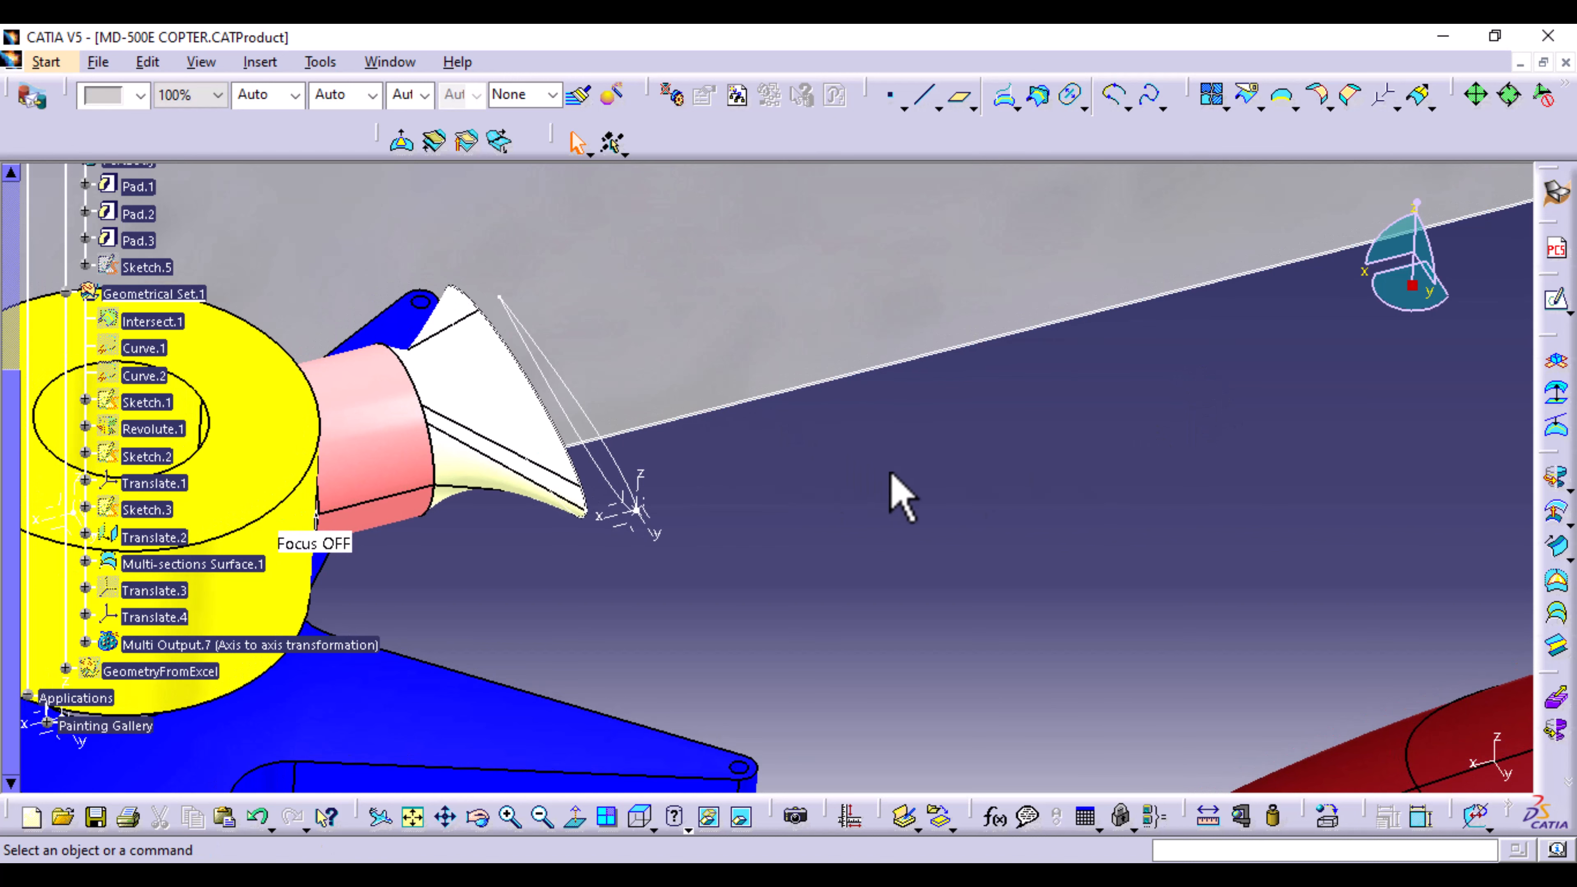
# Step: Apply the standard top view and hide the red tail section surface covering the blueprint
pyautogui.moveTo(959, 600); pyautogui.dragTo(827, 710, button='middle')
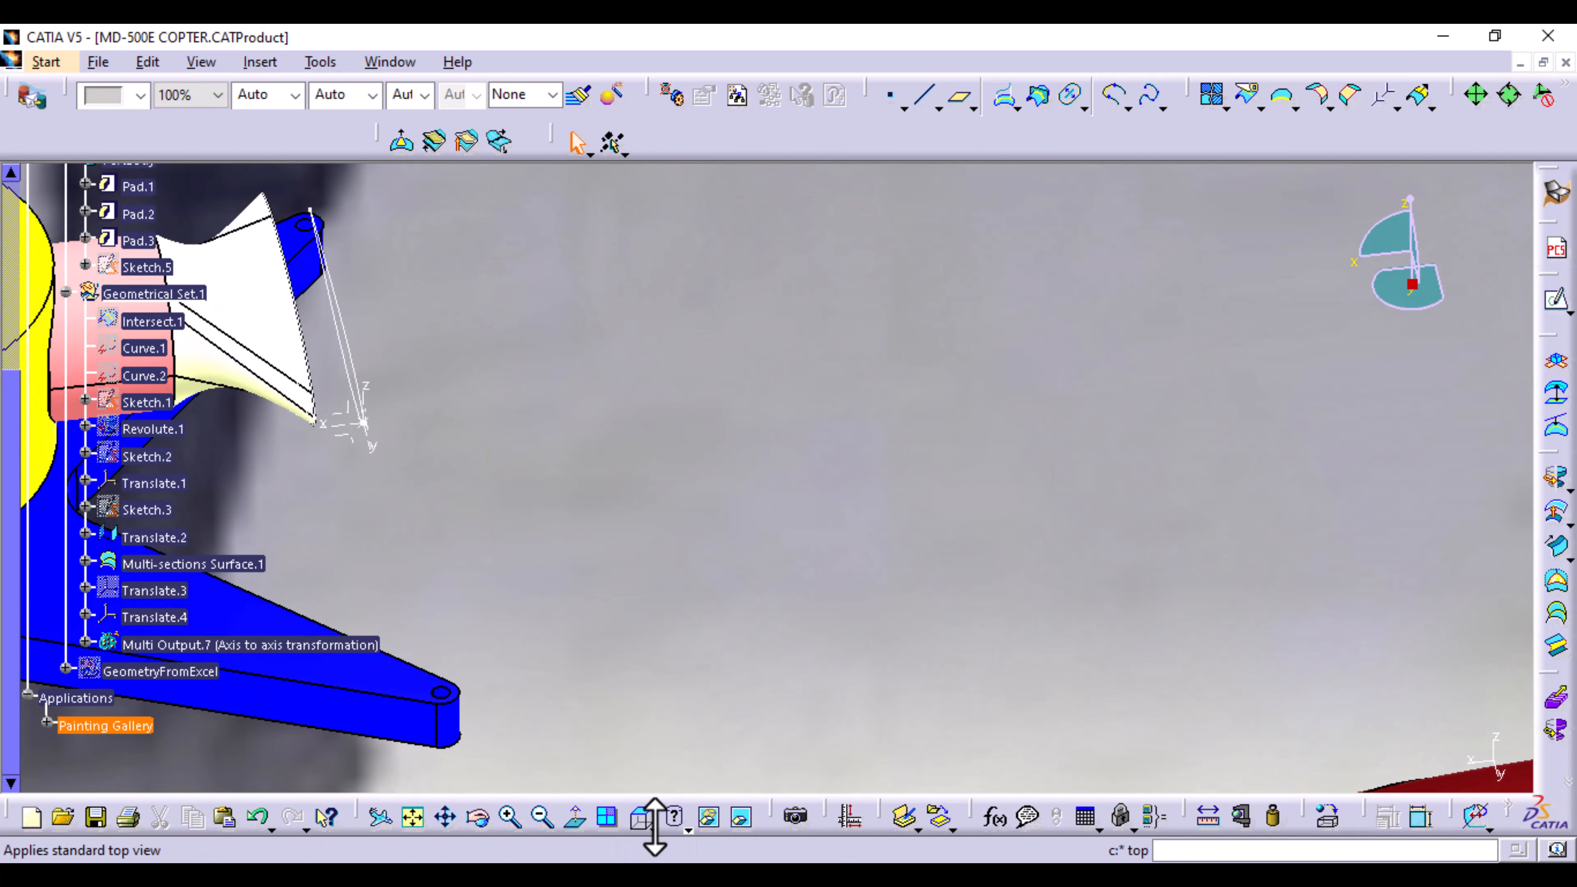
pyautogui.click(640, 816)
pyautogui.moveTo(806, 475); pyautogui.dragTo(803, 750, button='middle')
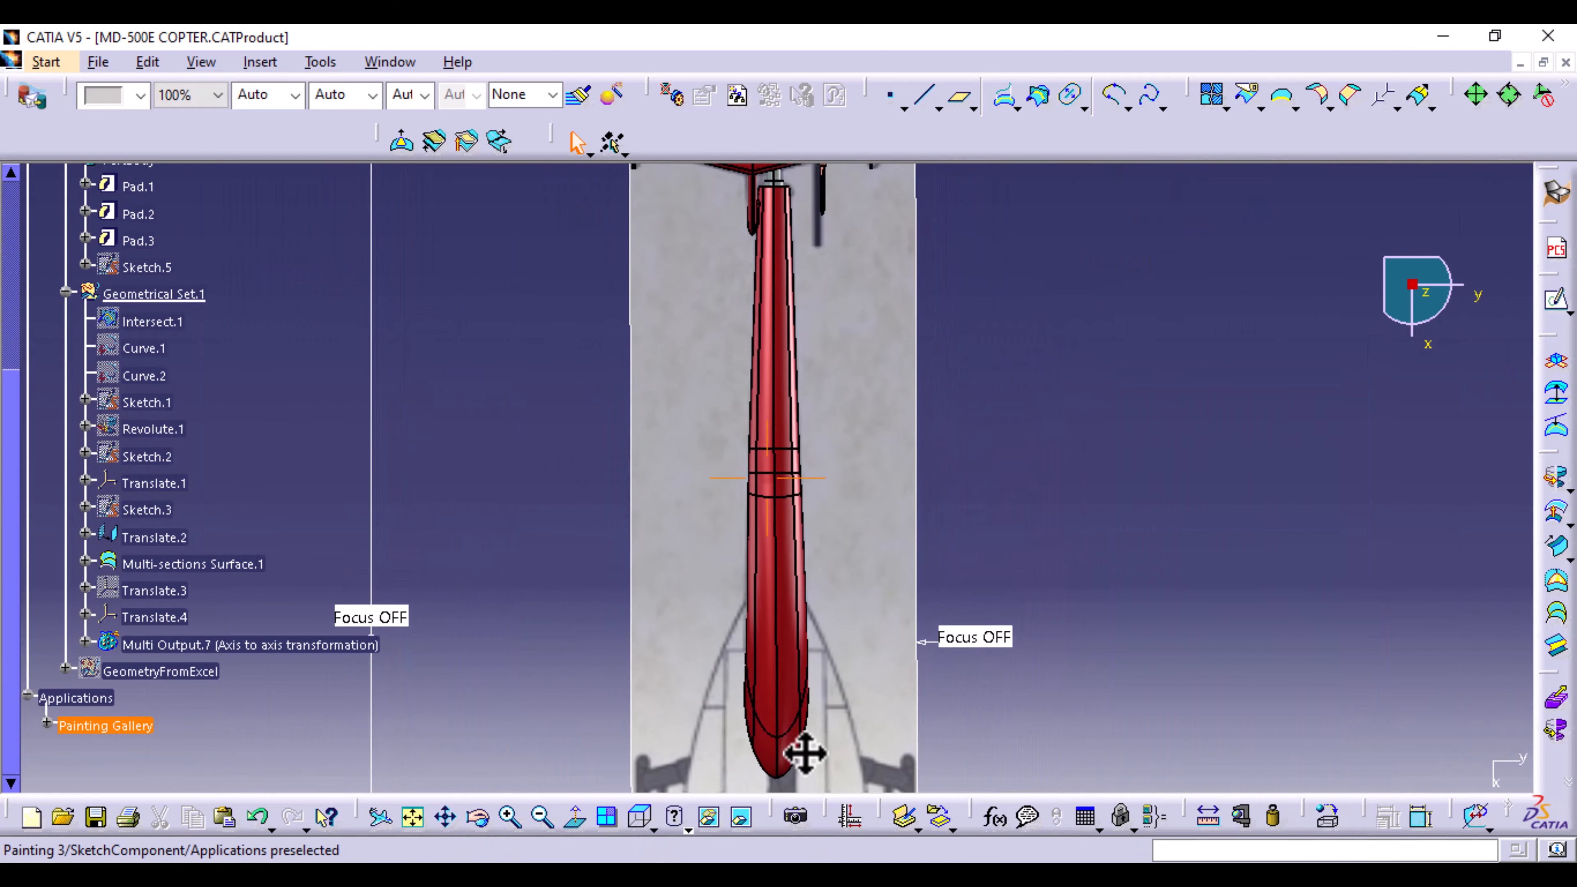
pyautogui.rightClick(790, 629)
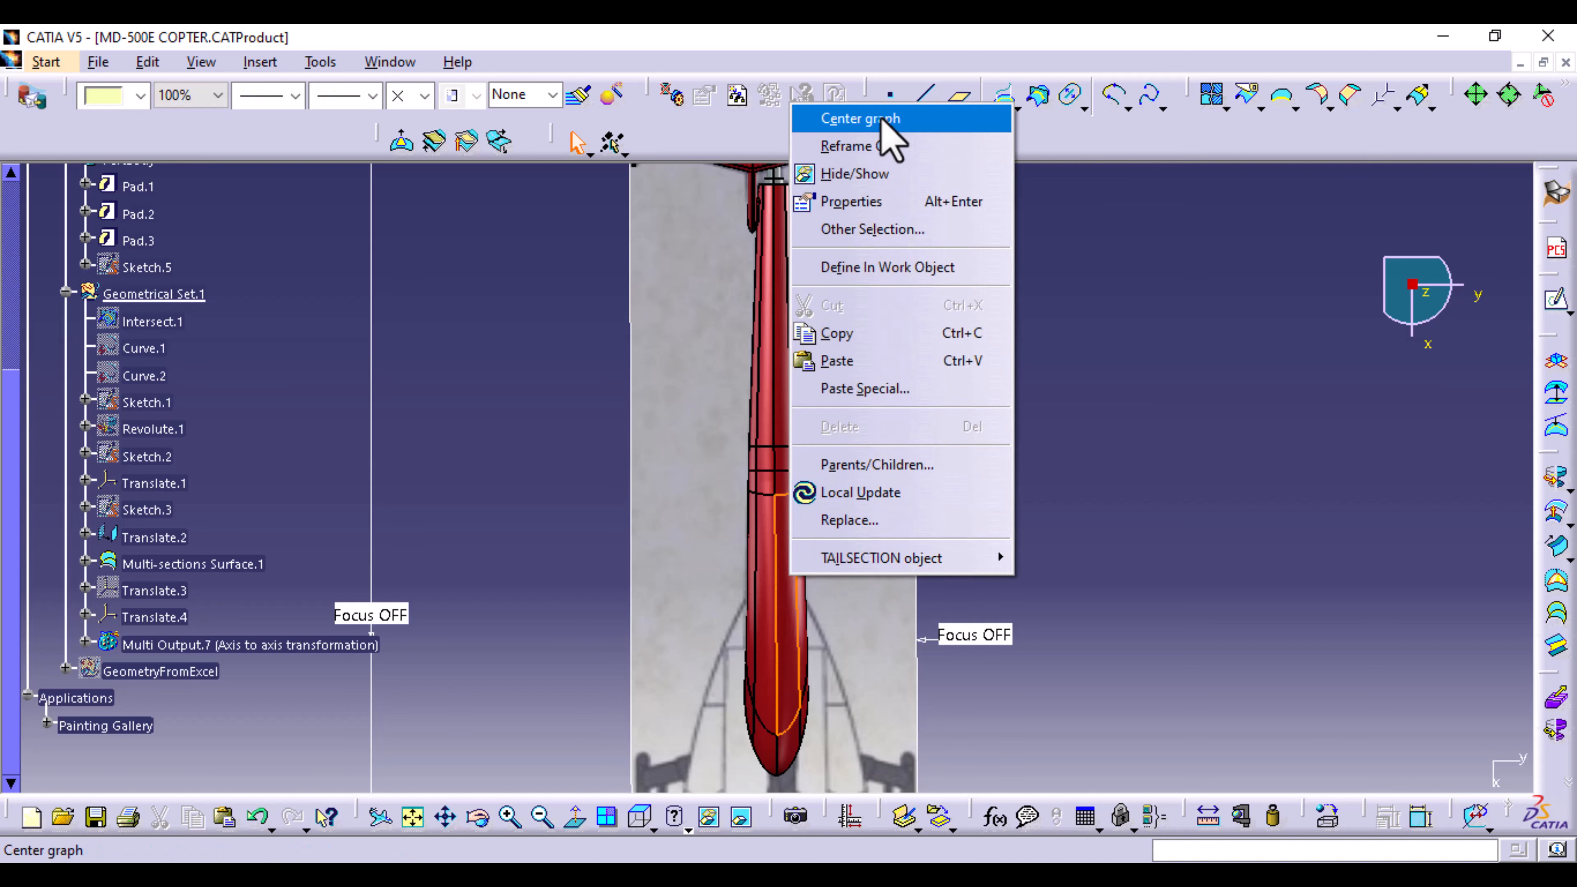
pyautogui.click(889, 184)
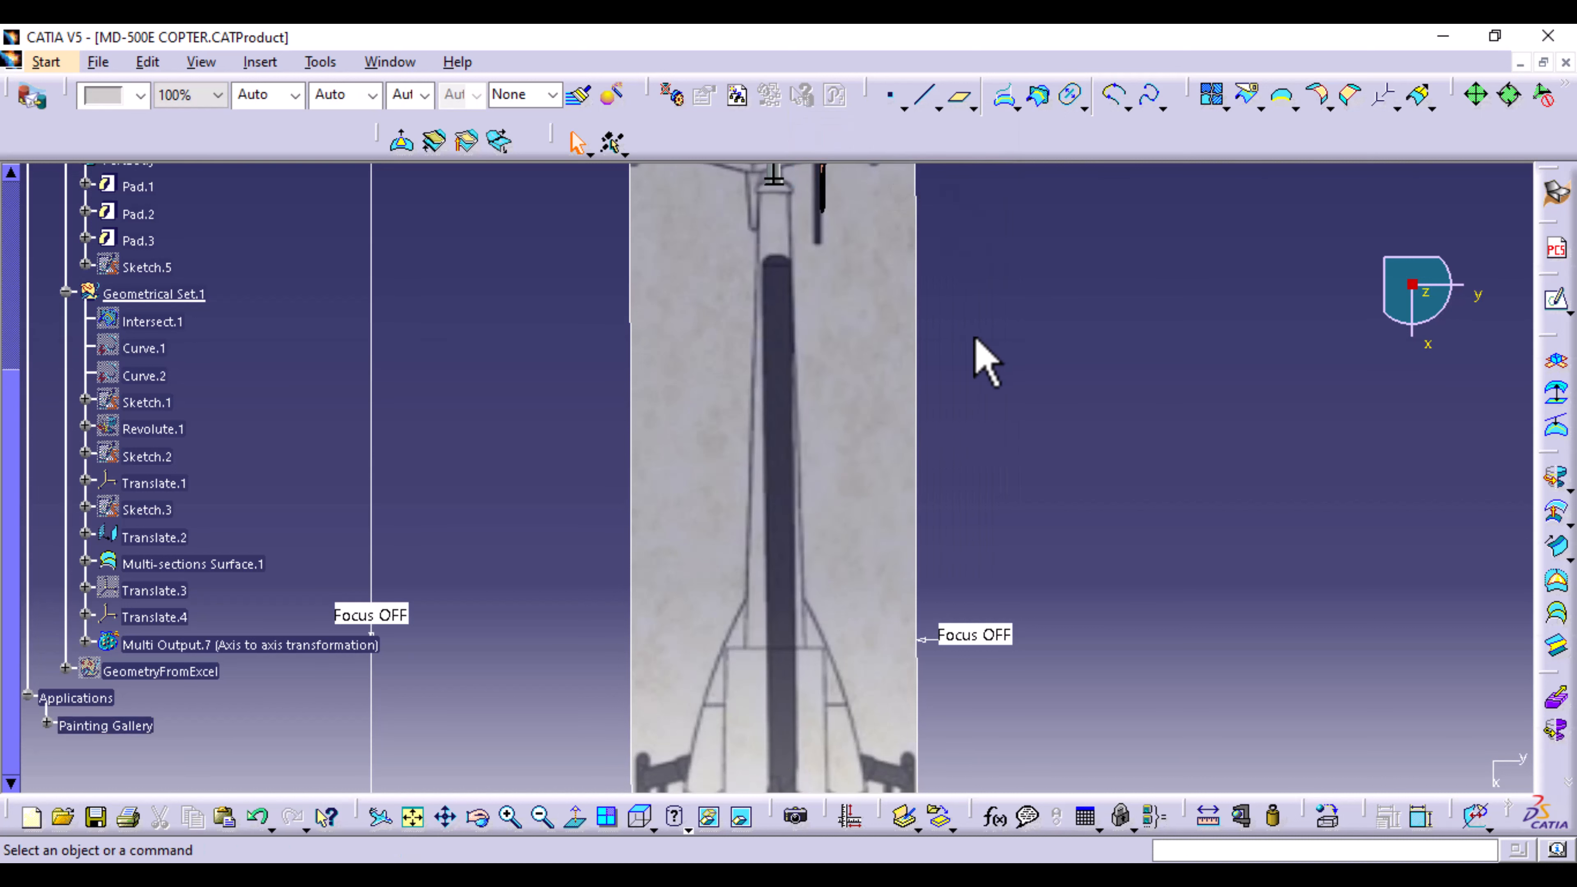
# Step: Set up a translation of Axis to axis transformation.1 and Axis to axis transformation.2 along the X axis of Translate.4
pyautogui.moveTo(978, 353)
pyautogui.mouseDown(button='middle')
pyautogui.moveTo(976, 440)
pyautogui.moveTo(977, 373)
pyautogui.mouseUp(button='middle')
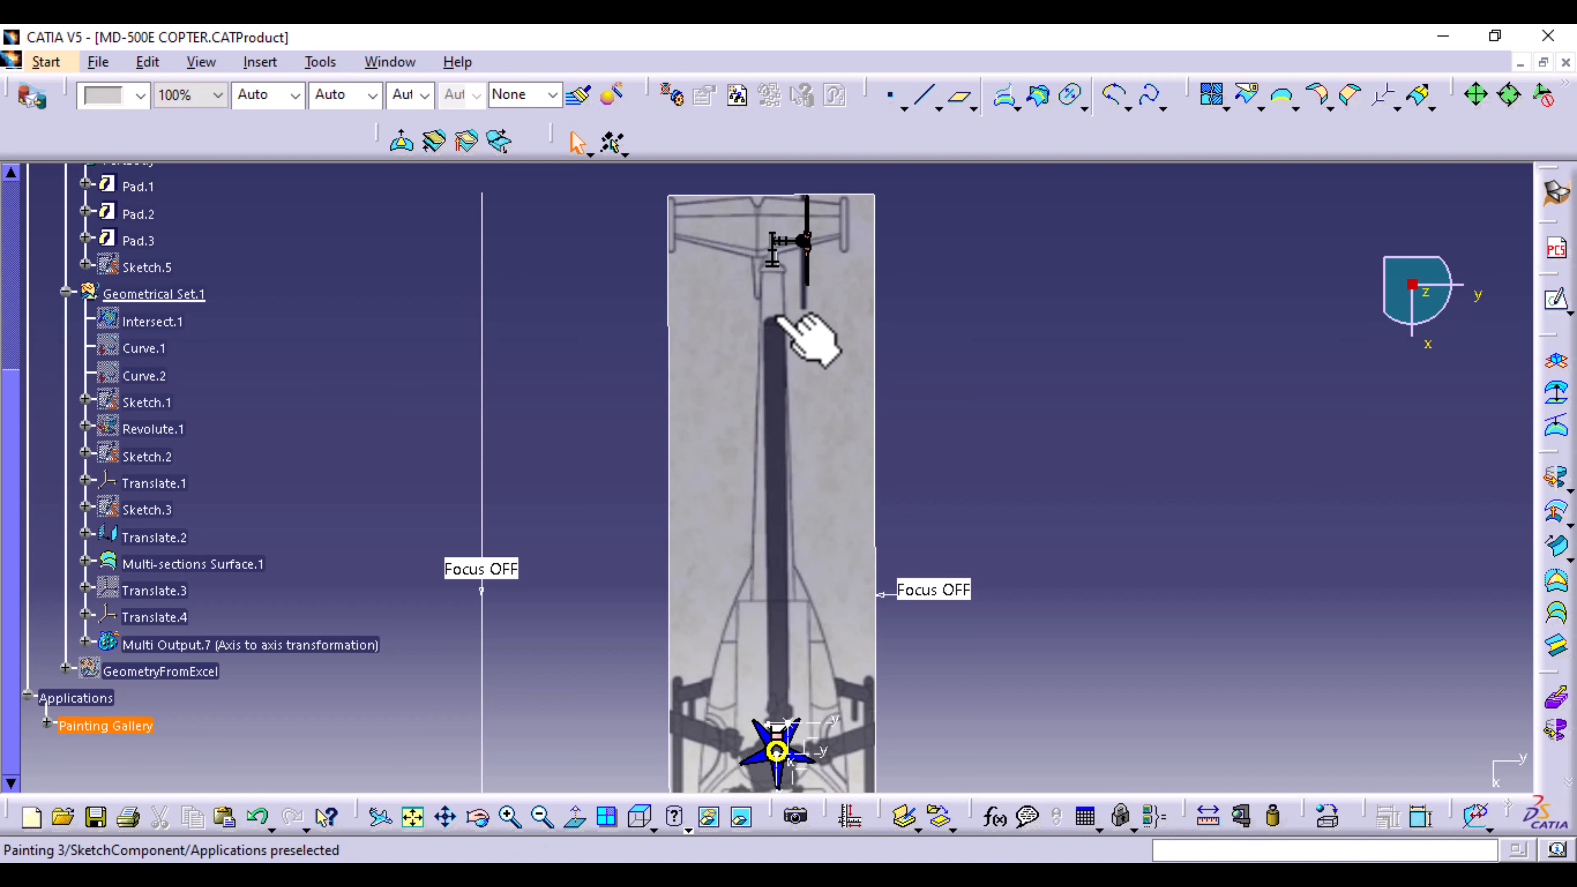
pyautogui.moveTo(898, 598); pyautogui.dragTo(851, 384, button='middle')
pyautogui.moveTo(829, 574); pyautogui.dragTo(831, 418, button='middle')
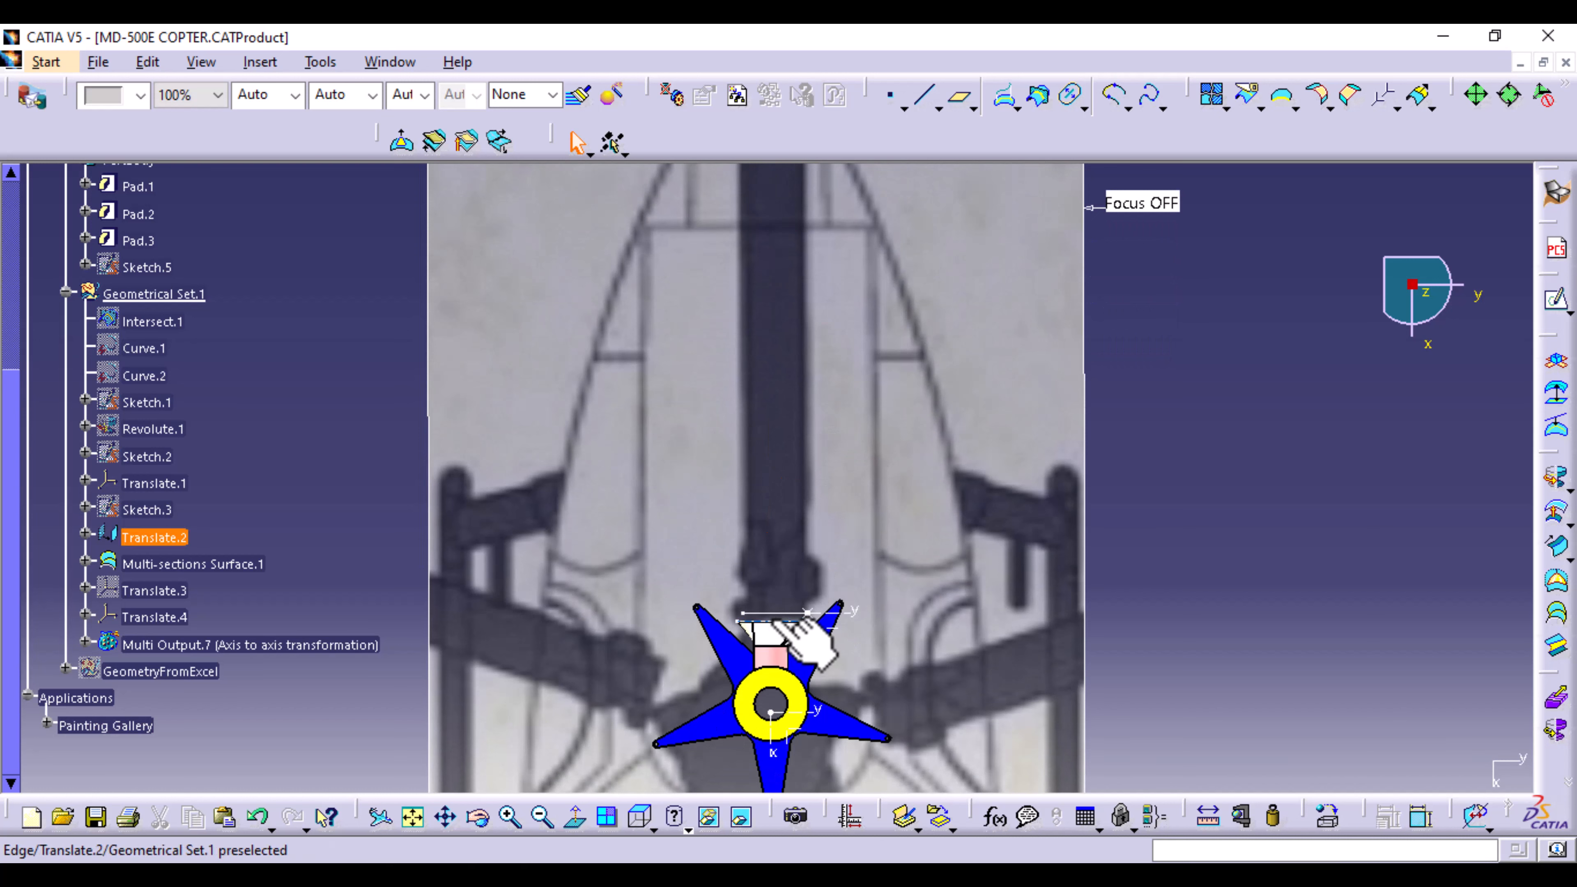
pyautogui.moveTo(908, 686); pyautogui.dragTo(845, 493, button='middle')
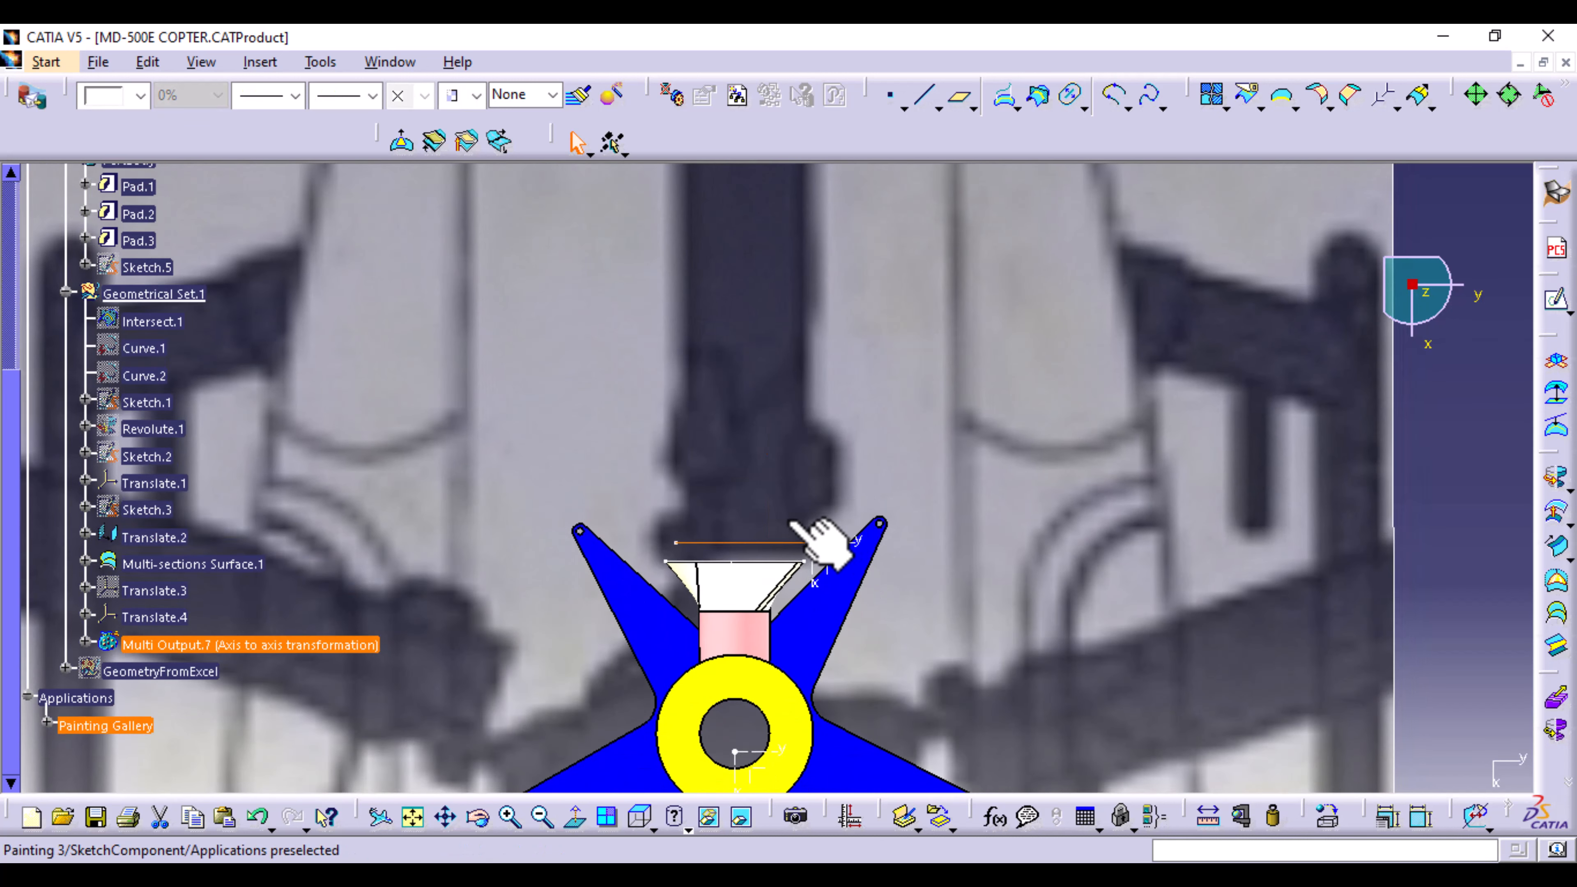
pyautogui.click(85, 640)
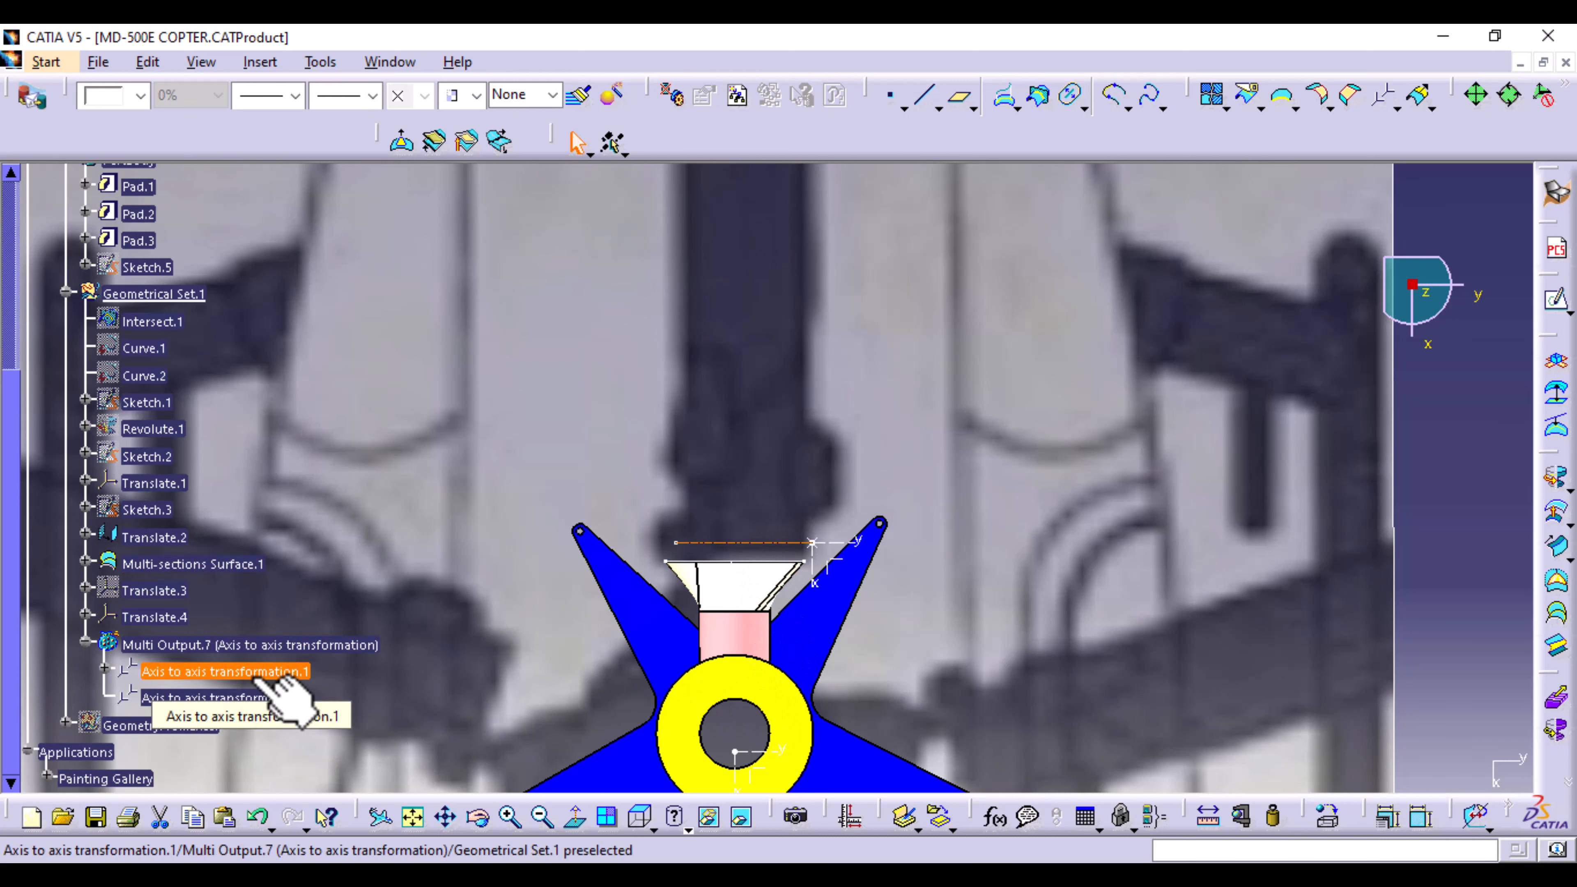
pyautogui.keyDown('ctrl'); pyautogui.click(267, 697); pyautogui.keyUp('ctrl')
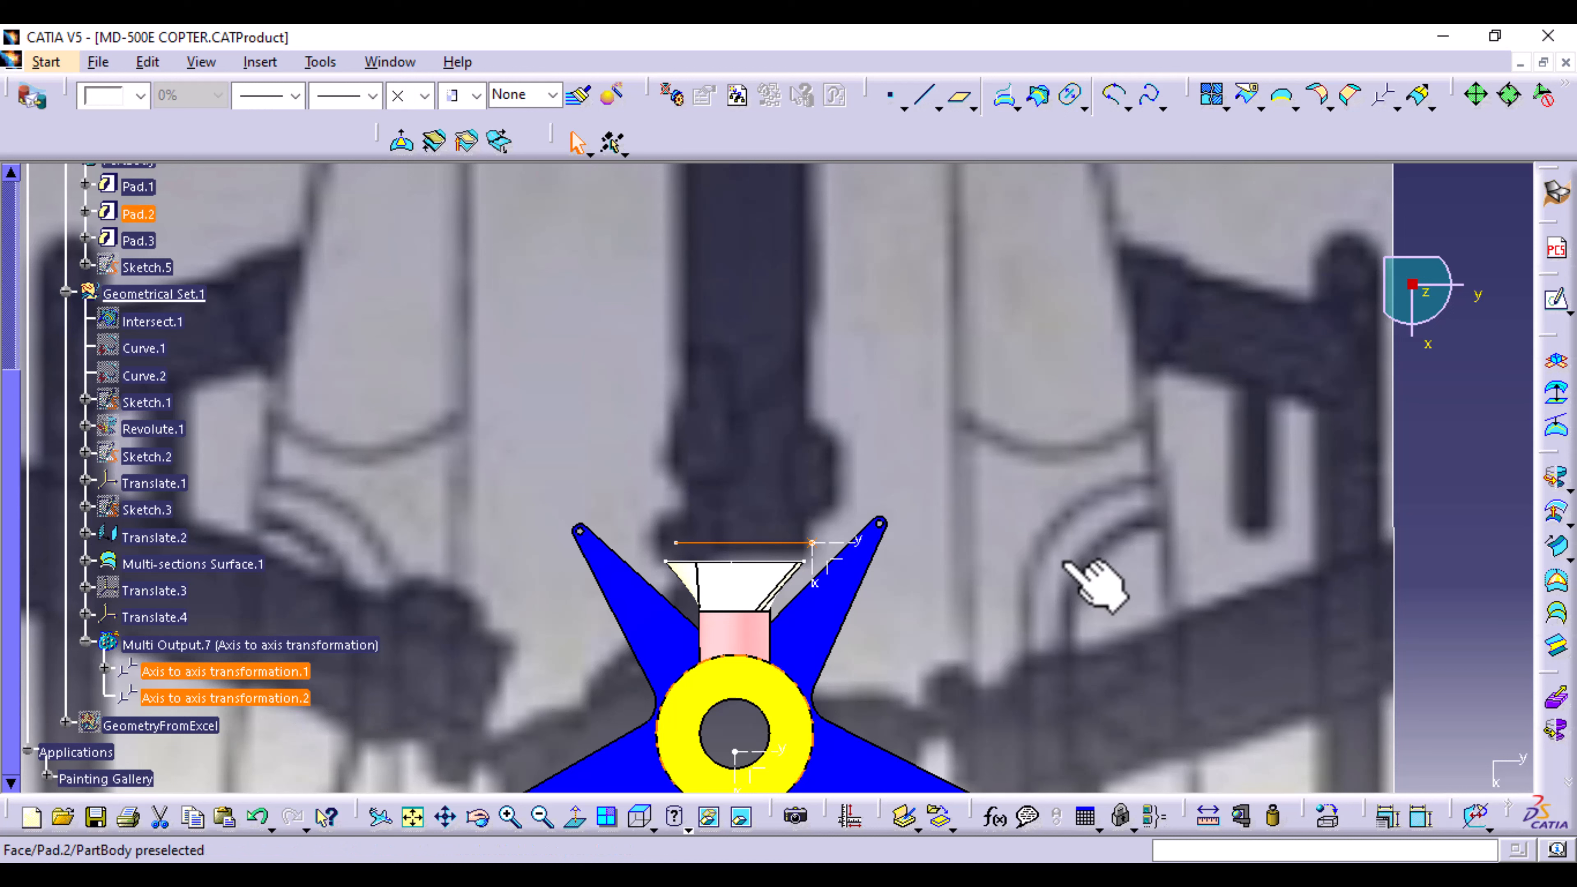
pyautogui.click(1395, 109)
pyautogui.click(1421, 142)
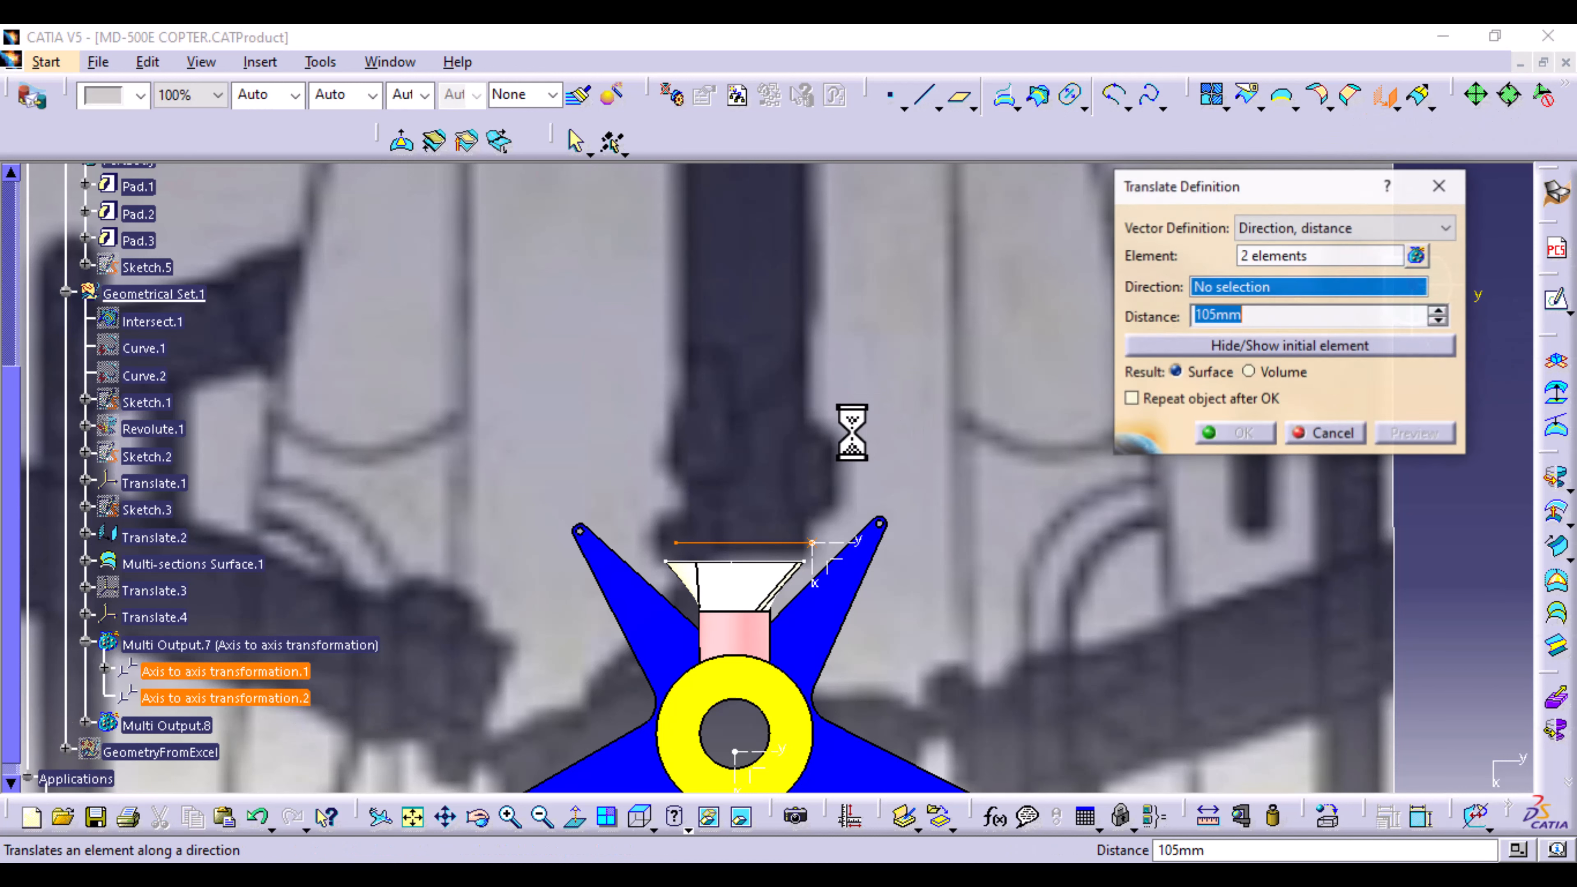
pyautogui.click(813, 580)
# Step: Set the translation distance to -3786mm, bringing the two elements to the blade's tip on the blueprint
pyautogui.moveTo(811, 643); pyautogui.dragTo(831, 339)
pyautogui.moveTo(831, 342); pyautogui.dragTo(853, 562, button='middle')
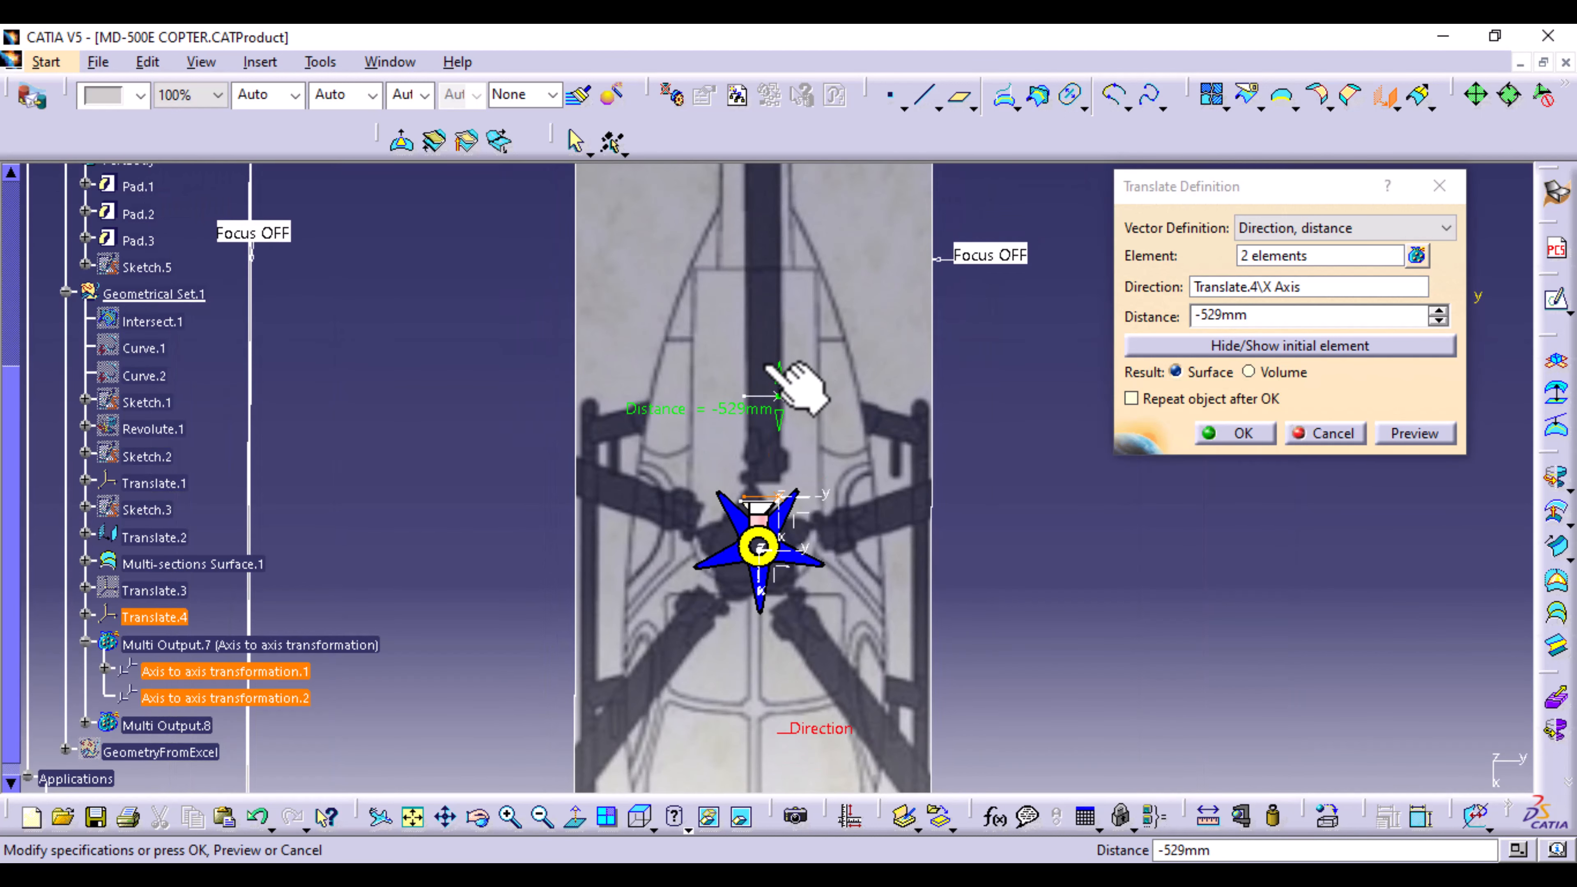
pyautogui.moveTo(783, 391); pyautogui.dragTo(783, 143)
pyautogui.moveTo(775, 306); pyautogui.dragTo(719, 601, button='middle')
pyautogui.moveTo(726, 466); pyautogui.dragTo(773, 264)
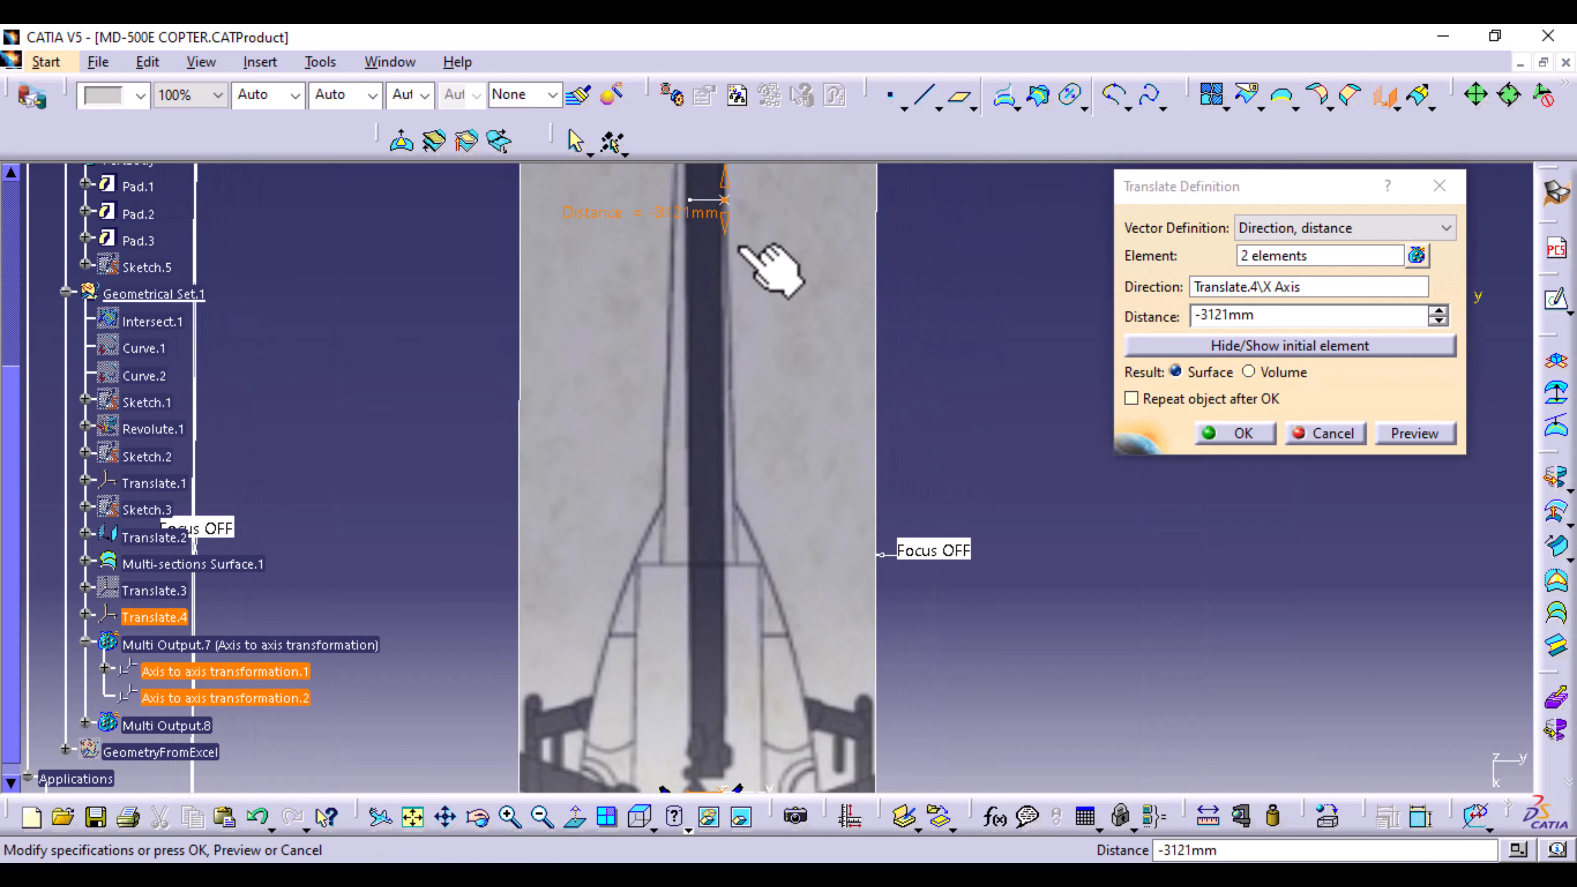
pyautogui.moveTo(774, 264); pyautogui.dragTo(813, 478, button='middle')
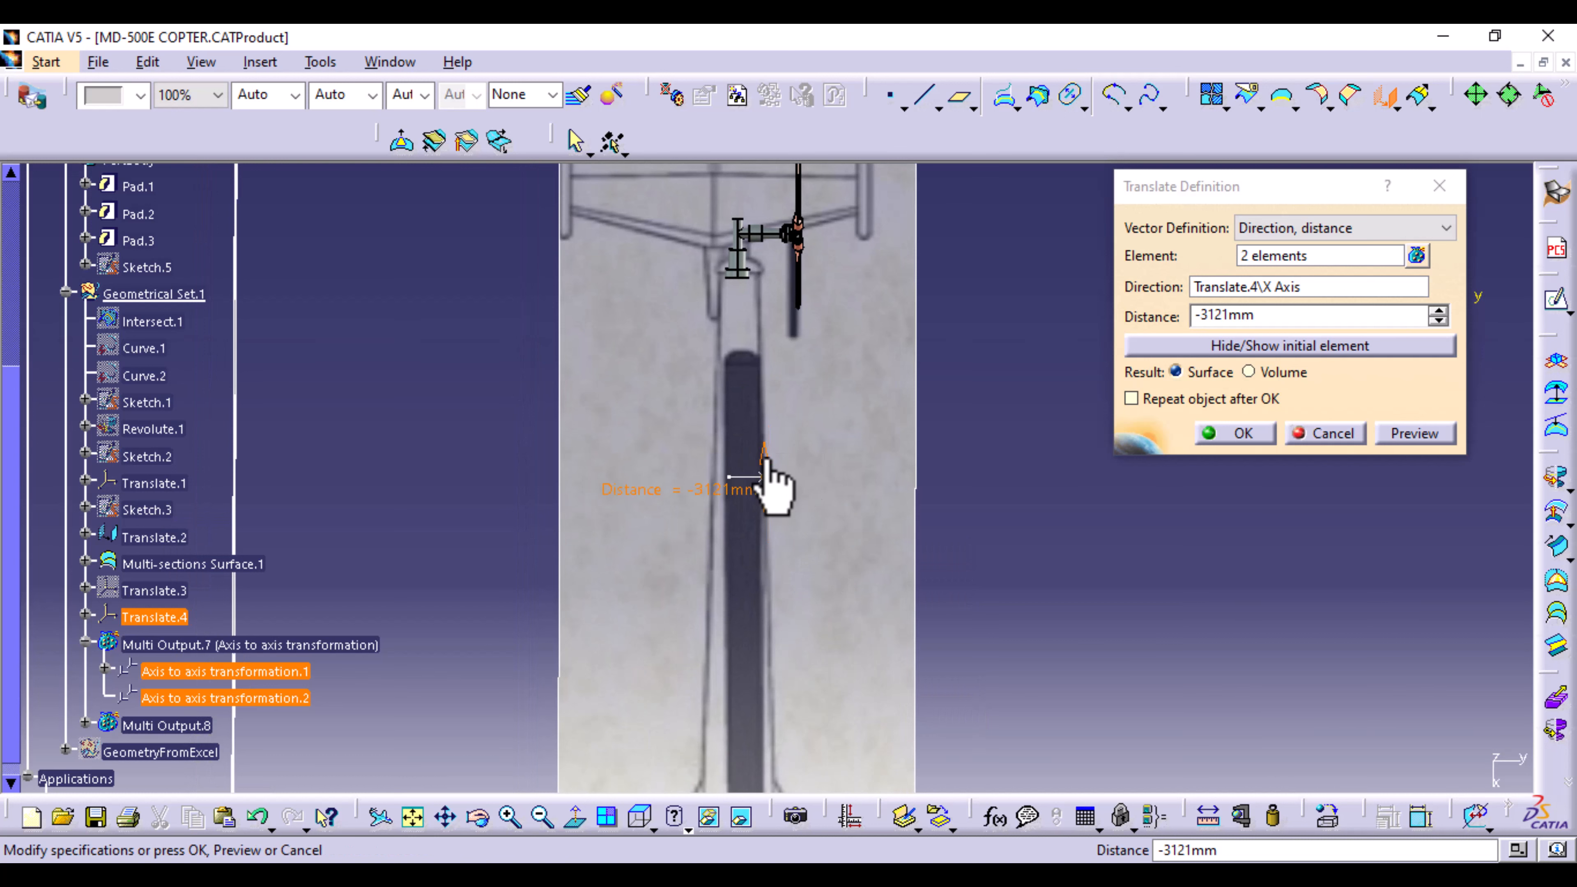
pyautogui.moveTo(766, 460); pyautogui.dragTo(767, 369)
pyautogui.keyDown('ctrl'); pyautogui.moveTo(810, 521); pyautogui.dragTo(816, 623, button='middle'); pyautogui.keyUp('ctrl')
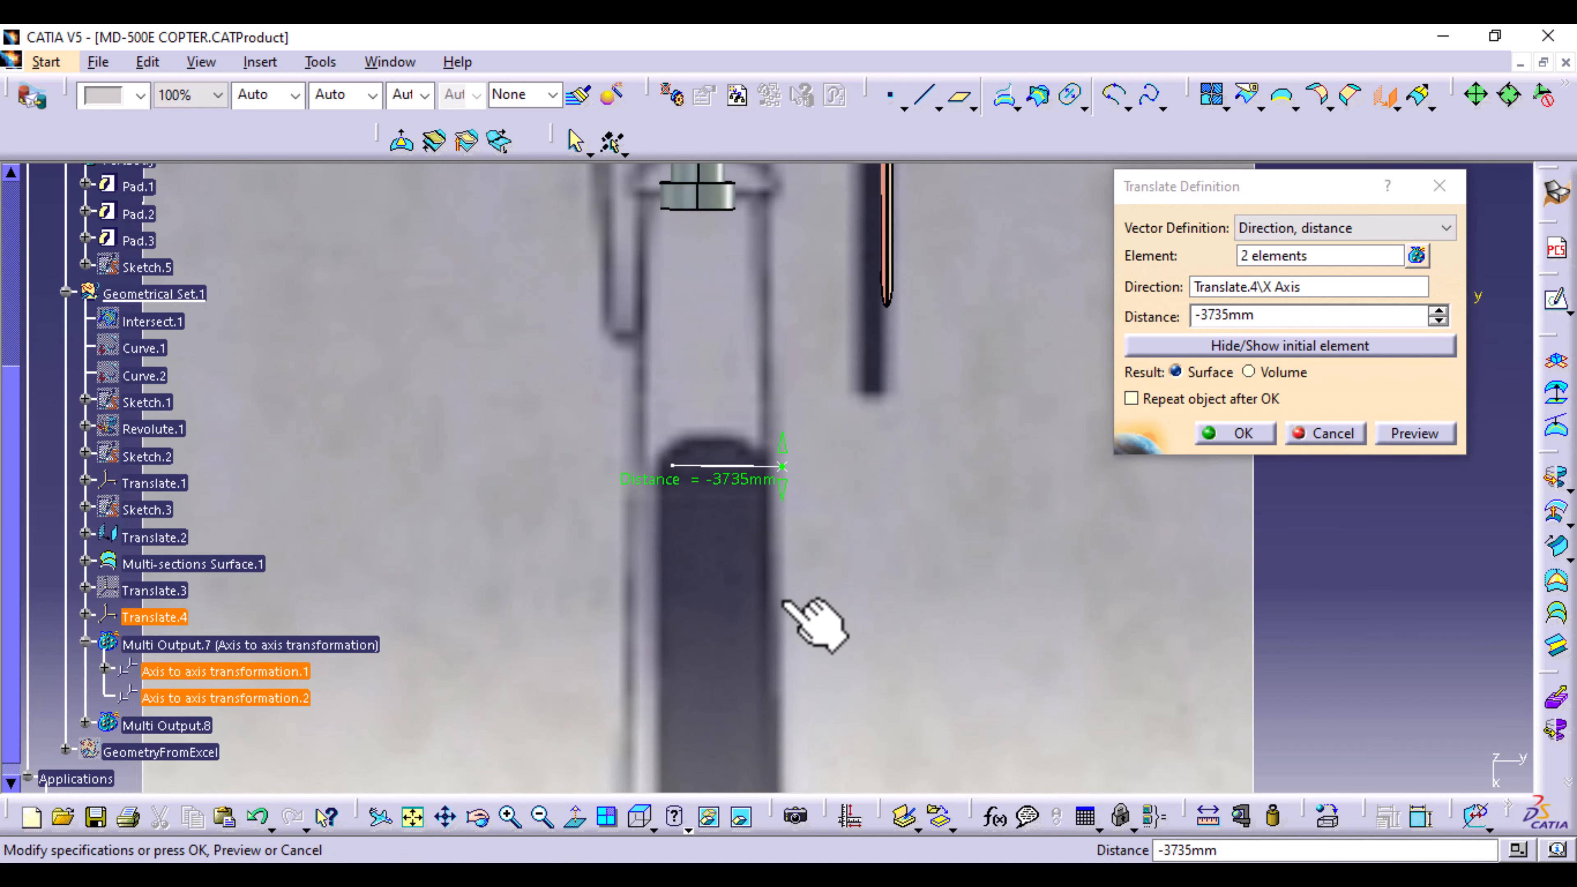
pyautogui.moveTo(783, 448); pyautogui.dragTo(781, 434)
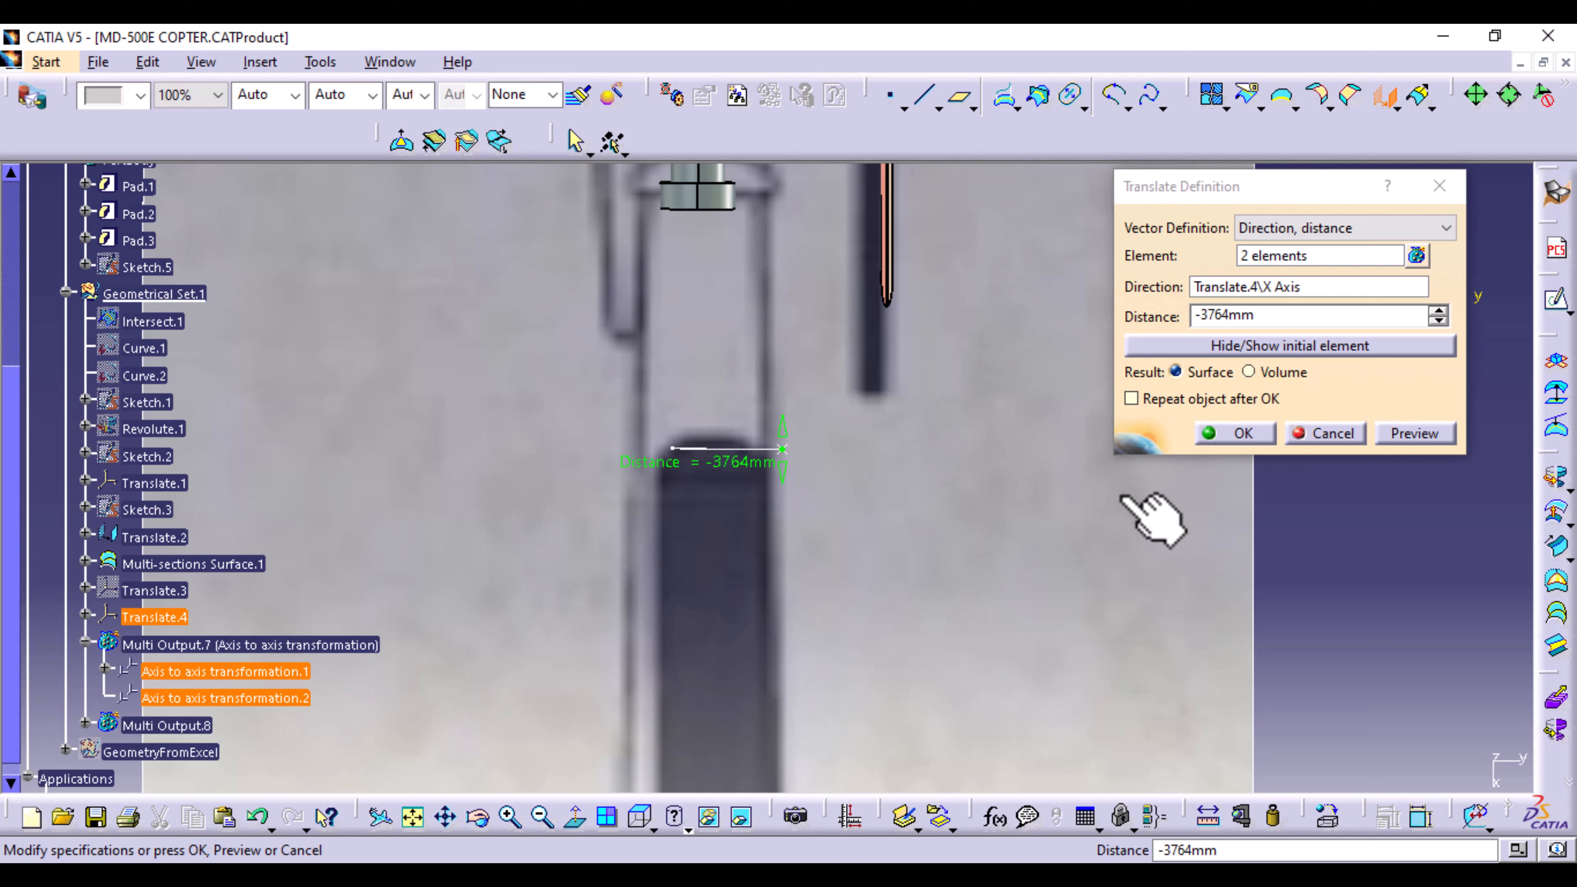
pyautogui.moveTo(782, 432); pyautogui.dragTo(785, 422)
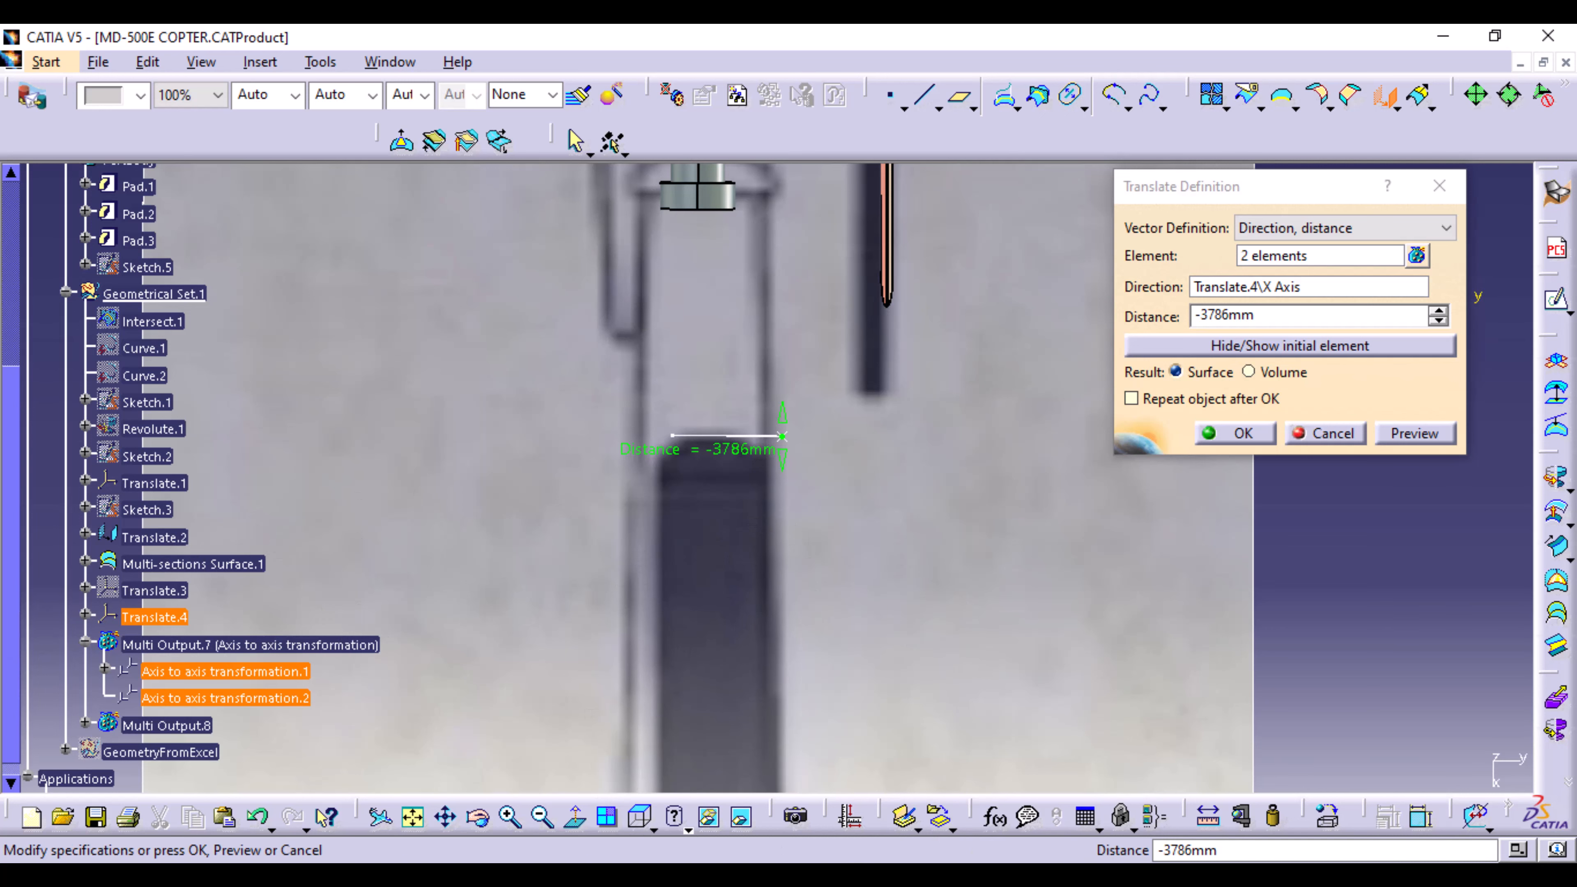
# Step: Open the MD-500E_Product-Spec_May-2023 PDF from File Explorer and examine the helicopter's external dimensions table and drawings, including the main rotor diameter
pyautogui.click(868, 876)
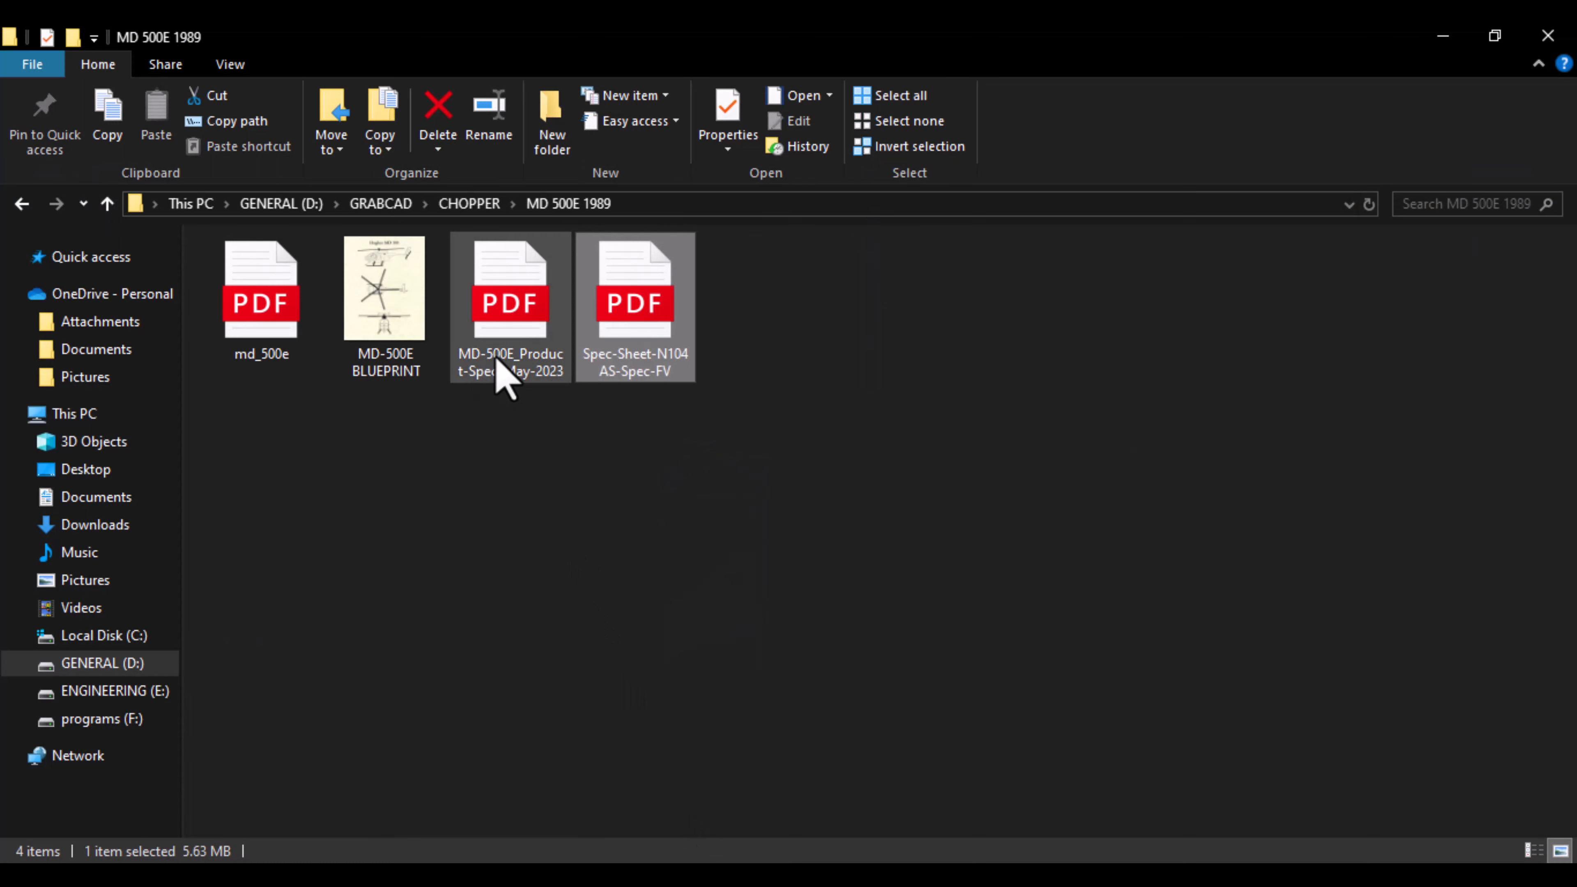
pyautogui.click(497, 360)
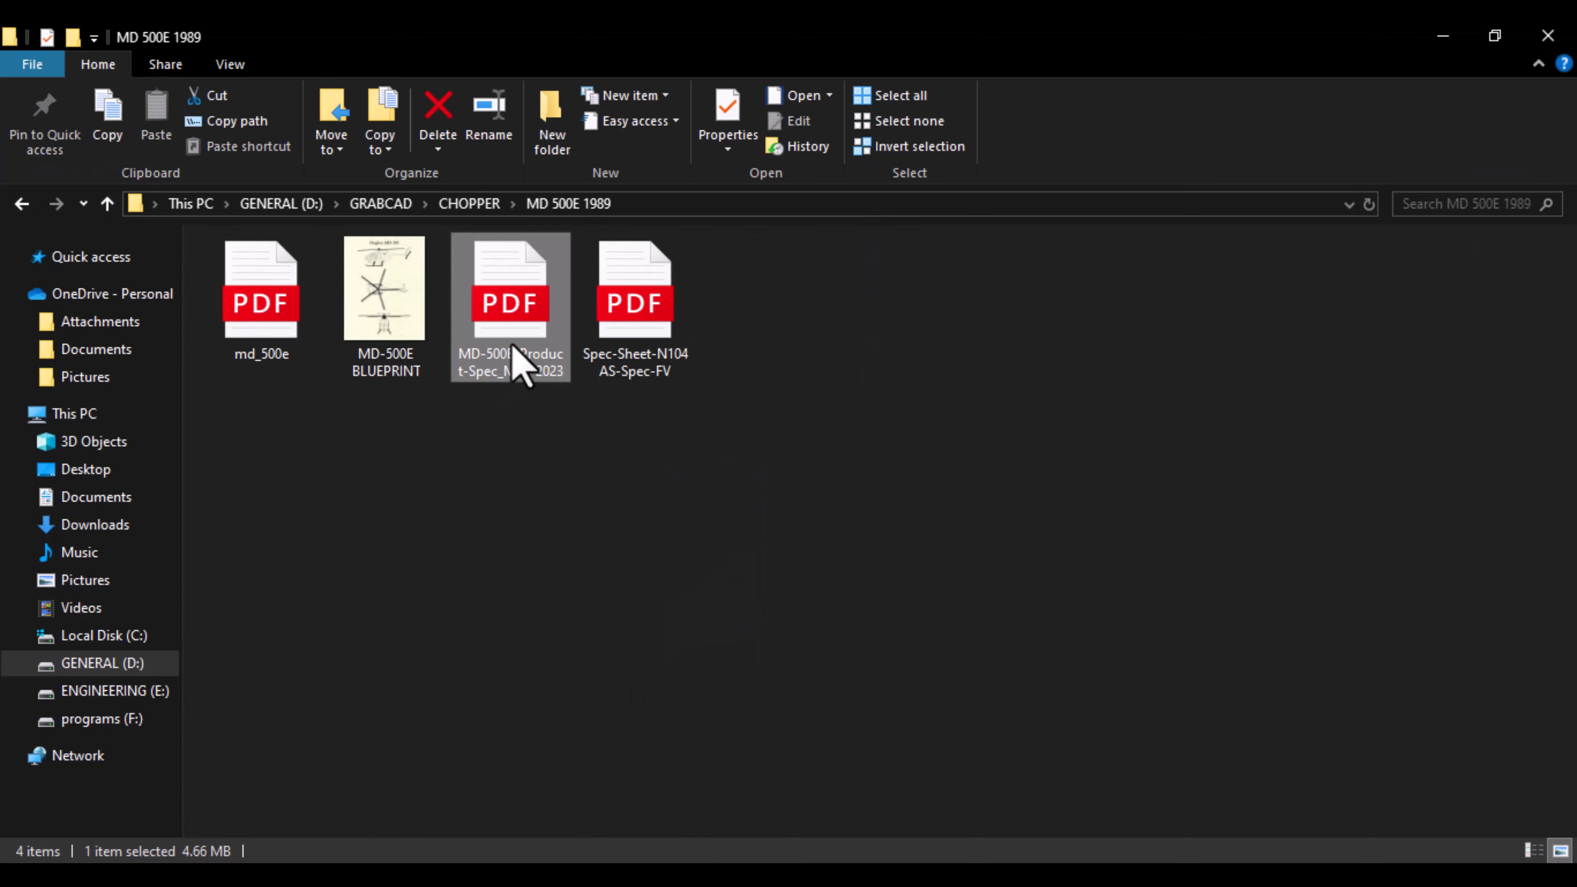
pyautogui.press('Return')
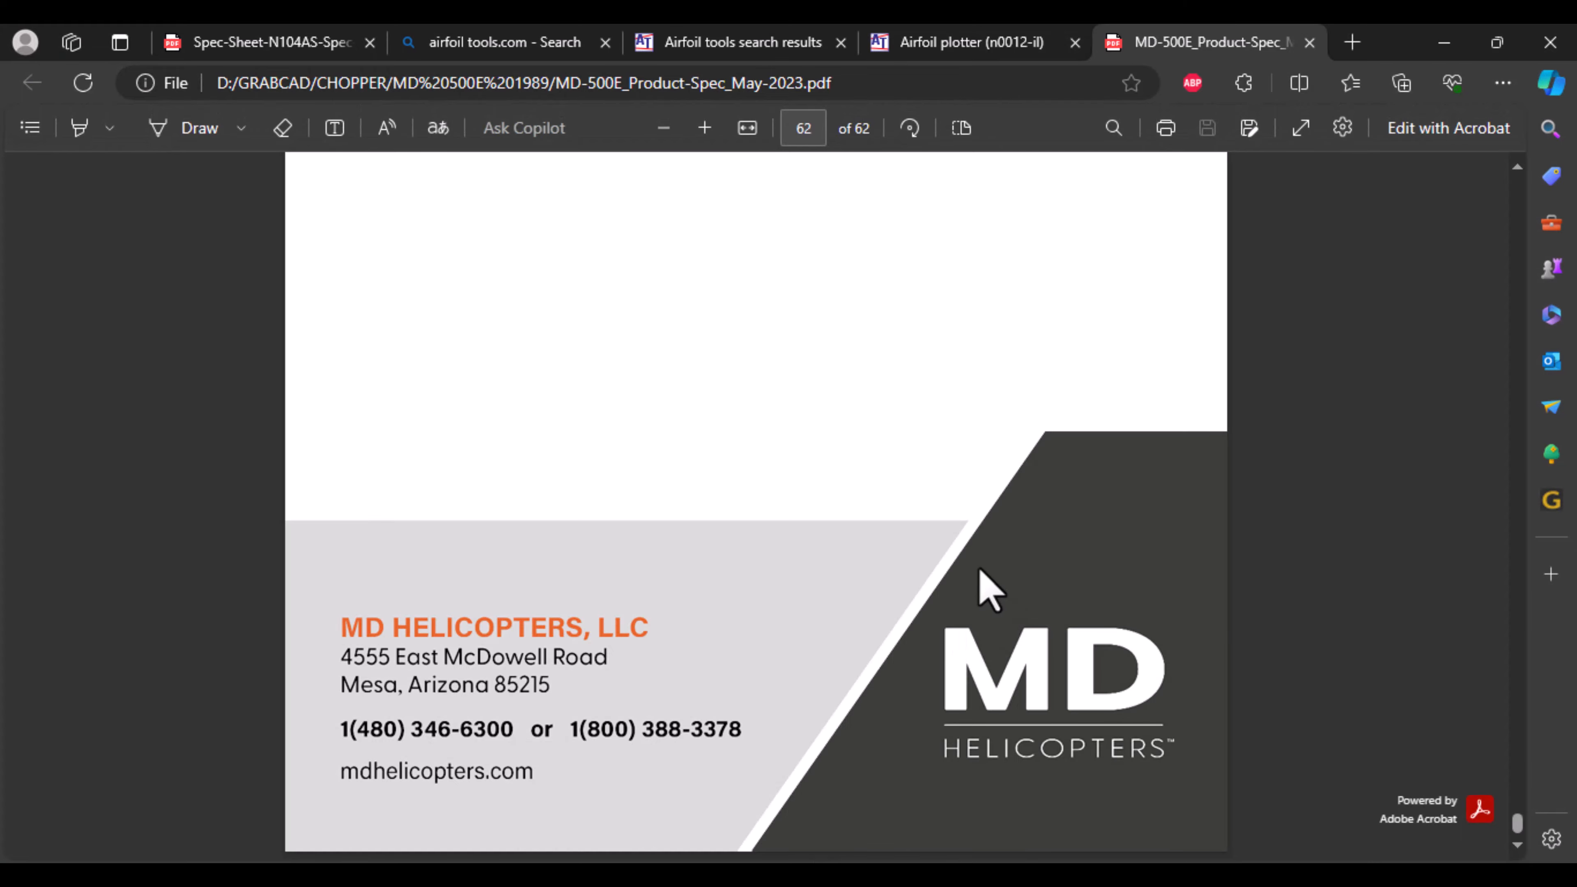
pyautogui.scroll(15, 991, 592)
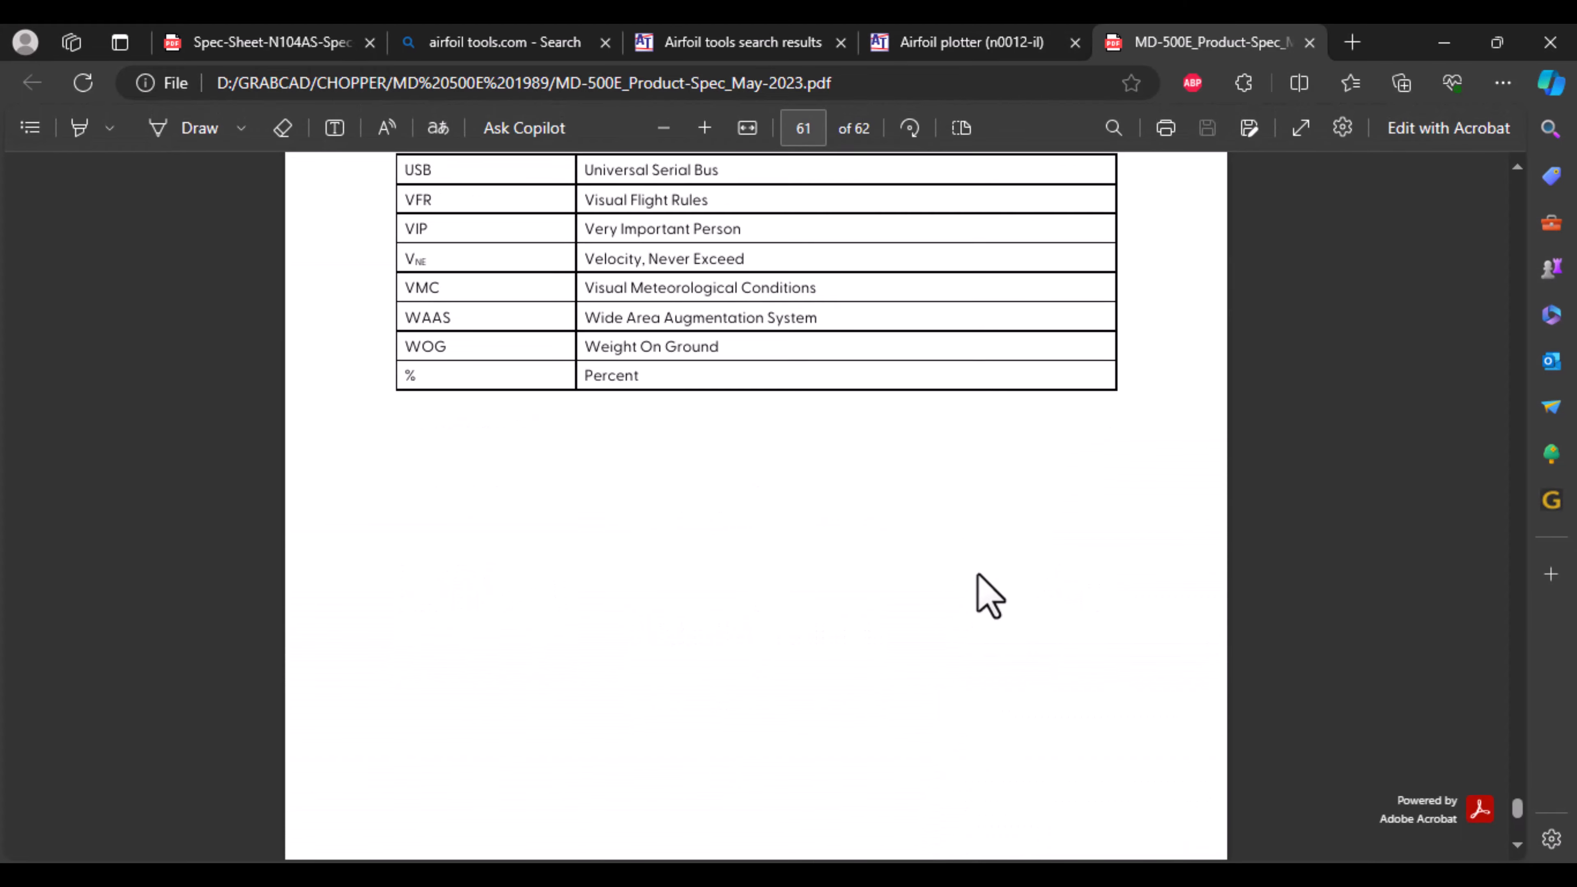
pyautogui.scroll(20, 991, 595)
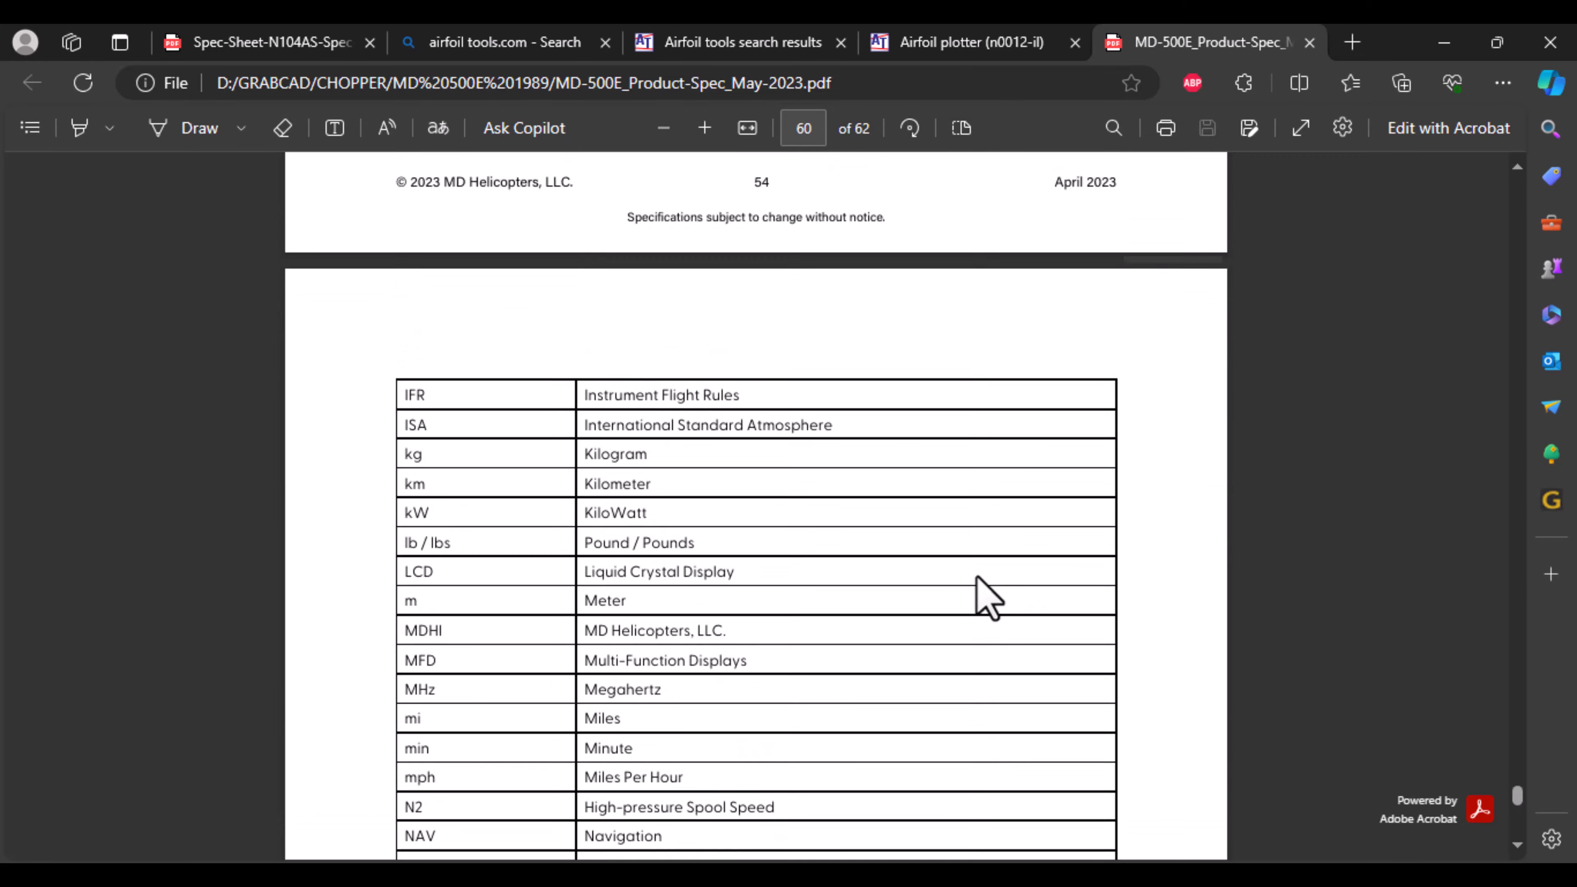
pyautogui.scroll(15, 989, 598)
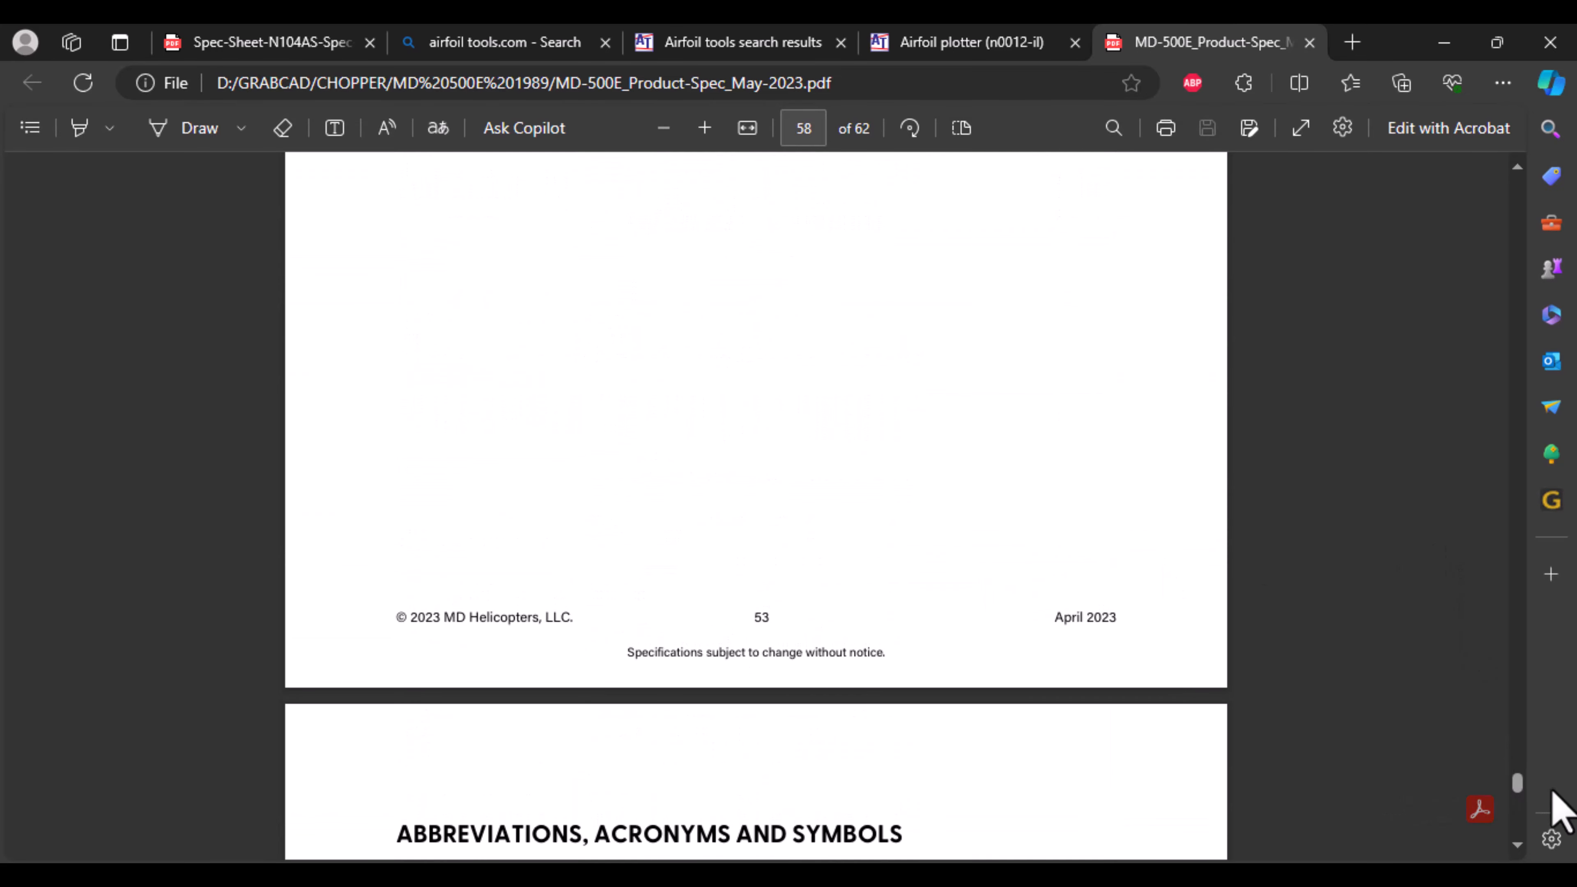
pyautogui.moveTo(1522, 794); pyautogui.dragTo(1531, 340)
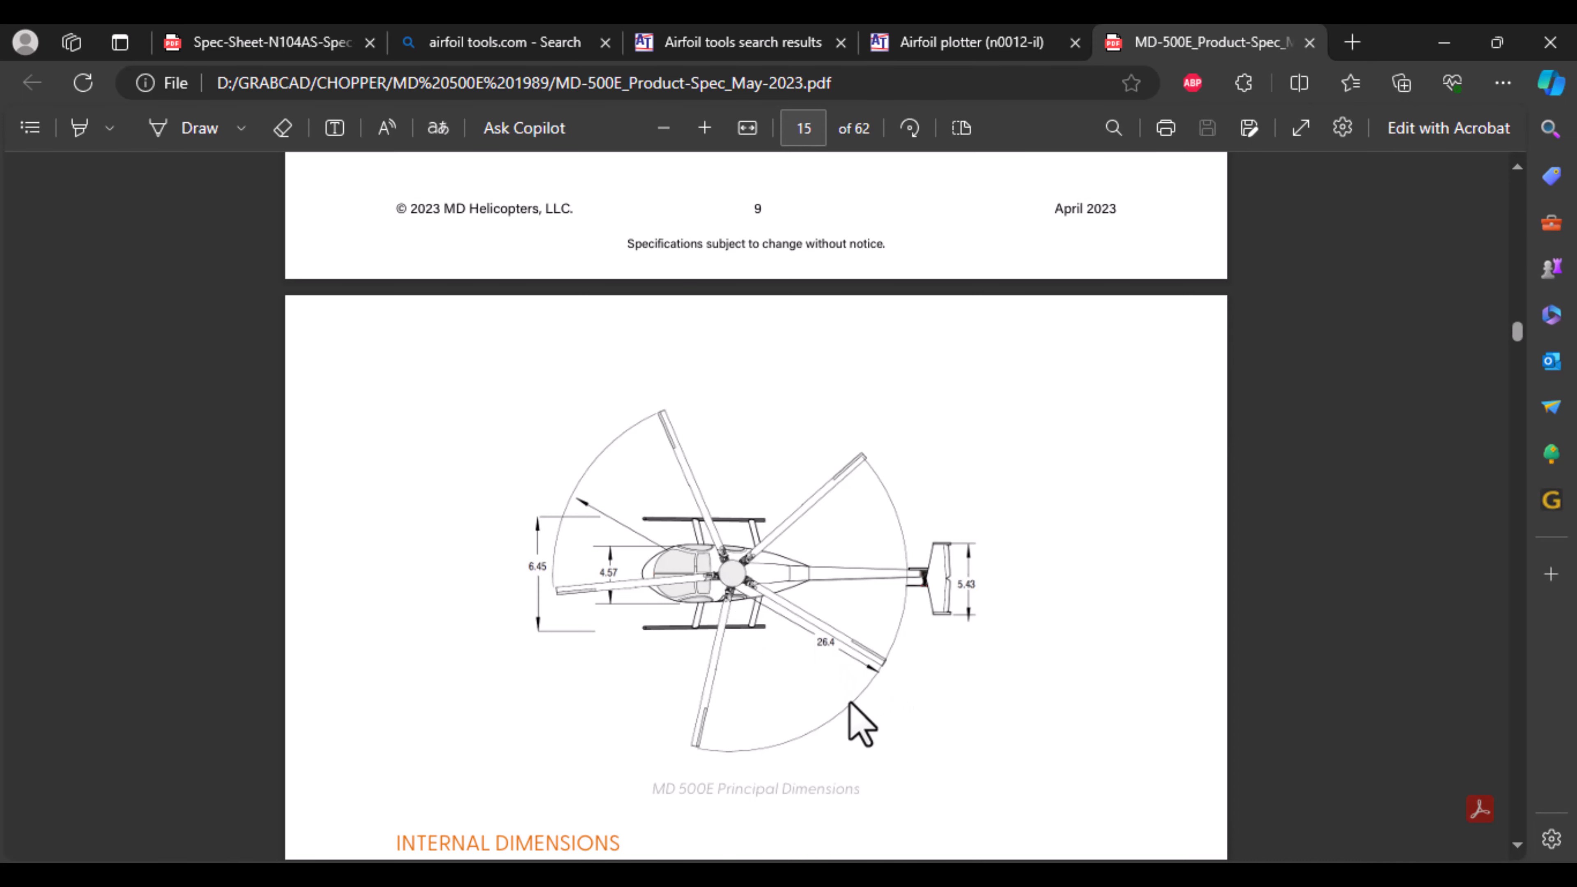
pyautogui.scroll(10, 849, 702)
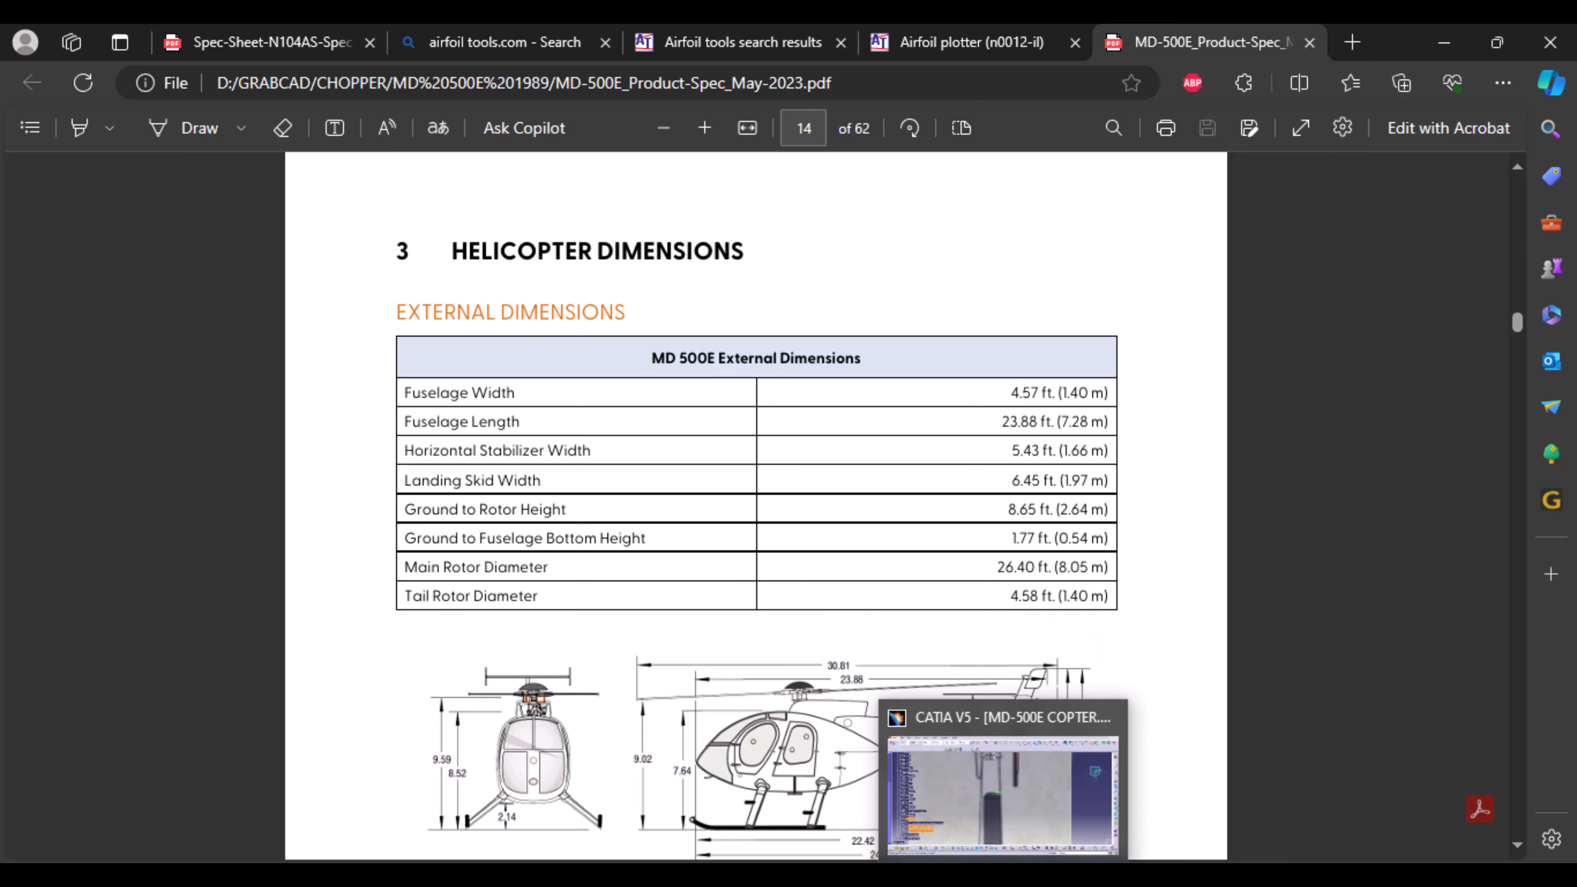
# Step: Switch back to CATIA and apply the translation of the two elements
pyautogui.click(928, 711)
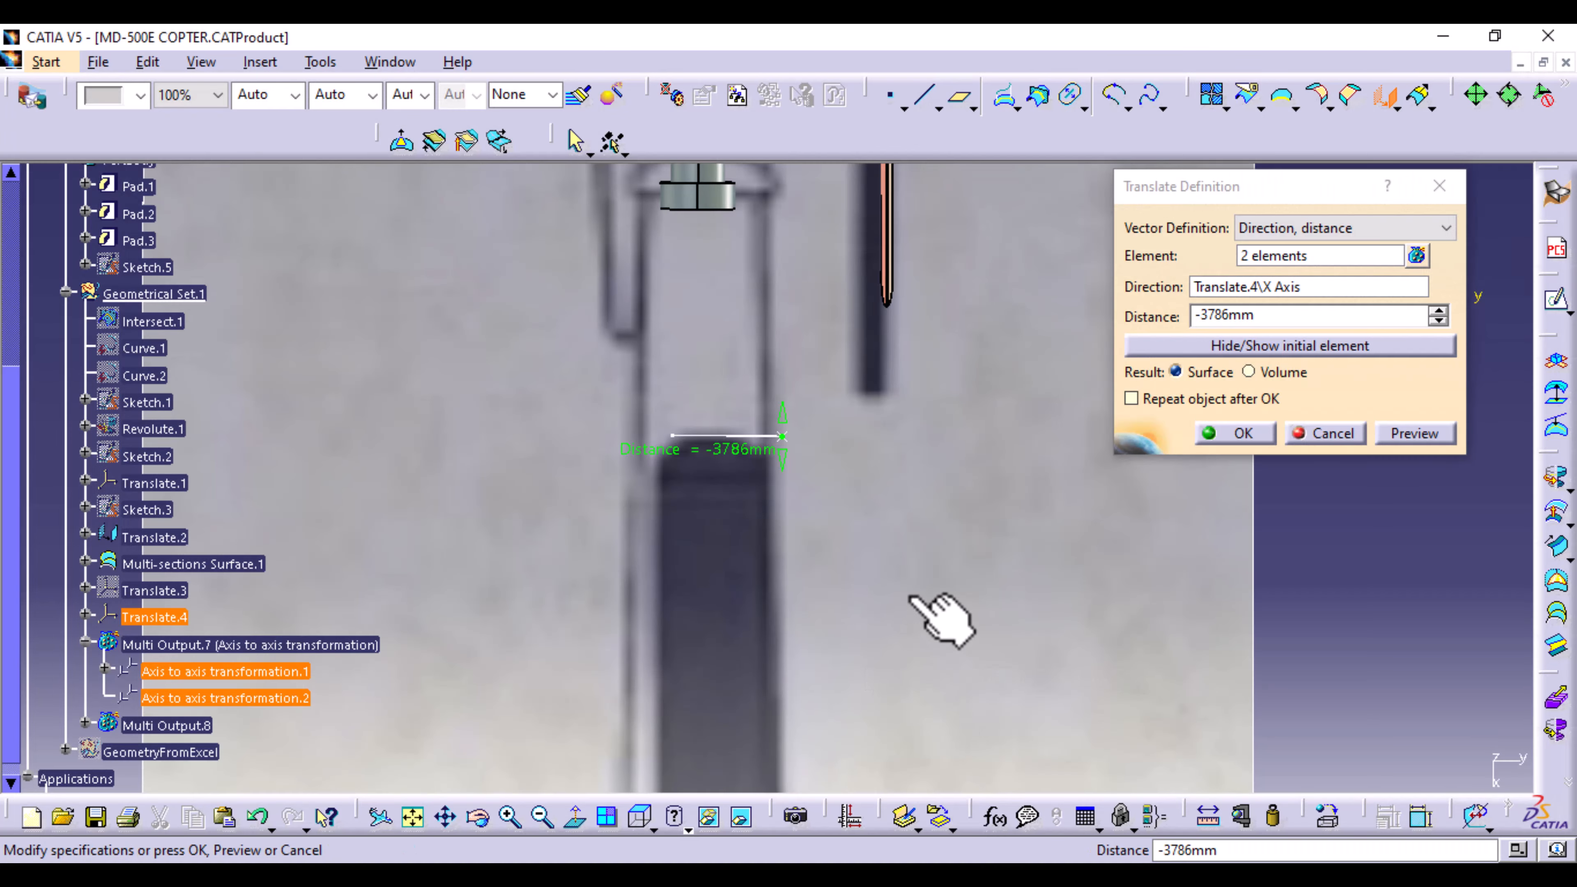
pyautogui.click(1234, 435)
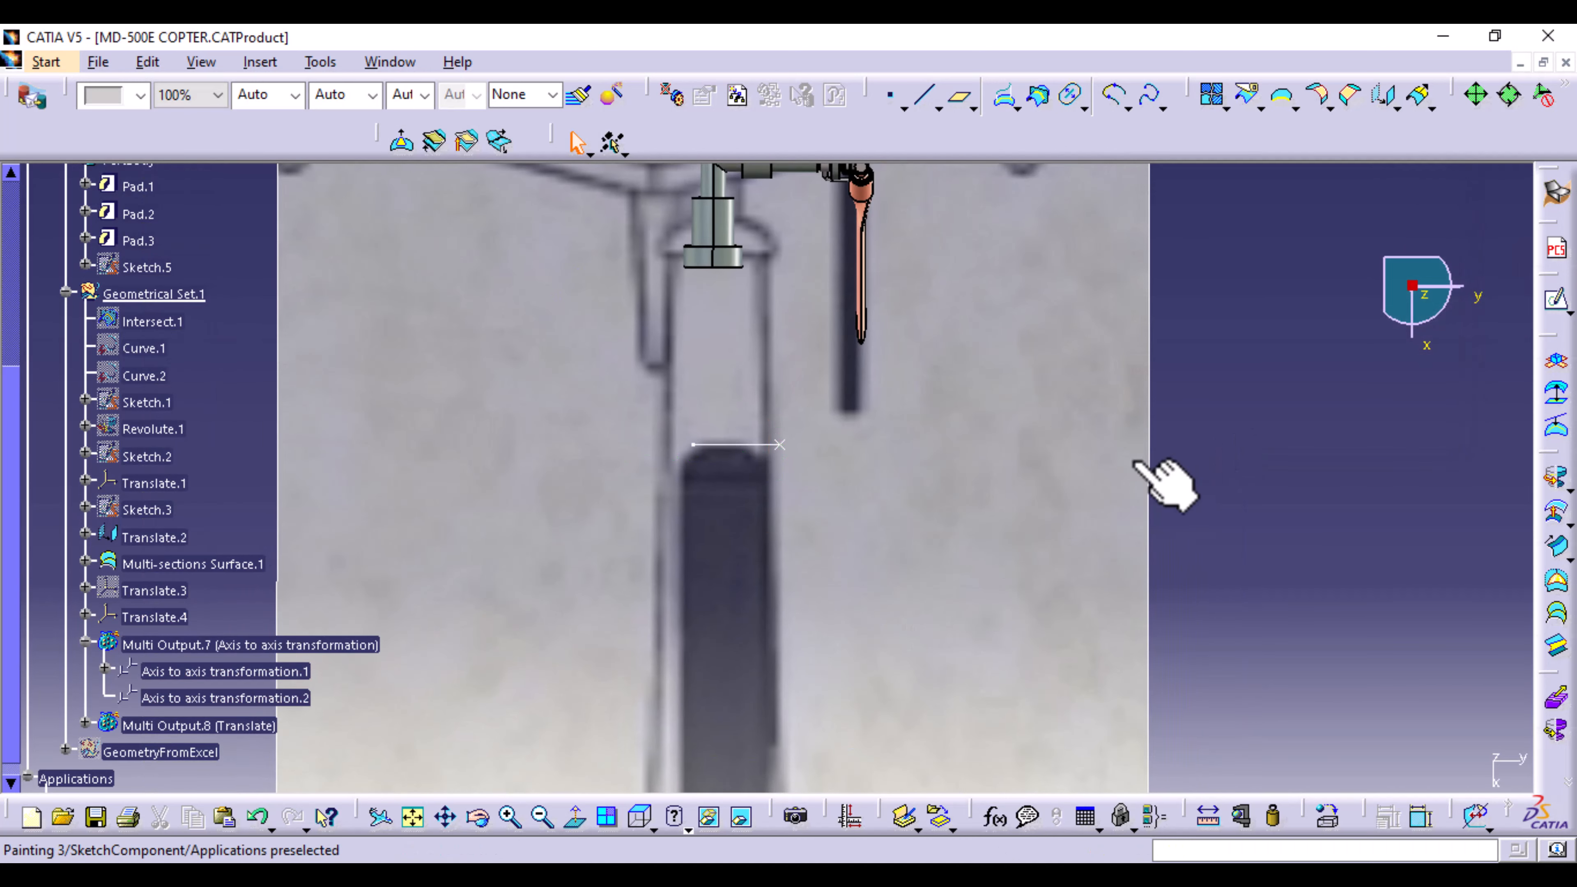
# Step: Examine the blade's extent on the top-view blueprint, from the rotor hub centre to the translated profile at the tip
pyautogui.moveTo(1162, 475); pyautogui.dragTo(991, 431, button='middle')
pyautogui.moveTo(912, 714); pyautogui.dragTo(987, 555, button='middle')
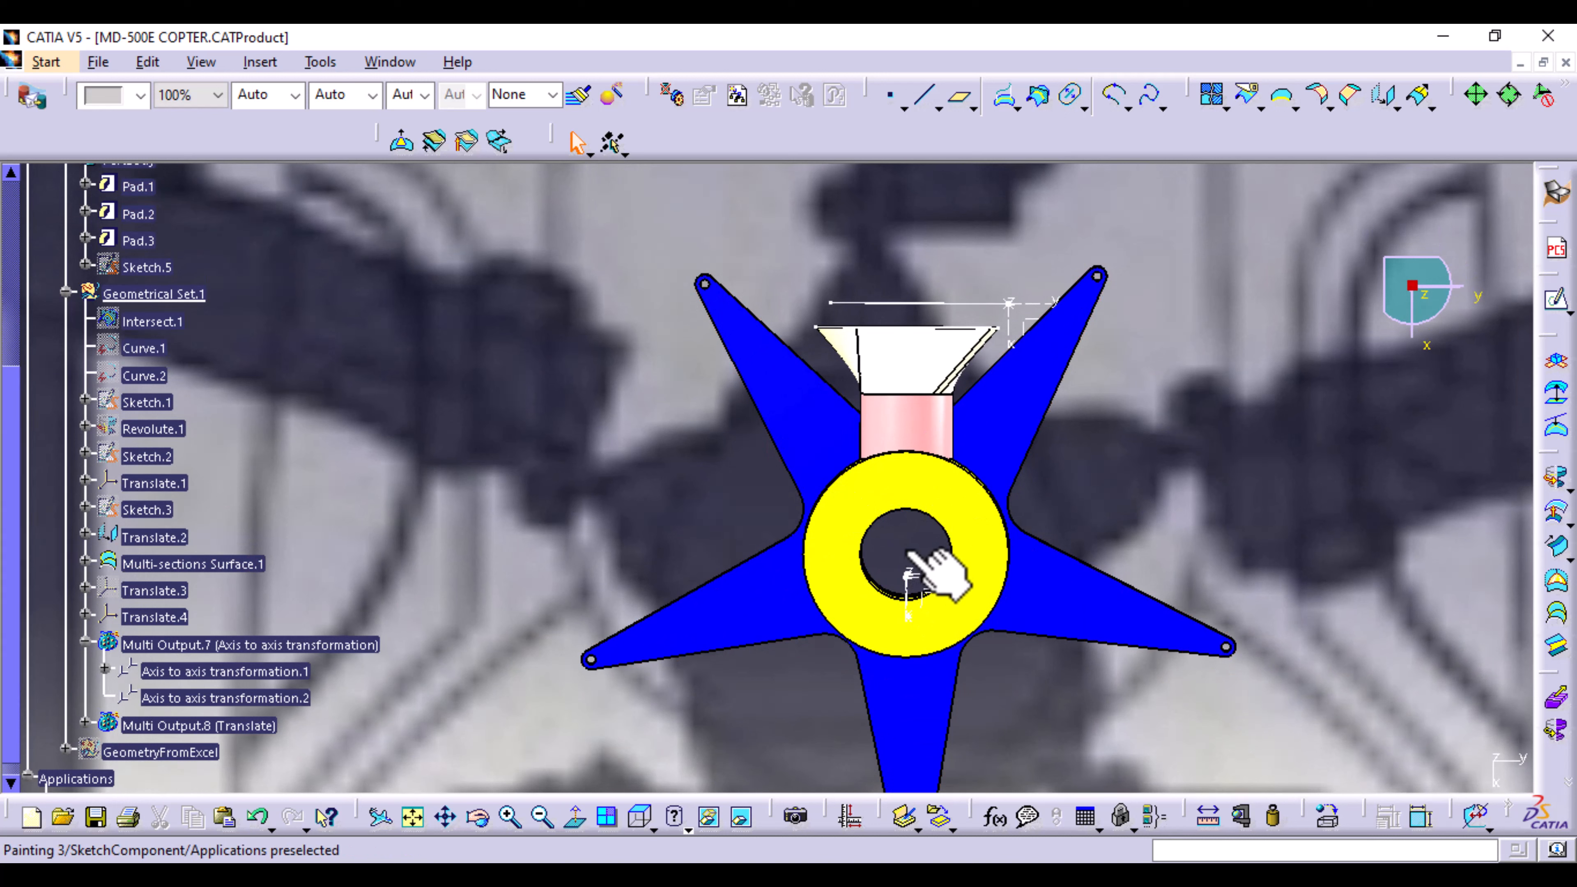
pyautogui.moveTo(1003, 440)
pyautogui.mouseDown(button='middle')
pyautogui.moveTo(978, 420)
pyautogui.moveTo(962, 745)
pyautogui.mouseUp(button='middle')
pyautogui.moveTo(792, 209); pyautogui.dragTo(805, 399, button='middle')
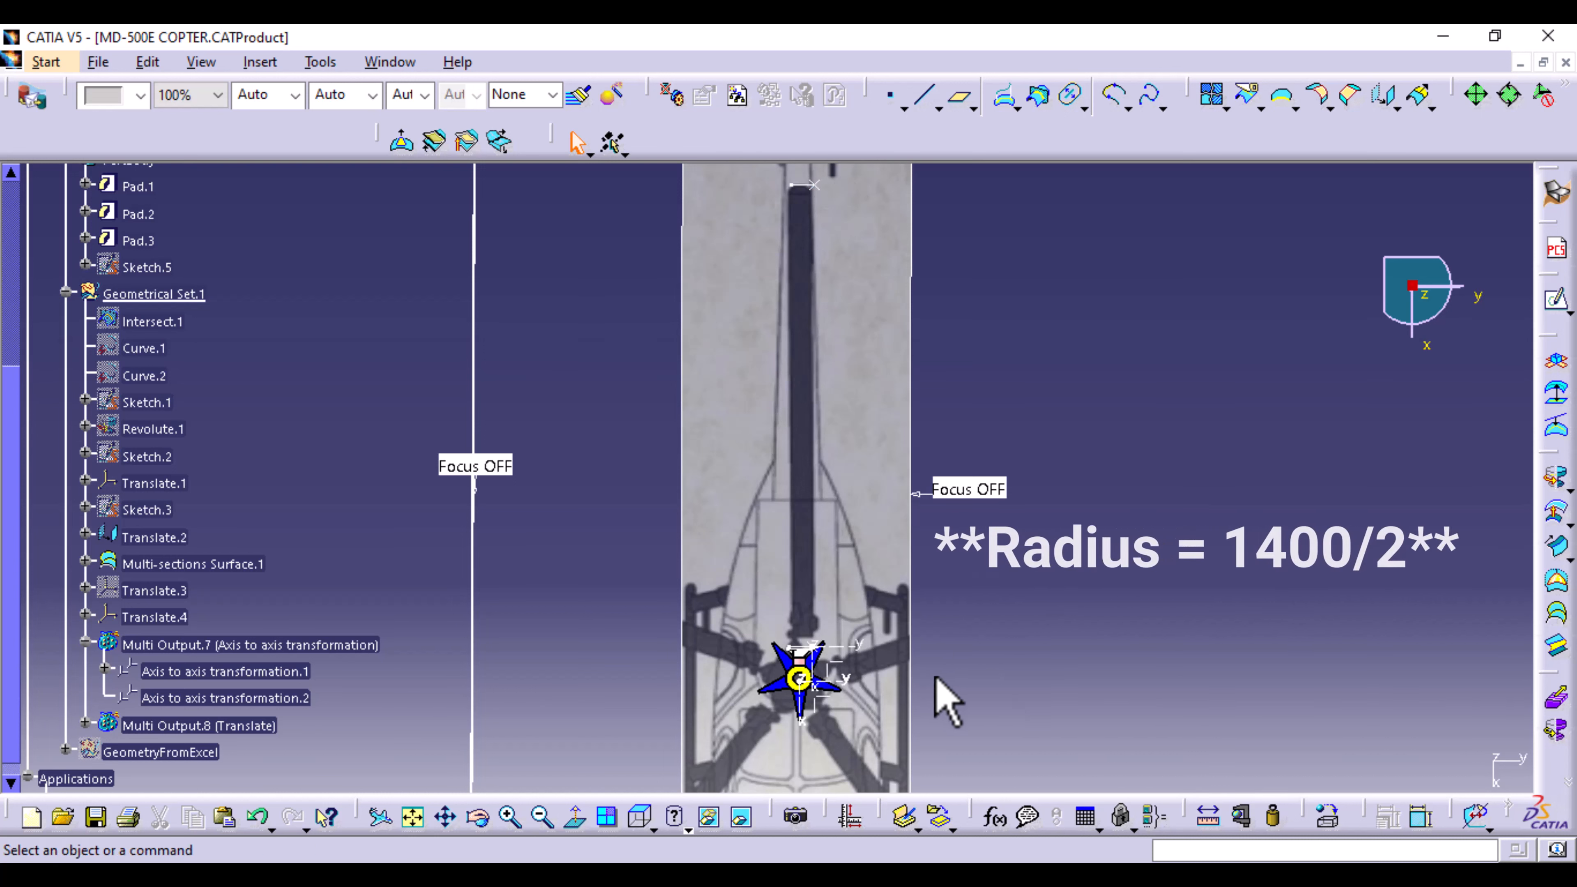
pyautogui.keyDown('ctrl'); pyautogui.moveTo(808, 723); pyautogui.dragTo(806, 497, button='middle'); pyautogui.keyUp('ctrl')
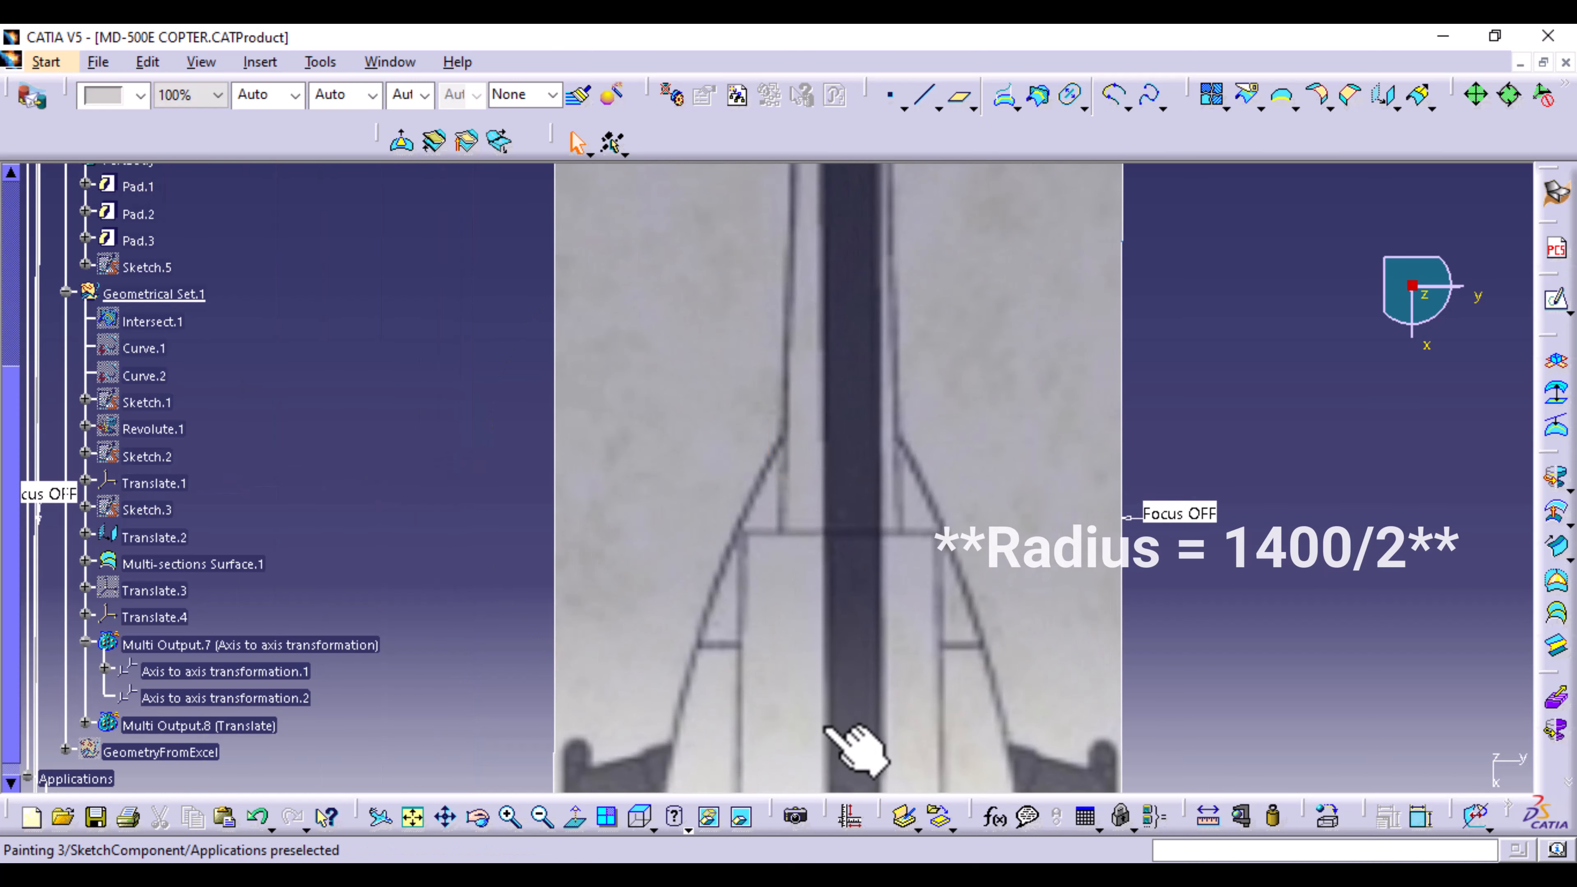
pyautogui.moveTo(857, 749); pyautogui.dragTo(807, 438, button='middle')
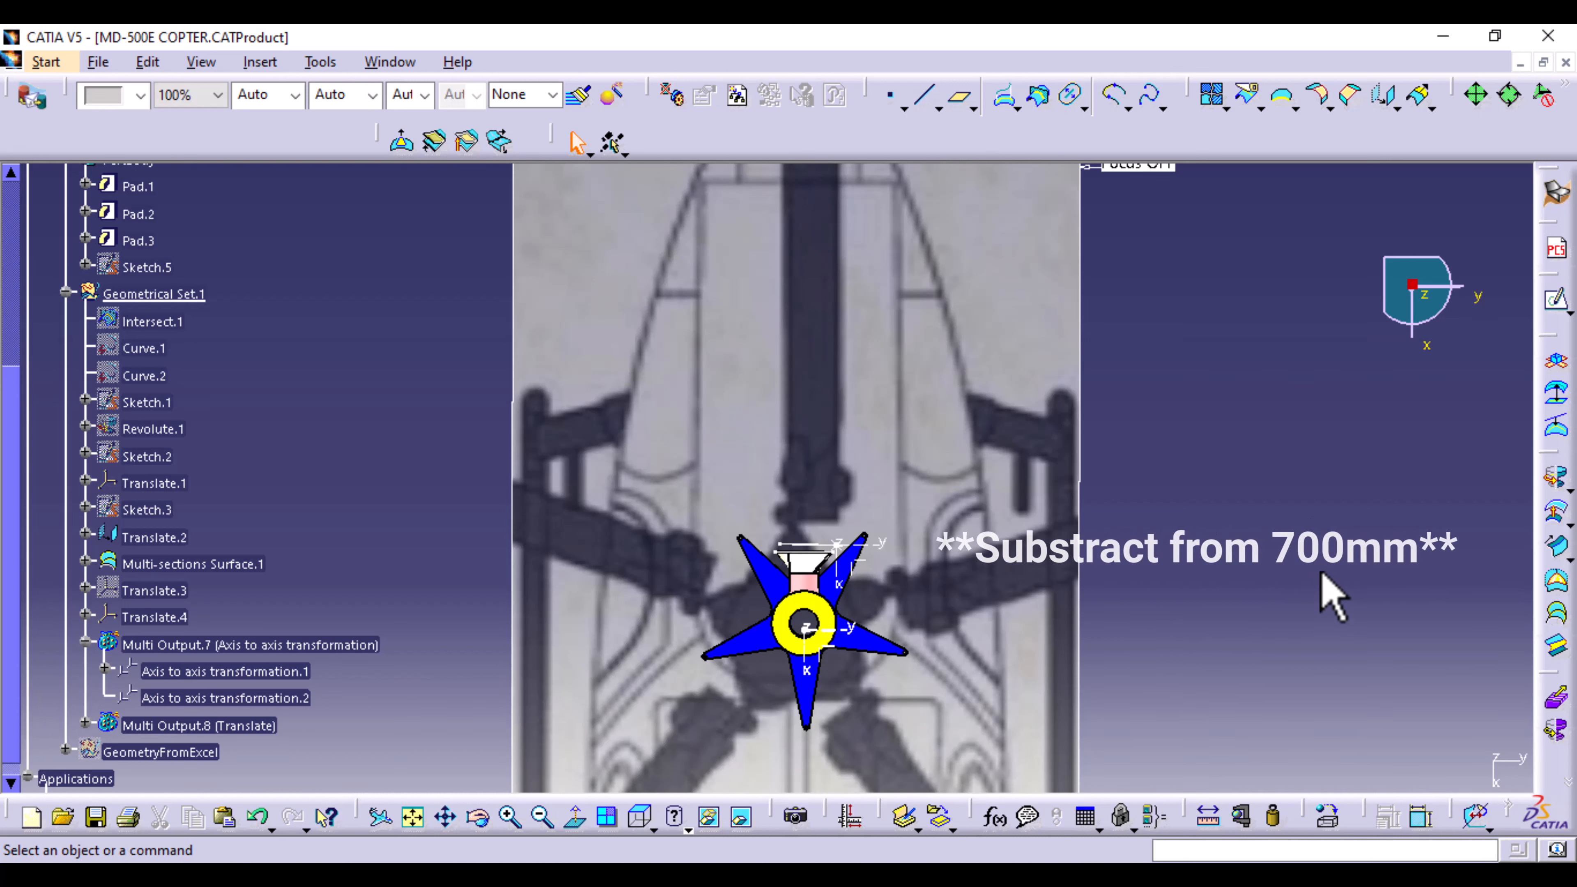
pyautogui.moveTo(996, 405); pyautogui.dragTo(1004, 851, button='middle')
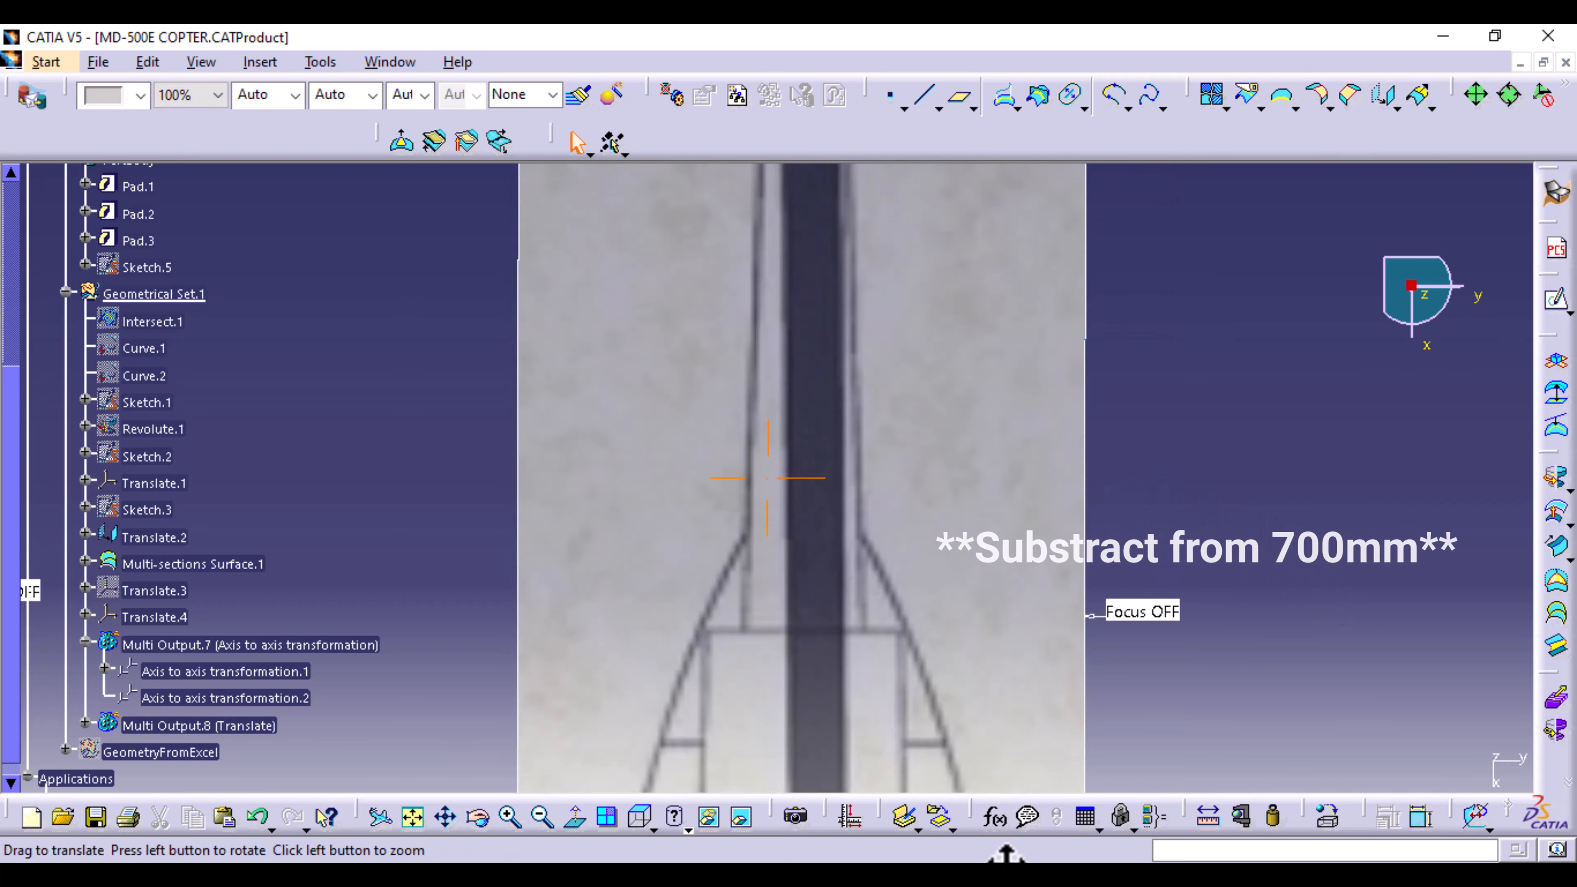
pyautogui.moveTo(915, 440); pyautogui.dragTo(908, 757, button='middle')
pyautogui.moveTo(921, 258); pyautogui.dragTo(916, 339, button='middle')
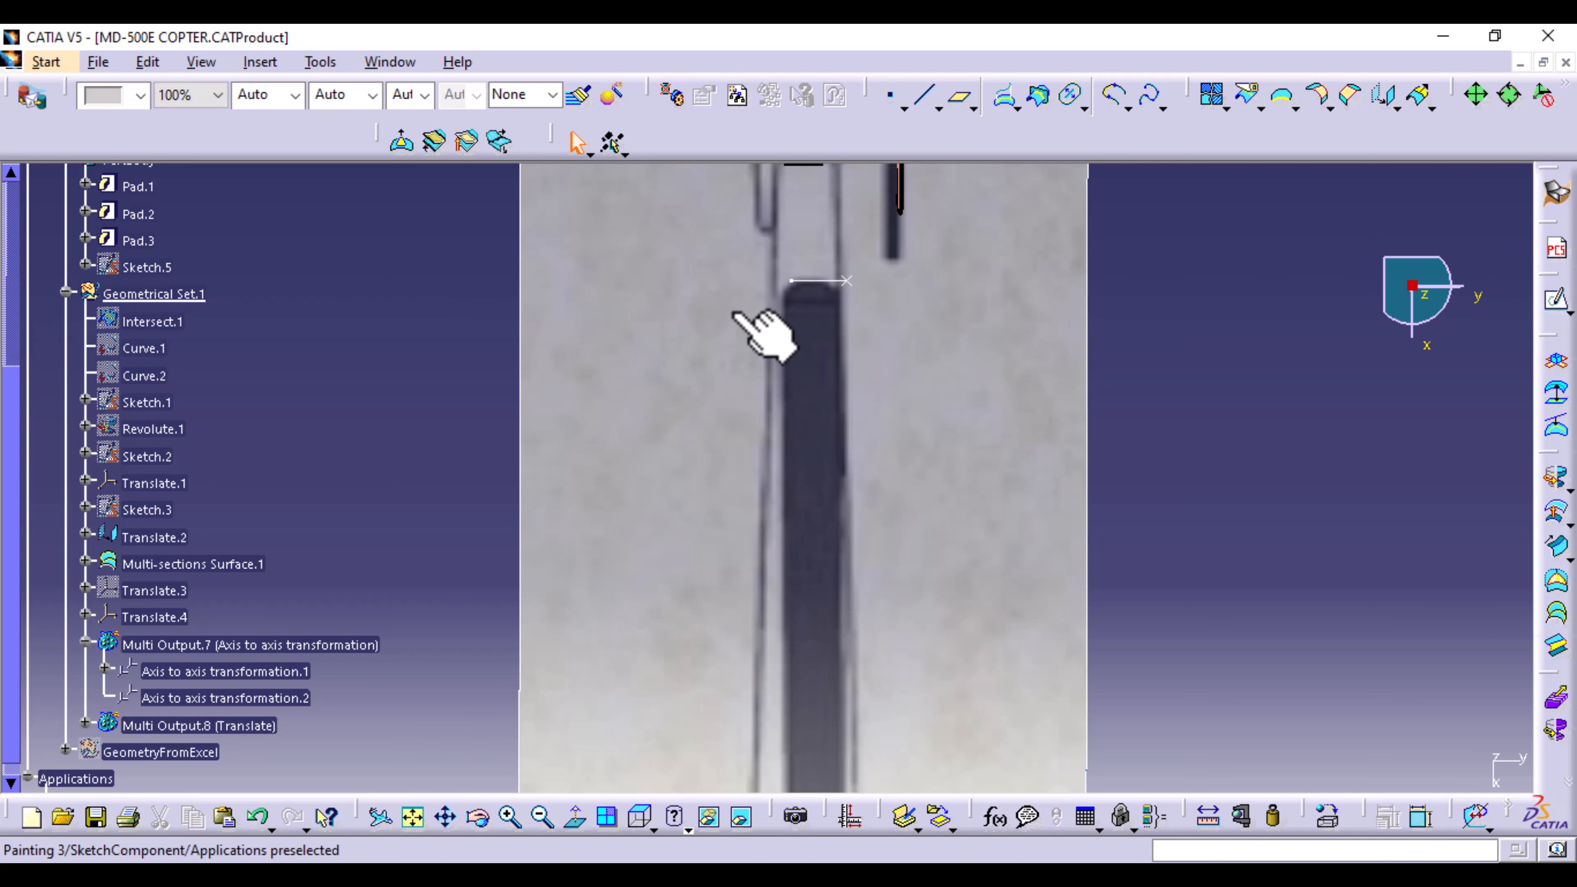
# Step: Create a point-point line from the translated point at the blade tip to the matching origin point at the blade root
pyautogui.moveTo(996, 333); pyautogui.dragTo(964, 239, button='middle')
pyautogui.click(926, 96)
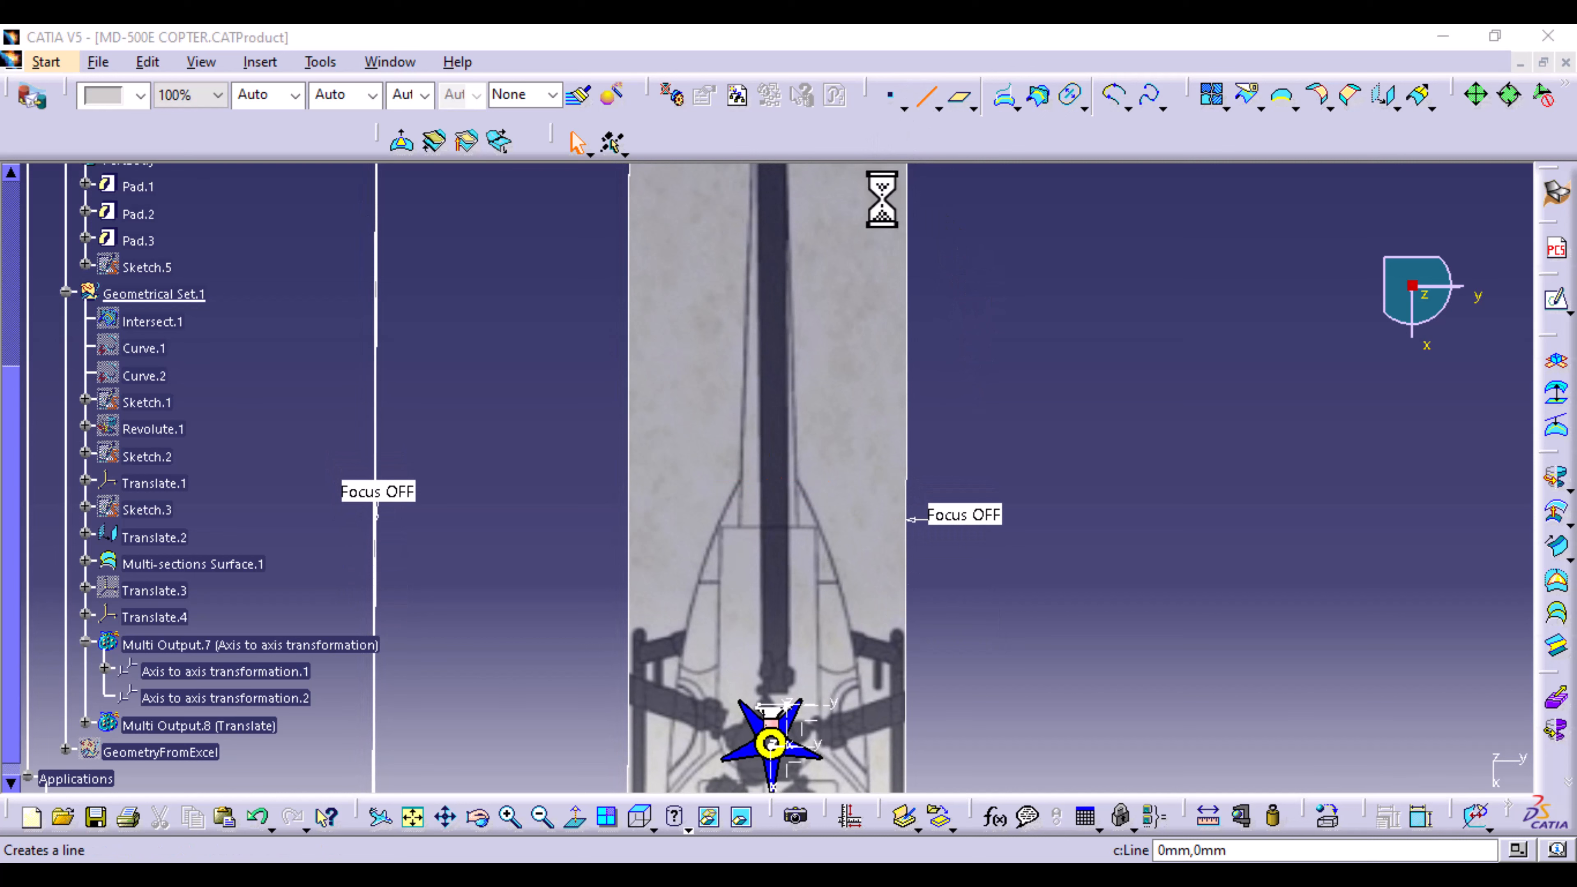
pyautogui.moveTo(823, 376); pyautogui.dragTo(790, 393, button='middle')
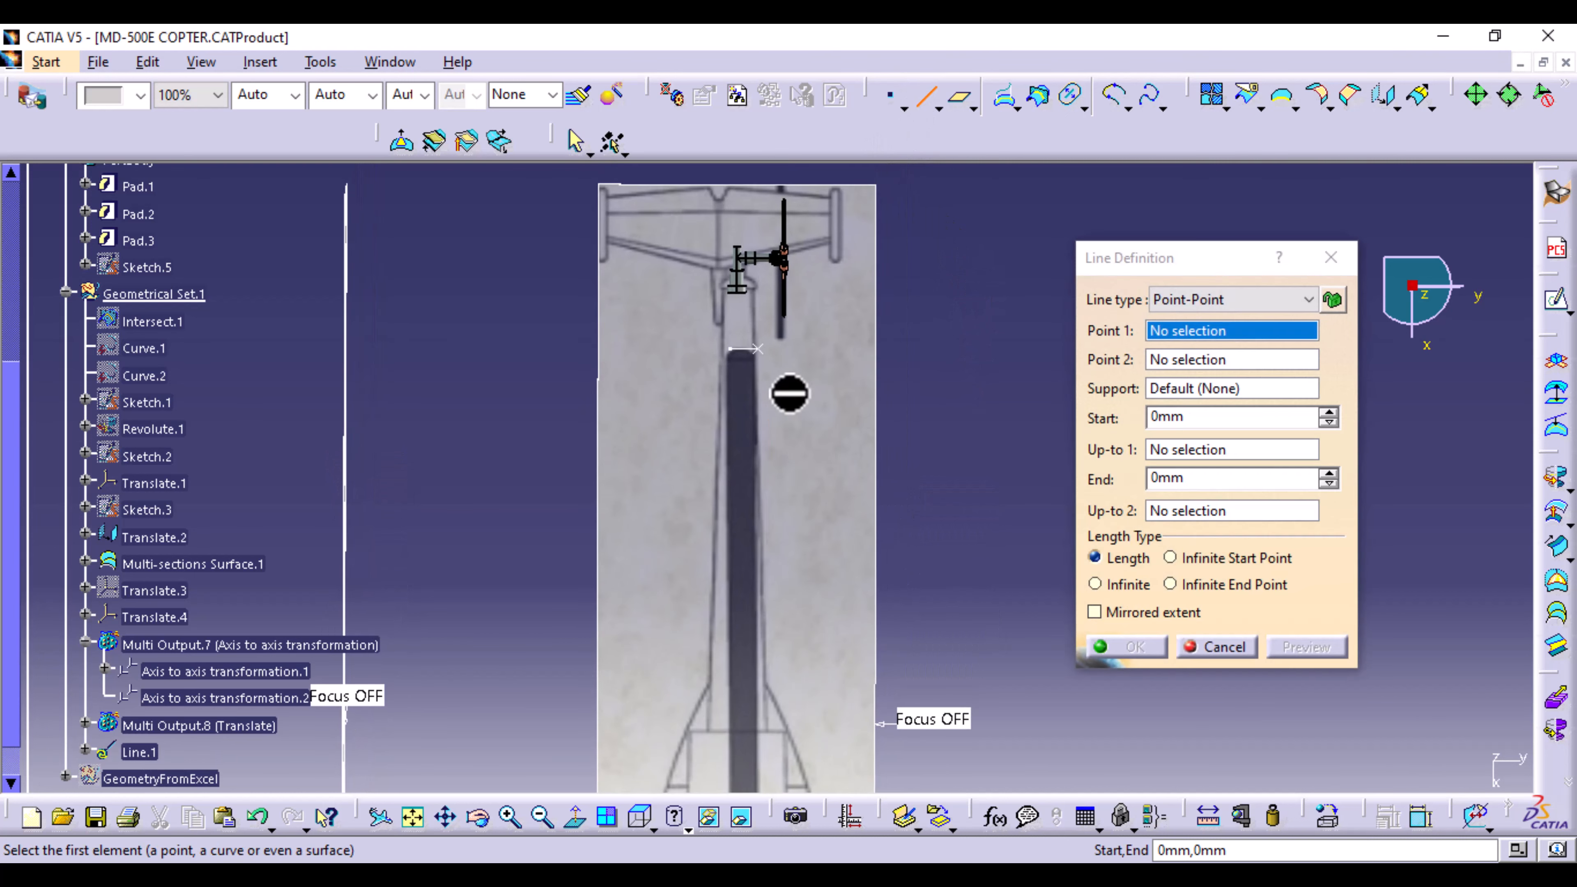
pyautogui.click(763, 348)
pyautogui.moveTo(818, 570); pyautogui.dragTo(826, 372, button='middle')
pyautogui.keyDown('ctrl'); pyautogui.moveTo(828, 554); pyautogui.dragTo(774, 159, button='middle'); pyautogui.keyUp('ctrl')
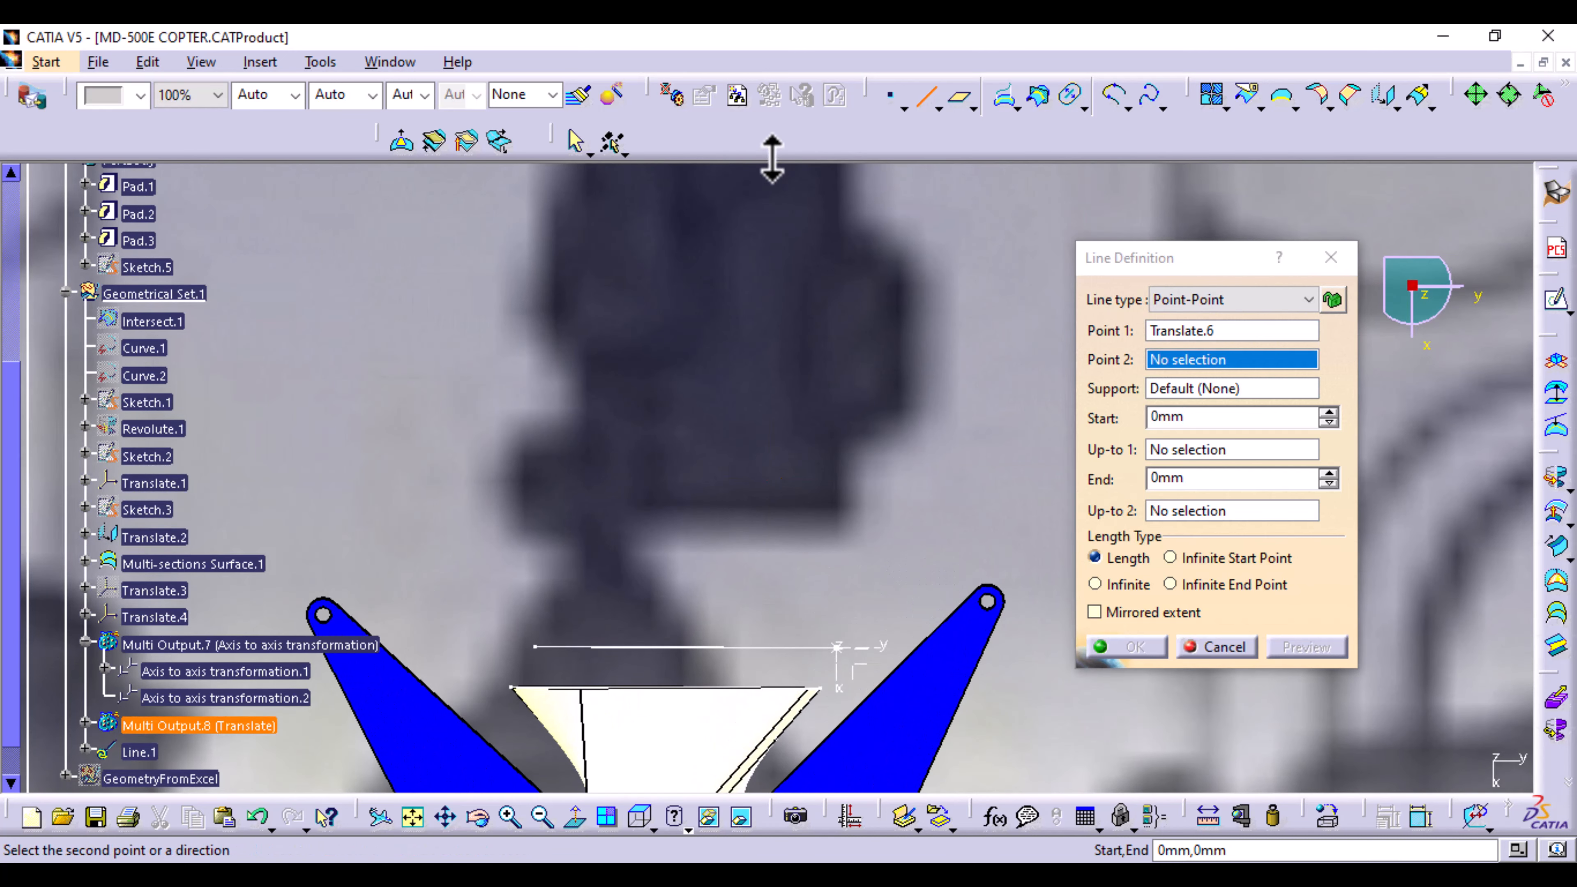
pyautogui.click(837, 649)
pyautogui.click(1123, 647)
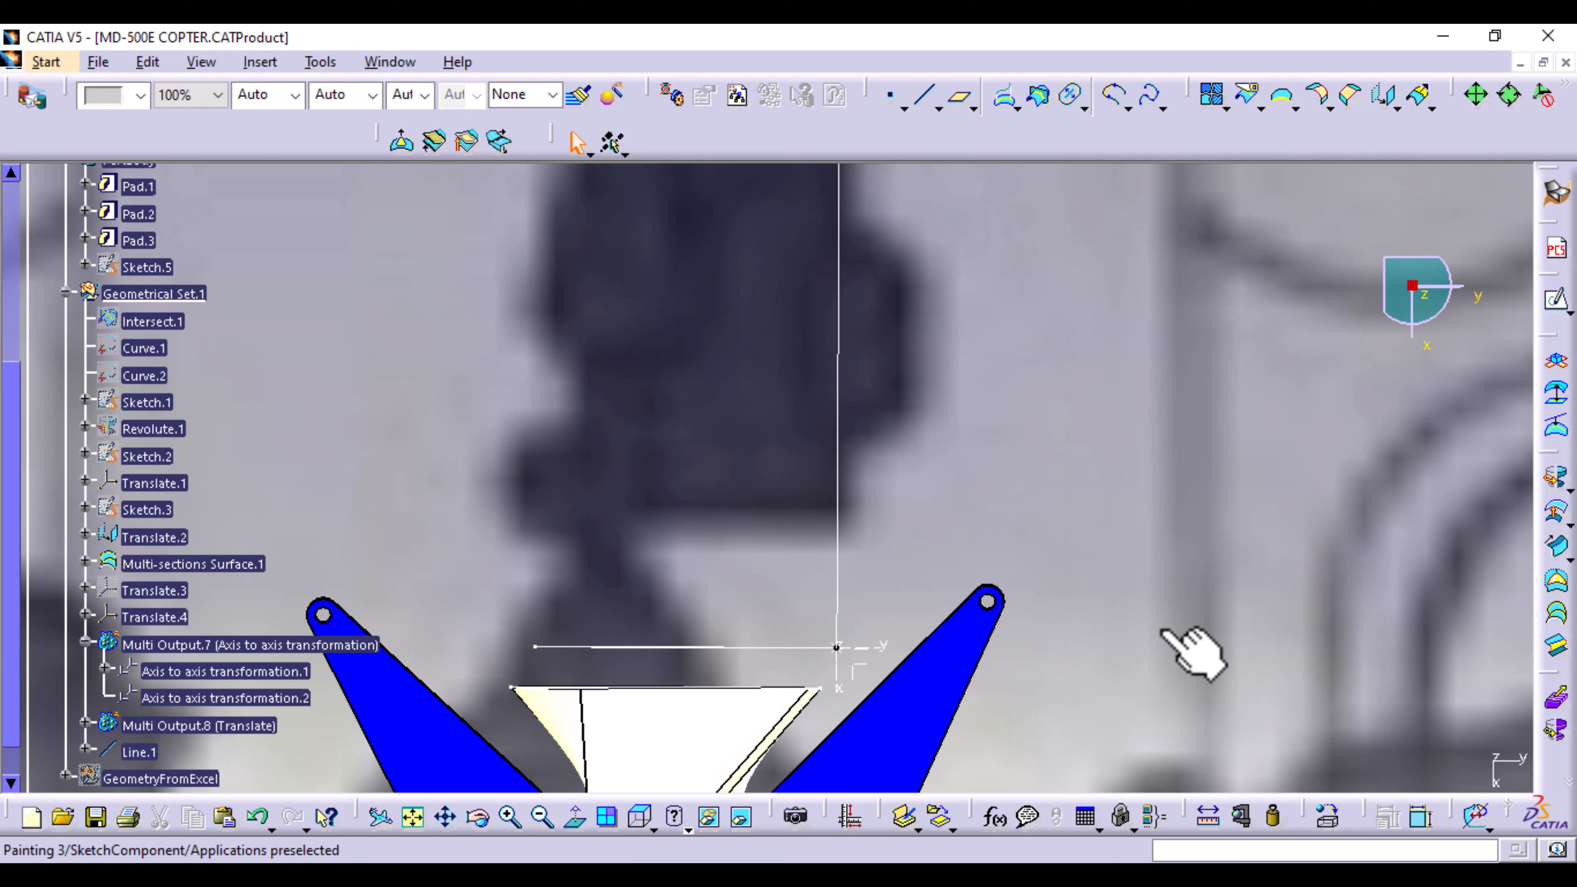
# Step: Set up a multi-sections surface with the root airfoil profile and the translated tip profile as its two sections
pyautogui.click(1559, 616)
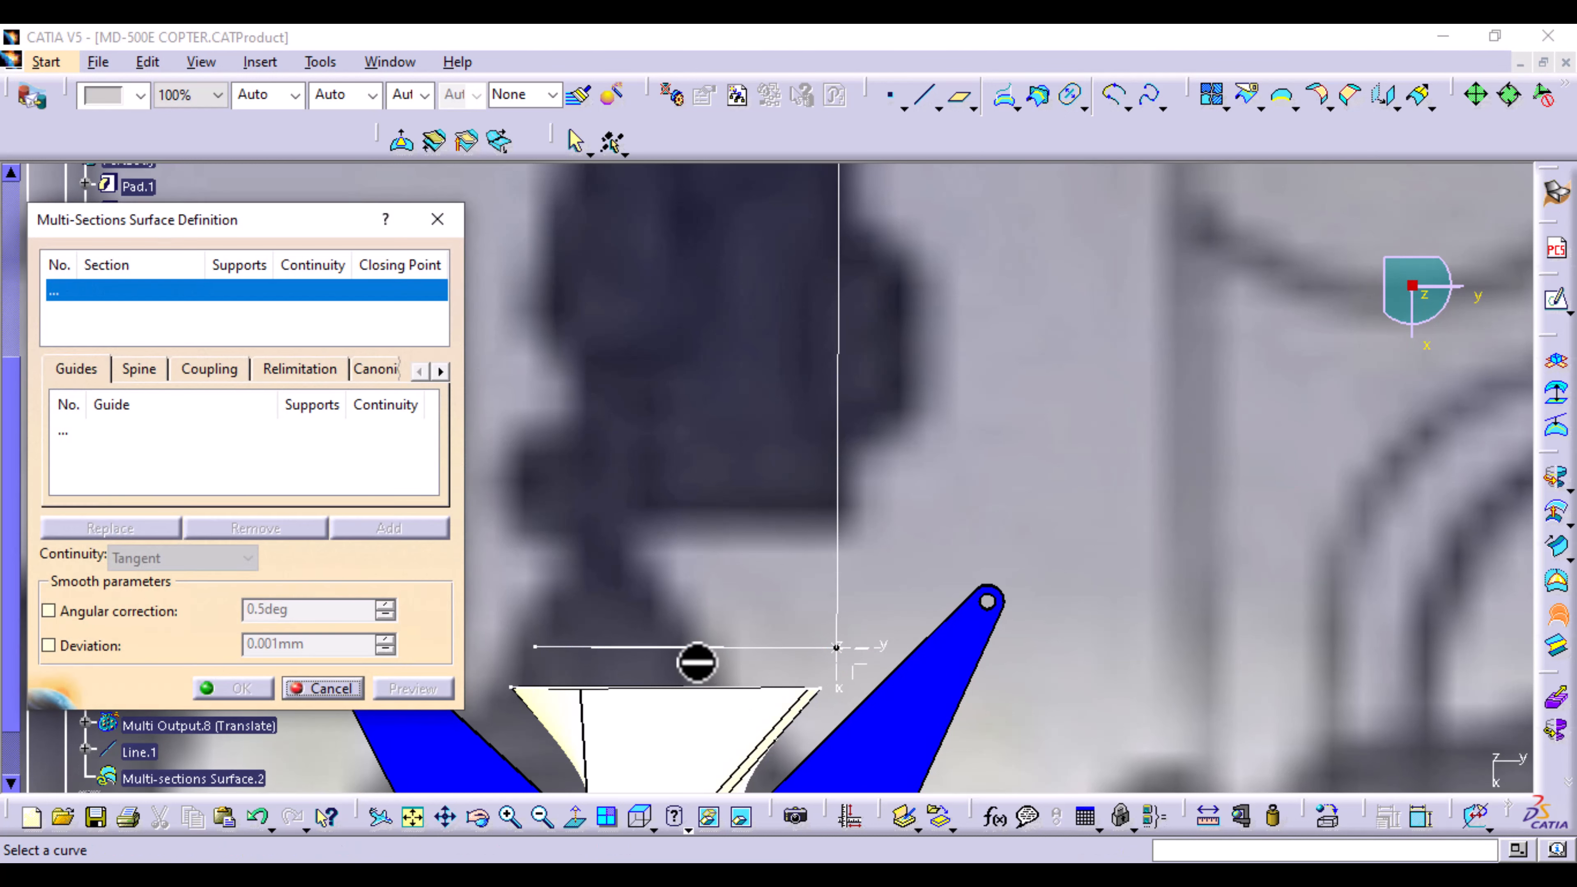
pyautogui.click(714, 646)
pyautogui.moveTo(755, 601); pyautogui.dragTo(751, 823, button='middle')
pyautogui.moveTo(744, 372); pyautogui.dragTo(795, 826, button='middle')
pyautogui.moveTo(810, 387); pyautogui.dragTo(824, 828, button='middle')
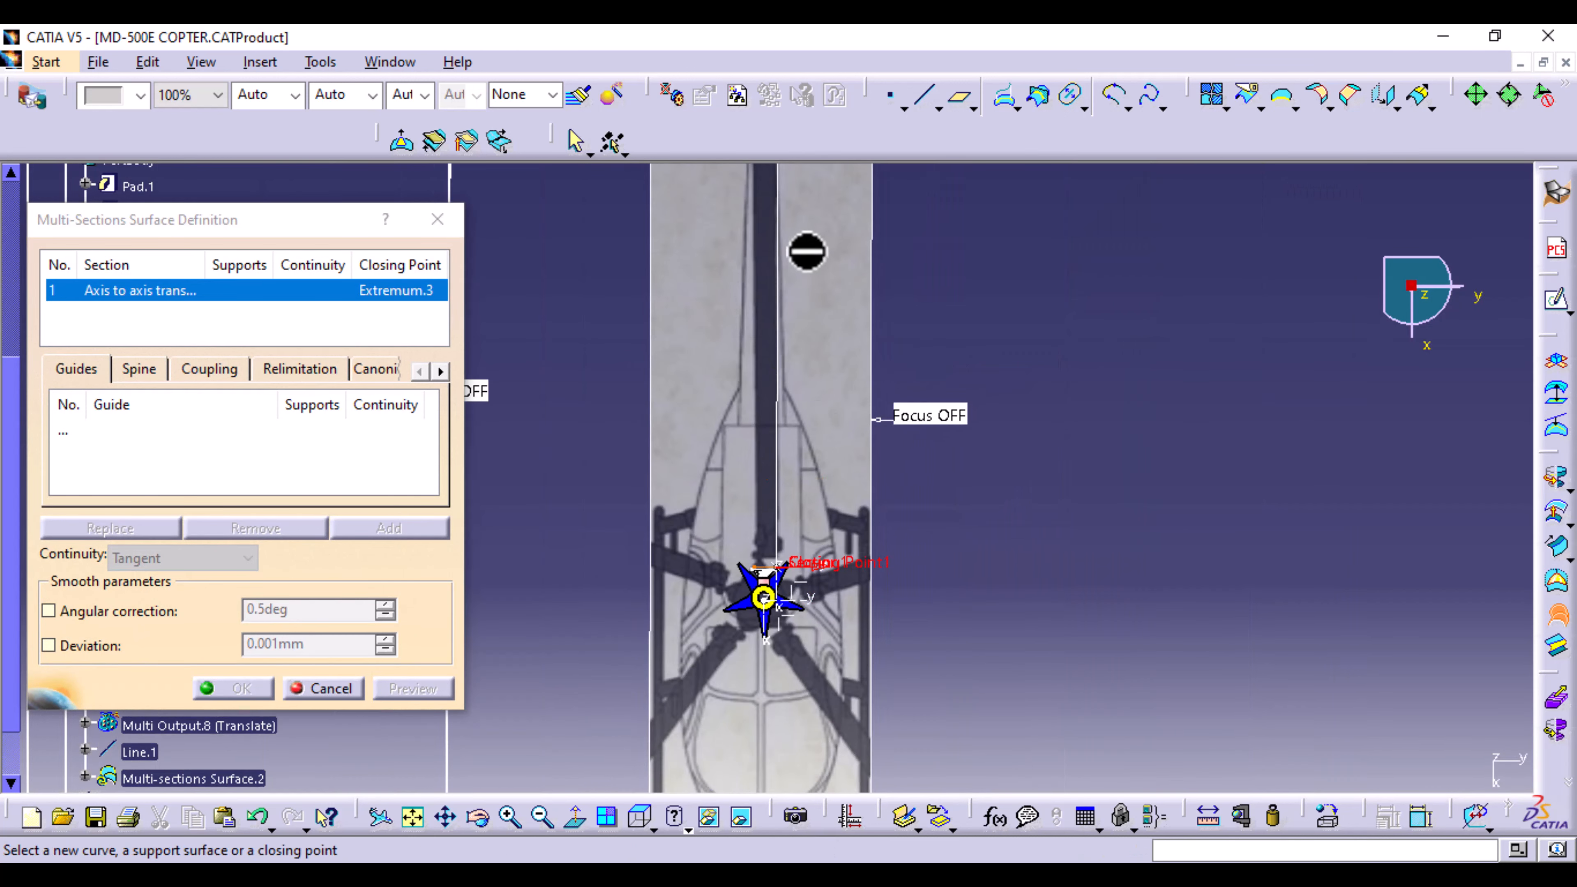
pyautogui.moveTo(806, 252); pyautogui.dragTo(794, 630, button='middle')
pyautogui.click(777, 529)
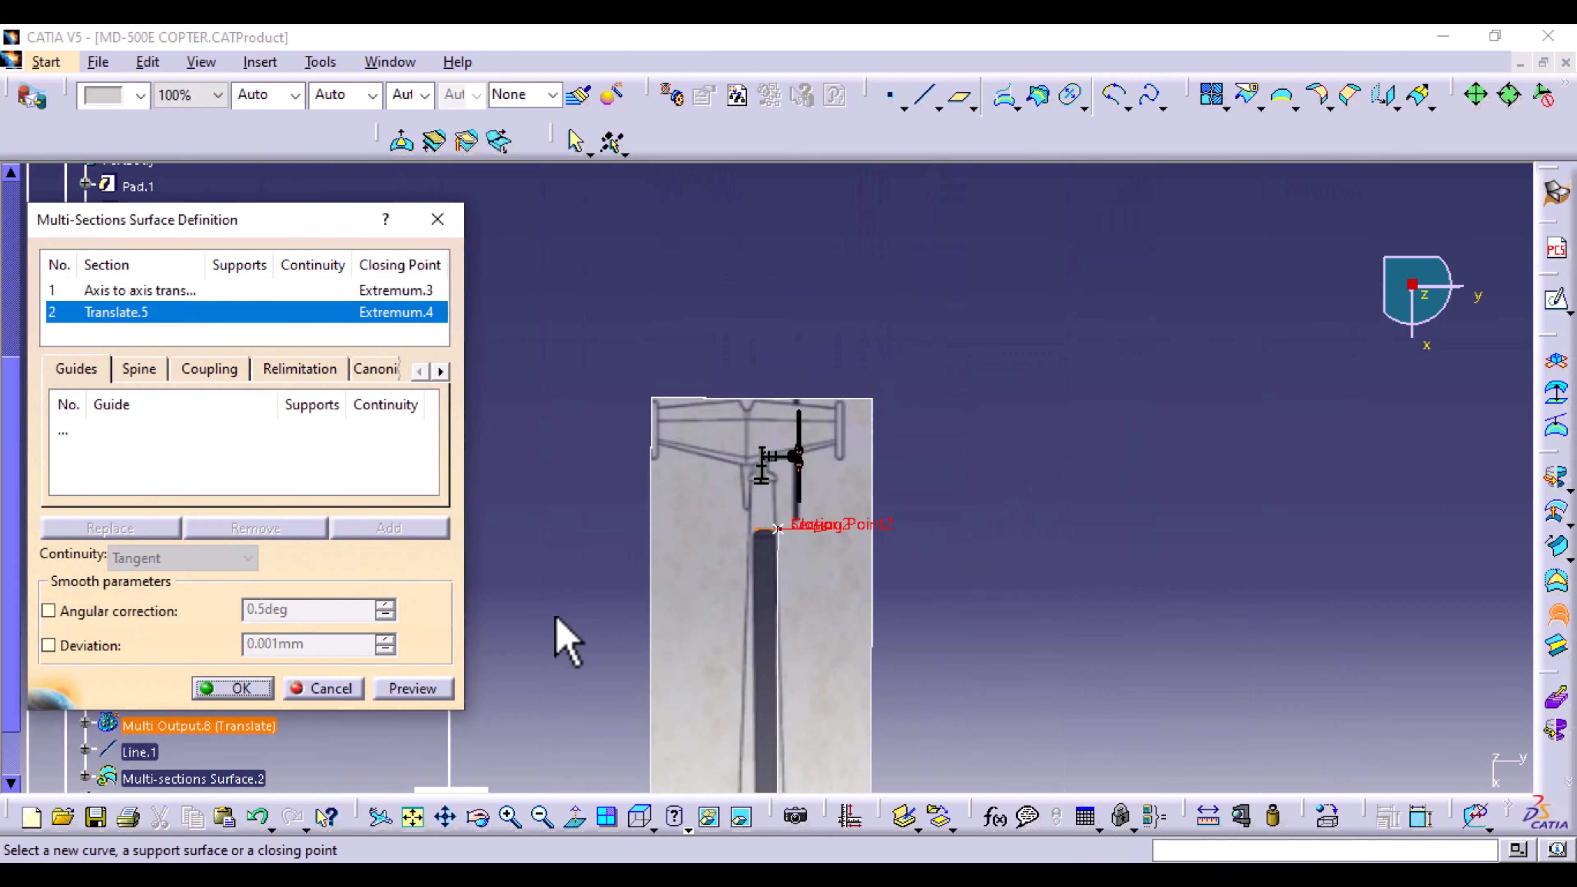
# Step: Add the root-to-tip line as the guide and create the blade surface
pyautogui.click(65, 432)
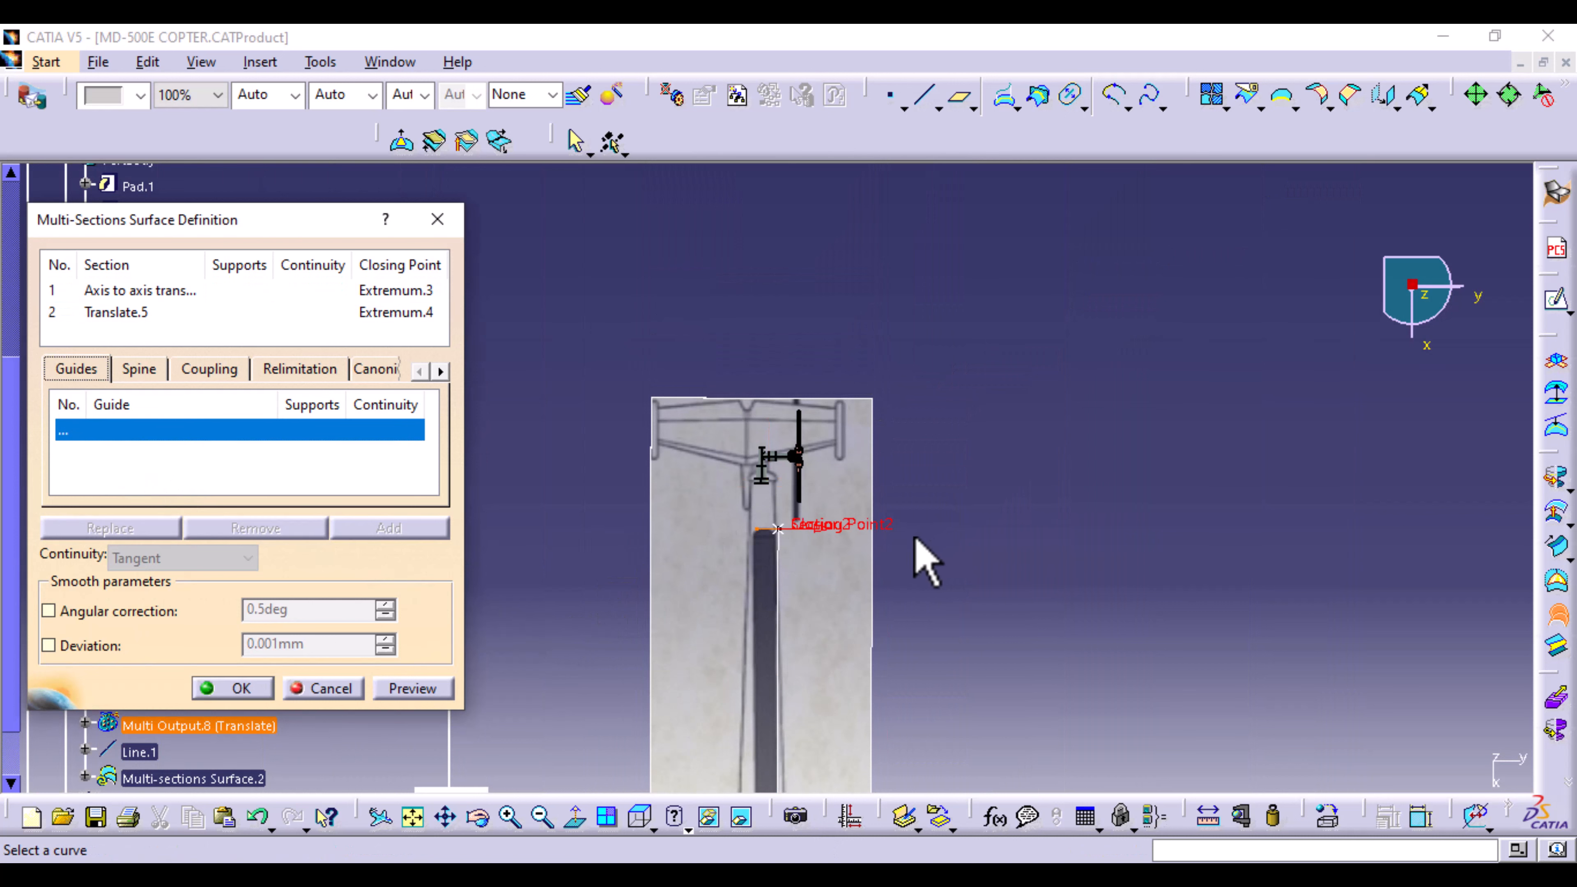
pyautogui.click(781, 613)
pyautogui.moveTo(929, 640); pyautogui.dragTo(944, 237, button='middle')
pyautogui.click(437, 689)
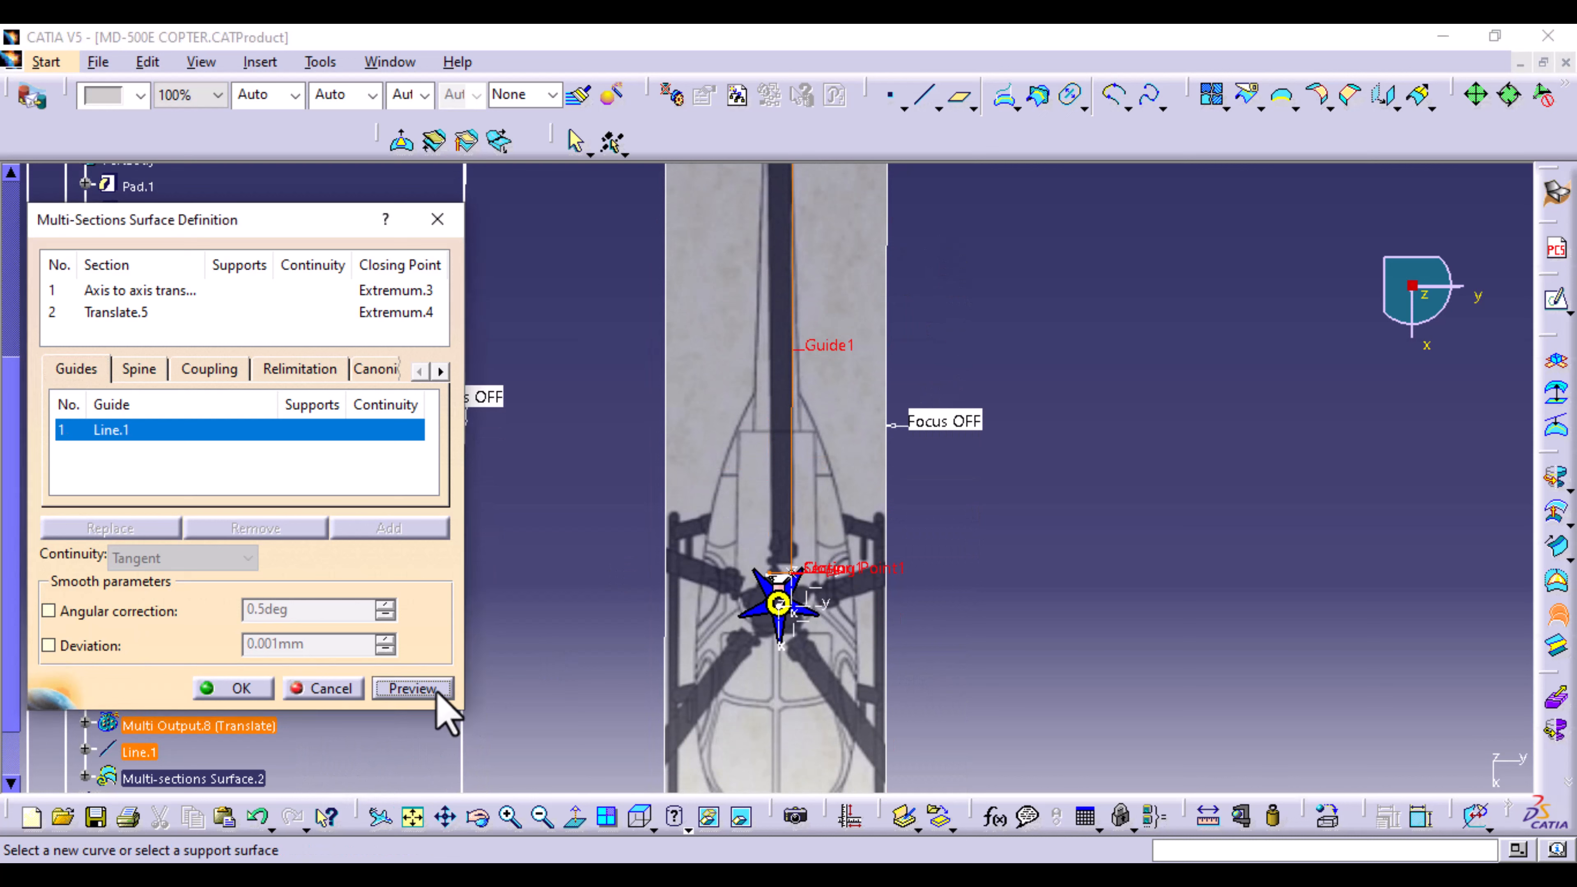
pyautogui.click(244, 687)
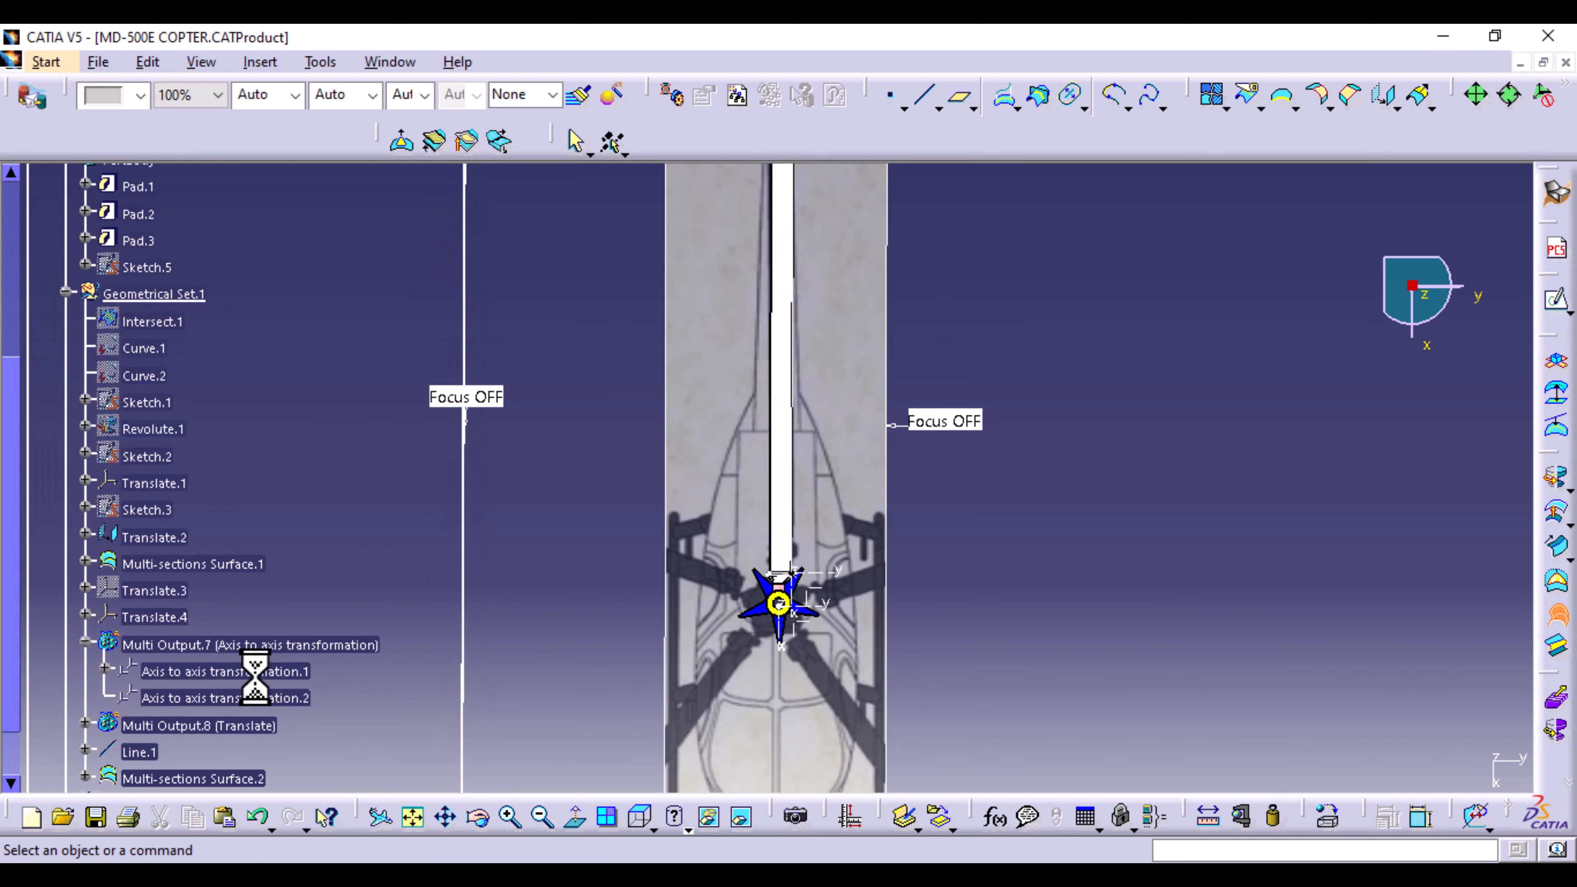
# Step: Colour the new blade surface, Multi-sections Surface.2, blue
pyautogui.hotkey('alt', 'Tab')
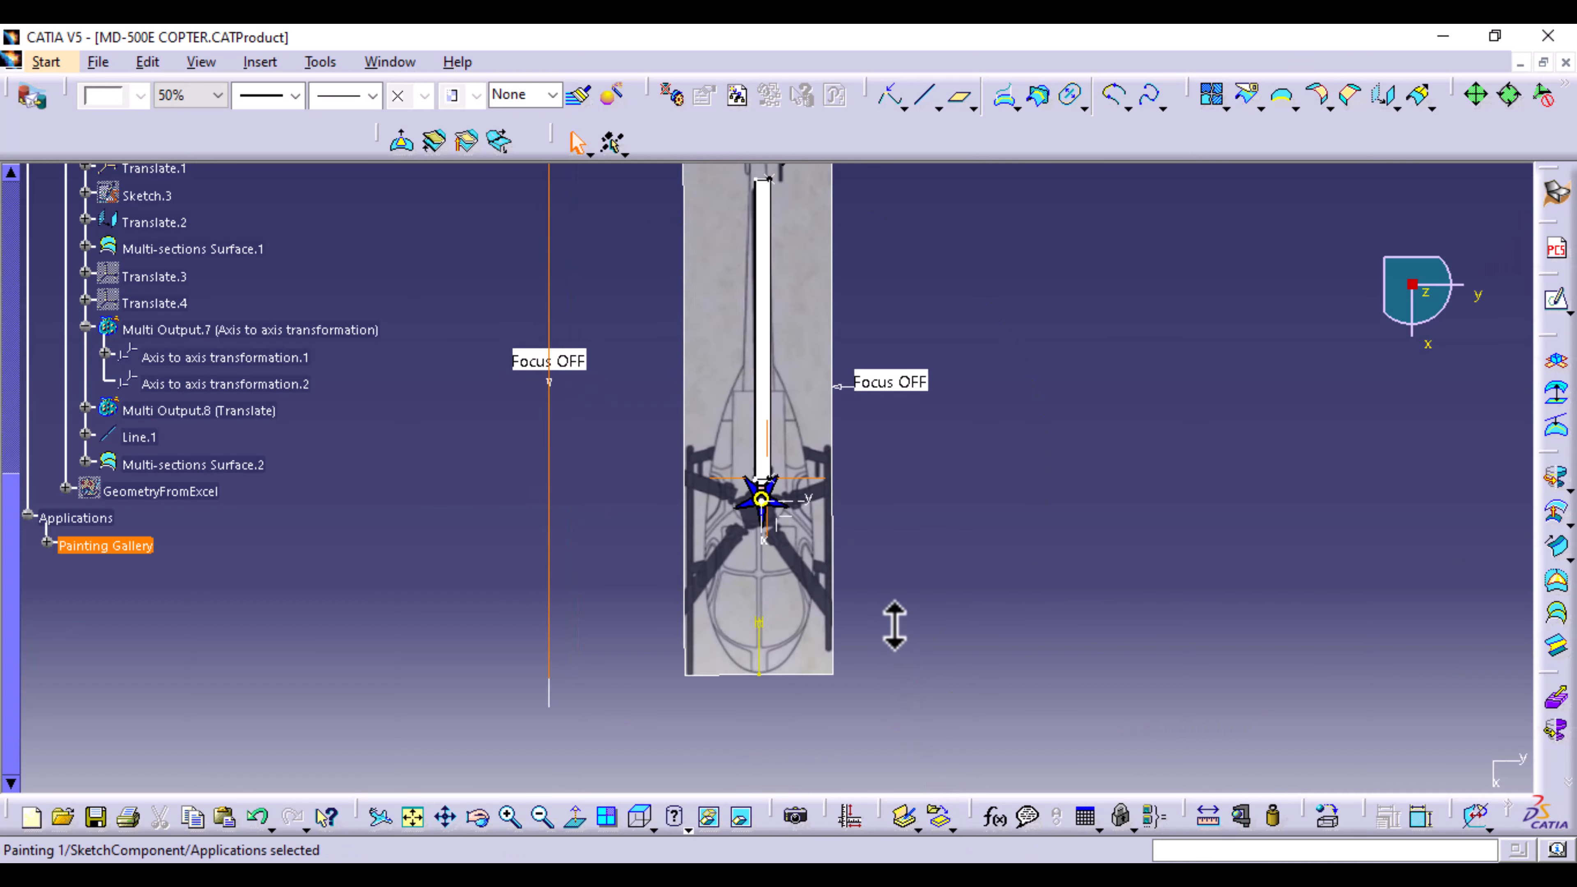
pyautogui.moveTo(893, 625); pyautogui.dragTo(866, 485, button='middle')
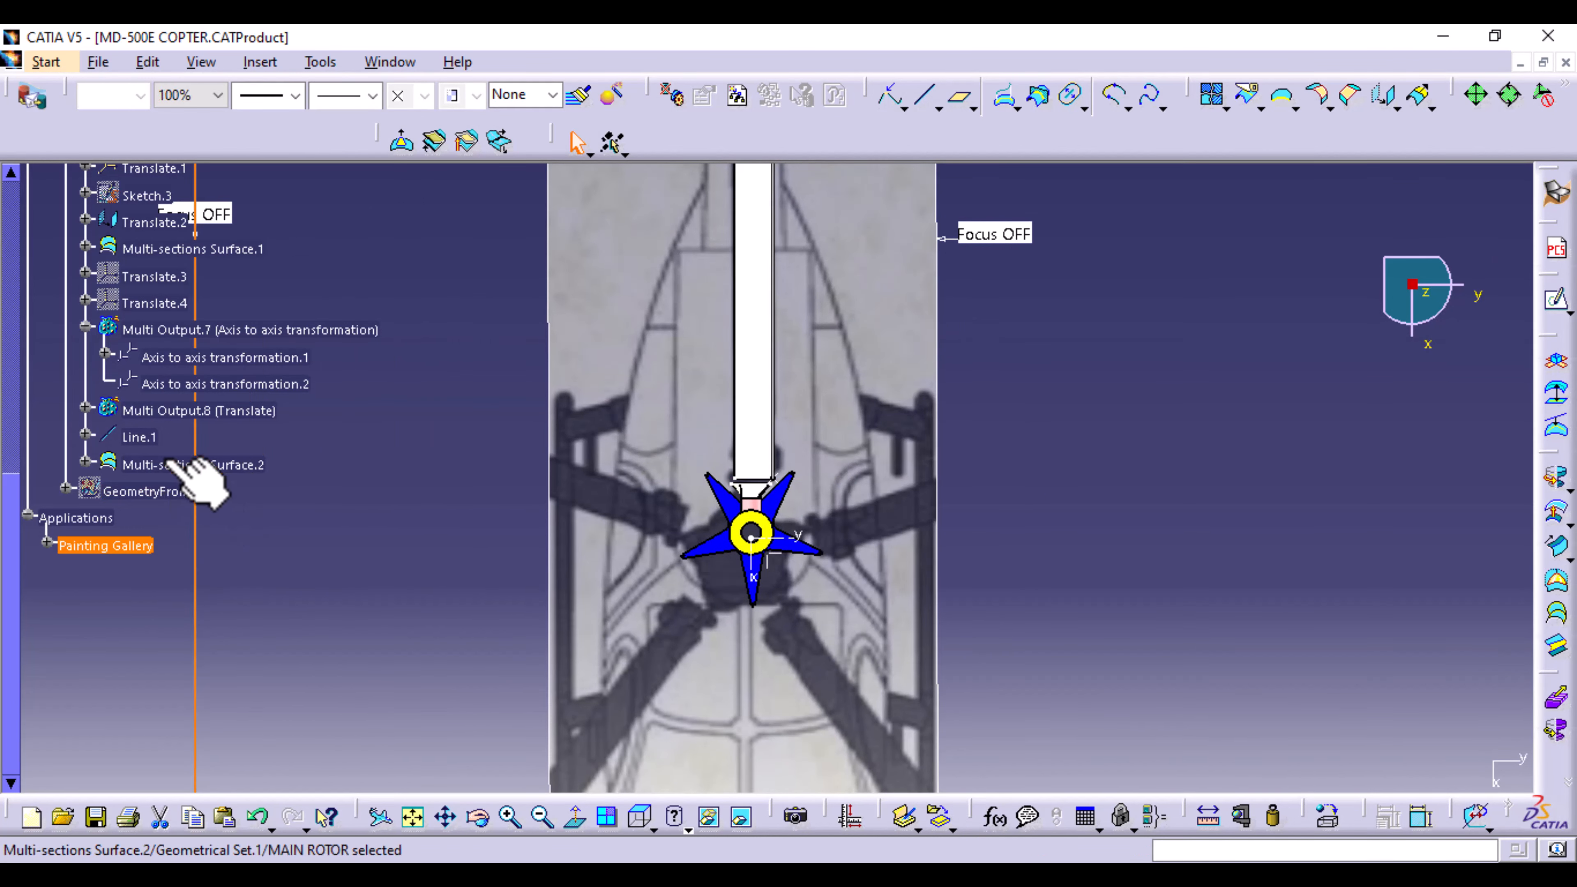
pyautogui.click(187, 469)
pyautogui.click(142, 95)
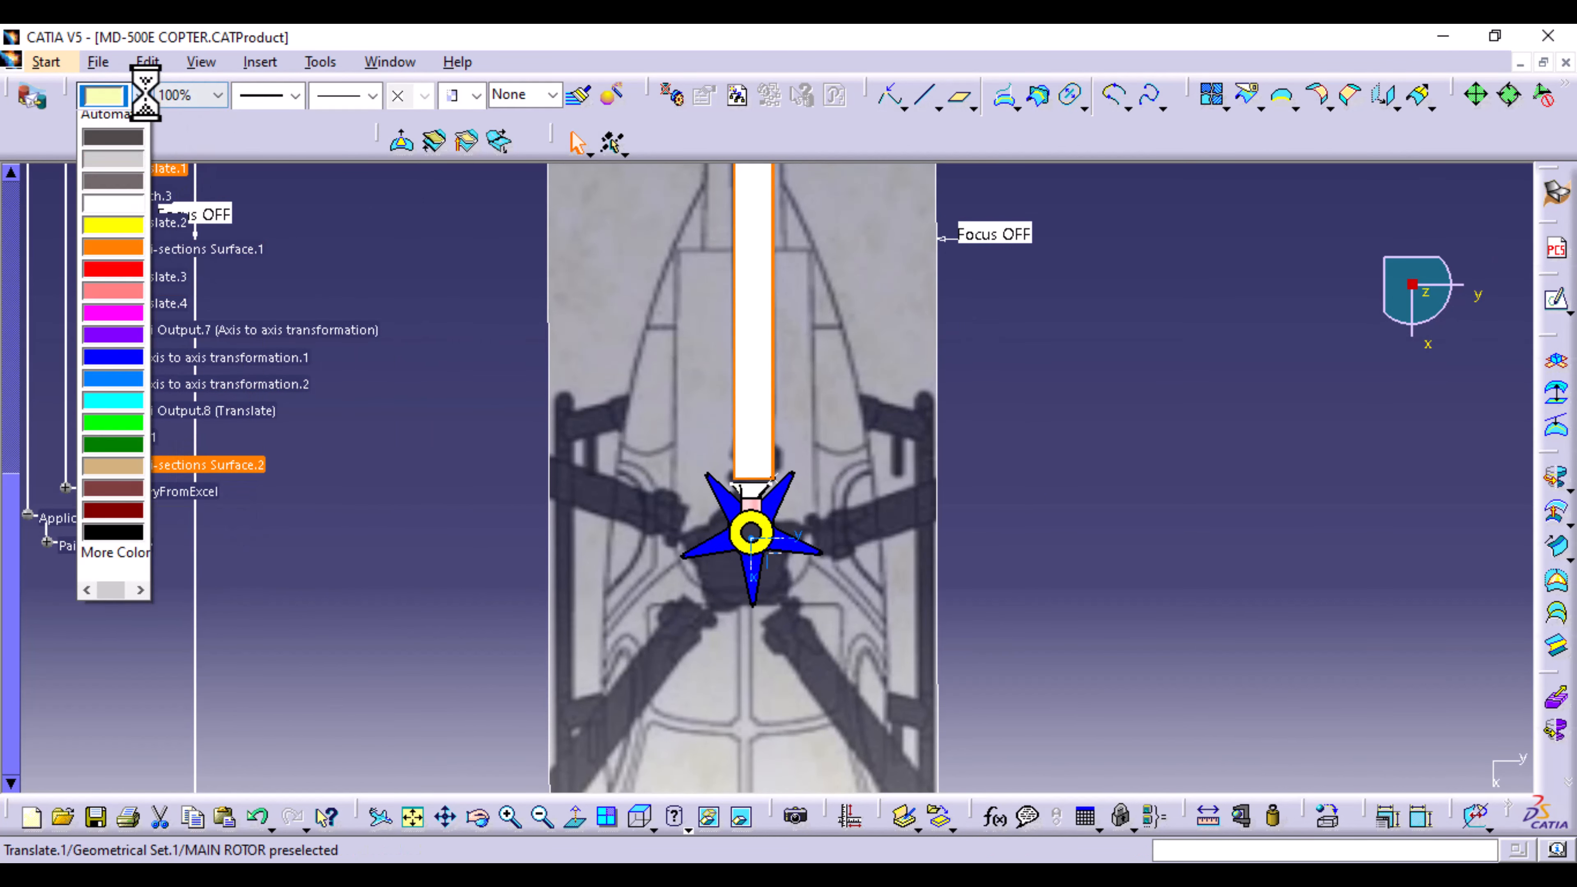
pyautogui.click(123, 405)
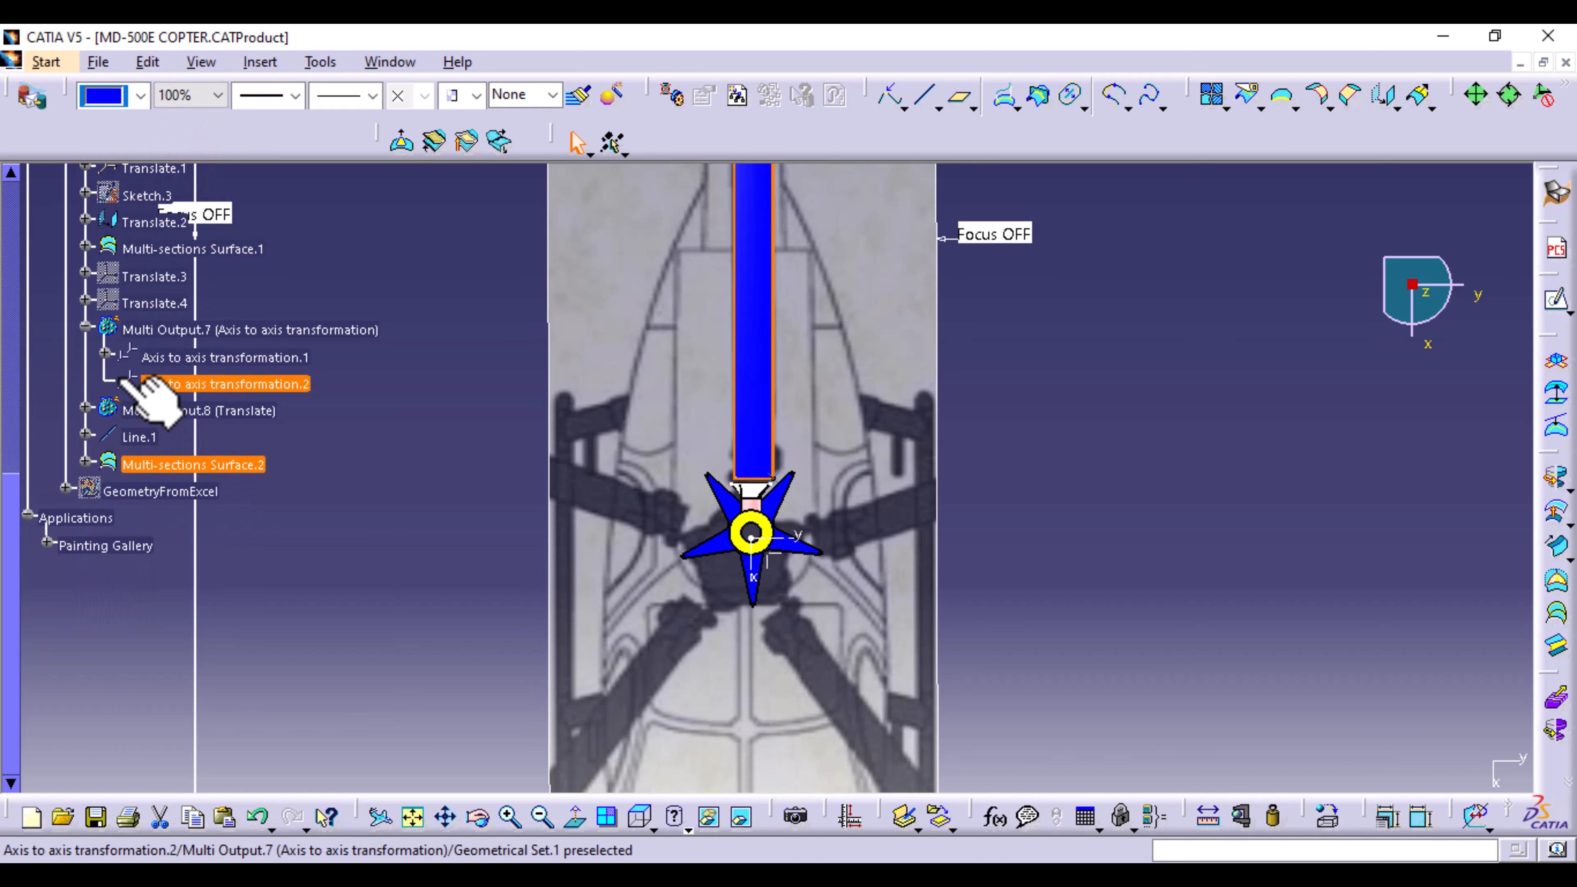
# Step: Colour the flared transition surface beside the hub, Multi-sections Surface.1, orange
pyautogui.moveTo(863, 676)
pyautogui.mouseDown(button='middle')
pyautogui.moveTo(820, 546)
pyautogui.moveTo(866, 435)
pyautogui.mouseUp(button='middle')
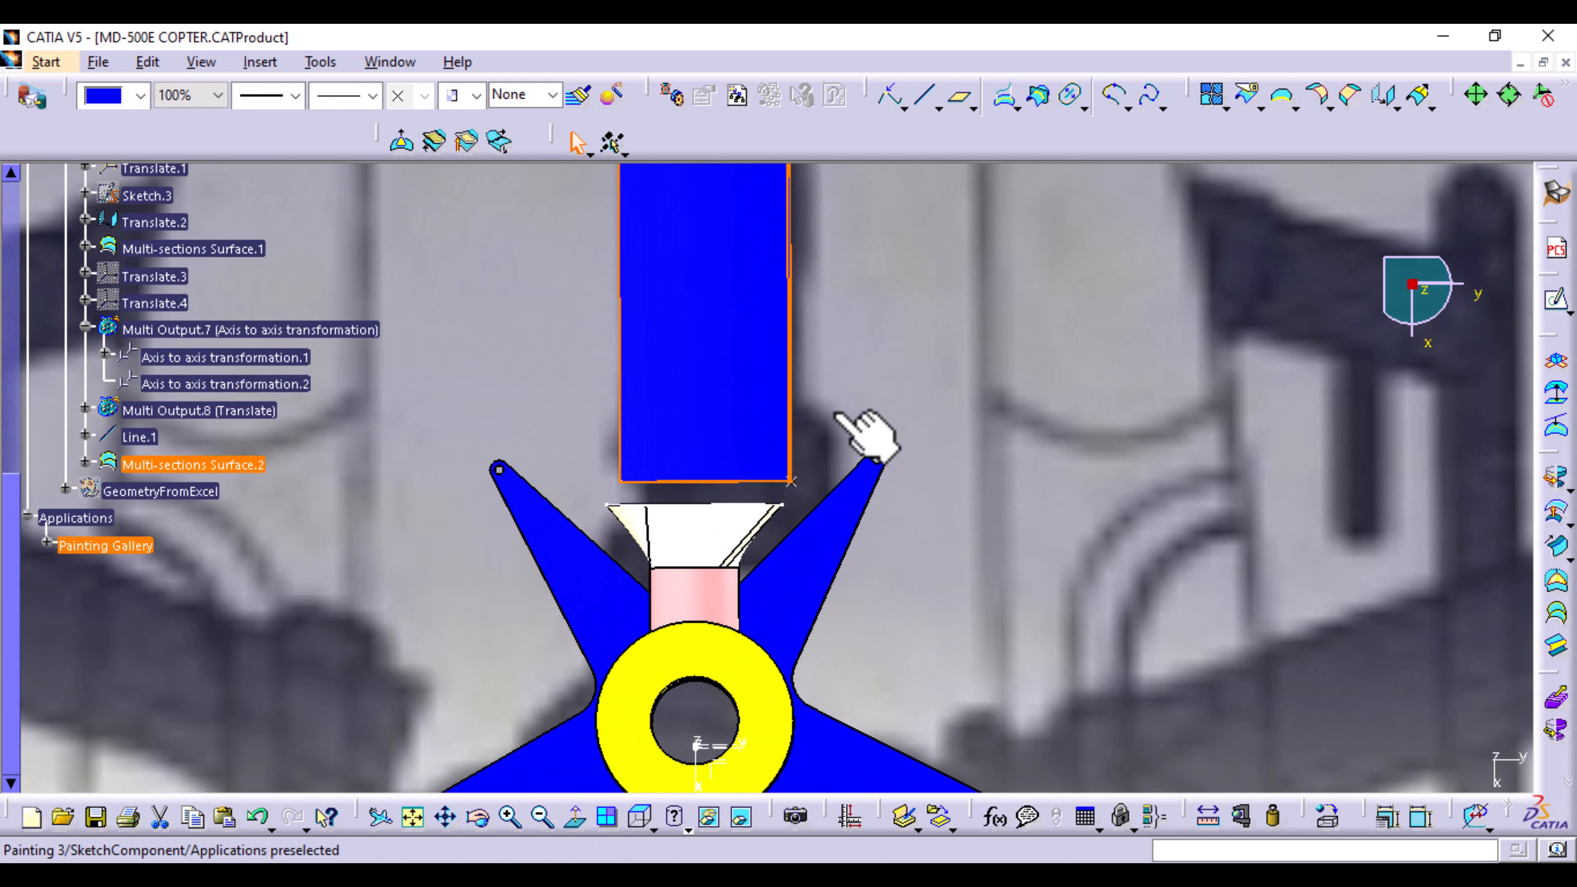
pyautogui.click(695, 528)
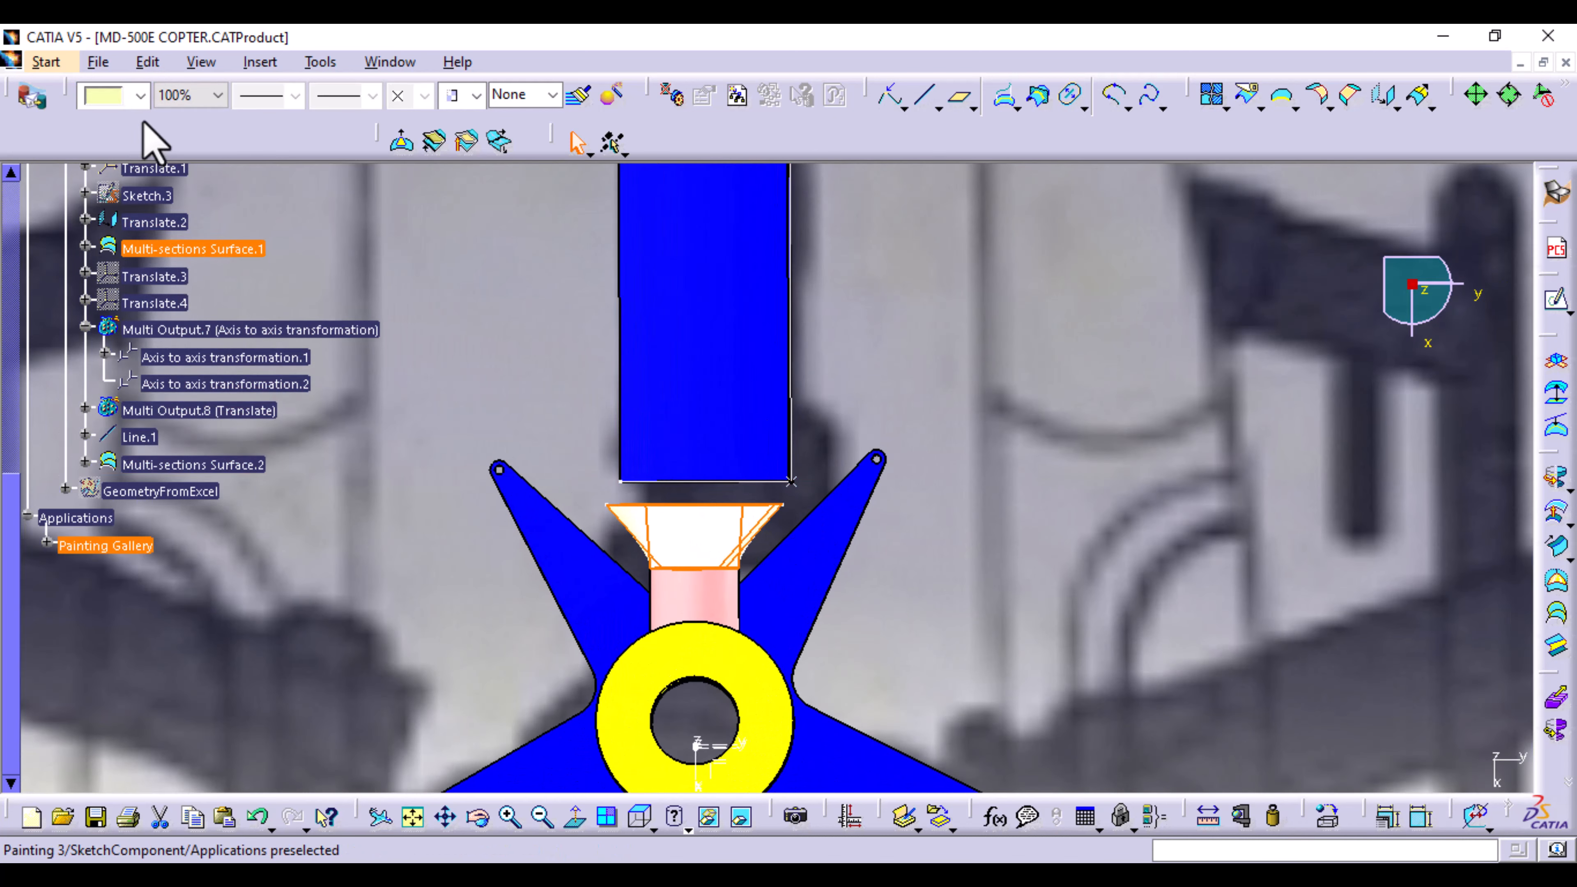
pyautogui.click(142, 95)
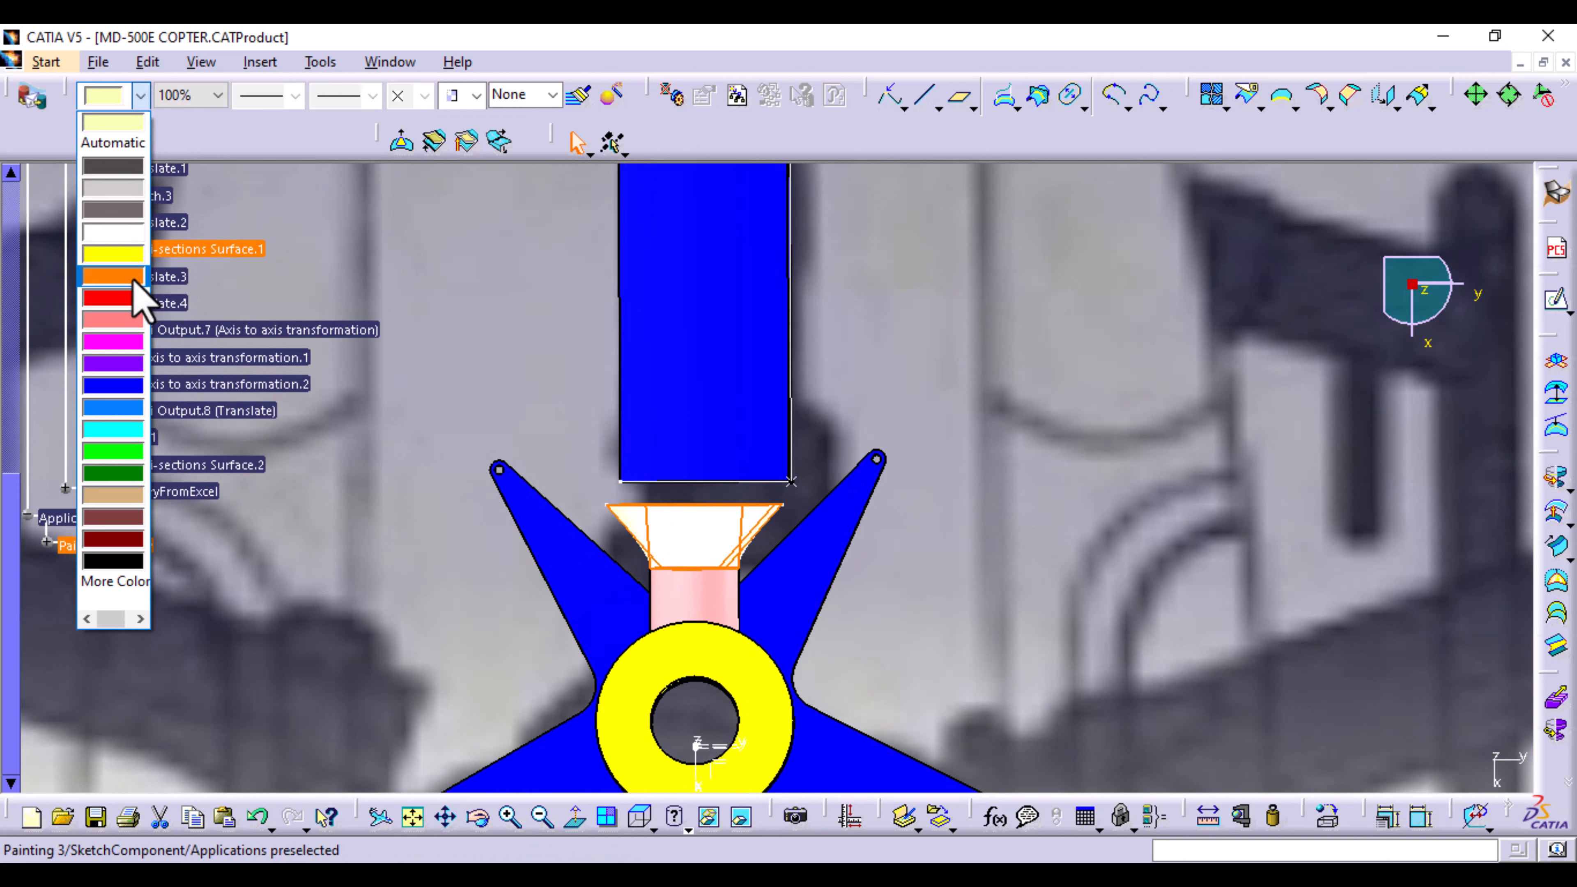
pyautogui.click(133, 280)
pyautogui.click(950, 455)
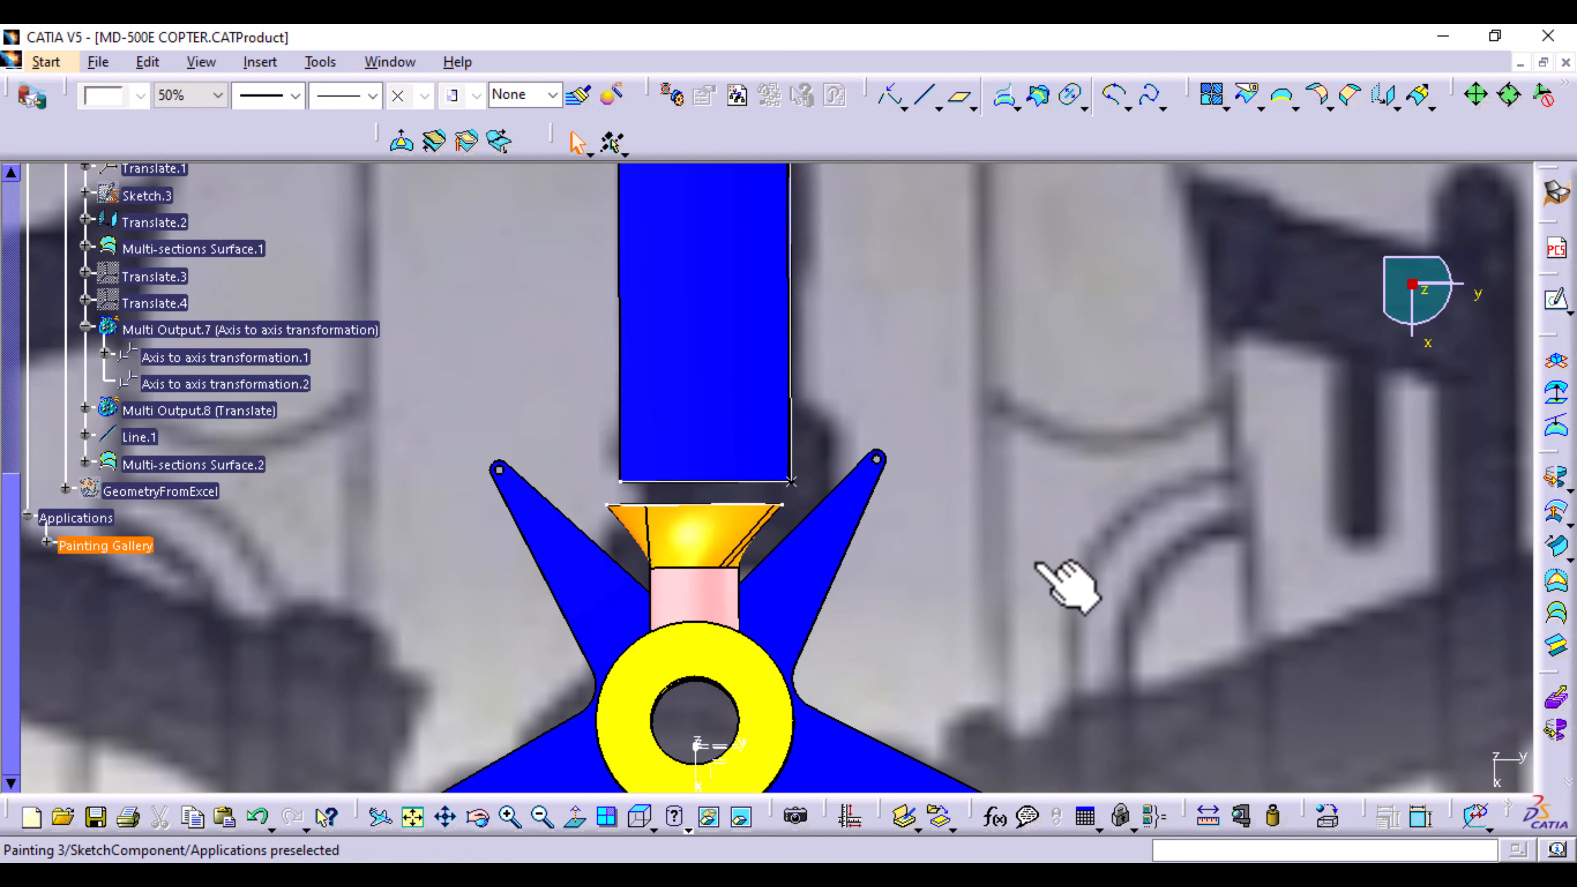
# Step: Examine the gap between the orange transition surface and the blue blade root against the blueprint in the right-side view
pyautogui.moveTo(1003, 553); pyautogui.dragTo(761, 379, button='middle')
pyautogui.click(652, 831)
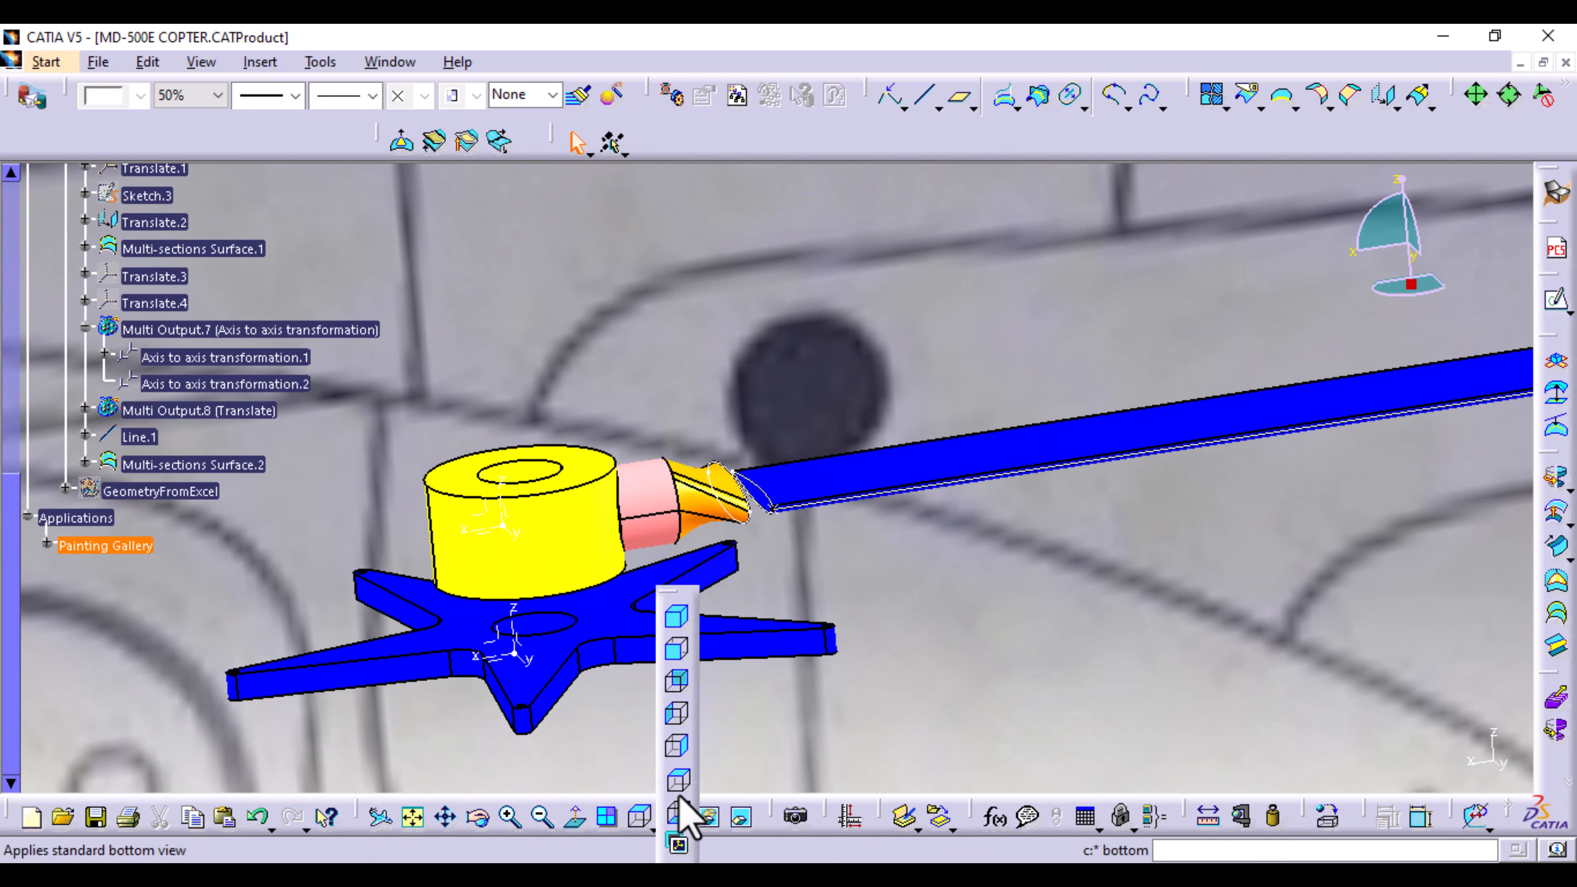
pyautogui.click(675, 749)
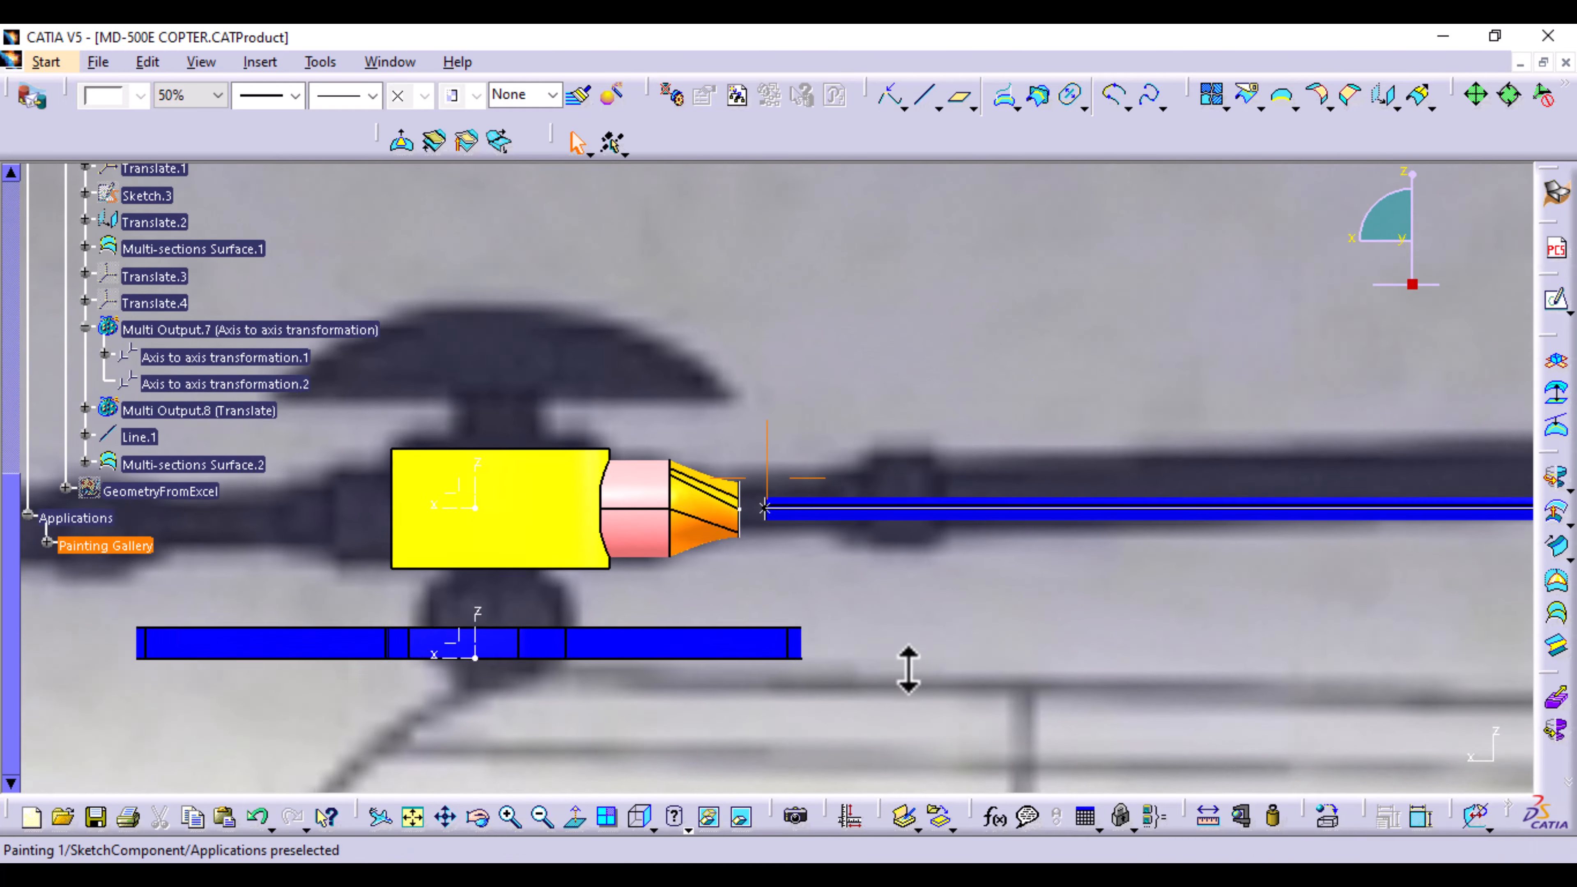
pyautogui.moveTo(908, 670); pyautogui.dragTo(940, 411, button='middle')
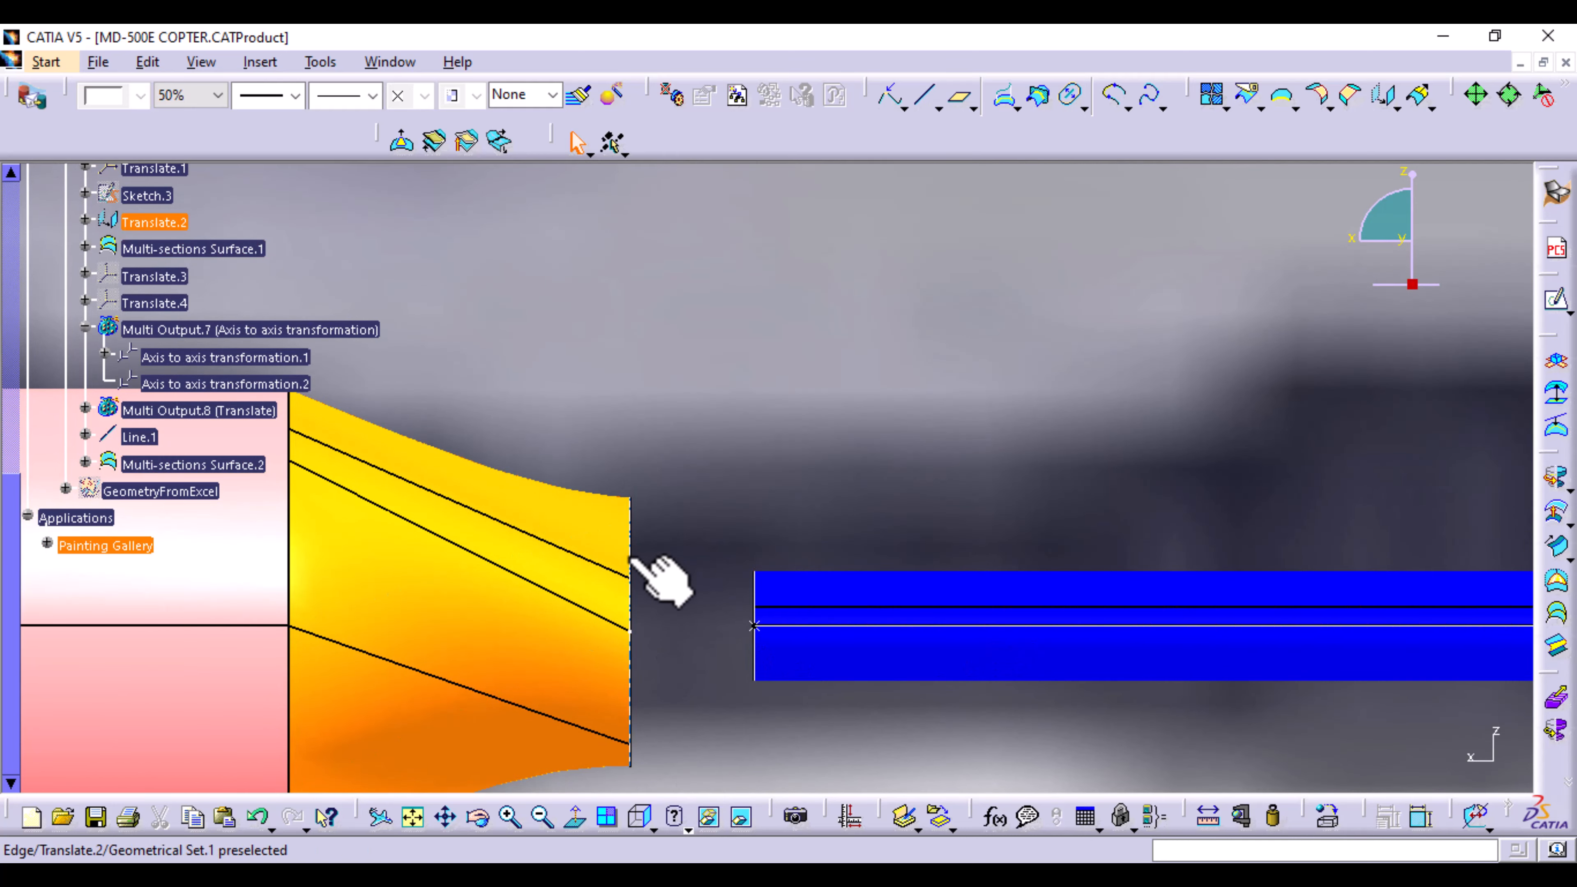
pyautogui.moveTo(856, 475); pyautogui.dragTo(816, 504, button='middle')
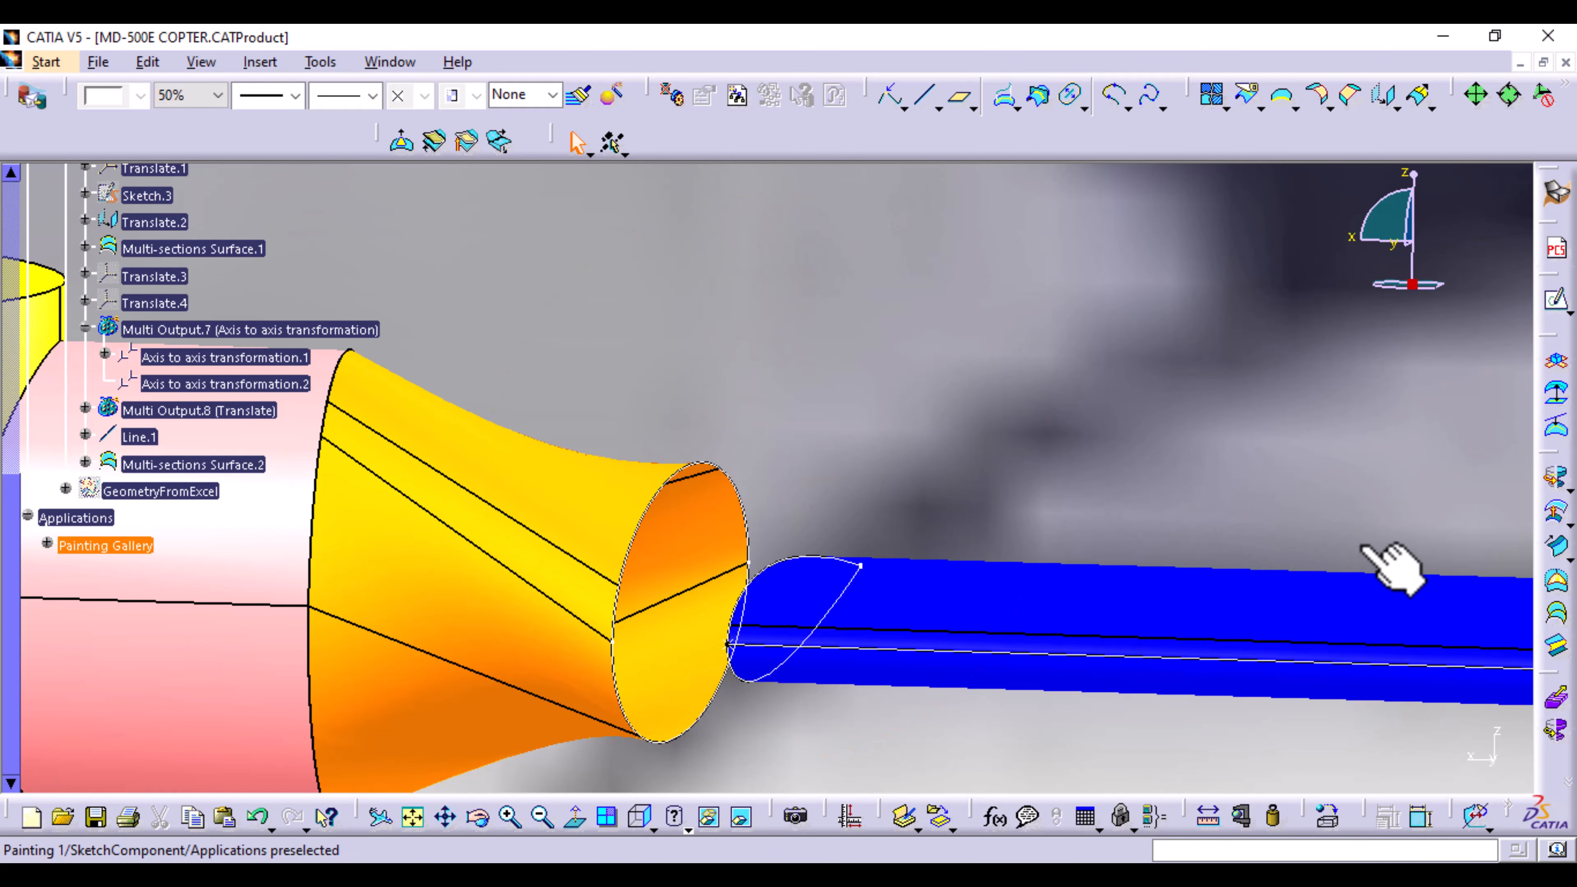
pyautogui.click(1565, 593)
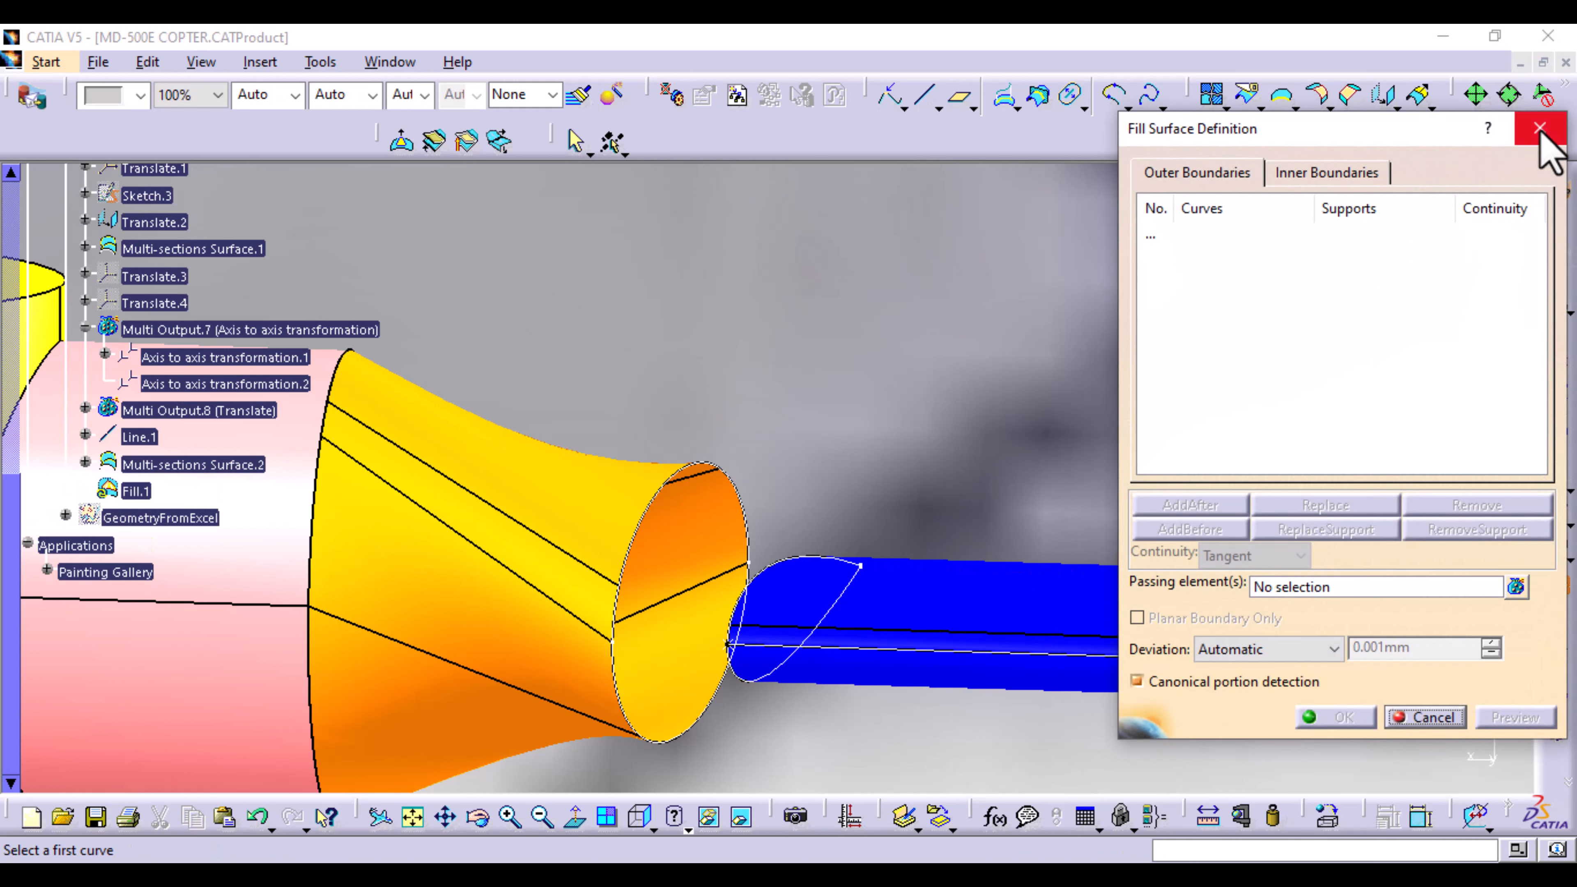
pyautogui.click(1539, 129)
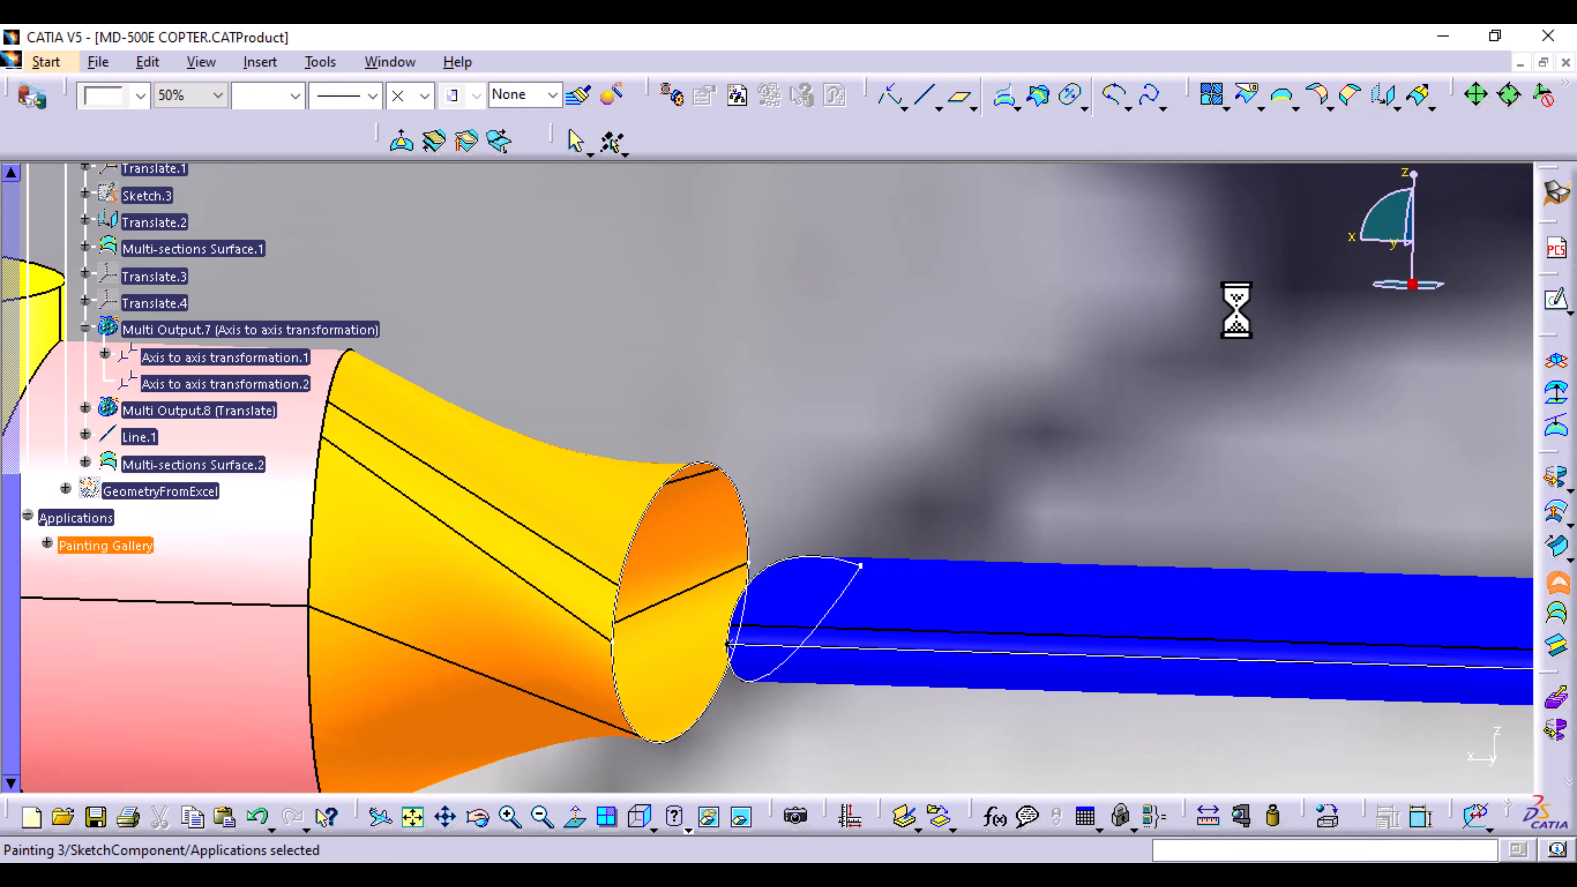
pyautogui.click(640, 816)
pyautogui.keyDown('ctrl'); pyautogui.moveTo(844, 380); pyautogui.dragTo(879, 496, button='middle'); pyautogui.keyUp('ctrl')
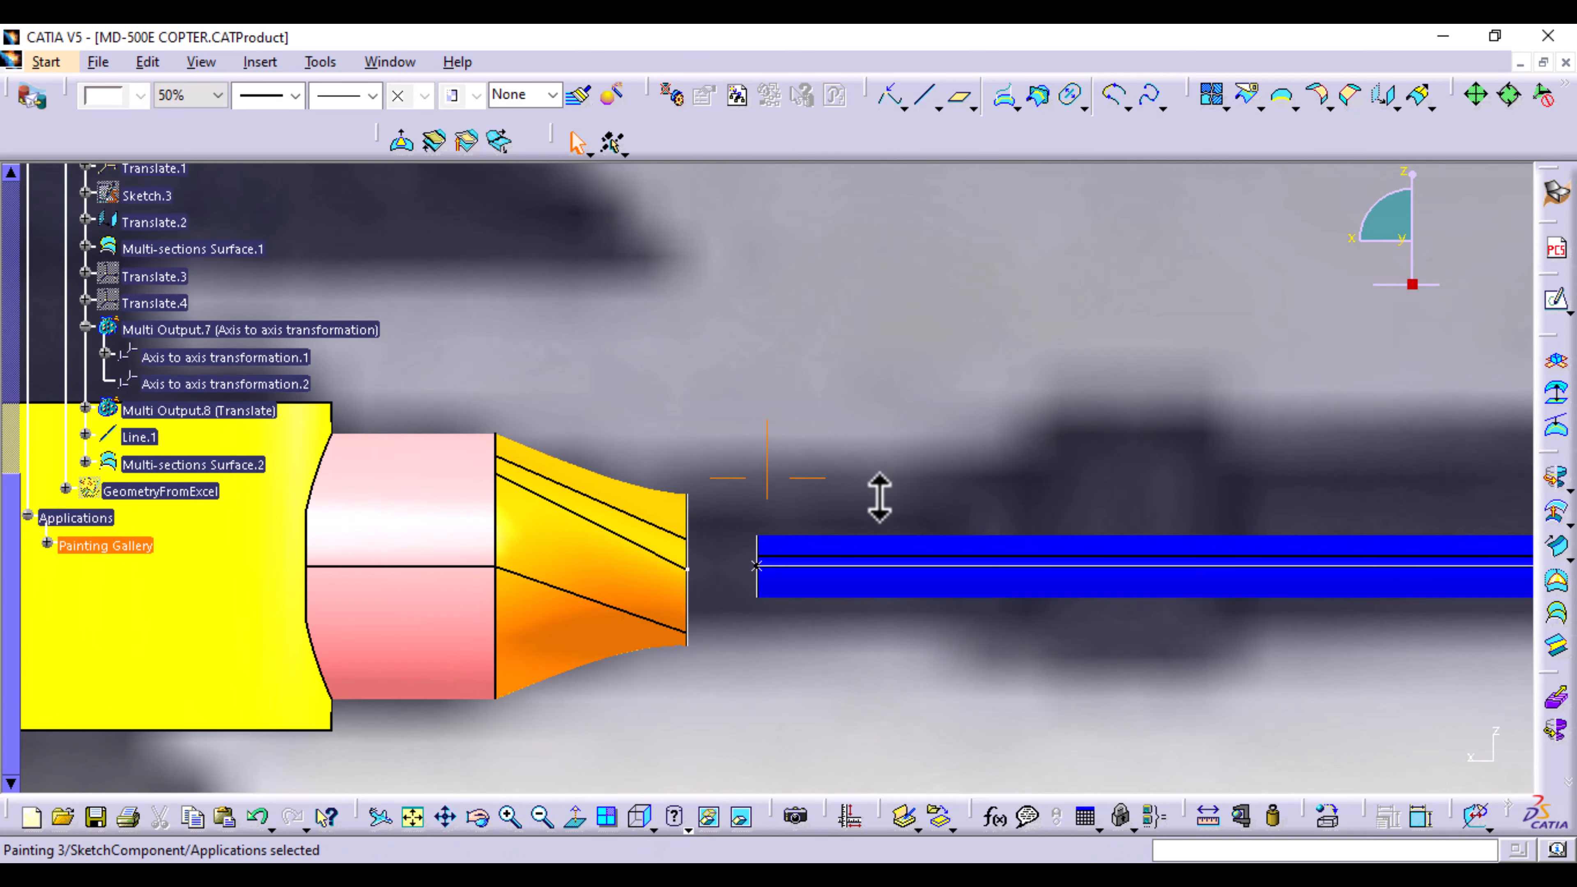
pyautogui.moveTo(737, 488); pyautogui.dragTo(1013, 598, button='middle')
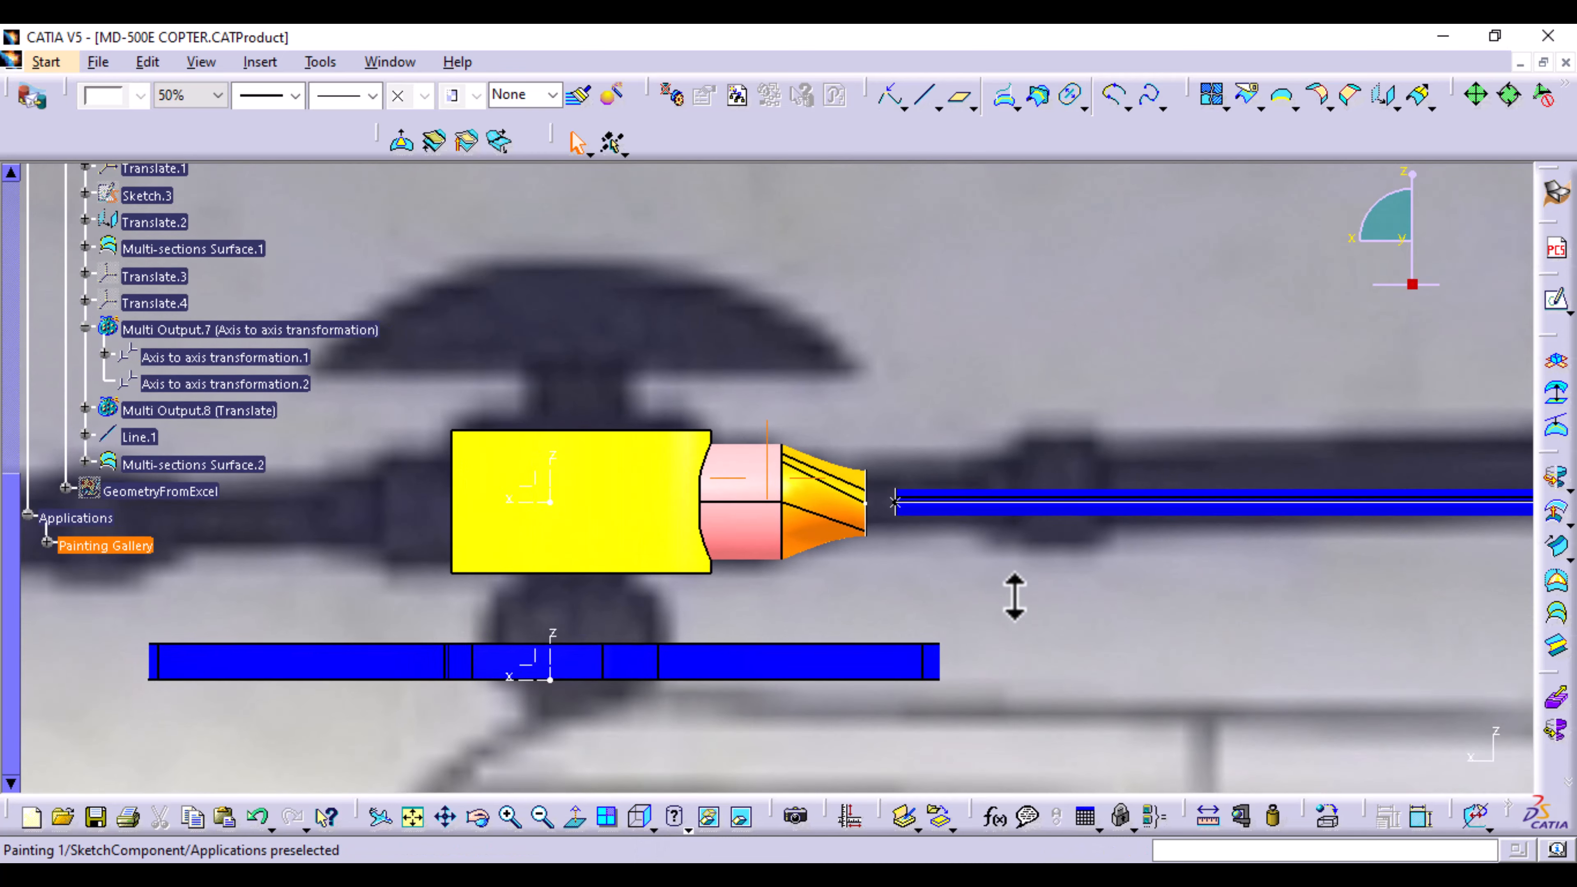
# Step: Start a sketch on the ZX plane of the yellow hub's axis system and orient it to the right-side view at the gap
pyautogui.click(534, 503)
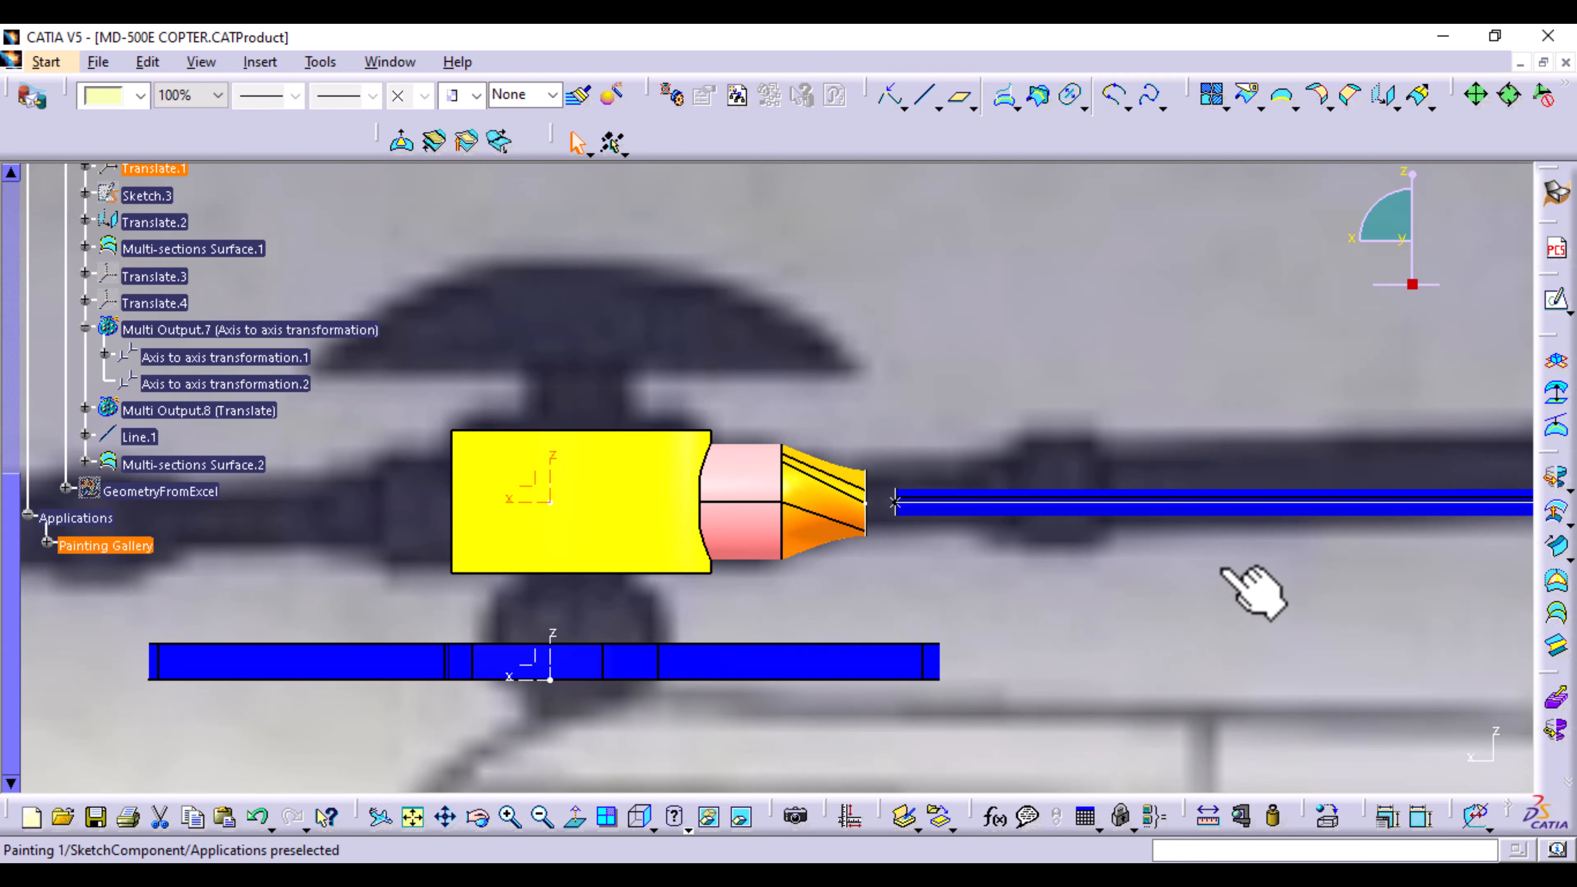
pyautogui.click(1554, 301)
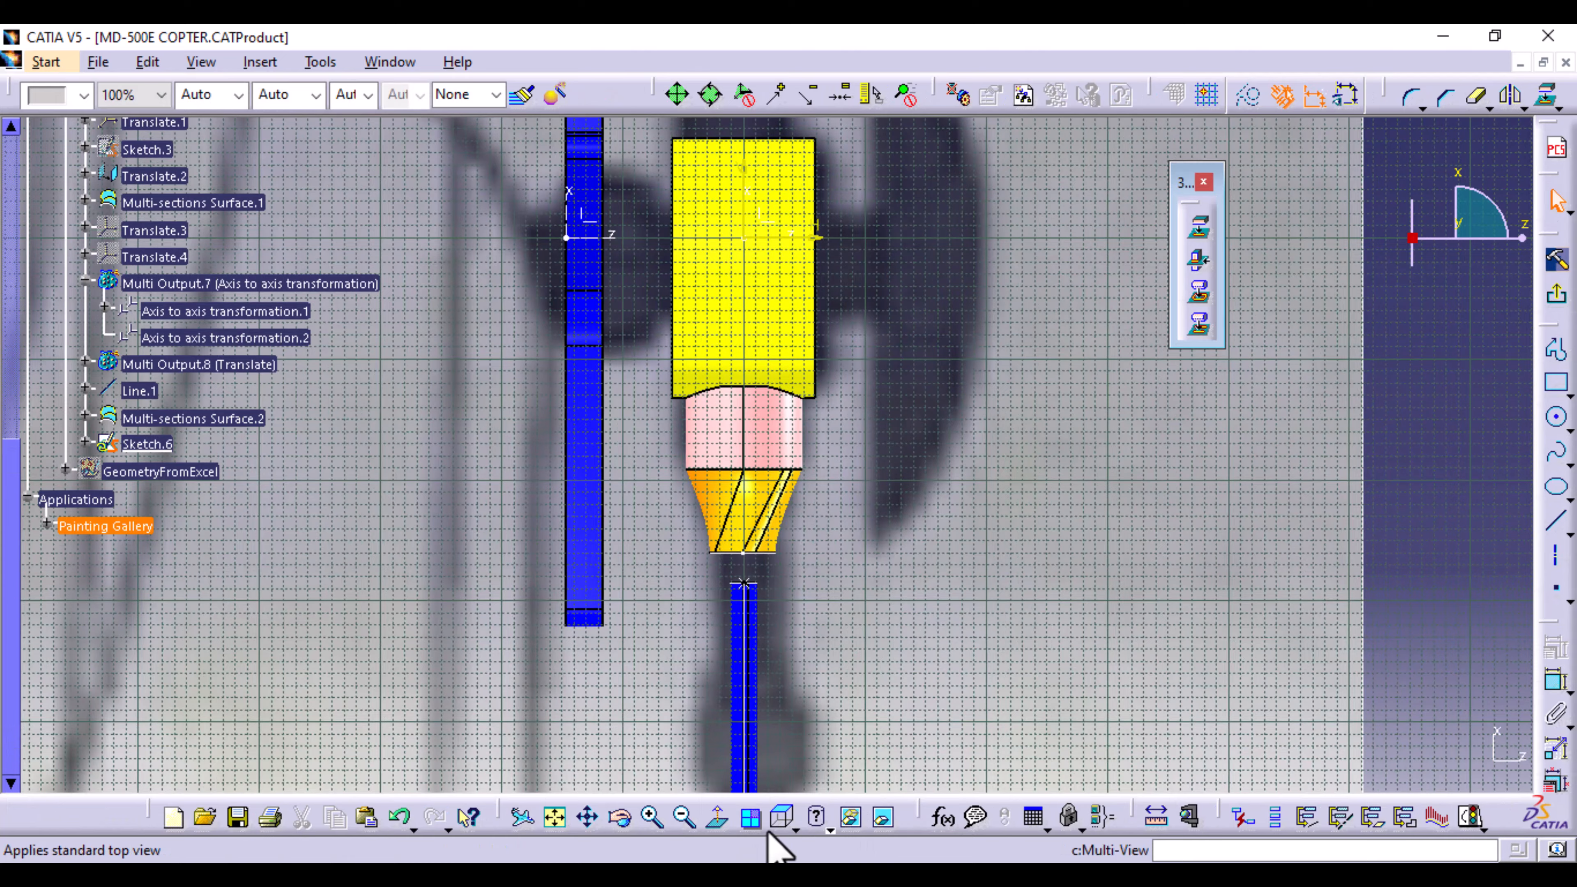
pyautogui.click(797, 830)
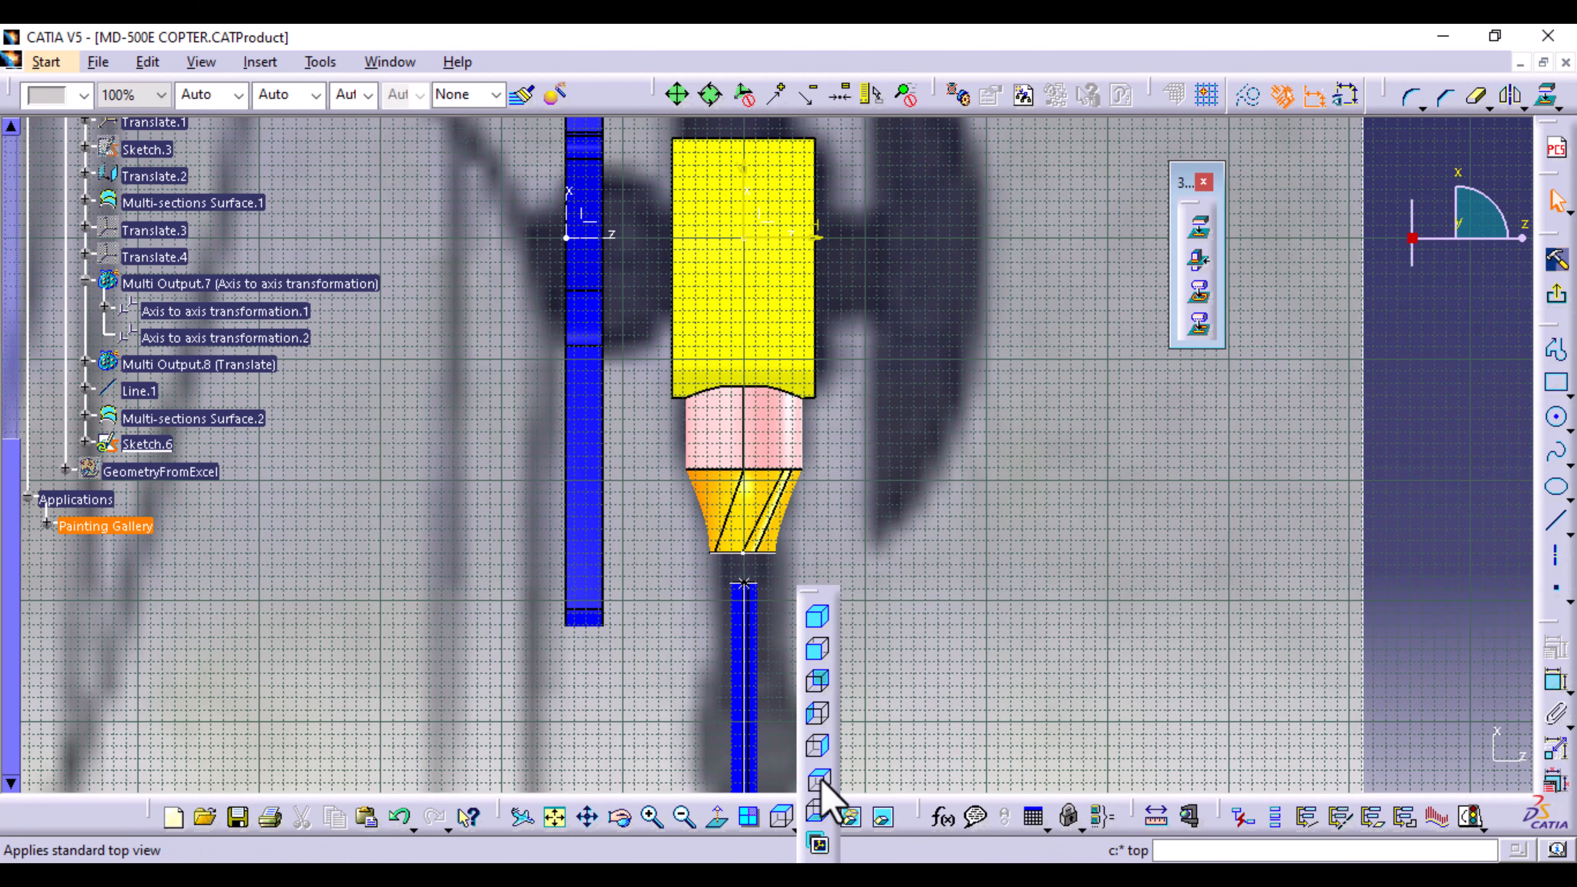
pyautogui.click(815, 750)
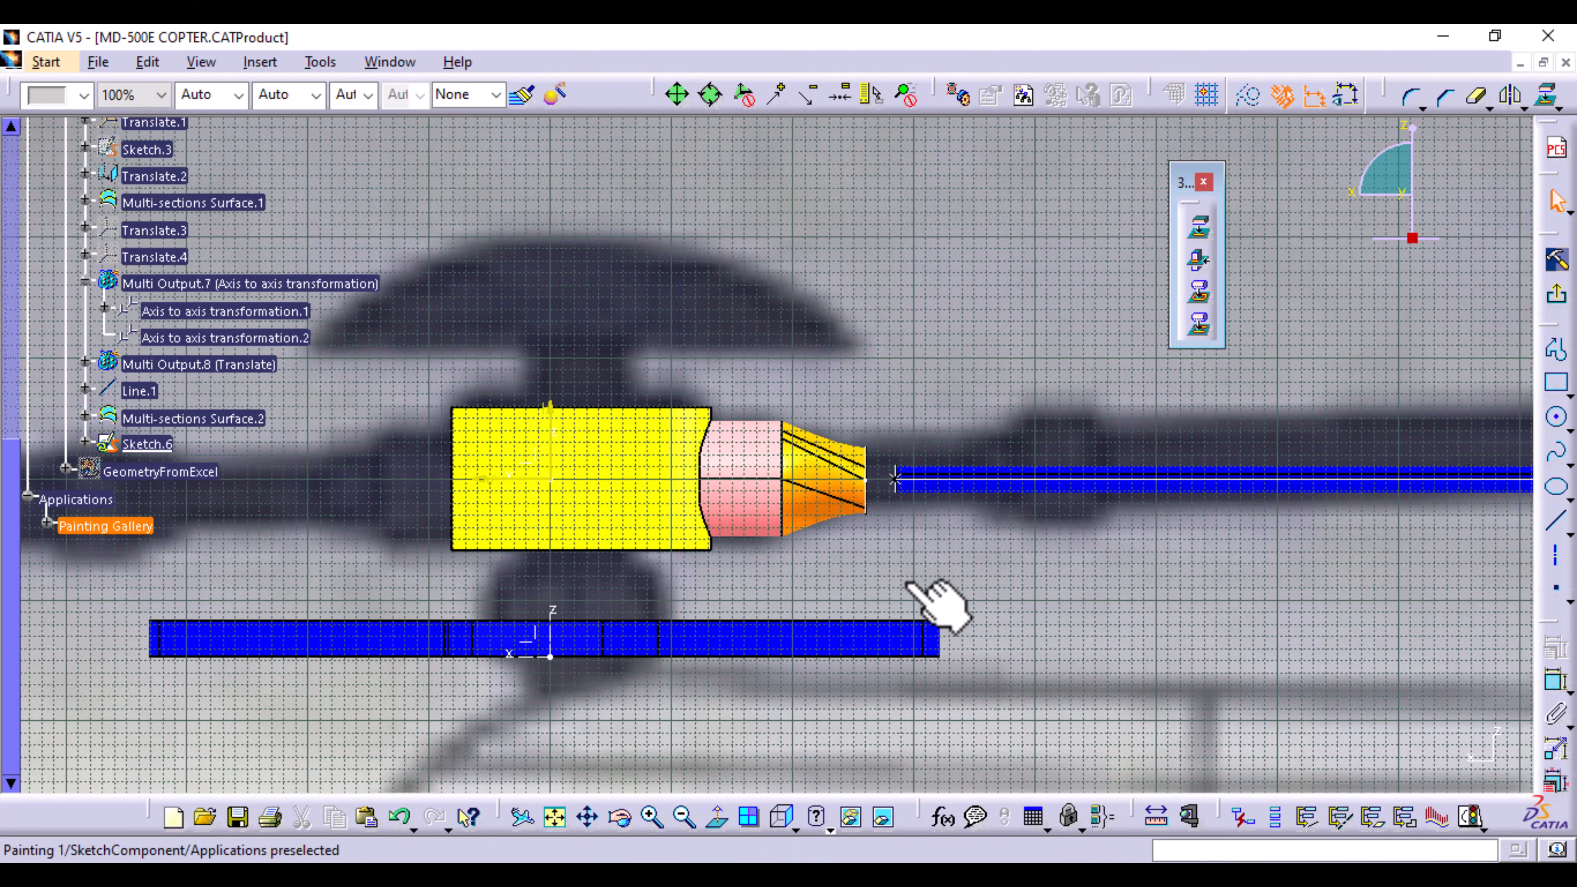
pyautogui.keyDown('ctrl'); pyautogui.moveTo(908, 582); pyautogui.dragTo(884, 382, button='middle'); pyautogui.keyUp('ctrl')
pyautogui.moveTo(963, 598); pyautogui.dragTo(640, 644, button='middle')
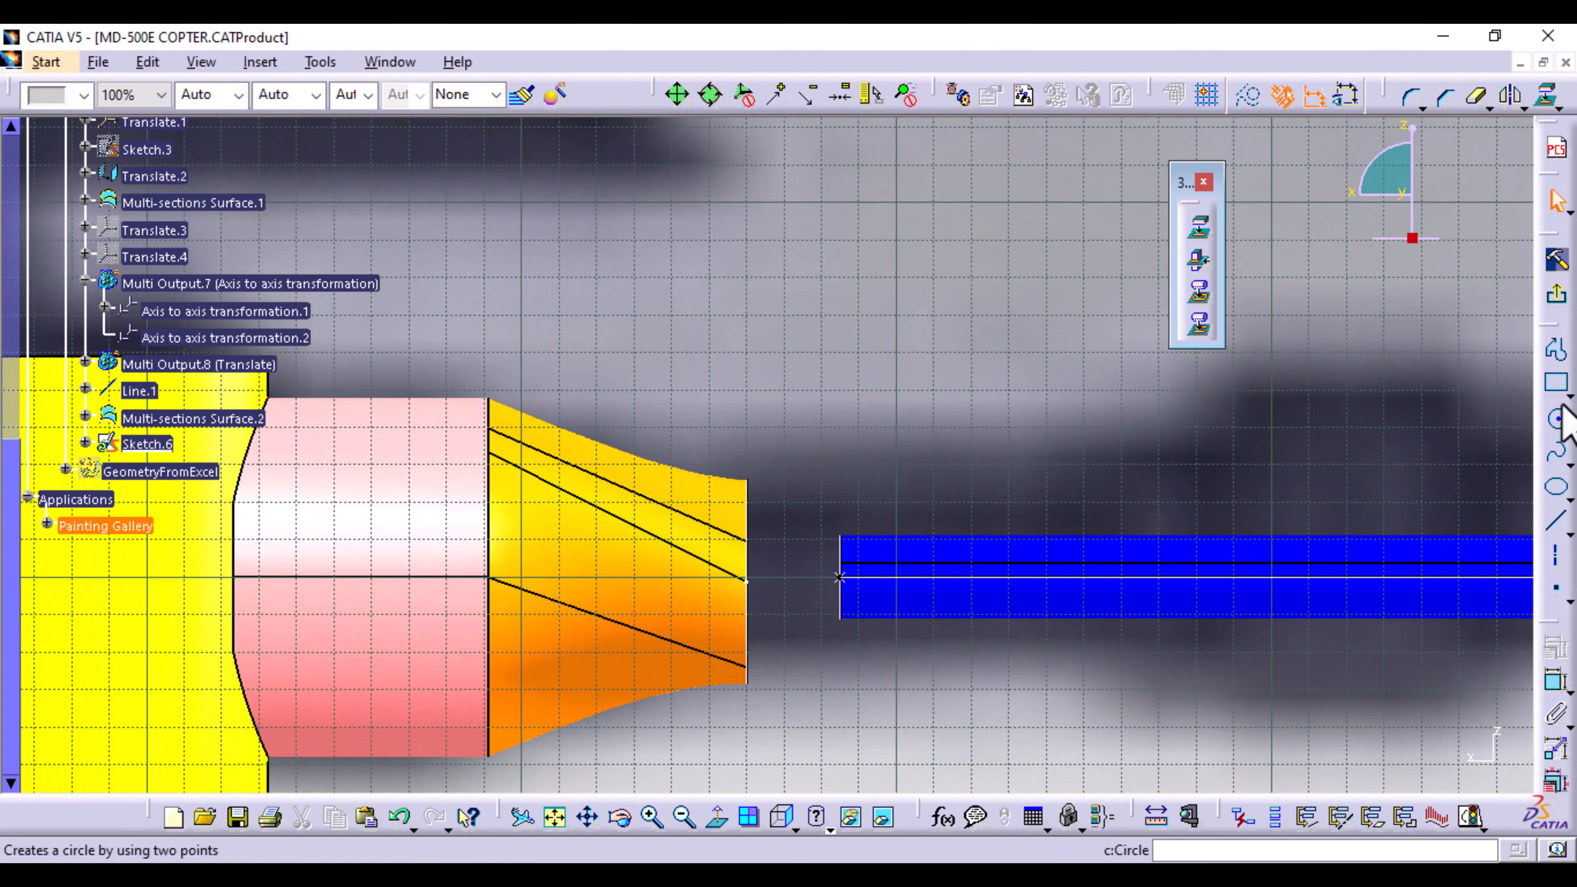
# Step: Draw a profile with a short horizontal line above the gap and a vertical line down the transition surface's end to the centreline
pyautogui.click(1557, 351)
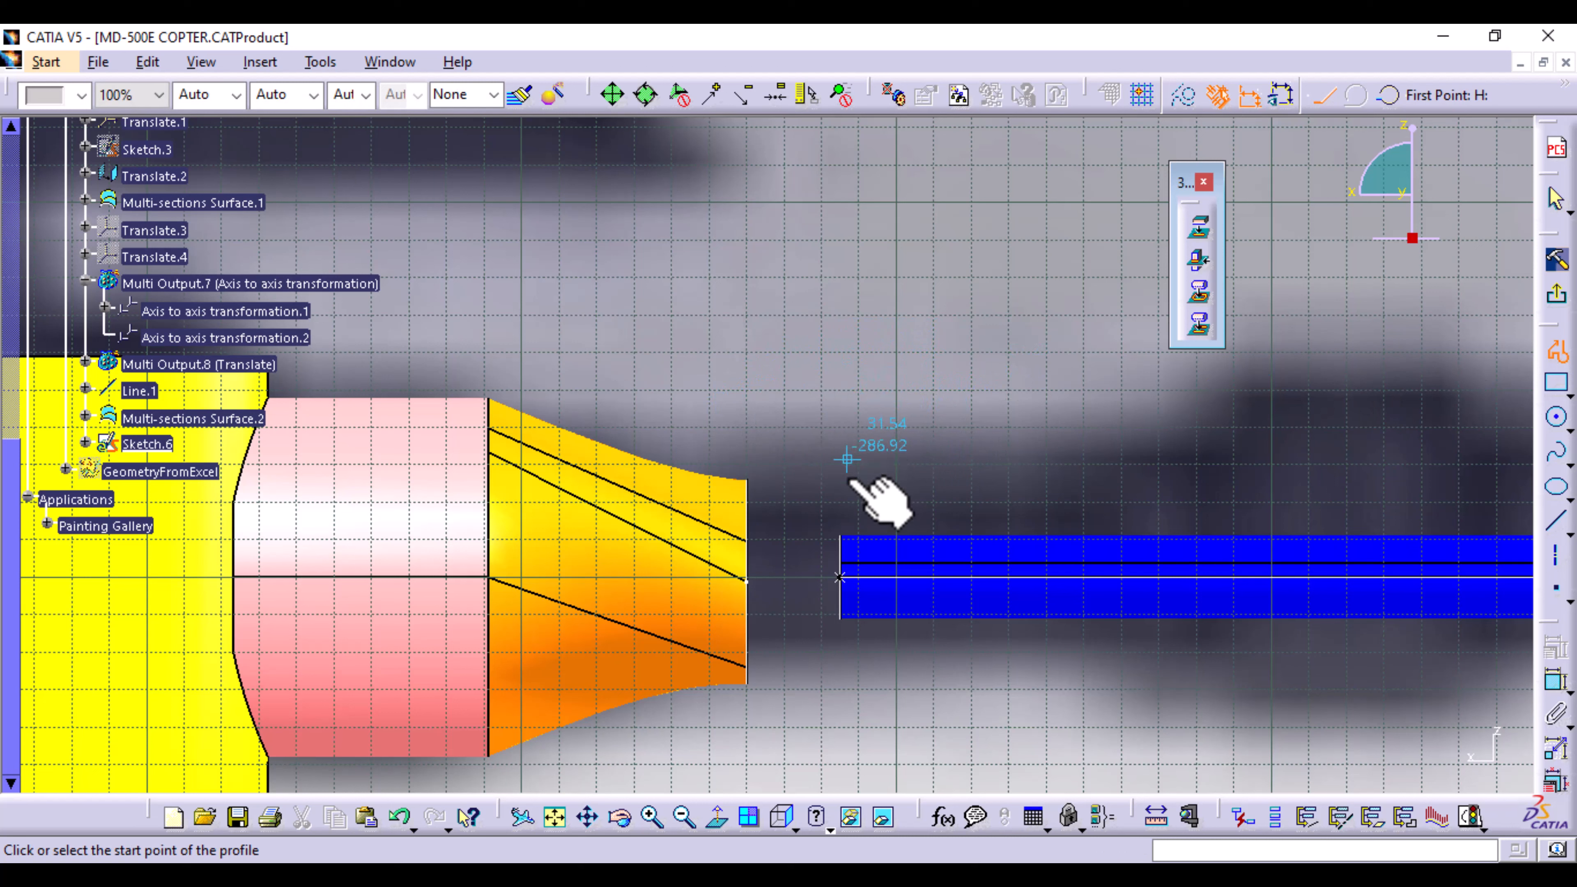
pyautogui.click(844, 411)
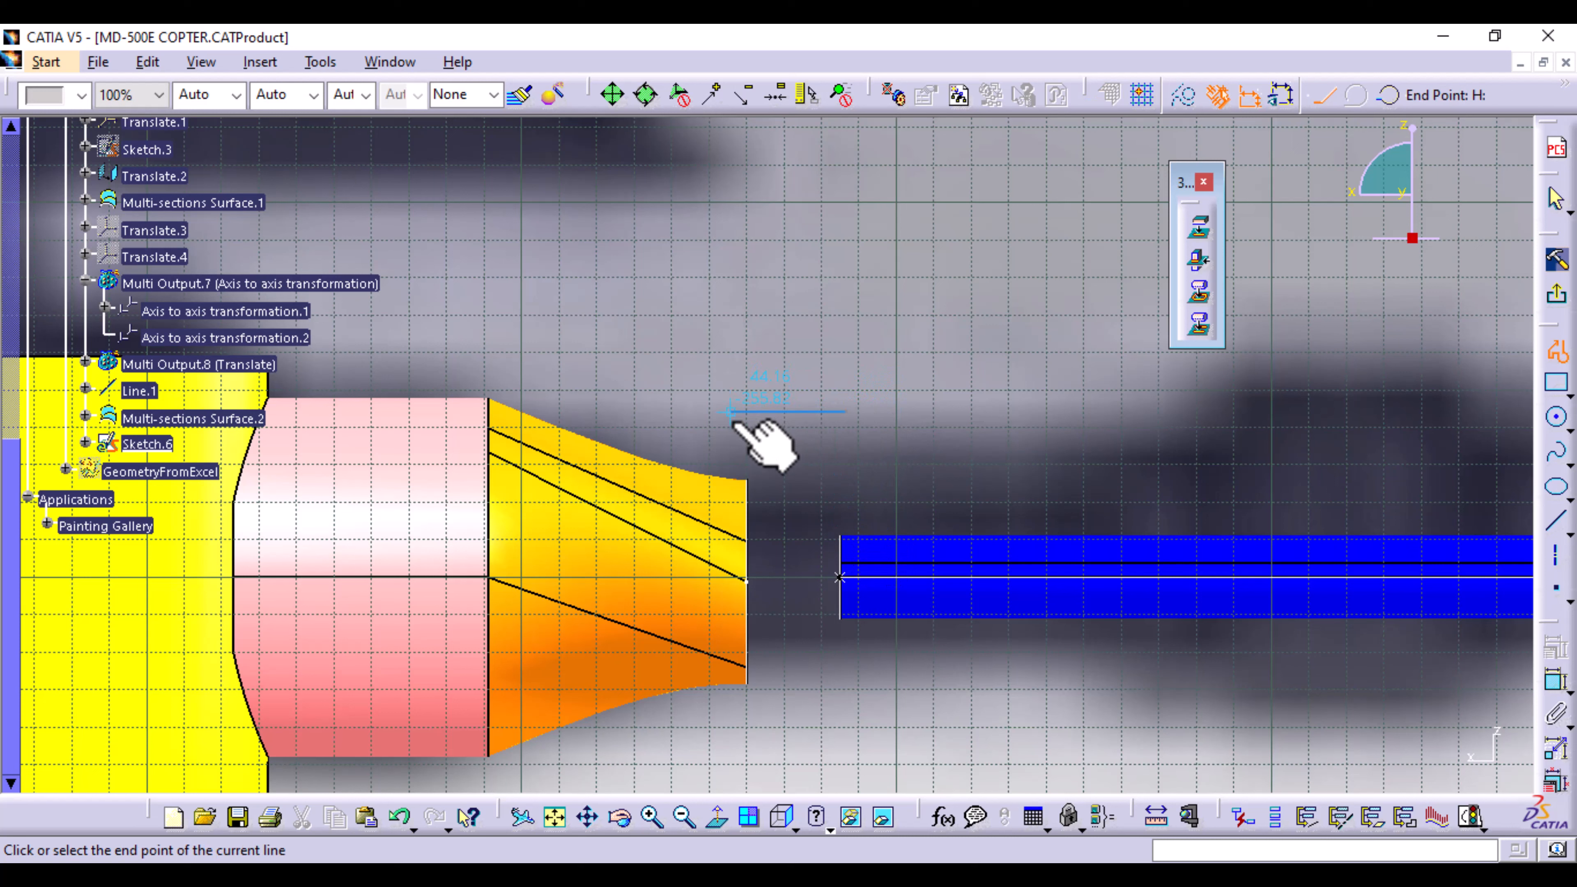
pyautogui.click(745, 411)
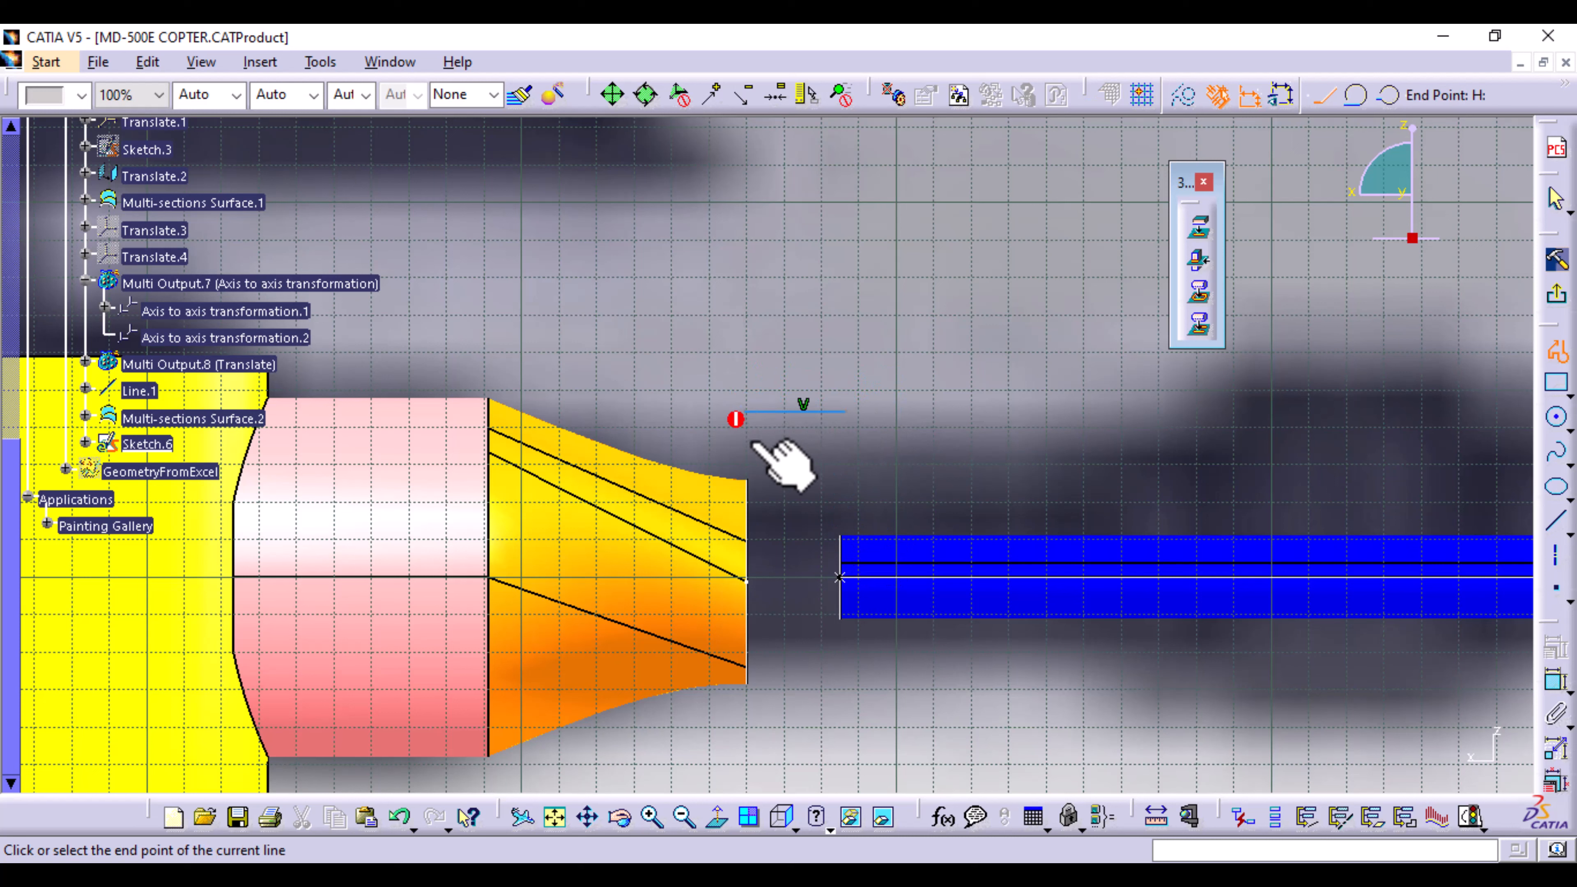
pyautogui.click(745, 577)
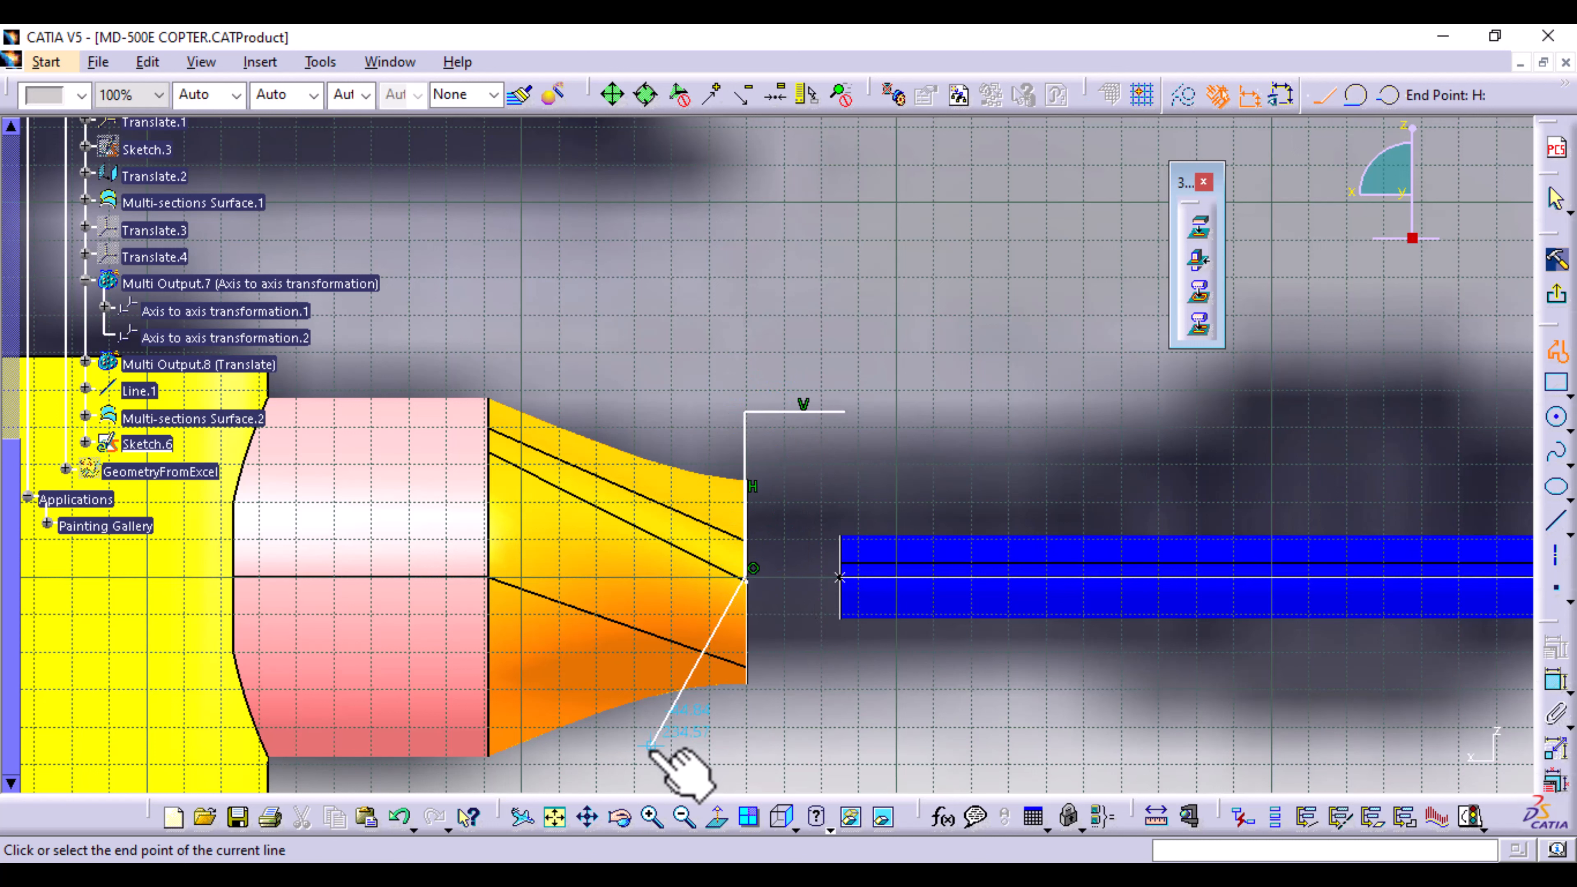
pyautogui.click(400, 815)
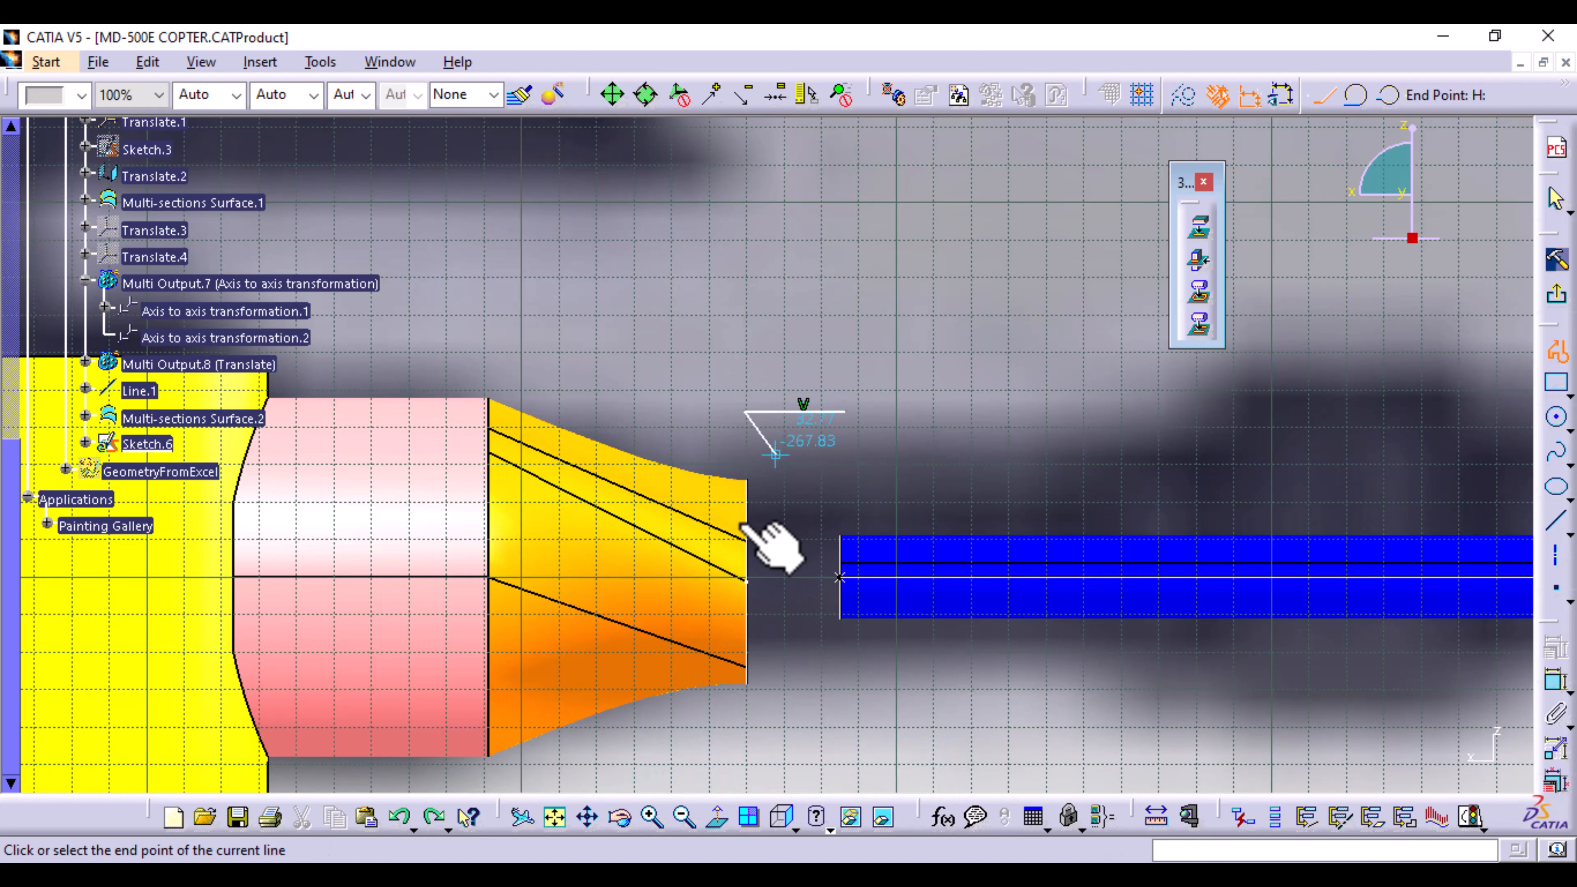
pyautogui.click(744, 578)
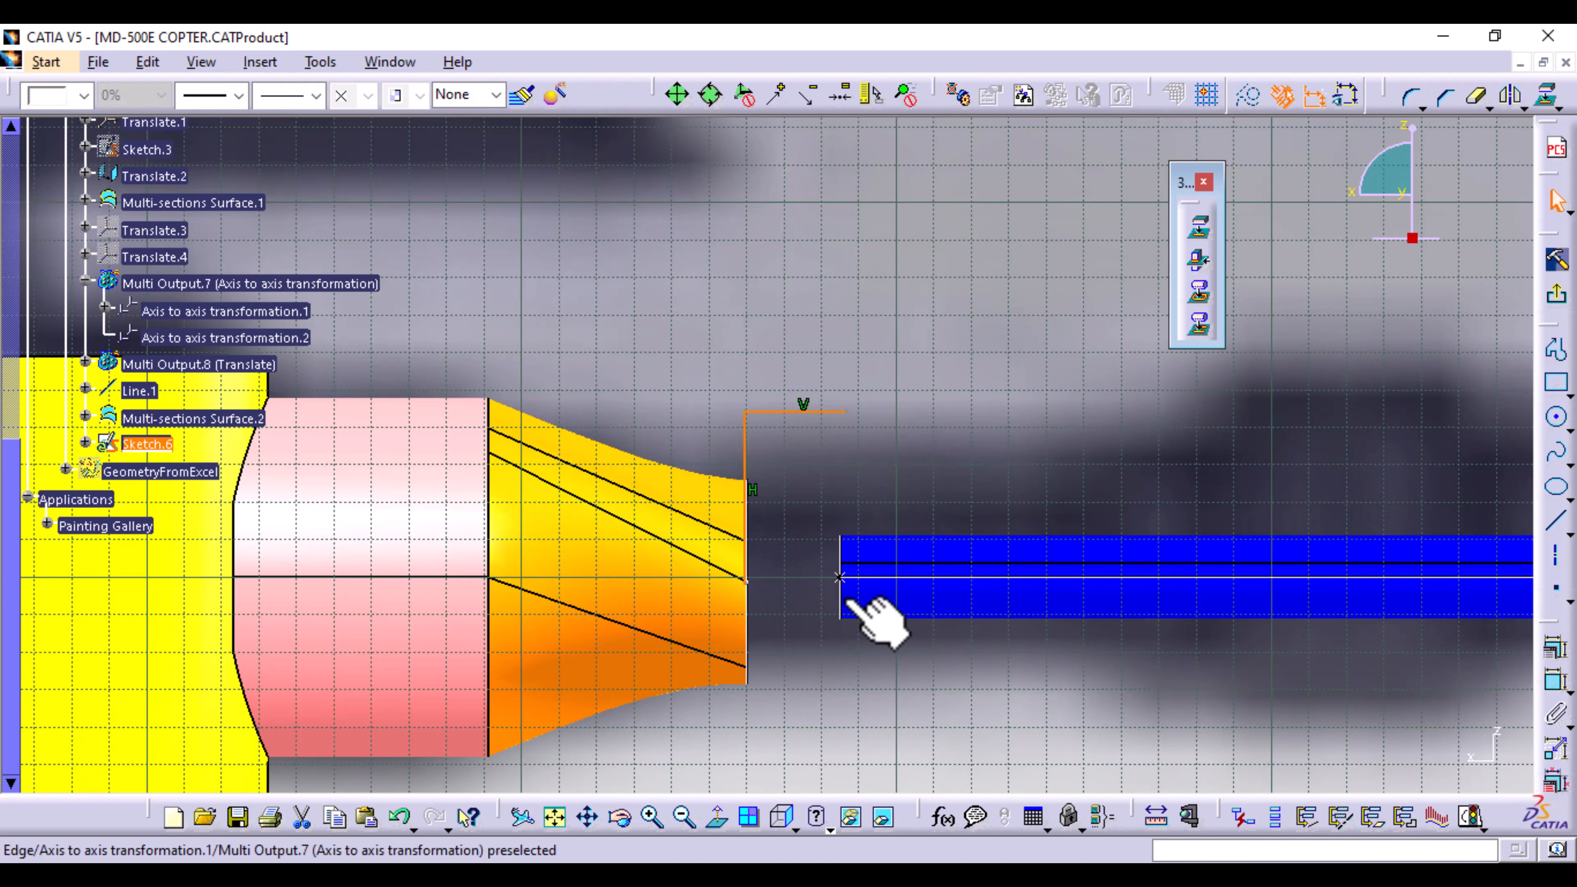
# Step: Project the end edge of the orange transition surface, Translate.2, into the sketch
pyautogui.moveTo(749, 691)
pyautogui.mouseDown(button='middle')
pyautogui.moveTo(745, 587)
pyautogui.moveTo(908, 680)
pyautogui.mouseUp(button='middle')
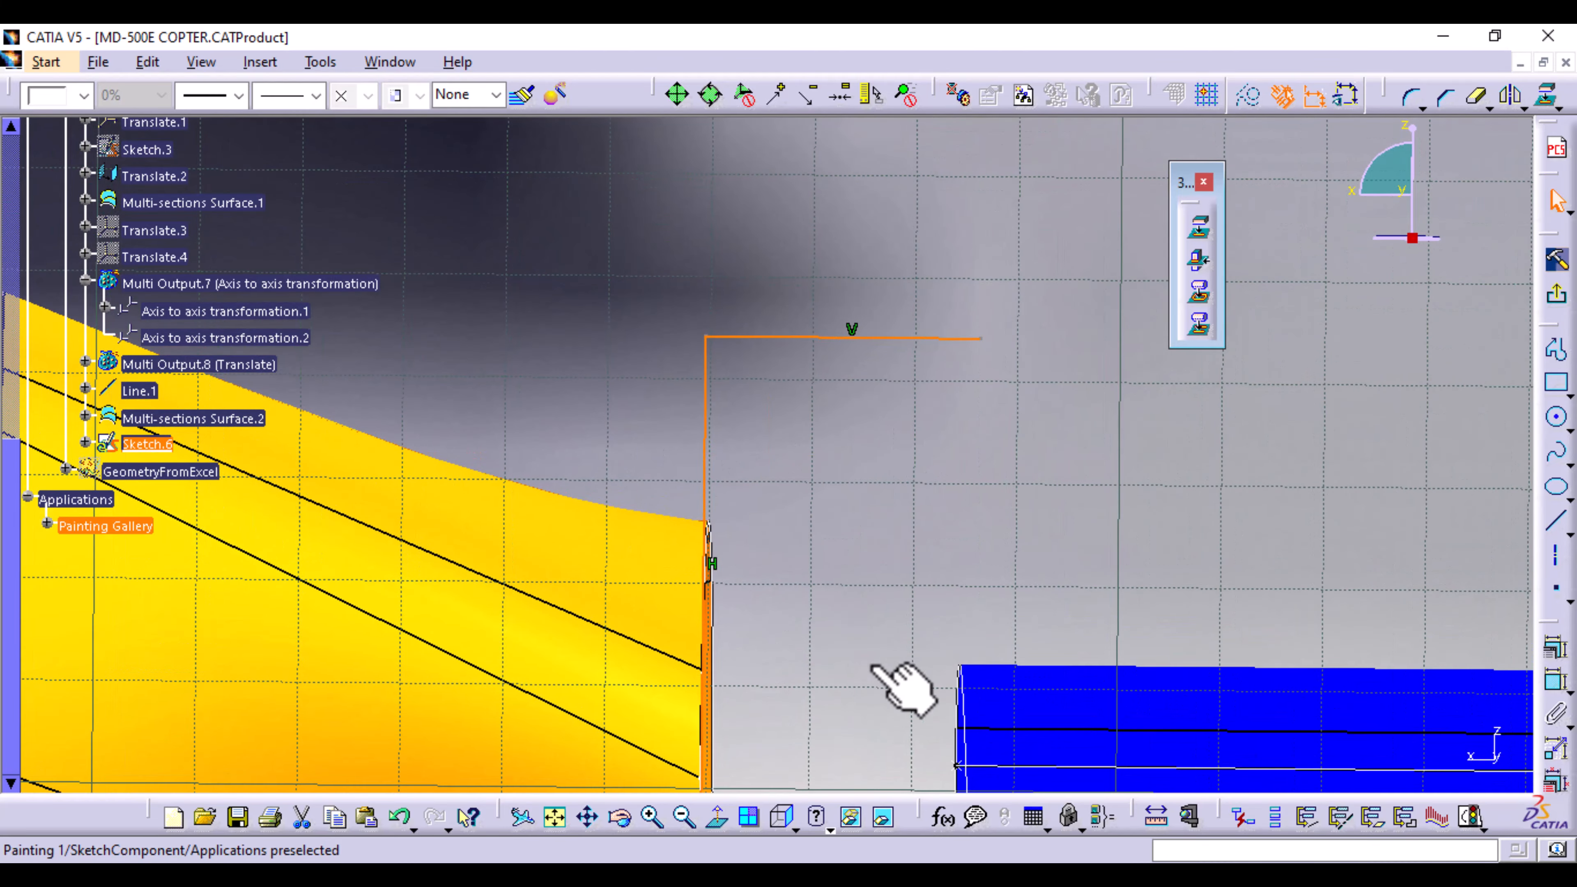
pyautogui.click(783, 818)
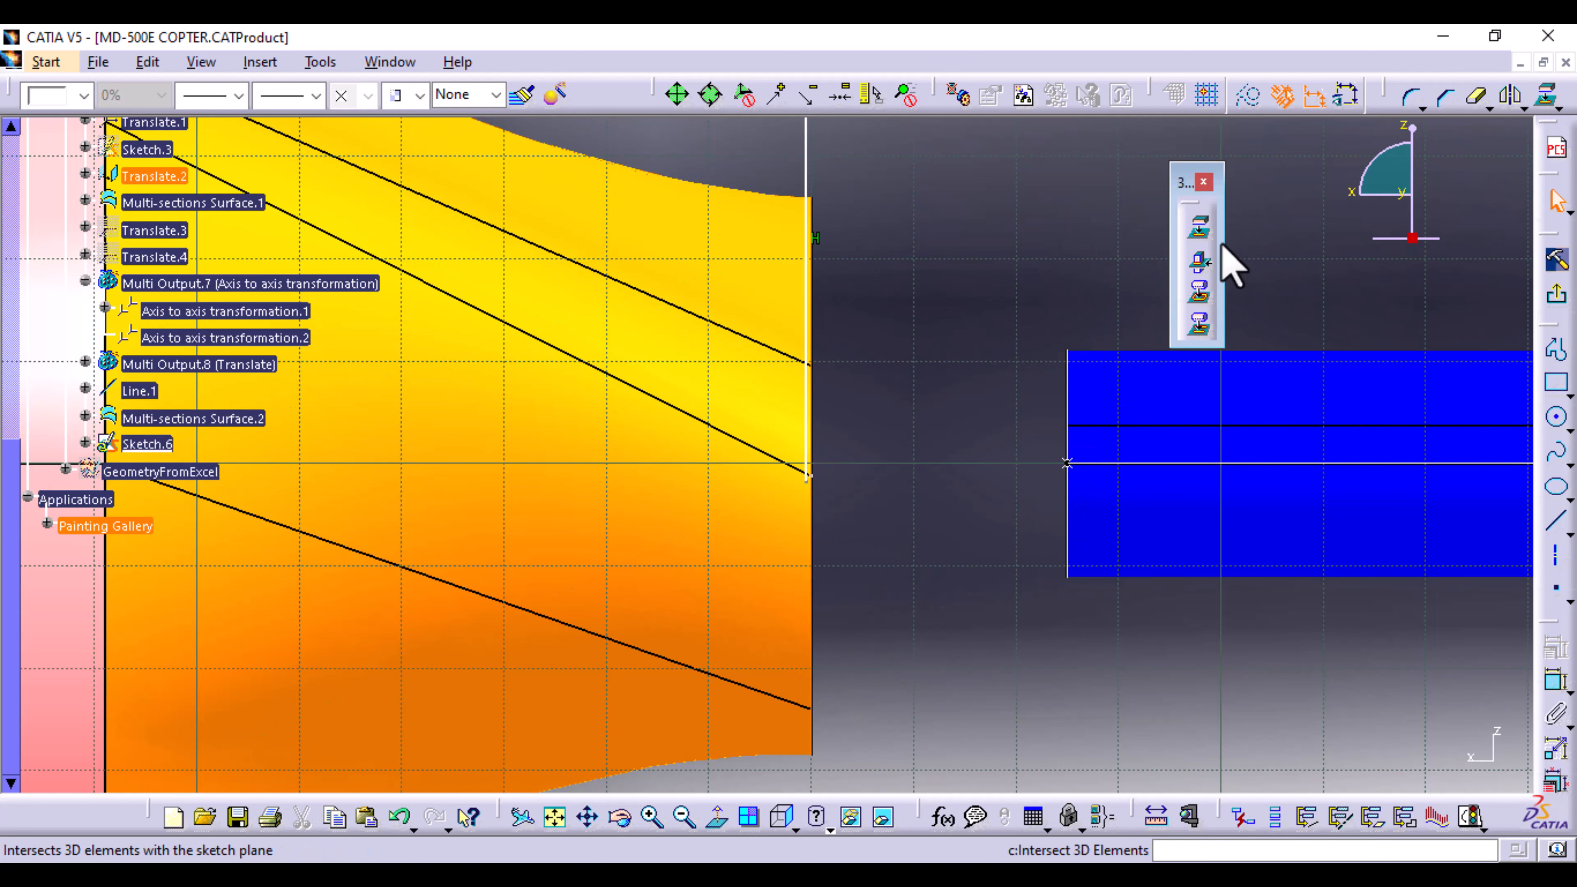
pyautogui.click(1547, 96)
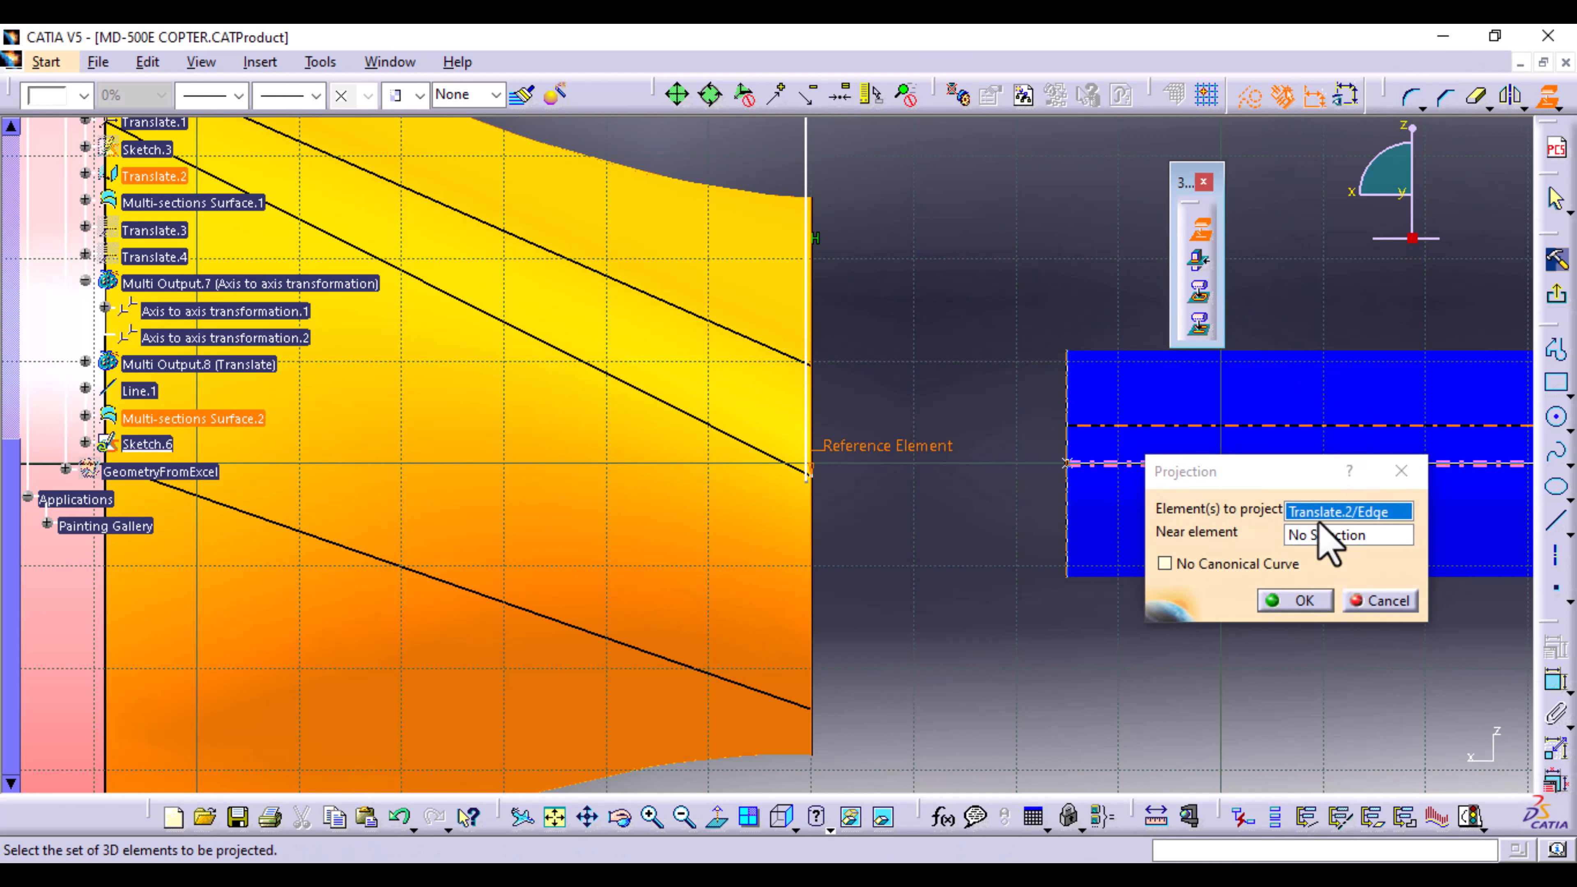
pyautogui.click(1299, 607)
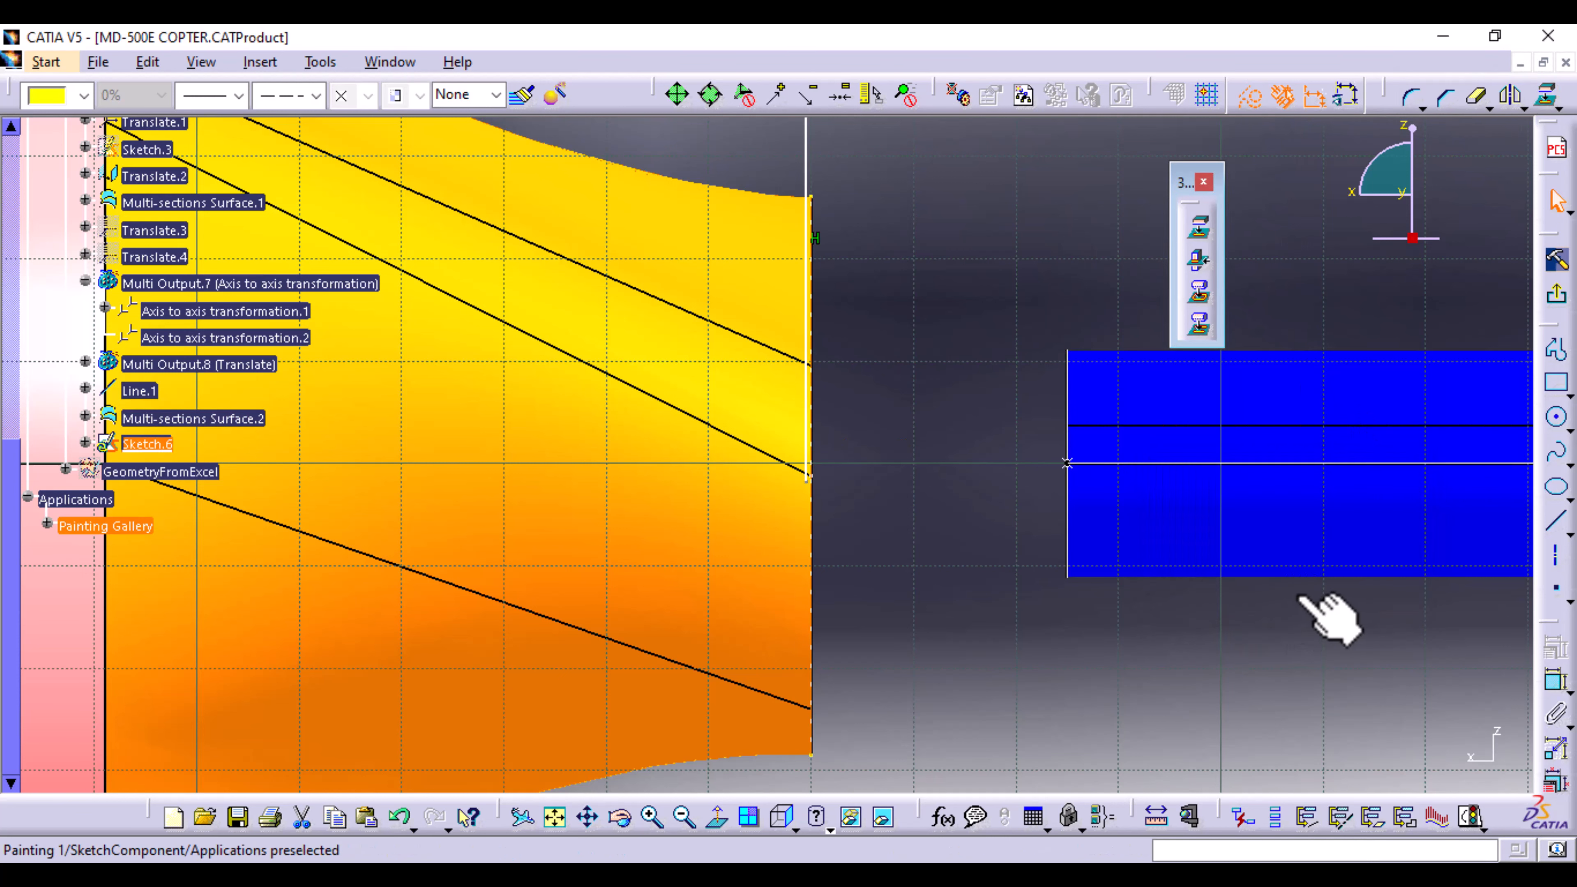
# Step: Constrain the profile's long vertical line to be coincident with the projected end edge of the transition surface
pyautogui.moveTo(947, 386); pyautogui.dragTo(859, 539, button='middle')
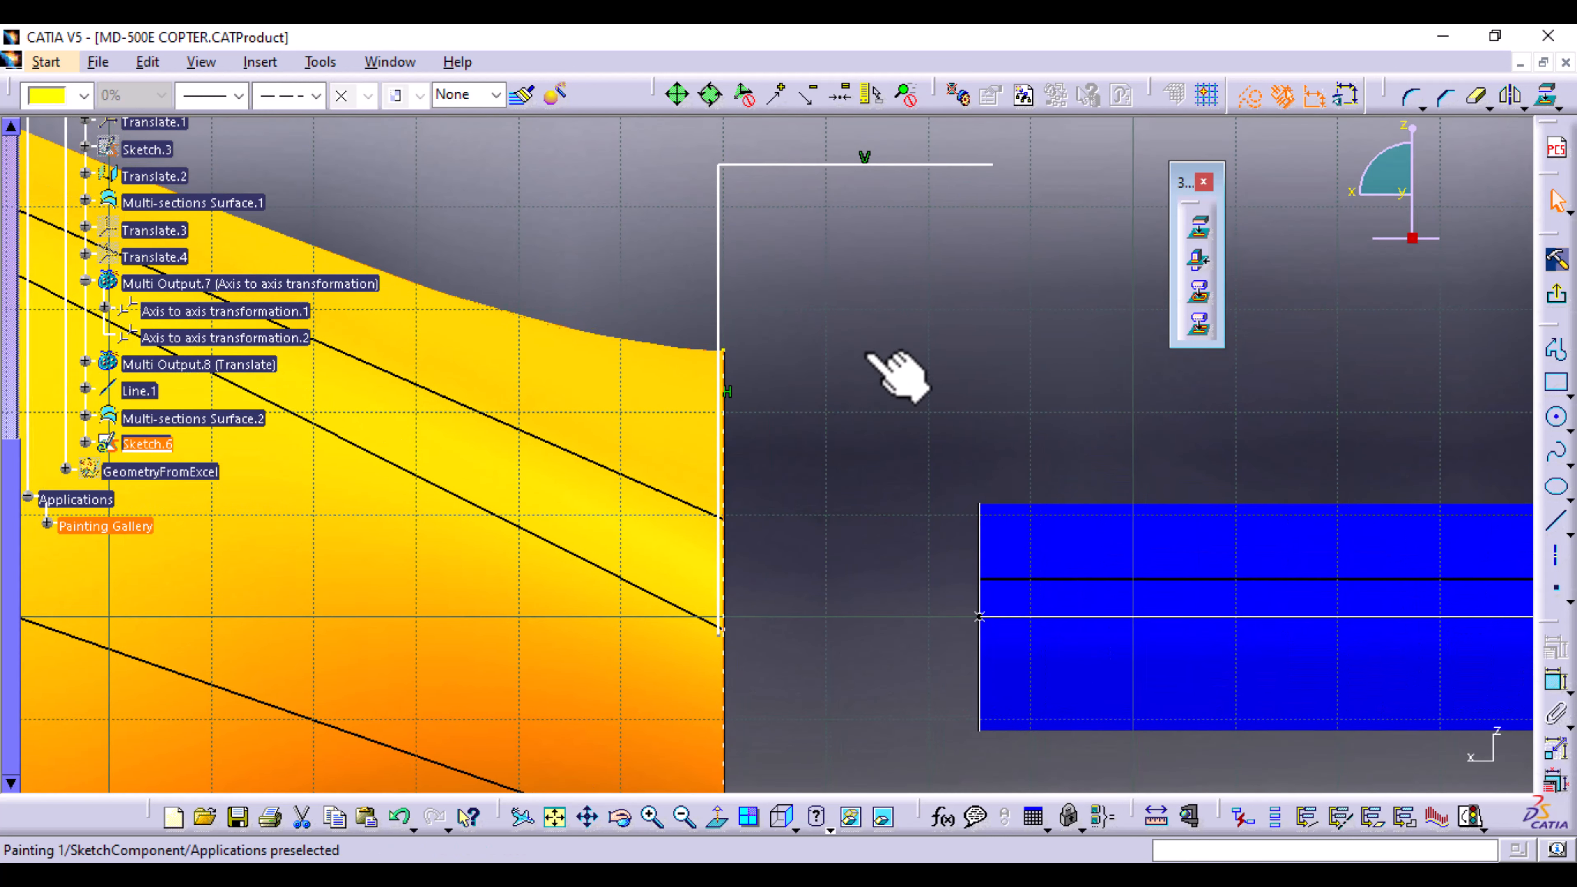
pyautogui.click(1556, 684)
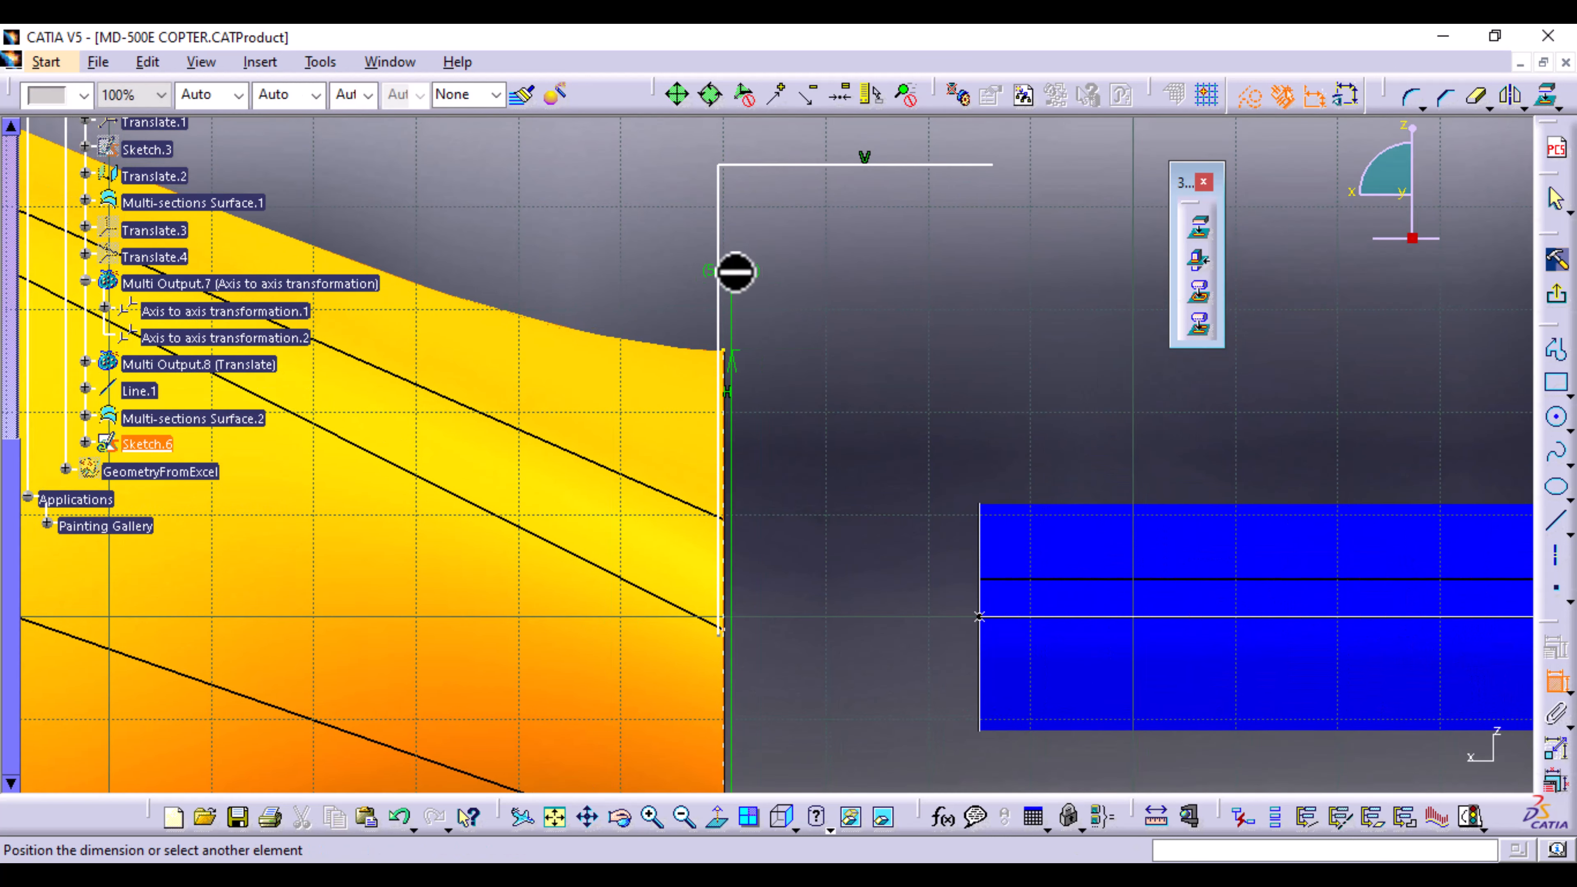
pyautogui.click(720, 286)
pyautogui.click(722, 291)
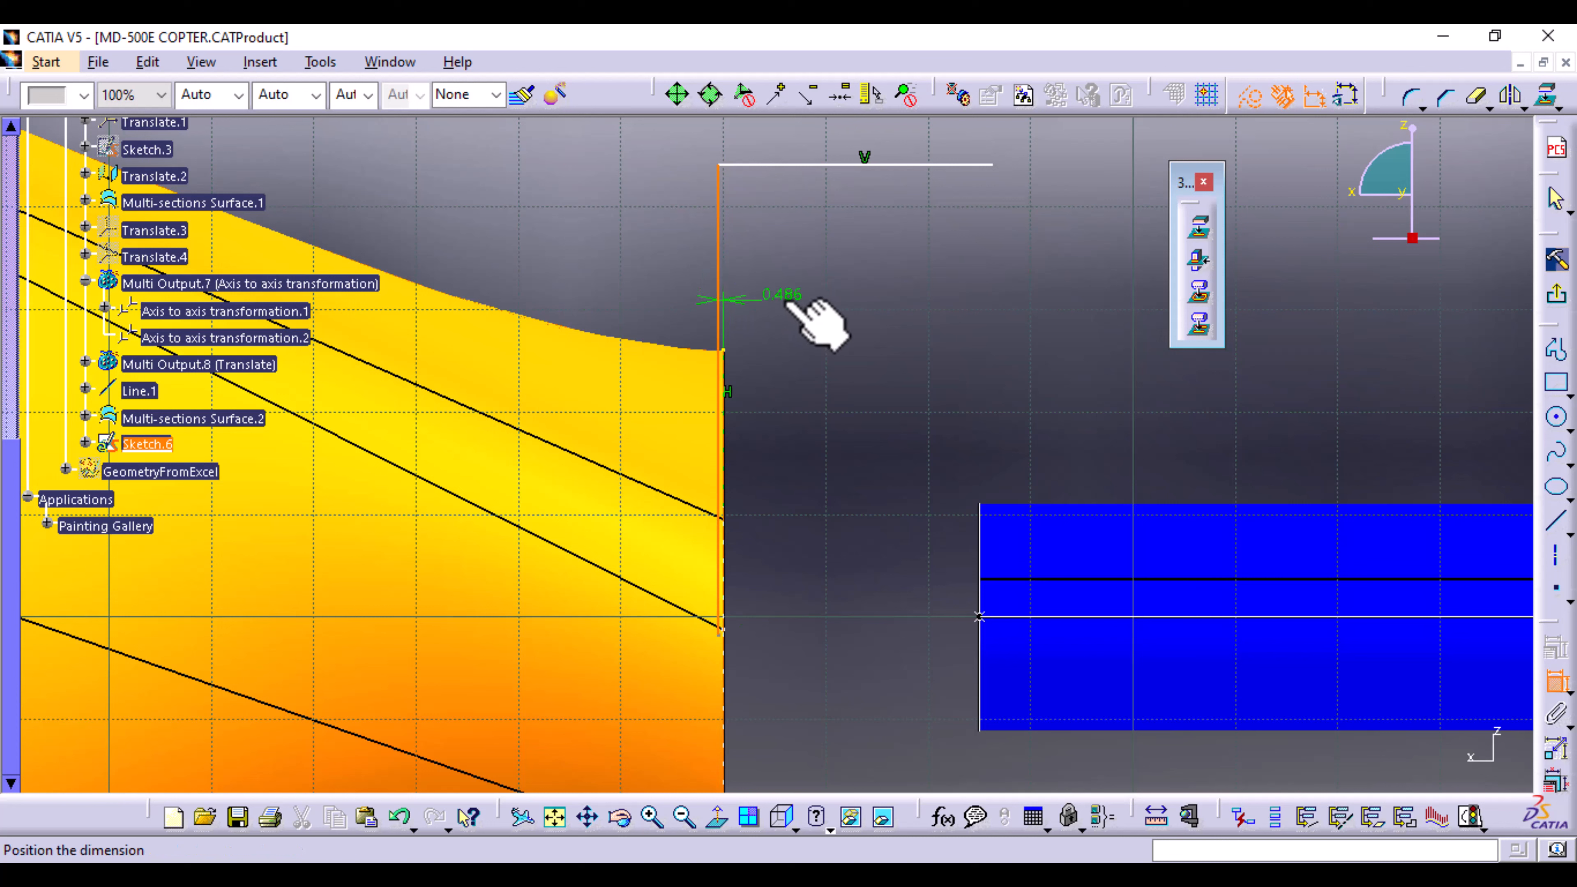
pyautogui.rightClick(785, 301)
pyautogui.click(932, 508)
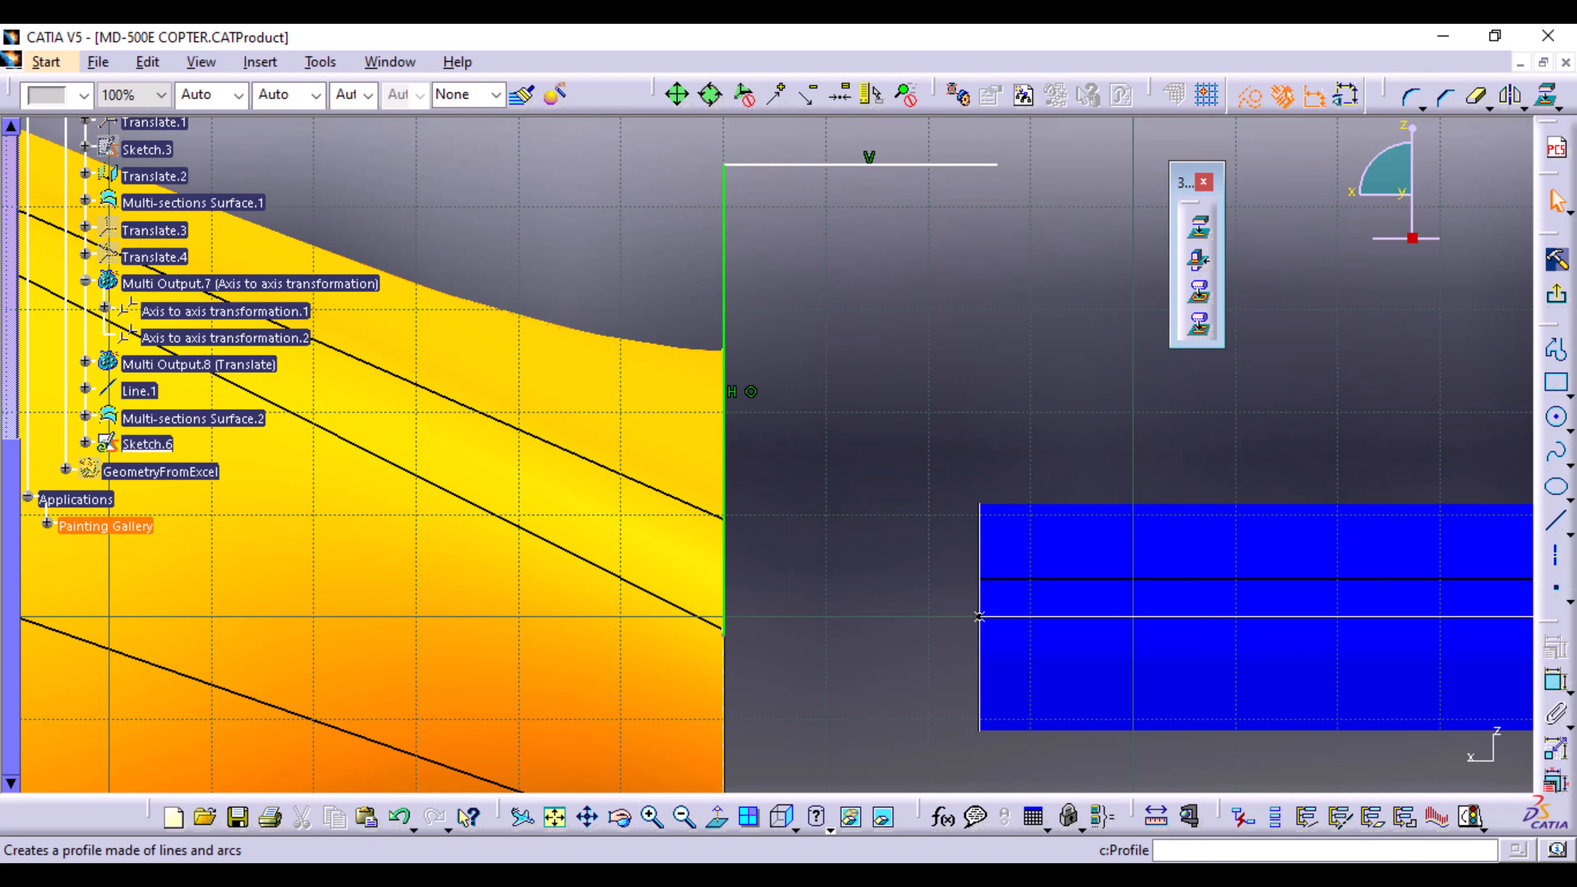
# Step: Continue the profile in steps from the upper line's free end to the blade root's centreline, and project the blade's root edge into the sketch
pyautogui.click(1563, 357)
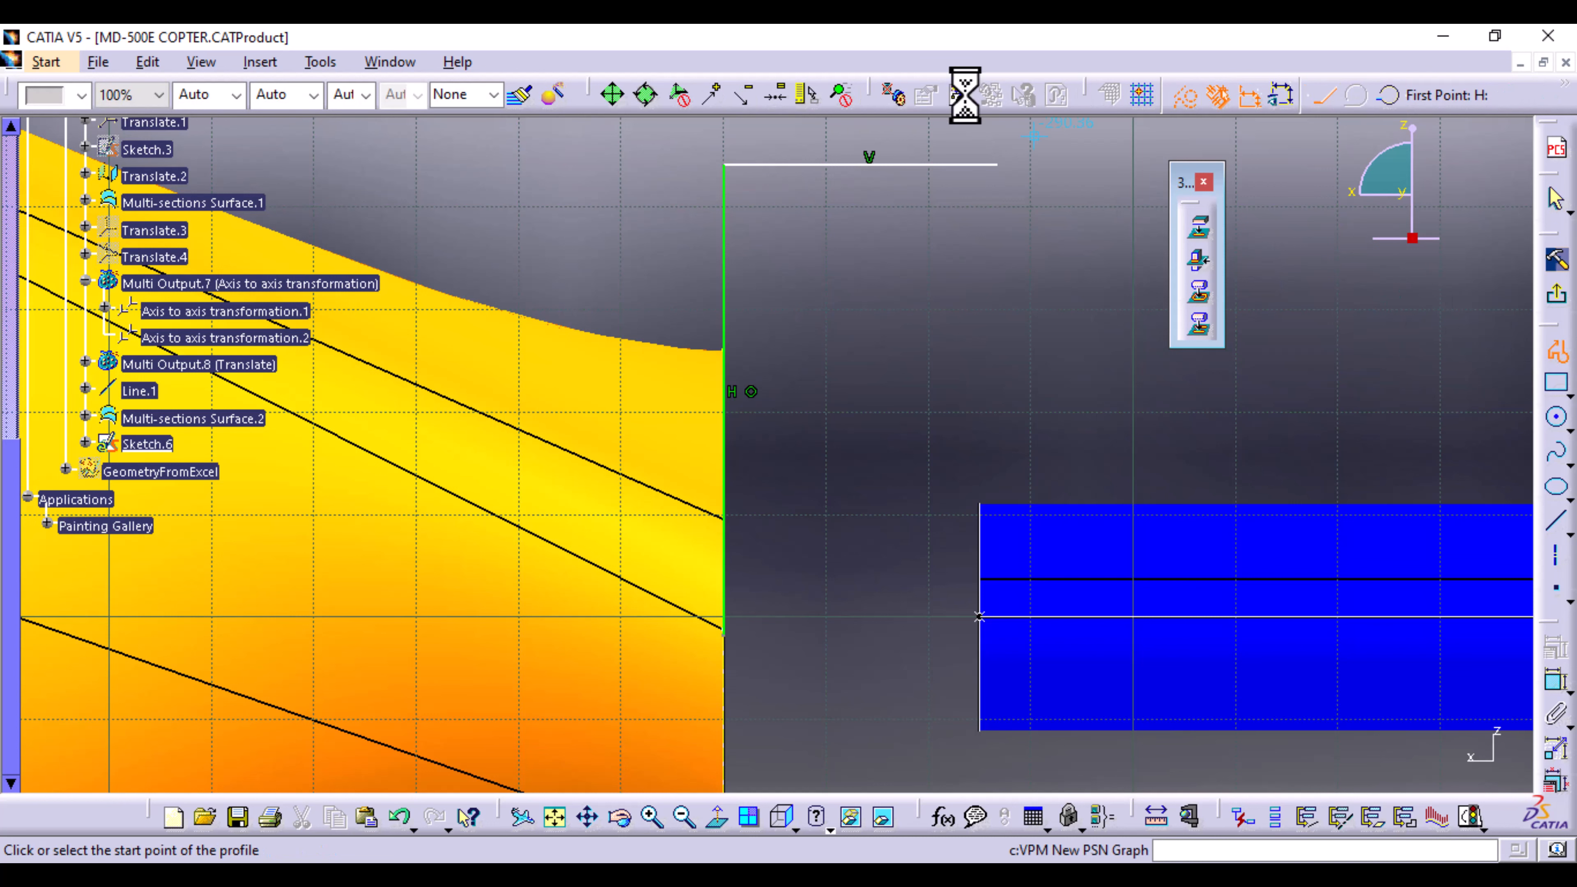
pyautogui.click(996, 165)
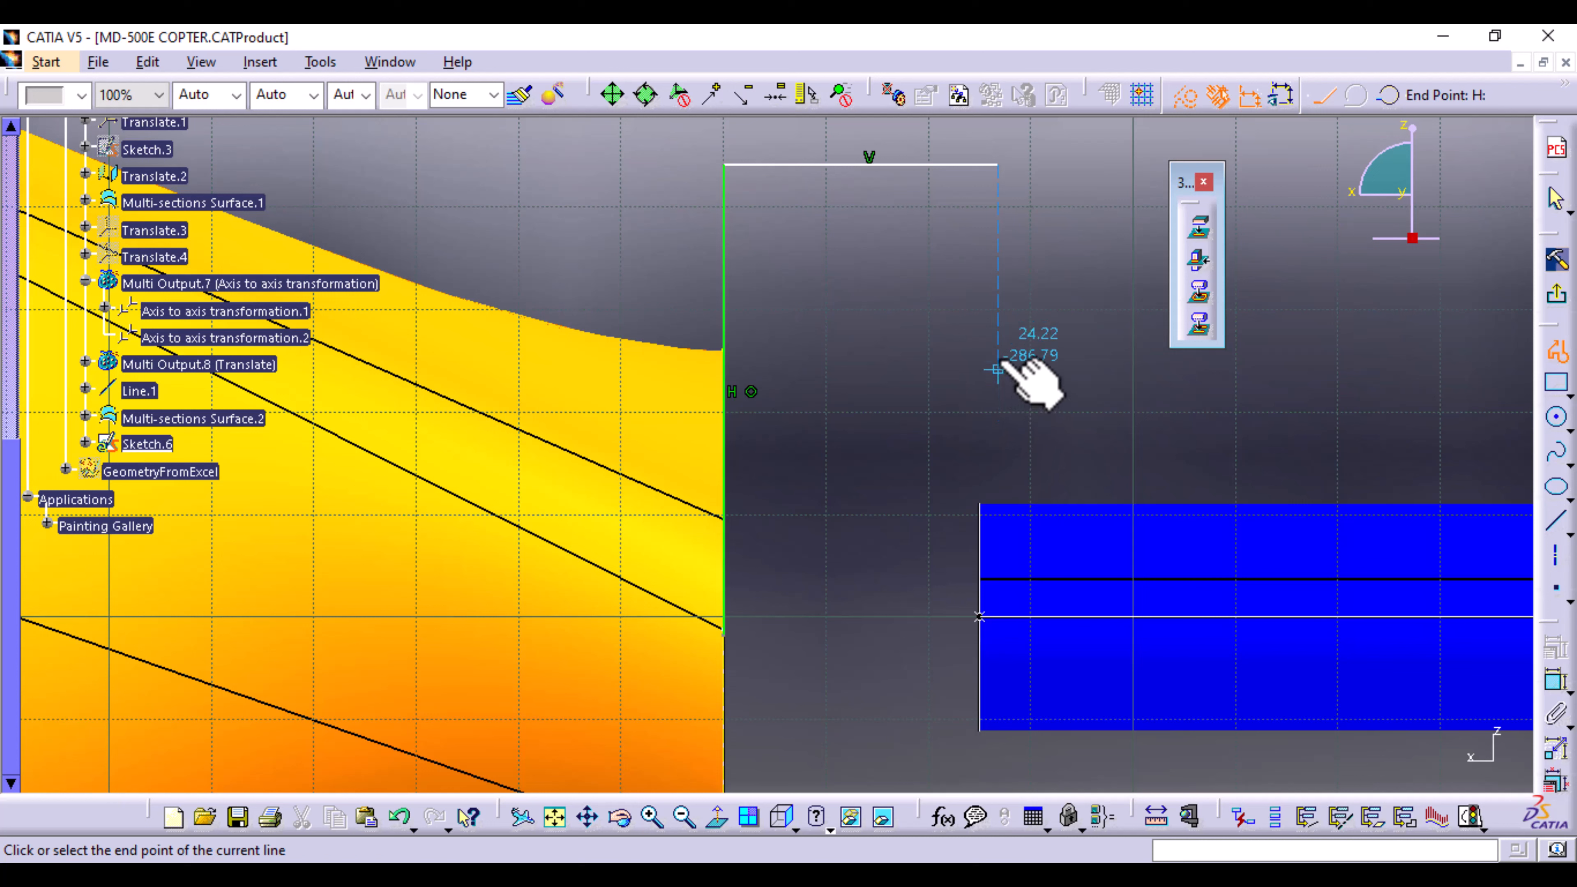
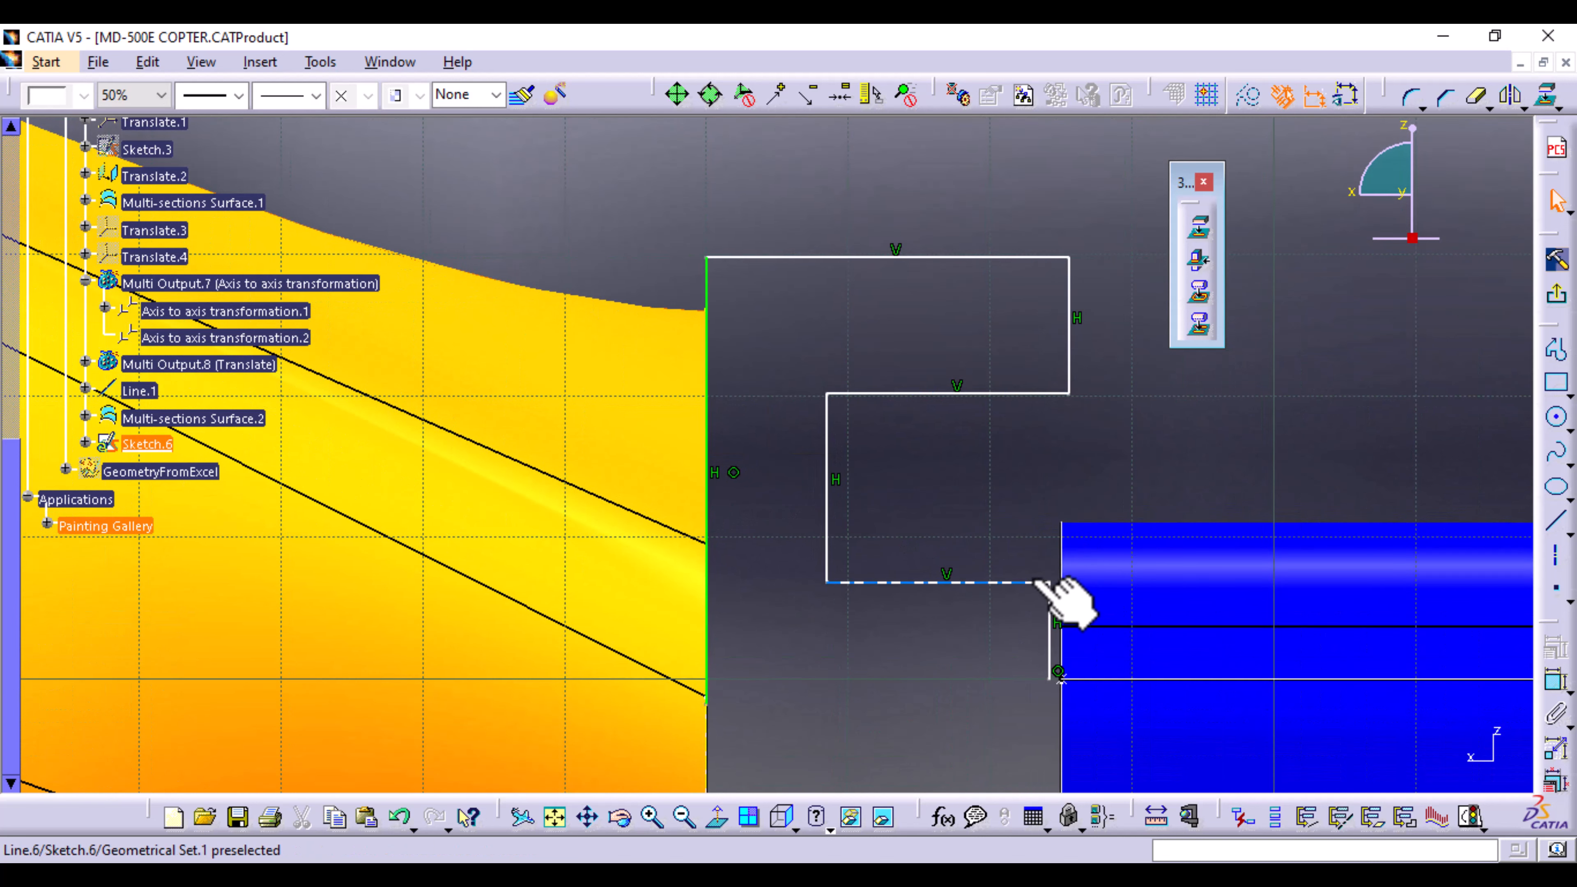
pyautogui.click(1065, 545)
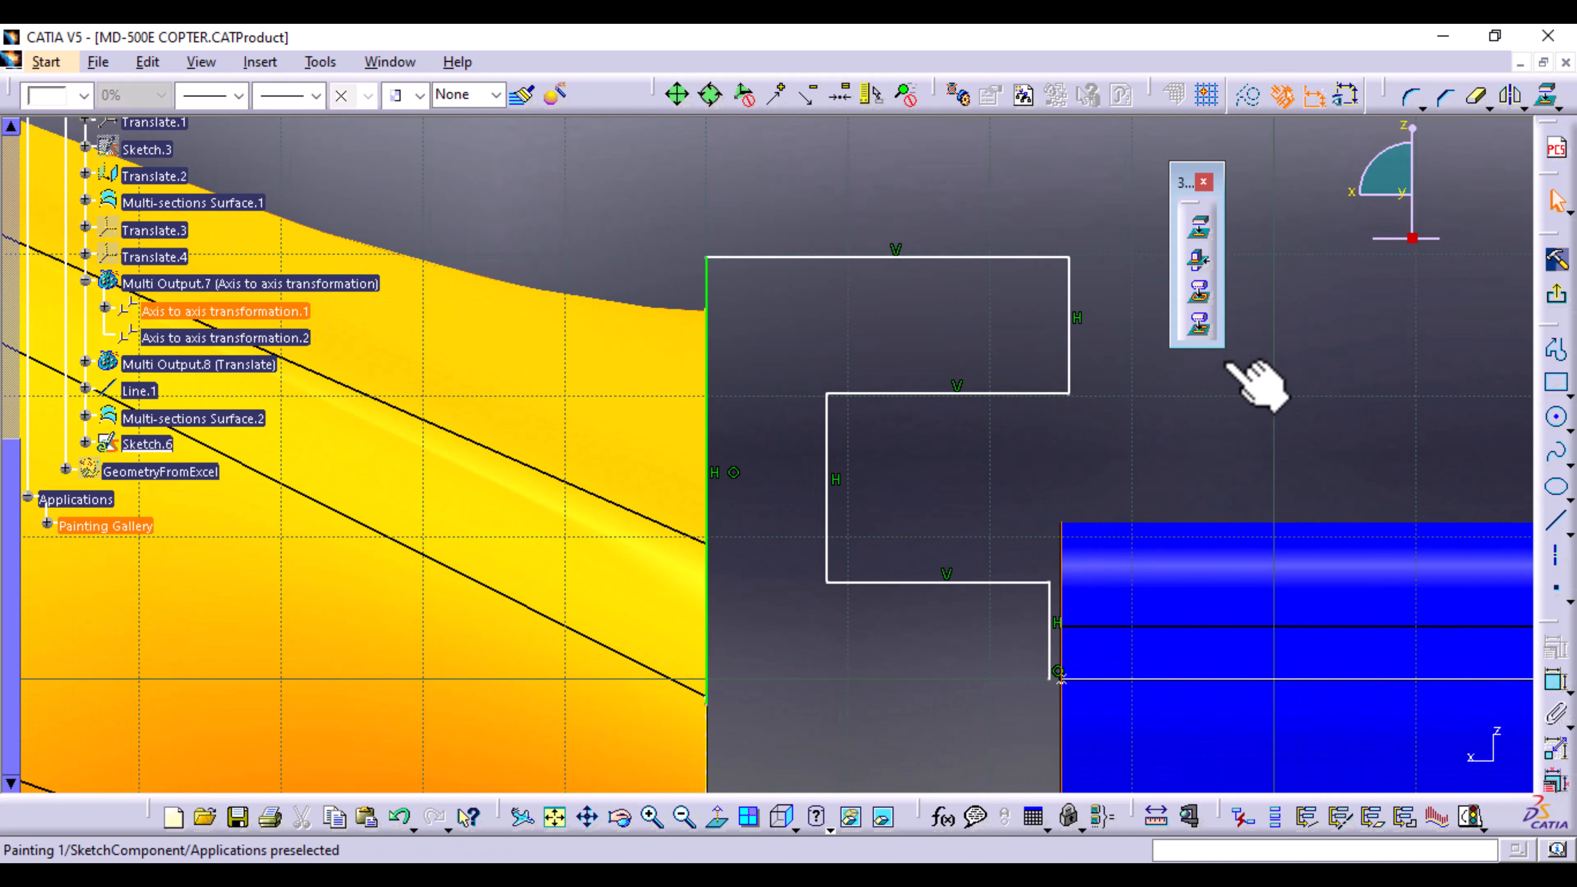
pyautogui.click(1546, 96)
pyautogui.click(1310, 601)
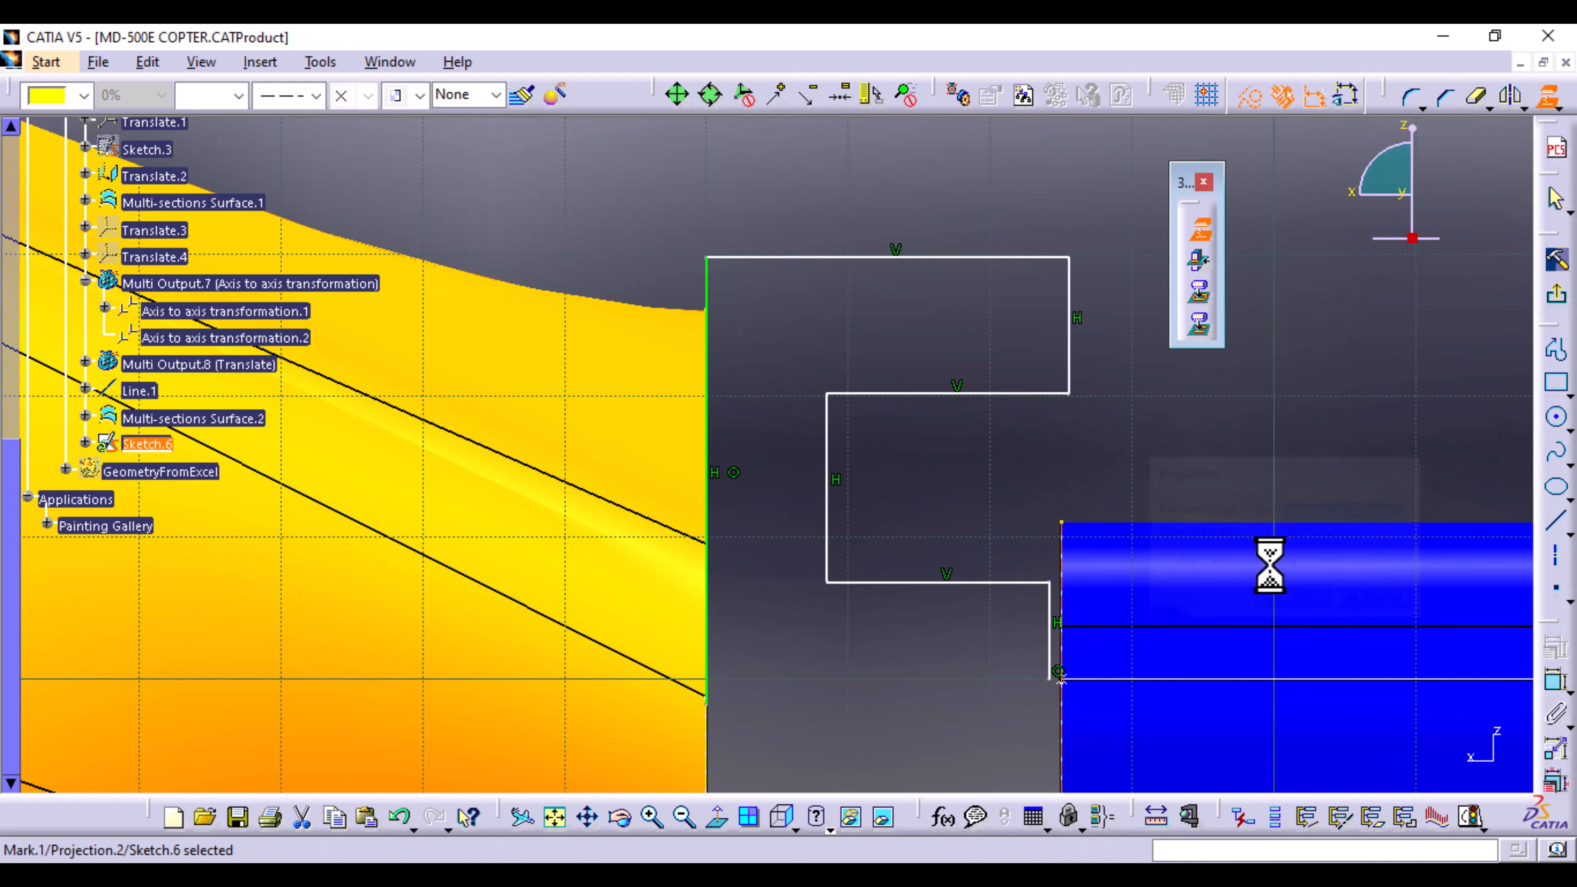
# Step: Constrain the profile's last short vertical line to be coincident with the projected root edge of the blue blade
pyautogui.moveTo(1144, 458); pyautogui.dragTo(1106, 300, button='middle')
pyautogui.click(1011, 494)
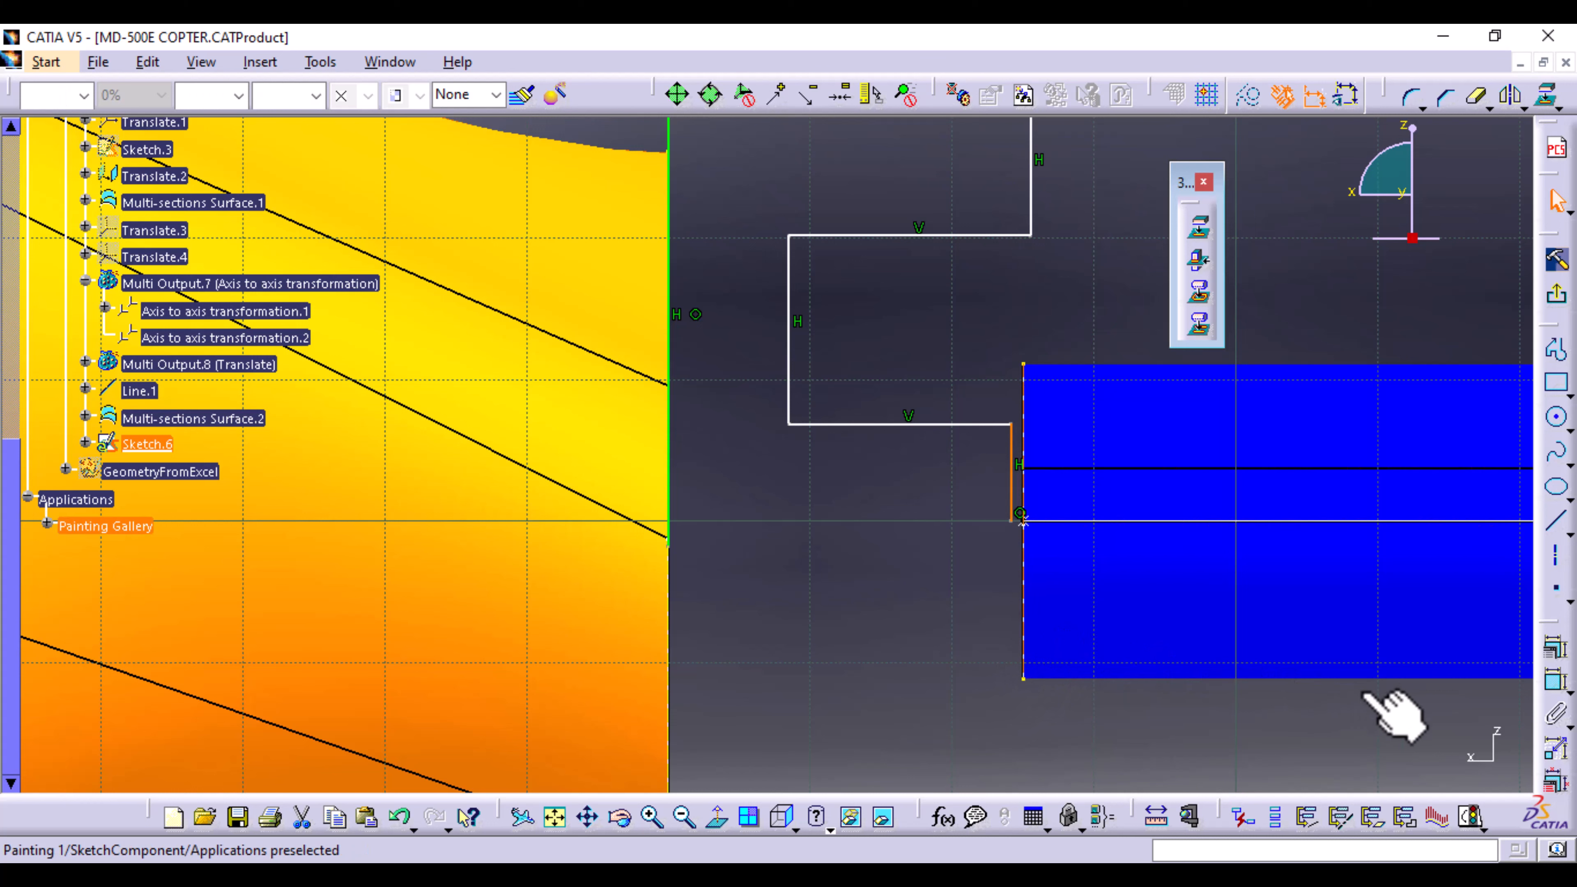
pyautogui.click(1555, 681)
pyautogui.rightClick(876, 556)
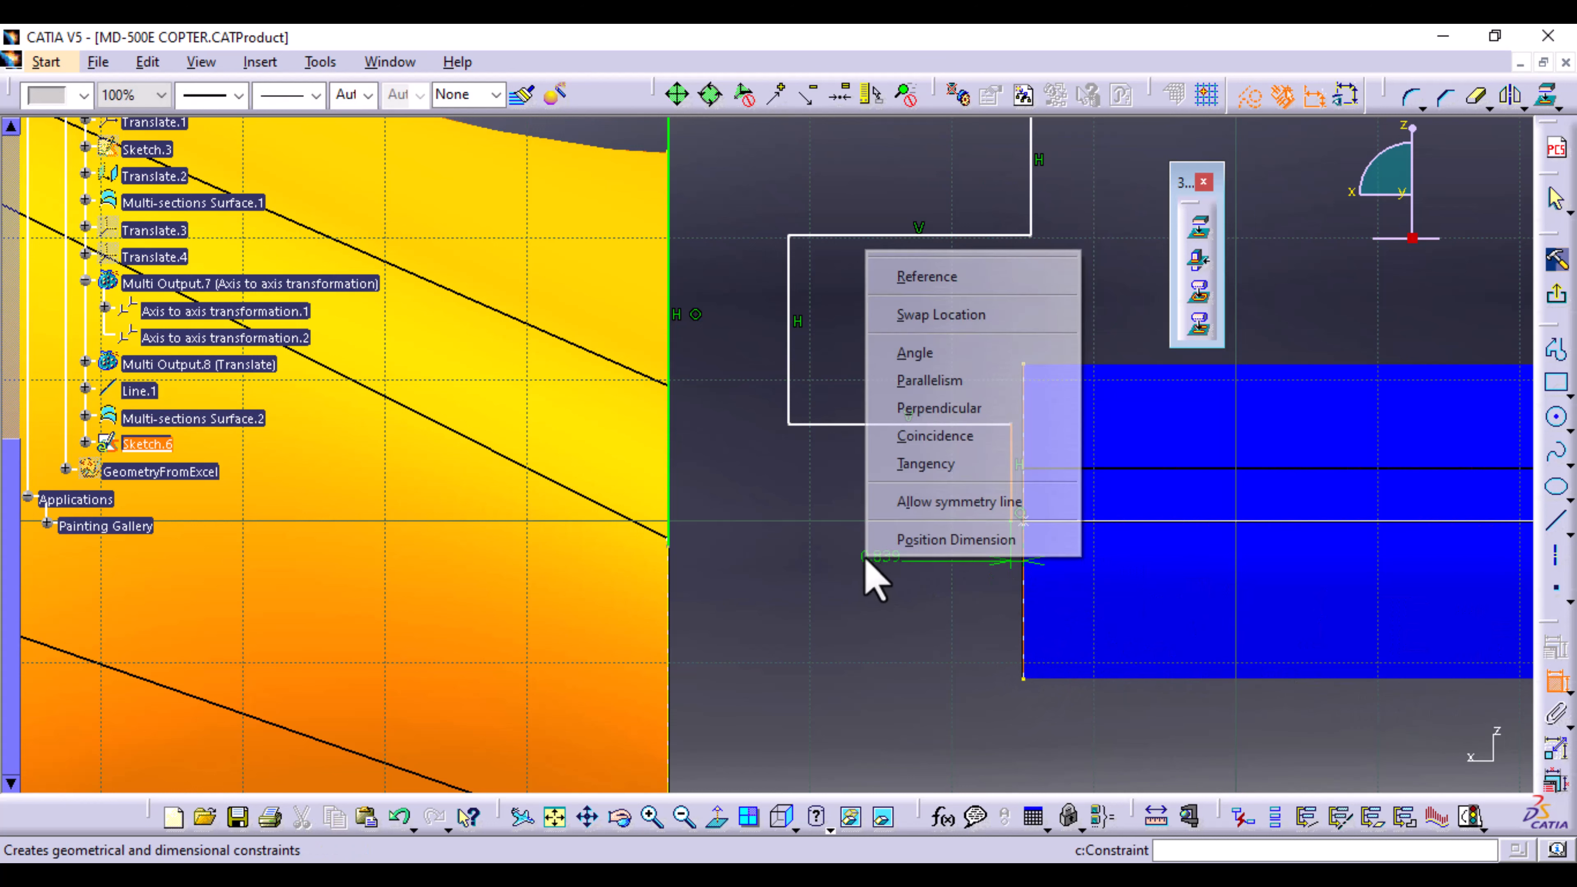
pyautogui.click(924, 435)
pyautogui.moveTo(901, 553); pyautogui.dragTo(883, 593, button='middle')
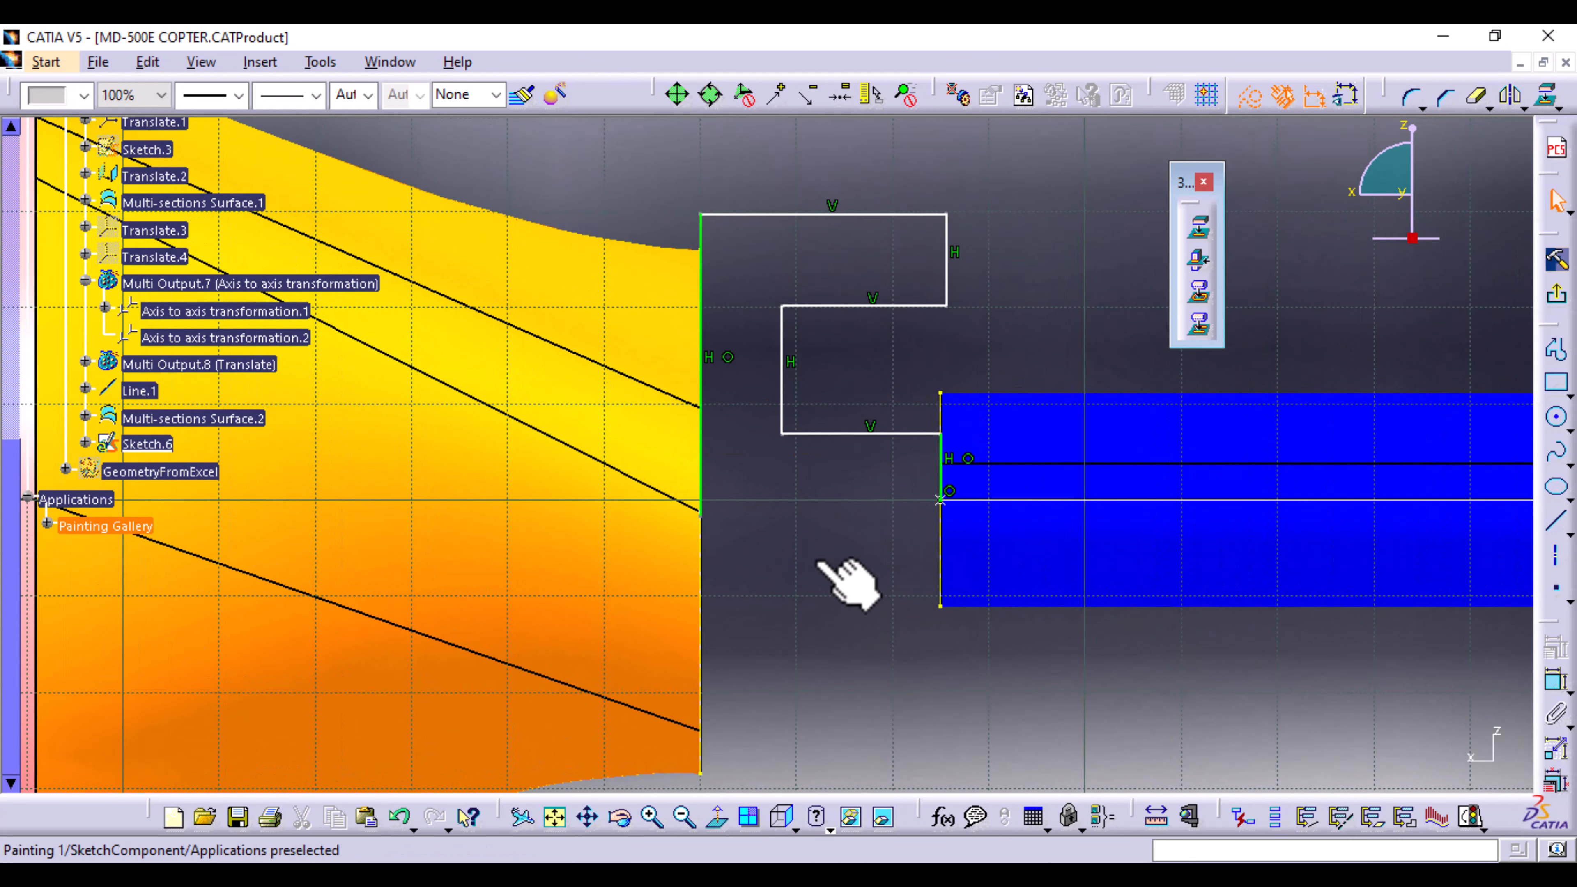
pyautogui.click(701, 458)
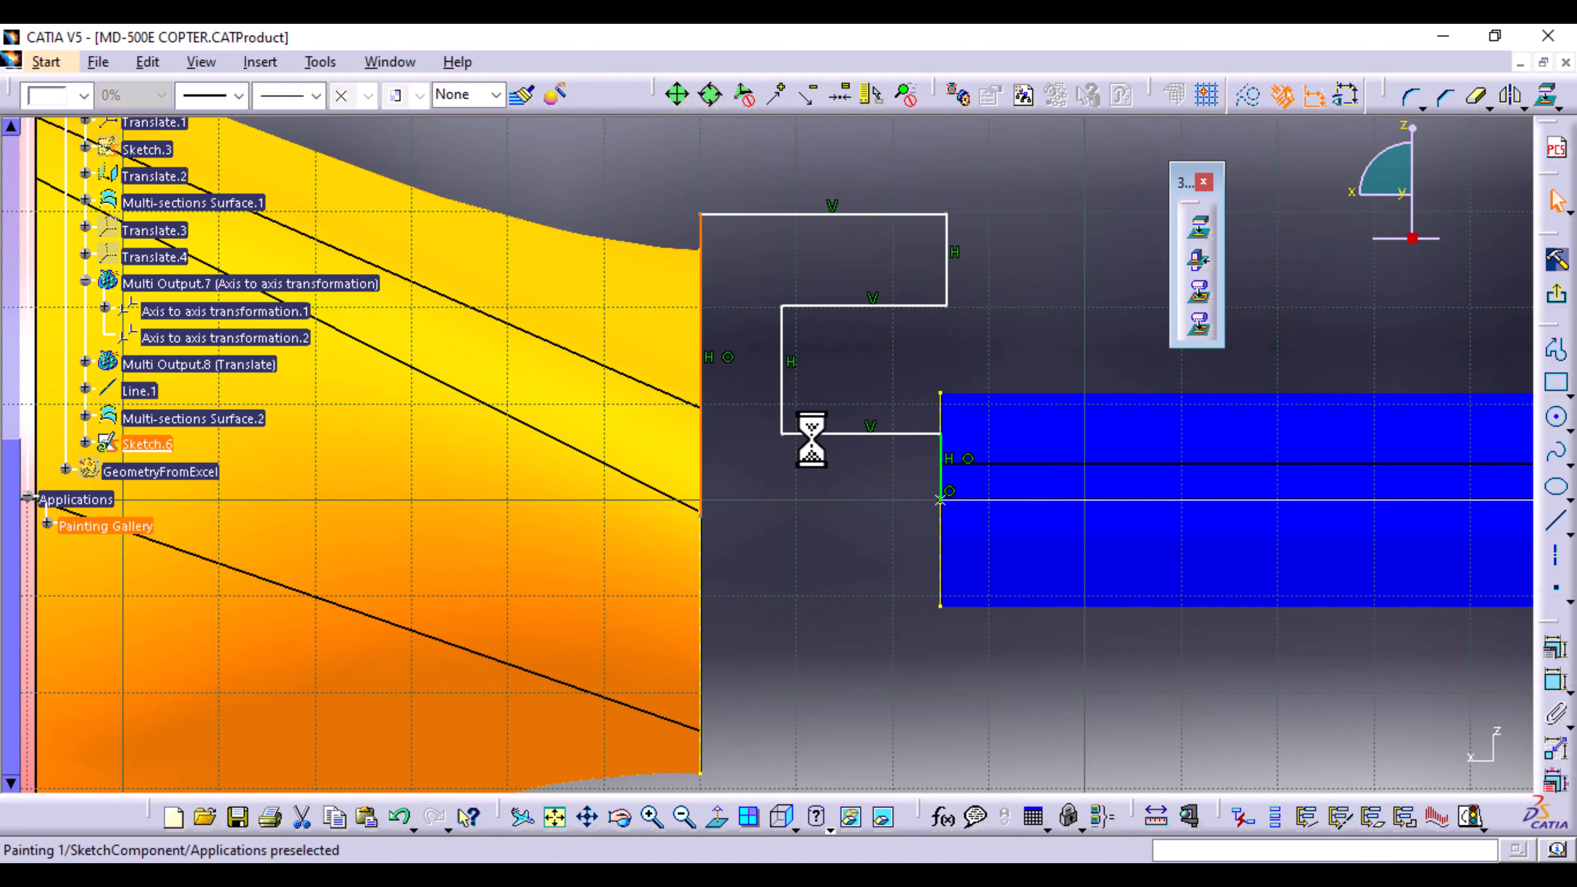
pyautogui.keyDown('ctrl'); pyautogui.click(806, 215); pyautogui.keyUp('ctrl')
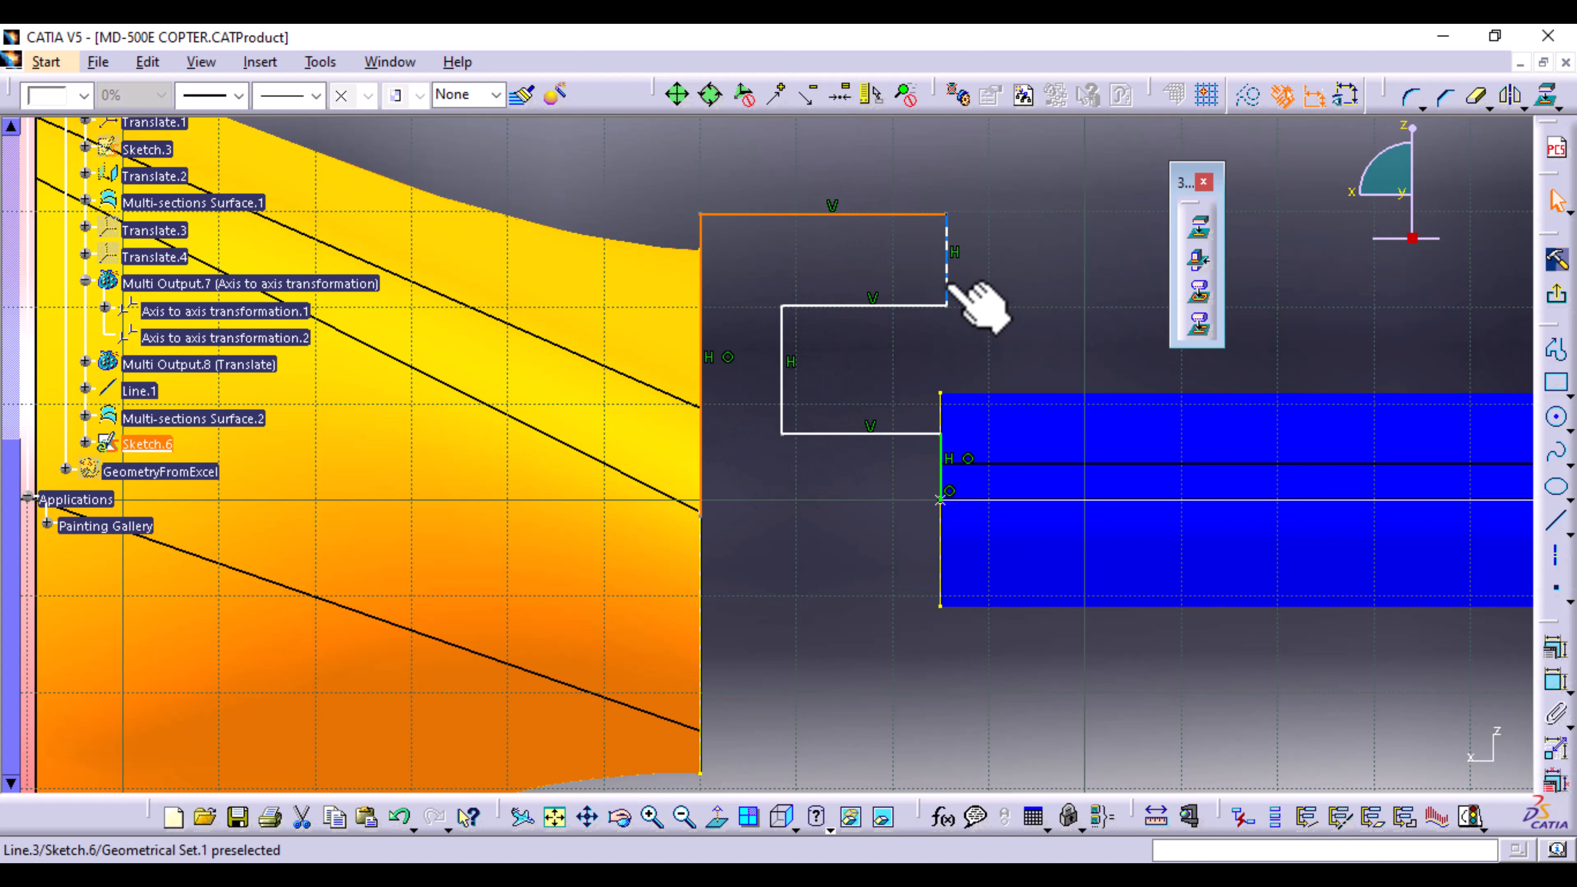
pyautogui.click(1008, 303)
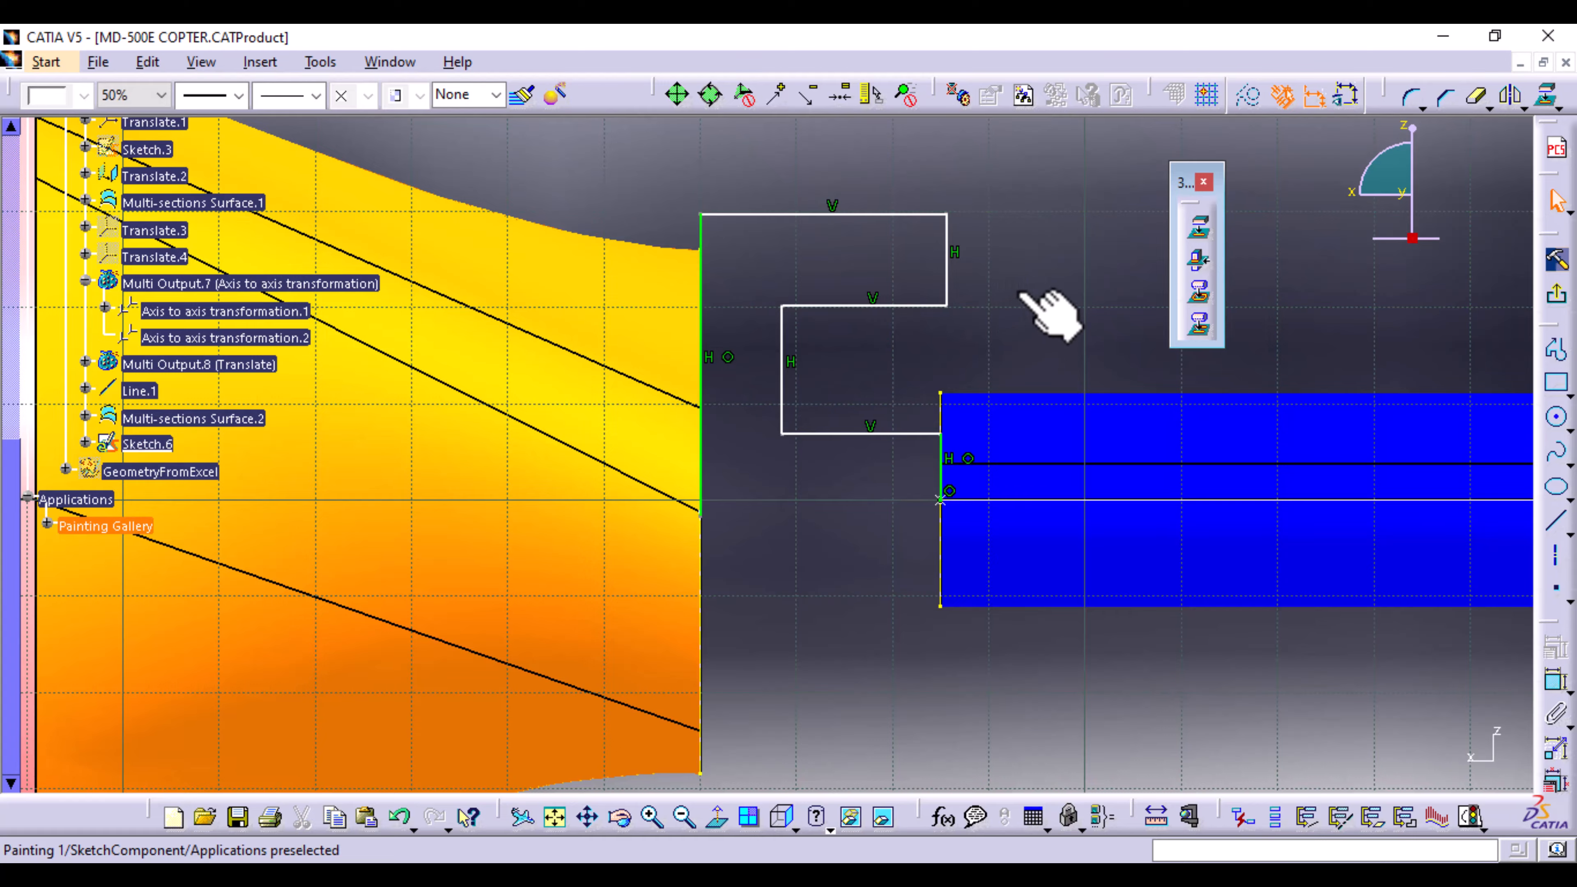
# Step: Mirror all lines of the stepped profile about the sketch's V axis, which runs along the blade centreline
pyautogui.moveTo(1096, 295)
pyautogui.mouseDown(button='middle')
pyautogui.moveTo(1080, 320)
pyautogui.moveTo(1135, 650)
pyautogui.moveTo(1123, 310)
pyautogui.mouseUp(button='middle')
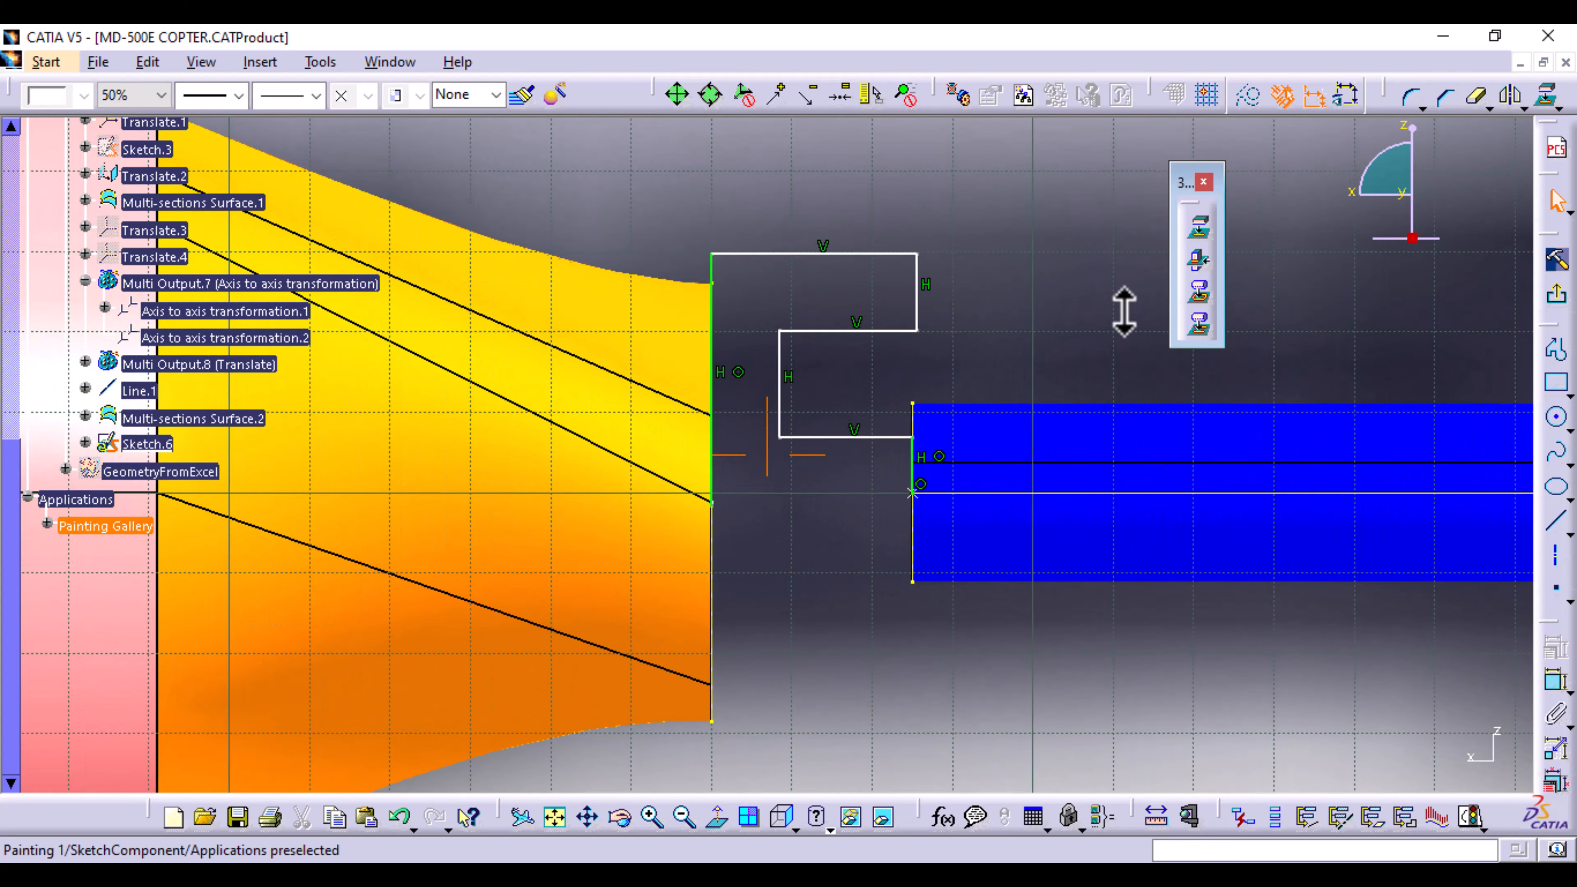
pyautogui.click(713, 358)
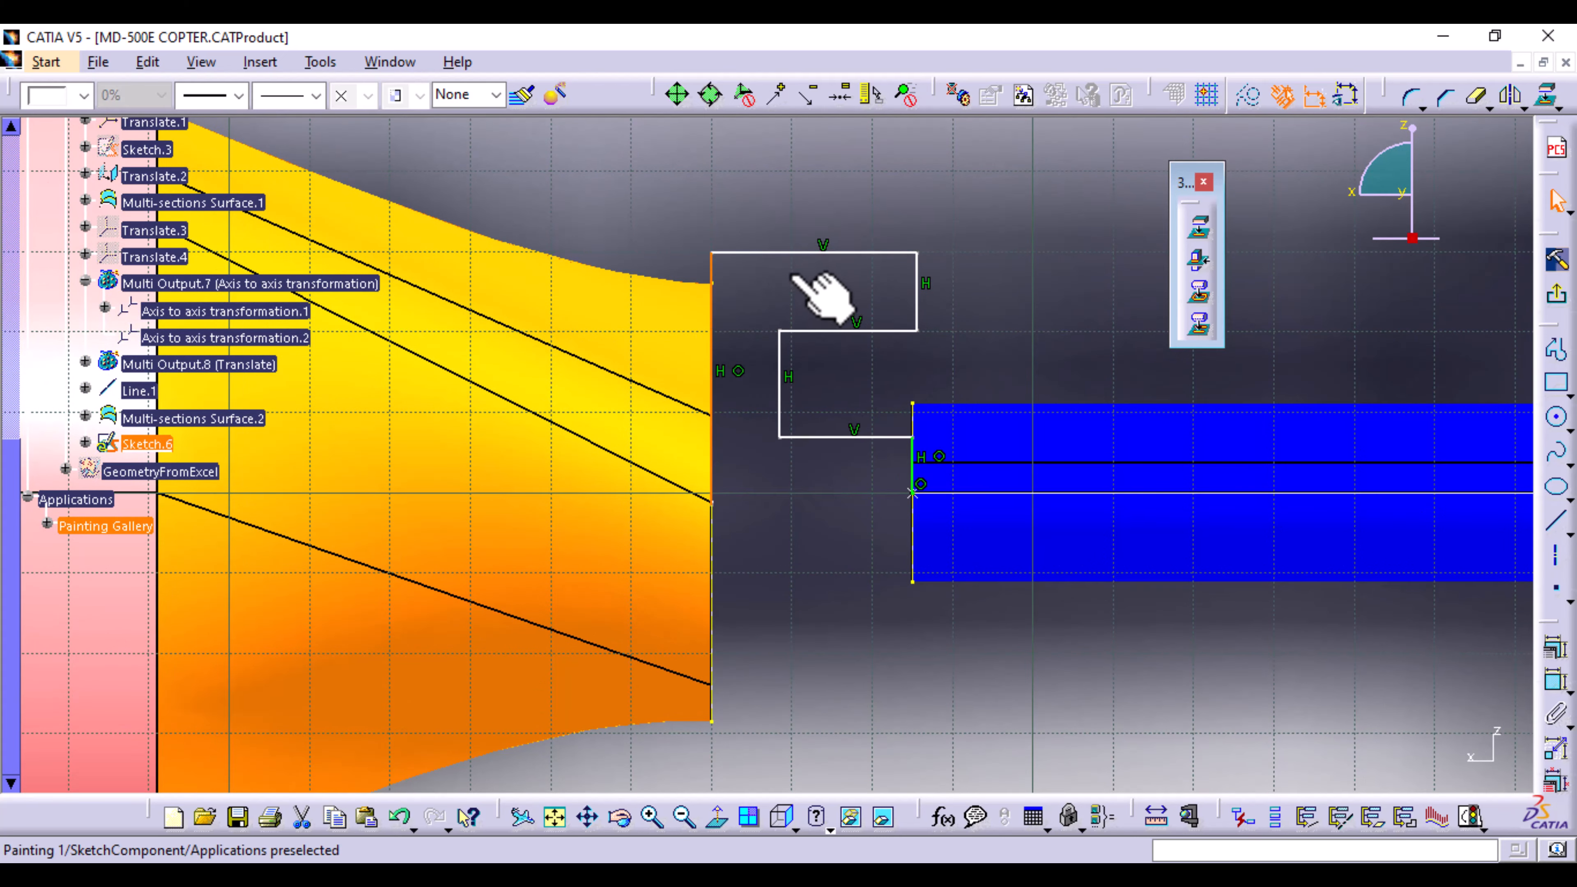
pyautogui.keyDown('ctrl'); pyautogui.click(917, 303); pyautogui.keyUp('ctrl')
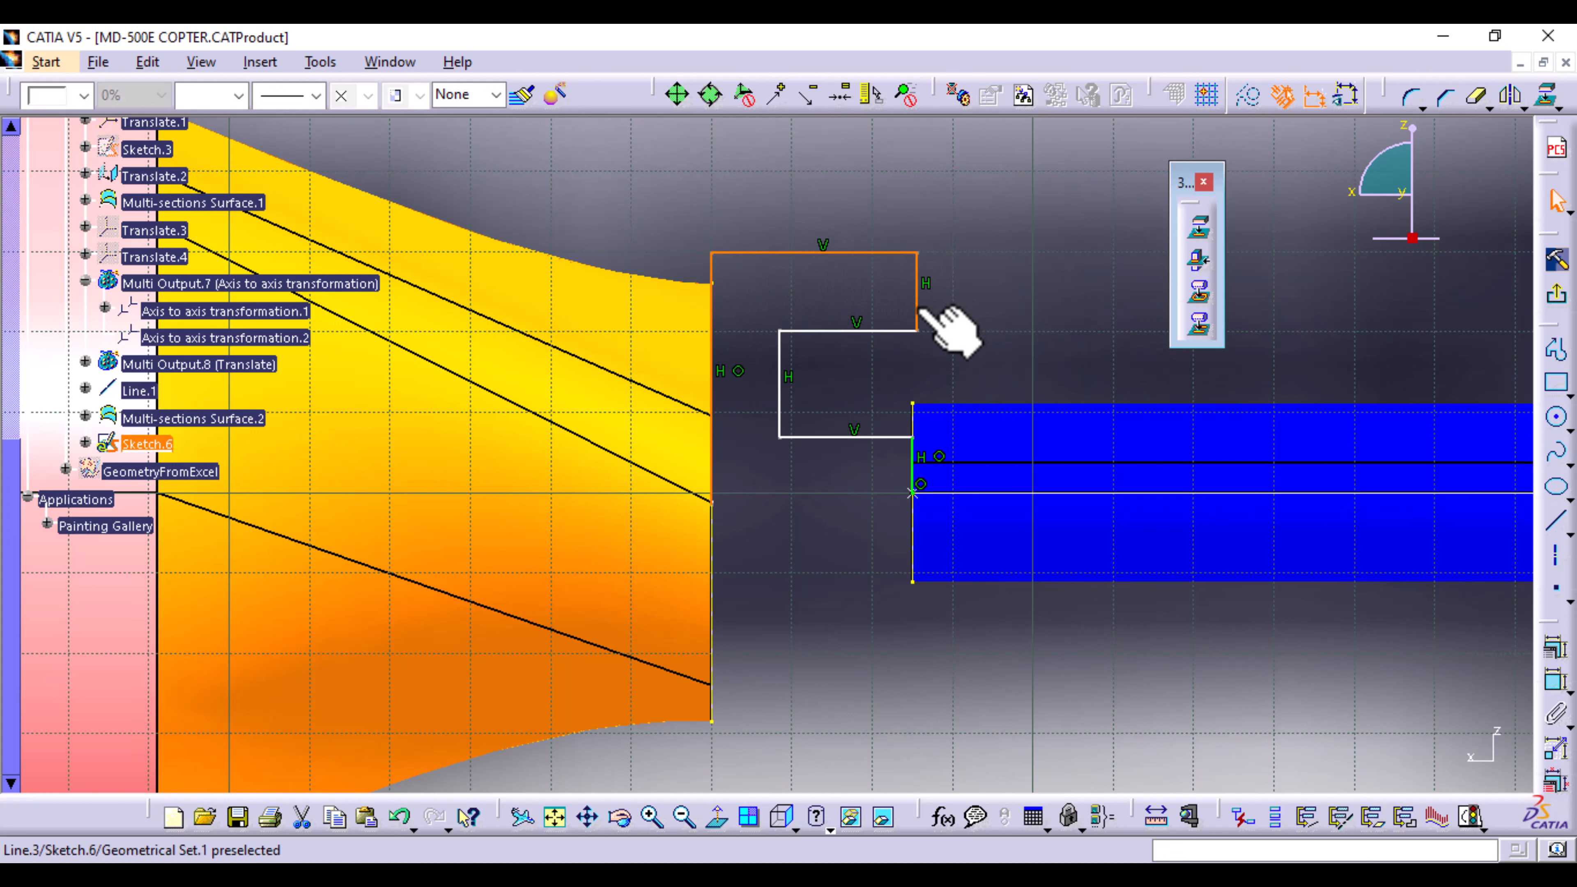
pyautogui.keyDown('ctrl'); pyautogui.click(881, 330); pyautogui.keyUp('ctrl')
pyautogui.keyDown('ctrl'); pyautogui.click(783, 397); pyautogui.keyUp('ctrl')
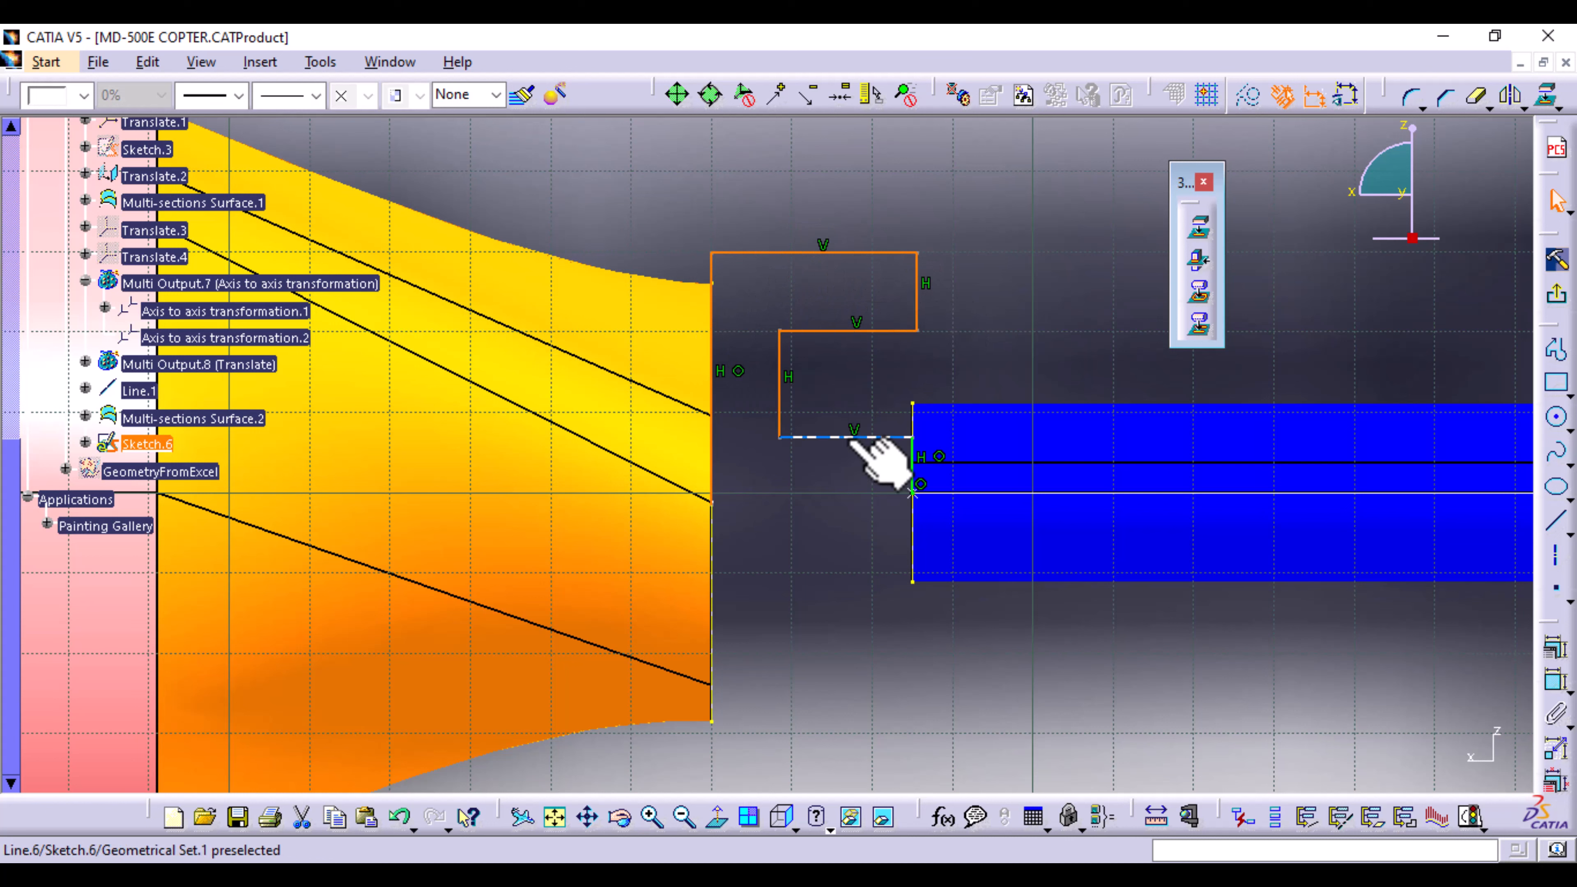
pyautogui.keyDown('ctrl'); pyautogui.click(852, 437); pyautogui.keyUp('ctrl')
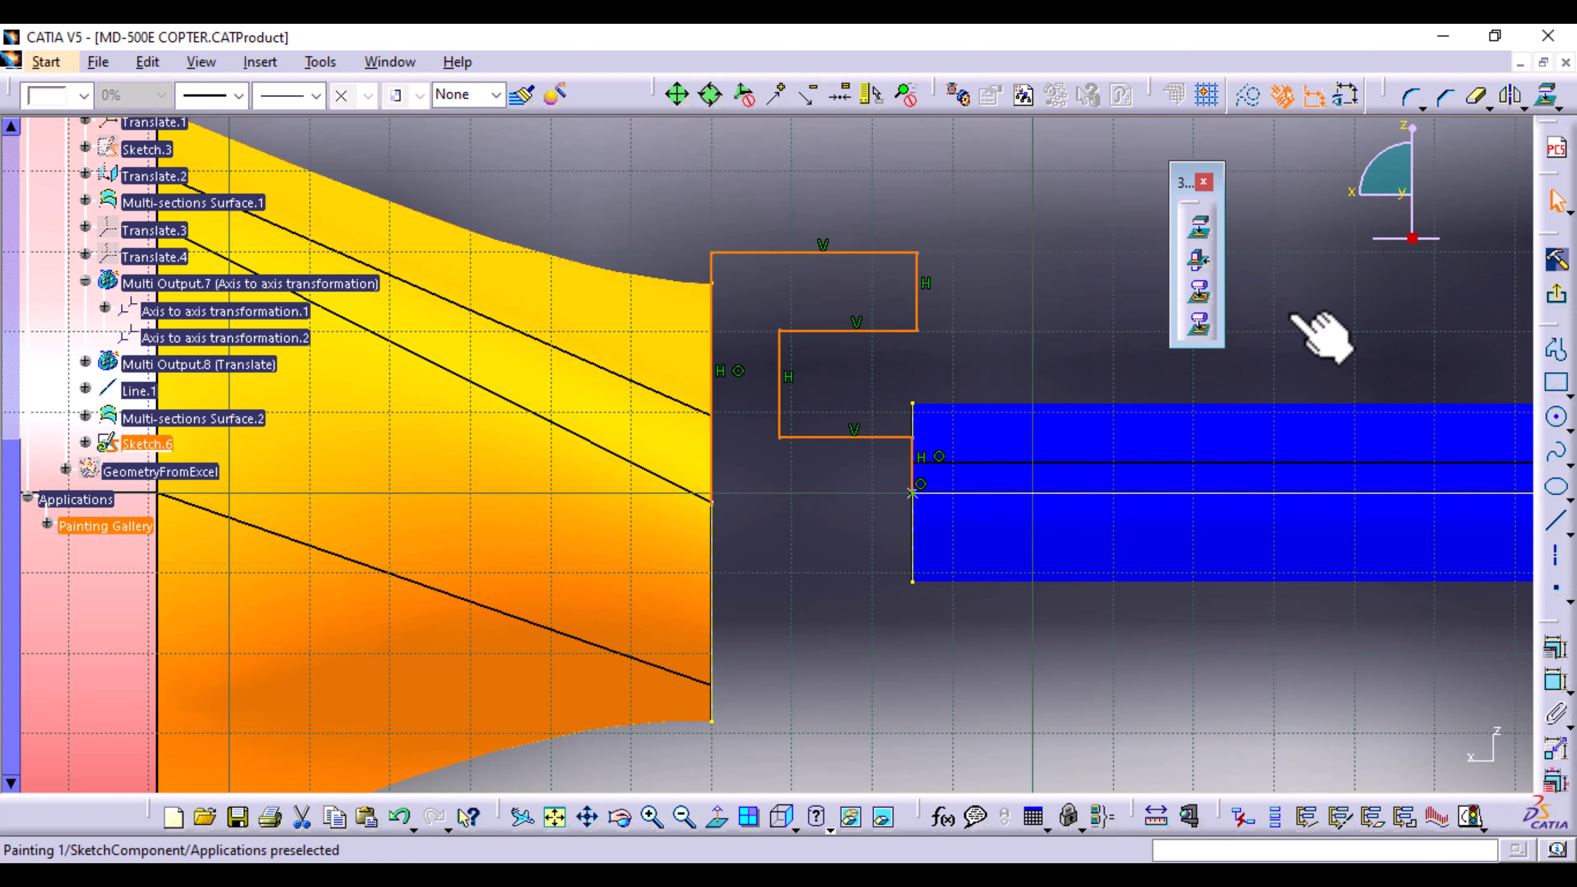
pyautogui.click(1511, 98)
pyautogui.moveTo(605, 362)
pyautogui.mouseDown(button='middle')
pyautogui.moveTo(627, 570)
pyautogui.moveTo(877, 557)
pyautogui.mouseUp(button='middle')
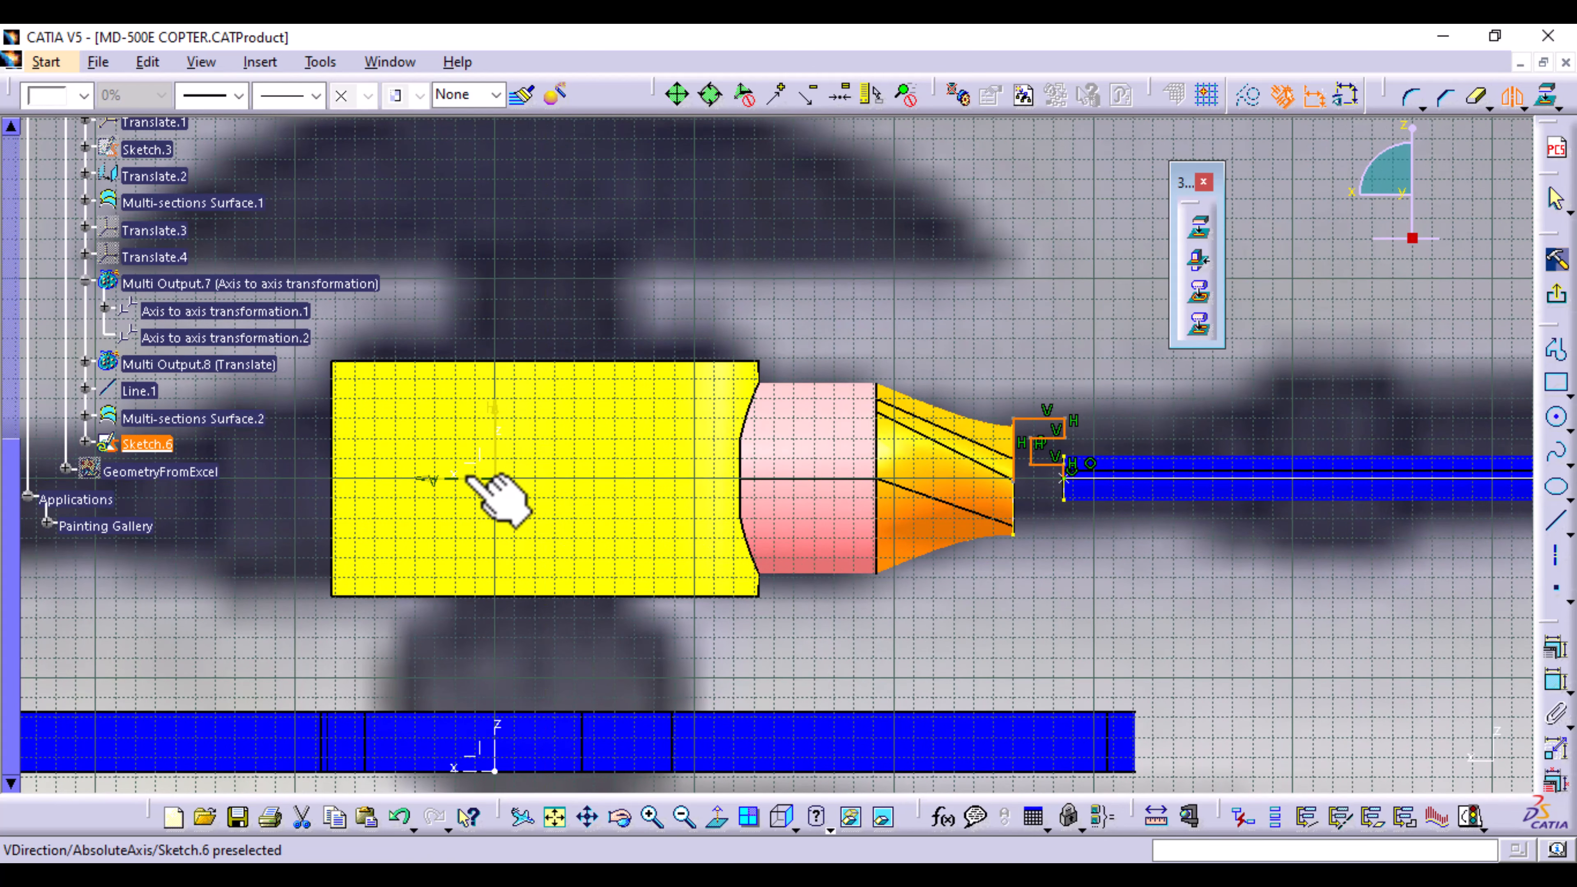
pyautogui.click(442, 478)
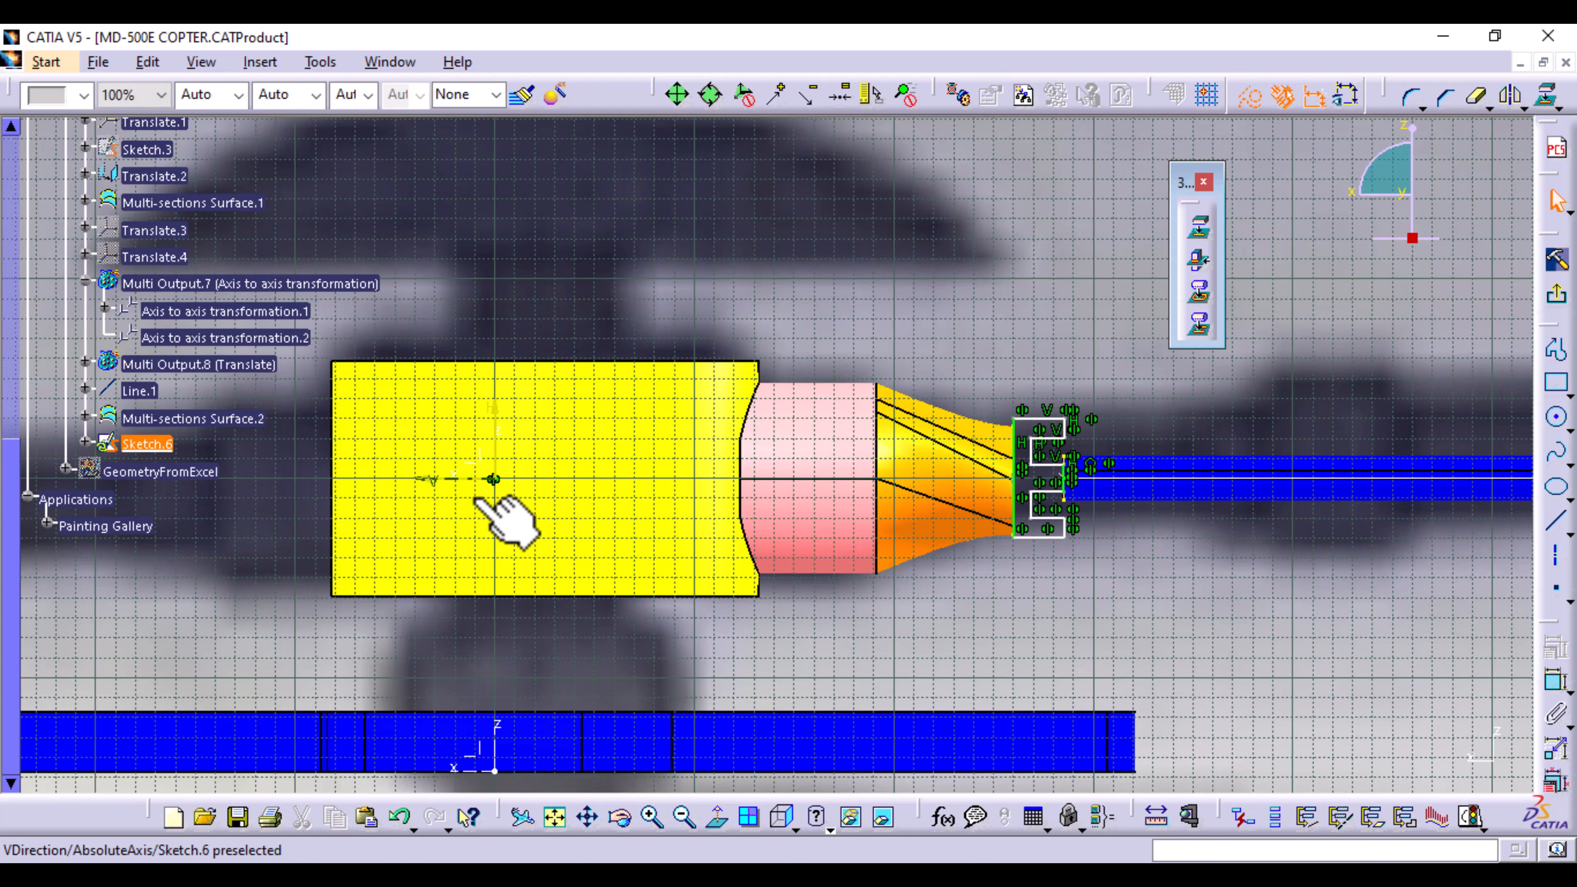
# Step: Exit the sketch of the mirrored bracket profile between the transition surface and the blade root
pyautogui.moveTo(1049, 618)
pyautogui.mouseDown(button='middle')
pyautogui.moveTo(824, 573)
pyautogui.moveTo(894, 576)
pyautogui.moveTo(887, 504)
pyautogui.moveTo(919, 385)
pyautogui.mouseUp(button='middle')
pyautogui.moveTo(1179, 671); pyautogui.dragTo(1065, 692, button='middle')
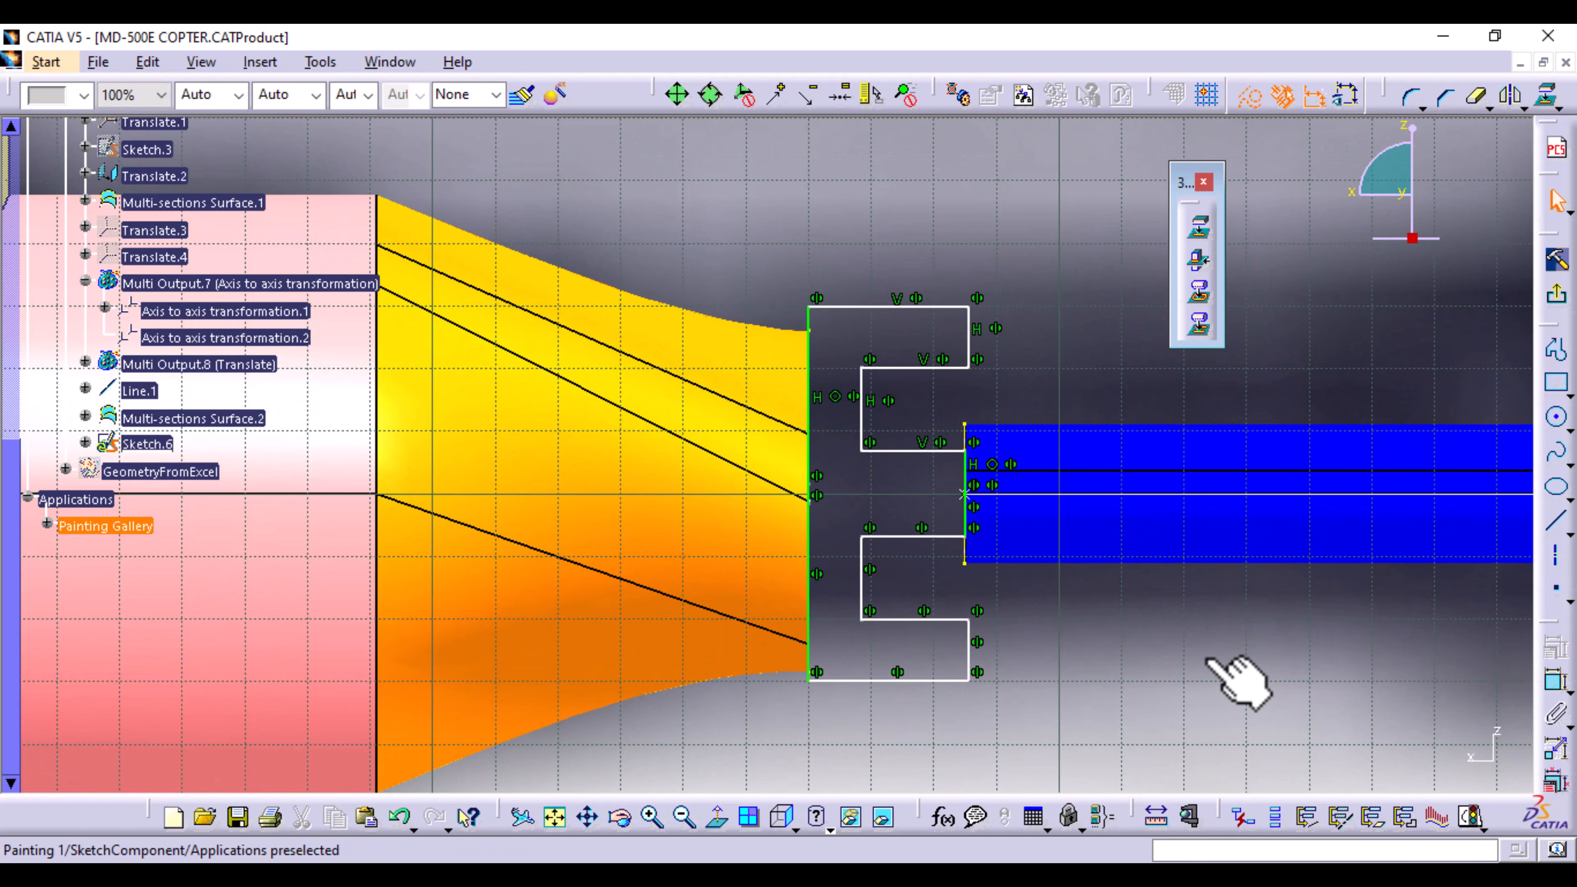
pyautogui.click(1558, 305)
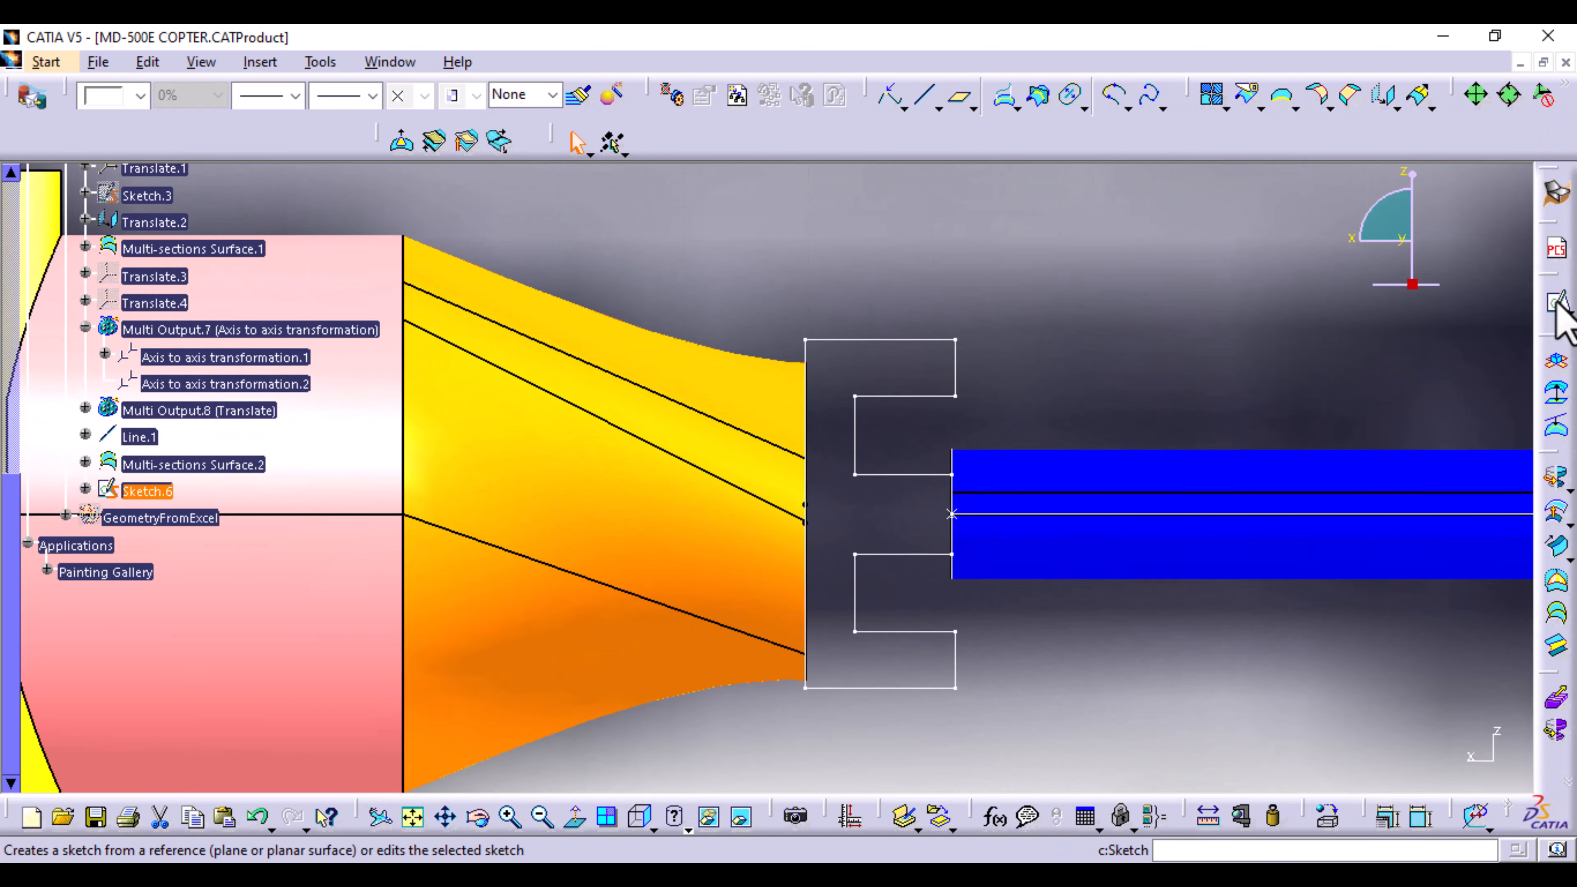
pyautogui.moveTo(1123, 677); pyautogui.dragTo(1112, 759, button='middle')
pyautogui.moveTo(993, 672); pyautogui.dragTo(1262, 654, button='middle')
pyautogui.moveTo(1031, 641)
pyautogui.mouseDown(button='middle')
pyautogui.moveTo(1035, 715)
pyautogui.moveTo(1056, 690)
pyautogui.moveTo(1044, 636)
pyautogui.mouseUp(button='middle')
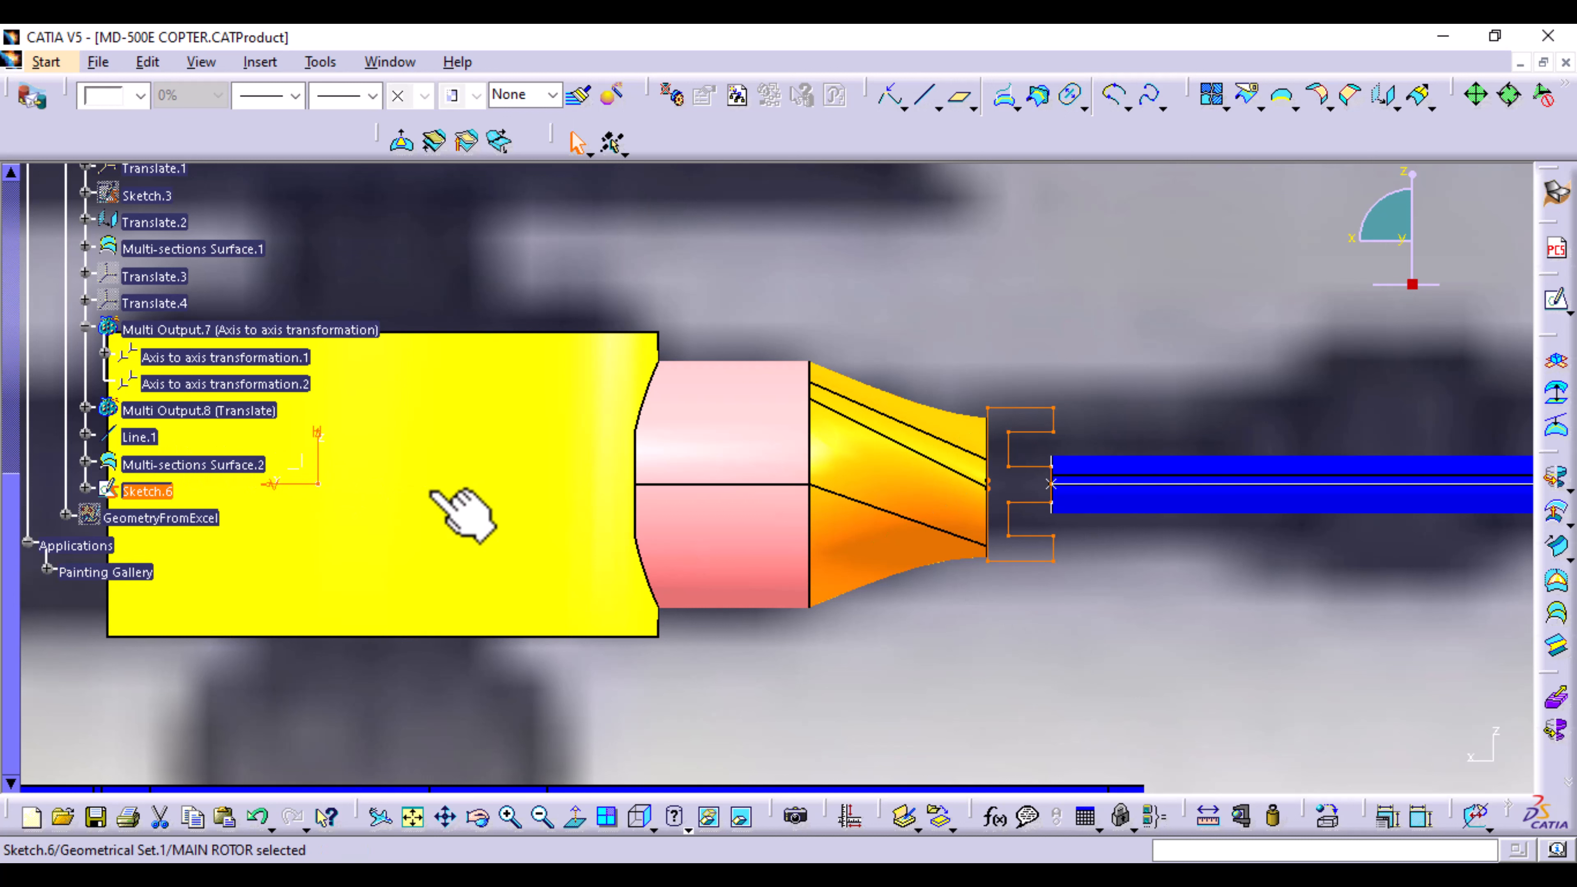
# Step: Open a new sketch on the zx plane of the hub's axis system and show it in the right view
pyautogui.click(302, 465)
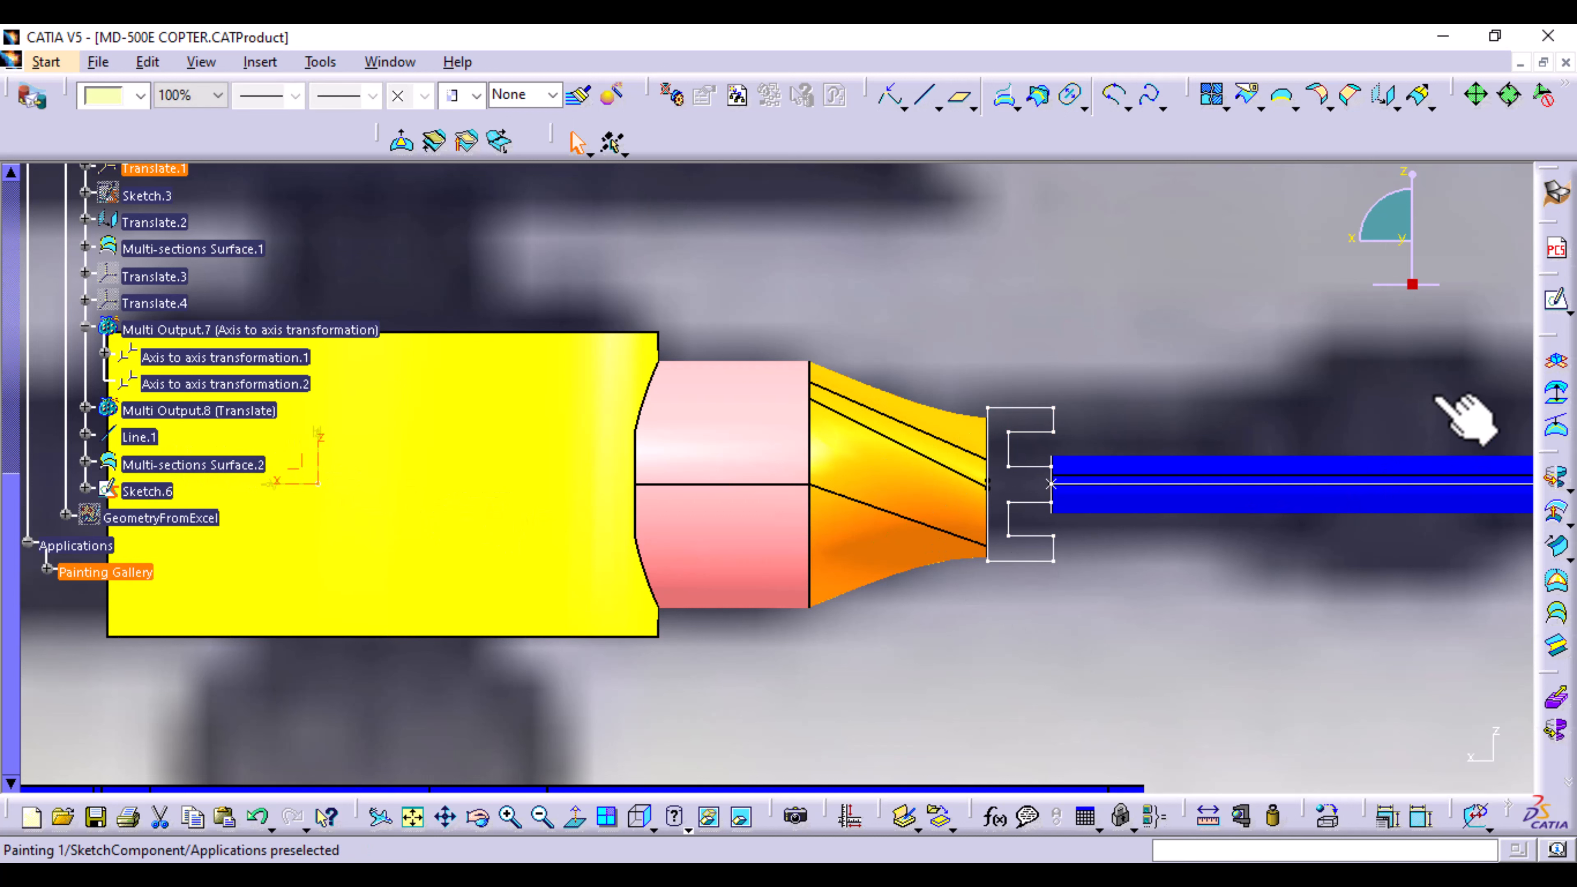
pyautogui.click(1556, 304)
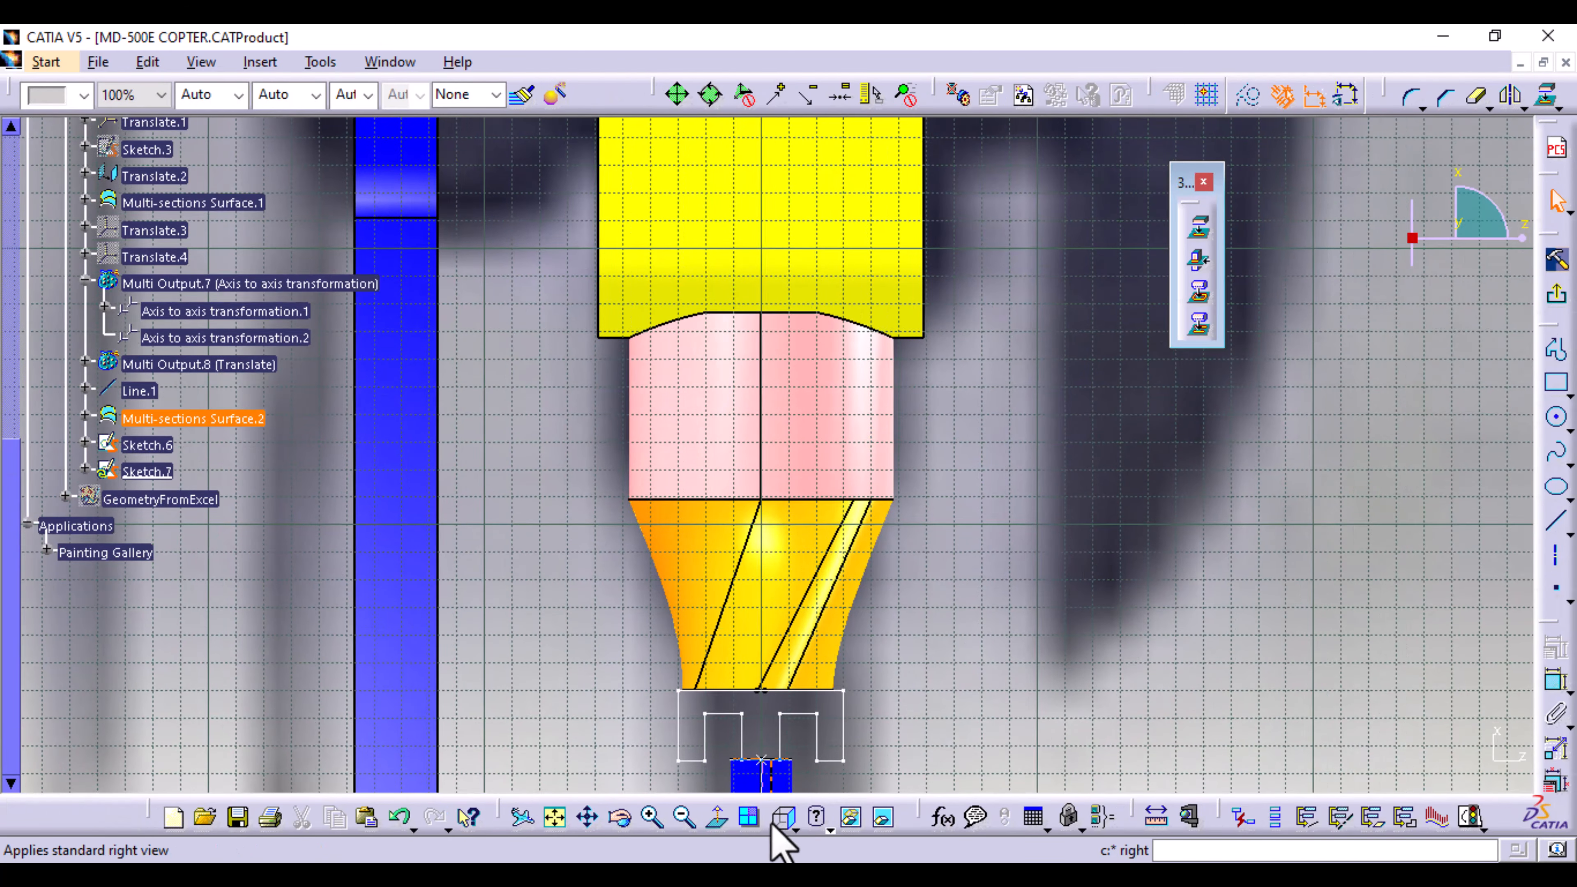
pyautogui.click(780, 819)
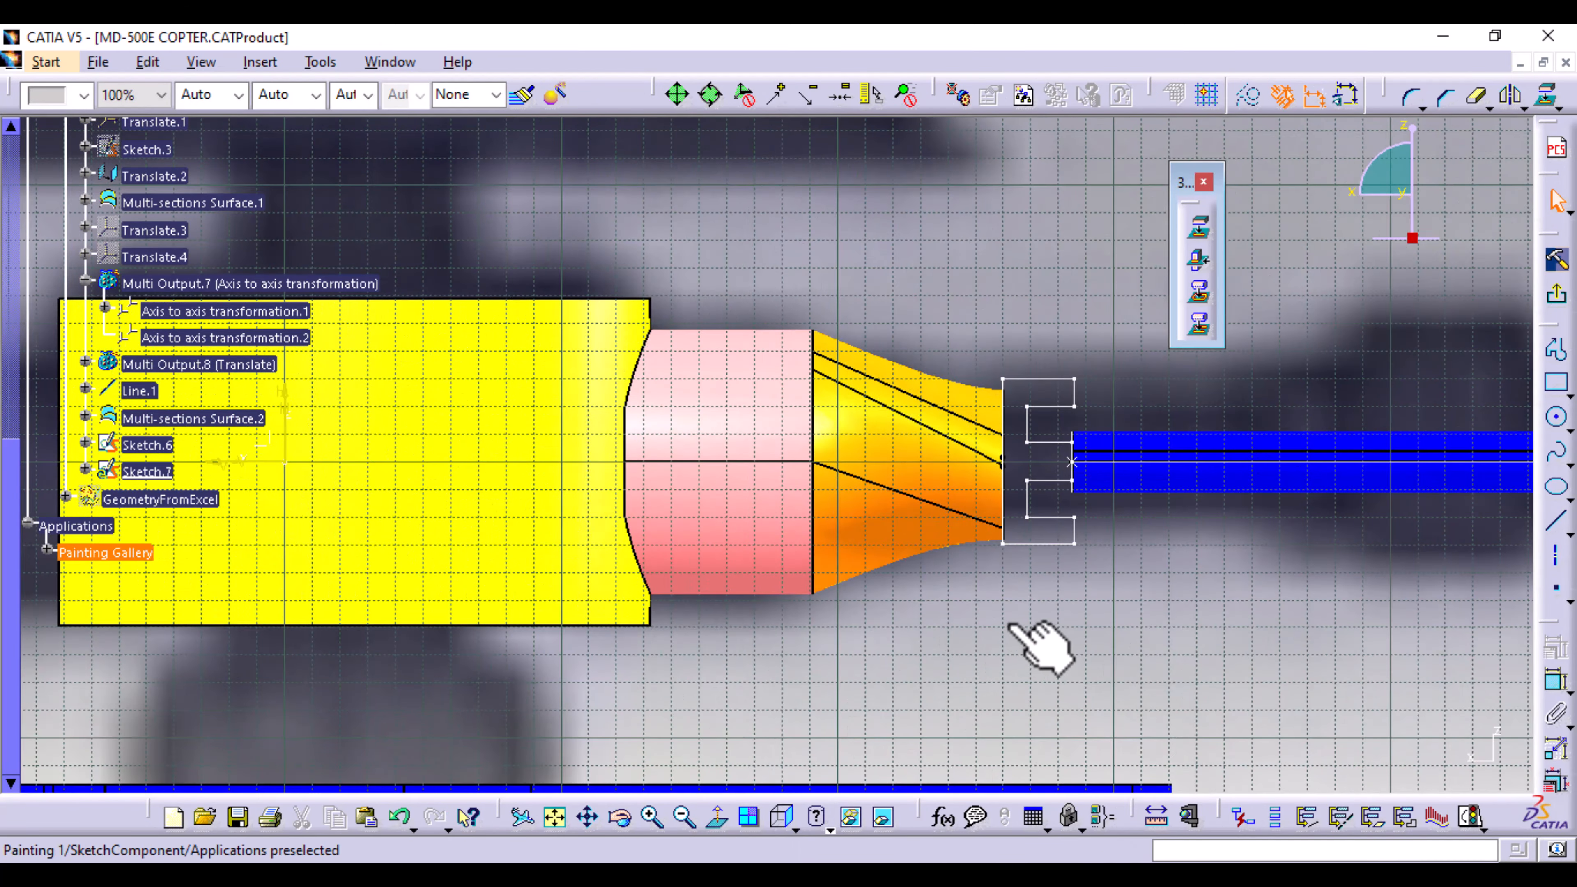
# Step: Project the existing bracket sketch, Sketch.6, into the new sketch as reference geometry
pyautogui.moveTo(1017, 620); pyautogui.dragTo(759, 663, button='middle')
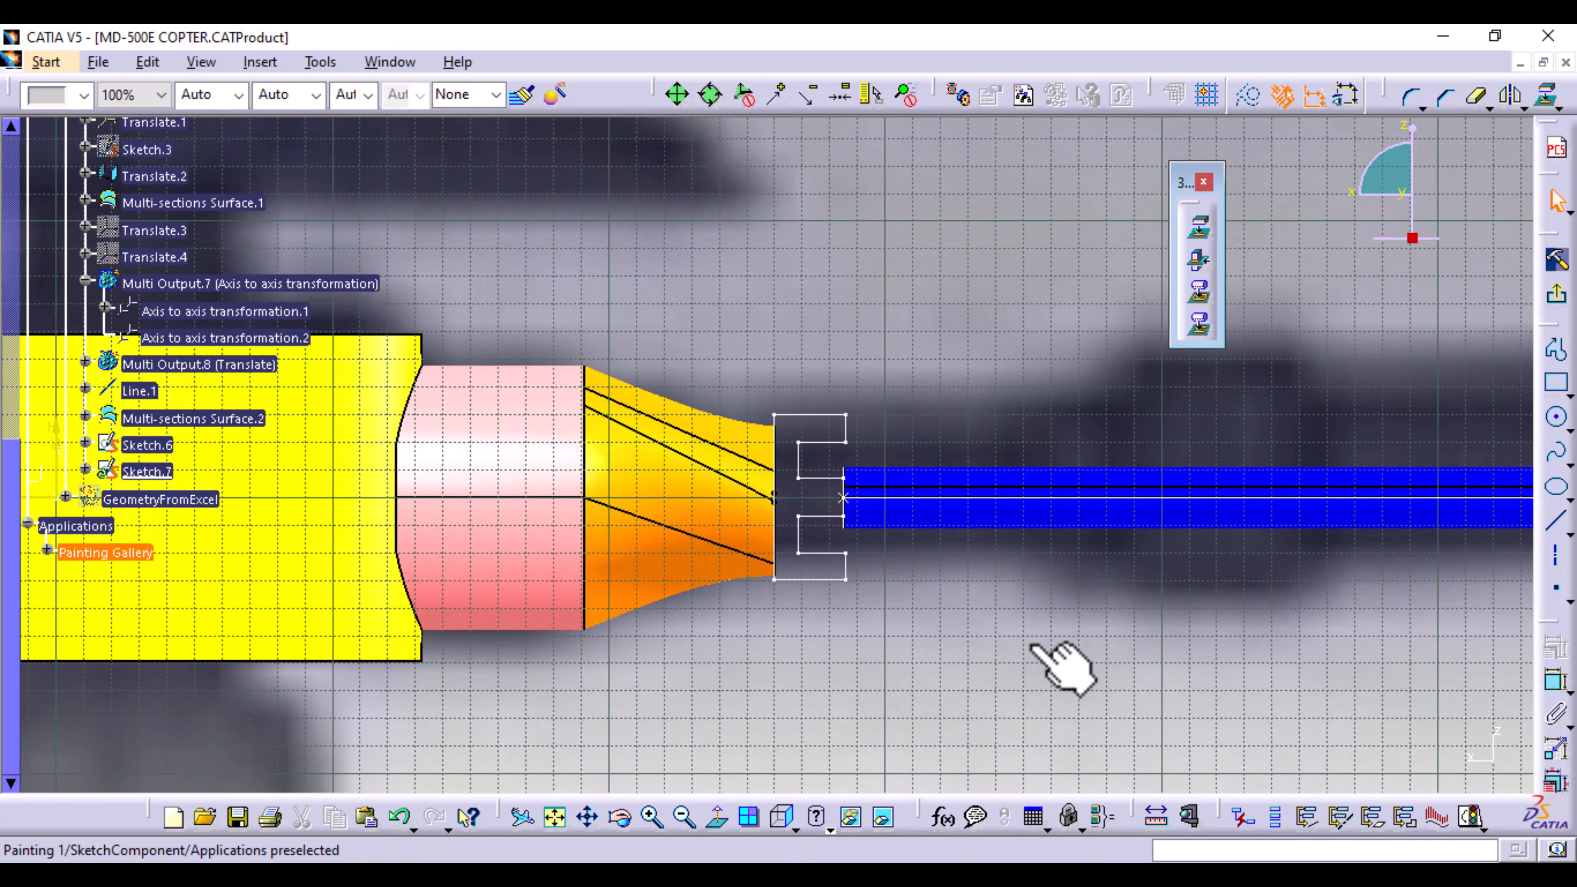
pyautogui.moveTo(1031, 645)
pyautogui.mouseDown(button='middle')
pyautogui.moveTo(1007, 556)
pyautogui.moveTo(1010, 423)
pyautogui.mouseUp(button='middle')
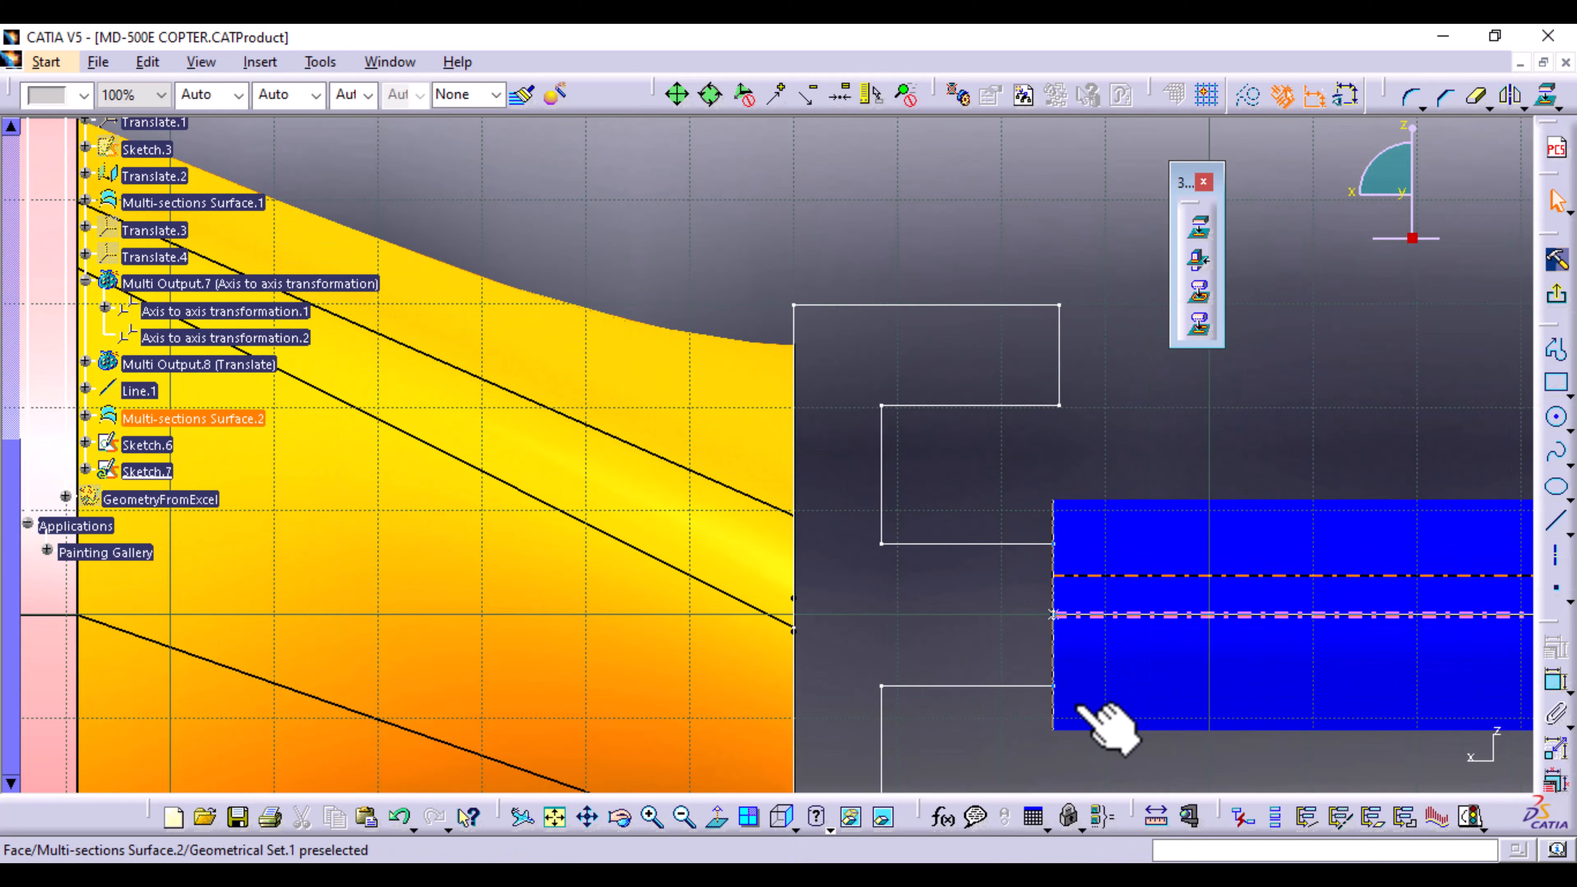
pyautogui.moveTo(1033, 691)
pyautogui.mouseDown(button='middle')
pyautogui.moveTo(781, 560)
pyautogui.moveTo(755, 565)
pyautogui.moveTo(837, 633)
pyautogui.moveTo(824, 610)
pyautogui.mouseUp(button='middle')
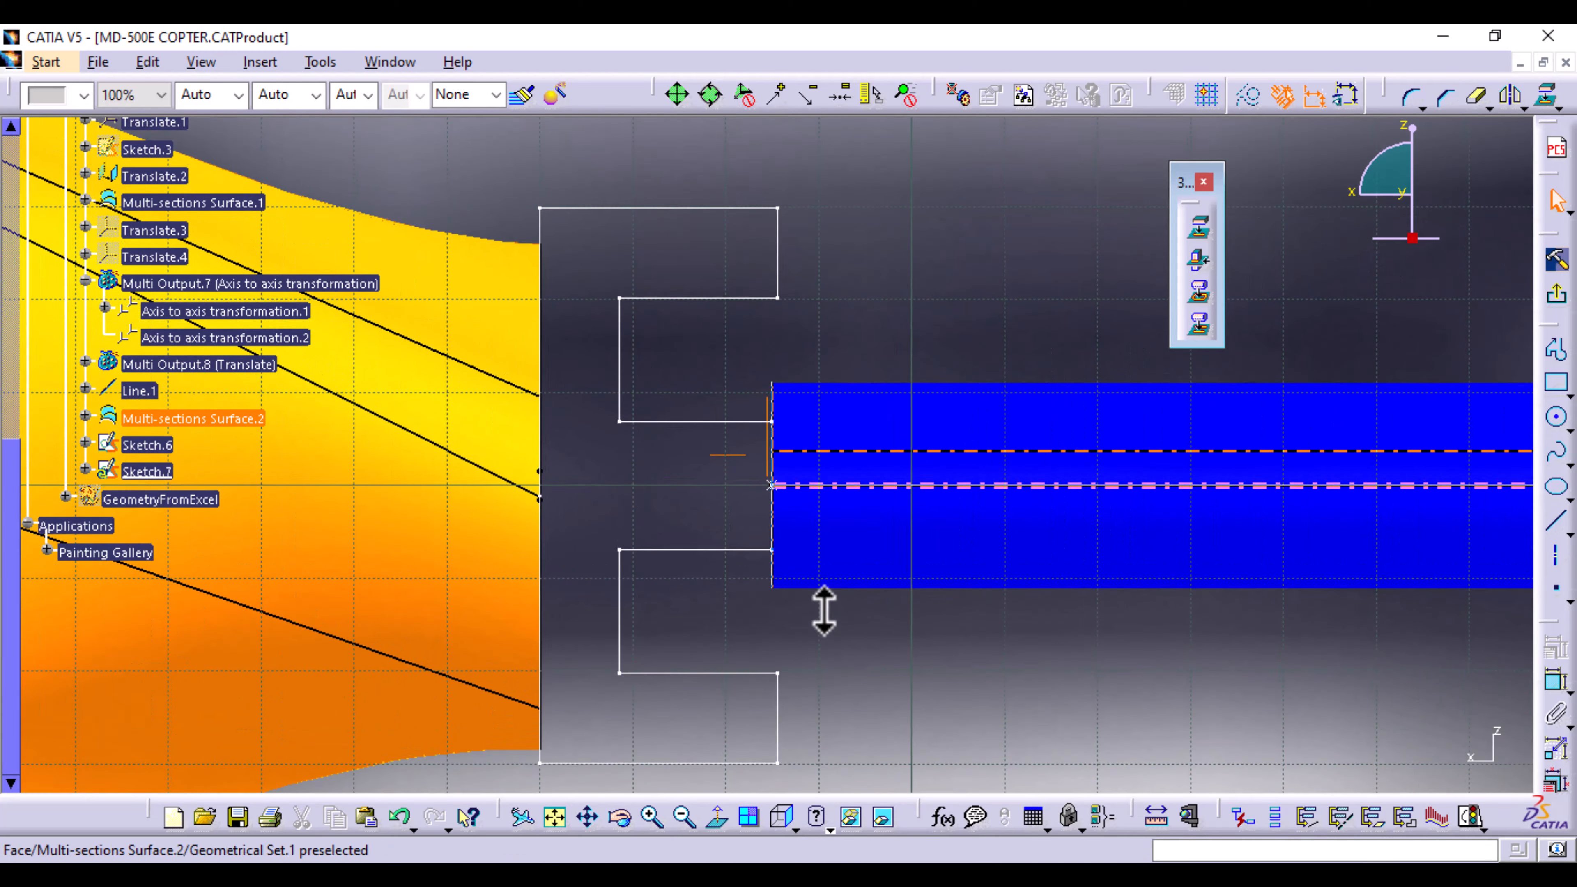
pyautogui.moveTo(1020, 652); pyautogui.dragTo(951, 716, button='middle')
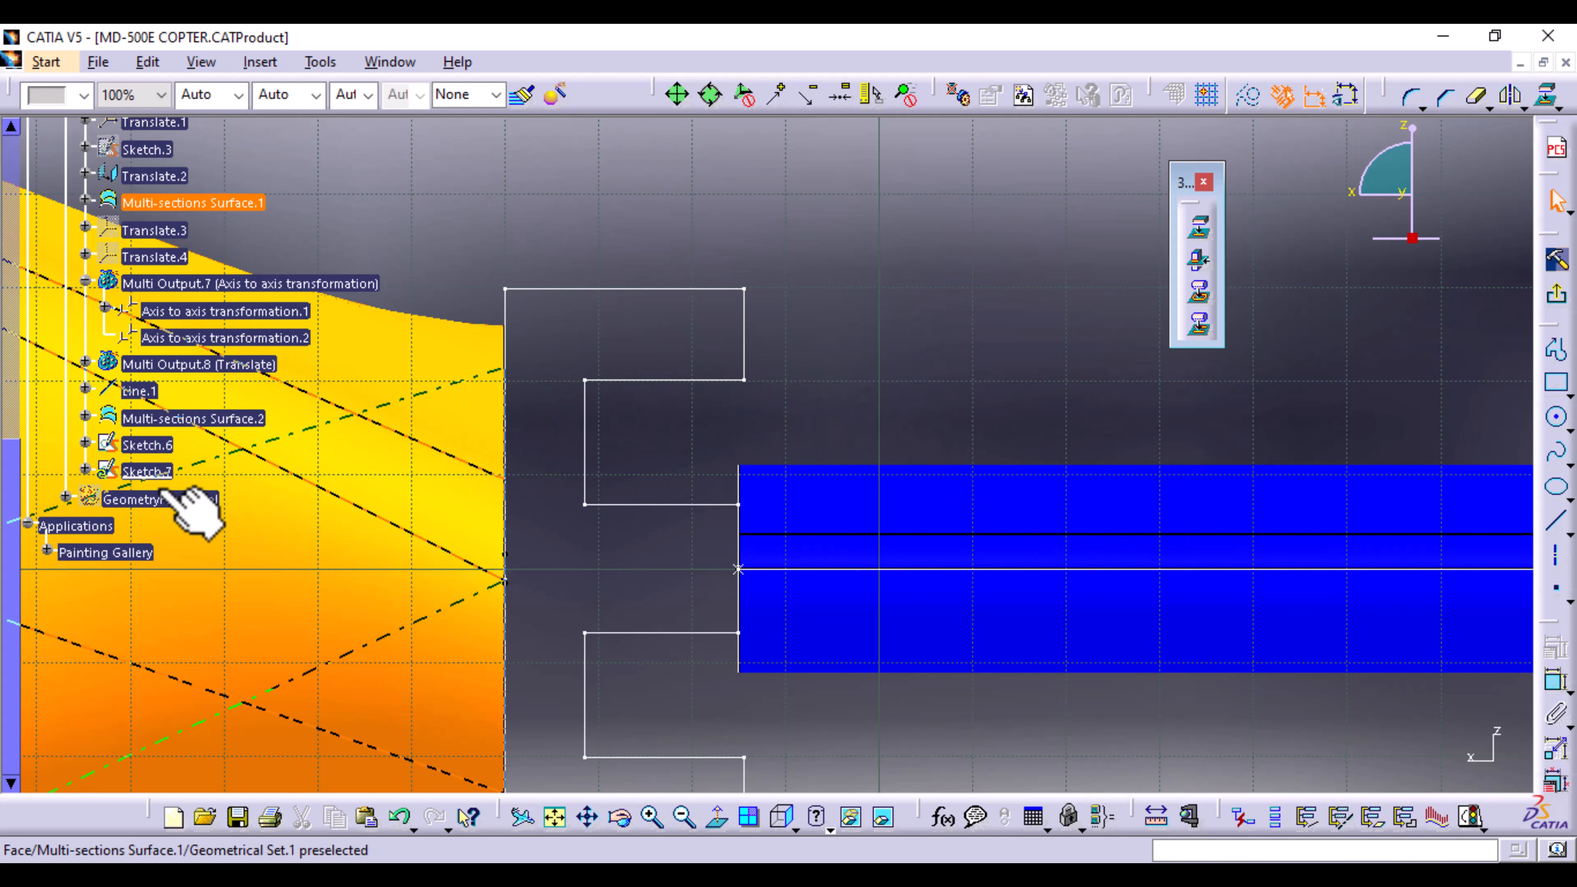
pyautogui.click(147, 444)
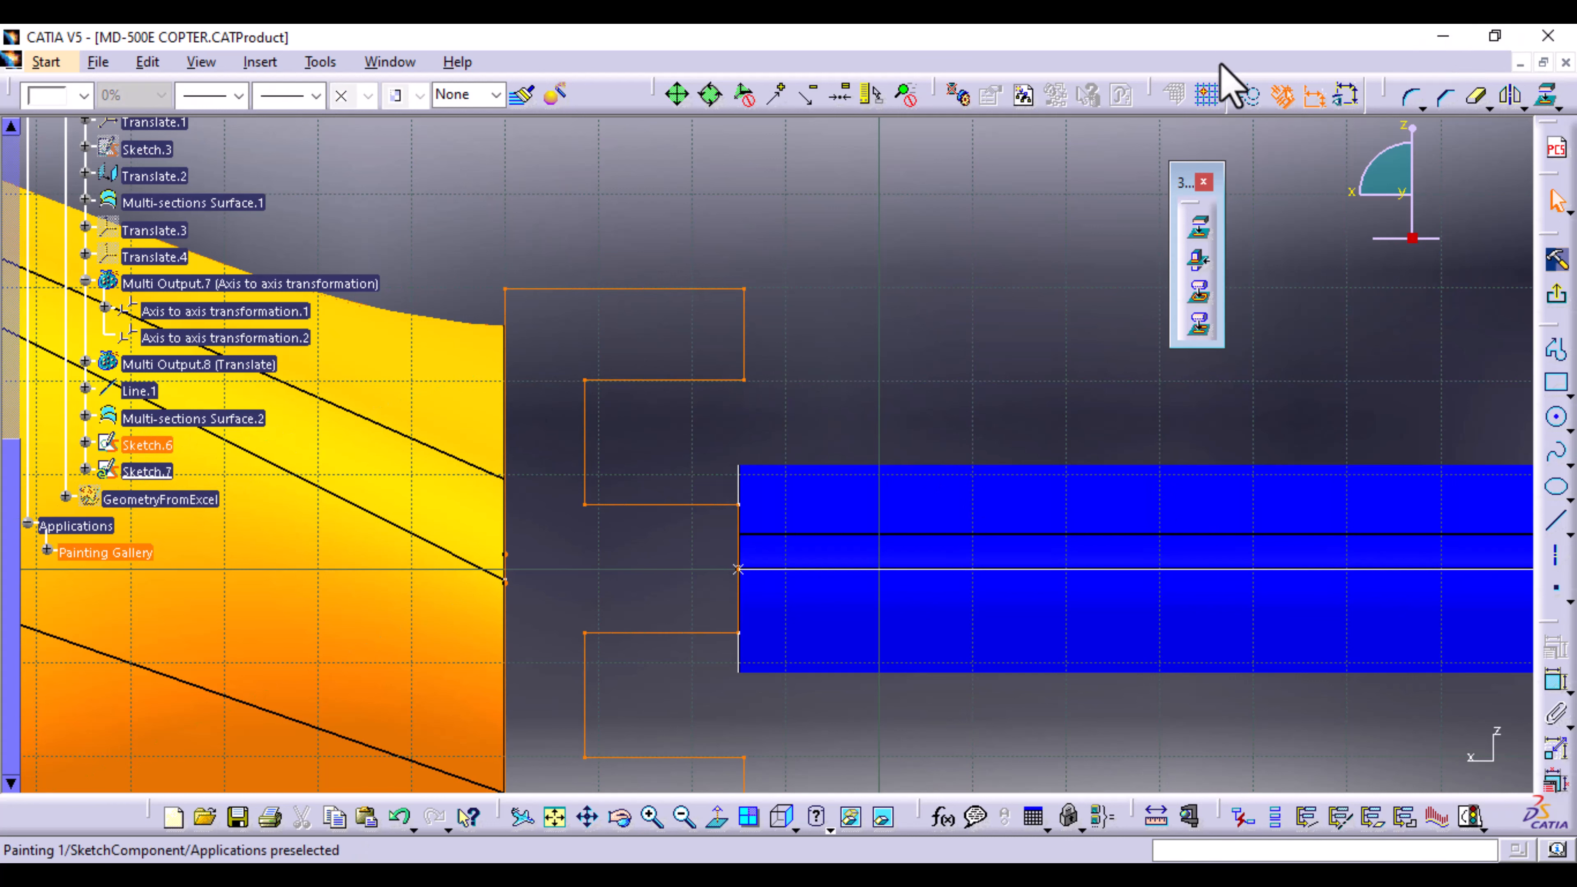
pyautogui.click(1543, 99)
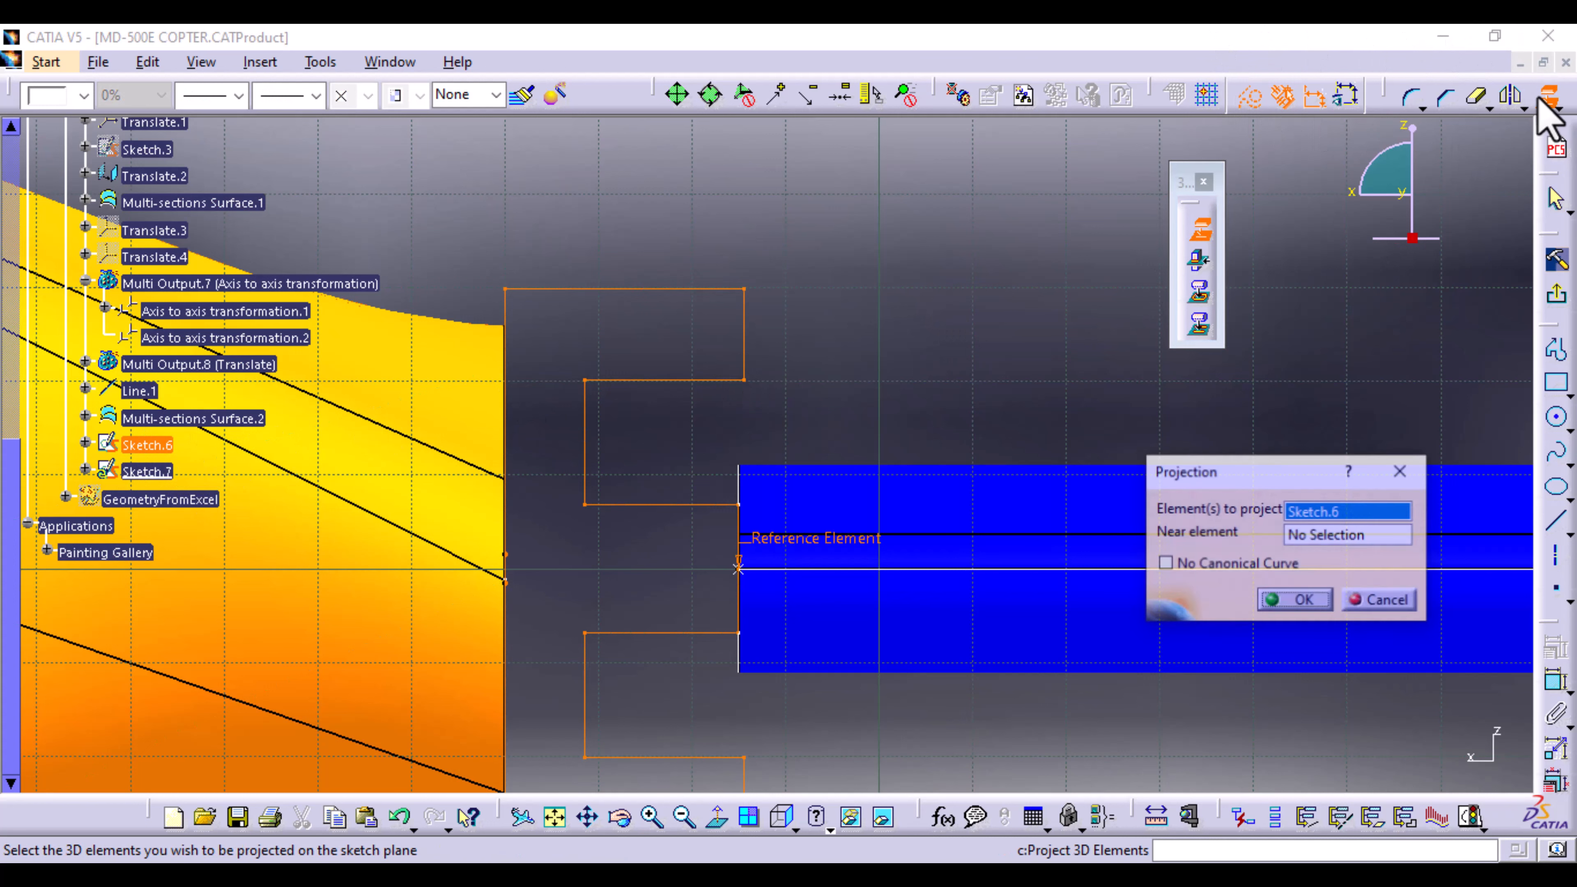
pyautogui.click(1291, 600)
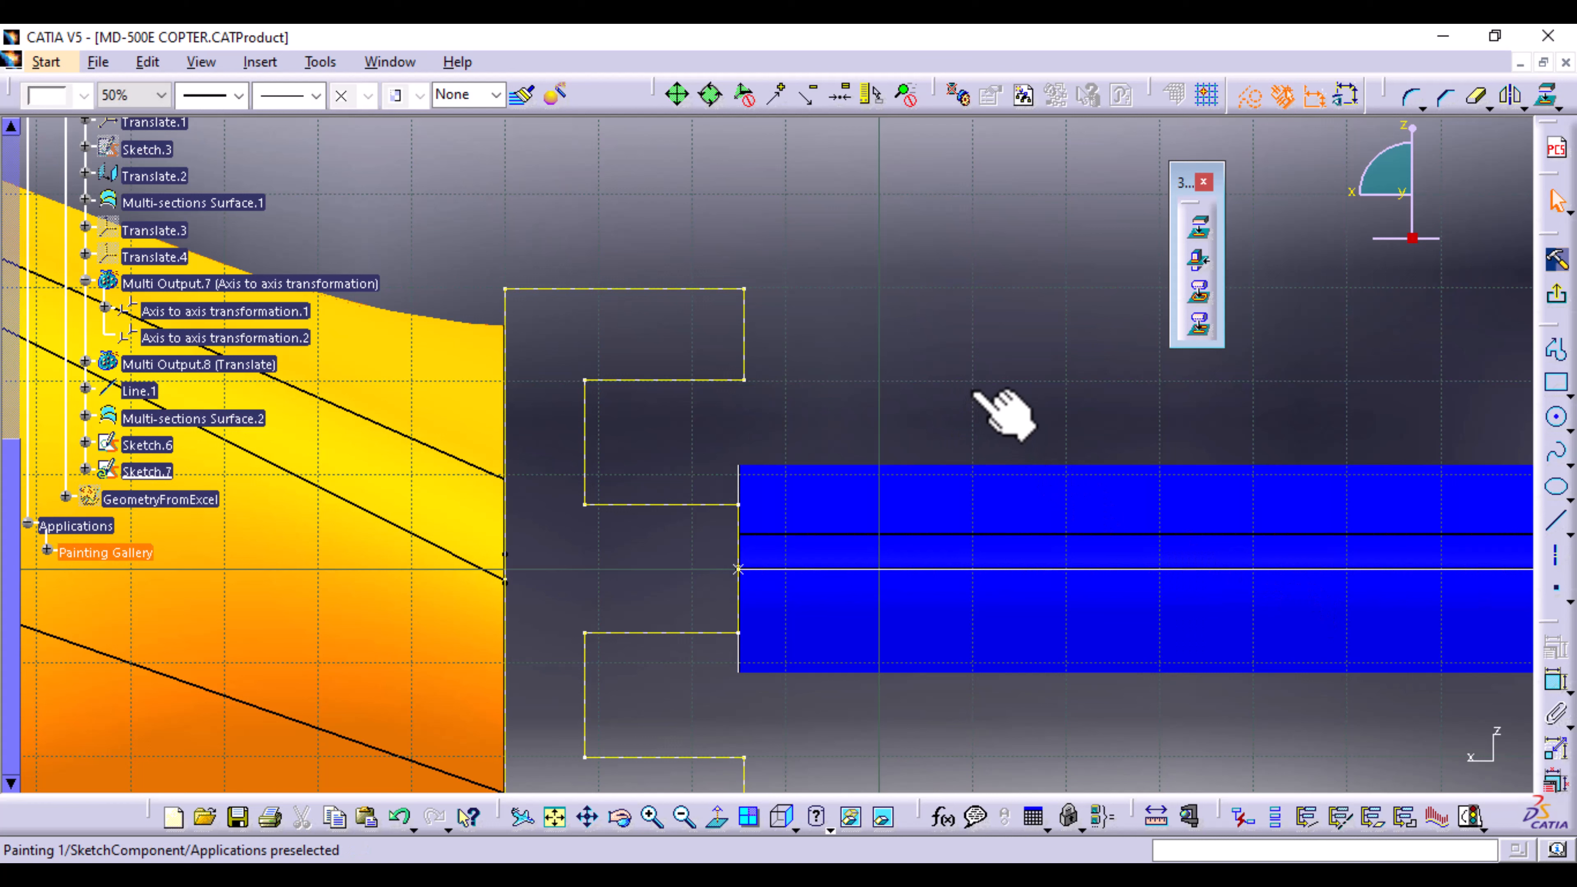
# Step: Start a profile above the blade with a slanted construction line, a short vertical line and a horizontal line into the bracket's upper slot
pyautogui.click(1555, 354)
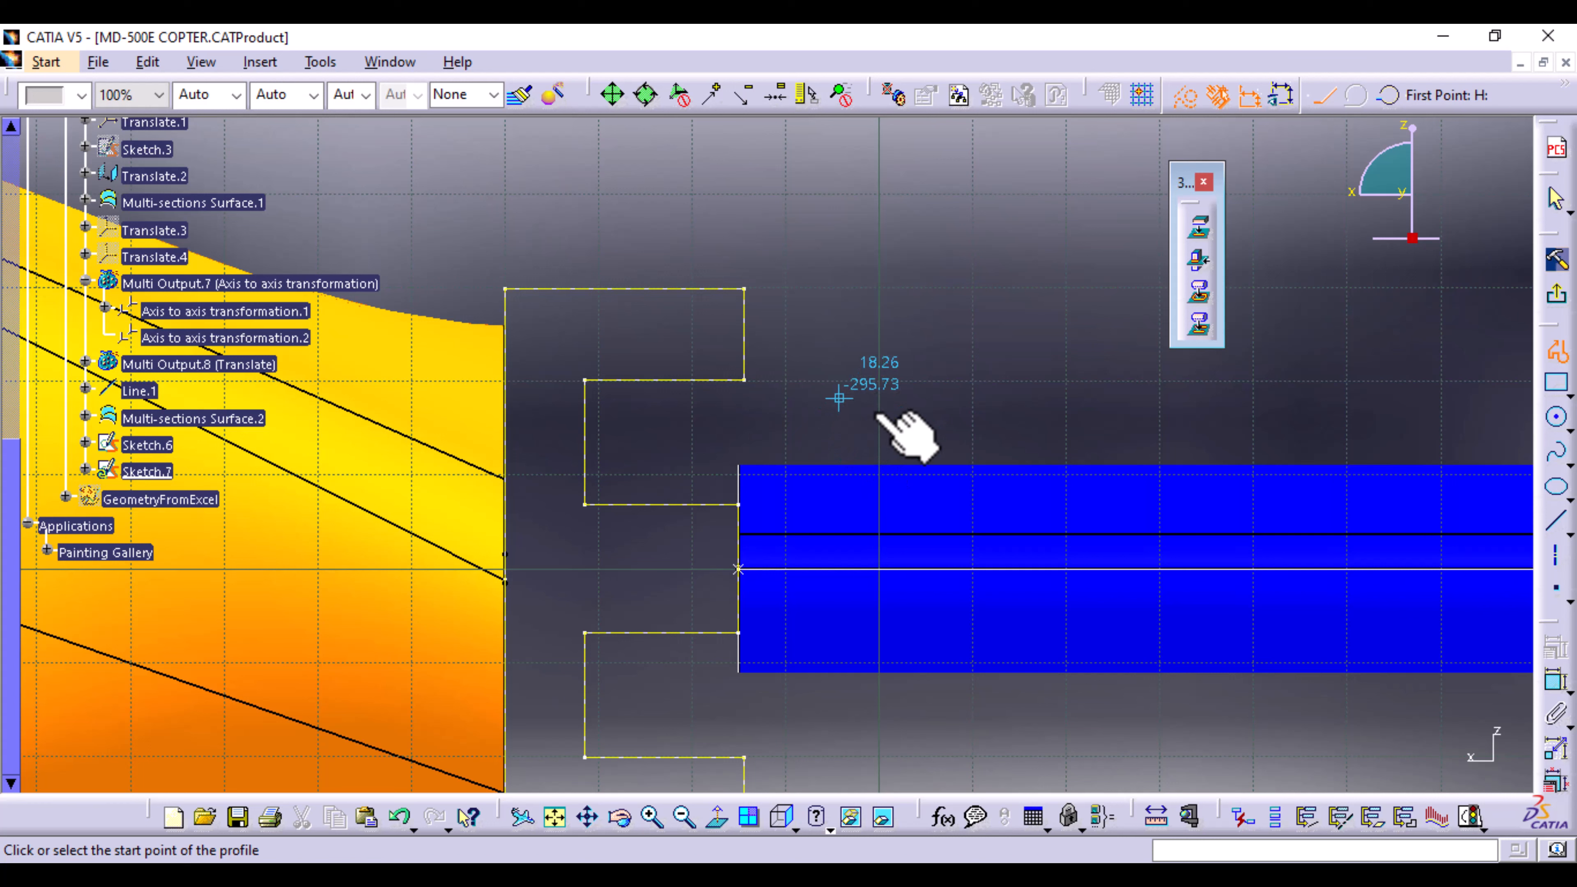
pyautogui.click(1081, 461)
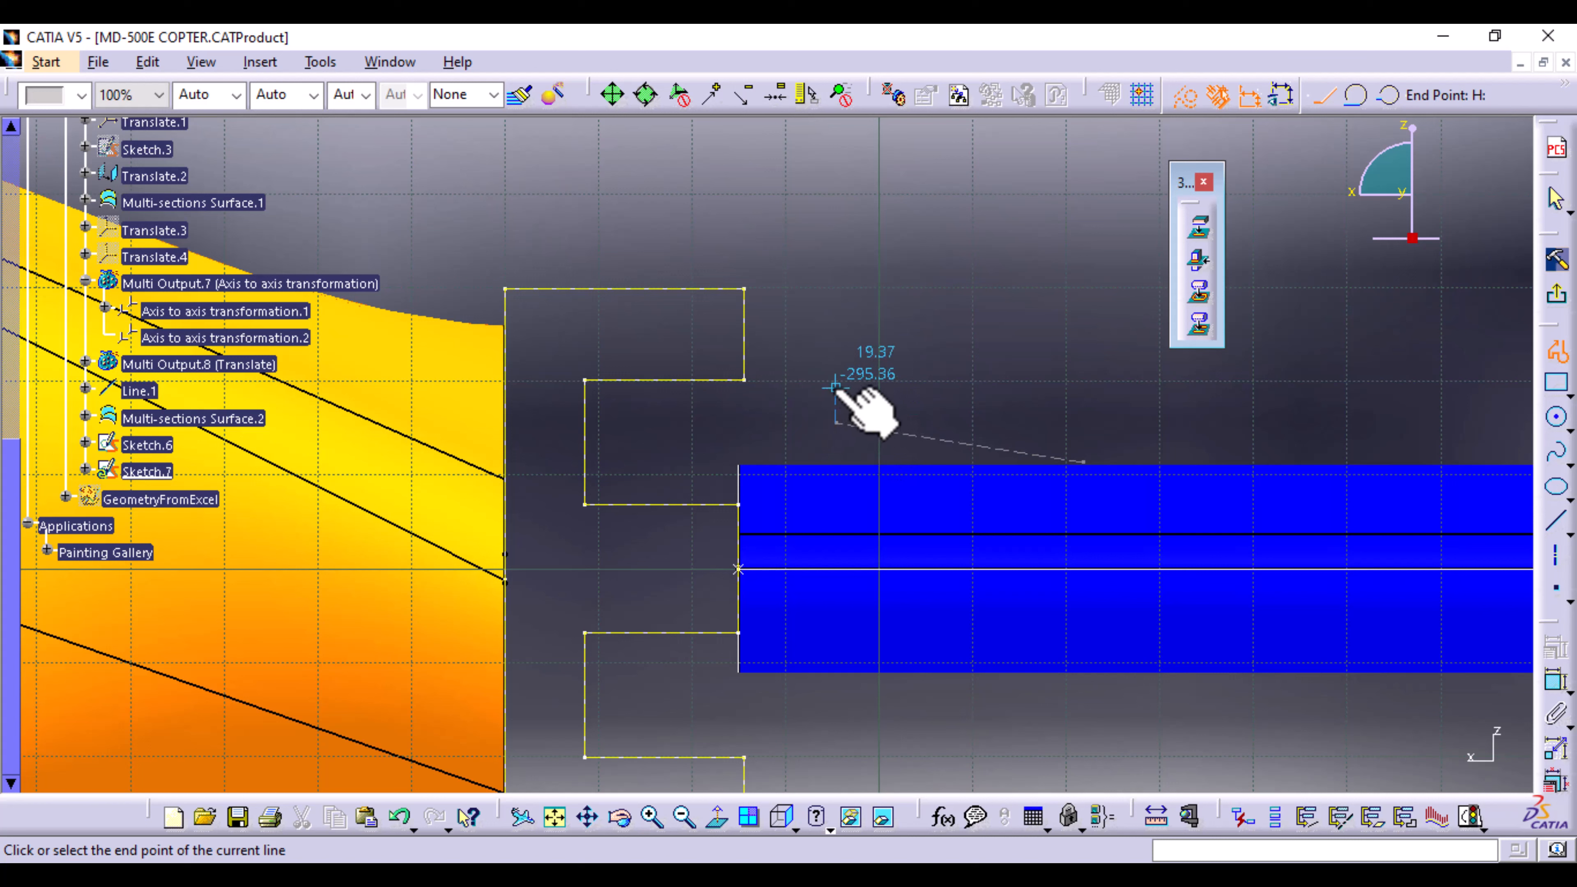
pyautogui.click(1184, 96)
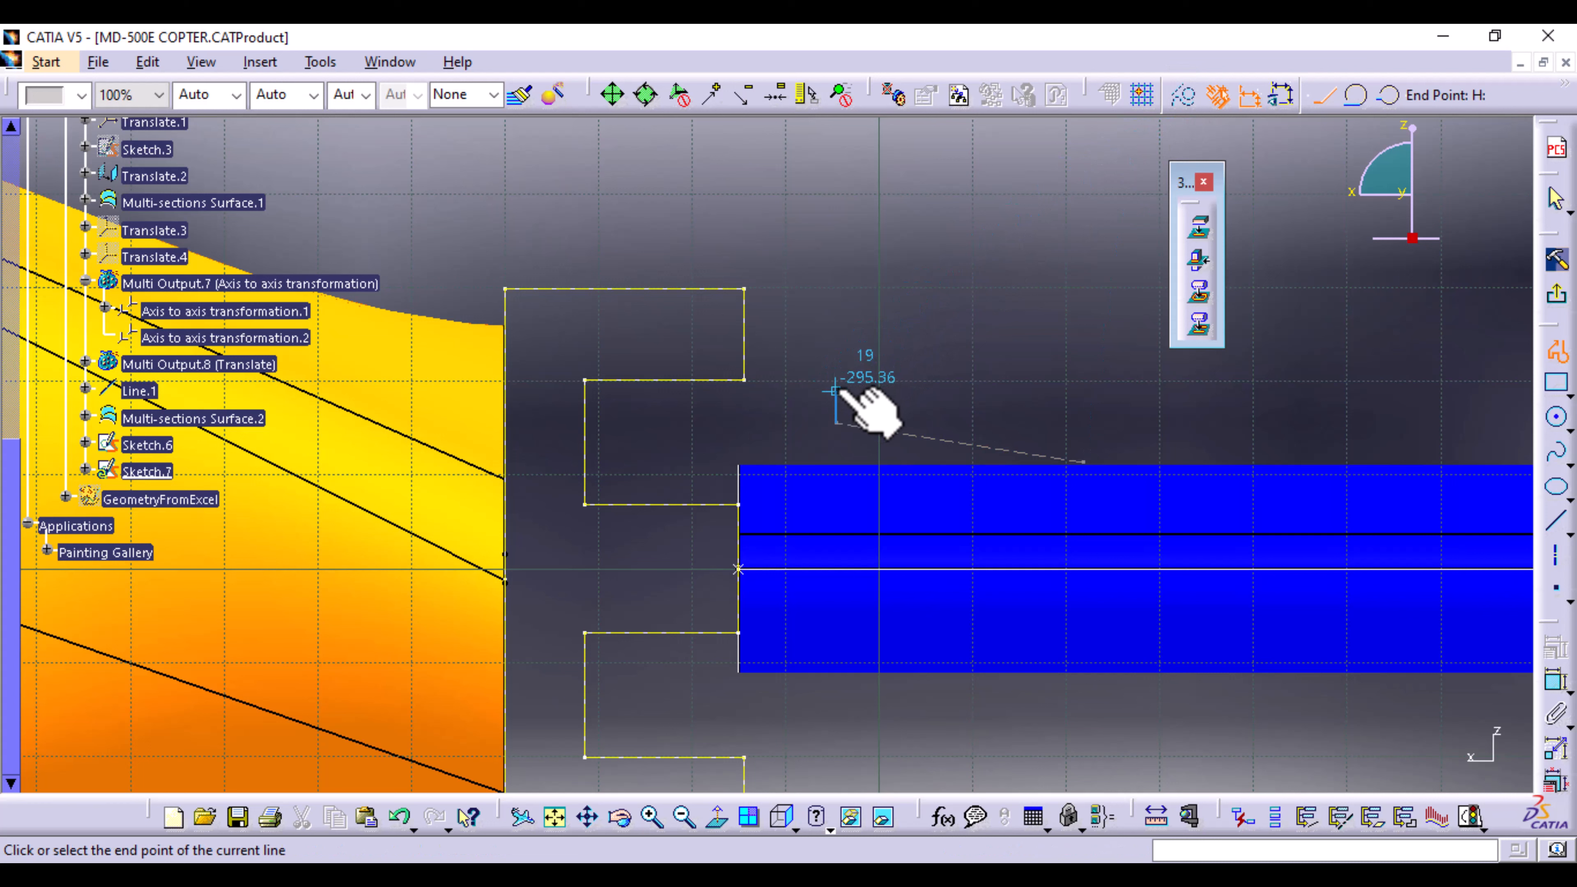
pyautogui.click(836, 390)
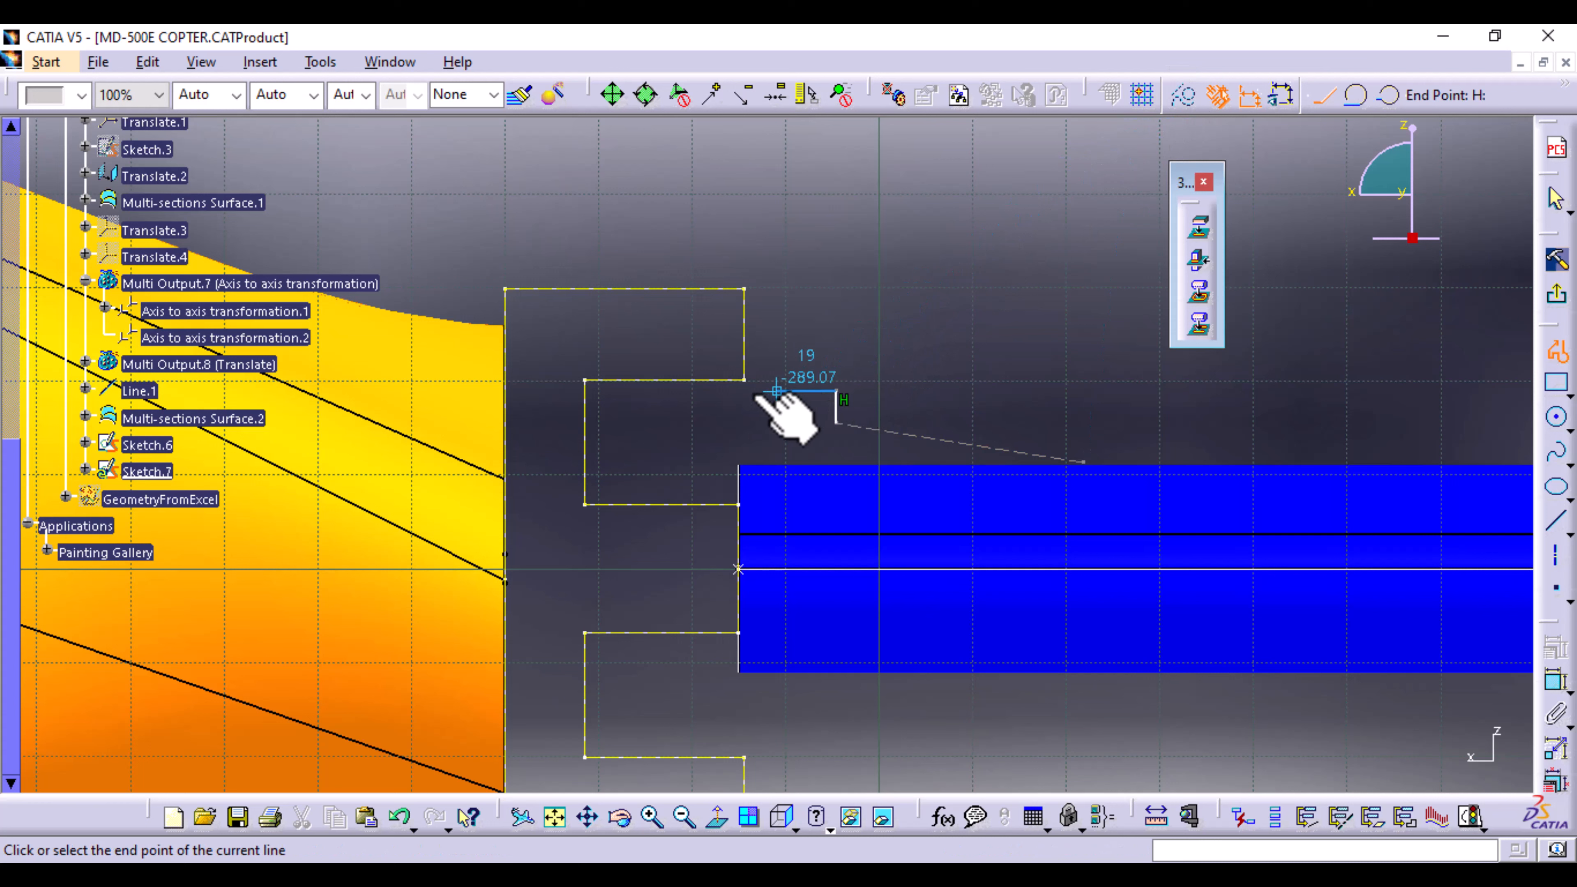
pyautogui.click(593, 391)
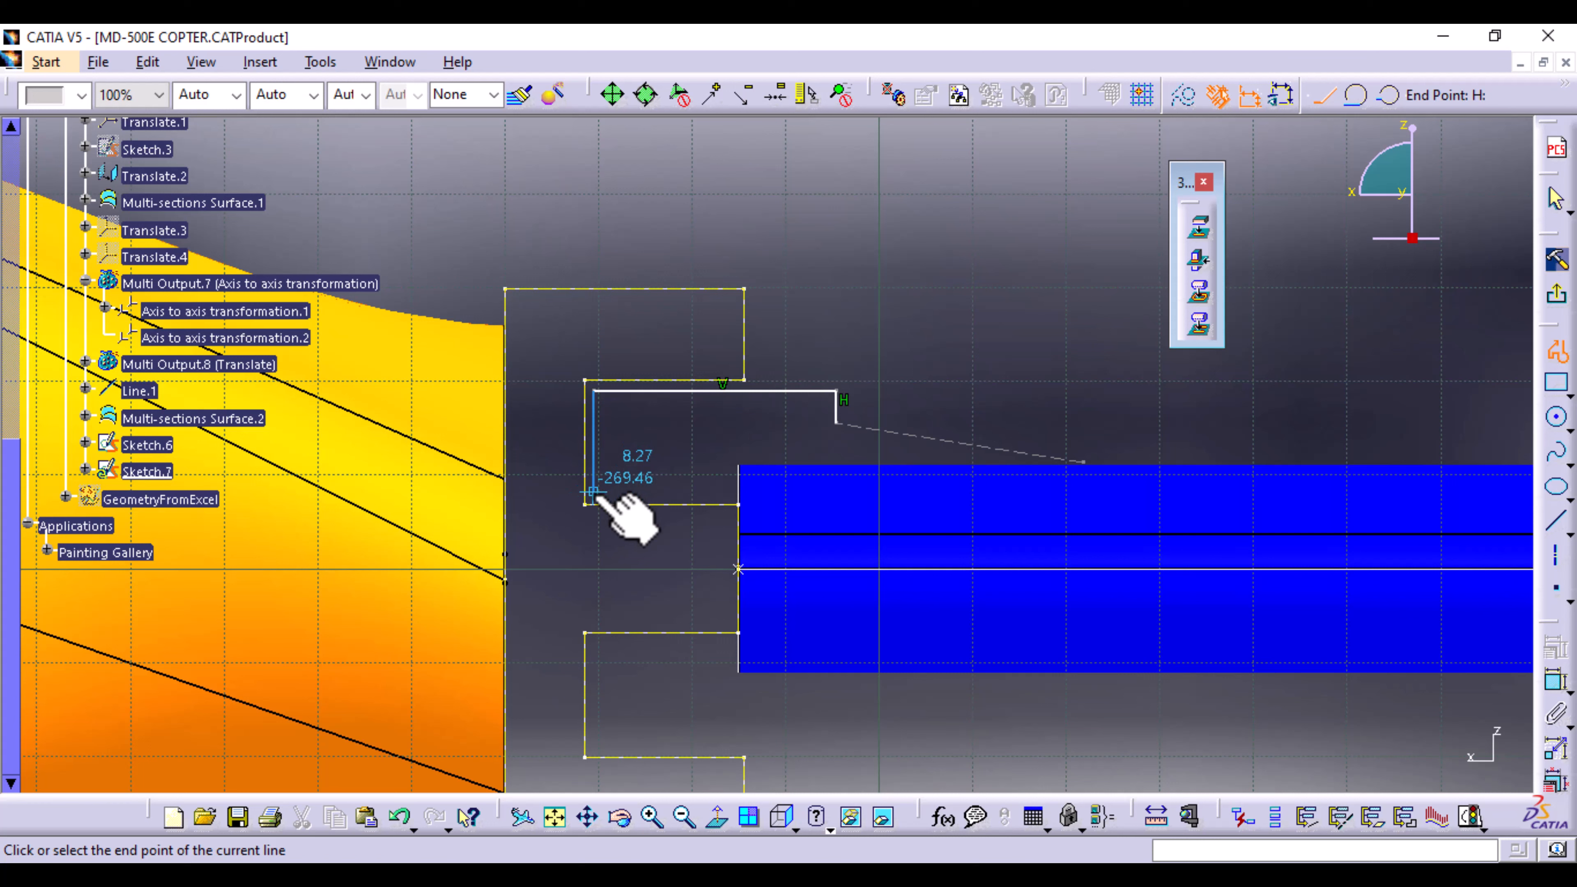
# Step: Continue the profile down inside the slot, across to the blade's root edge and down to the blade's centreline point
pyautogui.click(593, 492)
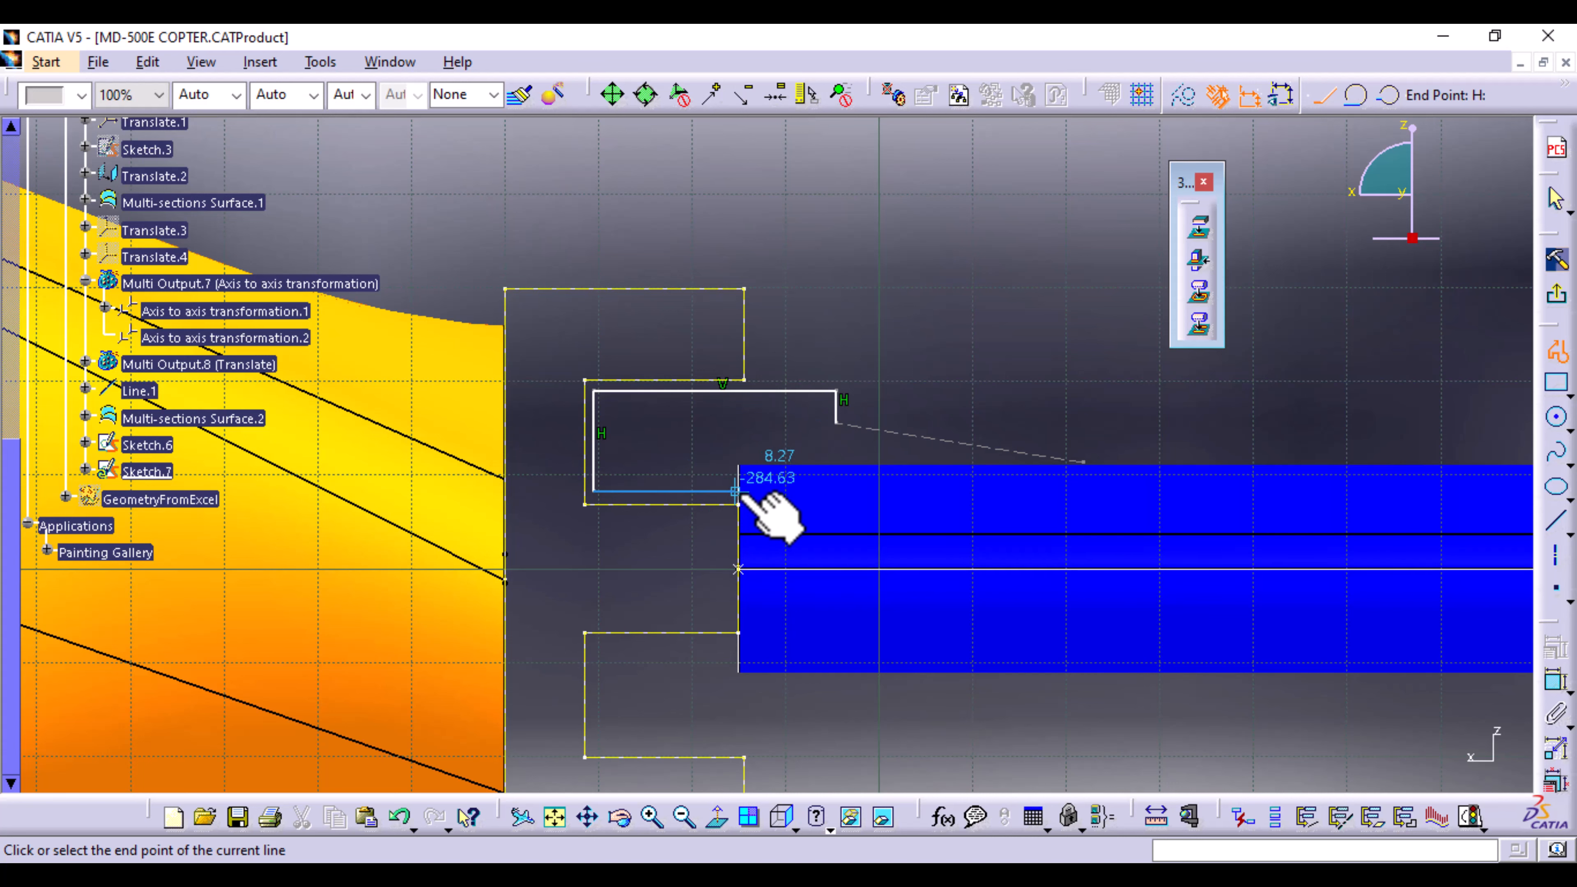
pyautogui.moveTo(782, 529)
pyautogui.mouseDown(button='middle')
pyautogui.moveTo(768, 444)
pyautogui.moveTo(834, 531)
pyautogui.mouseUp(button='middle')
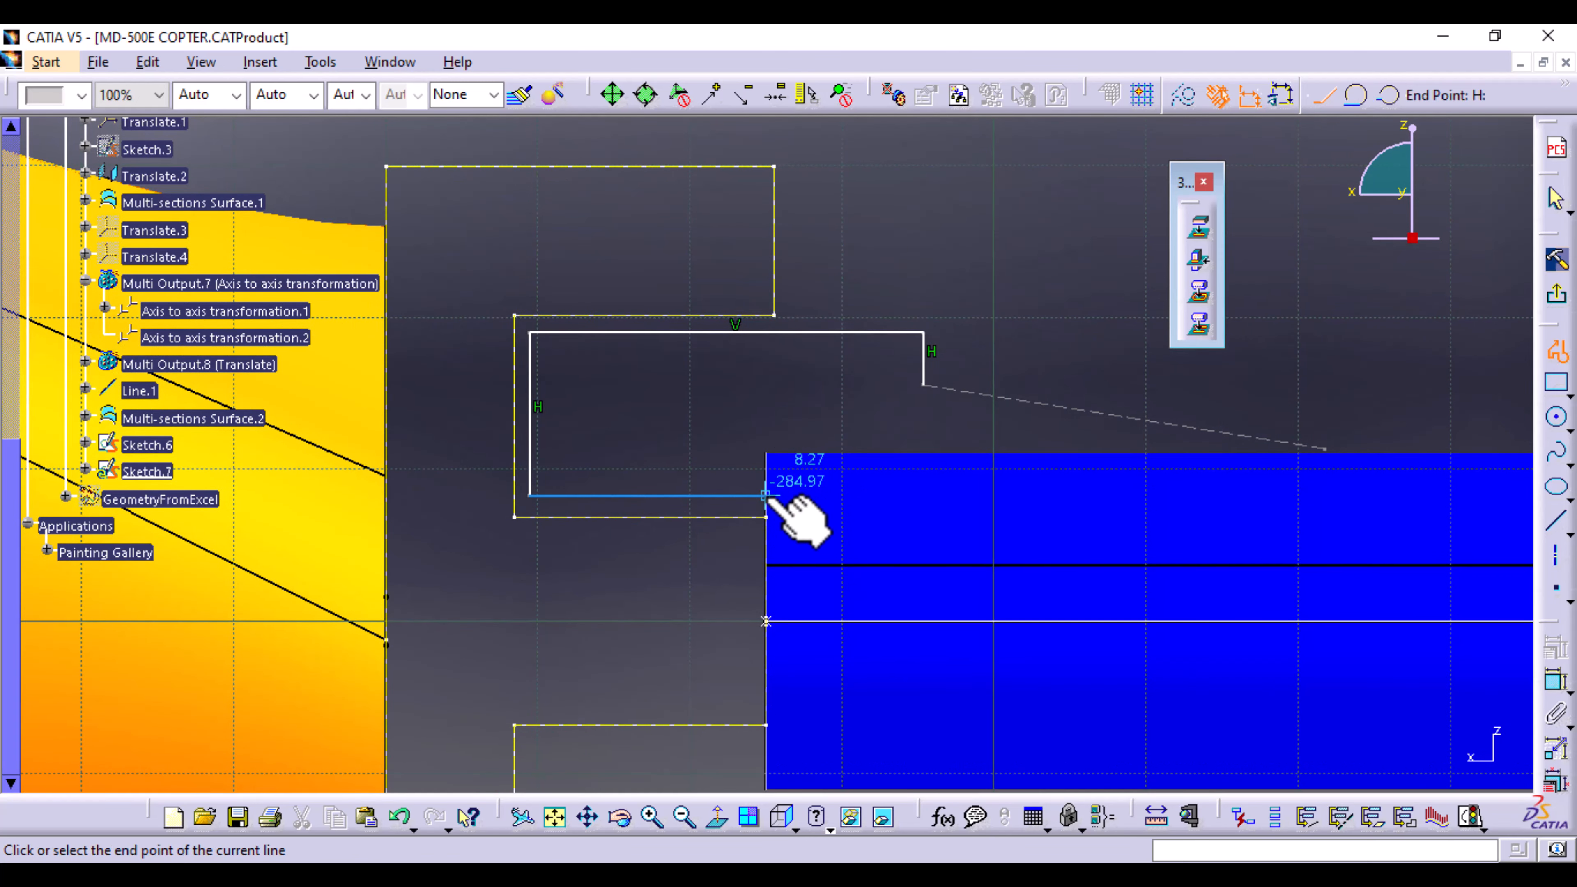
pyautogui.click(765, 497)
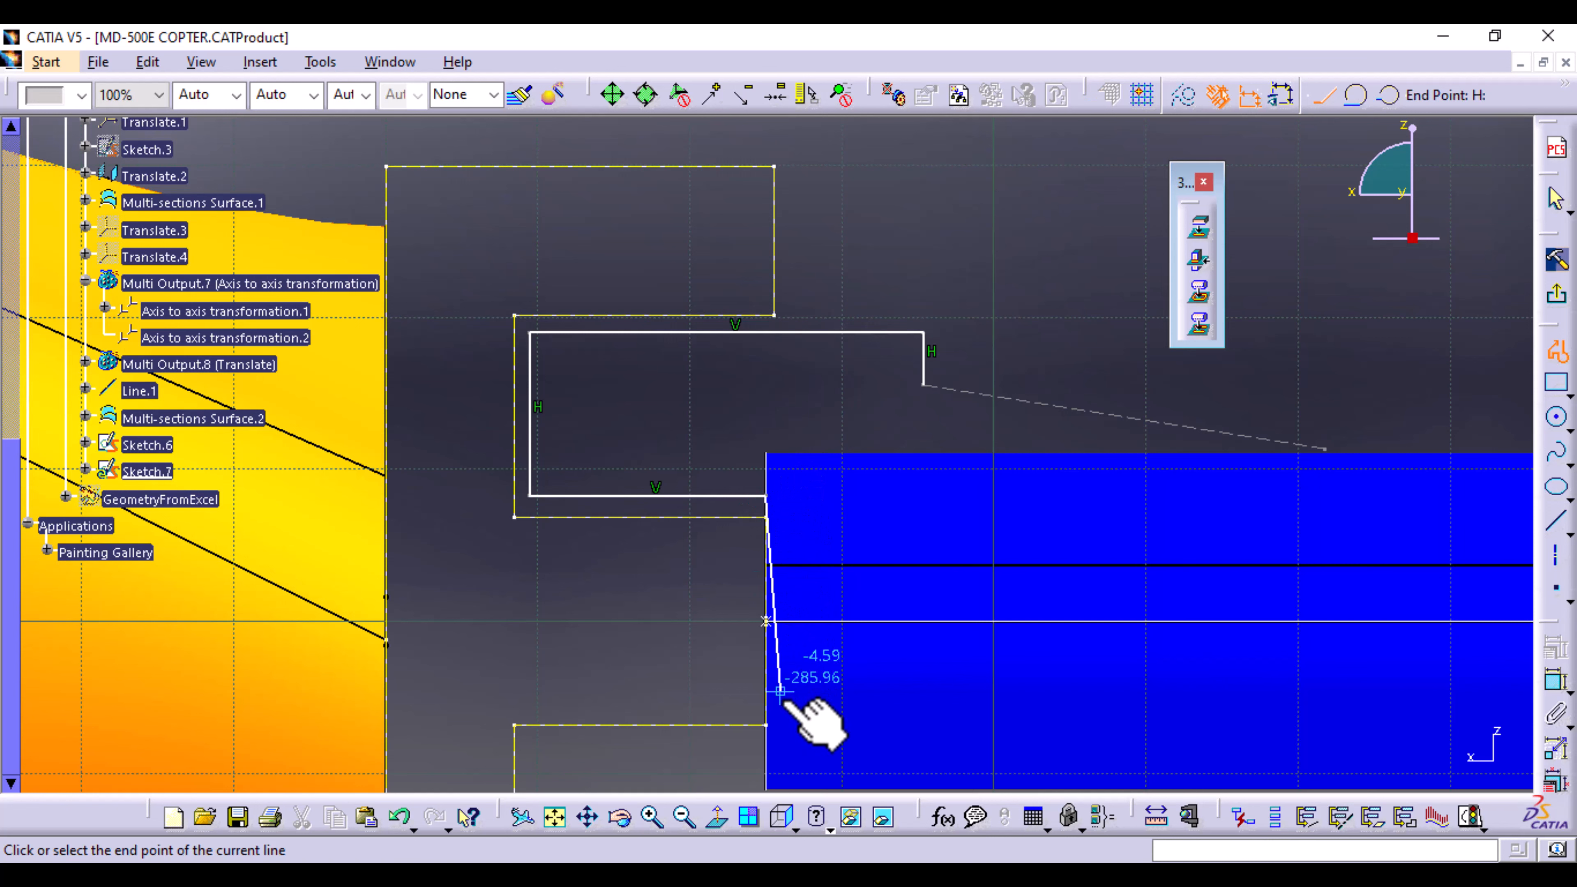
pyautogui.moveTo(817, 648); pyautogui.dragTo(845, 546, button='middle')
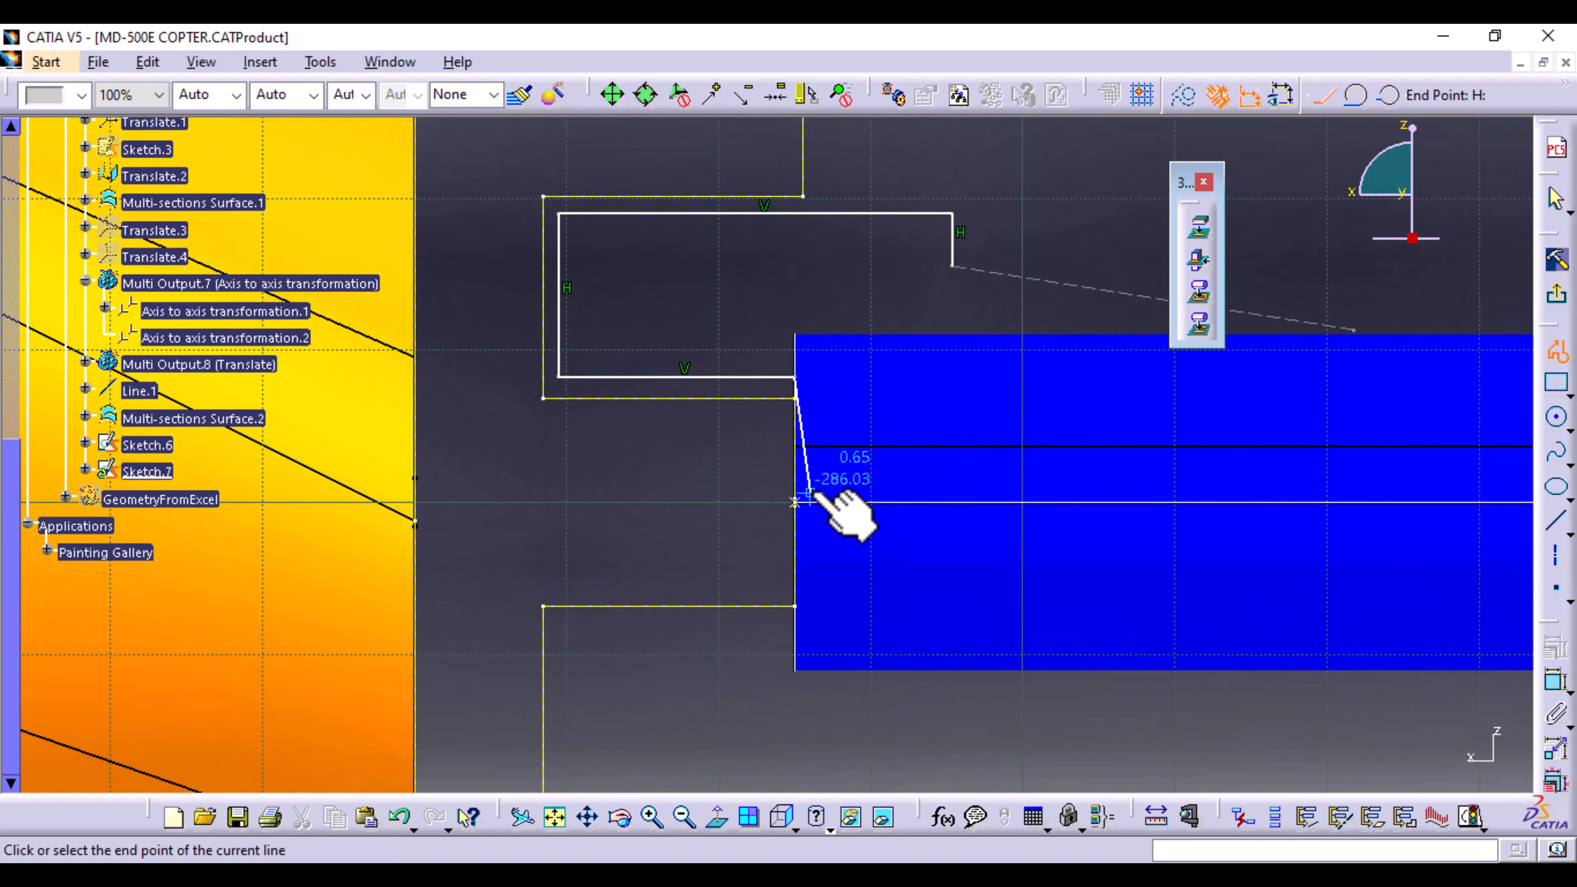
pyautogui.click(794, 501)
pyautogui.press('Escape')
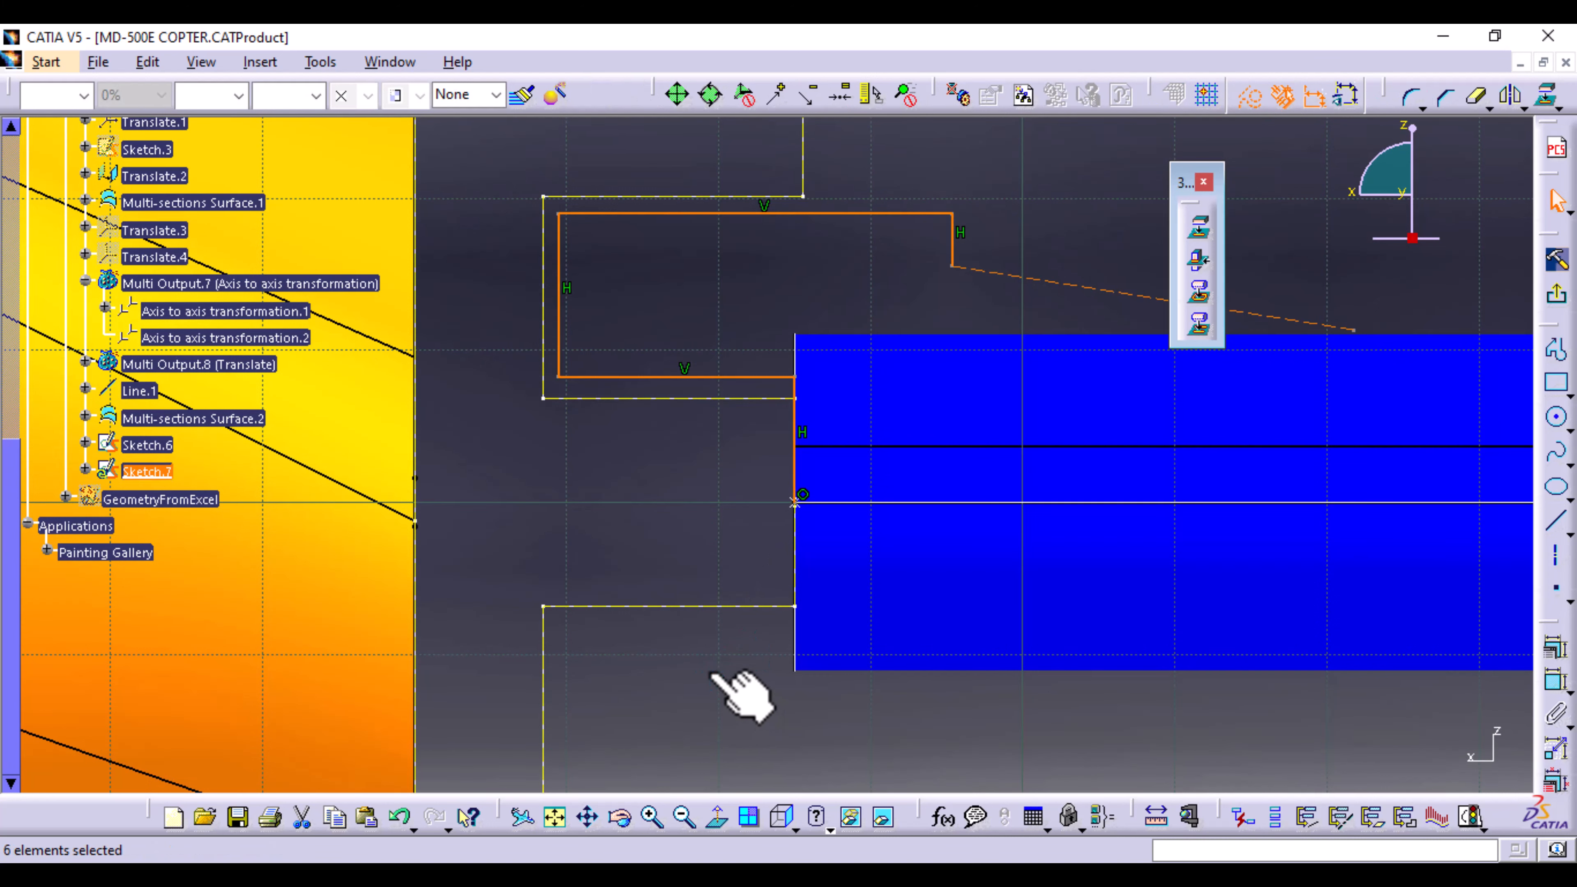
pyautogui.click(831, 289)
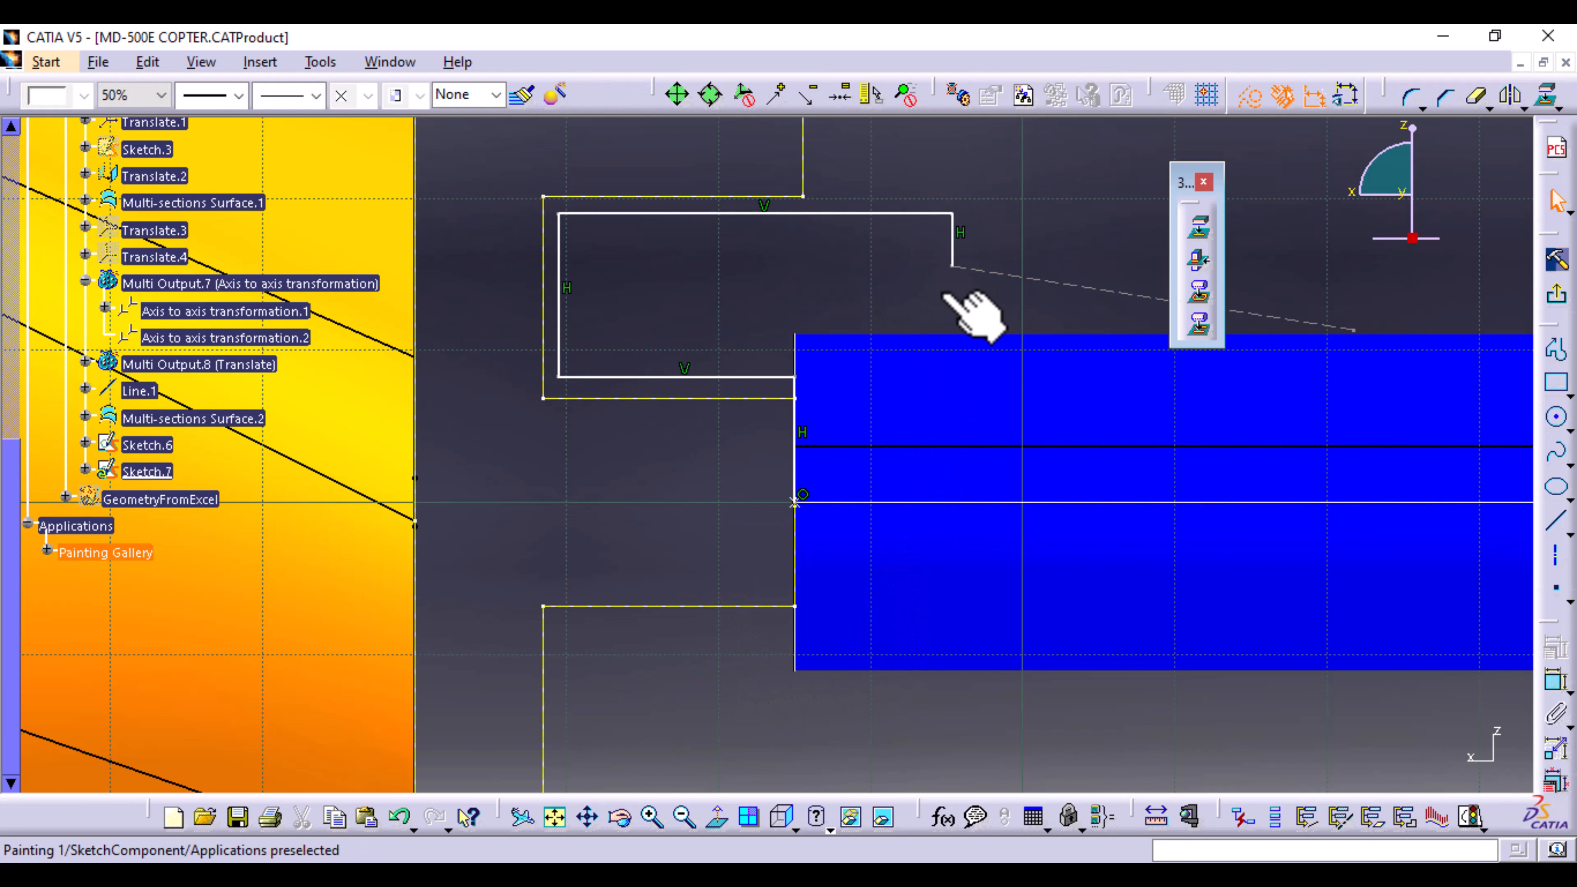
# Step: Convert the slanted construction line to standard geometry and lower its junction with the short vertical line towards the blade
pyautogui.moveTo(971, 316)
pyautogui.mouseDown(button='middle')
pyautogui.moveTo(792, 422)
pyautogui.moveTo(777, 449)
pyautogui.mouseUp(button='middle')
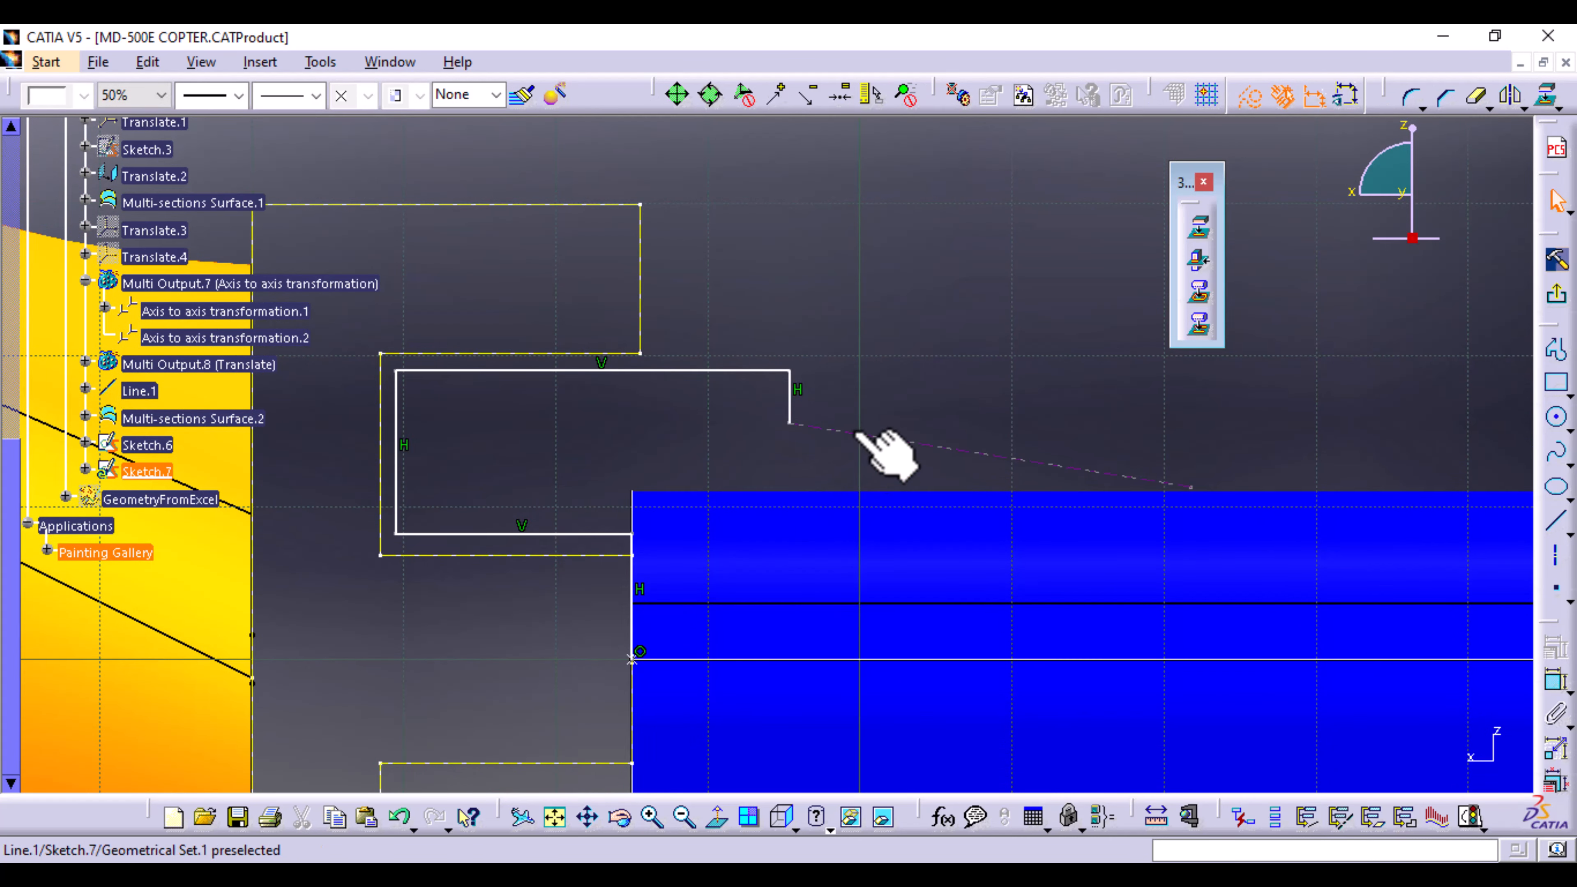
pyautogui.click(881, 437)
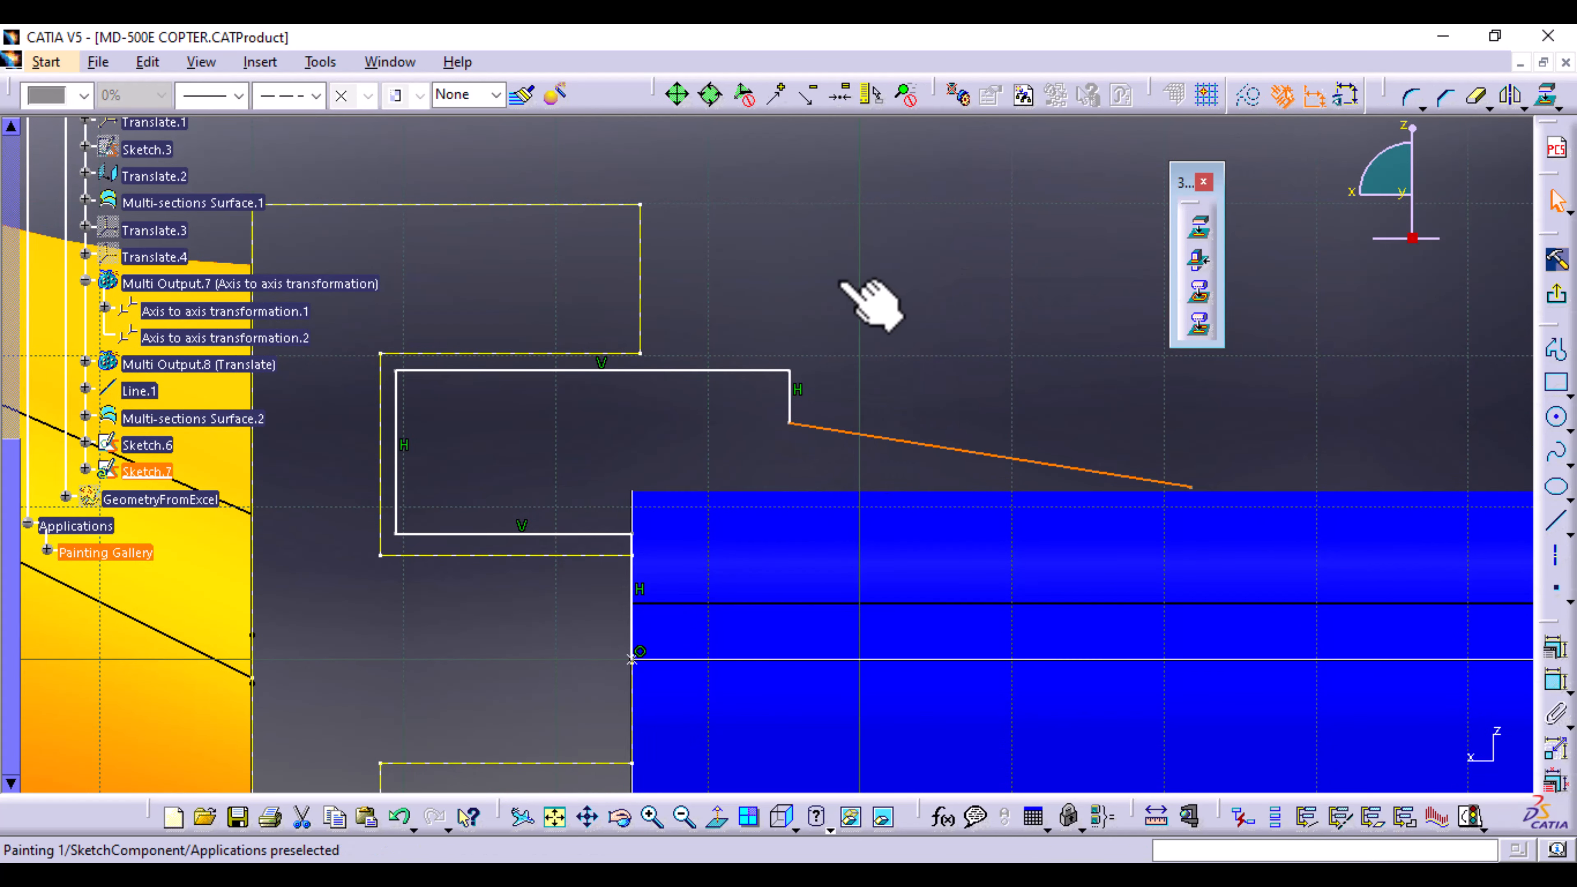
pyautogui.moveTo(803, 425); pyautogui.dragTo(786, 460)
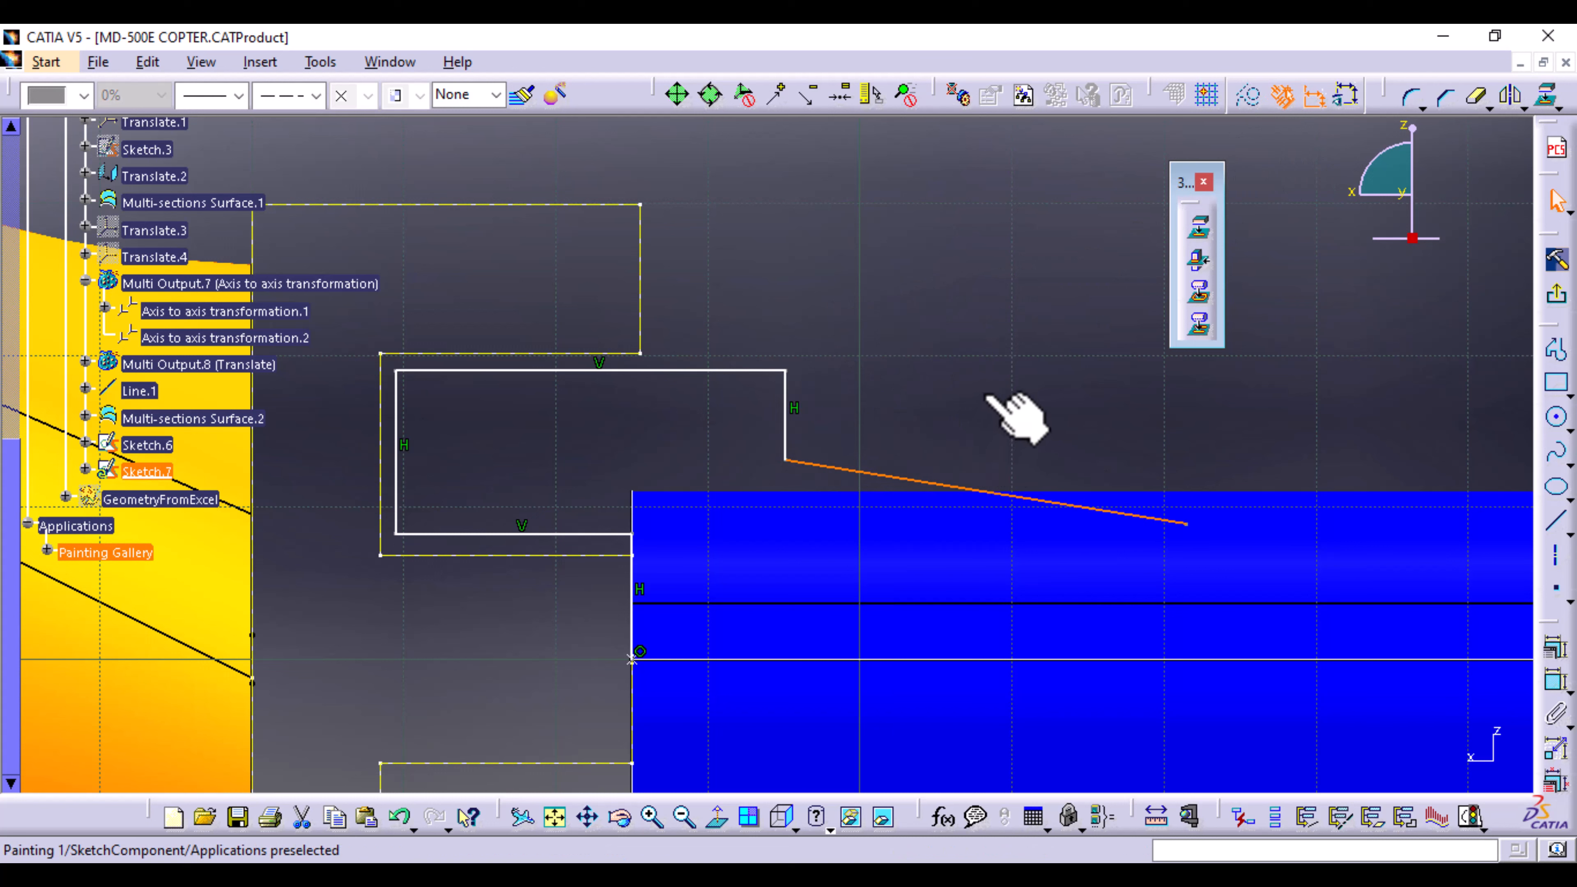
pyautogui.click(1187, 525)
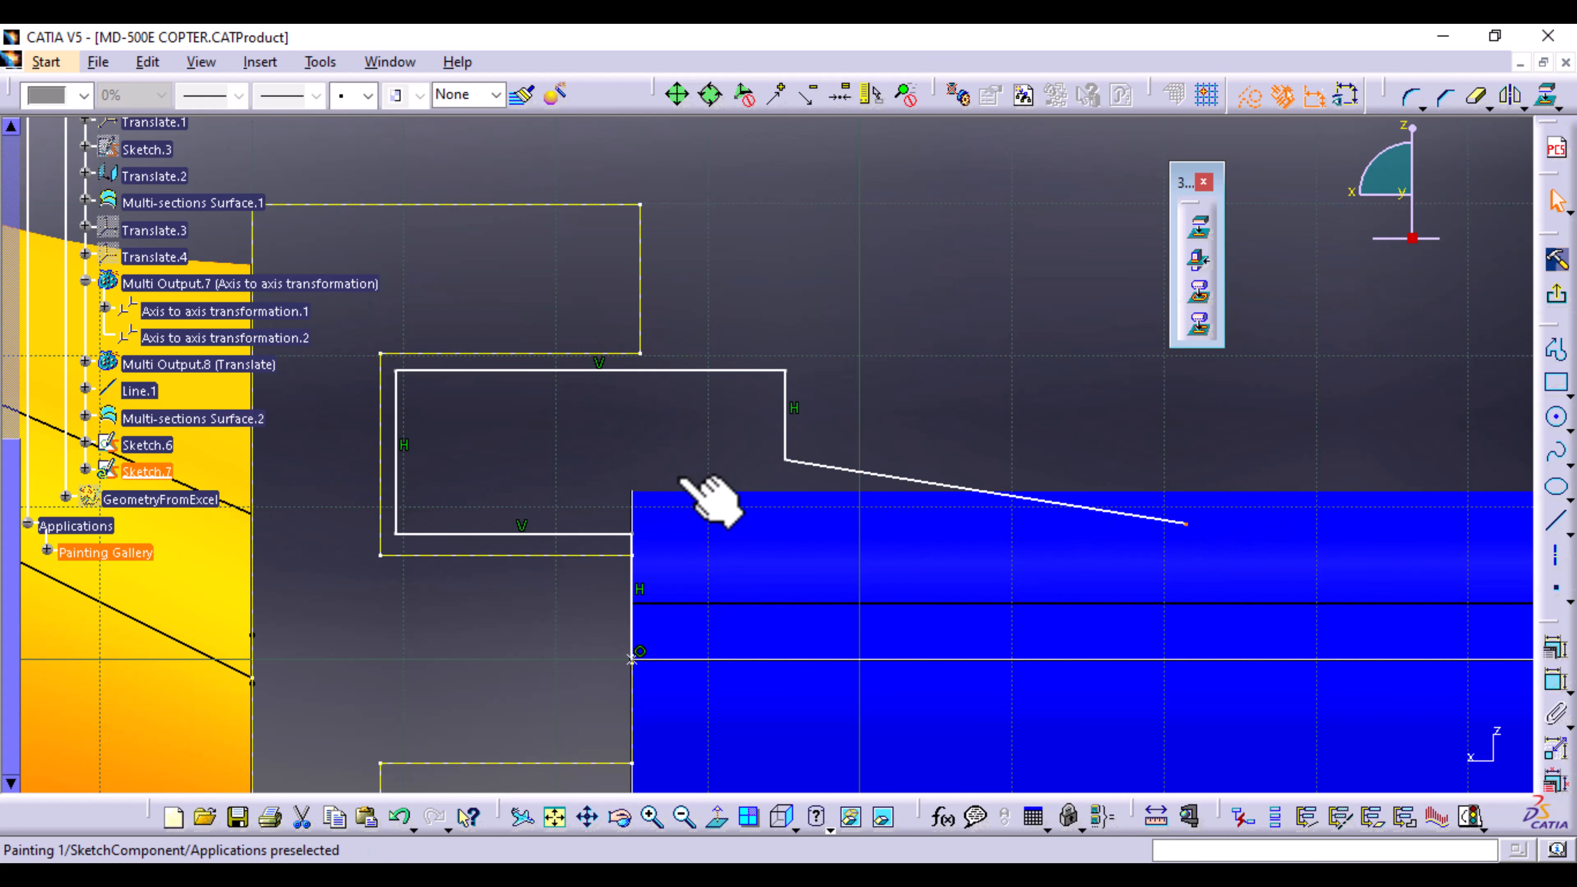
pyautogui.click(708, 496)
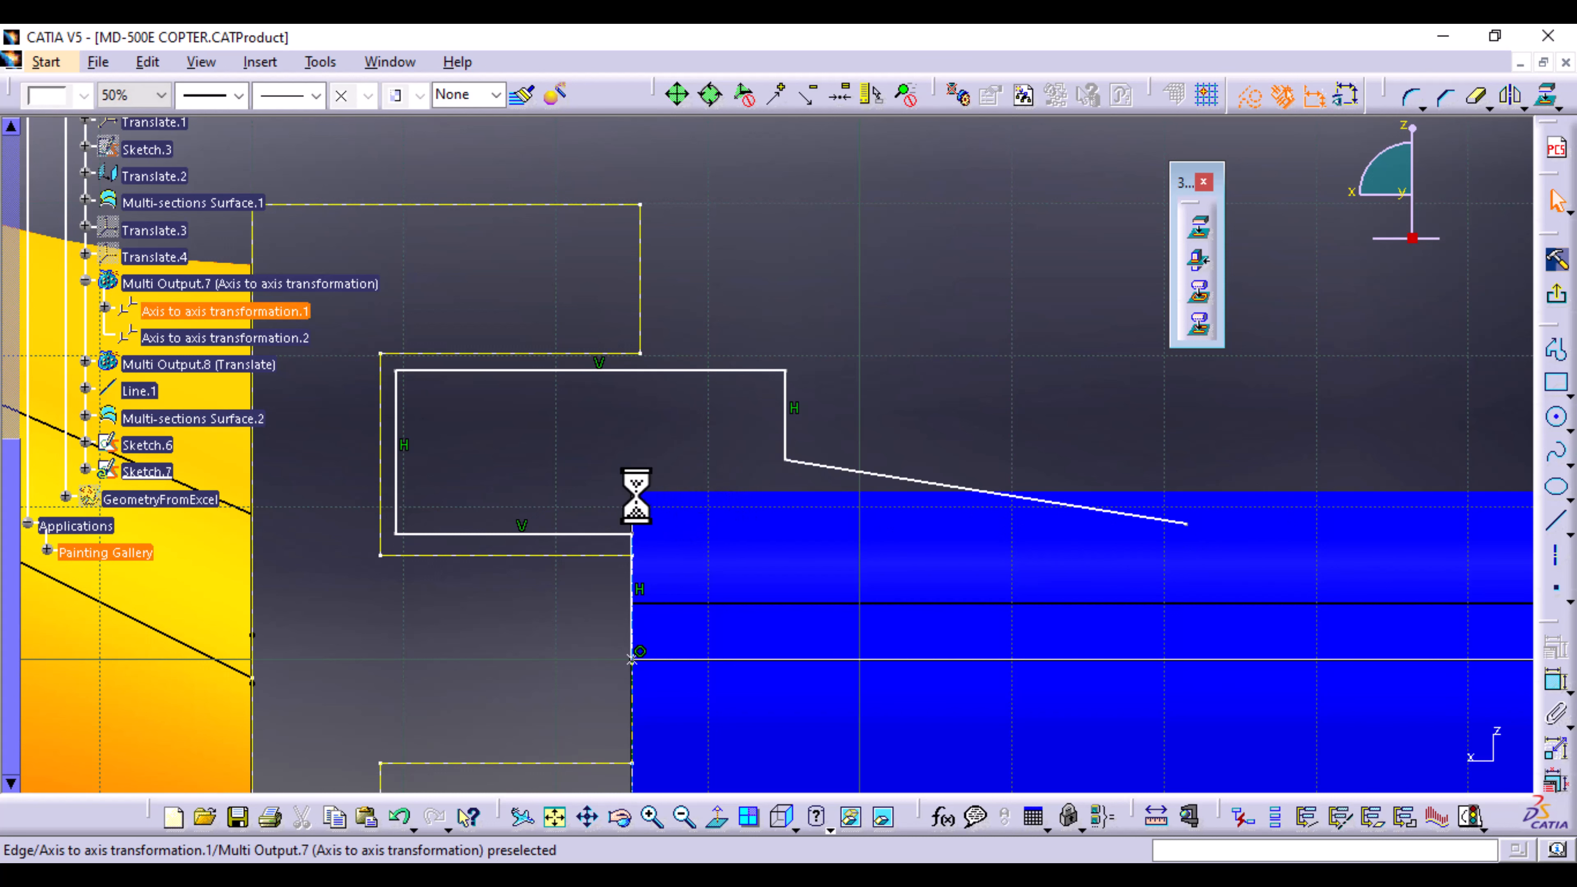
# Step: Project the 3D silhouette edges of the blade surface, Multi-sections Surface.2, into the sketch
pyautogui.click(683, 525)
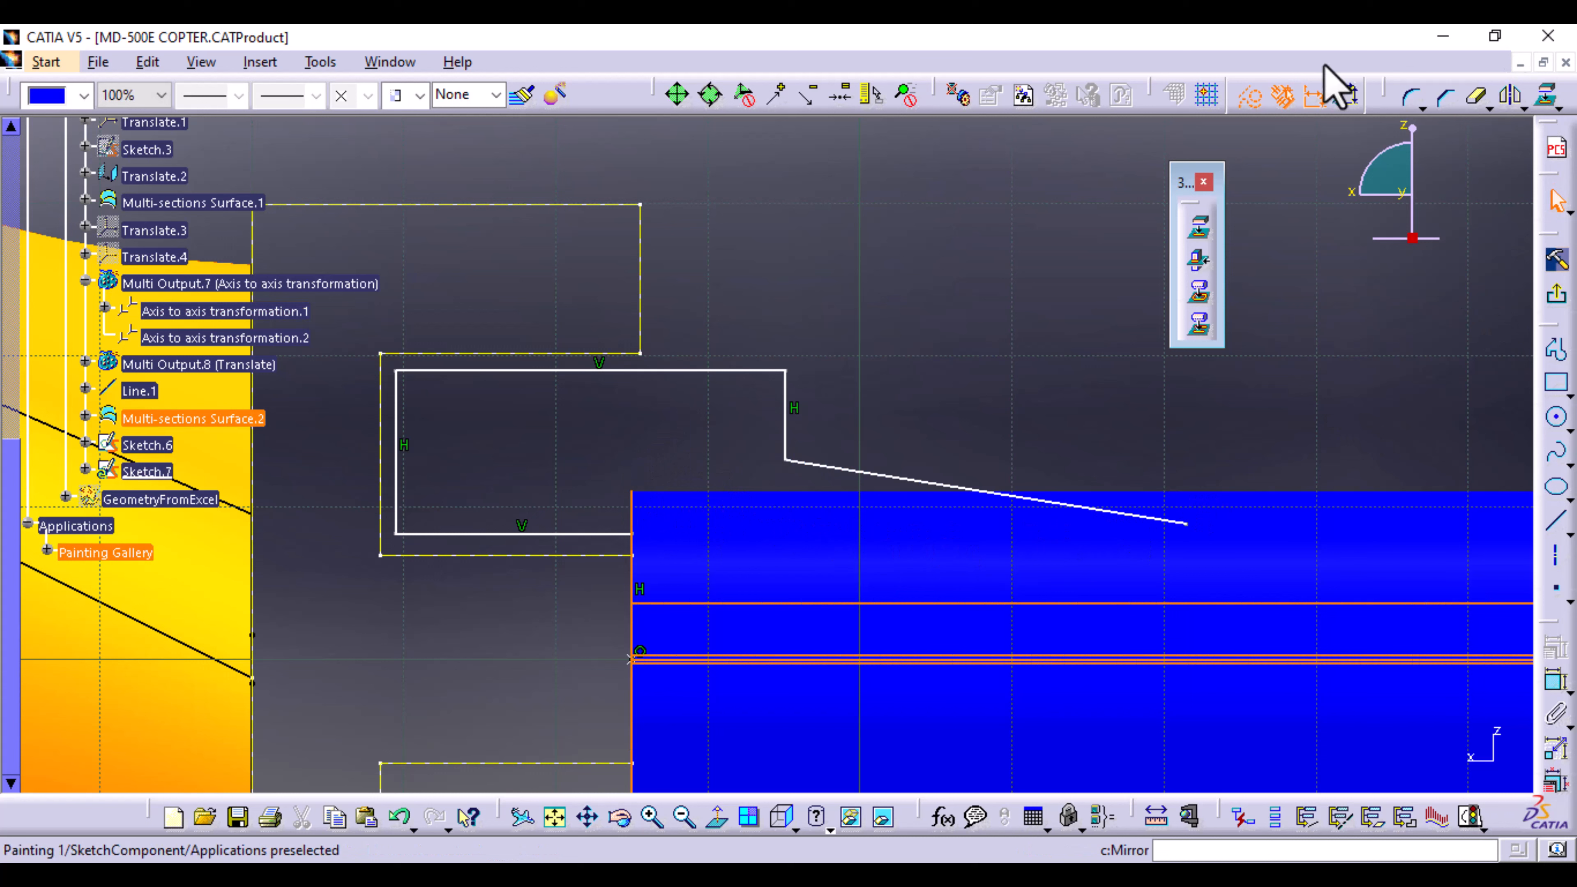
pyautogui.click(1546, 98)
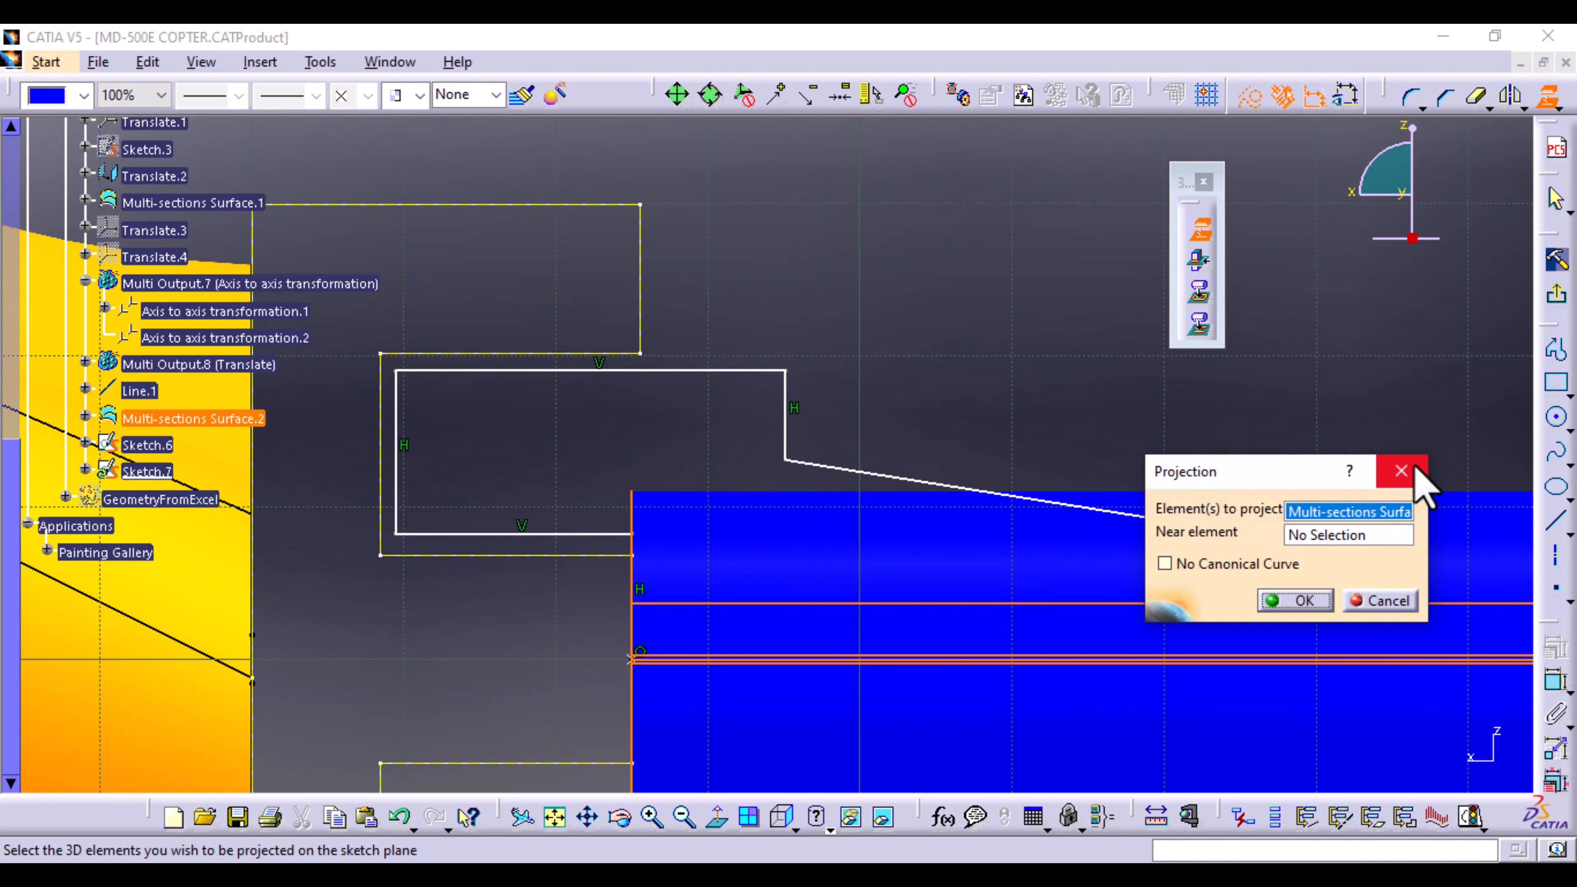
pyautogui.click(1415, 471)
pyautogui.click(1557, 106)
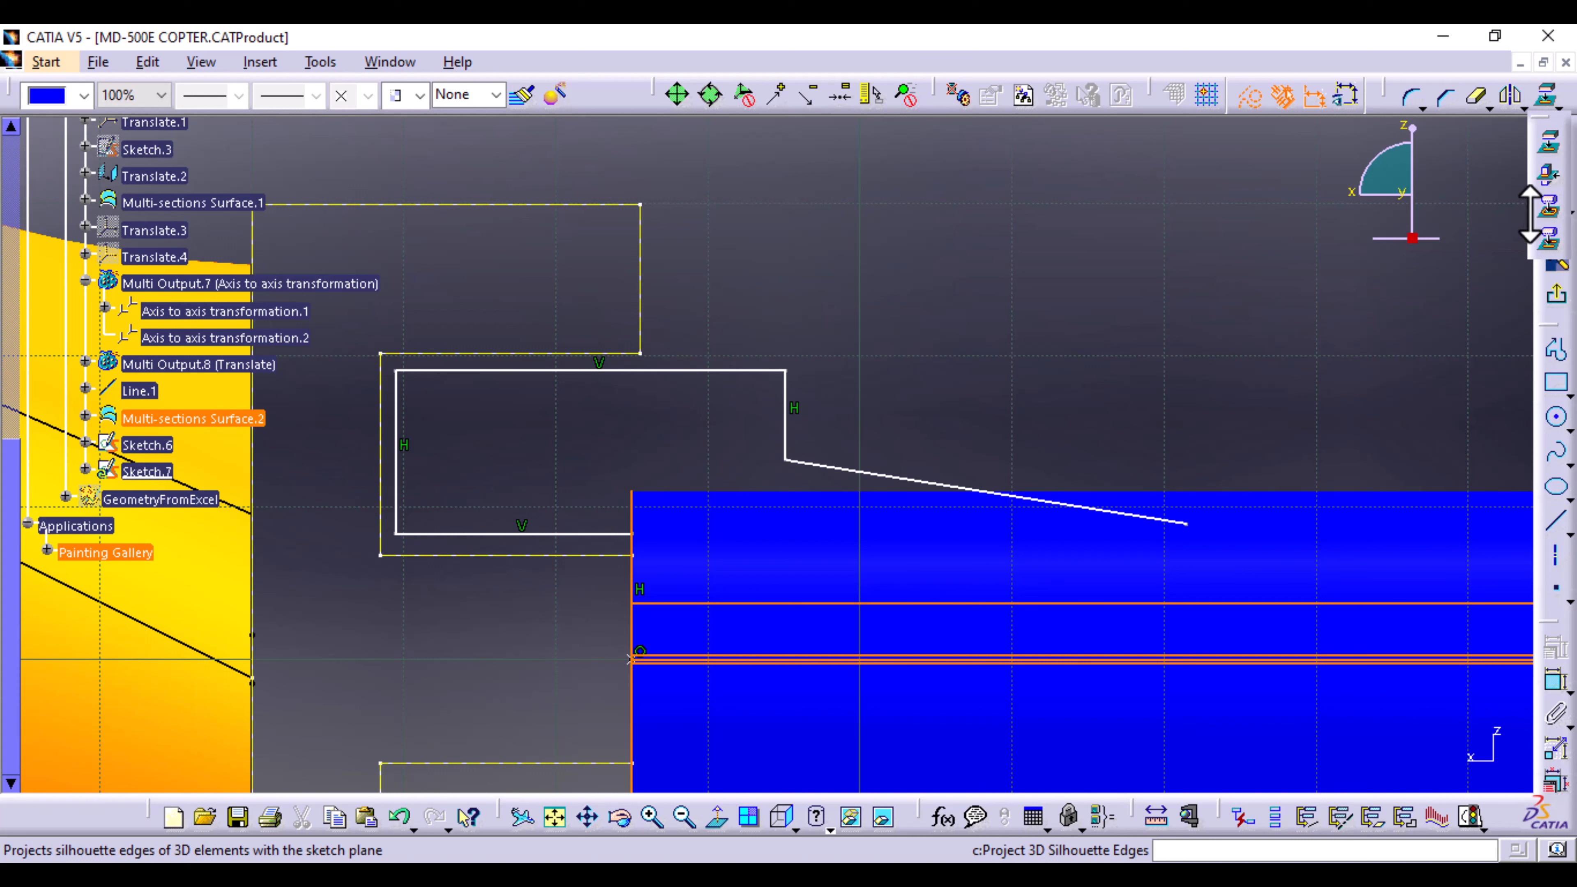
pyautogui.click(1531, 211)
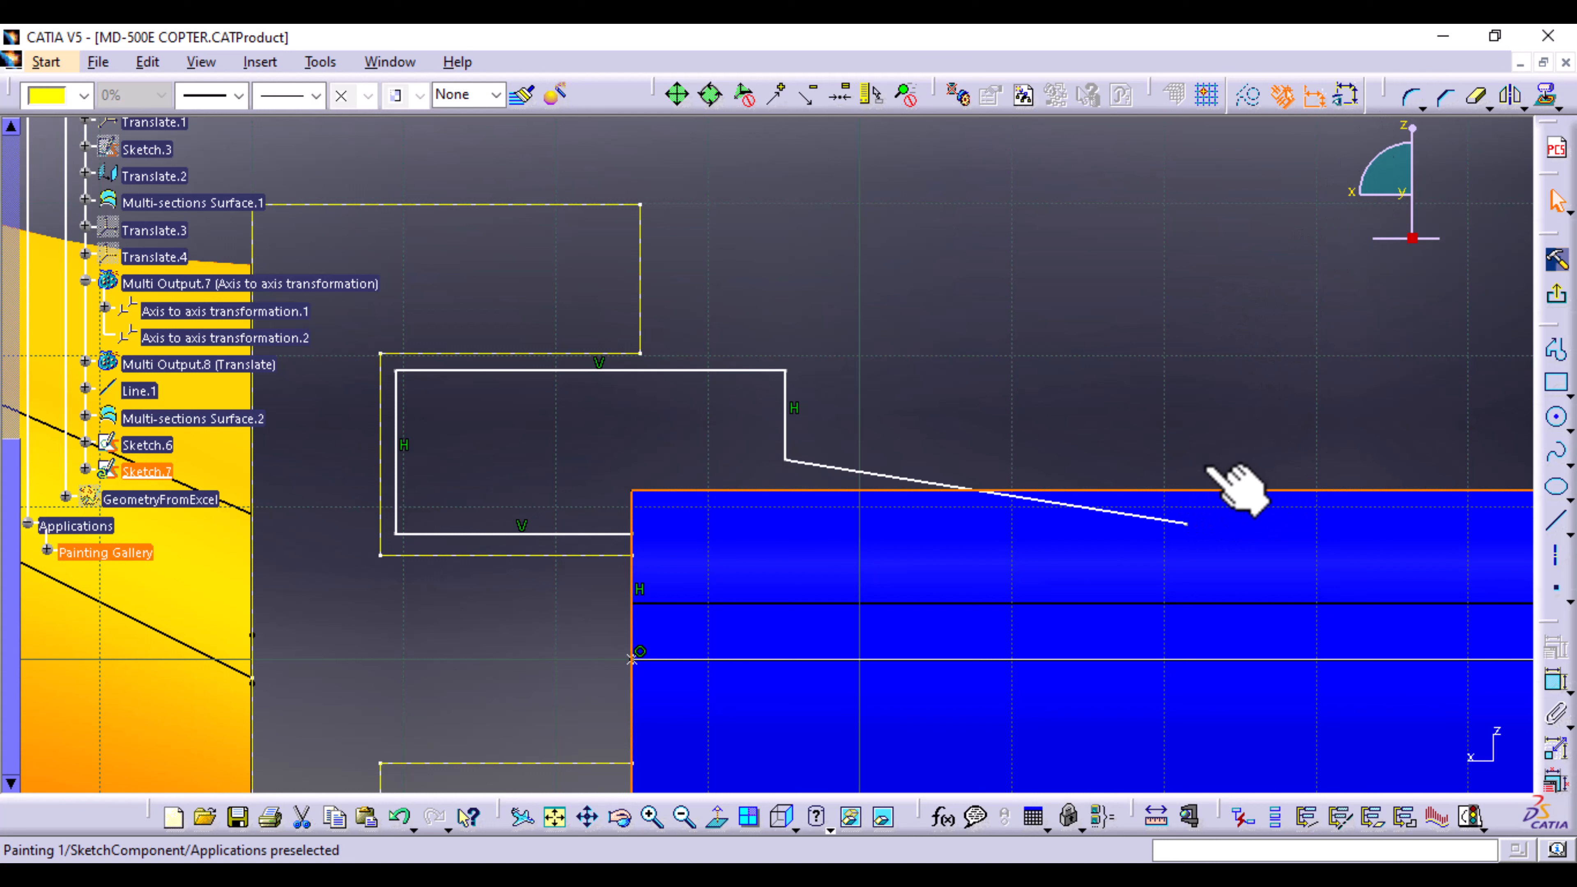
# Step: Turn the projected blade silhouette into construction geometry
pyautogui.click(1257, 539)
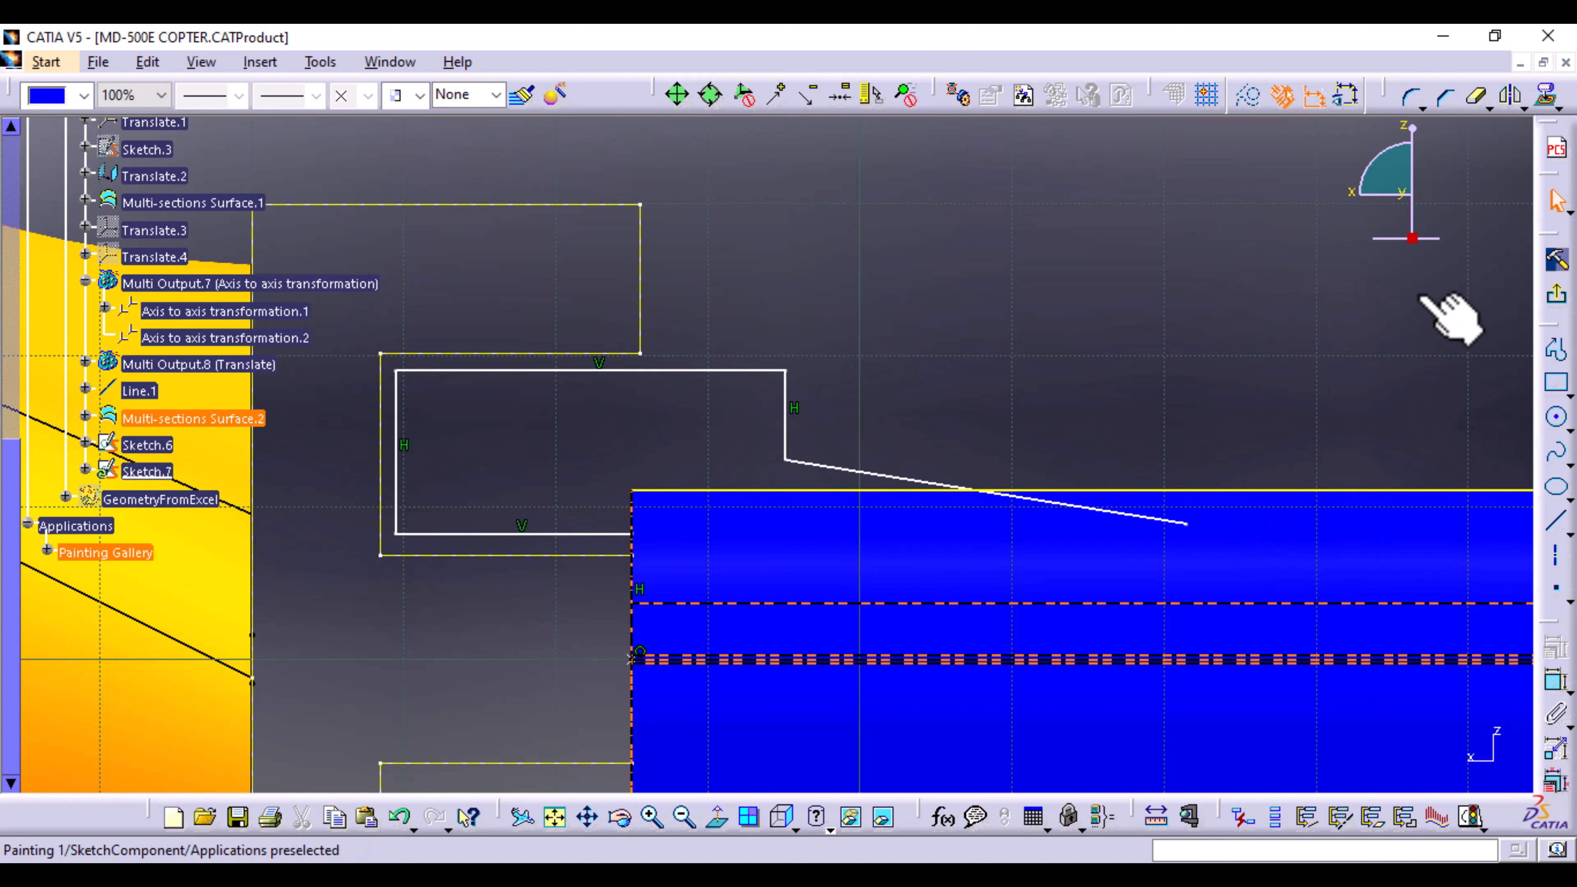
pyautogui.click(1218, 355)
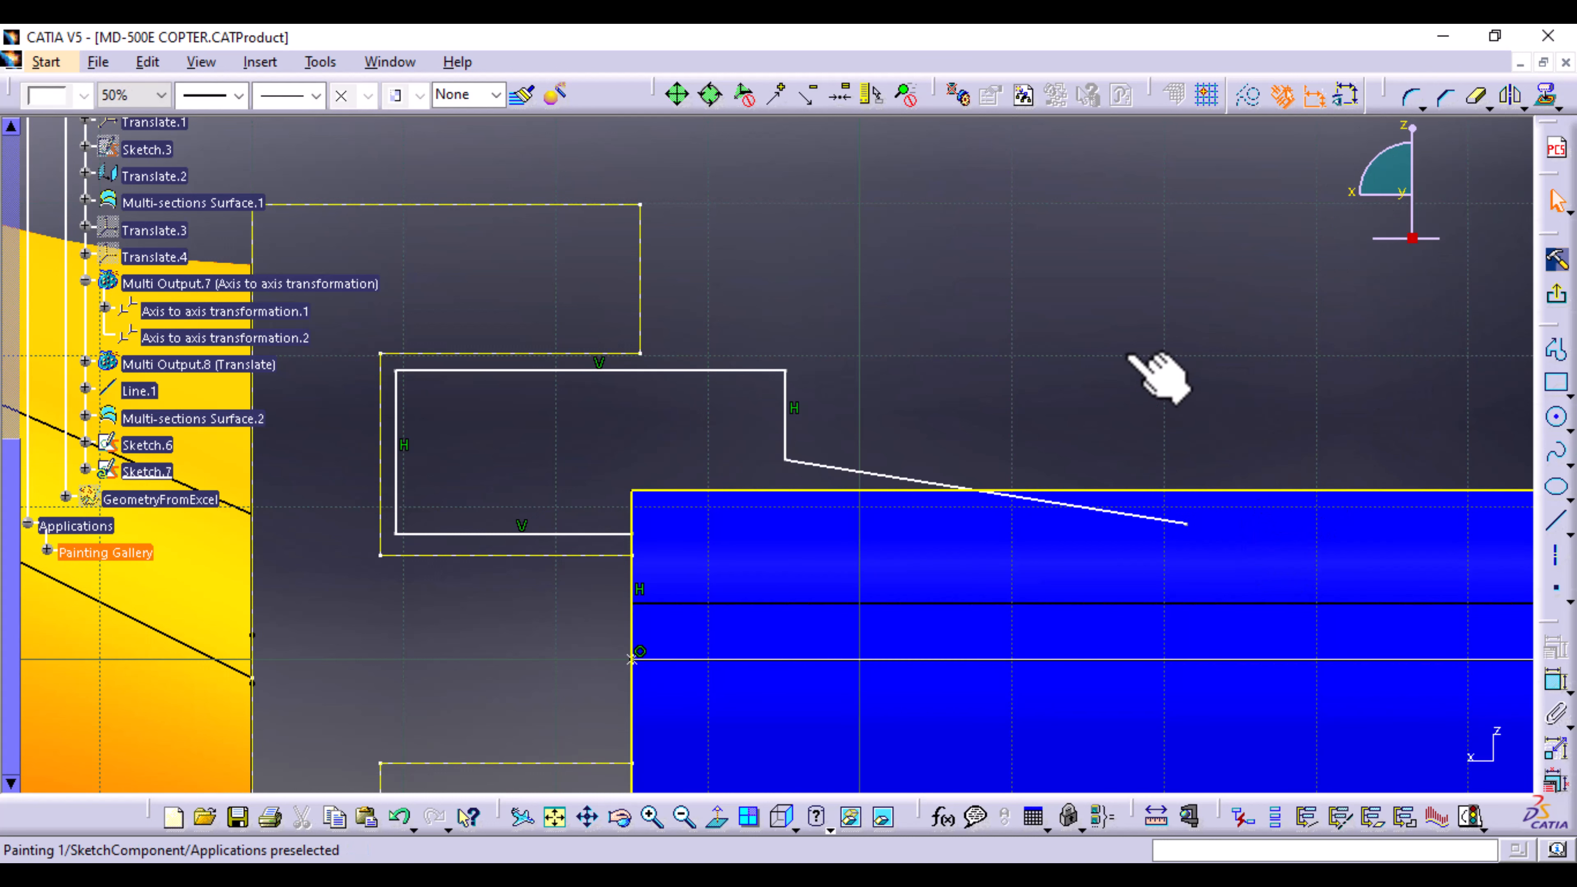
pyautogui.click(1232, 491)
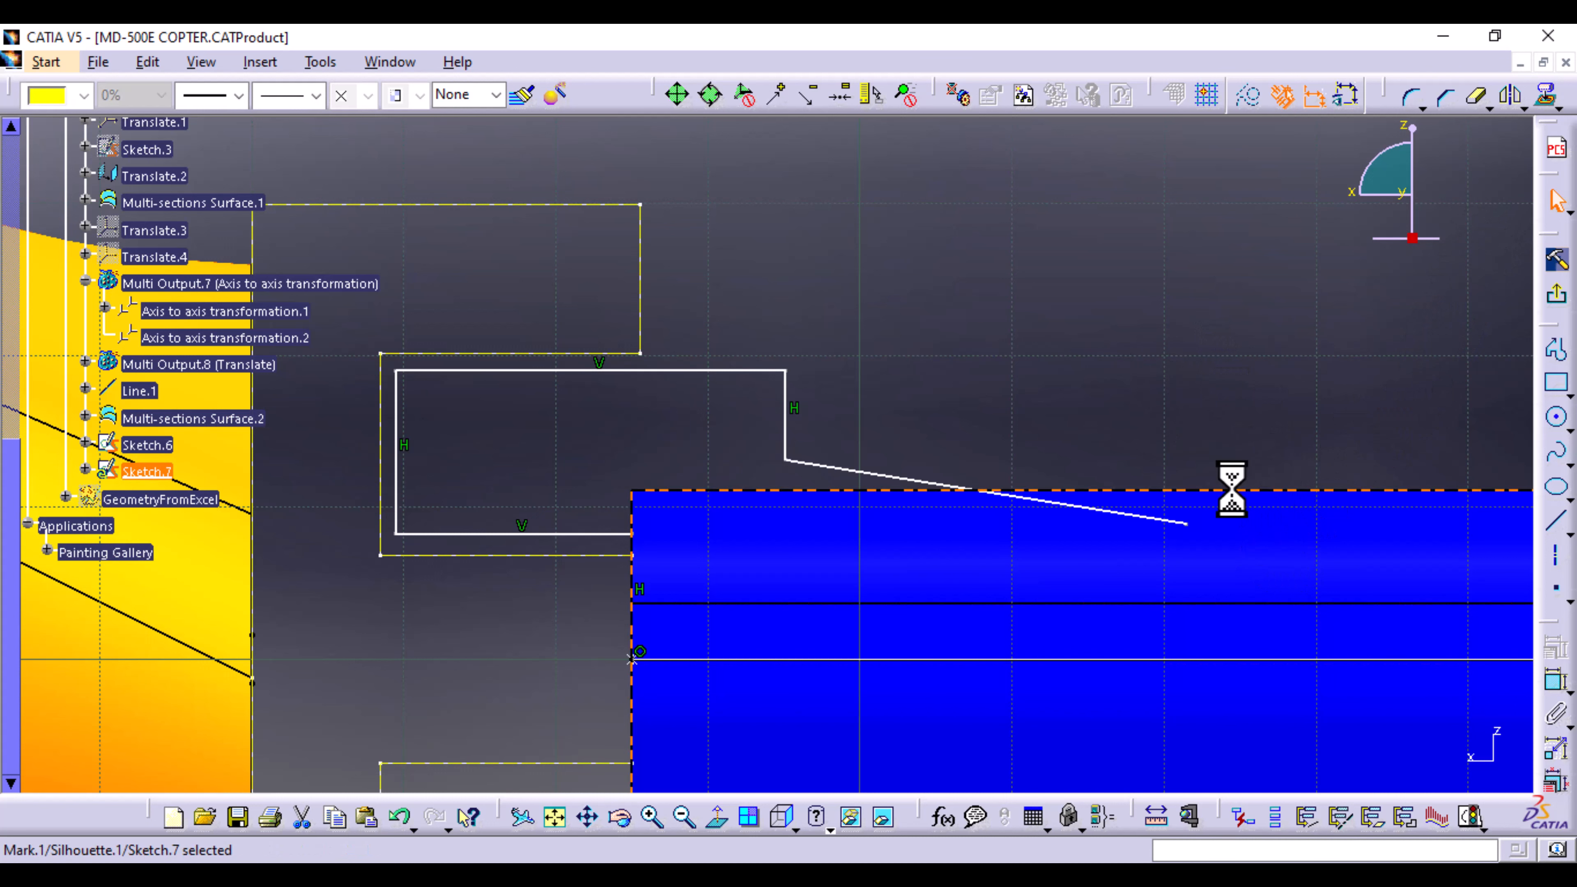
pyautogui.click(1247, 99)
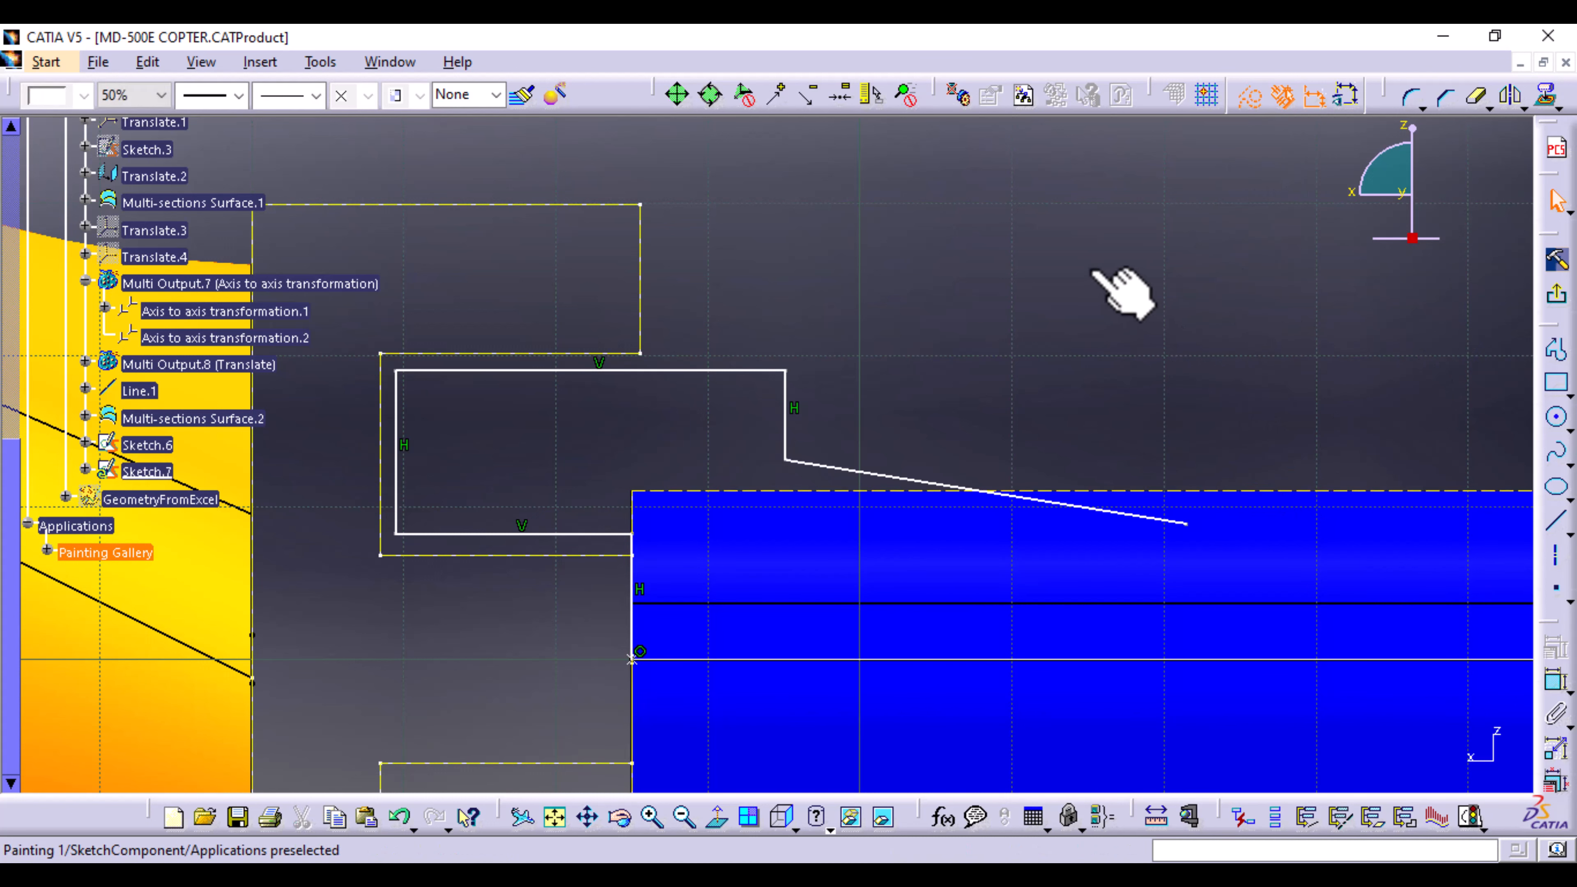
# Step: Move the slanted line's free end towards the blade and constrain it onto the blade's upper projected edge
pyautogui.moveTo(1190, 527); pyautogui.dragTo(1186, 460)
pyautogui.click(1265, 413)
pyautogui.click(1552, 683)
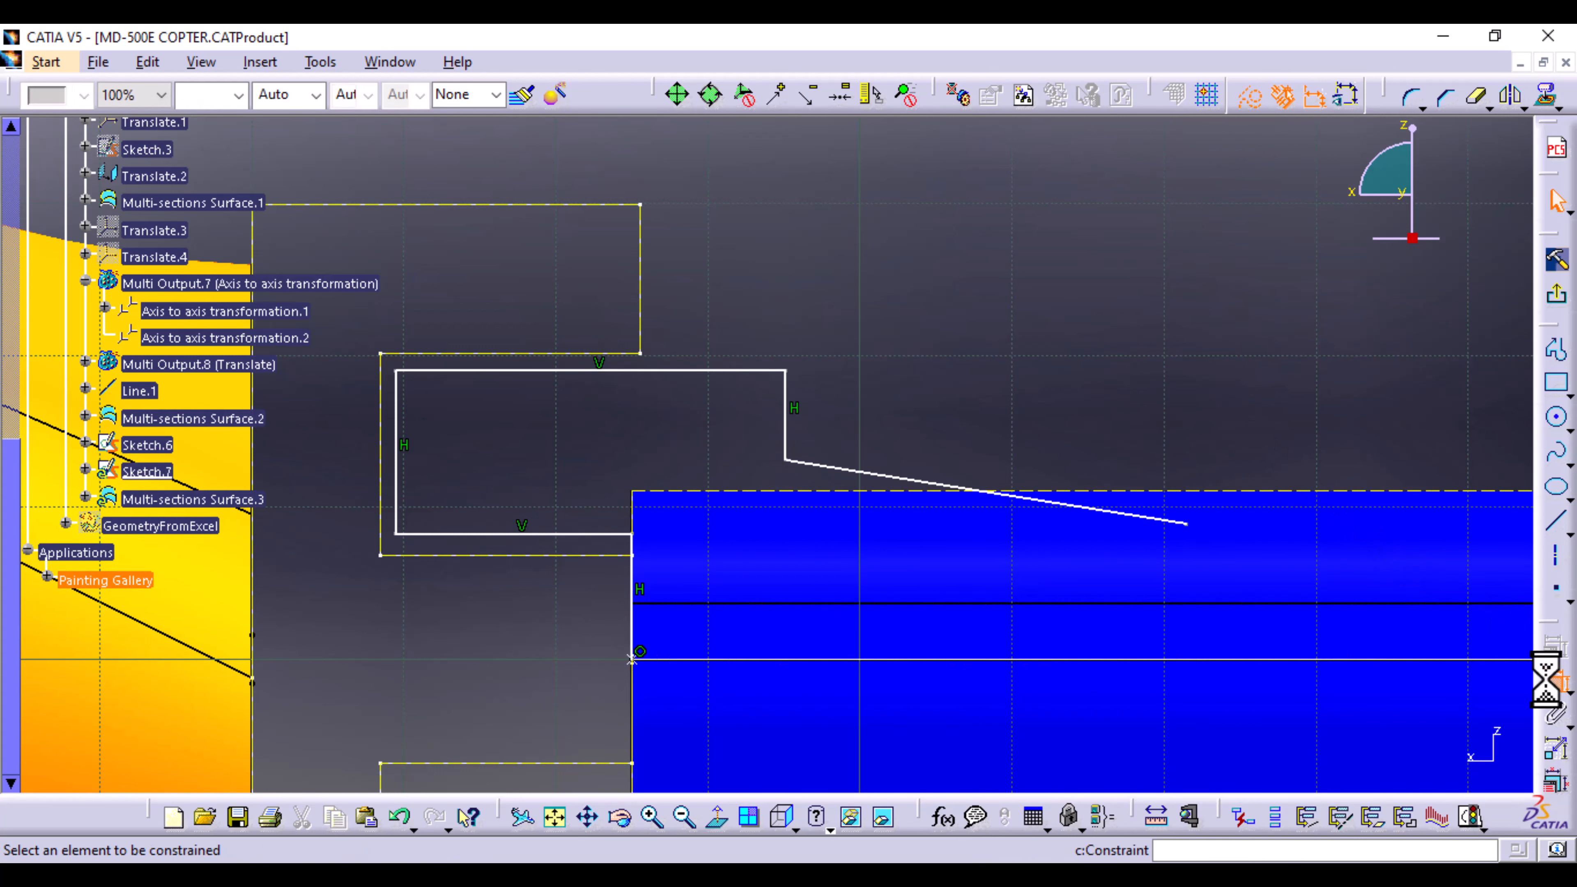
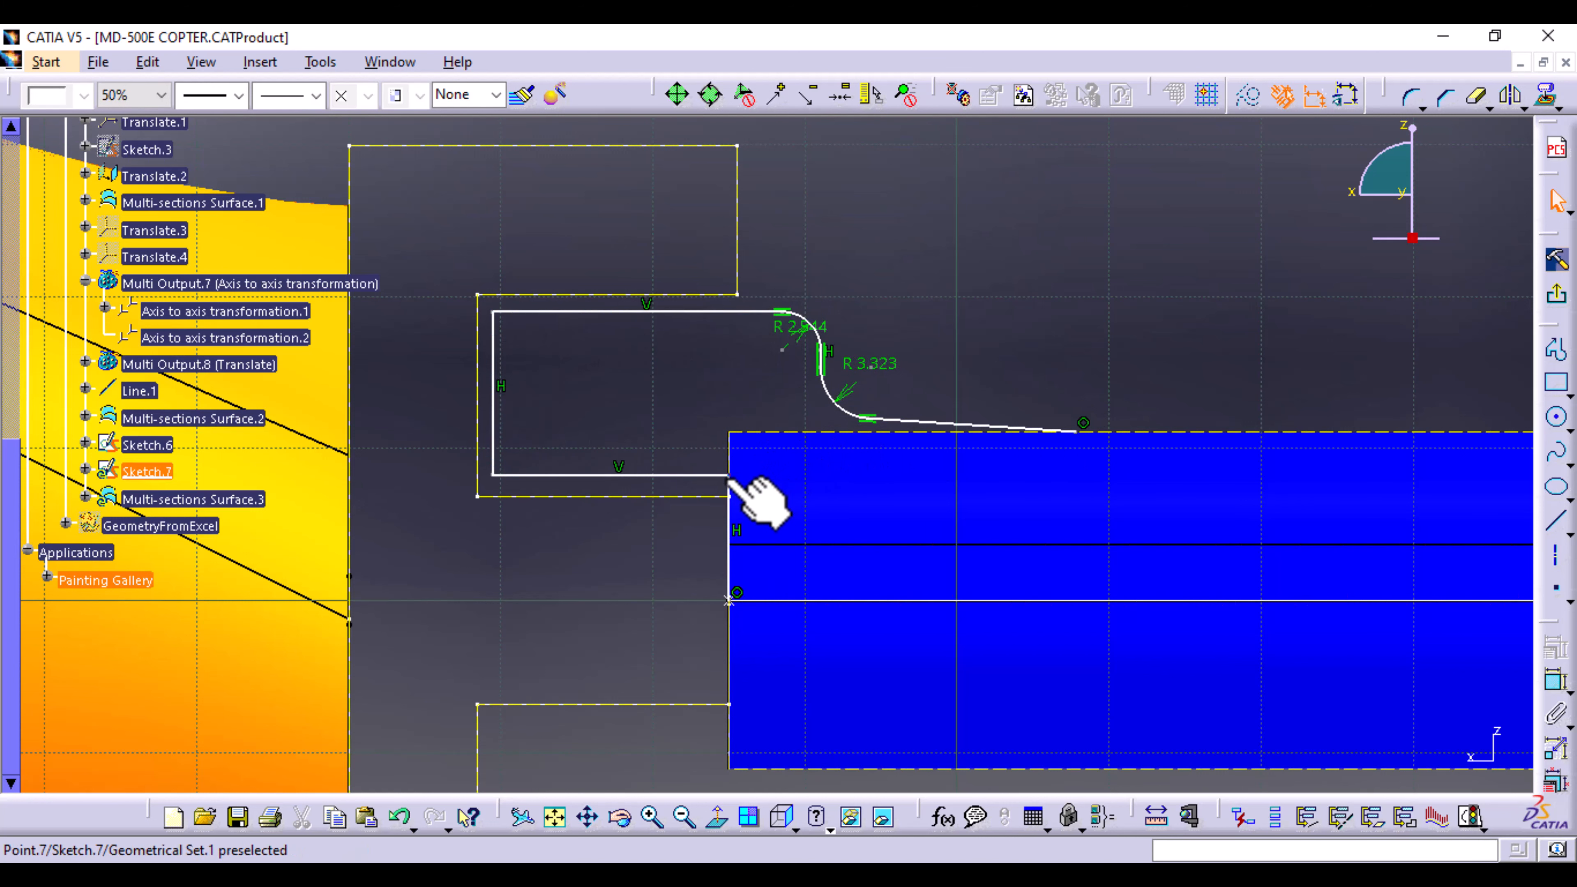
pyautogui.moveTo(1030, 357); pyautogui.dragTo(1049, 281, button='middle')
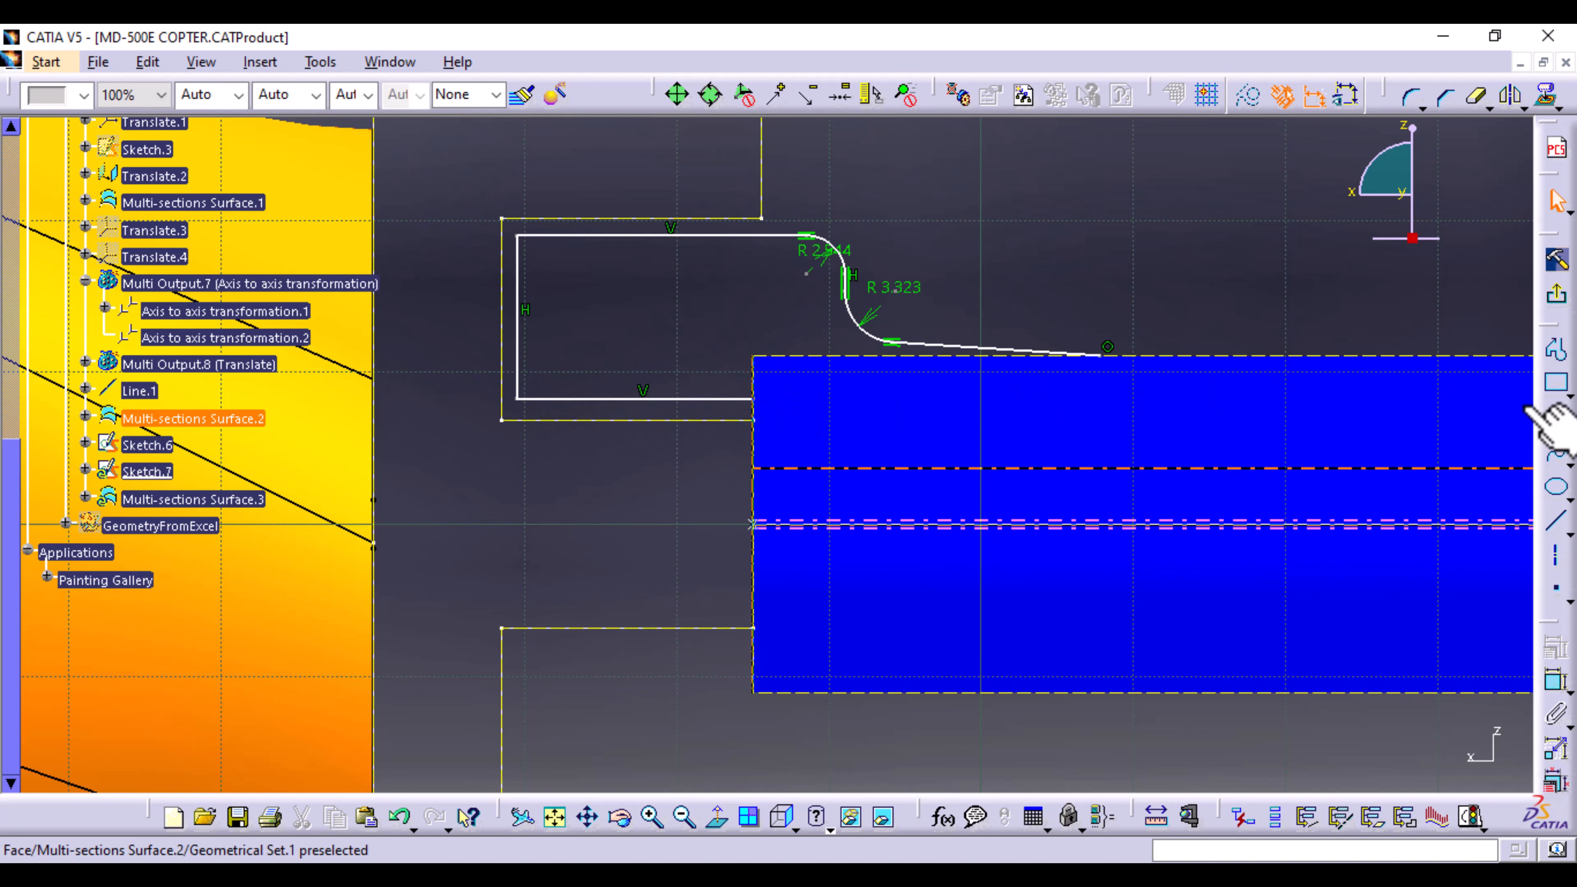
pyautogui.click(1554, 525)
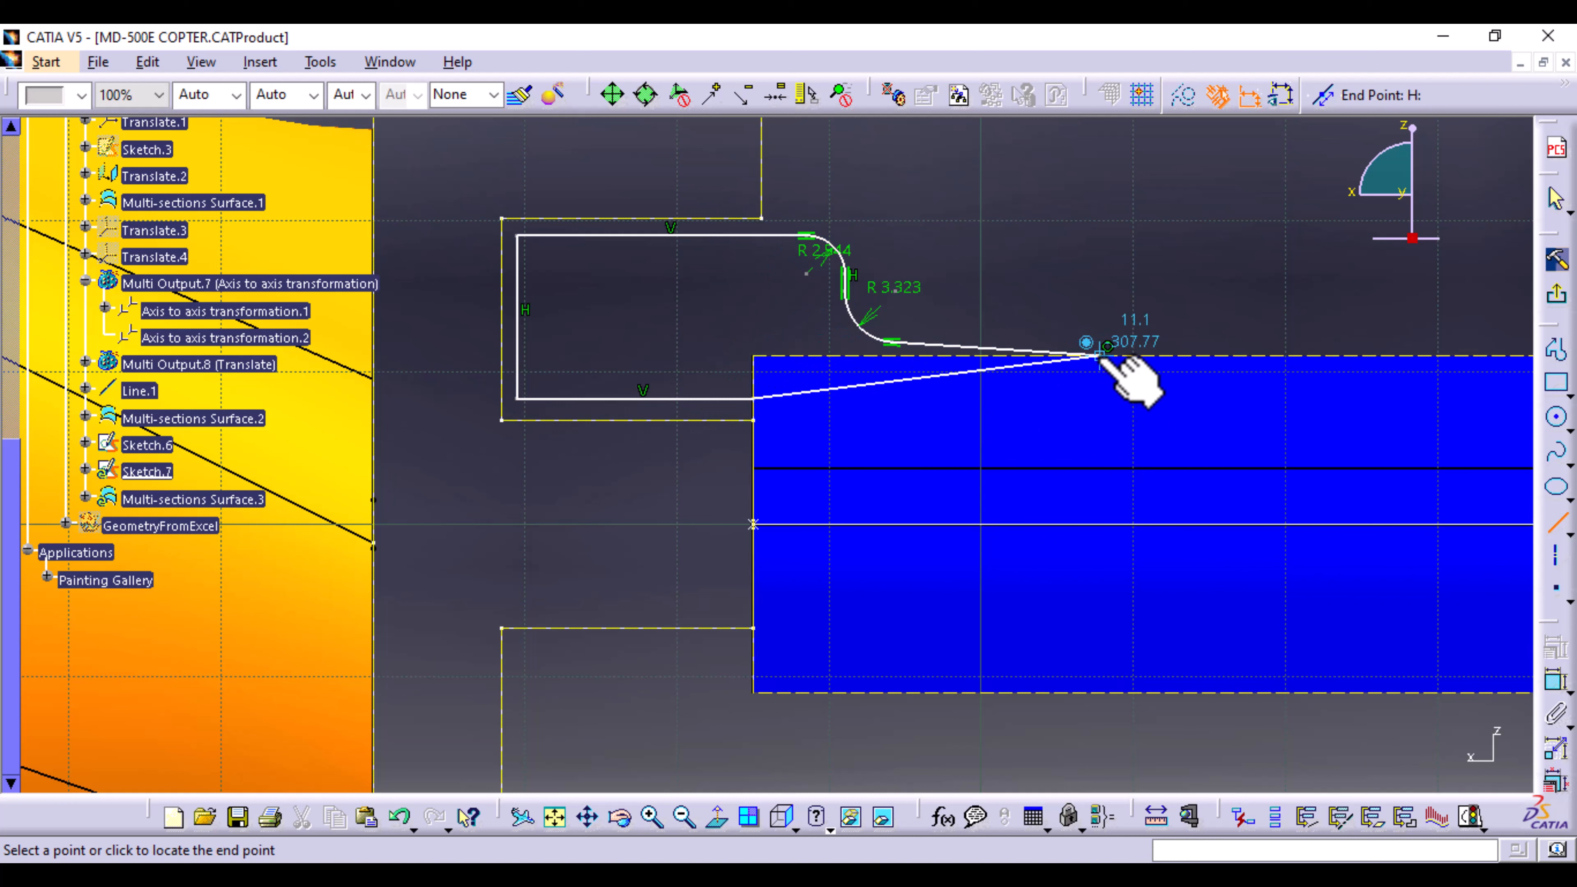
pyautogui.click(755, 356)
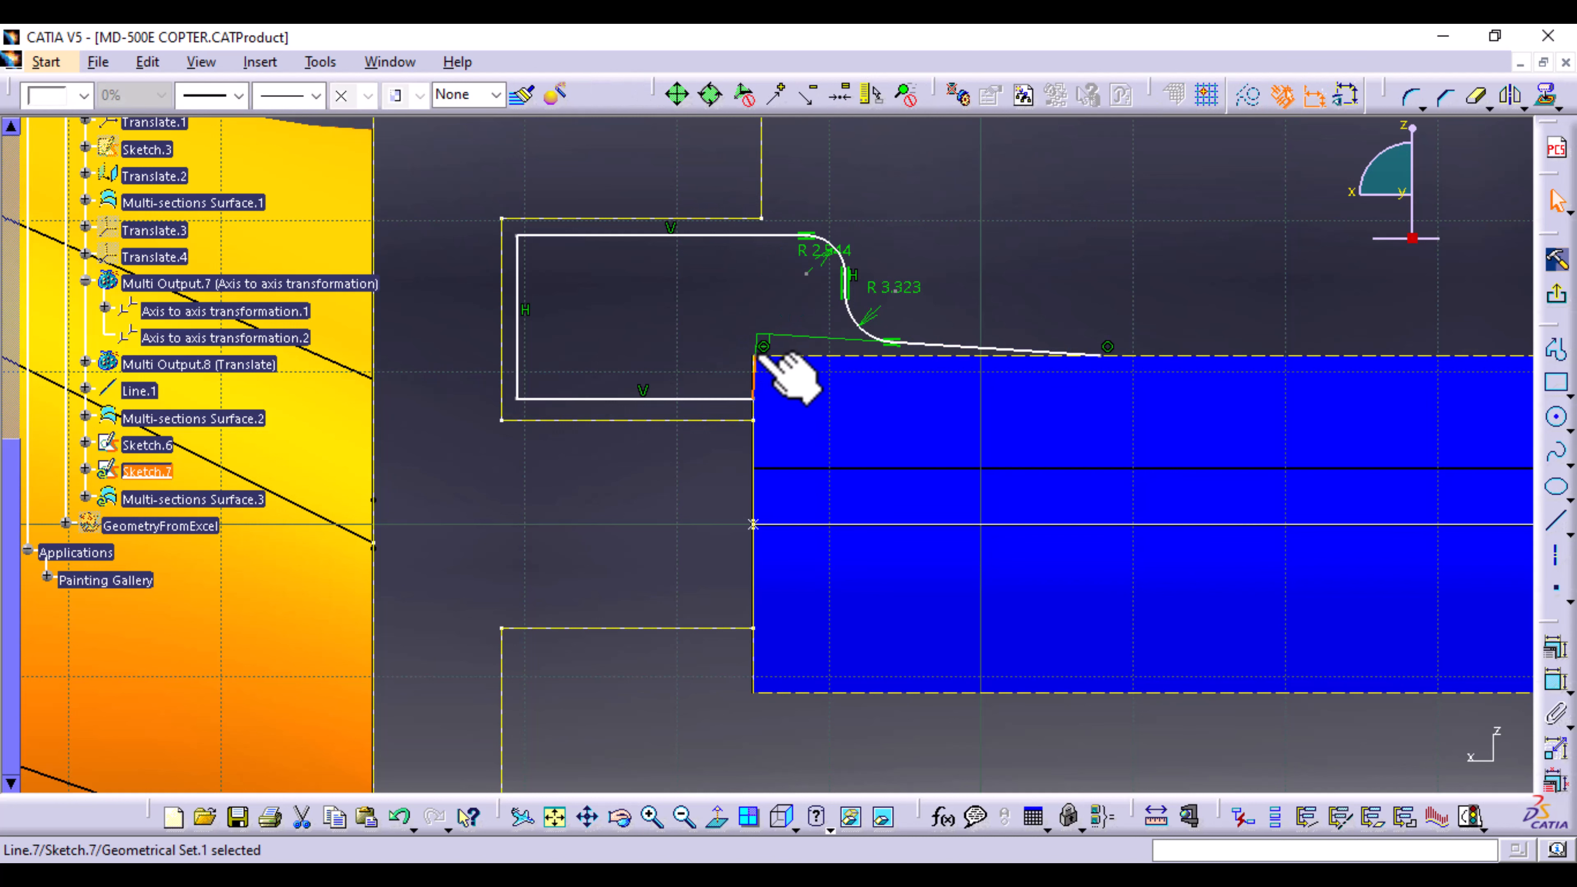
pyautogui.click(401, 819)
# Step: Close the profile with a line up the blade's root edge and another along its upper edge to the slanted line's end
pyautogui.moveTo(814, 590)
pyautogui.mouseDown(button='middle')
pyautogui.moveTo(809, 335)
pyautogui.moveTo(858, 767)
pyautogui.mouseUp(button='middle')
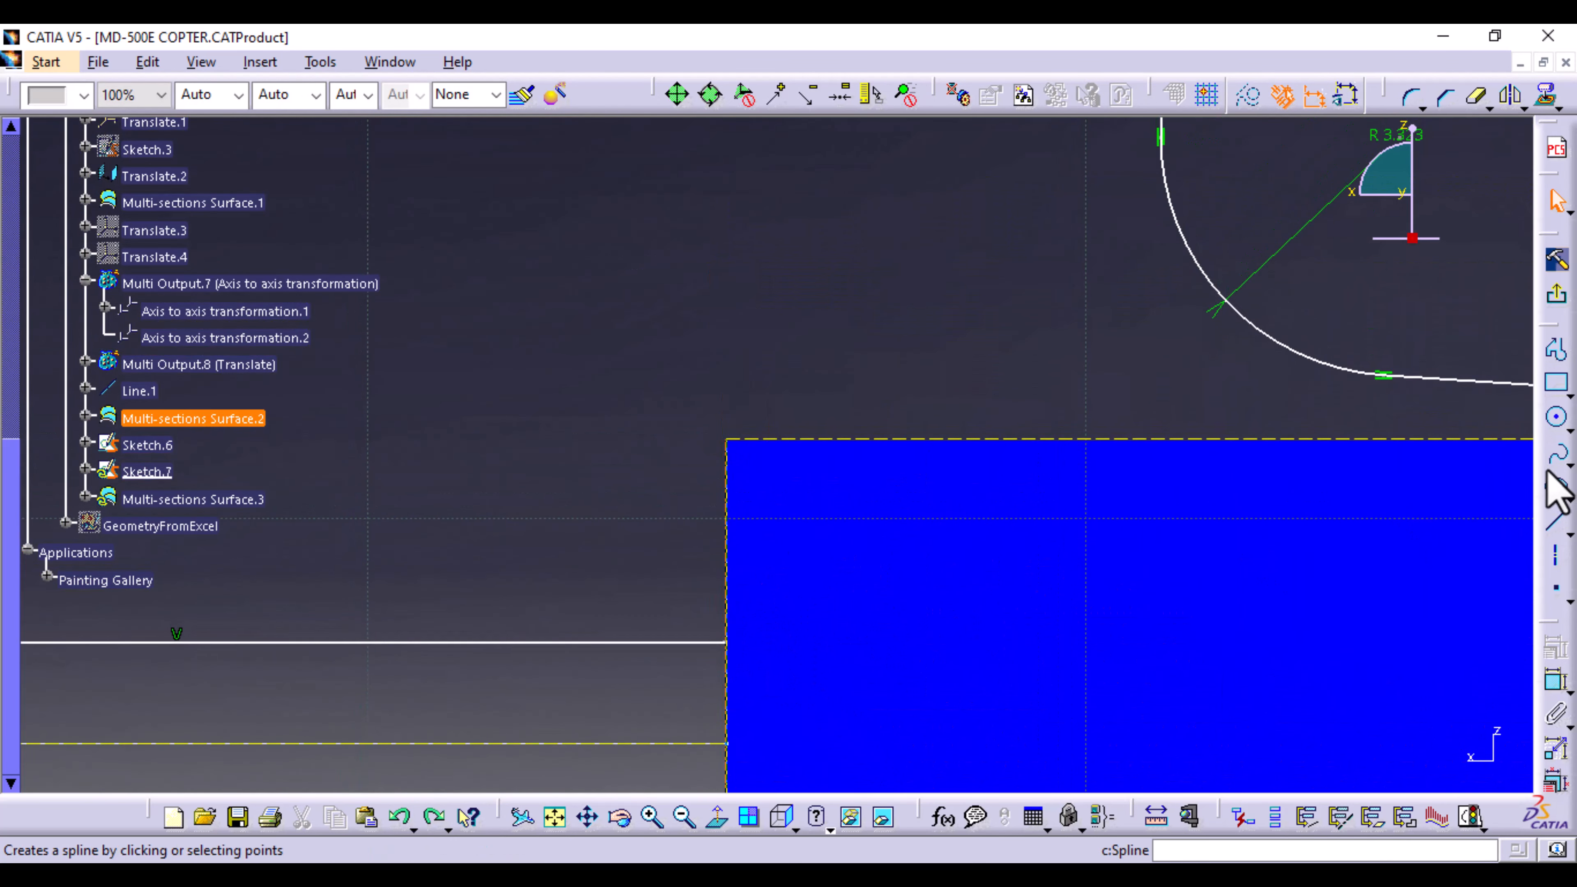
pyautogui.click(1555, 525)
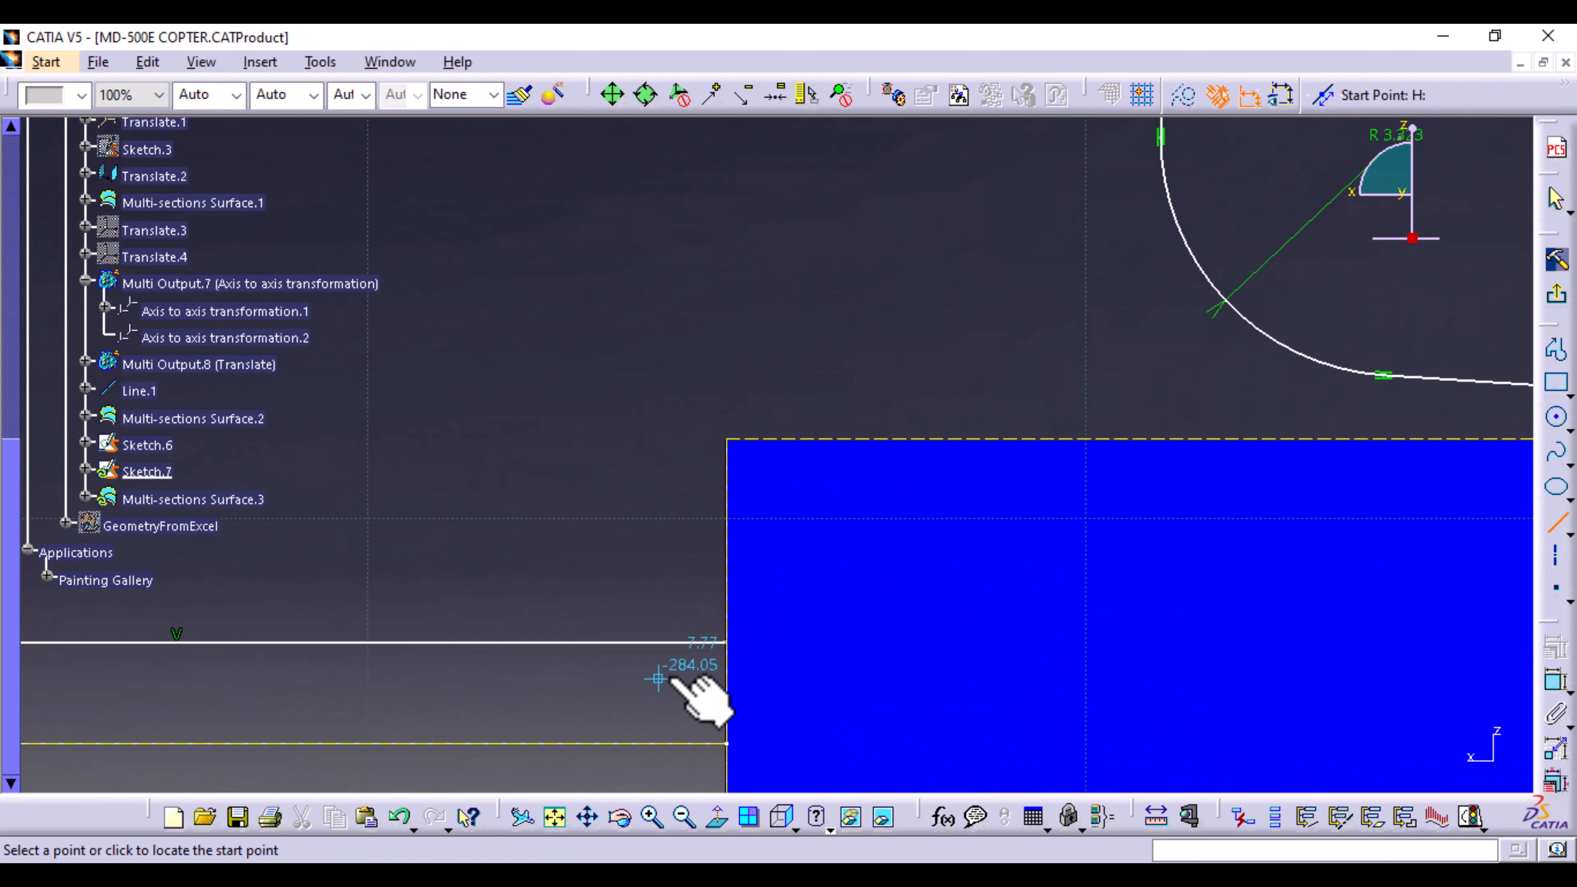
pyautogui.click(724, 642)
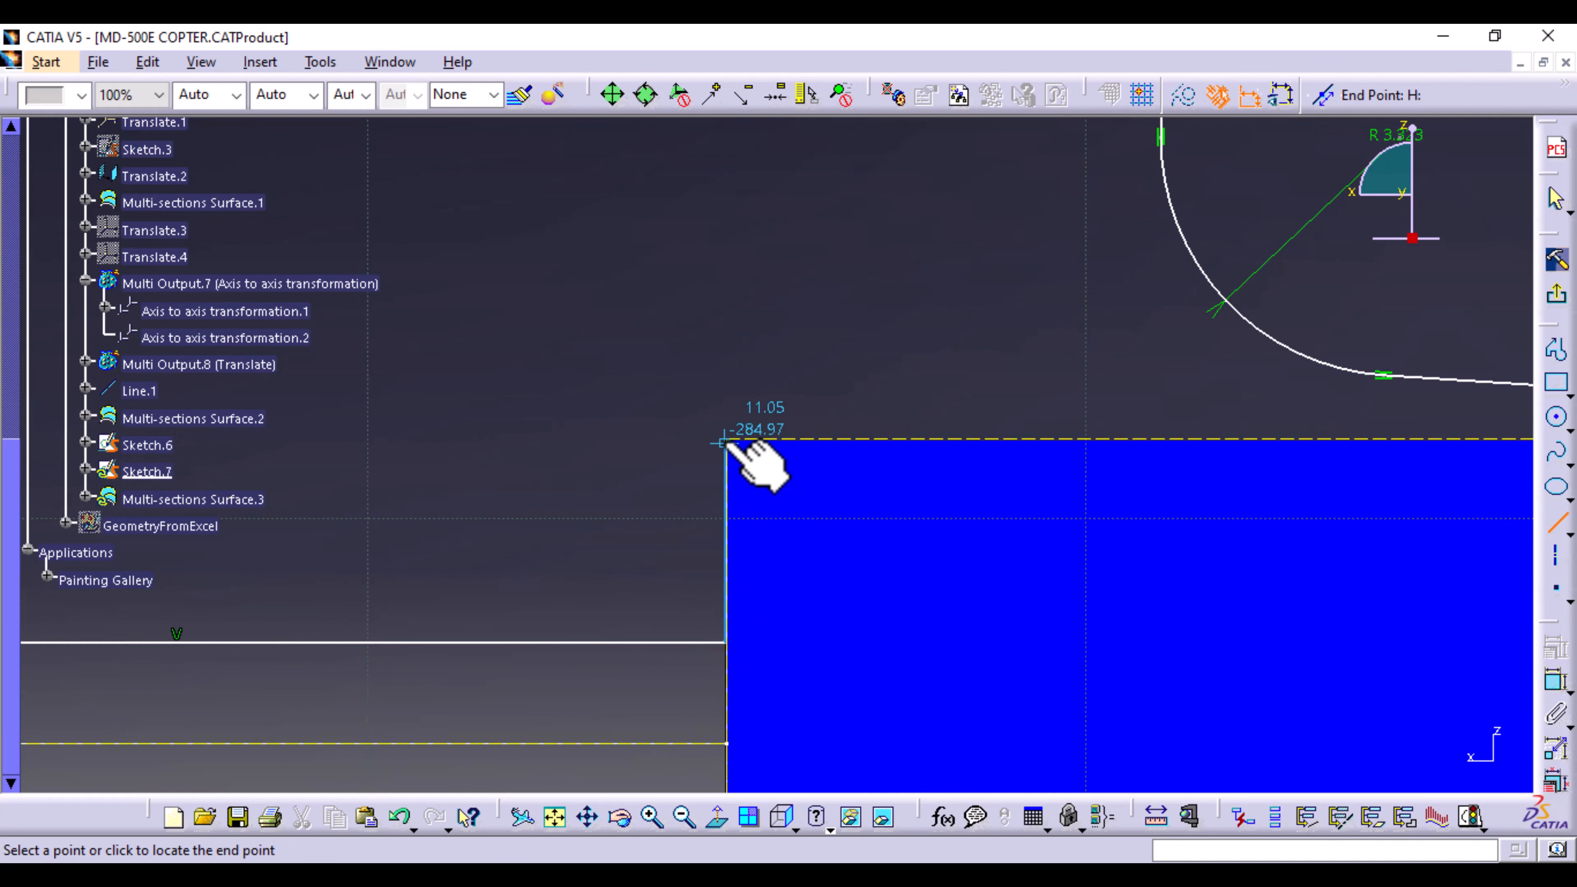
pyautogui.click(724, 438)
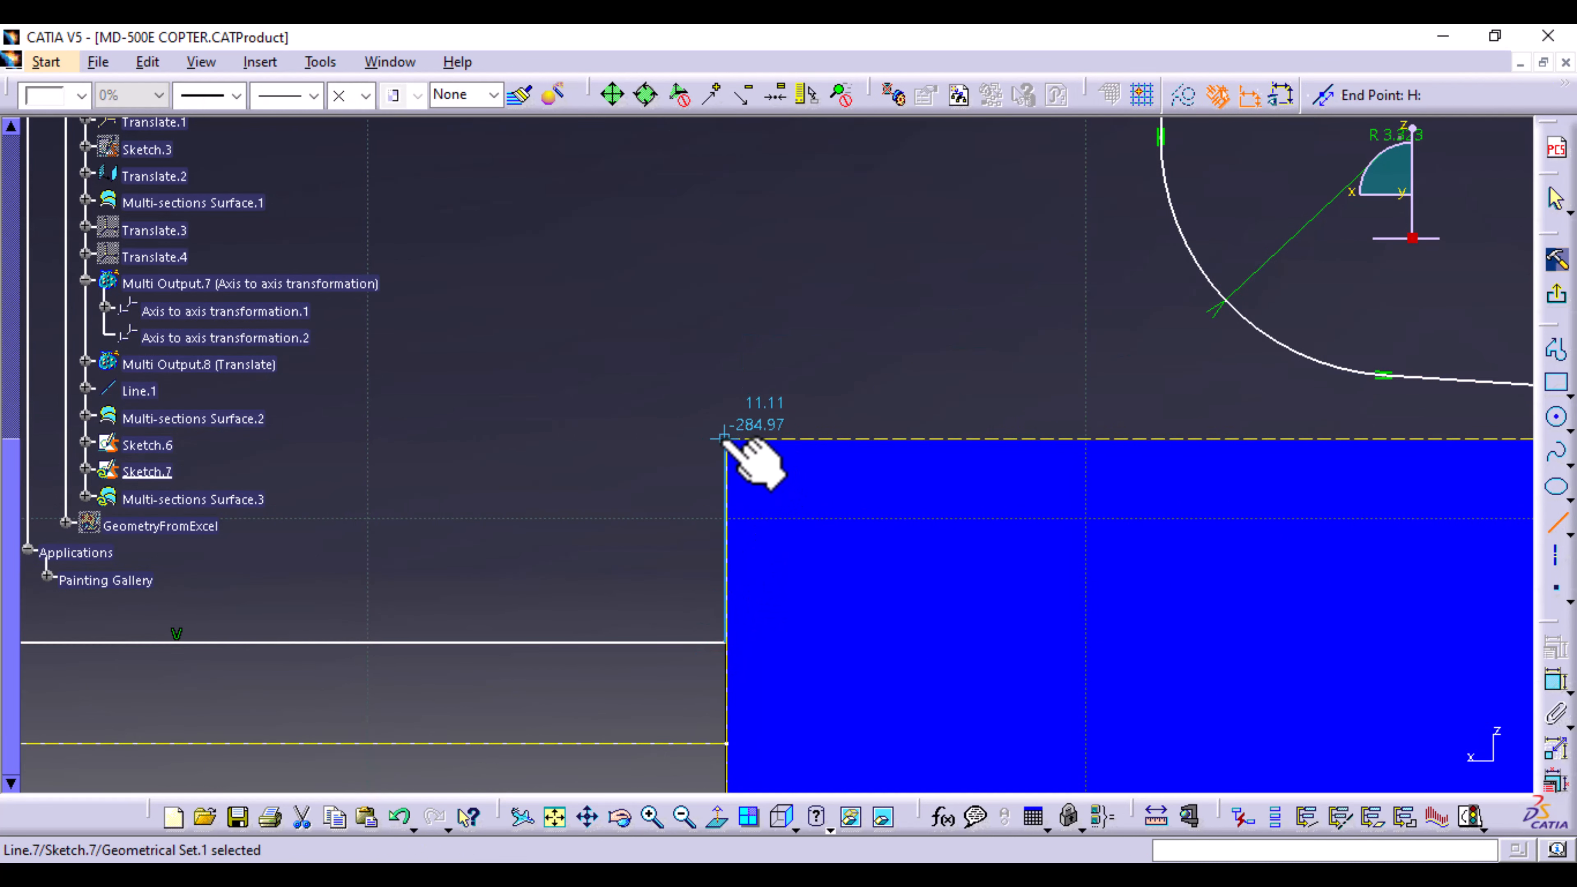
pyautogui.click(1552, 524)
pyautogui.click(724, 438)
pyautogui.moveTo(1162, 493); pyautogui.dragTo(264, 580, button='middle')
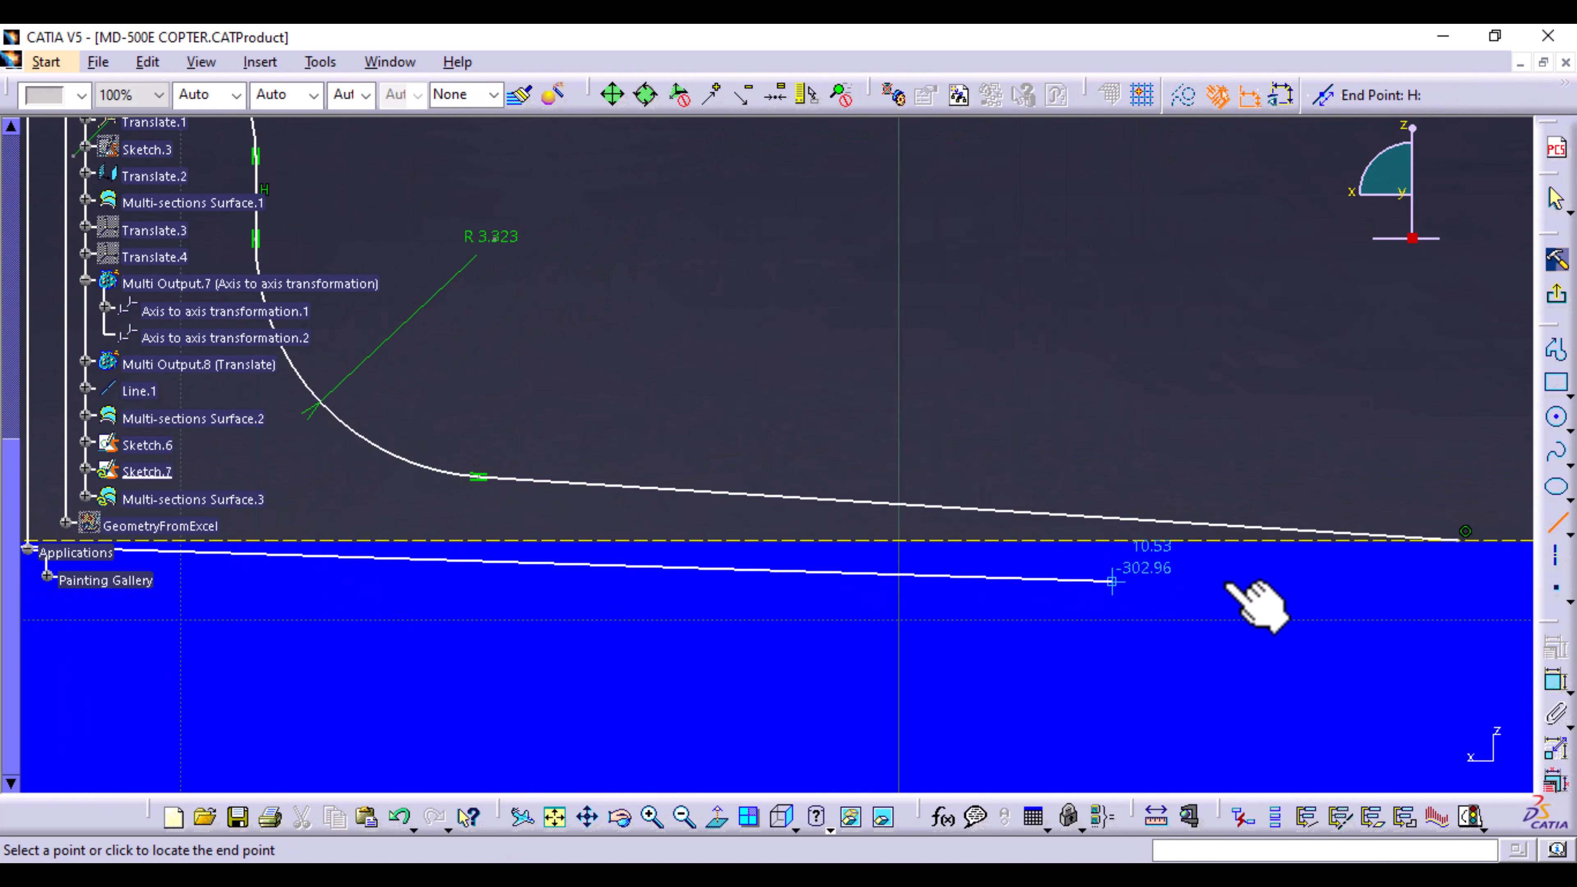
pyautogui.click(1456, 540)
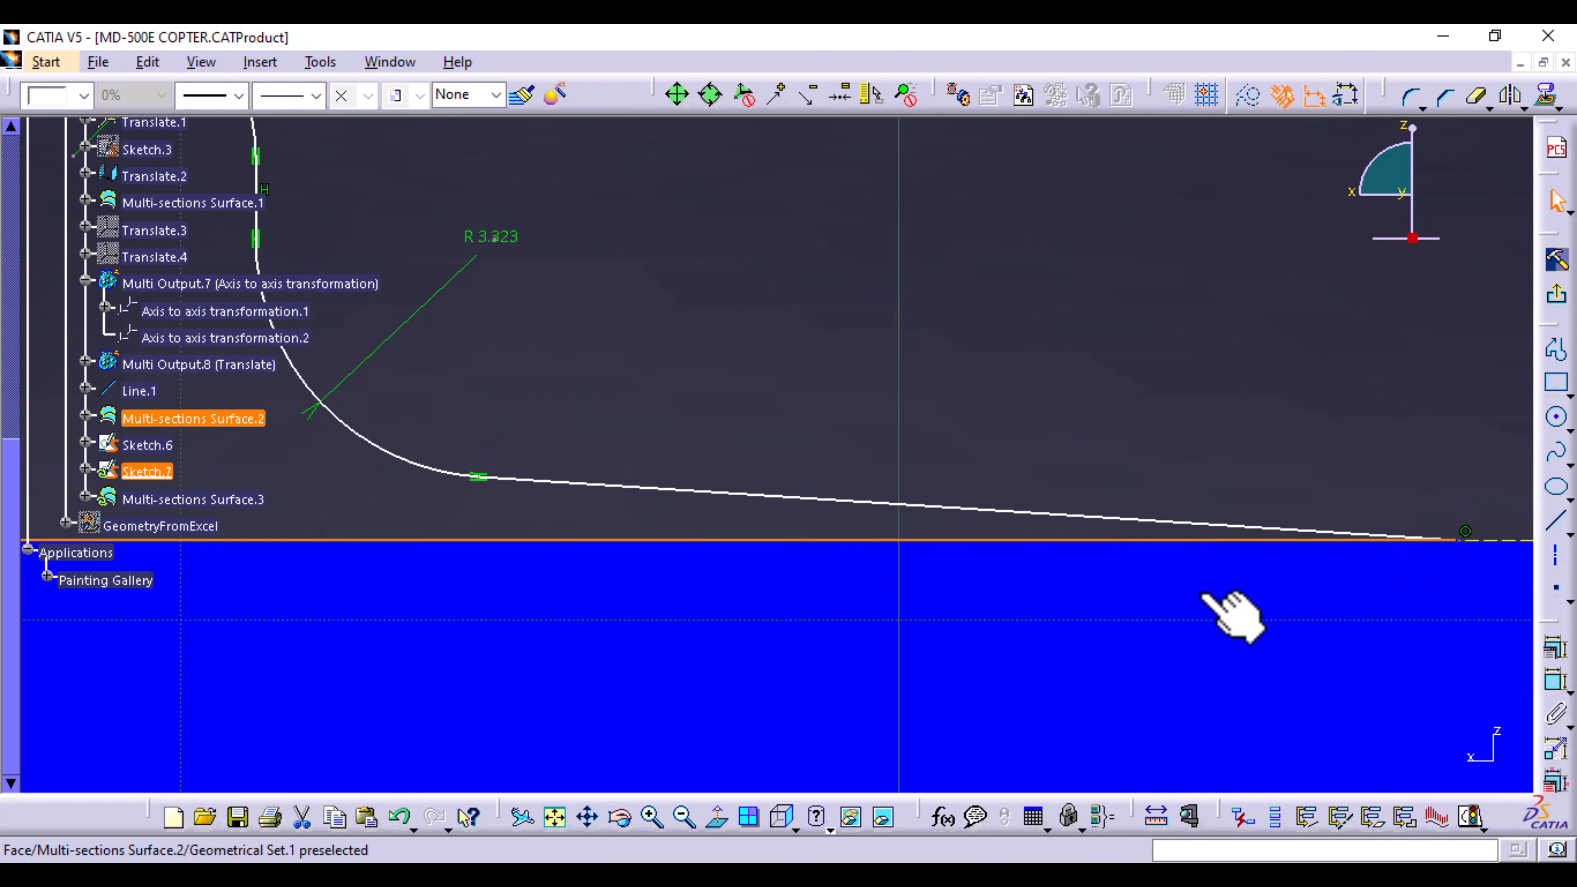
pyautogui.moveTo(1060, 321)
pyautogui.keyDown('ctrl'); pyautogui.mouseDown(button='middle')
pyautogui.moveTo(1154, 546)
pyautogui.moveTo(1165, 497)
pyautogui.moveTo(1183, 580)
pyautogui.moveTo(996, 479)
pyautogui.moveTo(1137, 493)
pyautogui.mouseUp(button='middle'); pyautogui.keyUp('ctrl')
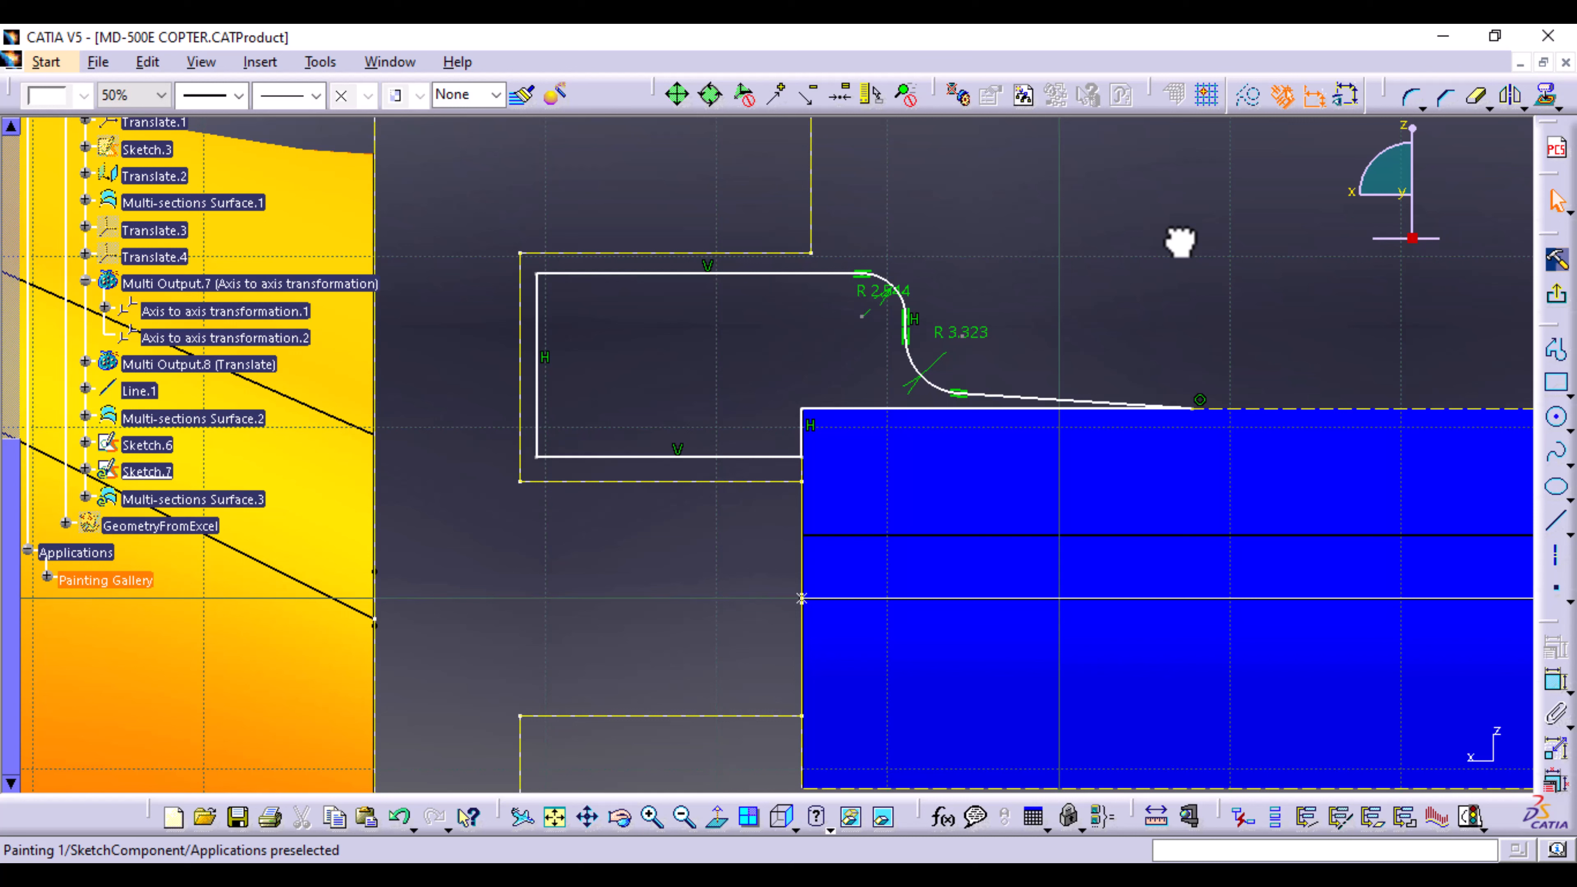
# Step: Mirror the complete closed profile about the sketch's V direction axis along the blade centreline and exit the sketch
pyautogui.click(751, 456)
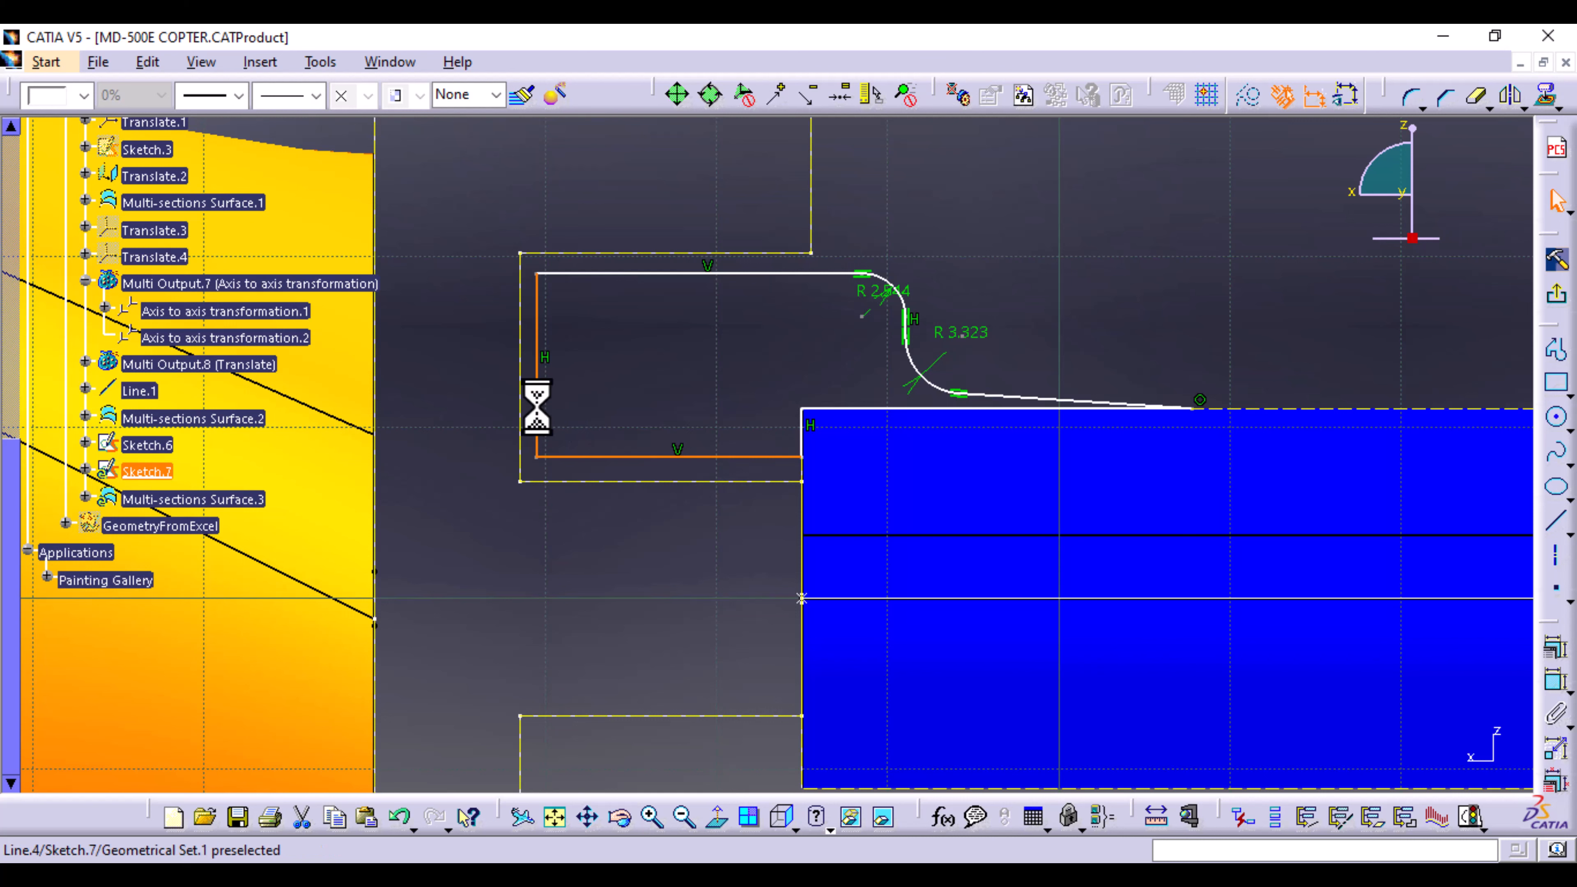
pyautogui.keyDown('ctrl'); pyautogui.click(738, 273); pyautogui.keyUp('ctrl')
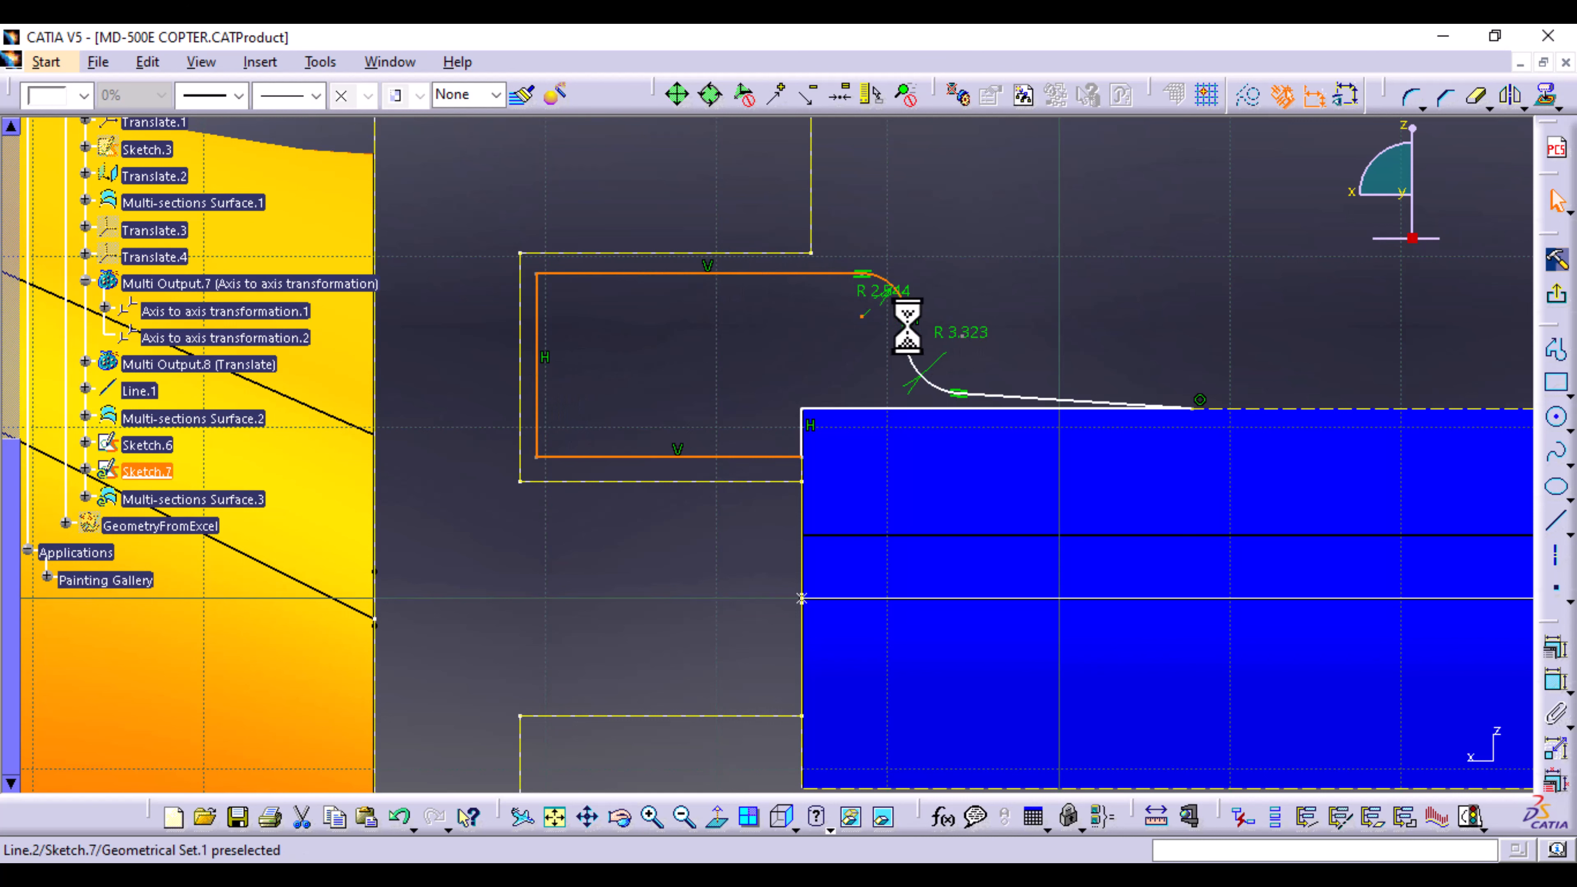
pyautogui.keyDown('ctrl'); pyautogui.click(948, 390); pyautogui.keyUp('ctrl')
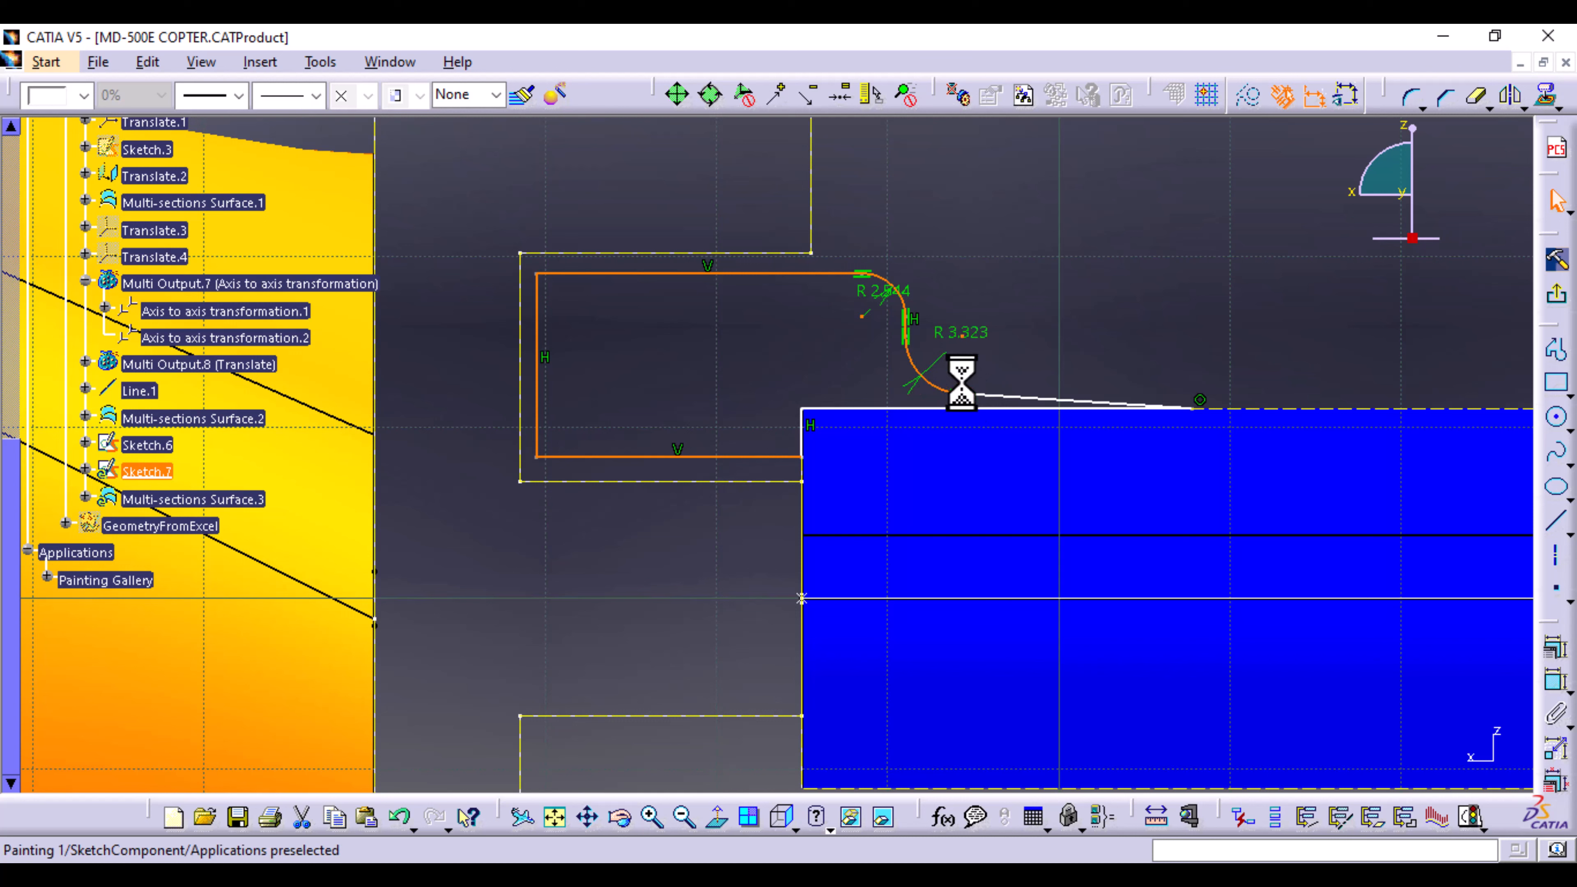
pyautogui.keyDown('ctrl'); pyautogui.click(1022, 398); pyautogui.keyUp('ctrl')
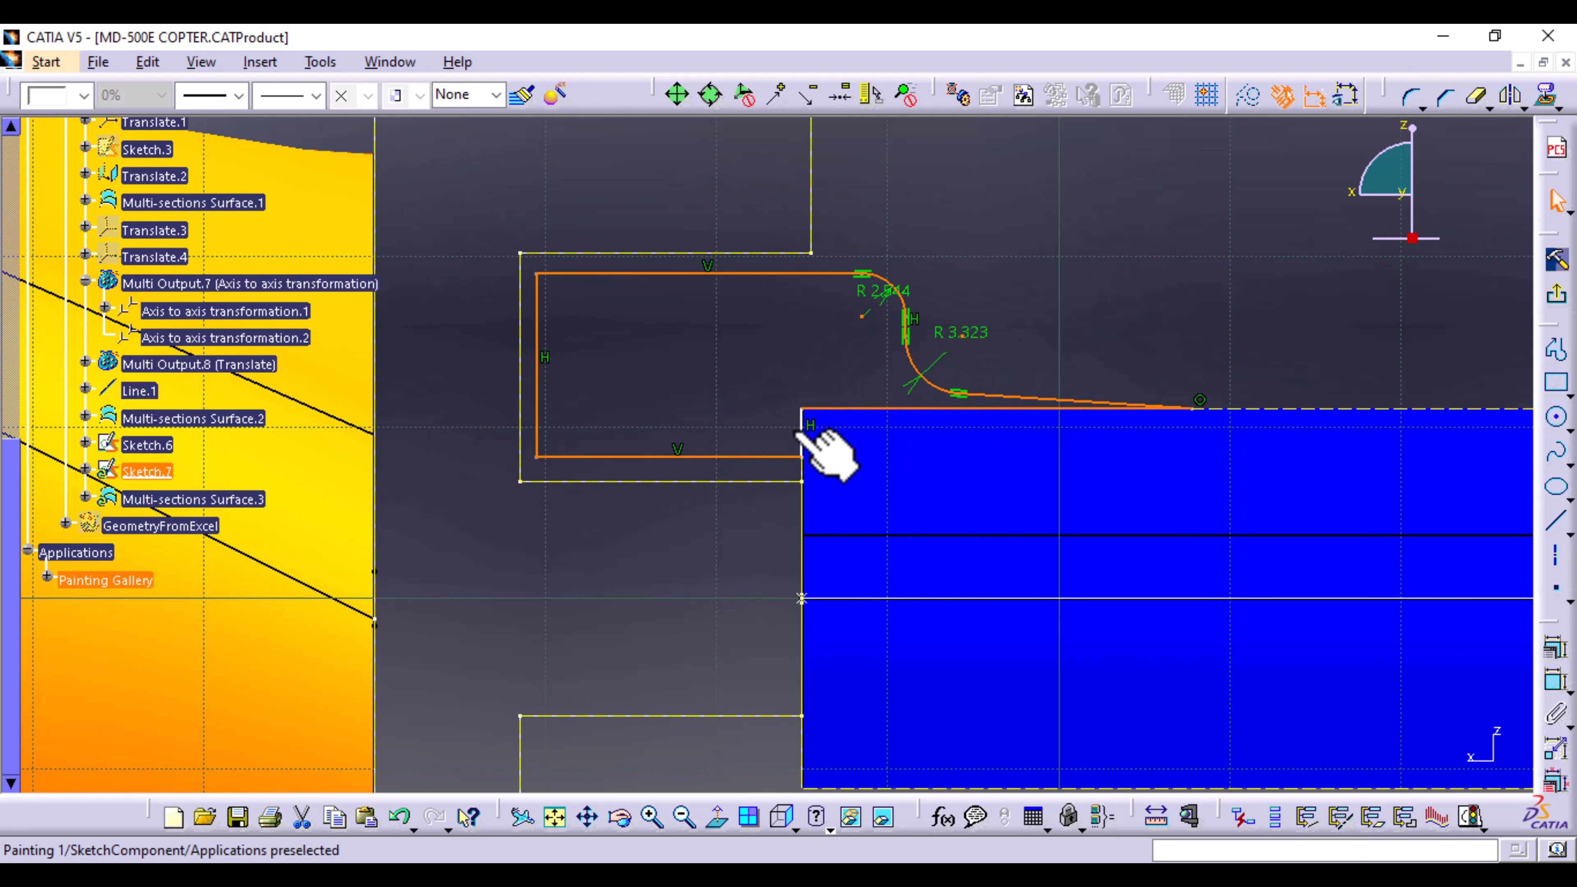
pyautogui.click(1511, 96)
pyautogui.moveTo(956, 233)
pyautogui.keyDown('ctrl'); pyautogui.mouseDown(button='middle')
pyautogui.moveTo(1014, 465)
pyautogui.moveTo(1024, 606)
pyautogui.moveTo(654, 599)
pyautogui.moveTo(869, 599)
pyautogui.mouseUp(button='middle'); pyautogui.keyUp('ctrl')
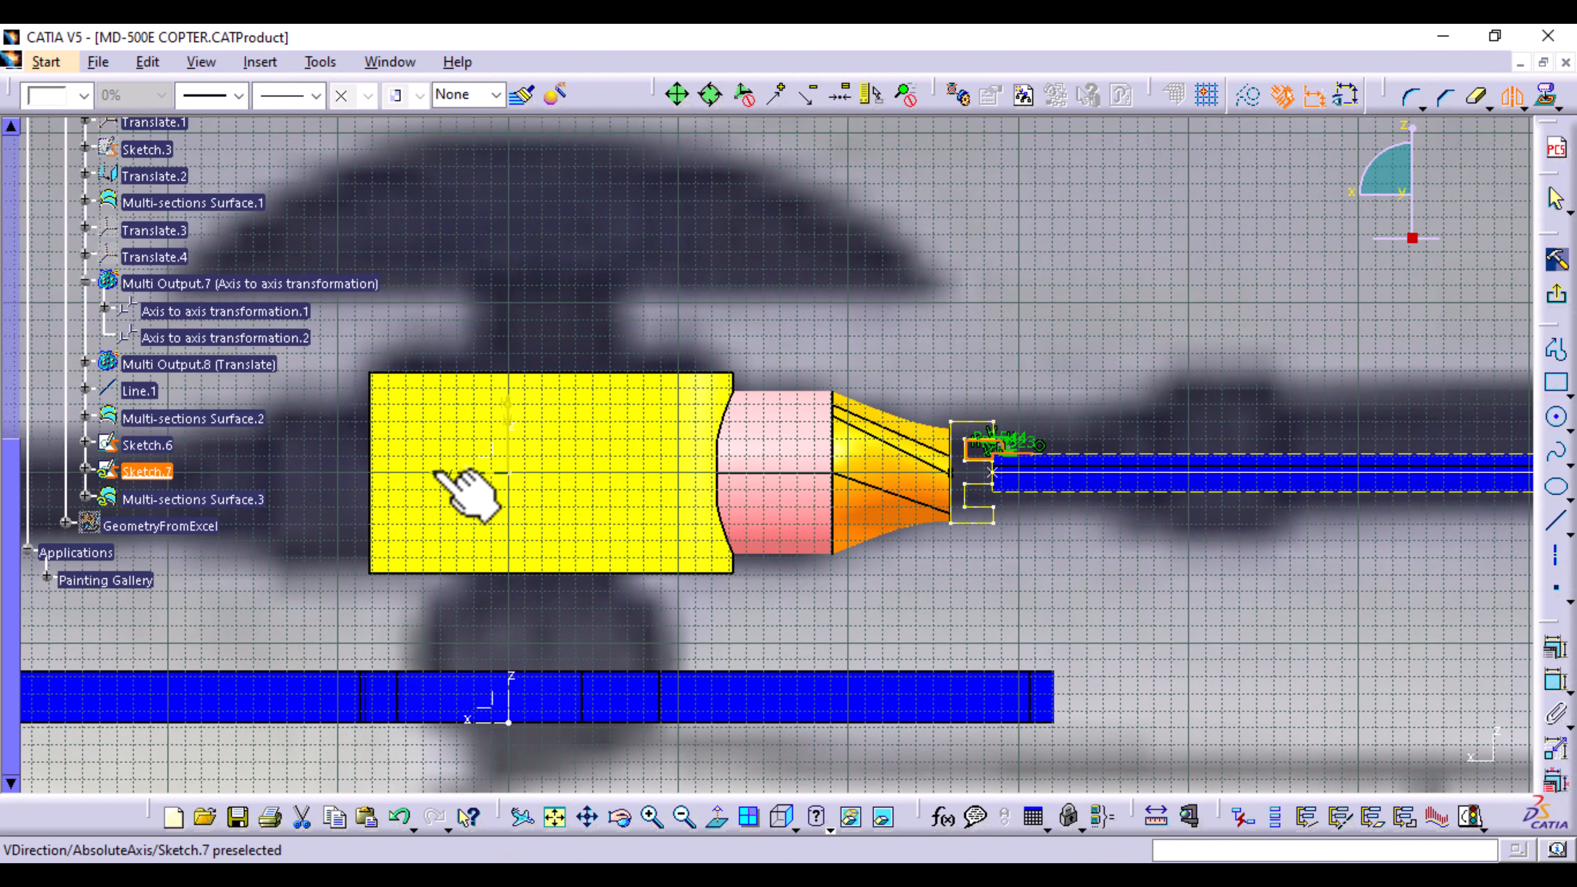
pyautogui.click(451, 472)
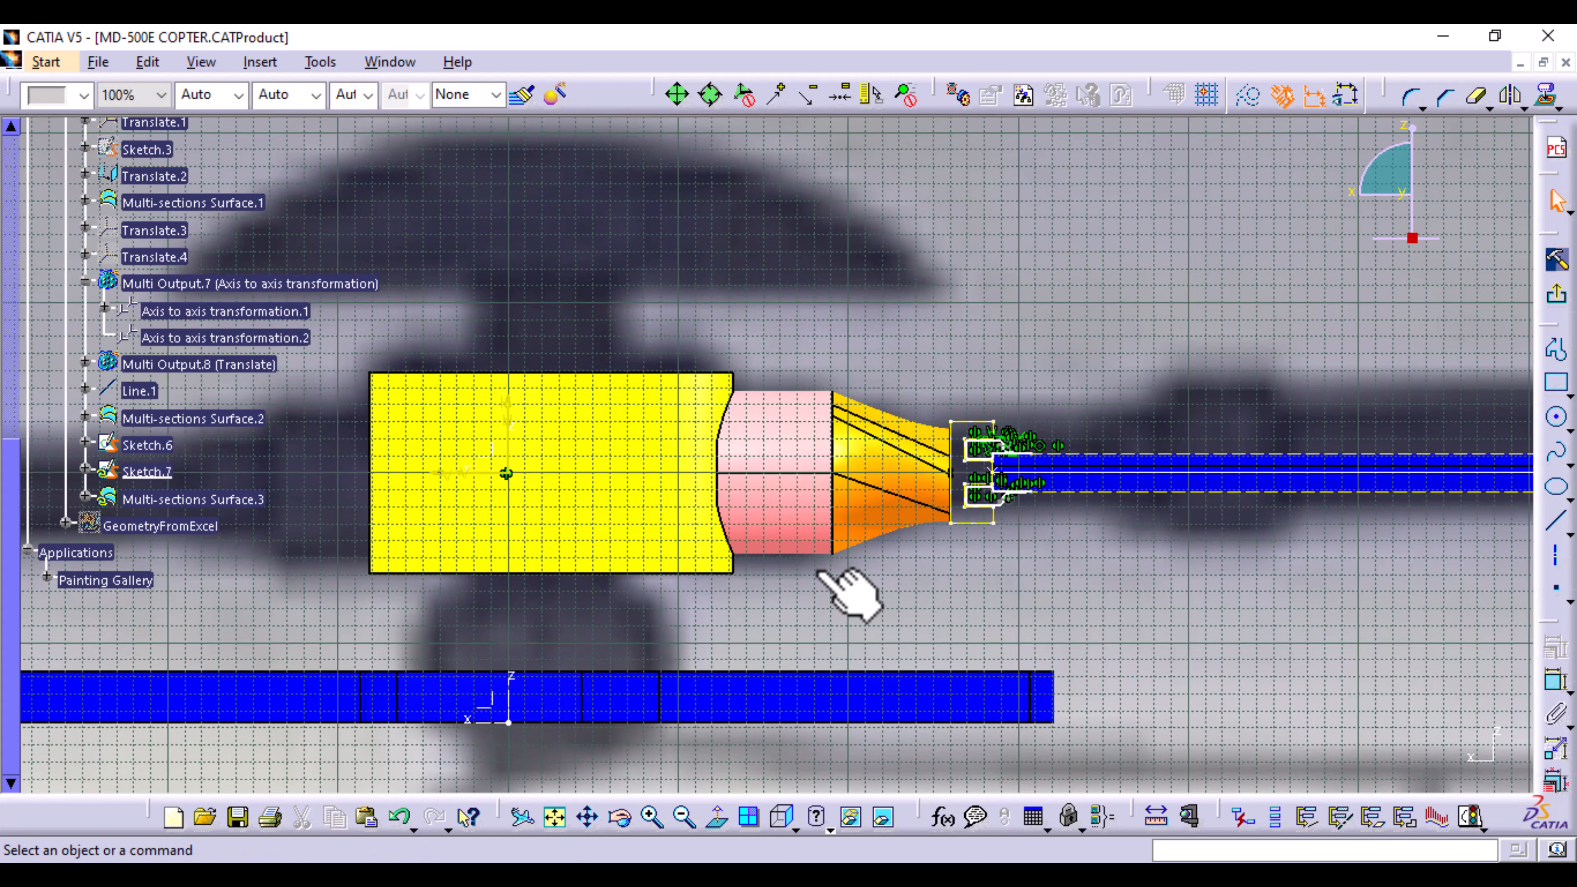
pyautogui.moveTo(964, 606)
pyautogui.mouseDown(button='middle')
pyautogui.moveTo(699, 584)
pyautogui.moveTo(669, 310)
pyautogui.moveTo(908, 275)
pyautogui.moveTo(1162, 326)
pyautogui.mouseUp(button='middle')
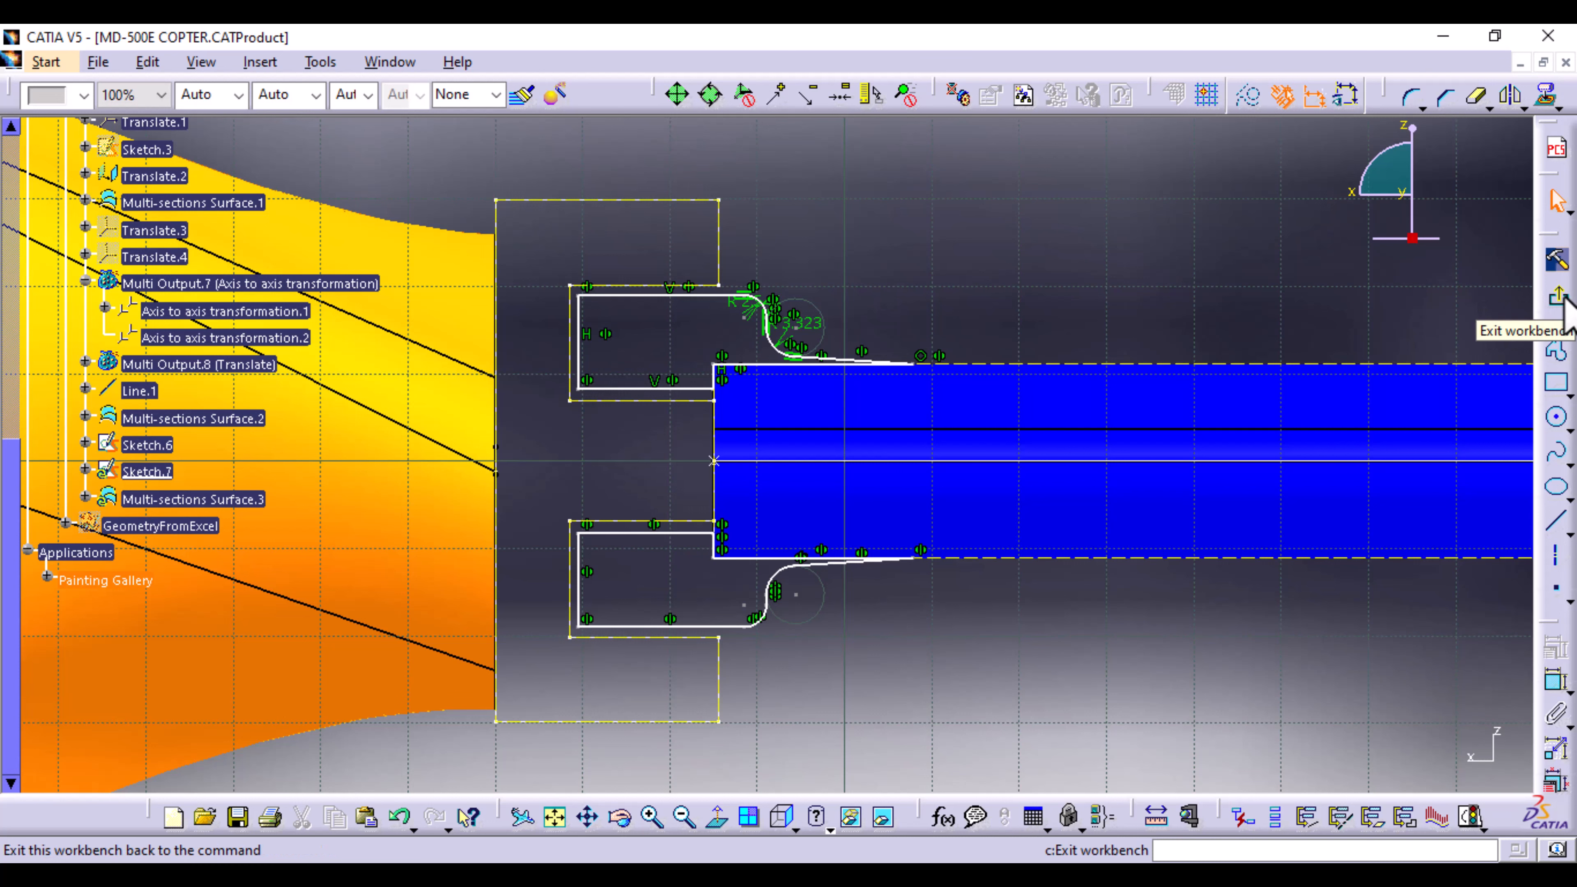
pyautogui.click(1556, 264)
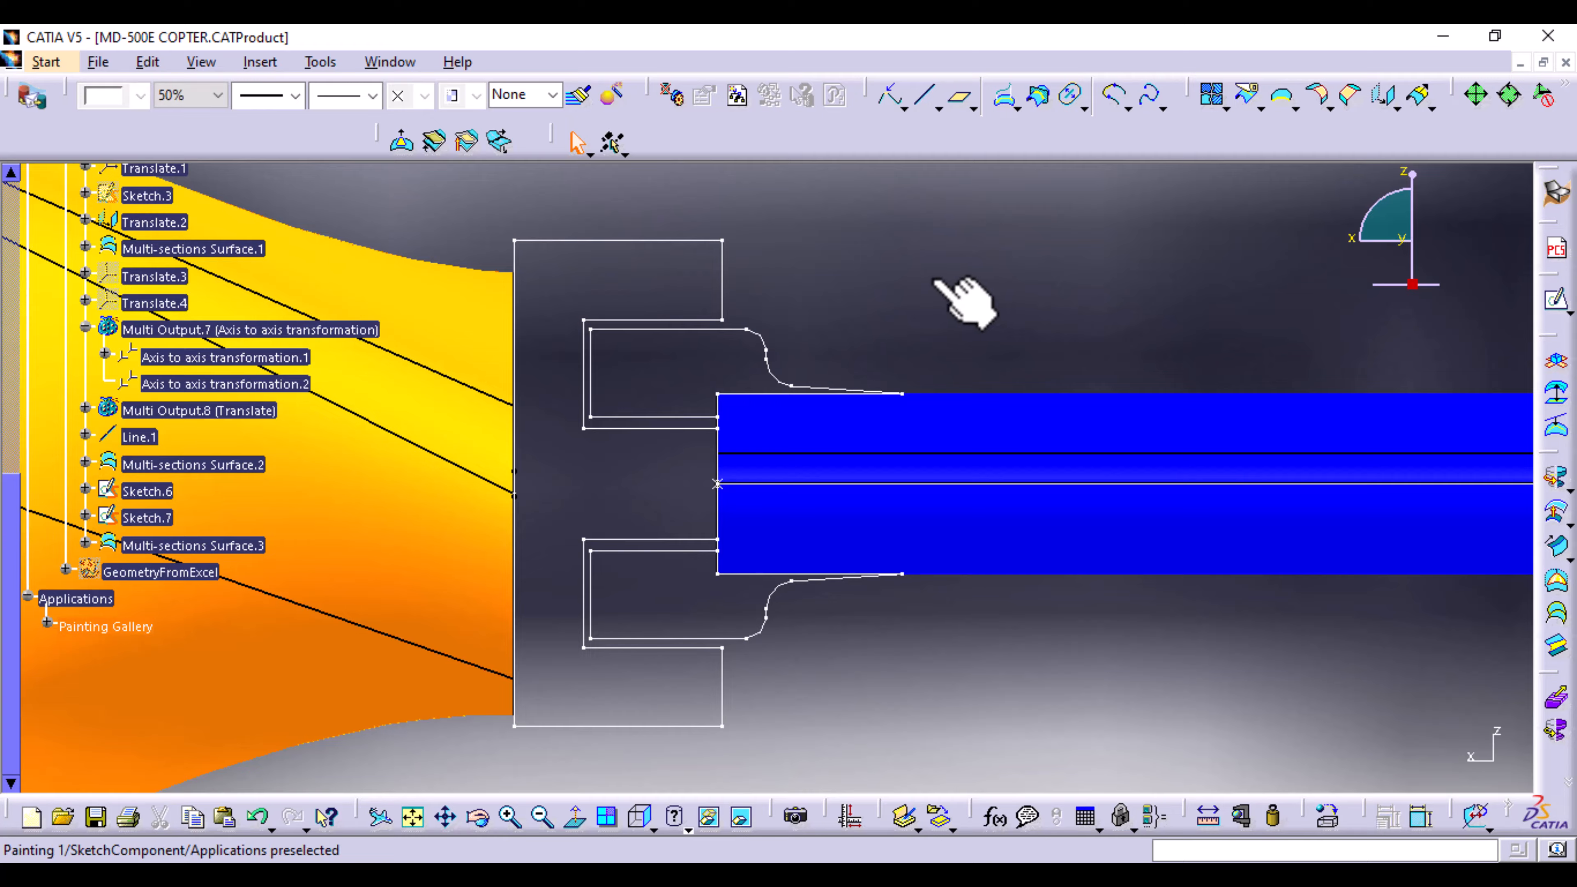
# Step: Select the bracket profile Sketch.6 and switch to the Part Design workbench
pyautogui.moveTo(936, 281); pyautogui.dragTo(875, 470, button='middle')
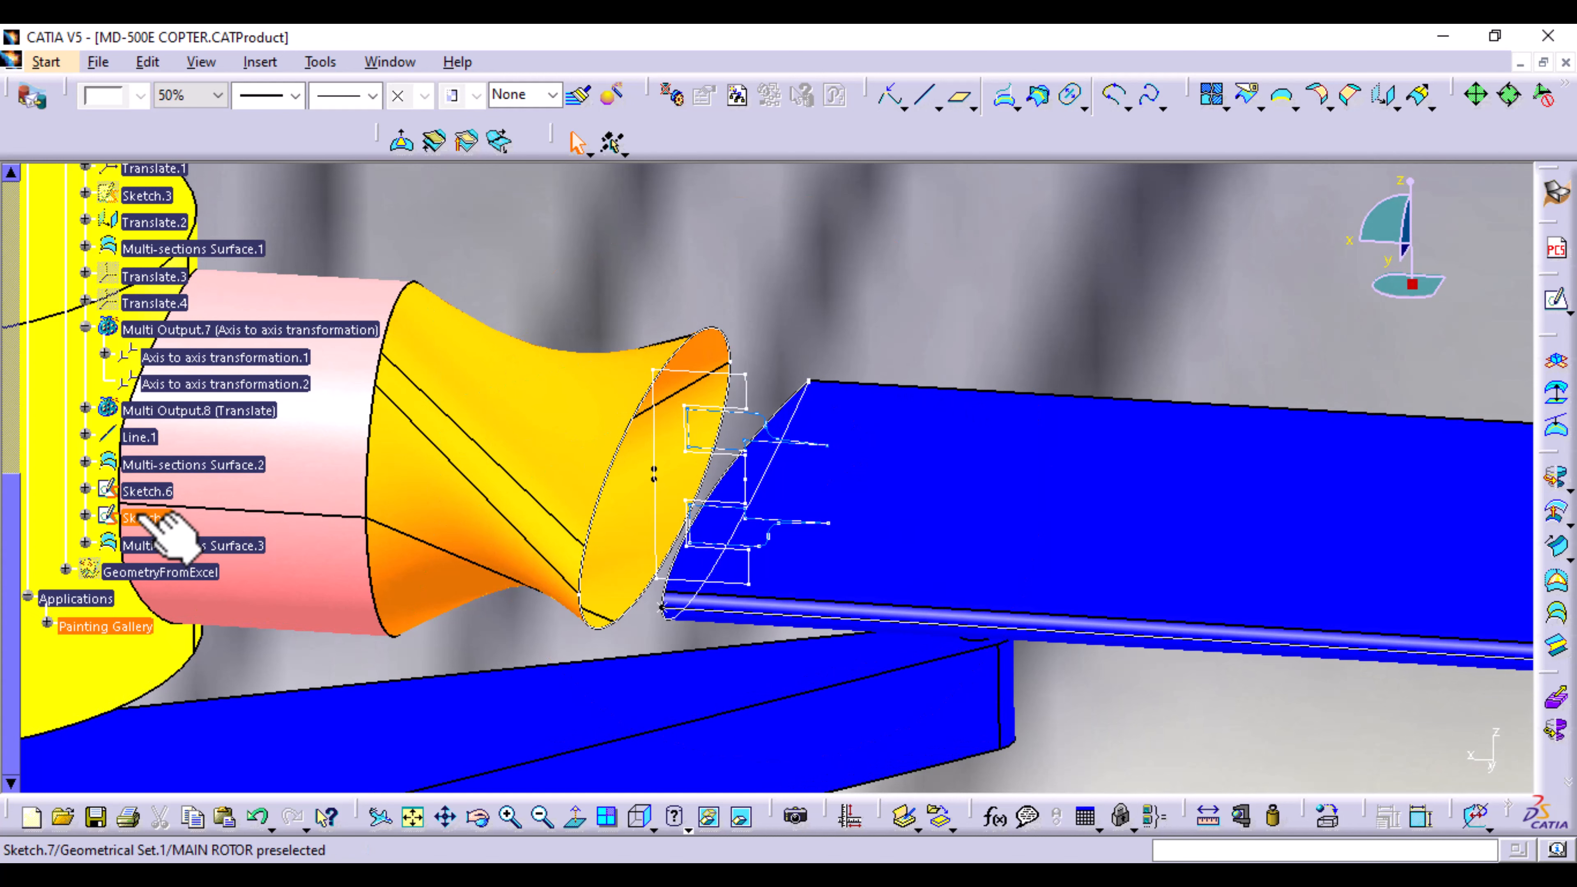
pyautogui.click(152, 490)
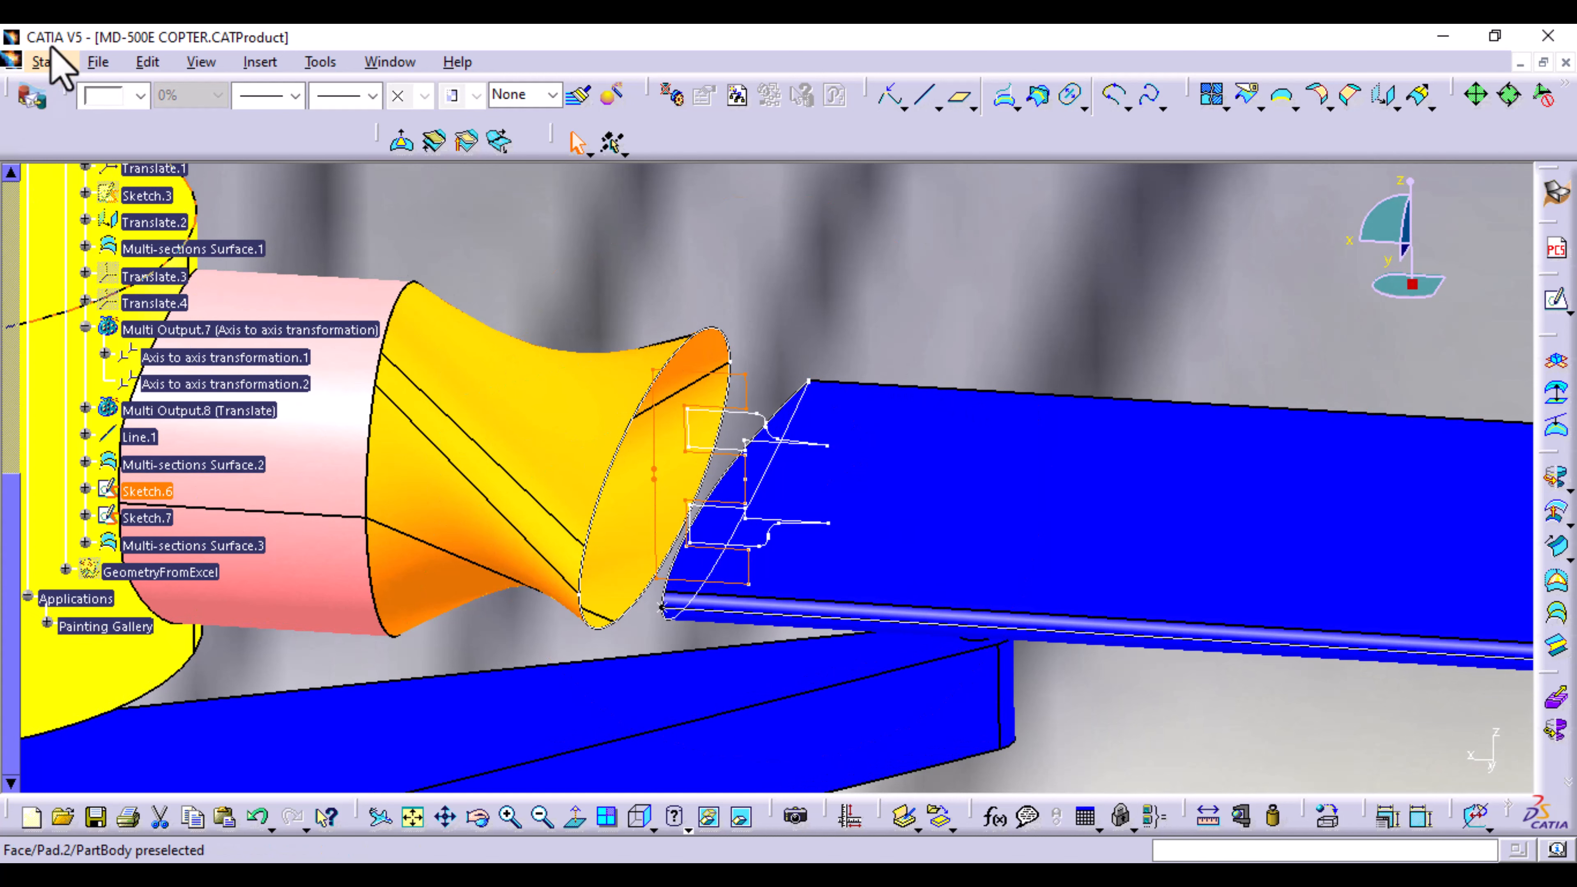
pyautogui.click(44, 61)
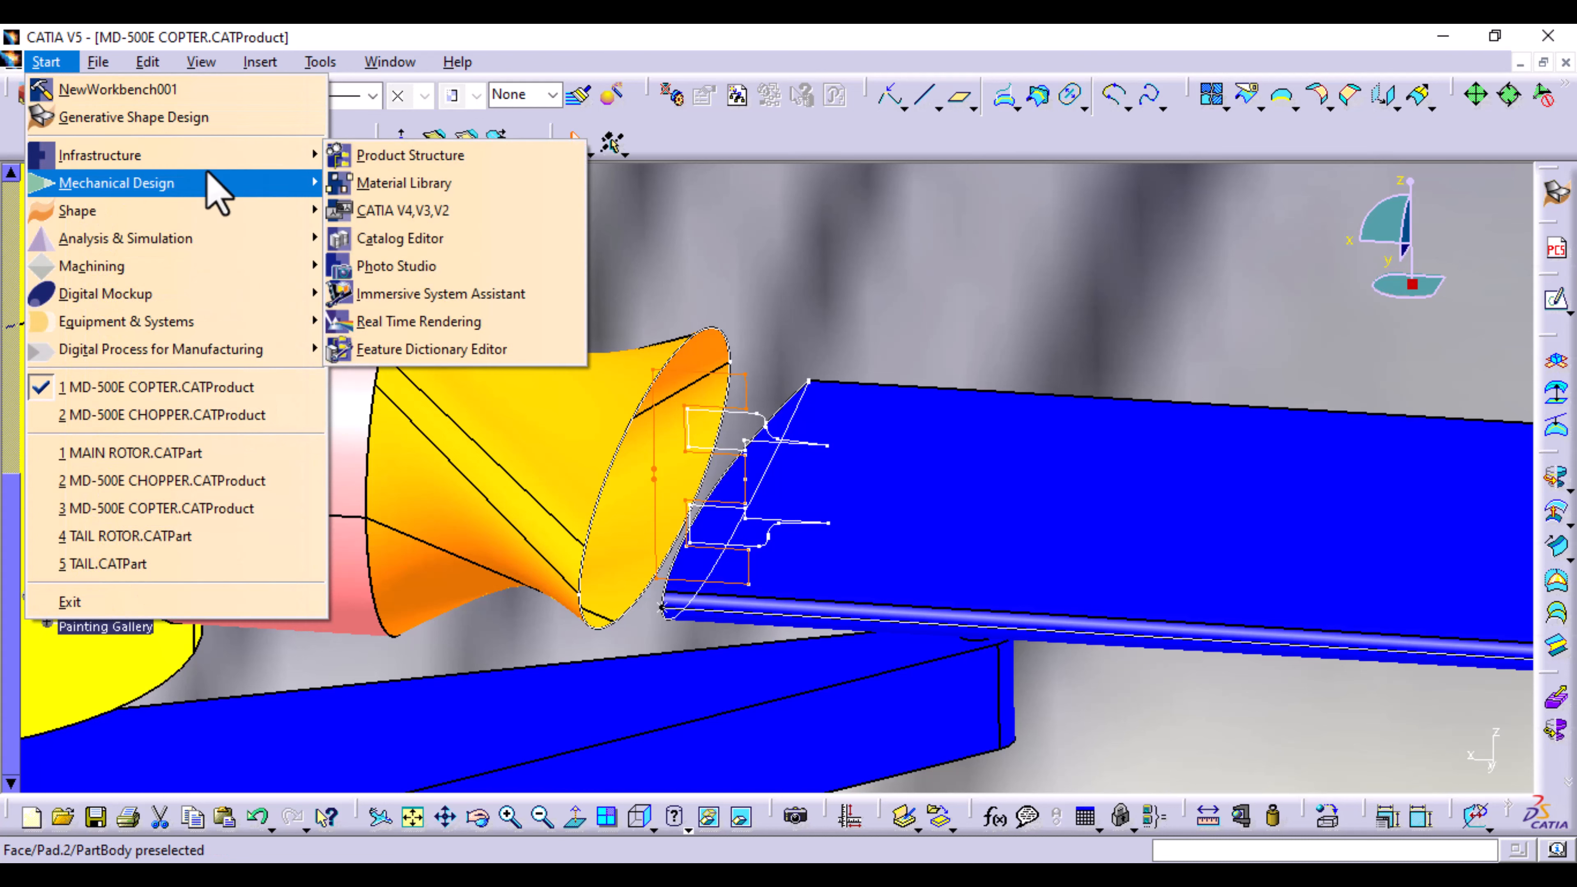
pyautogui.moveTo(292, 187)
pyautogui.click(358, 183)
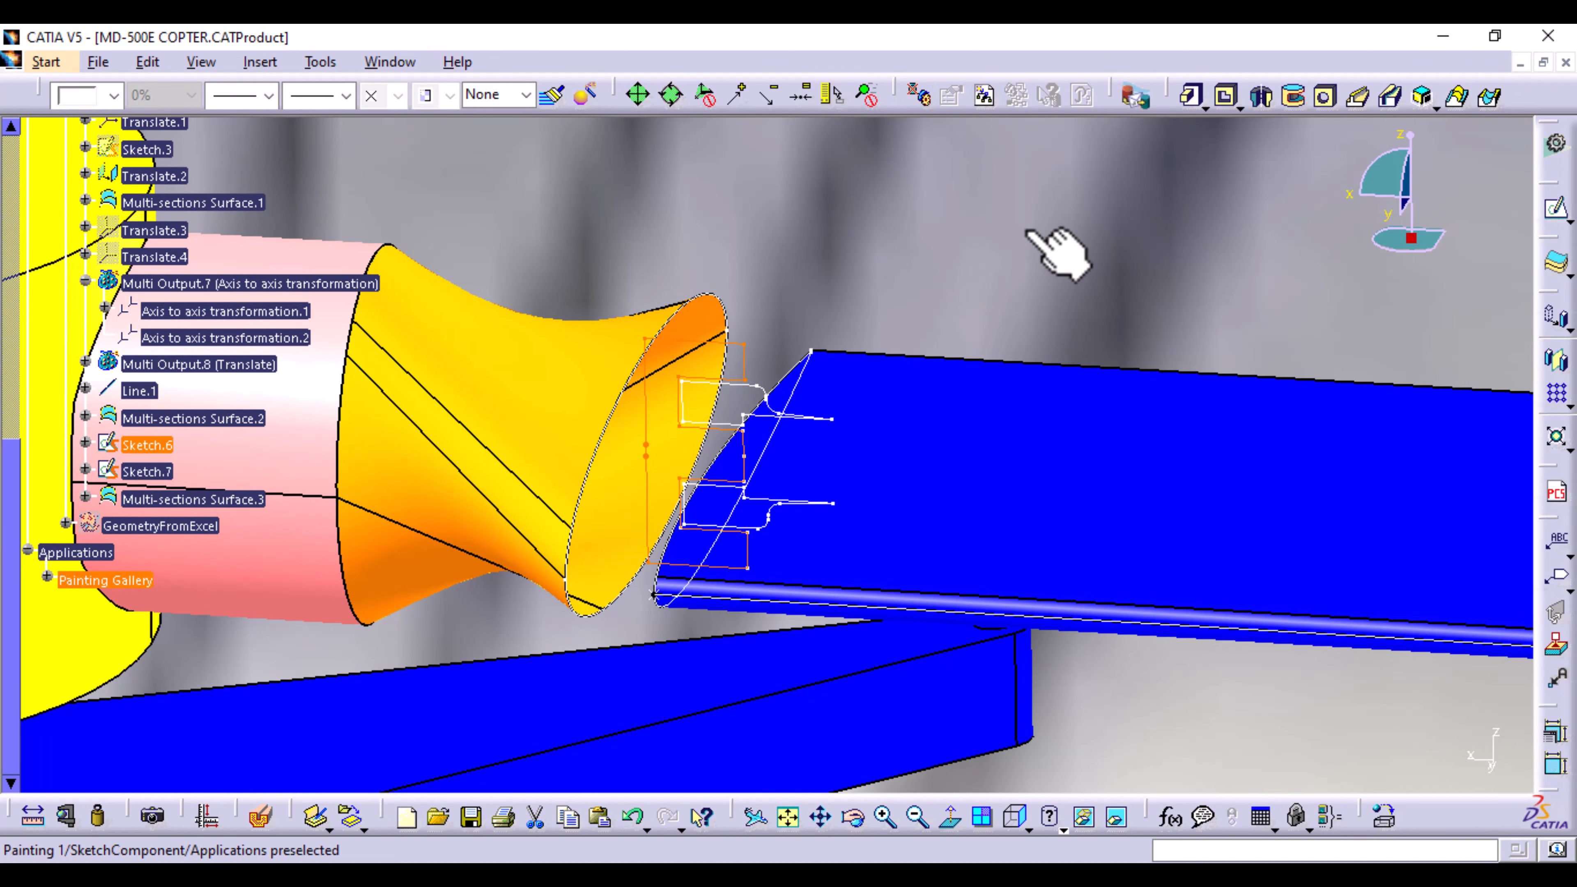
# Step: Try to pad Sketch.6 with a length of 100 mm and mirrored extent
pyautogui.click(1192, 97)
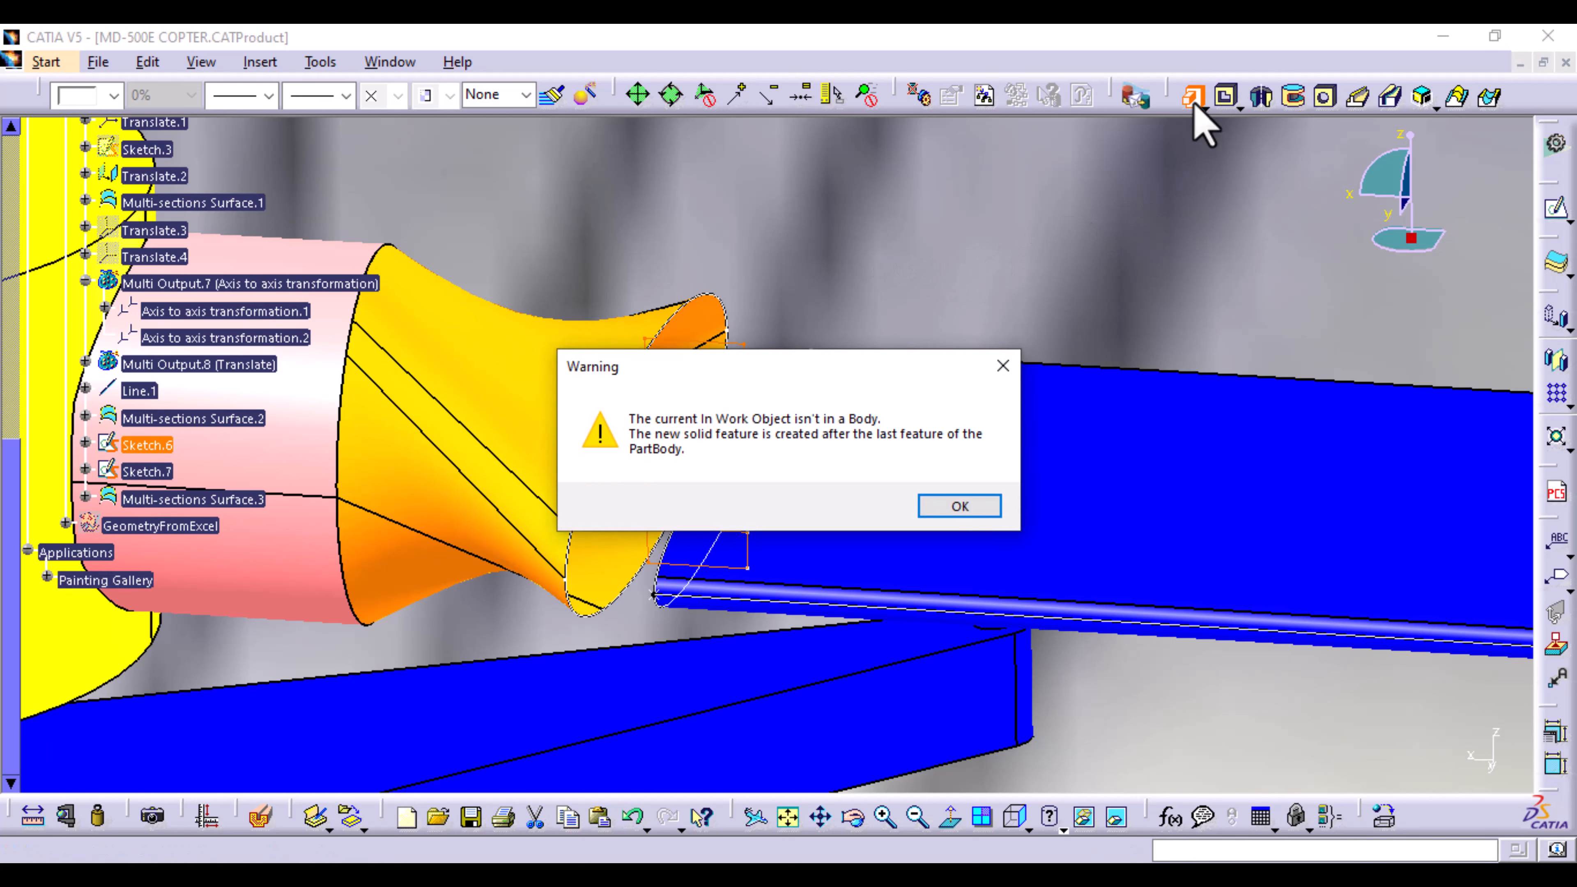
pyautogui.click(951, 513)
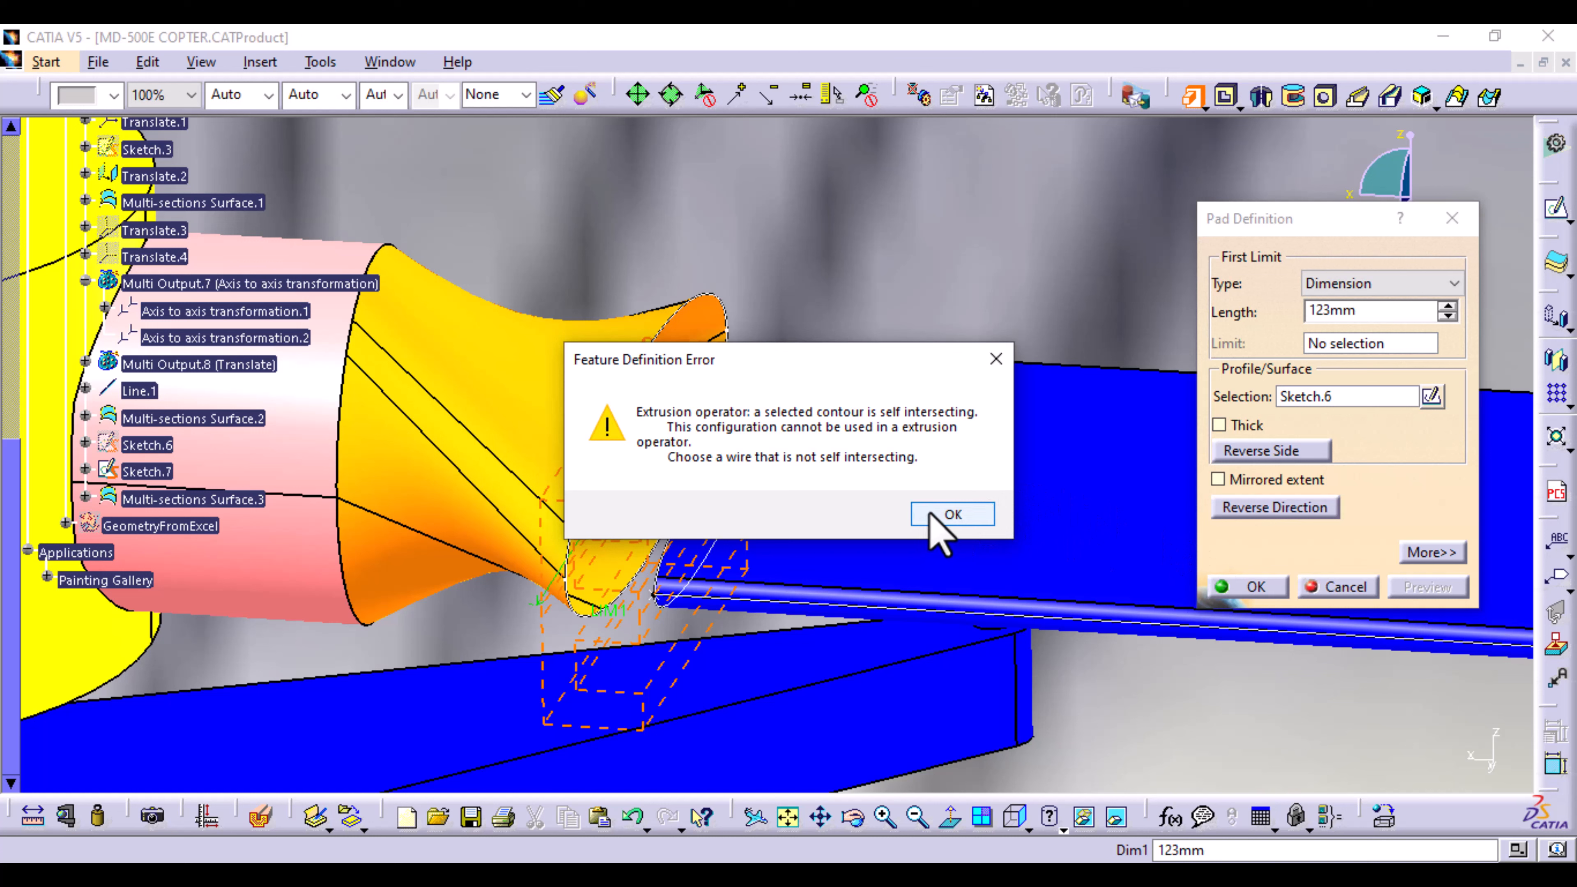
pyautogui.click(944, 518)
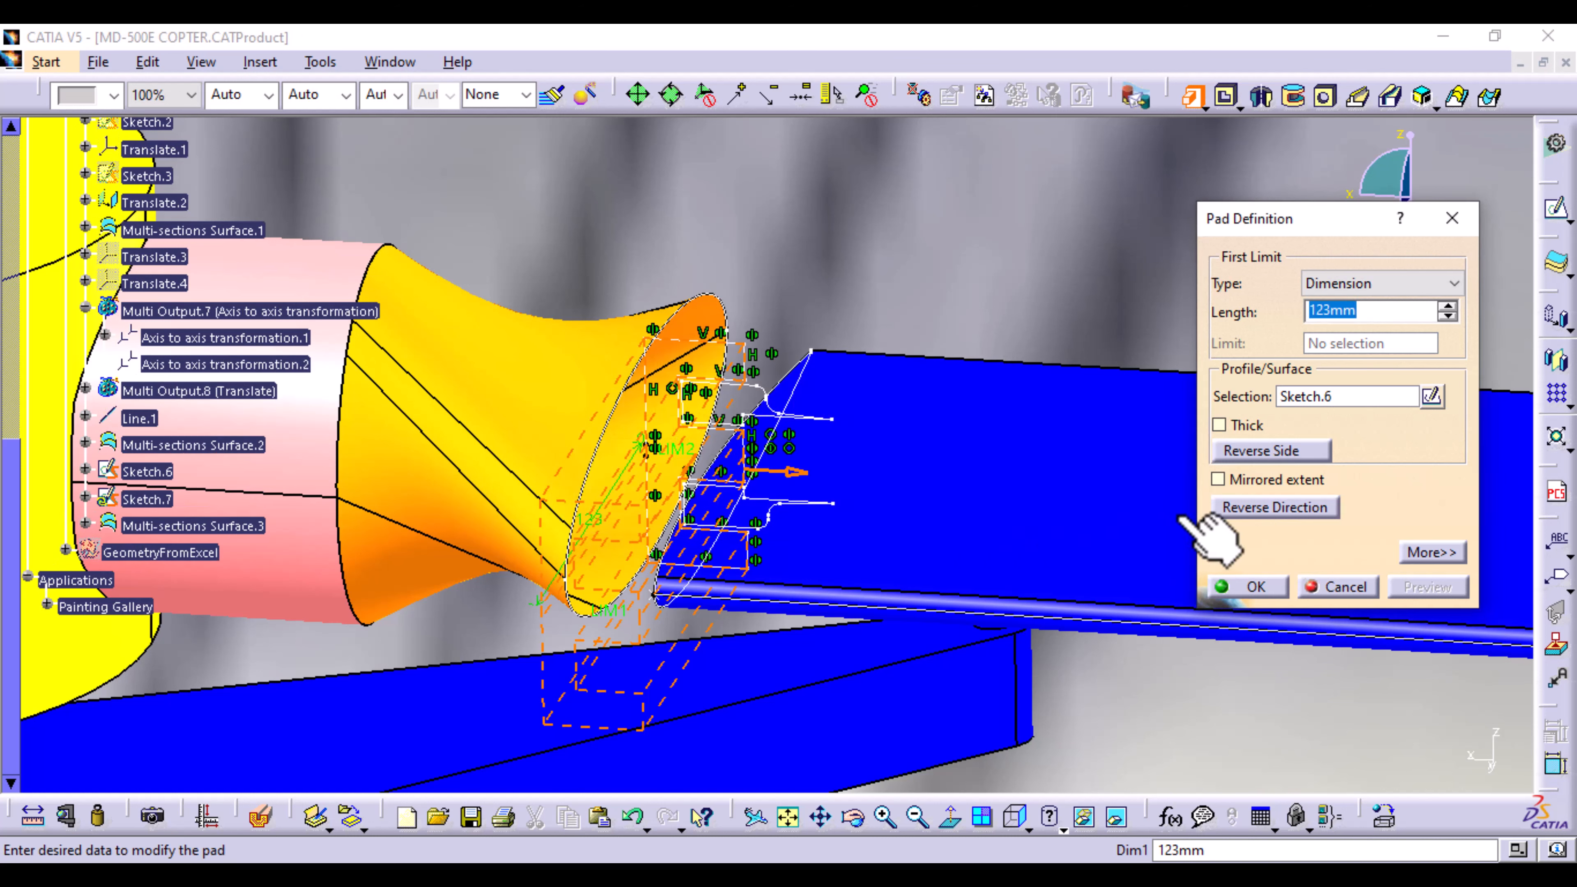
pyautogui.click(1218, 480)
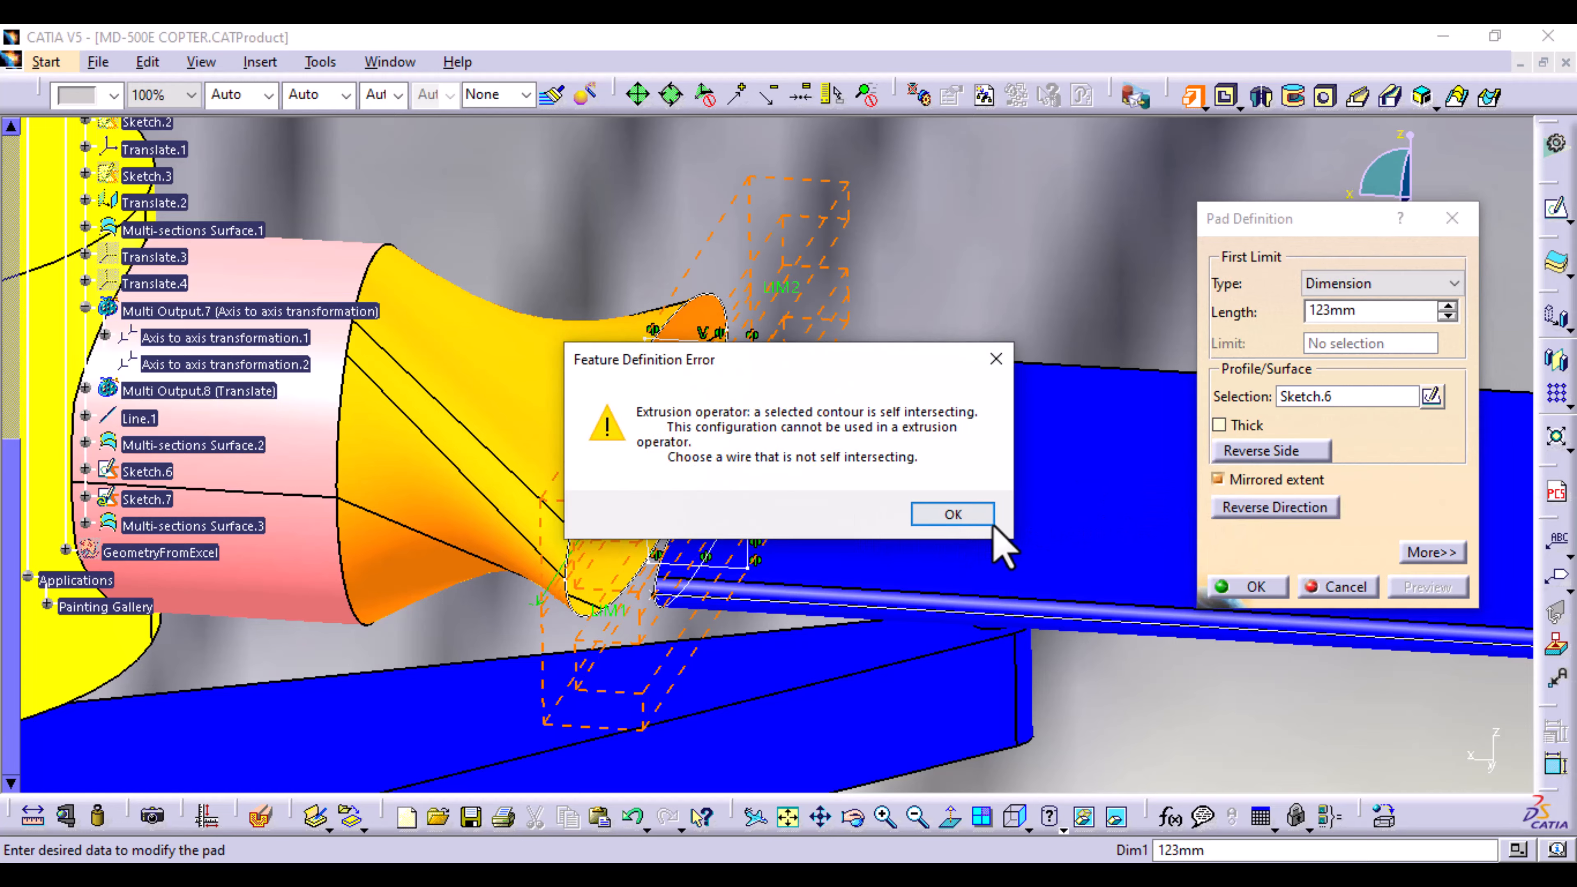
pyautogui.click(952, 514)
pyautogui.moveTo(965, 537); pyautogui.dragTo(759, 524, button='middle')
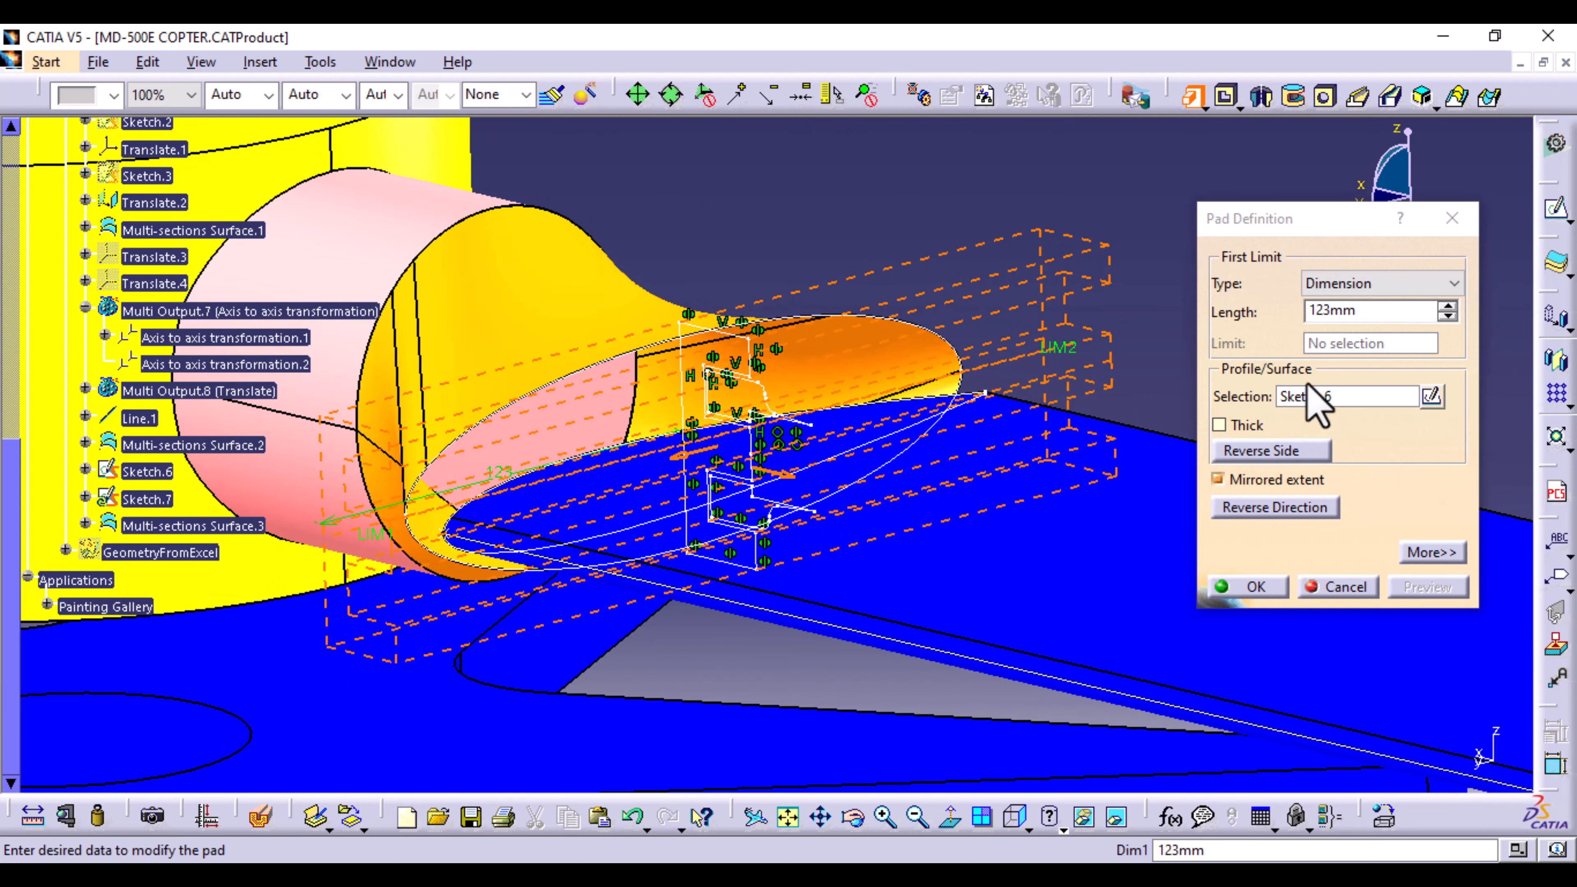
pyautogui.doubleClick(1330, 311)
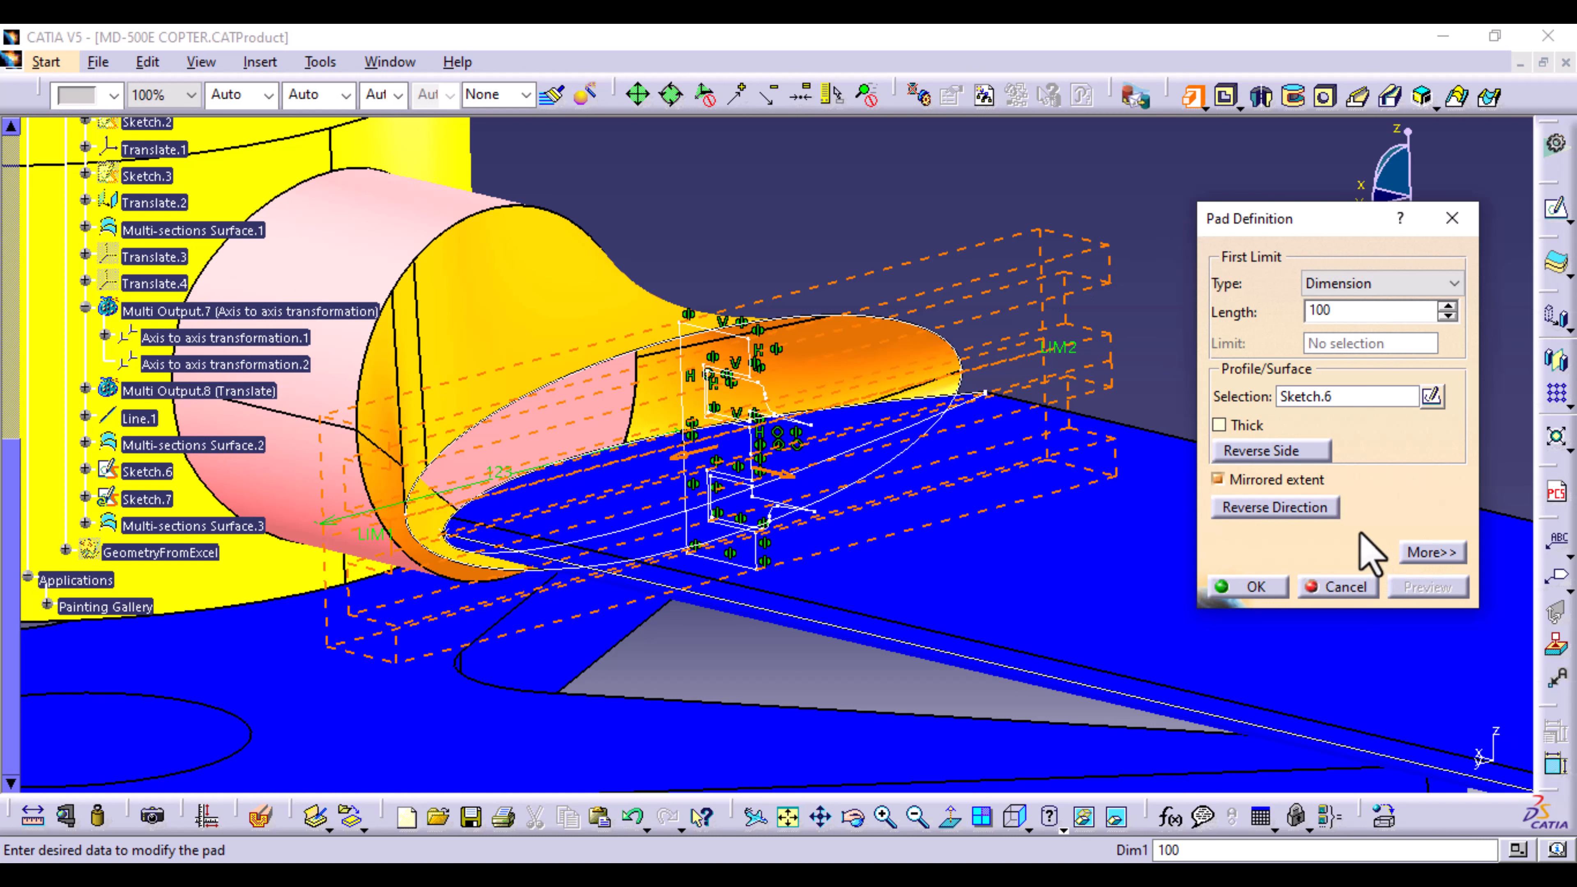
pyautogui.press('Return')
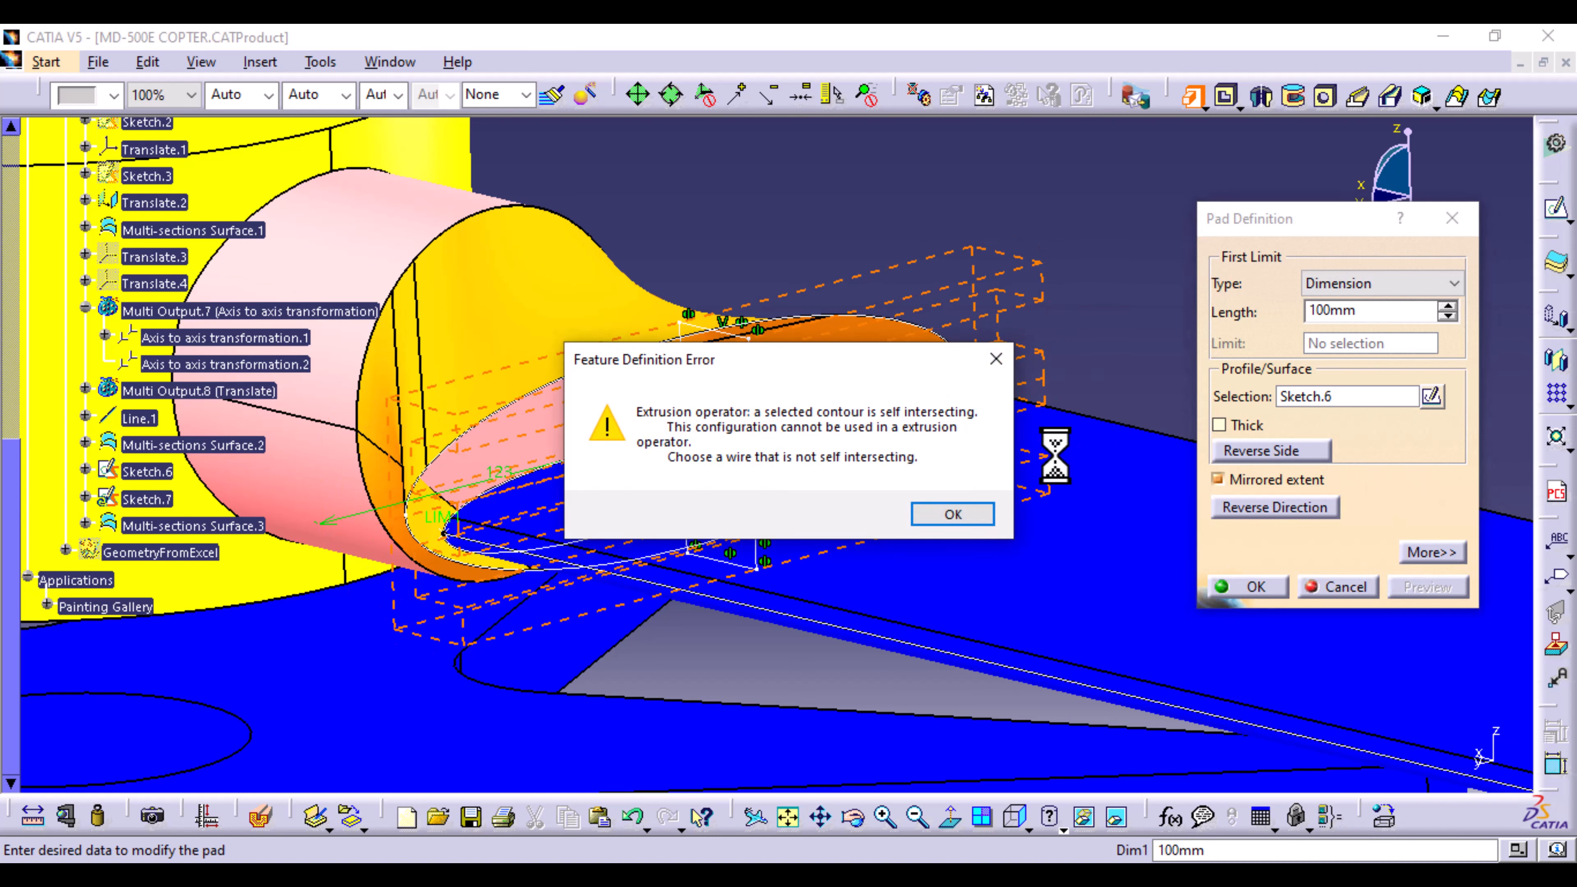
pyautogui.click(1000, 366)
pyautogui.moveTo(605, 680)
pyautogui.mouseDown(button='middle')
pyautogui.moveTo(620, 645)
pyautogui.moveTo(673, 677)
pyautogui.moveTo(767, 669)
pyautogui.moveTo(742, 570)
pyautogui.moveTo(767, 468)
pyautogui.moveTo(792, 443)
pyautogui.mouseUp(button='middle')
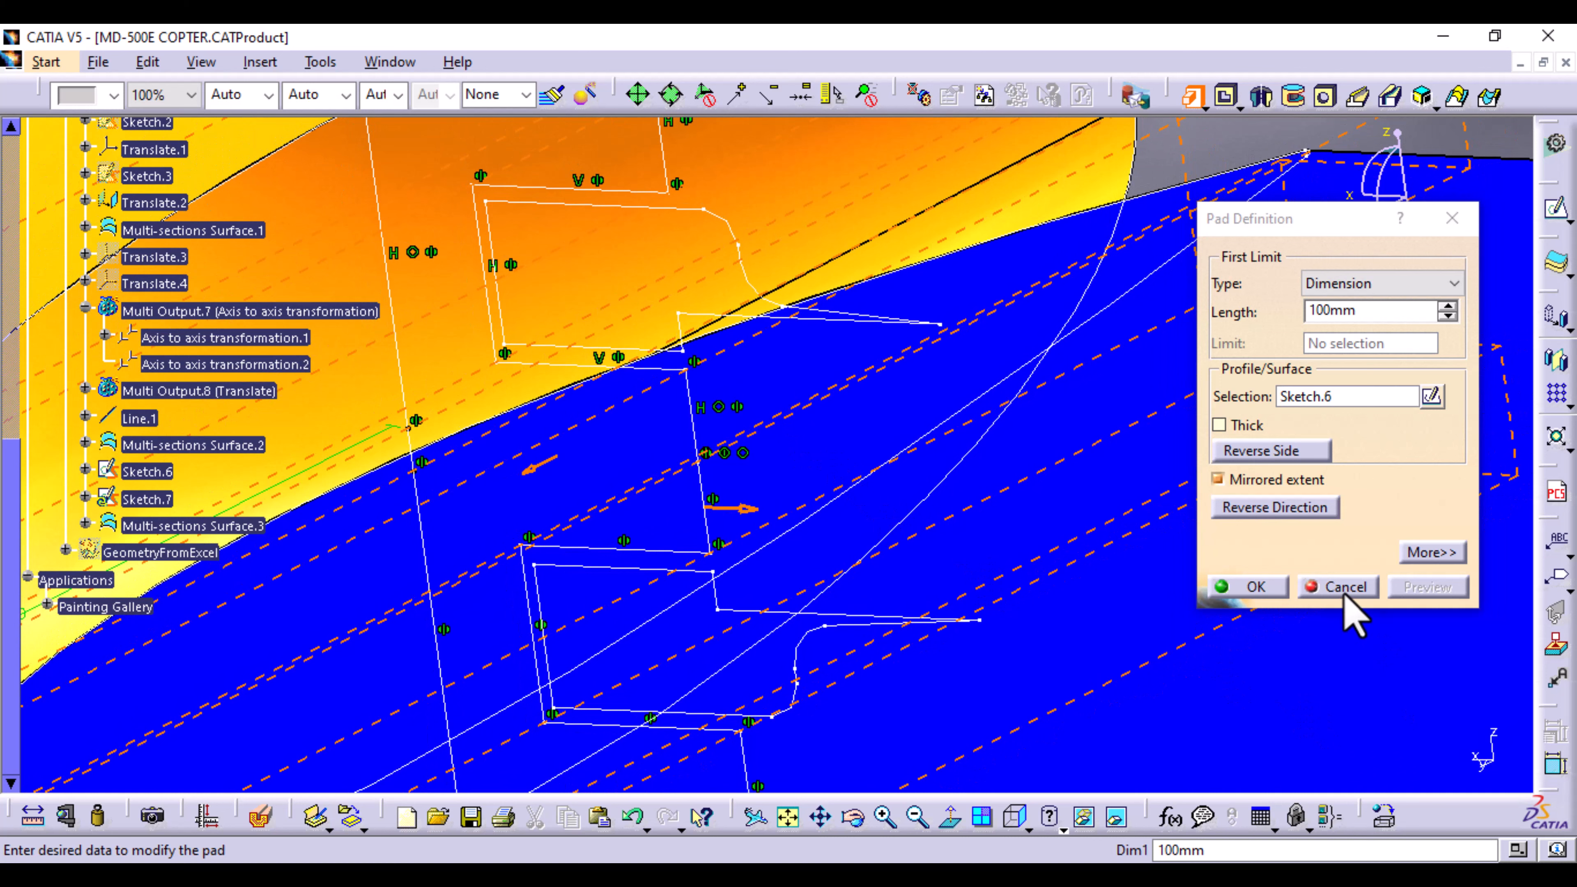
pyautogui.click(1343, 591)
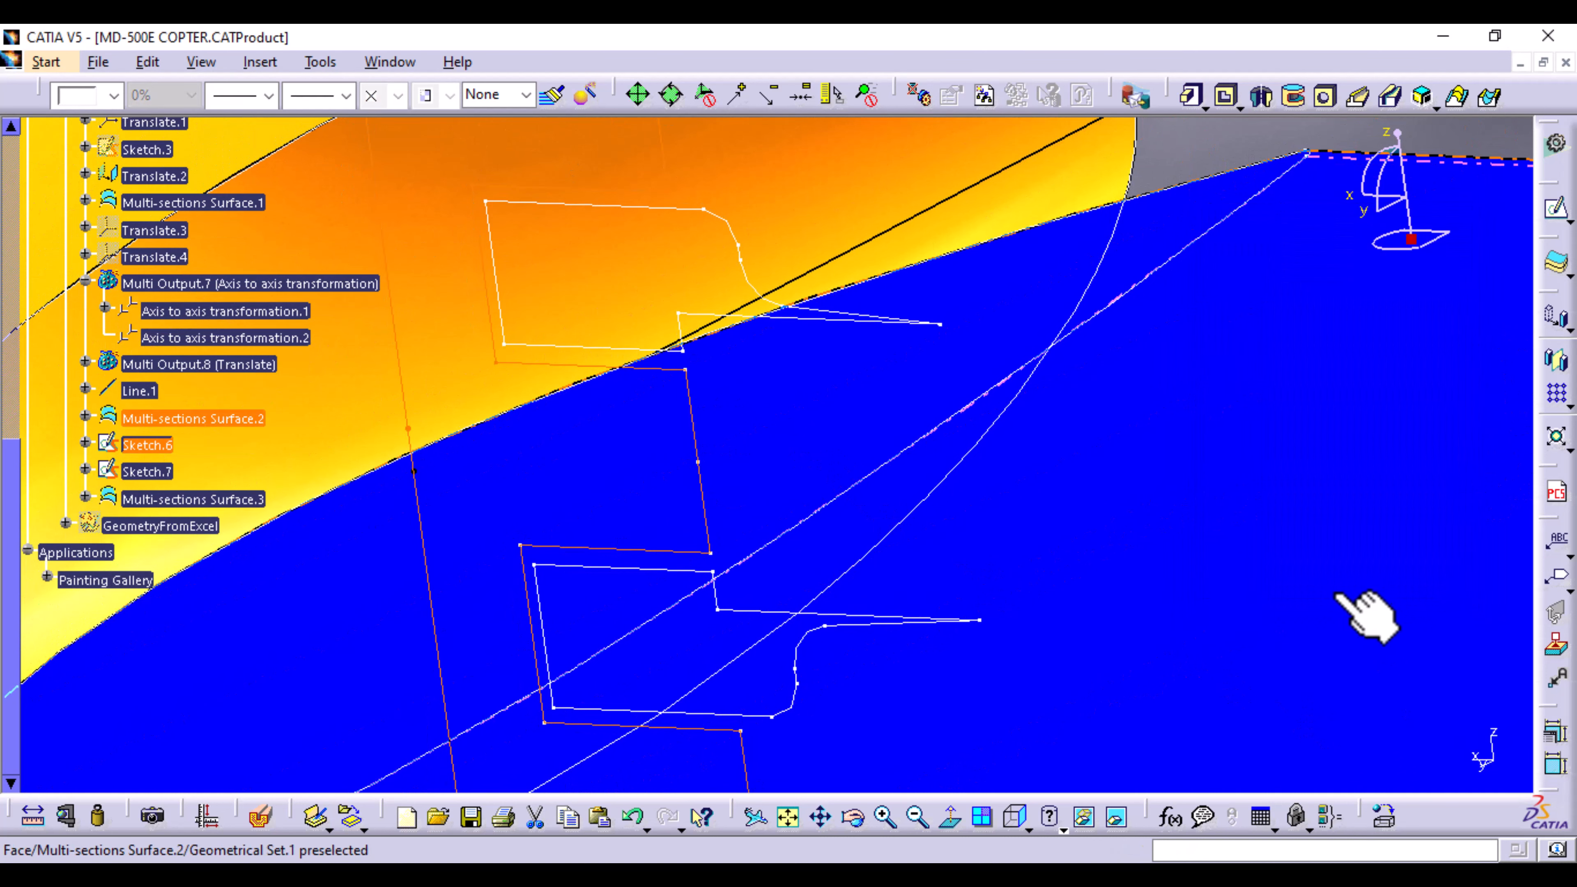
# Step: Edit Sketch.6 and use Quick Trim to remove the two overlapping line segments along the blade's root edge
pyautogui.click(705, 519)
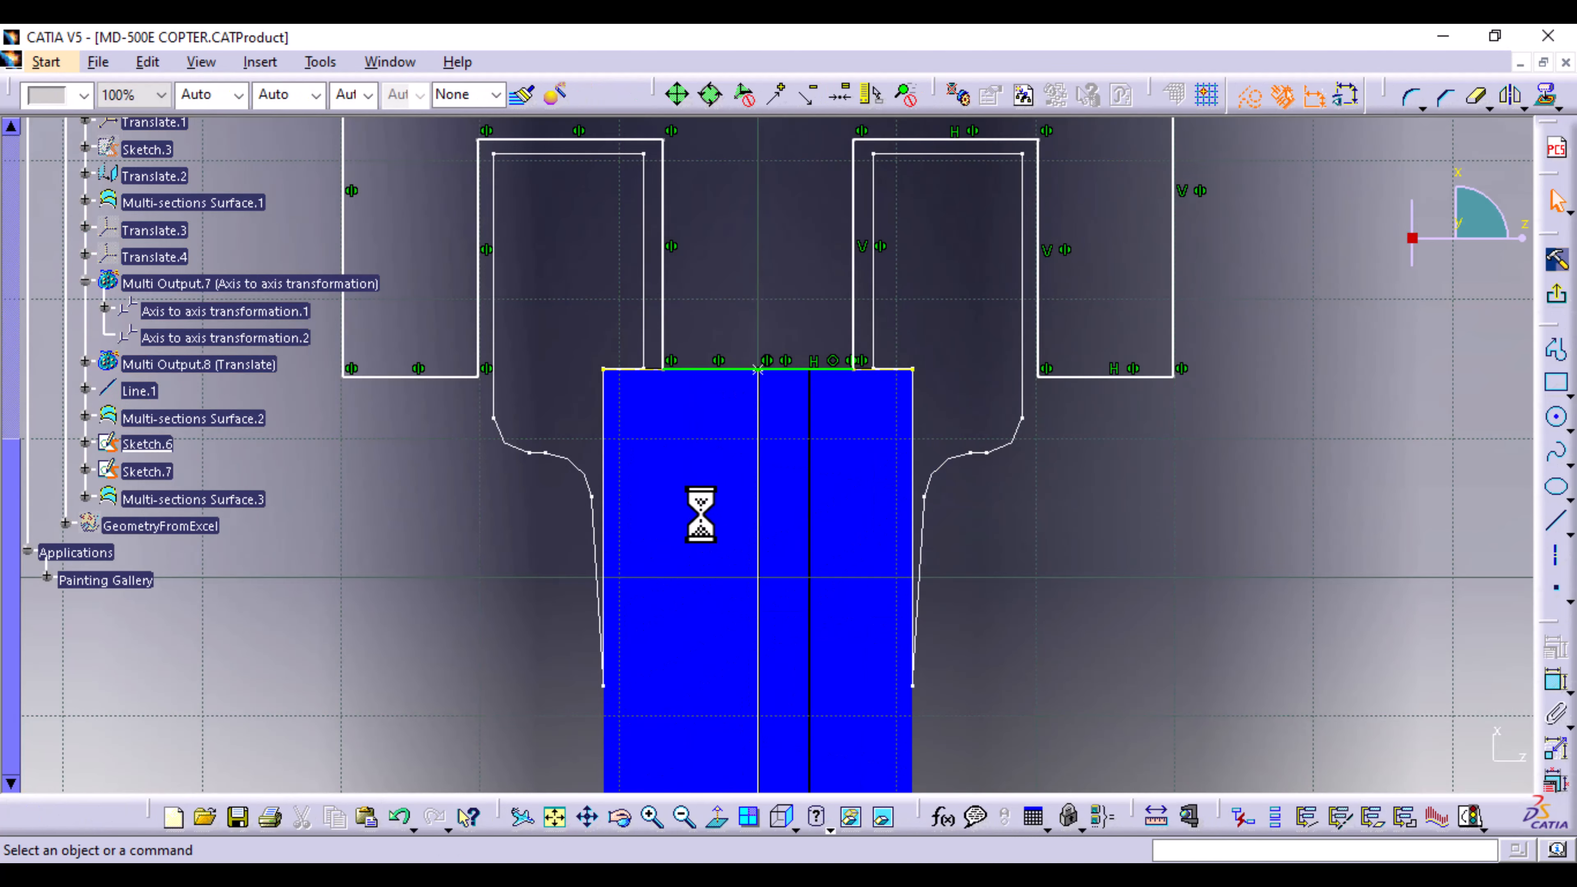
pyautogui.moveTo(1104, 574)
pyautogui.mouseDown(button='middle')
pyautogui.moveTo(1105, 599)
pyautogui.moveTo(951, 768)
pyautogui.moveTo(669, 785)
pyautogui.moveTo(746, 732)
pyautogui.mouseUp(button='middle')
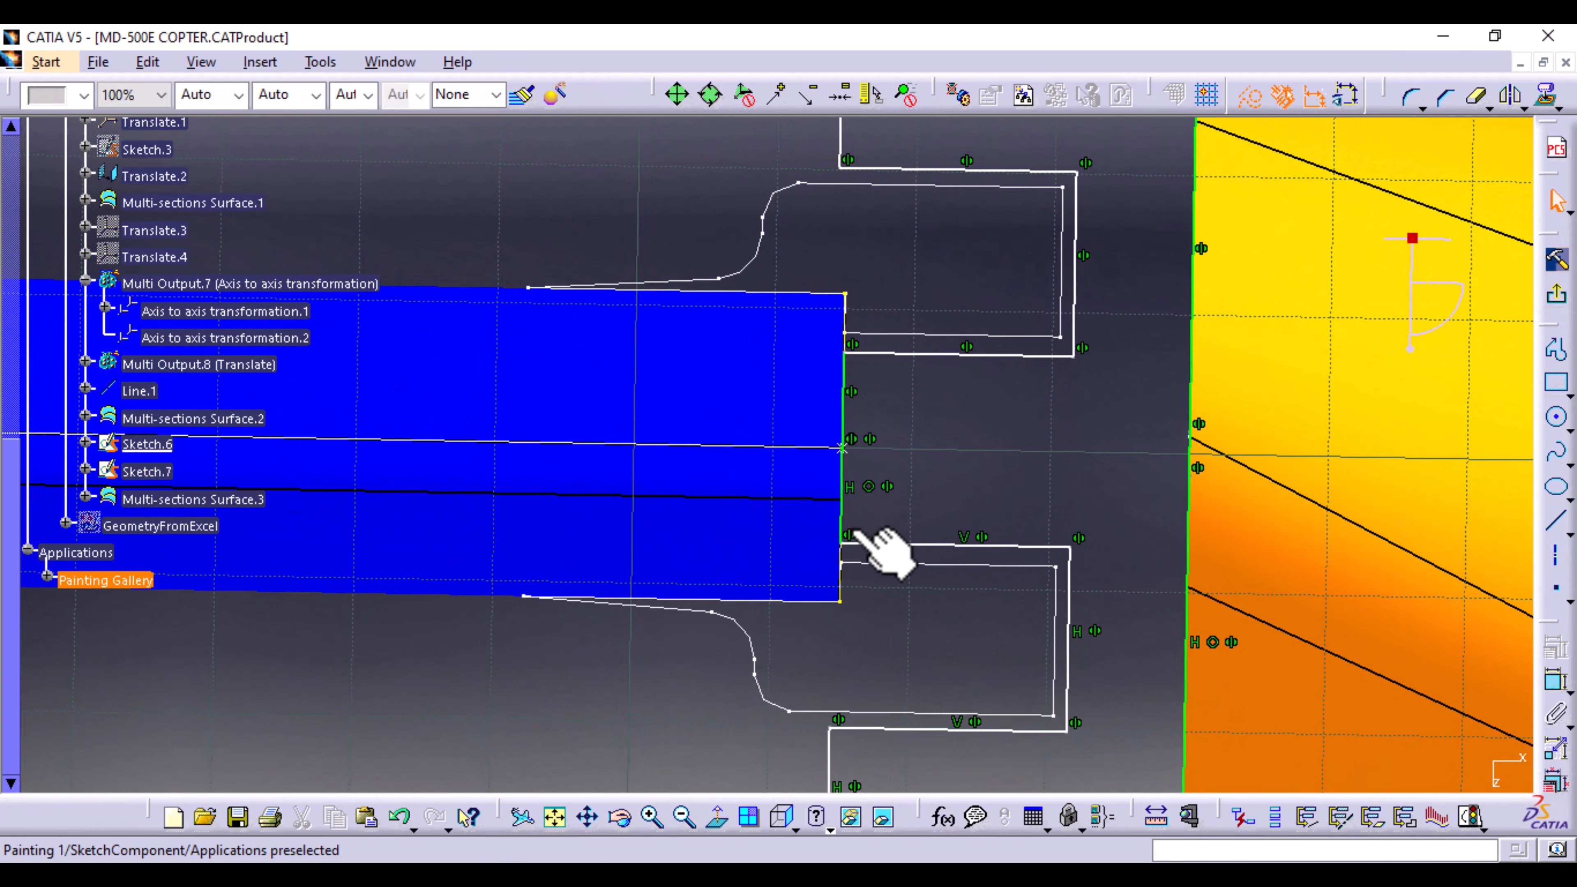
pyautogui.moveTo(884, 482); pyautogui.dragTo(939, 239, button='middle')
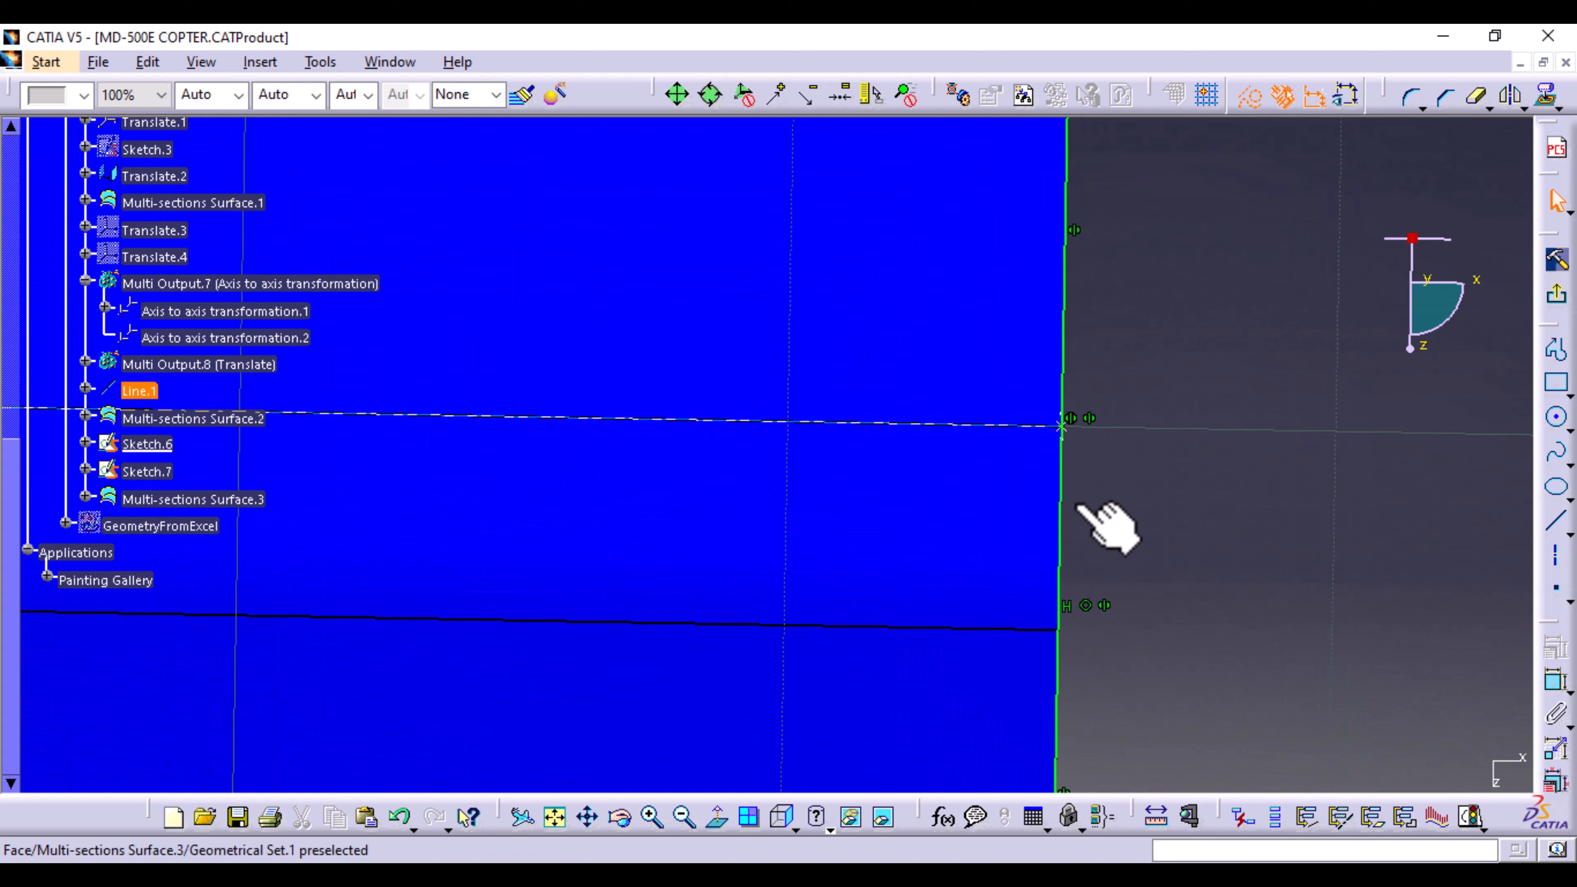
pyautogui.moveTo(1024, 546); pyautogui.dragTo(909, 480, button='middle')
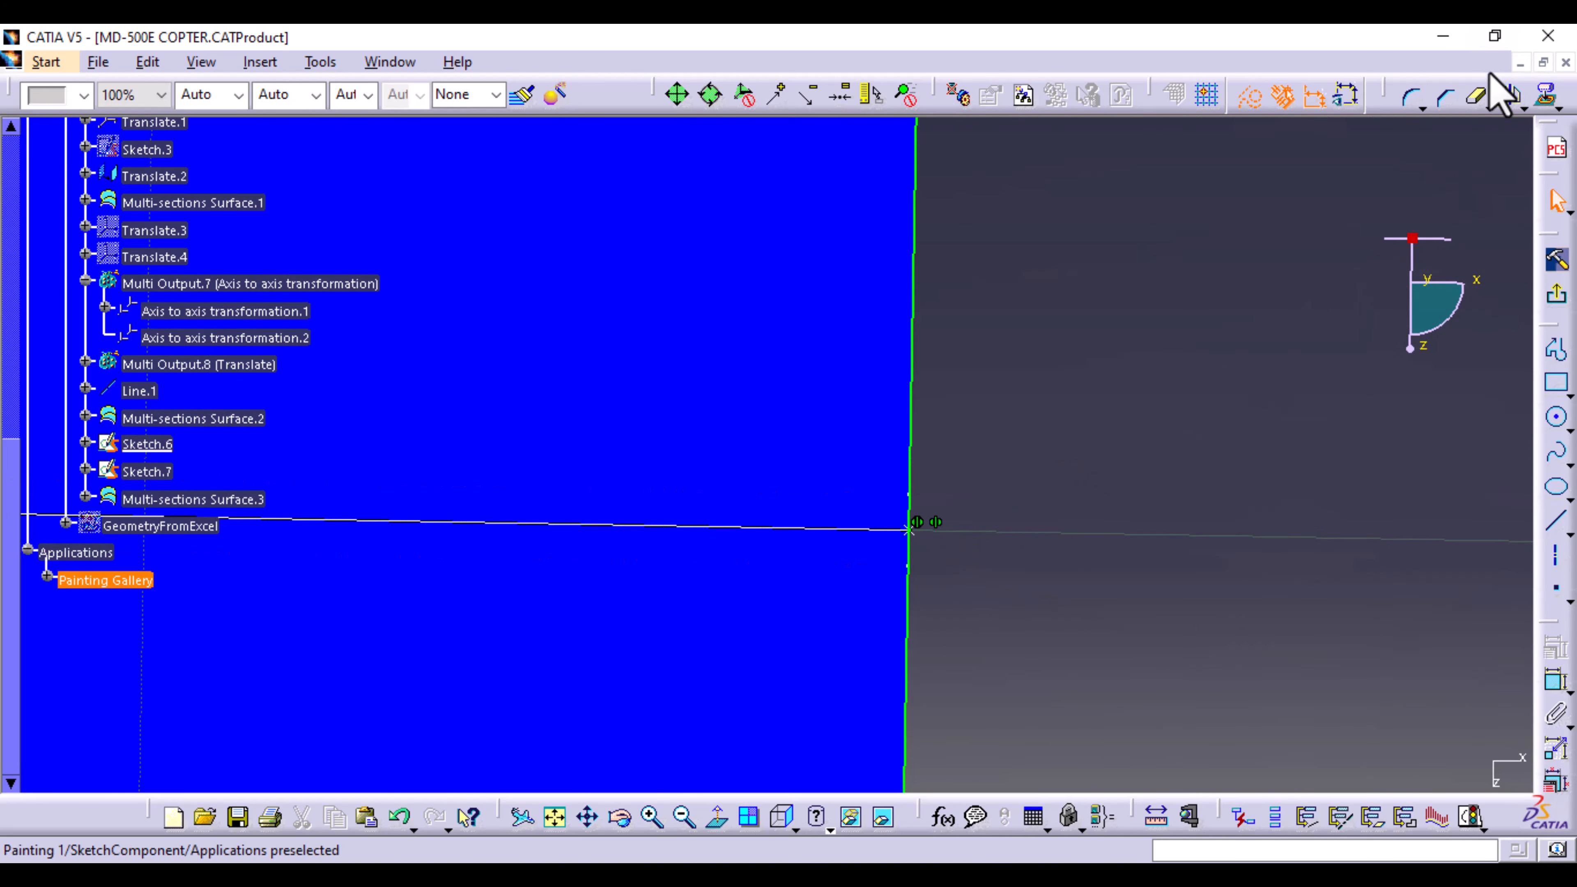
pyautogui.click(1478, 98)
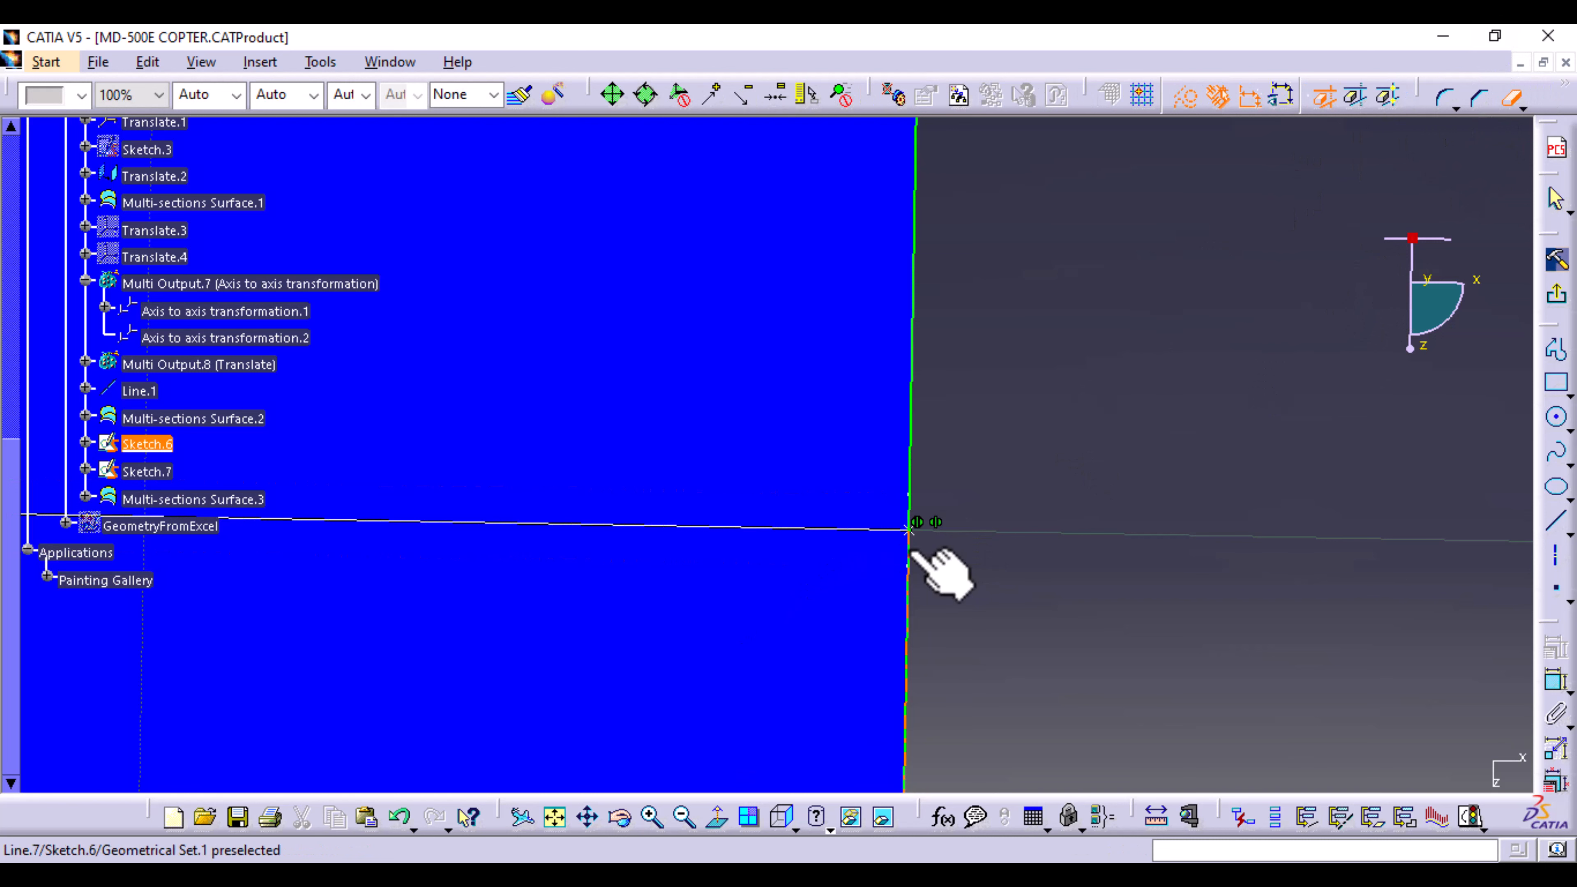
pyautogui.click(934, 562)
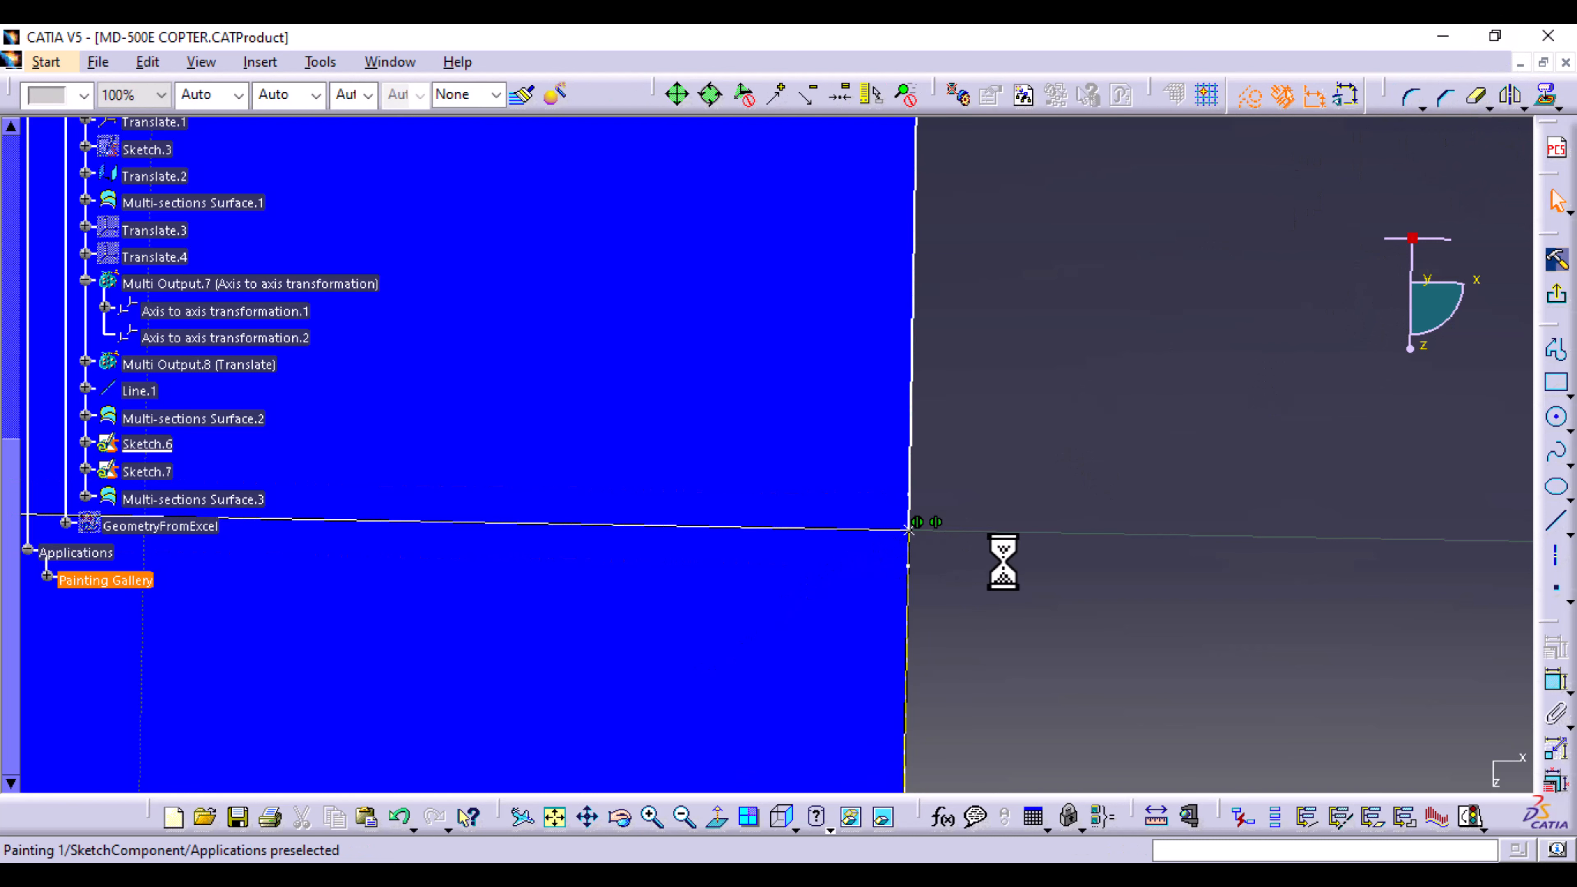
pyautogui.click(1480, 99)
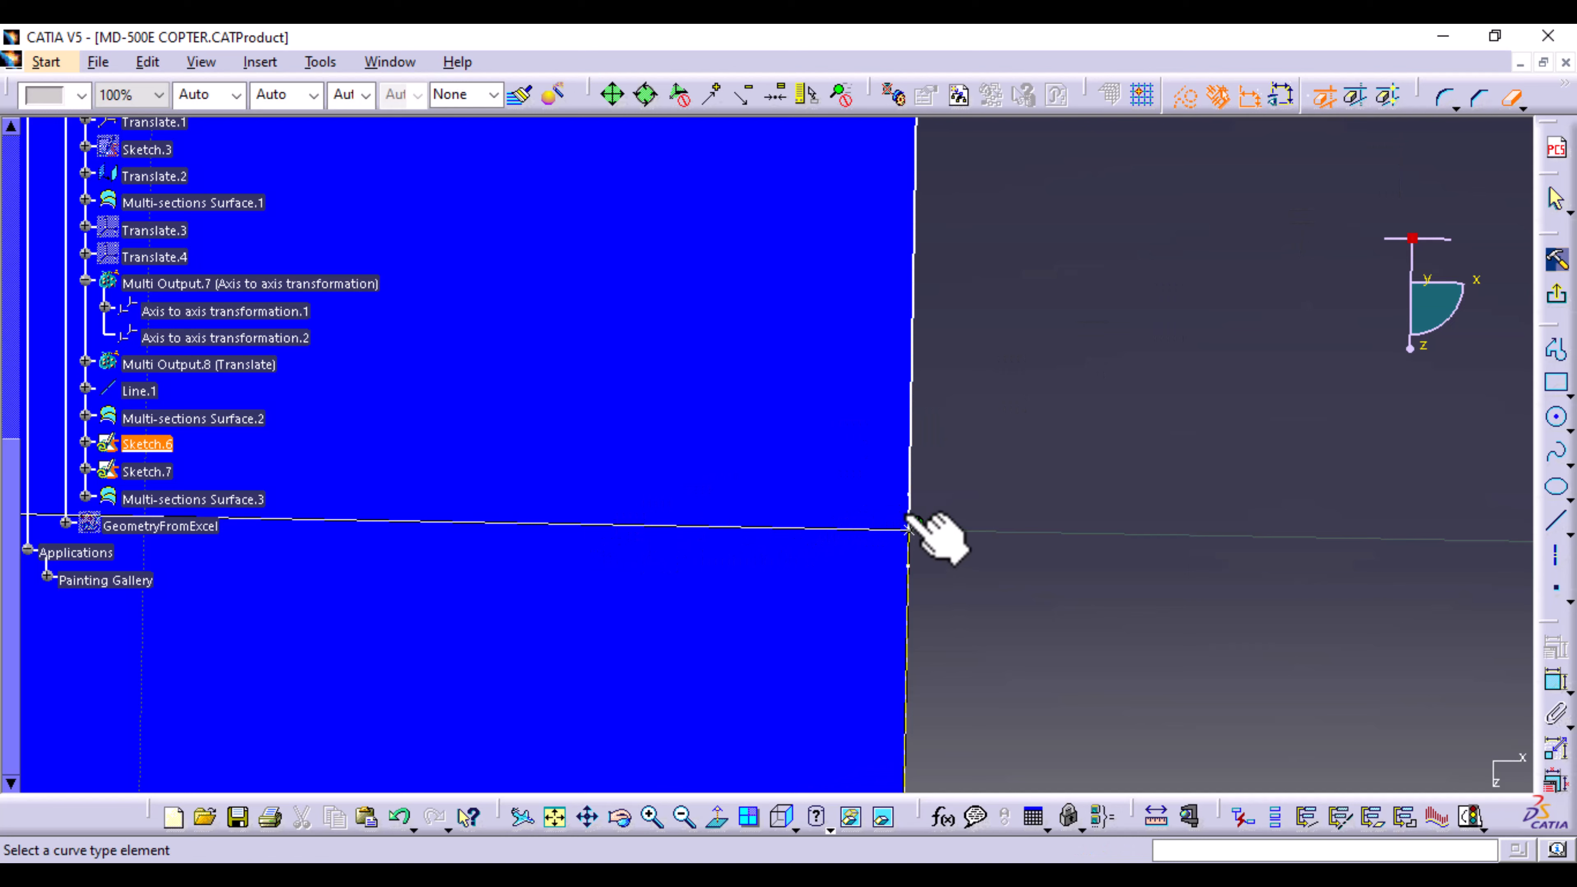
pyautogui.click(909, 528)
pyautogui.moveTo(1083, 422); pyautogui.dragTo(1101, 768, button='middle')
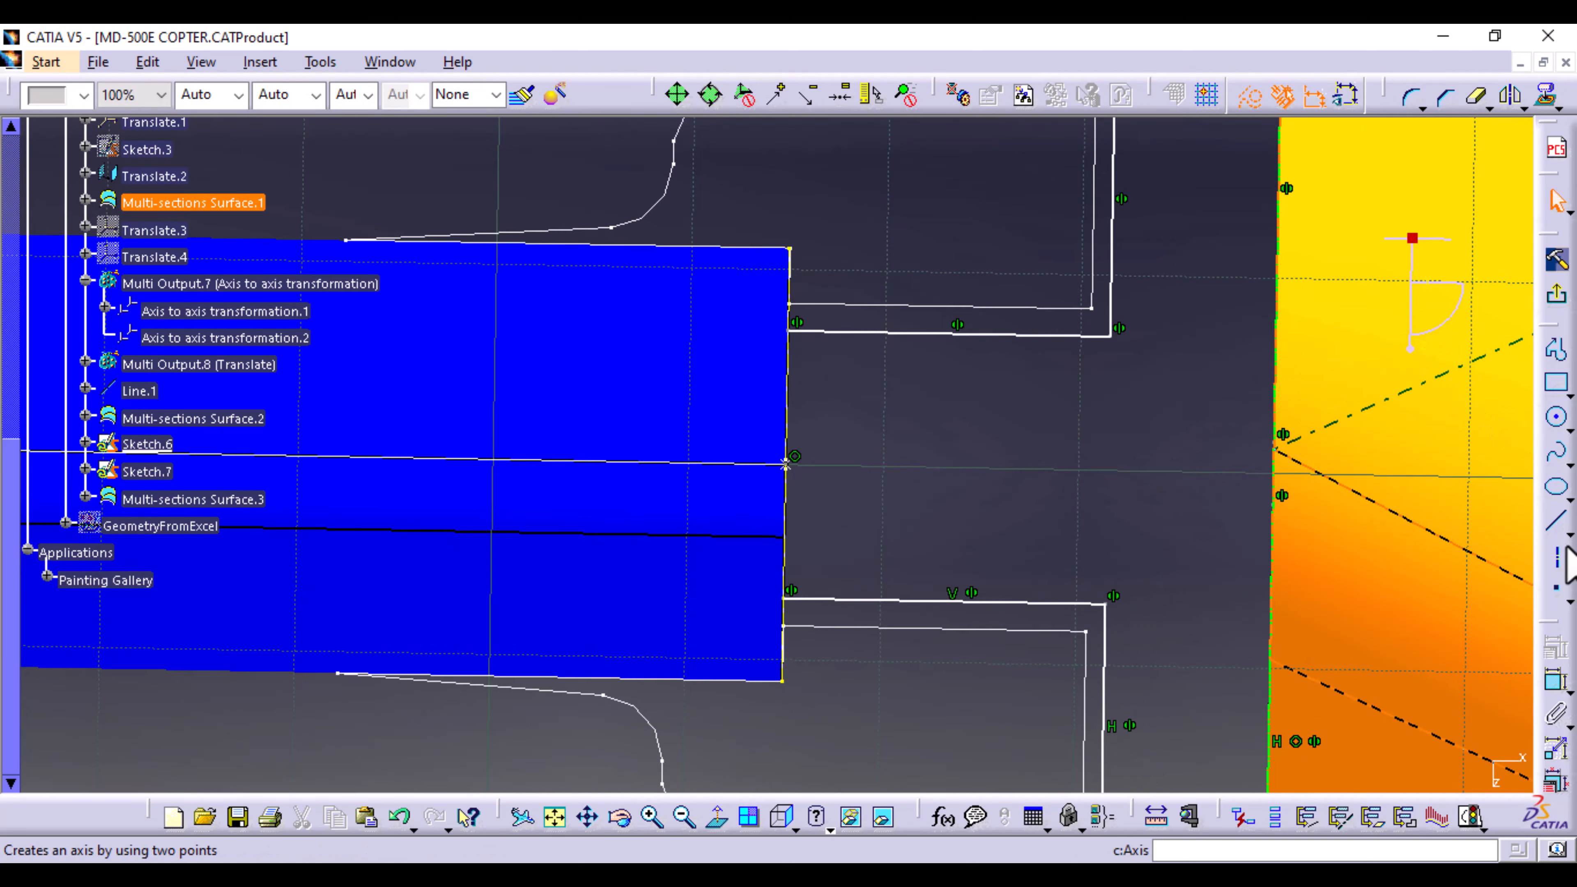
# Step: Draw a single line along the blade's root edge joining the inner corners of the two slots and exit the sketch
pyautogui.click(1555, 523)
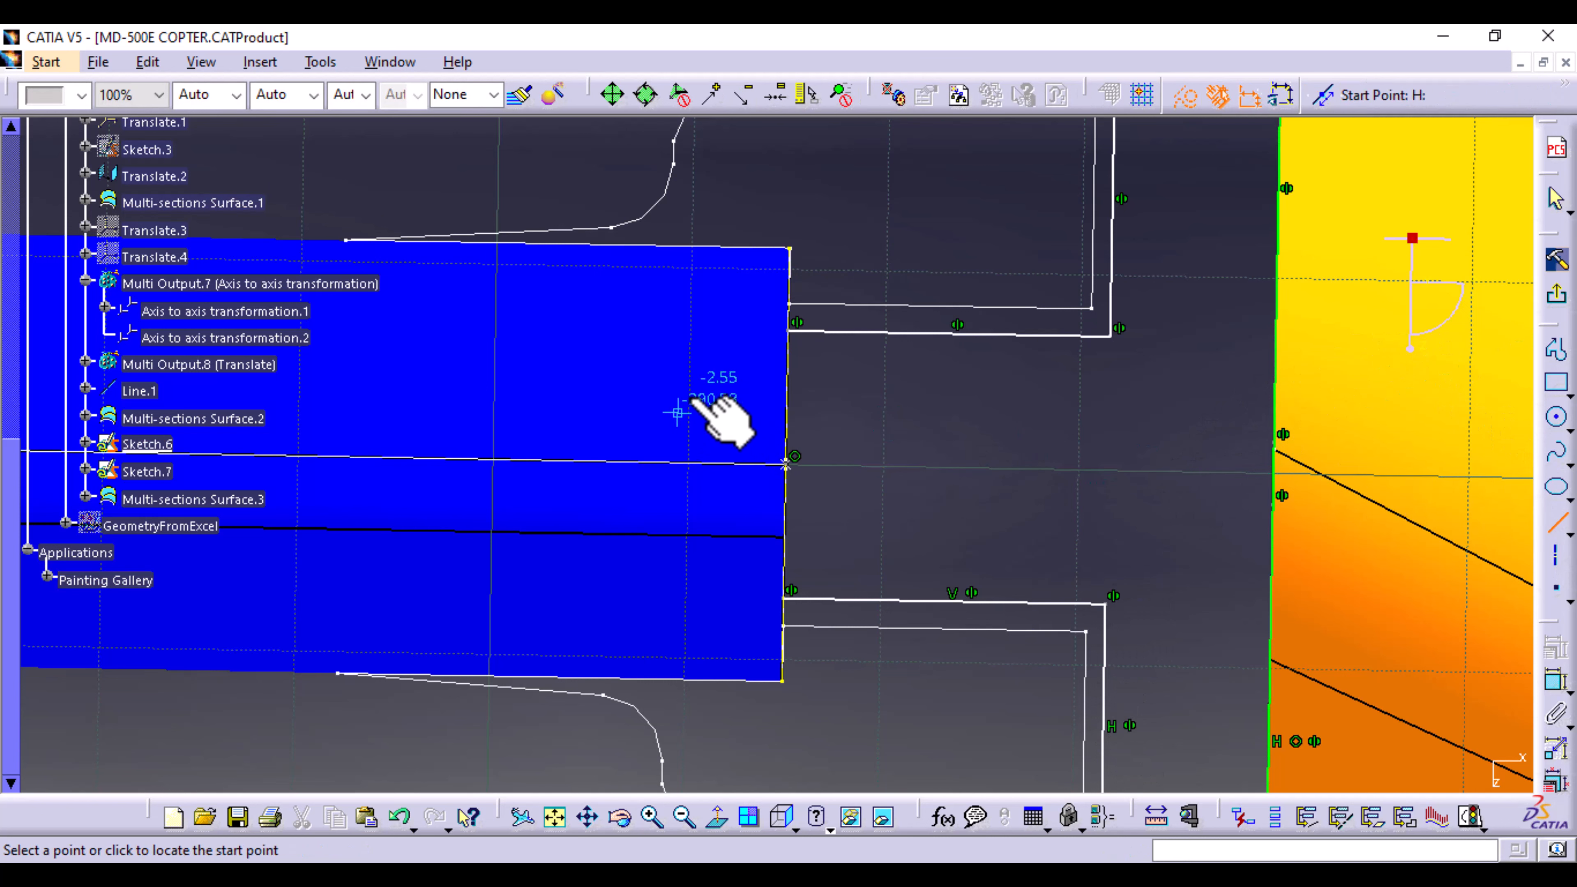
pyautogui.click(793, 328)
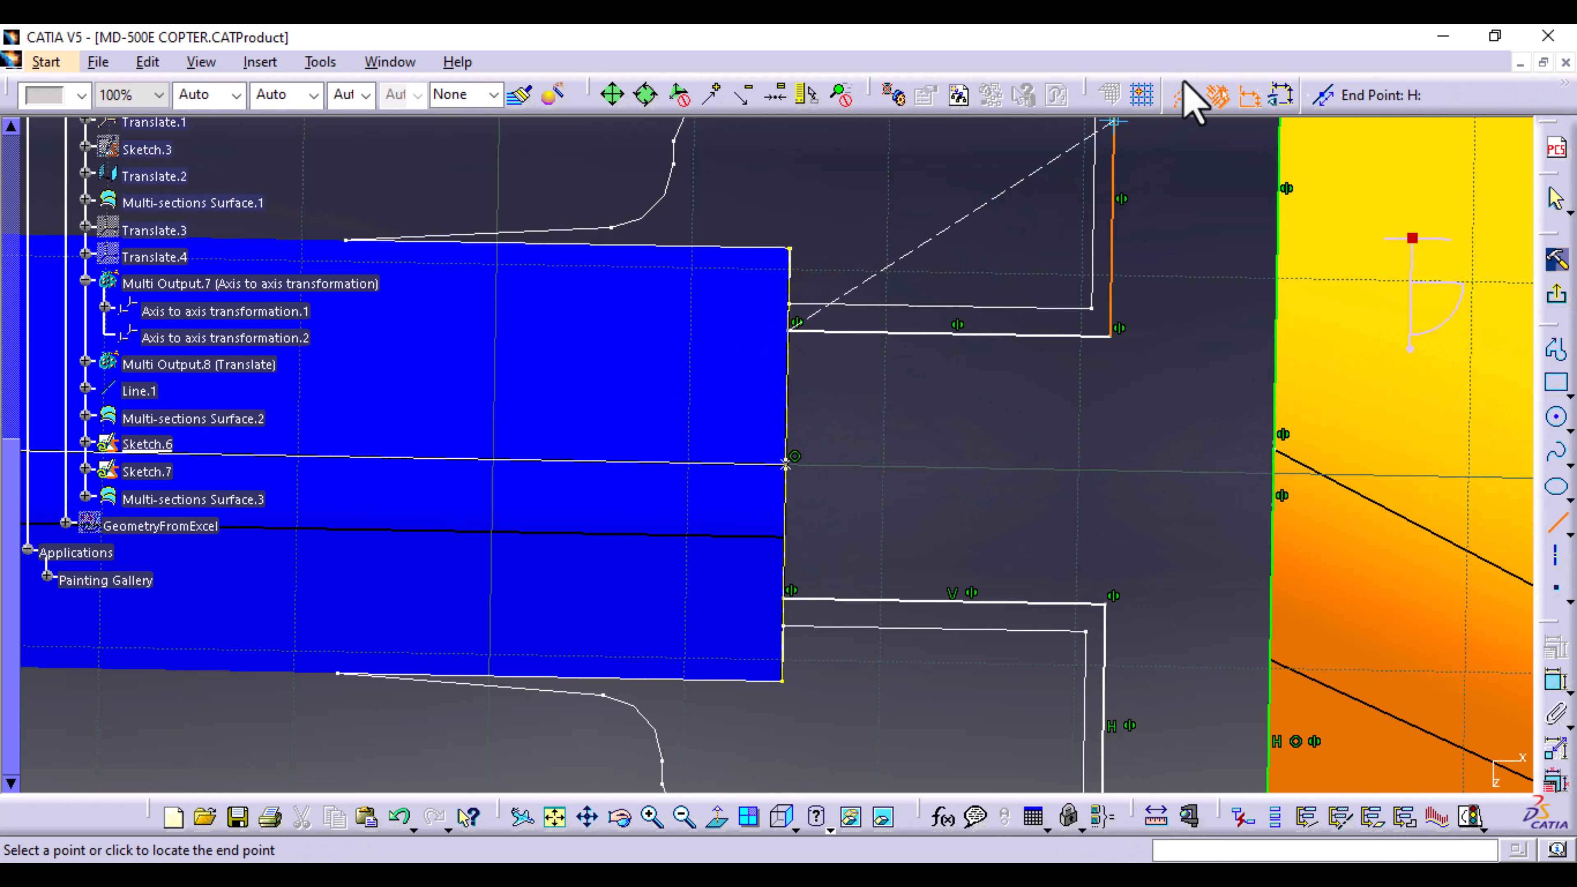
pyautogui.click(782, 602)
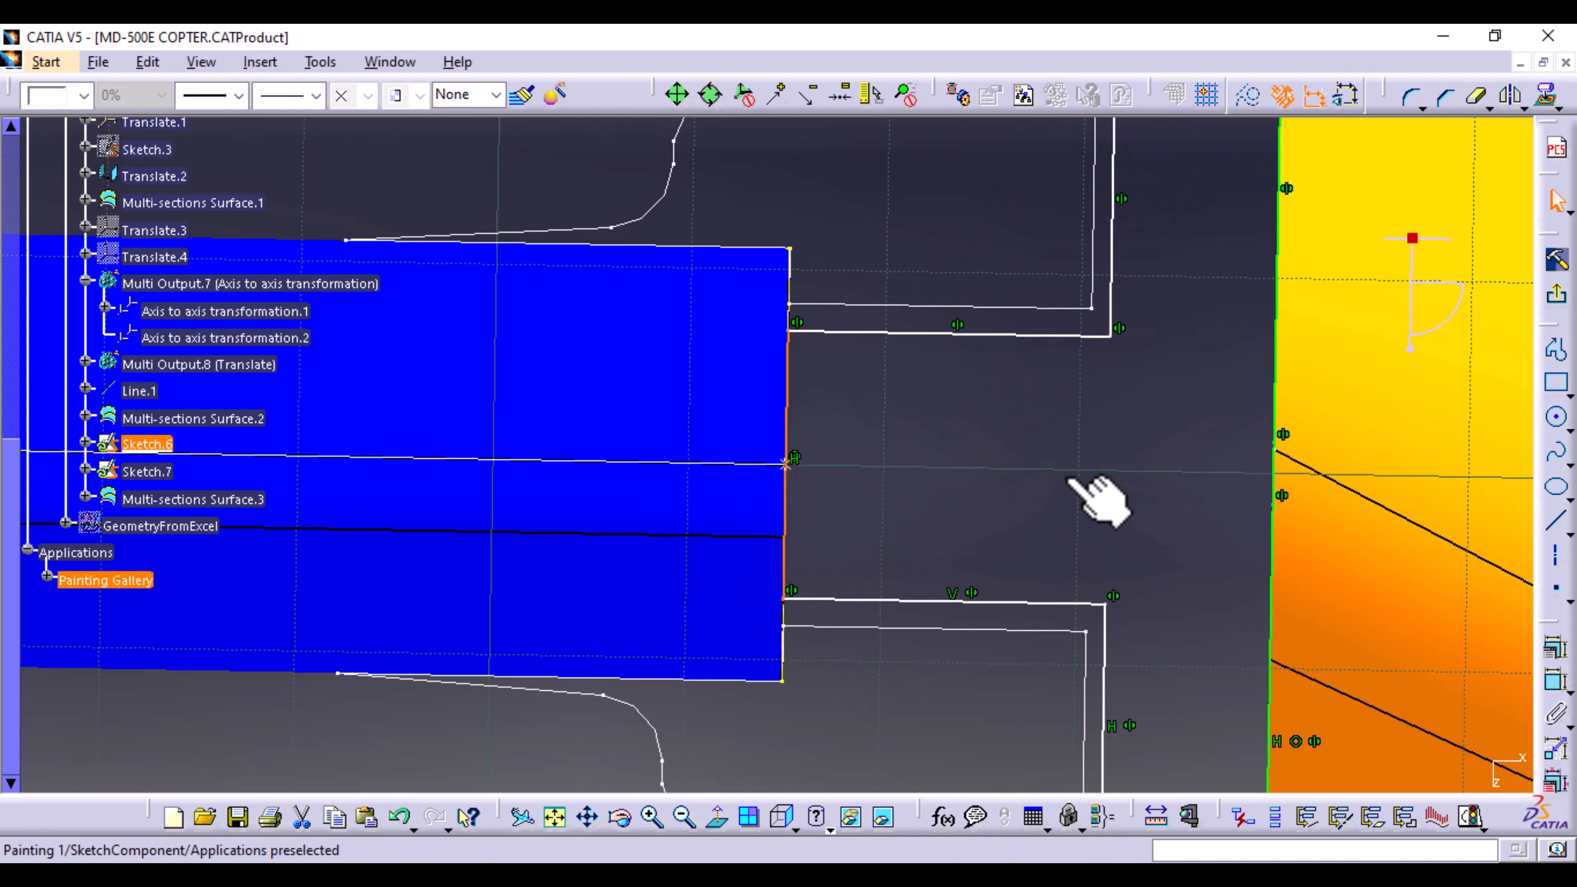
pyautogui.keyDown('ctrl'); pyautogui.moveTo(1028, 423); pyautogui.dragTo(1005, 502, button='middle'); pyautogui.keyUp('ctrl')
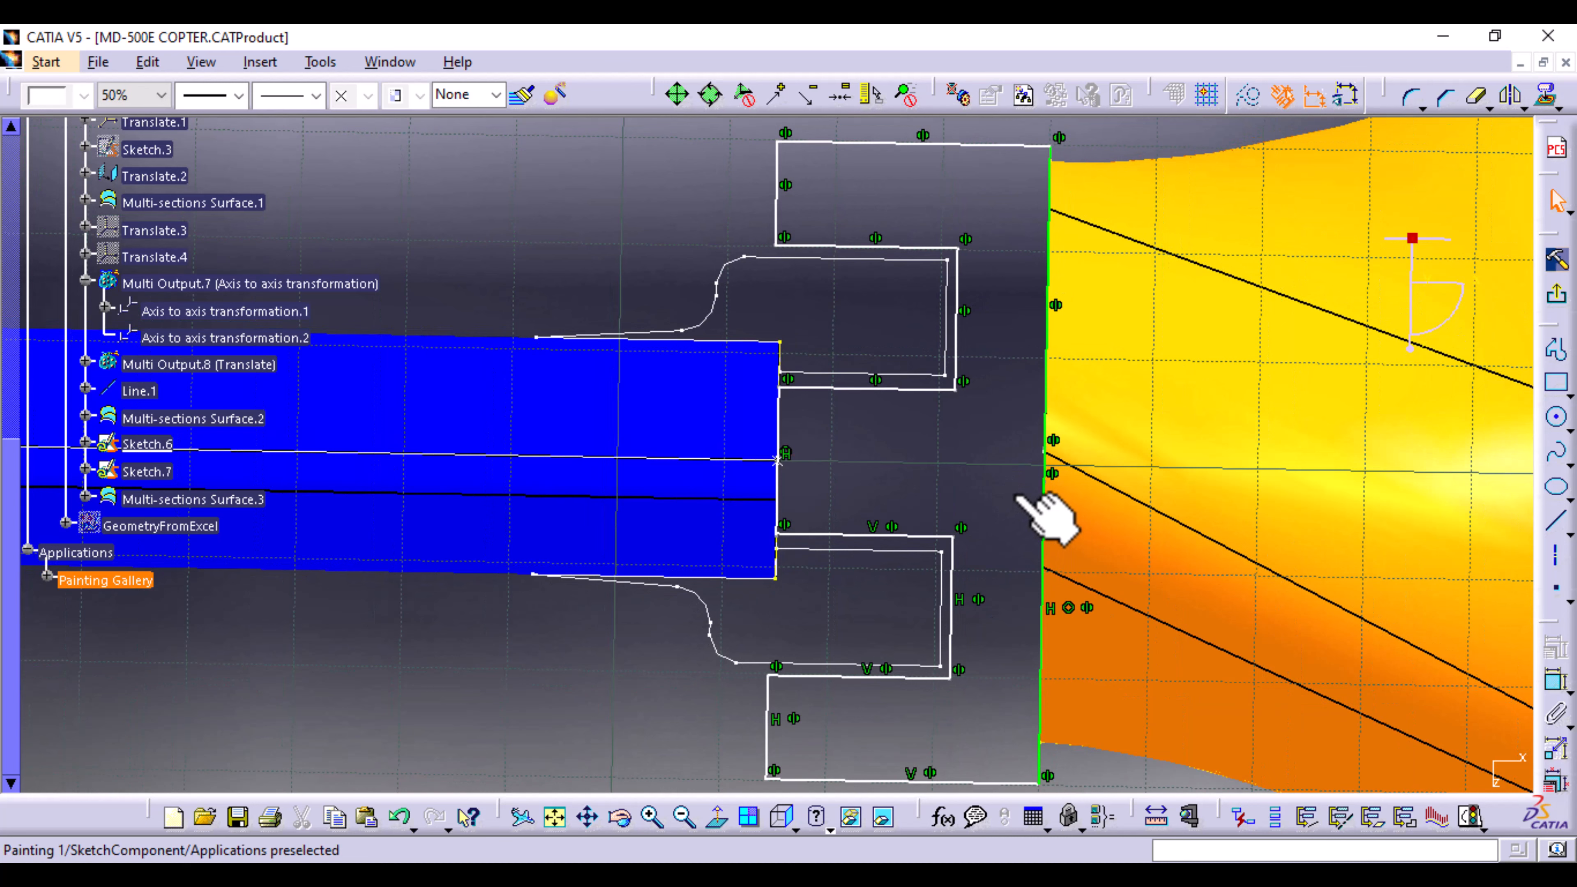
pyautogui.click(1555, 264)
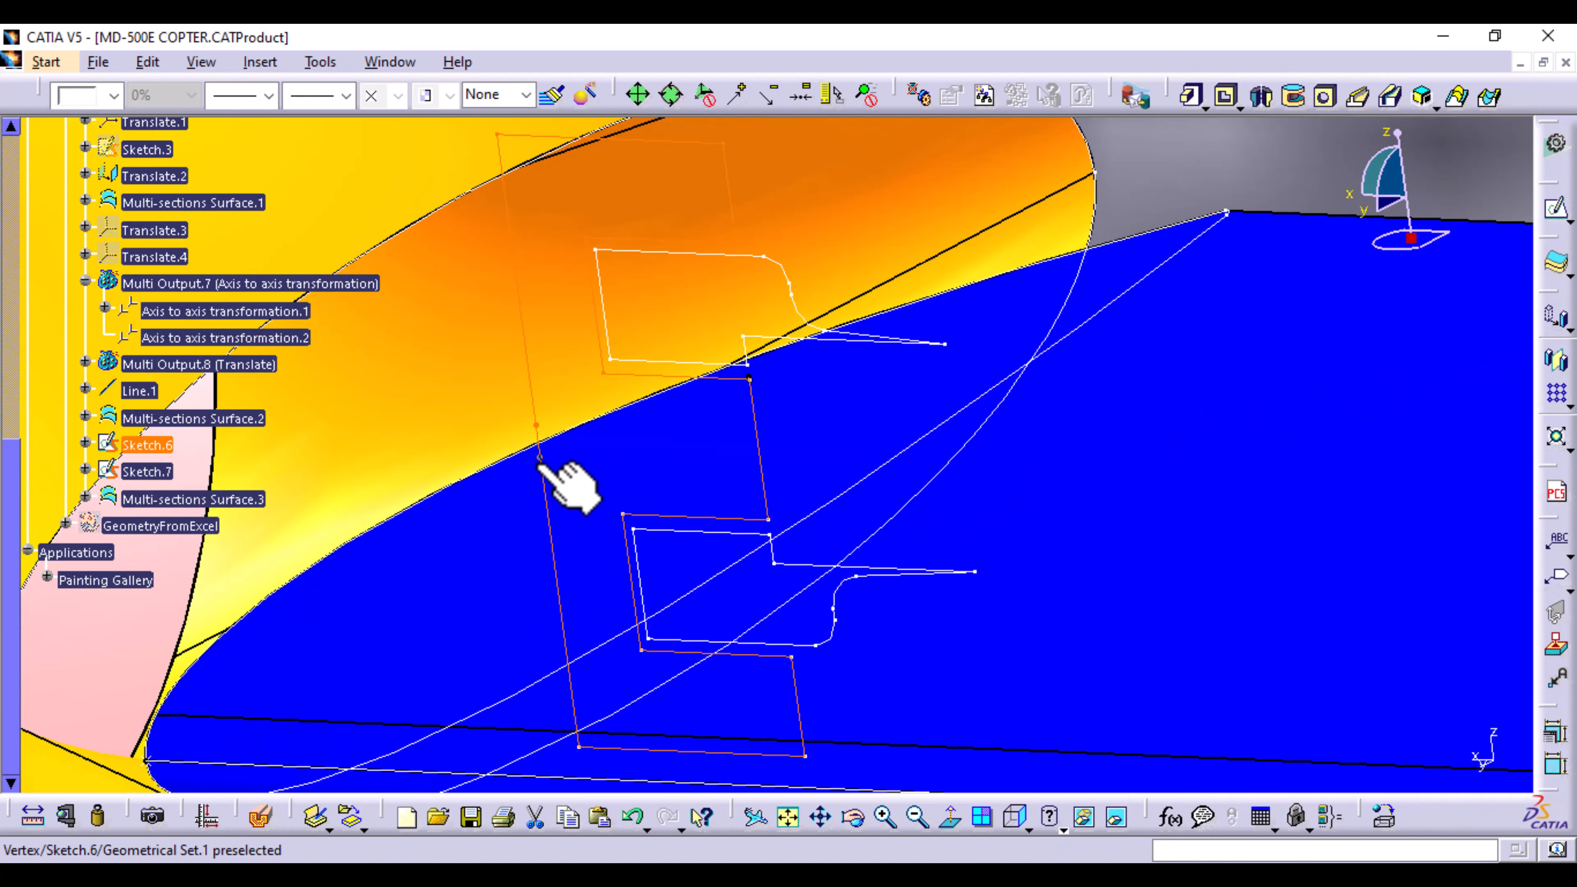
pyautogui.doubleClick(540, 492)
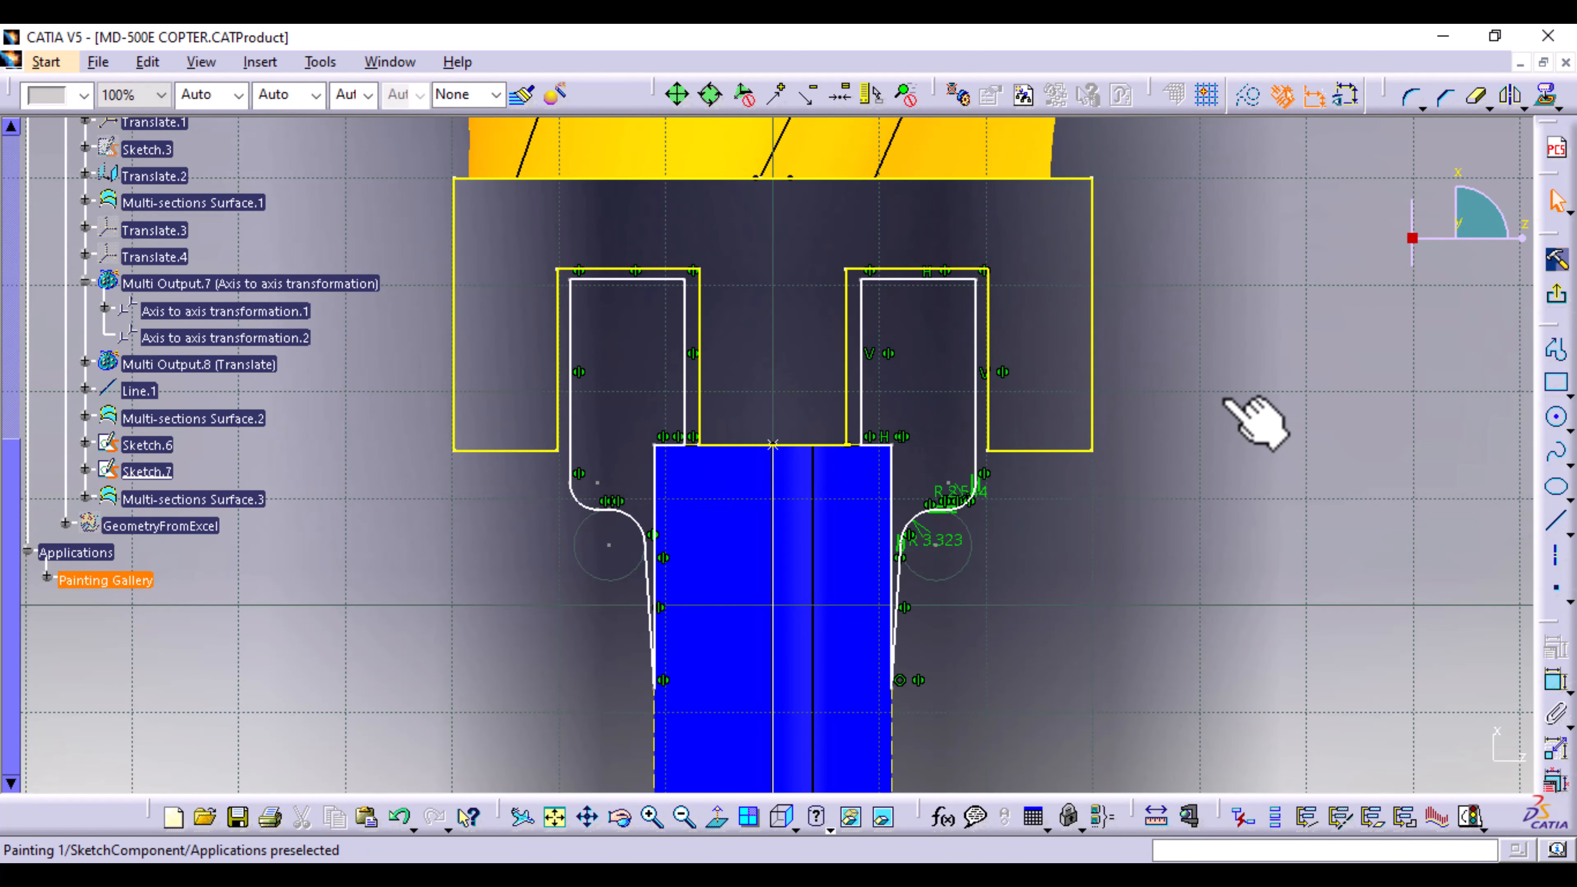
pyautogui.moveTo(1253, 423); pyautogui.dragTo(1238, 629, button='middle')
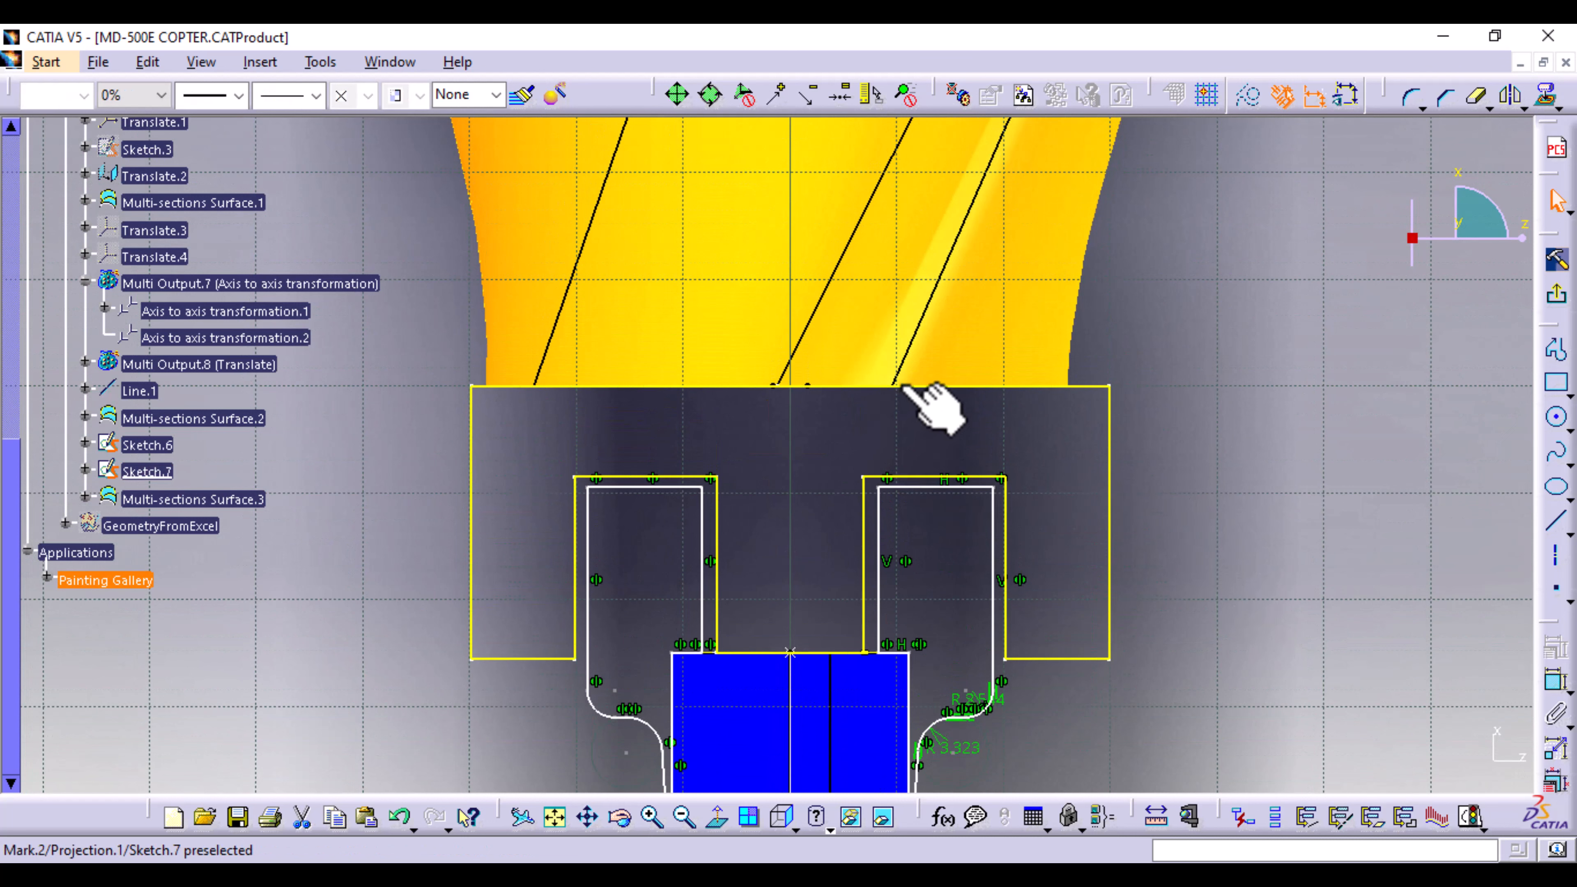
pyautogui.click(785, 467)
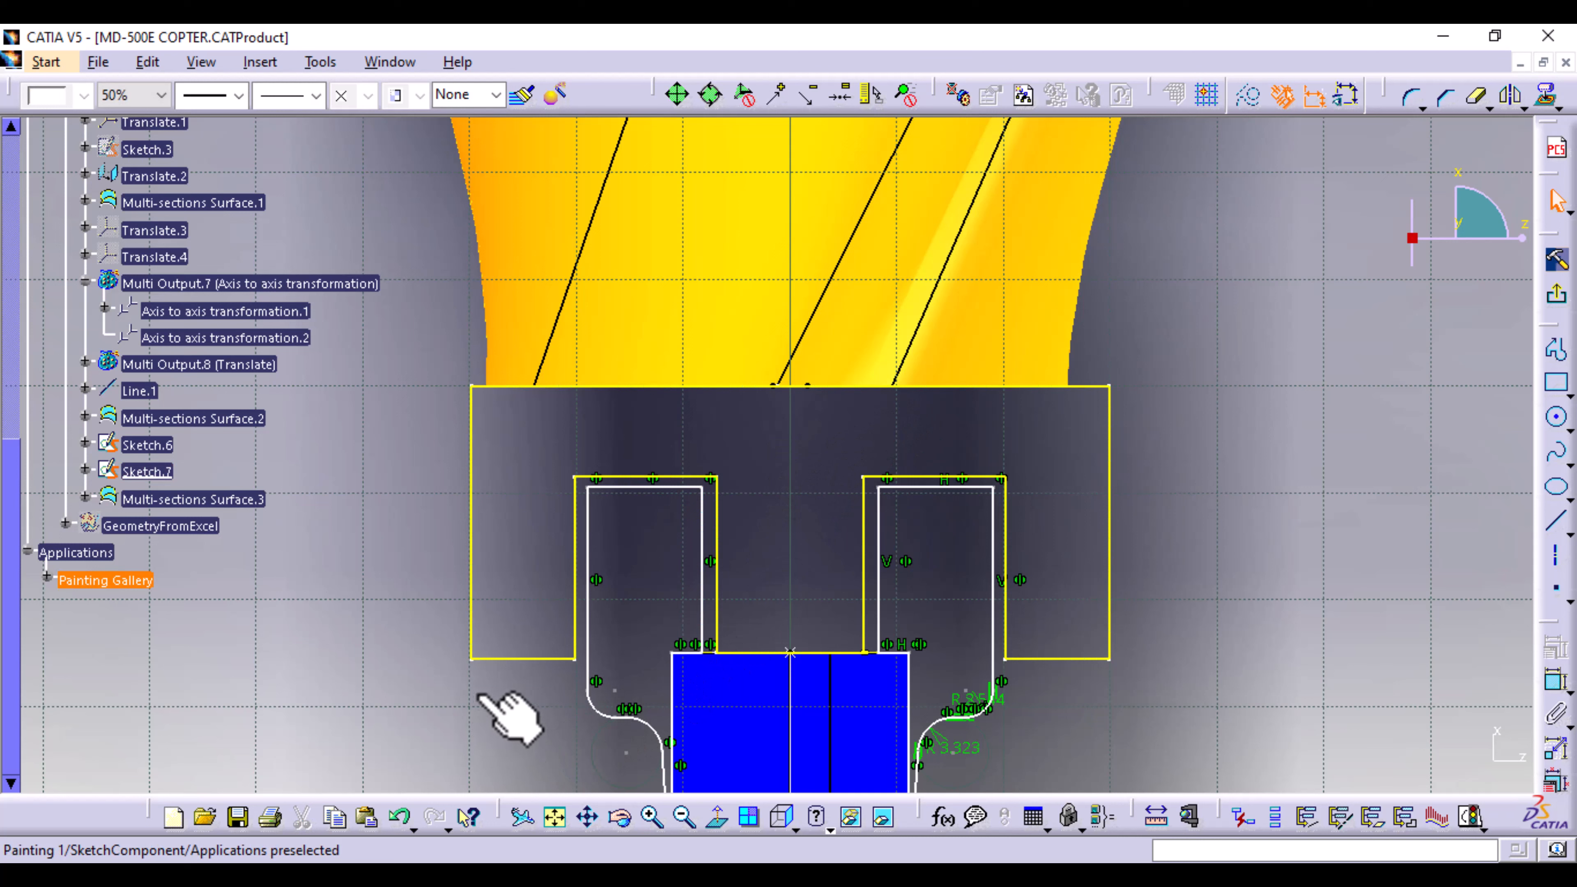
pyautogui.click(401, 816)
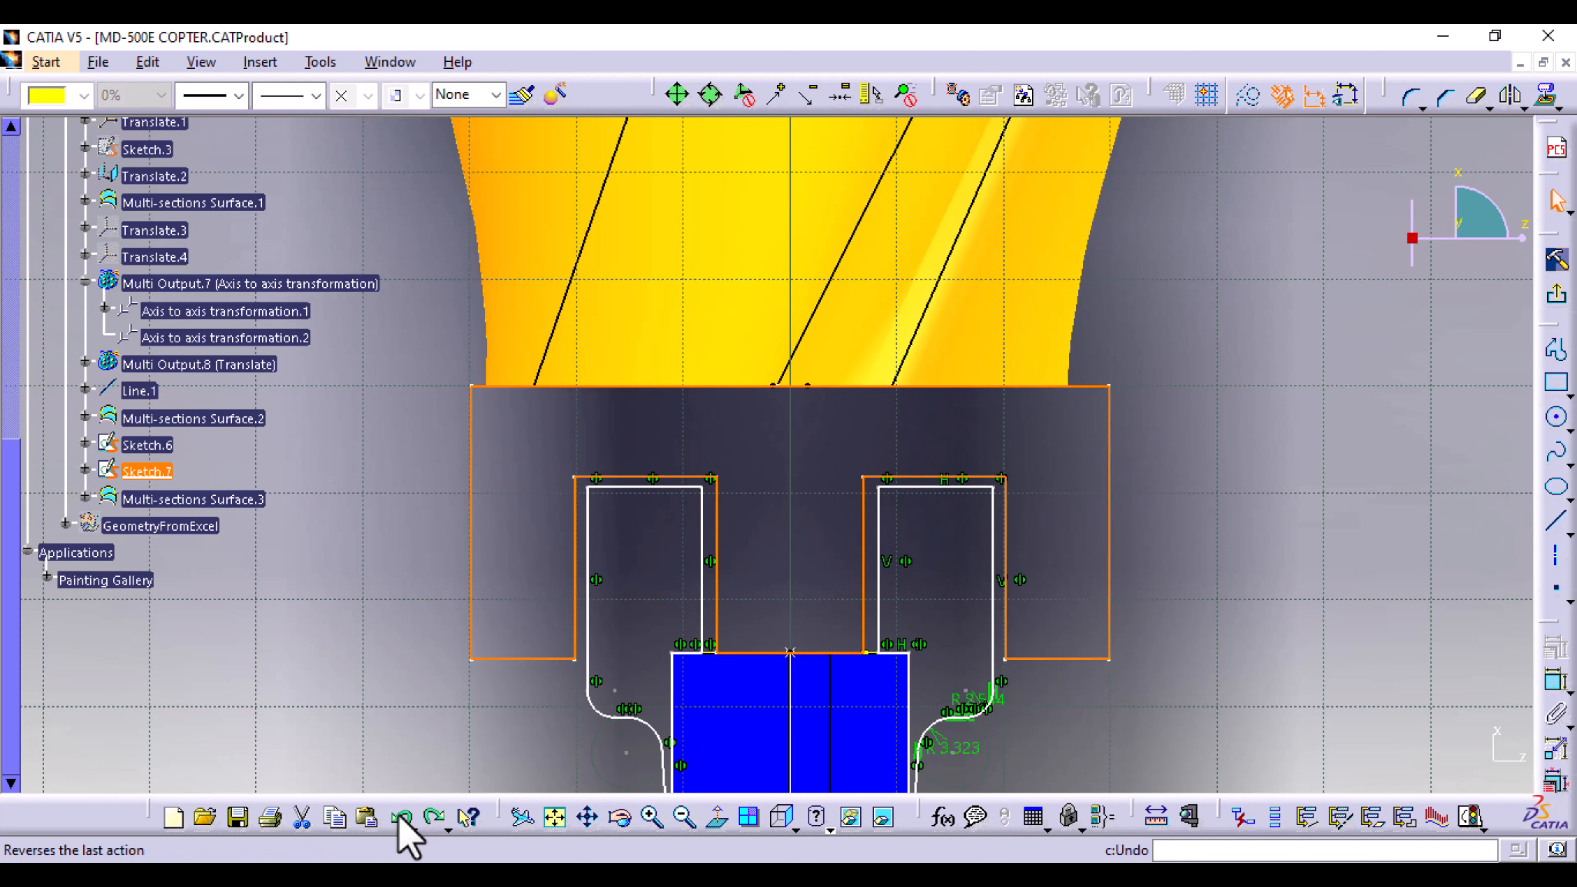
pyautogui.click(400, 816)
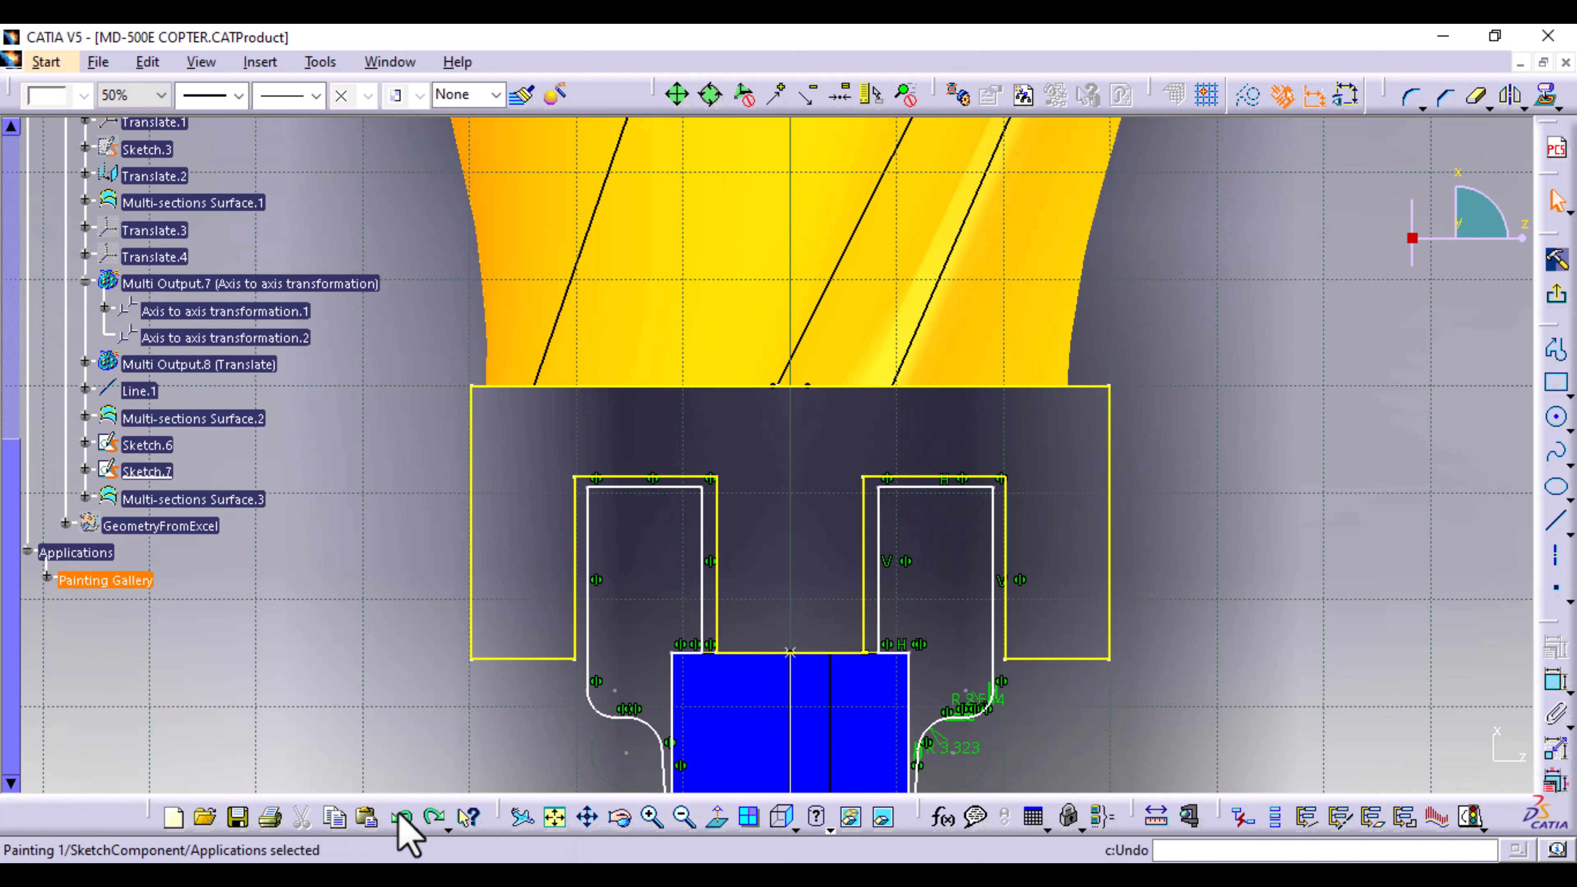
pyautogui.click(399, 815)
pyautogui.click(400, 818)
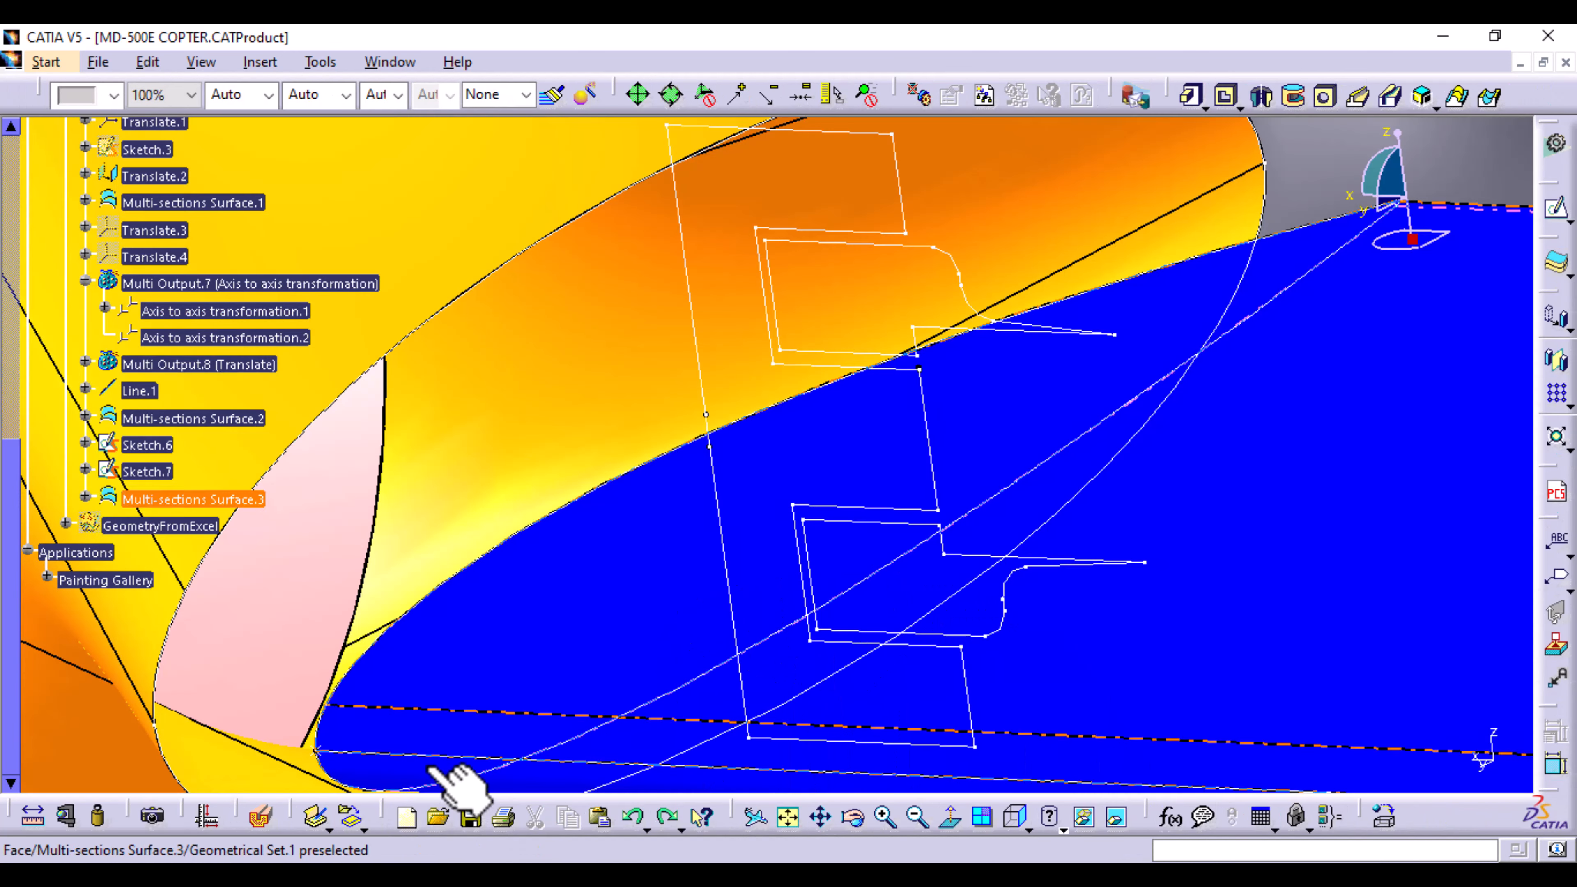
# Step: Reopen Sketch.6 and delete the overlapping line on the bracket's outer edge beside the yellow blade surface
pyautogui.doubleClick(147, 444)
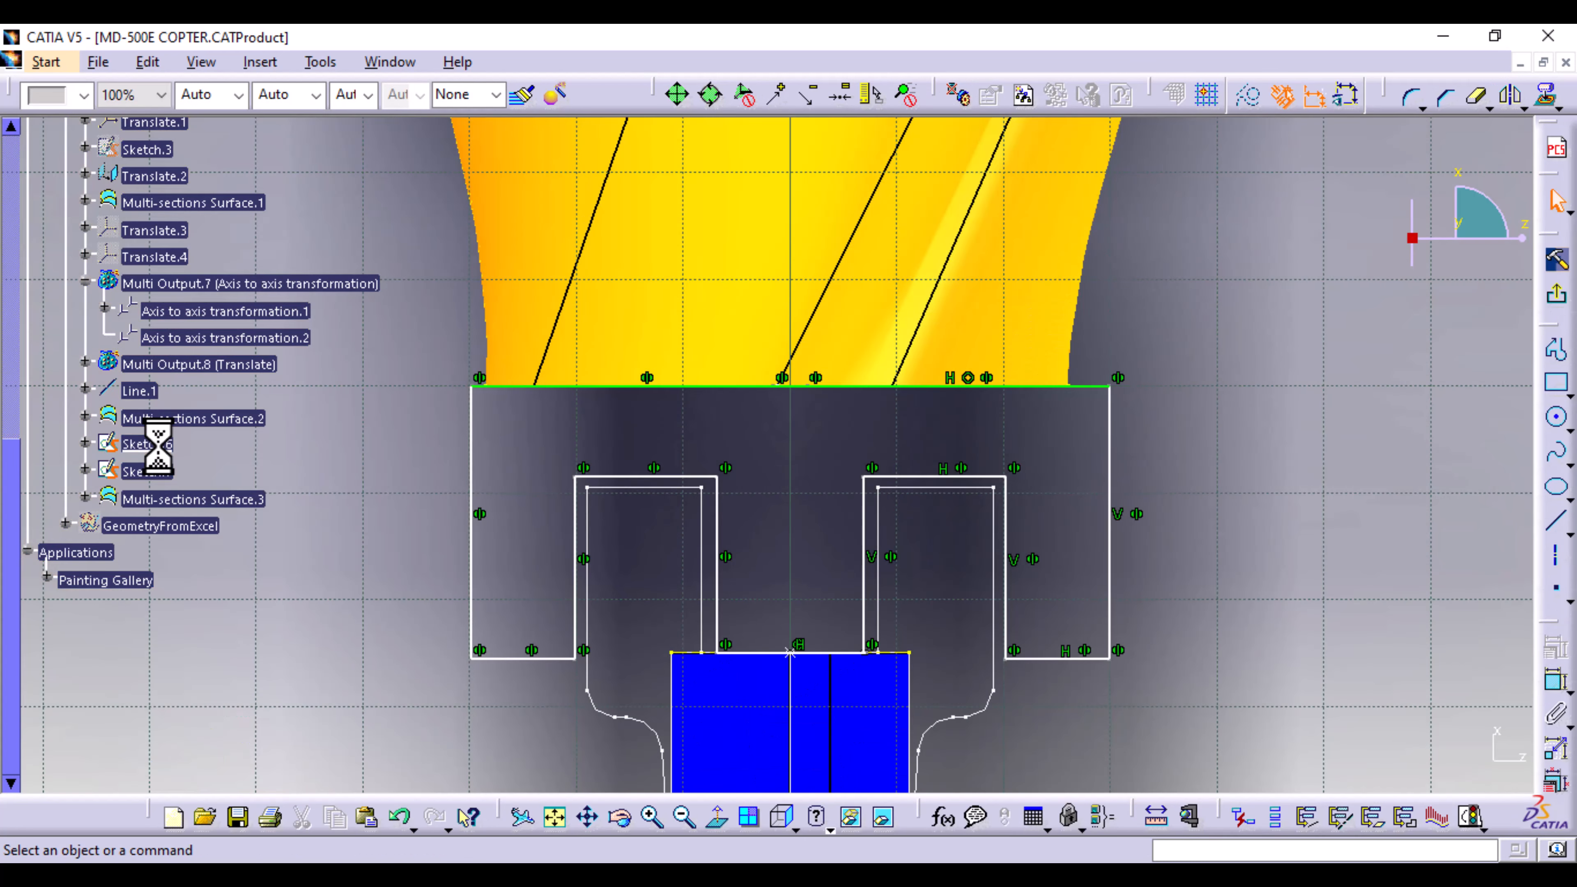
pyautogui.click(843, 391)
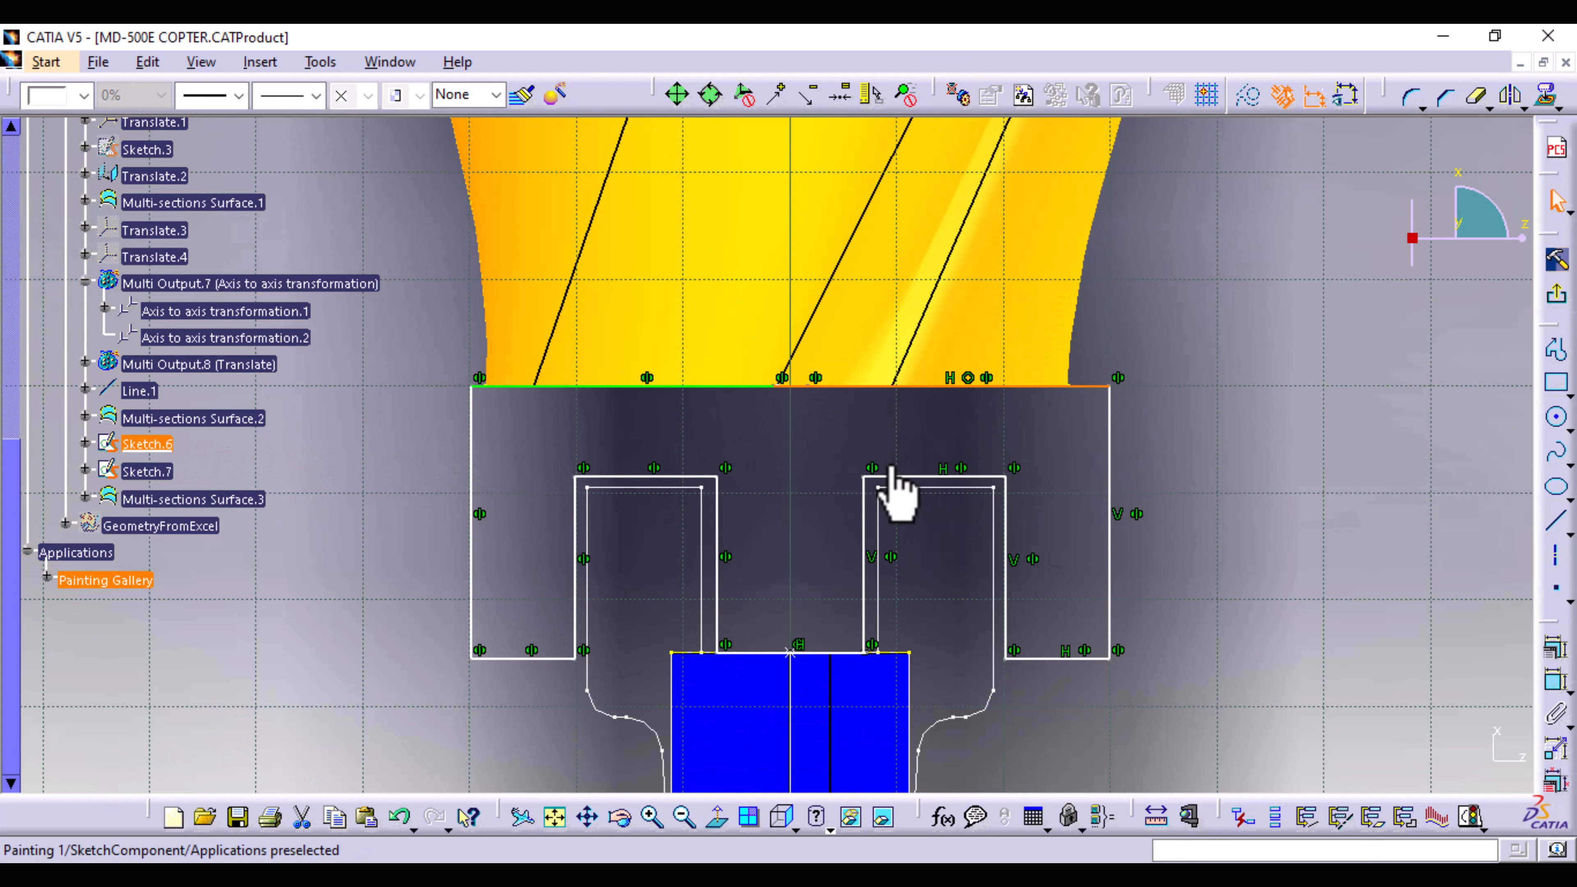
pyautogui.moveTo(791, 446); pyautogui.dragTo(818, 352, button='middle')
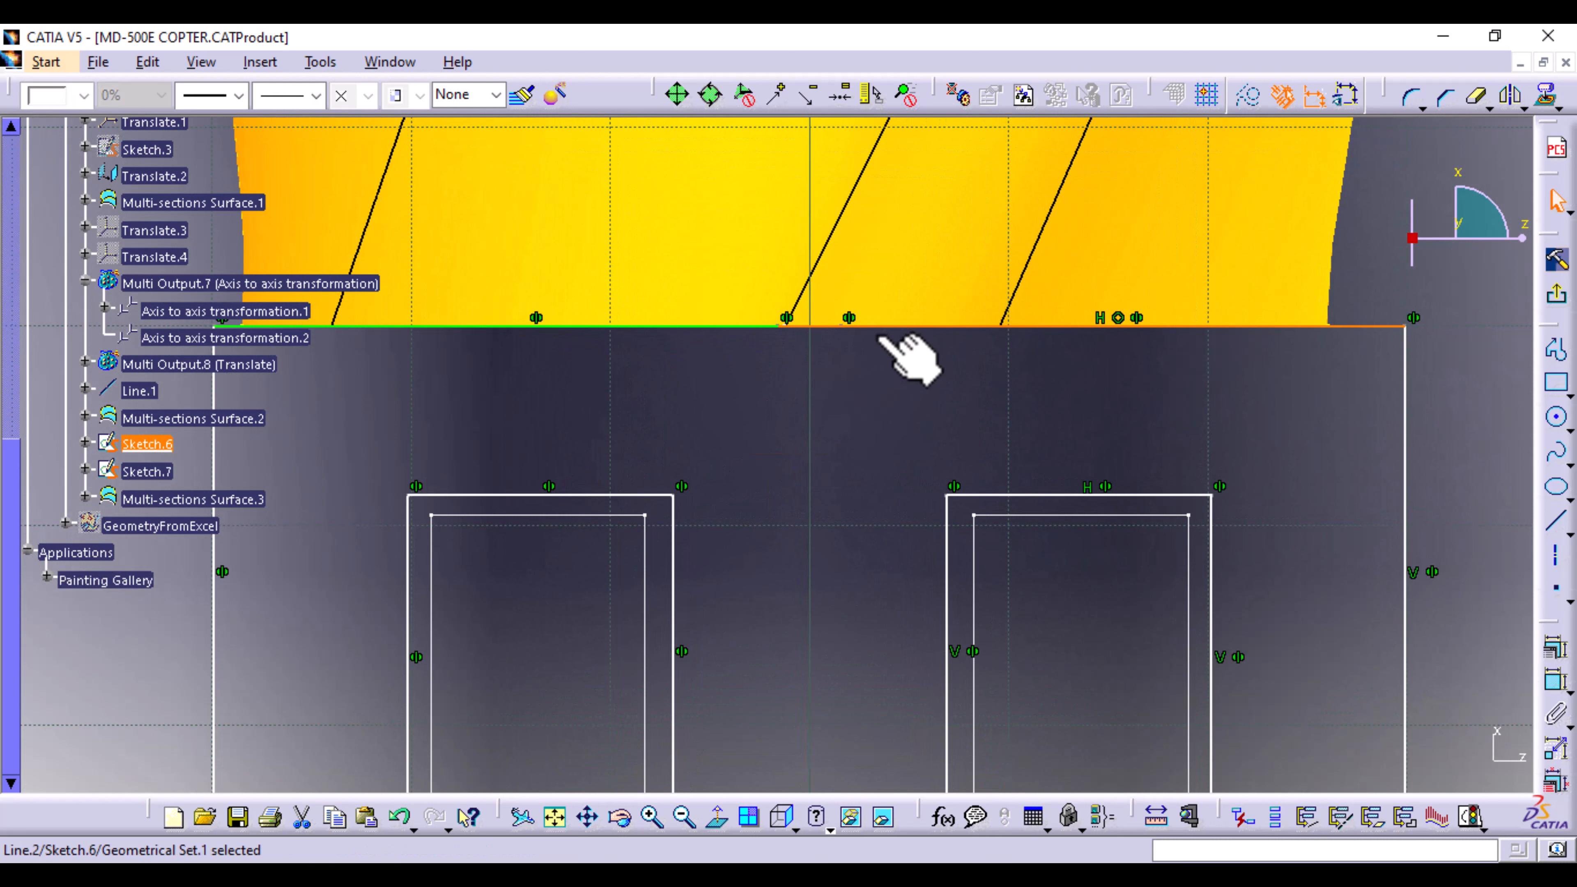
pyautogui.click(965, 450)
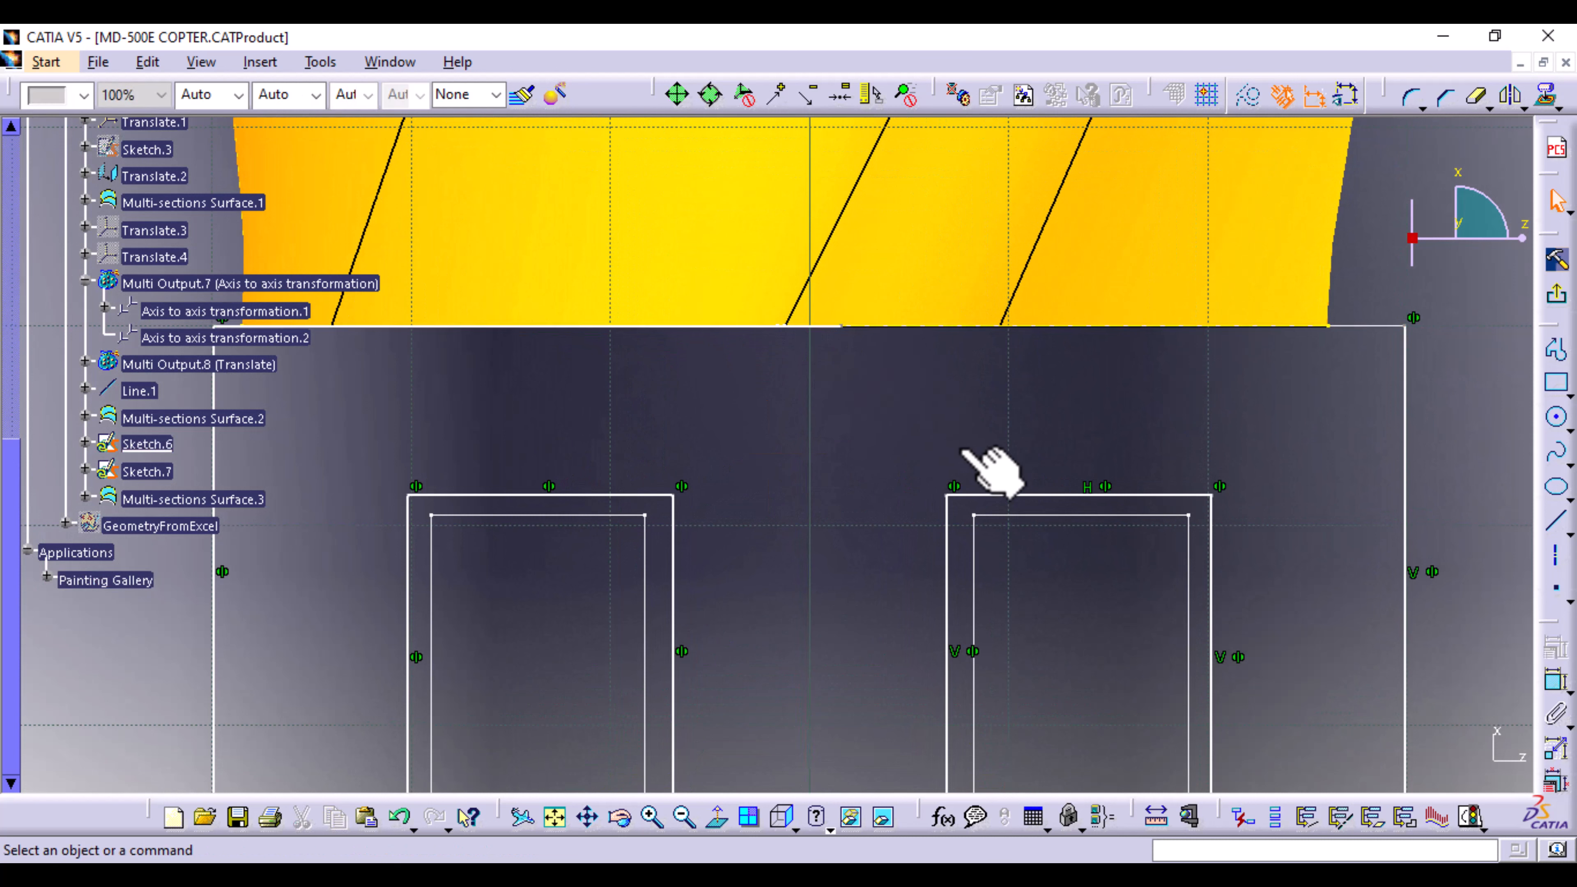
# Step: Draw a line from the remaining outer edge's endpoint to the bracket's far outer corner and exit the sketch
pyautogui.click(1553, 525)
pyautogui.click(840, 326)
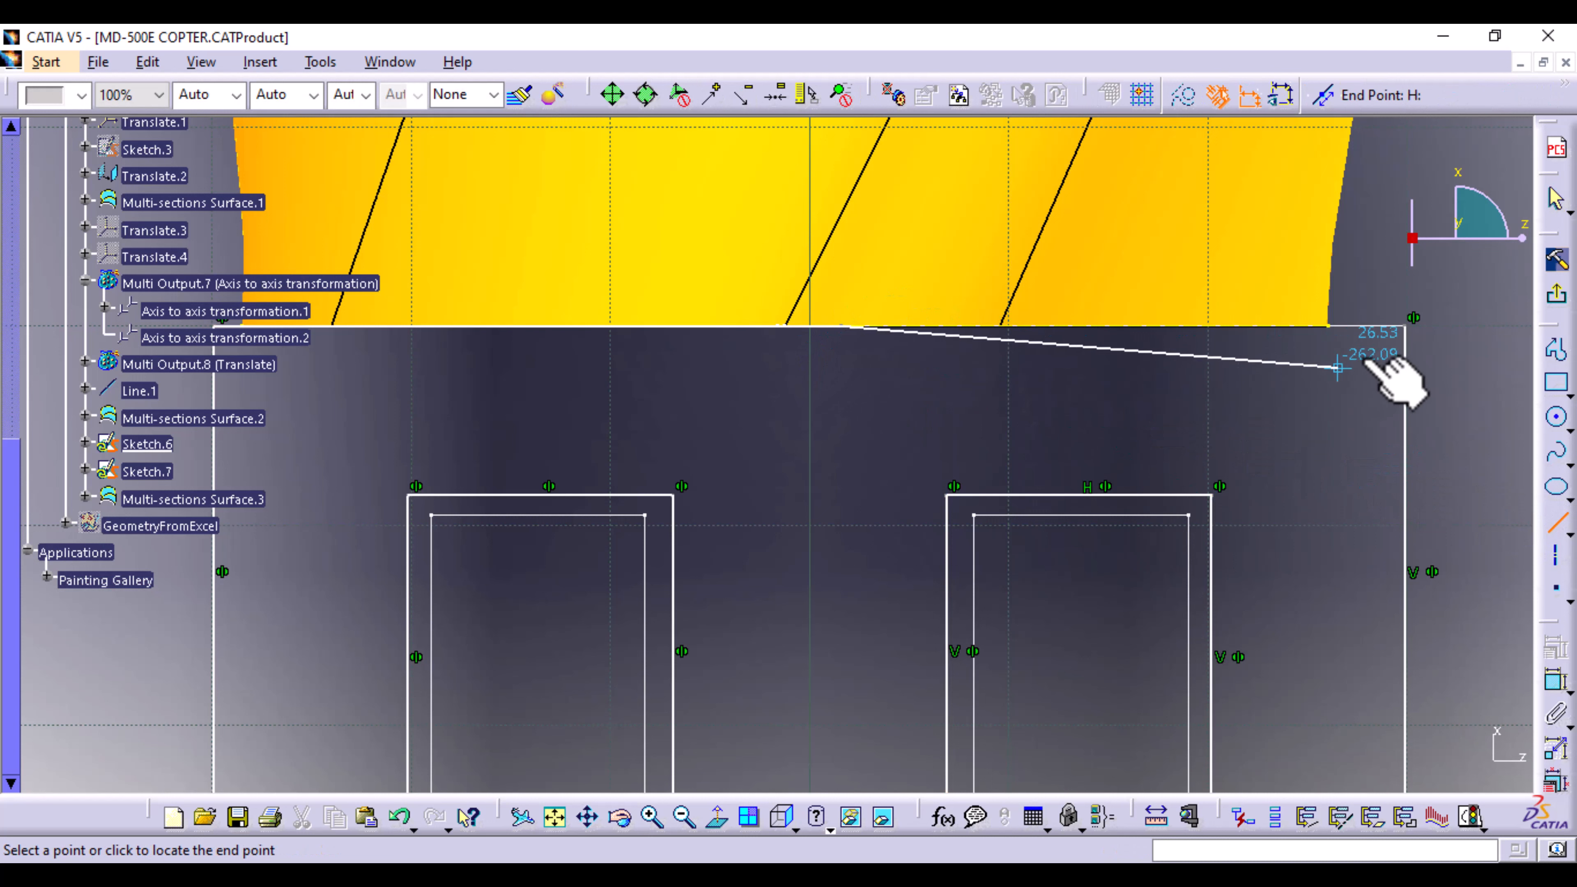
pyautogui.click(1404, 326)
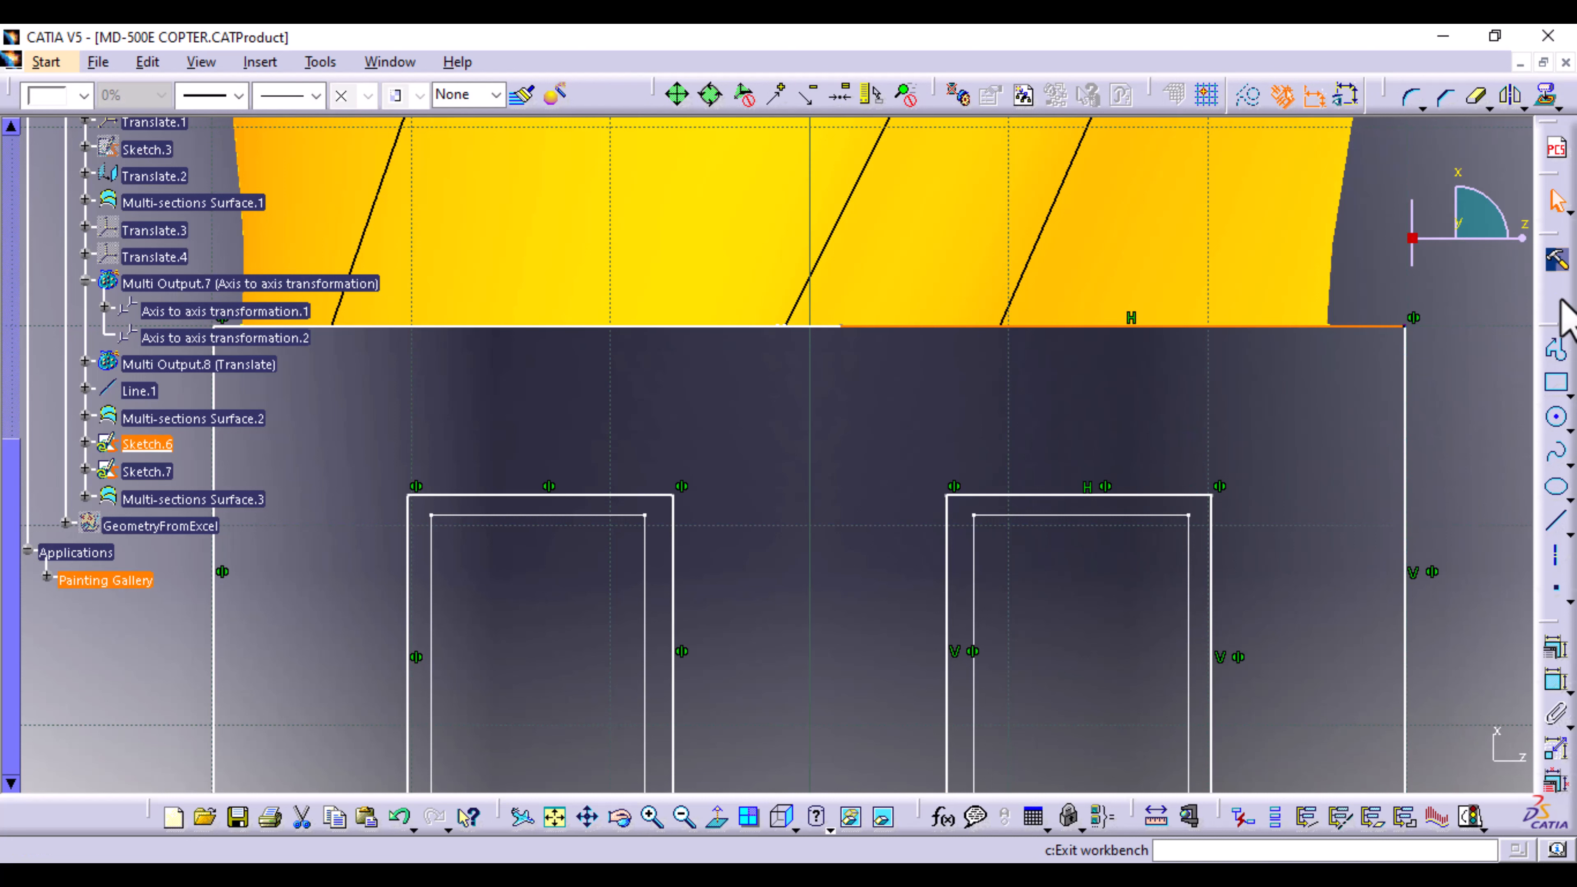
pyautogui.click(1556, 262)
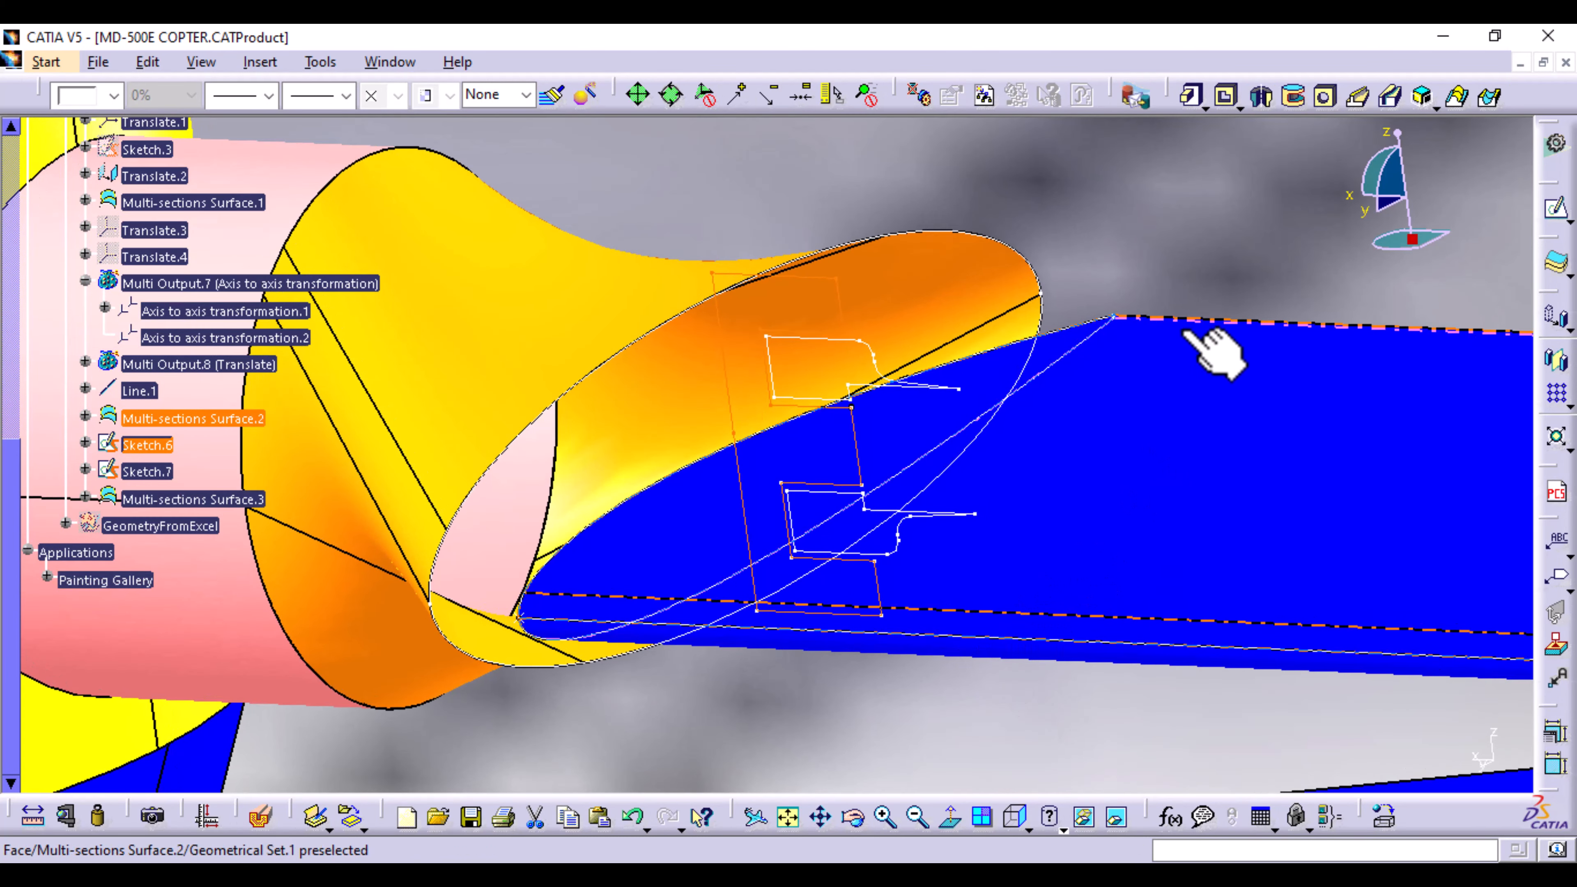
# Step: Try to pad the bracket profile Sketch.6
pyautogui.click(1189, 95)
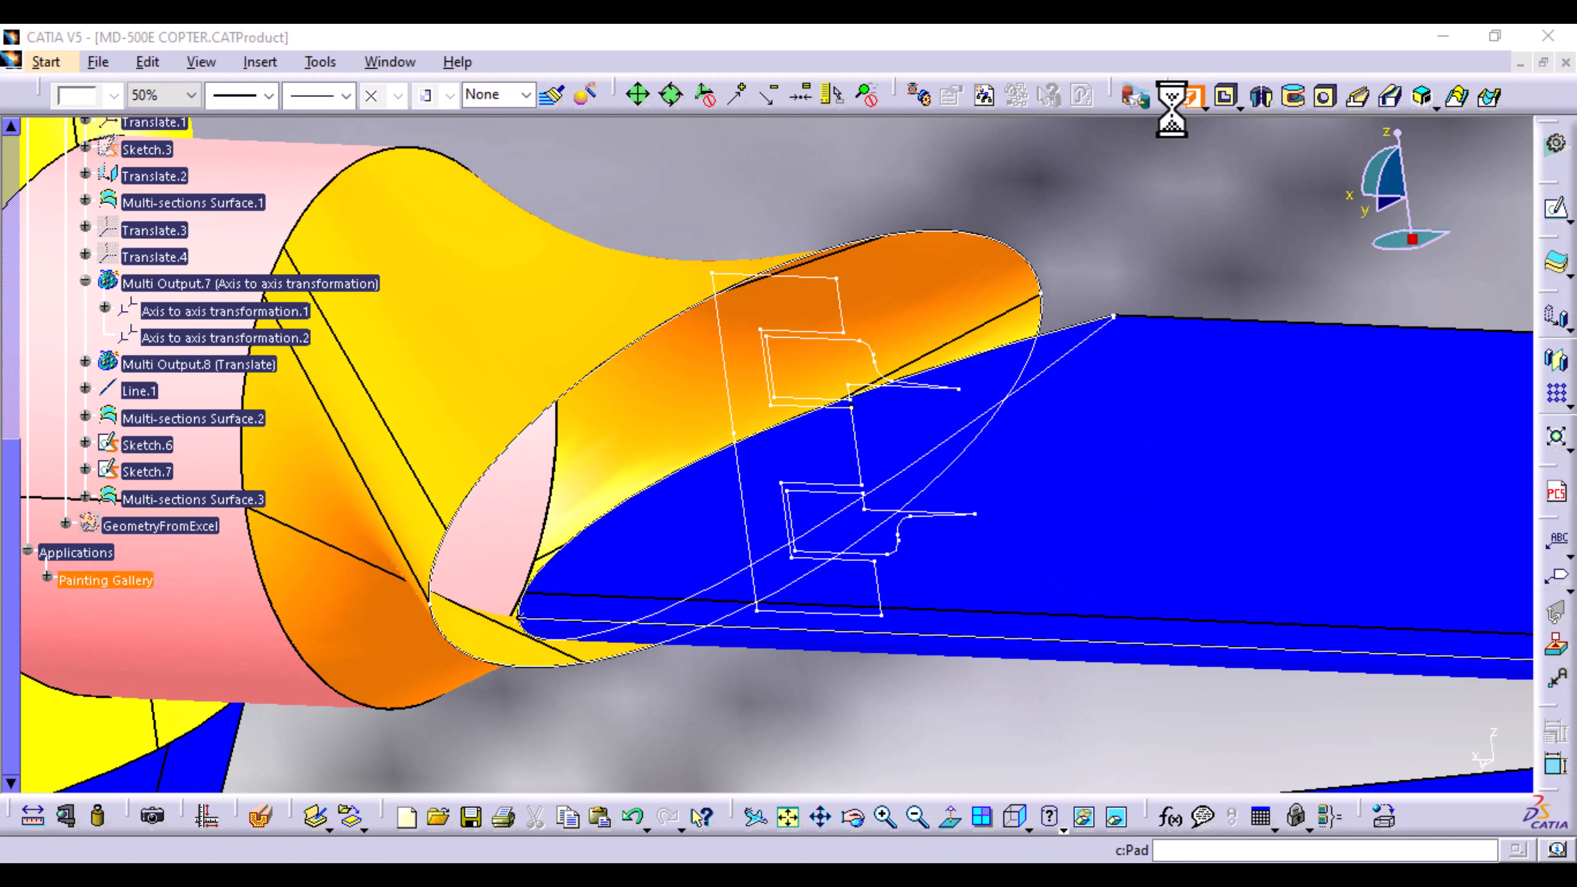
pyautogui.click(961, 506)
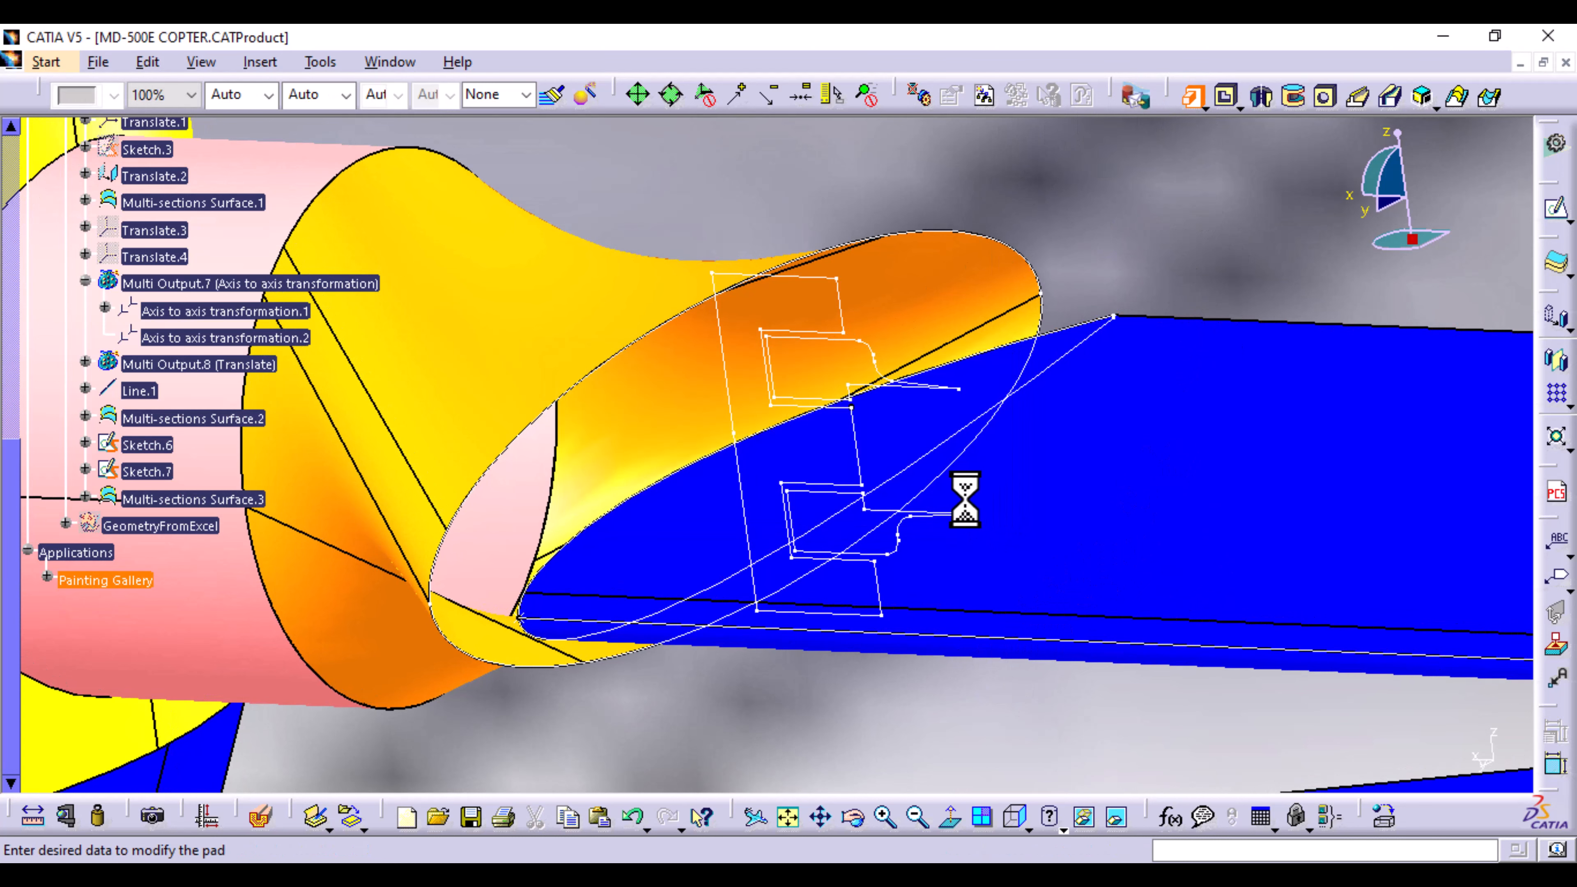
pyautogui.click(862, 461)
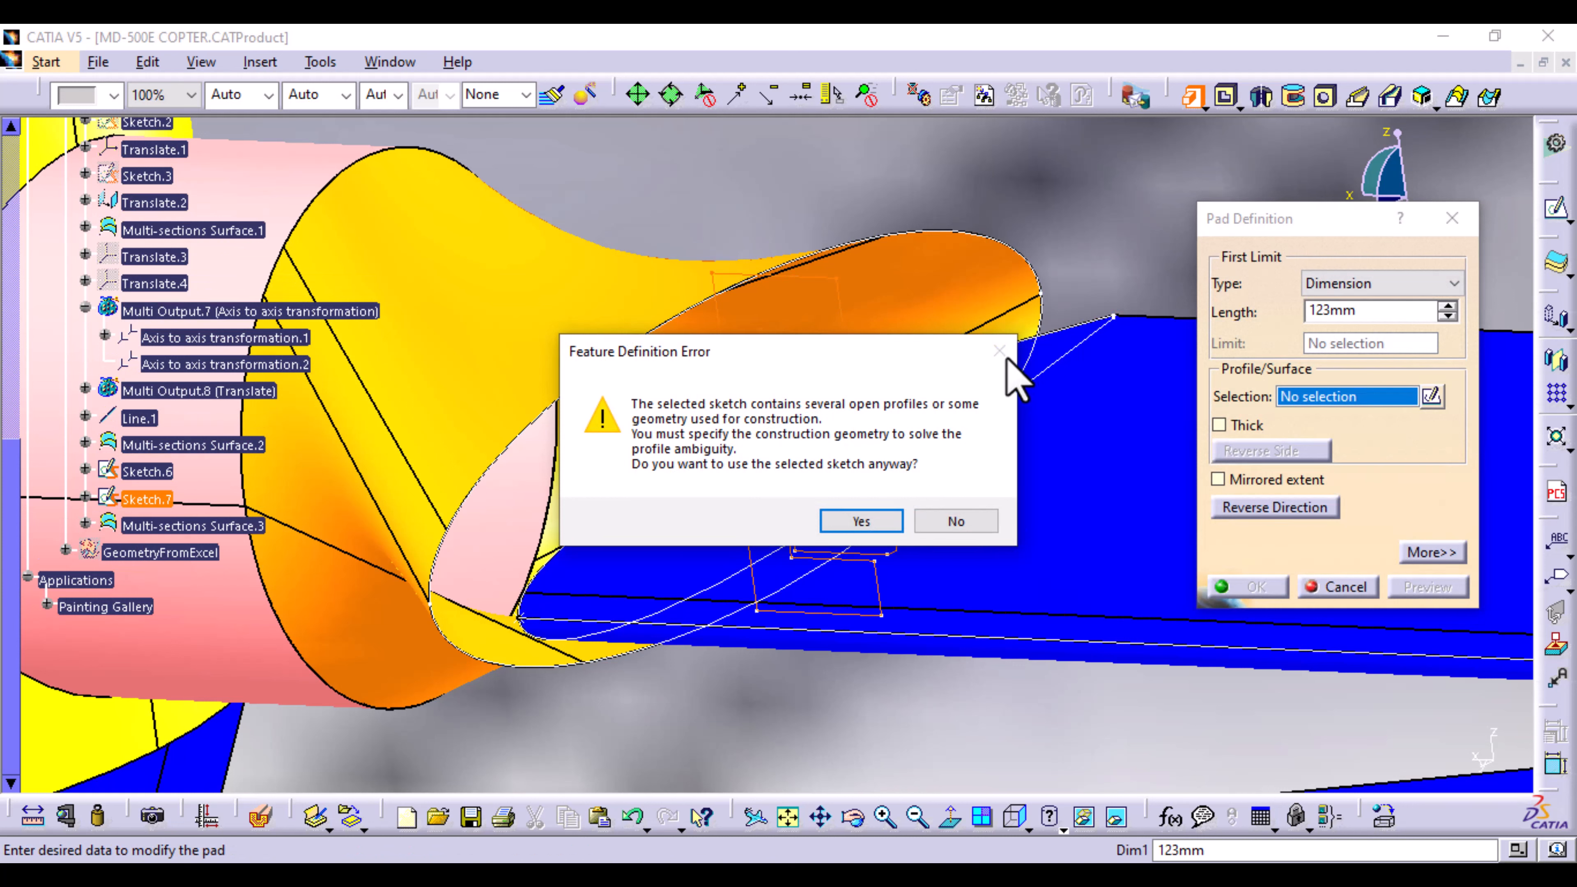
pyautogui.click(954, 522)
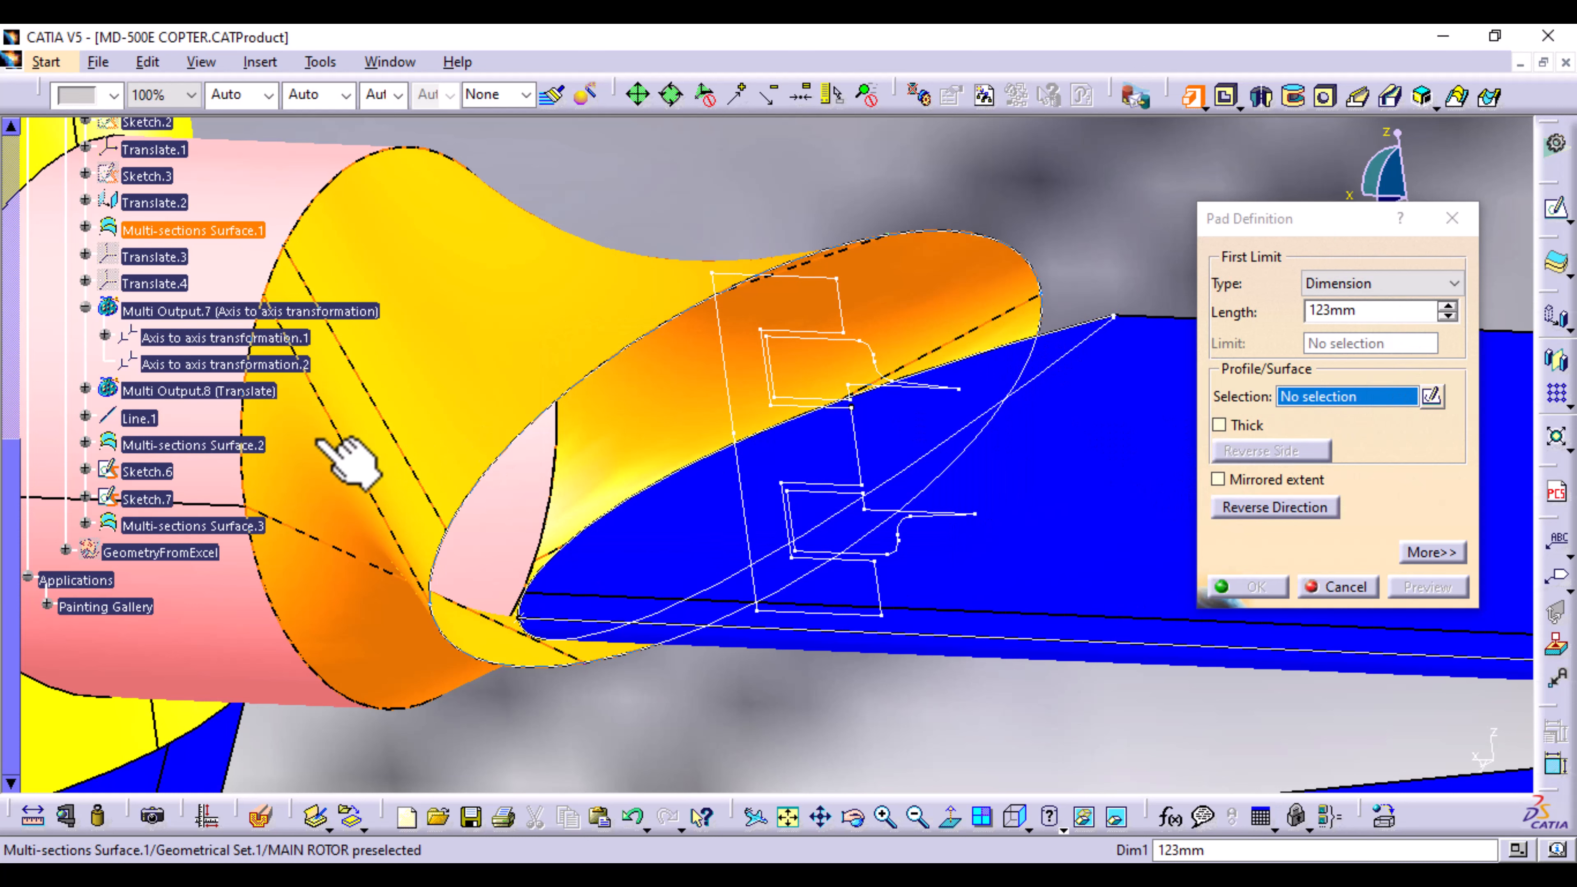
pyautogui.click(143, 472)
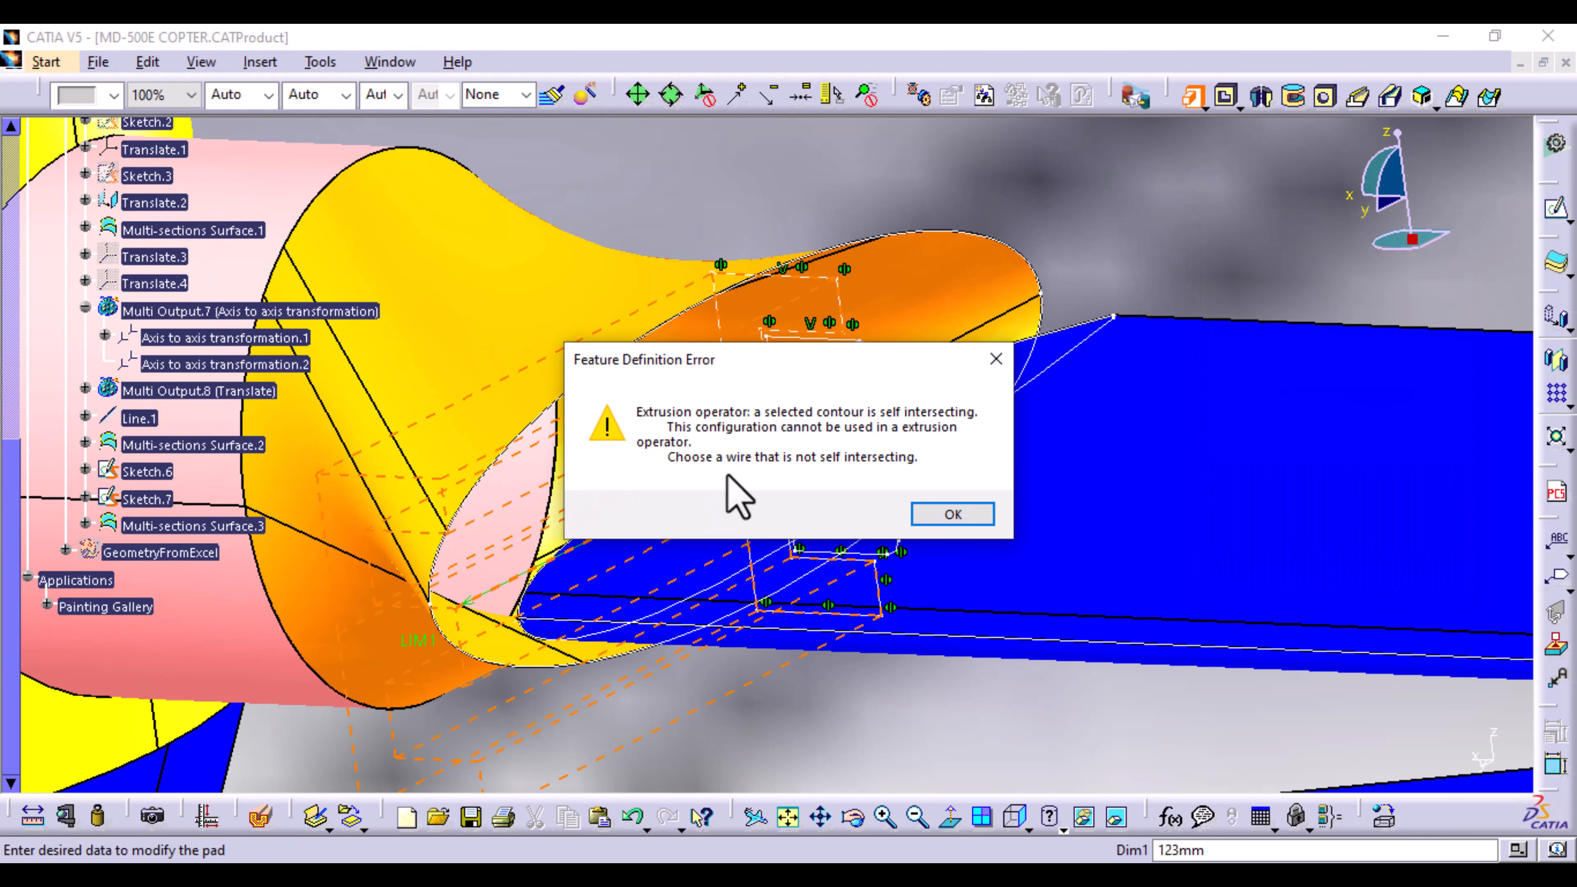
pyautogui.click(949, 513)
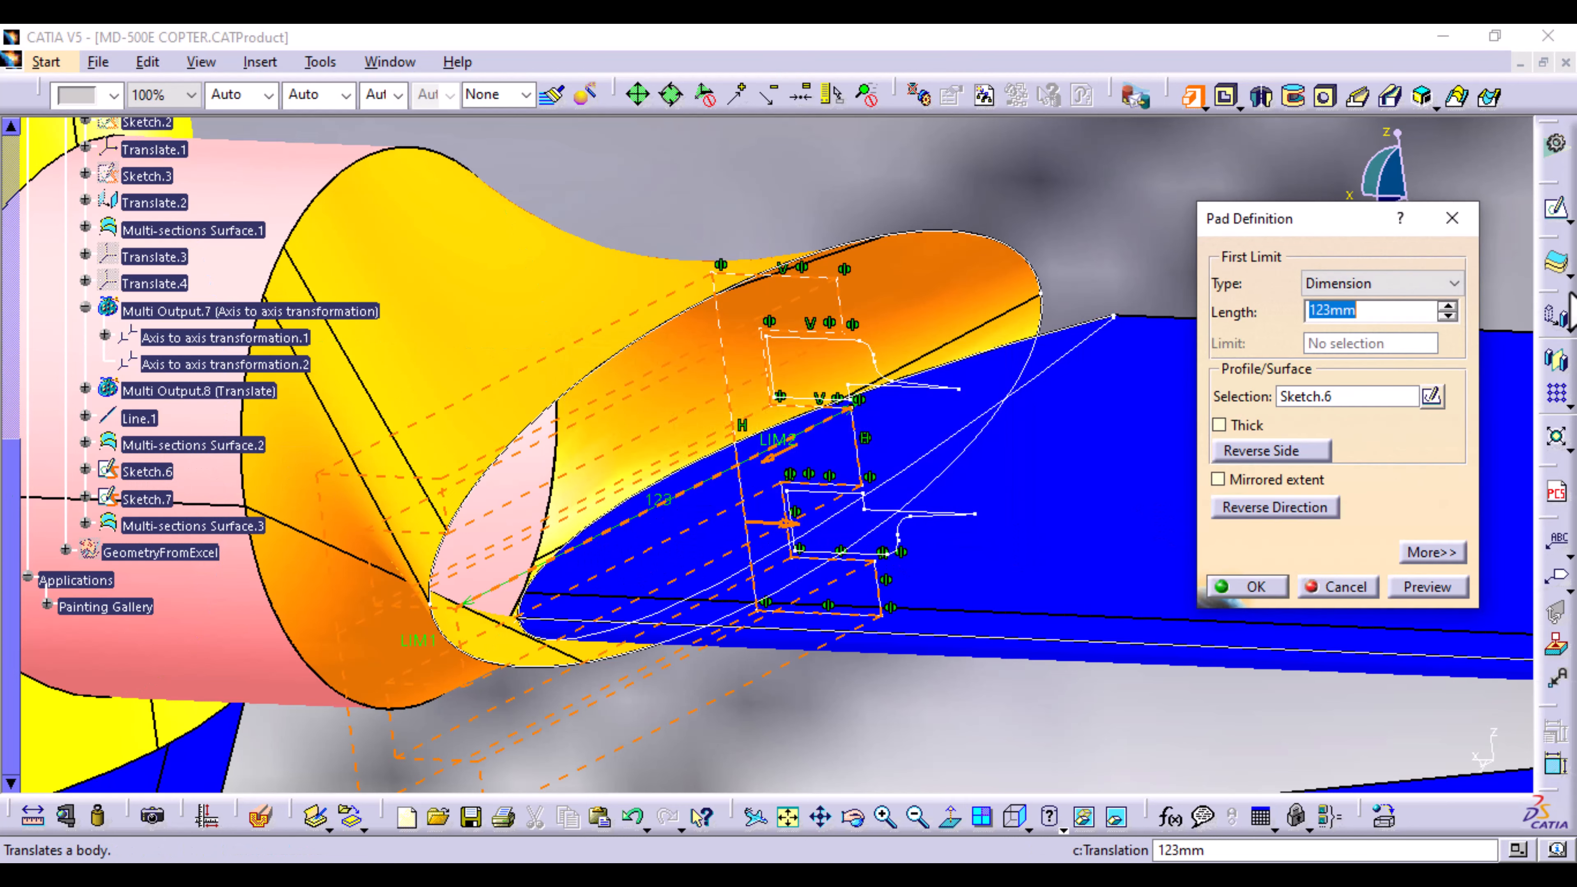
pyautogui.click(1451, 219)
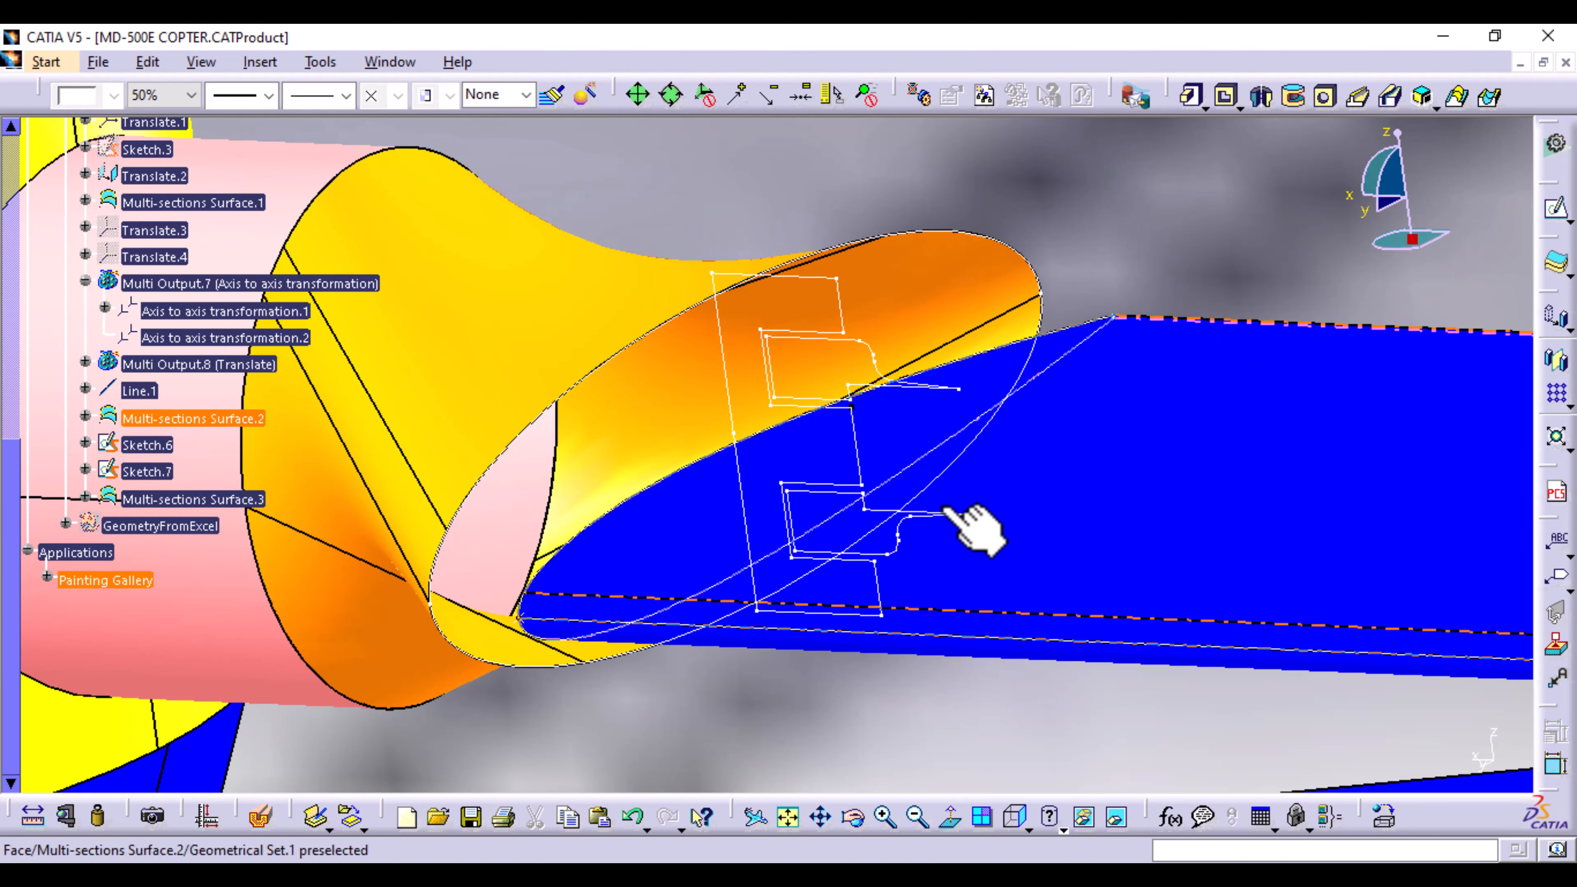
# Step: Reopen Sketch.6 for editing and hide the link profiles in Sketch.7
pyautogui.moveTo(811, 768)
pyautogui.mouseDown(button='middle')
pyautogui.moveTo(812, 574)
pyautogui.moveTo(819, 587)
pyautogui.moveTo(961, 432)
pyautogui.moveTo(827, 632)
pyautogui.mouseUp(button='middle')
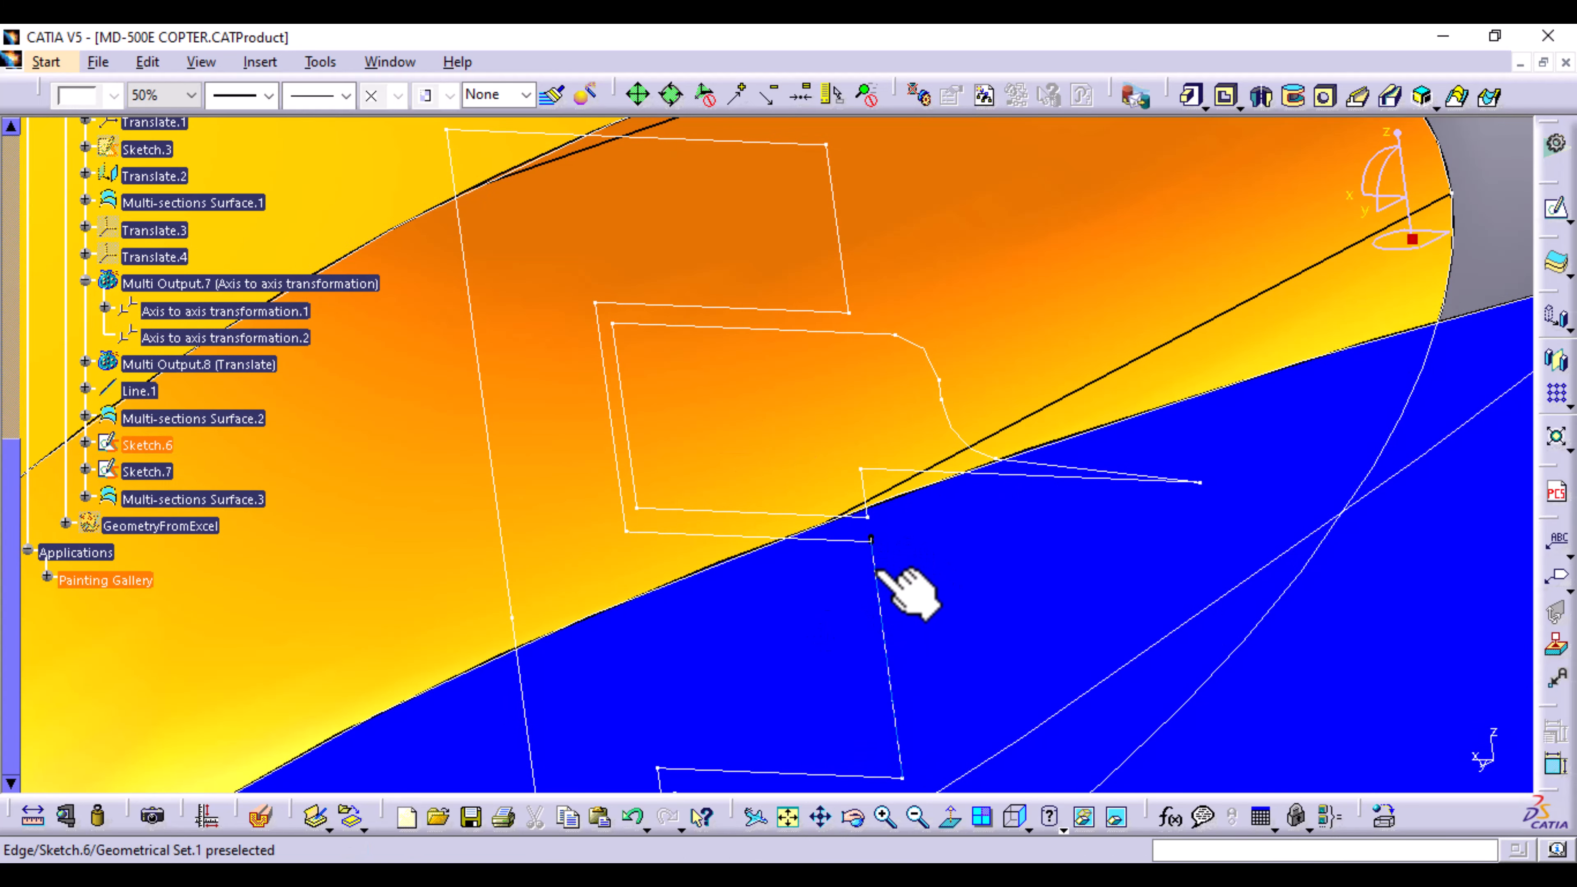
pyautogui.click(882, 618)
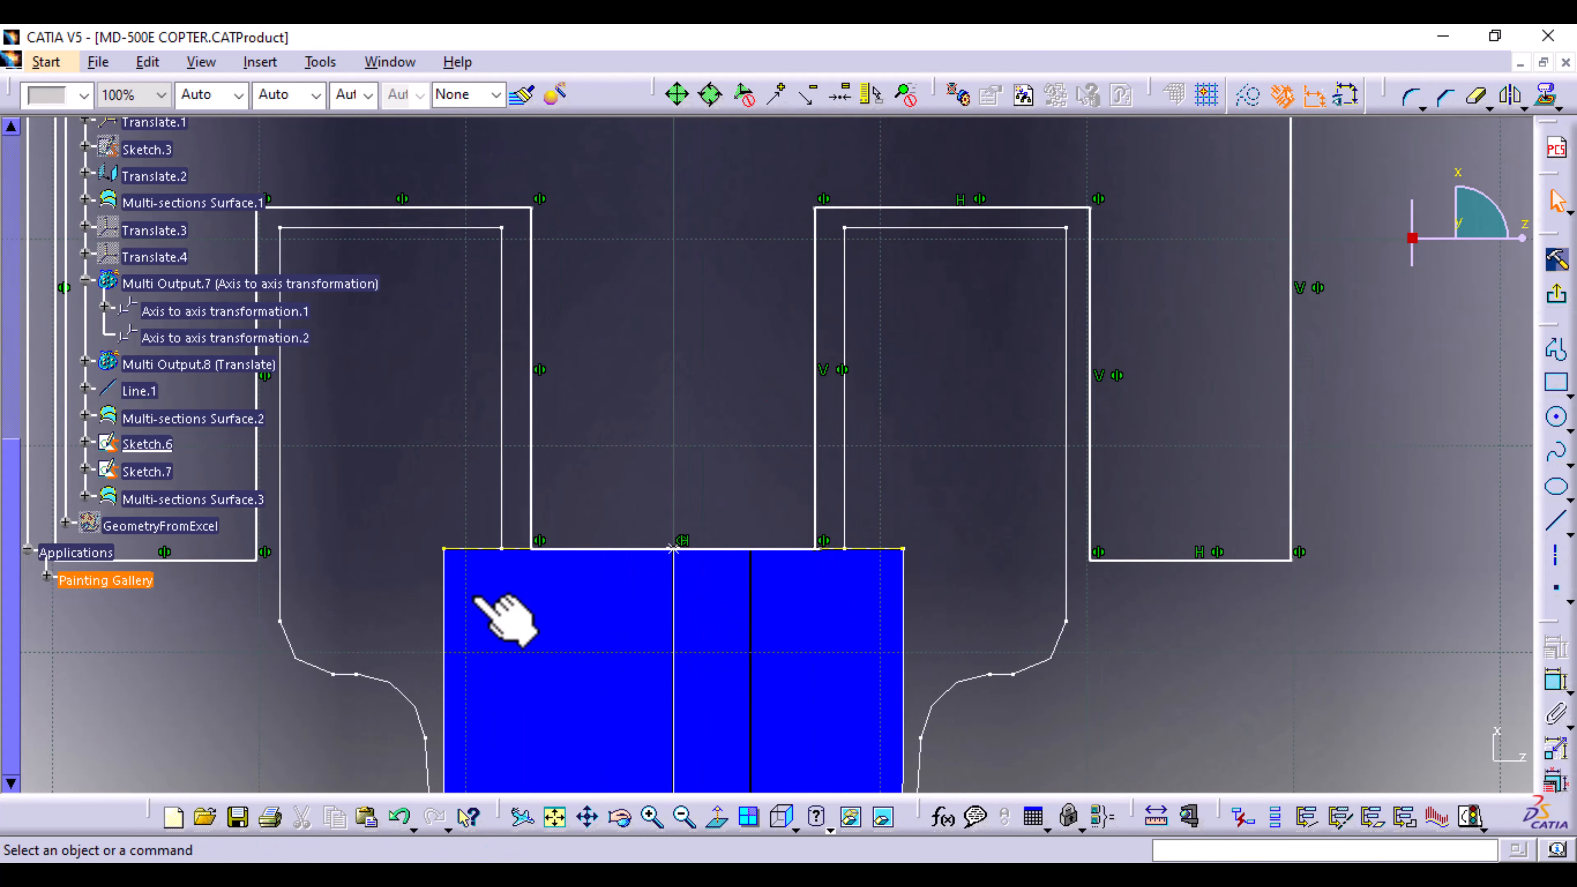
pyautogui.click(155, 472)
pyautogui.rightClick(149, 472)
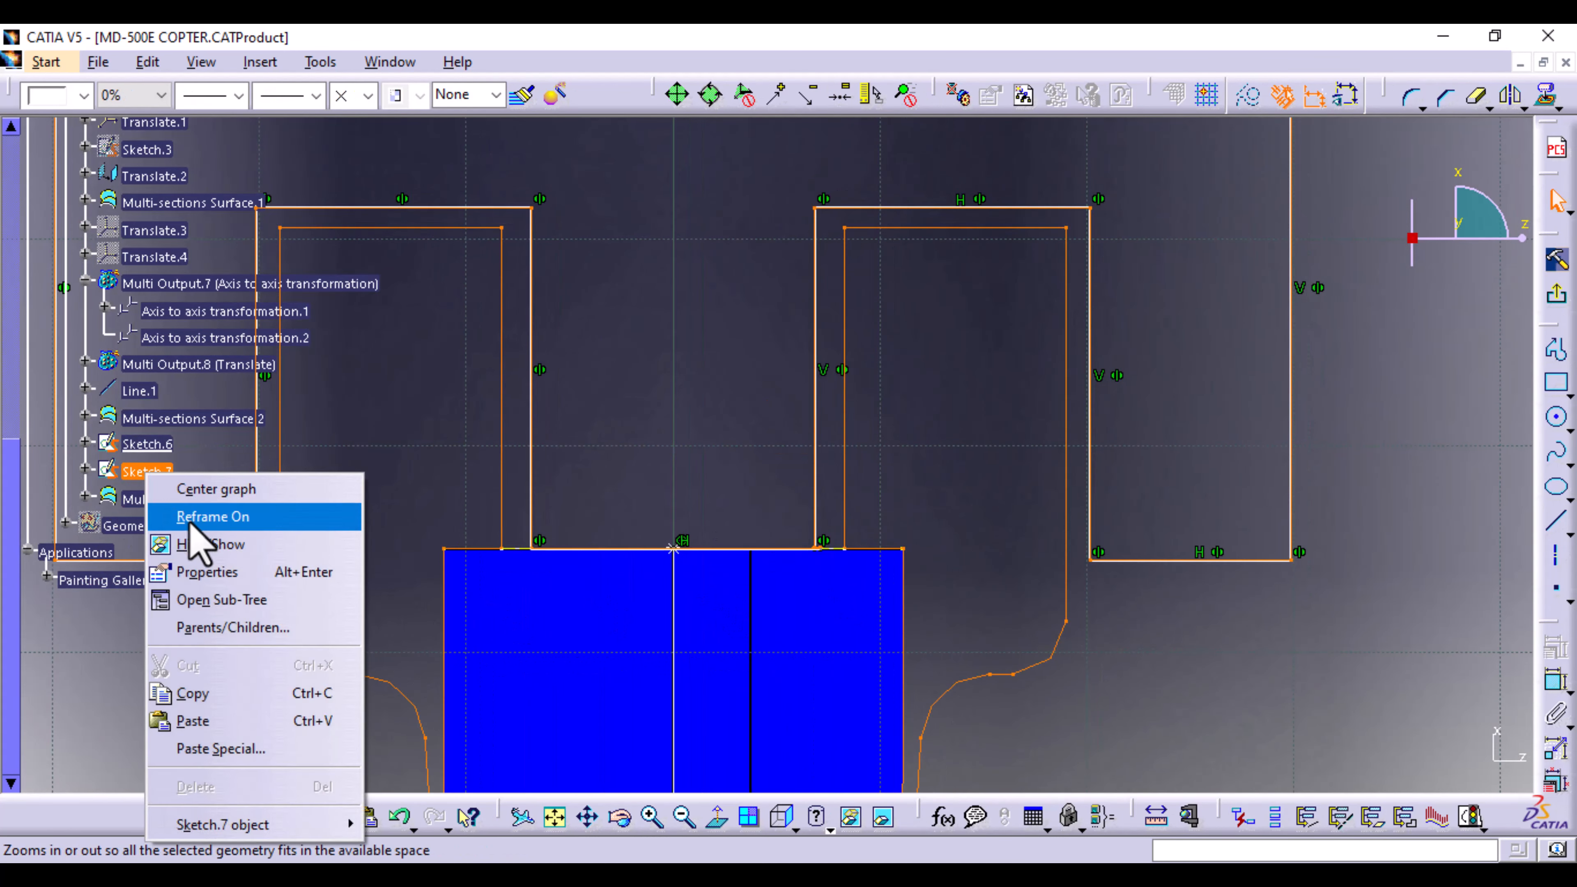
pyautogui.click(205, 544)
# Step: Trim away the excess projected blade root edge beyond the slot corner in Sketch.6 with Quick Trim and exit the sketch
pyautogui.moveTo(798, 673)
pyautogui.mouseDown(button='middle')
pyautogui.moveTo(816, 557)
pyautogui.moveTo(869, 647)
pyautogui.mouseUp(button='middle')
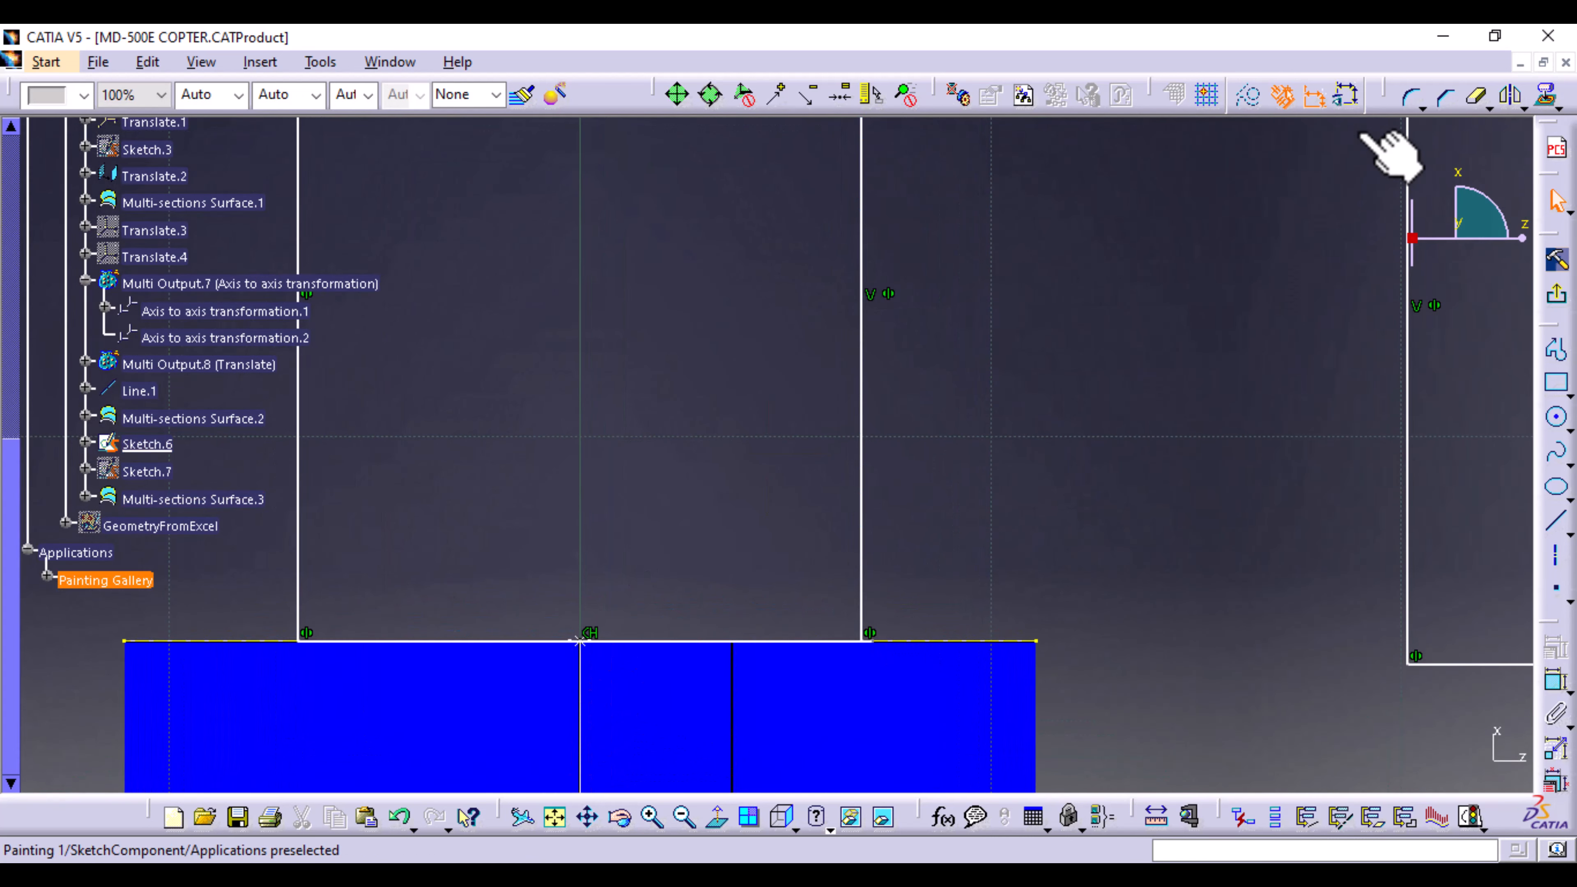
pyautogui.click(1477, 94)
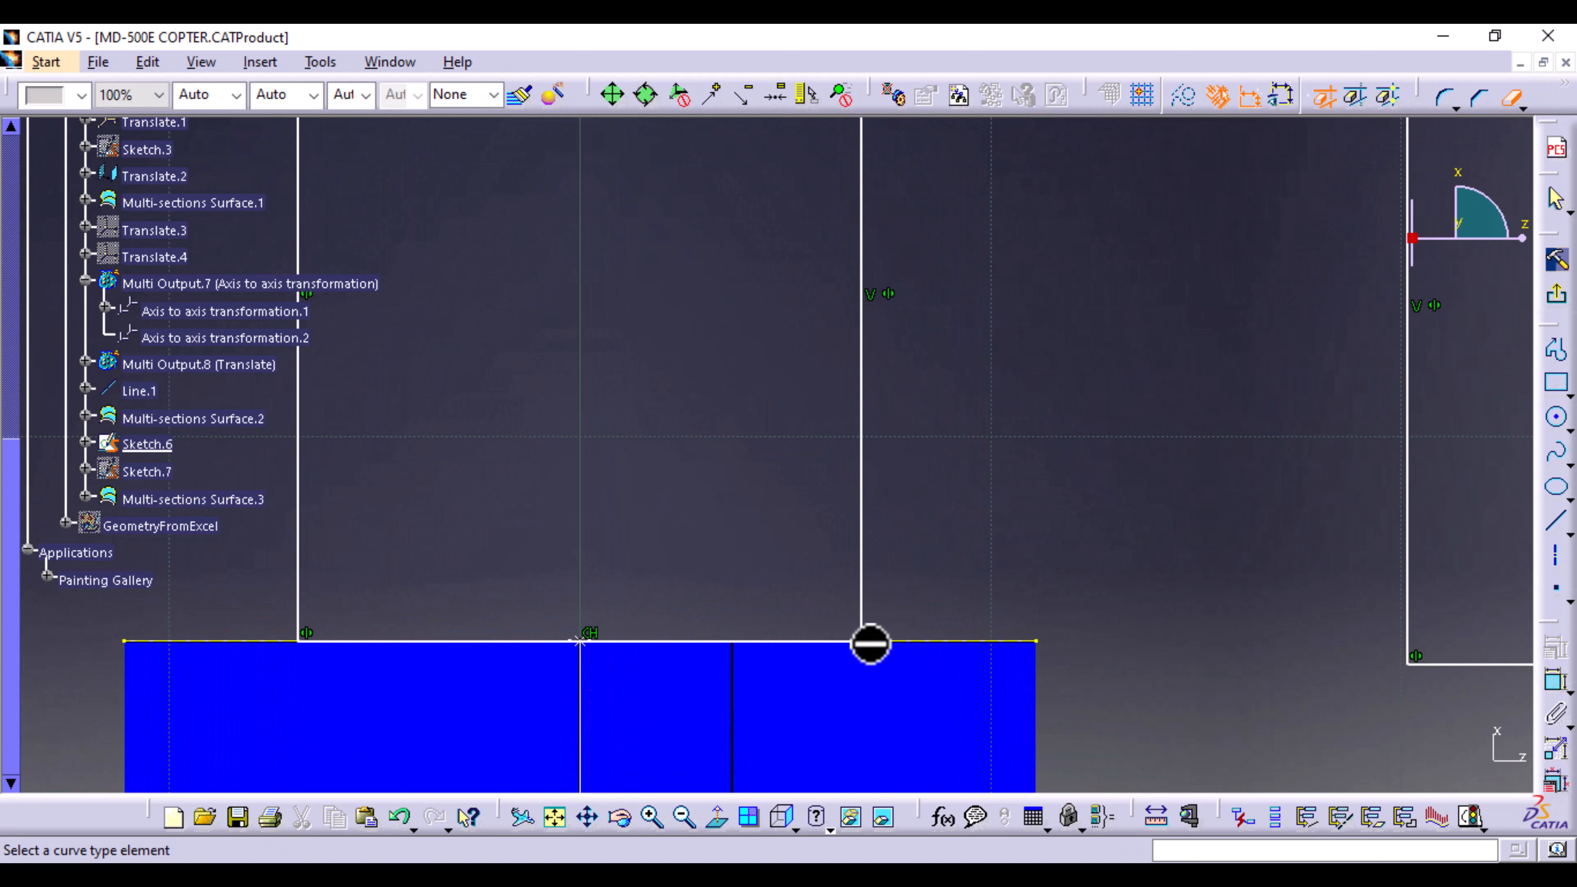
pyautogui.moveTo(908, 668); pyautogui.dragTo(911, 392, button='middle')
pyautogui.click(916, 541)
pyautogui.moveTo(813, 378)
pyautogui.mouseDown(button='middle')
pyautogui.moveTo(880, 584)
pyautogui.moveTo(886, 546)
pyautogui.moveTo(873, 567)
pyautogui.moveTo(967, 415)
pyautogui.moveTo(975, 475)
pyautogui.moveTo(939, 465)
pyautogui.mouseUp(button='middle')
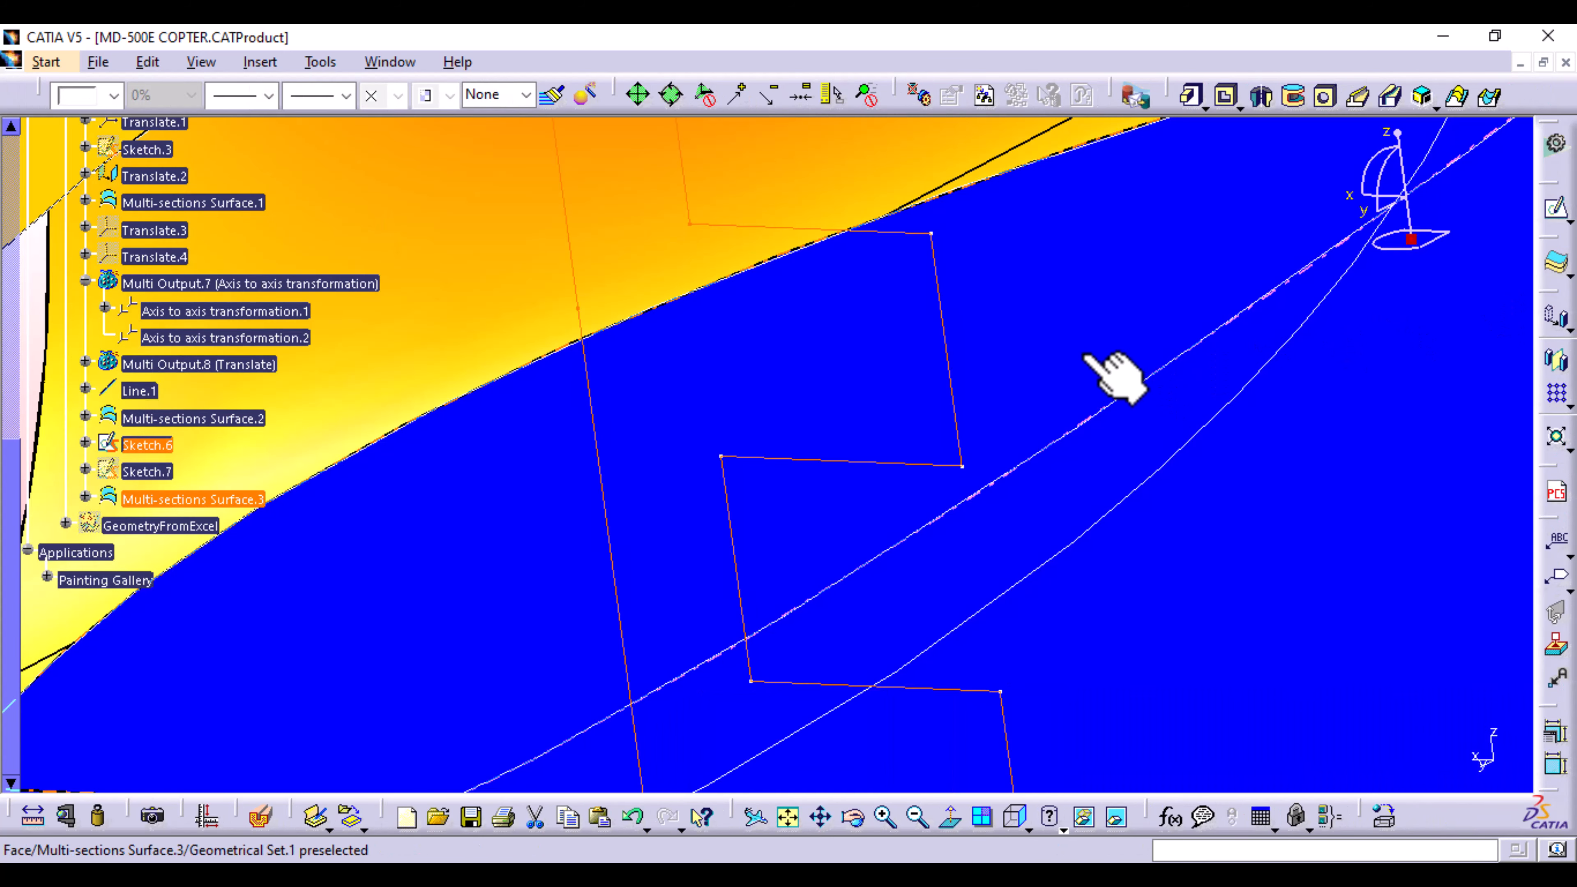
# Step: Pad the bracket profile Sketch.6 with a length of 100 mm and mirrored extent
pyautogui.moveTo(1091, 371); pyautogui.dragTo(1091, 572, button='middle')
pyautogui.click(1119, 233)
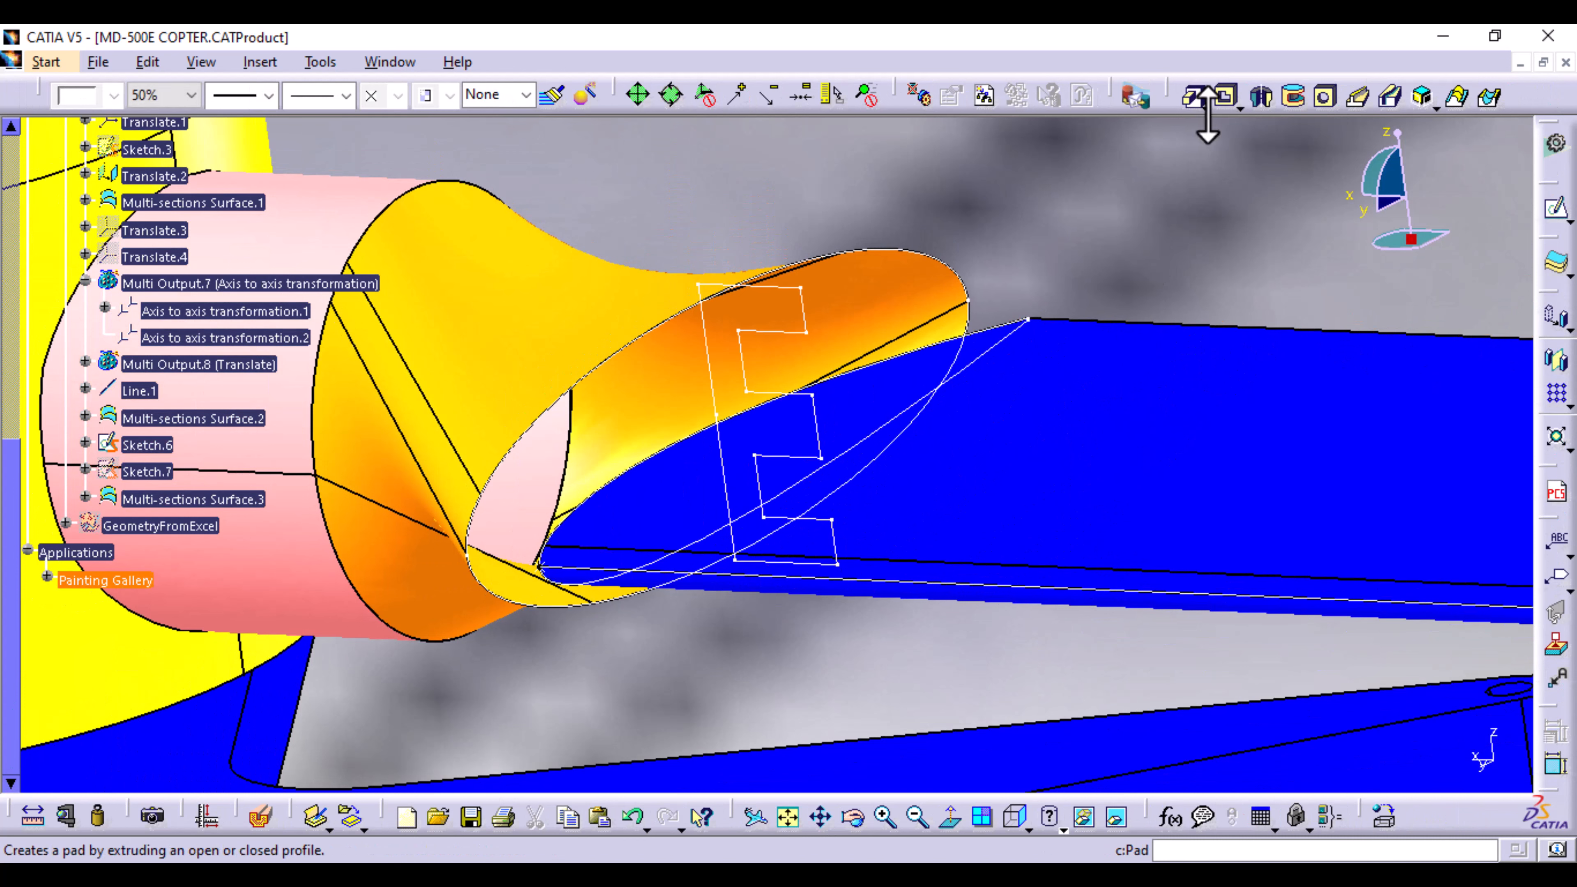
pyautogui.click(1192, 99)
pyautogui.click(954, 504)
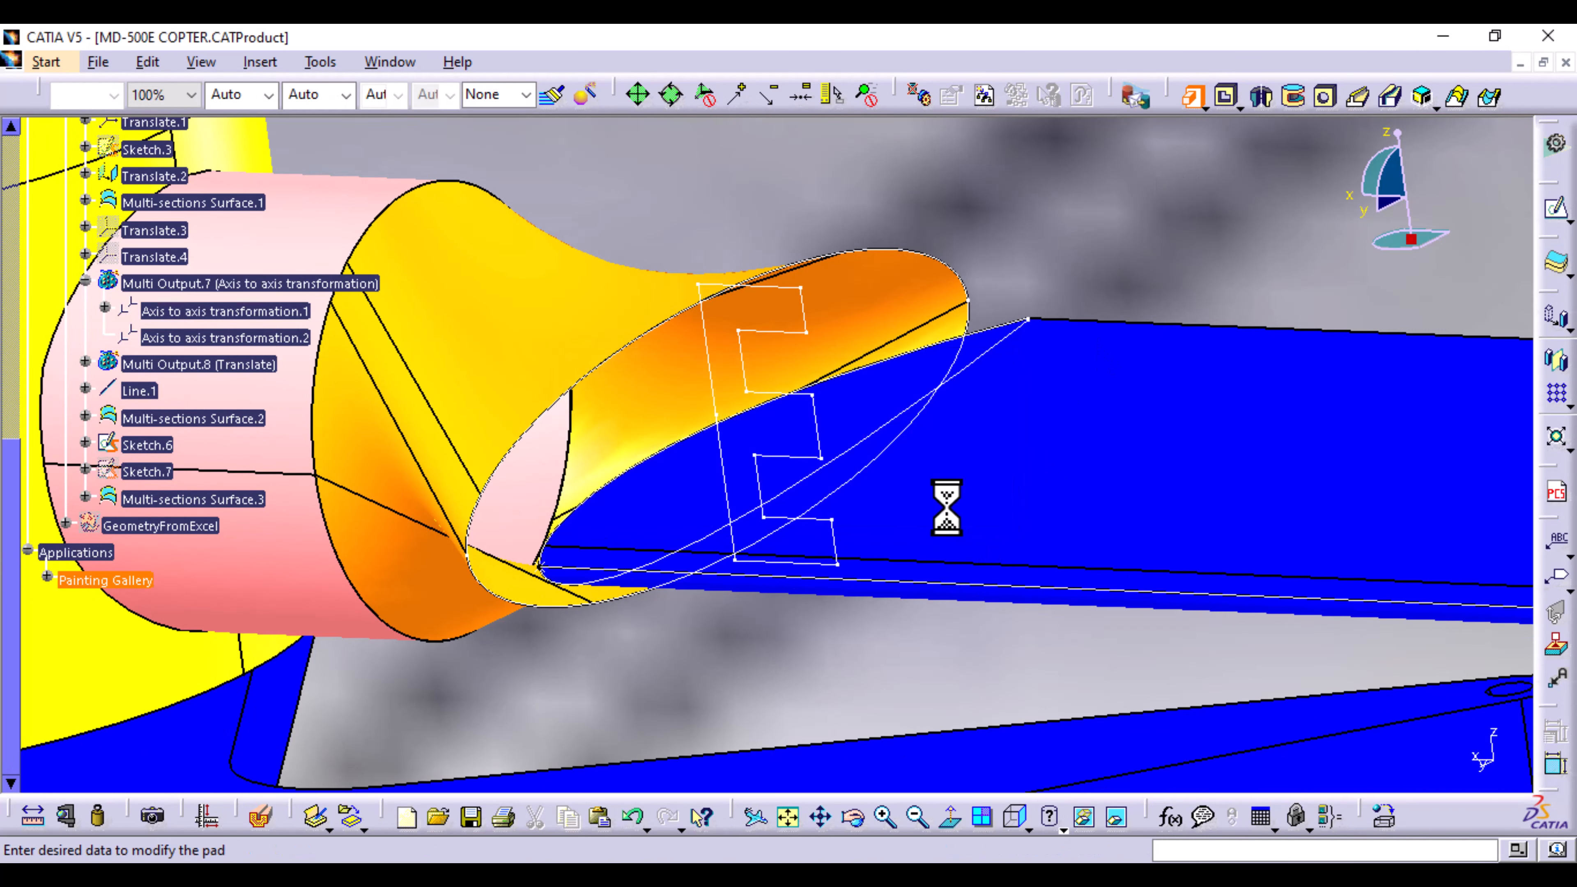
pyautogui.click(855, 454)
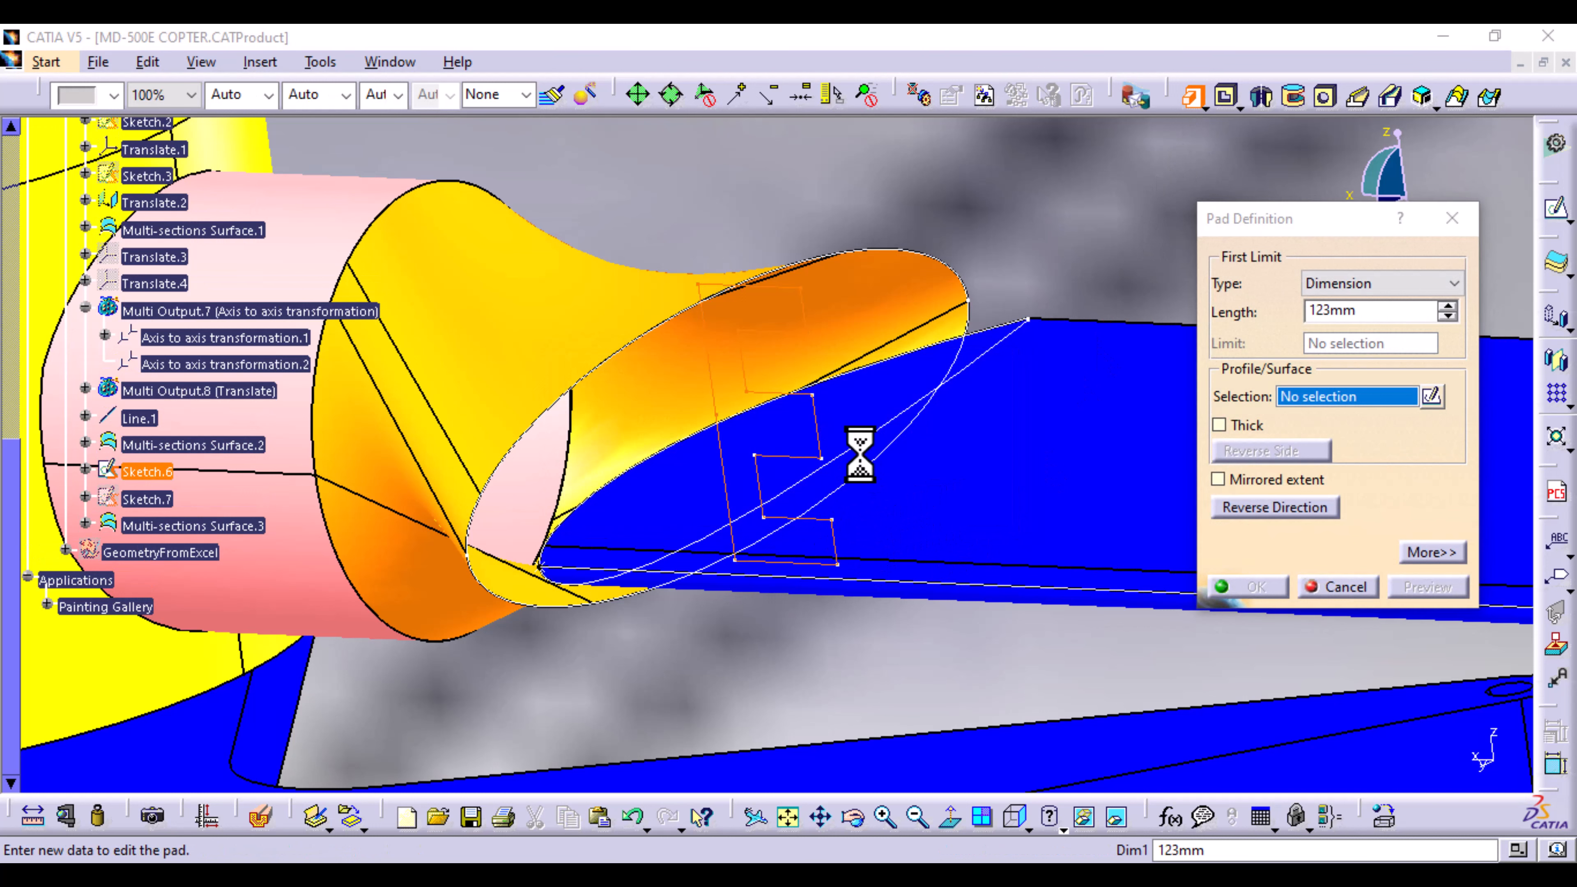
pyautogui.click(1266, 481)
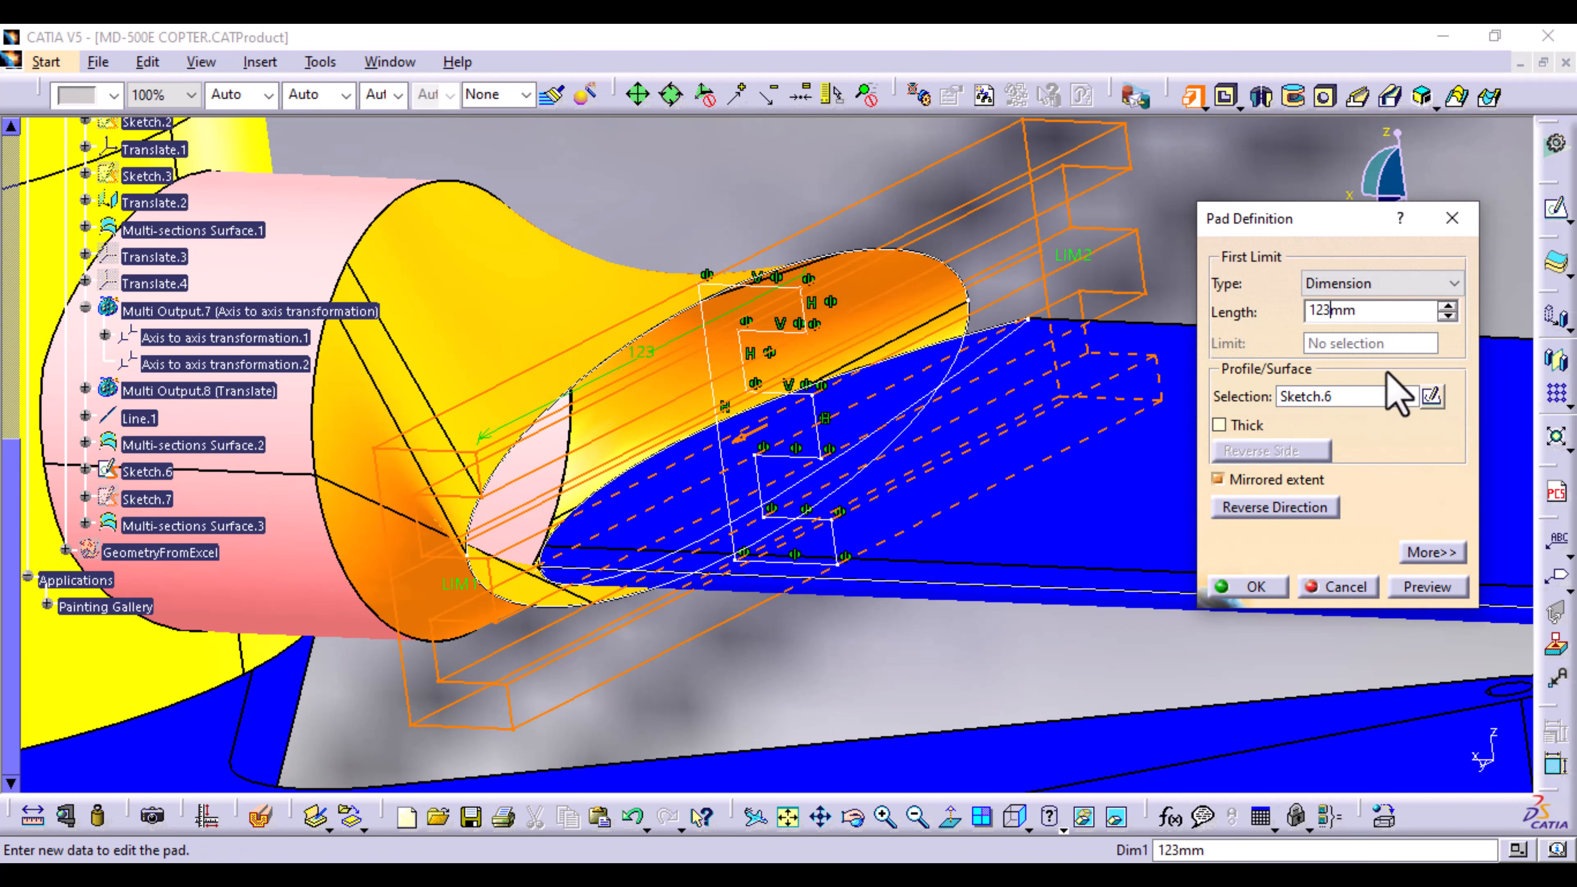
pyautogui.click(1427, 586)
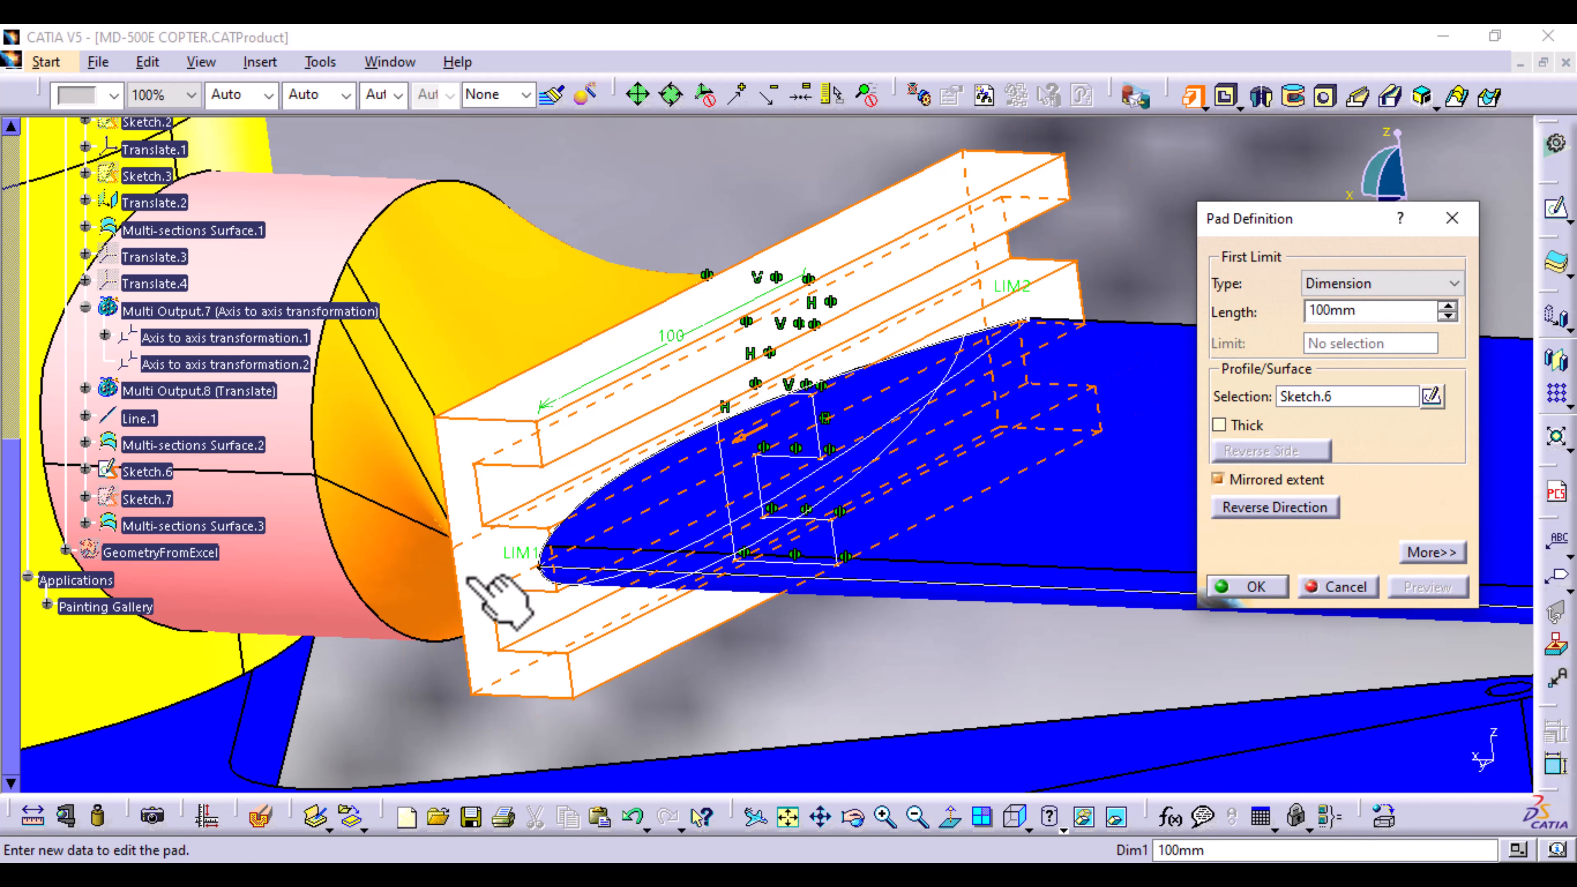
pyautogui.moveTo(500, 599); pyautogui.dragTo(581, 548, button='middle')
pyautogui.click(1270, 595)
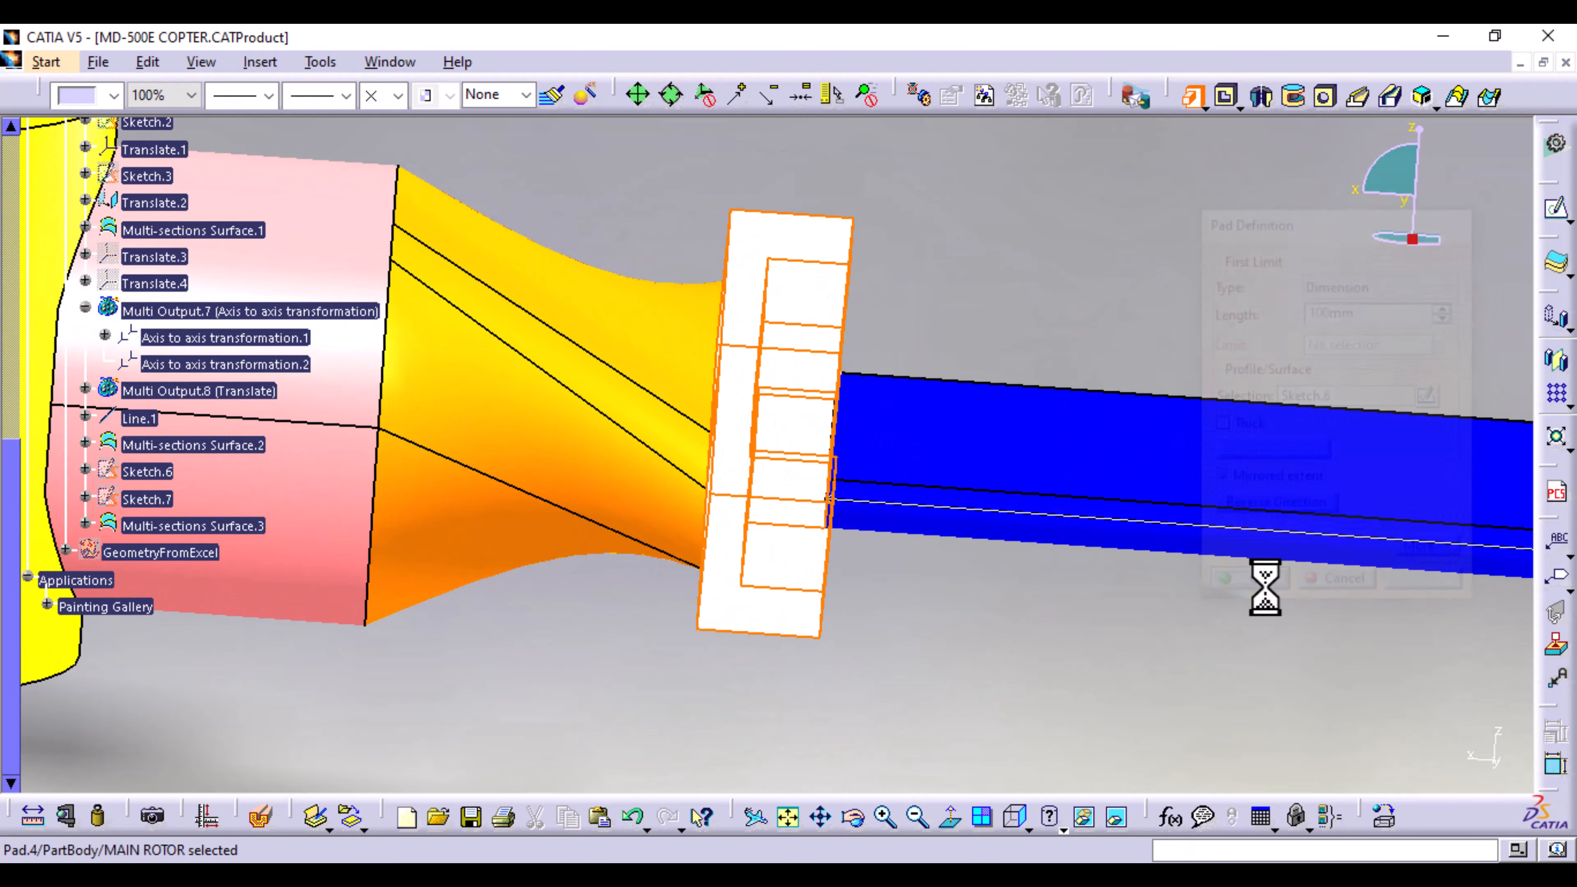
# Step: Reopen the bracket pad's definition, set its length to 80 mm and preview it against the blade root
pyautogui.moveTo(985, 669); pyautogui.dragTo(1048, 669, button='middle')
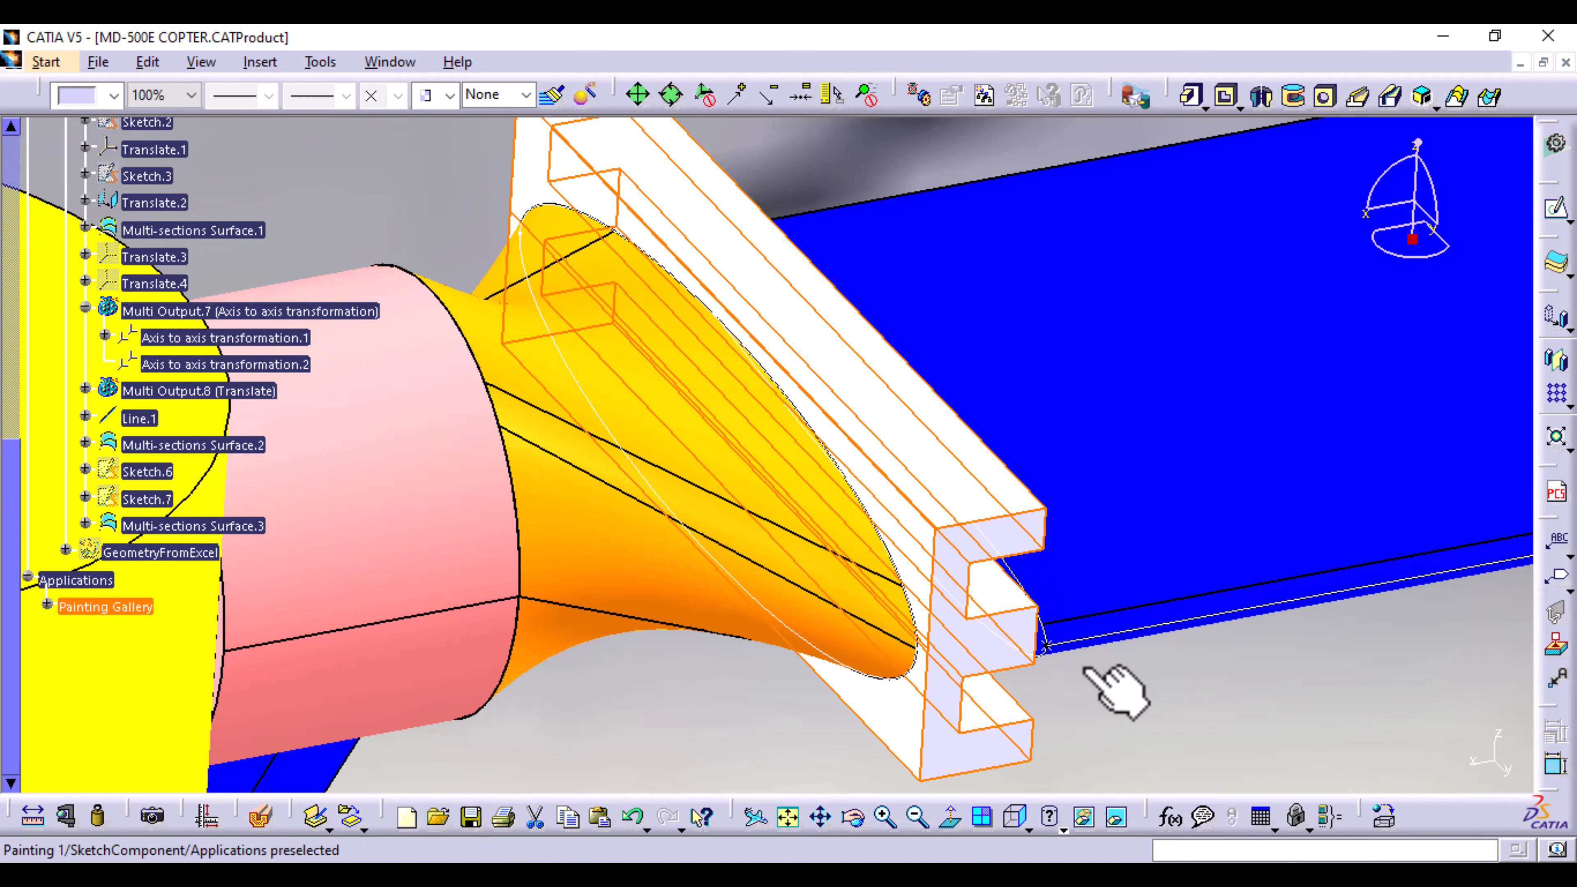
pyautogui.moveTo(1113, 679)
pyautogui.mouseDown(button='middle')
pyautogui.moveTo(992, 659)
pyautogui.moveTo(1031, 650)
pyautogui.mouseUp(button='middle')
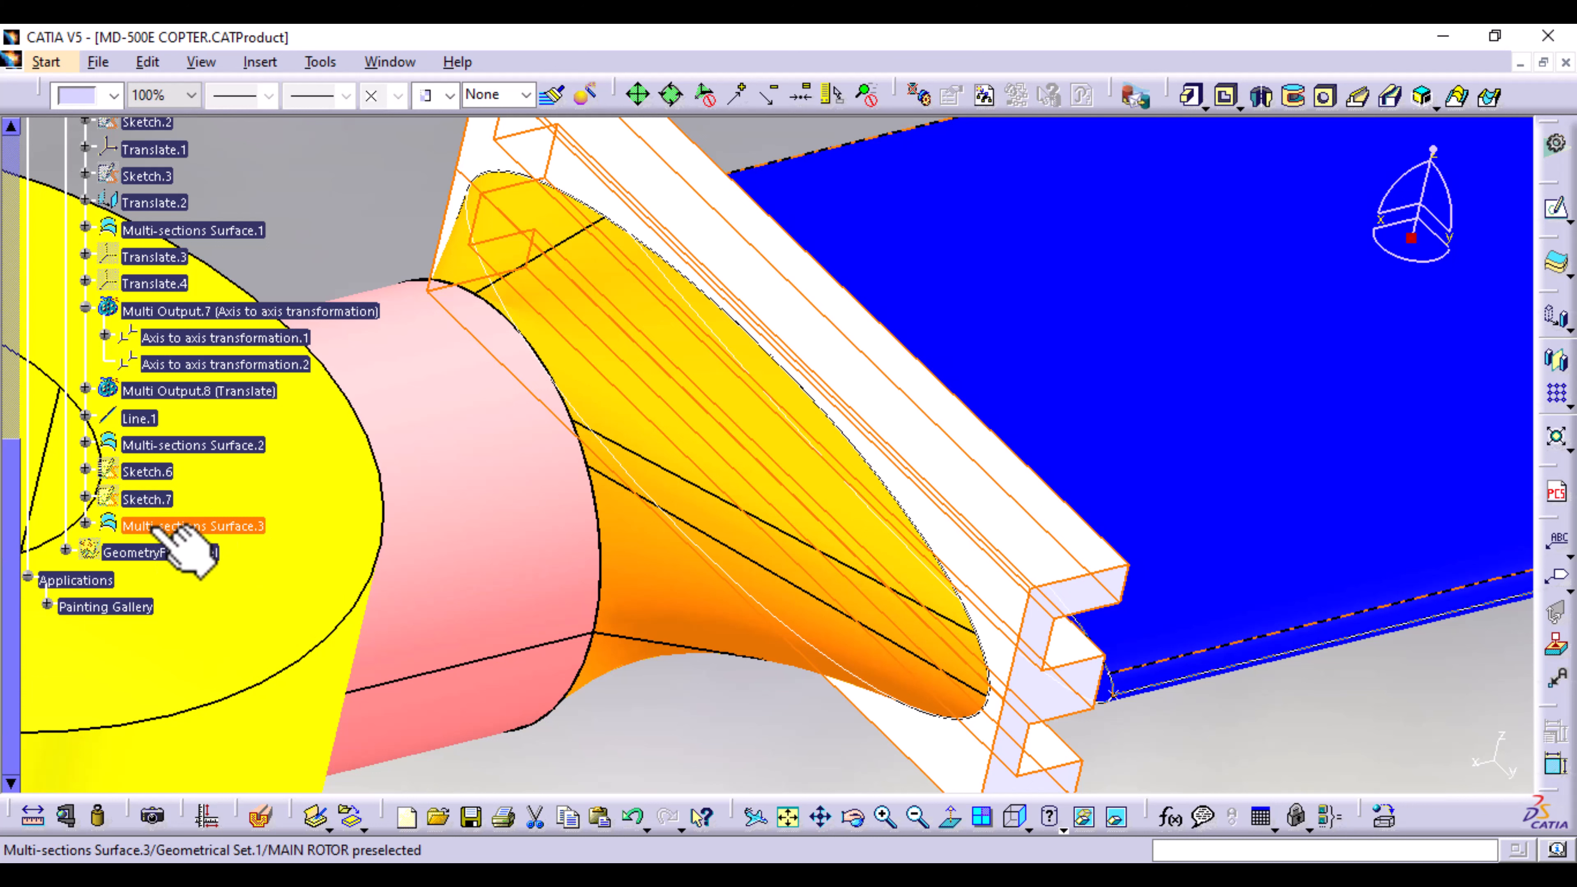
pyautogui.scroll(5, 159, 487)
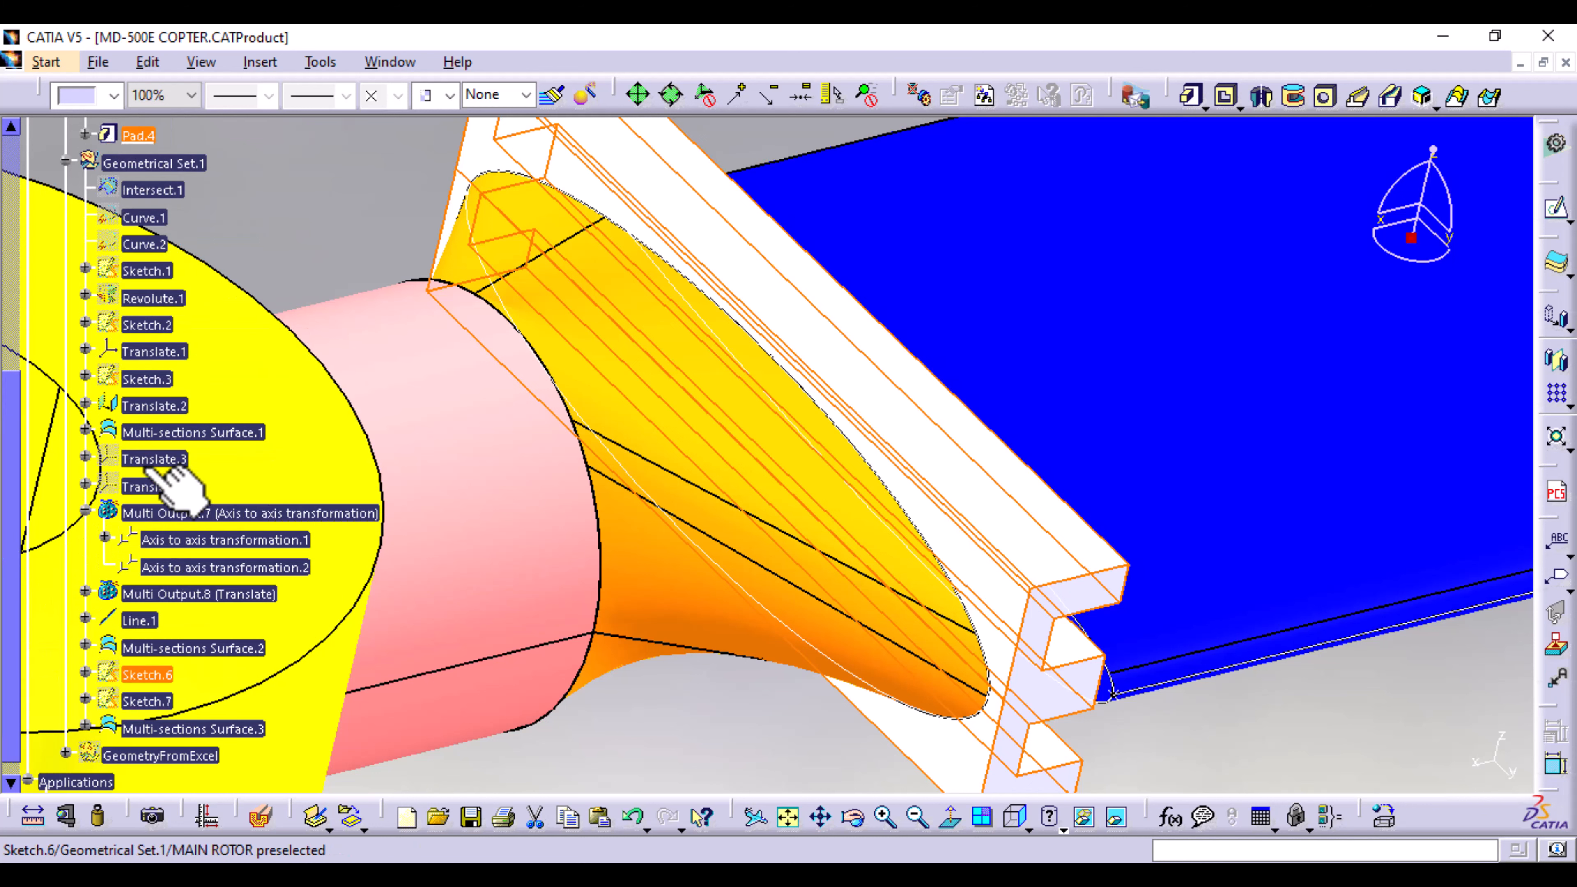
pyautogui.doubleClick(154, 340)
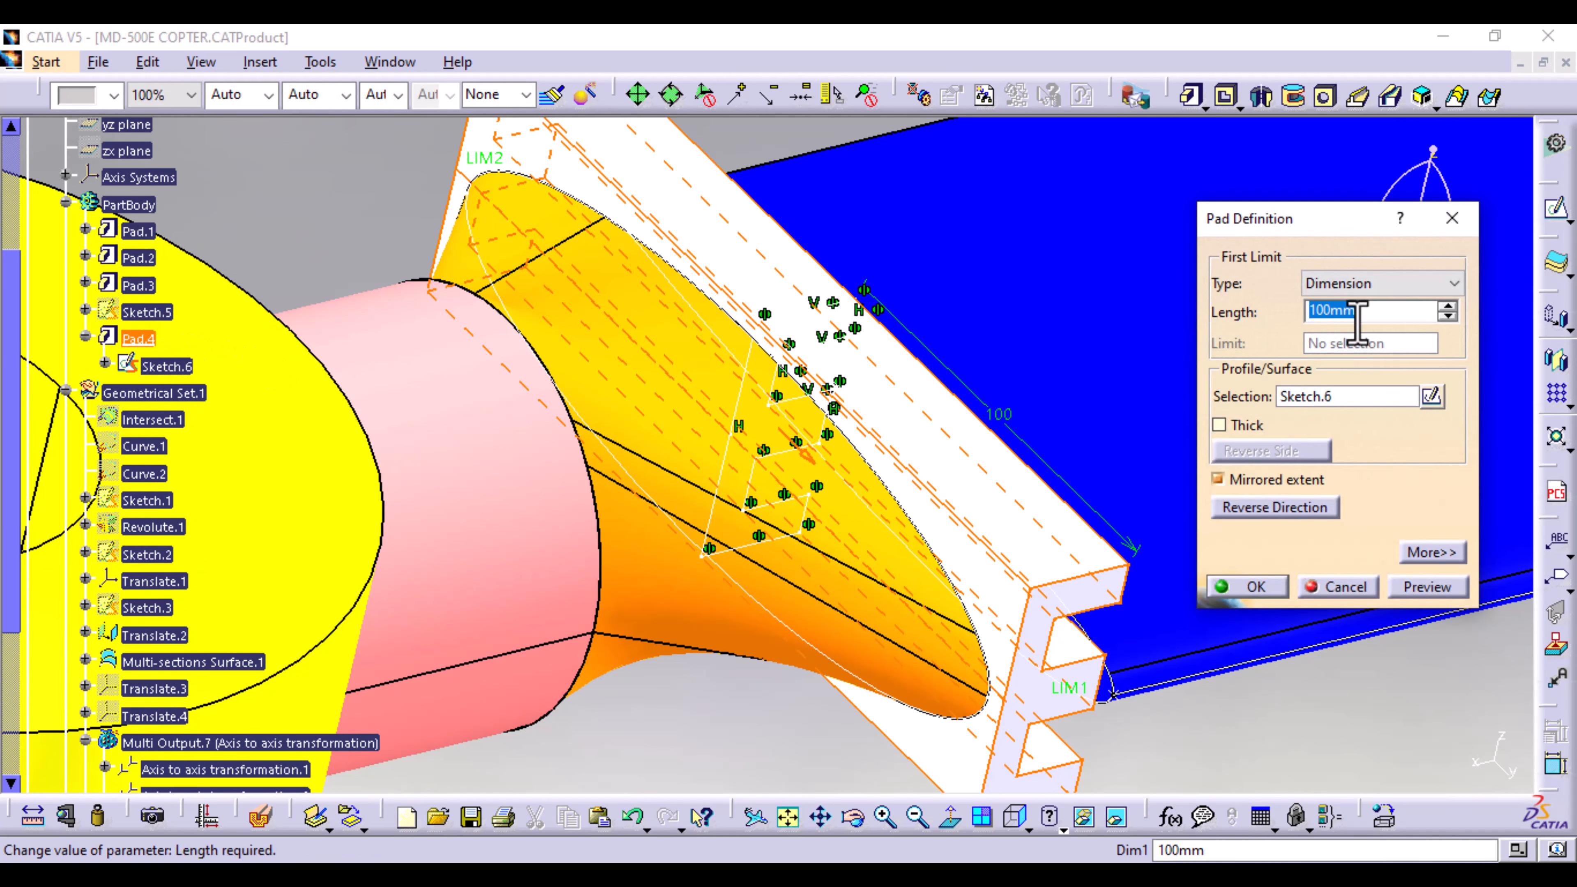
pyautogui.write('80')
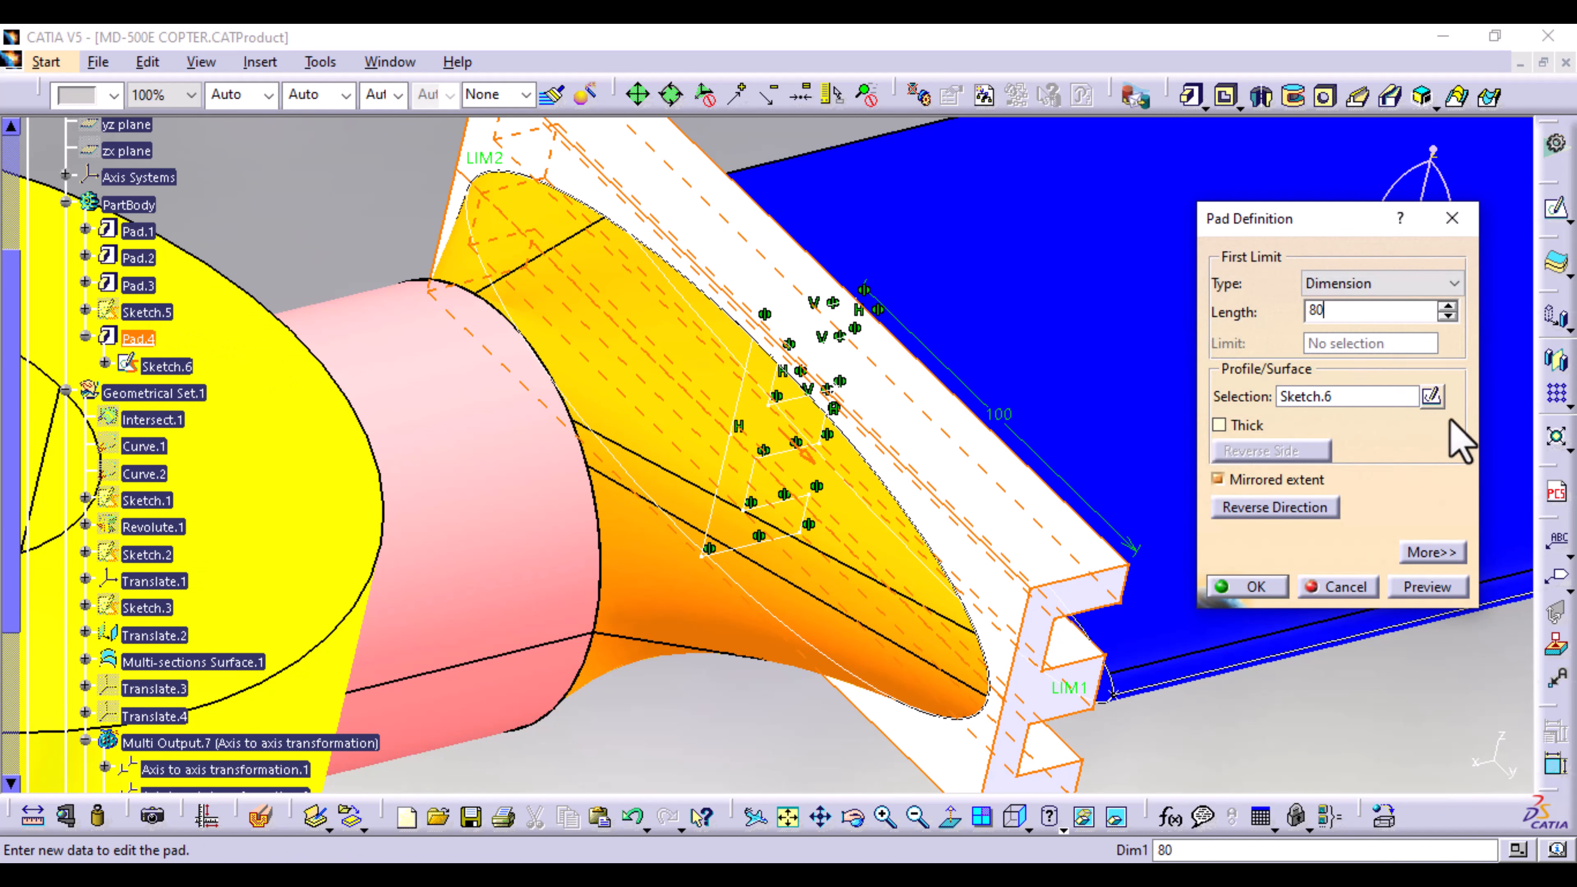
pyautogui.click(1440, 590)
pyautogui.moveTo(1167, 683)
pyautogui.mouseDown(button='middle')
pyautogui.moveTo(1056, 693)
pyautogui.moveTo(936, 550)
pyautogui.moveTo(950, 542)
pyautogui.moveTo(822, 497)
pyautogui.moveTo(915, 606)
pyautogui.moveTo(830, 588)
pyautogui.moveTo(869, 558)
pyautogui.mouseUp(button='middle')
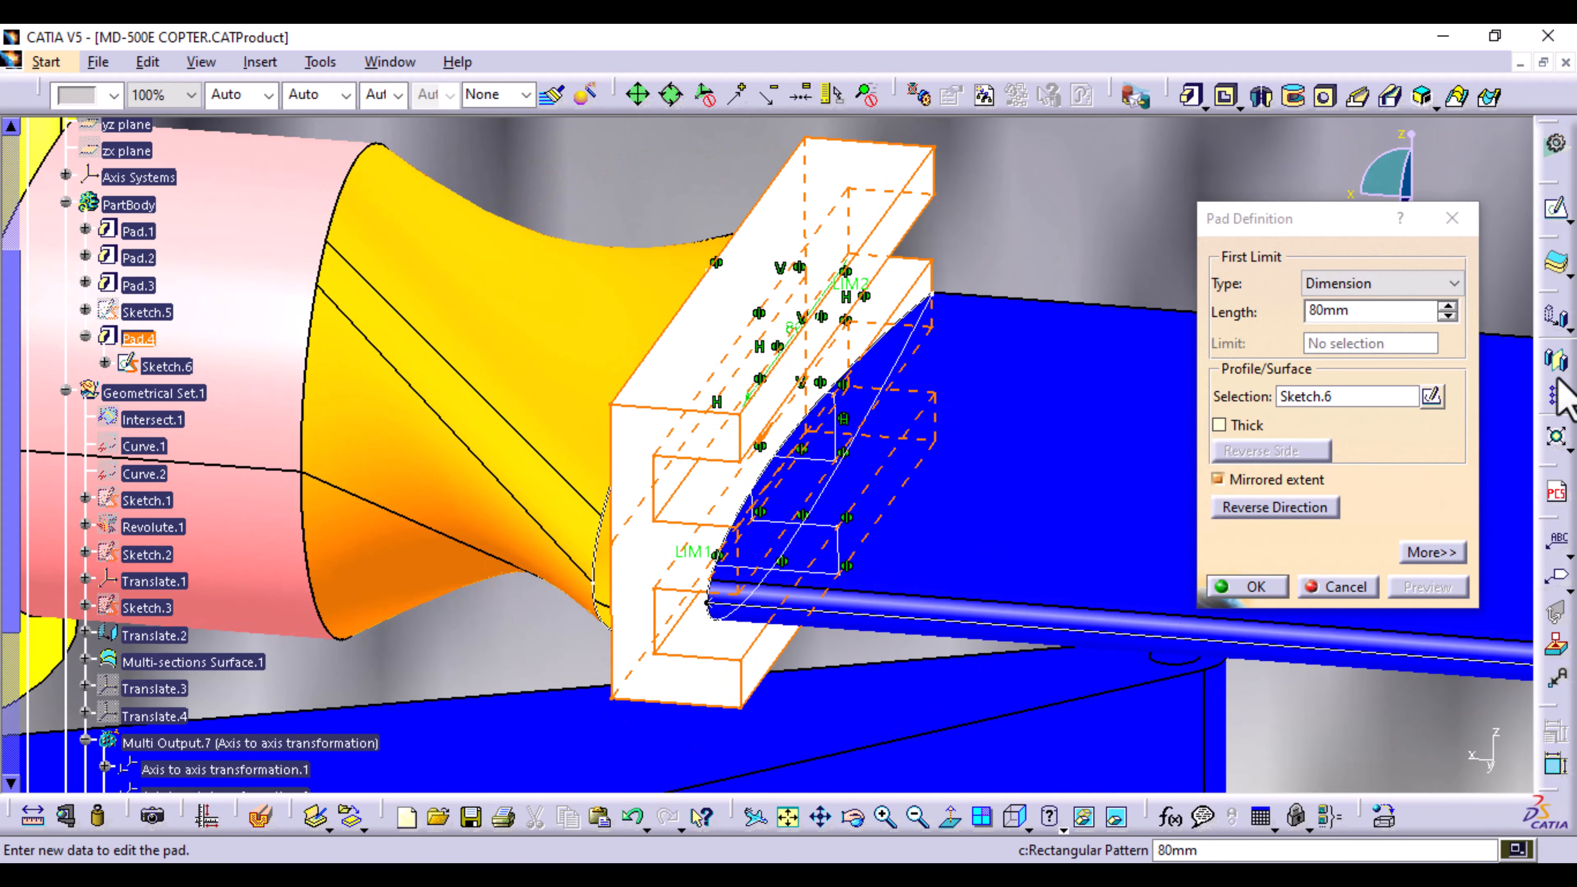
# Step: Set the bracket pad's length to 60 mm, checking the rotor head photo in the spec sheet PDF, and apply it
pyautogui.click(1327, 310)
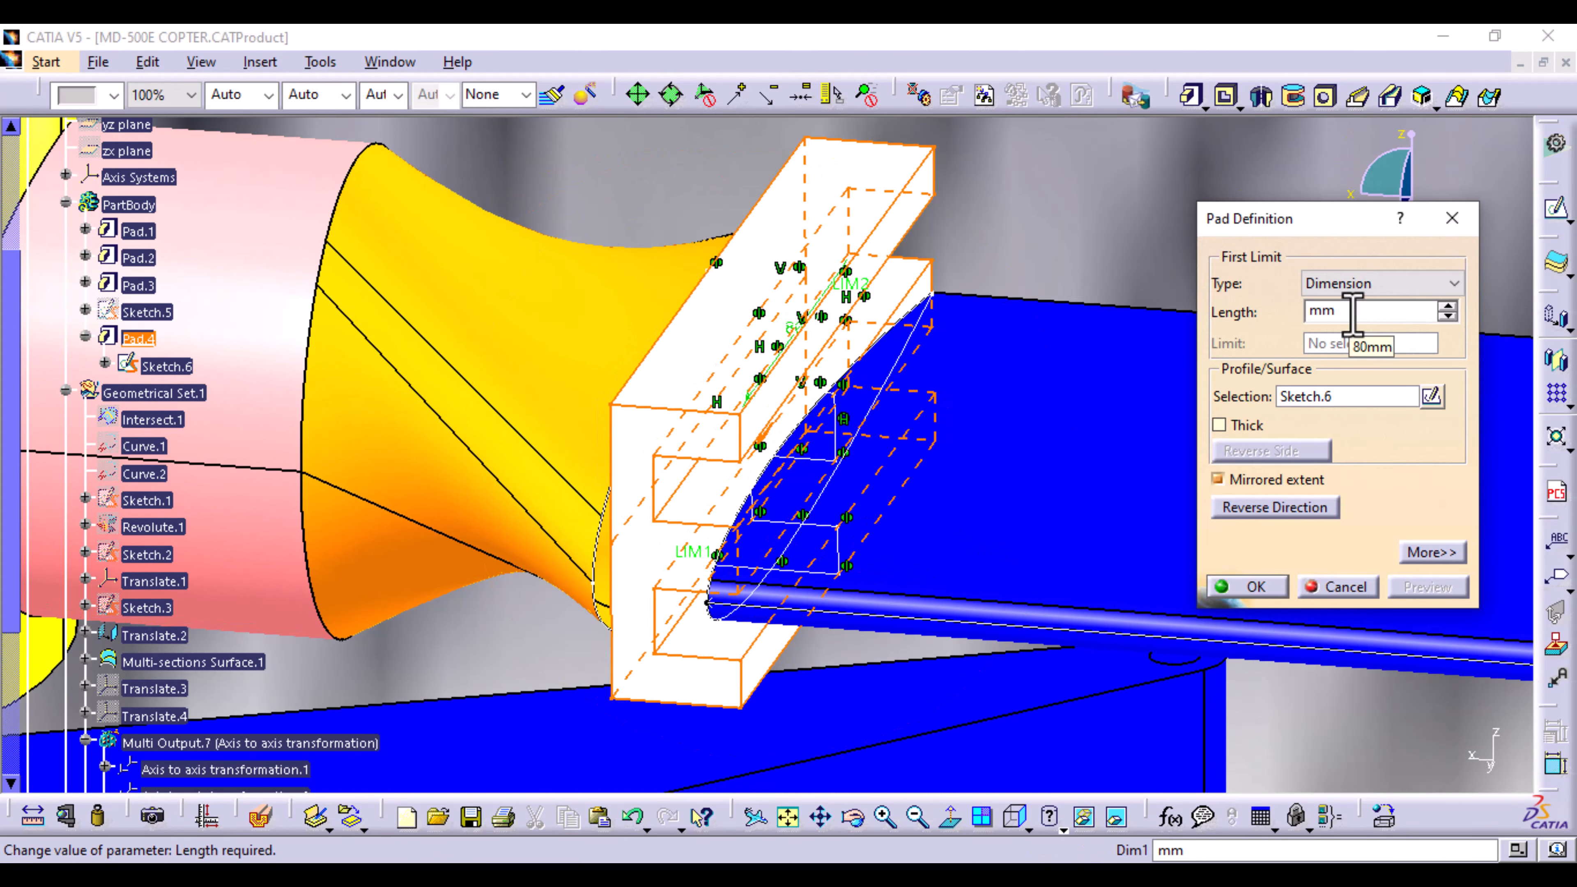
pyautogui.write('60')
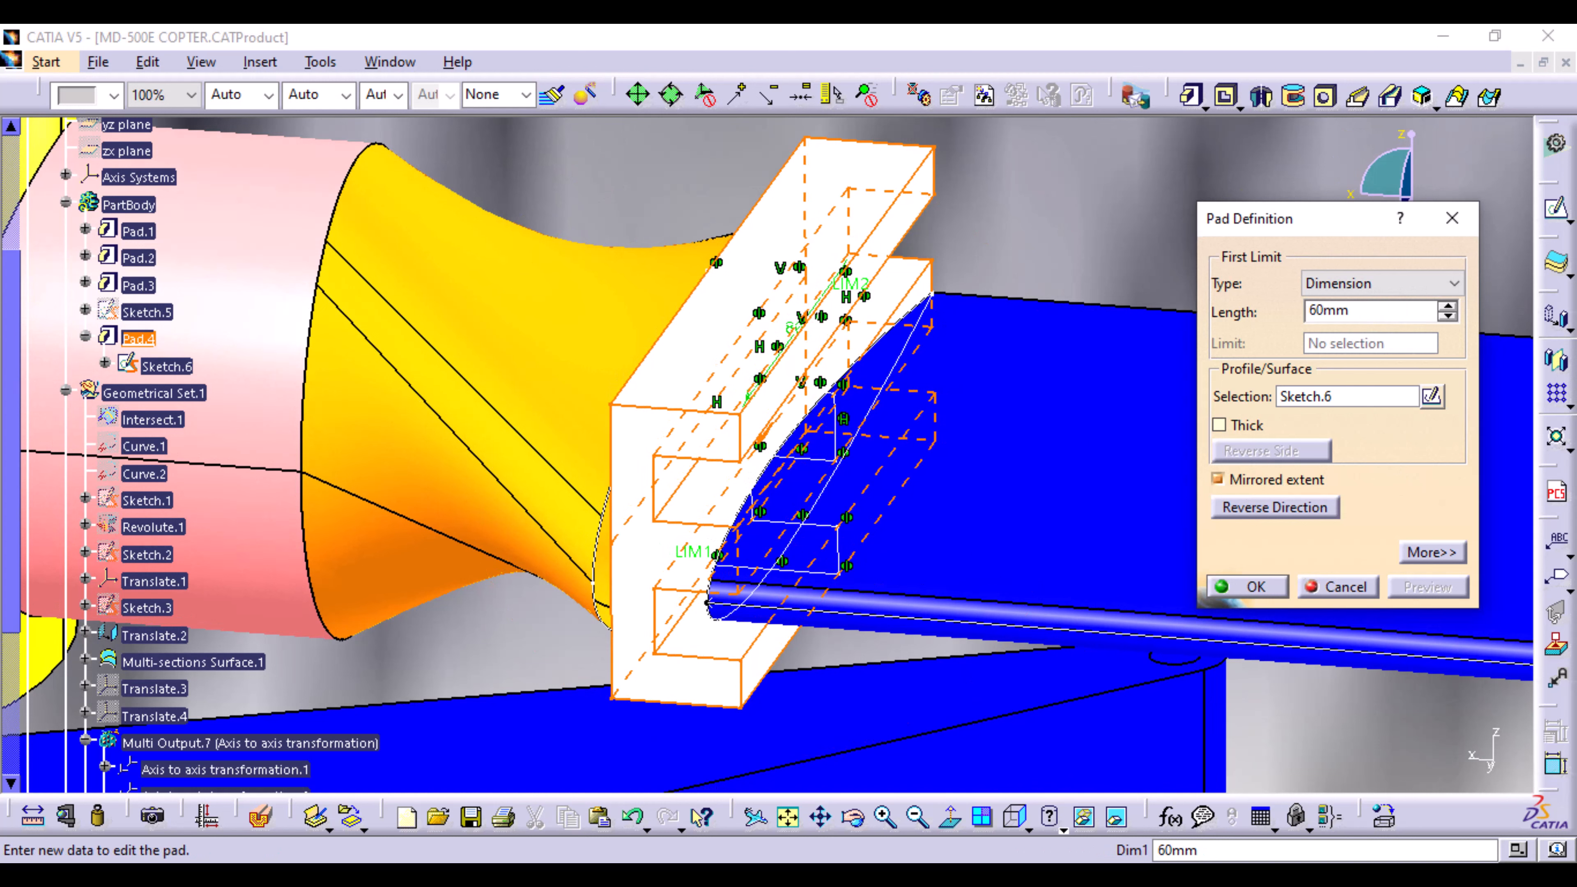
pyautogui.hotkey('alt', 'Tab')
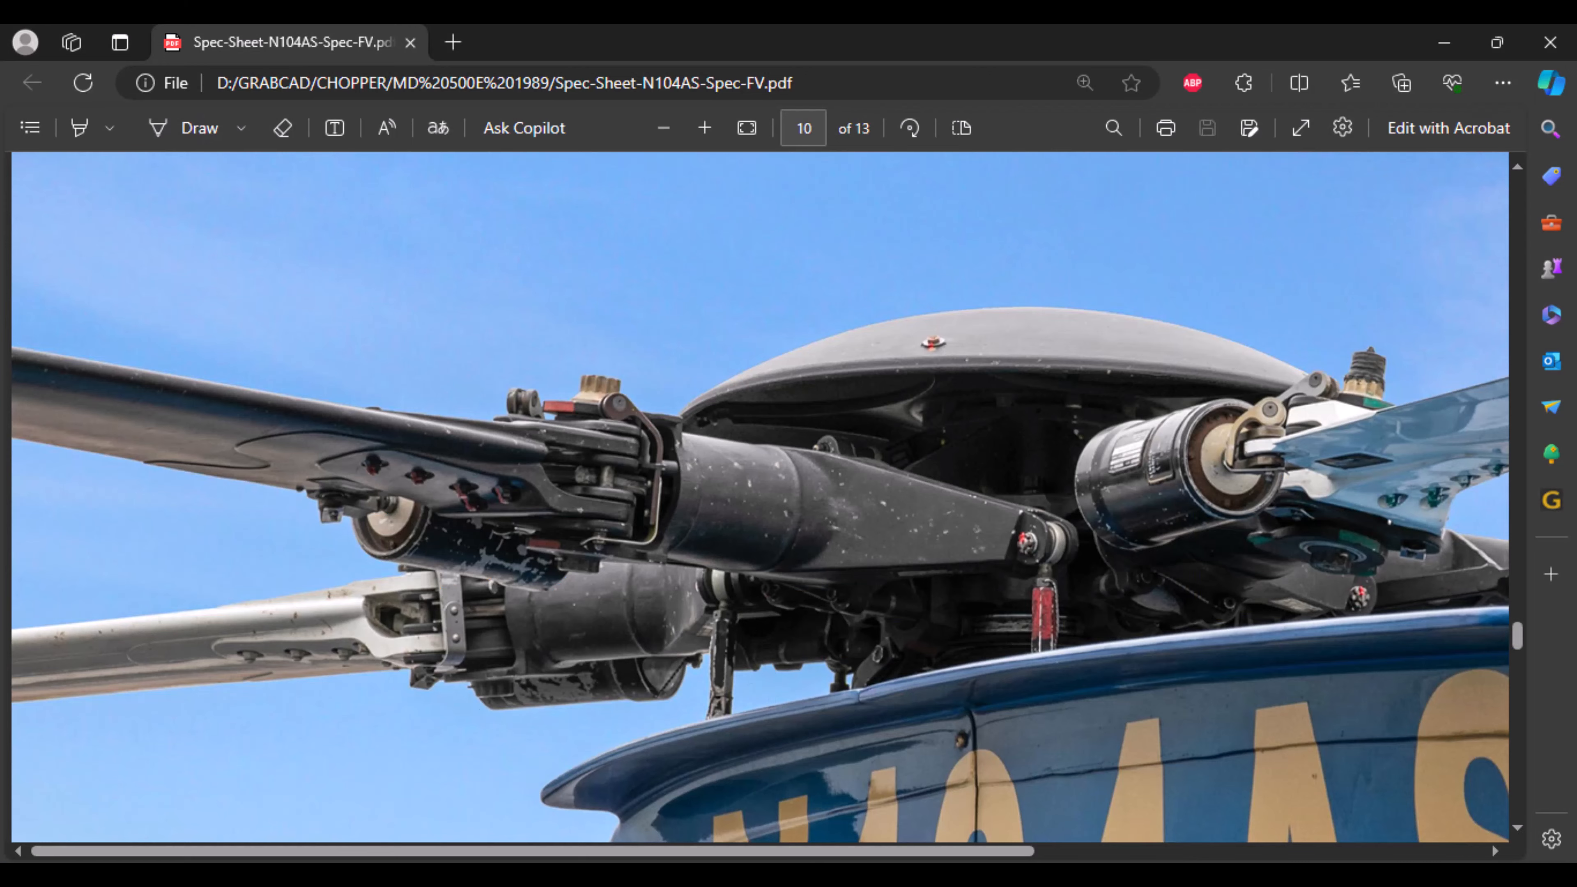
pyautogui.hotkey('alt', 'Tab')
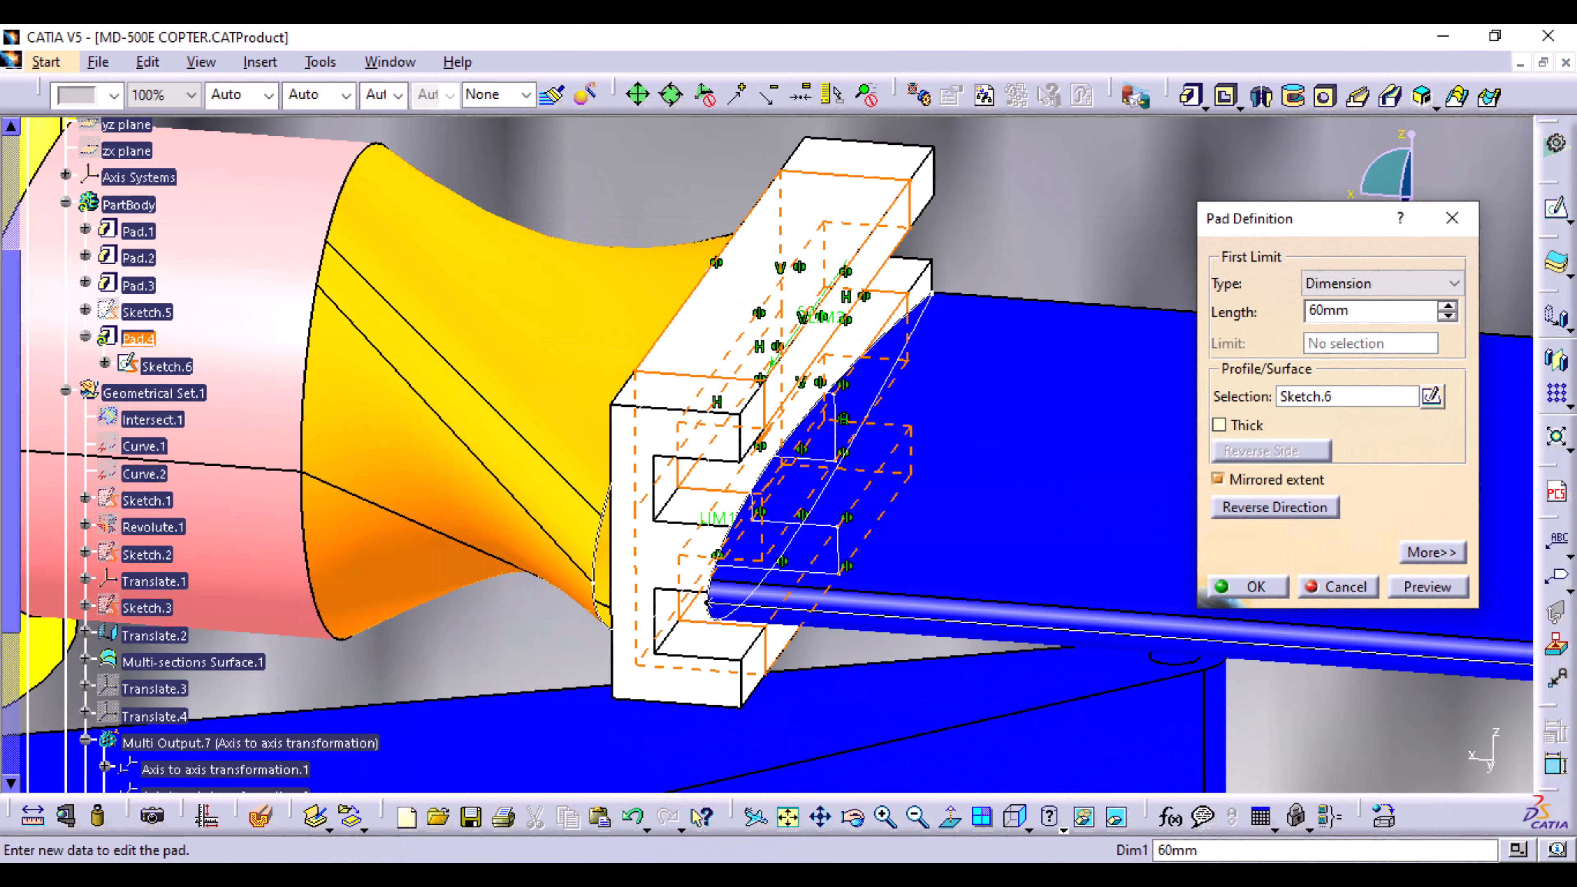
pyautogui.click(1426, 587)
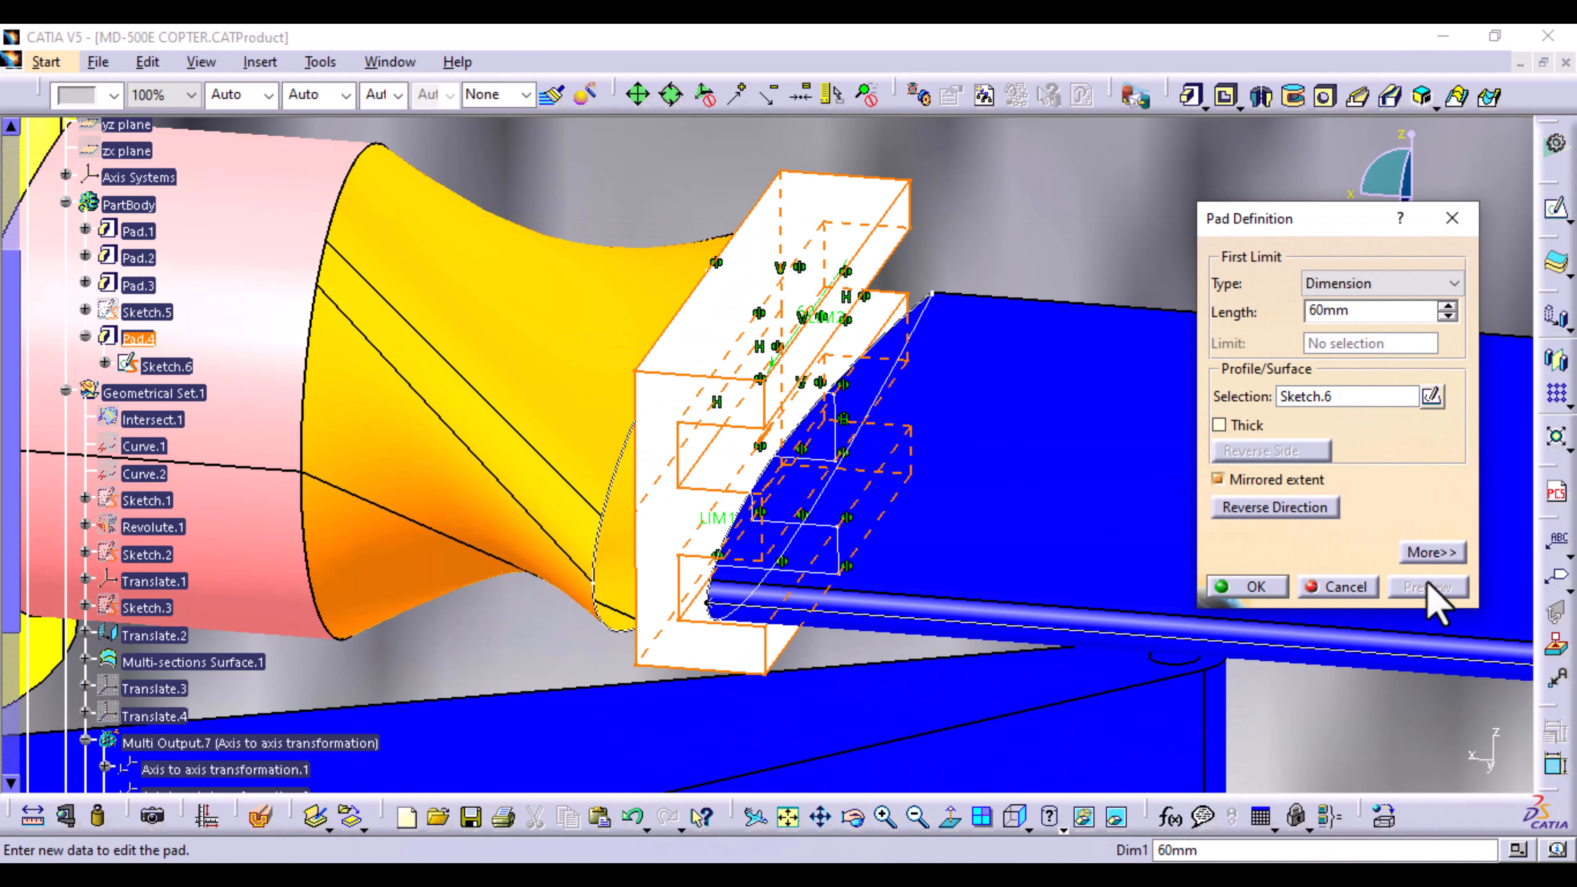
pyautogui.click(1256, 587)
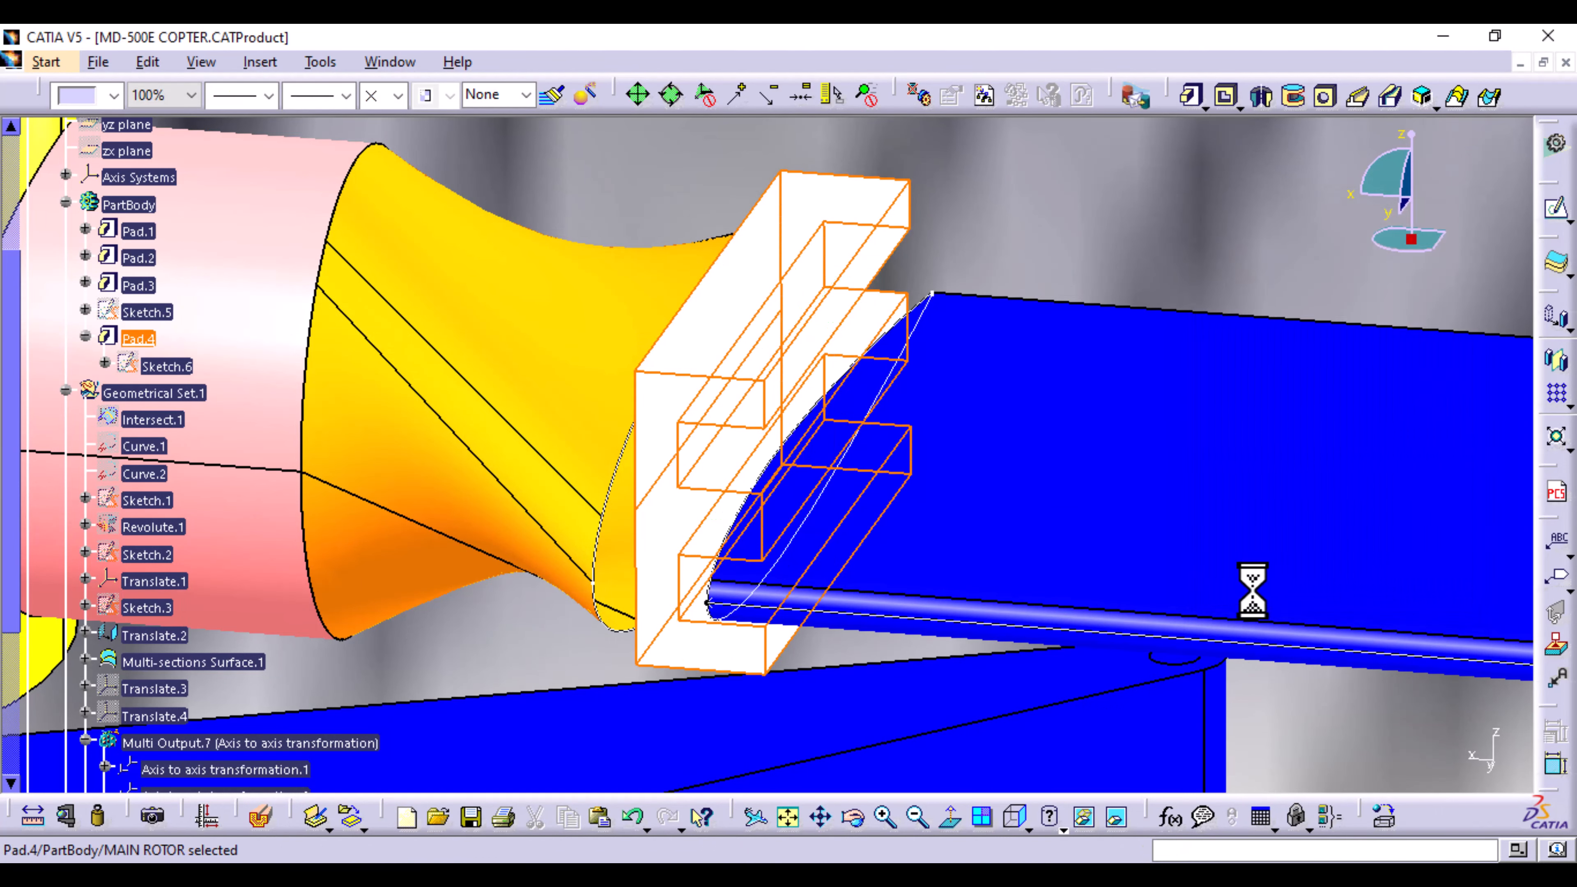
# Step: Change the fill colour of the bracket pad Pad.4 to dark grey
pyautogui.moveTo(563, 669)
pyautogui.mouseDown(button='middle')
pyautogui.moveTo(626, 606)
pyautogui.moveTo(611, 652)
pyautogui.moveTo(670, 635)
pyautogui.mouseUp(button='middle')
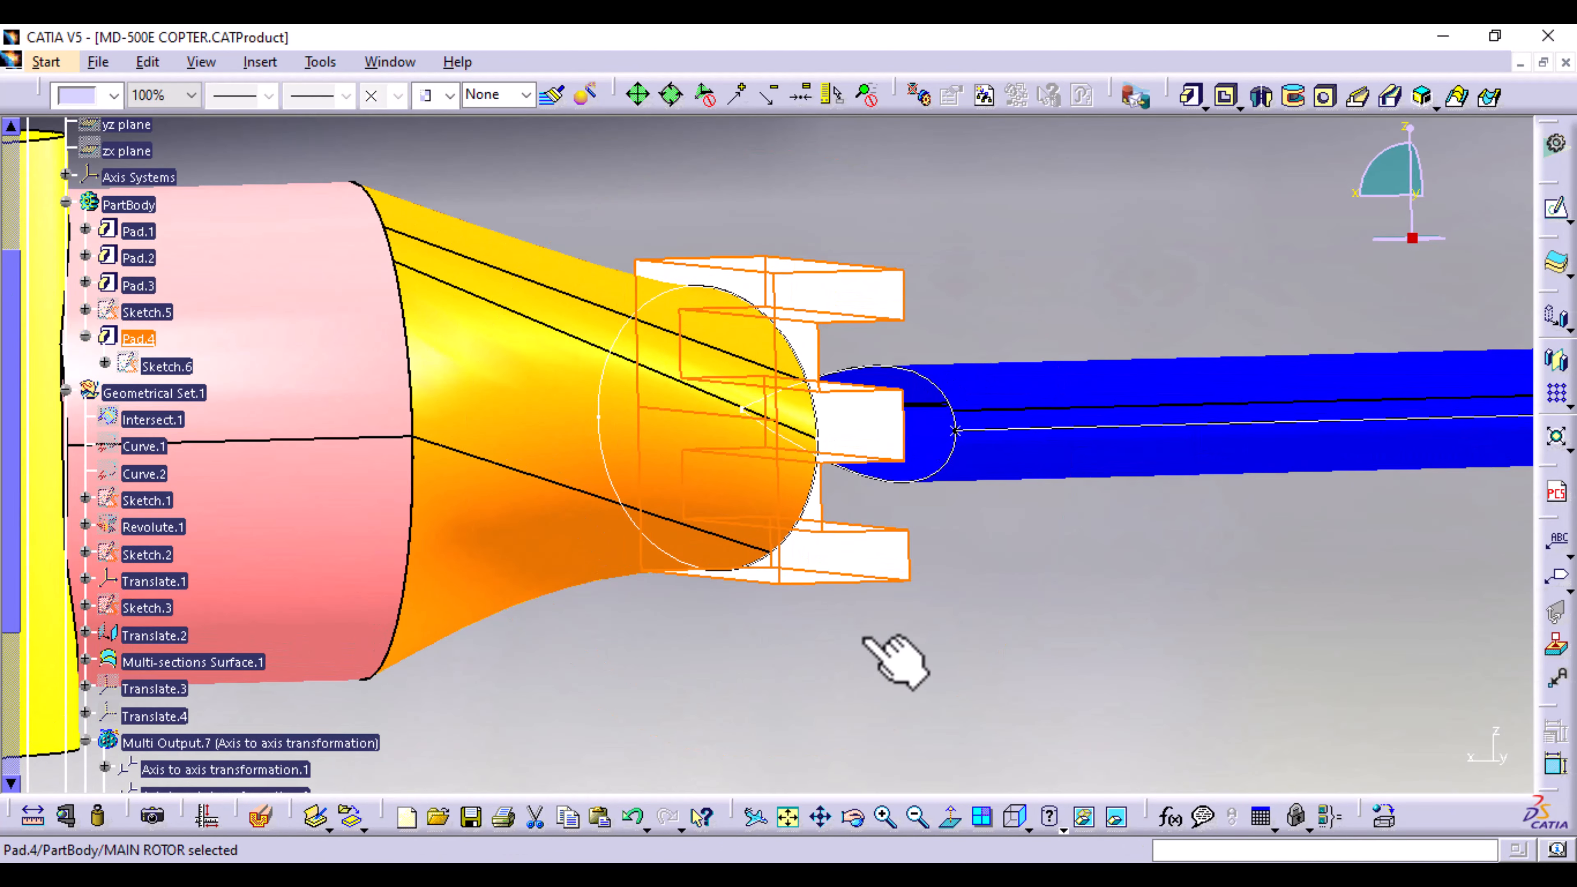
pyautogui.click(846, 611)
pyautogui.scroll(-3, 218, 747)
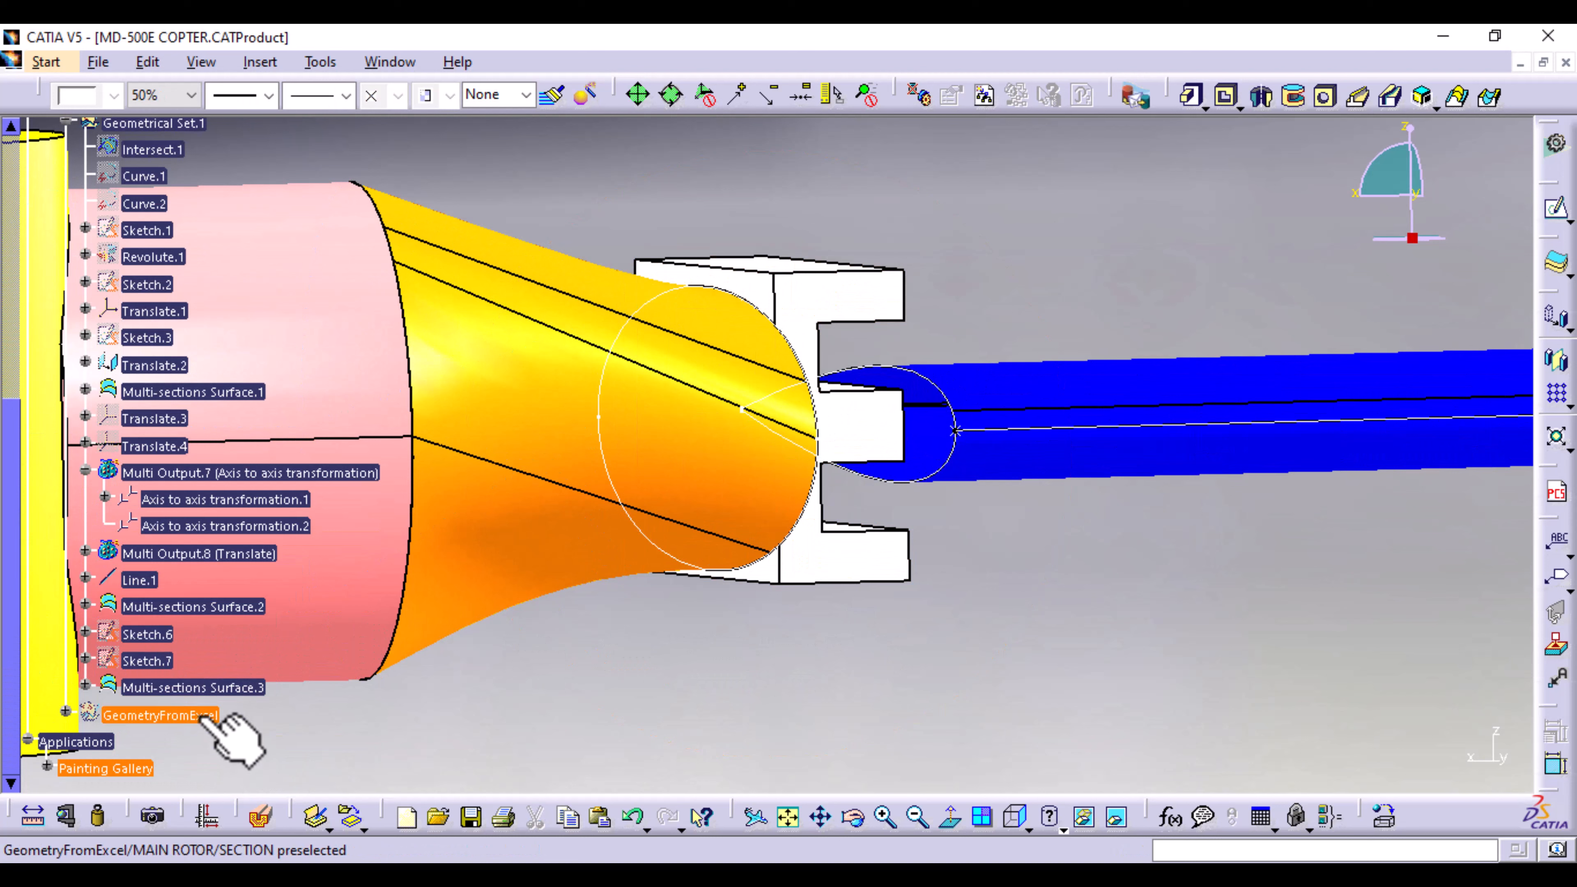
pyautogui.scroll(3, 168, 528)
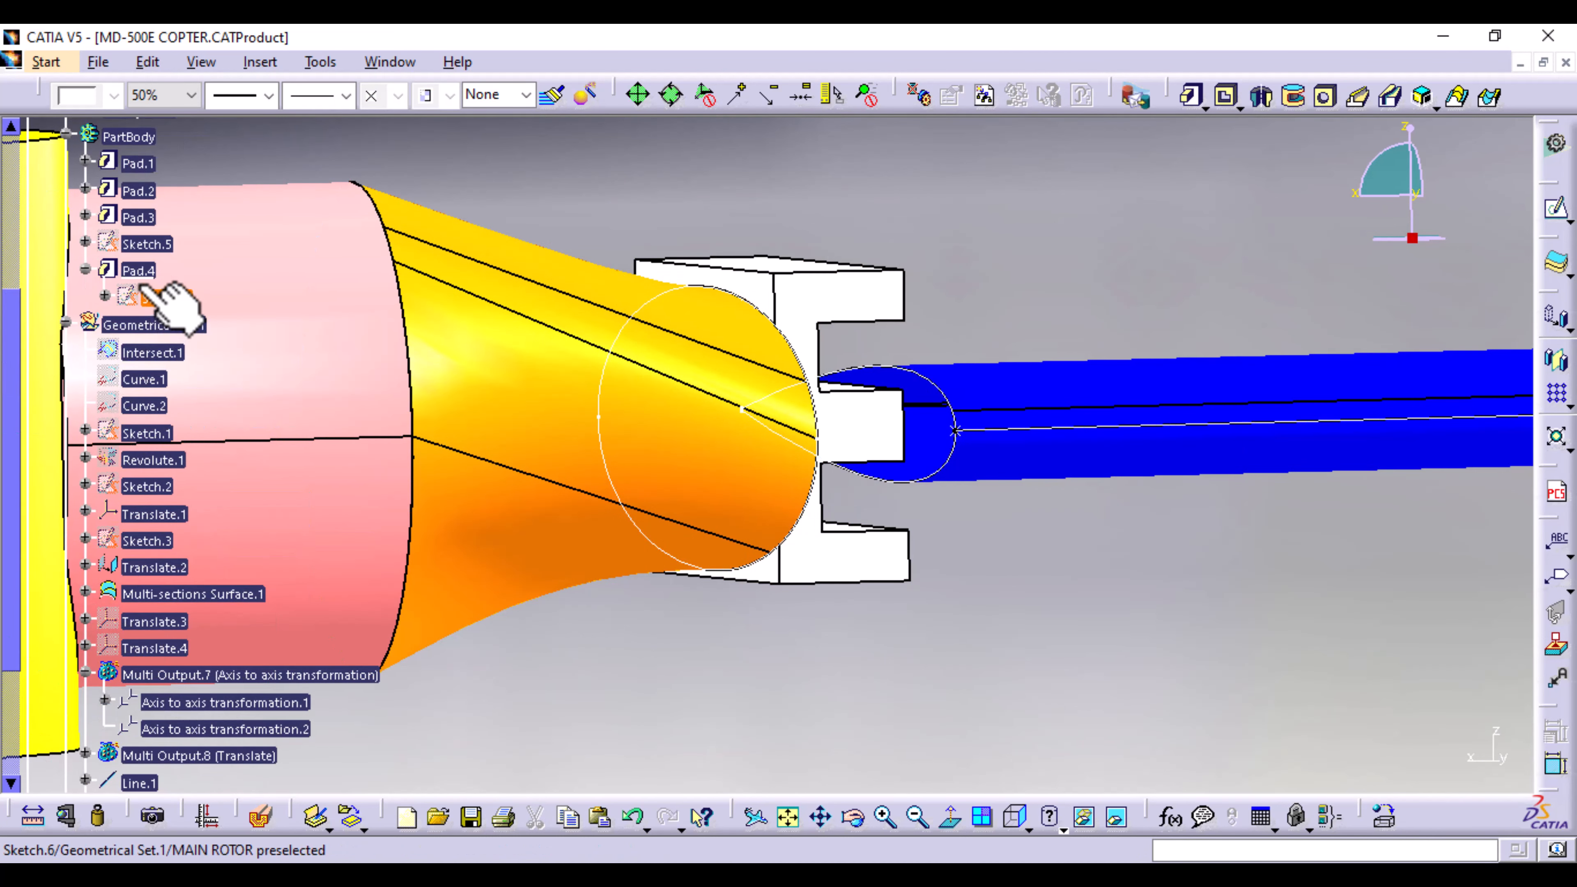
pyautogui.click(138, 270)
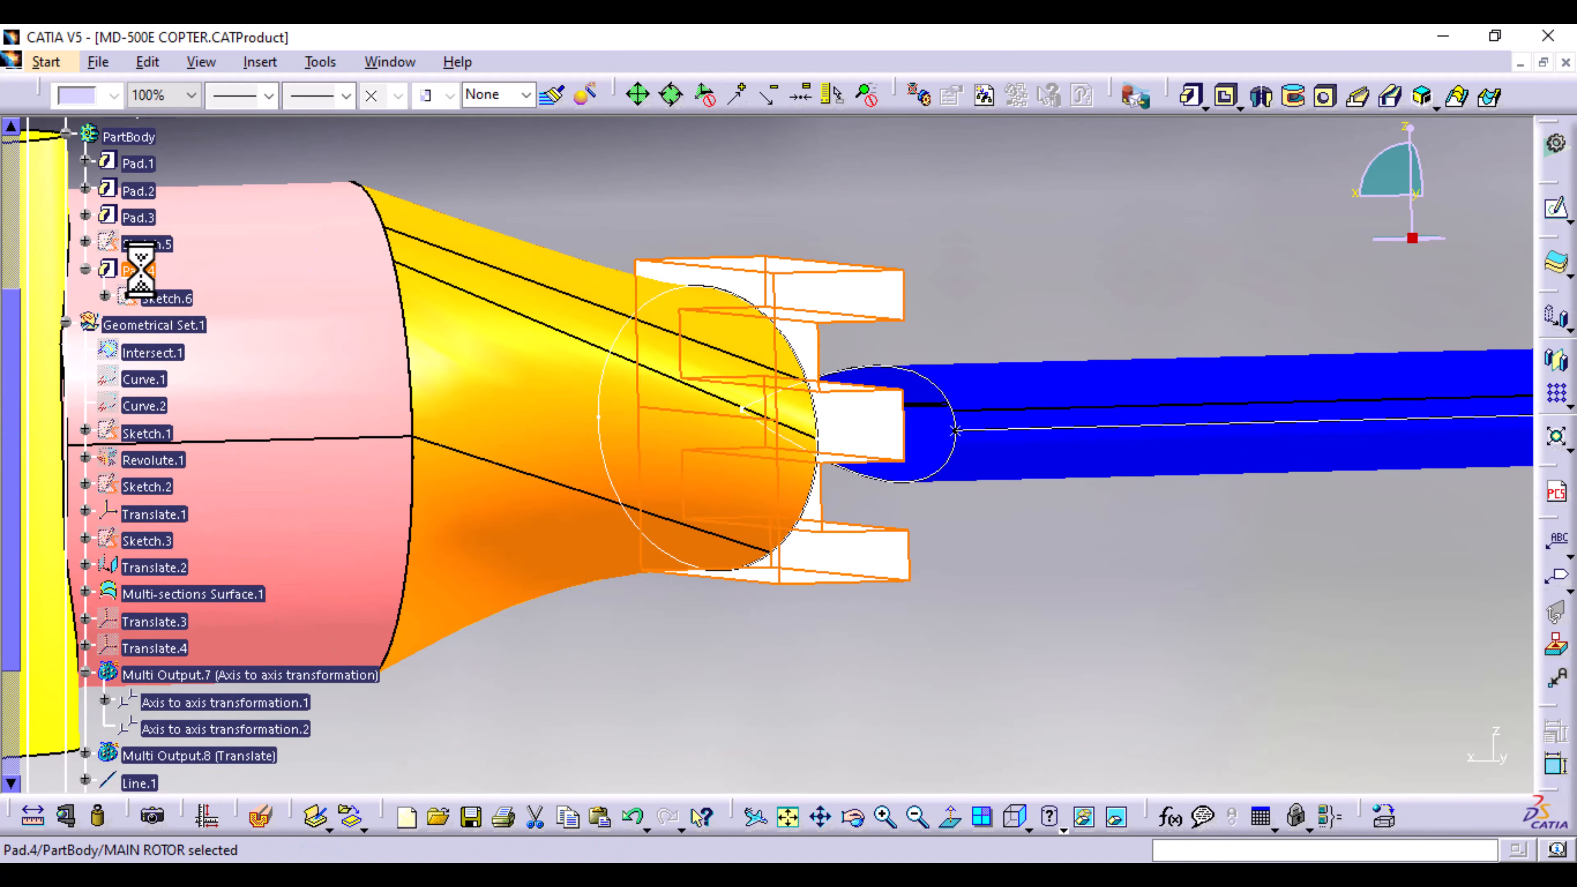
pyautogui.click(114, 95)
pyautogui.click(91, 209)
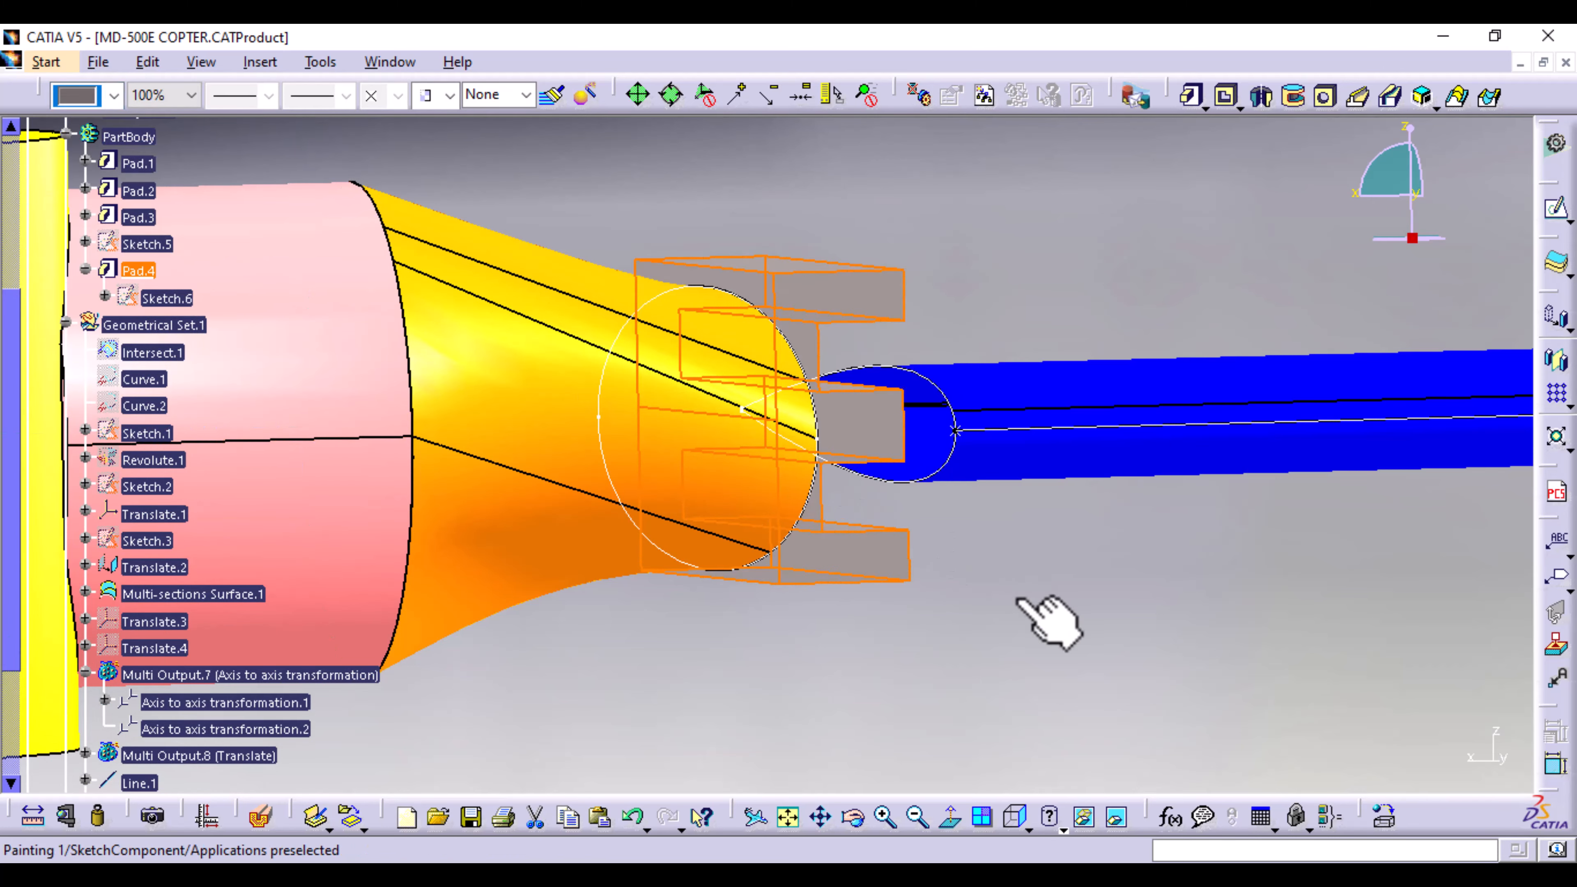
pyautogui.click(1049, 621)
# Step: Show the hidden link profiles Sketch.7 over the bracket again
pyautogui.moveTo(1091, 358); pyautogui.dragTo(722, 395, button='middle')
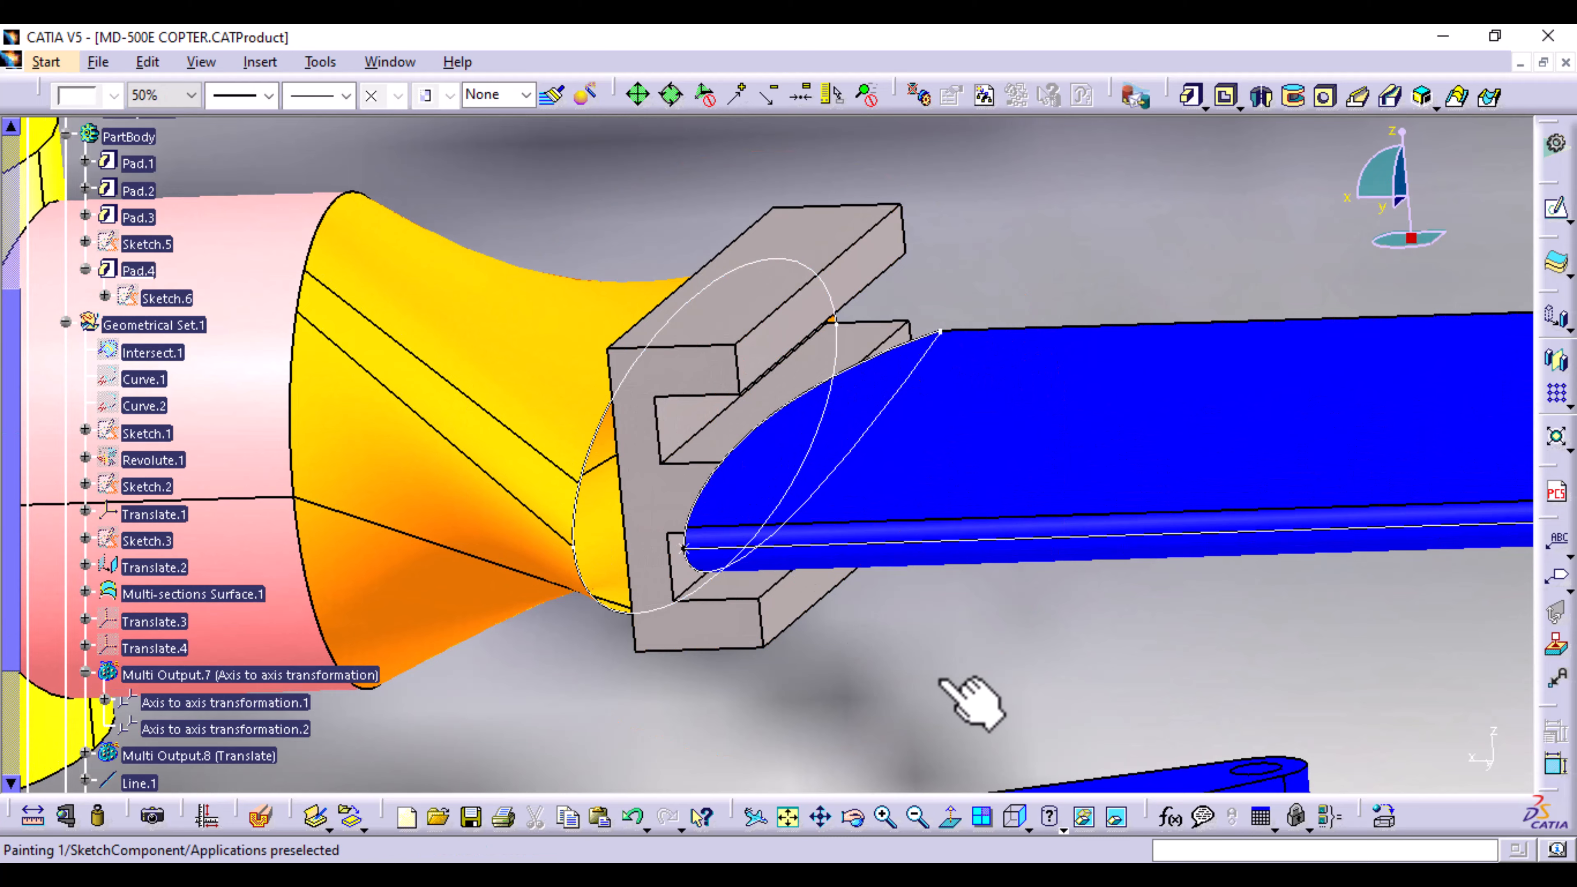
pyautogui.moveTo(807, 716); pyautogui.dragTo(876, 694, button='middle')
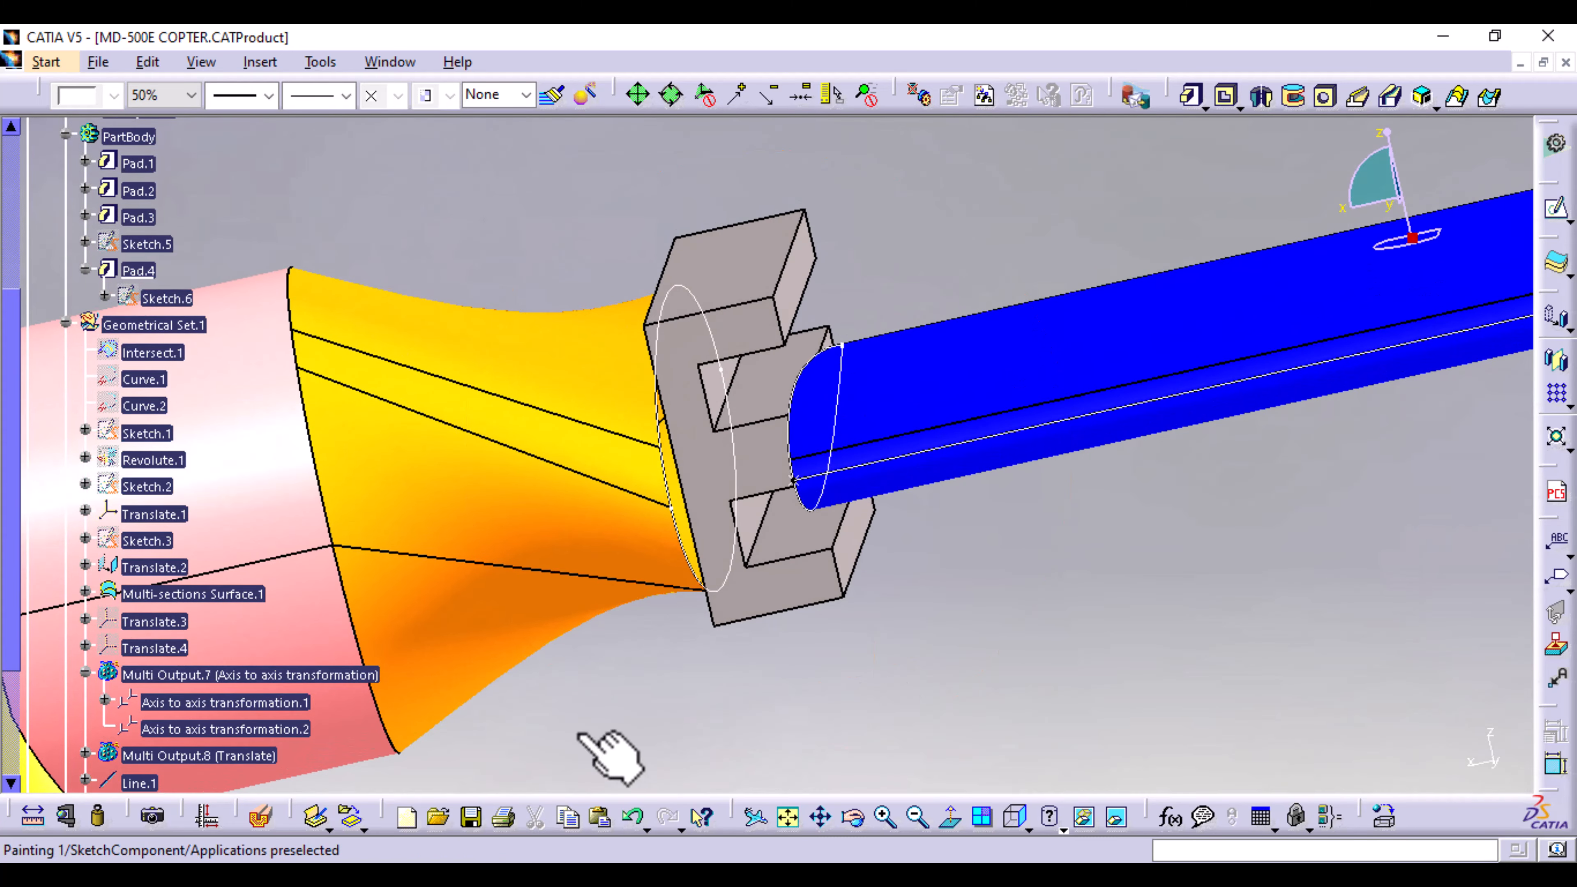
pyautogui.scroll(-2, 160, 743)
pyautogui.scroll(-3, 164, 743)
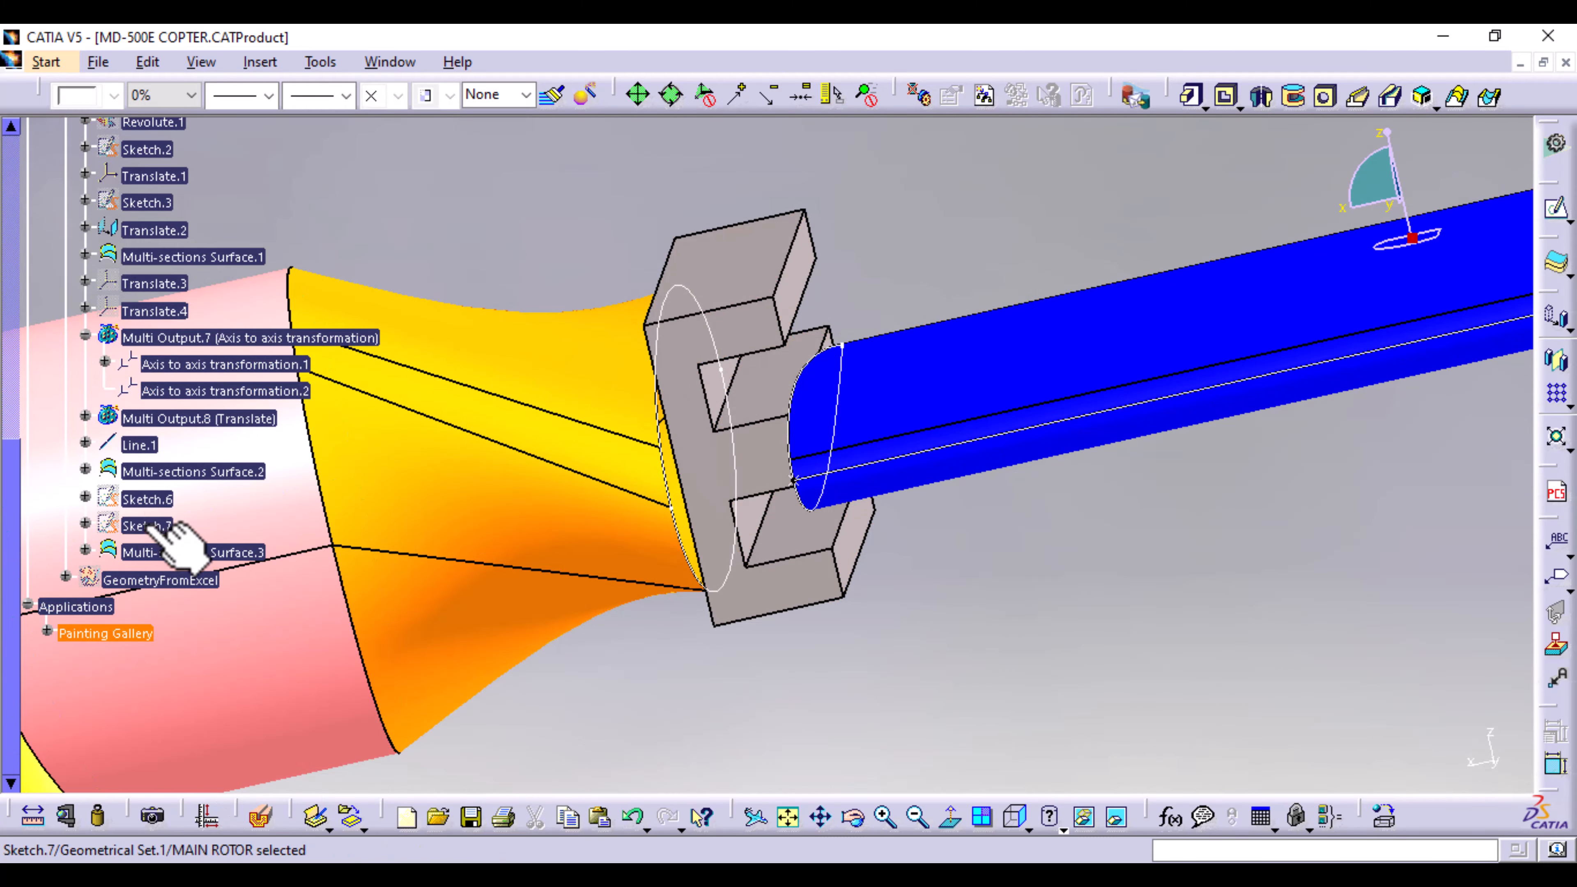
pyautogui.rightClick(152, 526)
pyautogui.click(302, 121)
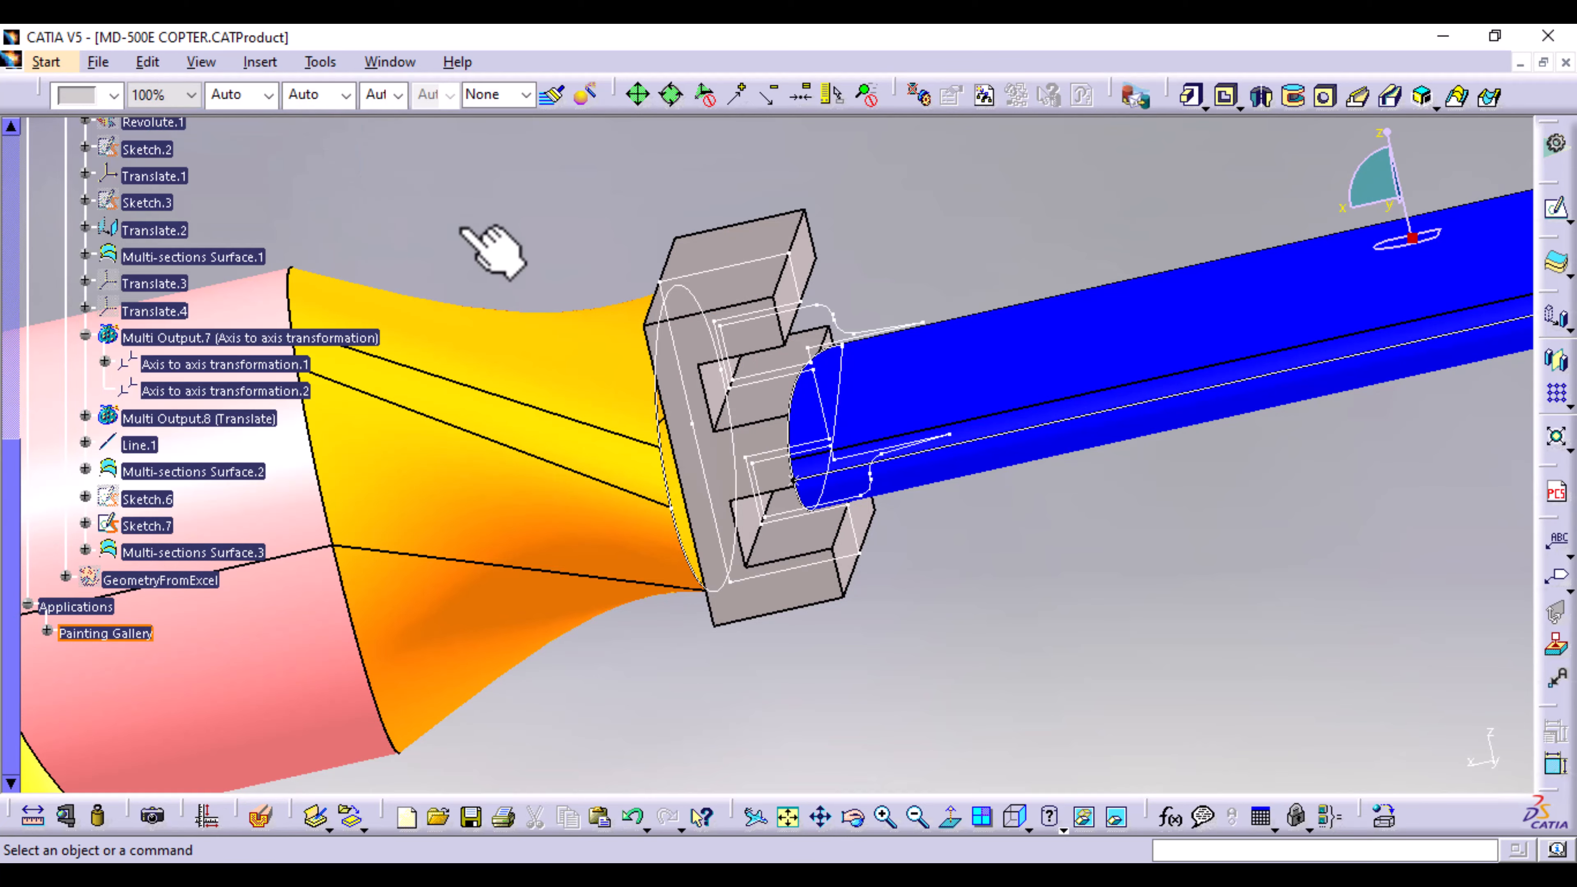
# Step: Start a pad of the link profiles Sketch.7 with mirrored extent
pyautogui.moveTo(999, 646); pyautogui.dragTo(904, 697, button='middle')
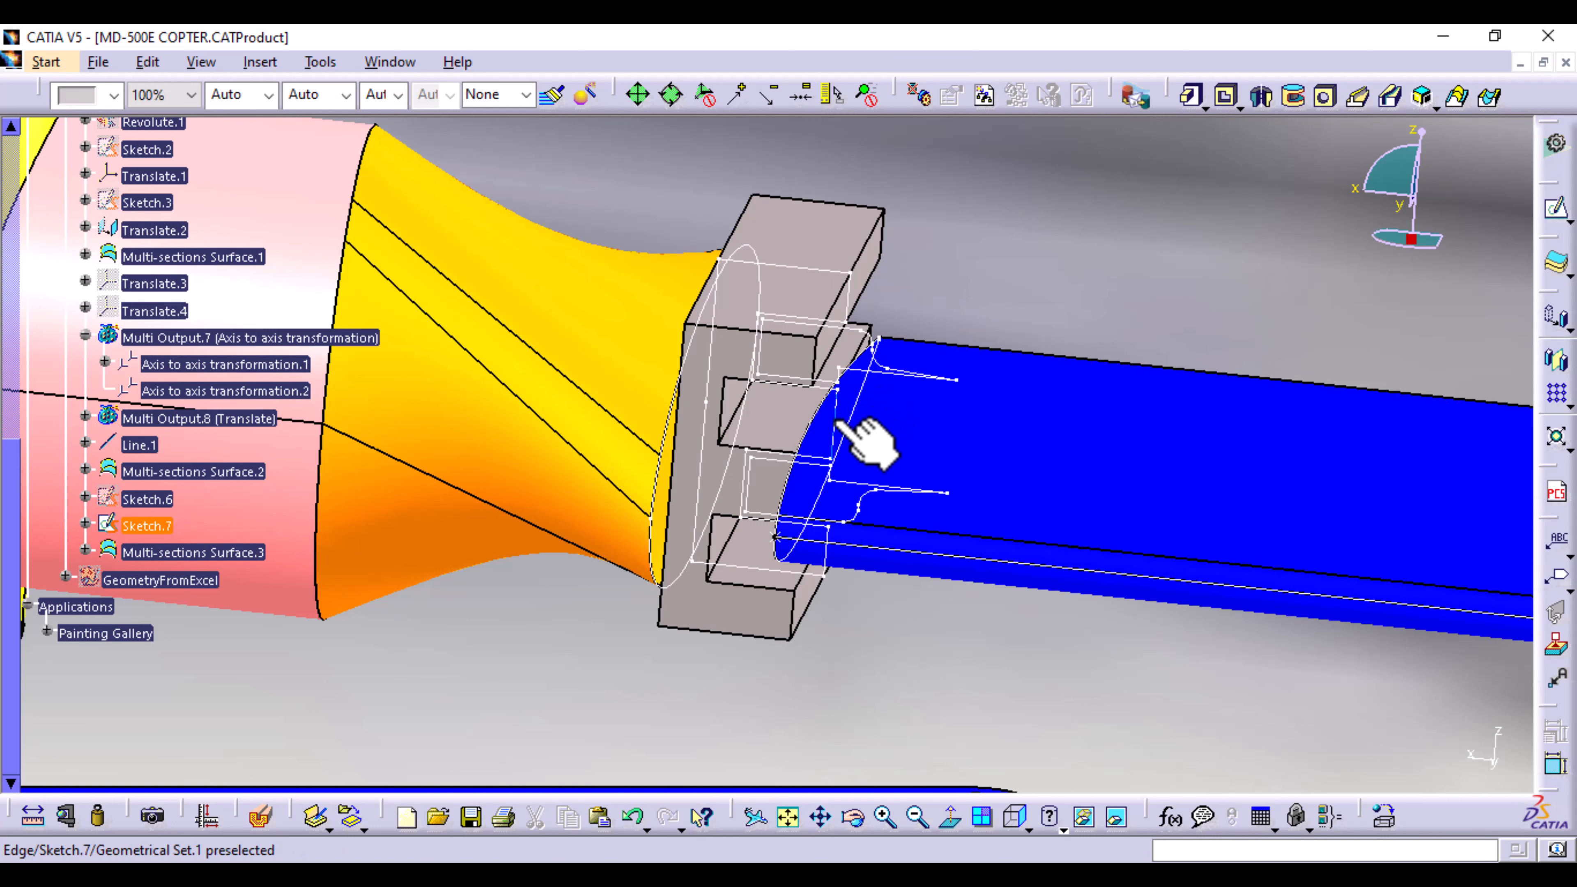
pyautogui.click(1190, 96)
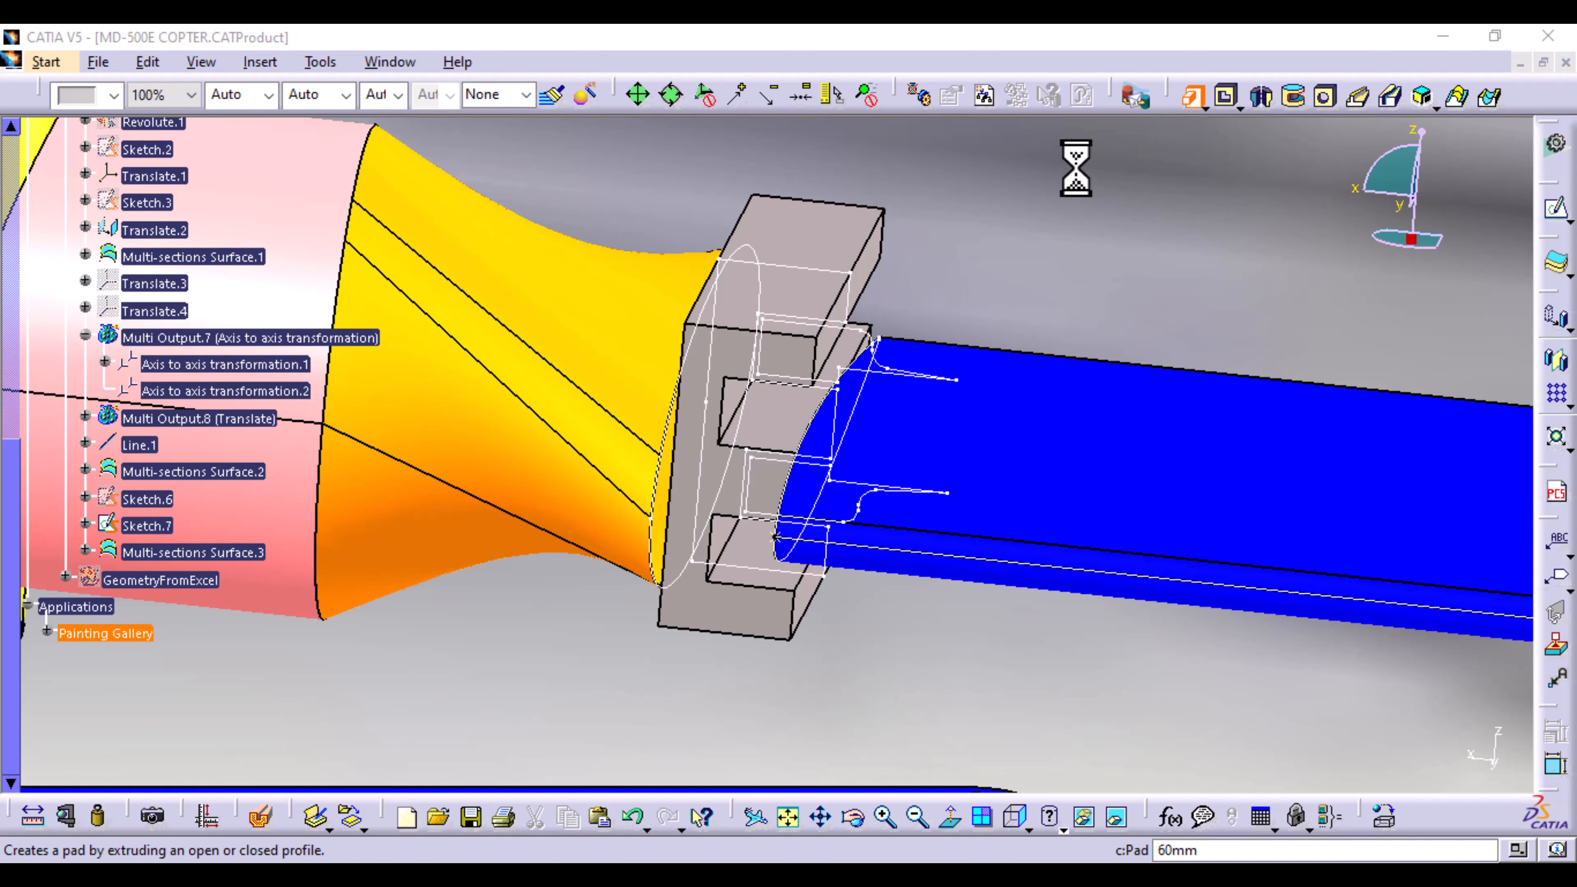
pyautogui.keyDown('ctrl'); pyautogui.moveTo(940, 472); pyautogui.dragTo(950, 423, button='middle'); pyautogui.keyUp('ctrl')
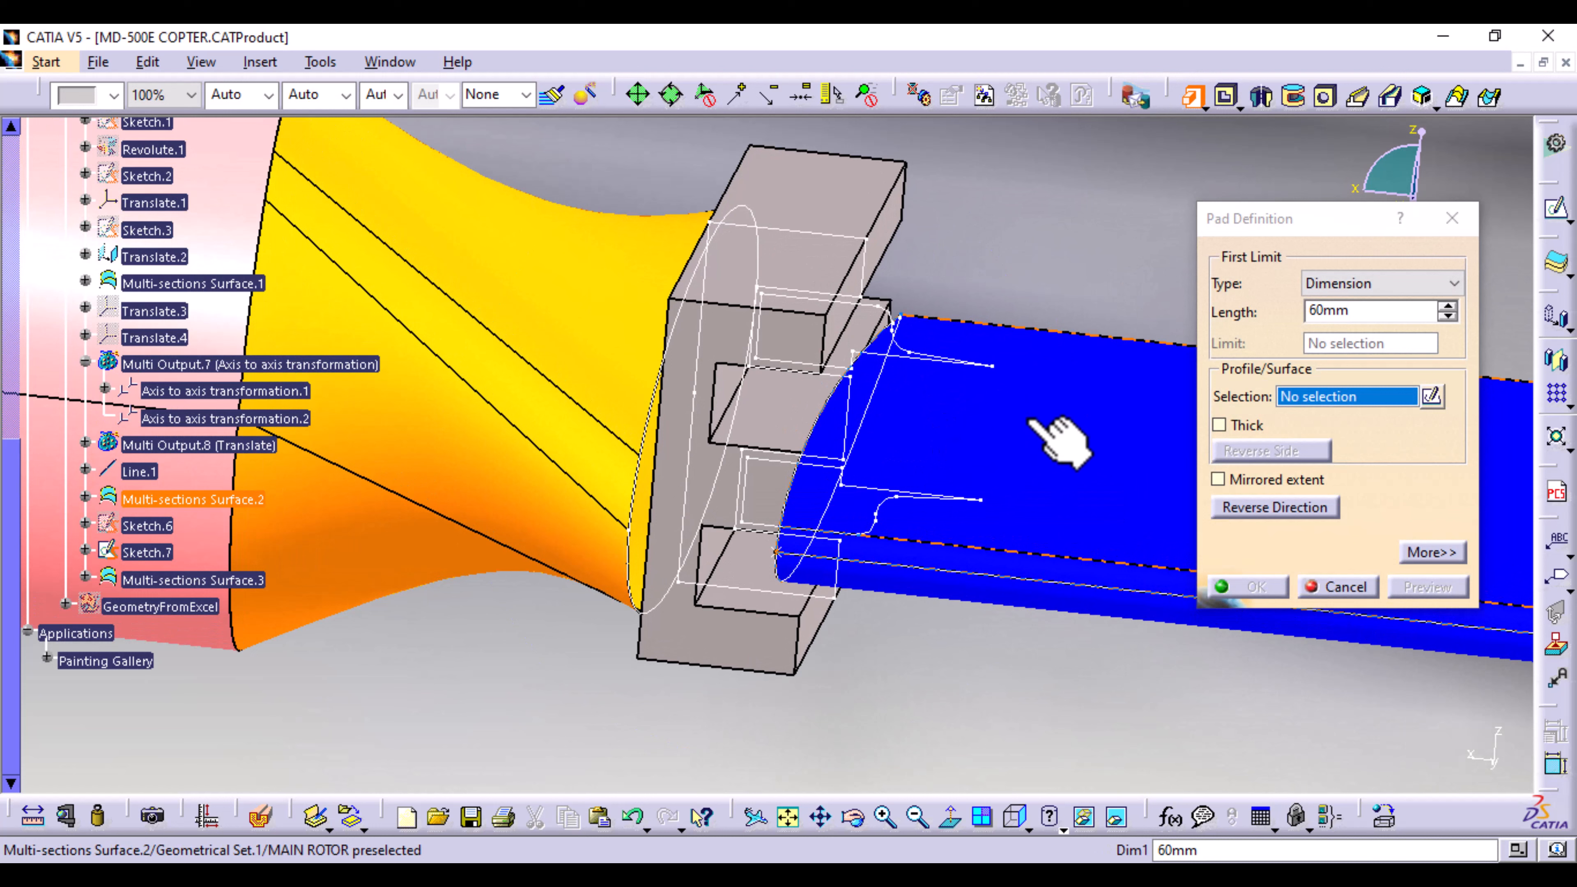
pyautogui.click(1229, 480)
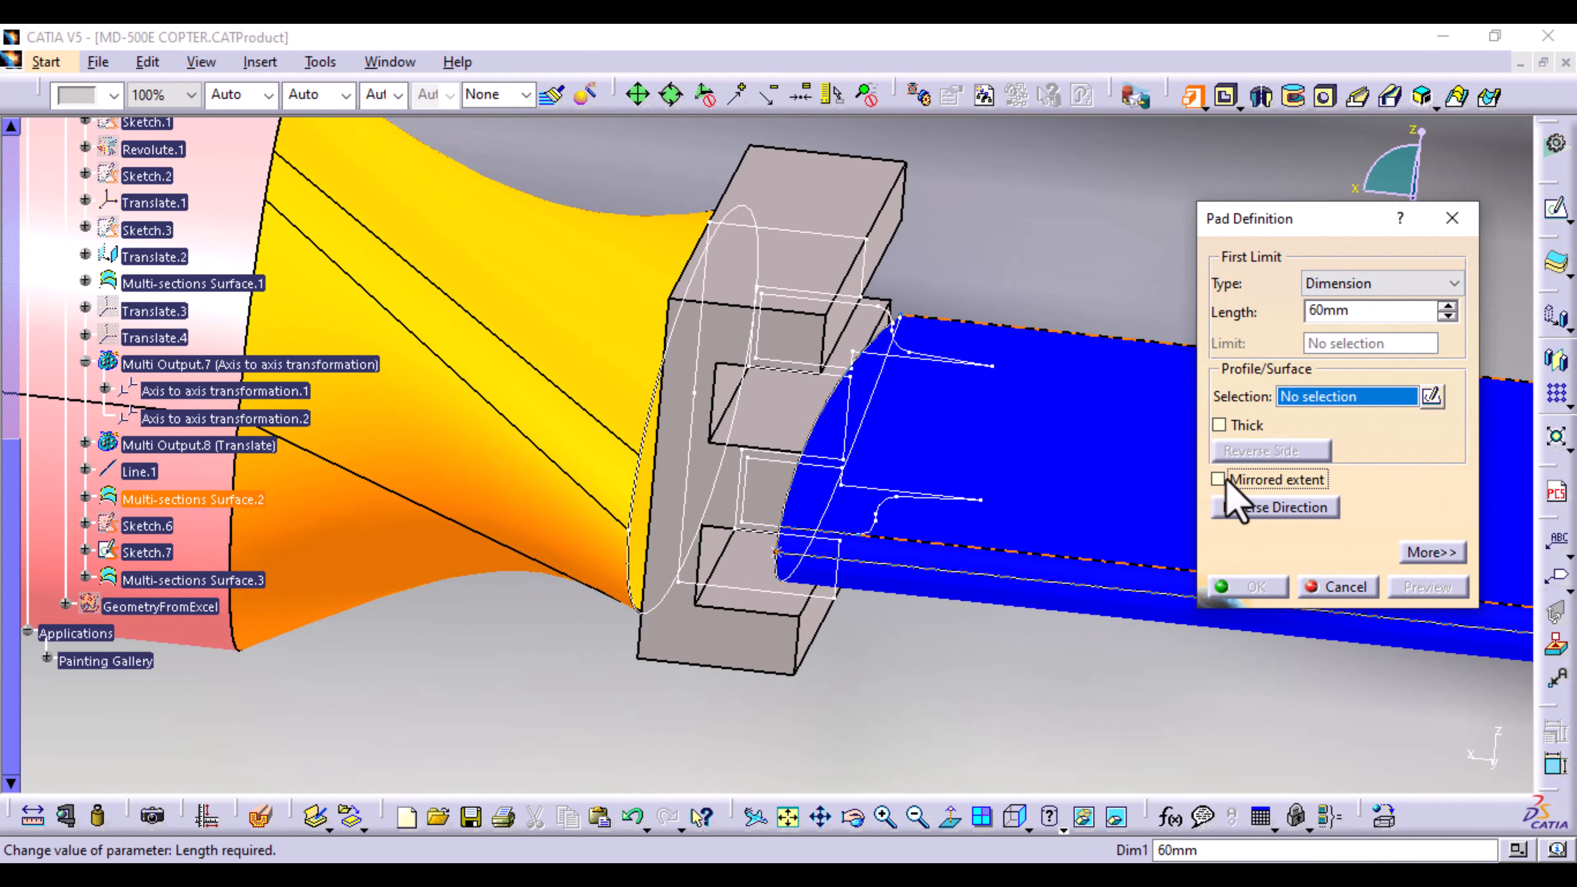
pyautogui.click(932, 358)
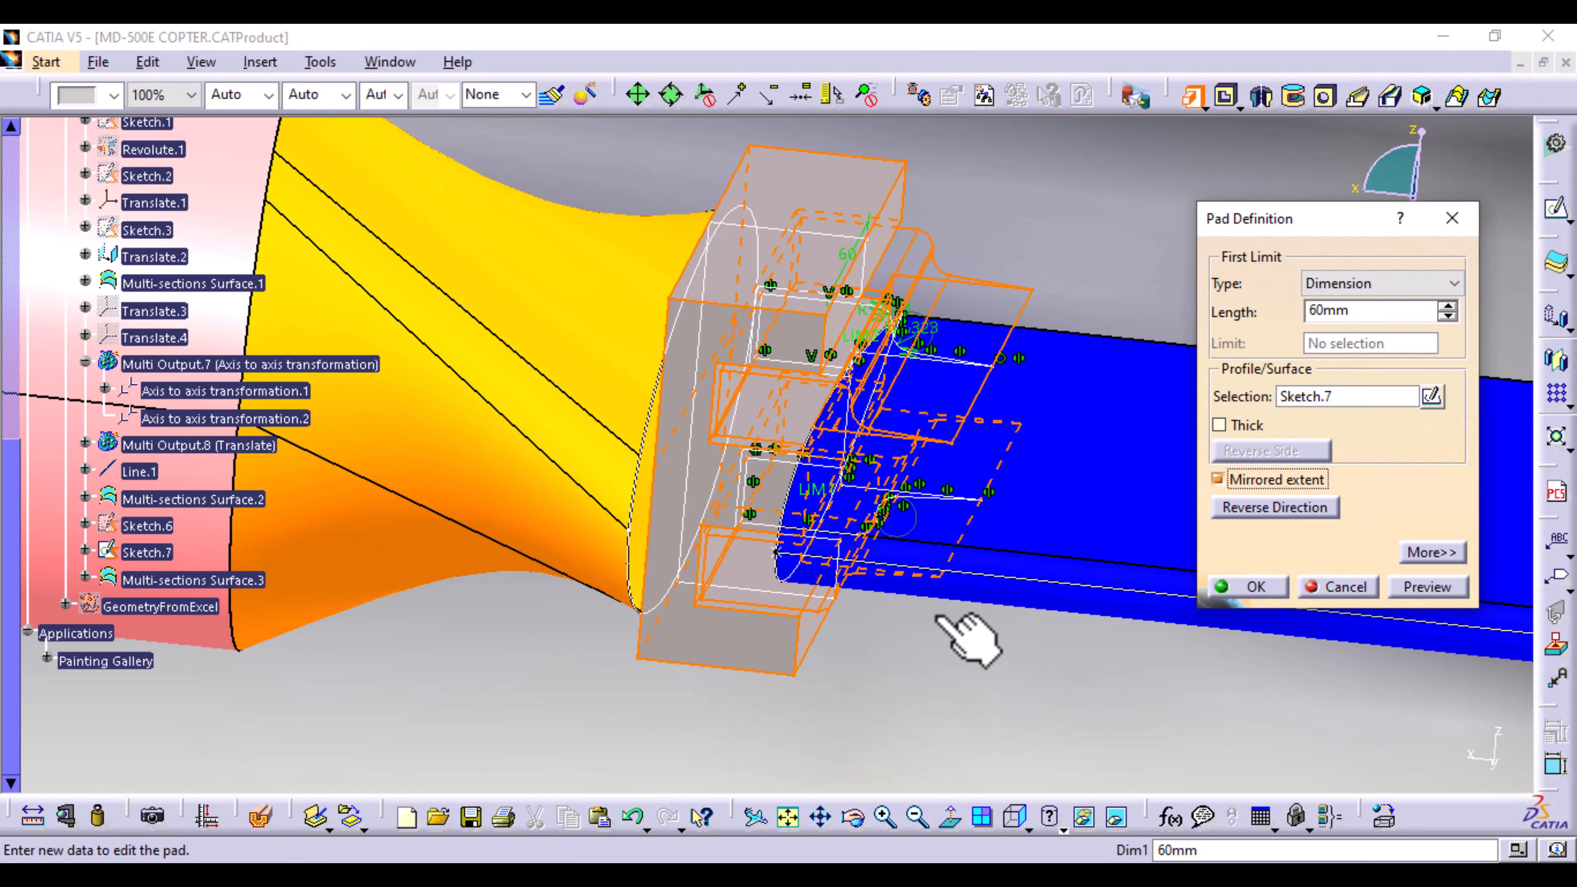
# Step: Set the link pad's length to 50 mm, preview it and apply it
pyautogui.moveTo(965, 639); pyautogui.dragTo(839, 622, button='middle')
pyautogui.click(1315, 310)
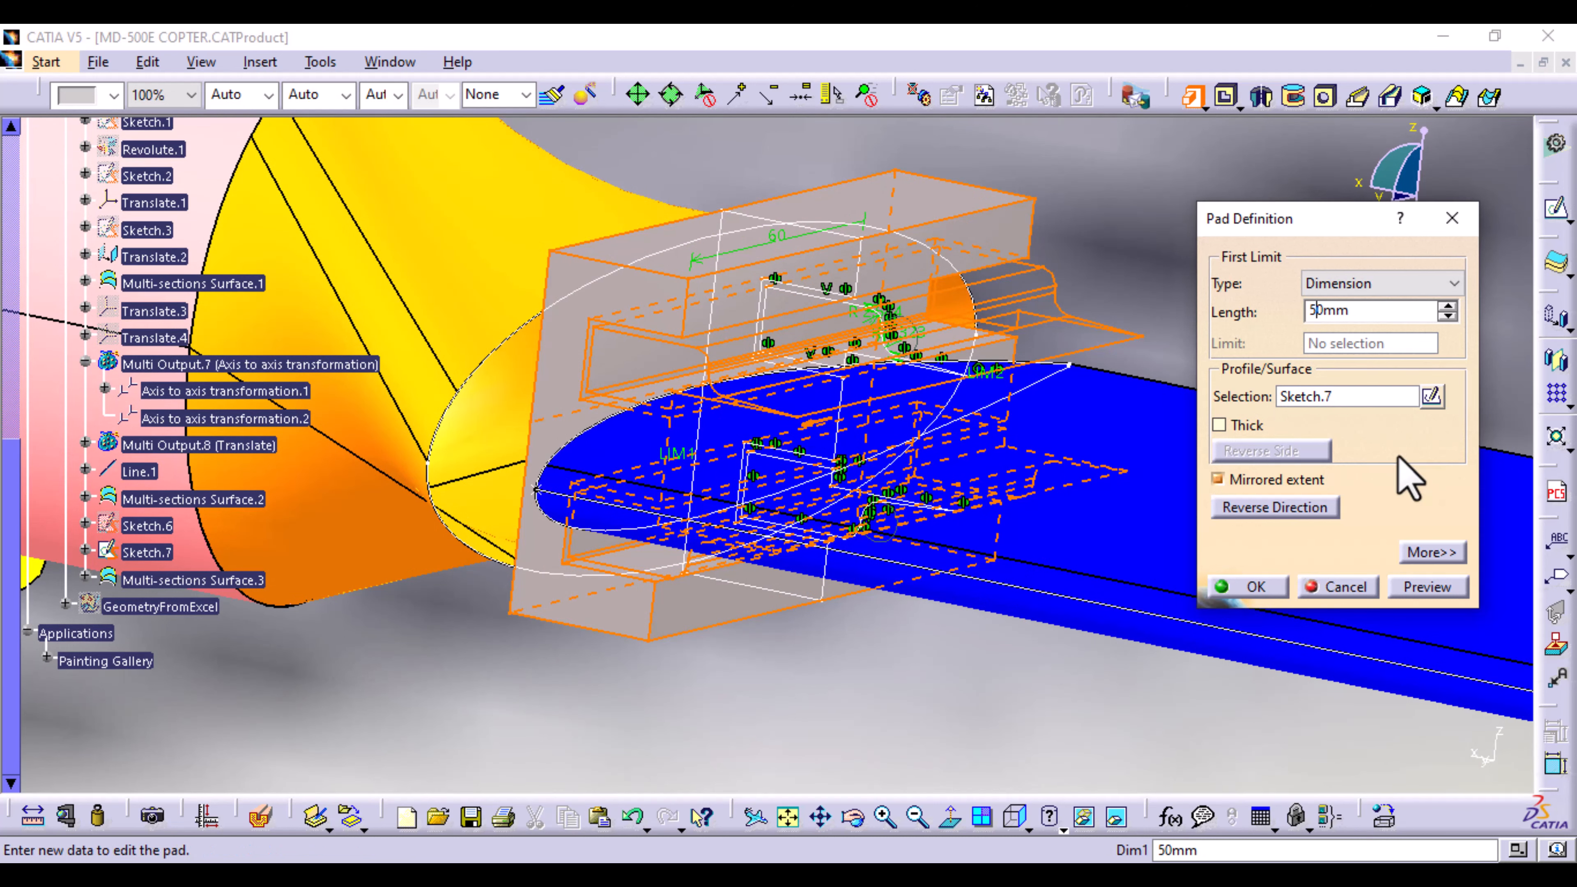
pyautogui.click(1418, 588)
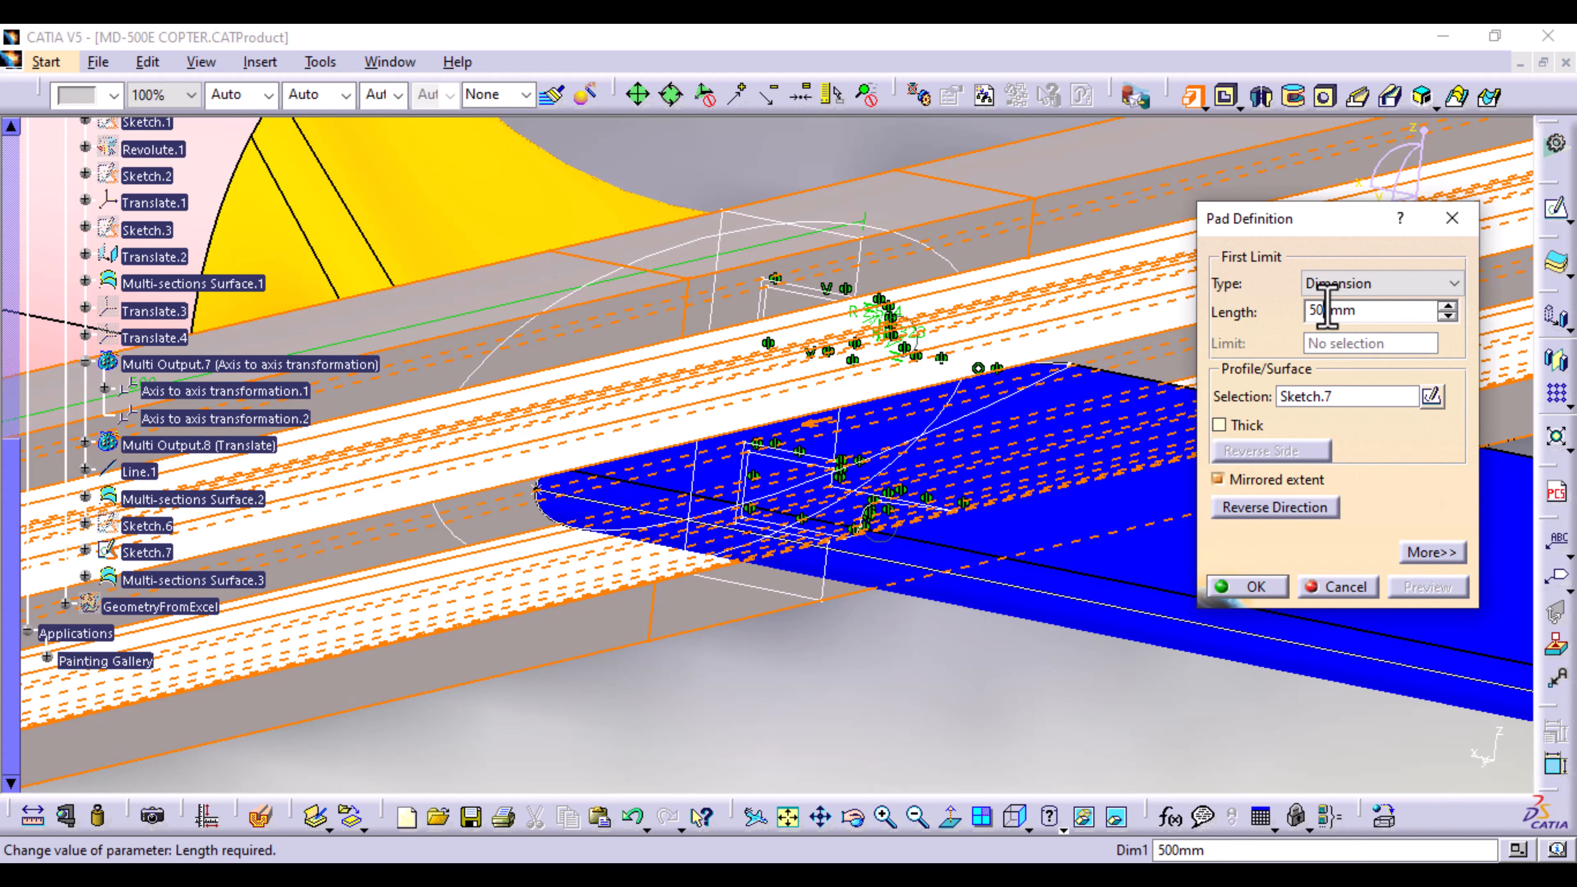
pyautogui.click(1342, 400)
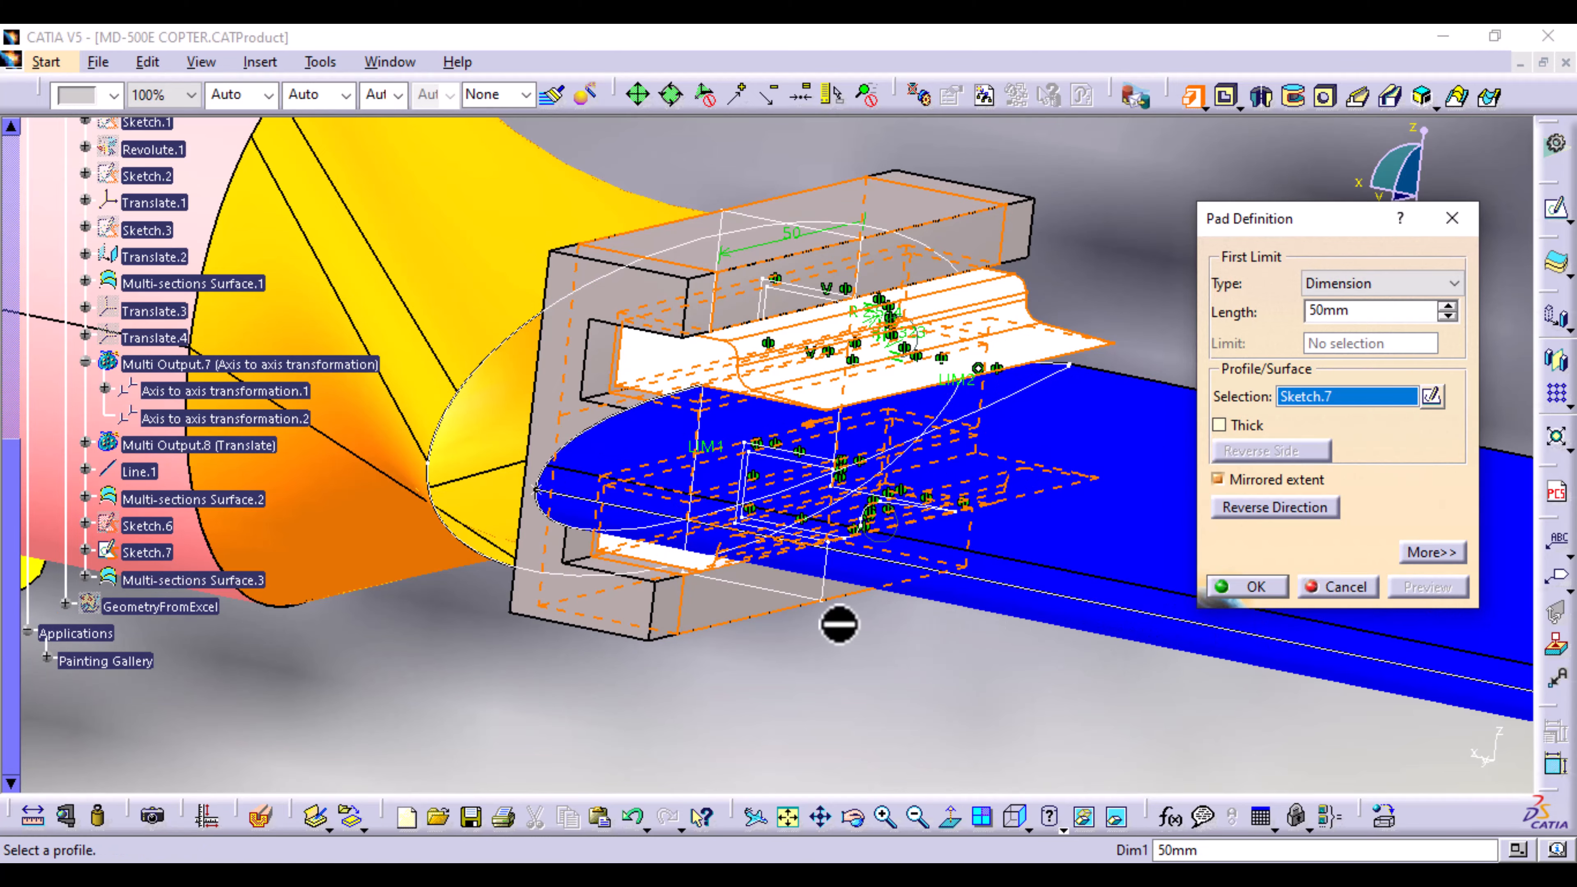
pyautogui.moveTo(837, 627); pyautogui.dragTo(919, 627, button='middle')
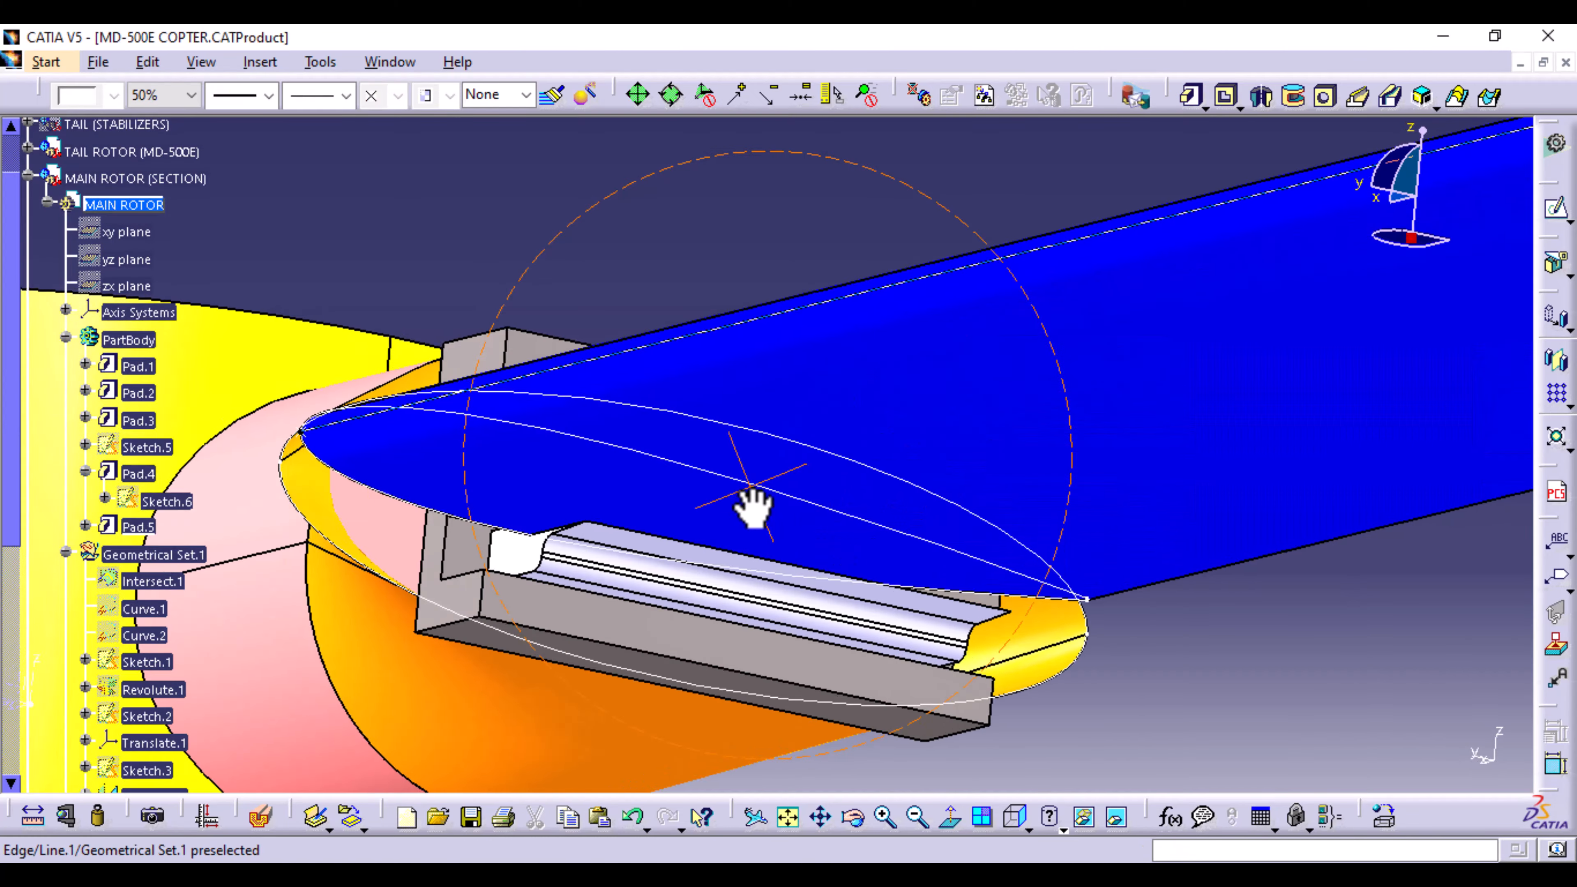
# Step: Check the new link pads around the blade root and hide the painting image Painting 1 that overlays the rotor
pyautogui.moveTo(754, 506); pyautogui.dragTo(510, 496, button='middle')
pyautogui.moveTo(832, 574); pyautogui.dragTo(630, 496, button='middle')
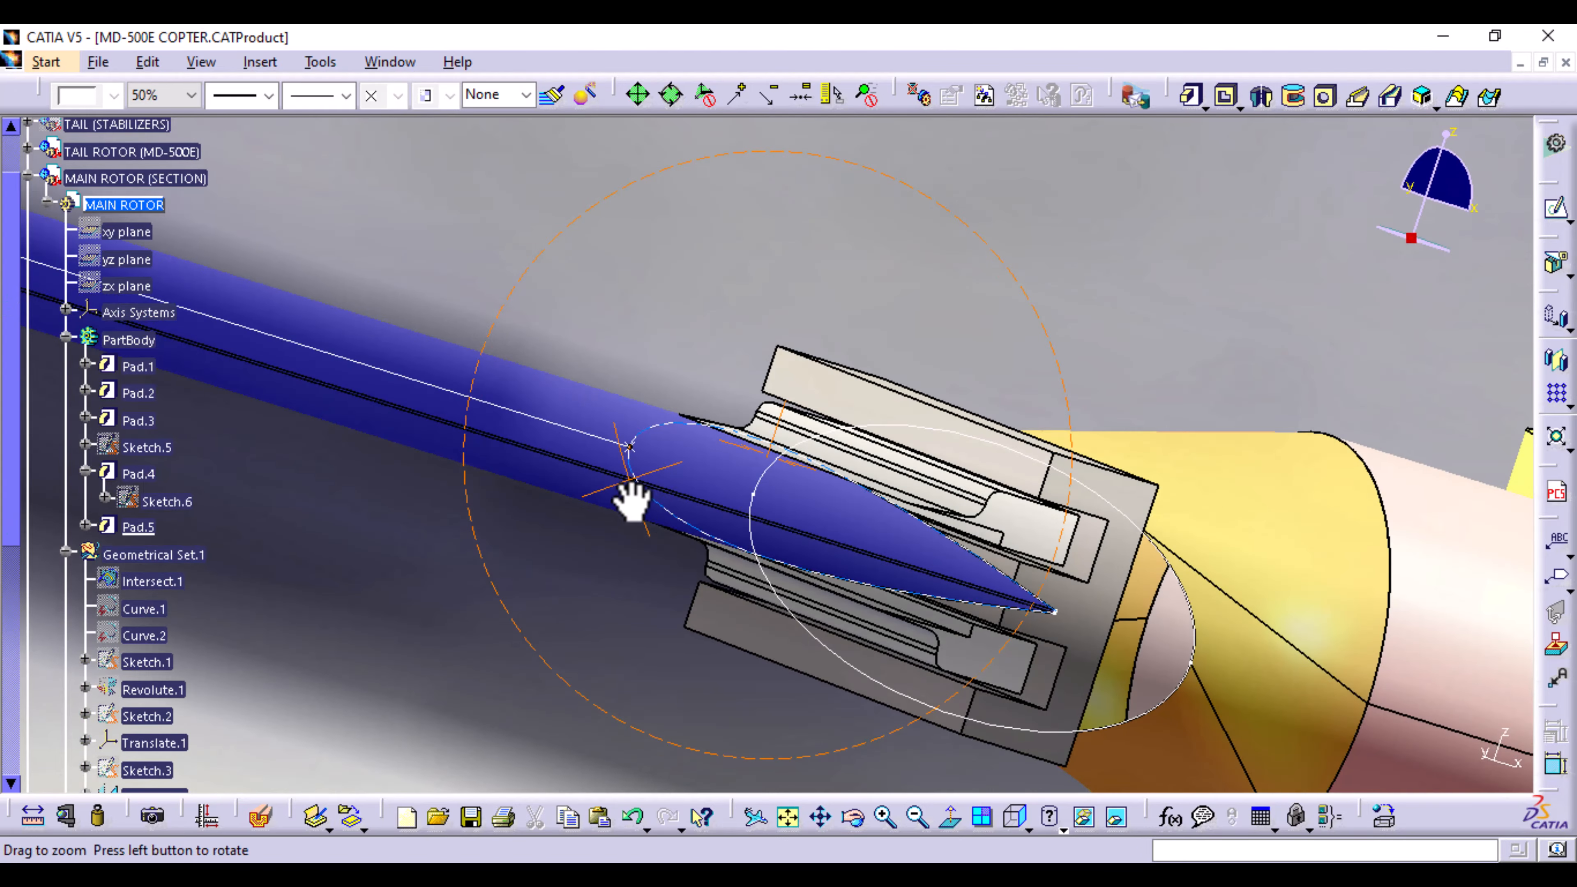
pyautogui.moveTo(855, 620); pyautogui.dragTo(813, 662, button='middle')
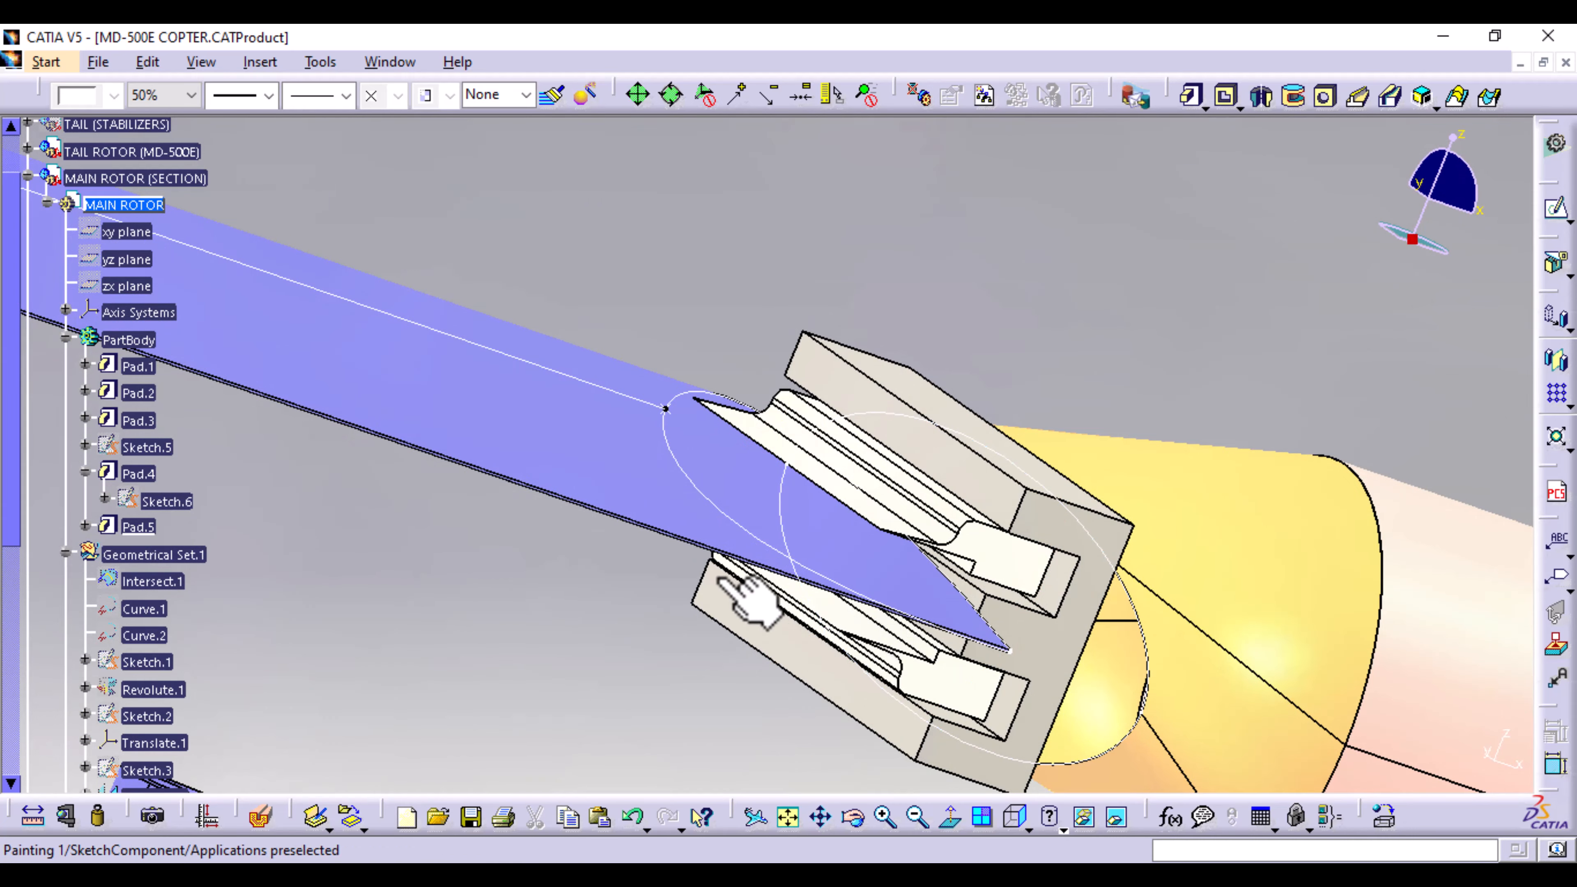
pyautogui.moveTo(748, 600)
pyautogui.mouseDown(button='middle')
pyautogui.moveTo(626, 570)
pyautogui.moveTo(668, 620)
pyautogui.moveTo(727, 621)
pyautogui.mouseUp(button='middle')
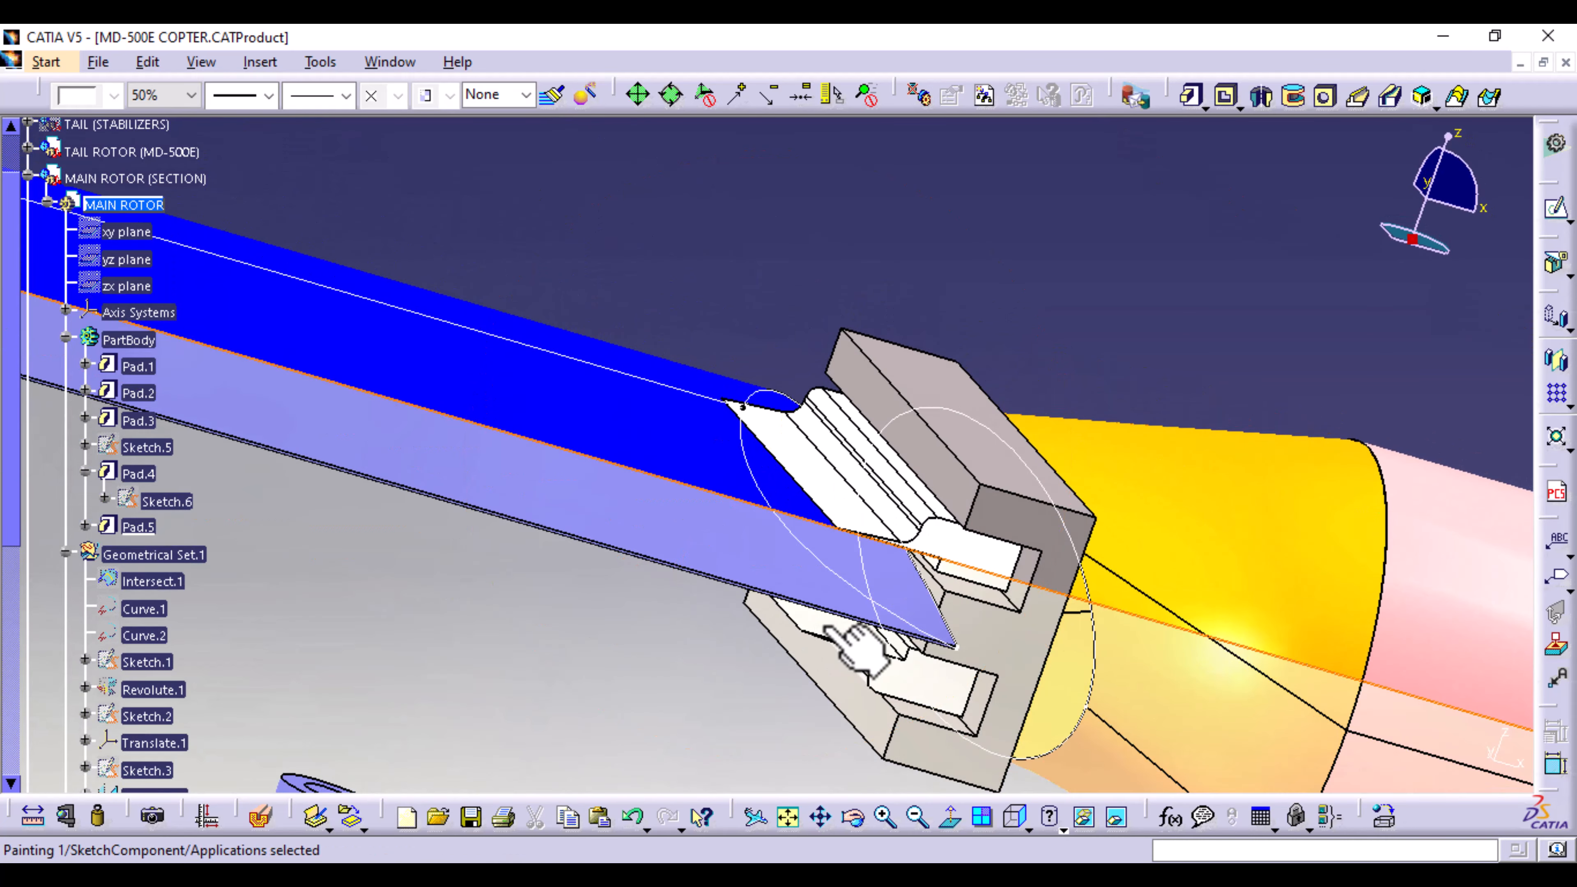
pyautogui.keyDown('ctrl'); pyautogui.moveTo(941, 666); pyautogui.dragTo(877, 739, button='middle'); pyautogui.keyUp('ctrl')
pyautogui.click(1097, 216)
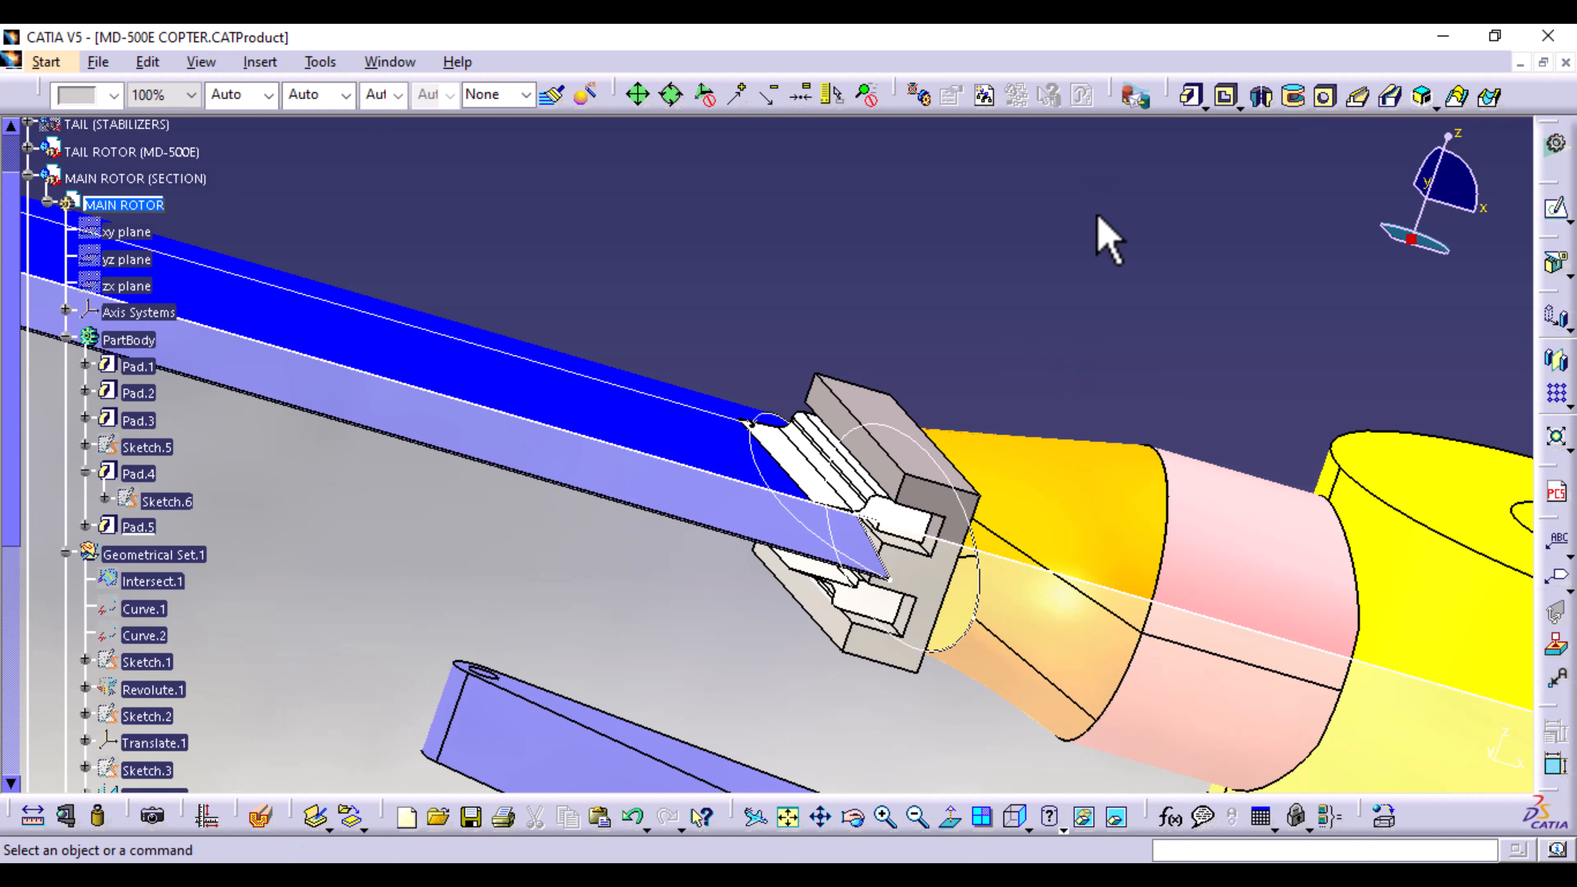
pyautogui.rightClick(642, 598)
pyautogui.click(718, 194)
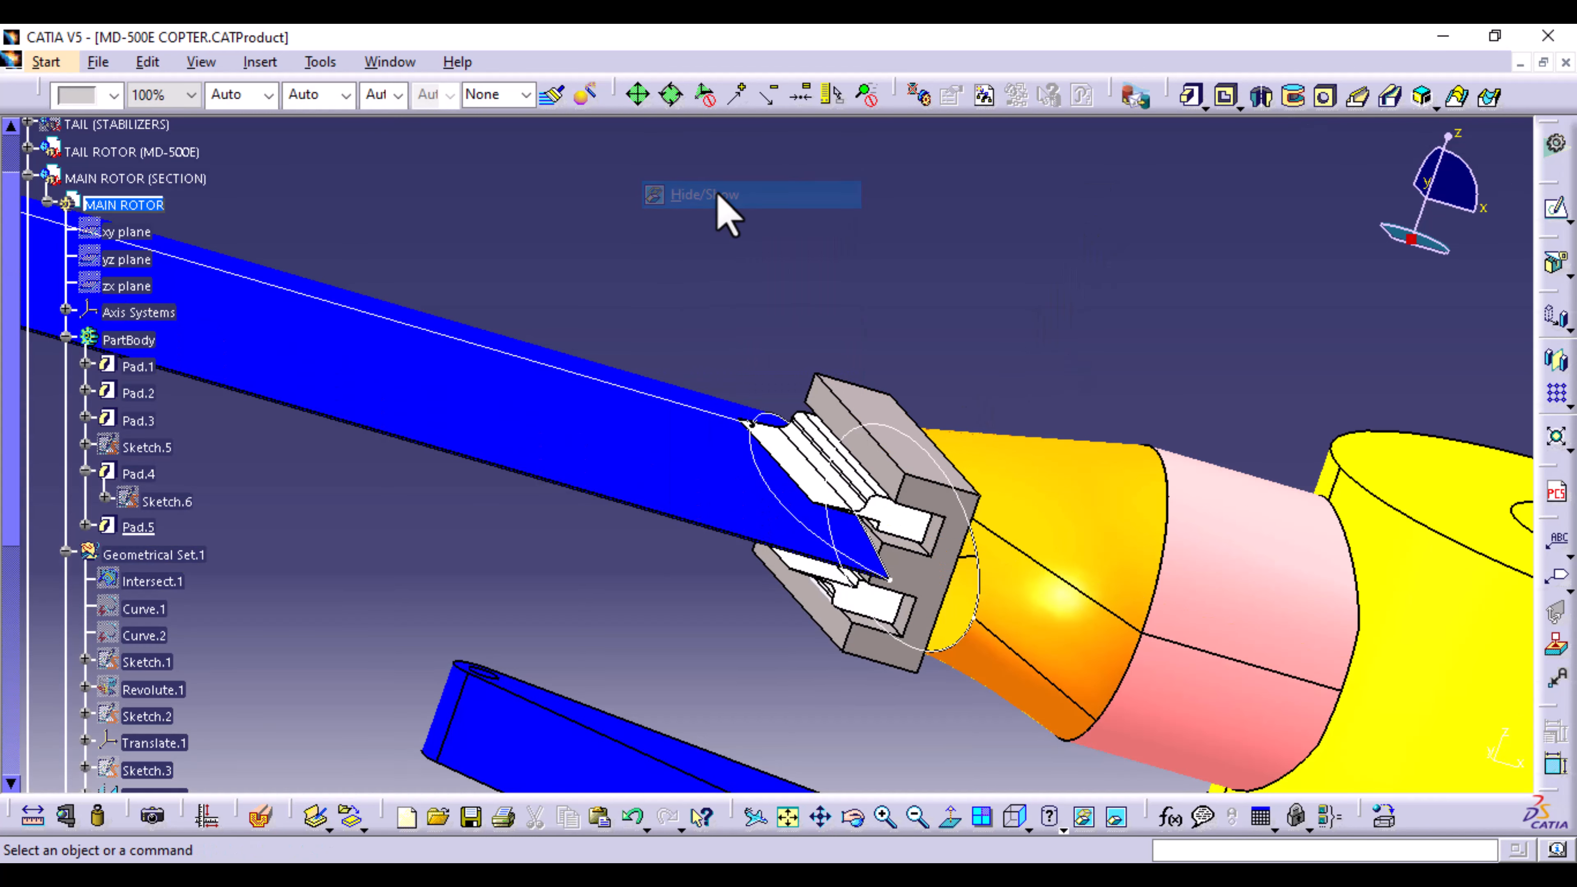
# Step: Open a new sketch on the lower link's flat face next to the blade root
pyautogui.moveTo(769, 661); pyautogui.dragTo(745, 484, button='middle')
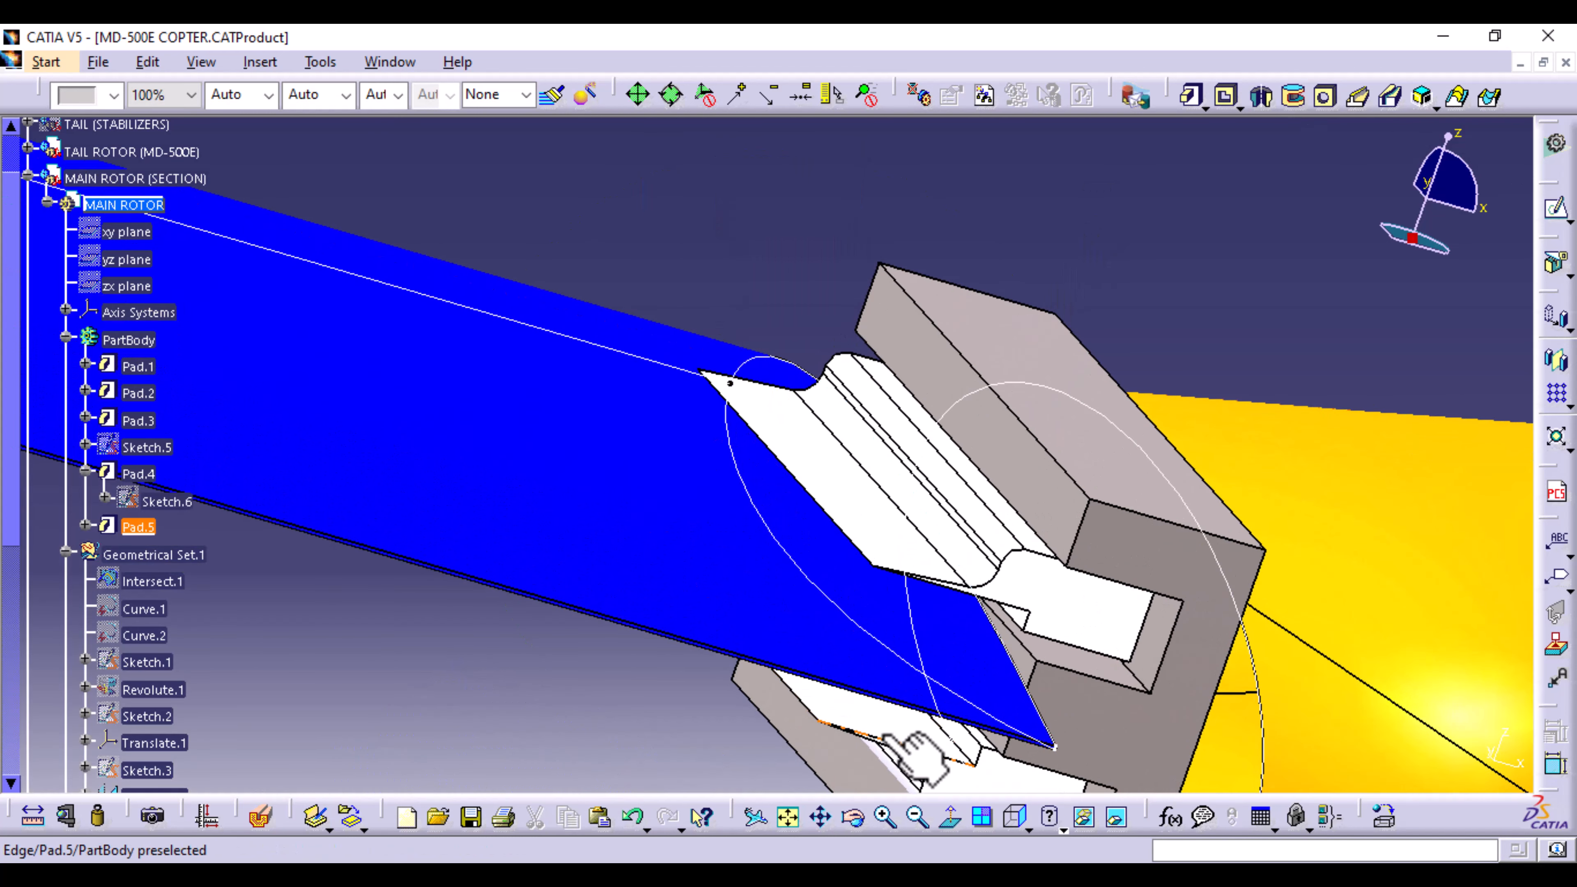
pyautogui.click(881, 719)
pyautogui.click(1554, 208)
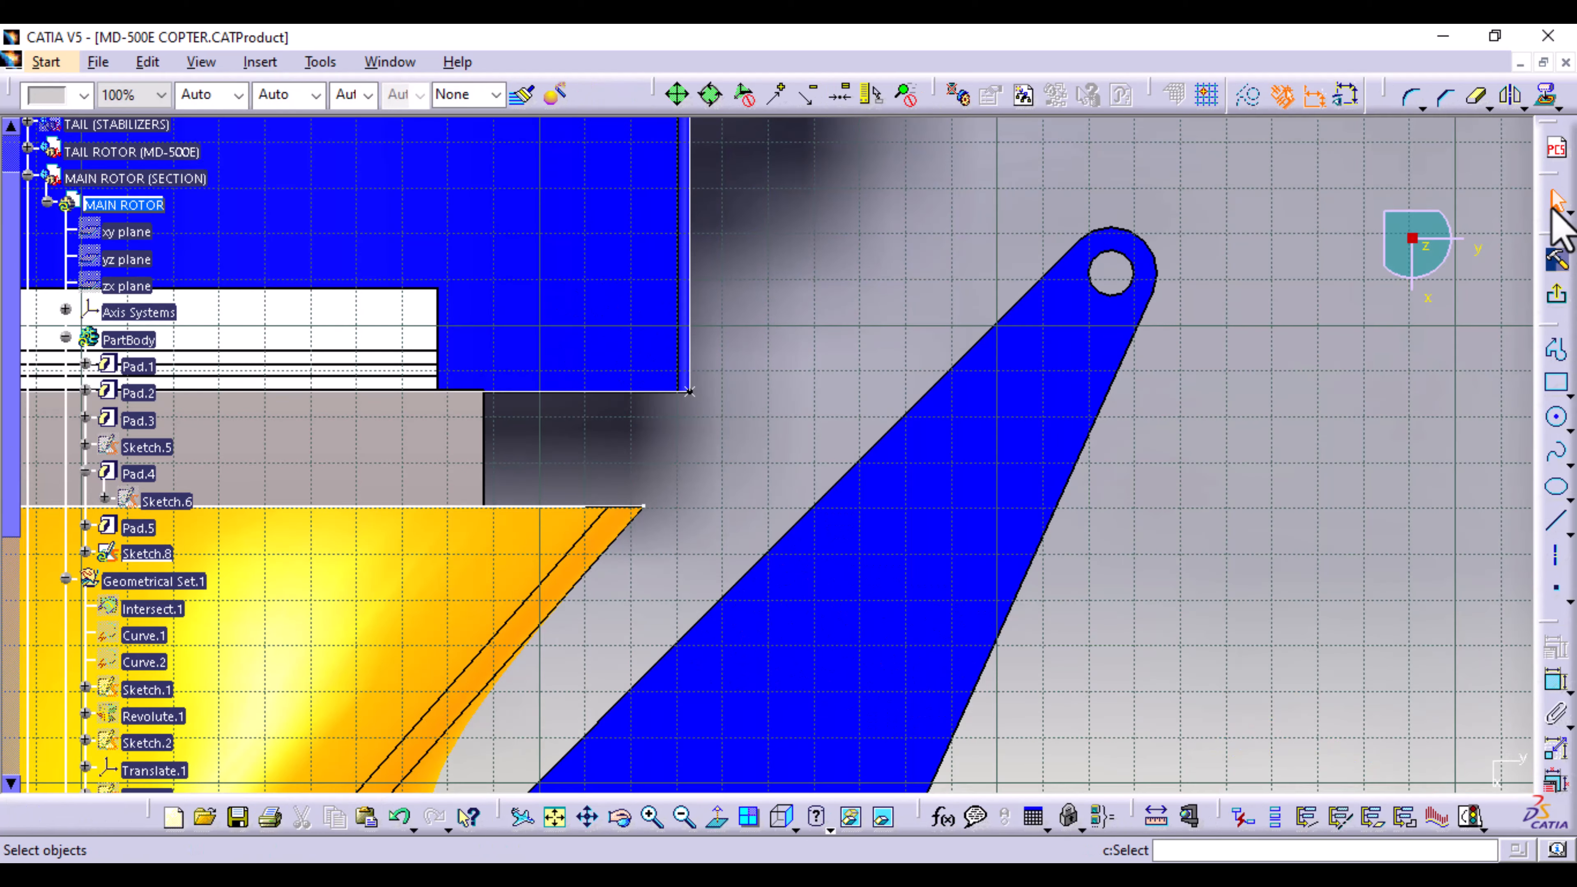
pyautogui.moveTo(743, 413); pyautogui.dragTo(1126, 543, button='middle')
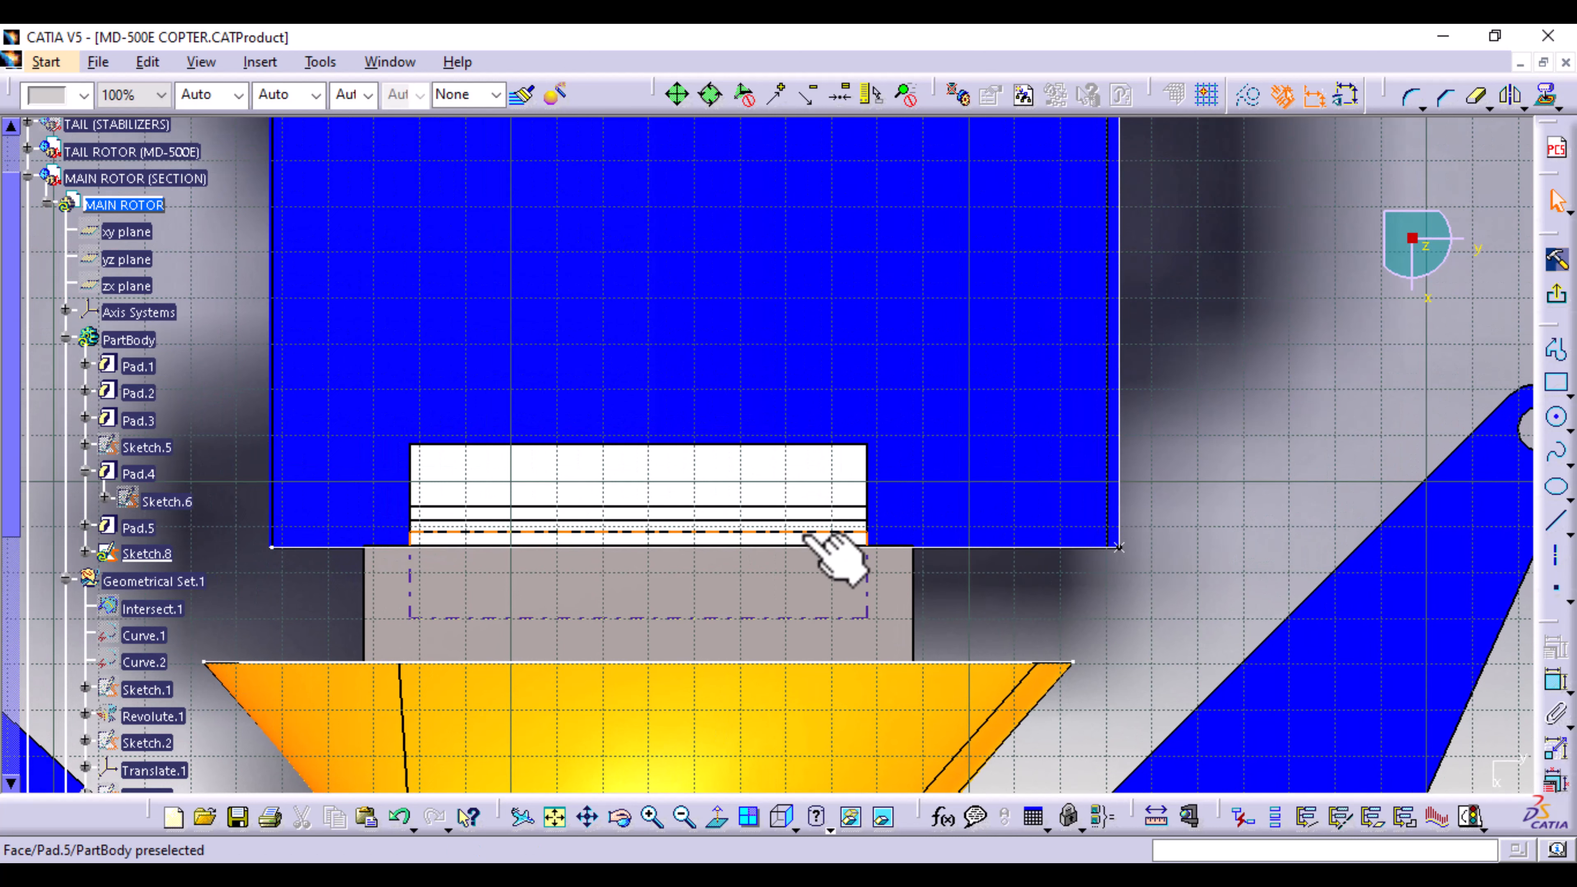
pyautogui.moveTo(835, 553)
pyautogui.mouseDown(button='middle')
pyautogui.moveTo(933, 528)
pyautogui.moveTo(833, 541)
pyautogui.moveTo(845, 510)
pyautogui.moveTo(897, 528)
pyautogui.mouseUp(button='middle')
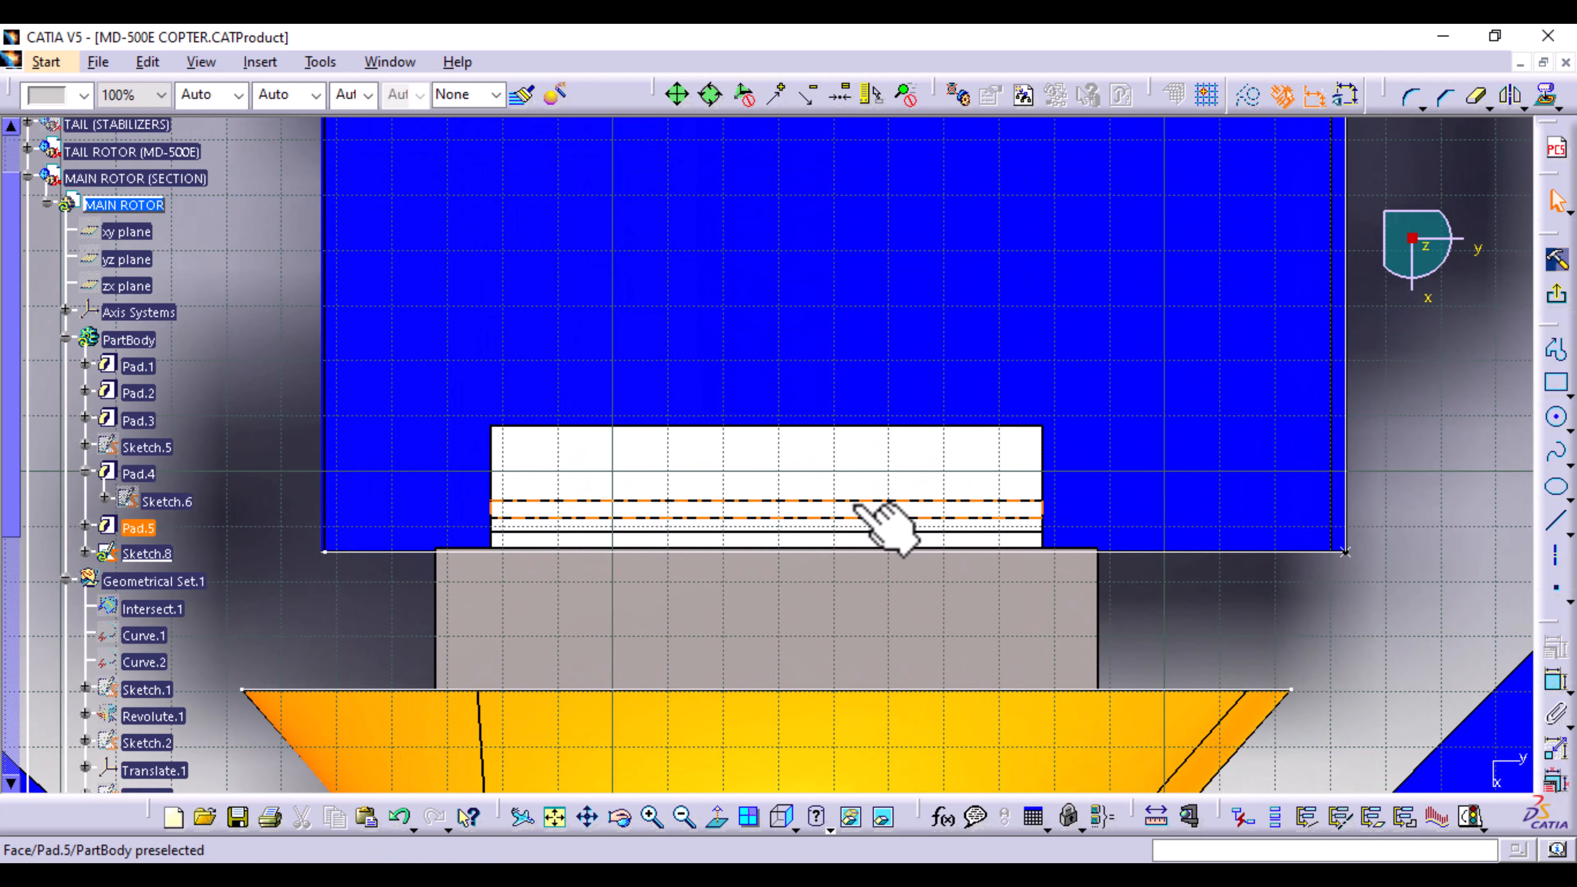
# Step: Project the outline of the lower link's flat face into the sketch as construction geometry
pyautogui.click(1558, 385)
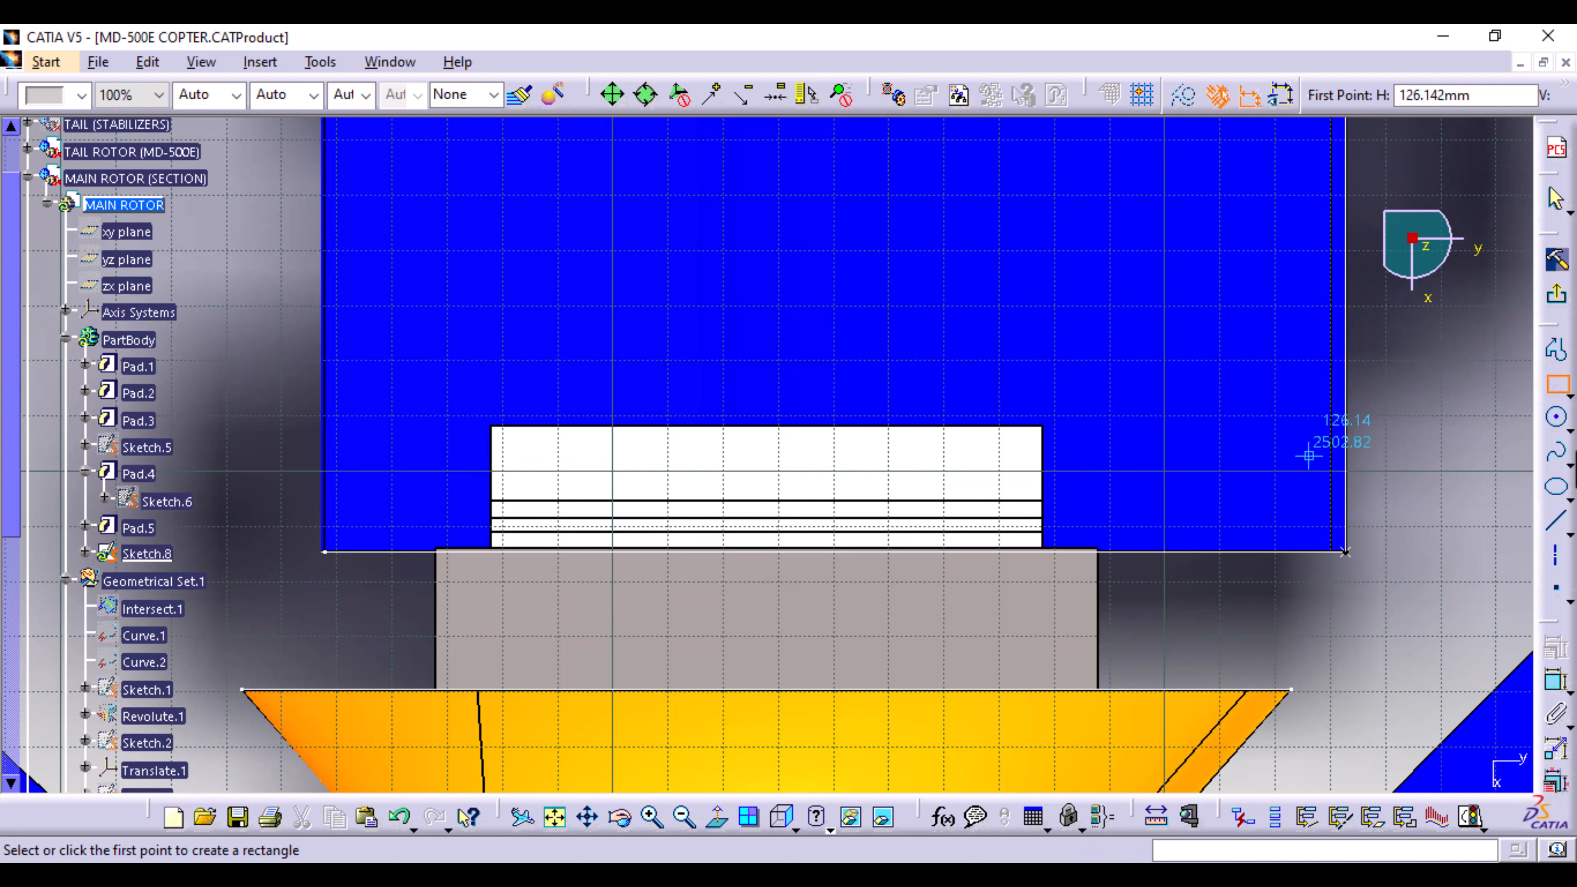
pyautogui.click(1558, 385)
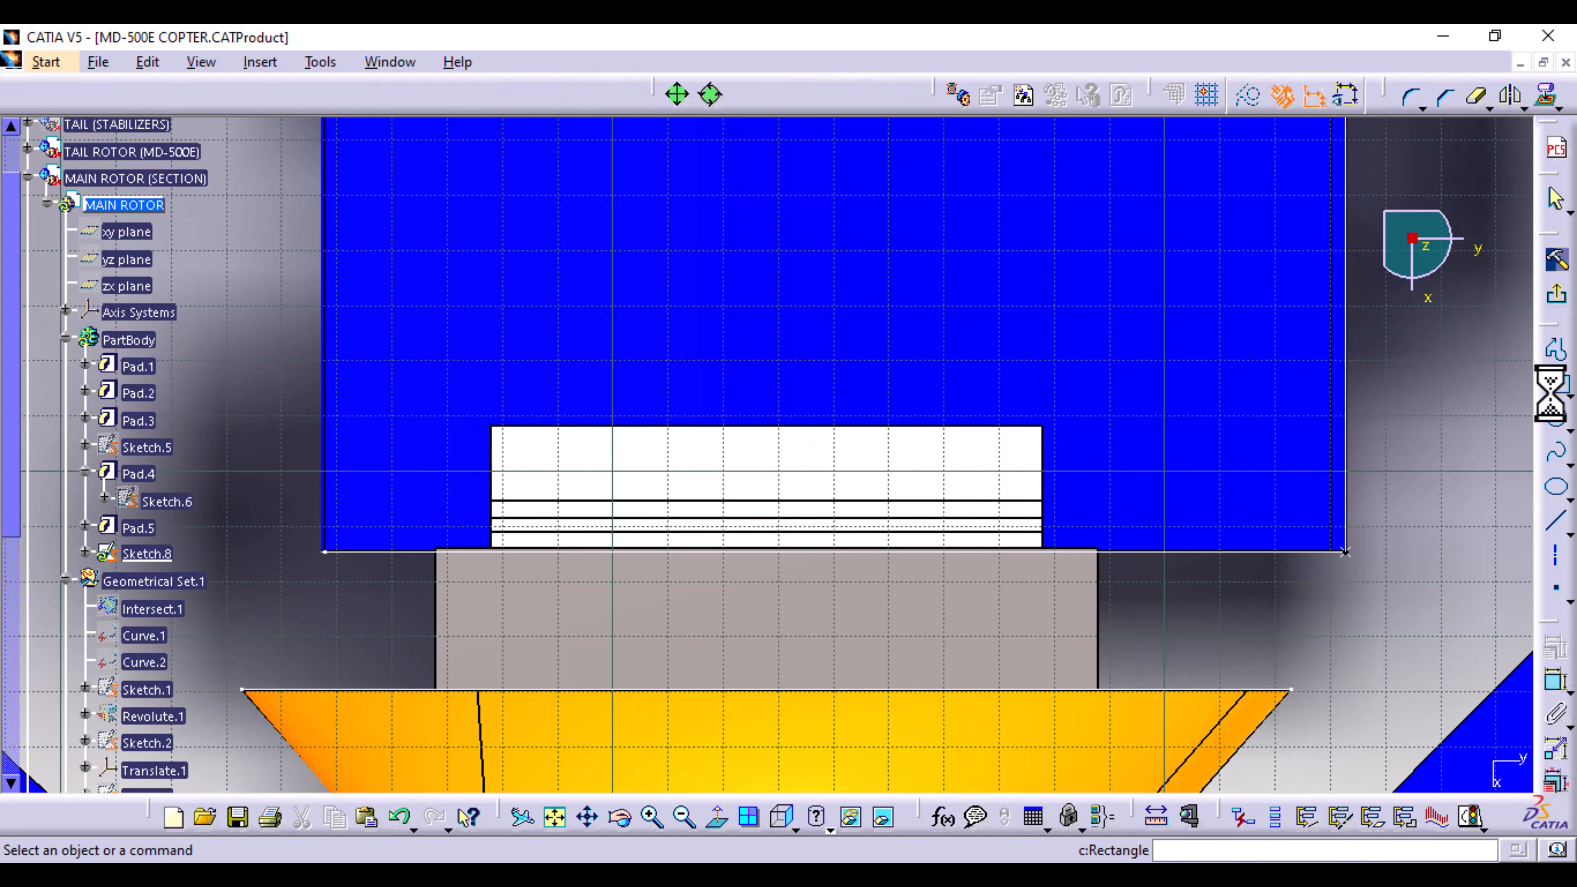
pyautogui.click(872, 462)
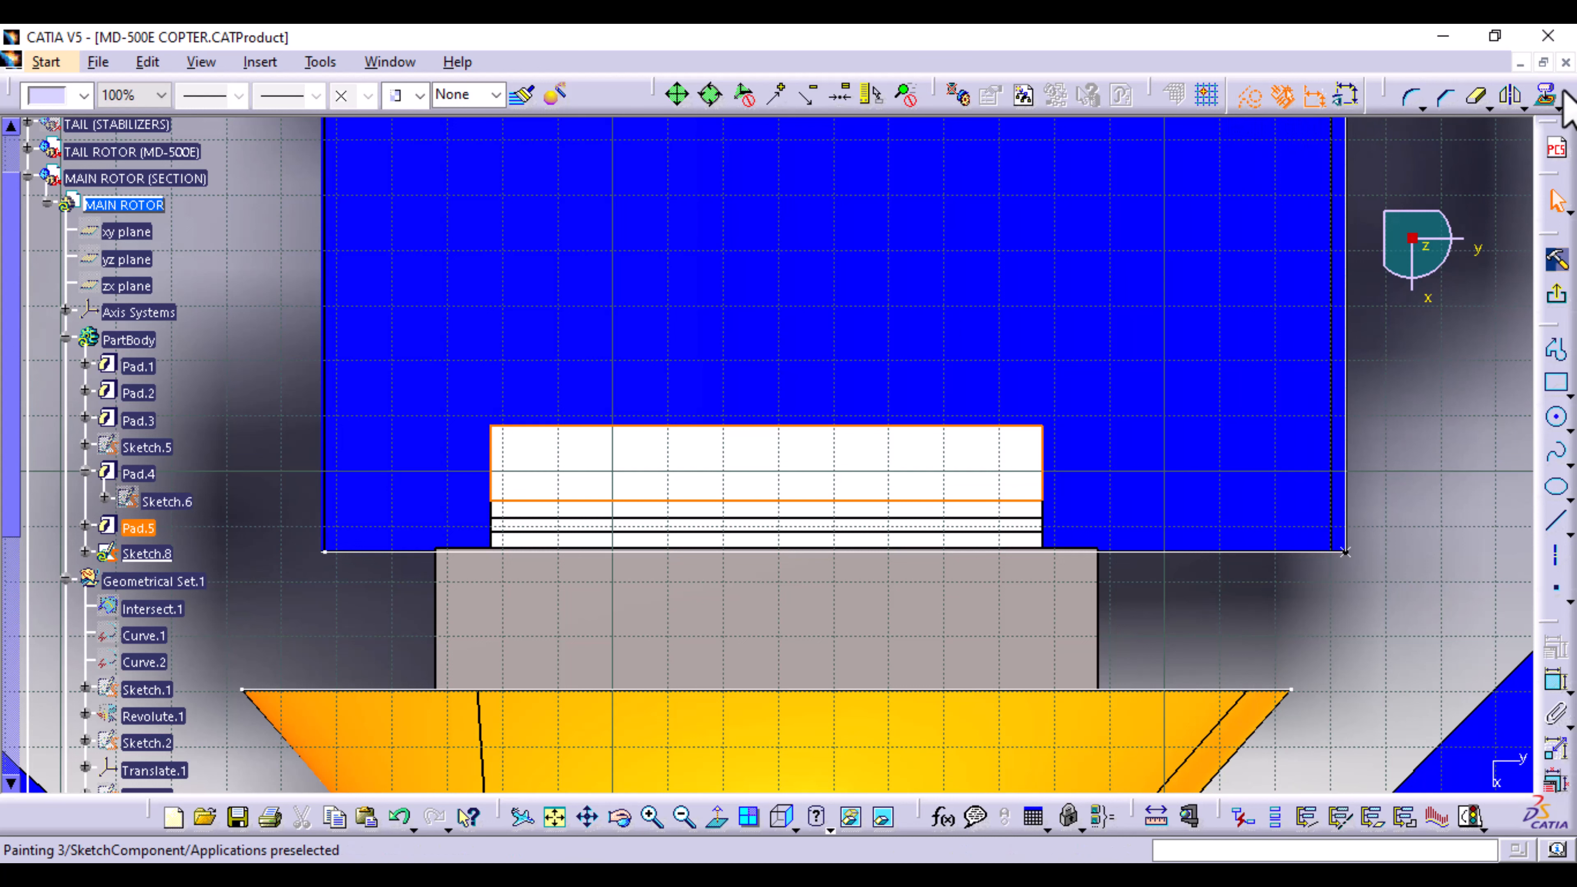
pyautogui.click(1547, 99)
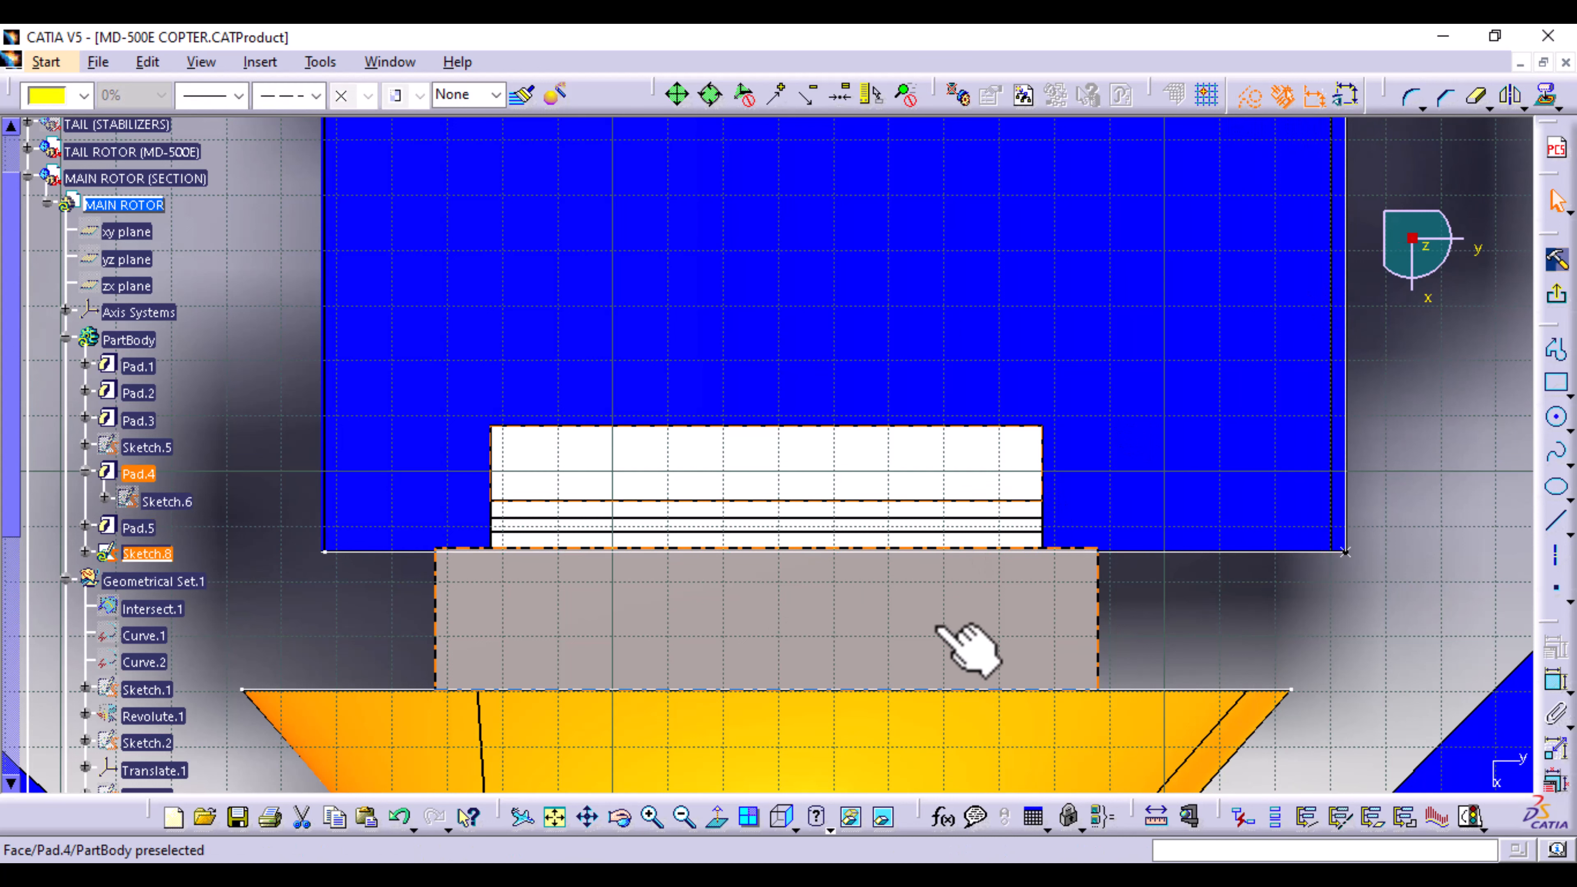
pyautogui.click(879, 627)
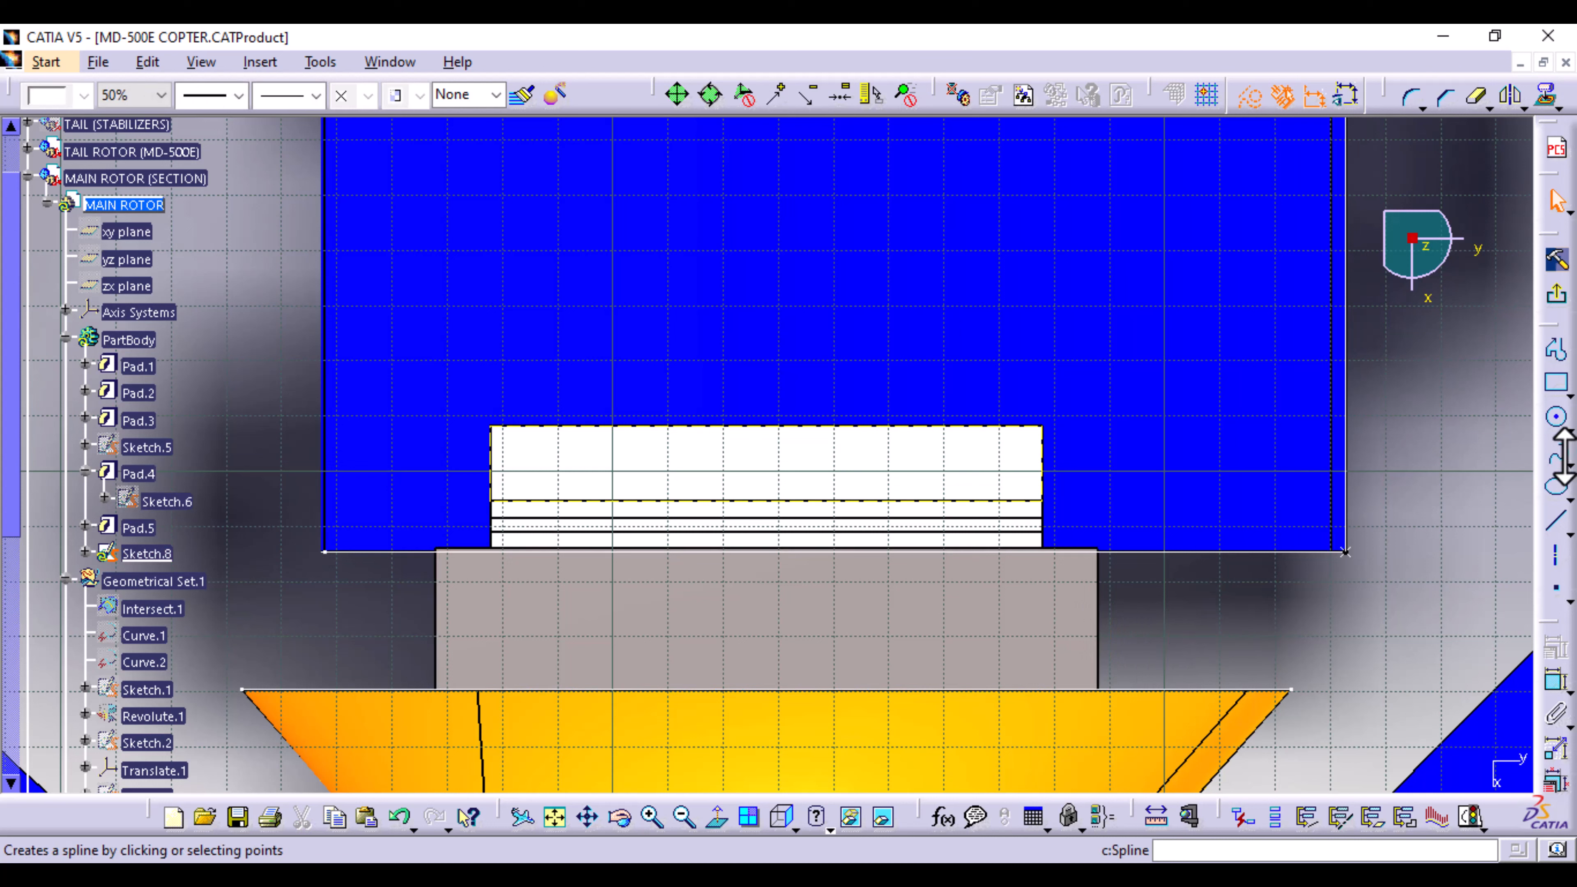
# Step: Sketch a full-width rectangle inside the projected link outline, convert it to standard geometry and exit the sketch
pyautogui.click(1559, 387)
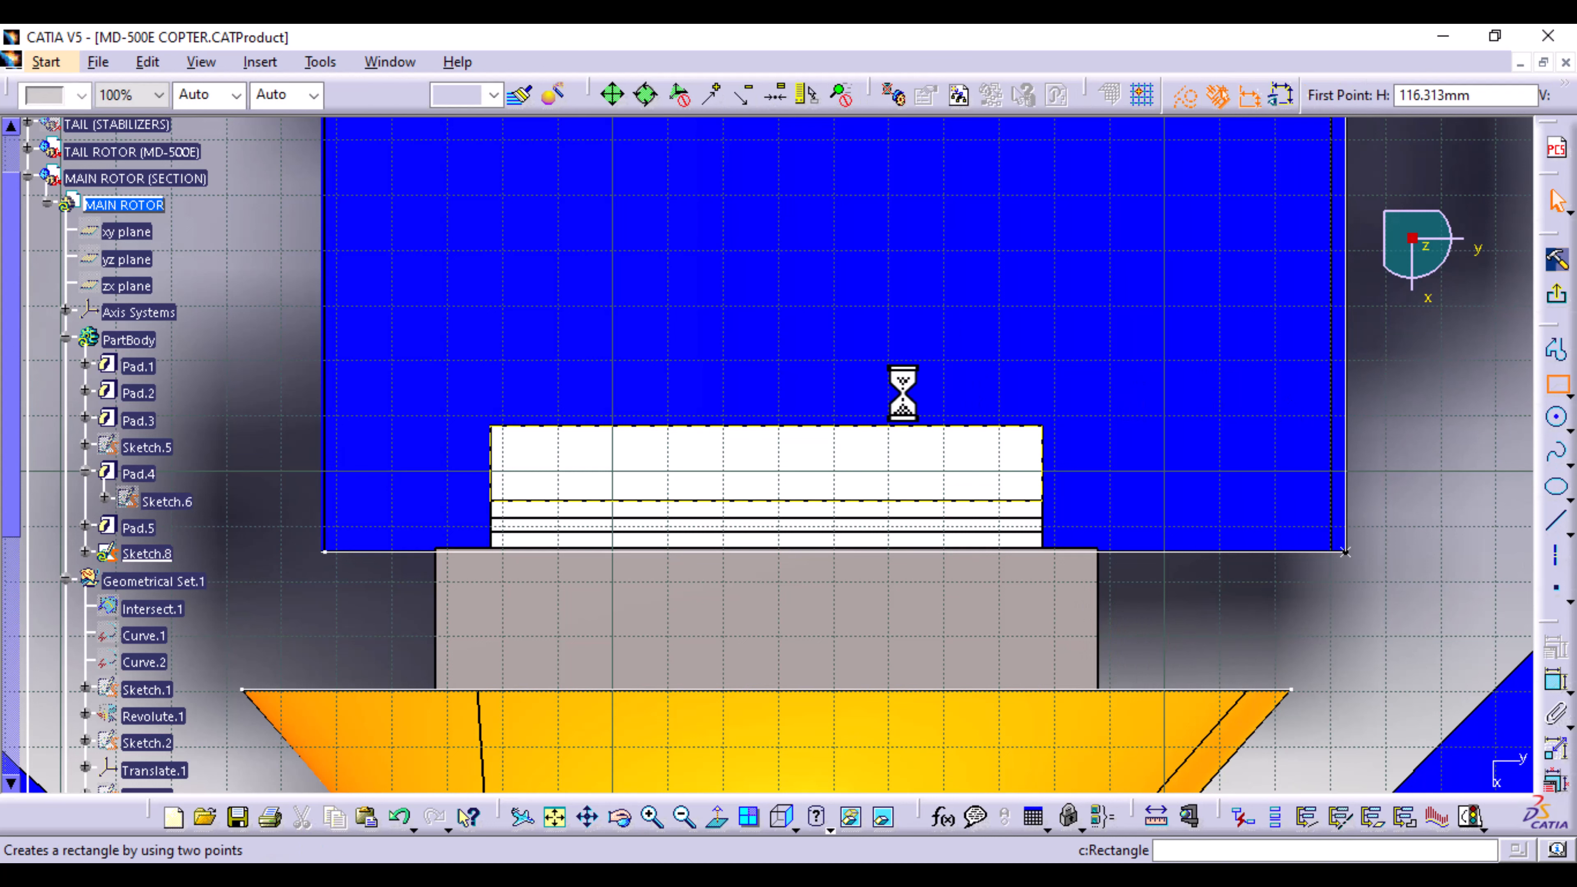
pyautogui.click(491, 425)
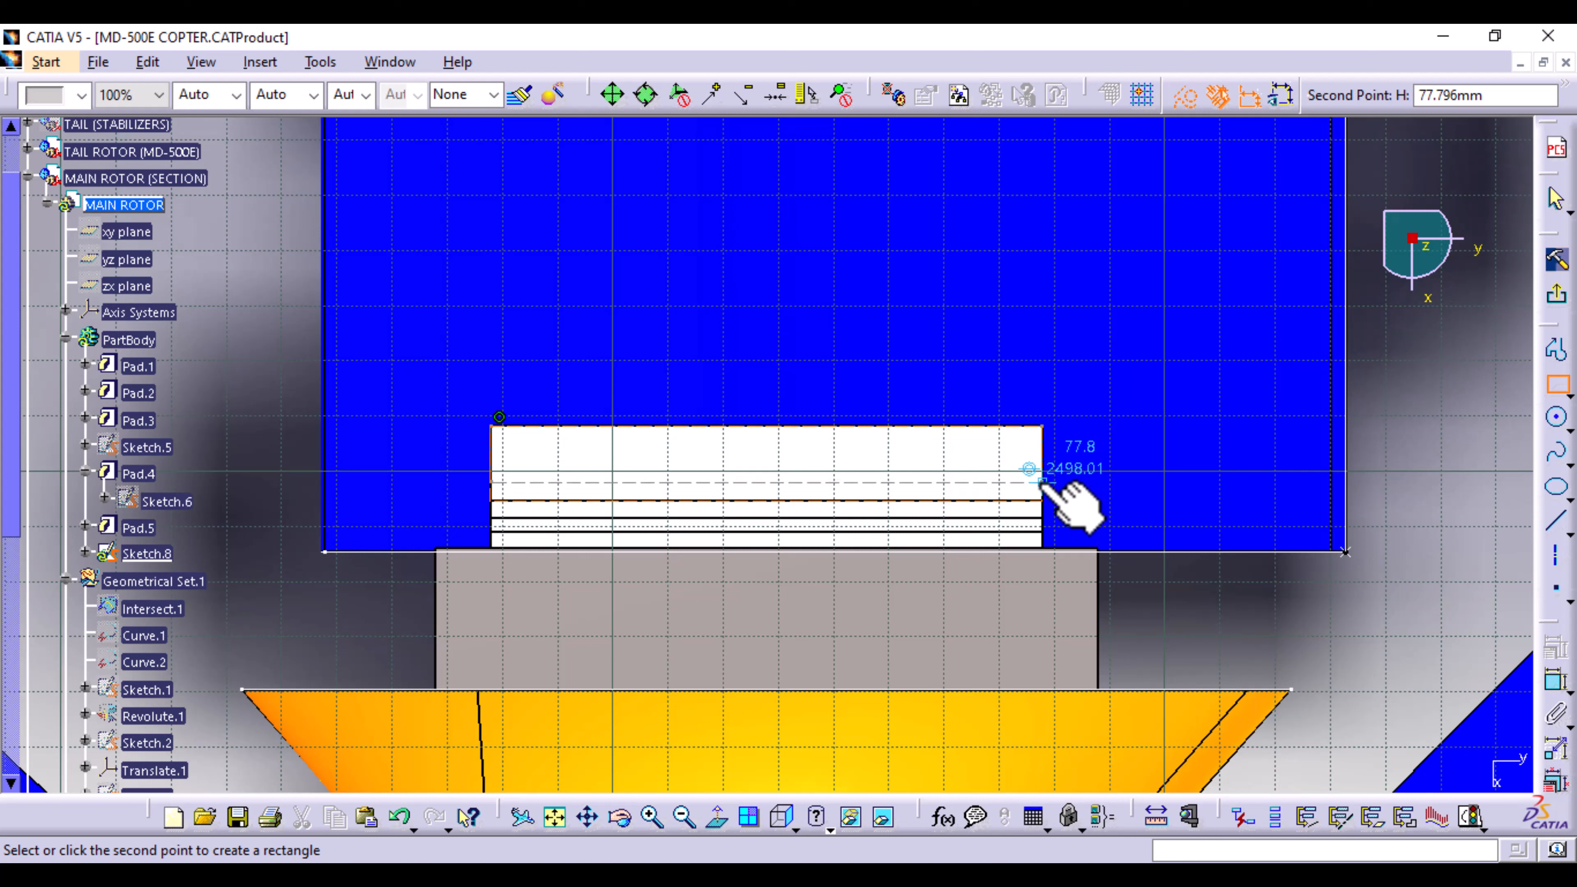
pyautogui.click(1042, 482)
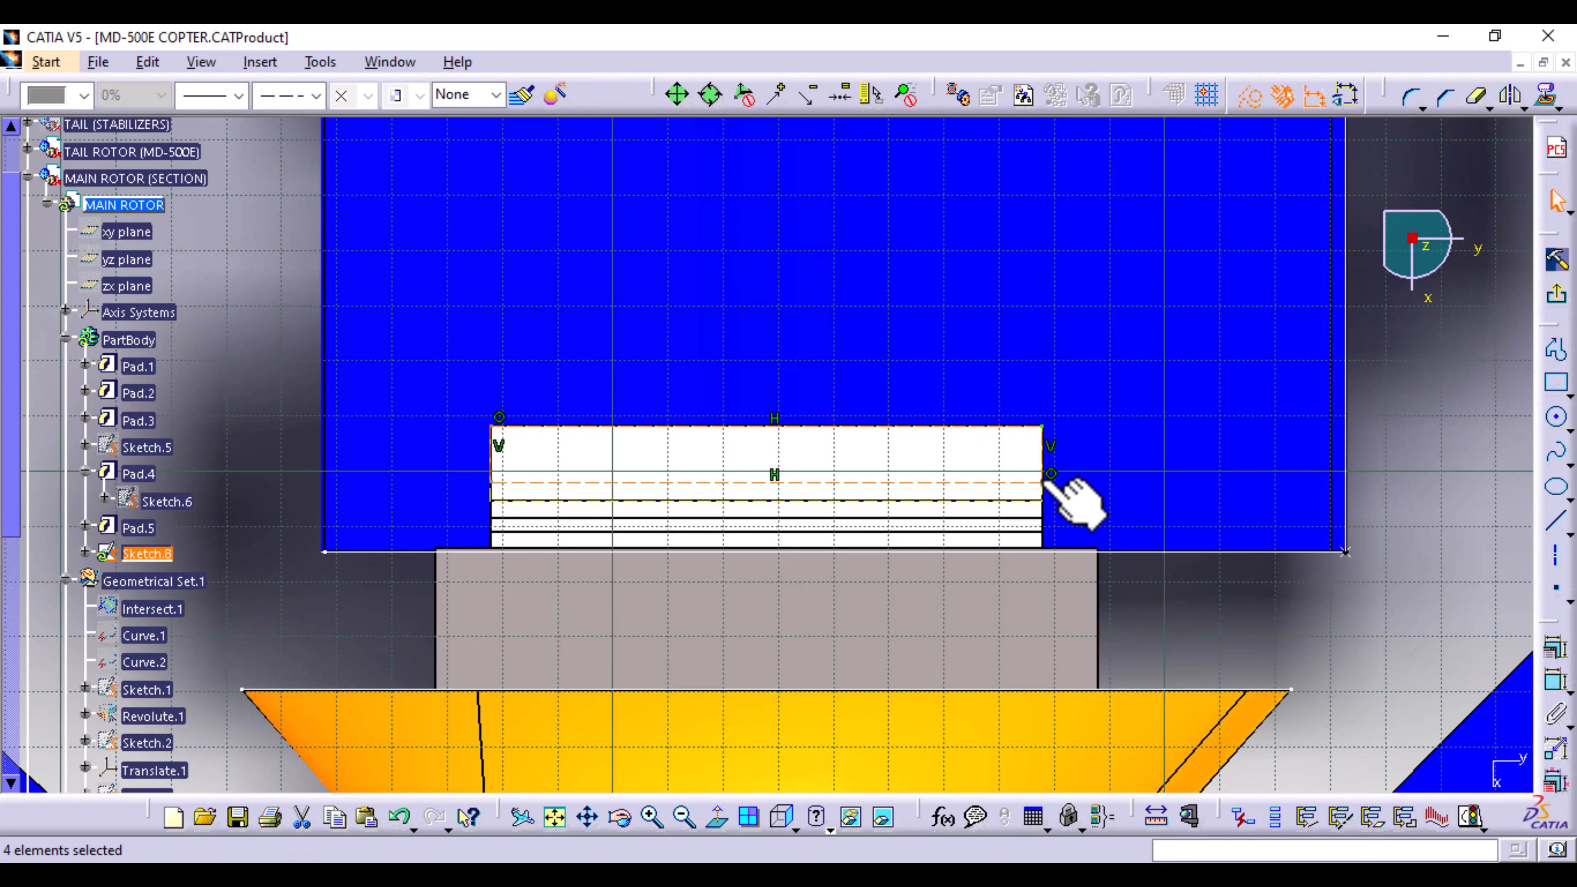
pyautogui.click(1251, 96)
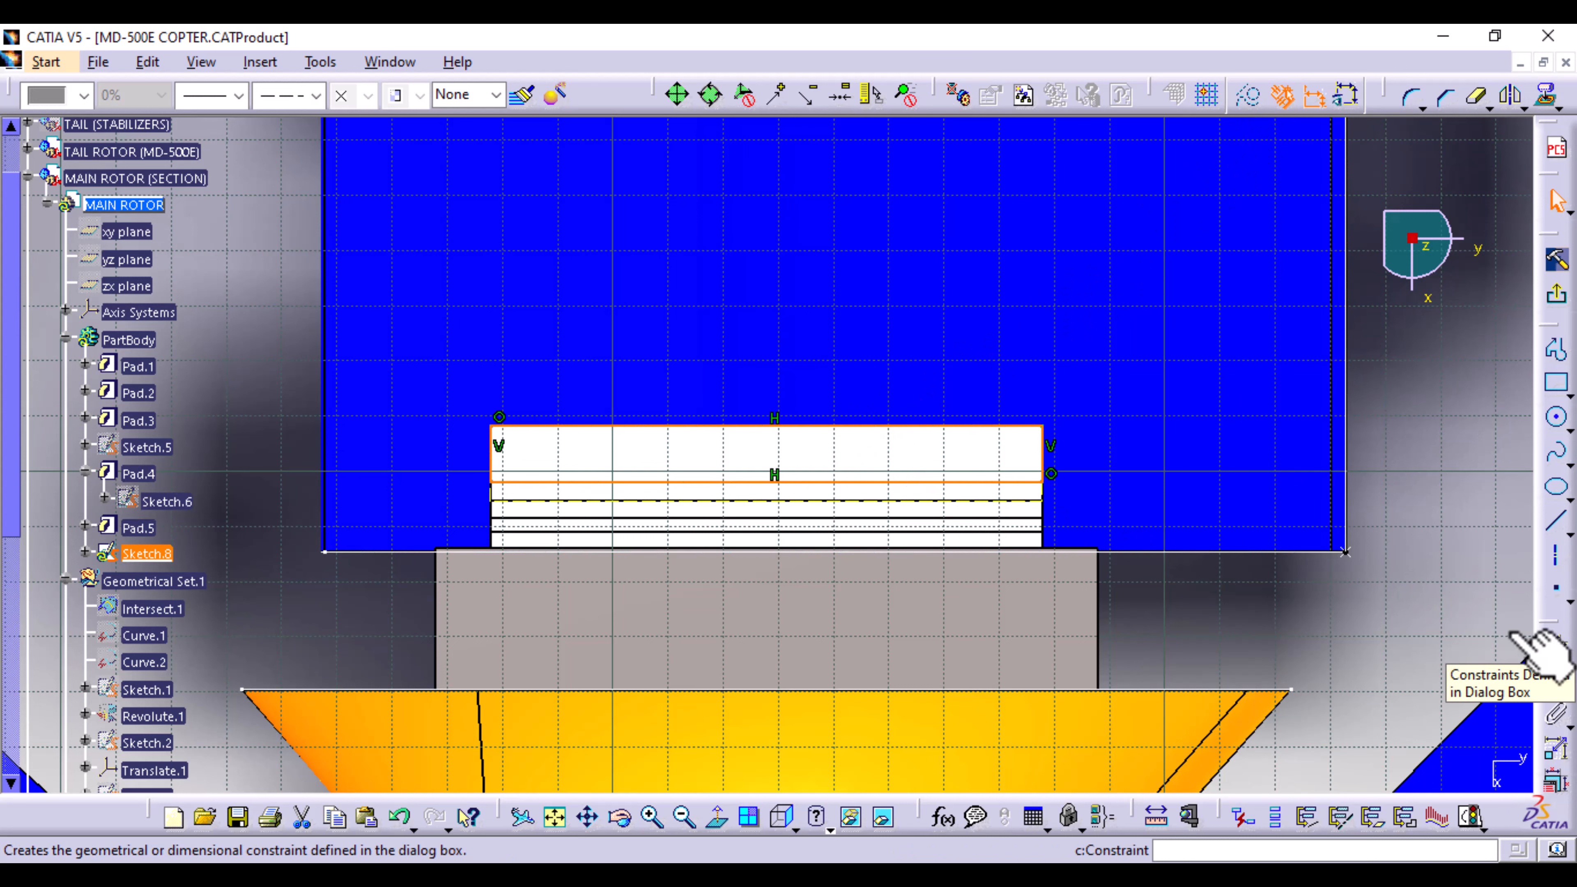
pyautogui.moveTo(1309, 598)
pyautogui.mouseDown(button='middle')
pyautogui.moveTo(1172, 718)
pyautogui.moveTo(816, 606)
pyautogui.moveTo(714, 460)
pyautogui.moveTo(742, 460)
pyautogui.moveTo(710, 539)
pyautogui.moveTo(658, 588)
pyautogui.moveTo(655, 493)
pyautogui.moveTo(682, 553)
pyautogui.moveTo(699, 508)
pyautogui.mouseUp(button='middle')
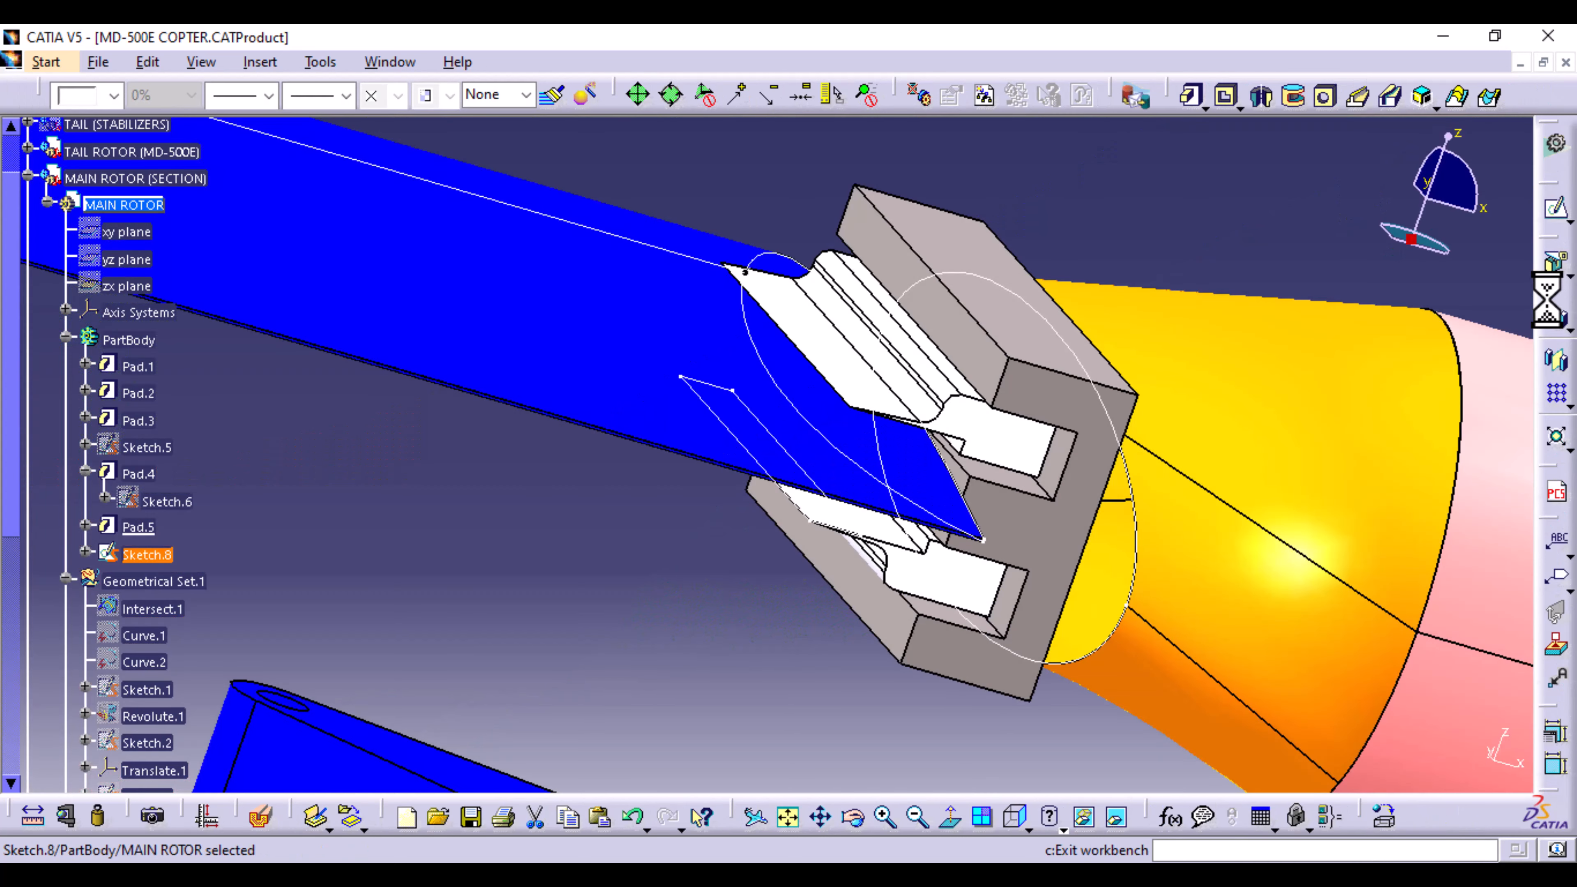
# Step: Pad the rectangle Sketch.8 up to the blade's multi-sections surface with 0 mm offset
pyautogui.moveTo(785, 571); pyautogui.dragTo(628, 526, button='middle')
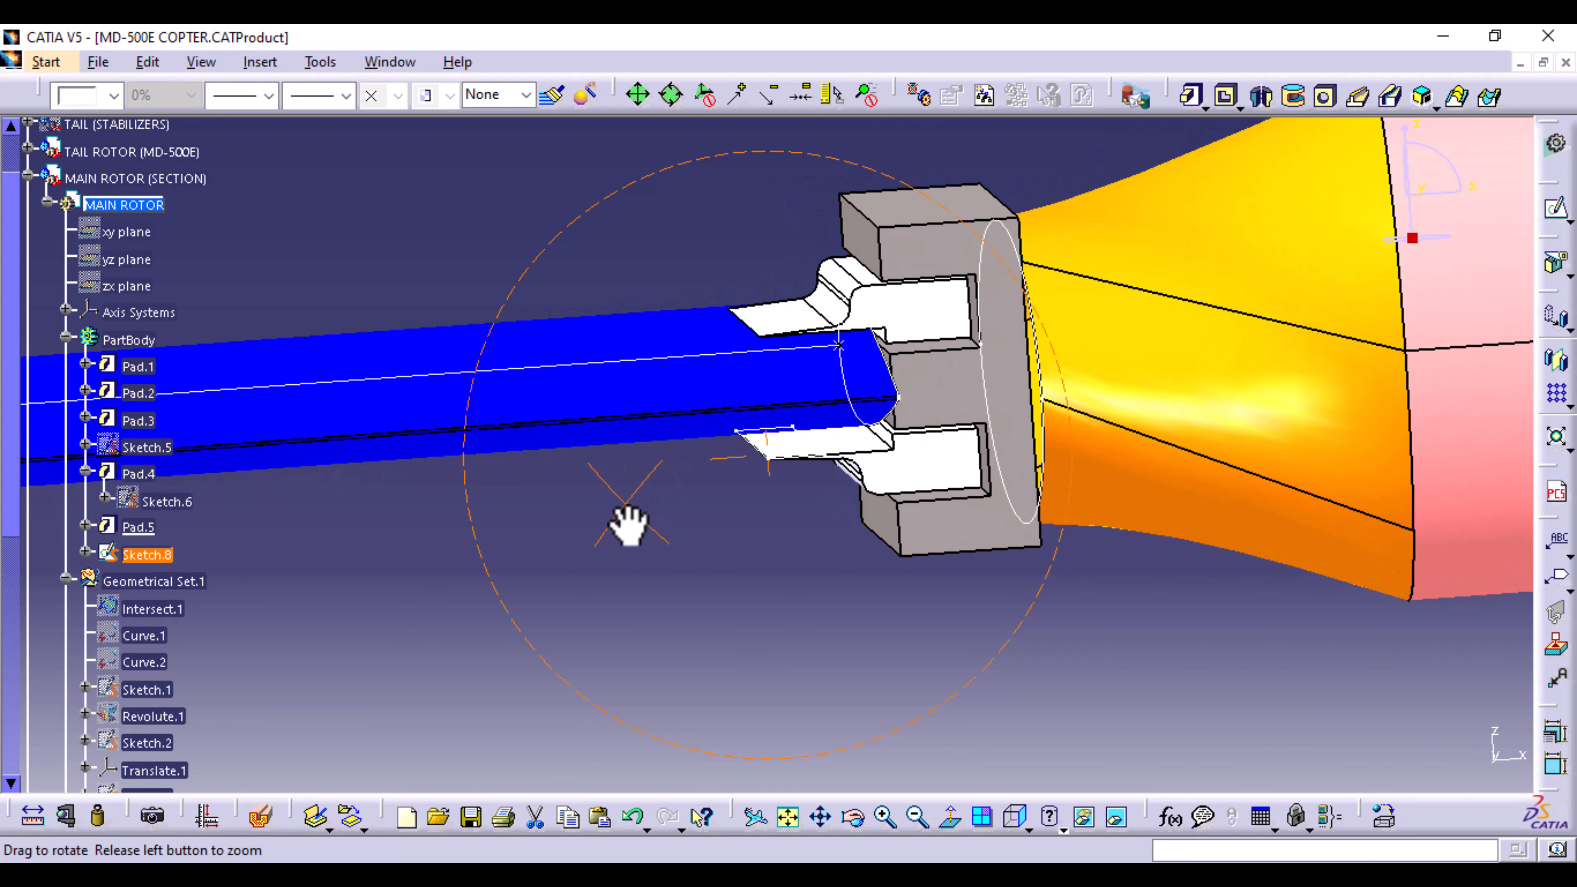
pyautogui.click(1192, 98)
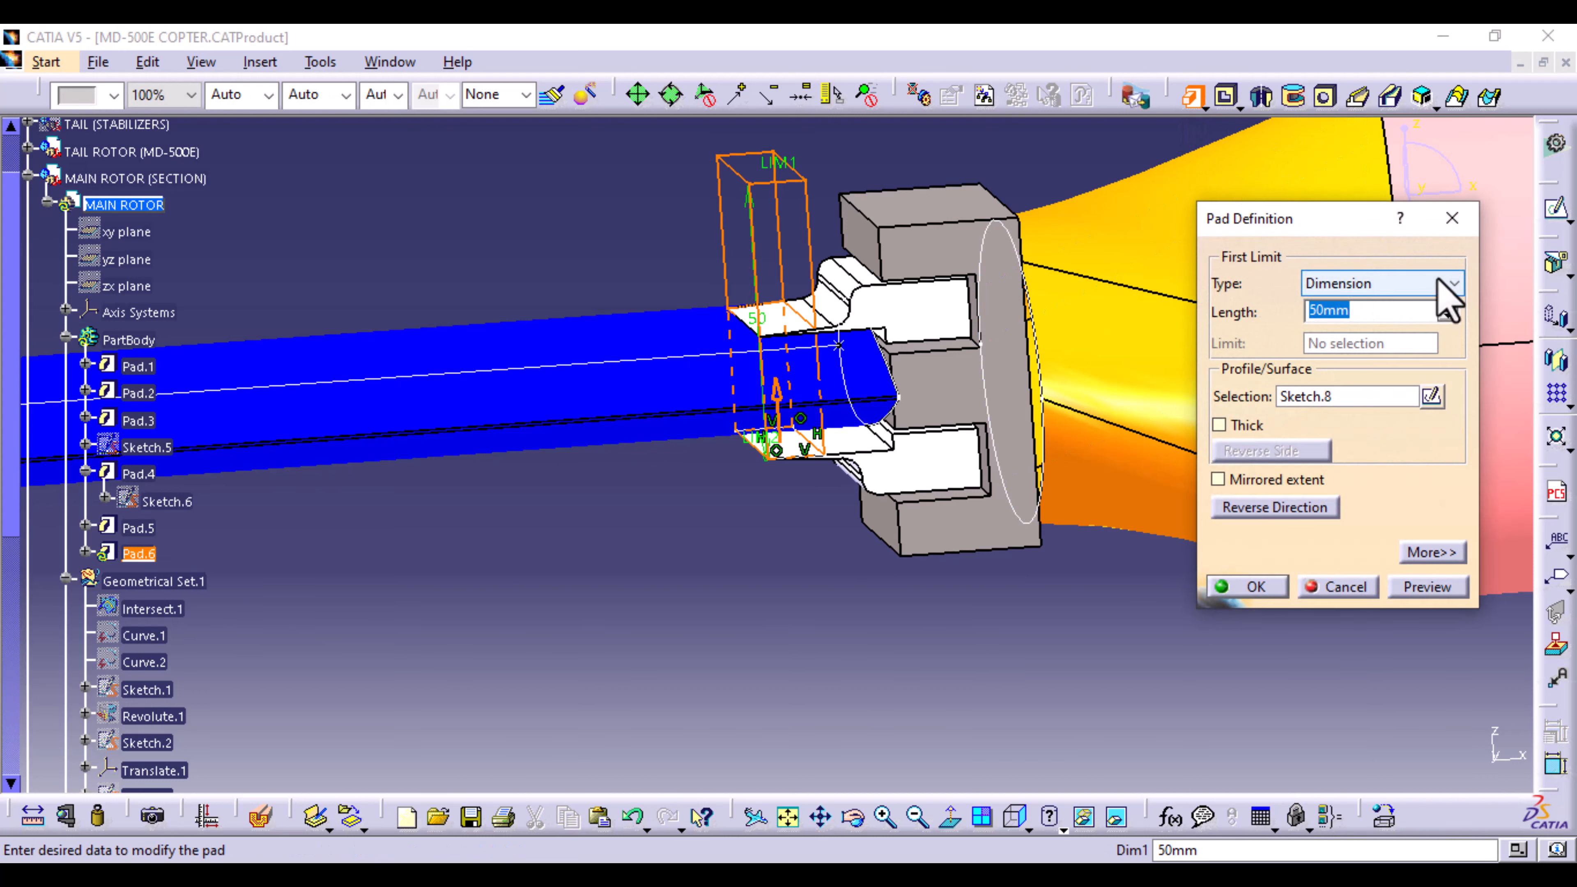
pyautogui.click(1417, 287)
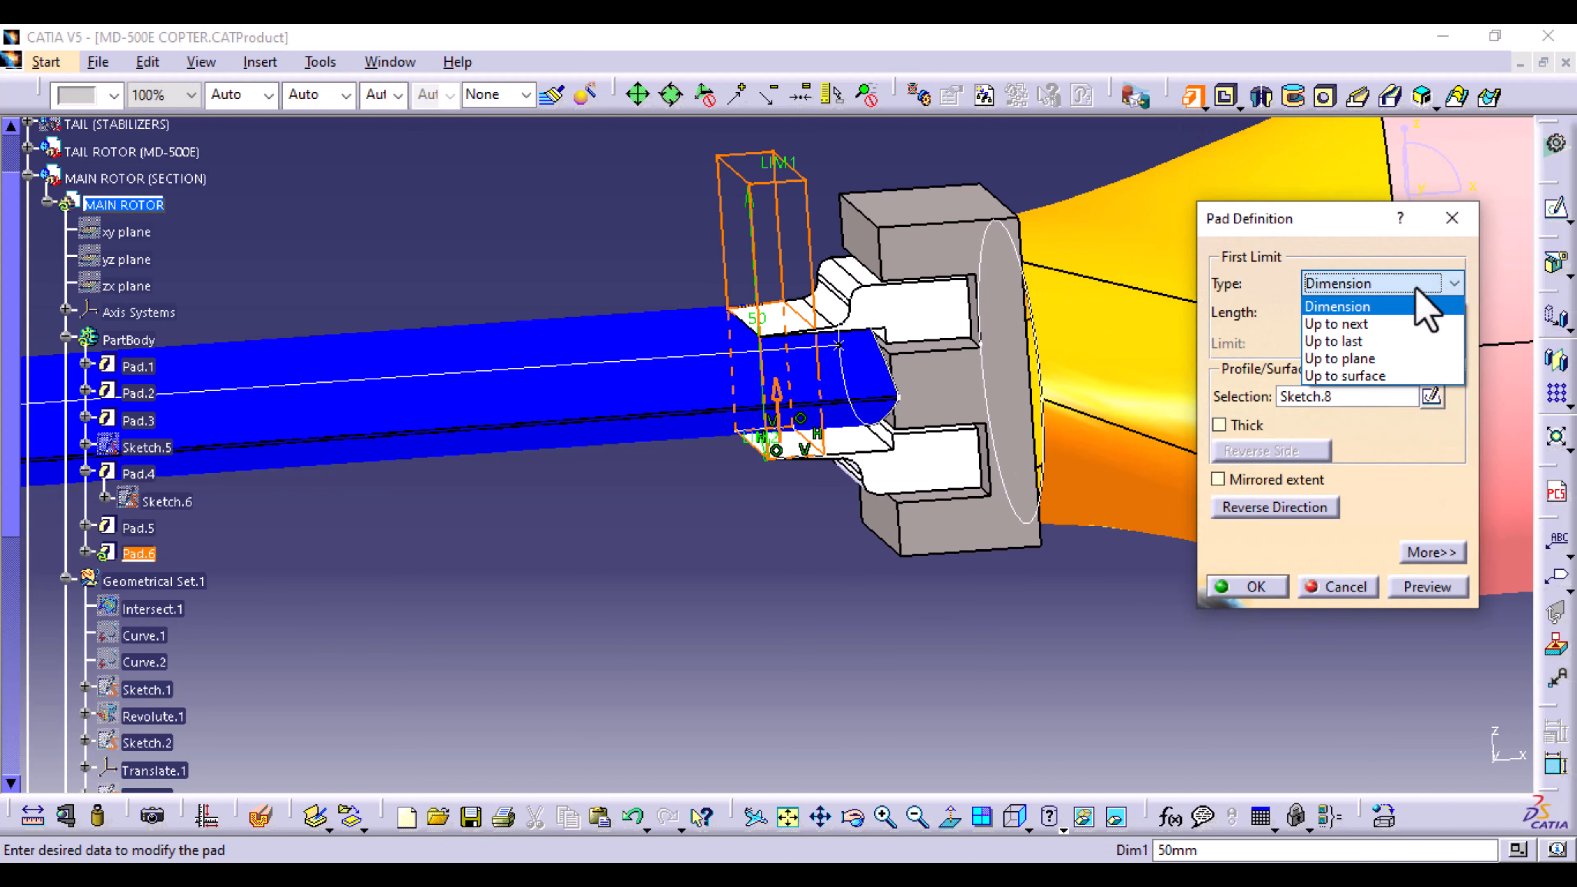
pyautogui.click(1359, 375)
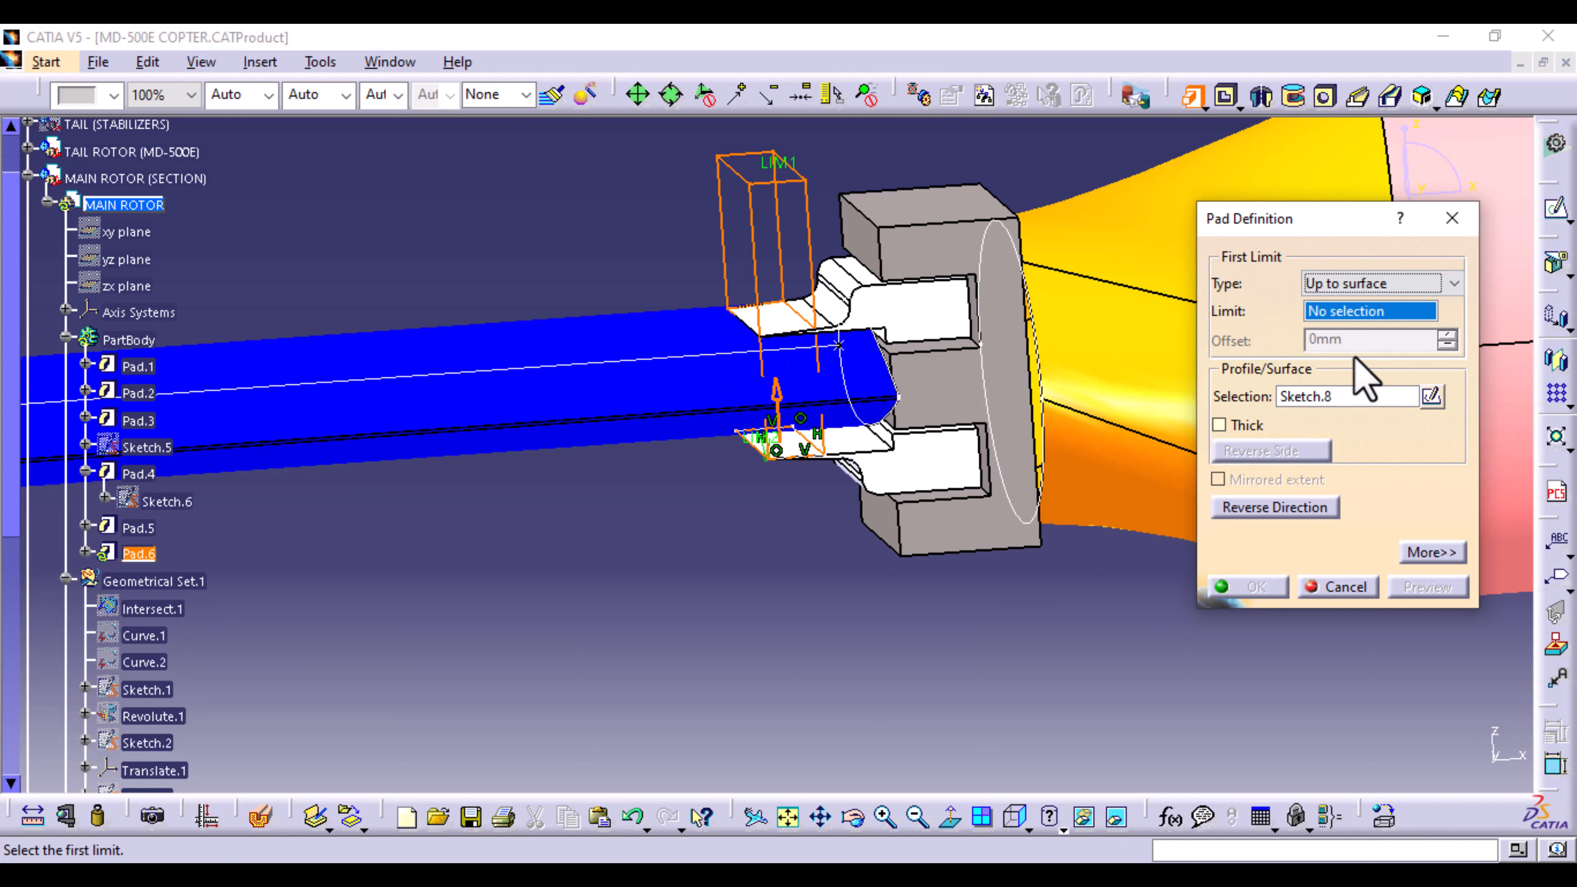
pyautogui.click(707, 448)
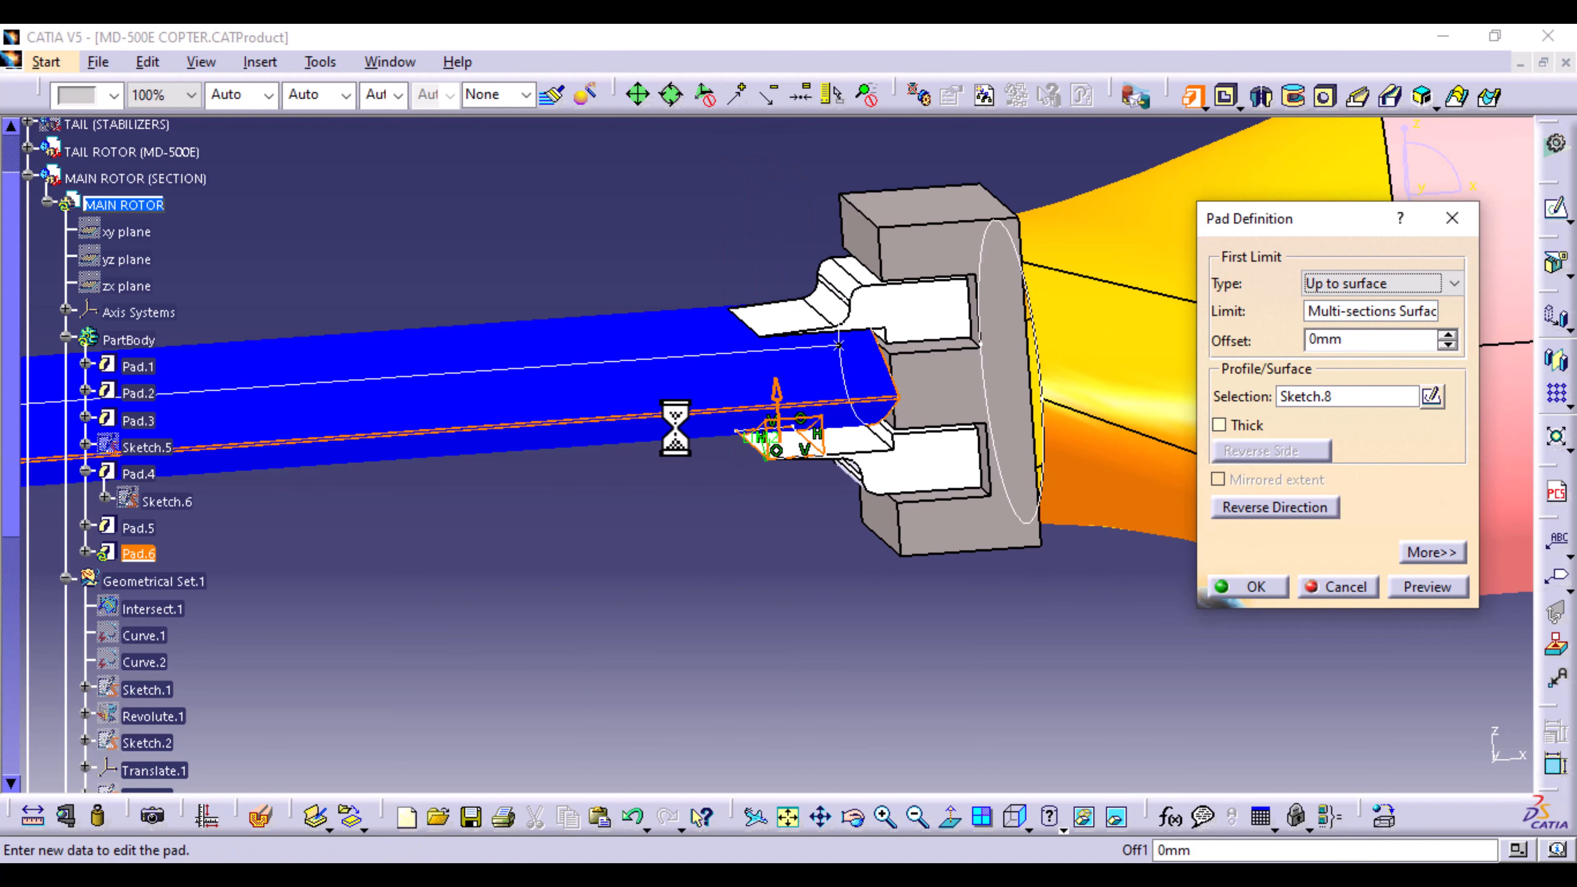
pyautogui.moveTo(807, 569); pyautogui.dragTo(901, 590, button='middle')
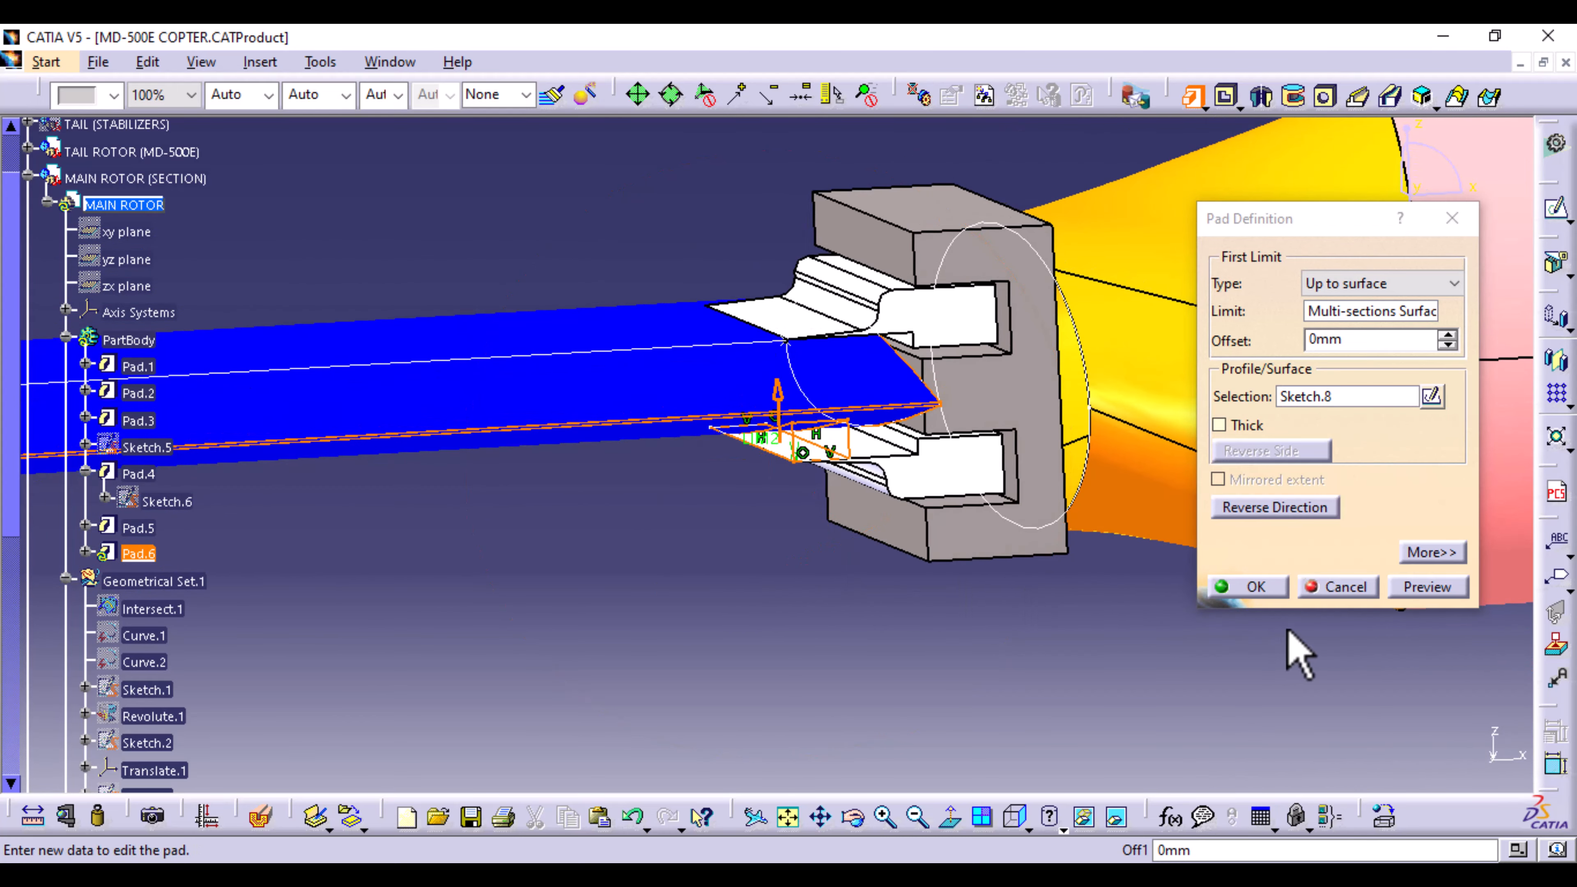
pyautogui.click(1254, 586)
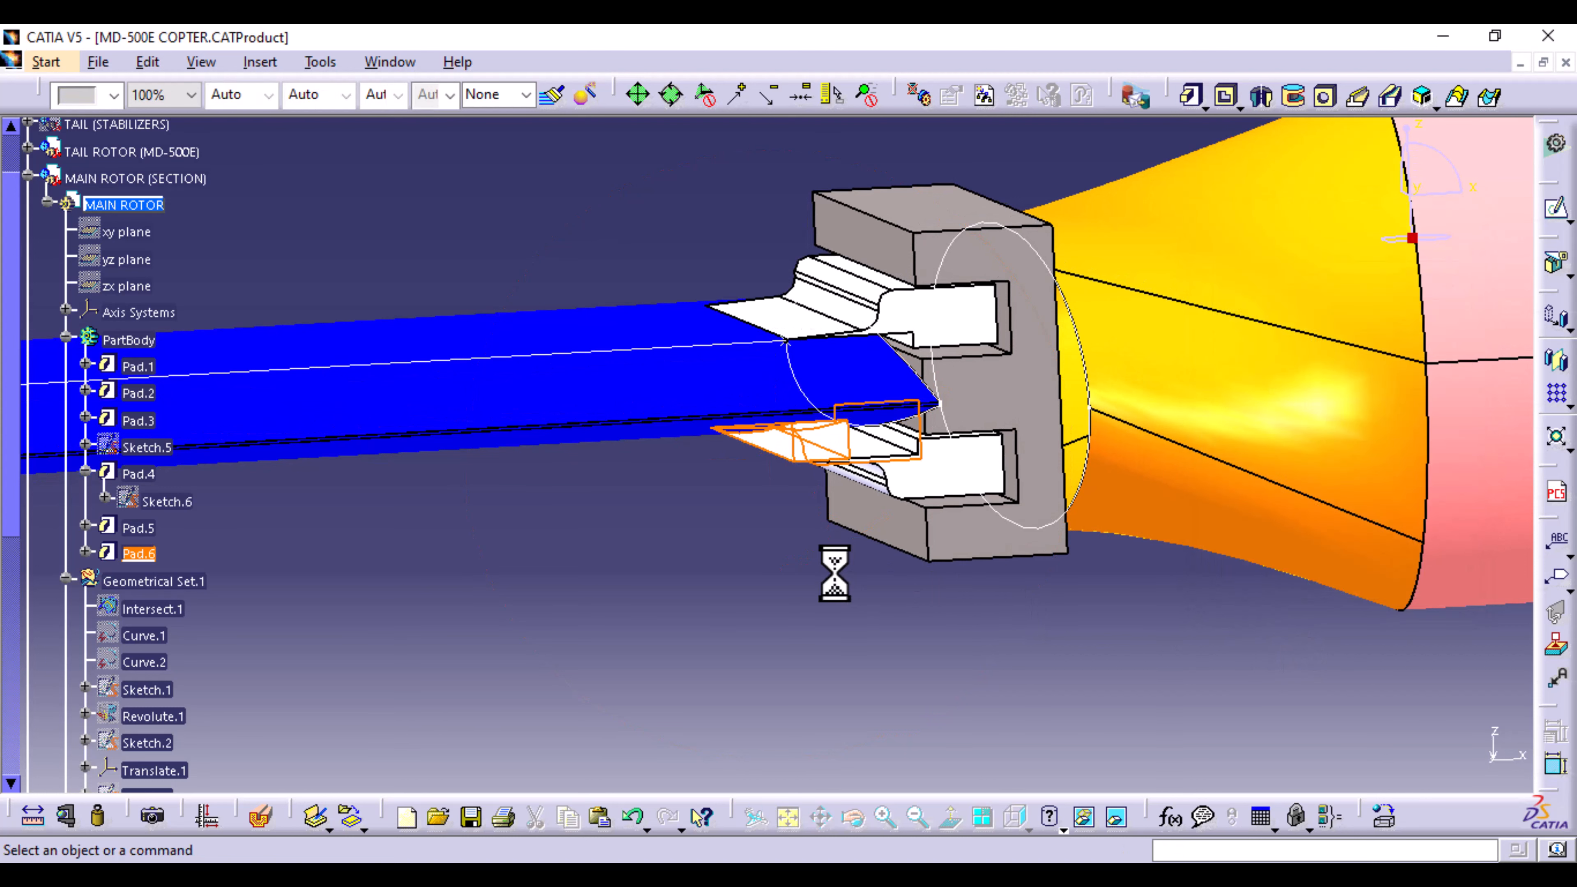
# Step: Show the rectangle sketch Sketch.8 under the lower link's pad, Pad.6
pyautogui.scroll(-5, 291, 677)
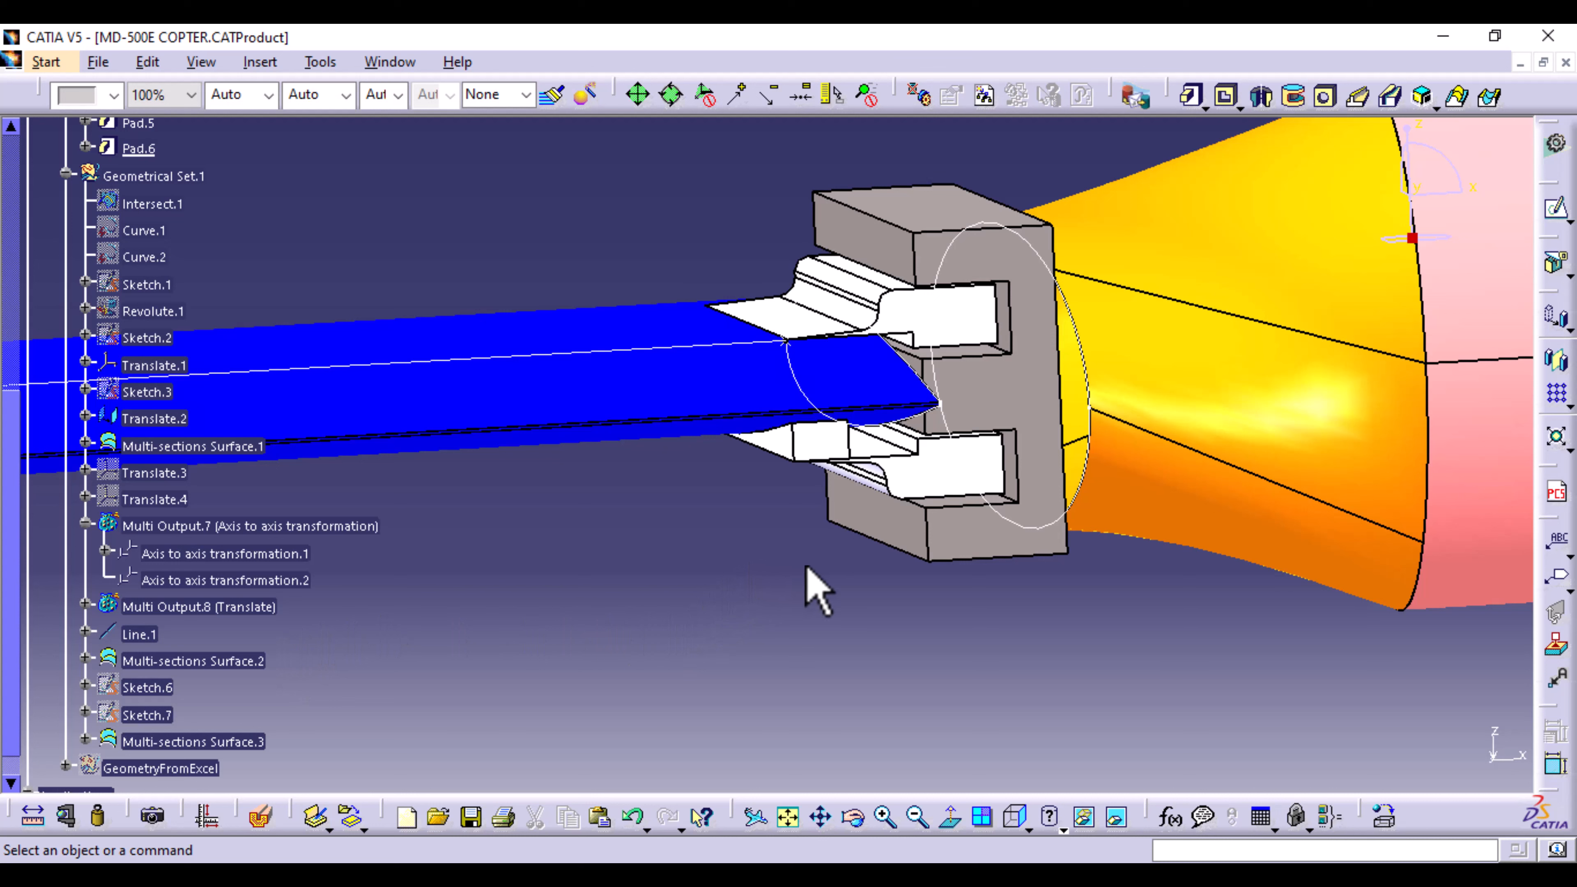
pyautogui.scroll(-3, 284, 704)
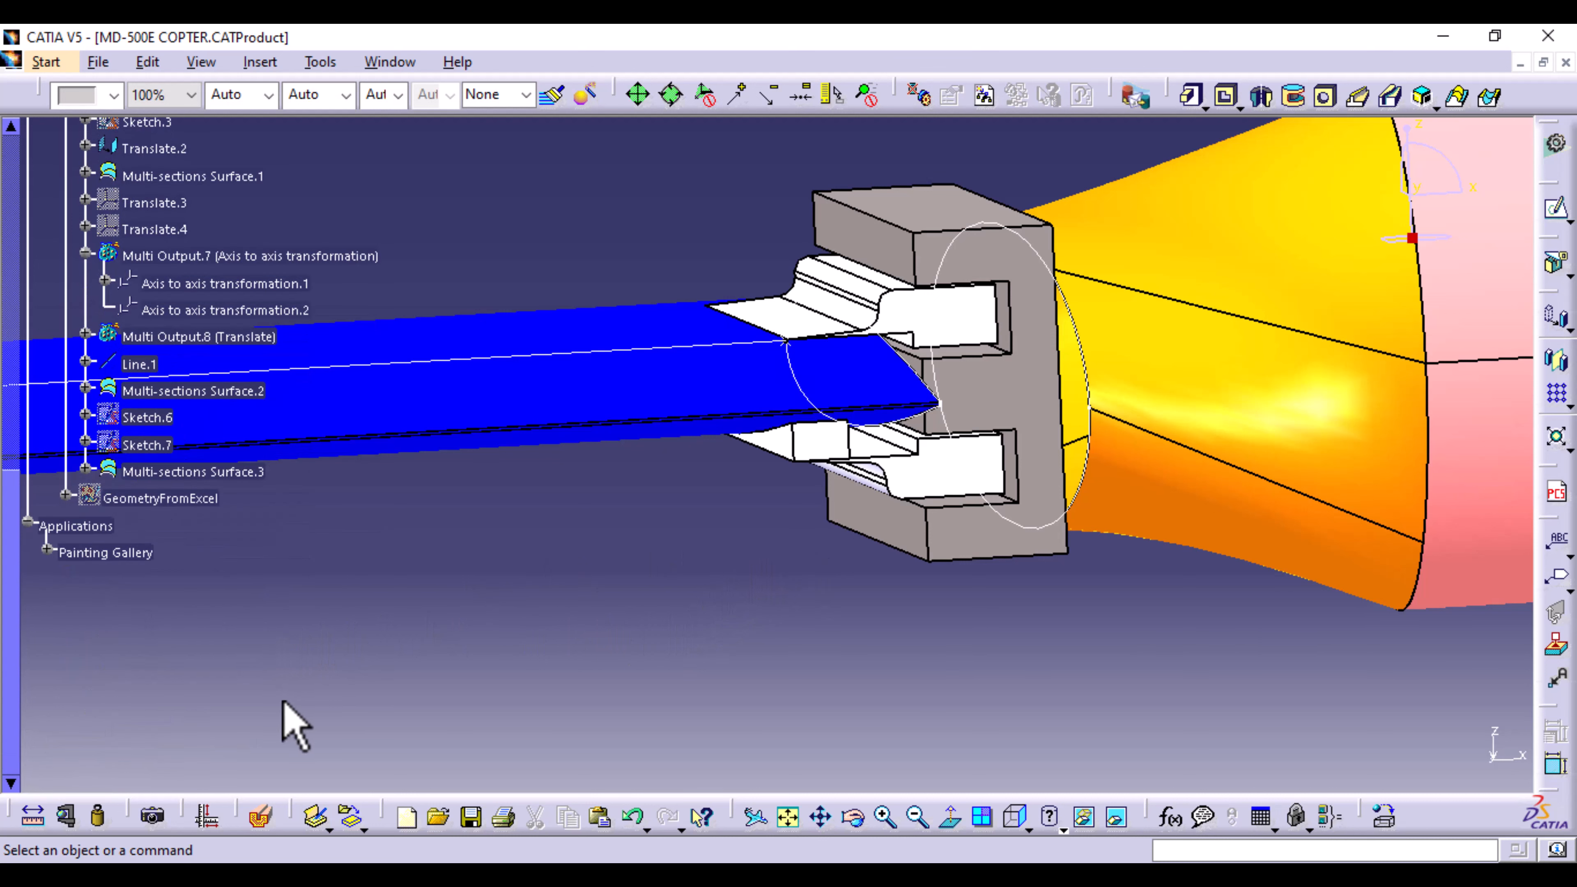
pyautogui.click(163, 448)
pyautogui.scroll(7, 196, 497)
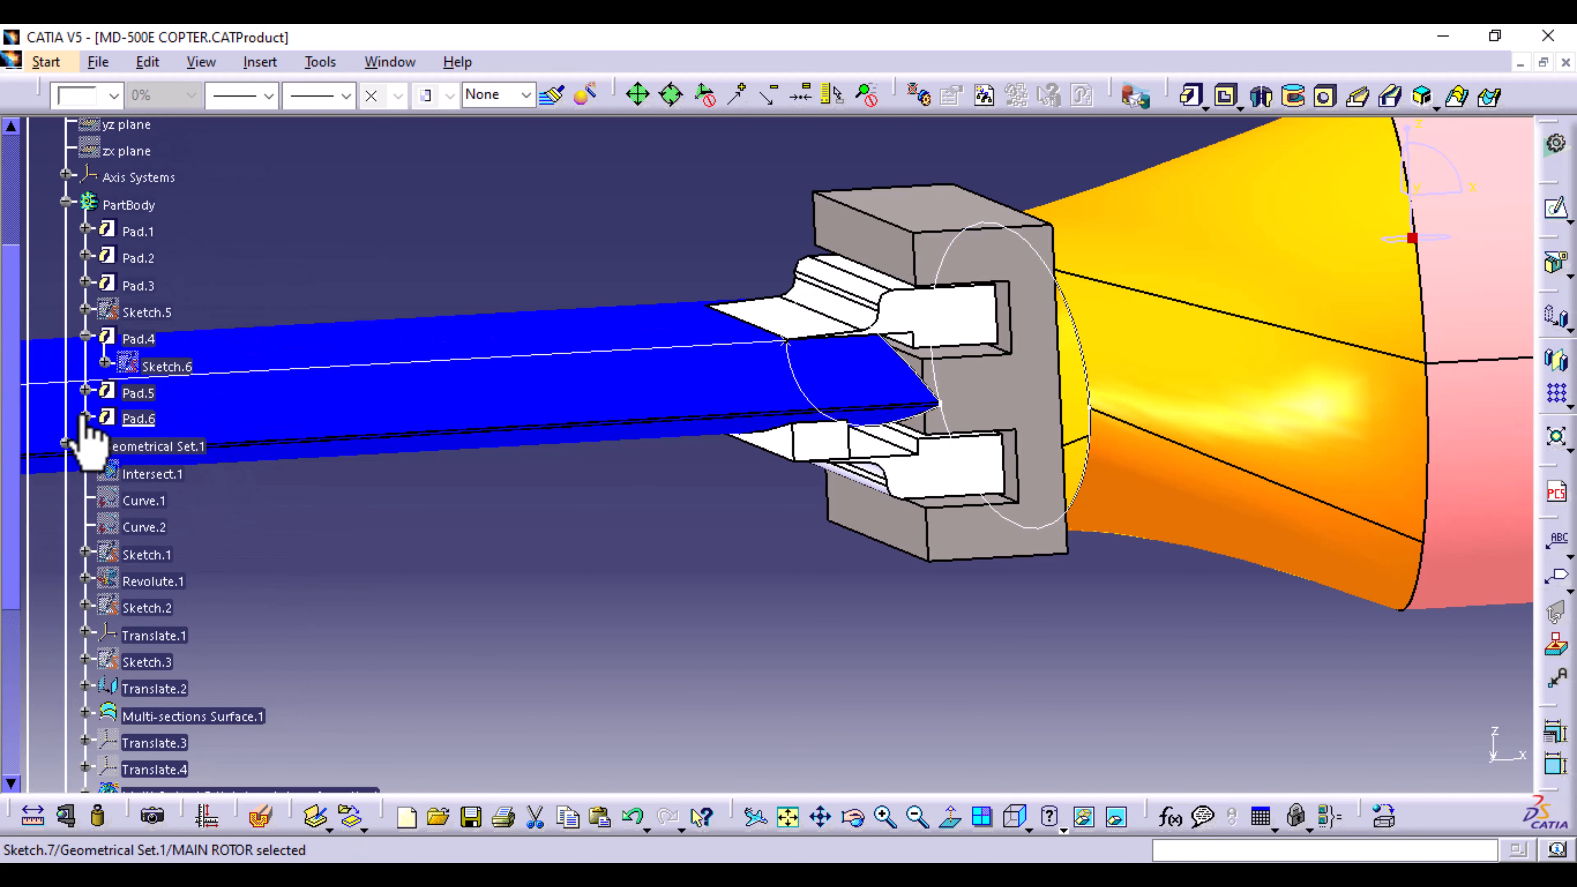
pyautogui.click(86, 417)
pyautogui.click(154, 446)
pyautogui.rightClick(166, 446)
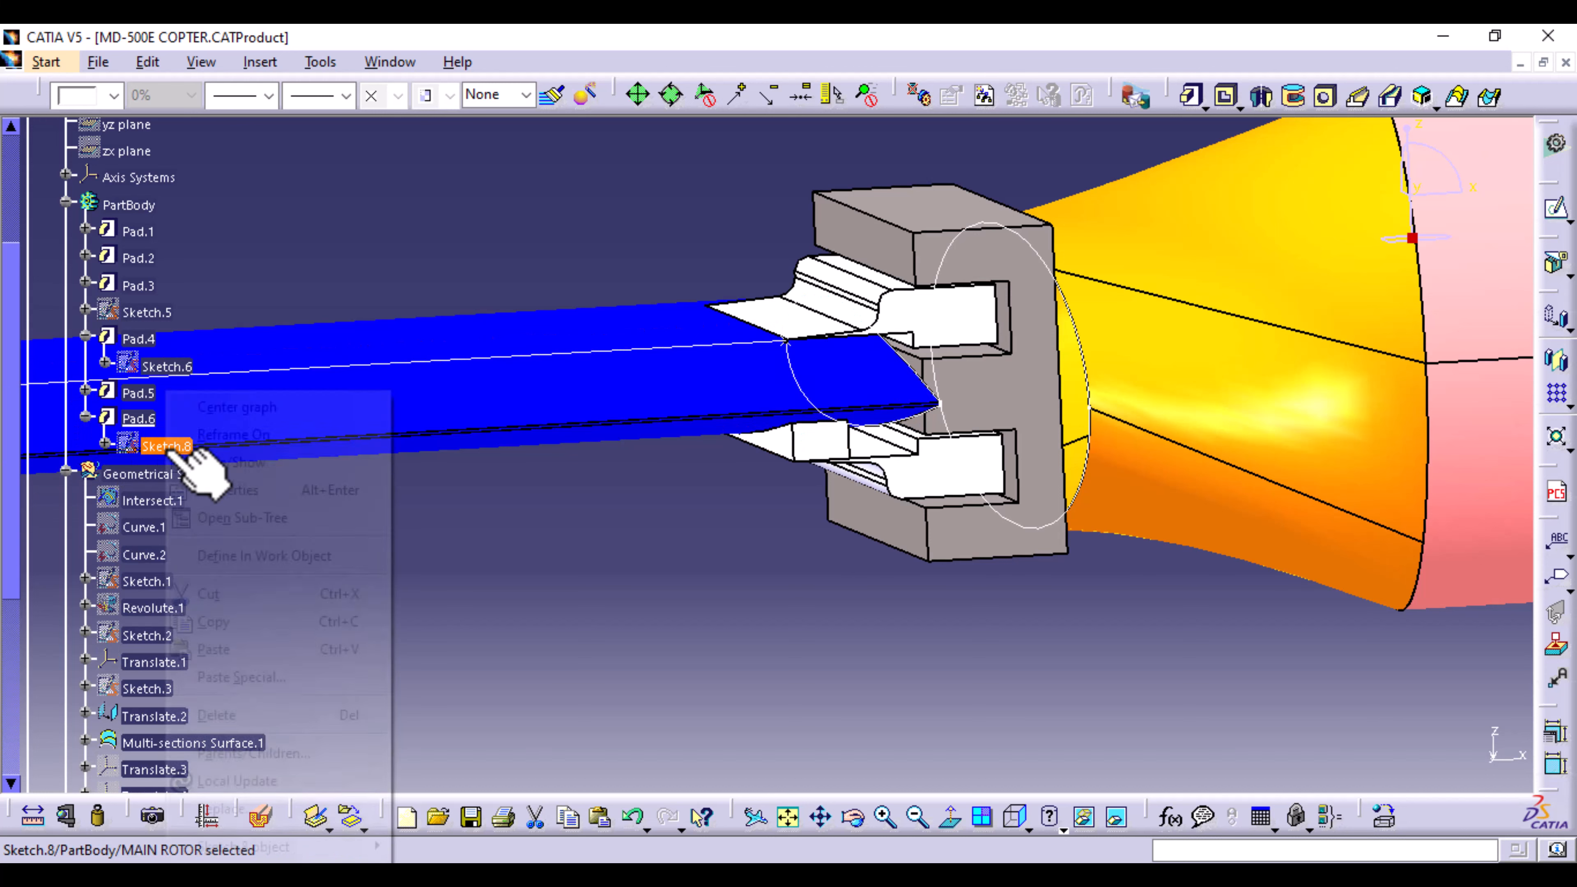
pyautogui.click(256, 465)
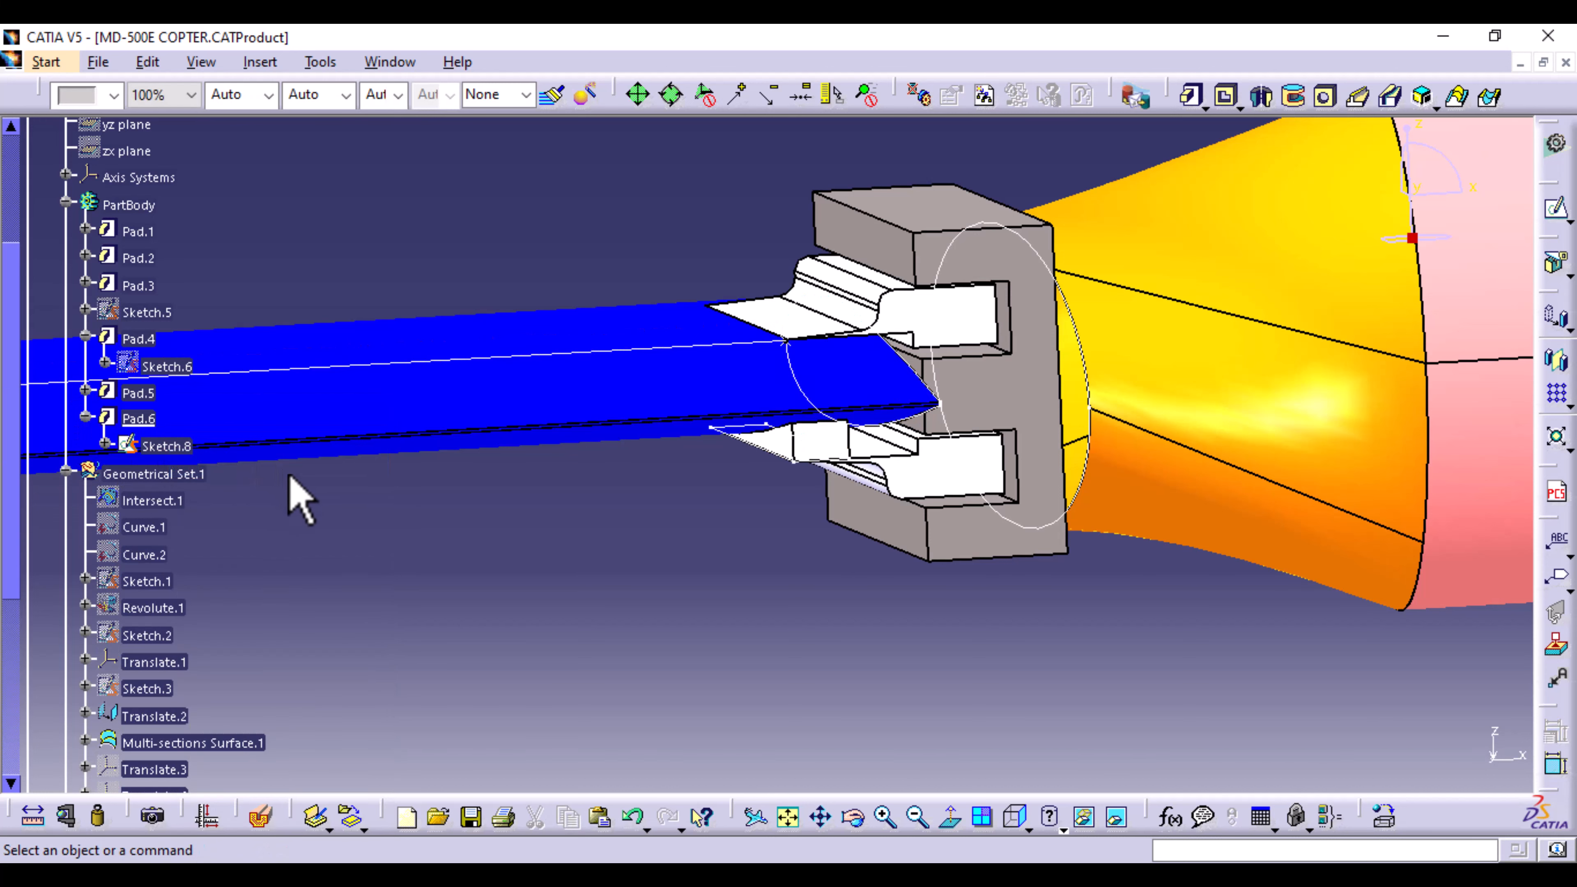
# Step: Open a new sketch on the upper link's flat face next to the blade root
pyautogui.moveTo(769, 612); pyautogui.dragTo(764, 571, button='middle')
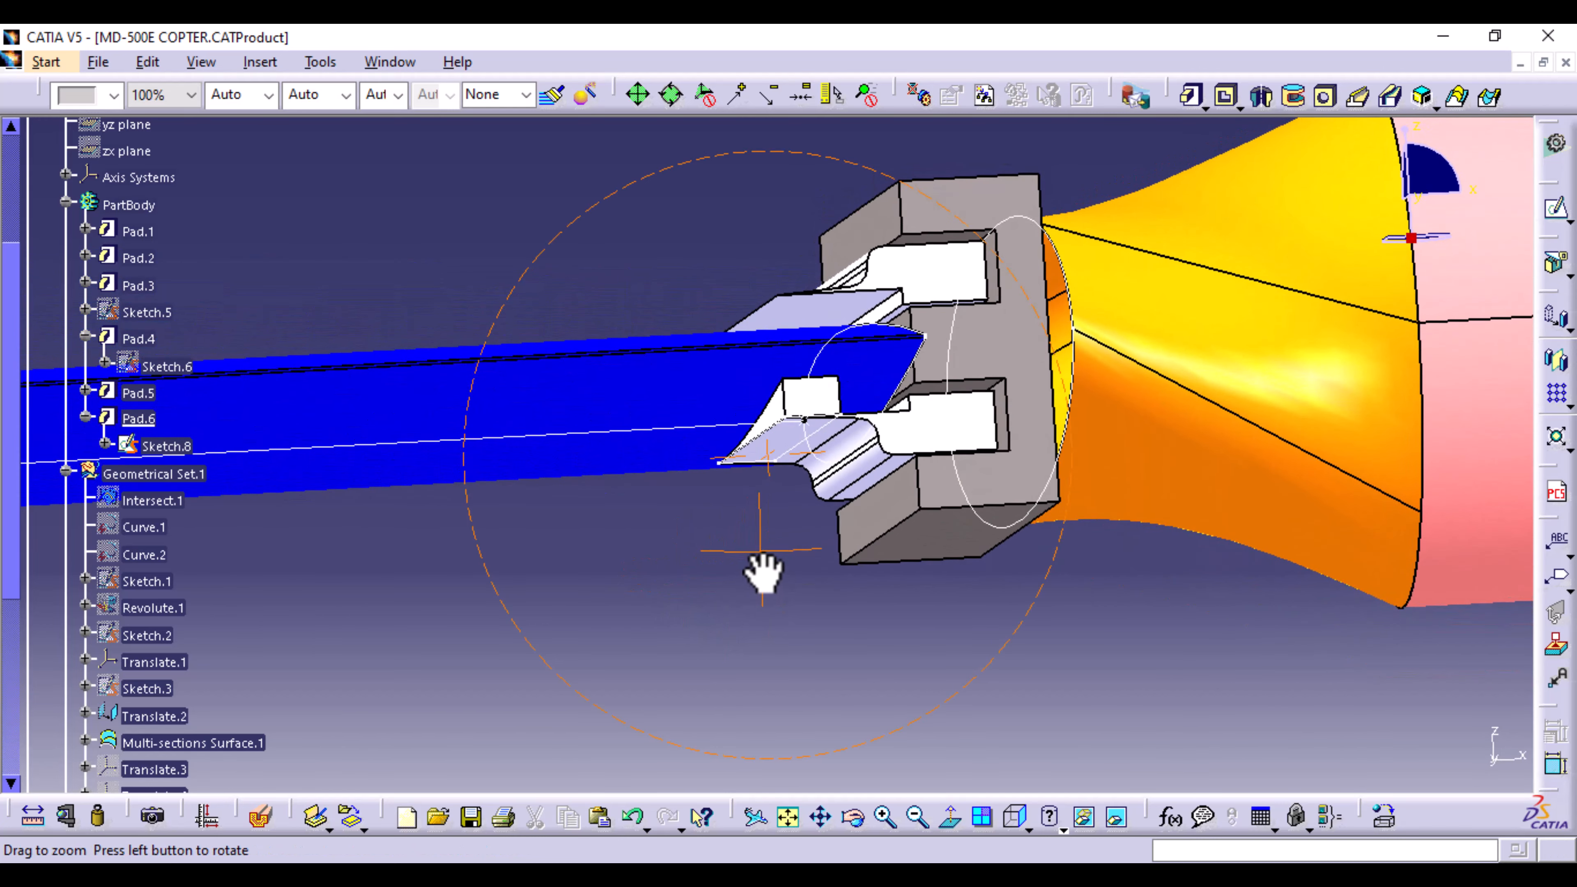
pyautogui.click(803, 306)
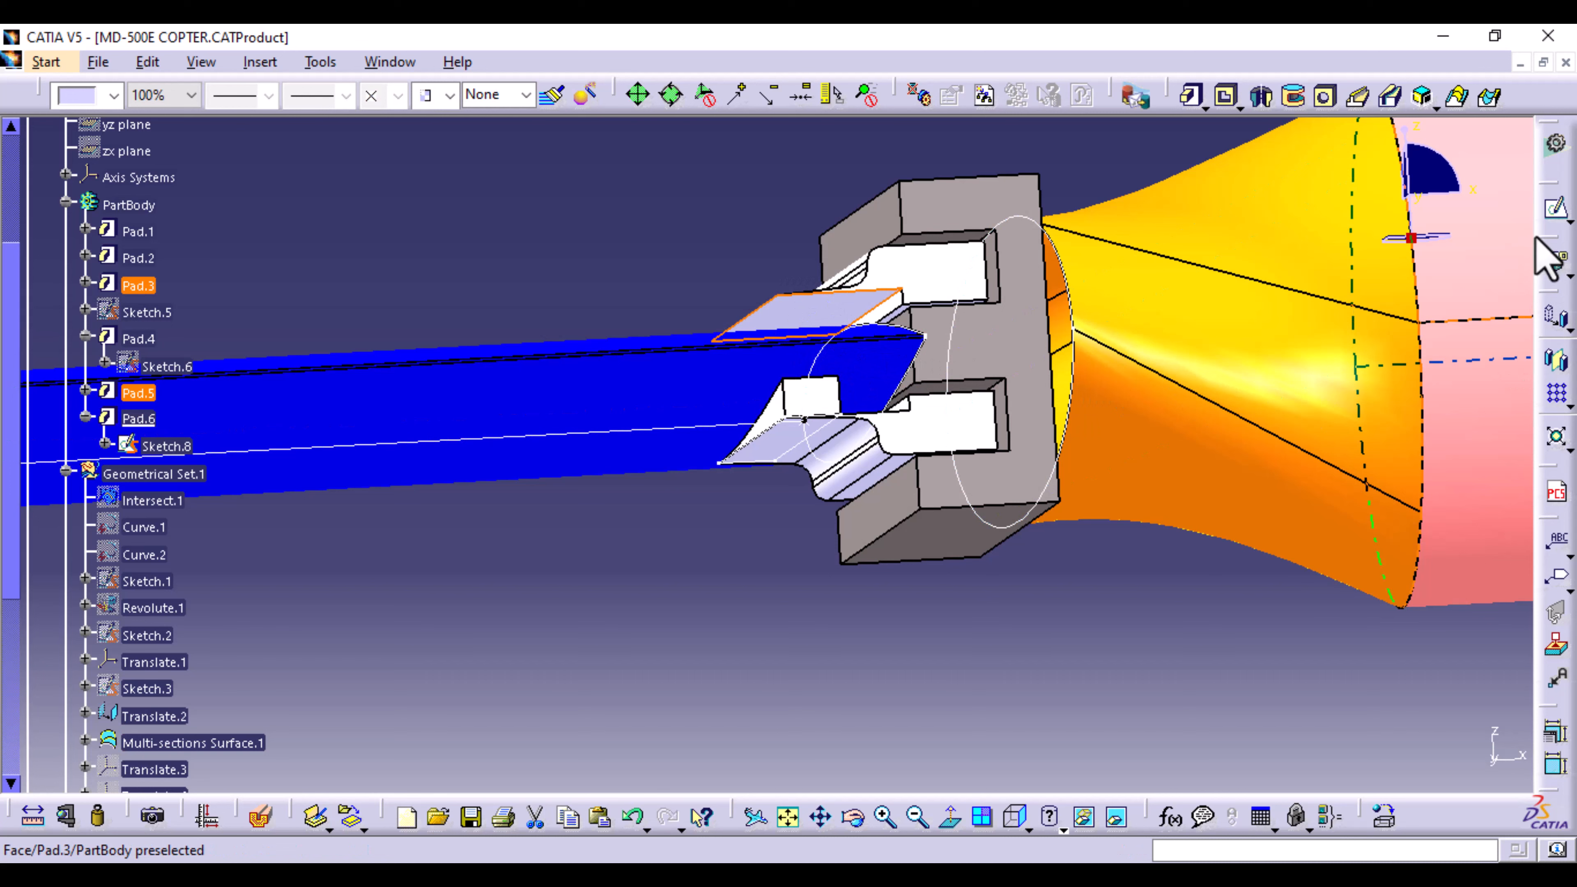
pyautogui.click(1556, 216)
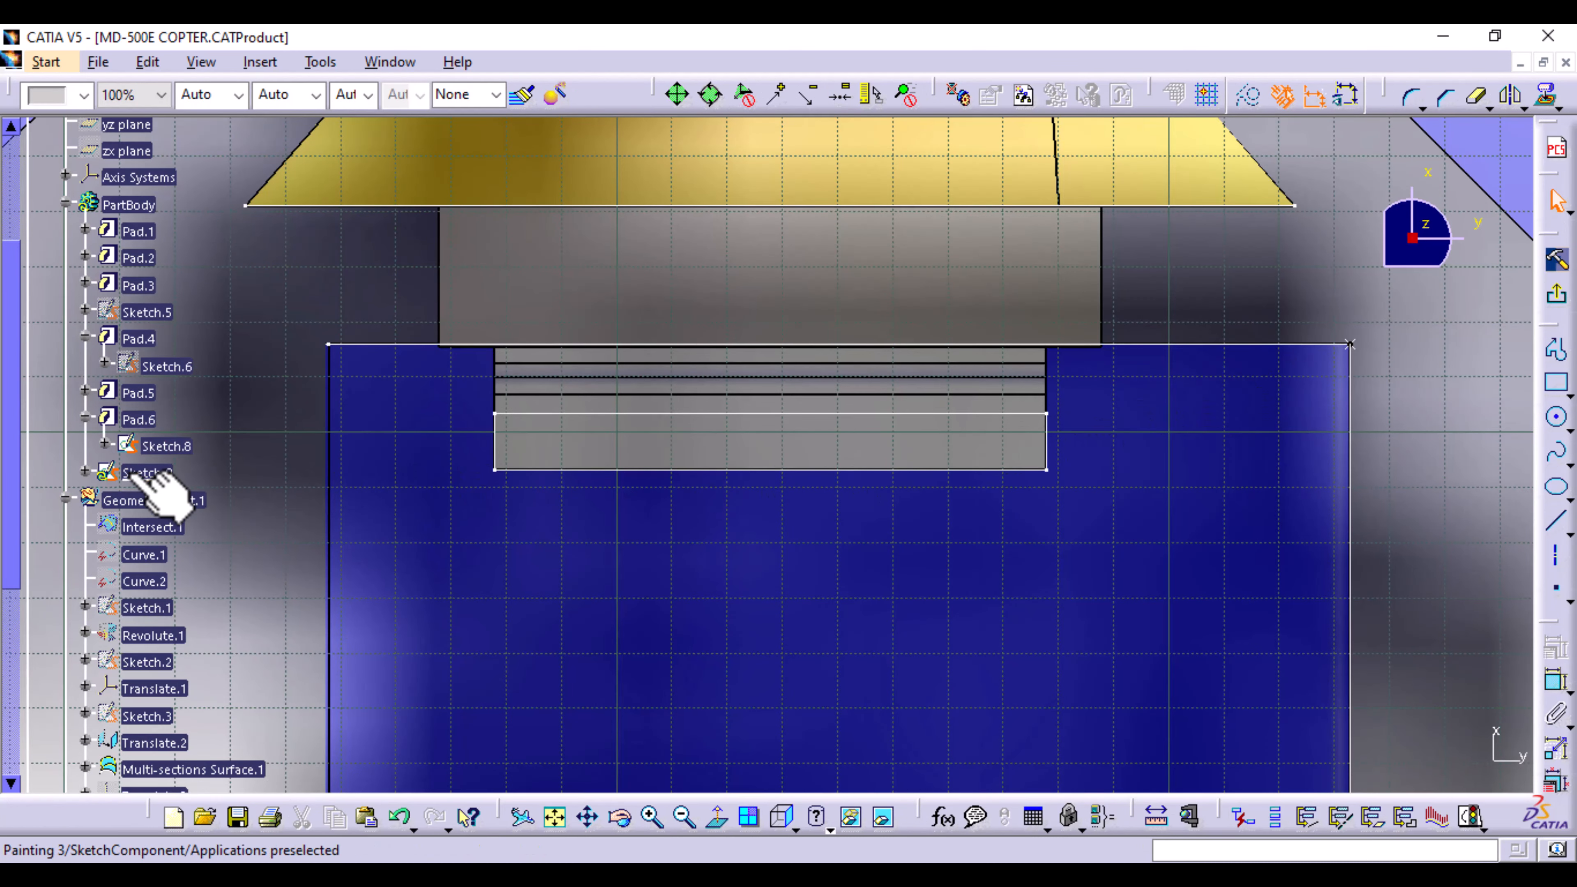
# Step: Project the Sketch.8 rectangle into the upper link's sketch as 3D elements and exit the sketch
pyautogui.click(177, 445)
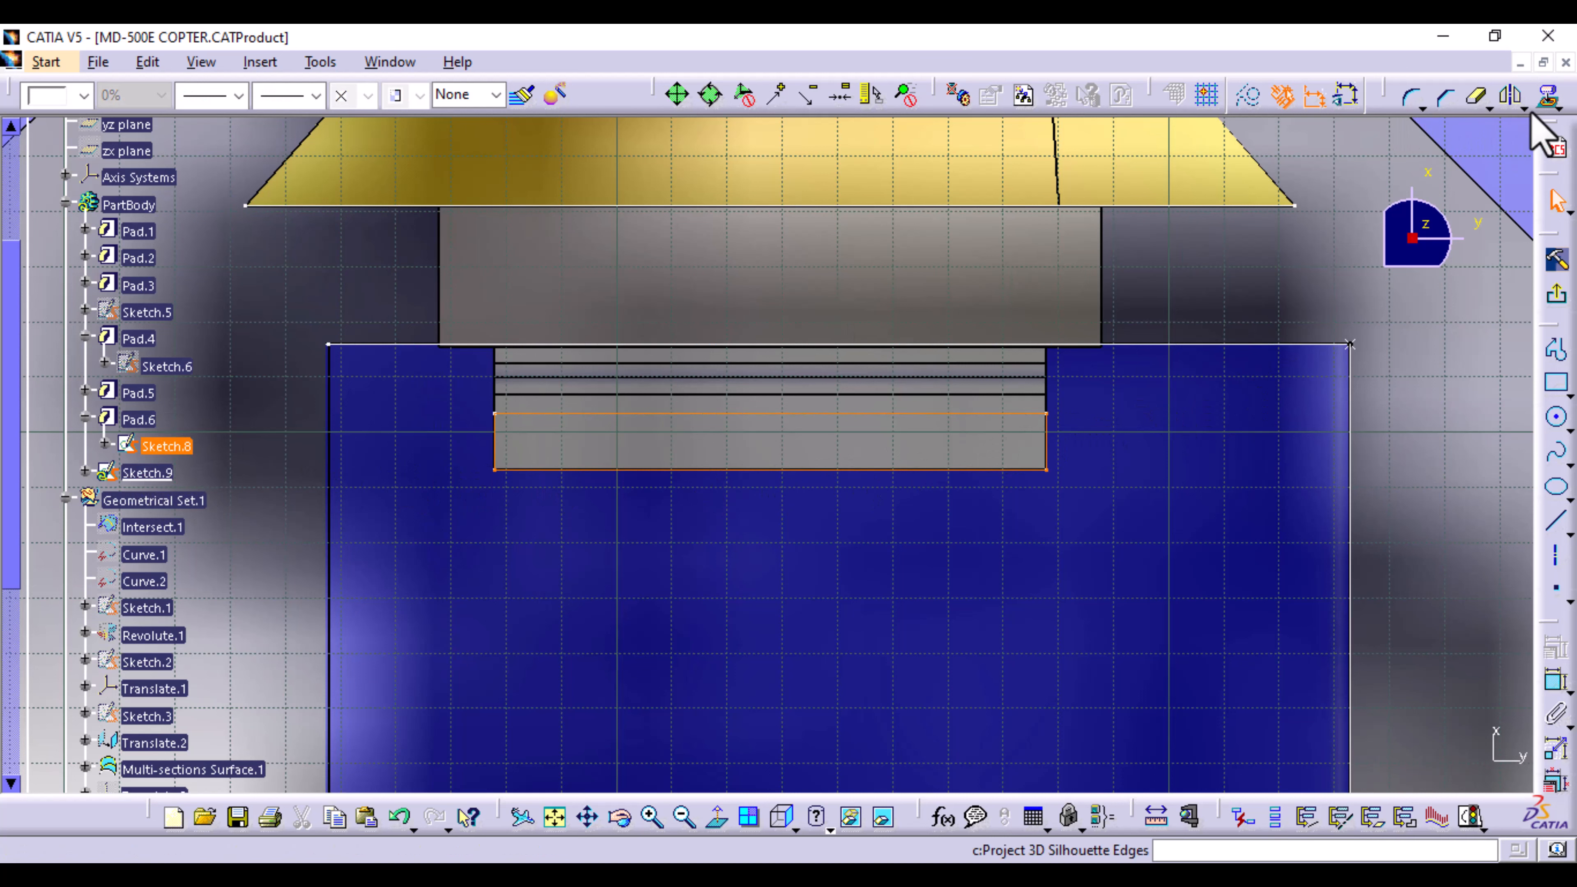
pyautogui.click(1550, 103)
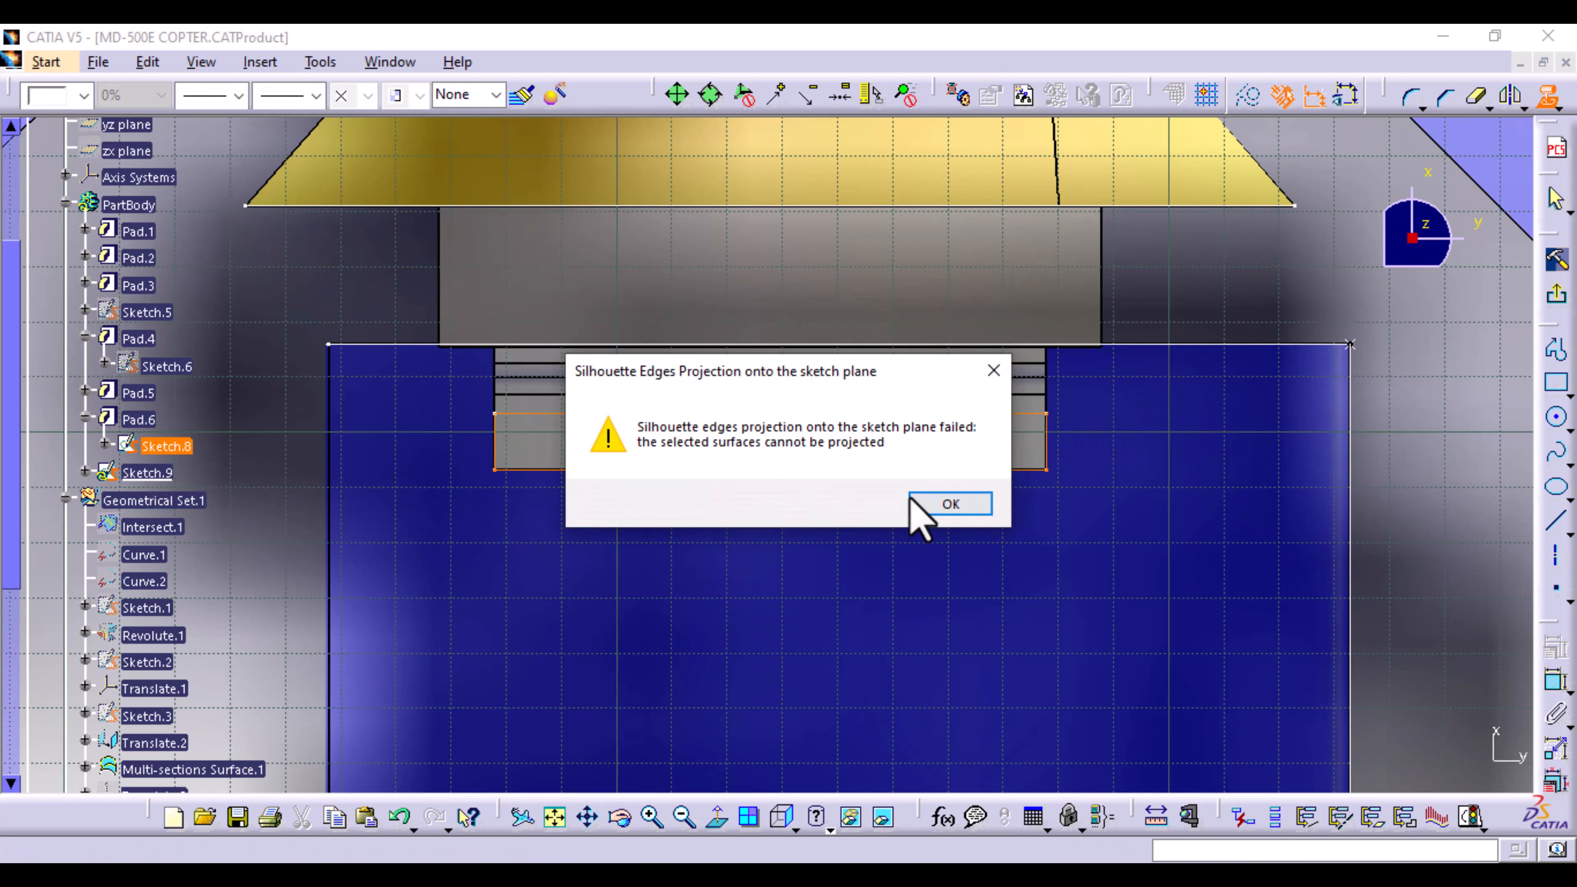
pyautogui.click(992, 372)
pyautogui.click(1555, 106)
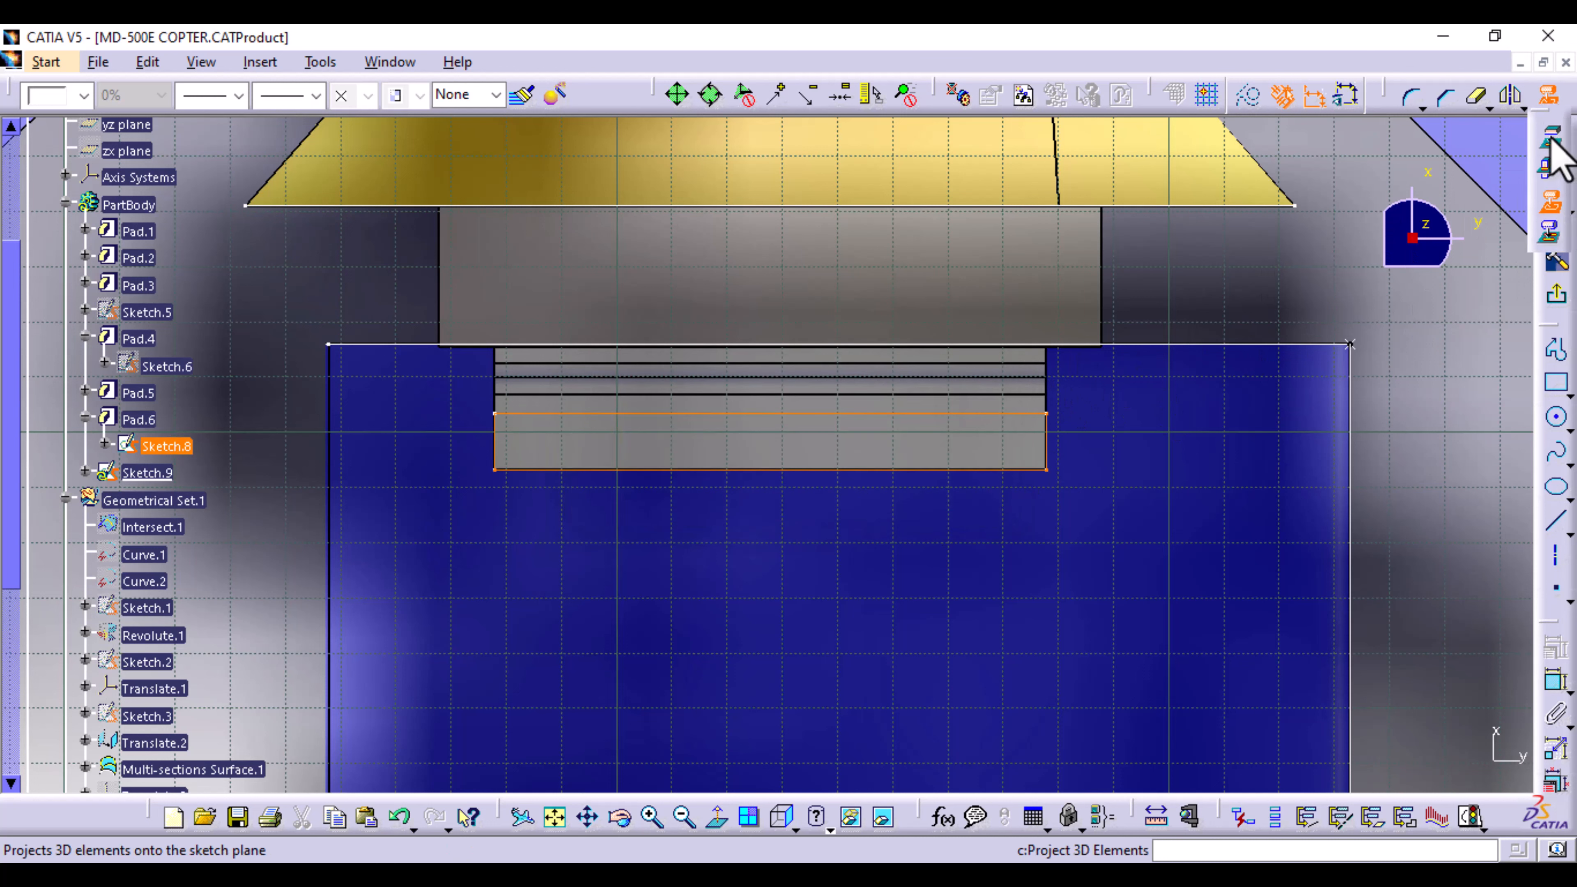
pyautogui.click(1551, 143)
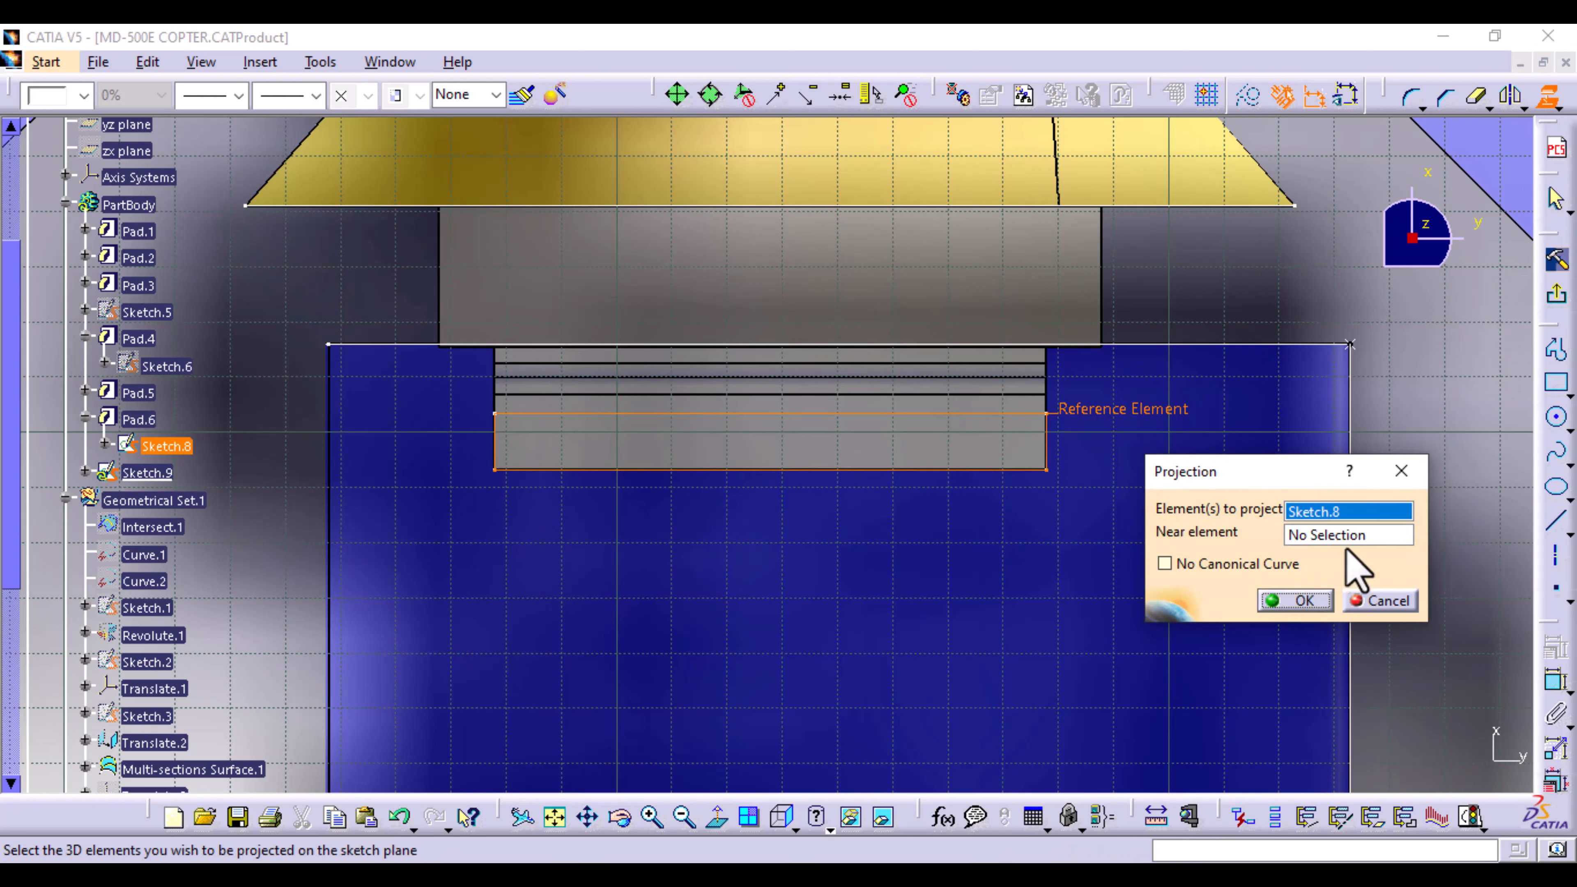
pyautogui.click(1301, 600)
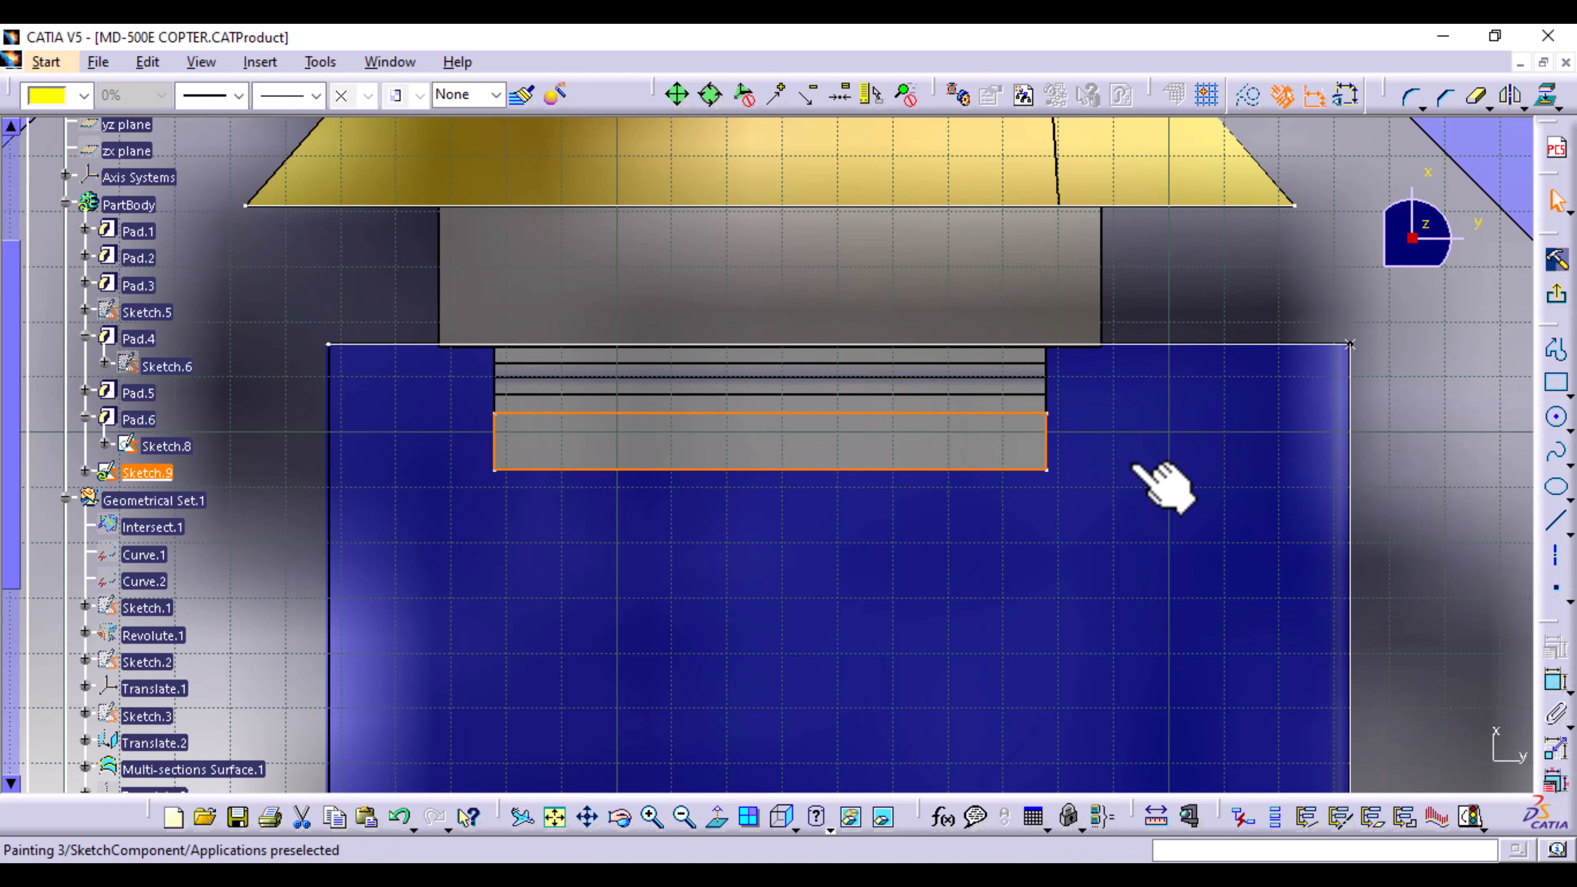
pyautogui.click(1553, 302)
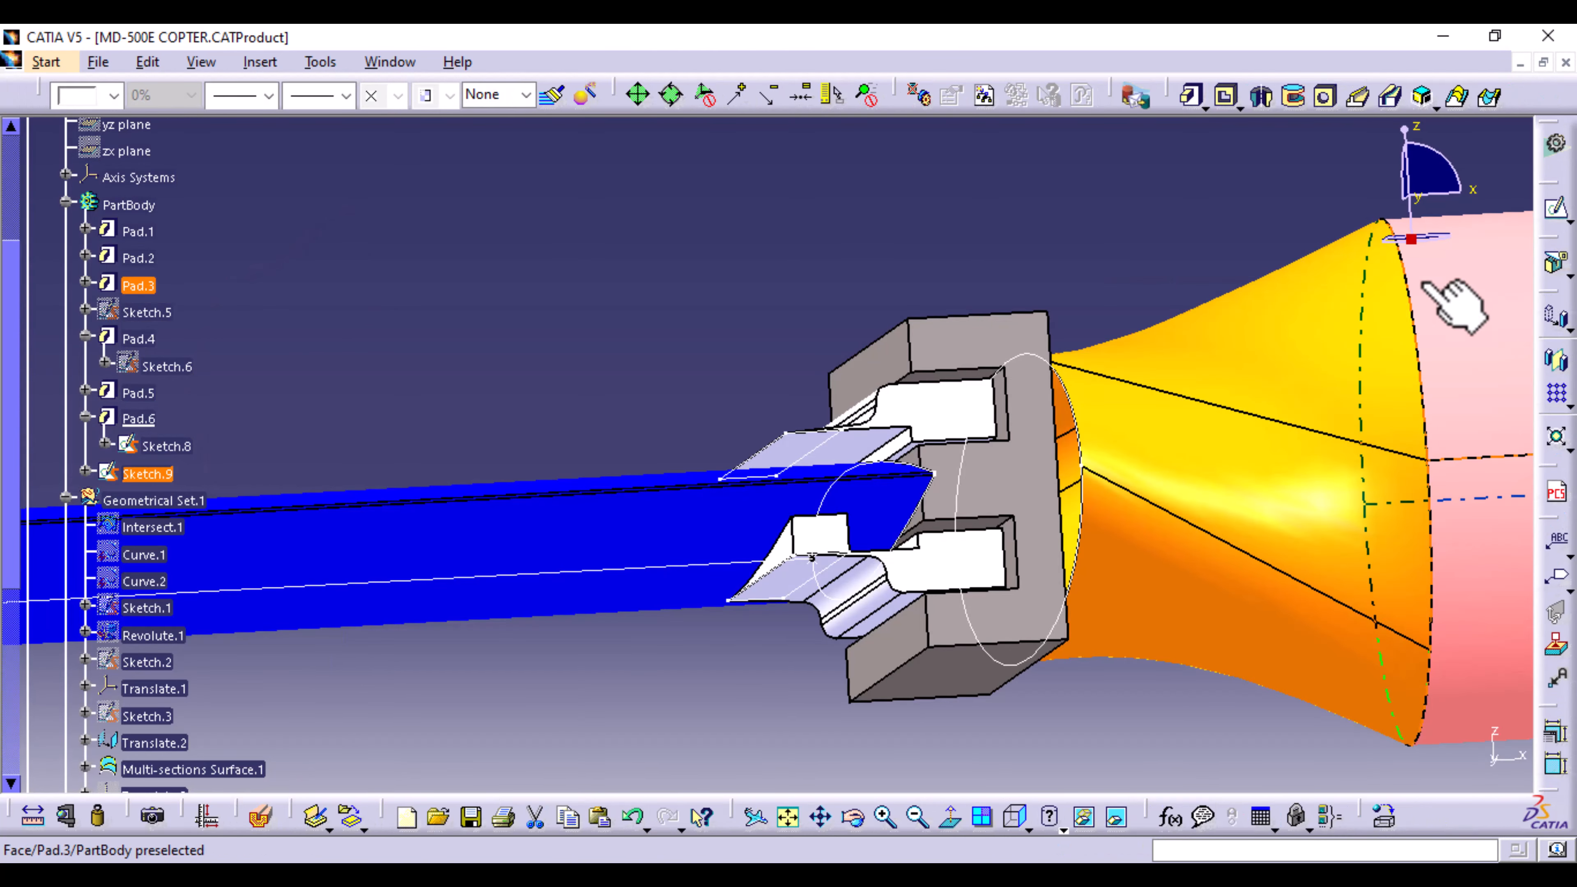
# Step: Pad the projected rectangle Sketch.9 up to the blade's multi-sections surface with 0 mm offset
pyautogui.click(1192, 96)
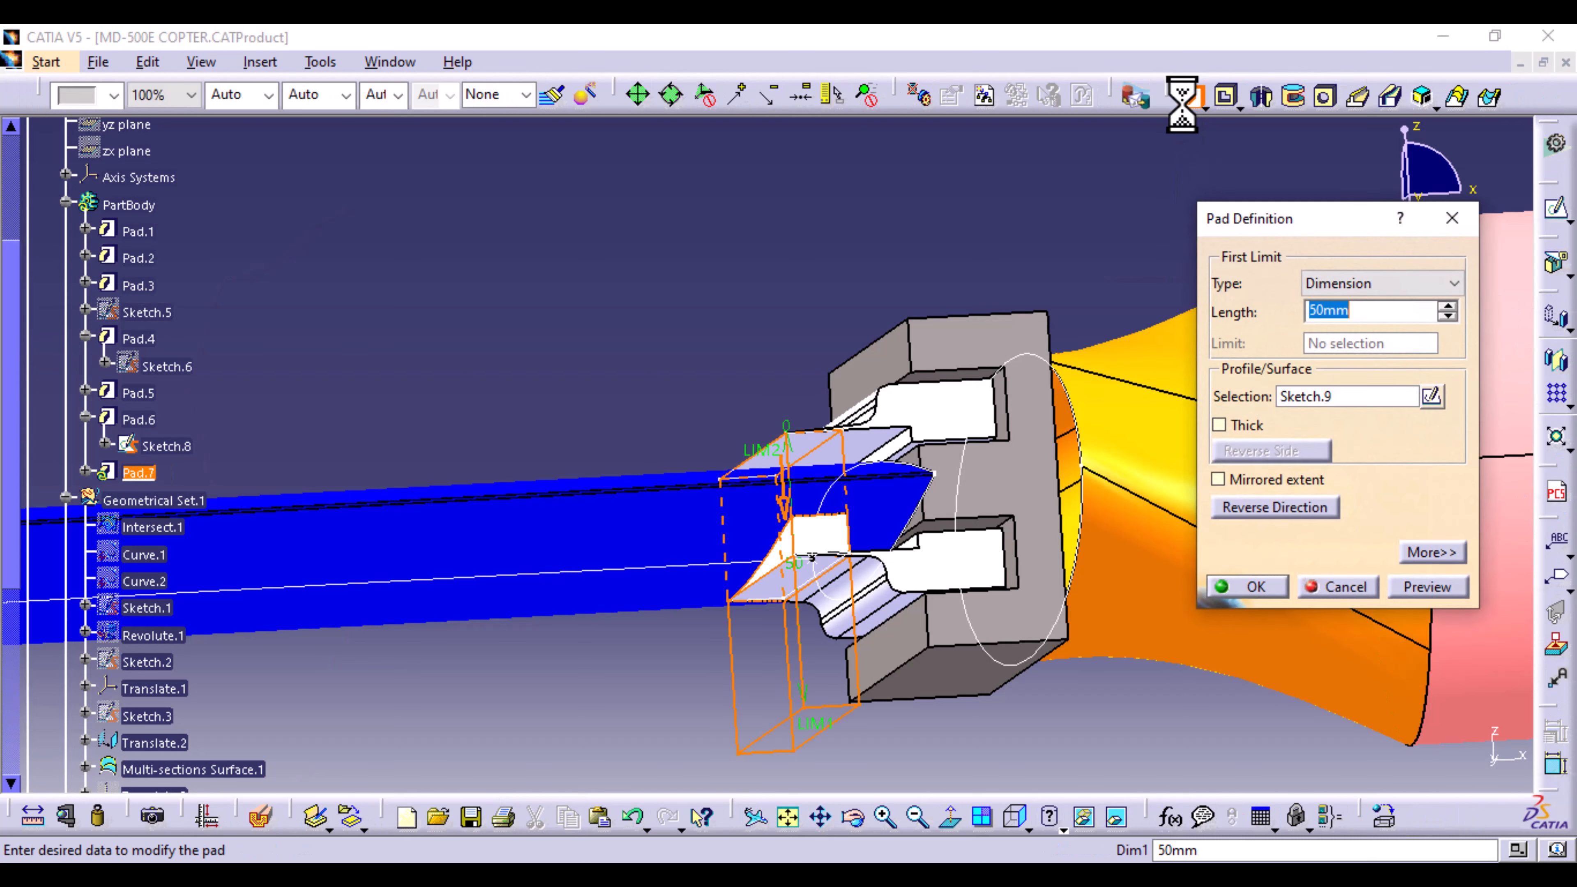
pyautogui.click(1454, 283)
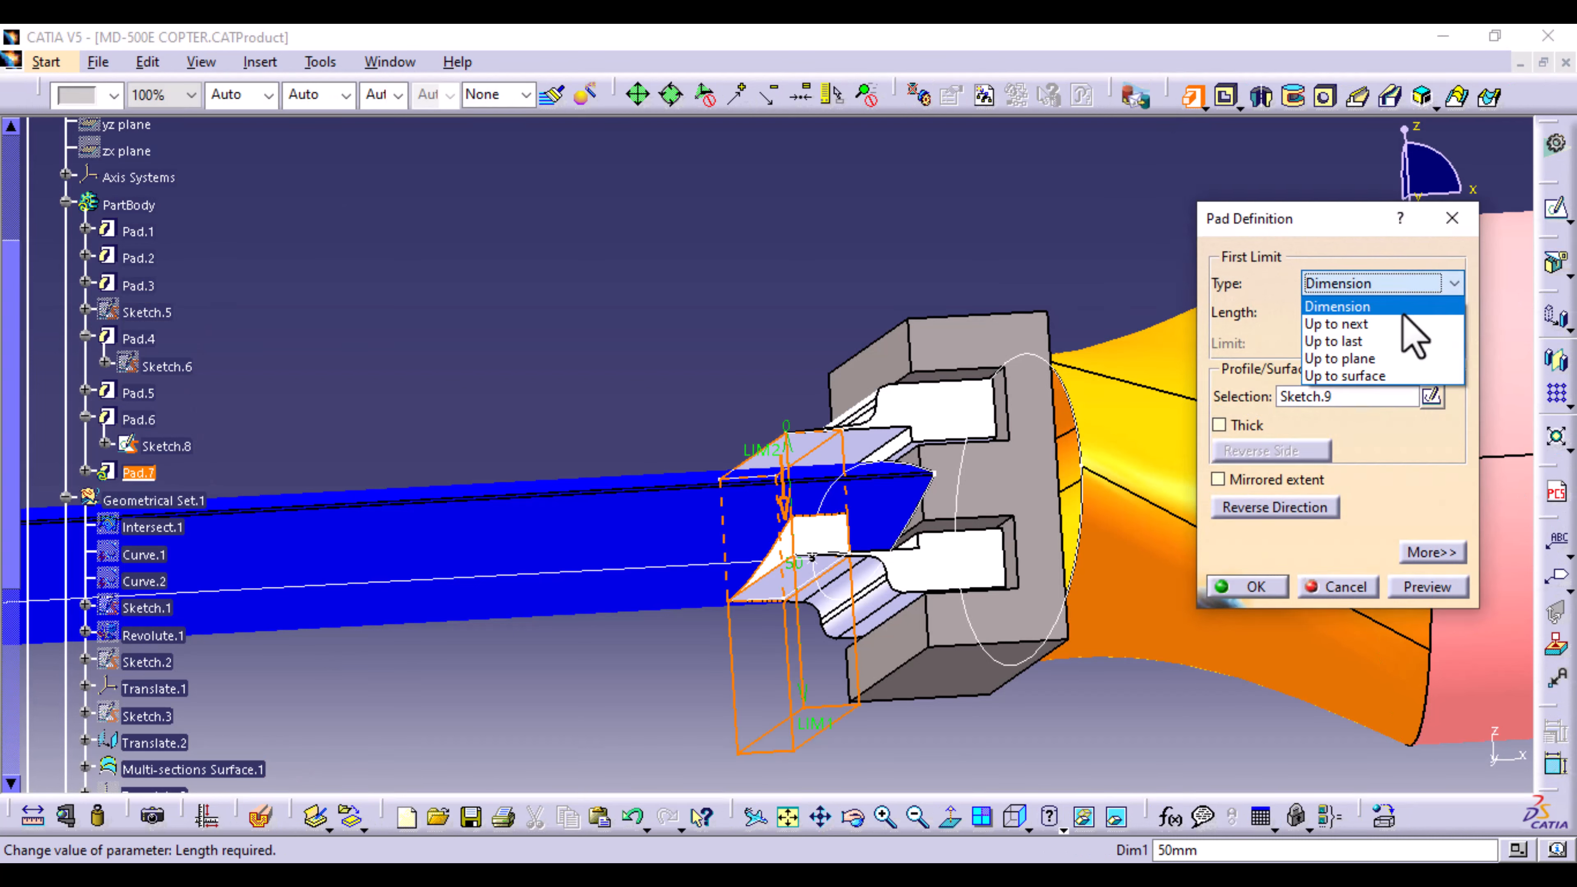
pyautogui.click(1378, 377)
pyautogui.click(625, 510)
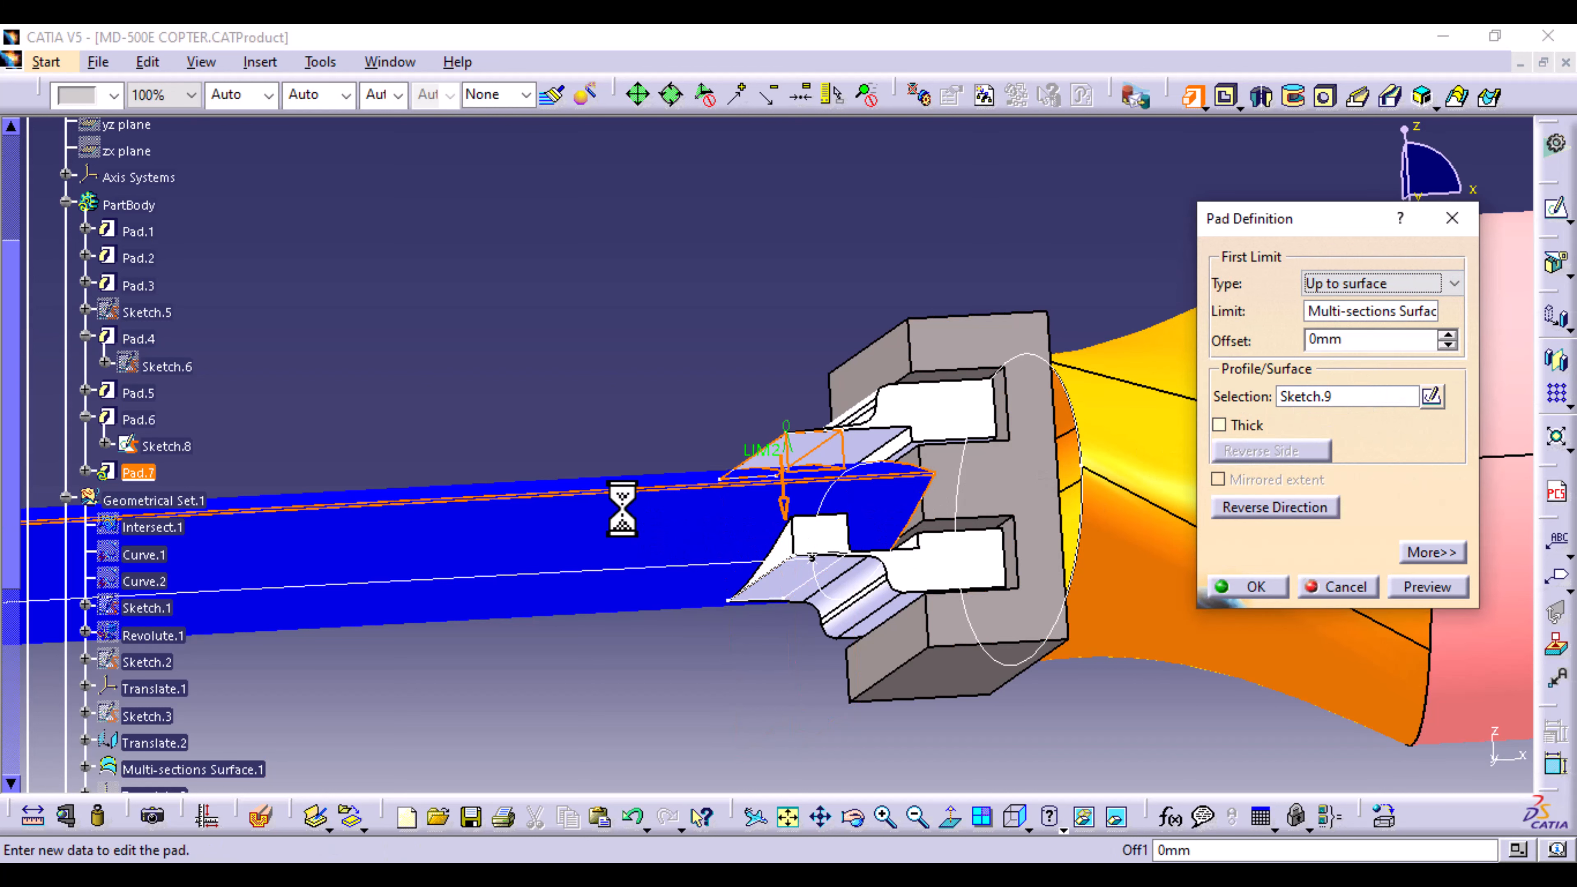
pyautogui.click(1260, 587)
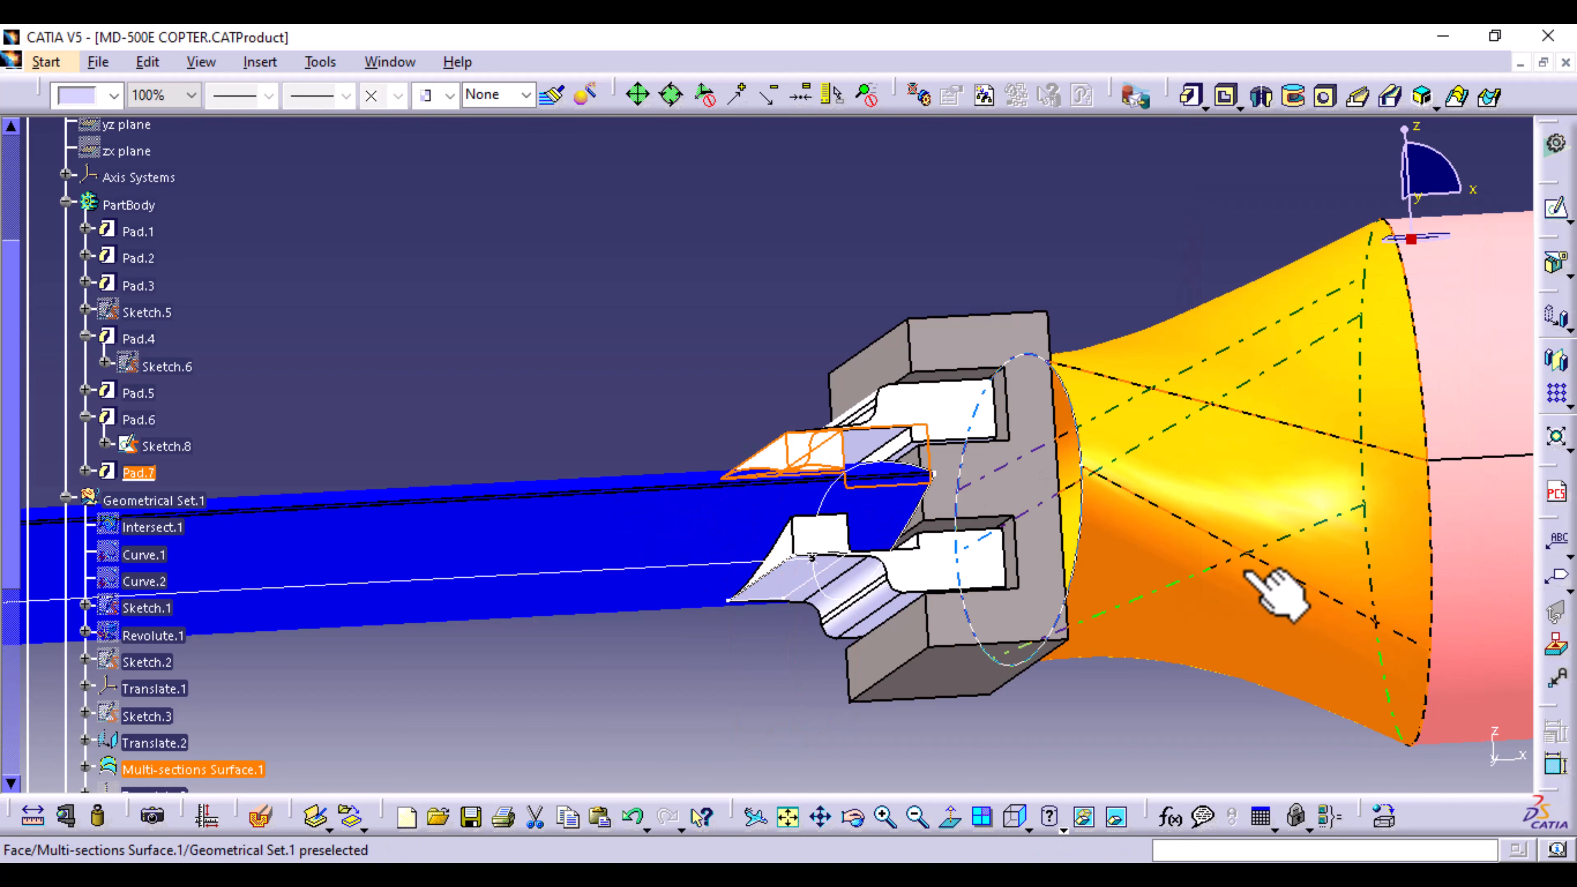
# Step: Hide the Axis to axis transformation.1 curve at the blade root and the Translate.2 curve around the bracket
pyautogui.moveTo(796, 273)
pyautogui.mouseDown(button='middle')
pyautogui.moveTo(855, 341)
pyautogui.moveTo(781, 352)
pyautogui.moveTo(778, 289)
pyautogui.moveTo(758, 336)
pyautogui.moveTo(788, 461)
pyautogui.moveTo(820, 295)
pyautogui.moveTo(802, 296)
pyautogui.mouseUp(button='middle')
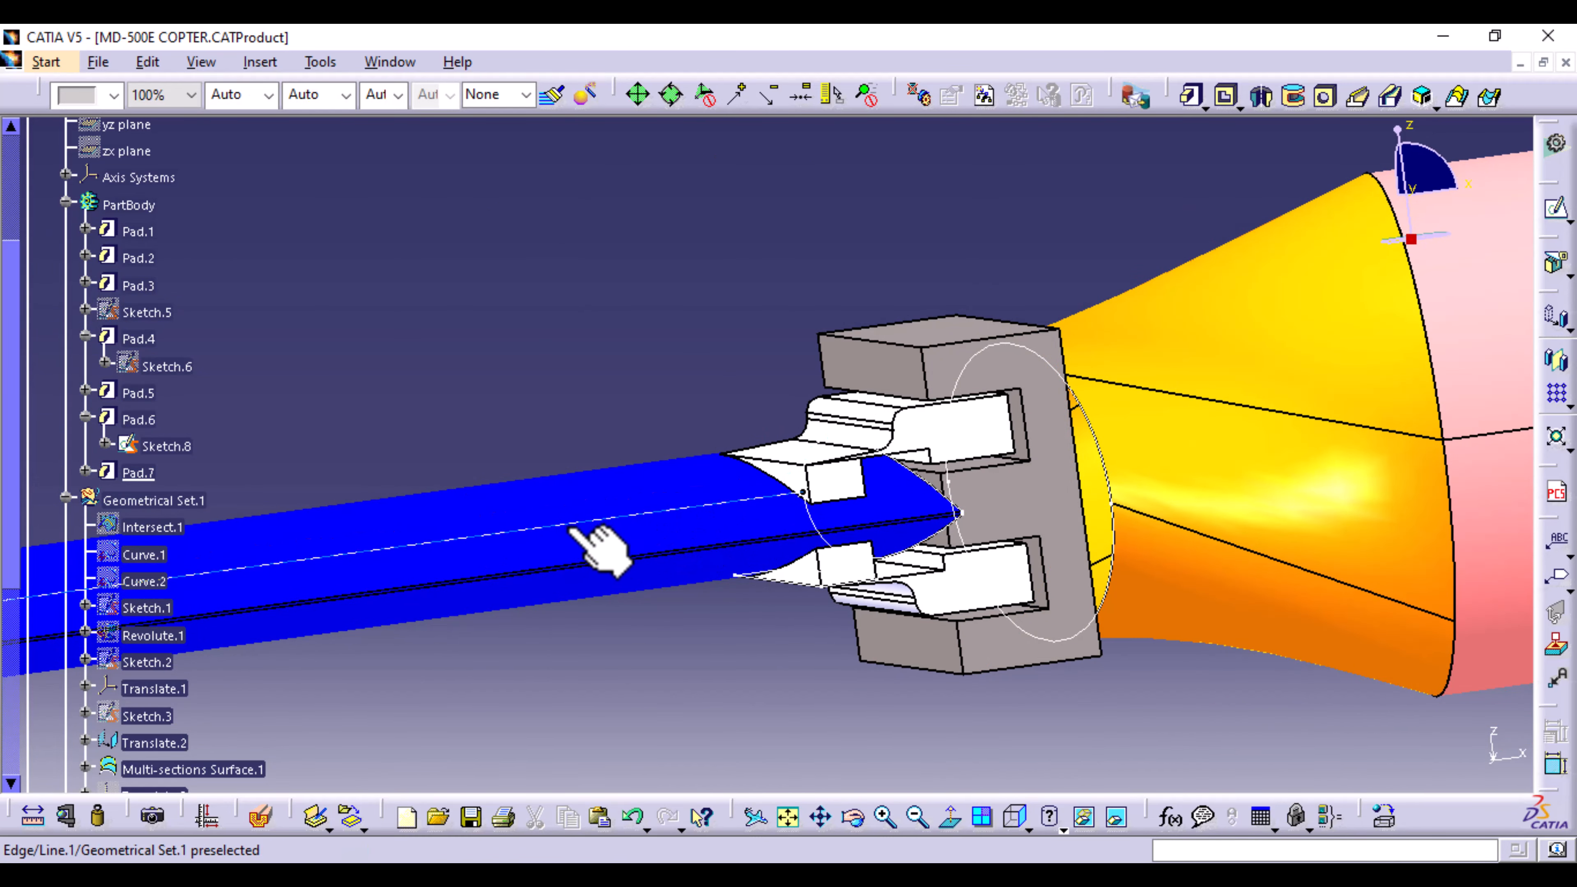
pyautogui.moveTo(968, 580); pyautogui.dragTo(1012, 593, button='middle')
pyautogui.moveTo(1006, 563); pyautogui.dragTo(987, 612, button='middle')
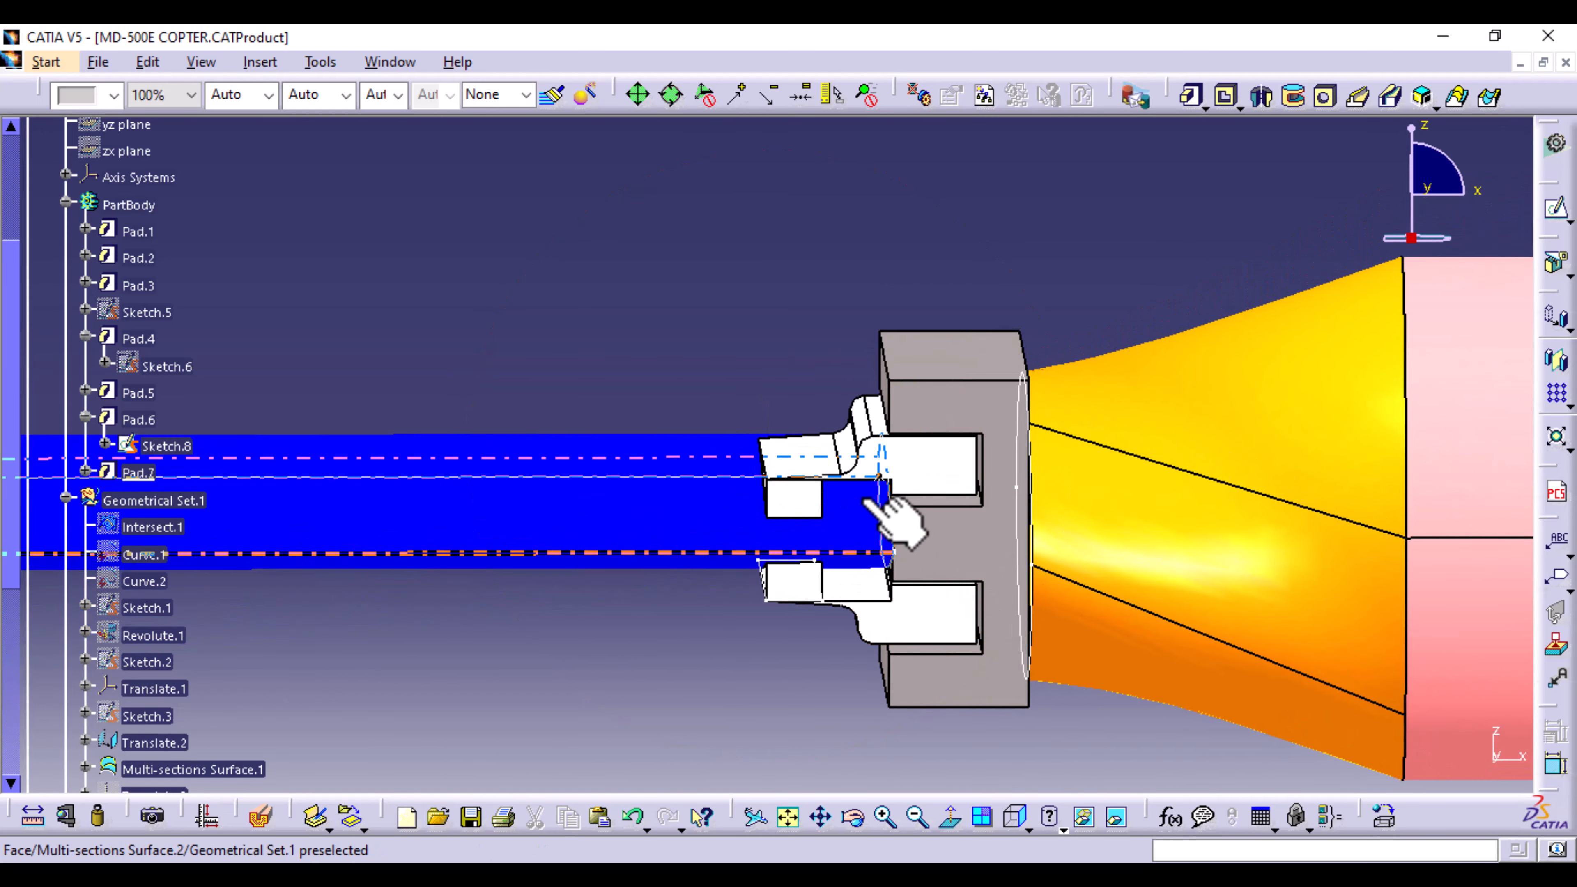
pyautogui.moveTo(1033, 540); pyautogui.dragTo(960, 514, button='middle')
pyautogui.rightClick(841, 492)
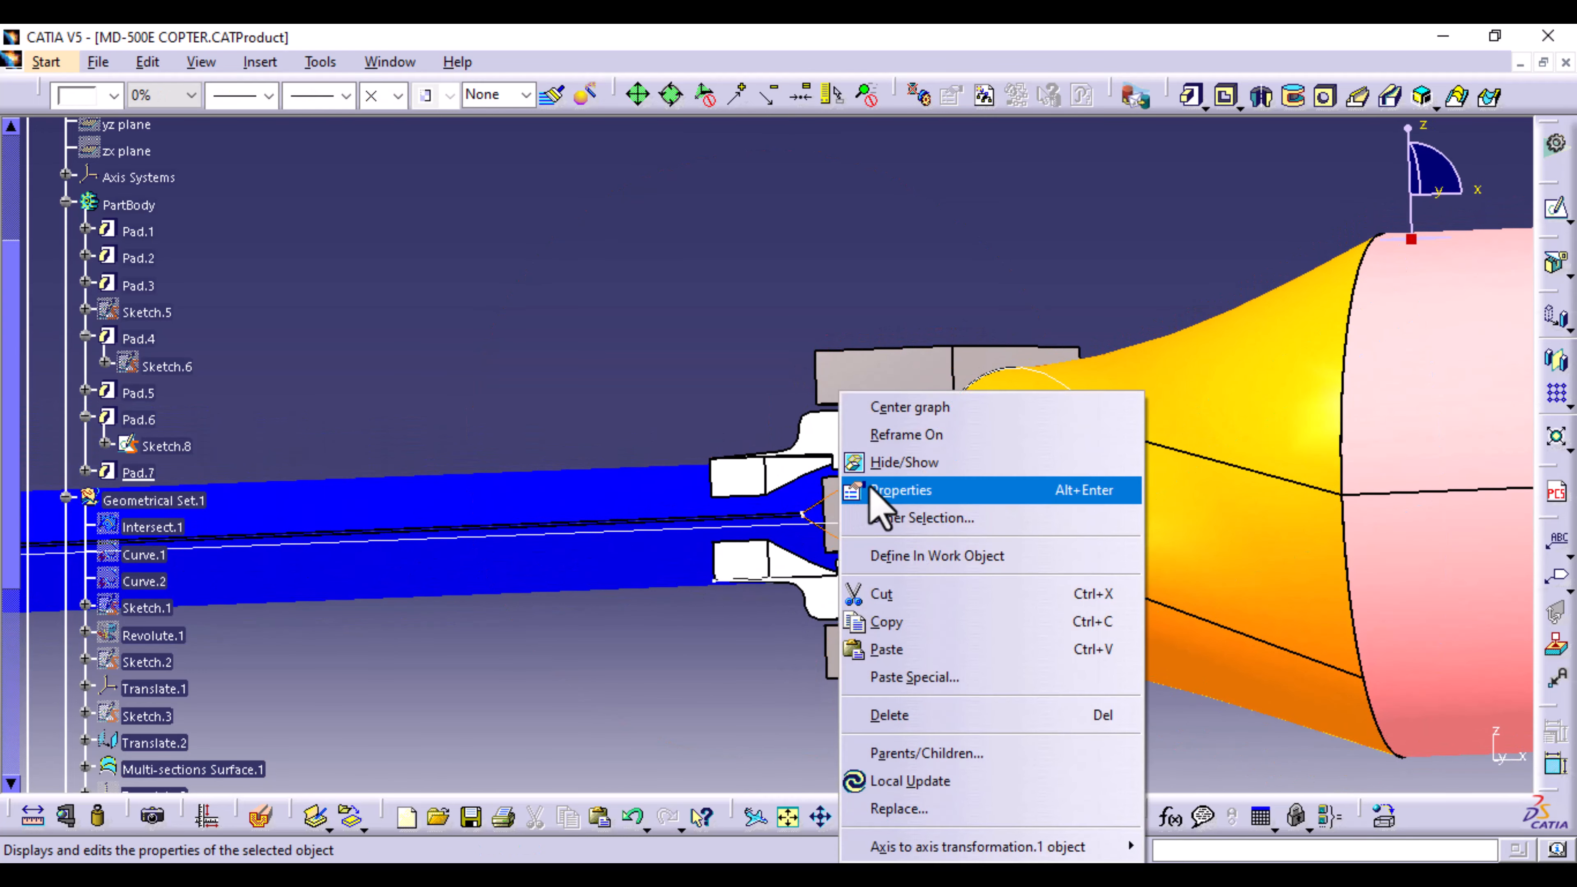
pyautogui.click(908, 467)
pyautogui.moveTo(860, 525); pyautogui.dragTo(746, 546, button='middle')
pyautogui.rightClick(1179, 507)
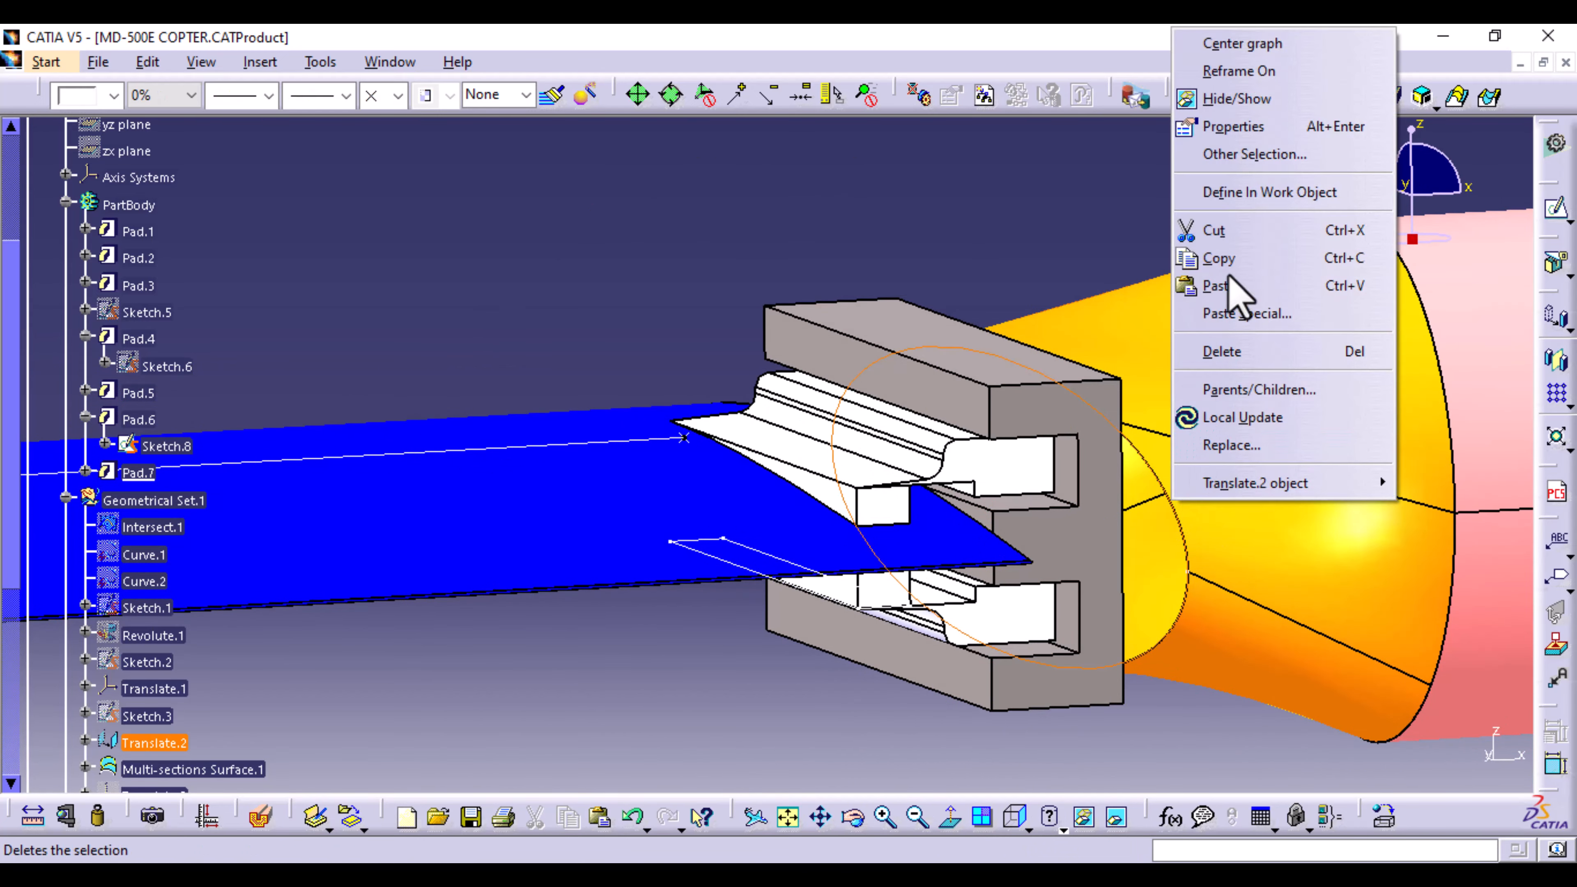
pyautogui.click(1182, 117)
# Step: Open a new sketch on the top face of the grey root bracket
pyautogui.moveTo(563, 493); pyautogui.dragTo(845, 644, button='middle')
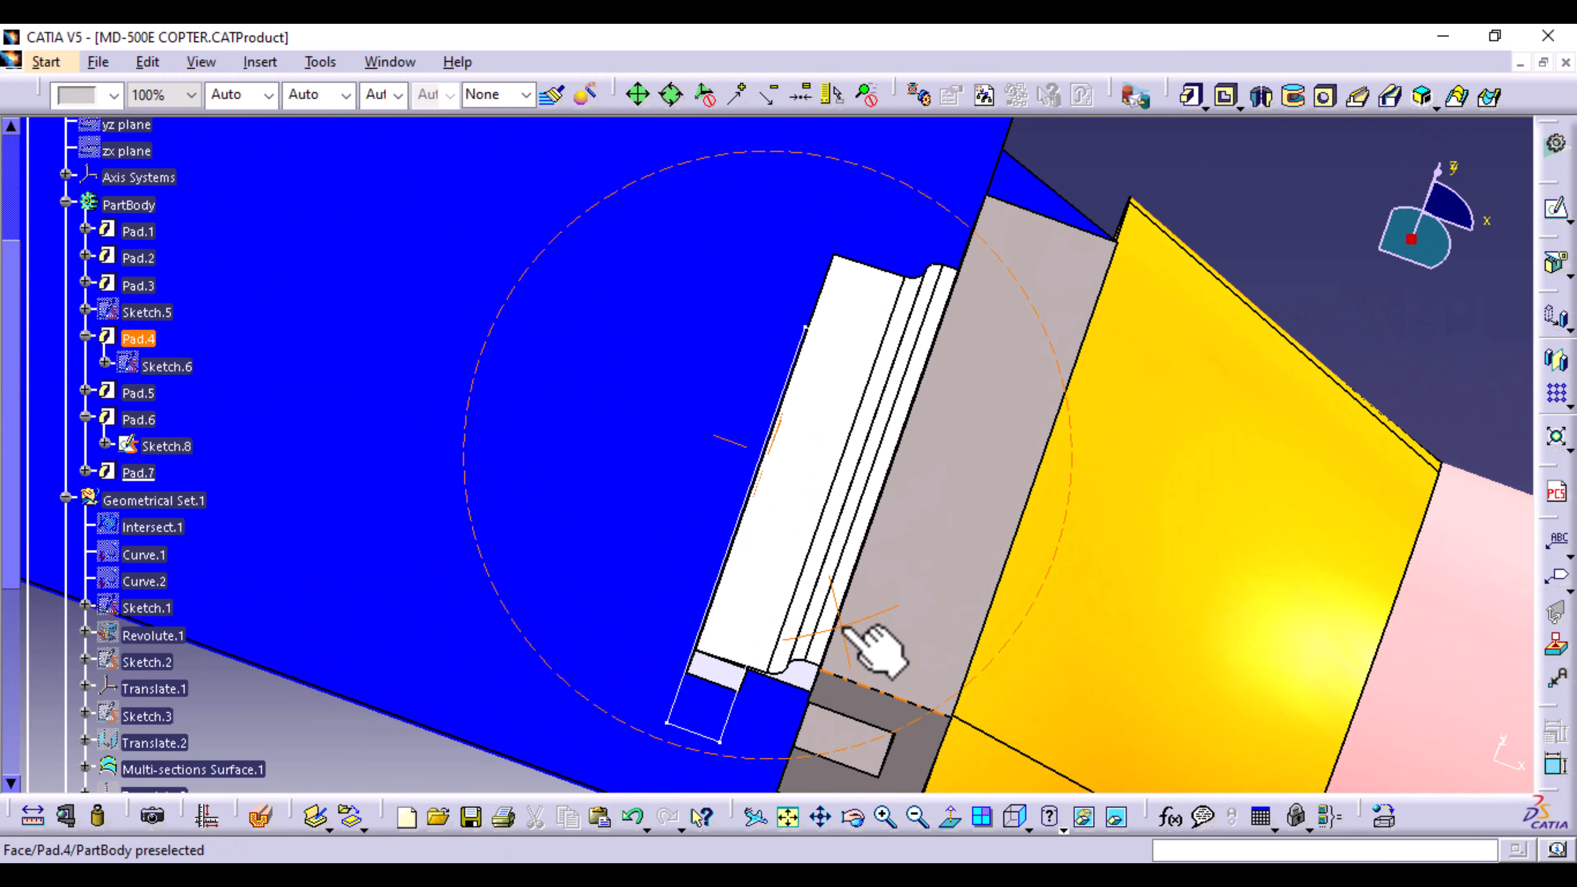
pyautogui.click(953, 612)
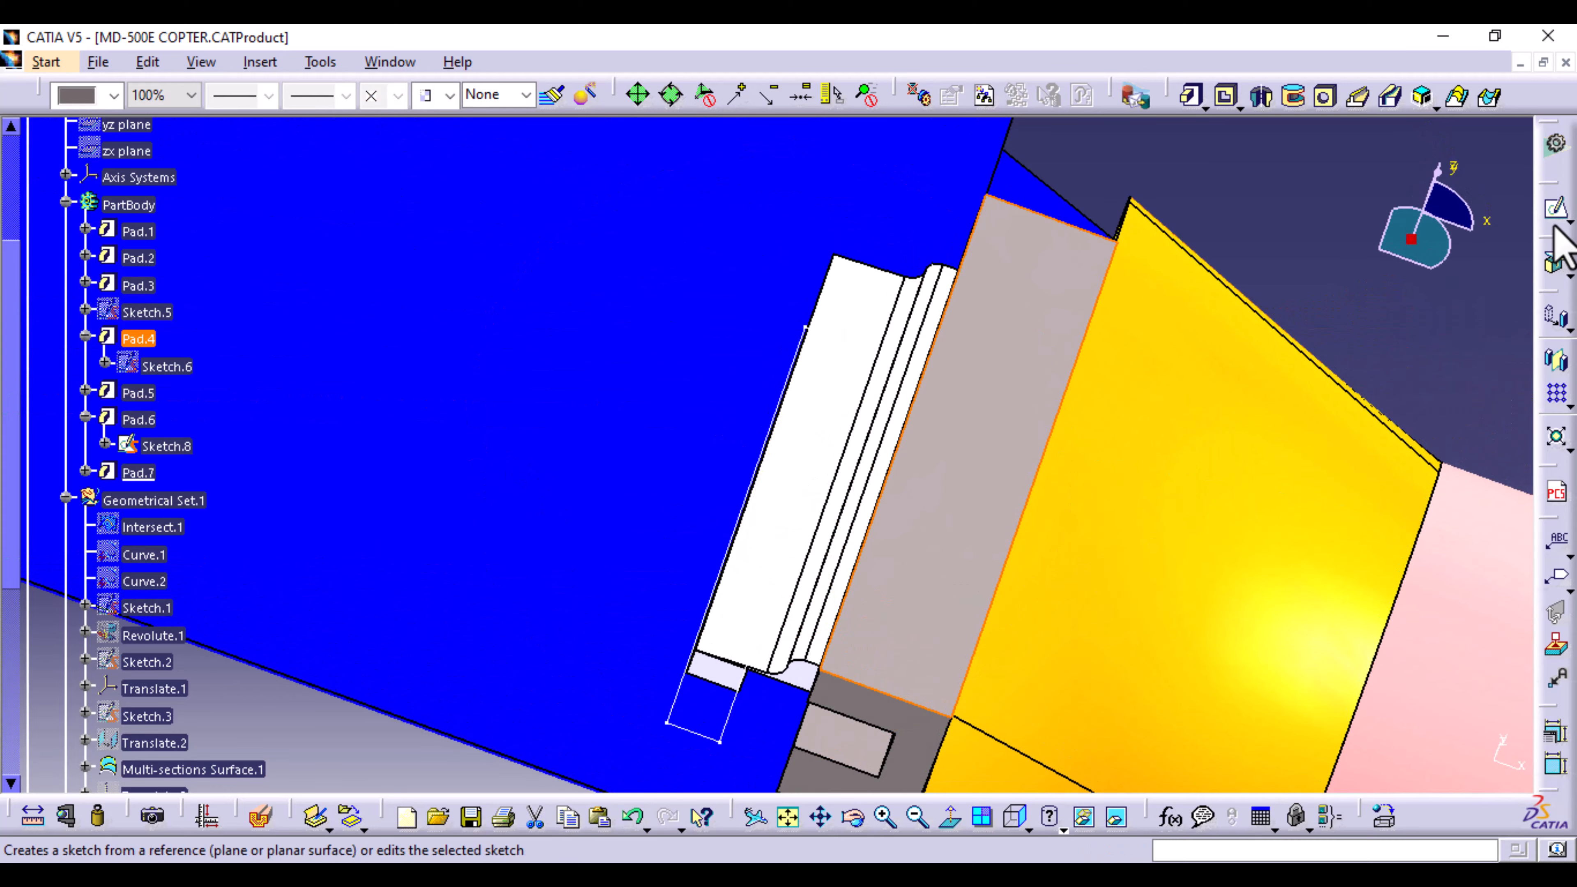
pyautogui.click(1556, 211)
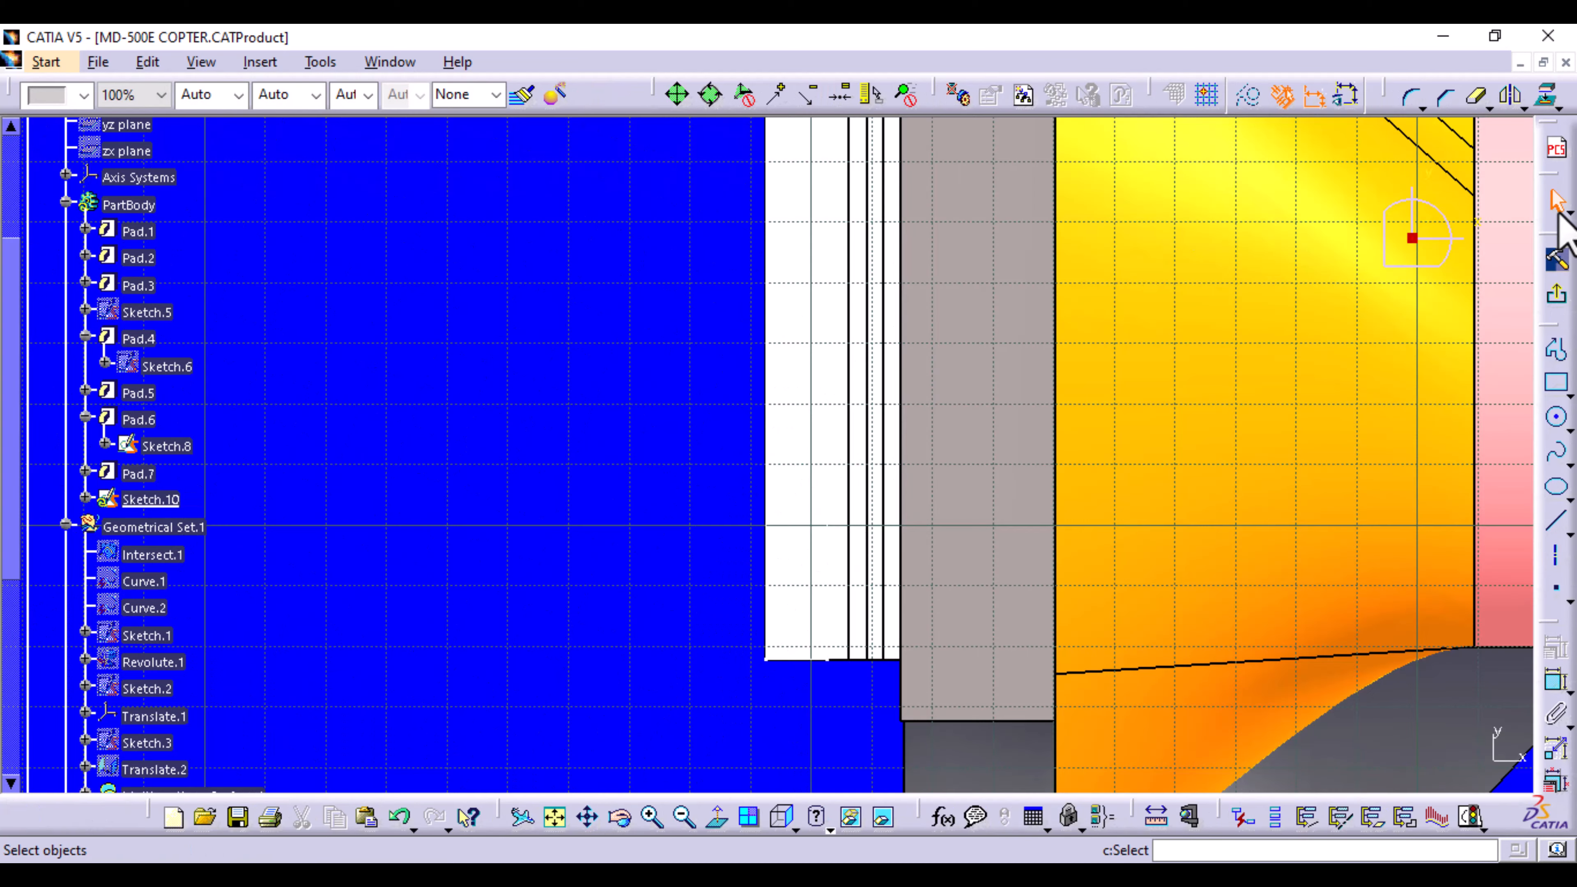
# Step: Sketch a circle about 12 mm in diameter near one end of the bracket's top face
pyautogui.moveTo(1355, 324)
pyautogui.mouseDown(button='middle')
pyautogui.moveTo(1309, 334)
pyautogui.moveTo(1292, 394)
pyautogui.mouseUp(button='middle')
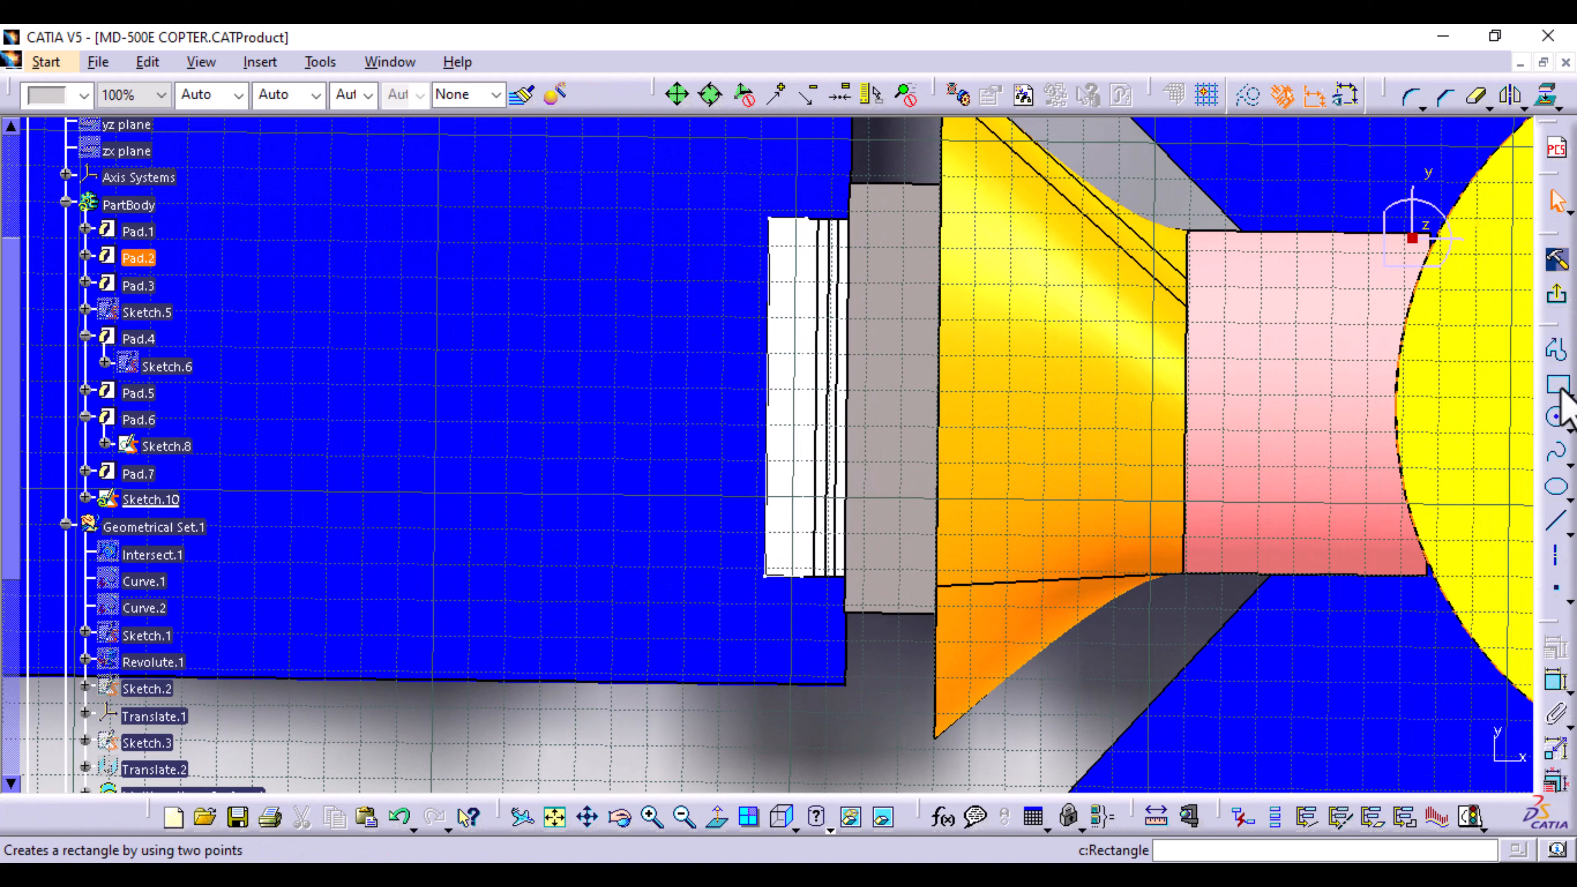
pyautogui.click(1556, 418)
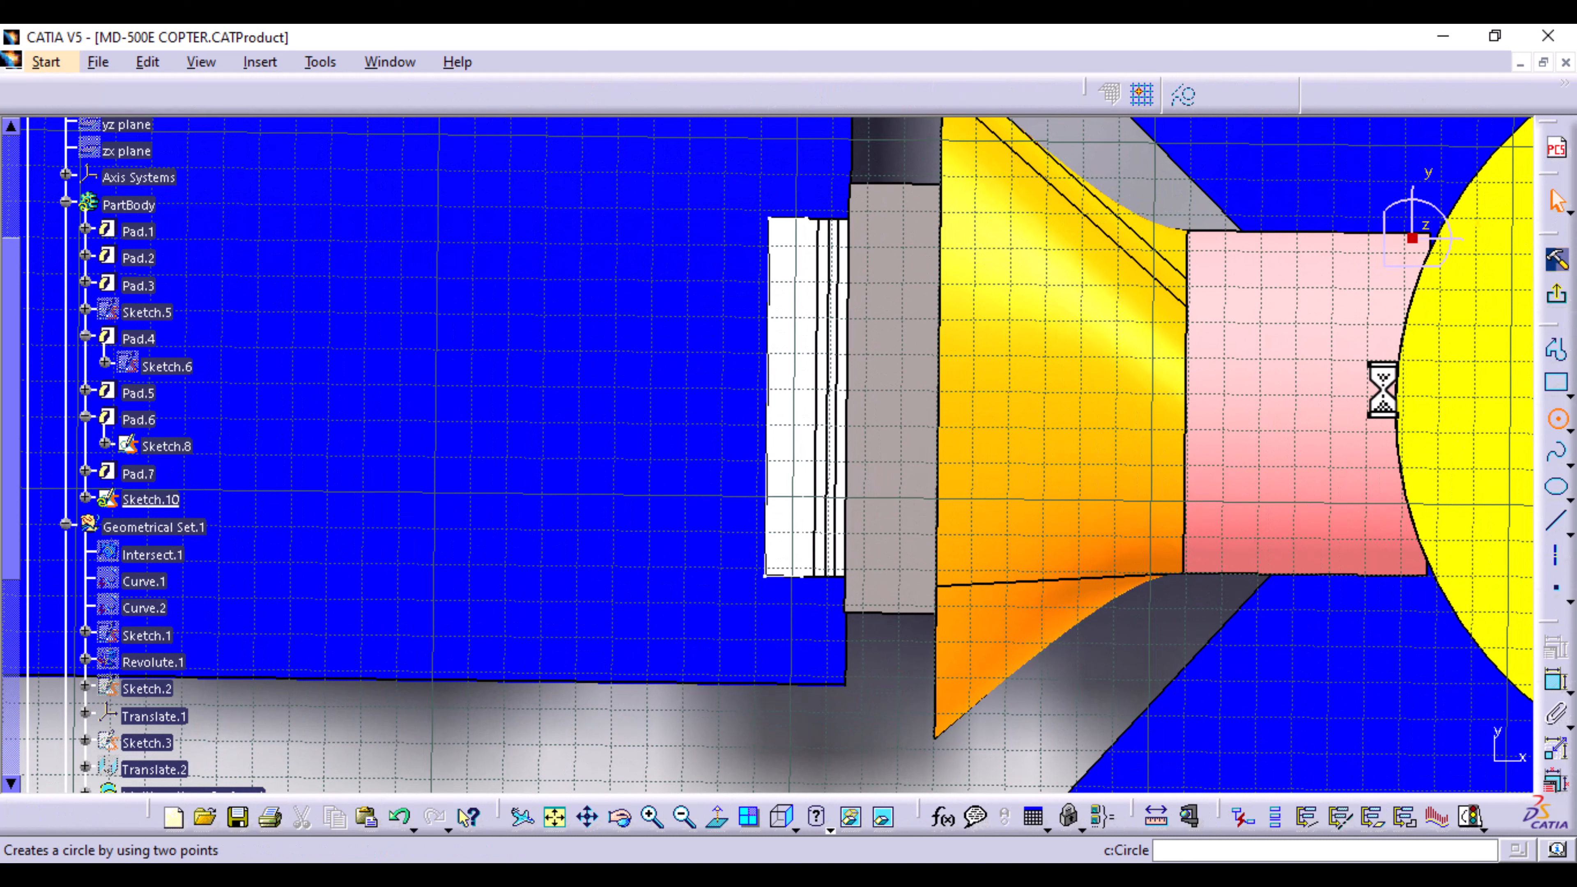
pyautogui.click(892, 284)
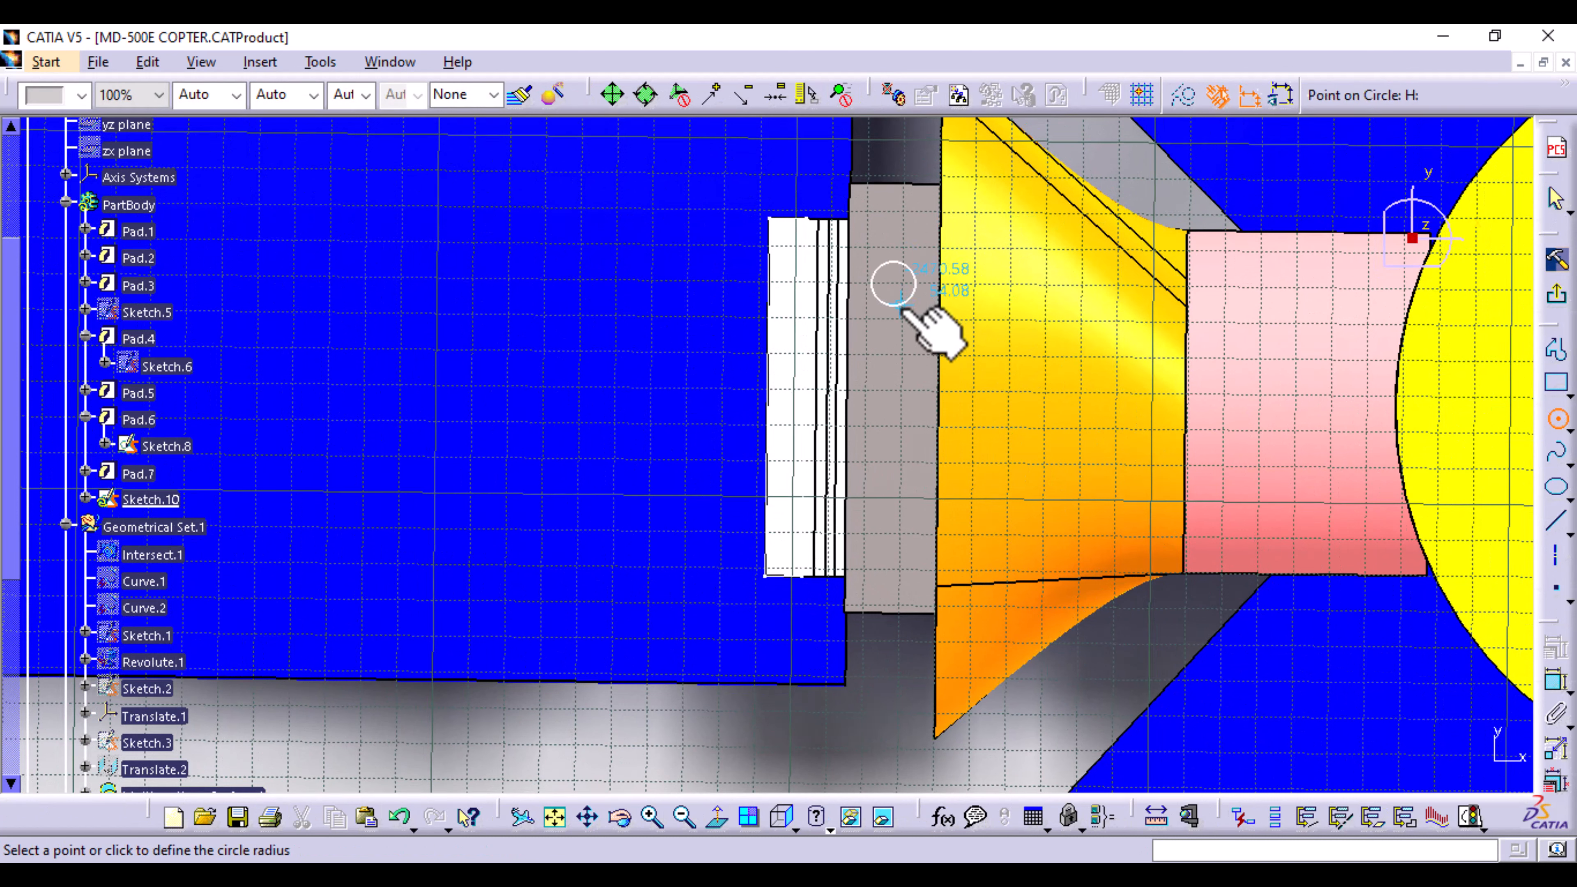
pyautogui.click(901, 306)
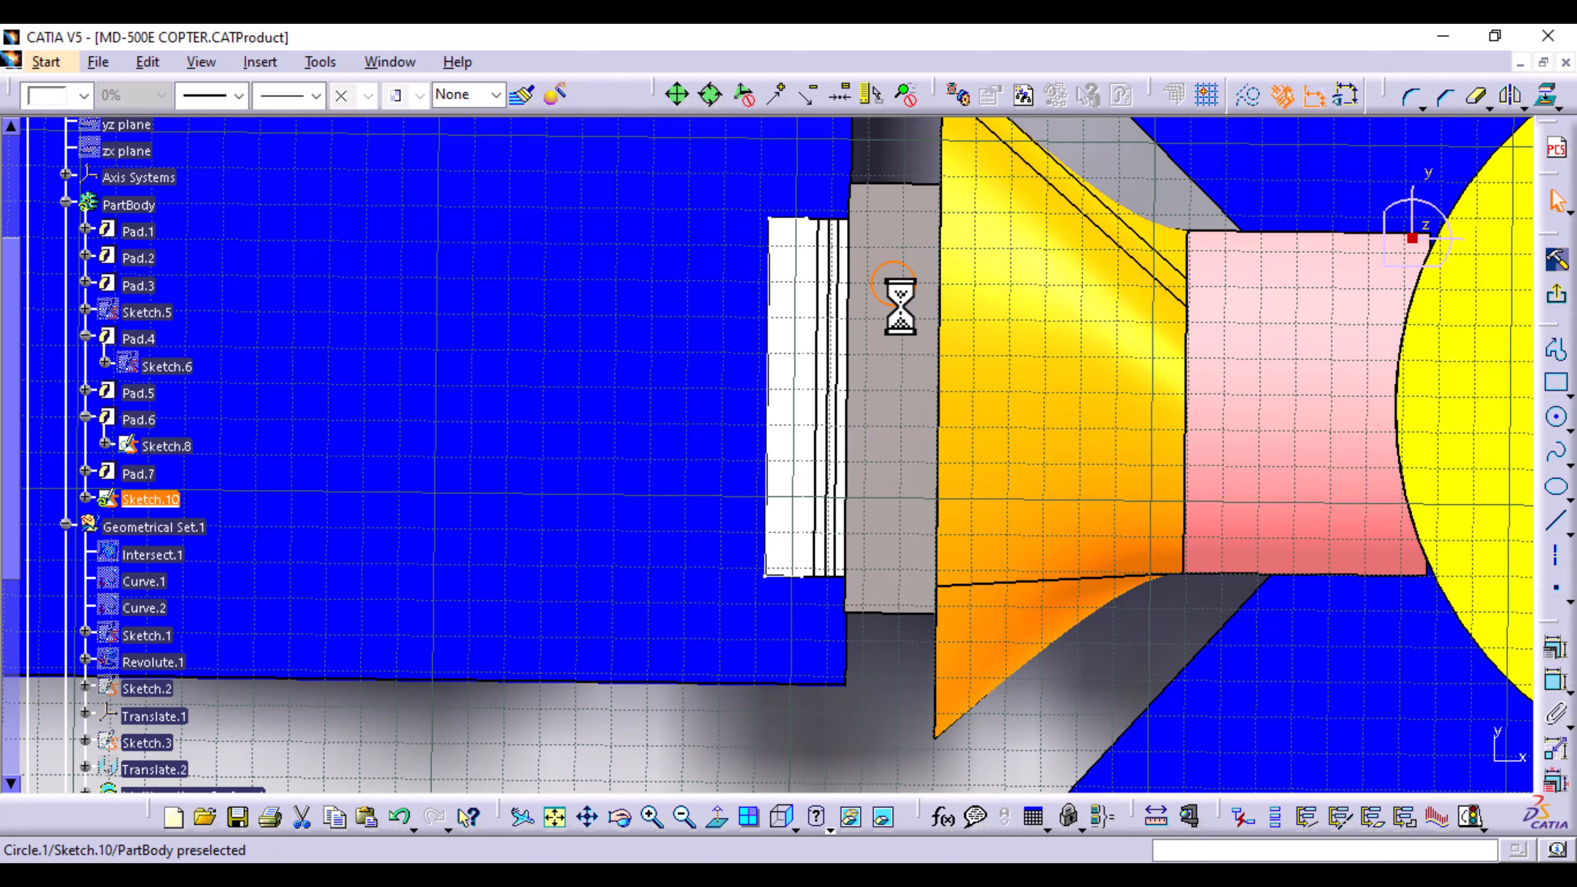
# Step: Dimension the circle's diameter and open the diameter value for editing
pyautogui.click(1556, 682)
pyautogui.click(913, 284)
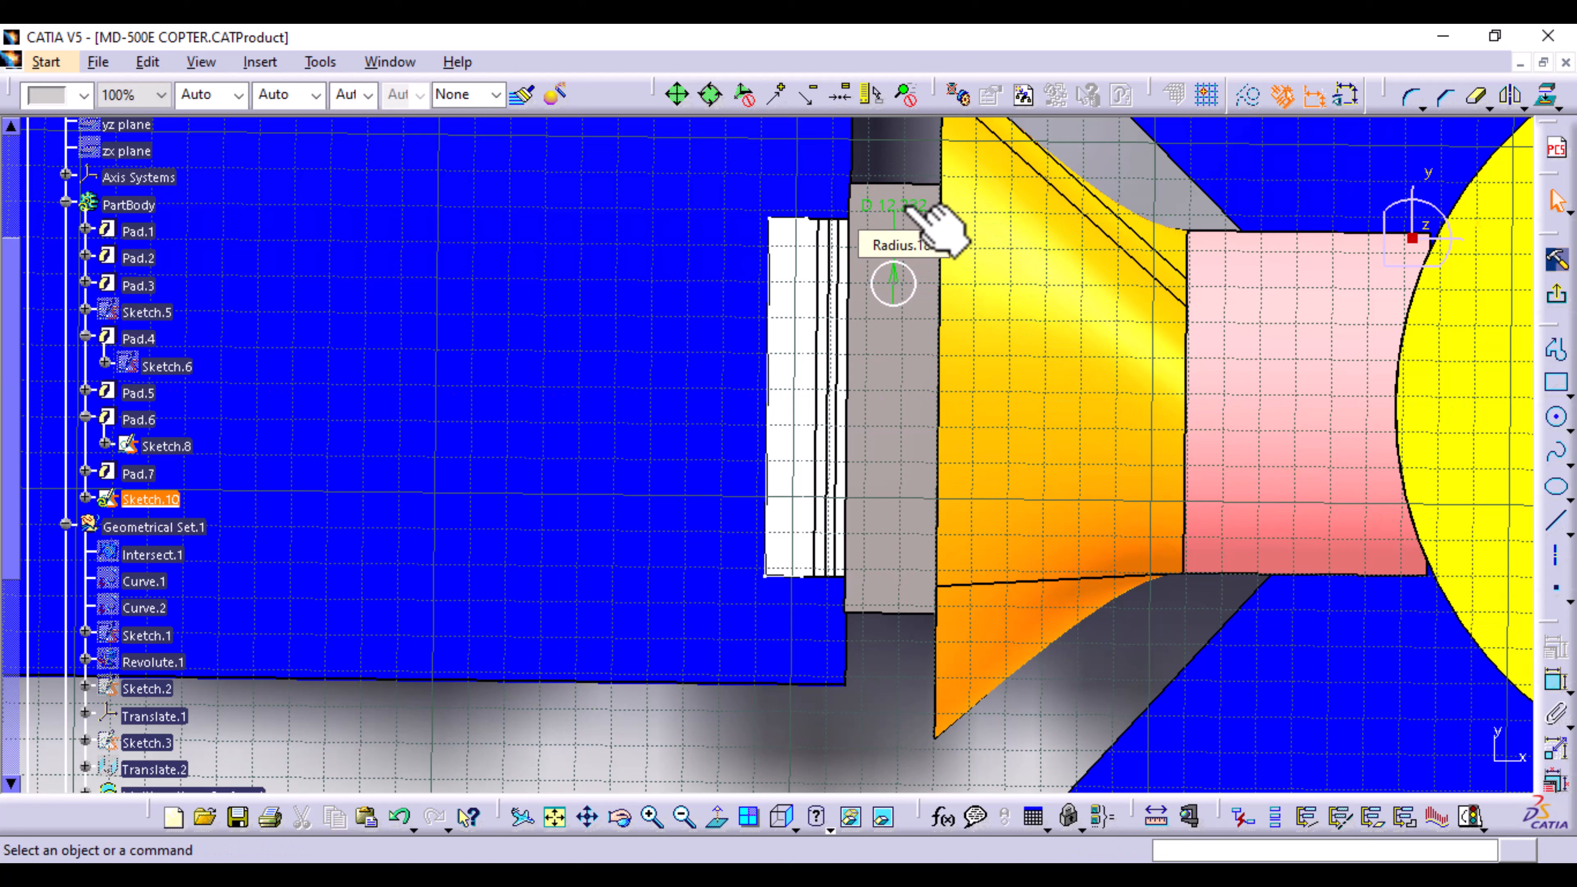
pyautogui.doubleClick(908, 208)
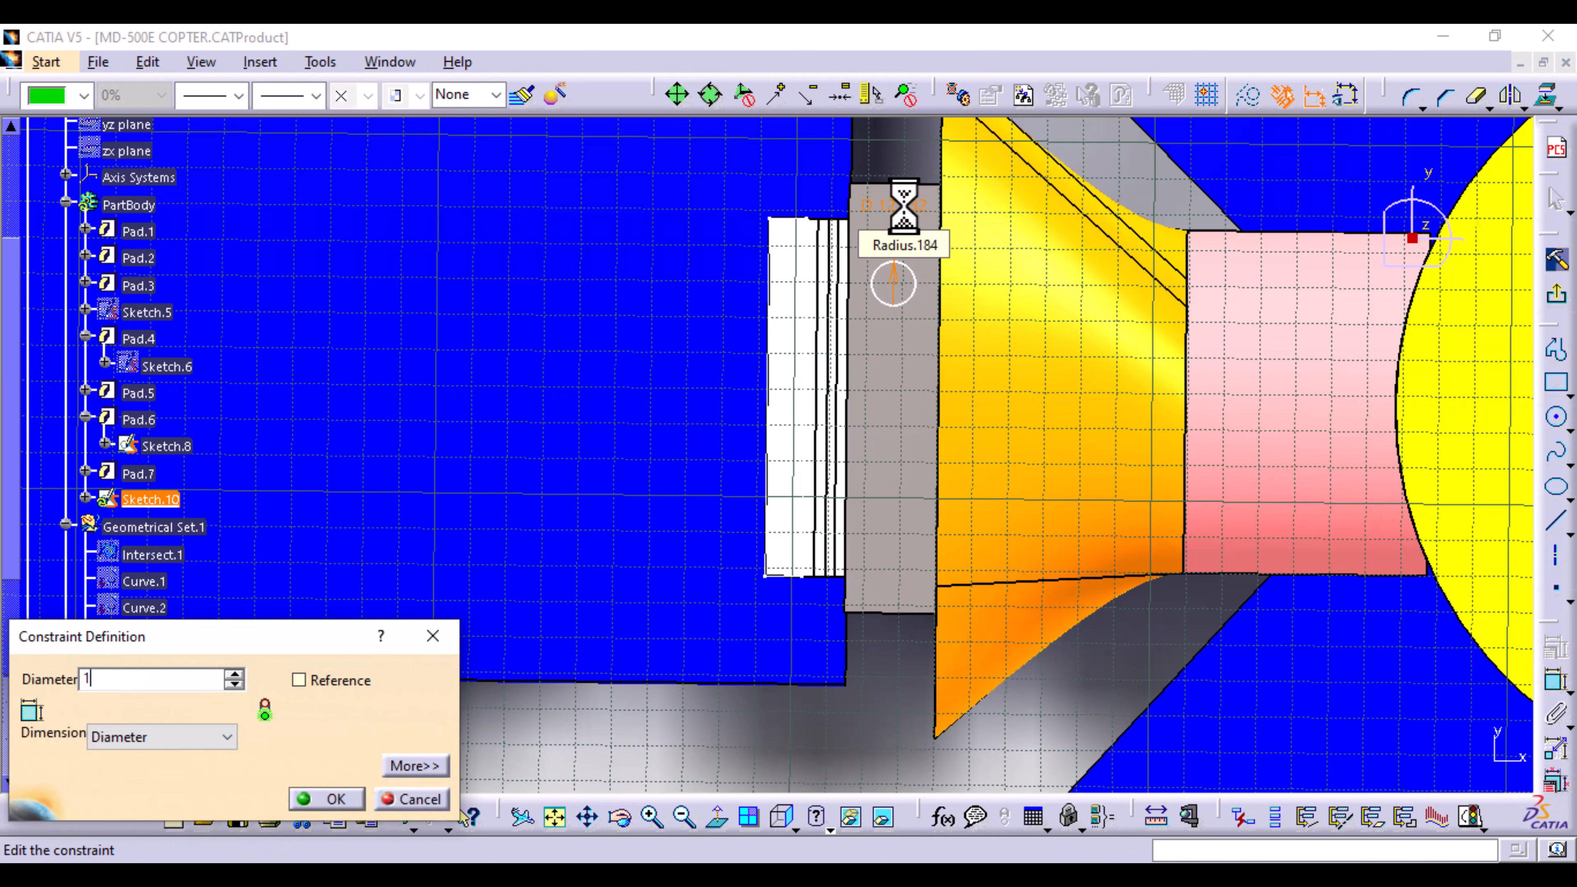
# Step: Set the first circle's diameter to 10 mm and sketch a second circle below it on the grey block's face
pyautogui.write('10')
pyautogui.press('Return')
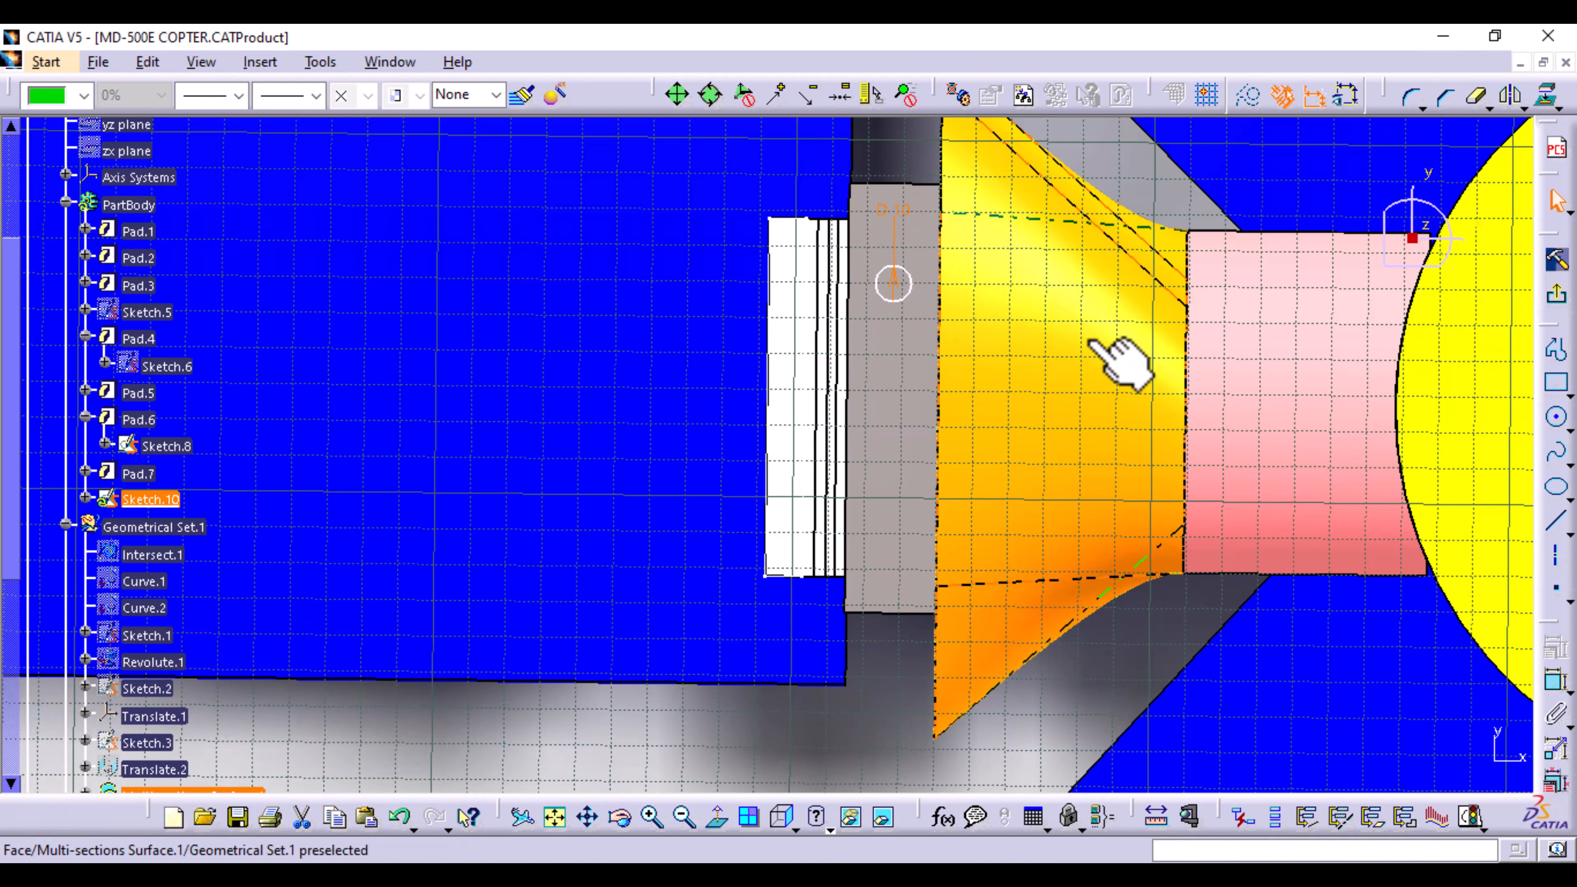
pyautogui.click(1556, 420)
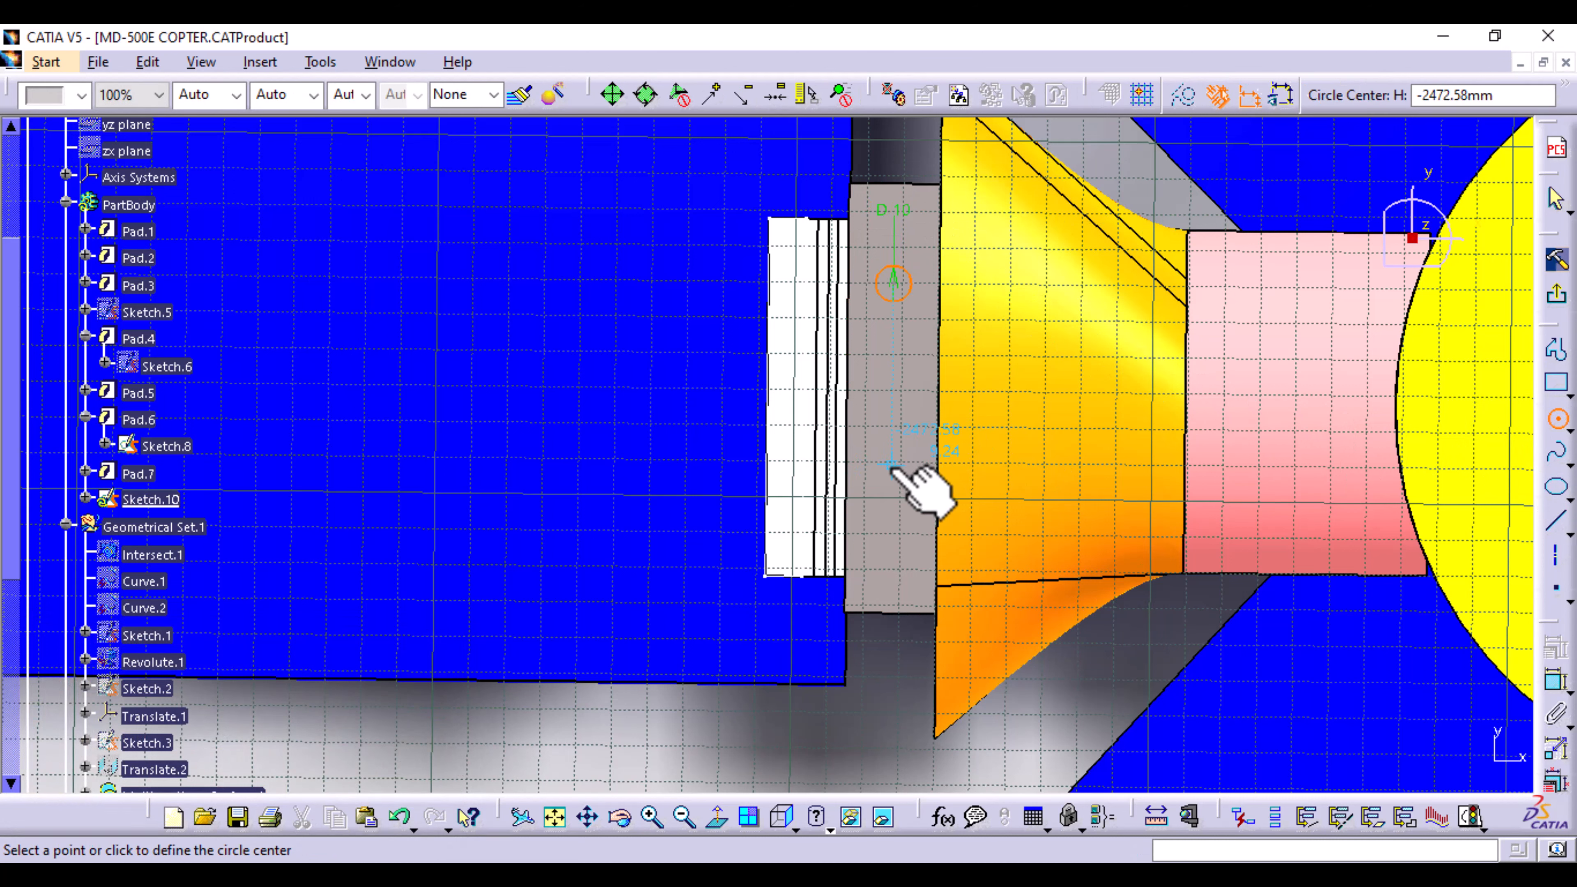
pyautogui.click(889, 485)
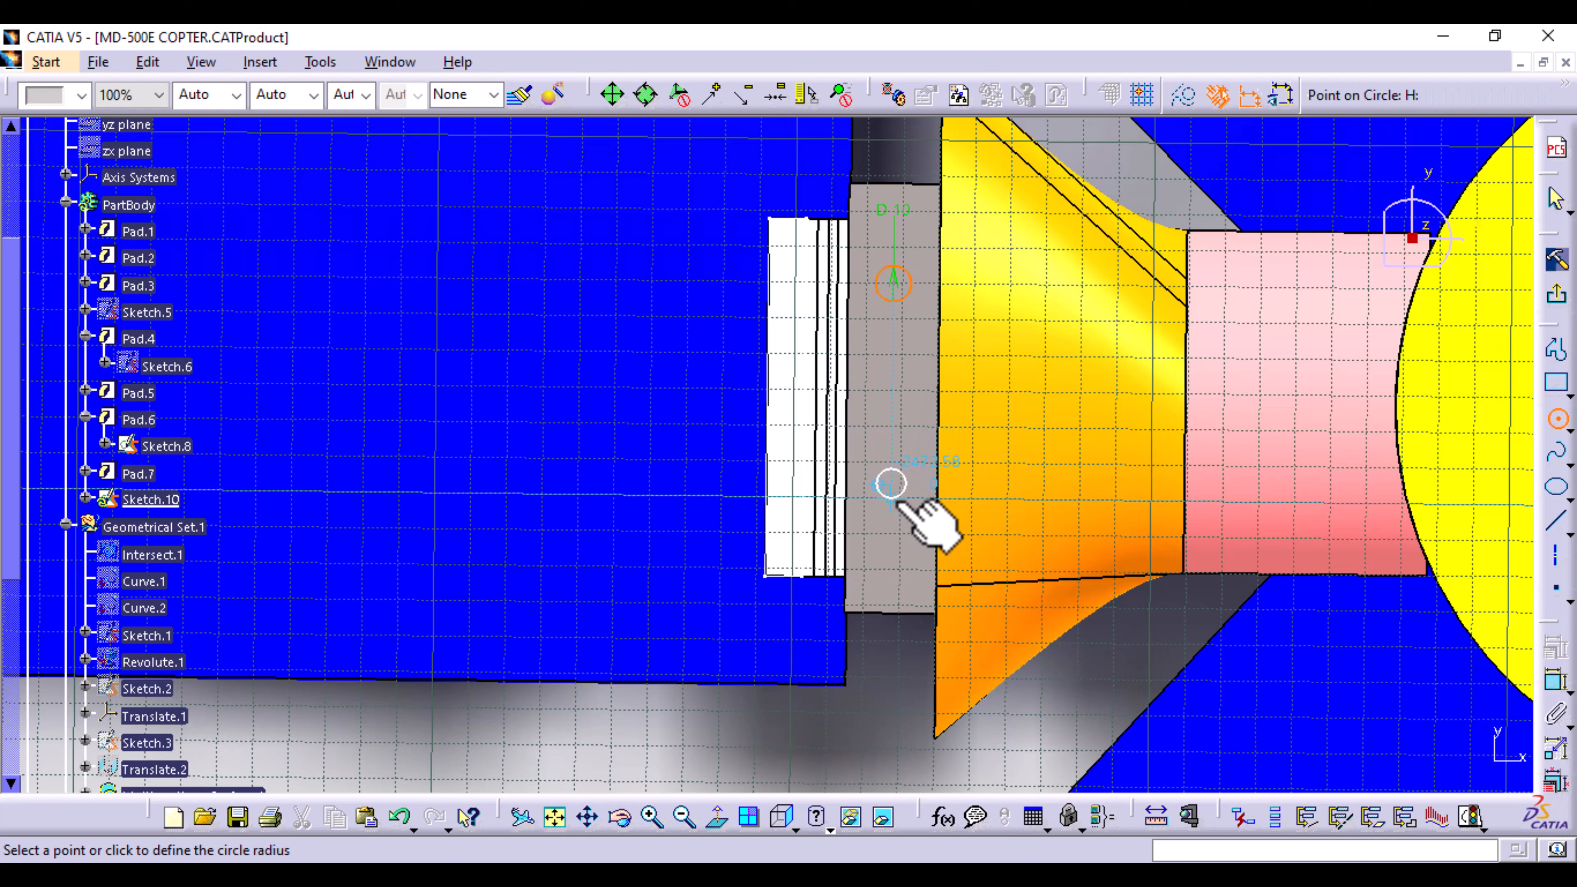
pyautogui.click(897, 504)
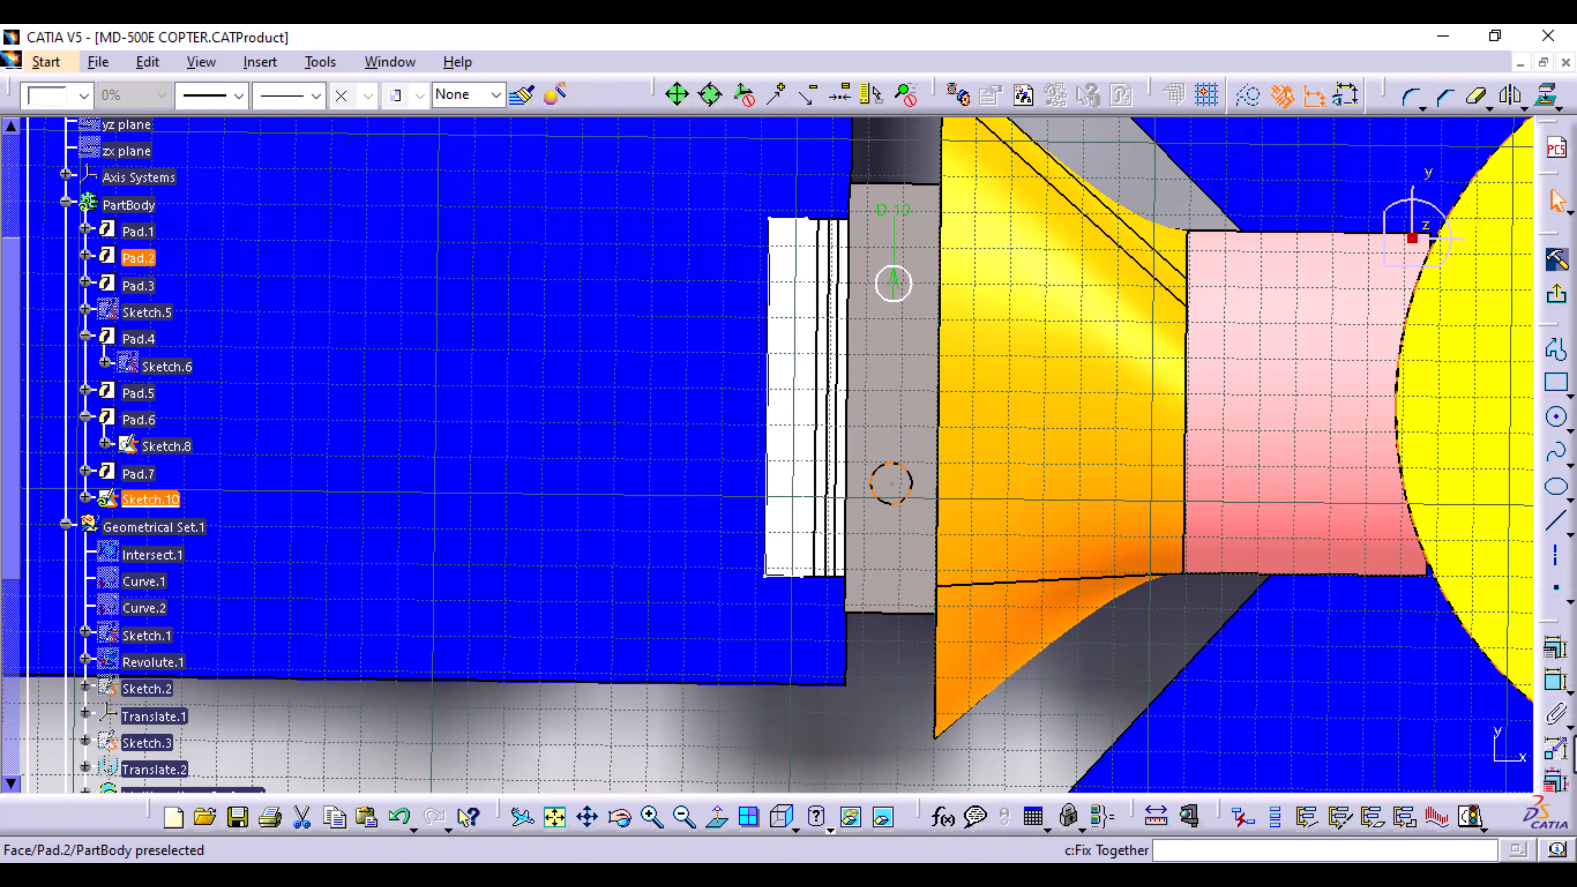
# Step: Dimension the second circle's diameter and set it to 10 mm
pyautogui.click(1554, 688)
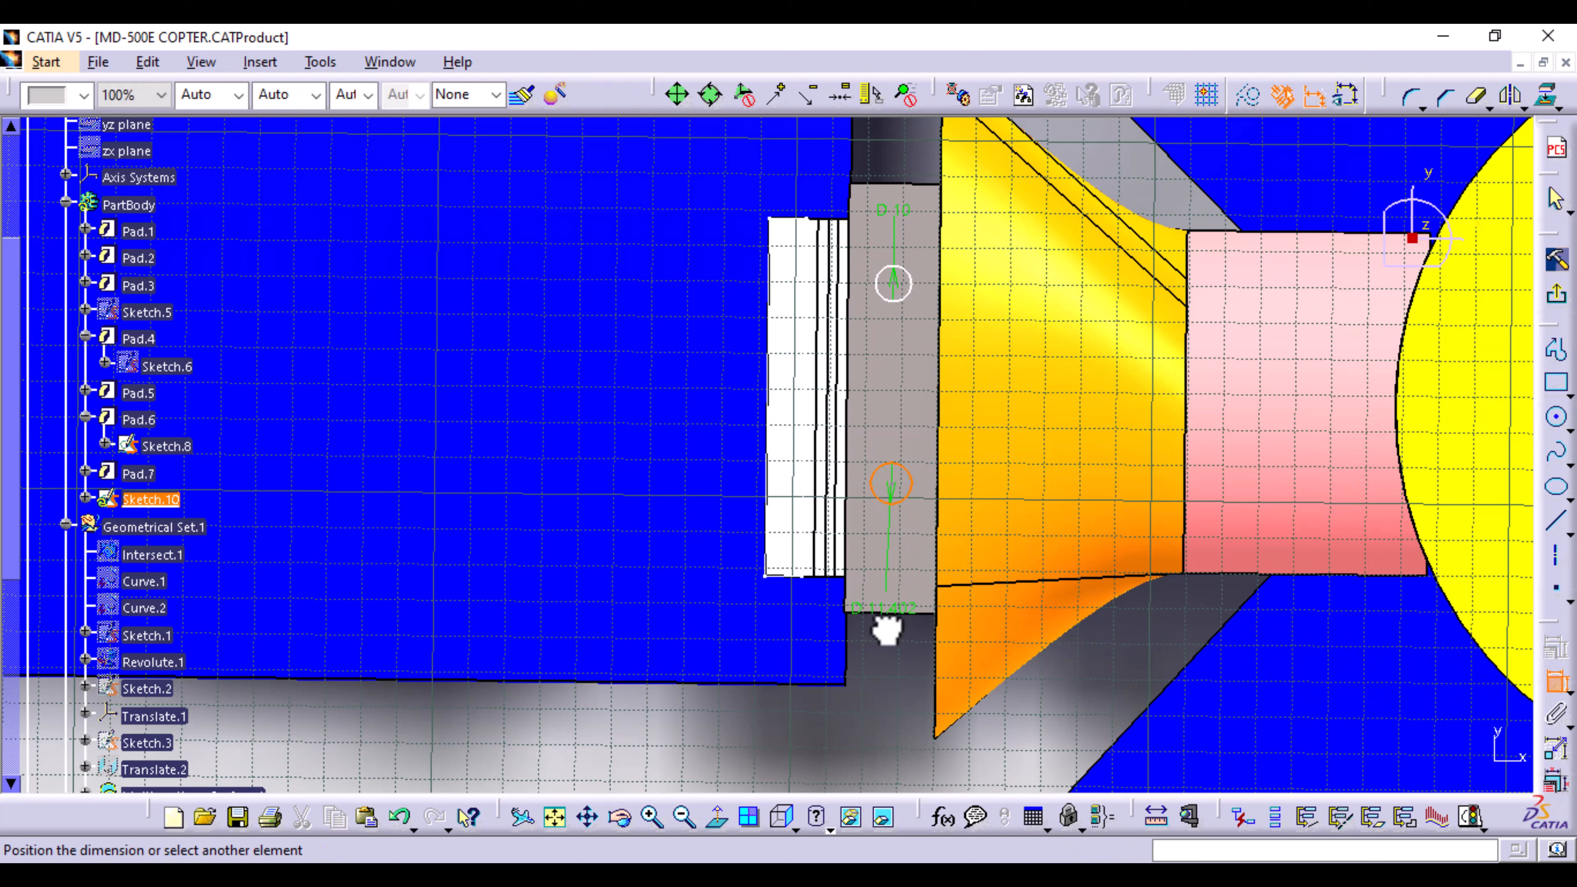
pyautogui.click(900, 610)
pyautogui.doubleClick(900, 607)
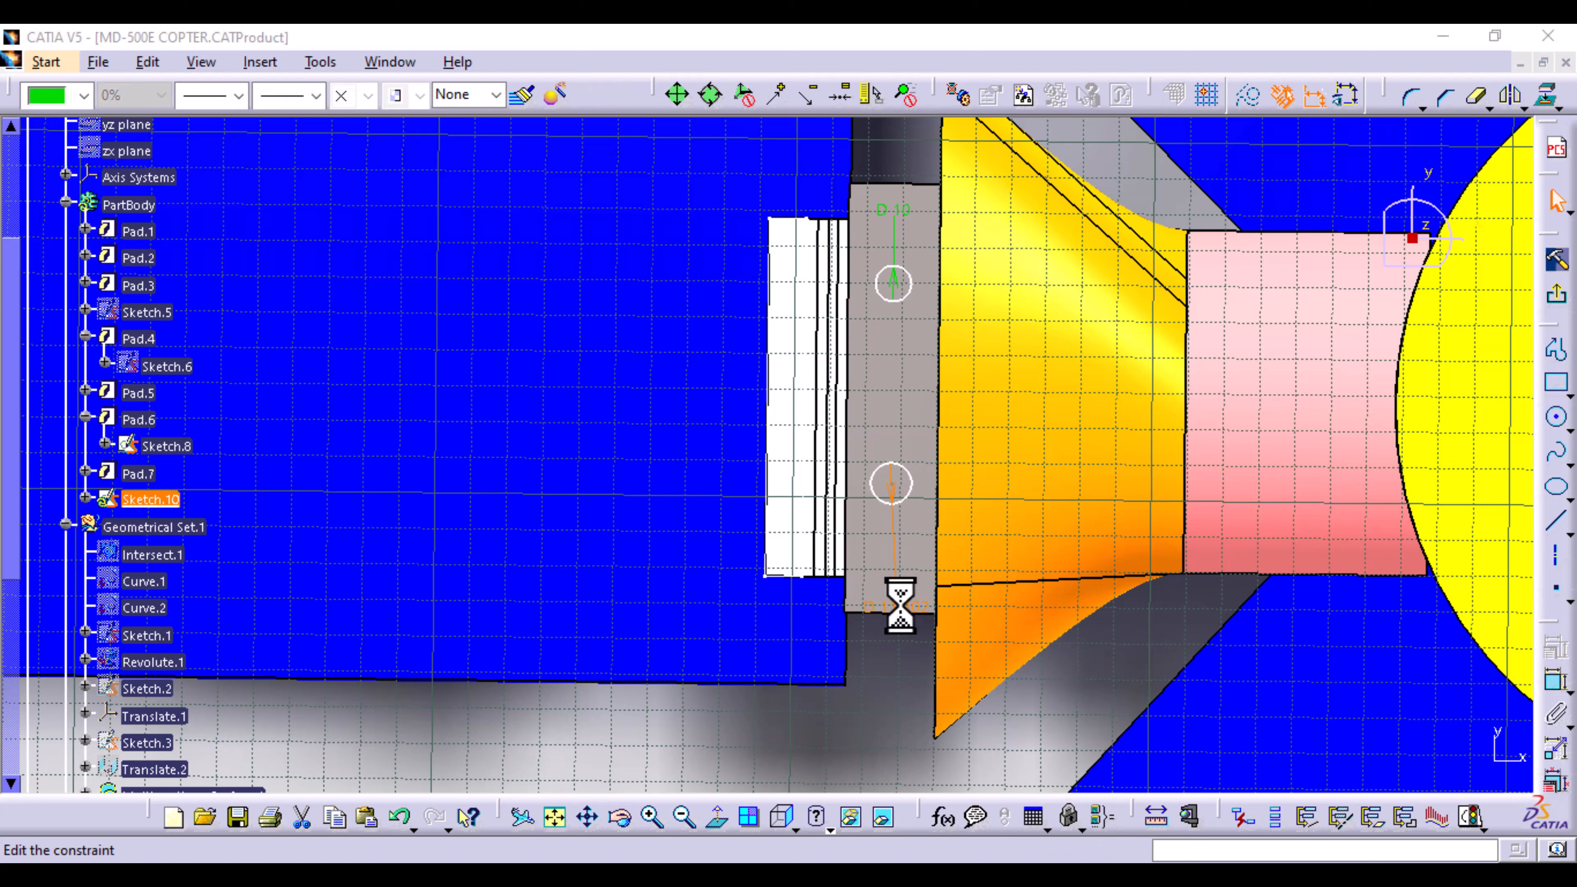
pyautogui.write('10')
pyautogui.press('Return')
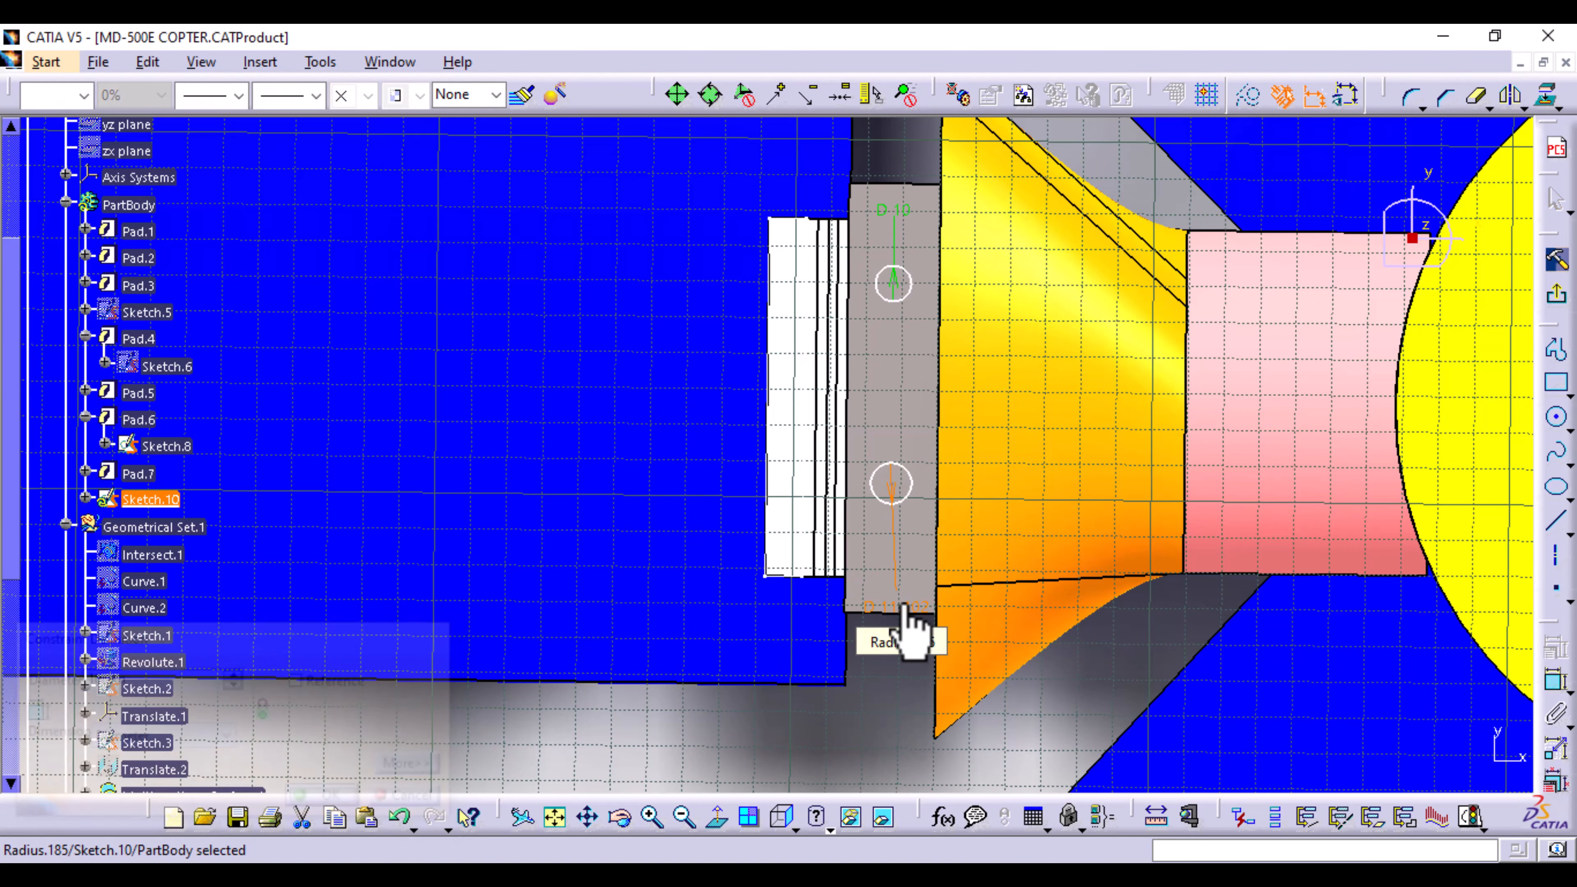
pyautogui.click(869, 690)
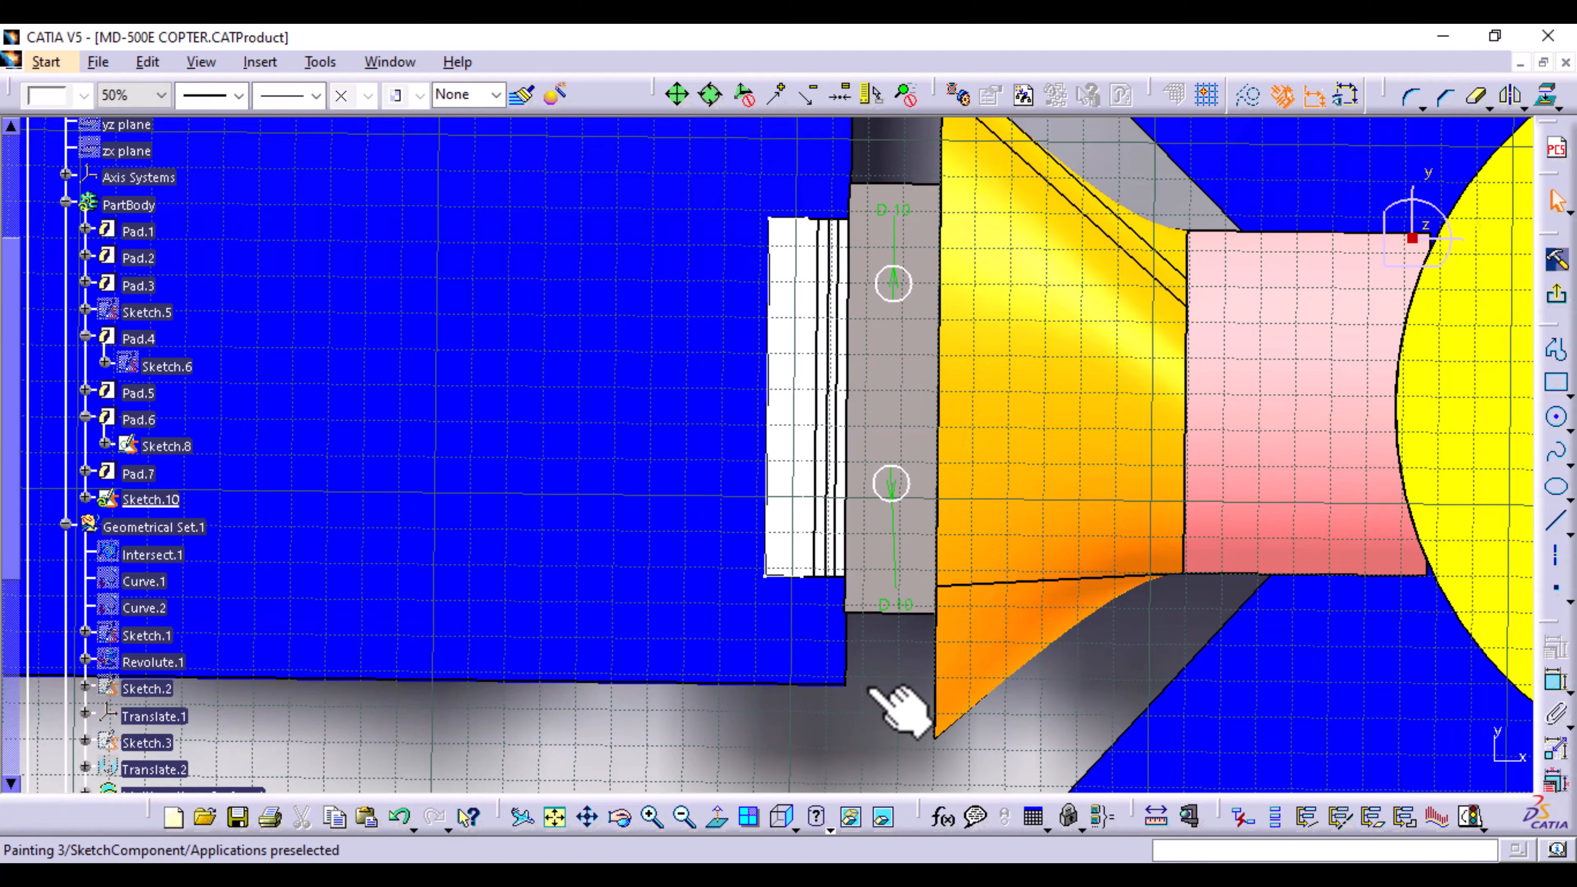
# Step: Dimension the second circle's distance from the grey block's edge at the slotted end and set it to 30 mm
pyautogui.moveTo(754, 751); pyautogui.dragTo(841, 683, button='middle')
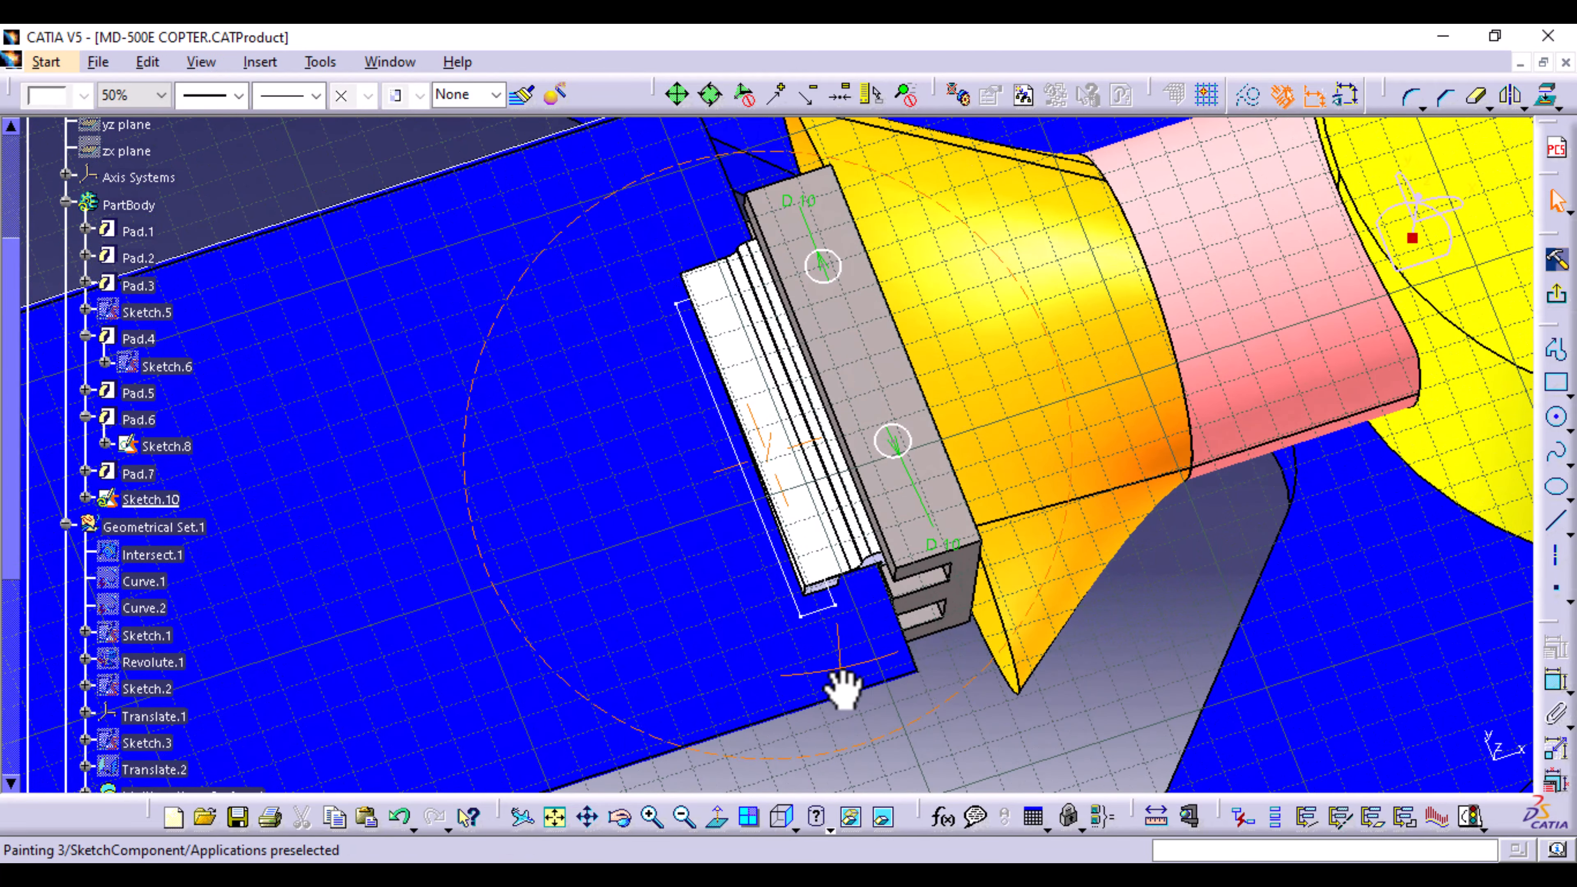
pyautogui.click(895, 456)
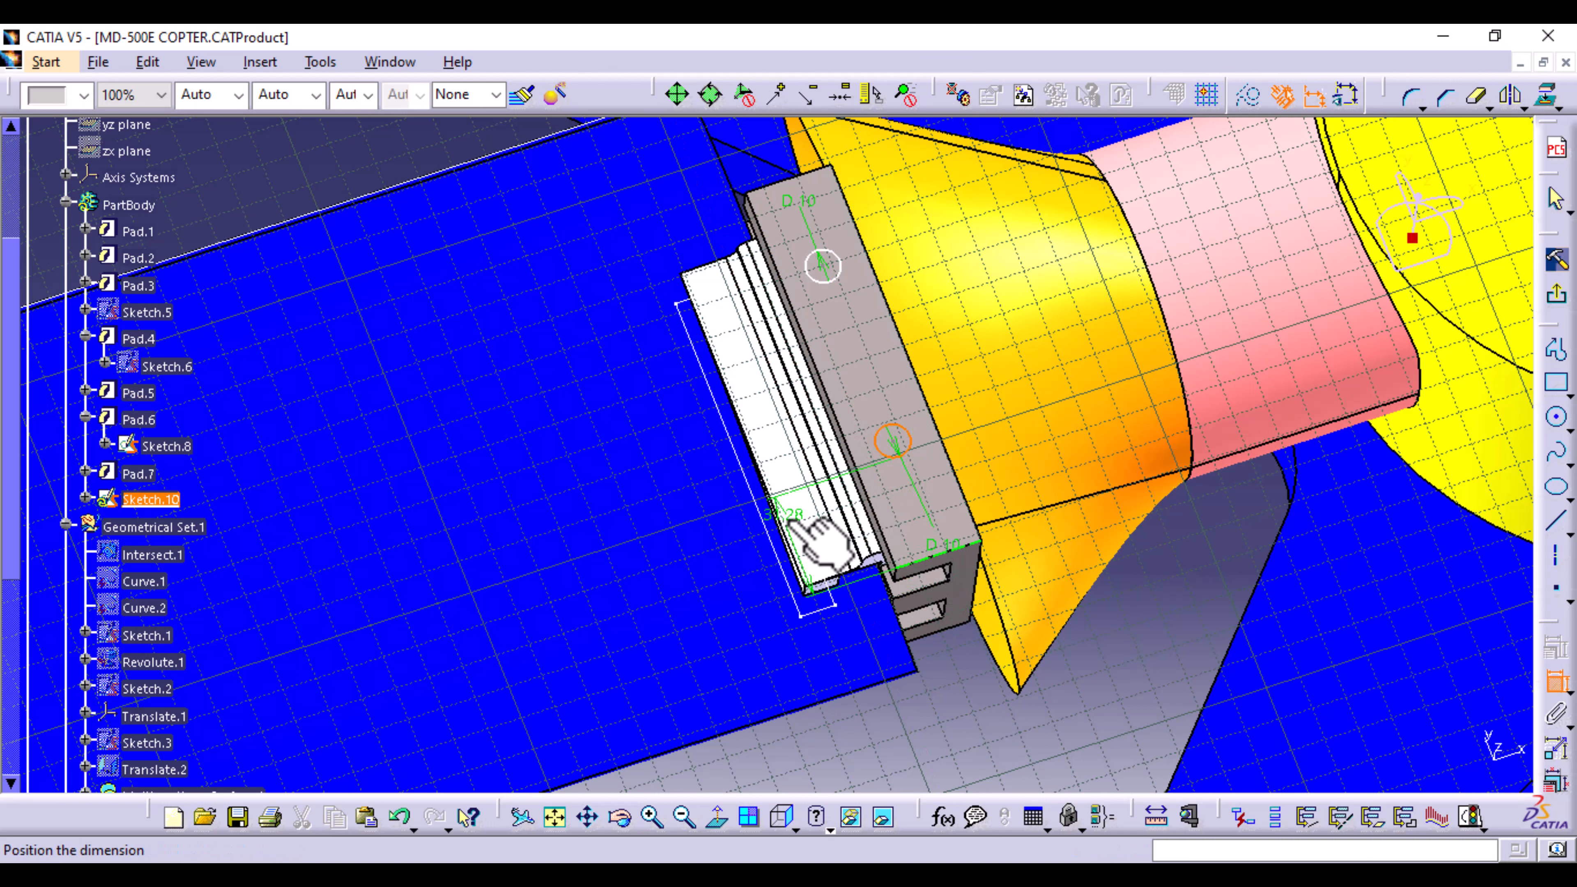
pyautogui.click(669, 590)
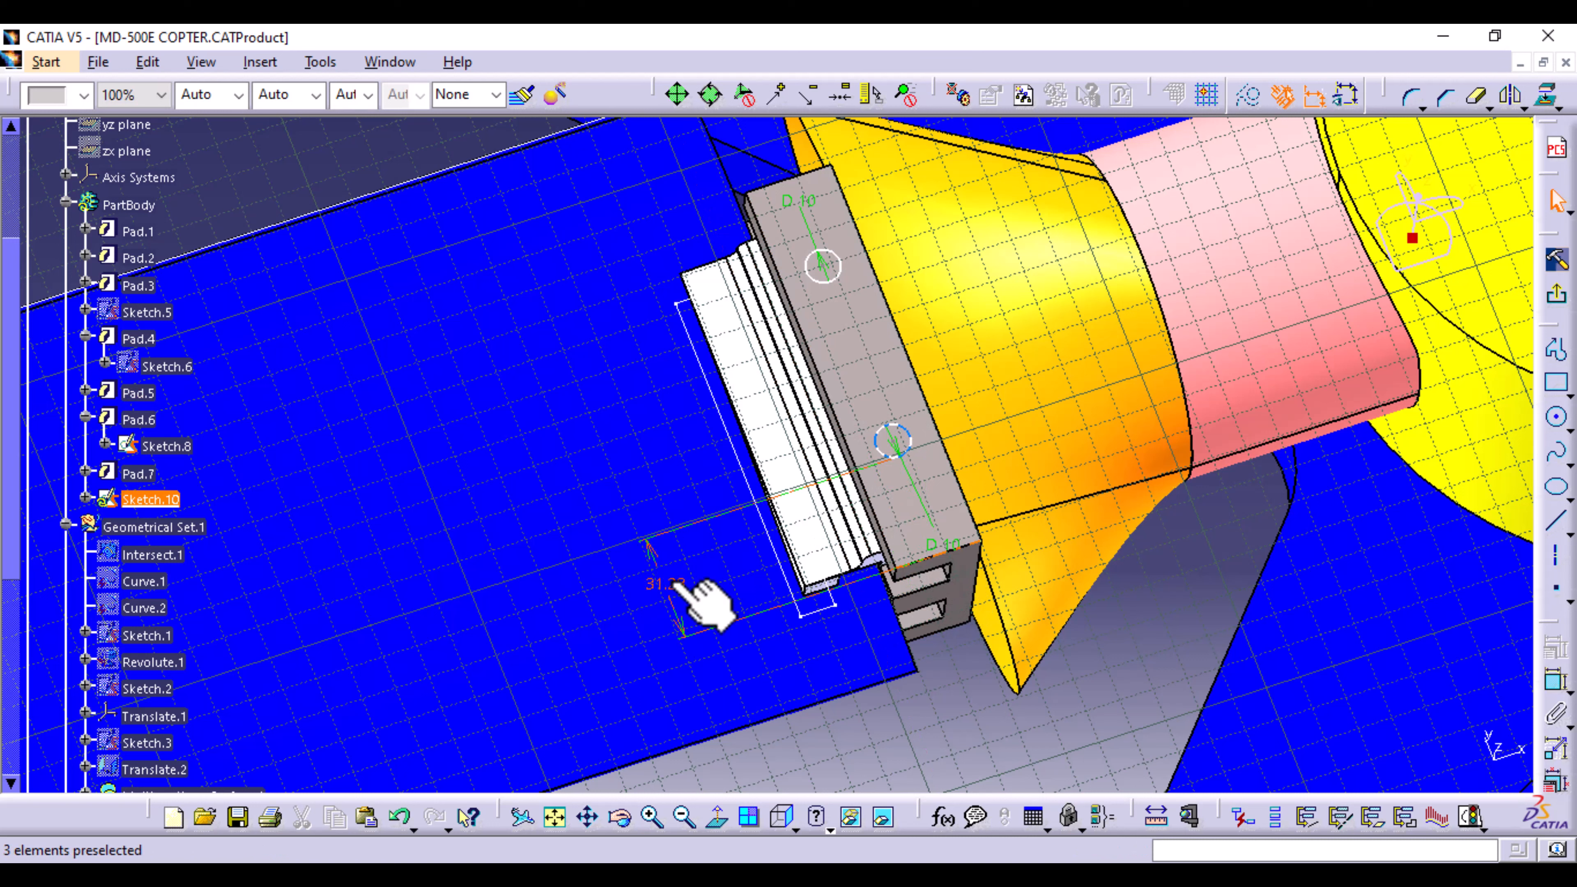
pyautogui.doubleClick(676, 587)
pyautogui.write('30')
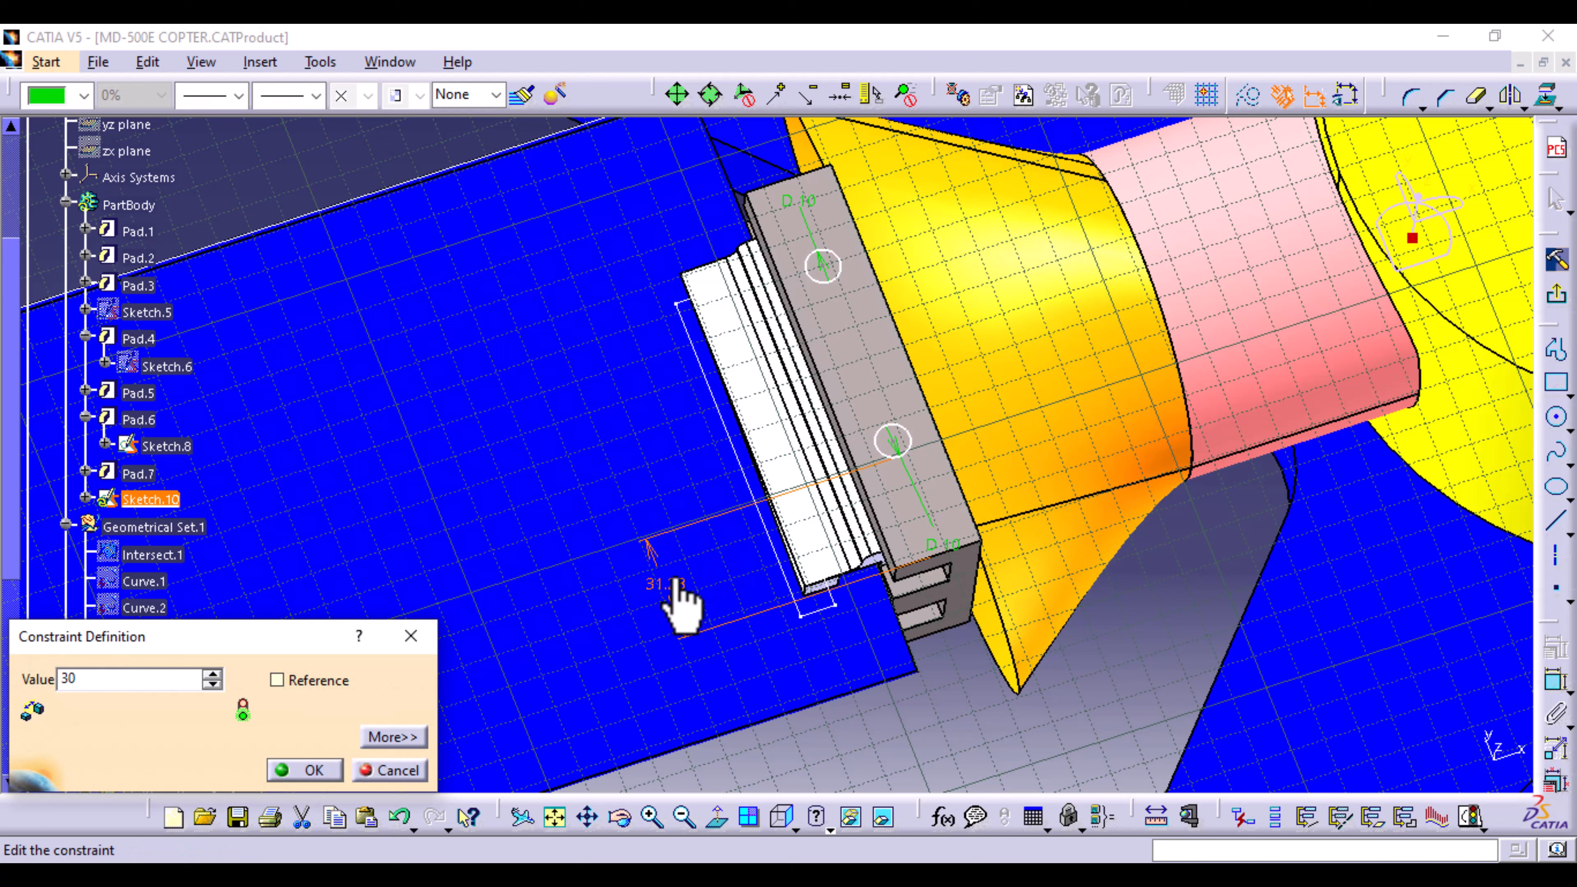
pyautogui.press('Return')
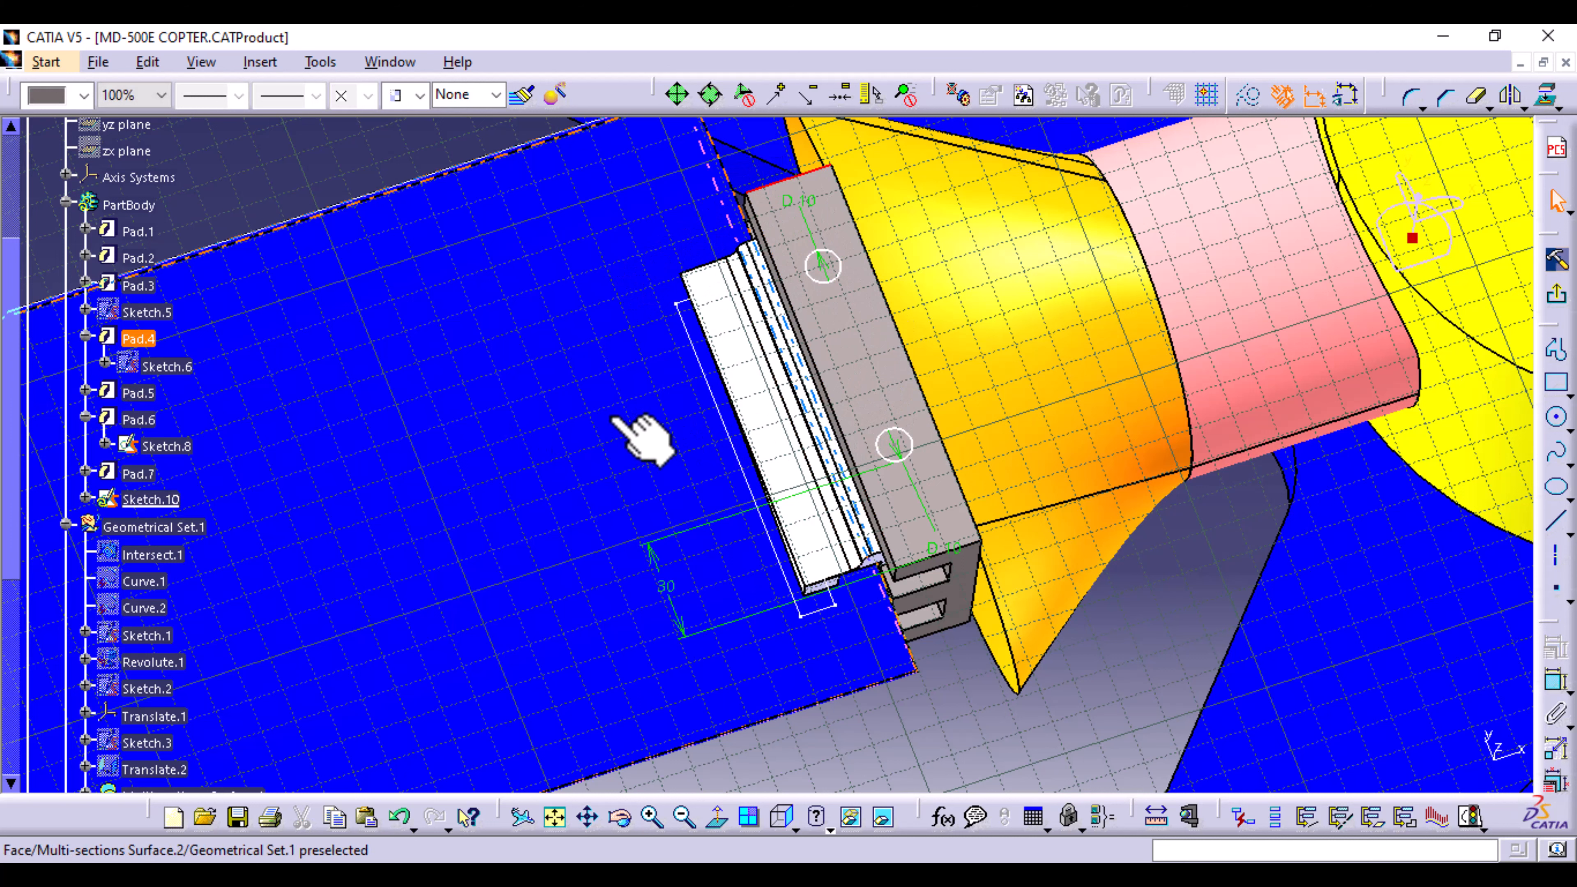
# Step: Dimension the first circle's distance from the grey block's opposite end edge and set it to 40 mm
pyautogui.click(1556, 682)
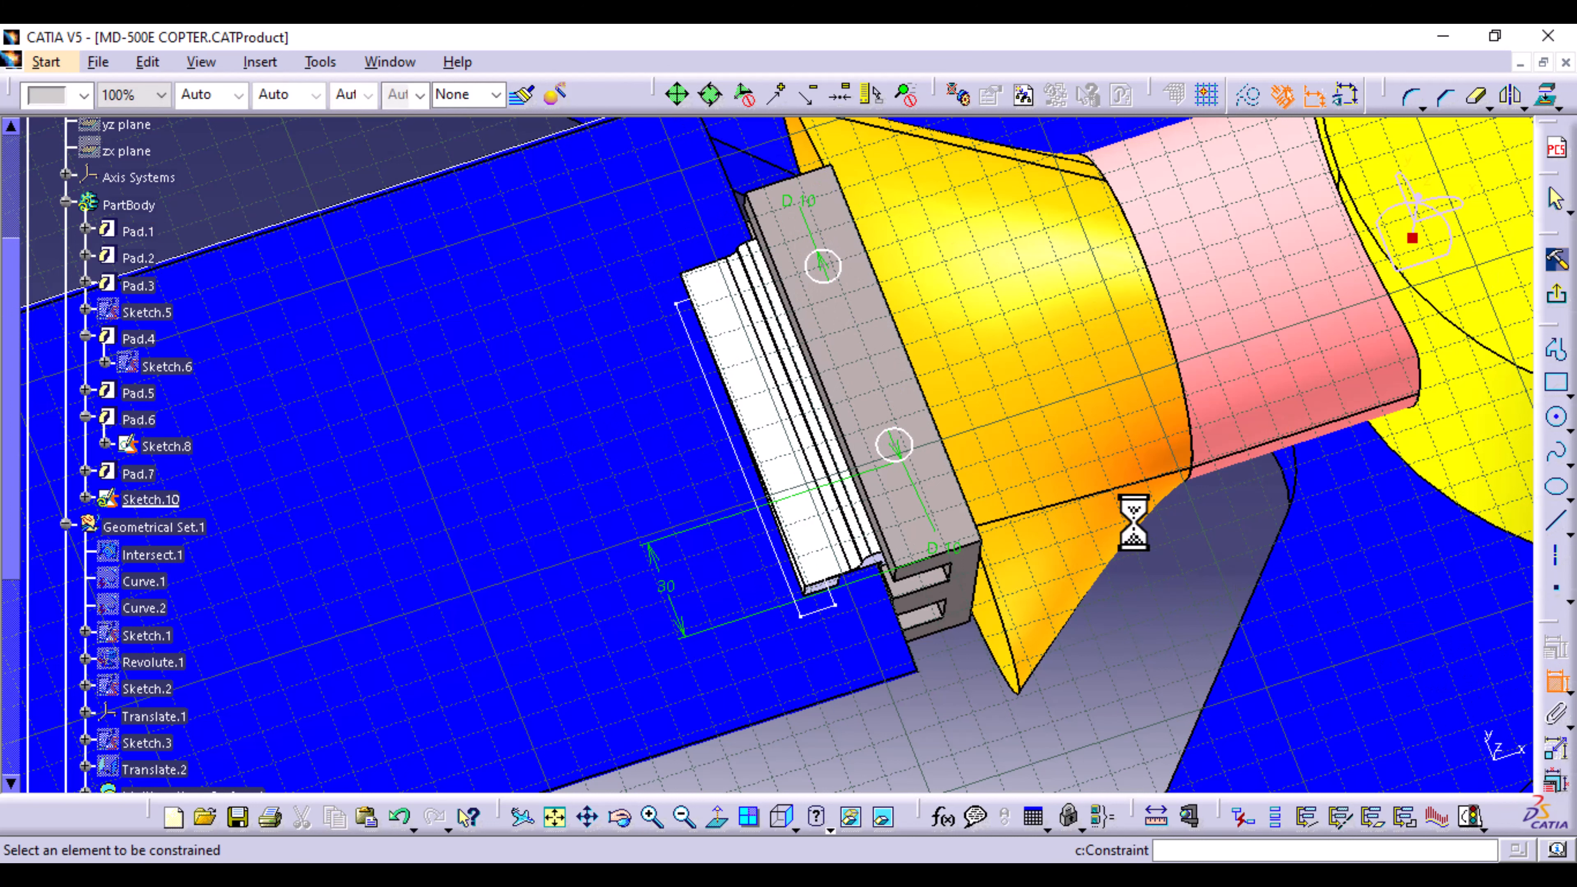
pyautogui.click(776, 185)
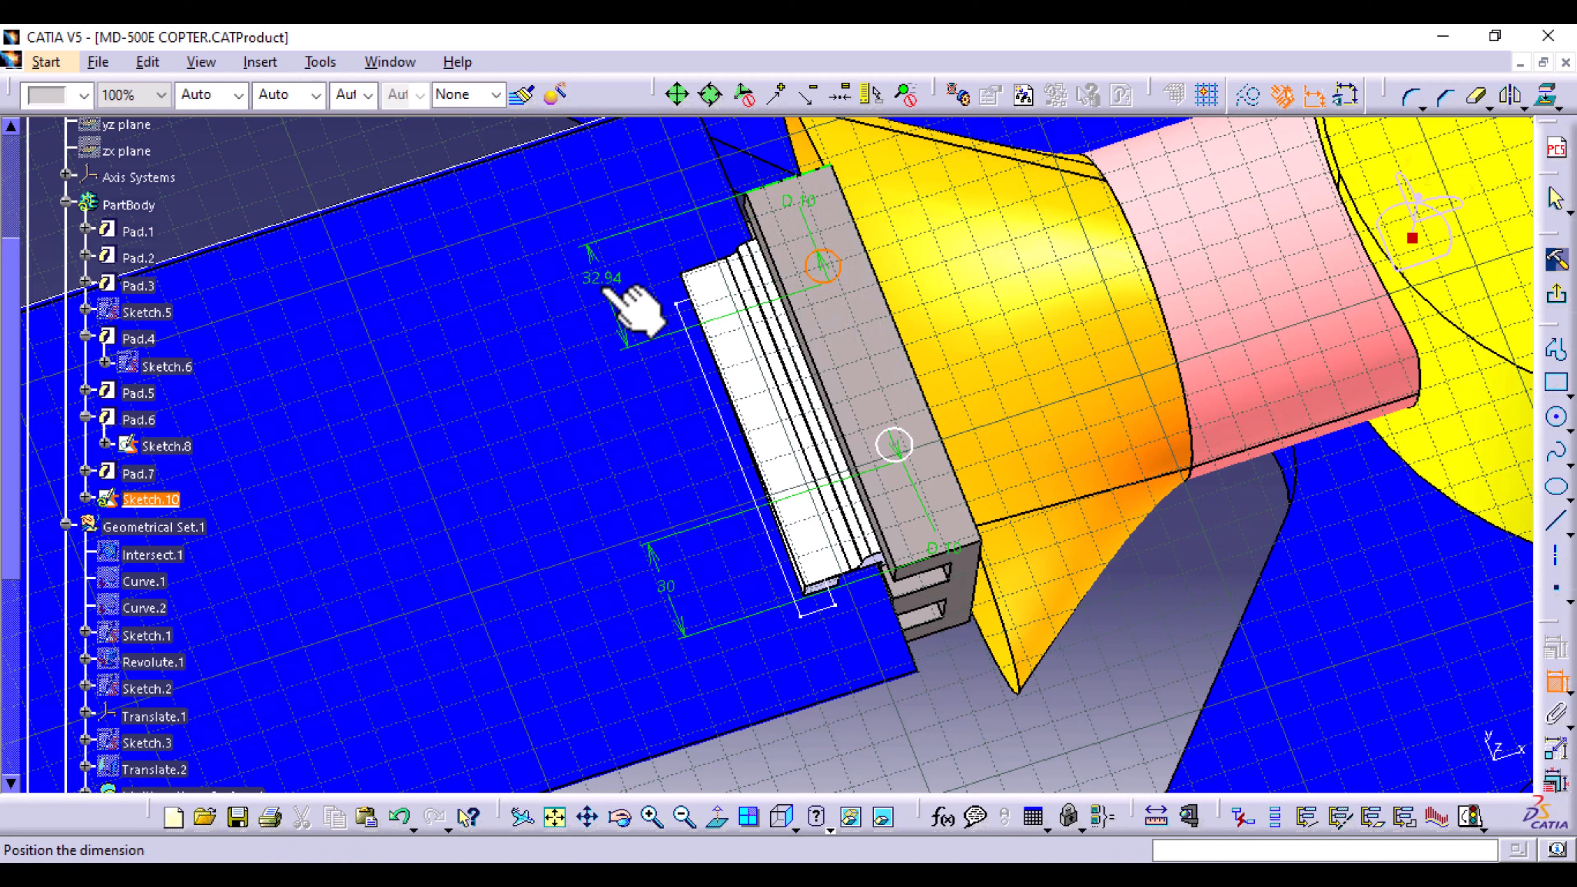
pyautogui.click(604, 331)
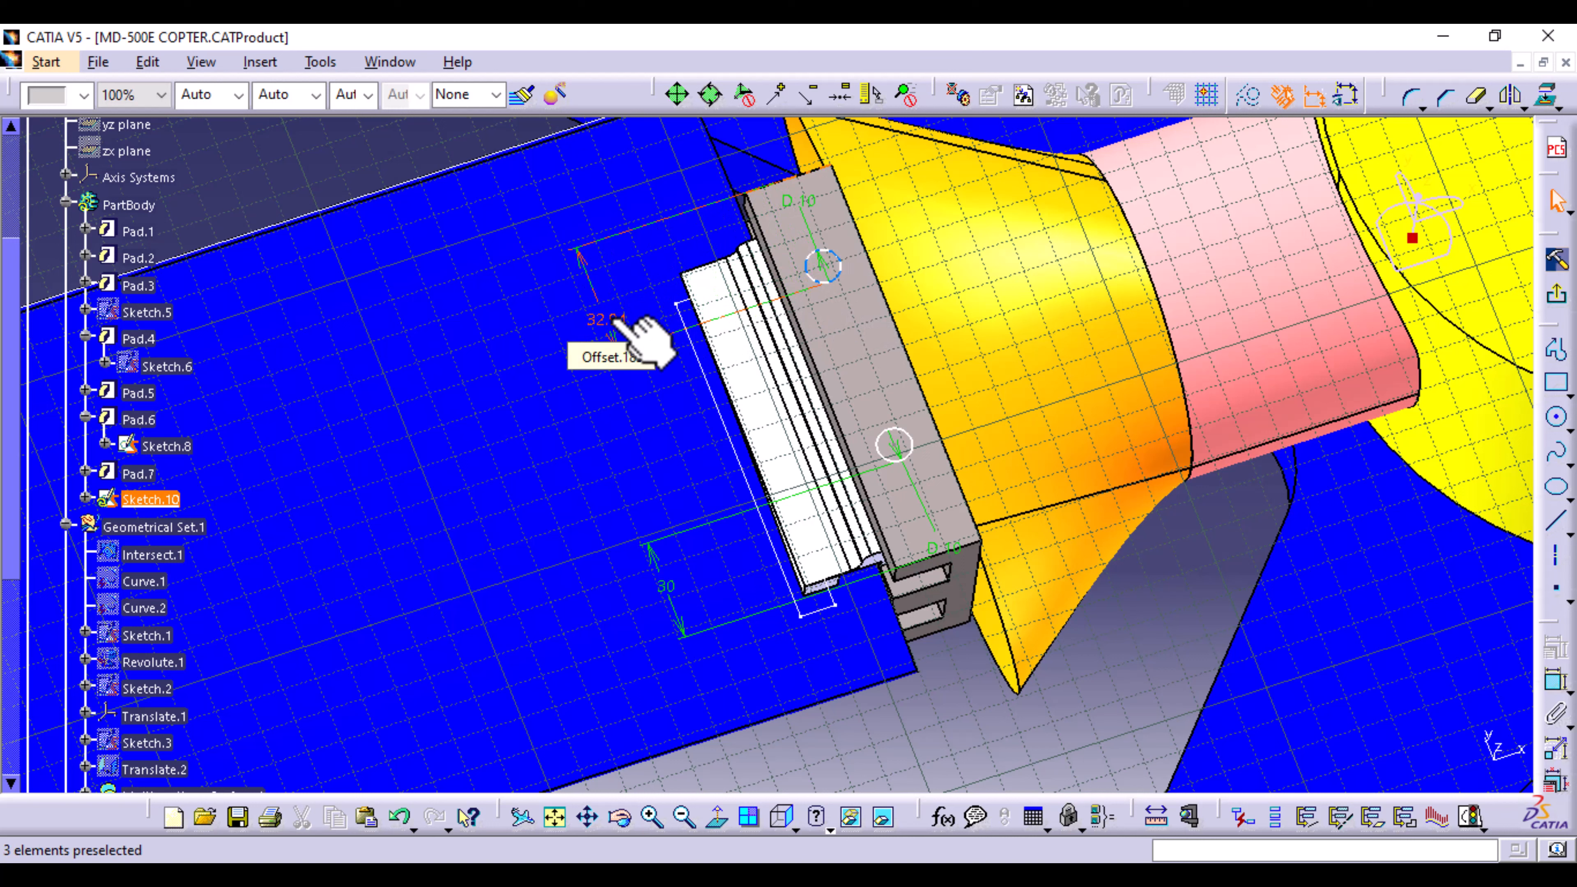
pyautogui.doubleClick(618, 321)
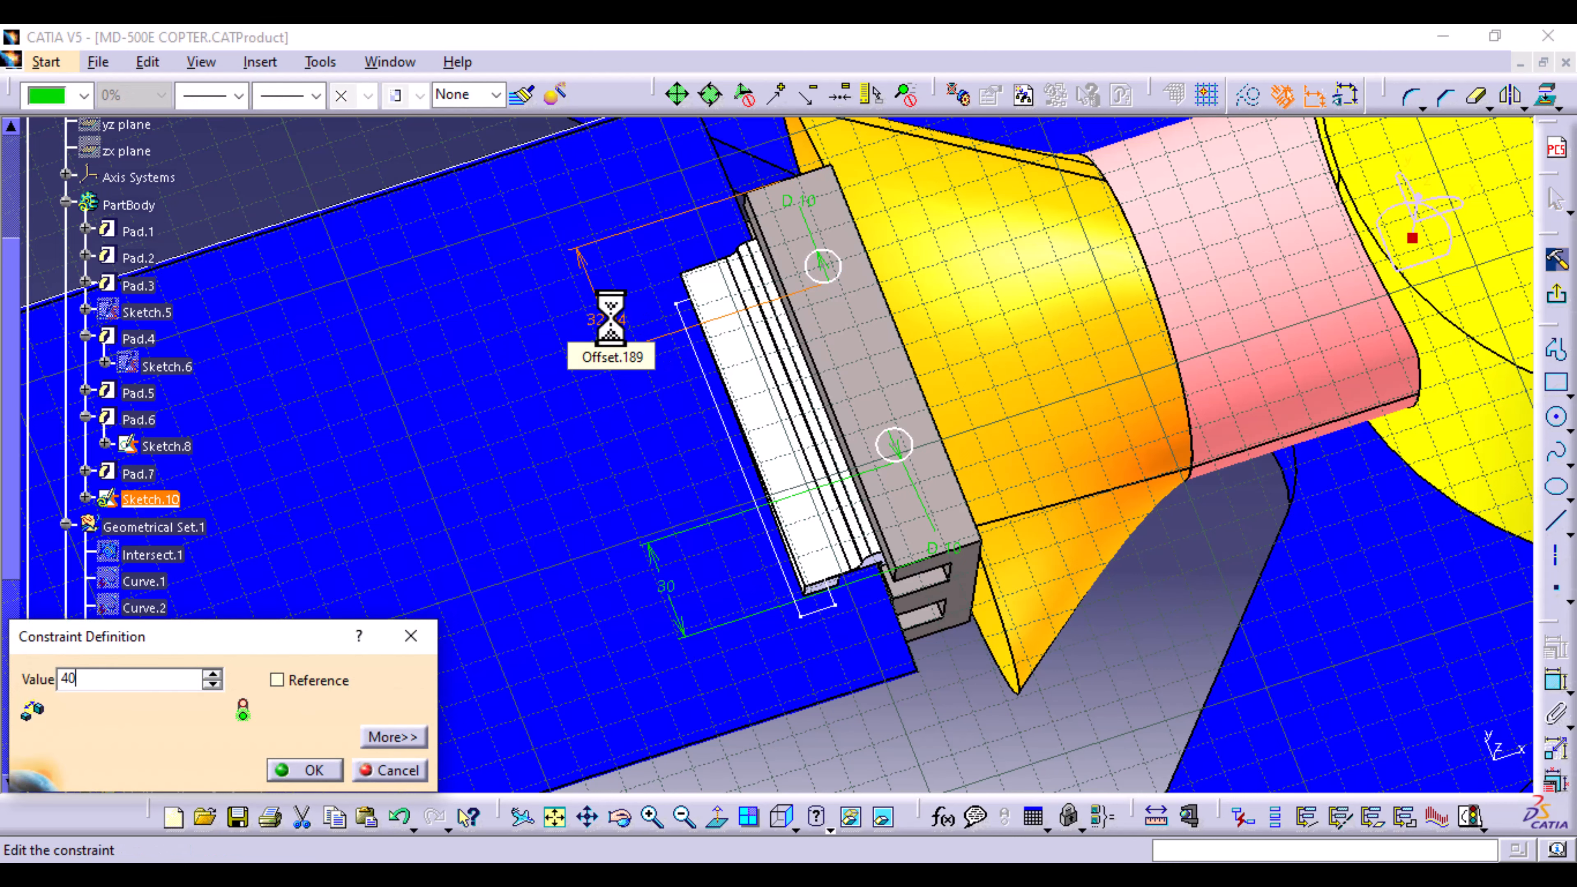
pyautogui.press('Return')
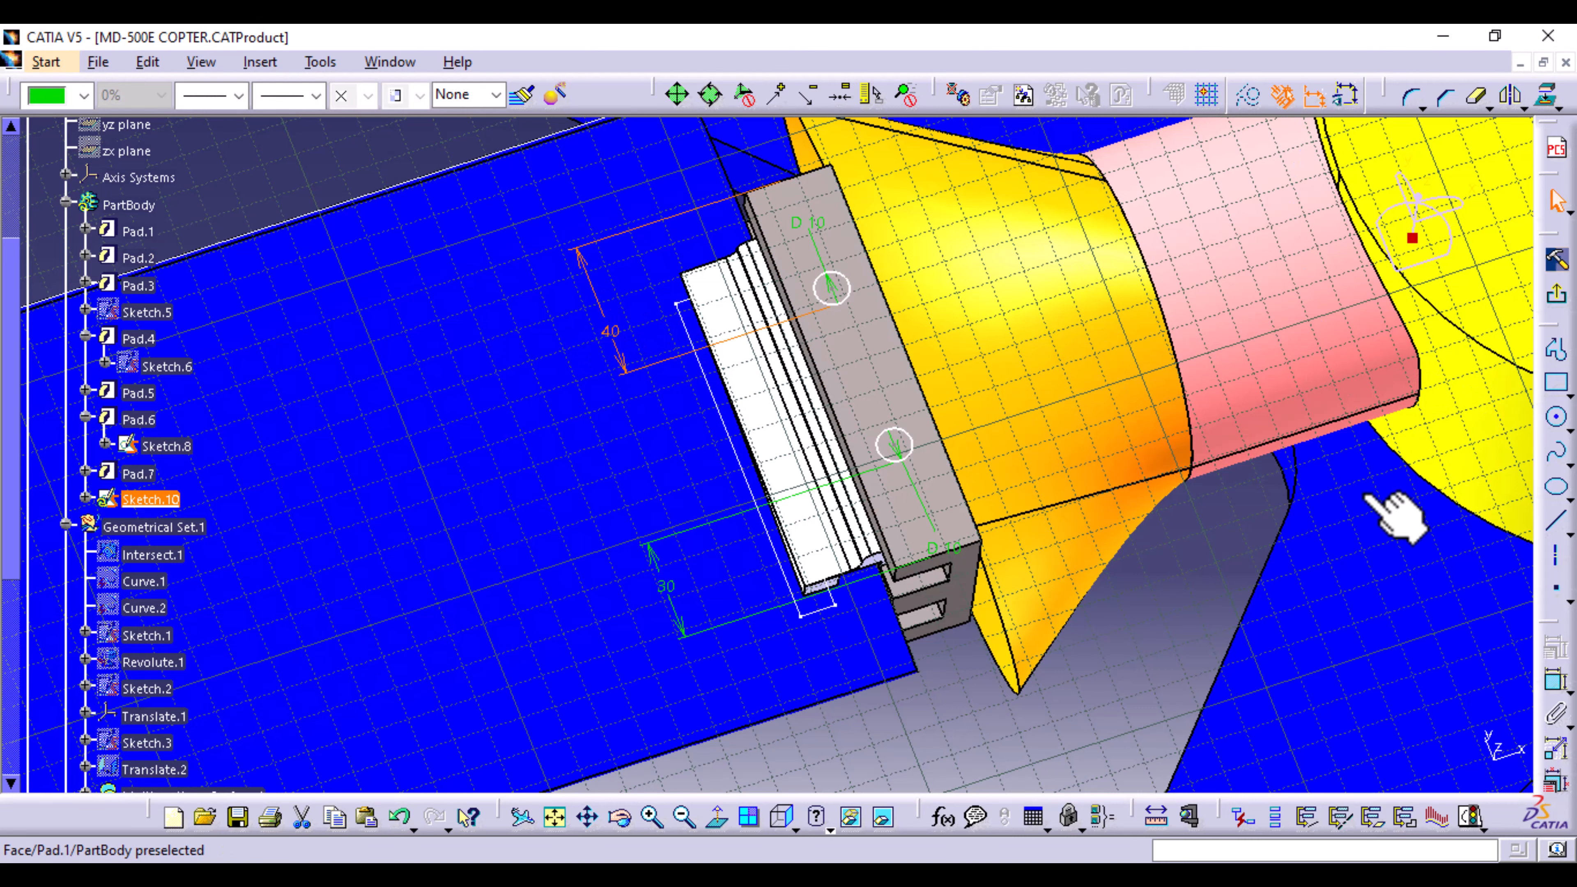
# Step: Exit the sketch and cut its two circles through the grey block as a pocket with the Up to last limit
pyautogui.moveTo(1179, 405)
pyautogui.mouseDown(button='middle')
pyautogui.moveTo(979, 493)
pyautogui.moveTo(1038, 482)
pyautogui.mouseUp(button='middle')
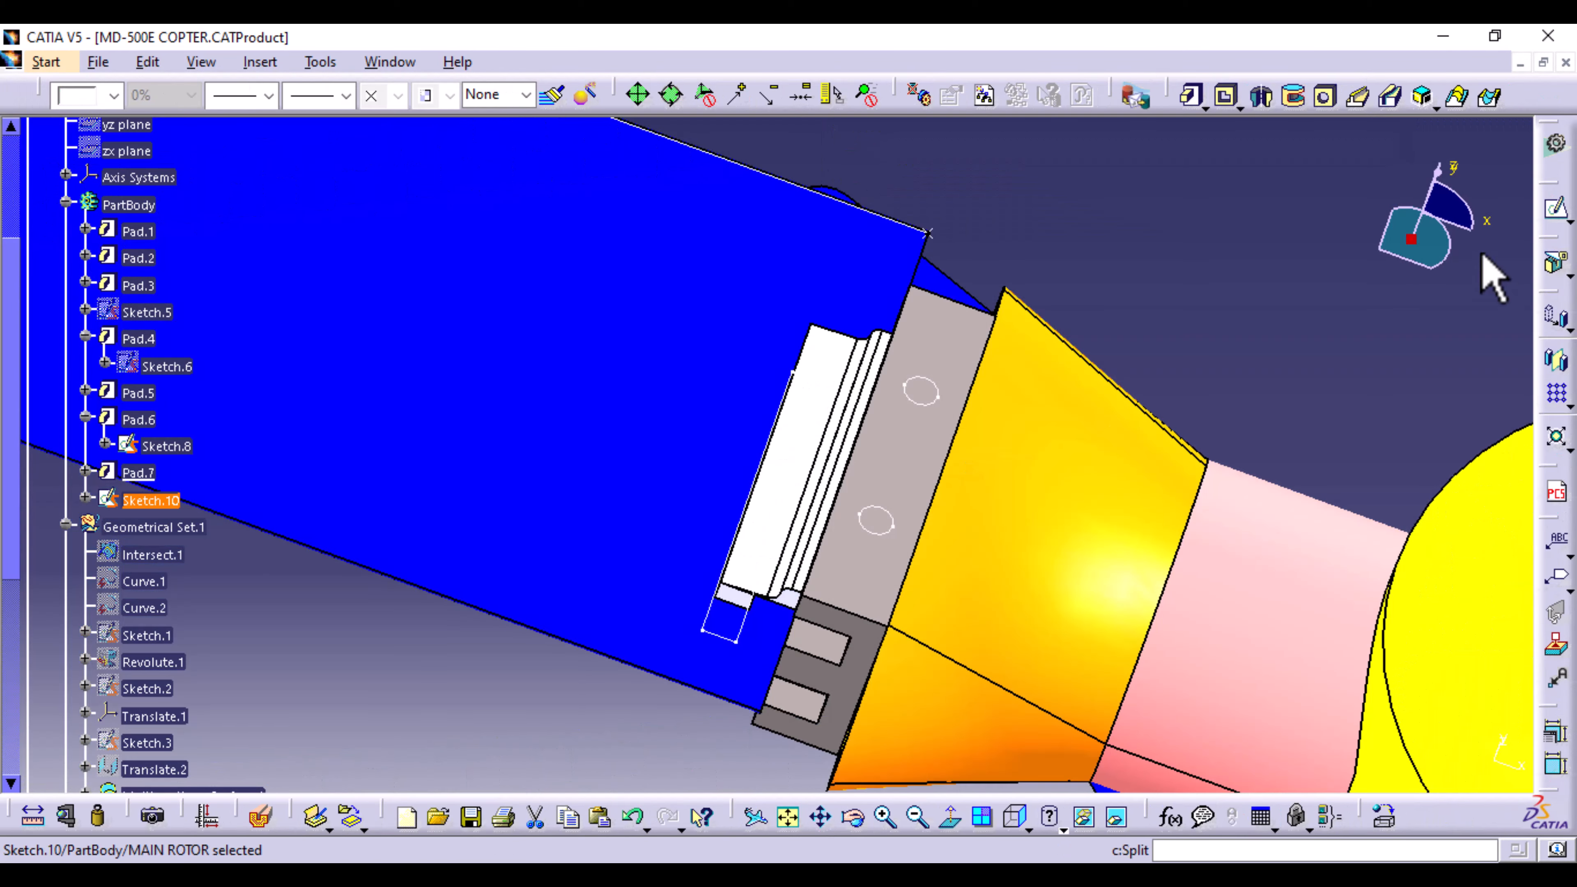
pyautogui.click(1227, 98)
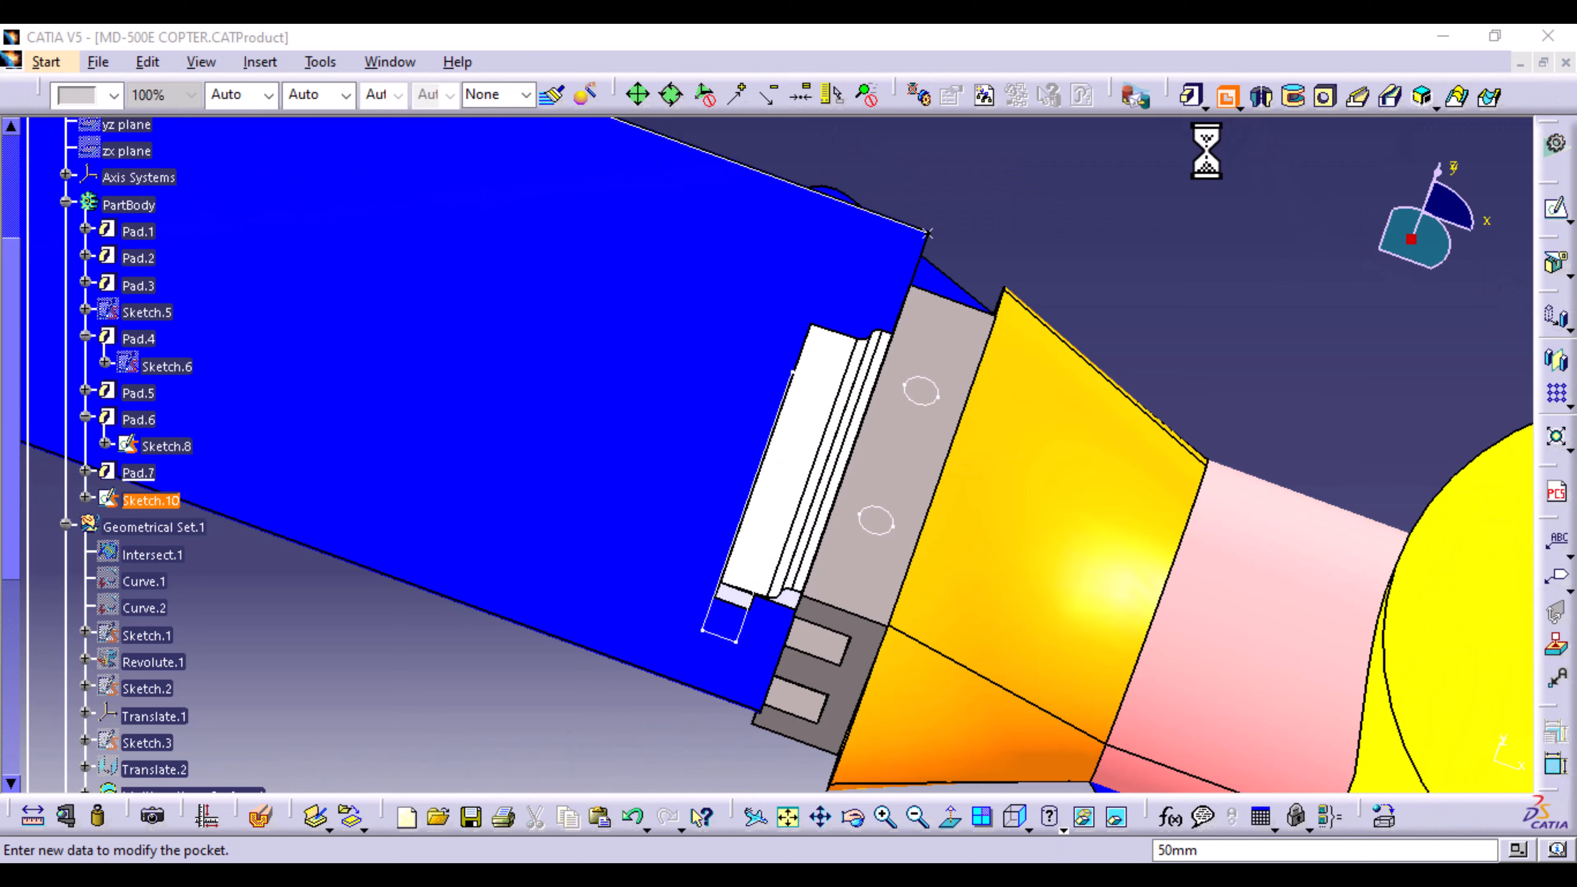
pyautogui.moveTo(1018, 695); pyautogui.dragTo(967, 361, button='middle')
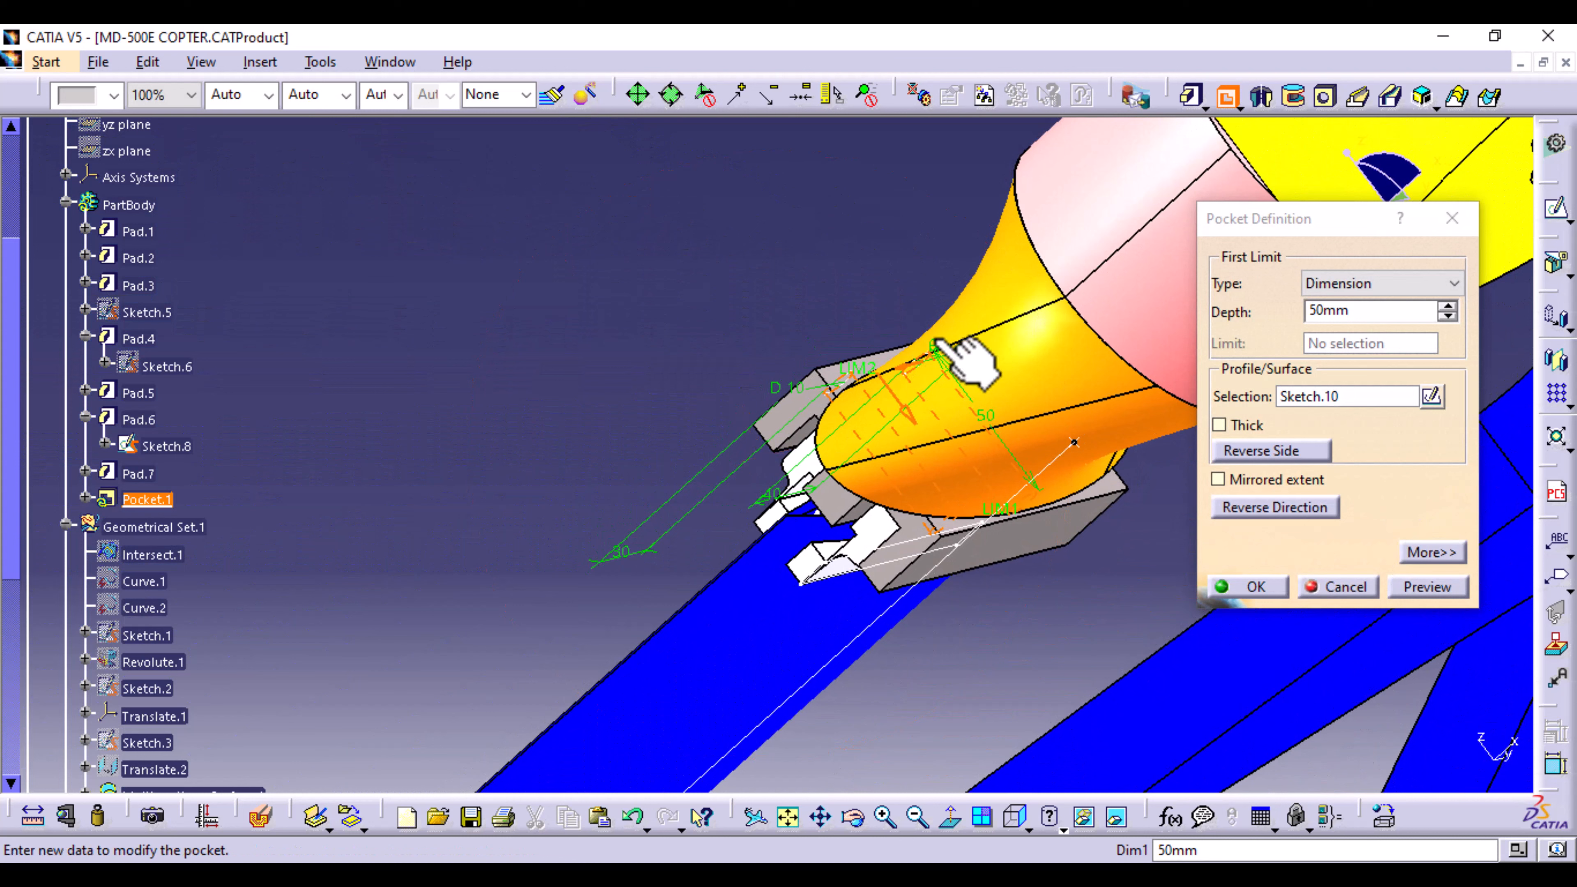
pyautogui.click(1425, 280)
pyautogui.click(1334, 341)
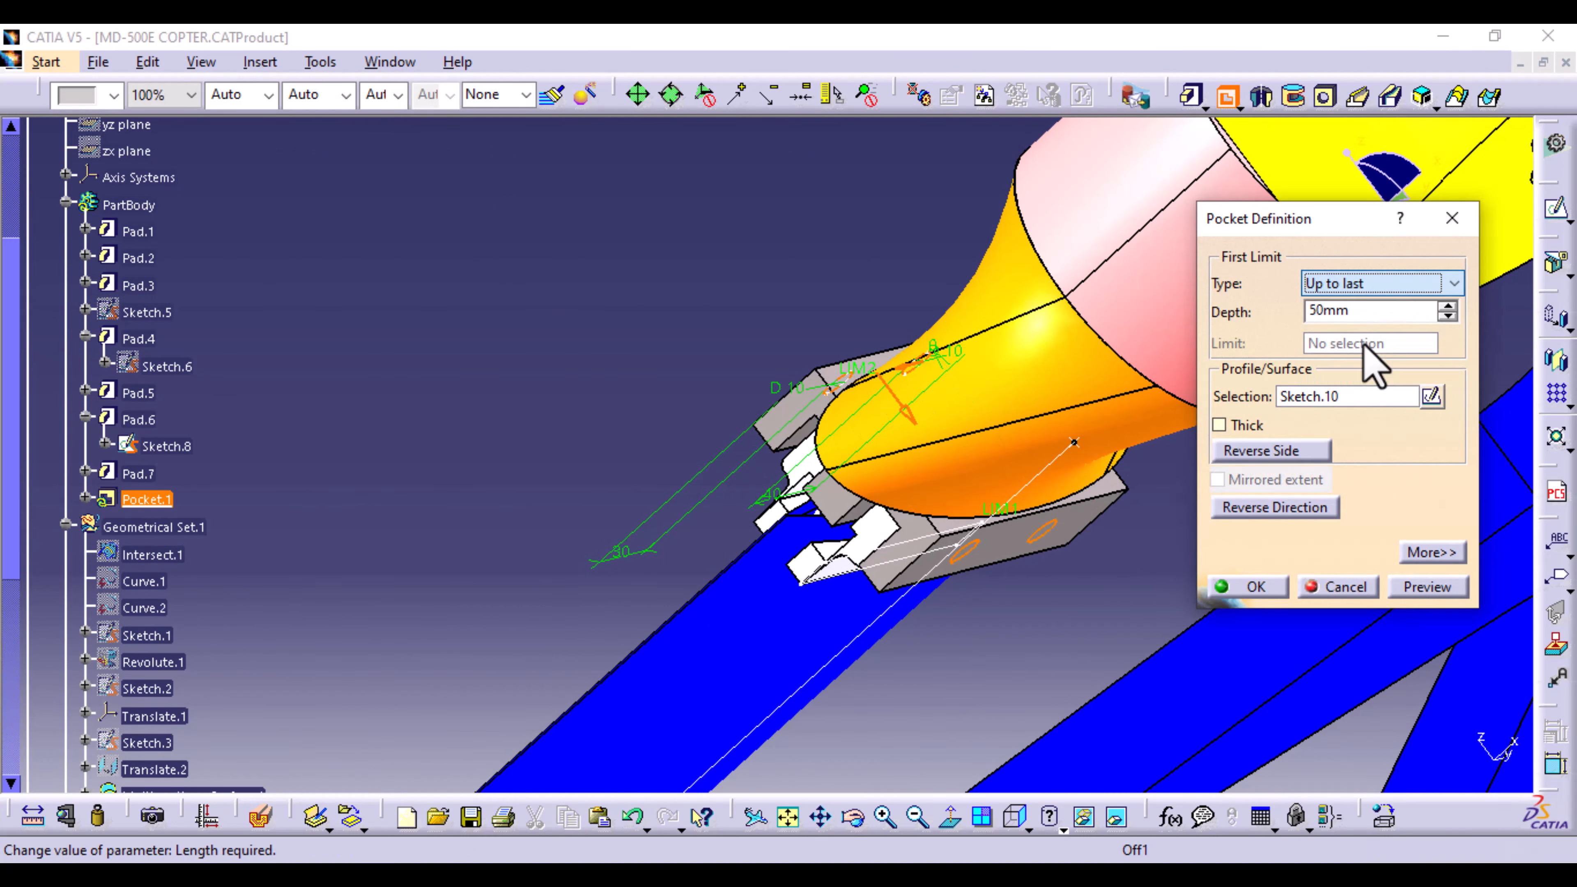
pyautogui.click(1271, 595)
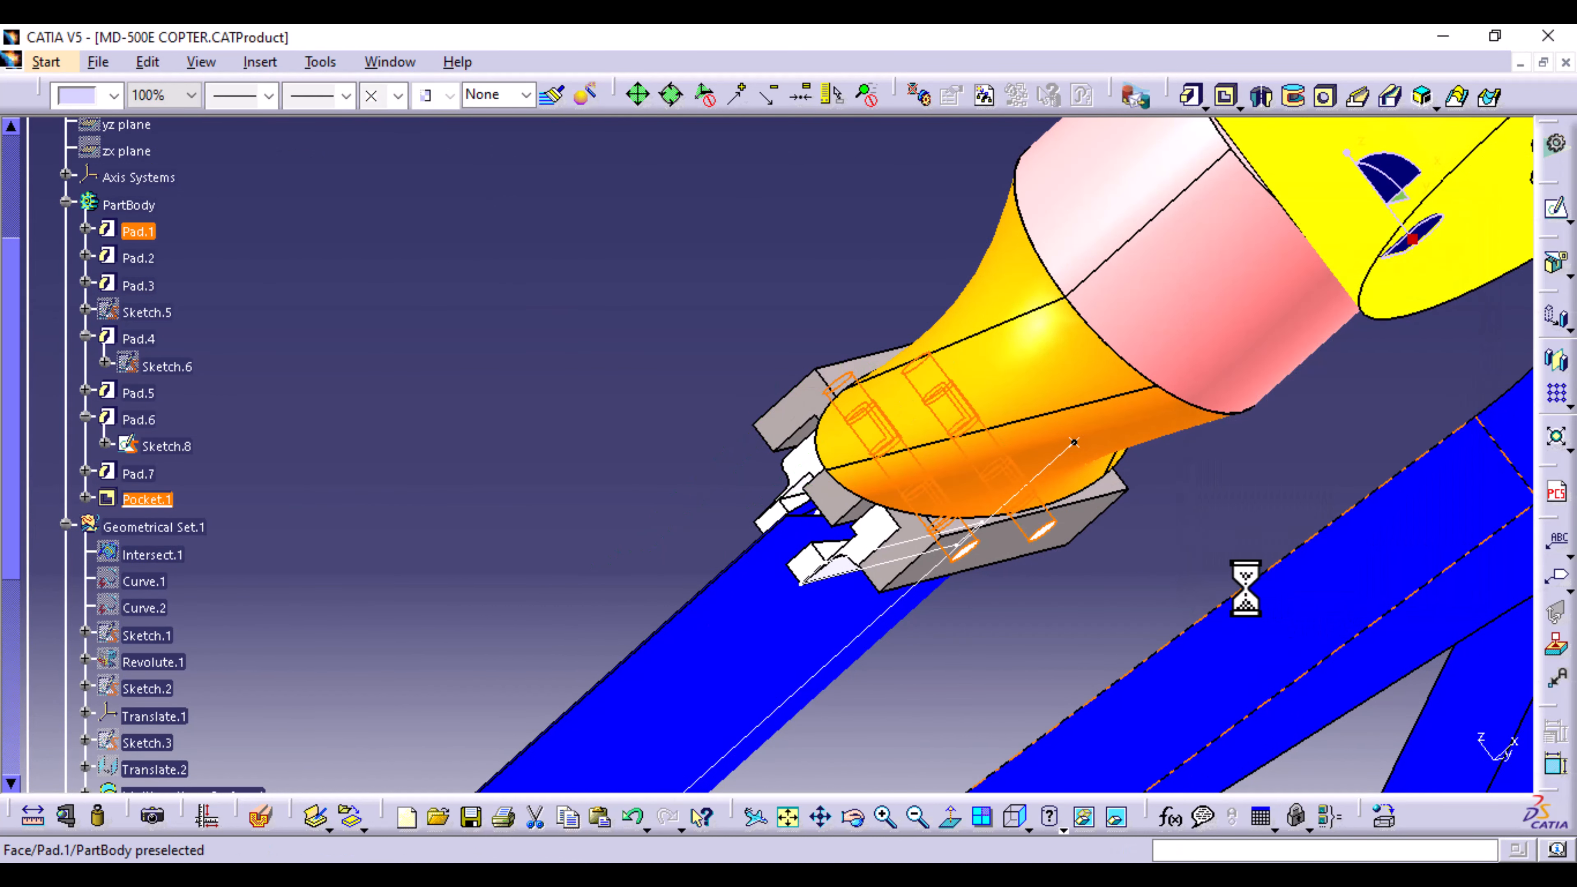
pyautogui.moveTo(816, 289); pyautogui.dragTo(908, 663, button='middle')
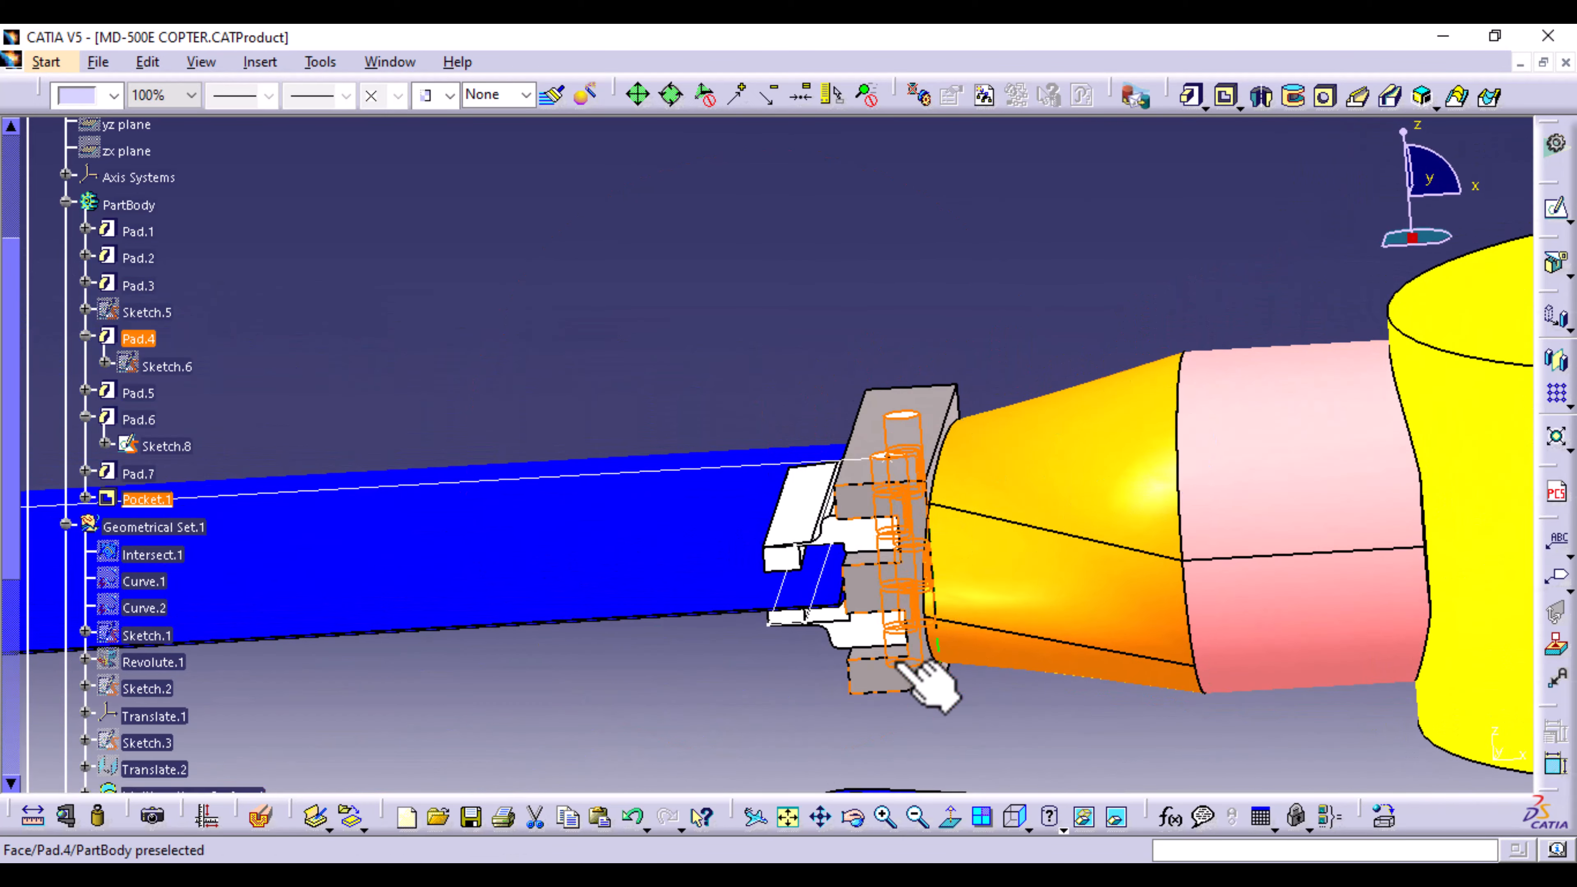
pyautogui.click(784, 676)
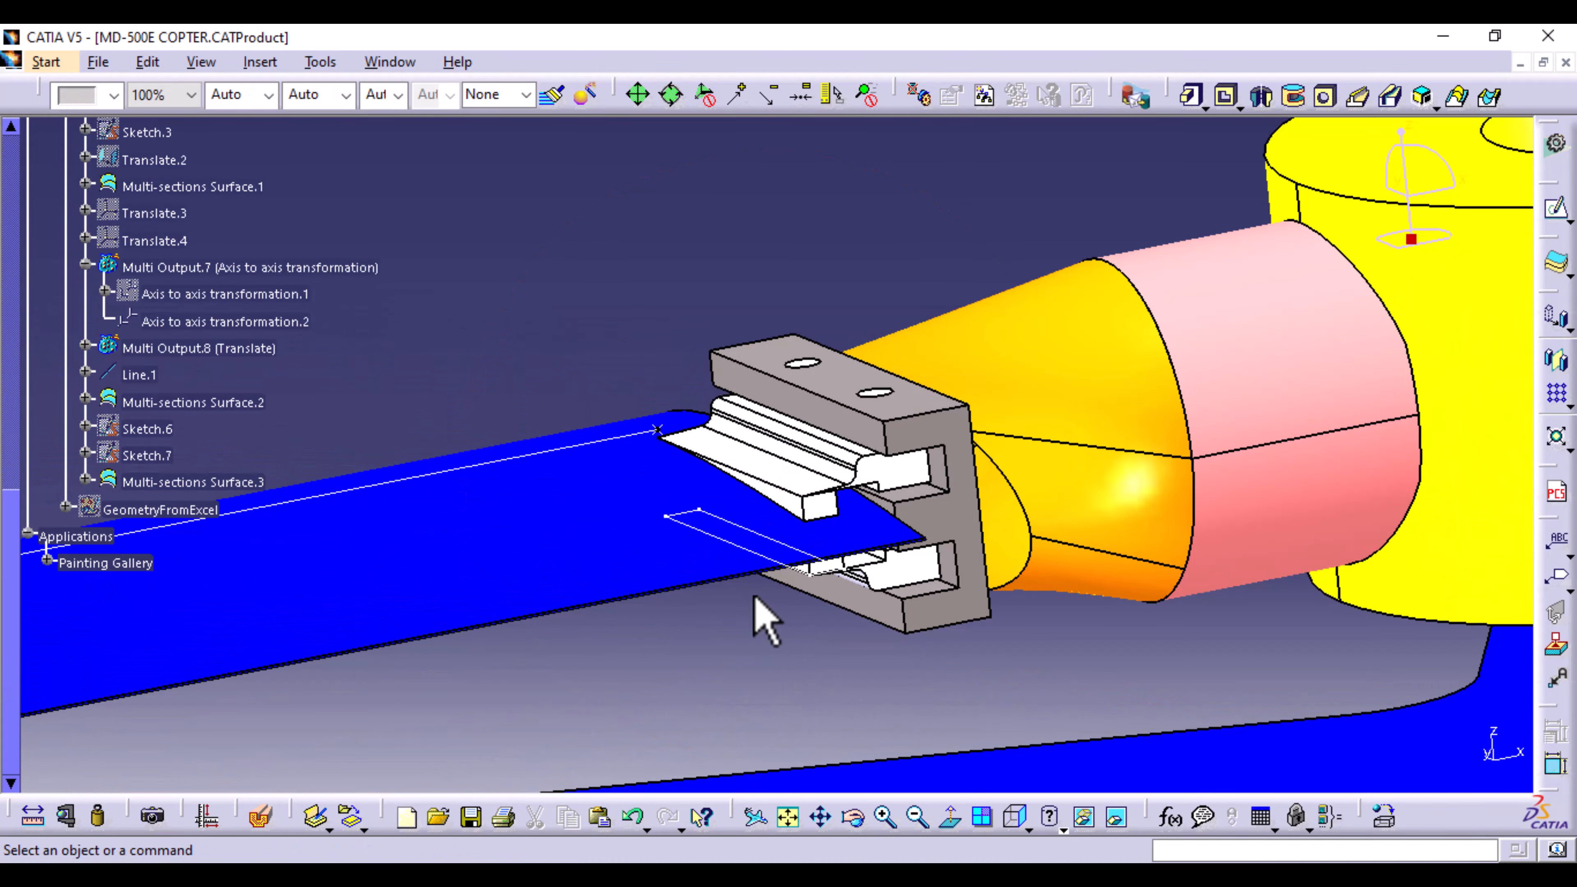
# Step: Switch to the Generative Shape Design workbench and define Geometrical Set.1 as the in-work object
pyautogui.moveTo(756, 595); pyautogui.dragTo(893, 556, button='middle')
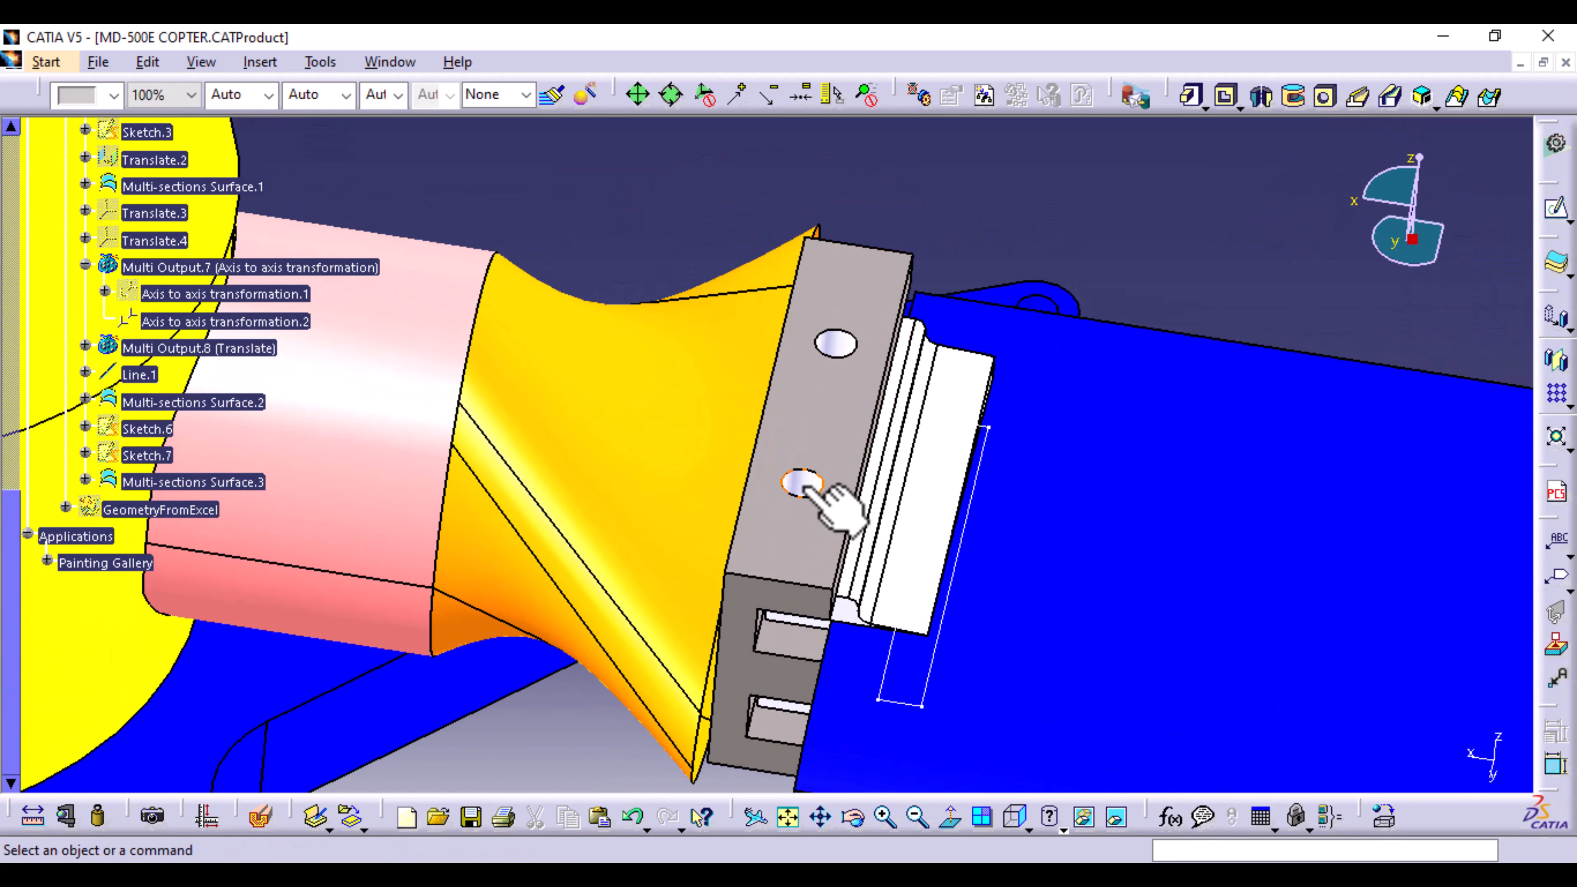
pyautogui.click(51, 64)
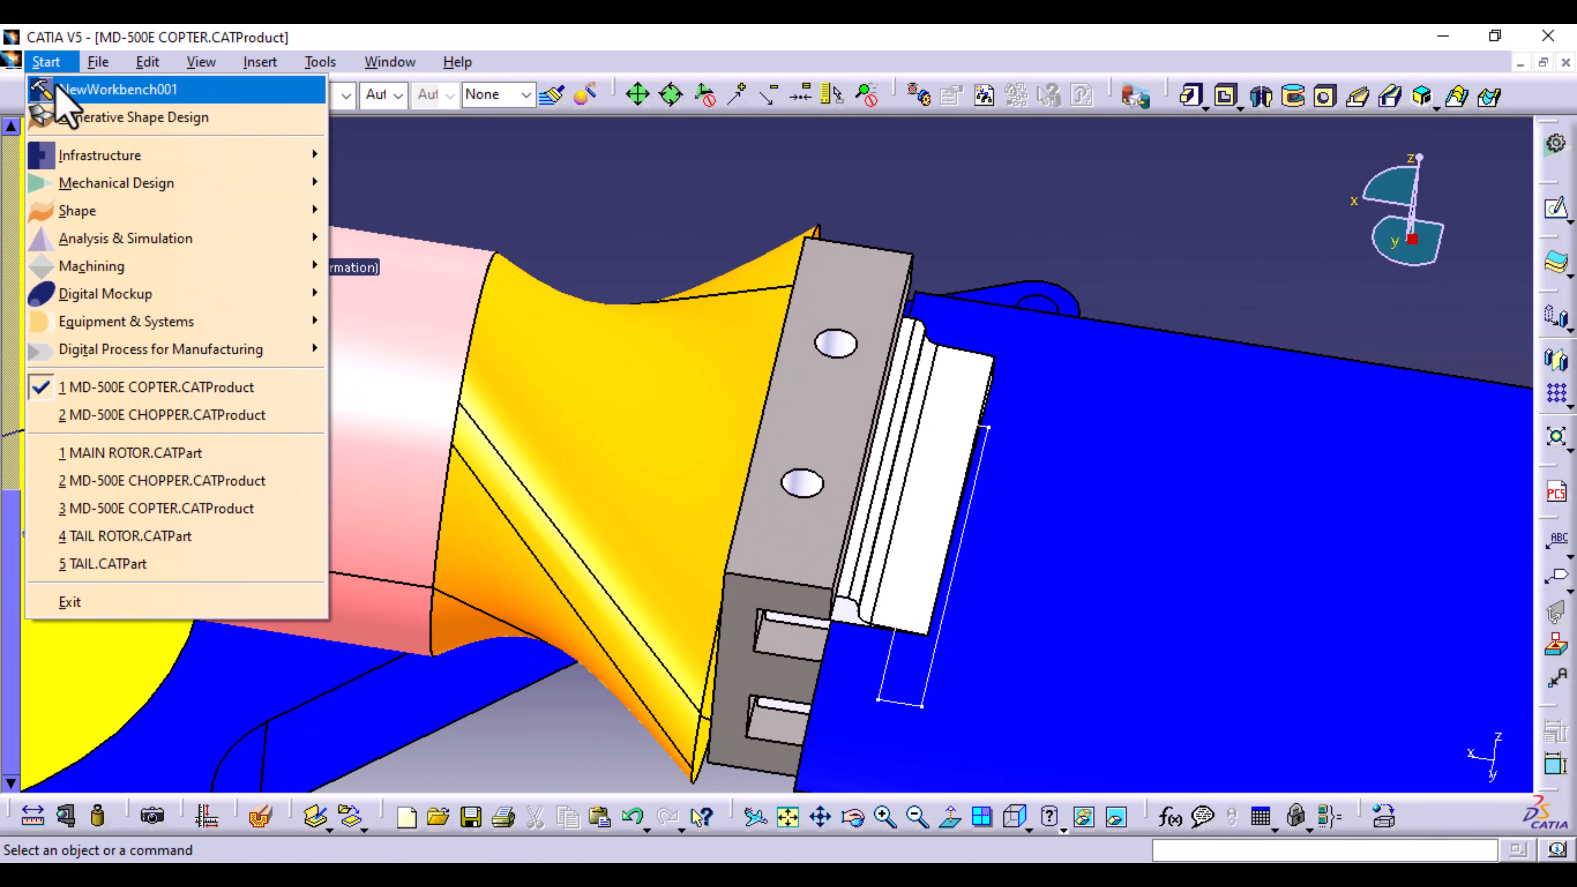
pyautogui.click(71, 115)
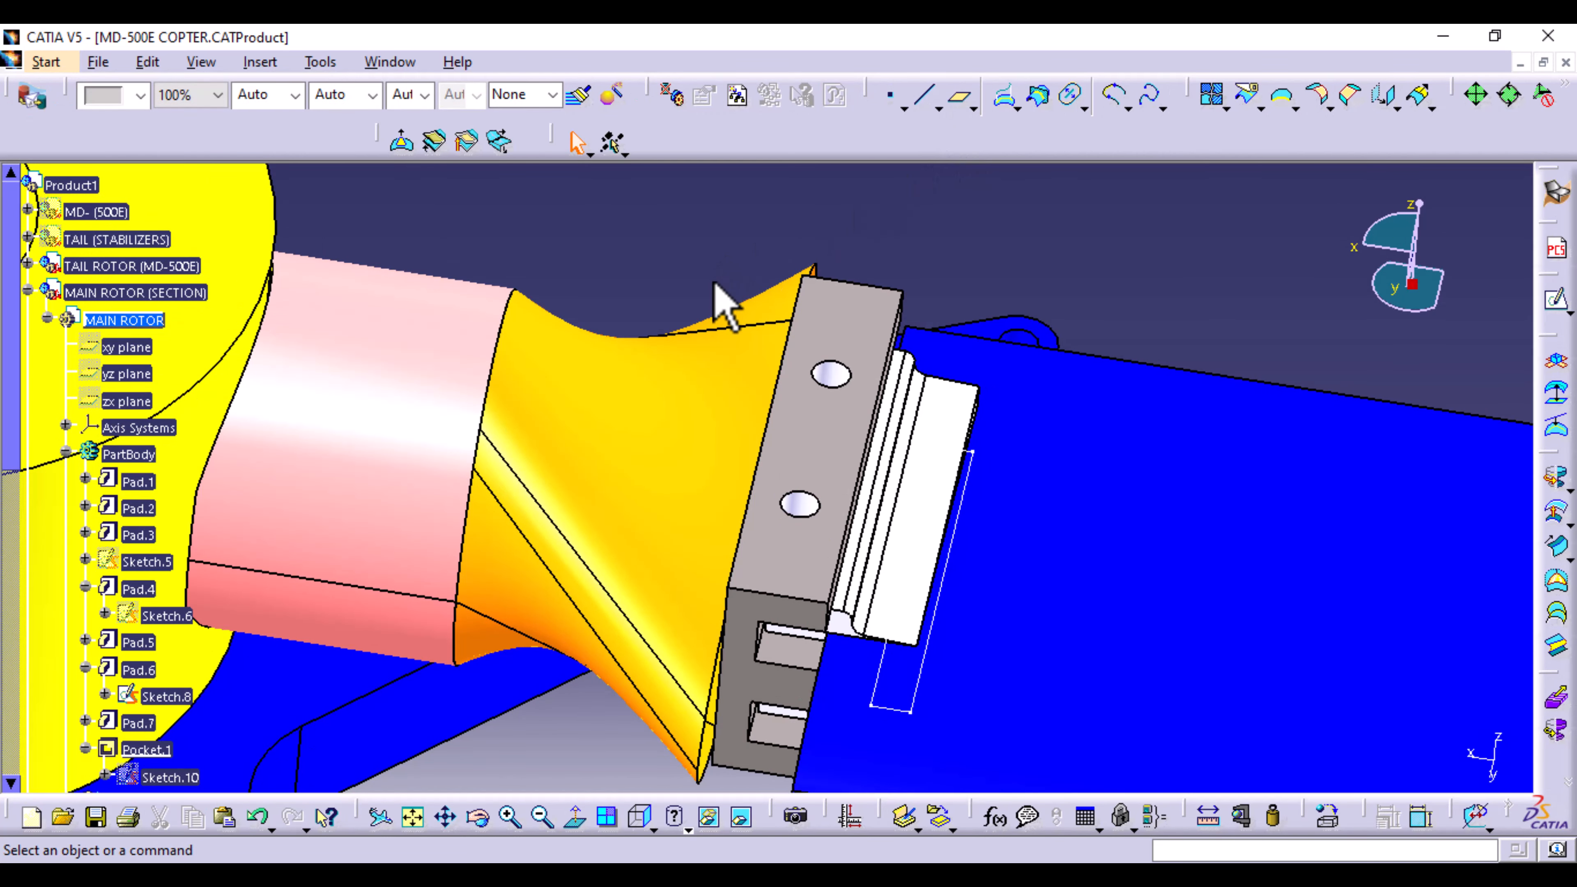
pyautogui.scroll(-6, 139, 490)
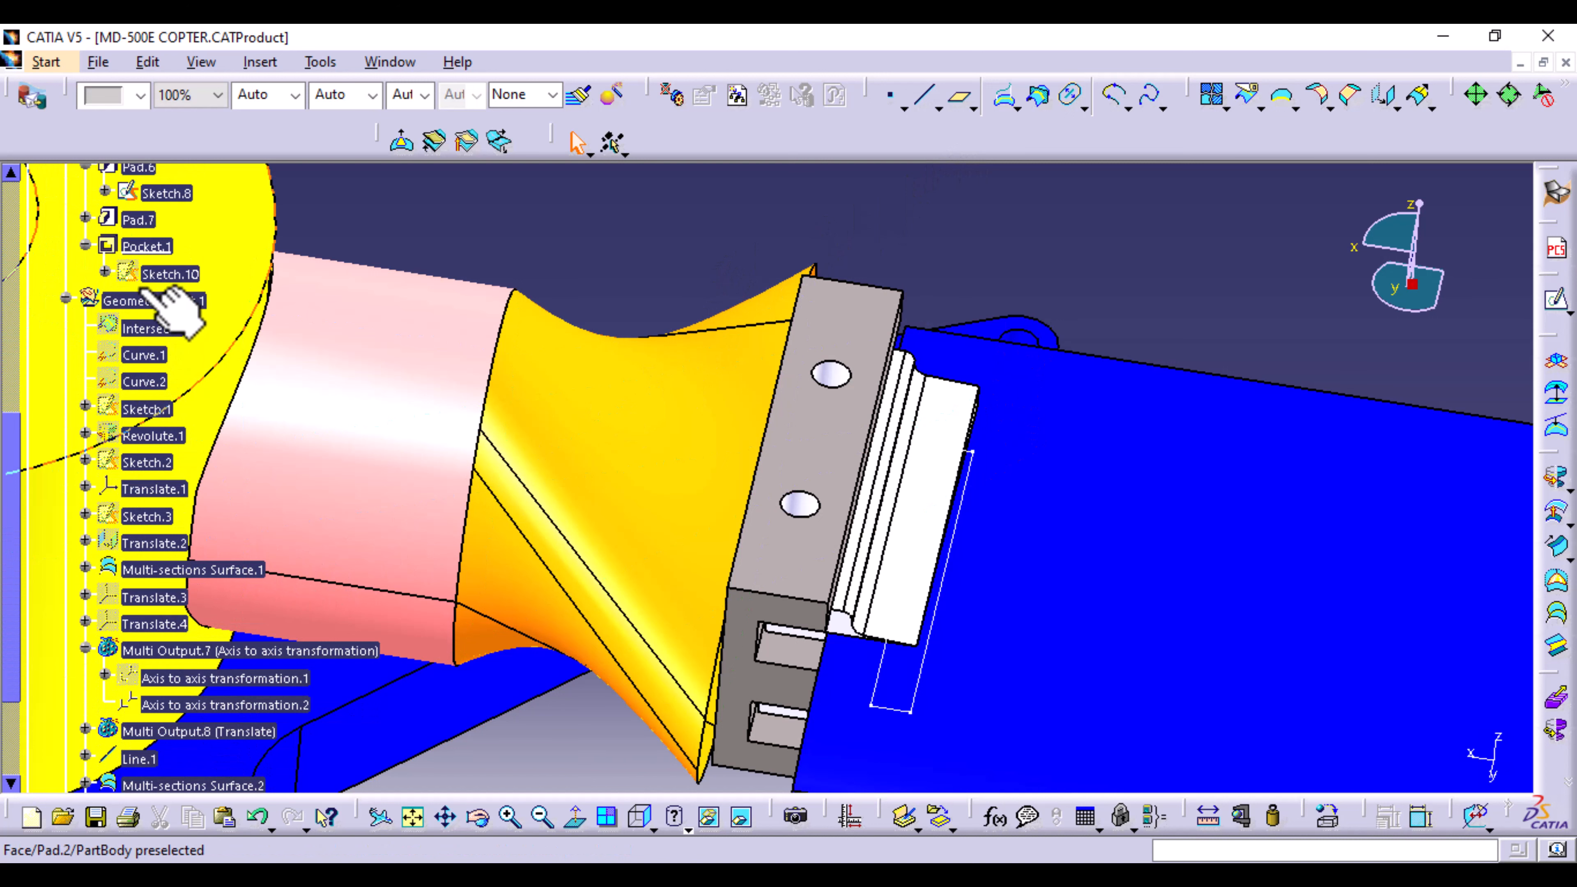
pyautogui.click(158, 300)
pyautogui.rightClick(162, 307)
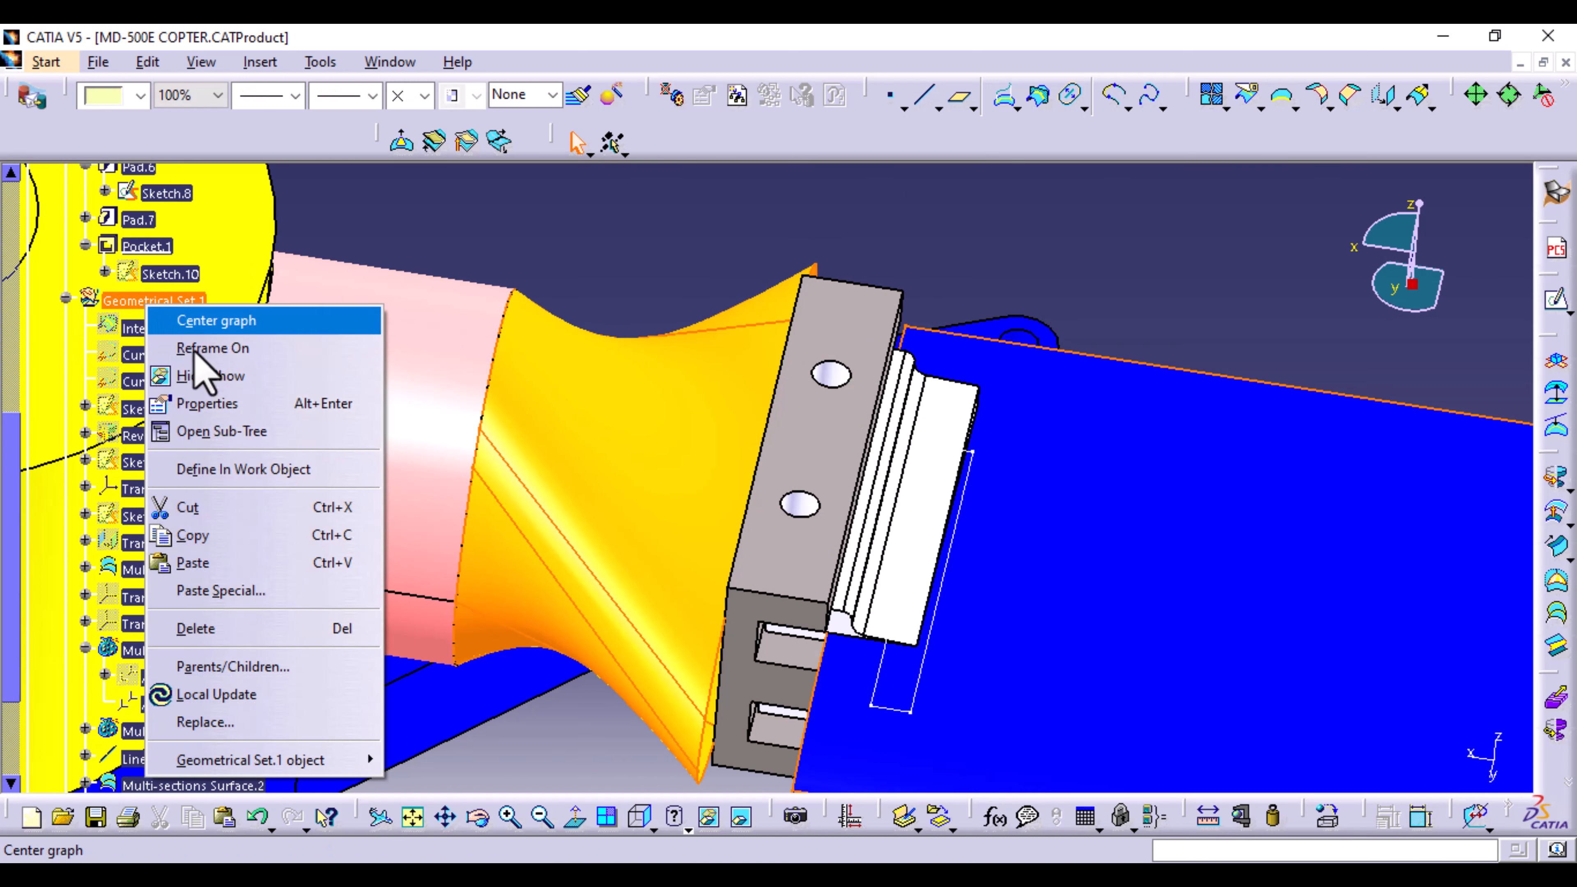
pyautogui.click(273, 469)
pyautogui.click(1023, 241)
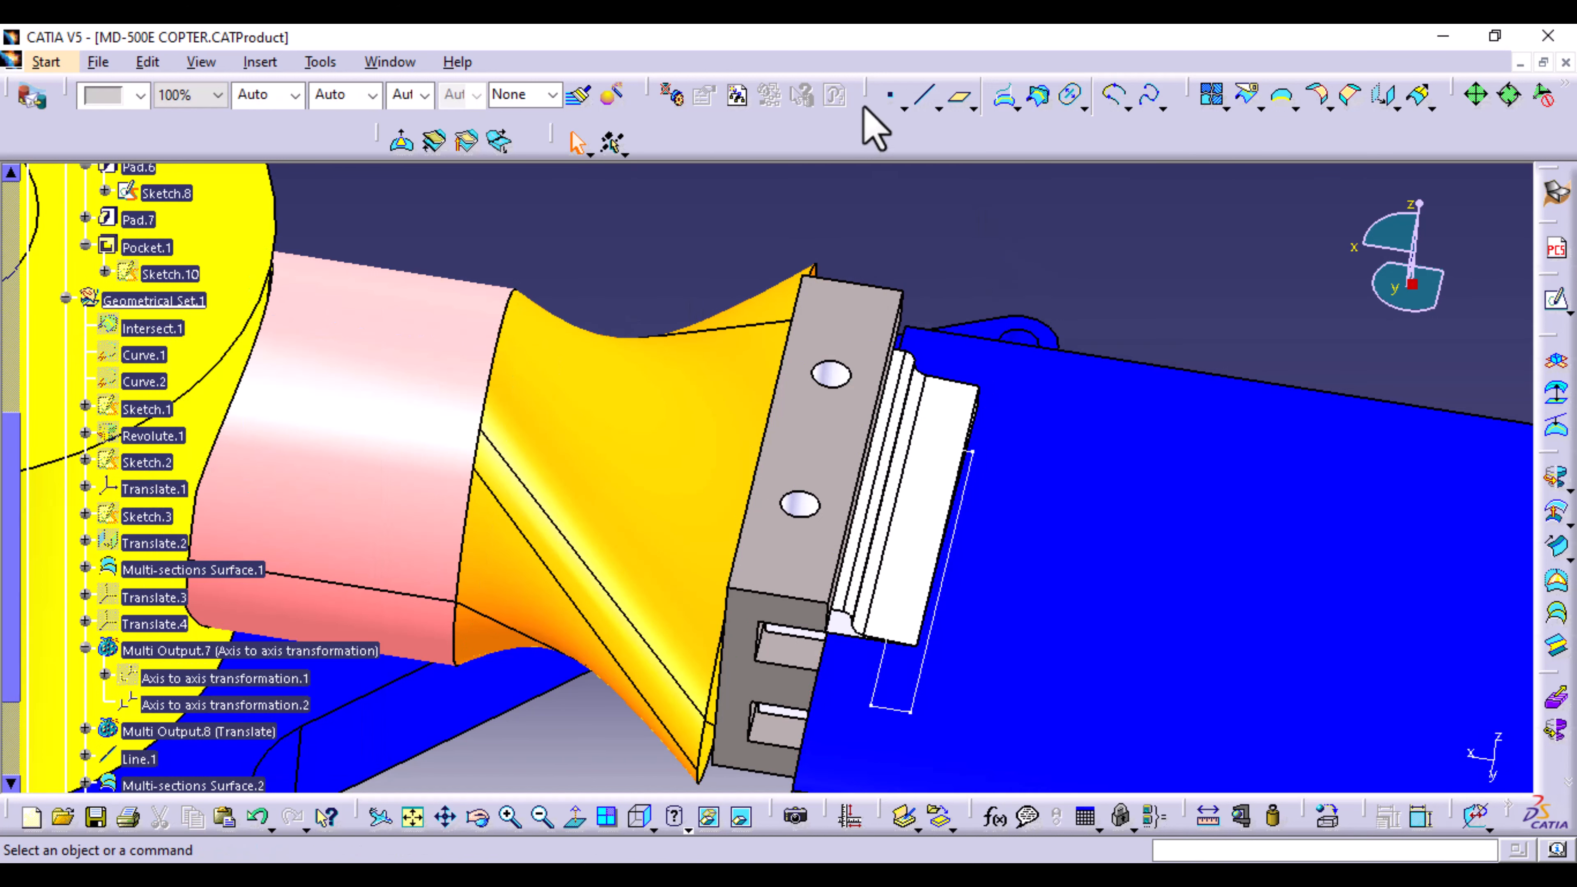
# Step: Create a Circle / Sphere / Ellipse center point on the rim of the block's hole nearest the slotted end
pyautogui.click(892, 98)
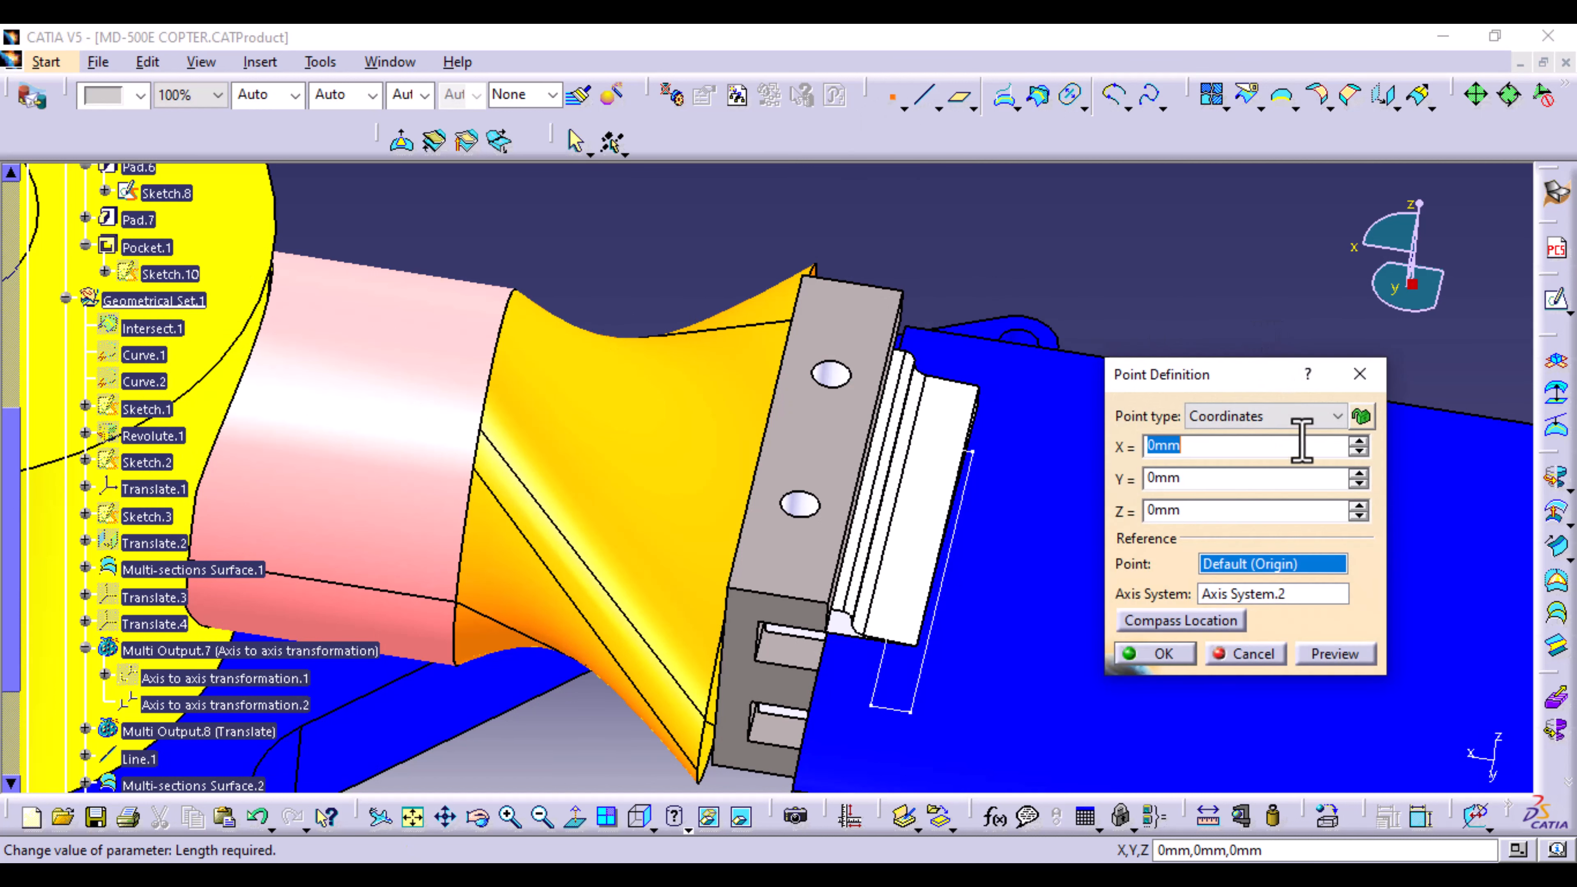
pyautogui.click(1335, 416)
pyautogui.click(1253, 509)
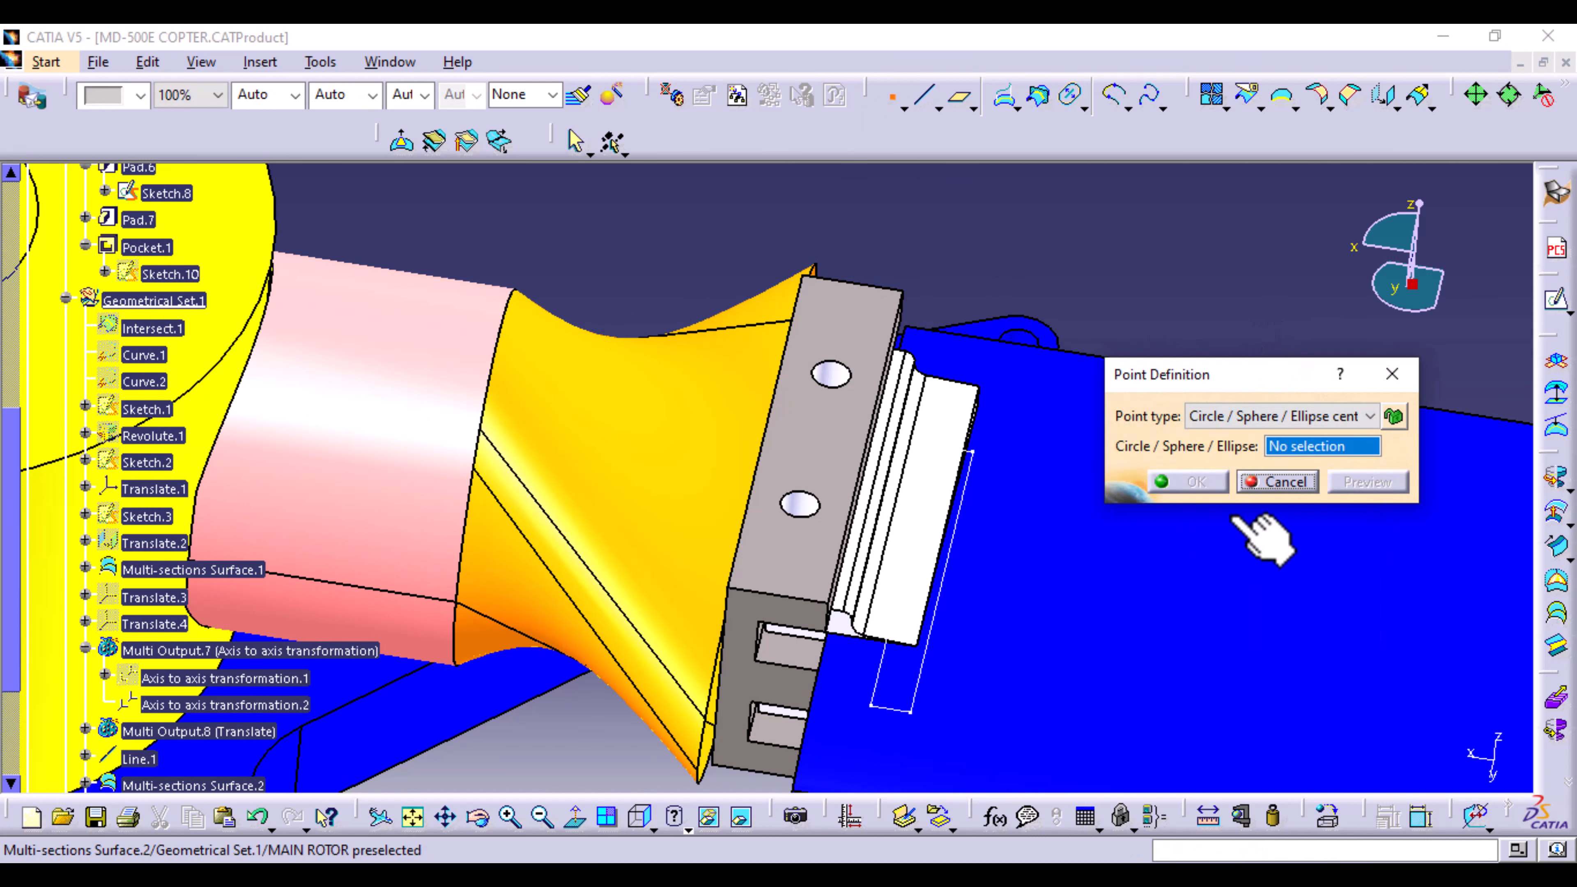
pyautogui.moveTo(828, 595); pyautogui.dragTo(707, 435, button='middle')
pyautogui.click(769, 439)
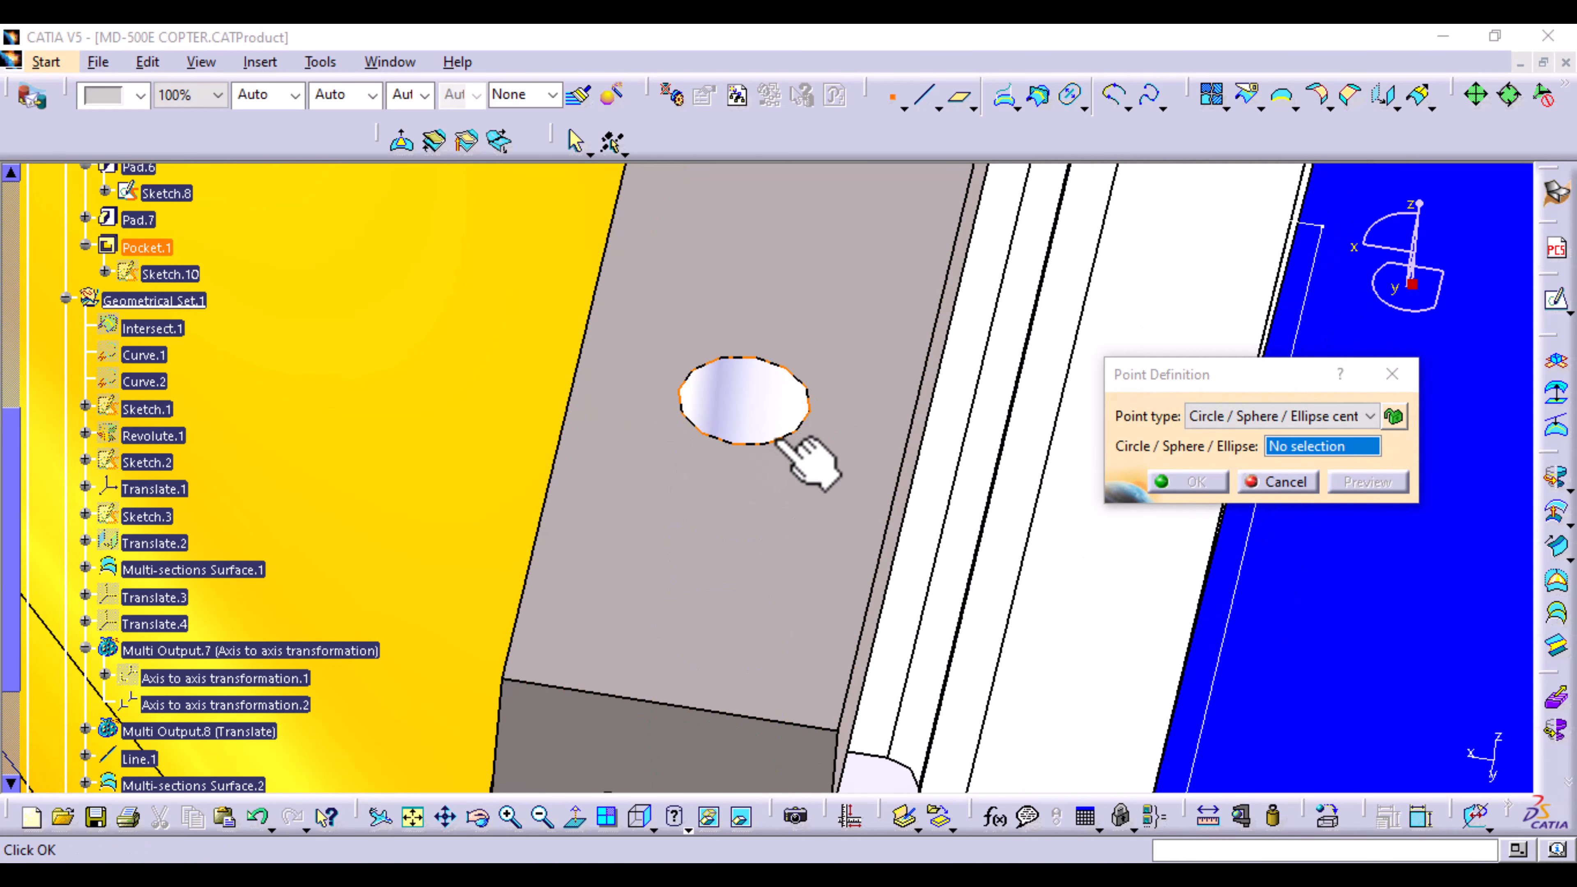
pyautogui.click(1198, 482)
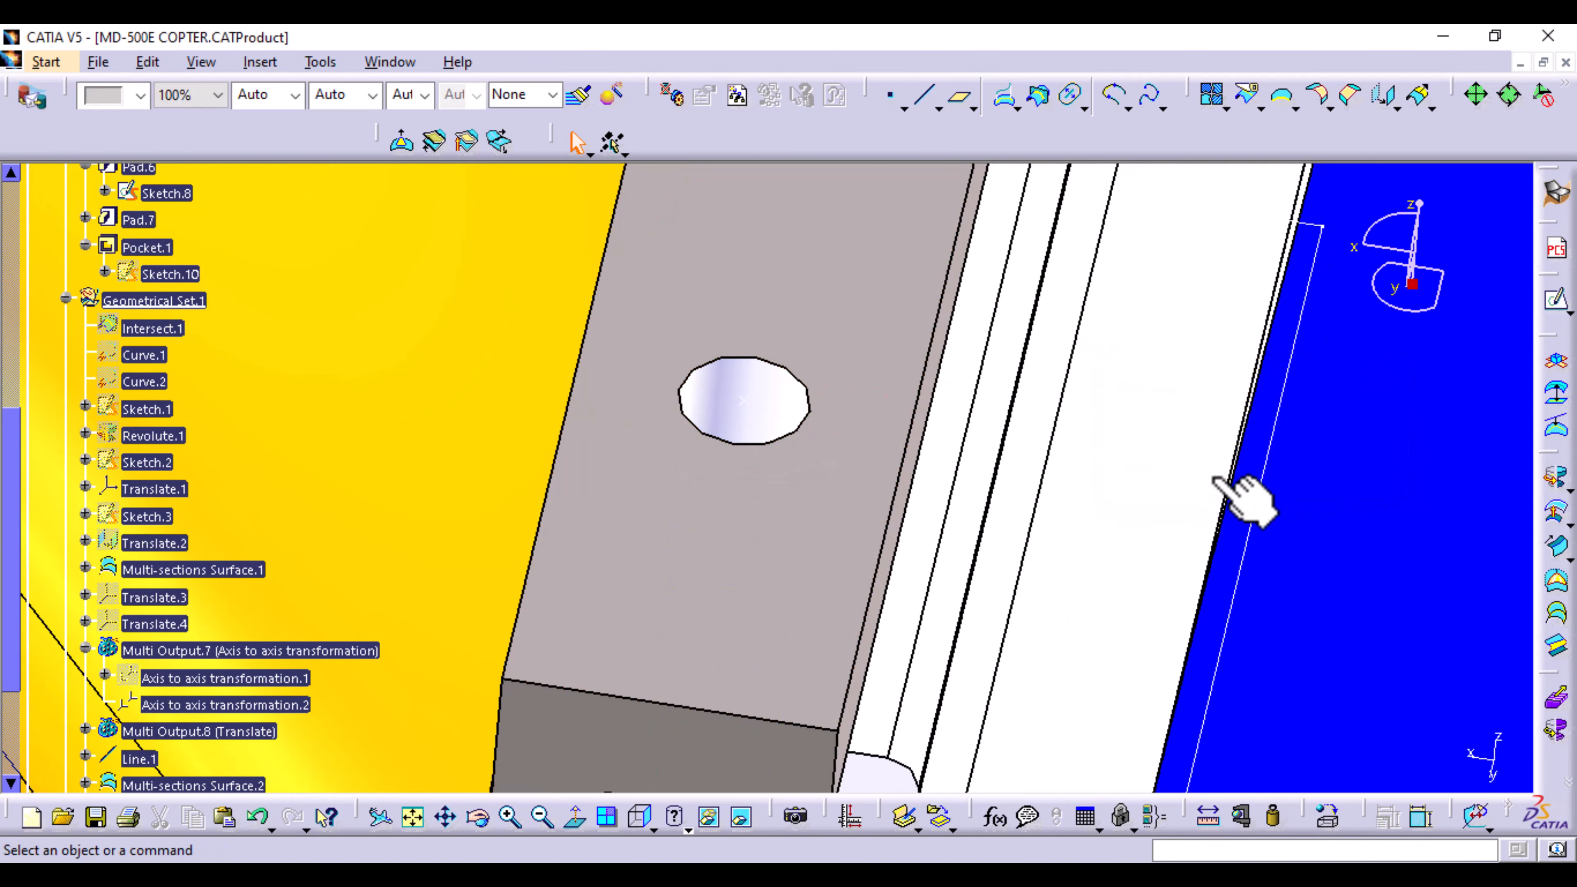
# Step: Create an axis system with its origin at the center point of the block's hole nearest the slotted end
pyautogui.click(259, 61)
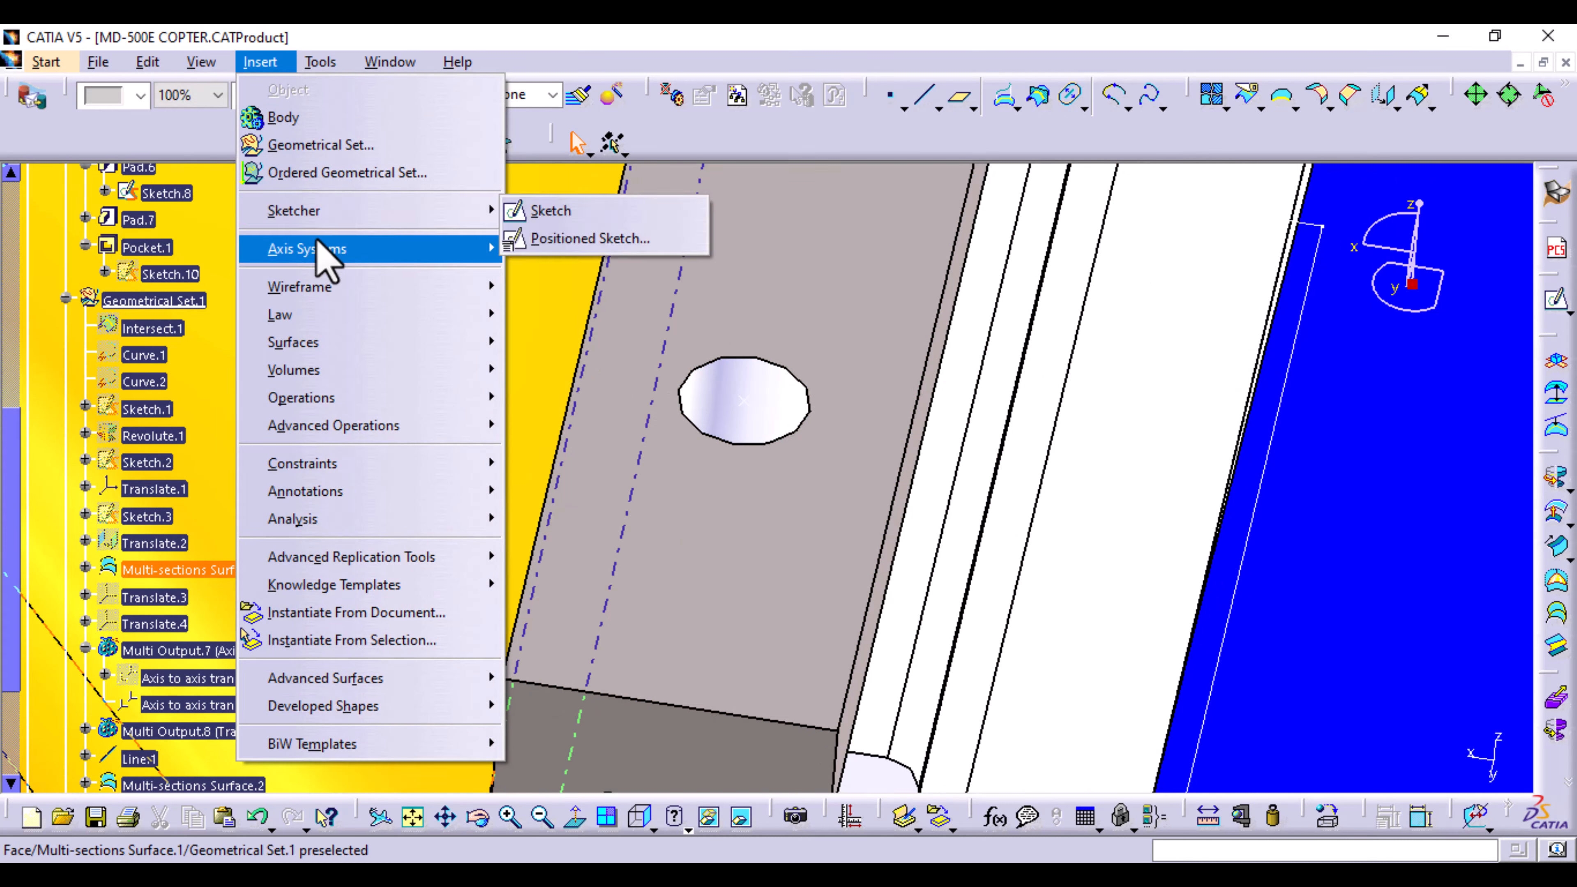
pyautogui.moveTo(322, 252)
pyautogui.click(581, 252)
pyautogui.click(743, 398)
pyautogui.click(236, 600)
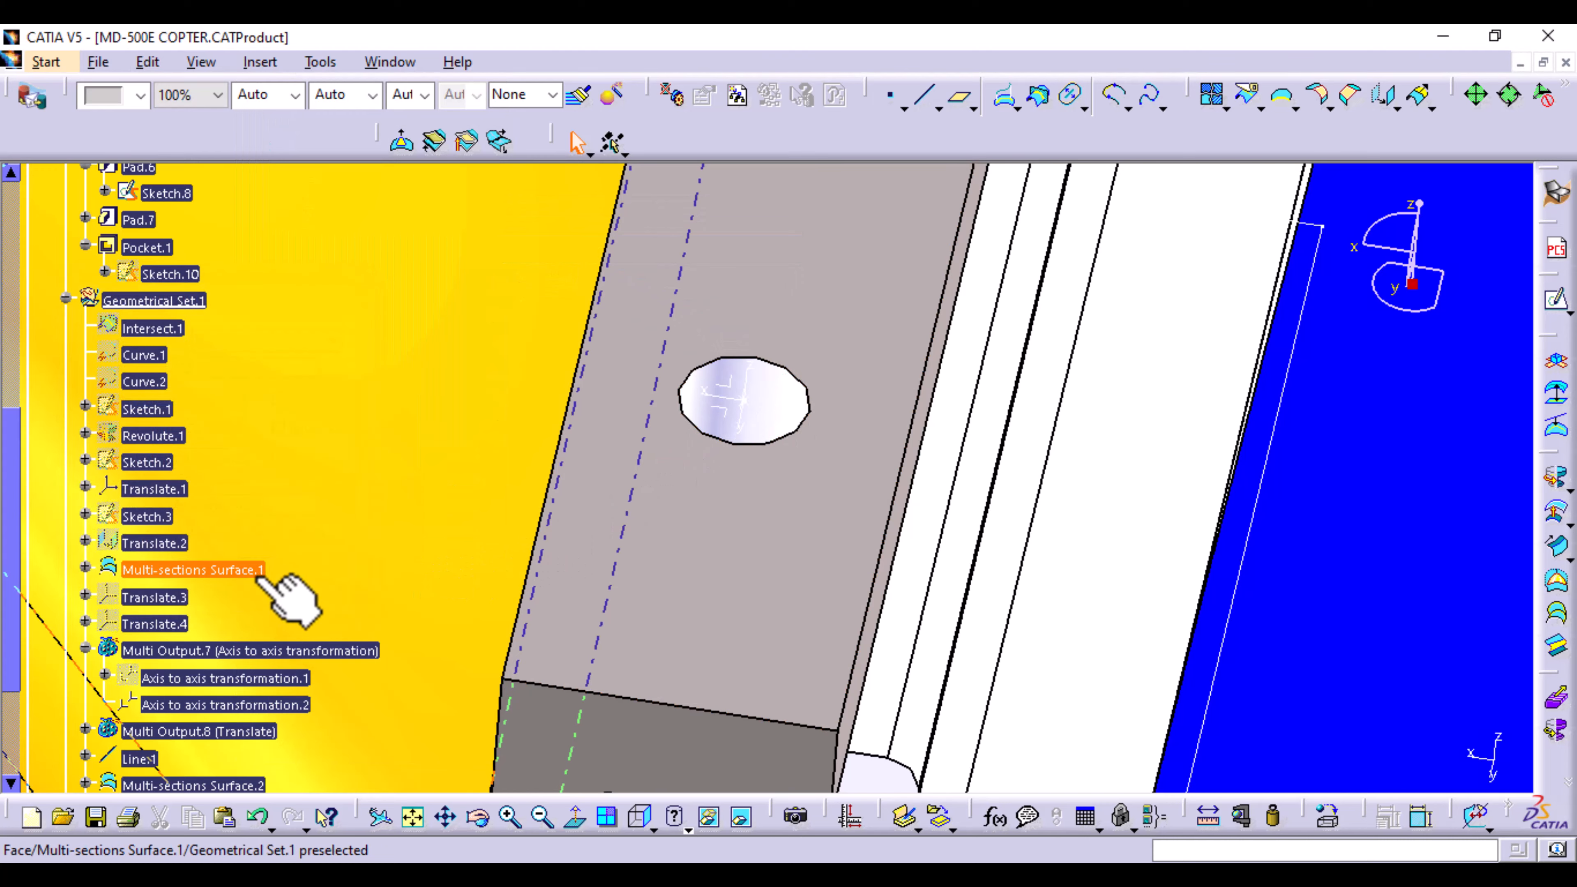
# Step: Start a sketch on the ZX plane of the axis system placed at the hole's center
pyautogui.moveTo(729, 482)
pyautogui.mouseDown(button='middle')
pyautogui.moveTo(723, 581)
pyautogui.moveTo(721, 552)
pyautogui.moveTo(855, 415)
pyautogui.moveTo(694, 500)
pyautogui.moveTo(733, 452)
pyautogui.mouseUp(button='middle')
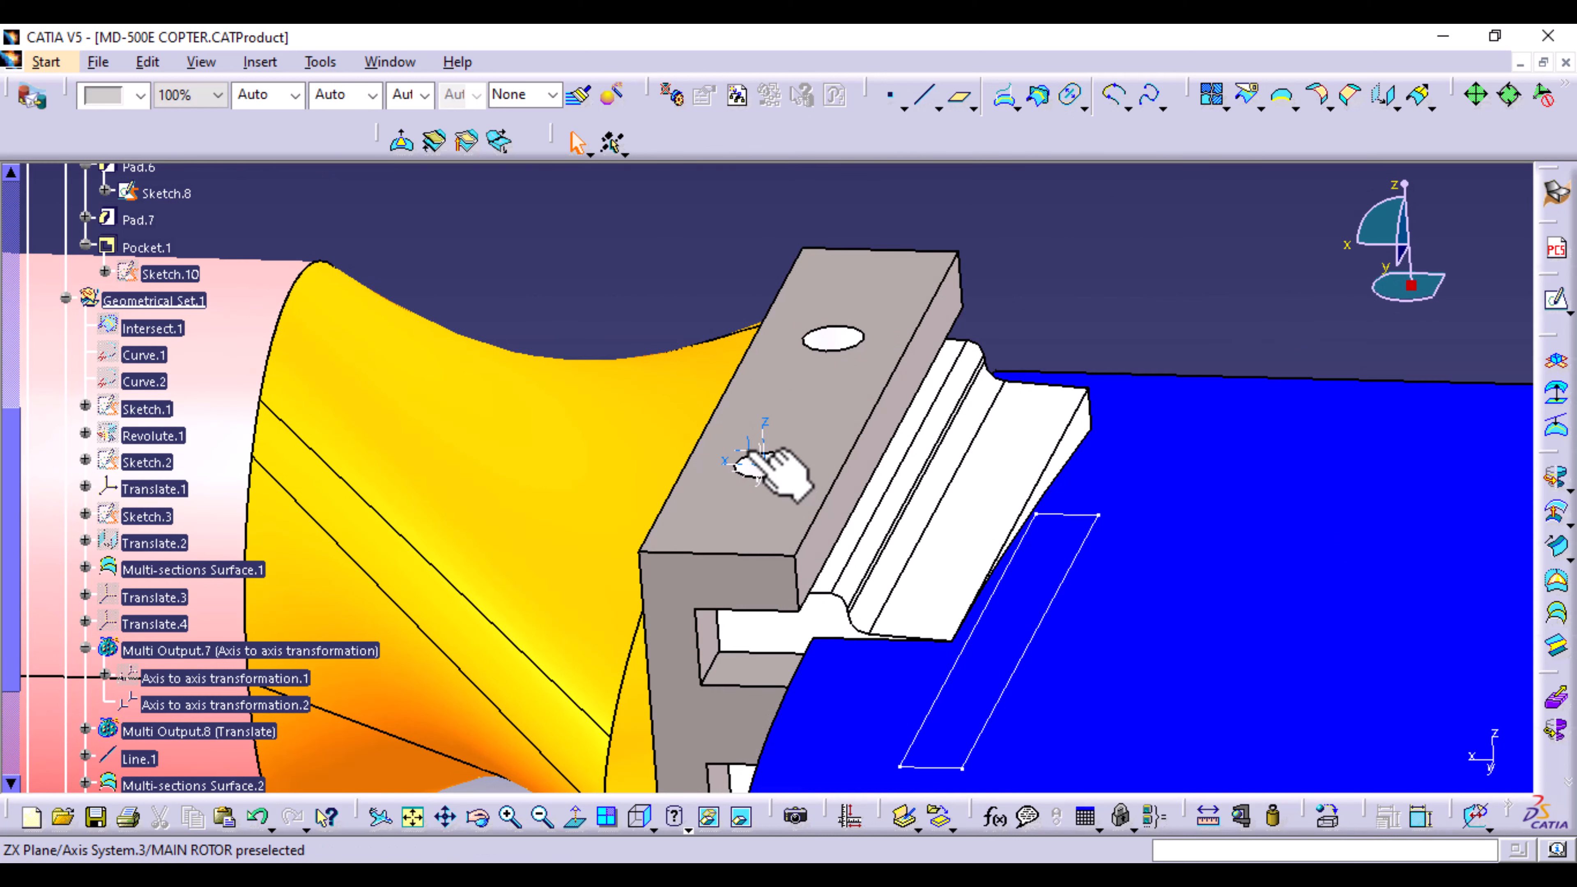
pyautogui.click(737, 467)
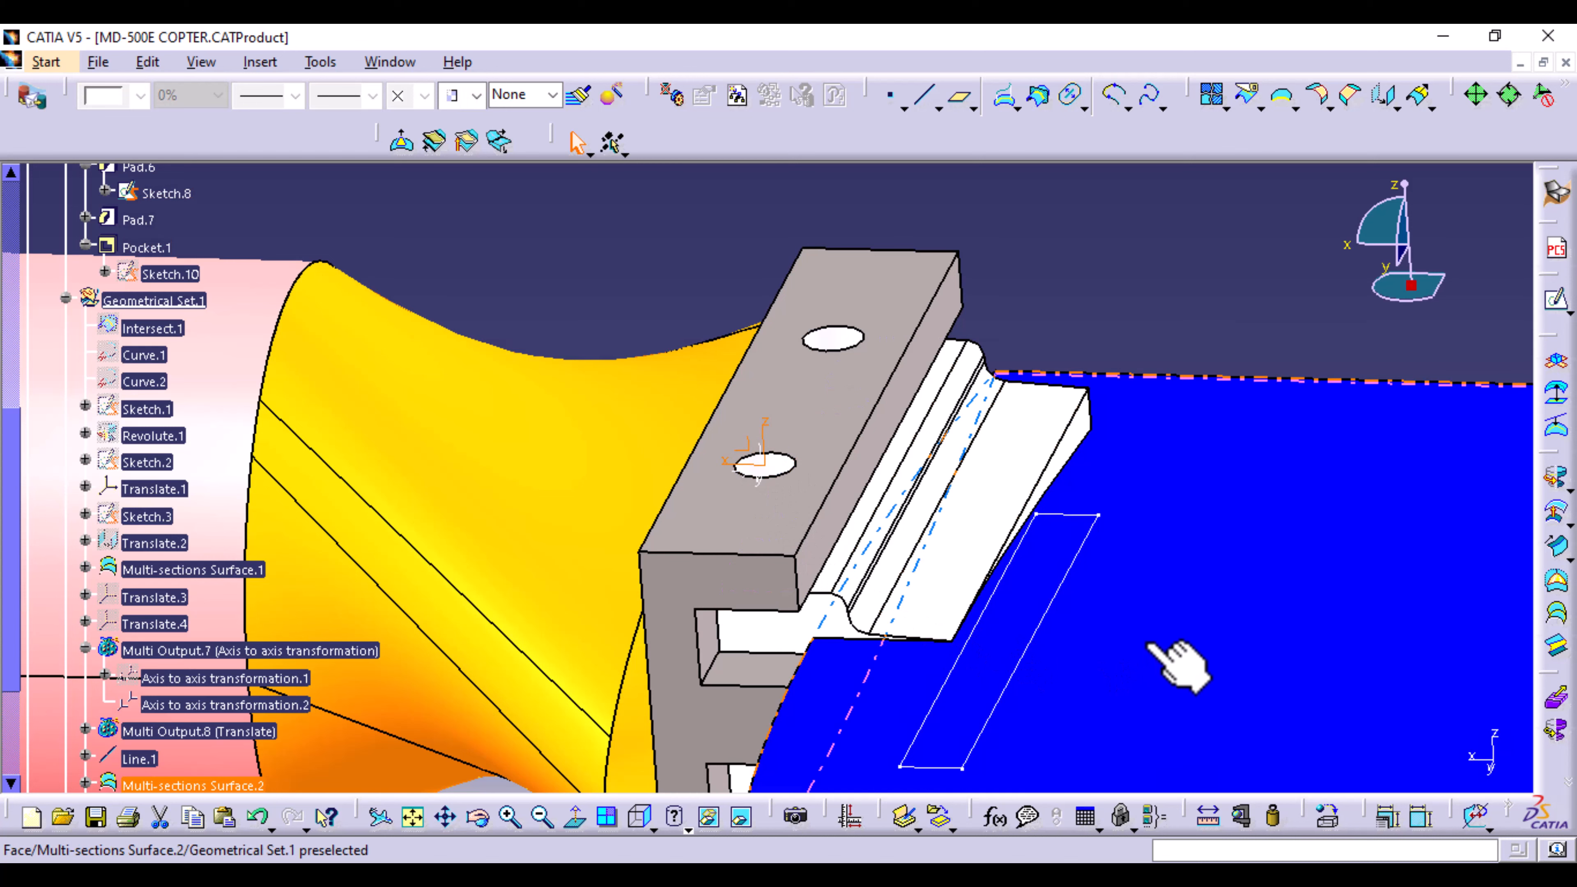
pyautogui.click(1555, 300)
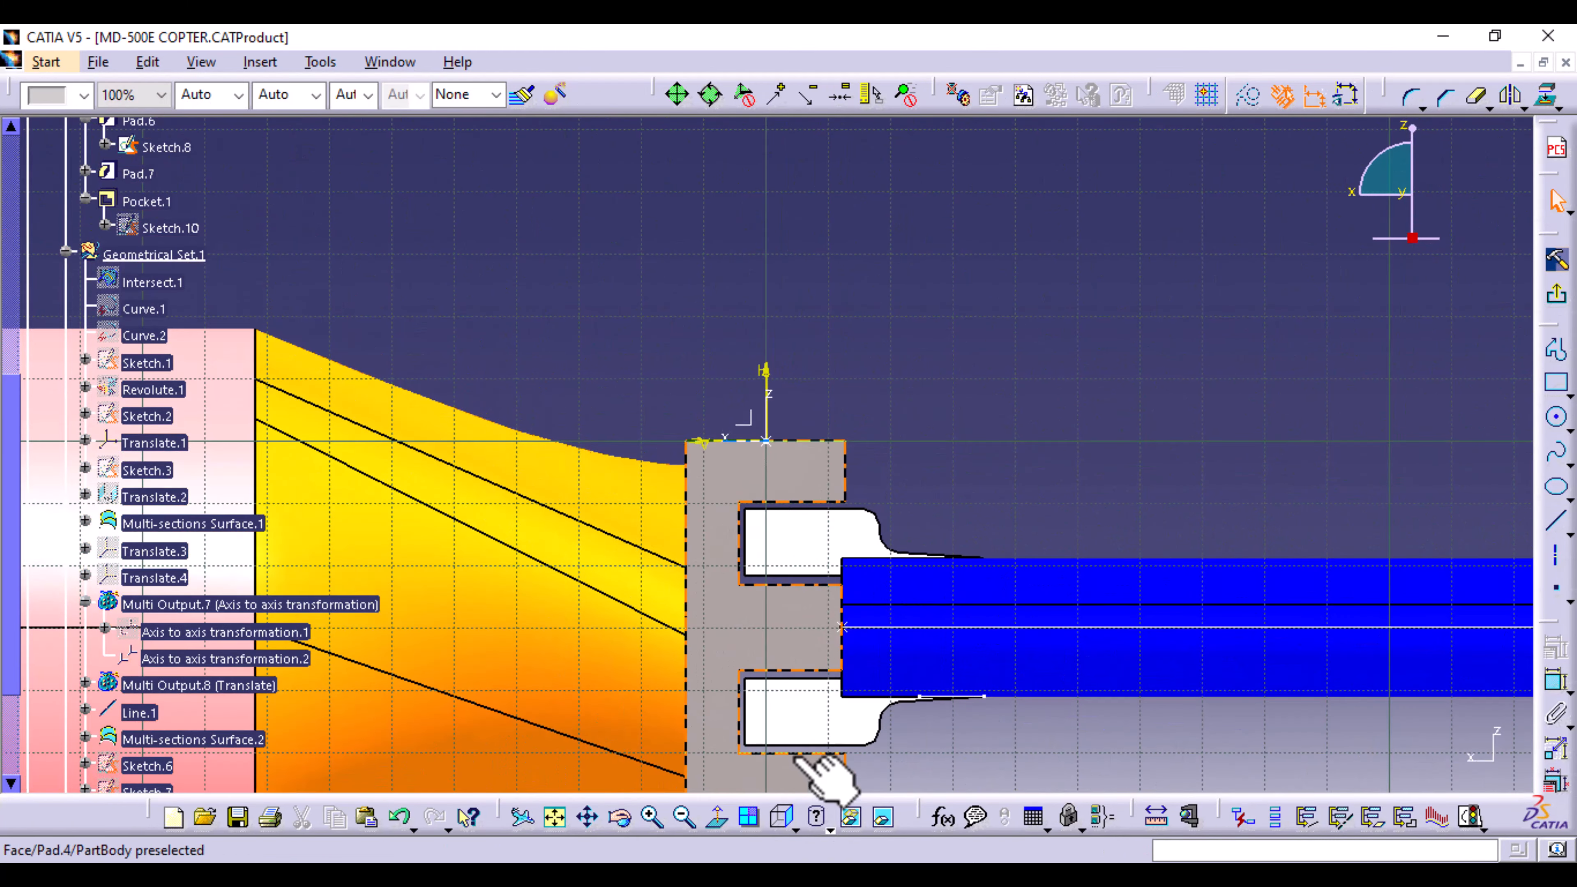
pyautogui.moveTo(907, 700)
pyautogui.mouseDown(button='middle')
pyautogui.moveTo(897, 648)
pyautogui.moveTo(911, 616)
pyautogui.moveTo(1003, 775)
pyautogui.moveTo(947, 699)
pyautogui.mouseUp(button='middle')
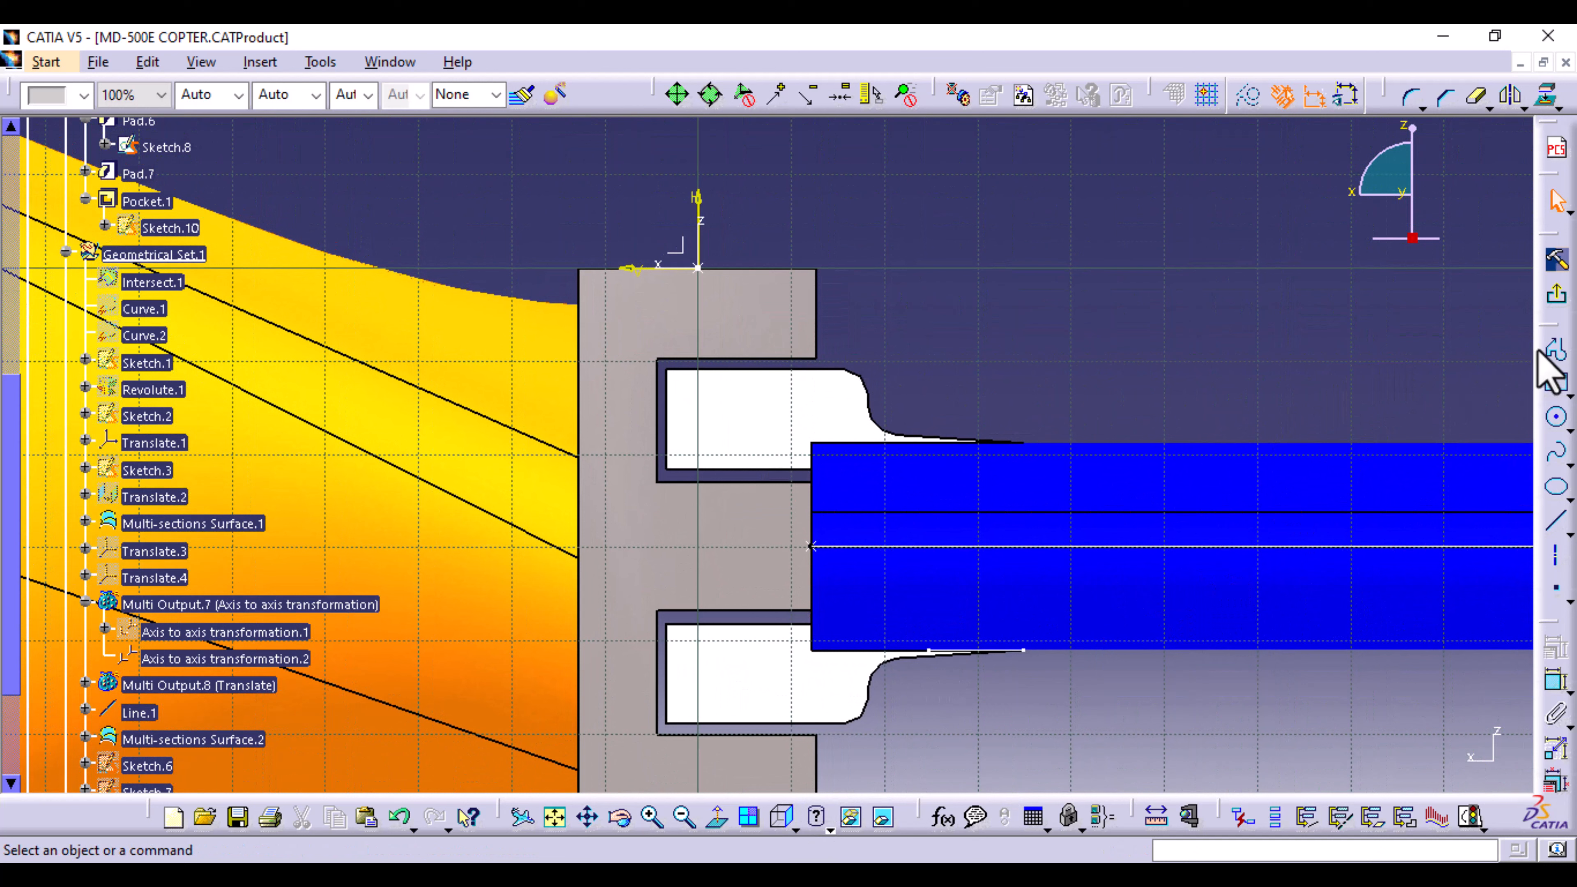
# Step: Project the rim of the hole nearest the slotted end into the sketch as construction geometry
pyautogui.click(1556, 352)
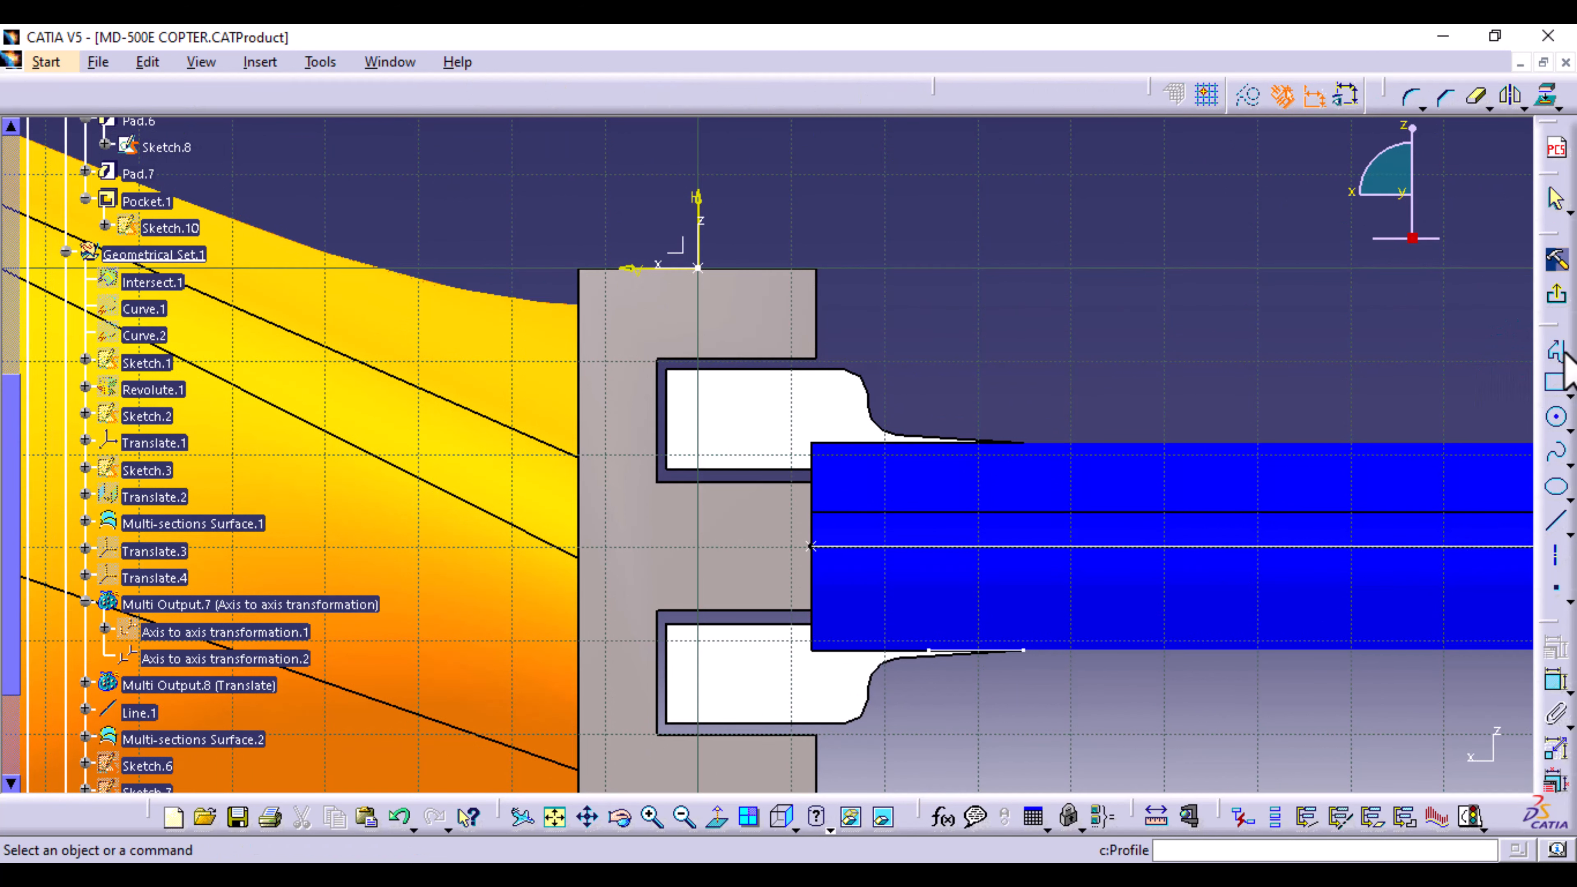
pyautogui.click(758, 272)
pyautogui.moveTo(834, 255); pyautogui.dragTo(816, 356, button='middle')
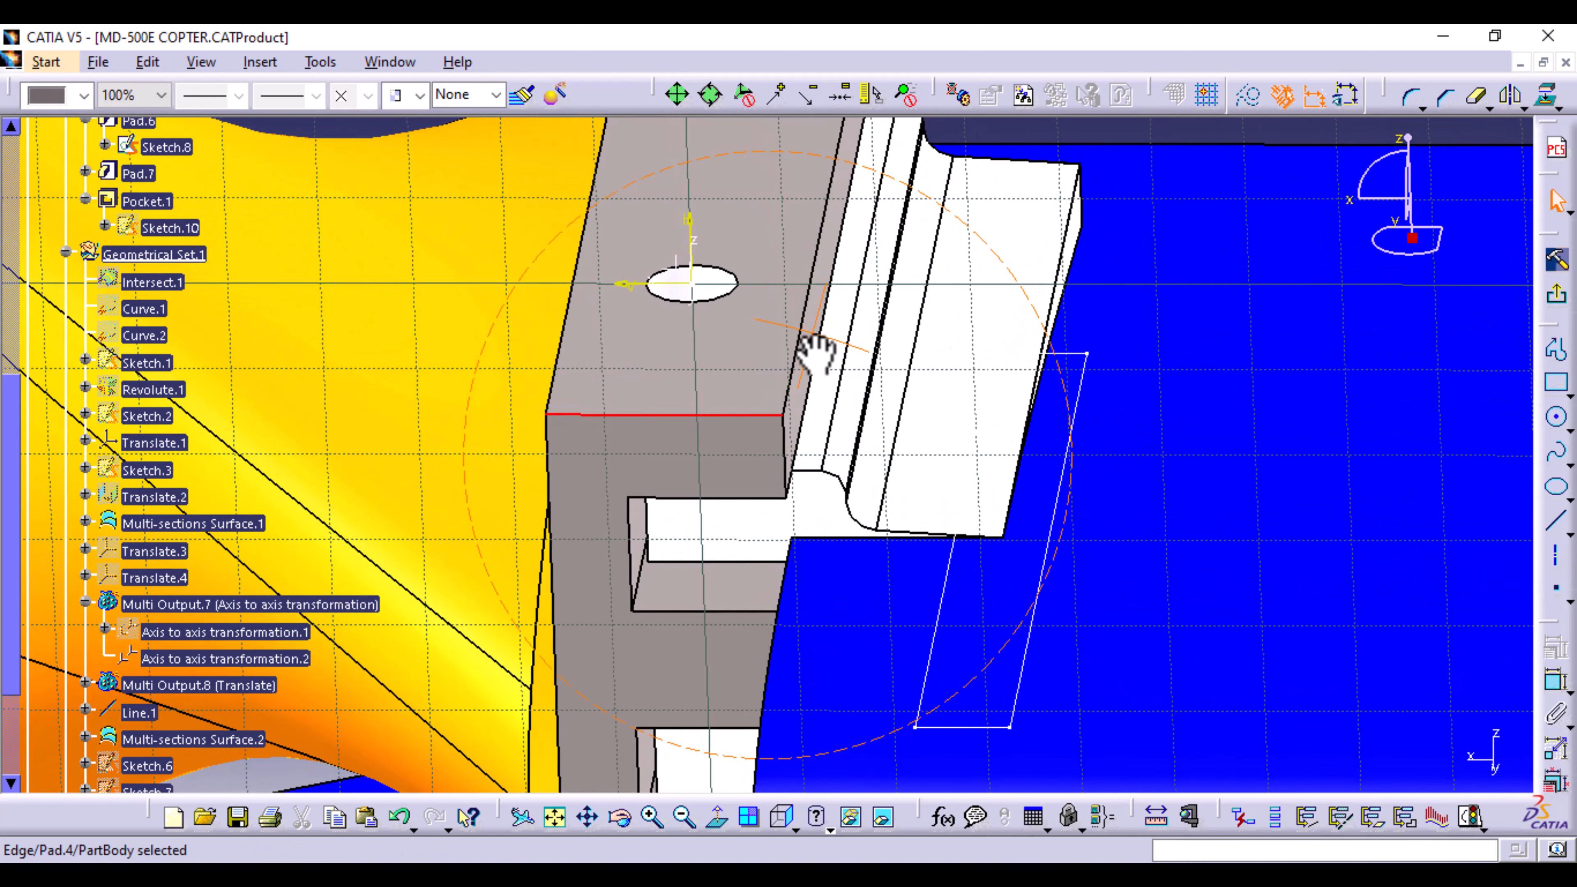
pyautogui.click(734, 292)
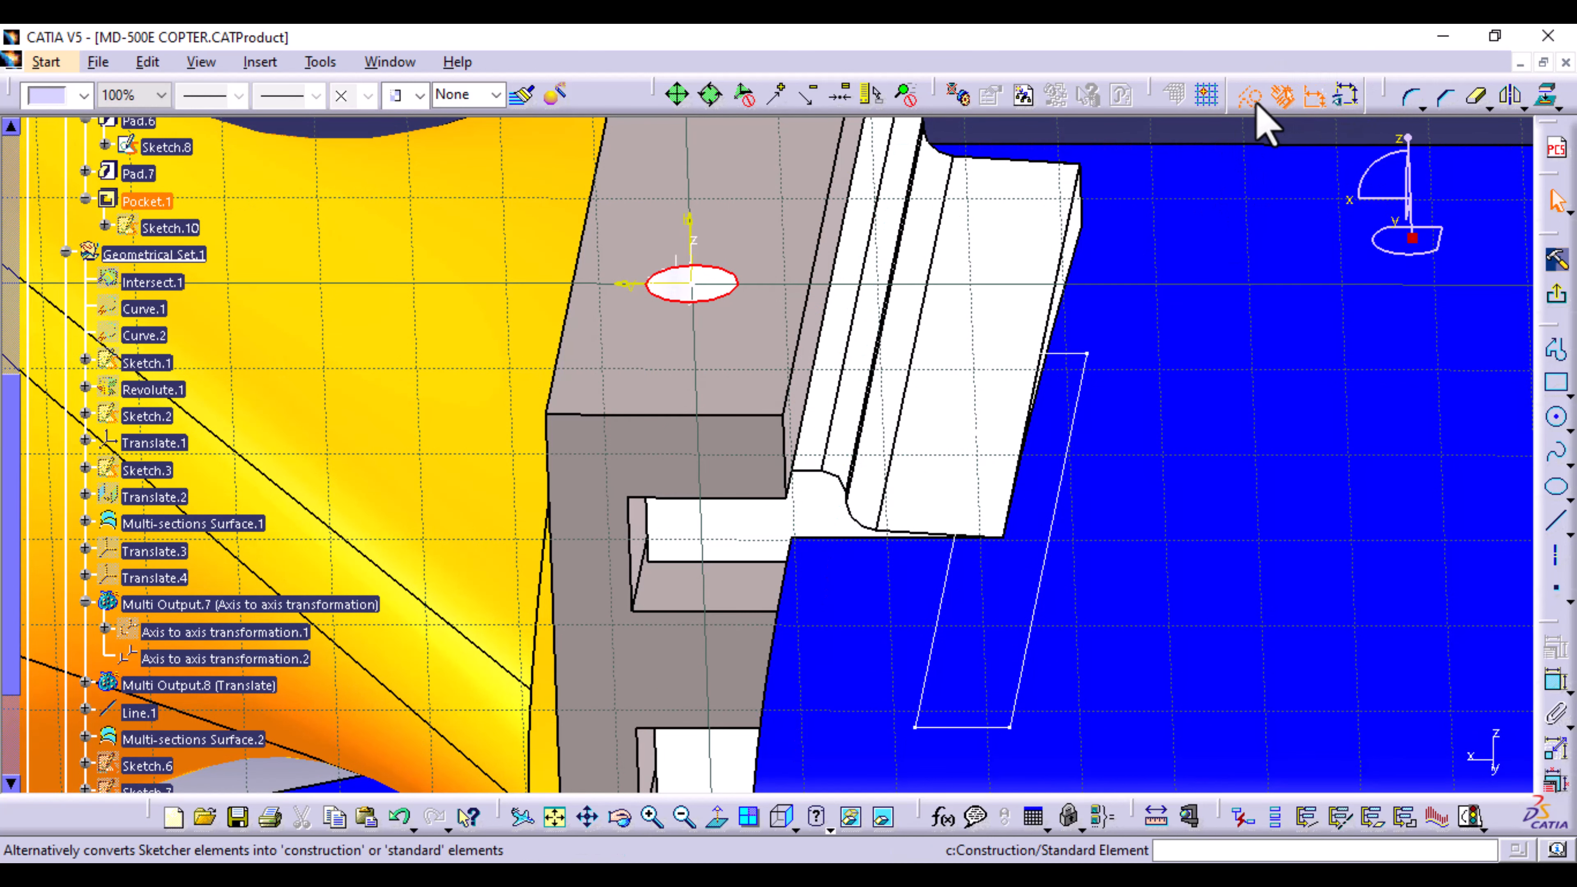
pyautogui.click(1546, 95)
pyautogui.click(1296, 601)
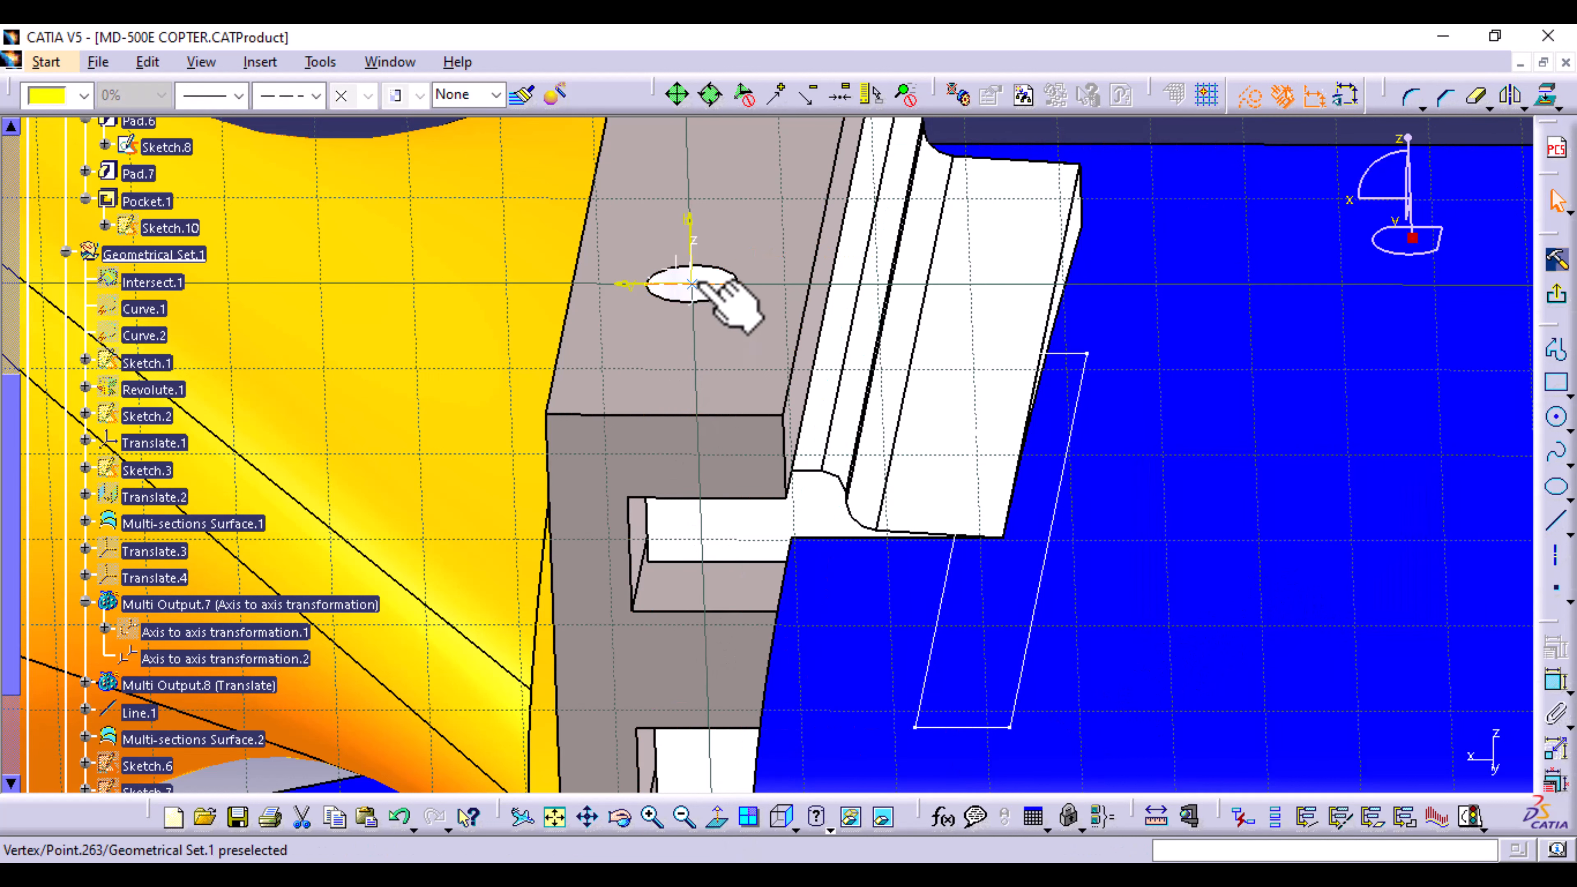
pyautogui.click(785, 826)
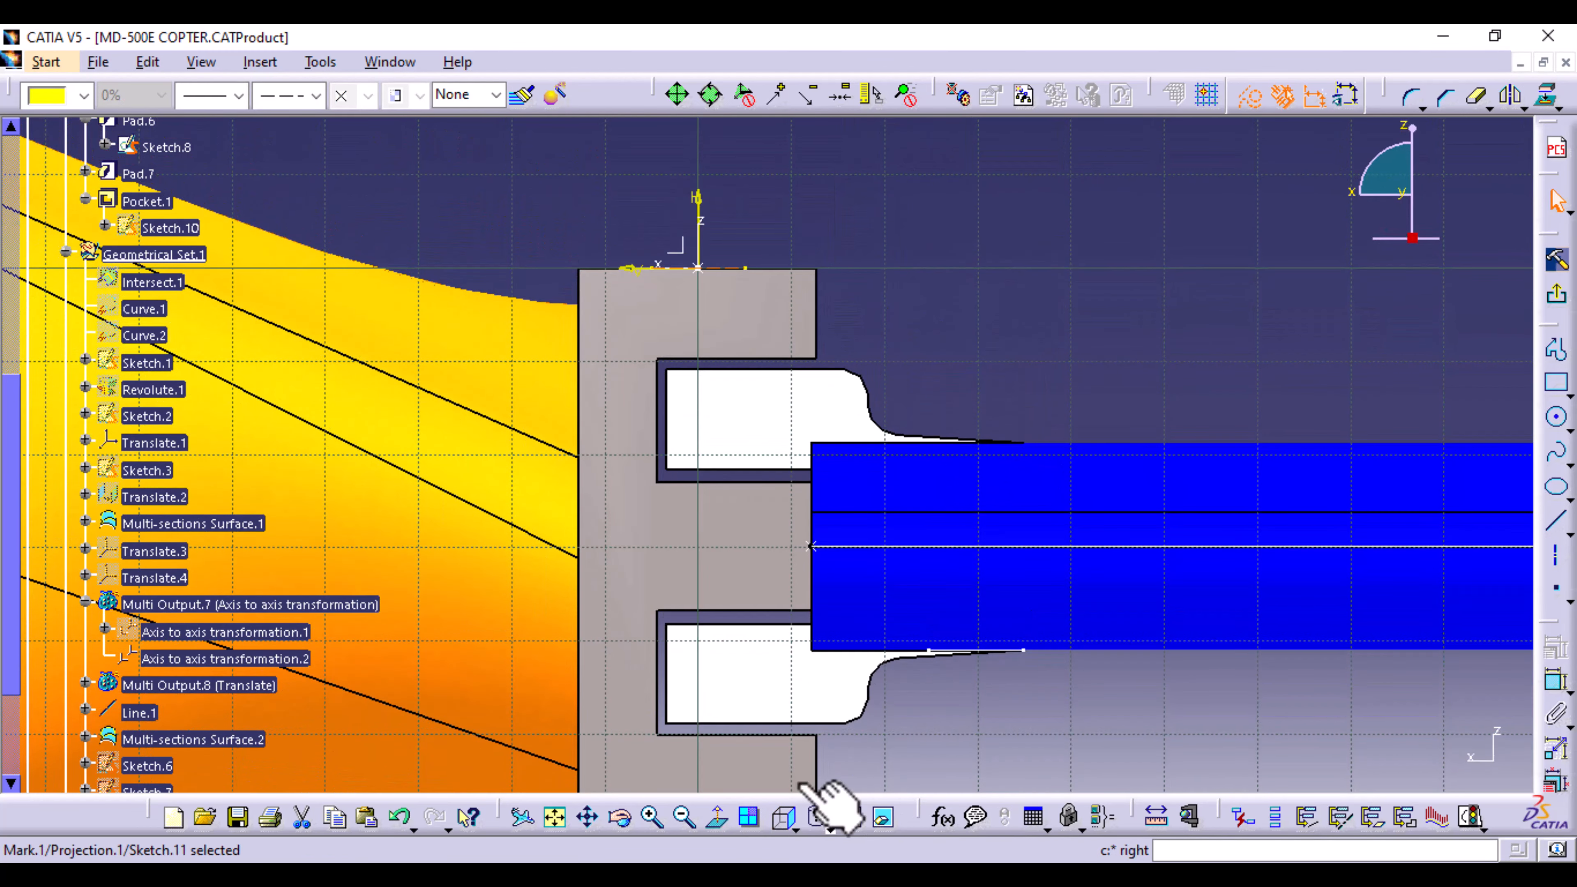
pyautogui.moveTo(978, 415); pyautogui.dragTo(1012, 264, button='middle')
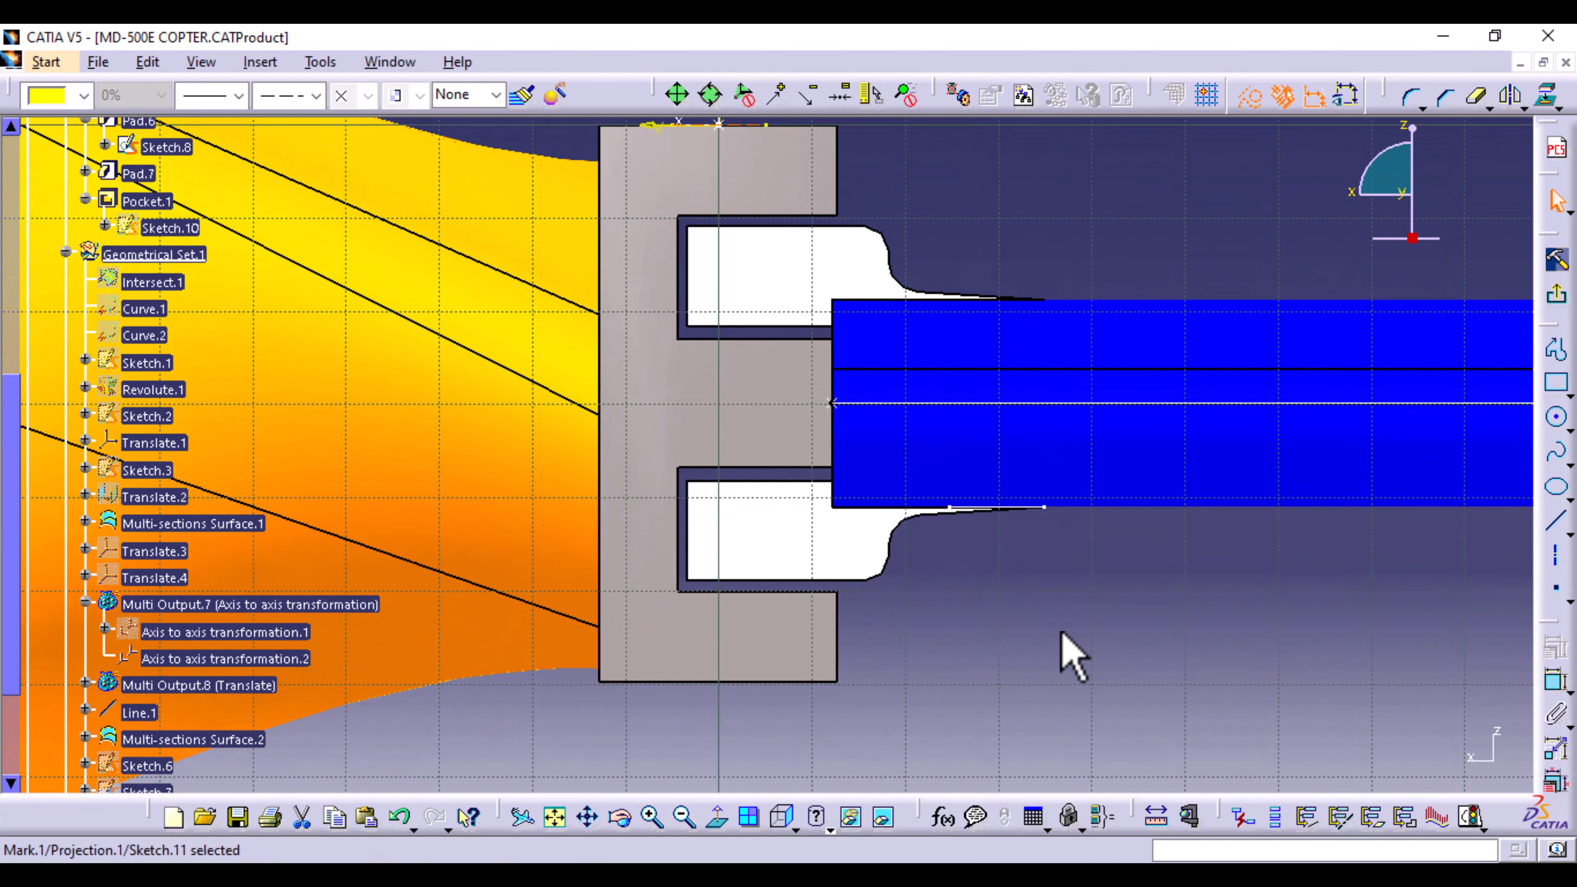
# Step: Draw a horizontal sketch axis from beyond the yellow cylinder through the grey block into the blade, without converting the projected line
pyautogui.moveTo(1062, 634); pyautogui.dragTo(1137, 882, button='middle')
pyautogui.moveTo(832, 679); pyautogui.dragTo(953, 702, button='middle')
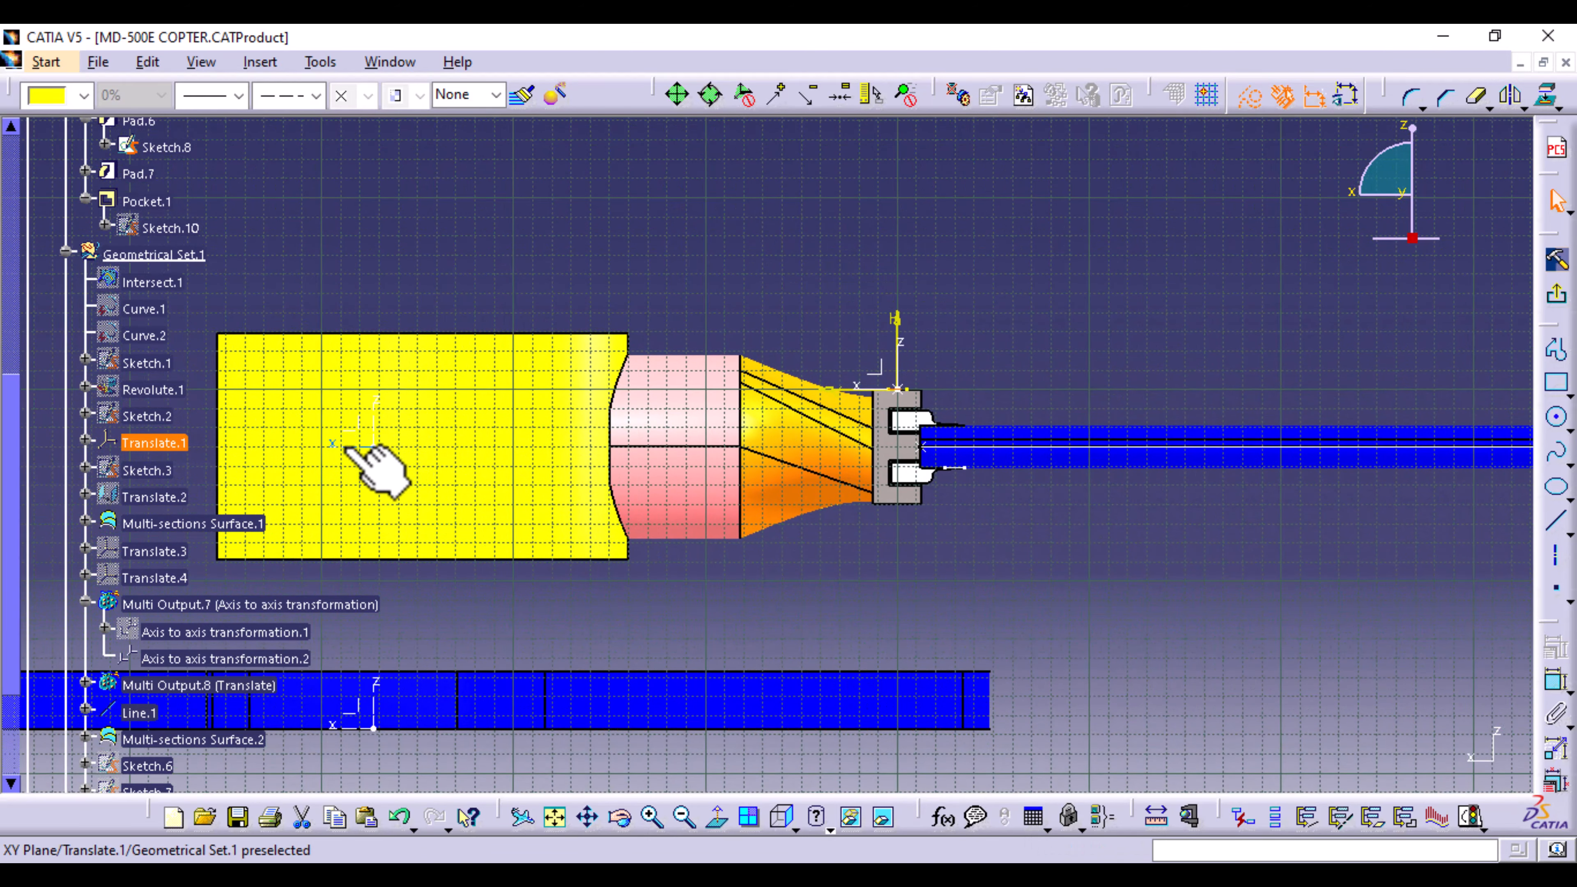
pyautogui.click(1563, 550)
pyautogui.click(1556, 558)
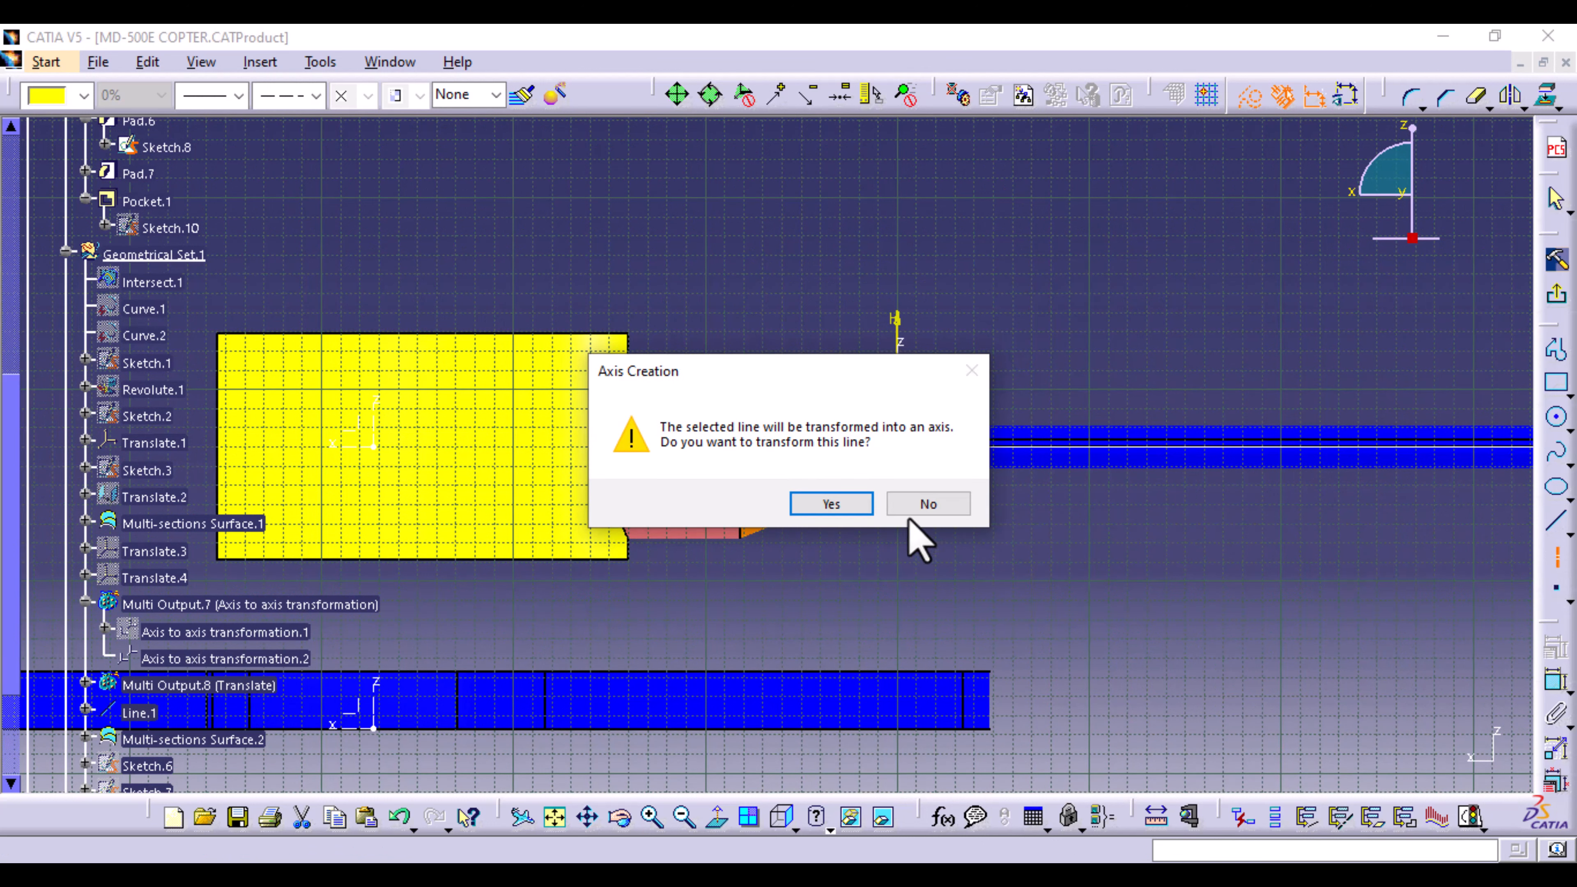
pyautogui.click(925, 504)
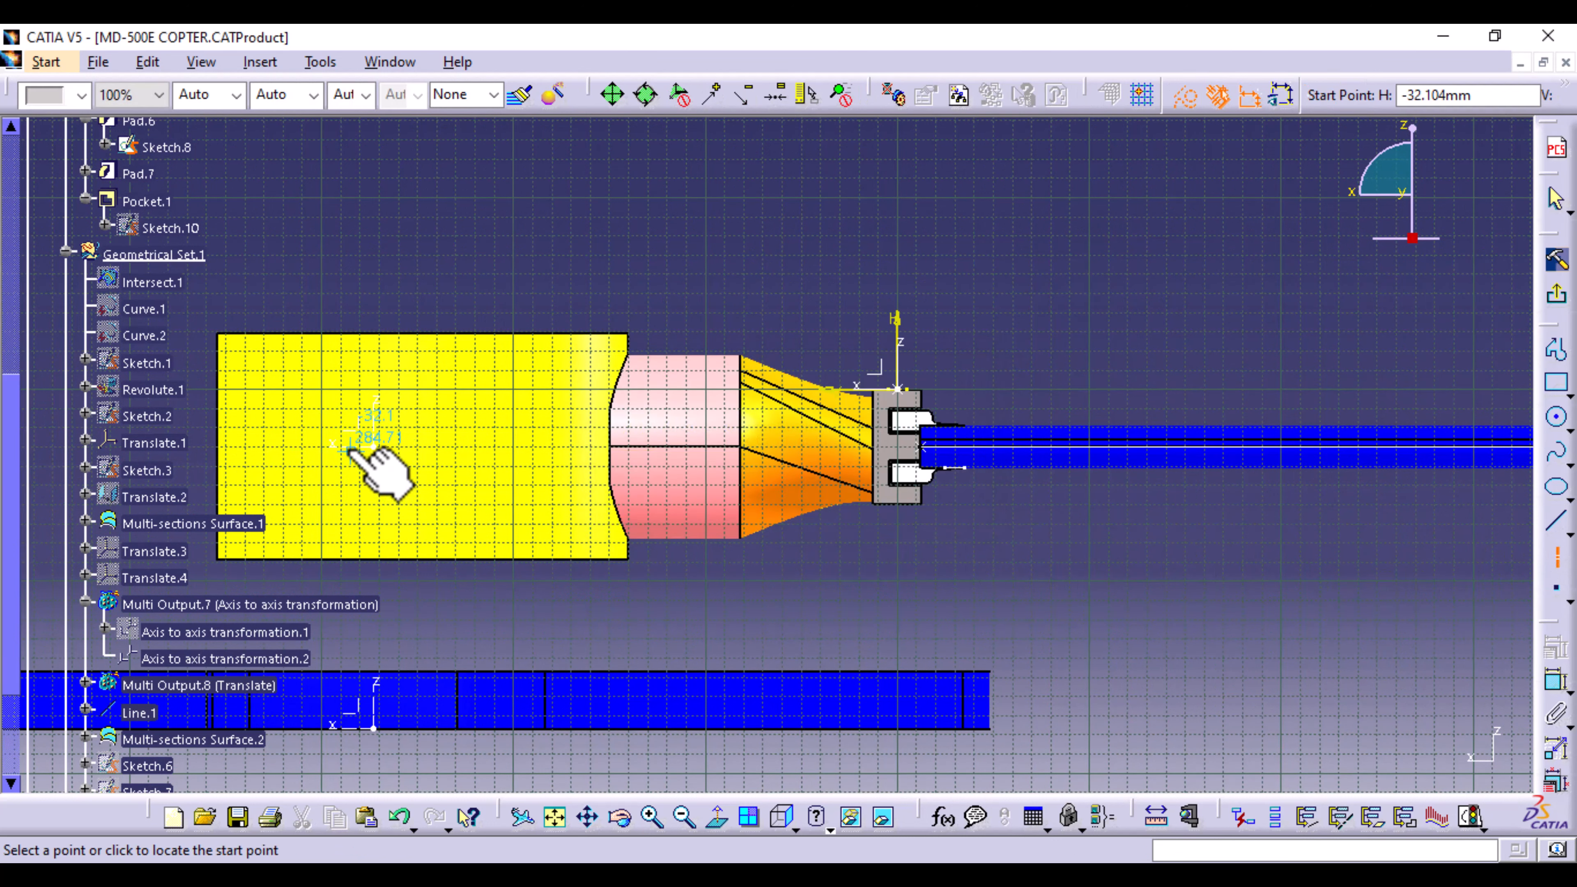
pyautogui.moveTo(451, 535); pyautogui.dragTo(543, 539, button='middle')
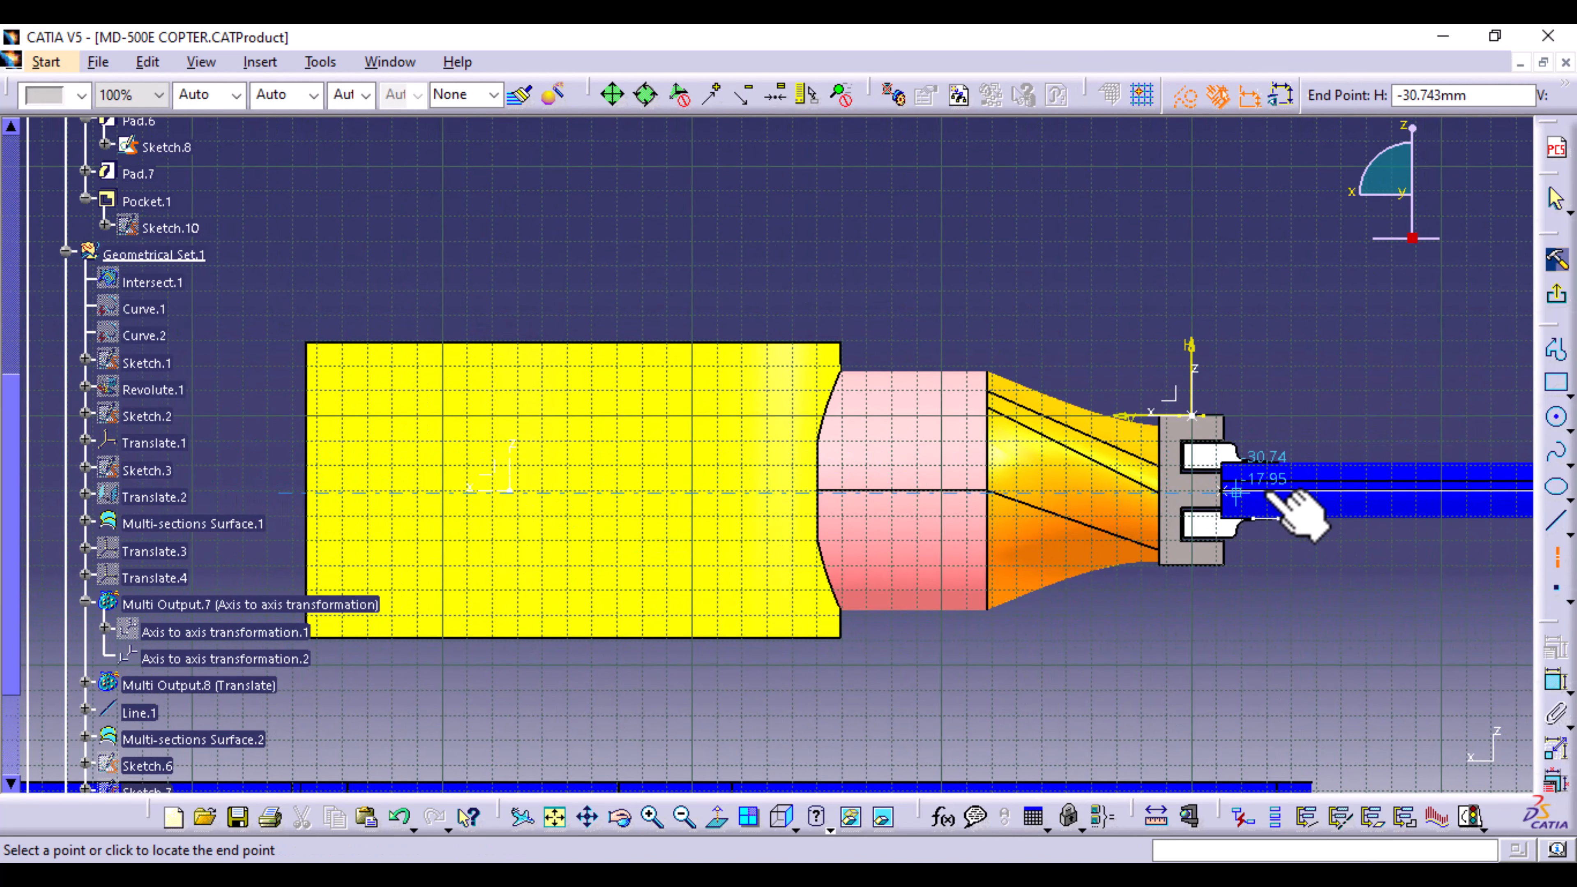
pyautogui.click(1438, 492)
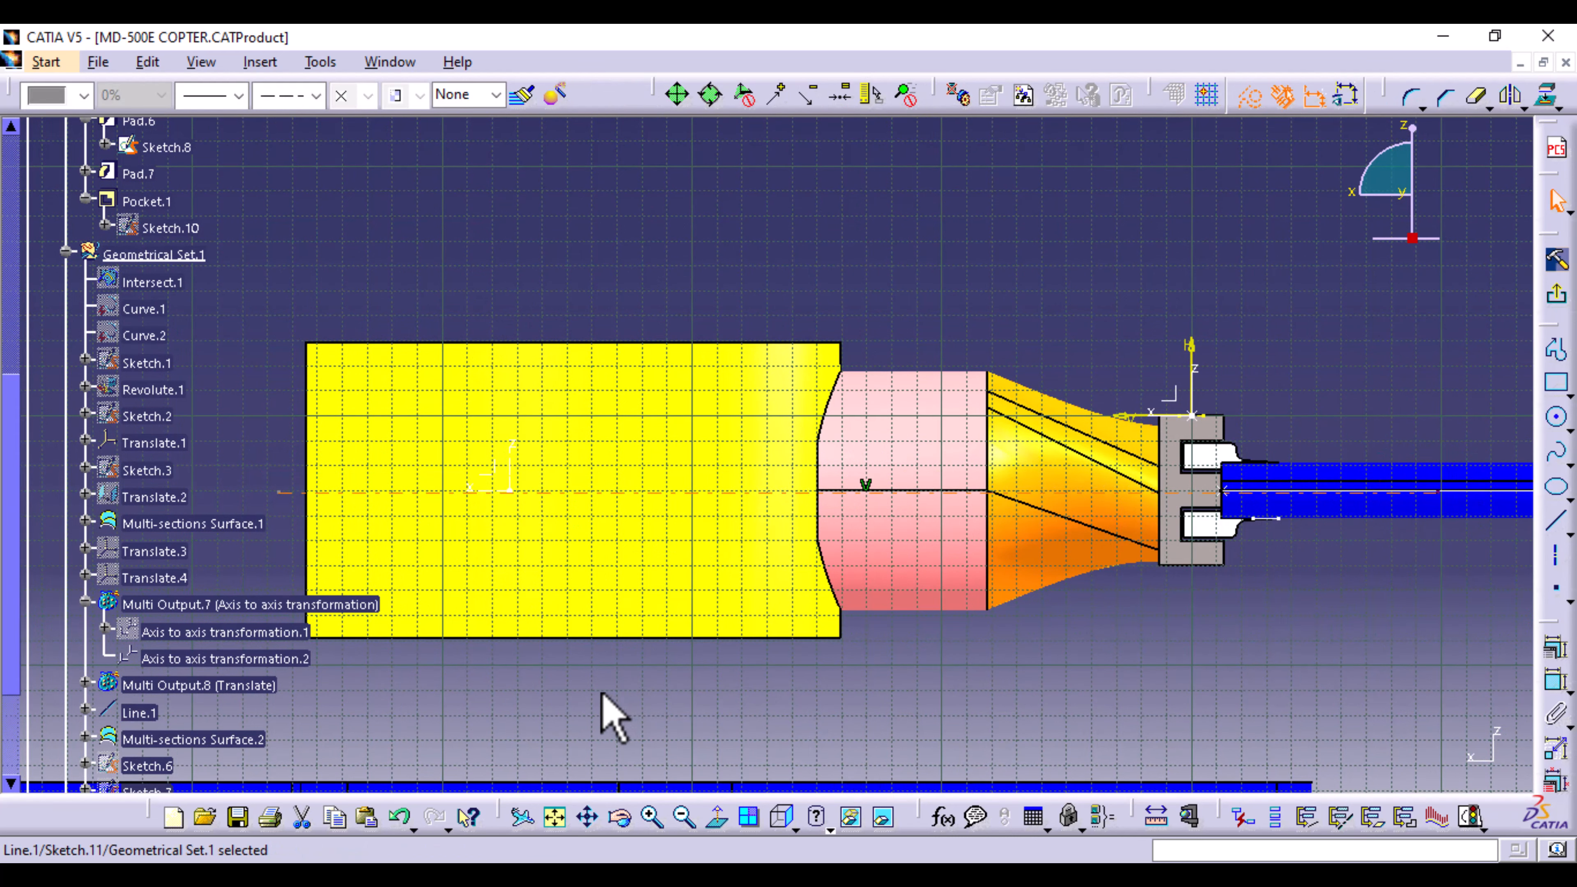
# Step: Constrain the horizontal sketch axis to be coincident with the origin of the Translate.1 axis system
pyautogui.moveTo(611, 714); pyautogui.dragTo(720, 652, button='middle')
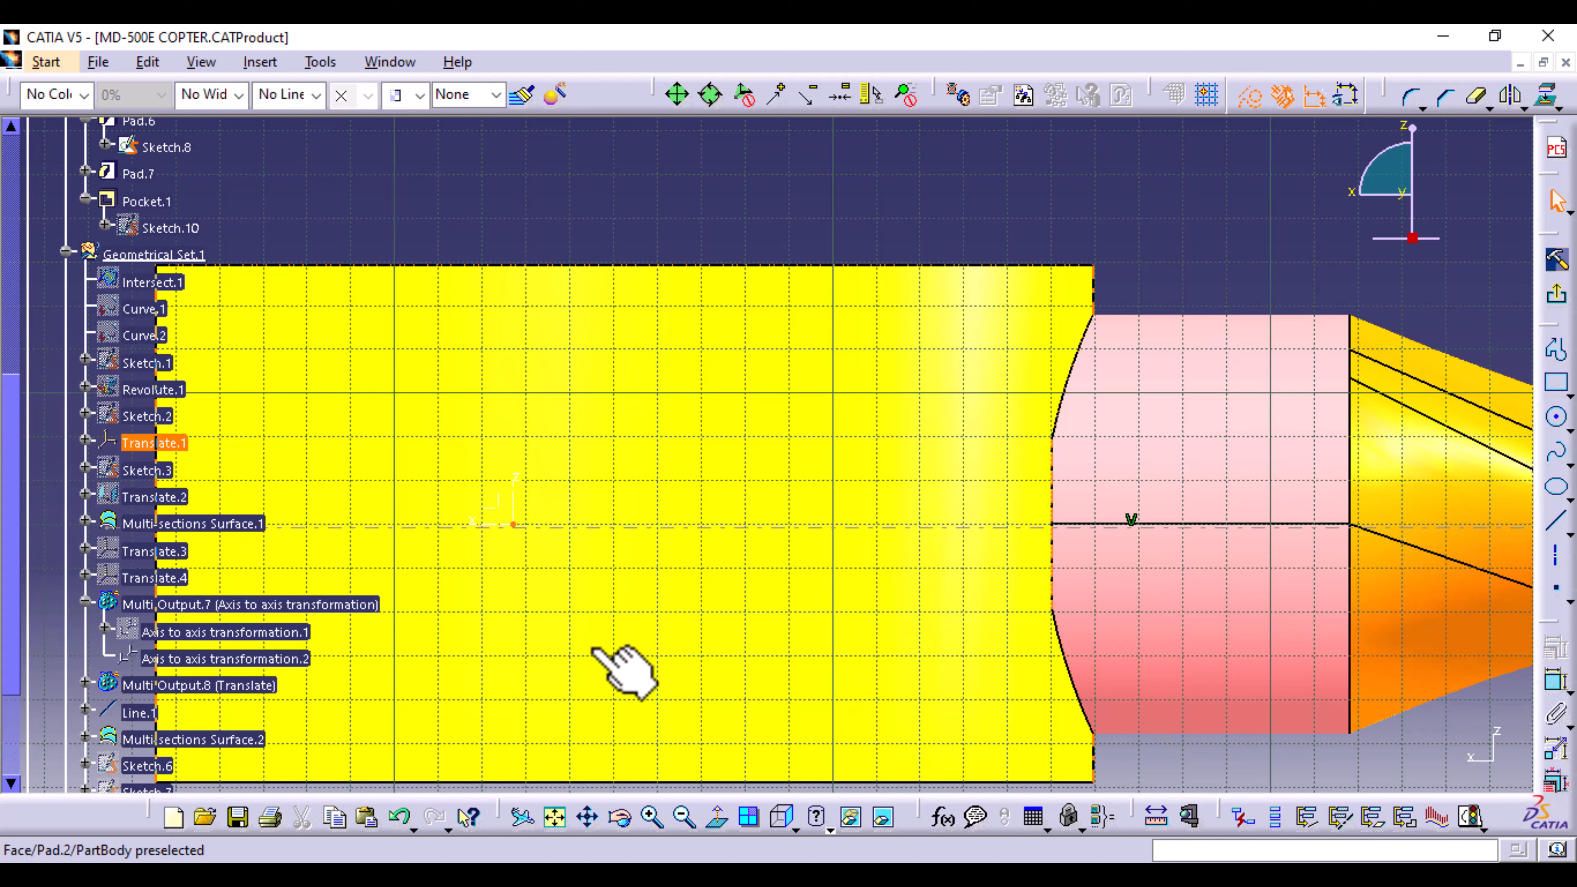
pyautogui.keyDown('ctrl'); pyautogui.click(621, 528); pyautogui.keyUp('ctrl')
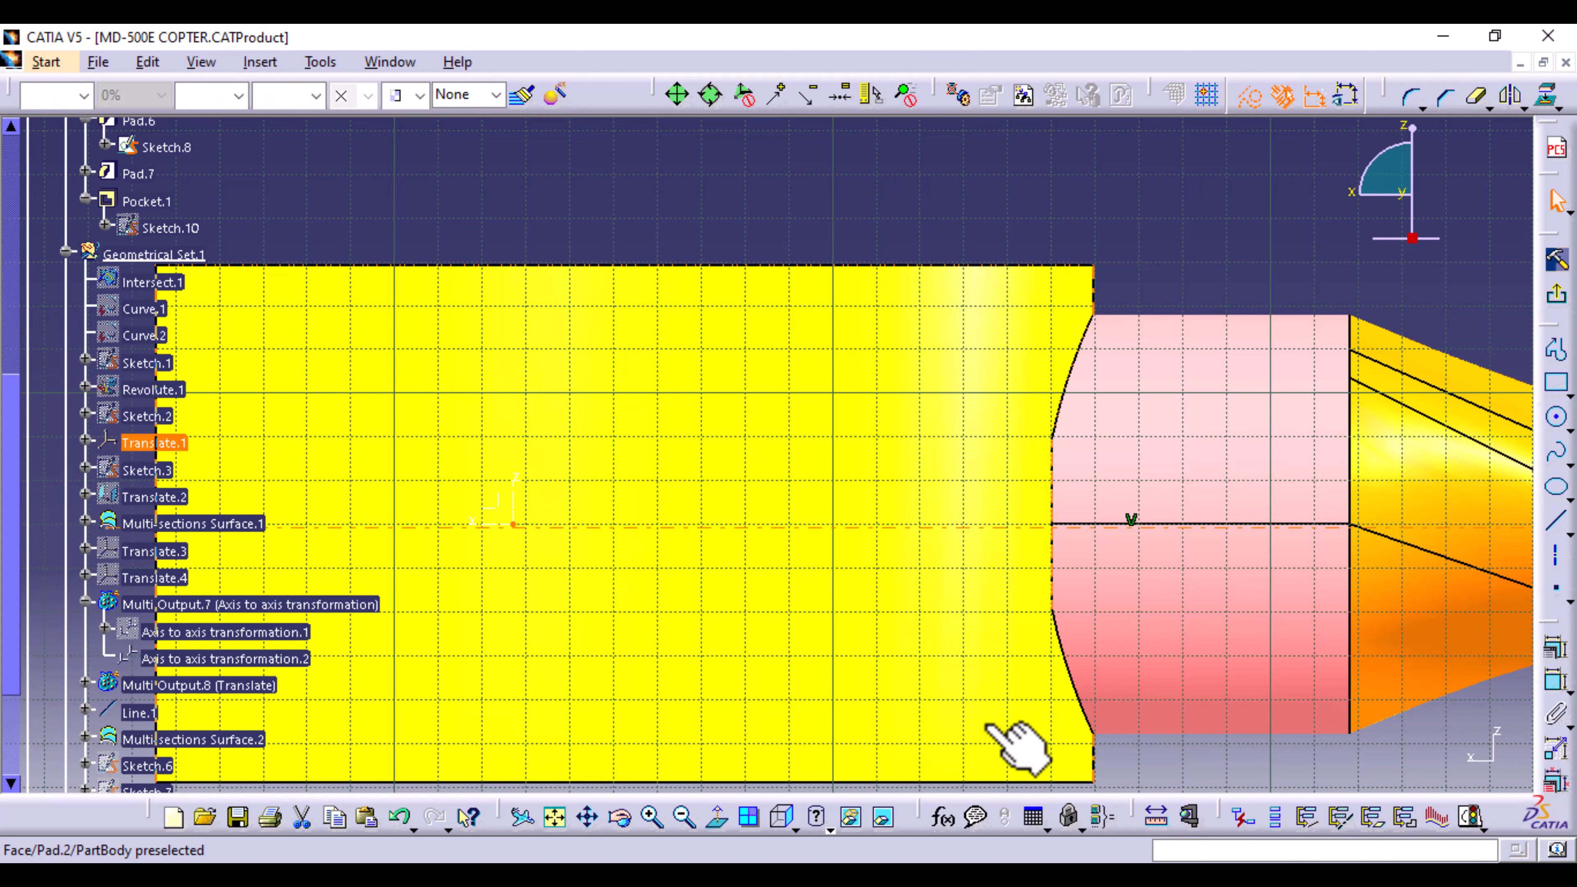
pyautogui.click(1556, 683)
pyautogui.rightClick(827, 407)
pyautogui.click(897, 565)
pyautogui.moveTo(942, 581); pyautogui.dragTo(999, 553, button='middle')
# Step: Draw the bolt's half-profile as standard geometry, with a head above the block and a shank edge from the projected hole rim to the horizontal axis
pyautogui.moveTo(1090, 728); pyautogui.dragTo(1025, 756, button='middle')
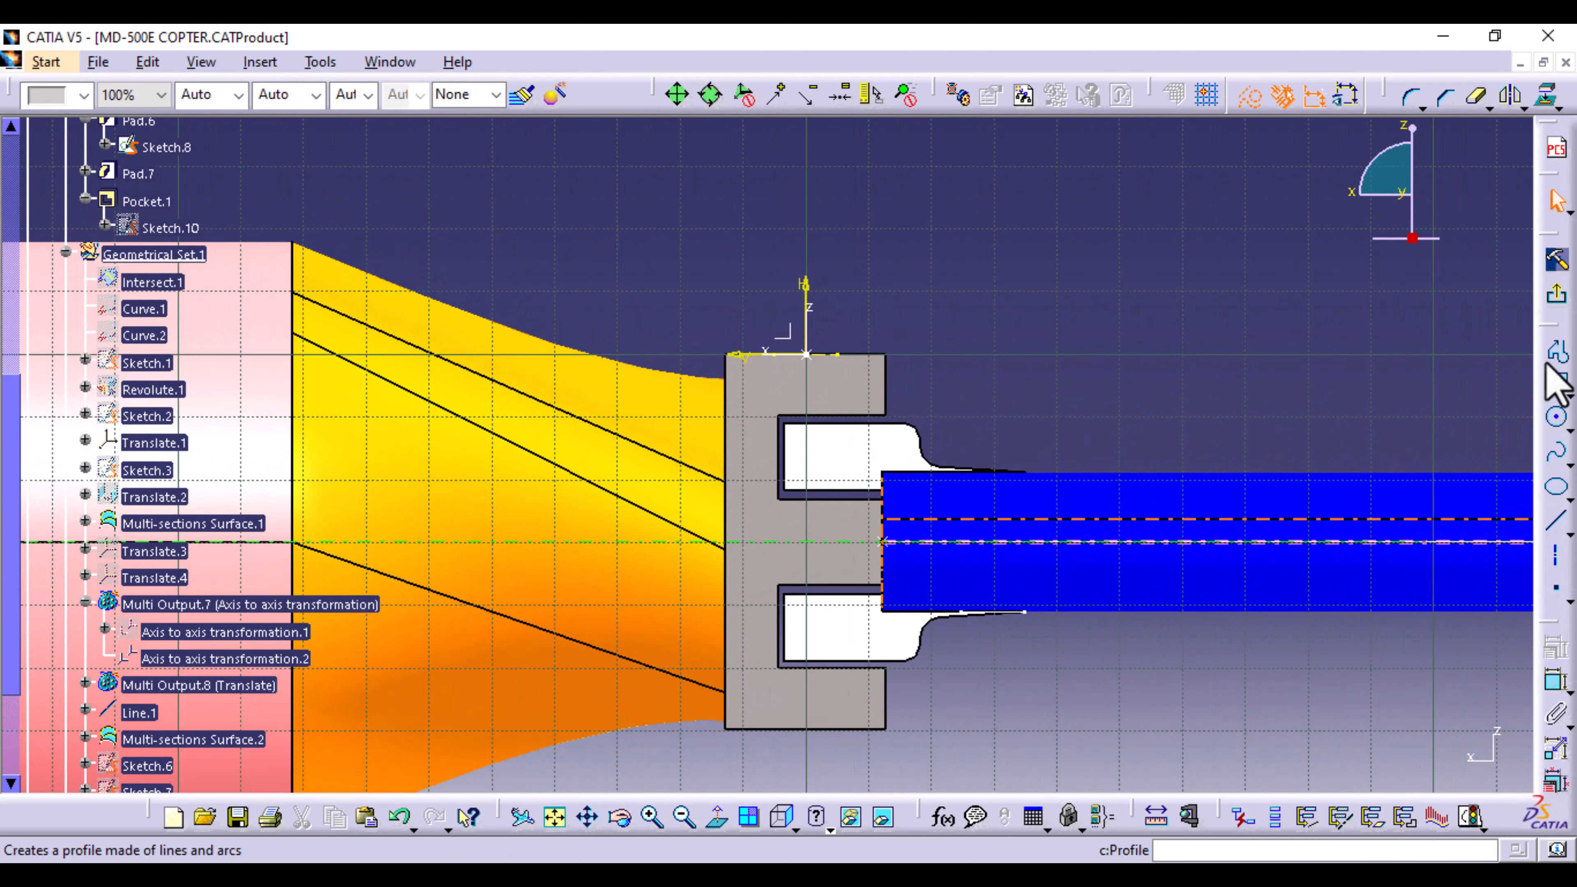
pyautogui.click(1556, 350)
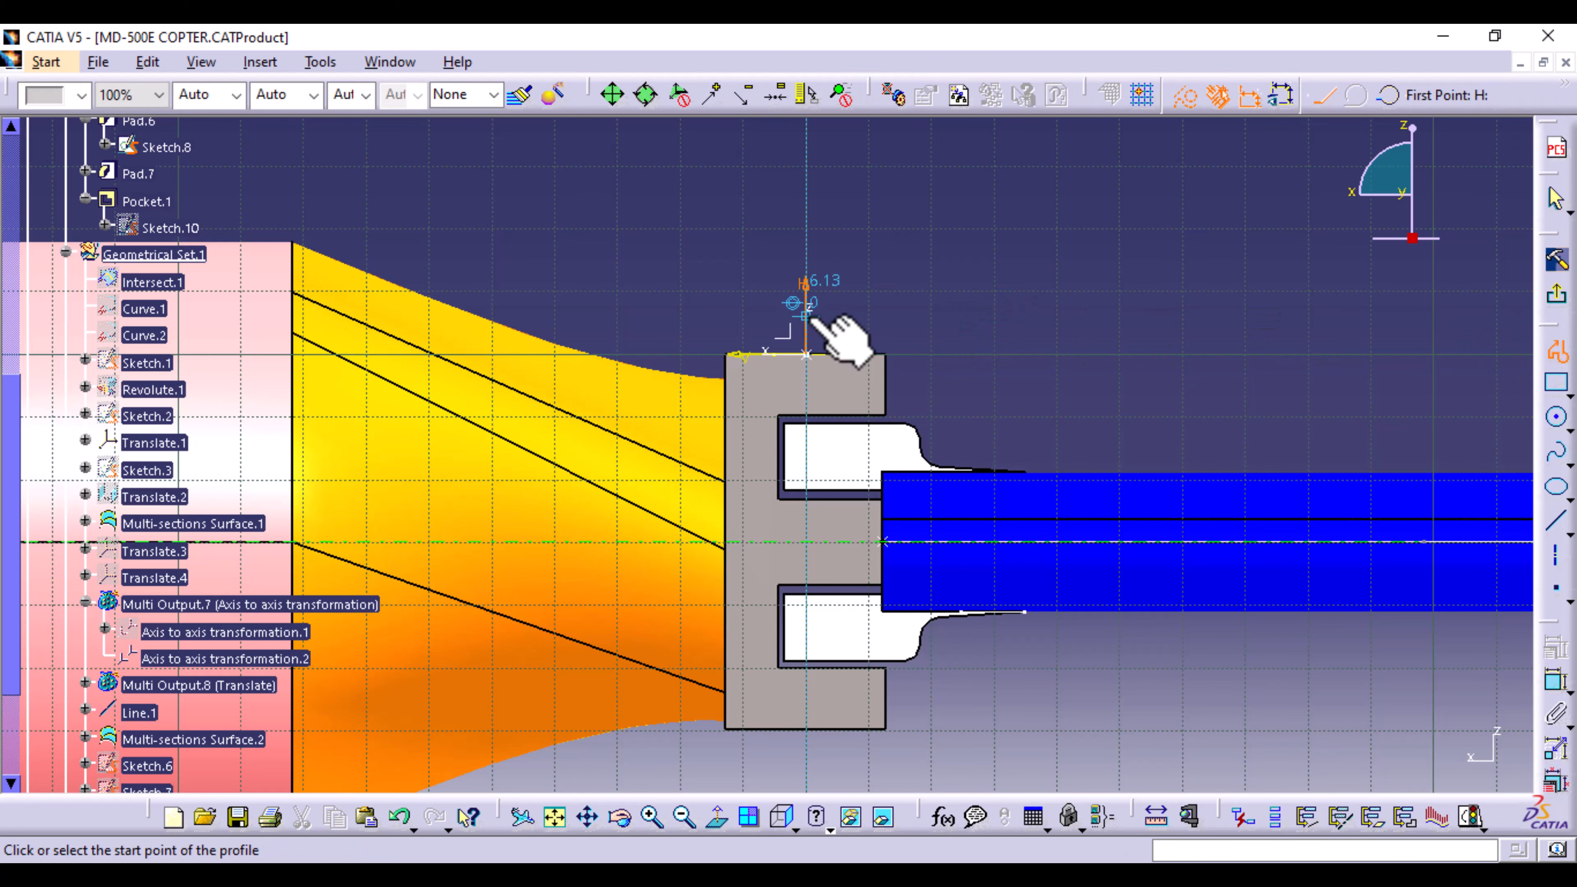
pyautogui.click(807, 335)
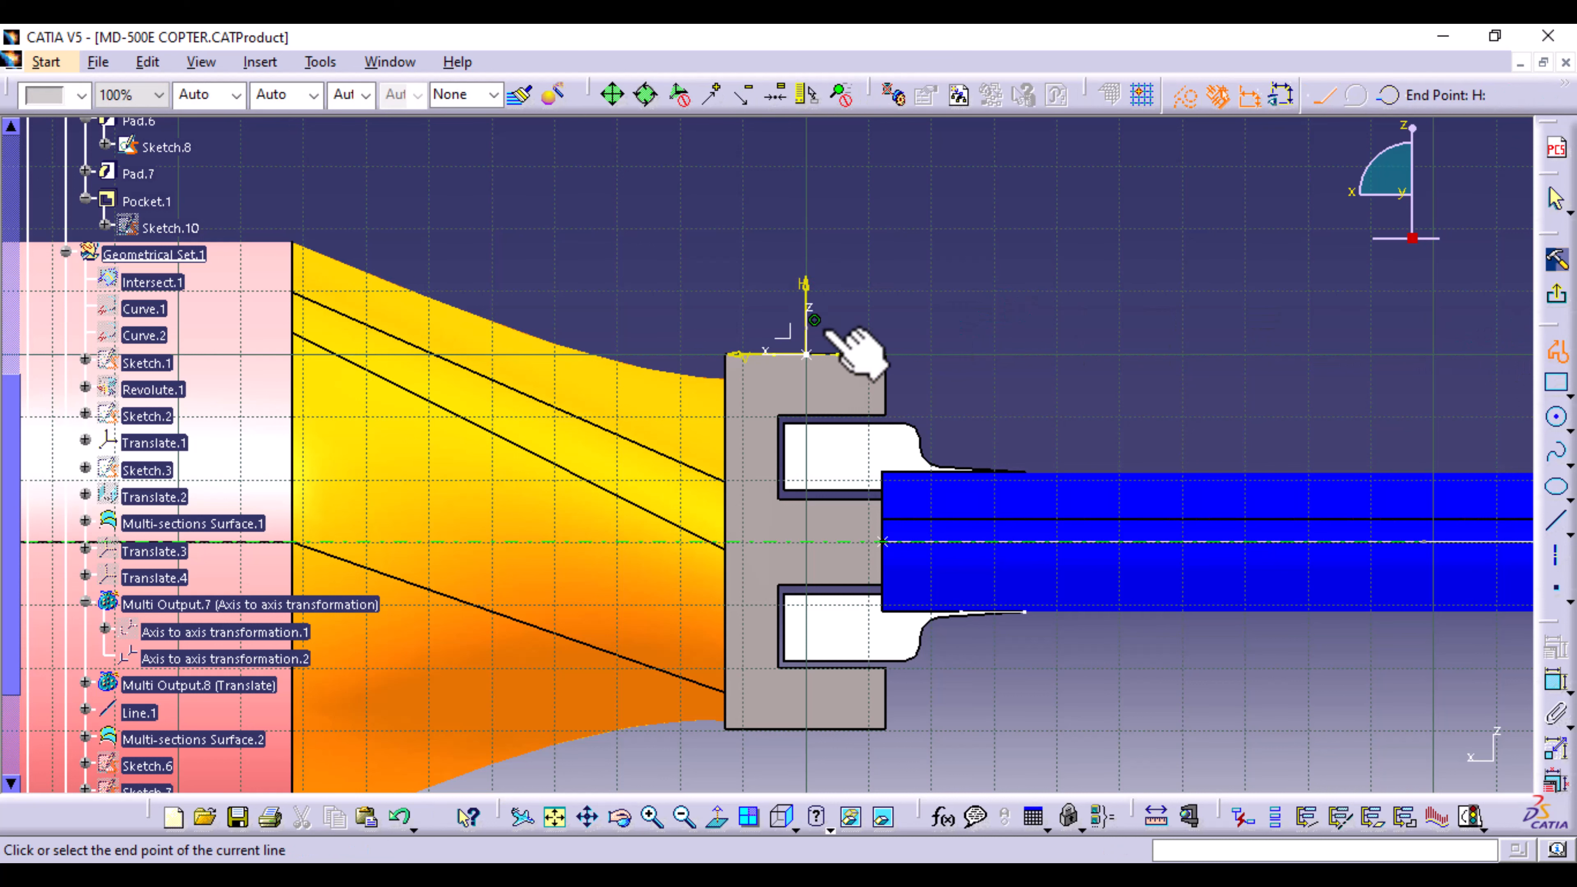
pyautogui.click(1185, 95)
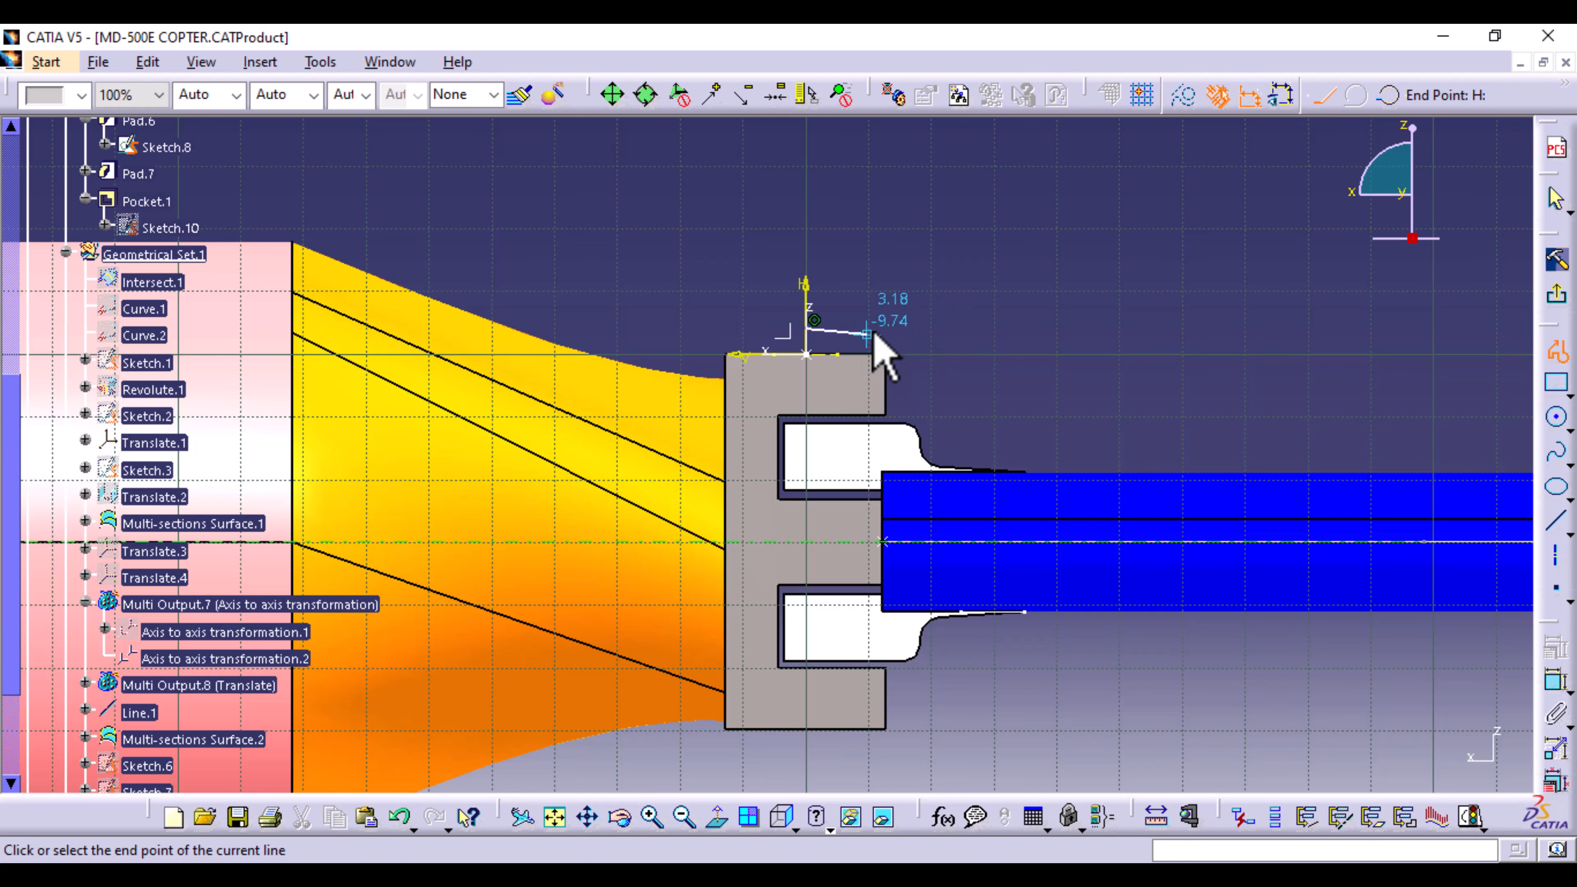
pyautogui.click(862, 366)
pyautogui.keyDown('ctrl'); pyautogui.moveTo(844, 546); pyautogui.dragTo(831, 363, button='middle'); pyautogui.keyUp('ctrl')
pyautogui.moveTo(916, 389); pyautogui.dragTo(881, 643, button='middle')
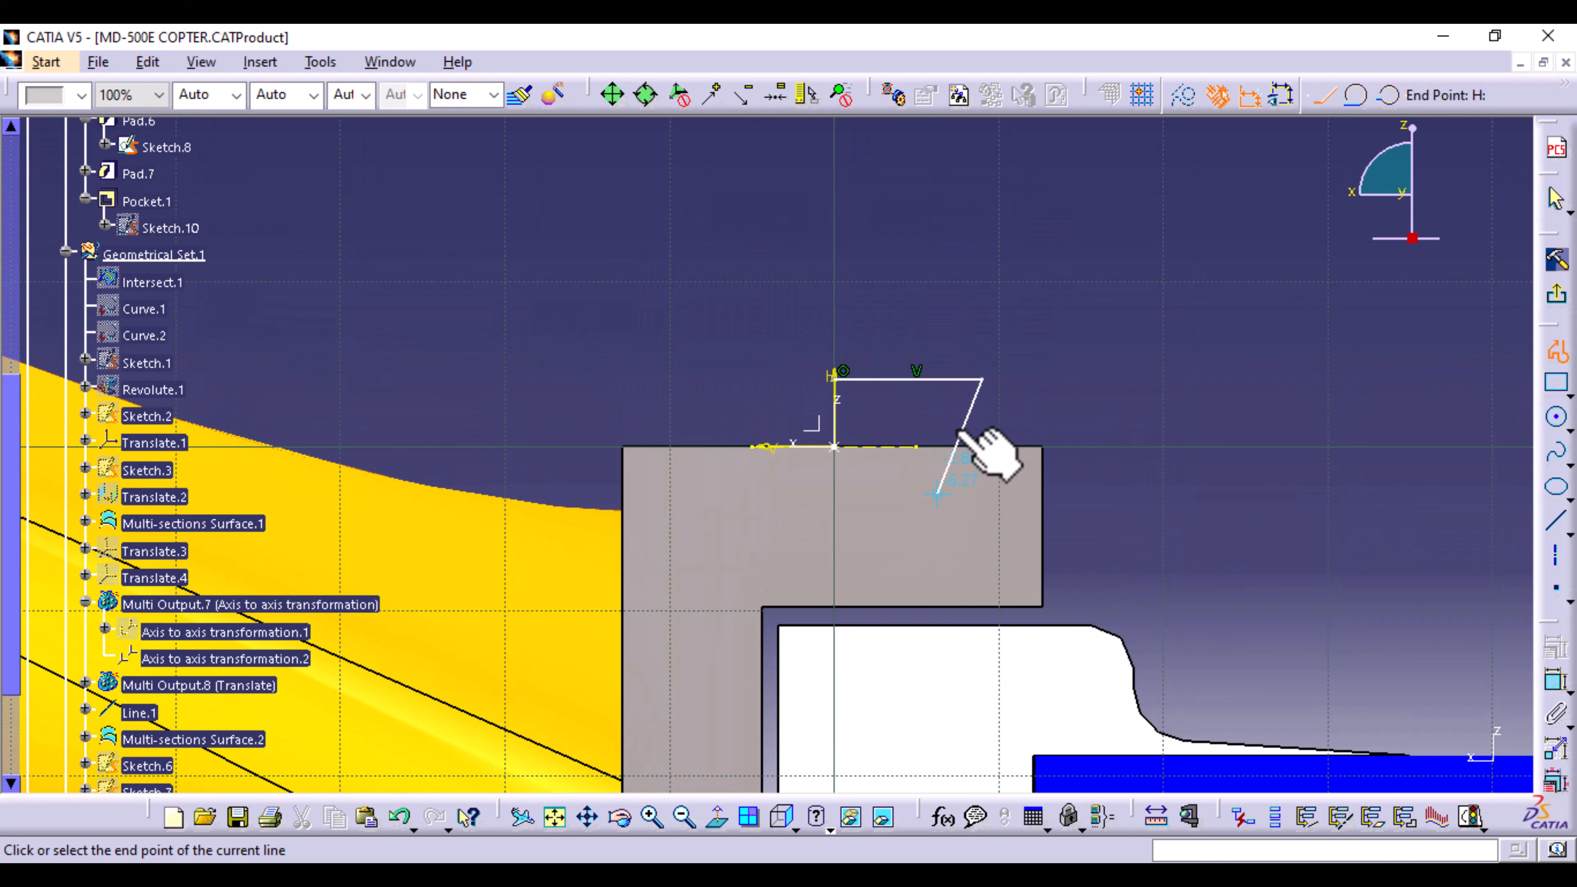
pyautogui.click(981, 444)
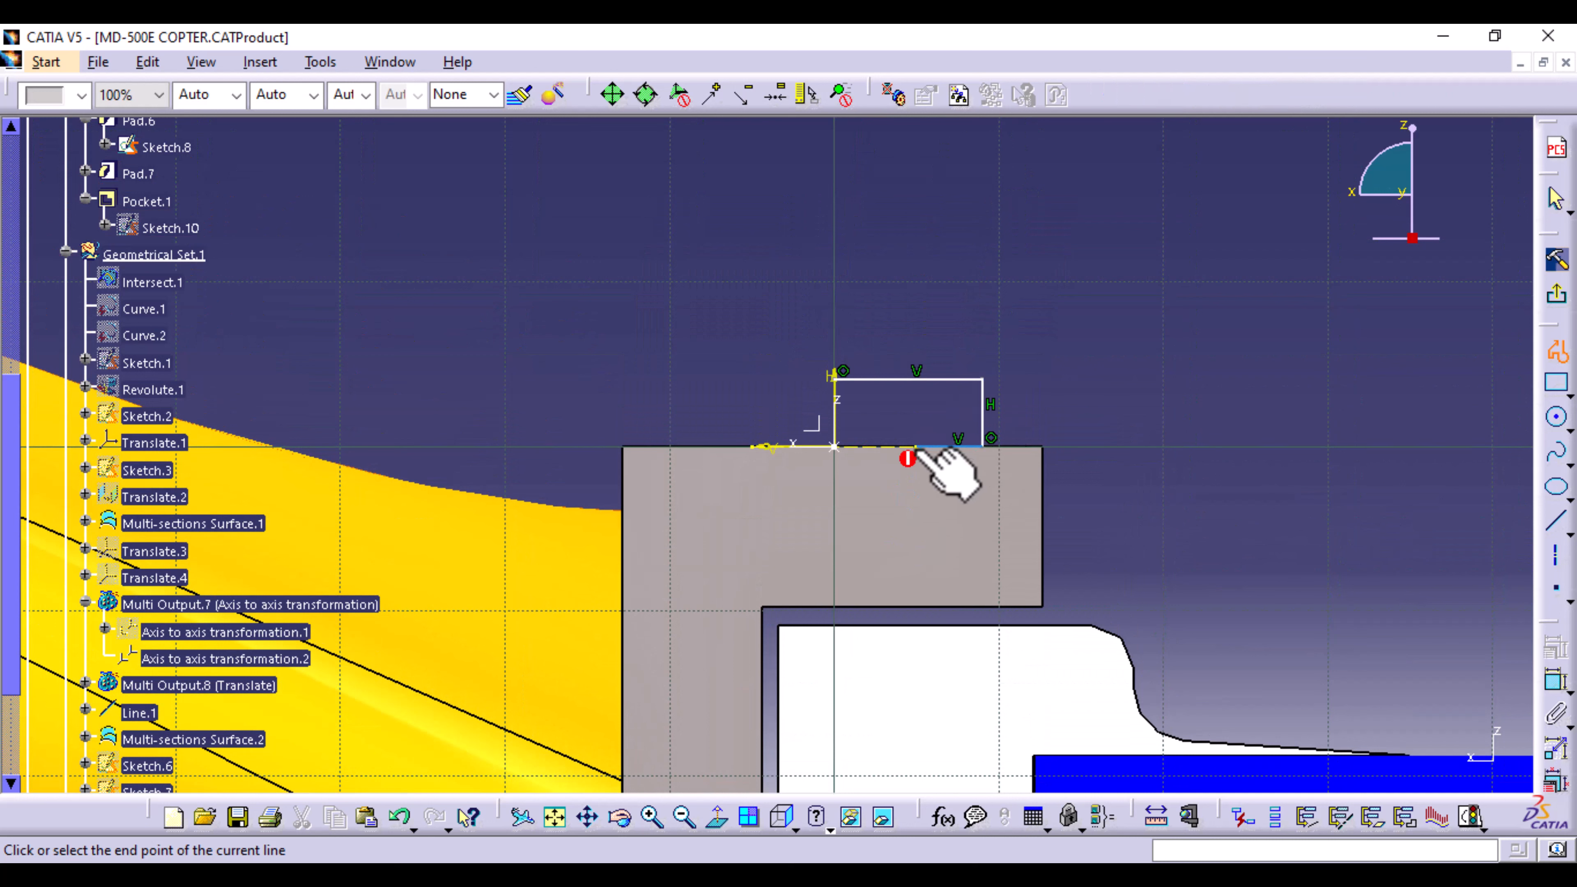
pyautogui.click(916, 447)
pyautogui.moveTo(919, 689); pyautogui.dragTo(883, 429, button='middle')
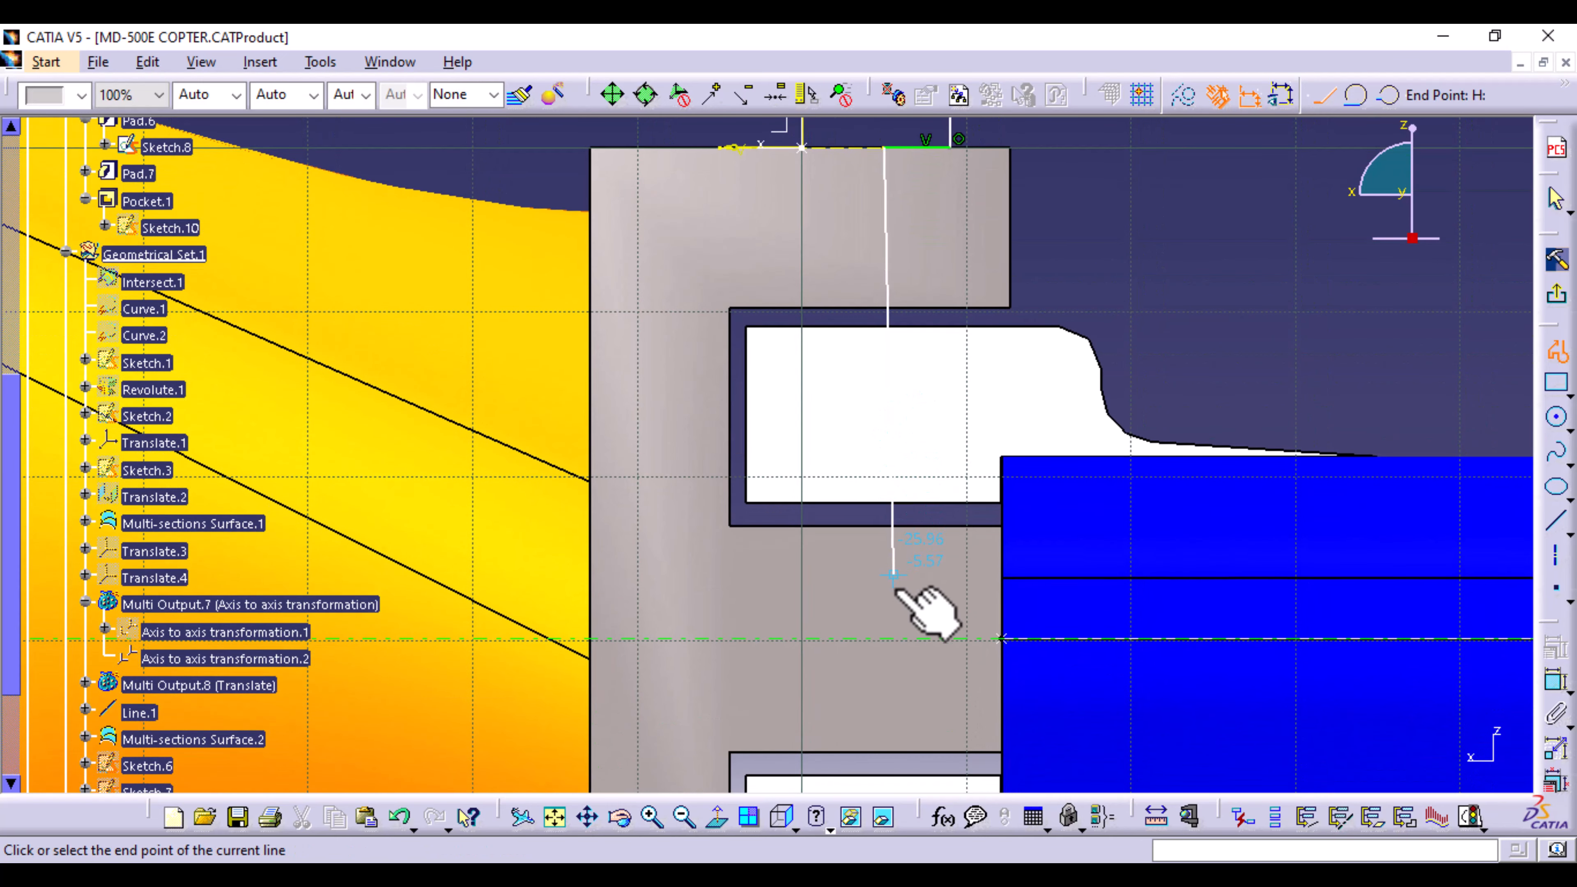
pyautogui.click(884, 638)
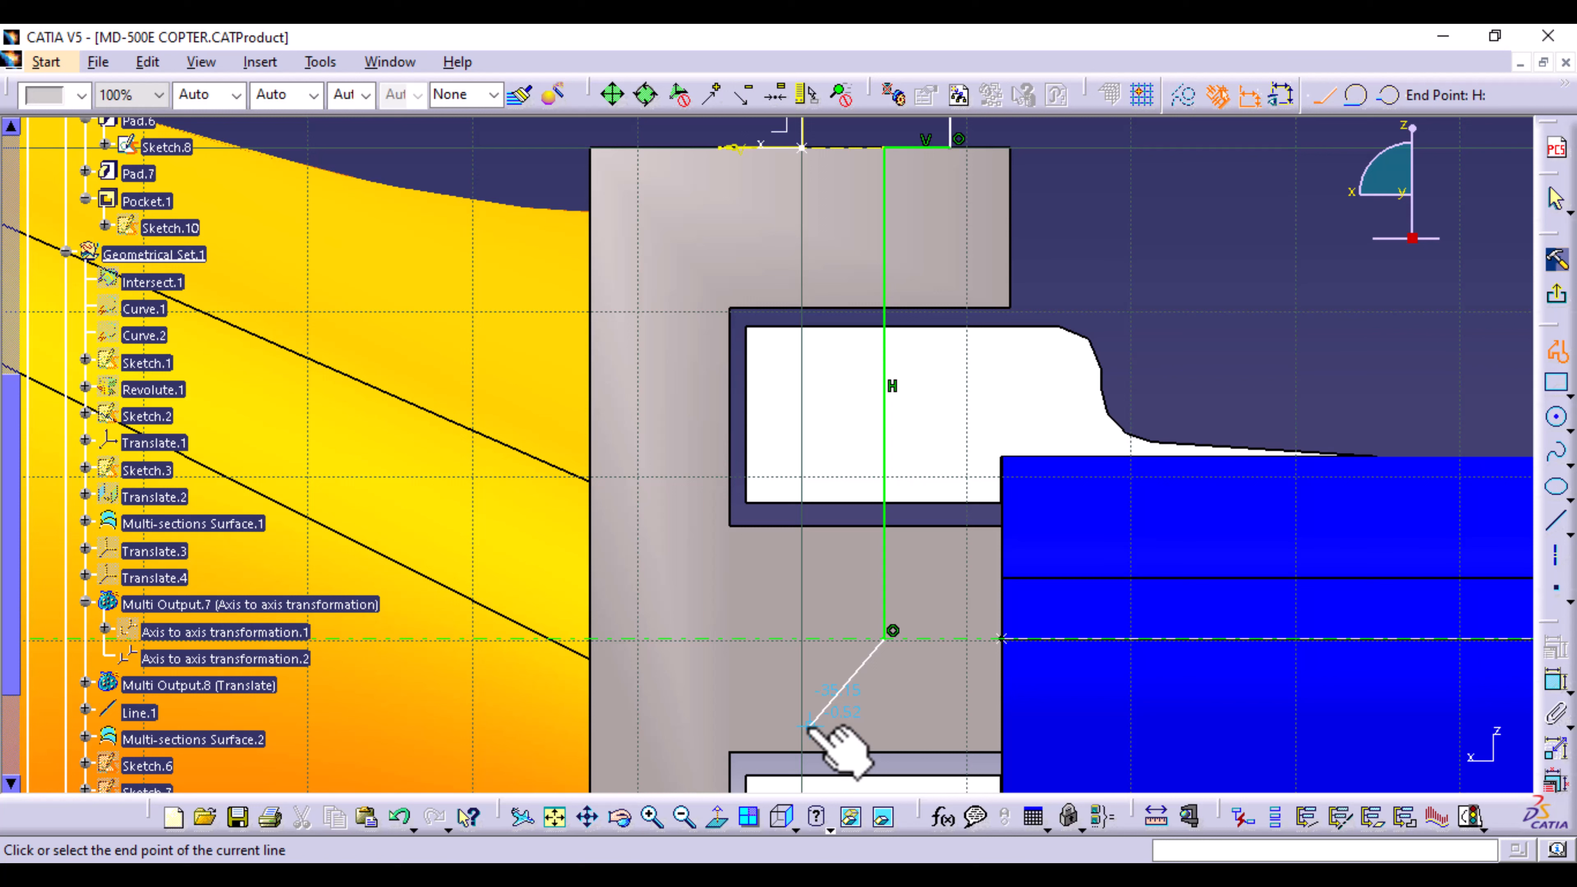
pyautogui.press('Escape')
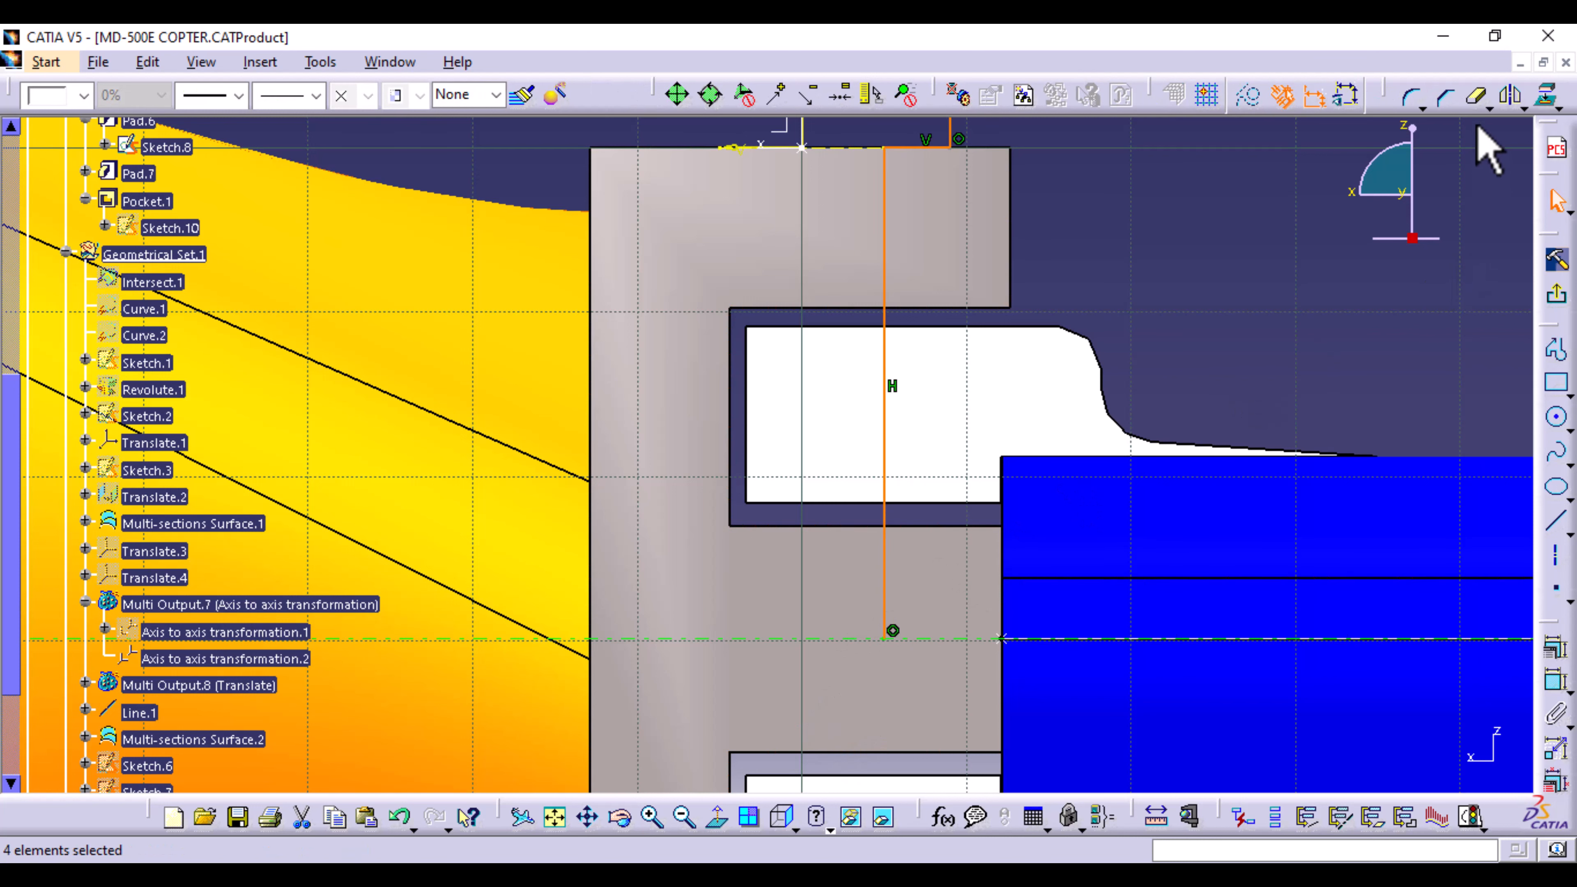
# Step: Mirror the bolt half-profile about the horizontal sketch axis and exit the sketch
pyautogui.click(1513, 100)
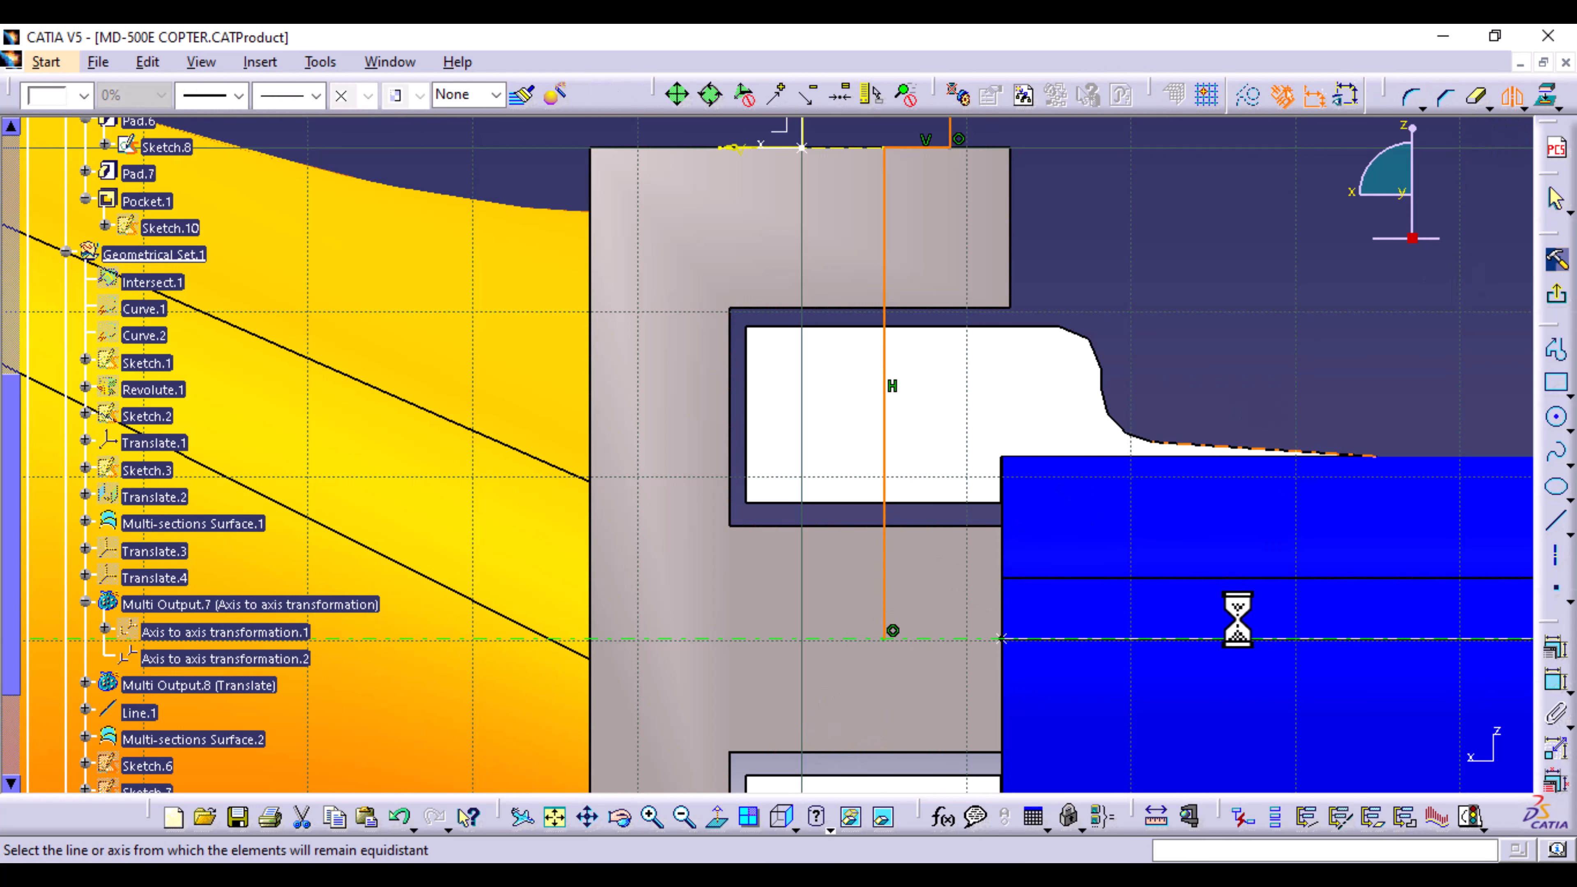
pyautogui.click(1212, 639)
pyautogui.keyDown('ctrl'); pyautogui.moveTo(1201, 379); pyautogui.dragTo(1186, 503, button='middle'); pyautogui.keyUp('ctrl')
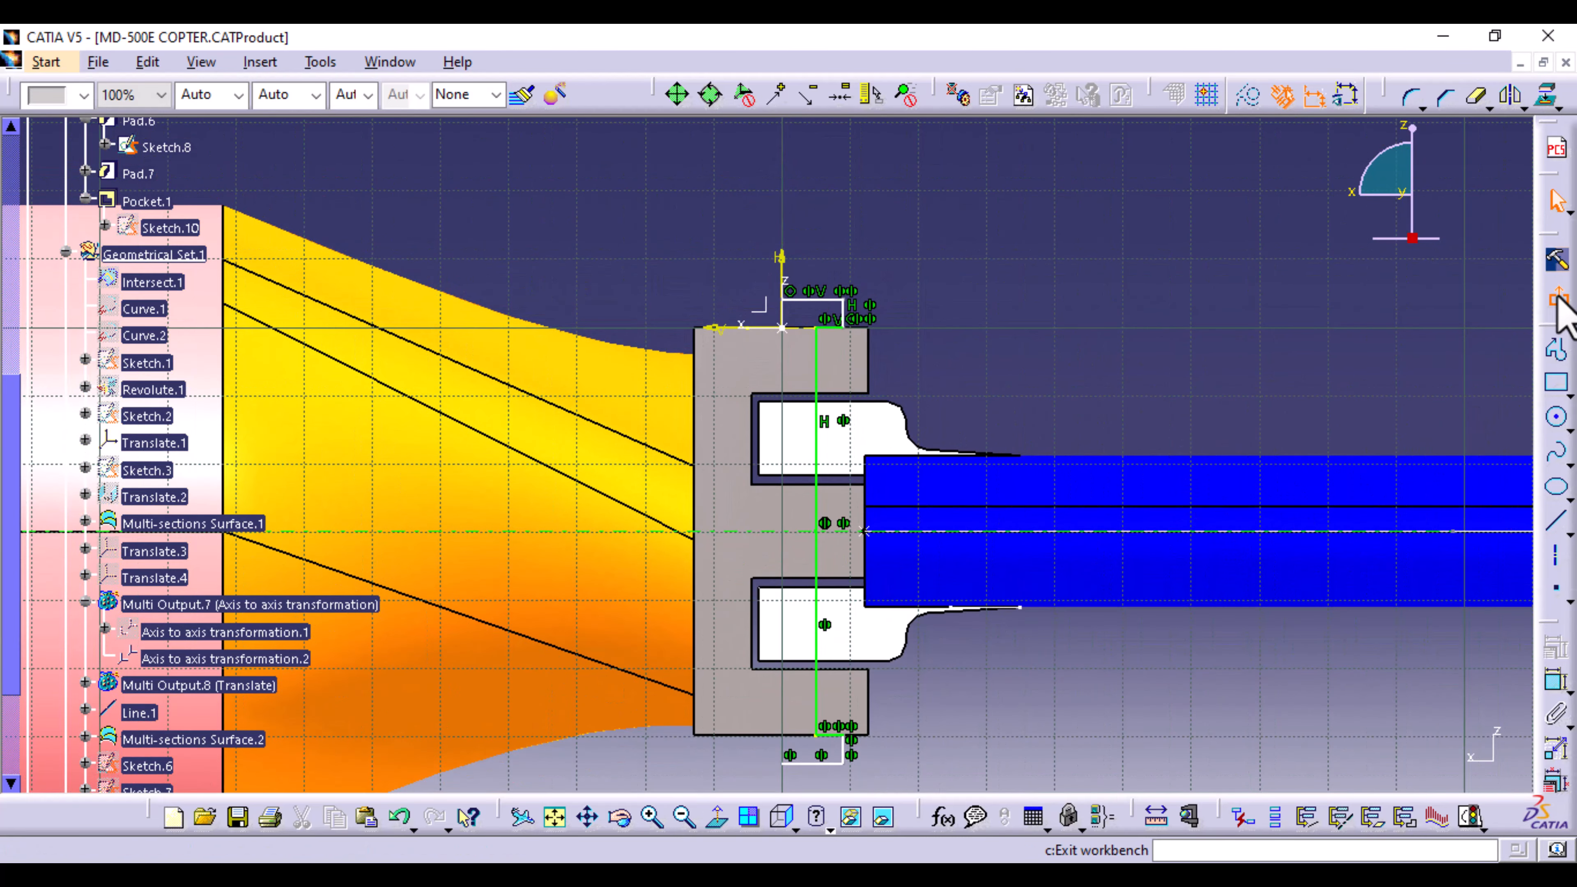
pyautogui.click(1555, 258)
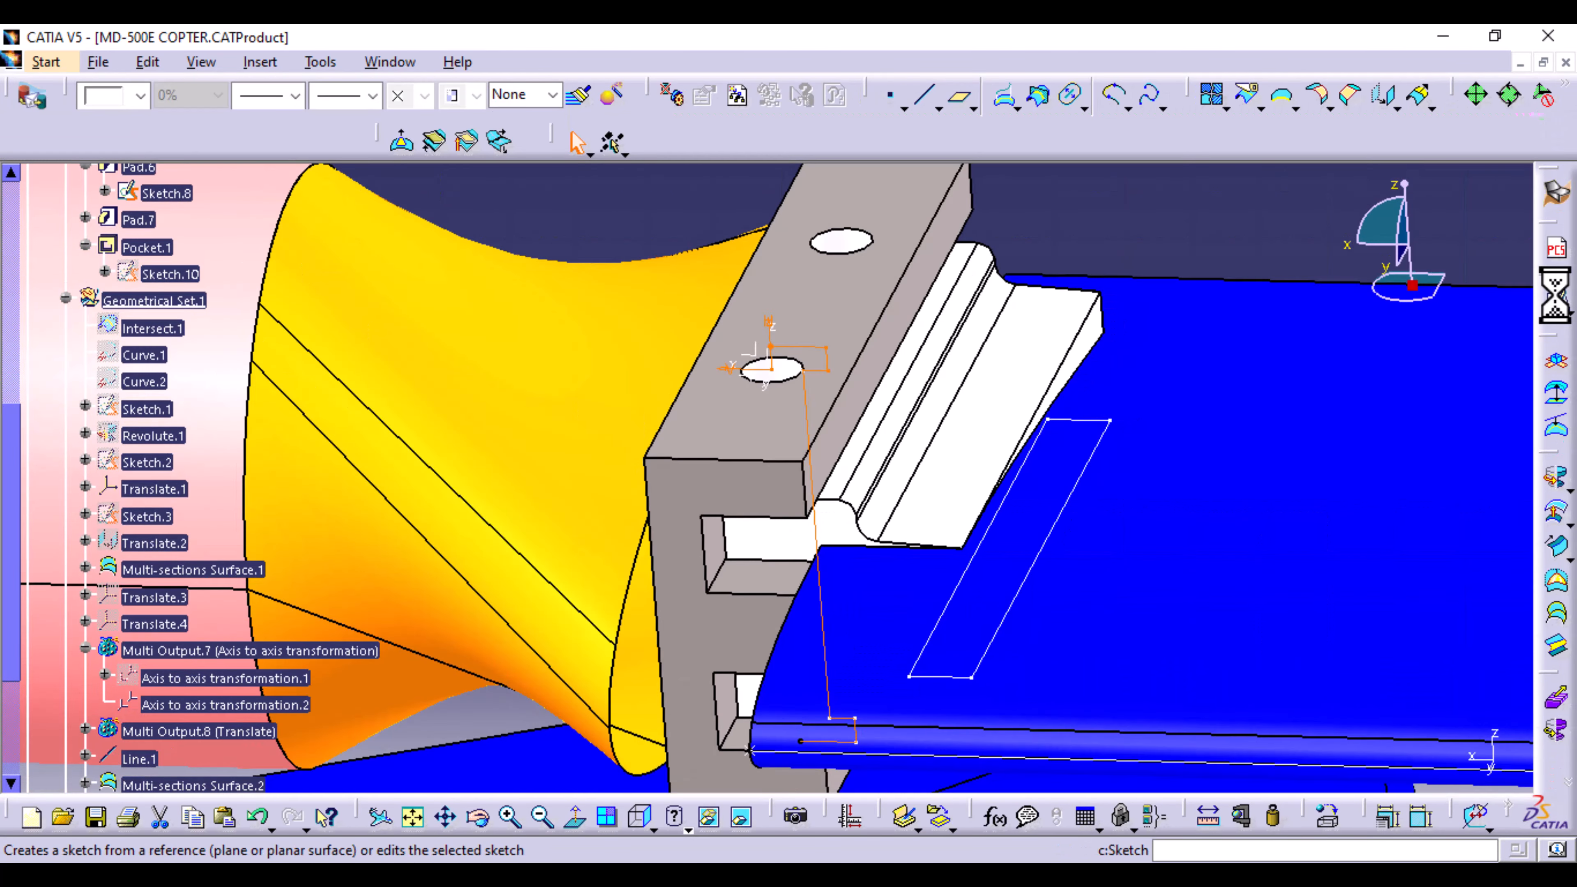
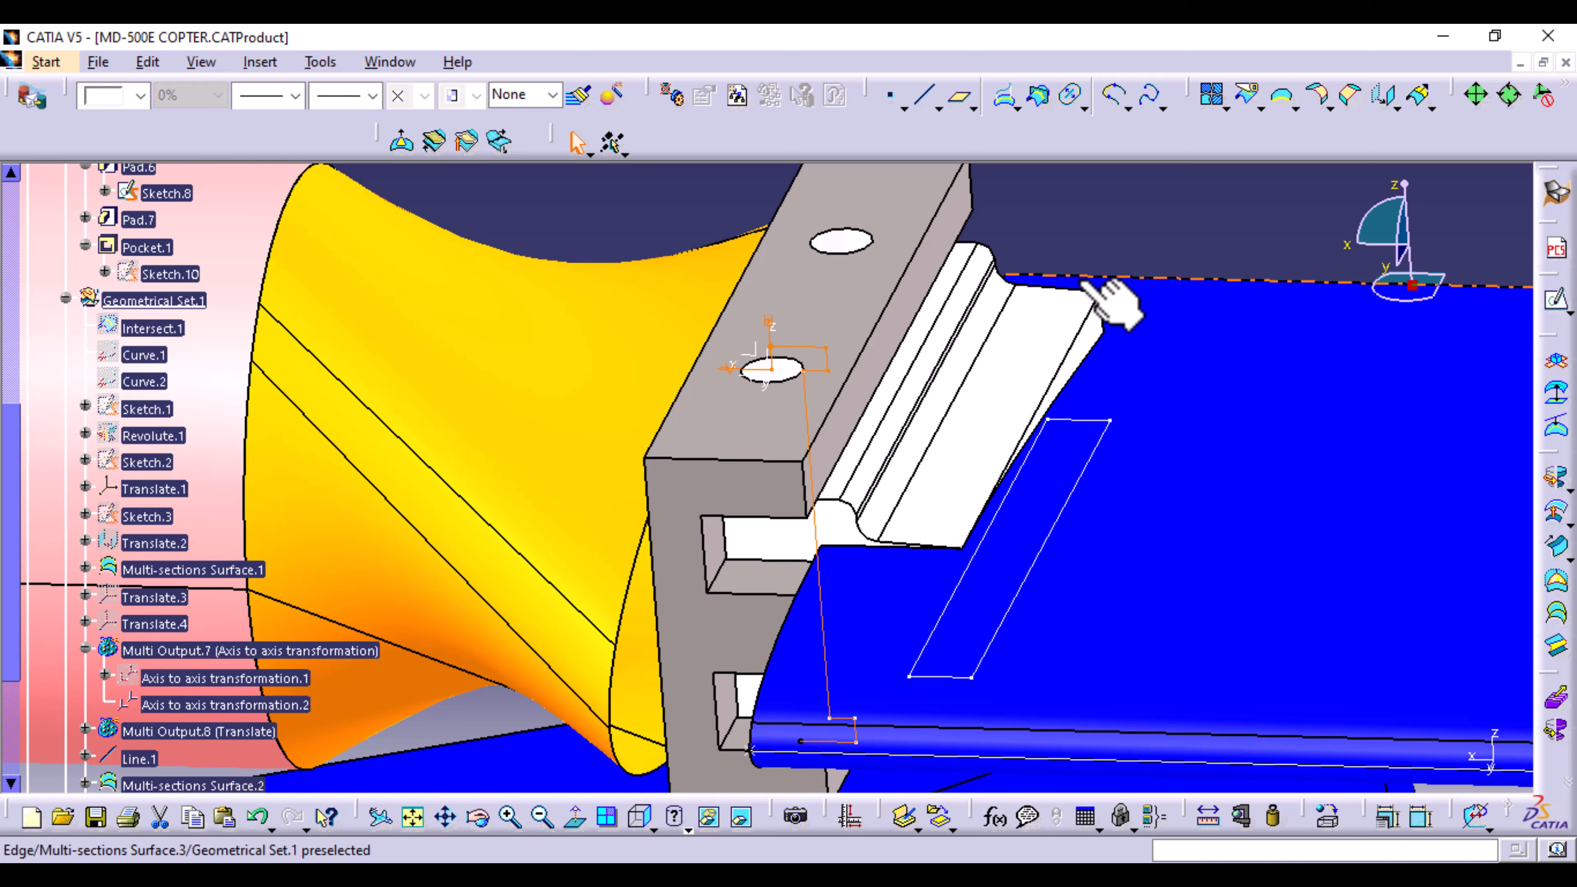
# Step: Revolve the bolt profile sketch 360 degrees into a surface, using its HDirection axis through the hole centre as the revolution axis
pyautogui.click(1085, 284)
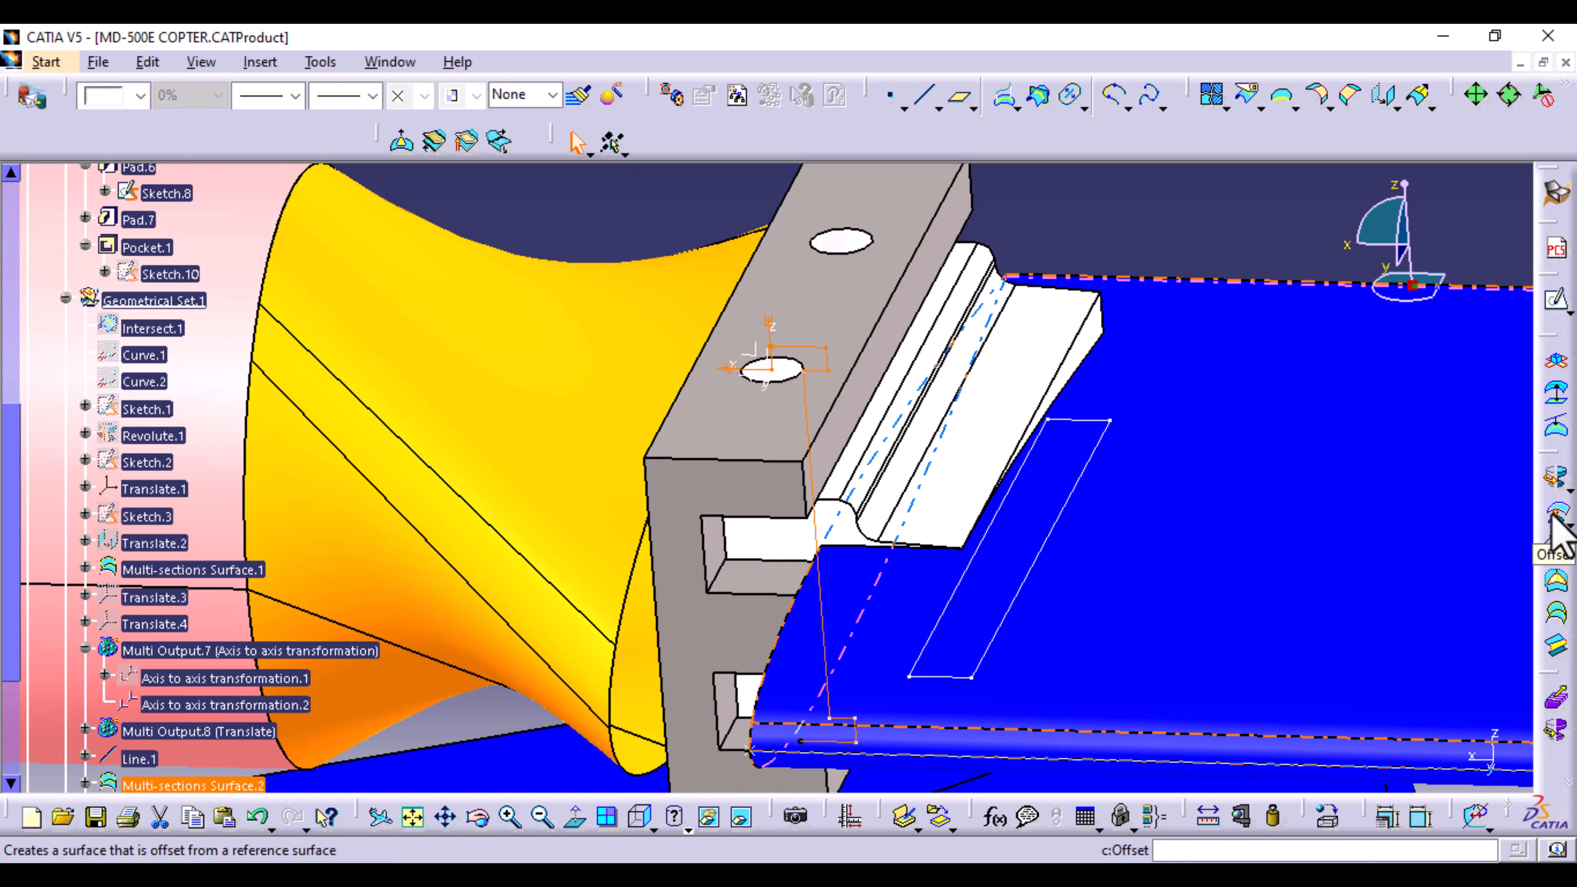
pyautogui.click(1556, 477)
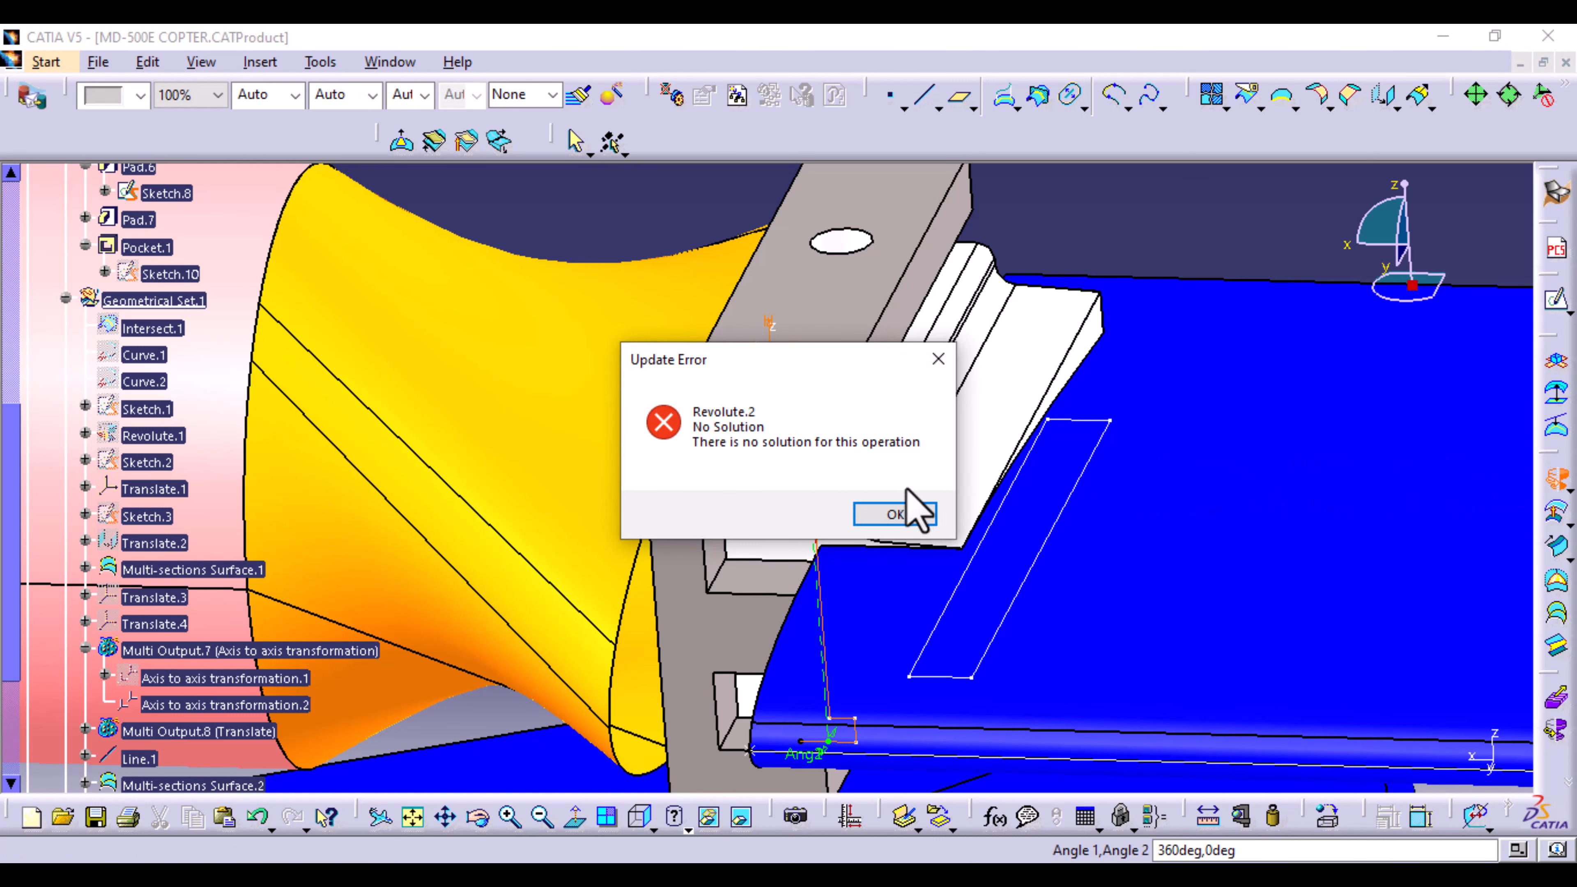
pyautogui.click(894, 514)
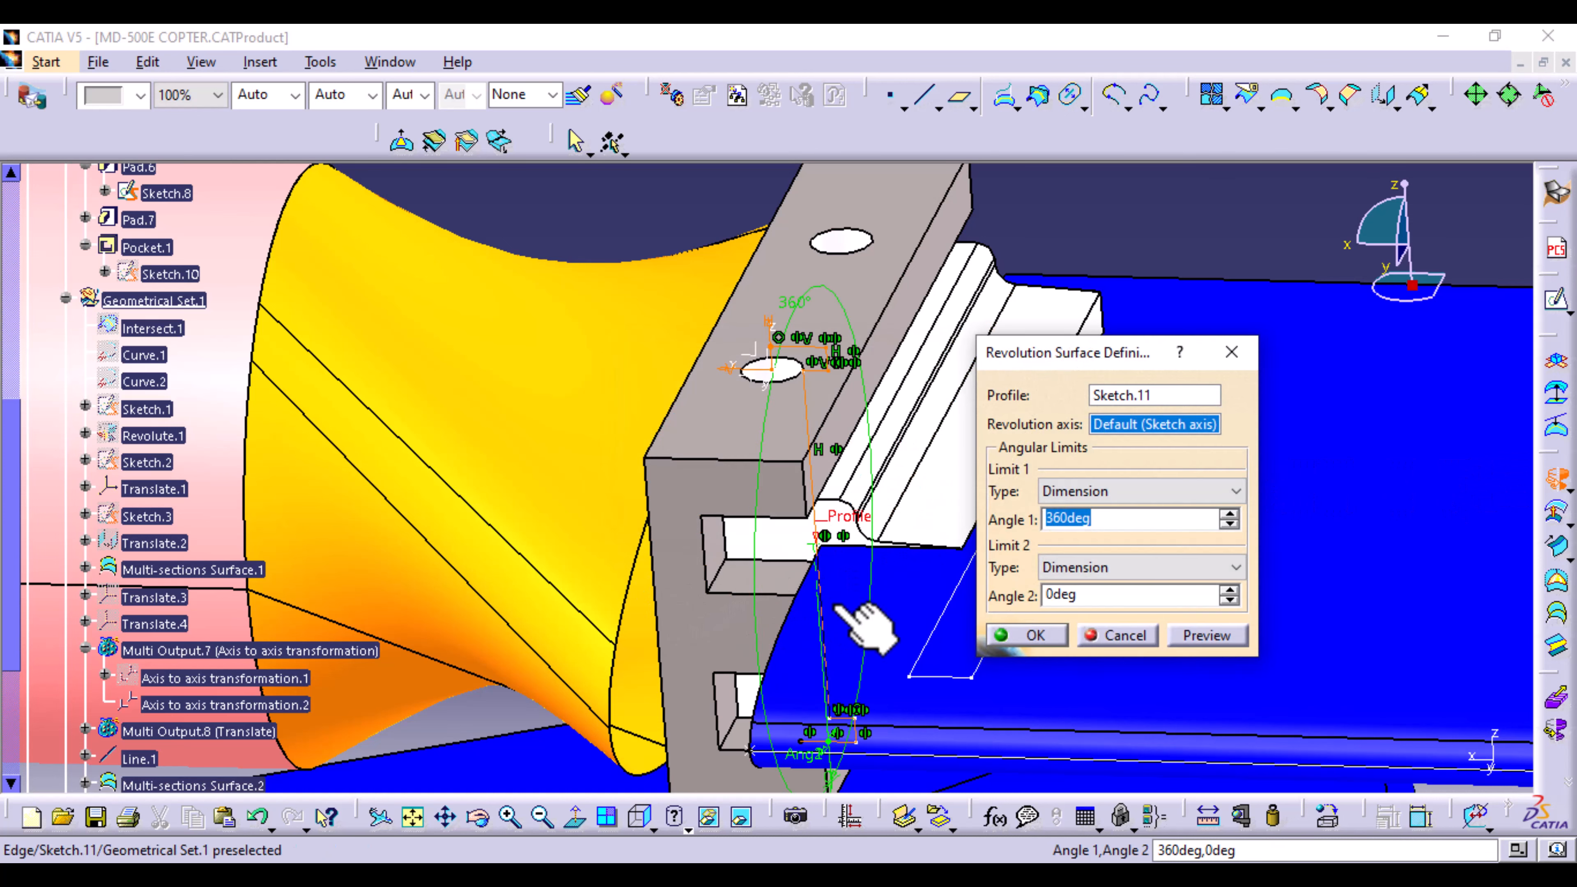
pyautogui.moveTo(732, 606); pyautogui.dragTo(732, 444, button='middle')
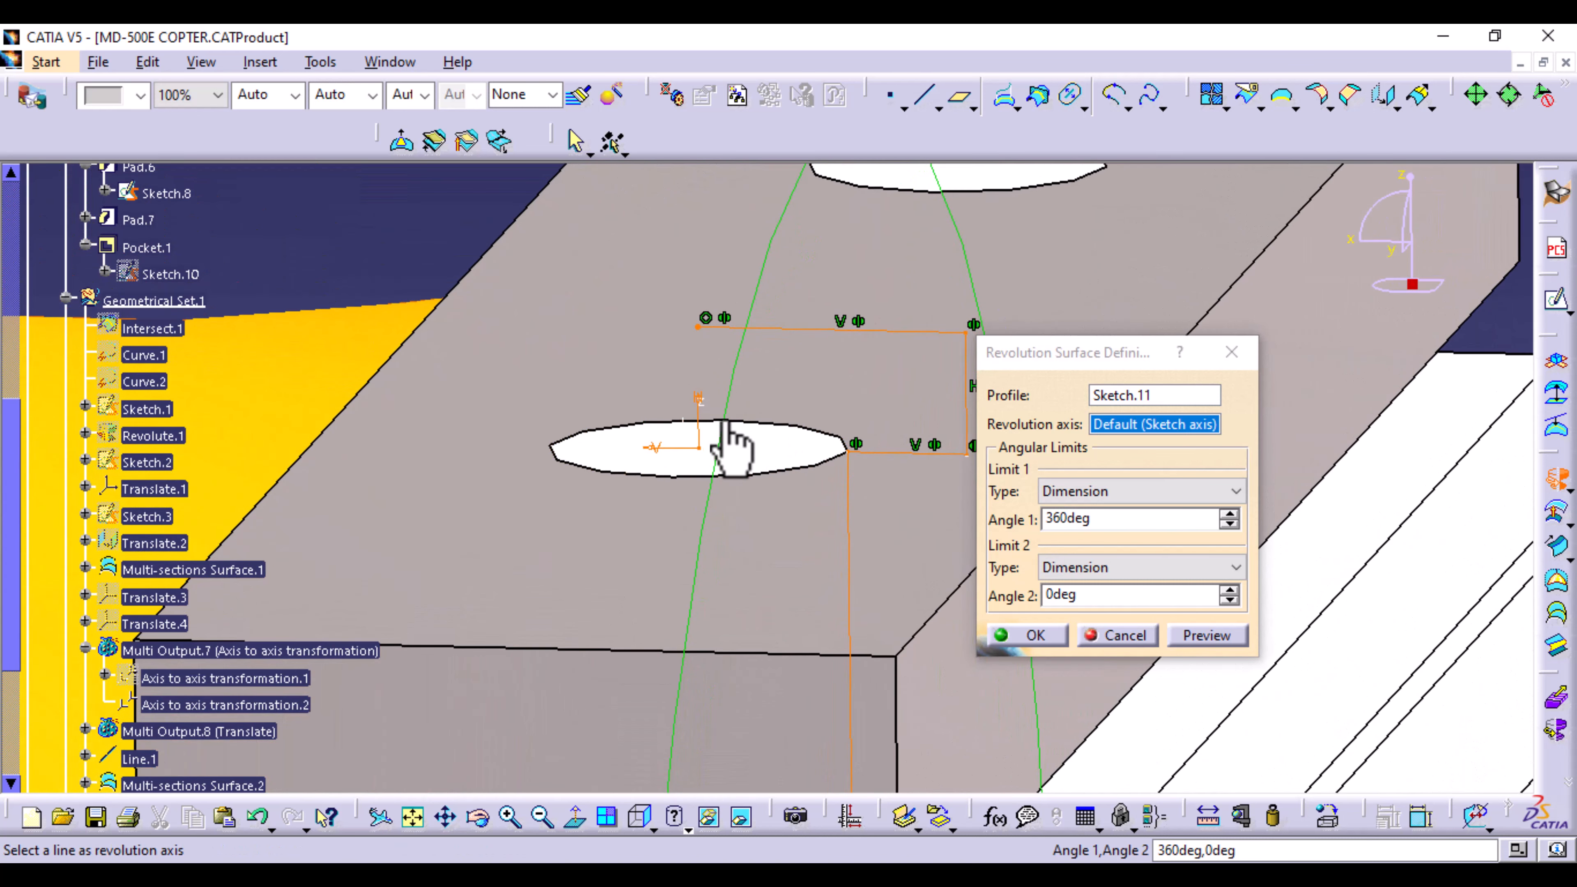
pyautogui.click(699, 399)
pyautogui.moveTo(840, 491); pyautogui.dragTo(863, 559, button='middle')
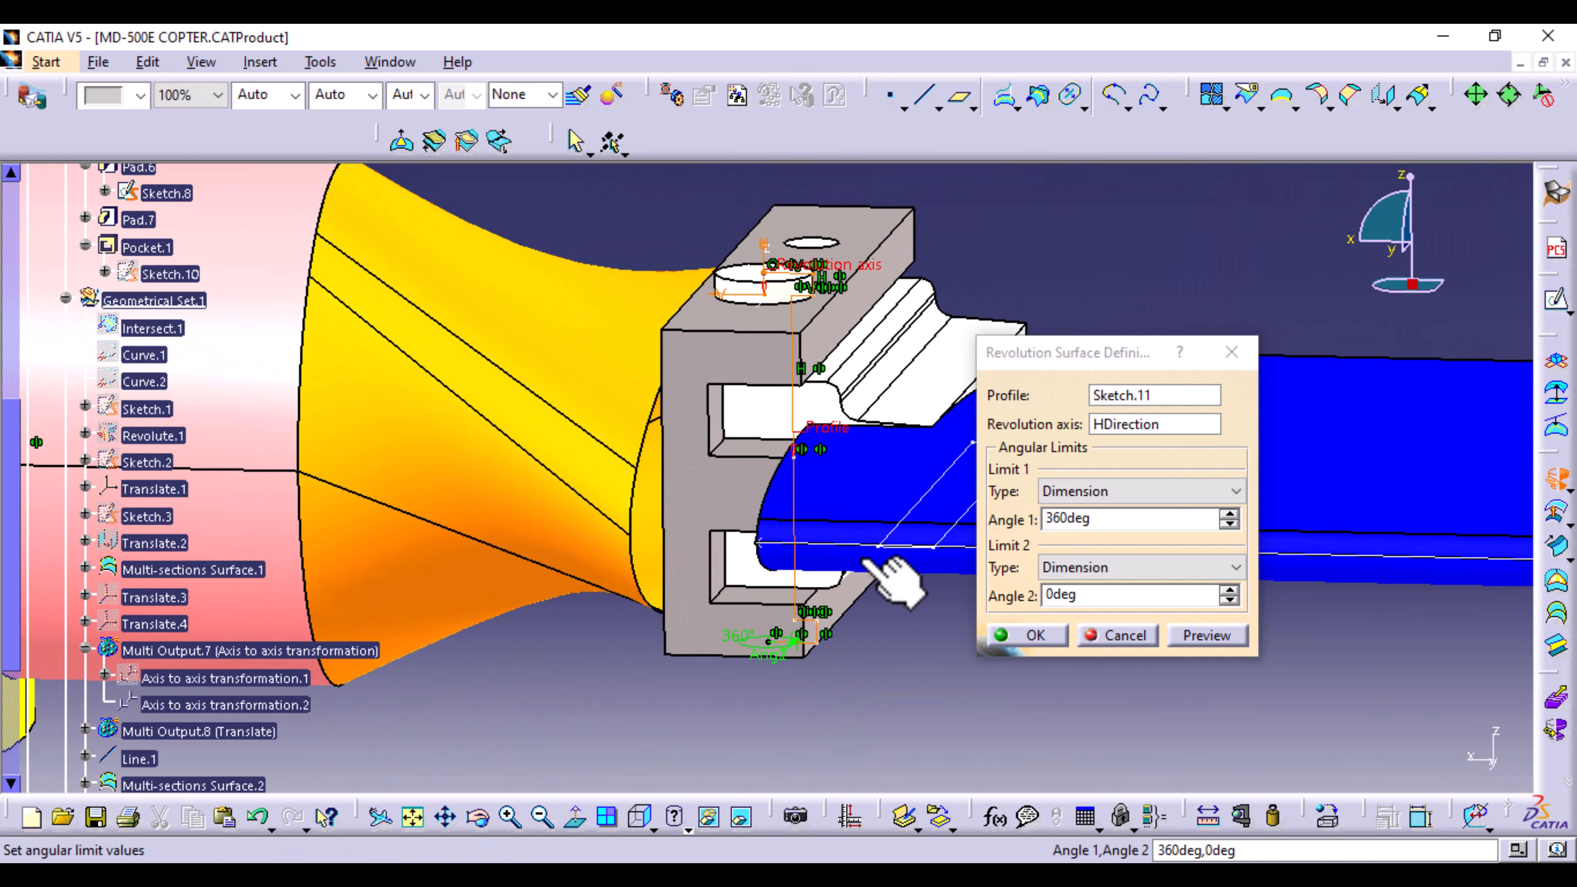
pyautogui.click(1033, 636)
# Step: Colour the revolved bolt surface green and hide its profile sketch, Sketch.11
pyautogui.scroll(-3, 228, 721)
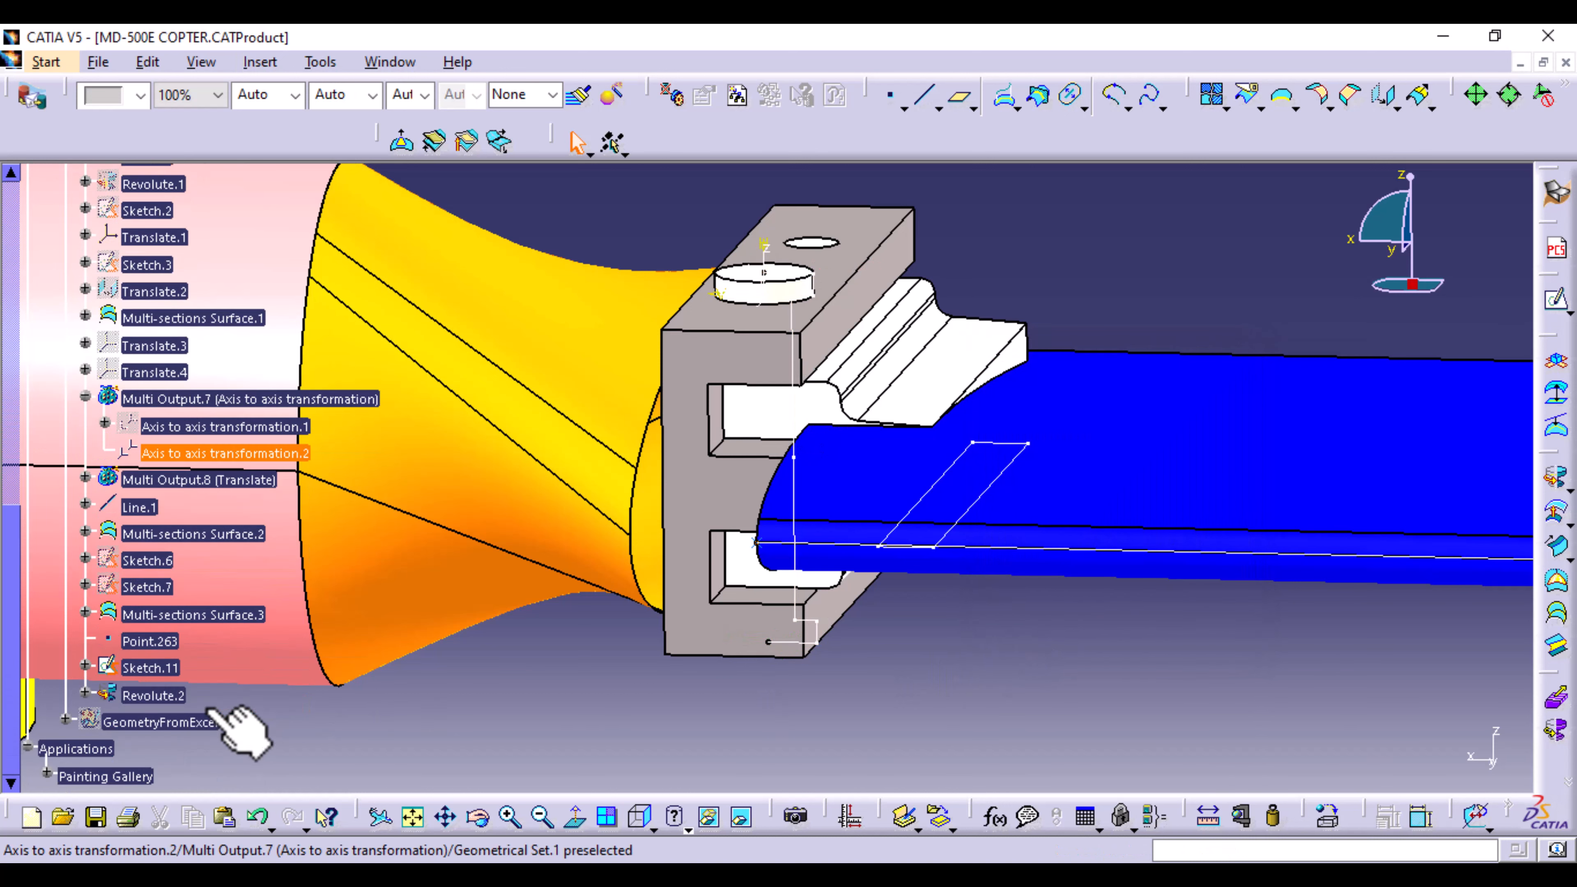
pyautogui.scroll(-2, 214, 714)
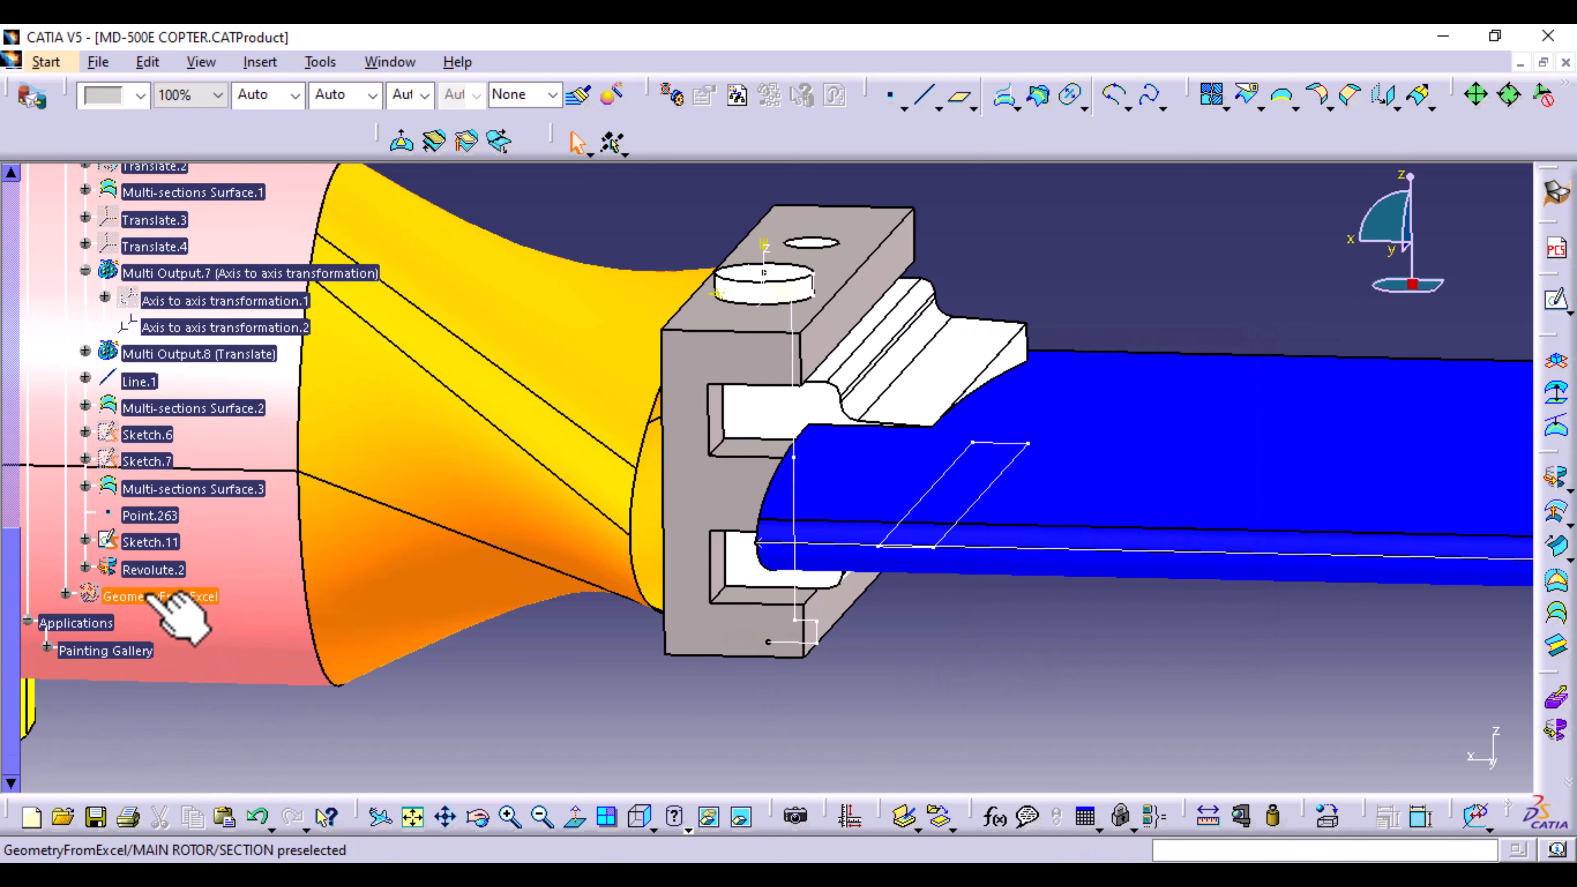
pyautogui.click(152, 569)
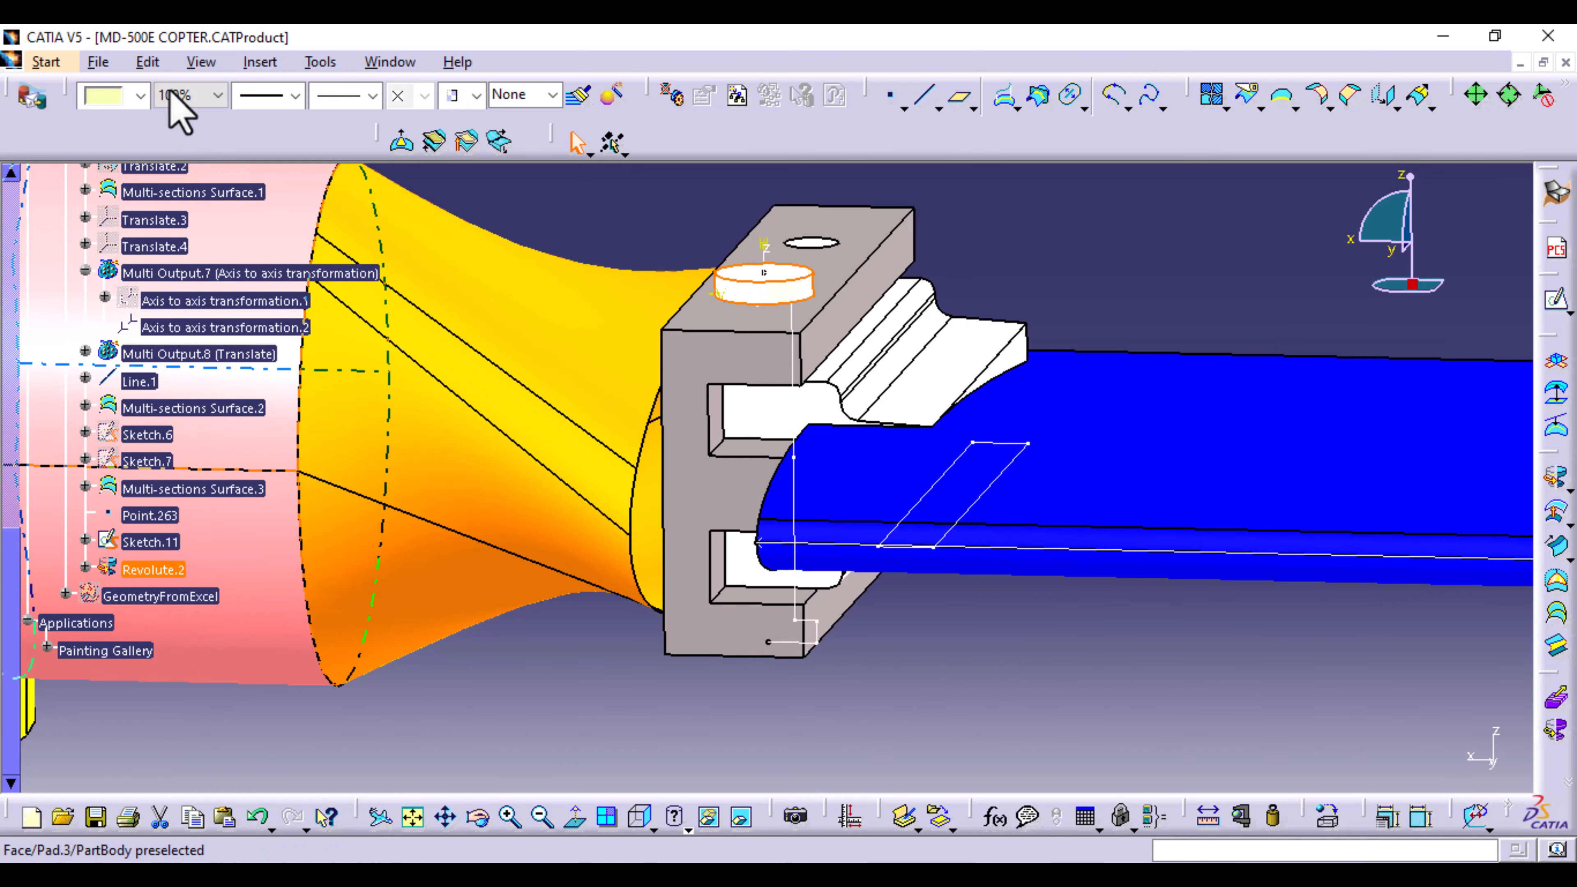
pyautogui.click(142, 95)
pyautogui.click(130, 472)
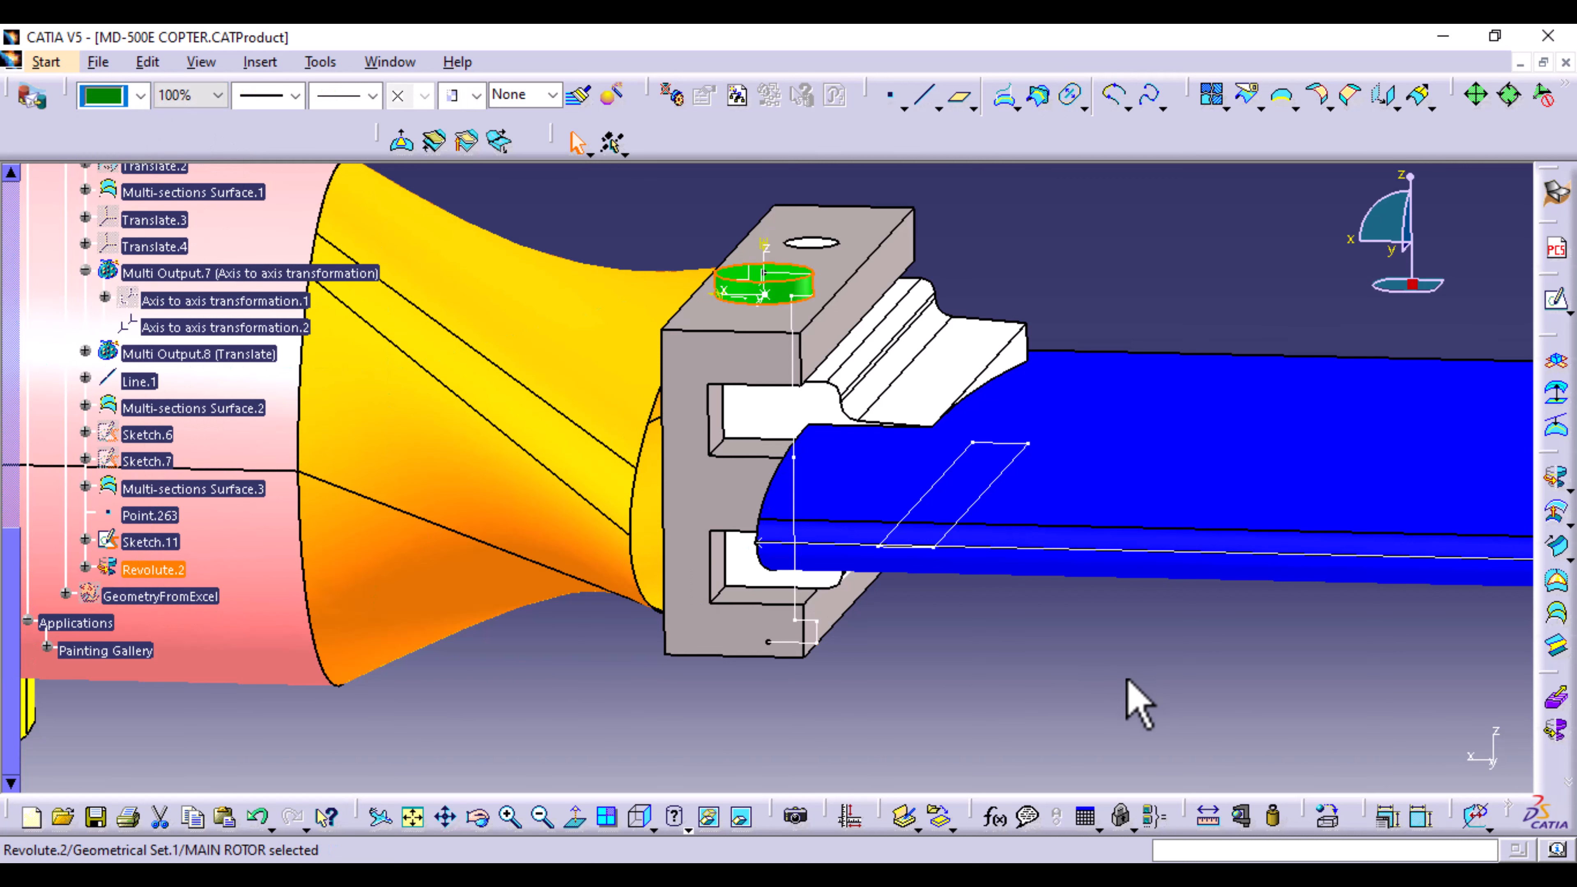
pyautogui.click(961, 677)
pyautogui.moveTo(948, 656); pyautogui.dragTo(862, 694, button='middle')
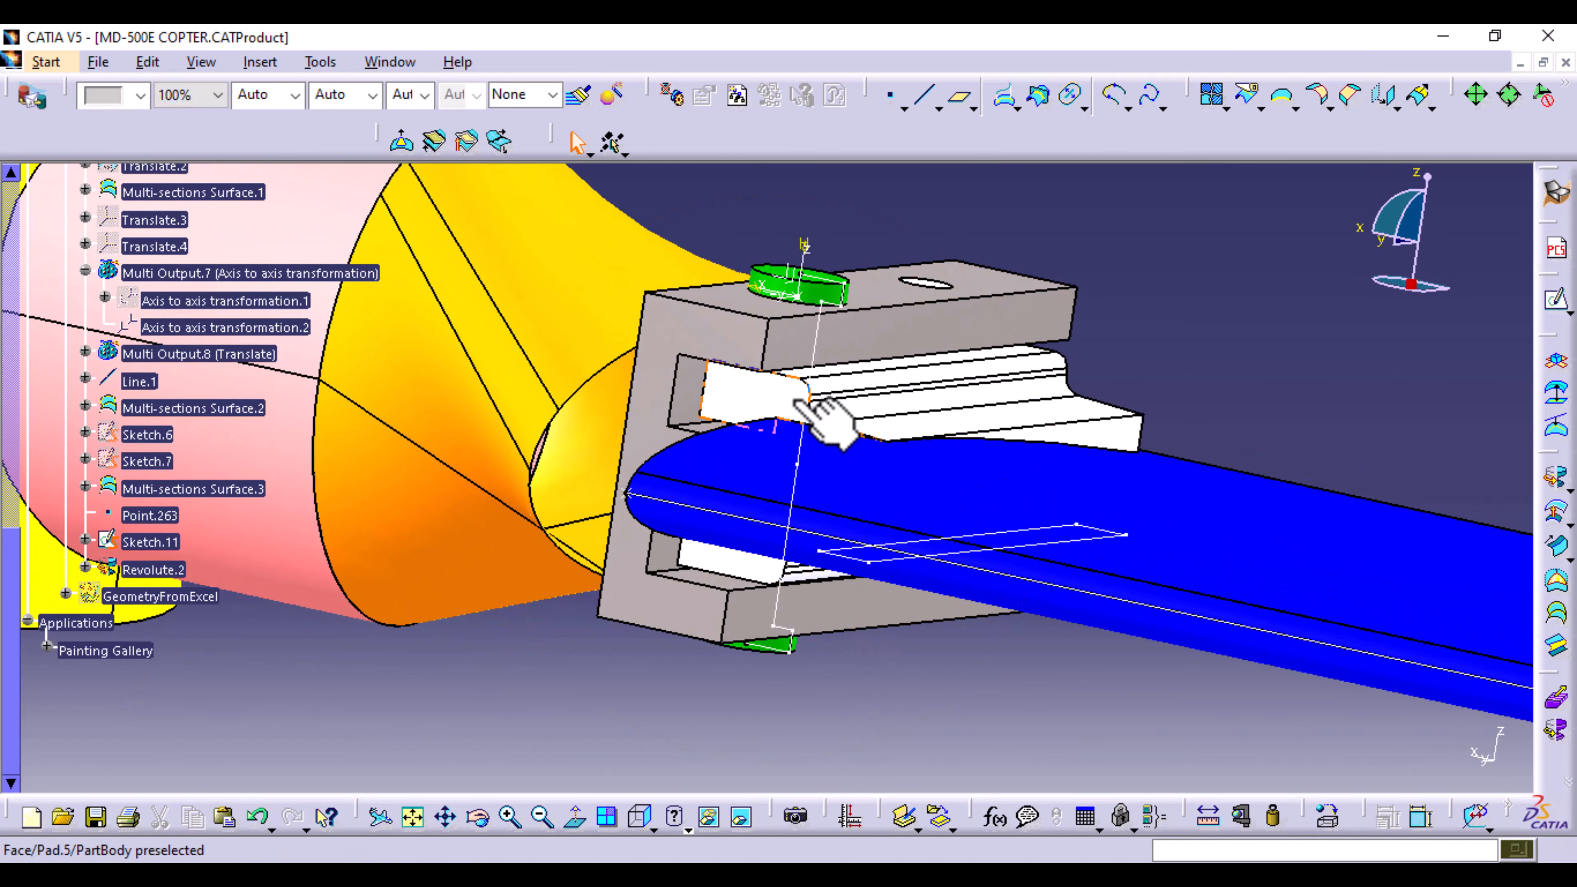
pyautogui.rightClick(155, 542)
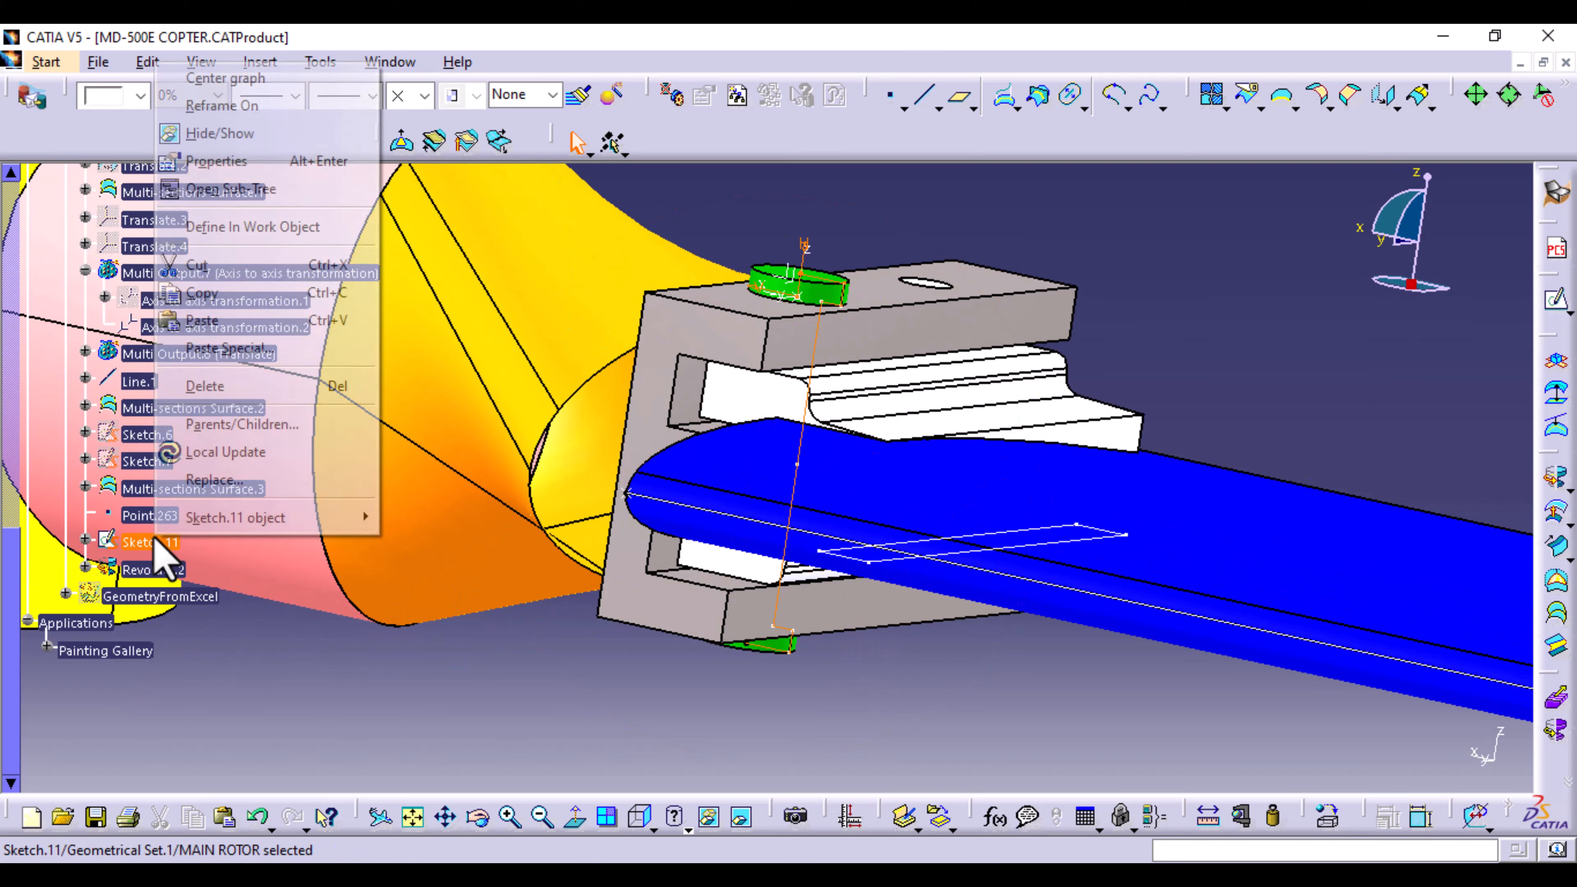
pyautogui.click(257, 143)
# Step: Create a circle-centre point from the rim edge of the grey block's second, empty hole
pyautogui.moveTo(855, 415); pyautogui.dragTo(646, 667, button='middle')
pyautogui.moveTo(919, 500); pyautogui.dragTo(810, 471, button='middle')
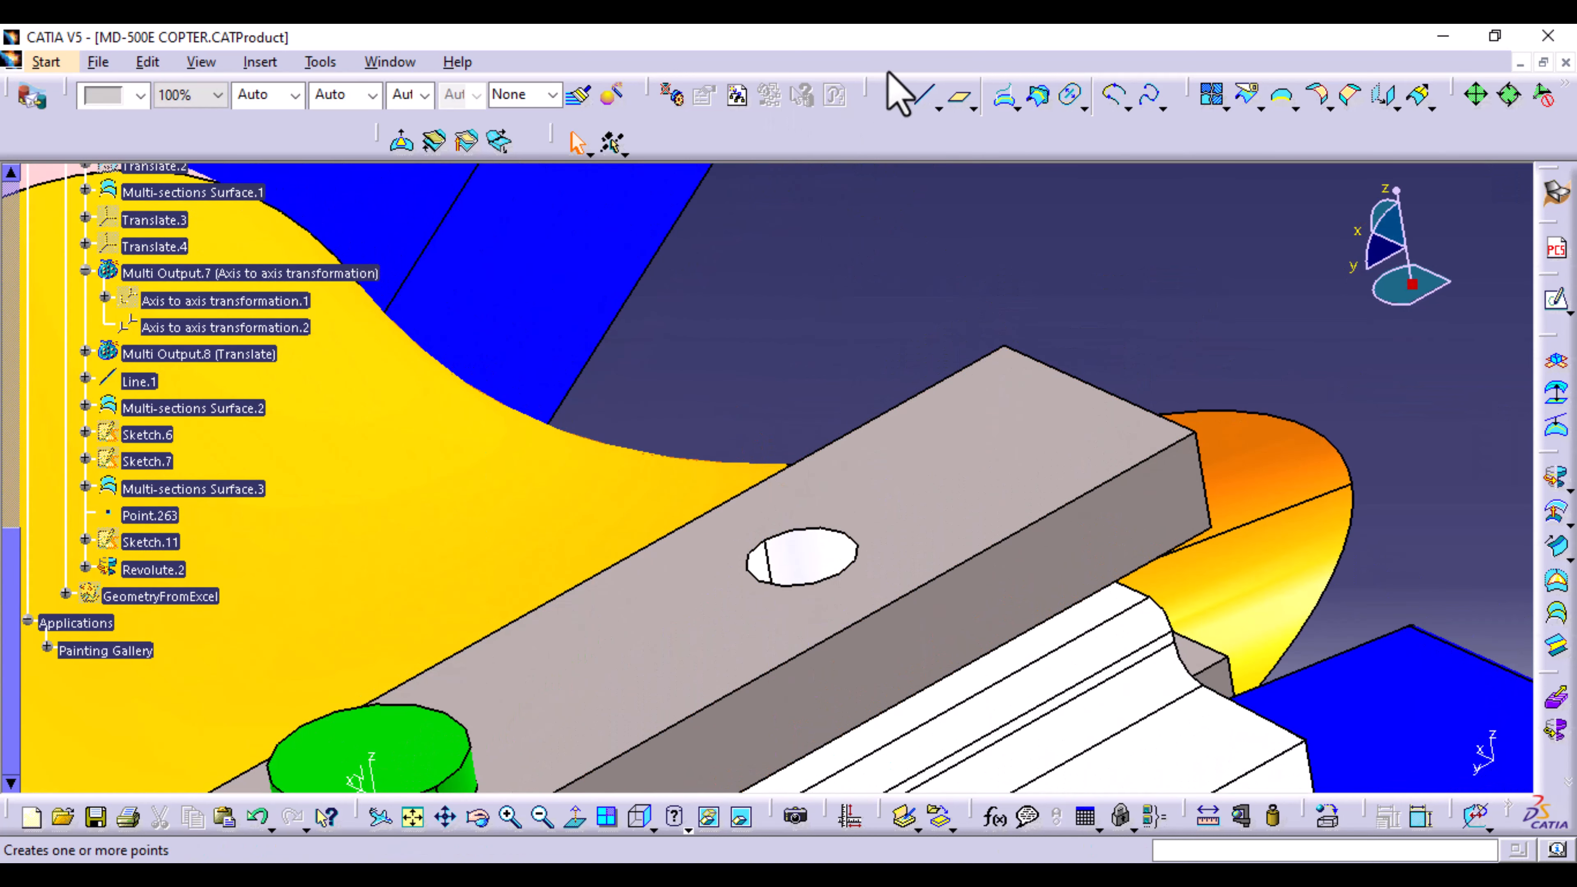
pyautogui.click(893, 98)
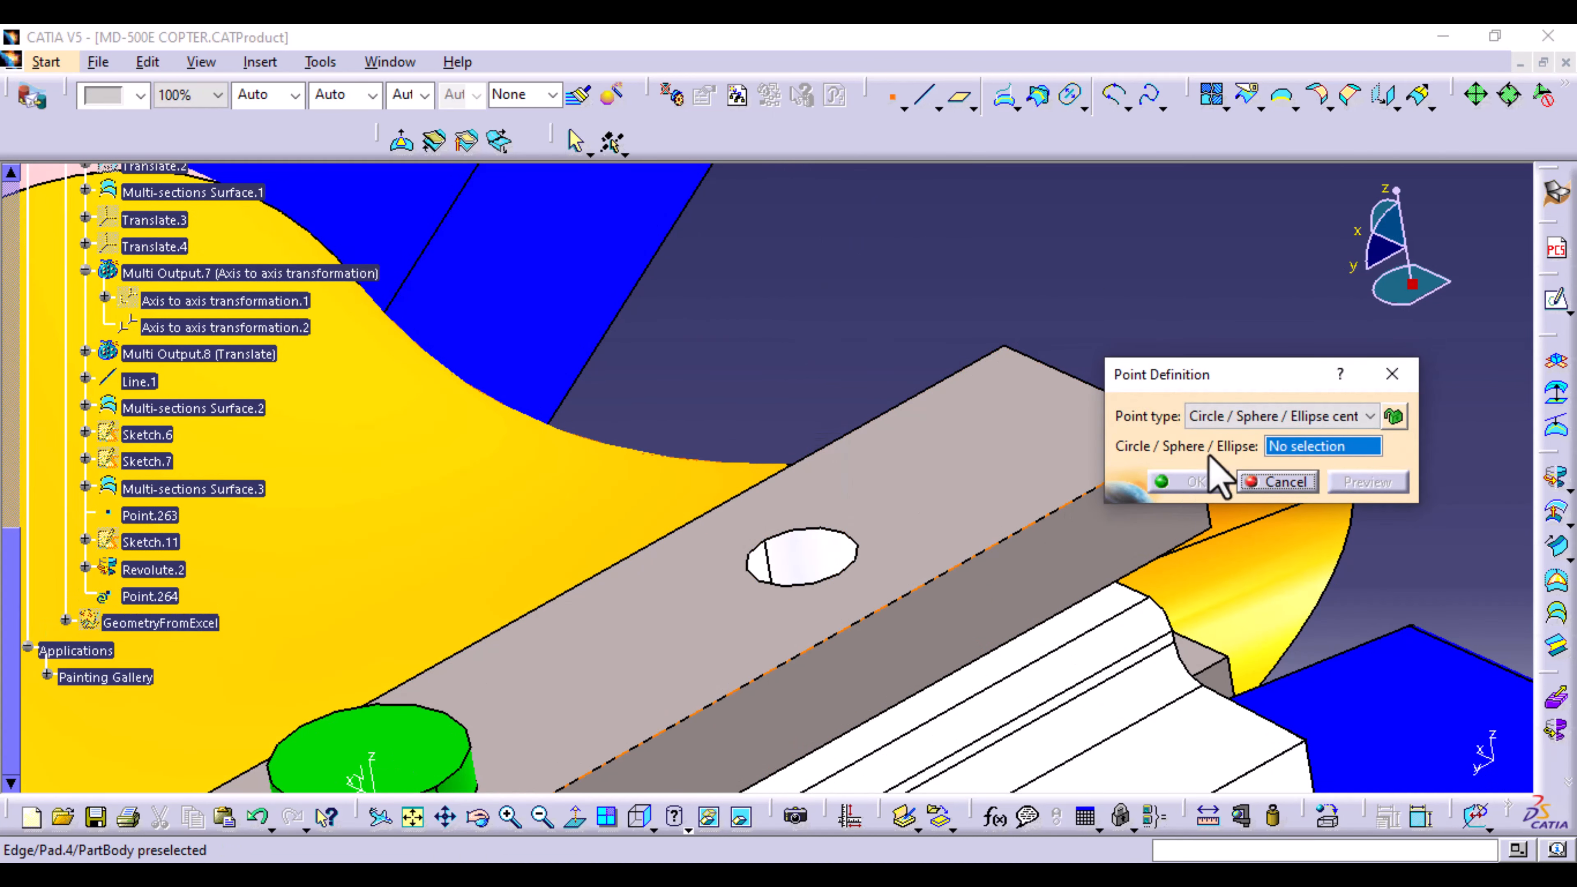
pyautogui.click(850, 540)
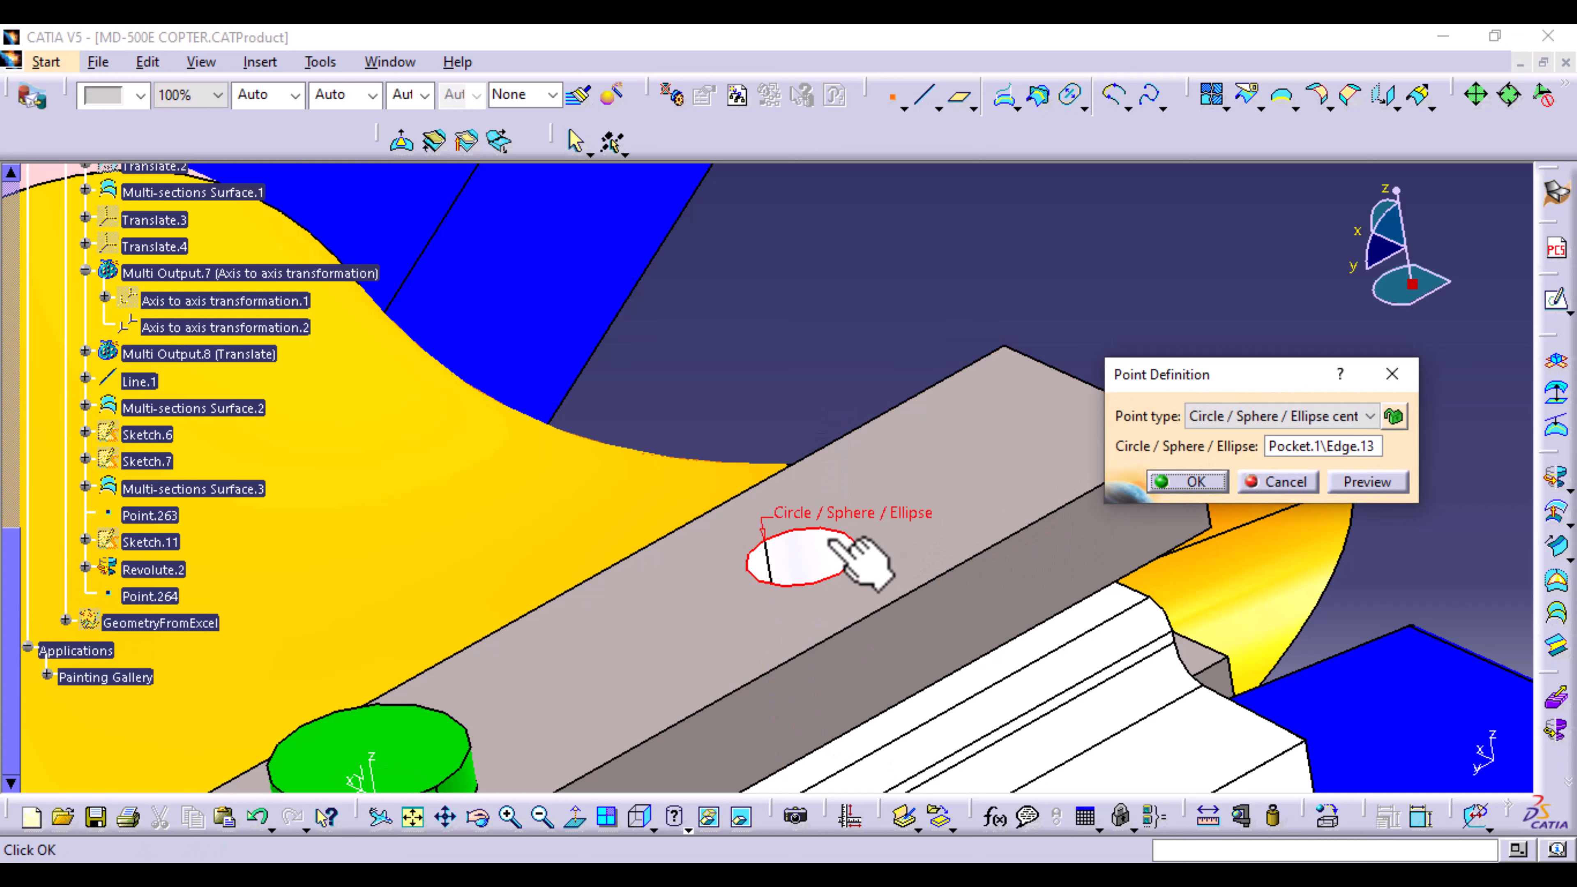
pyautogui.click(1194, 483)
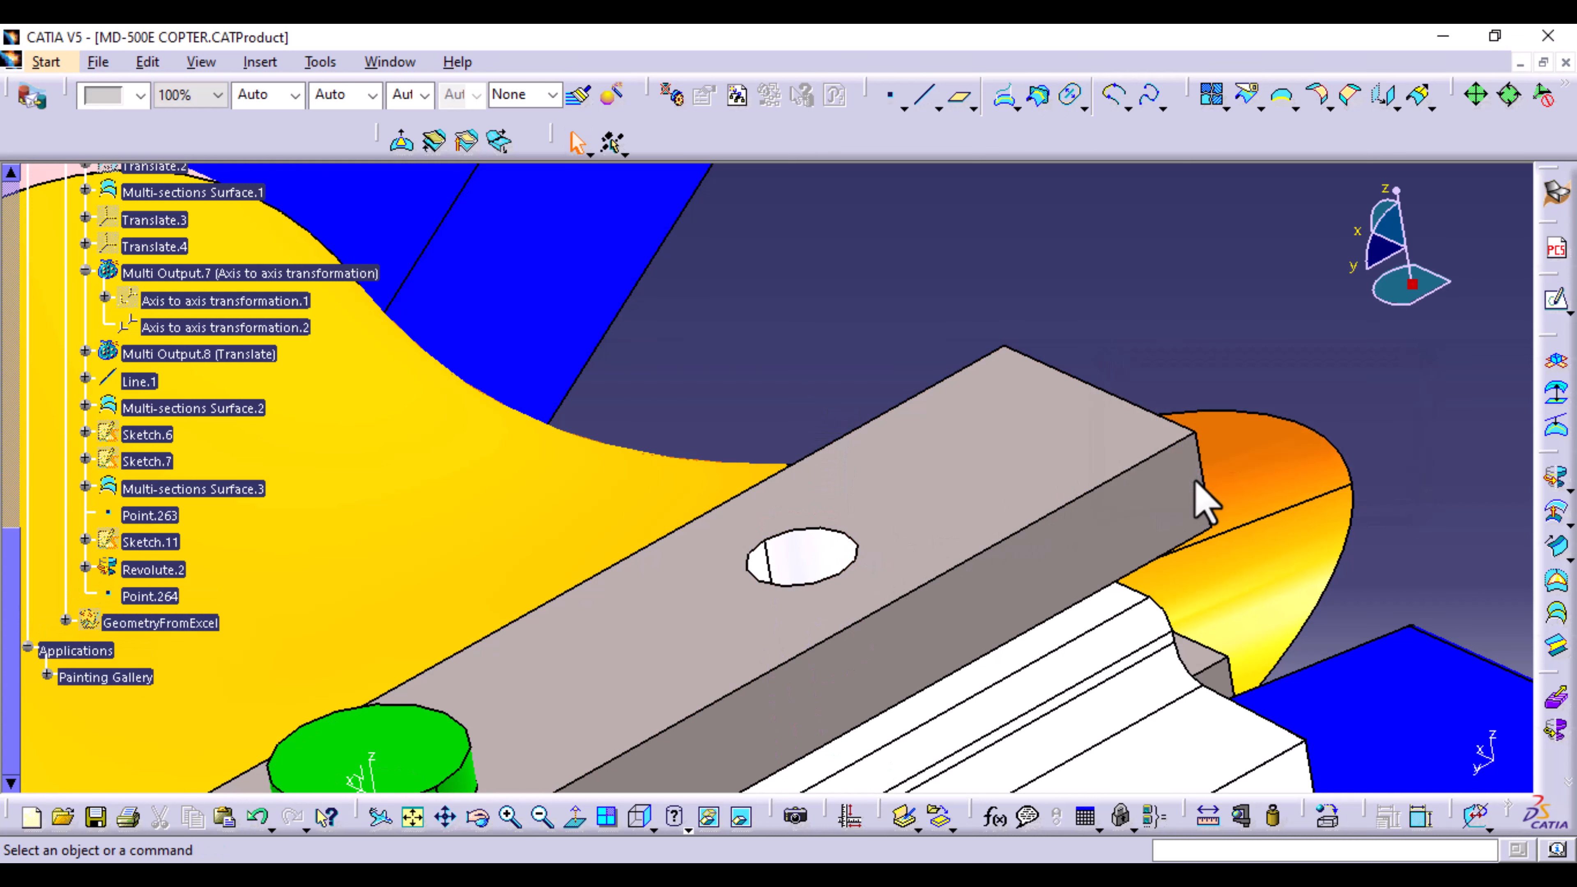
# Step: Insert a standard axis system with its origin at the second hole's centre point
pyautogui.moveTo(825, 636)
pyautogui.mouseDown(button='middle')
pyautogui.moveTo(847, 704)
pyautogui.moveTo(718, 479)
pyautogui.mouseUp(button='middle')
pyautogui.click(264, 62)
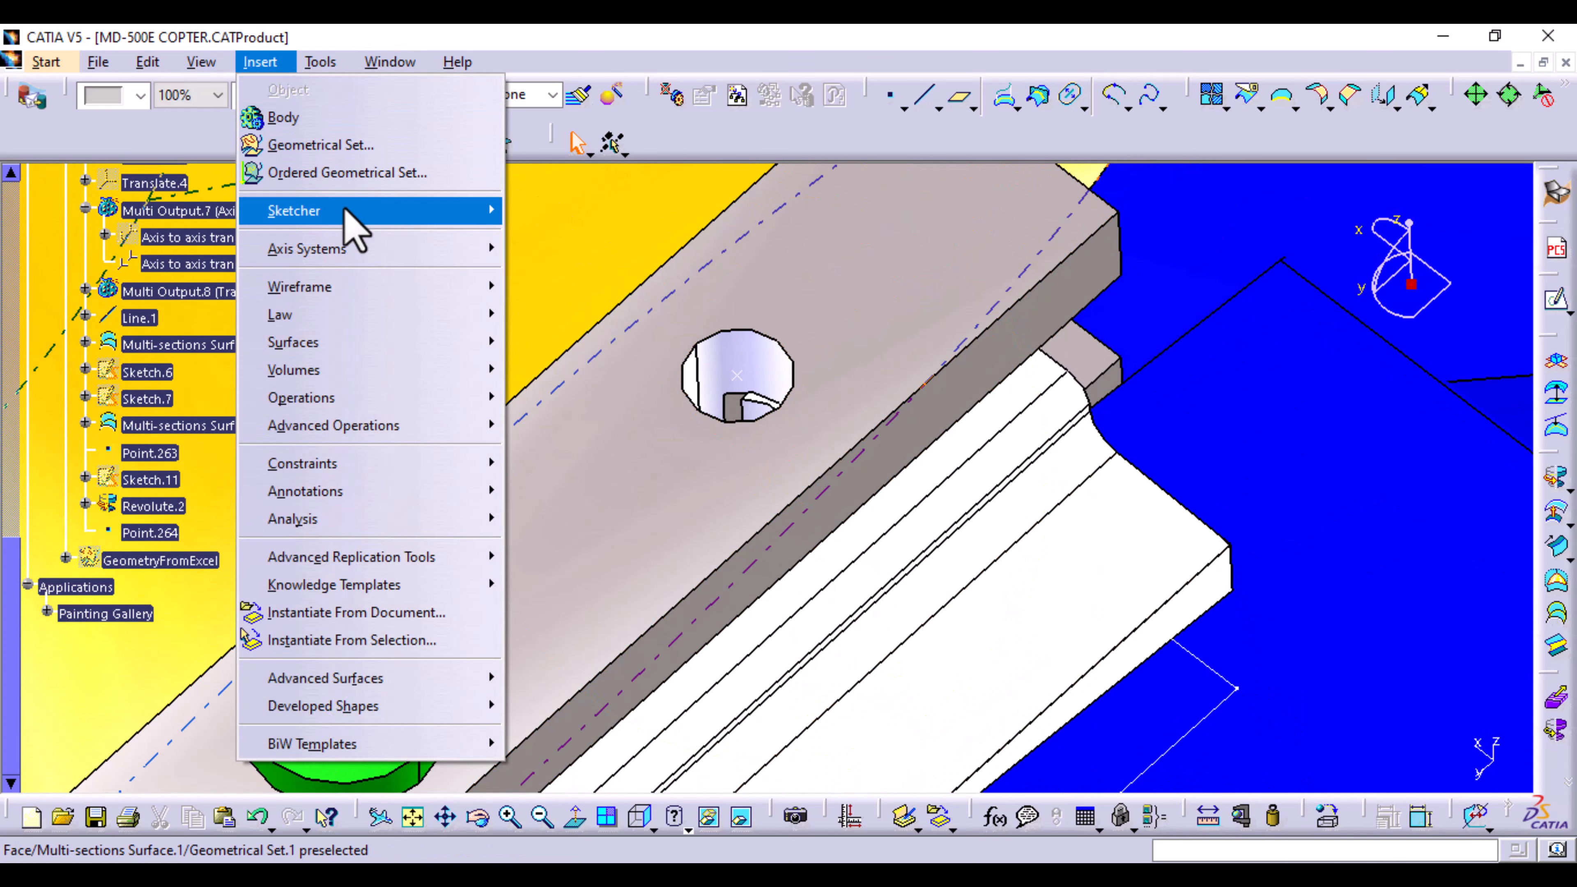
pyautogui.moveTo(379, 248)
pyautogui.click(589, 252)
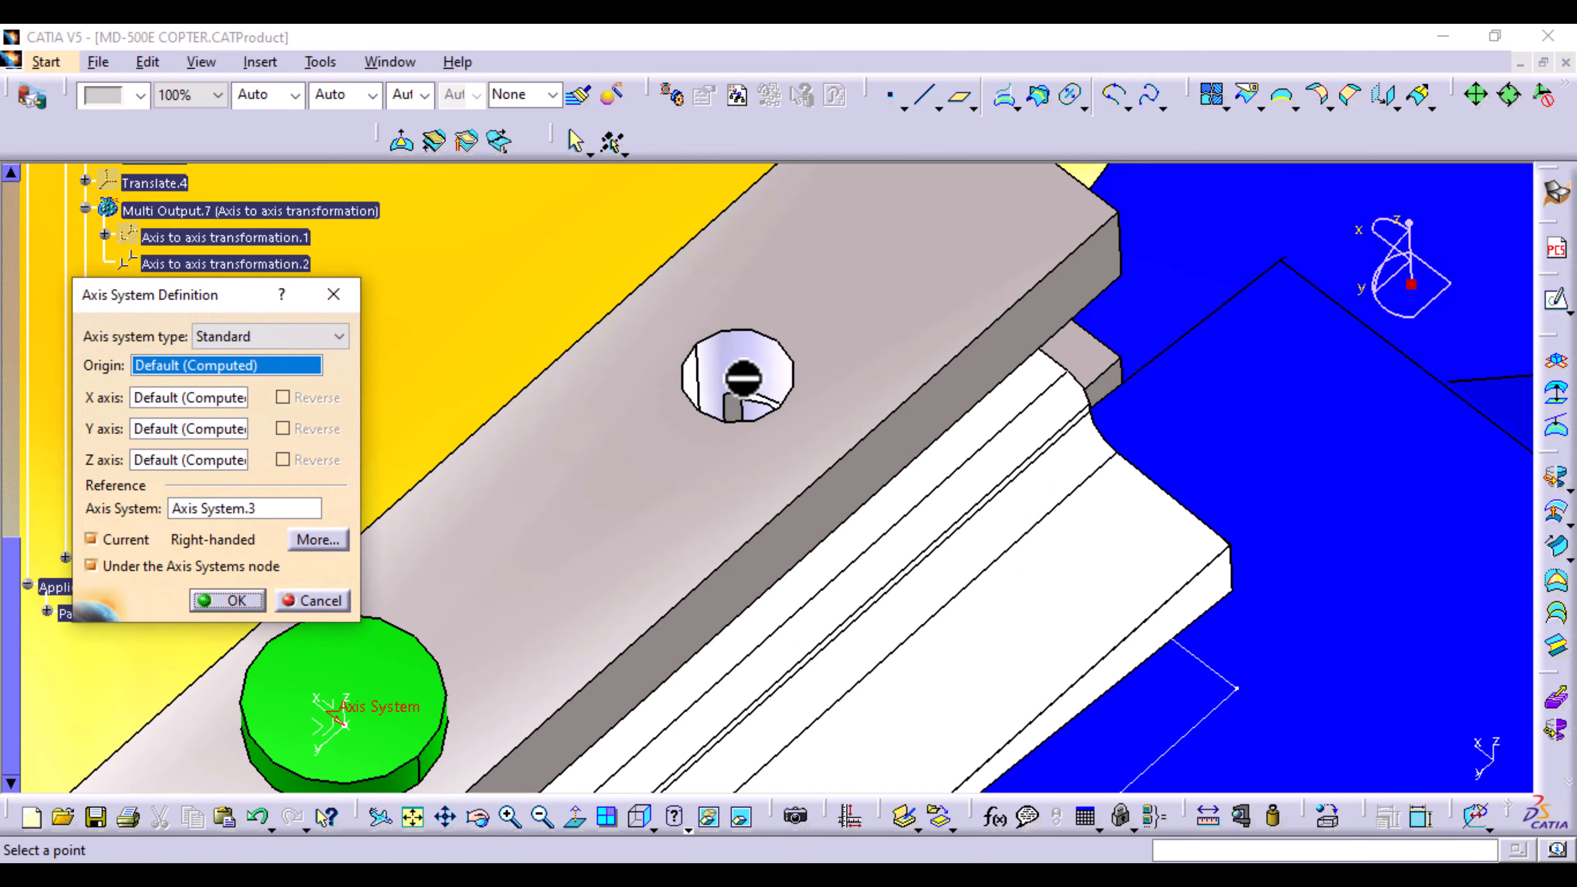
pyautogui.click(737, 373)
pyautogui.click(228, 601)
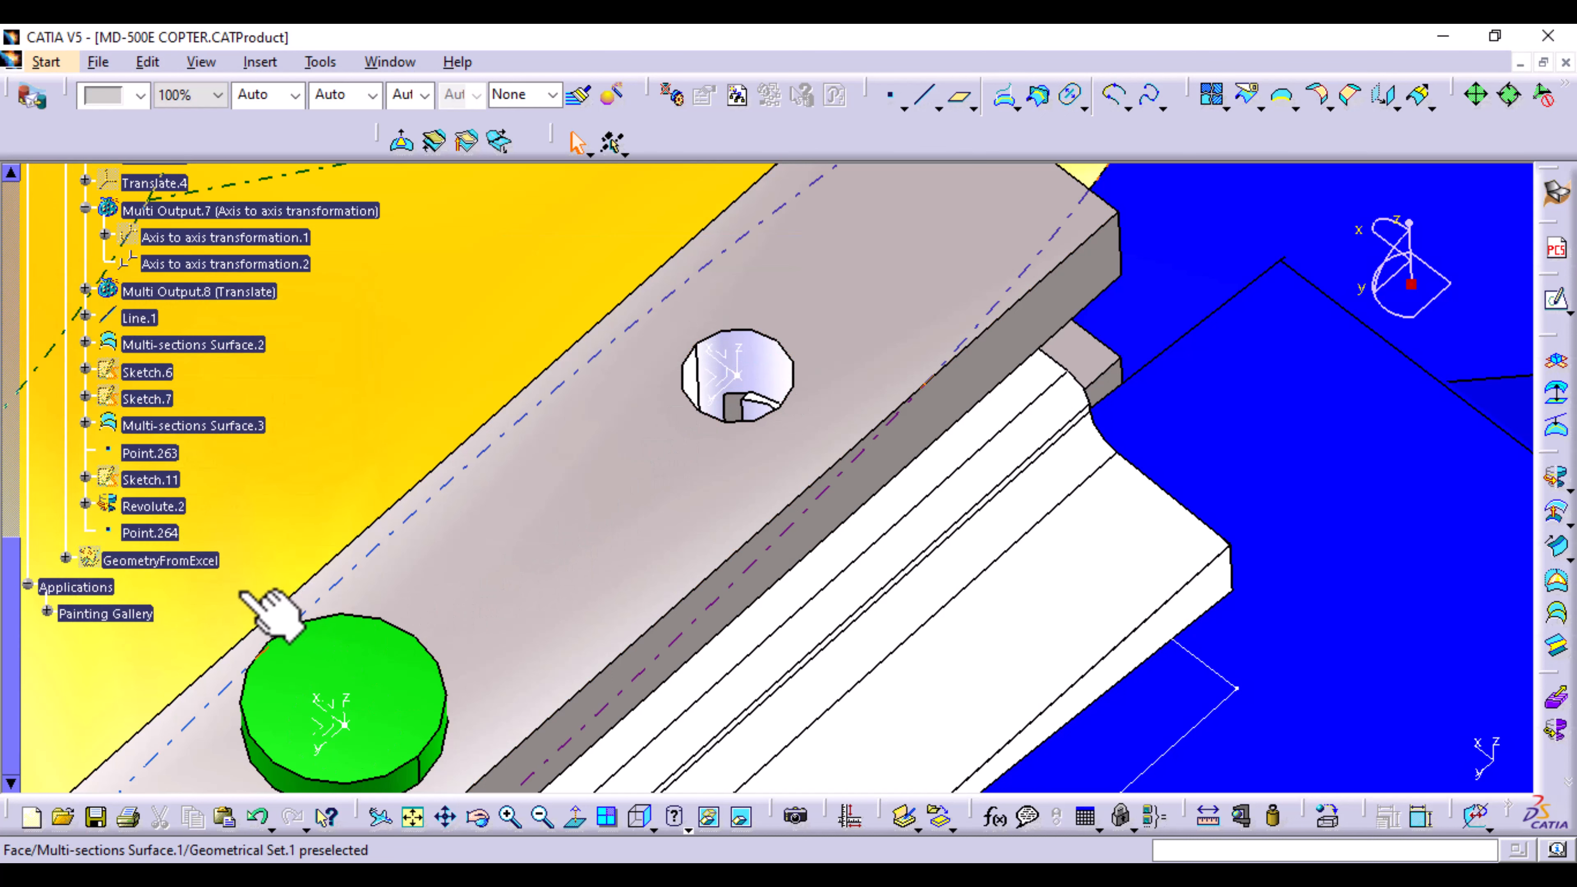
# Step: Copy the revolved bolt with an axis-to-axis transformation from the first hole's axis system to the second hole's axis system
pyautogui.click(1397, 105)
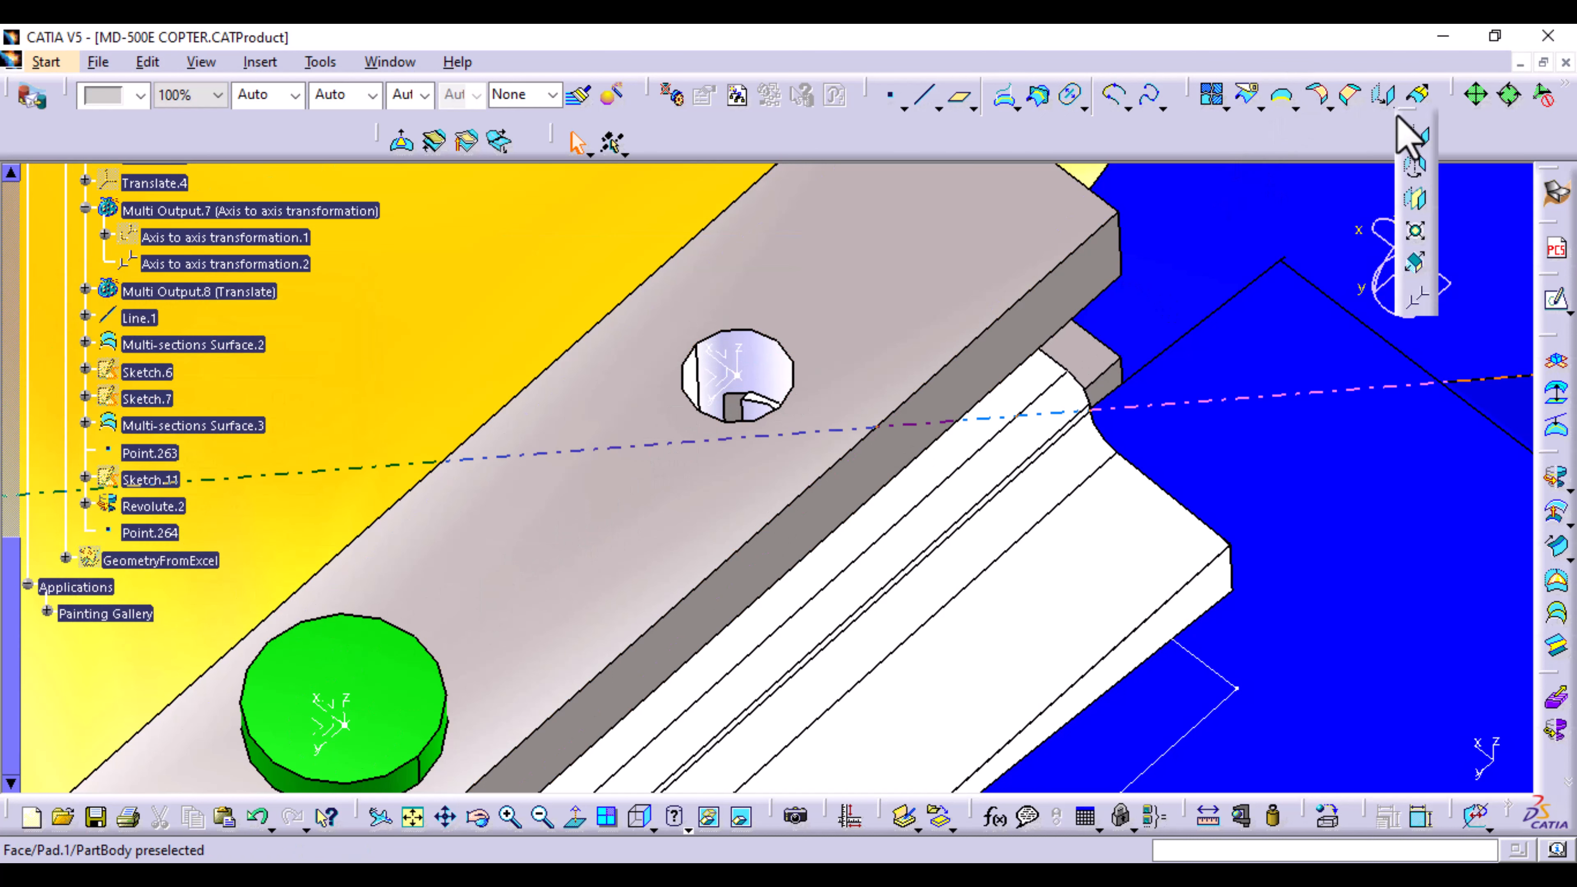
pyautogui.click(1416, 300)
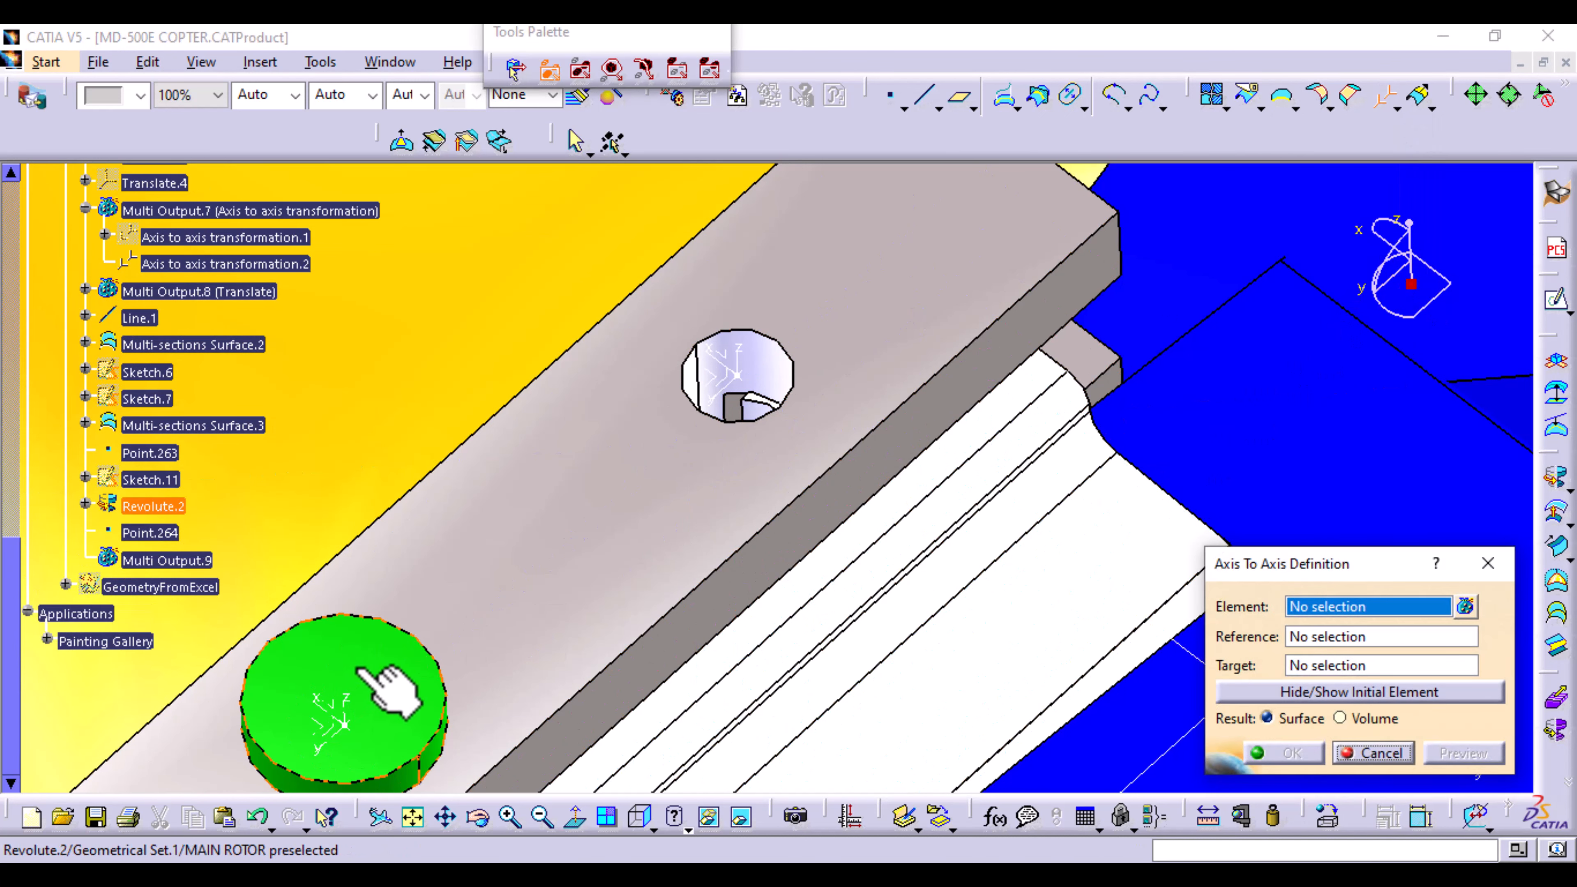
pyautogui.click(372, 673)
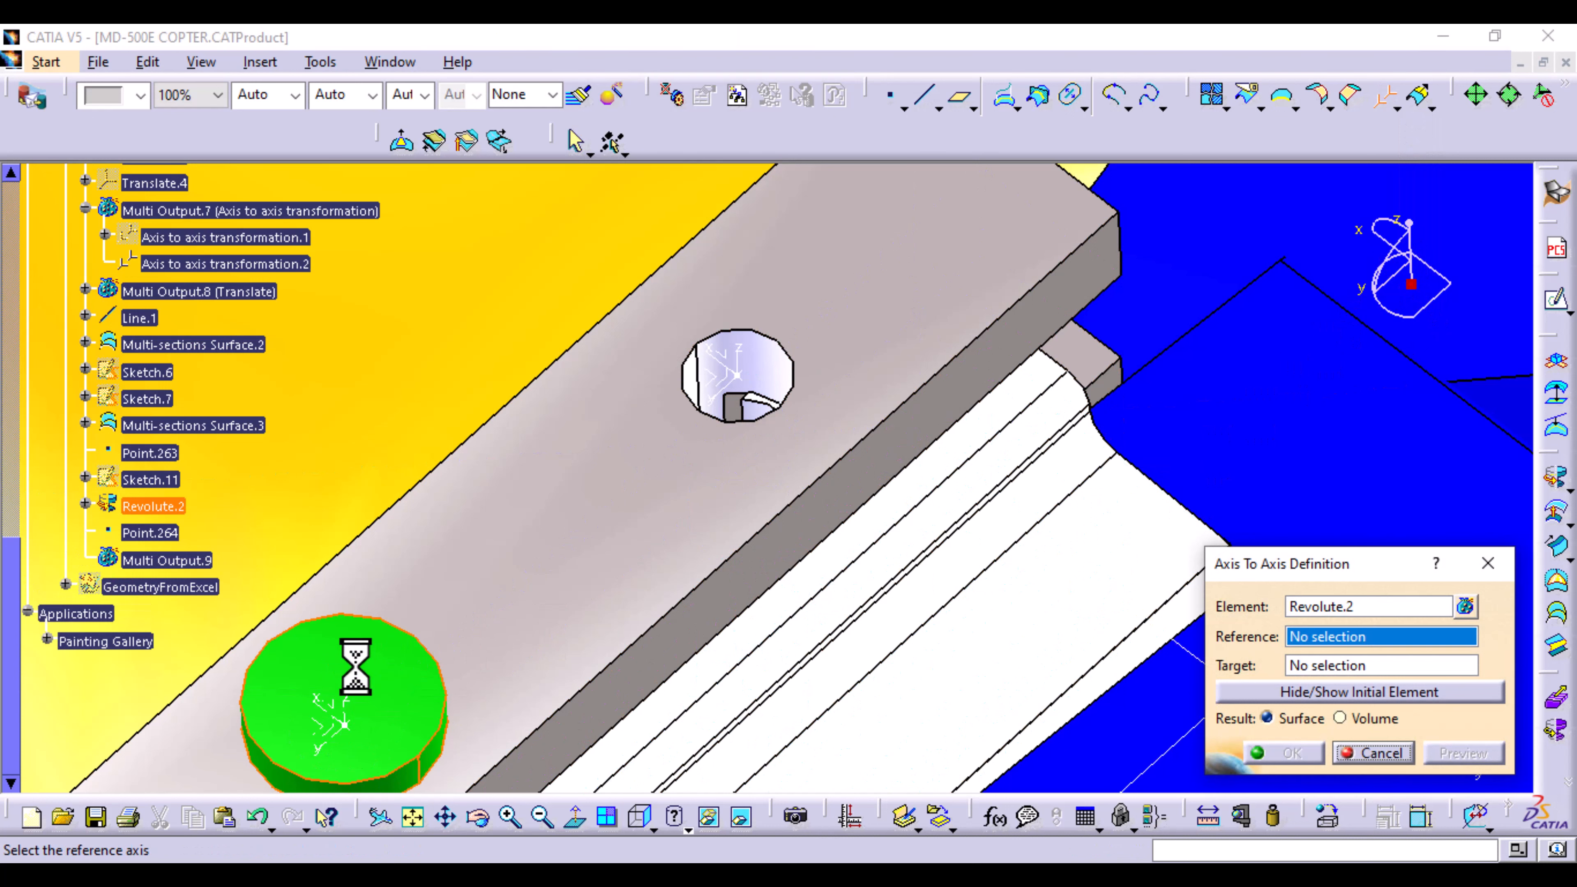
pyautogui.click(346, 725)
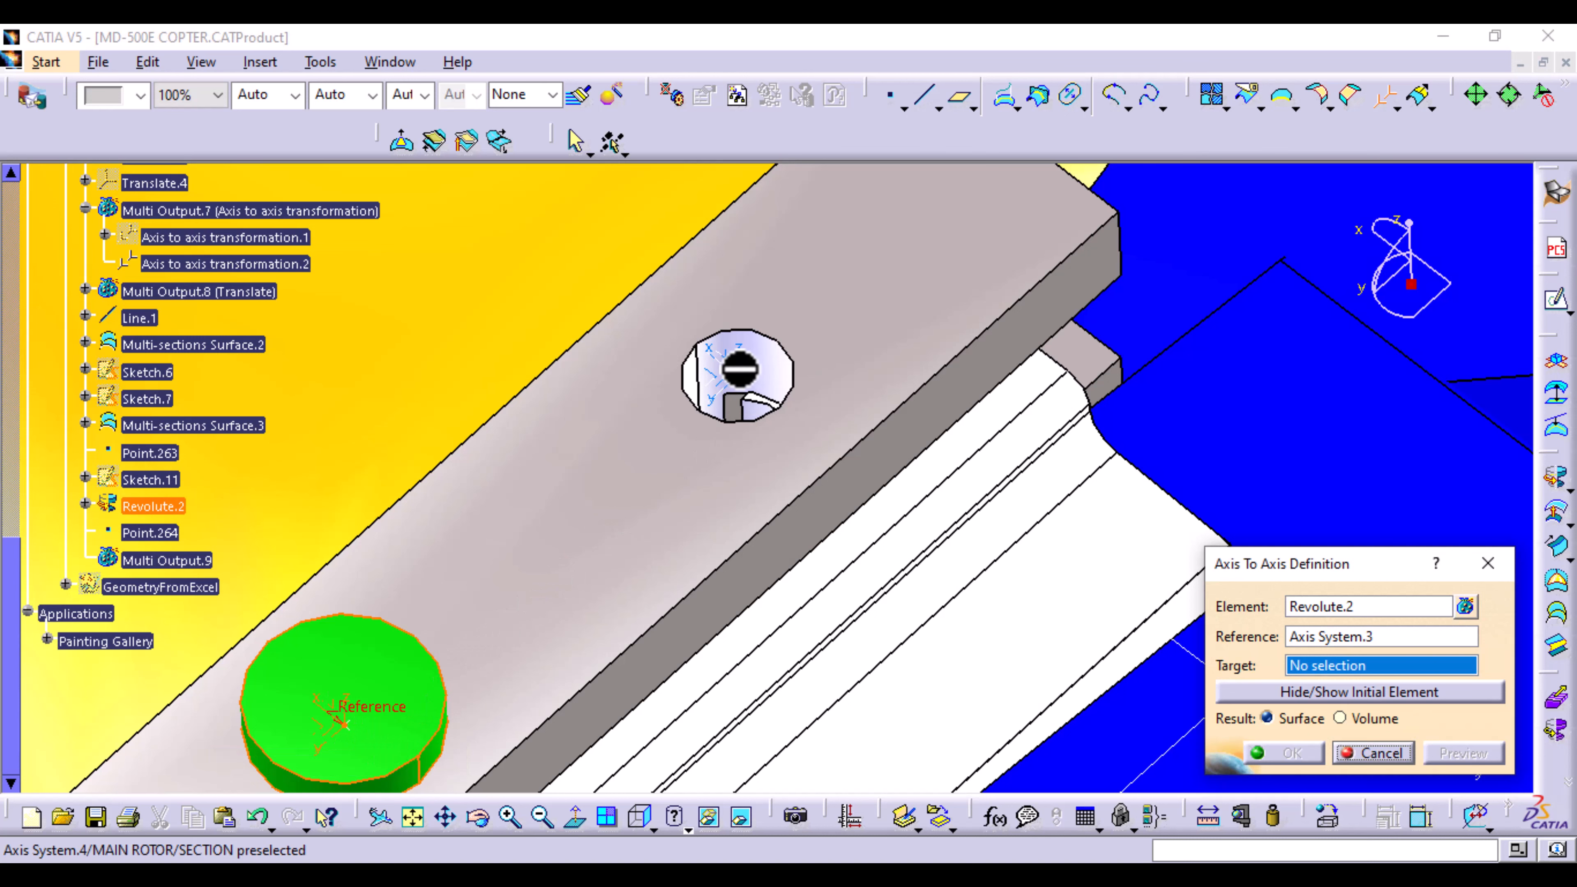
pyautogui.click(738, 370)
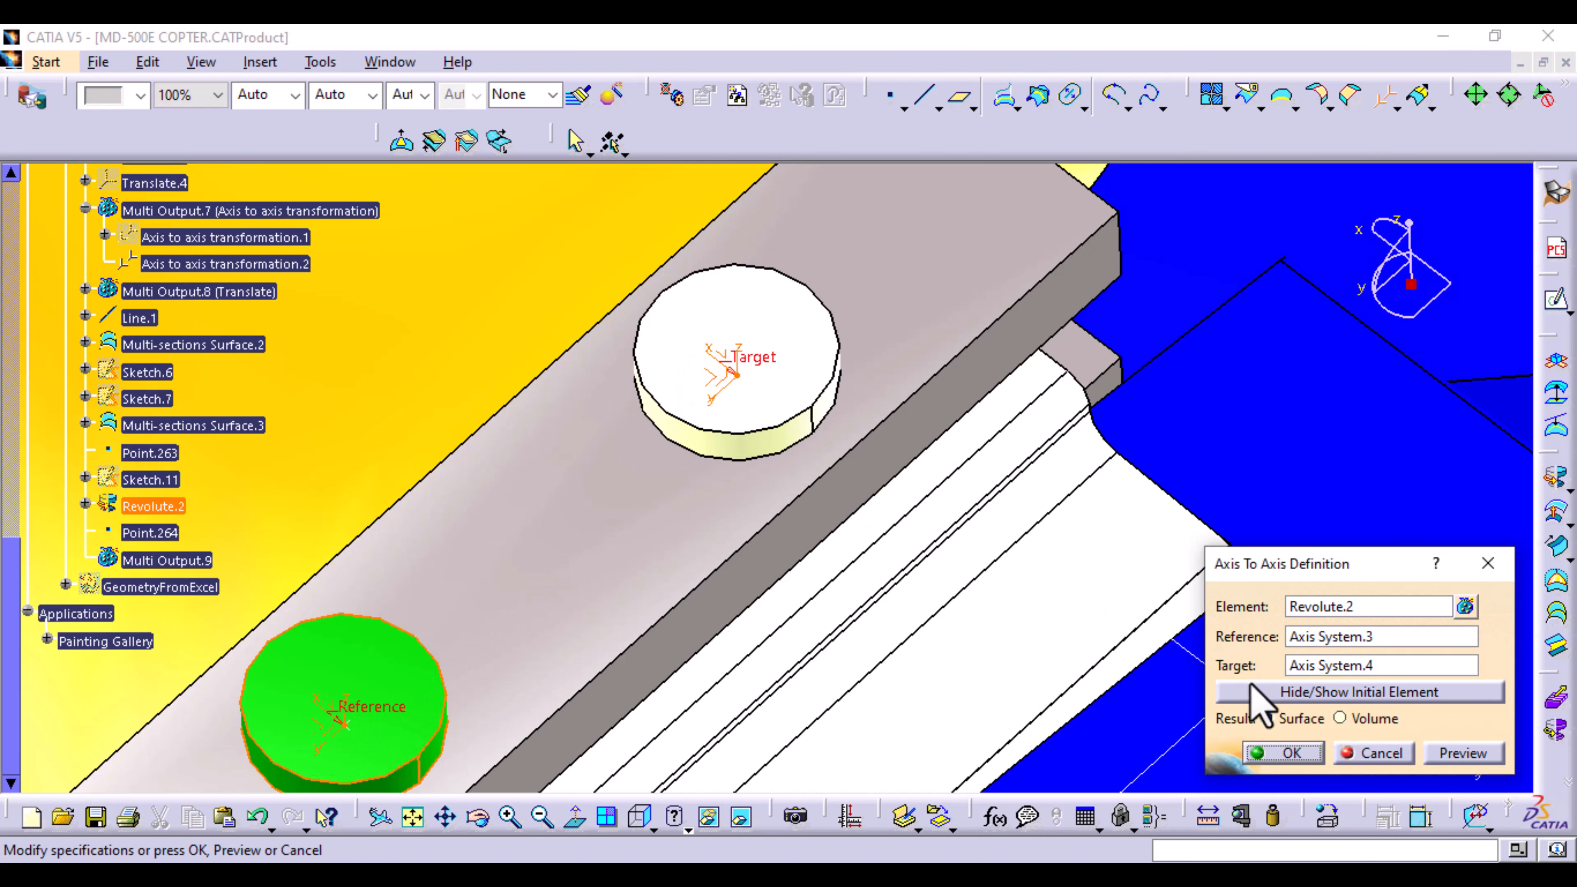
pyautogui.click(1303, 762)
# Step: Colour the copied bolt in the second hole green
pyautogui.keyDown('ctrl'); pyautogui.moveTo(1053, 433); pyautogui.dragTo(1018, 622, button='middle'); pyautogui.keyUp('ctrl')
pyautogui.click(248, 562)
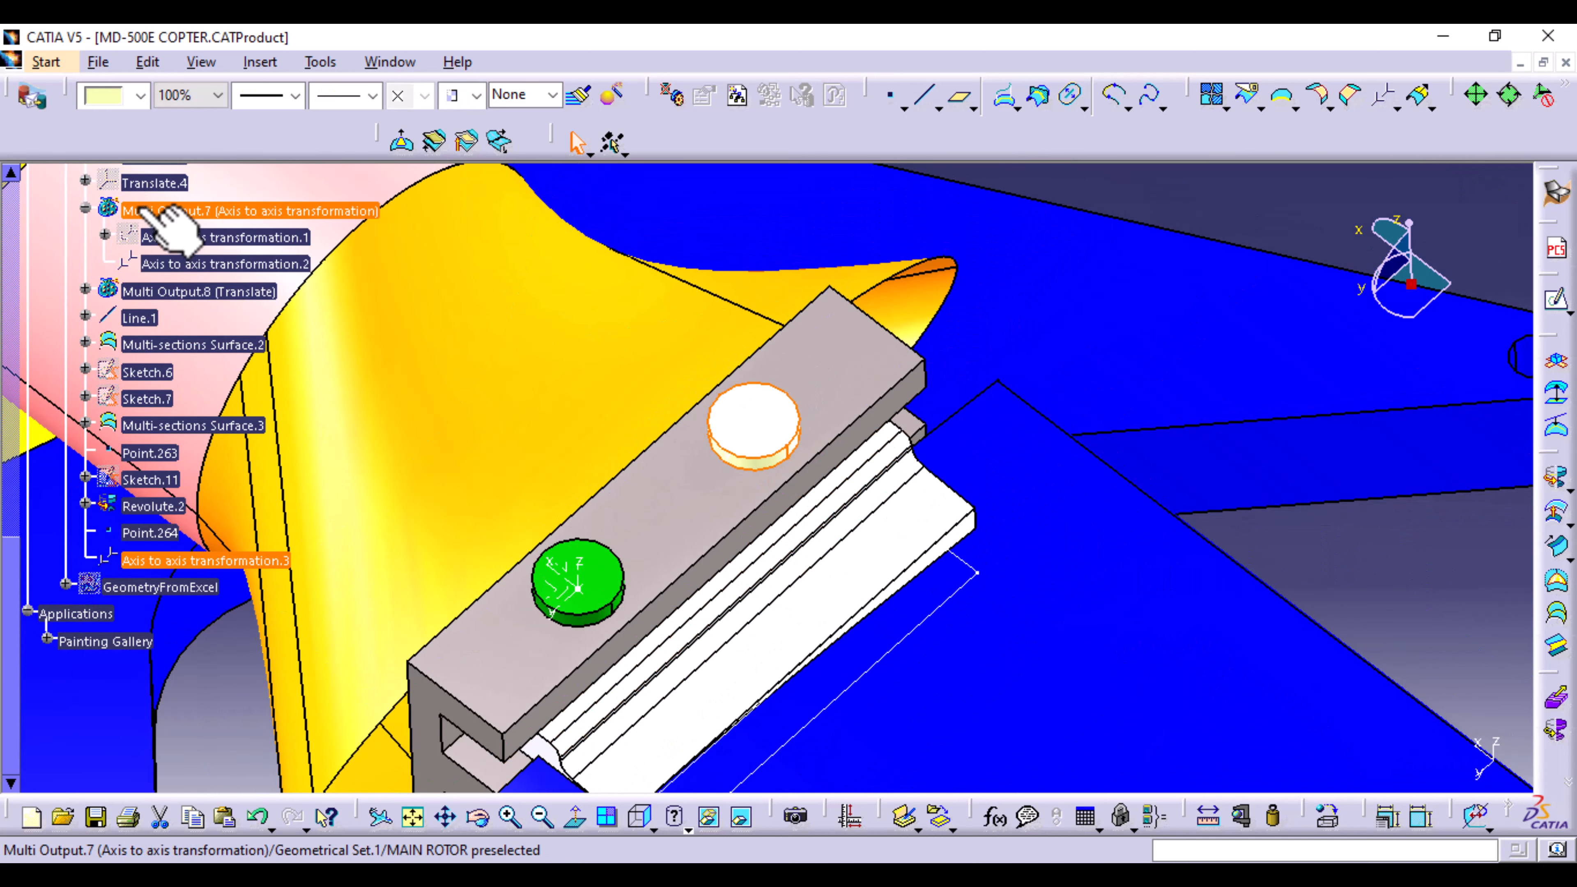
pyautogui.click(143, 96)
pyautogui.click(108, 475)
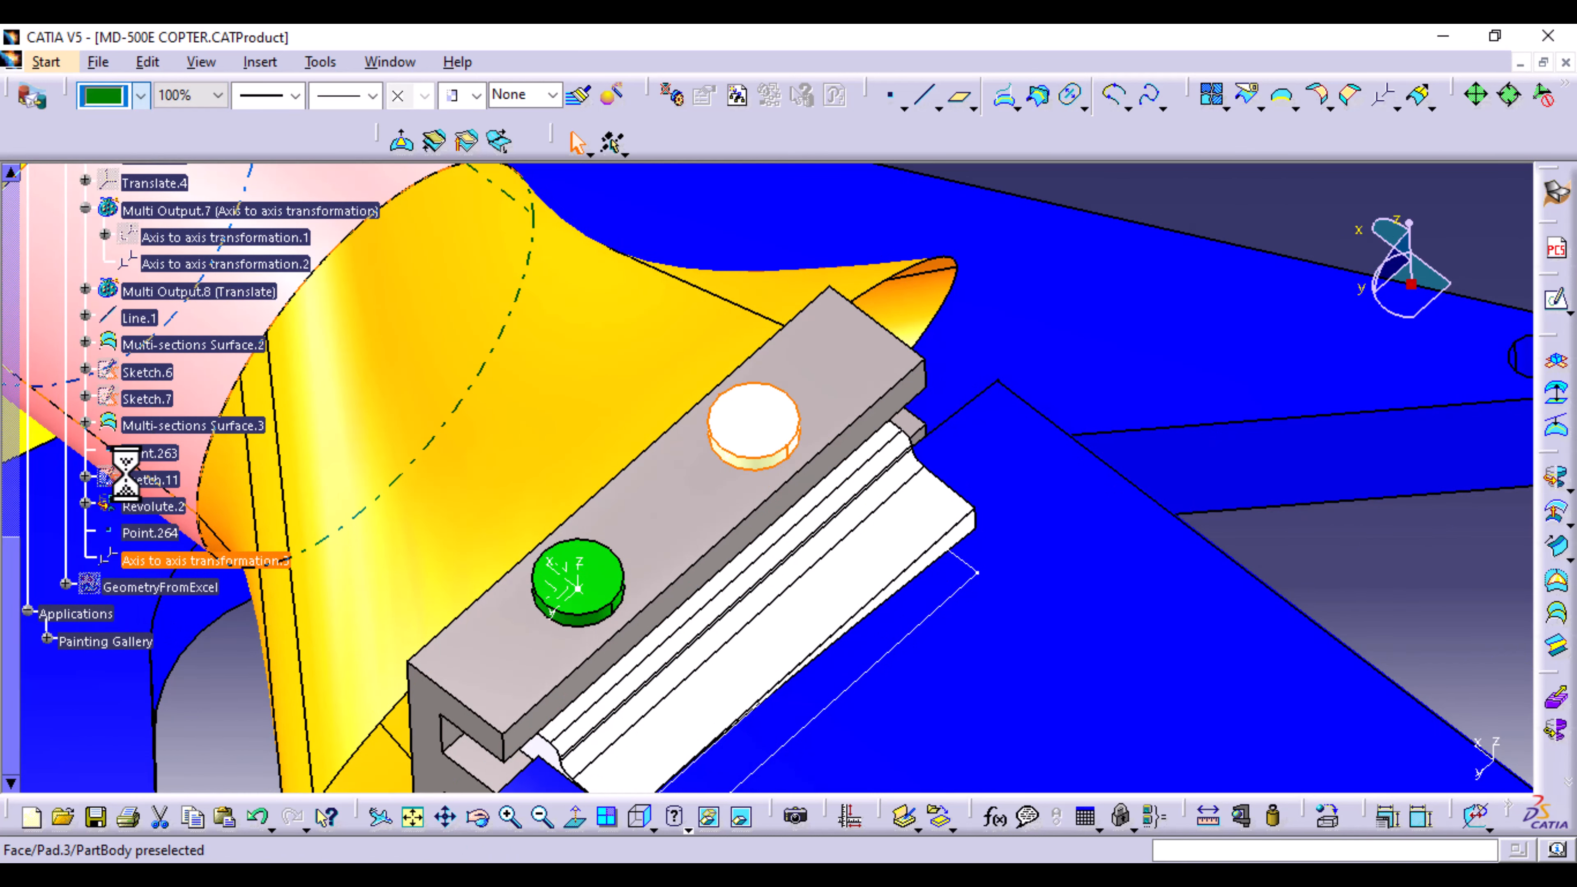
pyautogui.click(1340, 565)
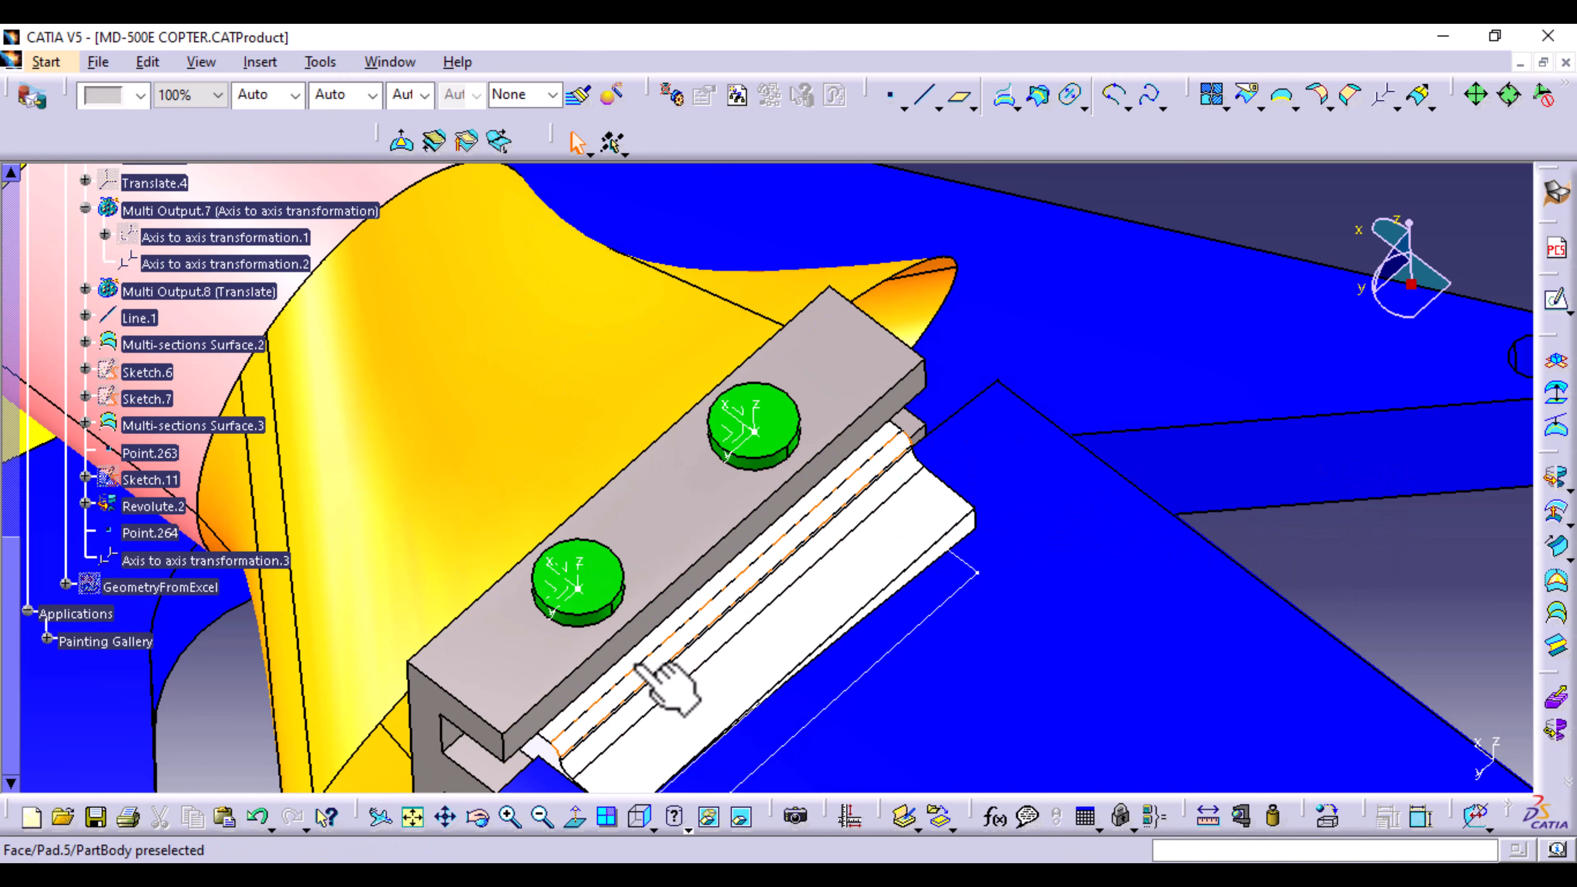
# Step: Hide the axis systems on both bolts and the centre point of the first bolt
pyautogui.rightClick(588, 587)
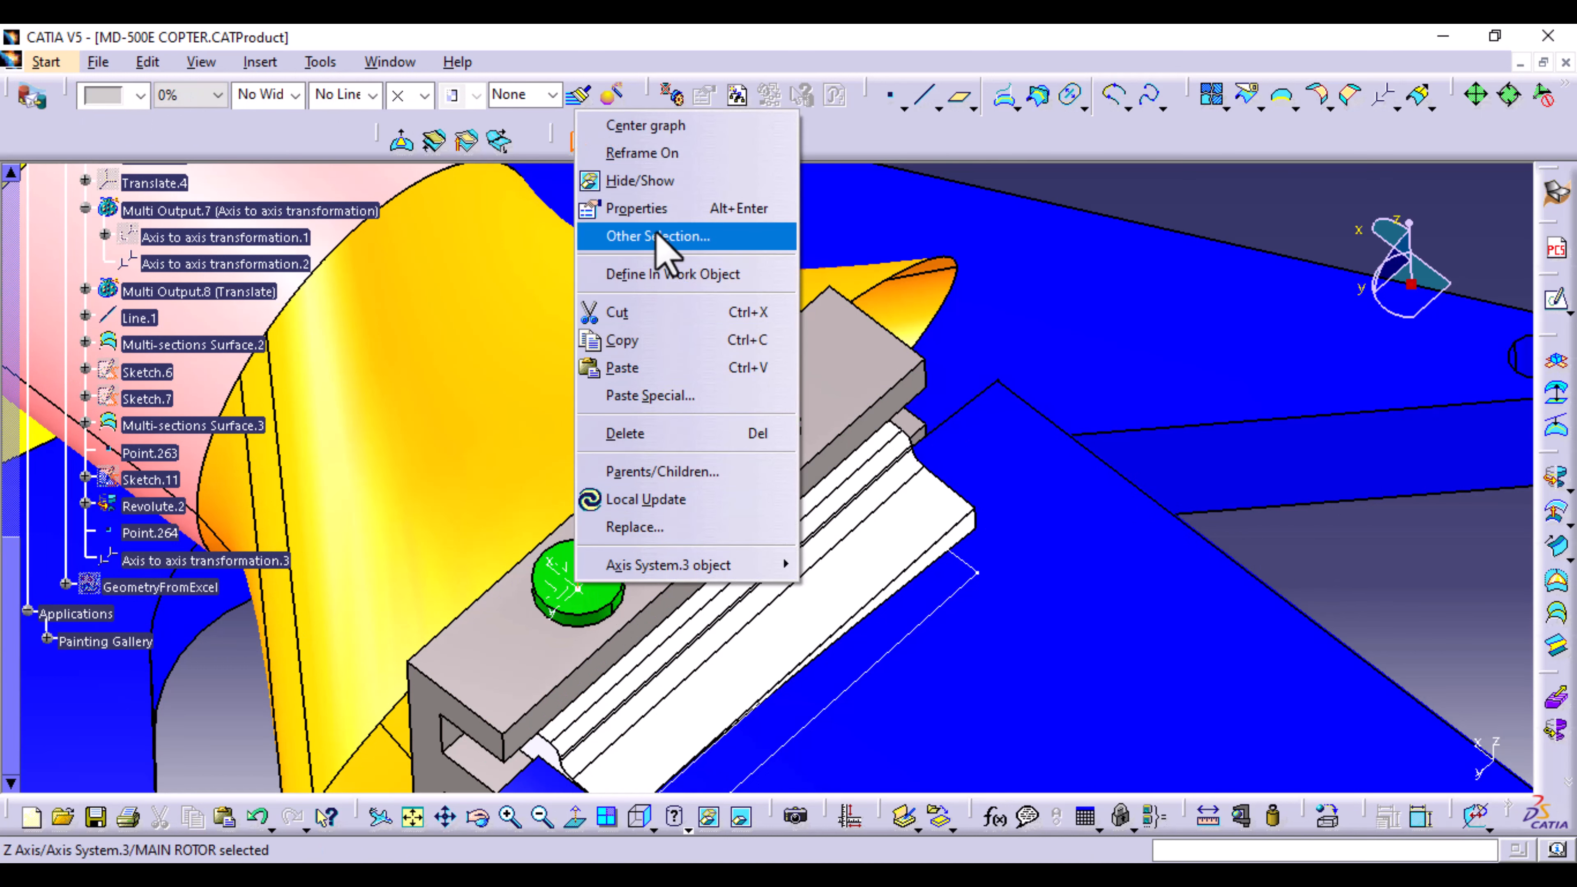
pyautogui.click(689, 177)
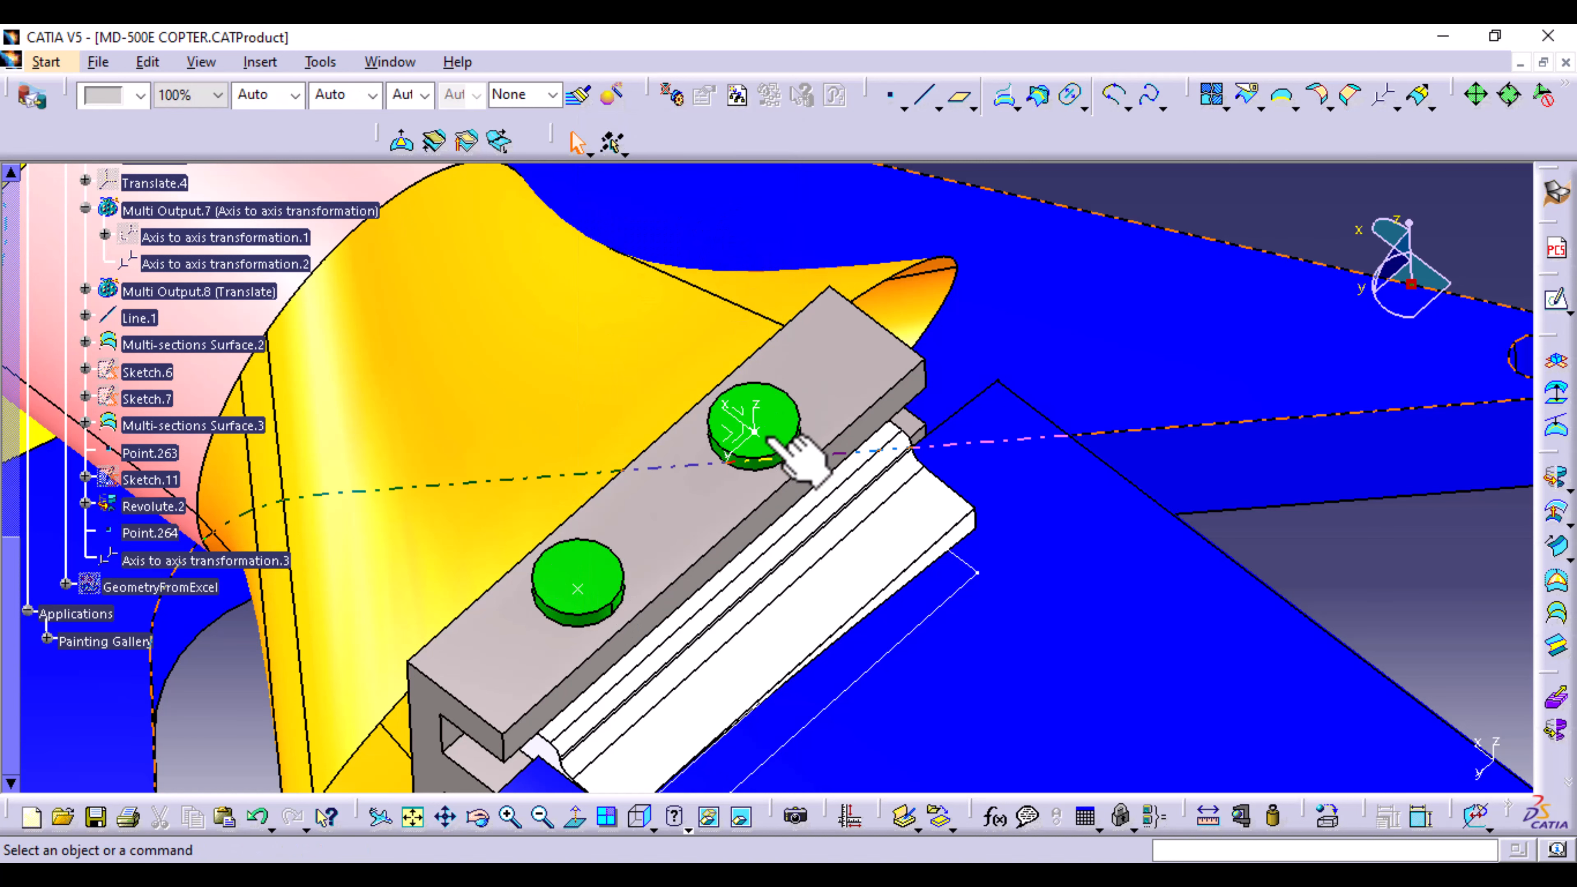
pyautogui.rightClick(741, 409)
pyautogui.click(792, 458)
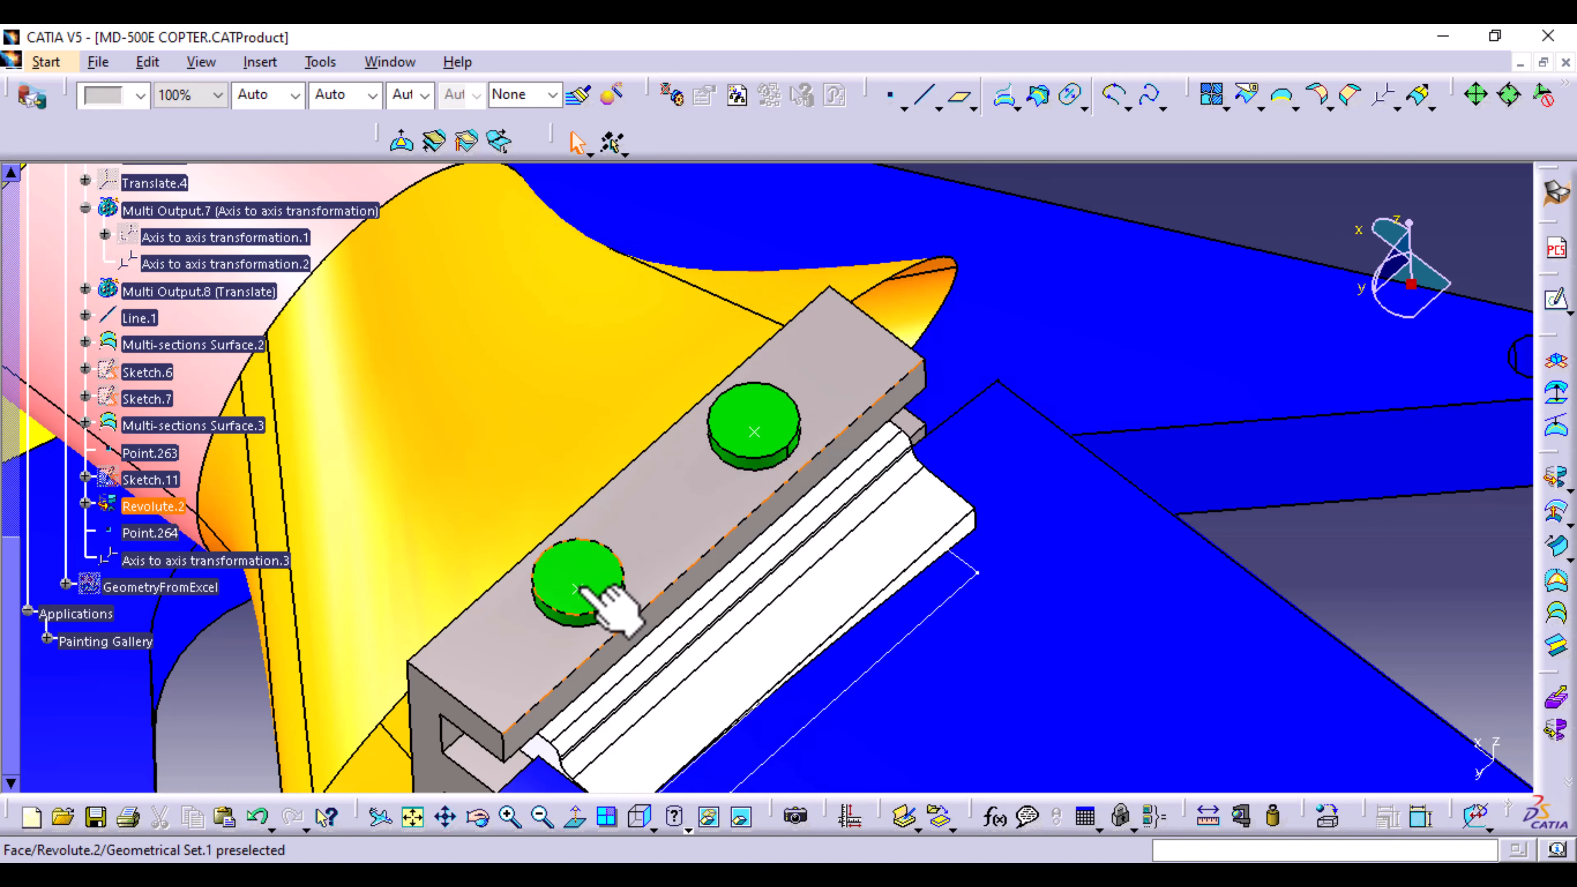
pyautogui.rightClick(584, 589)
pyautogui.click(645, 183)
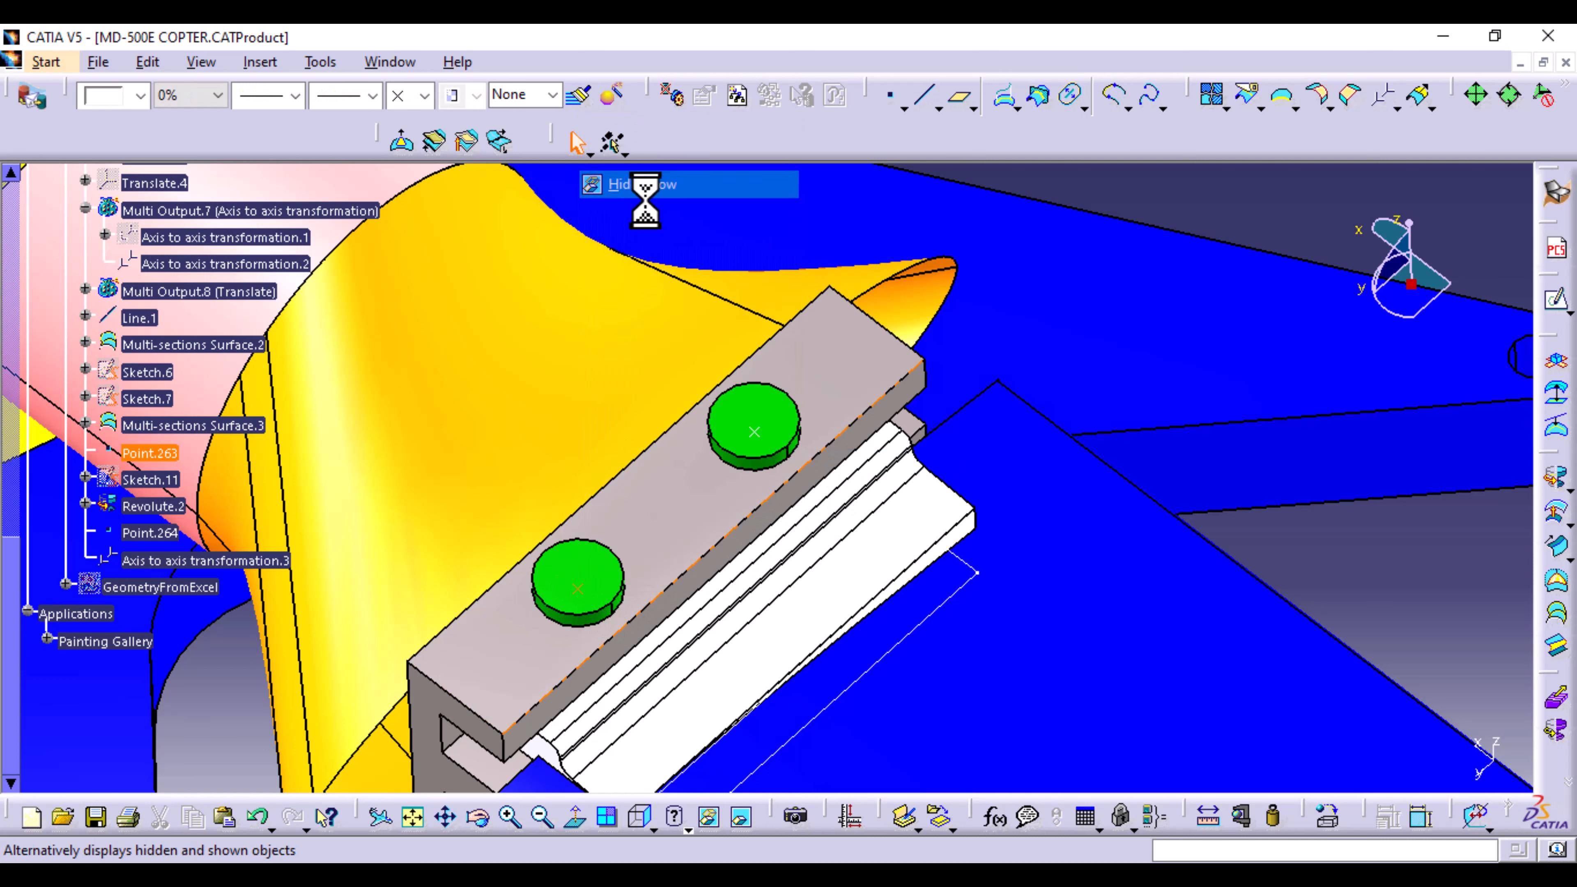
# Step: Hide the second hole's centre point, Point.264, and show the copied bolt, Axis to axis transformation.3, again
pyautogui.rightClick(759, 392)
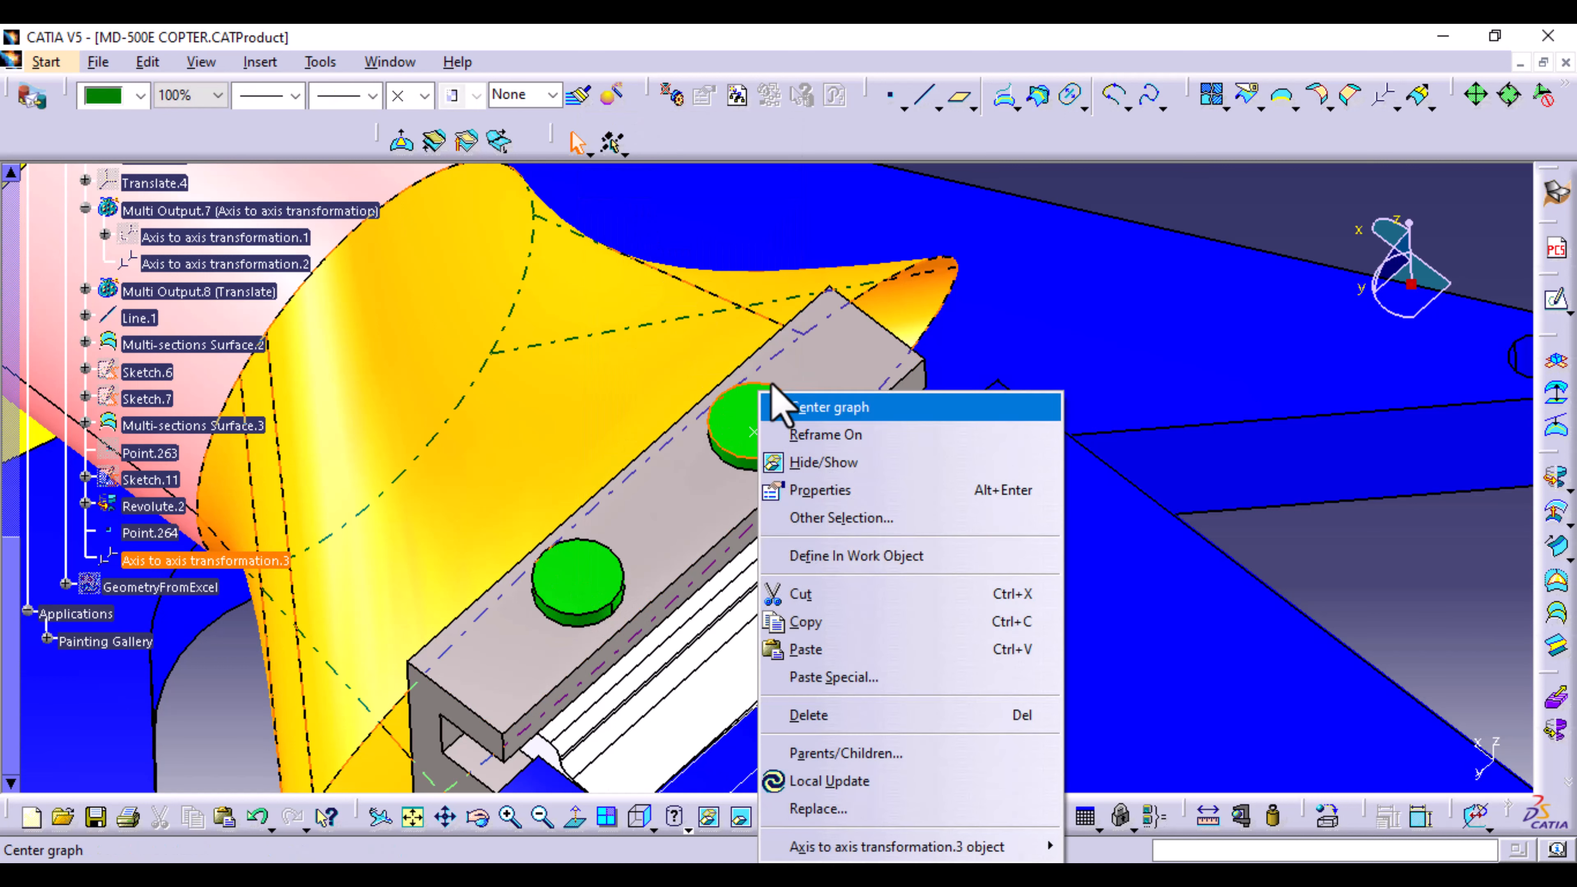
pyautogui.click(834, 464)
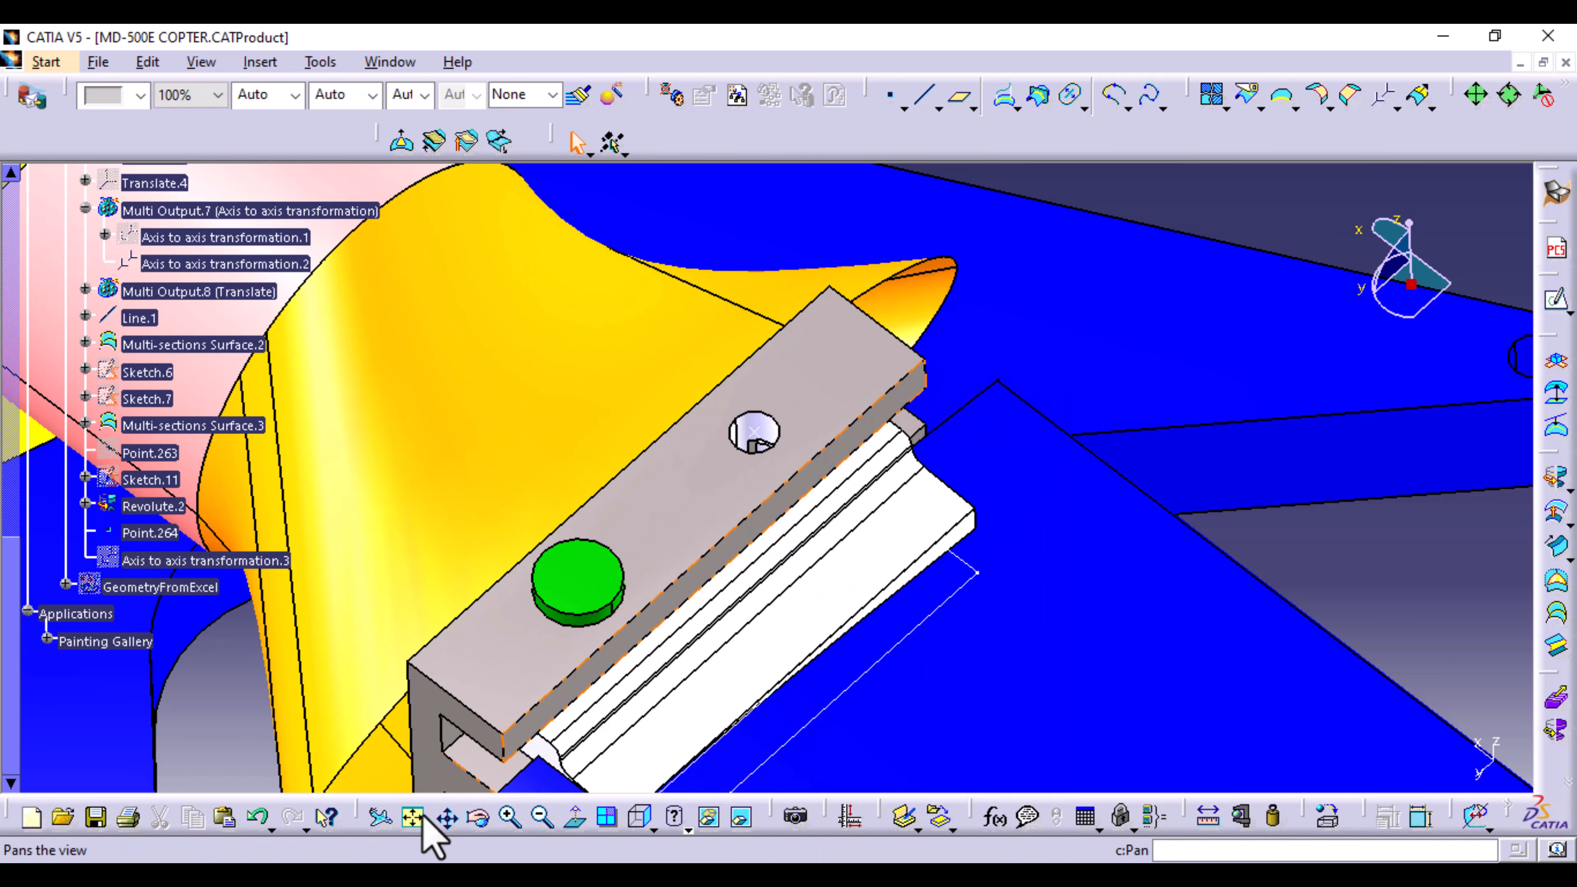
pyautogui.rightClick(752, 435)
pyautogui.click(838, 463)
pyautogui.click(201, 561)
pyautogui.rightClick(188, 561)
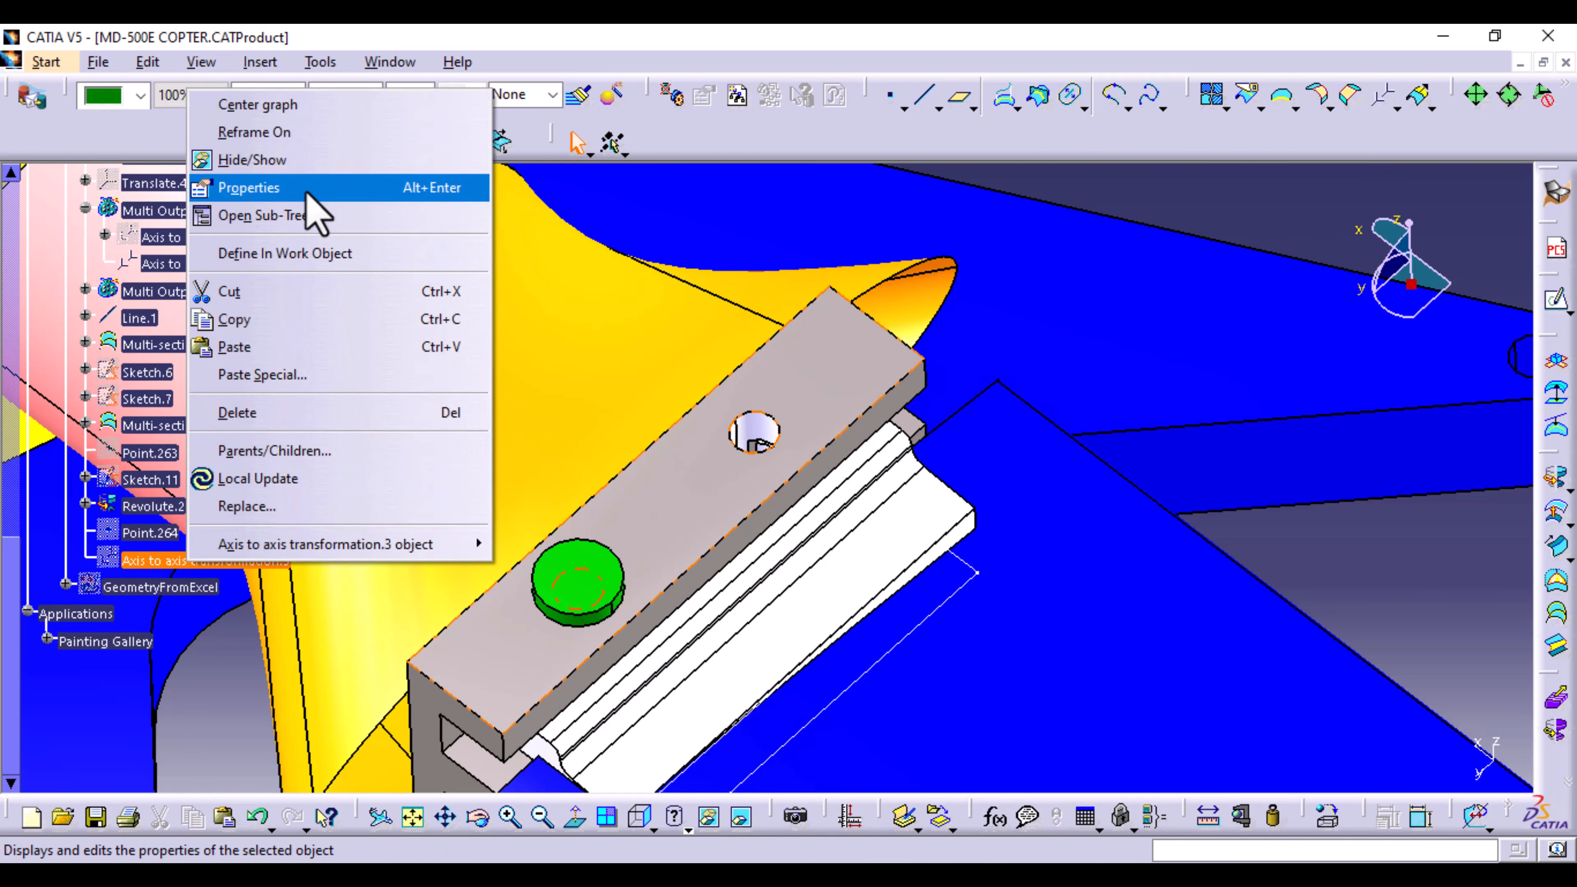
pyautogui.click(211, 159)
pyautogui.moveTo(457, 271); pyautogui.dragTo(1071, 559, button='middle')
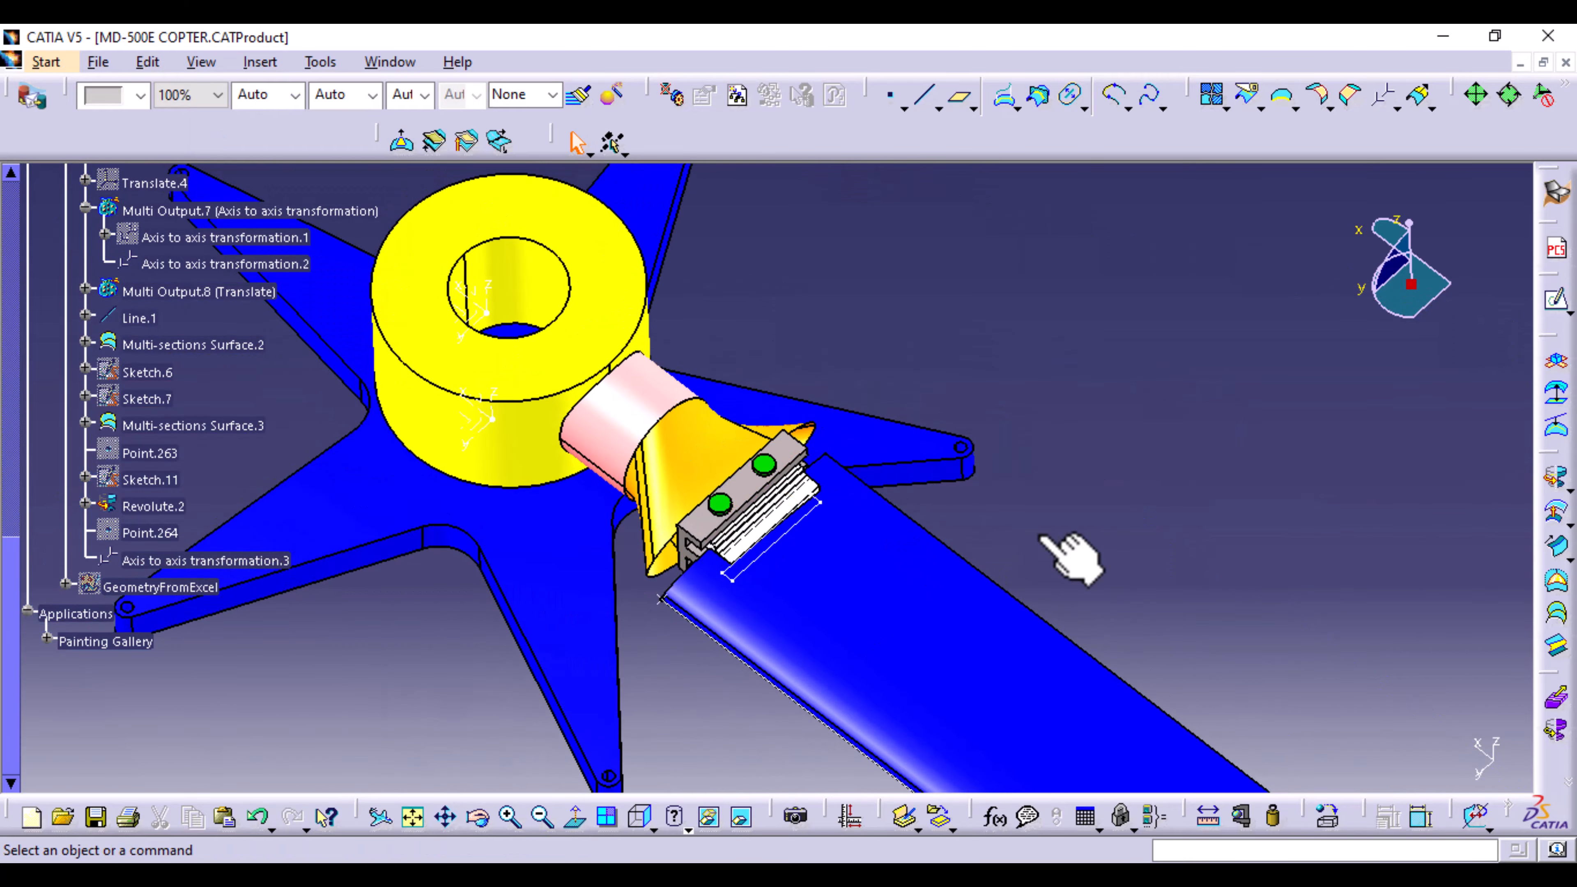
pyautogui.moveTo(898, 722); pyautogui.dragTo(872, 605, button='middle')
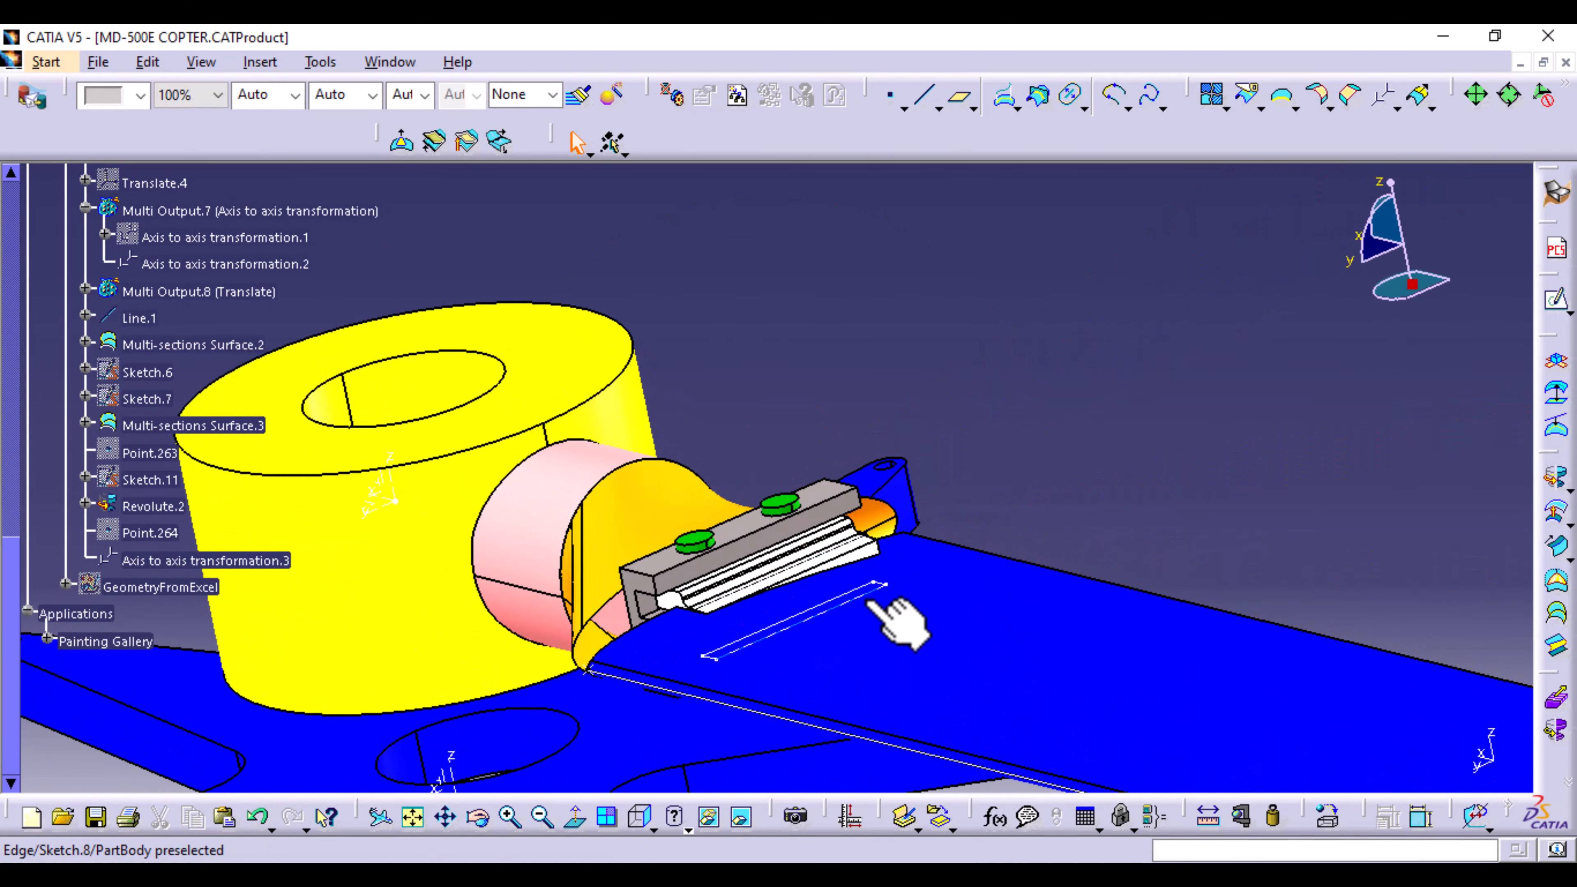
# Step: Hide Sketch.8, the thin outline floating above the blade root
pyautogui.rightClick(872, 606)
pyautogui.click(984, 195)
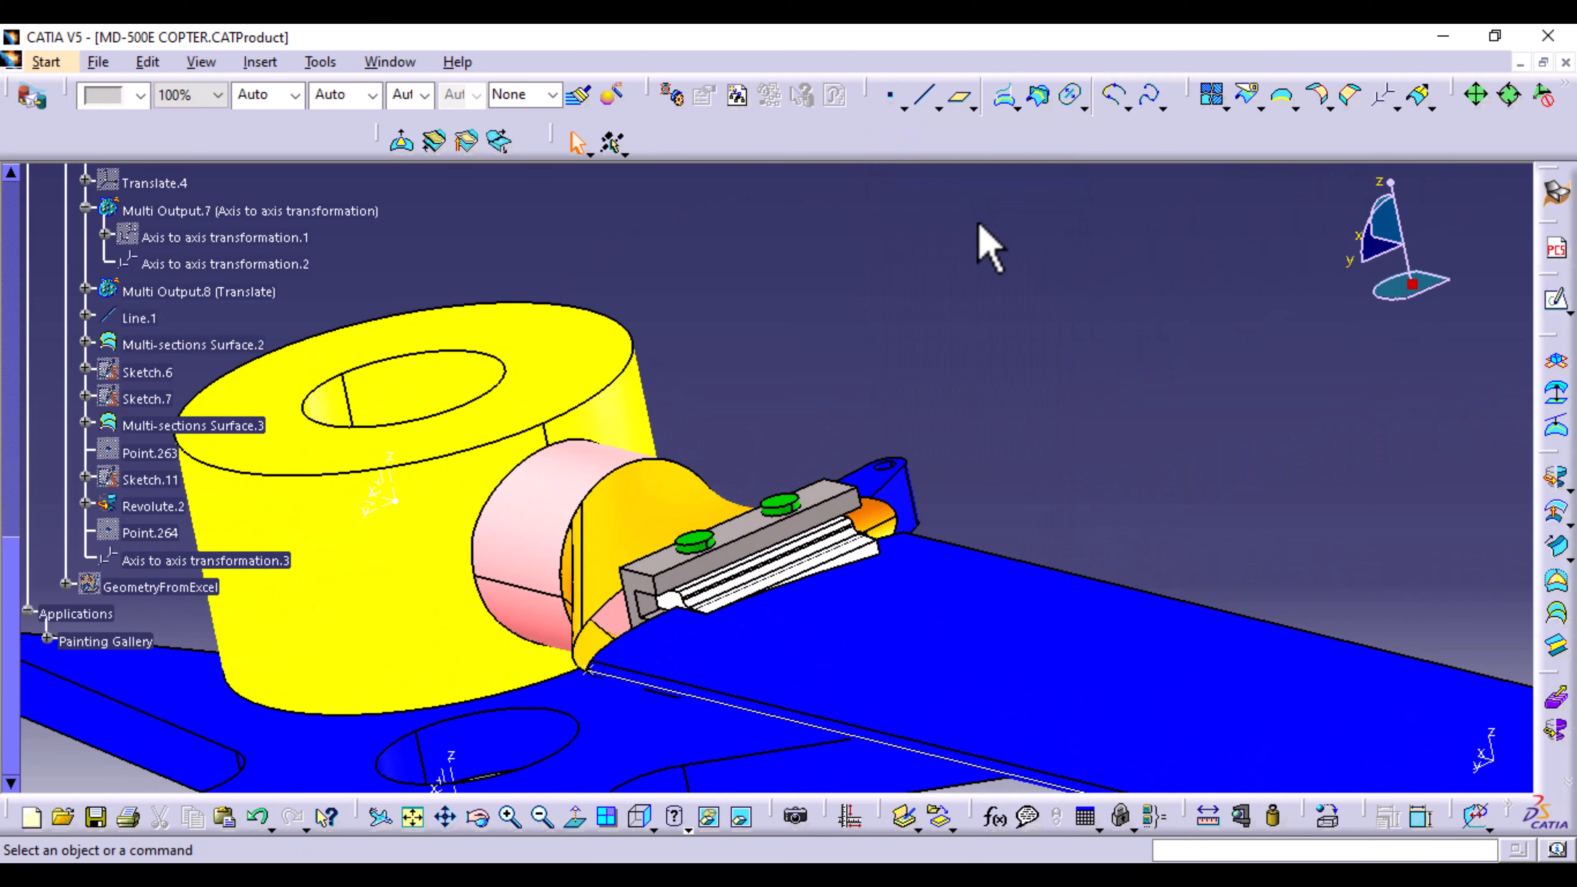
# Step: Close the open blade-side end of the orange multi-sections surface with a Fill surface on its closed edge
pyautogui.moveTo(1018, 339); pyautogui.dragTo(852, 445, button='middle')
pyautogui.moveTo(731, 502); pyautogui.dragTo(743, 479, button='middle')
pyautogui.moveTo(783, 352); pyautogui.dragTo(922, 570, button='middle')
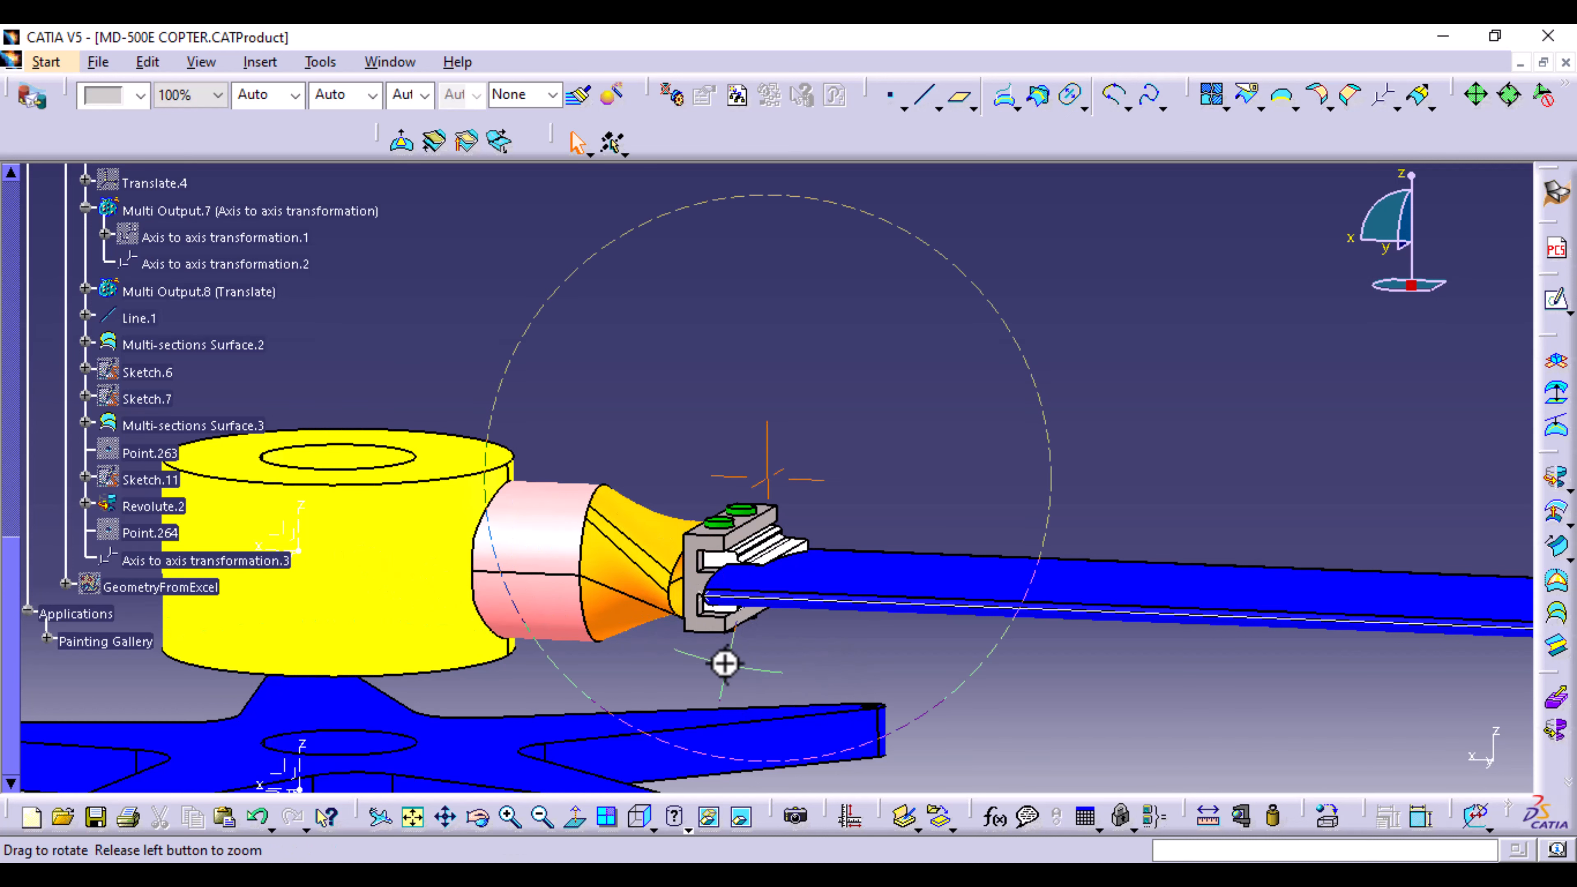
pyautogui.moveTo(724, 663); pyautogui.dragTo(724, 537, button='middle')
pyautogui.moveTo(1134, 602); pyautogui.dragTo(1171, 442, button='middle')
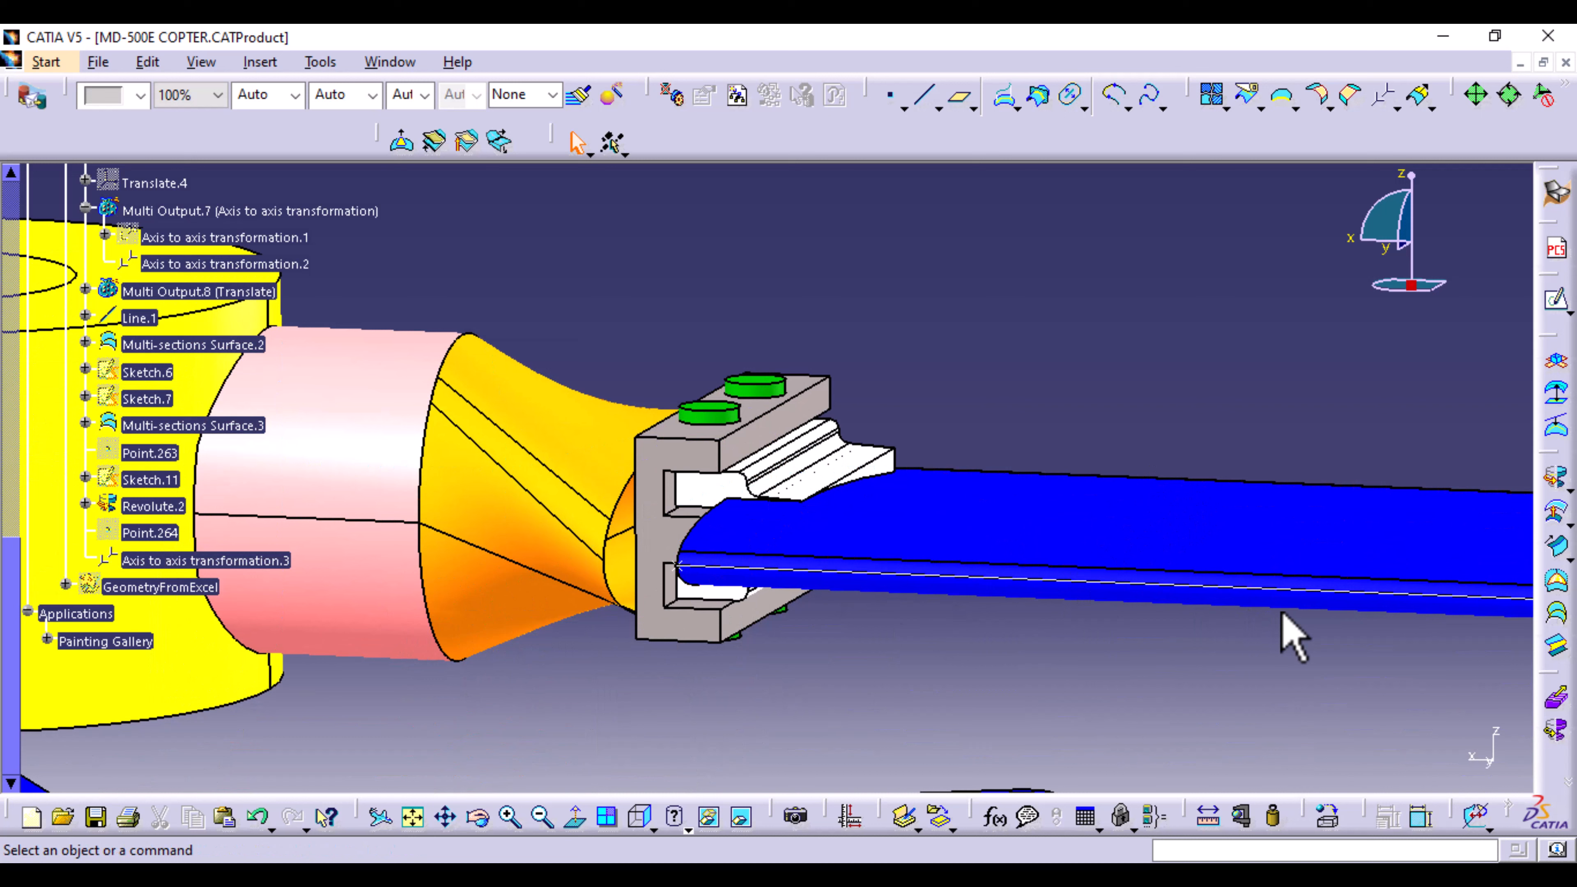
pyautogui.click(1559, 590)
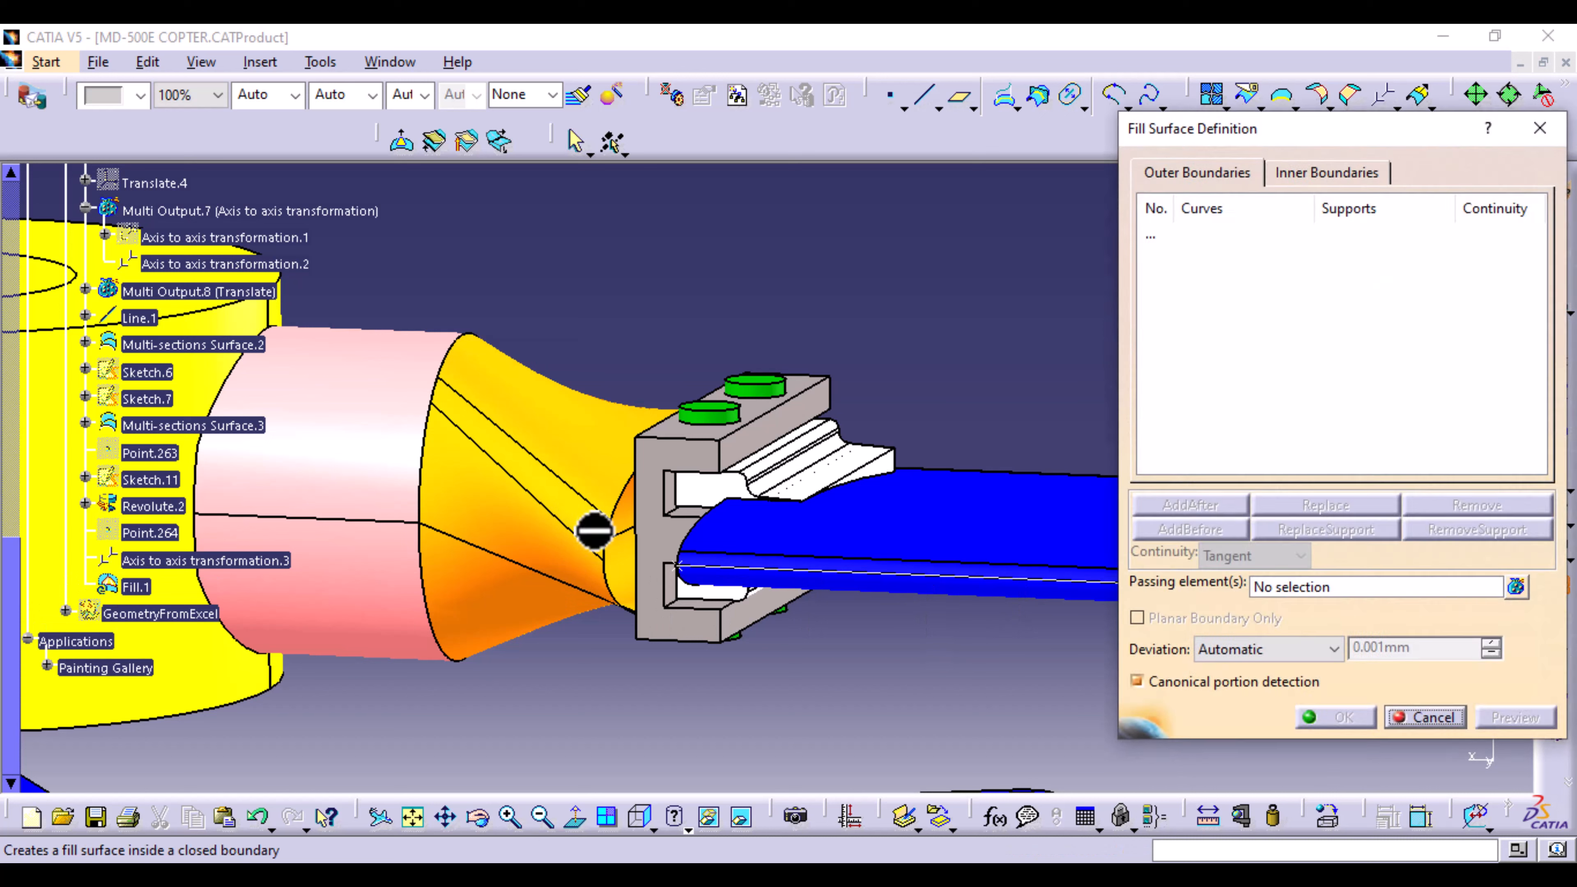
pyautogui.click(602, 539)
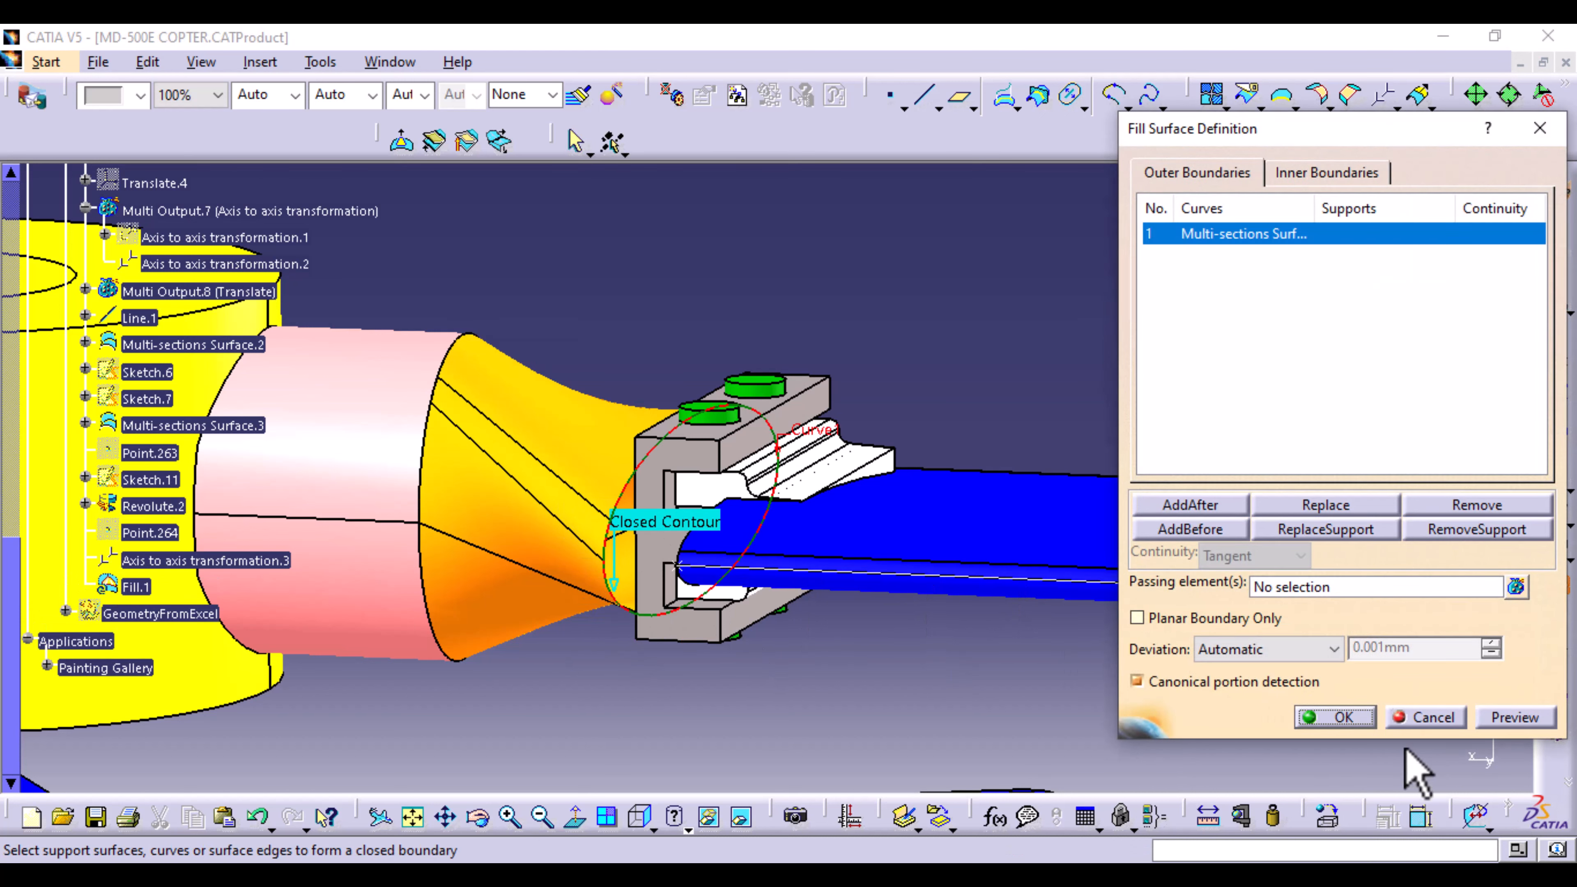
pyautogui.click(1359, 720)
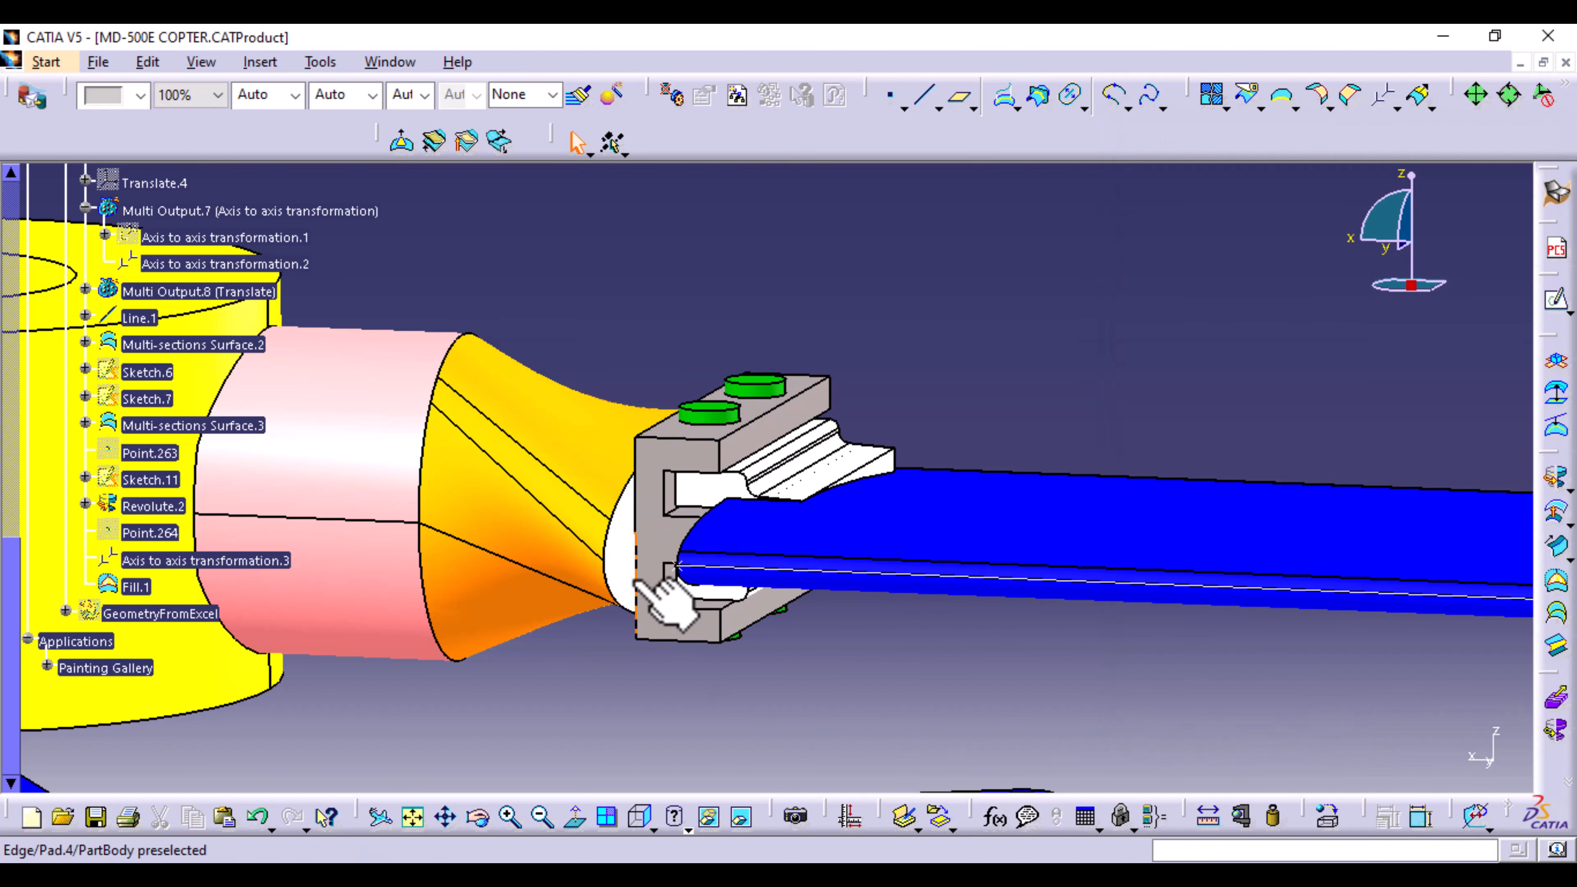
# Step: Colour the new fill surface behind the grey block yellow
pyautogui.click(618, 562)
pyautogui.click(141, 94)
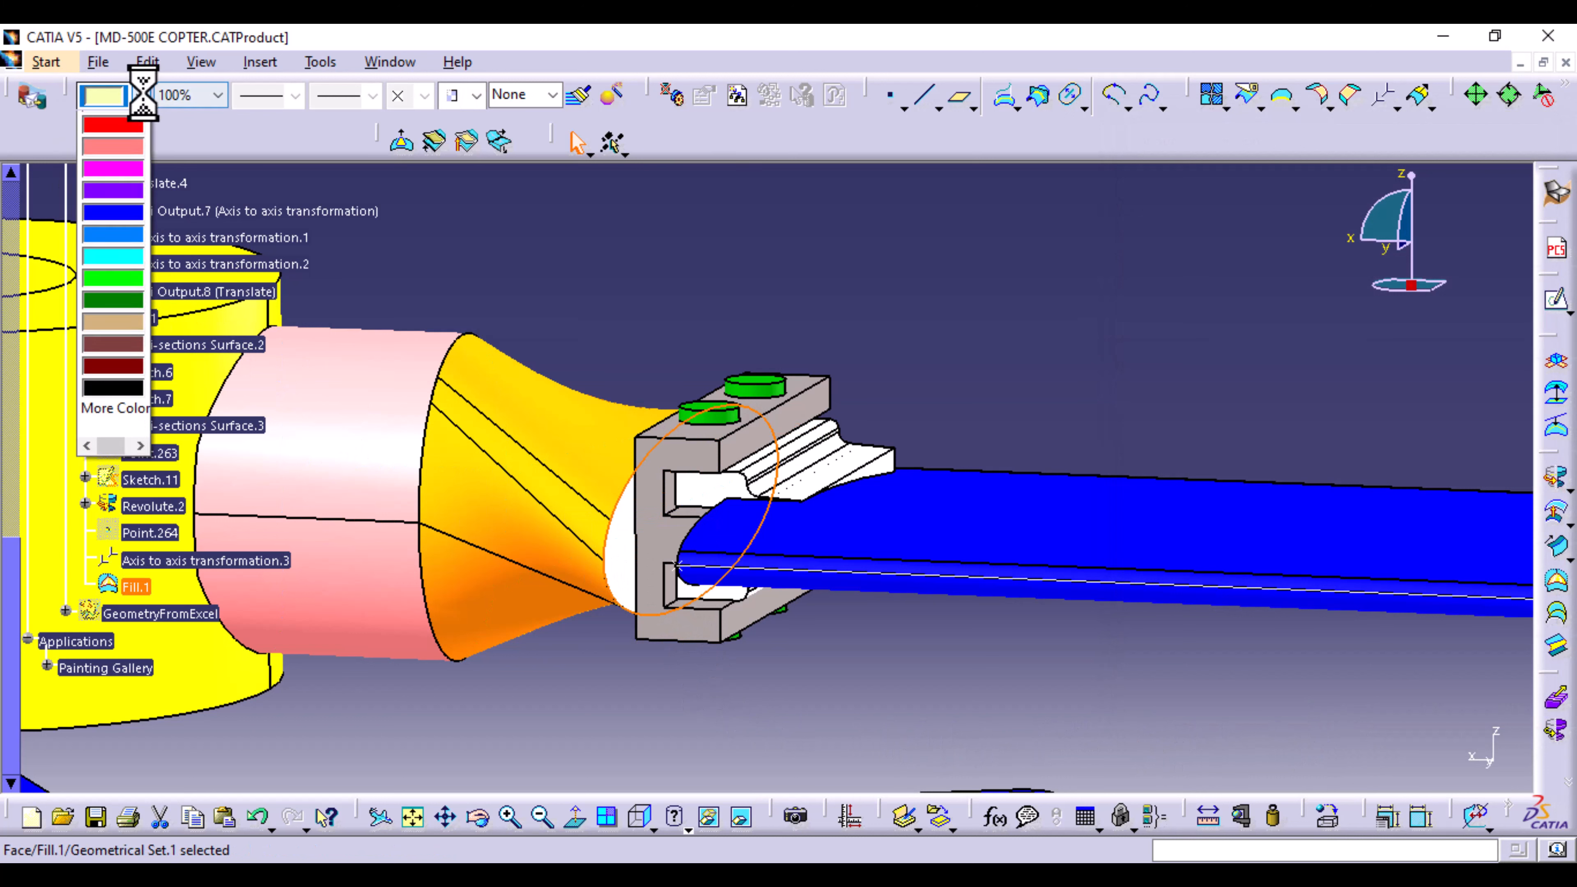
pyautogui.click(111, 255)
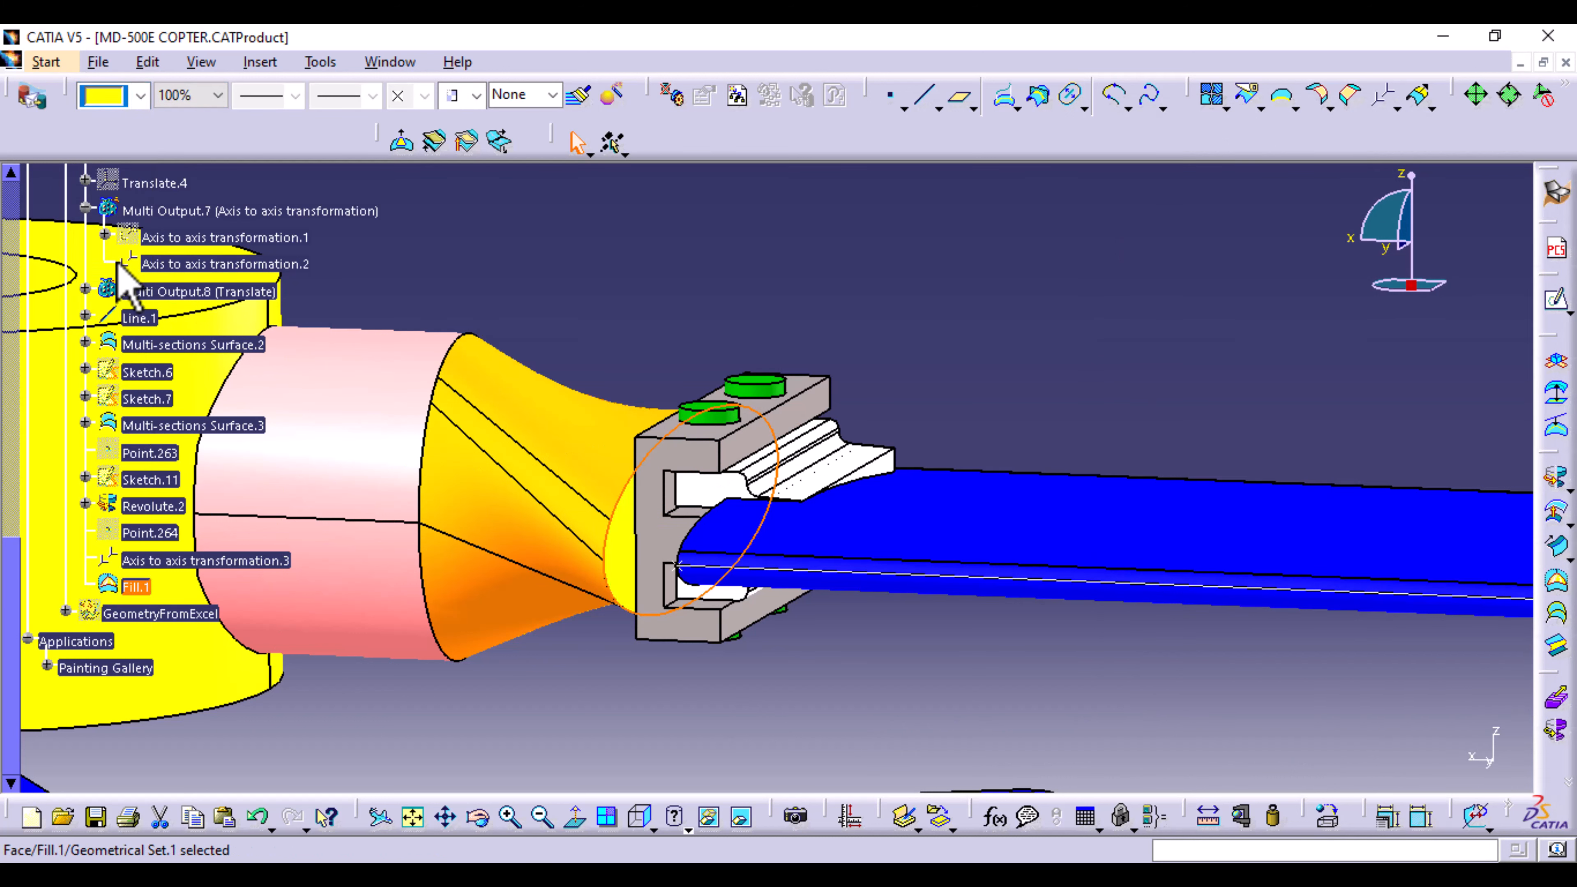
pyautogui.click(954, 646)
pyautogui.keyDown('ctrl'); pyautogui.moveTo(1026, 397); pyautogui.dragTo(1095, 570, button='middle'); pyautogui.keyUp('ctrl')
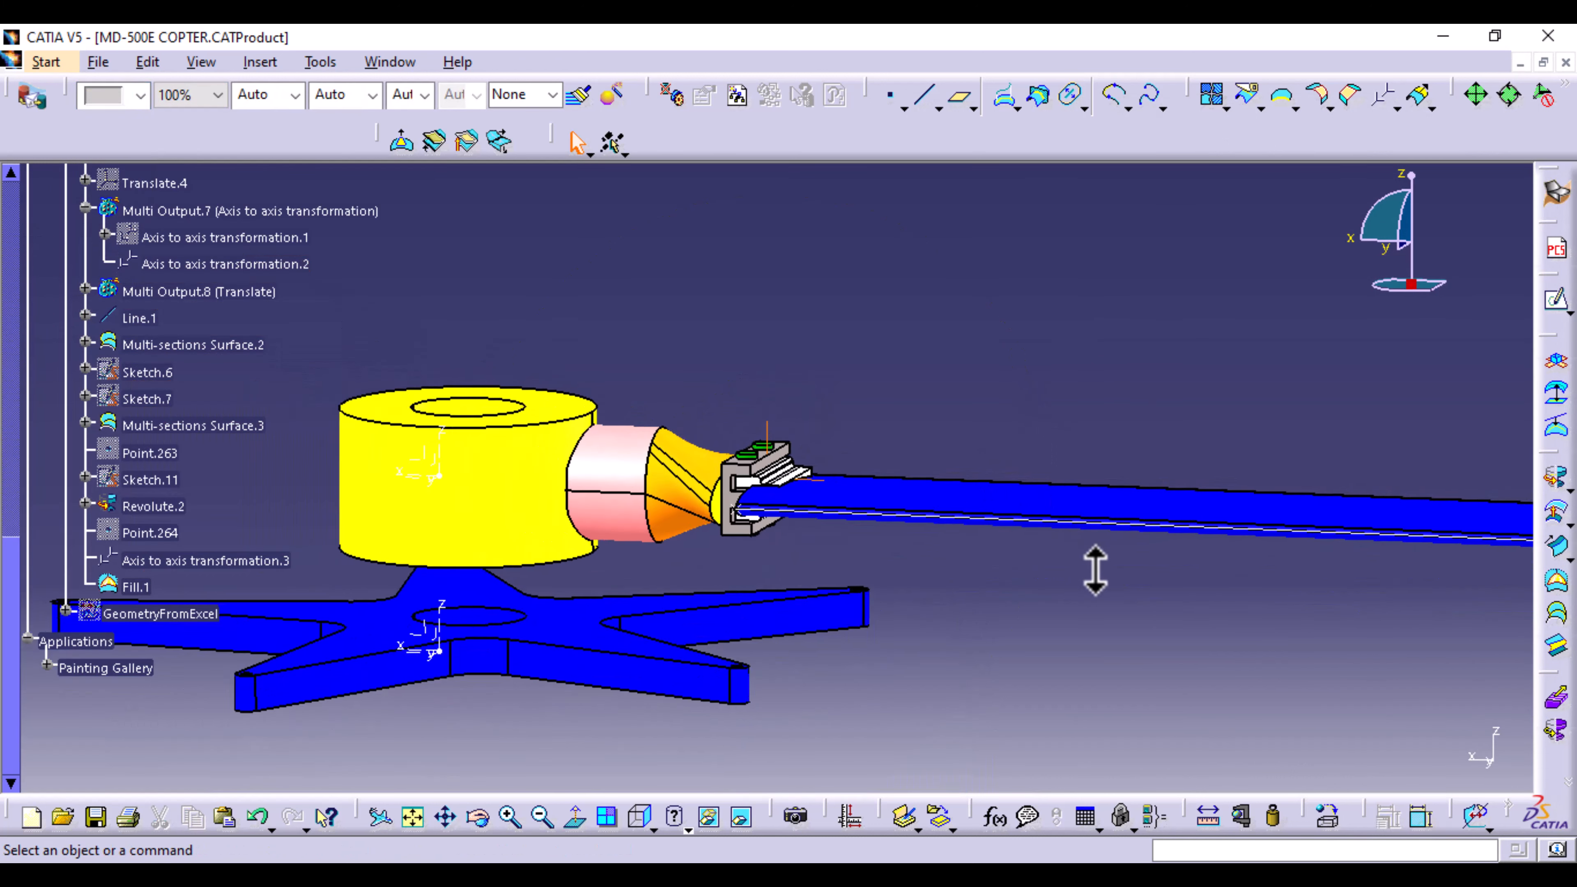
pyautogui.moveTo(910, 349); pyautogui.dragTo(987, 420, button='middle')
pyautogui.keyDown('ctrl'); pyautogui.moveTo(605, 356); pyautogui.dragTo(611, 429, button='middle'); pyautogui.keyUp('ctrl')
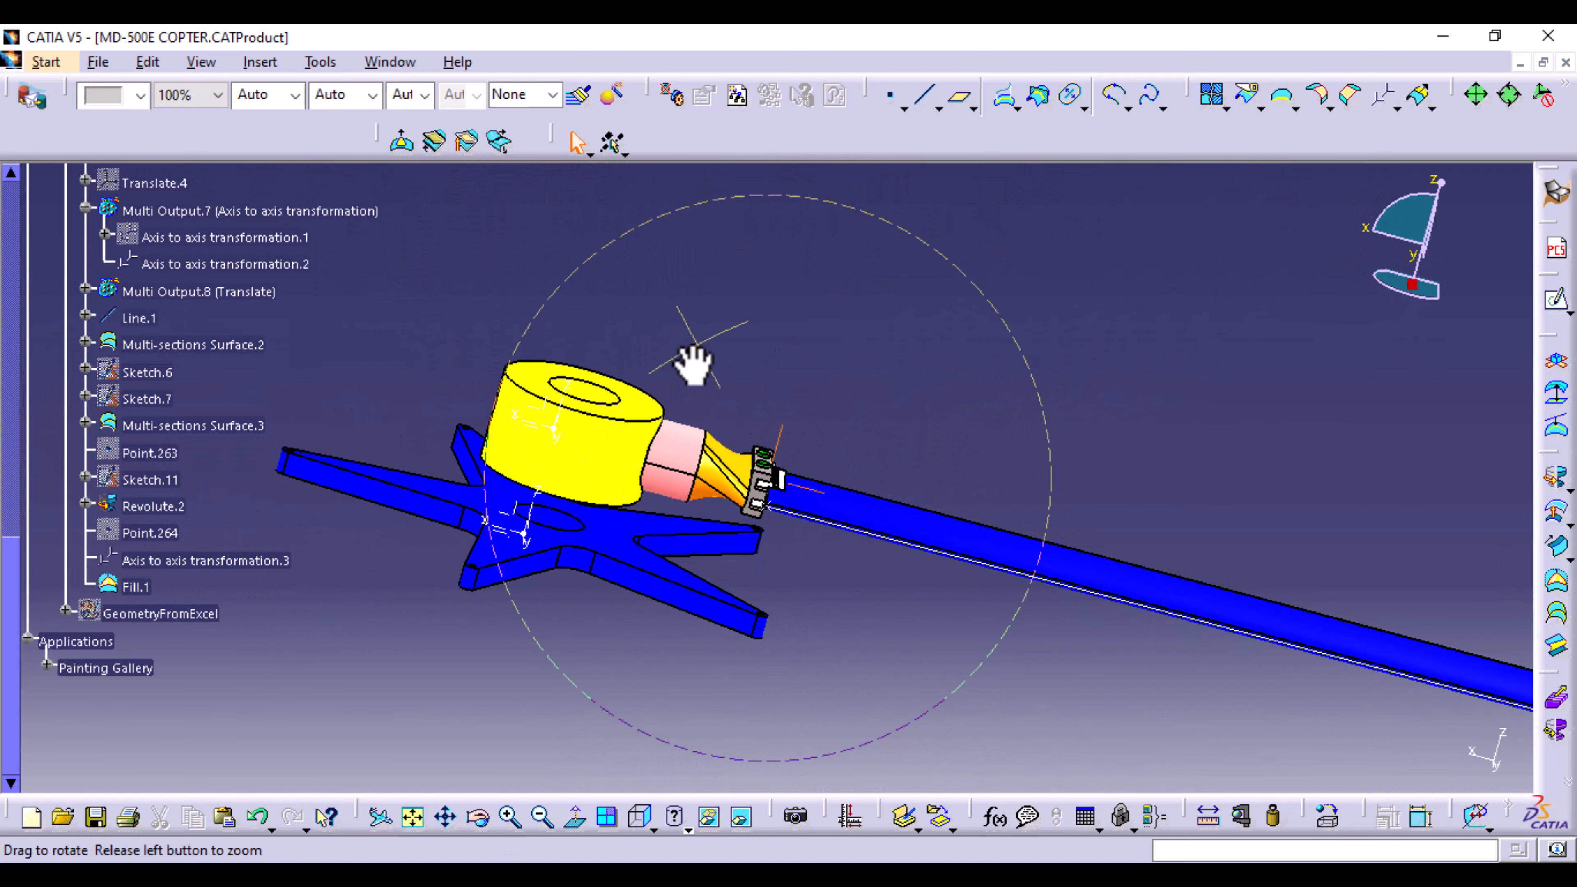
pyautogui.moveTo(693, 363); pyautogui.dragTo(689, 528, button='middle')
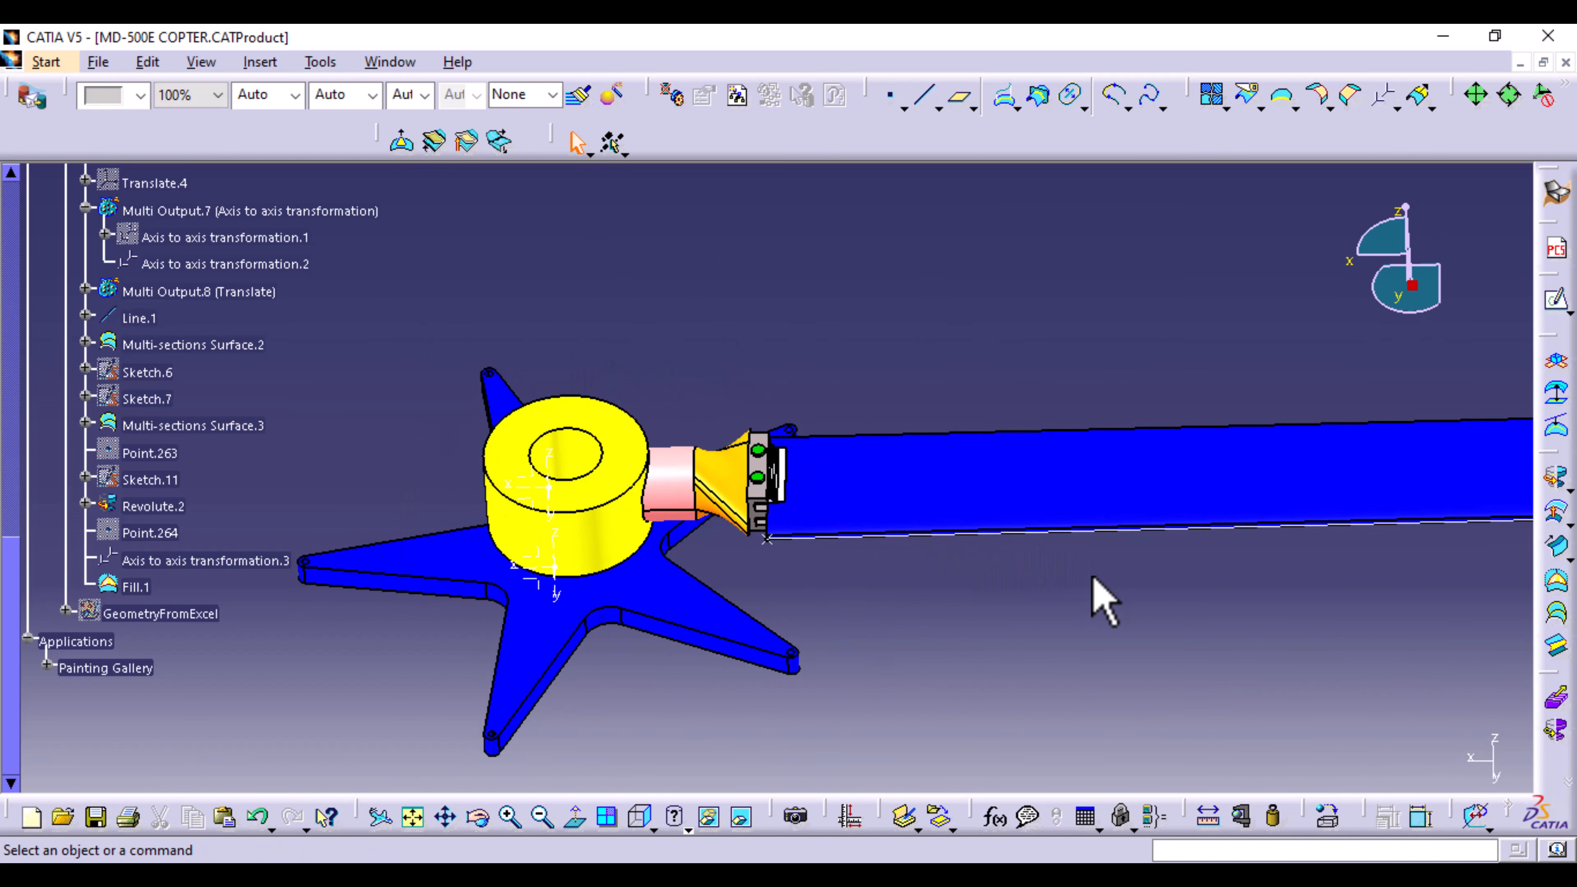
pyautogui.moveTo(1093, 581); pyautogui.dragTo(546, 609, button='middle')
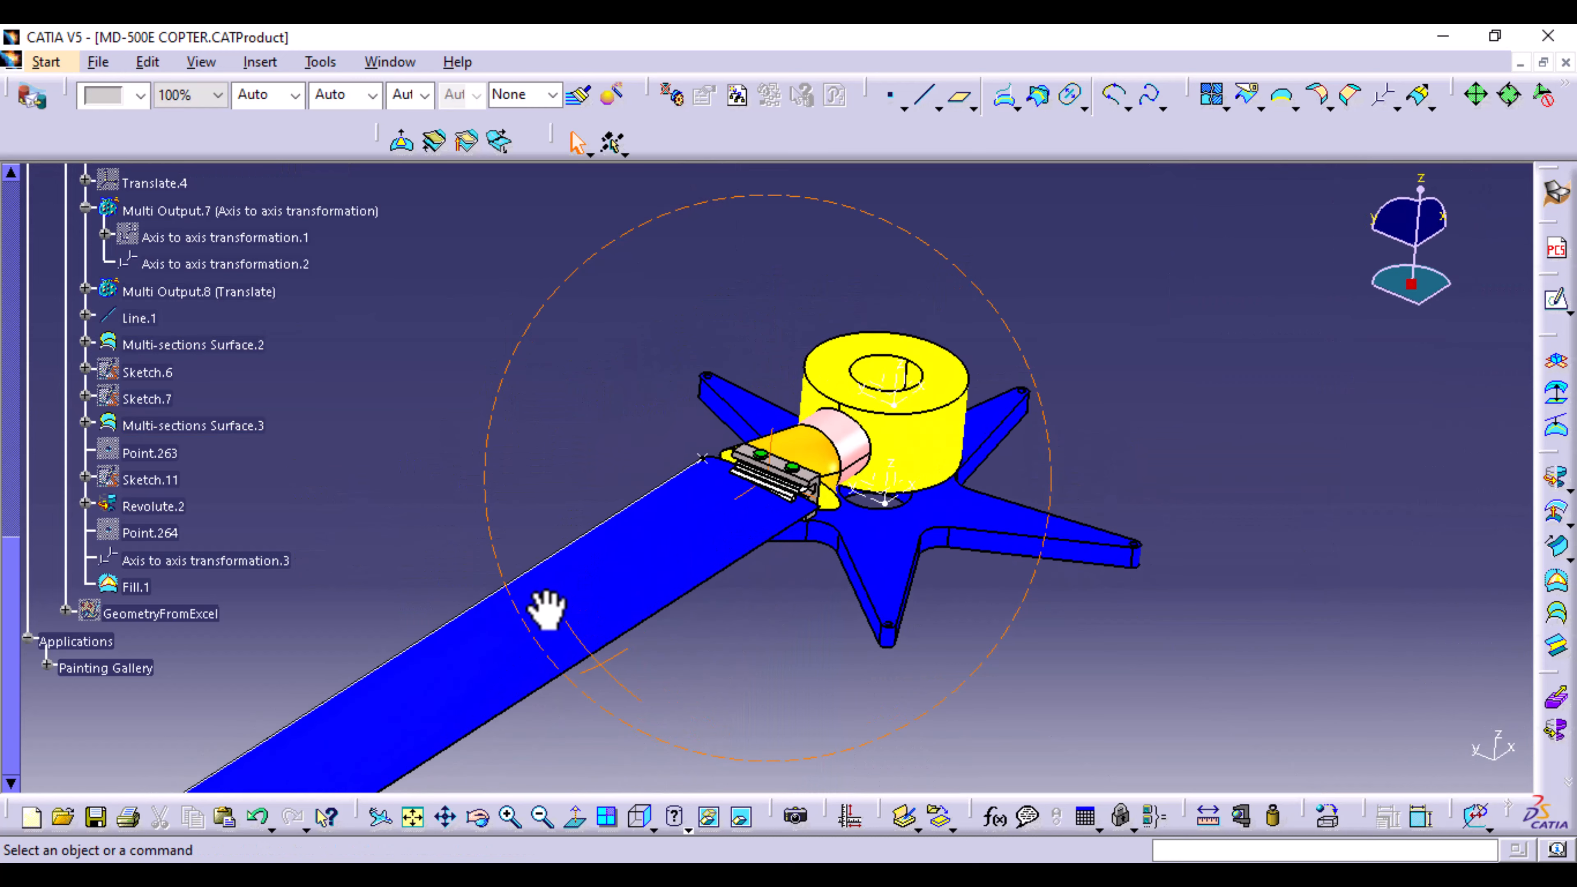
pyautogui.moveTo(1055, 691); pyautogui.dragTo(1041, 547, button='middle')
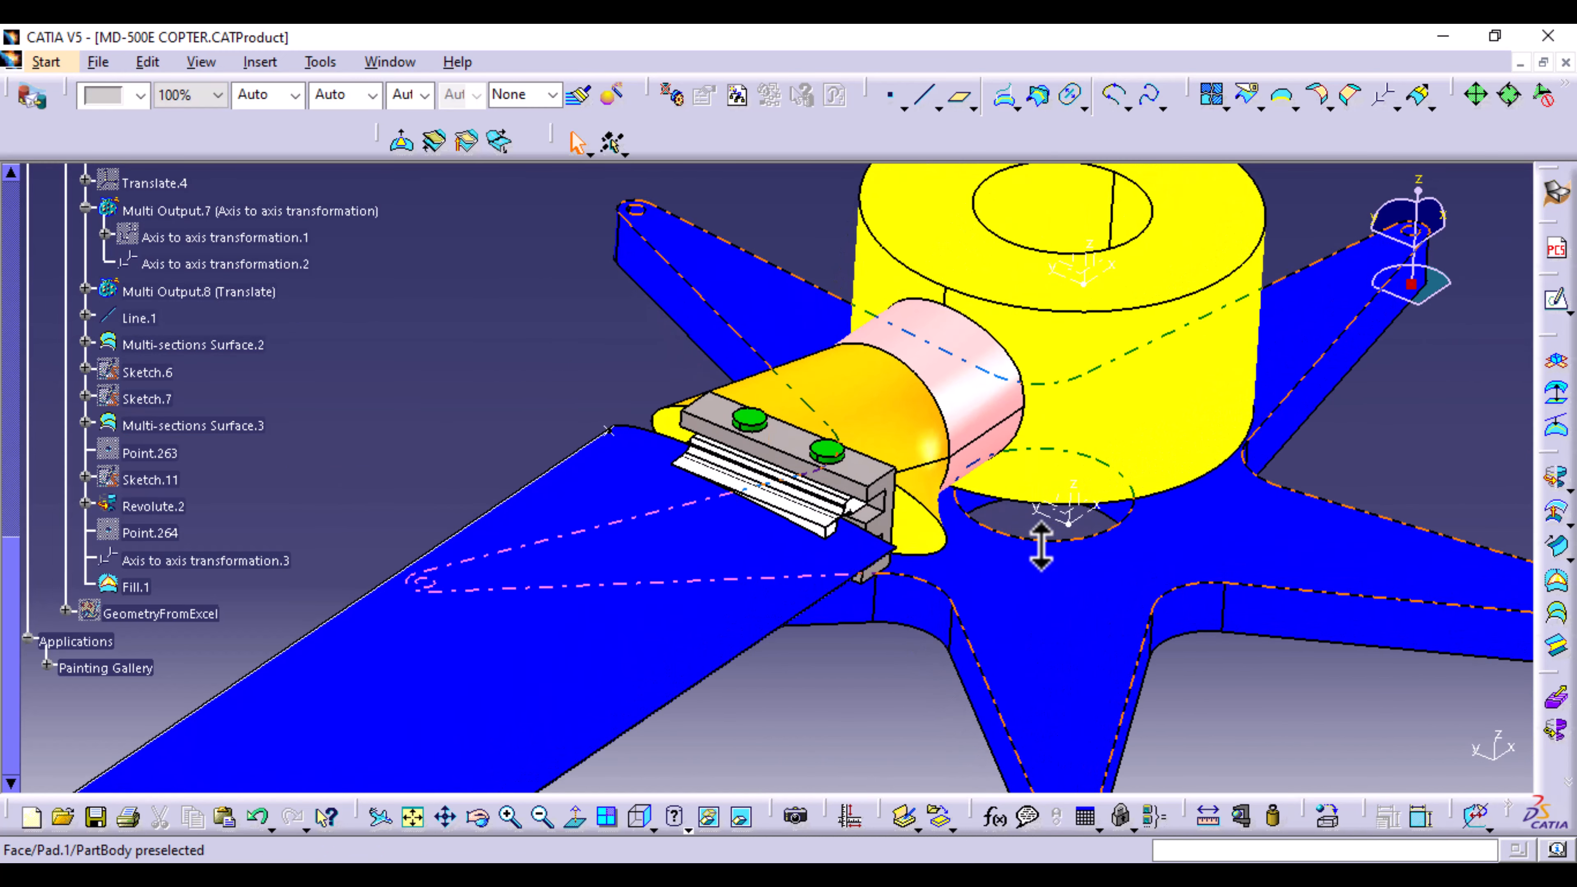
pyautogui.click(608, 433)
pyautogui.rightClick(610, 434)
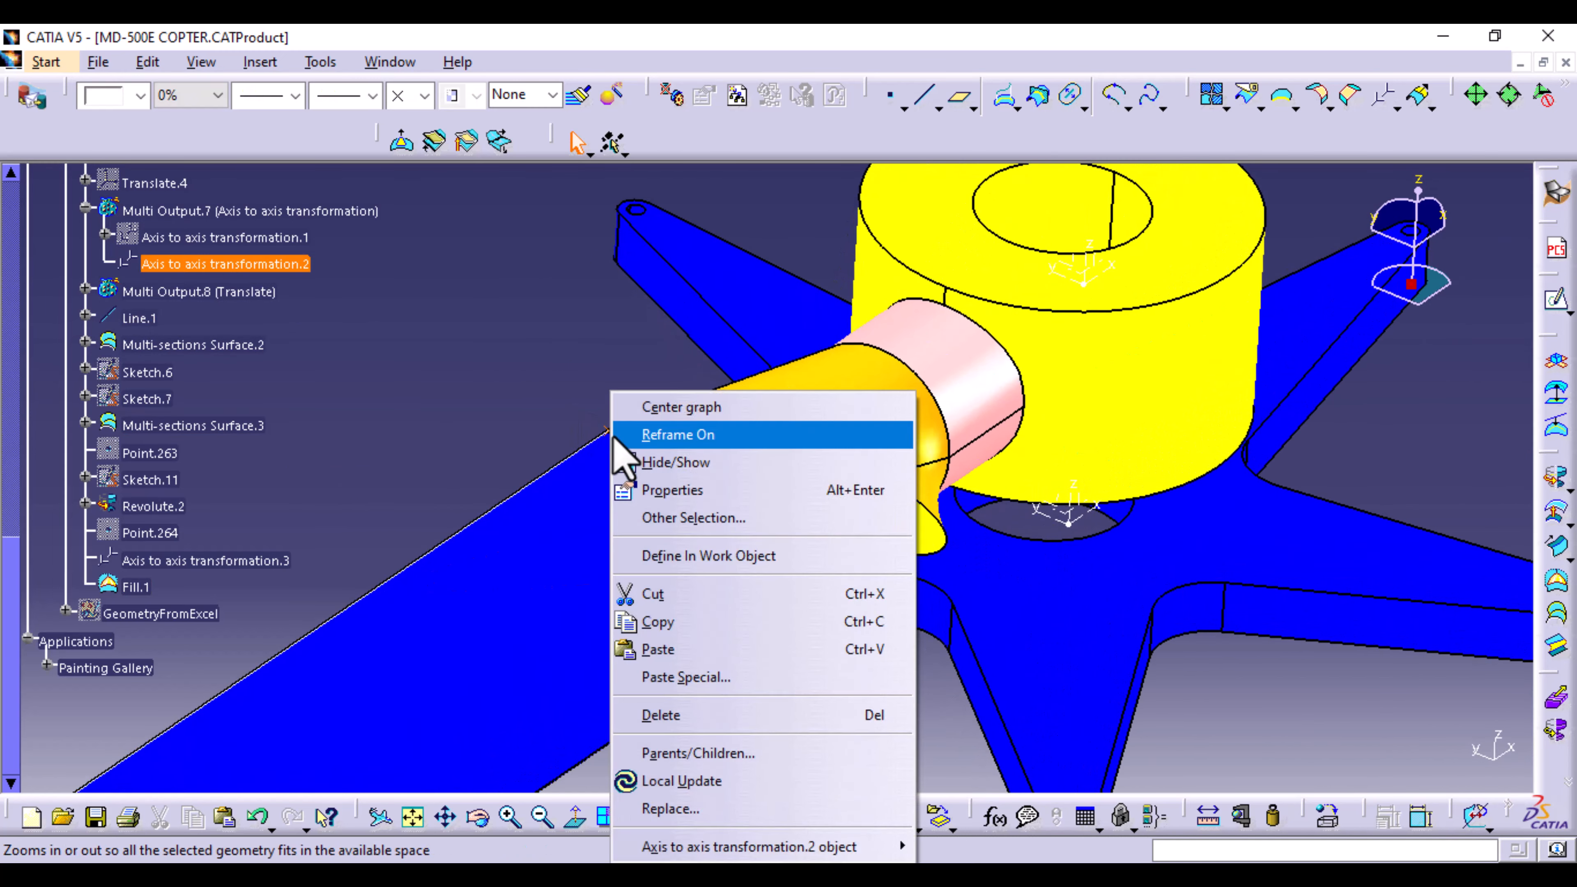
pyautogui.click(534, 425)
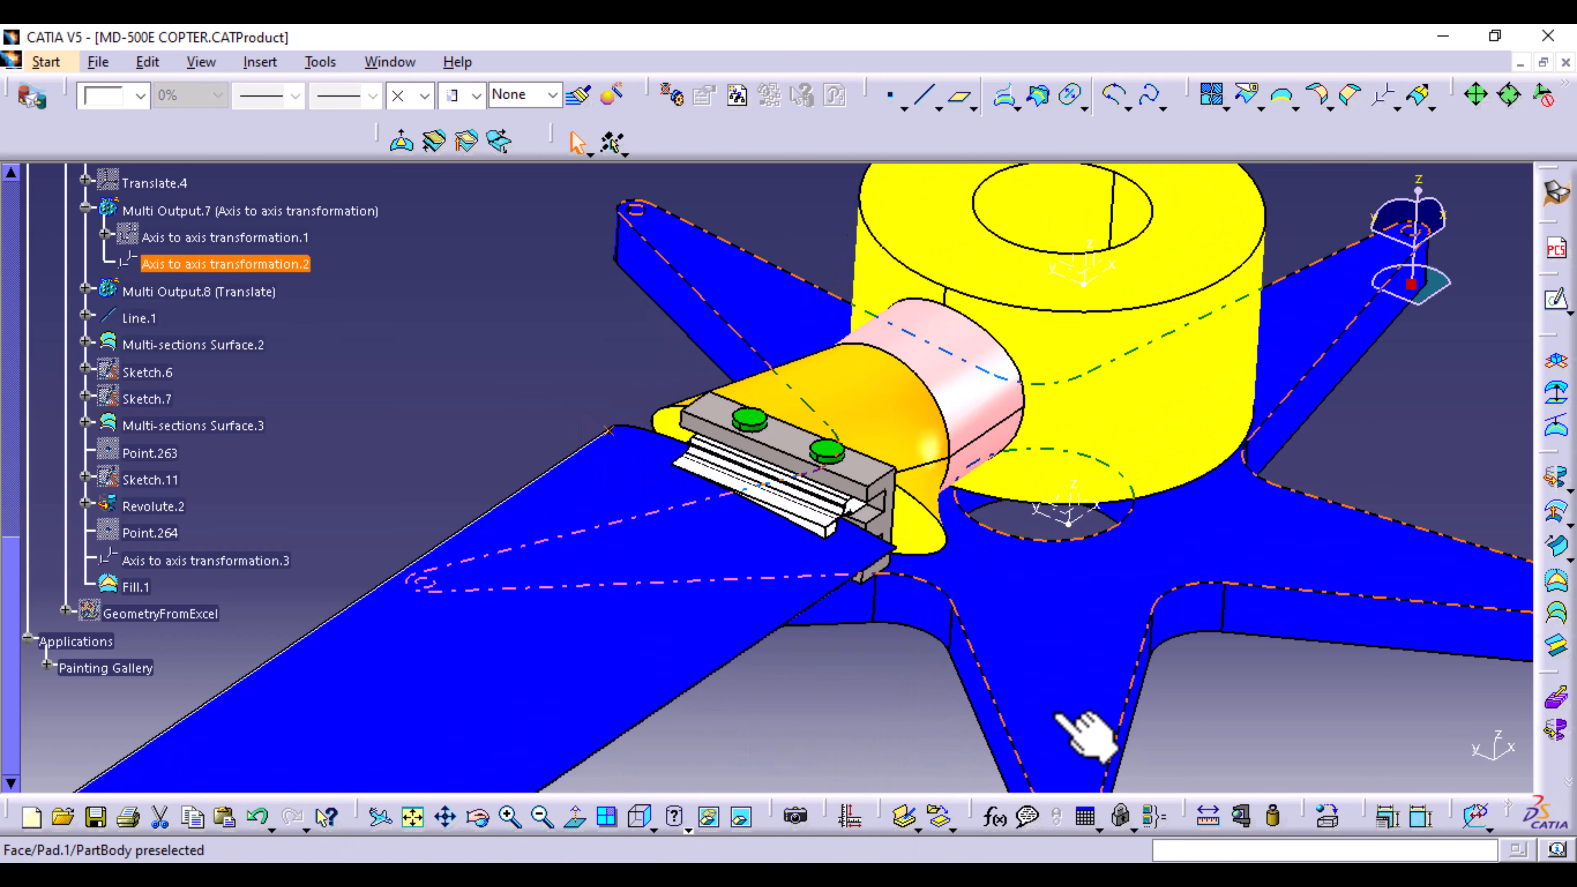
# Step: Open Sketch.2, the profile of the blue star plate's Pad.1, for editing
pyautogui.moveTo(882, 735); pyautogui.dragTo(746, 644, button='middle')
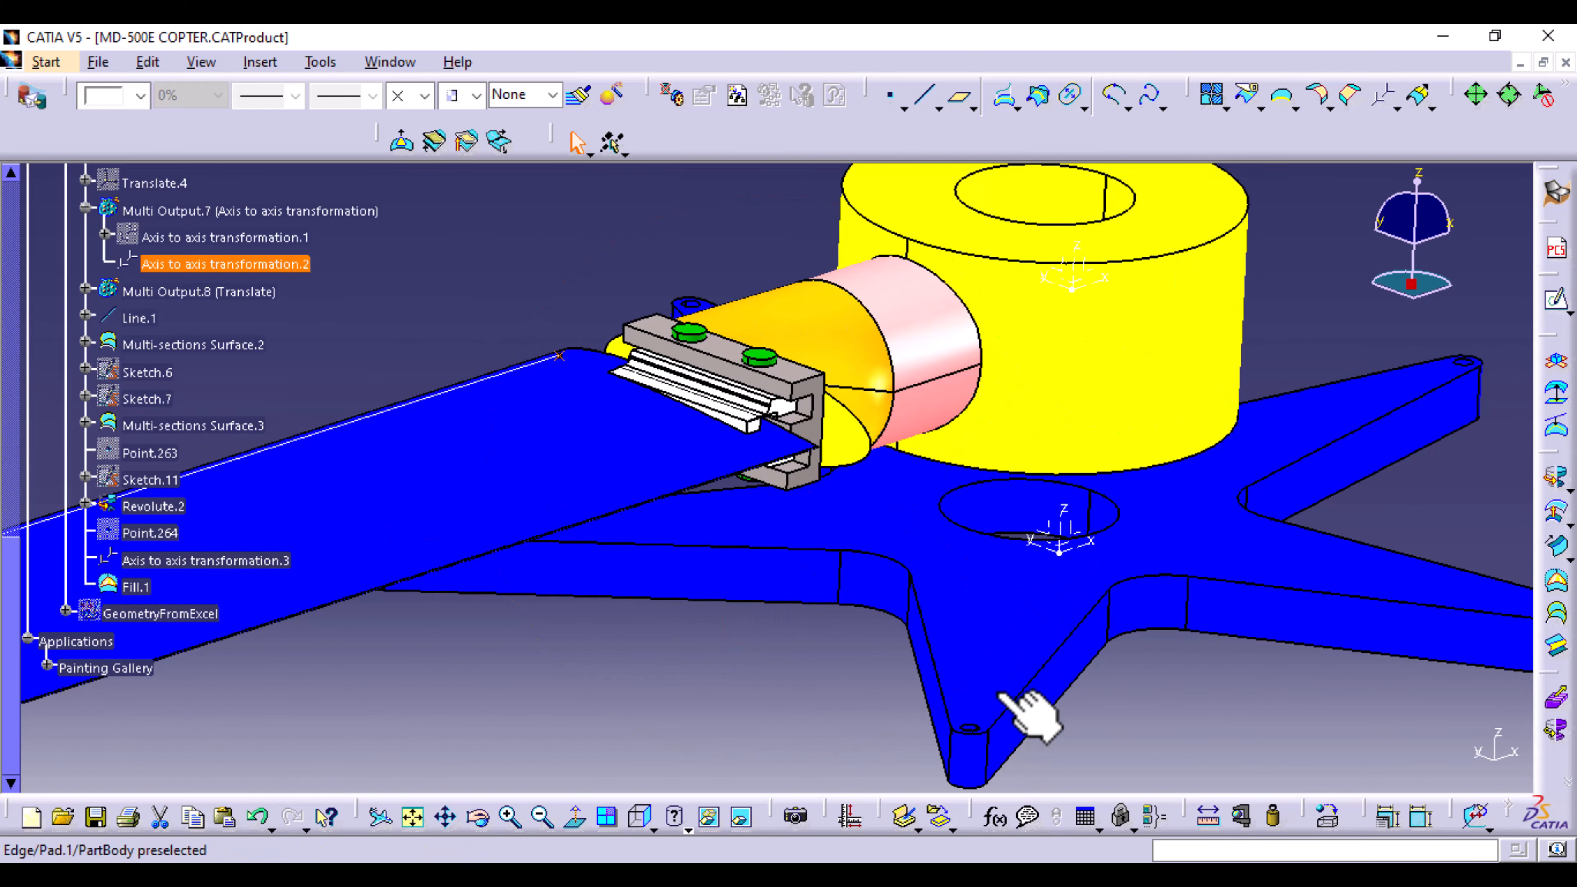
pyautogui.moveTo(1102, 693); pyautogui.dragTo(953, 677, button='middle')
pyautogui.click(1080, 651)
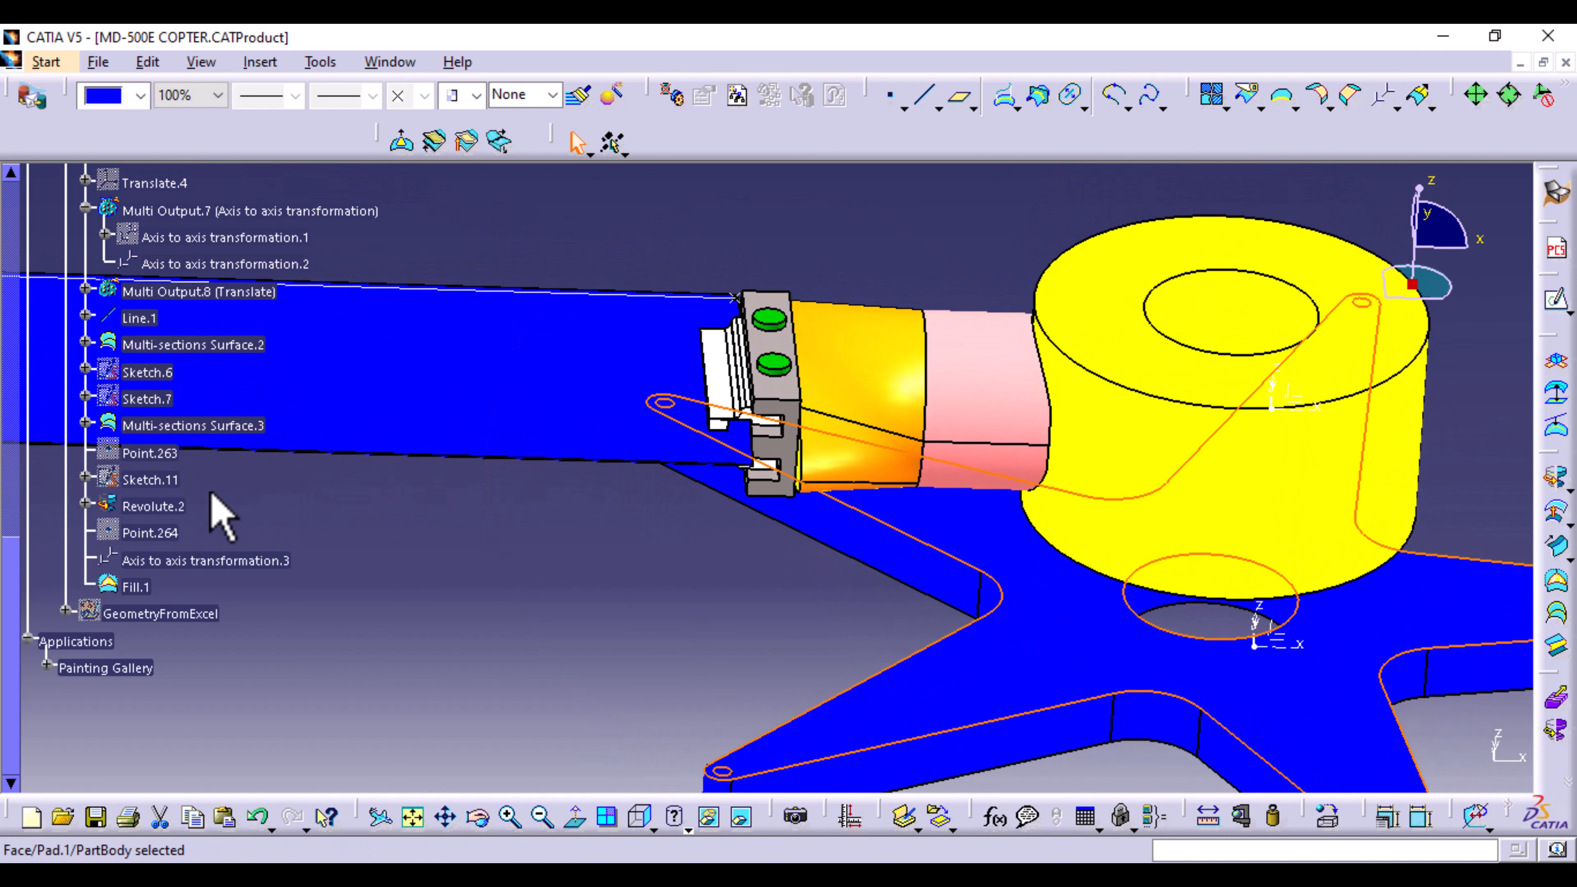
pyautogui.scroll(5, 211, 472)
pyautogui.scroll(3, 210, 491)
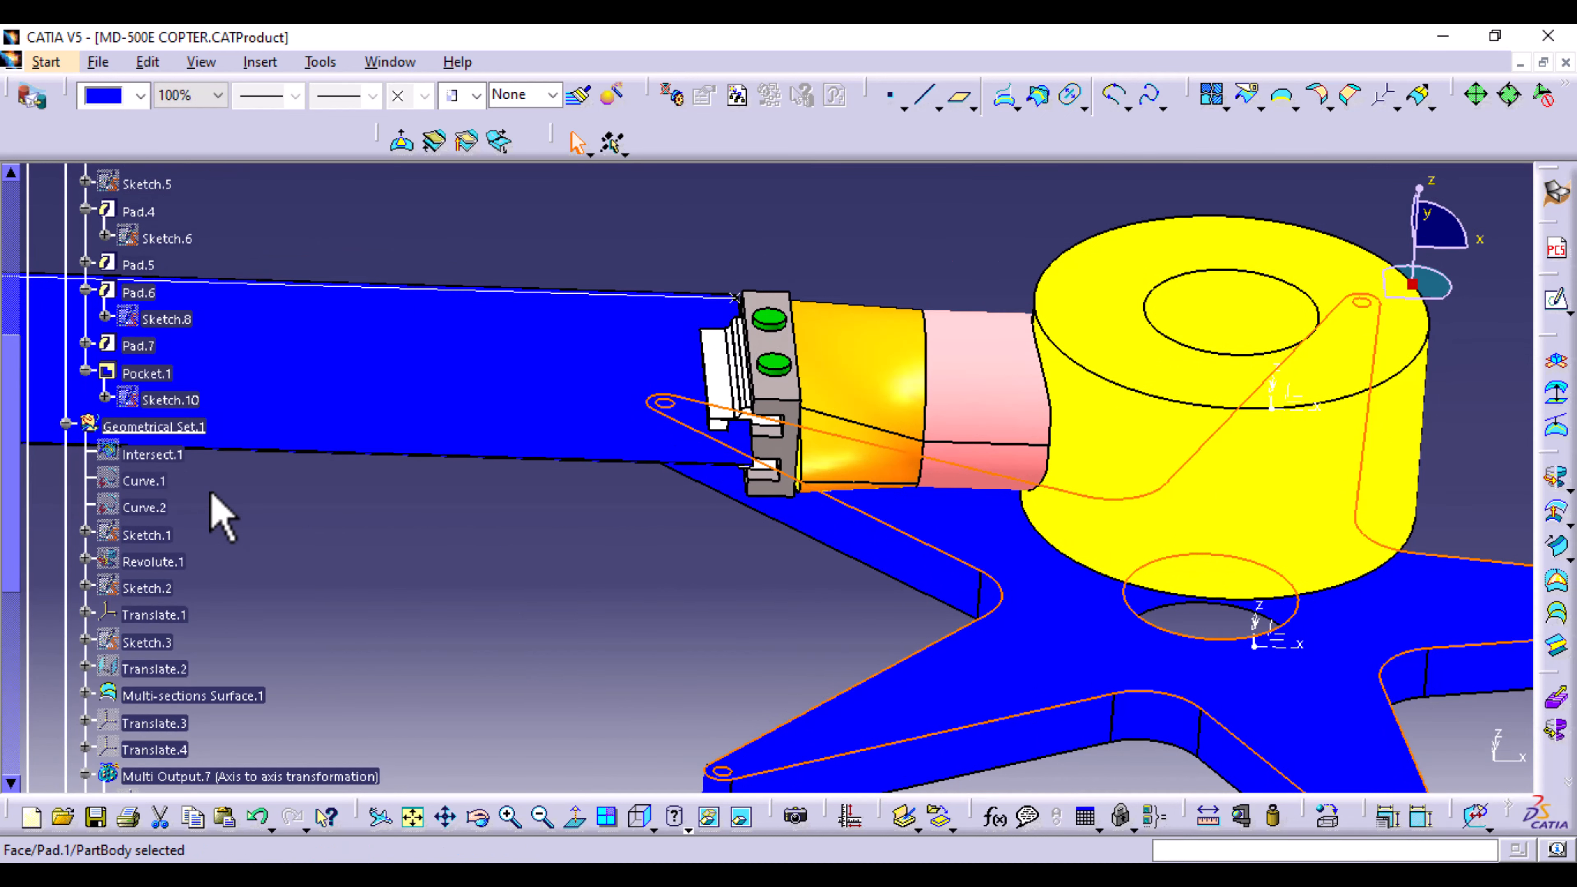
pyautogui.scroll(3, 222, 516)
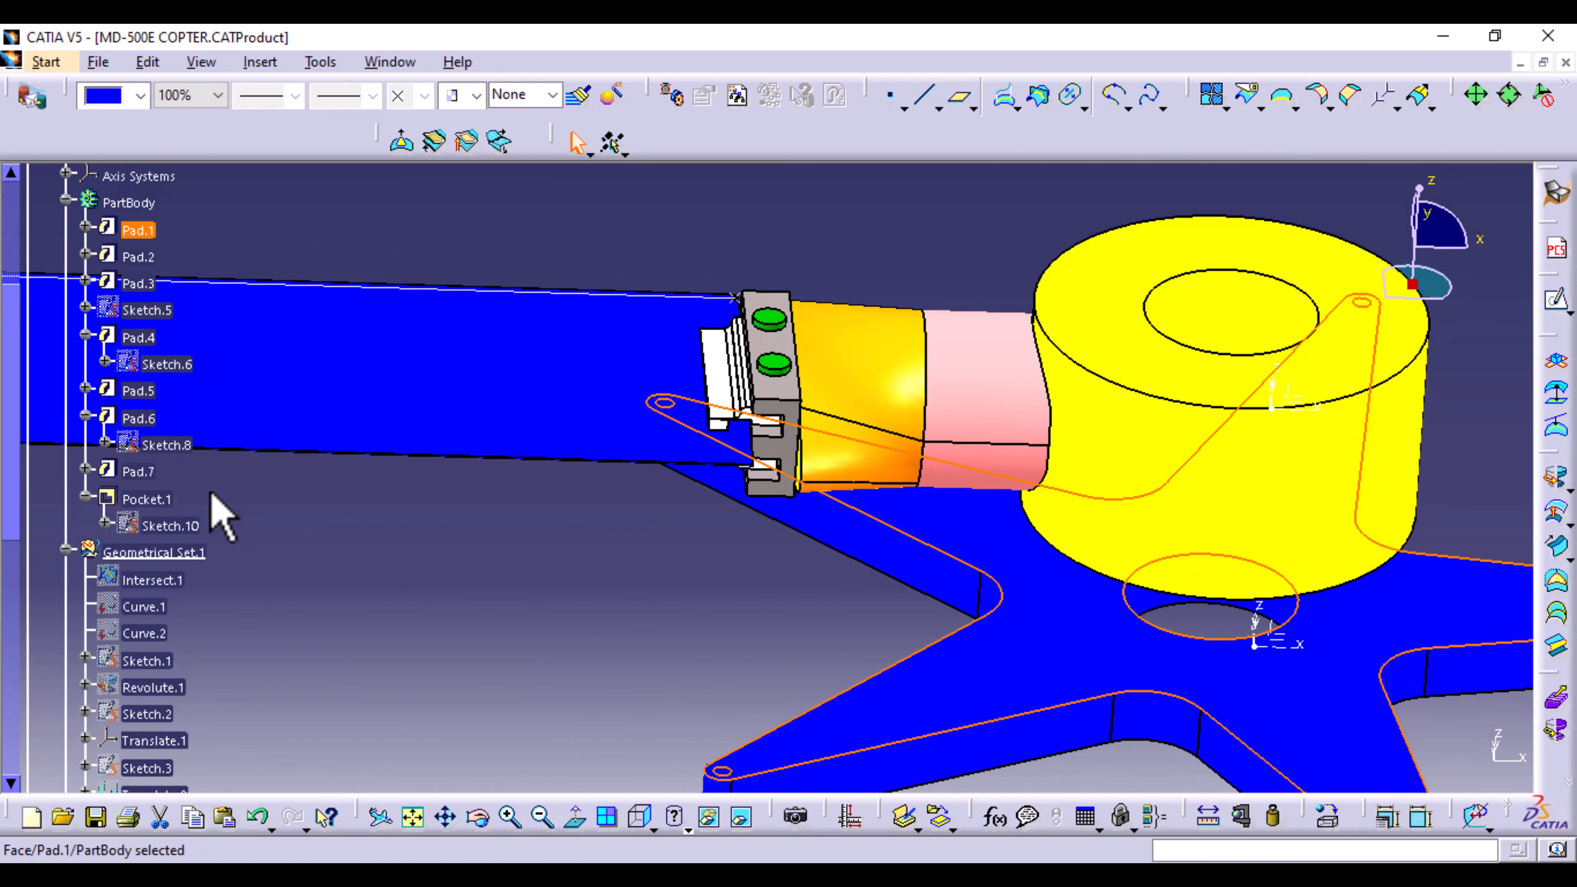
pyautogui.click(85, 227)
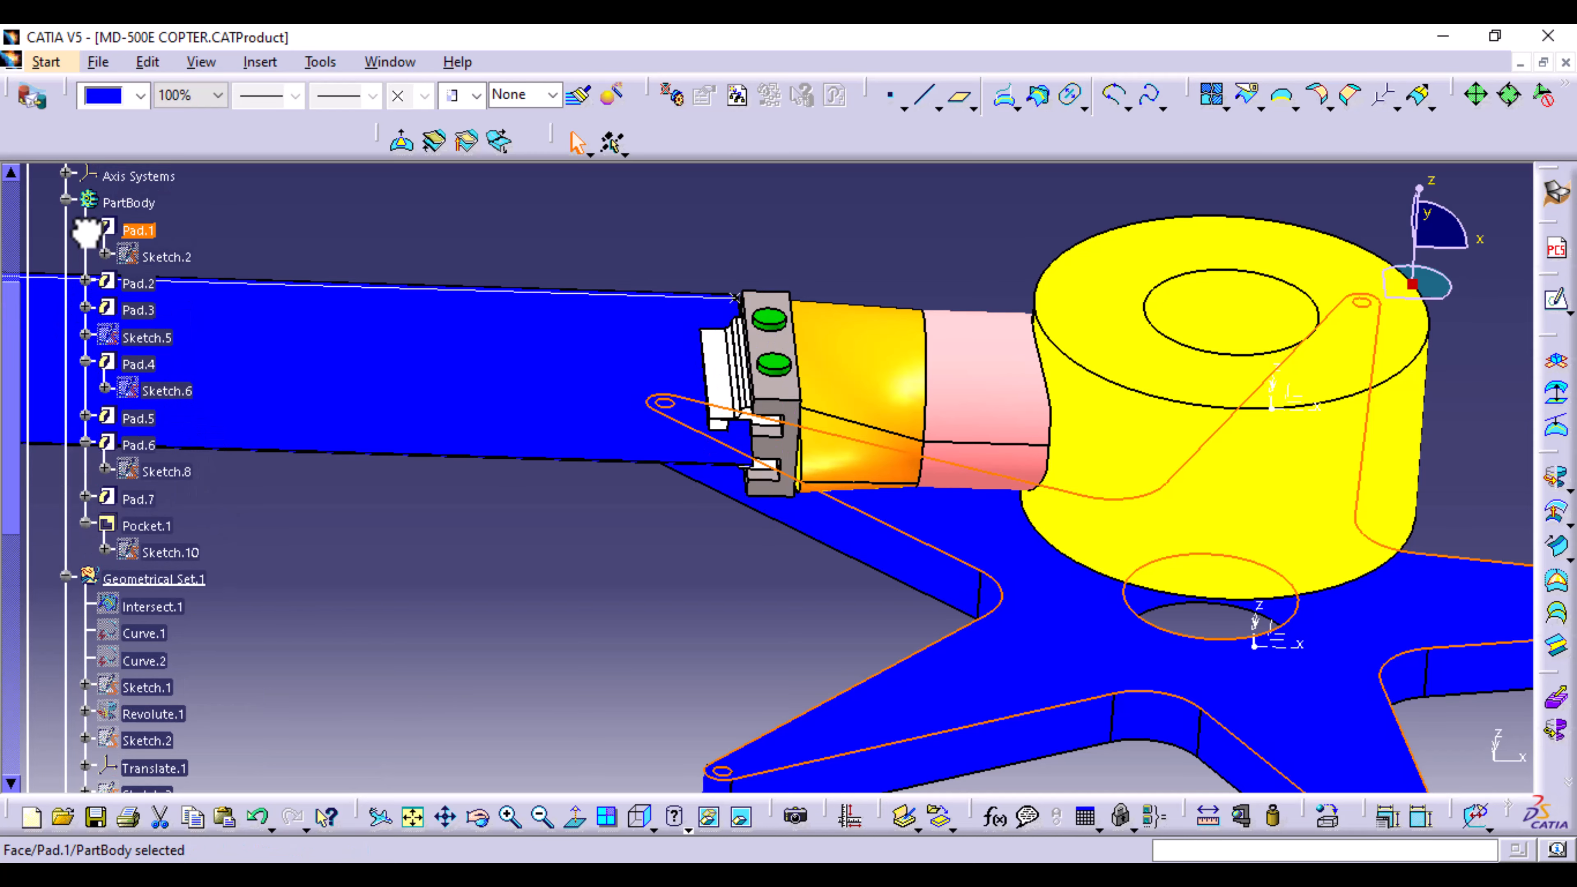
pyautogui.click(178, 257)
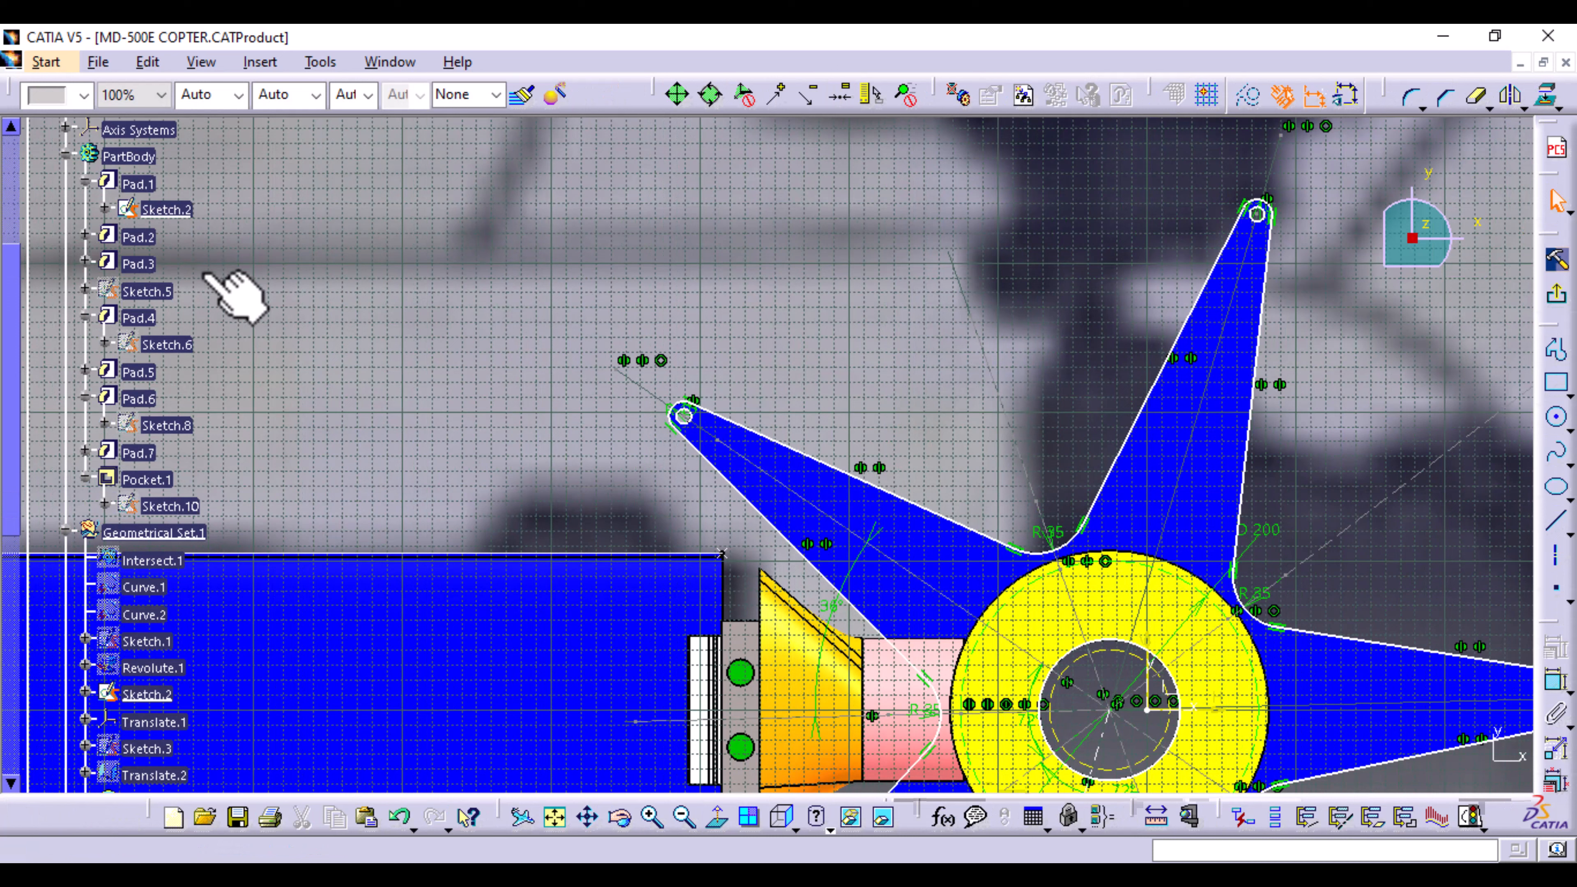
# Step: Try to change the star plate's arm length by moving a tip construction point in the sketch, and undo the change
pyautogui.moveTo(925, 440); pyautogui.dragTo(767, 105, button='middle')
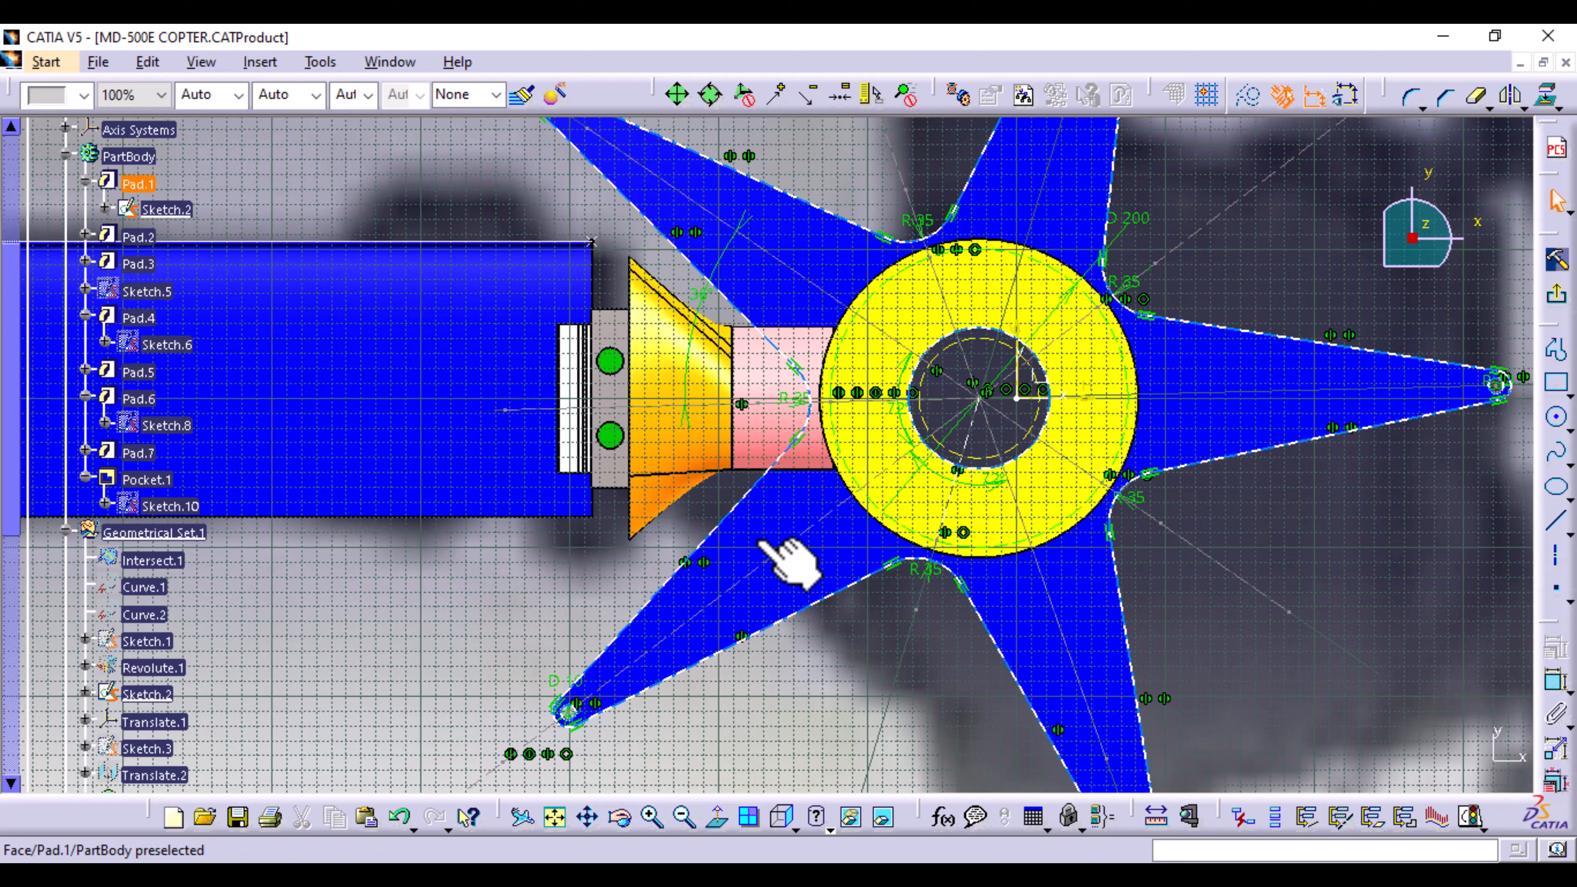
pyautogui.moveTo(540, 739)
pyautogui.mouseDown()
pyautogui.moveTo(546, 714)
pyautogui.moveTo(570, 722)
pyautogui.moveTo(692, 646)
pyautogui.mouseUp()
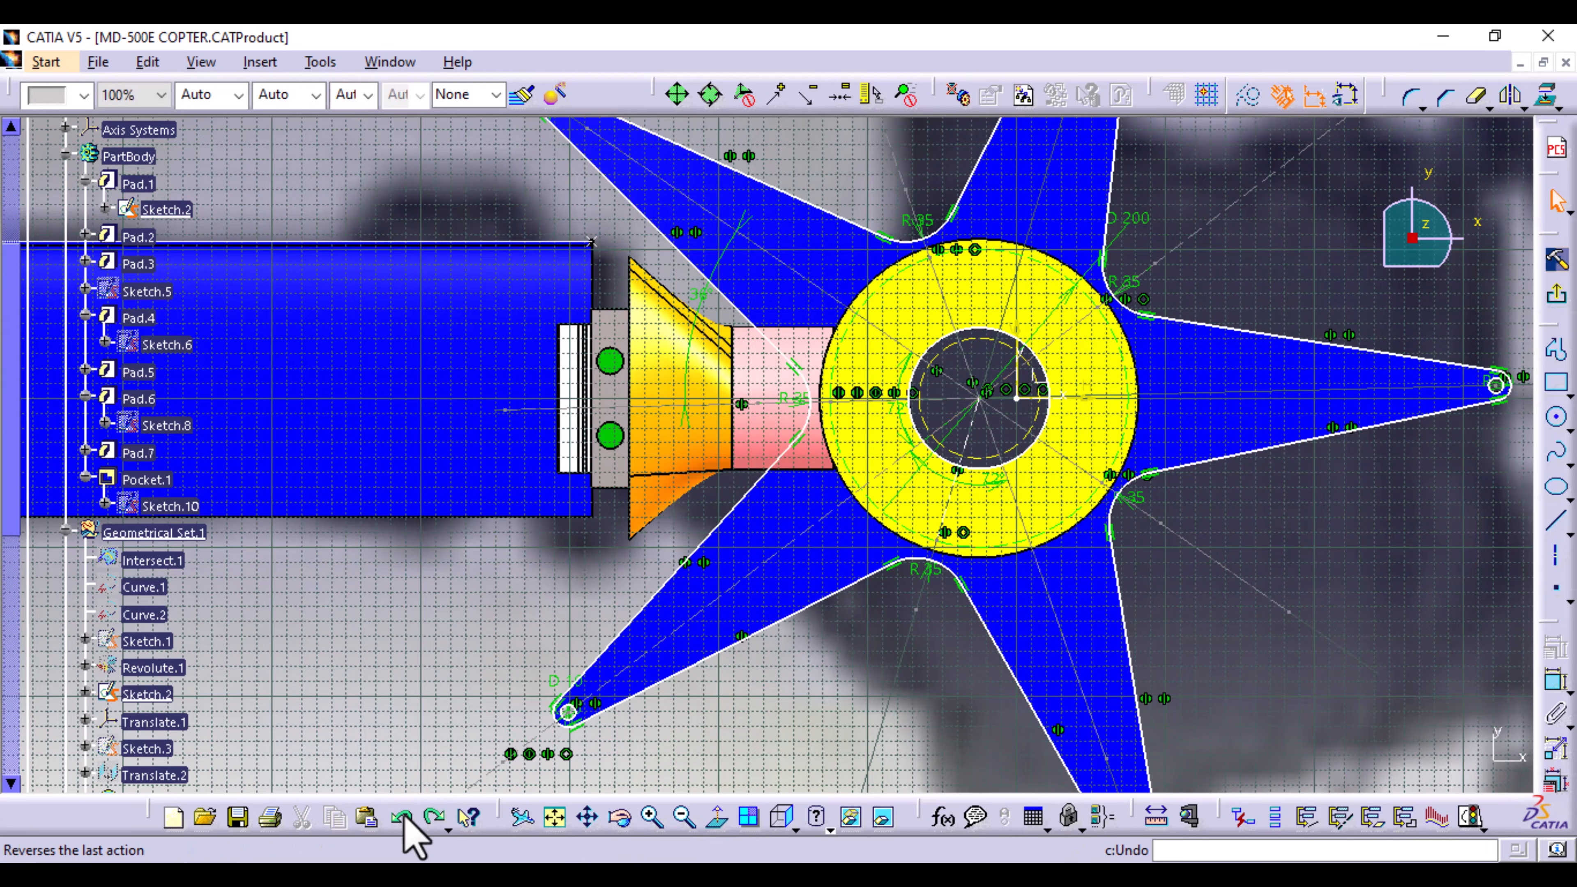
pyautogui.moveTo(879, 747); pyautogui.dragTo(788, 781, button='middle')
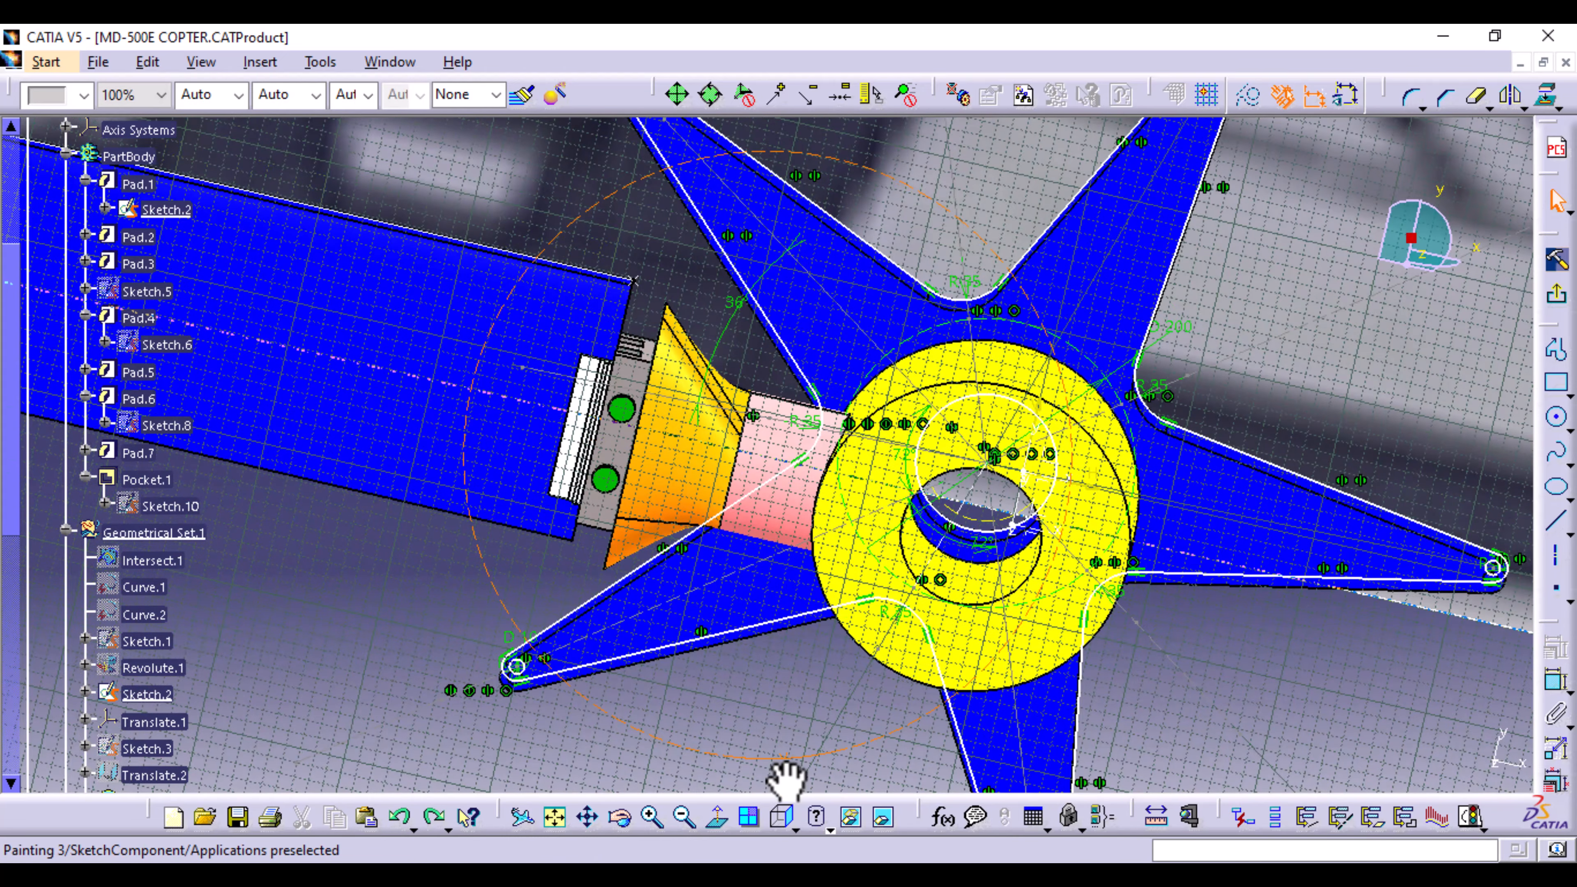
pyautogui.click(717, 816)
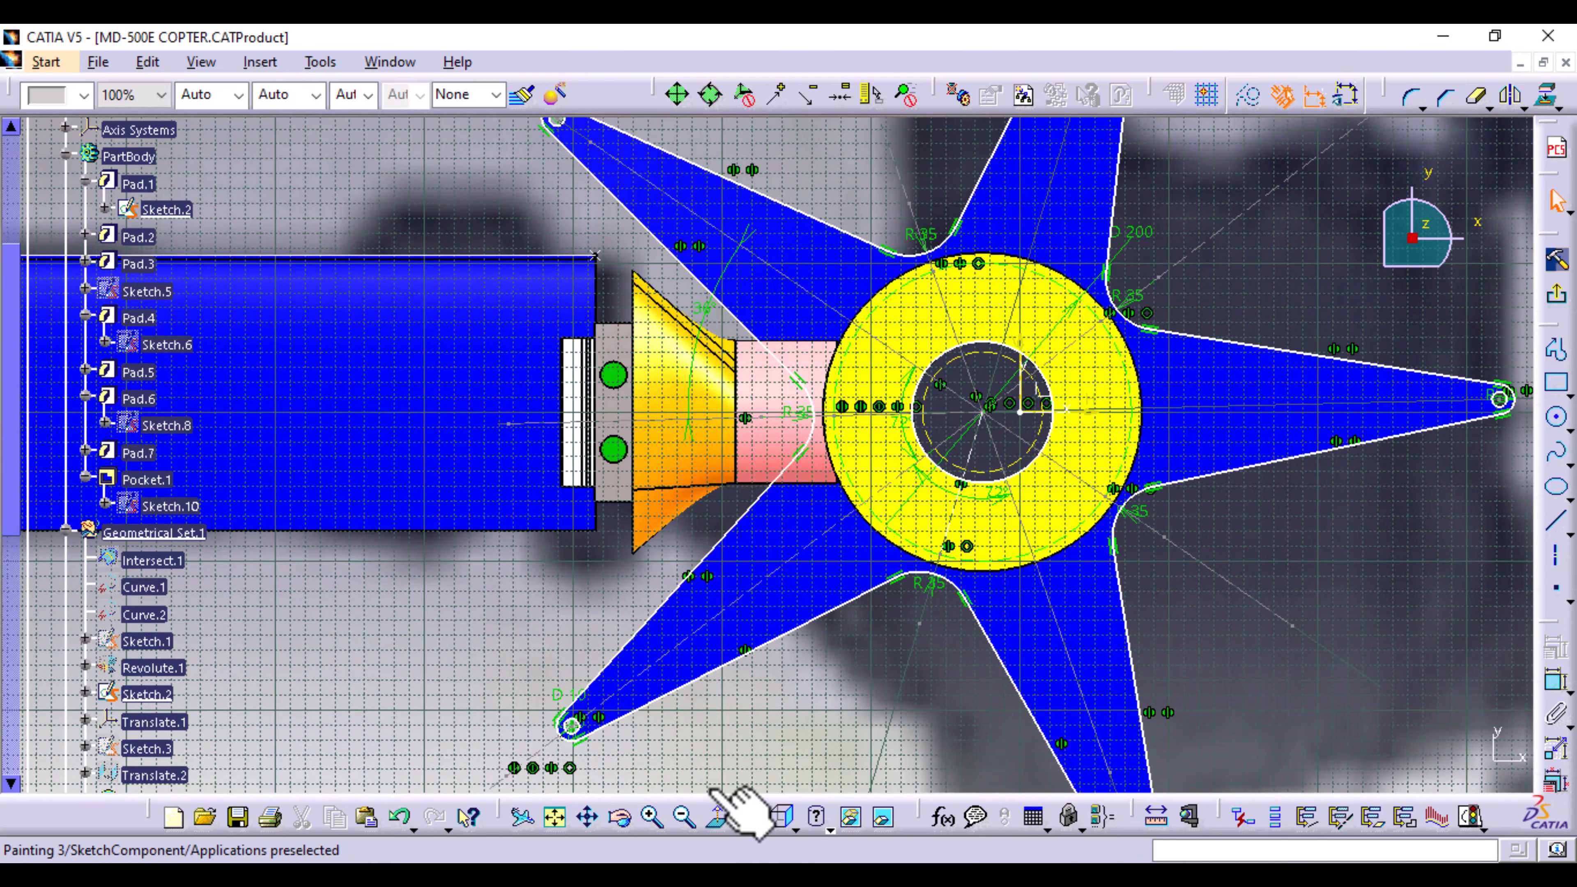
pyautogui.moveTo(739, 750); pyautogui.dragTo(771, 588, button='middle')
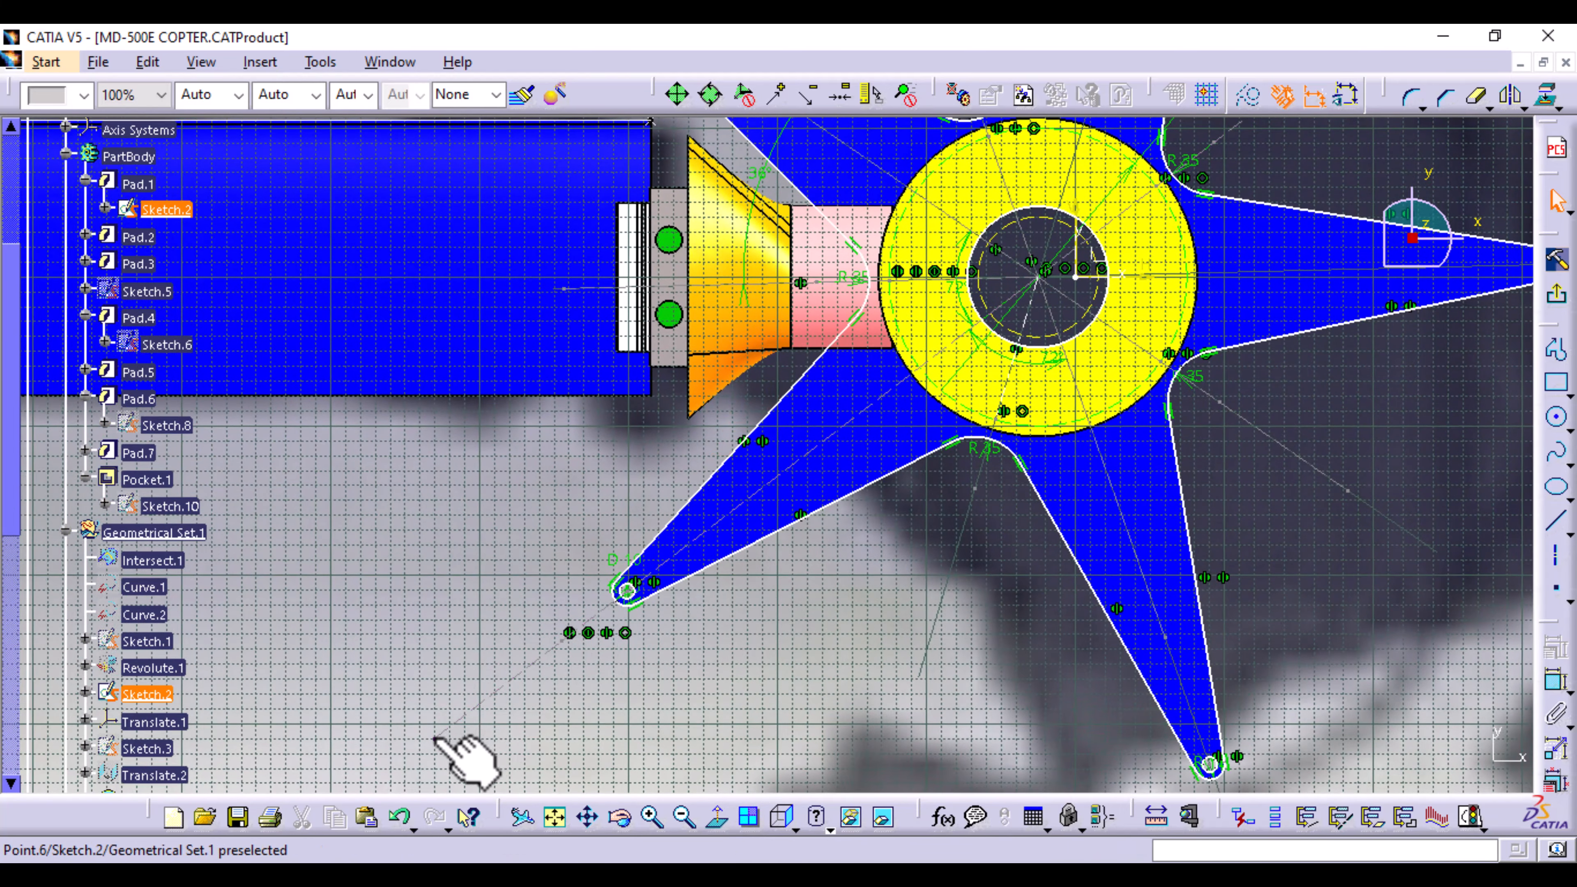
pyautogui.doubleClick(436, 739)
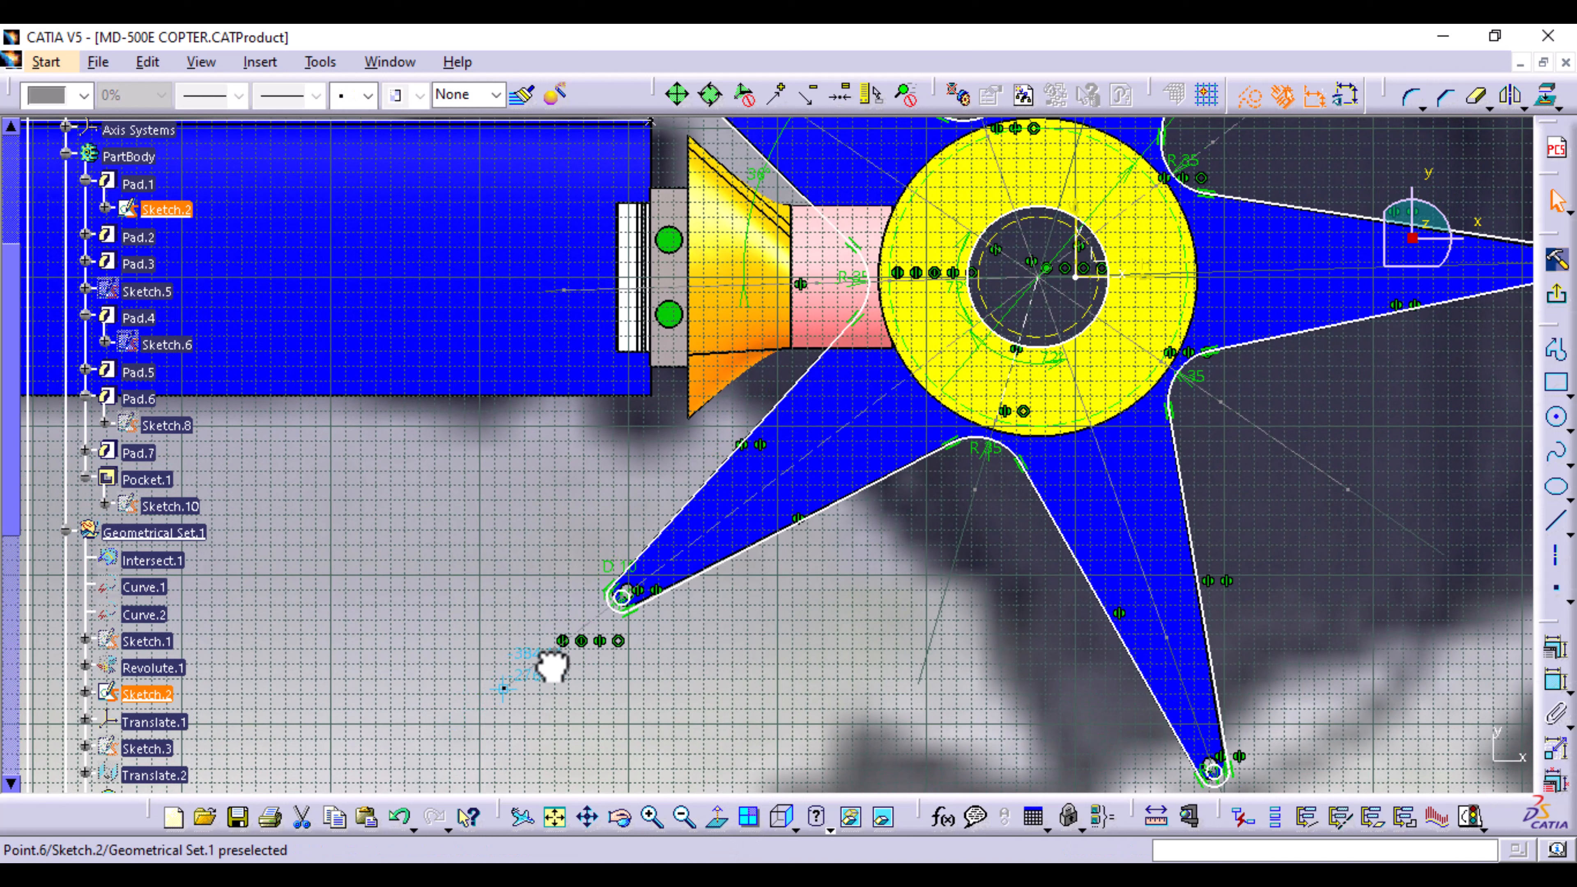
pyautogui.moveTo(552, 666); pyautogui.dragTo(753, 521)
pyautogui.click(403, 822)
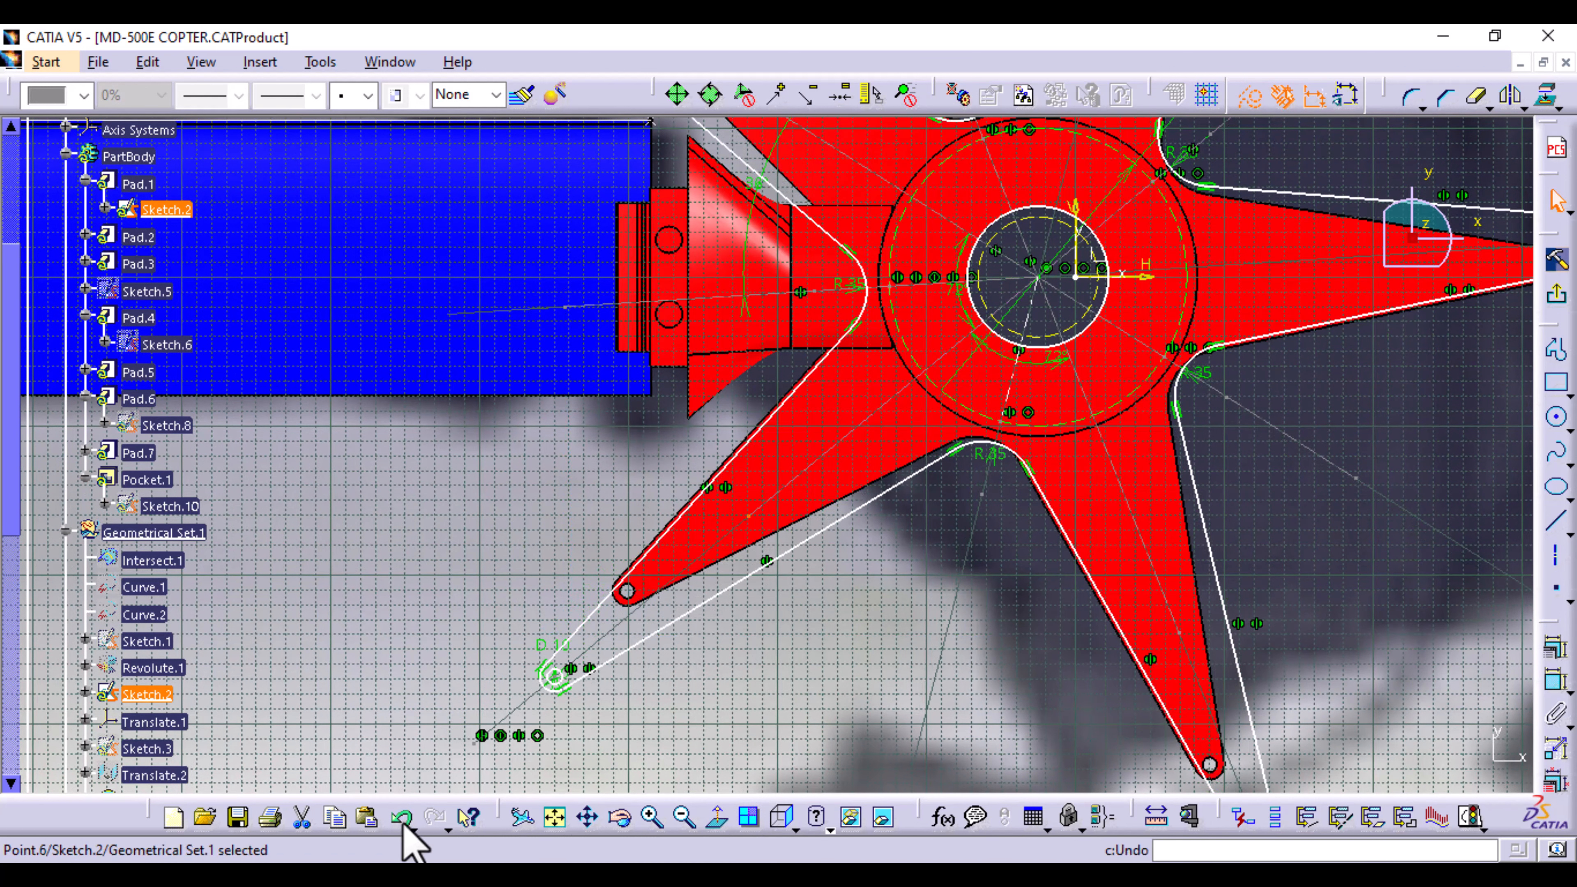
pyautogui.click(403, 819)
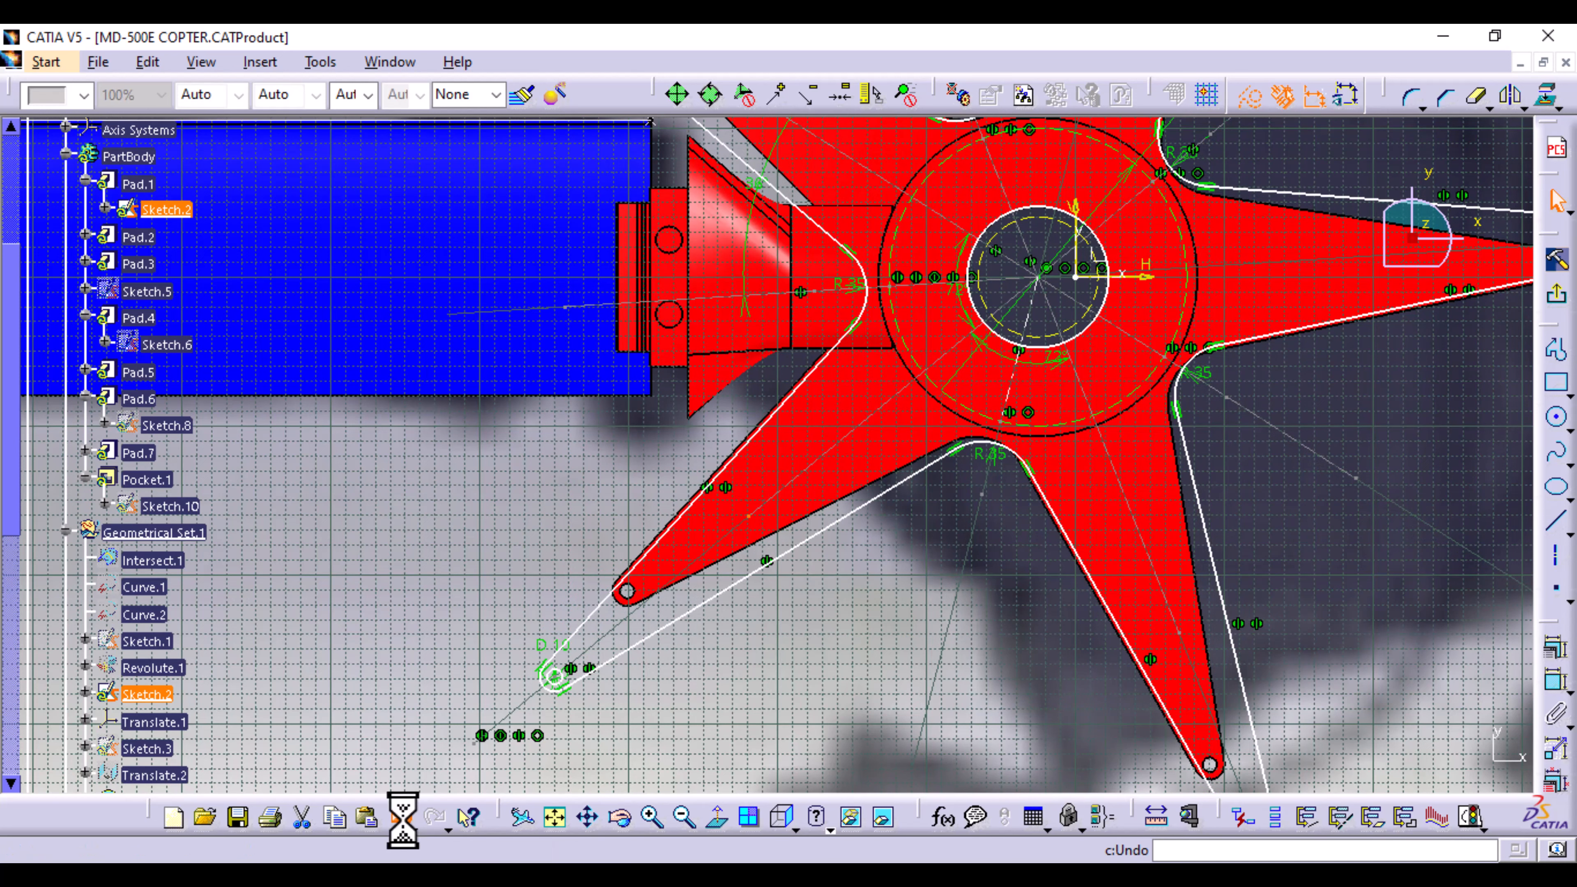
# Step: Add a distance constraint between the centre of the lower blade-side arm's tip hole and the hub centre
pyautogui.moveTo(820, 678); pyautogui.dragTo(785, 749, button='middle')
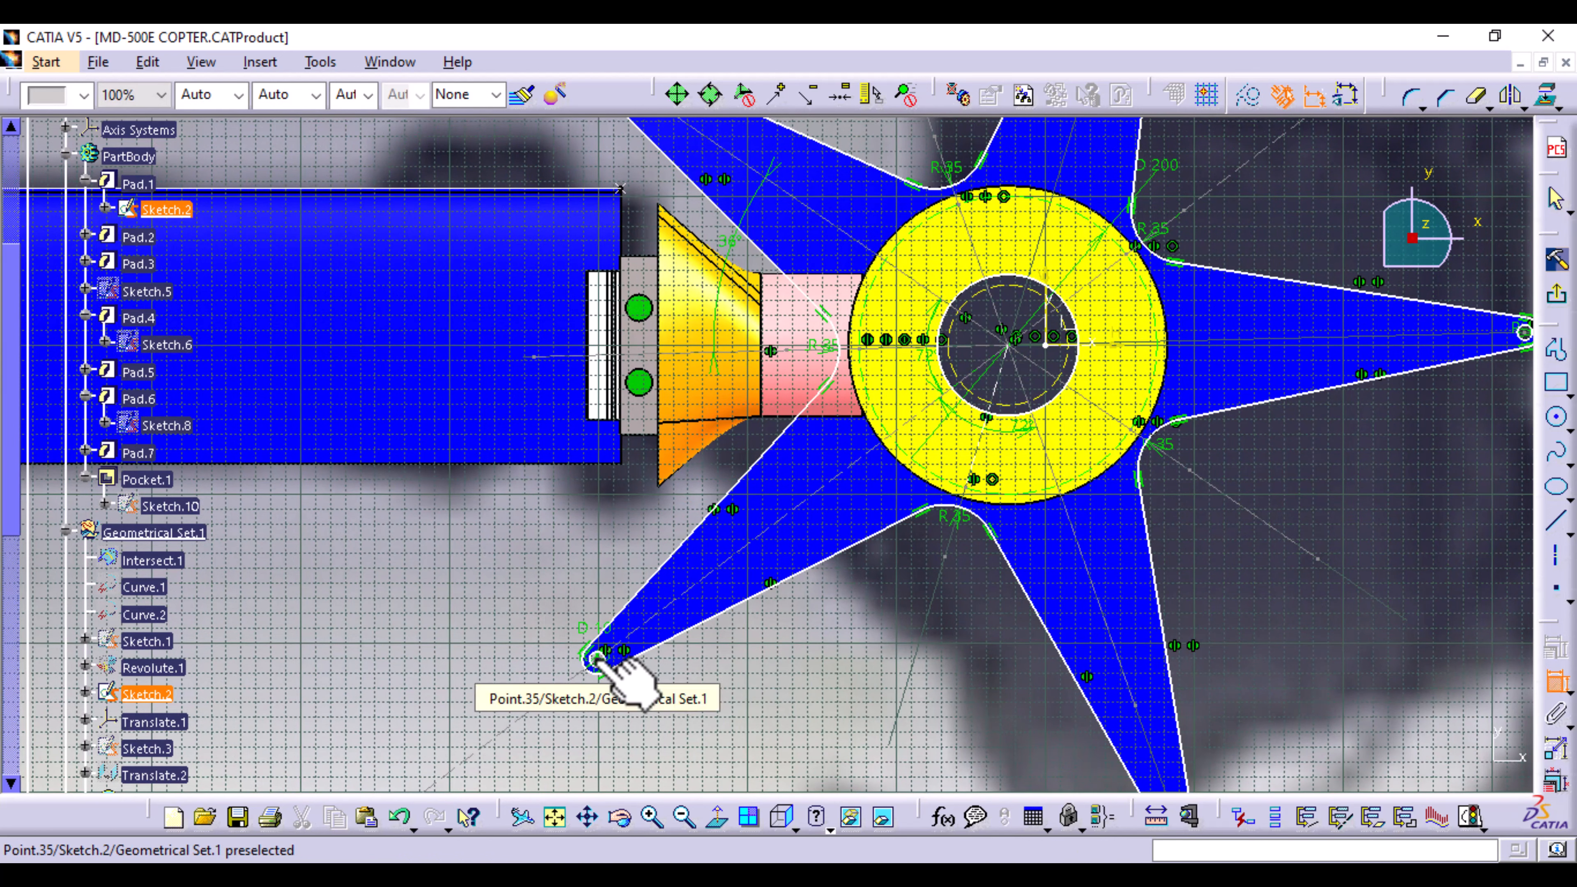
pyautogui.moveTo(635, 721)
pyautogui.keyDown('ctrl'); pyautogui.mouseDown(button='middle')
pyautogui.moveTo(615, 678)
pyautogui.moveTo(611, 559)
pyautogui.mouseUp(button='middle'); pyautogui.keyUp('ctrl')
pyautogui.moveTo(605, 672); pyautogui.dragTo(679, 538, button='middle')
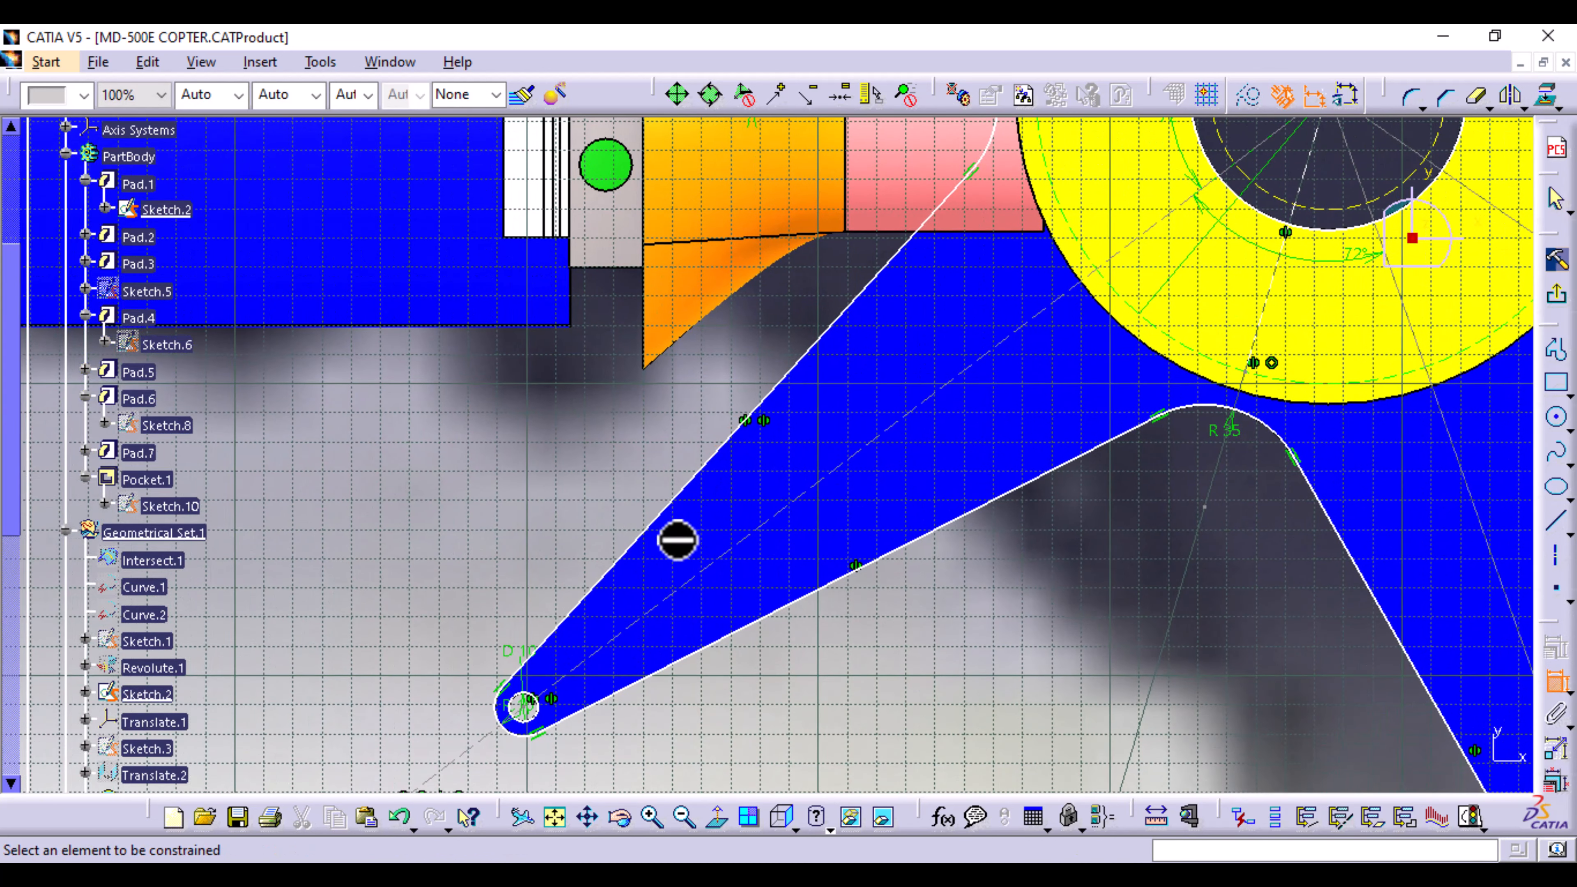
pyautogui.click(521, 703)
pyautogui.click(525, 706)
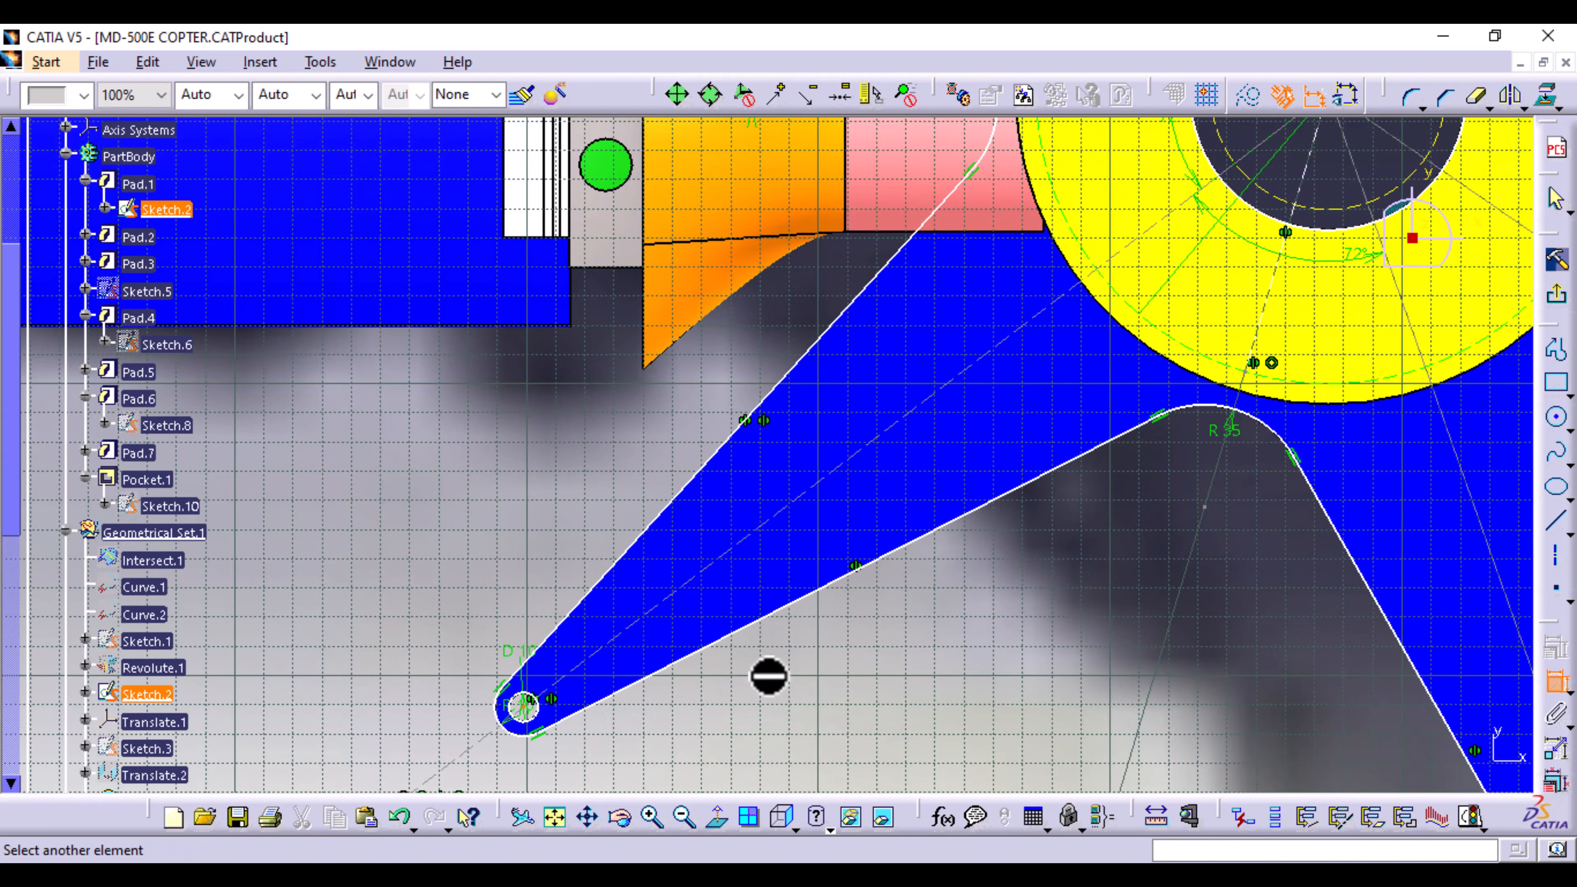
pyautogui.moveTo(1206, 251)
pyautogui.mouseDown(button='middle')
pyautogui.moveTo(1119, 345)
pyautogui.moveTo(1098, 440)
pyautogui.mouseUp(button='middle')
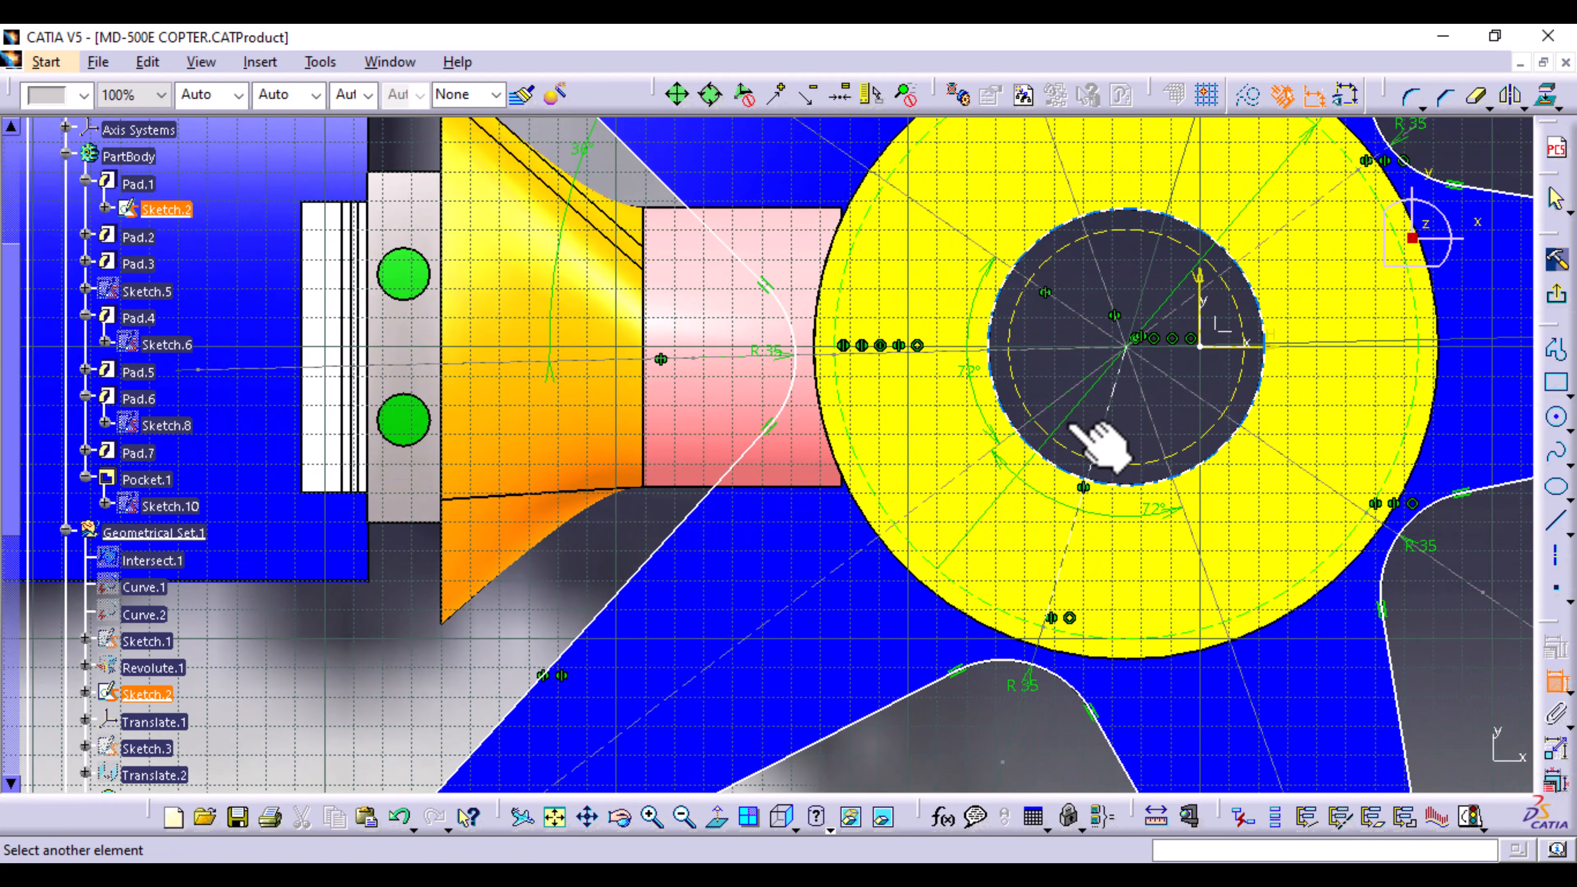
pyautogui.click(1131, 349)
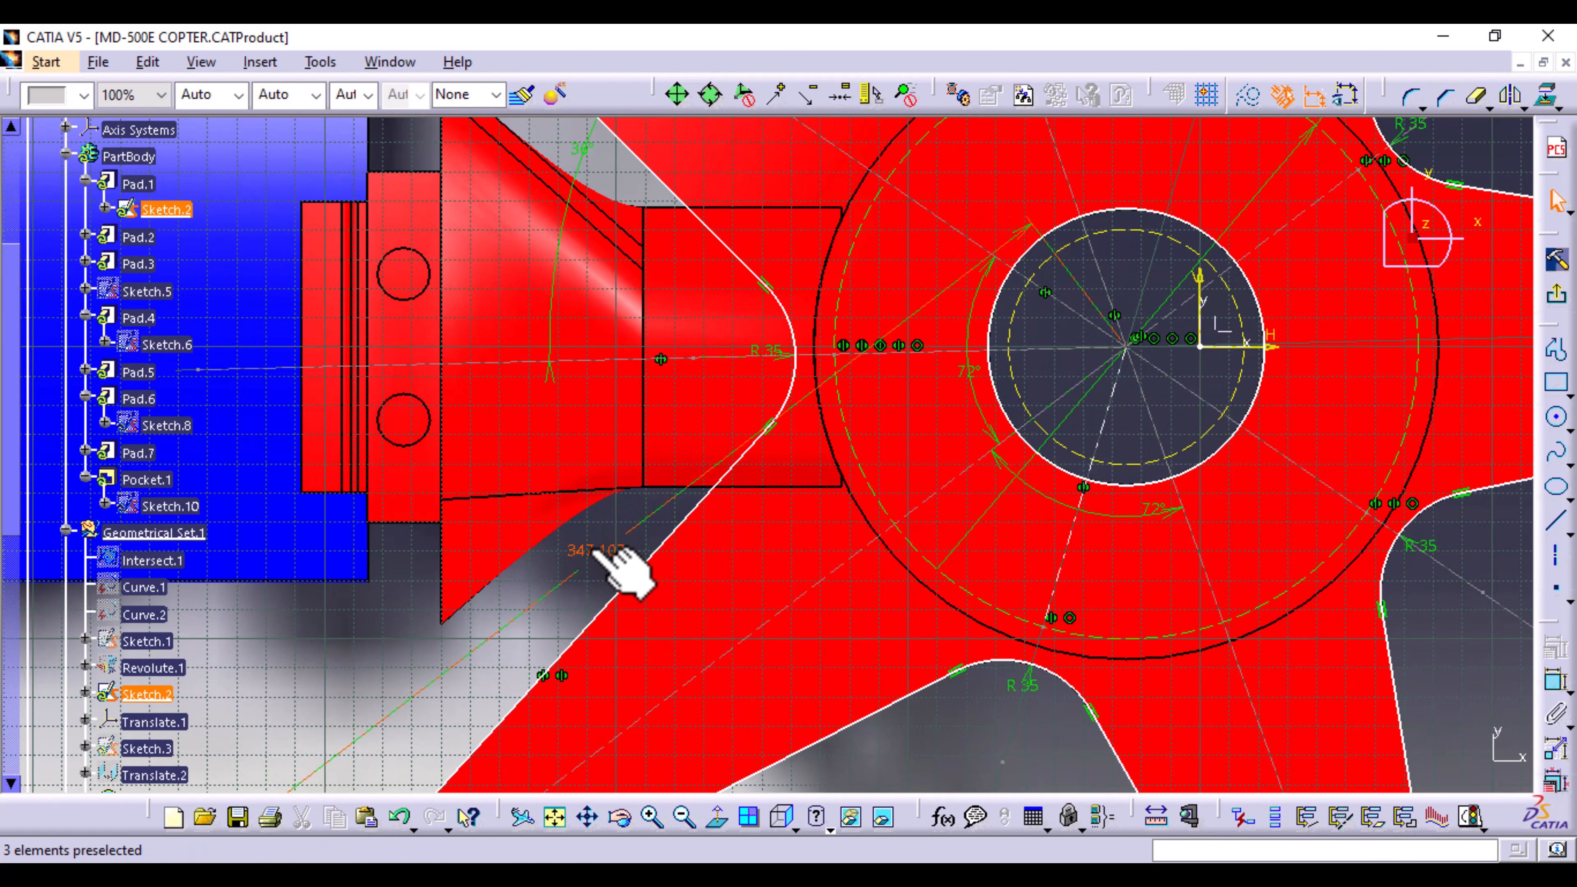
# Step: Set the star plate's arm length constraint to 200 mm
pyautogui.doubleClick(594, 549)
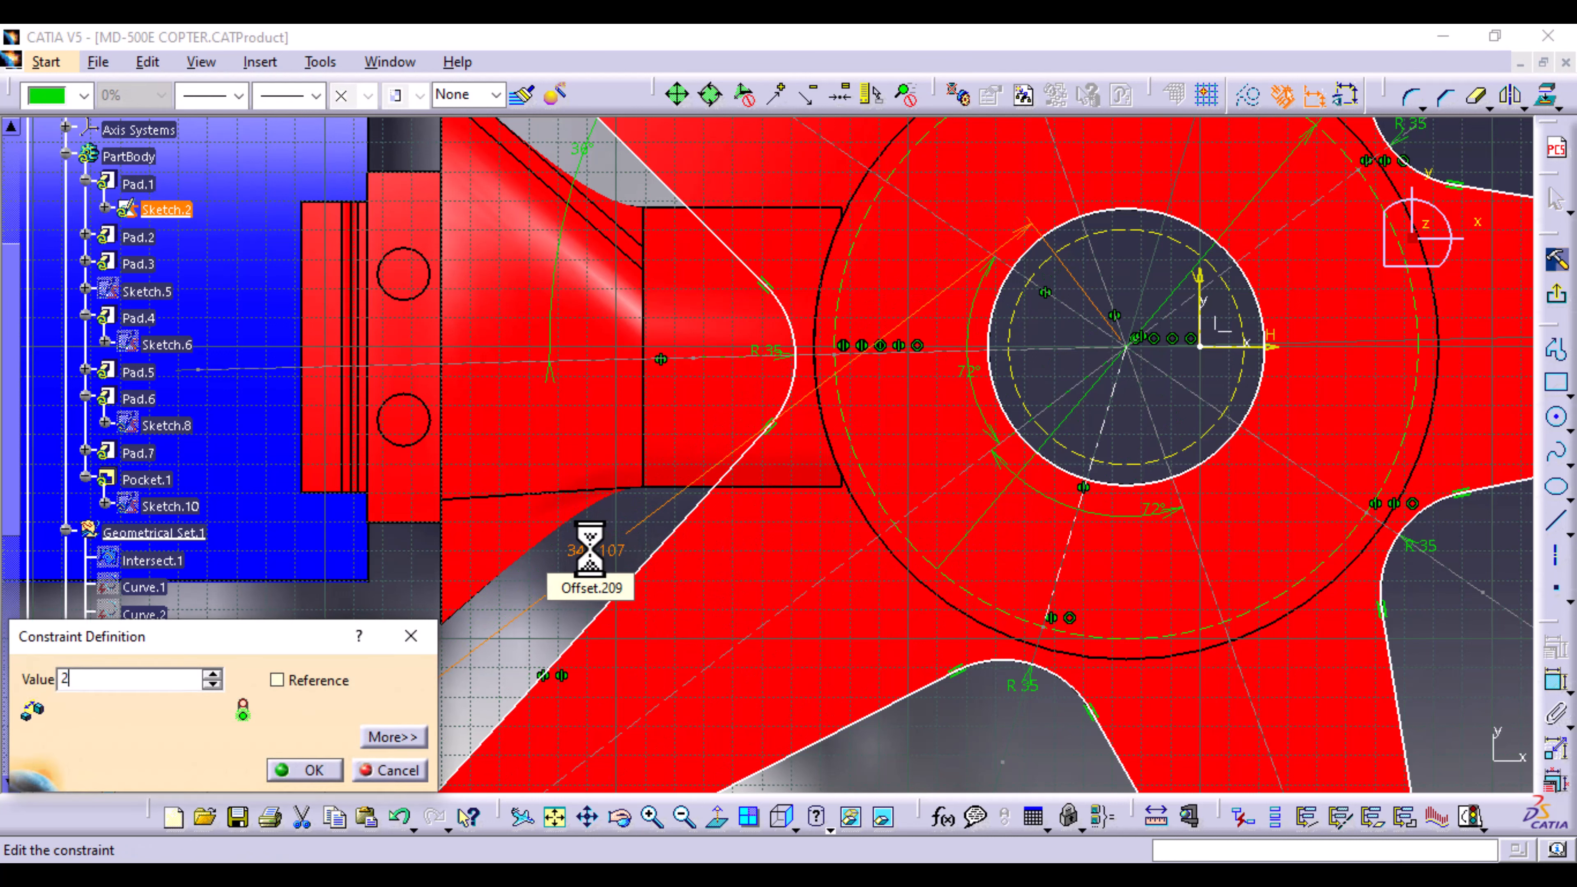
pyautogui.write('200mm')
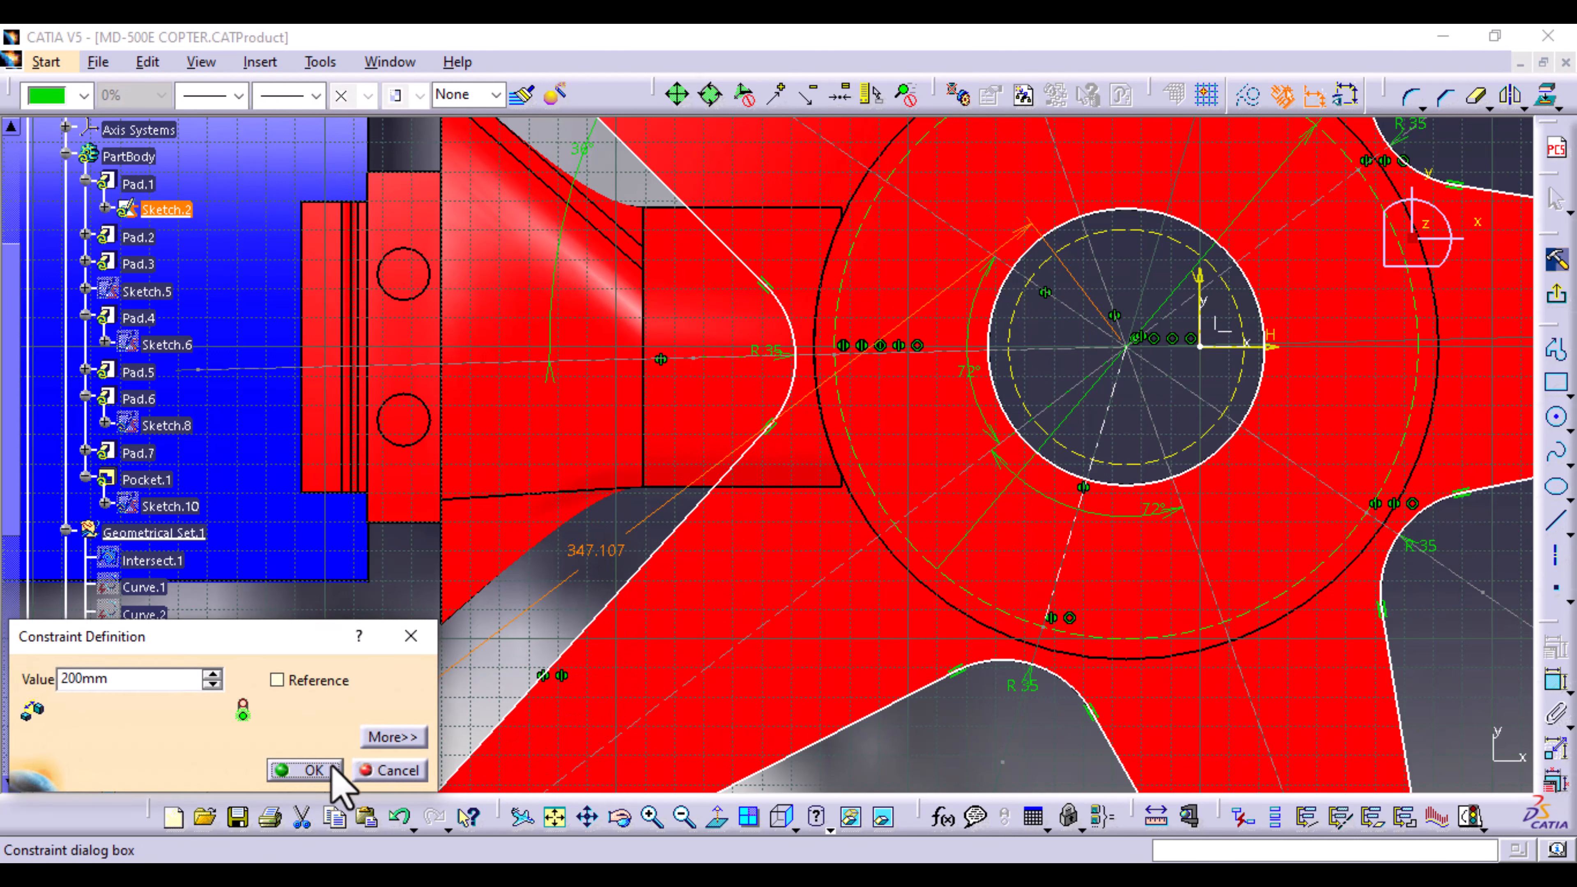
pyautogui.click(333, 769)
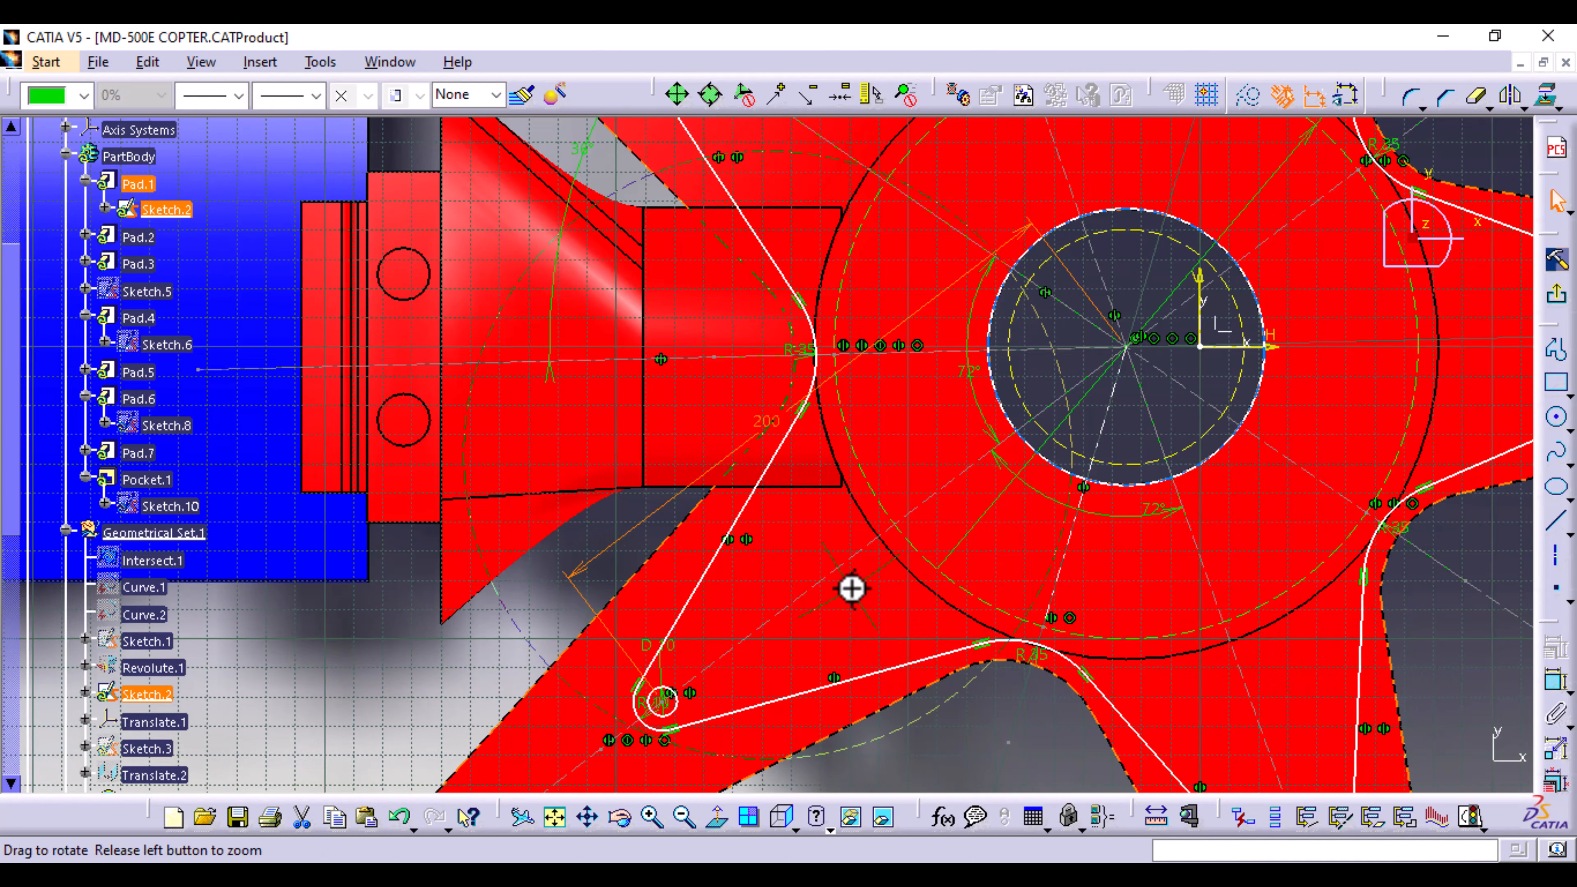
# Step: Set the distance between the arm's tip hole and the hub centre to 150 mm
pyautogui.moveTo(851, 588); pyautogui.dragTo(845, 770, button='middle')
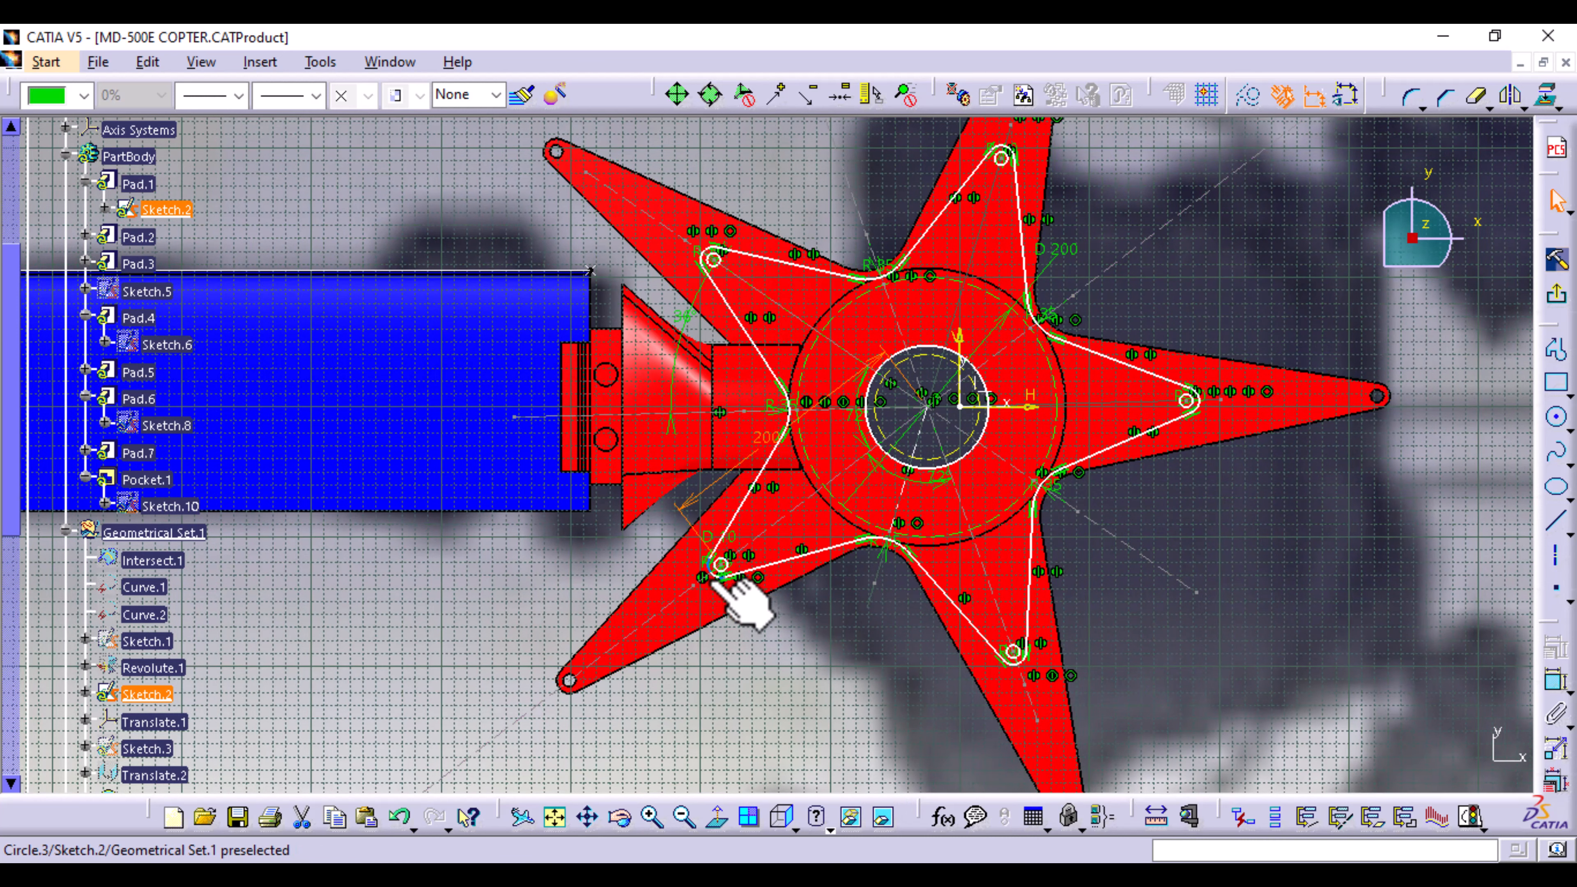
pyautogui.moveTo(807, 652); pyautogui.dragTo(761, 700, button='middle')
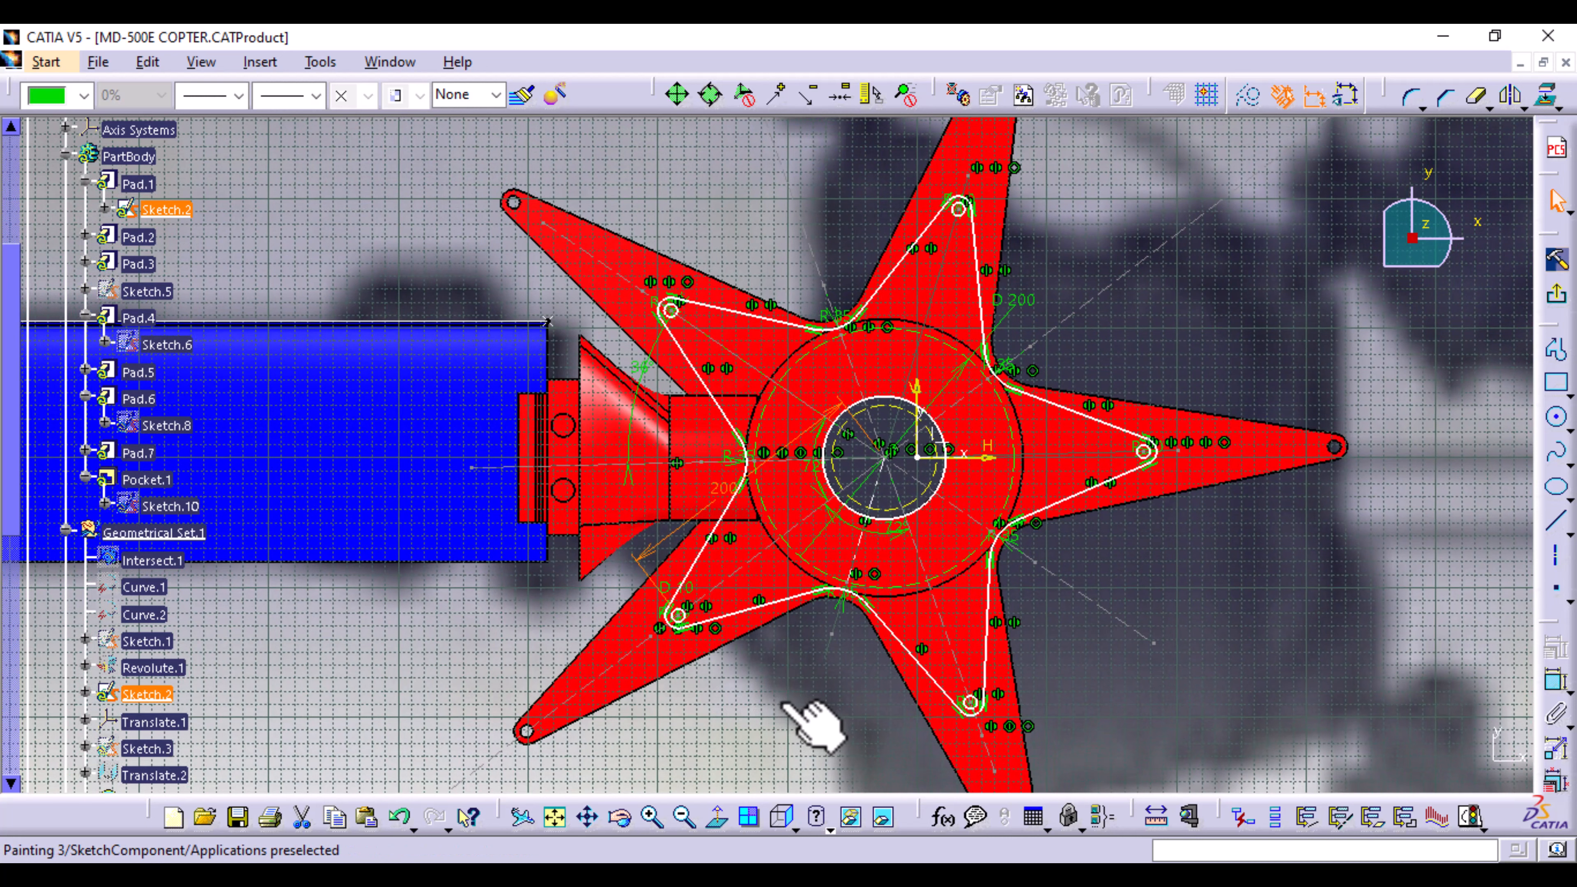
pyautogui.moveTo(813, 721); pyautogui.dragTo(812, 546, button='middle')
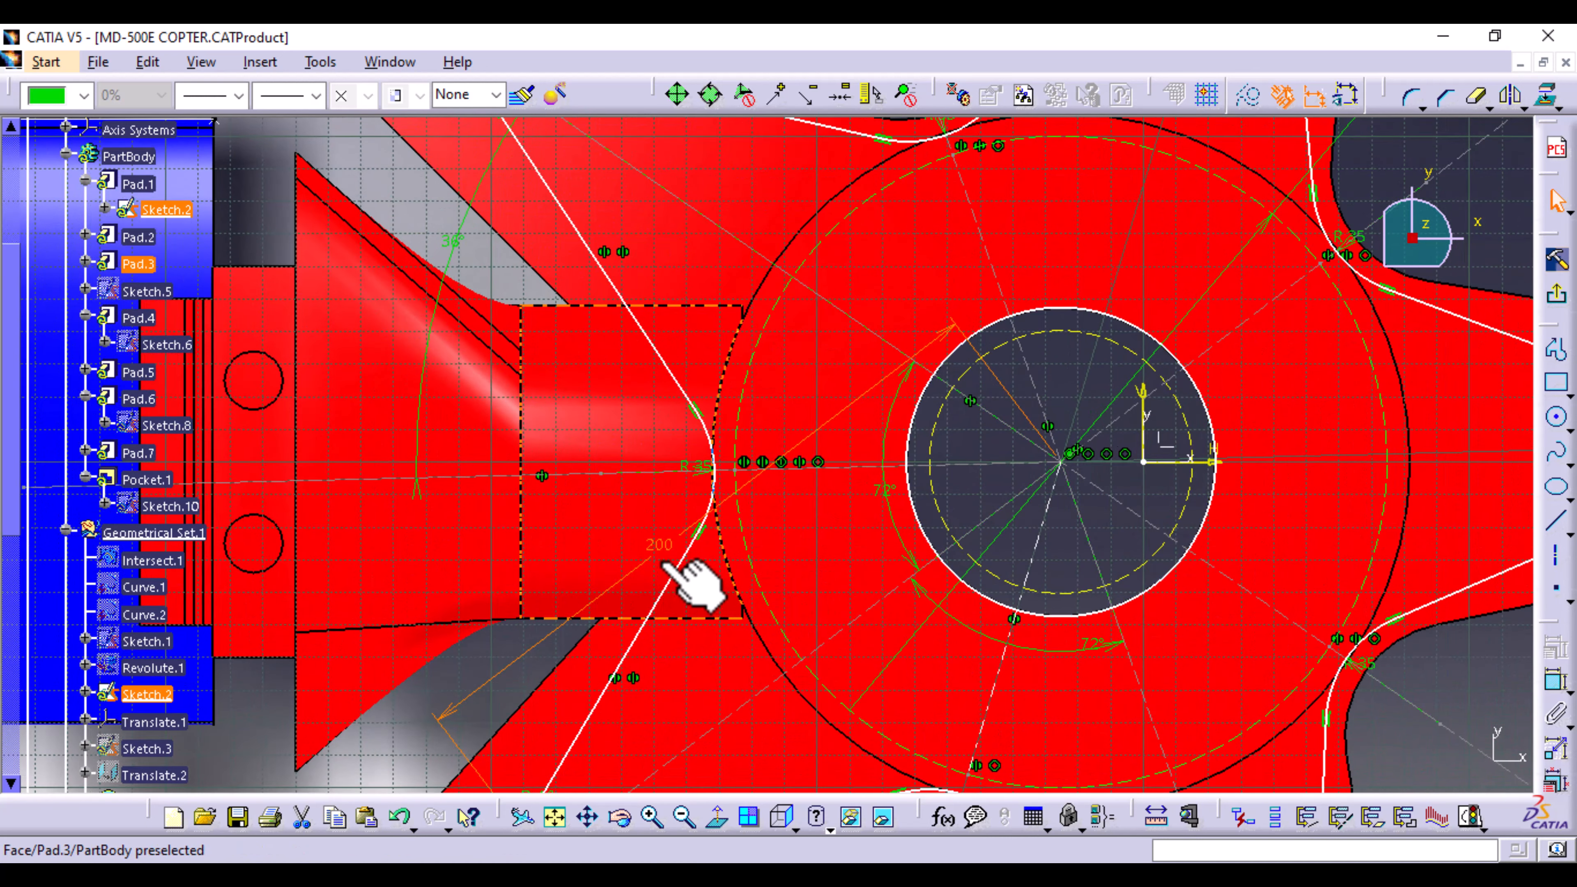
pyautogui.doubleClick(659, 540)
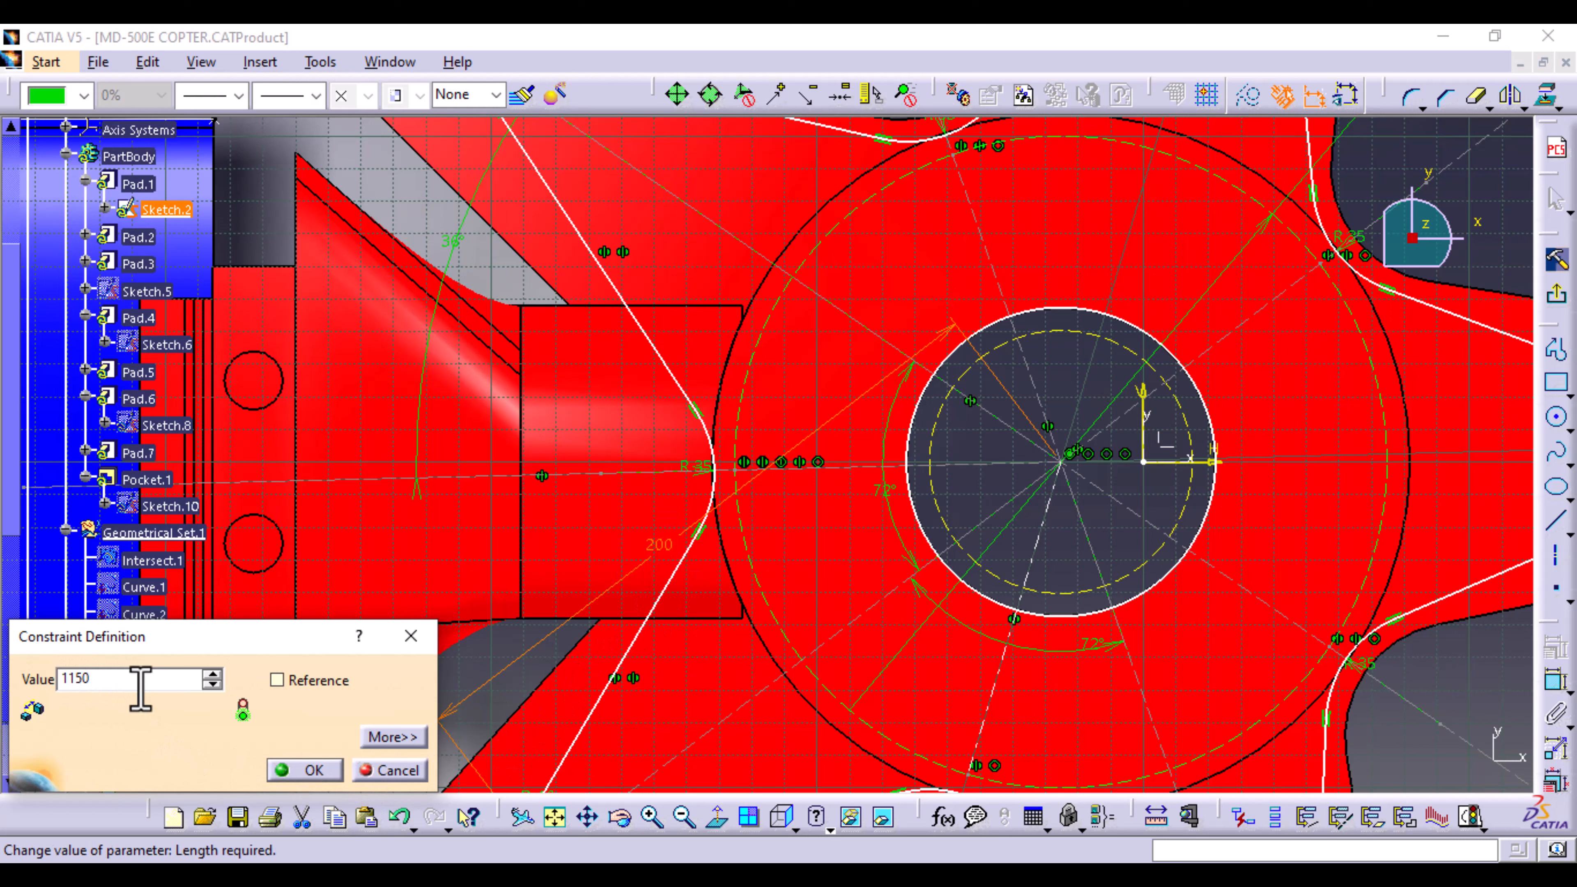
pyautogui.press('BackSpace')
pyautogui.click(313, 770)
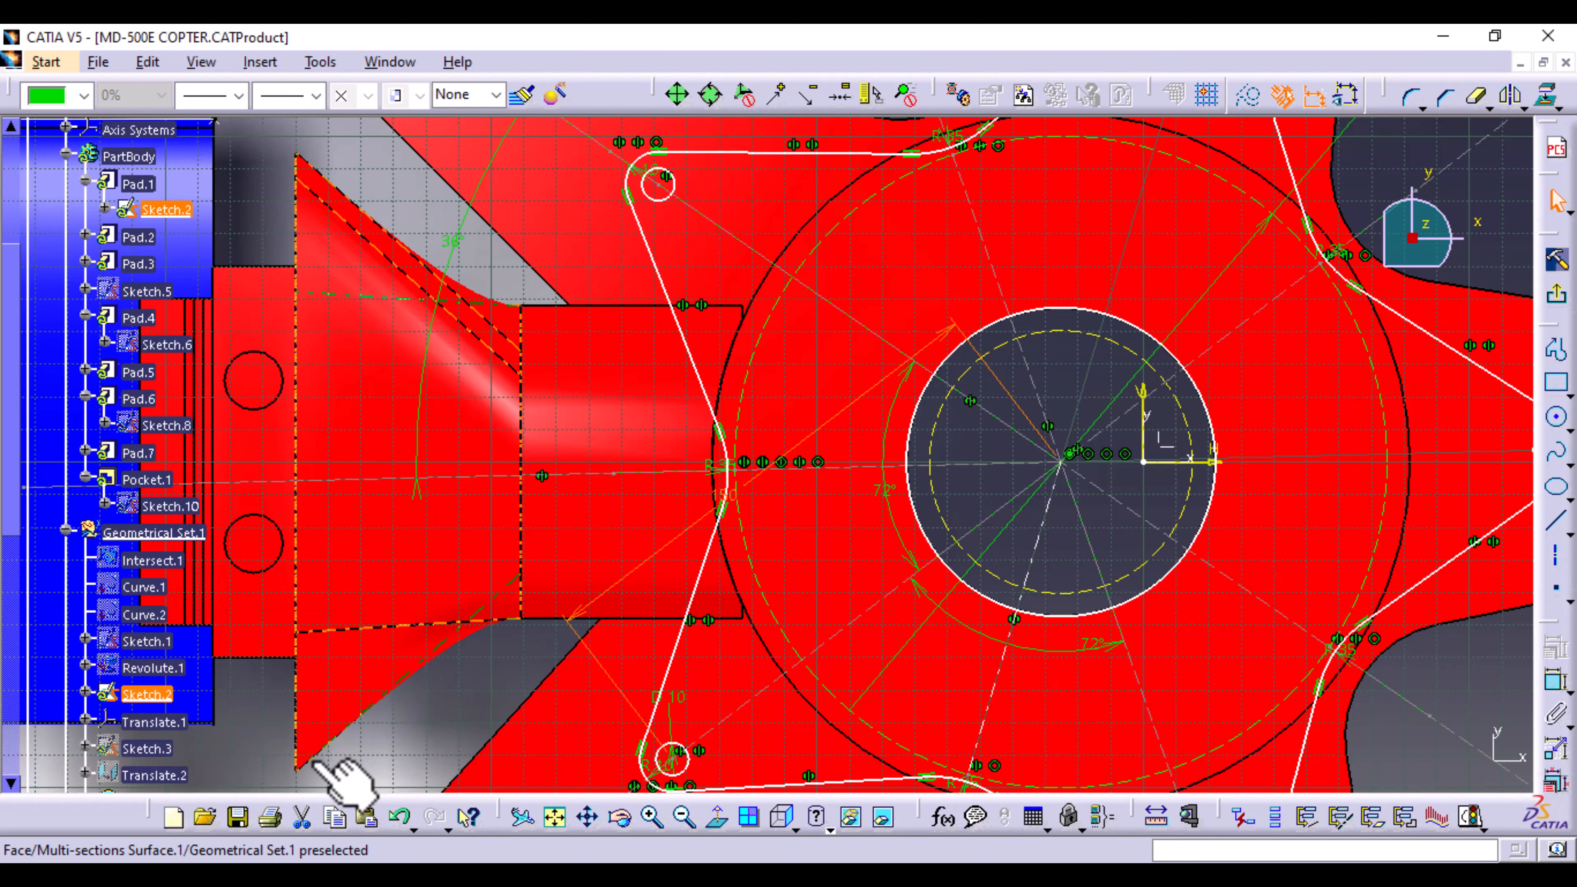
# Step: Set the inner fillet radius to 20 mm in the corner facing the blade and in the adjacent upper-left corner of the star
pyautogui.moveTo(906, 544)
pyautogui.mouseDown(button='middle')
pyautogui.moveTo(869, 580)
pyautogui.moveTo(869, 657)
pyautogui.moveTo(938, 385)
pyautogui.moveTo(986, 352)
pyautogui.mouseUp(button='middle')
pyautogui.click(628, 512)
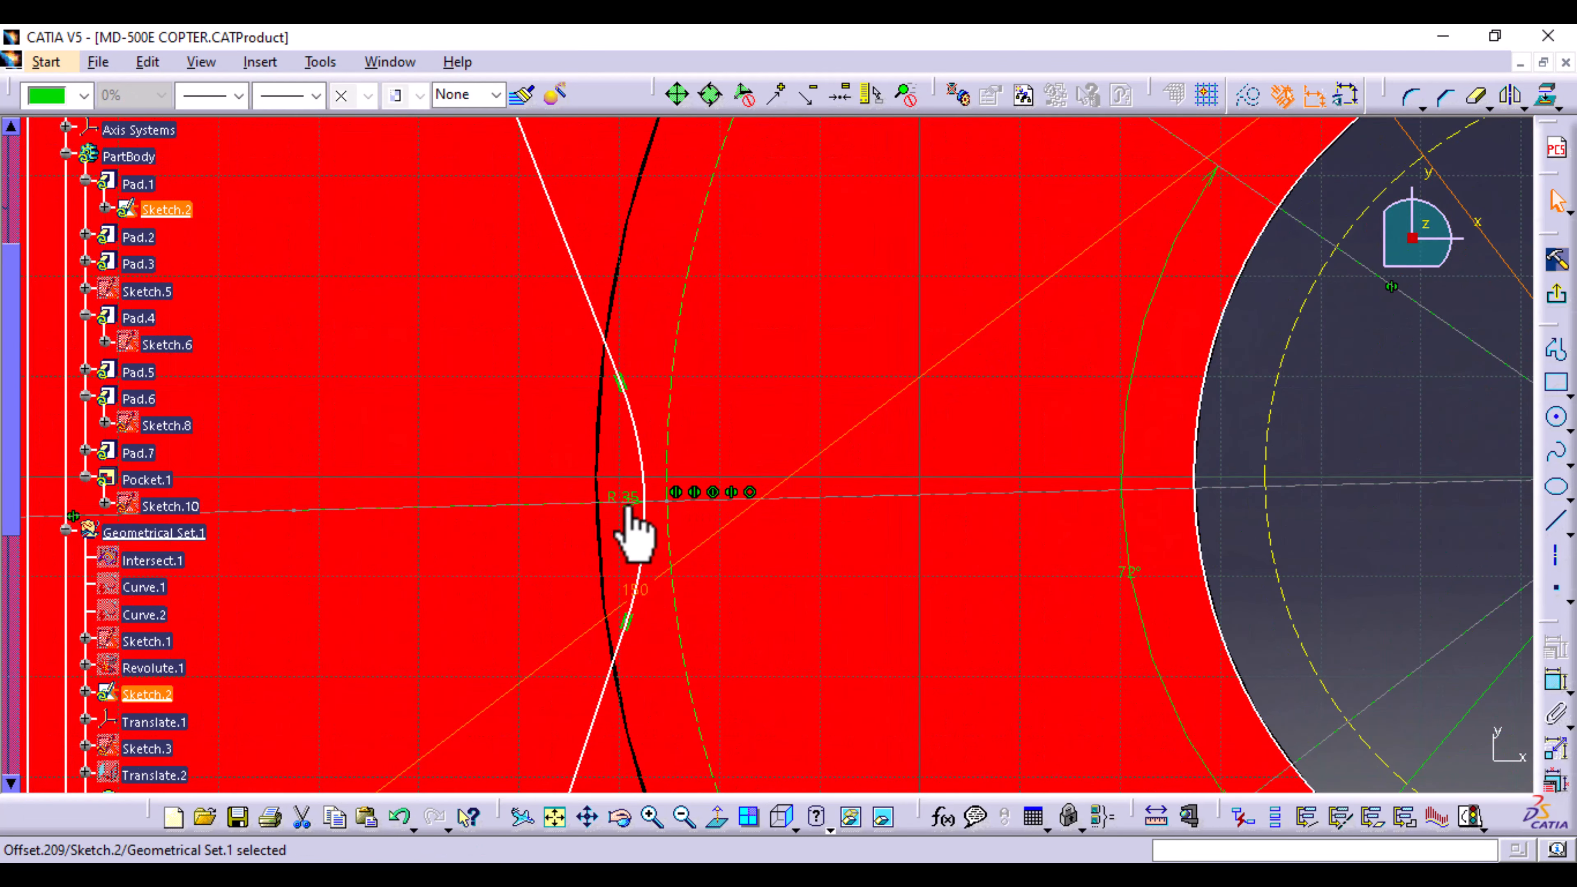
pyautogui.doubleClick(632, 496)
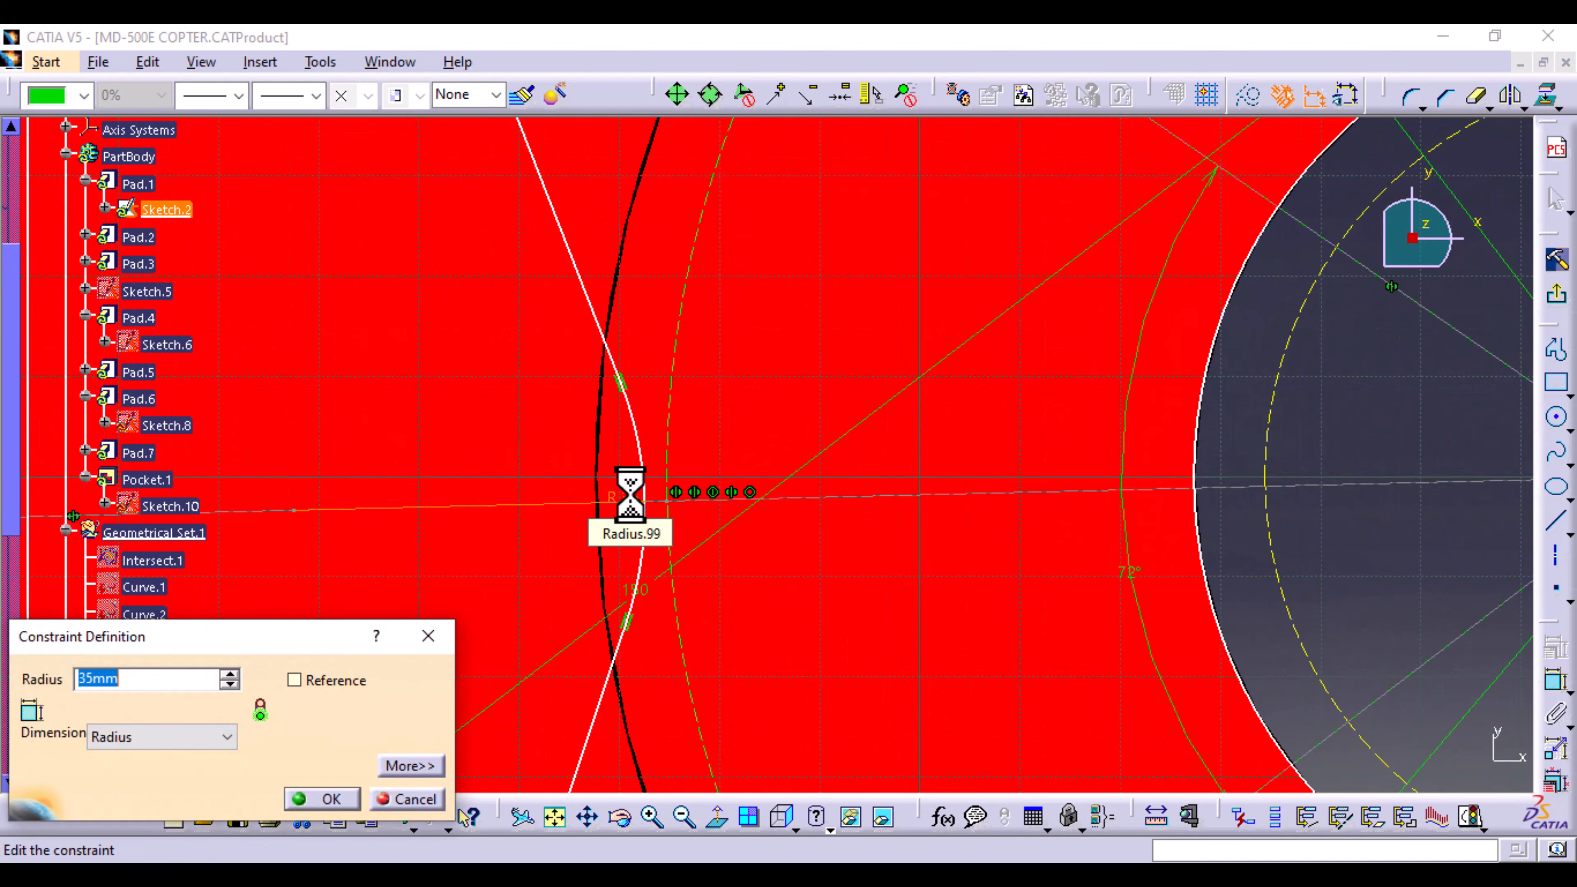
pyautogui.press('Return')
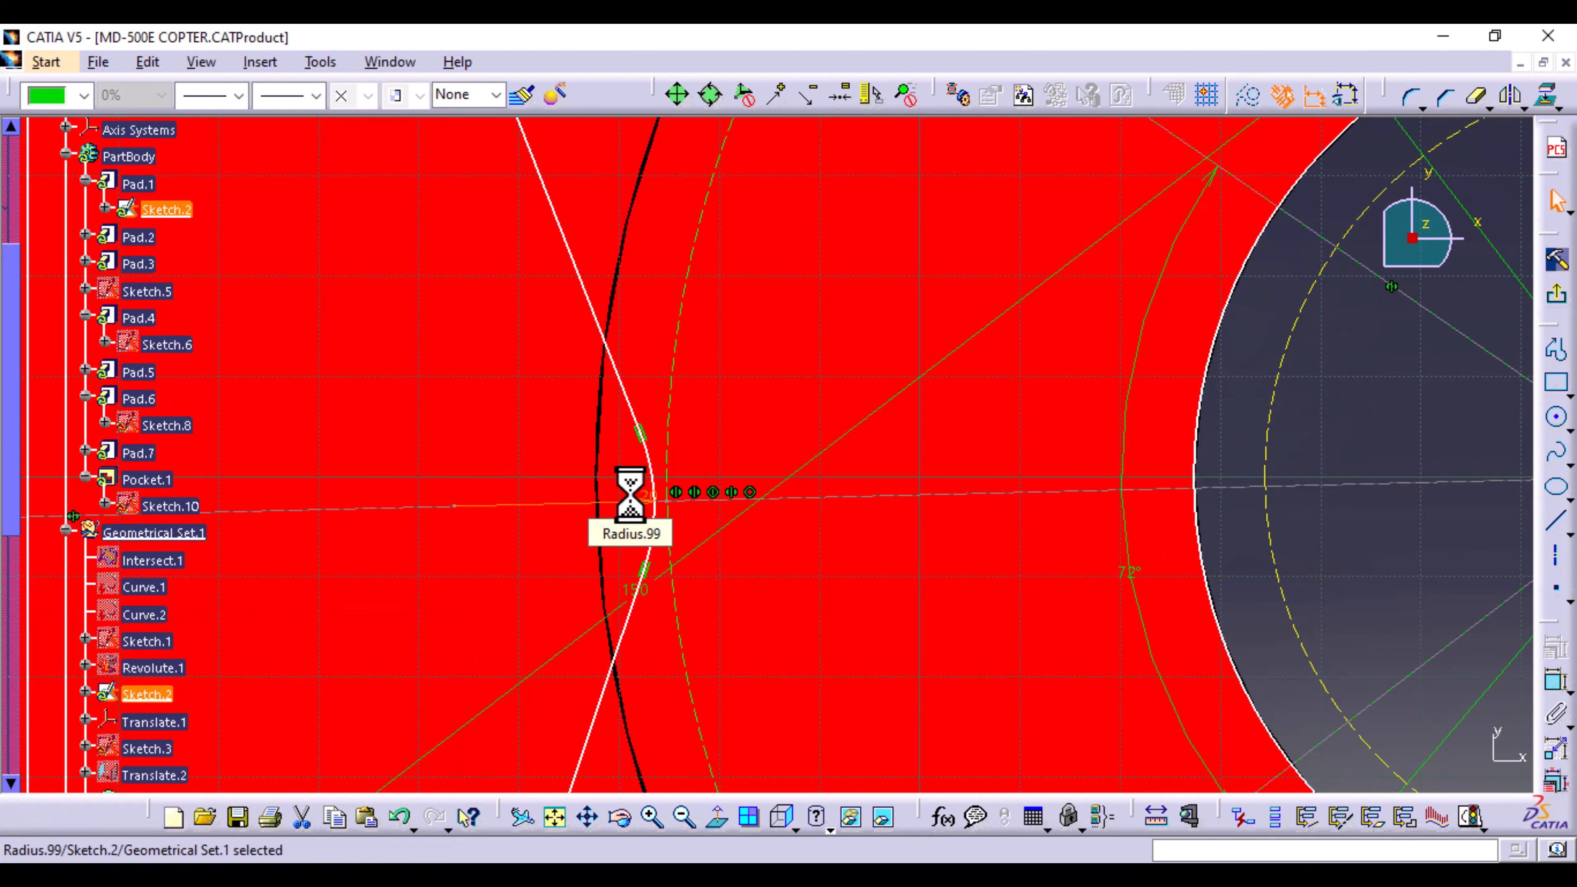
pyautogui.moveTo(1074, 423)
pyautogui.keyDown('ctrl'); pyautogui.mouseDown(button='middle')
pyautogui.moveTo(1010, 553)
pyautogui.moveTo(1003, 662)
pyautogui.moveTo(984, 550)
pyautogui.moveTo(914, 644)
pyautogui.mouseUp(button='middle'); pyautogui.keyUp('ctrl')
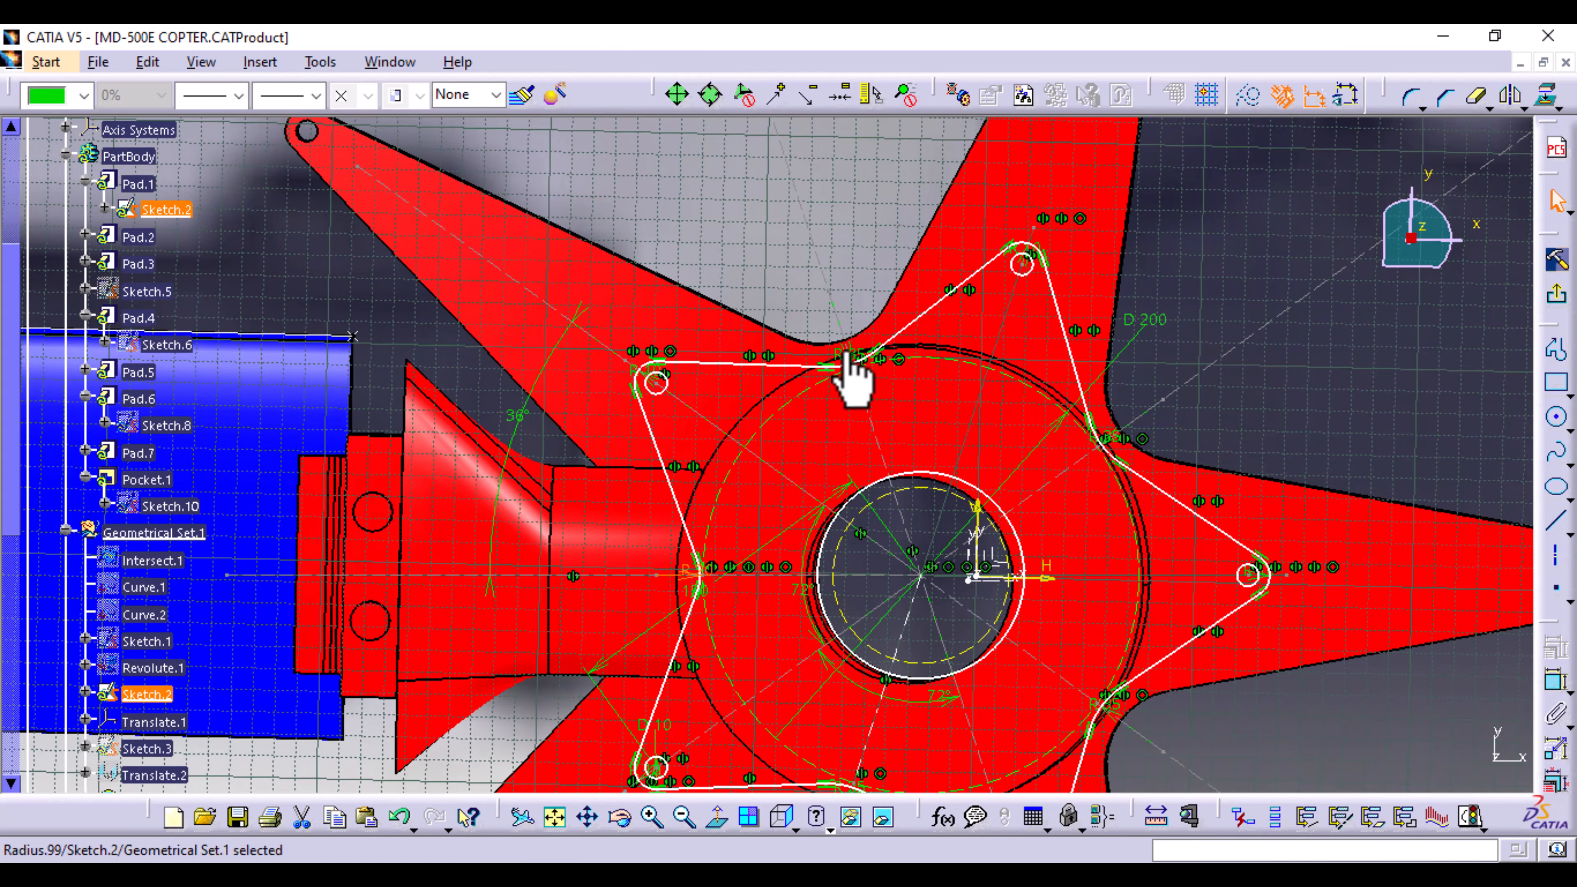
pyautogui.keyDown('ctrl'); pyautogui.moveTo(859, 438); pyautogui.dragTo(874, 289, button='middle'); pyautogui.keyUp('ctrl')
pyautogui.moveTo(971, 305); pyautogui.dragTo(738, 562, button='middle')
pyautogui.doubleClick(764, 459)
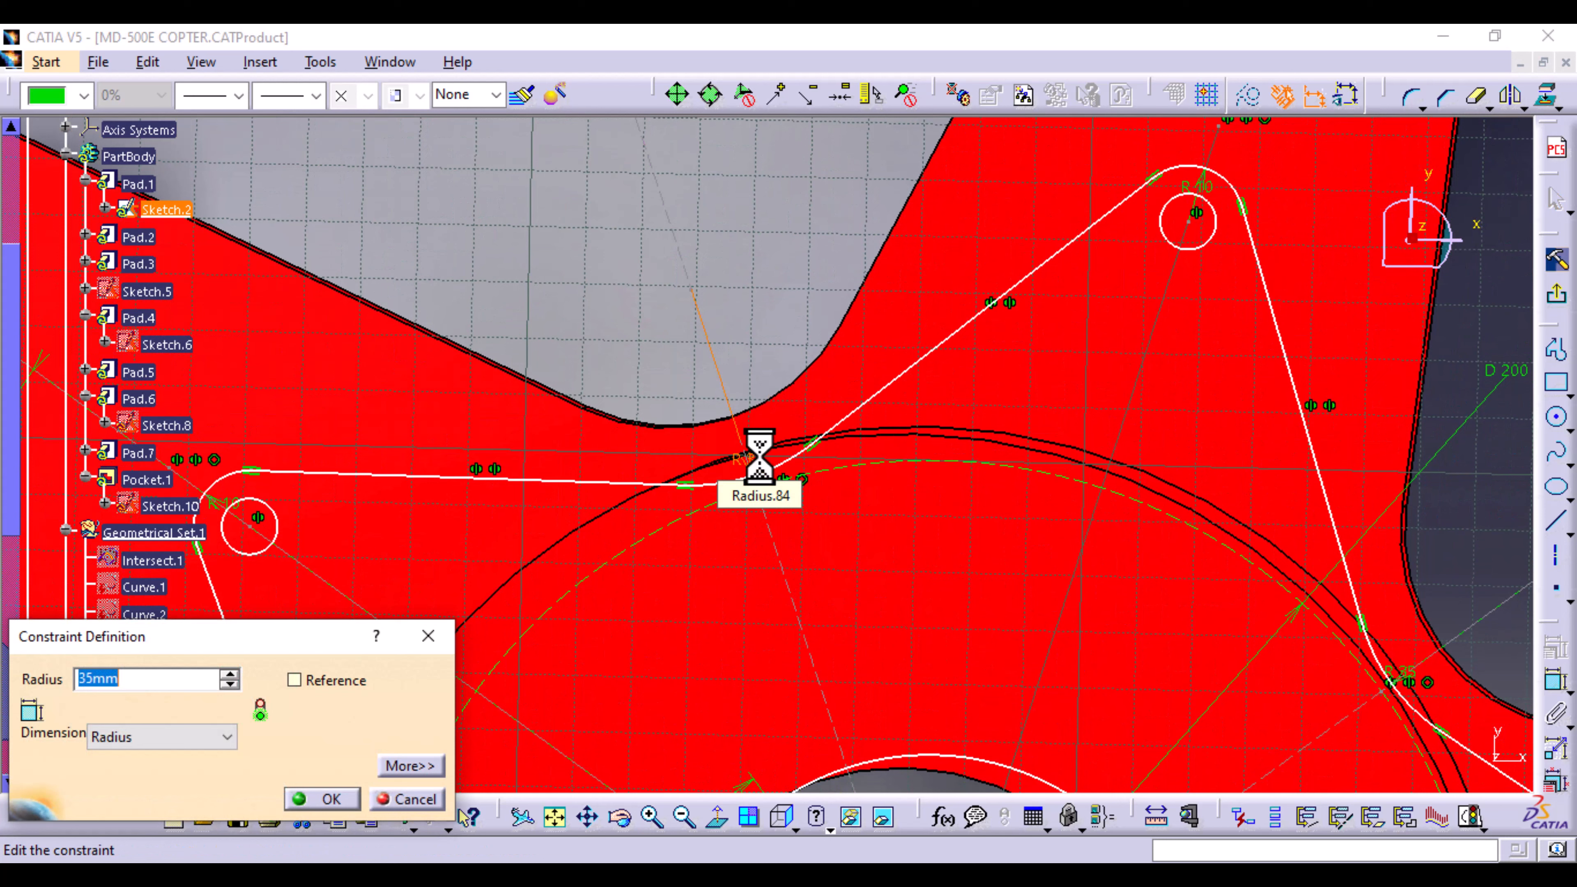
pyautogui.press('Return')
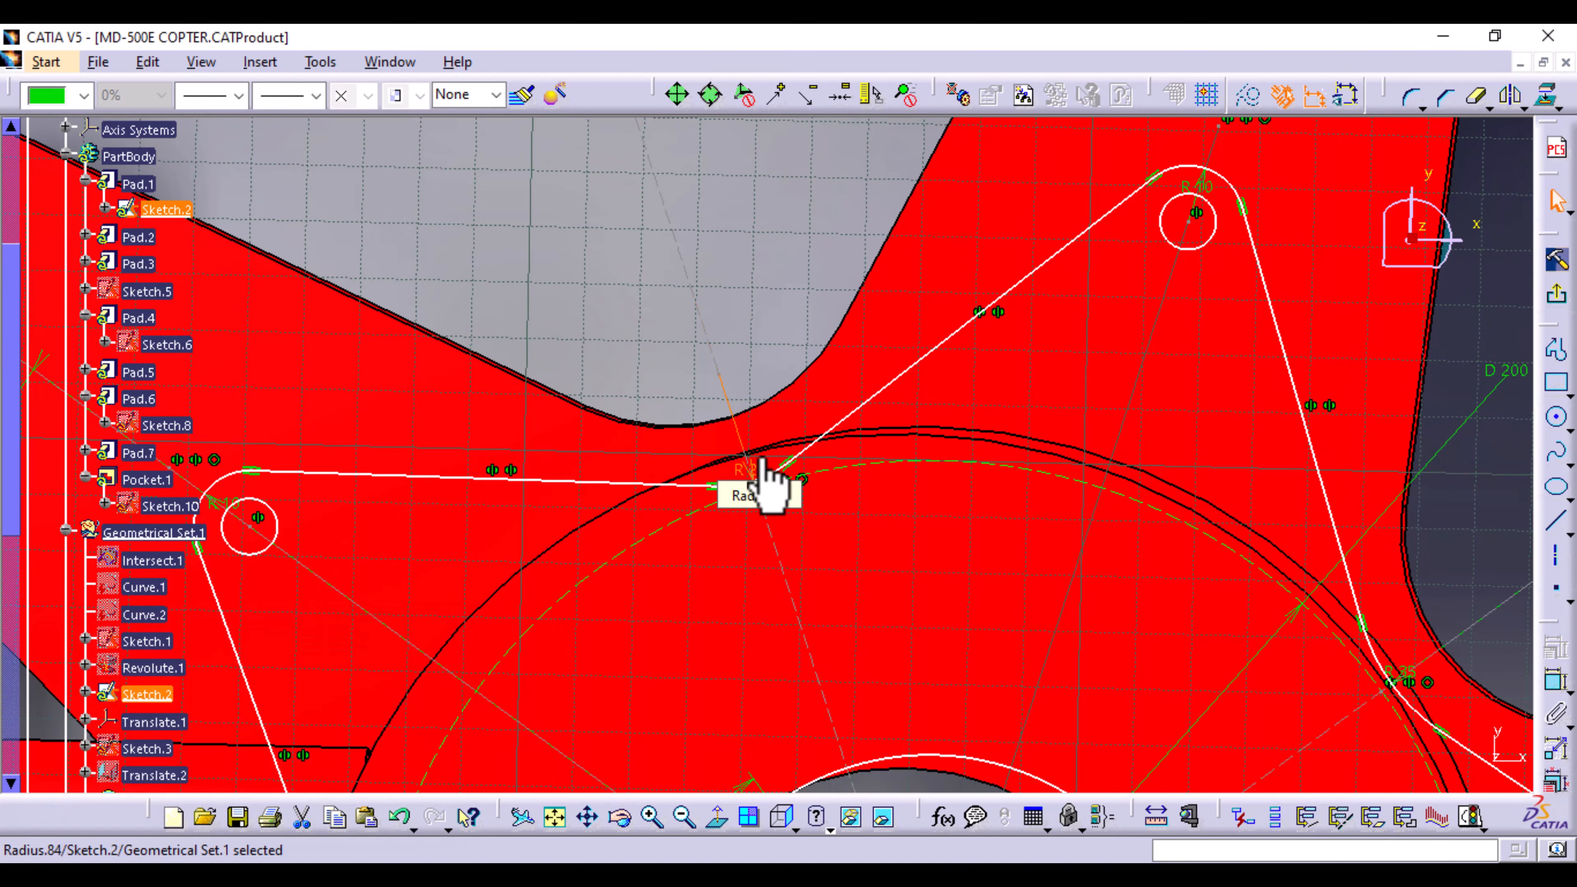
# Step: Set the radii of the star's upper-right and lower-right inner corner fillets to 20 mm
pyautogui.middleClick(1007, 605)
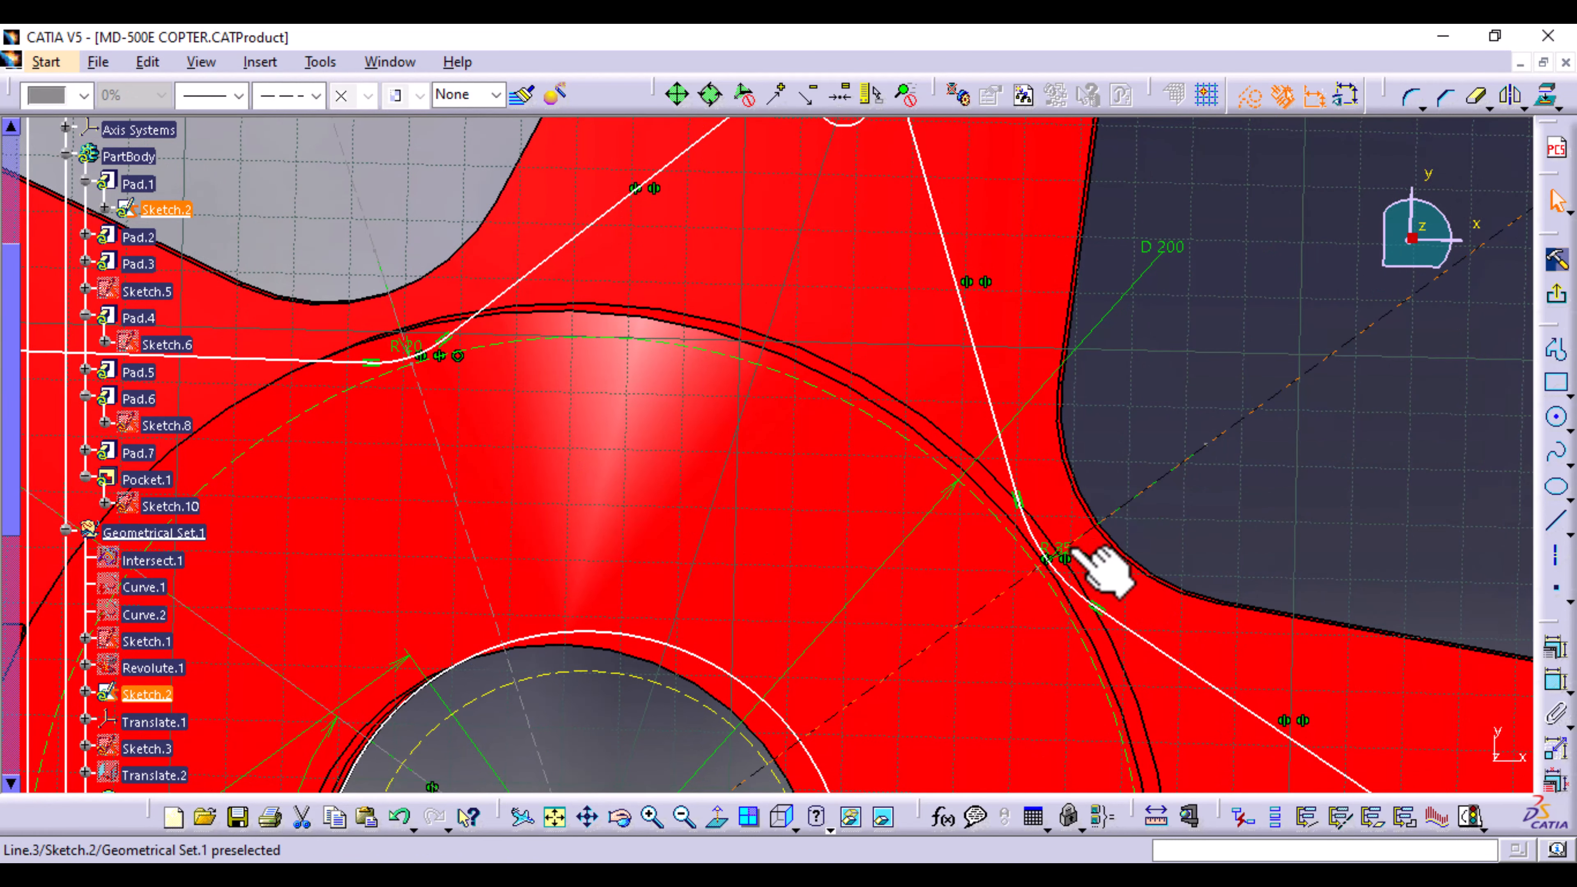
pyautogui.moveTo(1067, 587); pyautogui.dragTo(1182, 598, button='middle')
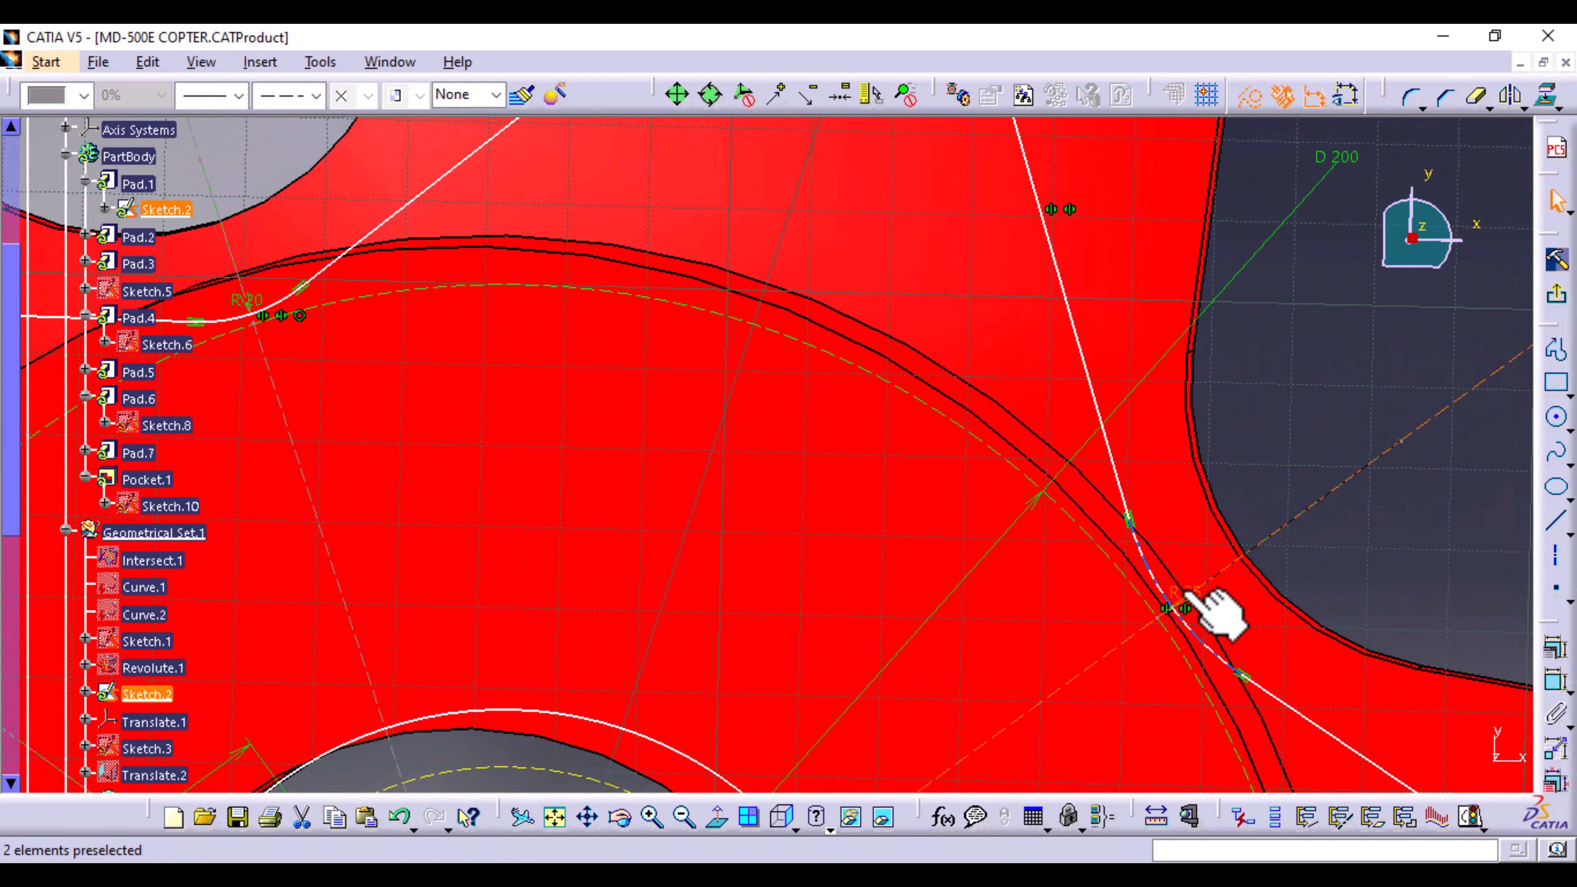
pyautogui.doubleClick(1174, 590)
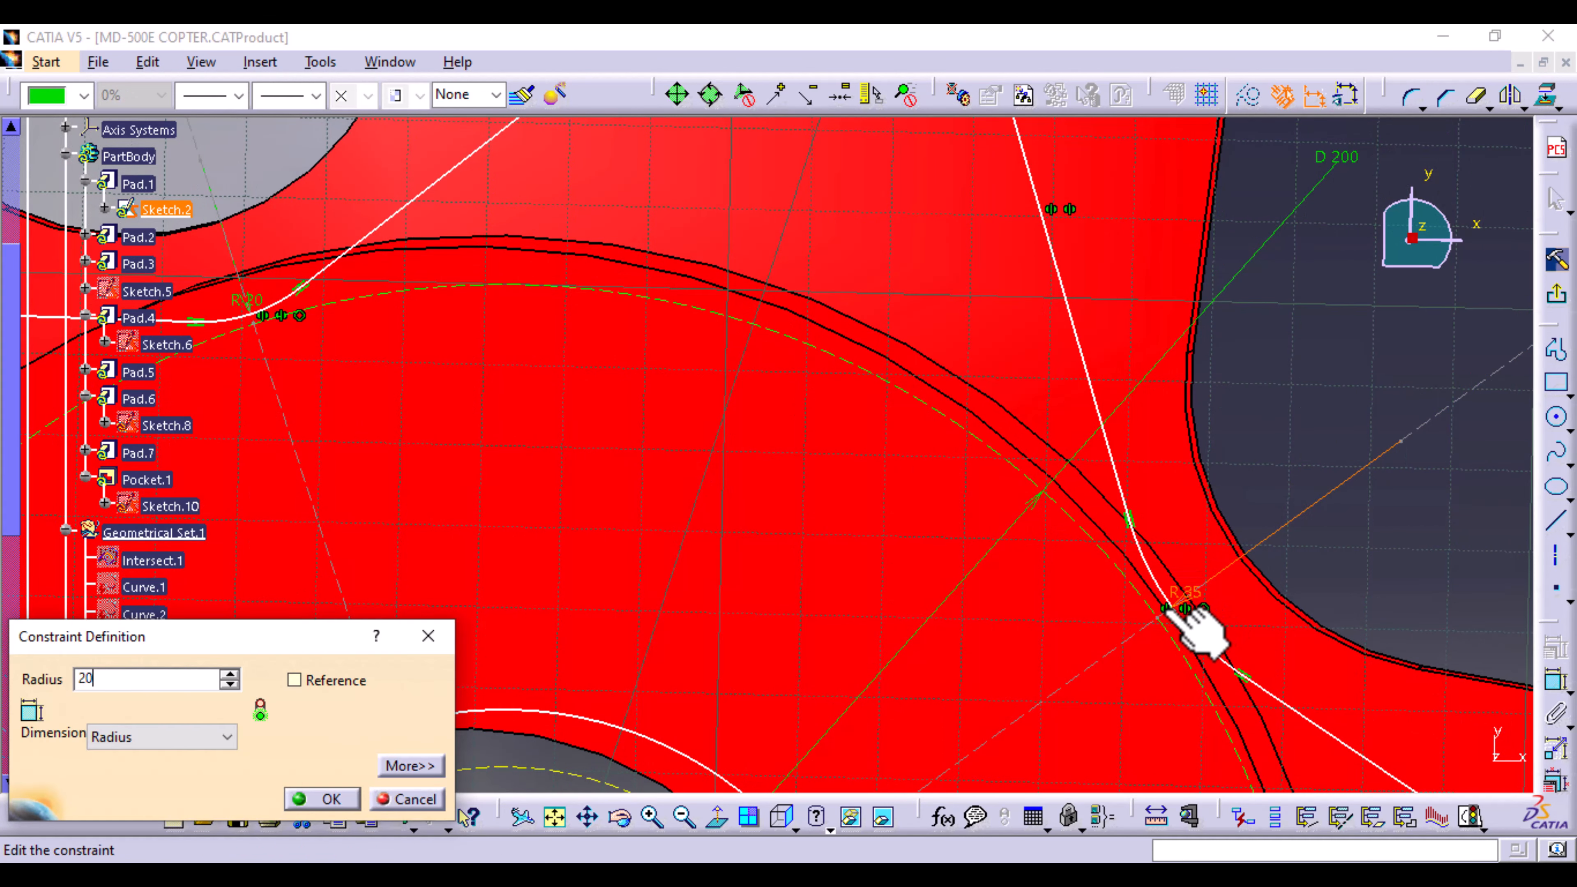
pyautogui.write('20')
pyautogui.press('Return')
pyautogui.moveTo(1091, 739)
pyautogui.mouseDown(button='middle')
pyautogui.moveTo(1020, 440)
pyautogui.moveTo(925, 302)
pyautogui.mouseUp(button='middle')
pyautogui.moveTo(935, 586)
pyautogui.mouseDown(button='middle')
pyautogui.moveTo(961, 320)
pyautogui.moveTo(982, 298)
pyautogui.mouseUp(button='middle')
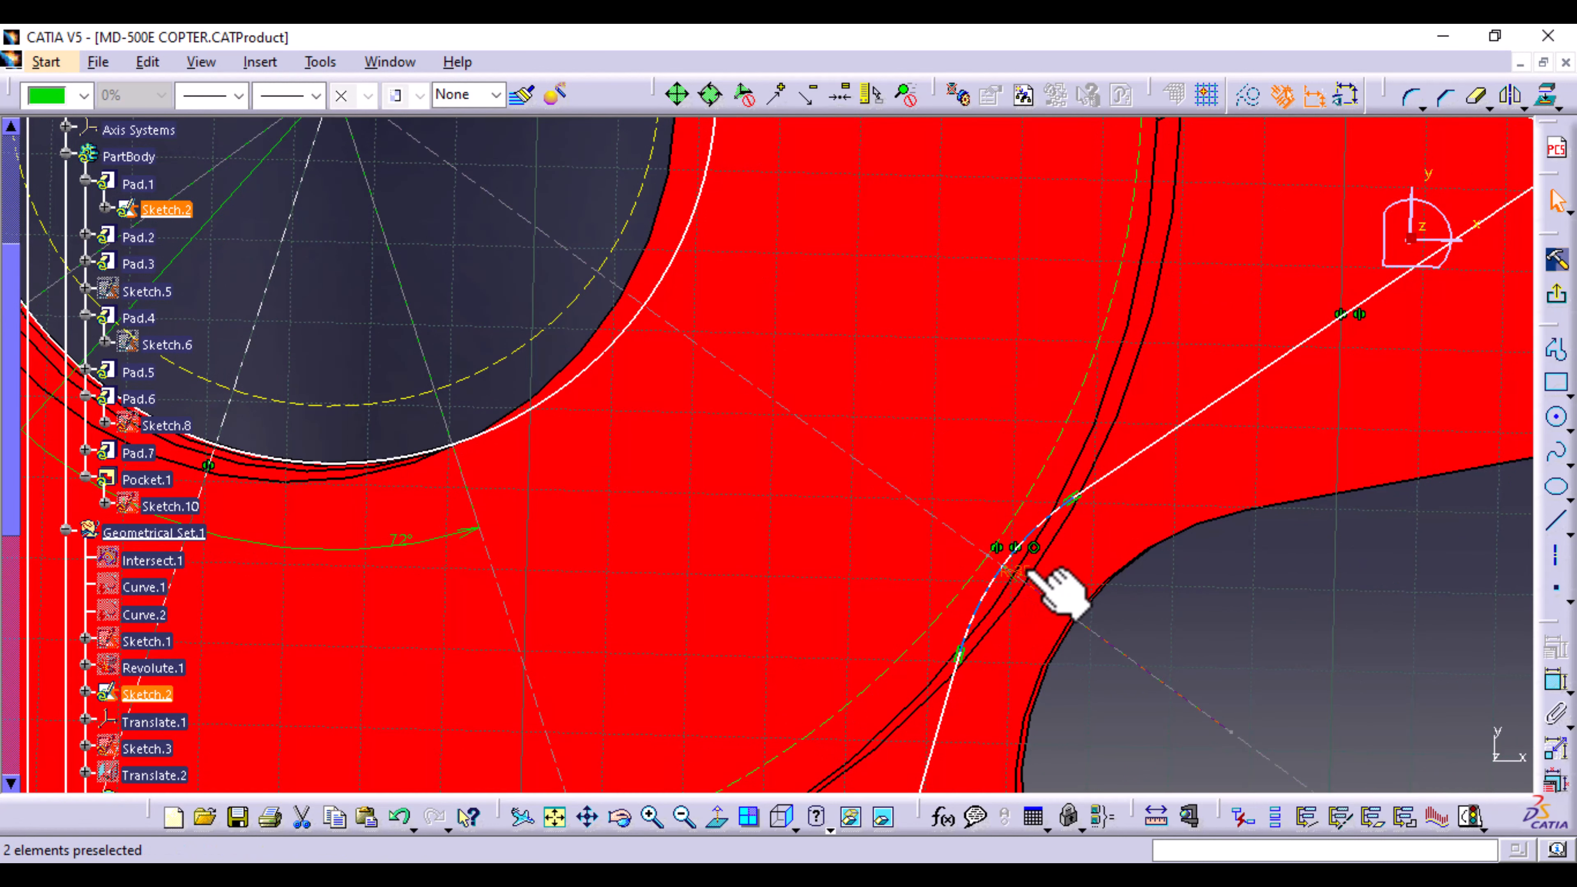
pyautogui.write('20')
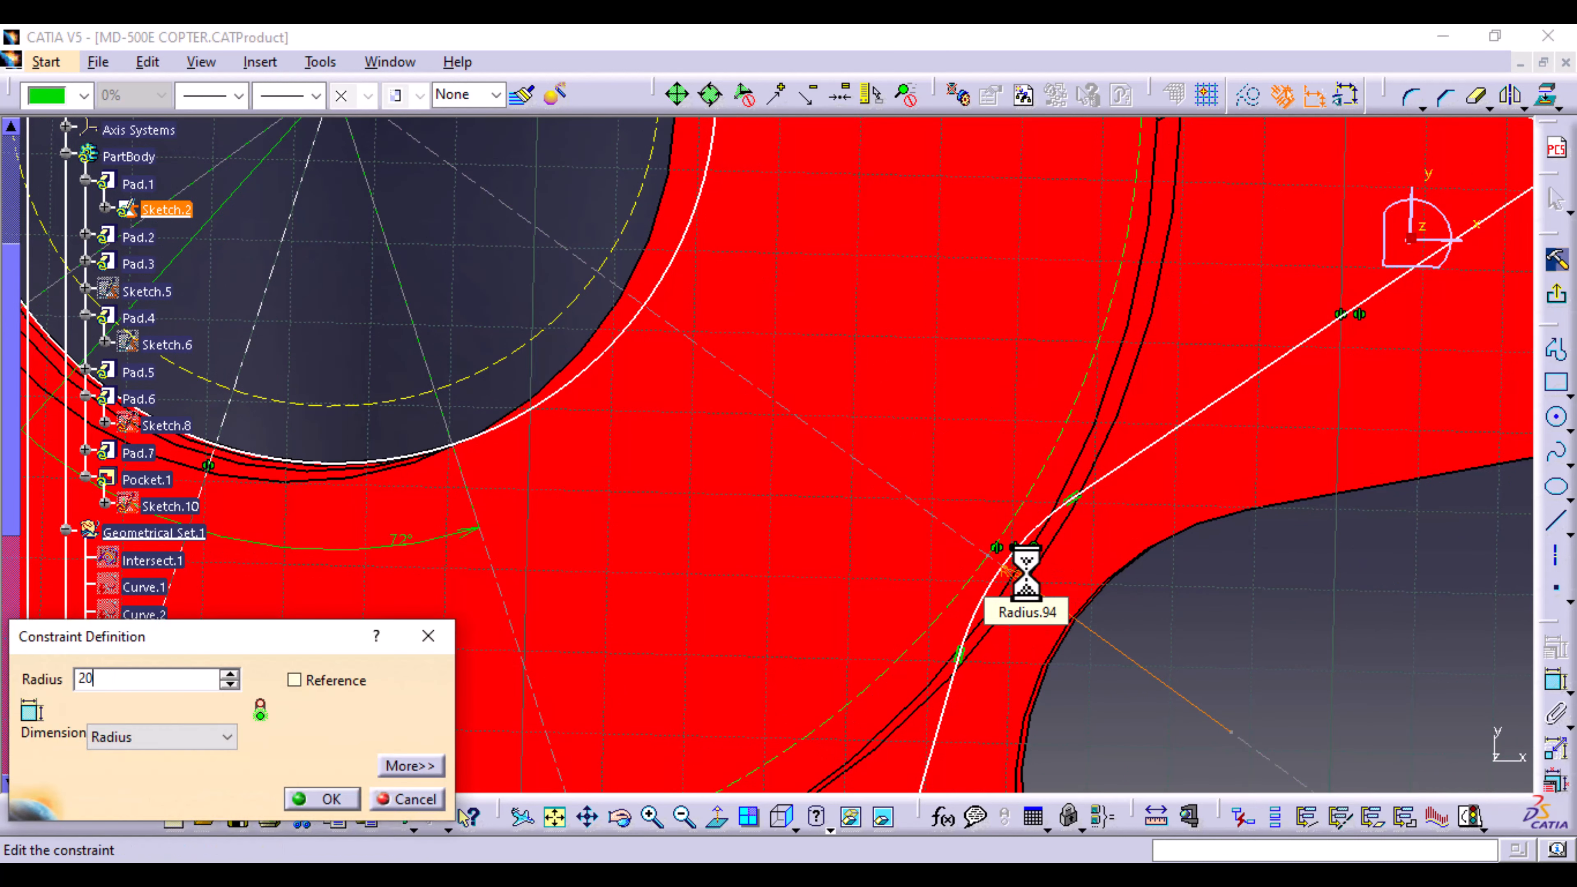
pyautogui.press('Return')
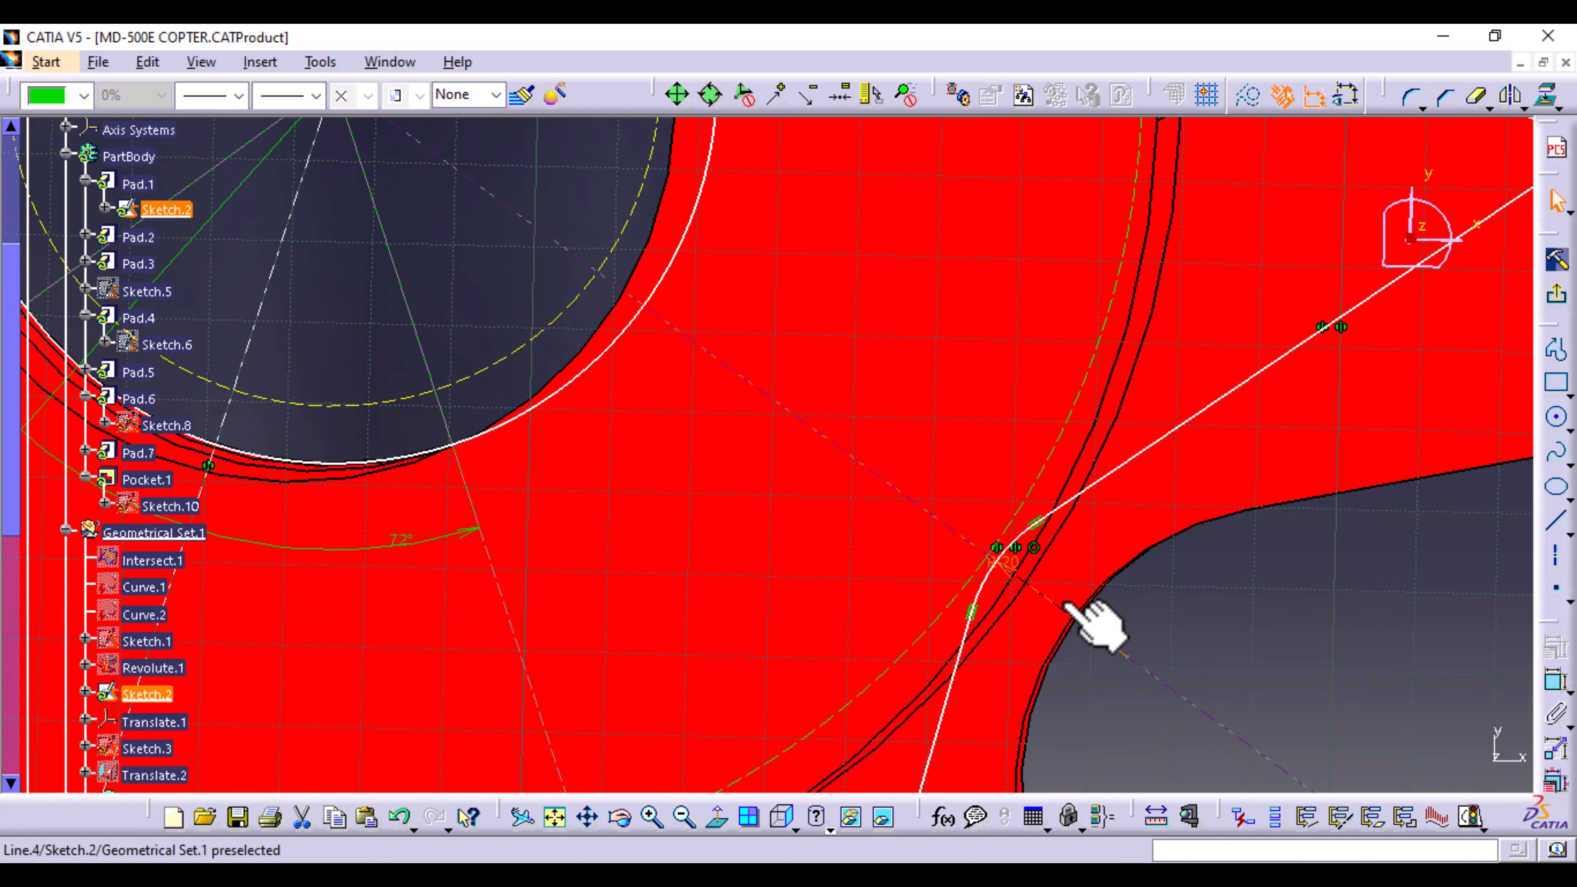
# Step: Set the star's remaining lower inner corner fillet to a 20 mm radius and exit the sketch
pyautogui.moveTo(1091, 628)
pyautogui.mouseDown(button='middle')
pyautogui.moveTo(1070, 645)
pyautogui.moveTo(1111, 779)
pyautogui.moveTo(1066, 729)
pyautogui.moveTo(820, 730)
pyautogui.moveTo(820, 536)
pyautogui.moveTo(832, 761)
pyautogui.moveTo(985, 194)
pyautogui.mouseUp(button='middle')
pyautogui.click(738, 571)
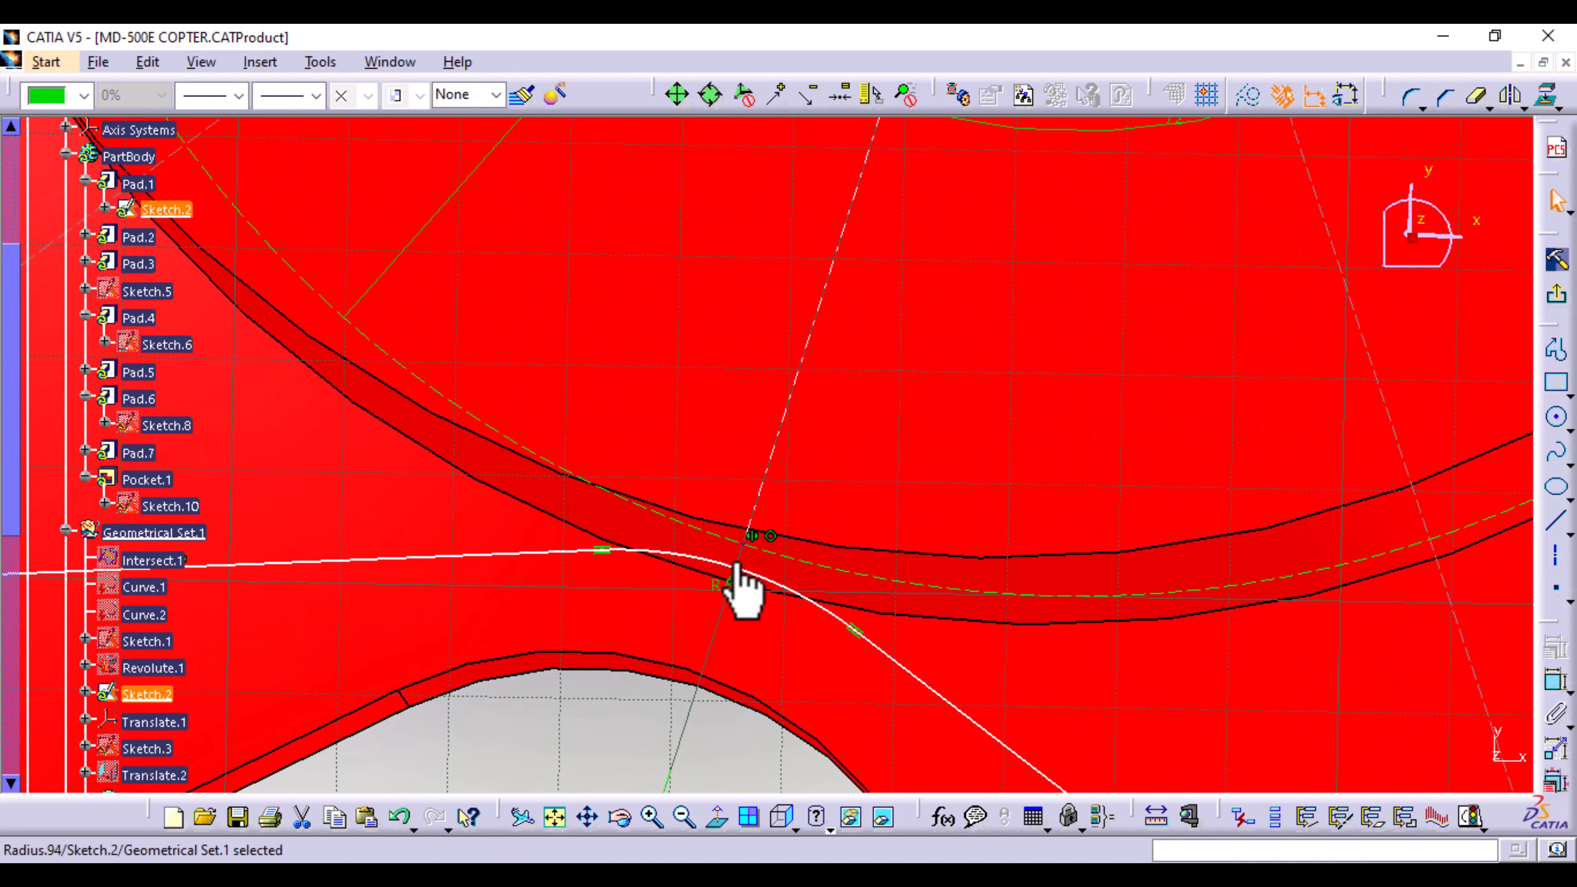
pyautogui.doubleClick(720, 584)
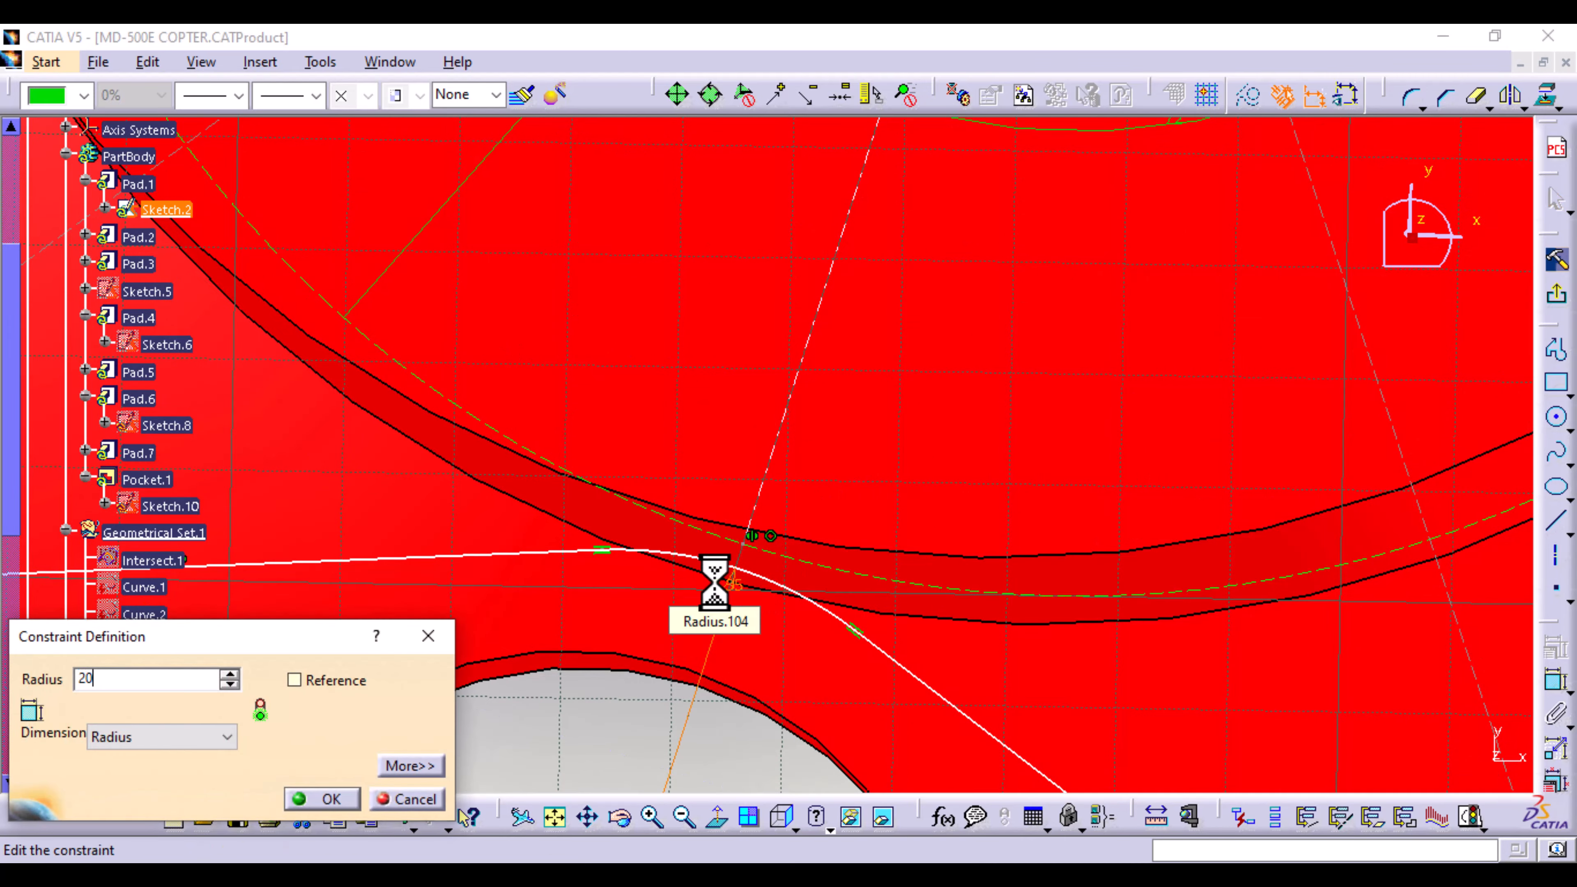
pyautogui.press('Return')
pyautogui.keyDown('ctrl'); pyautogui.moveTo(1188, 632); pyautogui.dragTo(838, 732, button='middle'); pyautogui.keyUp('ctrl')
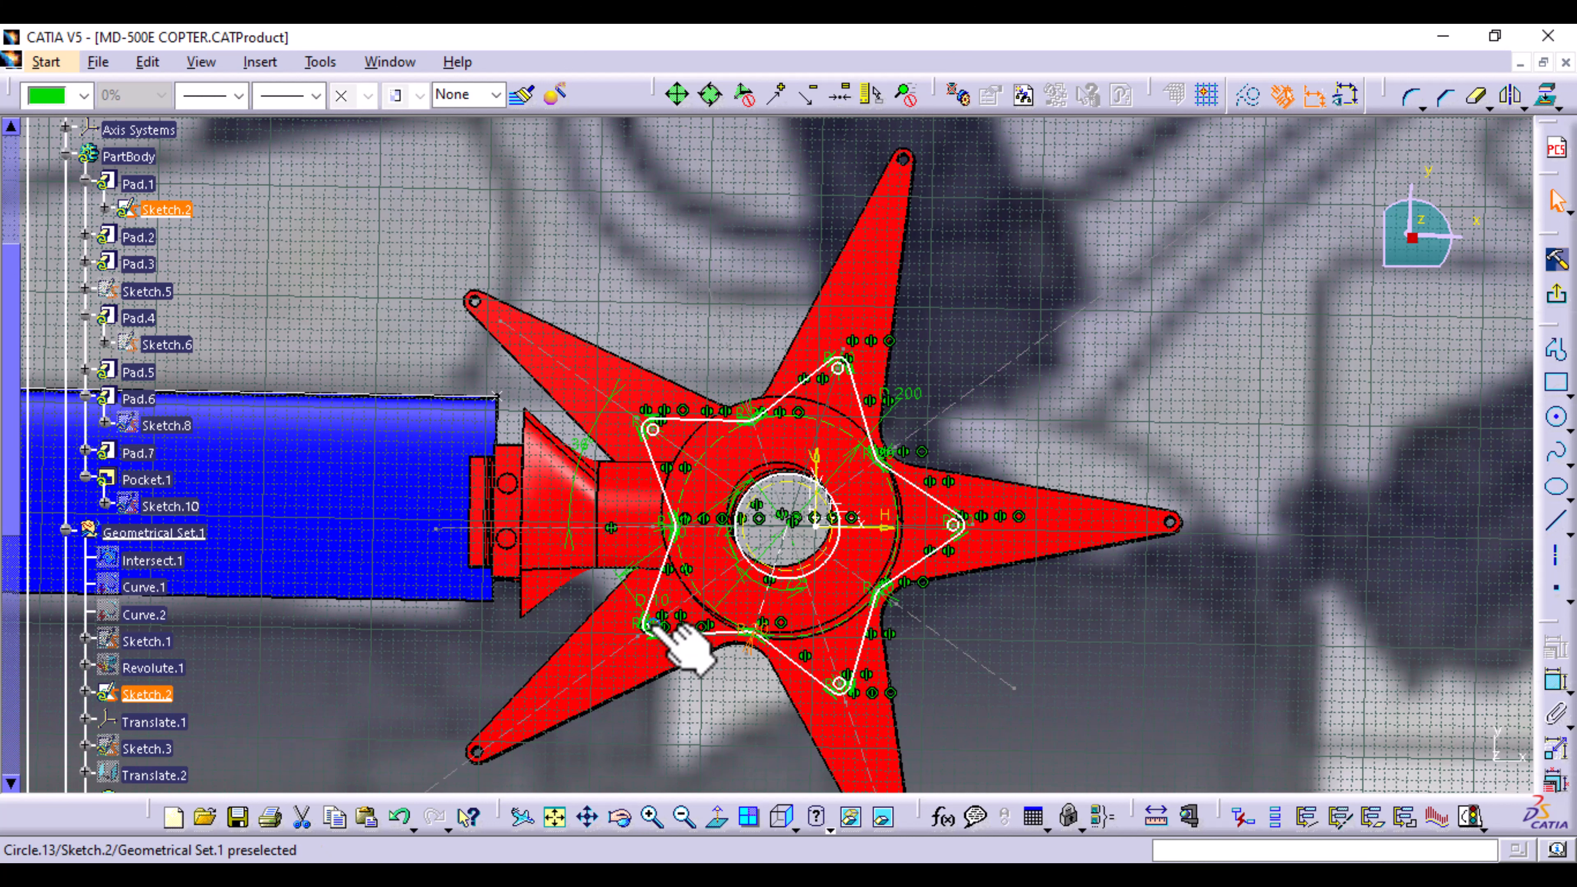
pyautogui.click(1559, 301)
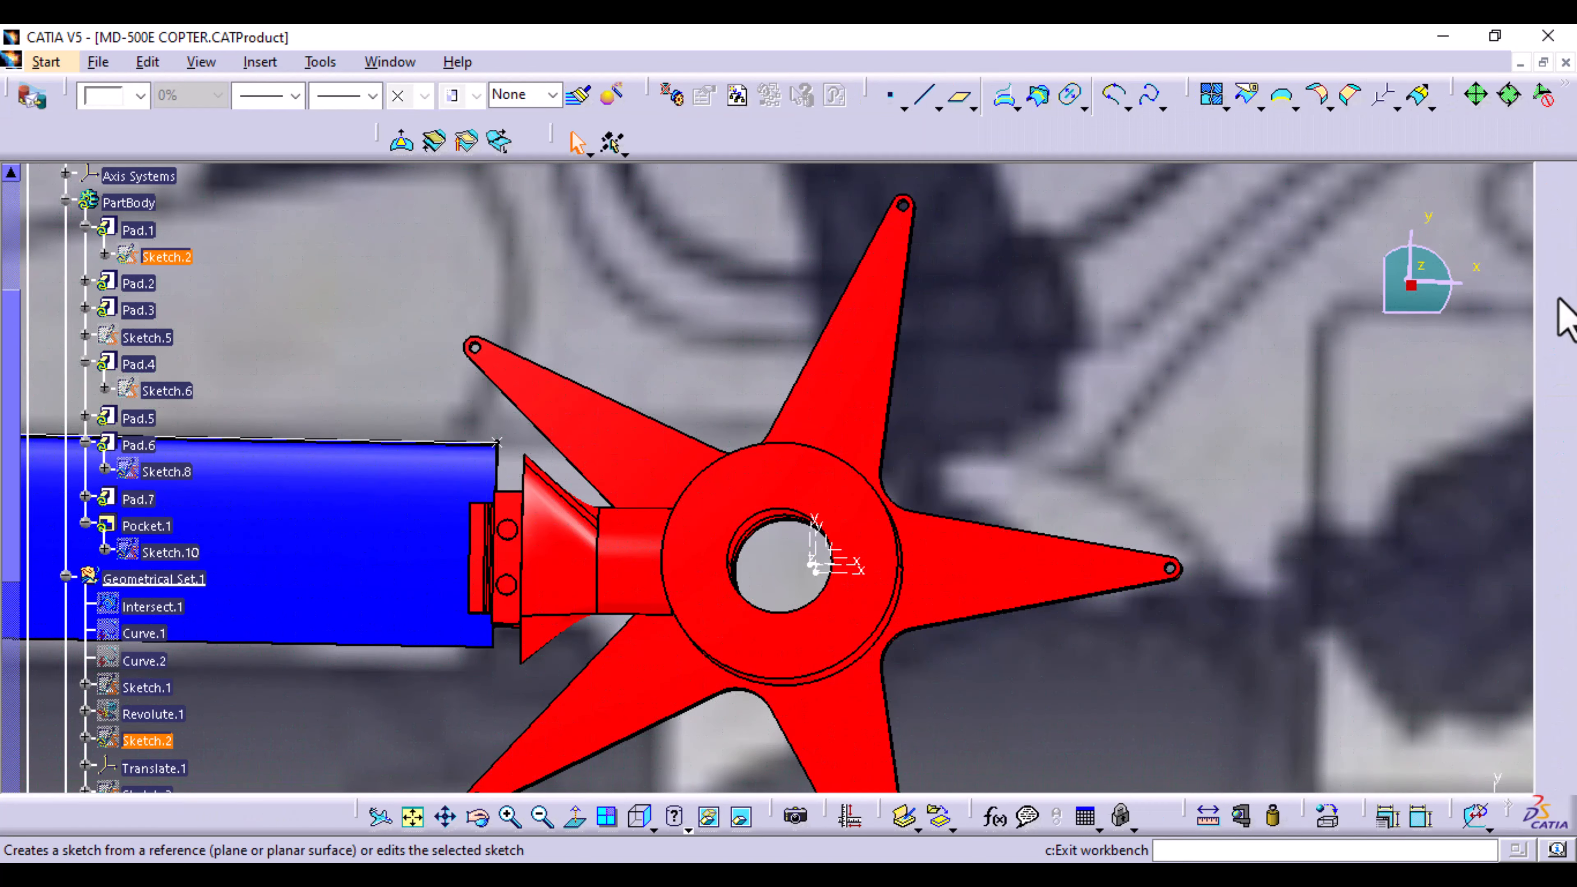
# Step: Examine the updated blue star plate and how it sits beneath the yellow hub from several angles
pyautogui.moveTo(787, 601); pyautogui.dragTo(773, 693, button='middle')
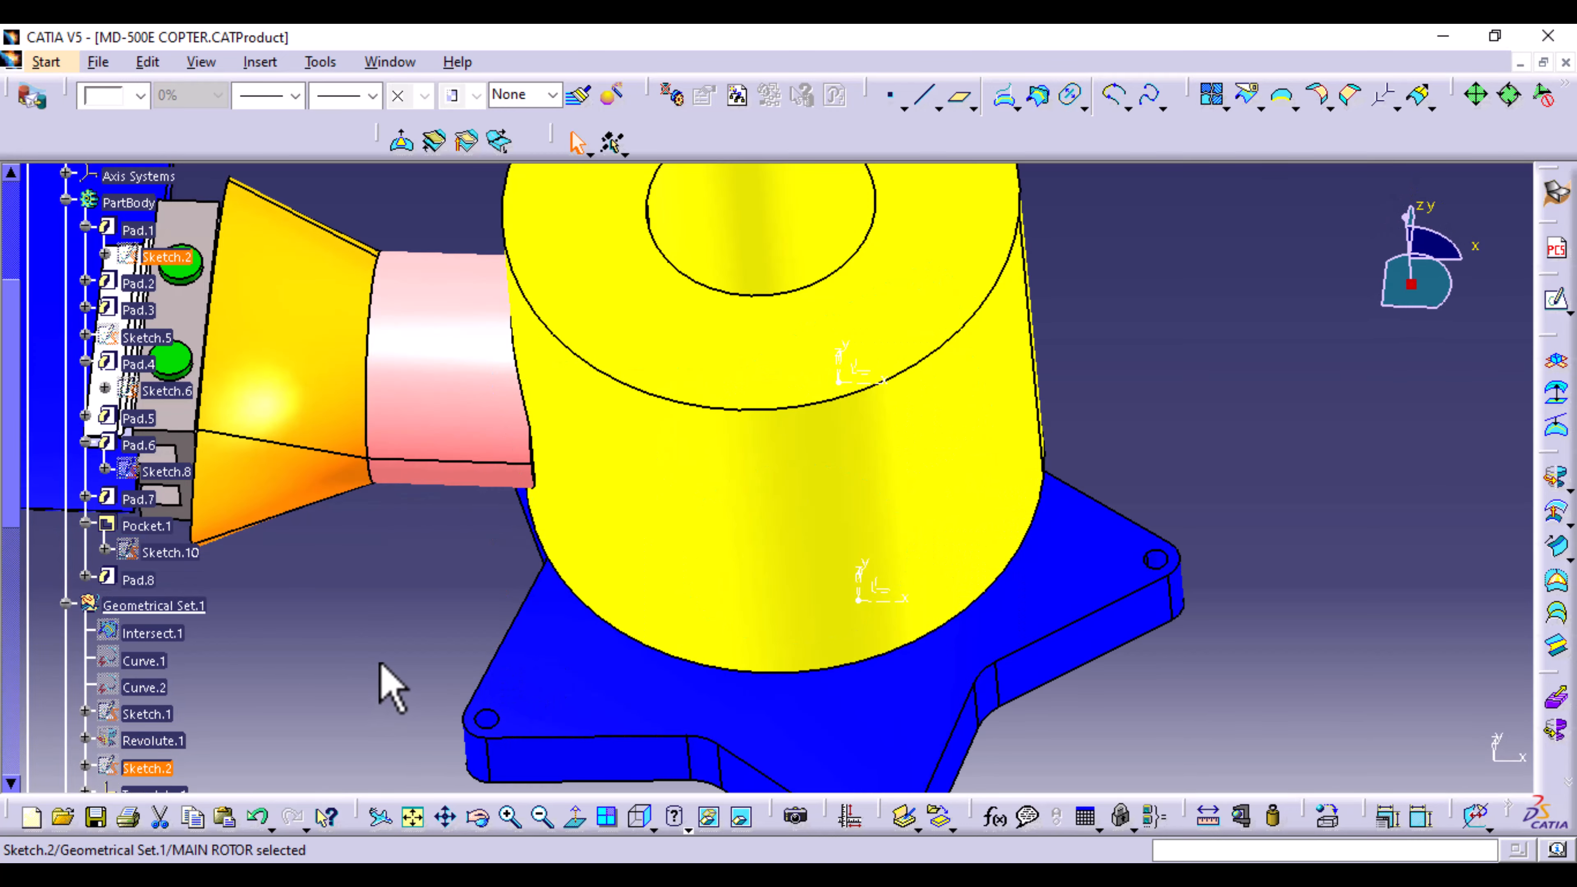
pyautogui.moveTo(394, 686); pyautogui.dragTo(531, 621, button='middle')
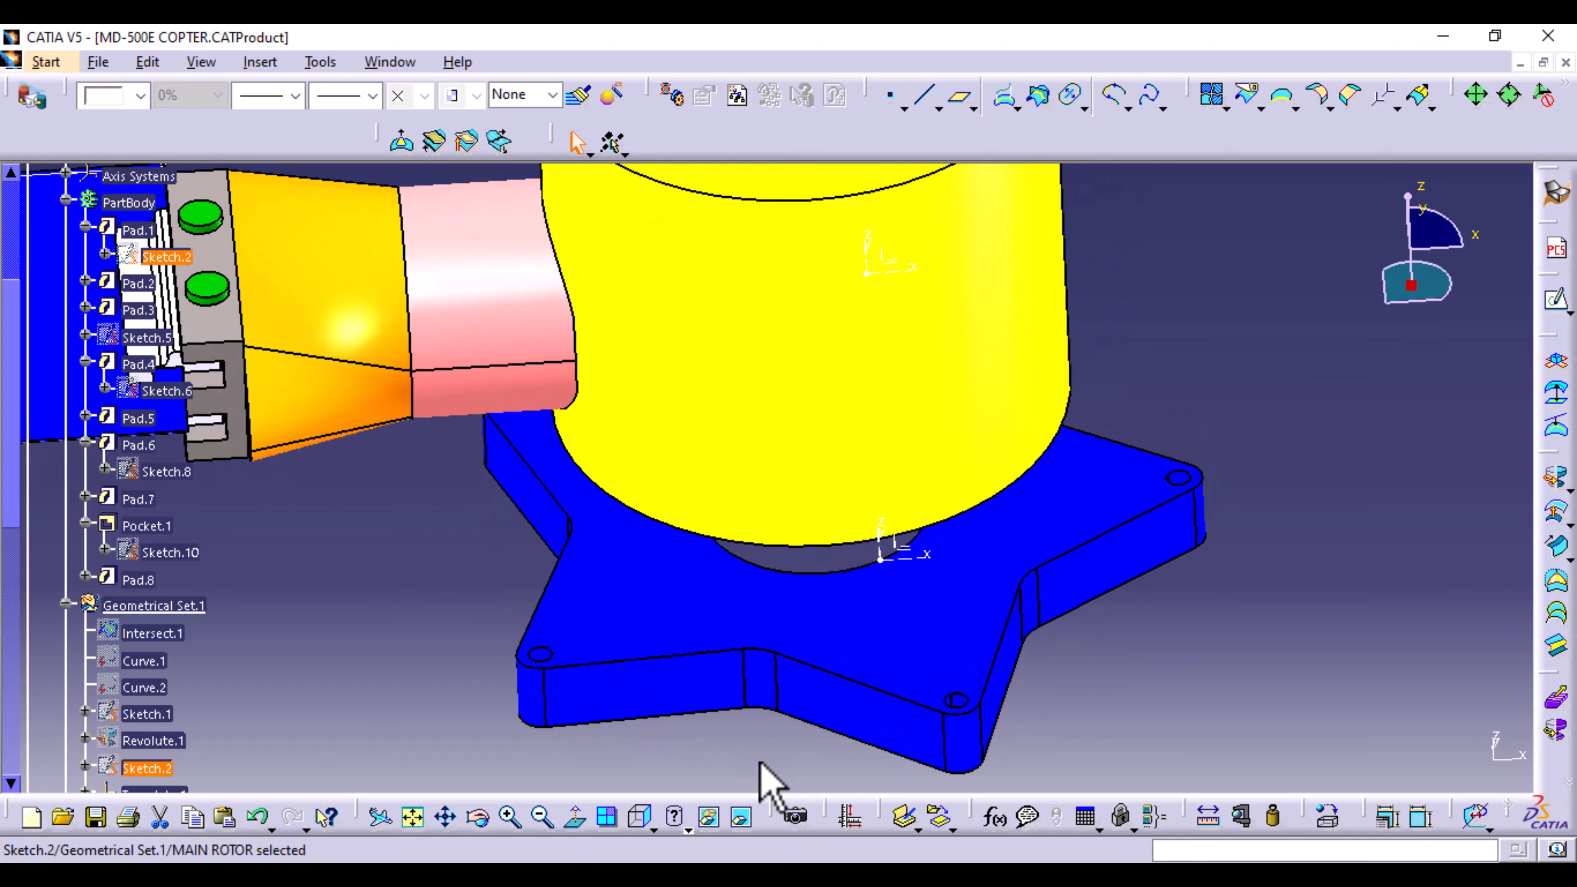
pyautogui.moveTo(770, 783); pyautogui.dragTo(879, 856, button='middle')
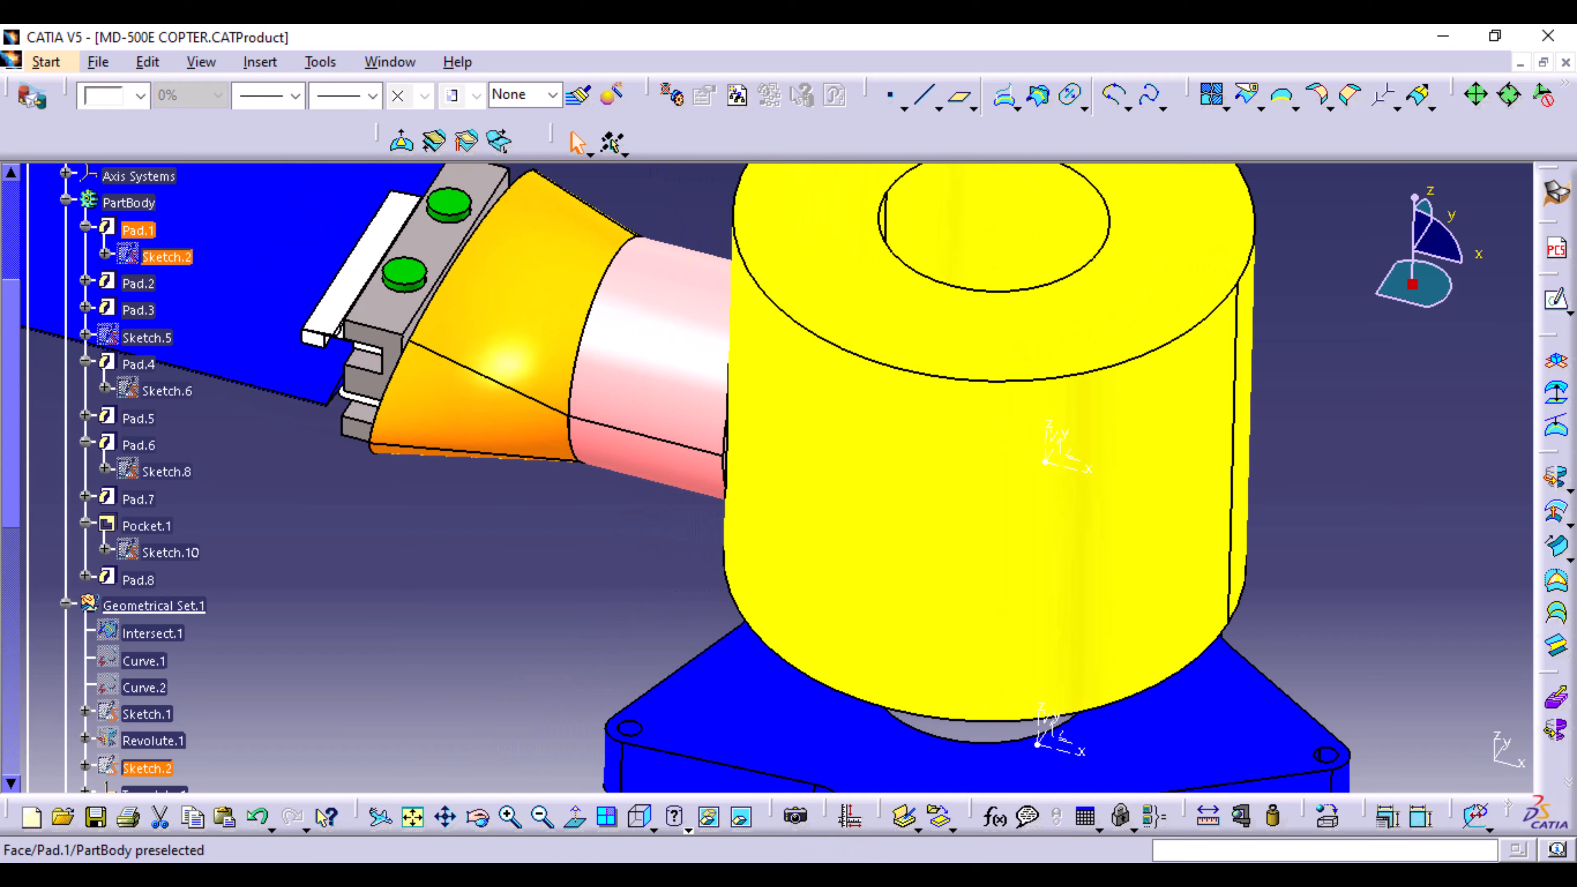
pyautogui.moveTo(503, 581); pyautogui.dragTo(795, 528, button='middle')
pyautogui.moveTo(968, 368); pyautogui.dragTo(614, 562, button='middle')
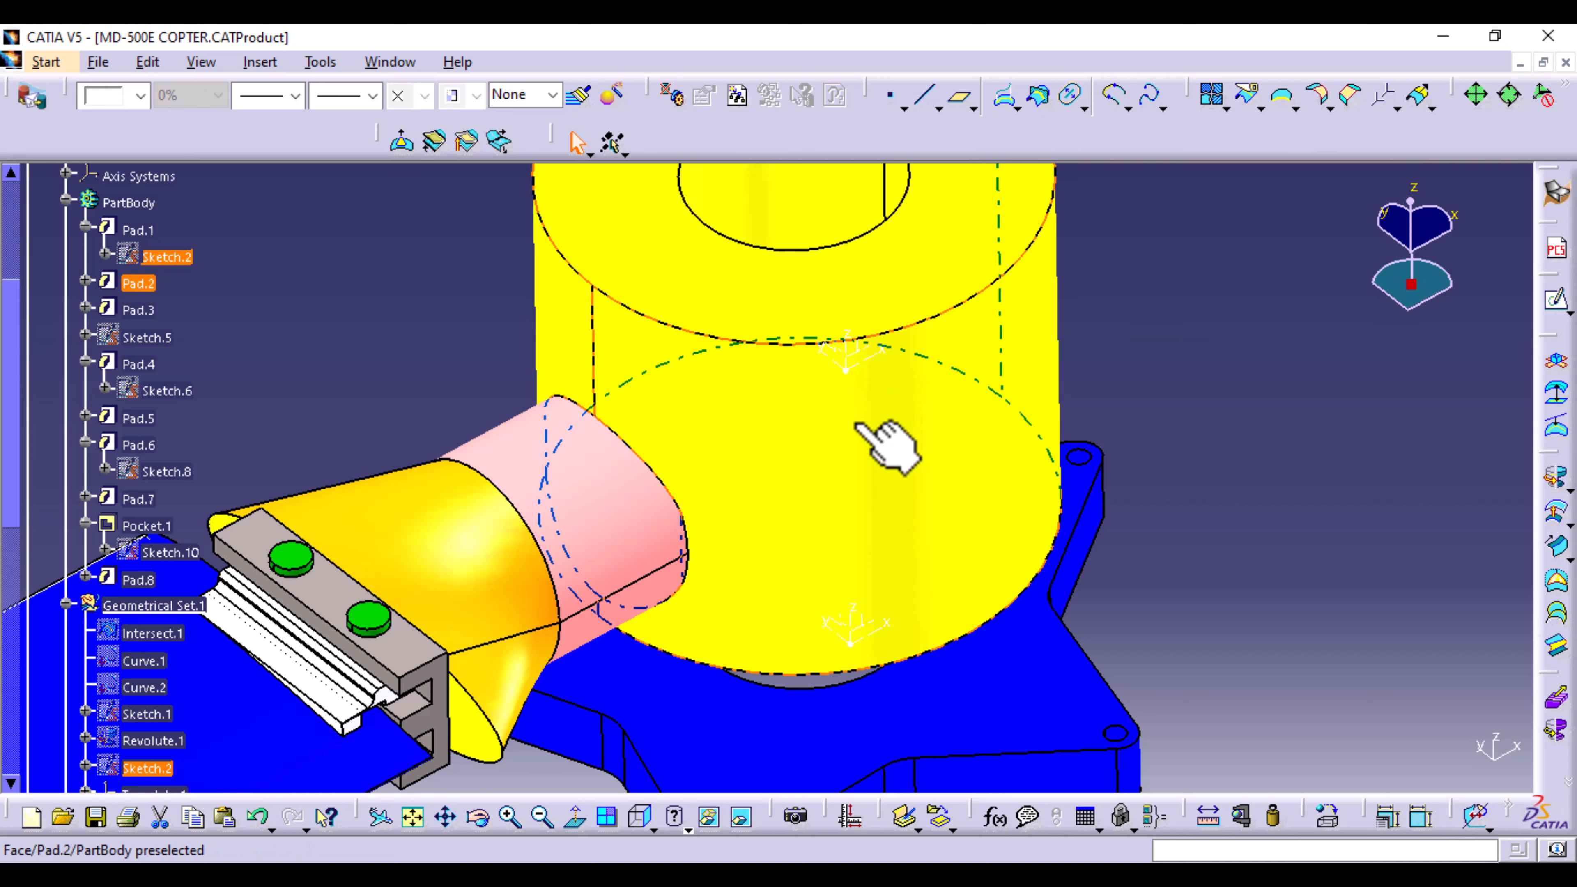
pyautogui.moveTo(887, 443); pyautogui.dragTo(695, 491, button='middle')
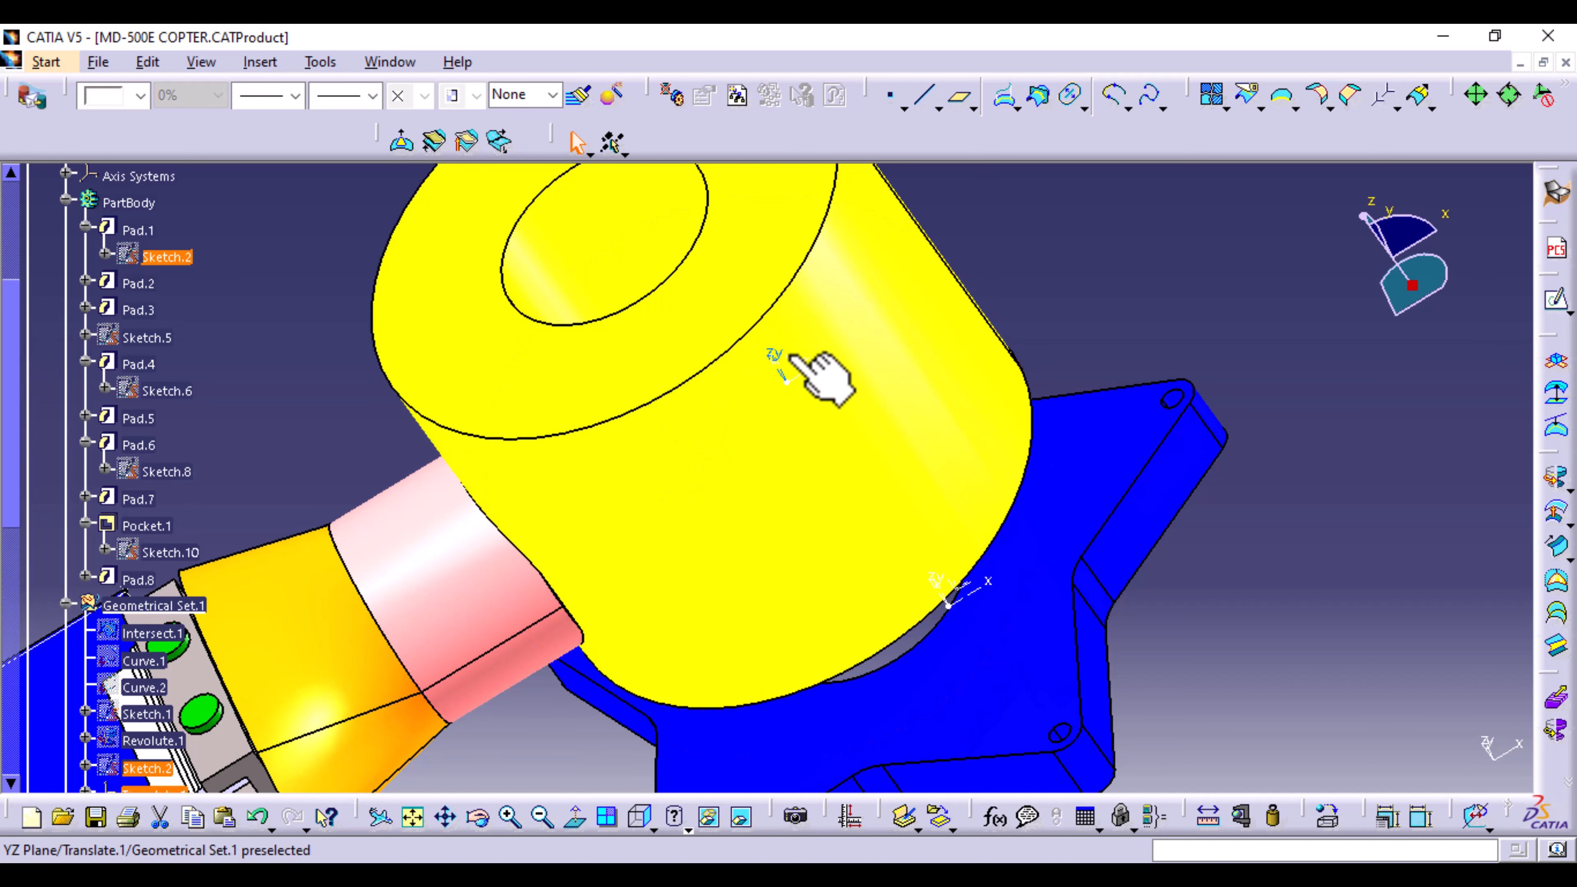
pyautogui.click(806, 359)
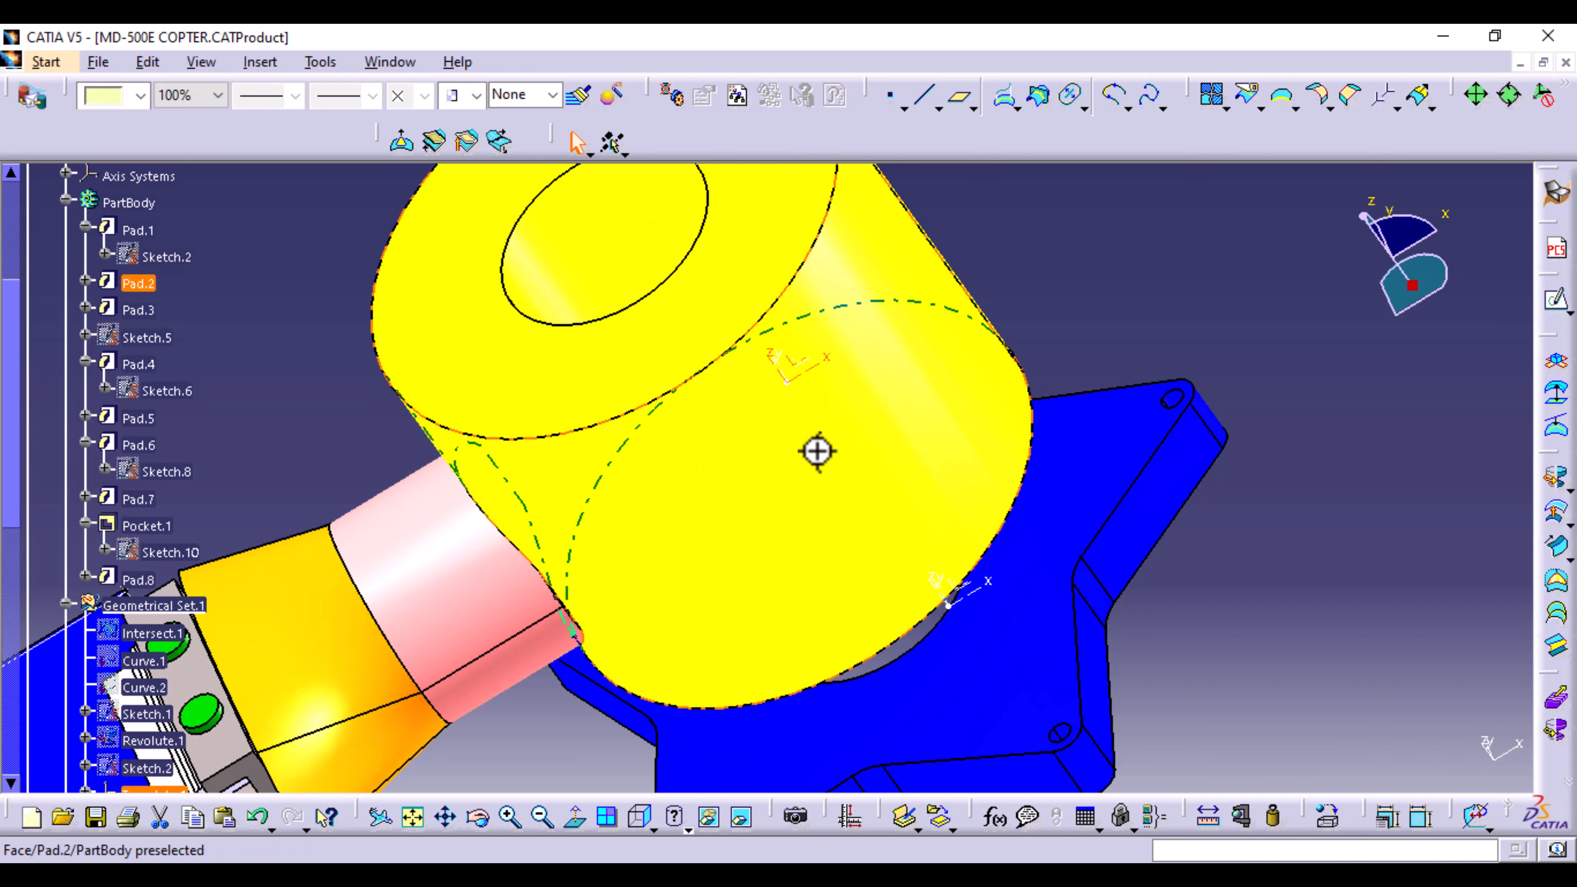
# Step: Start a sketch on the XY plane of the translated axis system and project the star's lower-left hole edge into it
pyautogui.moveTo(817, 452); pyautogui.dragTo(805, 574, button='middle')
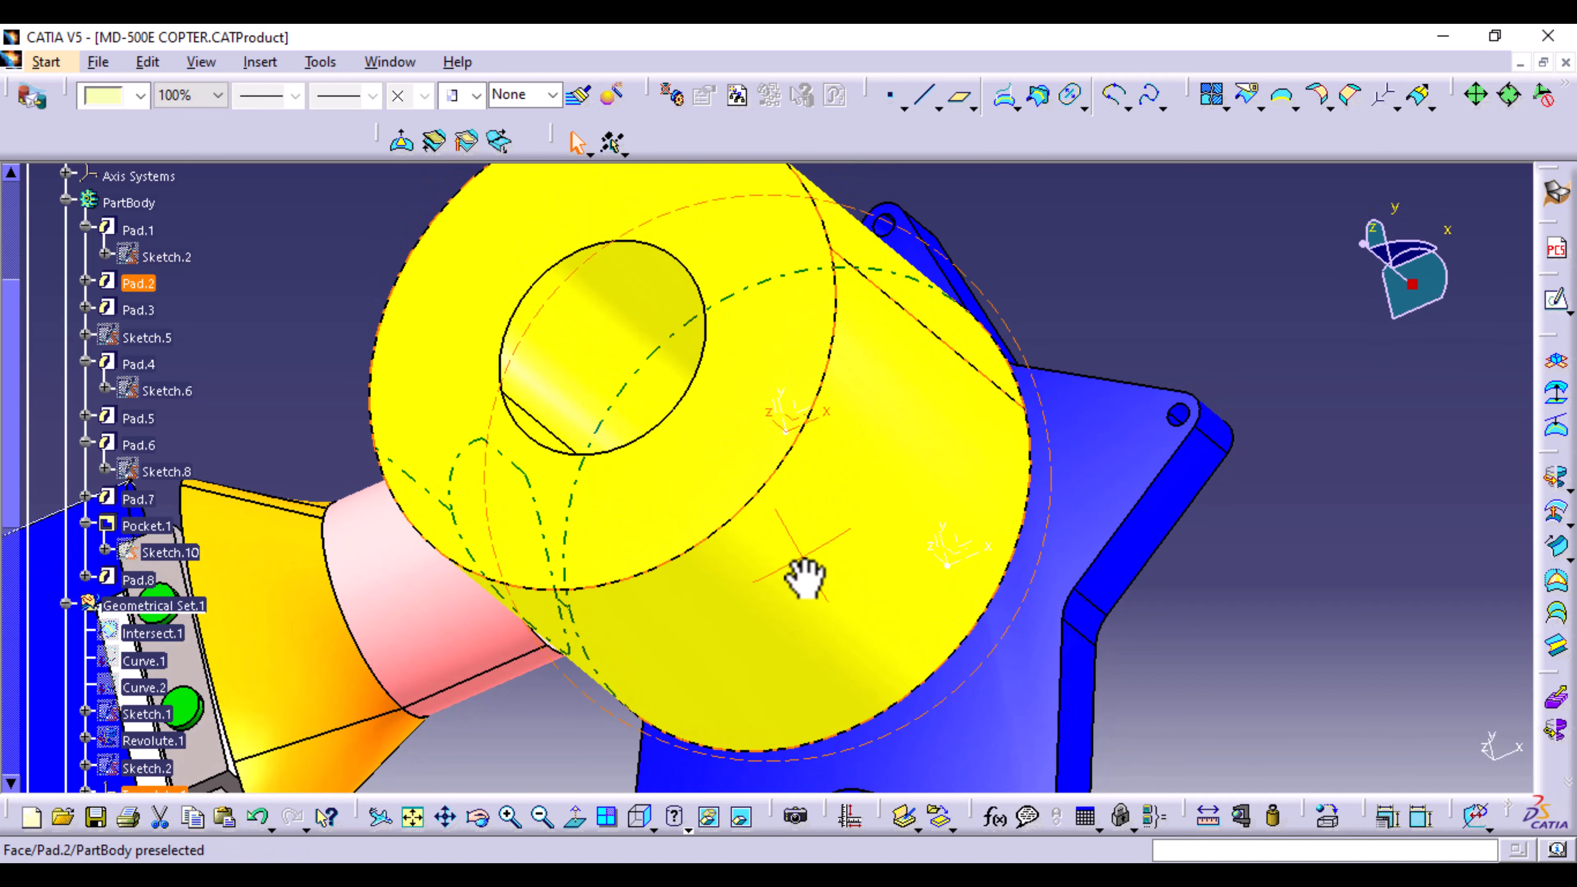
pyautogui.click(800, 411)
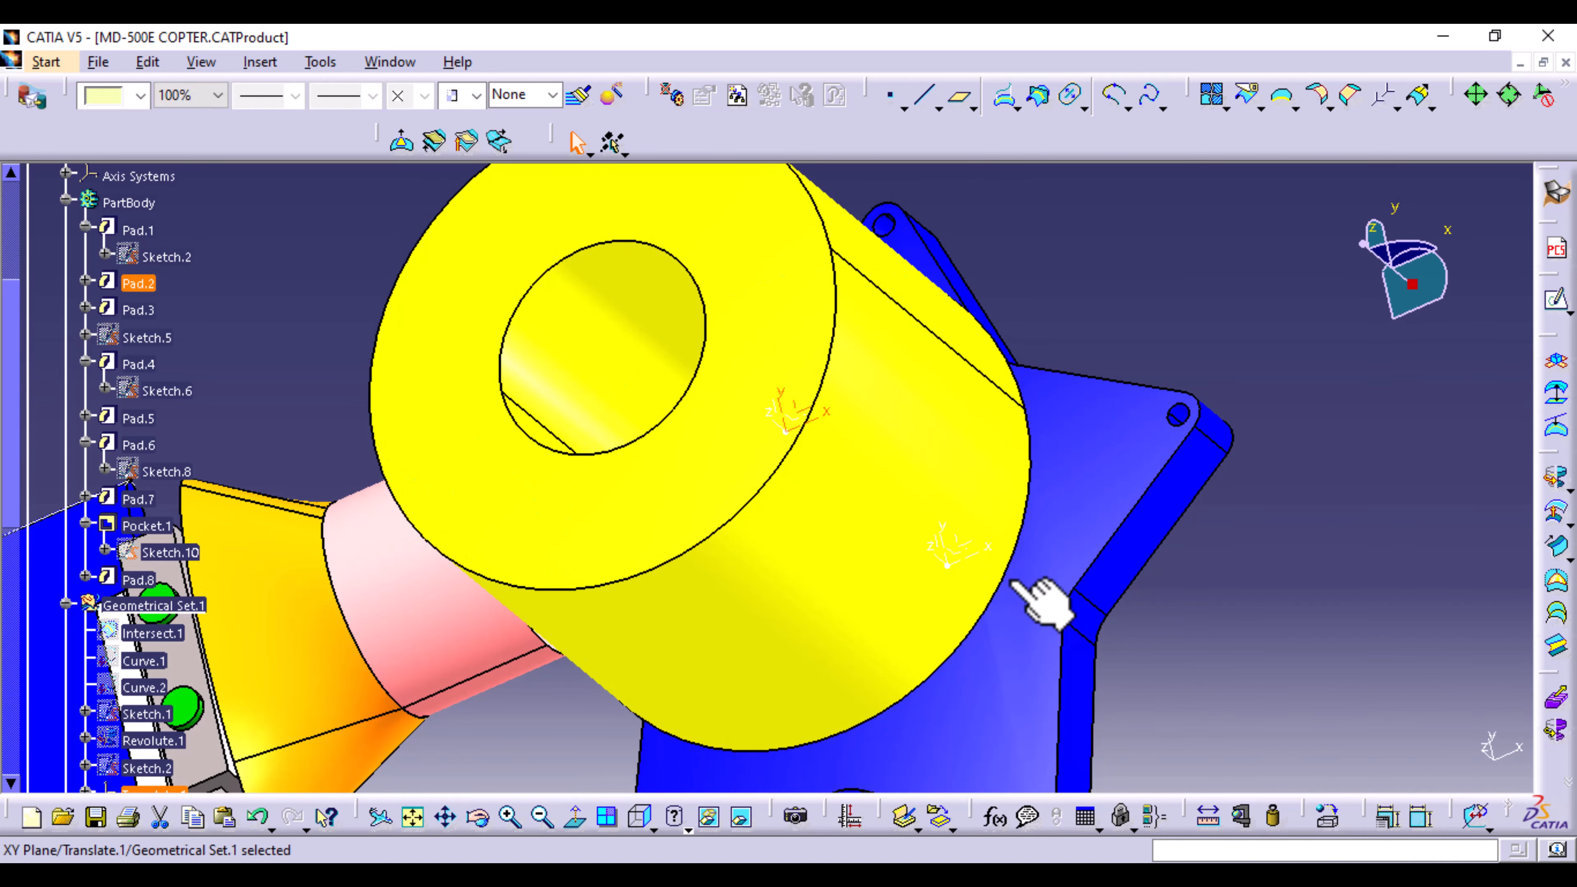
pyautogui.click(1558, 314)
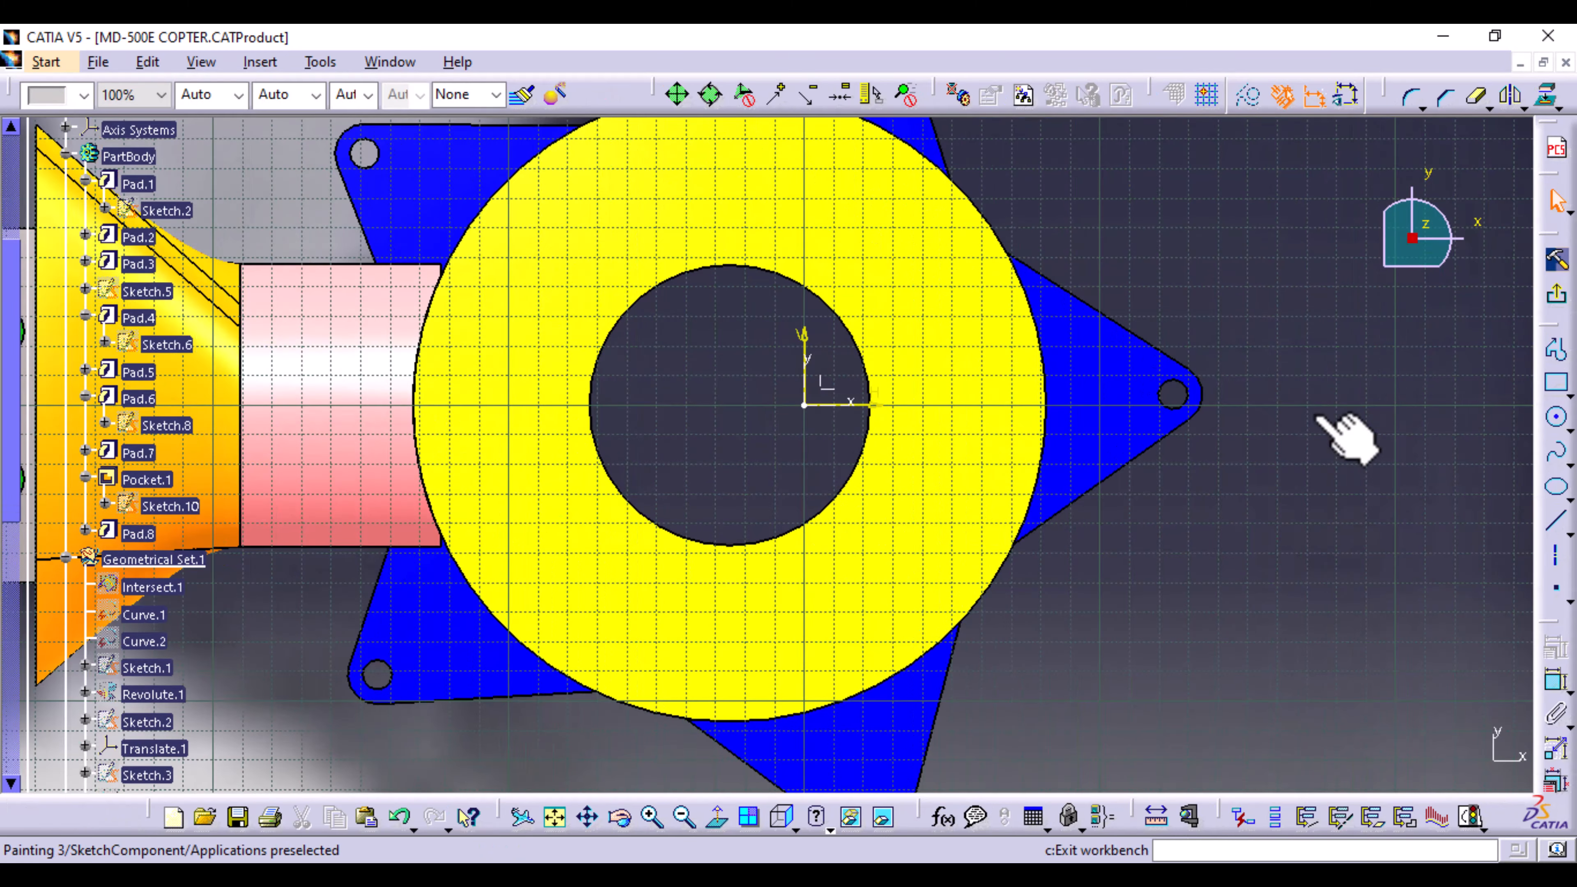
pyautogui.moveTo(566, 621); pyautogui.dragTo(925, 503, button='middle')
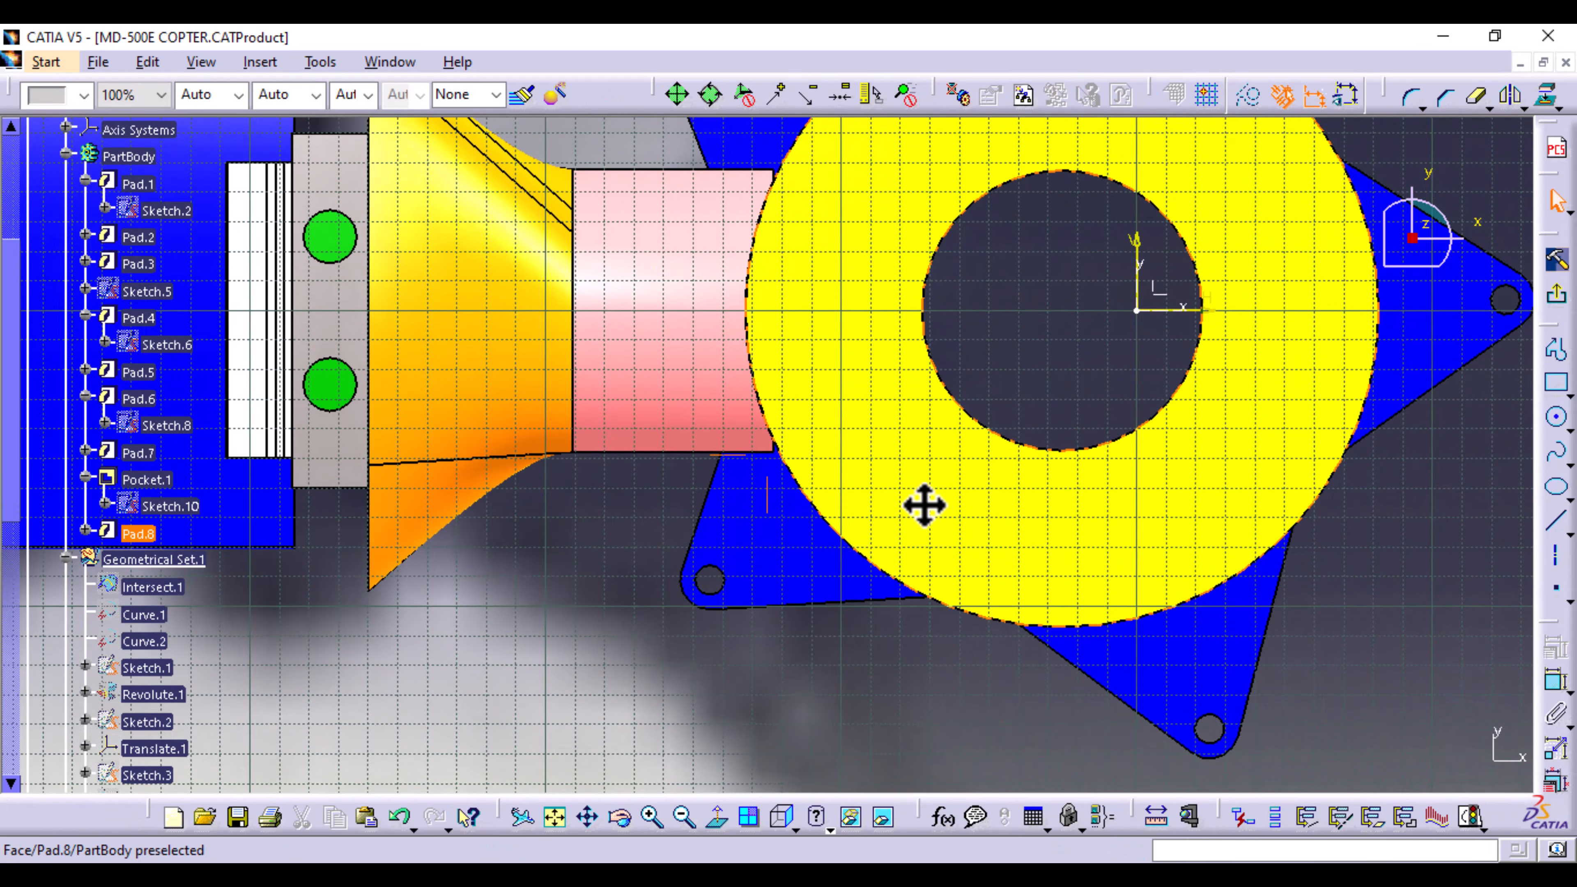
pyautogui.click(724, 586)
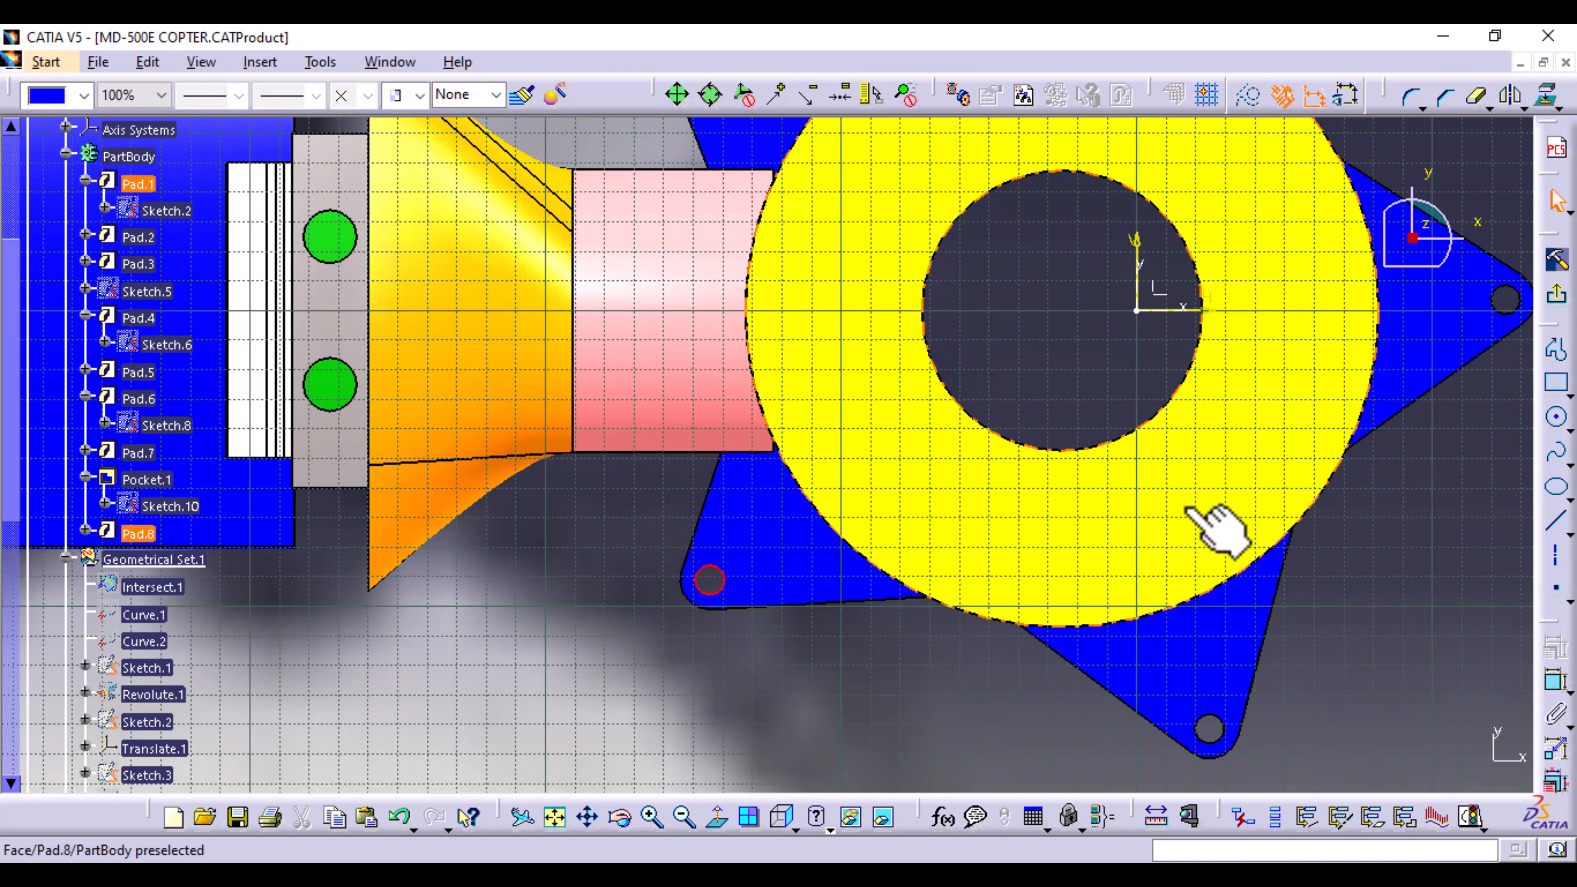
pyautogui.click(1547, 96)
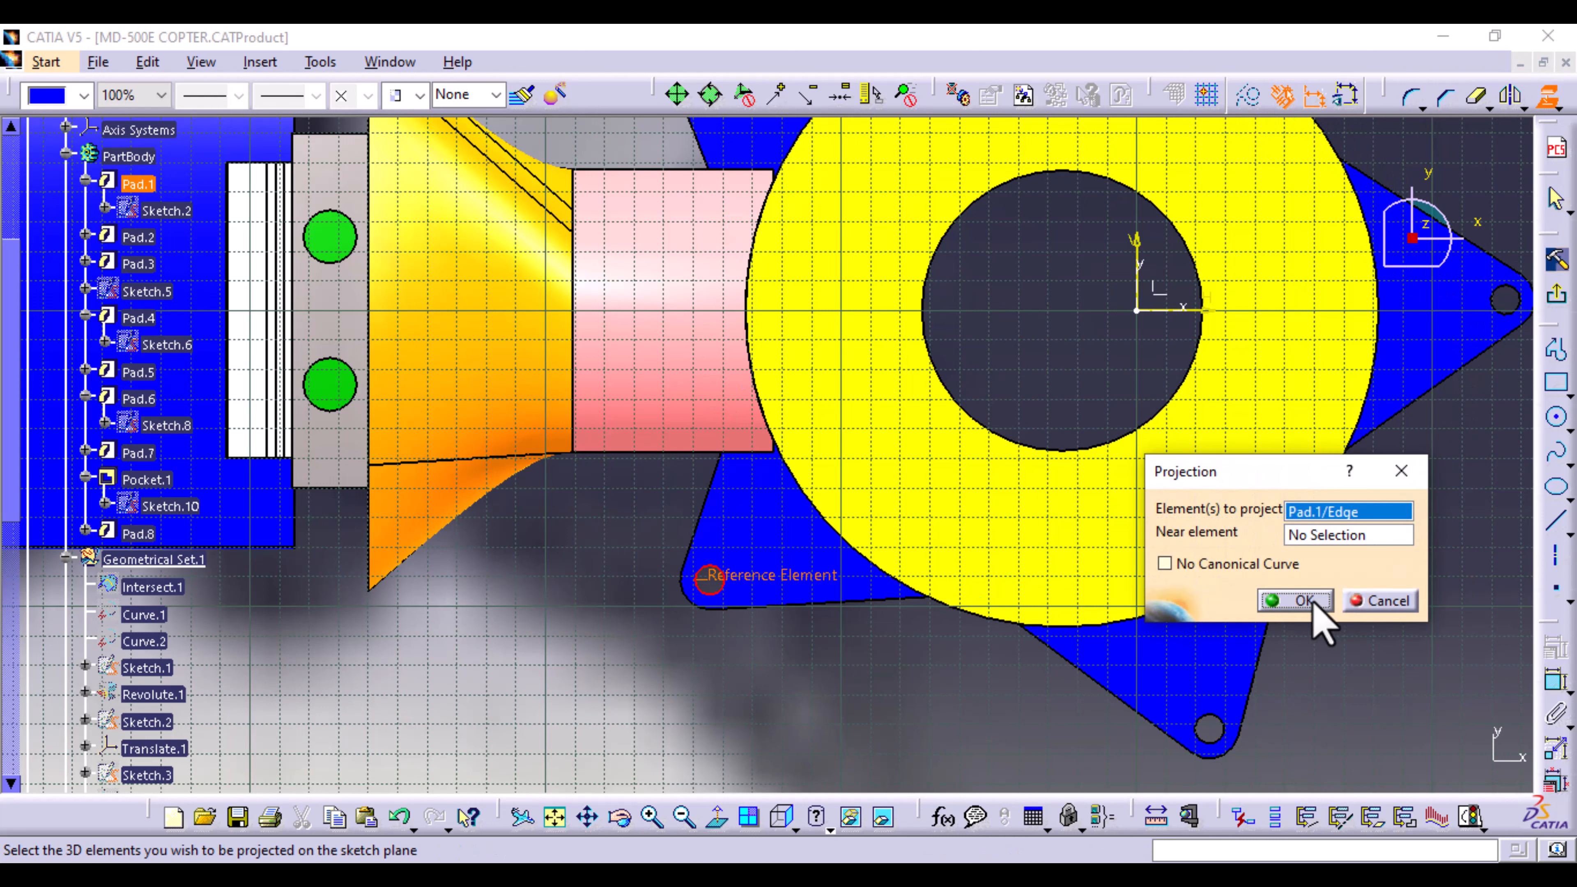
pyautogui.click(1303, 599)
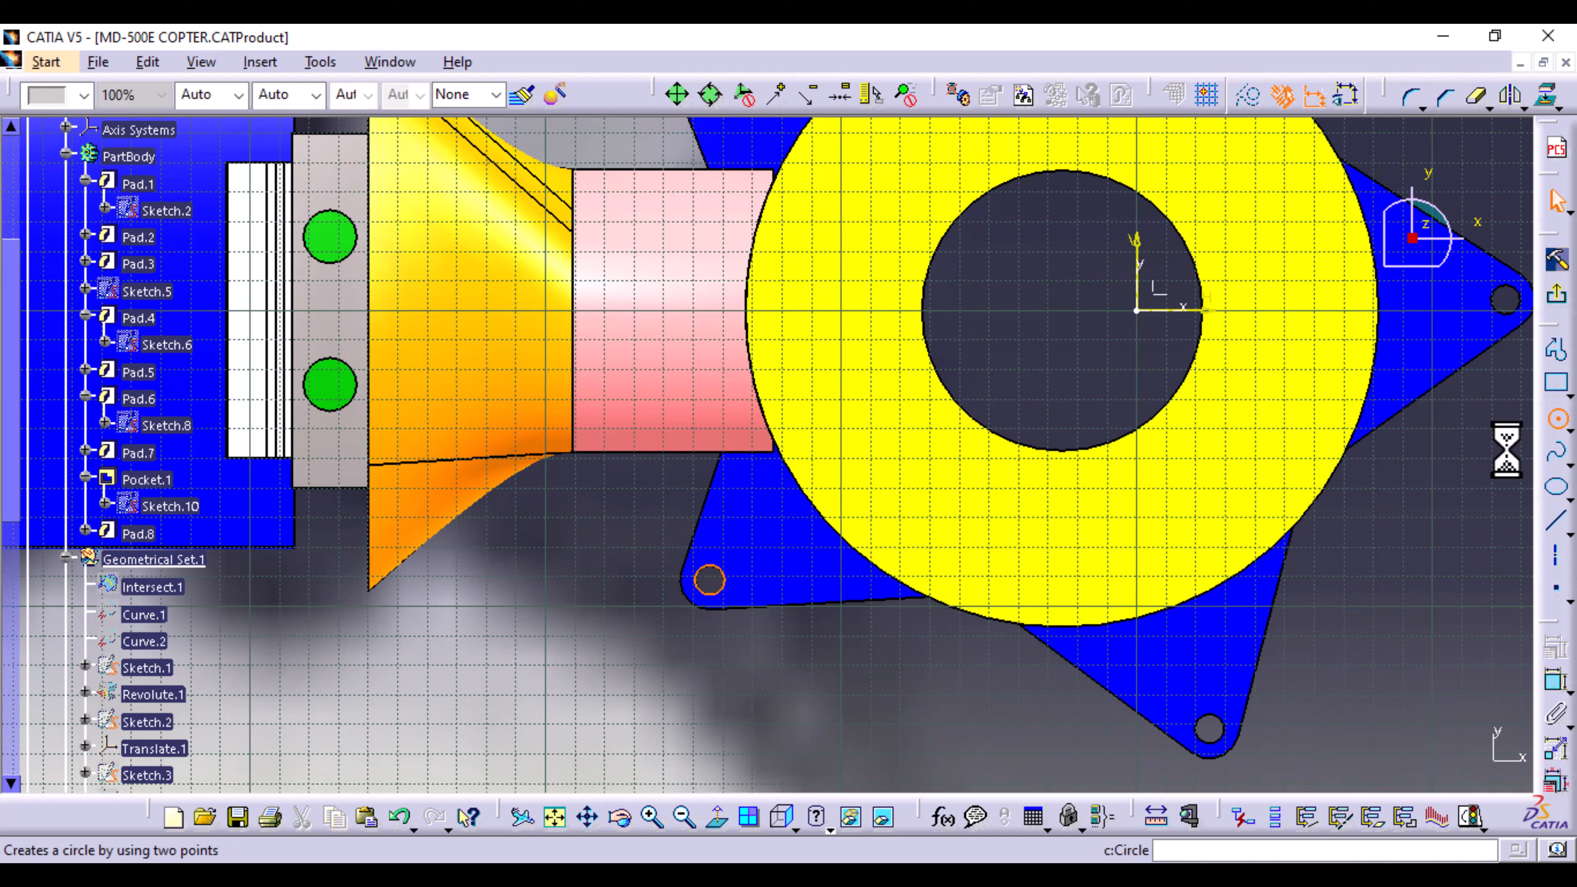
# Step: Draw a larger circle concentric with the projected hole, about the size of the star arm's rounded tip
pyautogui.click(1557, 420)
pyautogui.click(708, 580)
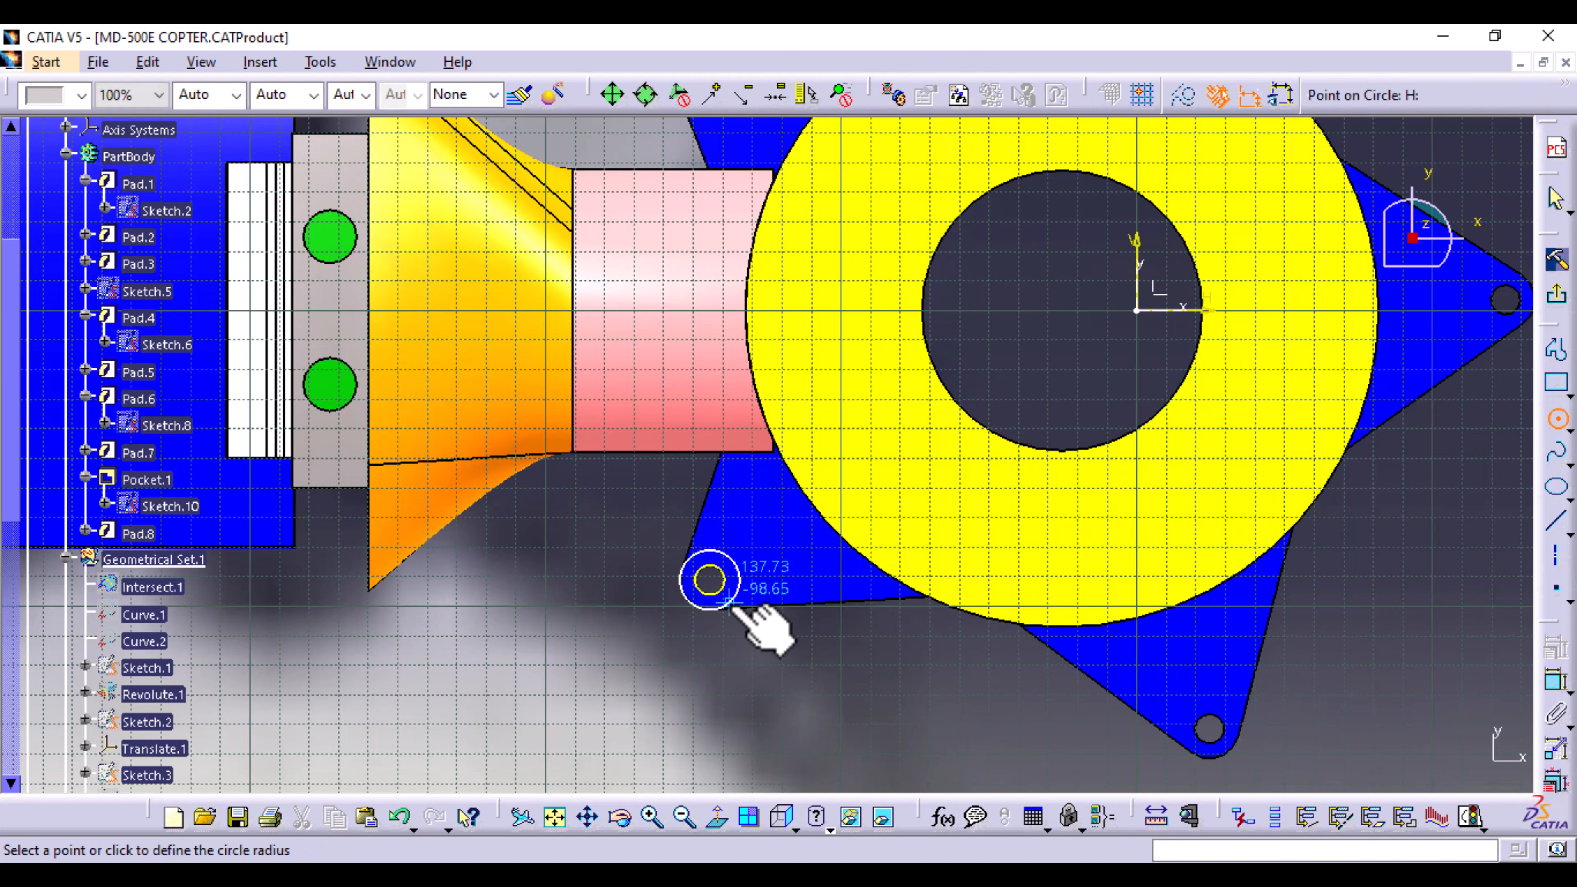
pyautogui.click(730, 601)
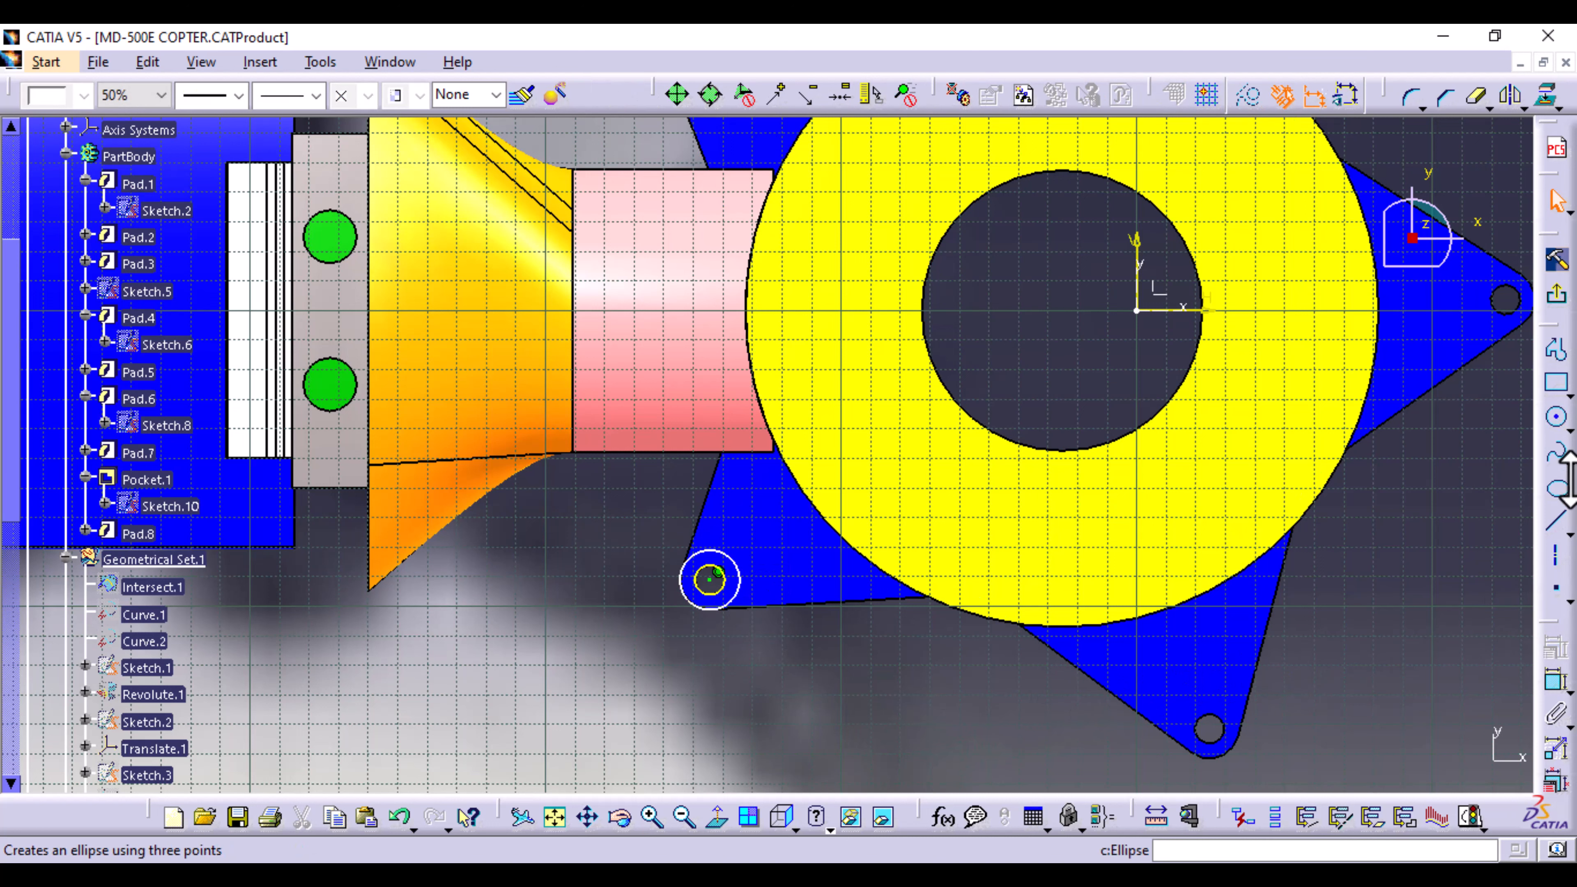
# Step: Draw a slanted line and a vertical line from opposite sides of the outer circle up into the pink cylinder
pyautogui.click(1555, 528)
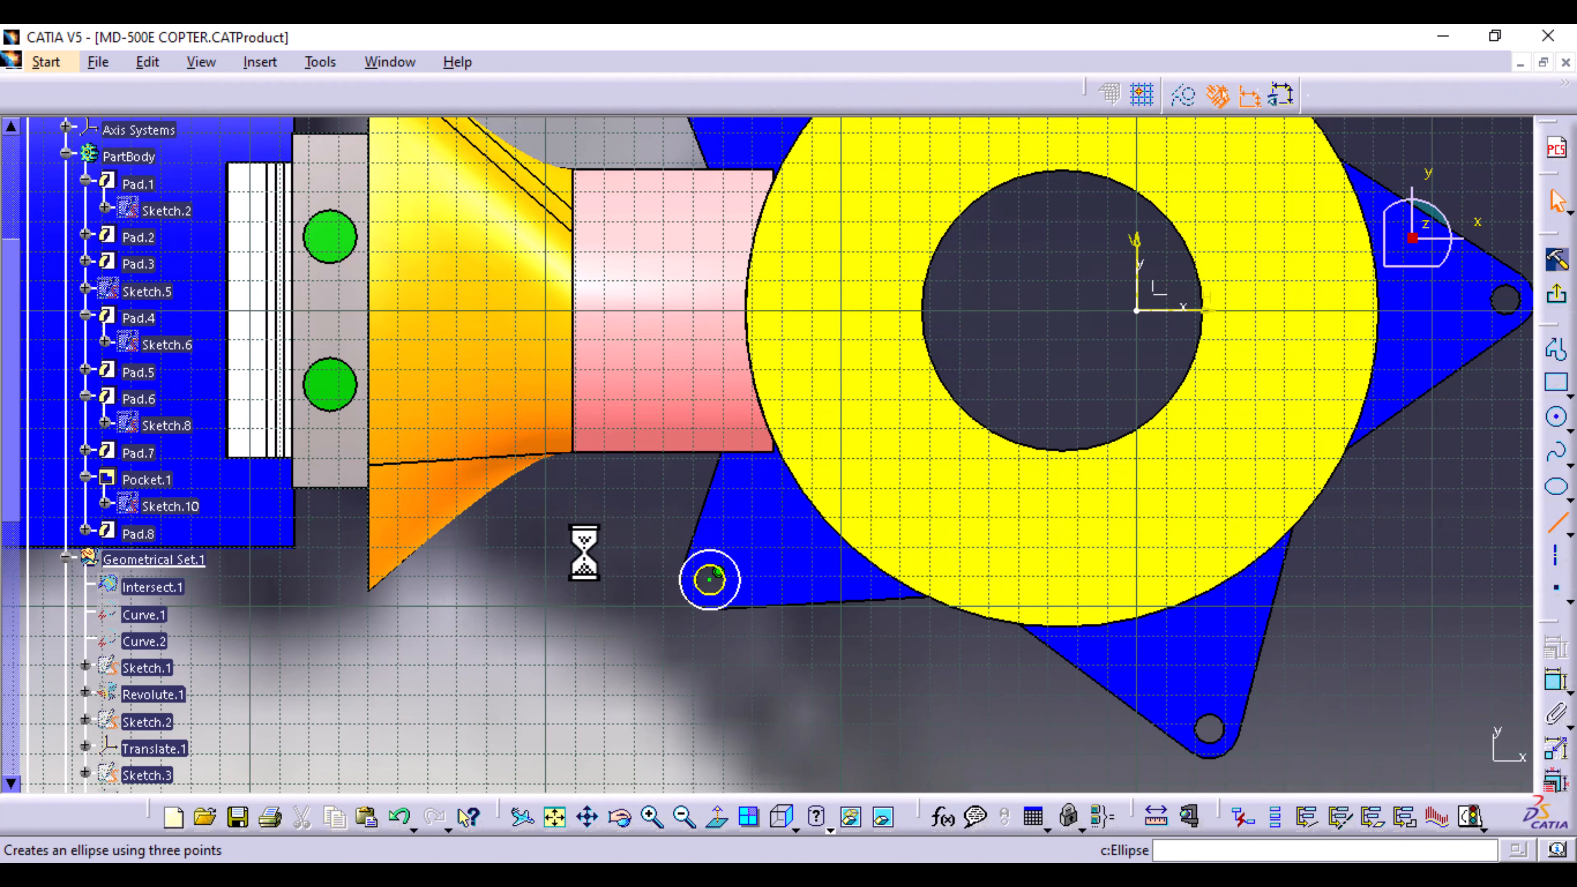
pyautogui.click(685, 597)
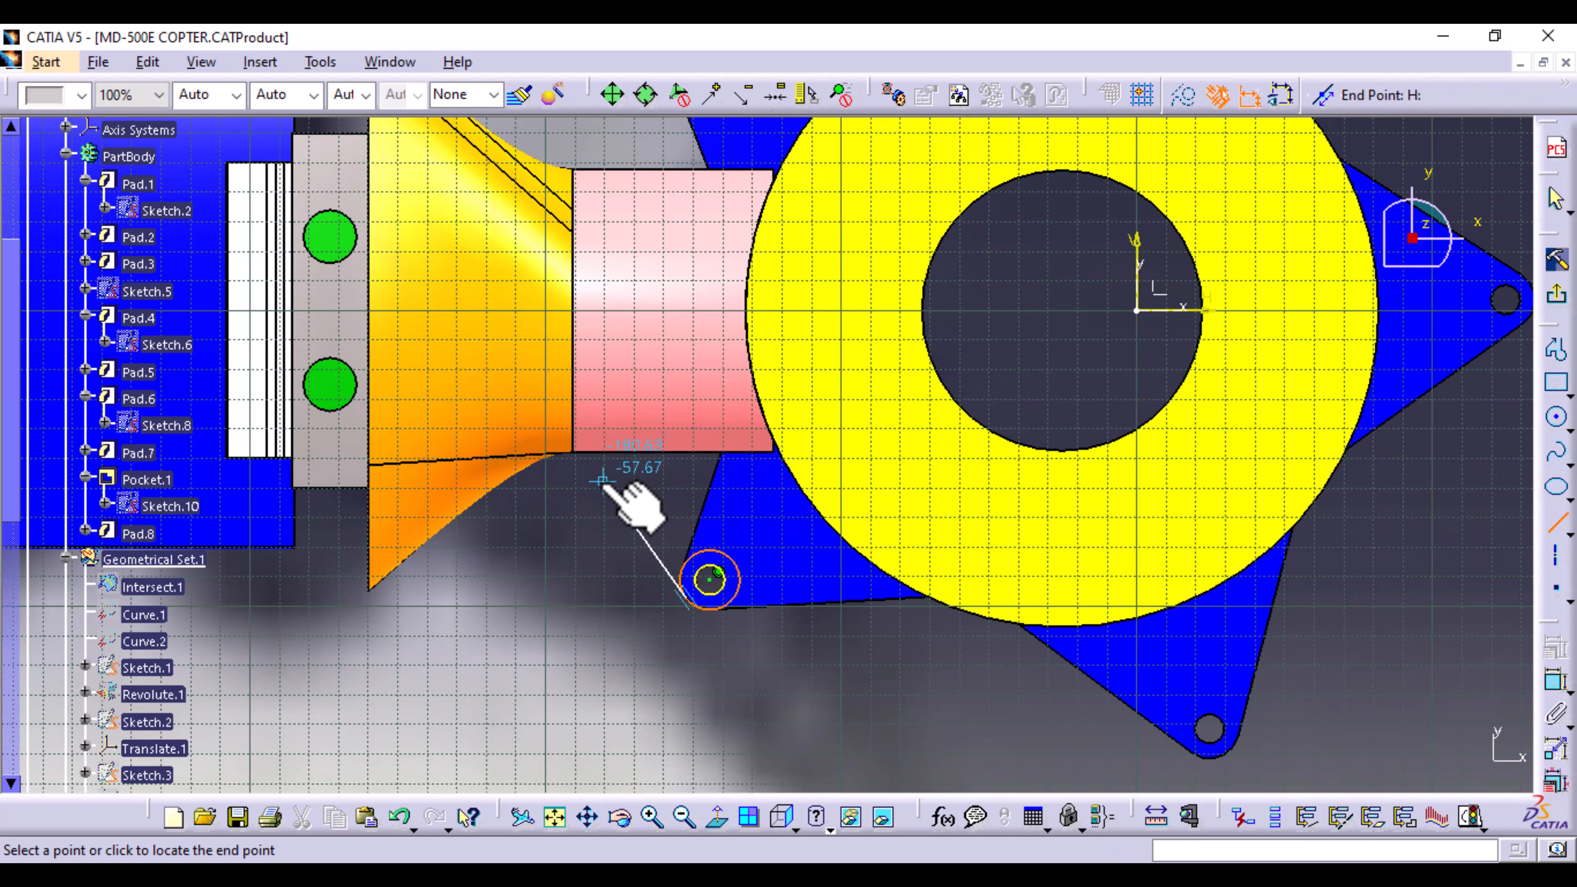
pyautogui.click(594, 439)
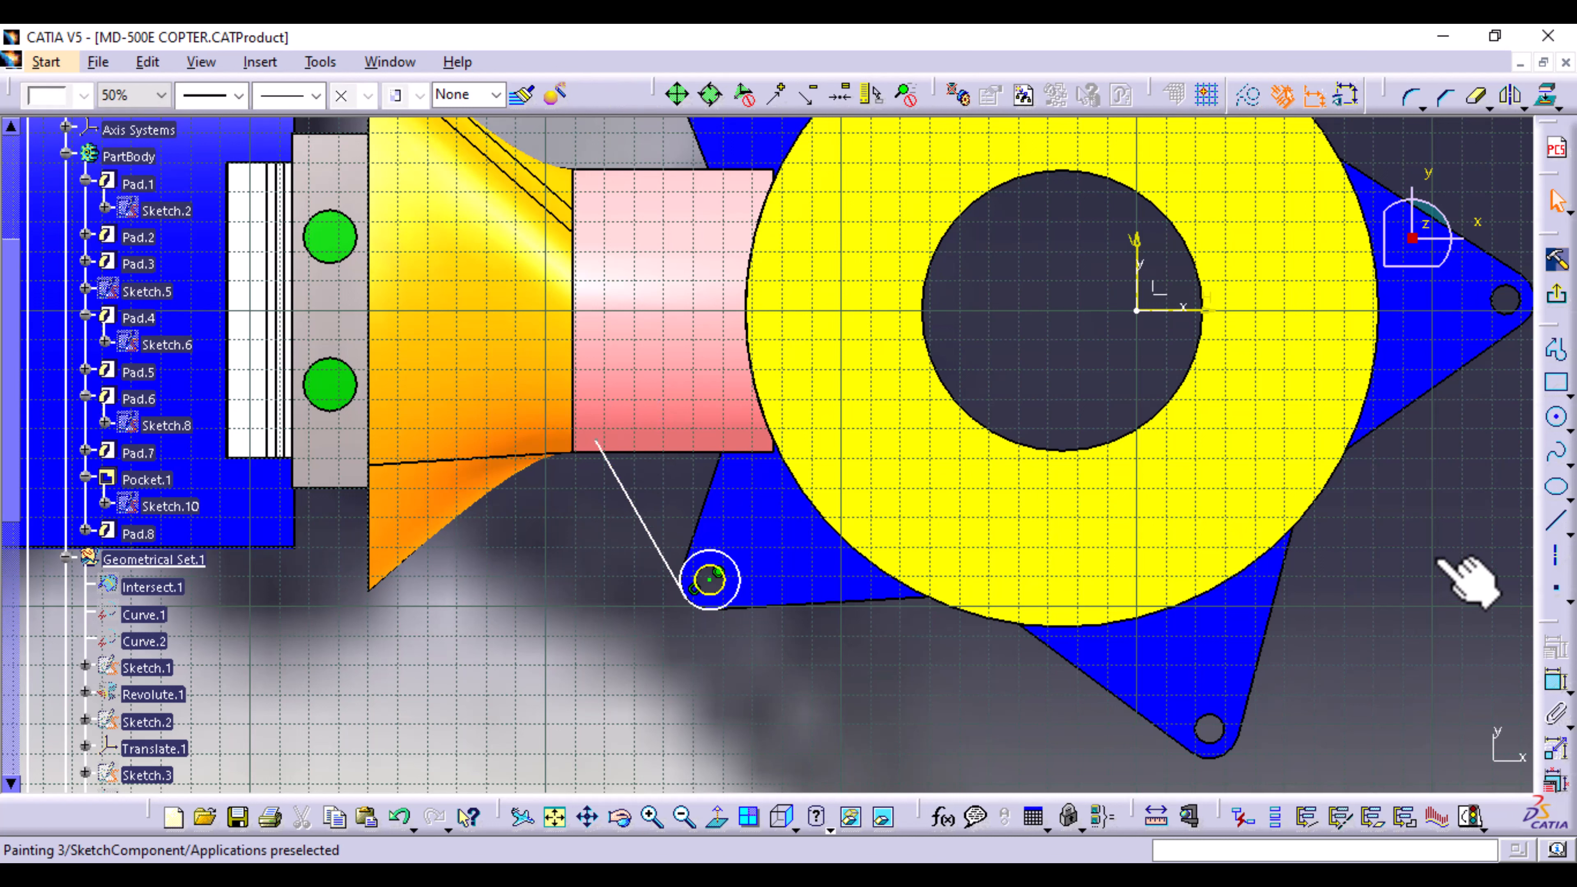
pyautogui.click(1556, 524)
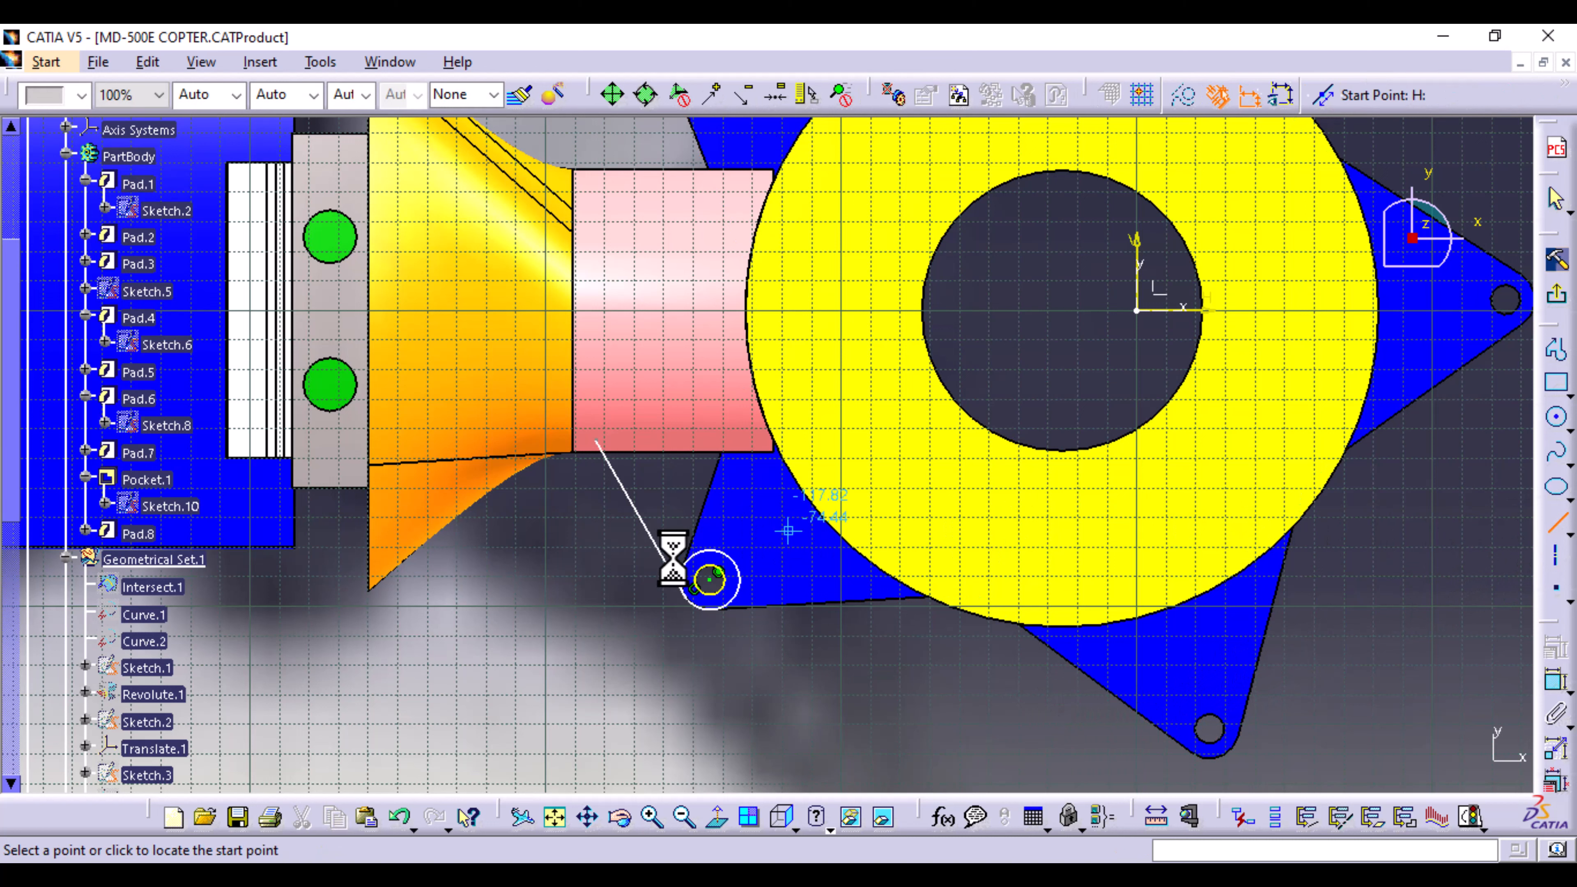
pyautogui.click(740, 572)
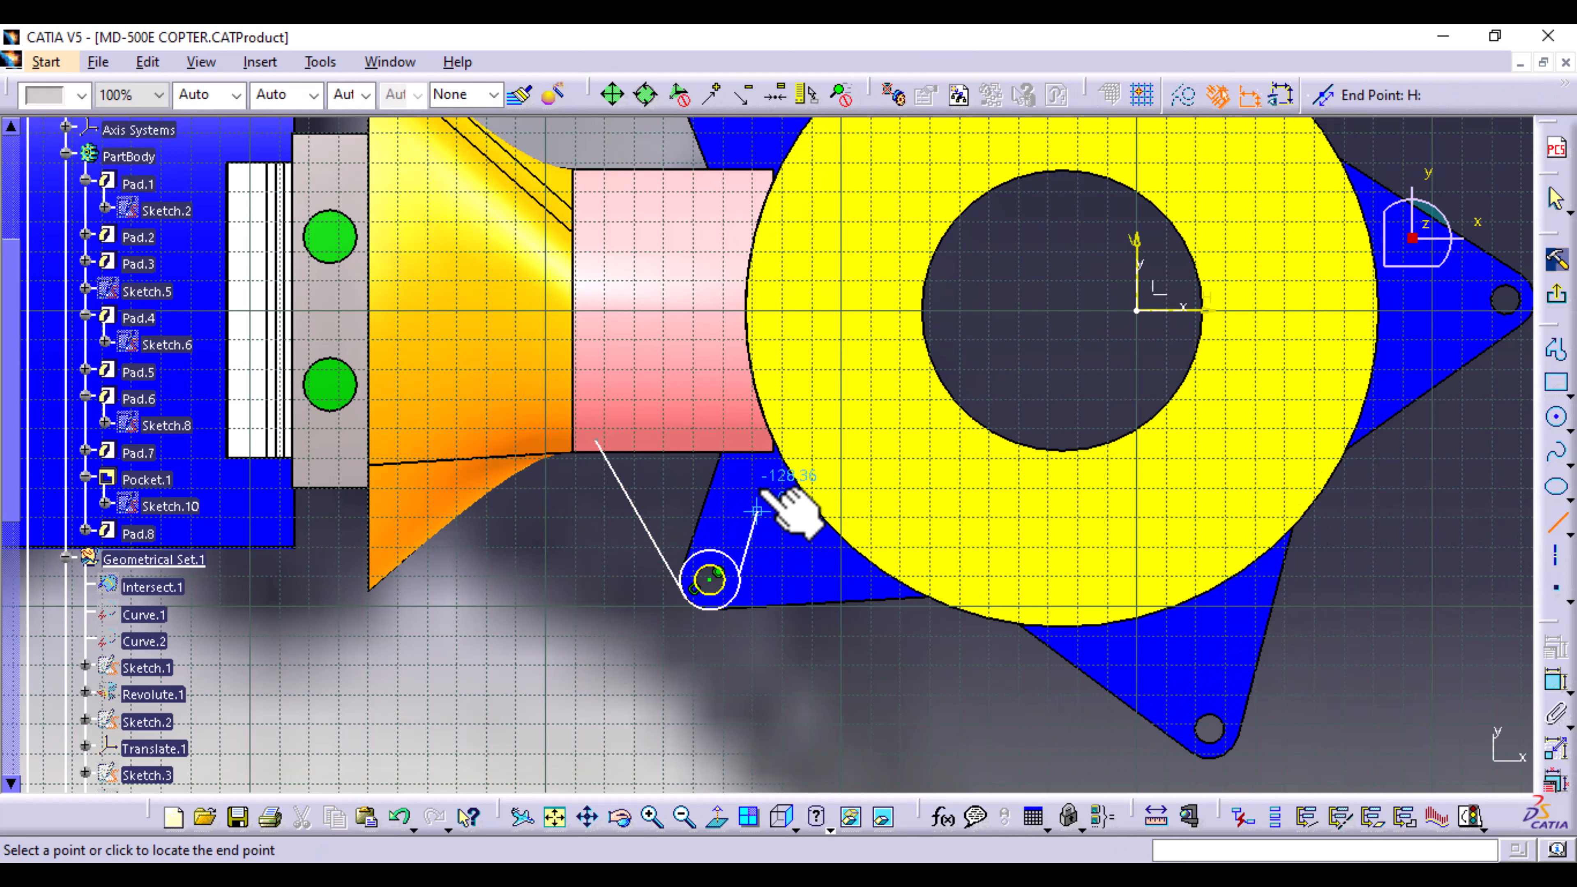
pyautogui.click(739, 441)
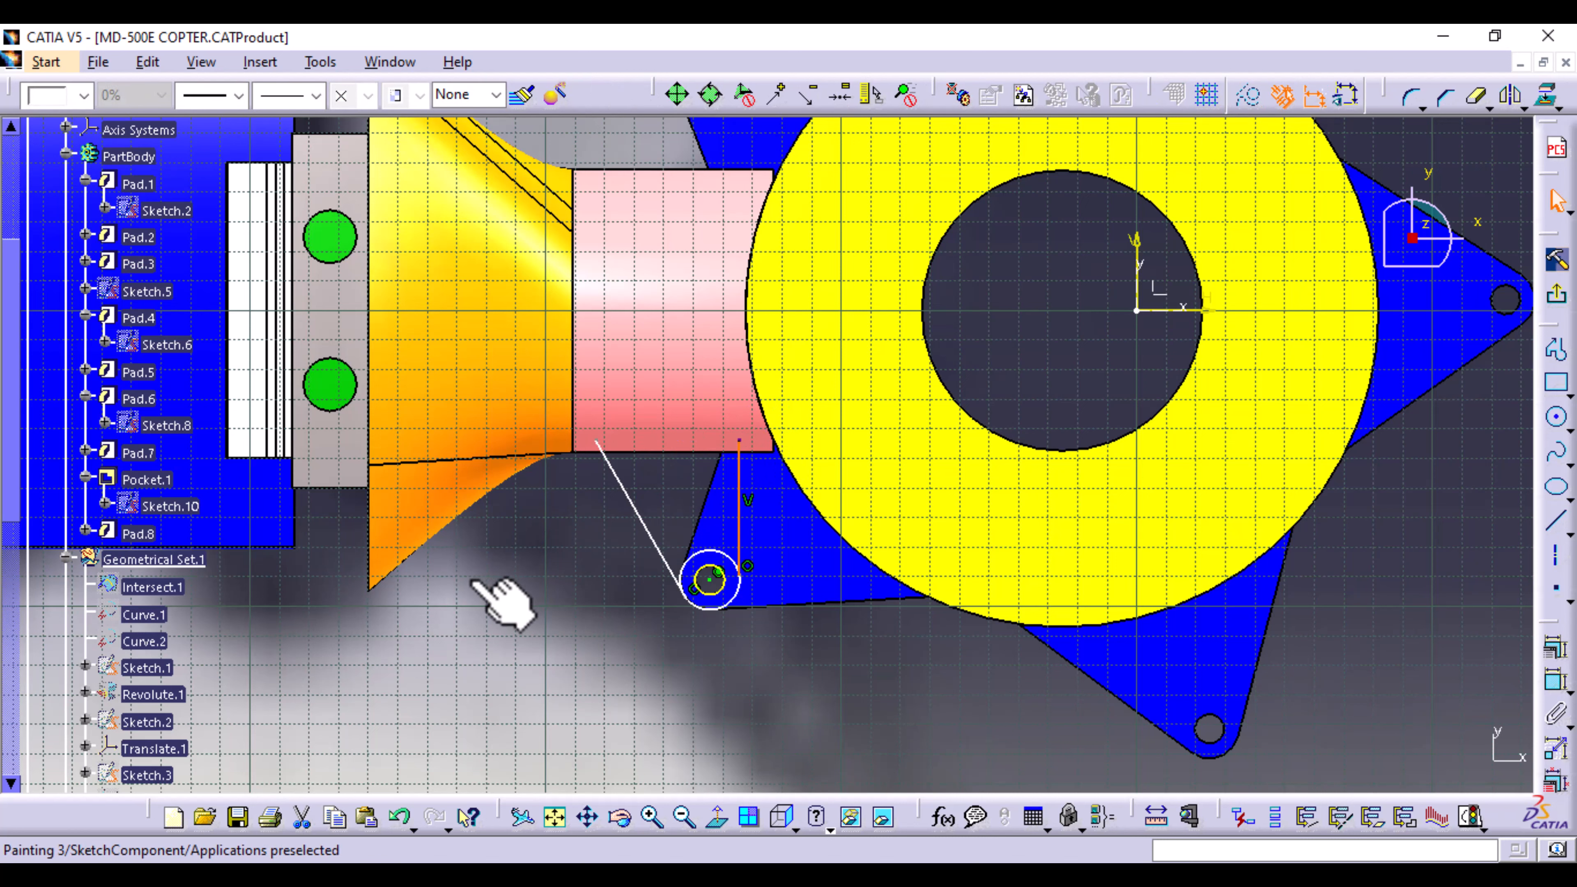
# Step: Trim away the upper part of the outer circle between the two lines
pyautogui.moveTo(749, 728)
pyautogui.mouseDown(button='middle')
pyautogui.moveTo(718, 611)
pyautogui.moveTo(792, 733)
pyautogui.moveTo(807, 593)
pyautogui.mouseUp(button='middle')
pyautogui.click(1477, 99)
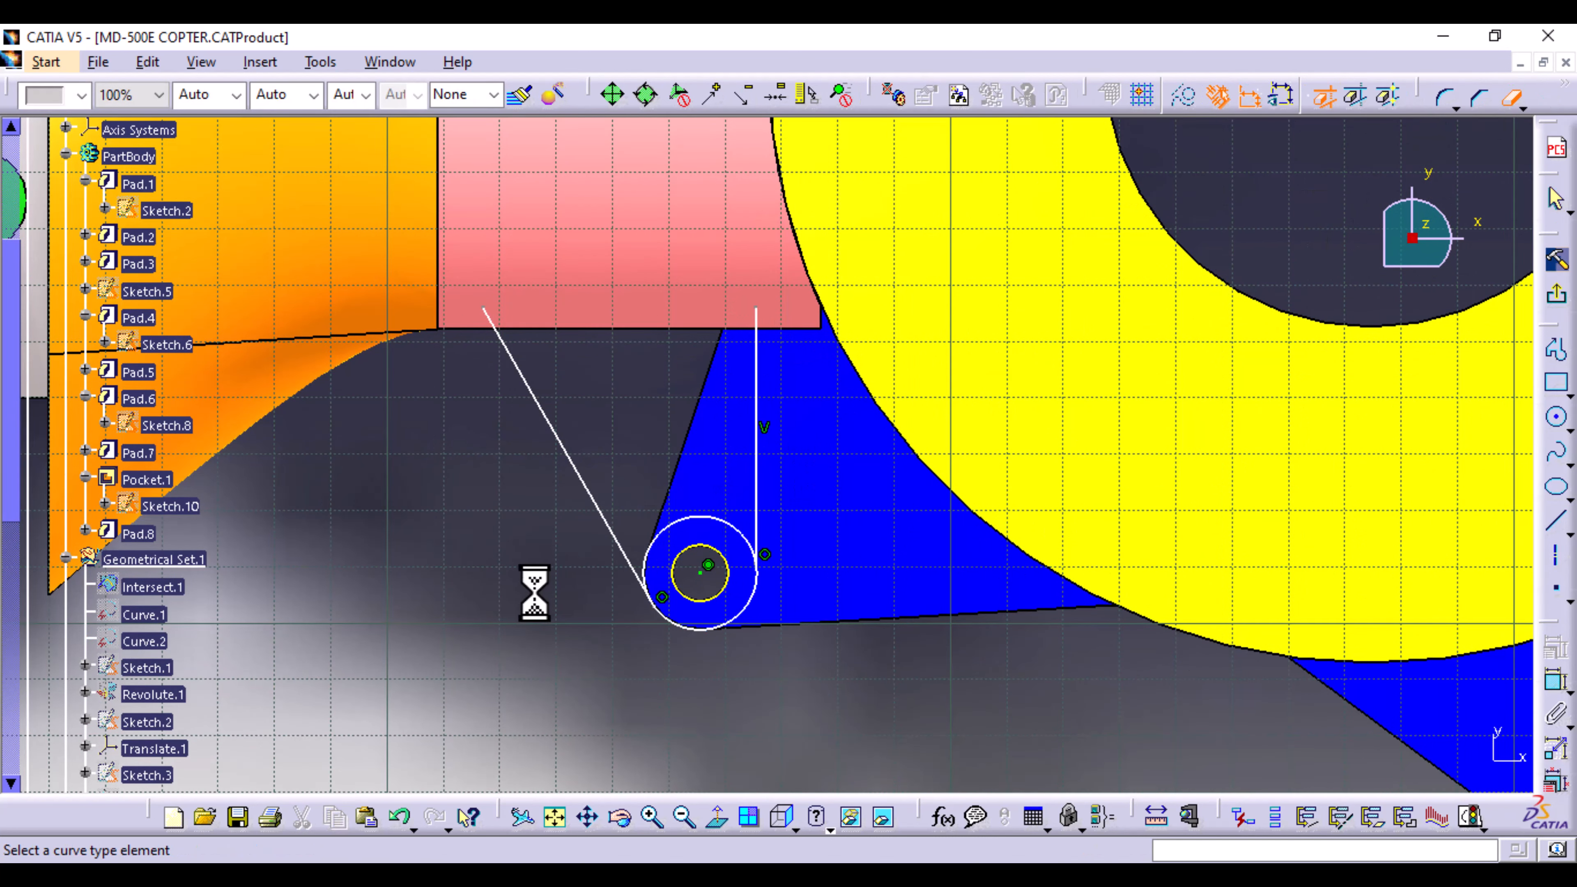
pyautogui.click(683, 521)
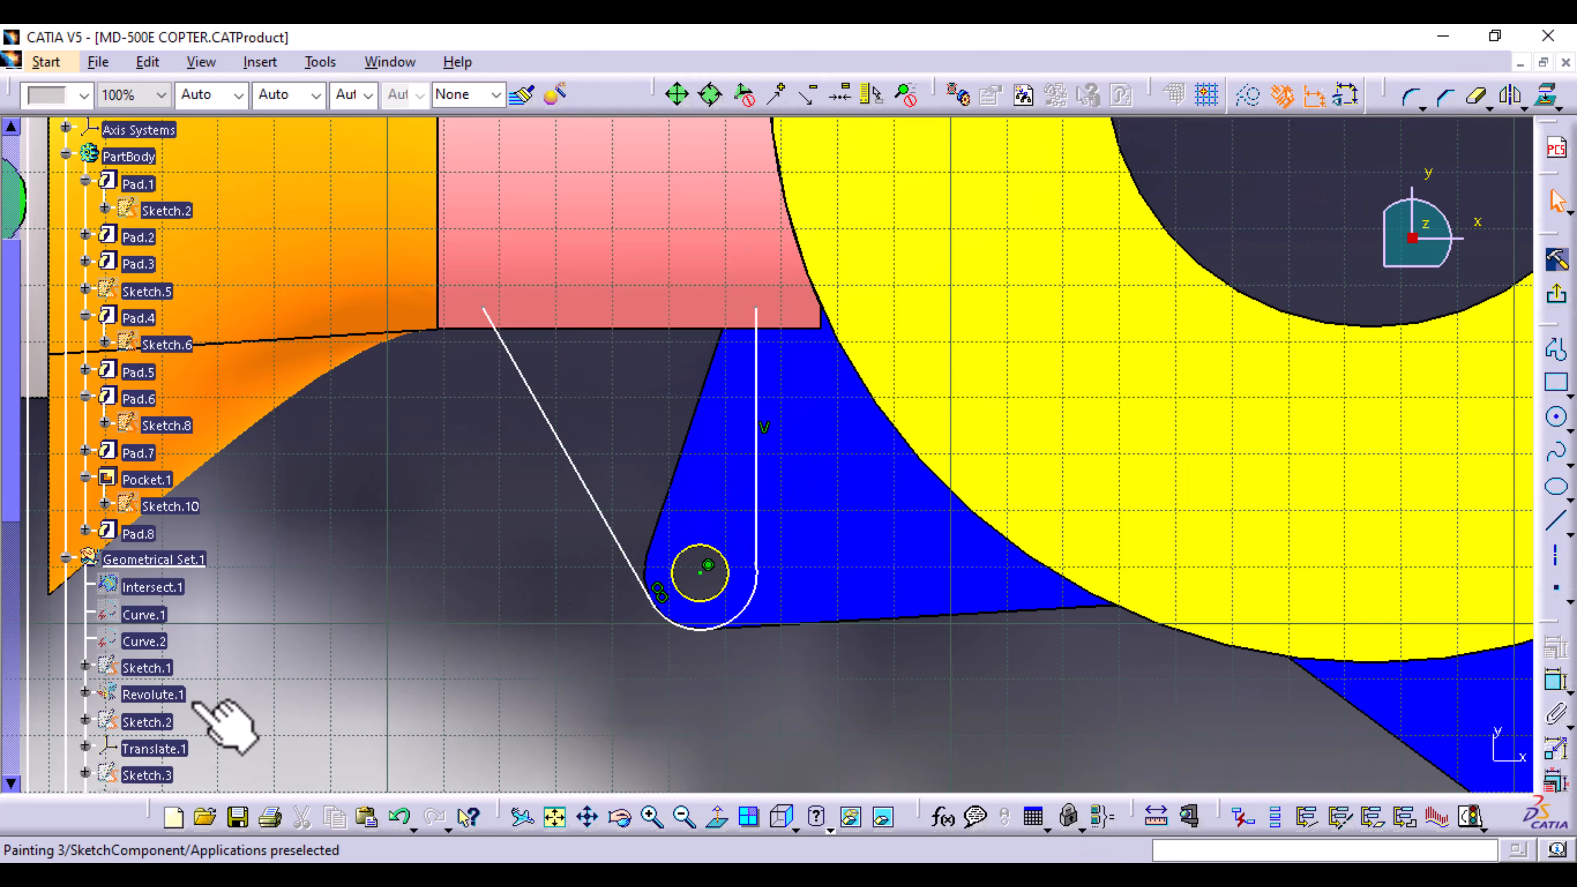
# Step: Apply a tangency constraint between the remaining outer arc and the vertical line
pyautogui.moveTo(975, 739)
pyautogui.mouseDown(button='middle')
pyautogui.moveTo(925, 654)
pyautogui.moveTo(914, 570)
pyautogui.moveTo(974, 806)
pyautogui.mouseUp(button='middle')
pyautogui.moveTo(750, 729); pyautogui.dragTo(754, 806, button='middle')
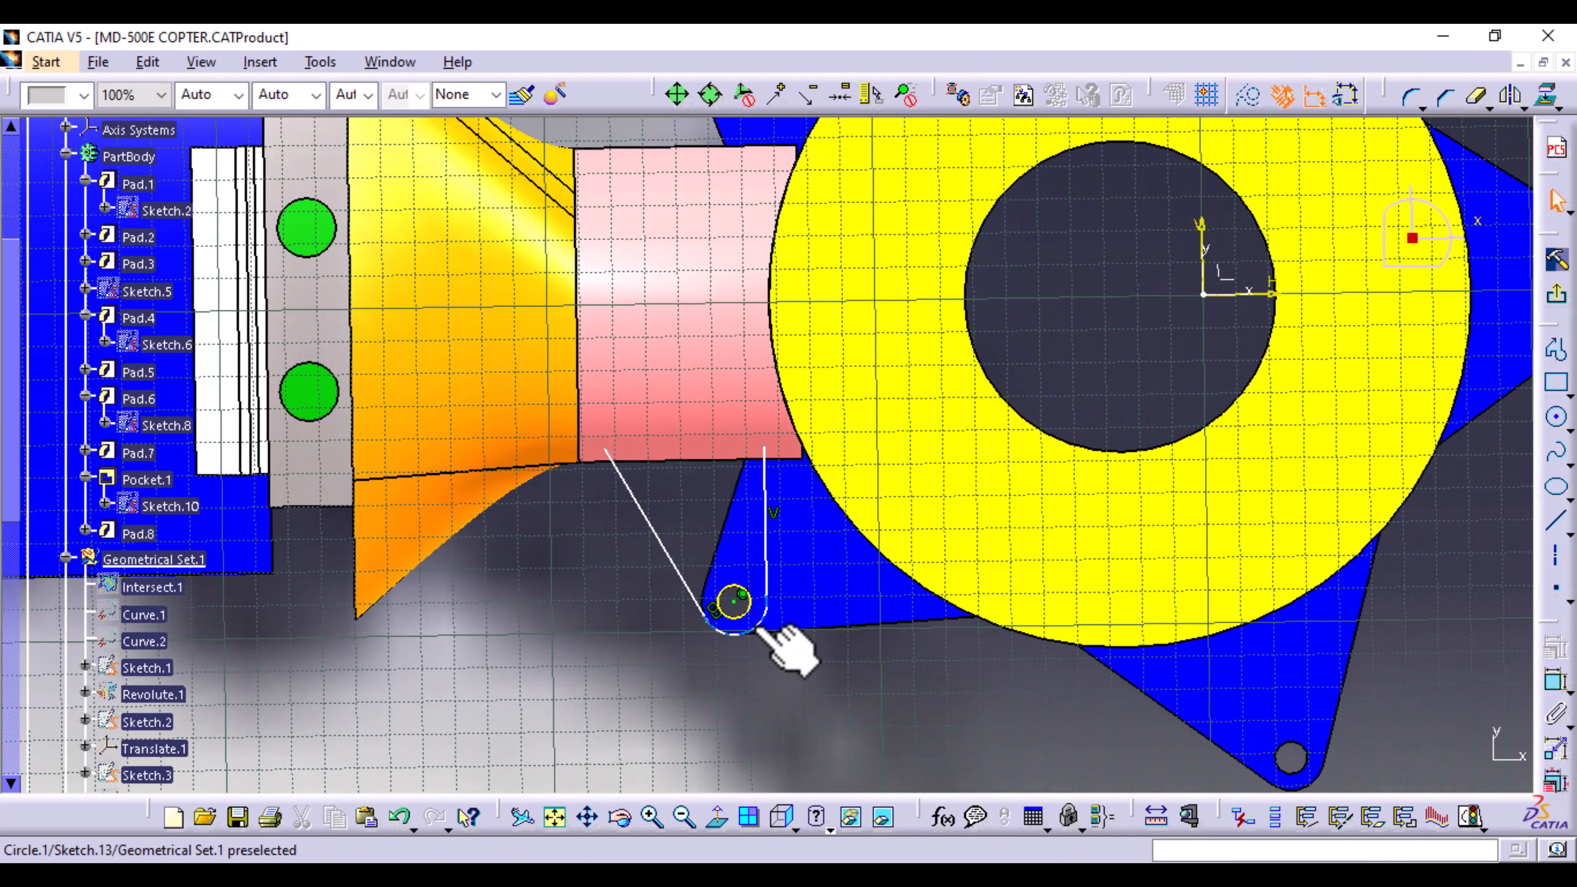
pyautogui.click(768, 546)
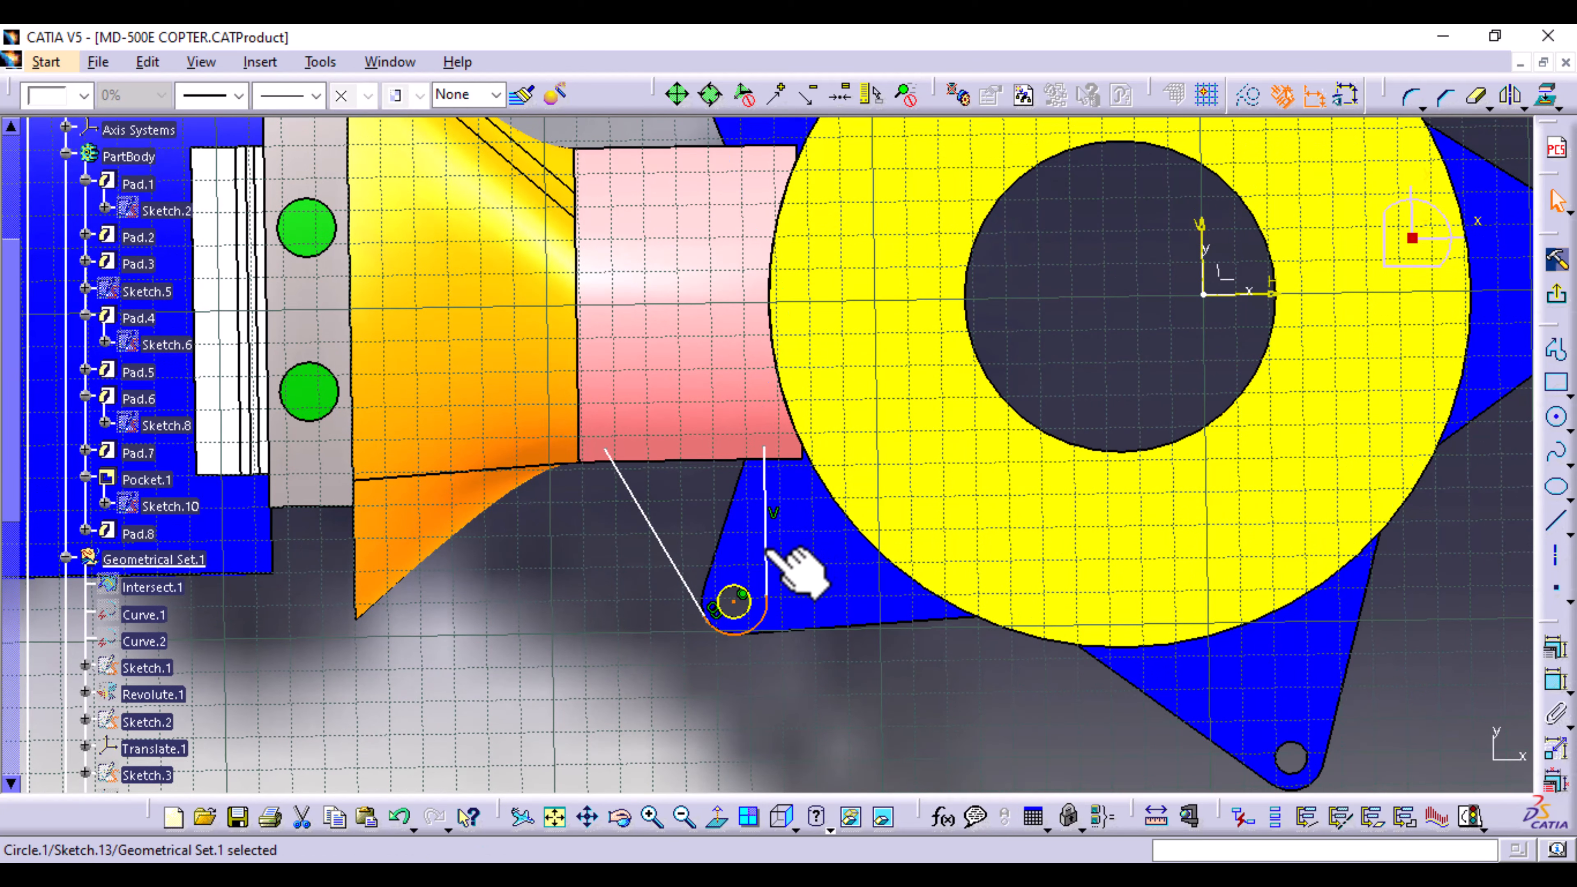
pyautogui.click(1554, 647)
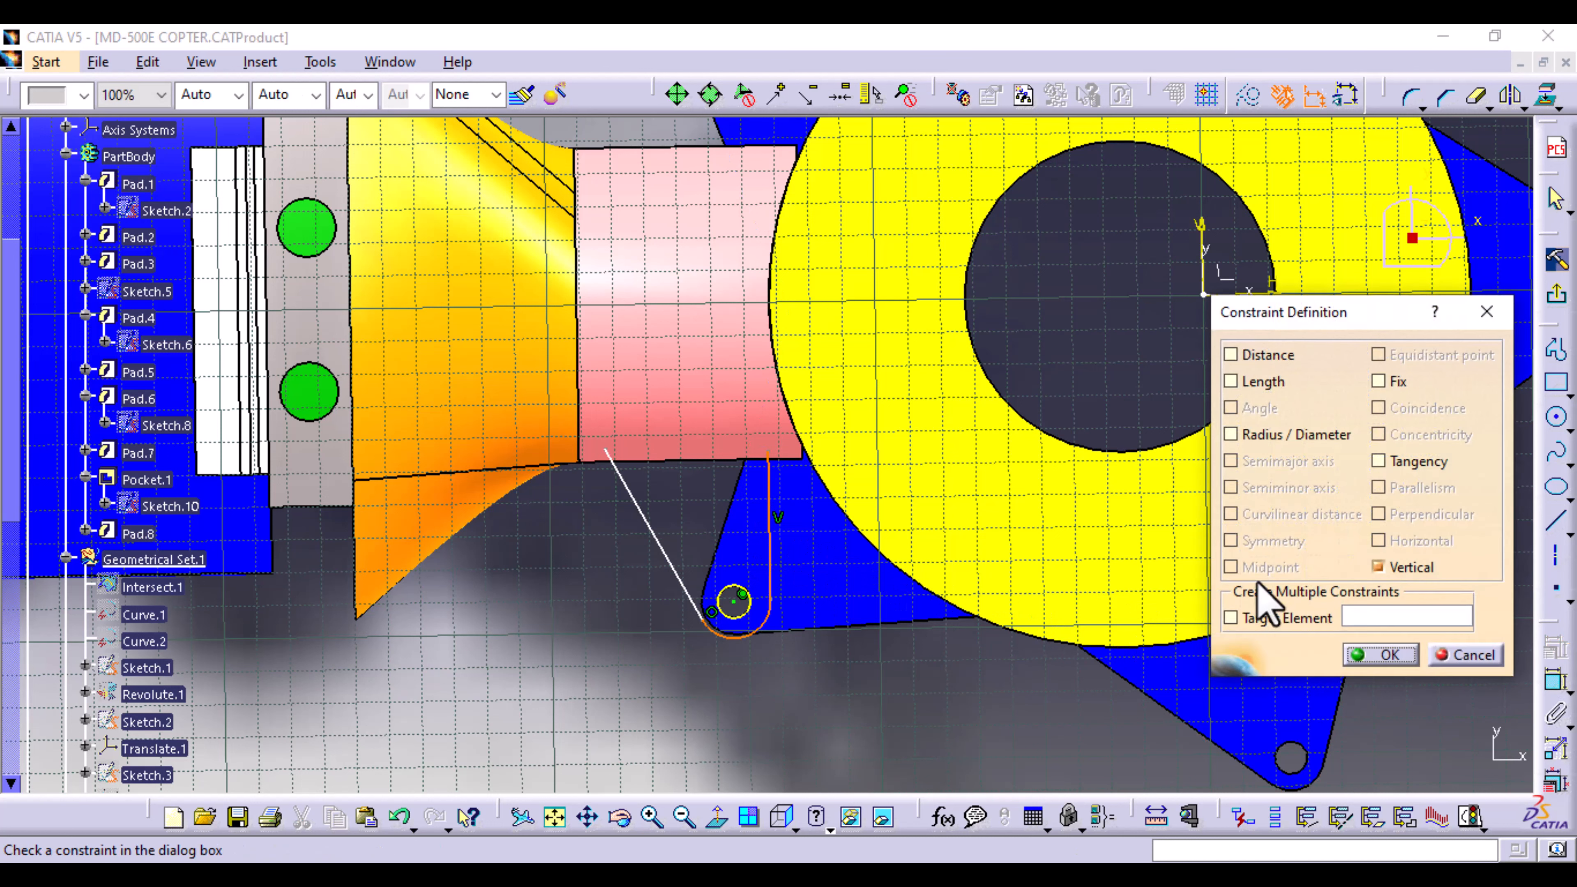
pyautogui.click(1382, 461)
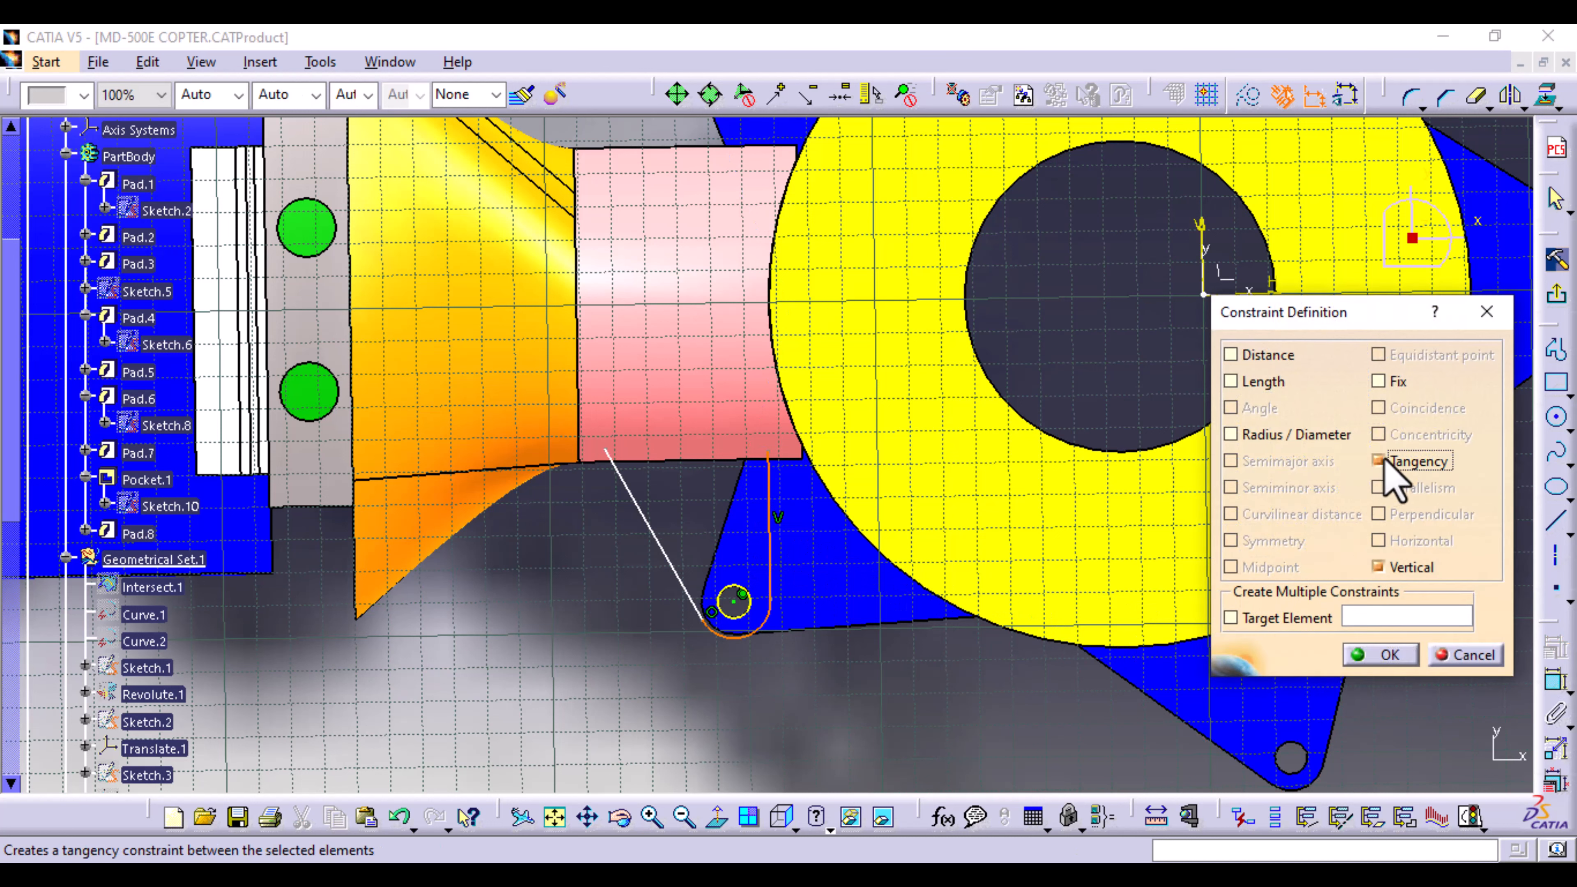
pyautogui.click(1388, 654)
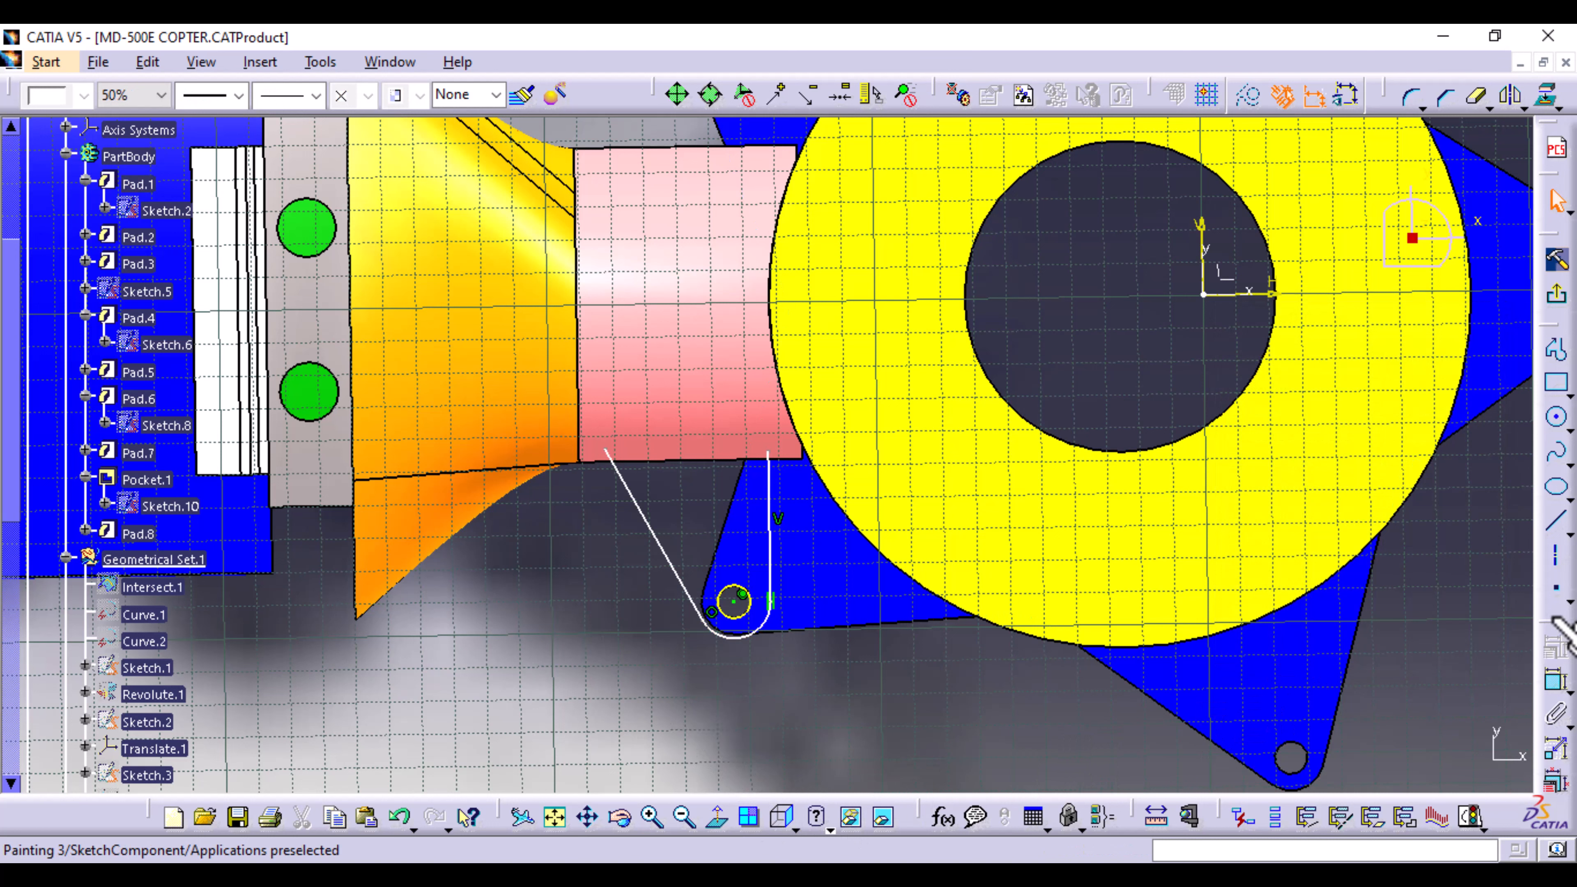
# Step: Close the profile with a horizontal line across the upper ends, make it coincident with the vertical line's endpoint, and exit the sketch
pyautogui.click(1552, 523)
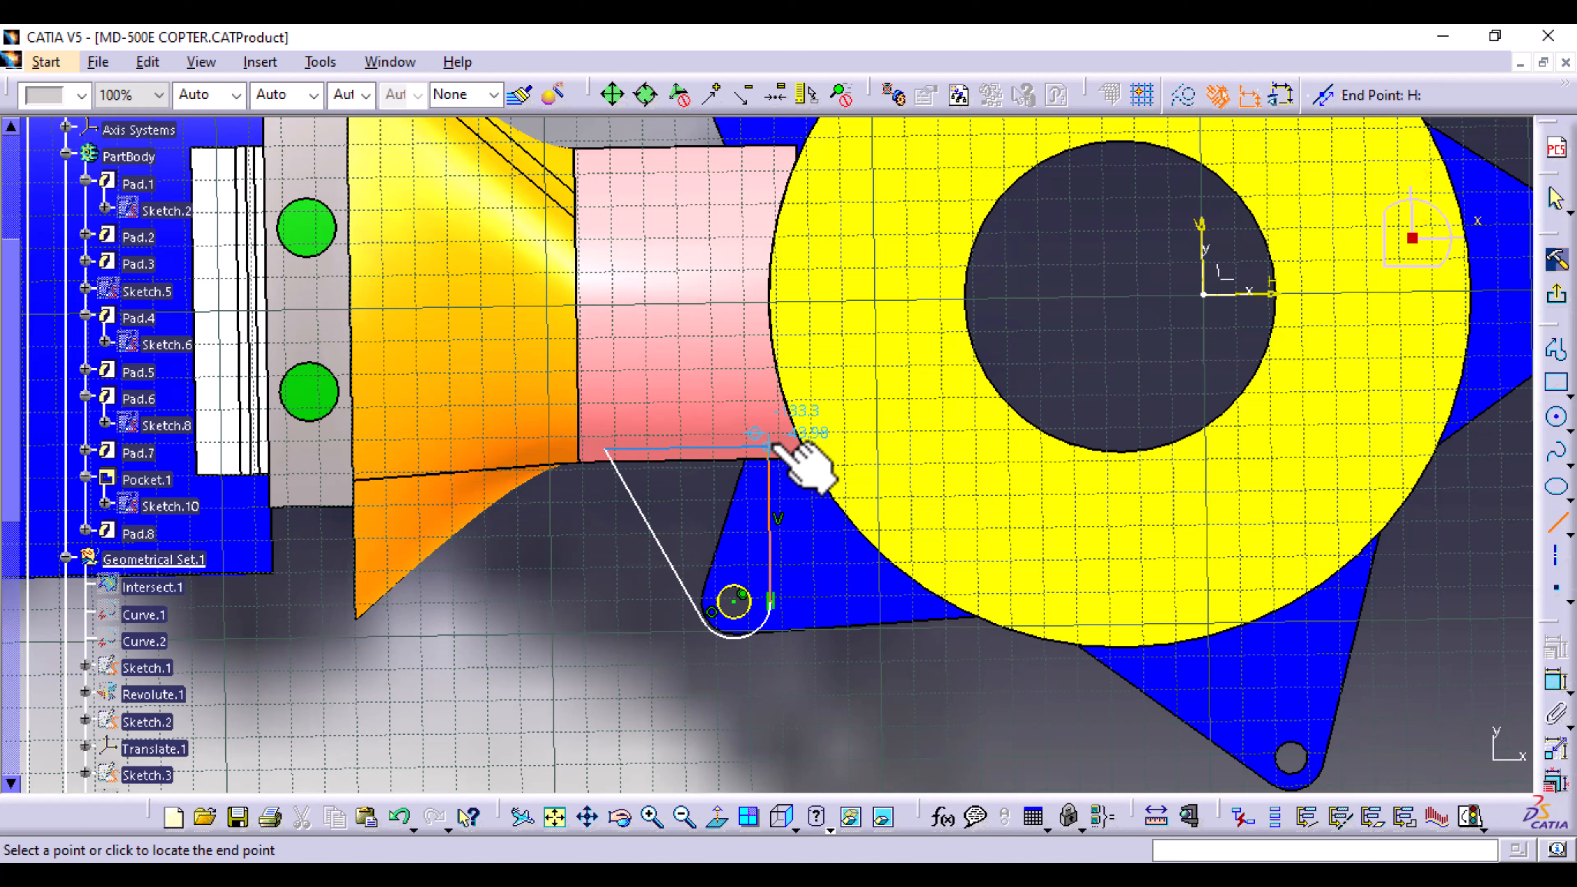
pyautogui.click(770, 448)
pyautogui.moveTo(873, 640); pyautogui.dragTo(852, 458, button='middle')
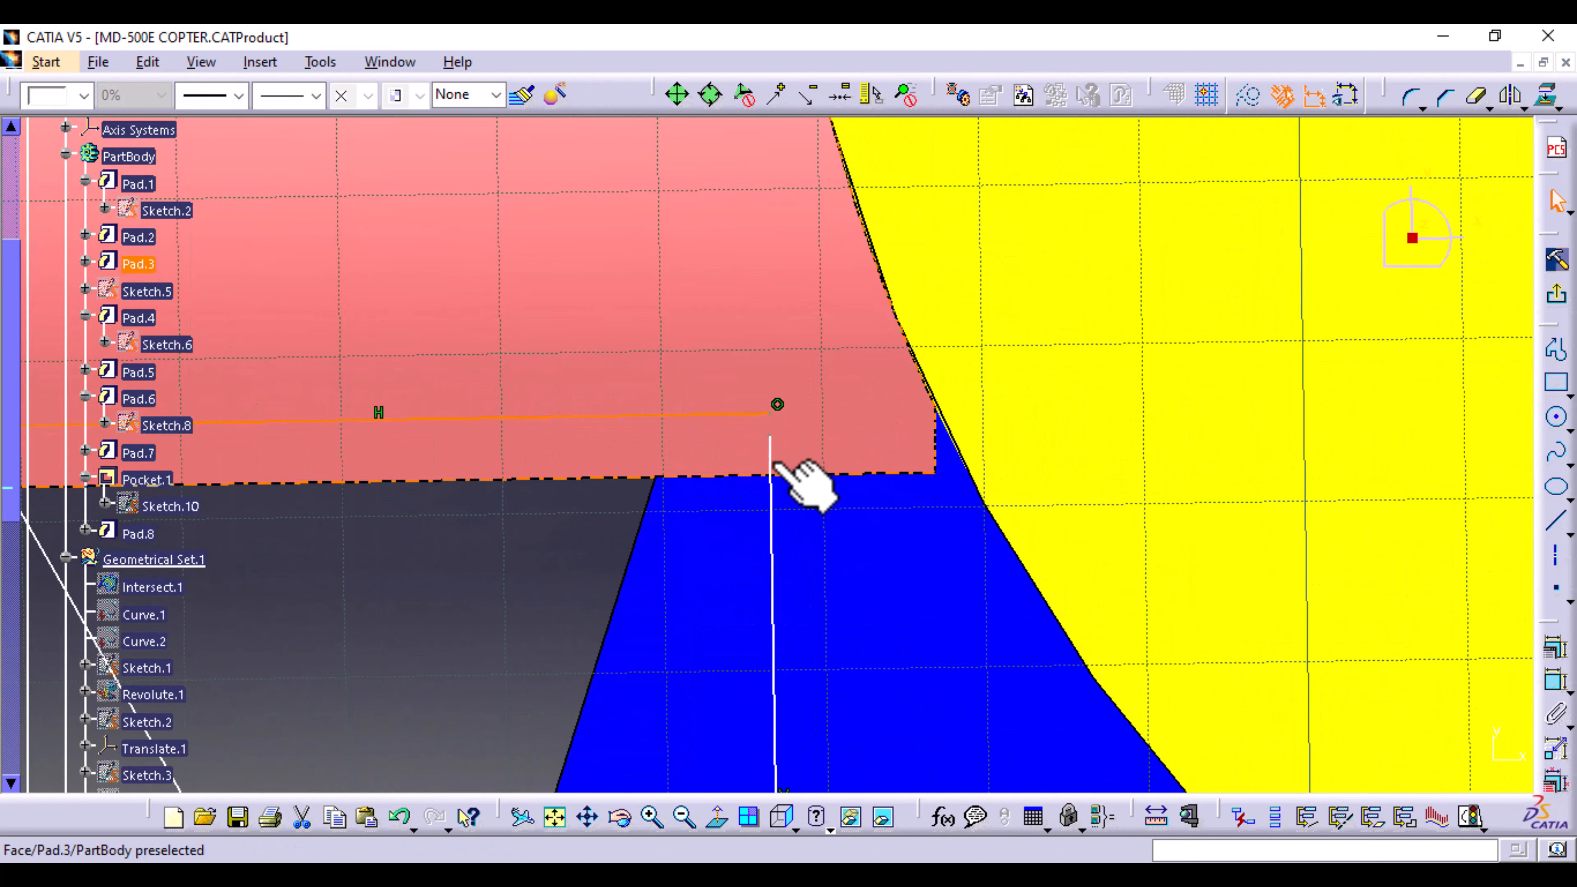
pyautogui.click(770, 437)
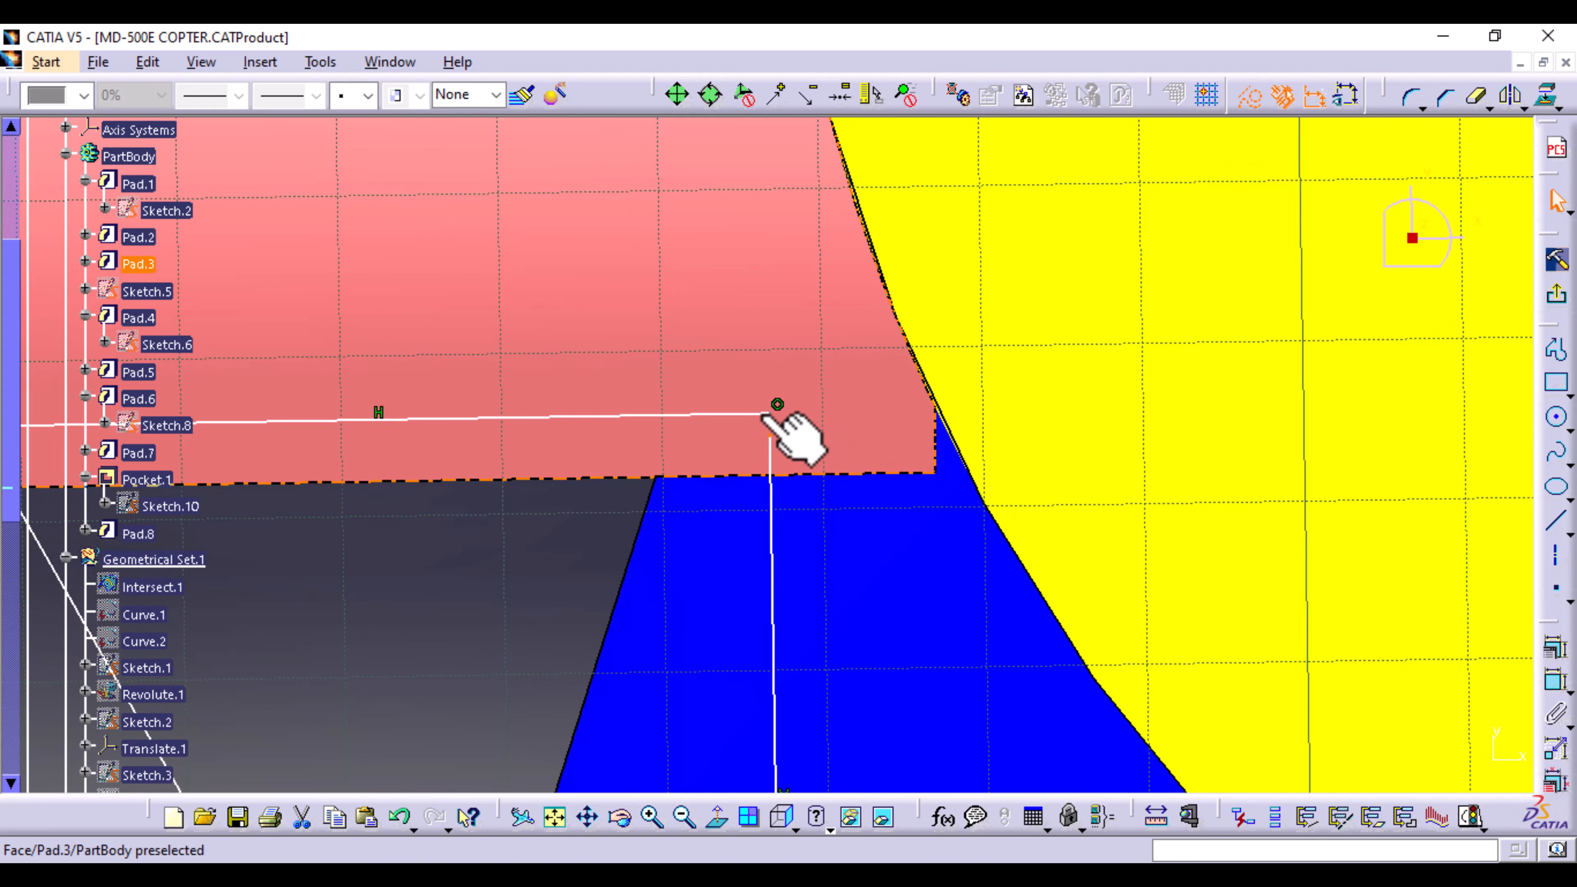
pyautogui.click(968, 510)
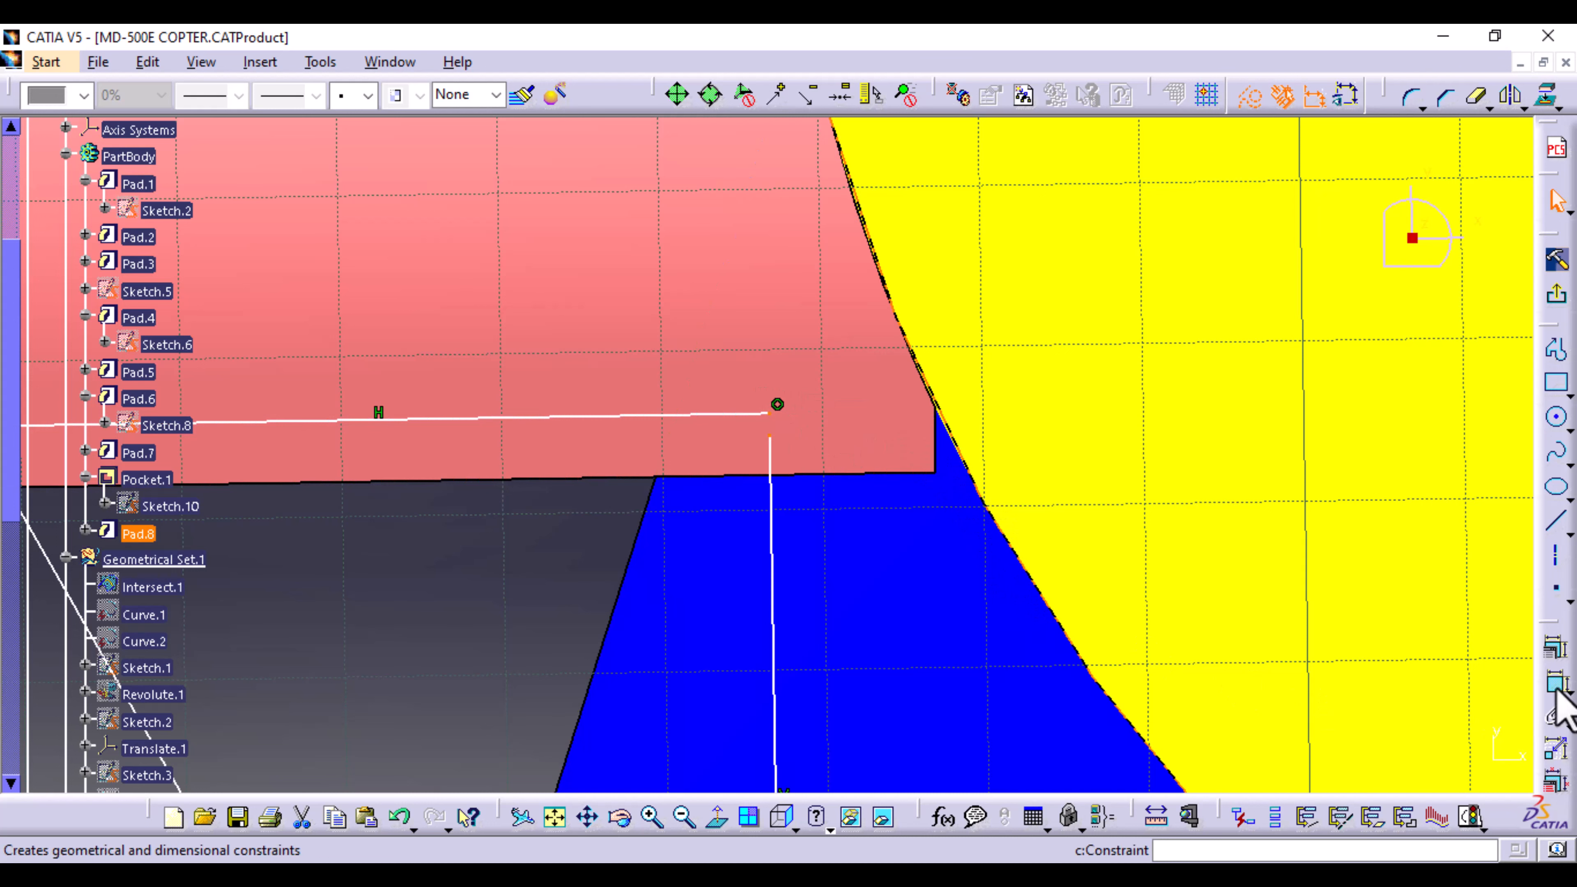
pyautogui.click(1556, 682)
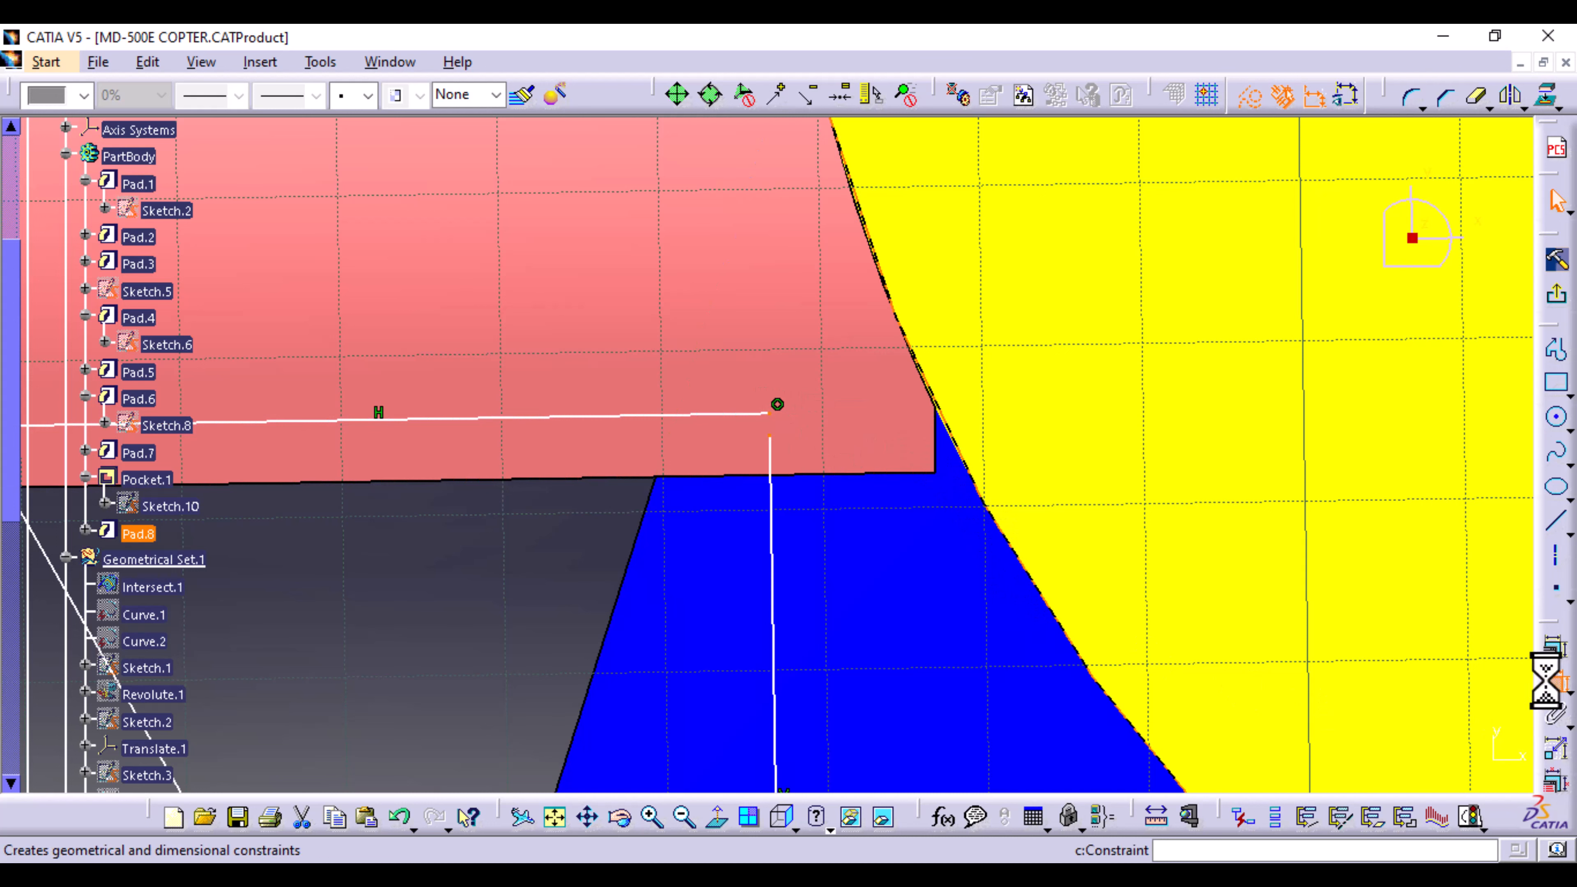
pyautogui.rightClick(980, 527)
pyautogui.click(1055, 696)
pyautogui.moveTo(873, 574)
pyautogui.mouseDown(button='middle')
pyautogui.moveTo(963, 731)
pyautogui.moveTo(967, 504)
pyautogui.moveTo(971, 580)
pyautogui.moveTo(940, 570)
pyautogui.moveTo(959, 728)
pyautogui.moveTo(928, 546)
pyautogui.mouseUp(button='middle')
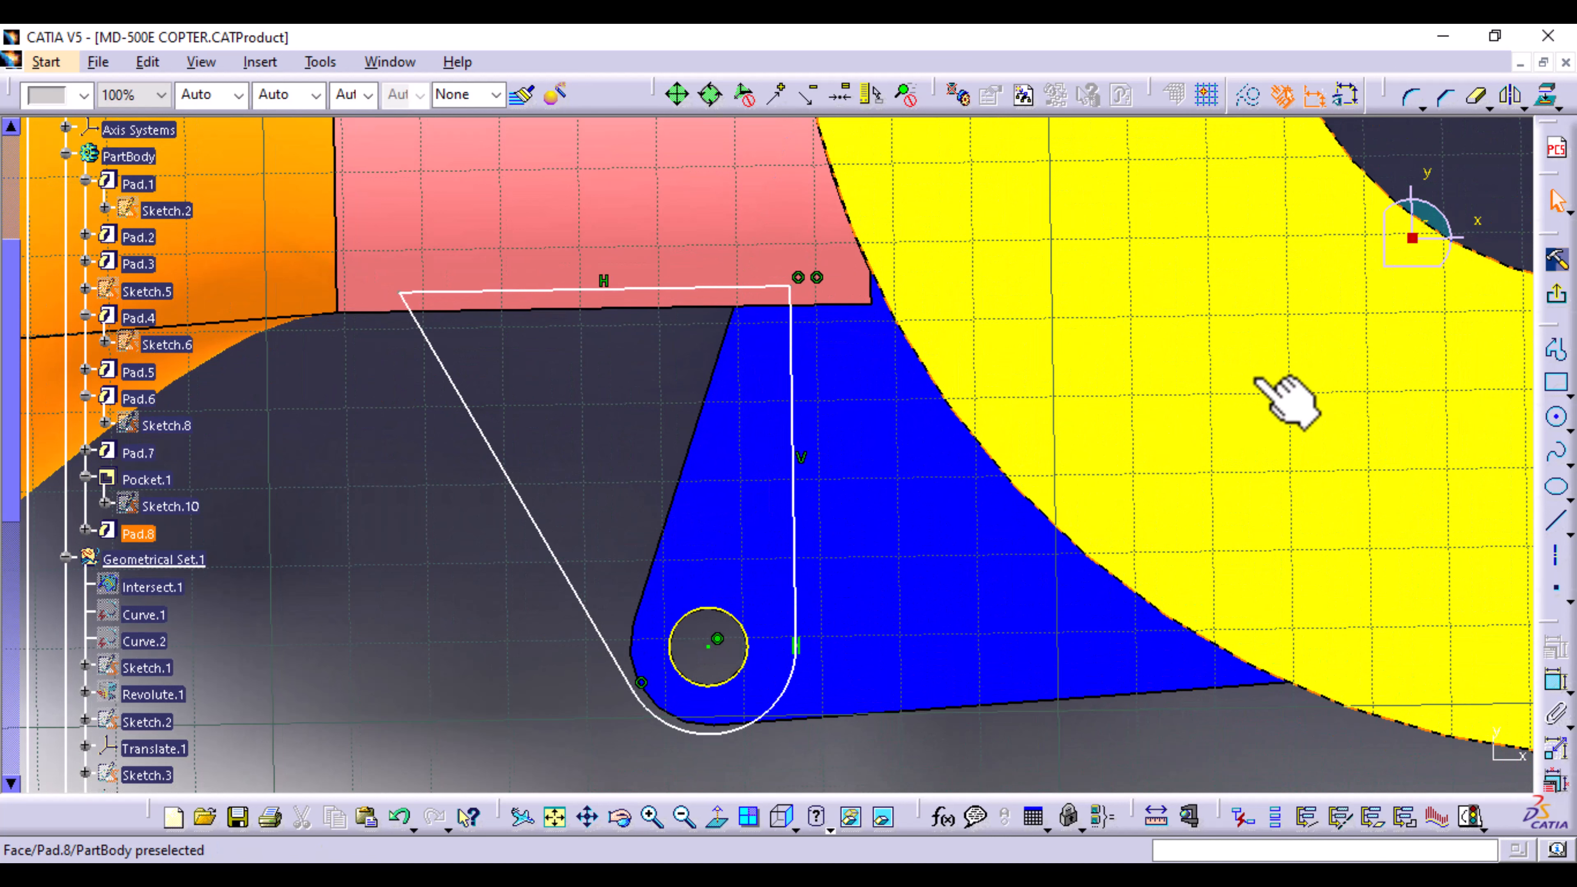
pyautogui.click(1559, 298)
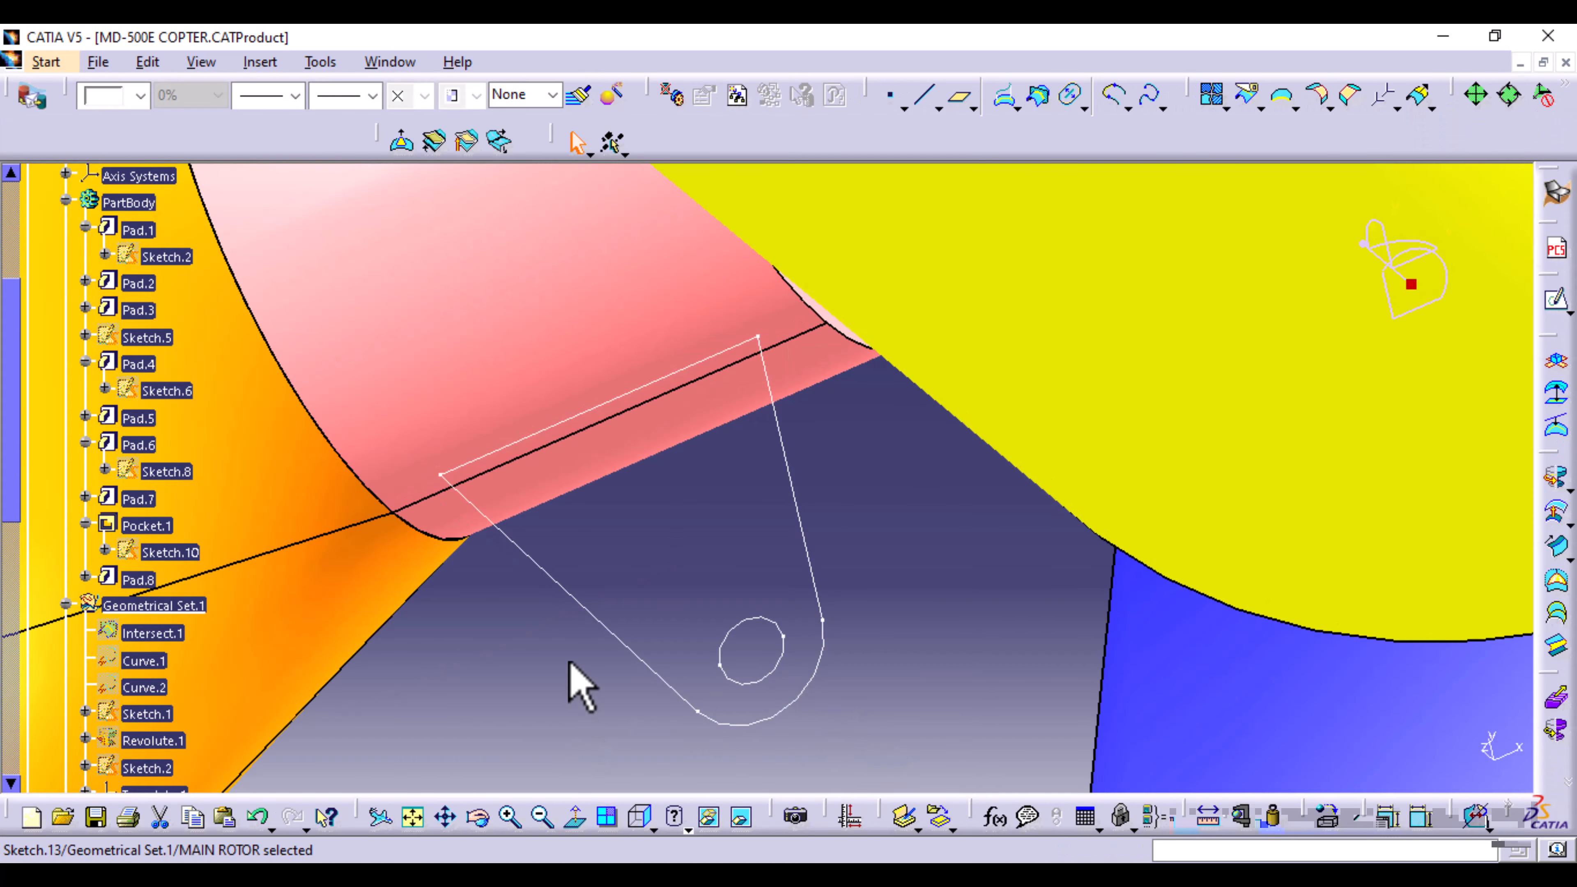
# Step: Switch to the Part Design workbench and start a pad of the lug profile with mirrored extent
pyautogui.moveTo(570, 663); pyautogui.dragTo(795, 552, button='middle')
pyautogui.click(46, 61)
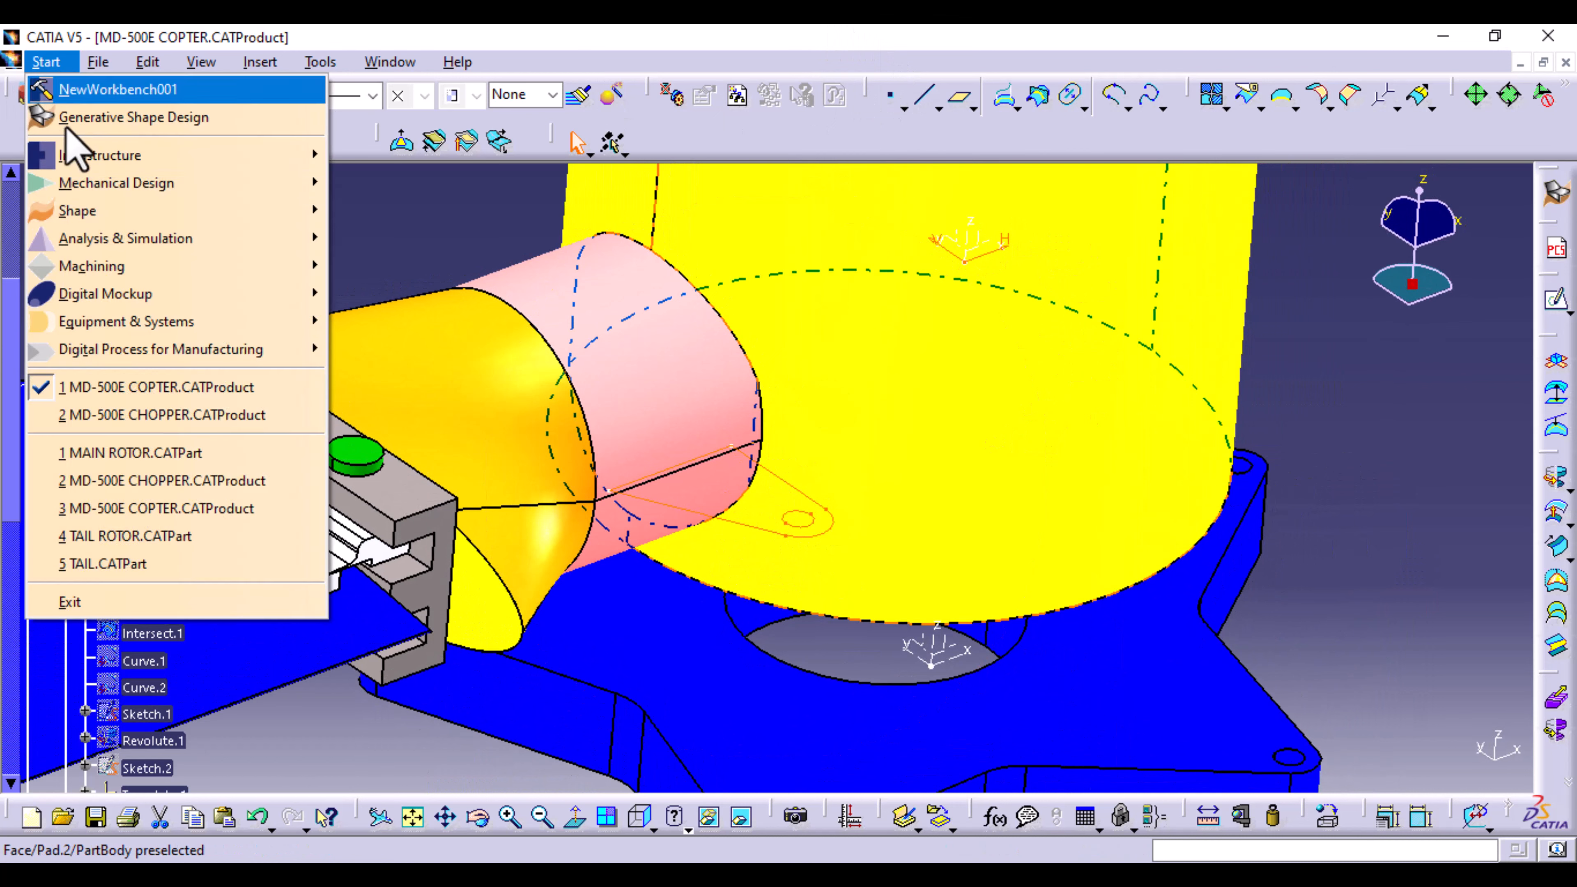
pyautogui.moveTo(115, 187)
pyautogui.click(386, 181)
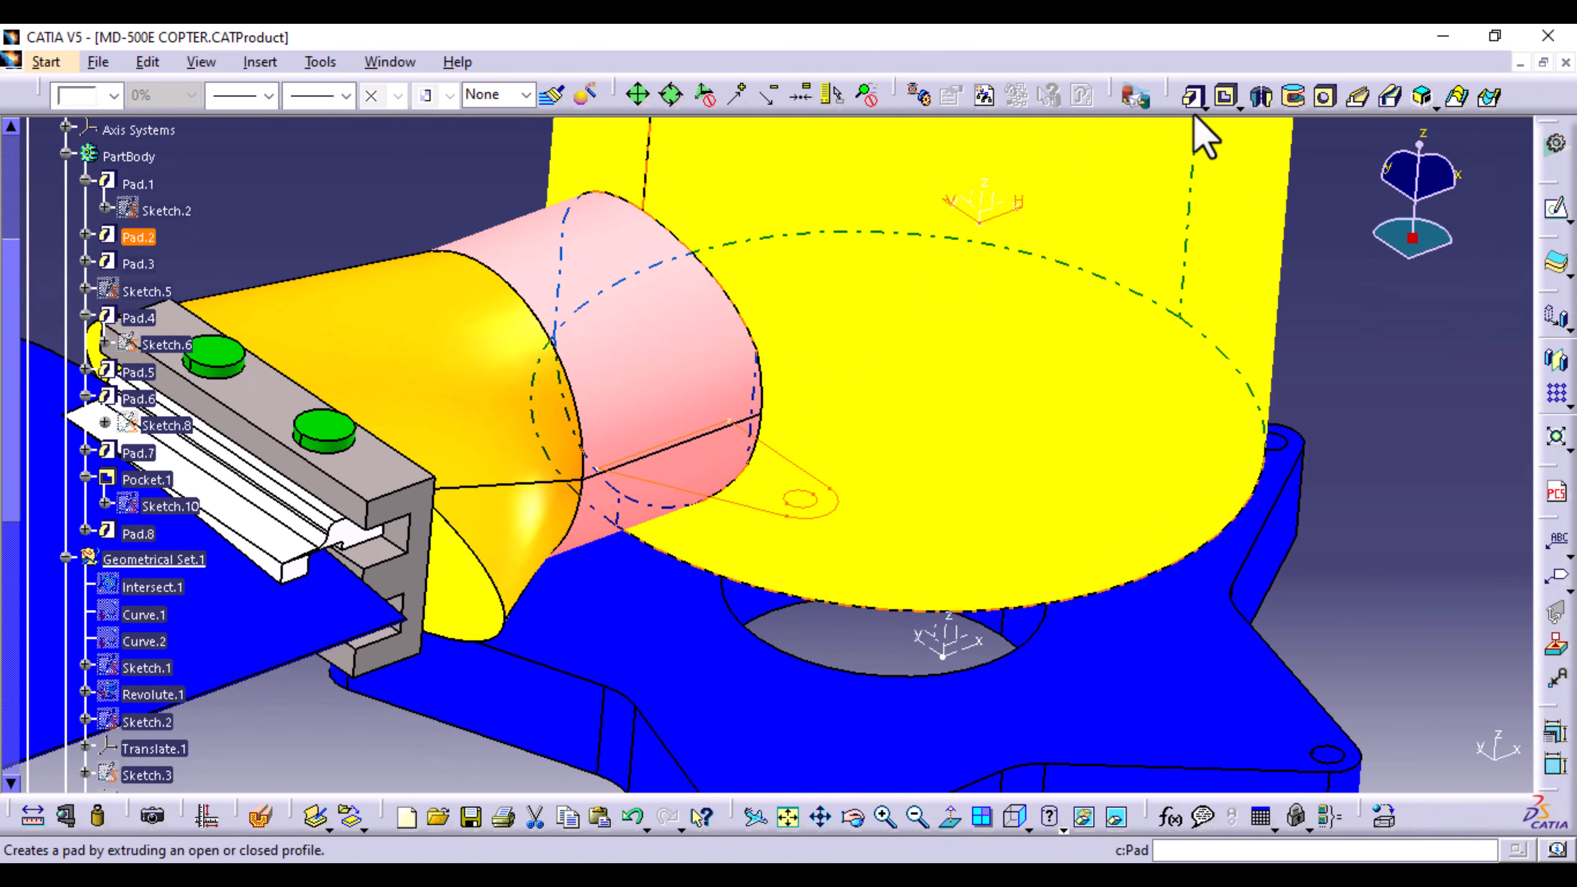
pyautogui.click(1192, 98)
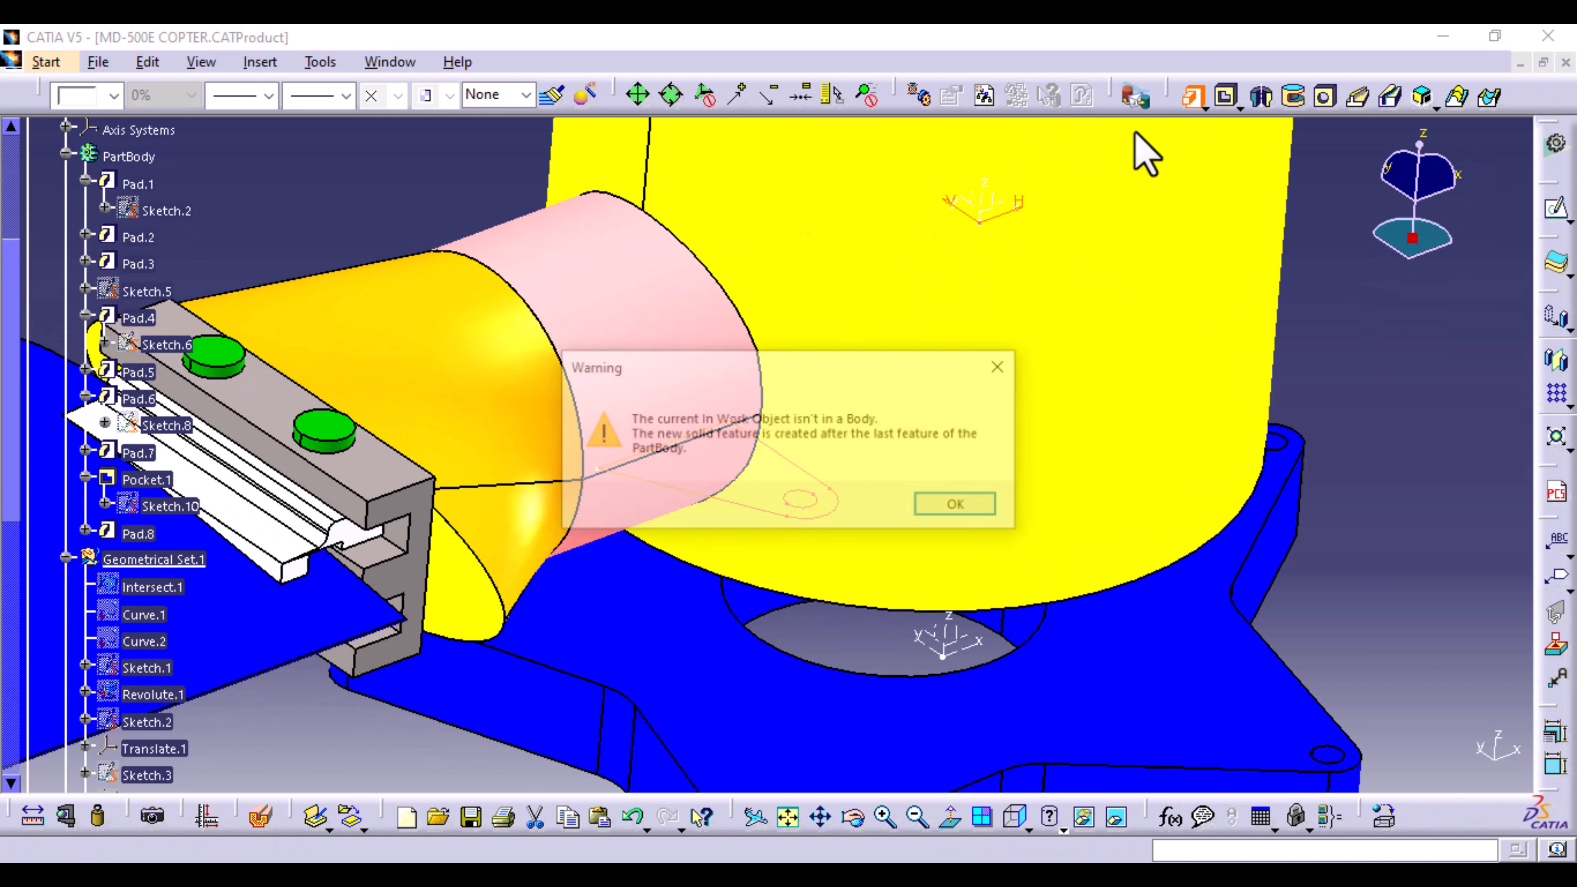
pyautogui.click(938, 505)
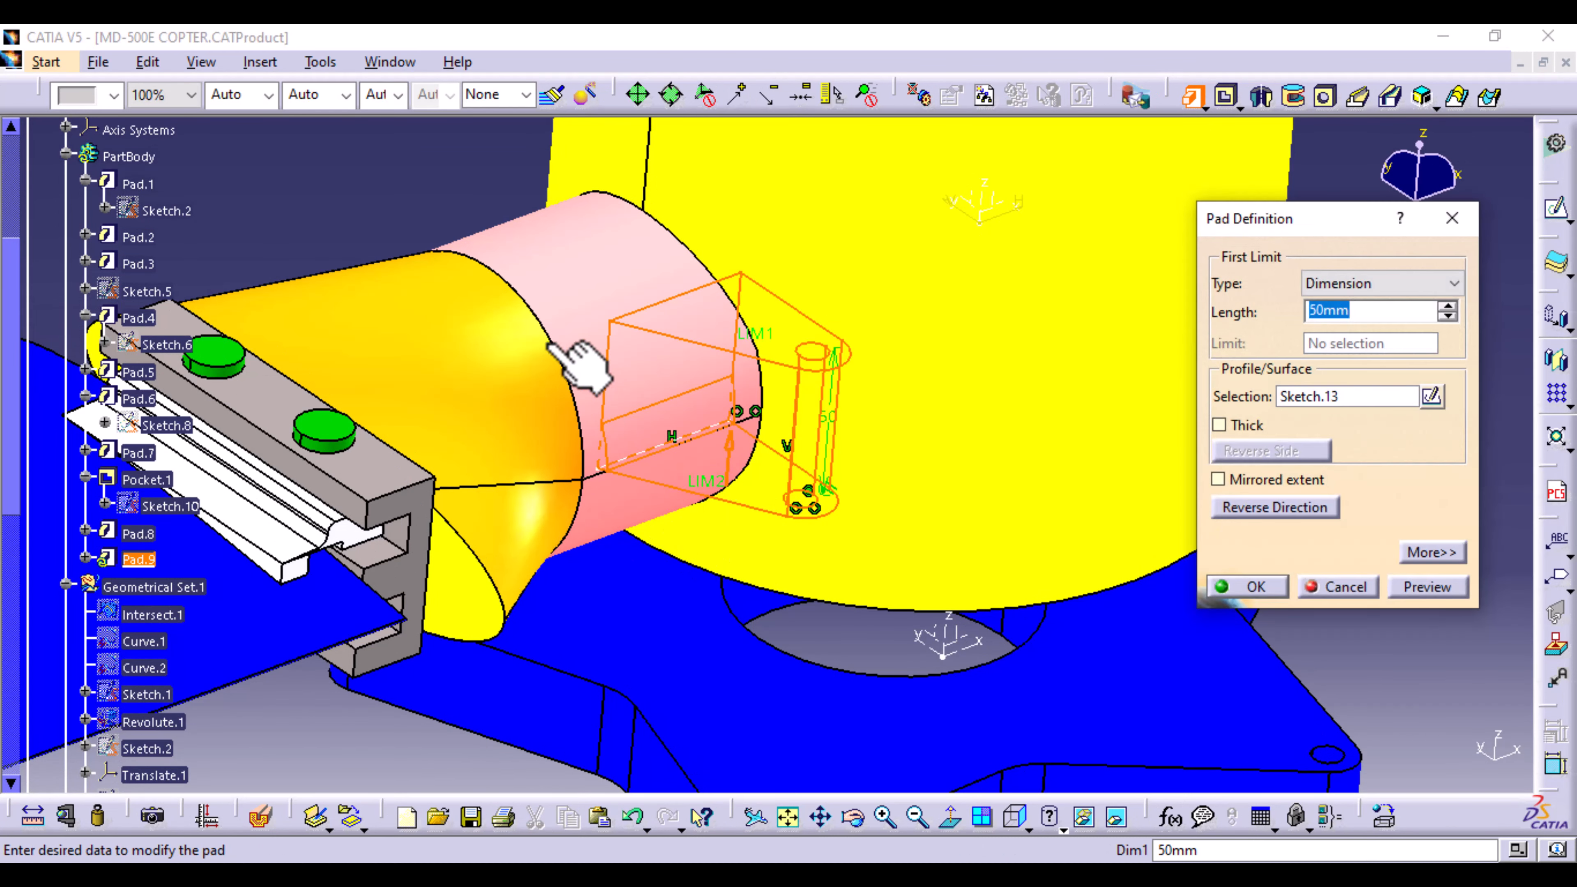
pyautogui.click(1218, 480)
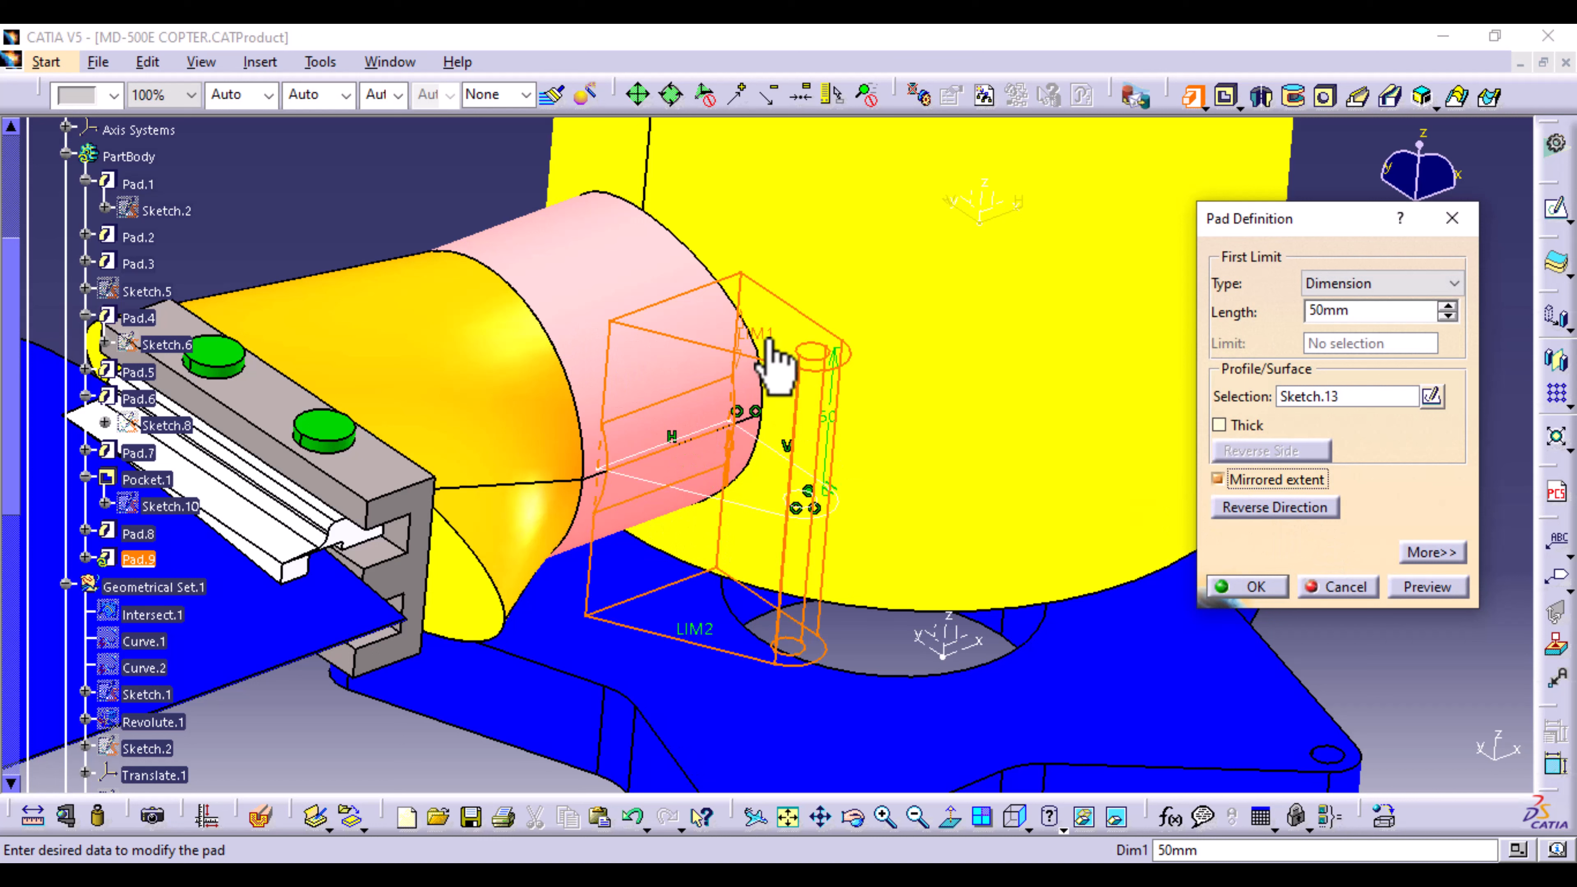
# Step: Set the mirrored lug pad's length to 5 mm, preview it and create the pad
pyautogui.moveTo(770, 340); pyautogui.dragTo(754, 429)
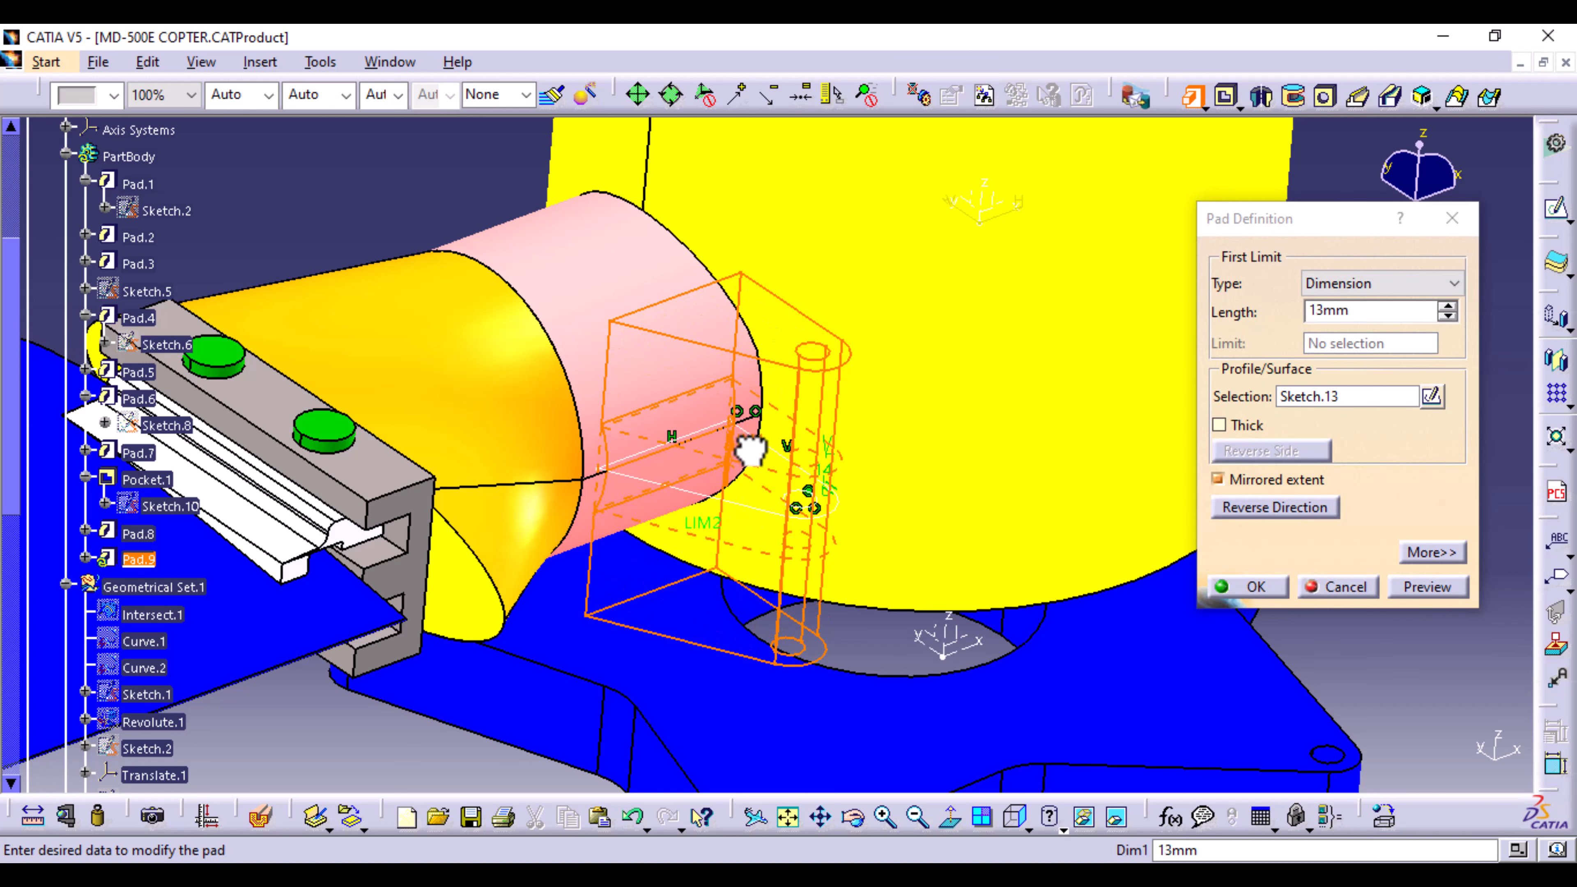
pyautogui.click(1415, 587)
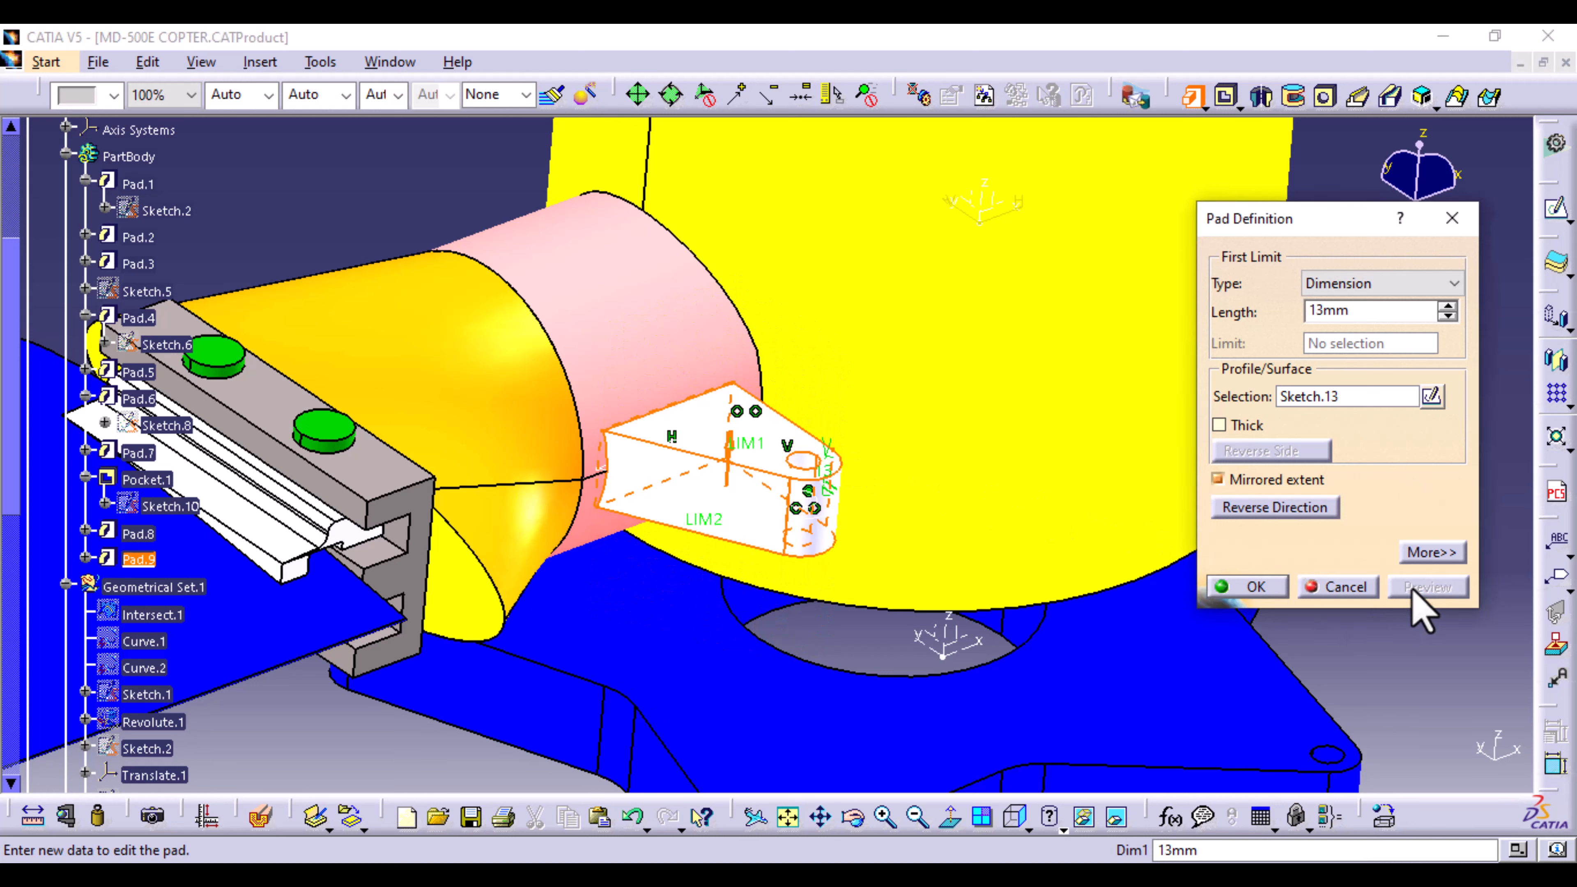
pyautogui.moveTo(762, 462)
pyautogui.mouseDown()
pyautogui.moveTo(739, 451)
pyautogui.moveTo(742, 475)
pyautogui.mouseUp()
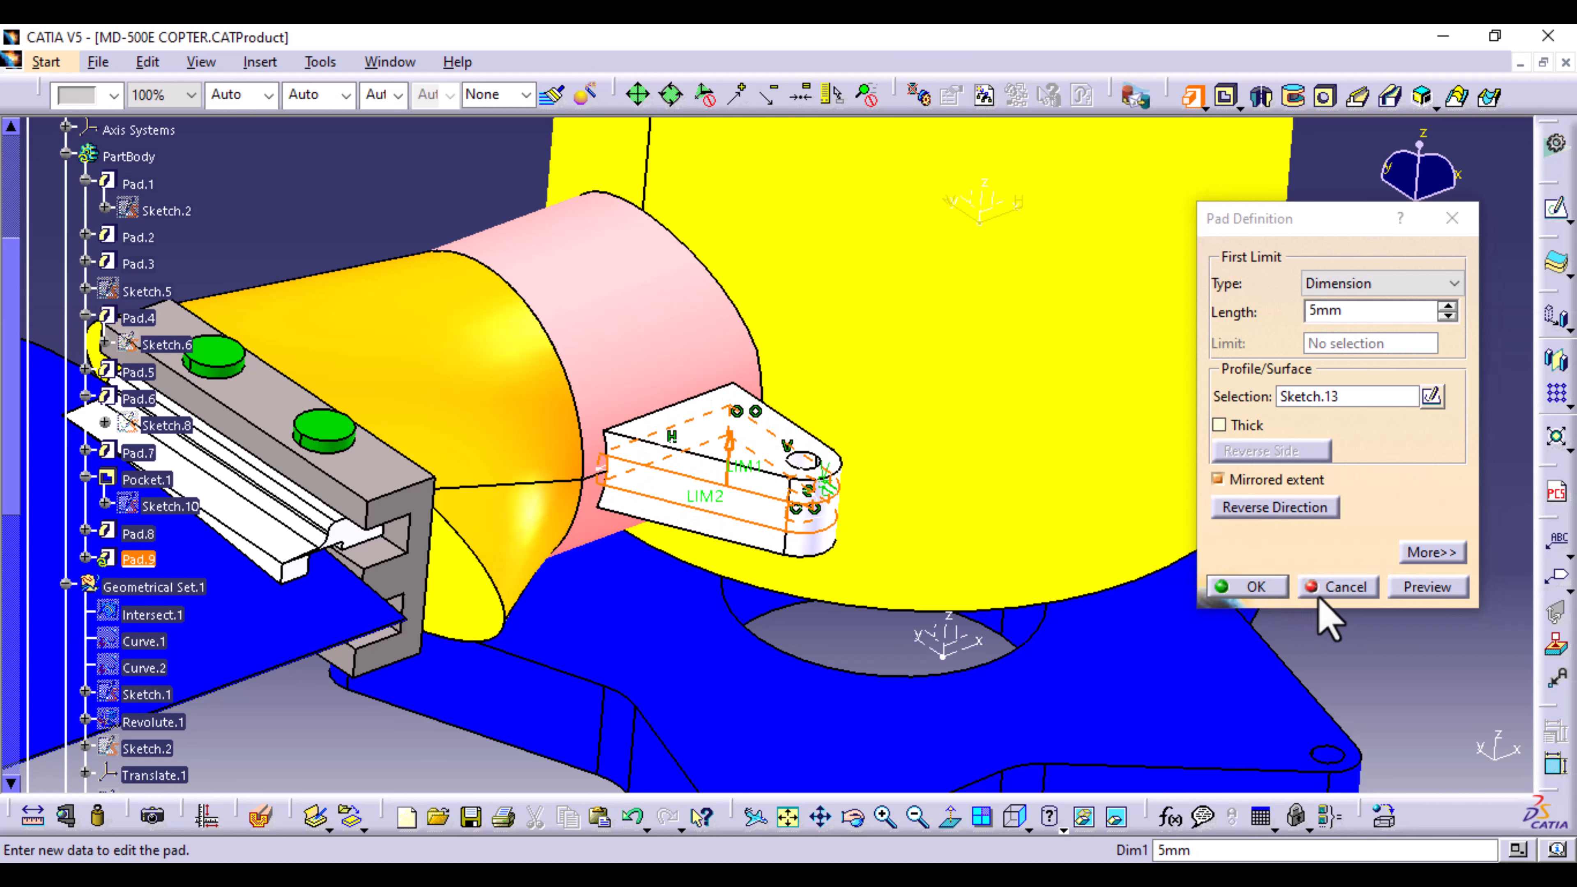
pyautogui.click(1422, 586)
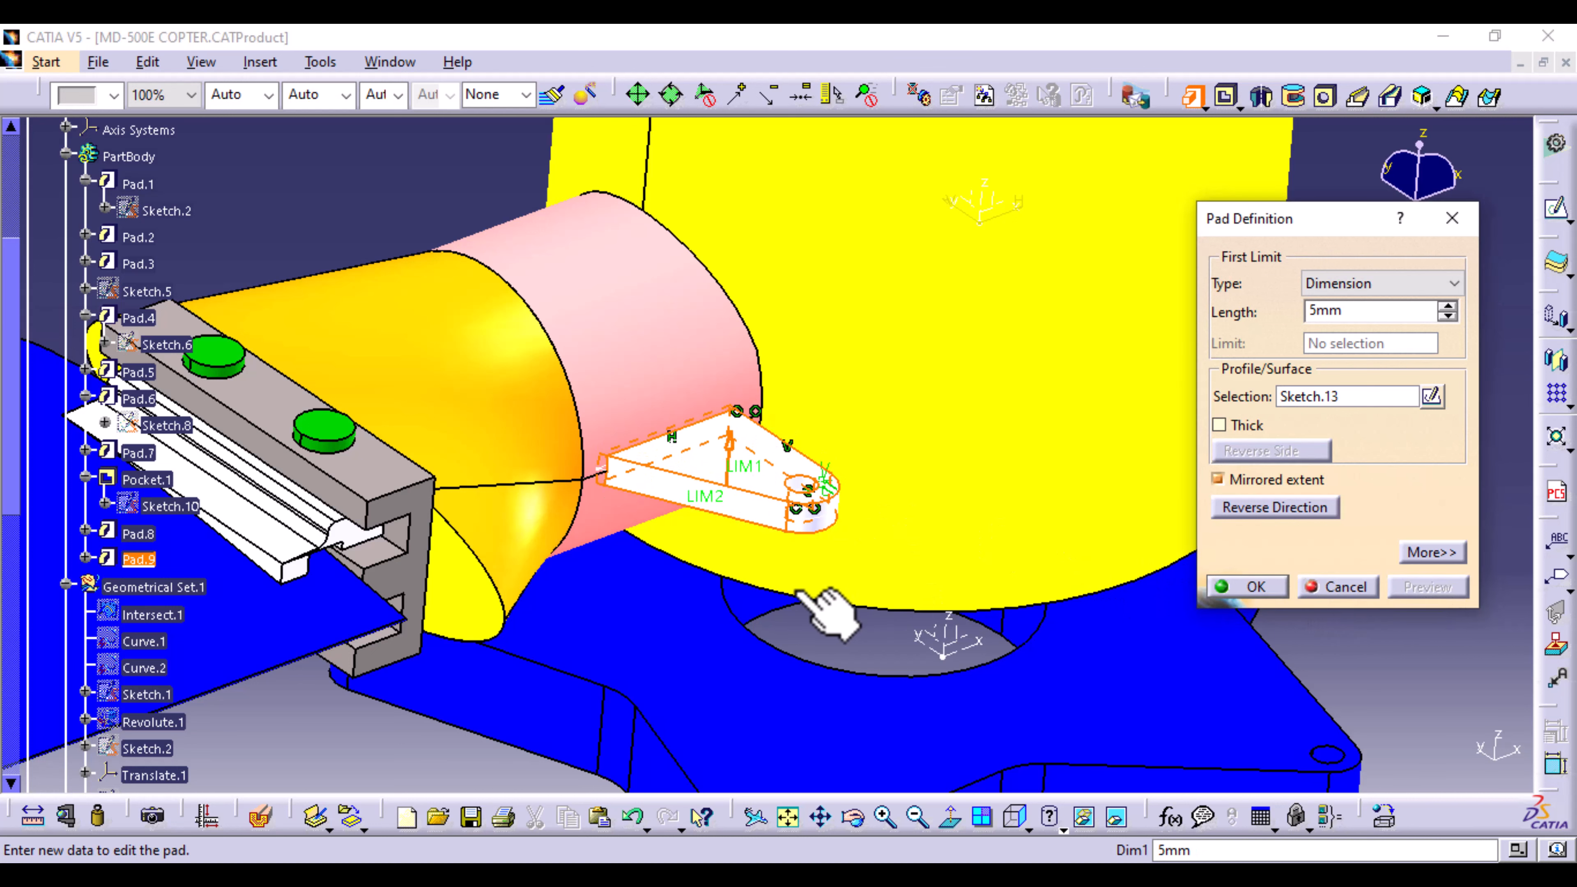
pyautogui.moveTo(667, 640); pyautogui.dragTo(1328, 627, button='middle')
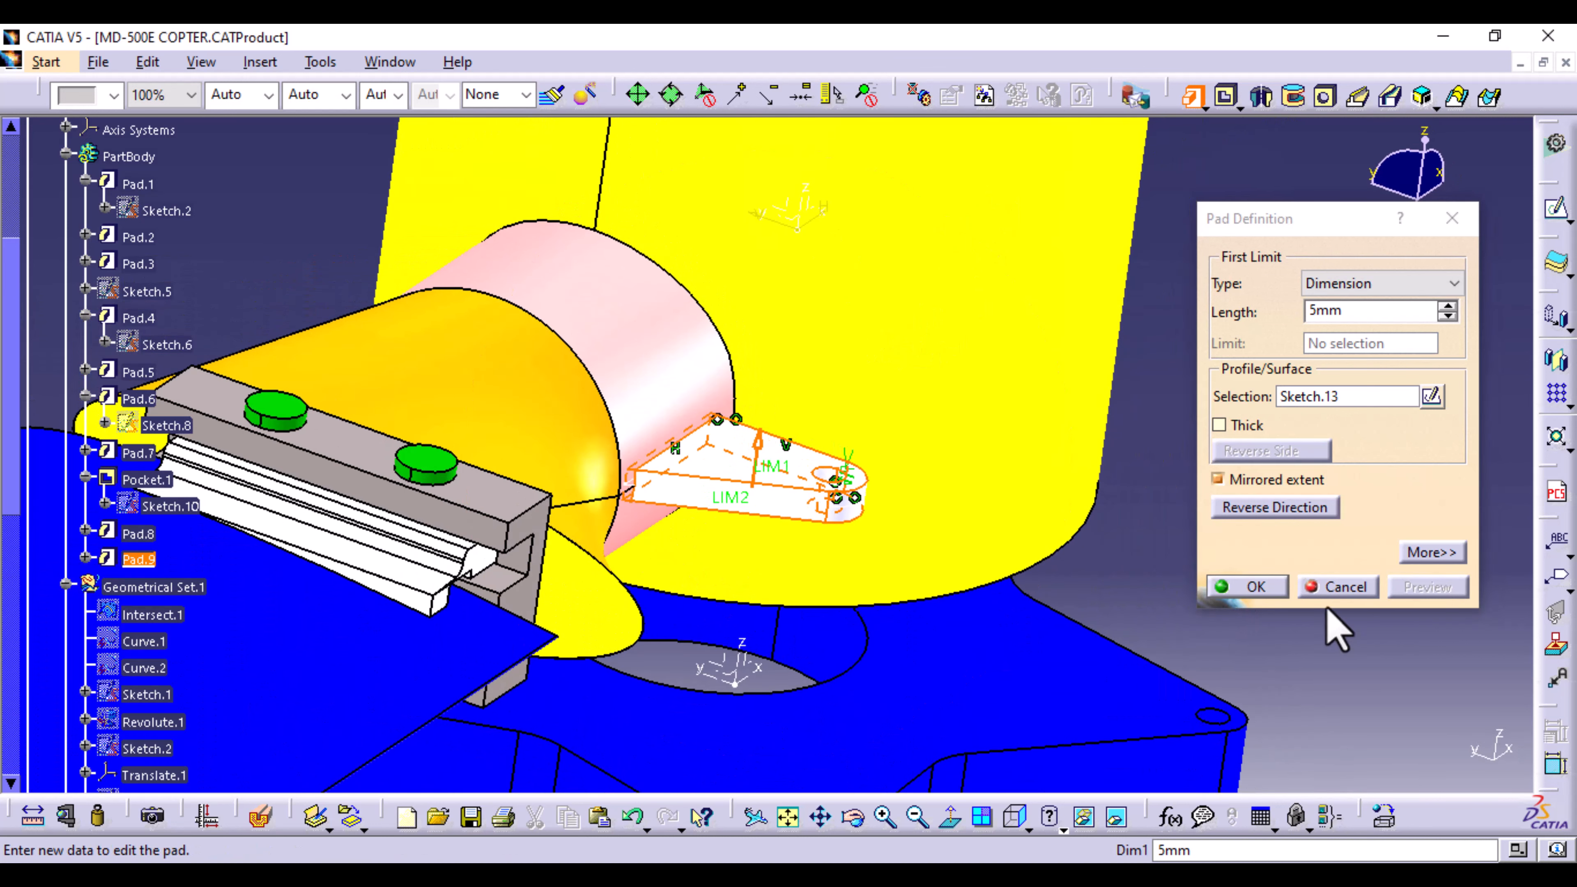
pyautogui.click(1264, 588)
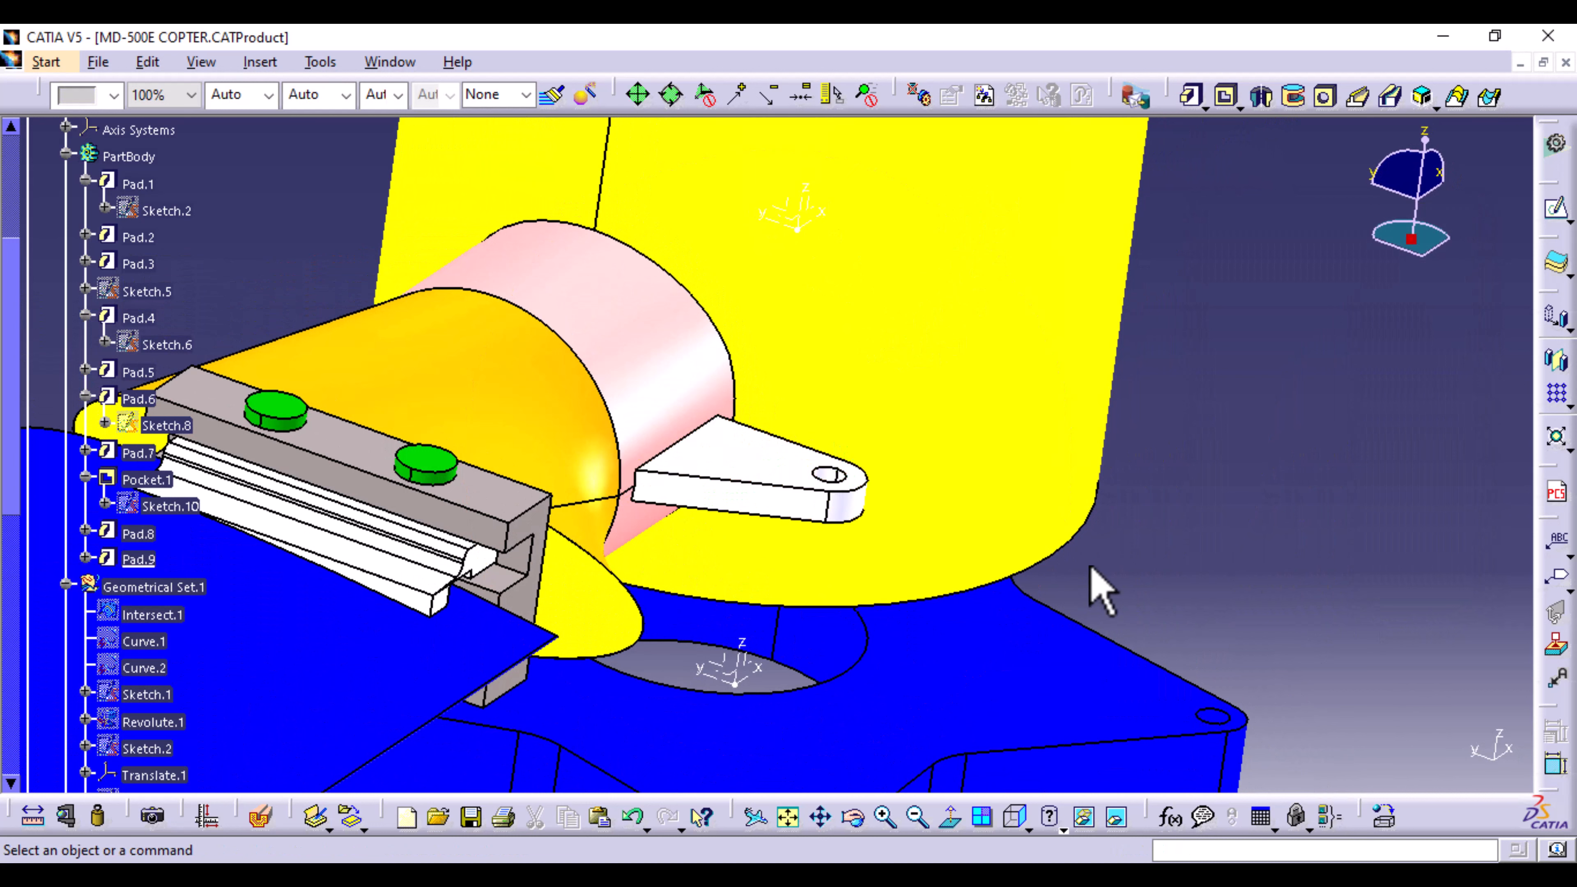
# Step: Colour the new lug pad light pink to match the shank
pyautogui.click(139, 559)
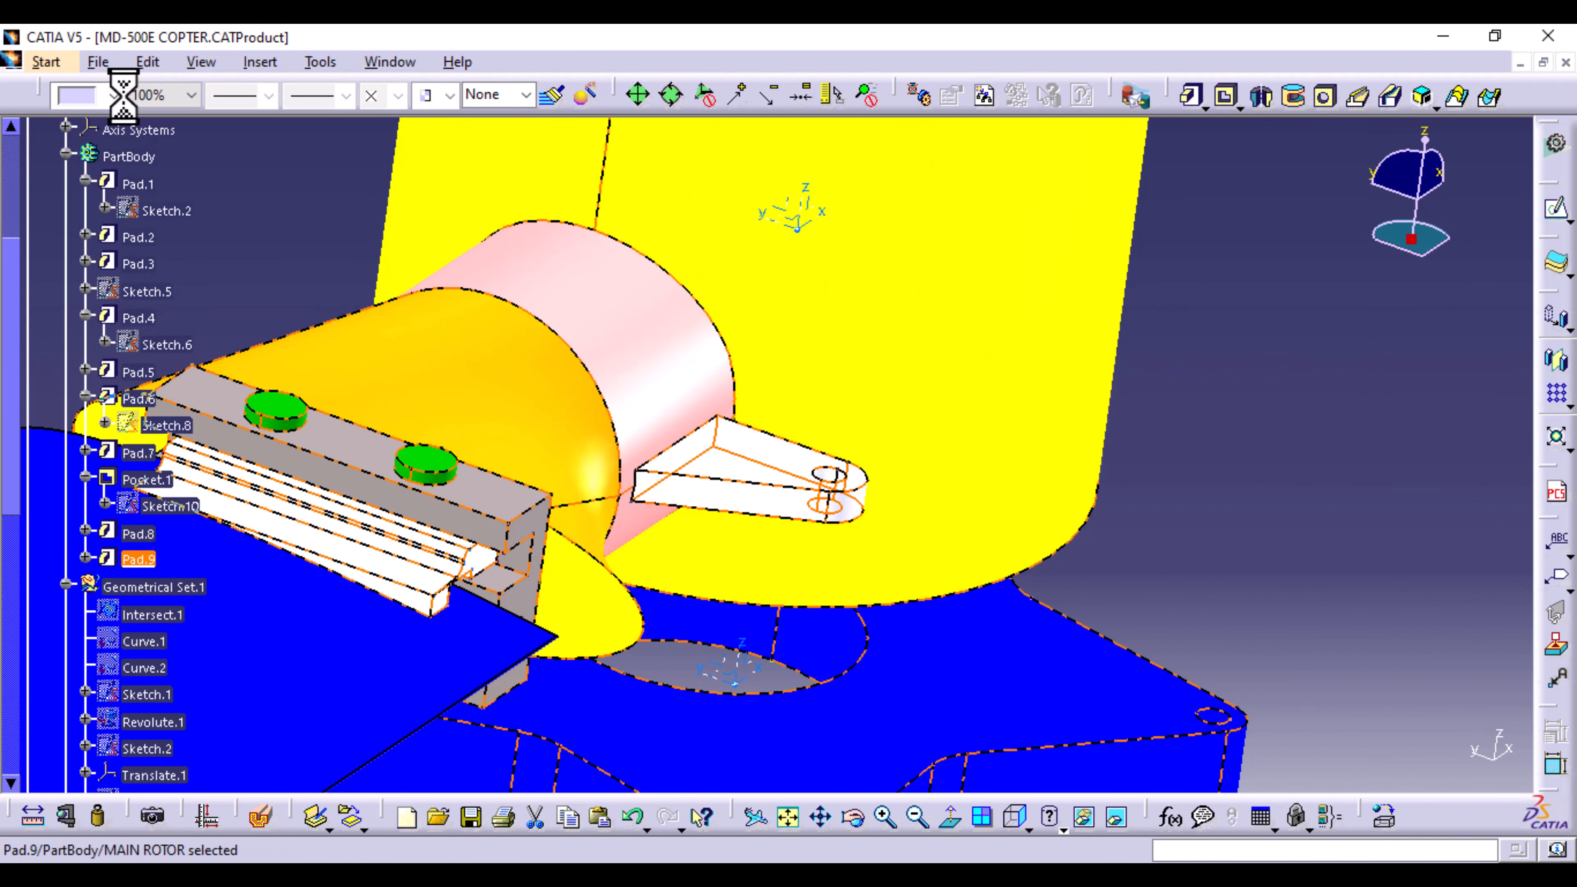
pyautogui.click(114, 94)
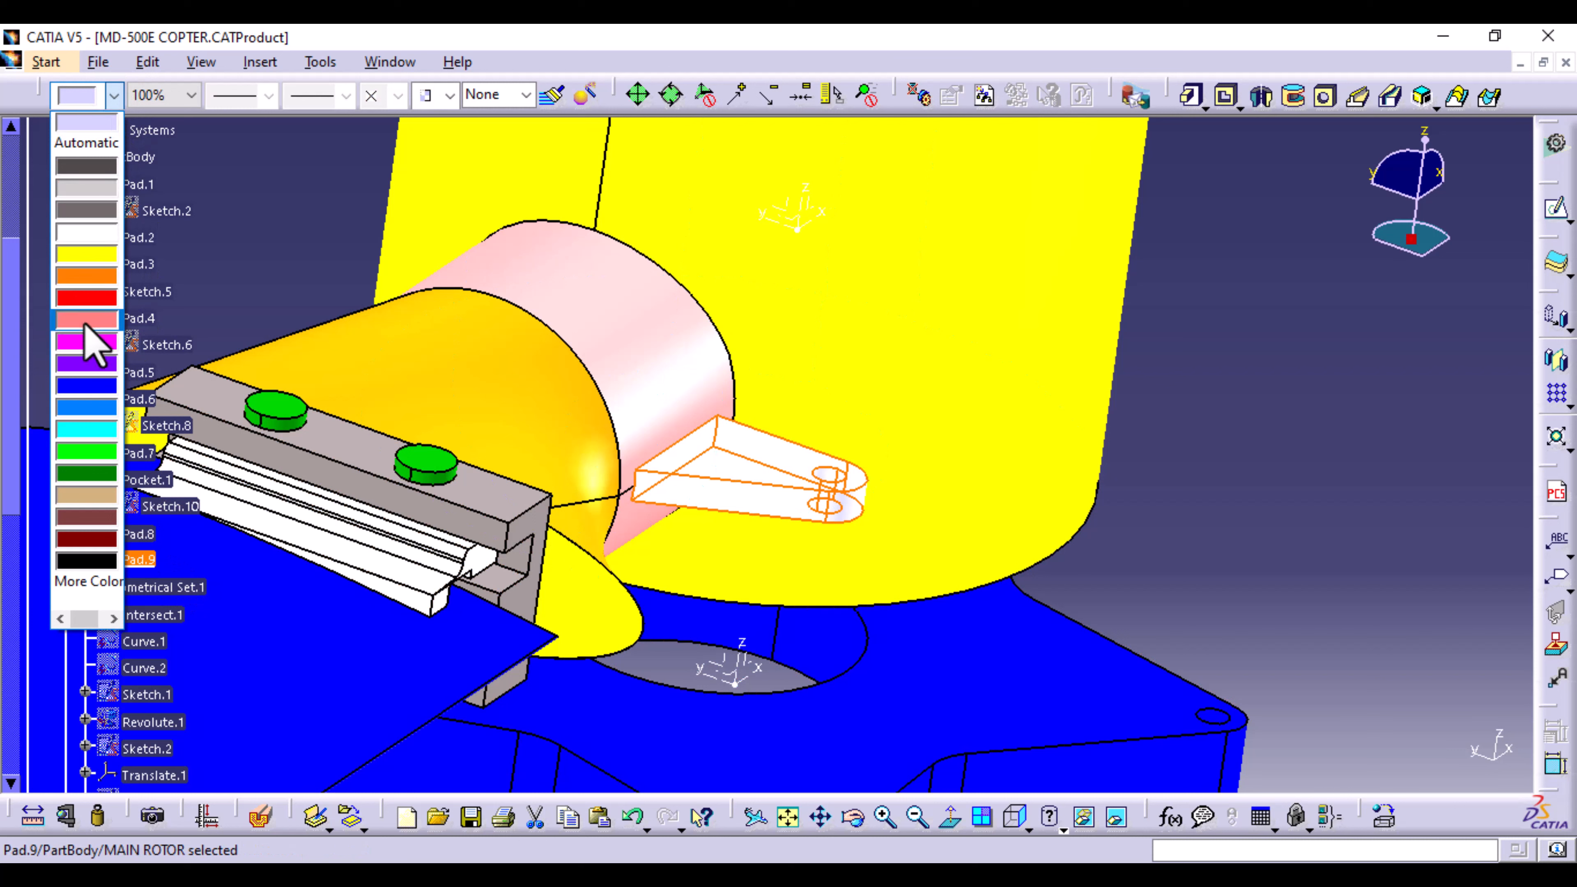
pyautogui.click(87, 342)
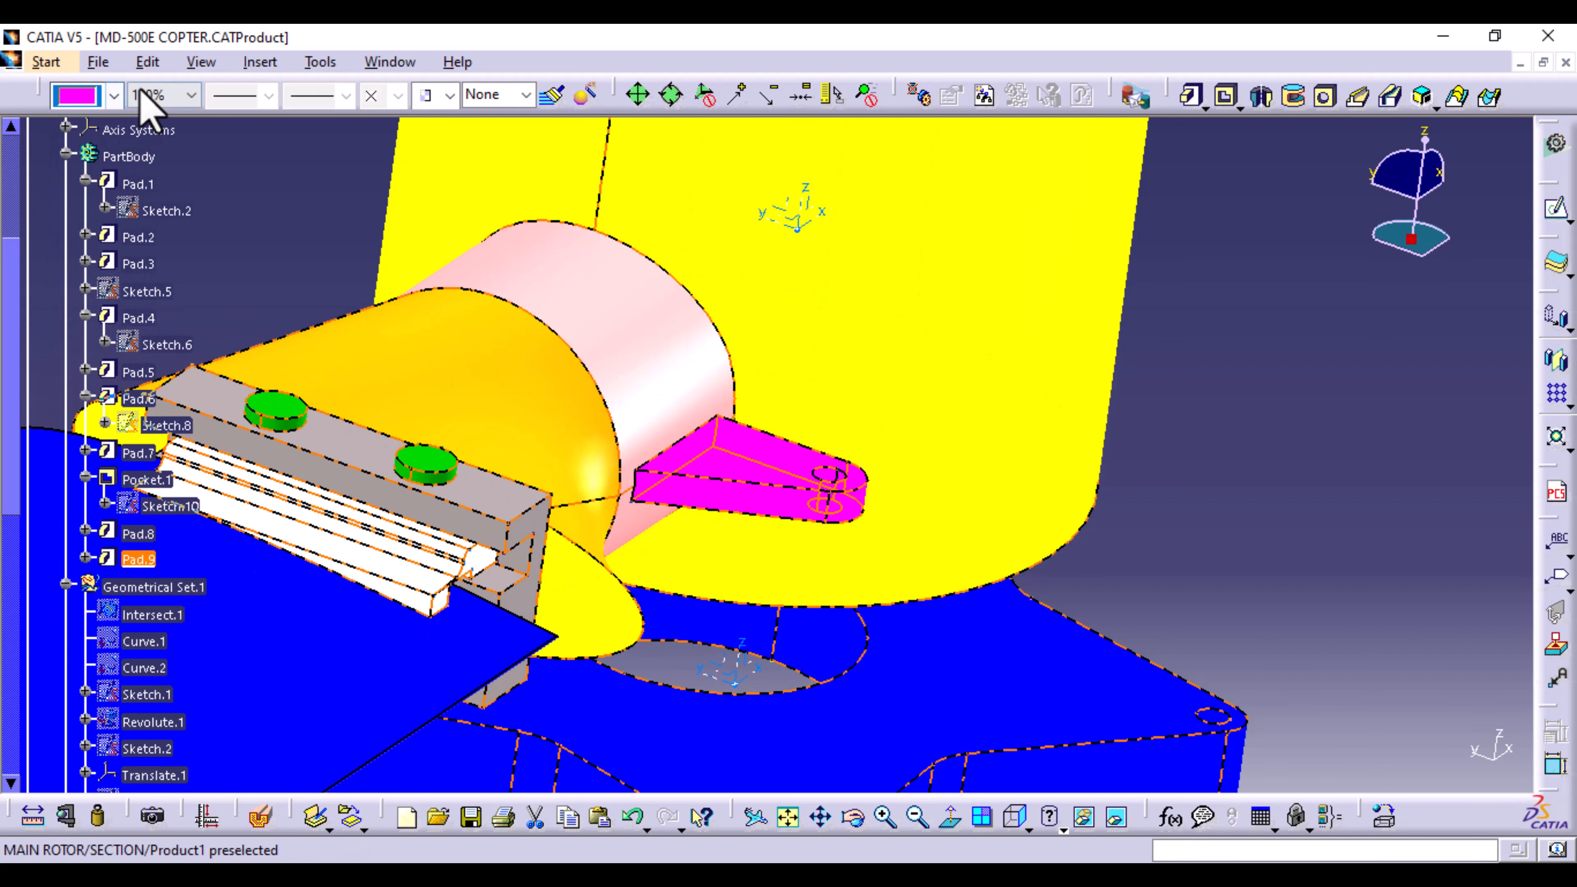
pyautogui.click(114, 96)
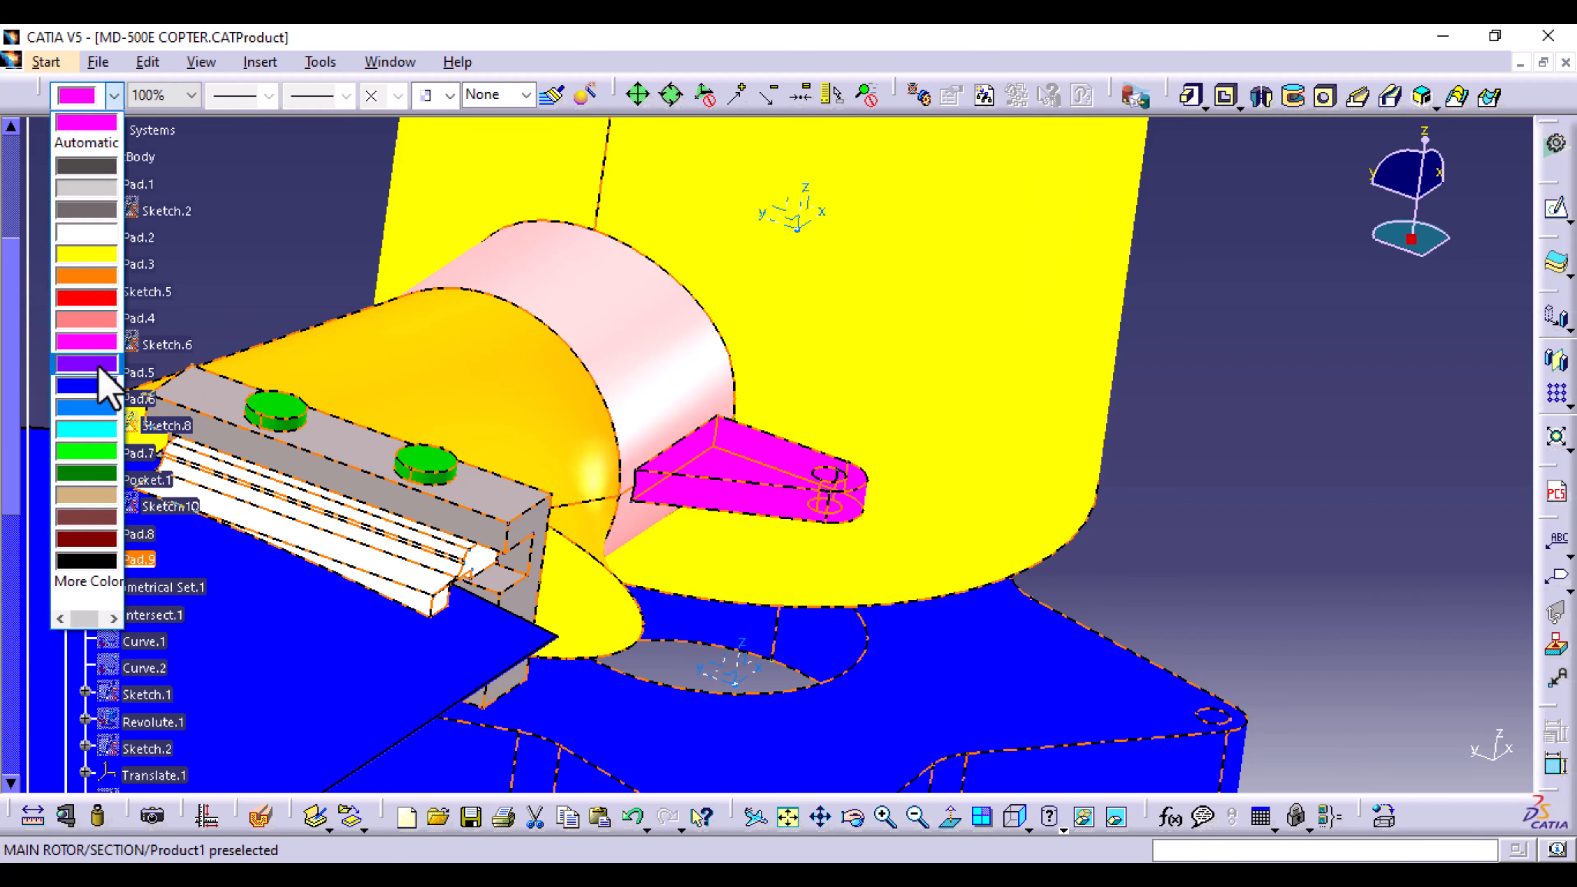
pyautogui.click(112, 322)
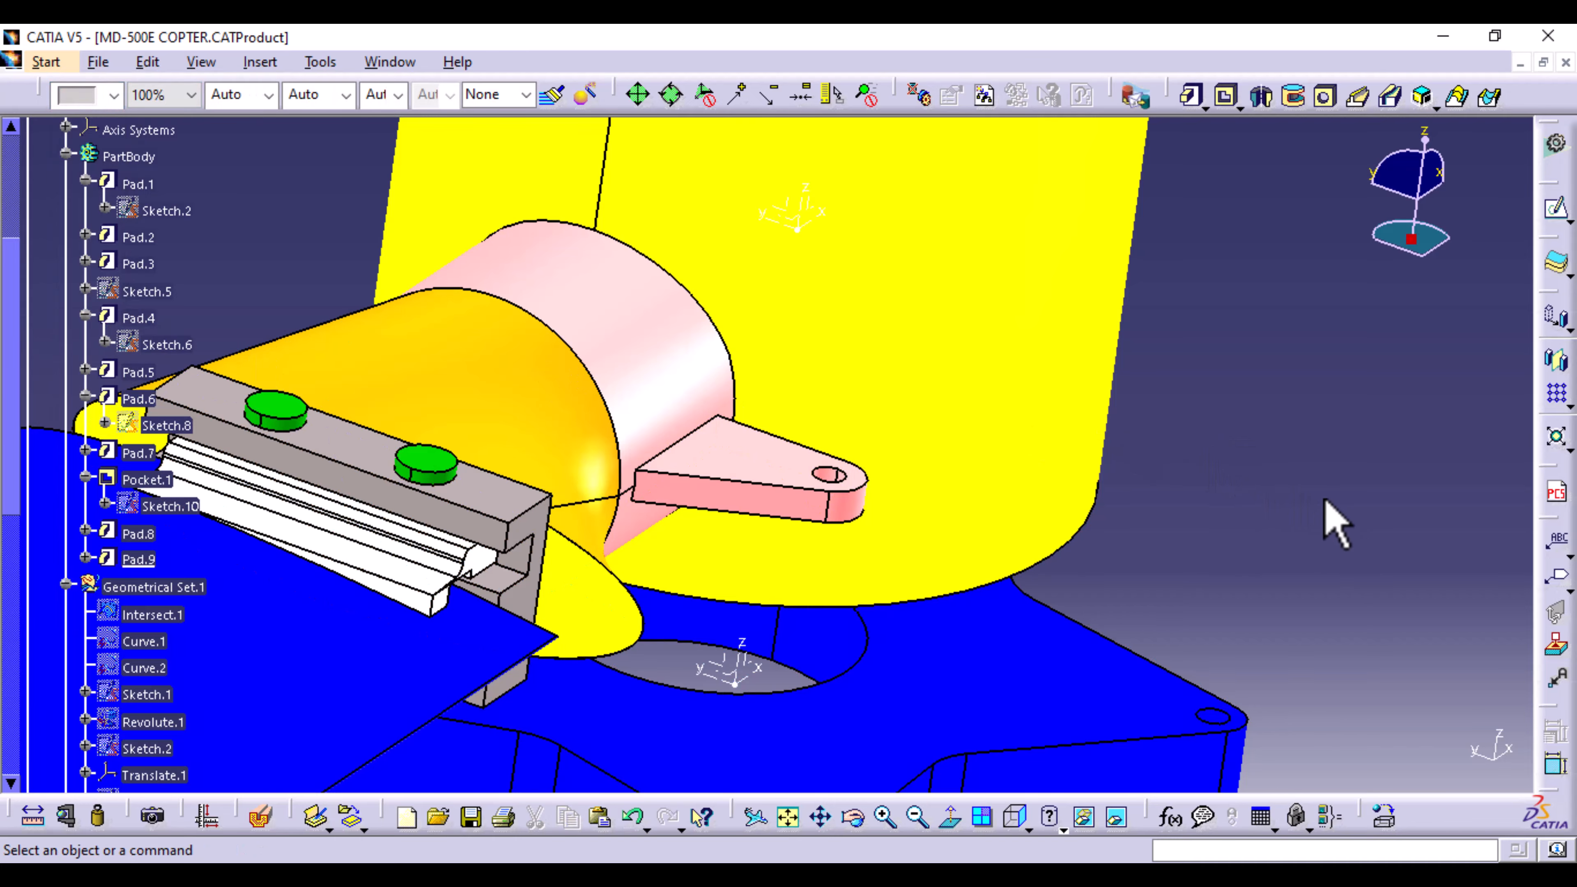
# Step: Select the upper circular edge of the lug's hole and switch to the Generative Shape Design workbench
pyautogui.moveTo(1330, 521); pyautogui.dragTo(746, 451, button='middle')
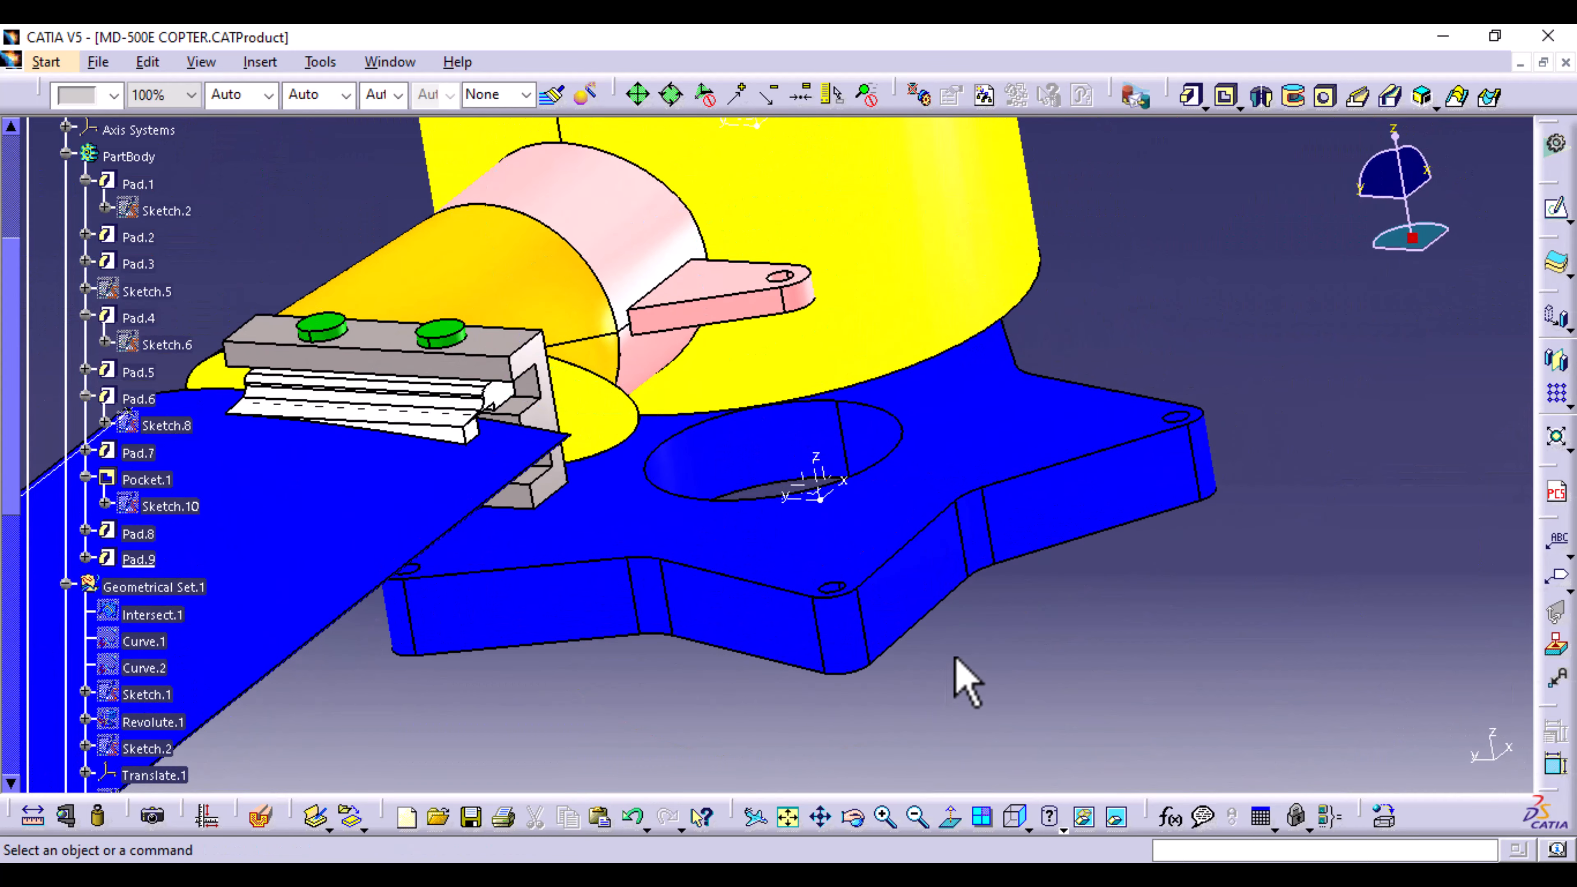
pyautogui.moveTo(752, 679); pyautogui.dragTo(714, 503, button='middle')
pyautogui.click(798, 290)
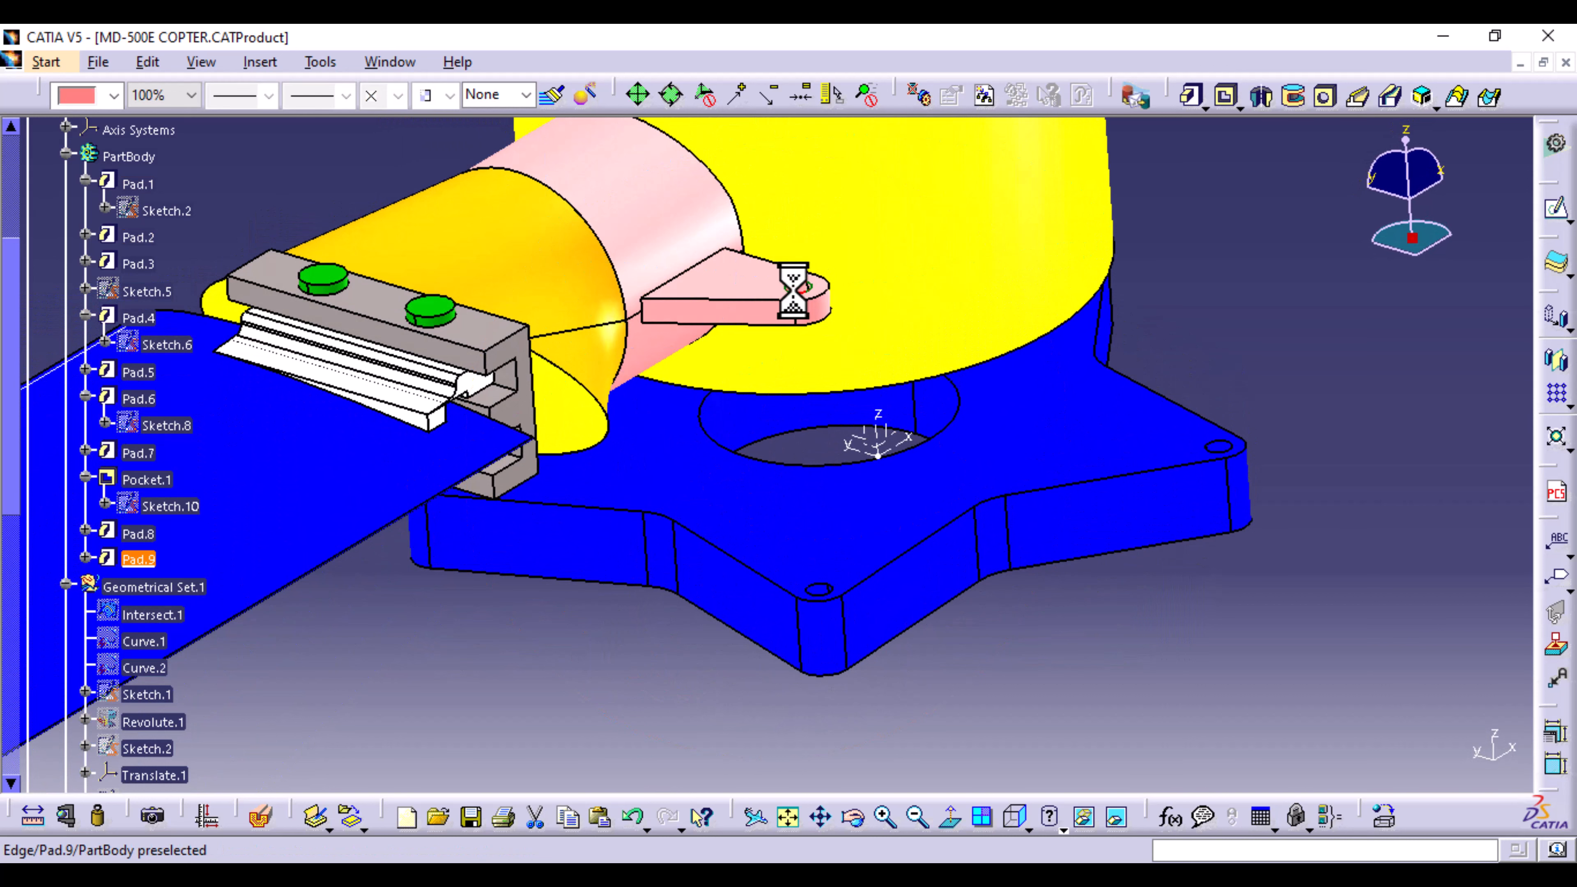
pyautogui.click(39, 61)
pyautogui.click(93, 115)
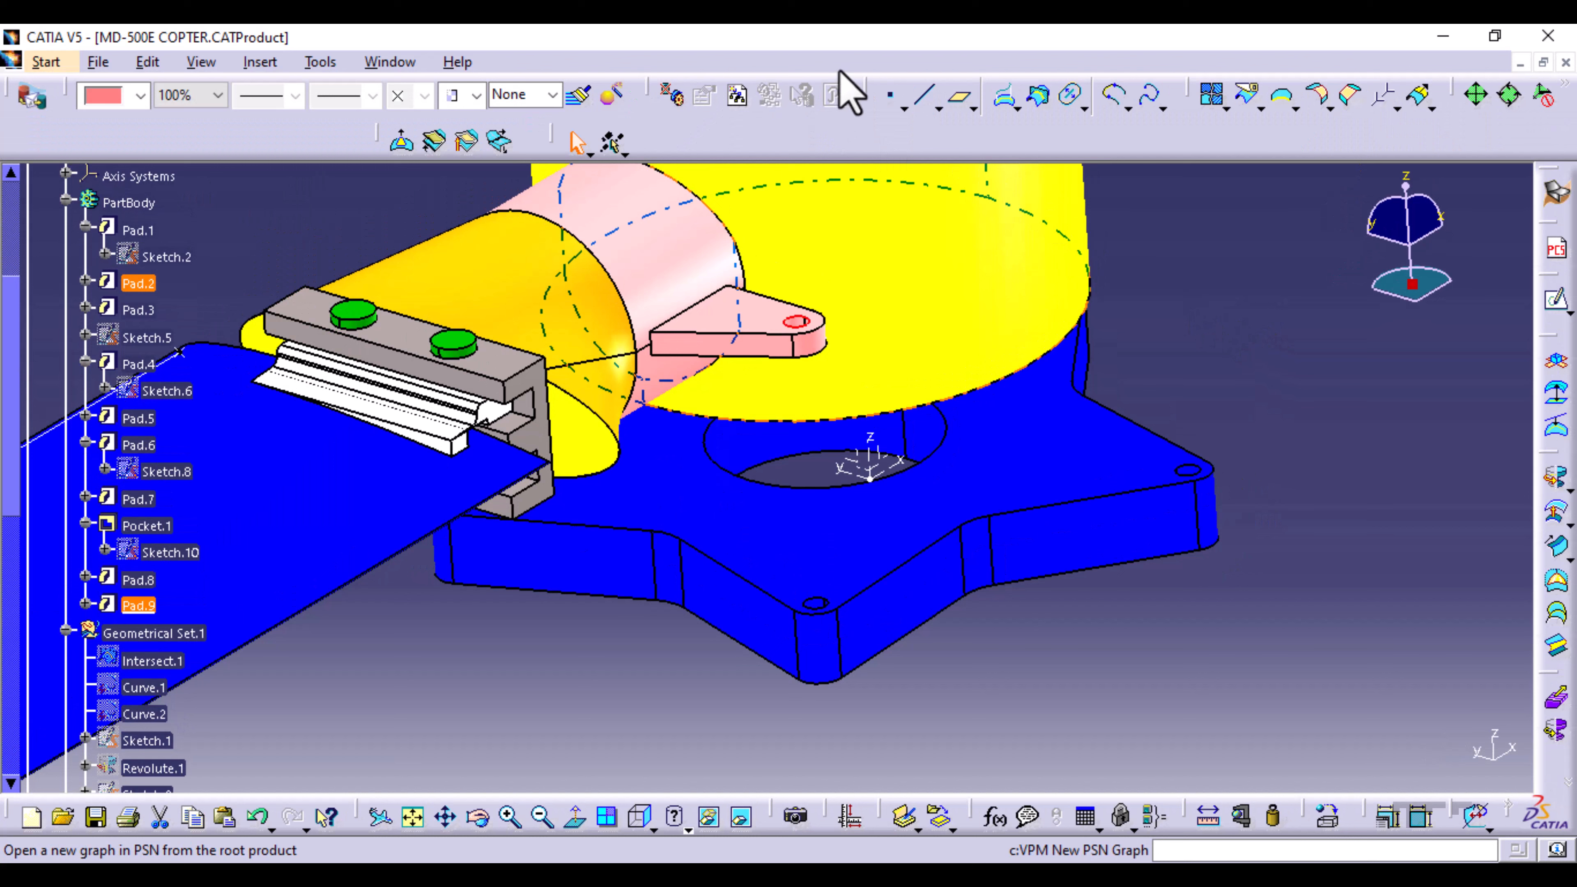
# Step: Try to create a Circle / Sphere / Ellipse center point from the selected edge of the lug's hole
pyautogui.click(892, 96)
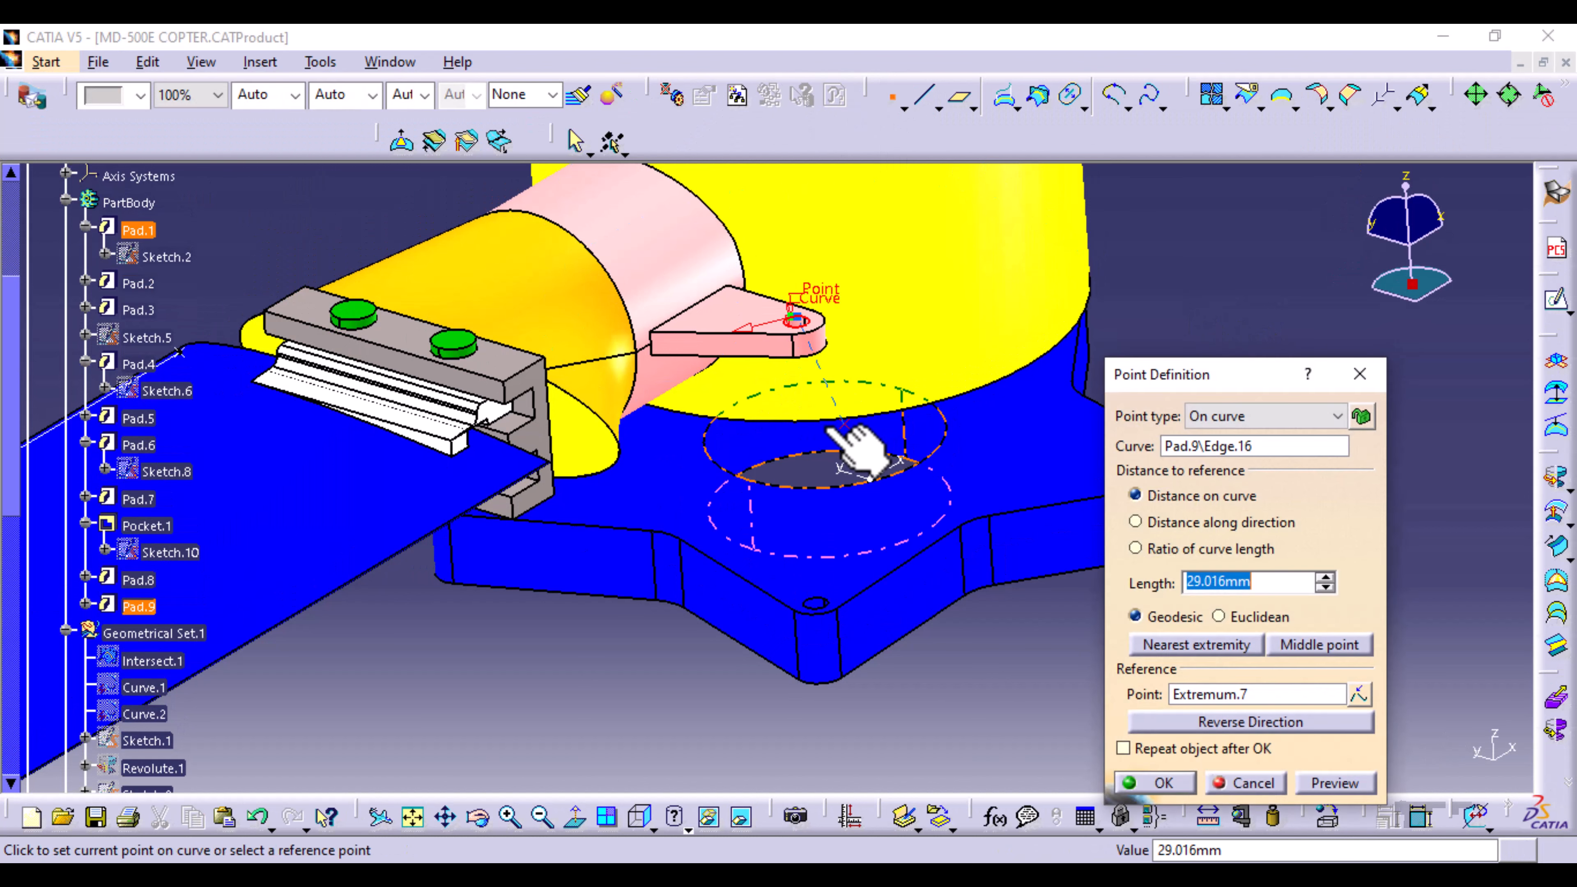
pyautogui.click(1316, 417)
pyautogui.click(1278, 508)
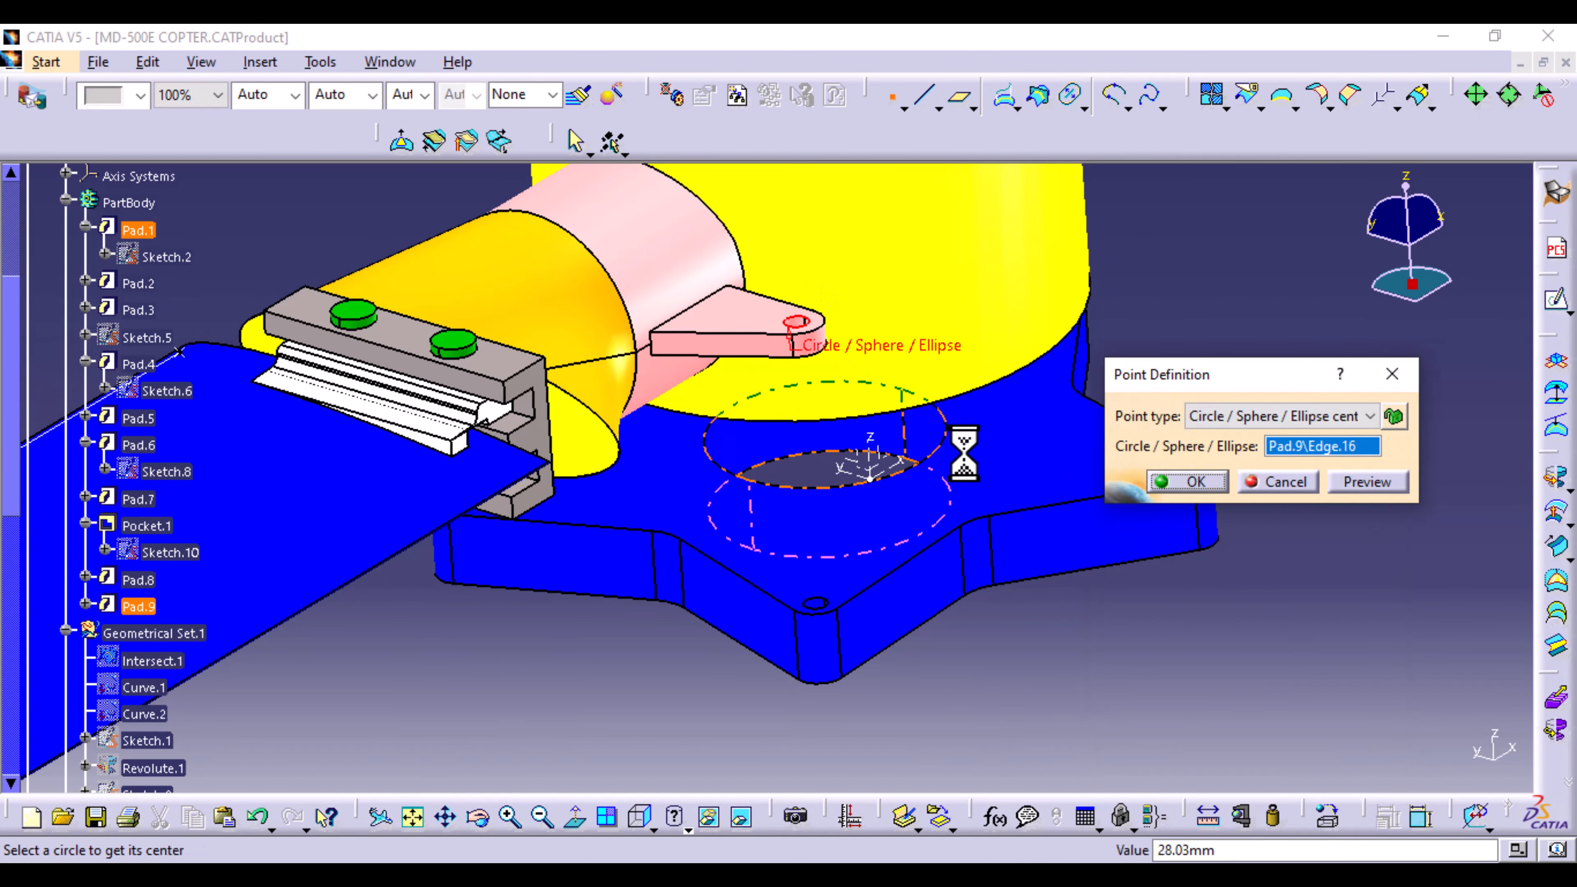
pyautogui.keyDown('ctrl'); pyautogui.moveTo(831, 435); pyautogui.dragTo(817, 623, button='middle'); pyautogui.keyUp('ctrl')
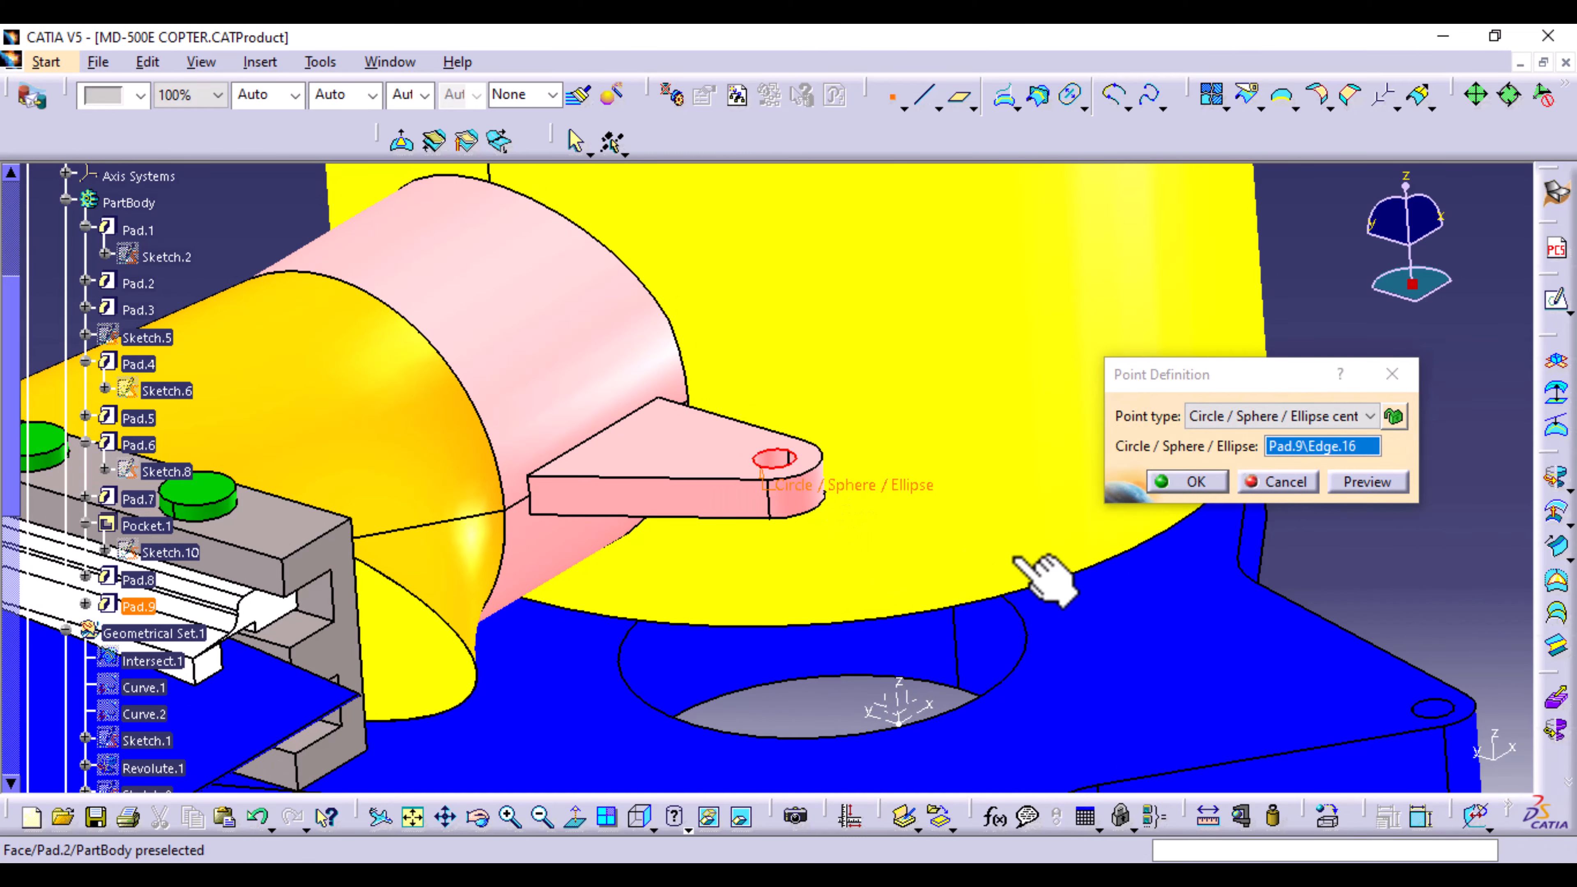
pyautogui.click(1195, 482)
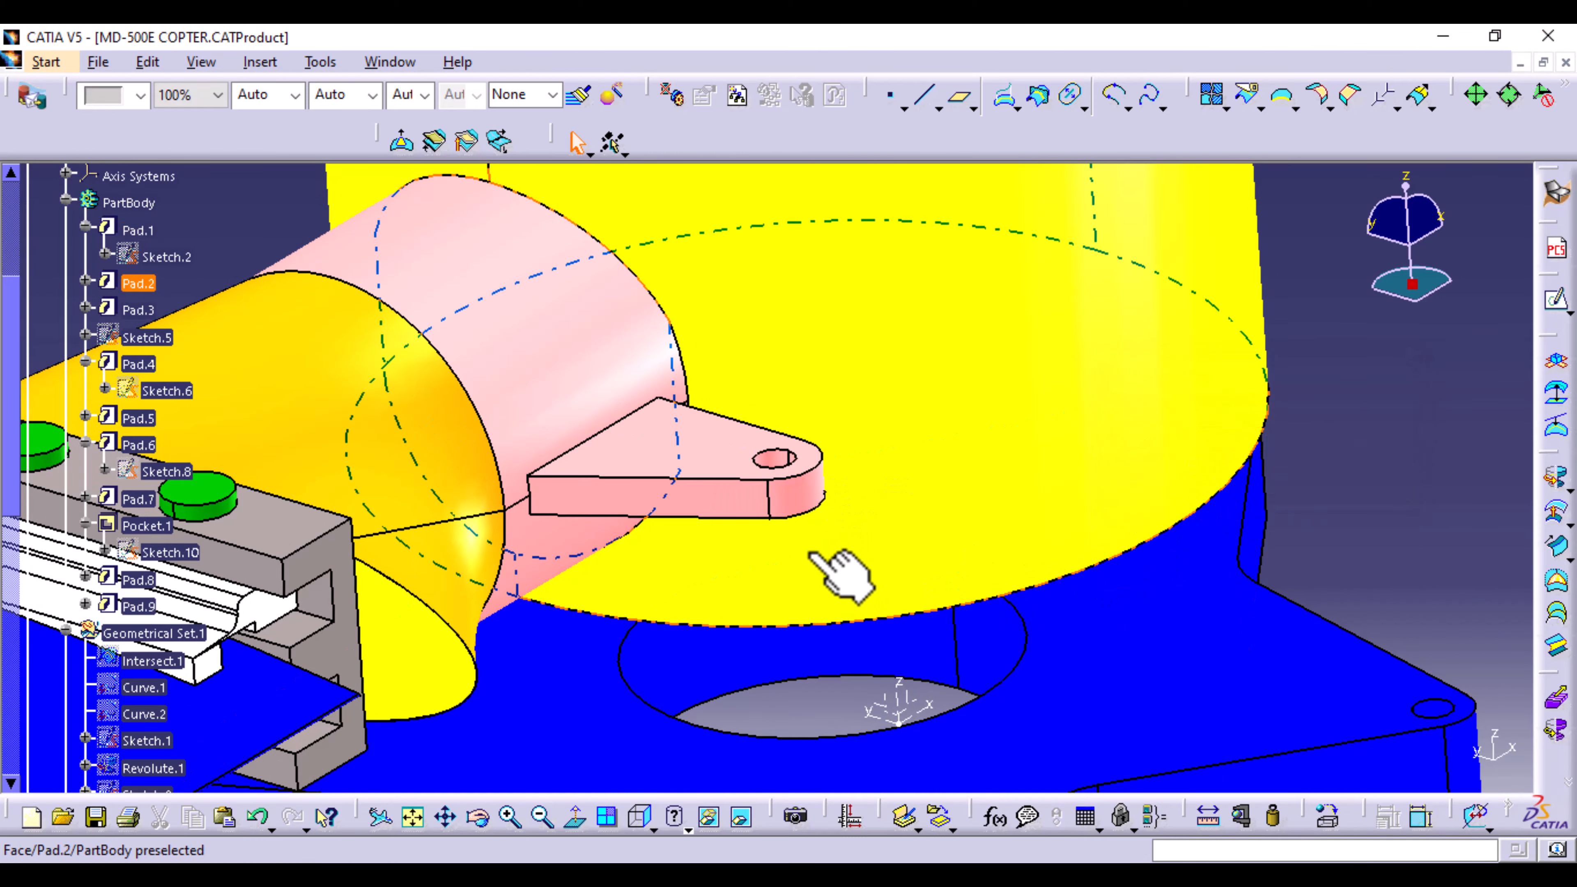
# Step: Undo the hole's centre point and restore the lug's pink colour
pyautogui.moveTo(810, 553)
pyautogui.keyDown('ctrl'); pyautogui.mouseDown(button='middle')
pyautogui.moveTo(852, 549)
pyautogui.moveTo(851, 193)
pyautogui.moveTo(792, 375)
pyautogui.moveTo(779, 564)
pyautogui.moveTo(785, 669)
pyautogui.moveTo(804, 688)
pyautogui.moveTo(664, 289)
pyautogui.moveTo(760, 536)
pyautogui.moveTo(795, 563)
pyautogui.mouseUp(button='middle'); pyautogui.keyUp('ctrl')
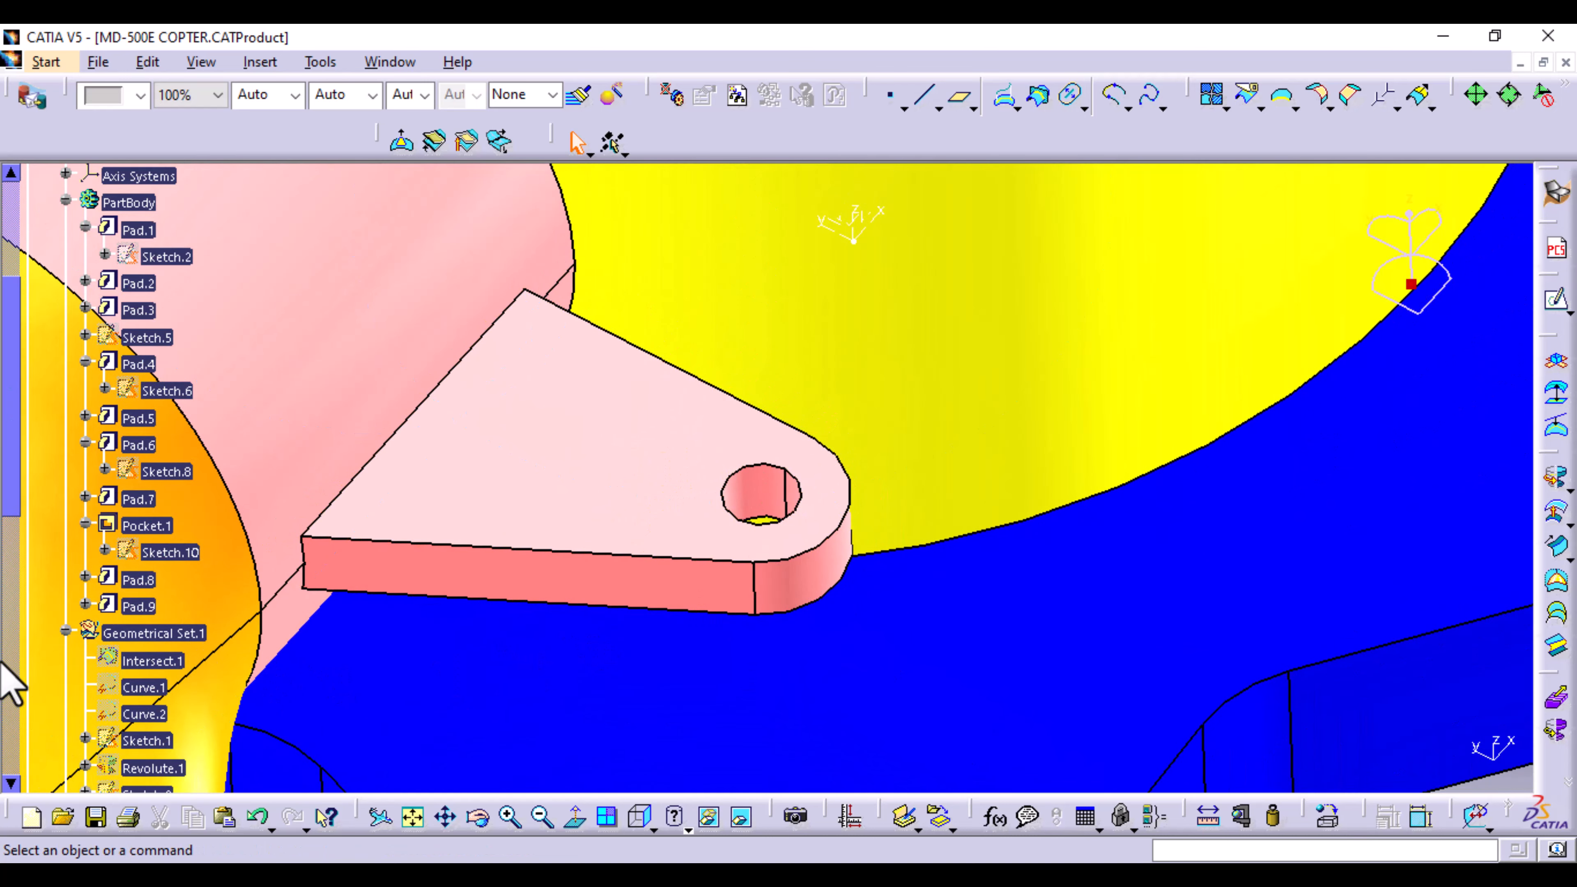
pyautogui.scroll(-3, 85, 667)
pyautogui.scroll(-8, 87, 670)
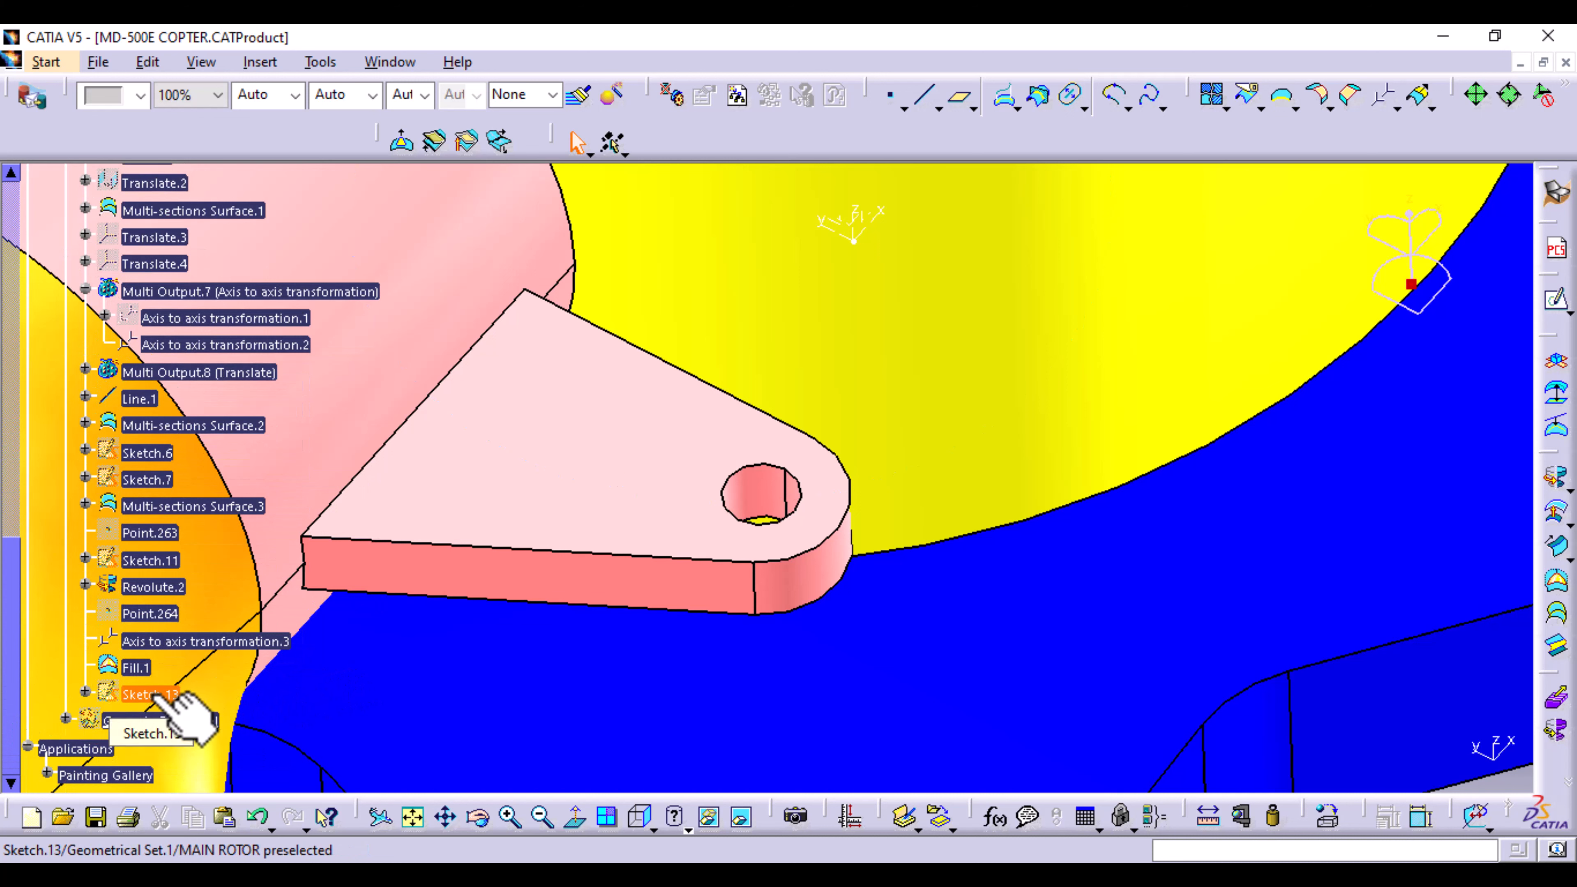
pyautogui.click(261, 820)
pyautogui.click(261, 821)
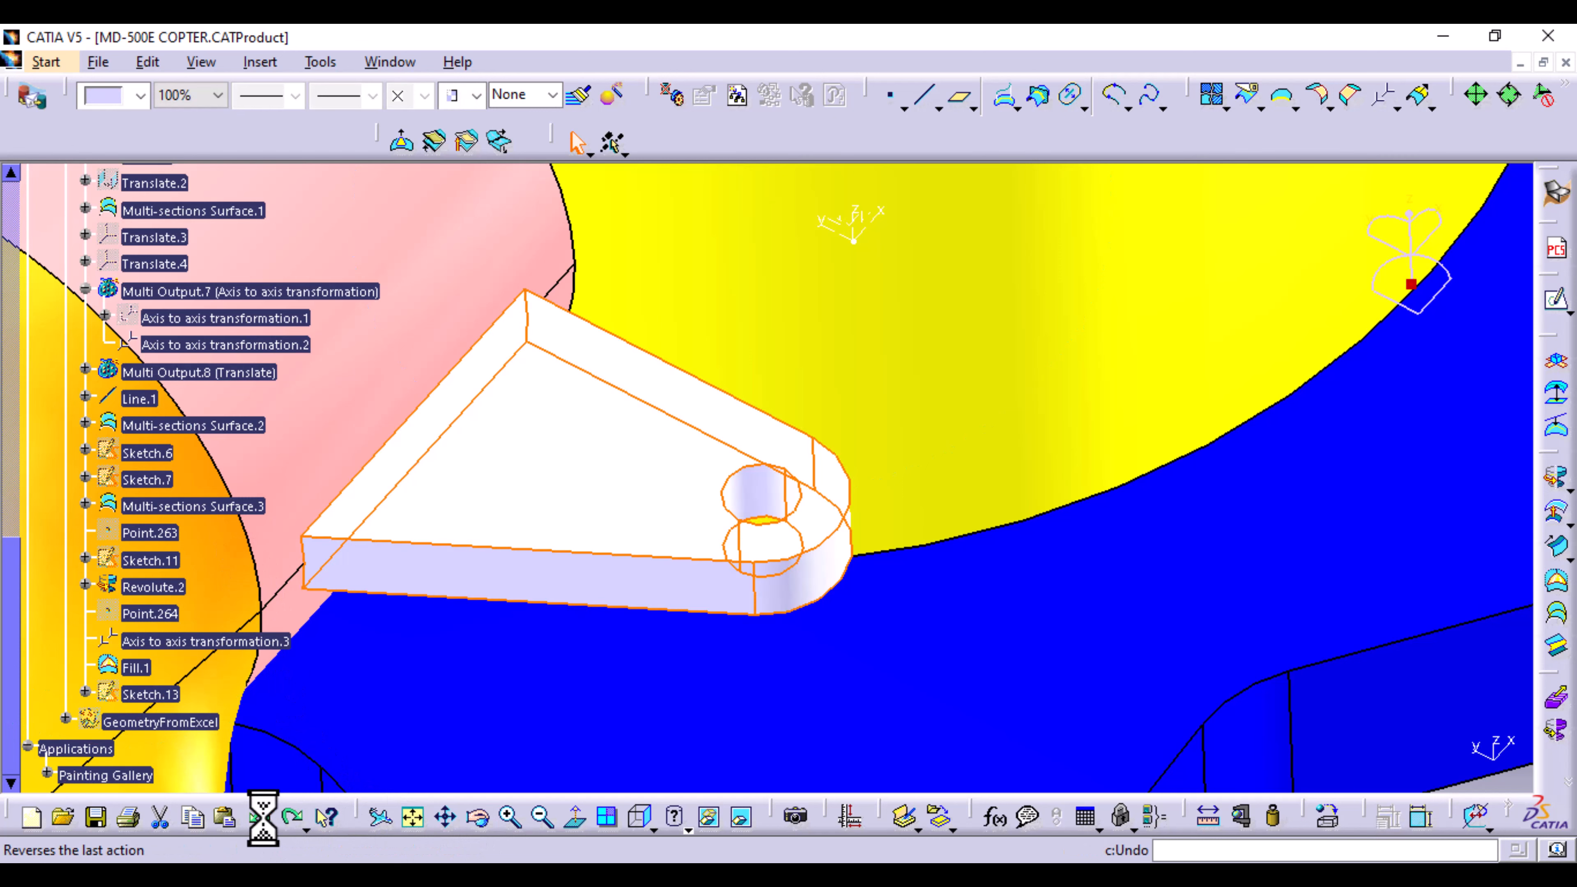
pyautogui.click(285, 826)
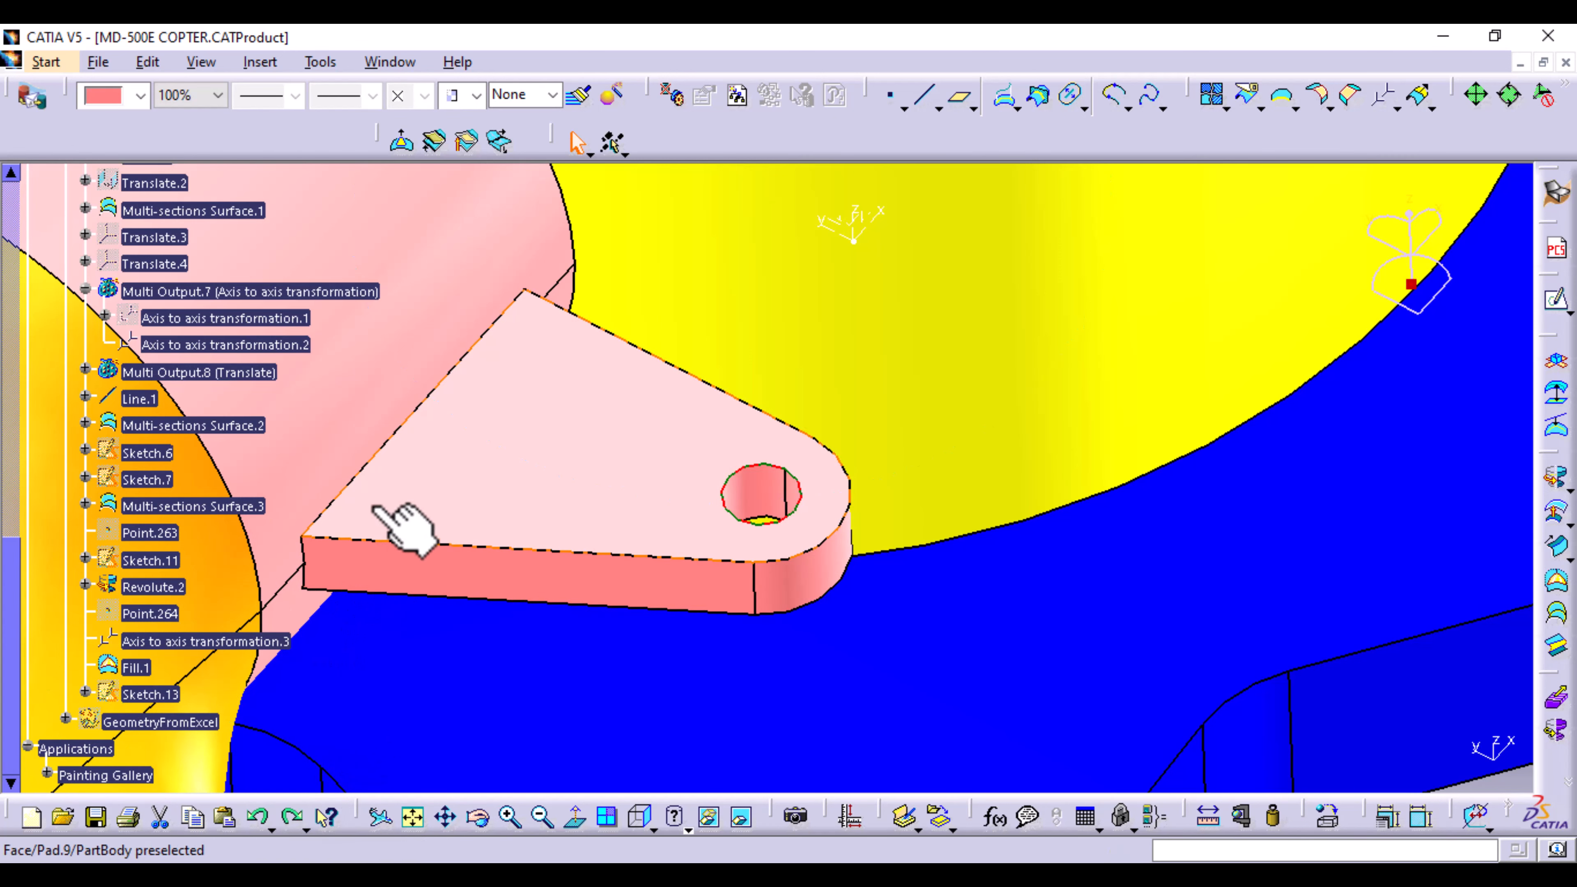
# Step: Define Geometrical Set.1 as the in-work object
pyautogui.keyDown('ctrl'); pyautogui.moveTo(393, 516); pyautogui.dragTo(380, 578, button='middle'); pyautogui.keyUp('ctrl')
pyautogui.scroll(5, 78, 369)
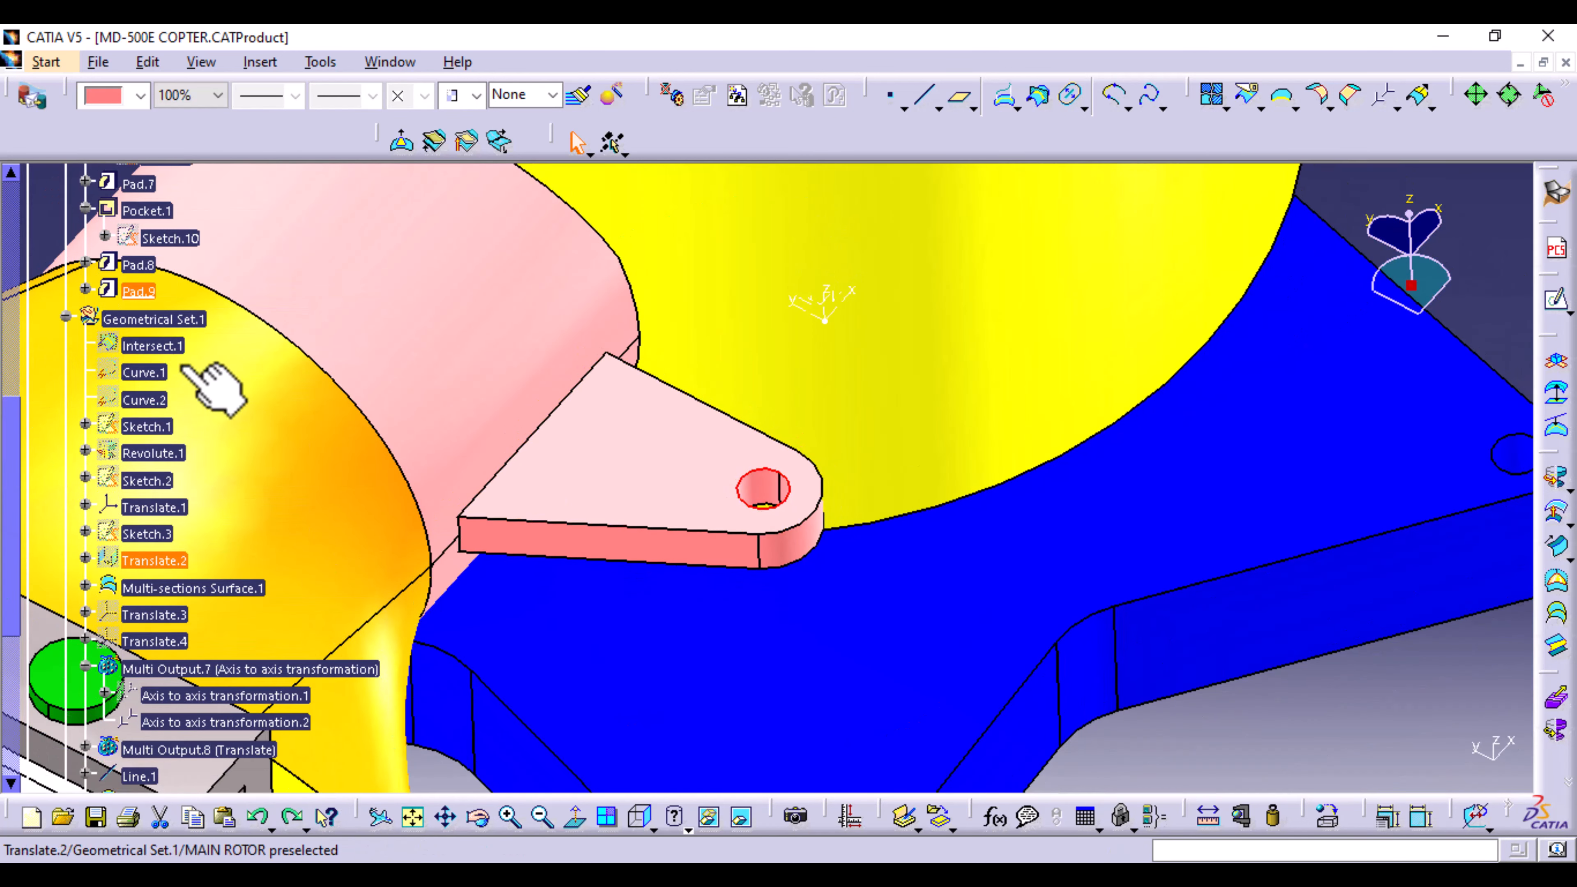
pyautogui.rightClick(188, 323)
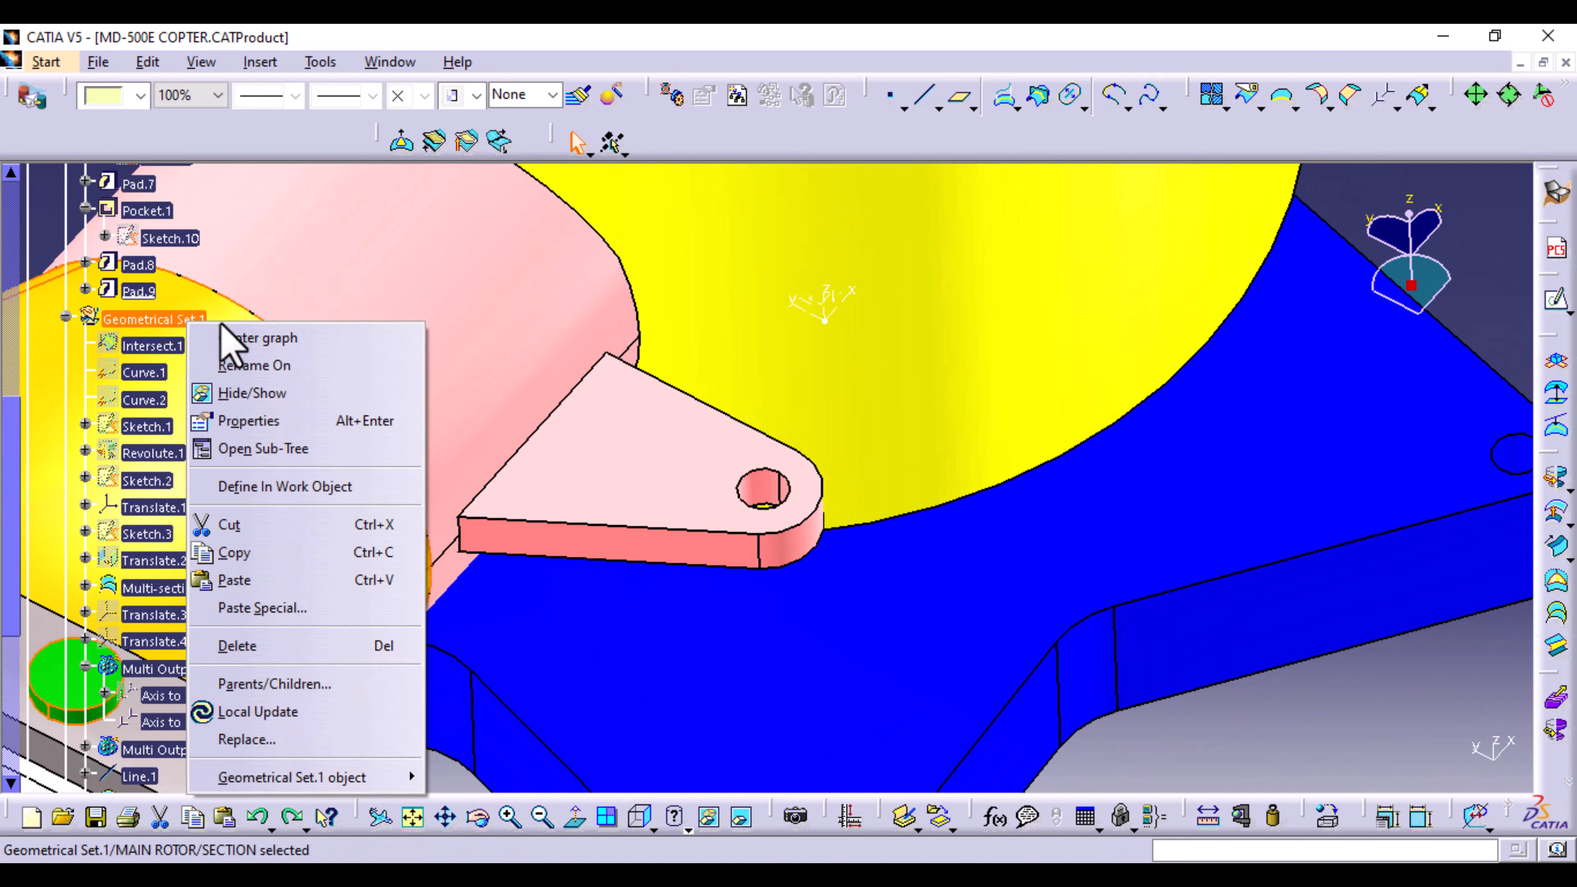
pyautogui.click(326, 486)
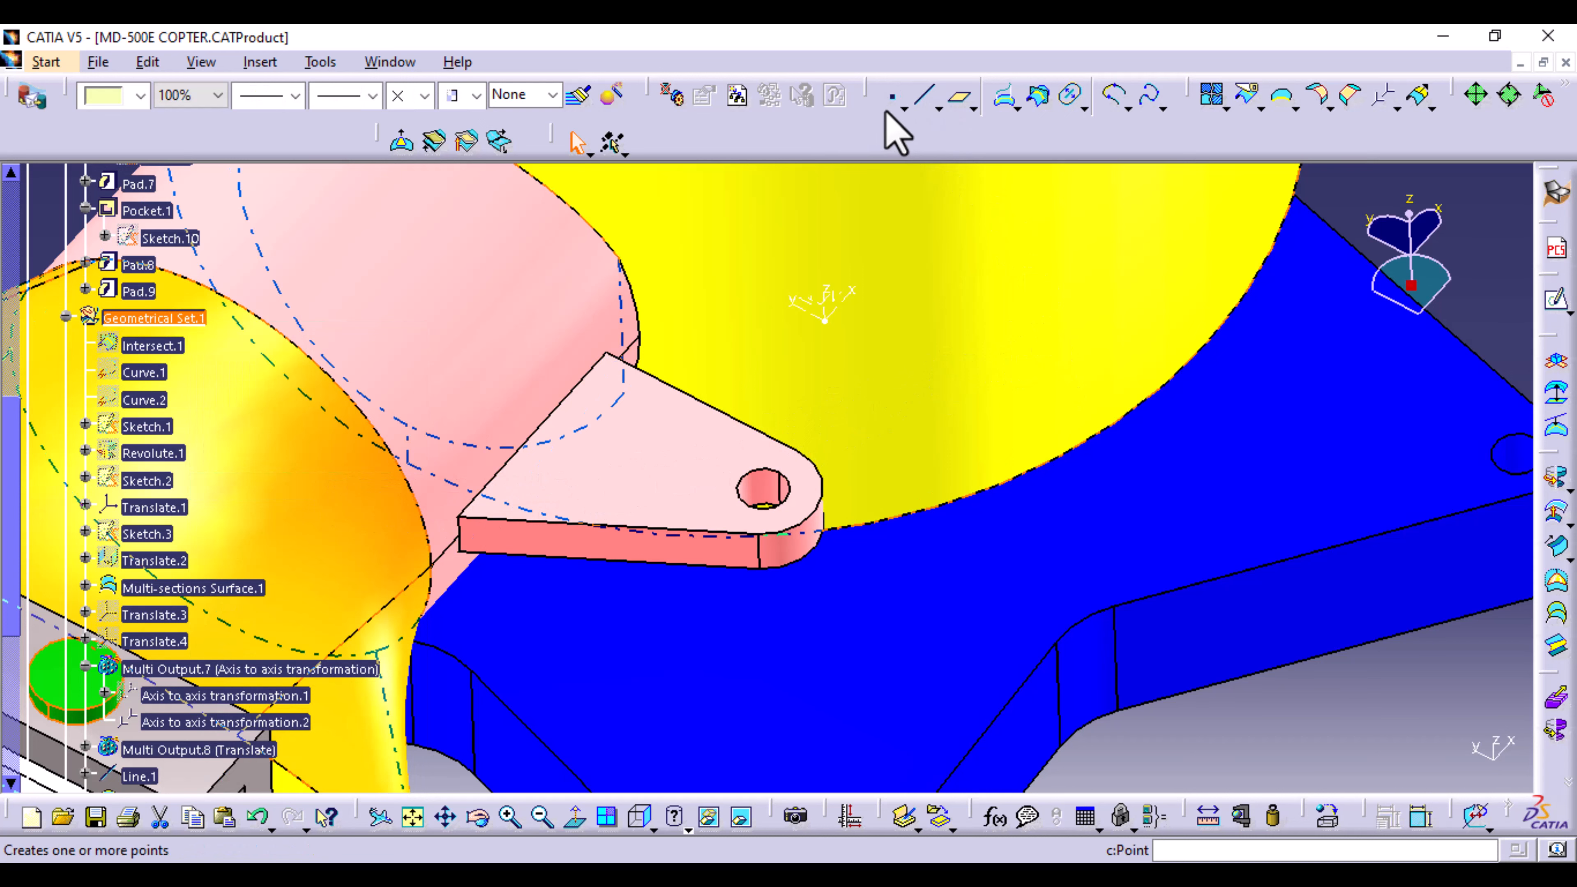
# Step: Create a Circle / Sphere / Ellipse center point on the upper circular edge of the lug's hole
pyautogui.click(894, 96)
pyautogui.click(1307, 415)
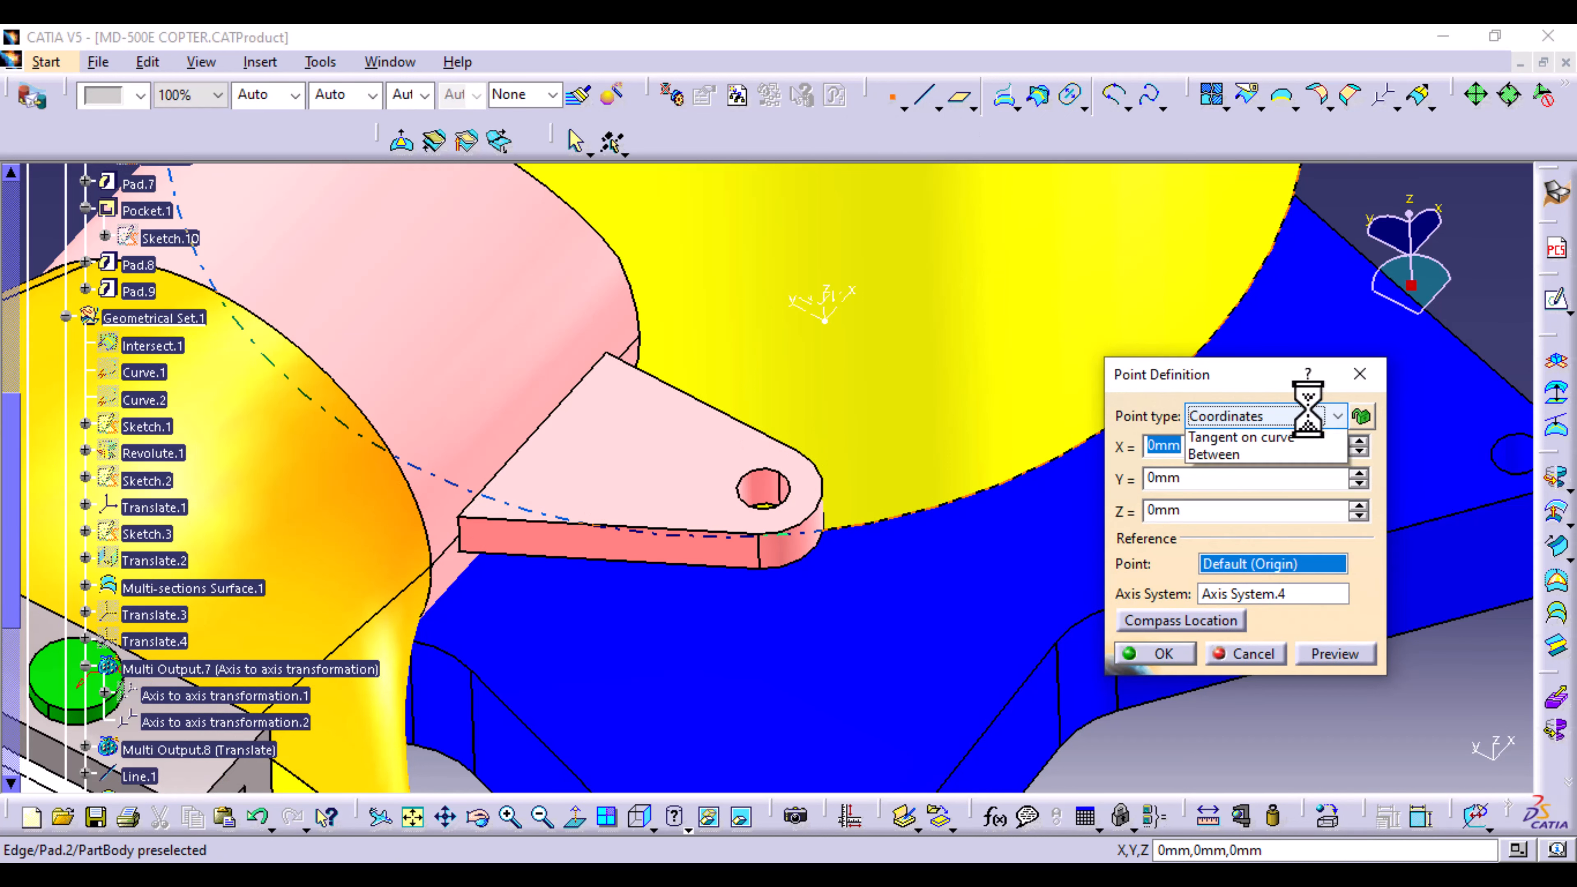
pyautogui.click(1279, 504)
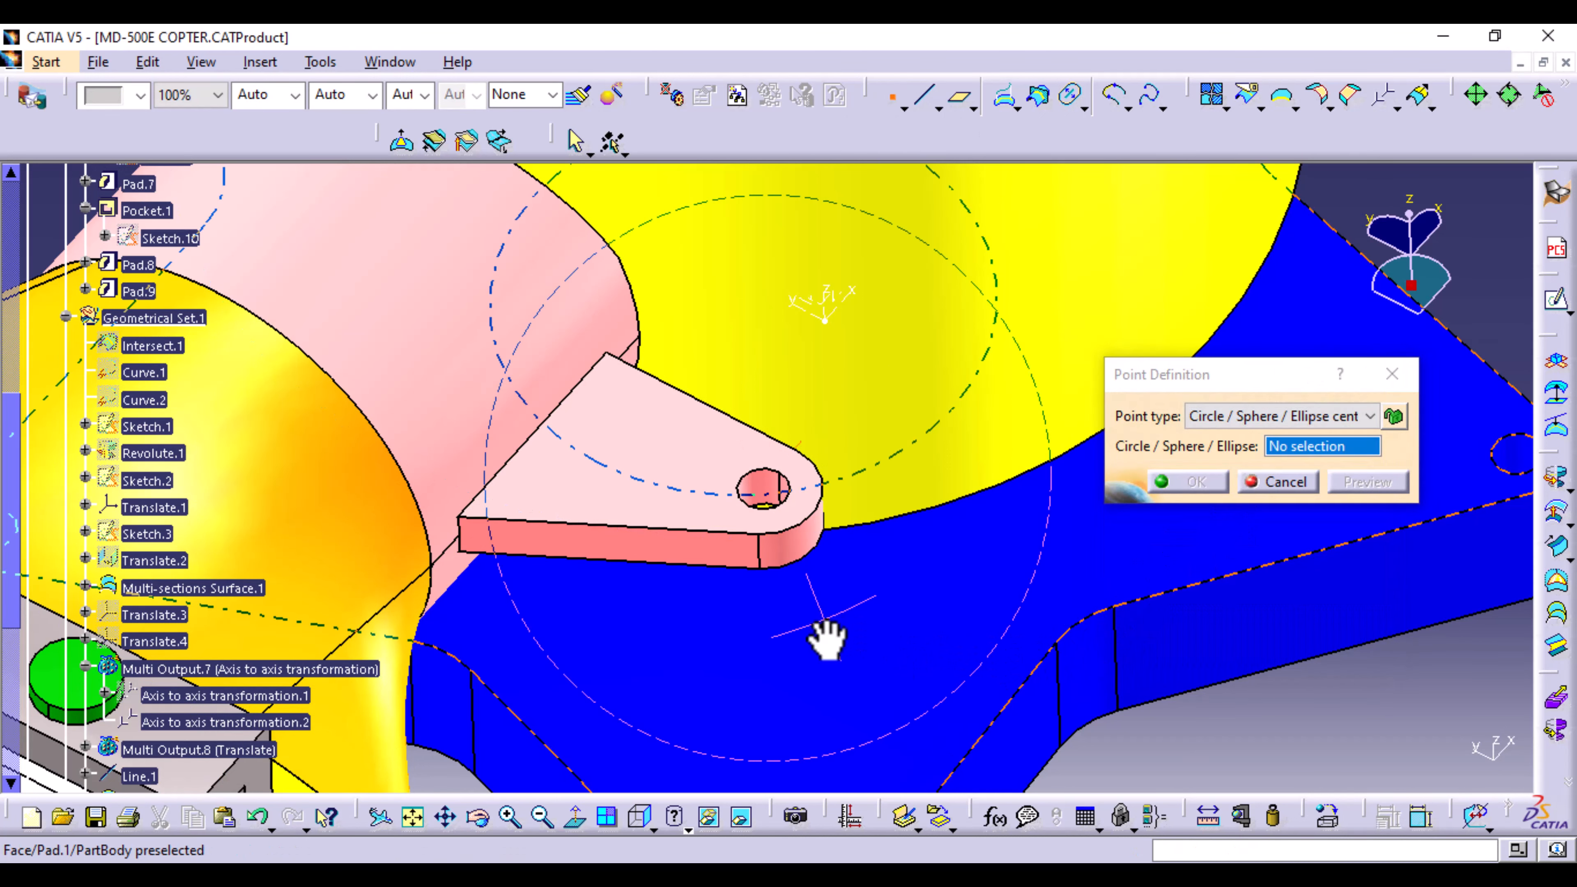
pyautogui.keyDown('ctrl'); pyautogui.moveTo(819, 631); pyautogui.dragTo(824, 468, button='middle'); pyautogui.keyUp('ctrl')
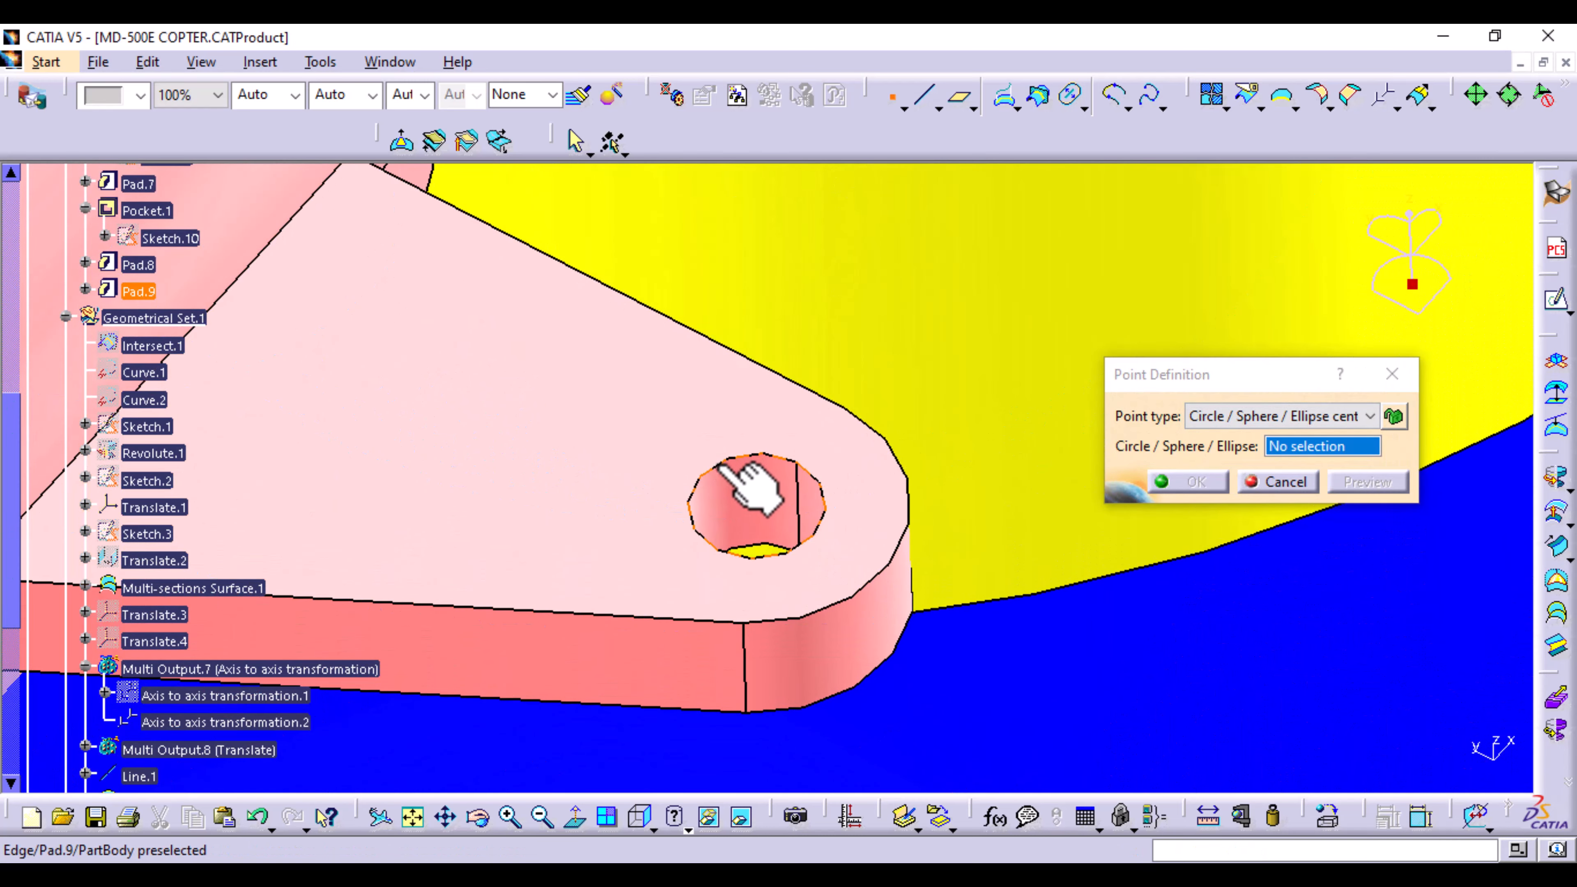
pyautogui.click(730, 471)
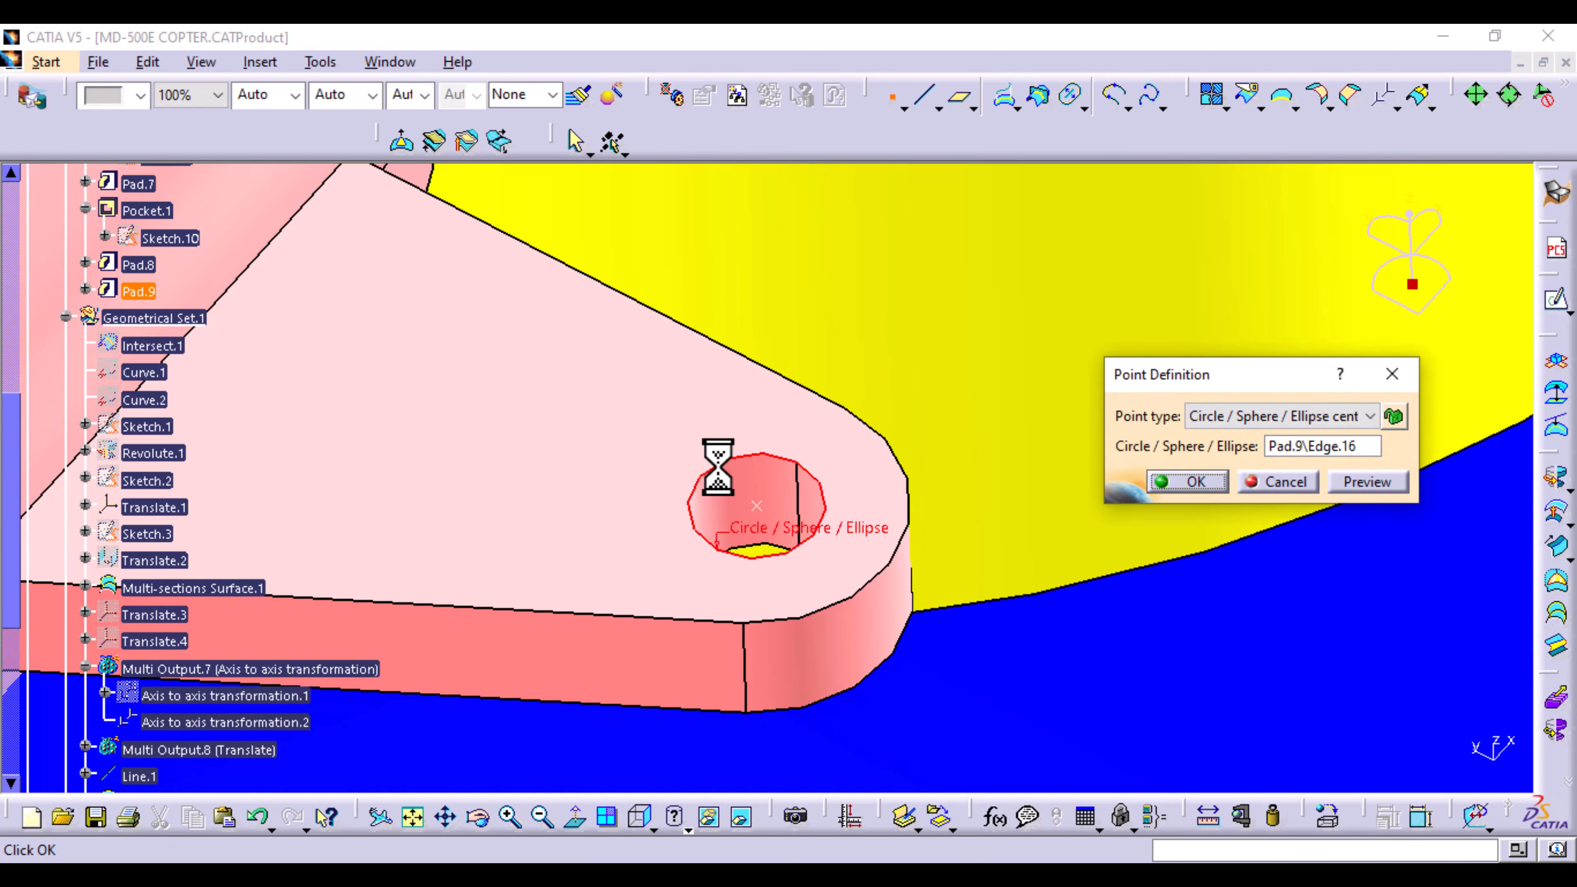
pyautogui.click(1192, 482)
pyautogui.click(260, 62)
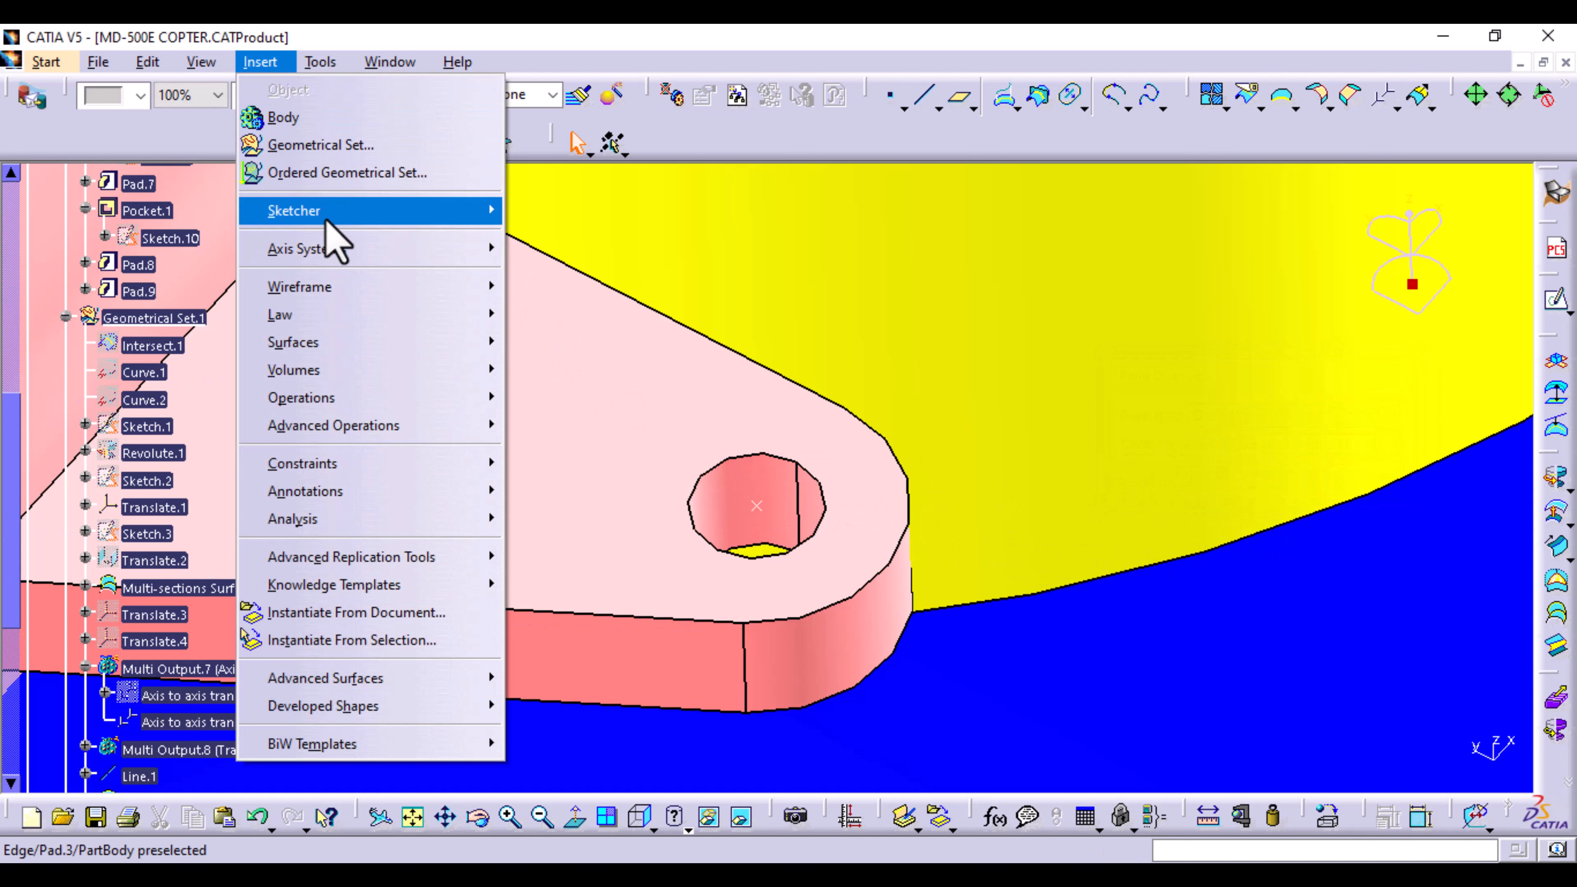
# Step: Insert a standard axis system with its origin at the centre point of the lug's hole
pyautogui.moveTo(360, 248)
pyautogui.click(540, 248)
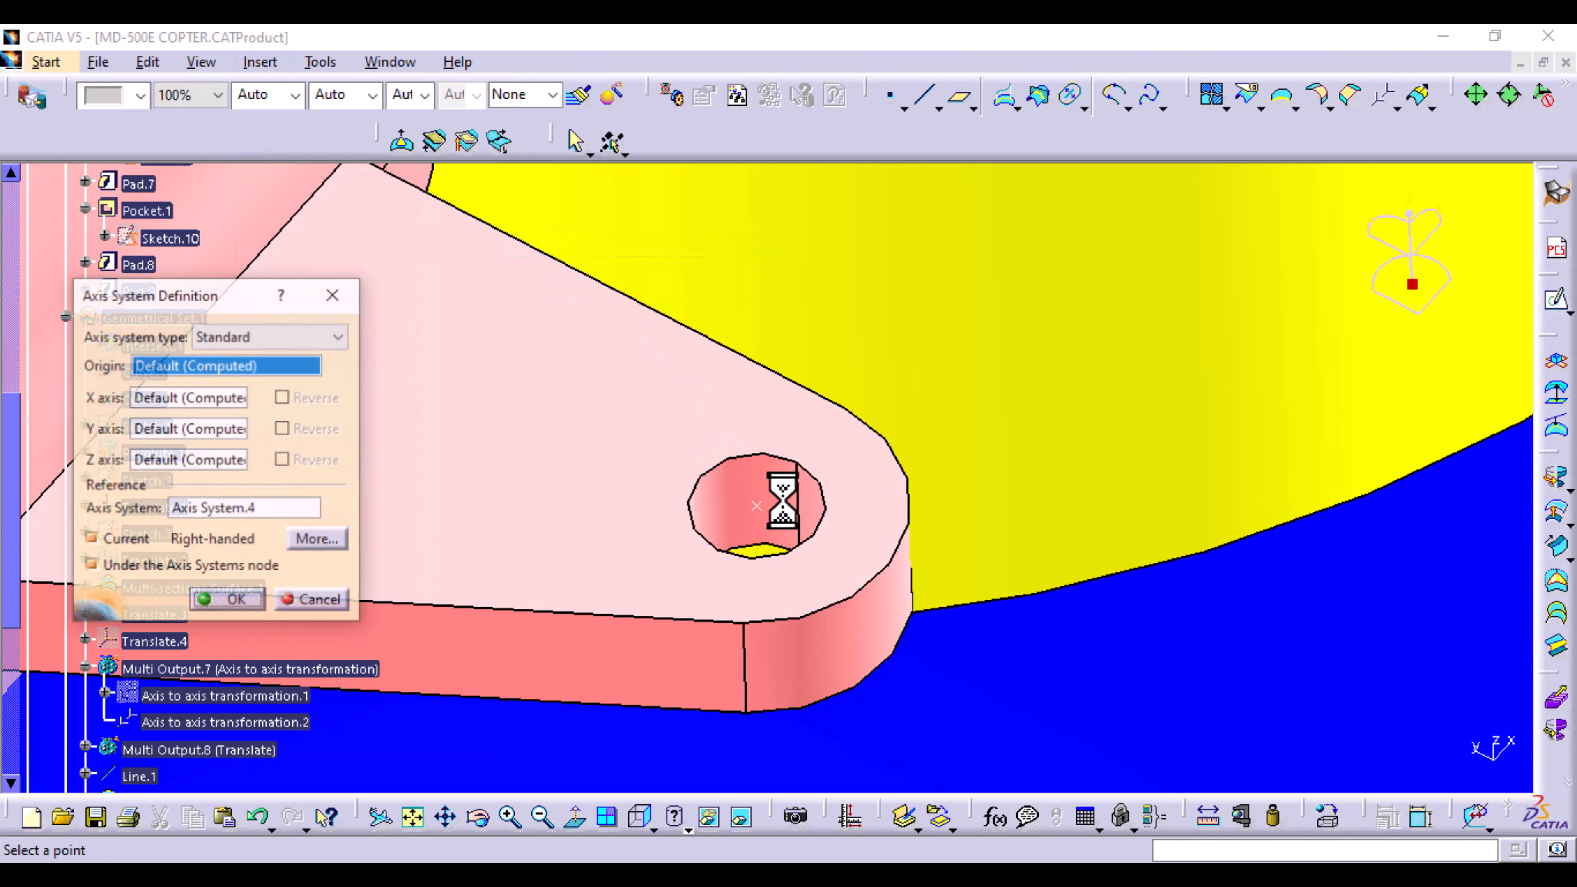
pyautogui.click(756, 505)
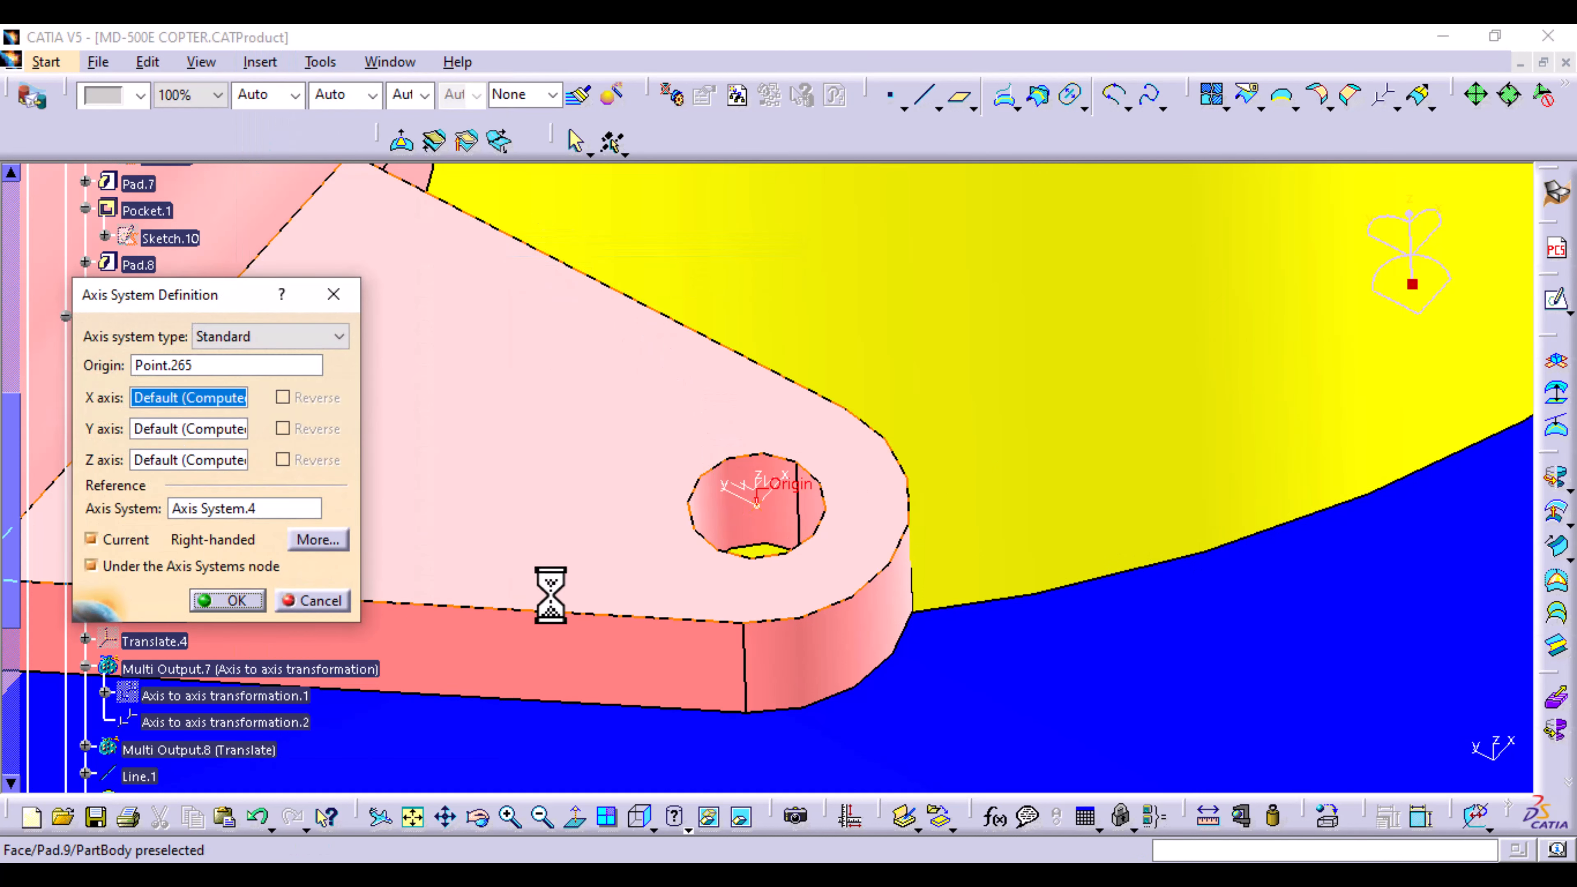
pyautogui.click(235, 601)
# Step: Start a sketch on the zx plane of the axis system at the lug's hole
pyautogui.moveTo(558, 639); pyautogui.dragTo(591, 577, button='middle')
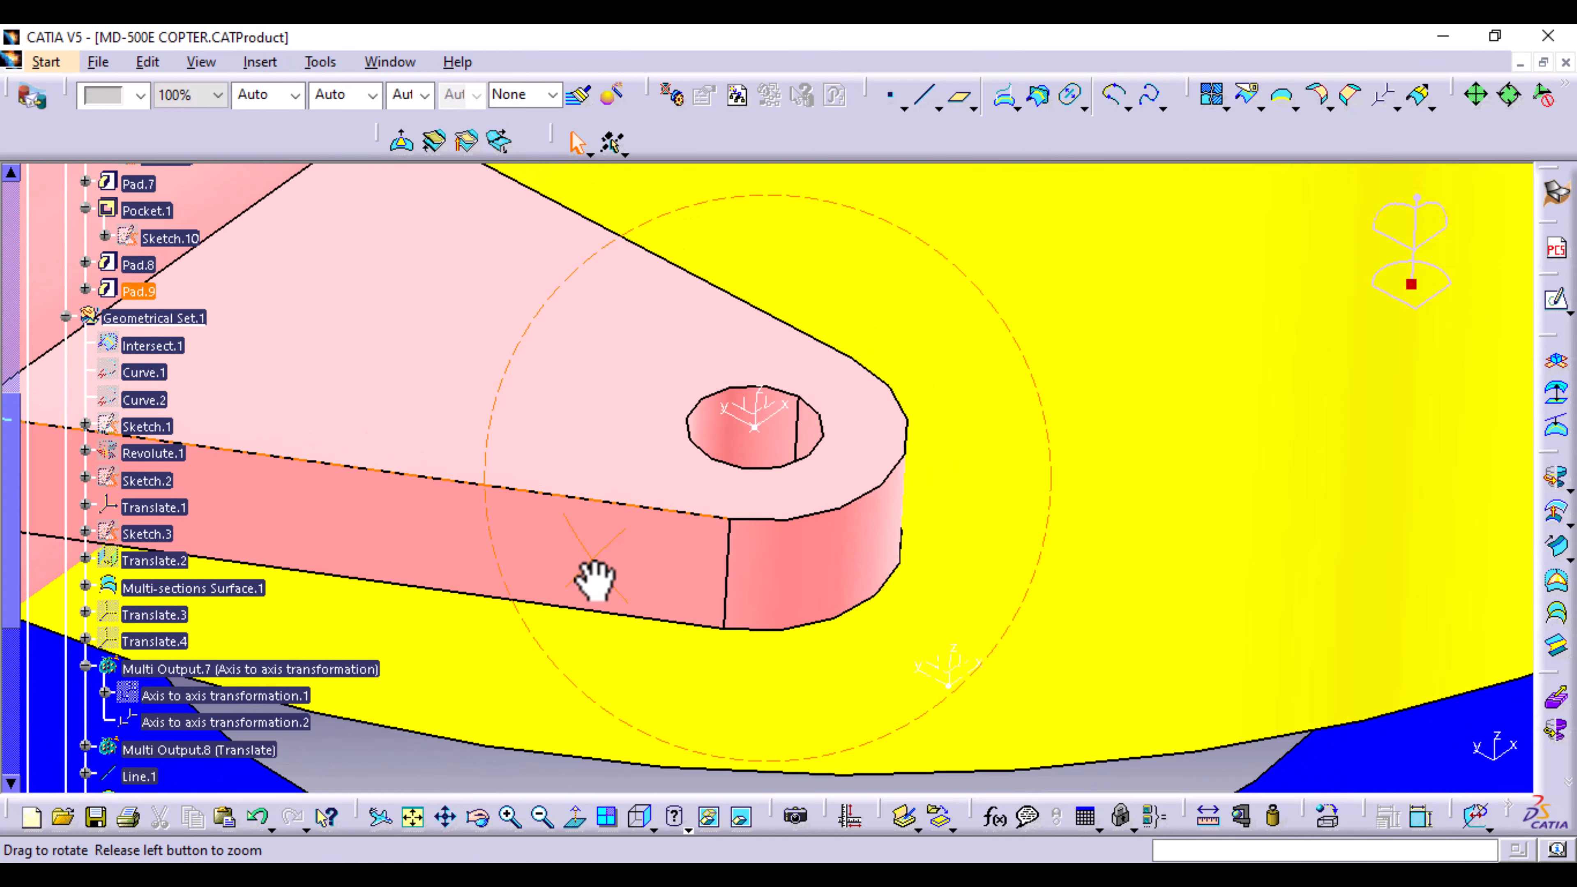
pyautogui.click(740, 412)
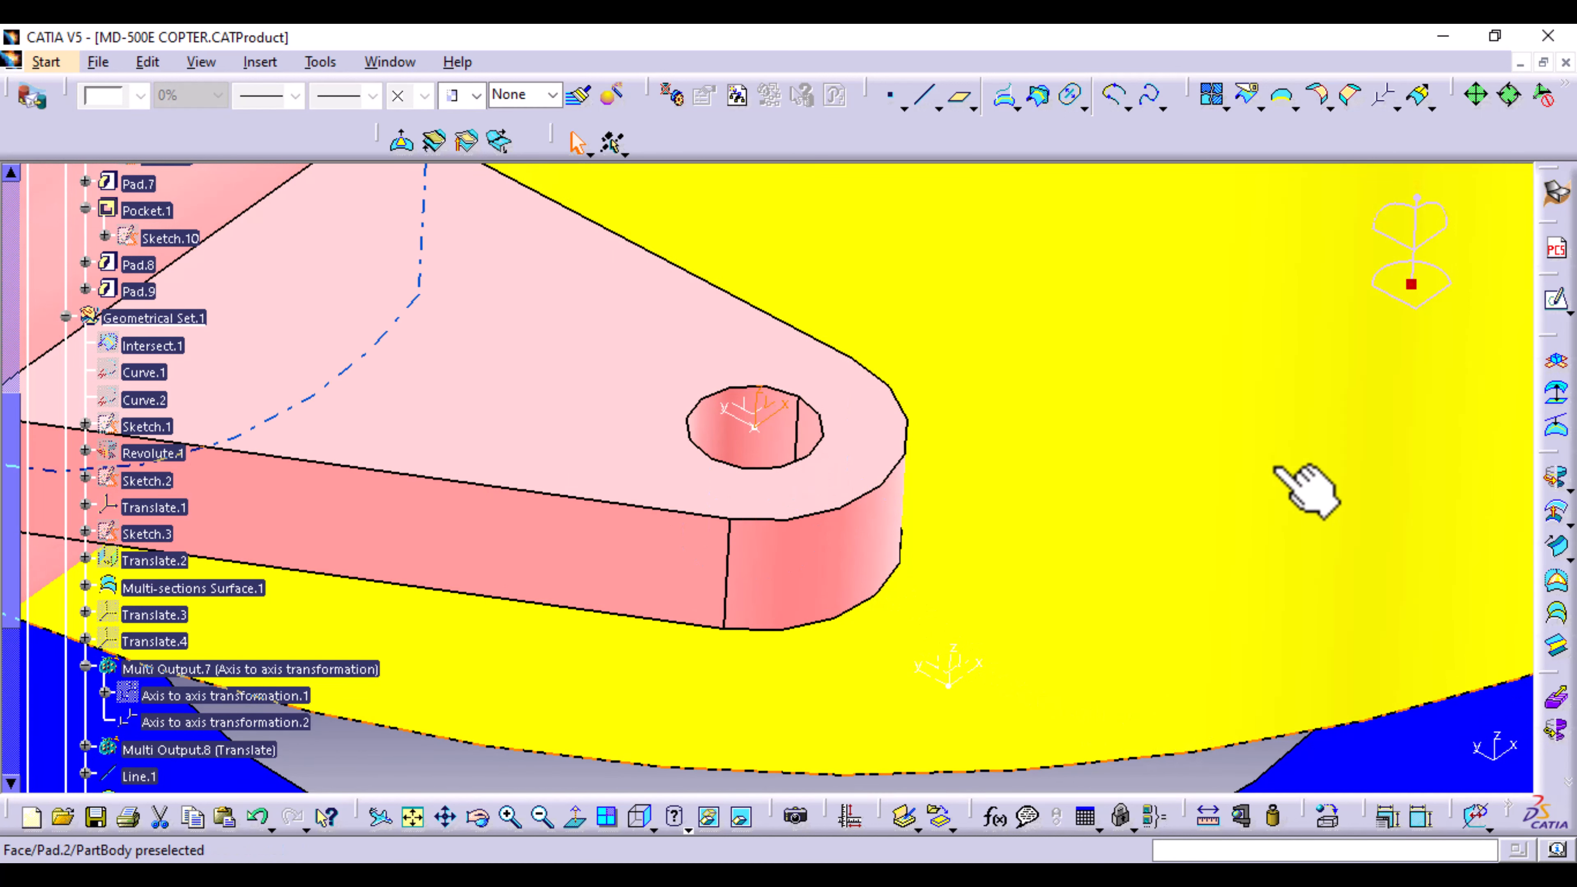
pyautogui.click(1556, 304)
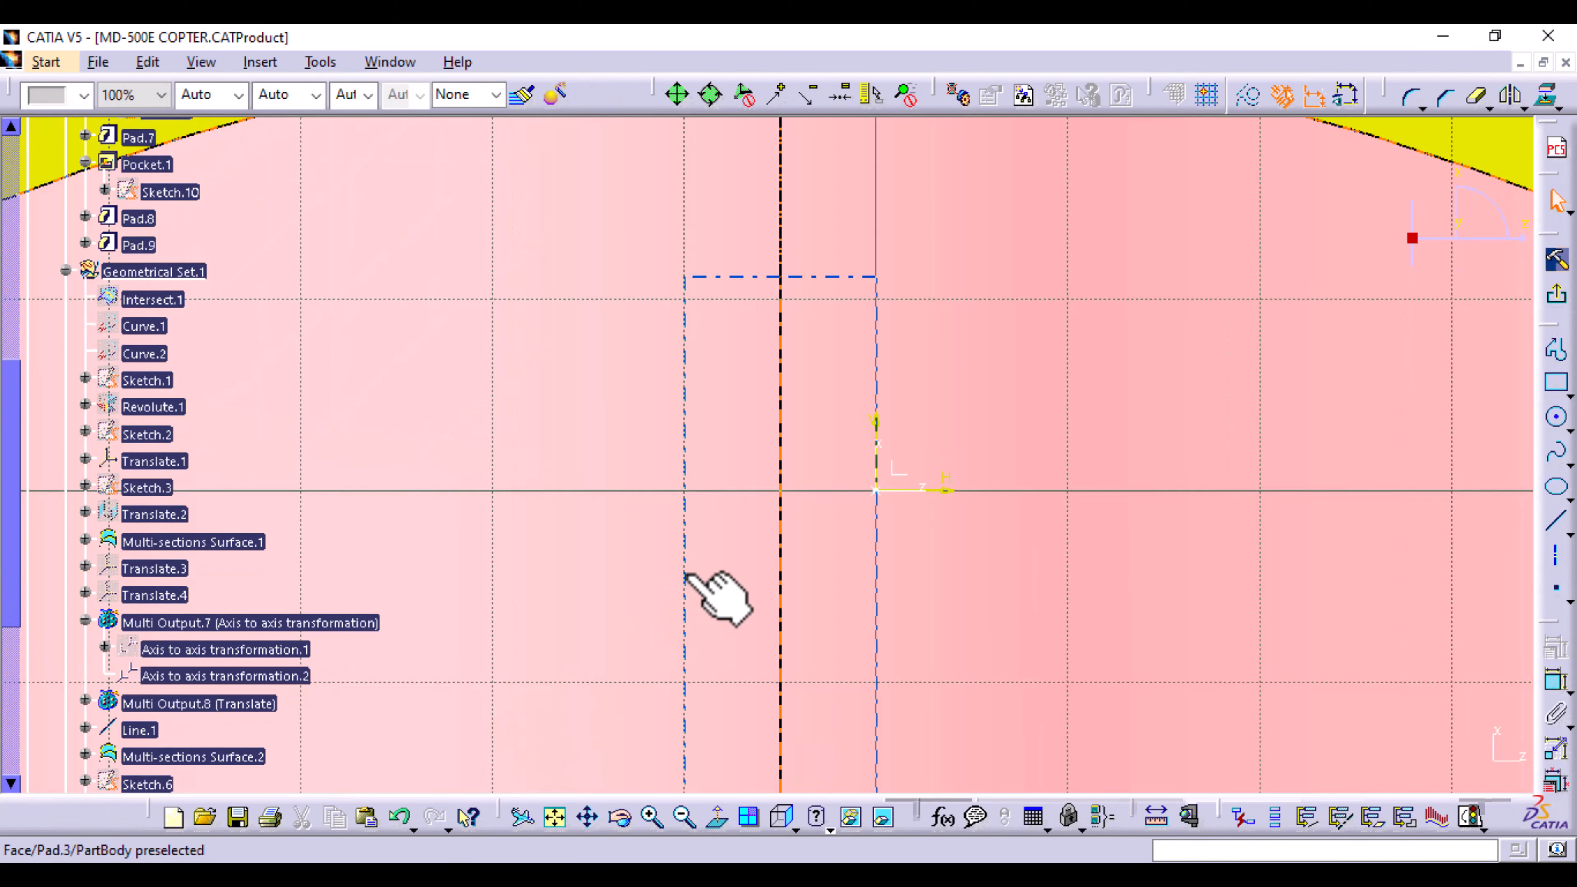
# Step: Examine the sketch plane in relation to the lug, shank and blue plate from normal, standard and oblique views
pyautogui.moveTo(689, 678); pyautogui.dragTo(714, 864, button='middle')
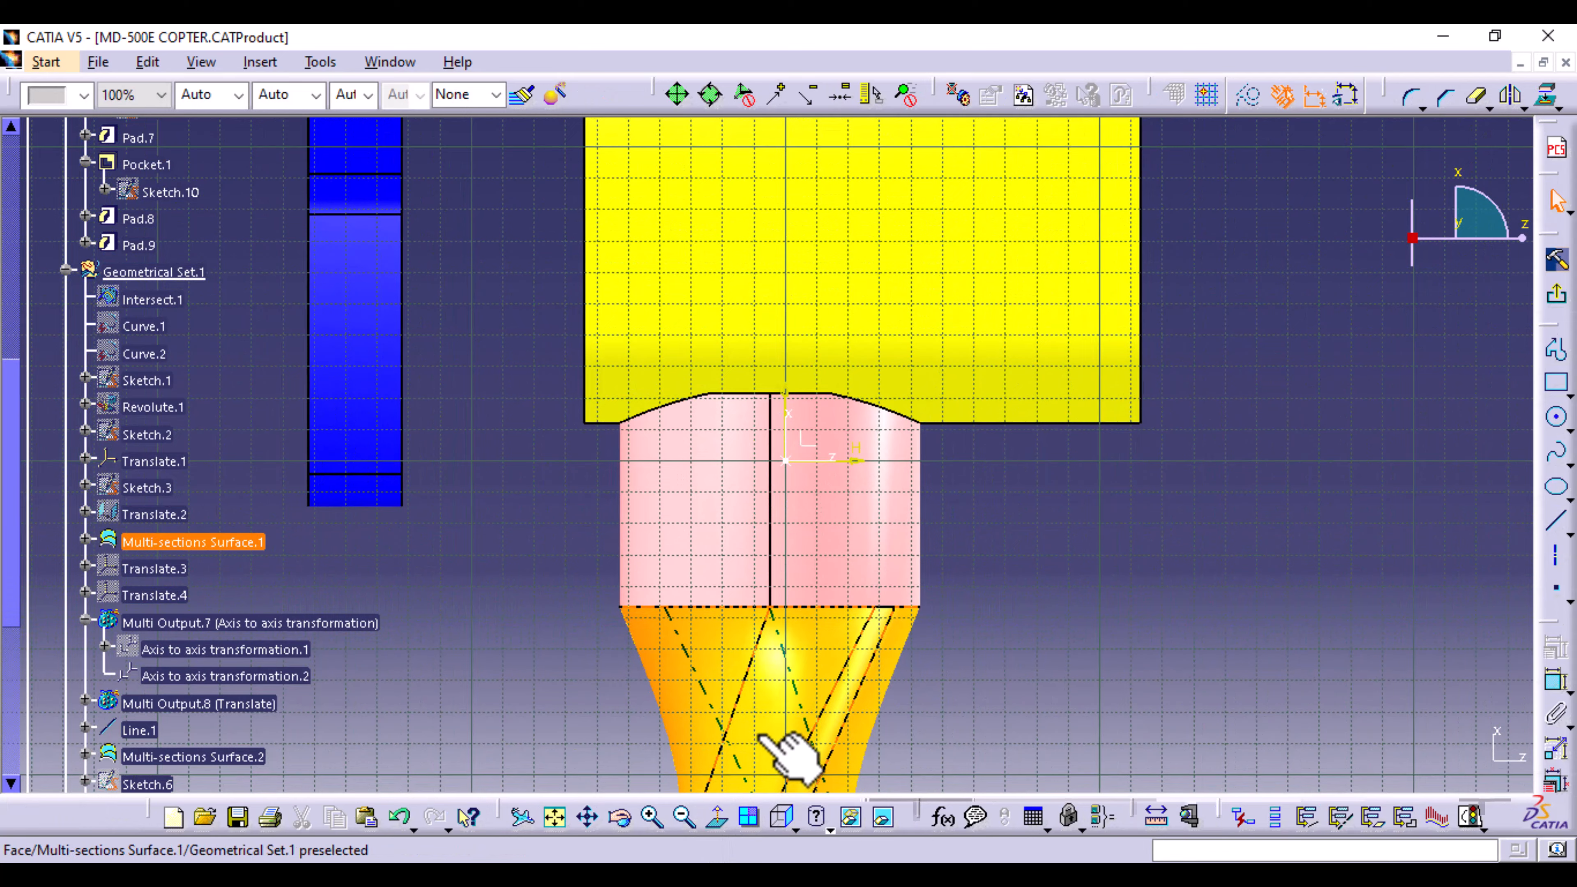
pyautogui.moveTo(775, 739); pyautogui.dragTo(749, 579, button='middle')
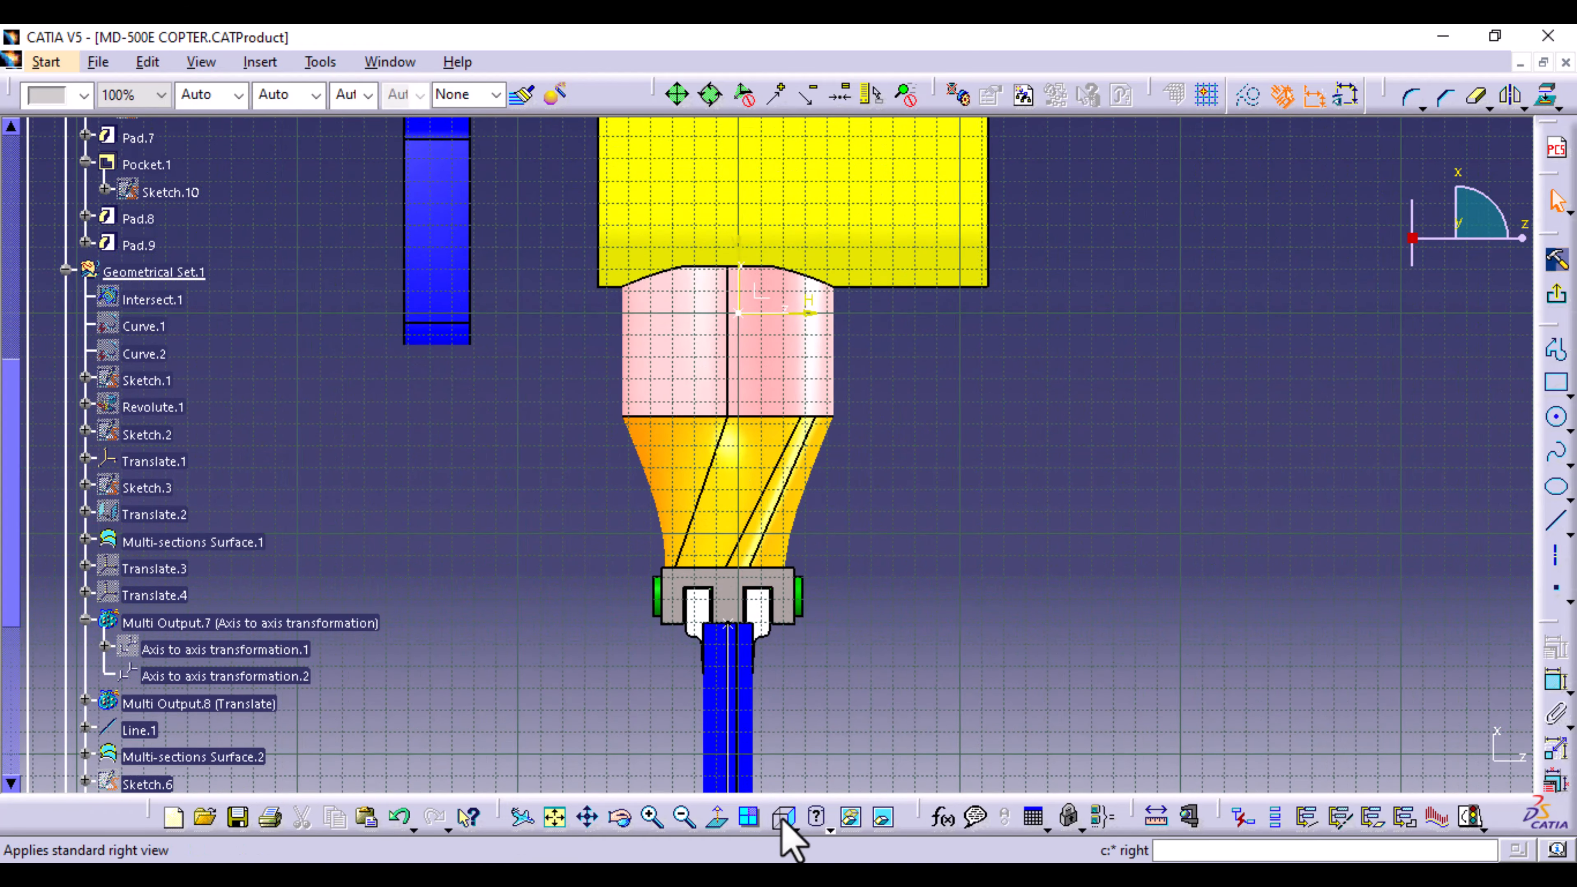
pyautogui.click(782, 819)
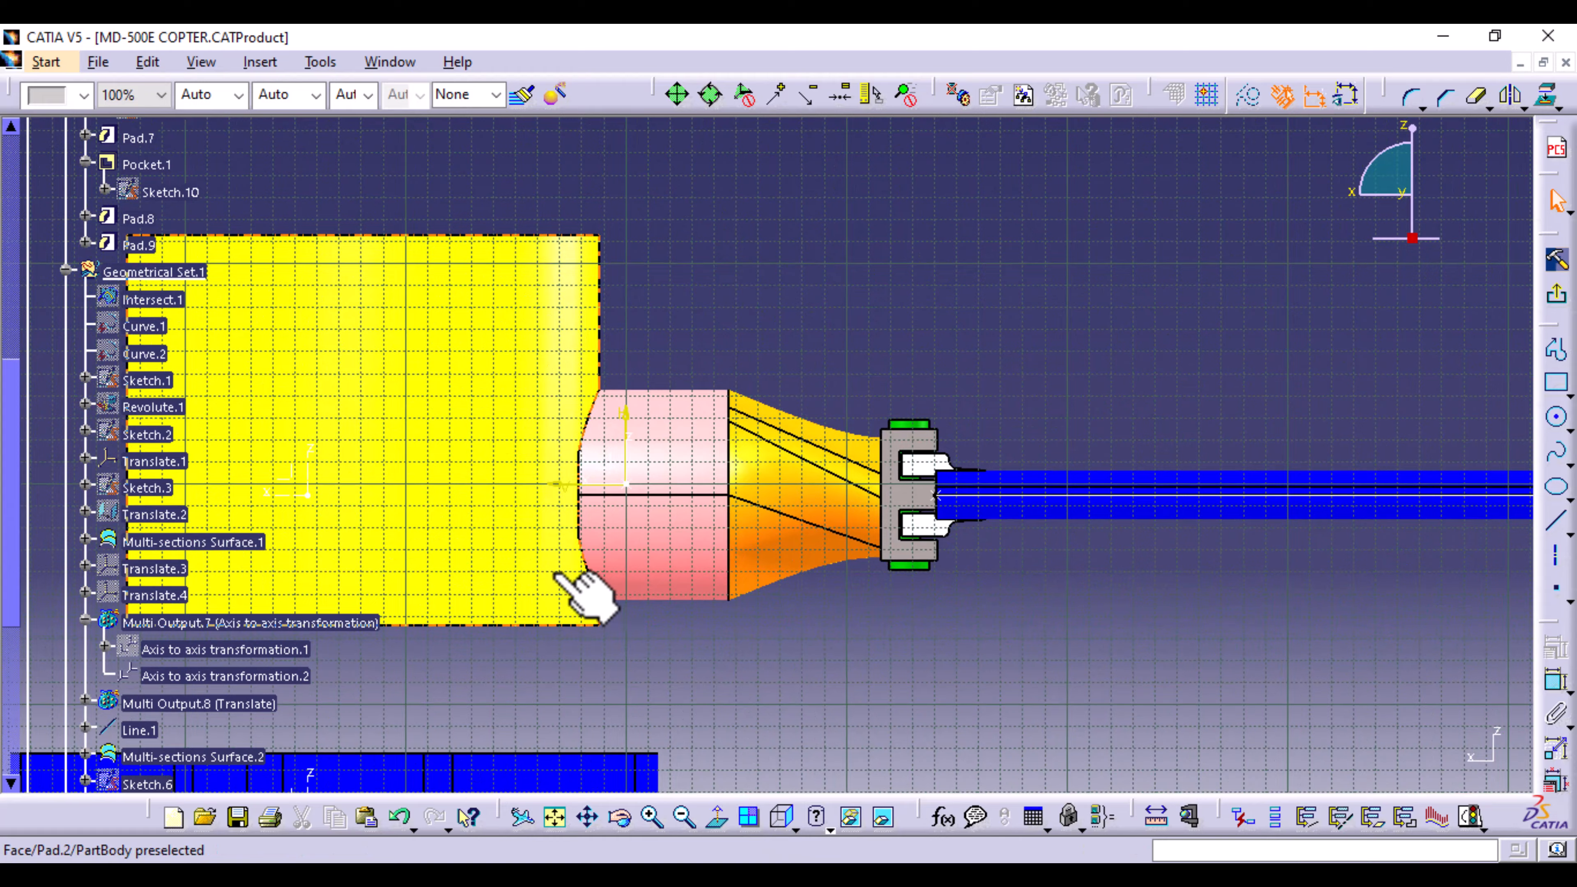
pyautogui.moveTo(583, 596); pyautogui.dragTo(435, 688, button='middle')
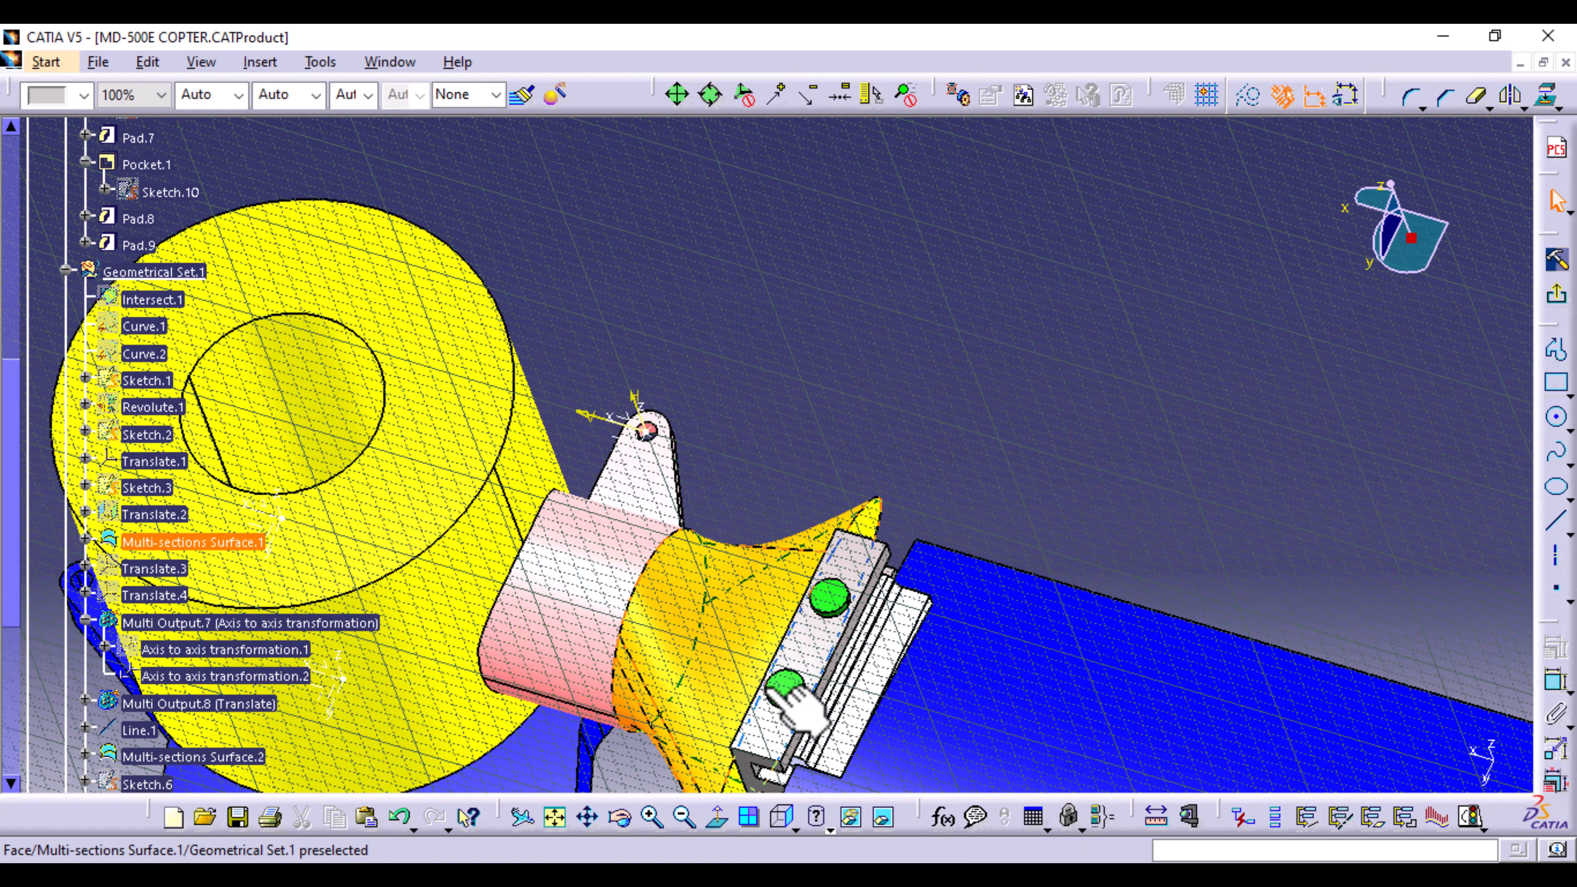
pyautogui.click(721, 826)
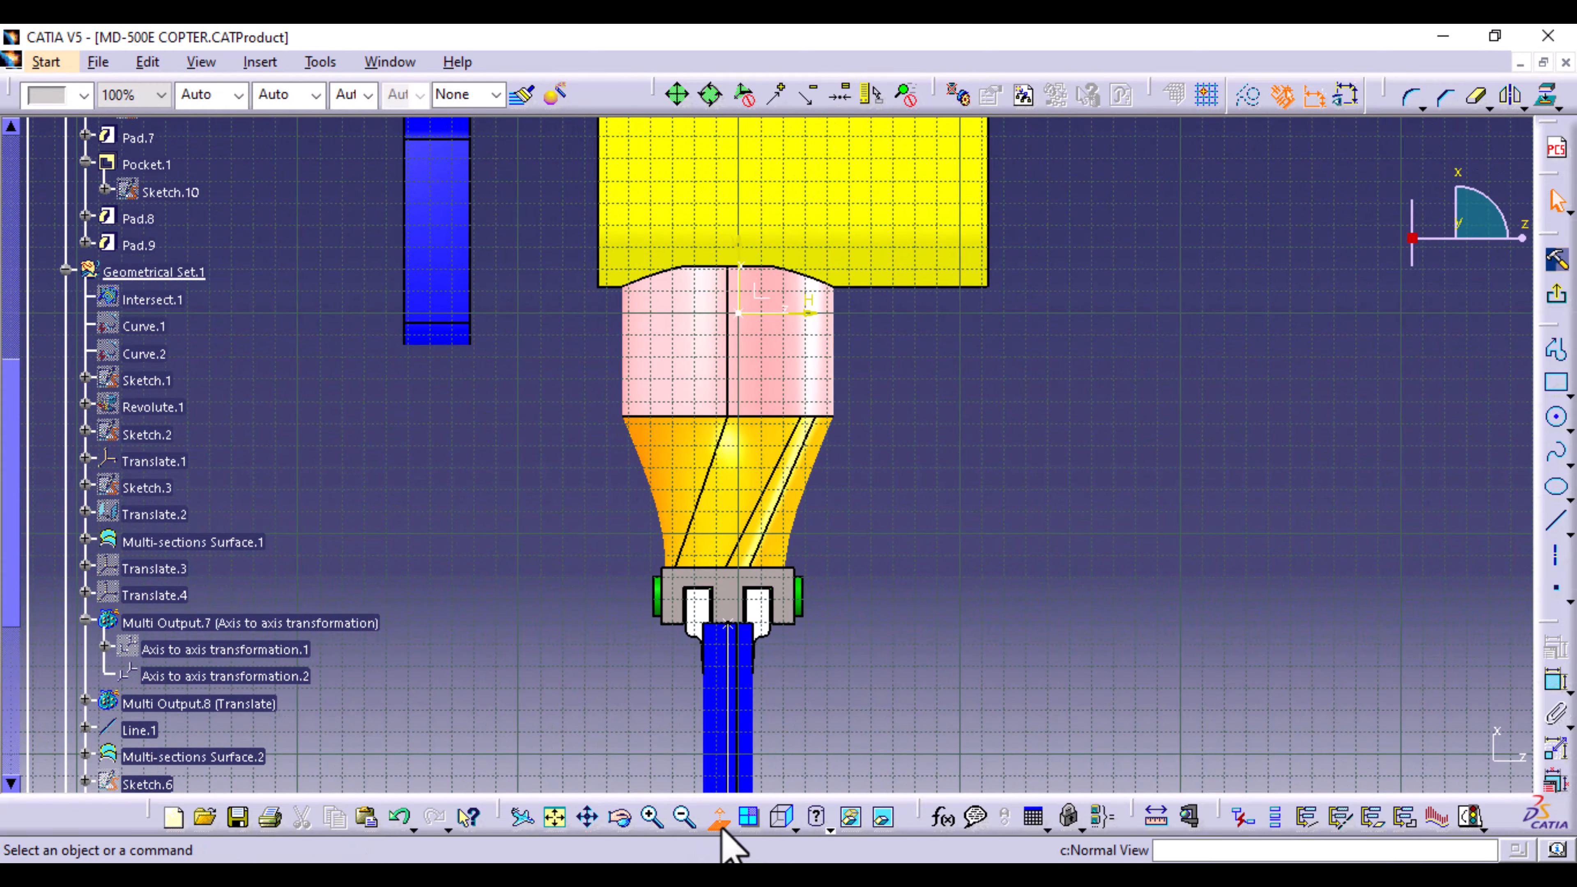
pyautogui.click(721, 826)
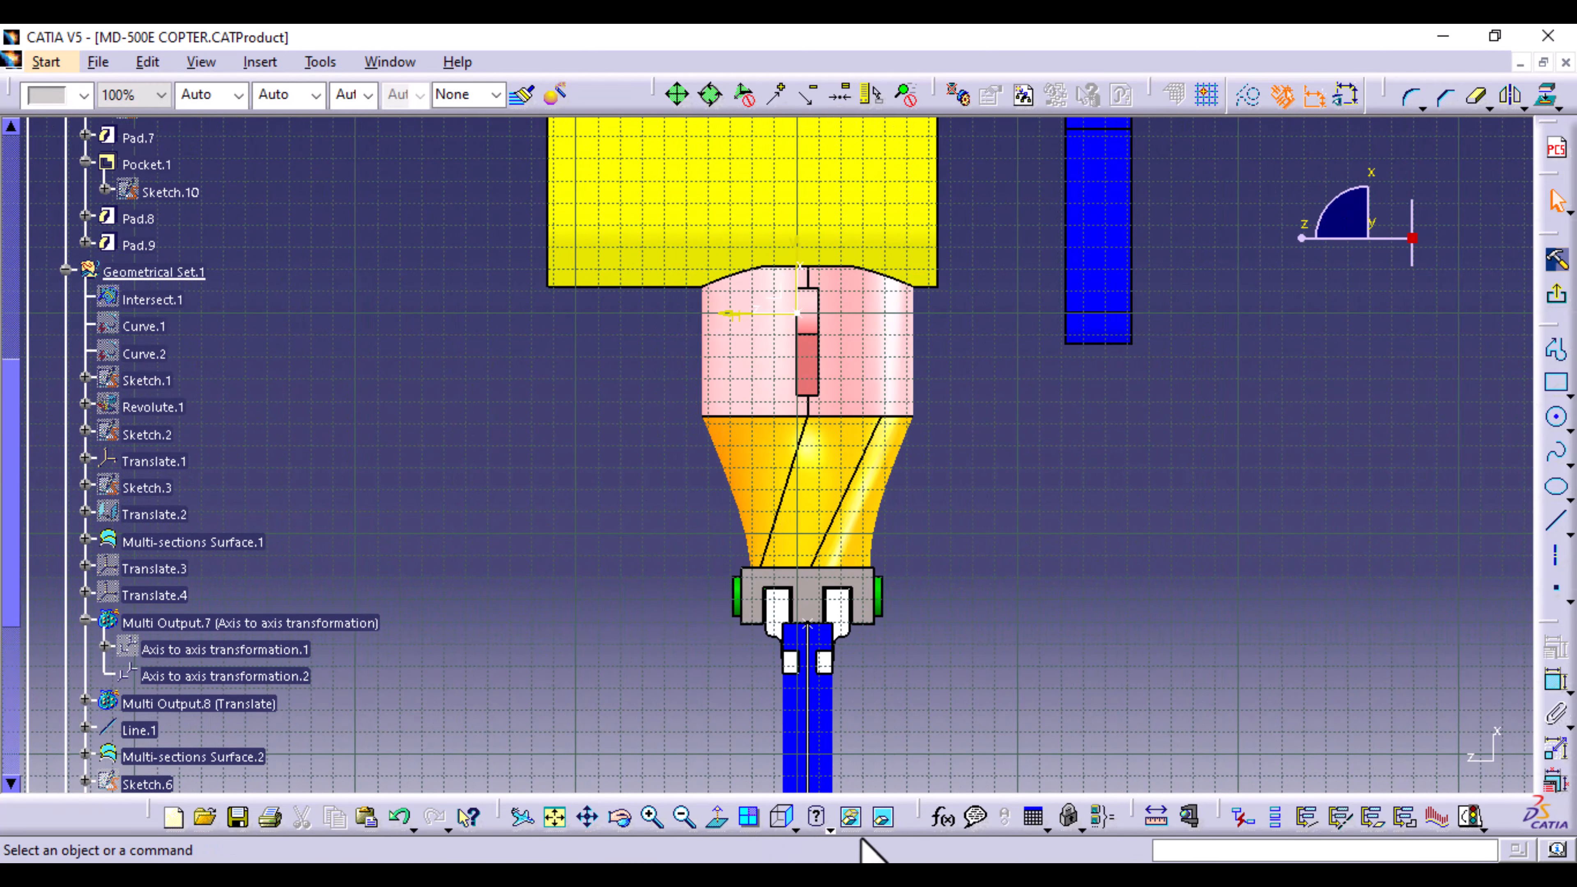
pyautogui.click(779, 830)
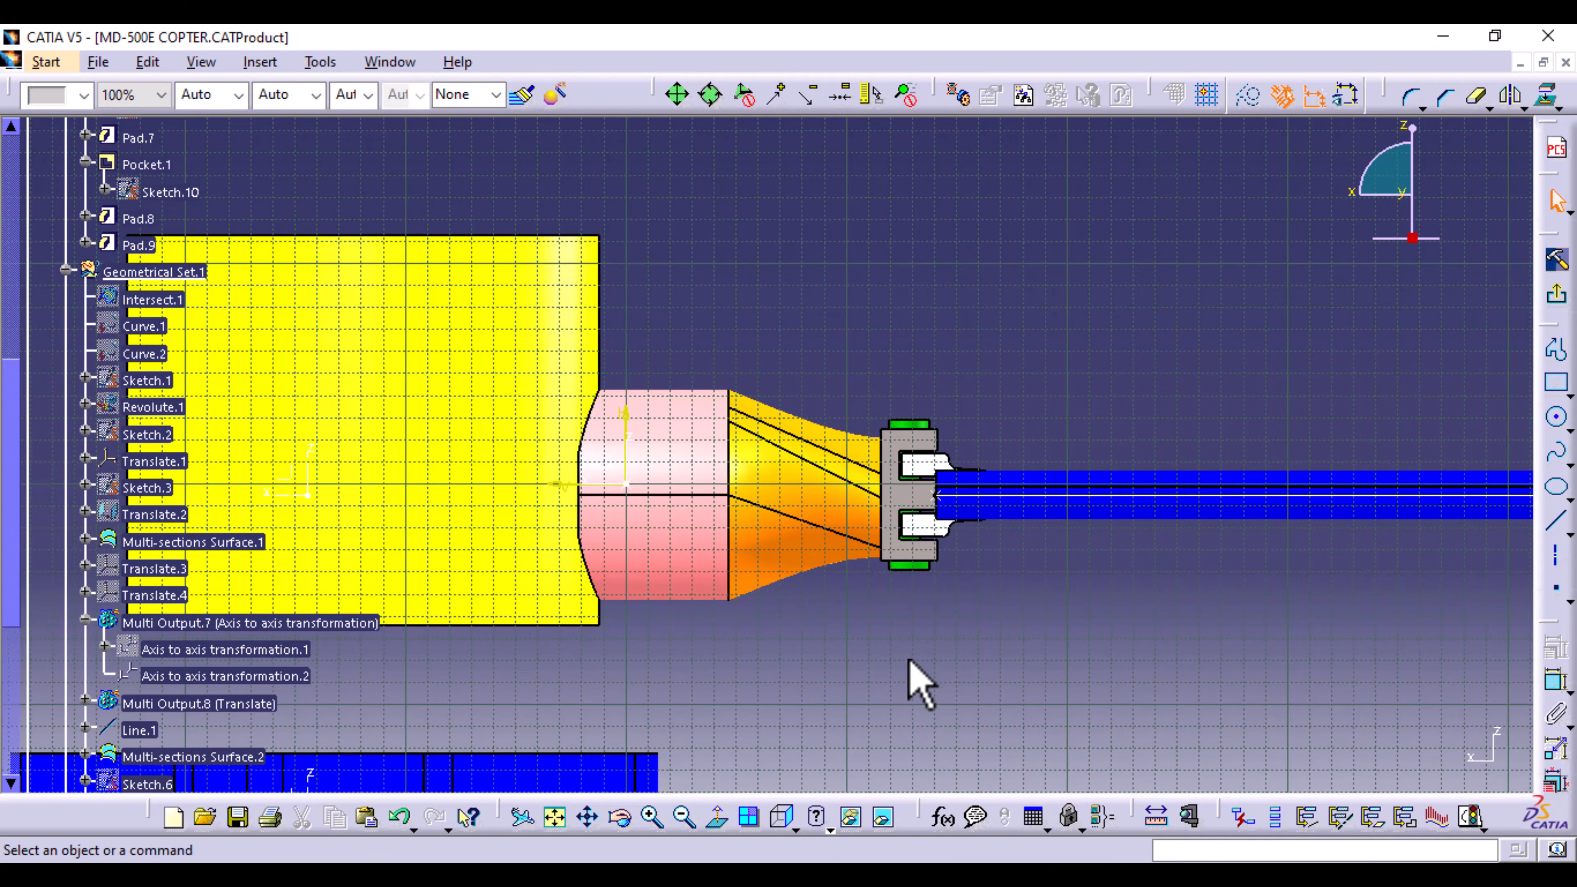
pyautogui.click(717, 817)
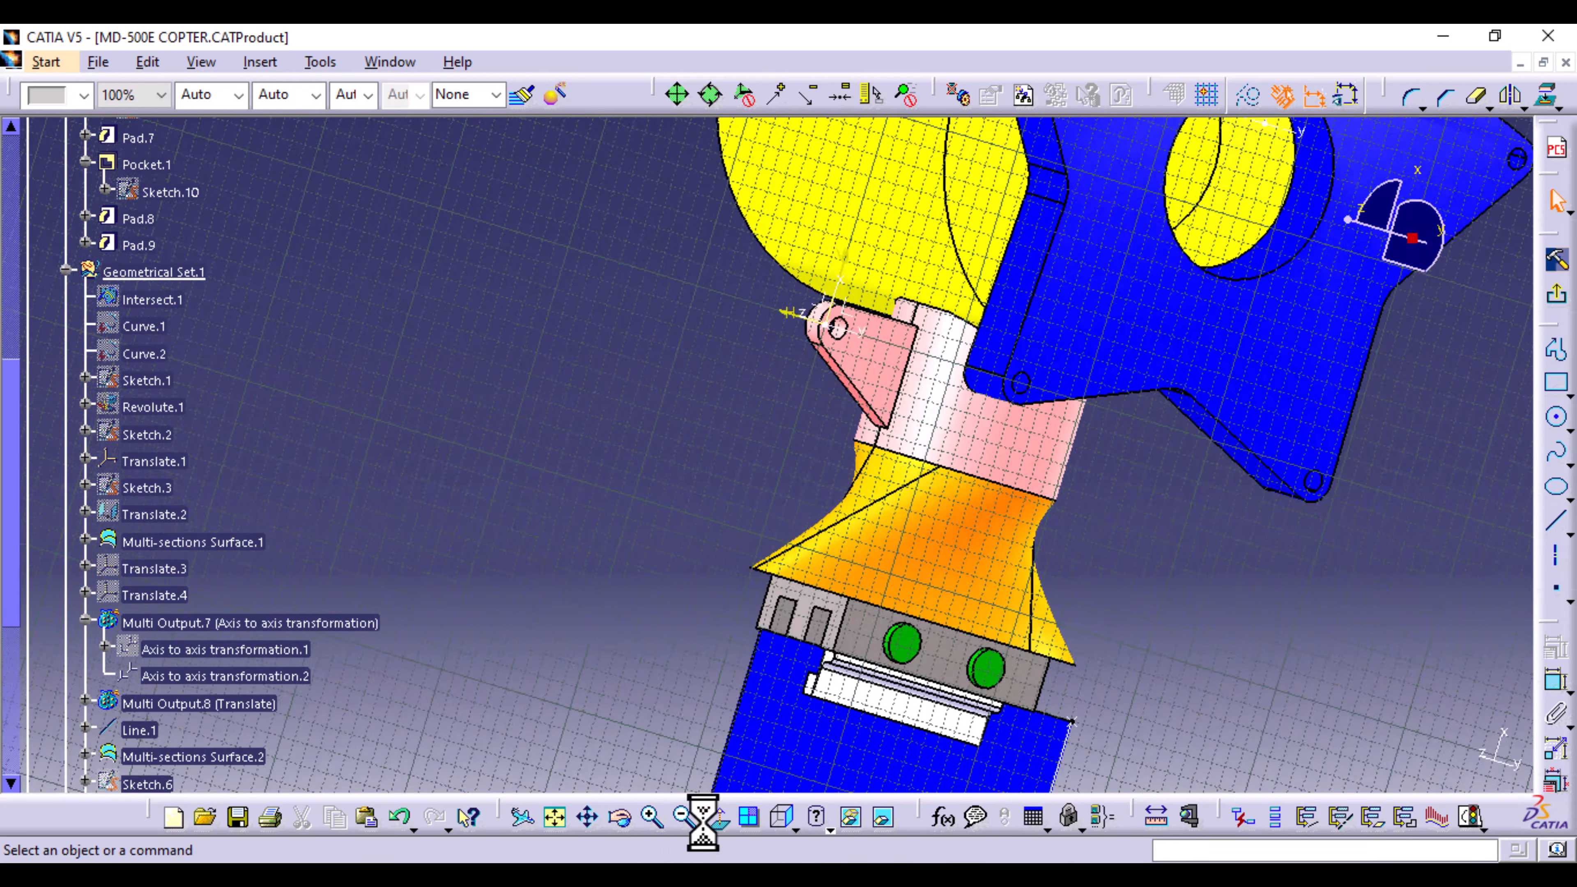
pyautogui.moveTo(942, 544); pyautogui.dragTo(857, 695, button='middle')
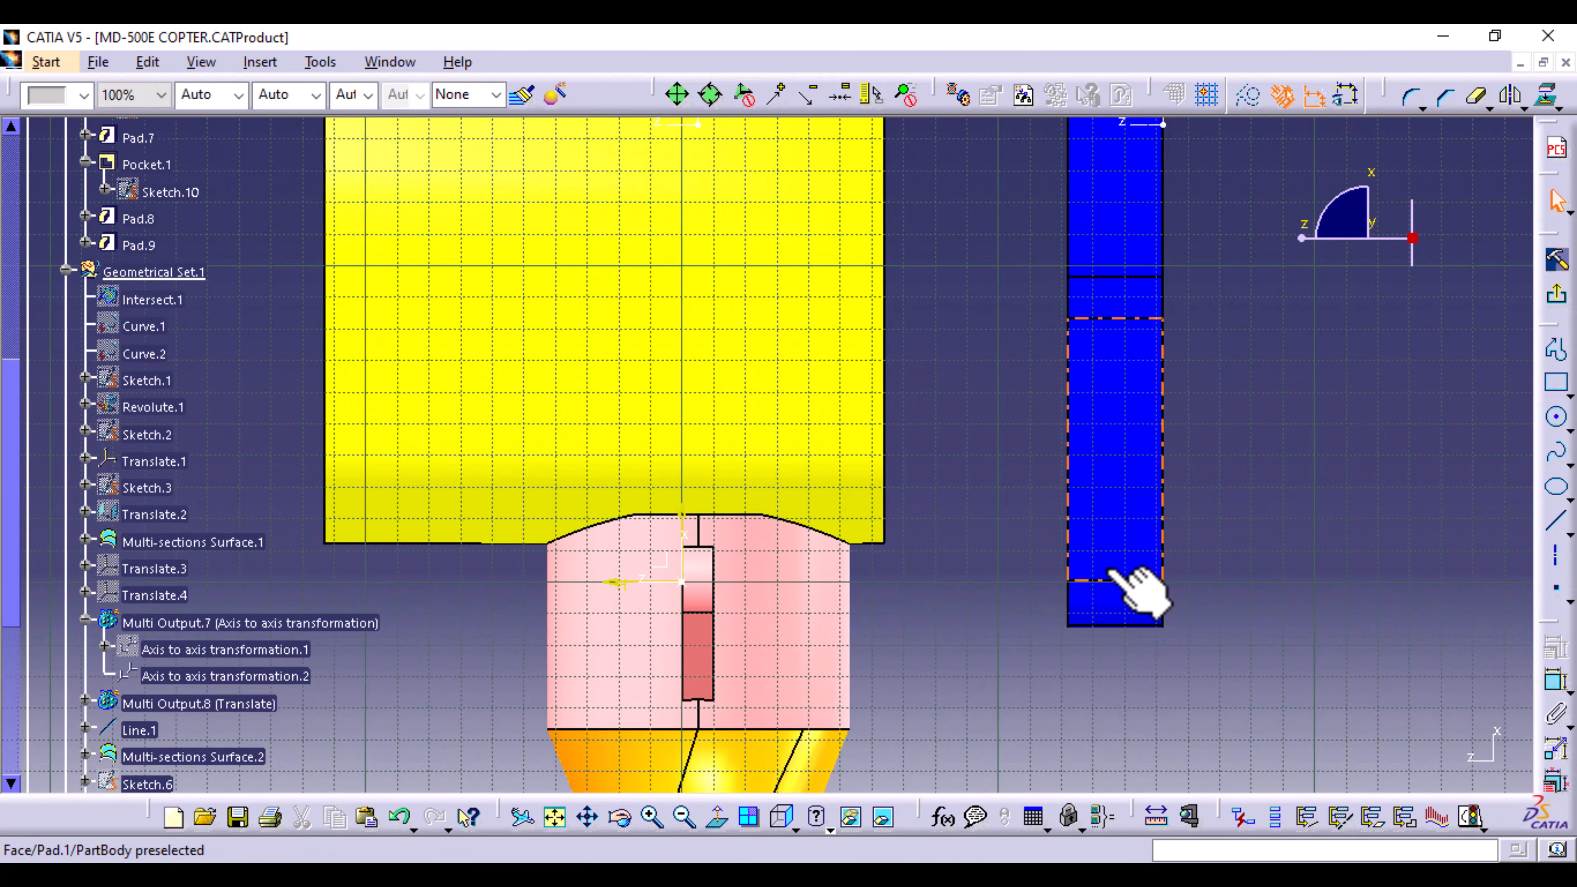
pyautogui.moveTo(908, 605)
pyautogui.mouseDown(button='middle')
pyautogui.moveTo(923, 587)
pyautogui.moveTo(986, 617)
pyautogui.moveTo(922, 626)
pyautogui.mouseUp(button='middle')
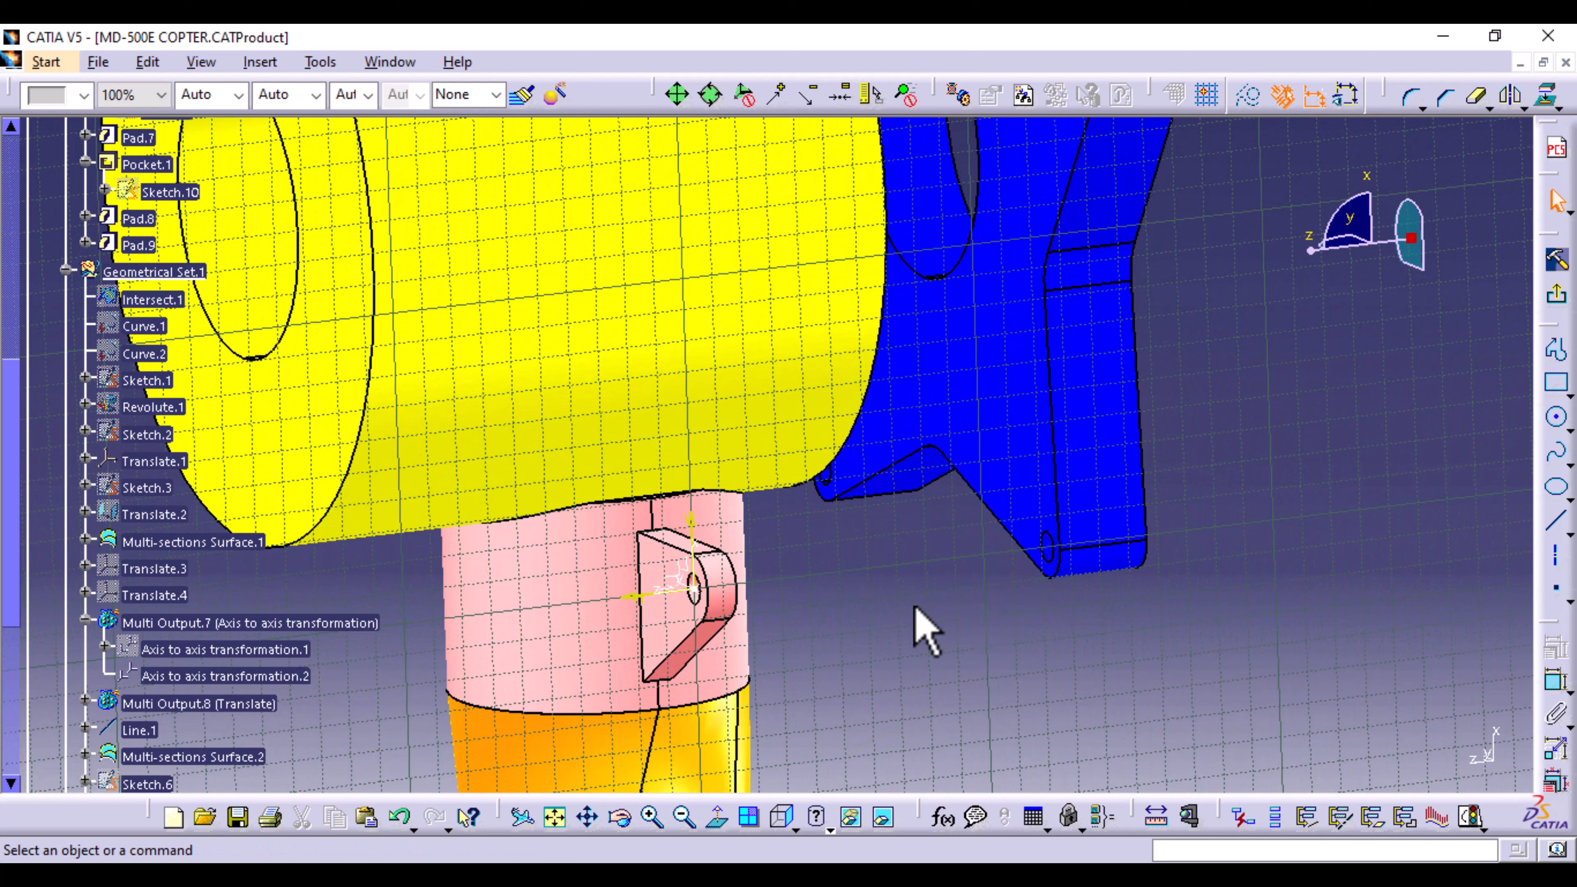
# Step: Project the lug's circular hole edge onto the sketch plane as a construction element
pyautogui.click(695, 600)
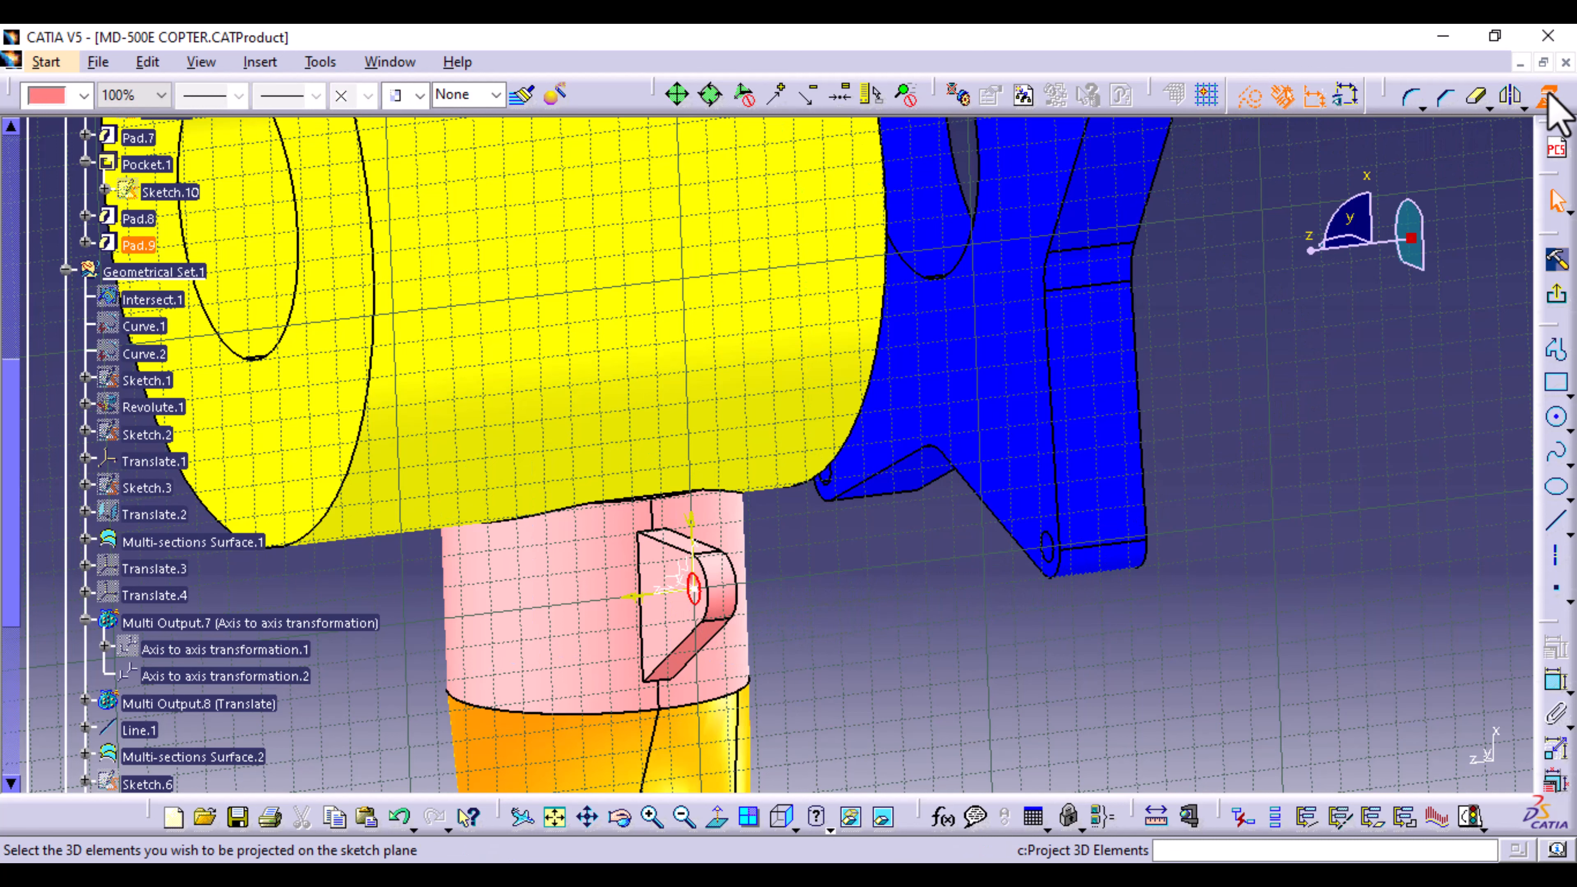
pyautogui.click(1304, 600)
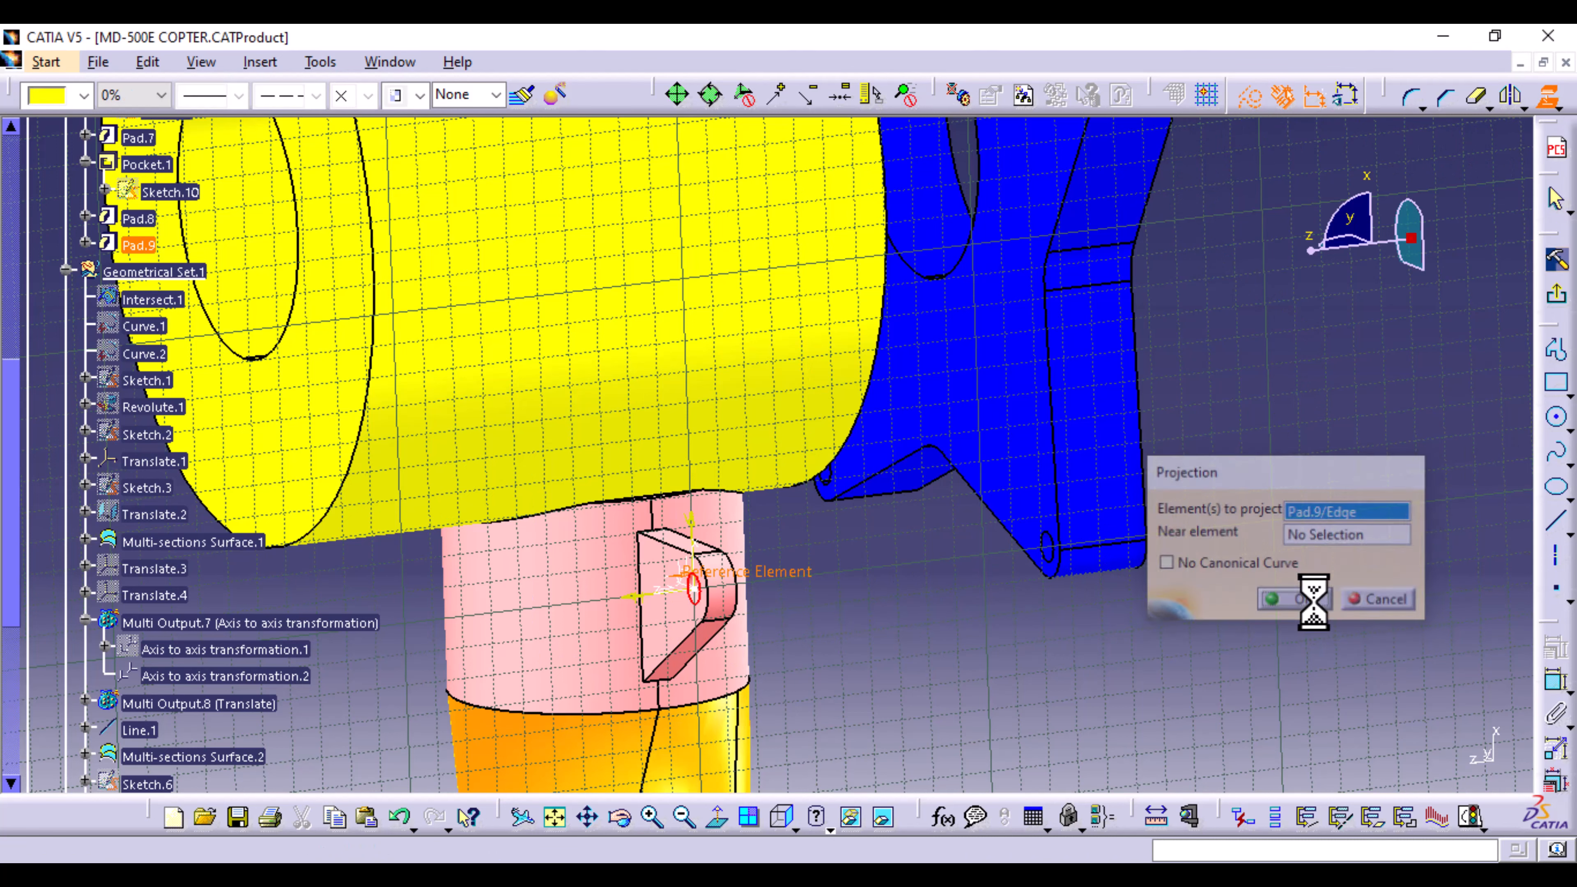
pyautogui.click(782, 822)
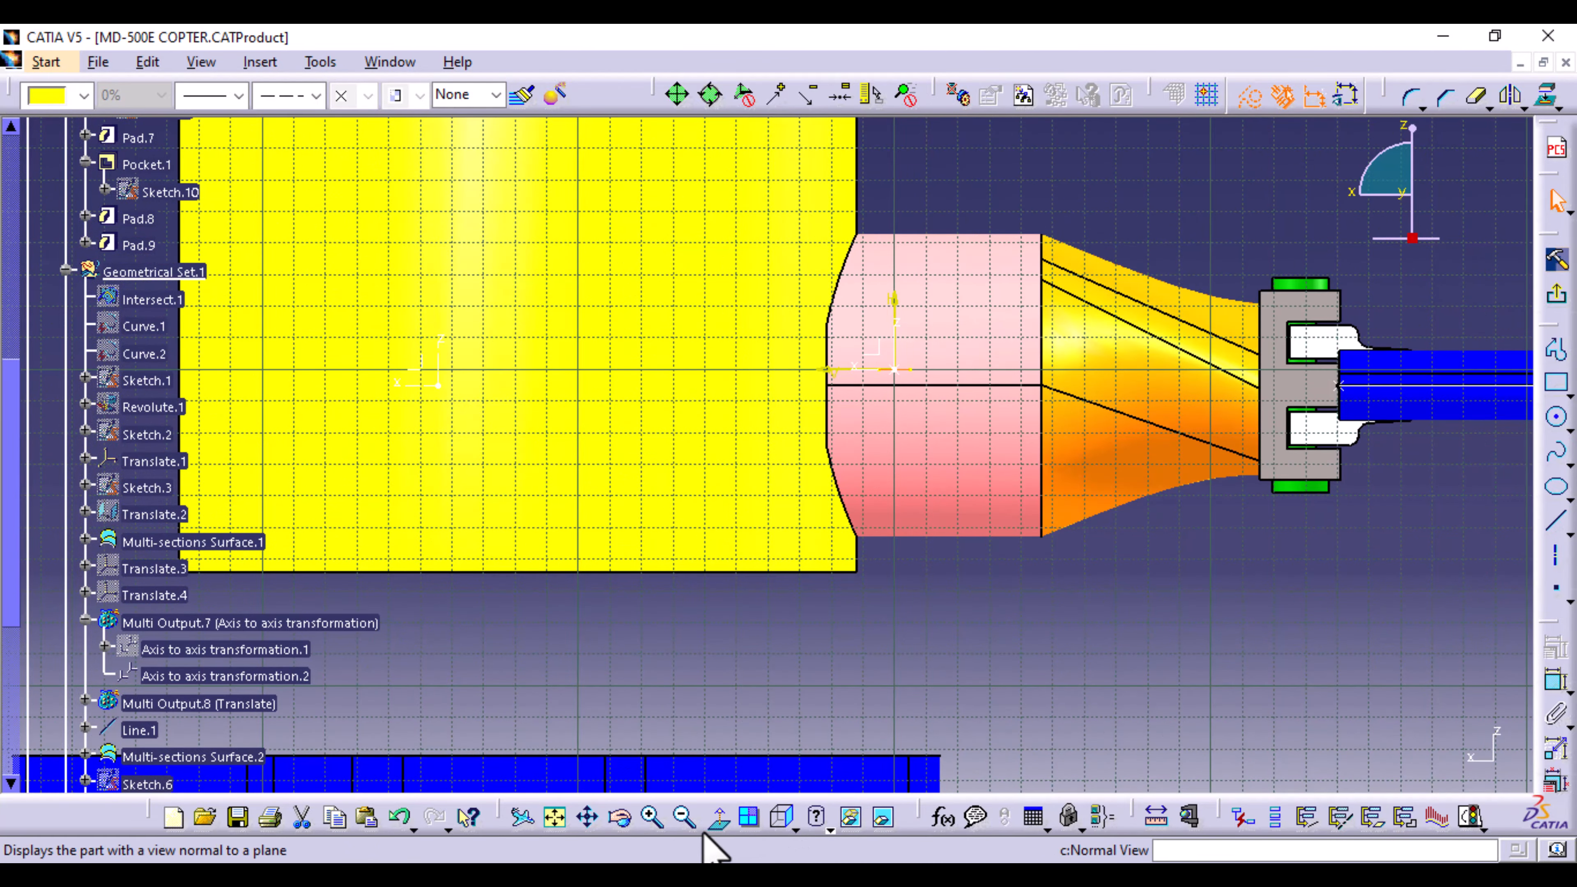
pyautogui.click(715, 823)
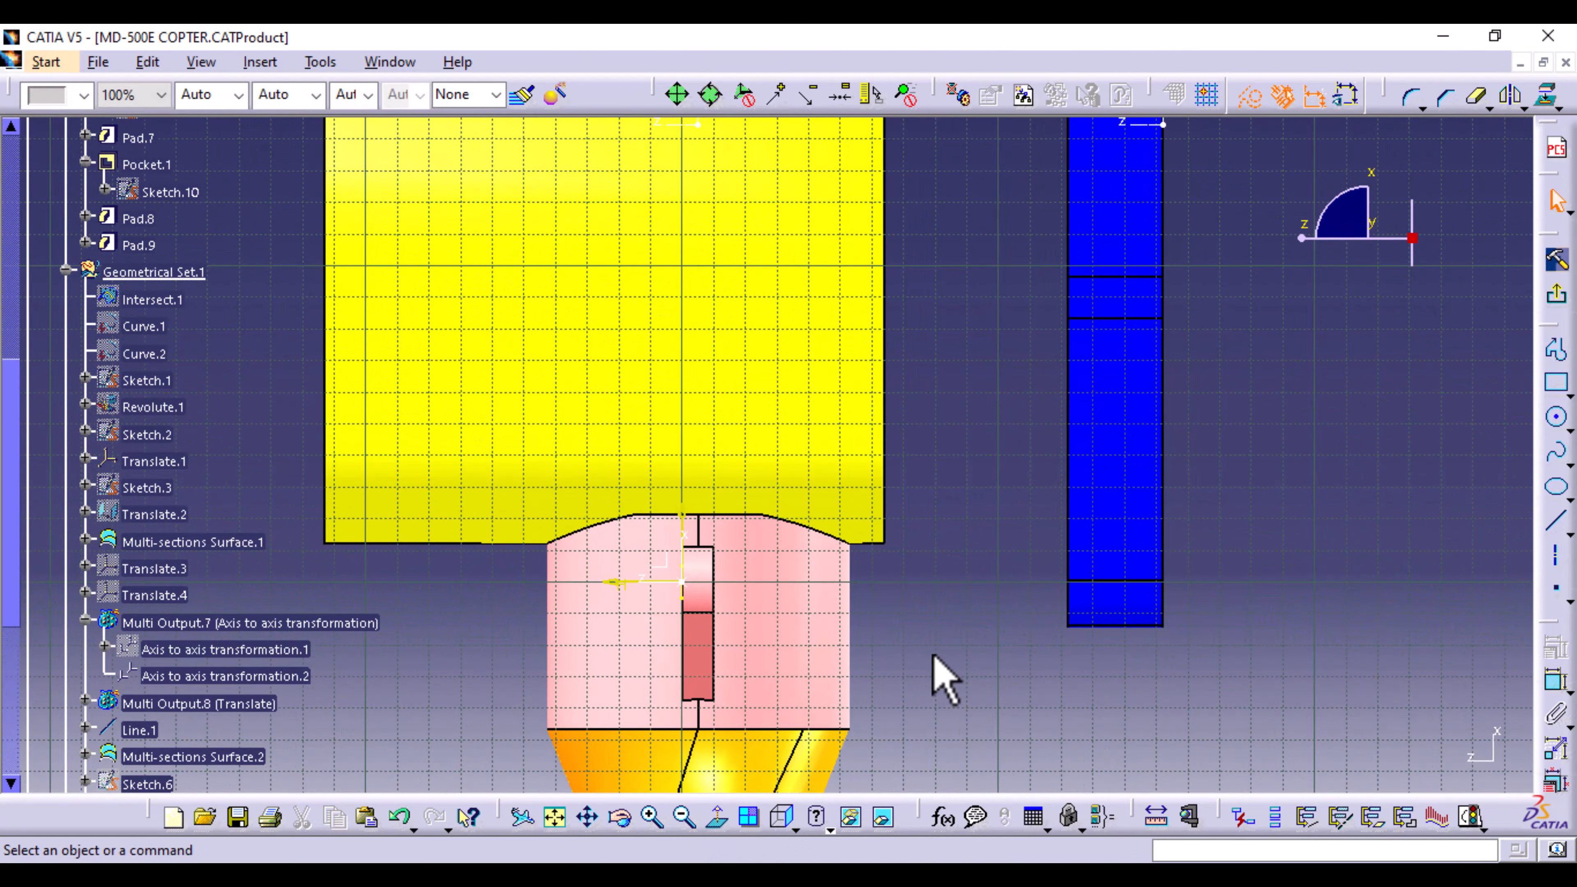
# Step: Begin a standard-element profile with a head about 3 mm thick and 7.5 mm in radius at the lug face, stepping in to the projected hole edge
pyautogui.moveTo(957, 639); pyautogui.dragTo(1028, 483, button='middle')
pyautogui.moveTo(982, 587)
pyautogui.mouseDown(button='middle')
pyautogui.moveTo(957, 420)
pyautogui.moveTo(738, 458)
pyautogui.mouseUp(button='middle')
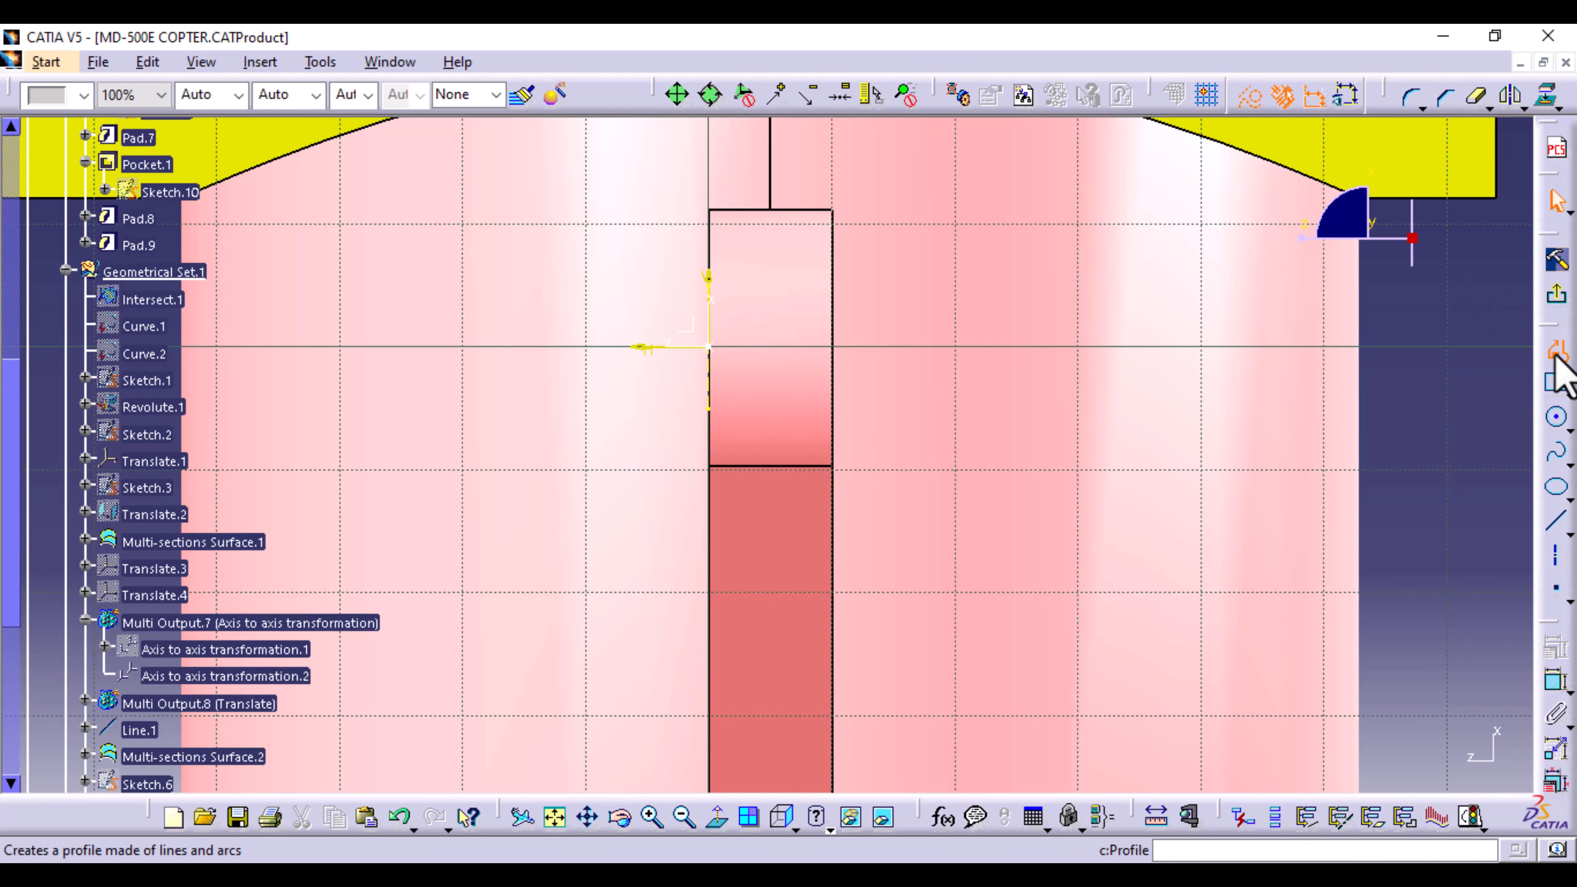
pyautogui.click(1555, 354)
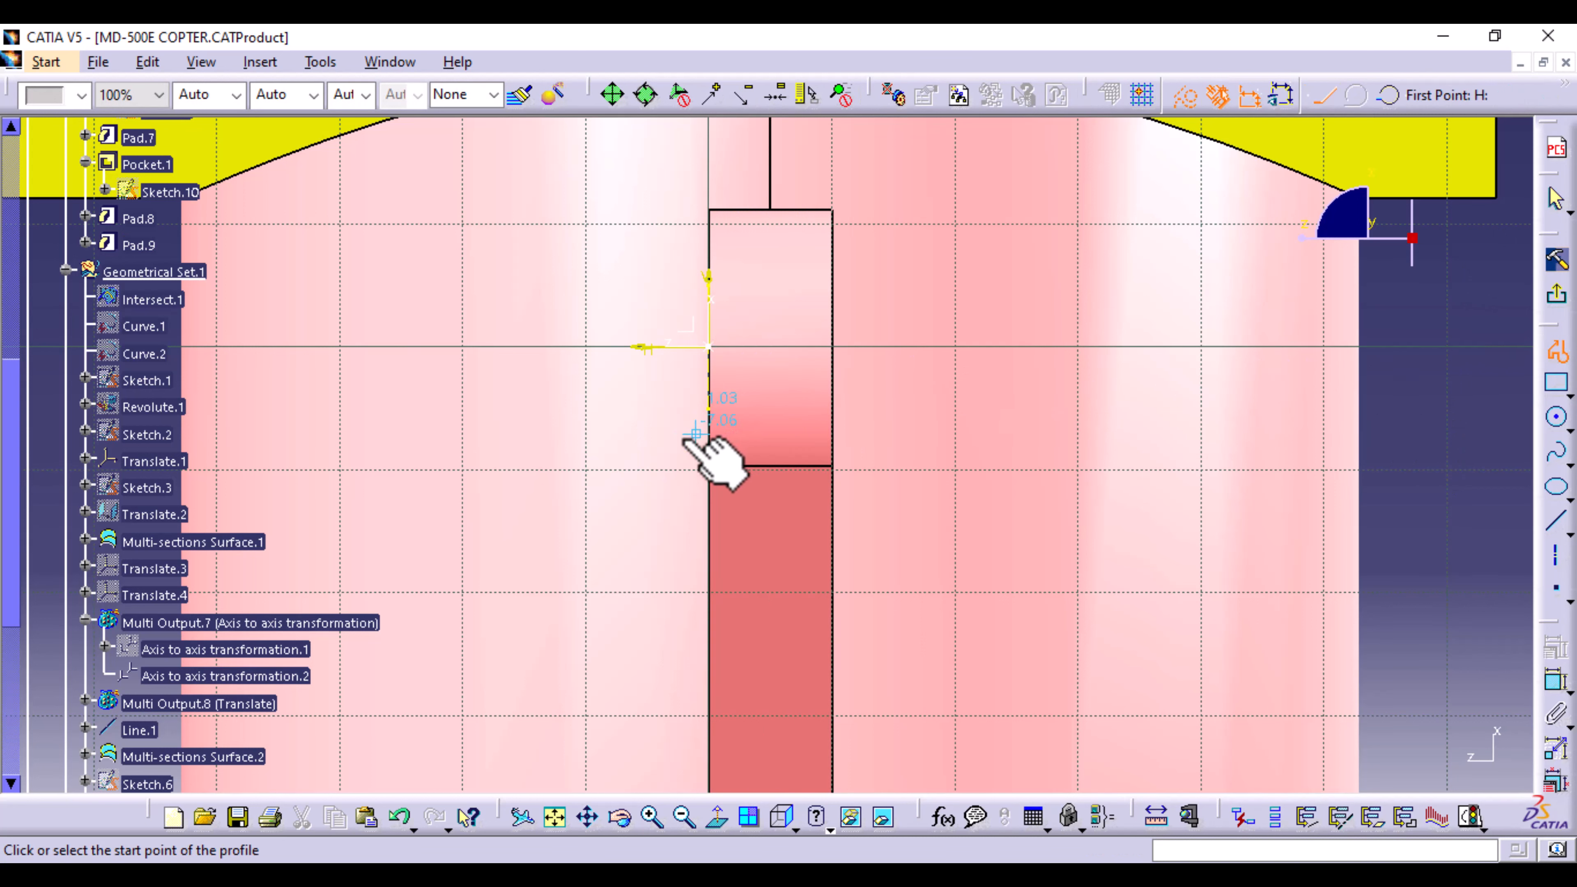
pyautogui.click(672, 347)
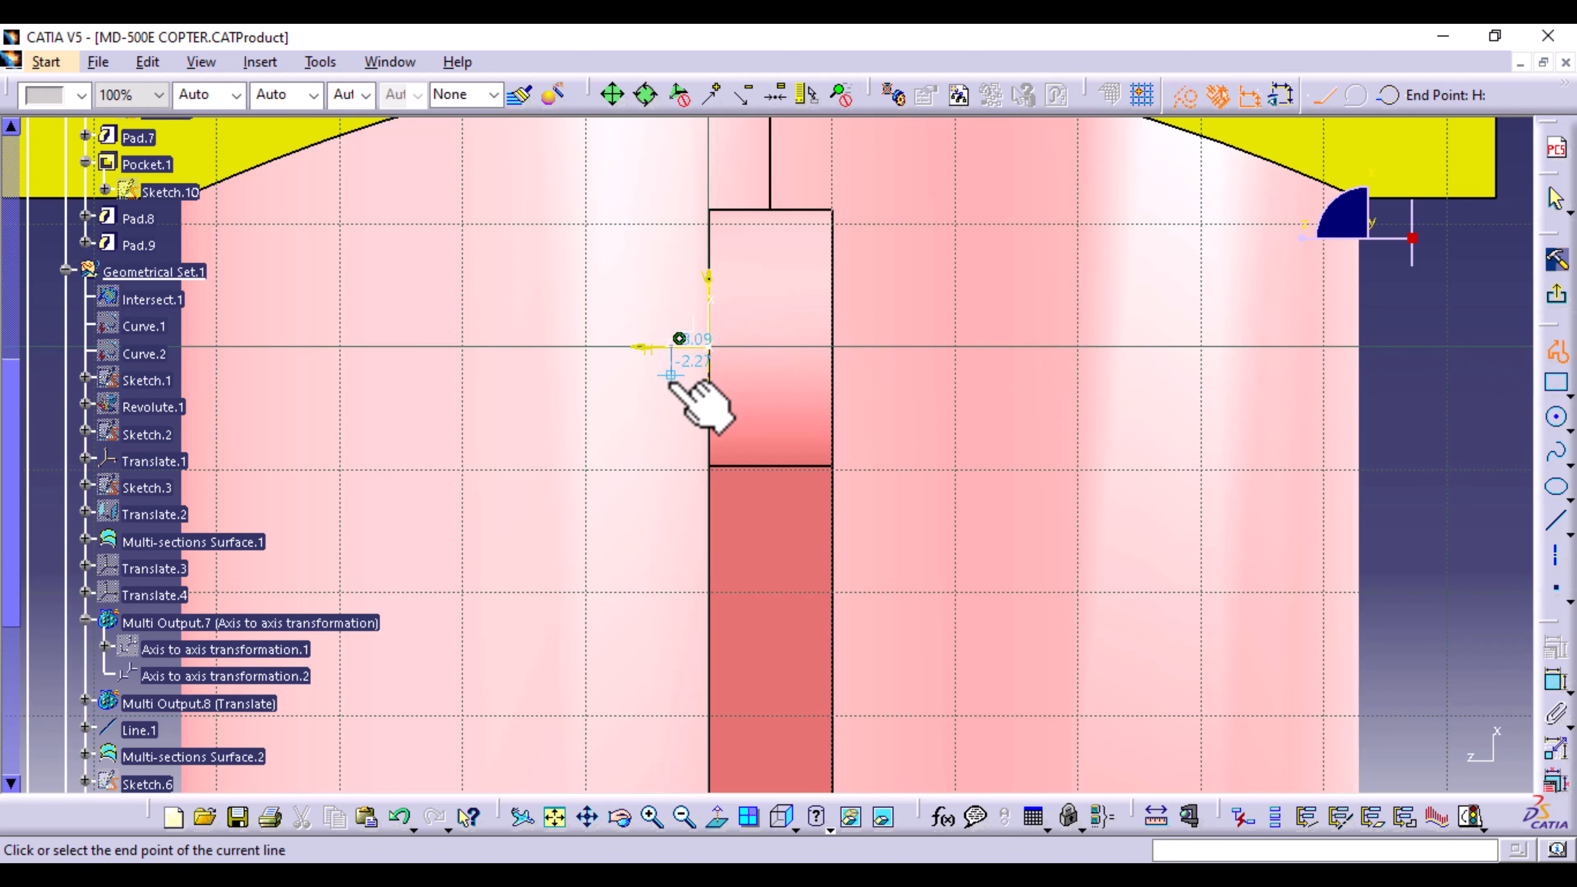
pyautogui.click(1186, 96)
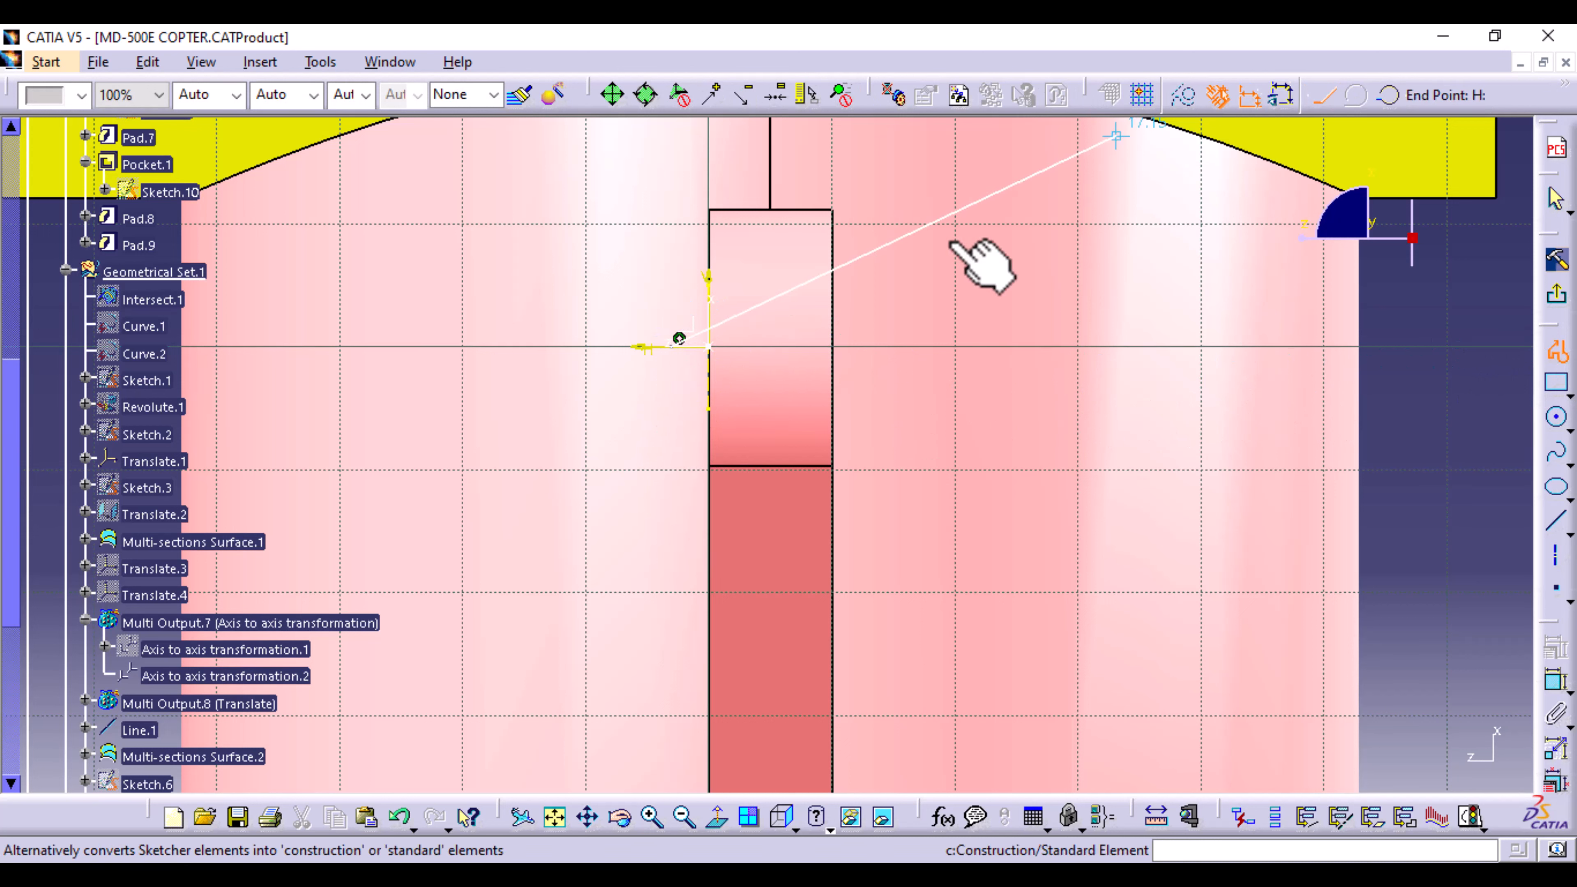
pyautogui.click(671, 438)
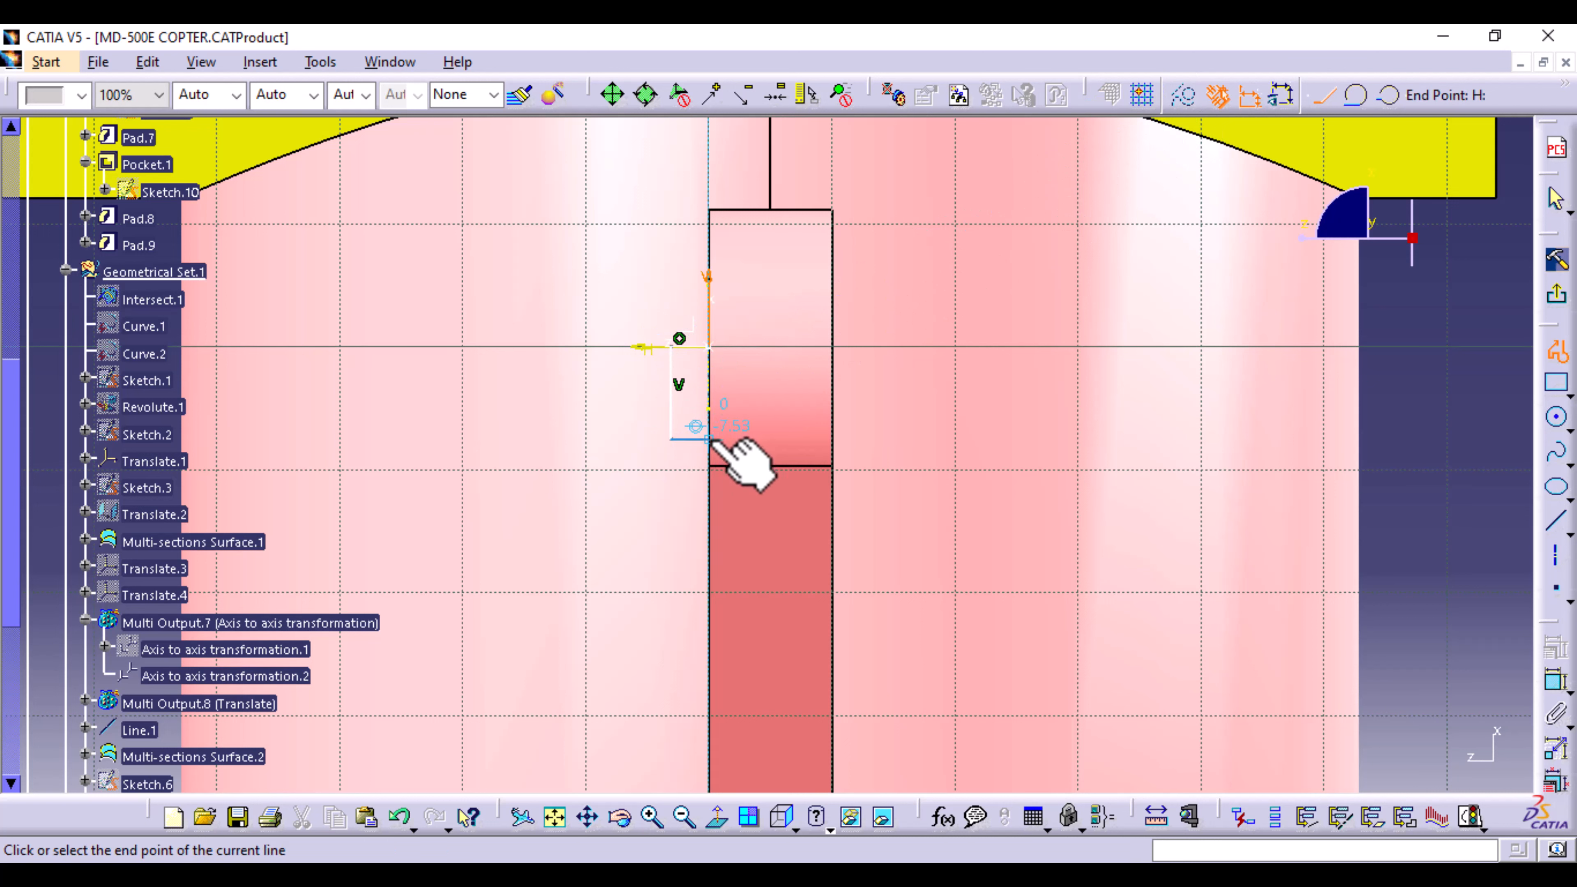
pyautogui.click(712, 411)
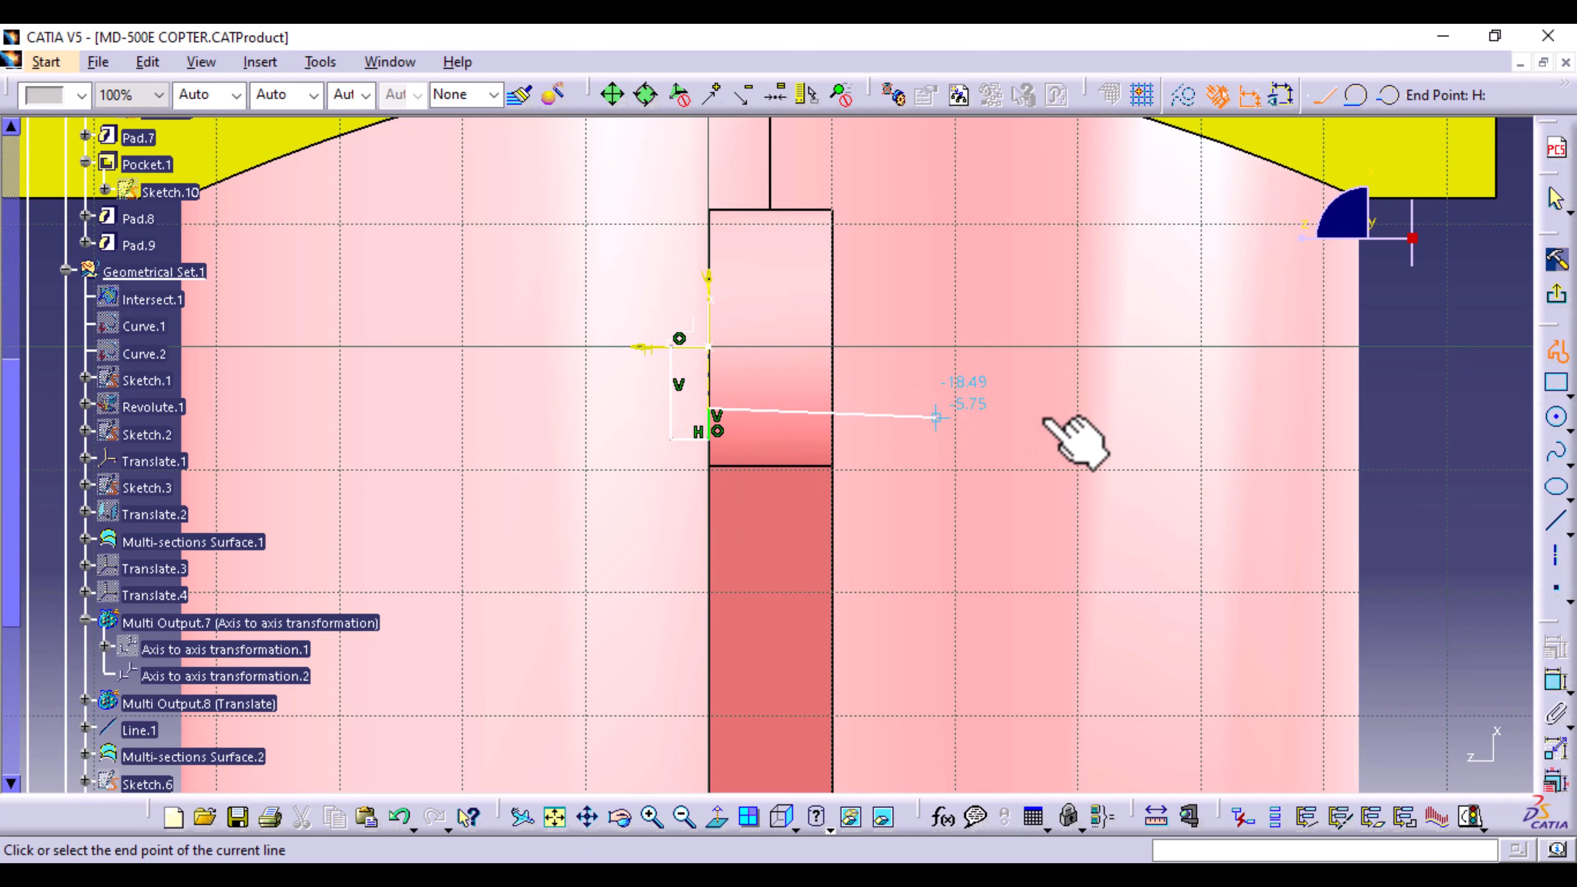
# Step: Extend the profile horizontally to about H -154 mm past the blue plate, adding an end head about 6 mm thick and 10.8 mm in radius ending on the horizontal axis
pyautogui.moveTo(1070, 416)
pyautogui.mouseDown(button='middle')
pyautogui.moveTo(1134, 517)
pyautogui.moveTo(1117, 552)
pyautogui.moveTo(715, 563)
pyautogui.mouseUp(button='middle')
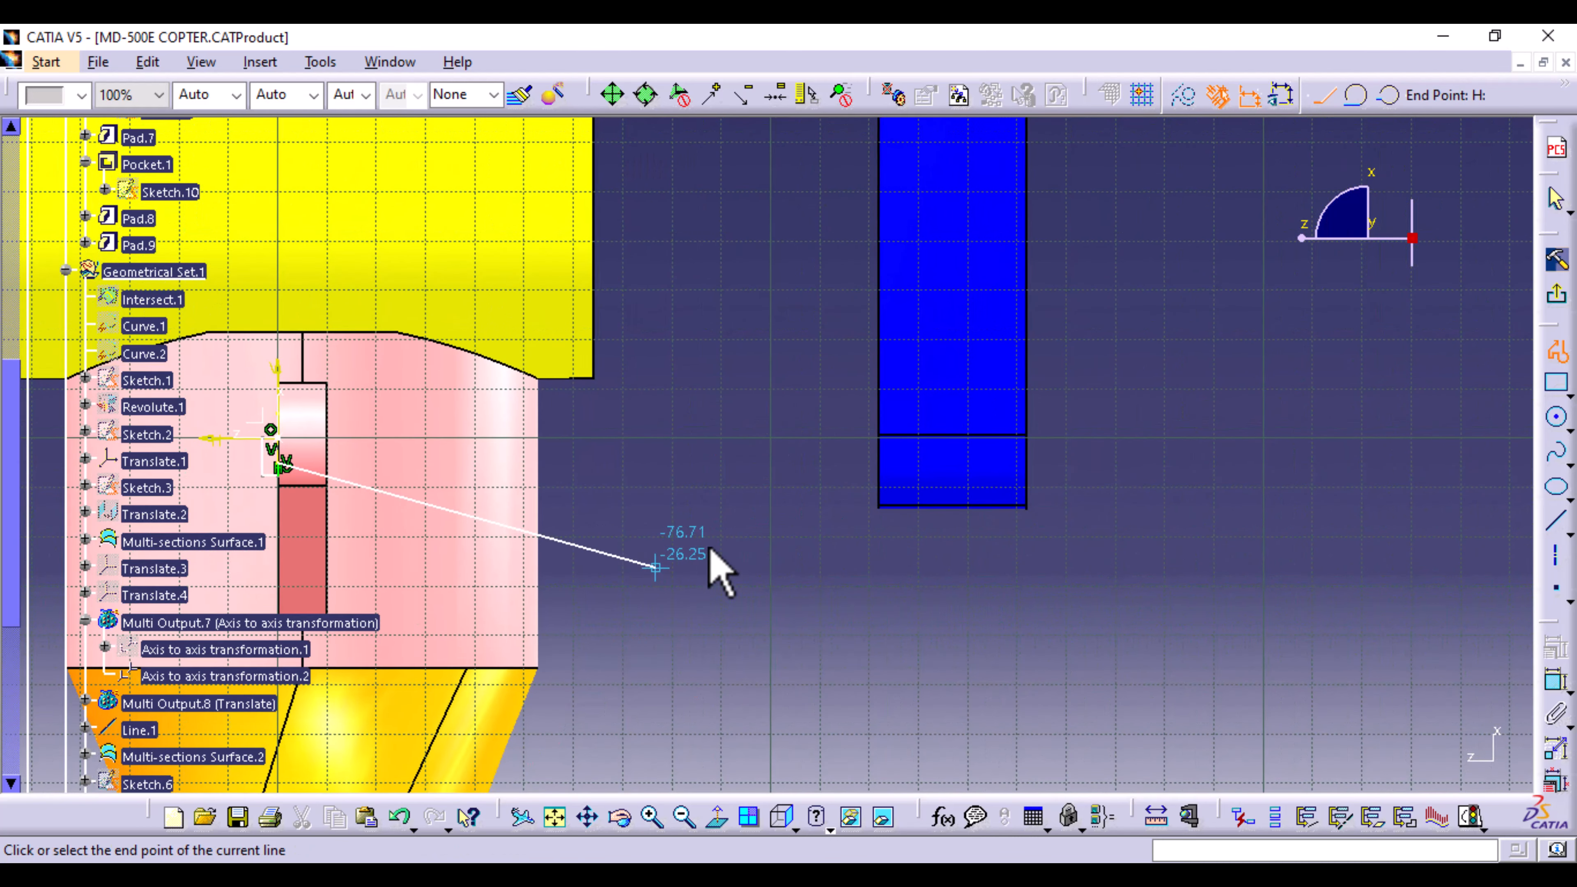
pyautogui.click(1035, 463)
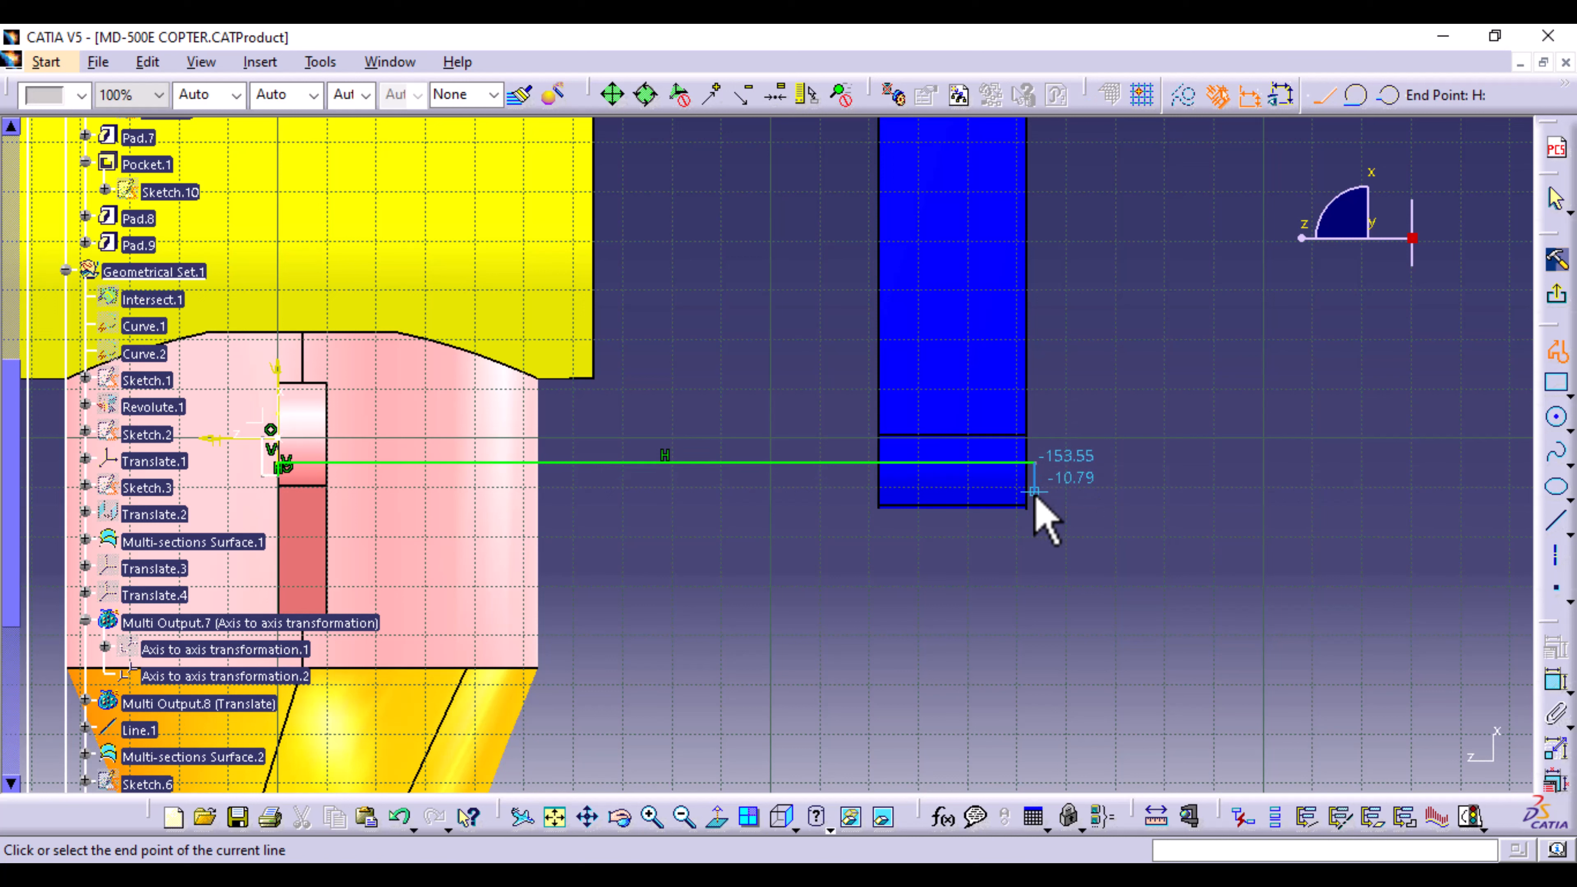
pyautogui.click(1034, 492)
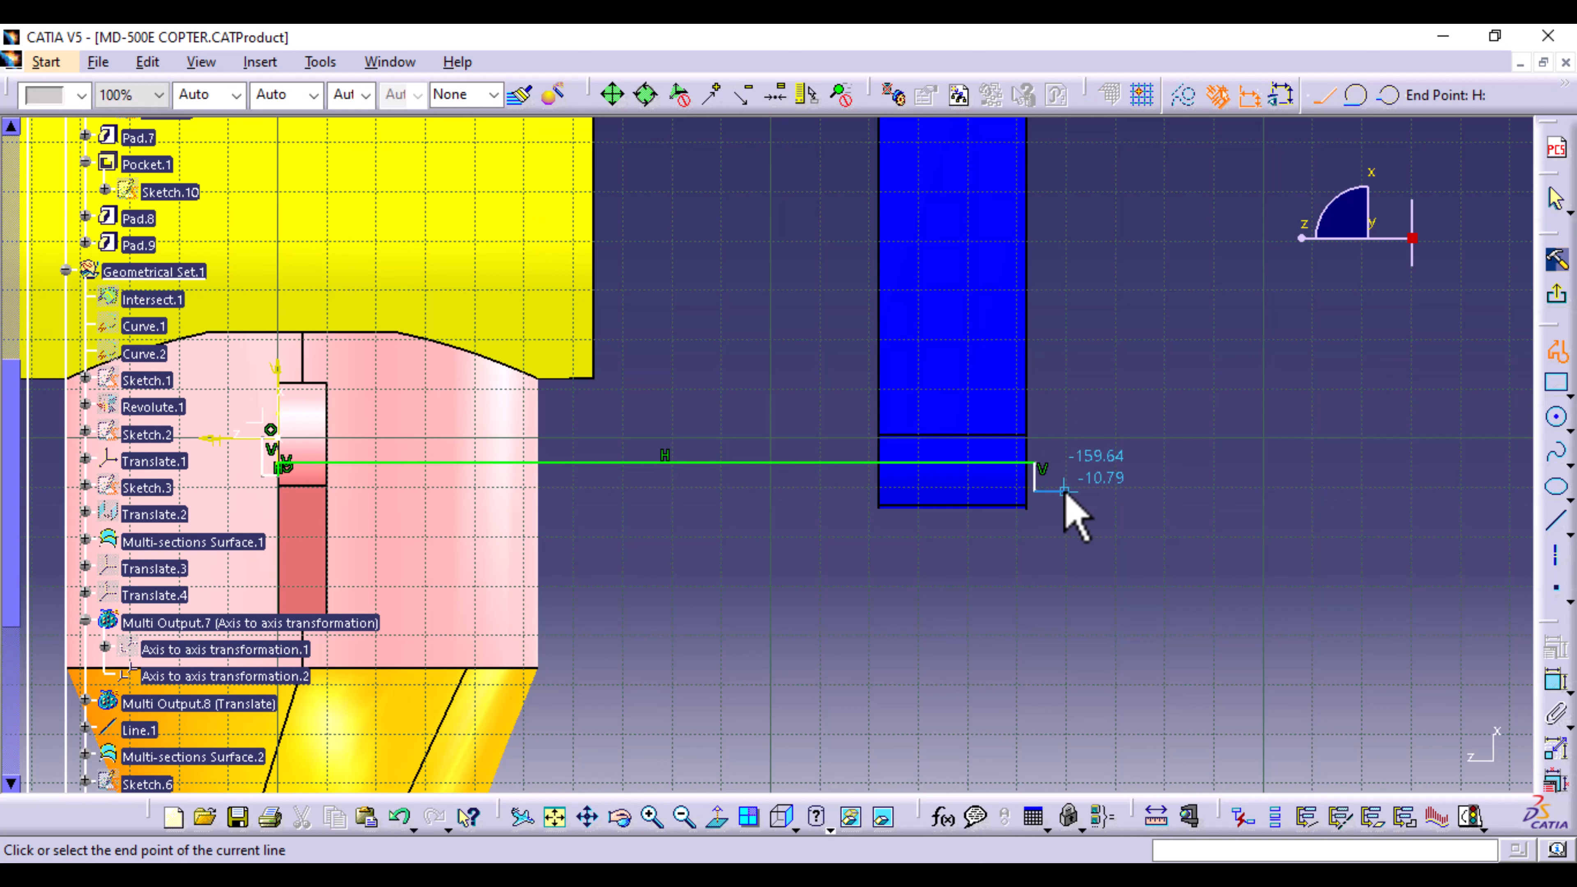
pyautogui.click(1063, 491)
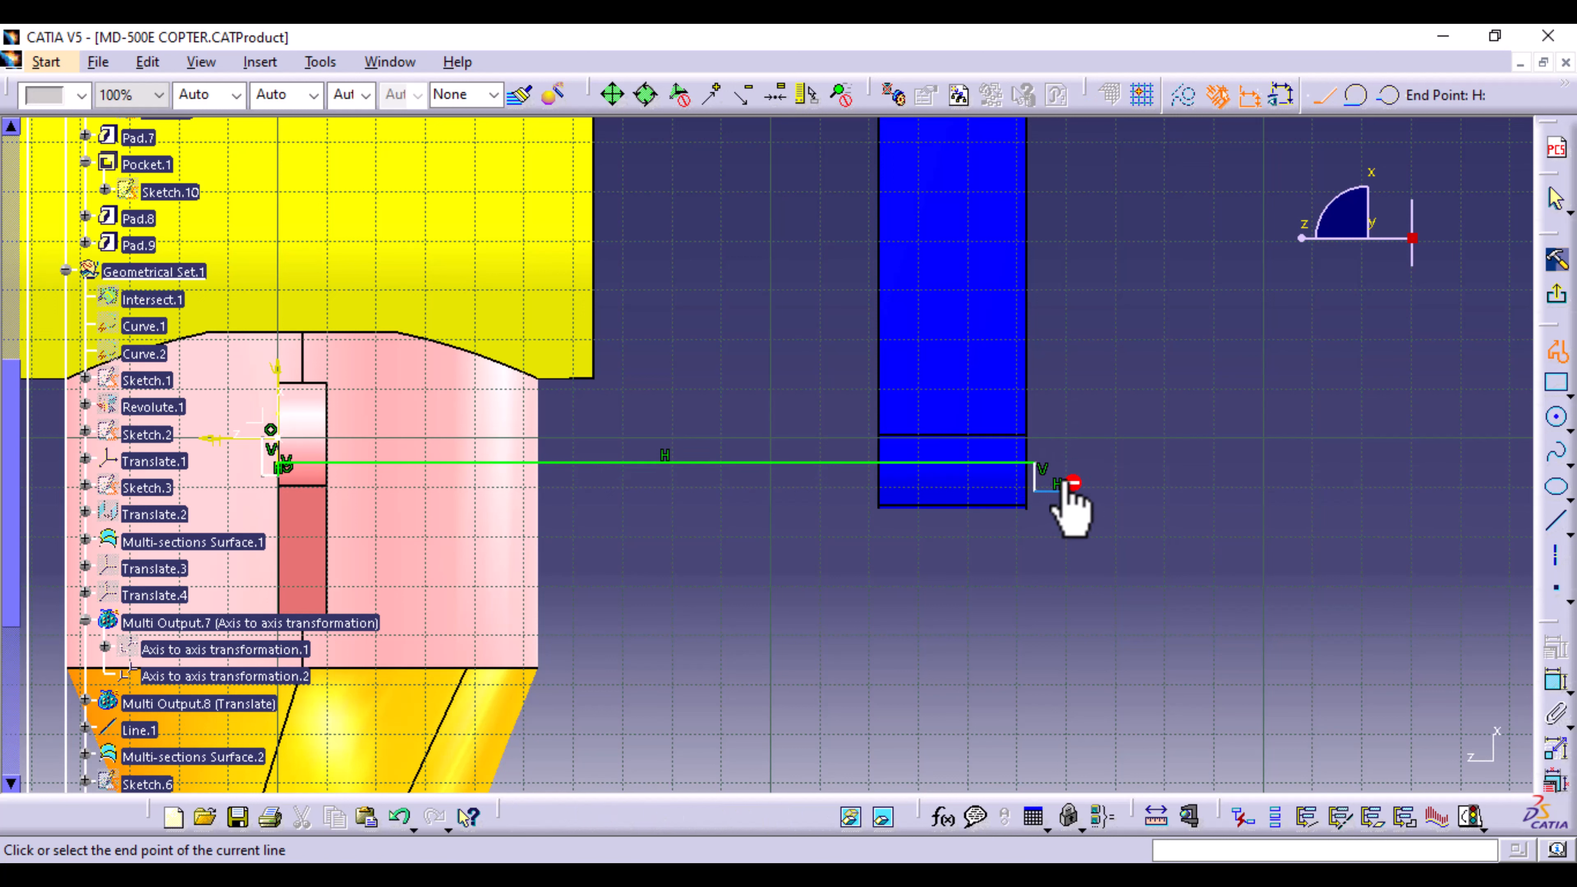
pyautogui.click(1063, 438)
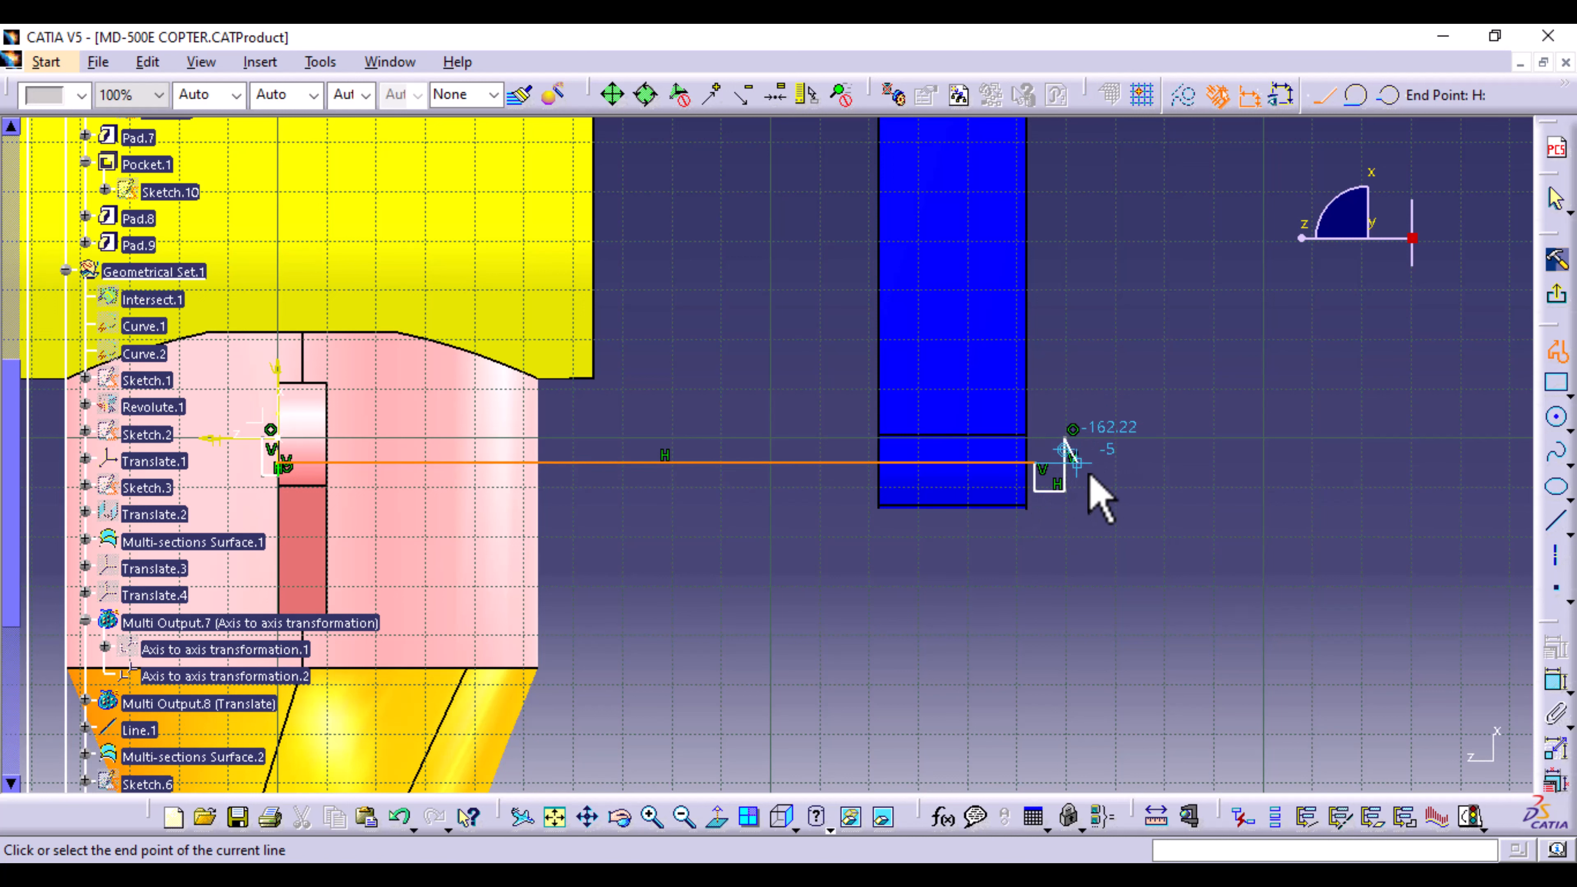
pyautogui.press('Escape')
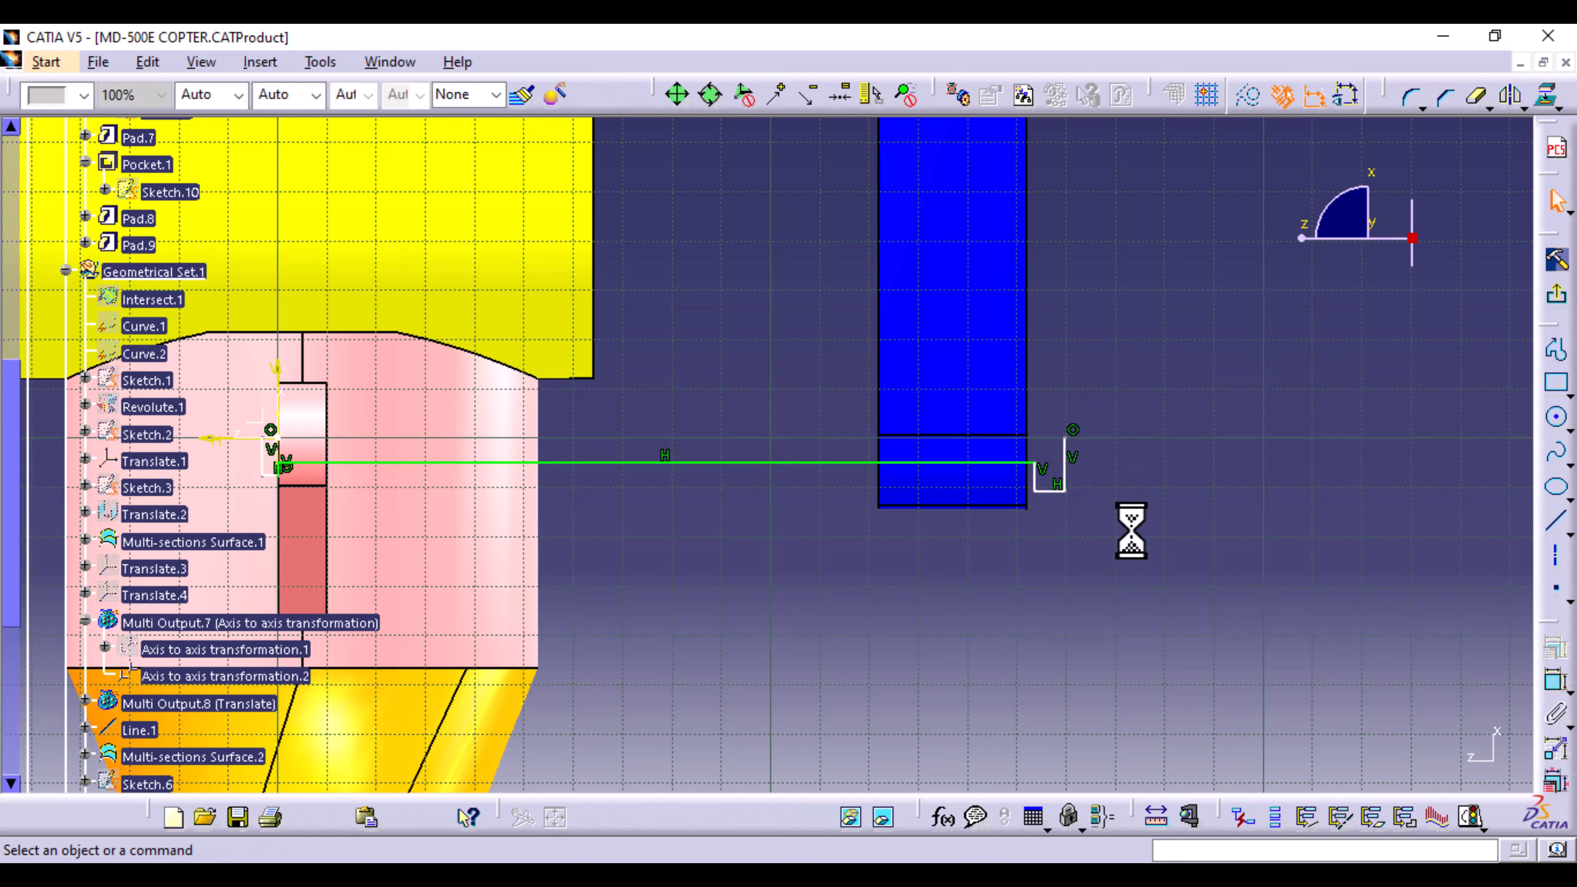
# Step: Project the blue plate's nearby hole edge onto the sketch plane as a construction element
pyautogui.moveTo(1134, 528); pyautogui.dragTo(986, 536, button='middle')
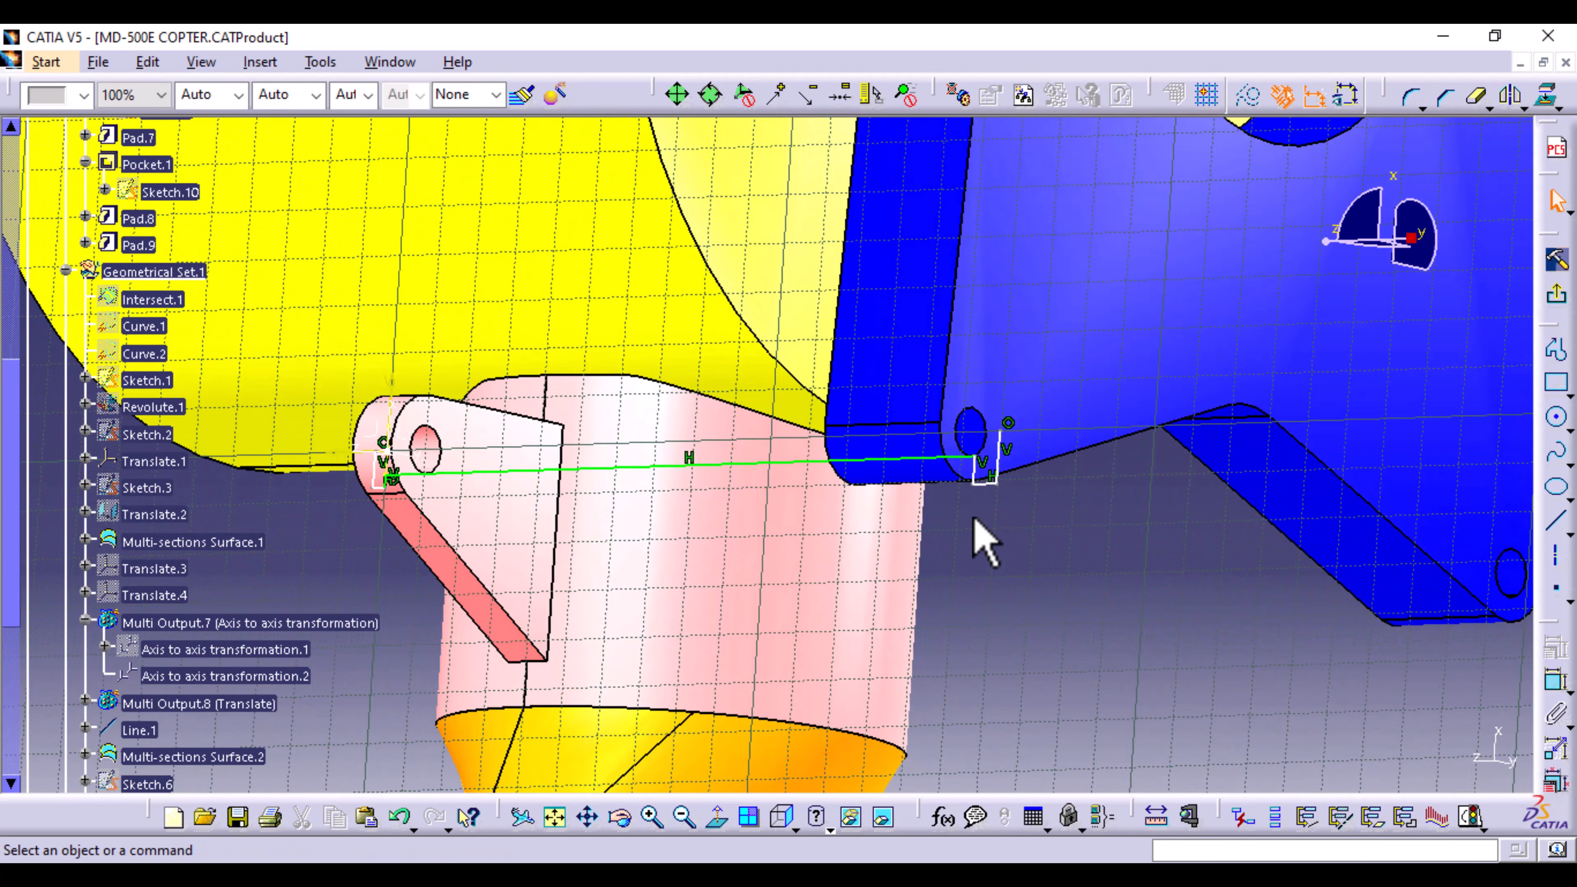
pyautogui.click(989, 436)
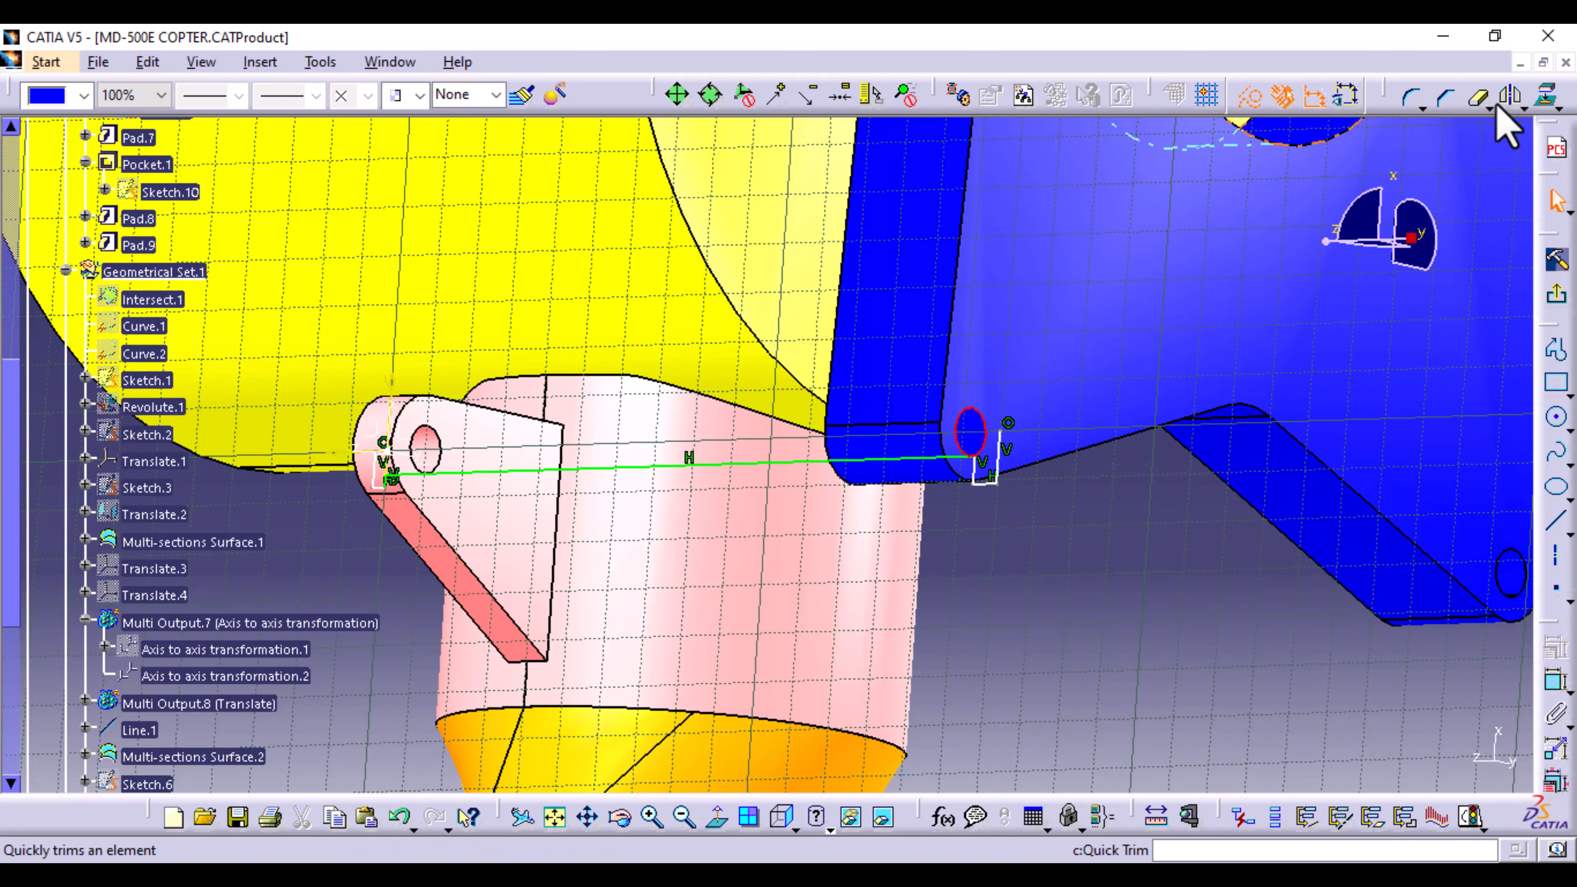
pyautogui.click(1548, 97)
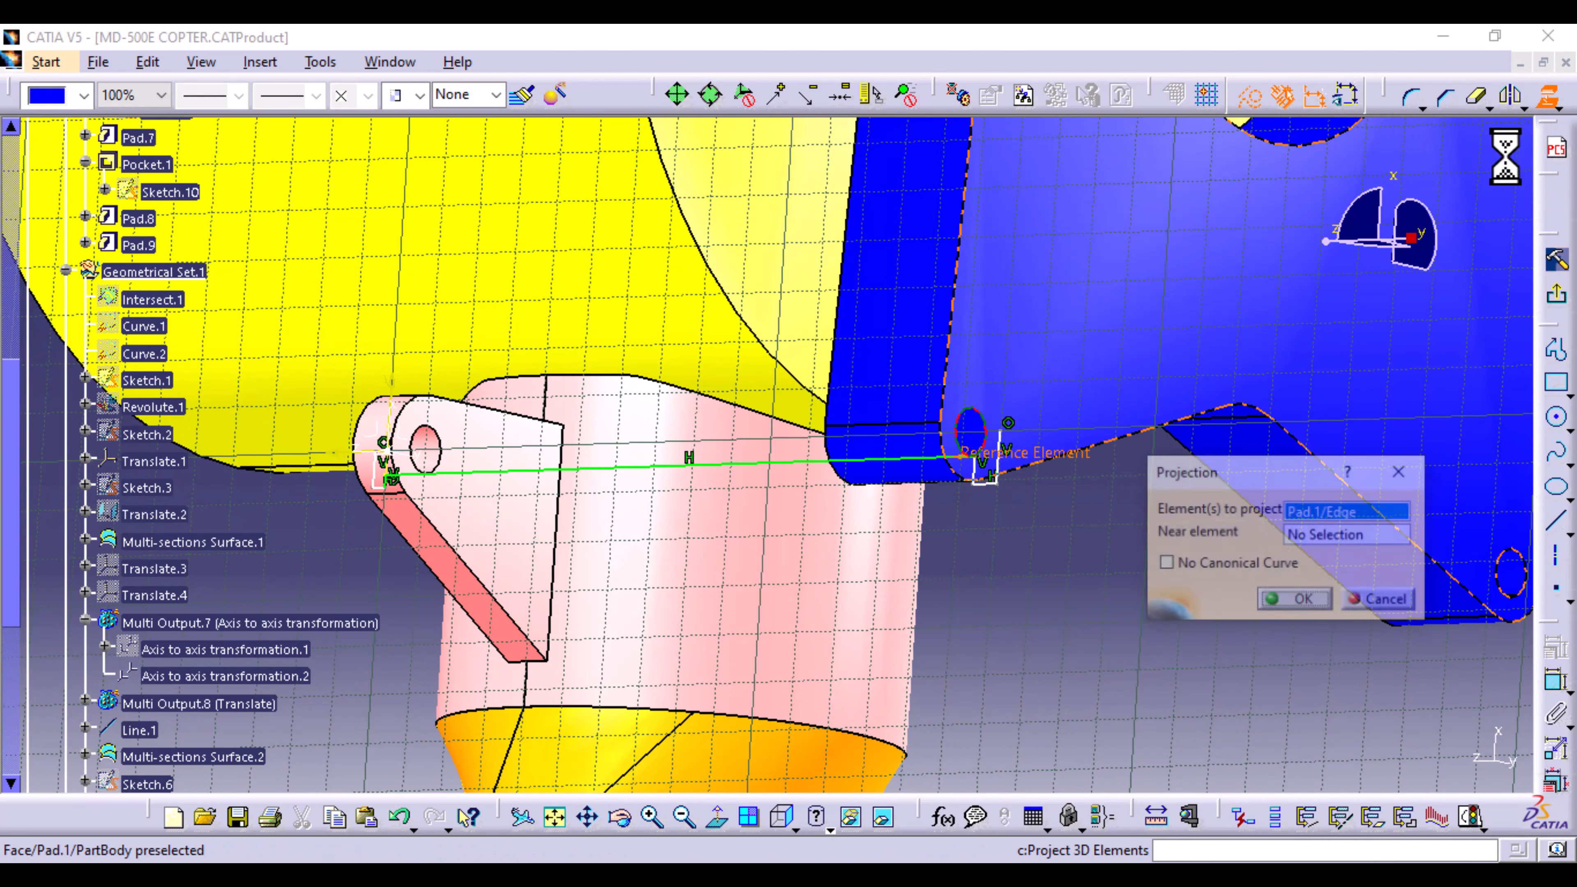
pyautogui.click(1295, 606)
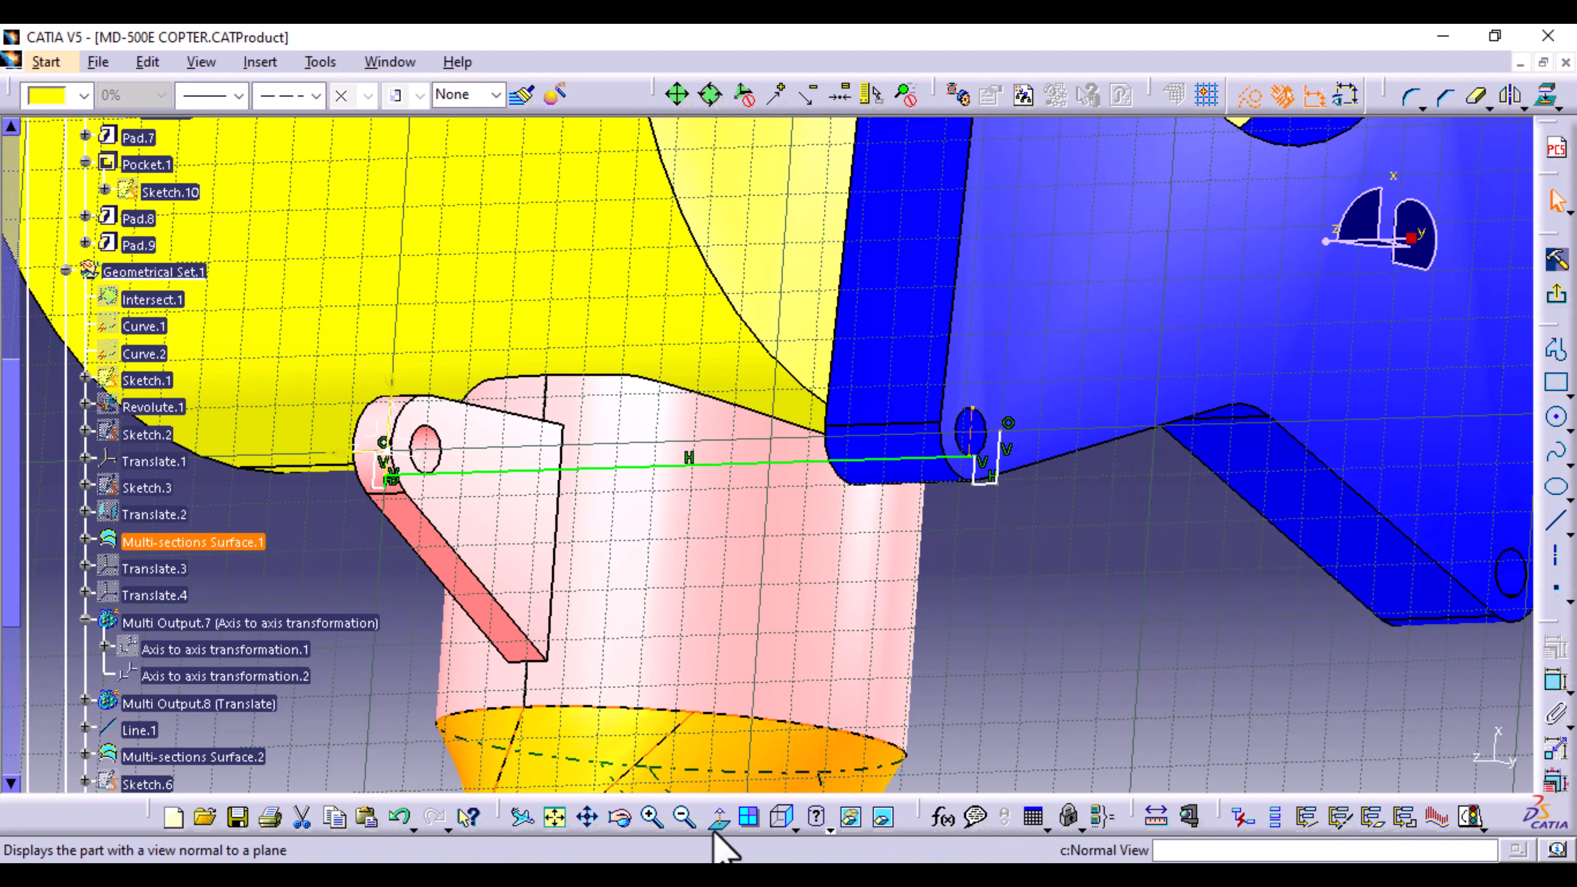
# Step: View the sketch plane straight on and make the end head's inner vertical edge coincident with the projected hole edge of the blue plate
pyautogui.click(718, 819)
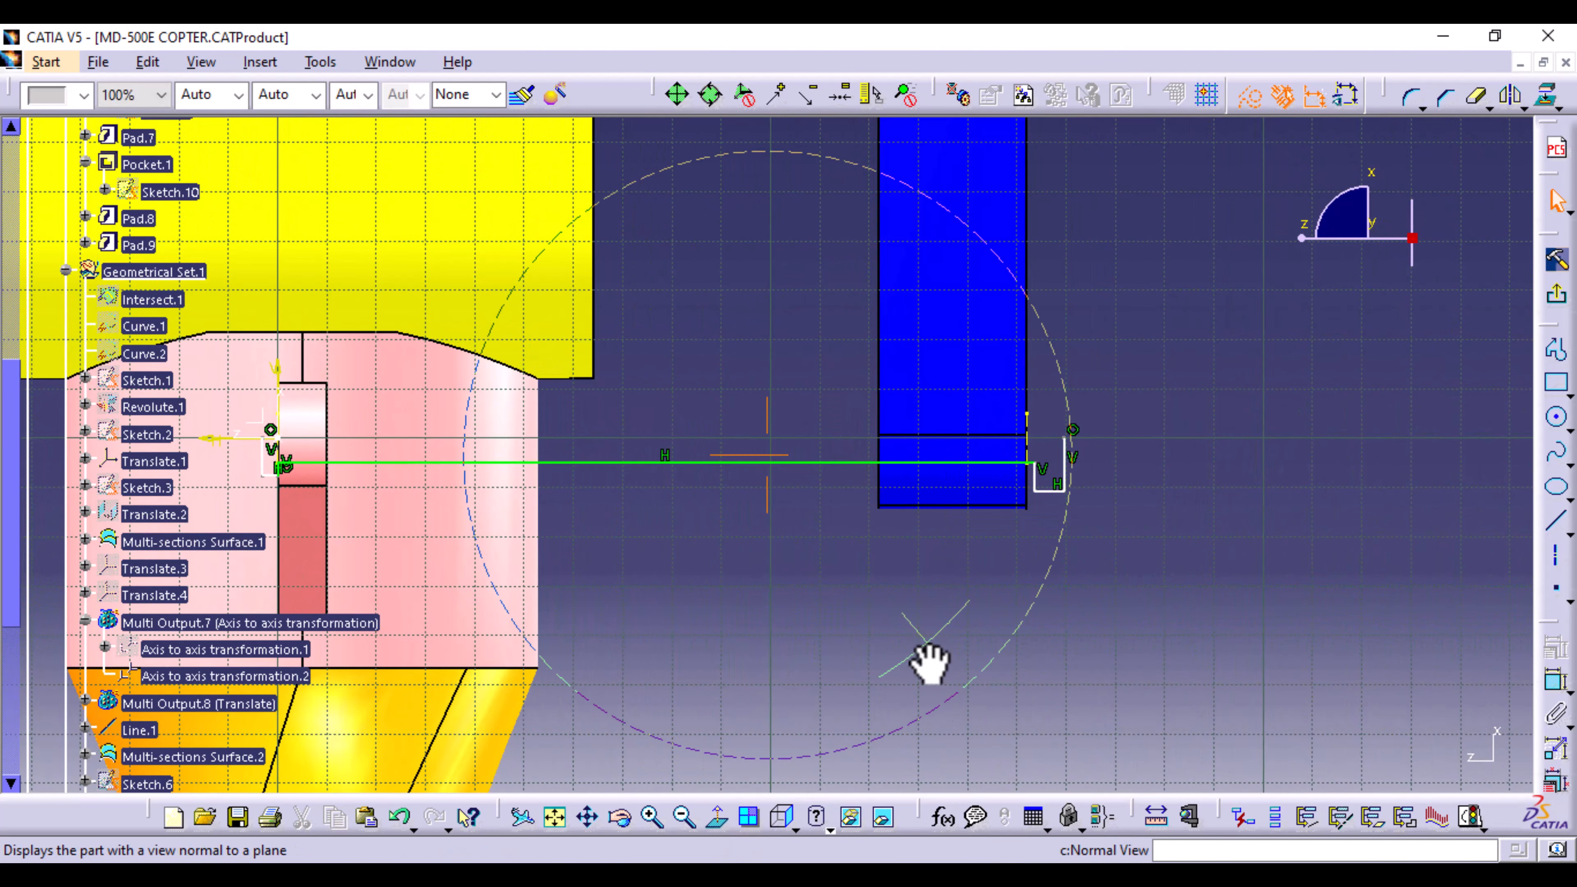
pyautogui.moveTo(928, 643); pyautogui.dragTo(897, 461, button='middle')
pyautogui.moveTo(1033, 584)
pyautogui.mouseDown(button='middle')
pyautogui.moveTo(464, 616)
pyautogui.moveTo(348, 667)
pyautogui.mouseUp(button='middle')
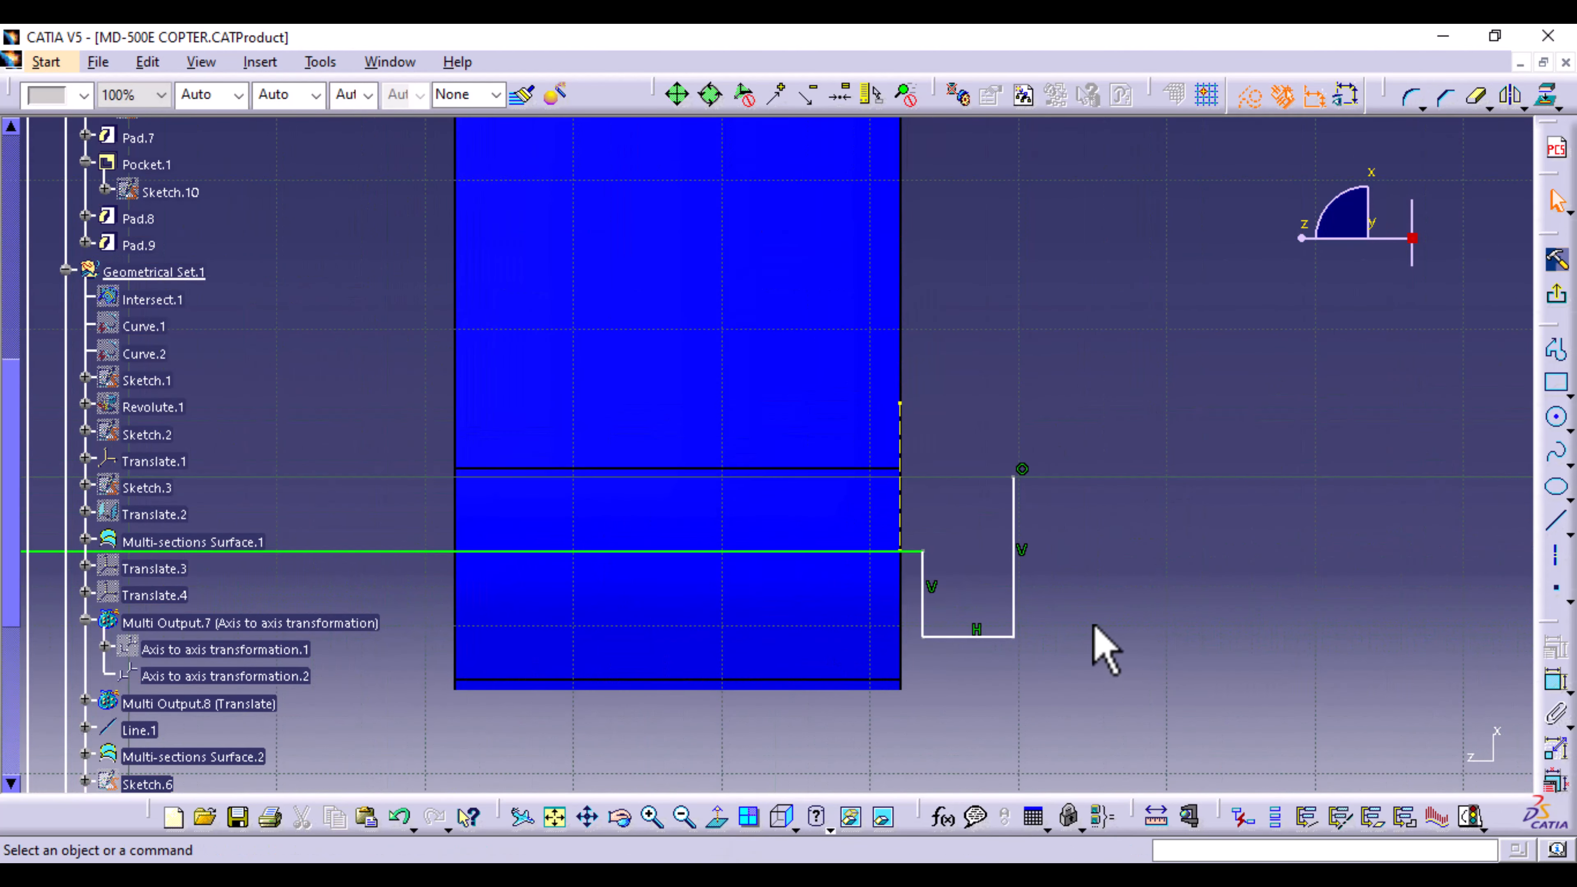
pyautogui.click(1552, 683)
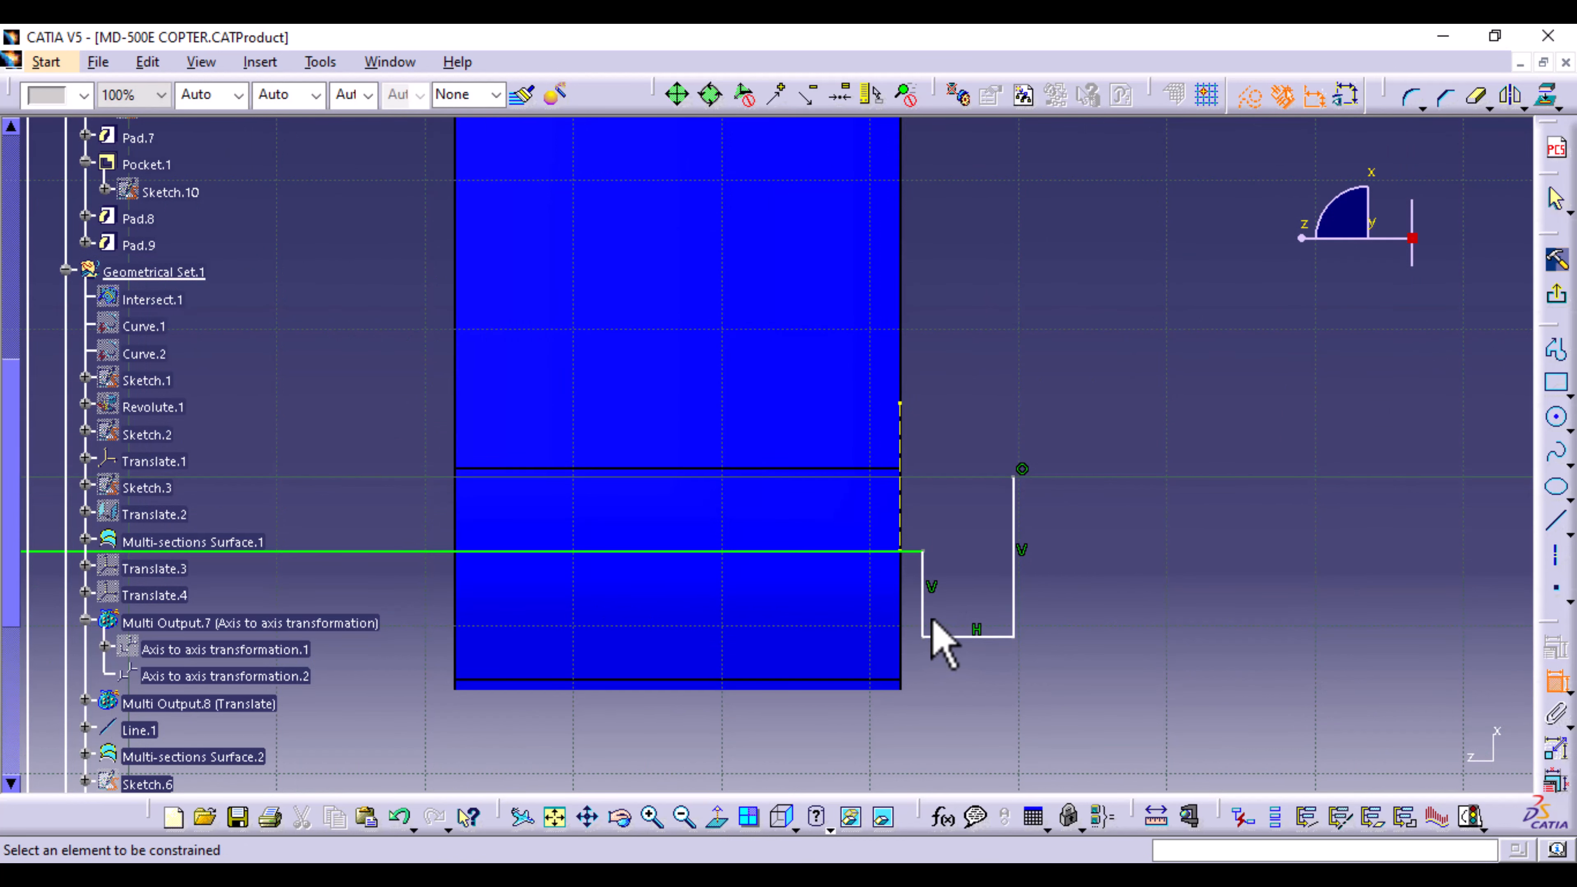
pyautogui.click(924, 605)
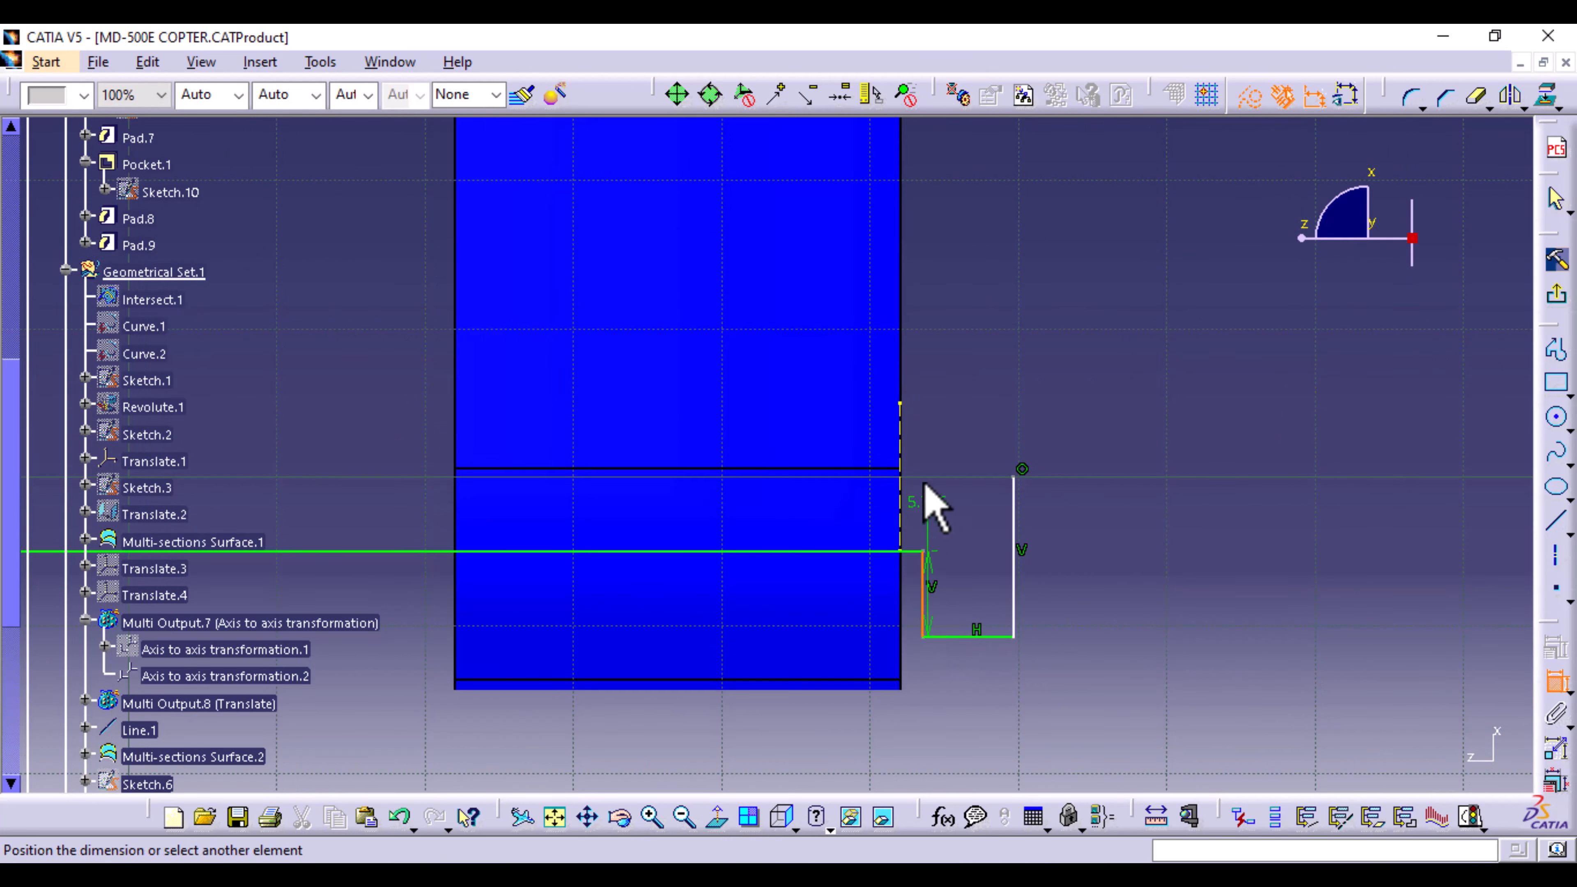
pyautogui.click(901, 492)
pyautogui.rightClick(988, 410)
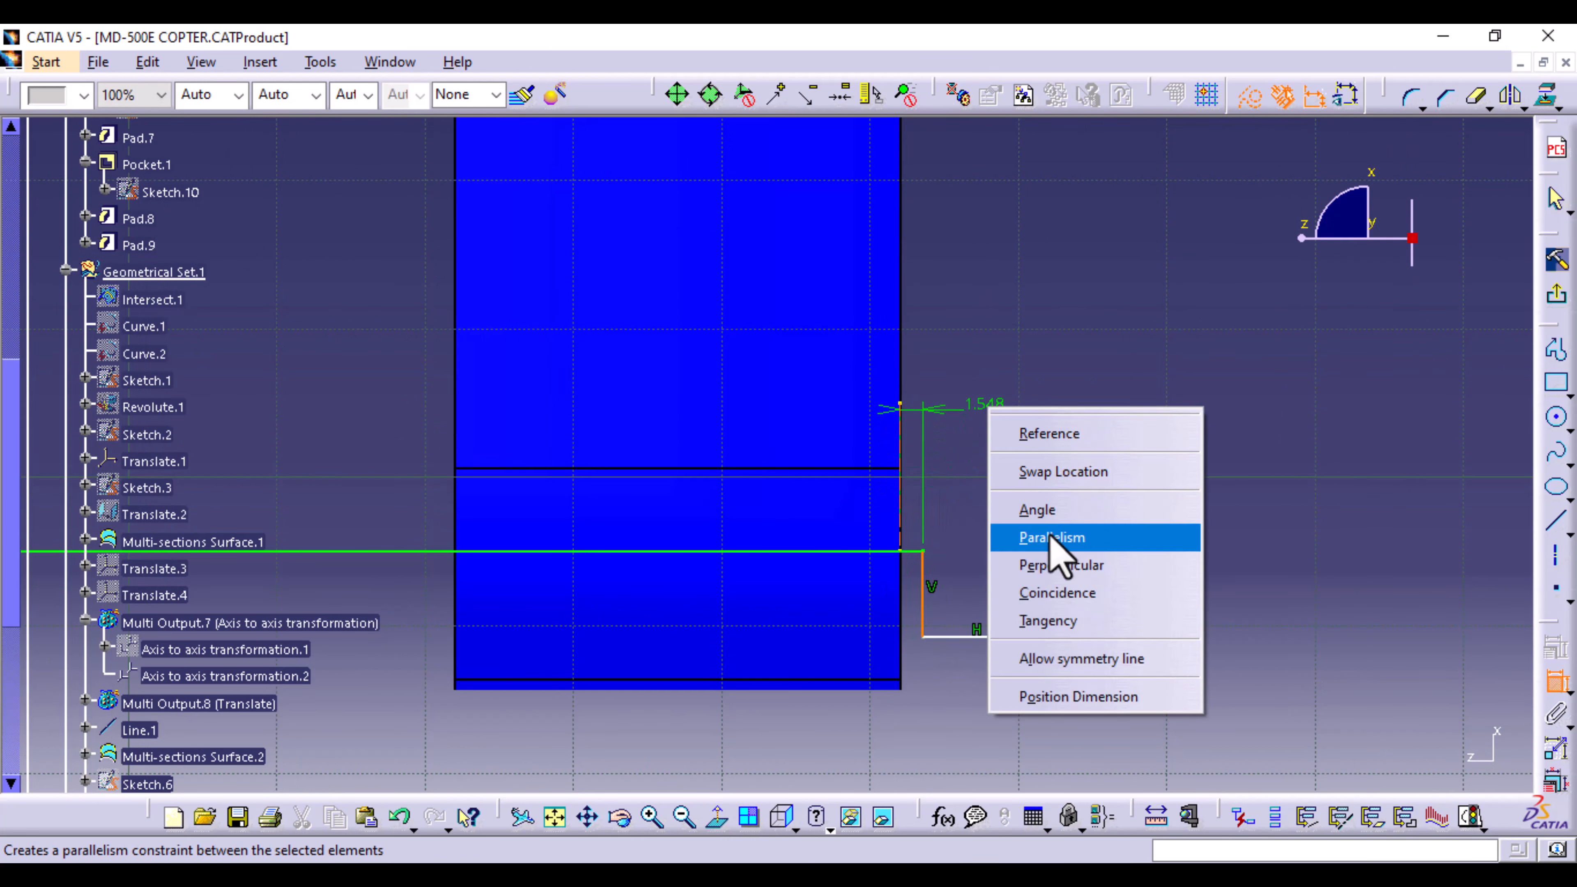
pyautogui.click(1098, 593)
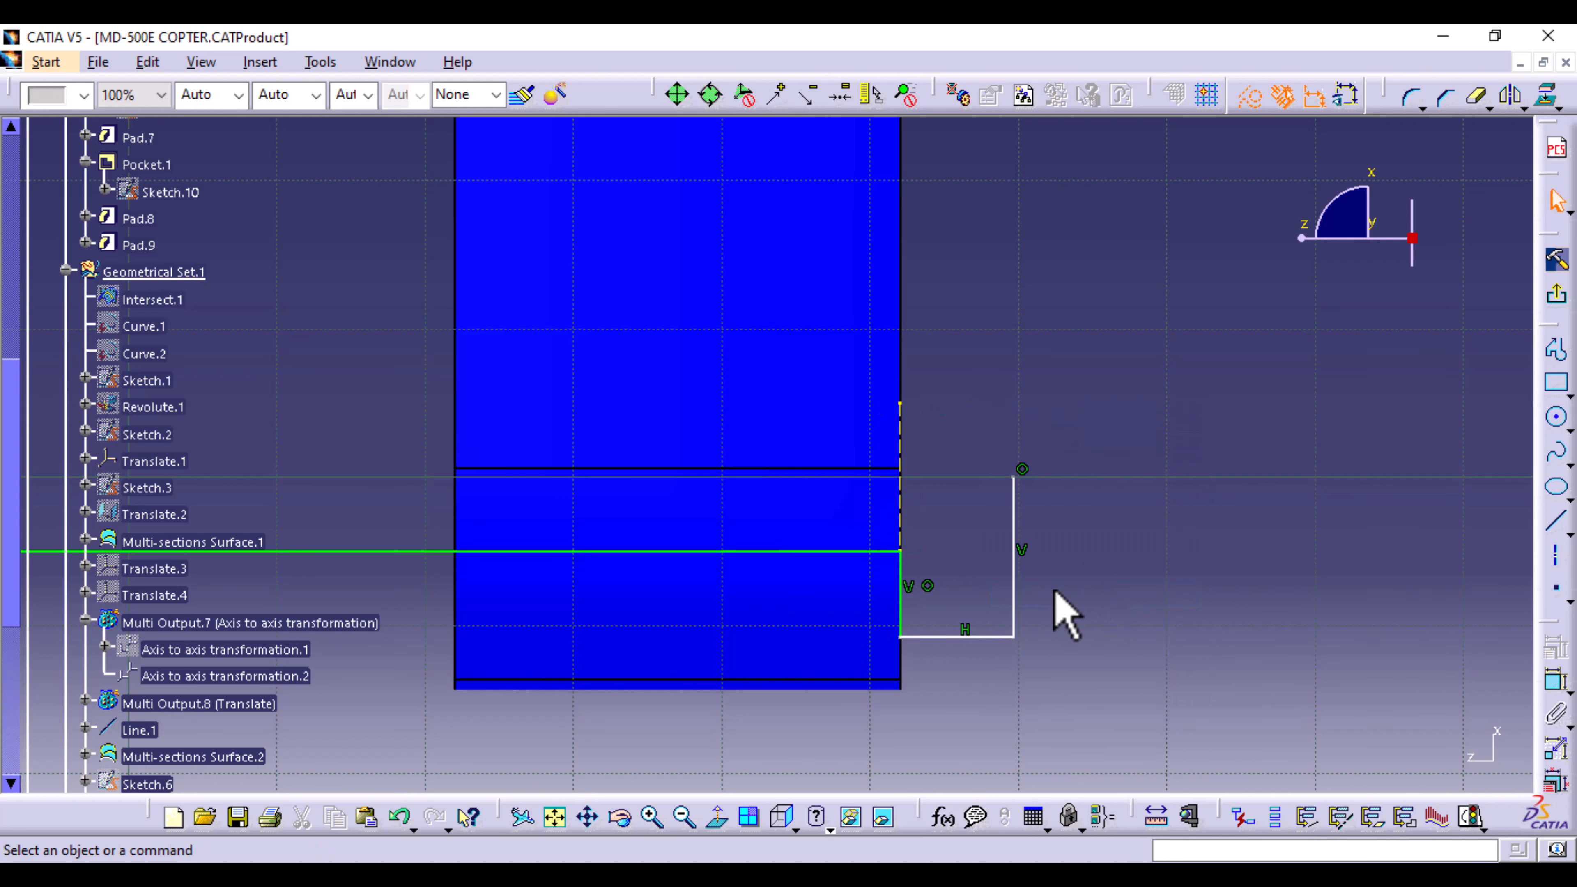
# Step: Dimension the thickness of the end head beyond the blue plate and set it to 5 mm
pyautogui.moveTo(1111, 596)
pyautogui.mouseDown(button='middle')
pyautogui.moveTo(1102, 652)
pyautogui.moveTo(1173, 691)
pyautogui.mouseUp(button='middle')
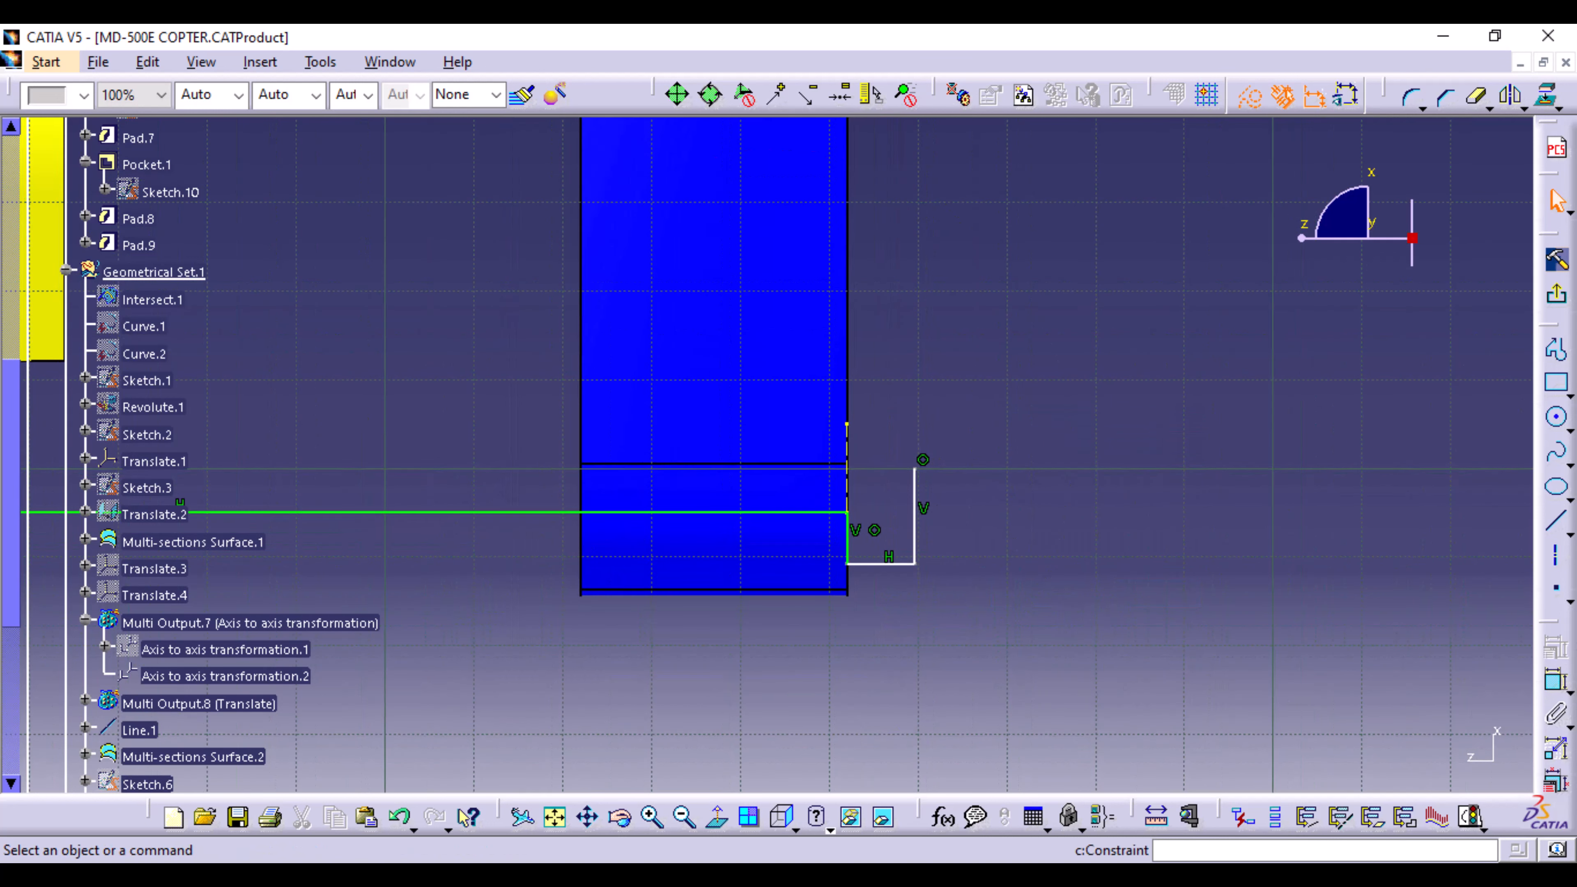
pyautogui.click(1552, 684)
pyautogui.click(892, 565)
pyautogui.click(887, 670)
pyautogui.doubleClick(884, 652)
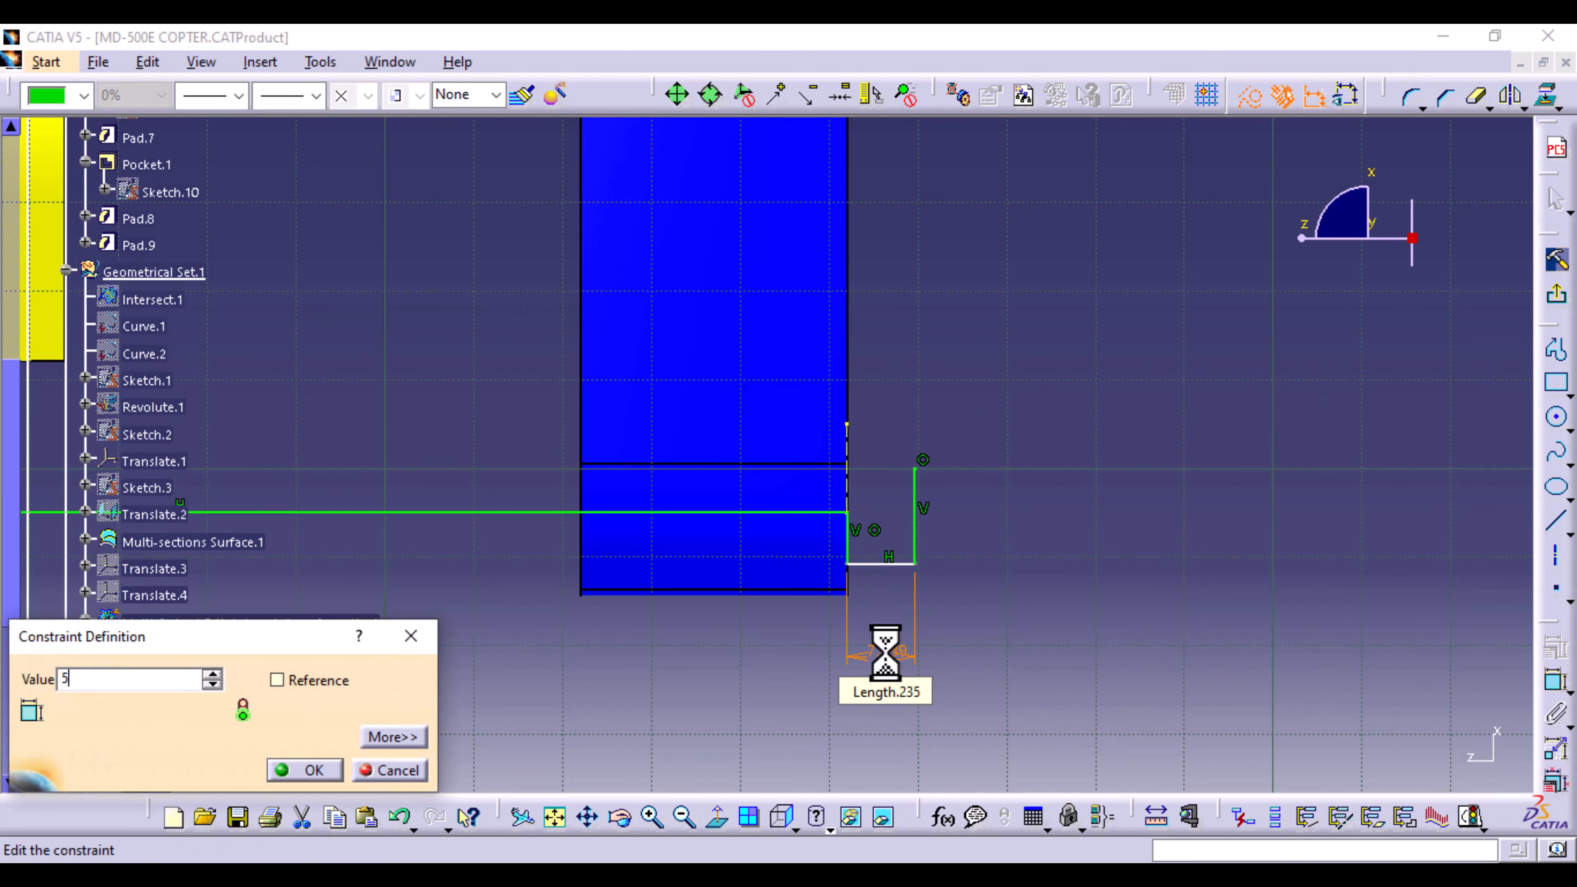
pyautogui.press('Return')
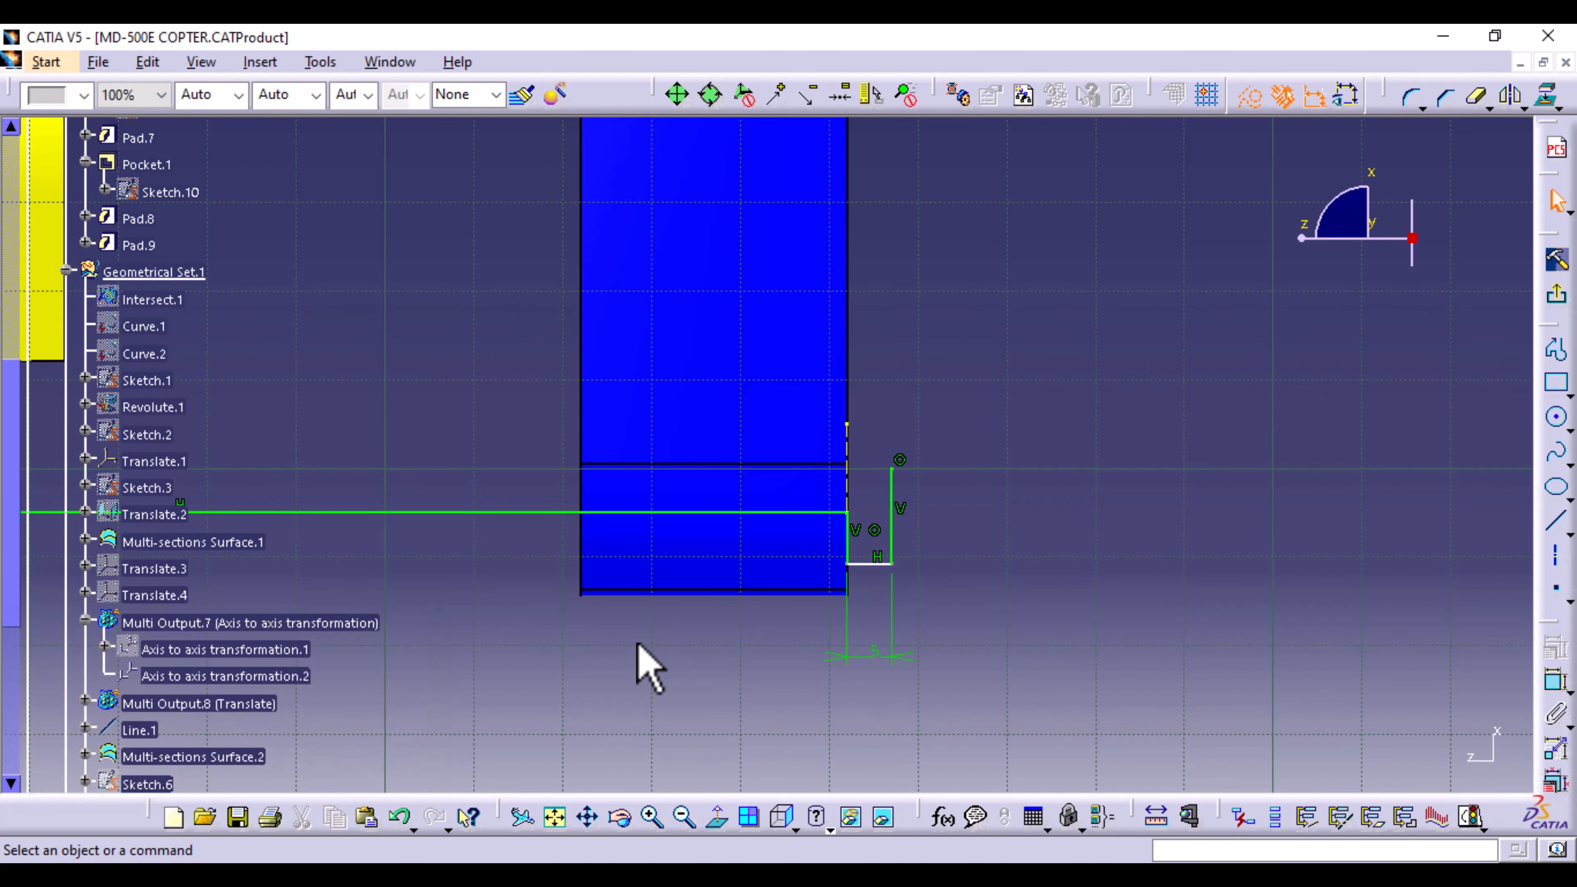
# Step: Dimension the thickness of the head at the pink lug's face and set it to 5 mm
pyautogui.moveTo(567, 629); pyautogui.dragTo(622, 826, button='middle')
pyautogui.moveTo(686, 680)
pyautogui.mouseDown(button='middle')
pyautogui.moveTo(905, 655)
pyautogui.moveTo(1088, 736)
pyautogui.mouseUp(button='middle')
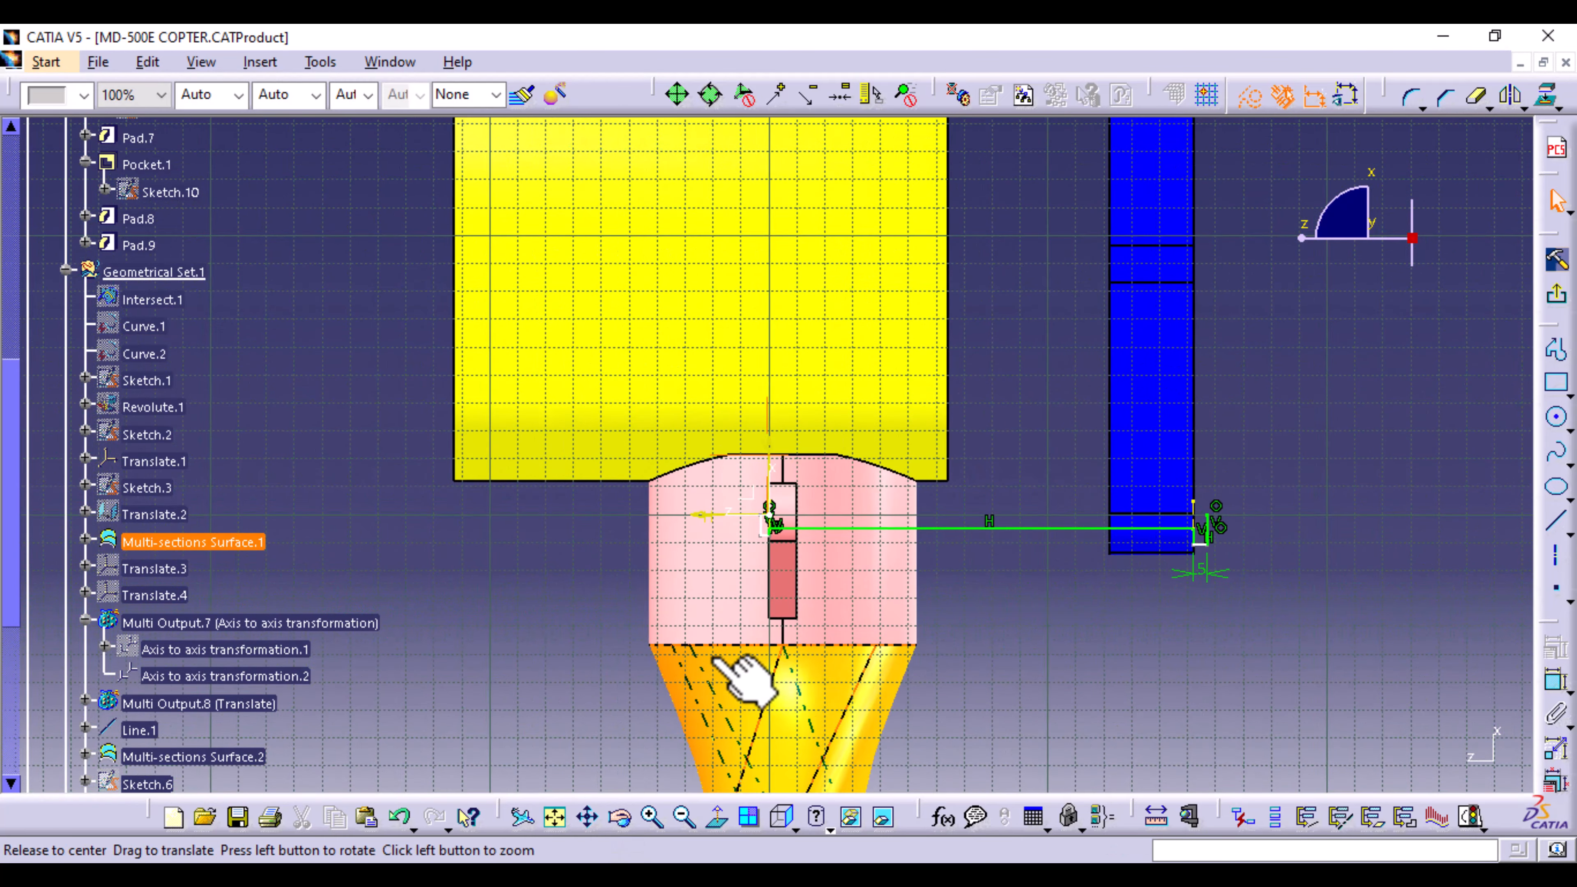
pyautogui.moveTo(739, 680)
pyautogui.mouseDown(button='middle')
pyautogui.moveTo(712, 559)
pyautogui.moveTo(845, 668)
pyautogui.moveTo(817, 289)
pyautogui.mouseUp(button='middle')
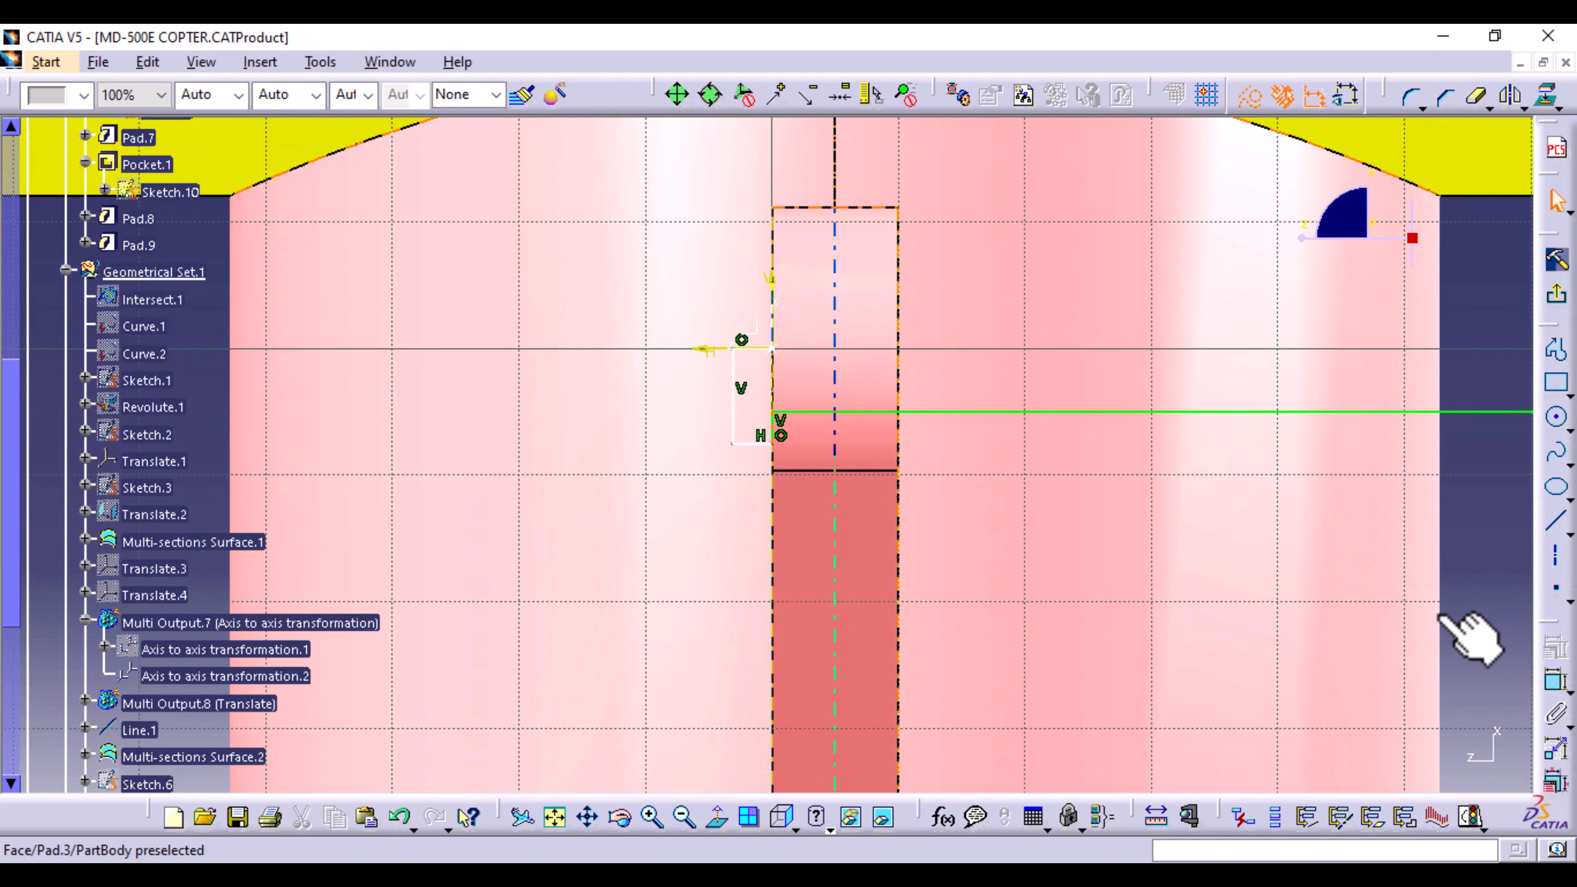
pyautogui.click(754, 442)
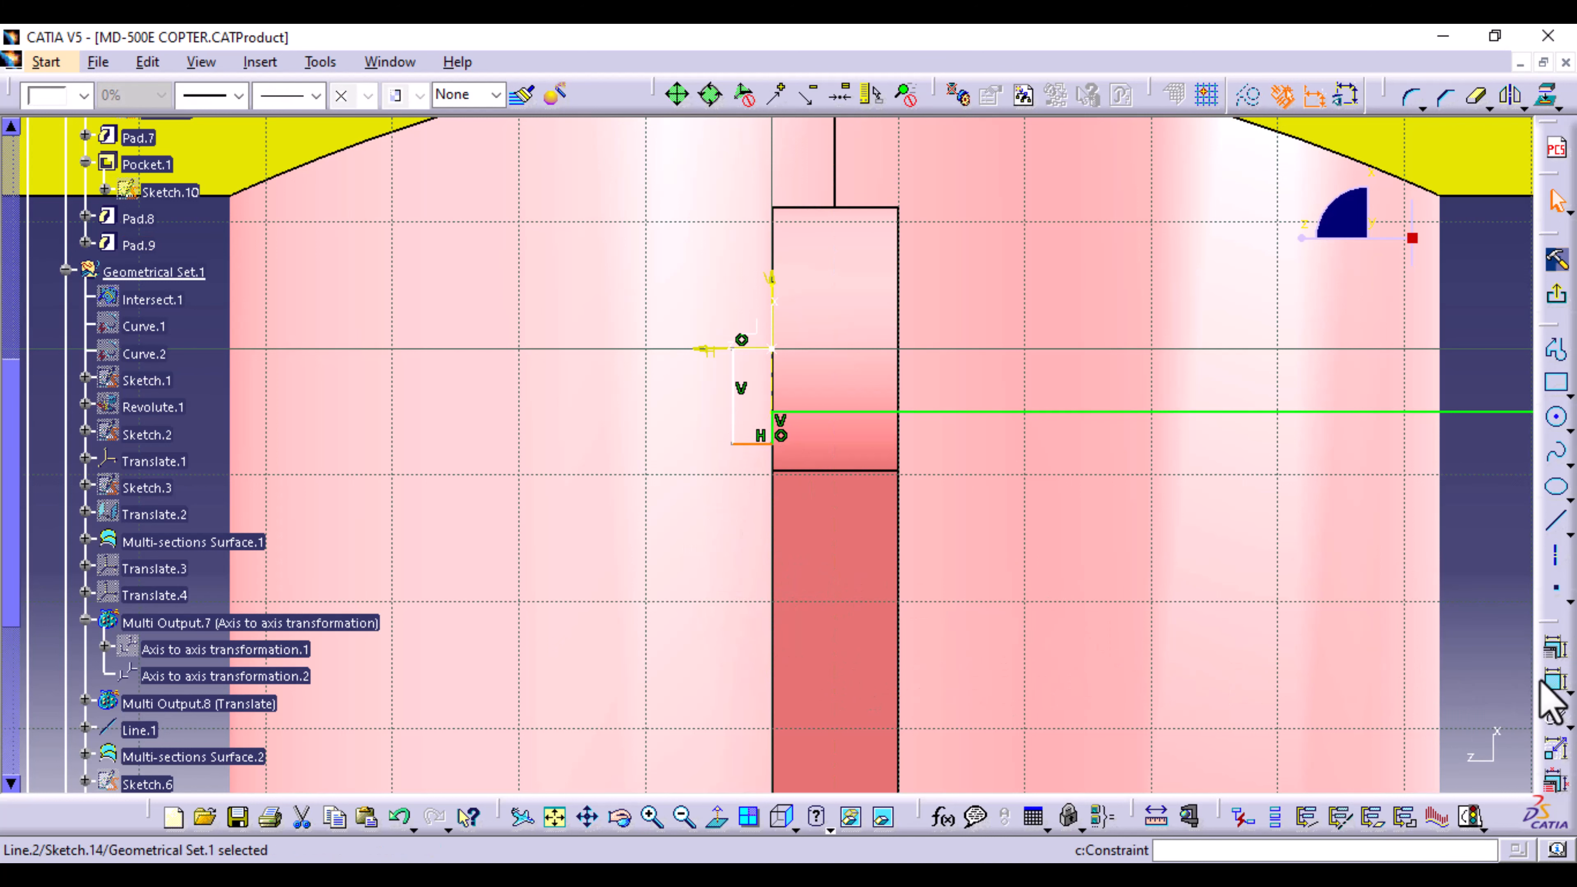
pyautogui.click(1556, 681)
pyautogui.click(834, 627)
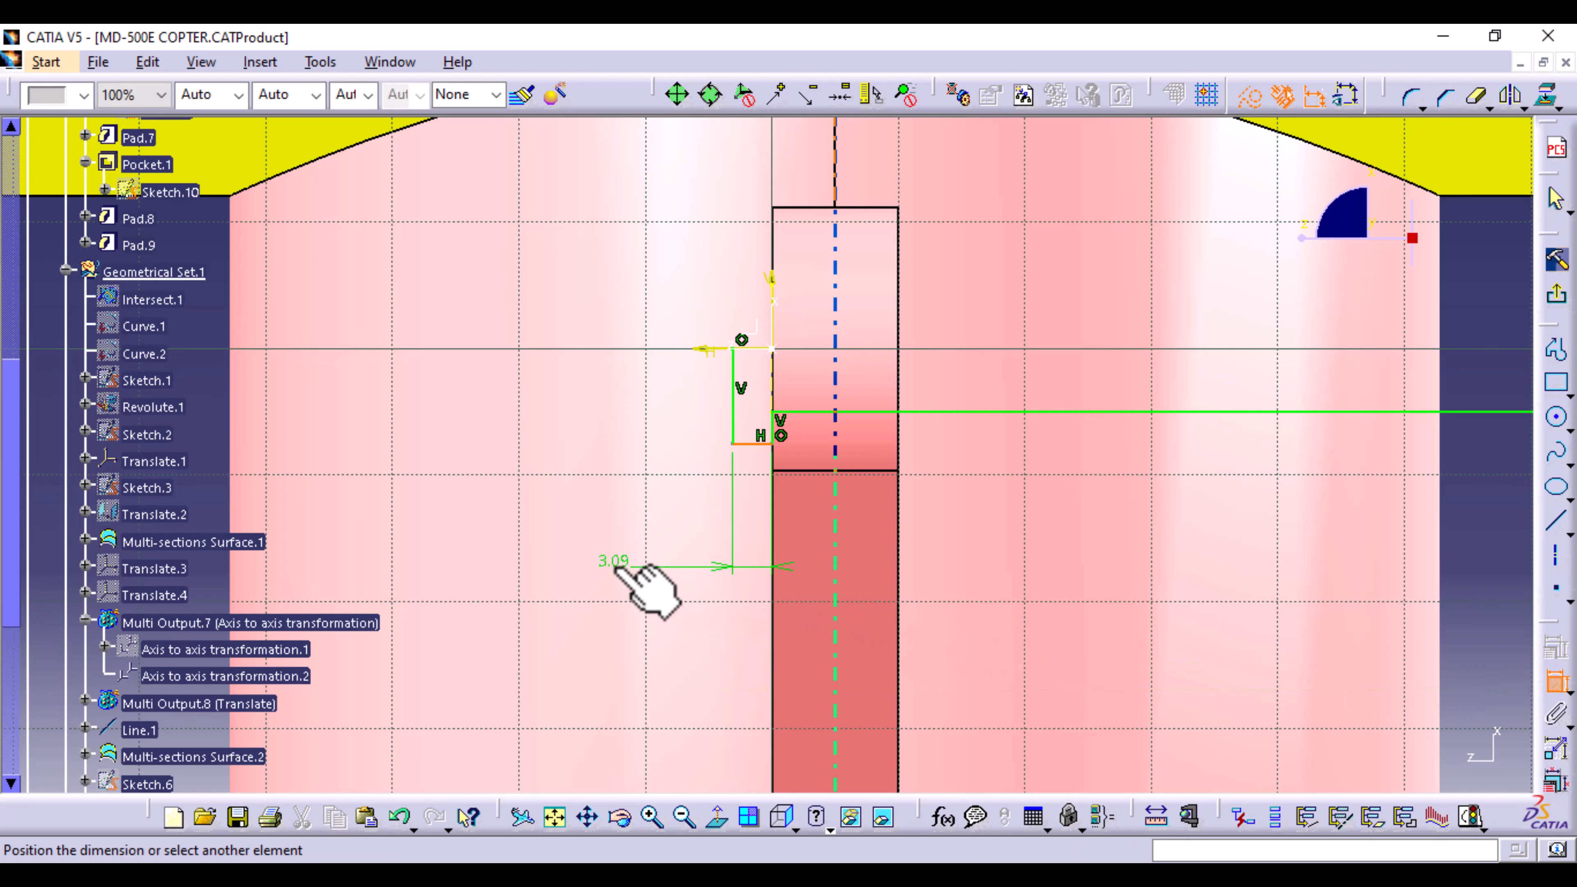
pyautogui.click(1559, 690)
pyautogui.click(1557, 682)
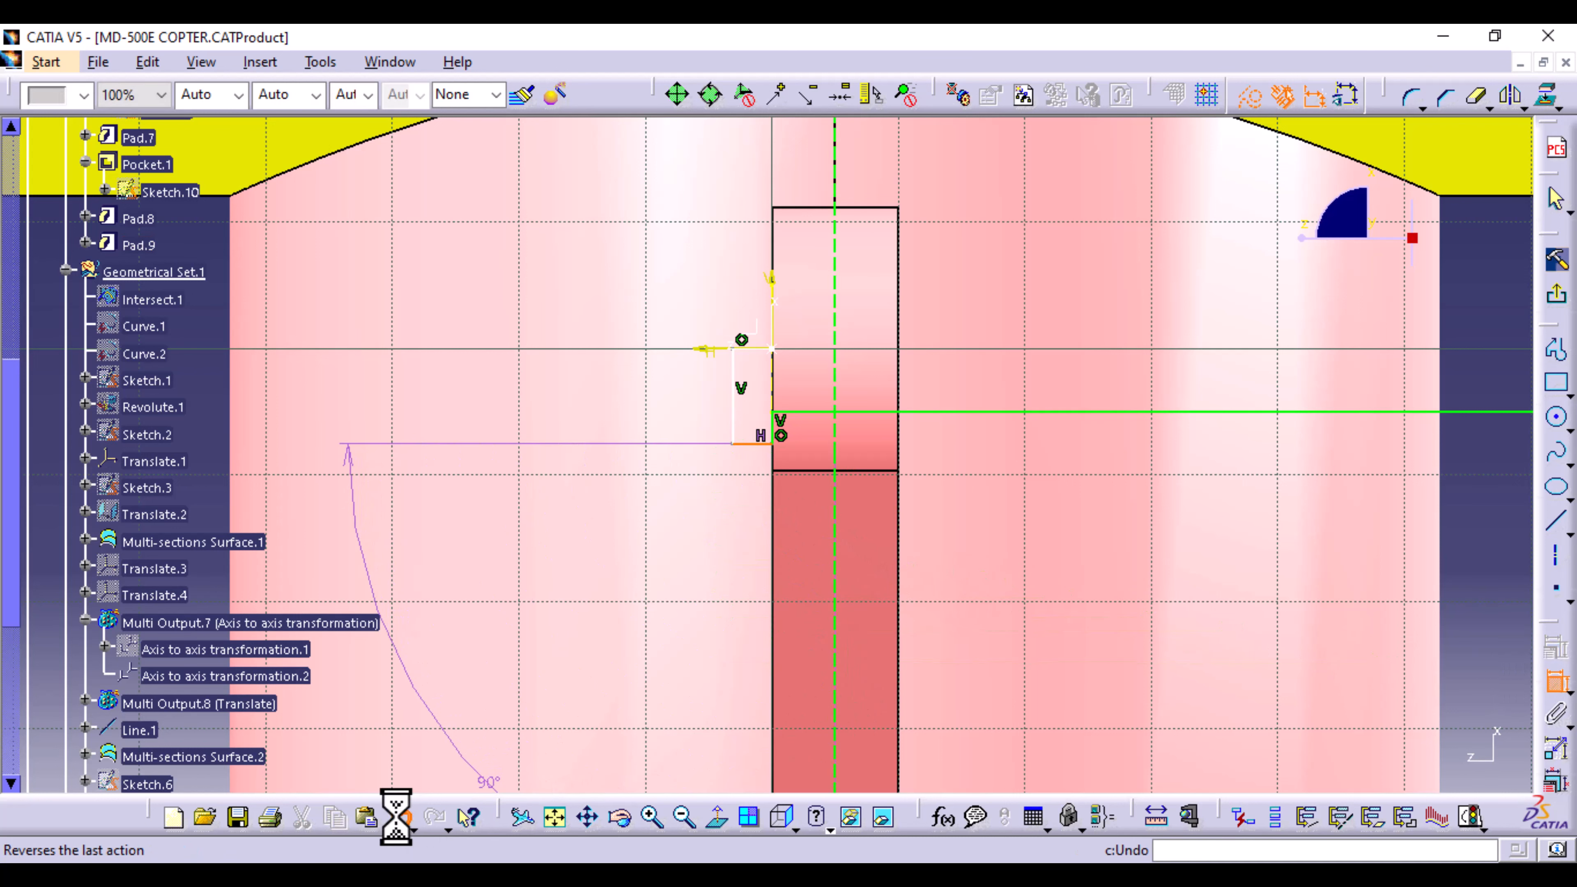
pyautogui.click(1486, 618)
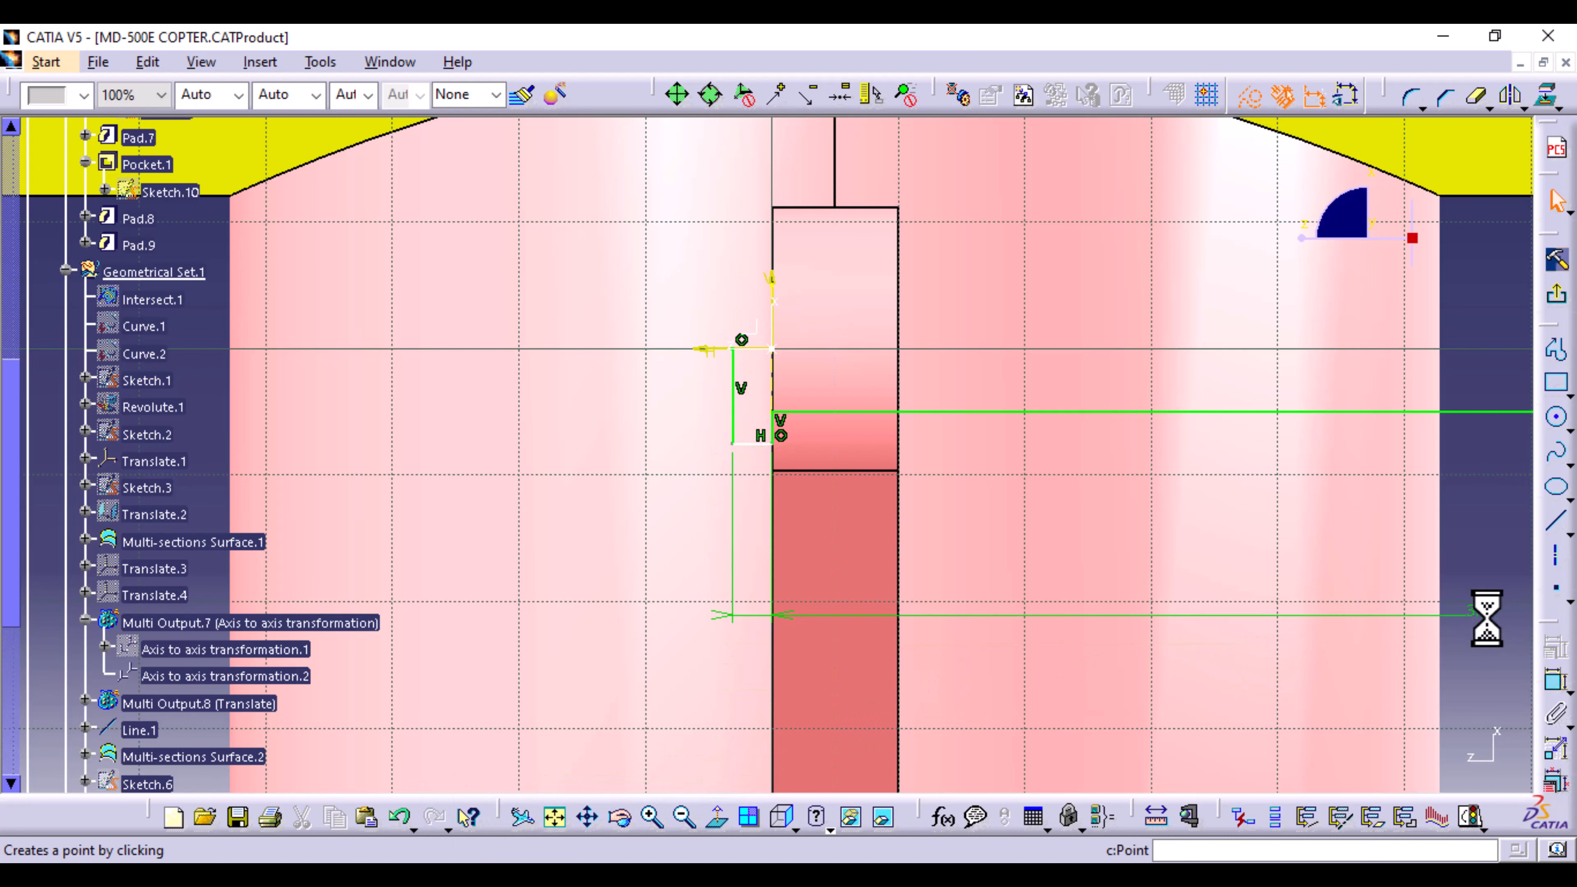
pyautogui.doubleClick(1487, 616)
pyautogui.write('5')
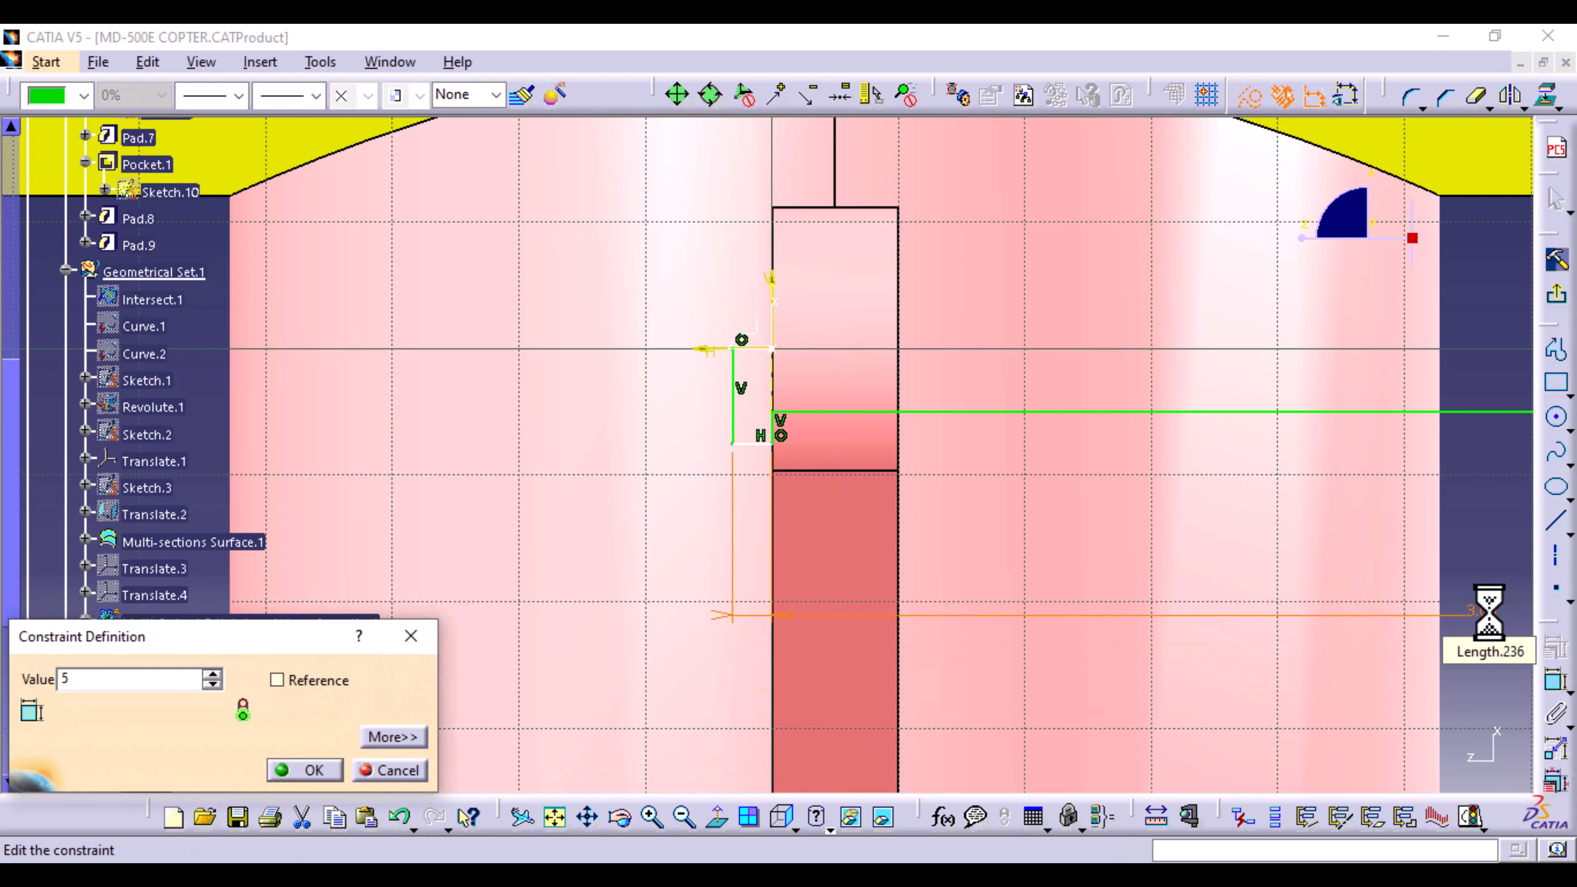
pyautogui.press('Return')
pyautogui.click(1486, 549)
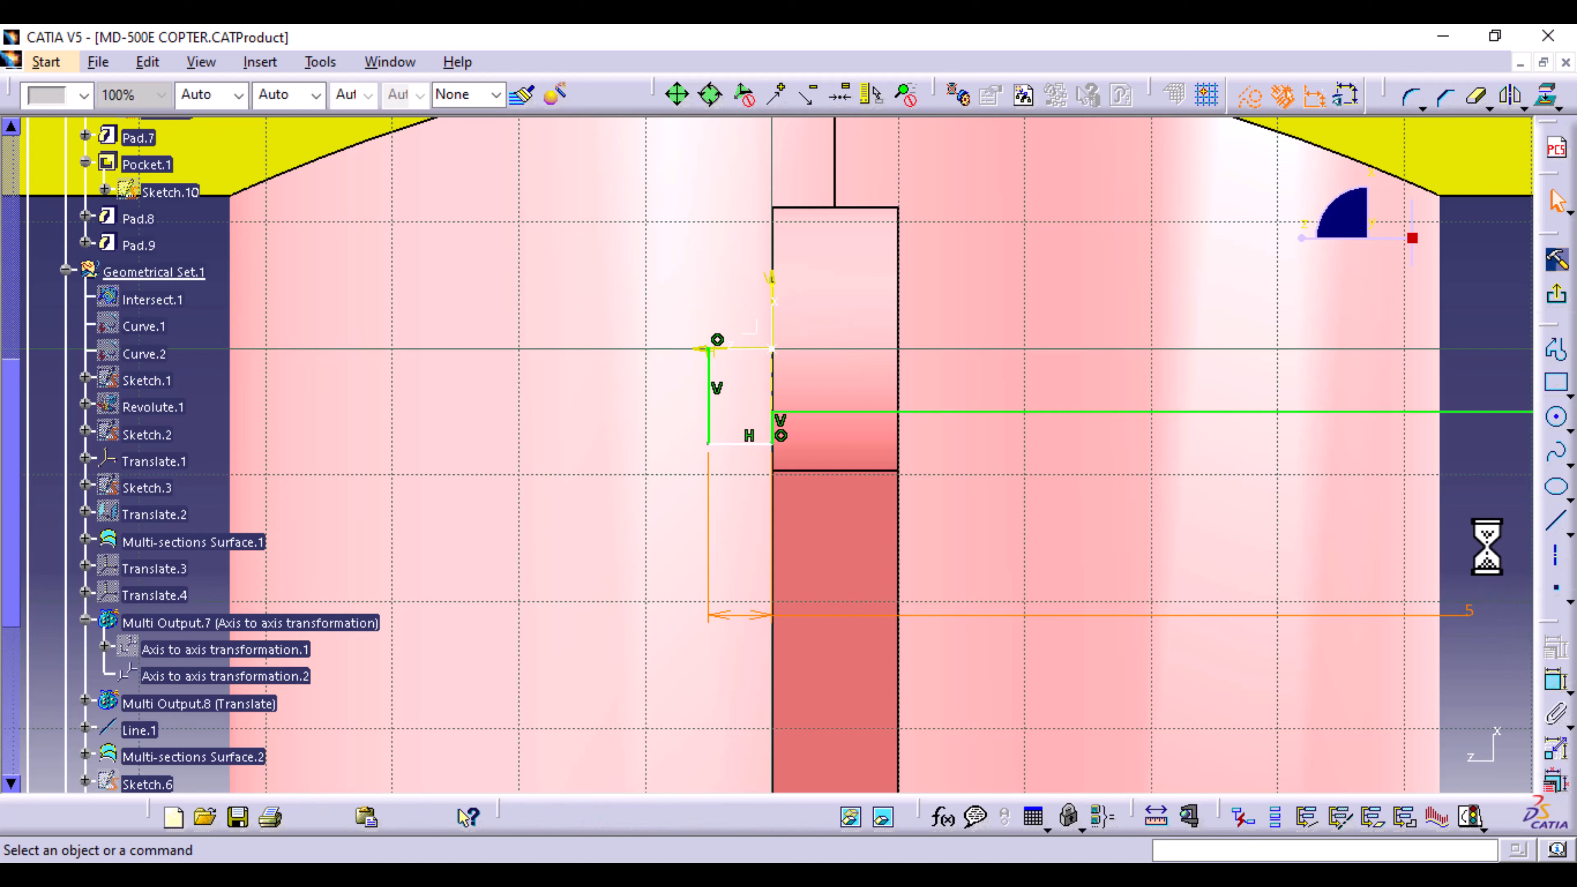
# Step: Constrain the outer horizontal edges of the two heads with an offset of 0 mm and exit the sketch
pyautogui.click(757, 445)
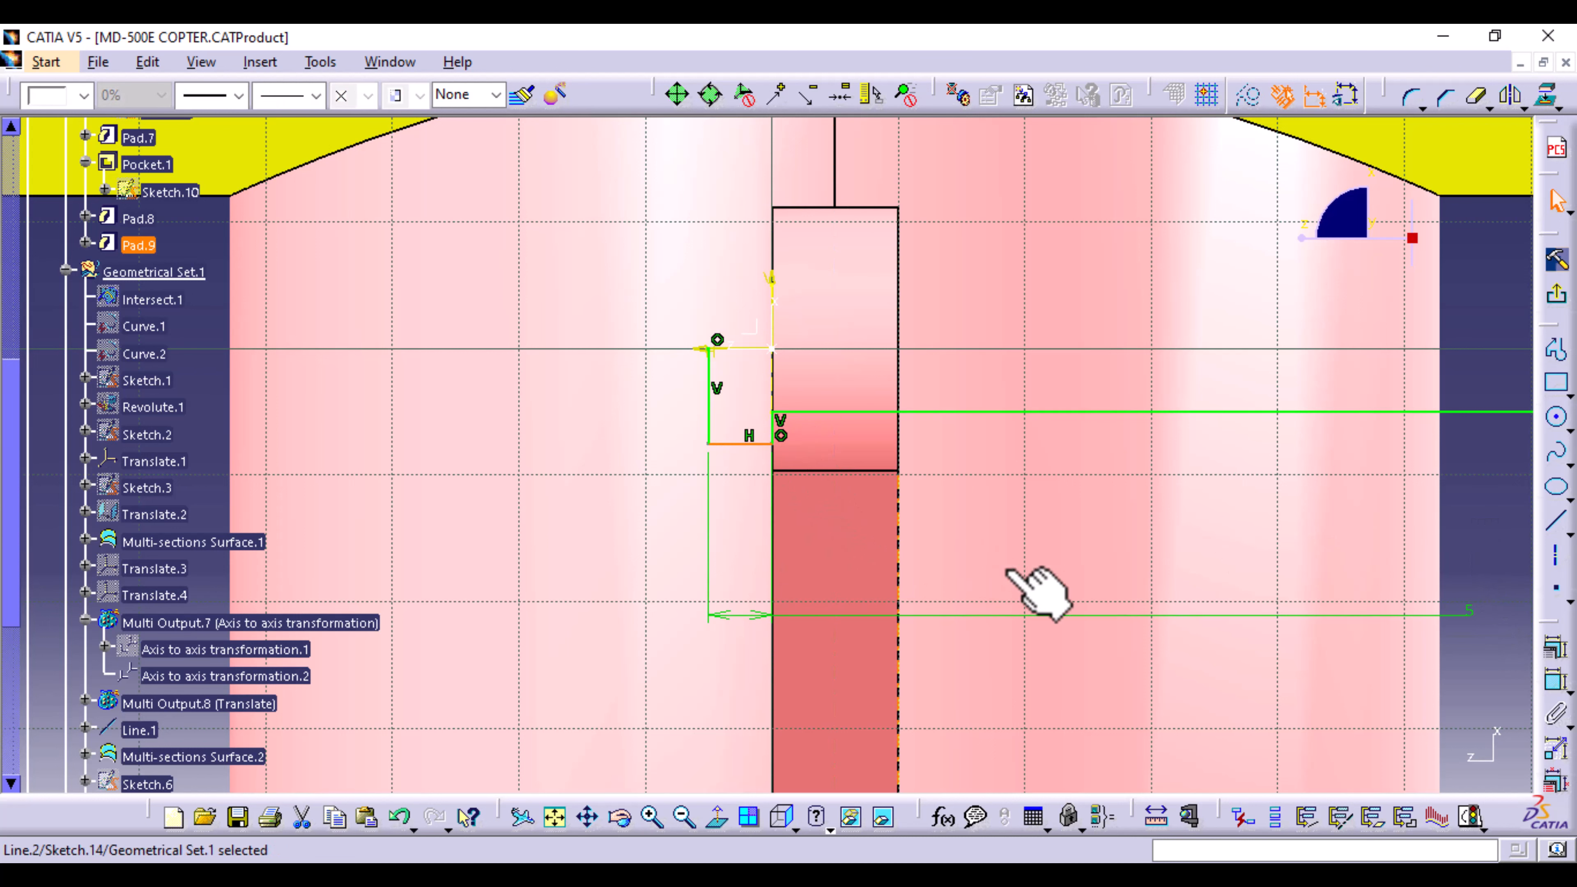
pyautogui.click(1557, 682)
pyautogui.moveTo(1484, 522); pyautogui.dragTo(275, 614, button='middle')
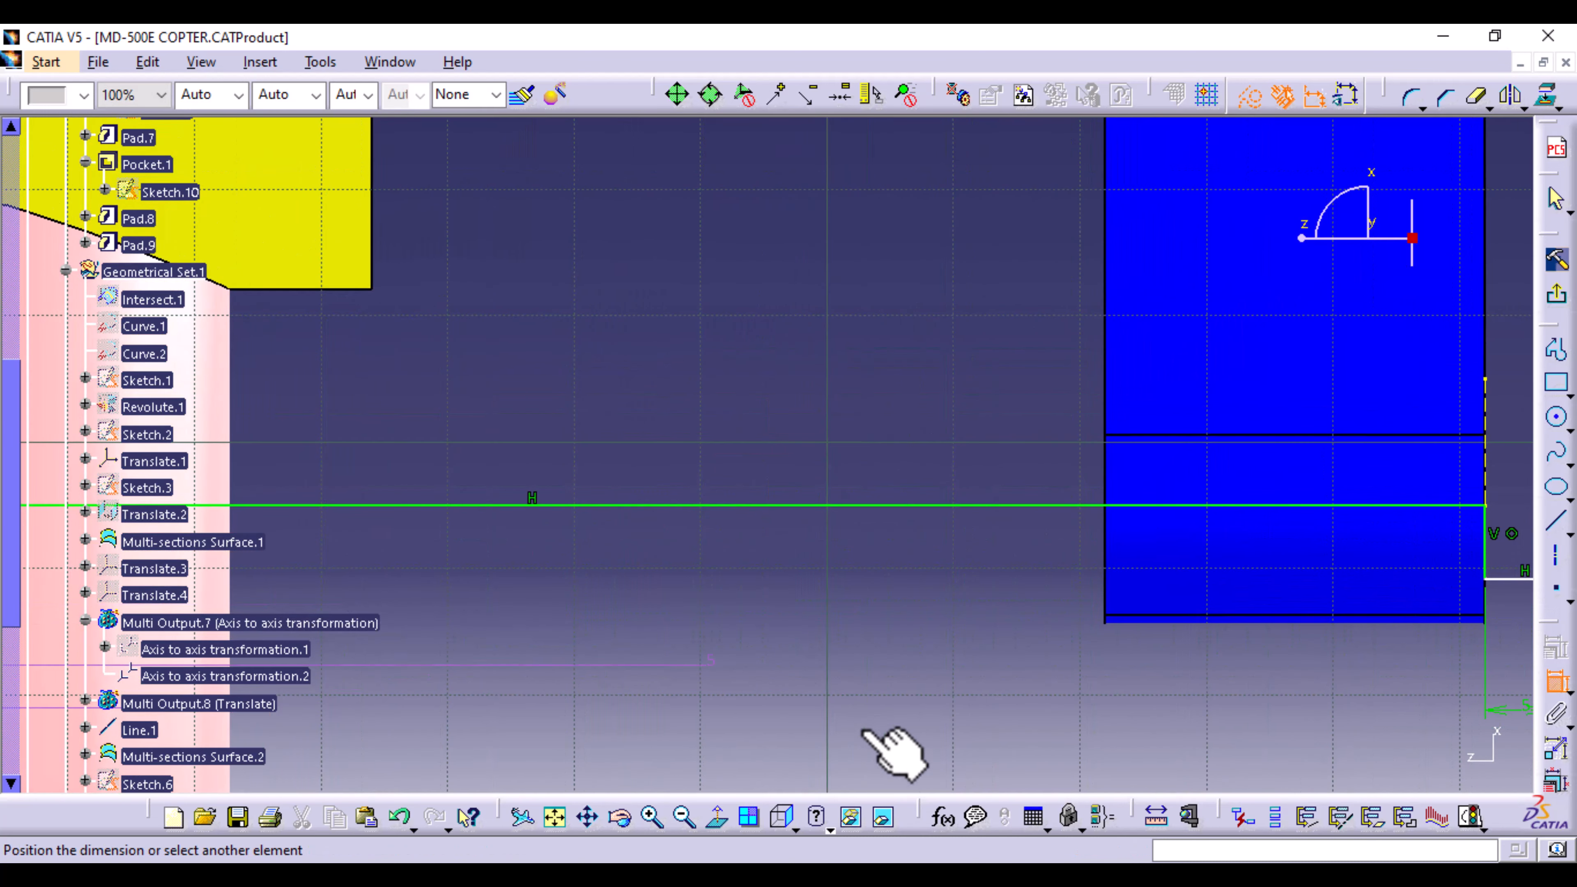
pyautogui.moveTo(894, 751); pyautogui.dragTo(246, 528, button='middle')
pyautogui.click(896, 372)
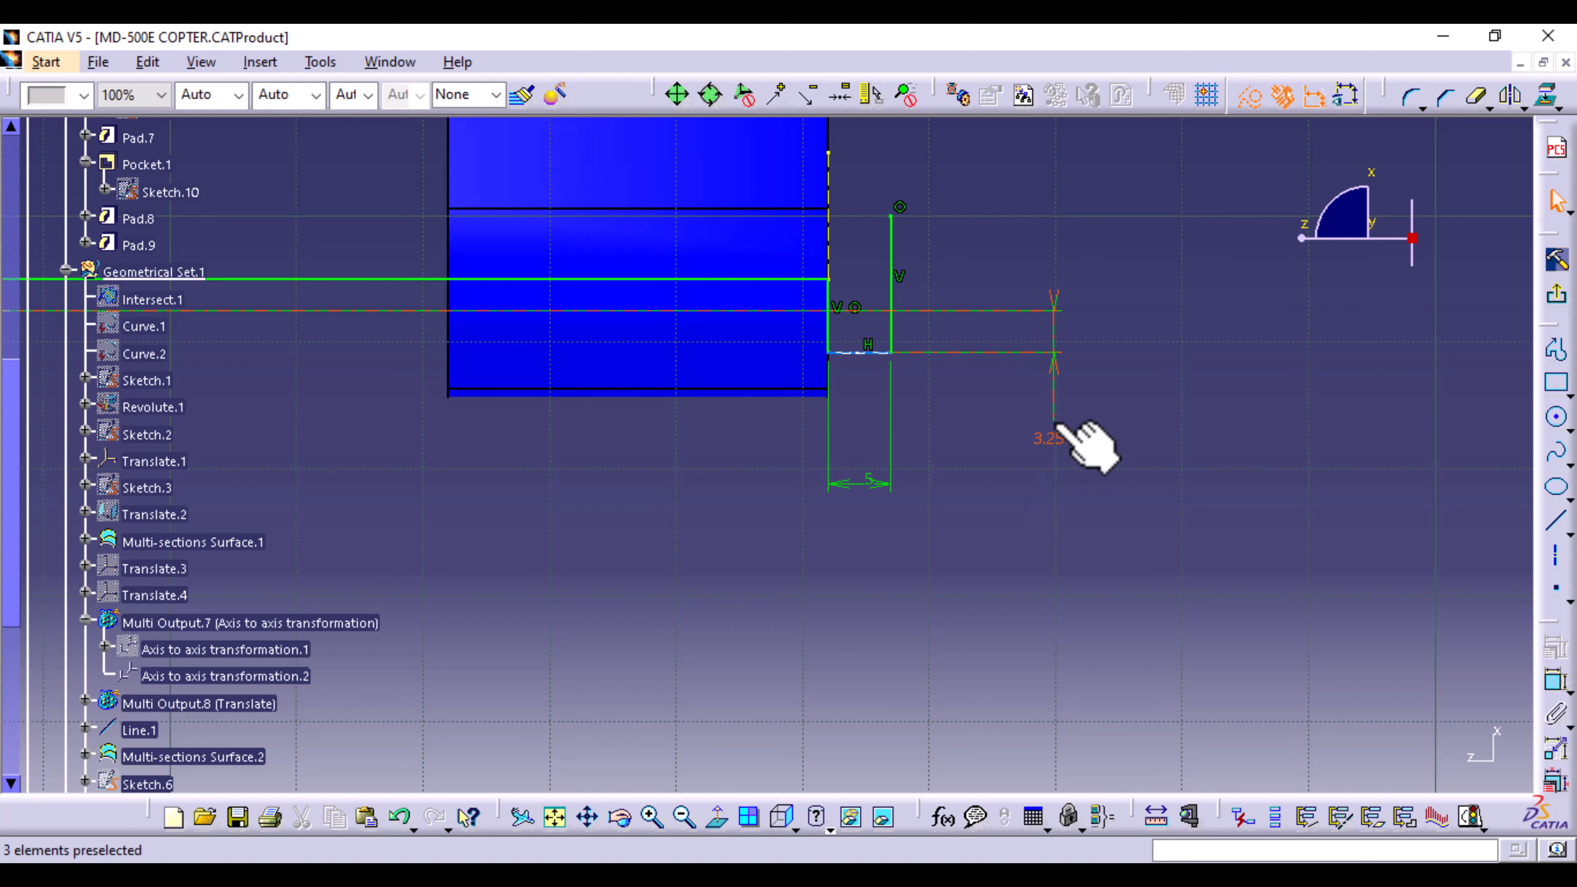
pyautogui.doubleClick(1057, 442)
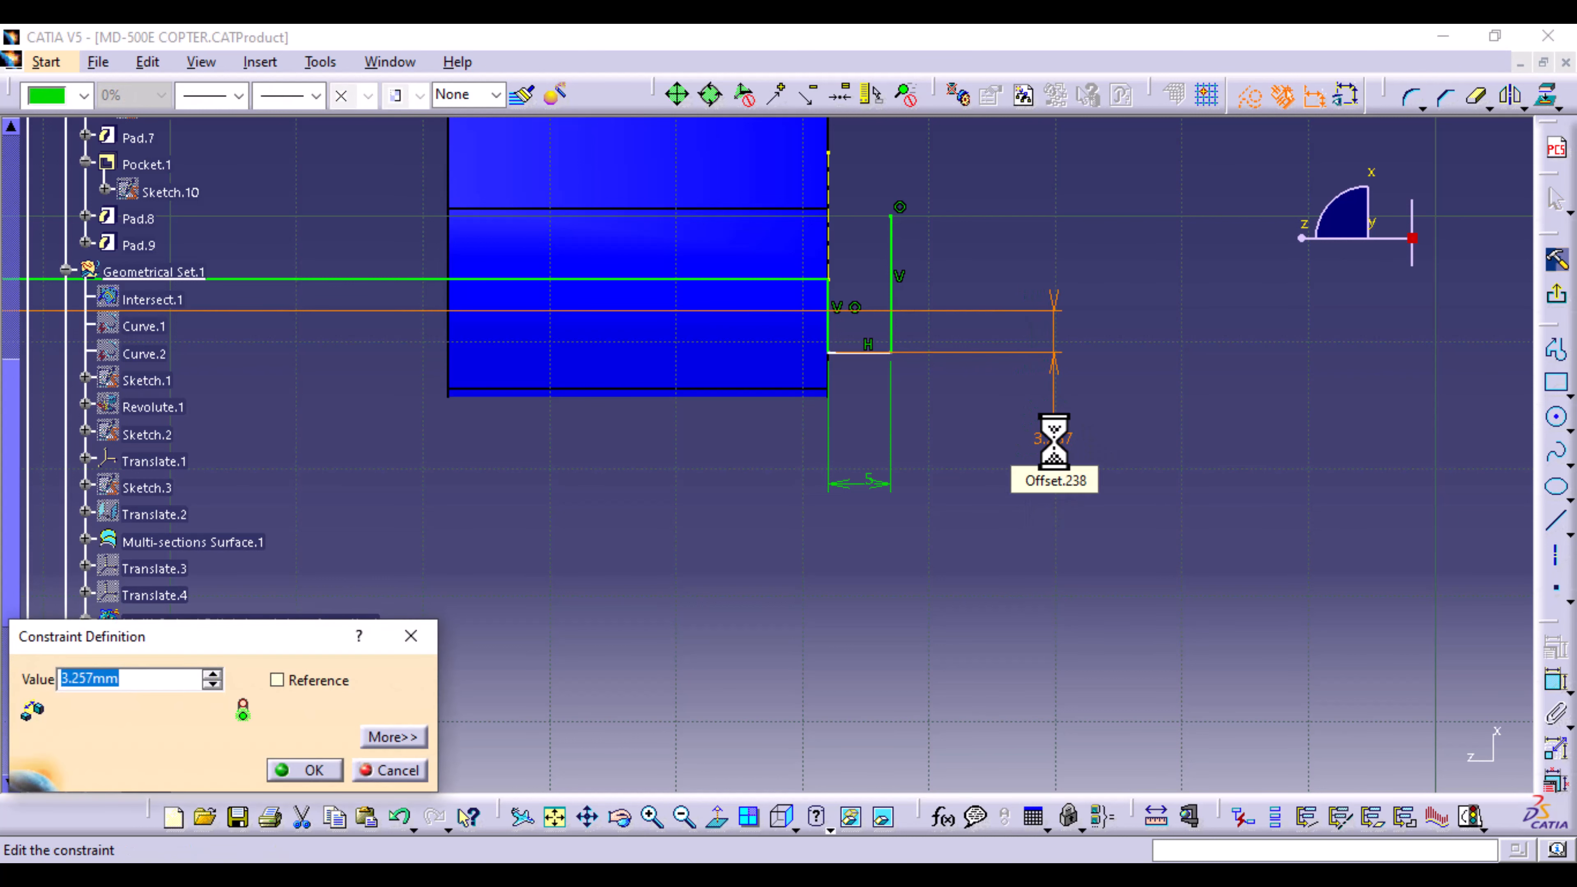
pyautogui.write('0')
pyautogui.click(318, 772)
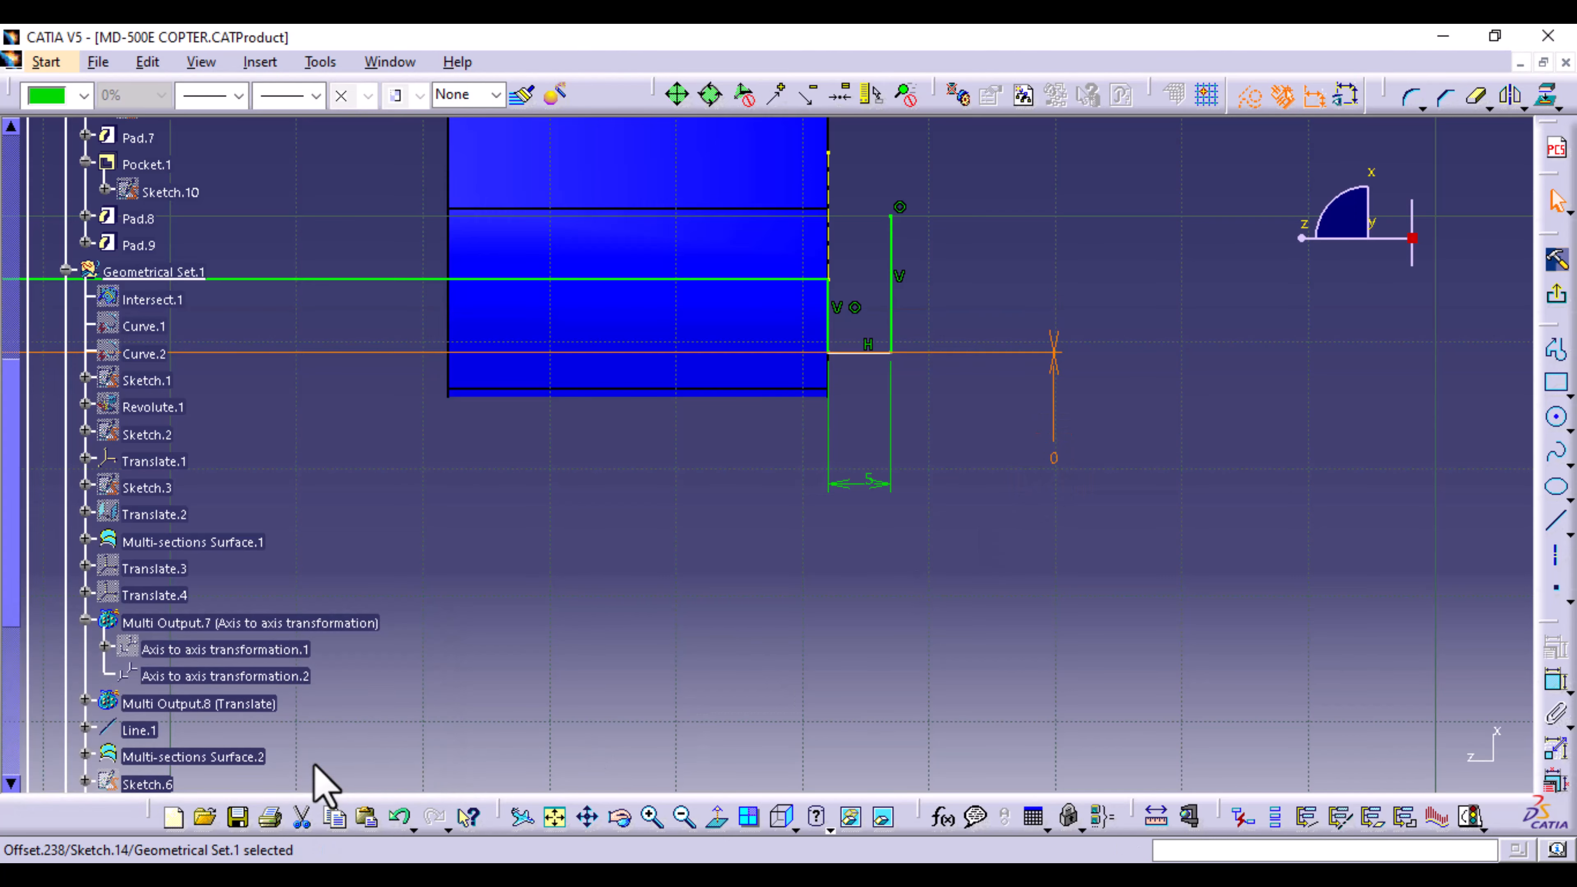
pyautogui.click(954, 606)
pyautogui.moveTo(1026, 541)
pyautogui.mouseDown(button='middle')
pyautogui.moveTo(1042, 694)
pyautogui.moveTo(999, 567)
pyautogui.moveTo(1136, 611)
pyautogui.mouseUp(button='middle')
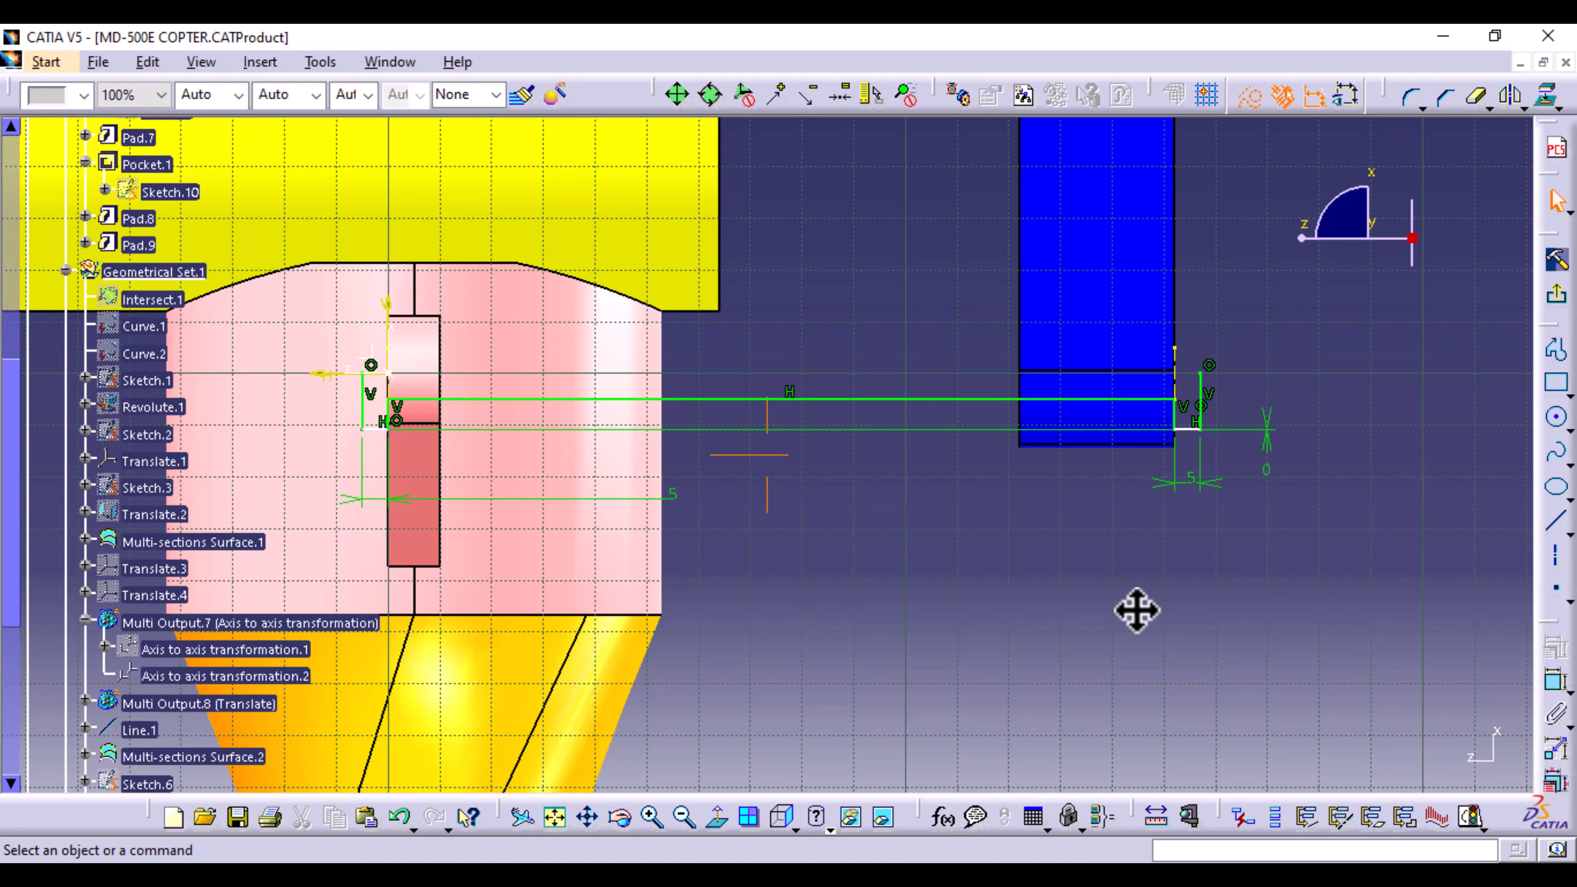
pyautogui.moveTo(1136, 610); pyautogui.dragTo(1139, 651, button='middle')
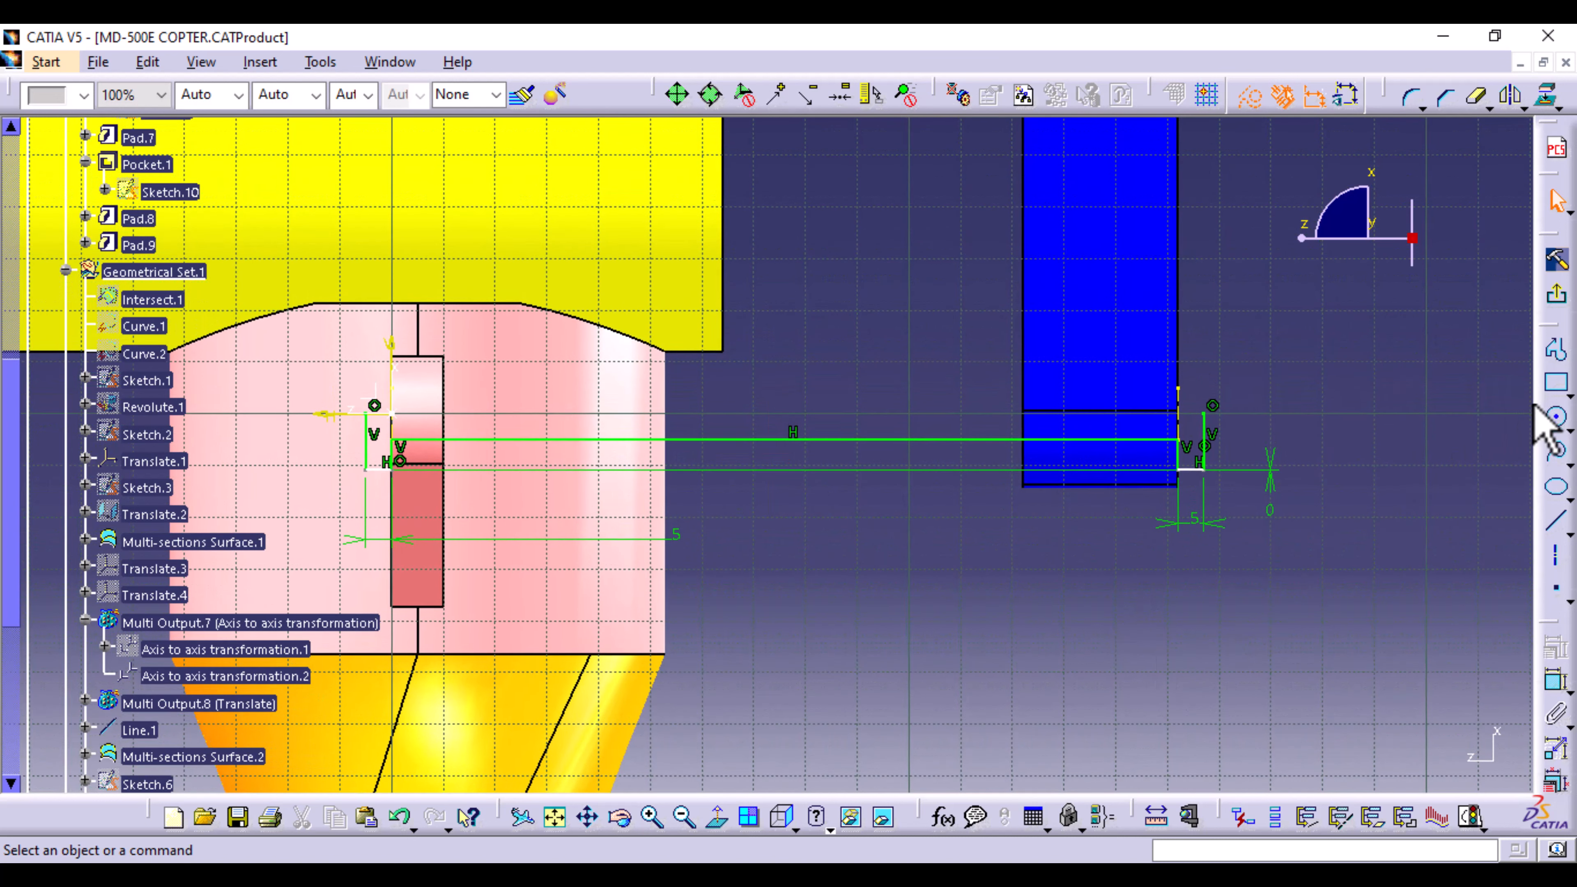
pyautogui.click(1558, 306)
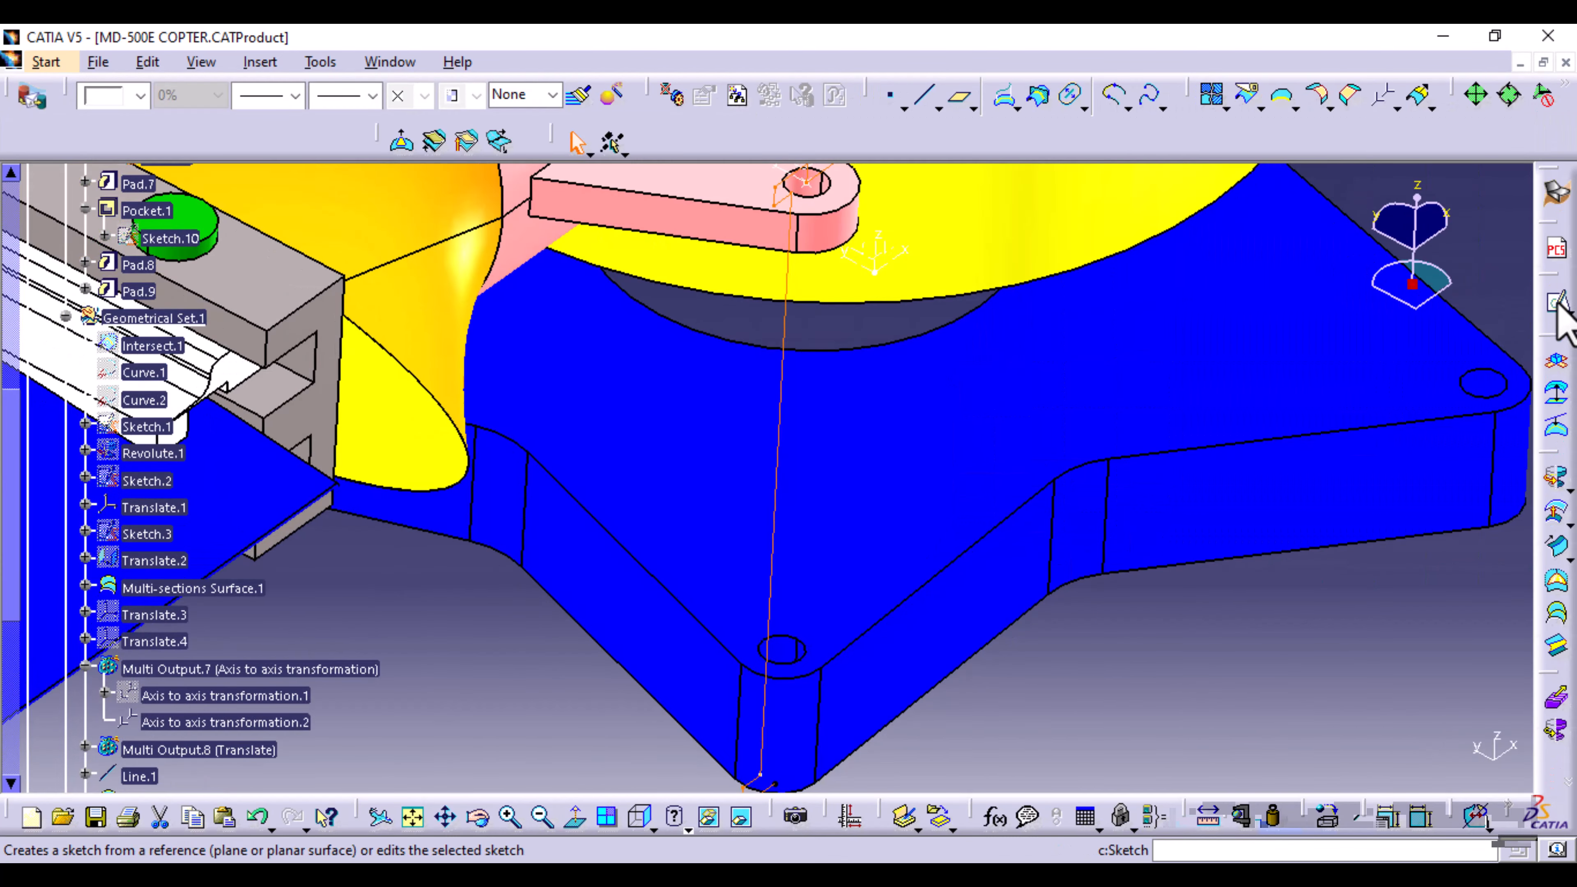
# Step: Create a revolution surface from the pin profile sketch, turning it 360 degrees about the sketch's horizontal axis
pyautogui.moveTo(1260, 553); pyautogui.dragTo(1322, 668, button='middle')
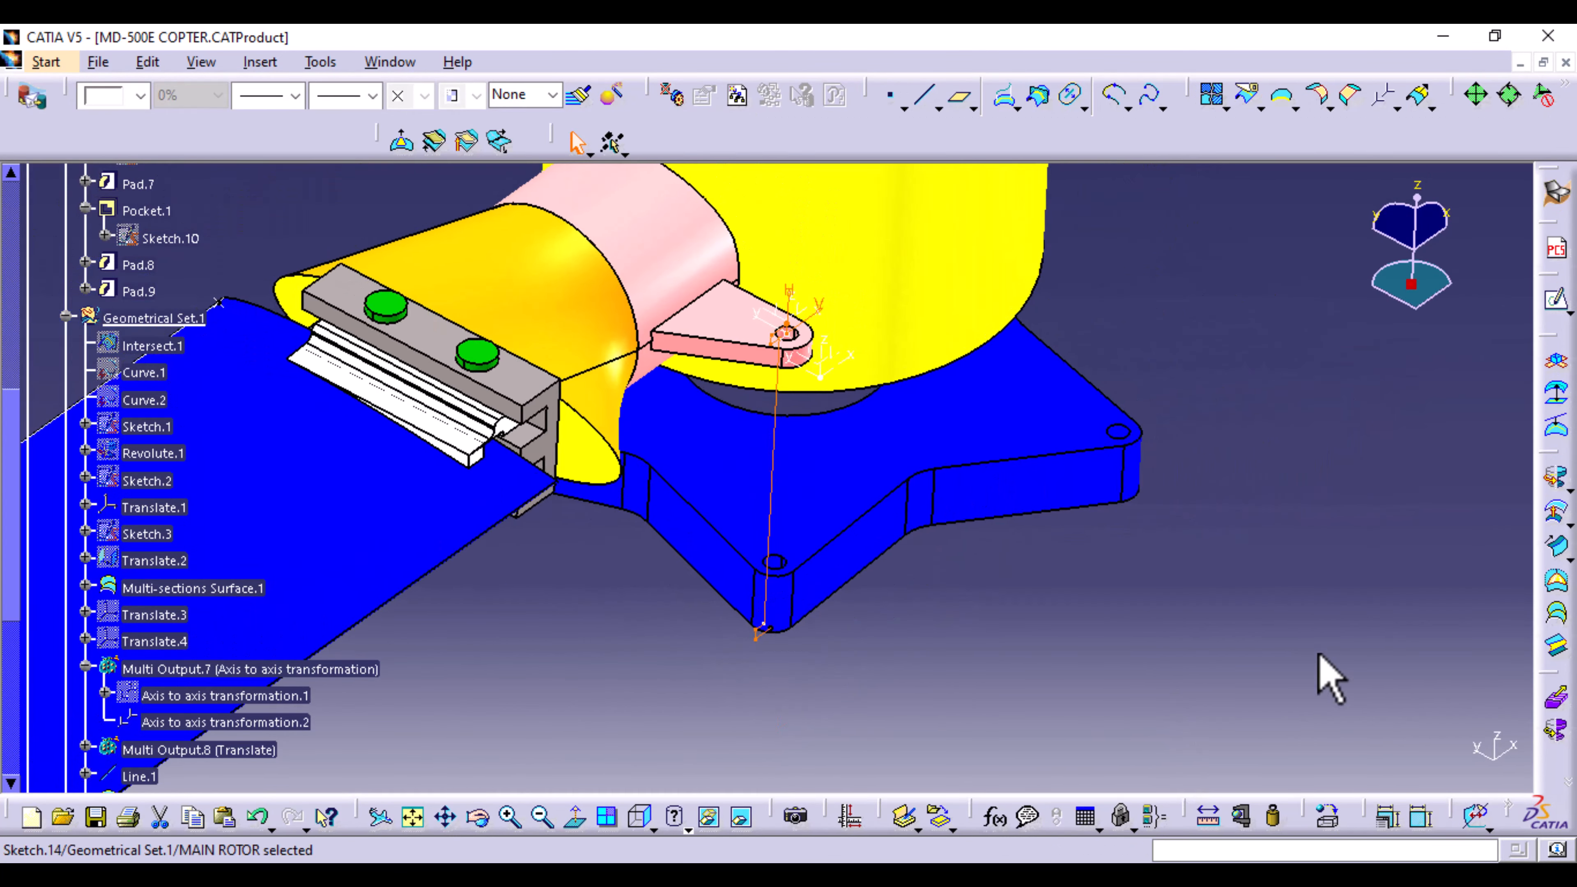
pyautogui.click(1554, 477)
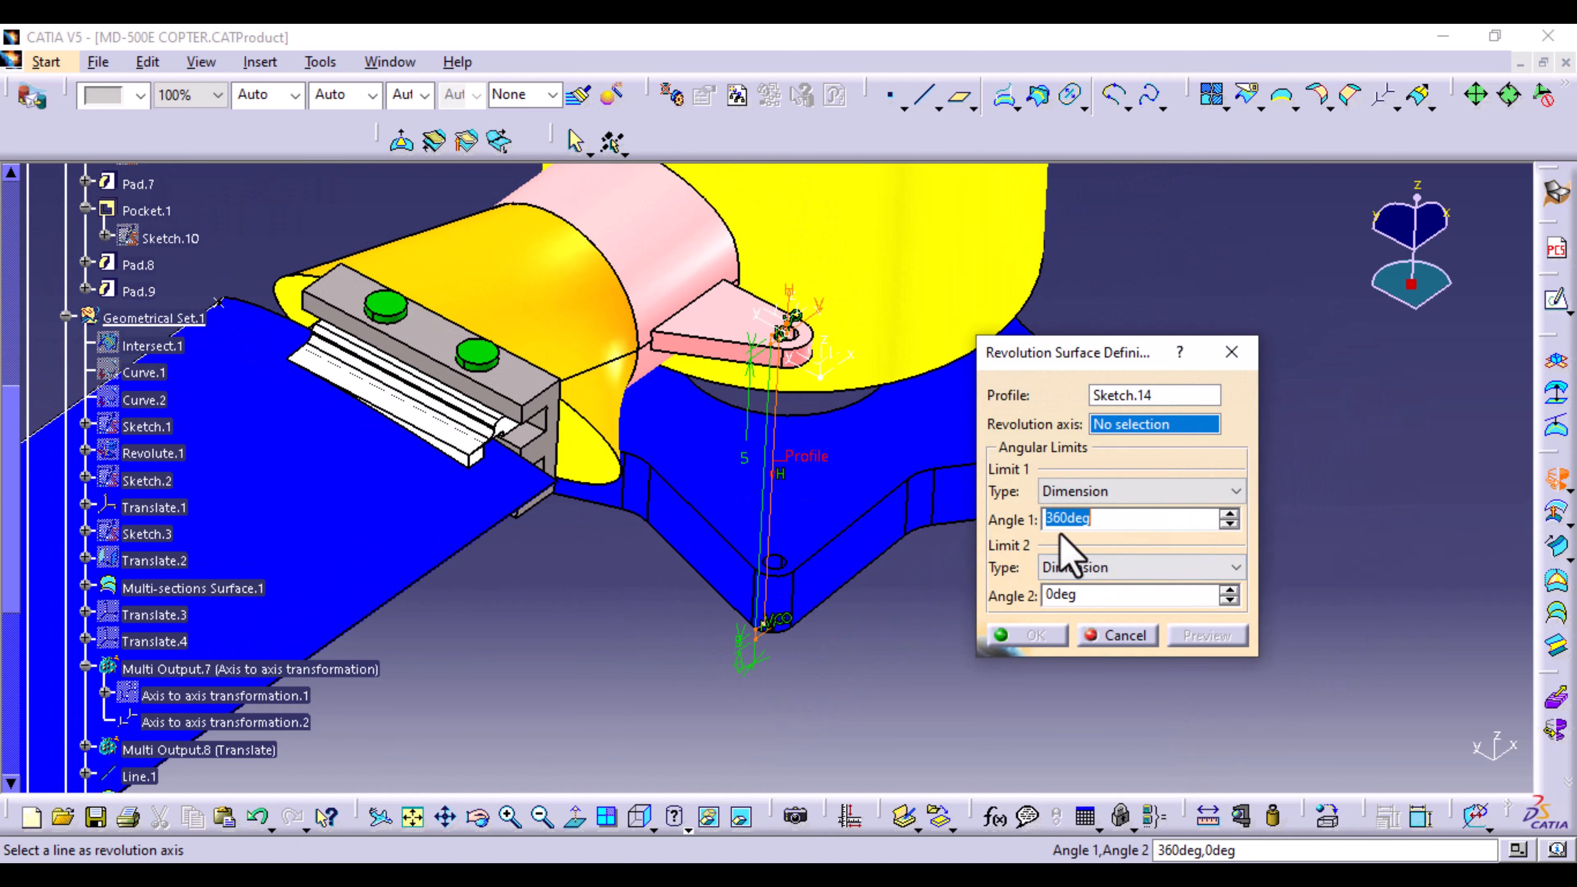
pyautogui.moveTo(877, 663)
pyautogui.mouseDown(button='middle')
pyautogui.moveTo(901, 630)
pyautogui.moveTo(879, 450)
pyautogui.moveTo(869, 670)
pyautogui.mouseUp(button='middle')
pyautogui.click(794, 392)
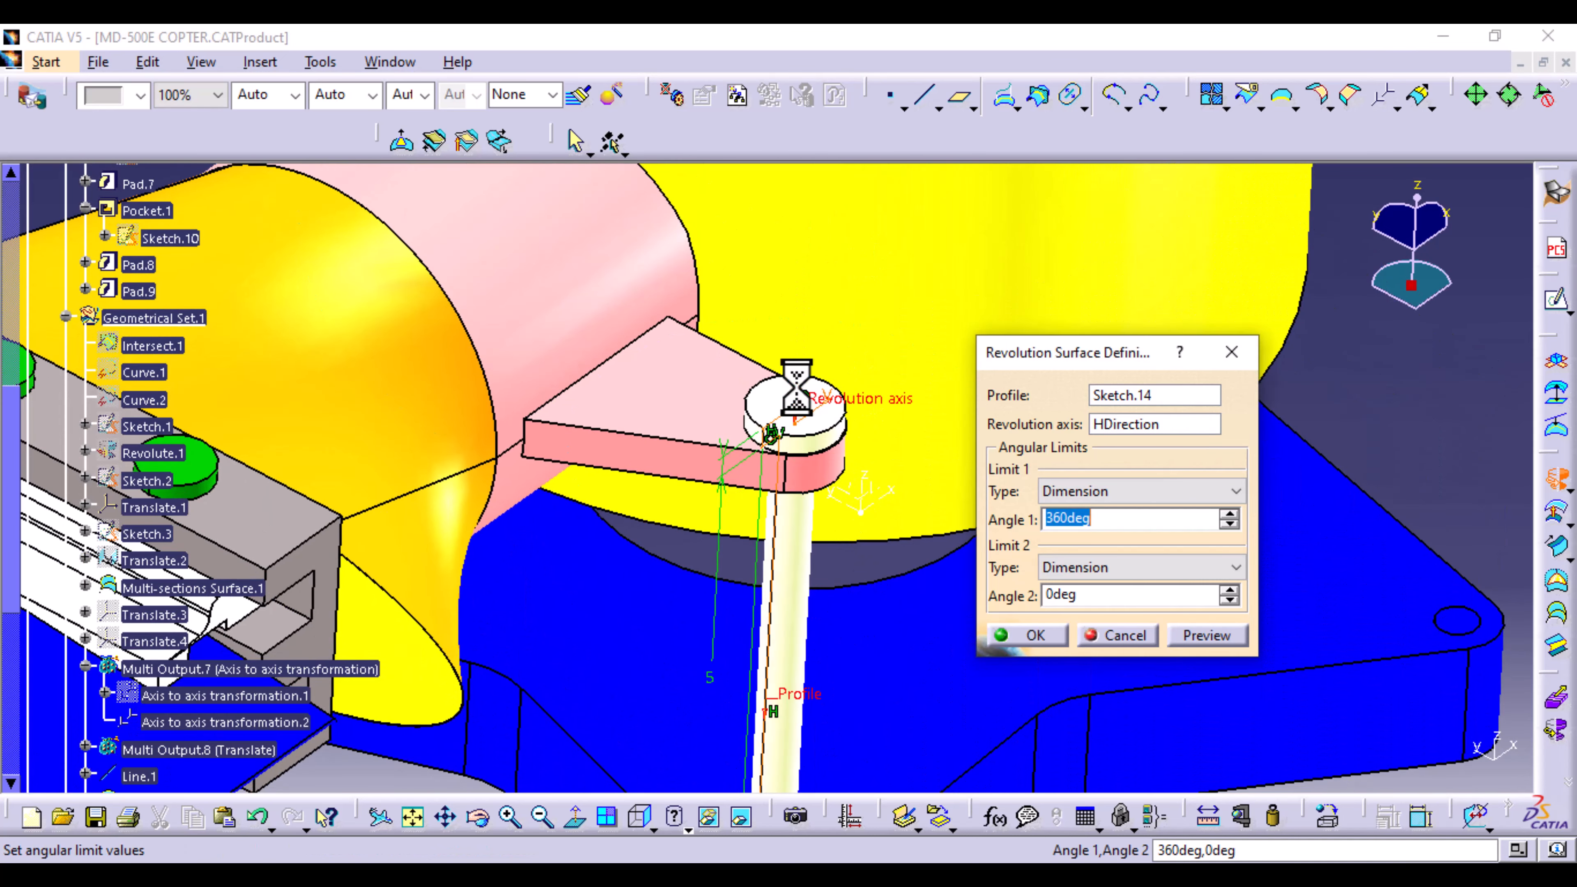
pyautogui.click(1033, 635)
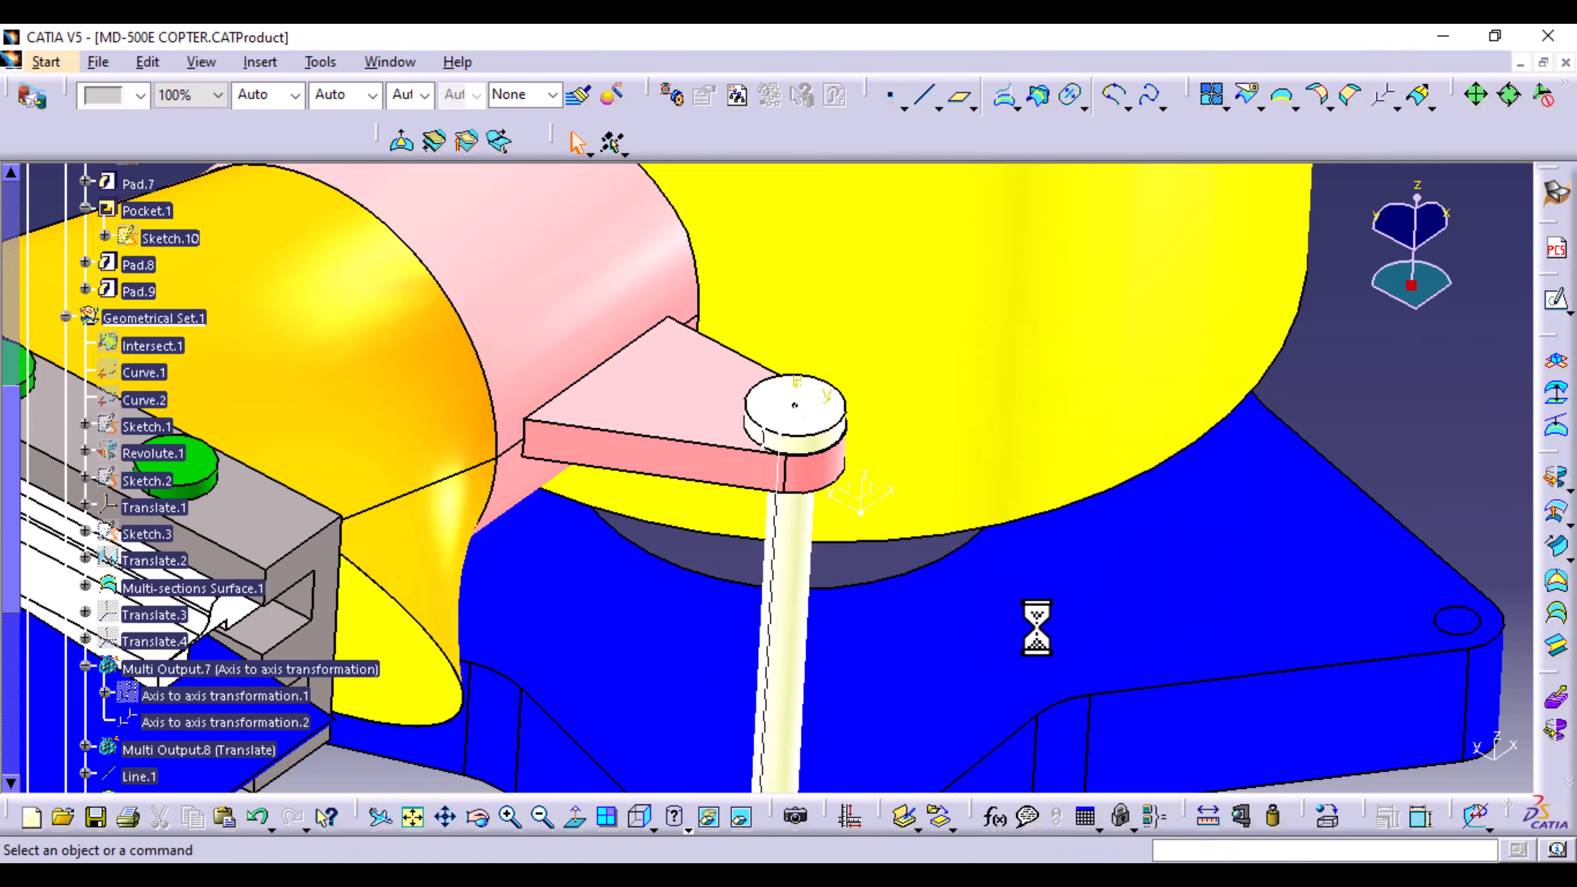
# Step: Hide the pin profile sketch, Sketch.14, under Geometrical Set.1
pyautogui.scroll(-6, 155, 652)
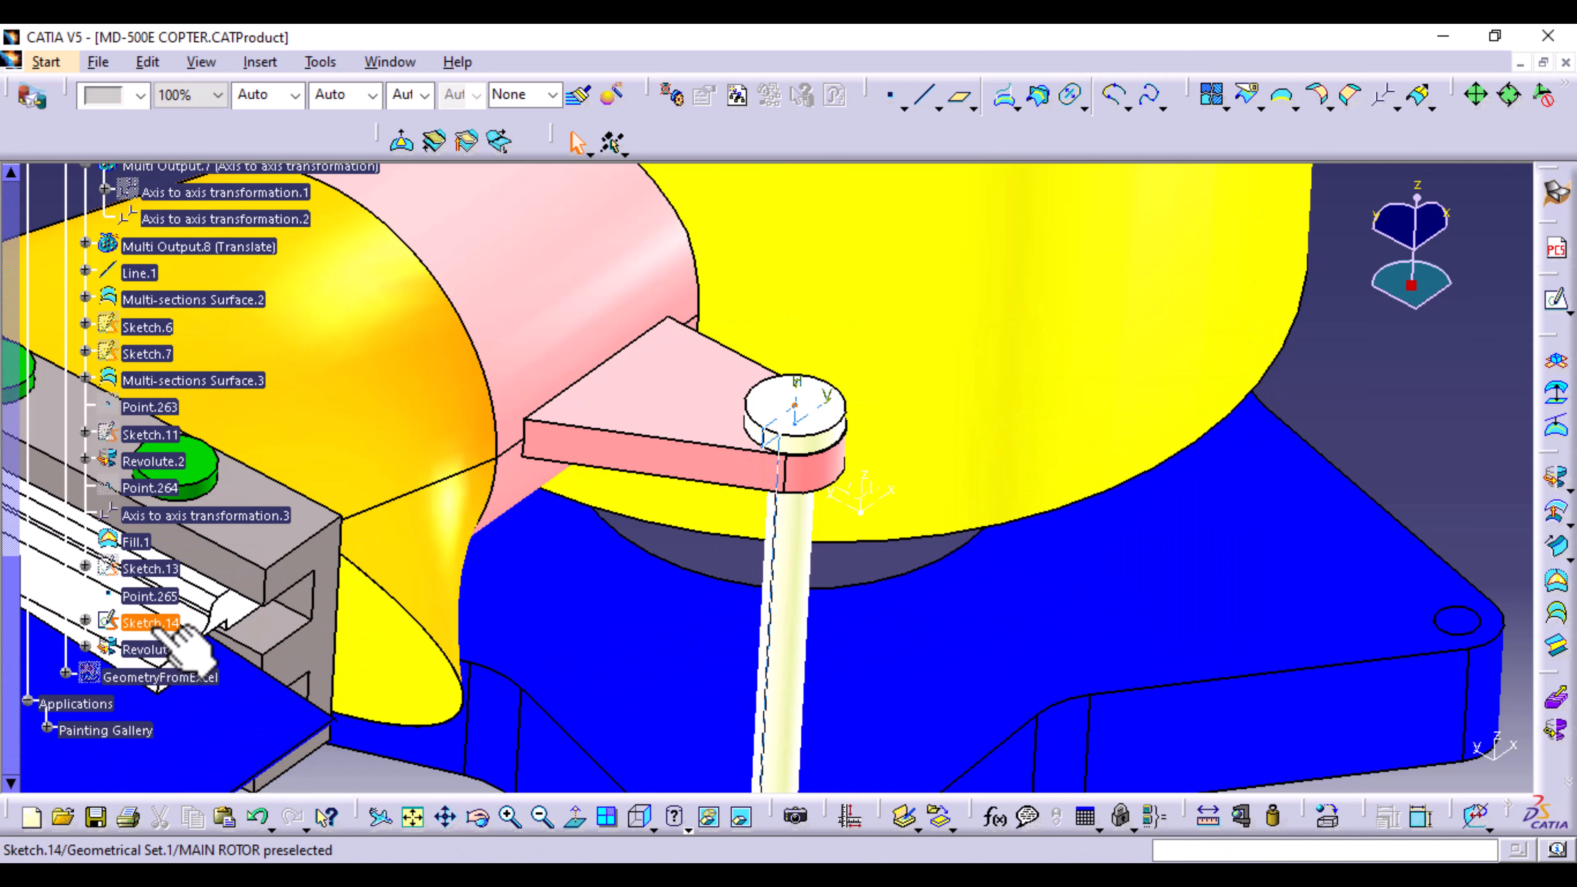
pyautogui.rightClick(157, 622)
pyautogui.click(260, 217)
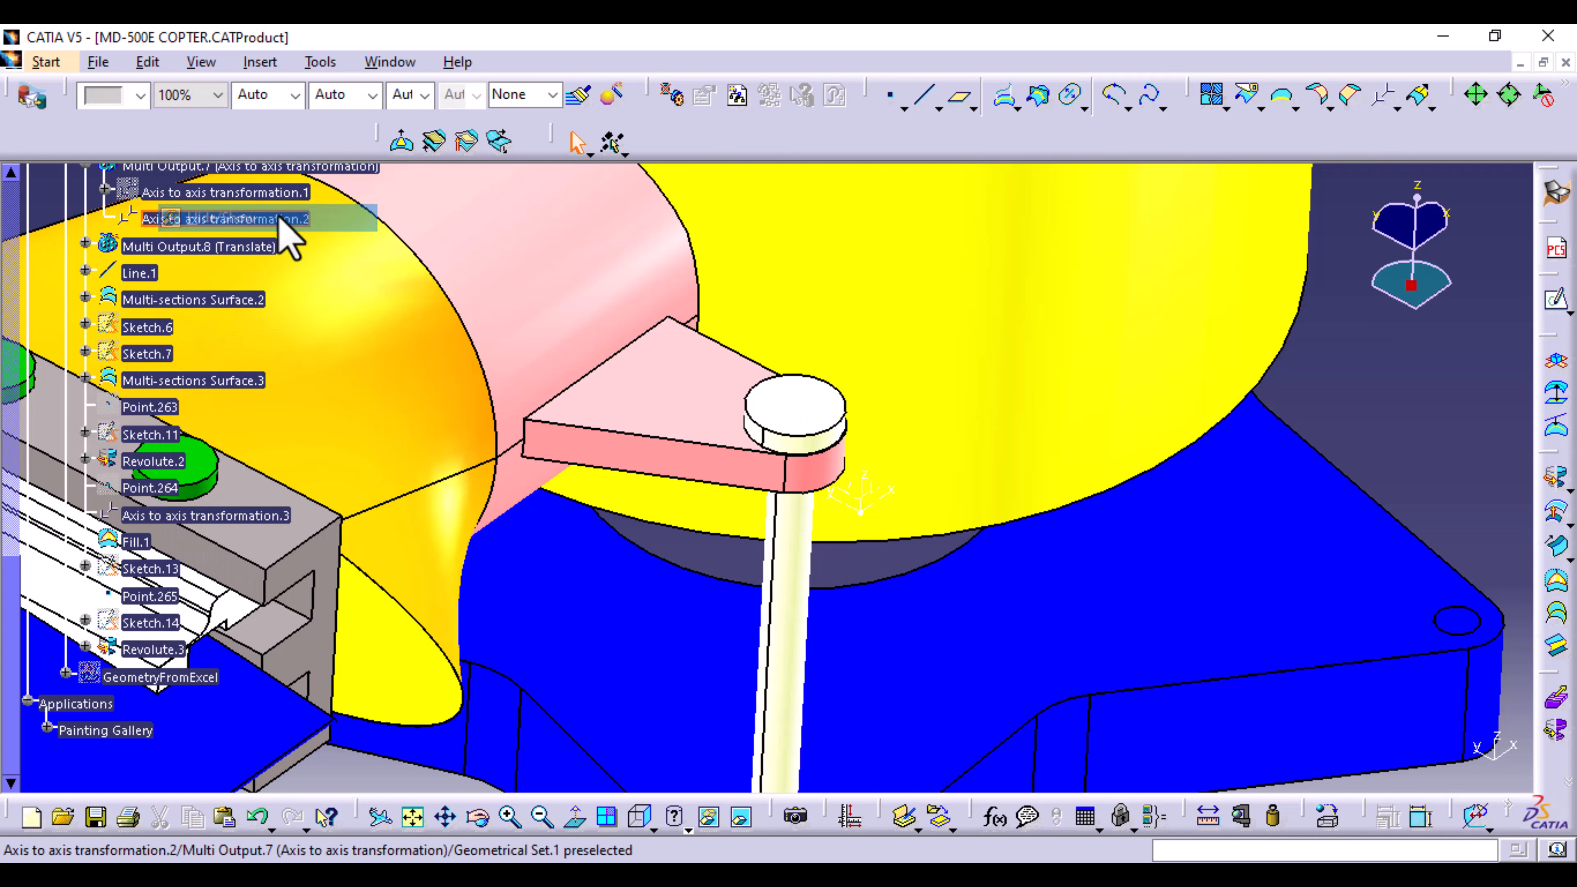
# Step: Colour Revolve.3, the pin linking the pitch arm to the star plate, dark green
pyautogui.click(149, 649)
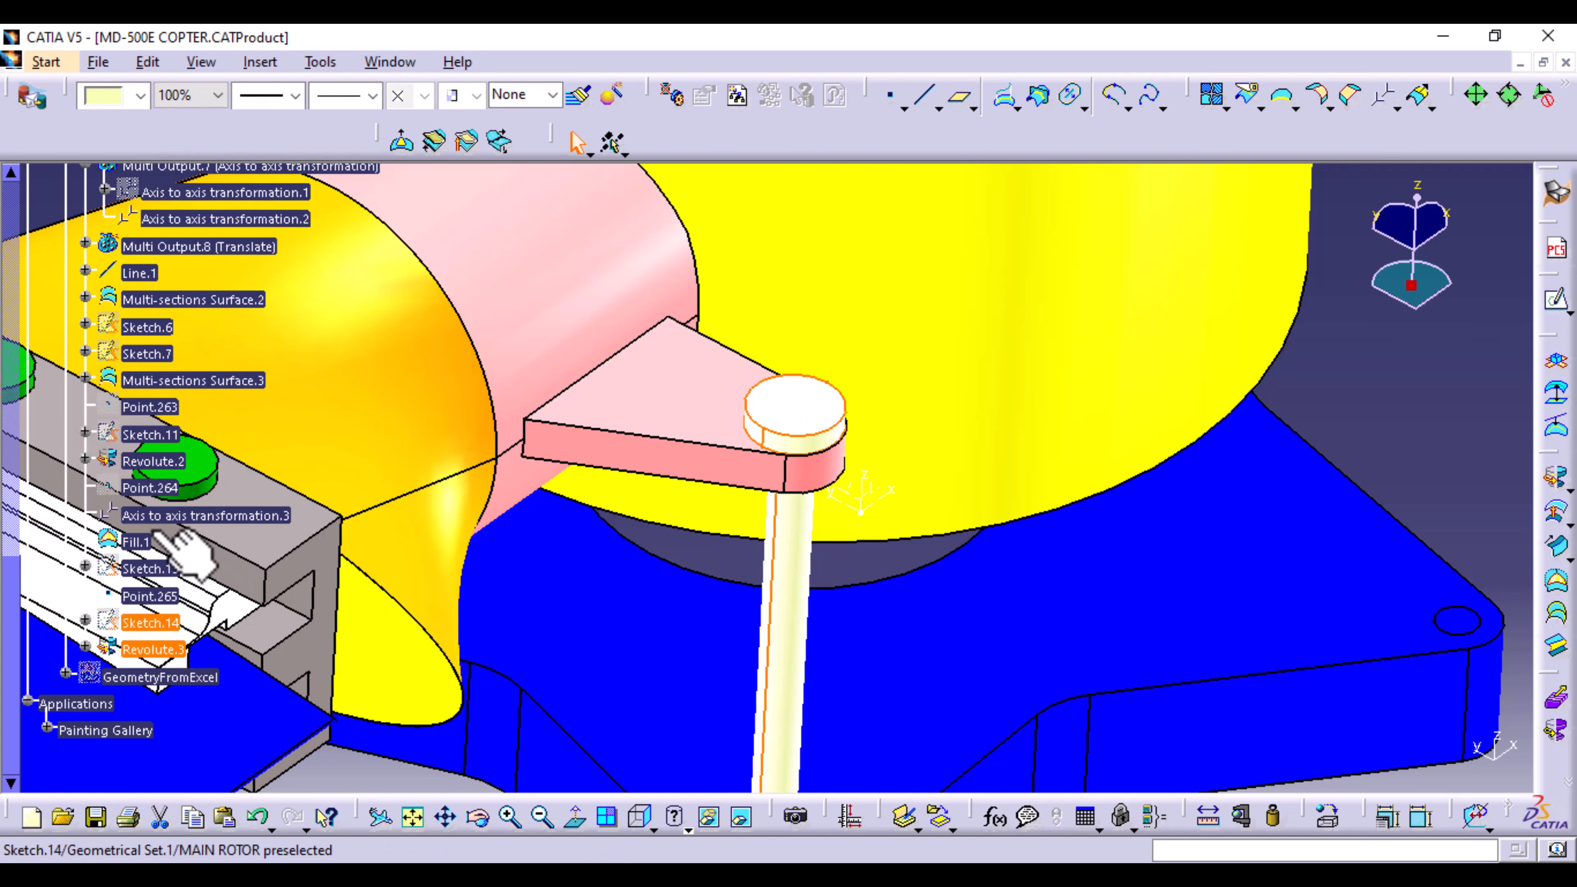
pyautogui.click(140, 95)
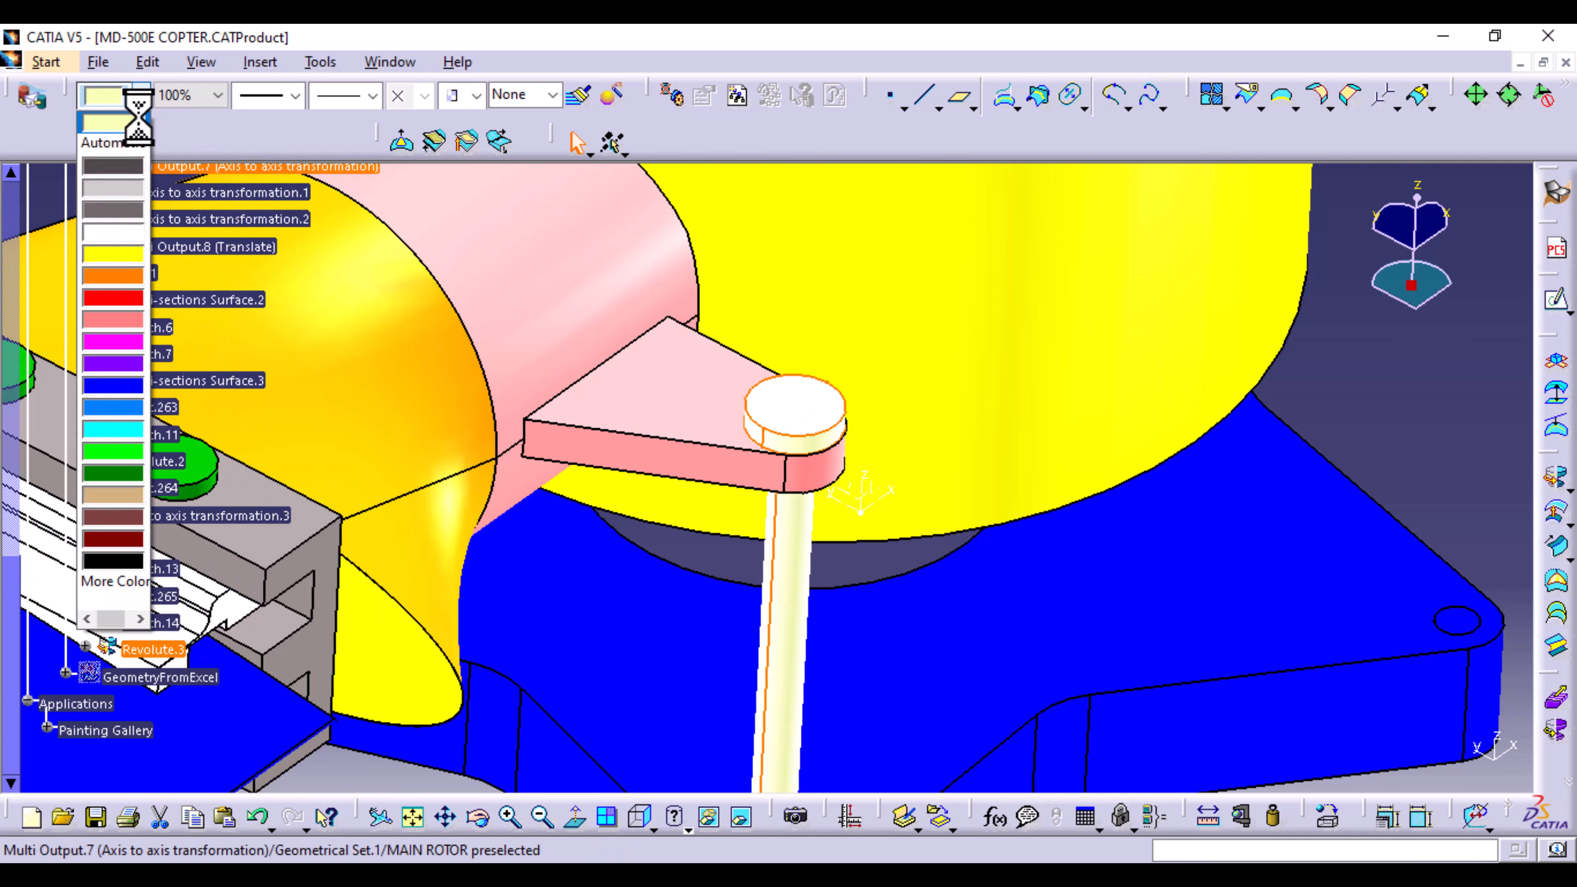
pyautogui.click(113, 474)
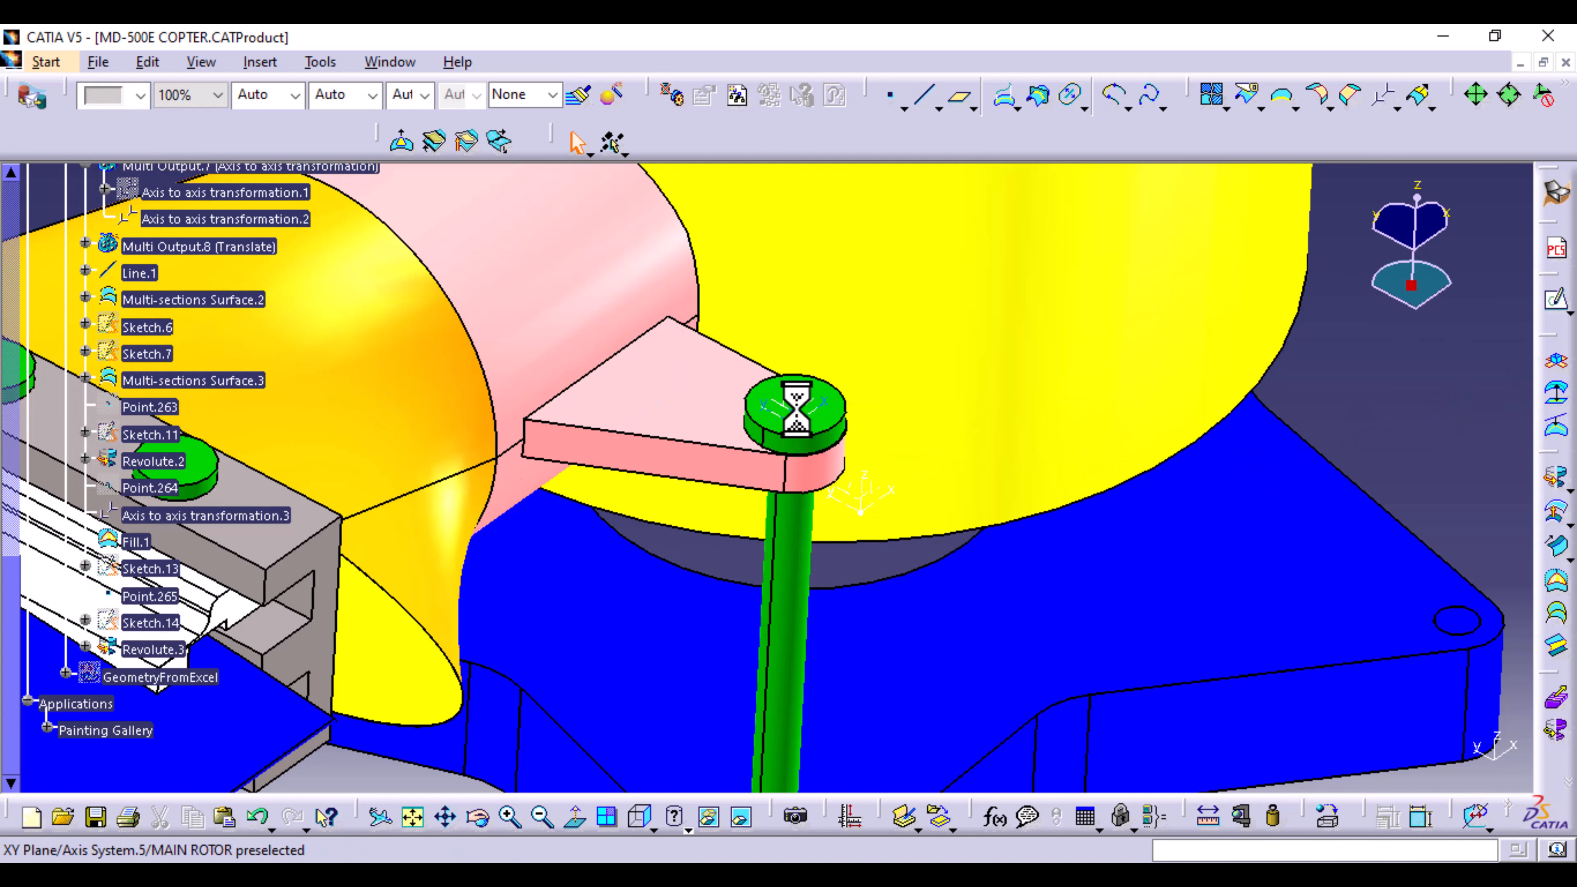
# Step: Hide Axis System.5 and Point.265 at the head of the green pin
pyautogui.rightClick(799, 393)
pyautogui.click(923, 475)
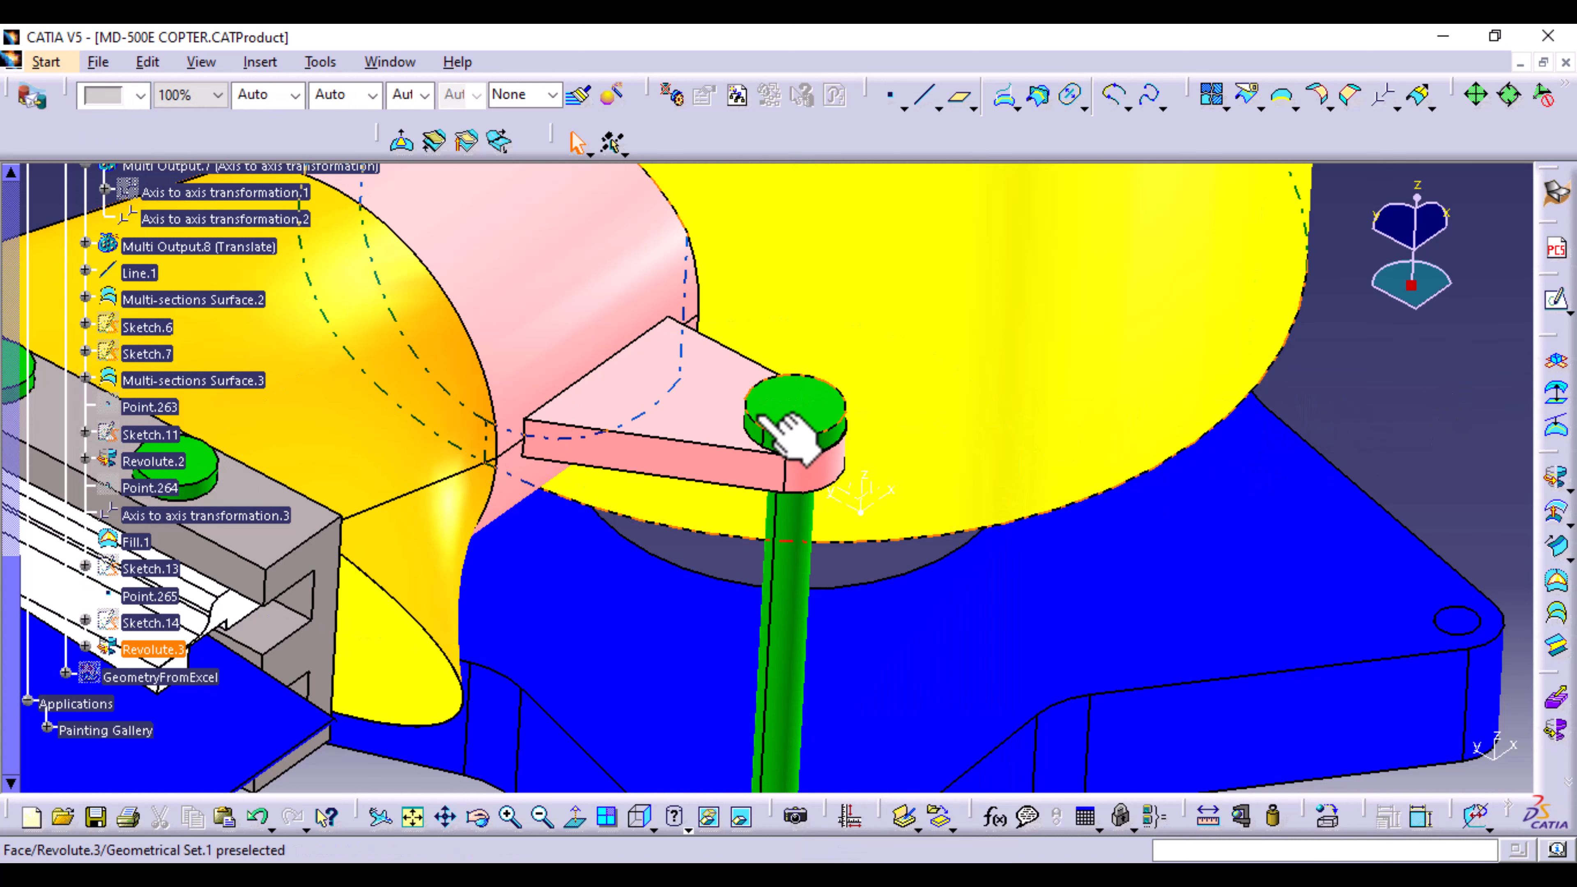
pyautogui.rightClick(802, 431)
pyautogui.click(847, 461)
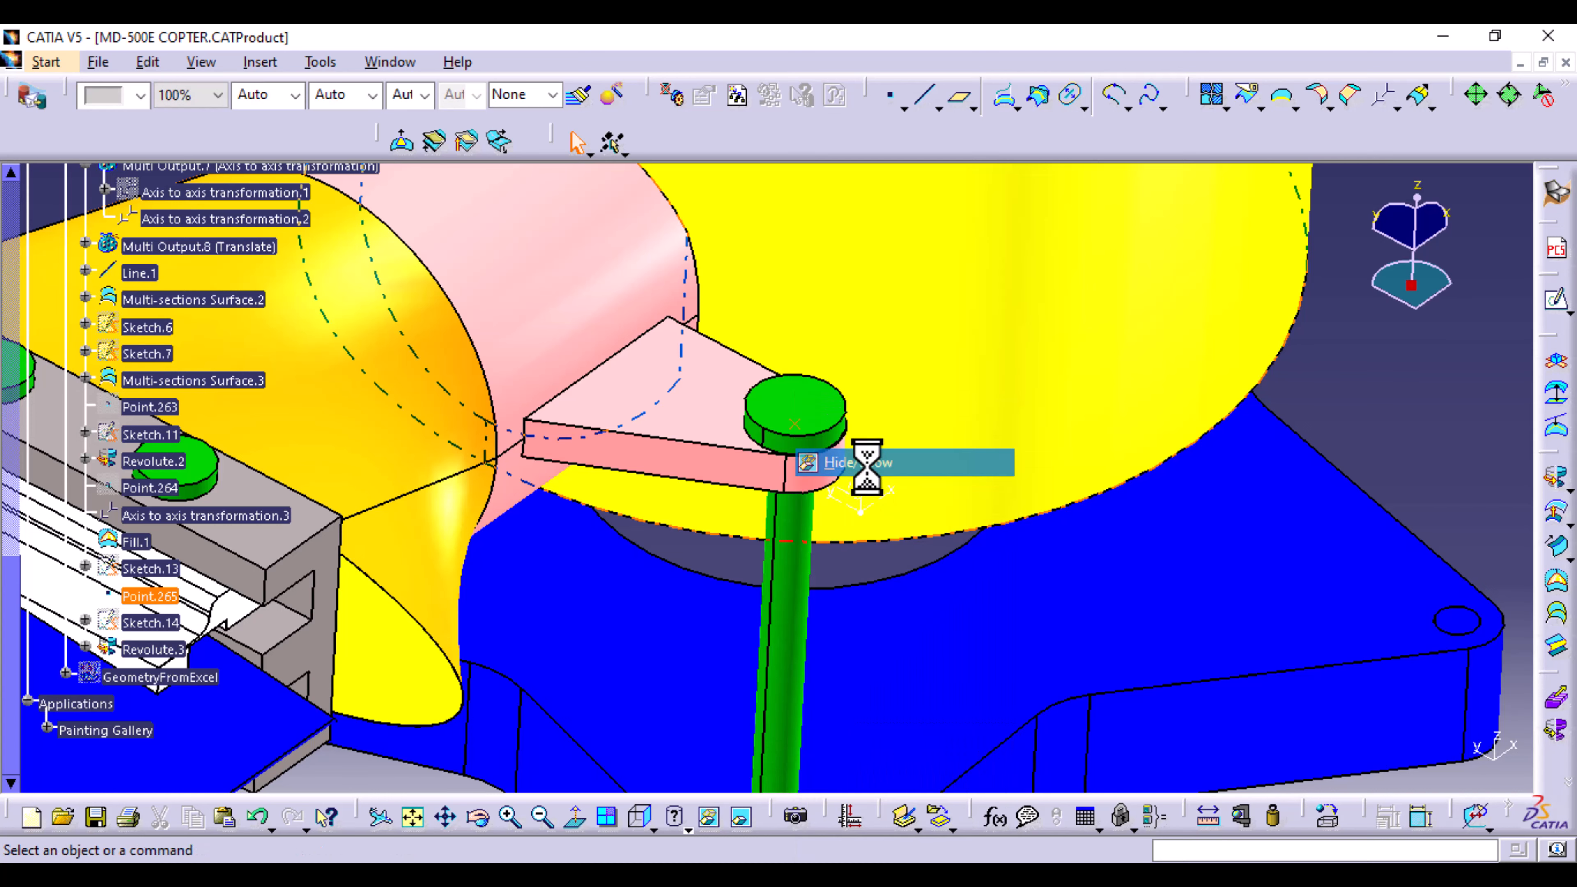
# Step: Hide Axis System.1 at the hub's base and the other axis system shown inside the hub
pyautogui.moveTo(1410, 389); pyautogui.dragTo(1322, 610, button='middle')
pyautogui.moveTo(921, 620); pyautogui.dragTo(948, 745, button='middle')
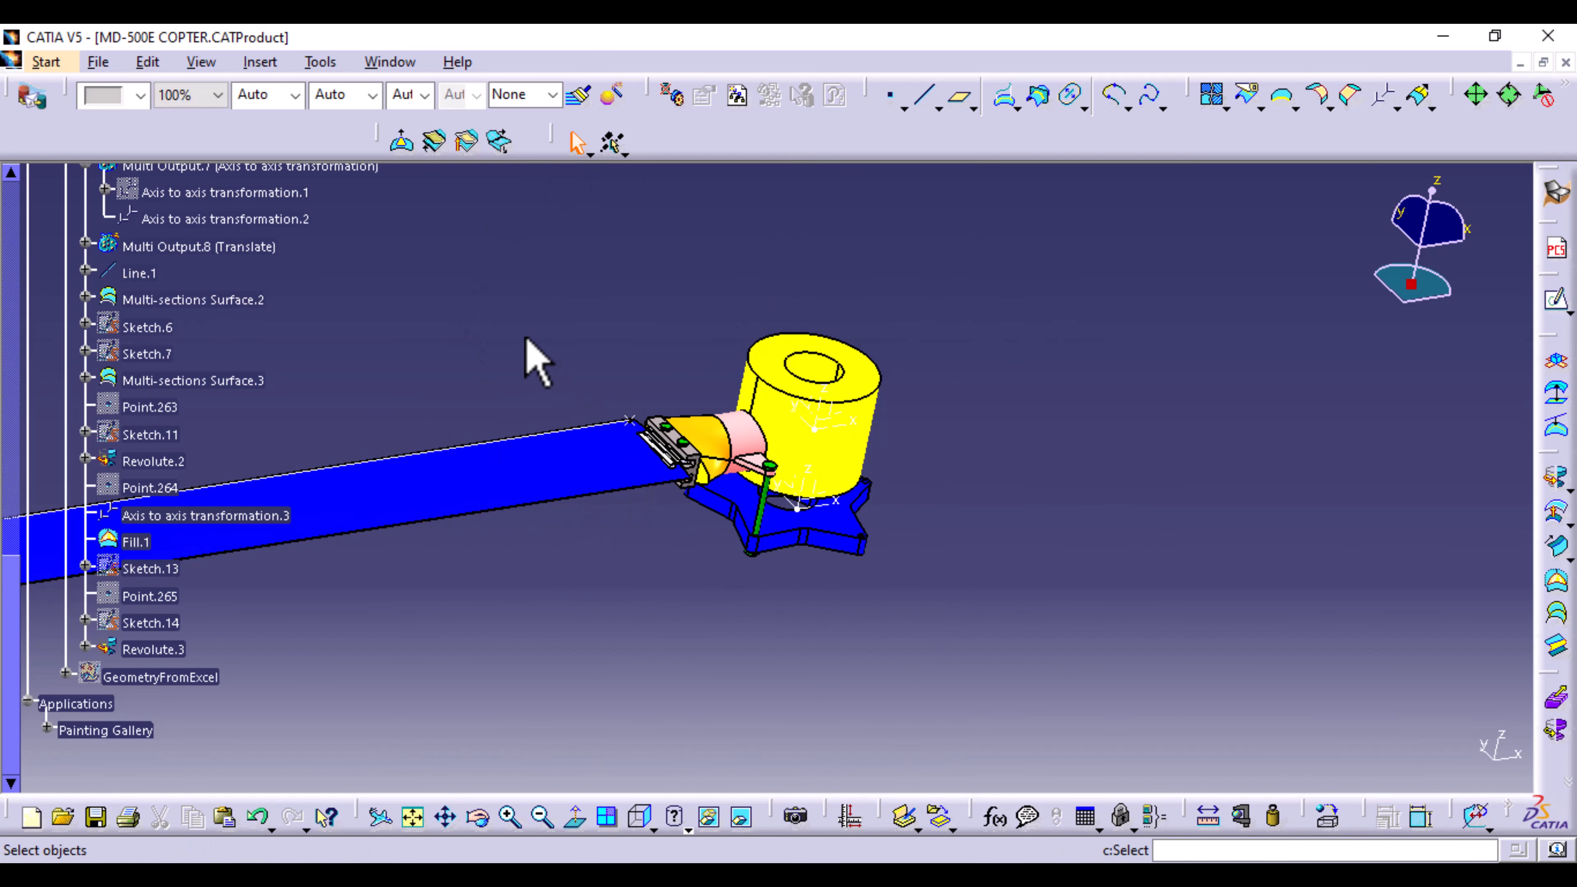
pyautogui.moveTo(527, 351); pyautogui.dragTo(957, 570, button='middle')
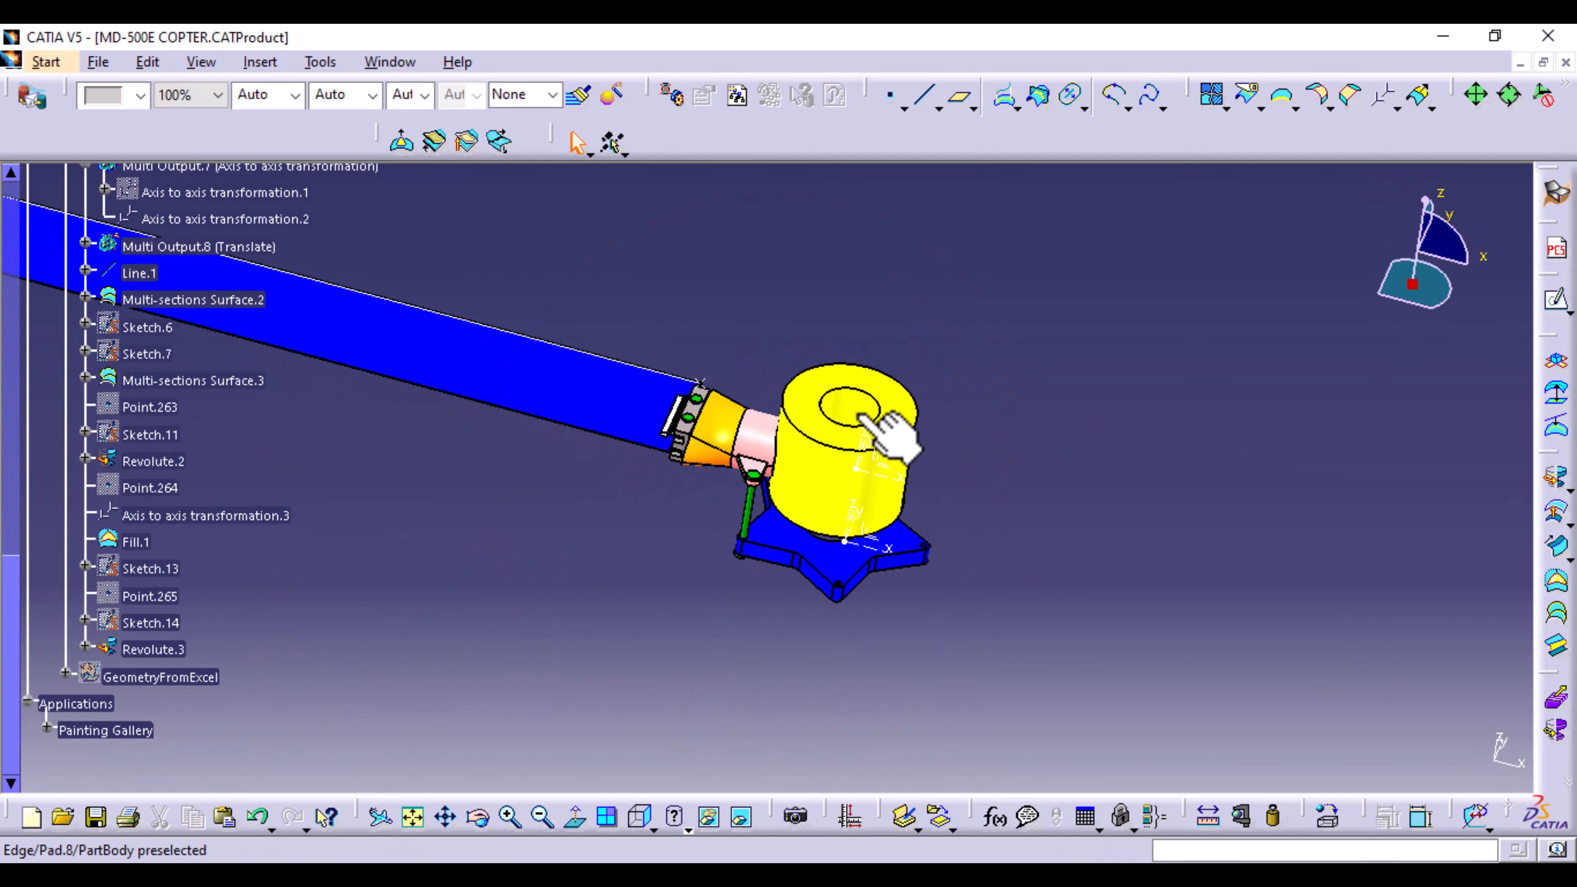
pyautogui.rightClick(850, 540)
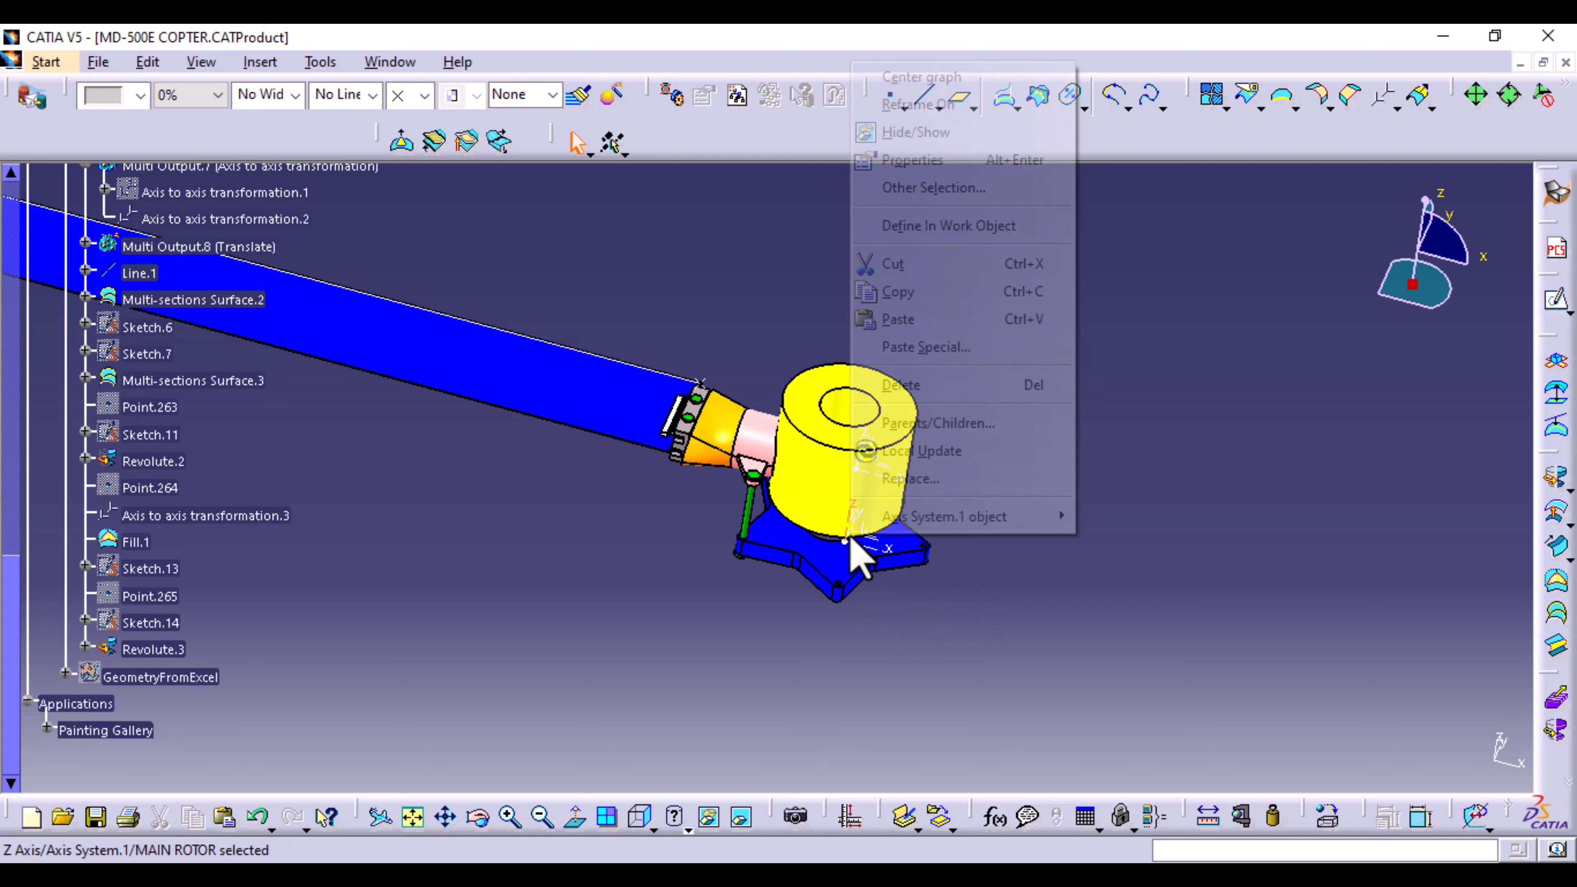
pyautogui.click(908, 133)
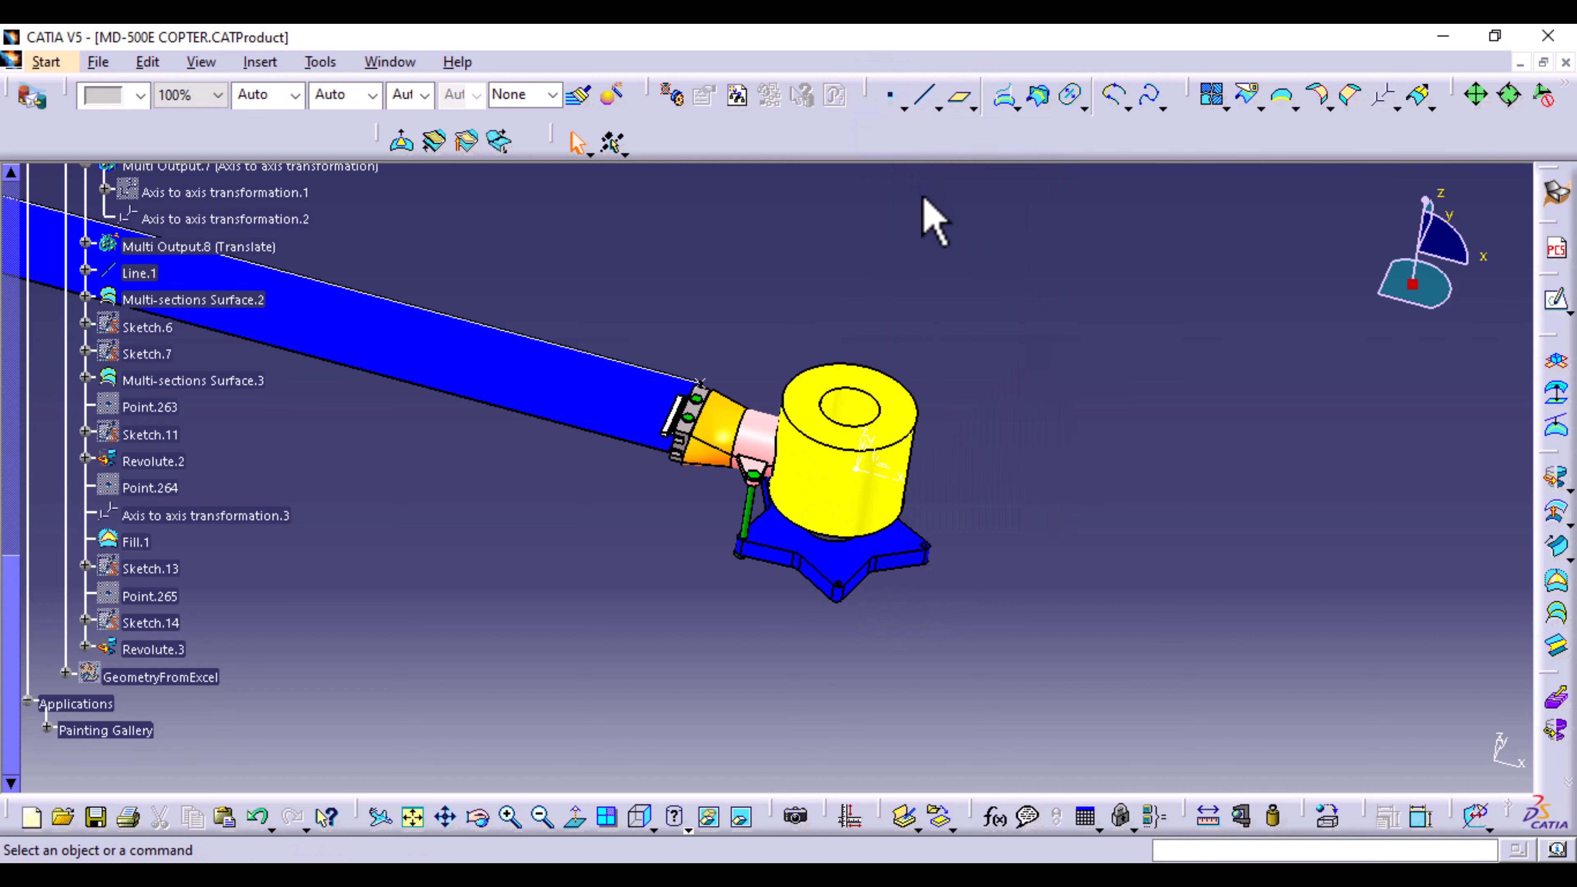
pyautogui.rightClick(872, 459)
pyautogui.click(888, 462)
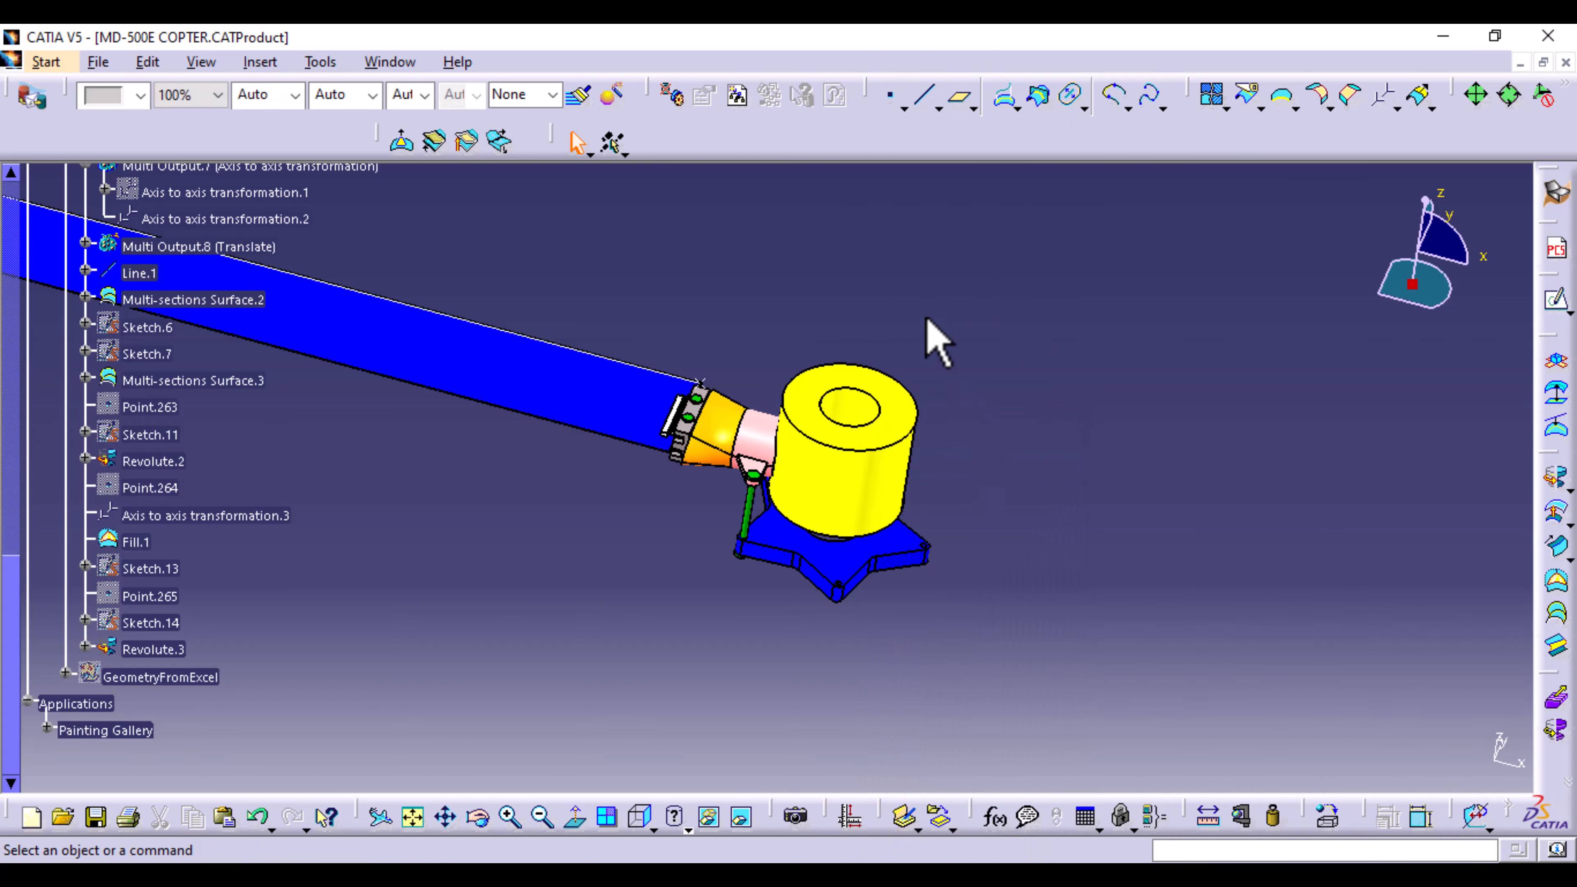
# Step: Create a Circle / Sphere / Ellipse center point on the top circular edge of the hub's bore
pyautogui.click(894, 102)
pyautogui.moveTo(992, 458); pyautogui.dragTo(988, 301, button='middle')
pyautogui.moveTo(965, 395); pyautogui.dragTo(908, 475, button='middle')
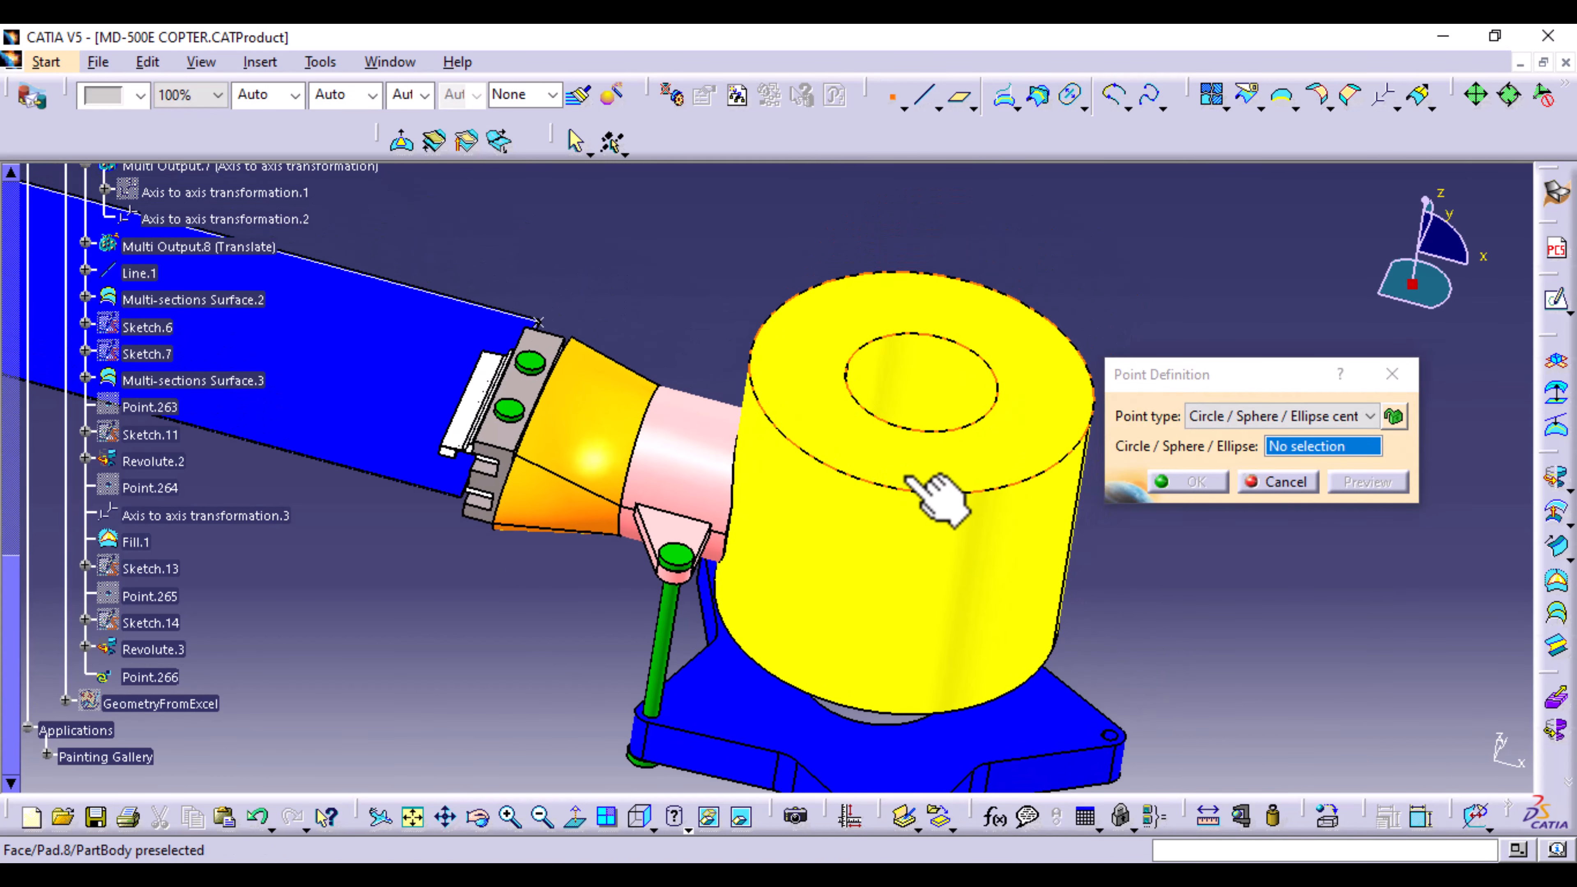
pyautogui.click(979, 421)
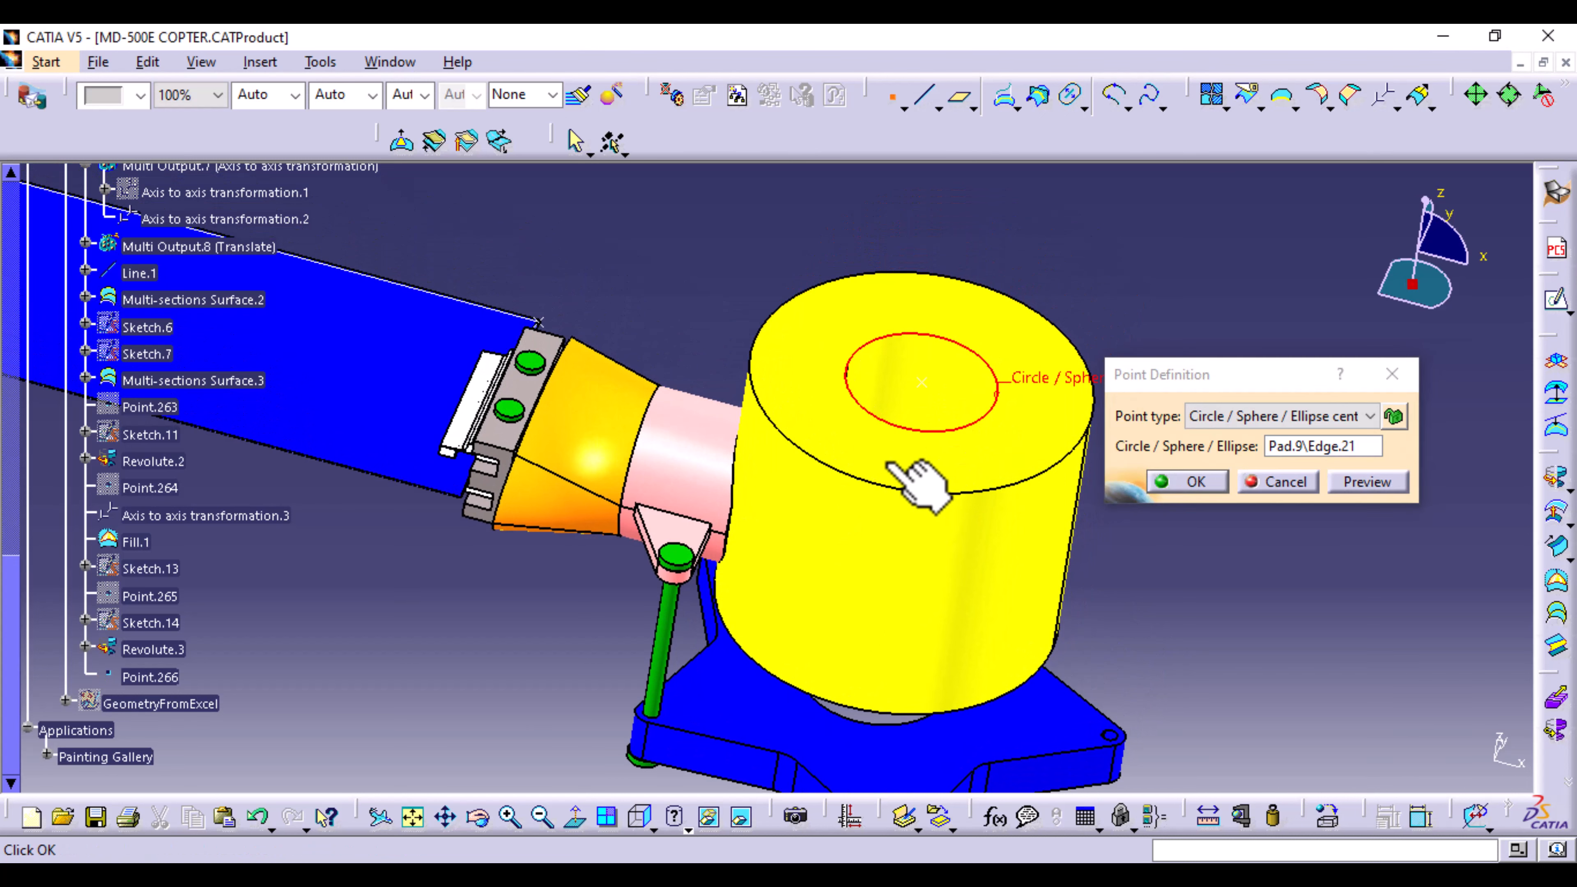
pyautogui.moveTo(905, 468); pyautogui.dragTo(804, 599, button='middle')
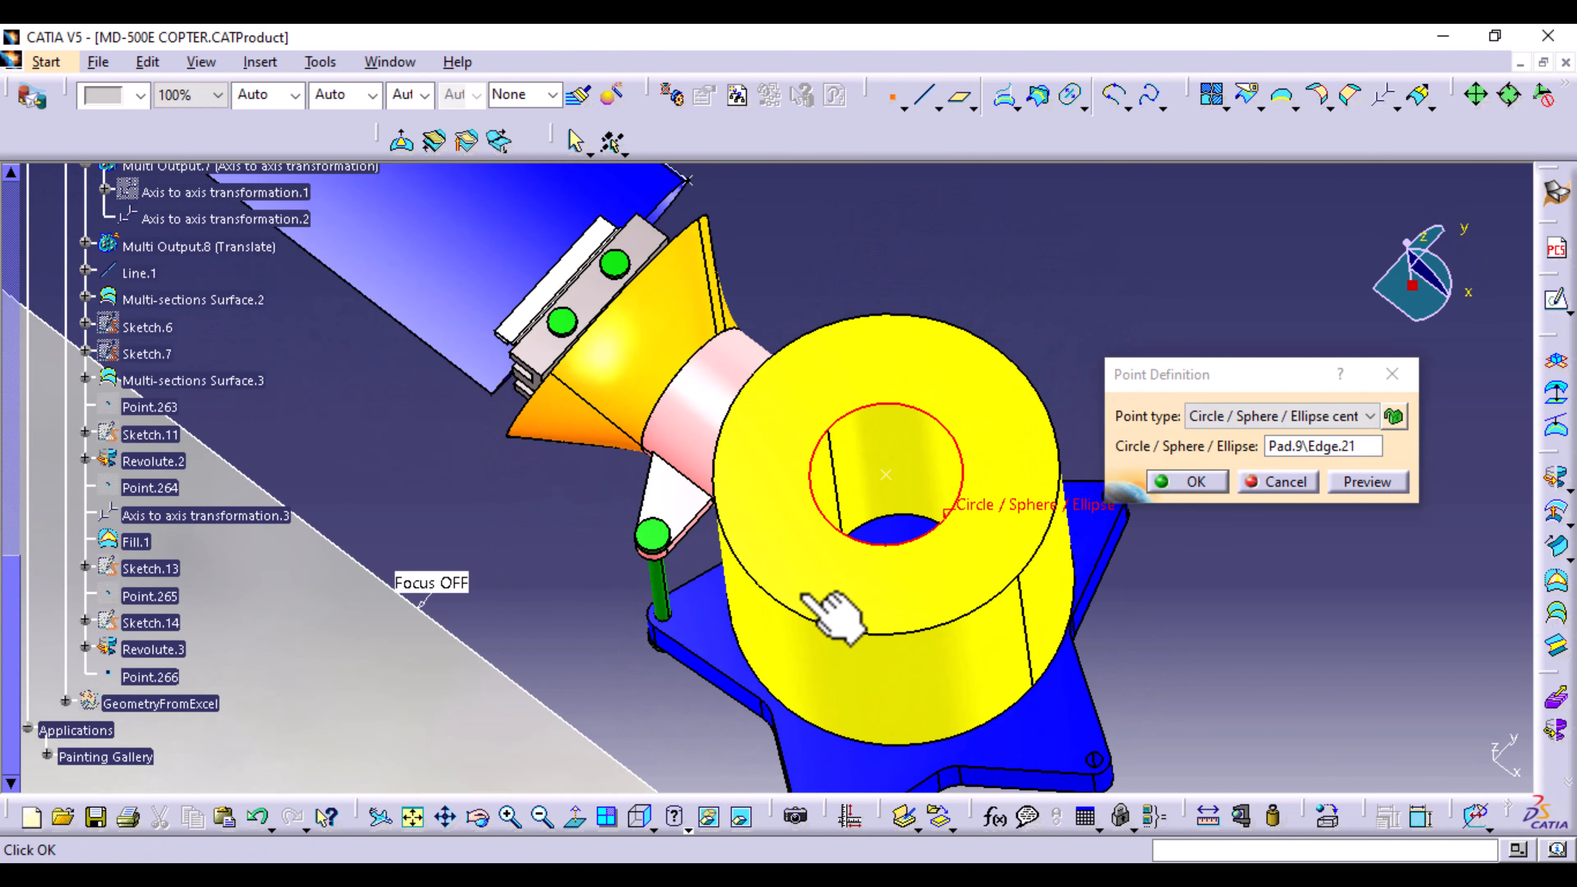
pyautogui.click(1207, 483)
pyautogui.click(737, 206)
# Step: Insert a standard axis system with its origin at Point.266 in the centre of the hub's bore, keeping the default axes
pyautogui.click(260, 61)
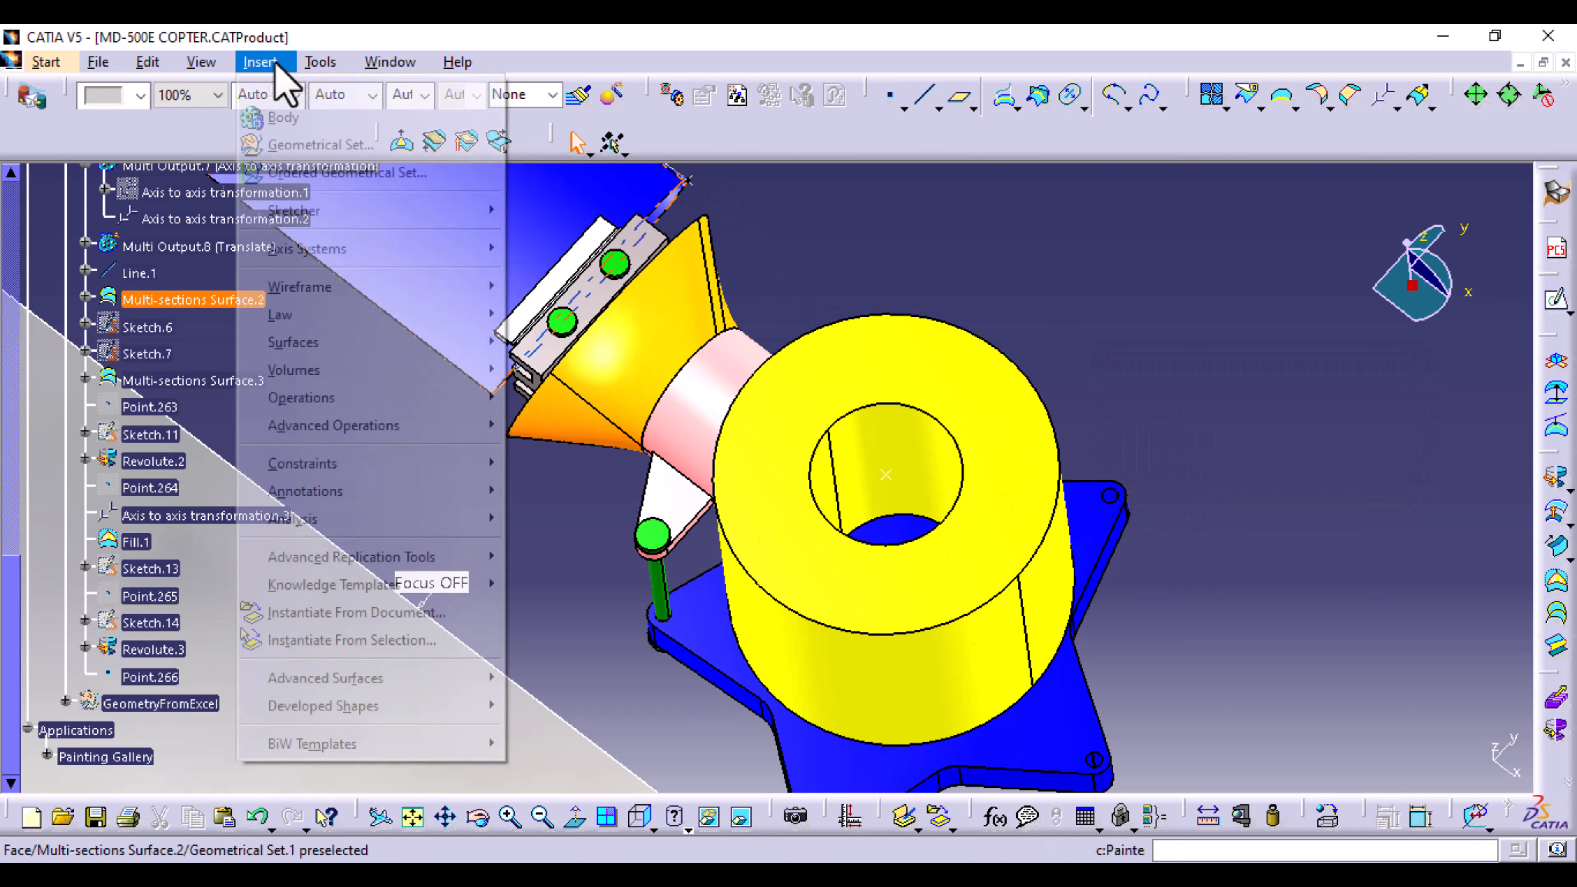
pyautogui.moveTo(360, 250)
pyautogui.click(570, 249)
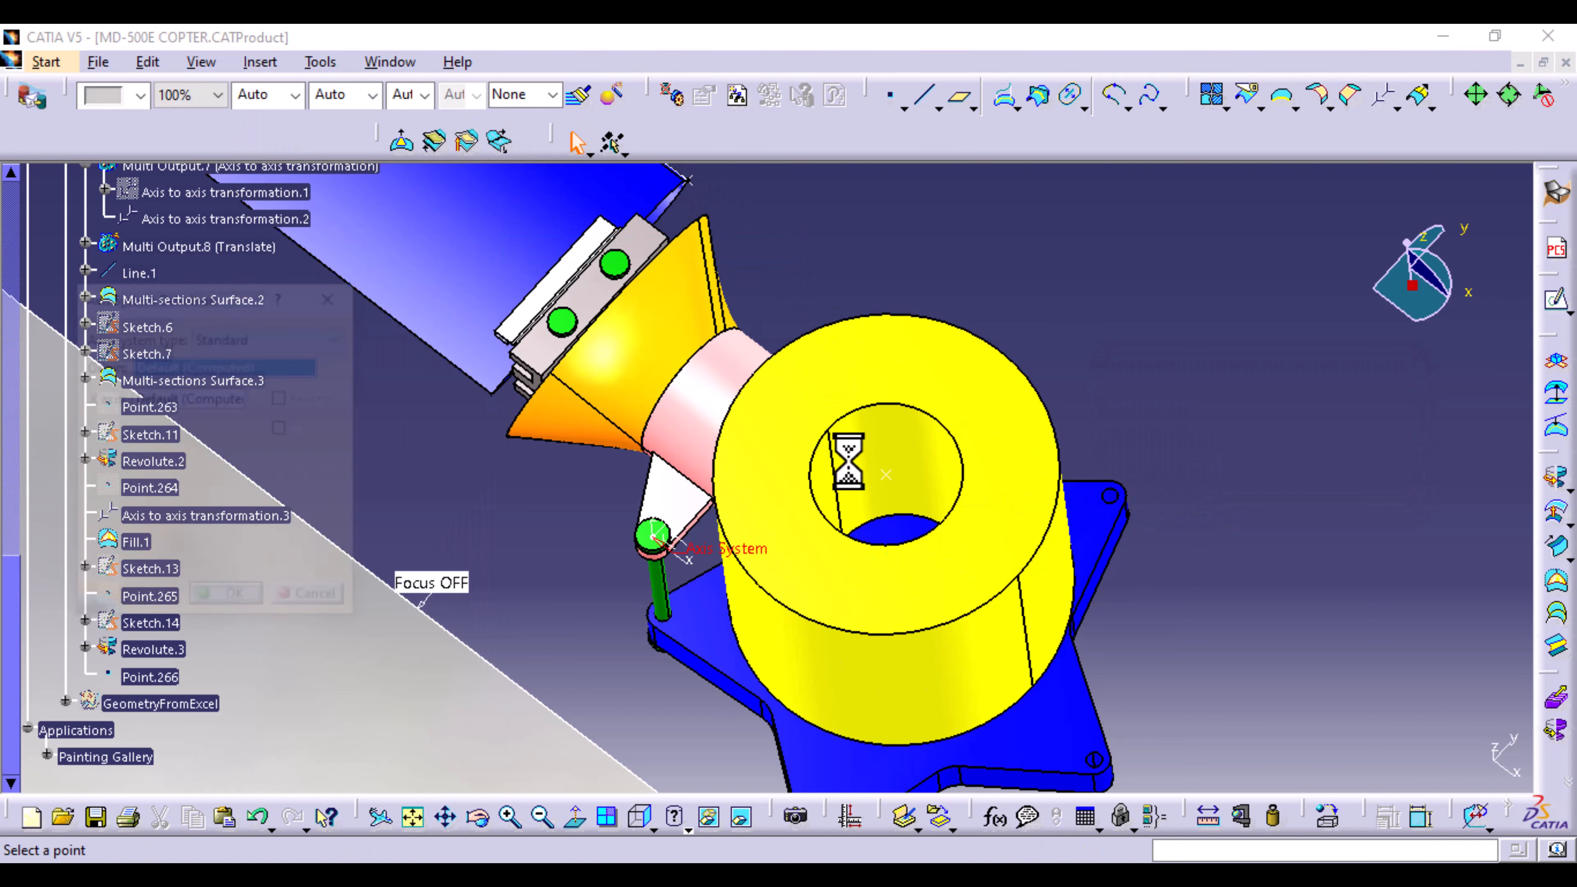
pyautogui.click(887, 475)
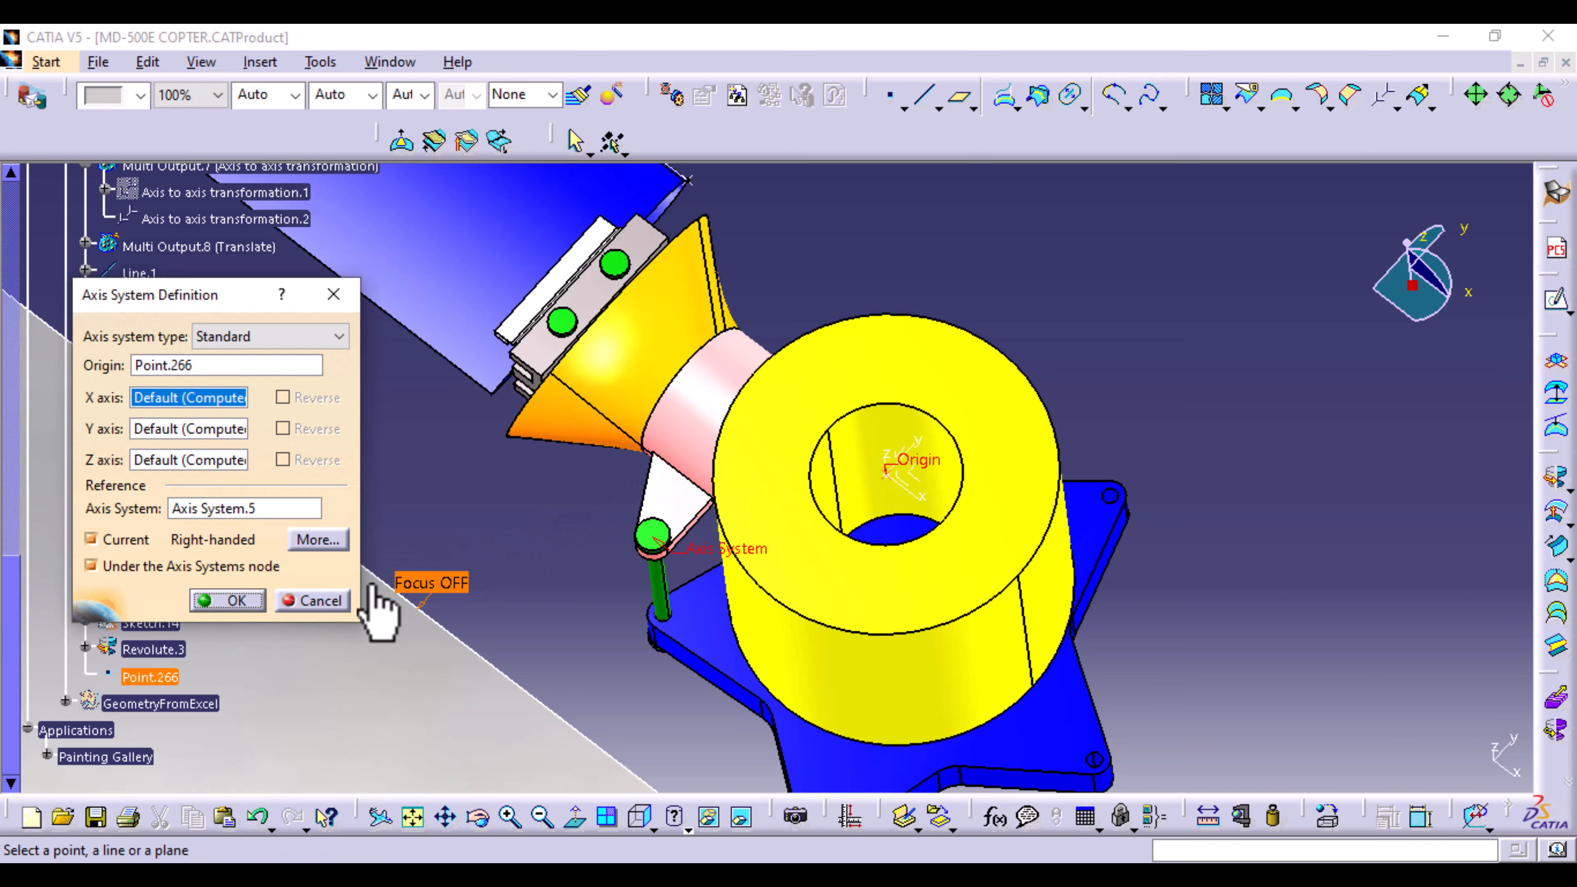
pyautogui.click(243, 604)
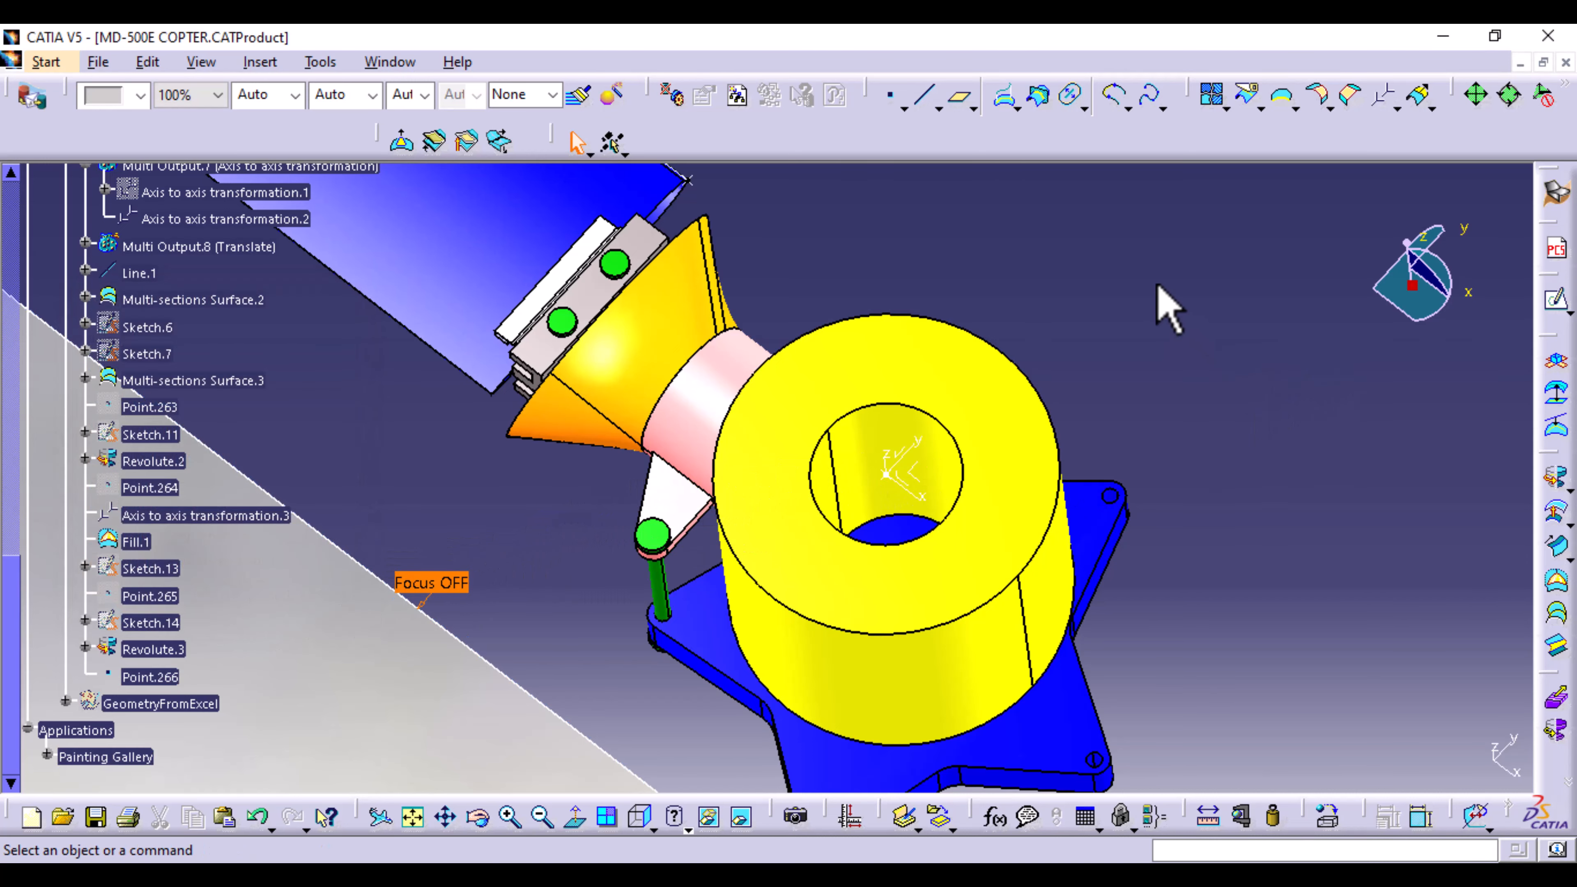
# Step: Colour Pad.6, Pad.7 and Pad.8 of the main rotor salmon pink
pyautogui.moveTo(1158, 299); pyautogui.dragTo(876, 468, button='middle')
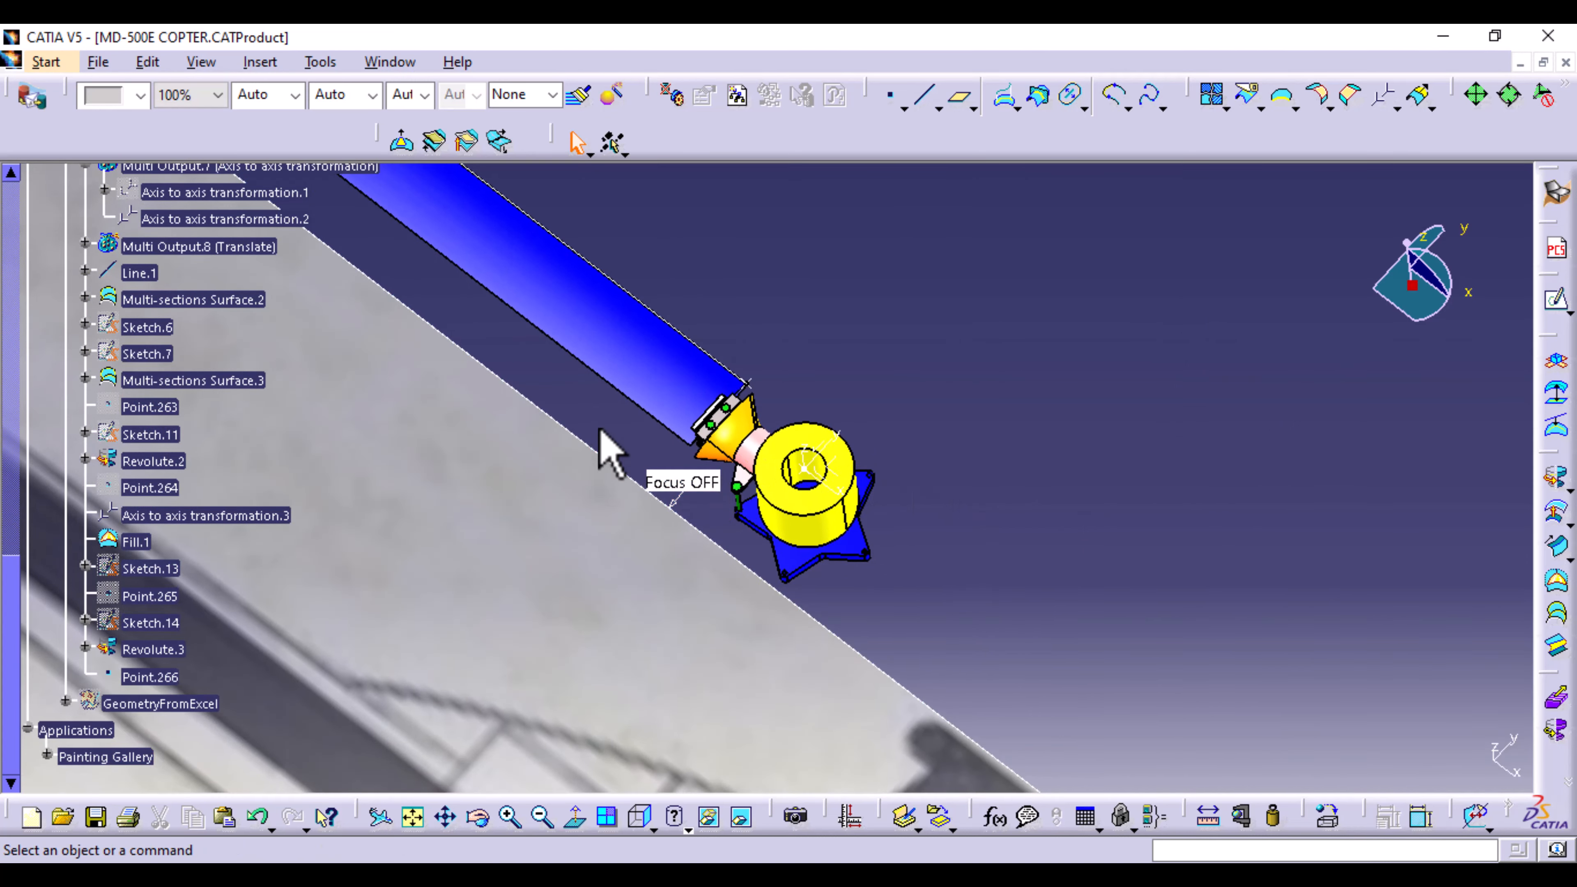
pyautogui.moveTo(601, 421); pyautogui.dragTo(794, 435, button='middle')
pyautogui.moveTo(772, 608); pyautogui.dragTo(795, 497, button='middle')
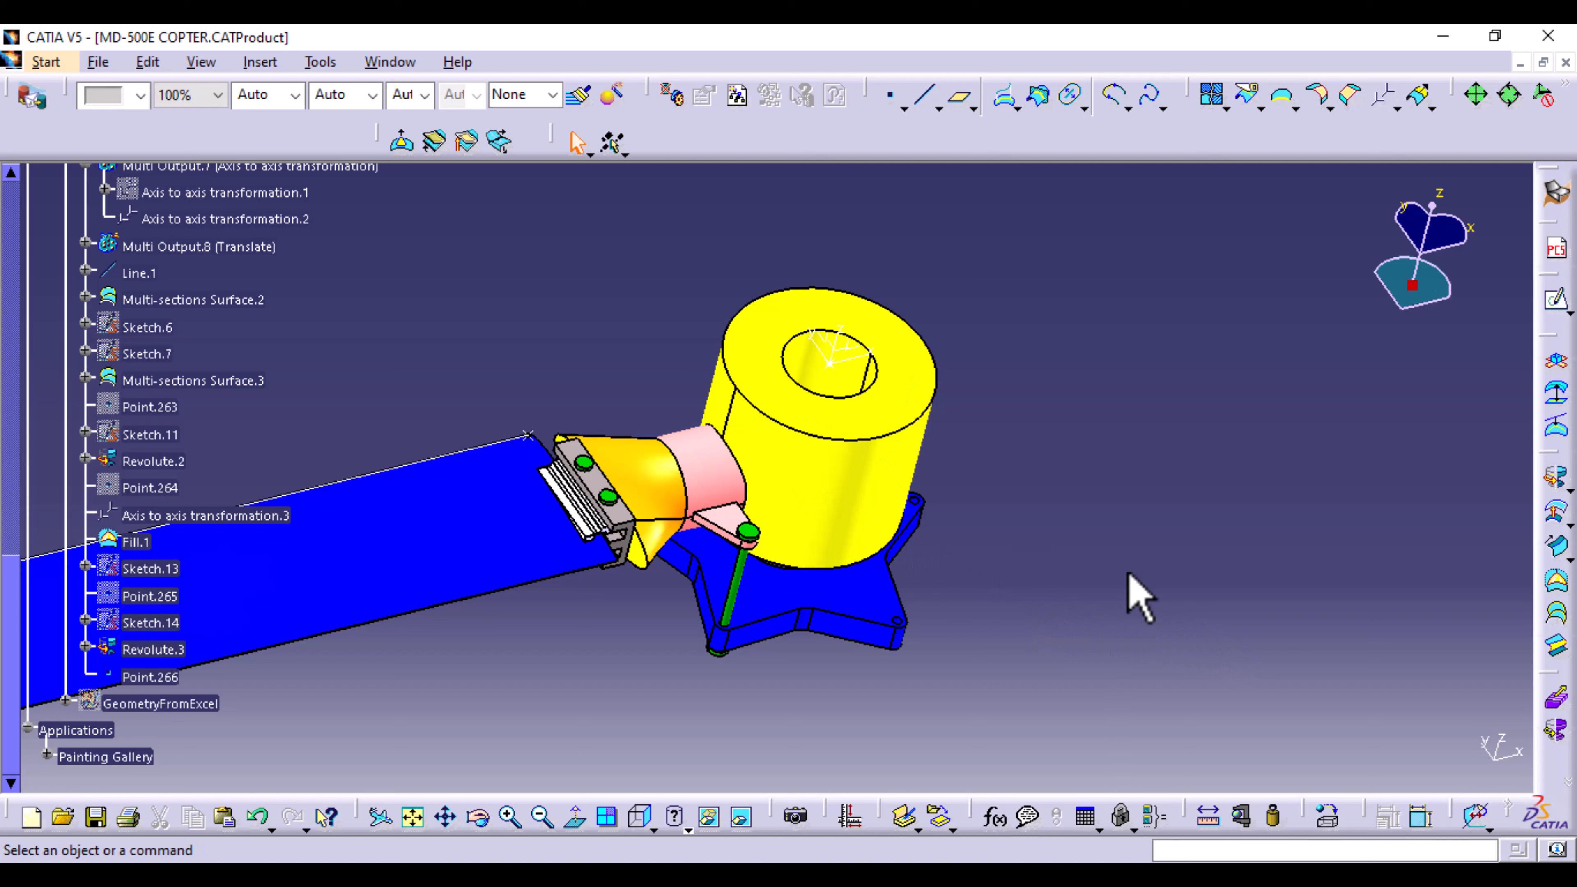
pyautogui.moveTo(768, 704); pyautogui.dragTo(870, 584, button='middle')
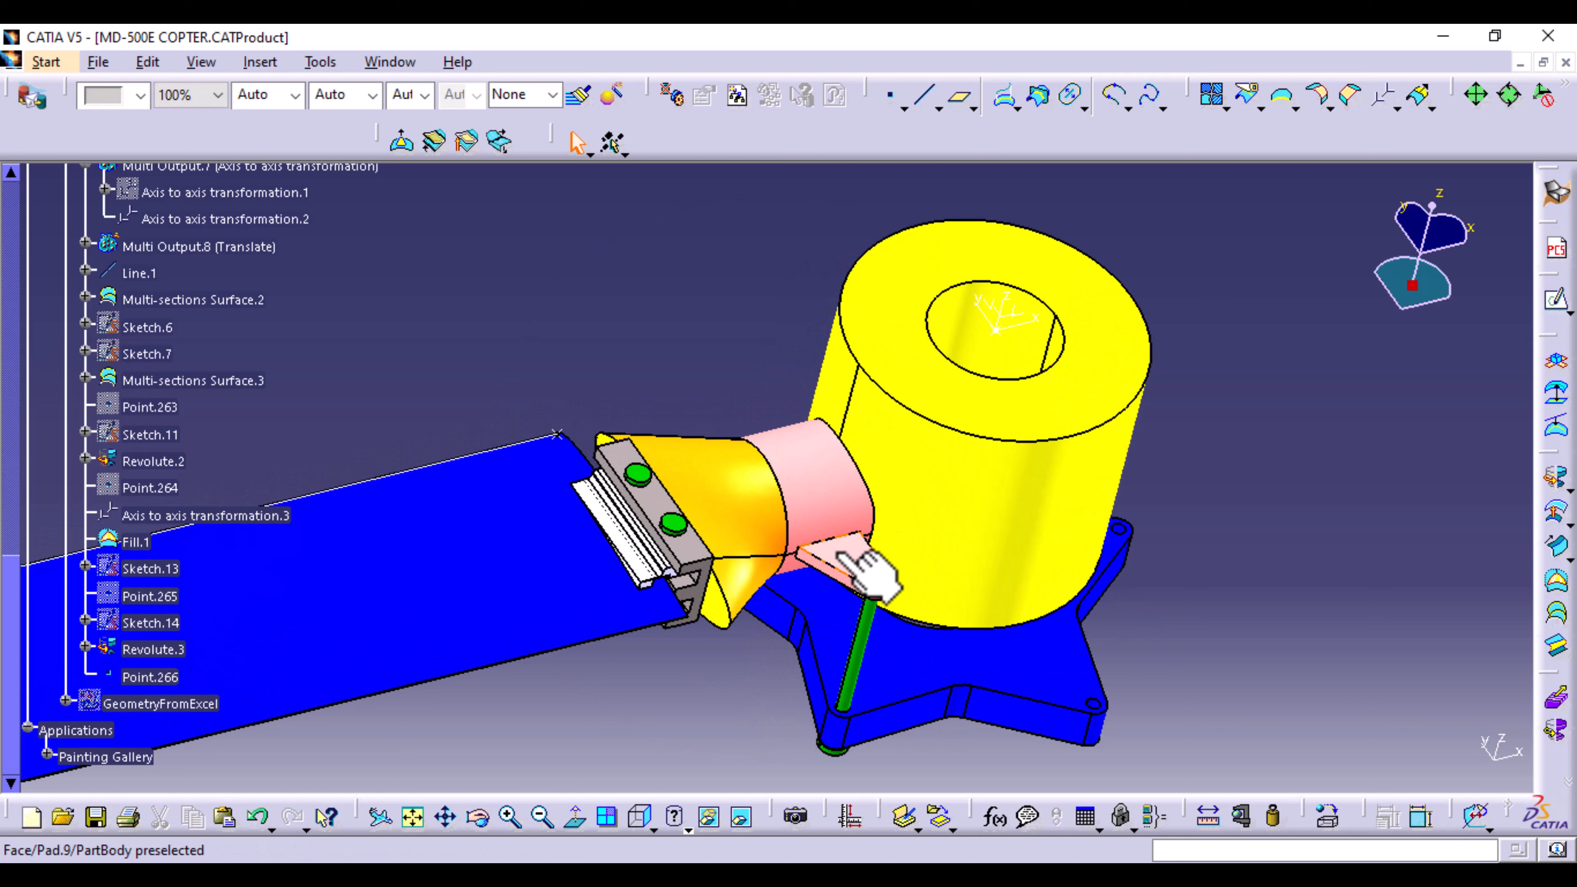
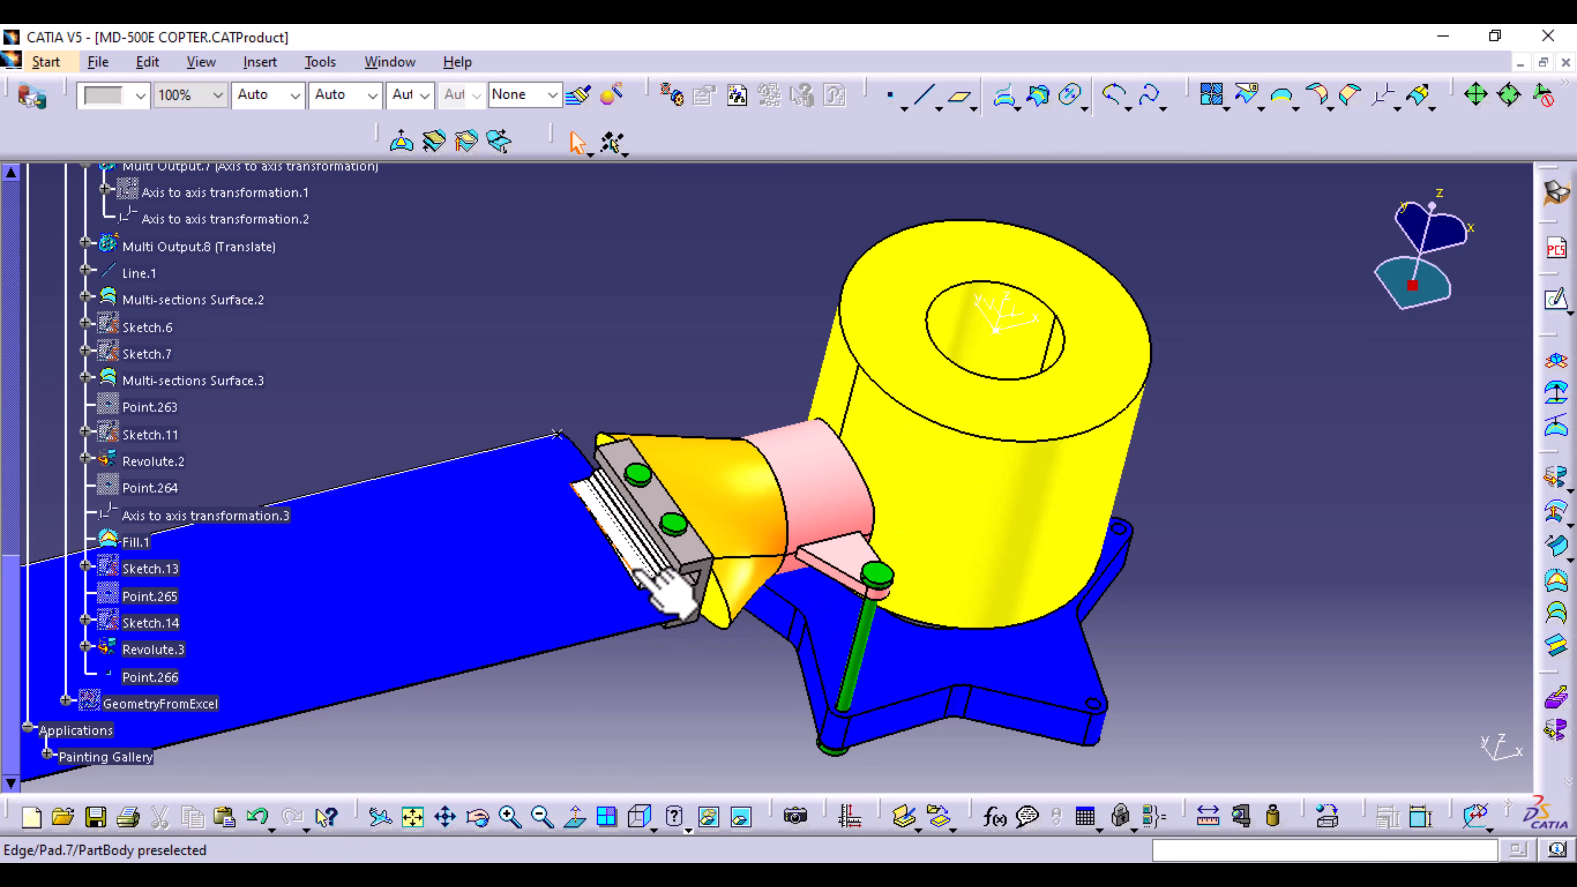
pyautogui.click(667, 590)
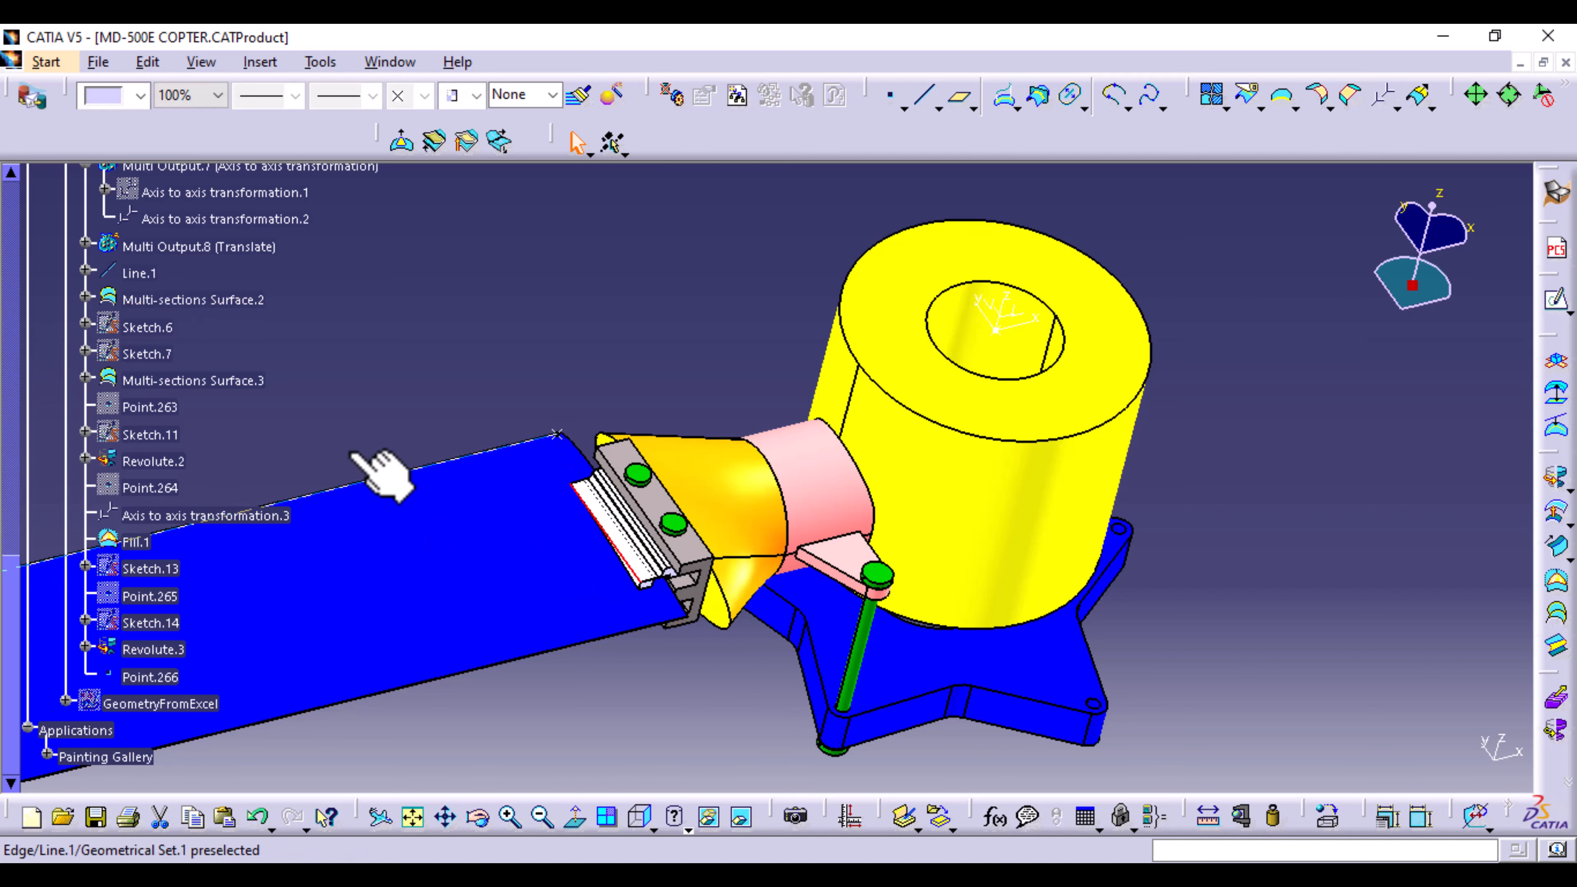
pyautogui.scroll(7, 282, 416)
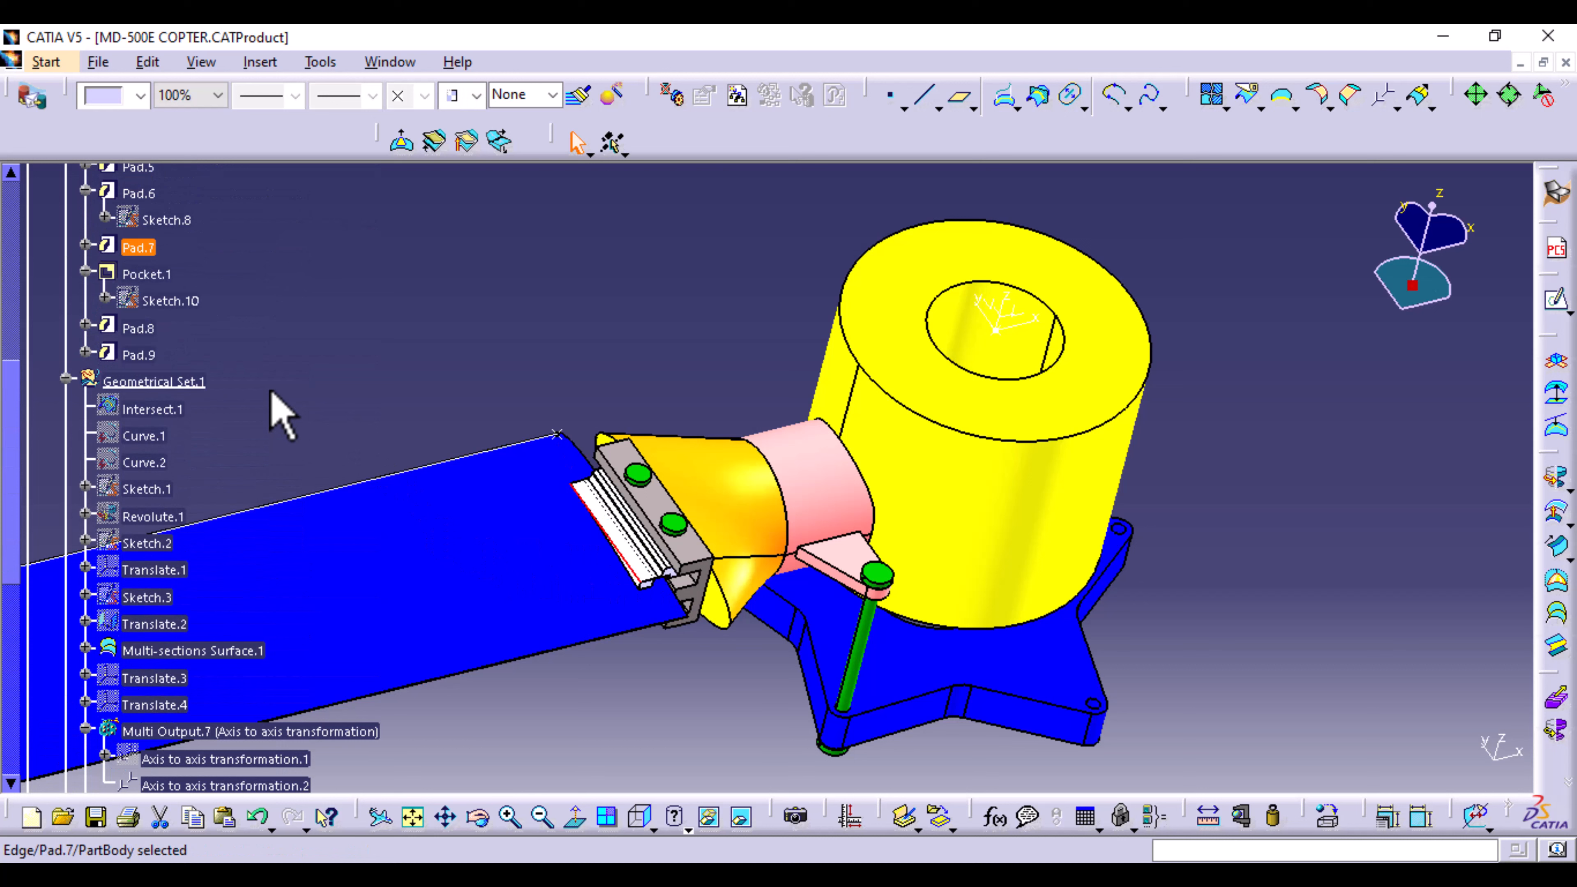
pyautogui.doubleClick(138, 246)
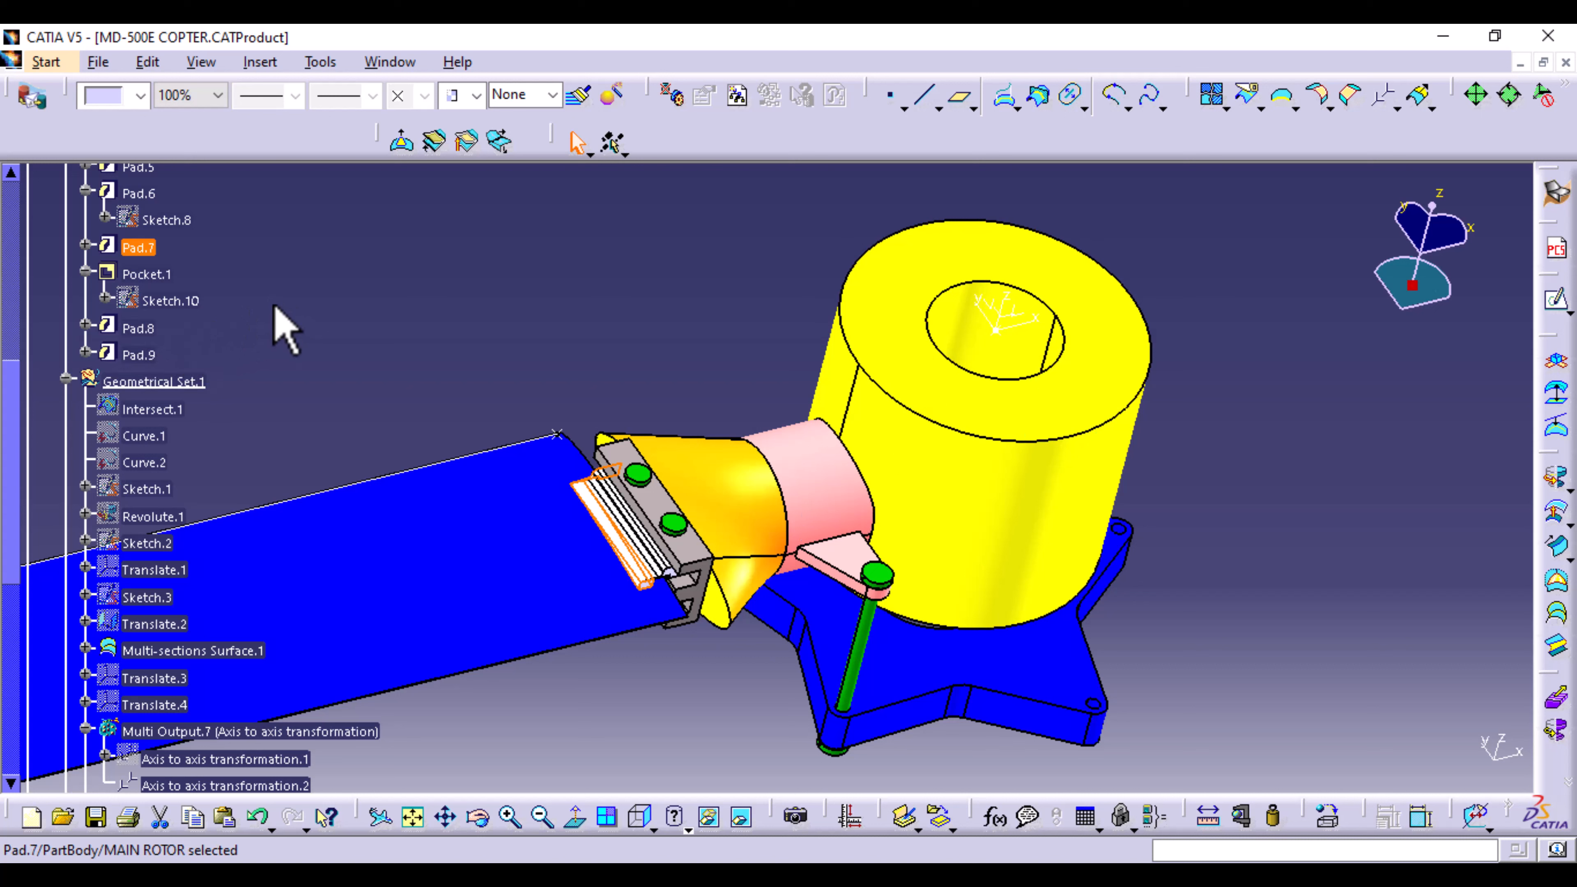
pyautogui.keyDown('ctrl'); pyautogui.click(143, 329); pyautogui.keyUp('ctrl')
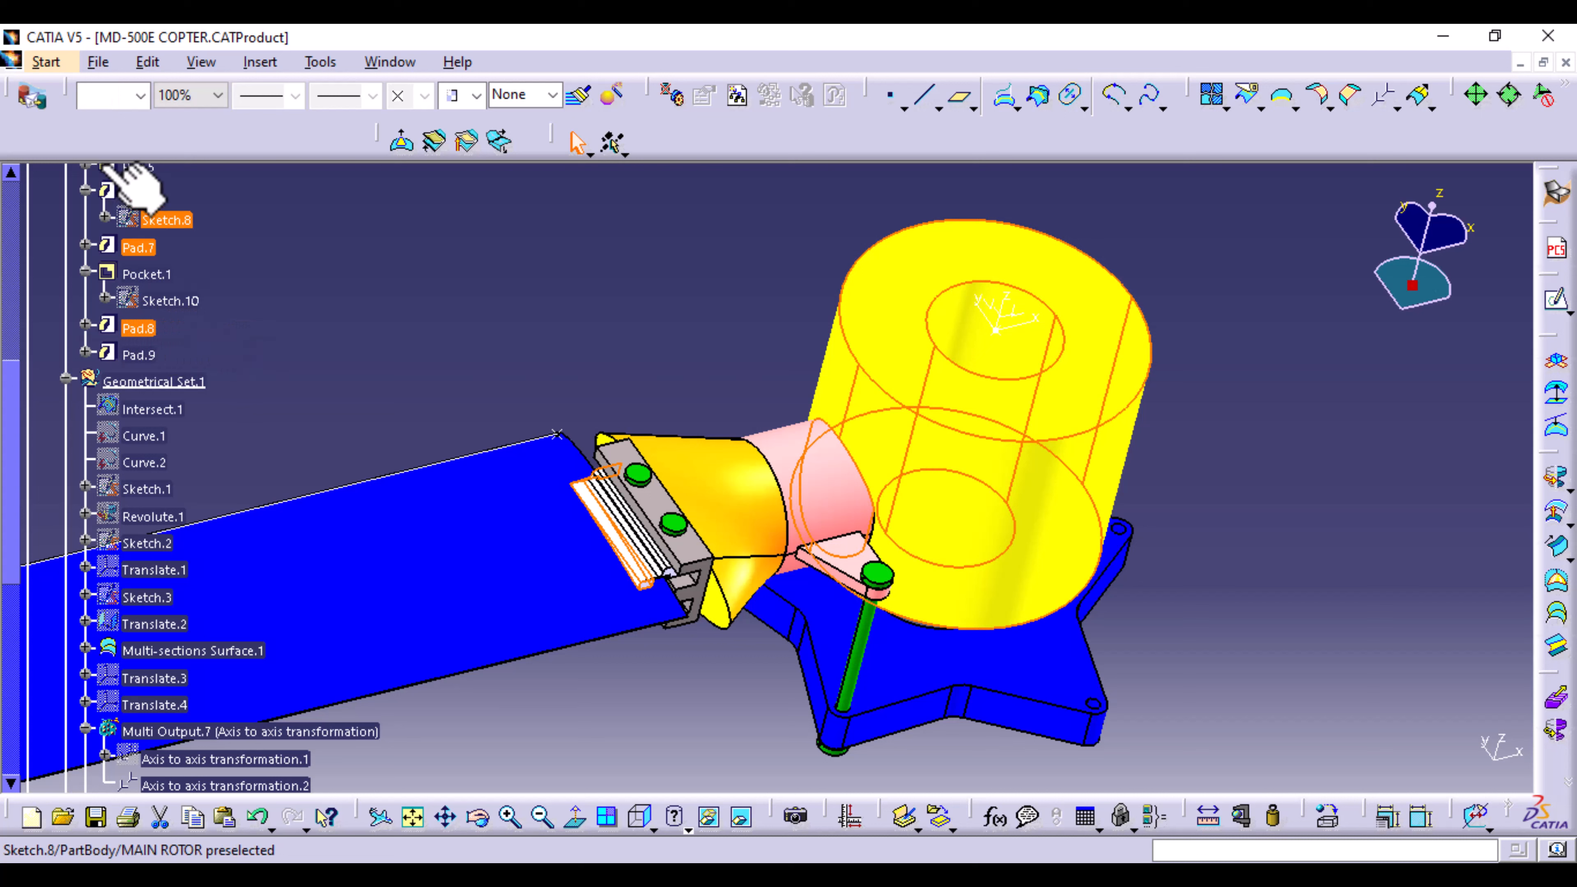
pyautogui.click(140, 95)
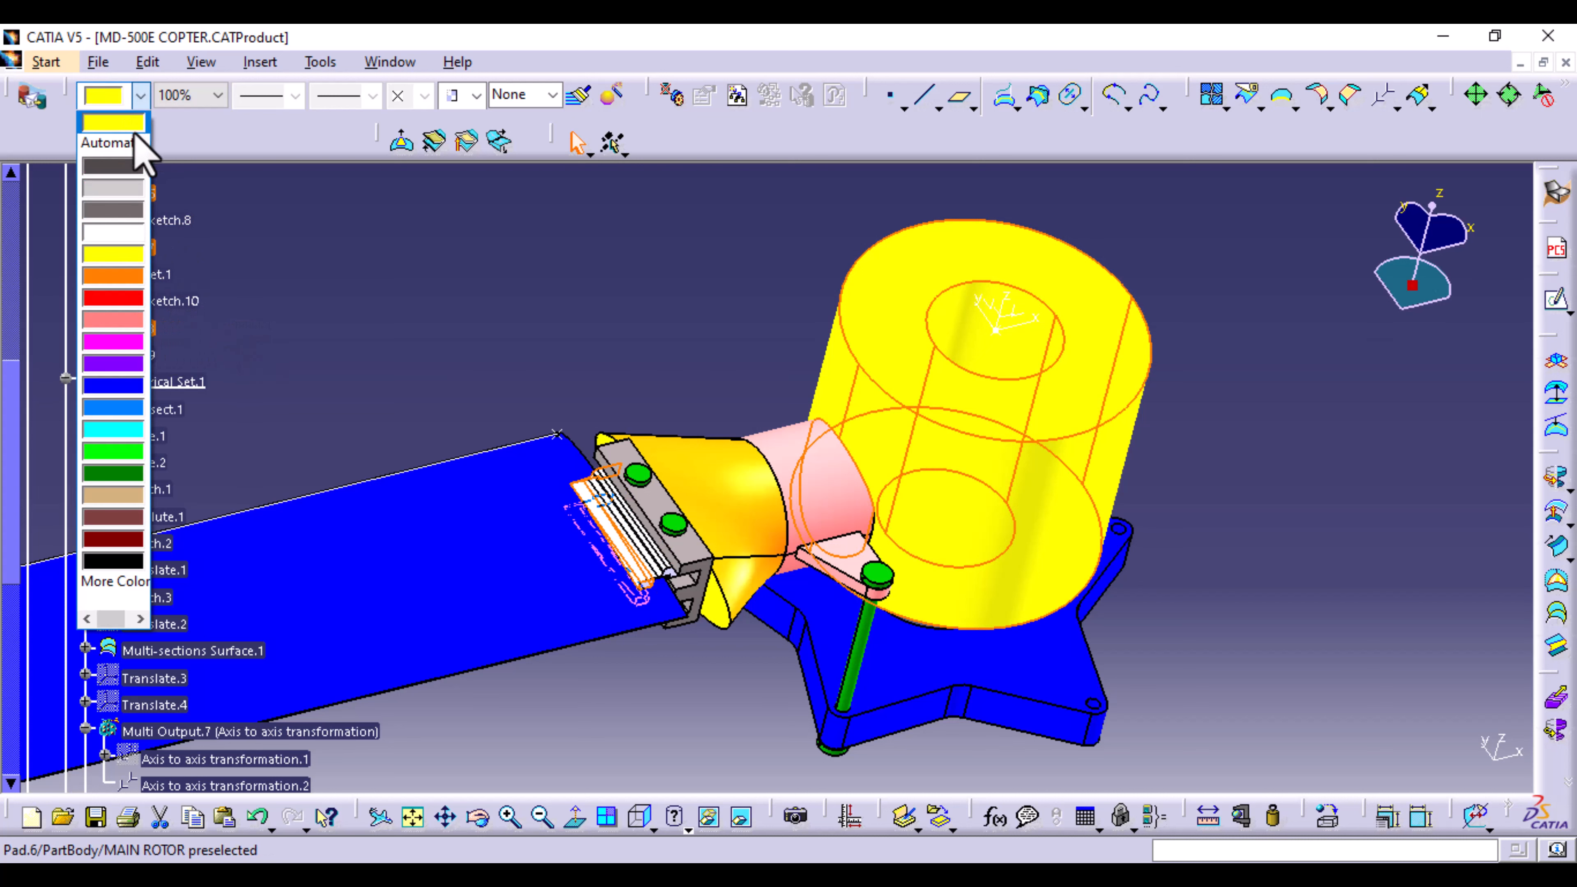
pyautogui.click(143, 322)
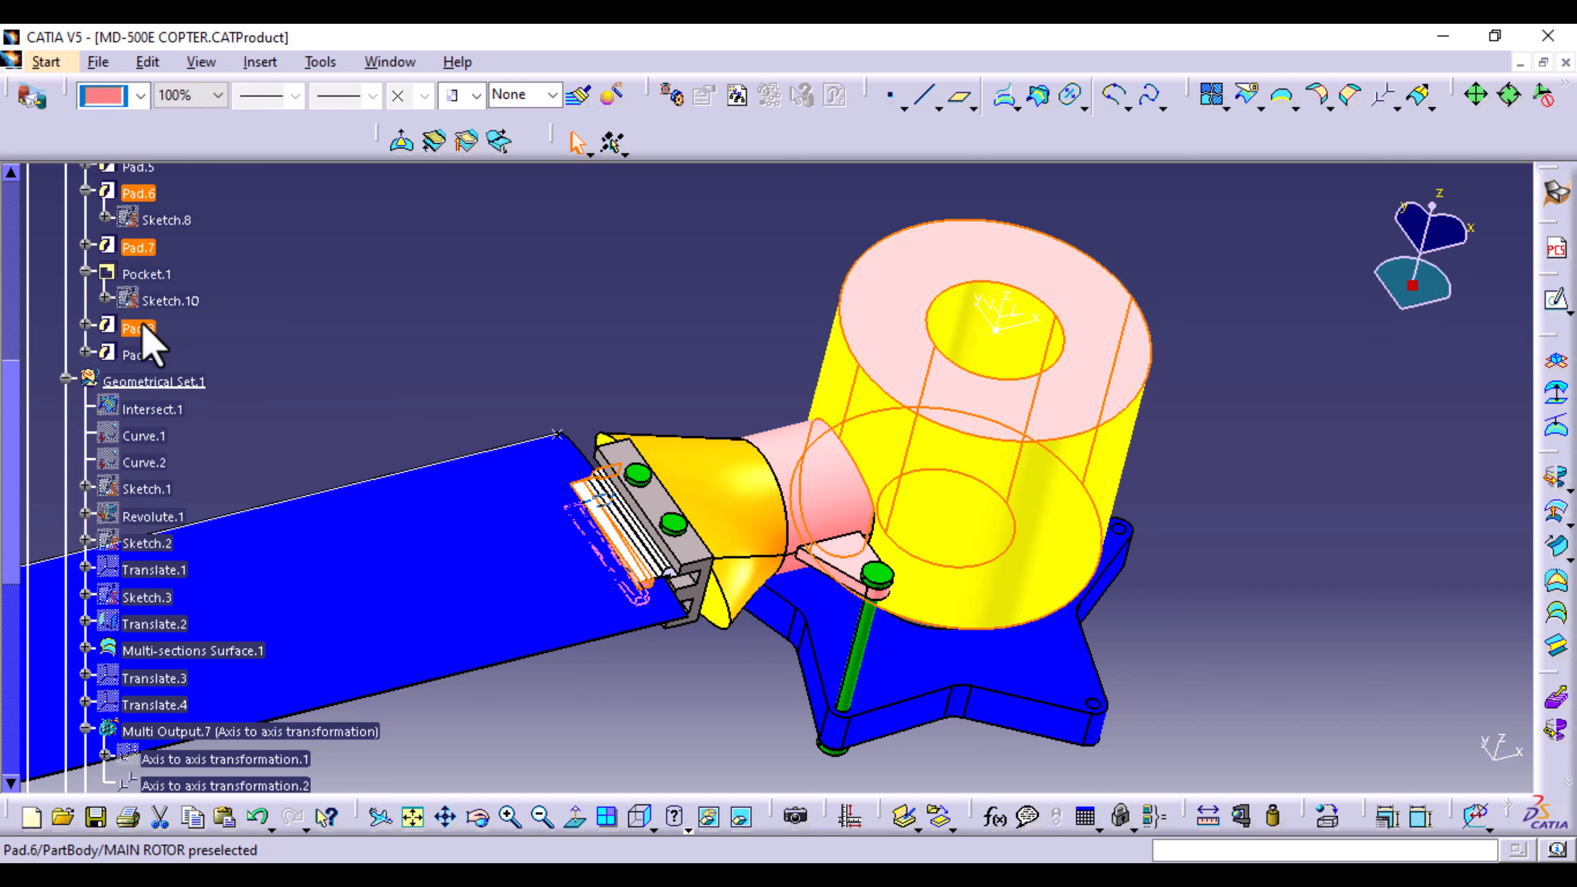
pyautogui.click(427, 318)
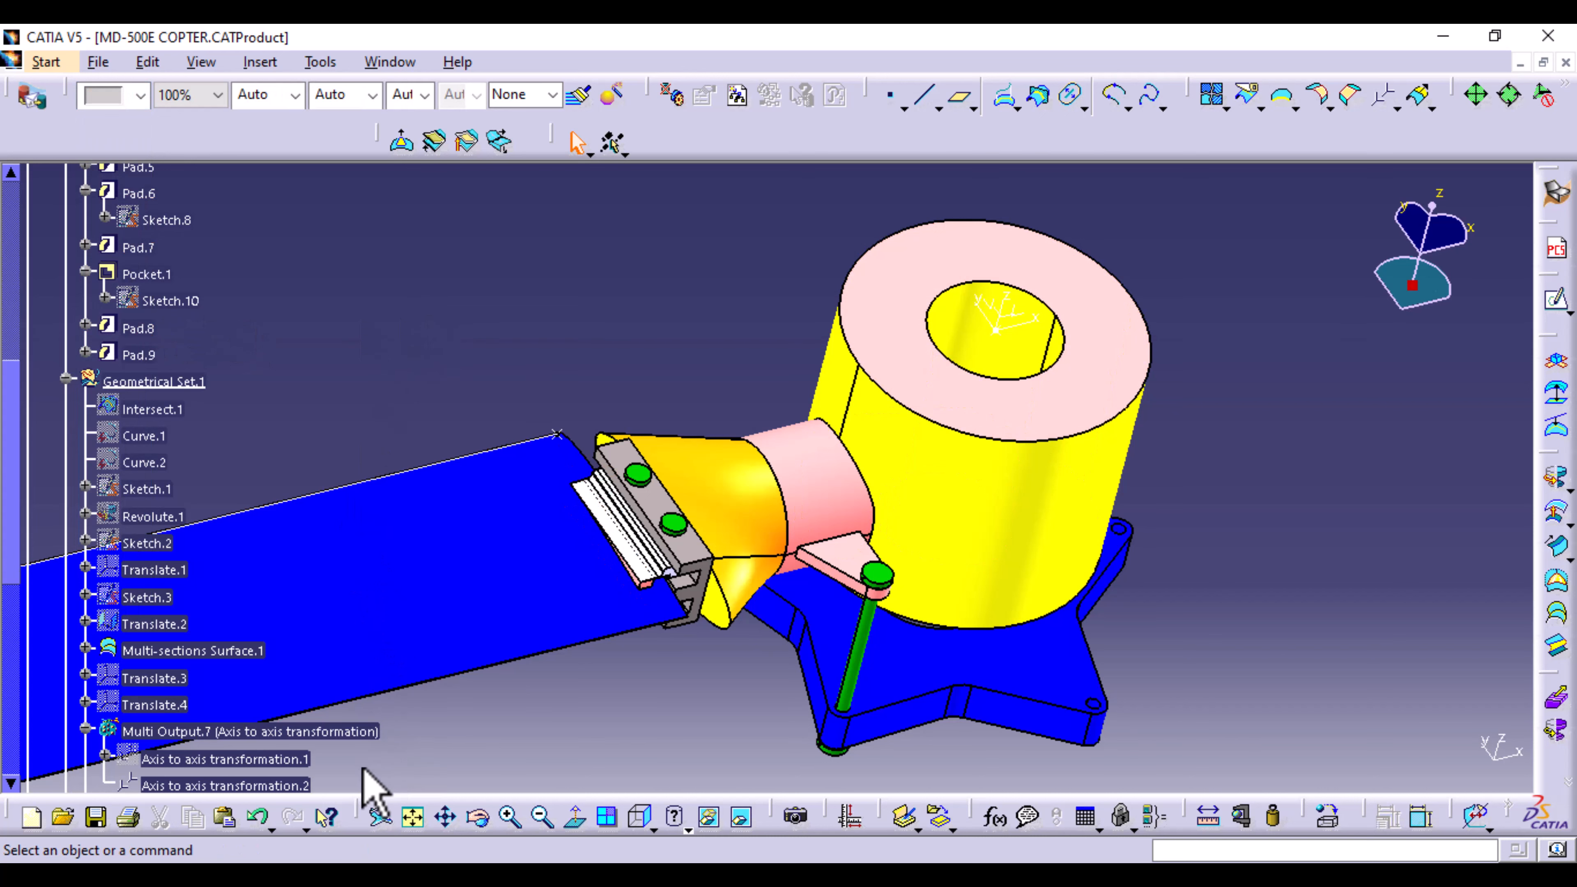
pyautogui.click(257, 817)
# Step: Colour Pad.5, the grip strips clamped at the blade root, salmon pink
pyautogui.moveTo(649, 757); pyautogui.dragTo(633, 562, button='middle')
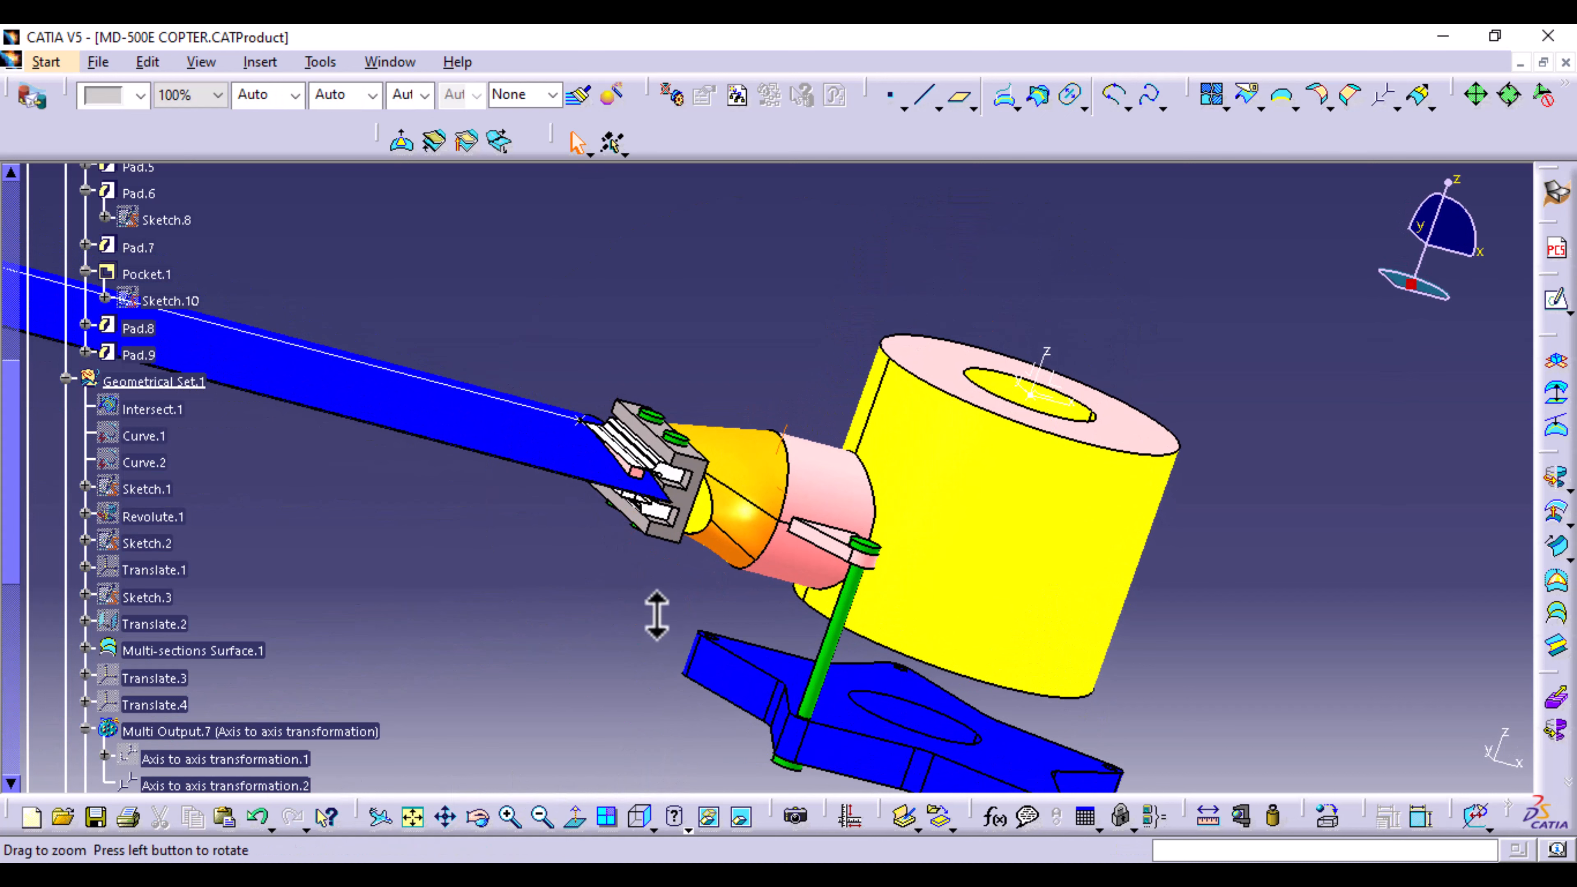
pyautogui.moveTo(657, 615); pyautogui.dragTo(611, 491, button='middle')
pyautogui.click(595, 473)
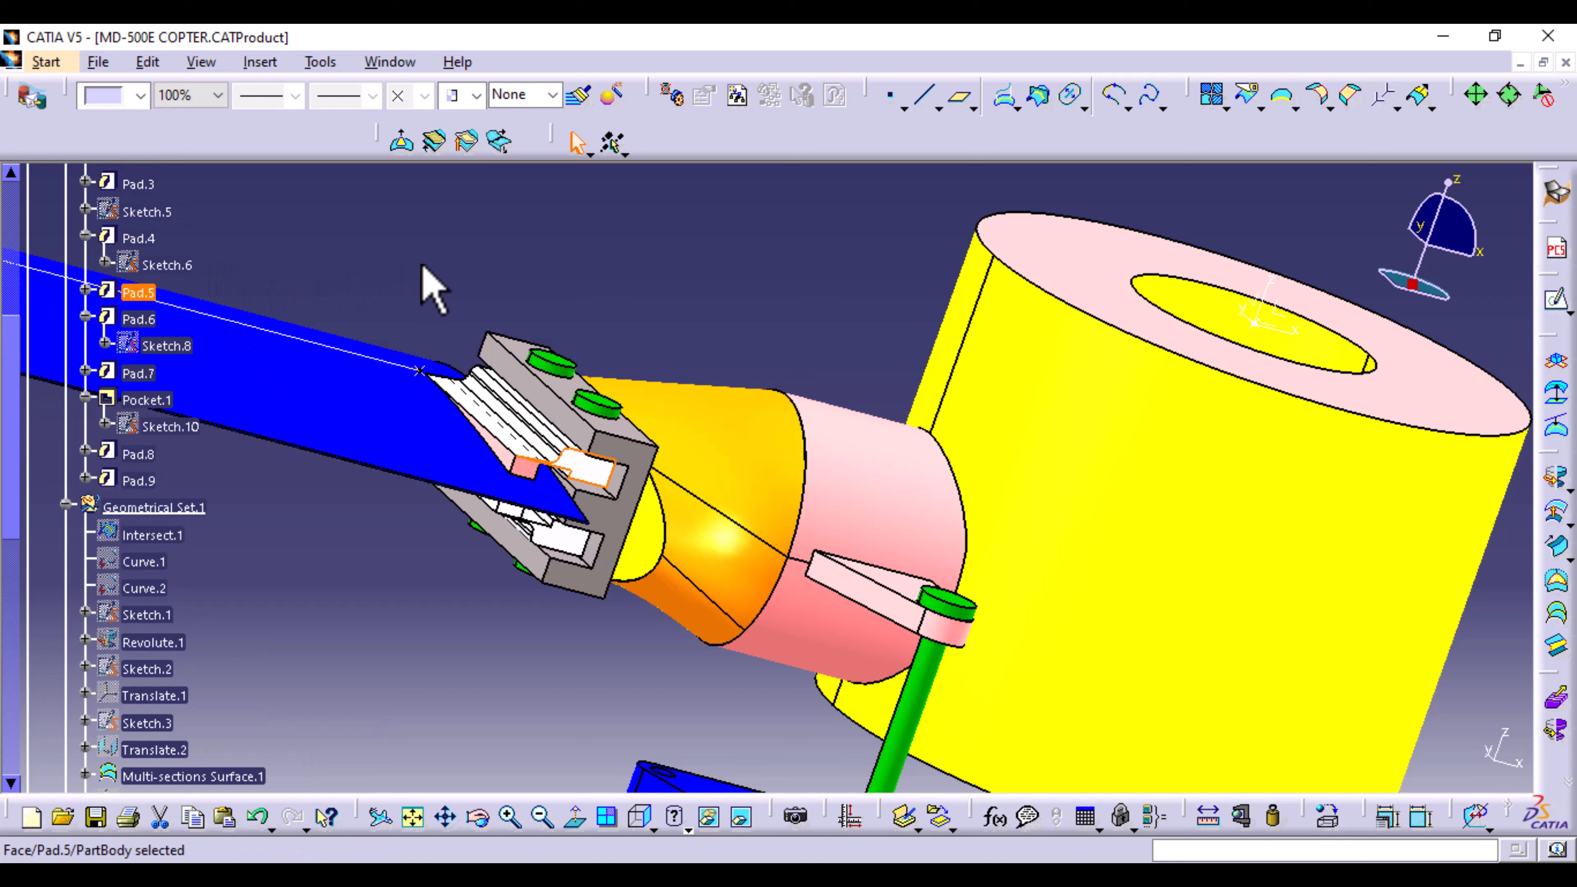
pyautogui.click(134, 319)
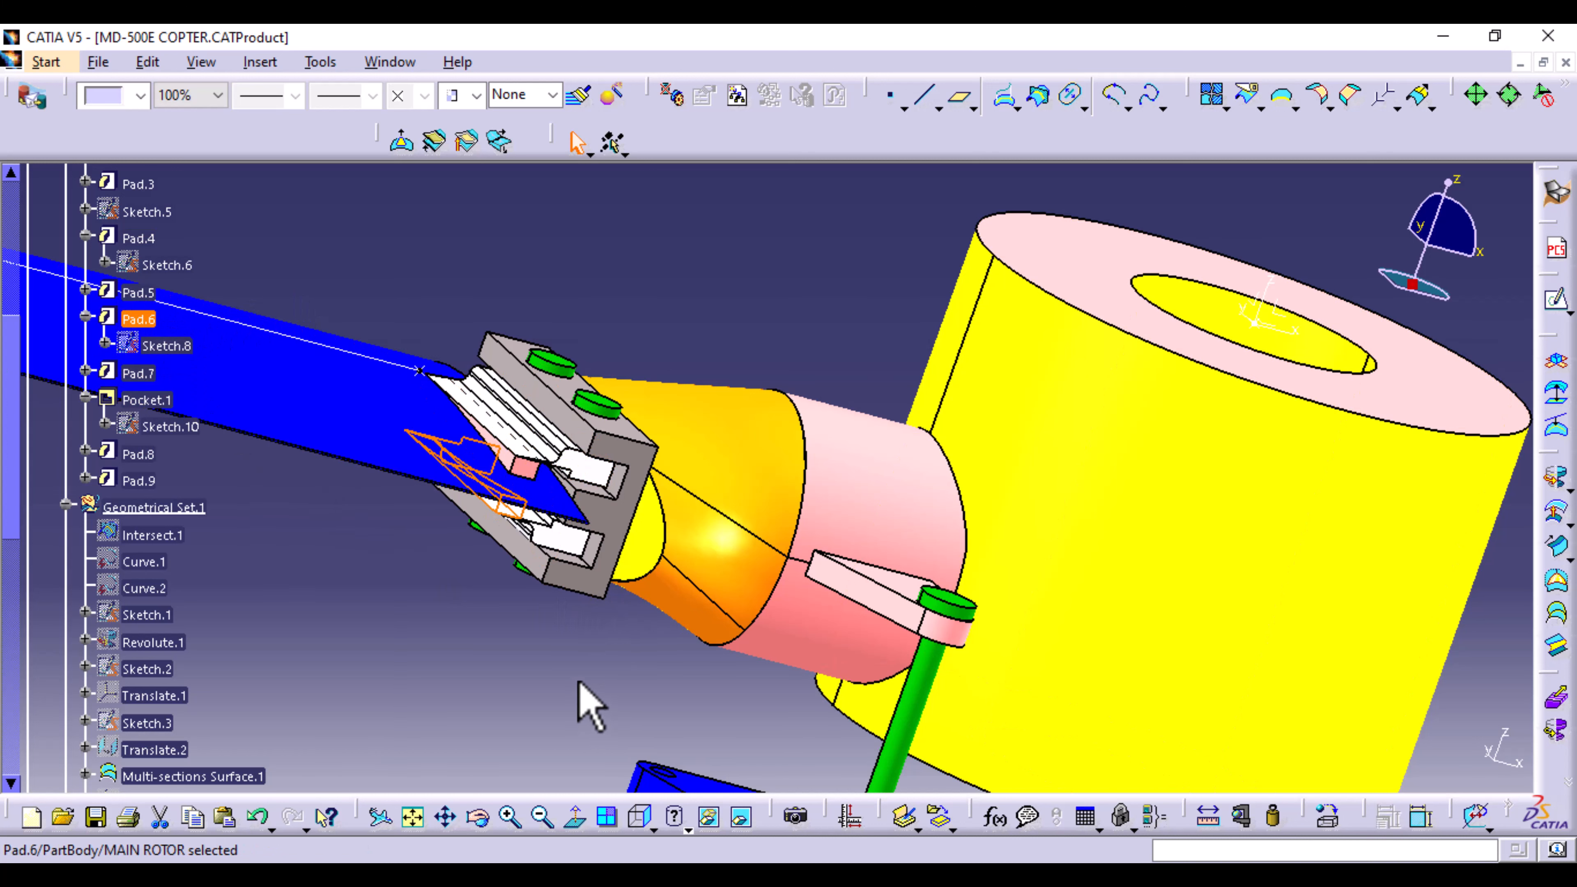
pyautogui.click(138, 292)
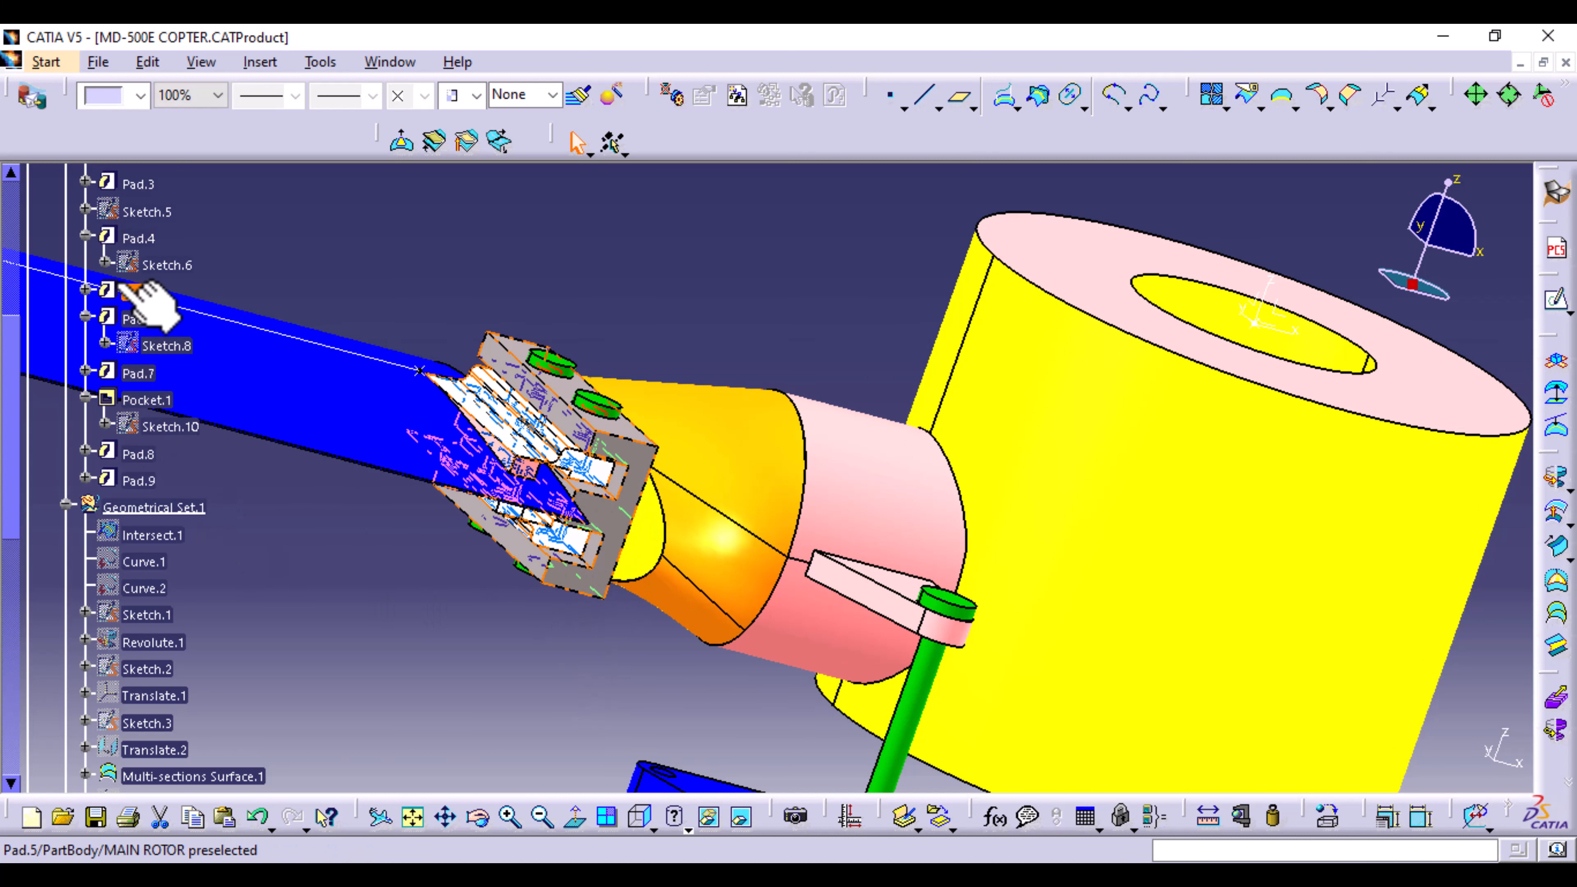
pyautogui.click(140, 96)
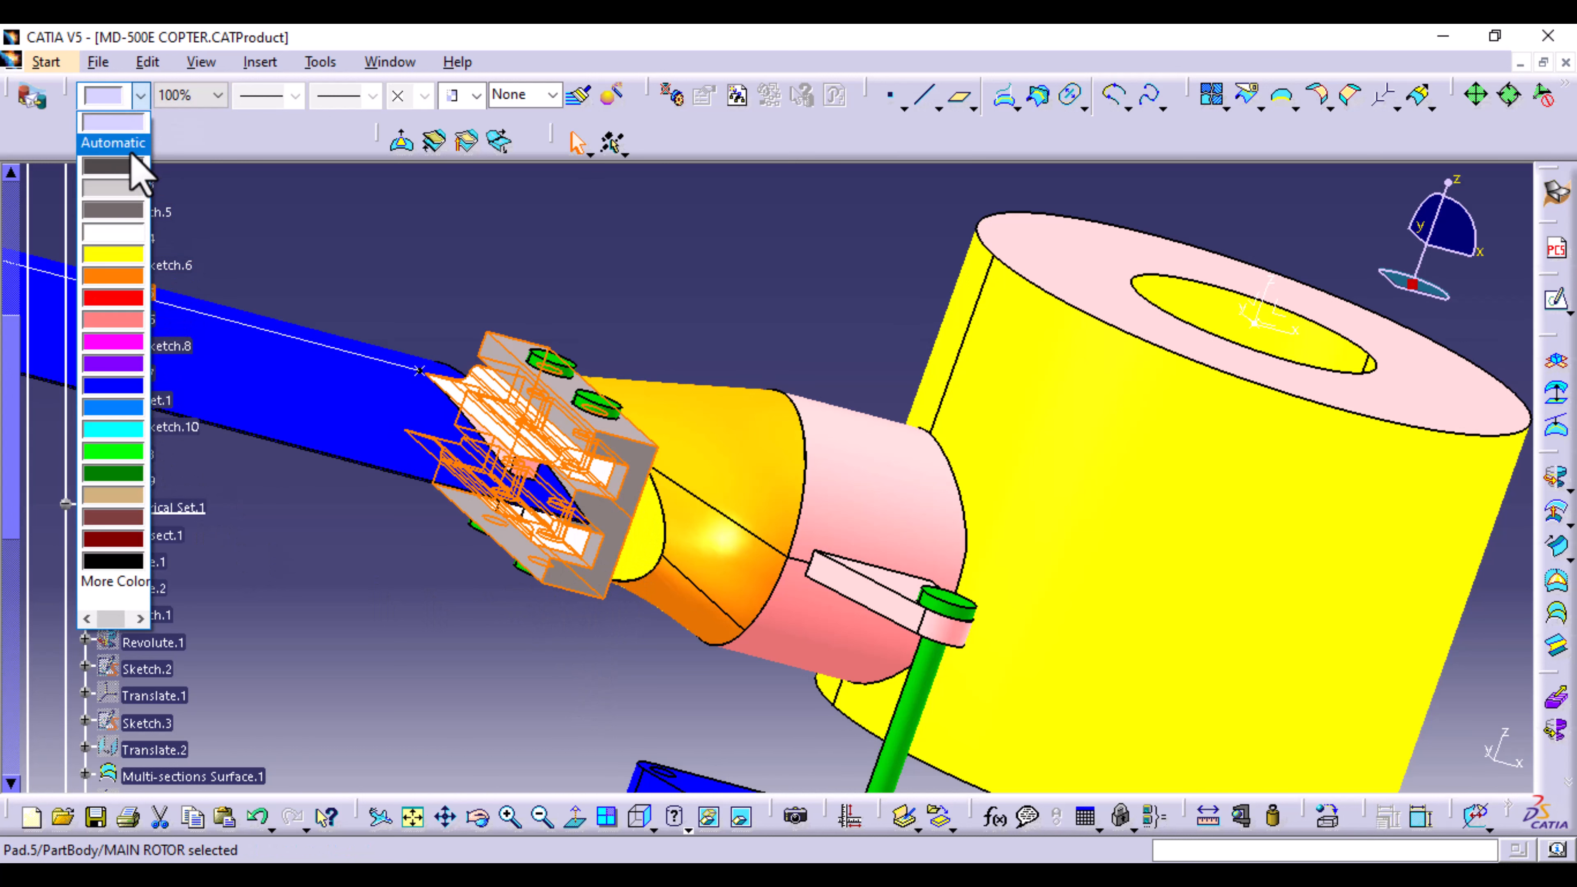
pyautogui.click(117, 322)
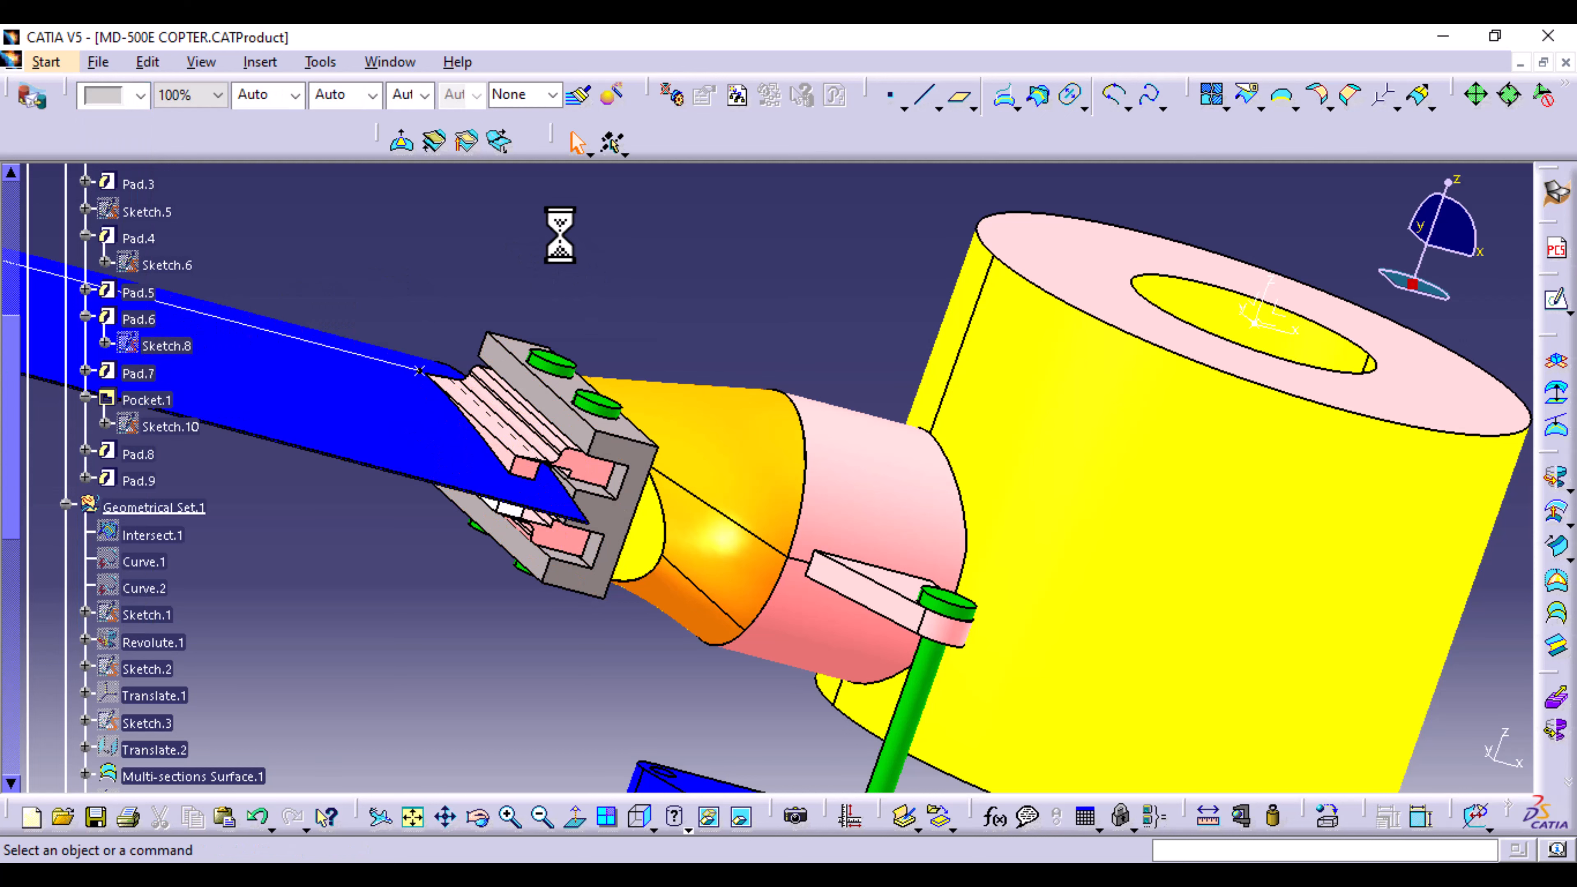
pyautogui.moveTo(573, 658); pyautogui.dragTo(546, 582, button='middle')
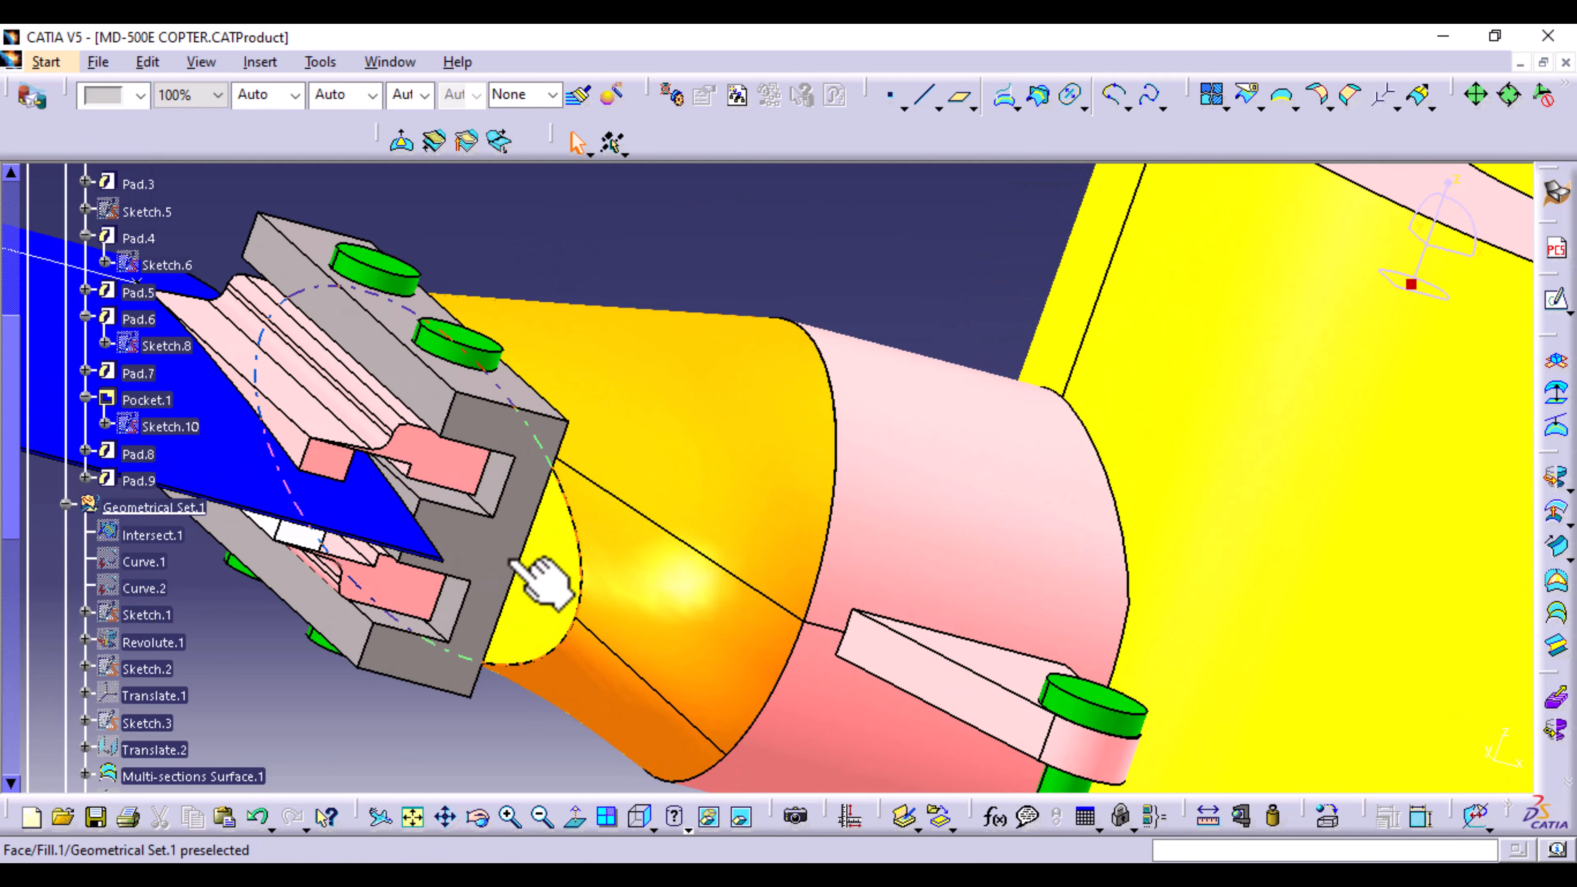
# Step: Colour the remaining white pad of the lower blade grip at the blade root salmon pink
pyautogui.click(311, 532)
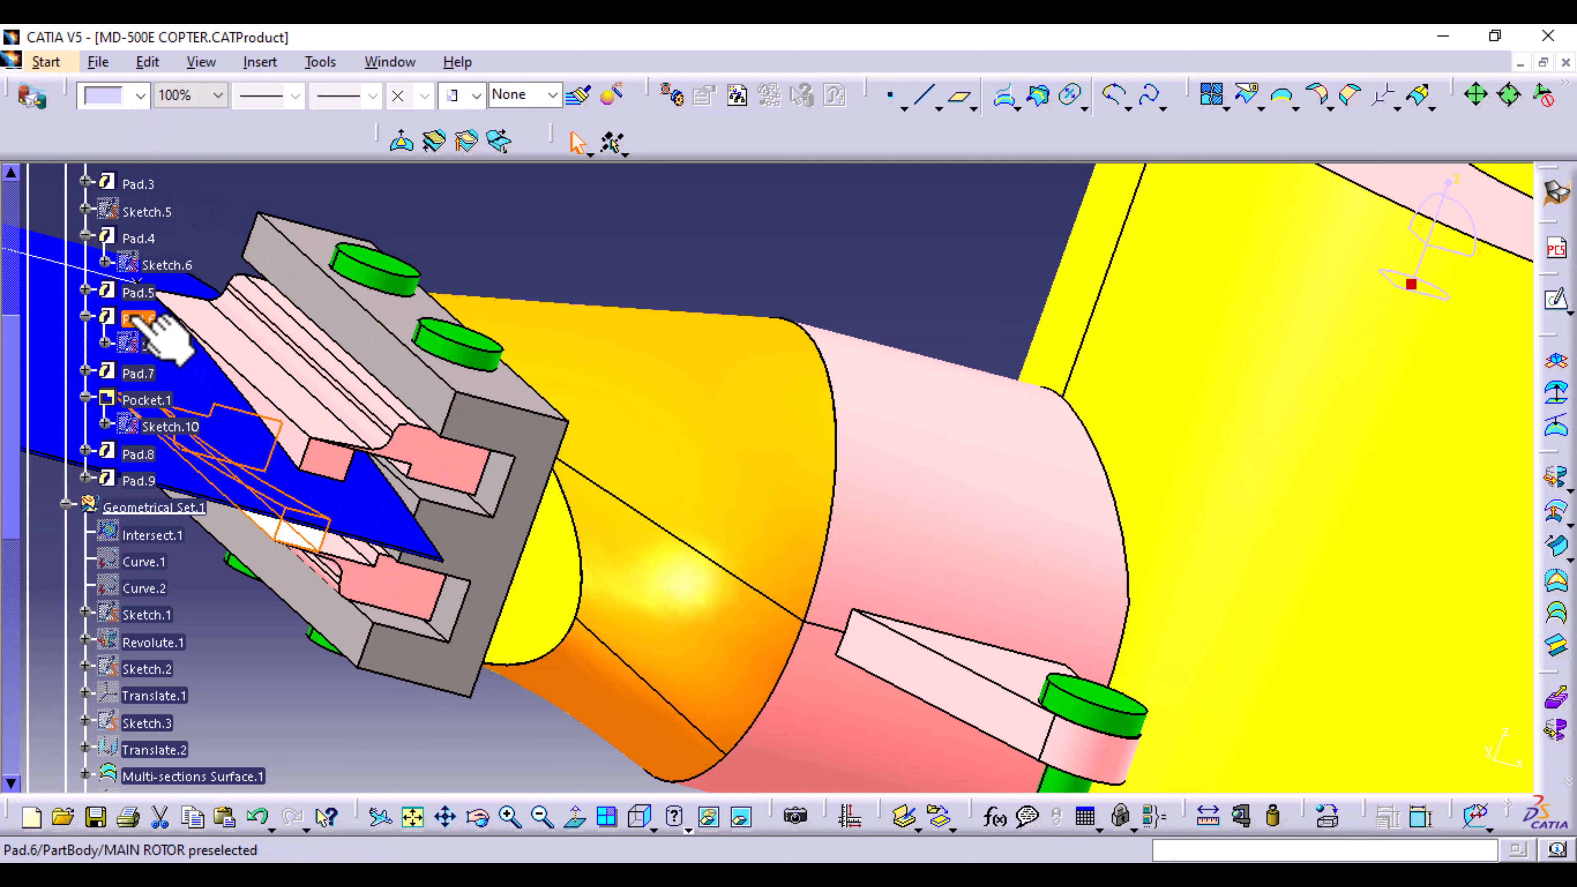
pyautogui.click(139, 96)
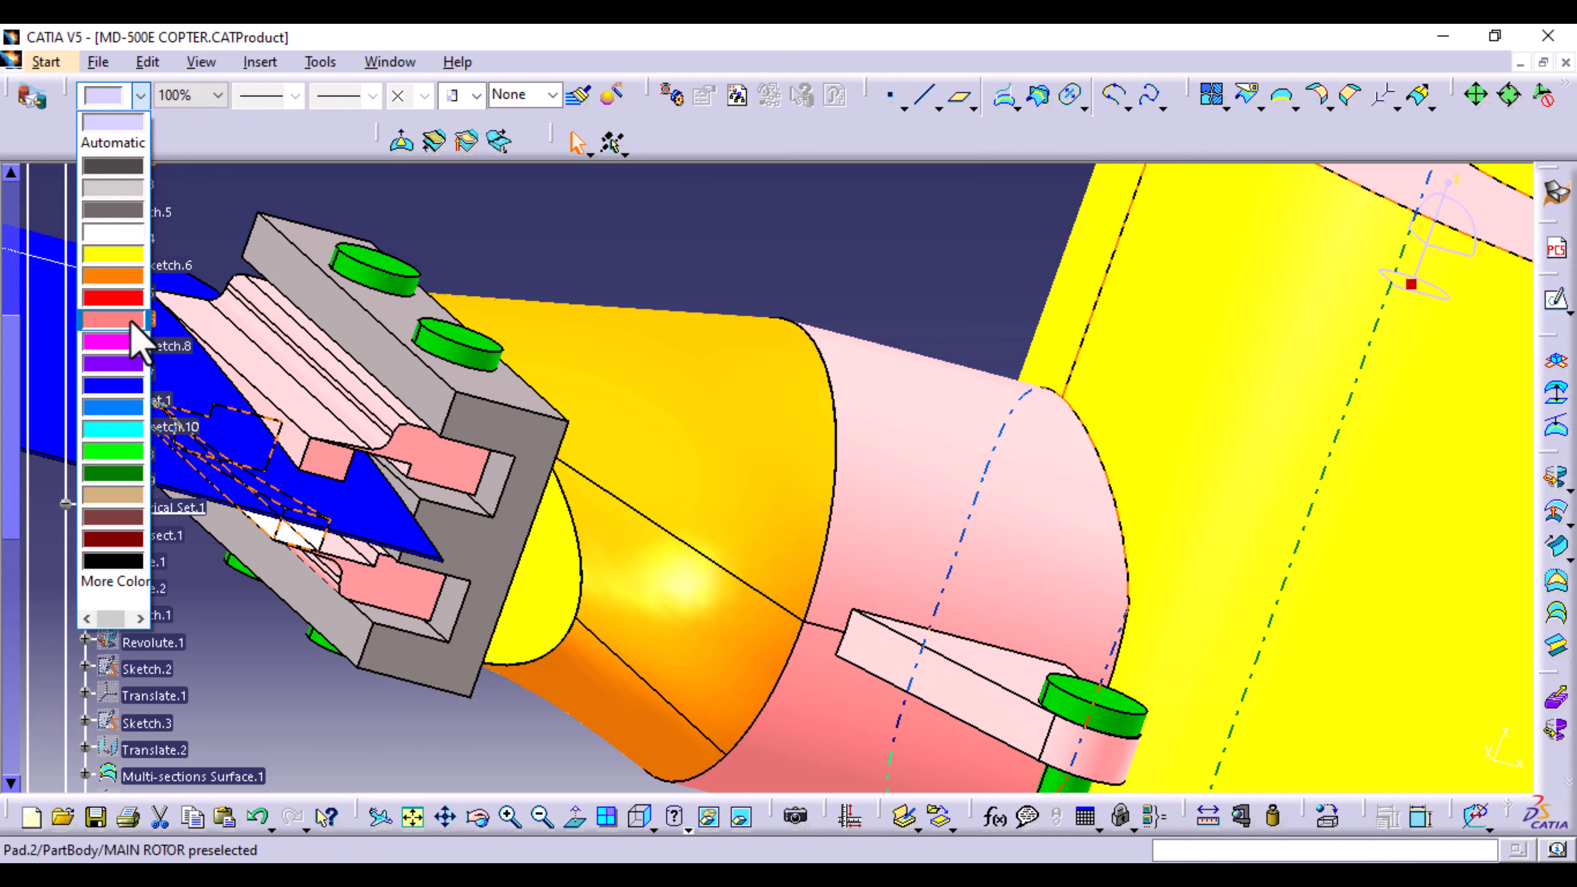
pyautogui.click(126, 328)
pyautogui.click(872, 320)
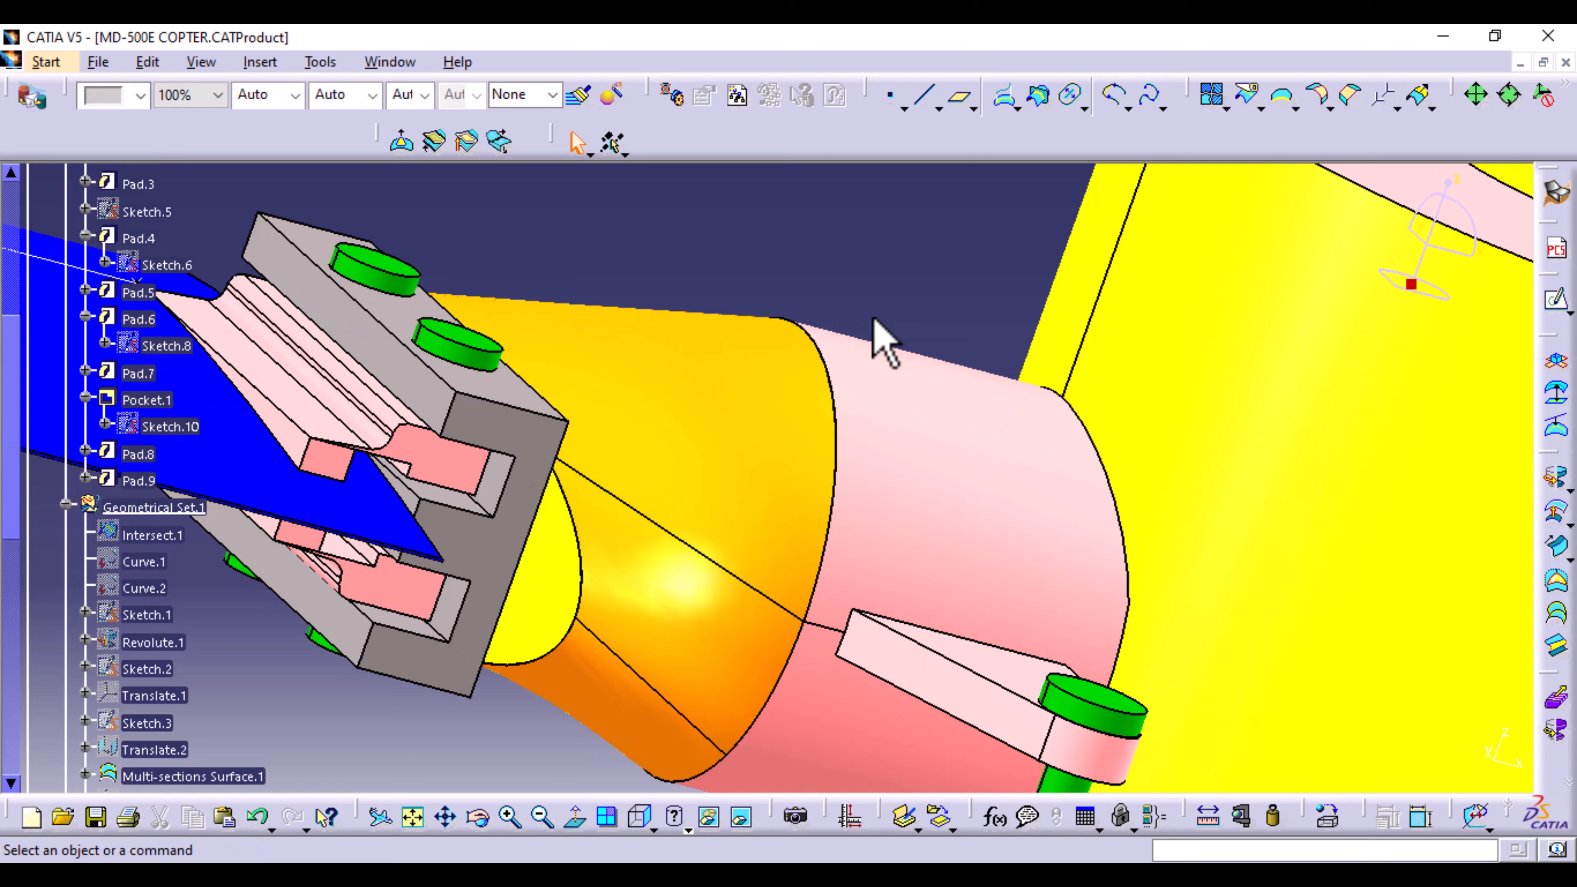
# Step: Hide the white construction line running along the long upper edge of the blue rotor blade
pyautogui.moveTo(887, 286); pyautogui.dragTo(822, 209, button='middle')
pyautogui.moveTo(814, 366); pyautogui.dragTo(760, 531, button='middle')
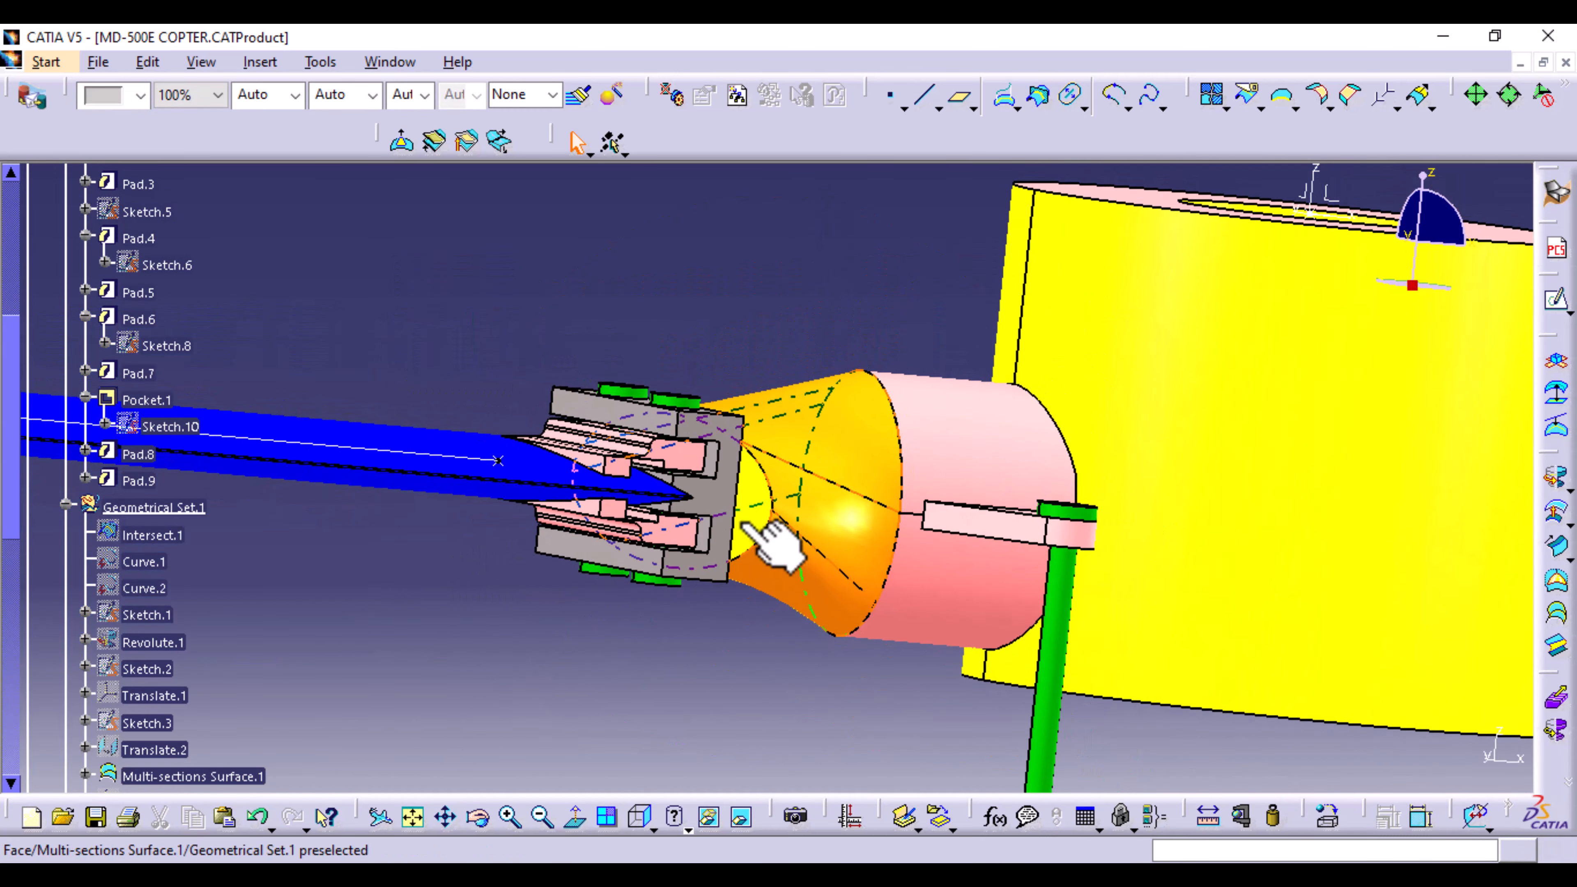
pyautogui.moveTo(717, 653); pyautogui.dragTo(803, 798, button='middle')
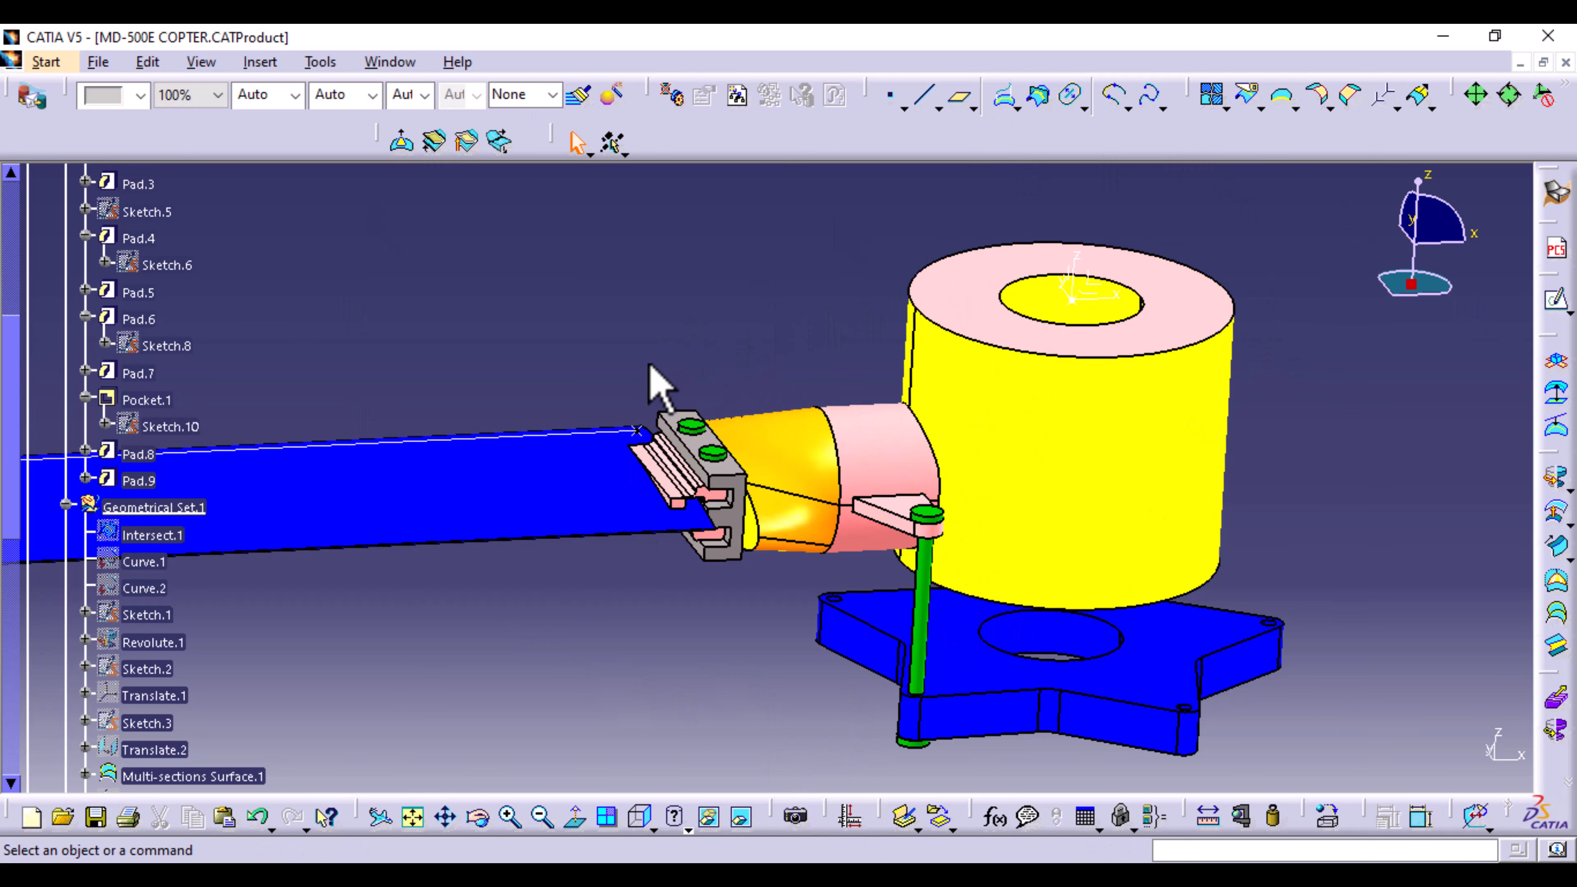
pyautogui.moveTo(682, 329); pyautogui.dragTo(496, 362, button='middle')
pyautogui.moveTo(623, 335); pyautogui.dragTo(621, 388, button='middle')
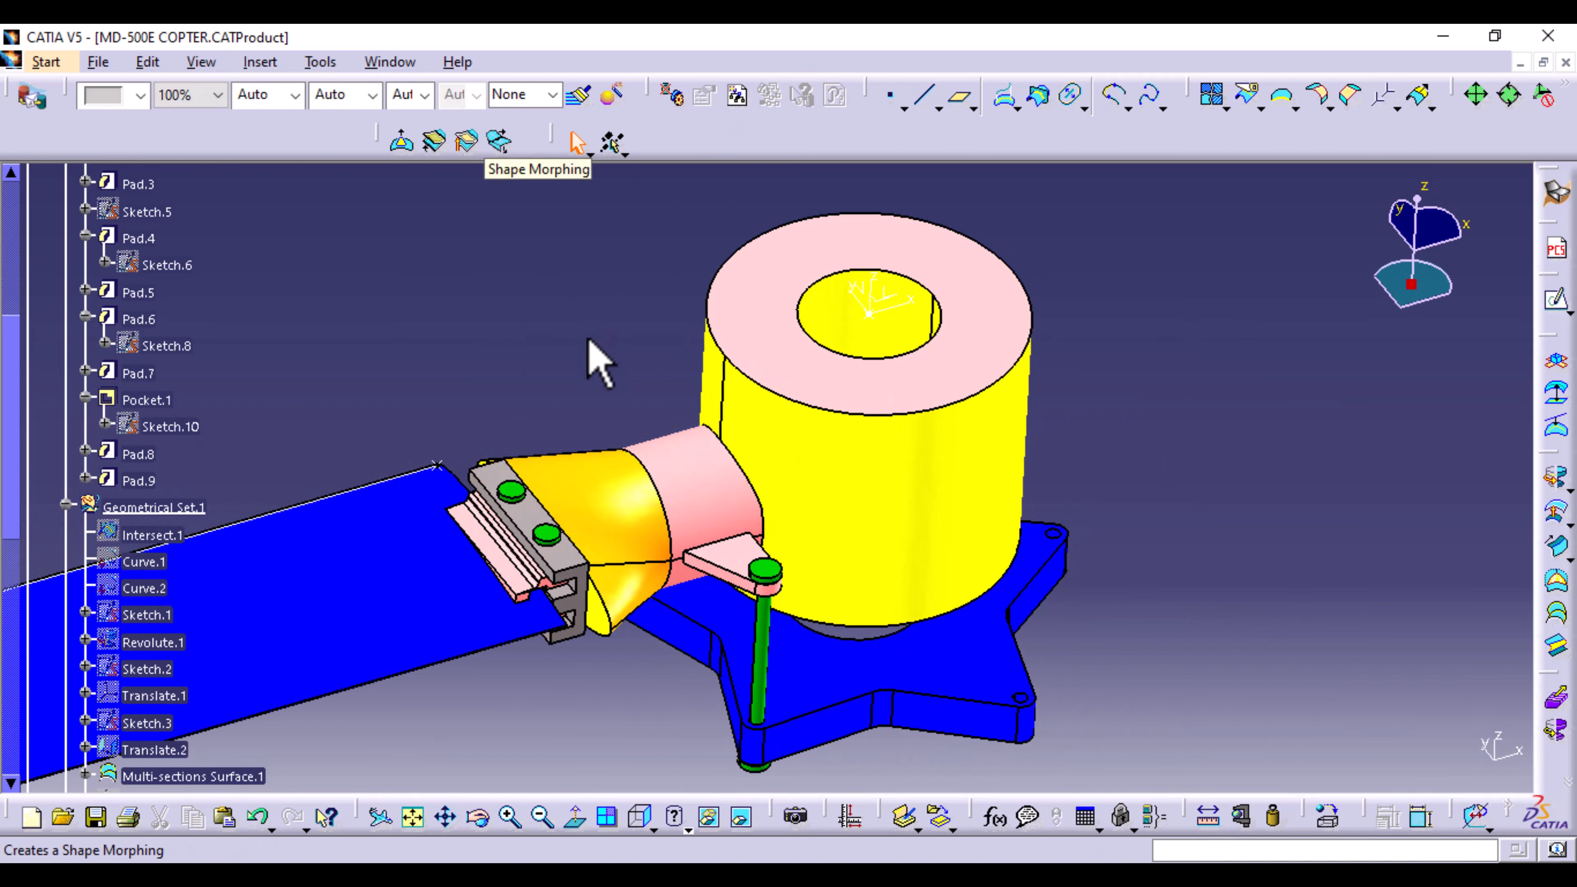
pyautogui.moveTo(590, 353); pyautogui.dragTo(527, 457, button='middle')
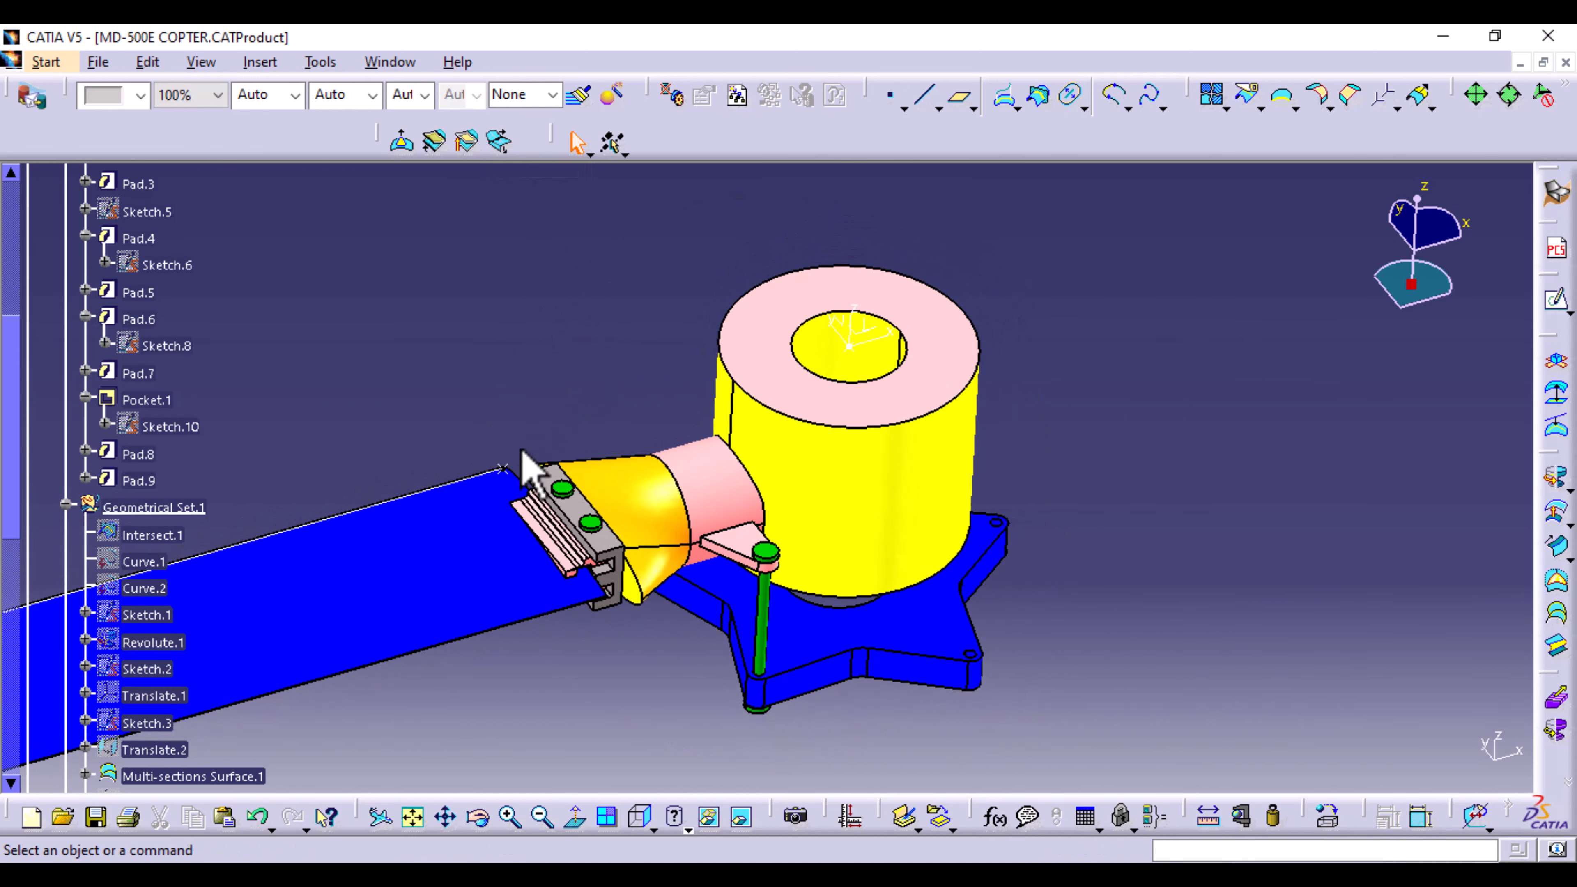
pyautogui.rightClick(477, 480)
pyautogui.click(524, 462)
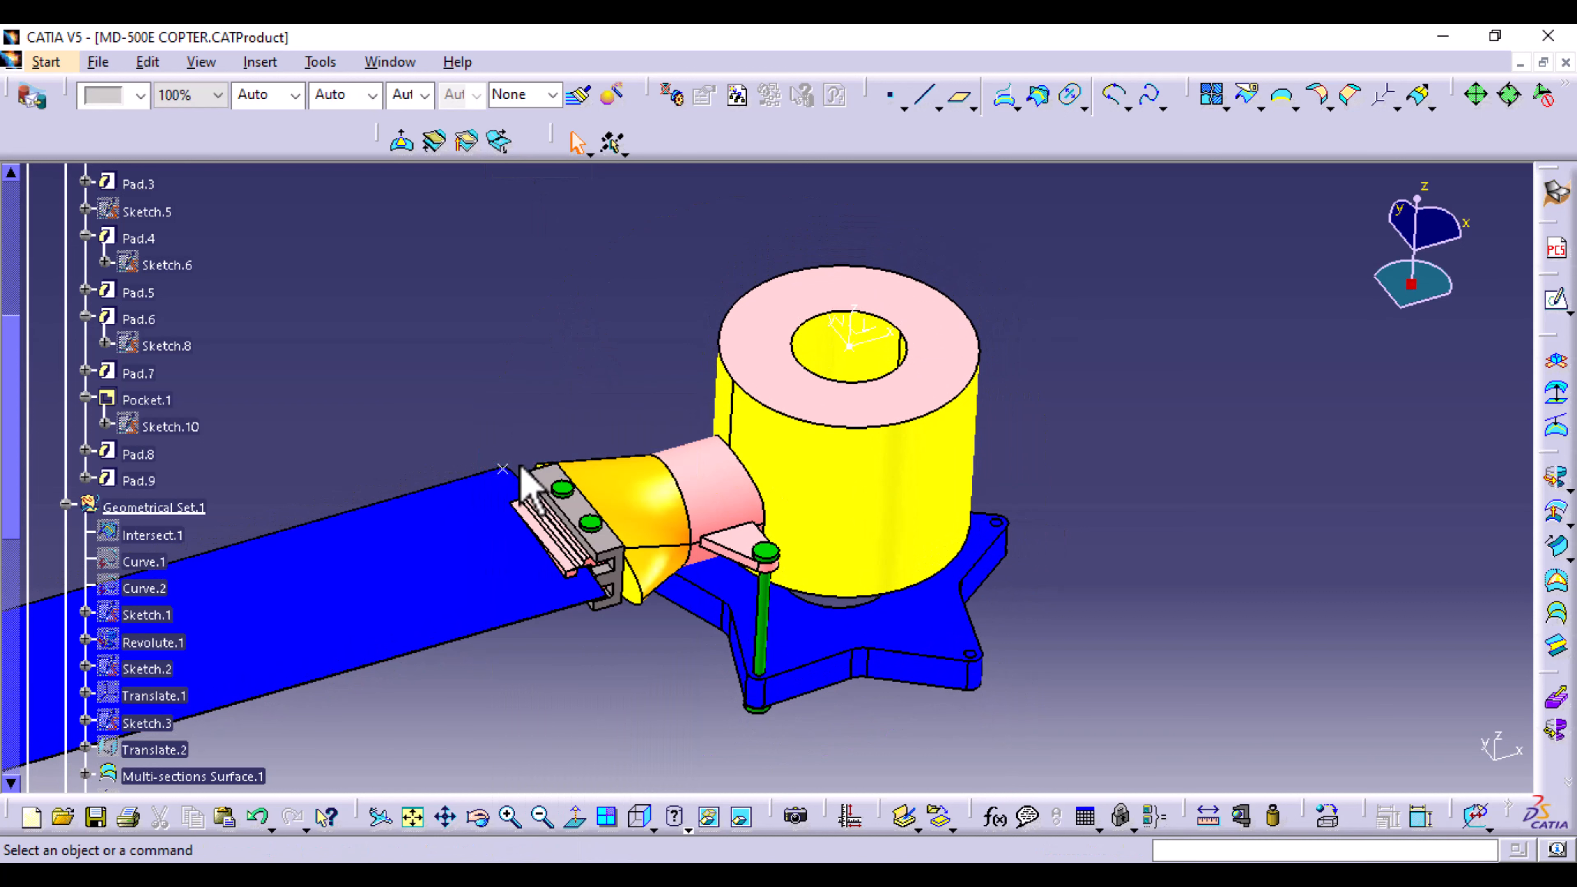
pyautogui.rightClick(504, 475)
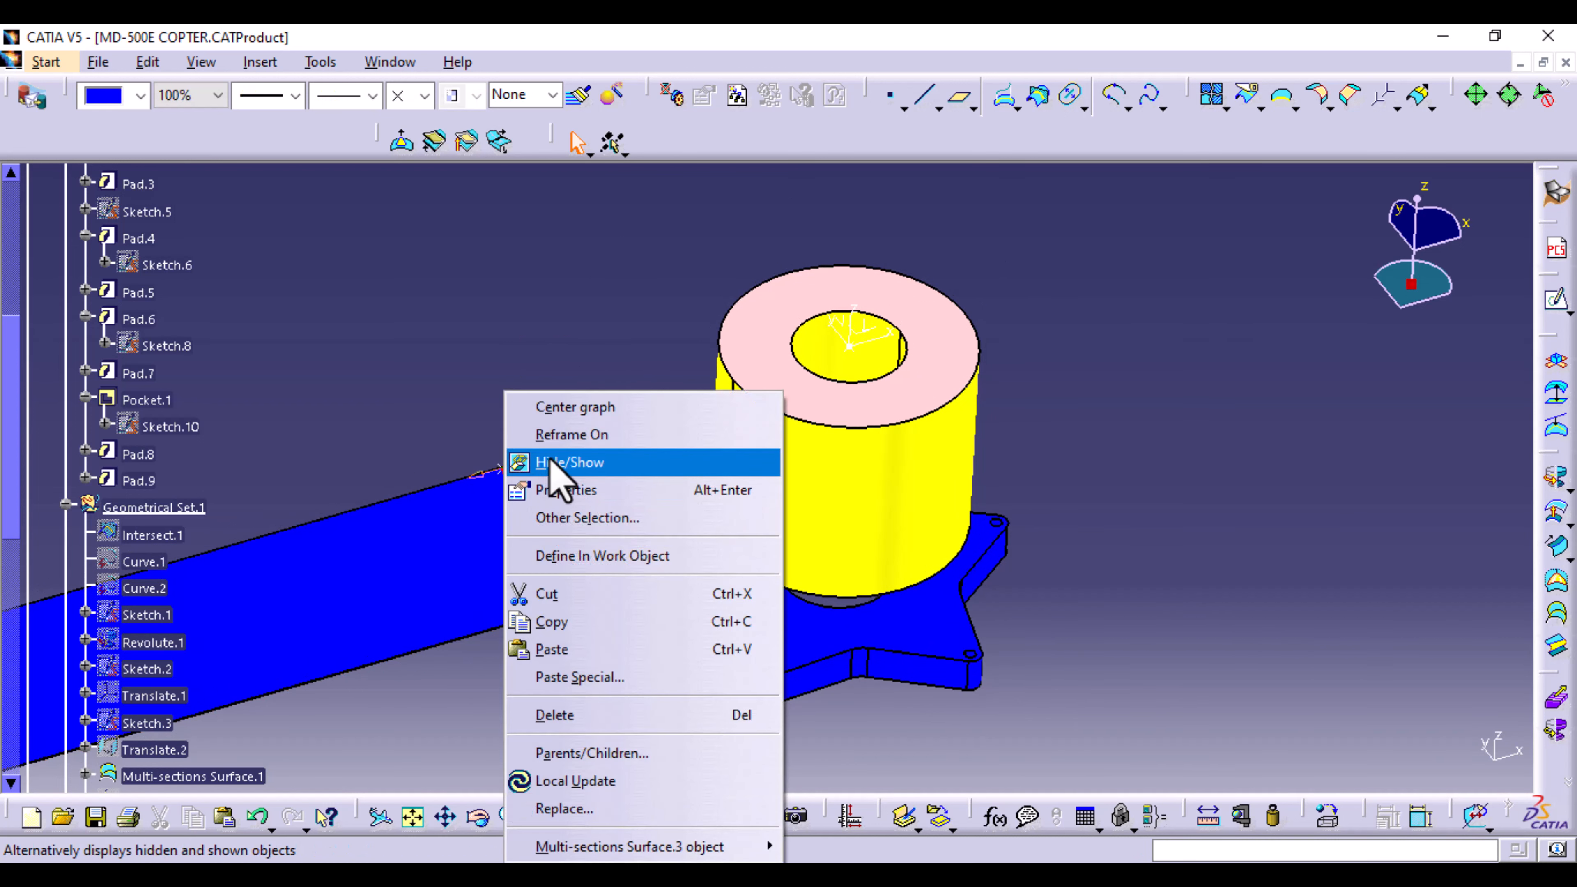
pyautogui.click(534, 464)
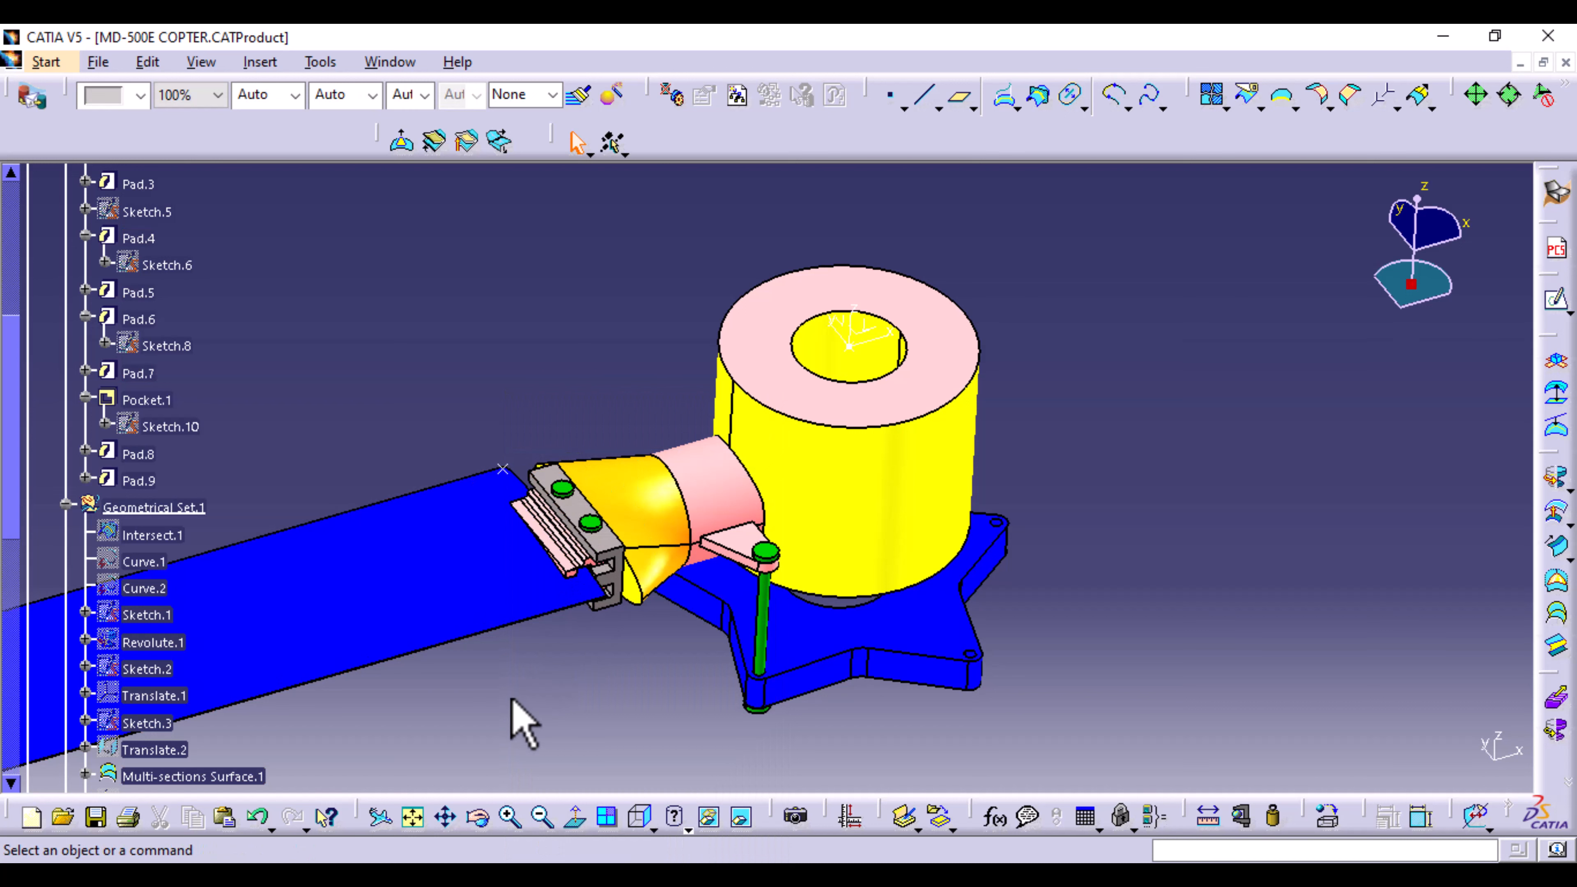
pyautogui.click(259, 816)
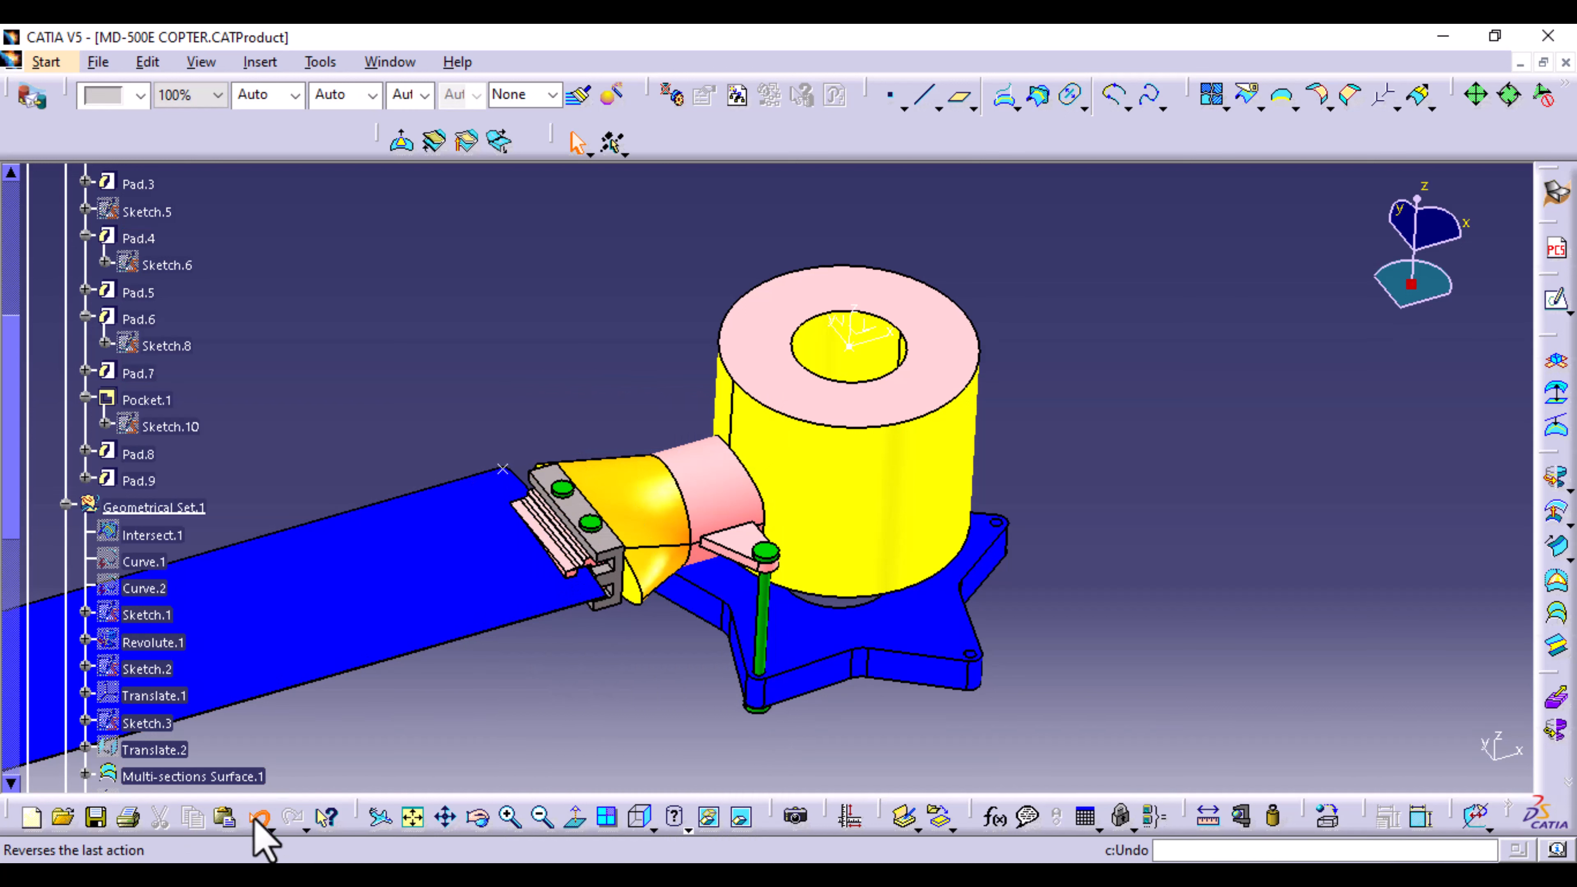
pyautogui.click(254, 817)
pyautogui.click(254, 817)
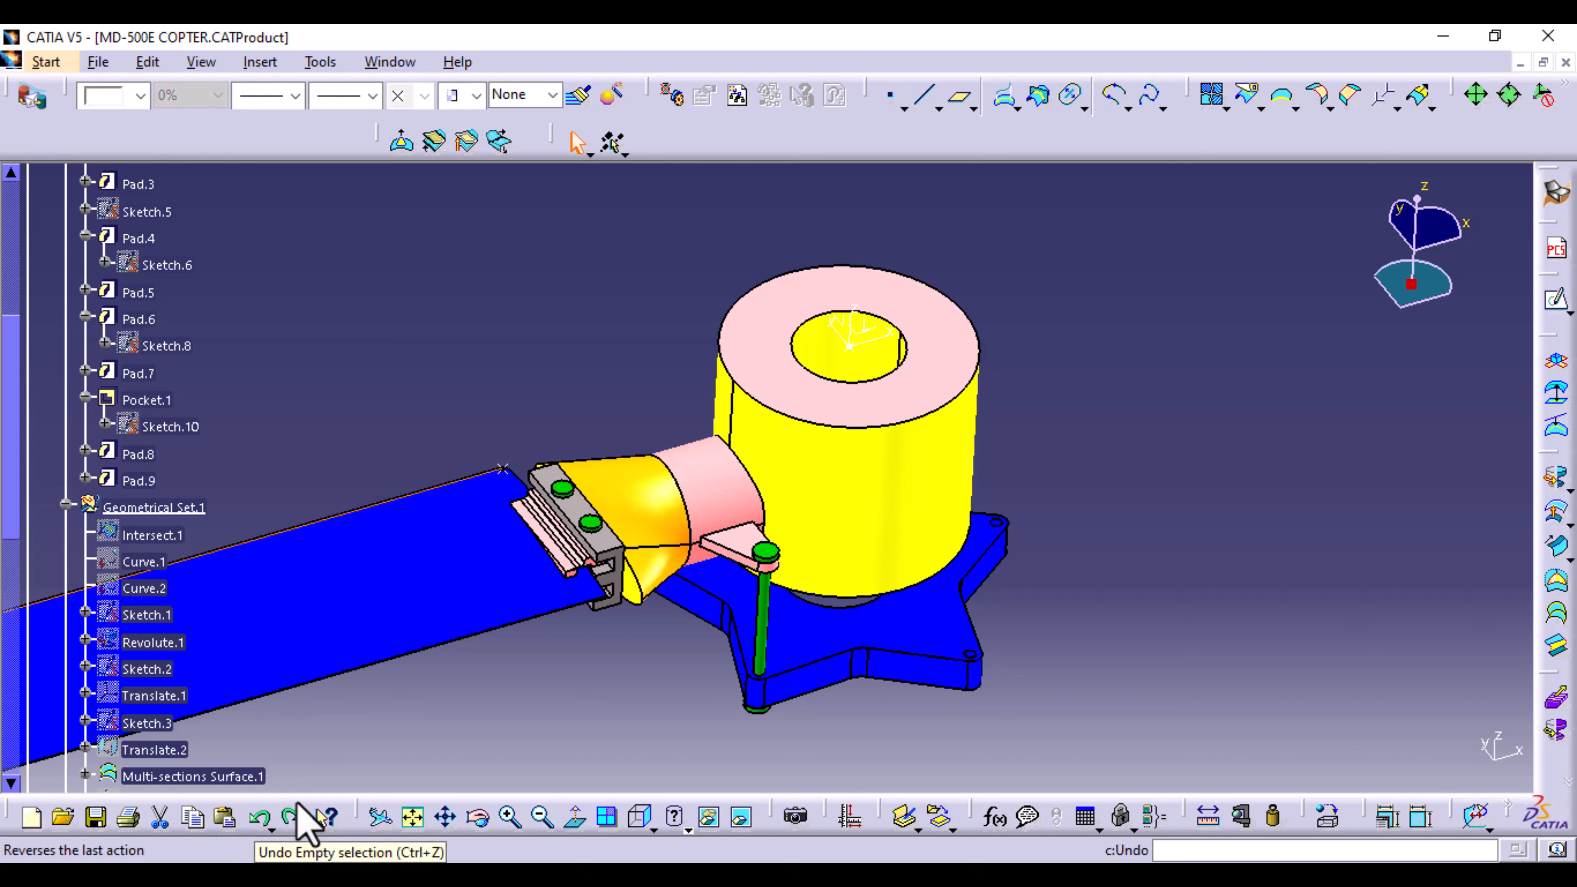
pyautogui.click(290, 817)
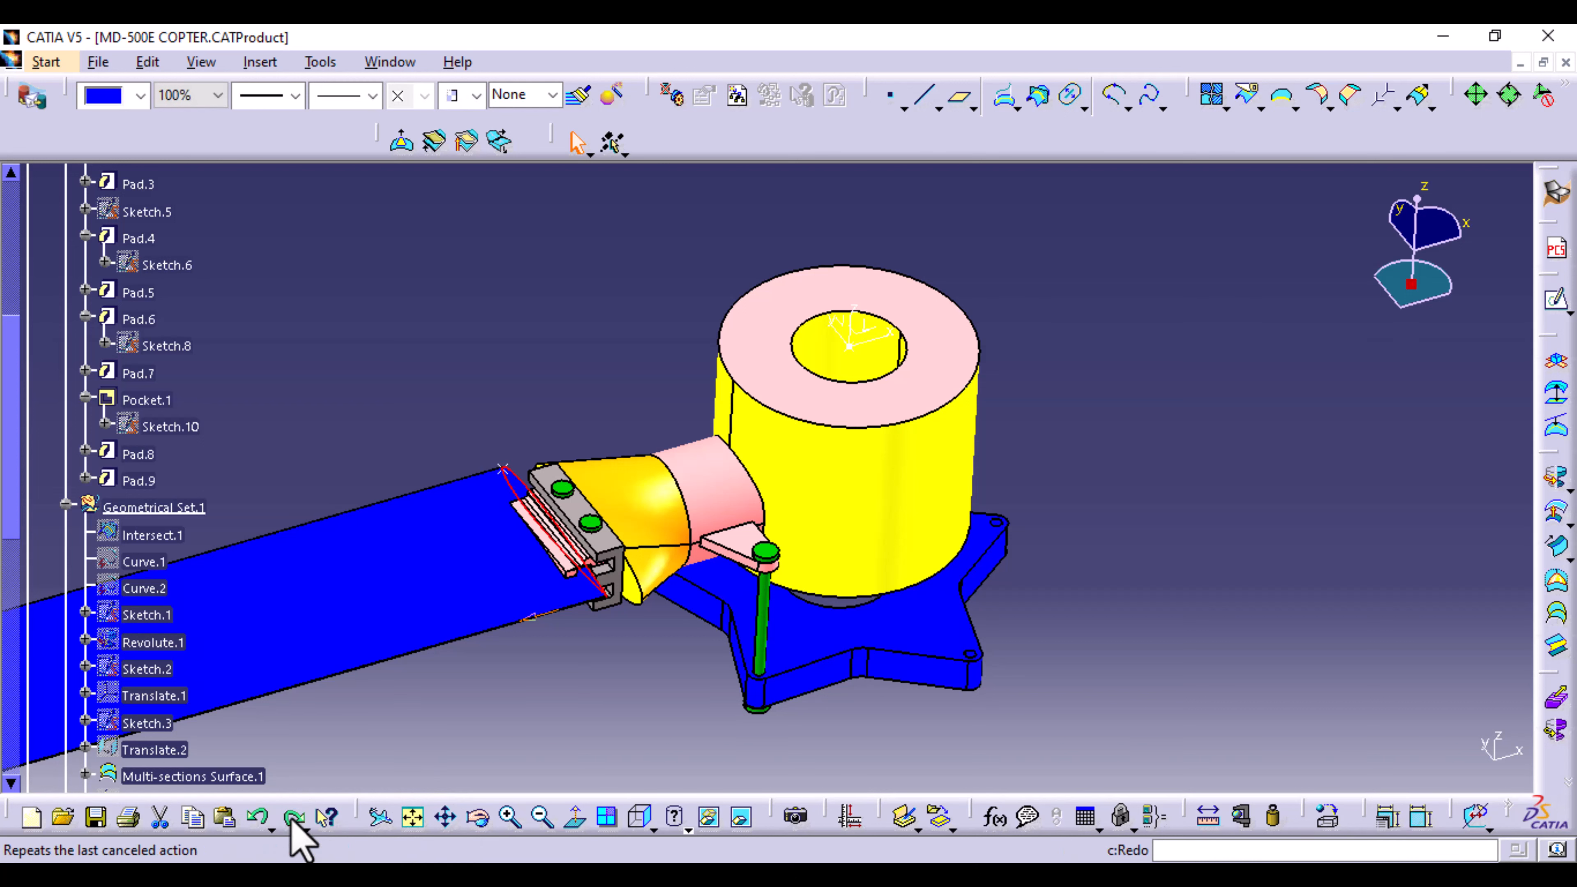
# Step: Hide the Axis to axis transformation.2 point at the root corner of the blue blade
pyautogui.rightClick(506, 468)
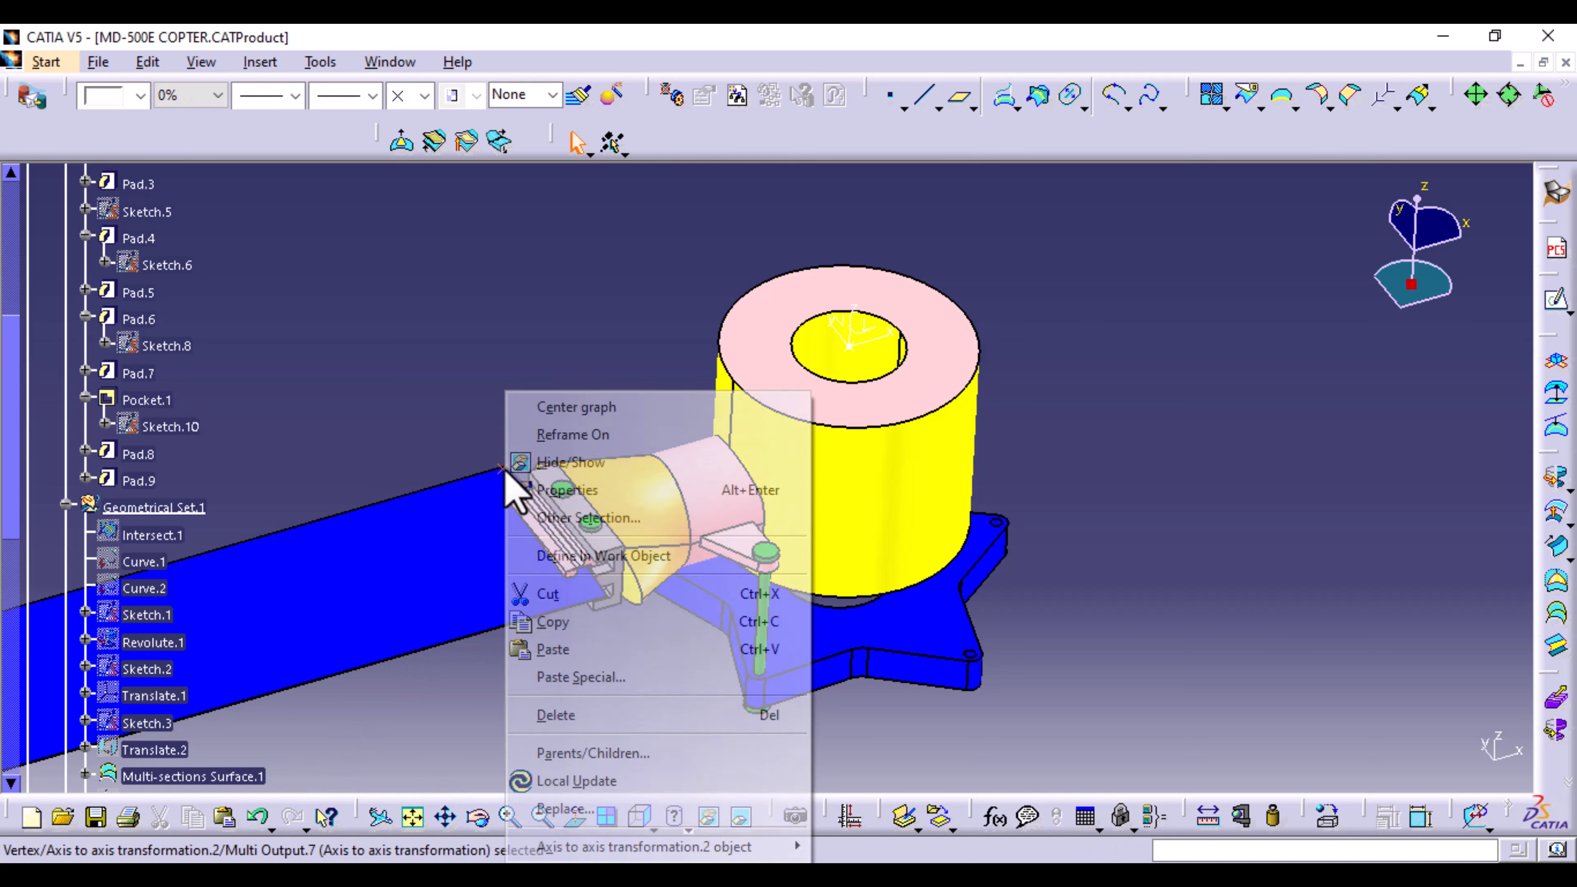
pyautogui.click(546, 463)
# Step: Start a Circular Pattern with the blue blade, Multi-sections Surface.2, as the object to pattern
pyautogui.keyDown('ctrl'); pyautogui.moveTo(626, 686); pyautogui.dragTo(671, 726, button='middle'); pyautogui.keyUp('ctrl')
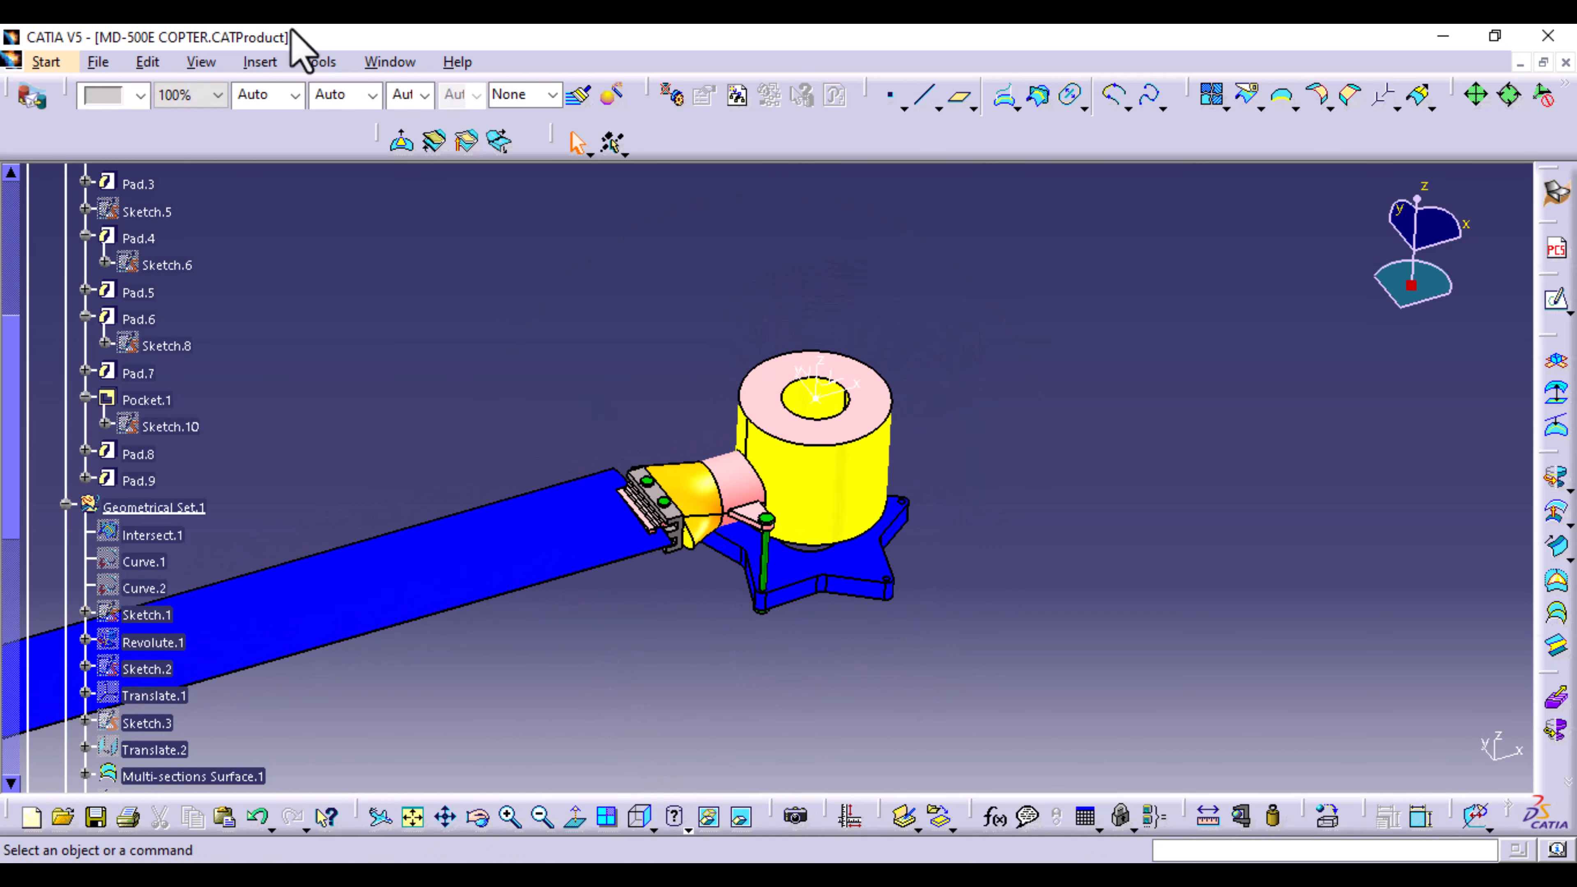
pyautogui.click(266, 65)
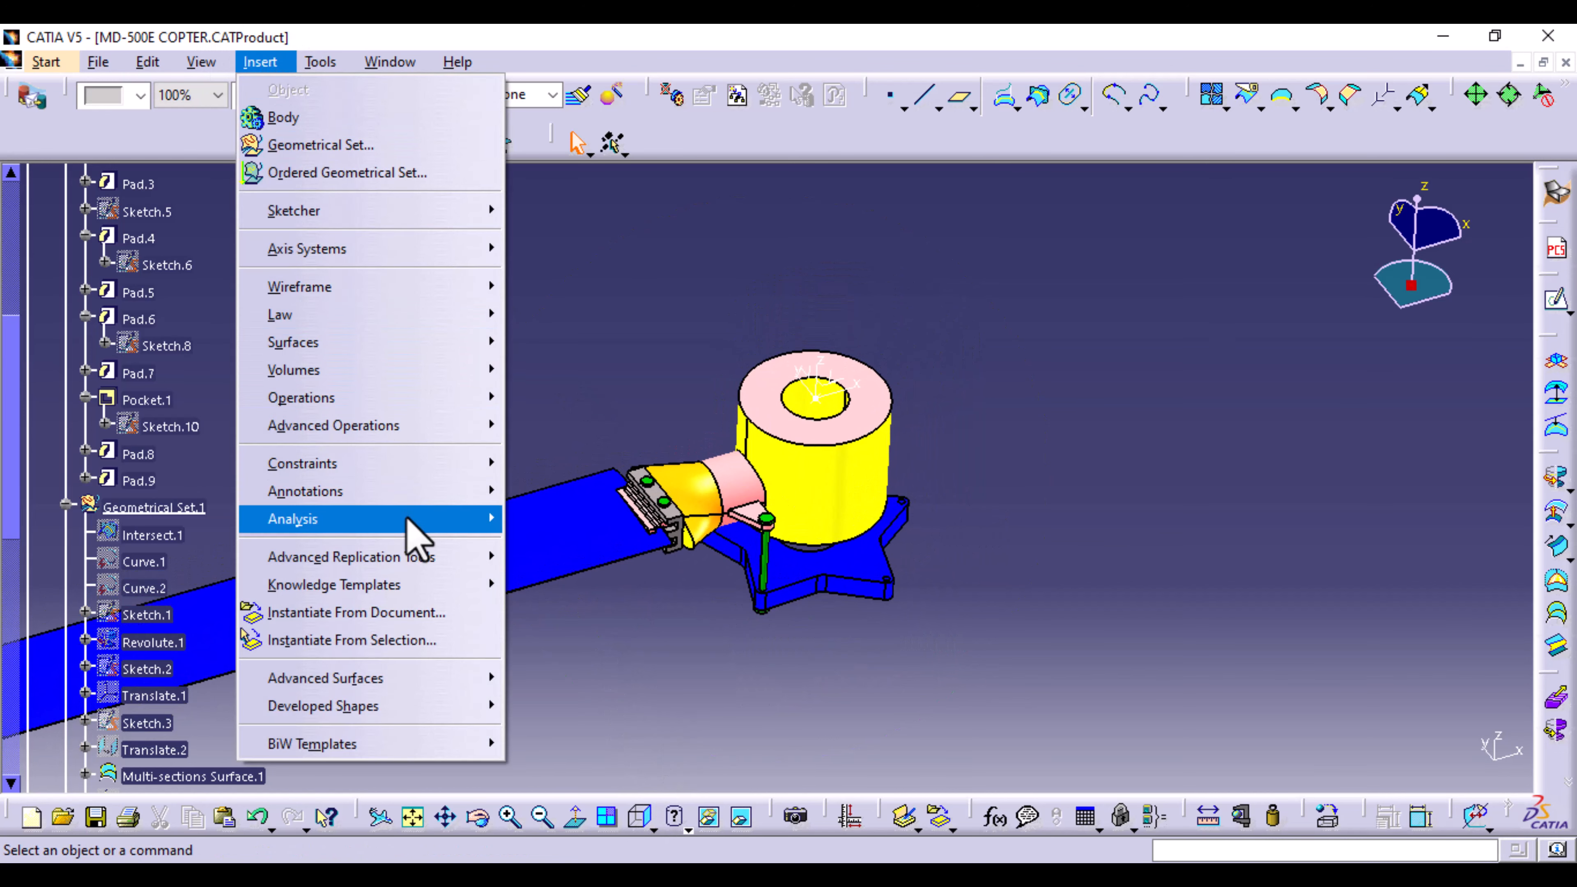
pyautogui.moveTo(414, 537)
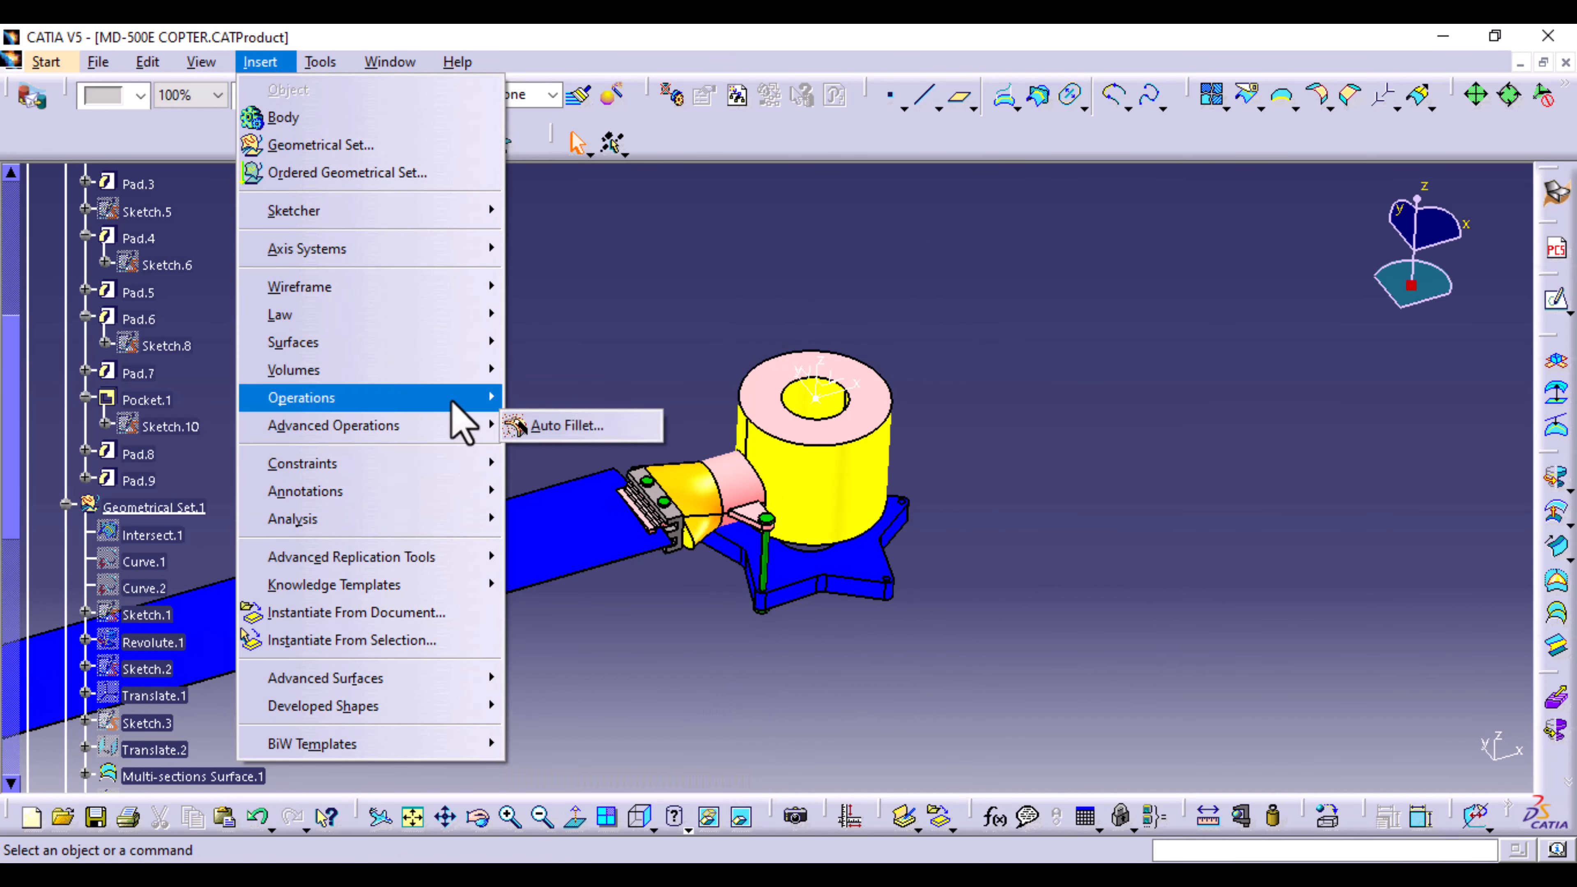
pyautogui.moveTo(452, 402)
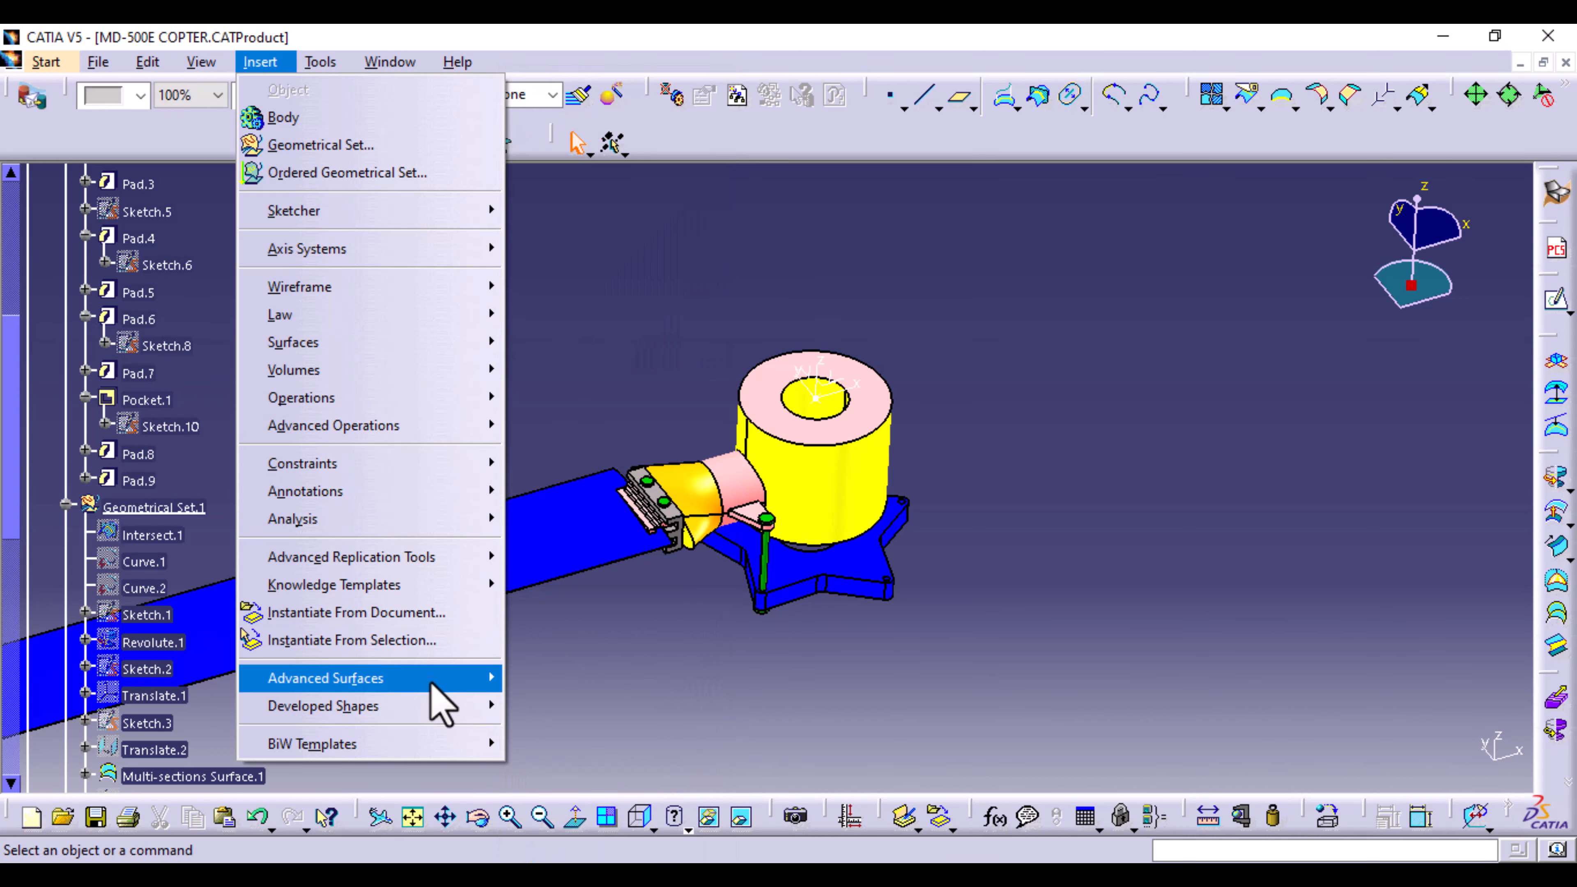
pyautogui.moveTo(433, 683)
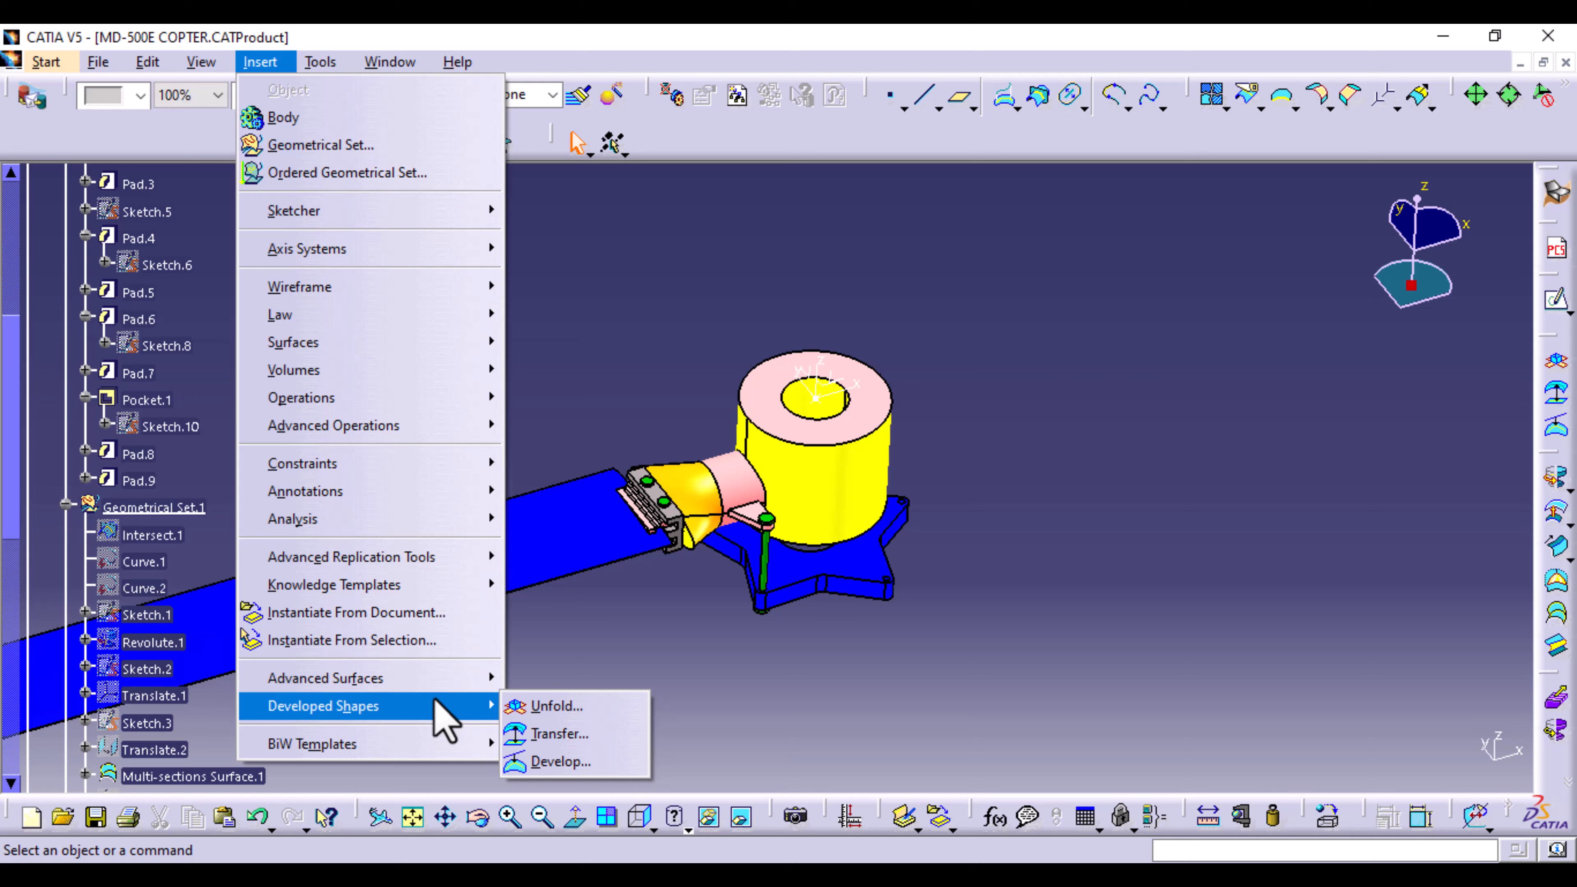
pyautogui.moveTo(445, 559)
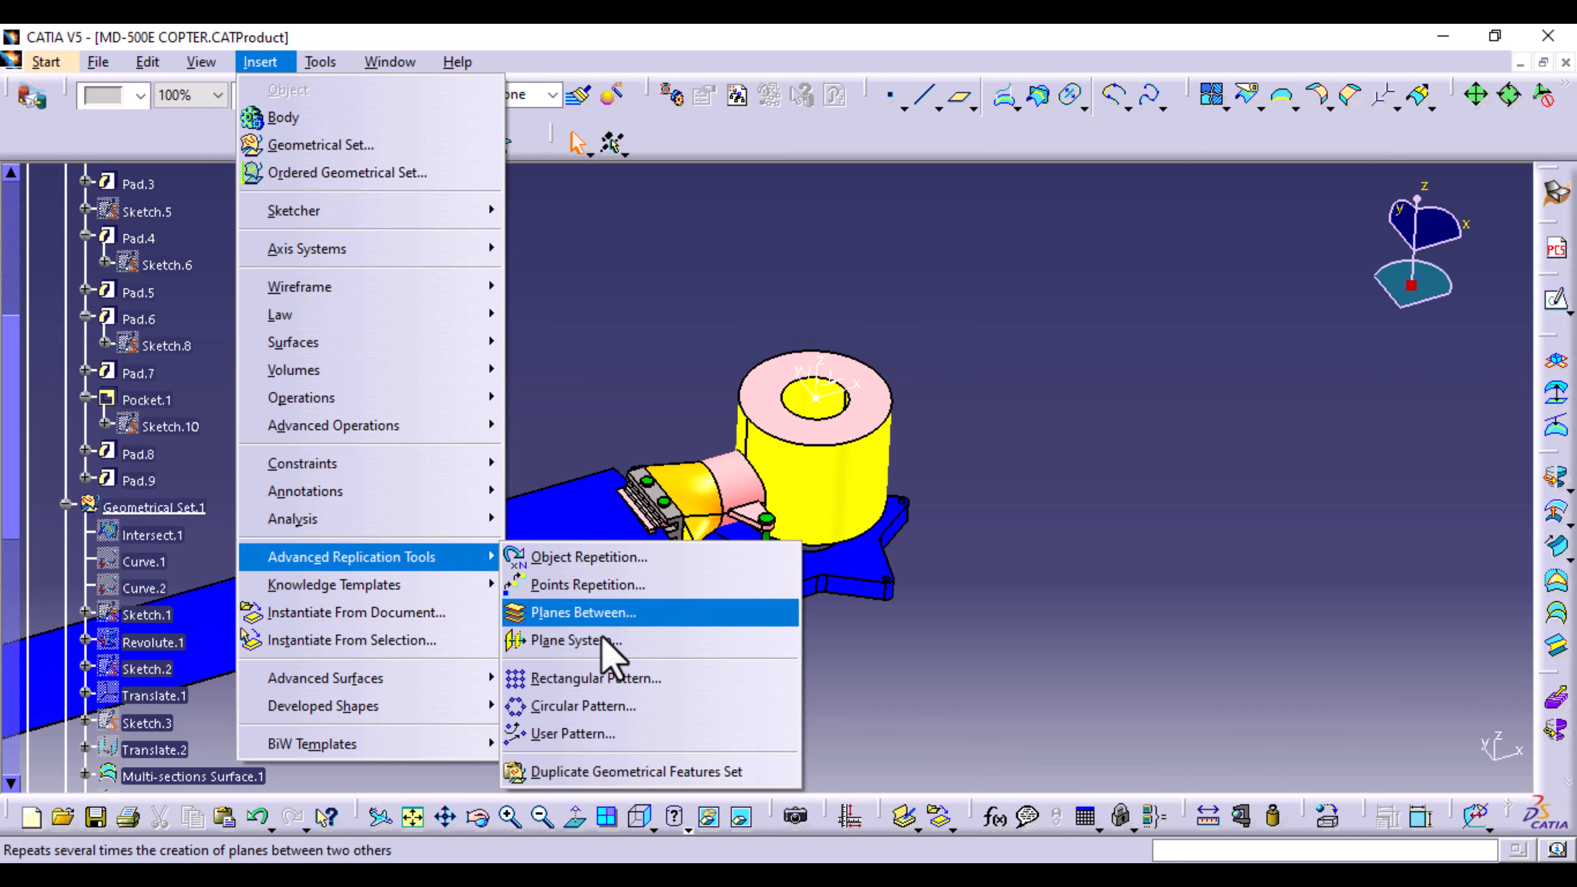
pyautogui.click(593, 705)
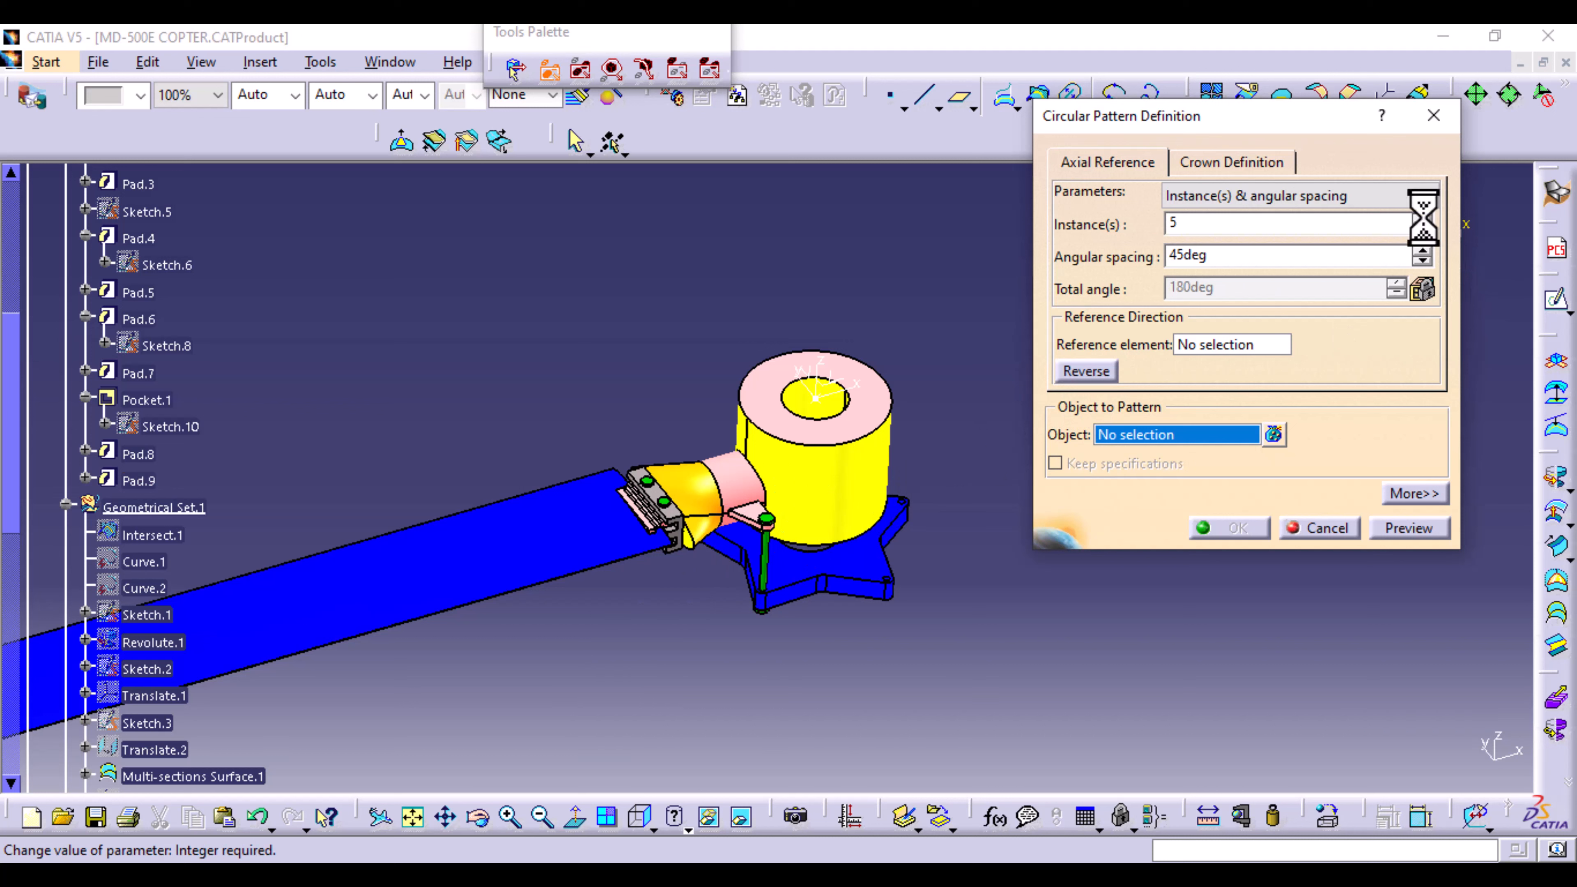
pyautogui.click(1207, 345)
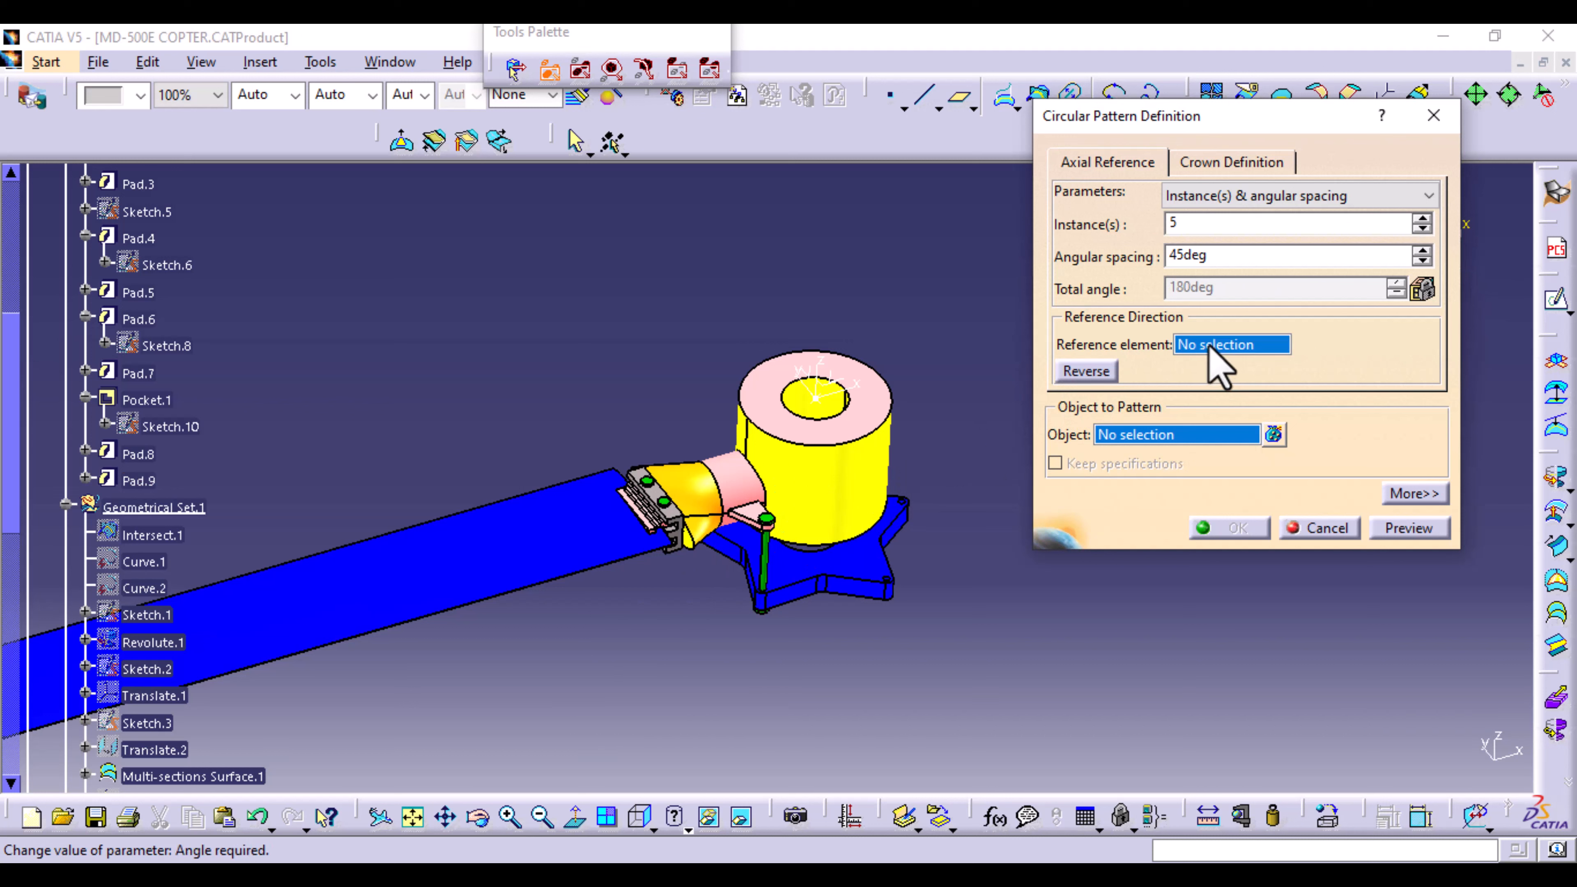
pyautogui.click(500, 571)
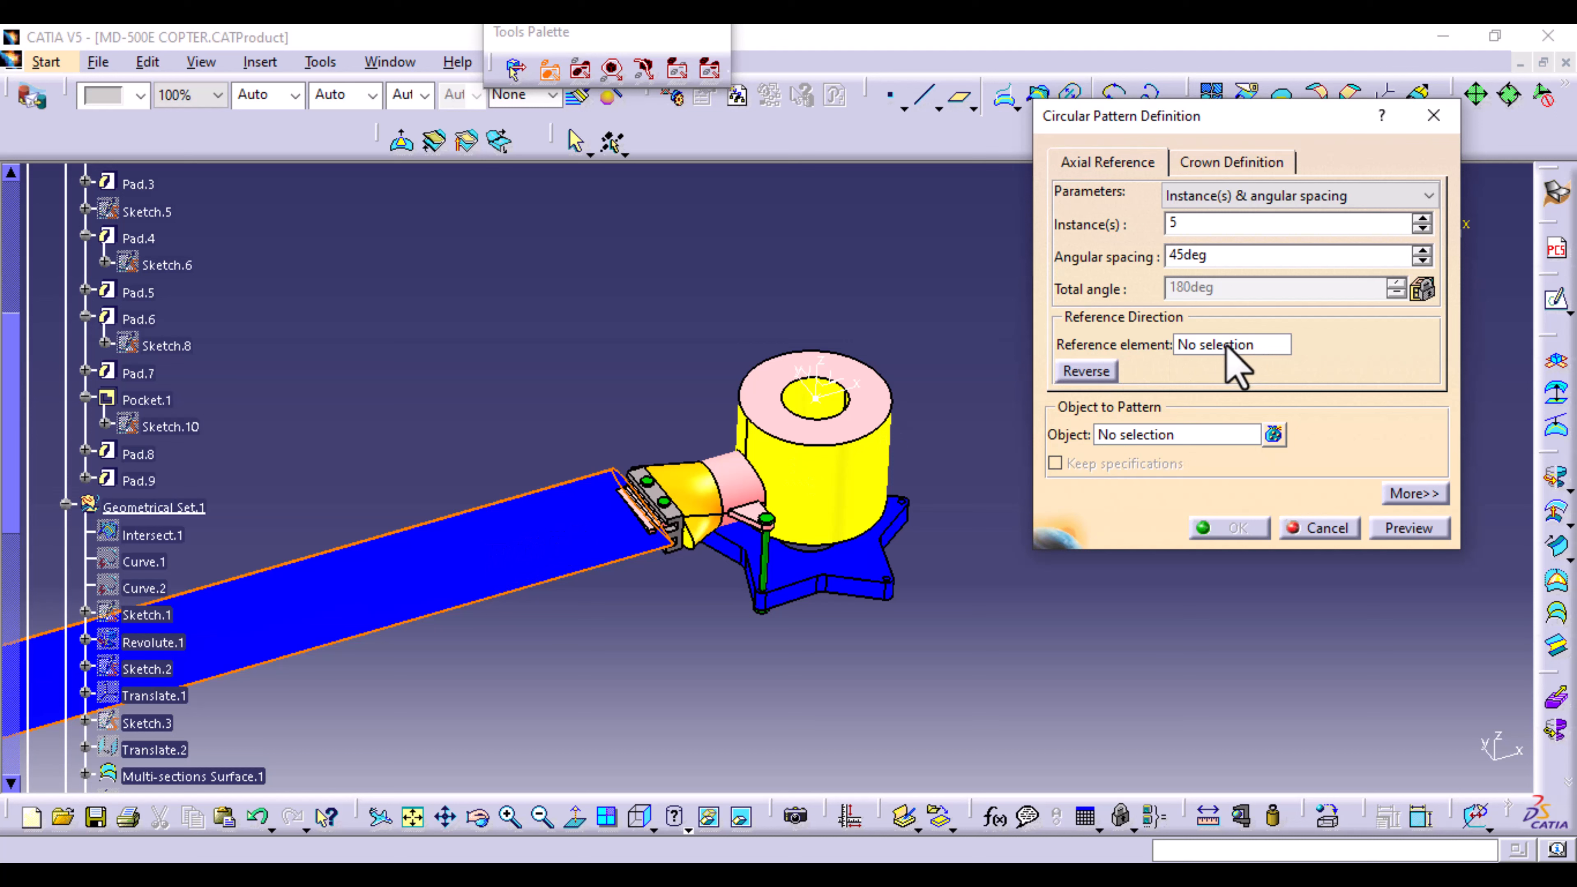
pyautogui.click(1135, 435)
pyautogui.click(553, 546)
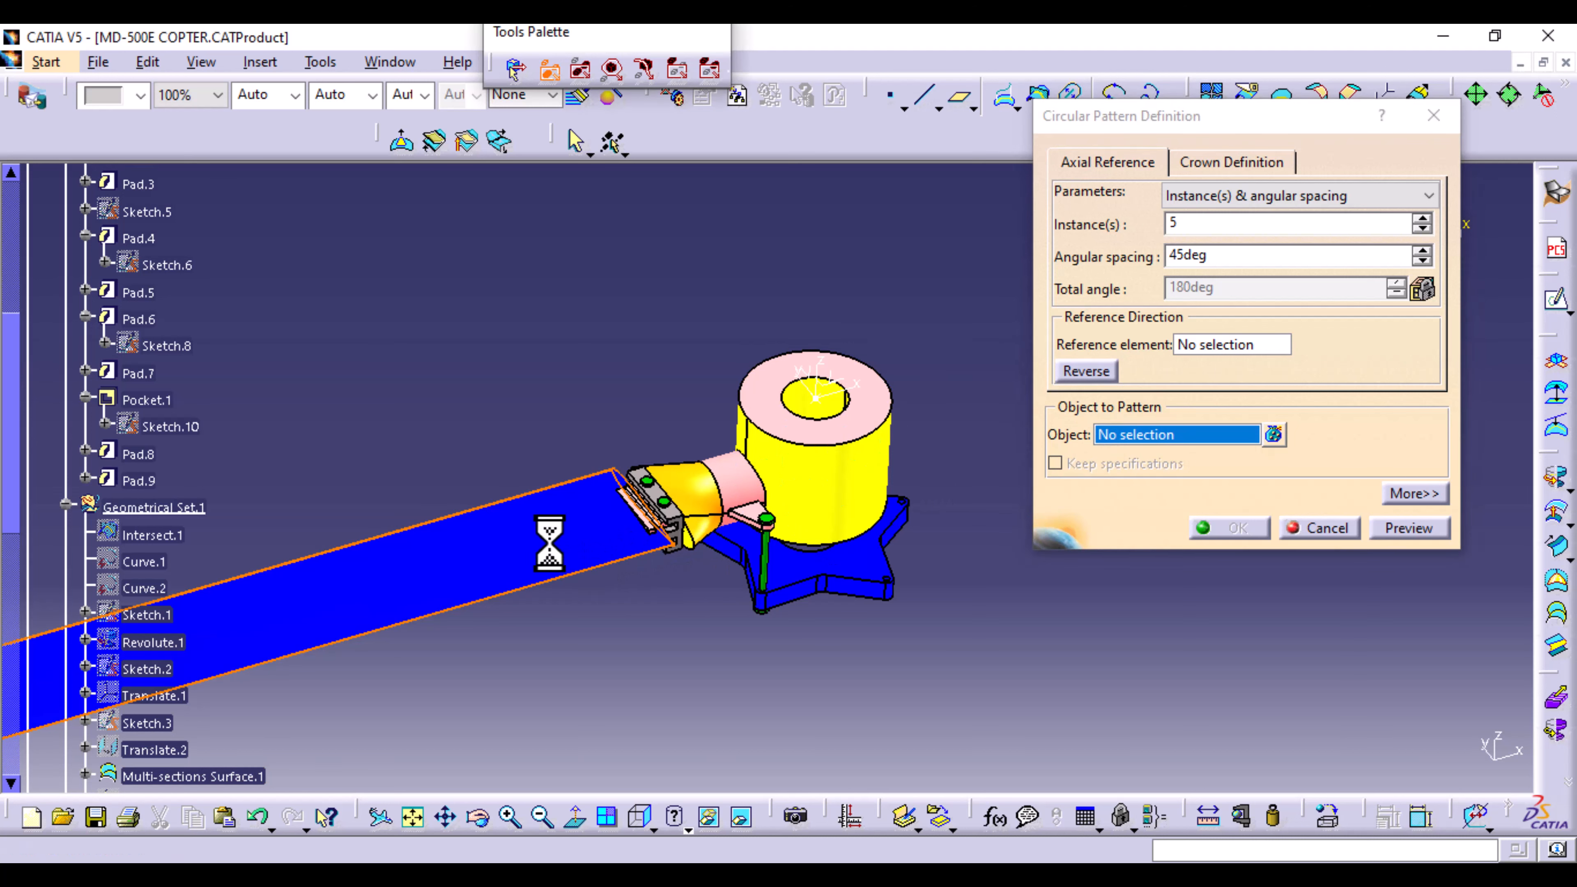
# Step: Pattern the blade as a complete crown of 5 instances around the Z axis of Axis System.6 in the hub
pyautogui.click(1226, 348)
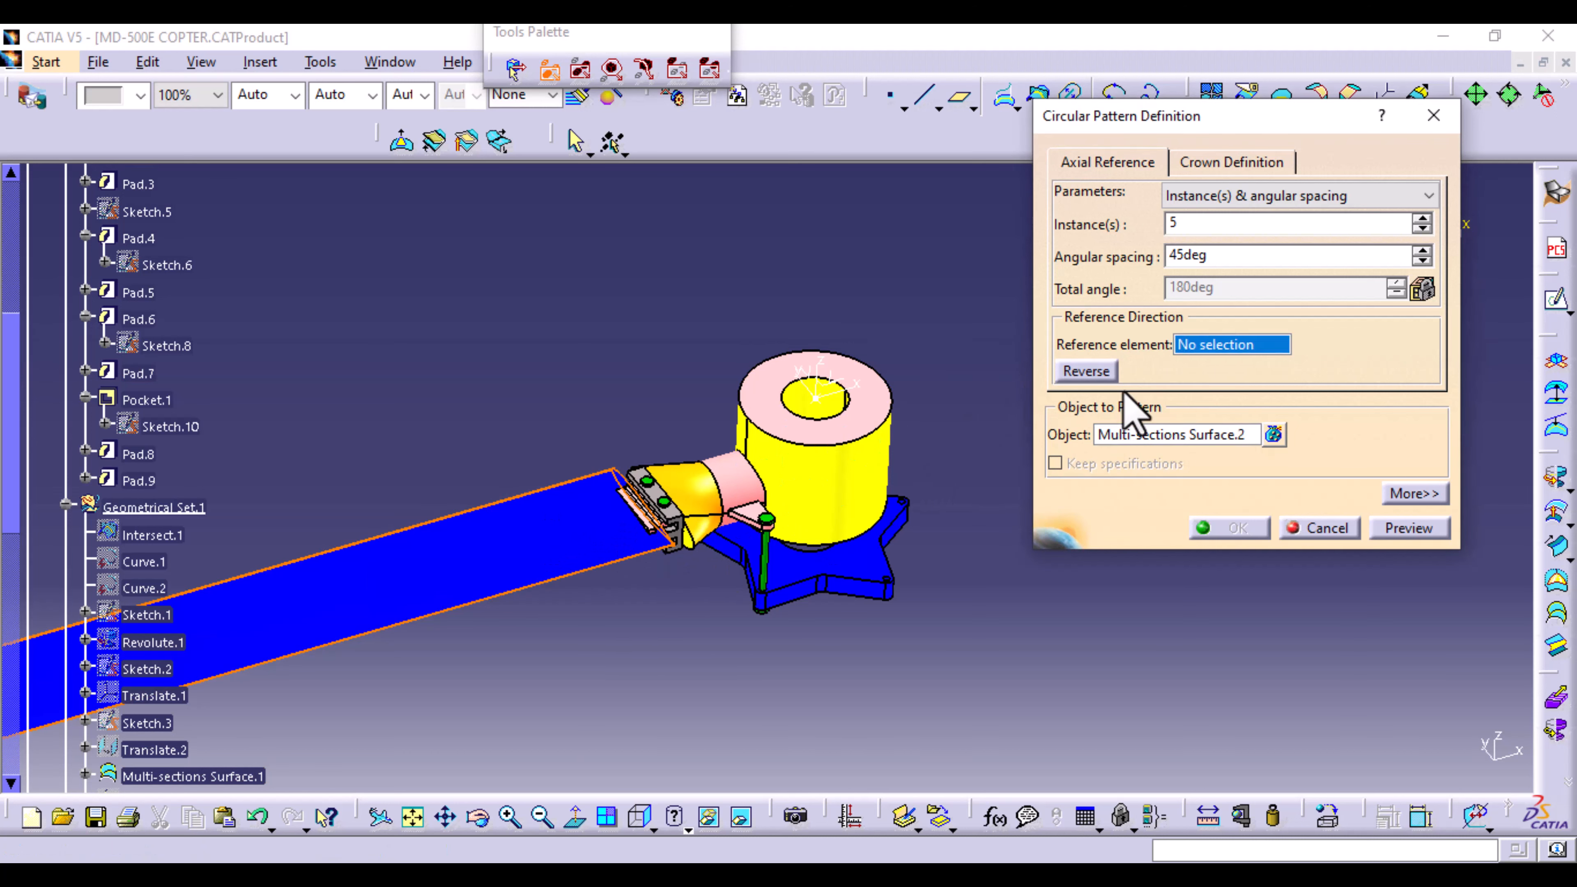
pyautogui.keyDown('ctrl'); pyautogui.moveTo(799, 544); pyautogui.dragTo(820, 423, button='middle'); pyautogui.keyUp('ctrl')
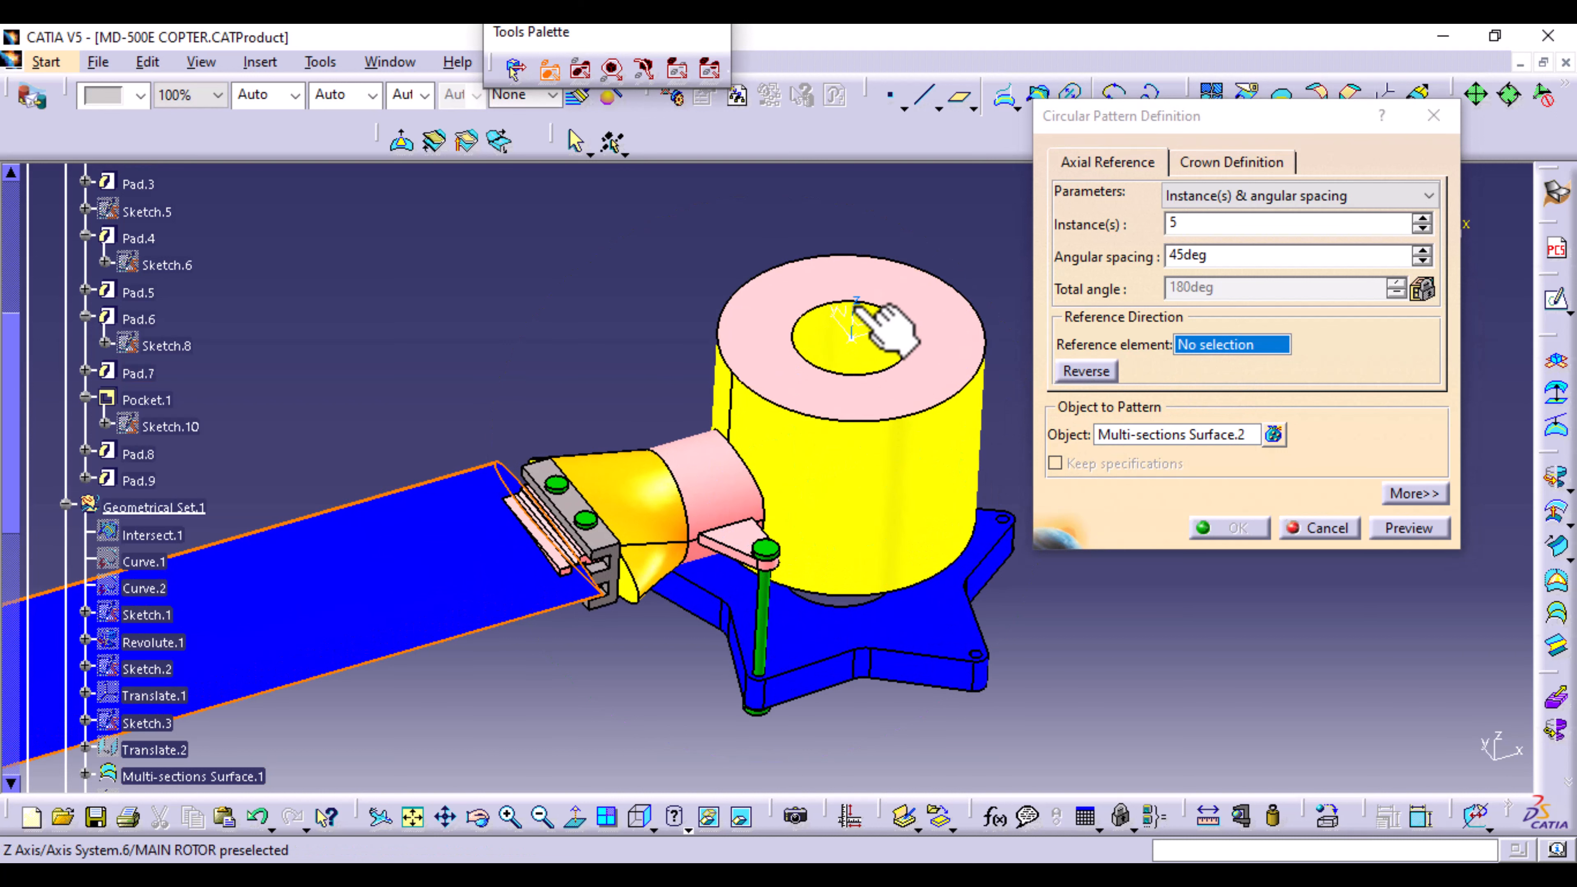
pyautogui.click(859, 310)
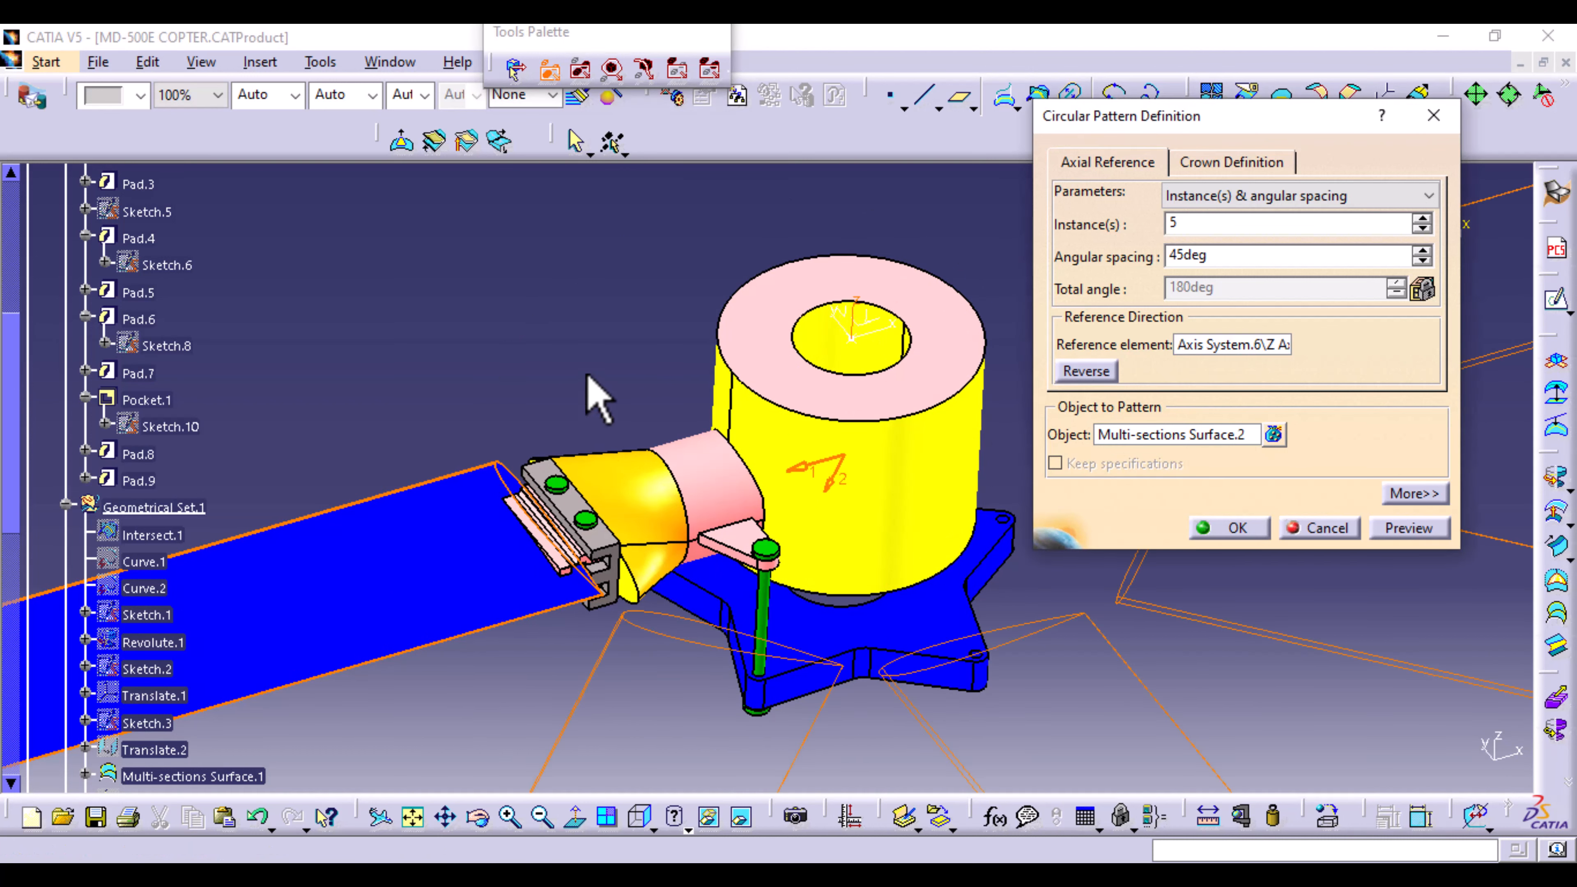
pyautogui.moveTo(599, 397); pyautogui.dragTo(897, 286, button='middle')
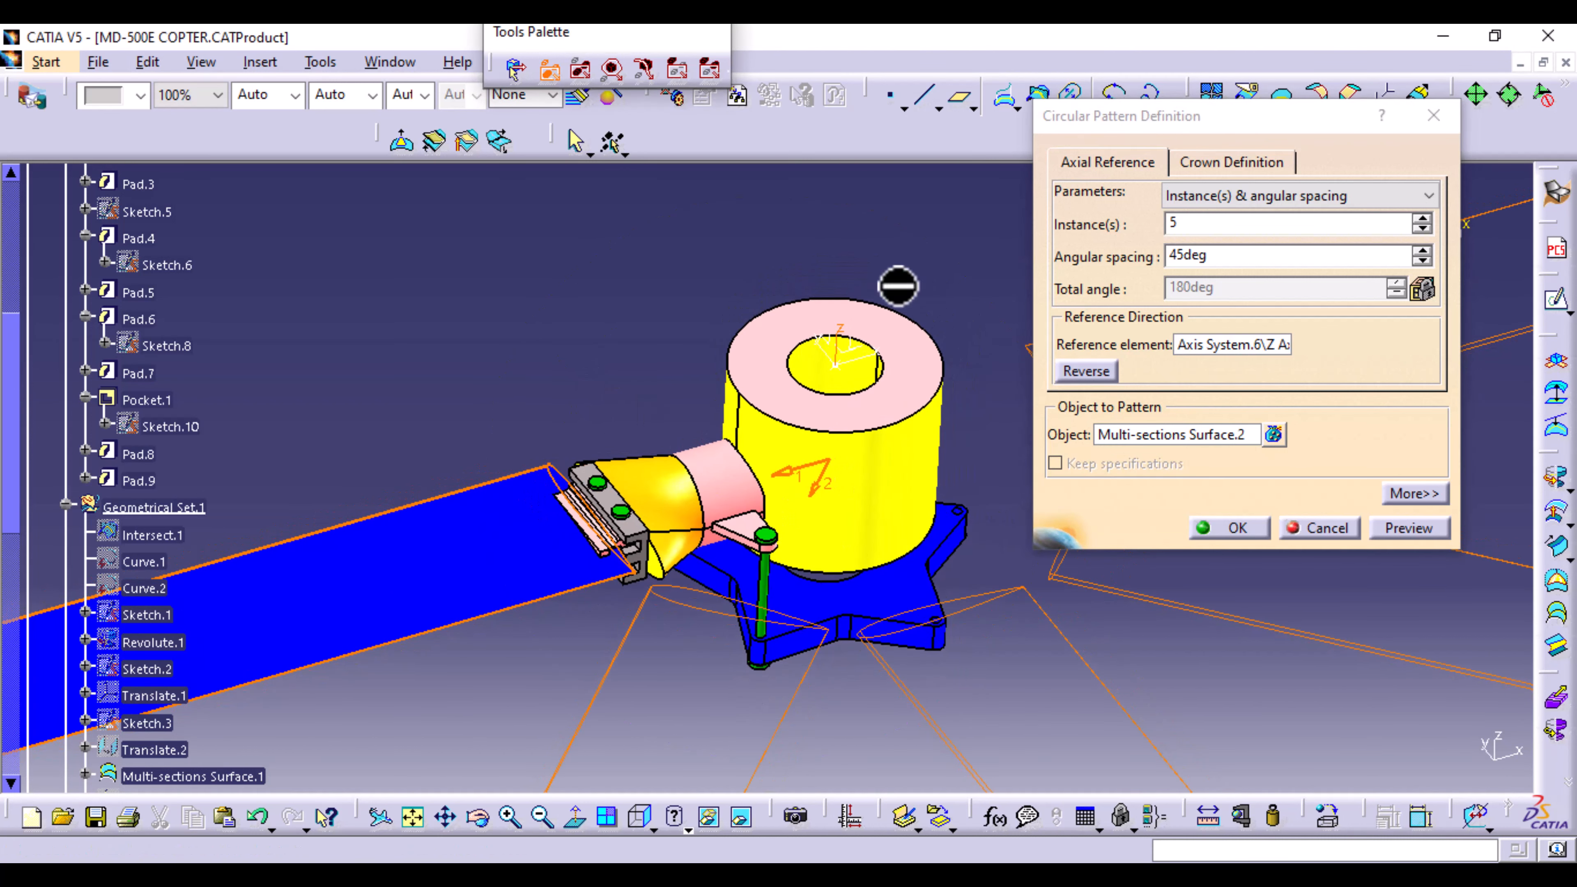
pyautogui.click(1427, 194)
pyautogui.click(1279, 273)
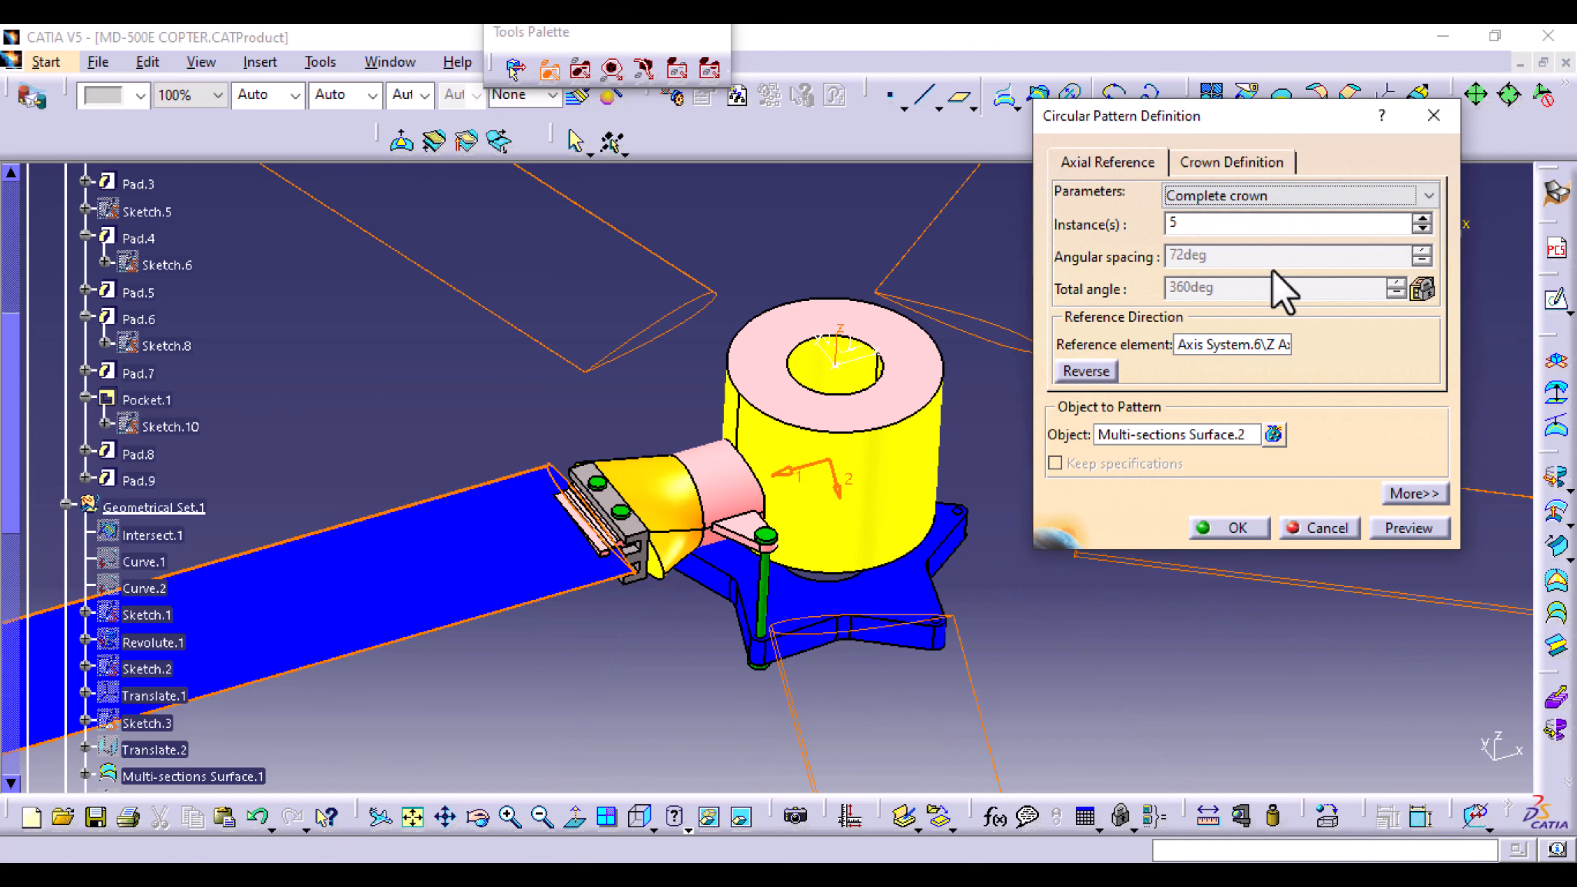
pyautogui.click(1235, 528)
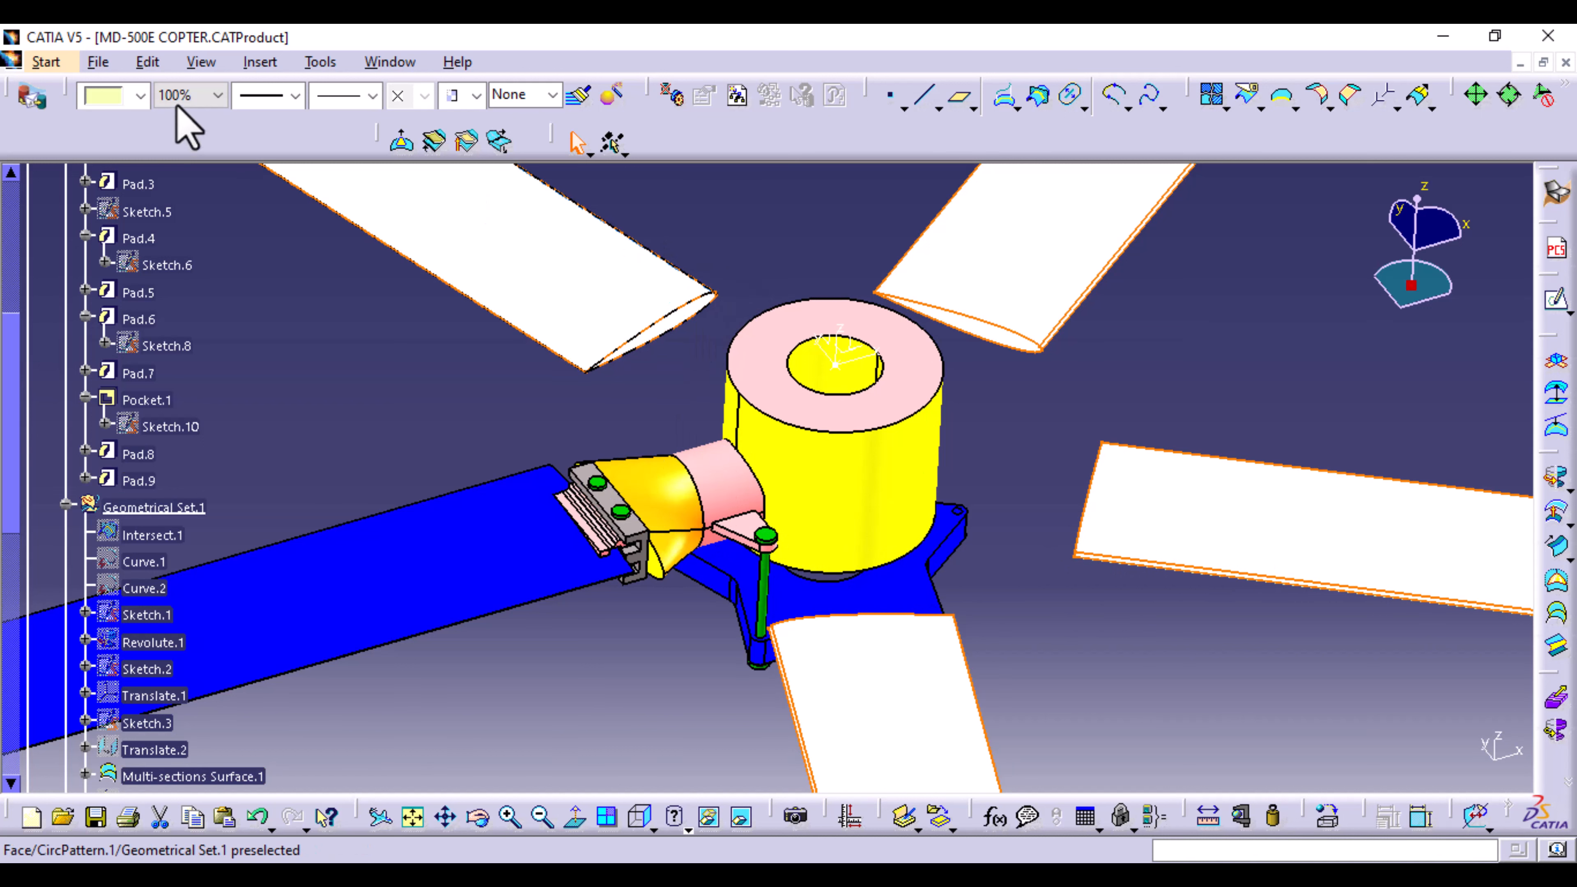
# Step: Circularly pattern the yellow blade-root surface, Multi-sections Surface.1, as a complete crown of 5 instances around the Z axis of Axis System.6
pyautogui.click(259, 62)
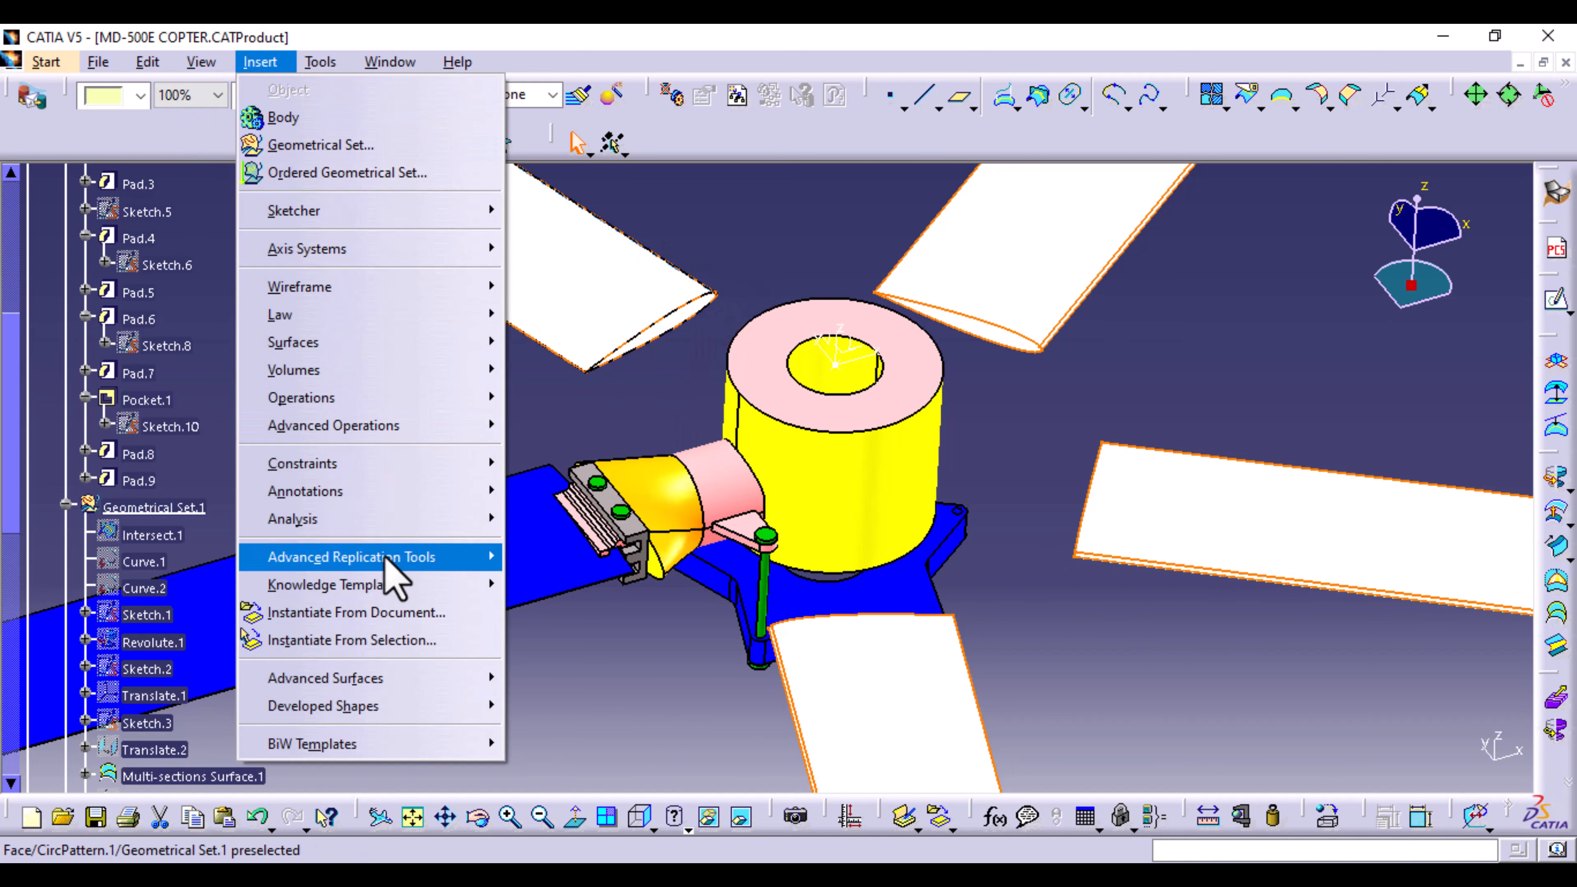
pyautogui.click(599, 708)
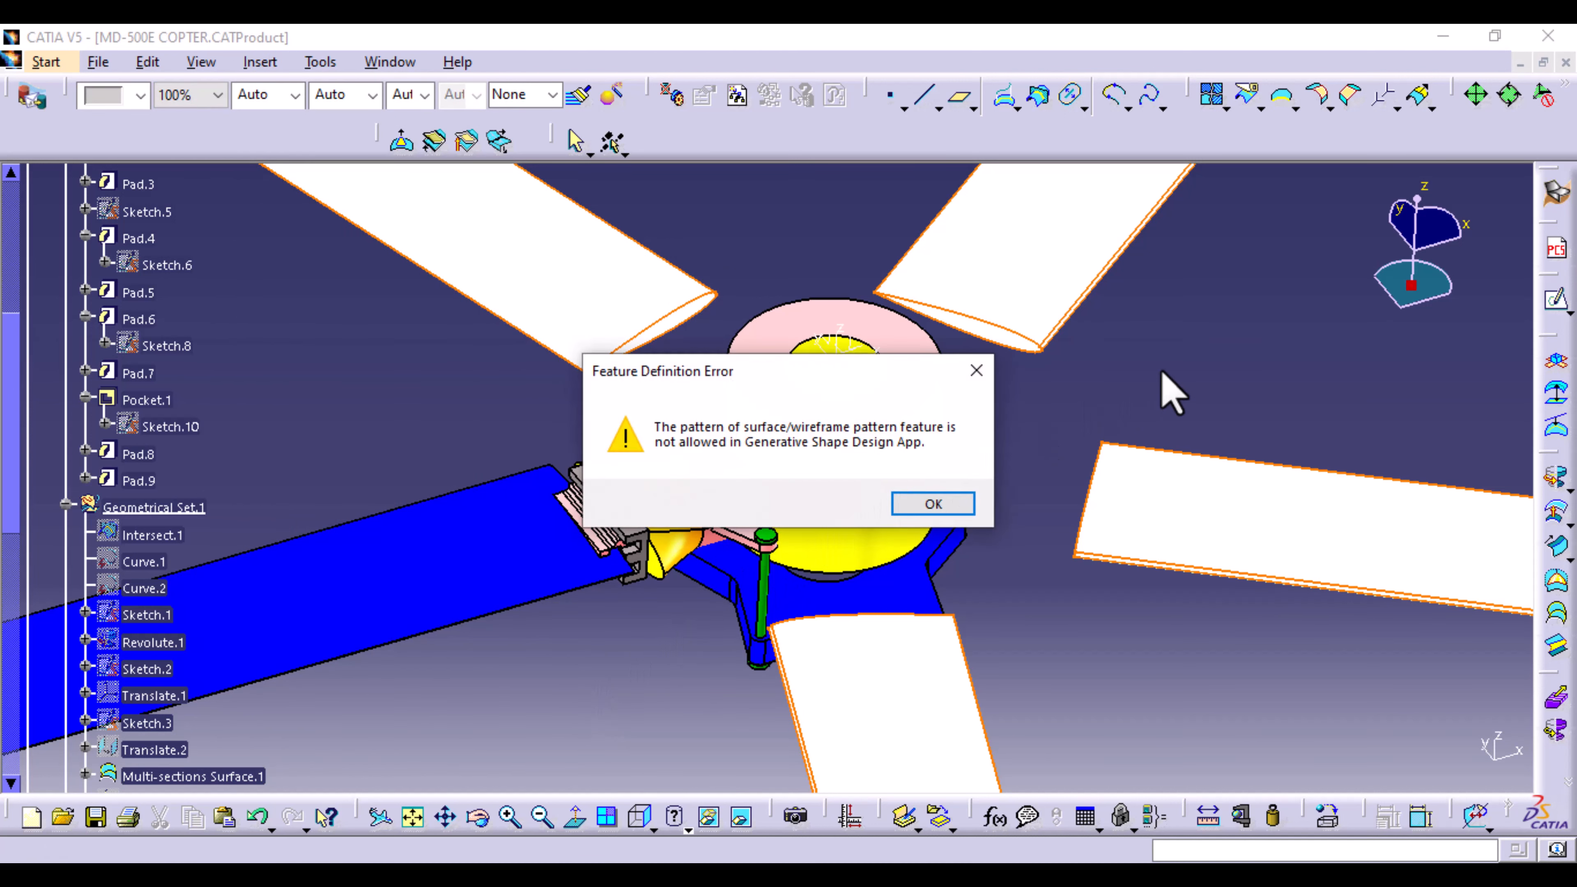
pyautogui.click(976, 371)
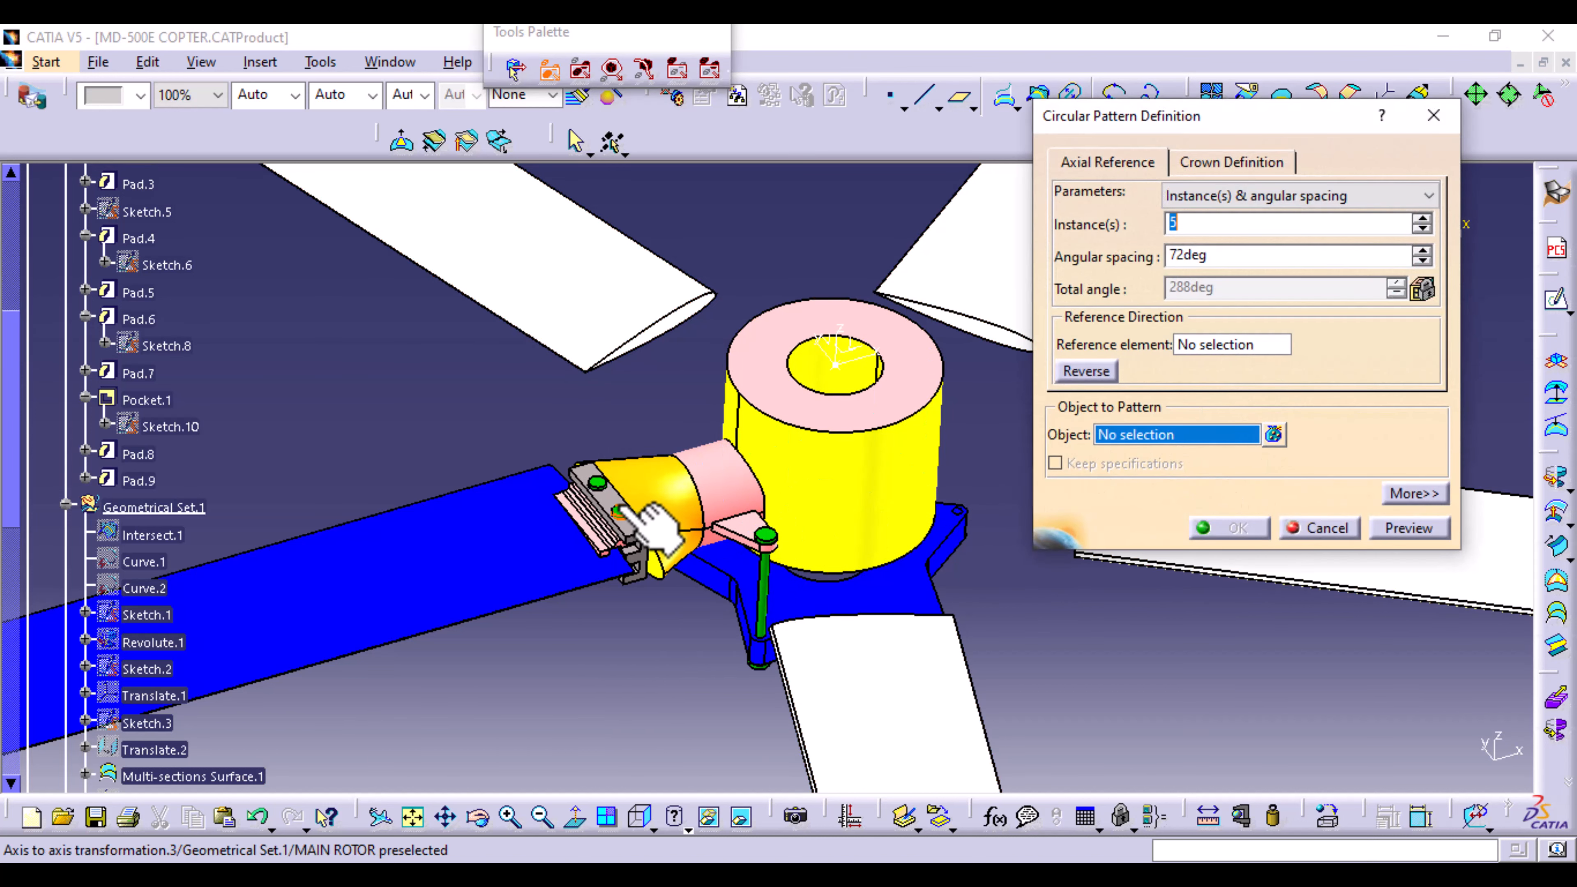
pyautogui.click(658, 503)
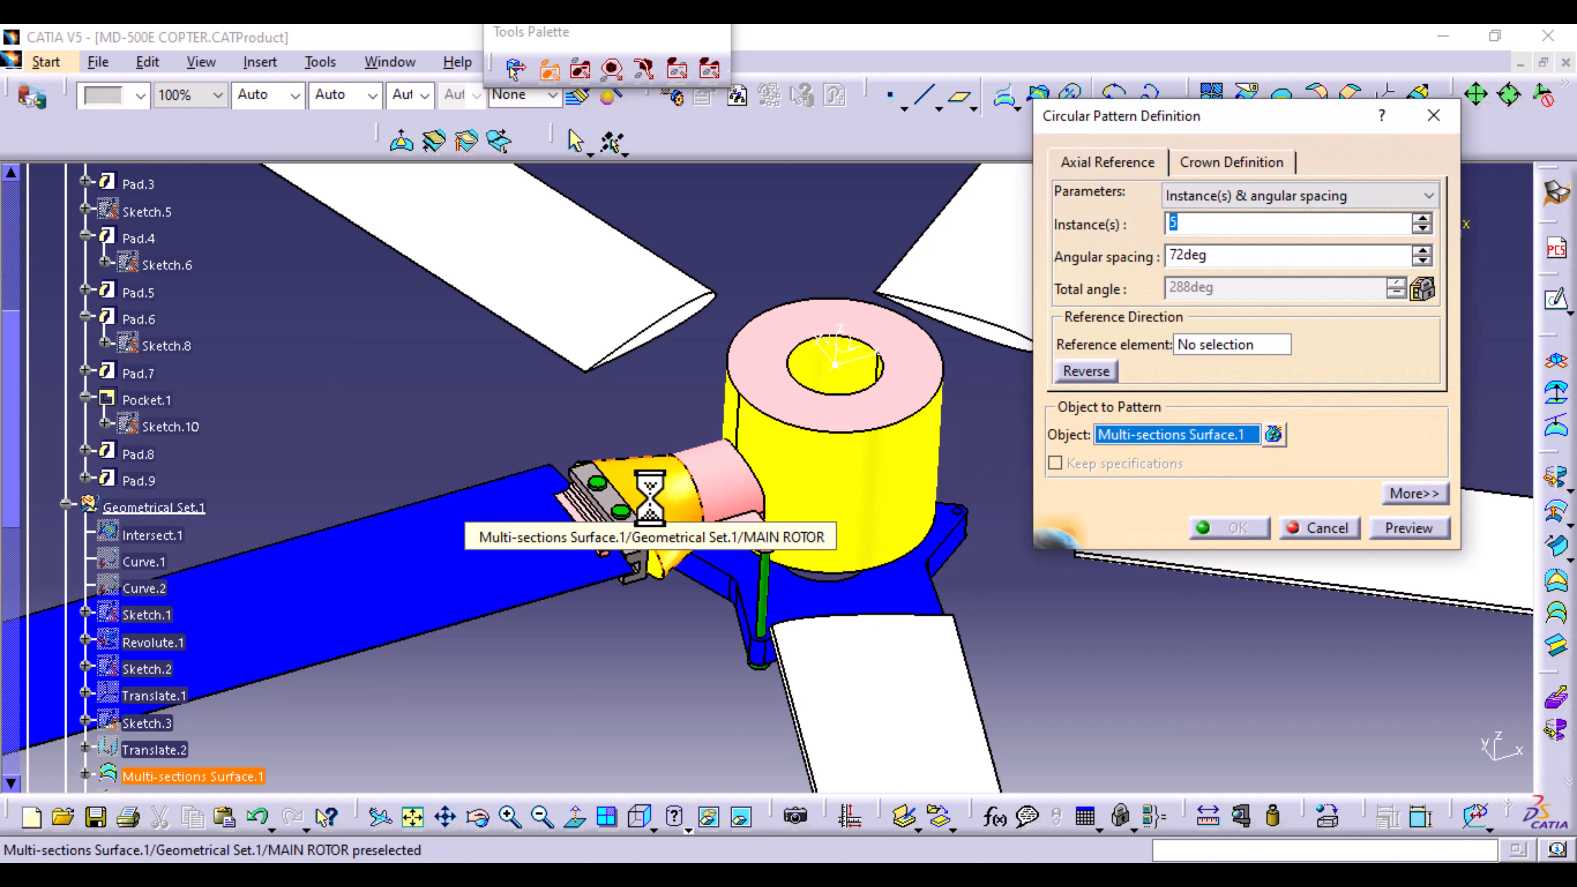
pyautogui.click(1213, 347)
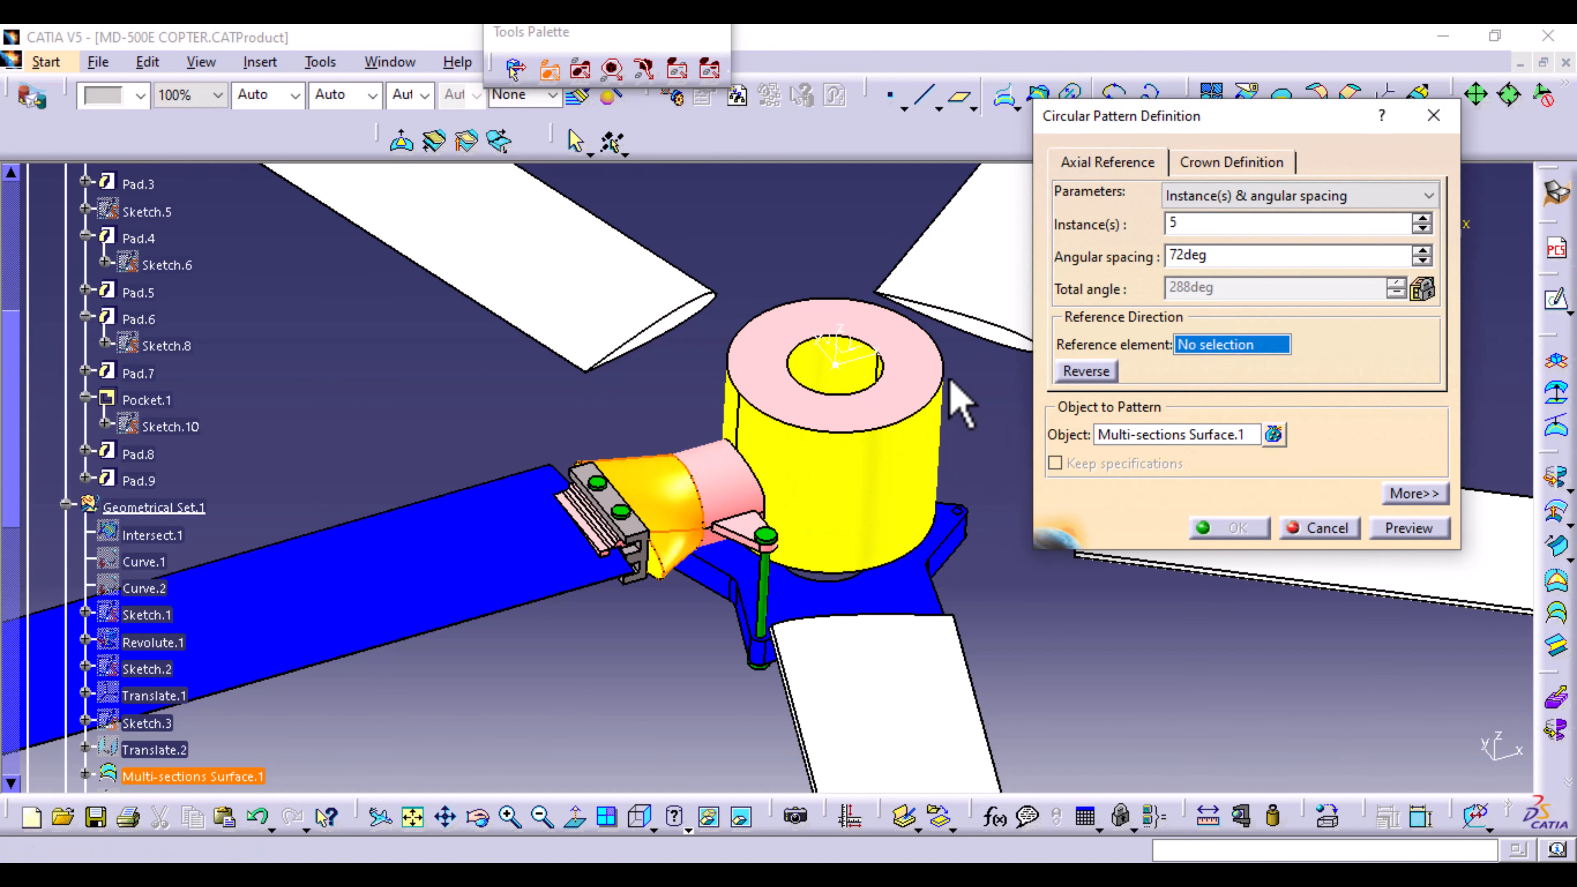
pyautogui.click(842, 338)
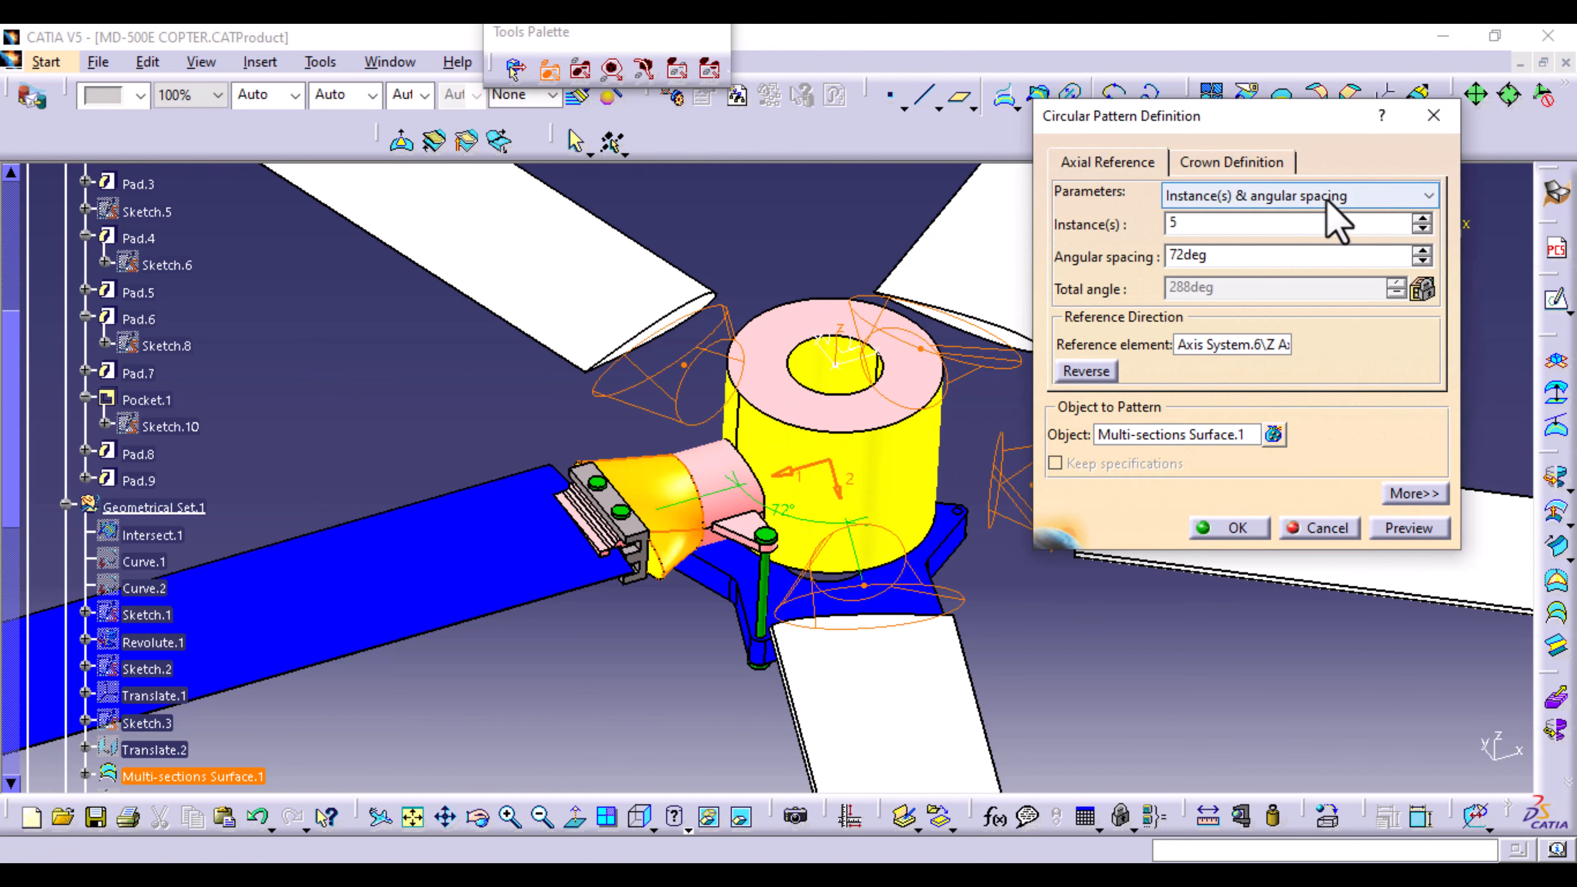
pyautogui.click(1353, 197)
pyautogui.click(1260, 271)
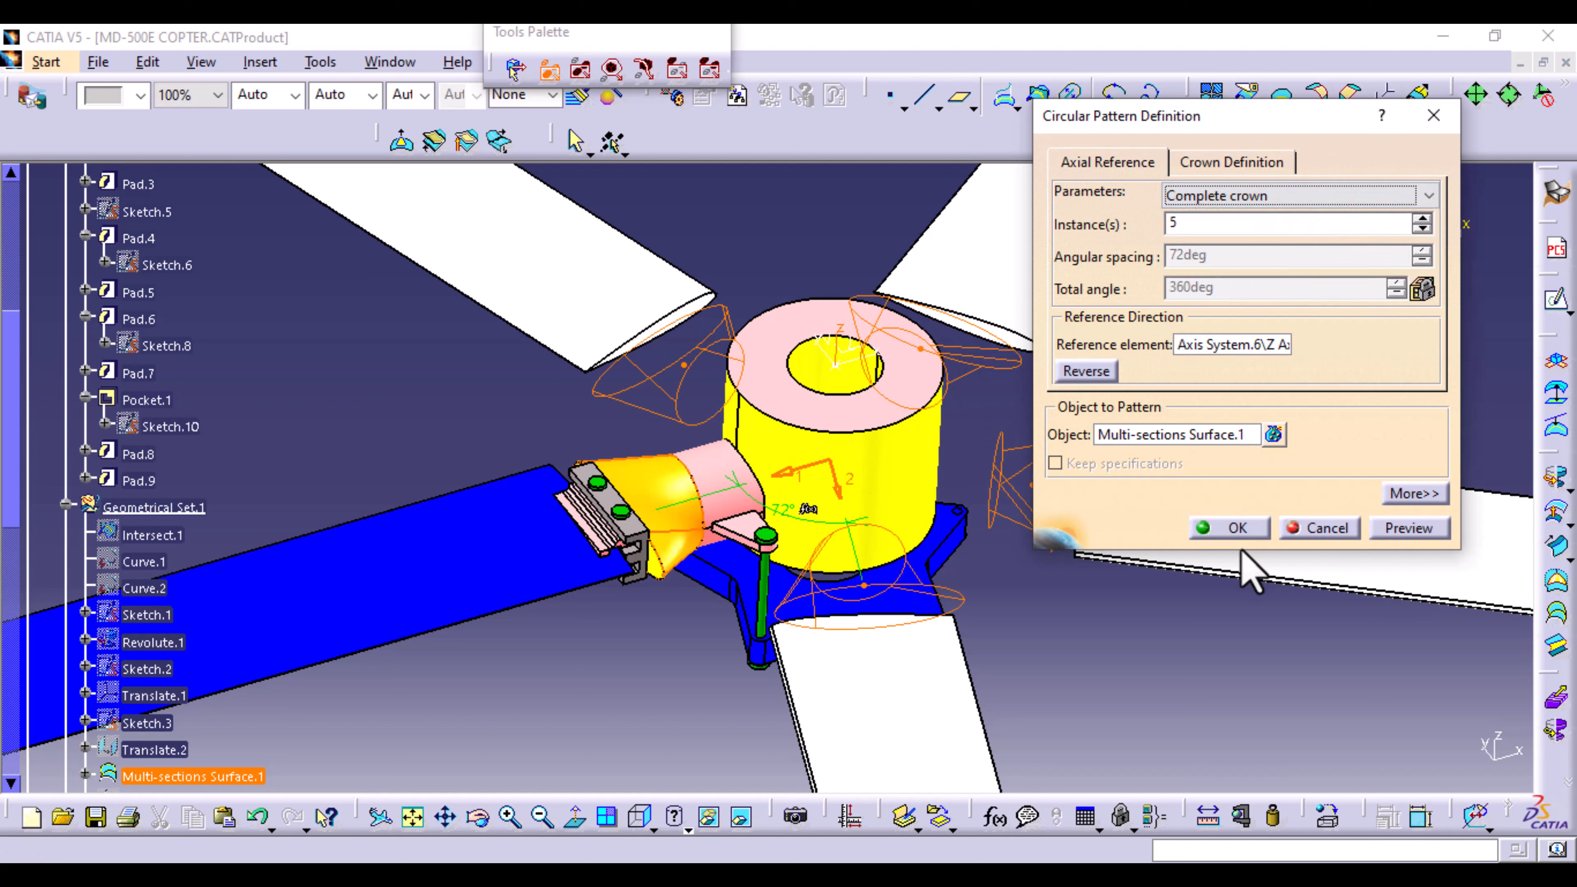
pyautogui.click(1250, 528)
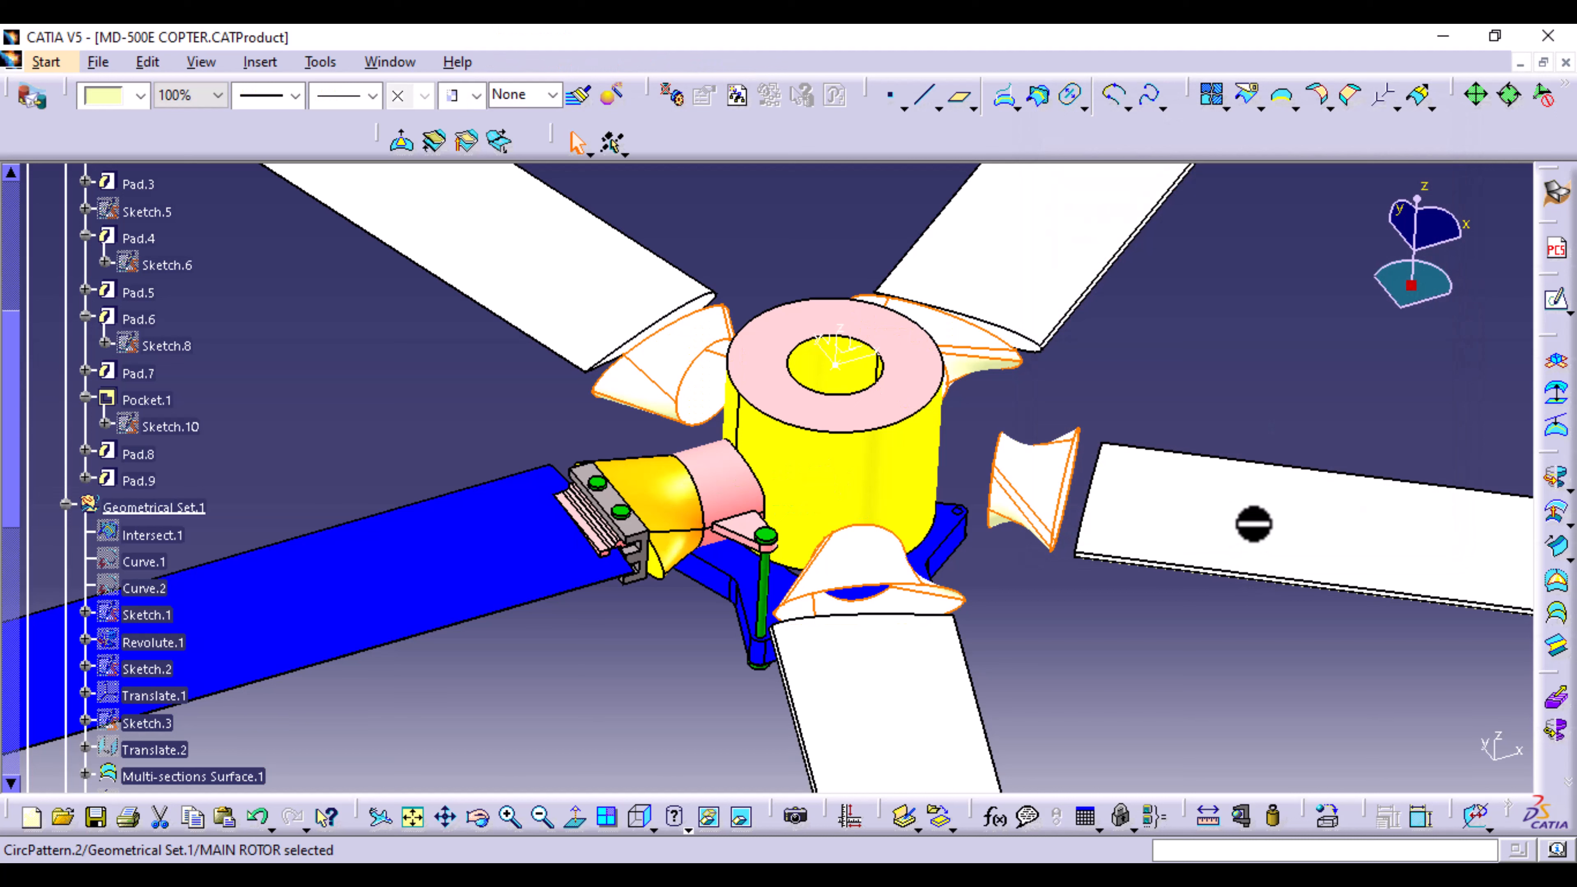
# Step: Start a Circular Pattern with the three green bolts, Revolute.2, Axis to axis transformation.3 and Revolute.3, as the objects to pattern
pyautogui.click(259, 62)
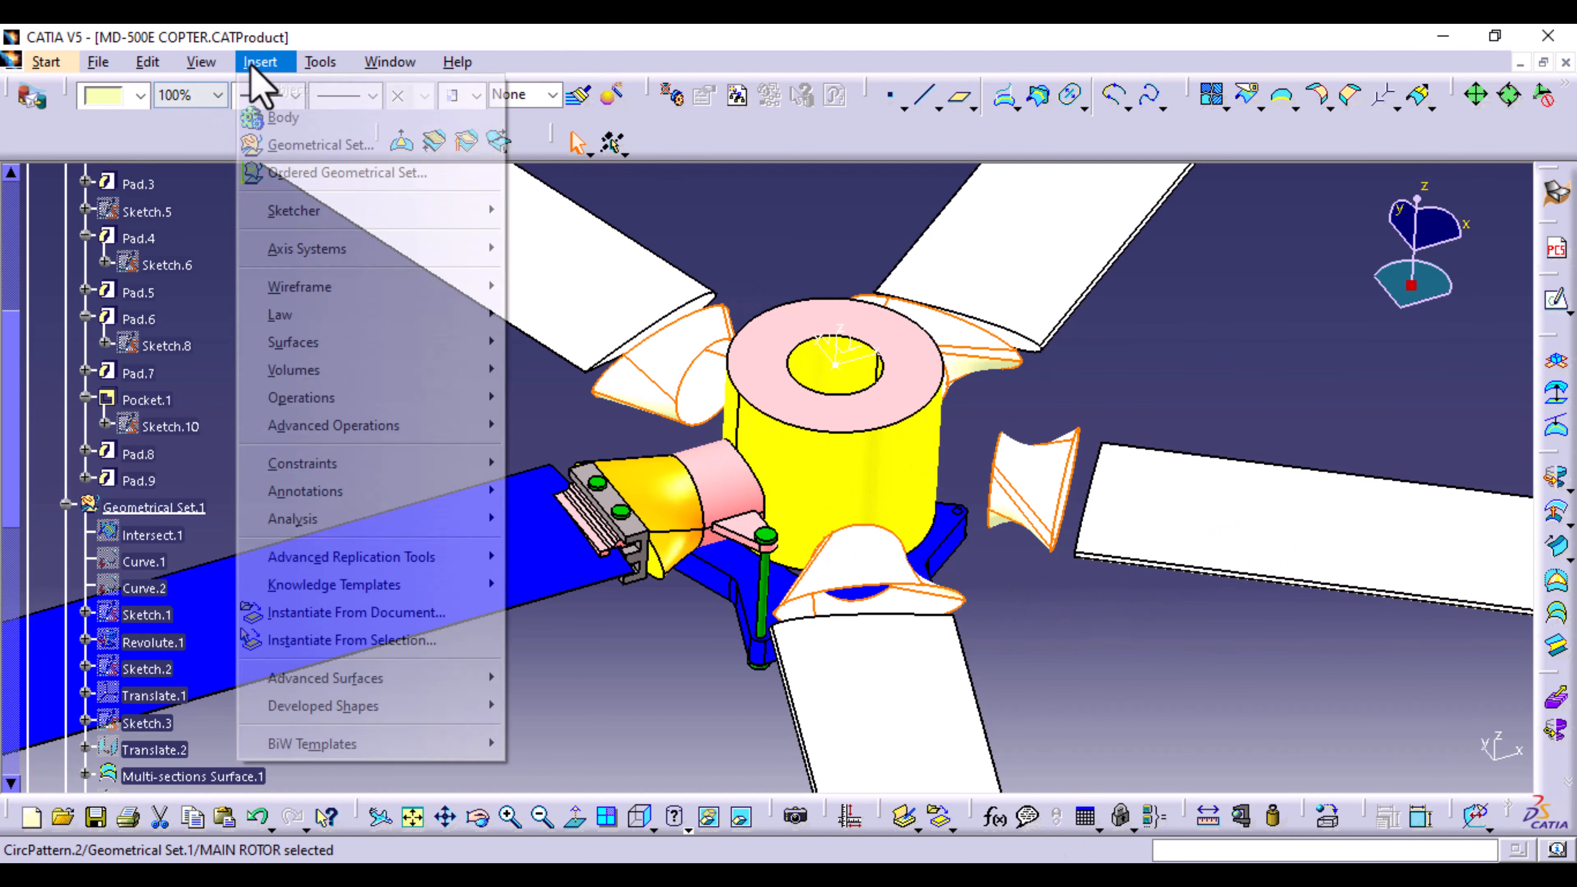
pyautogui.moveTo(422, 557)
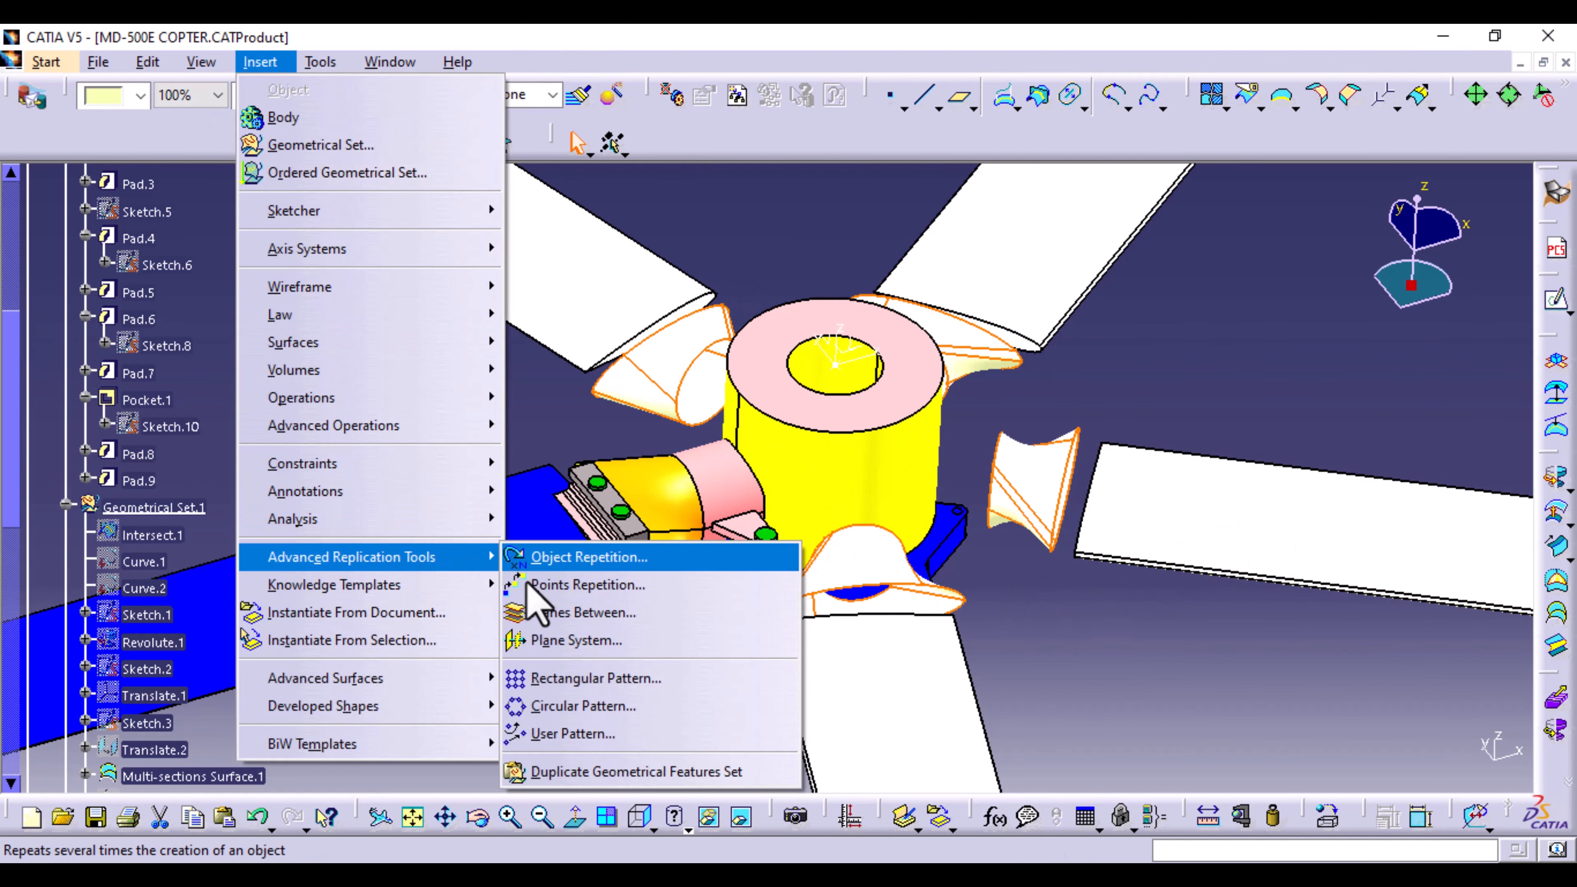
pyautogui.click(535, 706)
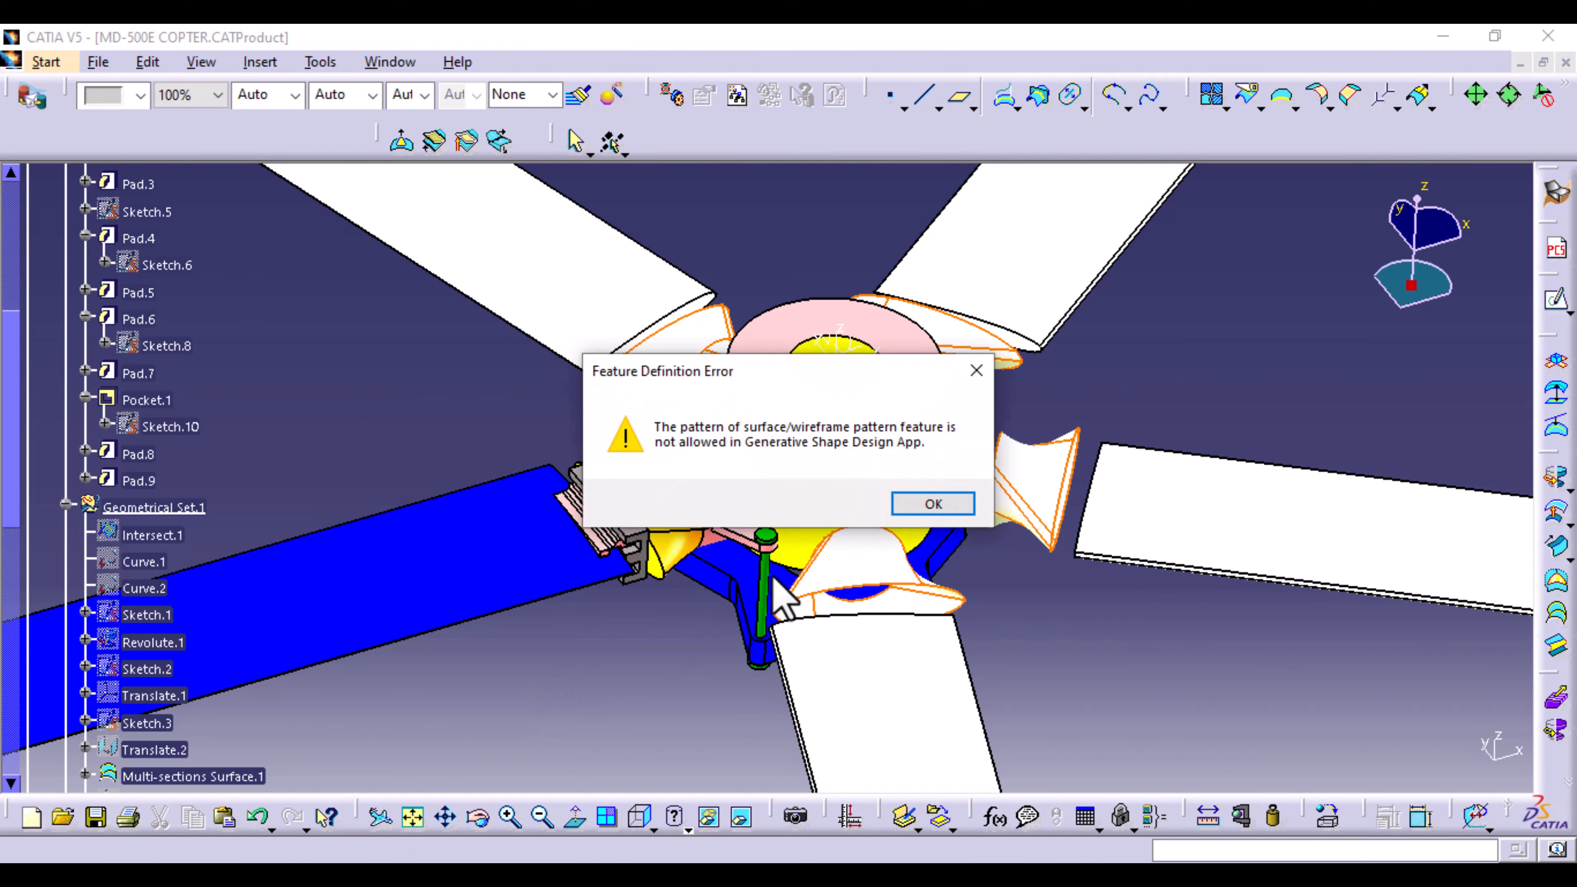
pyautogui.click(934, 504)
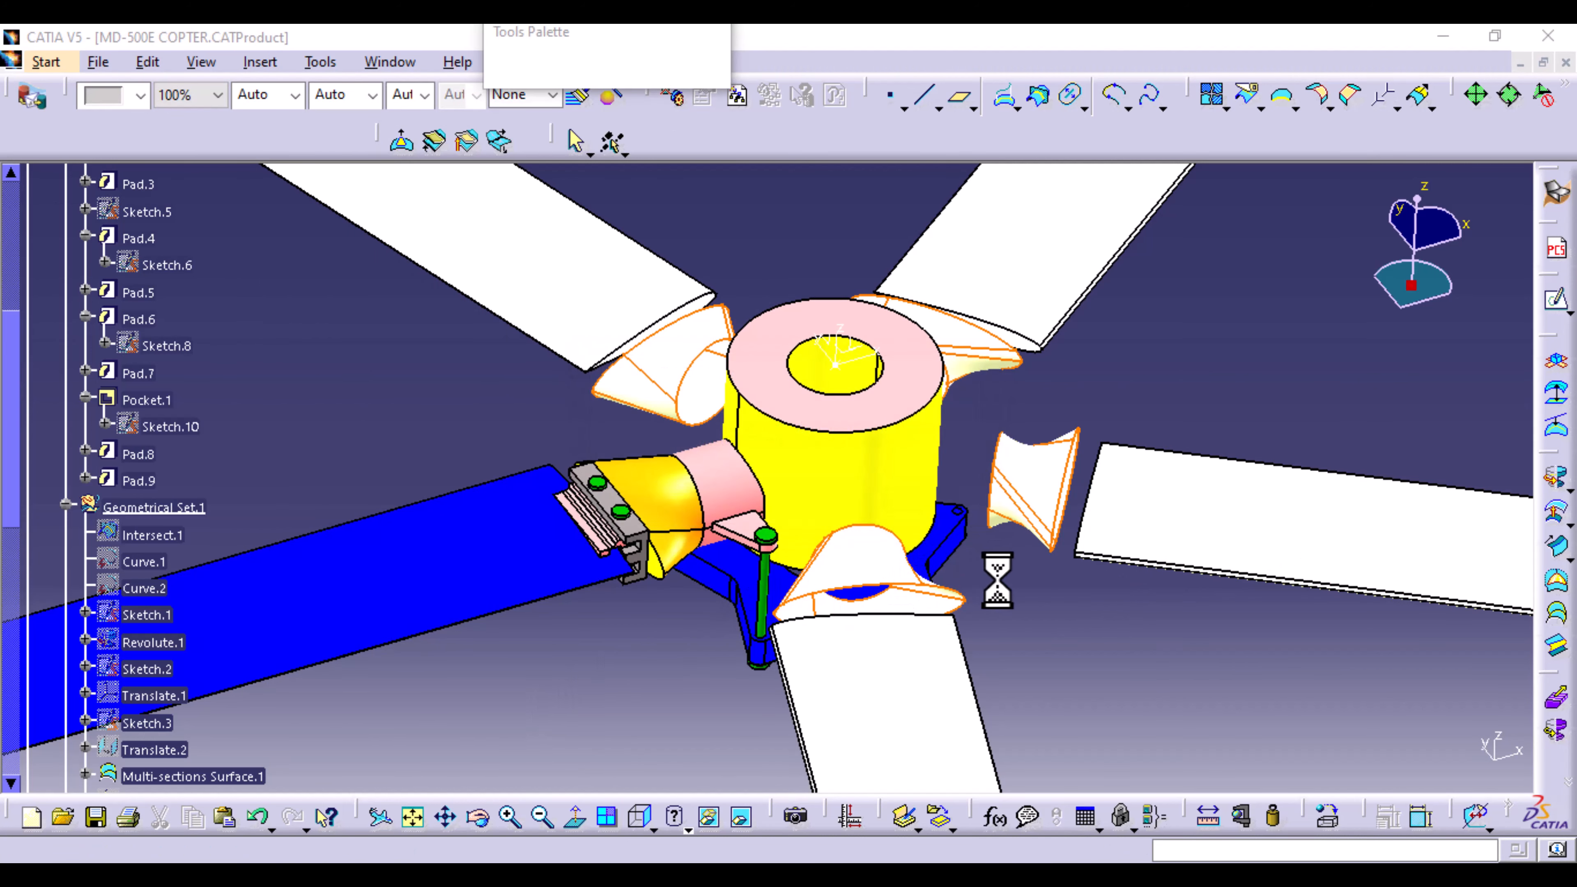
pyautogui.moveTo(583, 696); pyautogui.dragTo(531, 596, button='middle')
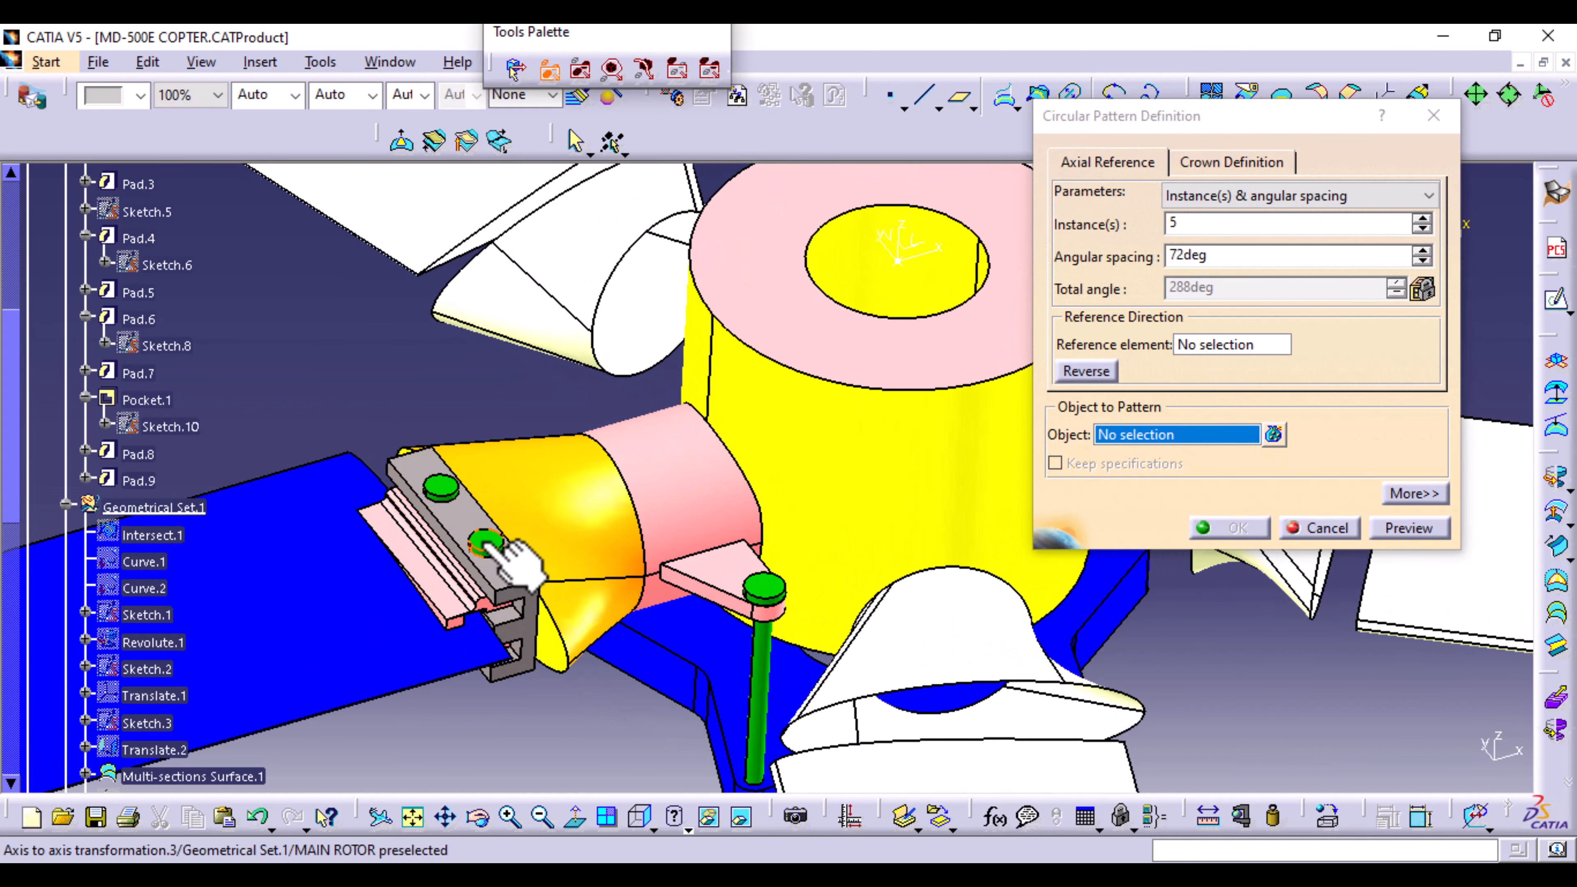
pyautogui.click(1272, 433)
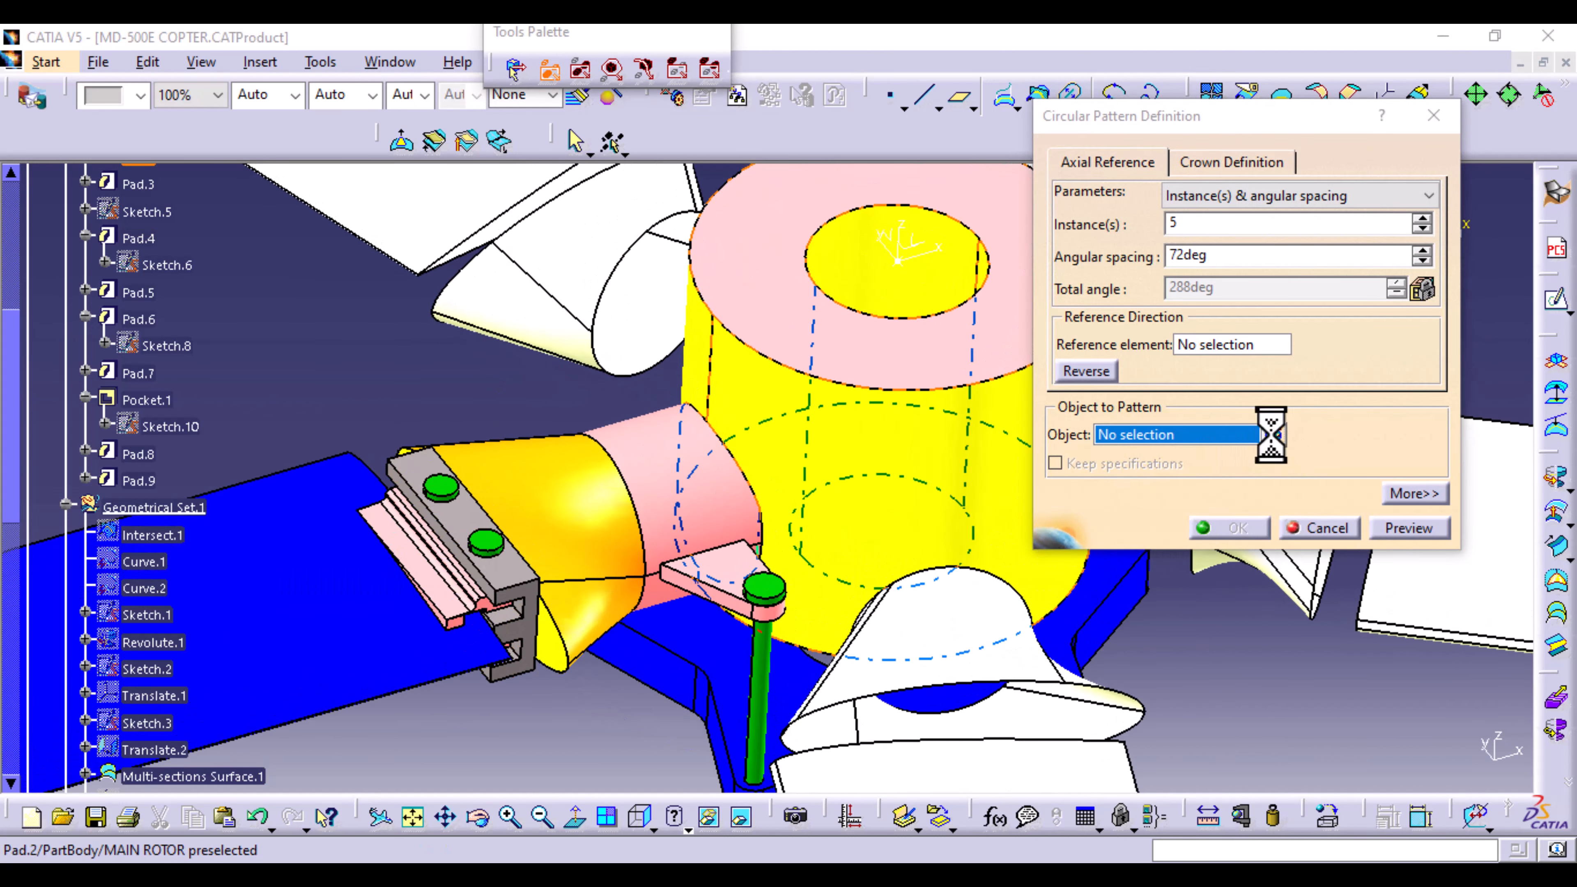
pyautogui.click(441, 487)
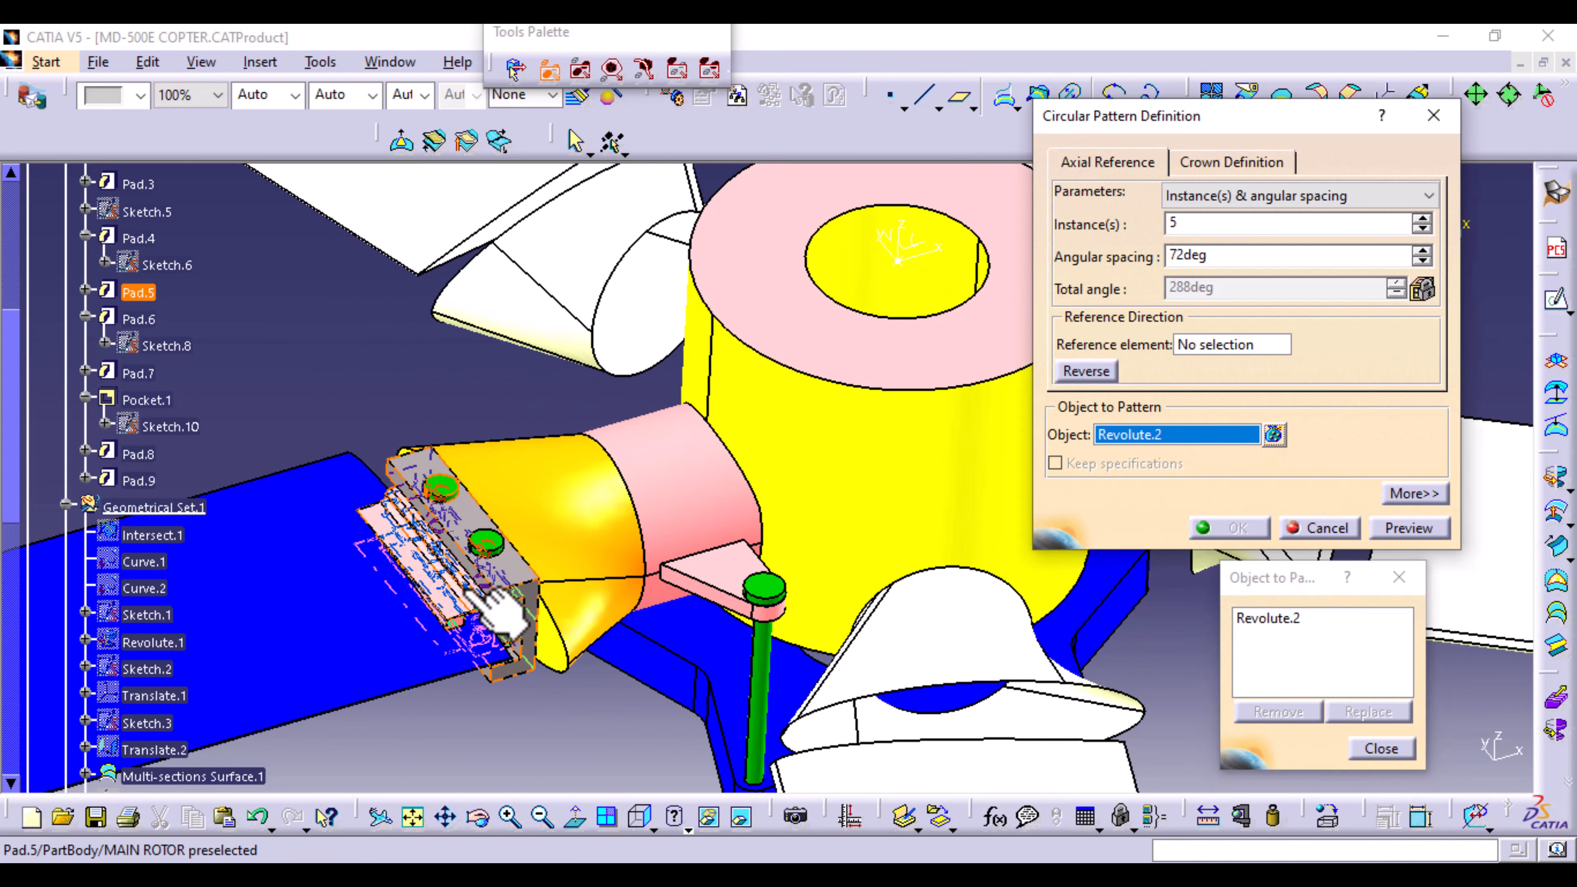
pyautogui.click(503, 544)
pyautogui.click(774, 610)
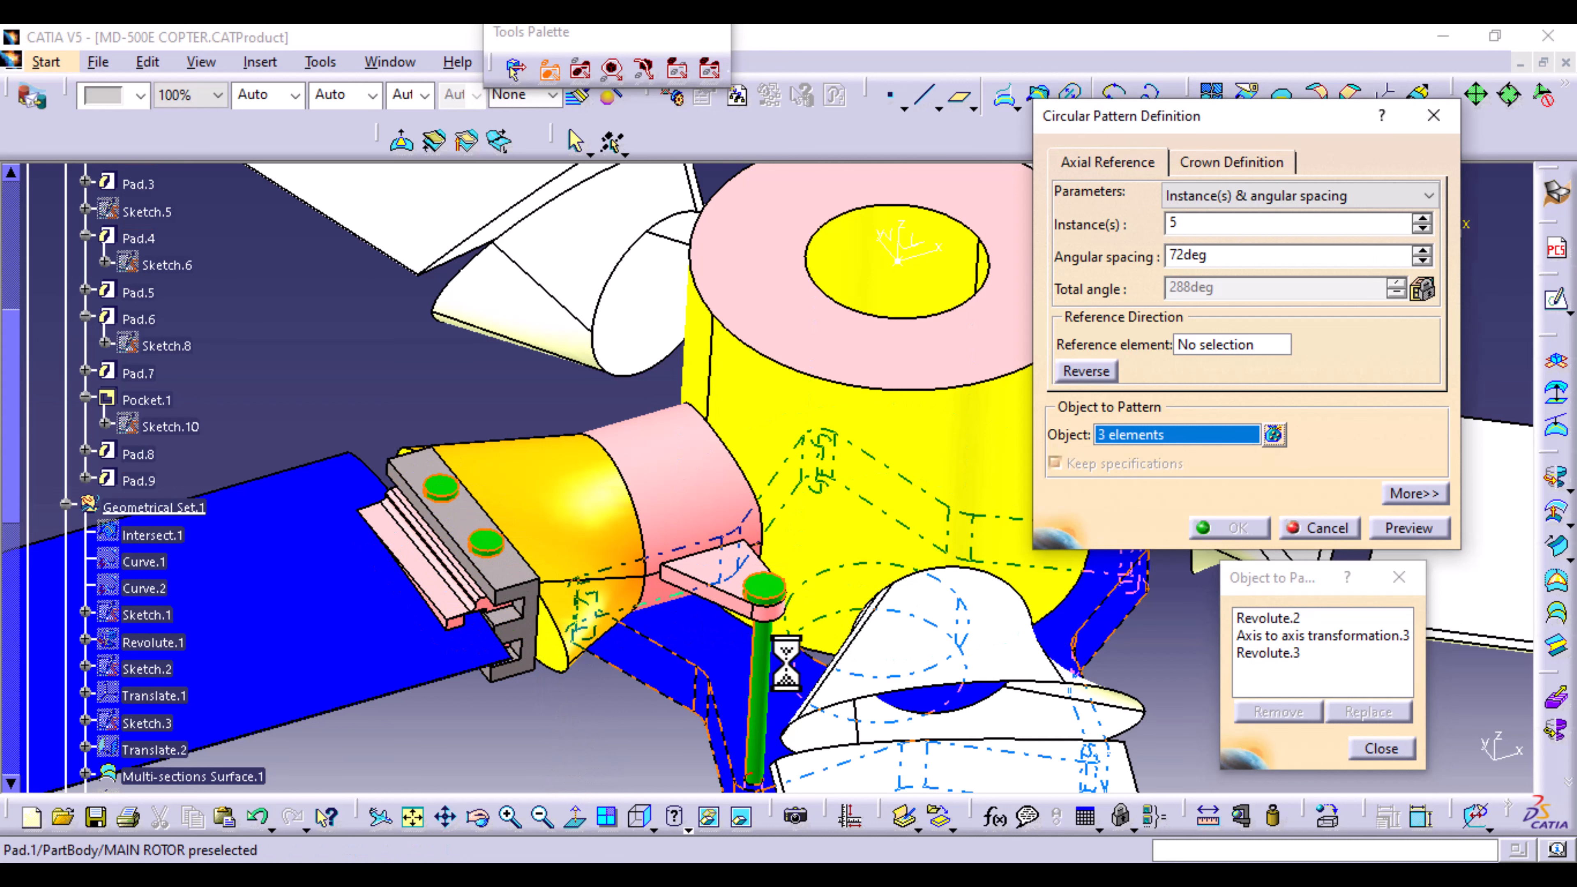
pyautogui.click(1381, 748)
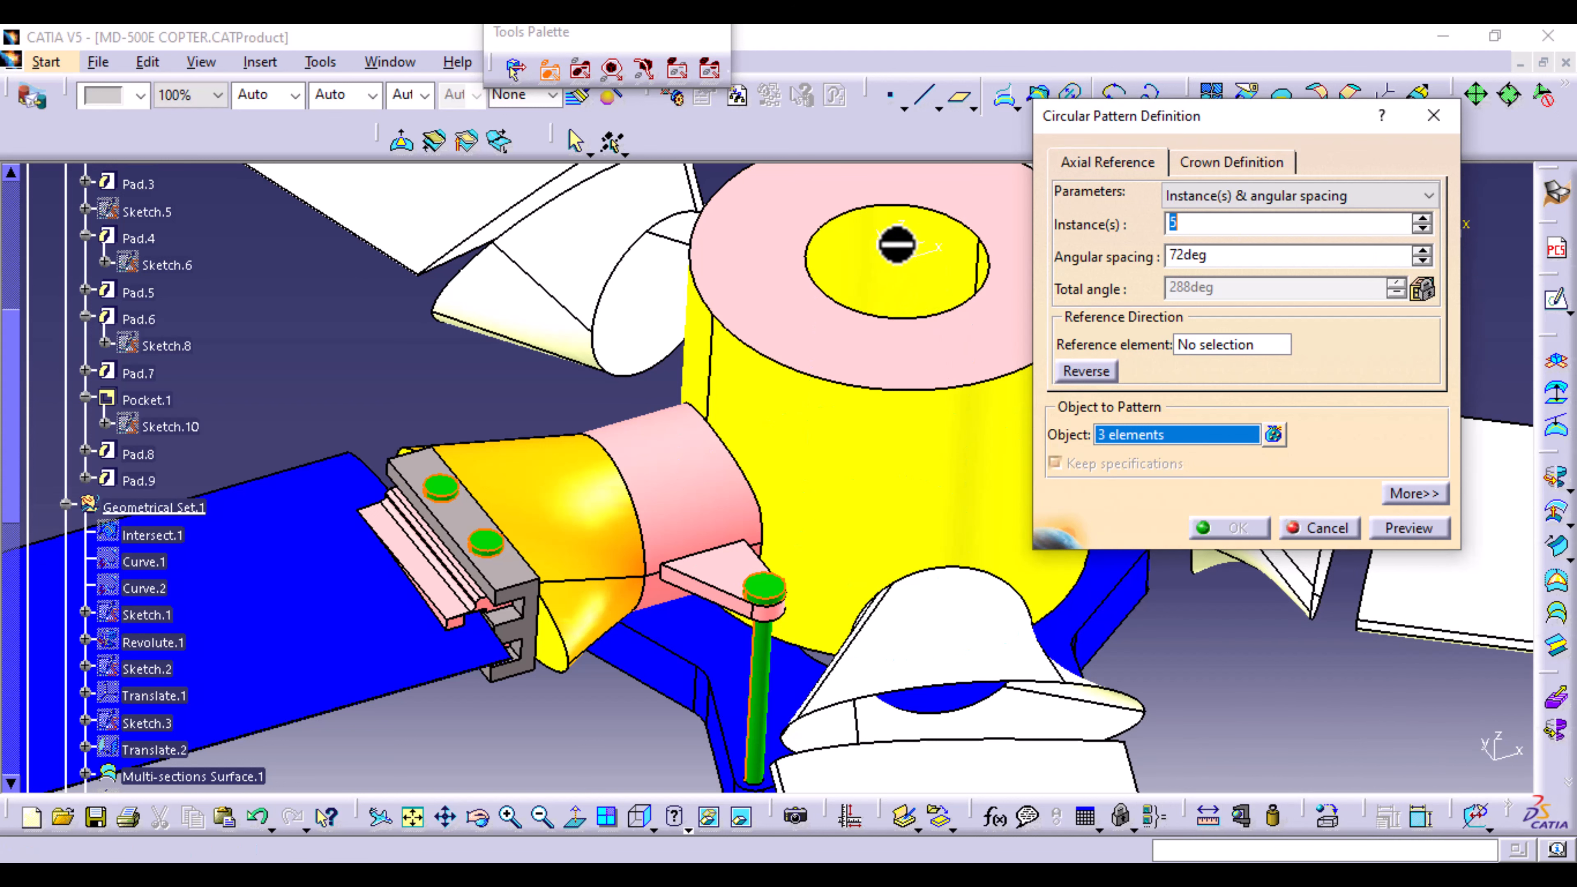
# Step: Pattern the three green bolts as a complete crown of 5 instances around the Z axis of Axis System.6
pyautogui.click(1218, 343)
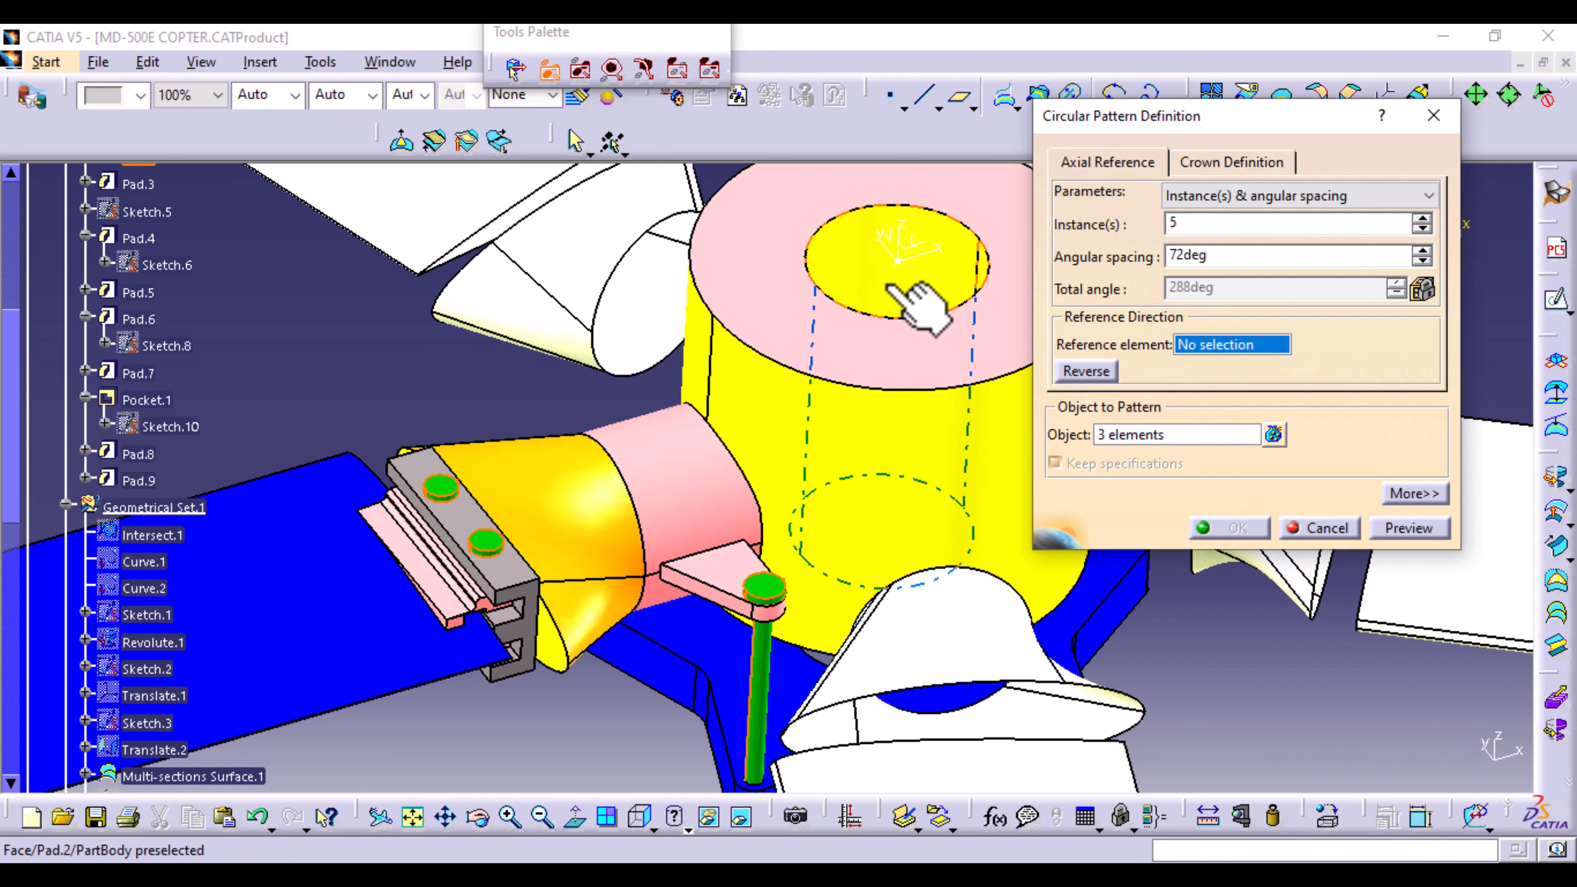
pyautogui.click(907, 239)
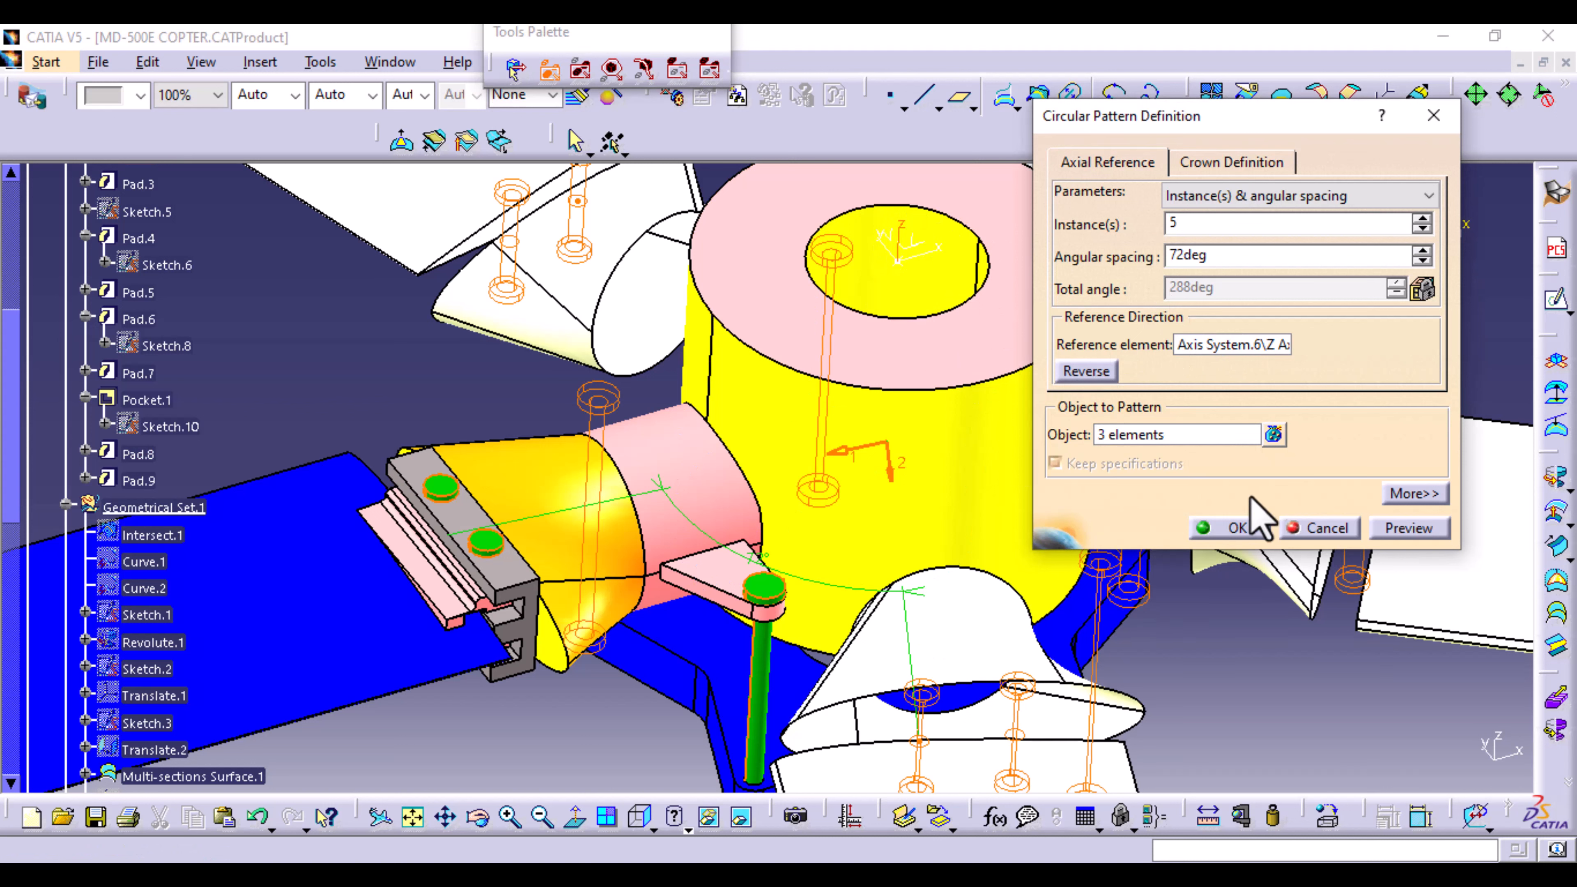
pyautogui.click(1427, 195)
pyautogui.click(1244, 272)
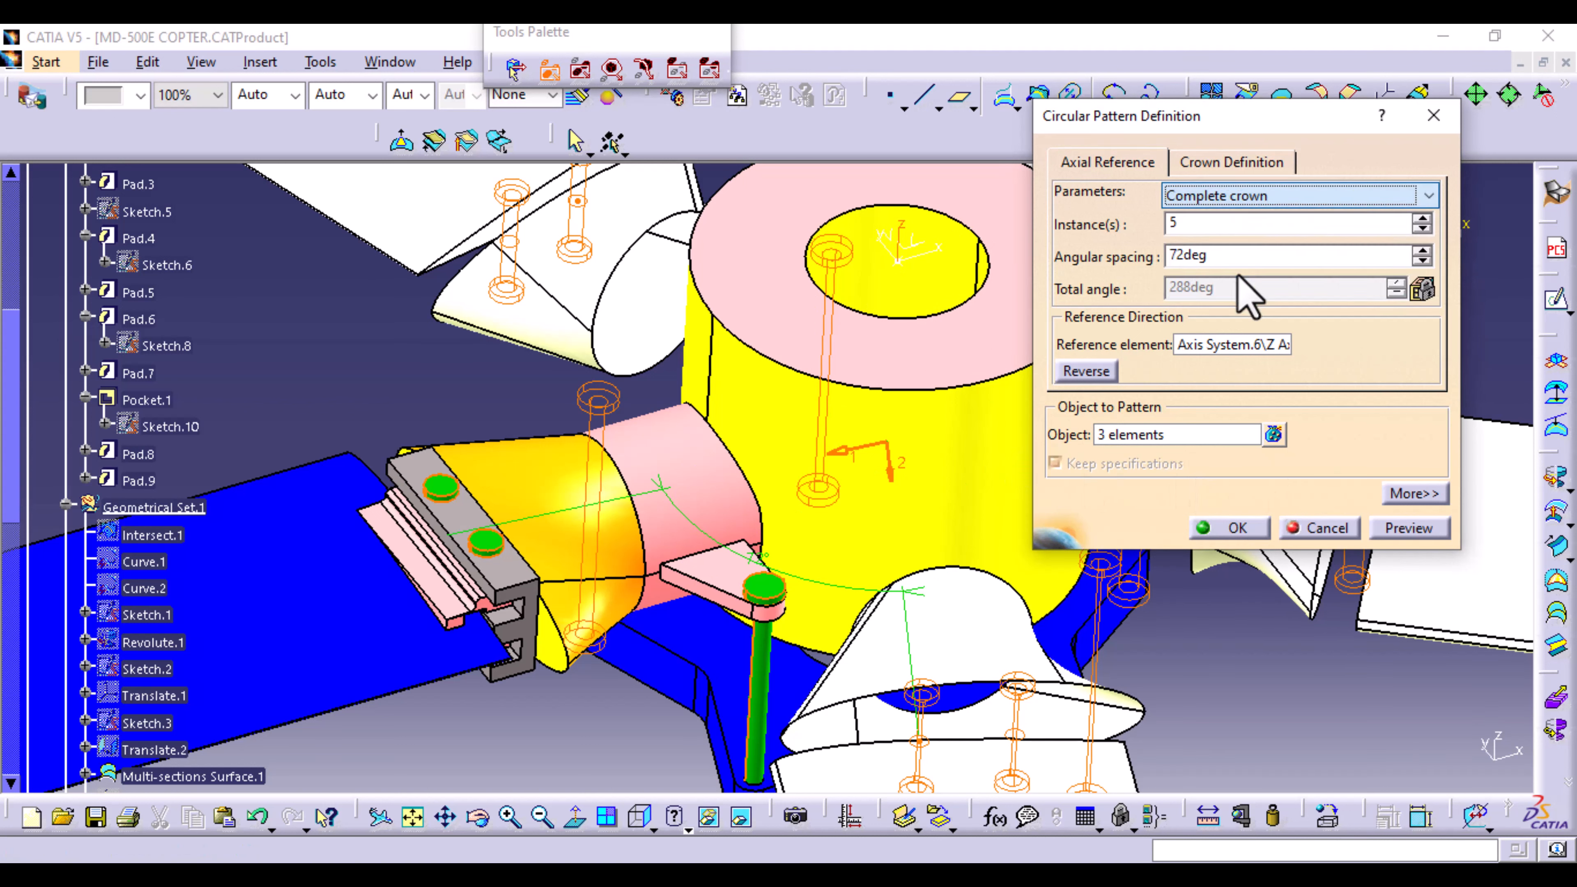
pyautogui.click(1408, 528)
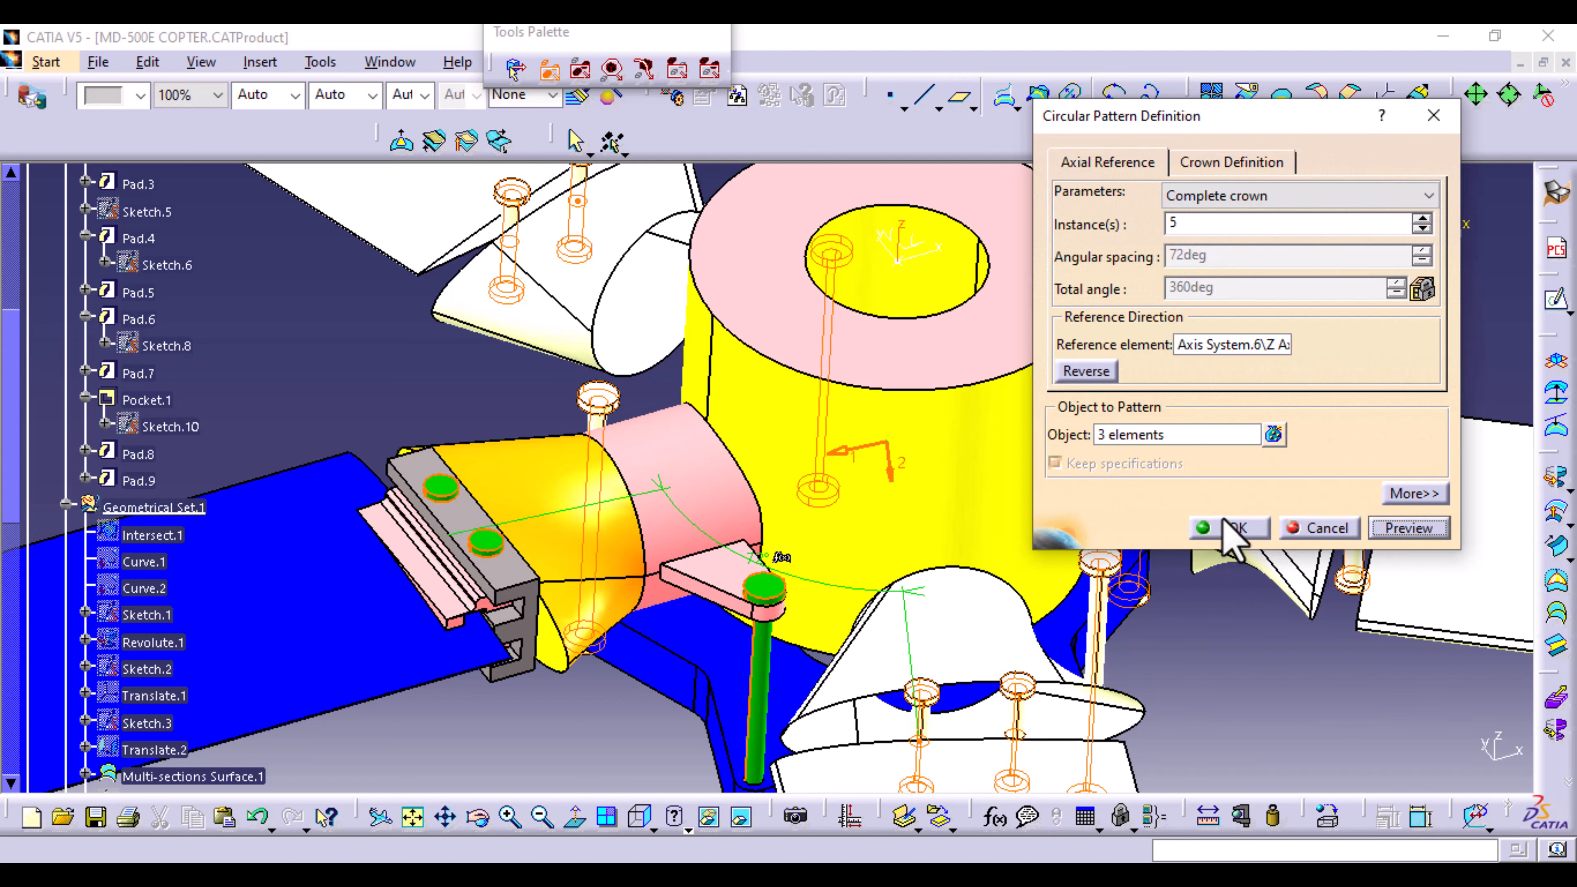
pyautogui.click(1232, 528)
pyautogui.moveTo(1285, 373)
pyautogui.mouseDown(button='middle')
pyautogui.moveTo(1255, 451)
pyautogui.moveTo(1249, 581)
pyautogui.moveTo(1239, 436)
pyautogui.moveTo(1258, 557)
pyautogui.moveTo(1291, 397)
pyautogui.mouseUp(button='middle')
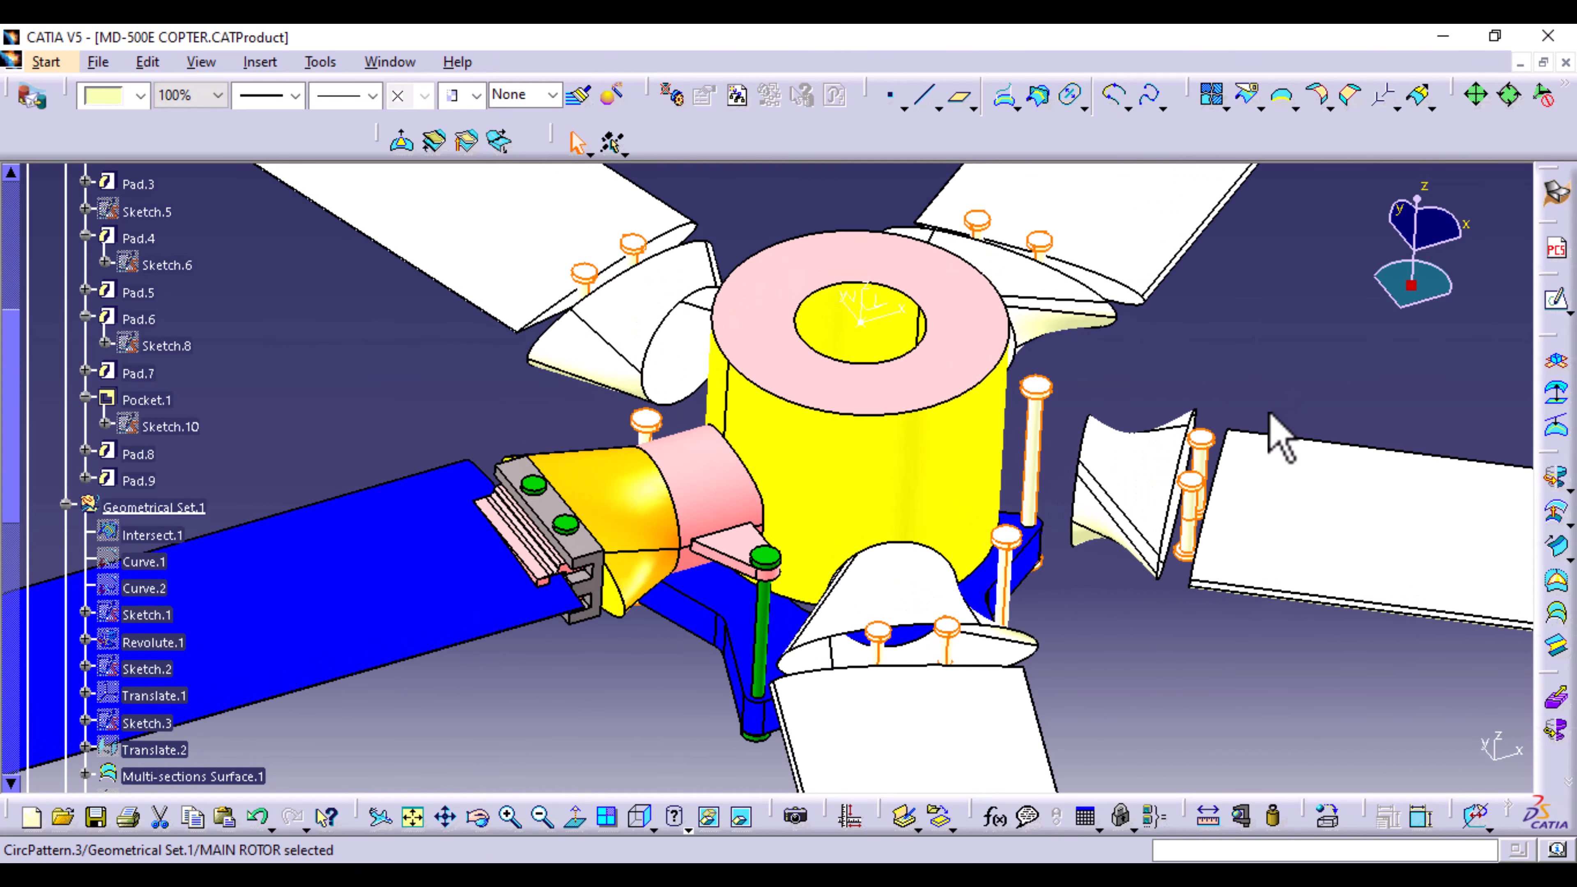
pyautogui.click(594, 621)
pyautogui.click(259, 63)
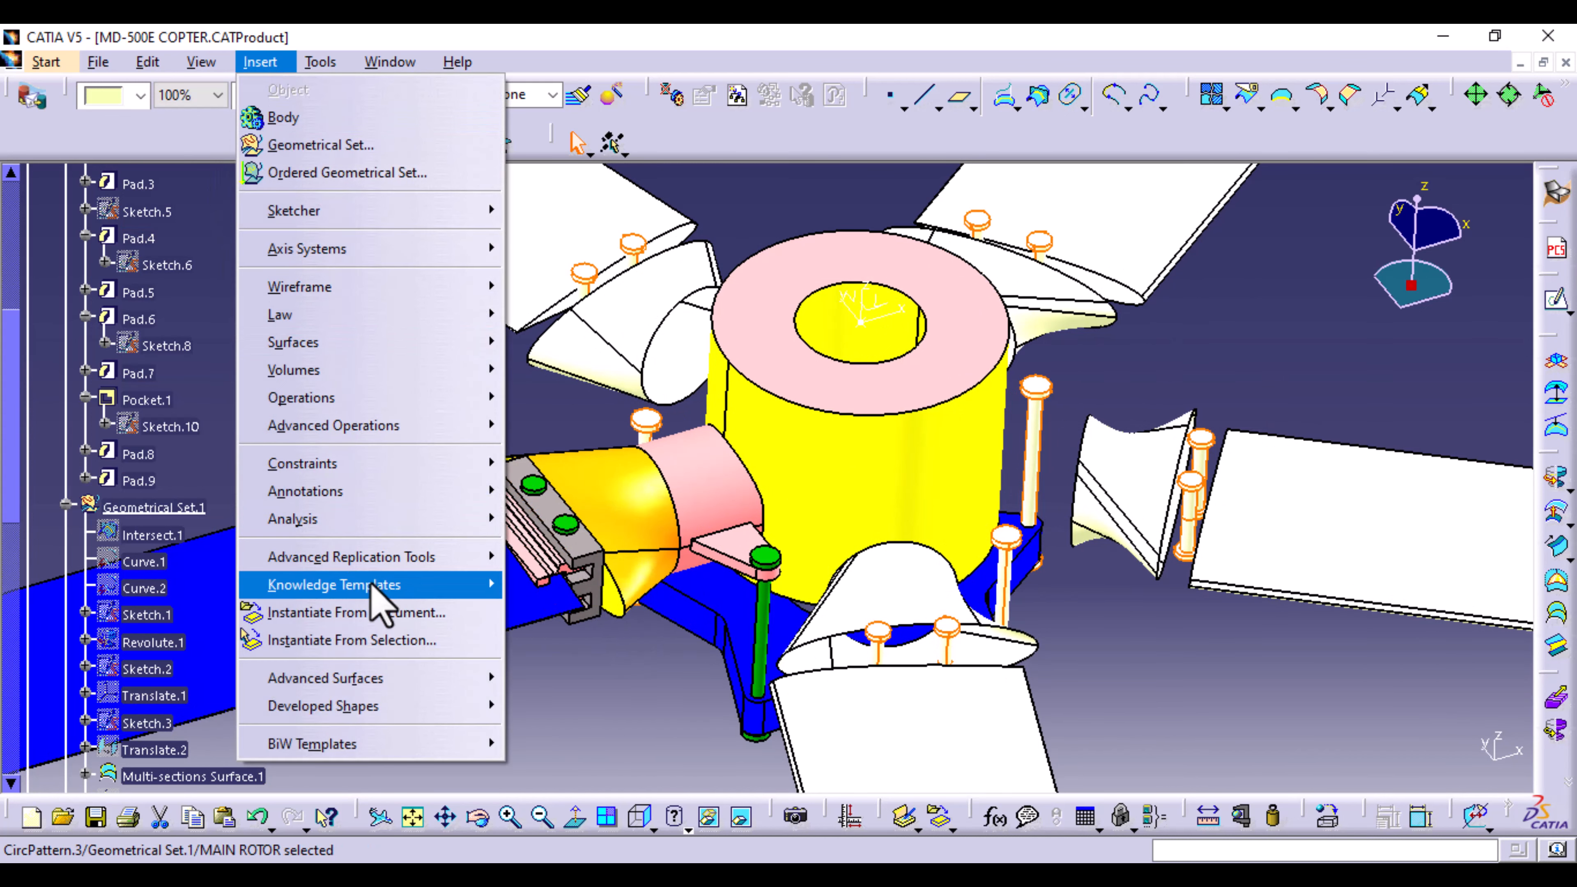
pyautogui.moveTo(379, 559)
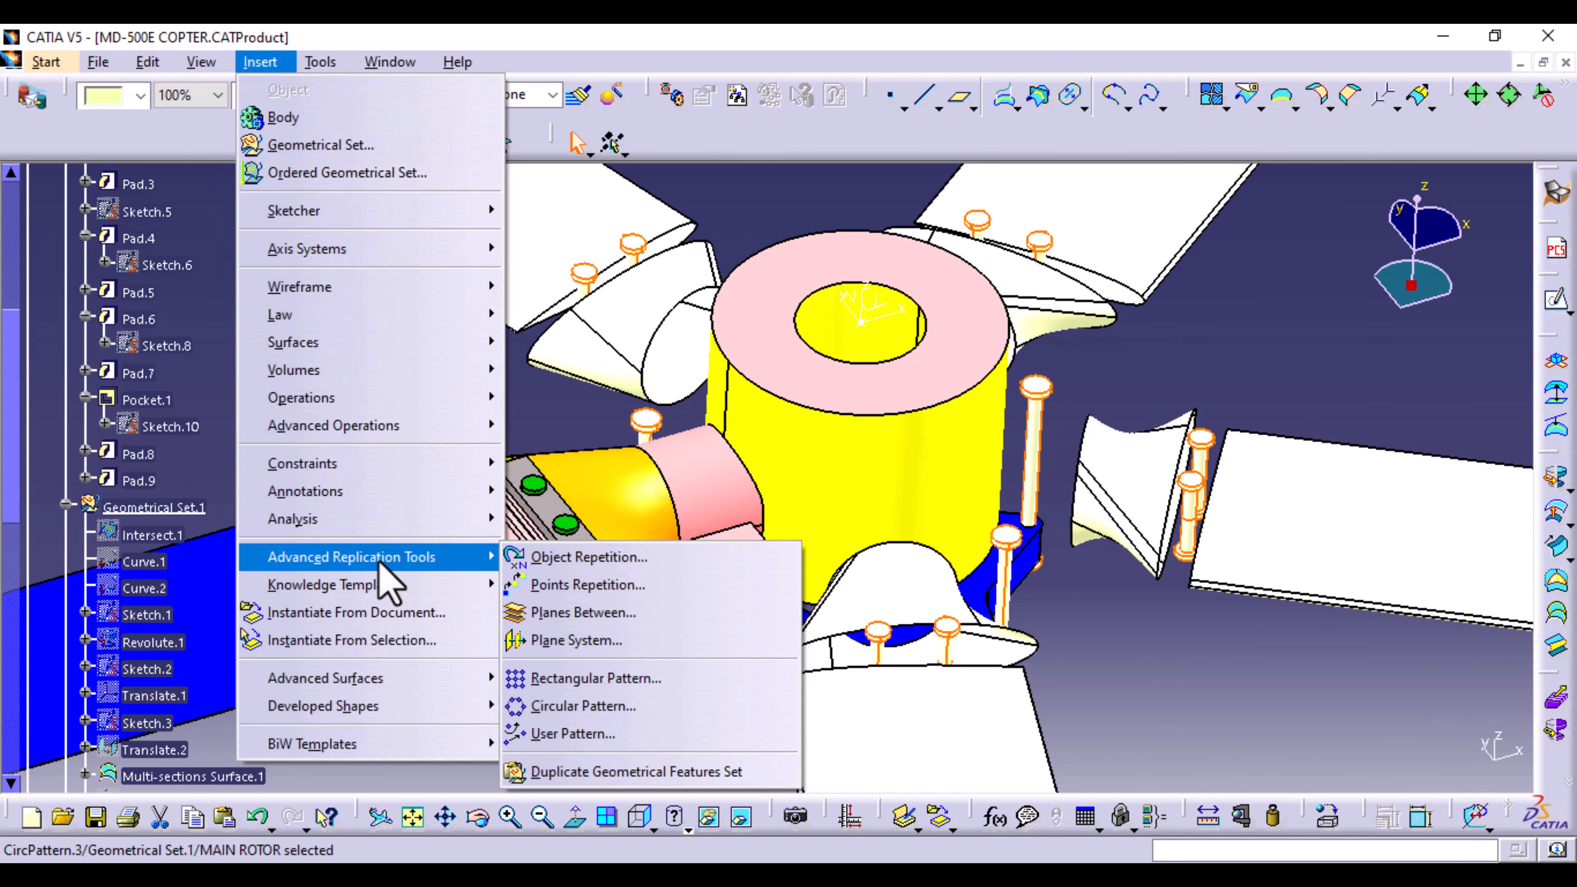
pyautogui.click(577, 707)
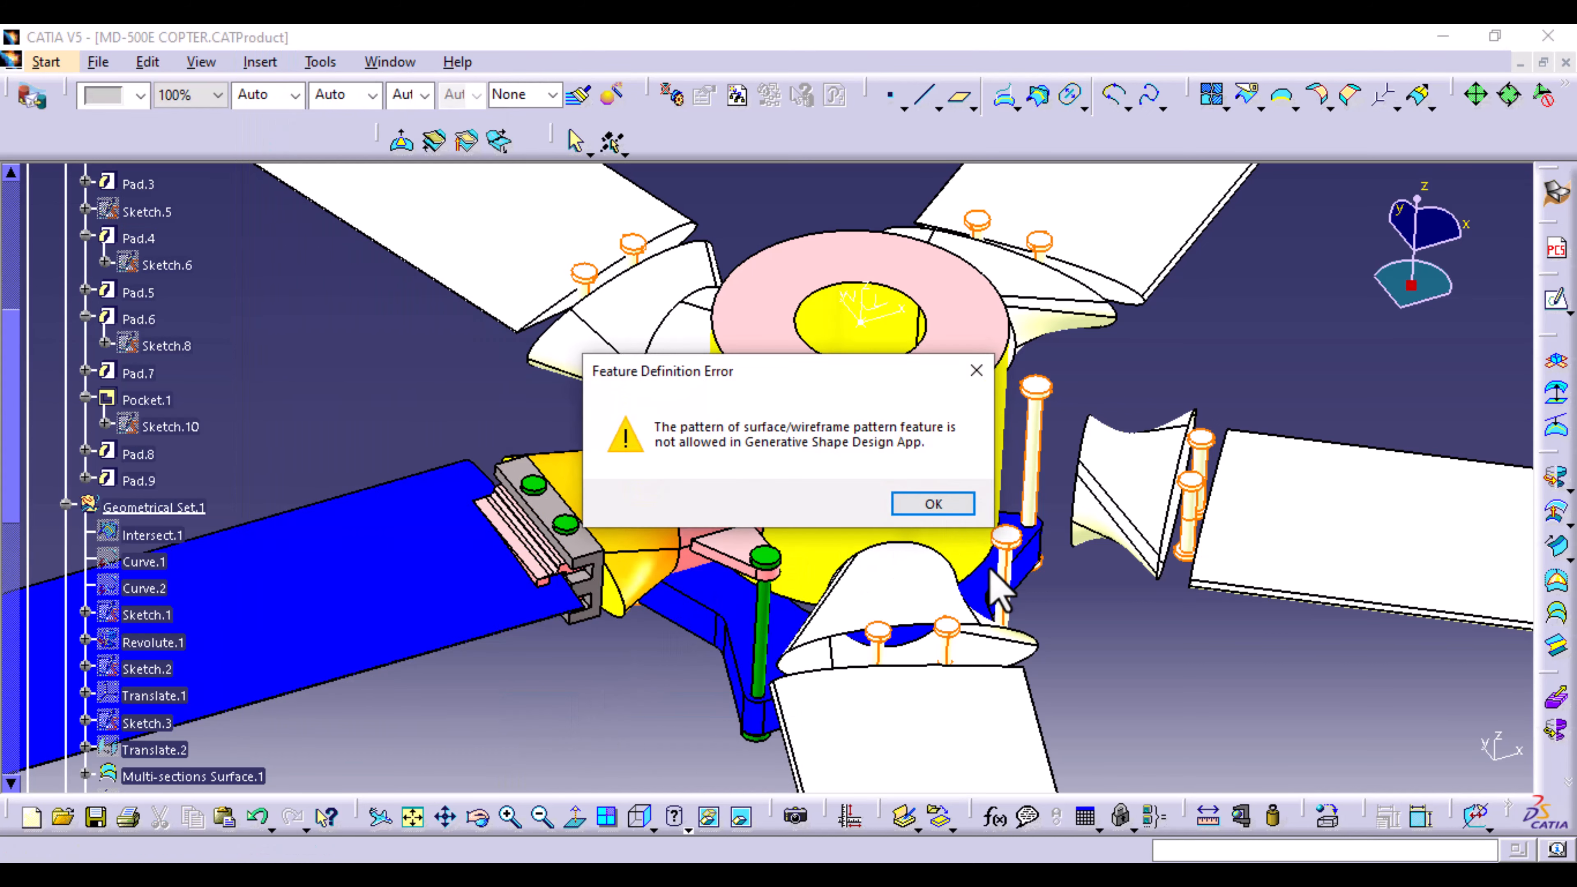
pyautogui.click(956, 512)
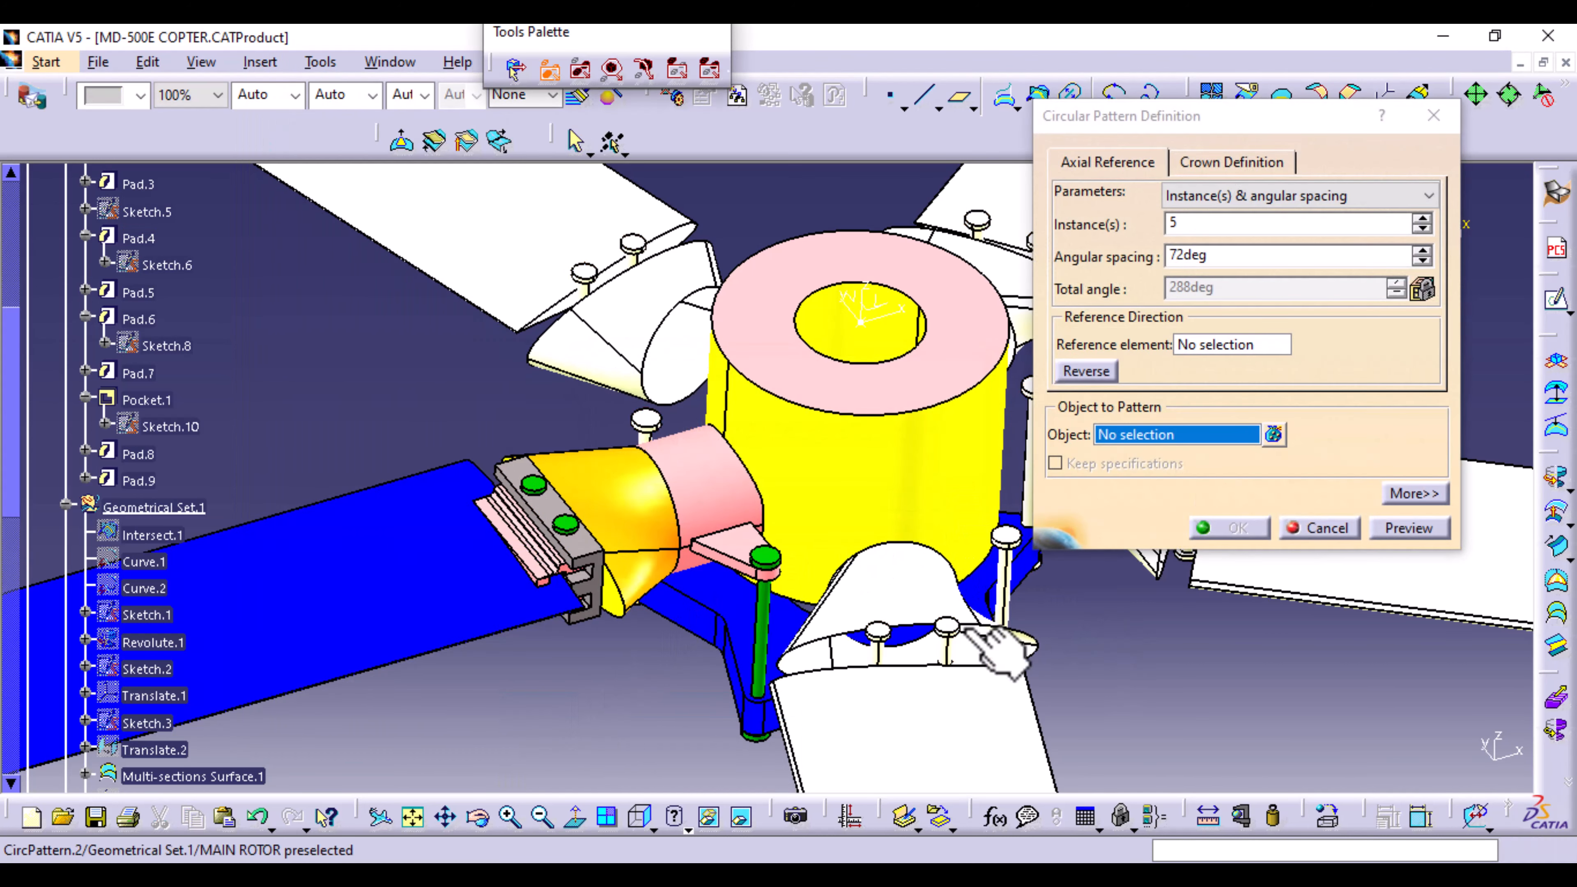
pyautogui.moveTo(850, 550); pyautogui.dragTo(541, 615, button='middle')
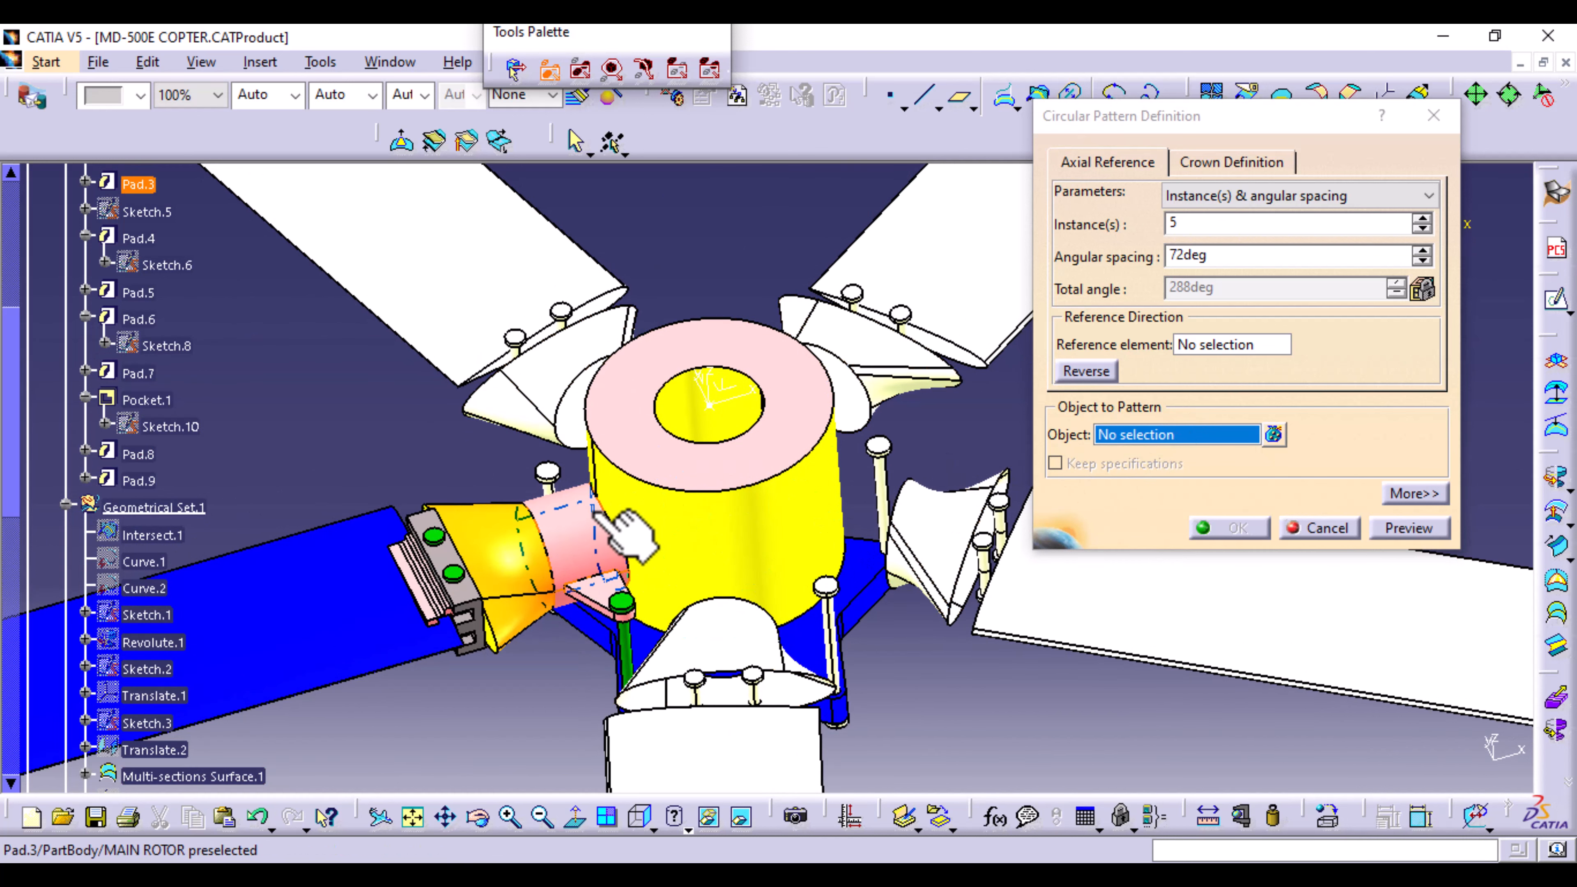
pyautogui.click(588, 537)
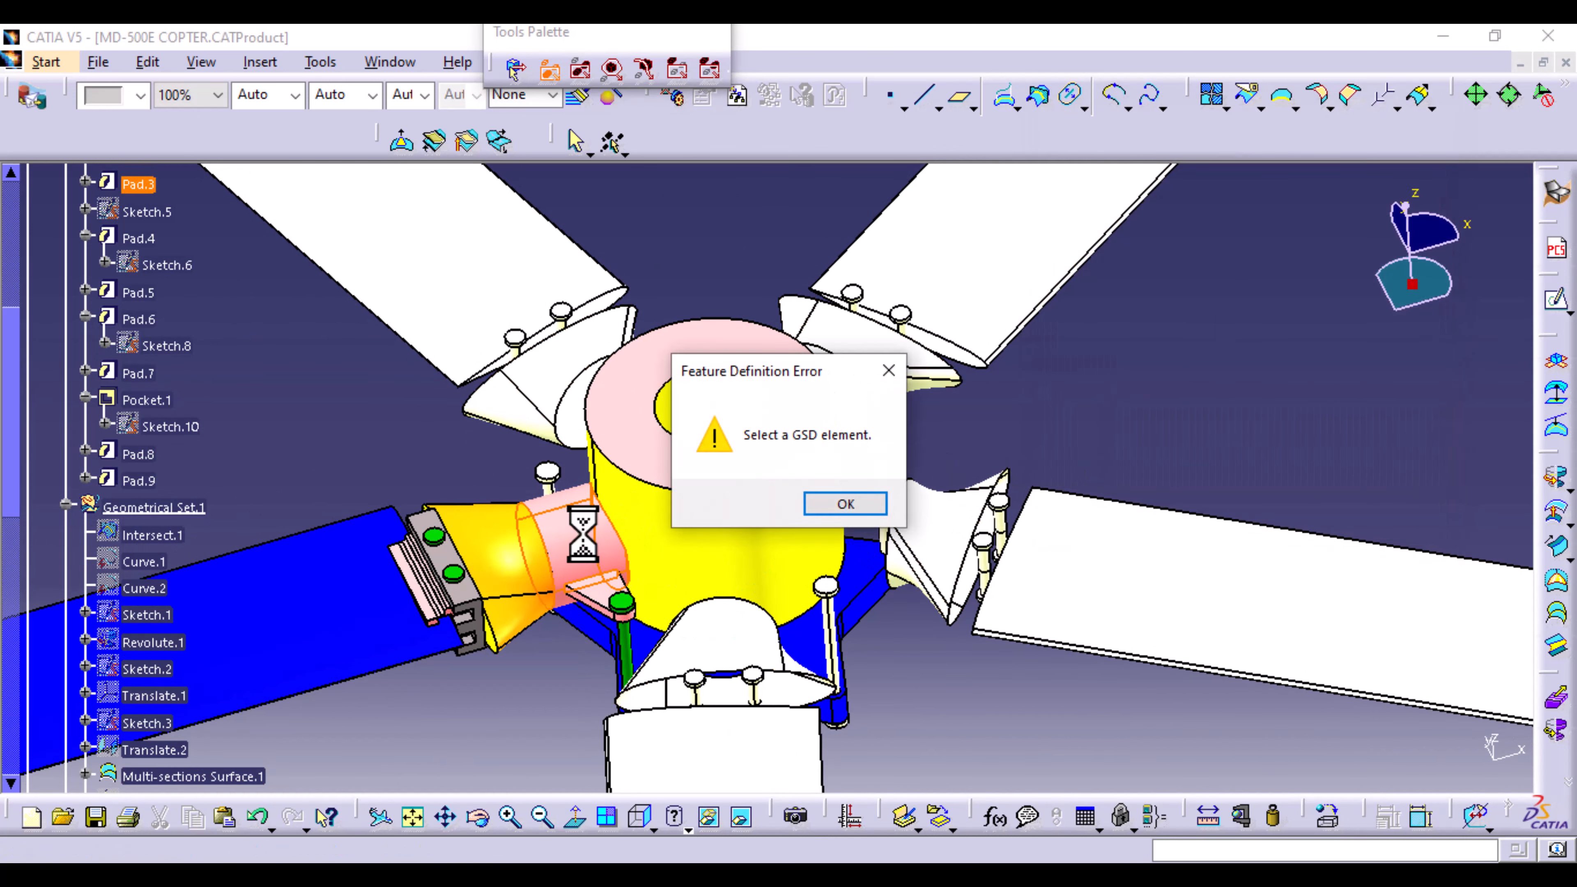
pyautogui.click(833, 506)
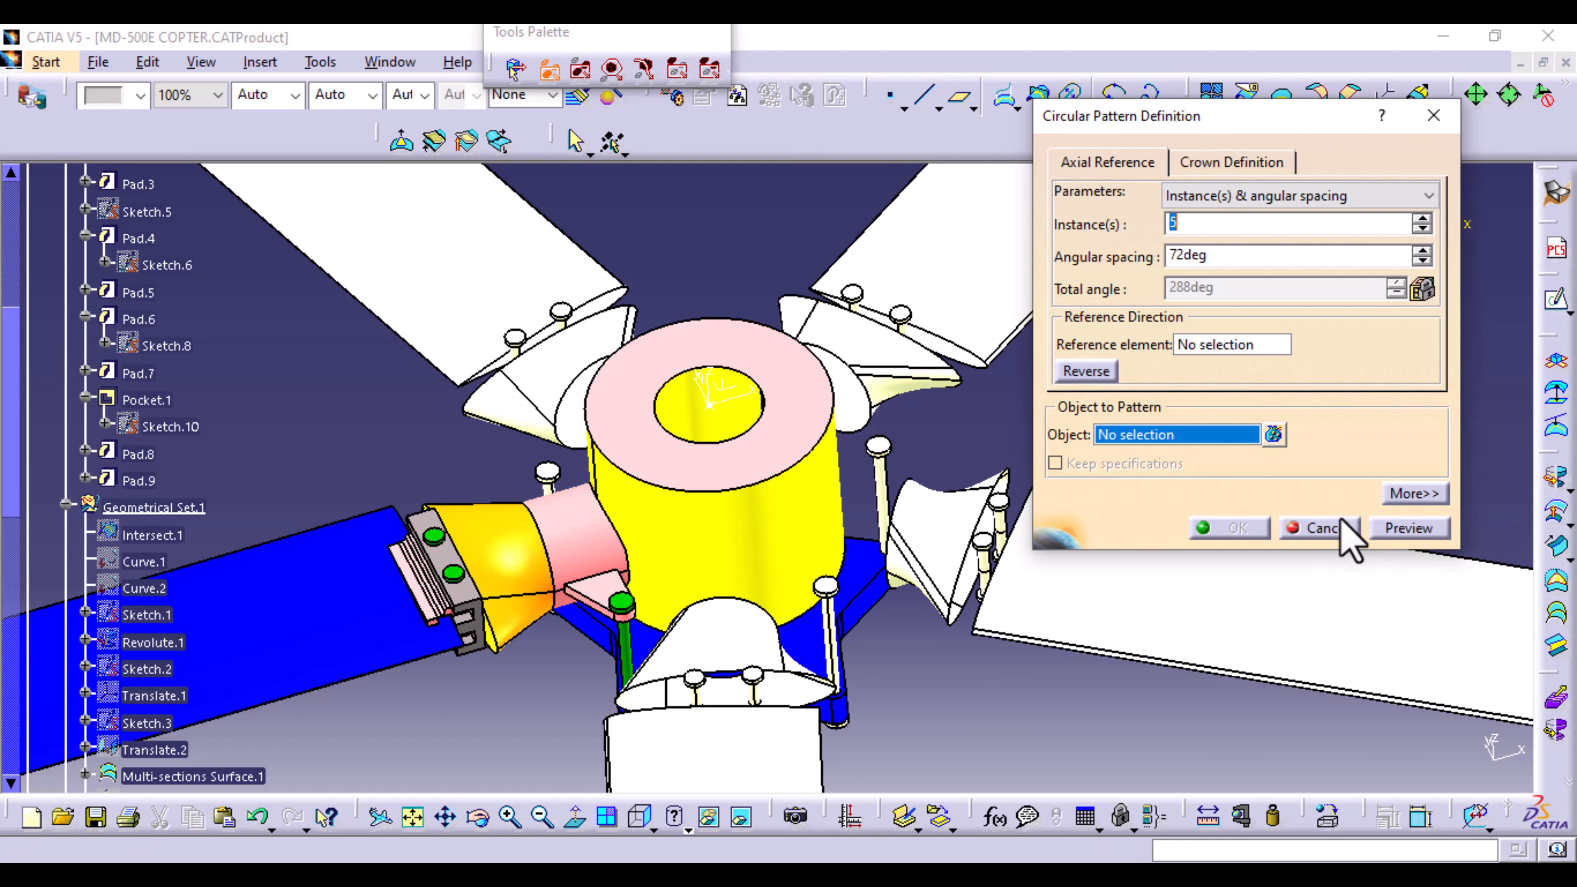
pyautogui.click(1341, 524)
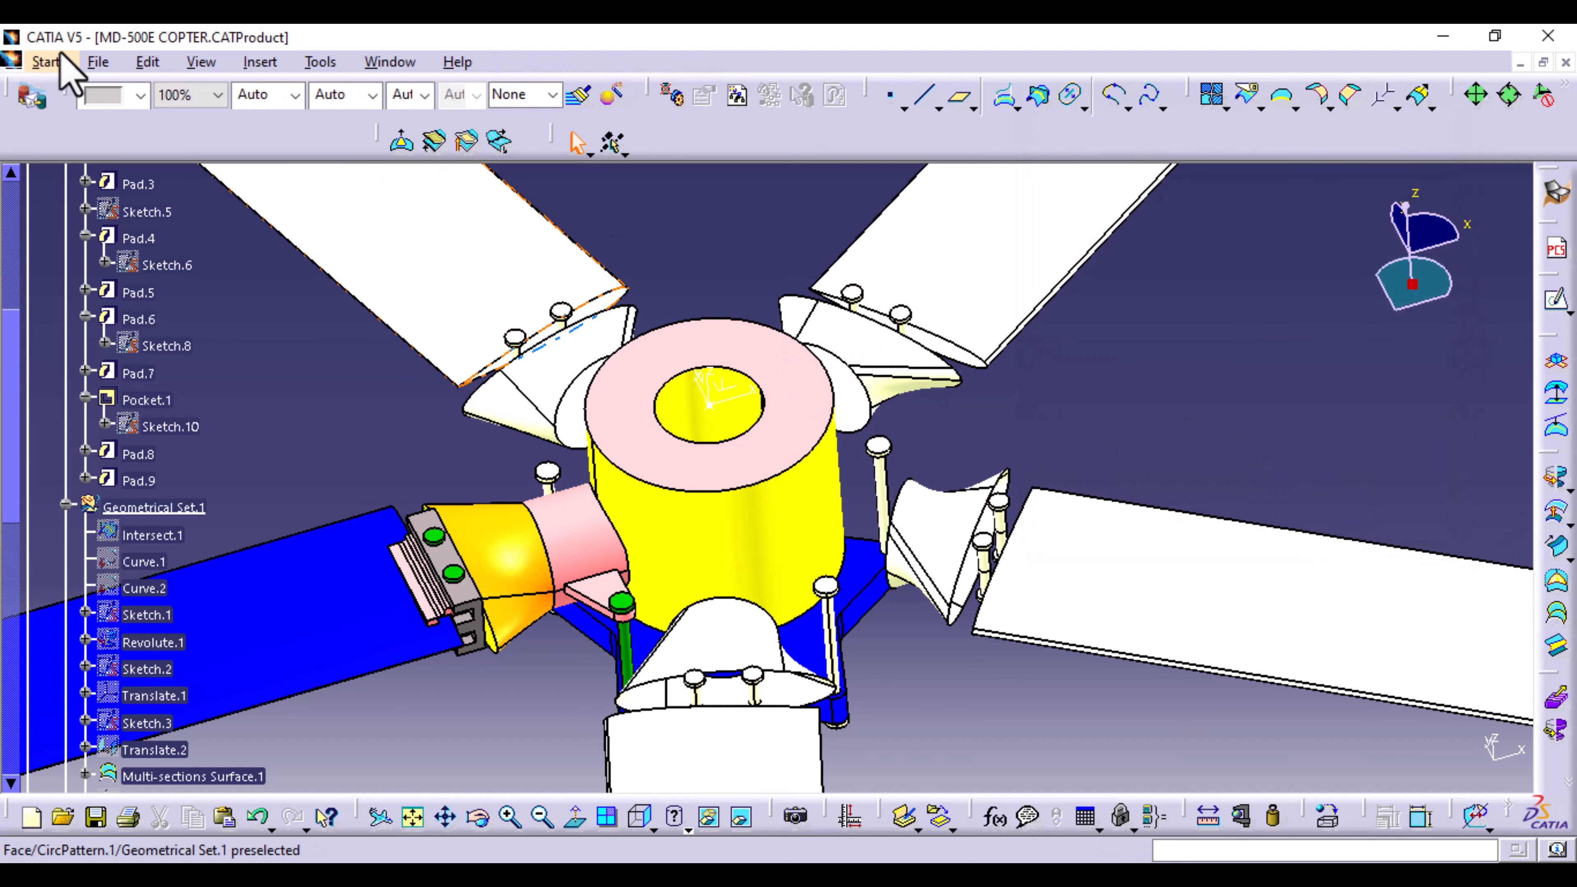
# Step: Switch to the Part Design workbench and define the MAIN ROTOR's PartBody as the in-work object
pyautogui.click(61, 60)
pyautogui.moveTo(118, 186)
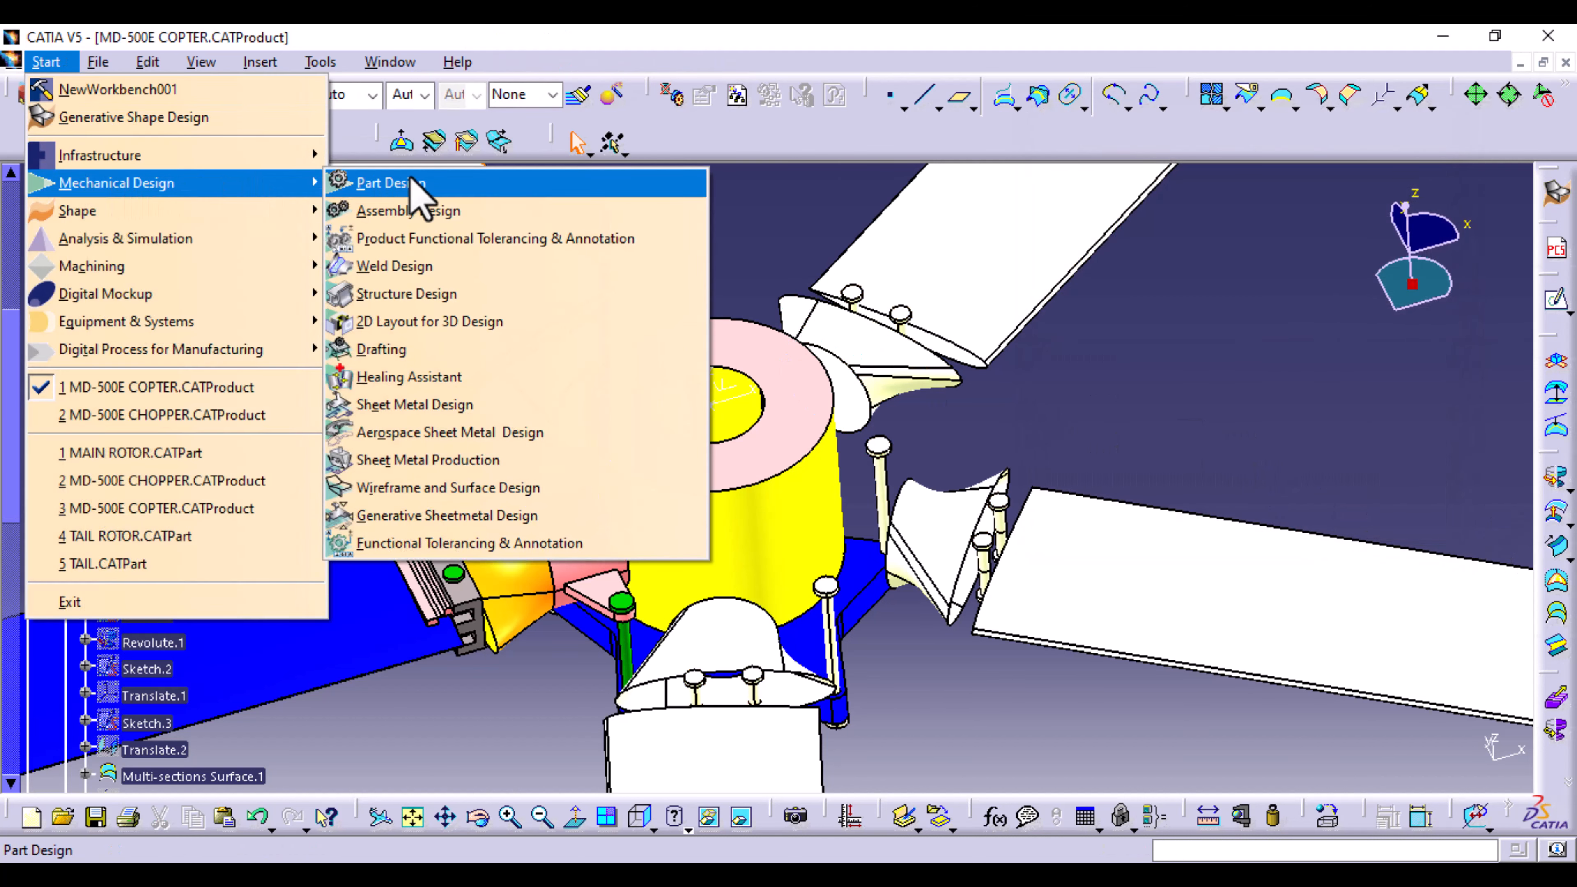
pyautogui.click(410, 183)
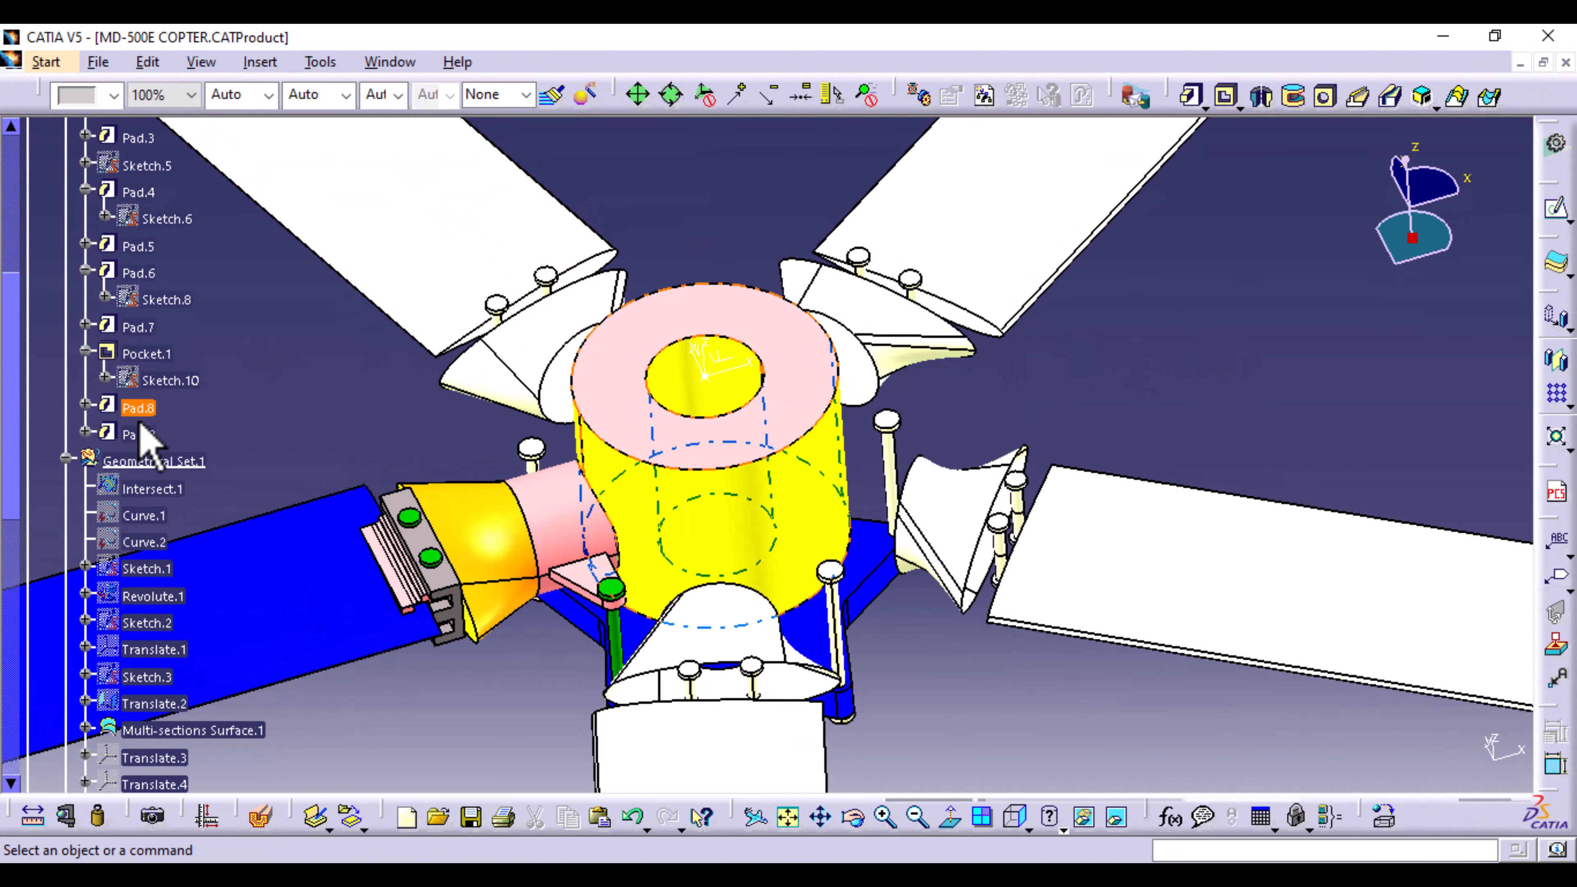
pyautogui.scroll(3, 124, 440)
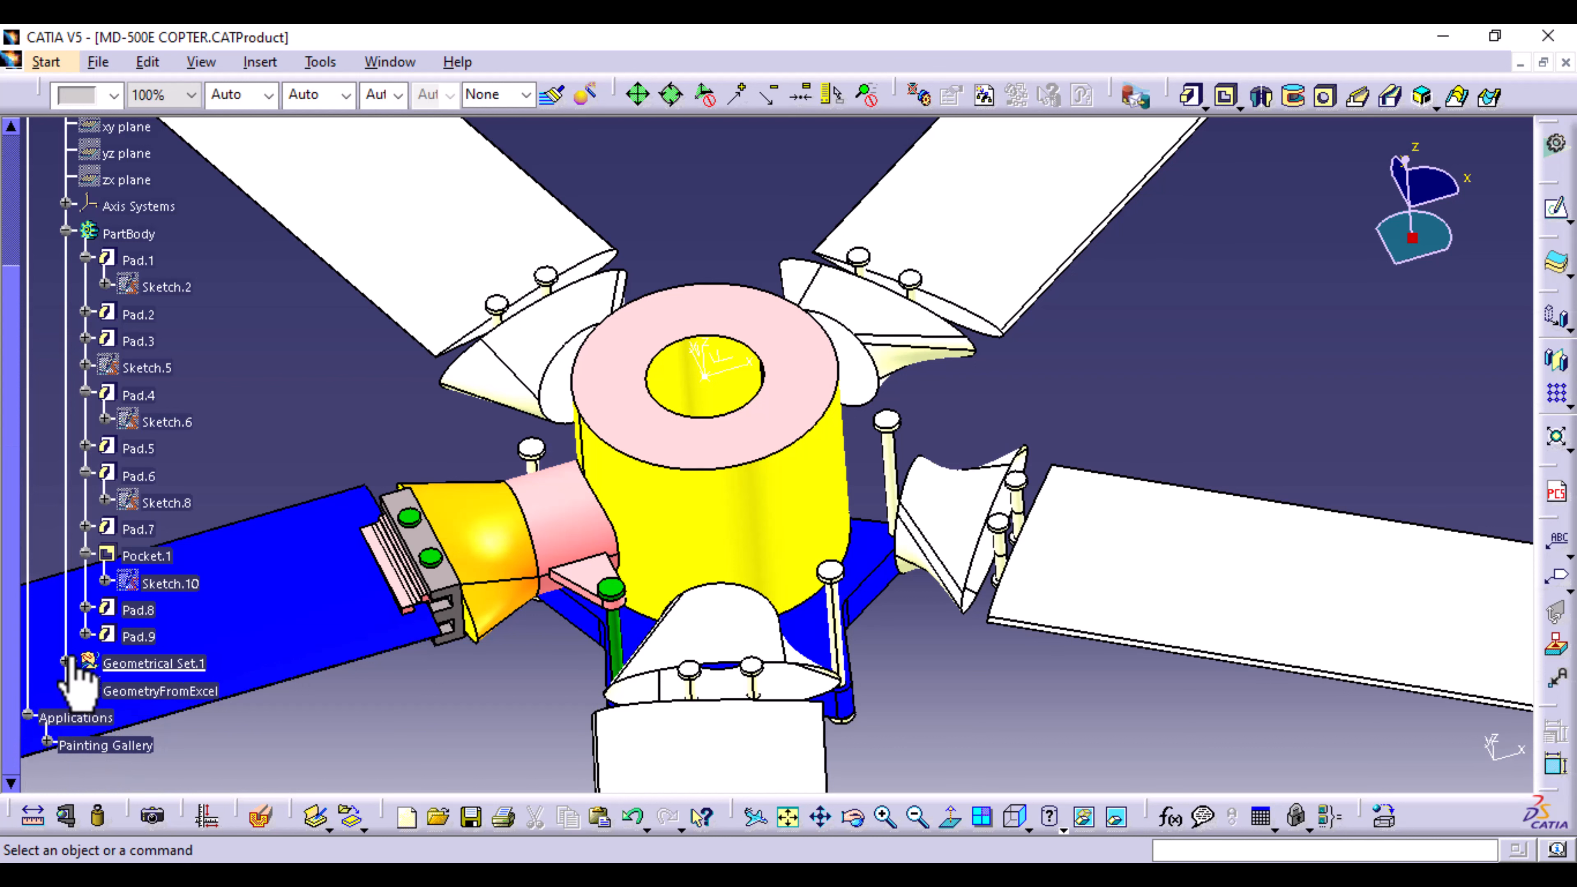
pyautogui.scroll(4, 165, 540)
pyautogui.rightClick(151, 505)
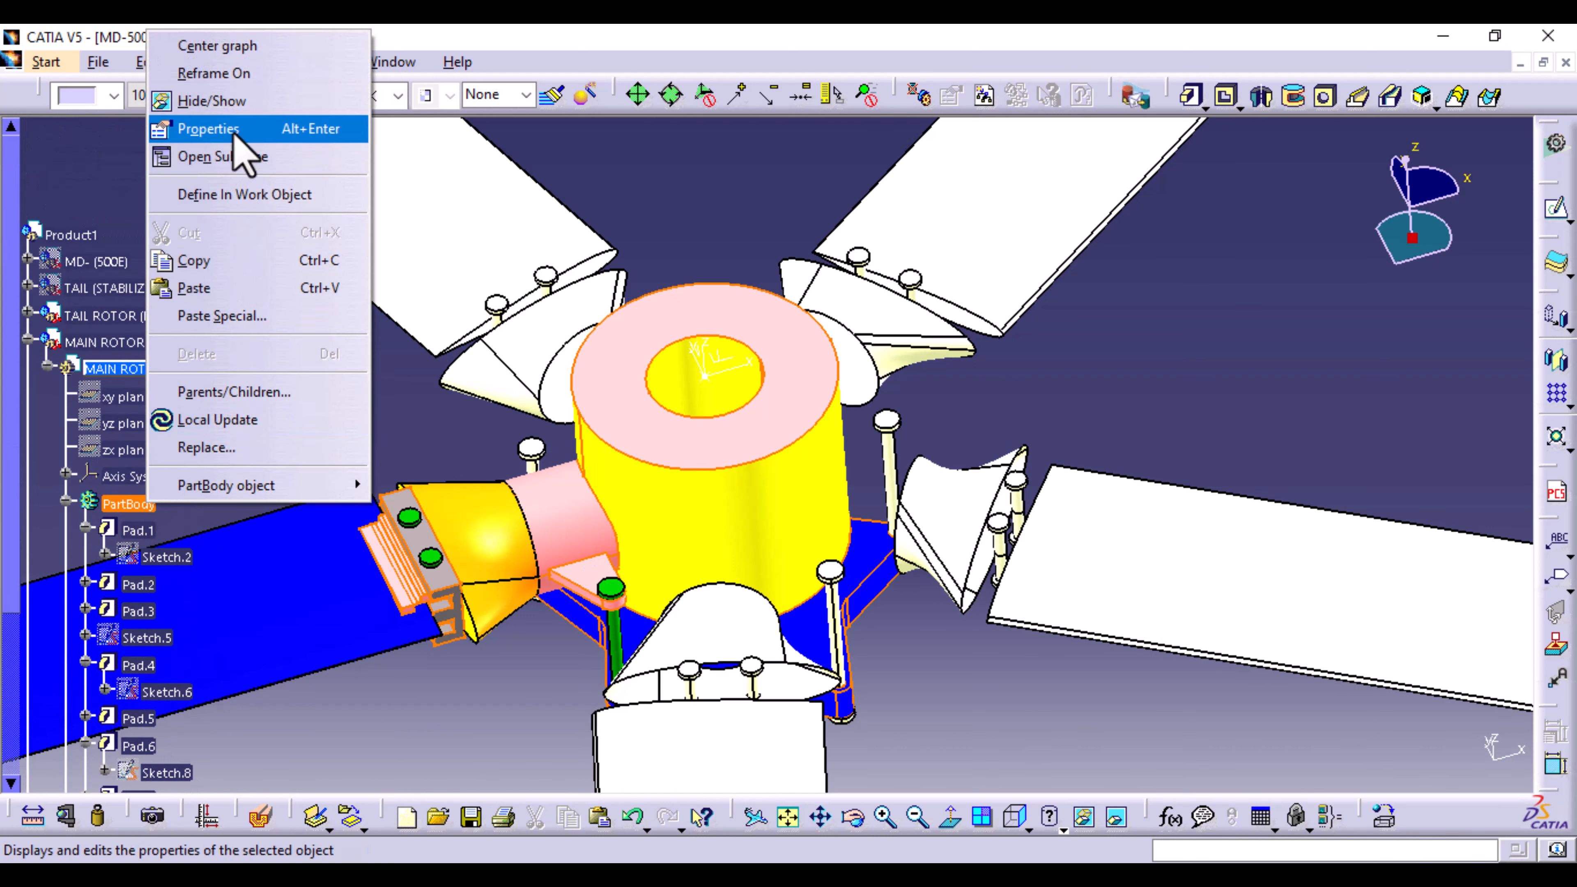
pyautogui.click(245, 194)
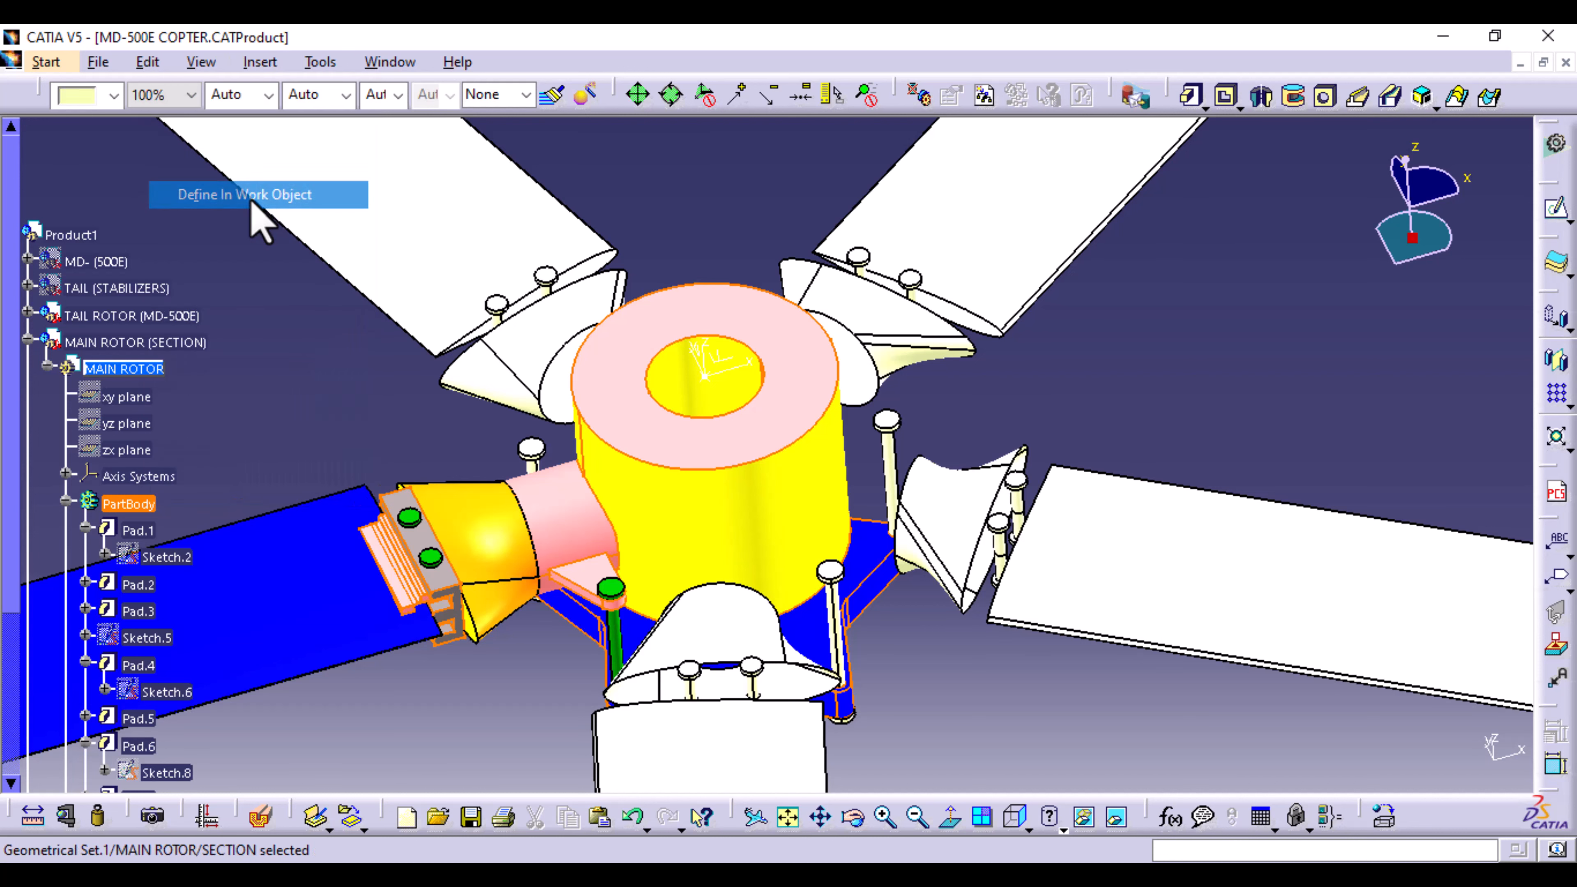
# Step: Start a Part Design Circular Pattern and set its parameters to a complete crown of 5 instances
pyautogui.click(248, 63)
pyautogui.moveTo(329, 478)
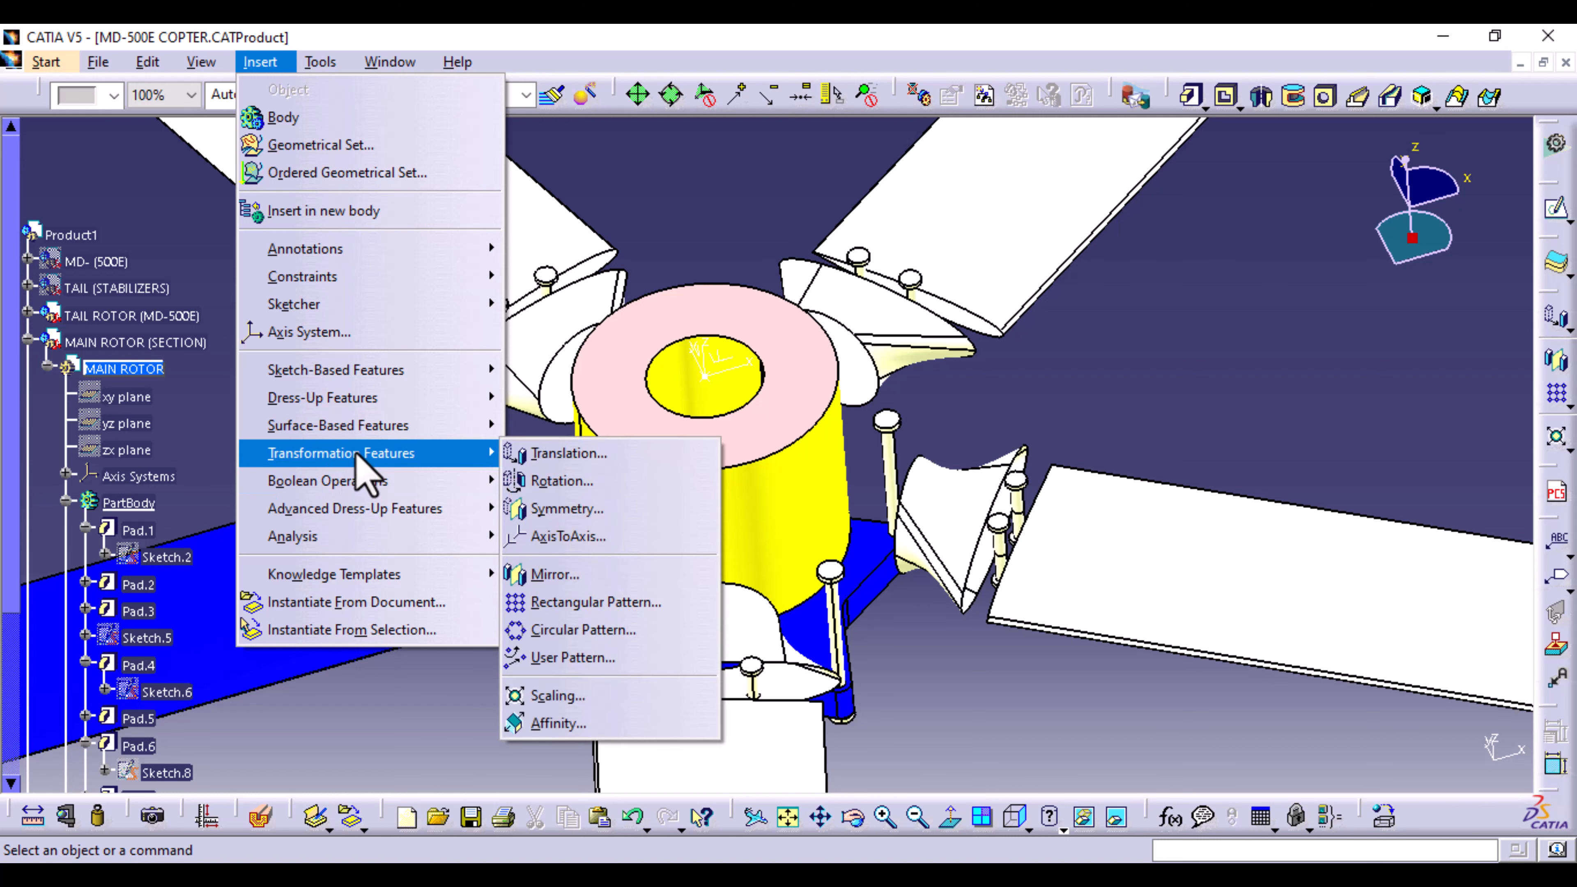
pyautogui.moveTo(371, 508)
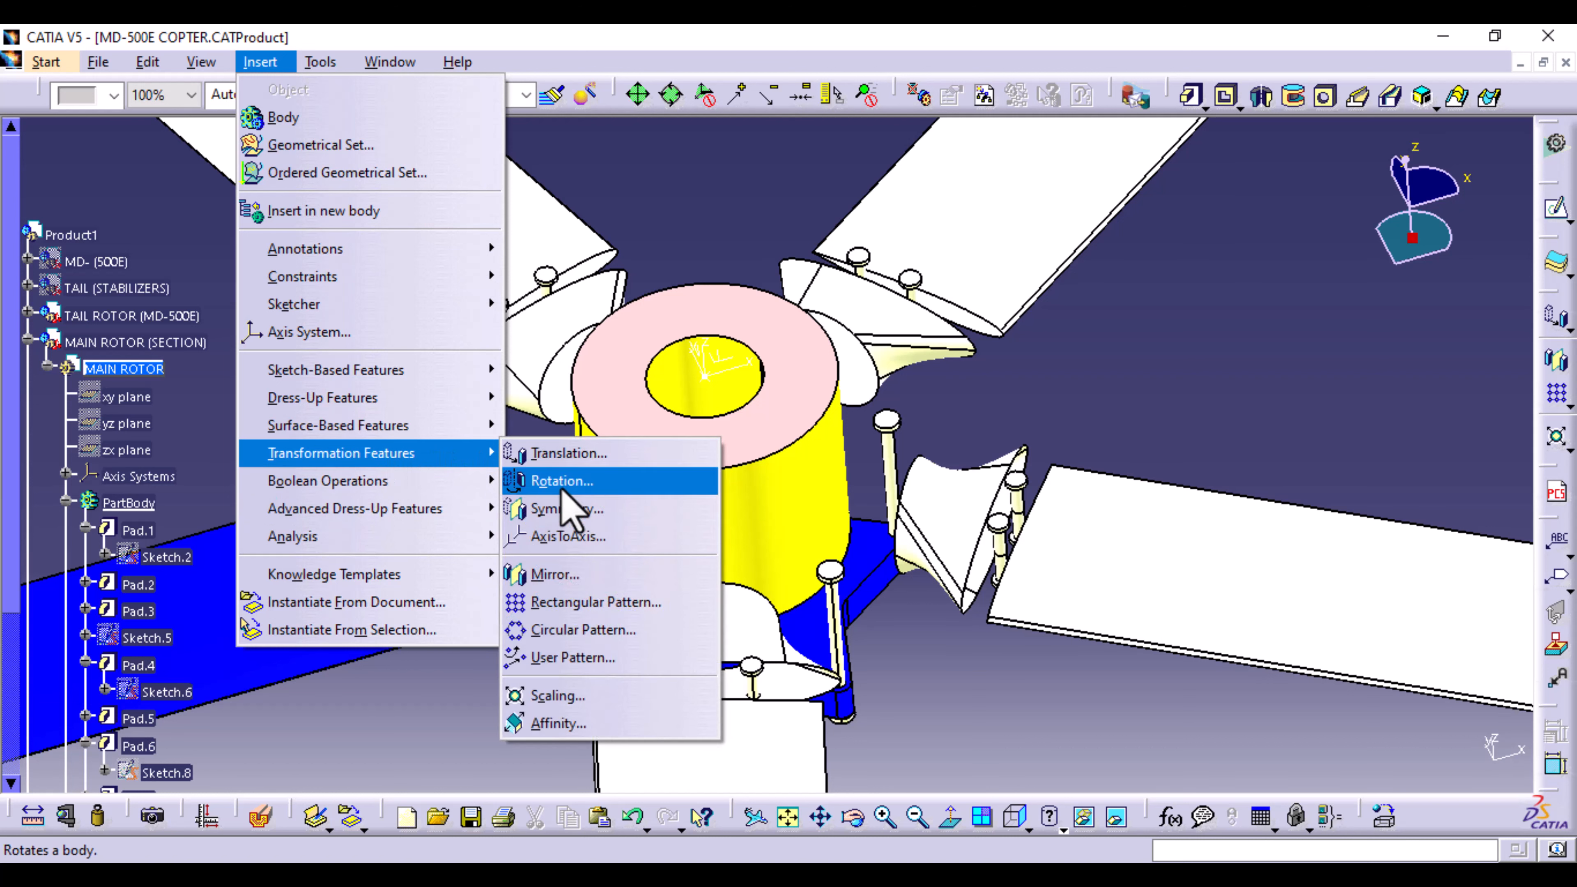
pyautogui.click(567, 629)
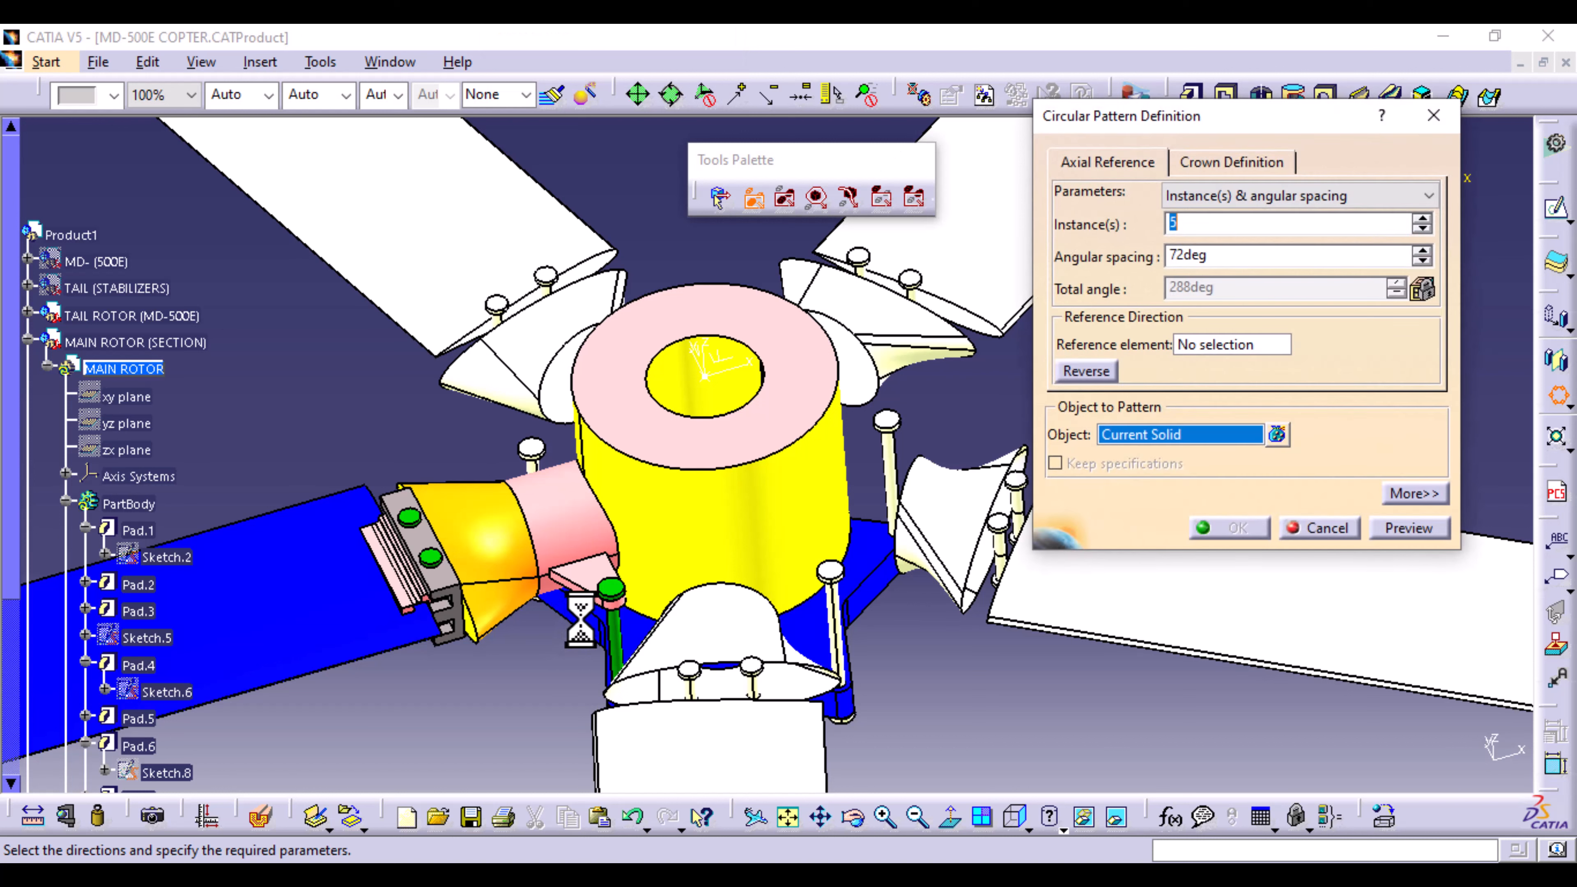
pyautogui.click(1428, 196)
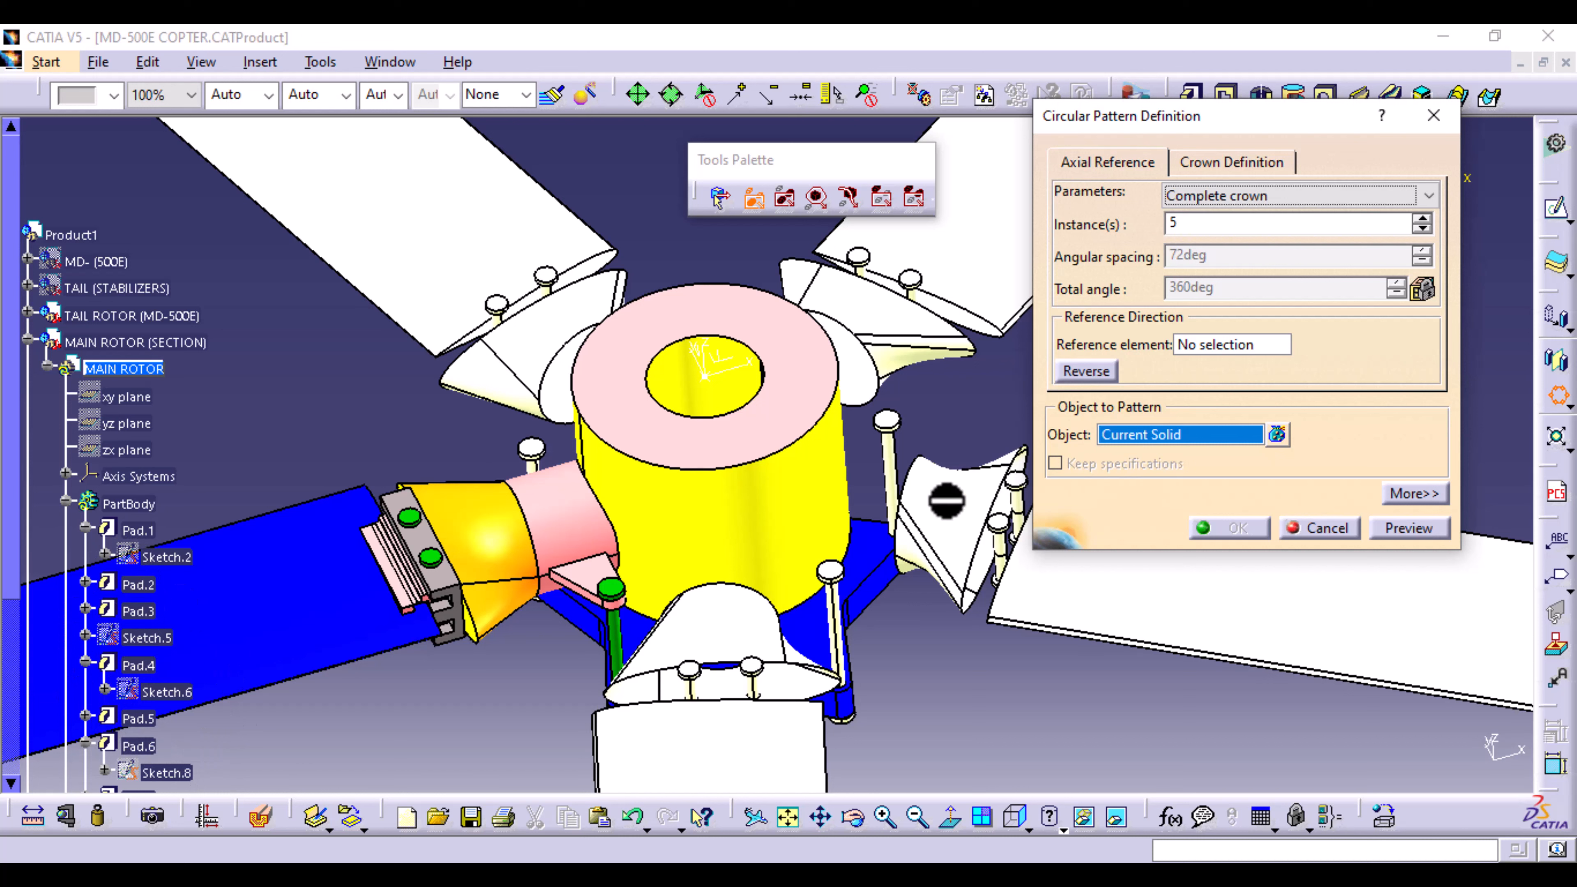
pyautogui.click(1200, 430)
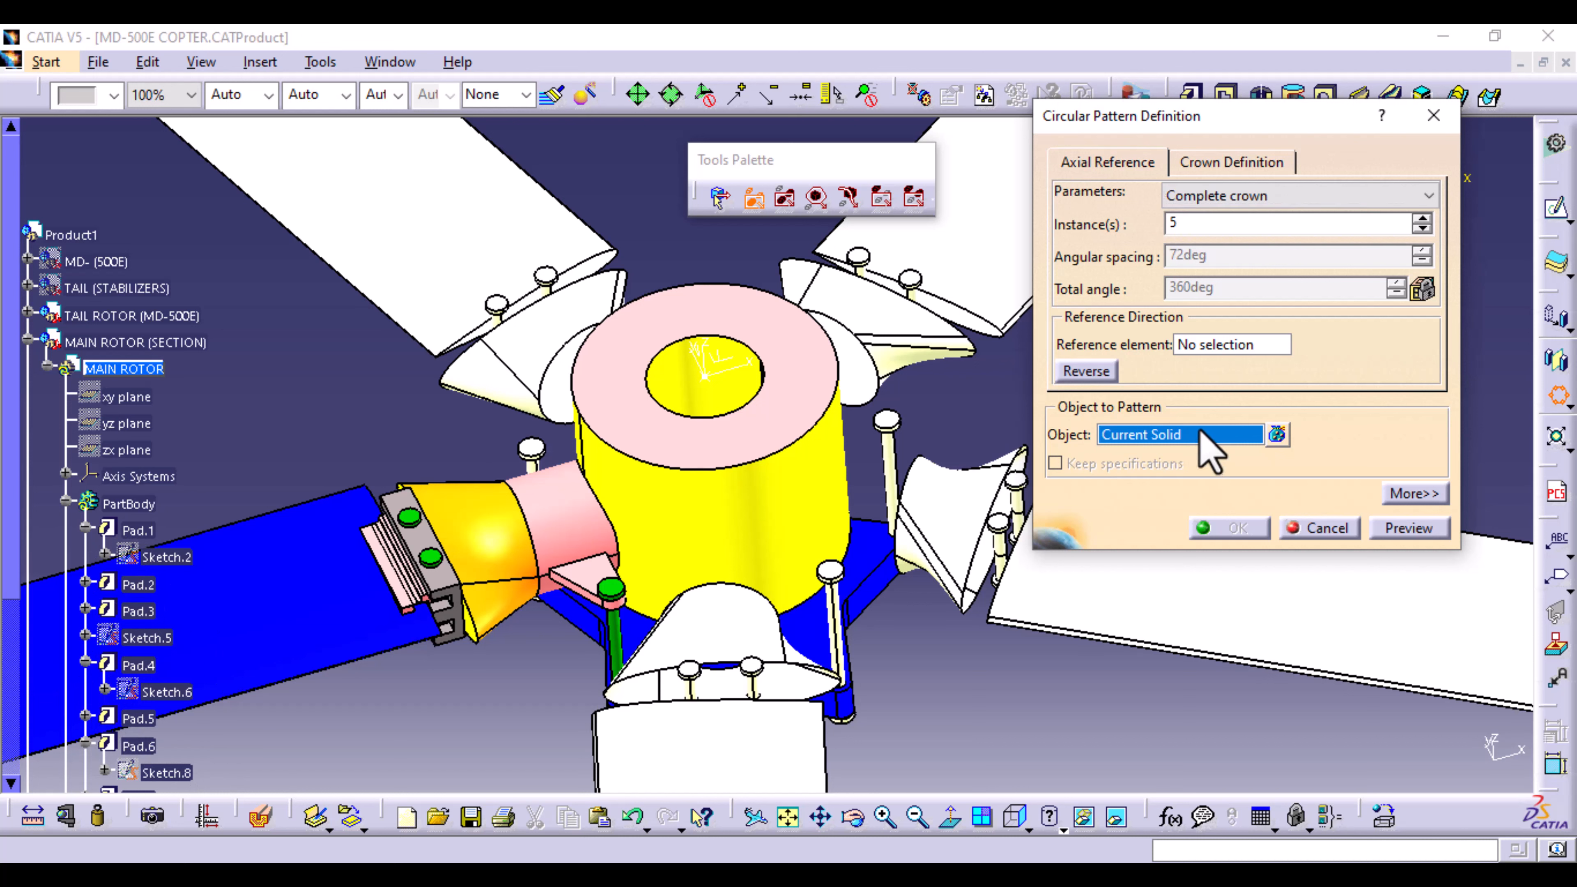
pyautogui.click(1275, 434)
pyautogui.click(1299, 618)
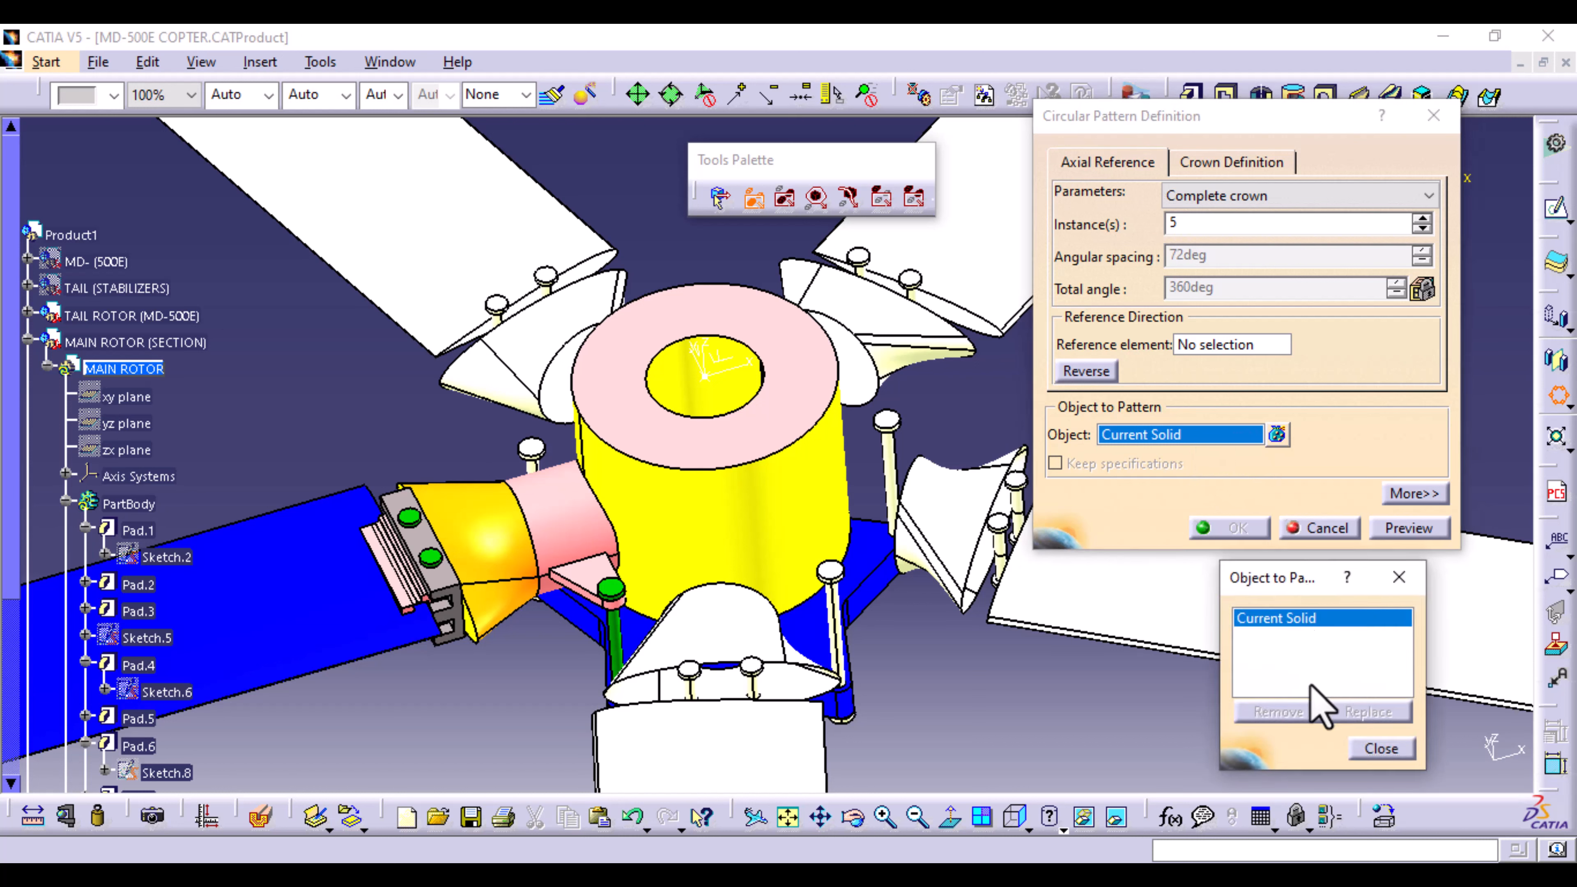
pyautogui.rightClick(1314, 627)
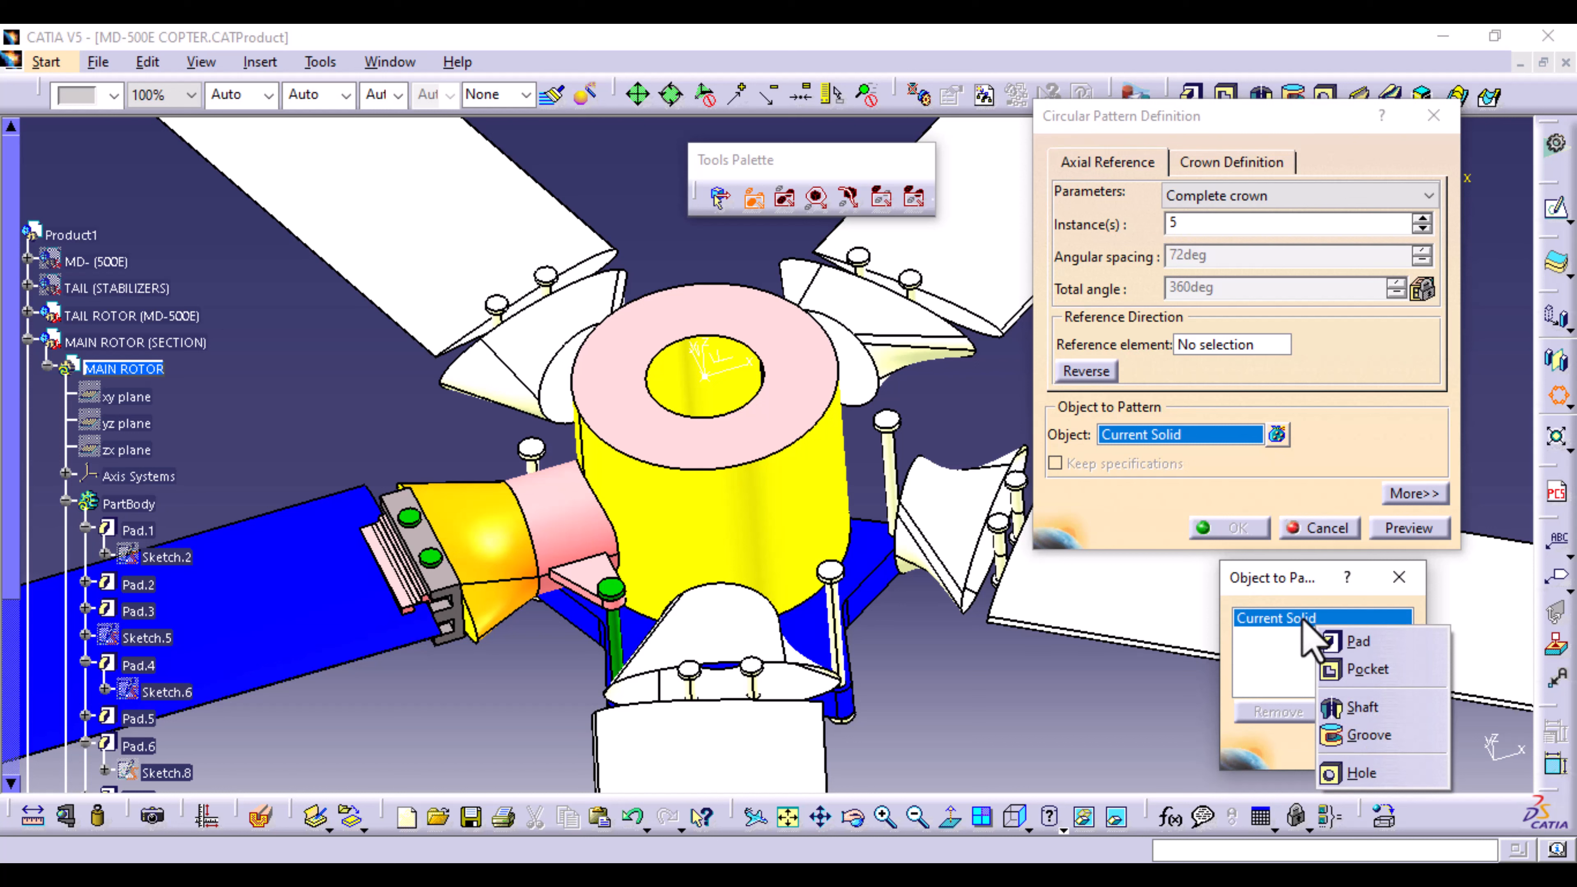
pyautogui.rightClick(1300, 617)
pyautogui.click(1284, 666)
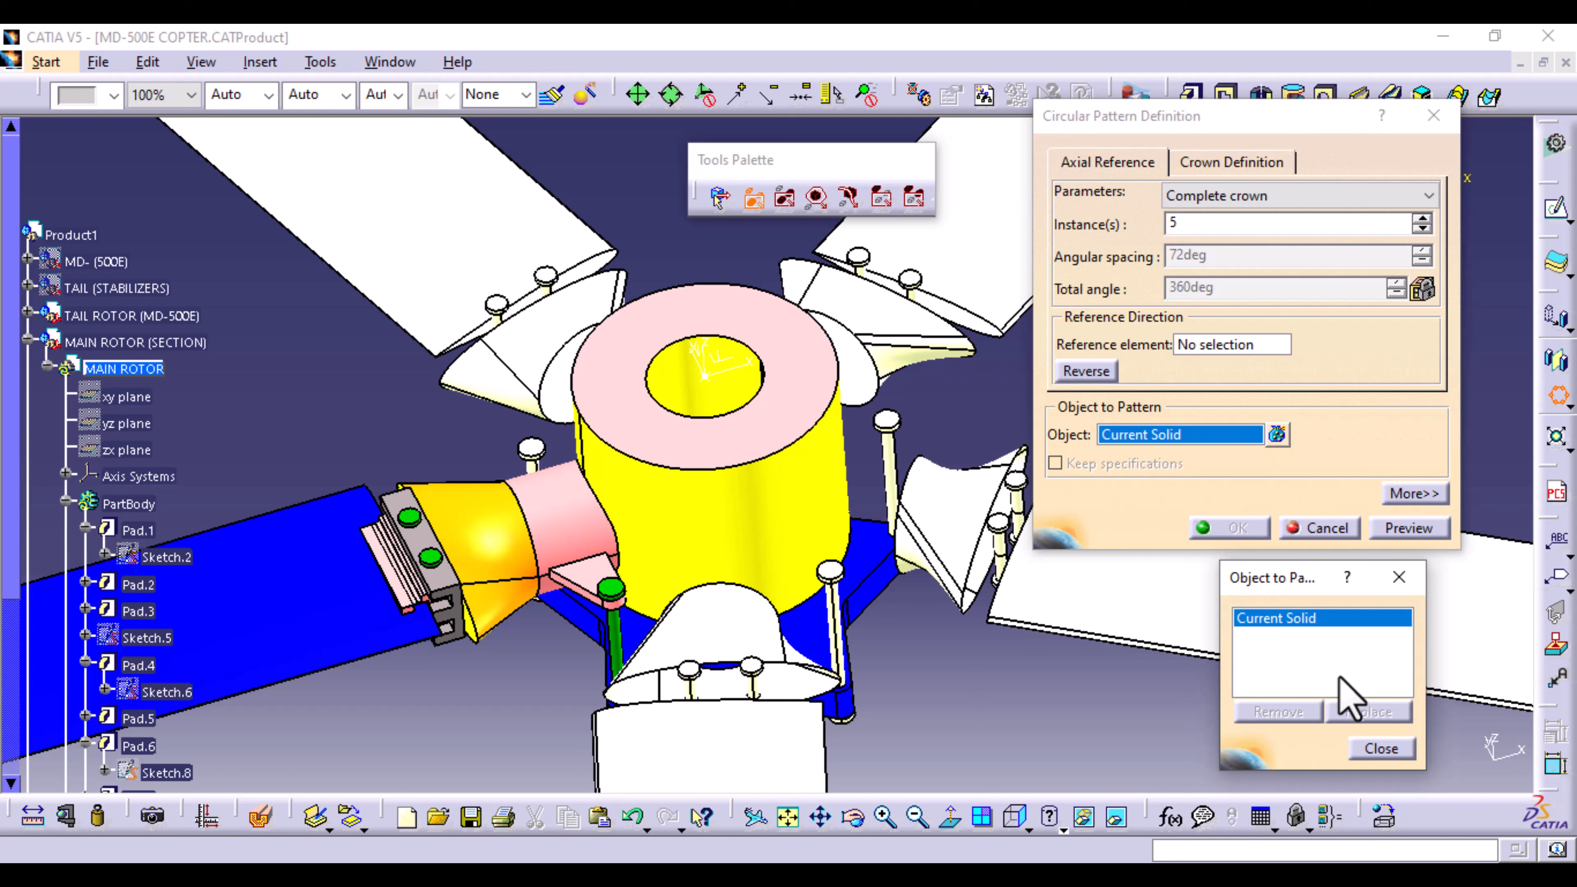
pyautogui.click(1374, 747)
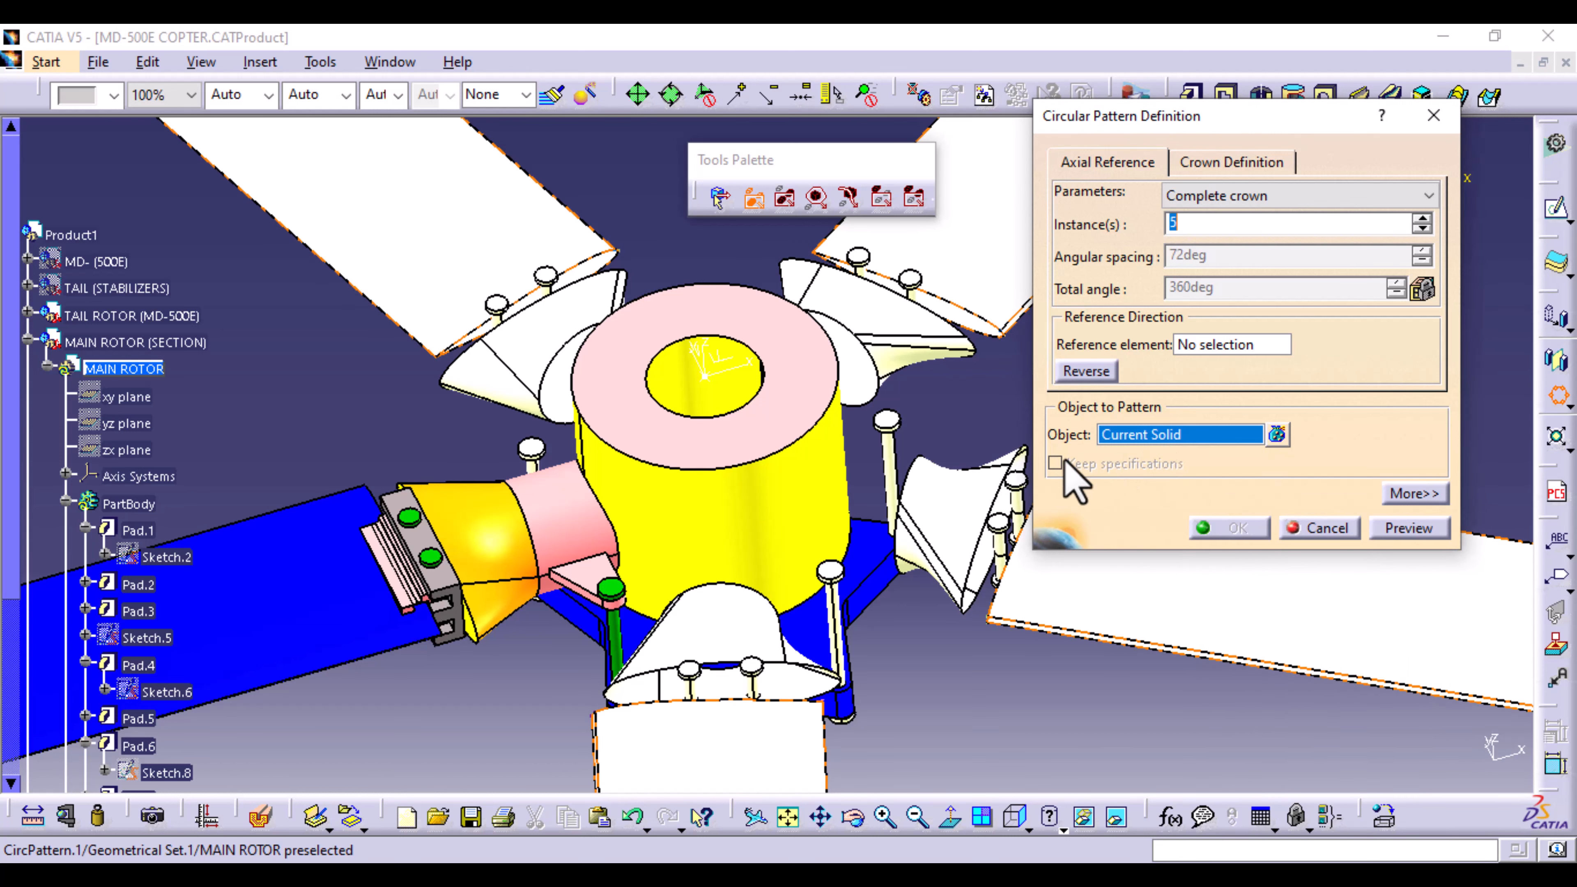
# Step: Use Pad.3, the pink hub-arm cylinder, as the object and pattern it around the Z axis of Axis System.6
pyautogui.scroll(-3, 132, 528)
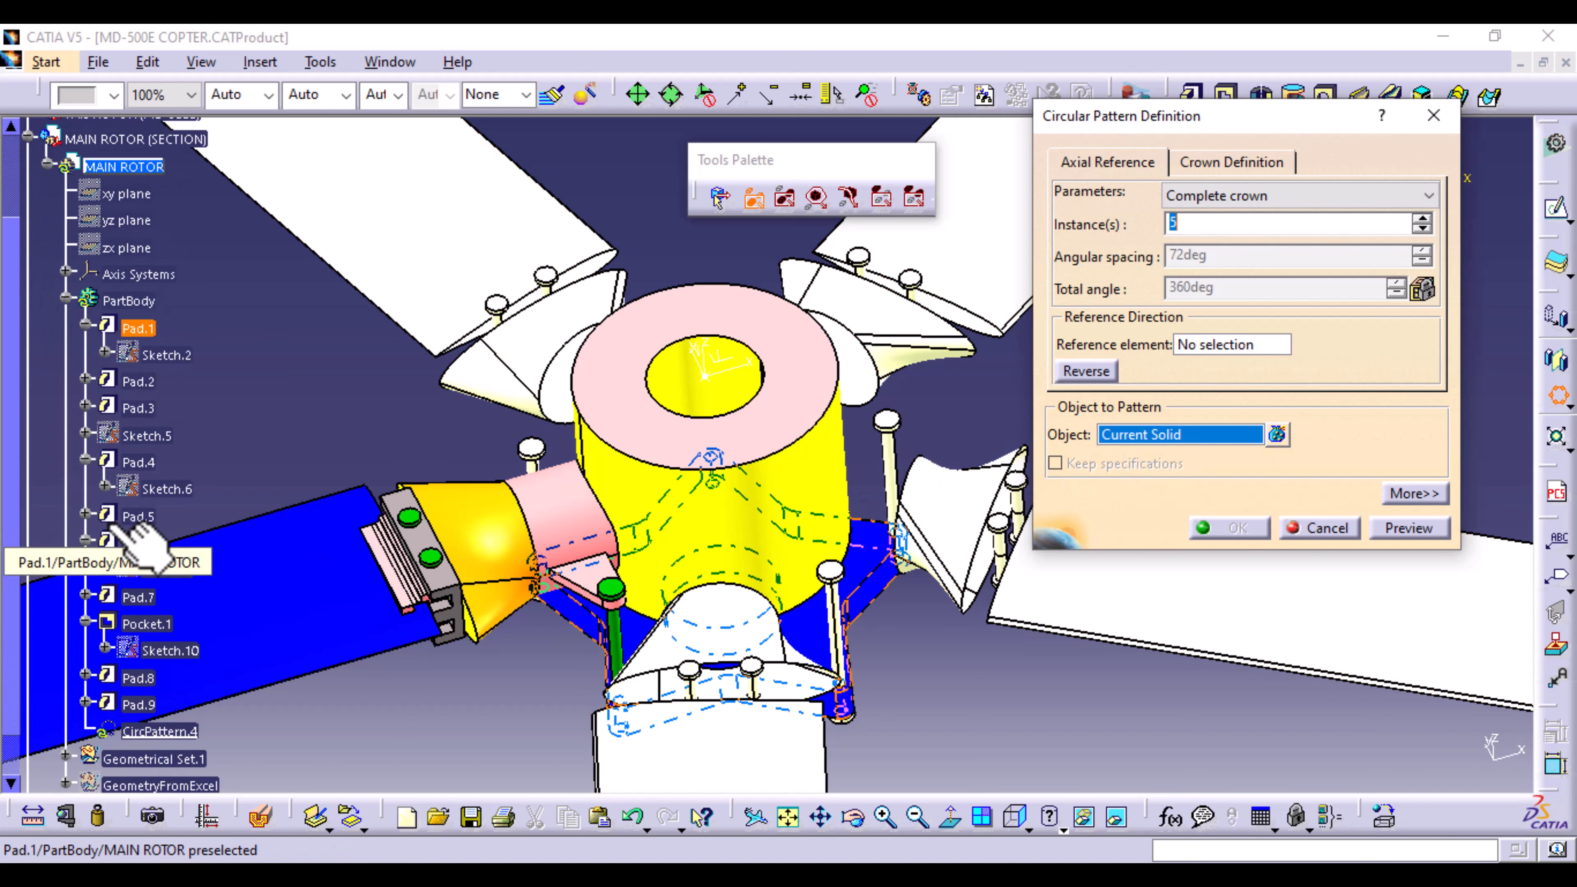
pyautogui.click(140, 408)
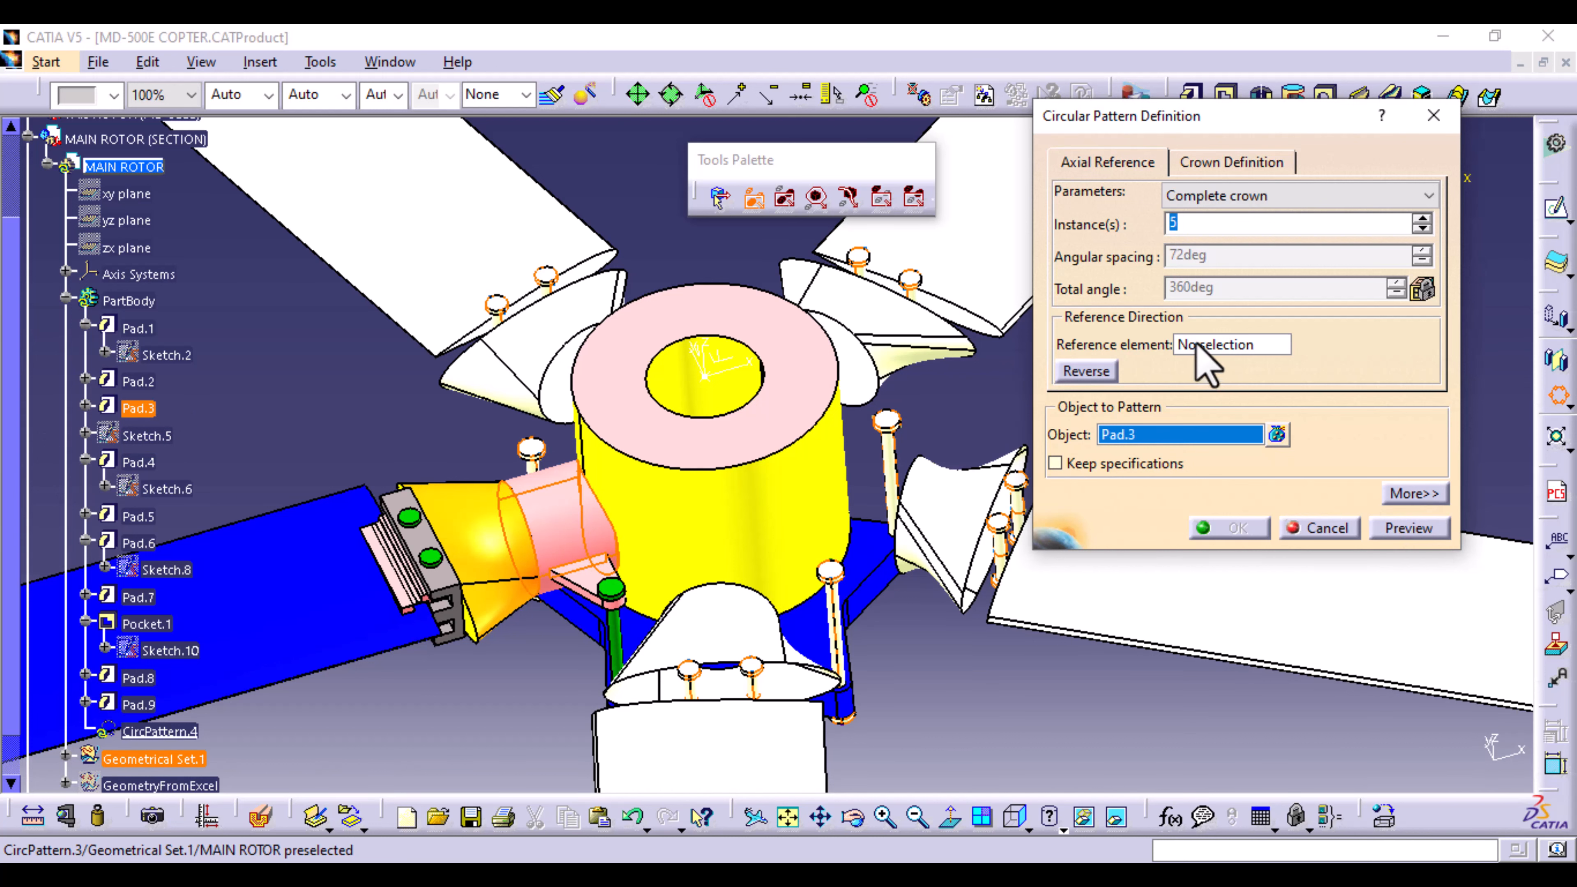
pyautogui.click(704, 349)
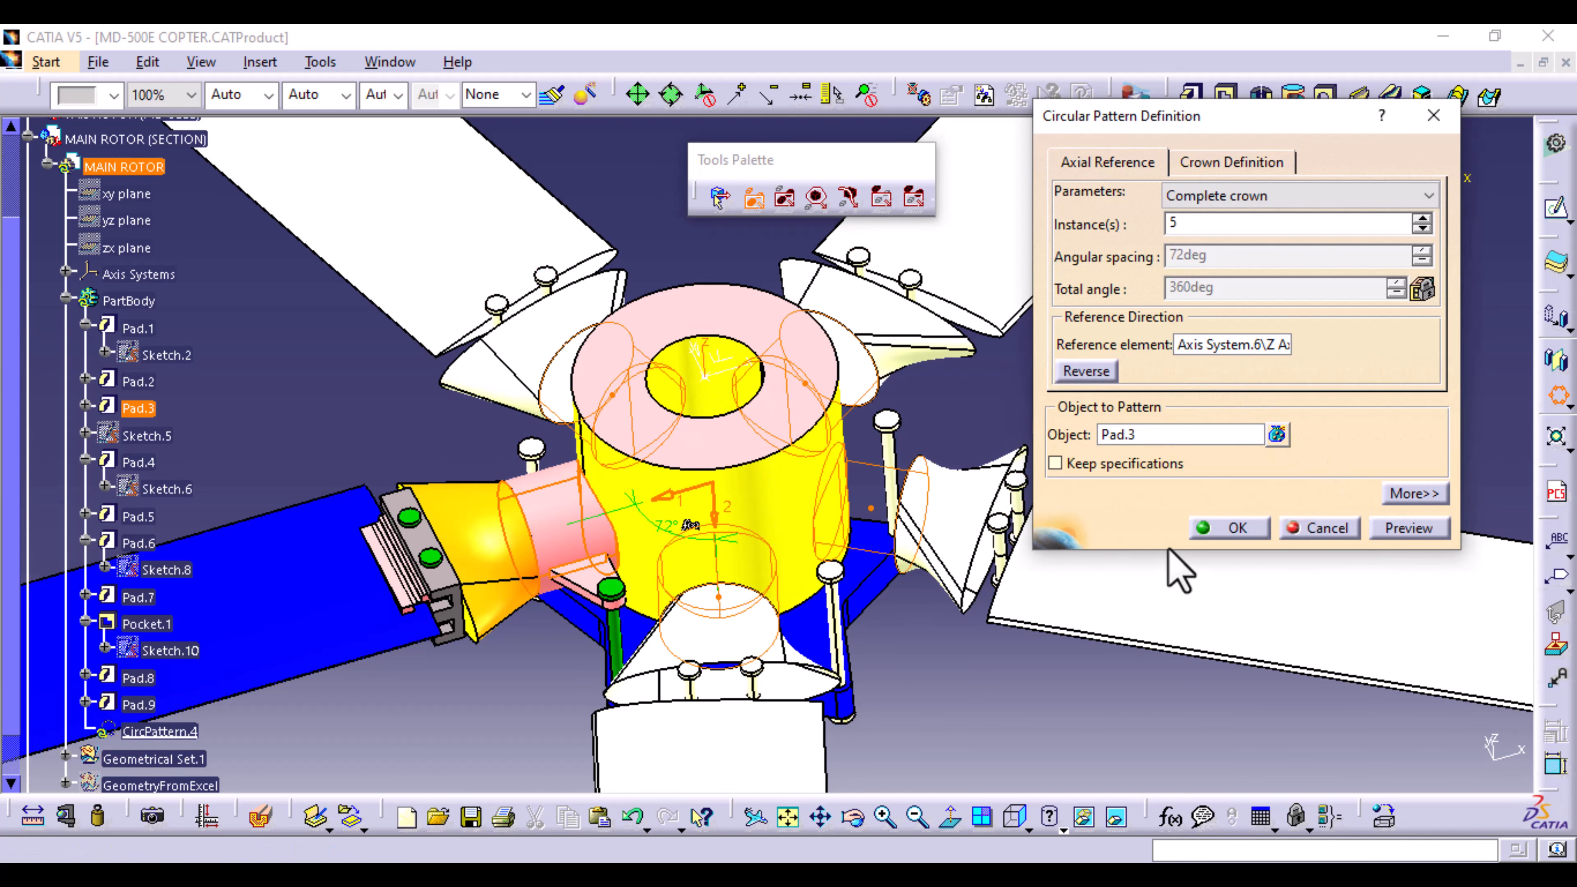
pyautogui.click(1242, 529)
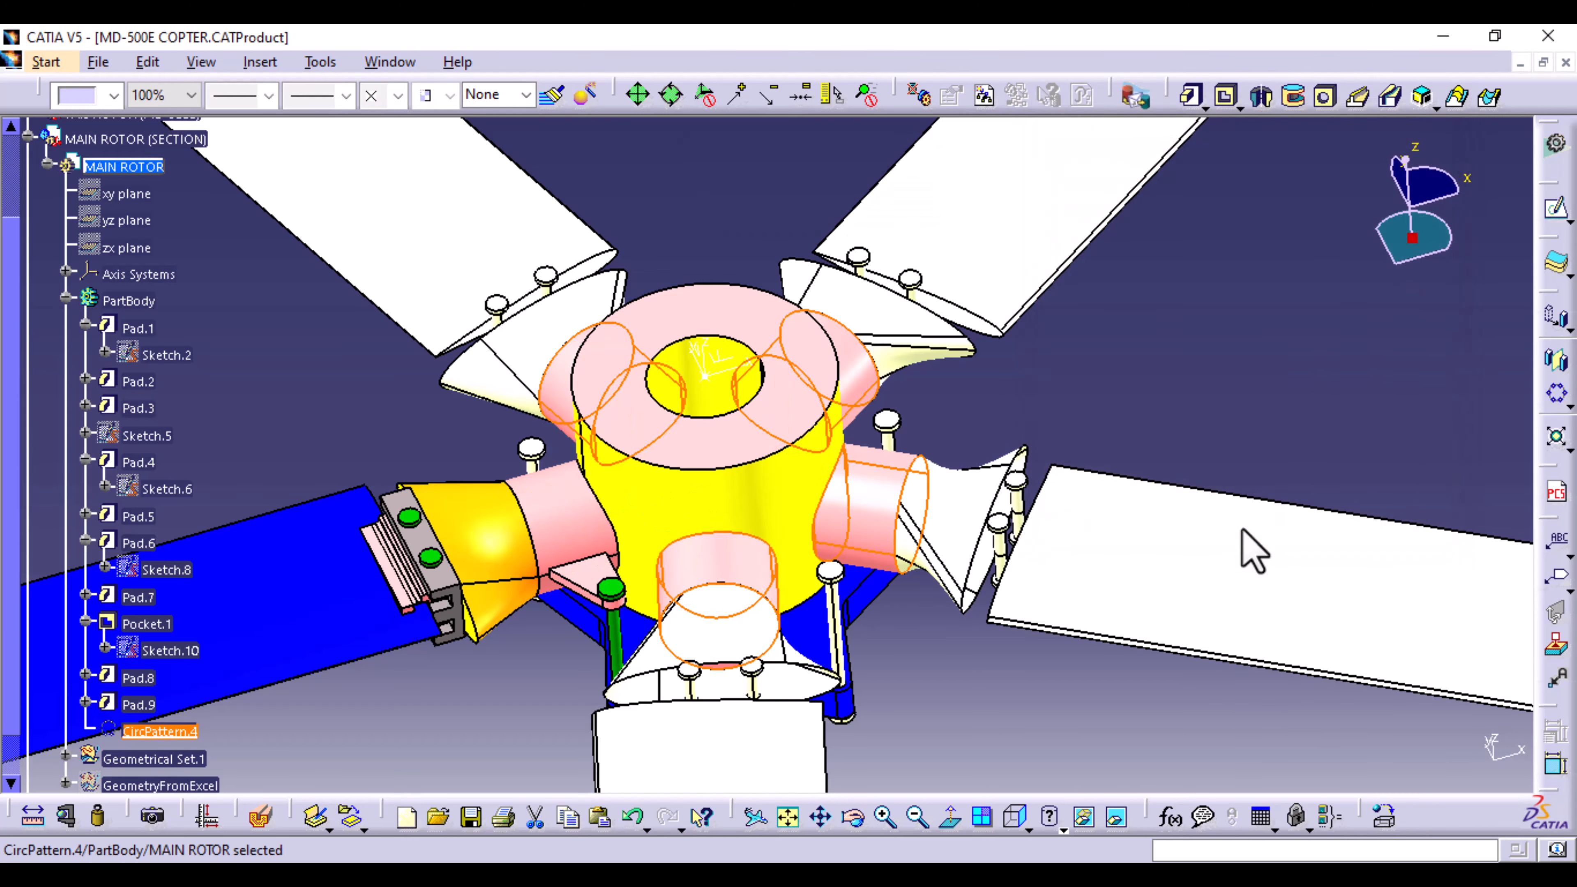
pyautogui.click(1208, 422)
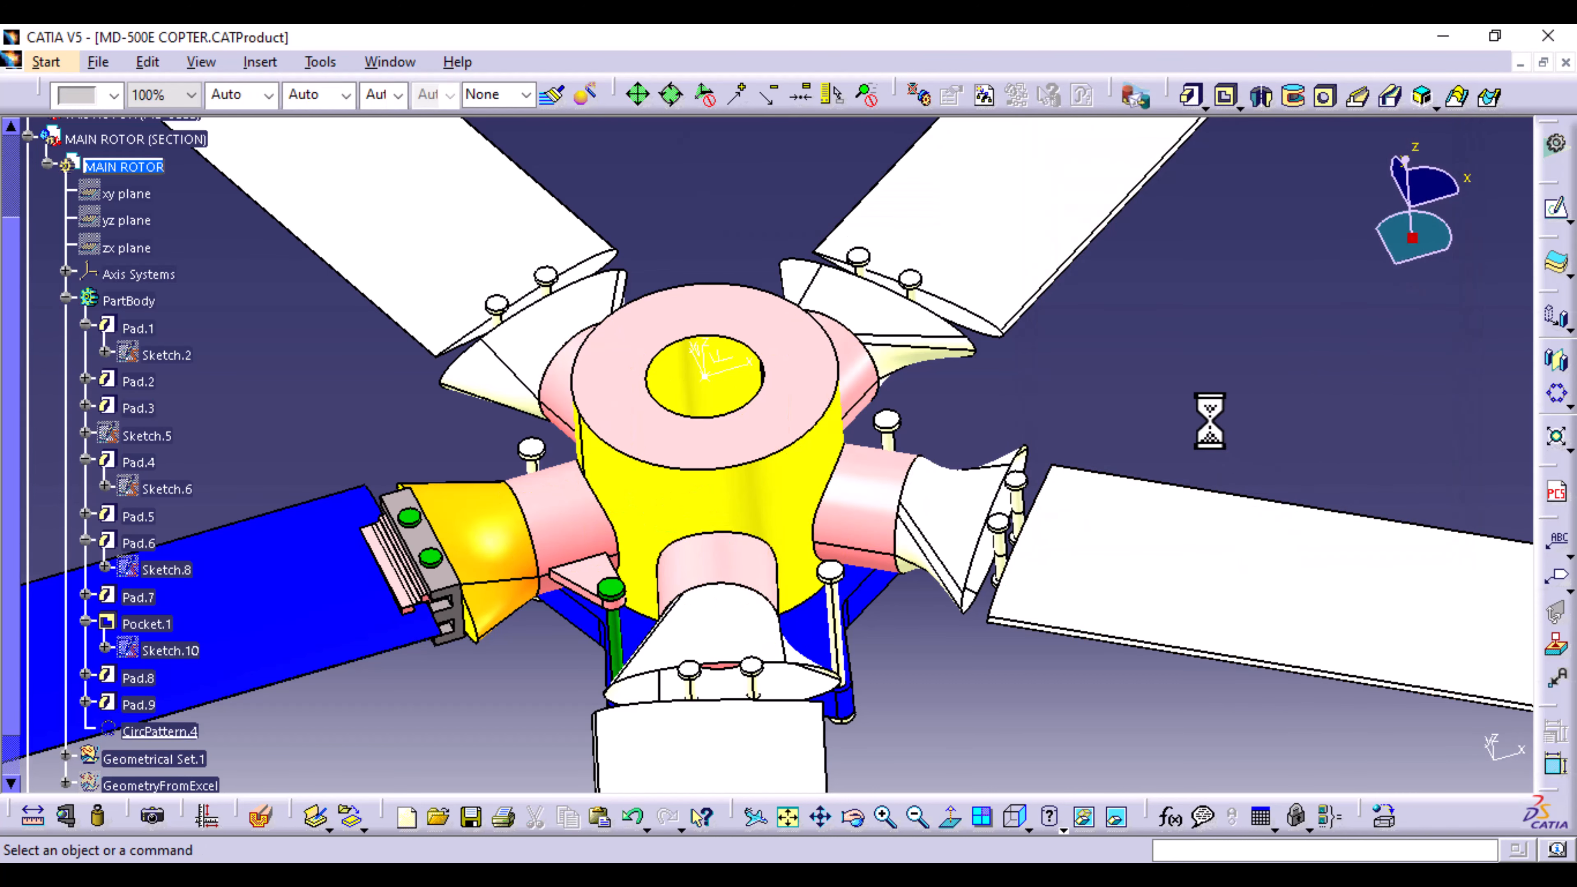
# Step: Start another Circular Pattern with Pad.4, the grey block at the blade root, as the object to pattern
pyautogui.click(261, 62)
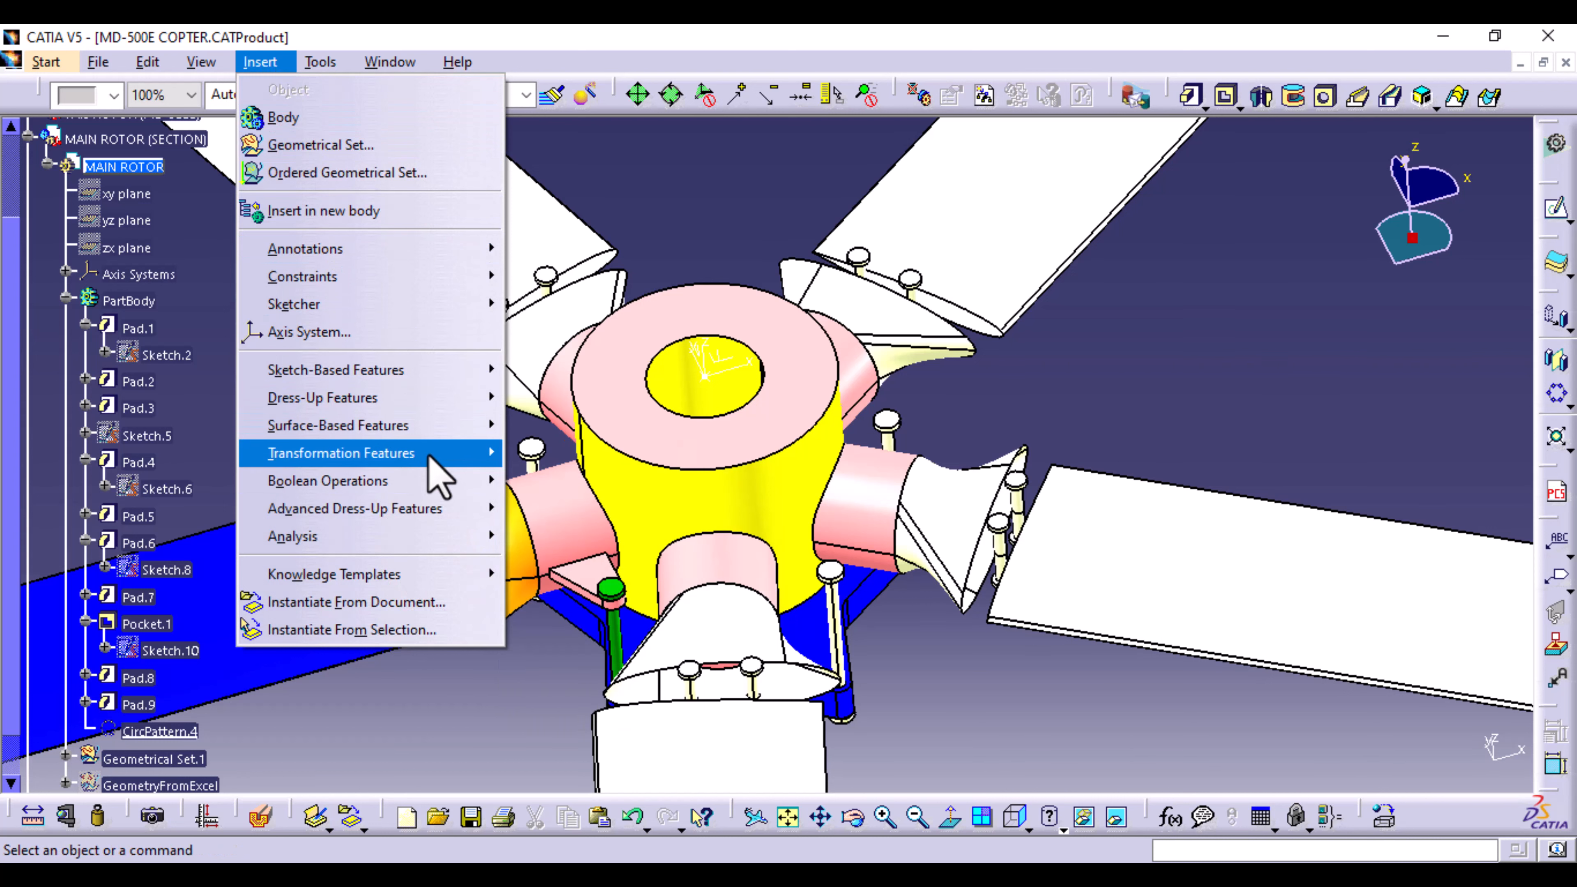
pyautogui.moveTo(434, 460)
pyautogui.click(580, 630)
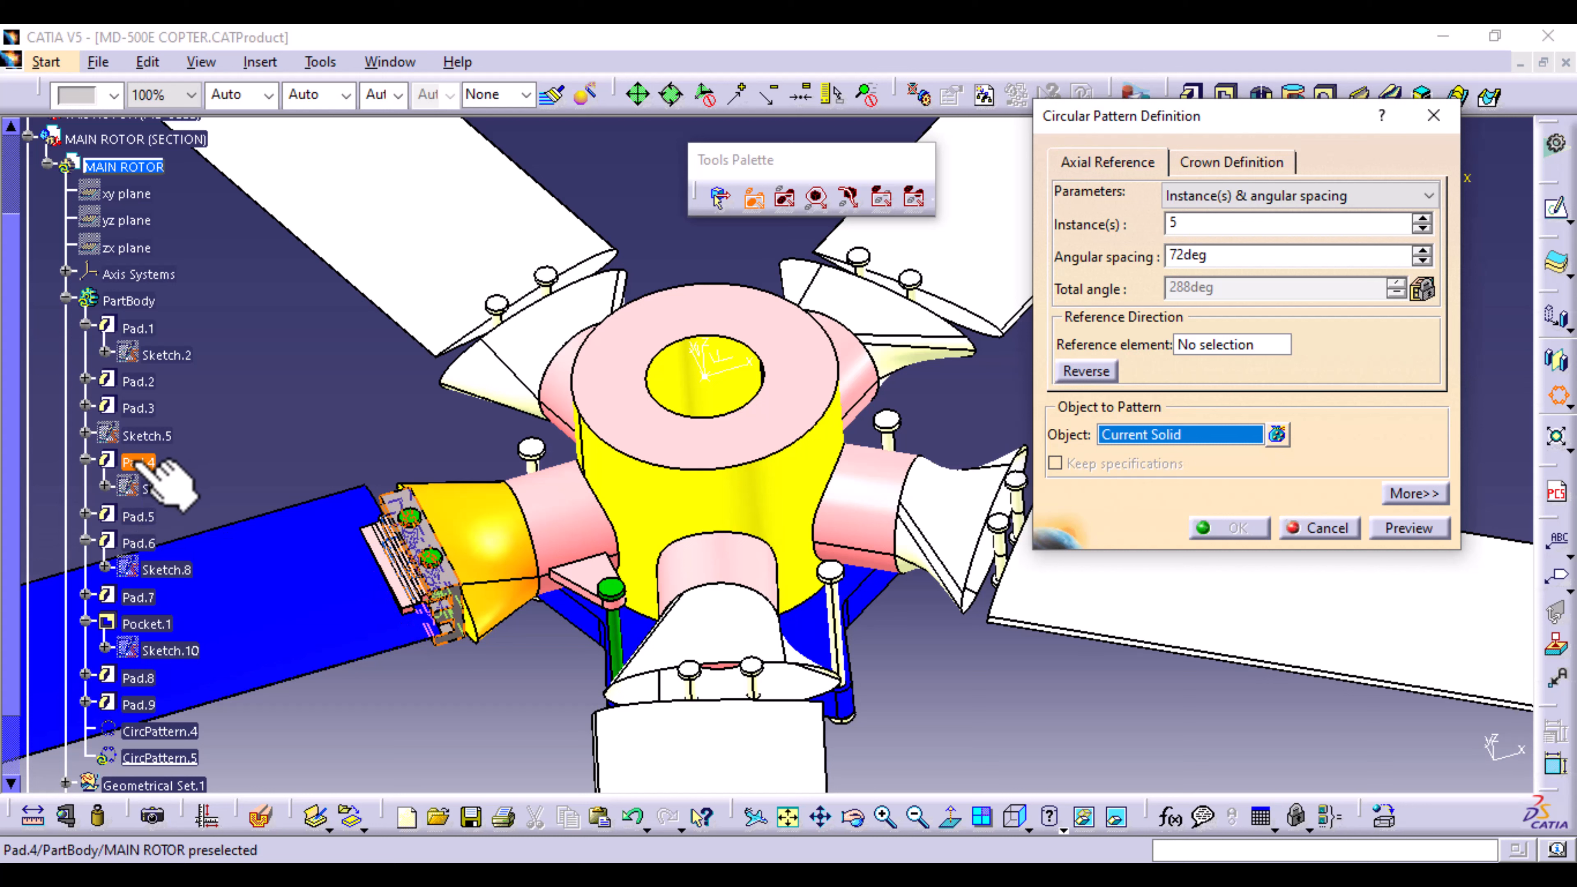
pyautogui.click(155, 465)
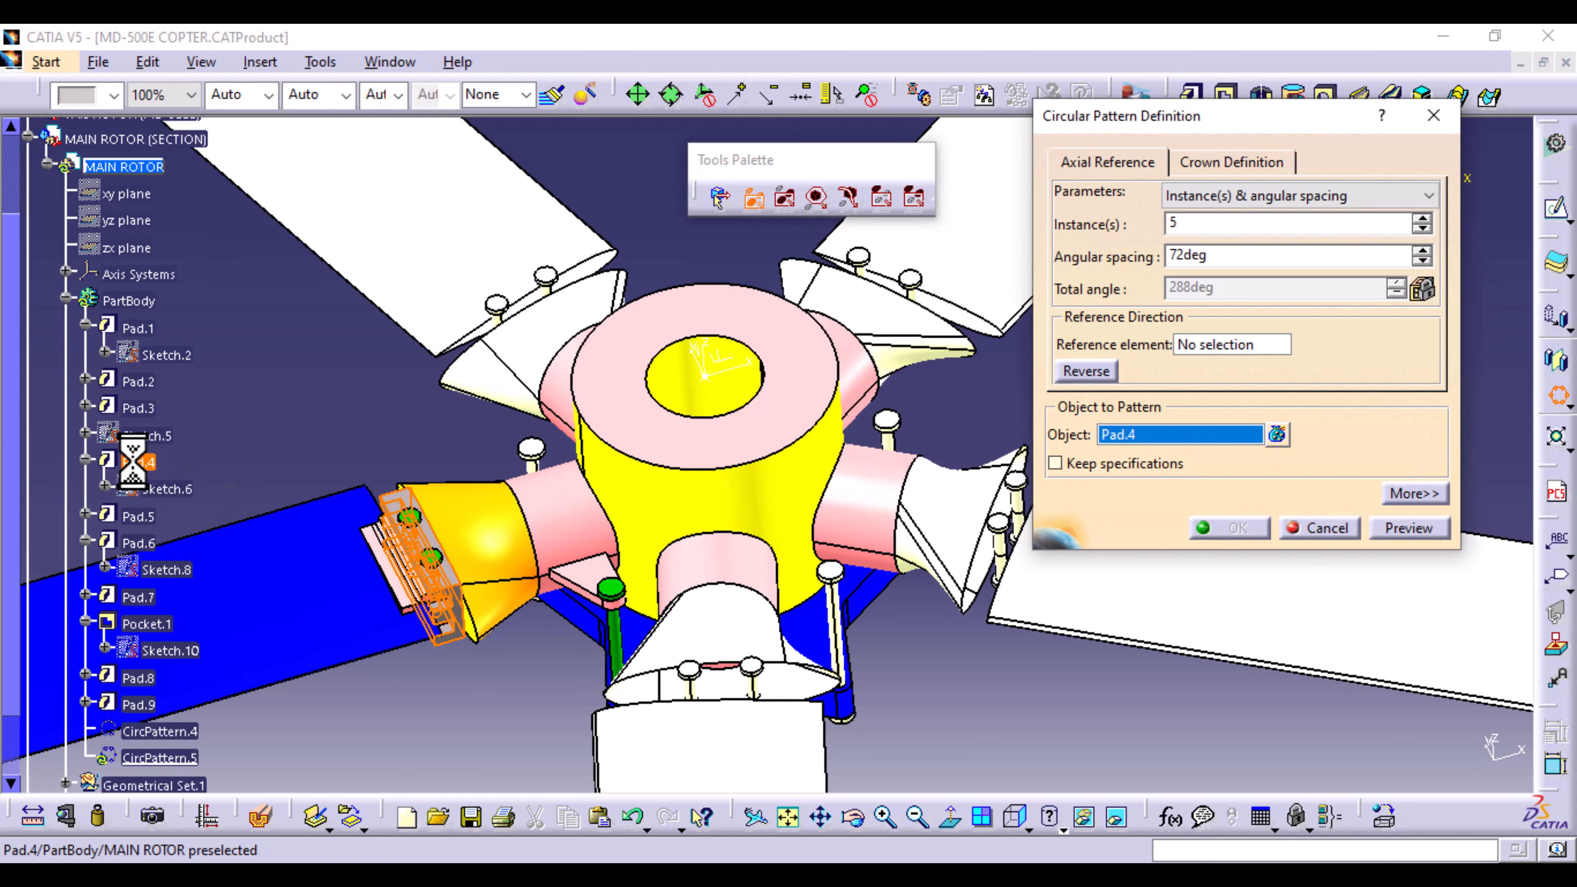
# Step: Pattern Pad.4 as a complete crown of 5 instances around the Z axis of Axis System.6
pyautogui.click(1228, 348)
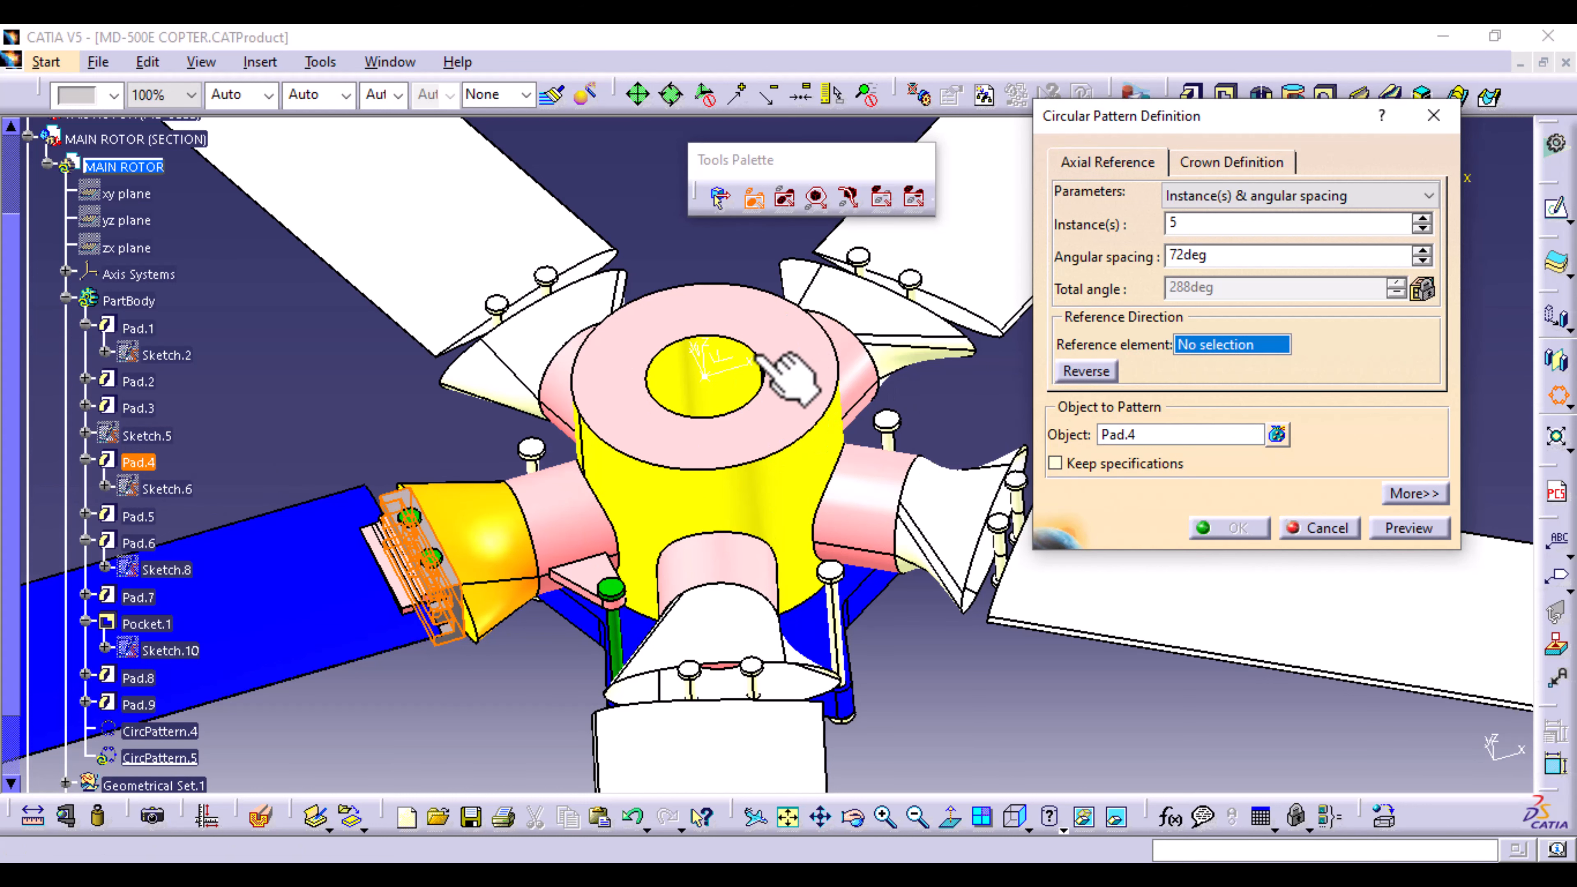
pyautogui.click(707, 349)
pyautogui.click(1215, 344)
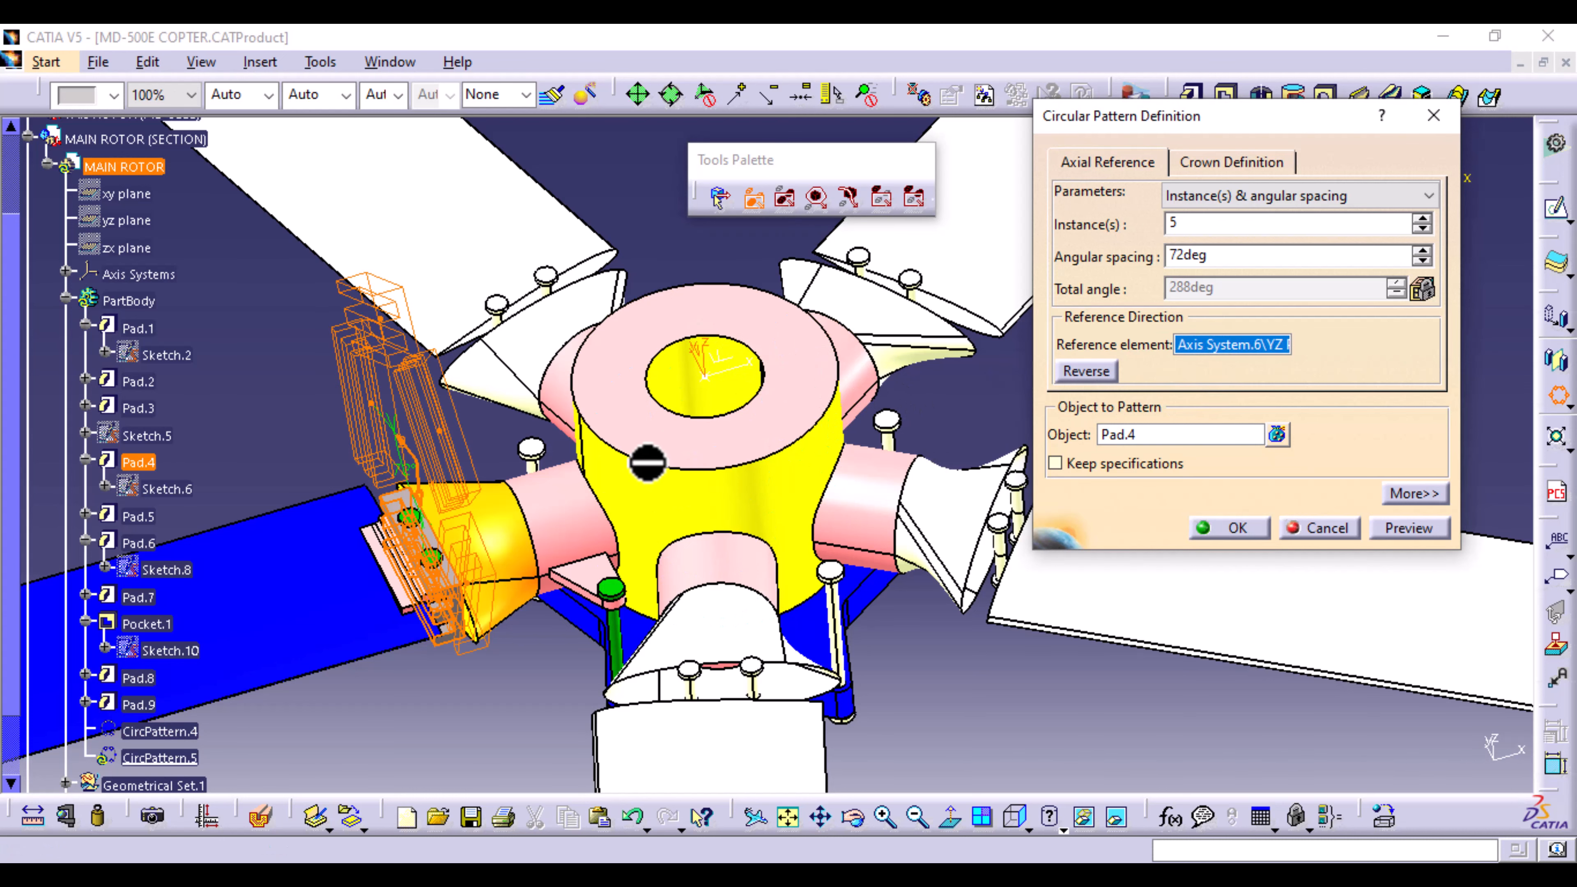
pyautogui.moveTo(647, 461); pyautogui.dragTo(620, 351, button='middle')
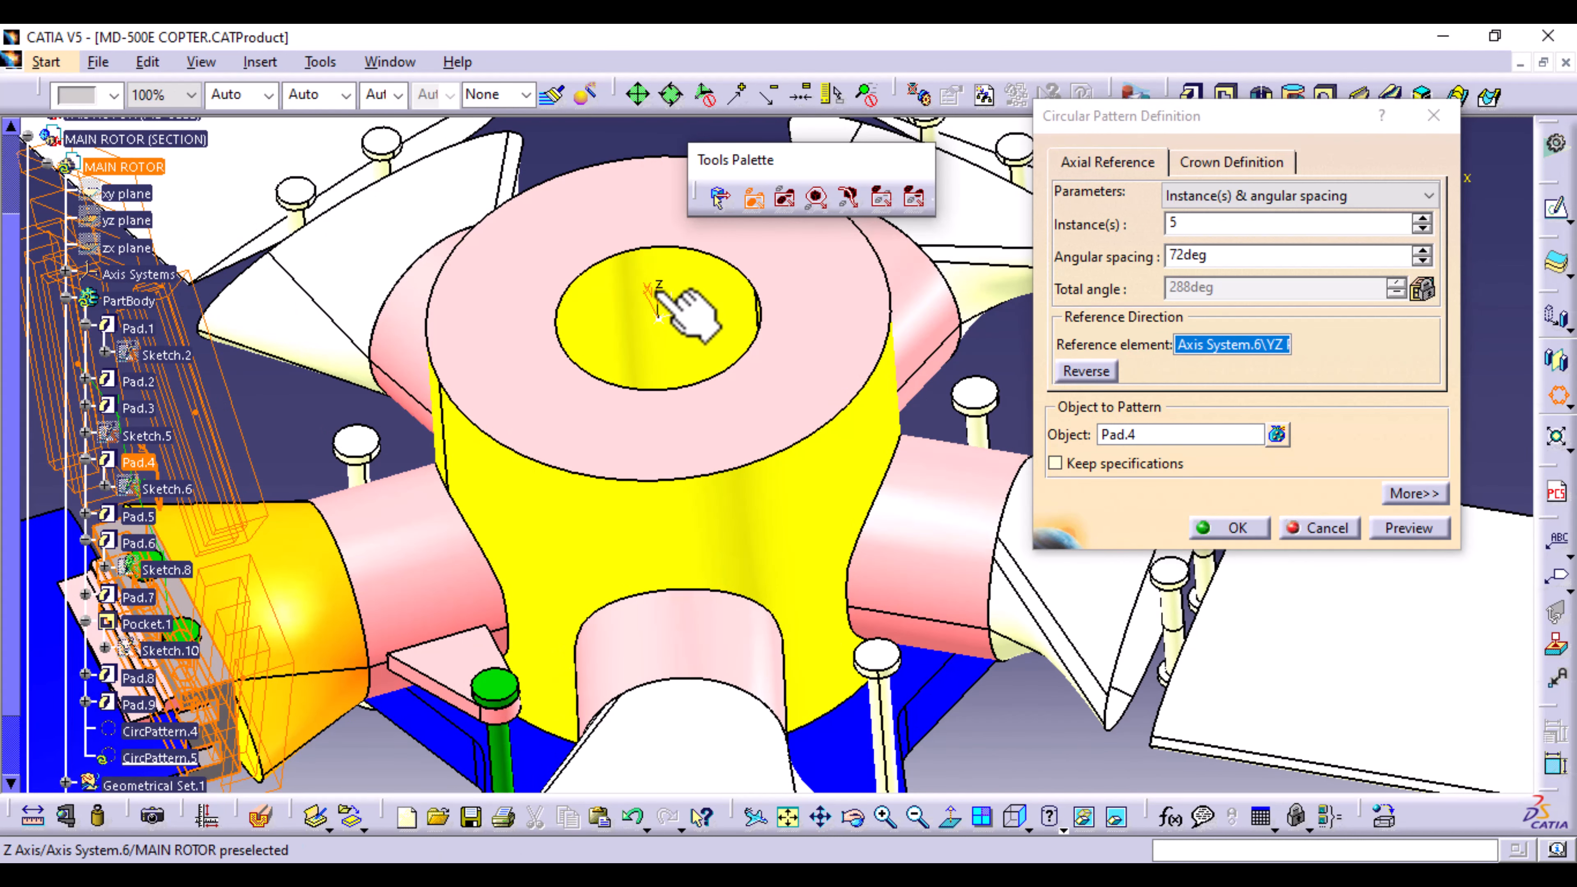
pyautogui.click(655, 298)
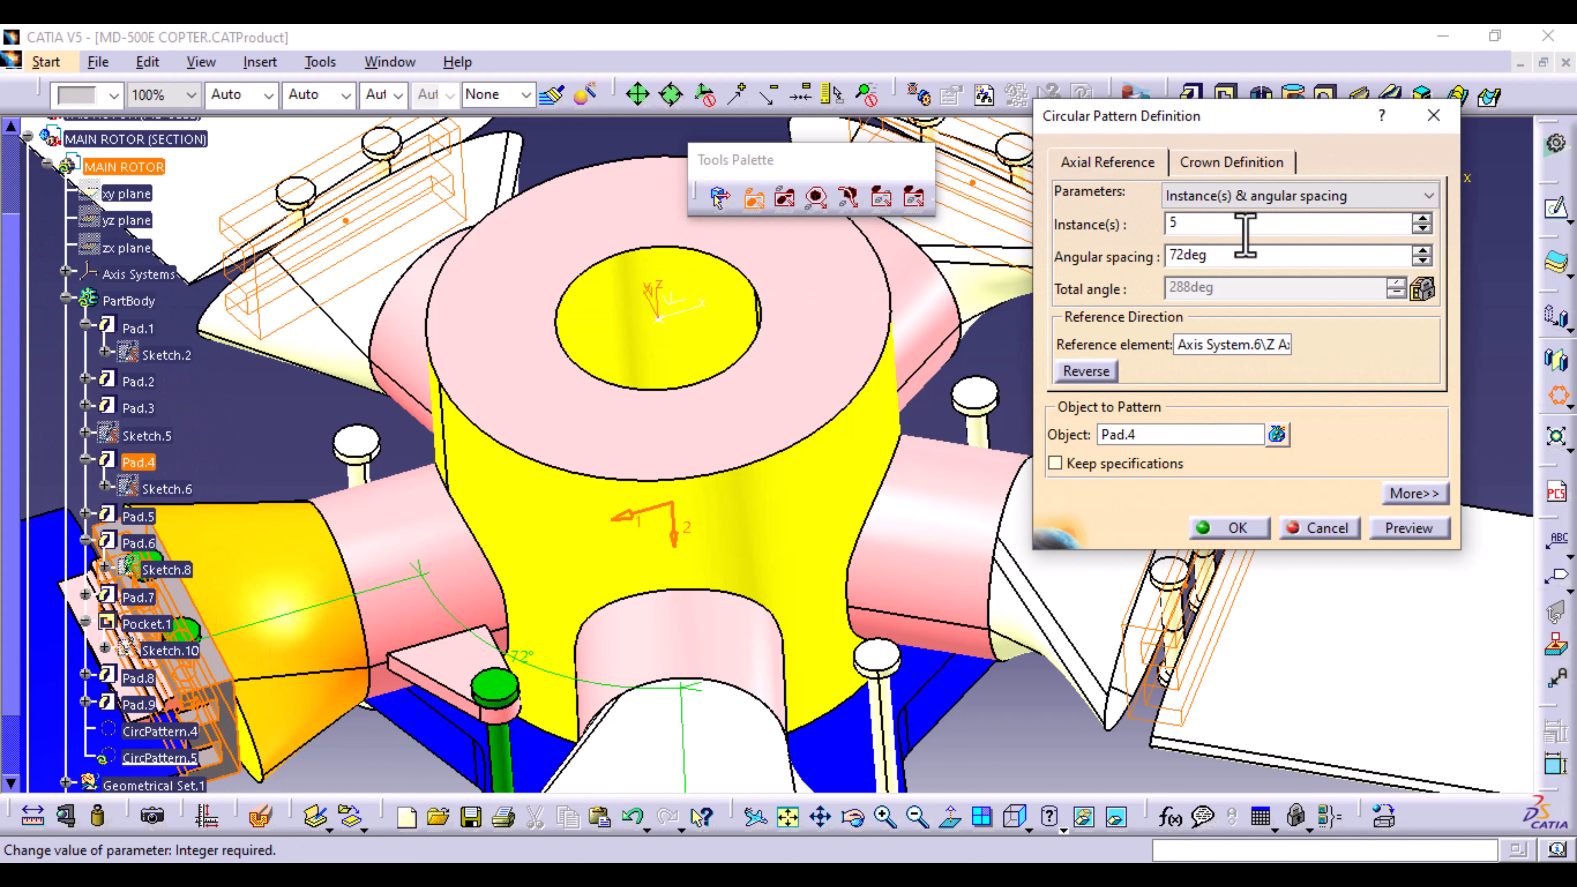
pyautogui.click(1368, 196)
pyautogui.click(1192, 271)
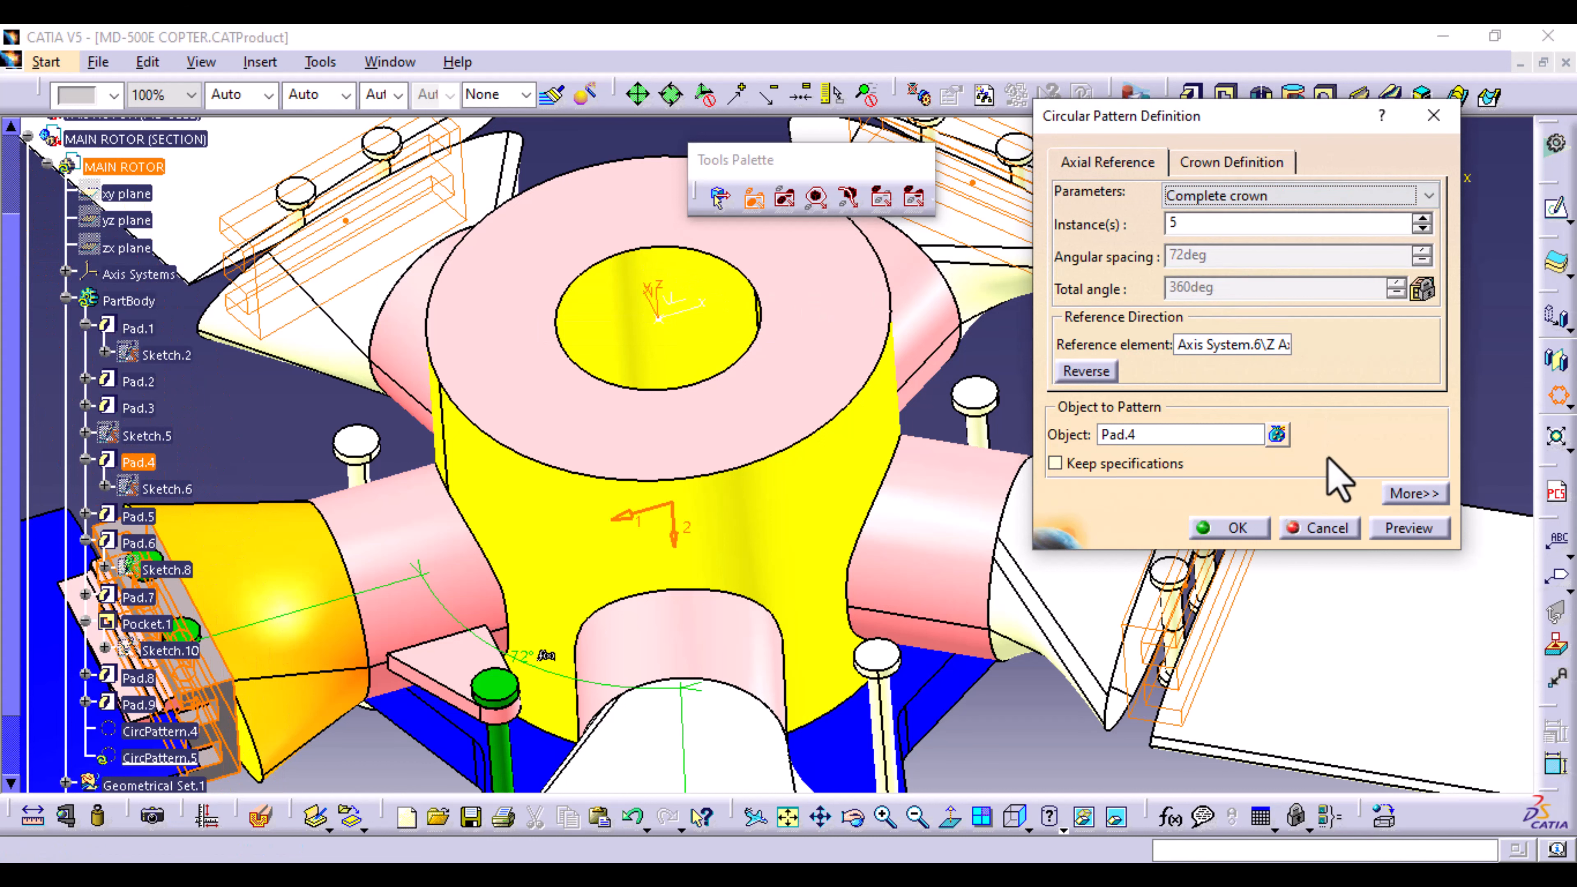
pyautogui.click(1235, 528)
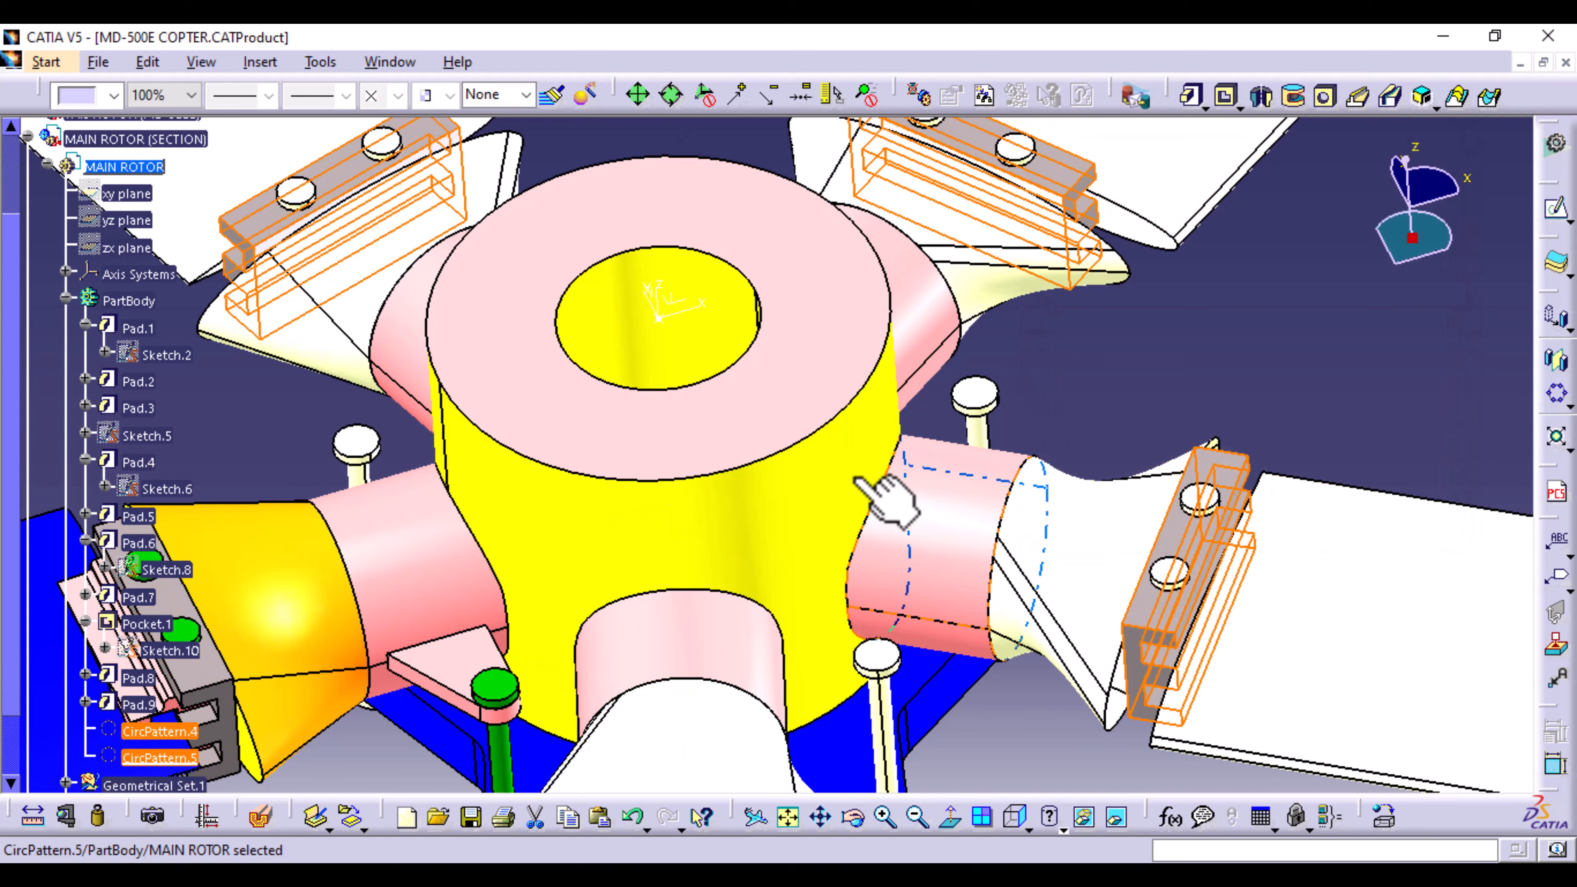
# Step: Start a Circular Pattern with Pad.5, the pink plates beside the grey blade-root block, as the object to pattern
pyautogui.moveTo(879, 500); pyautogui.dragTo(1066, 407, button='middle')
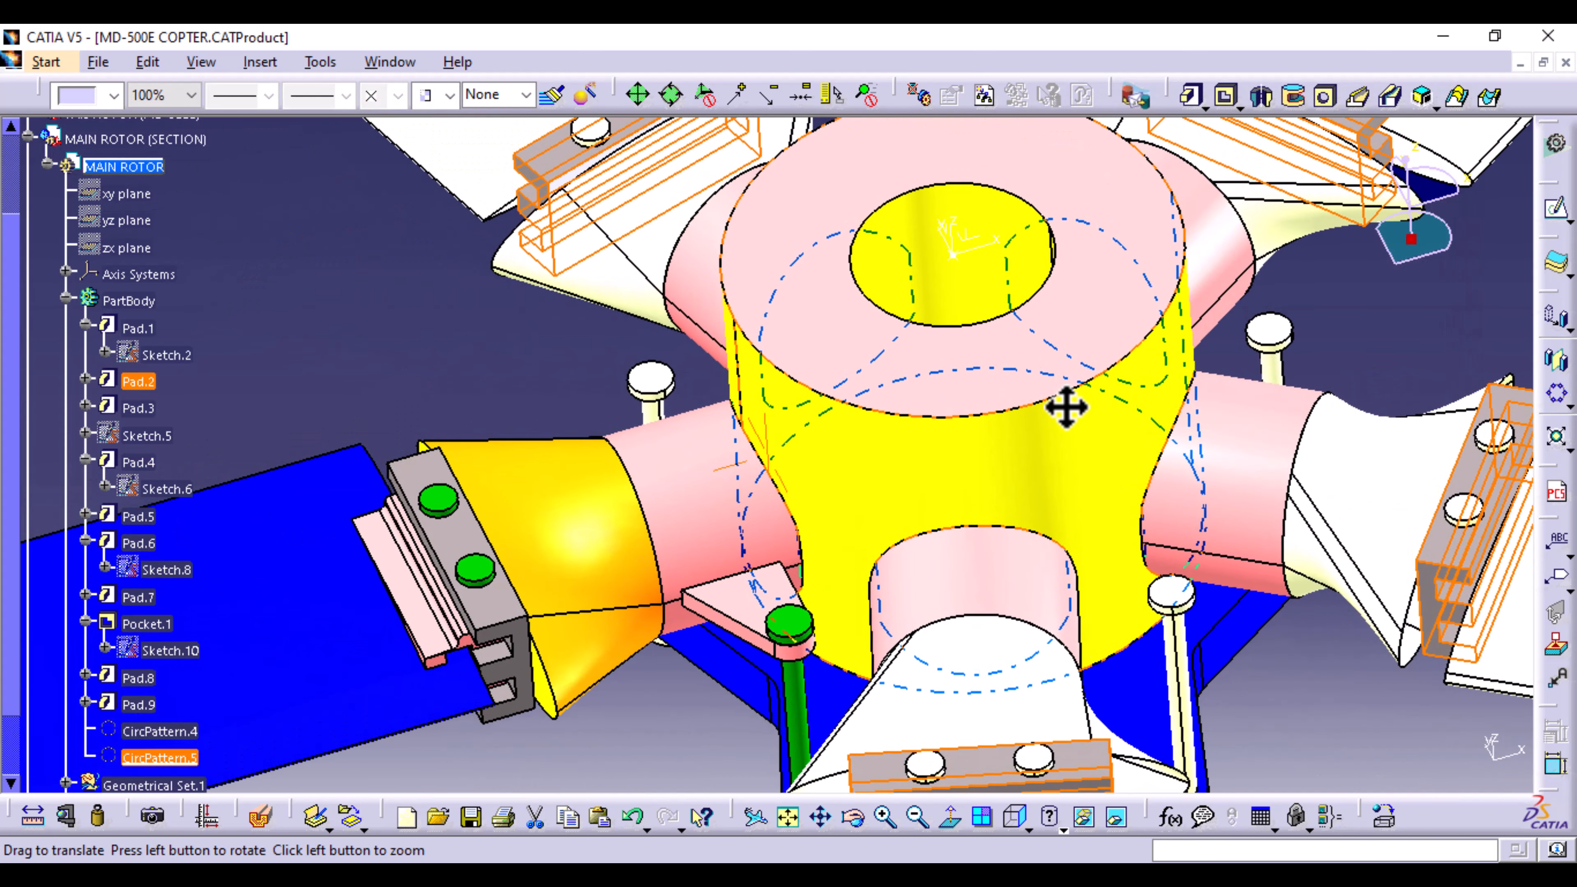
pyautogui.click(256, 62)
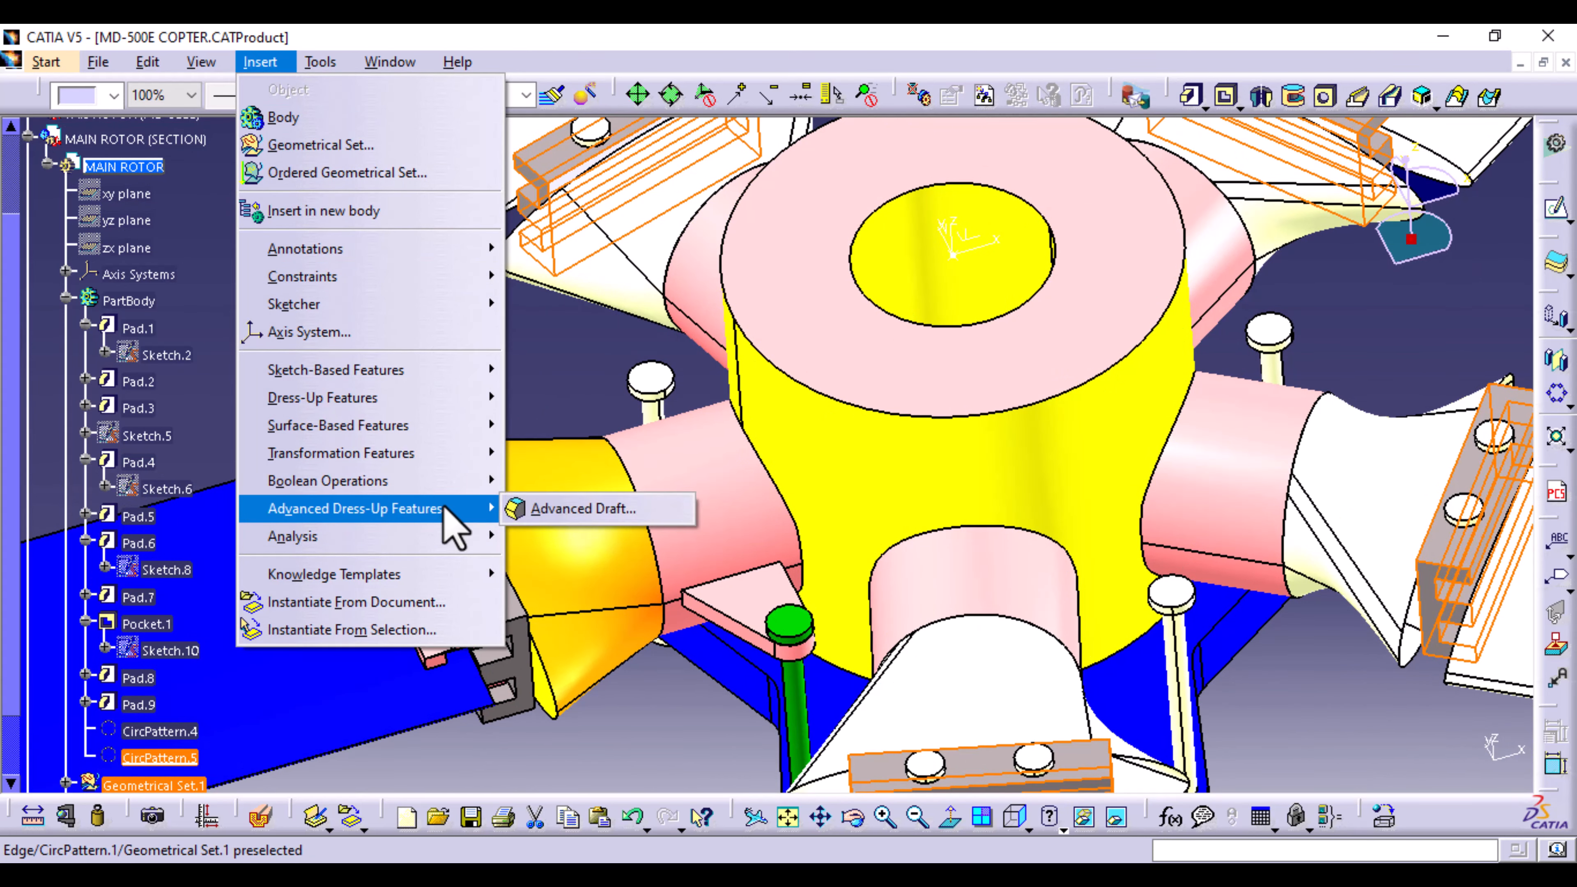
pyautogui.moveTo(451, 487)
pyautogui.moveTo(459, 457)
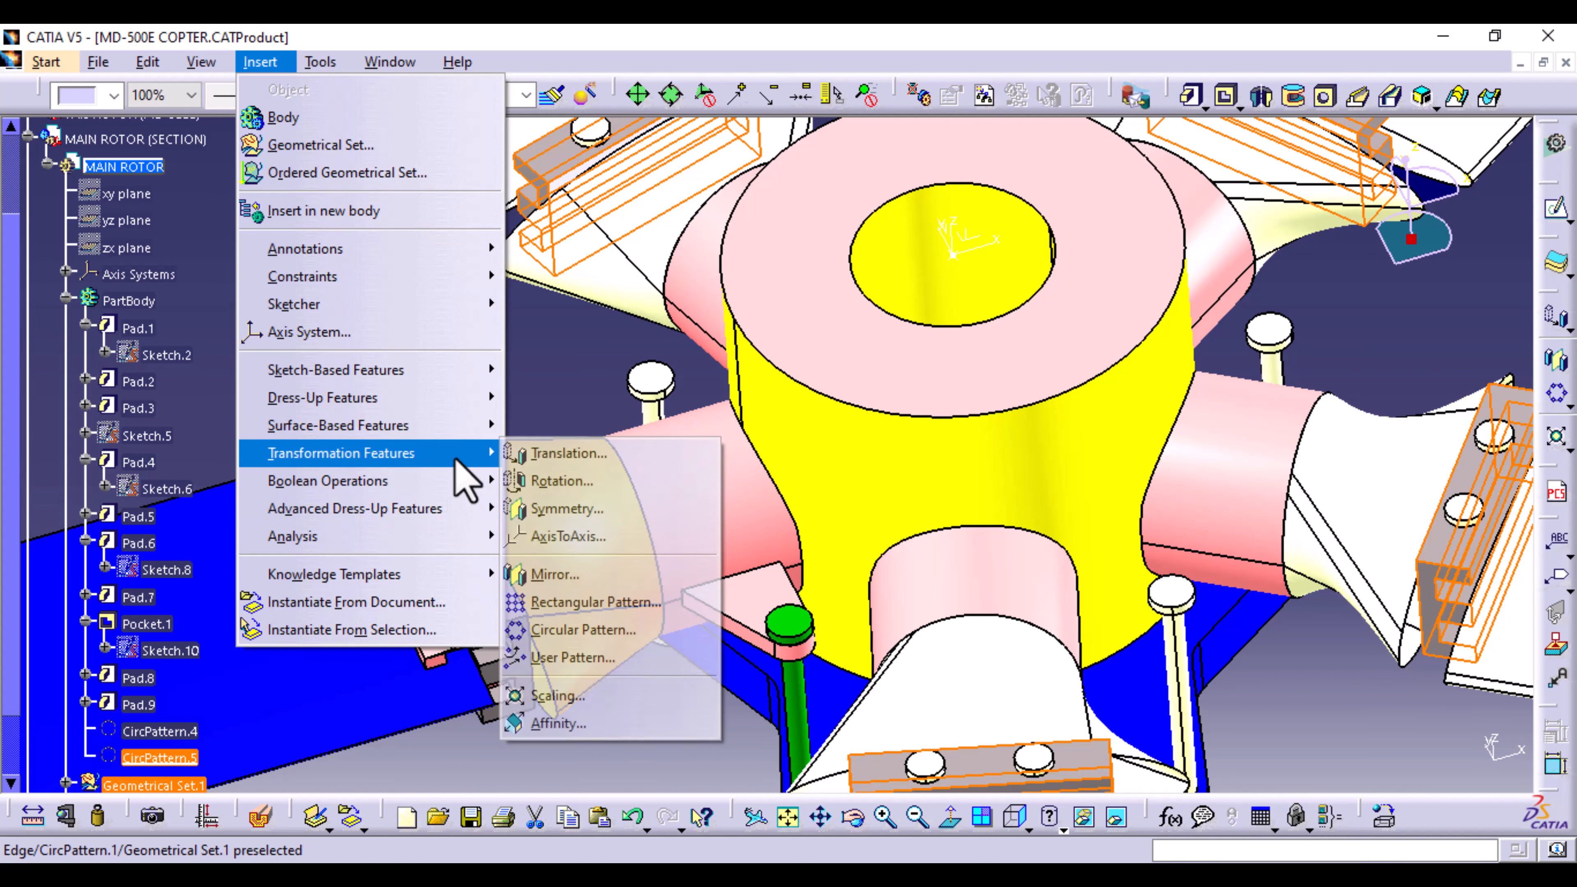
pyautogui.click(617, 632)
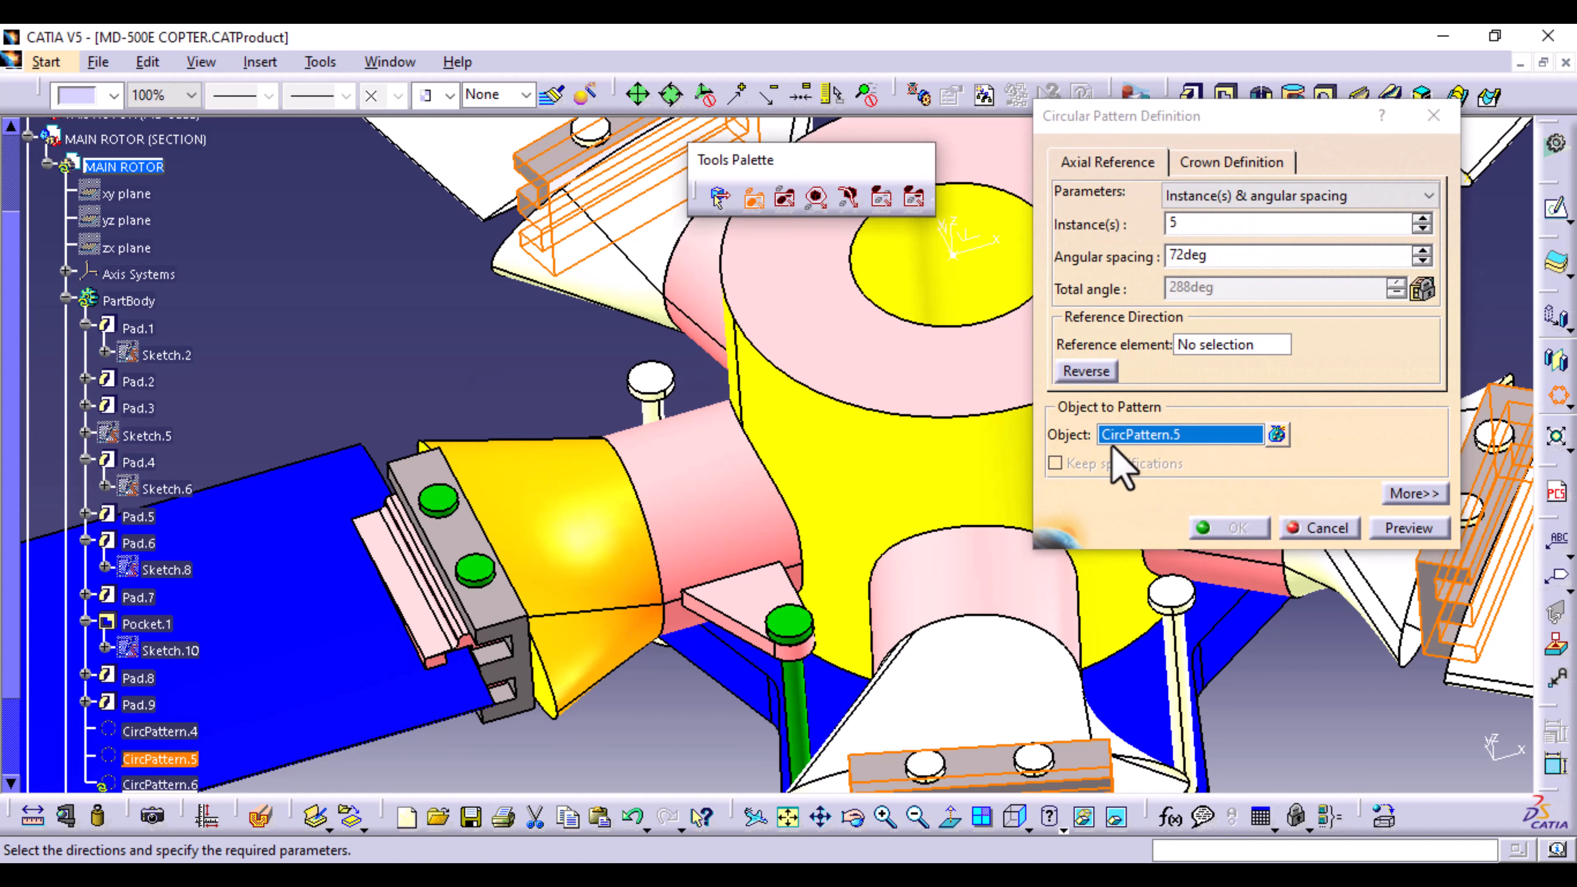
pyautogui.click(1125, 436)
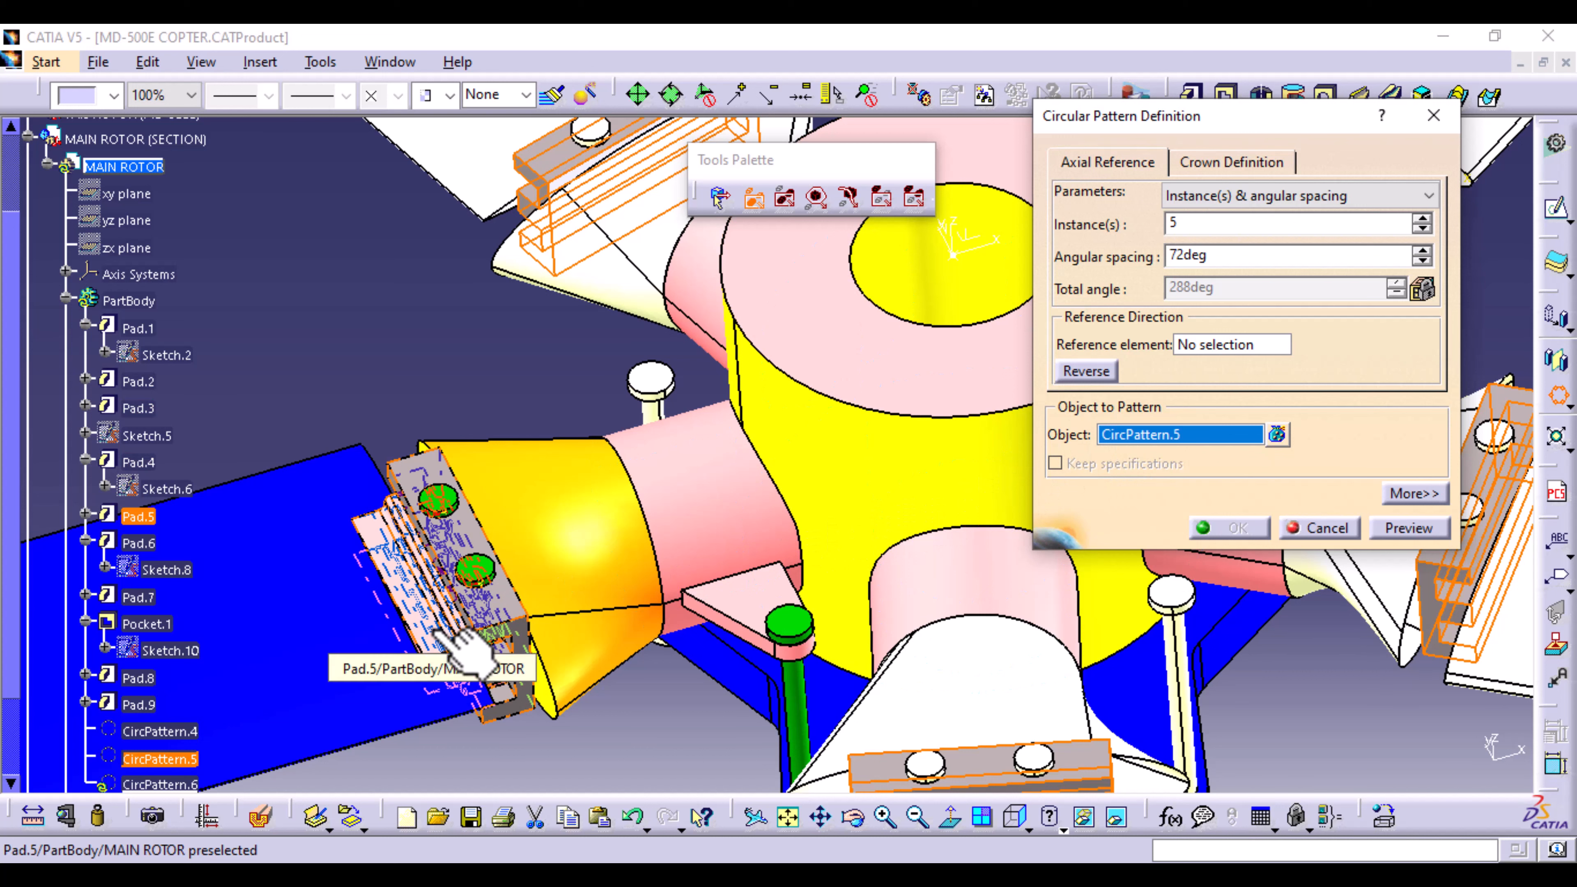
pyautogui.click(149, 517)
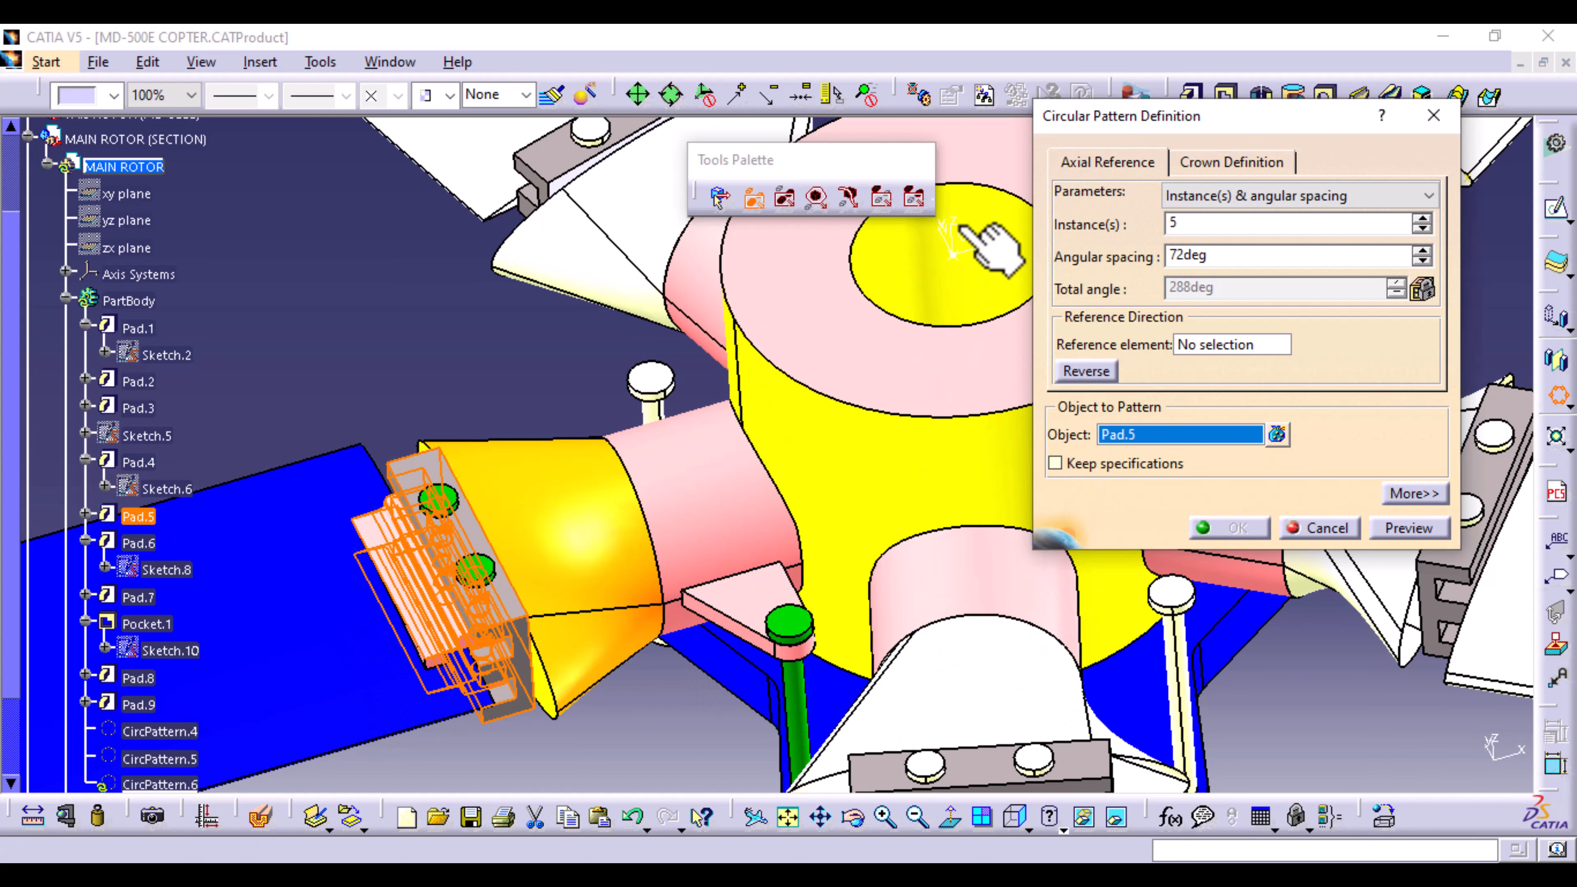
# Step: Pattern Pad.5 as a complete crown of 5 instances around the Z axis of Axis System.6
pyautogui.moveTo(950, 352); pyautogui.dragTo(704, 363, button='middle')
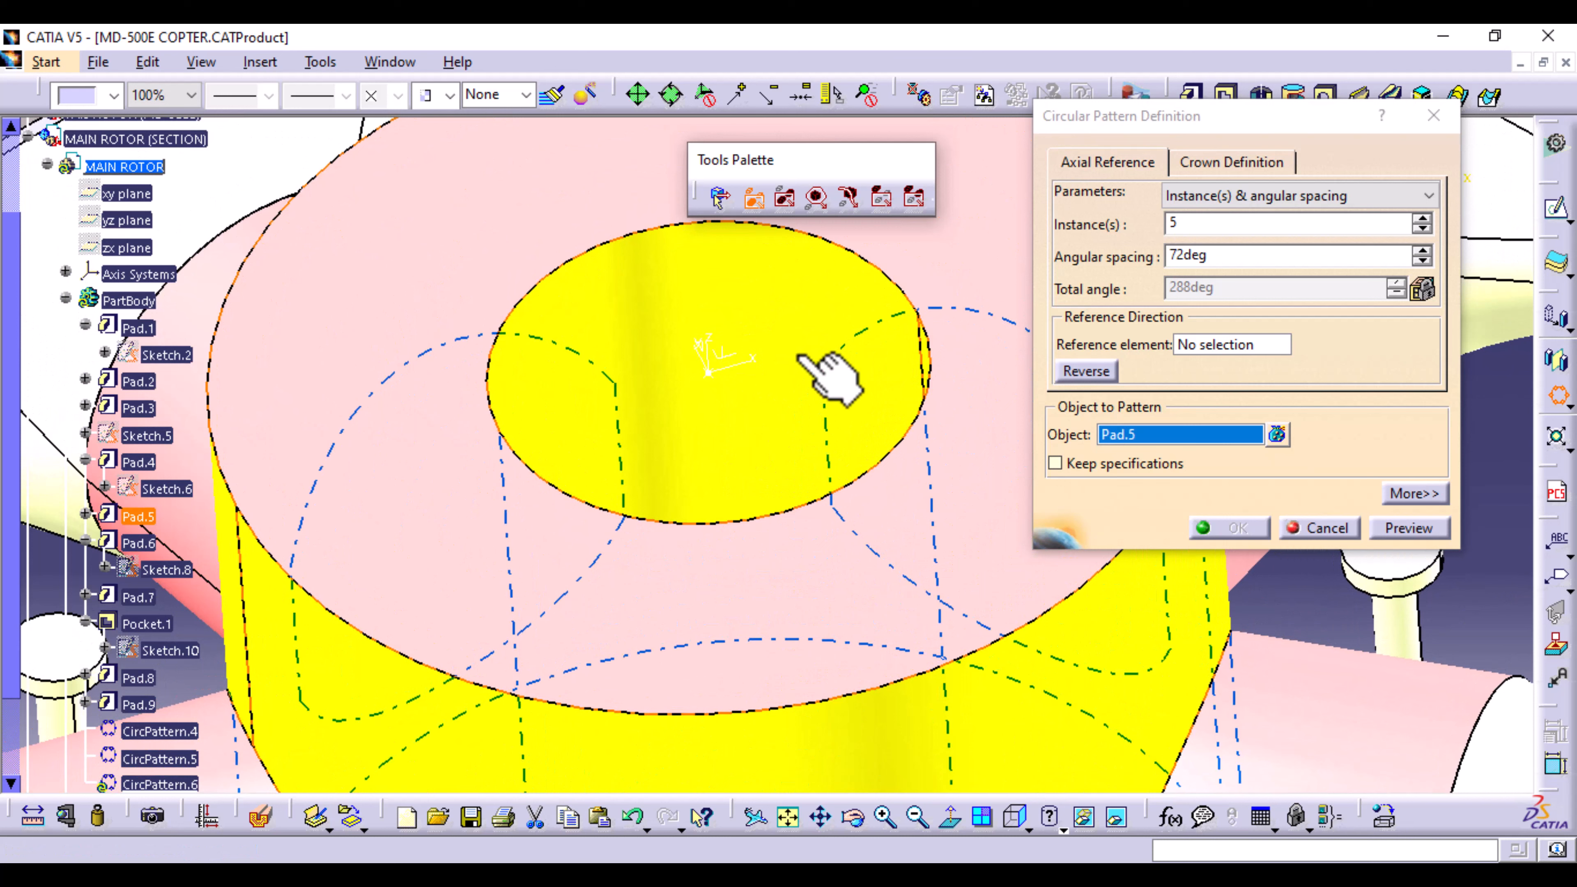
pyautogui.click(1179, 344)
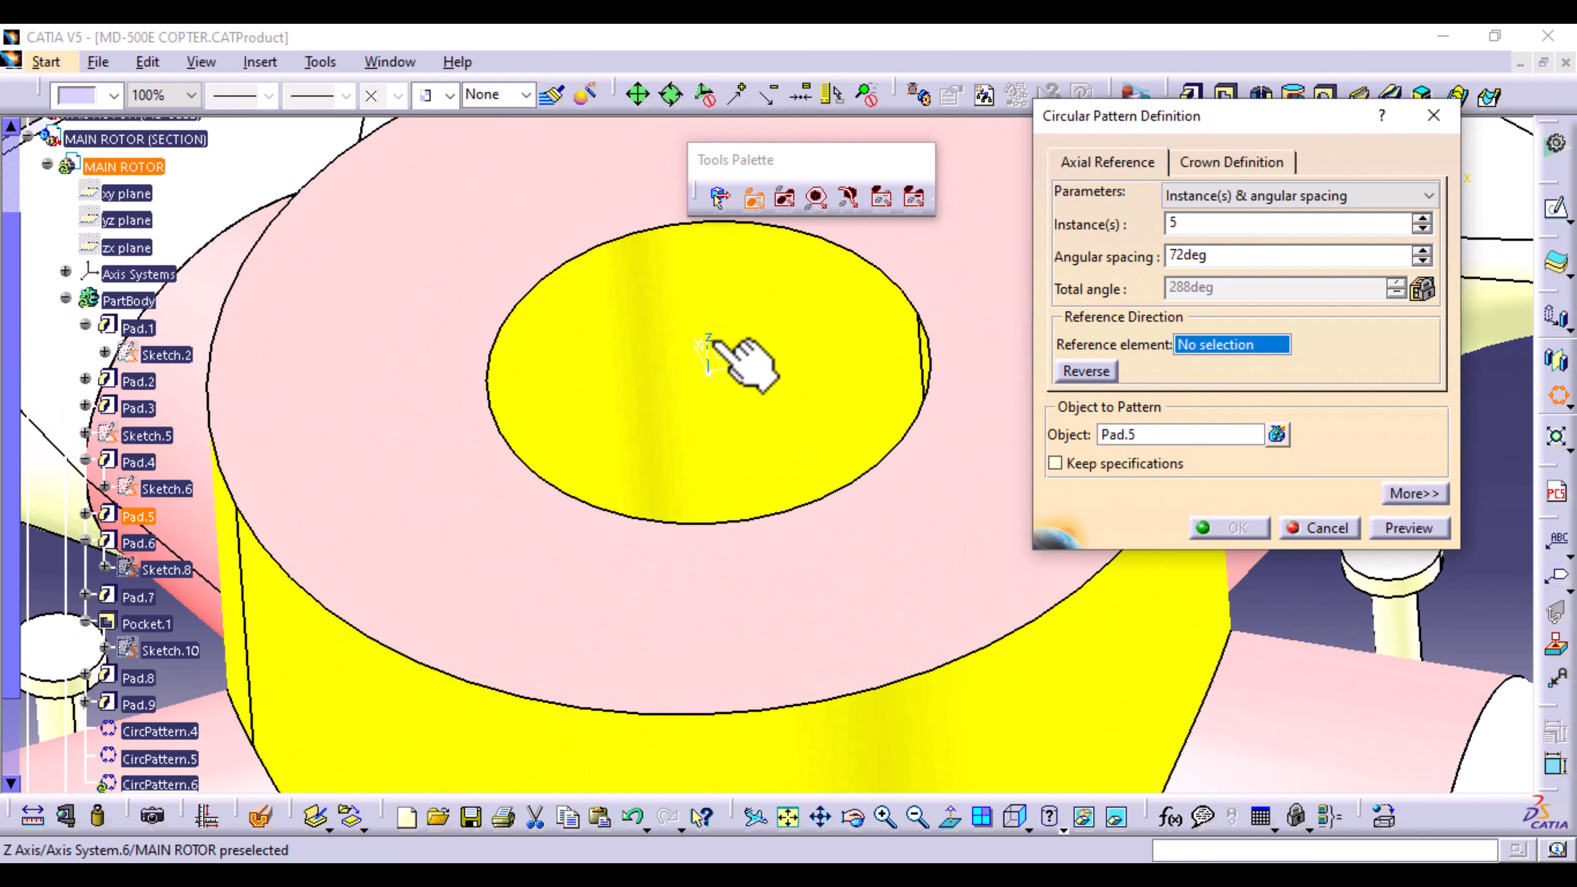
pyautogui.click(711, 357)
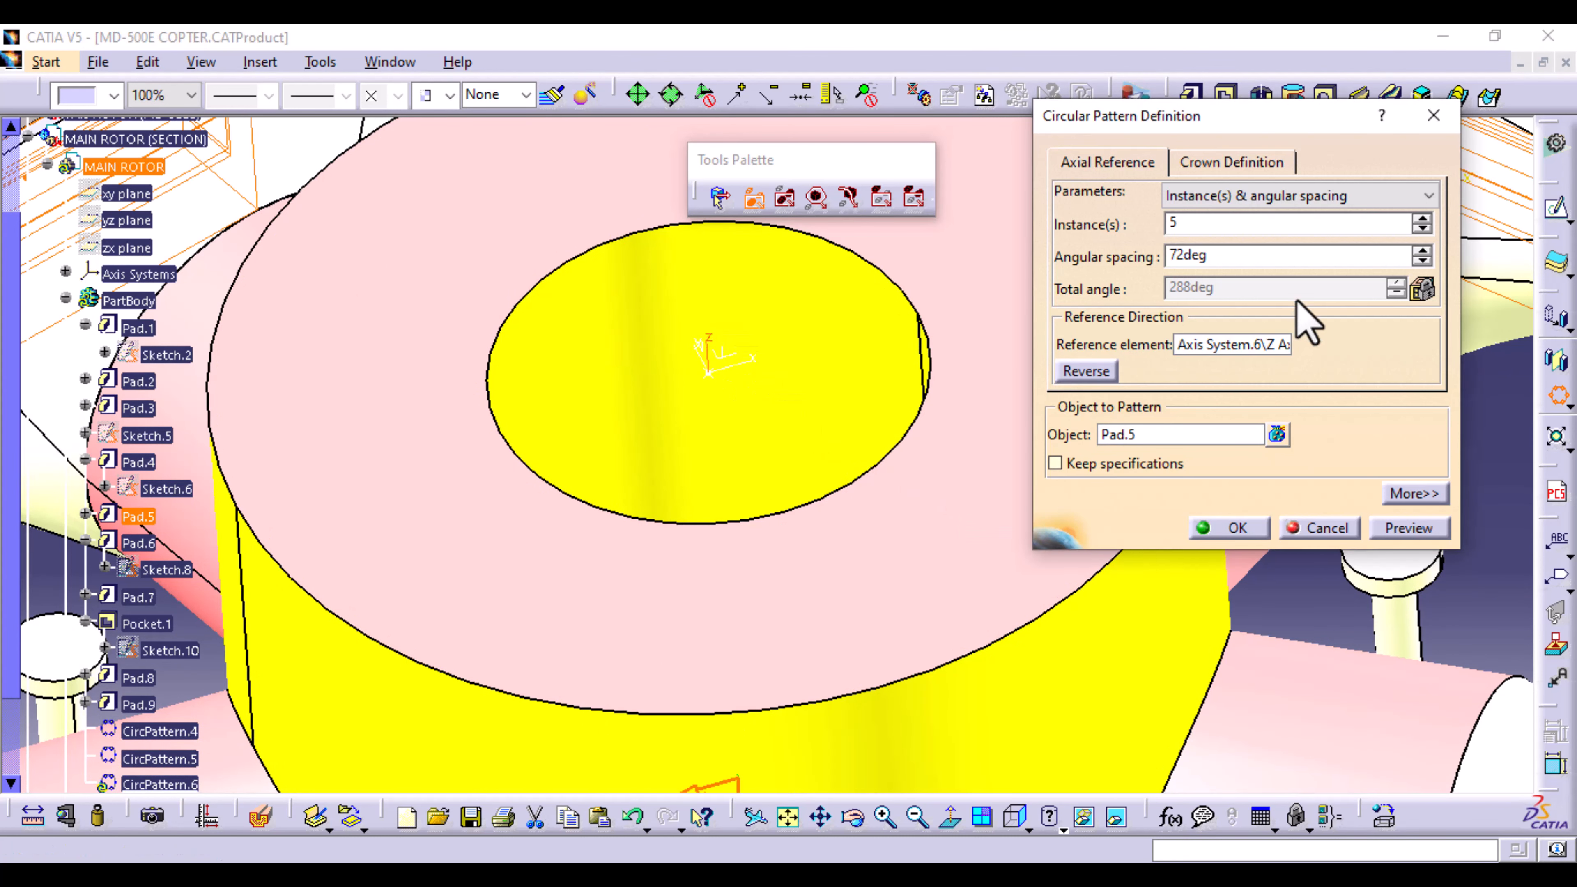
pyautogui.click(1424, 195)
pyautogui.click(1204, 268)
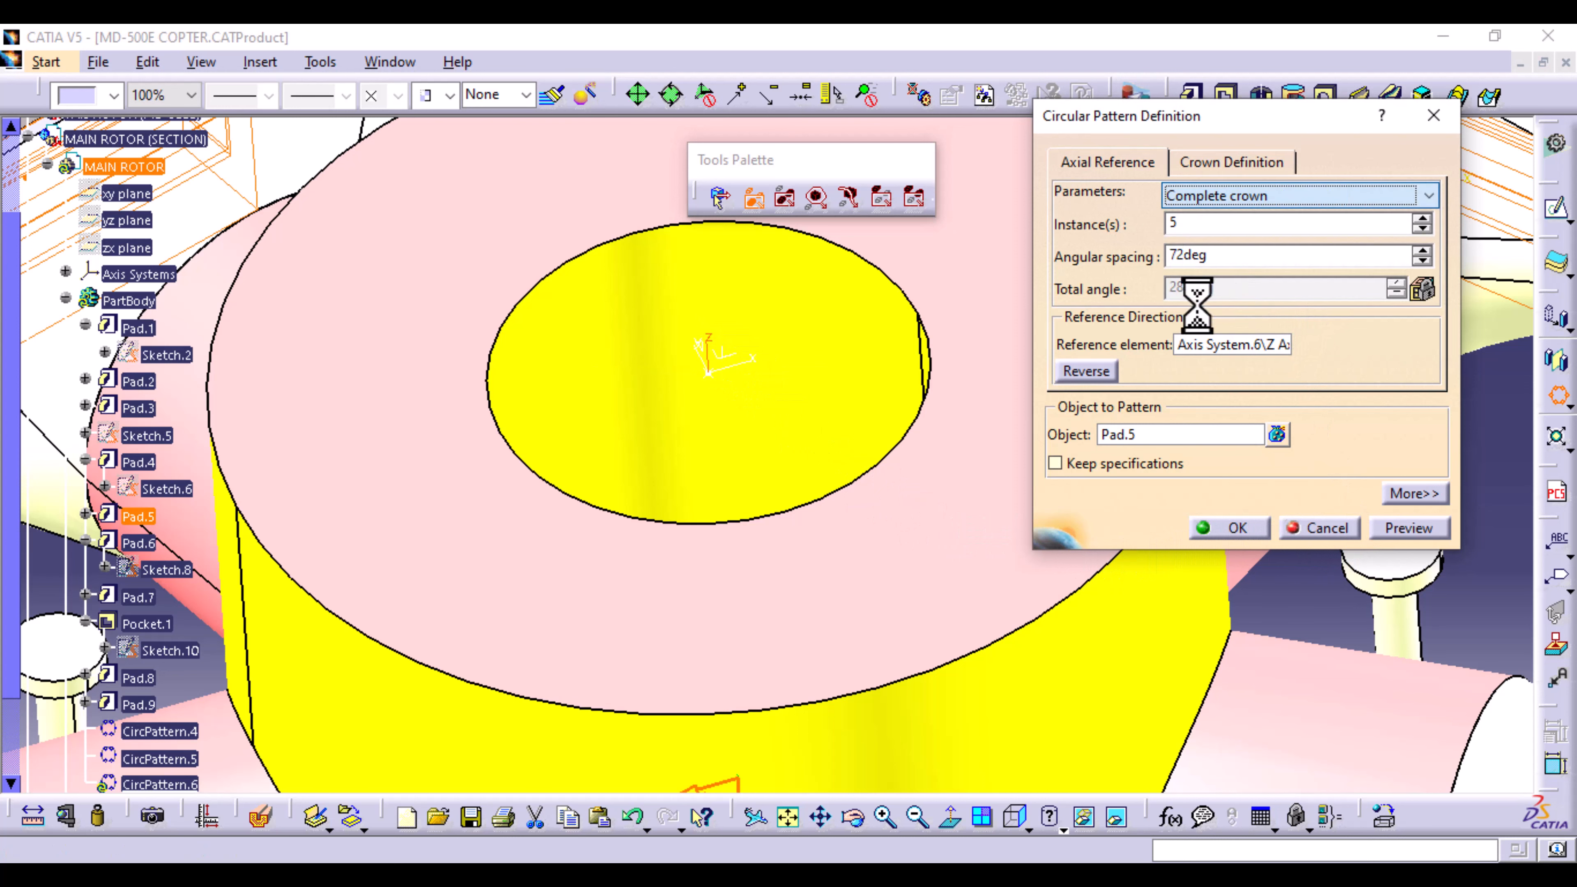
pyautogui.keyDown('ctrl'); pyautogui.moveTo(867, 373); pyautogui.dragTo(914, 587, button='middle'); pyautogui.keyUp('ctrl')
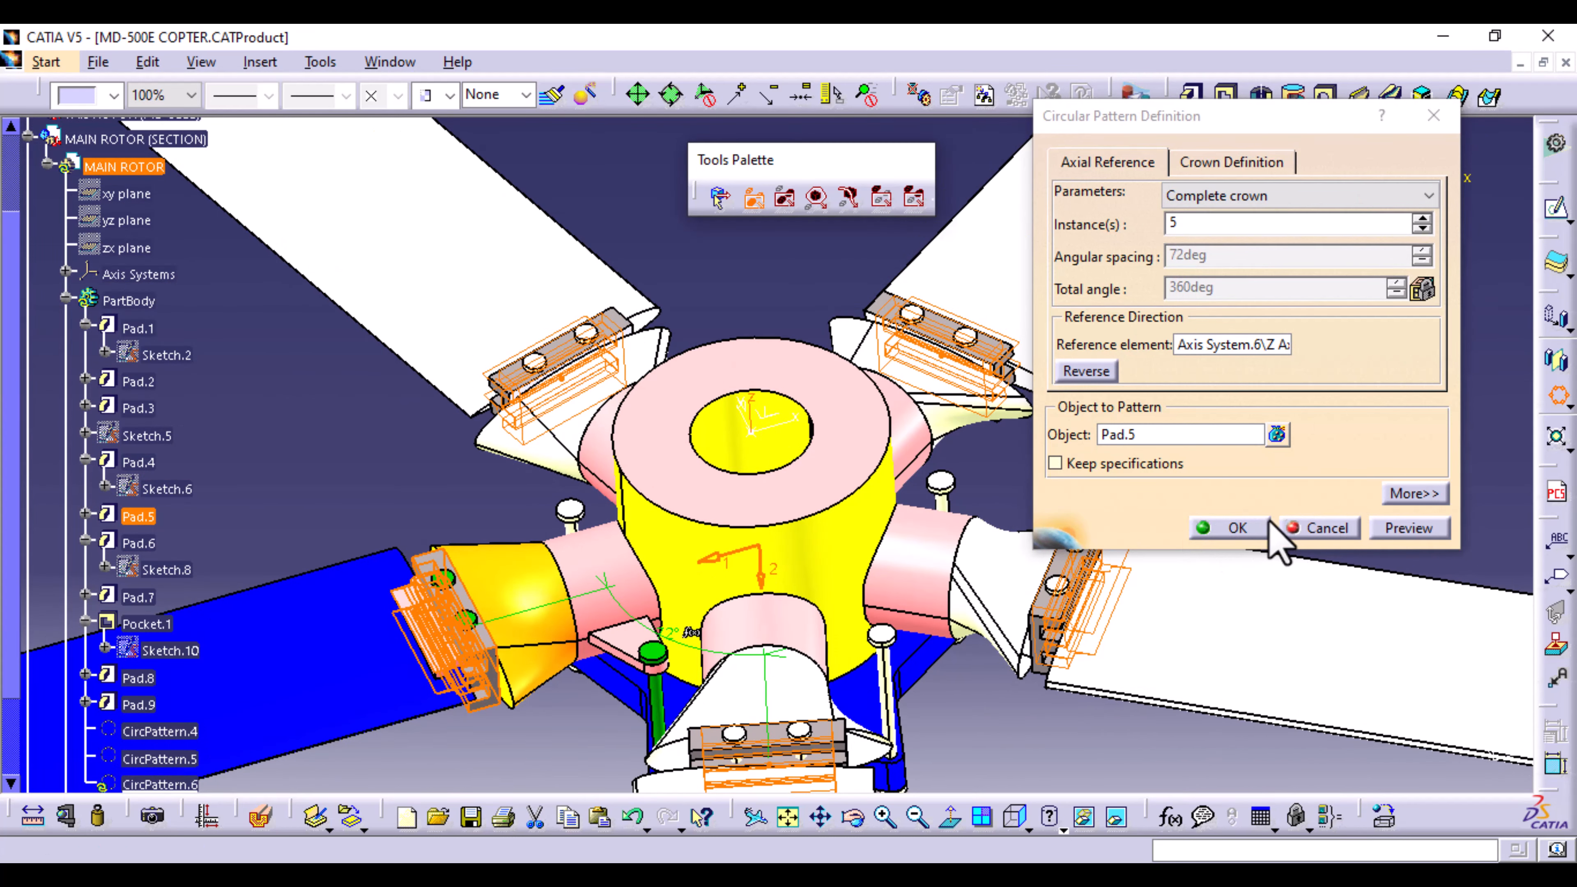
pyautogui.click(1404, 528)
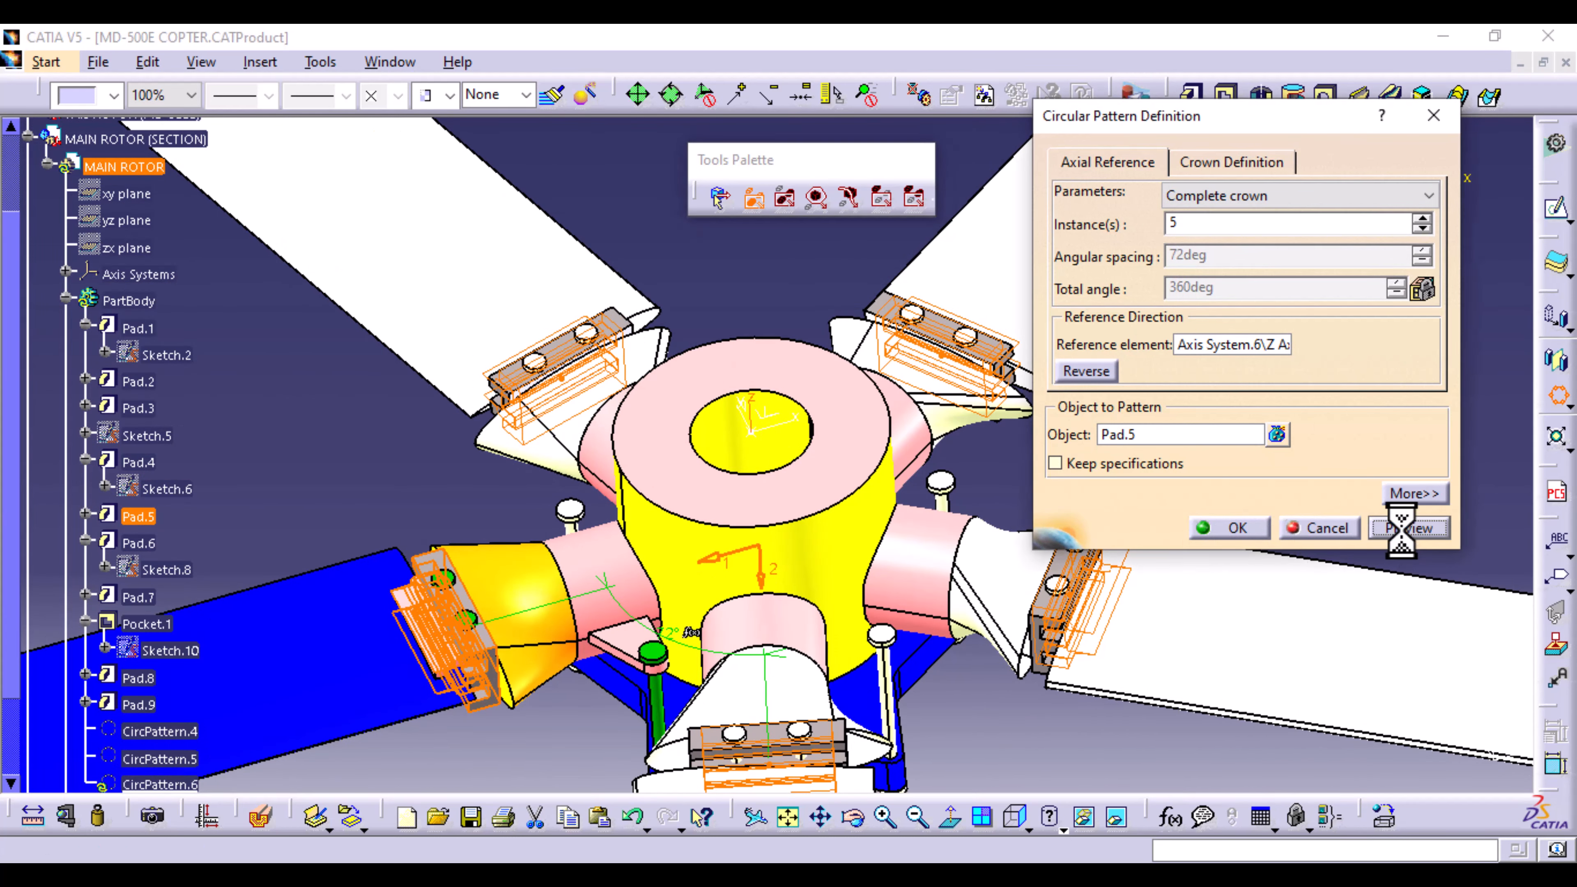
pyautogui.click(1228, 529)
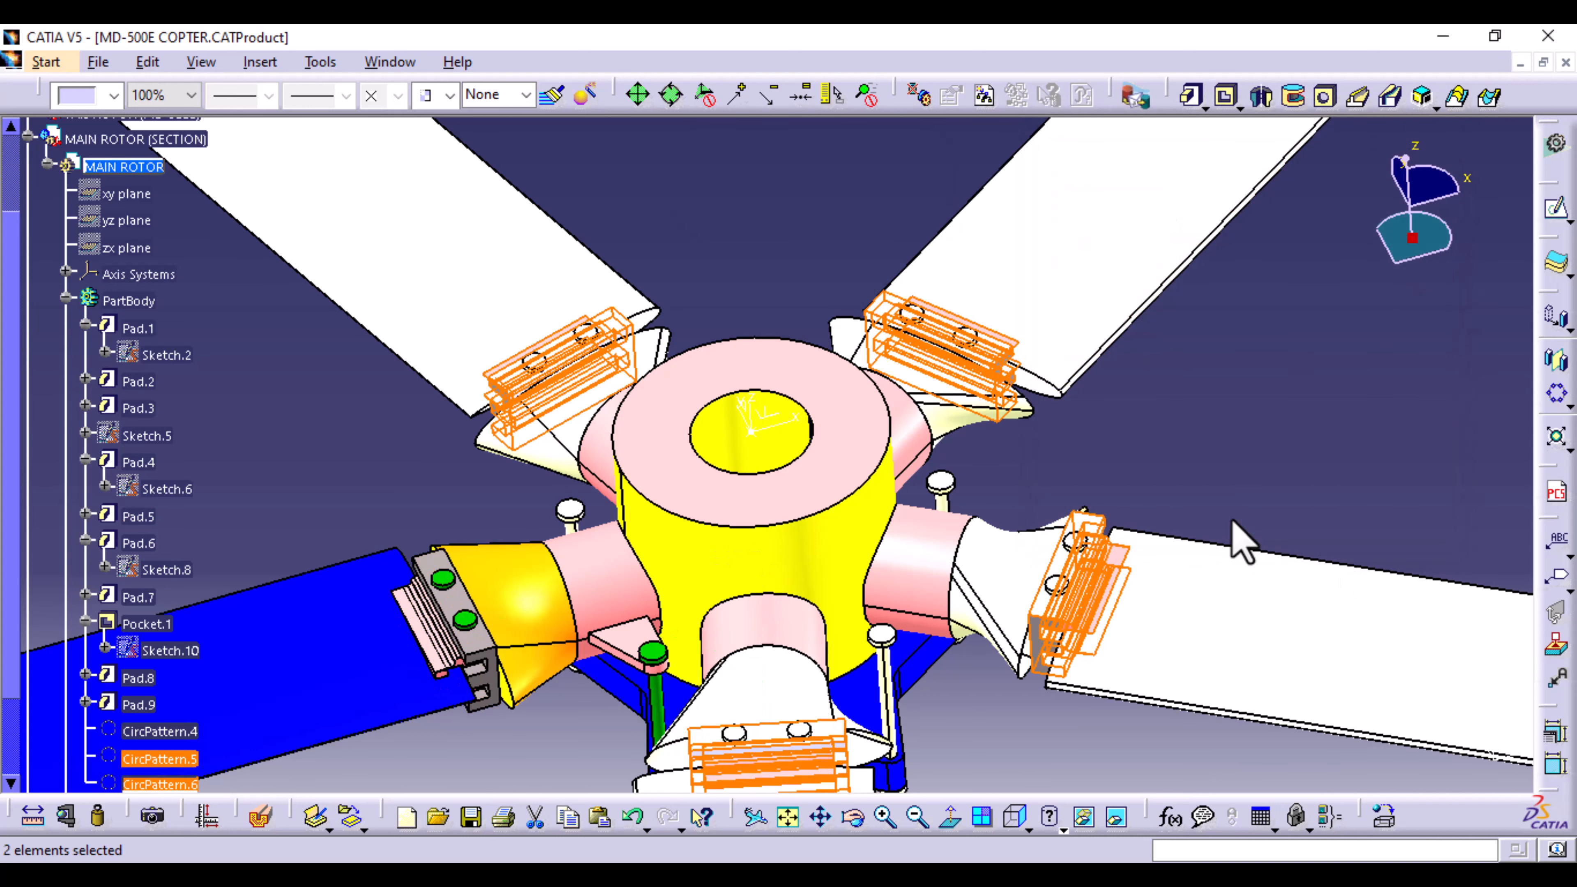
pyautogui.click(1237, 514)
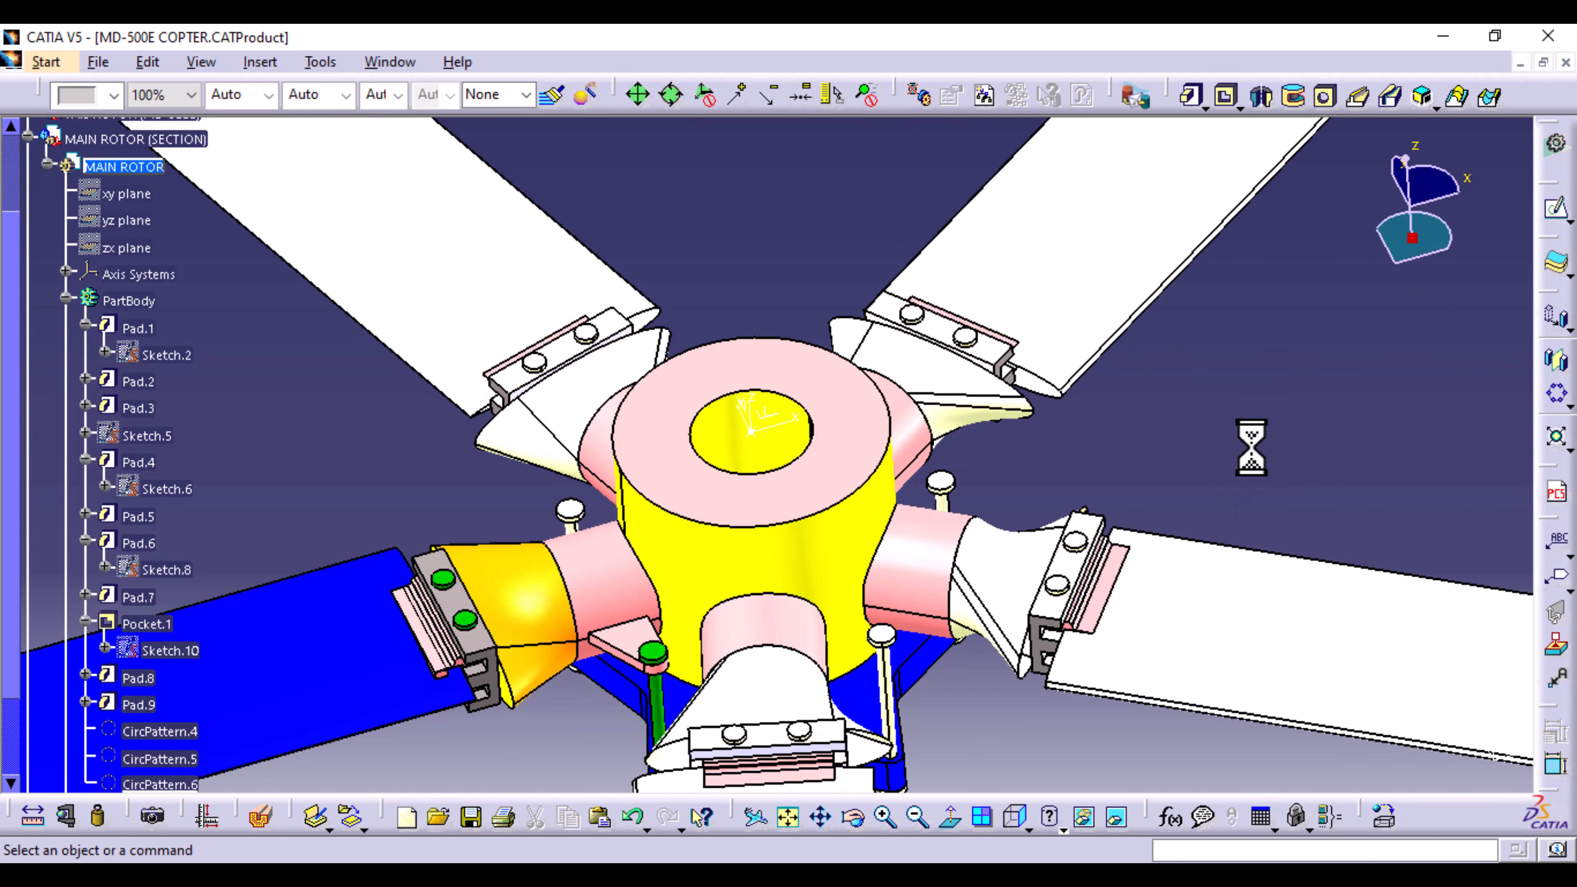
# Step: Start a Circular Pattern with Pad.6 as the object and try to add Pad.7 to the objects to pattern
pyautogui.click(264, 62)
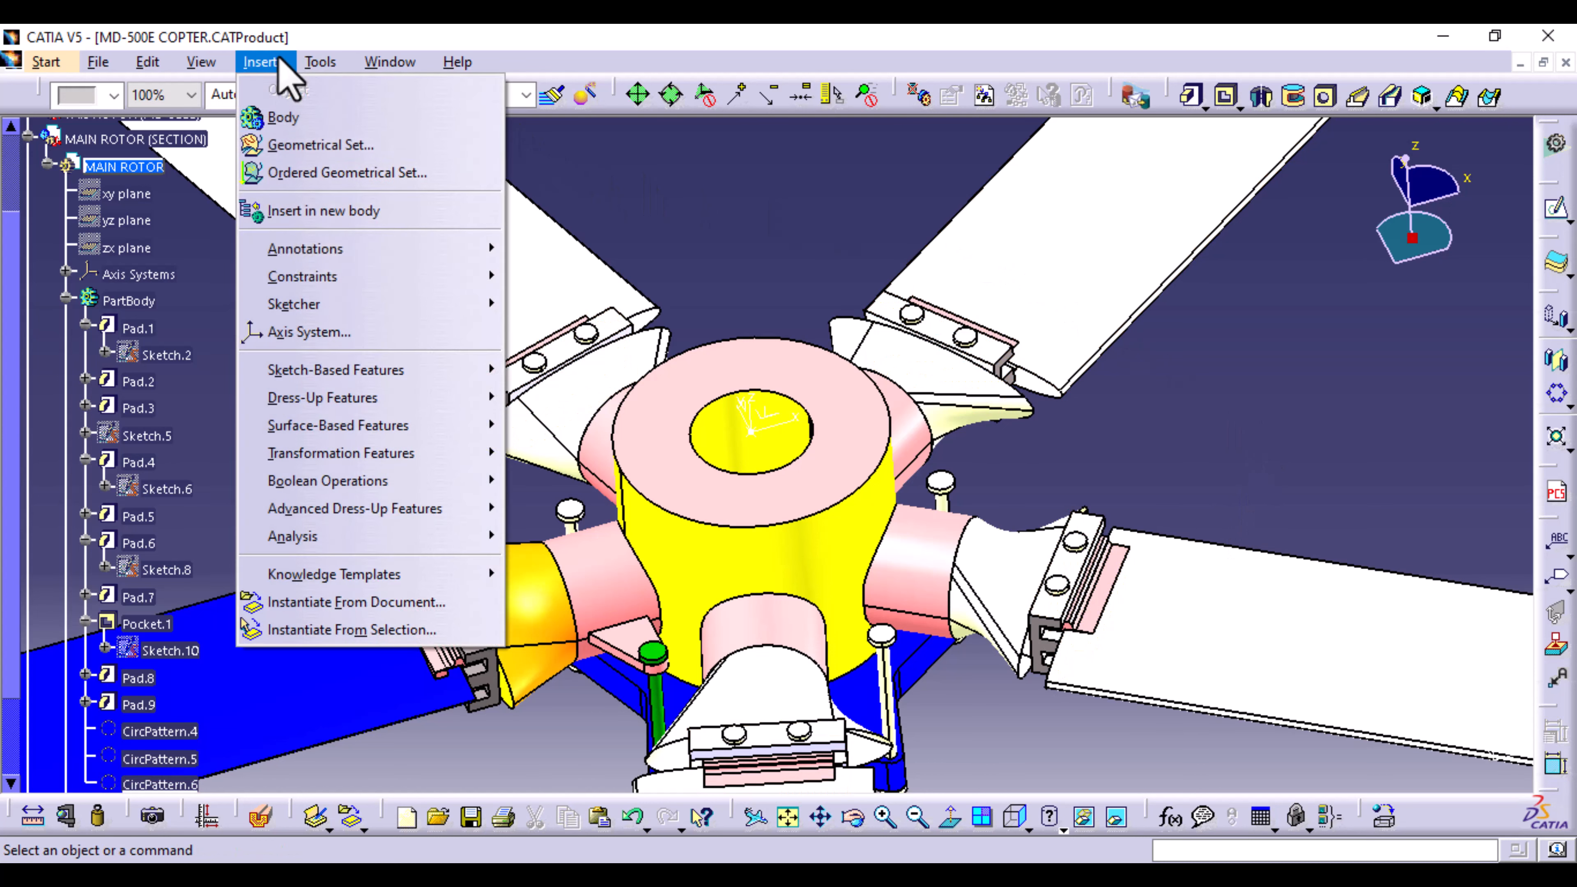
pyautogui.moveTo(377, 452)
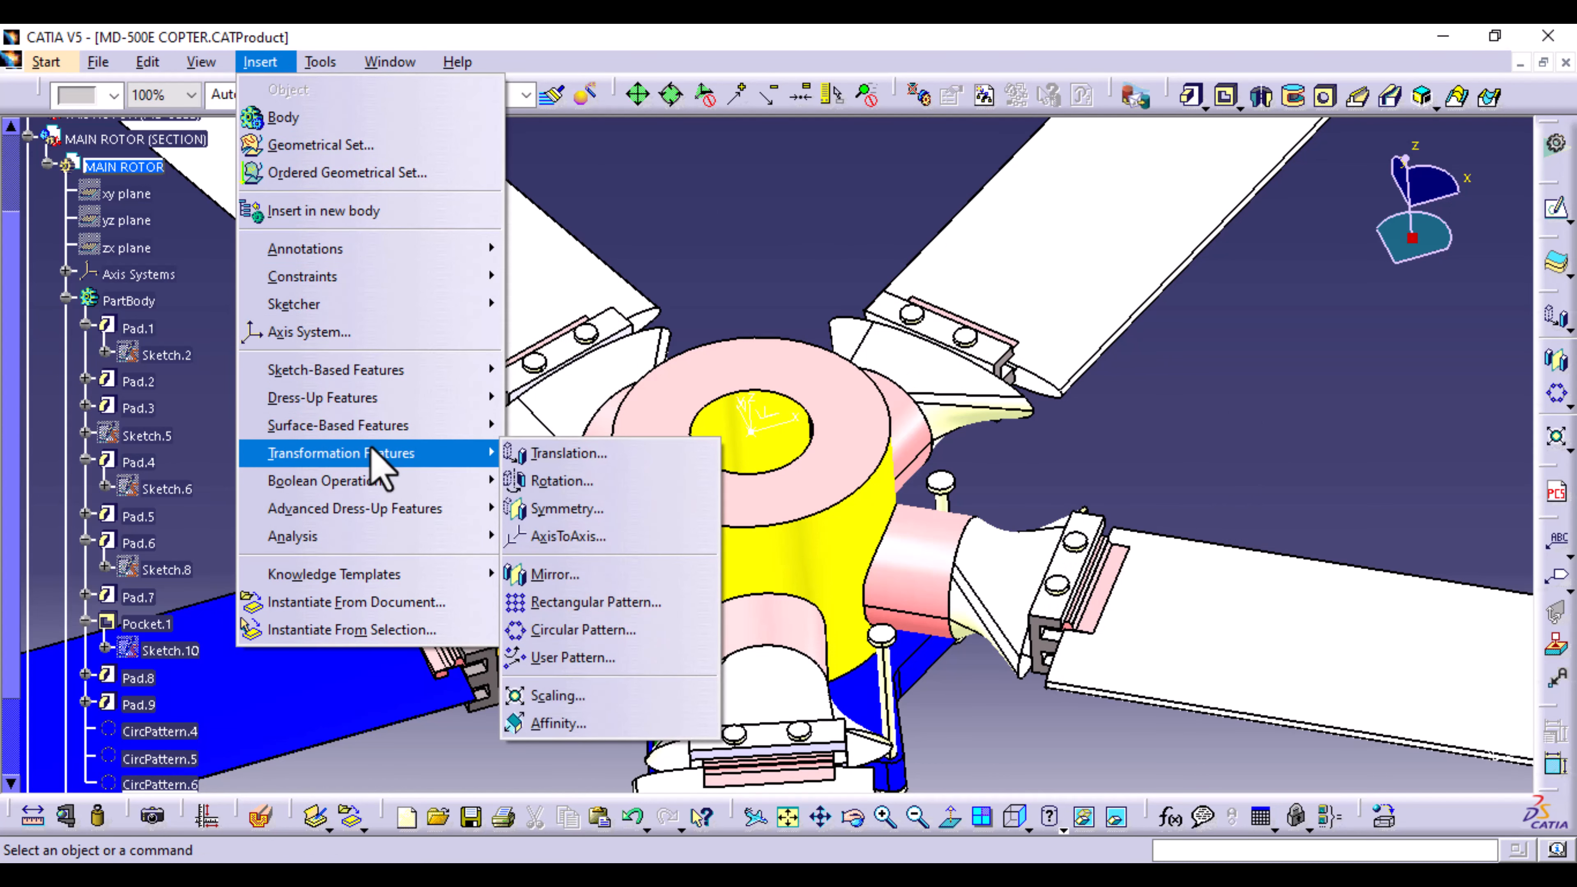
pyautogui.click(597, 657)
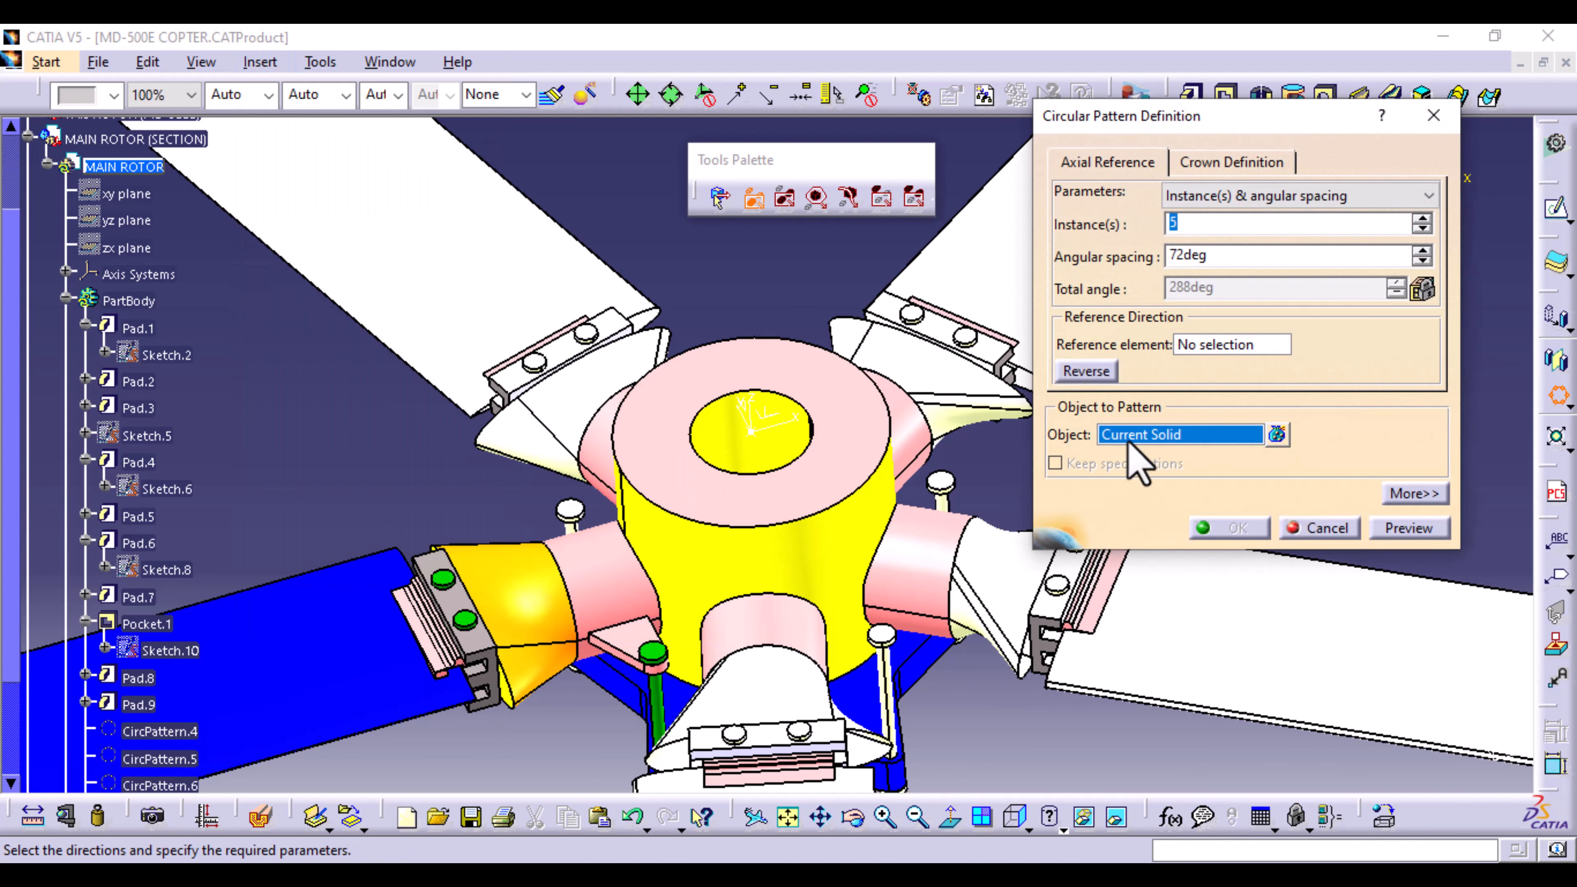
pyautogui.click(149, 545)
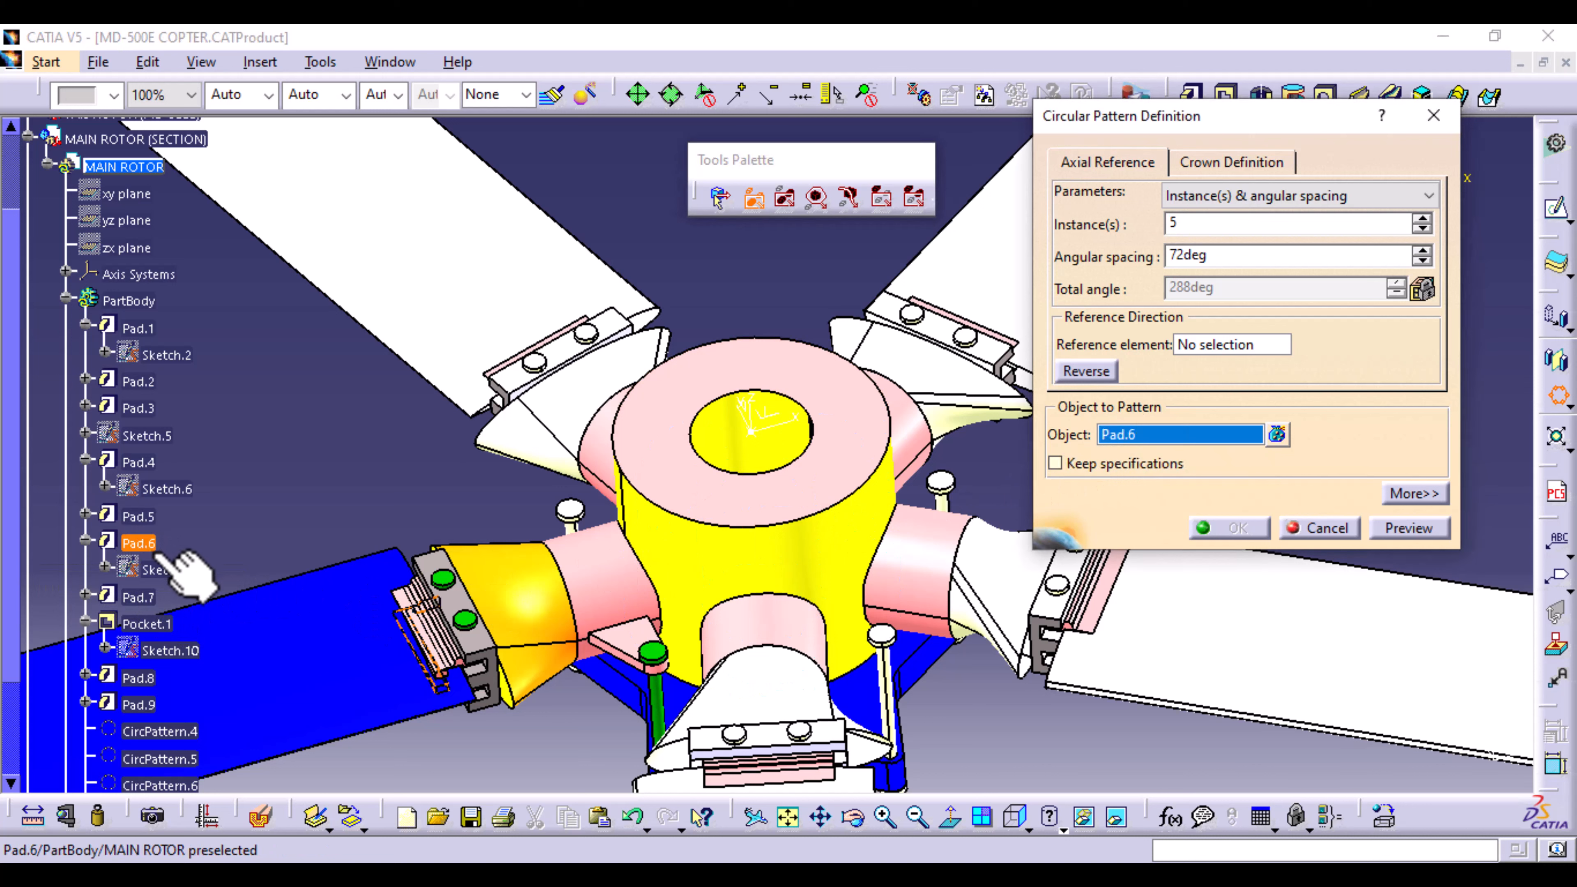
pyautogui.click(1276, 438)
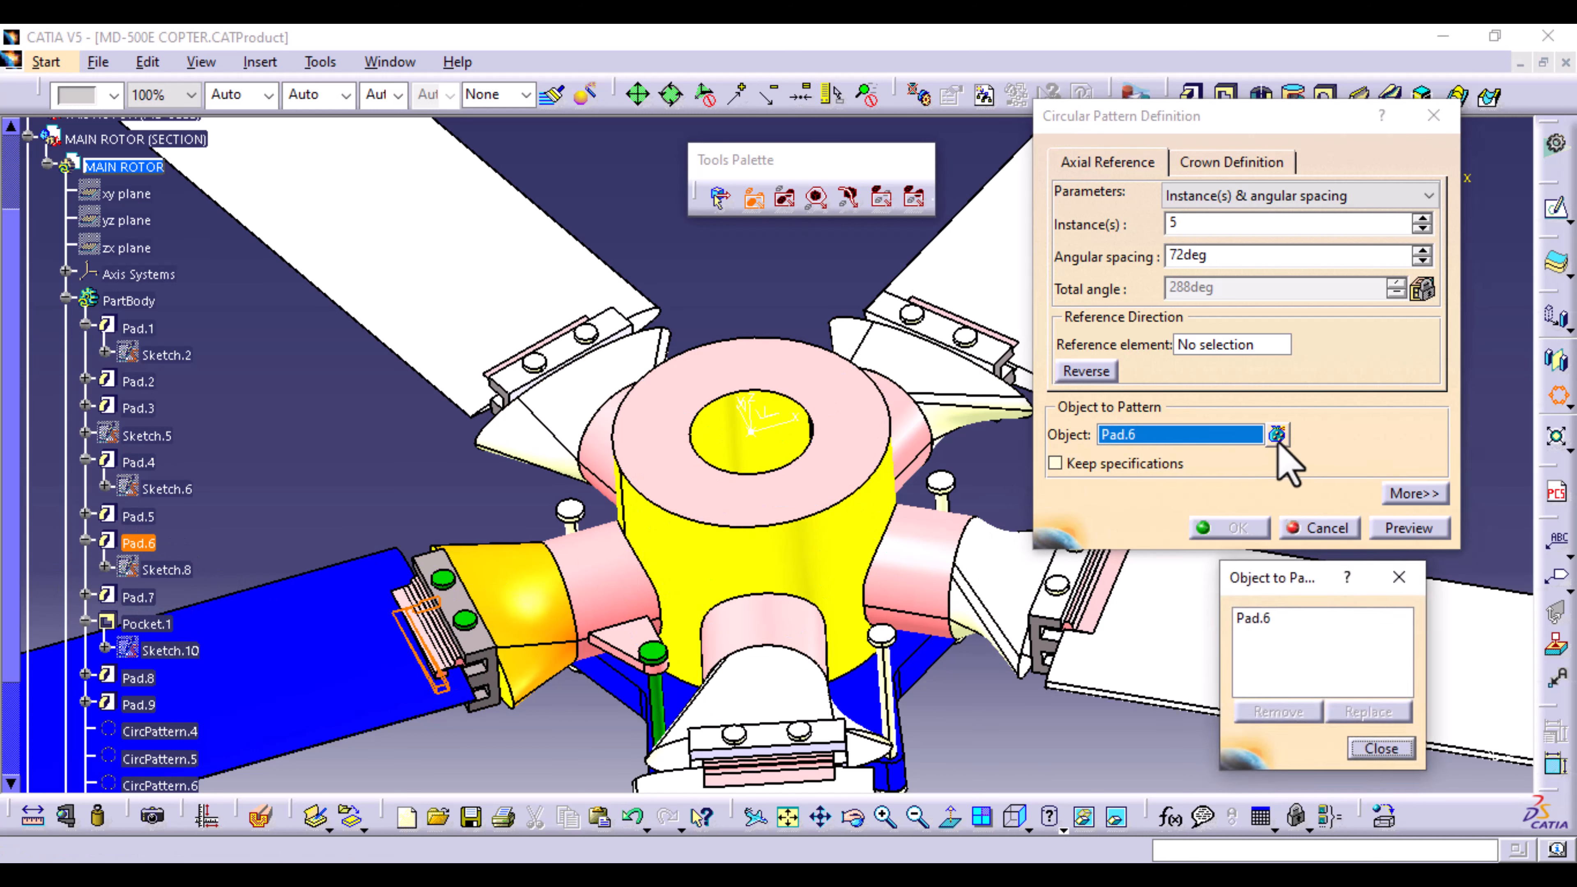
pyautogui.click(1284, 616)
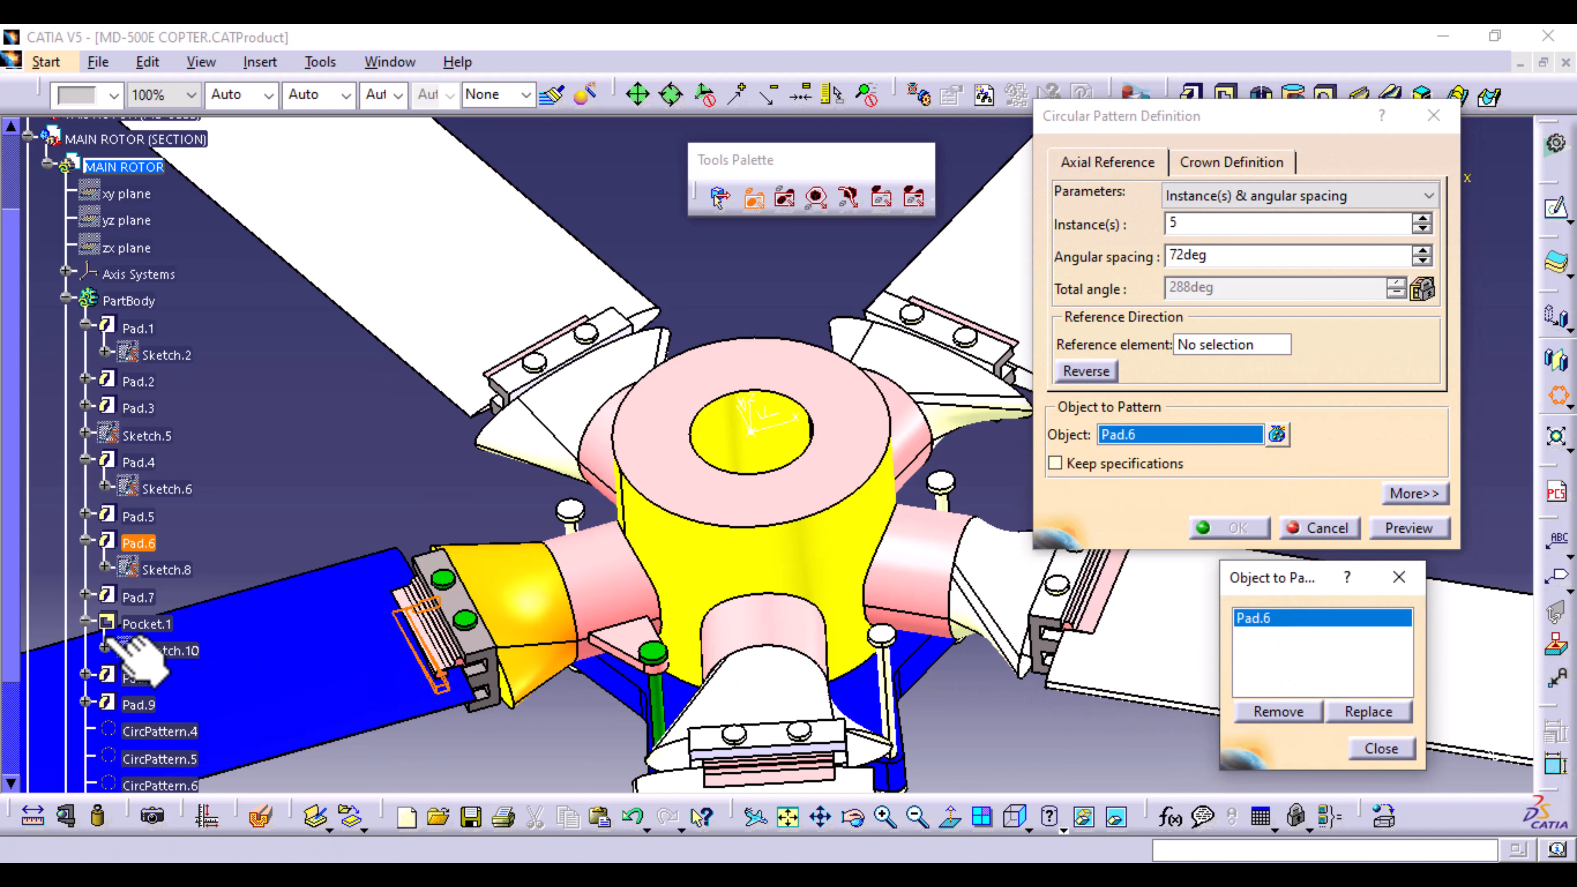
pyautogui.click(141, 600)
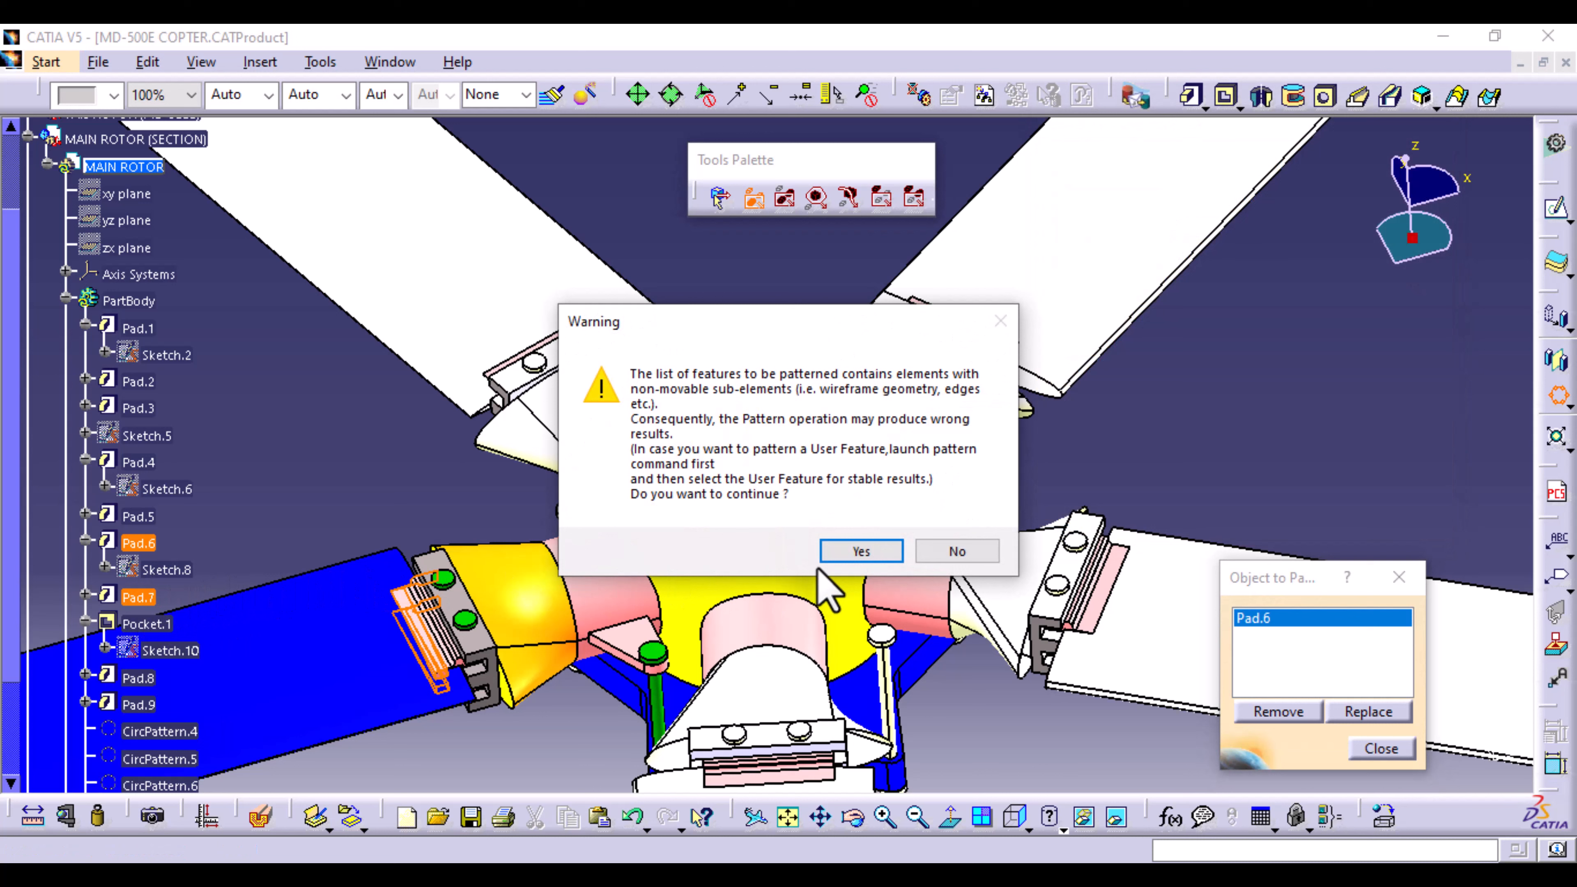
pyautogui.click(952, 552)
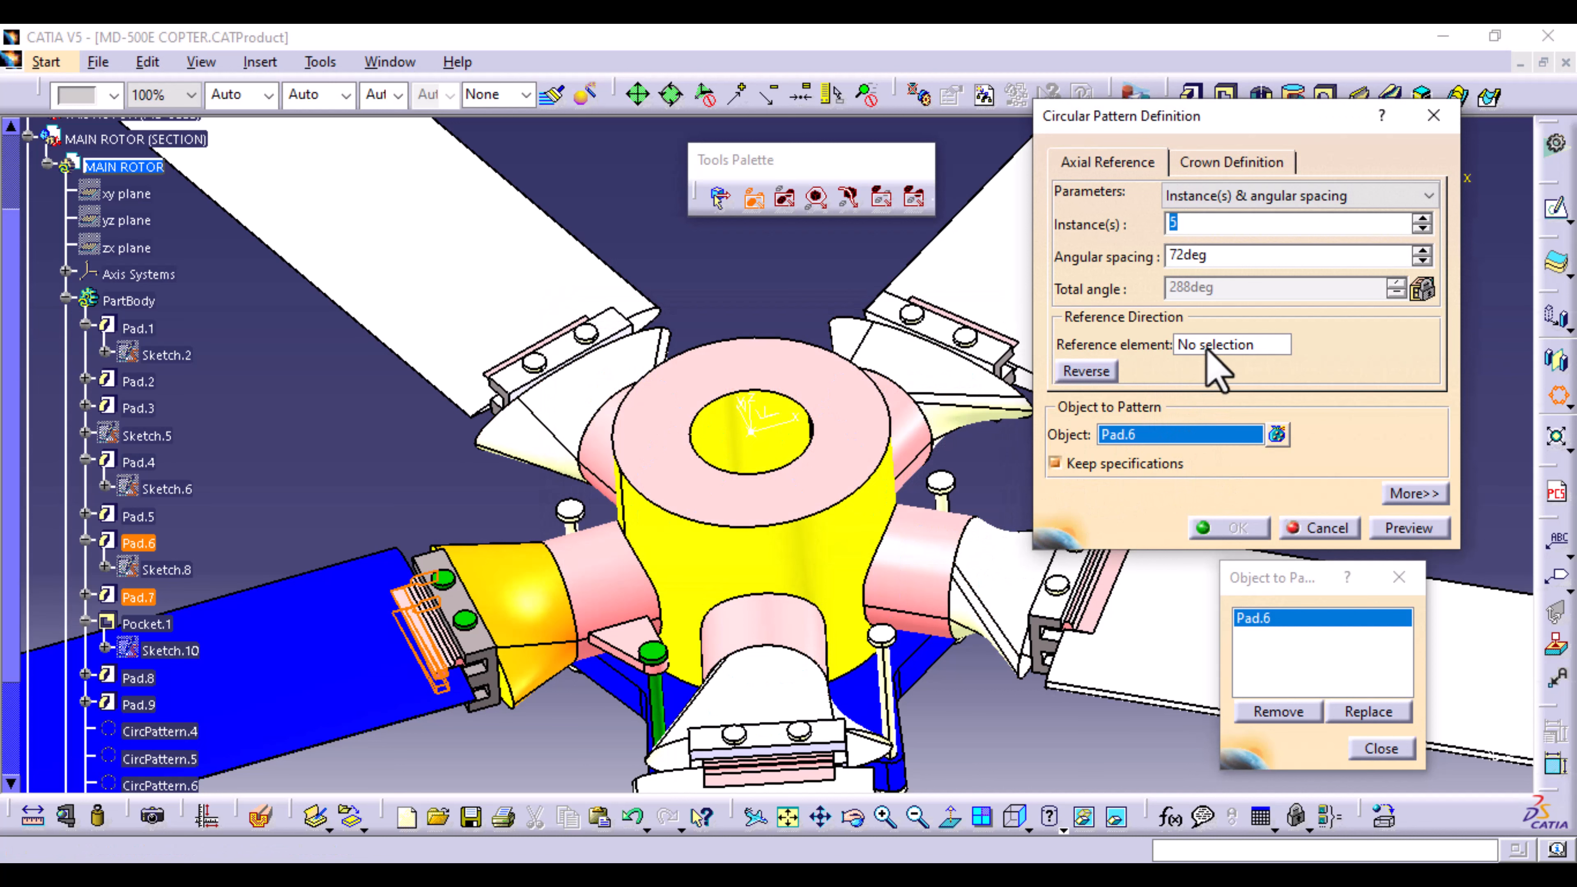
# Step: Try to pattern Pad.6 as a complete crown of 5 instances around the Z axis of Axis System.6
pyautogui.keyDown('ctrl'); pyautogui.moveTo(744, 552); pyautogui.dragTo(729, 420, button='middle'); pyautogui.keyUp('ctrl')
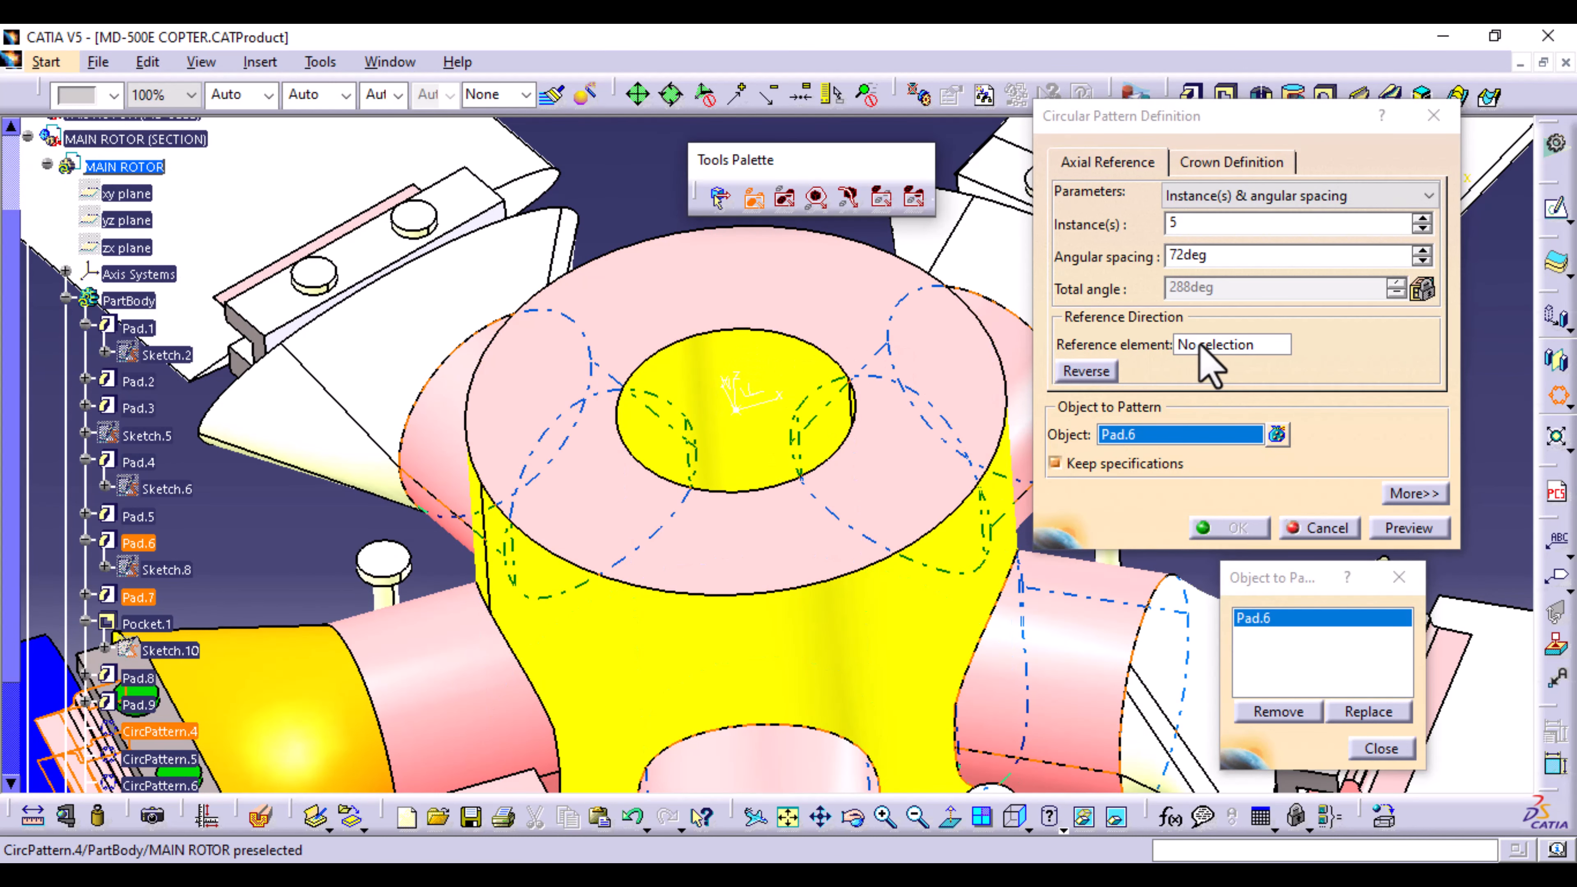
pyautogui.click(1217, 344)
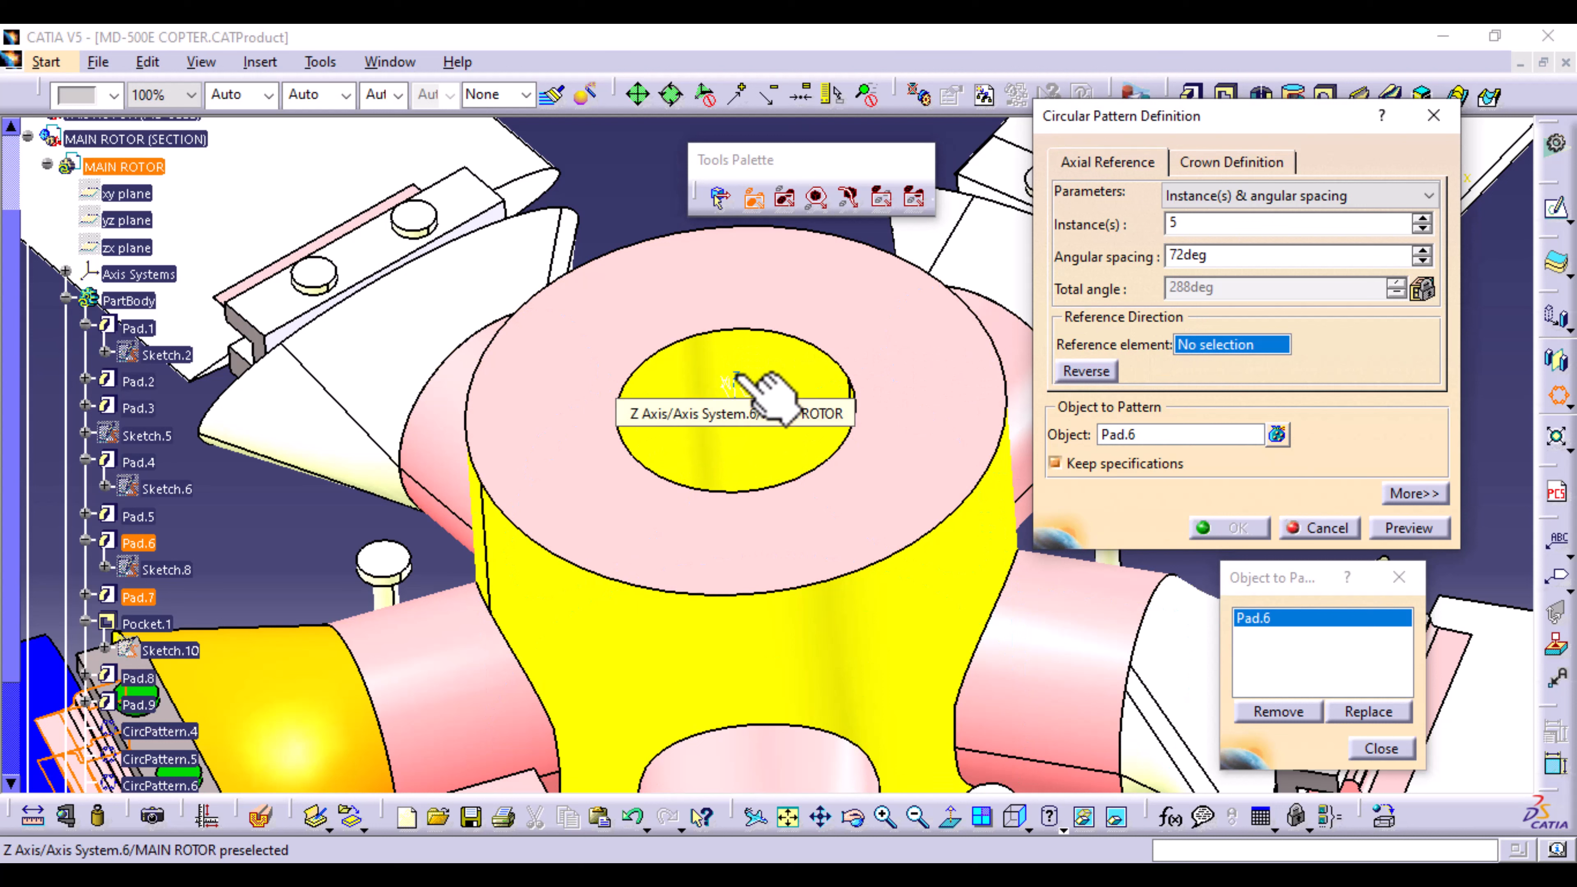
pyautogui.click(735, 388)
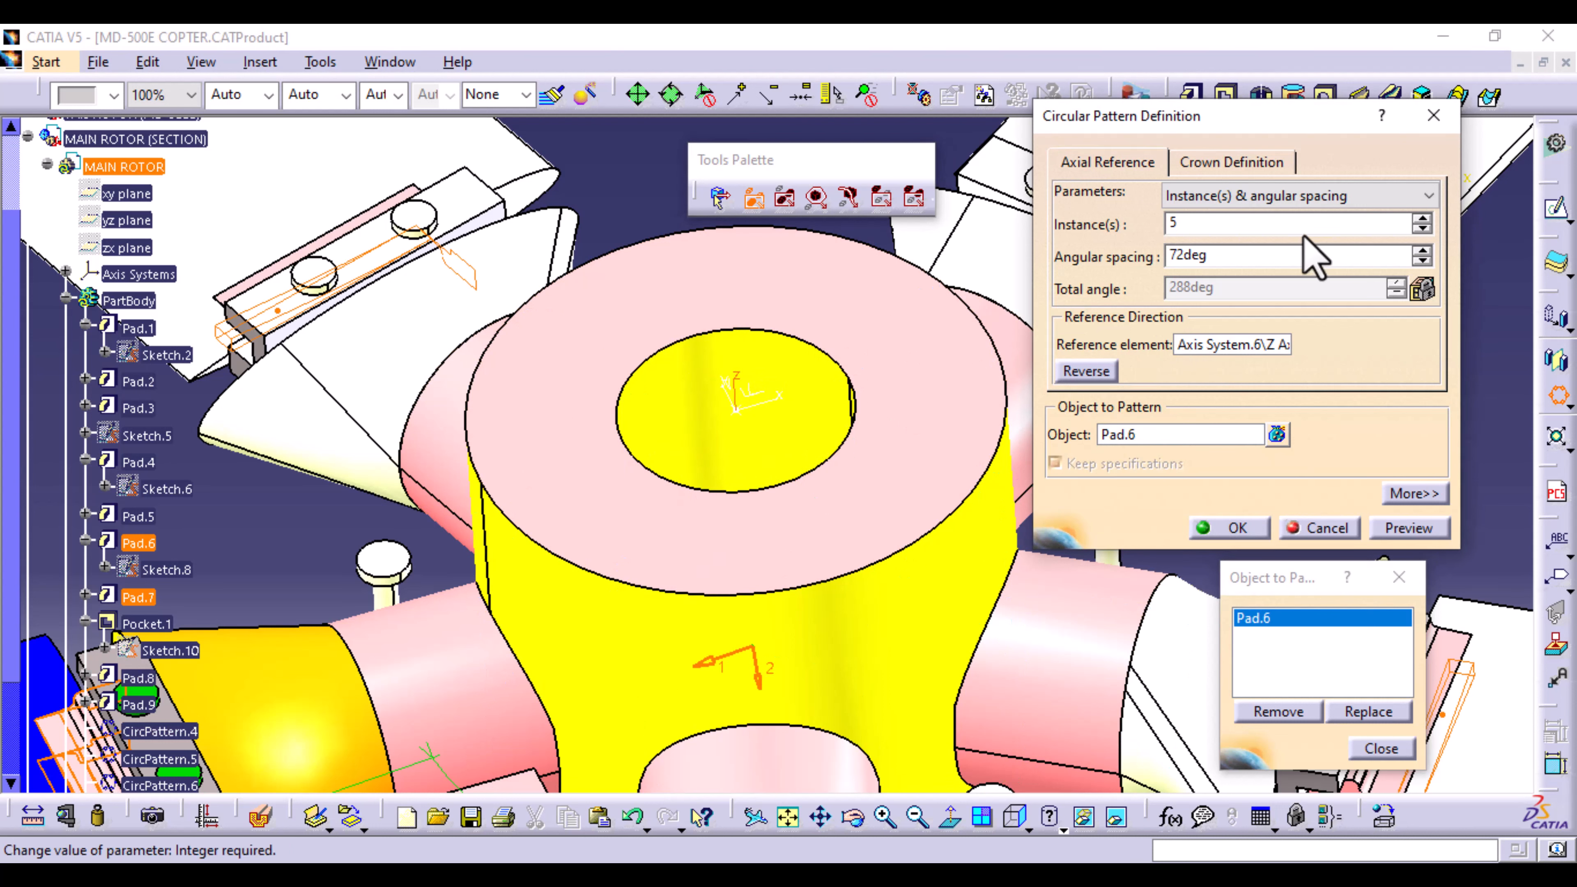
pyautogui.click(1377, 197)
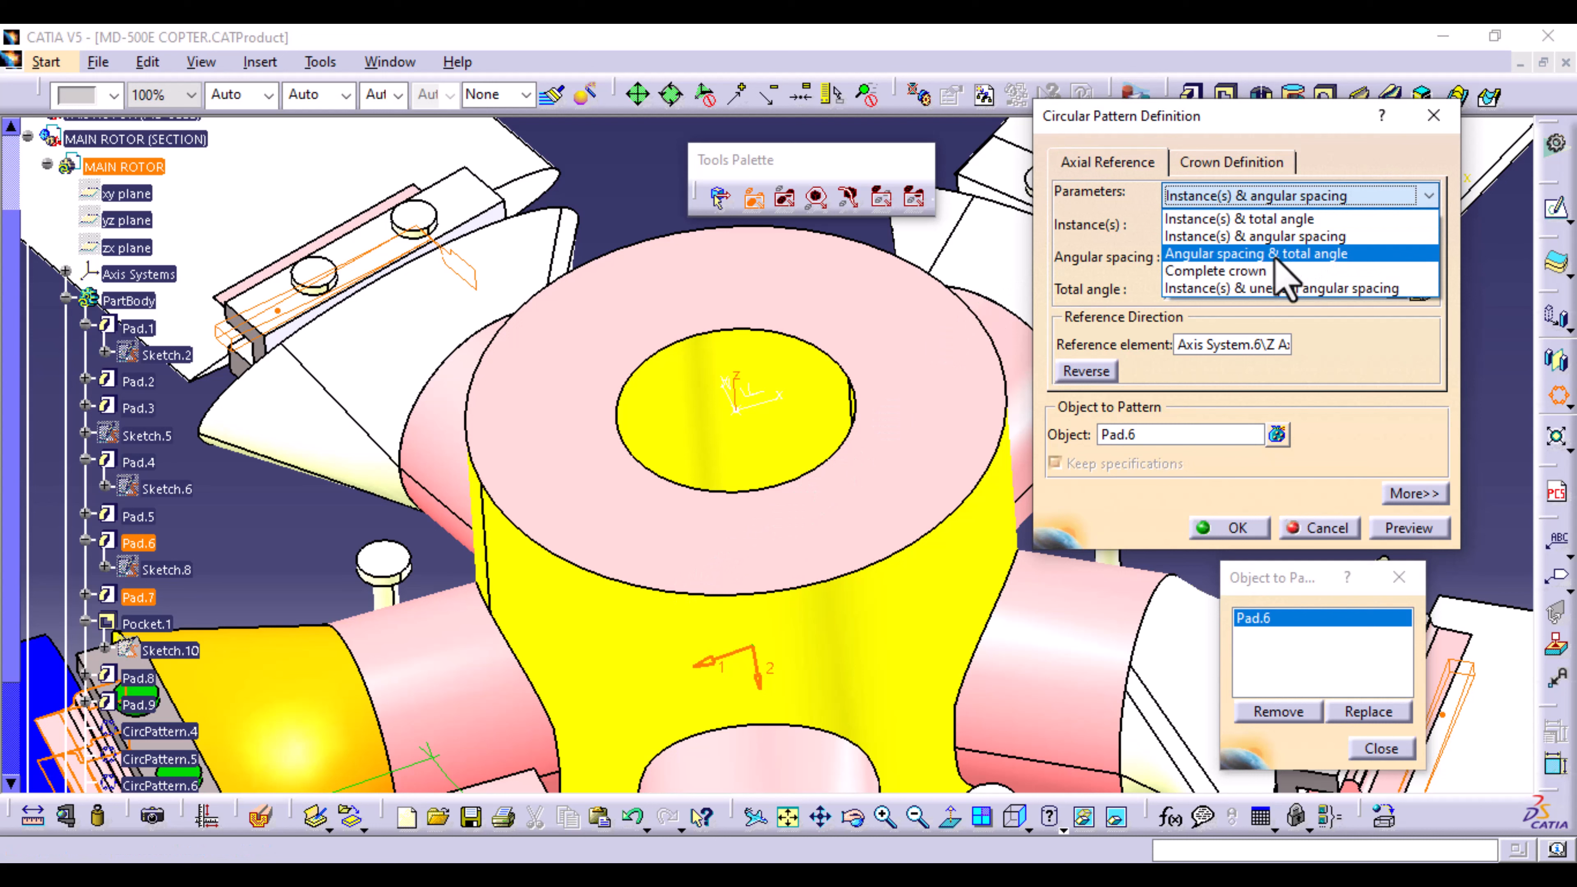
pyautogui.click(1291, 268)
pyautogui.click(1427, 528)
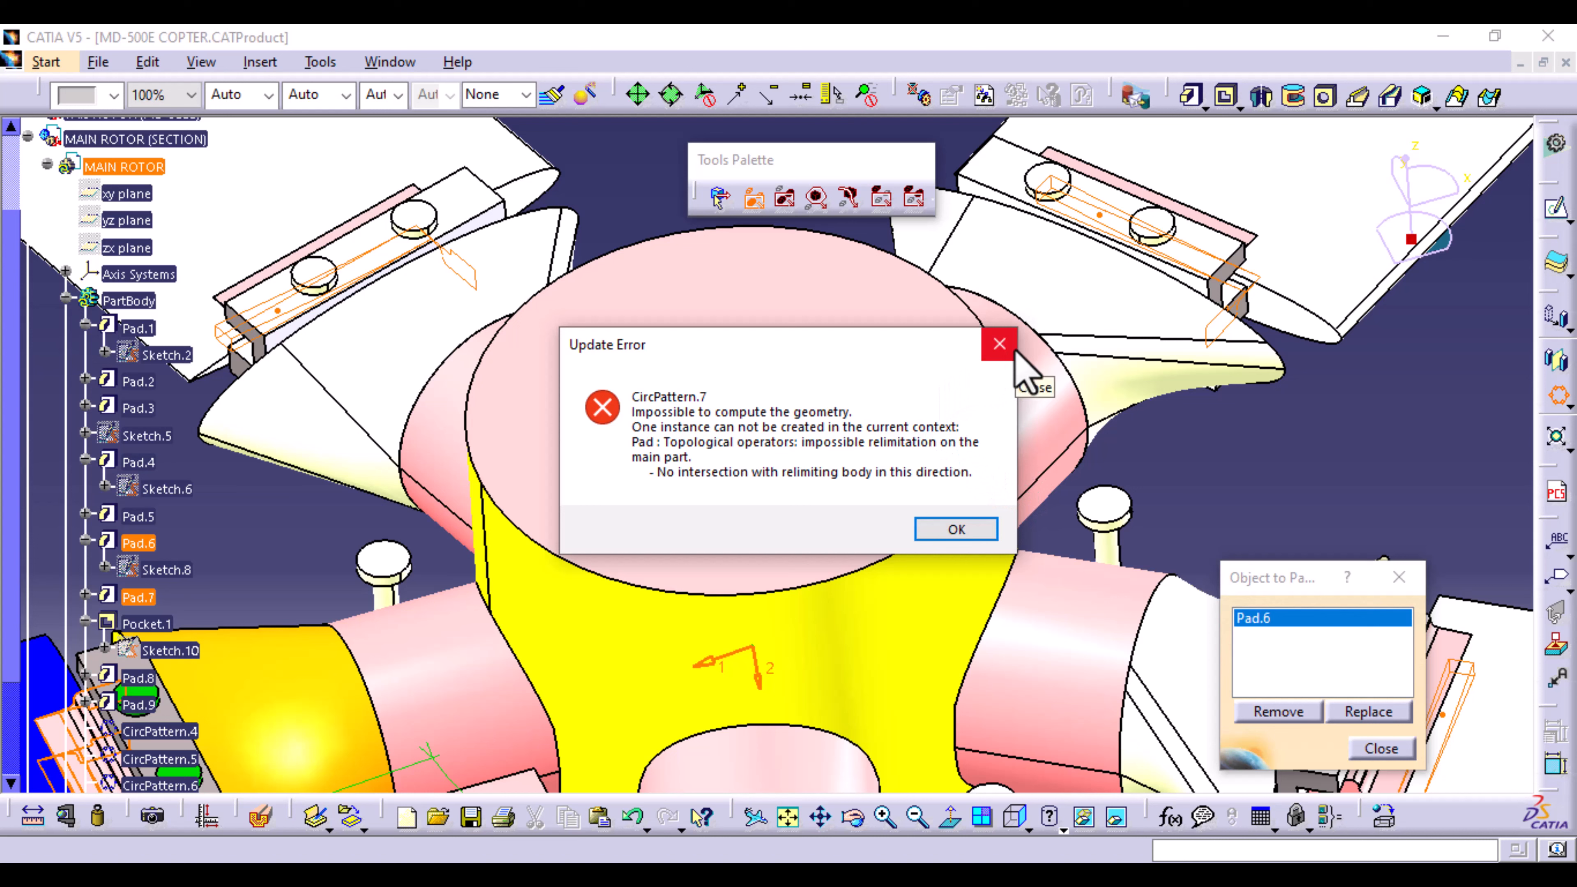
pyautogui.click(999, 343)
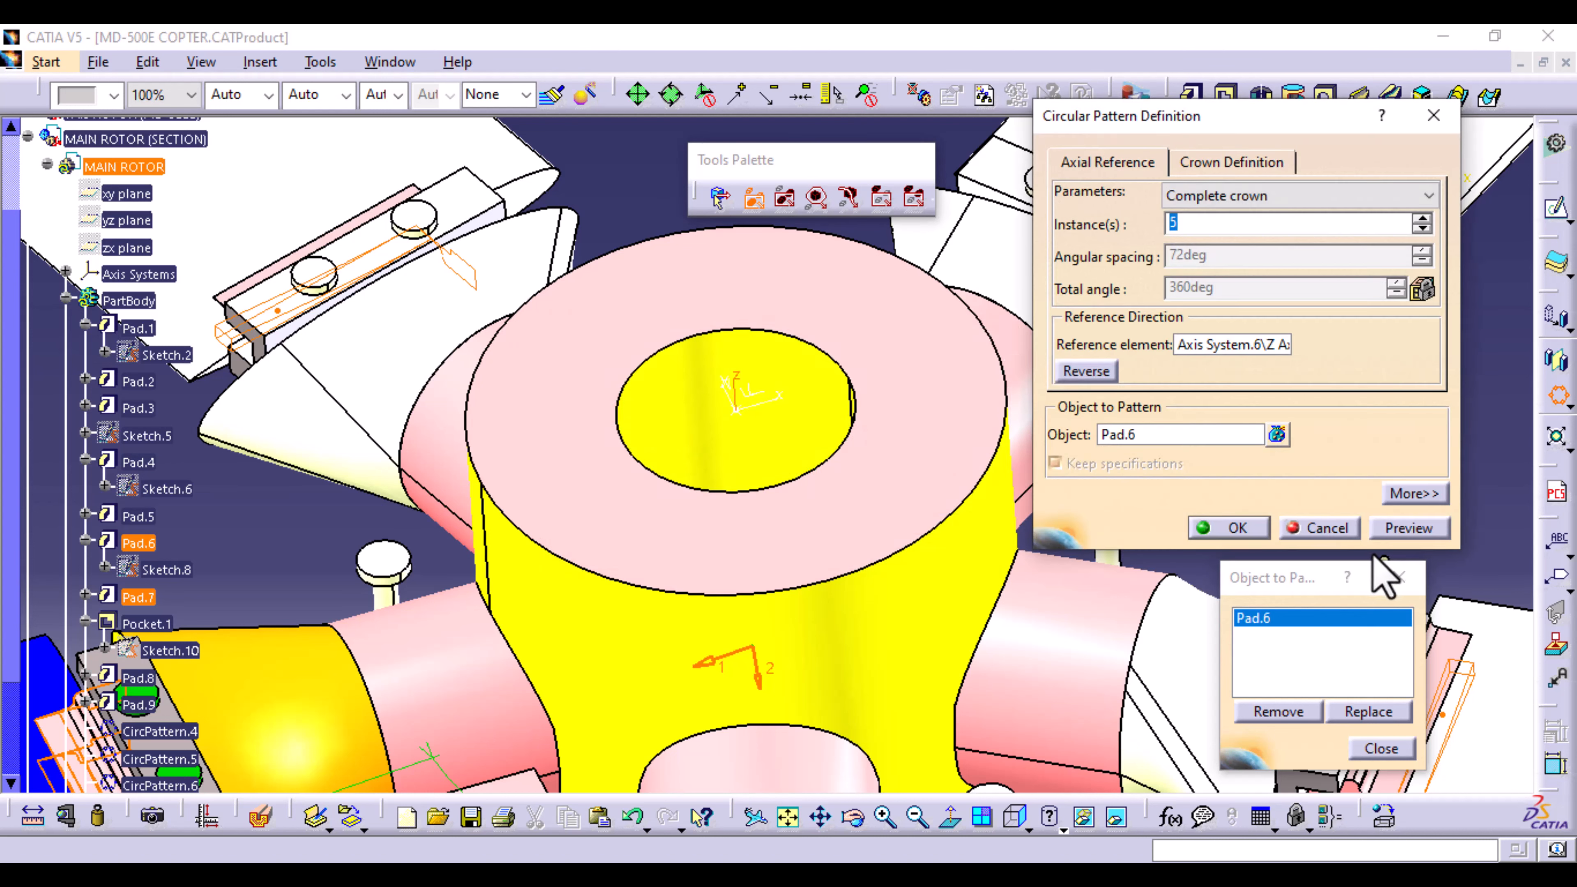
pyautogui.click(1328, 530)
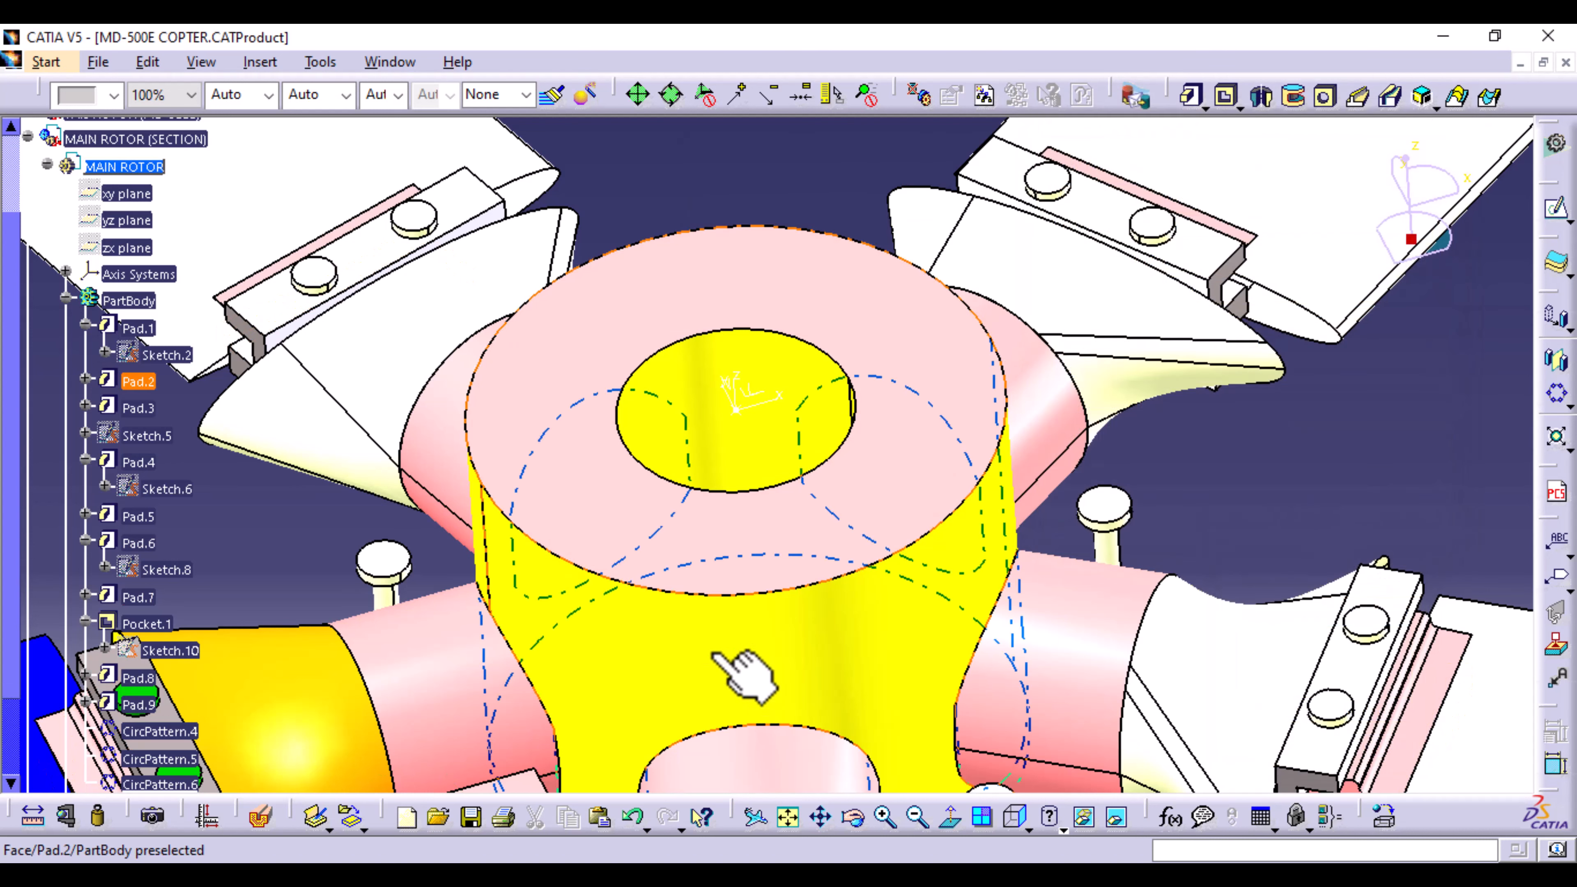
# Step: Try again to combine Pad.6 and Pad.7, the lower and upper pink wedges at the blade root, in one Circular Pattern
pyautogui.moveTo(736, 669); pyautogui.dragTo(810, 694, button='middle')
pyautogui.moveTo(650, 685)
pyautogui.mouseDown(button='middle')
pyautogui.moveTo(633, 546)
pyautogui.moveTo(545, 662)
pyautogui.moveTo(456, 500)
pyautogui.moveTo(433, 519)
pyautogui.moveTo(528, 739)
pyautogui.mouseUp(button='middle')
pyautogui.moveTo(479, 453); pyautogui.dragTo(738, 475, button='middle')
pyautogui.moveTo(748, 634); pyautogui.dragTo(747, 602, button='middle')
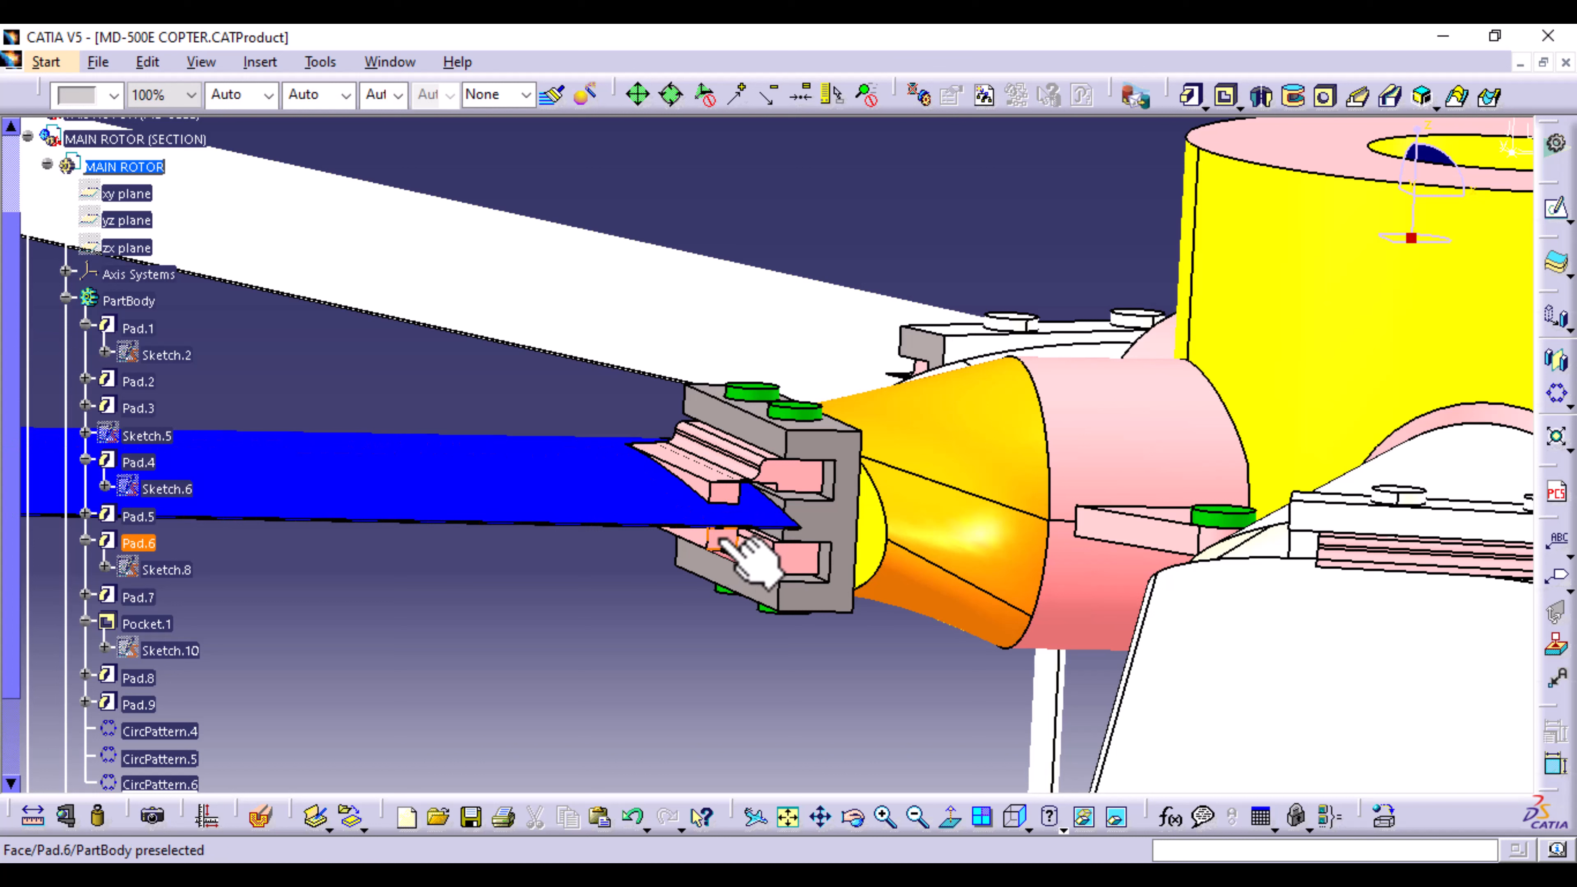
pyautogui.click(155, 544)
pyautogui.click(255, 62)
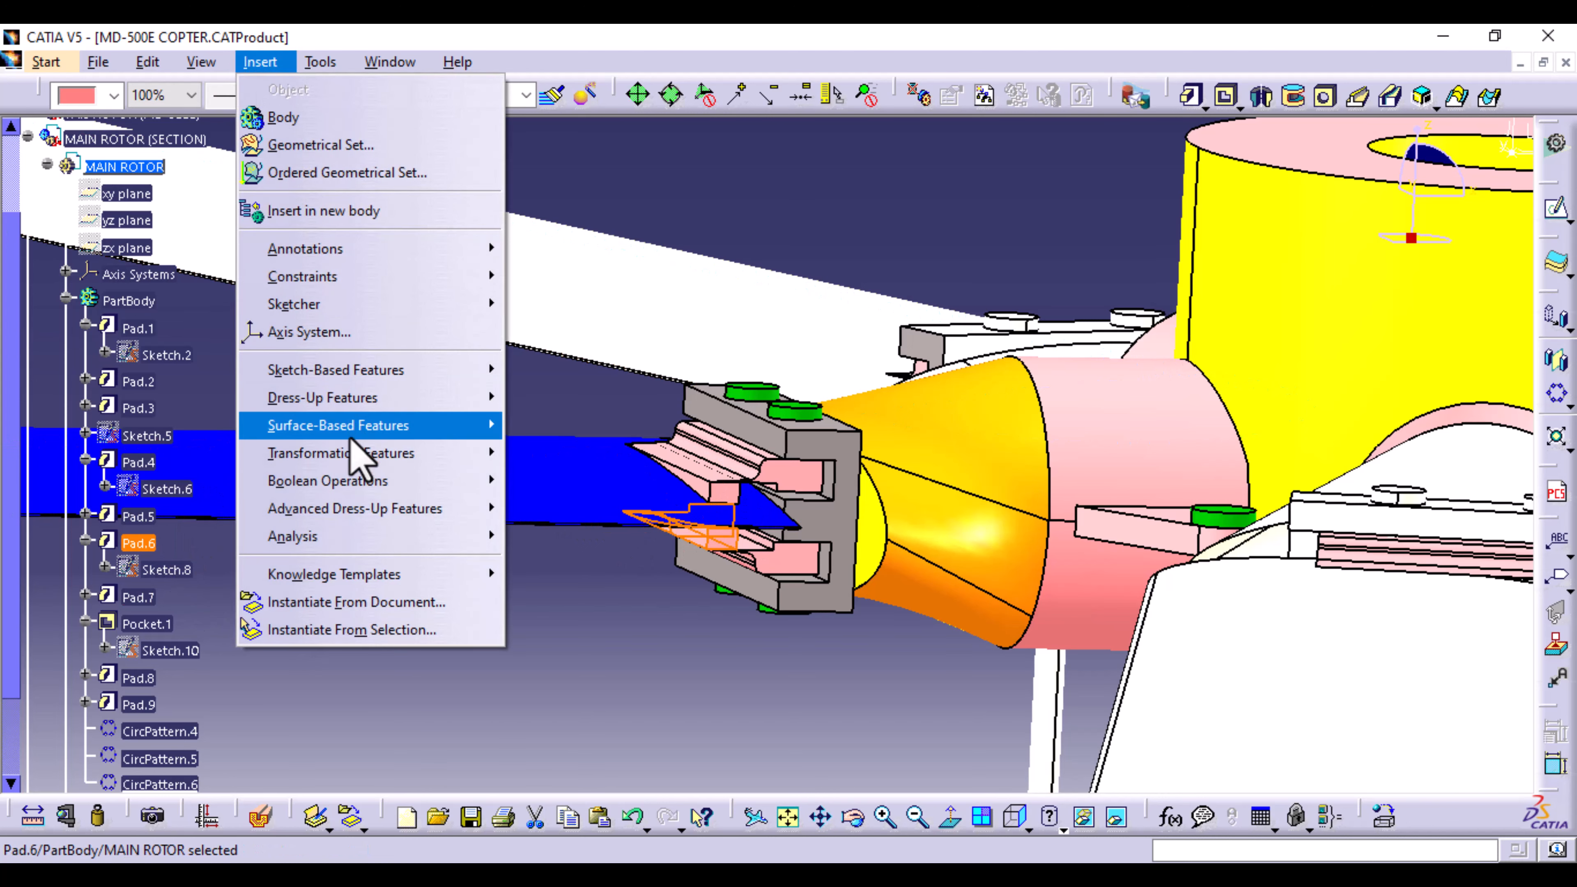
pyautogui.moveTo(390, 465)
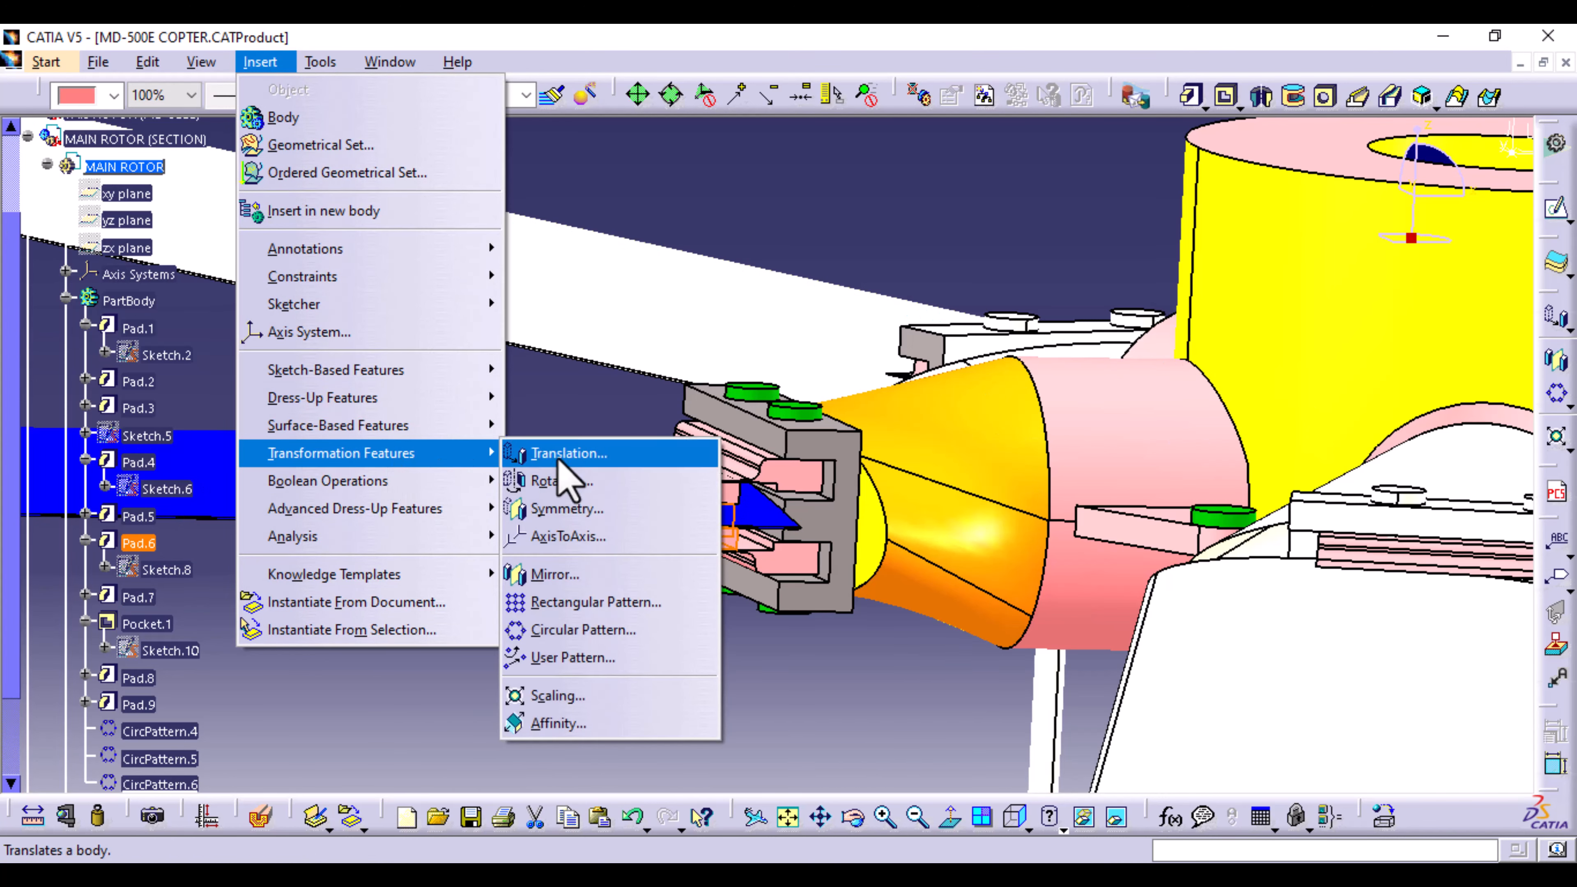
pyautogui.click(545, 640)
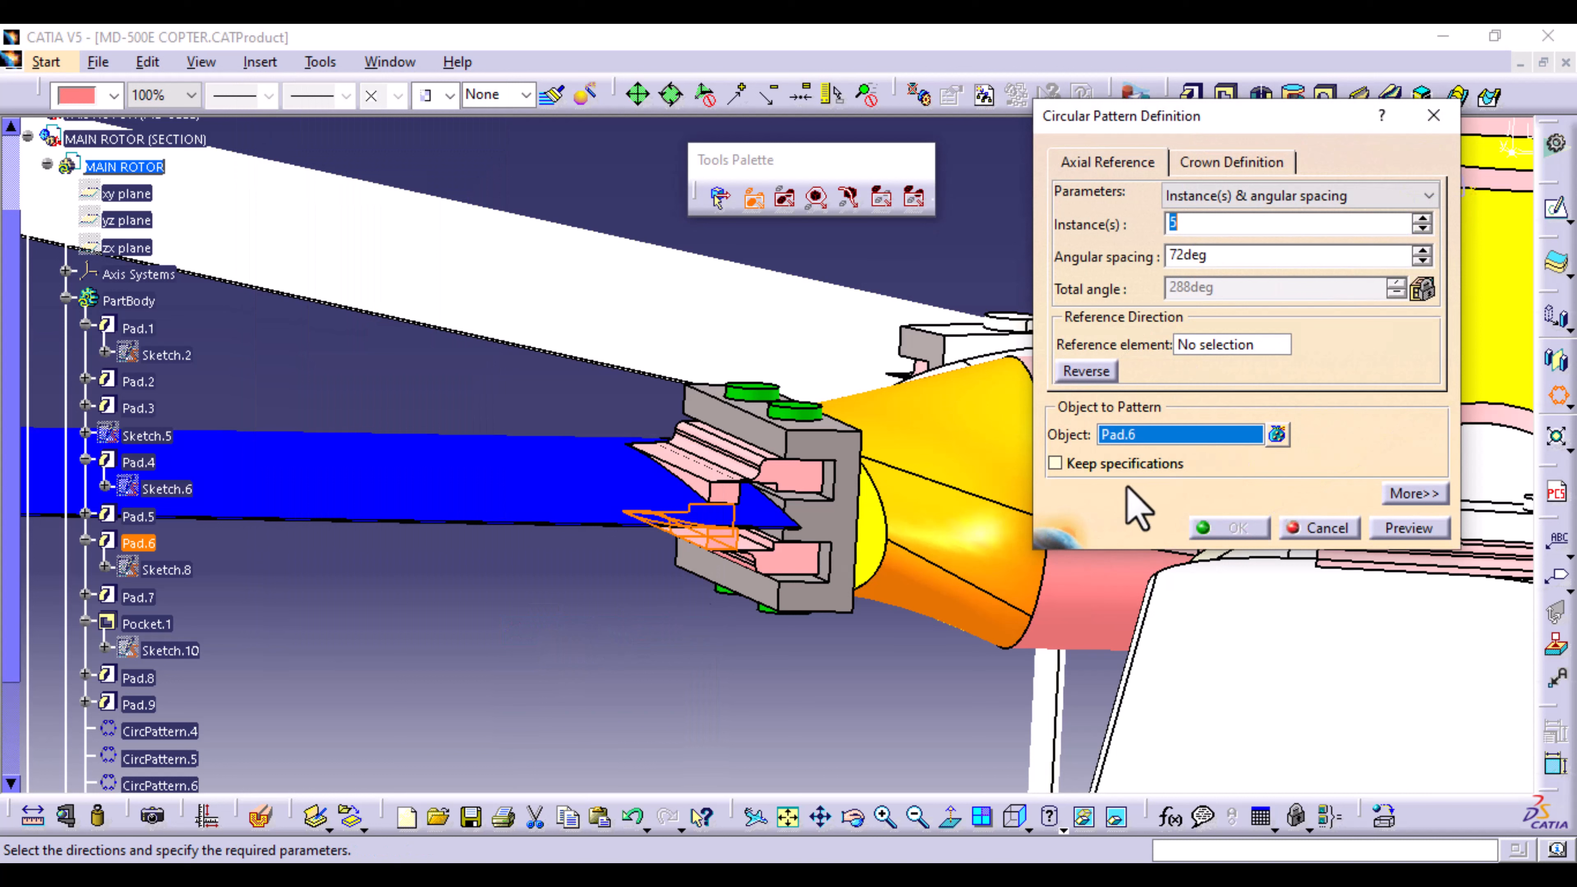
pyautogui.click(1277, 434)
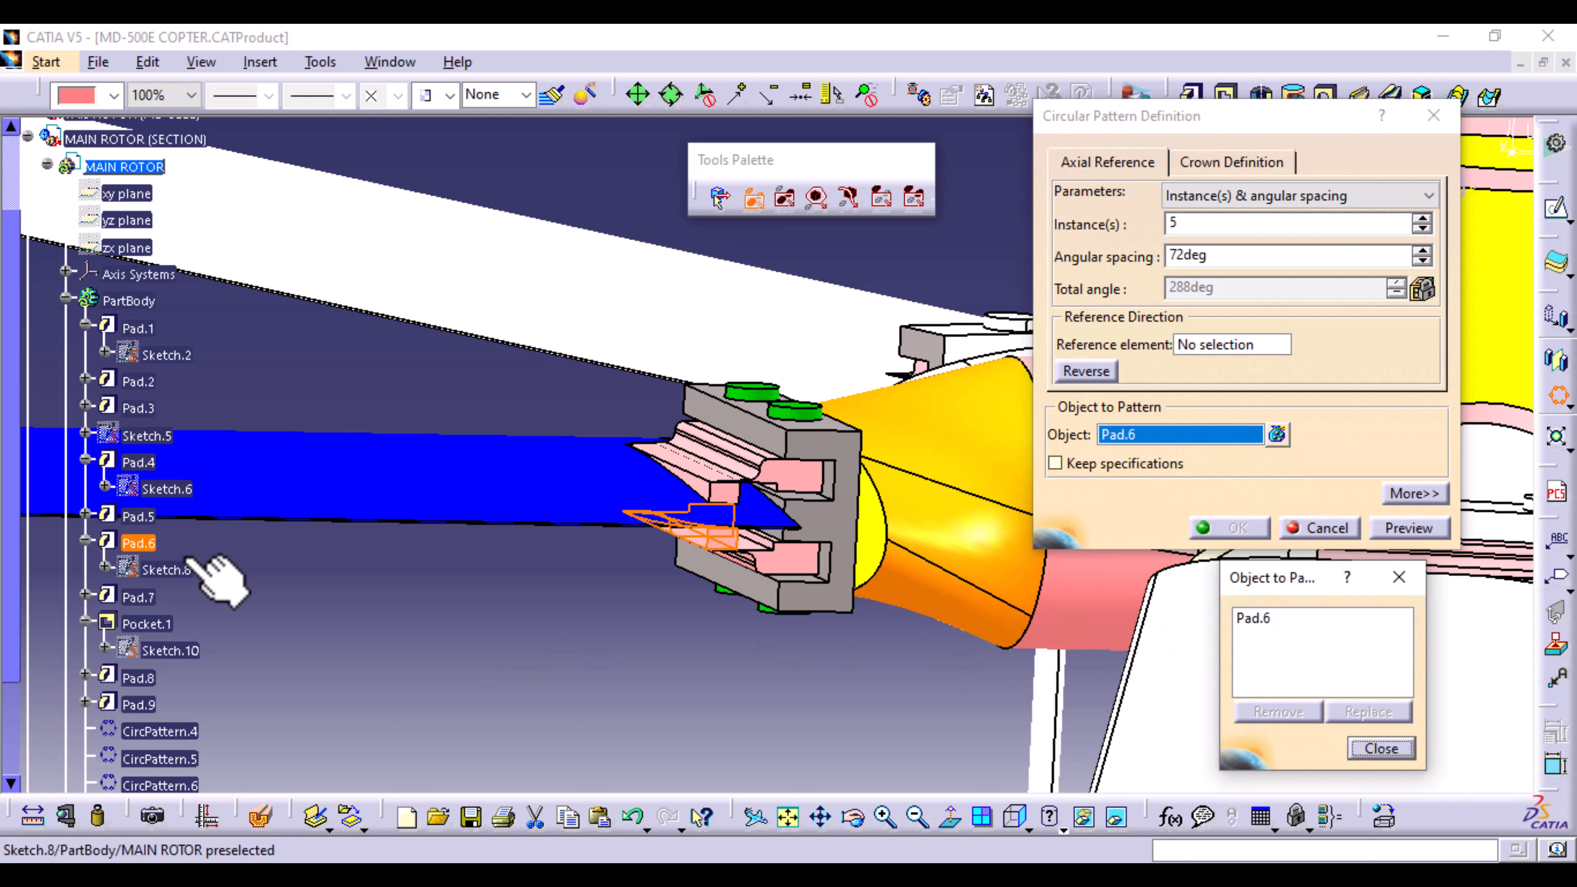
pyautogui.click(146, 598)
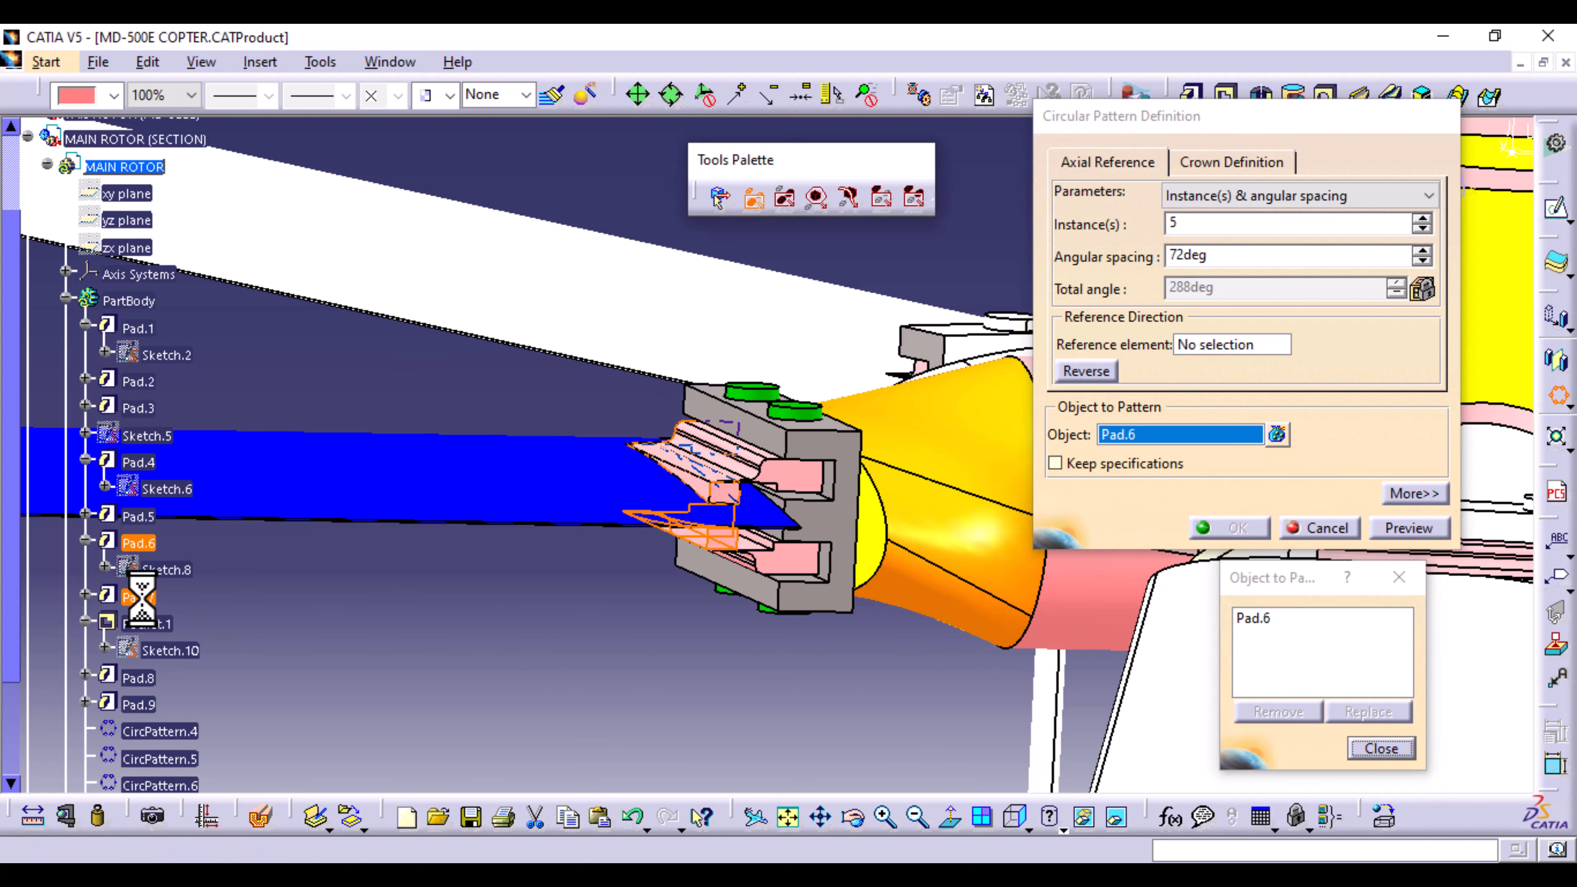
pyautogui.click(957, 551)
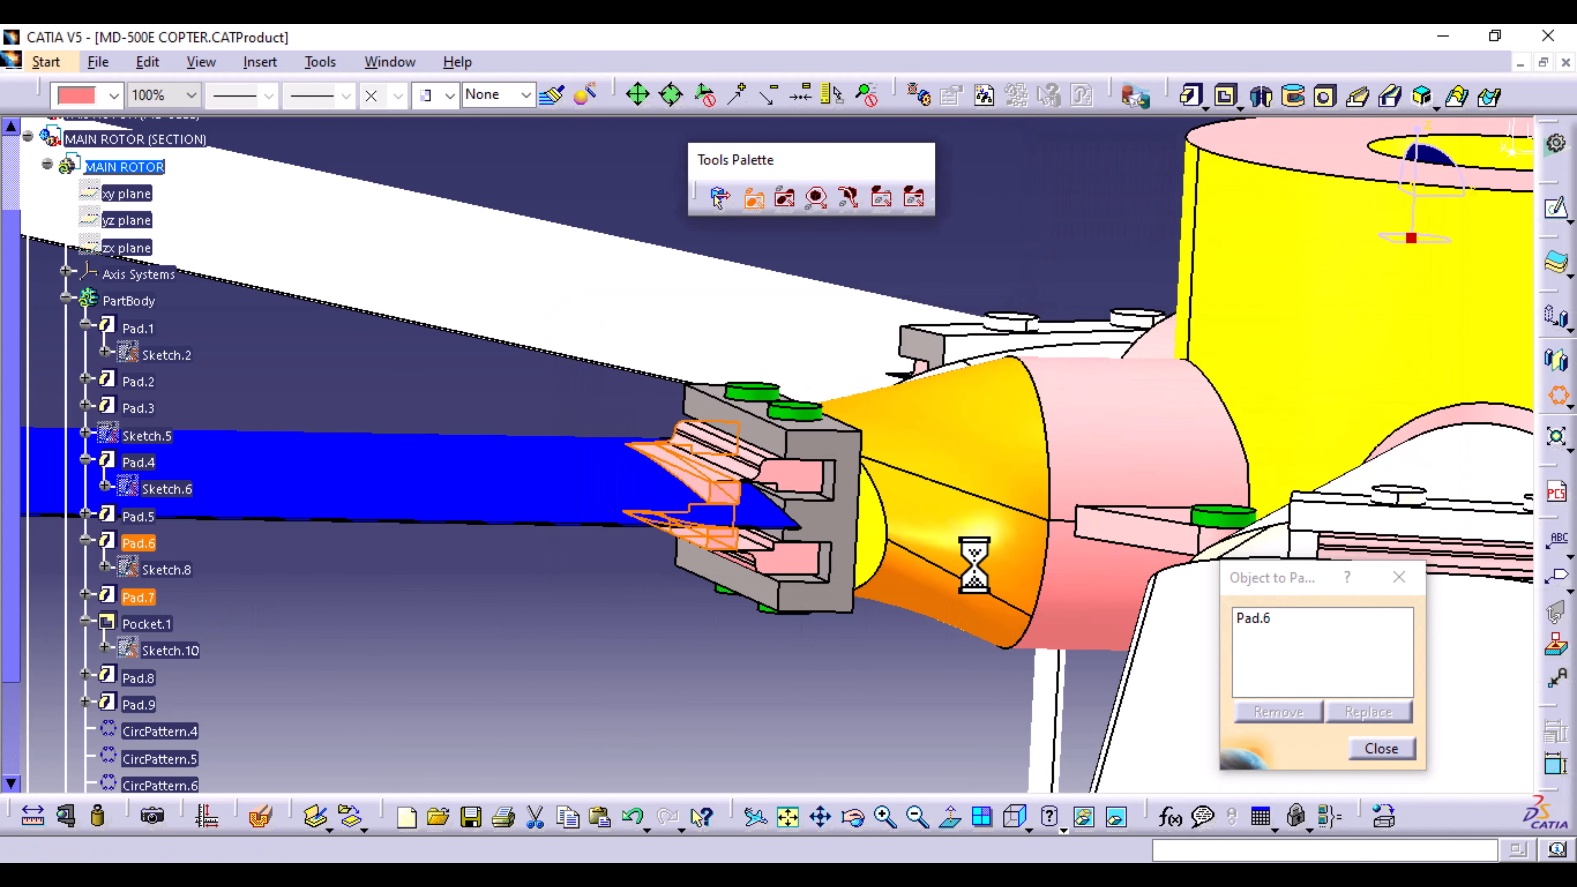
pyautogui.click(1398, 578)
pyautogui.click(1328, 528)
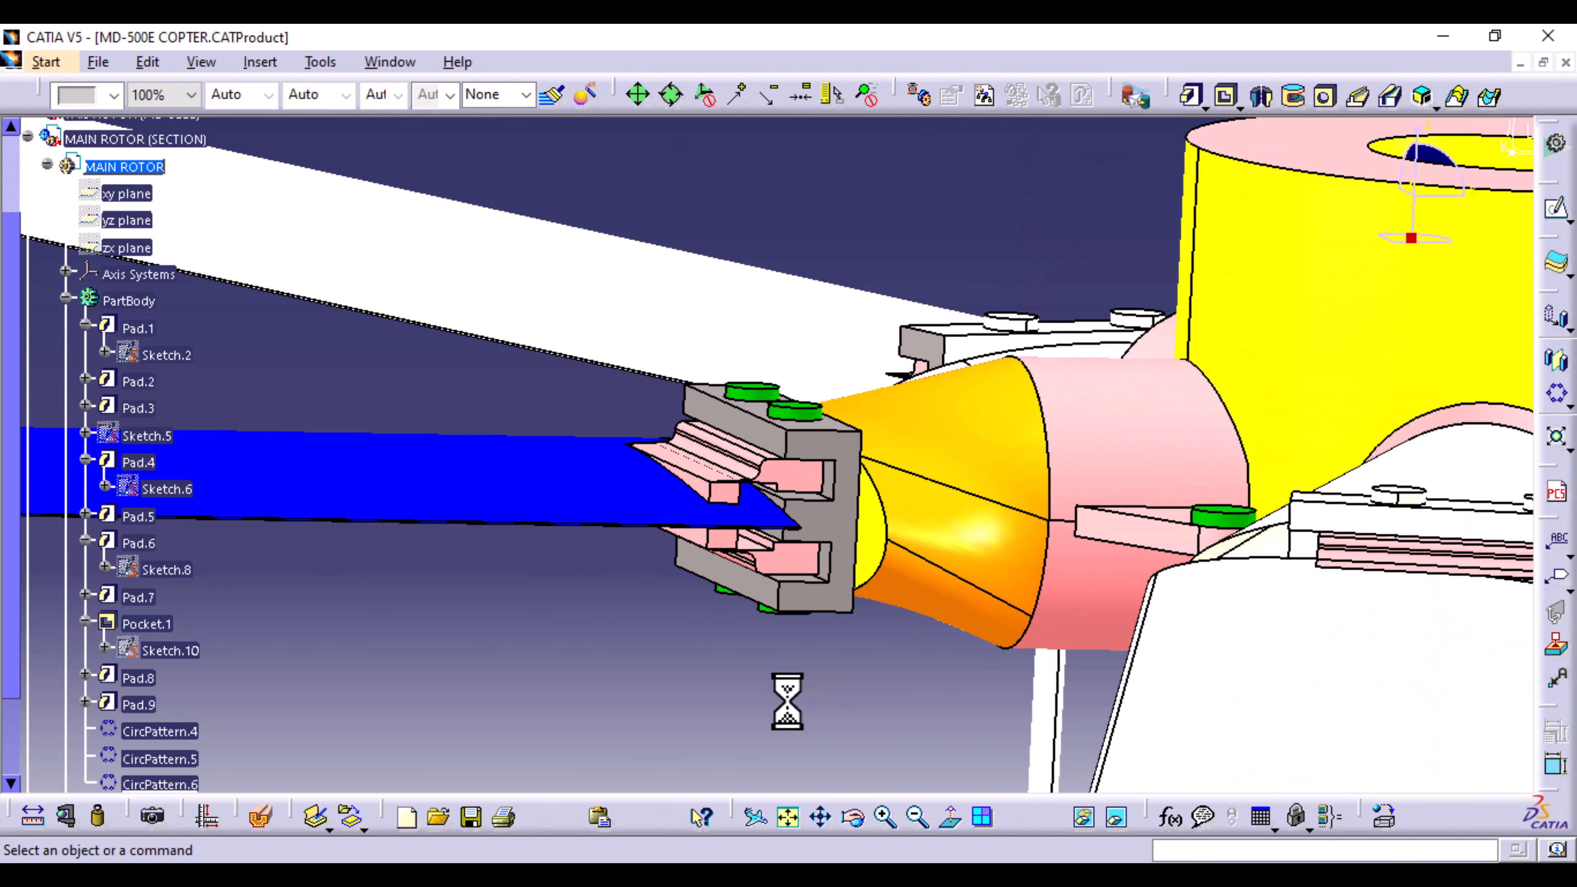
# Step: Pattern Pad.6, the lower wedge at the blade root, as a complete crown of 5 instances around the Z axis of Axis System.6
pyautogui.click(143, 544)
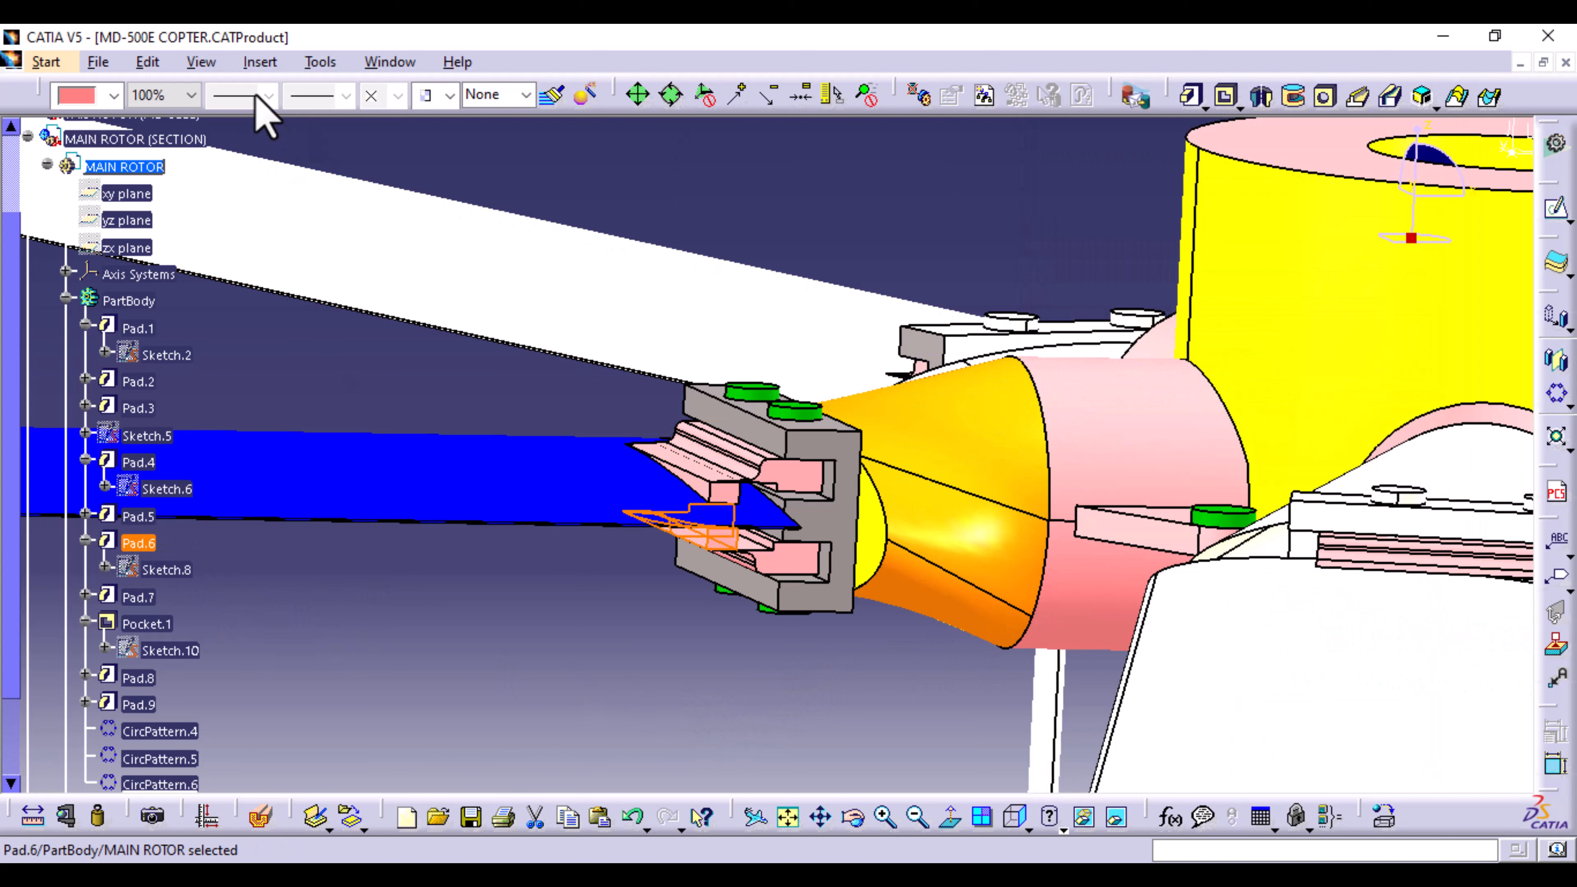
pyautogui.click(260, 61)
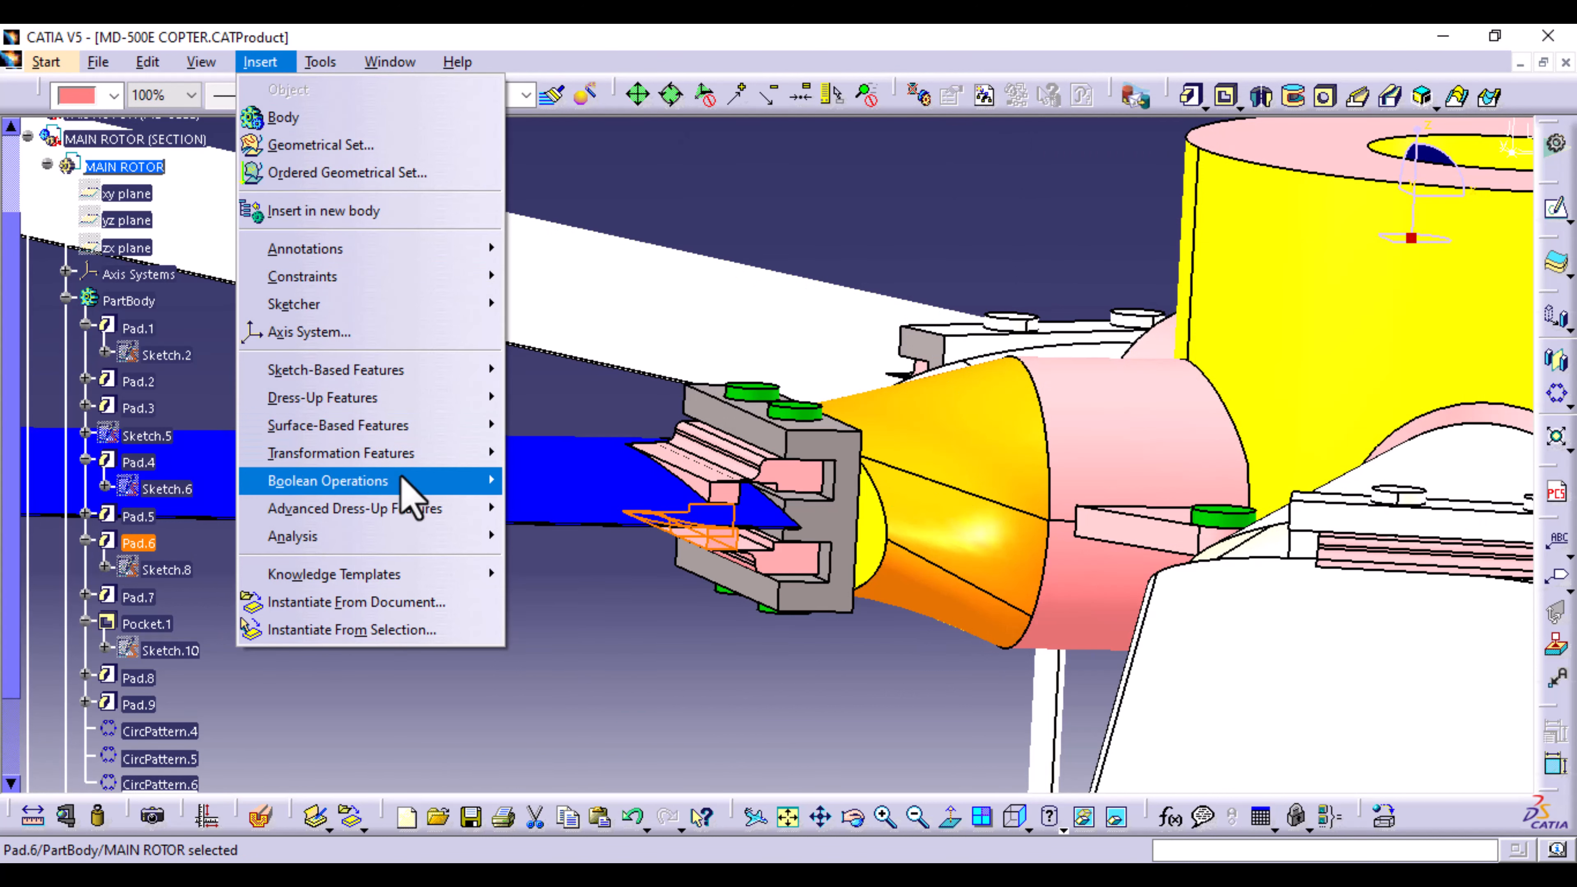
pyautogui.moveTo(413, 453)
pyautogui.click(538, 624)
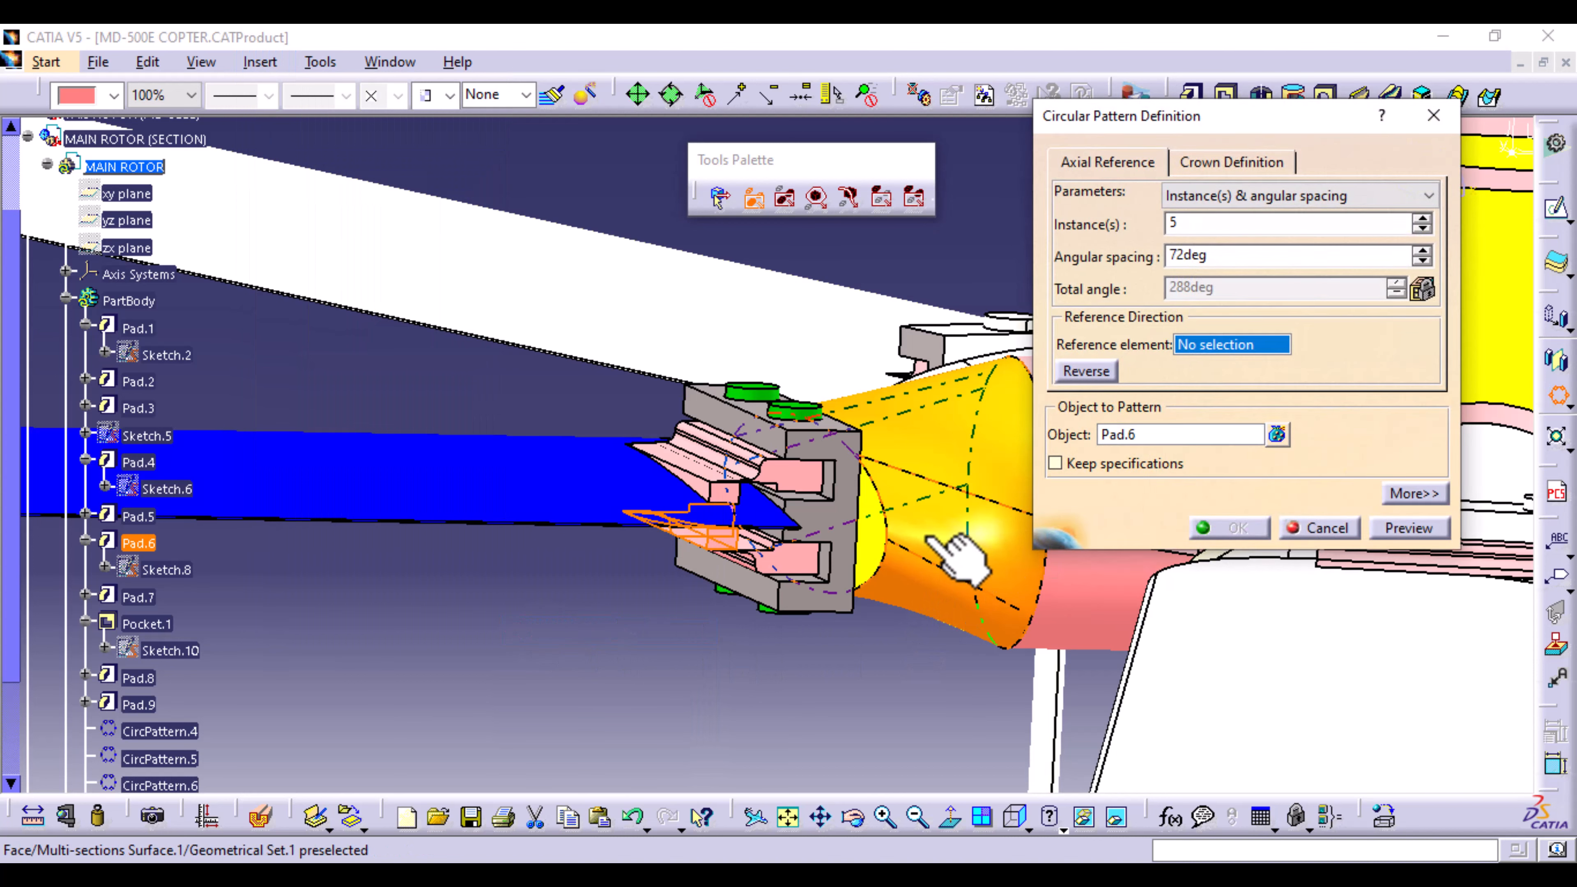
pyautogui.moveTo(877, 581); pyautogui.dragTo(540, 568, button='middle')
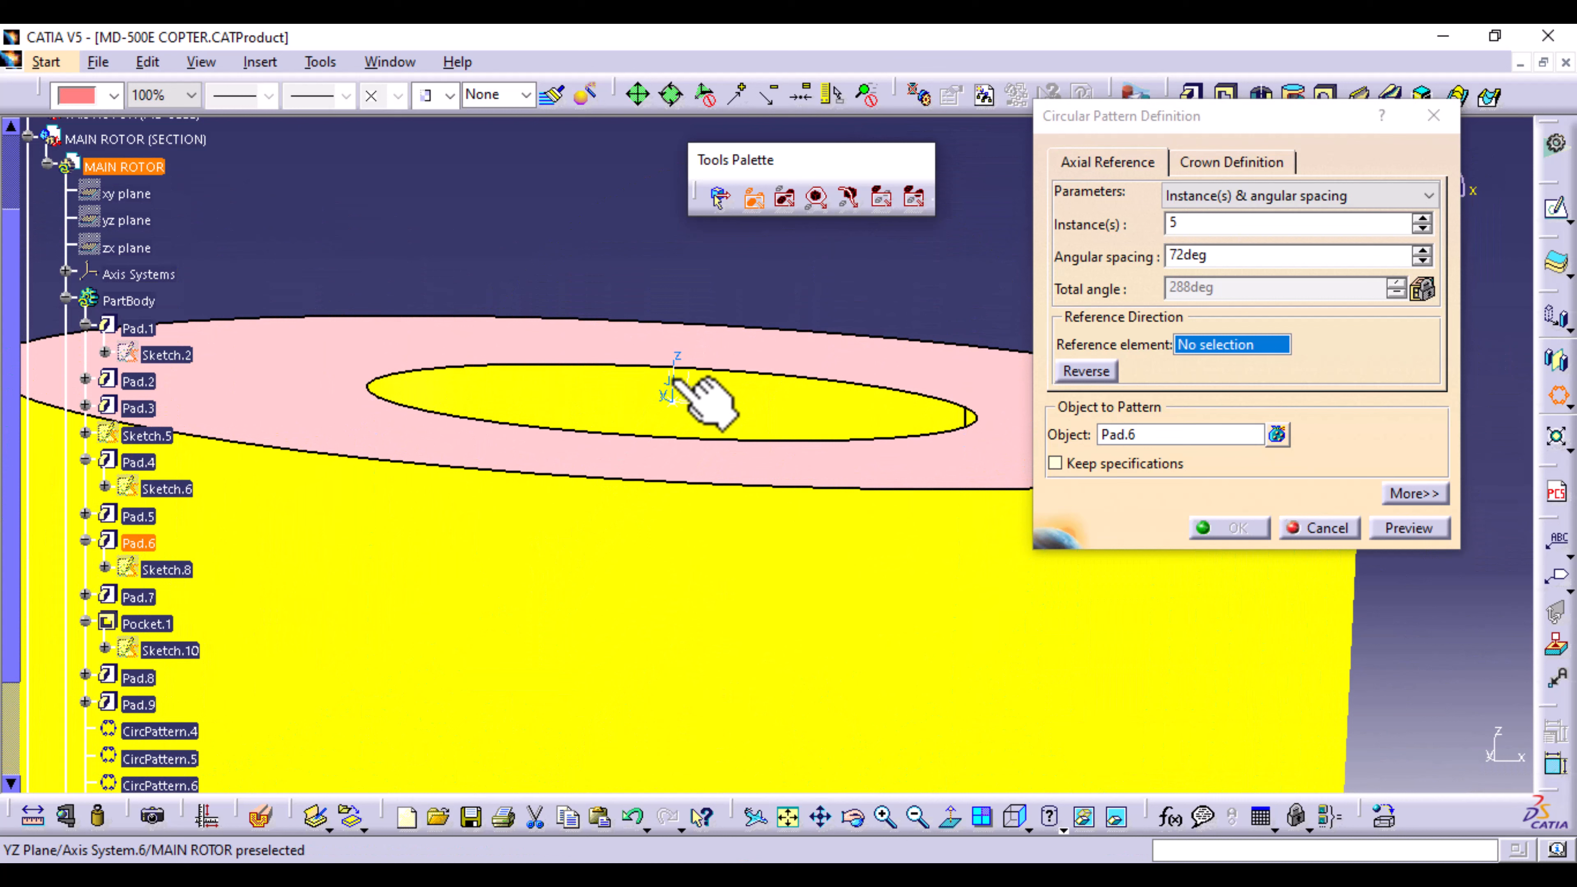
pyautogui.click(674, 369)
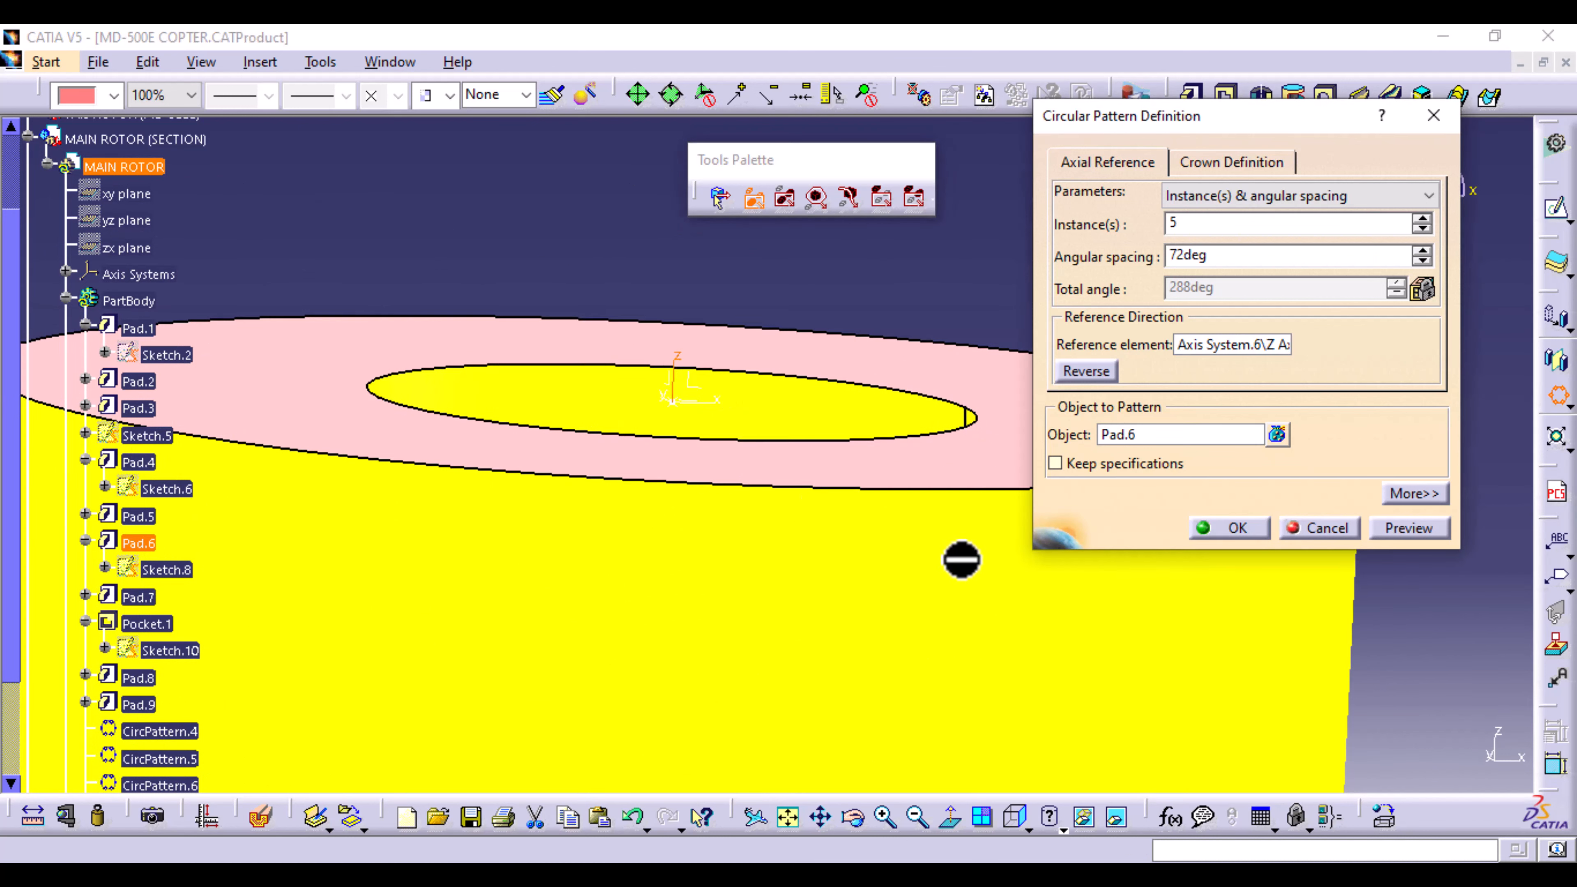
pyautogui.click(1376, 199)
pyautogui.click(1266, 269)
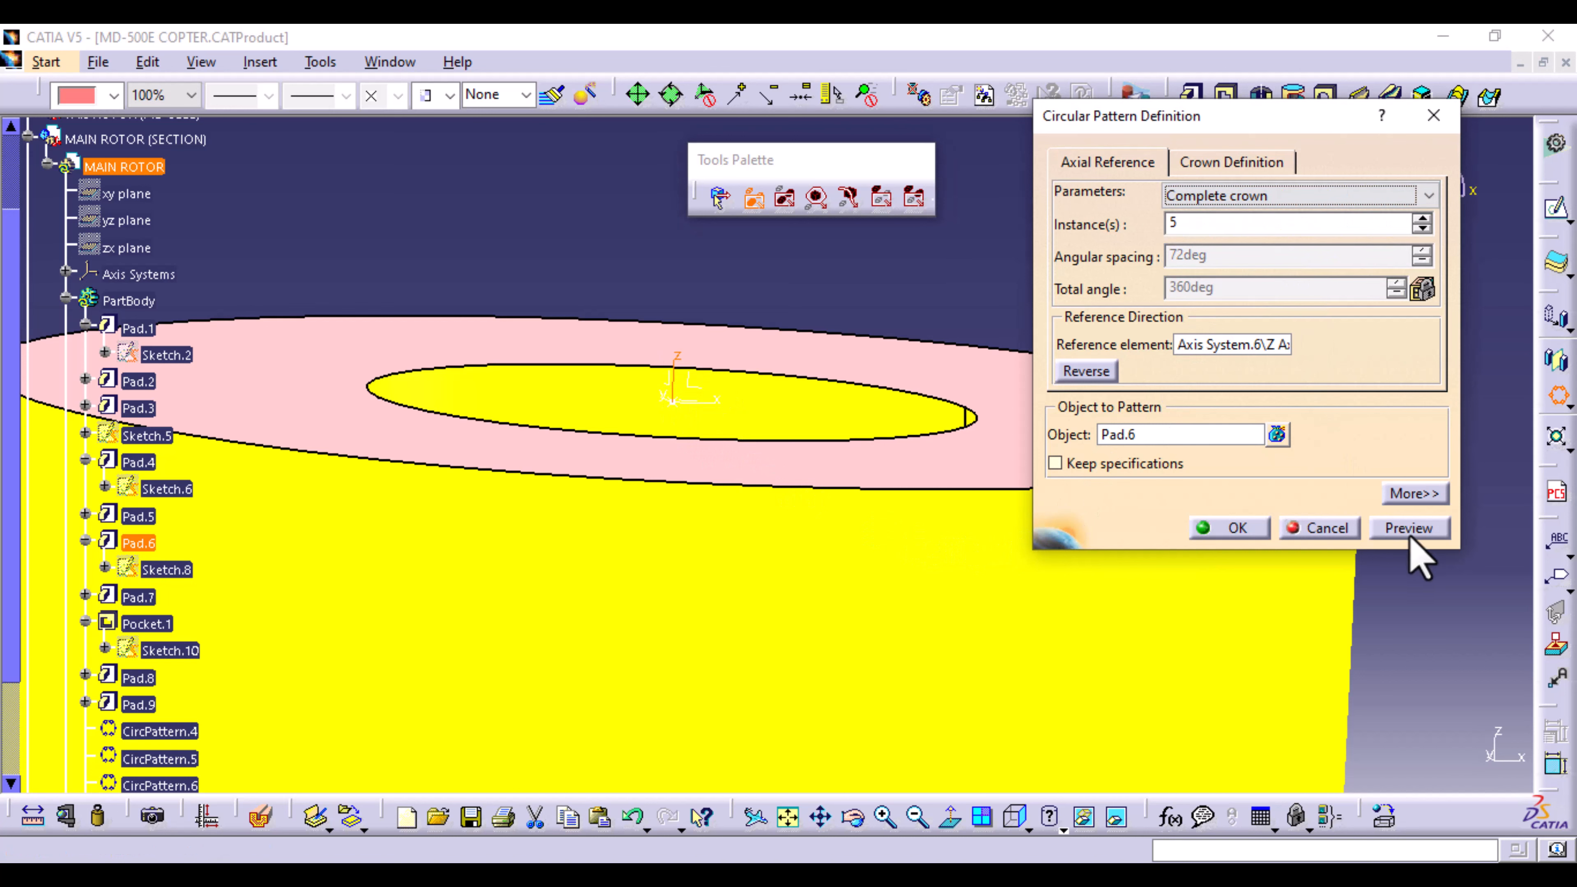
pyautogui.moveTo(688, 393); pyautogui.dragTo(814, 652, button='middle')
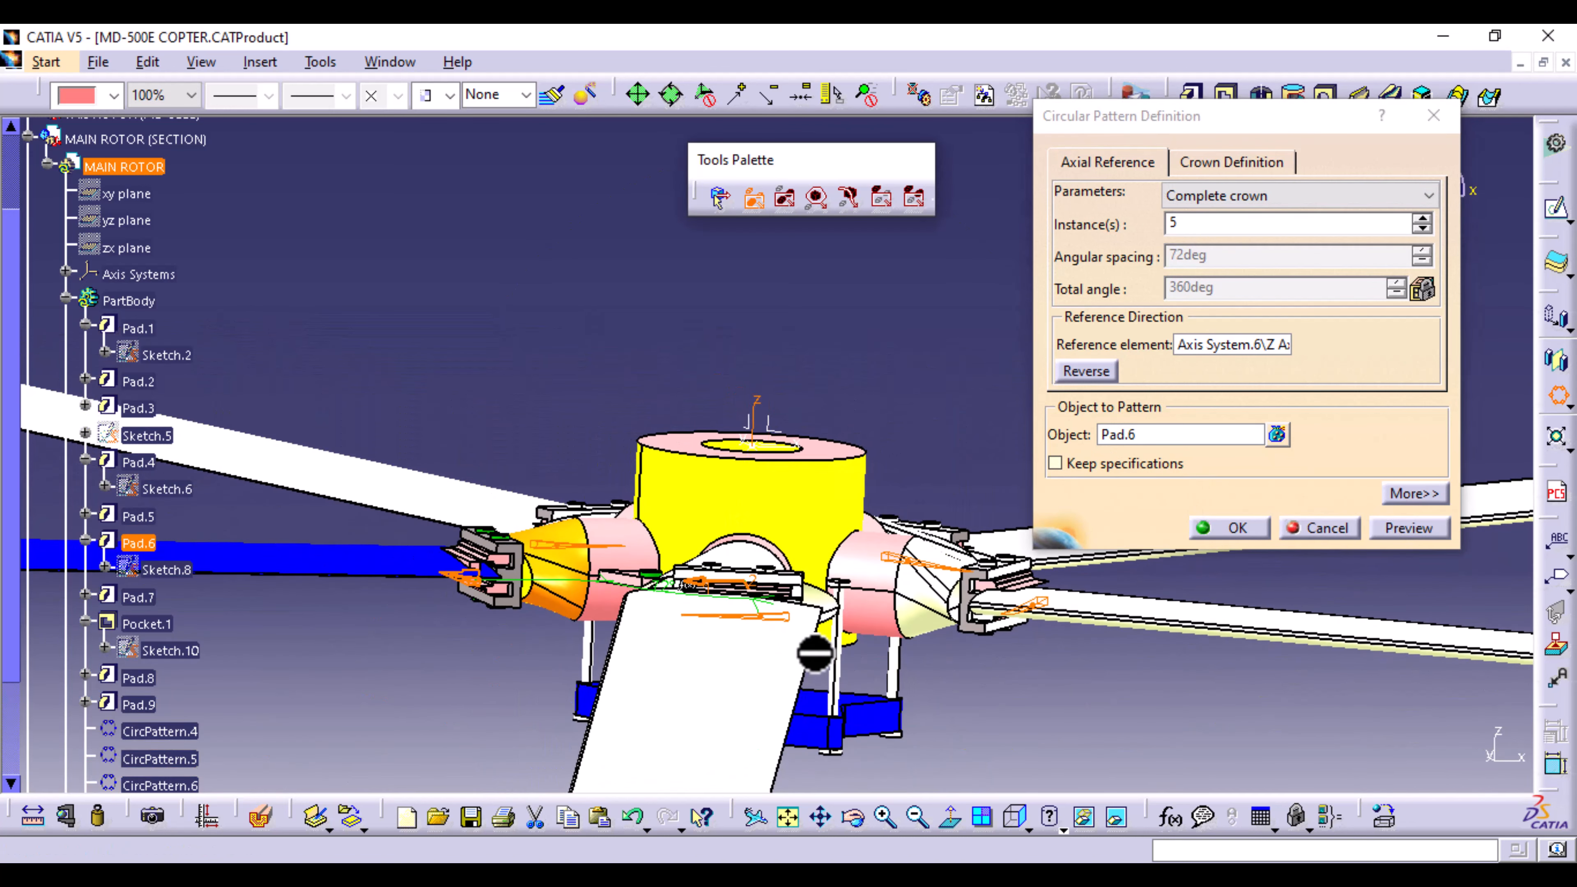
pyautogui.click(1235, 528)
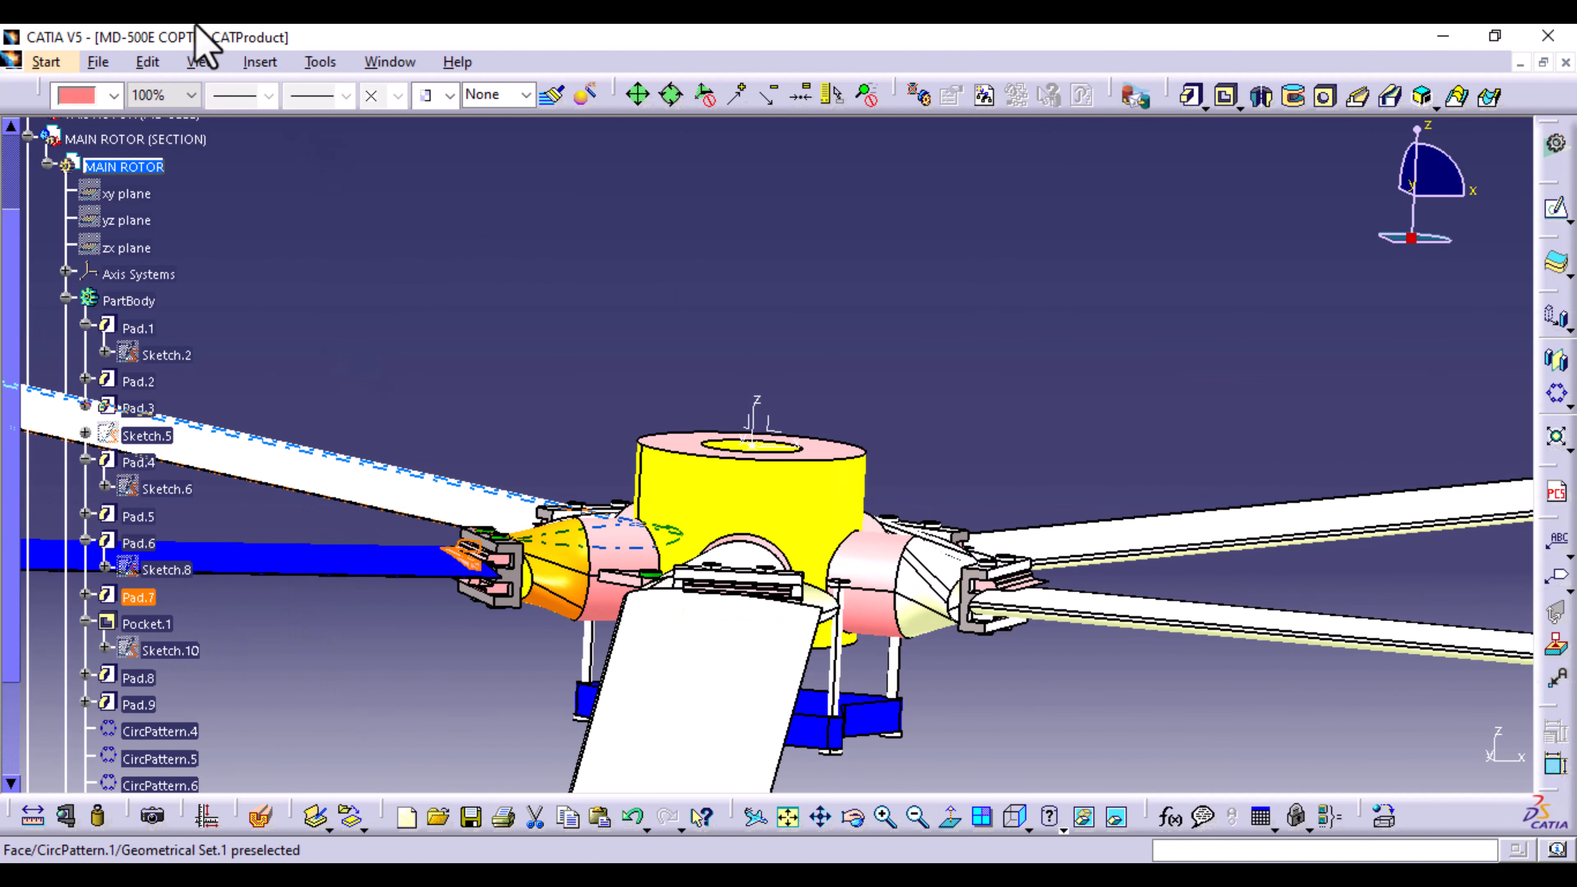
# Step: Pattern Pad.7, the upper wedge at the blade root, as a complete crown of 5 instances around the Z axis of Axis System.6
pyautogui.click(261, 62)
pyautogui.moveTo(477, 453)
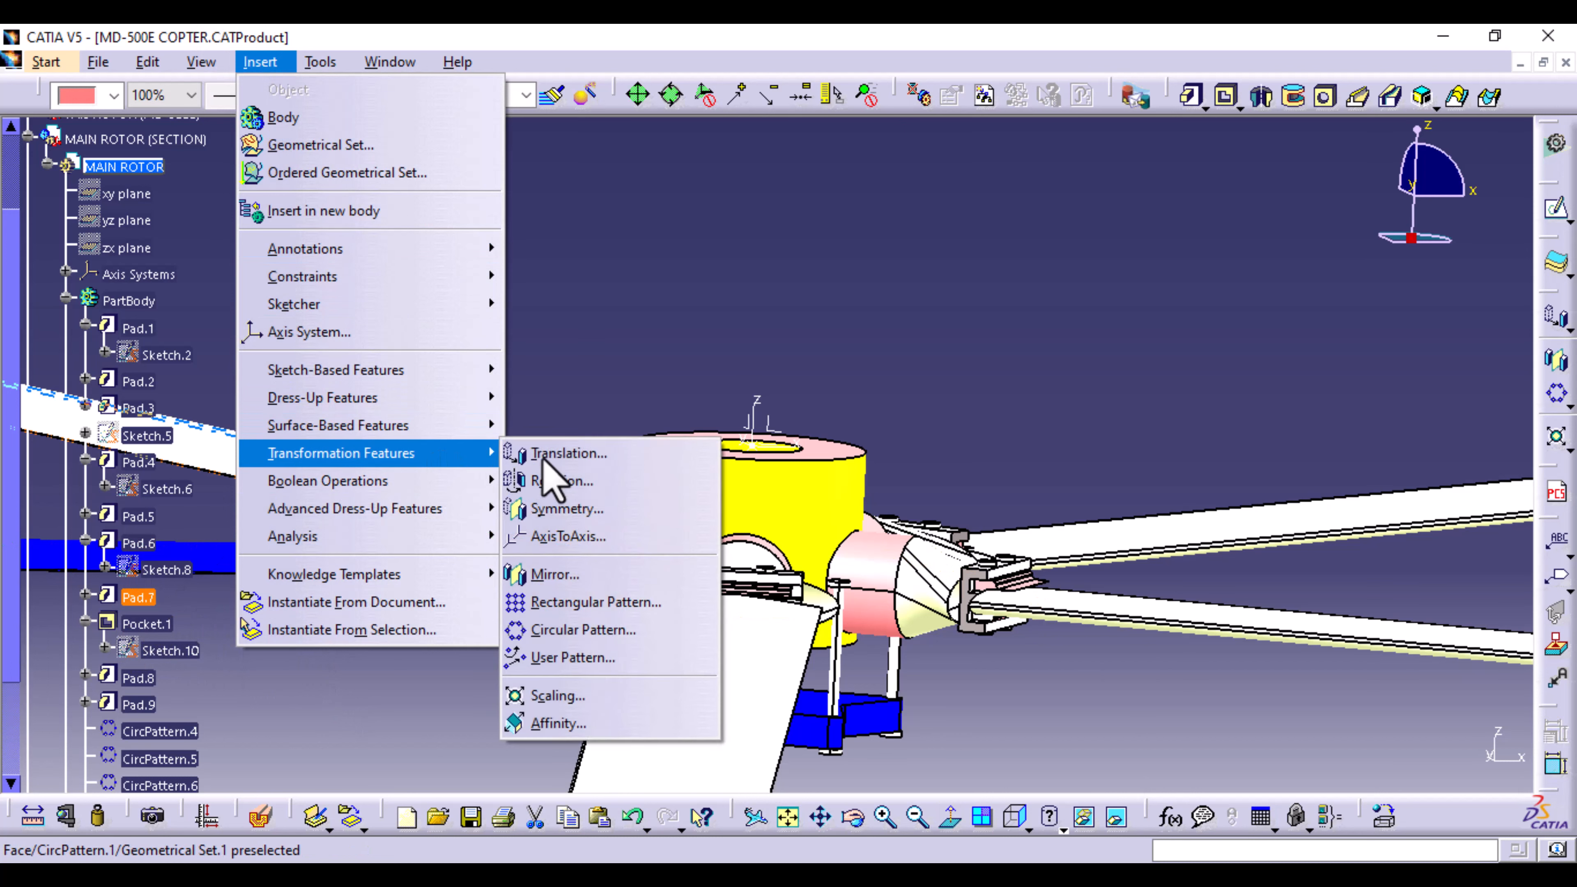
pyautogui.click(567, 629)
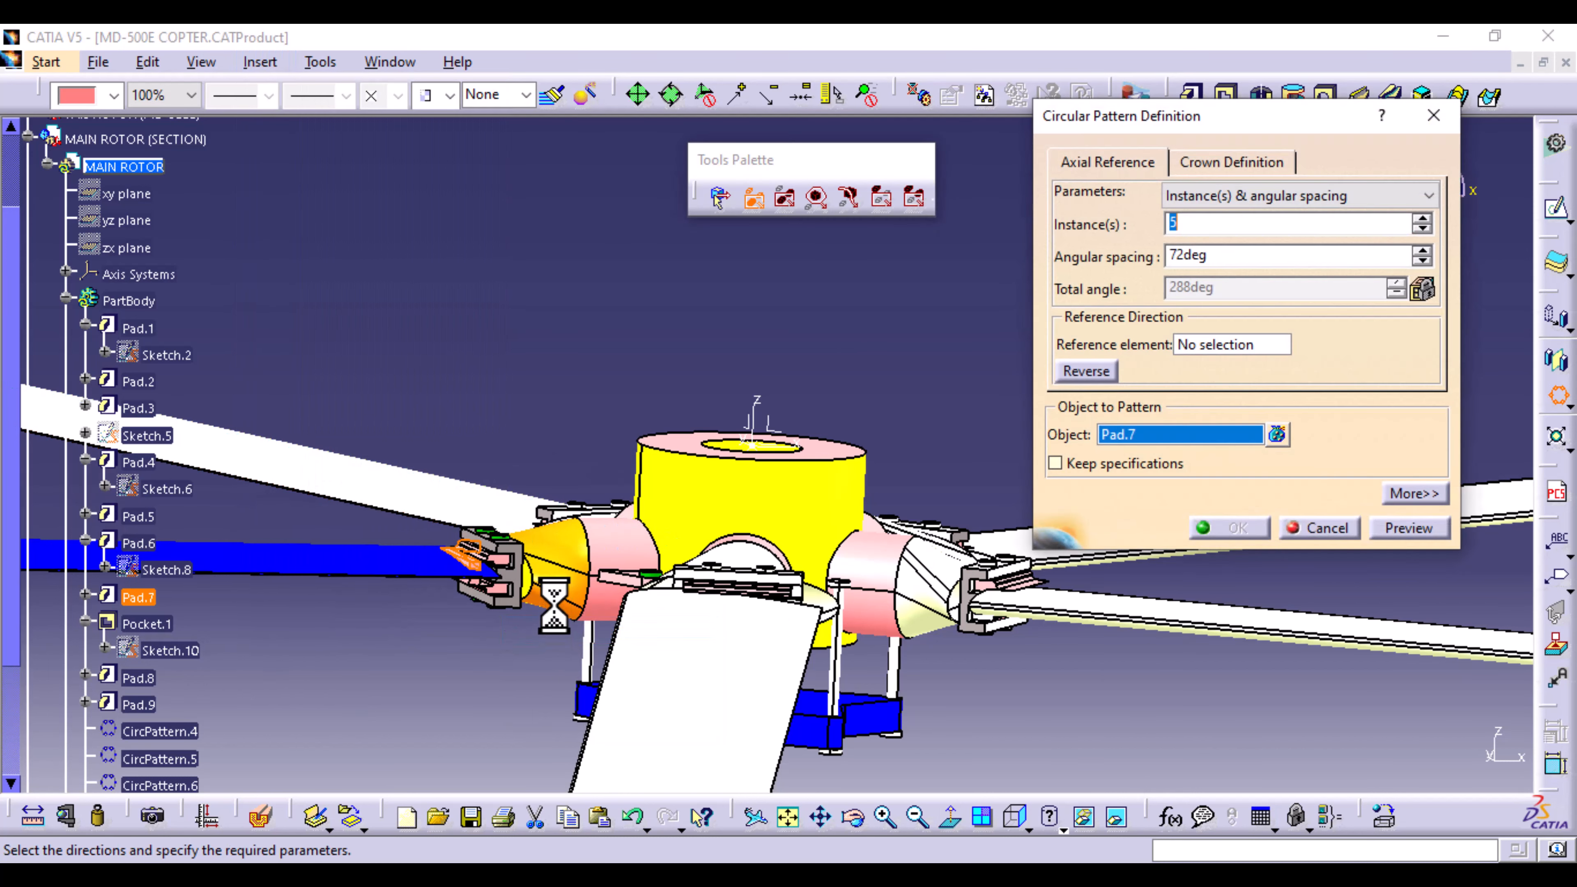
pyautogui.click(1322, 195)
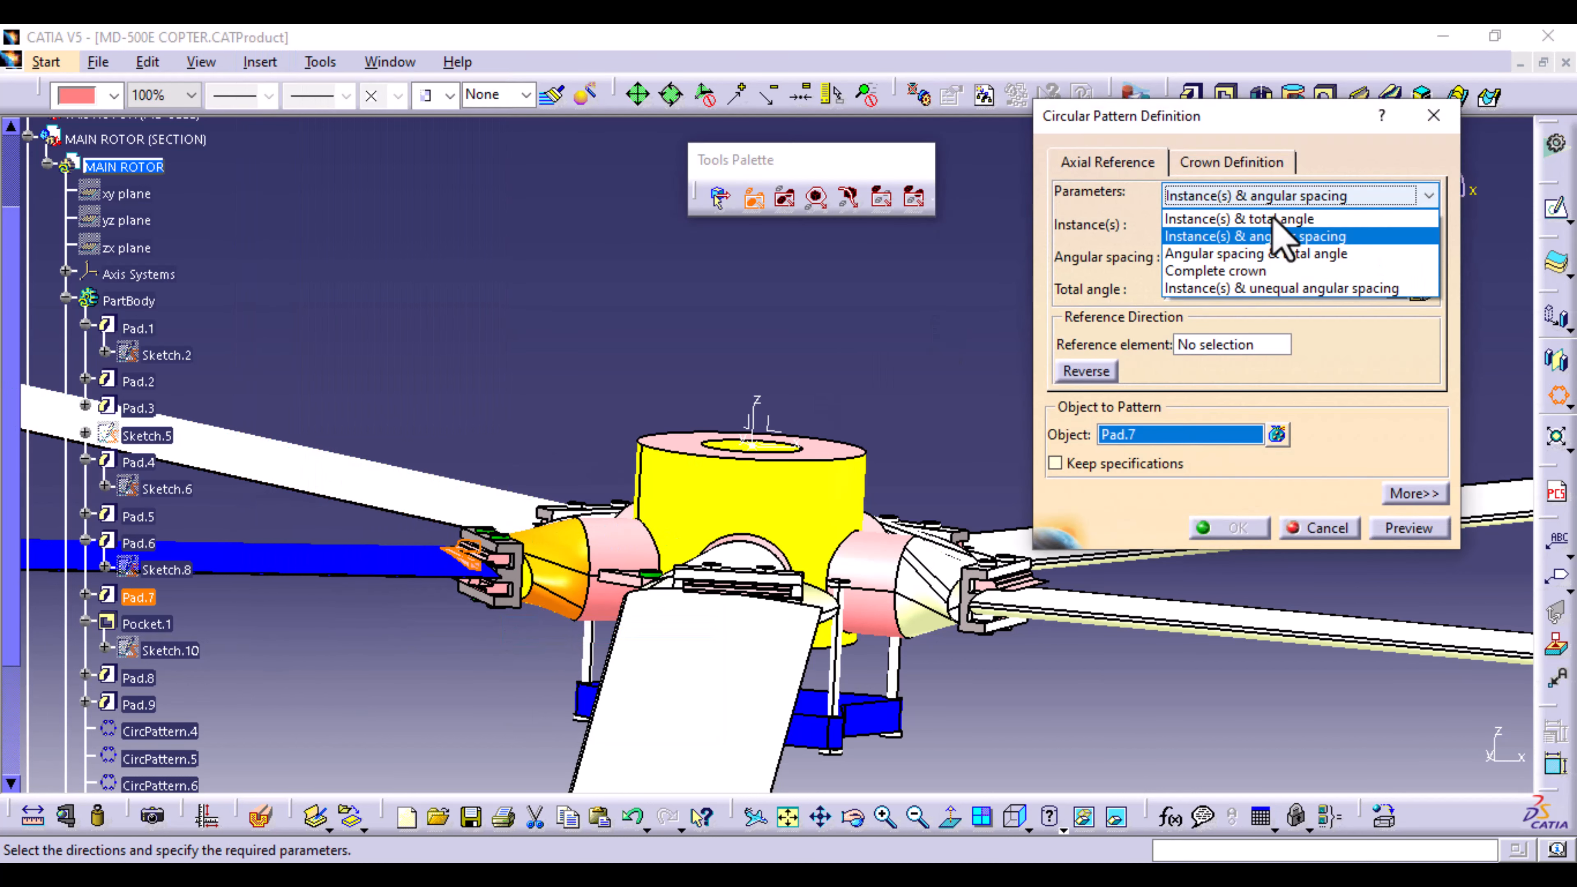
pyautogui.click(1221, 270)
pyautogui.click(1207, 346)
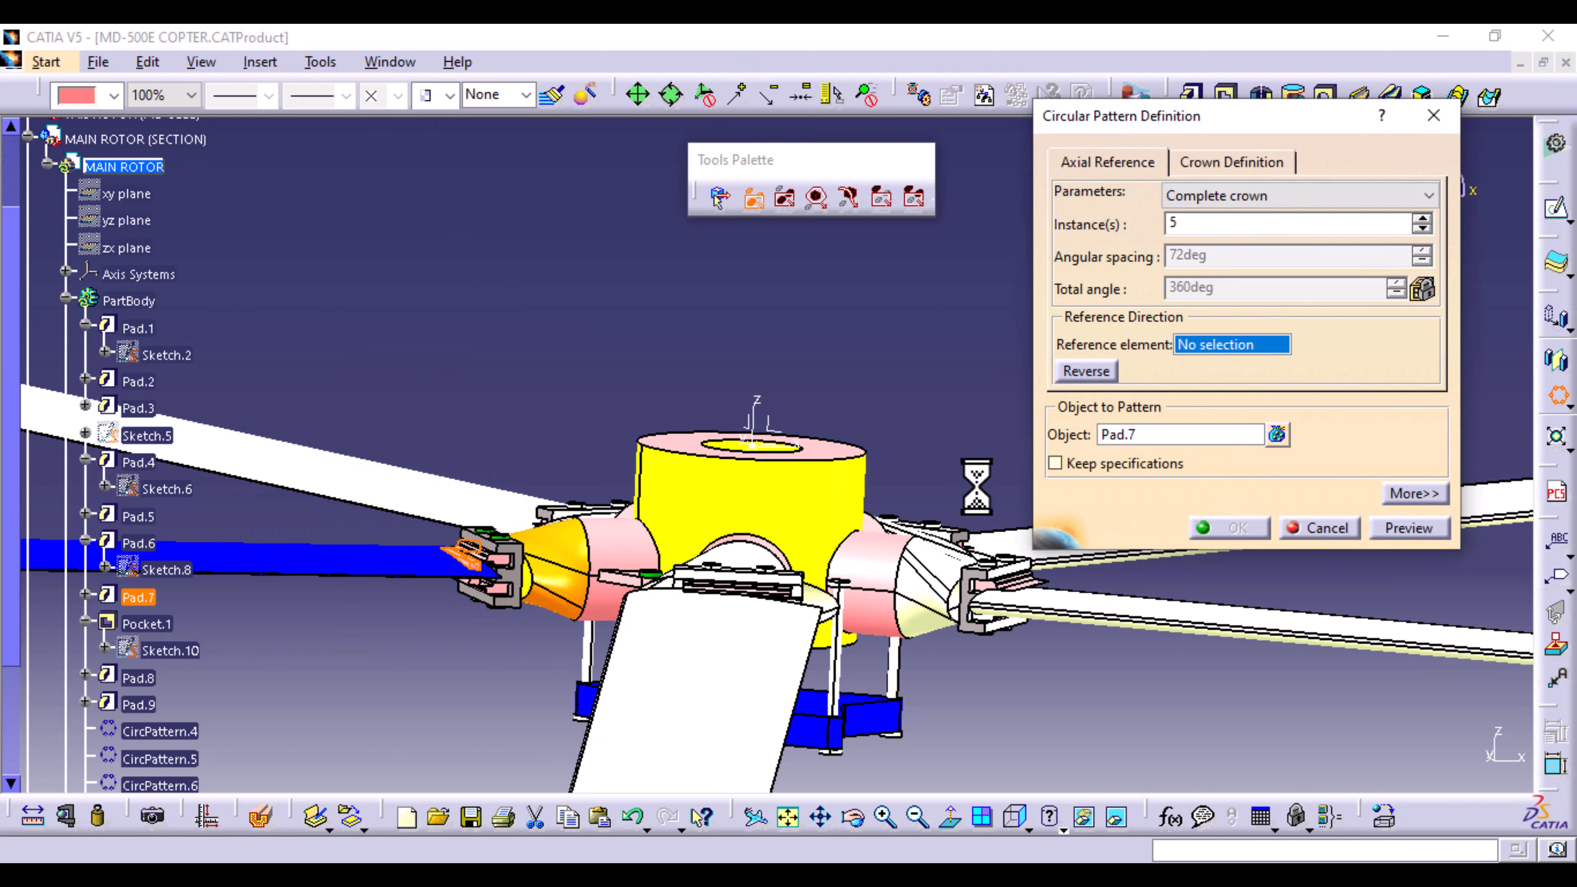
pyautogui.click(760, 412)
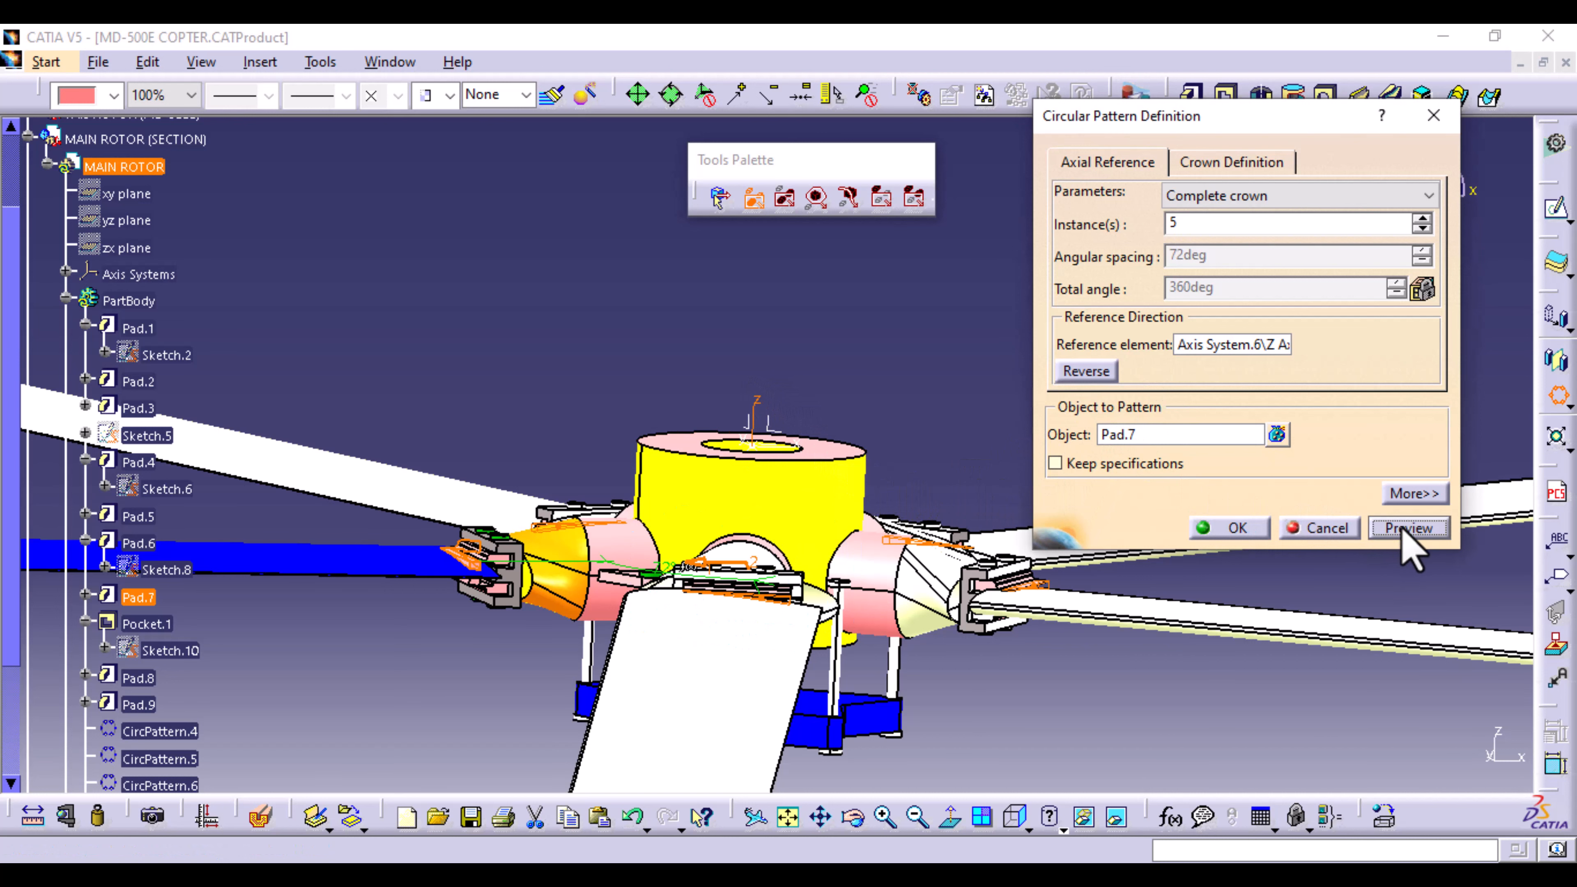
pyautogui.click(1232, 530)
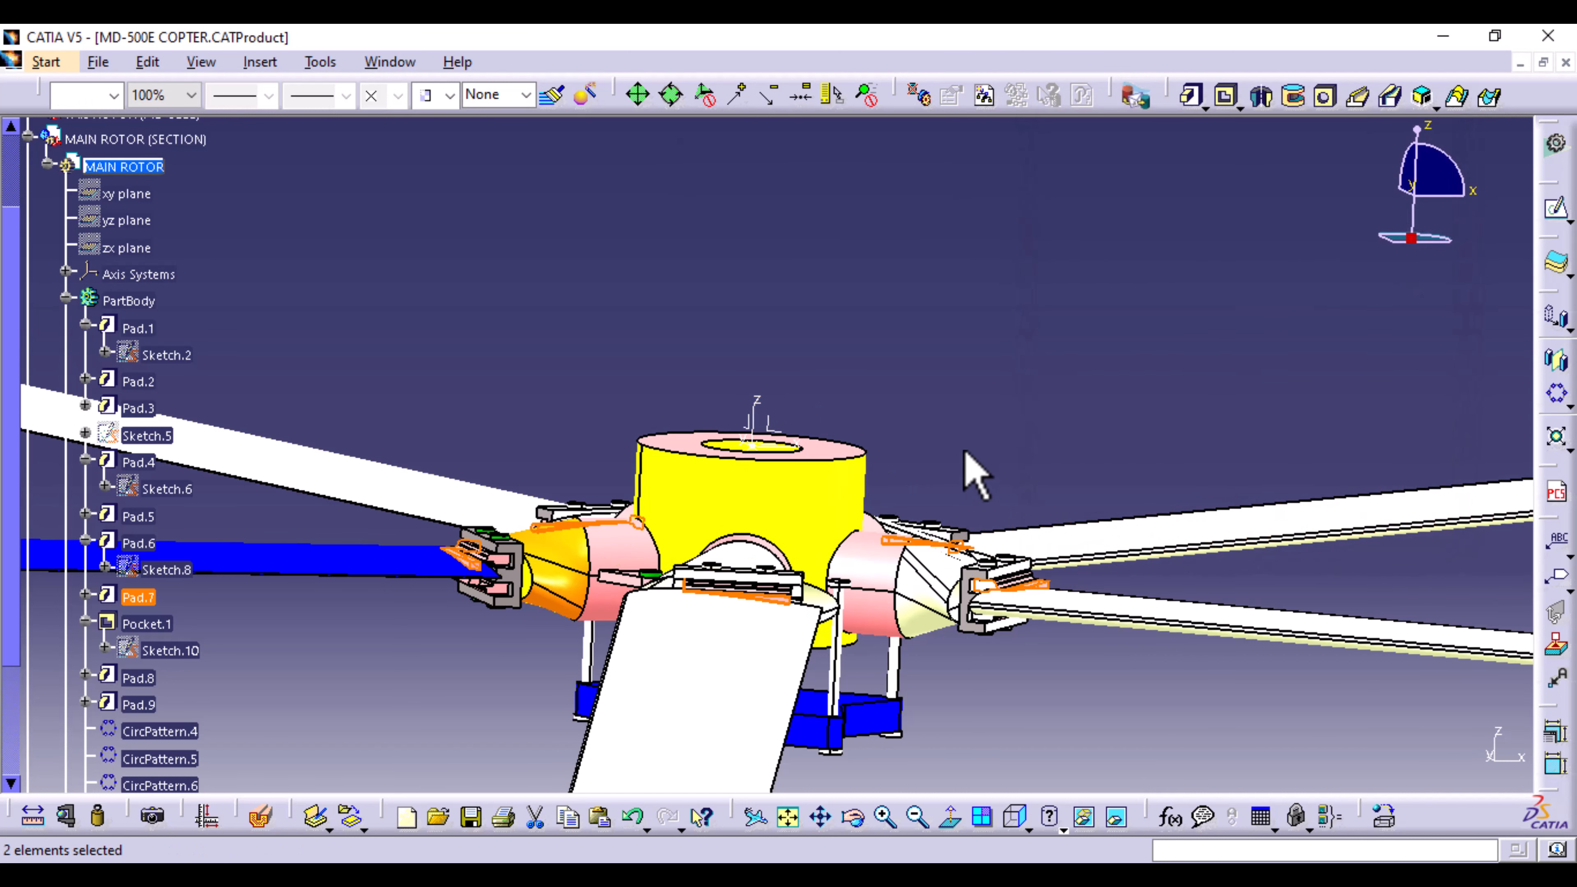
# Step: Pattern Pad.9, the small lug on the hub arm, as a complete crown of 5 instances around the Z axis of Axis System.6
pyautogui.moveTo(496, 722); pyautogui.dragTo(549, 652, button='middle')
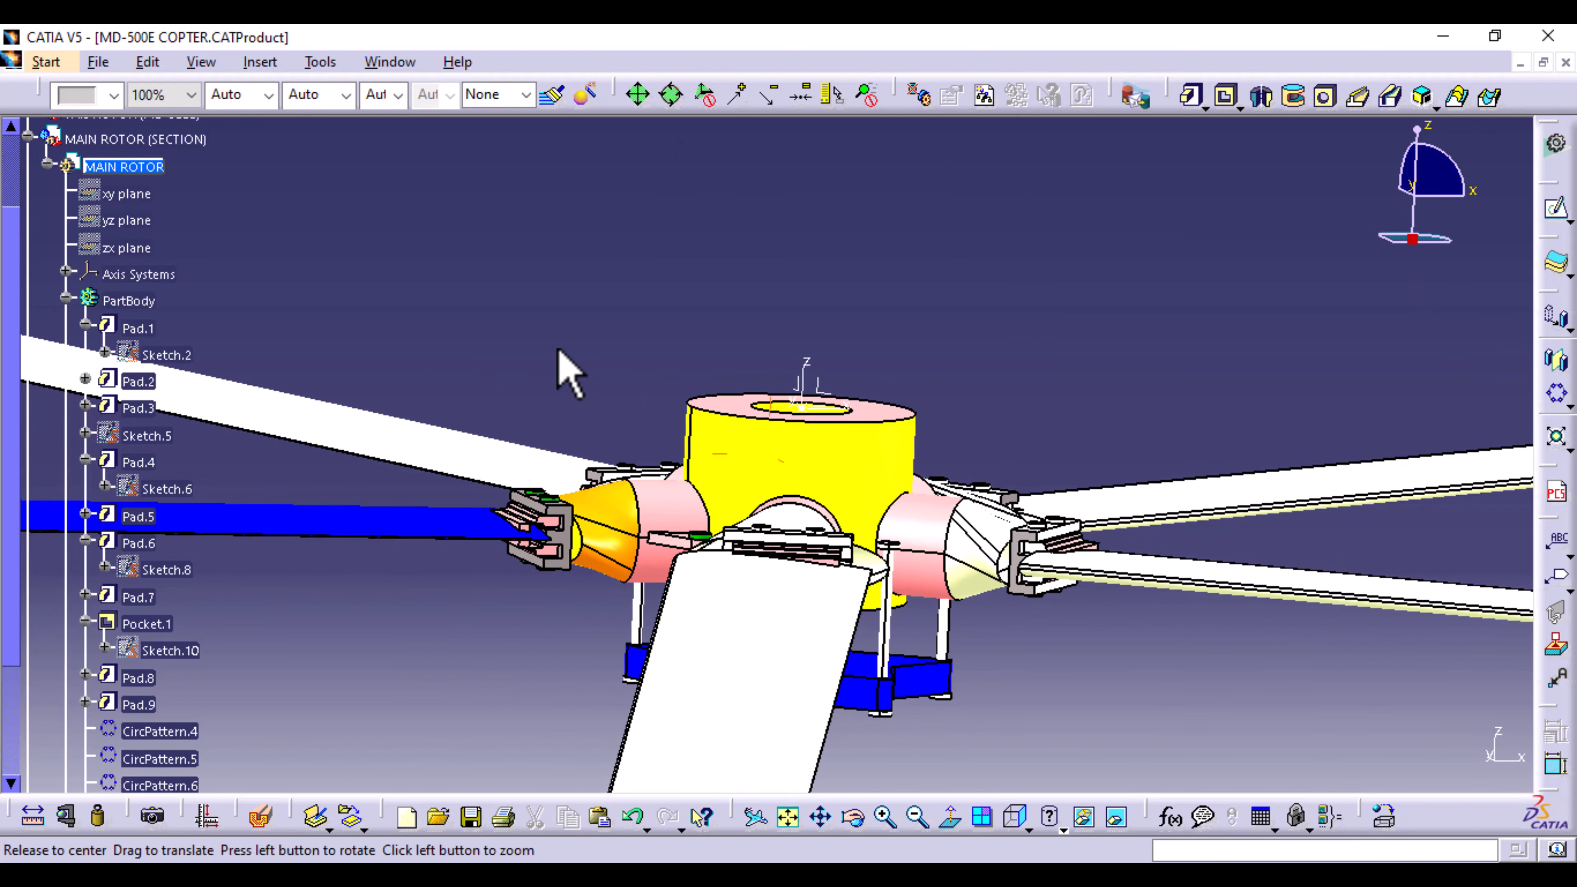
pyautogui.moveTo(568, 373); pyautogui.dragTo(621, 615, button='middle')
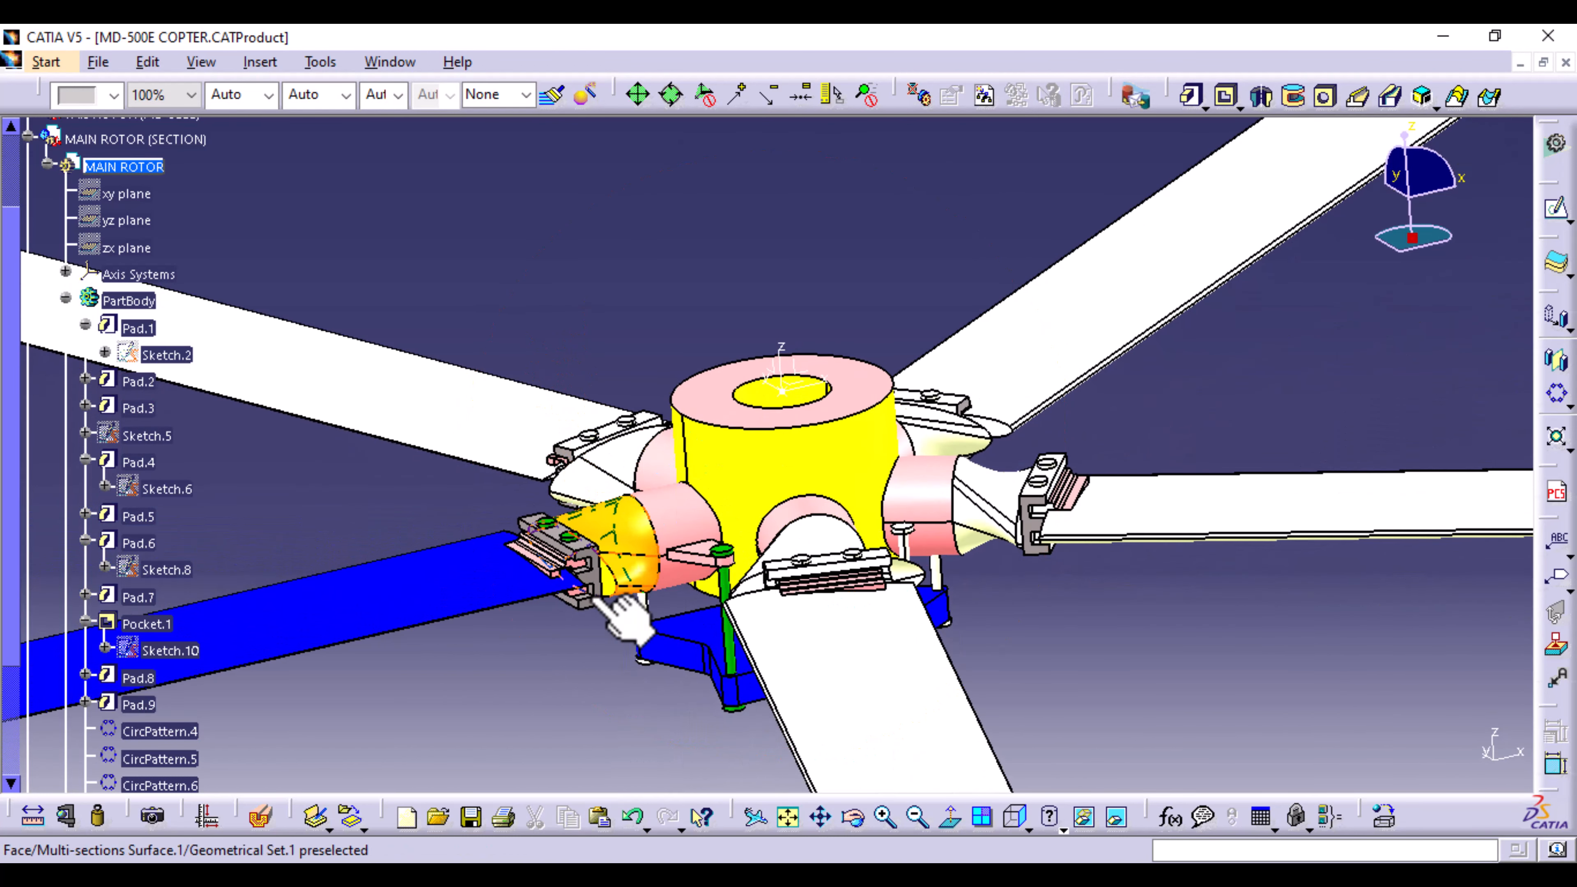
pyautogui.click(138, 704)
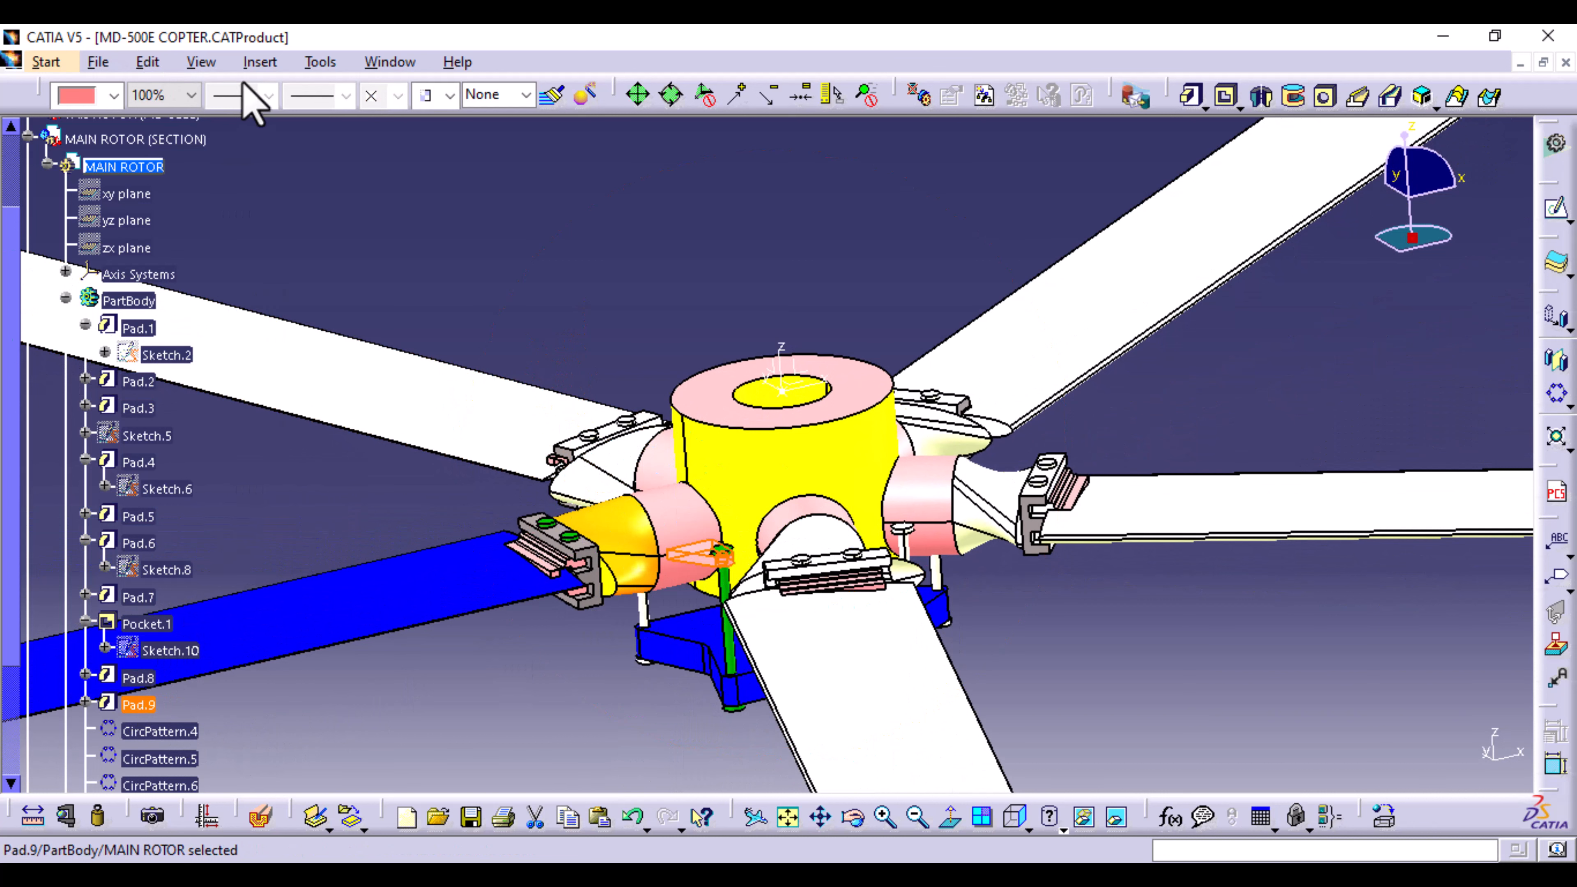
pyautogui.click(260, 62)
pyautogui.moveTo(425, 456)
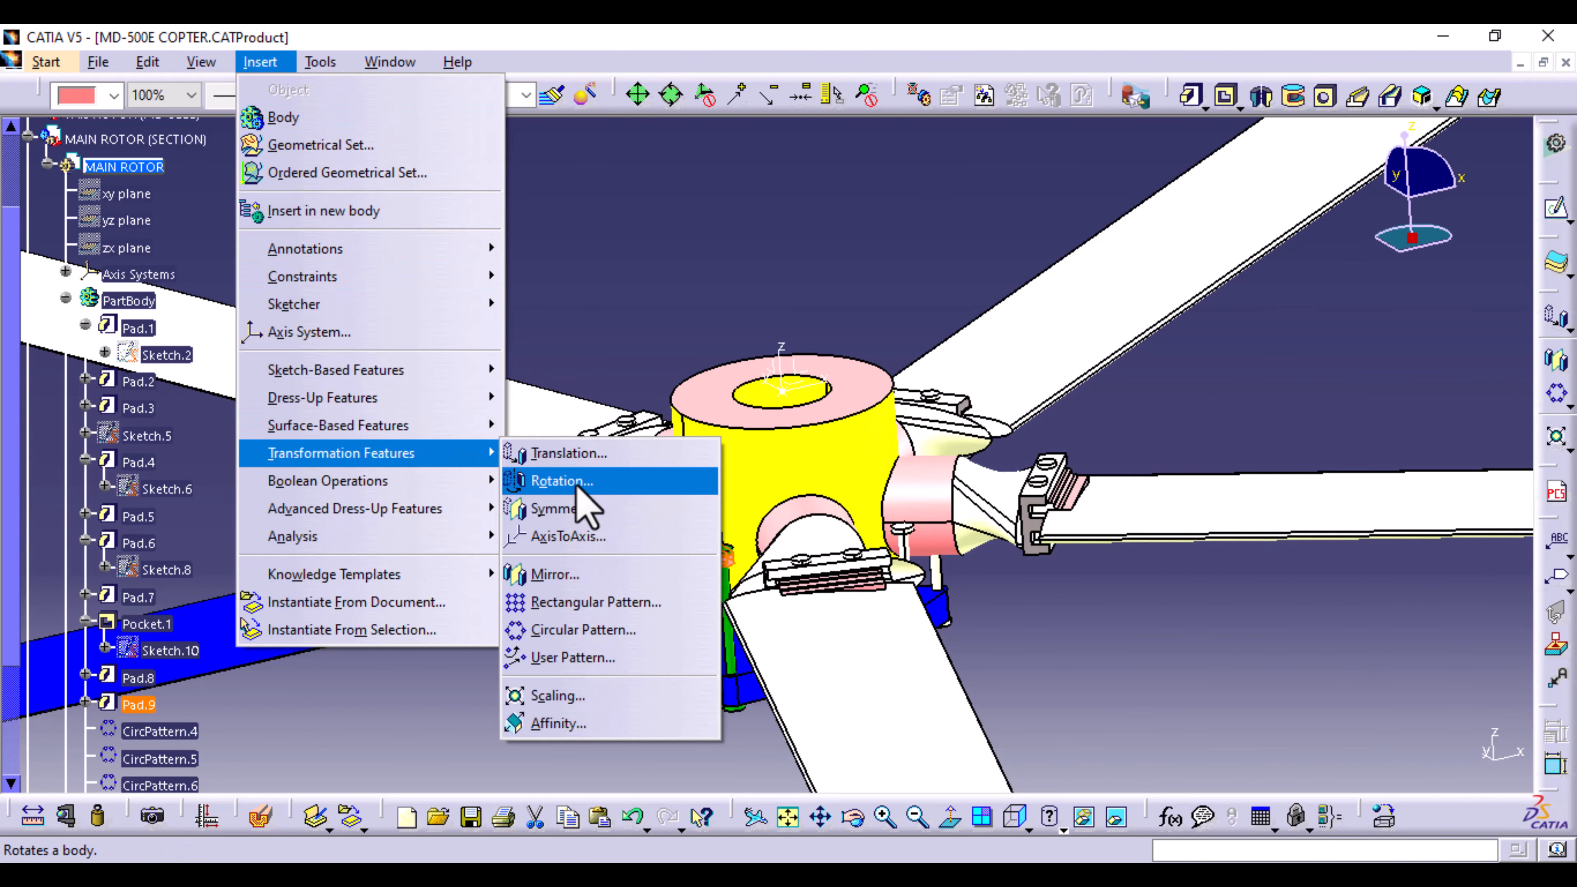
pyautogui.click(583, 629)
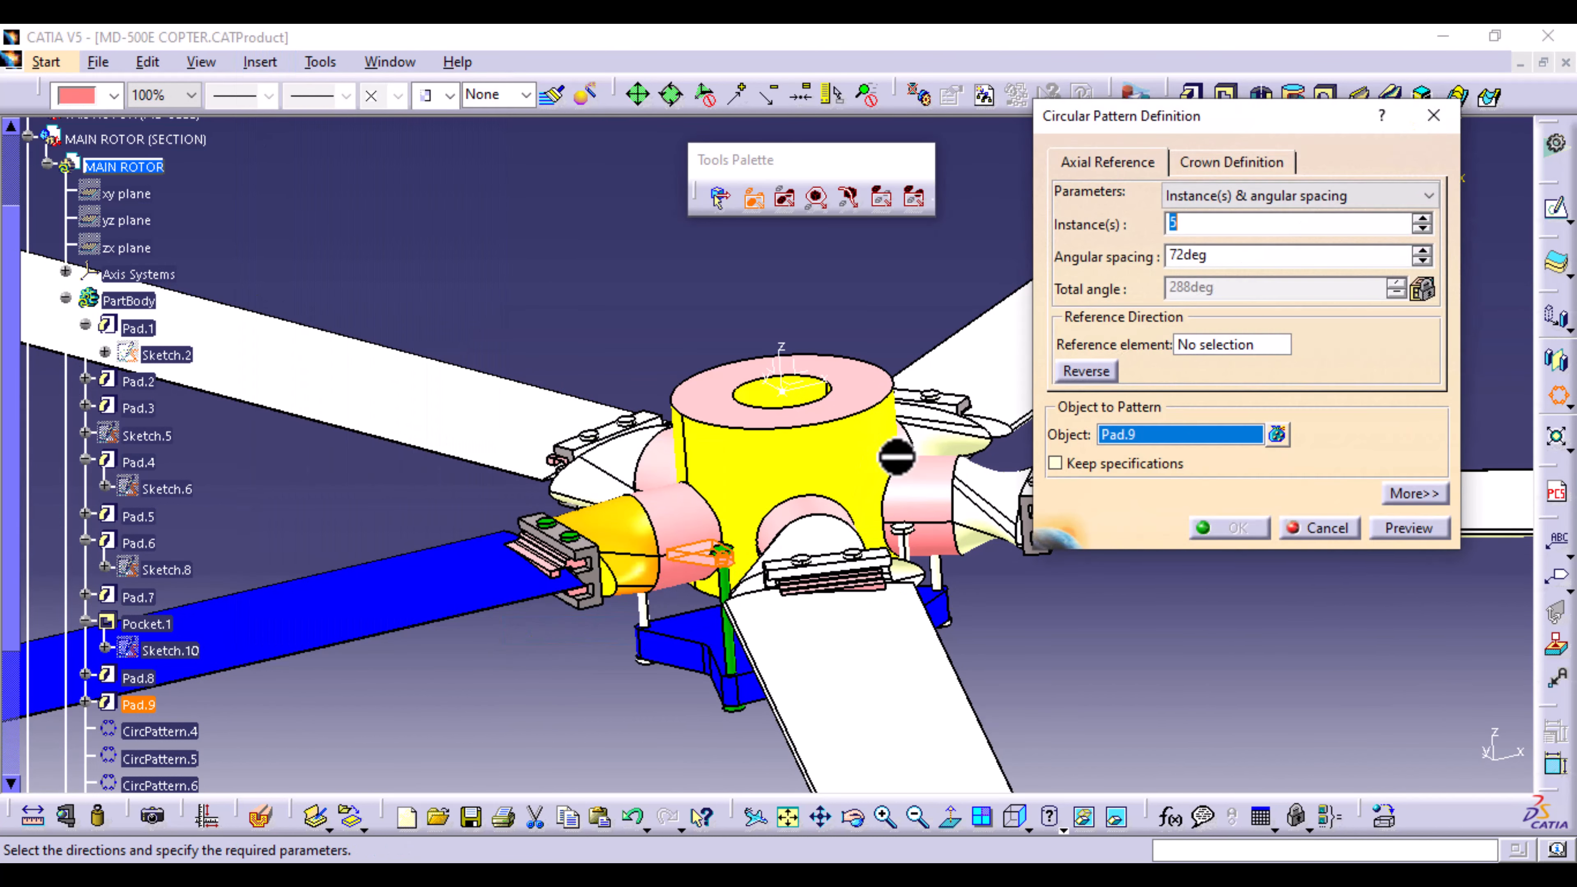
pyautogui.click(1347, 198)
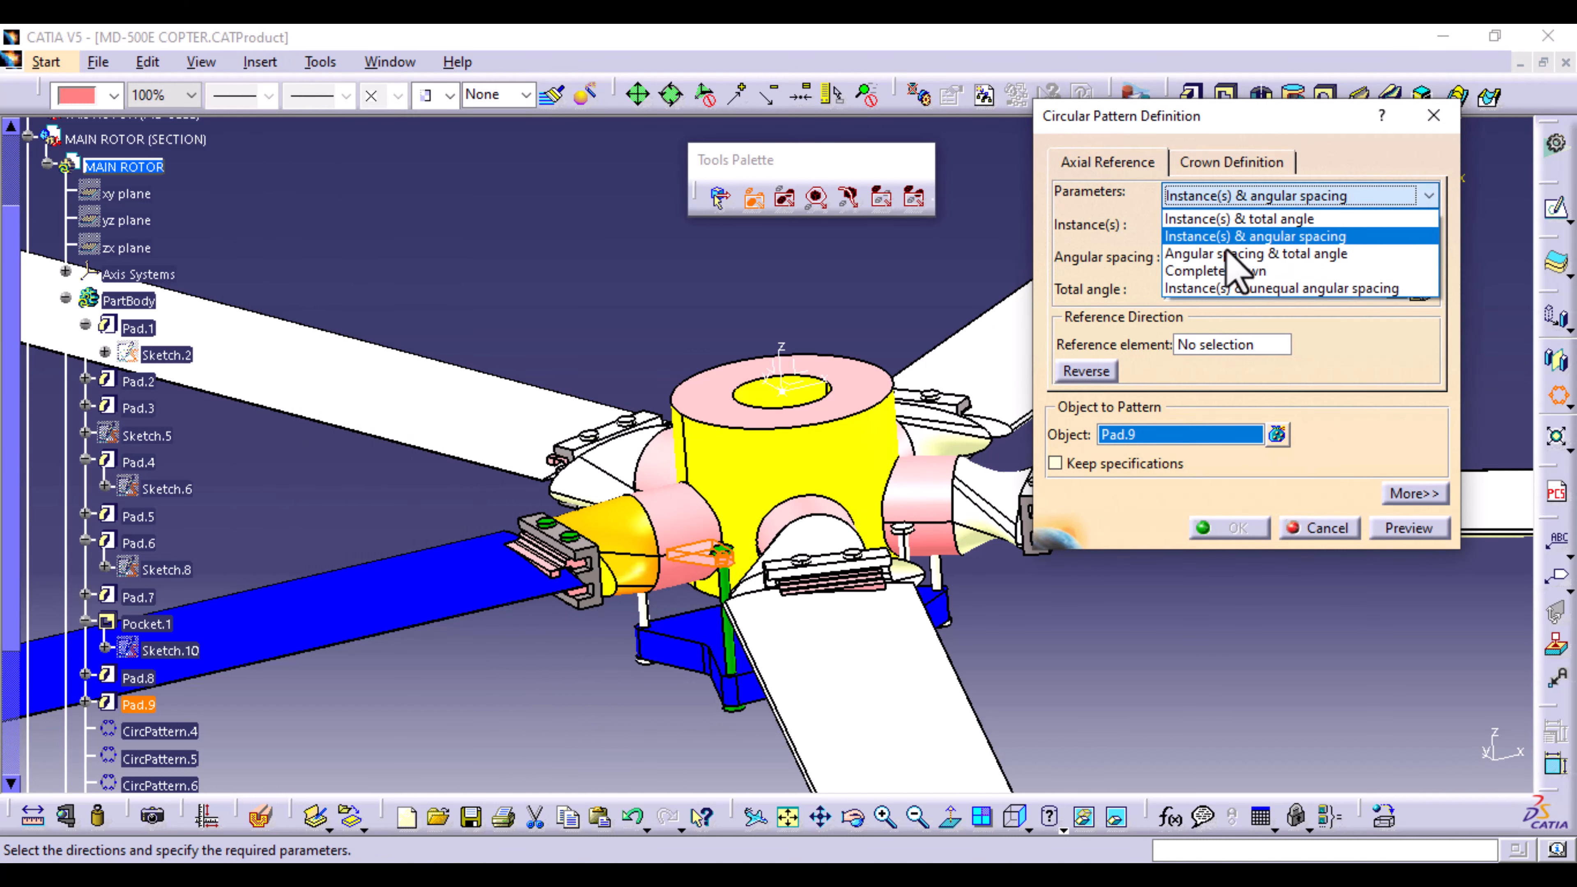
pyautogui.click(1202, 271)
pyautogui.click(1245, 346)
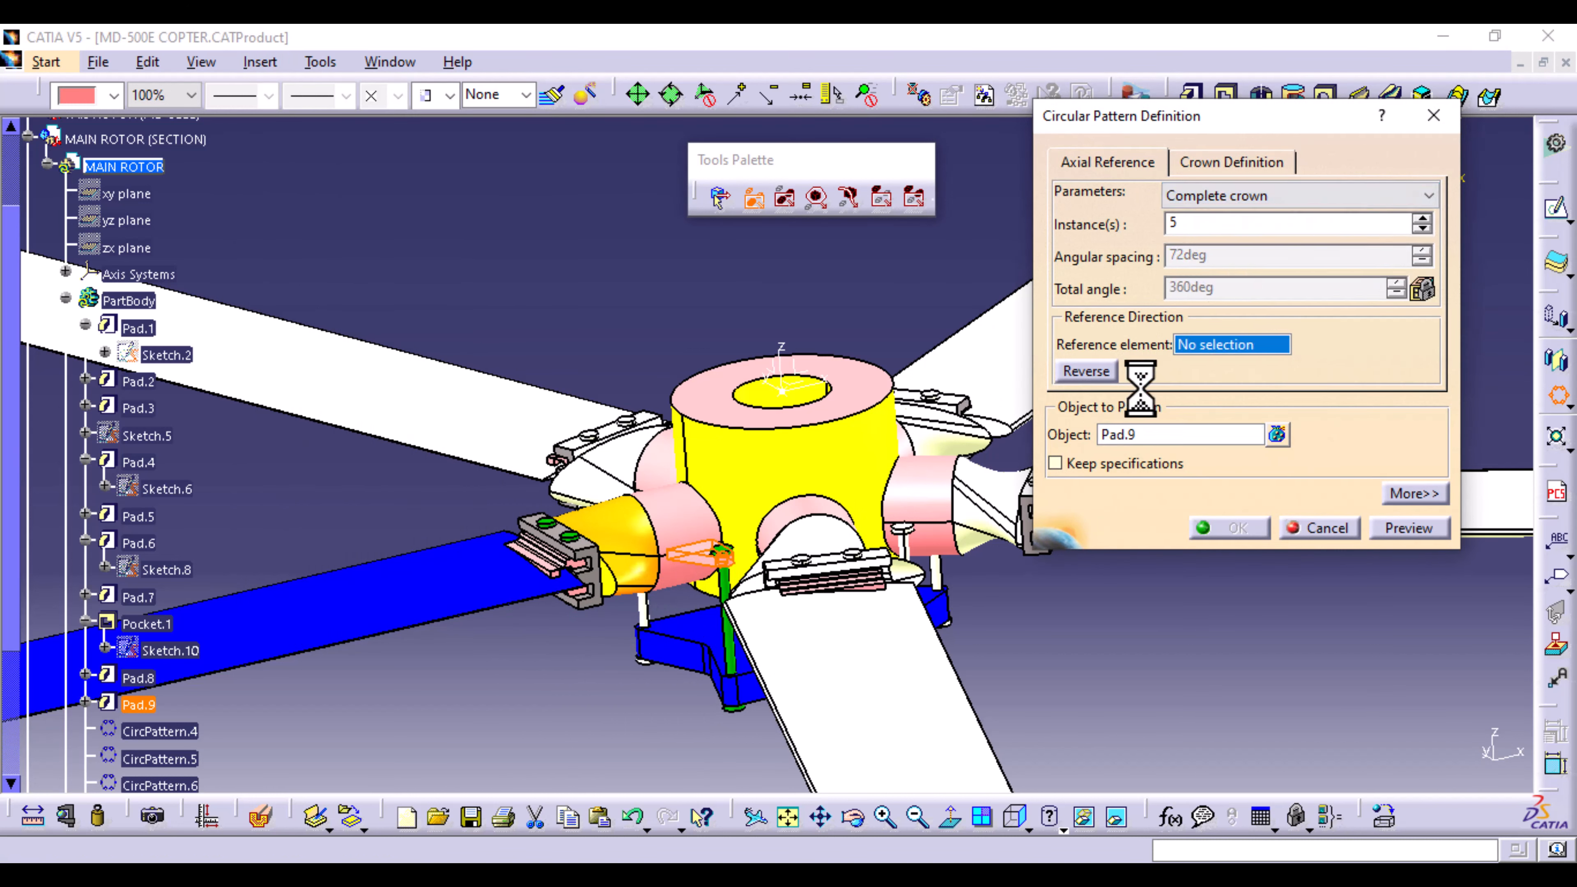
pyautogui.click(785, 350)
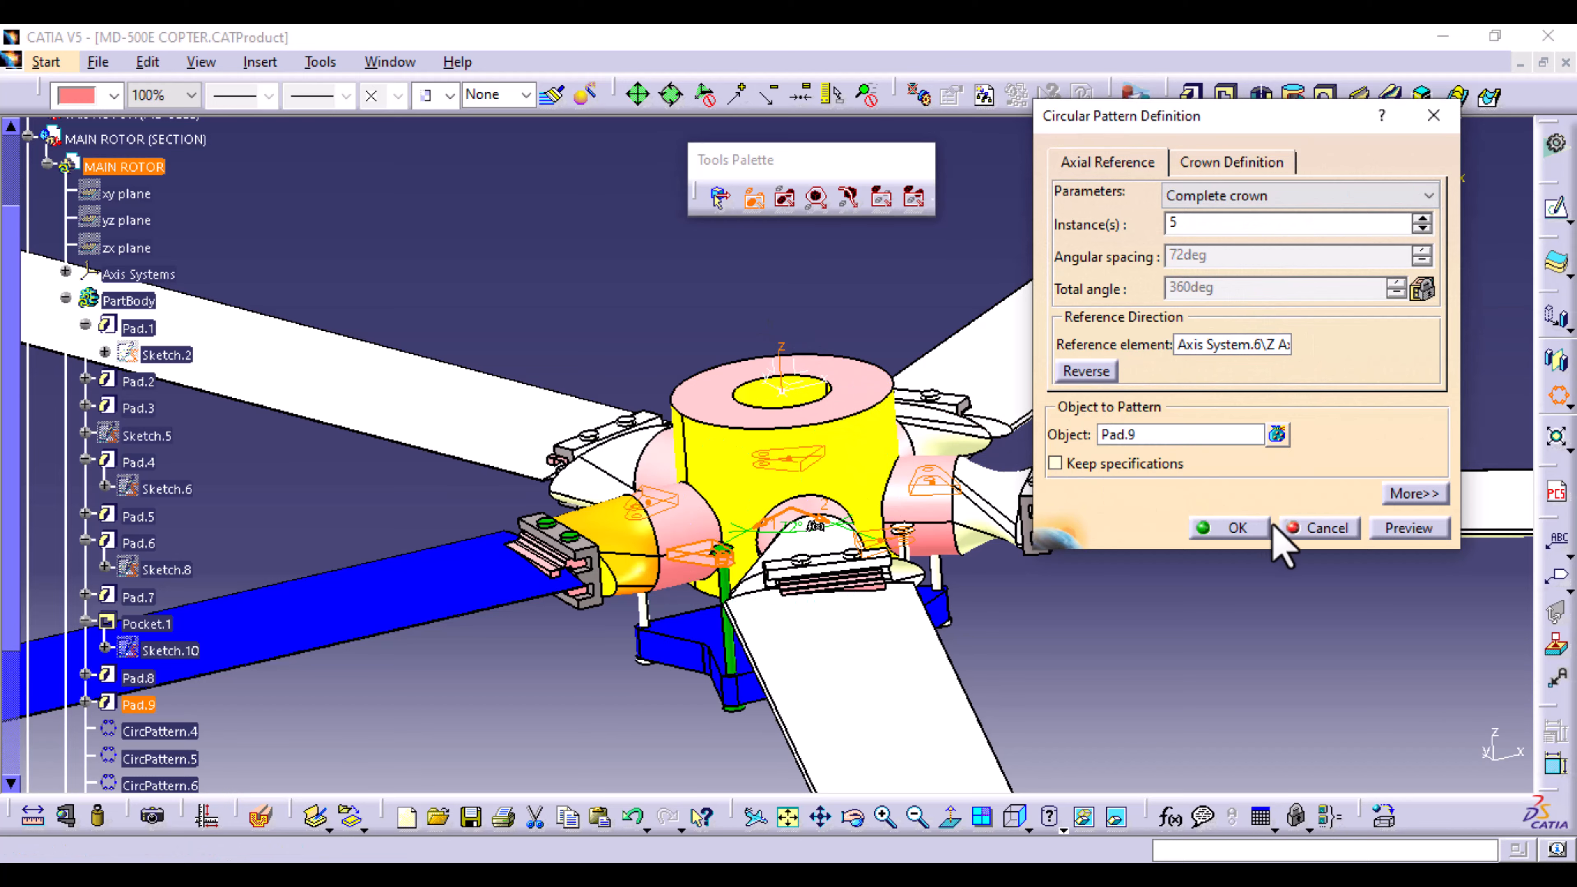
pyautogui.click(1235, 528)
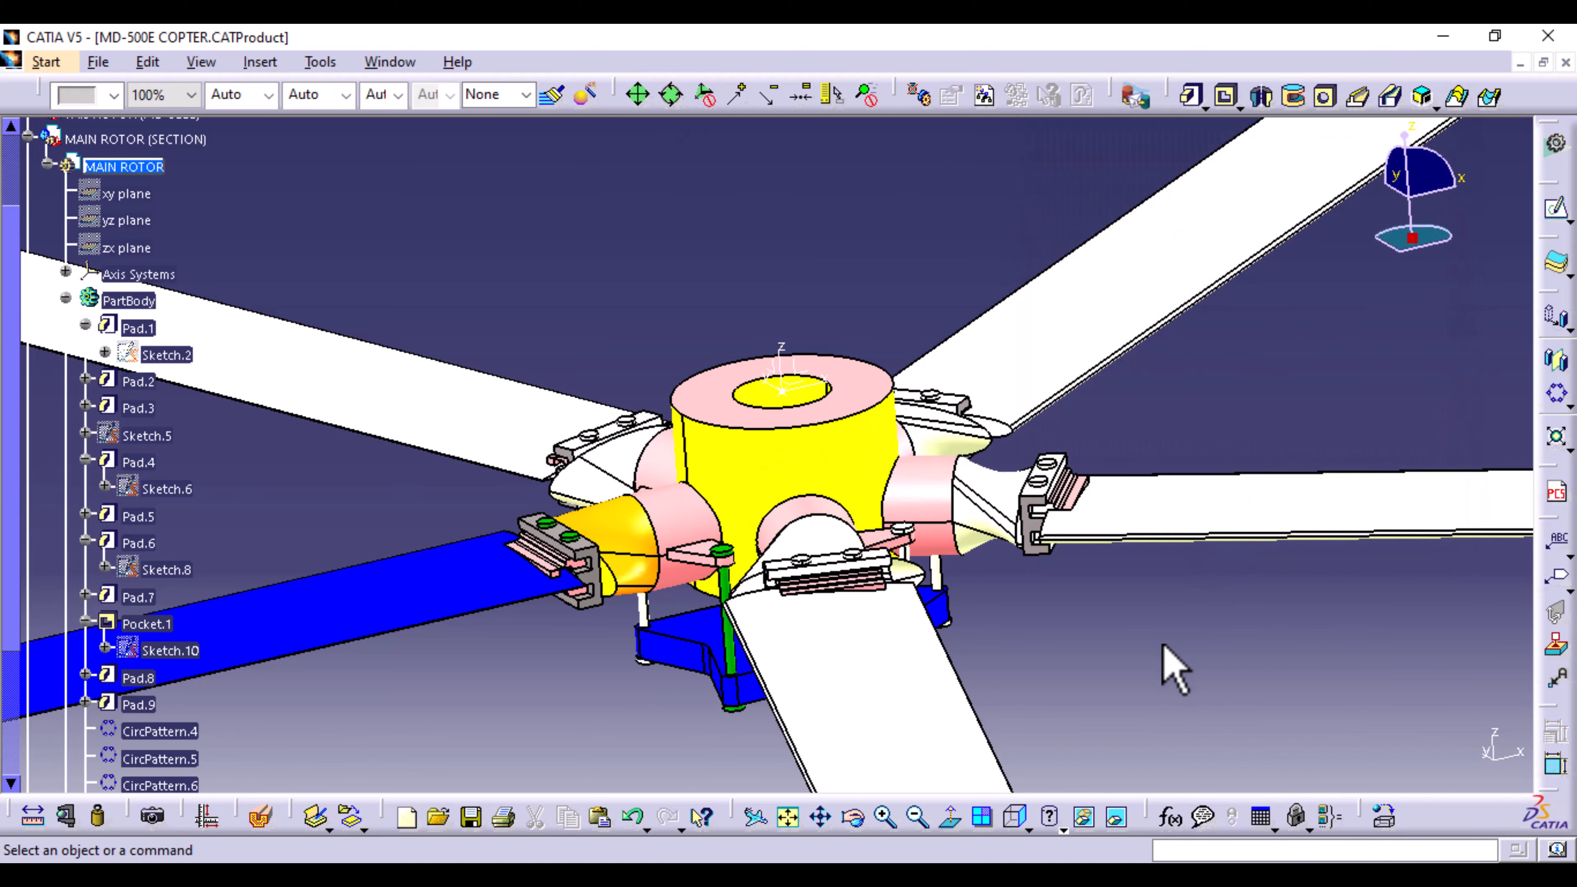
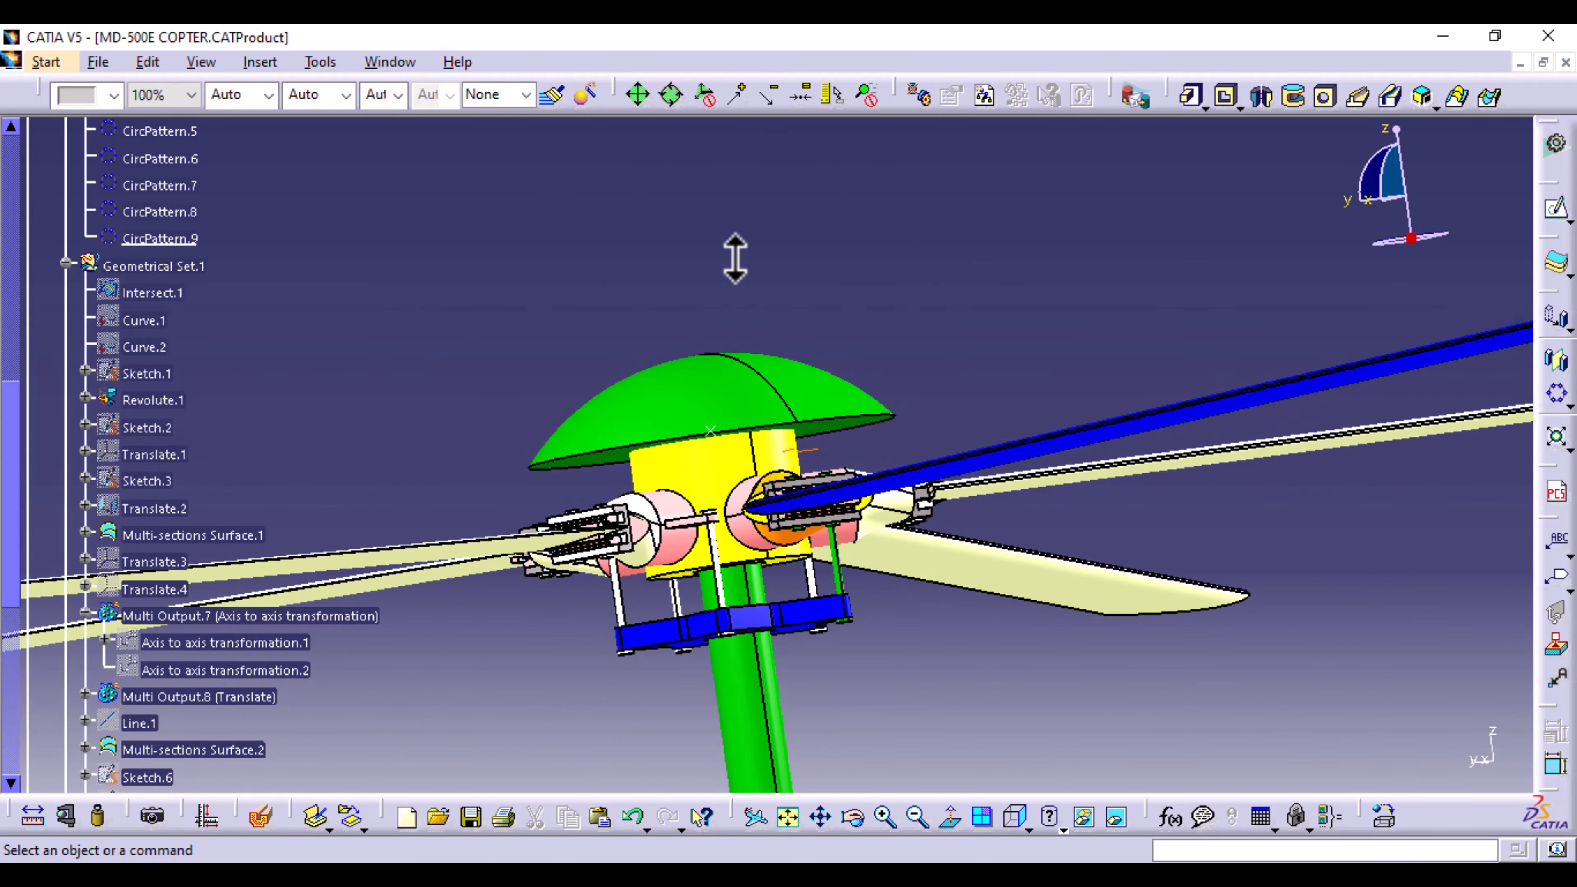
# Step: Review and preview the definition of the yellow hub cylinder's pad, built on Sketch.3 below the green dome, keeping its settings
pyautogui.moveTo(718, 324); pyautogui.dragTo(694, 352, button='middle')
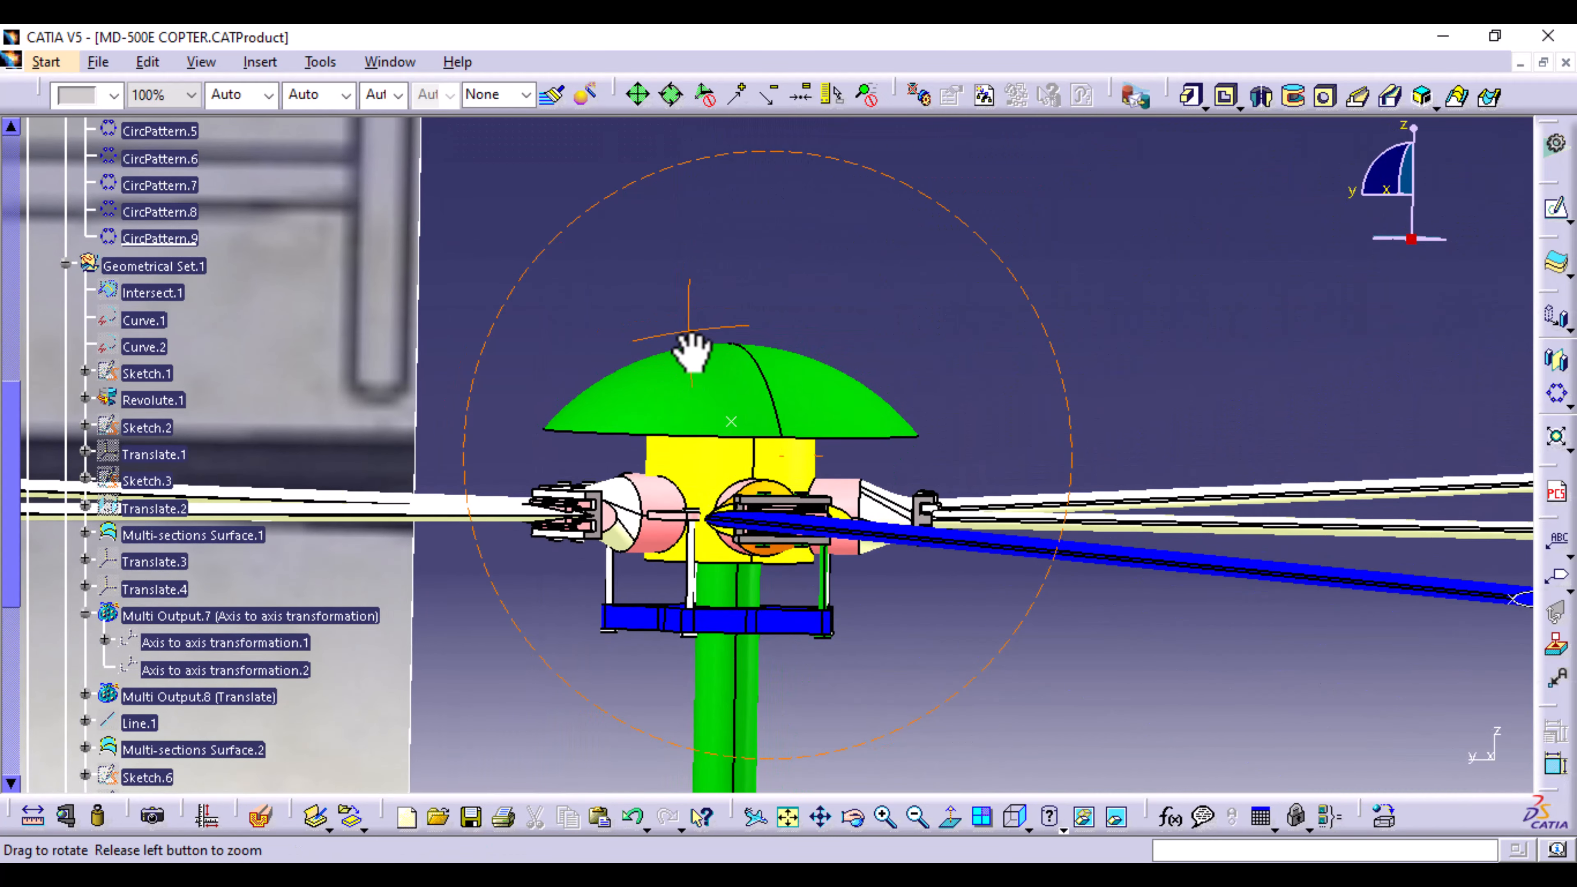
pyautogui.click(722, 457)
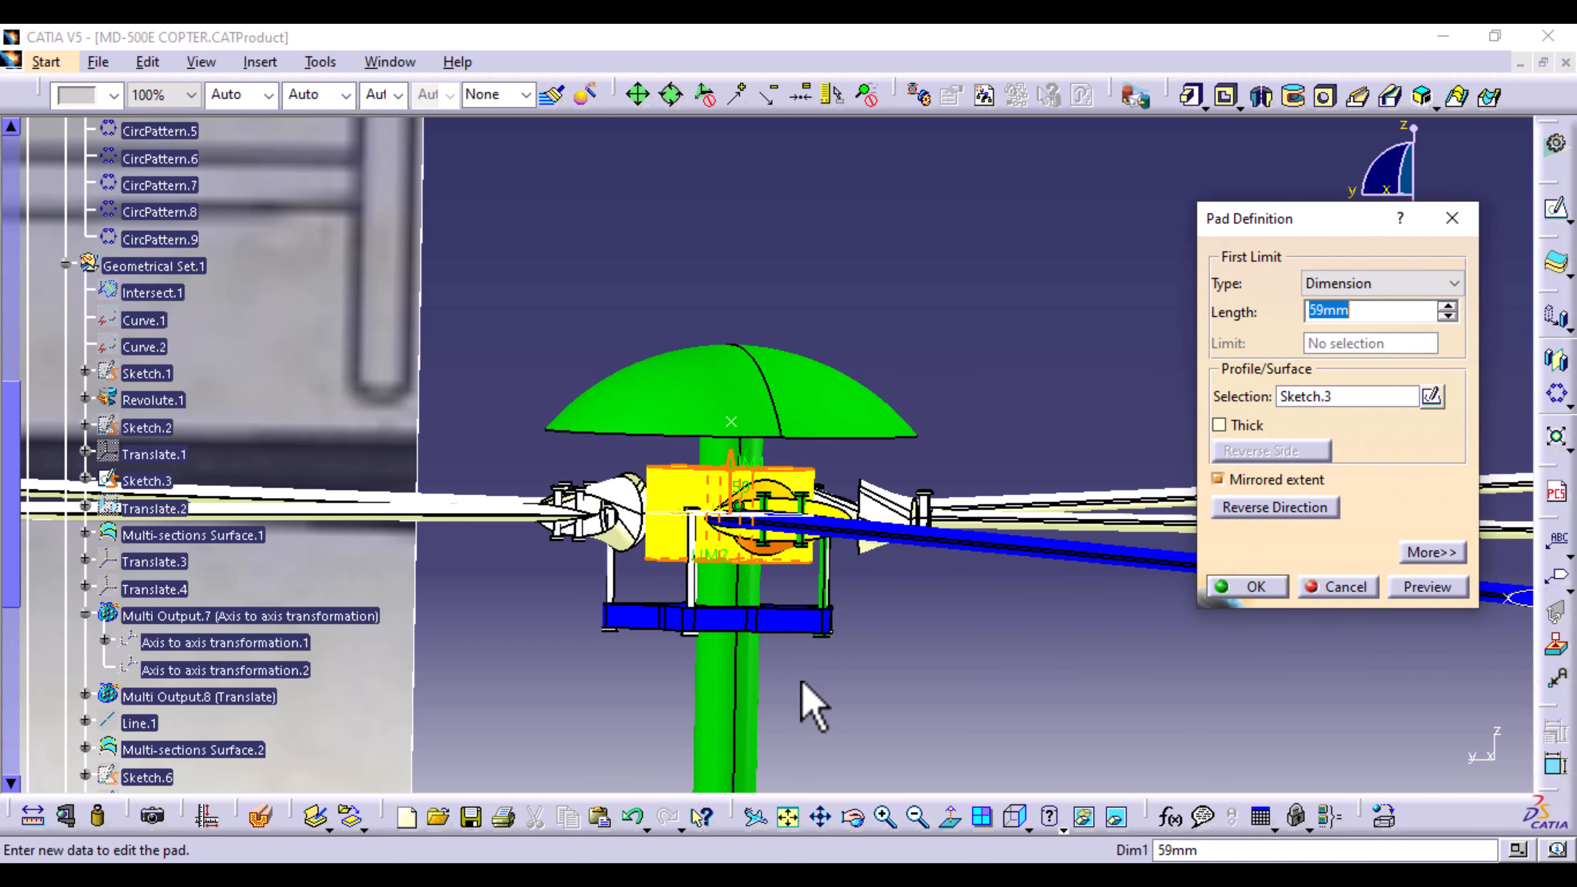
pyautogui.moveTo(807, 677); pyautogui.dragTo(751, 540, button='middle')
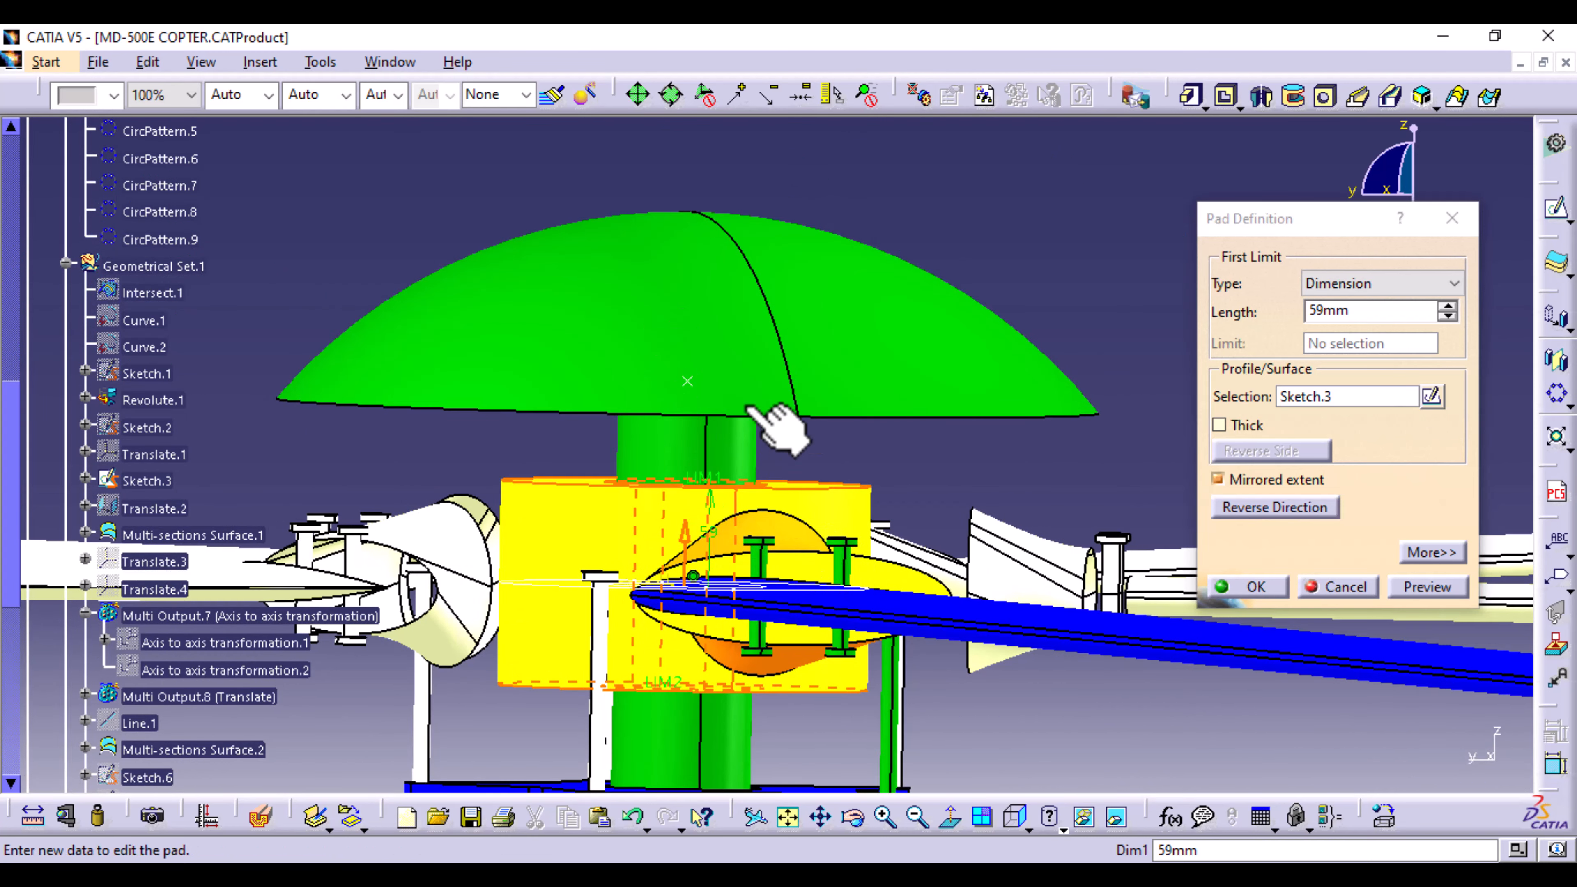
pyautogui.click(1445, 587)
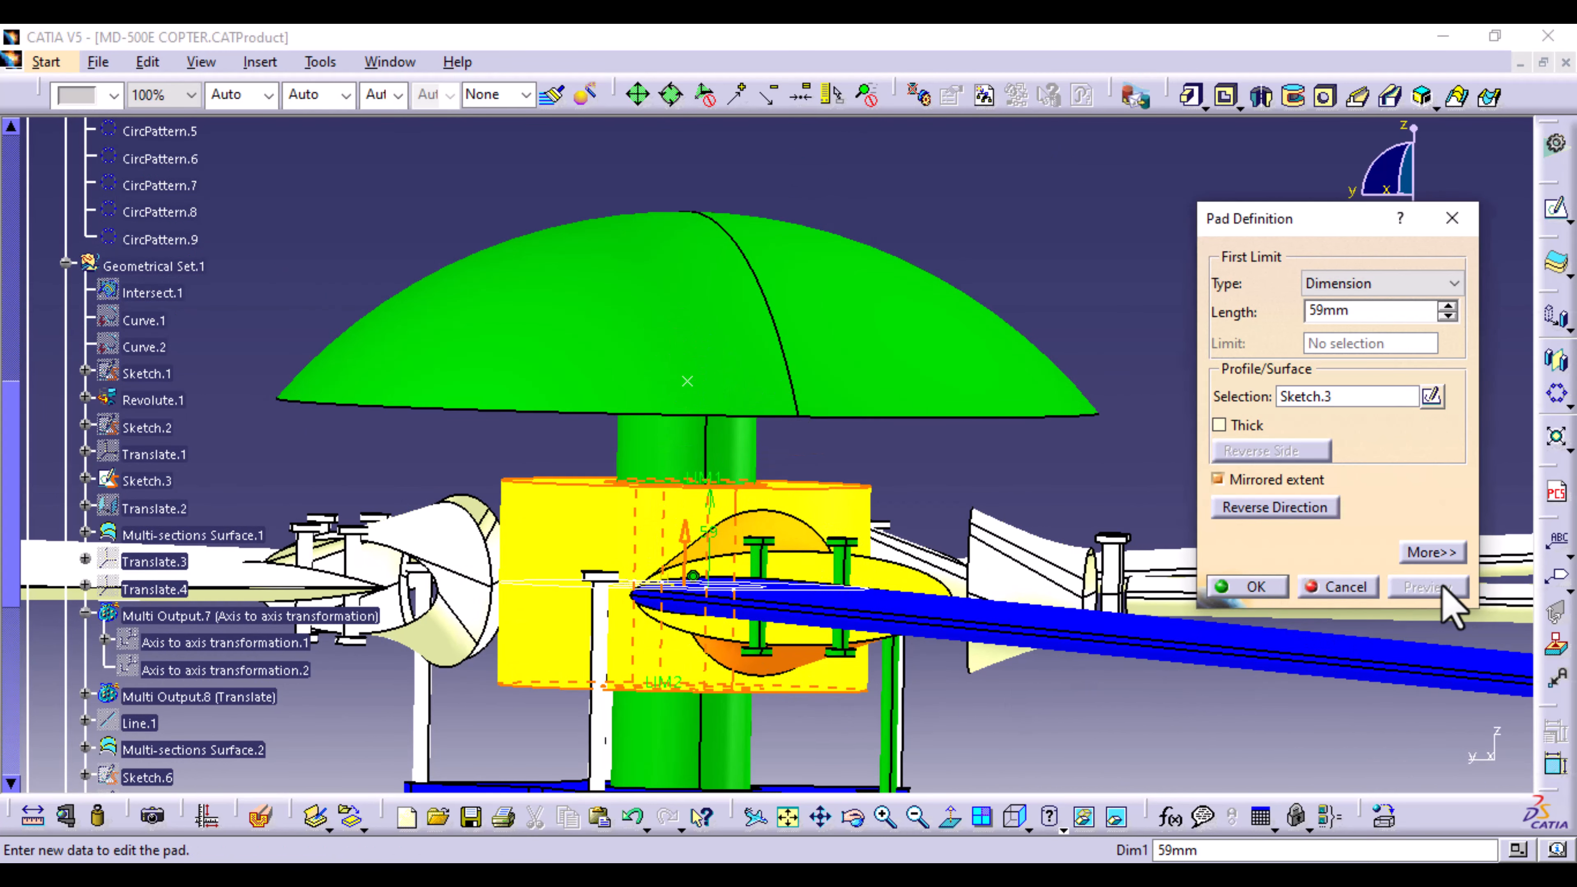
pyautogui.click(1253, 588)
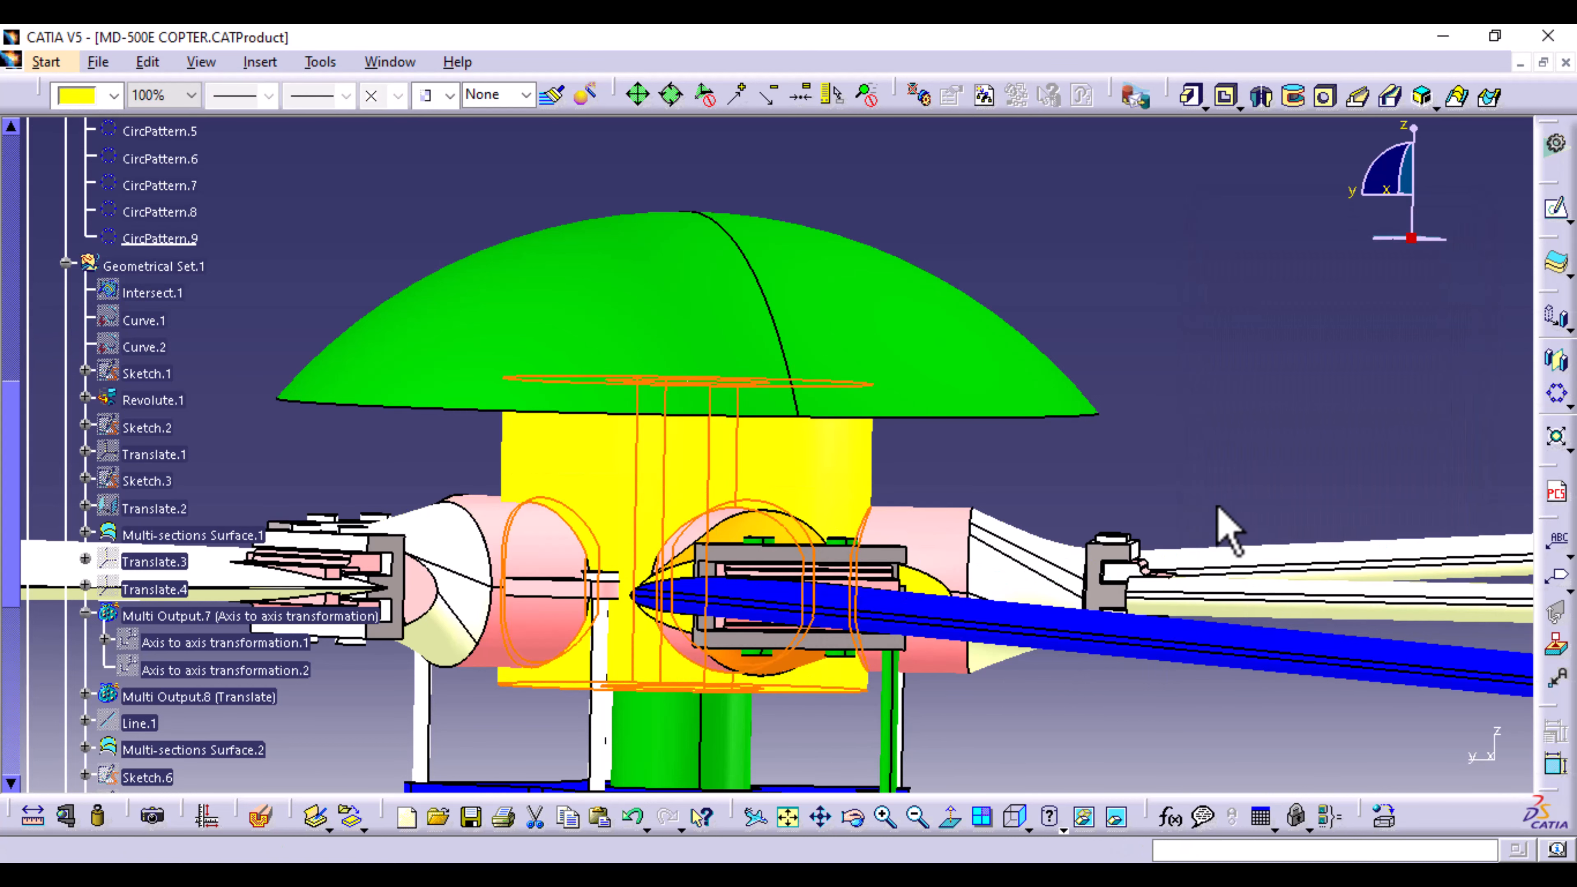
pyautogui.click(1216, 484)
# Step: Shorten the yellow hub cylinder's mirrored pad, built on Sketch.3, to a length of 43 mm and dismiss the resulting warnings
pyautogui.keyDown('ctrl'); pyautogui.moveTo(1093, 465); pyautogui.dragTo(1060, 612, button='middle'); pyautogui.keyUp('ctrl')
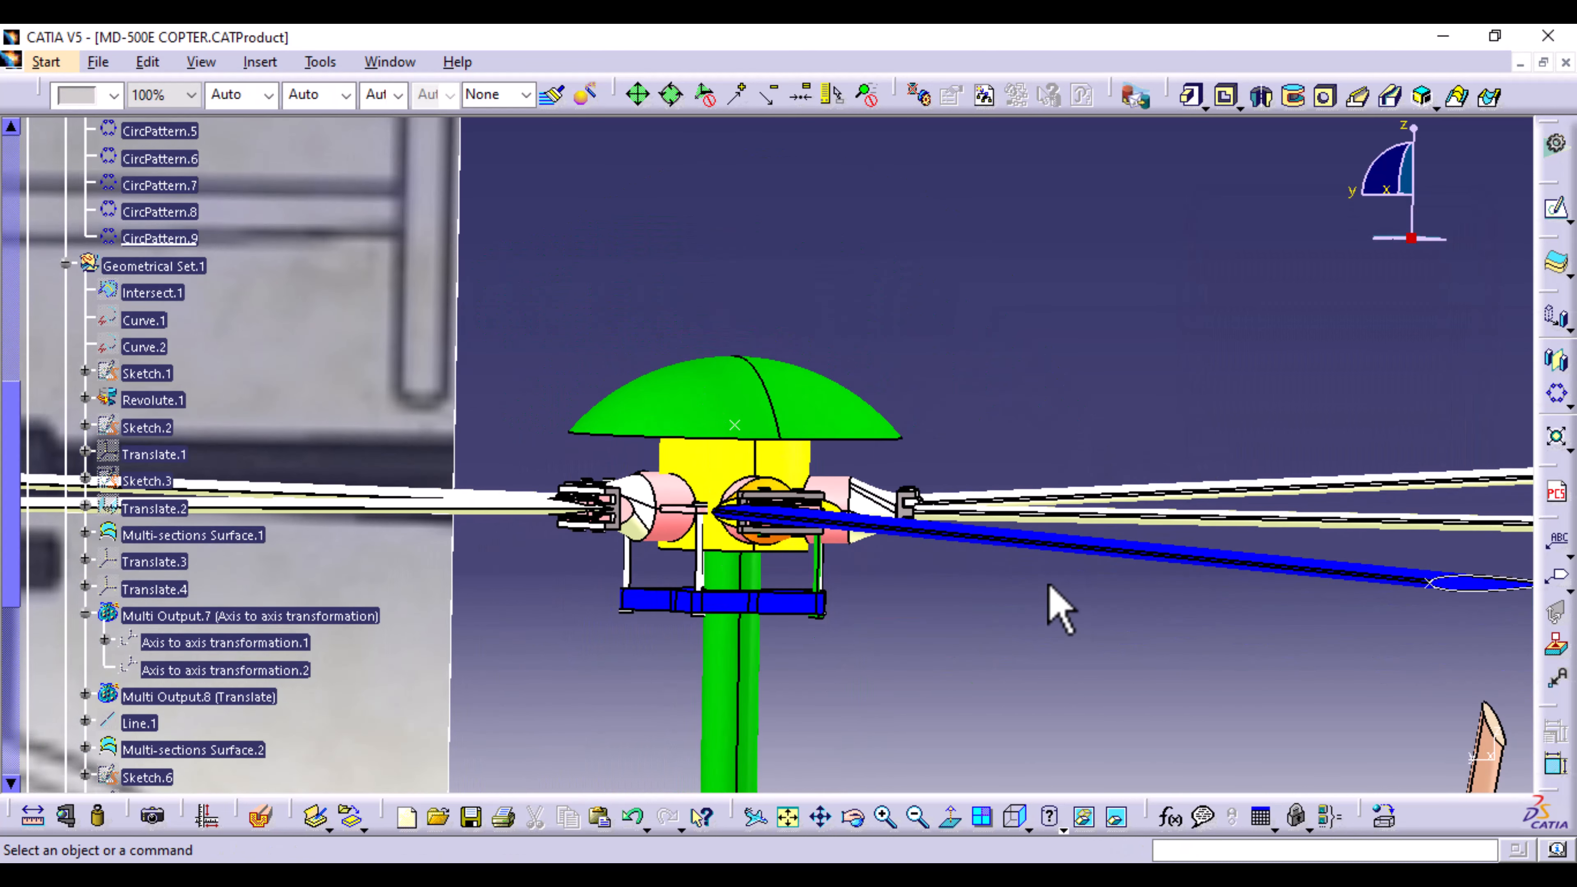
pyautogui.moveTo(848, 581); pyautogui.dragTo(750, 521, button='middle')
pyautogui.doubleClick(726, 468)
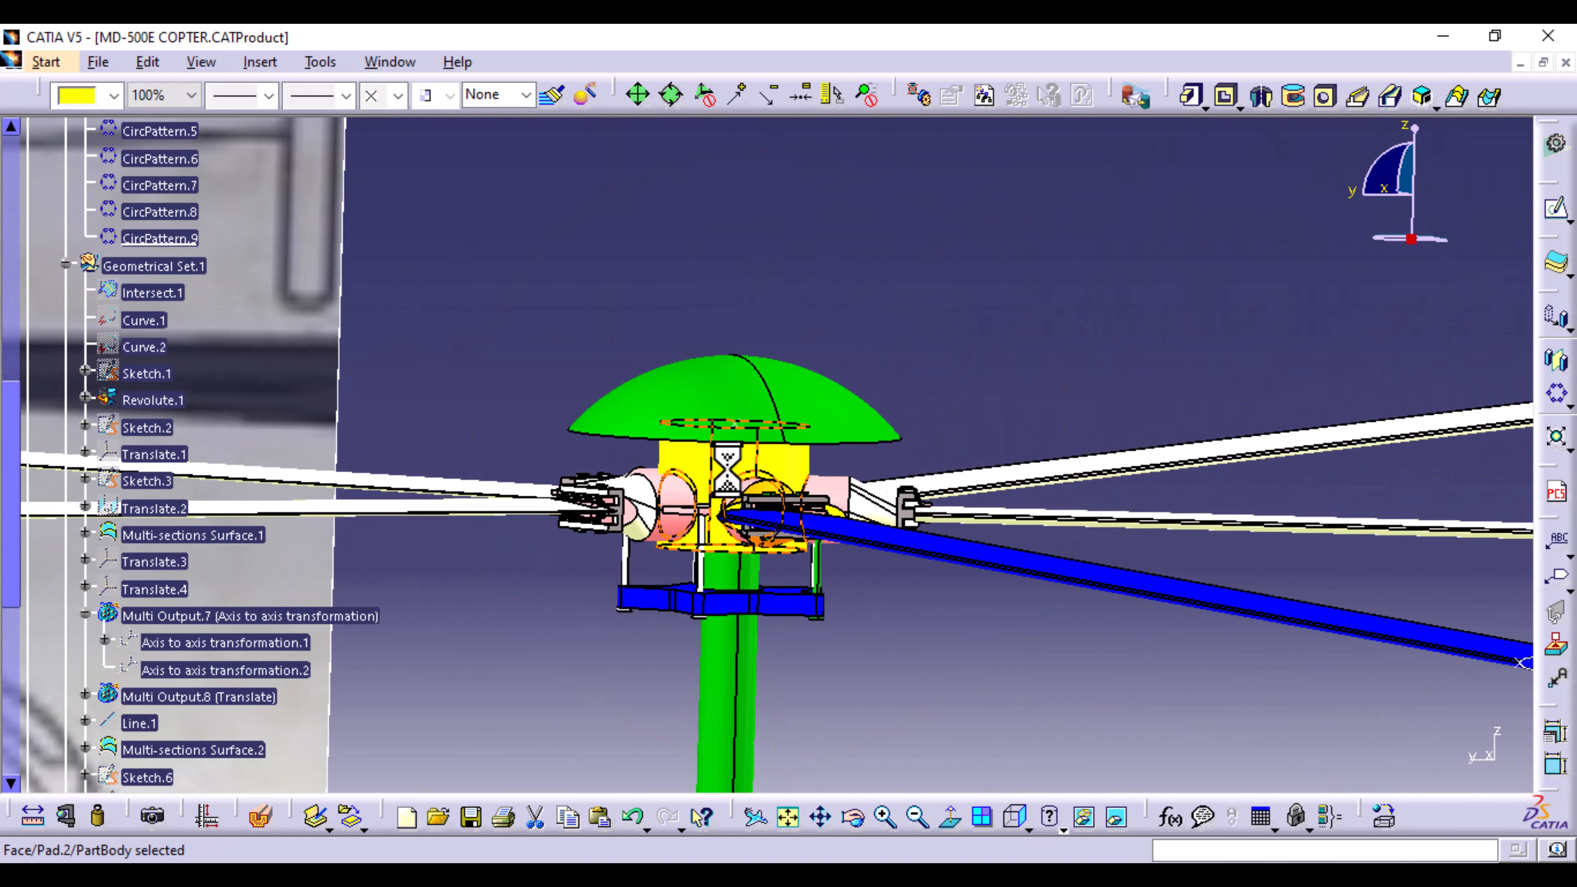
pyautogui.moveTo(866, 659); pyautogui.dragTo(904, 426, button='middle')
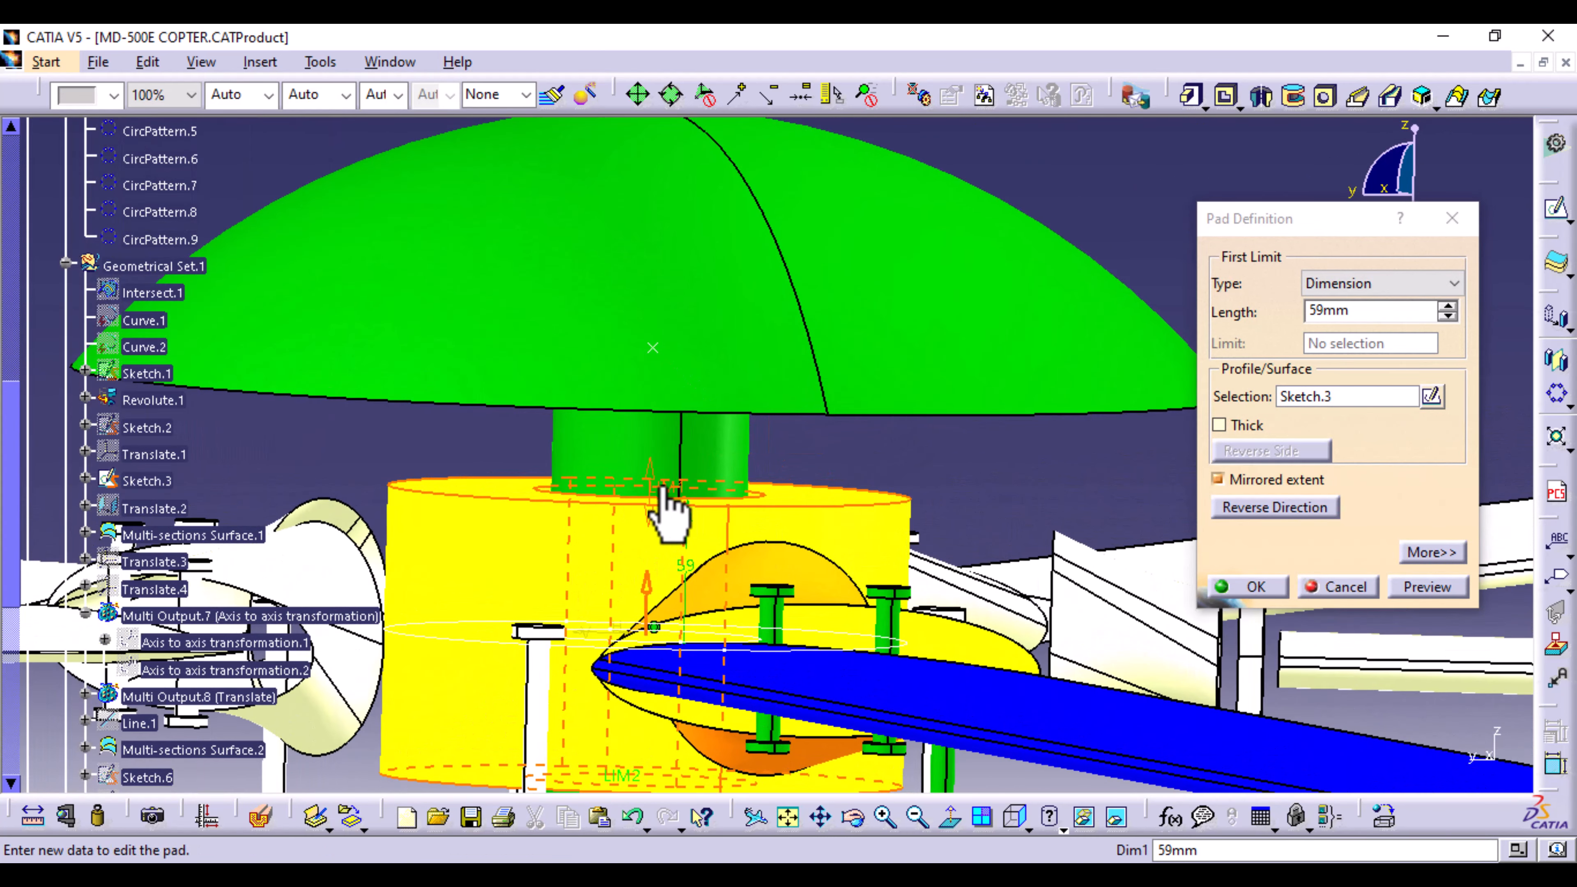
pyautogui.moveTo(661, 486); pyautogui.dragTo(654, 535)
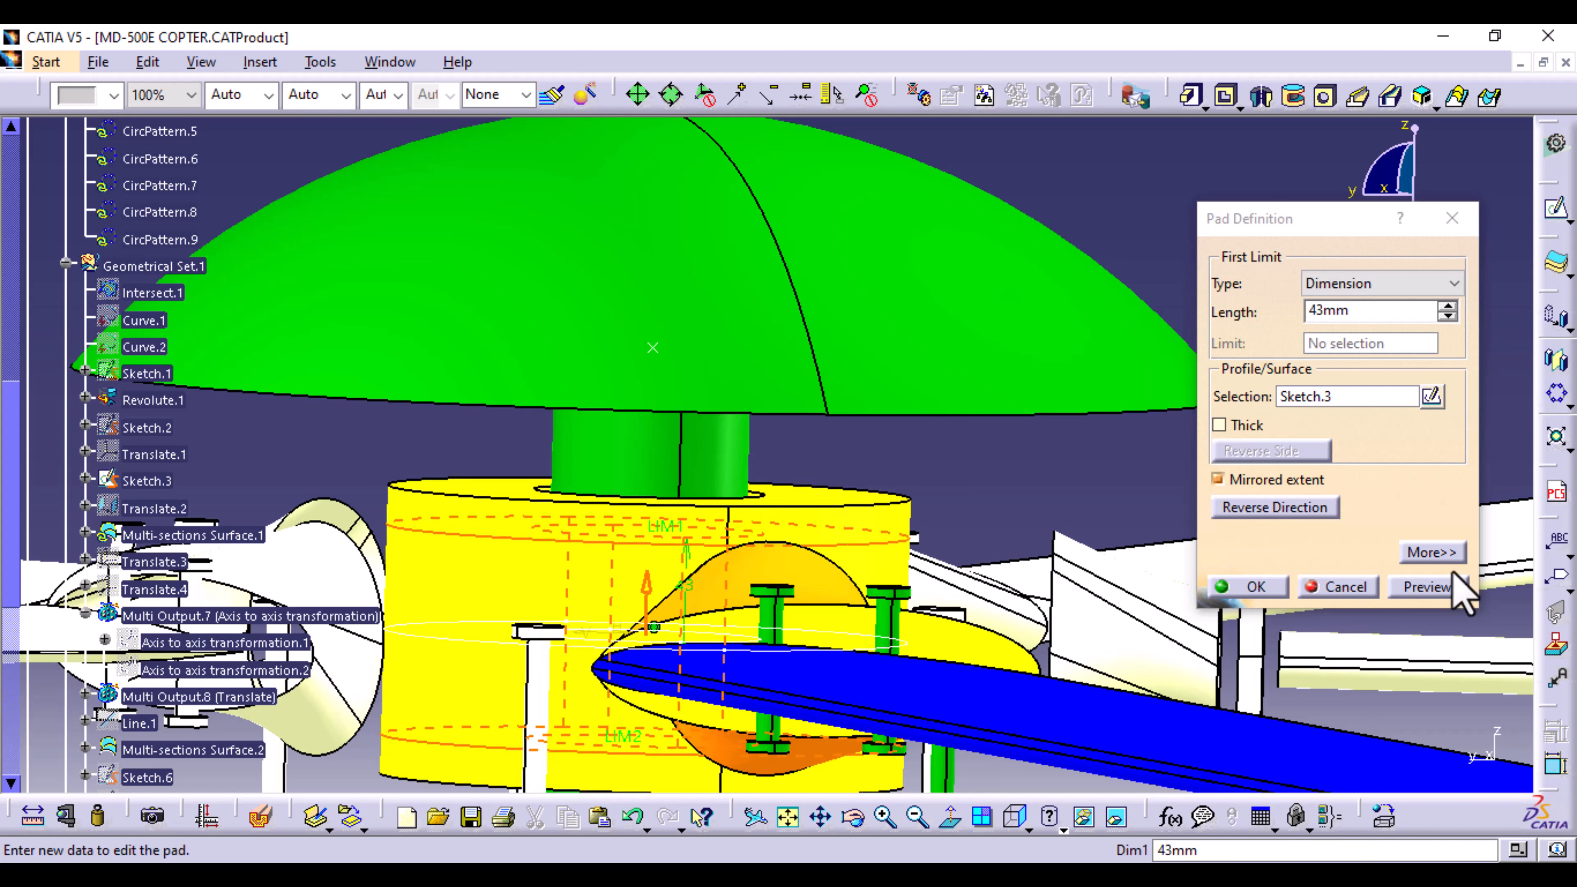
pyautogui.click(1452, 584)
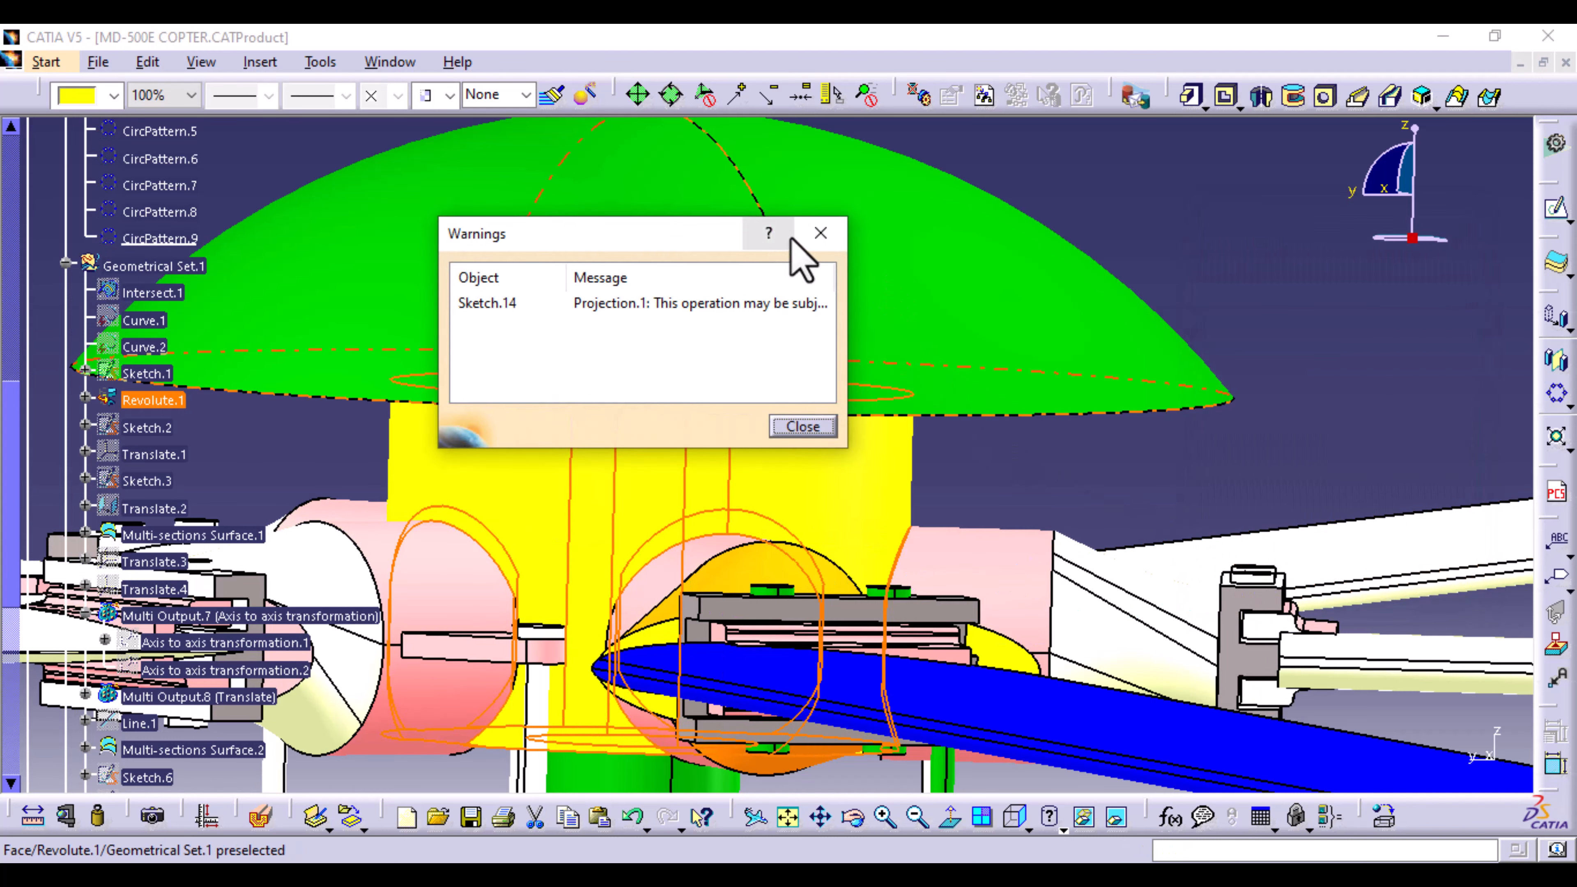
pyautogui.click(820, 233)
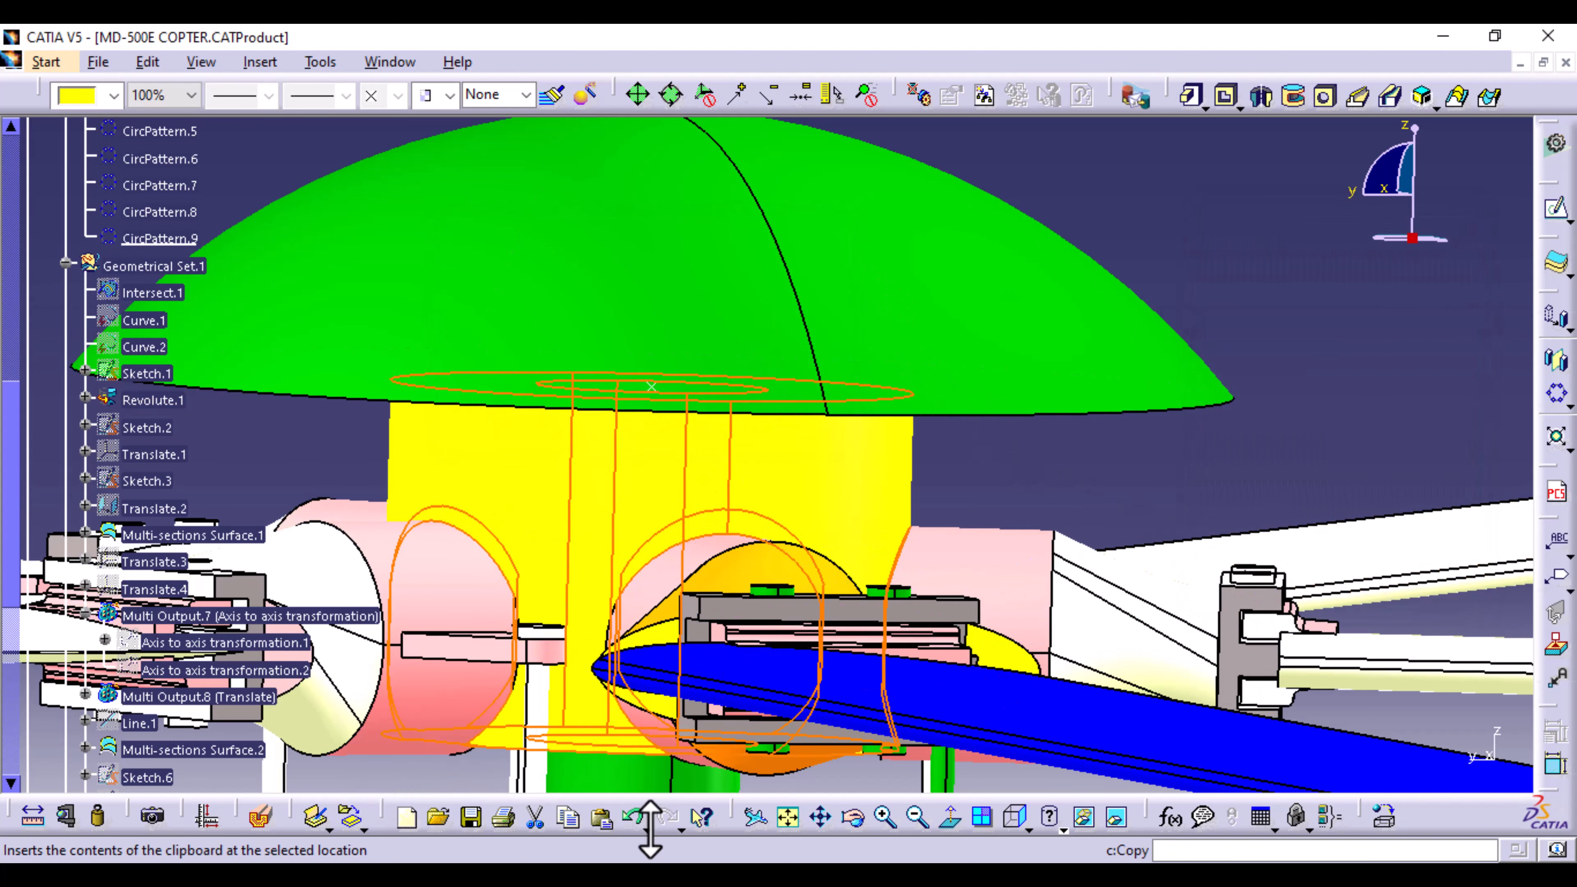
# Step: Undo the last length change on the yellow hub cylinder's pad
pyautogui.click(632, 816)
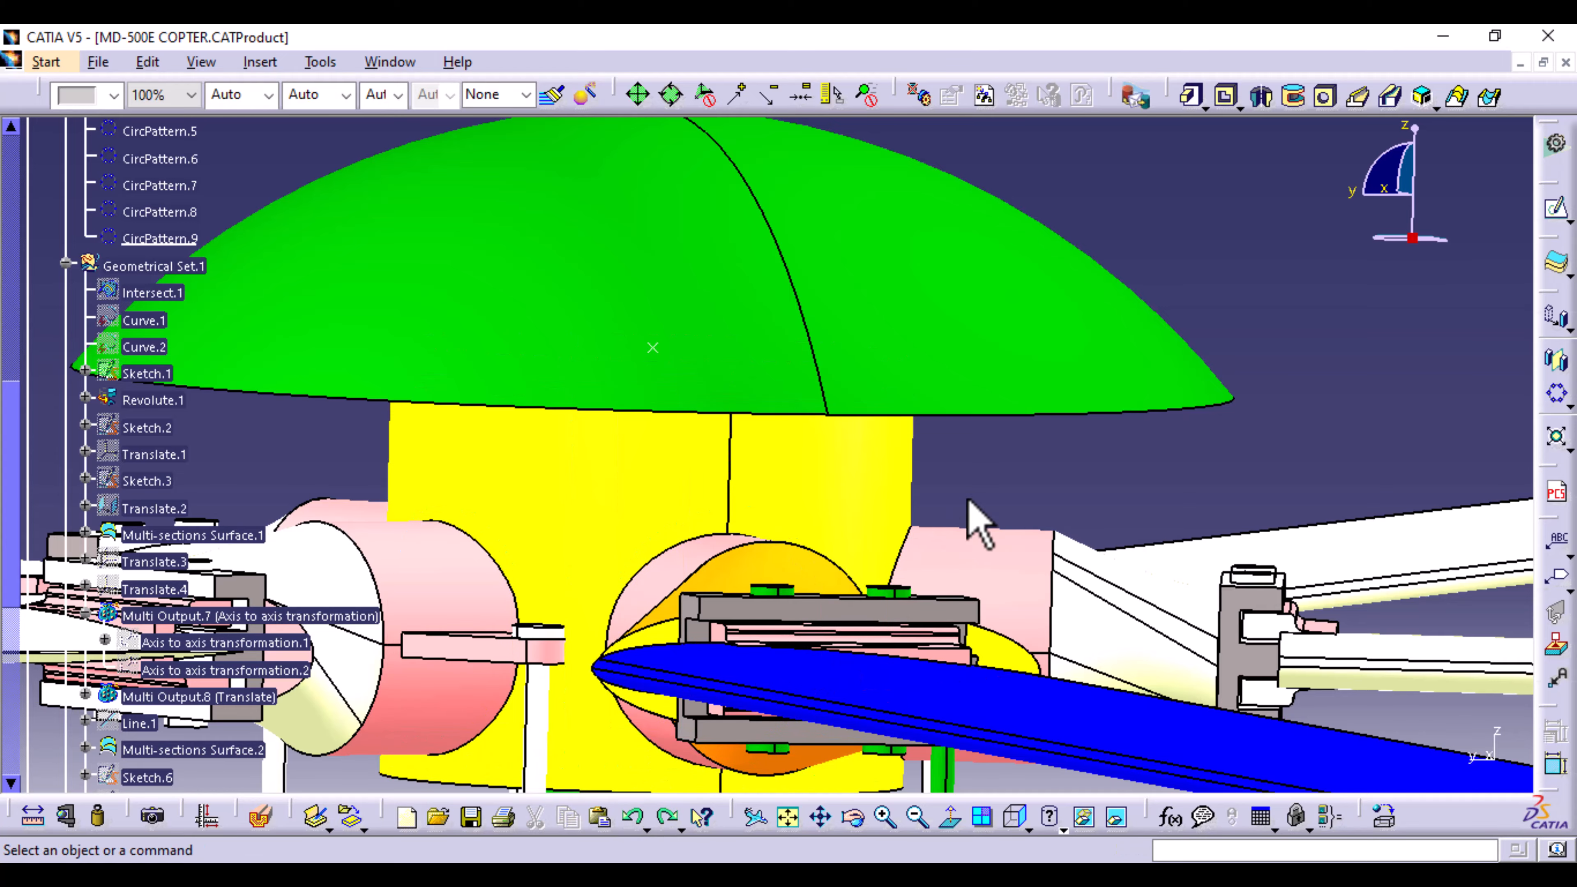
pyautogui.moveTo(767, 644); pyautogui.dragTo(763, 540, button='middle')
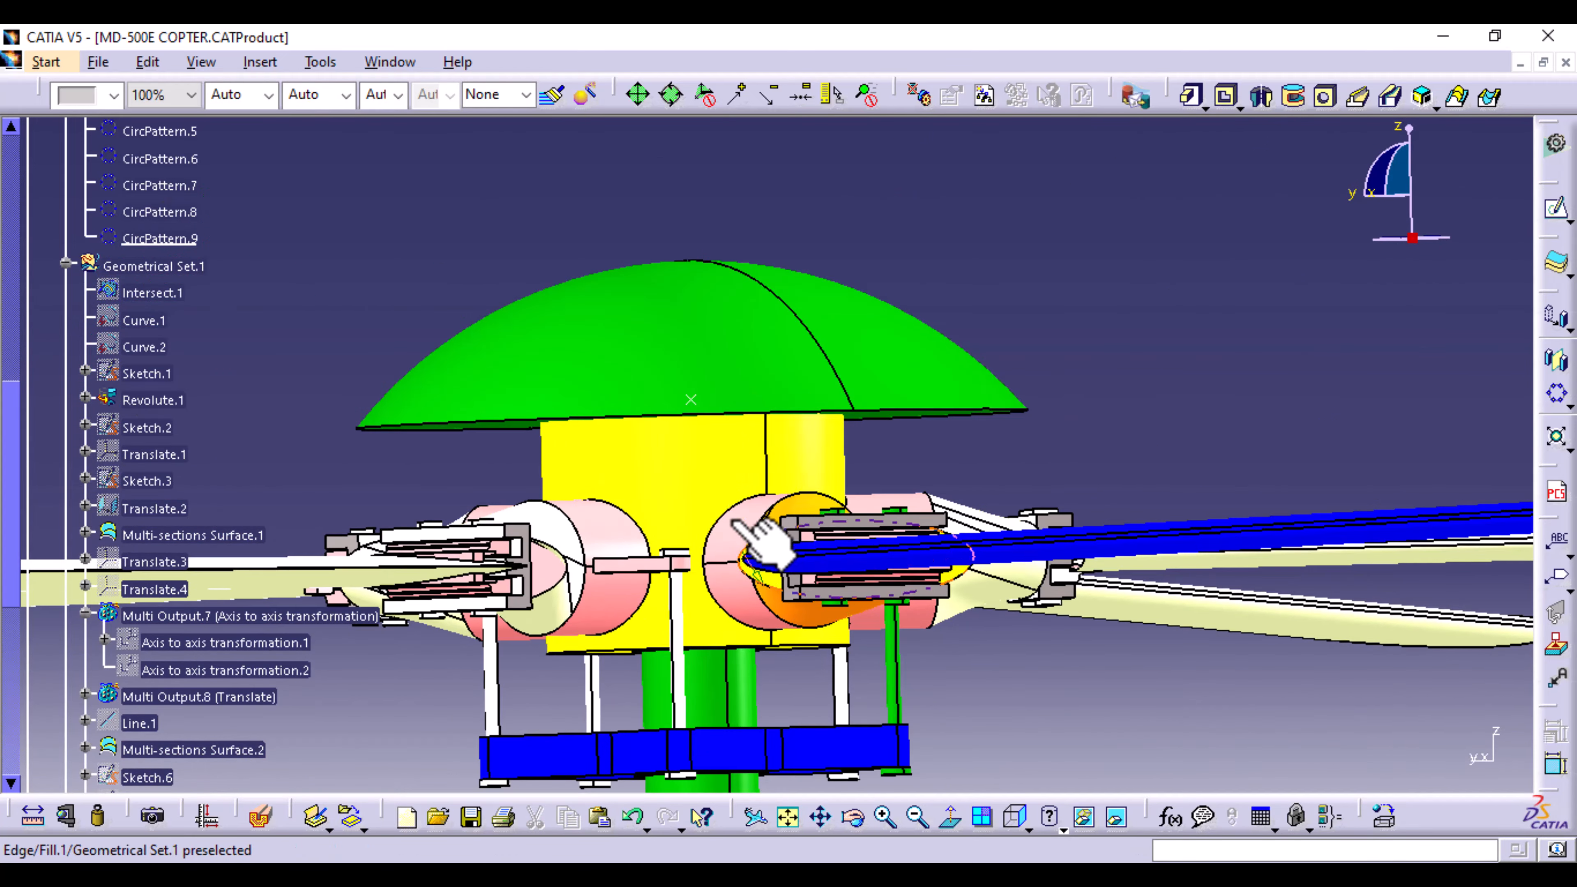
# Step: Try to shorten the yellow hub cylinder's mirrored pad to 54 mm, dismiss the warnings and undo the change
pyautogui.doubleClick(720, 469)
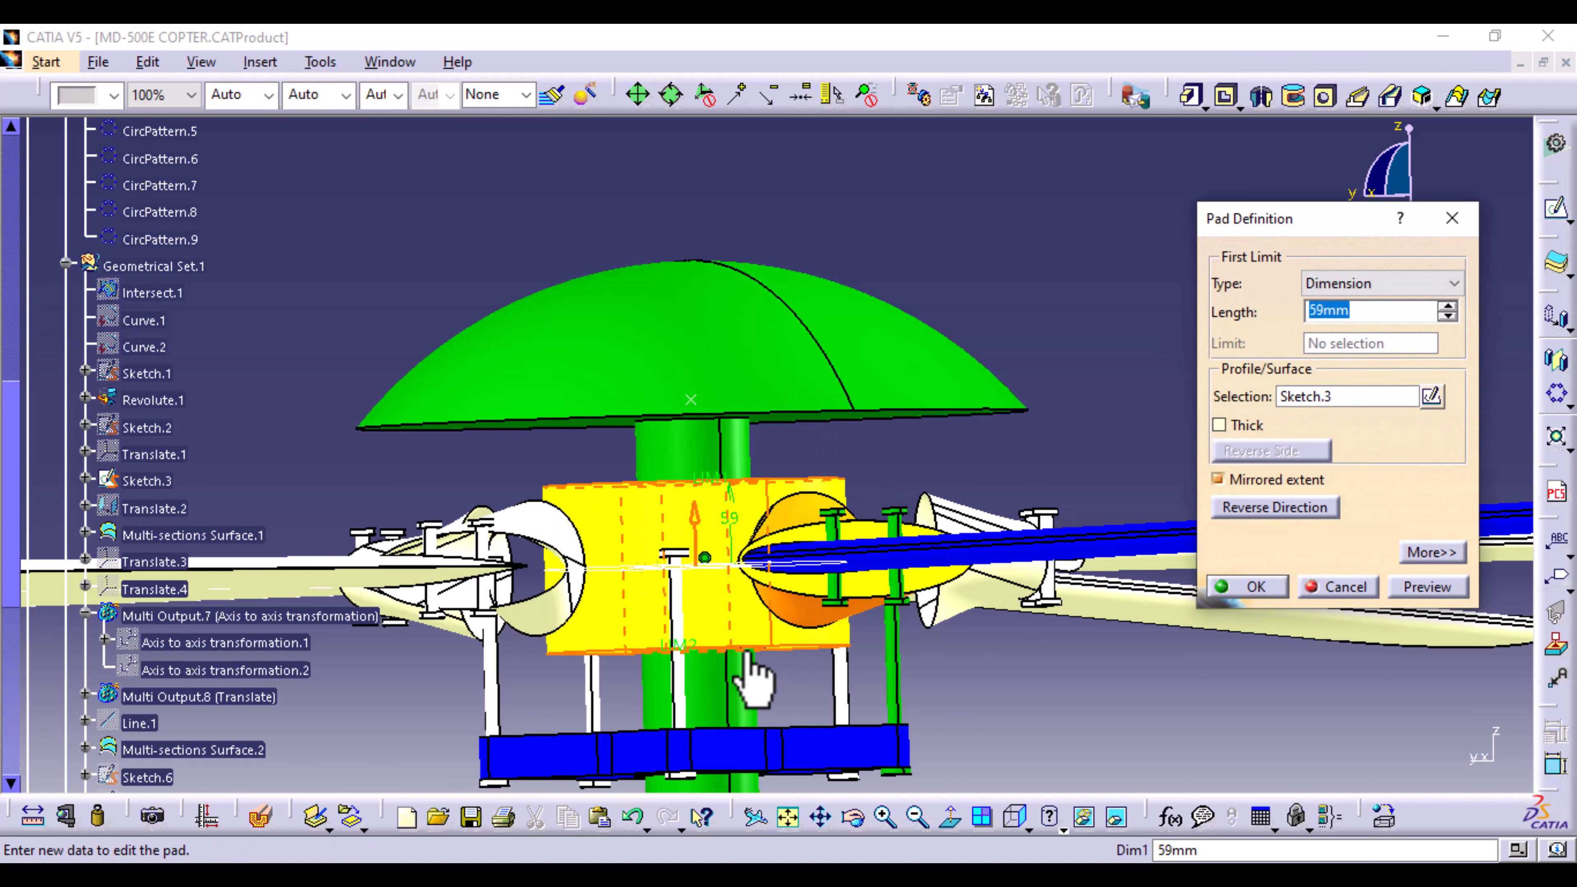
pyautogui.moveTo(751, 677); pyautogui.dragTo(763, 545, button='middle')
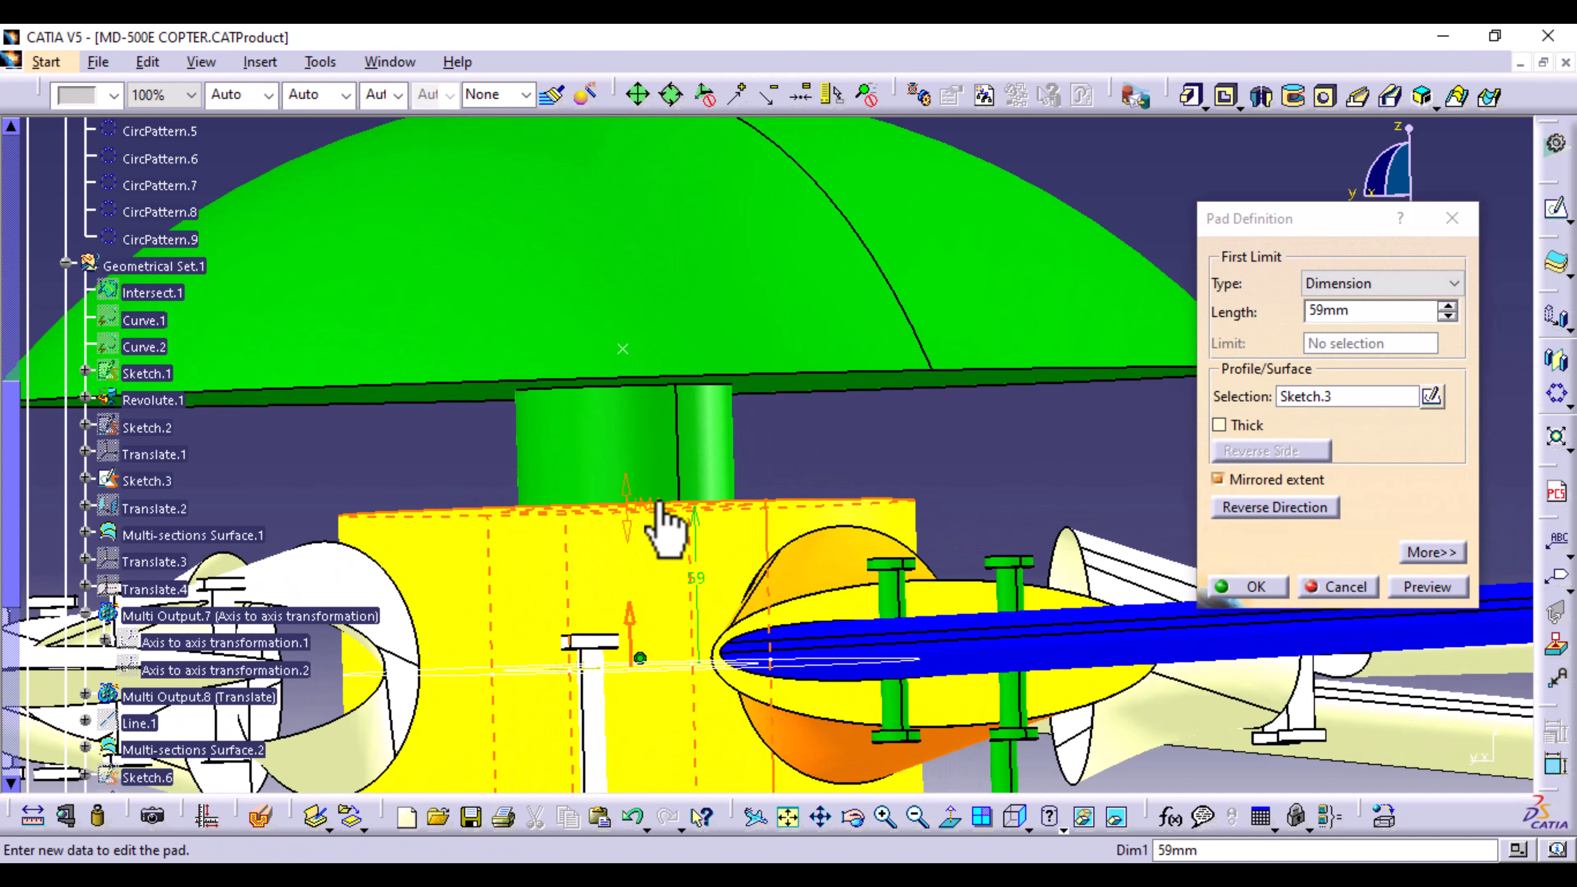
pyautogui.moveTo(660, 506); pyautogui.dragTo(659, 514)
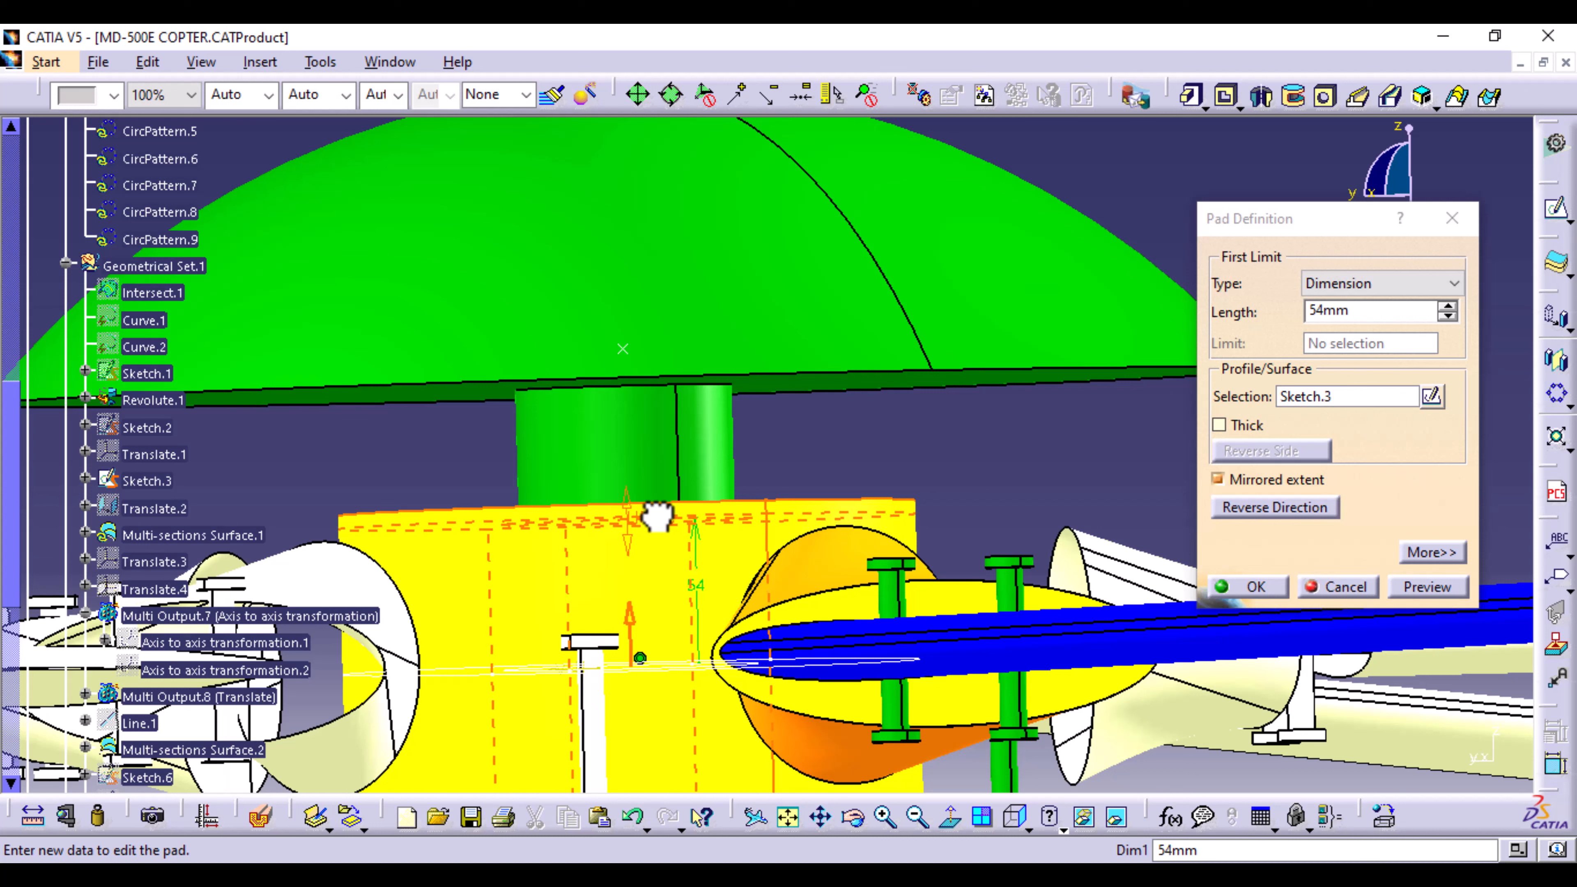
pyautogui.click(1410, 588)
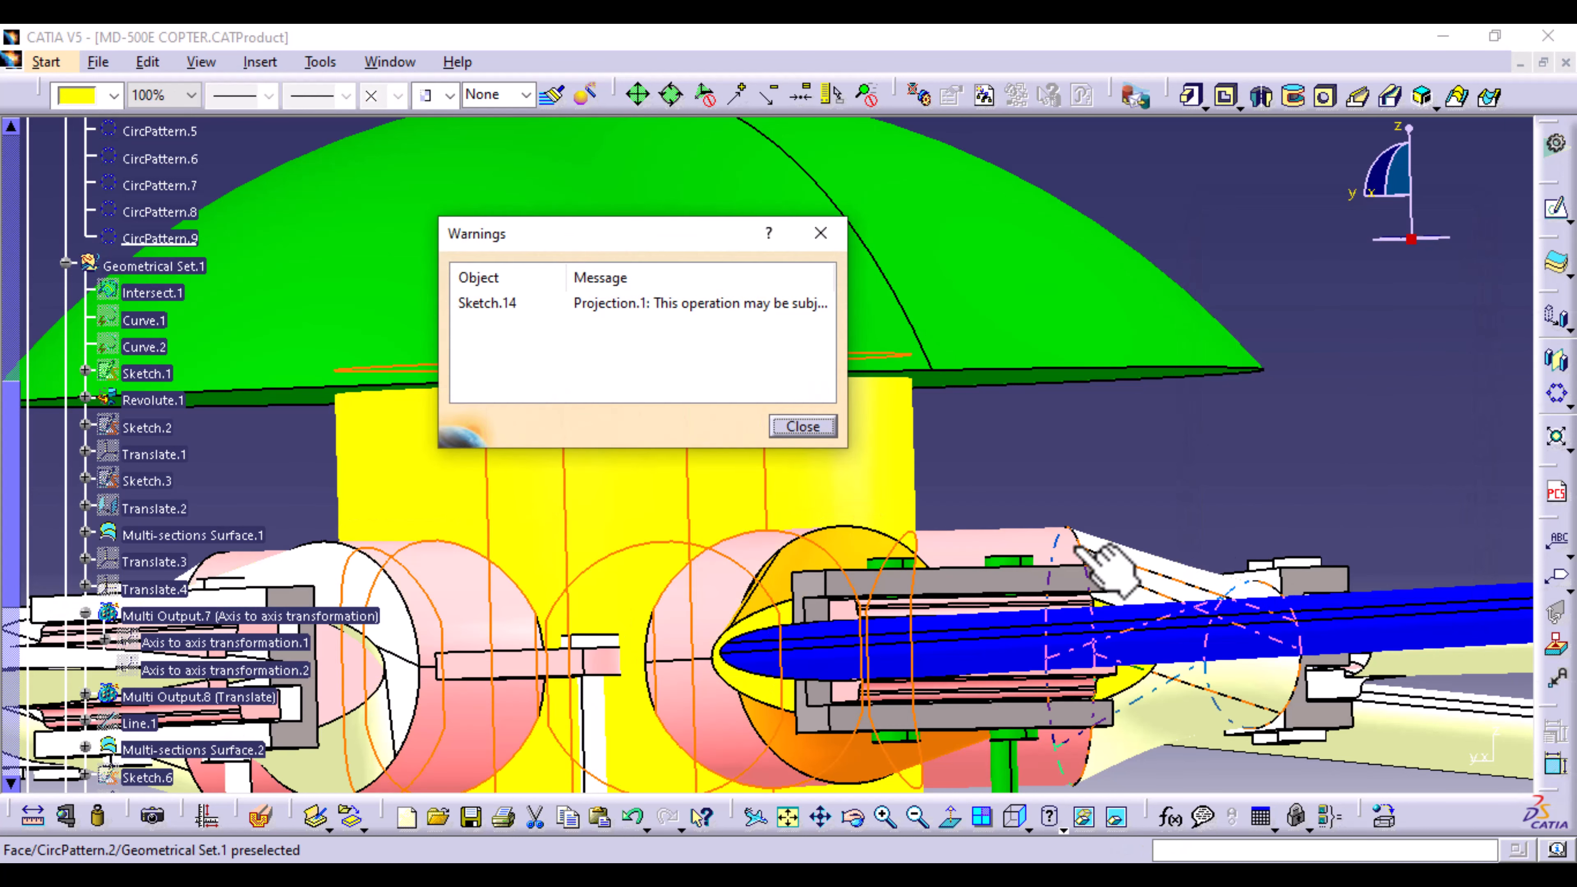
pyautogui.click(830, 243)
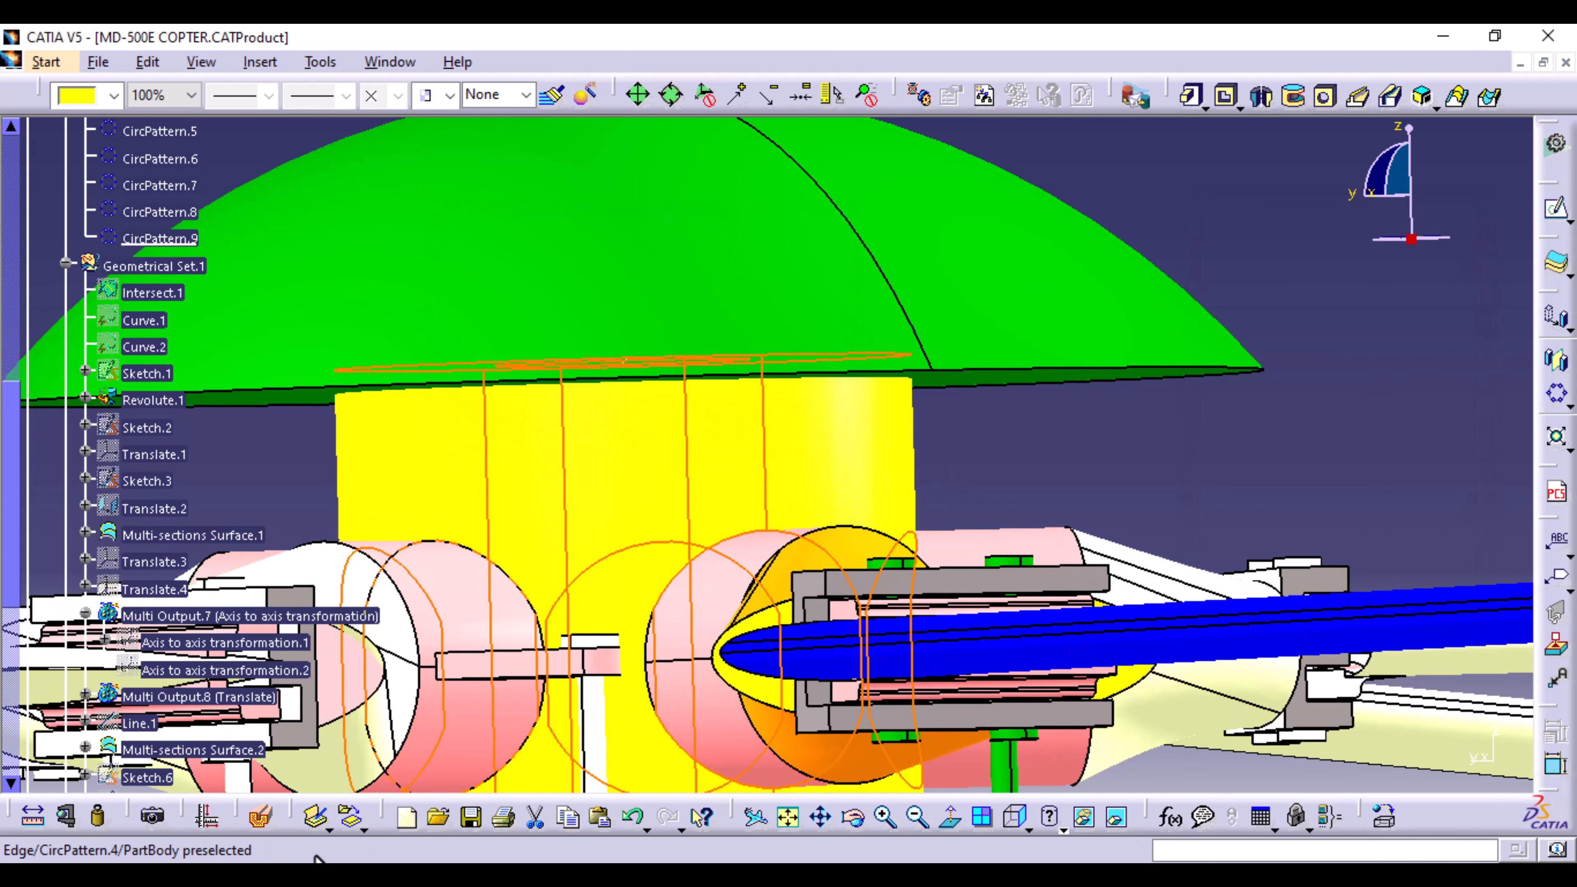
pyautogui.click(631, 820)
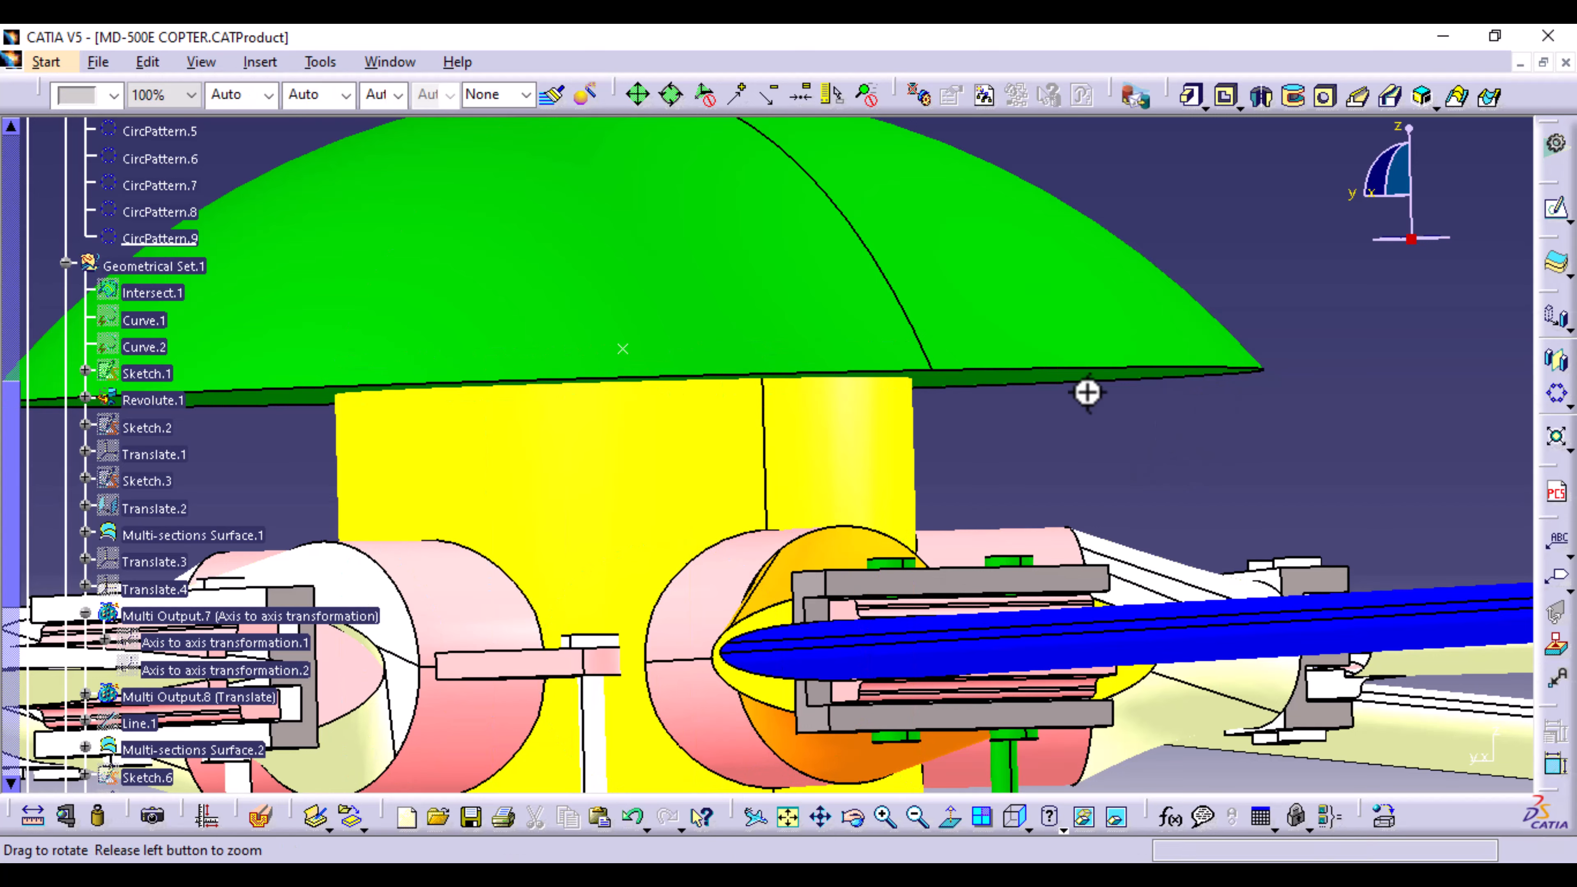
# Step: Hide Point.266, the construction point showing at the green dome of the rotor hub
pyautogui.moveTo(1092, 395); pyautogui.dragTo(757, 664, button='middle')
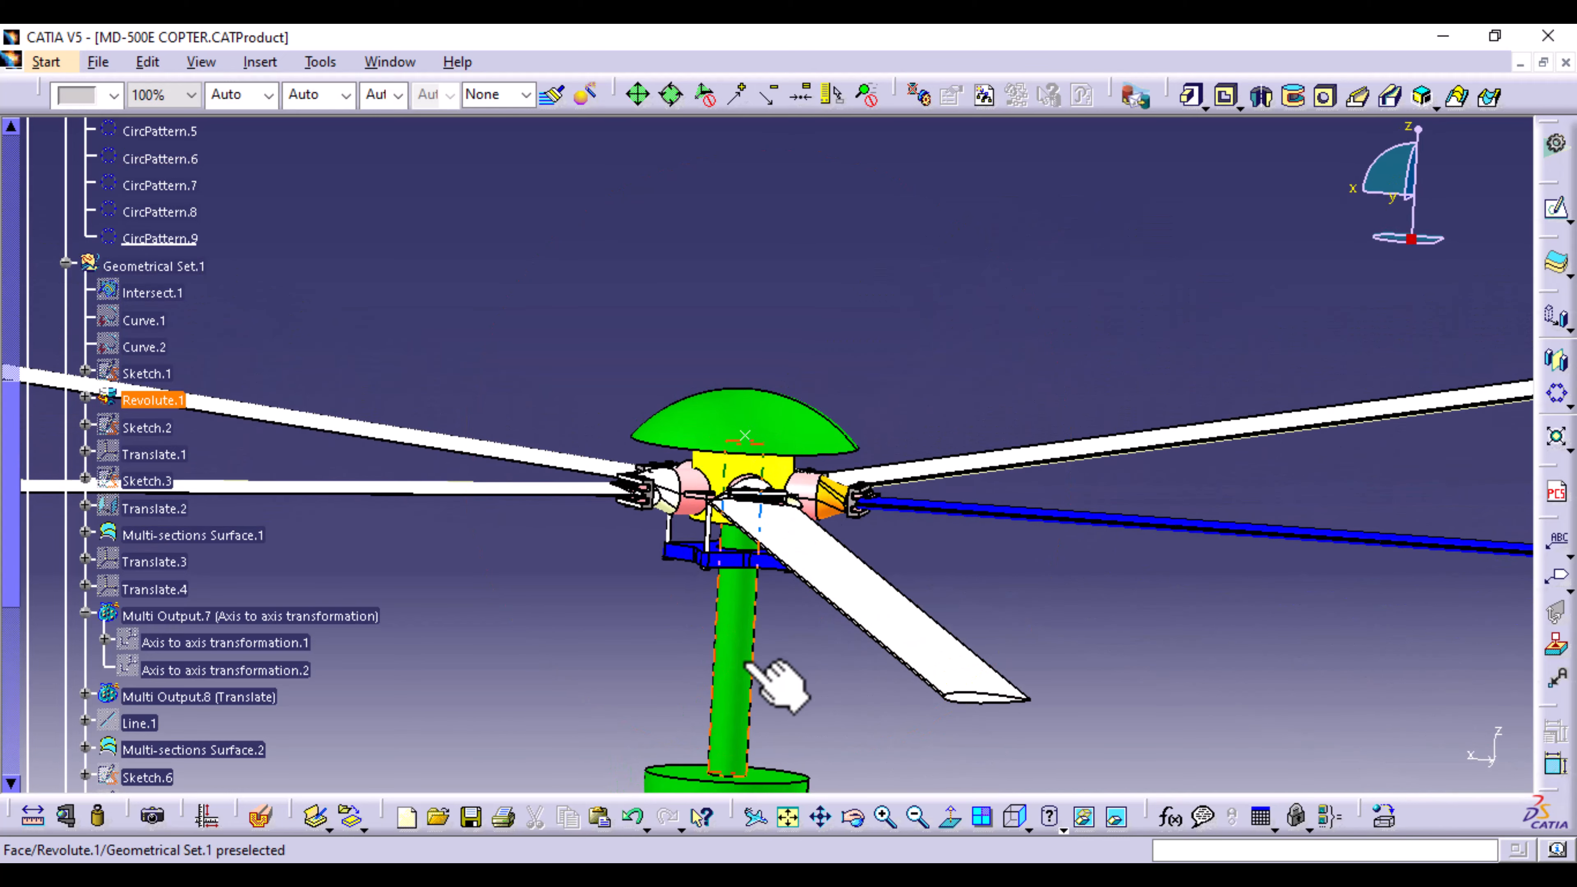
pyautogui.keyDown('ctrl'); pyautogui.moveTo(776, 673); pyautogui.dragTo(798, 562, button='middle'); pyautogui.keyUp('ctrl')
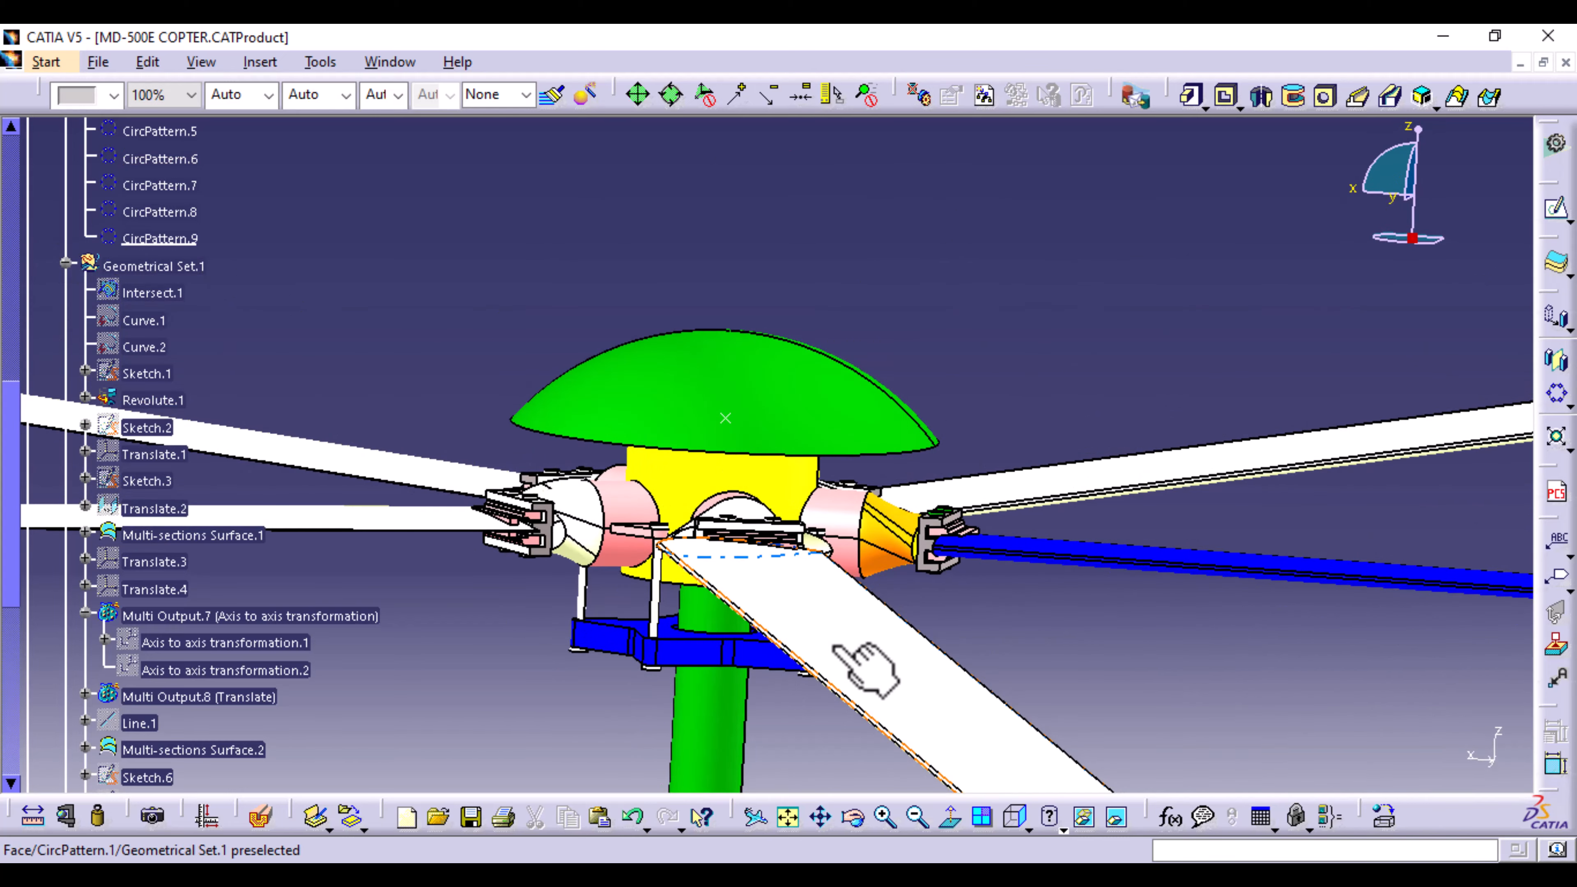
pyautogui.moveTo(841, 636); pyautogui.dragTo(940, 521, button='middle')
pyautogui.moveTo(968, 606); pyautogui.dragTo(913, 674, button='middle')
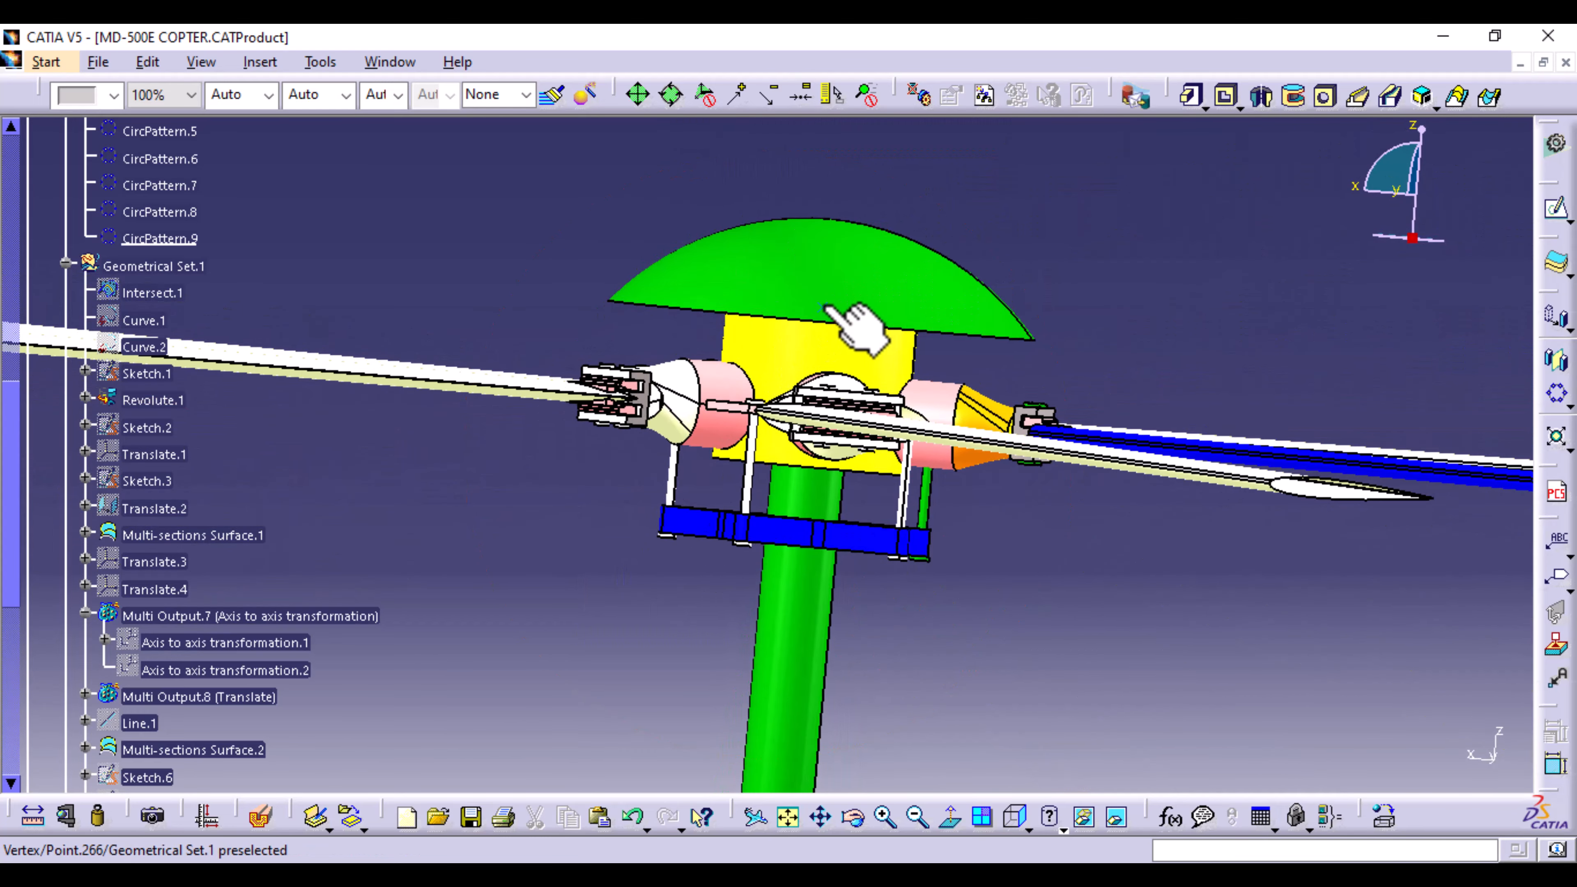
pyautogui.moveTo(1067, 324); pyautogui.dragTo(785, 329, button='middle')
pyautogui.rightClick(787, 313)
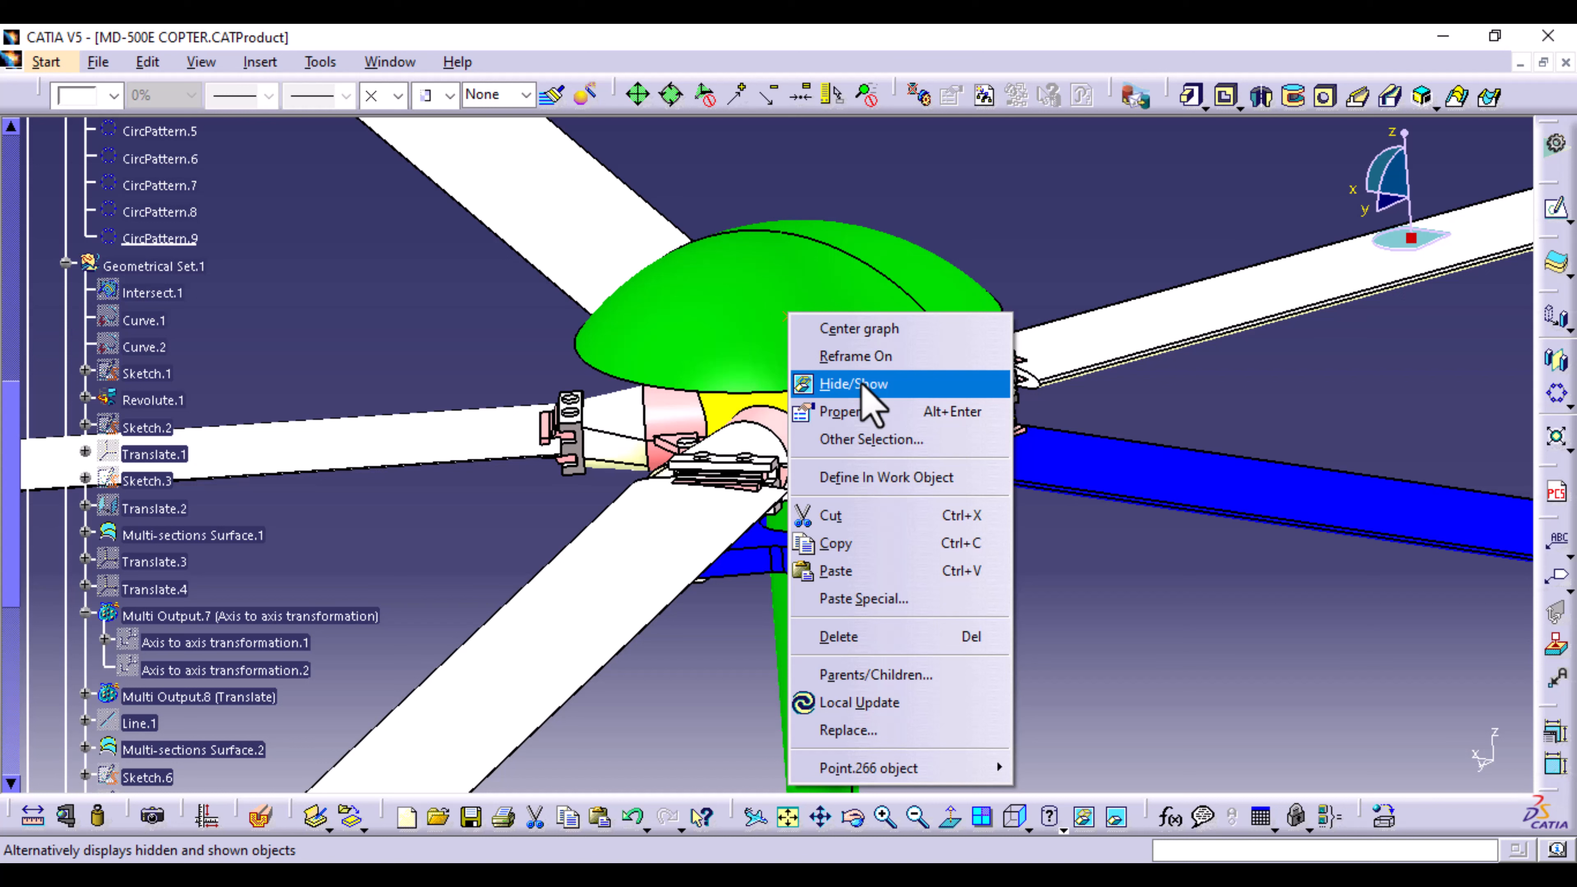
pyautogui.click(1028, 211)
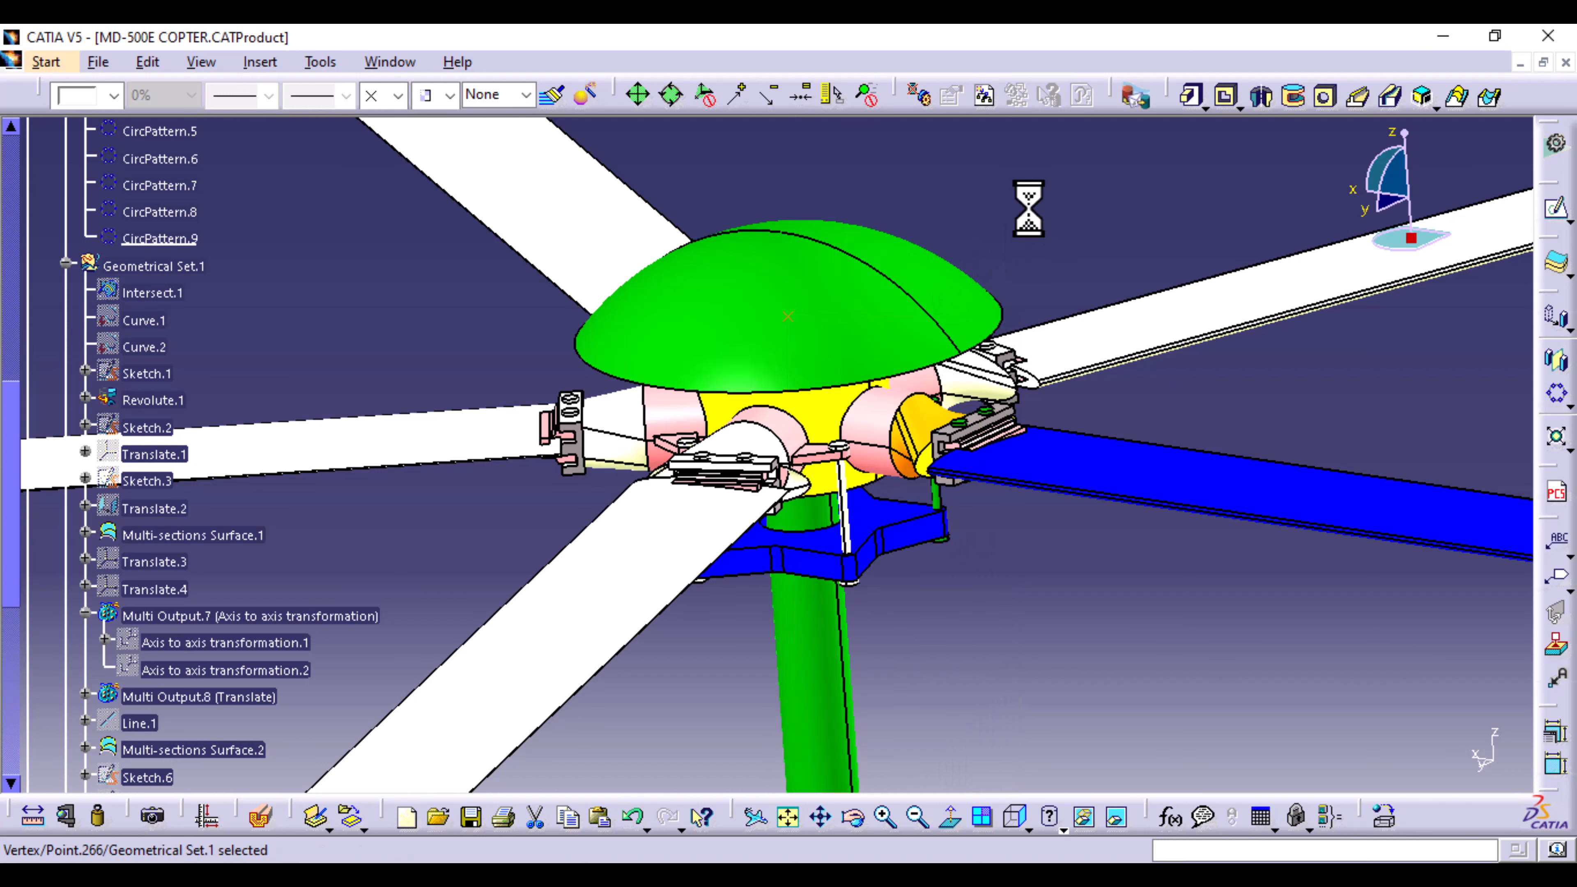
pyautogui.rightClick(792, 316)
pyautogui.click(869, 385)
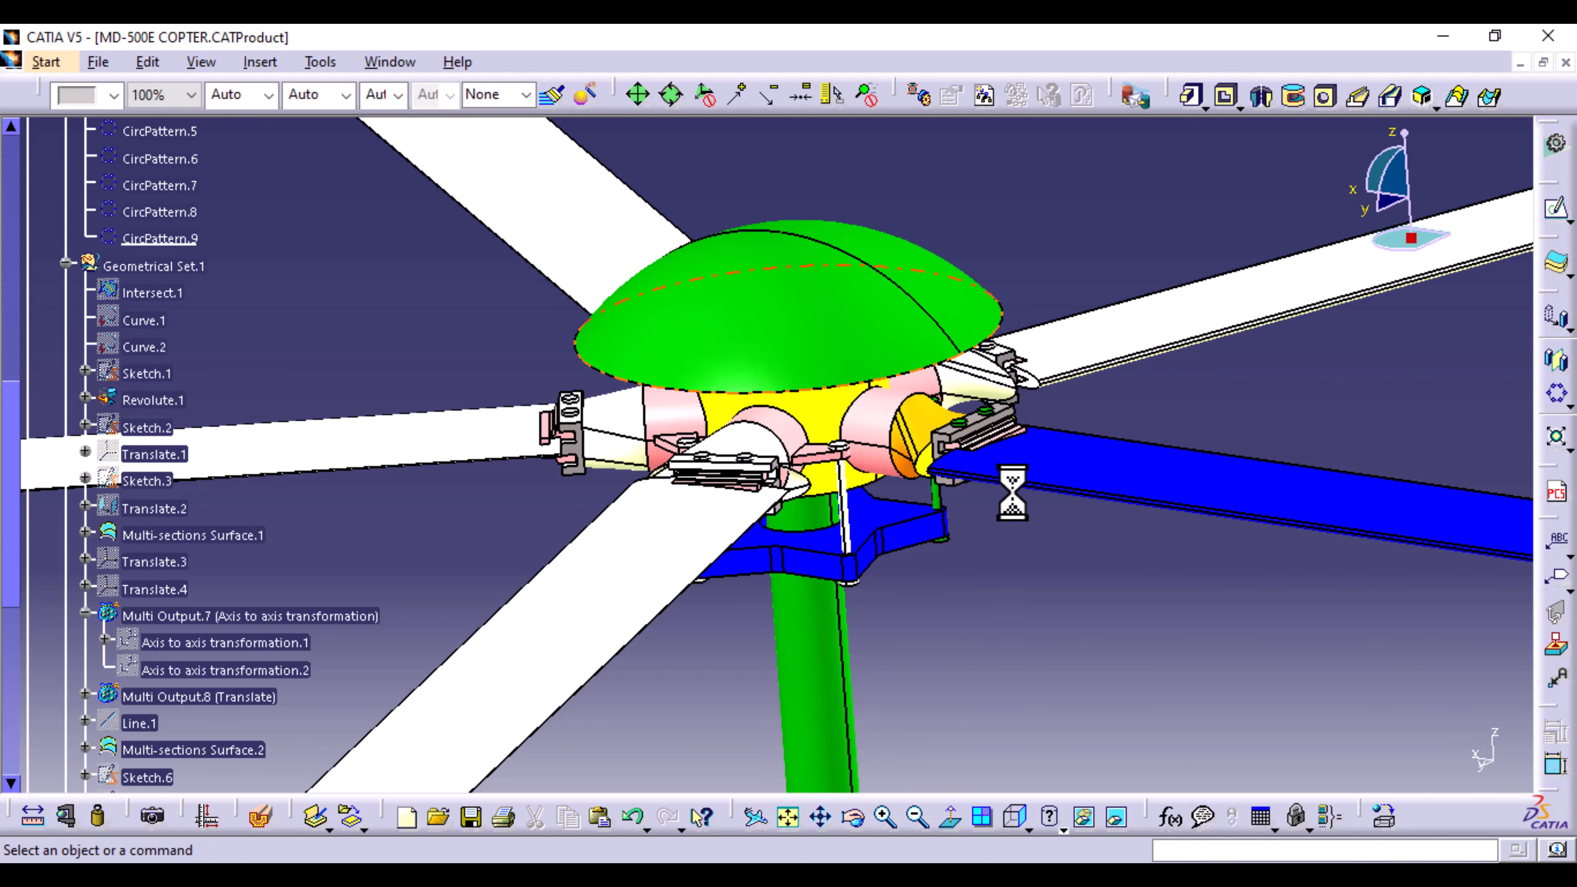
# Step: Hide the two helicopter reference images, the upright front view and the flat top view beneath the rotor
pyautogui.moveTo(1010, 510); pyautogui.dragTo(924, 761, button='middle')
pyautogui.moveTo(872, 708); pyautogui.dragTo(947, 705, button='middle')
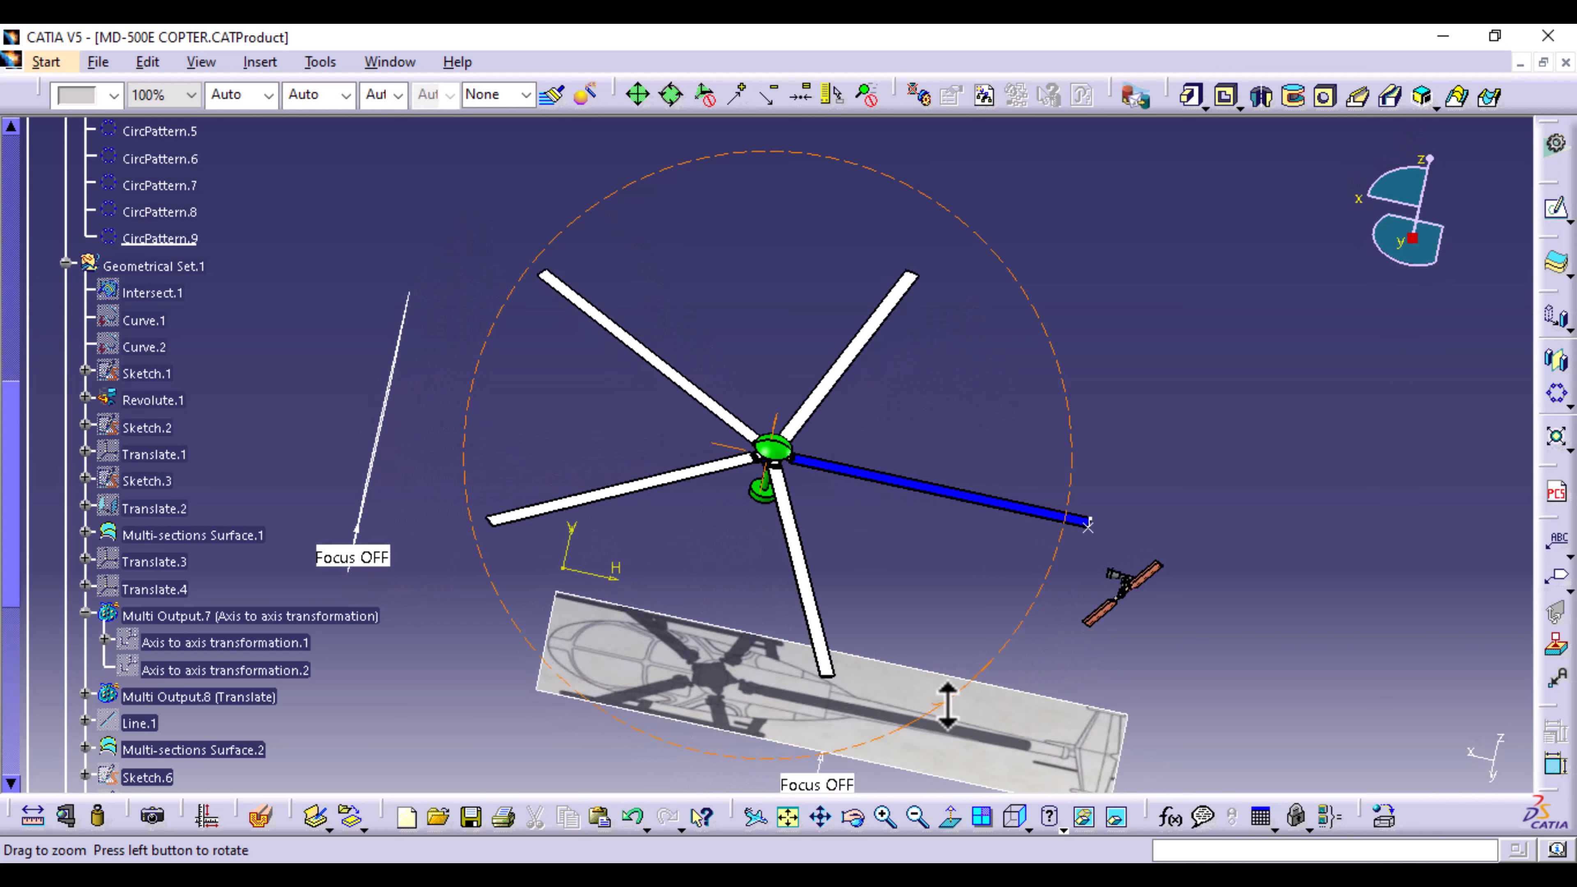
pyautogui.moveTo(748, 614); pyautogui.dragTo(812, 503, button='middle')
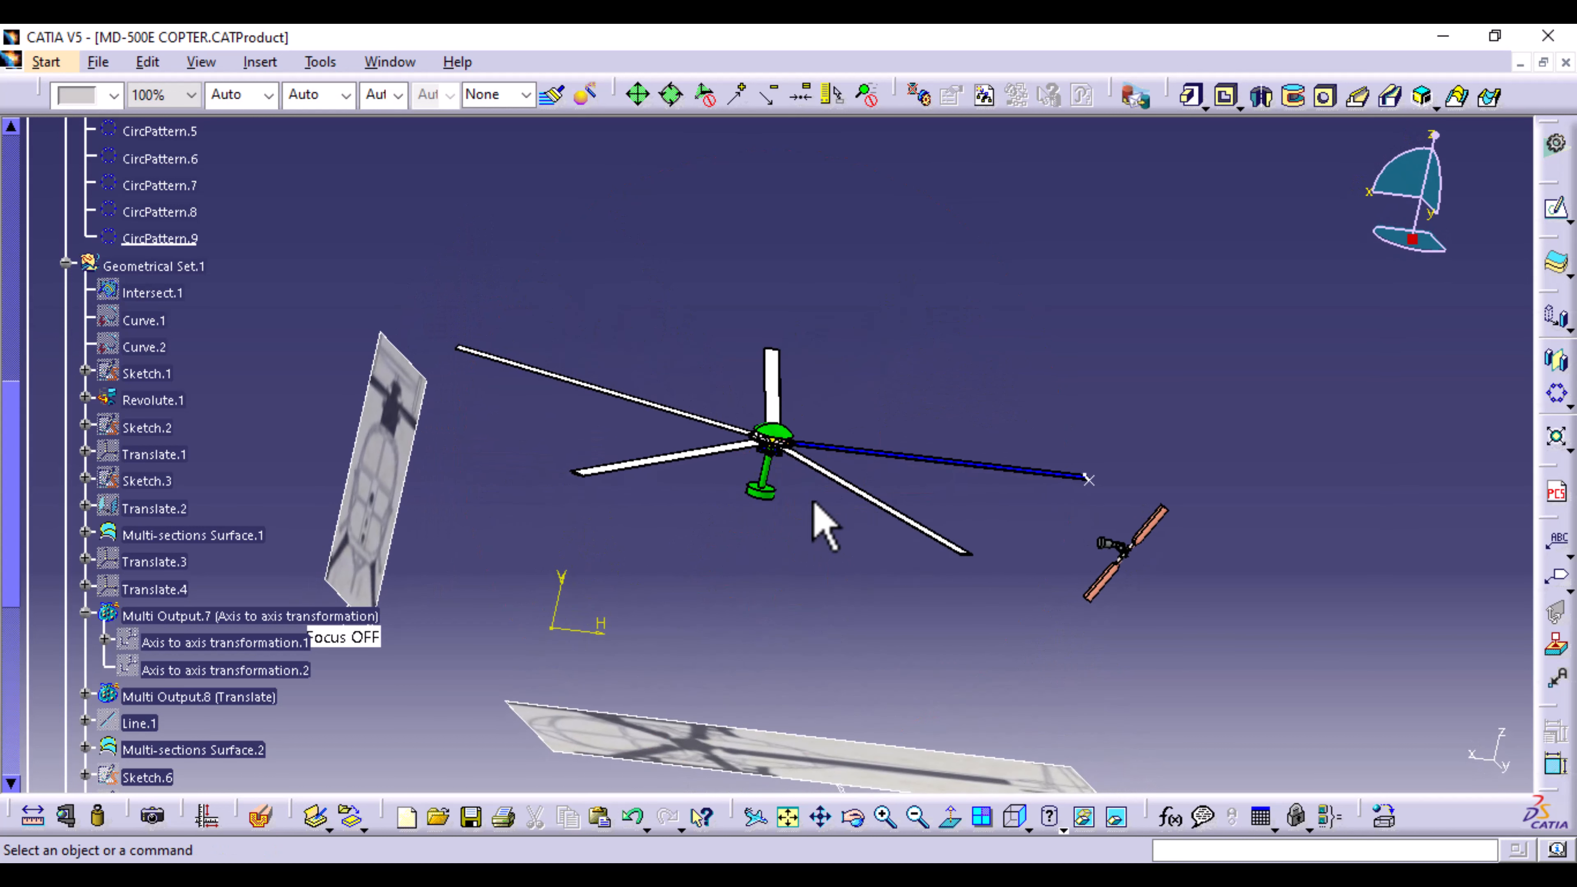
pyautogui.rightClick(376, 490)
pyautogui.click(410, 460)
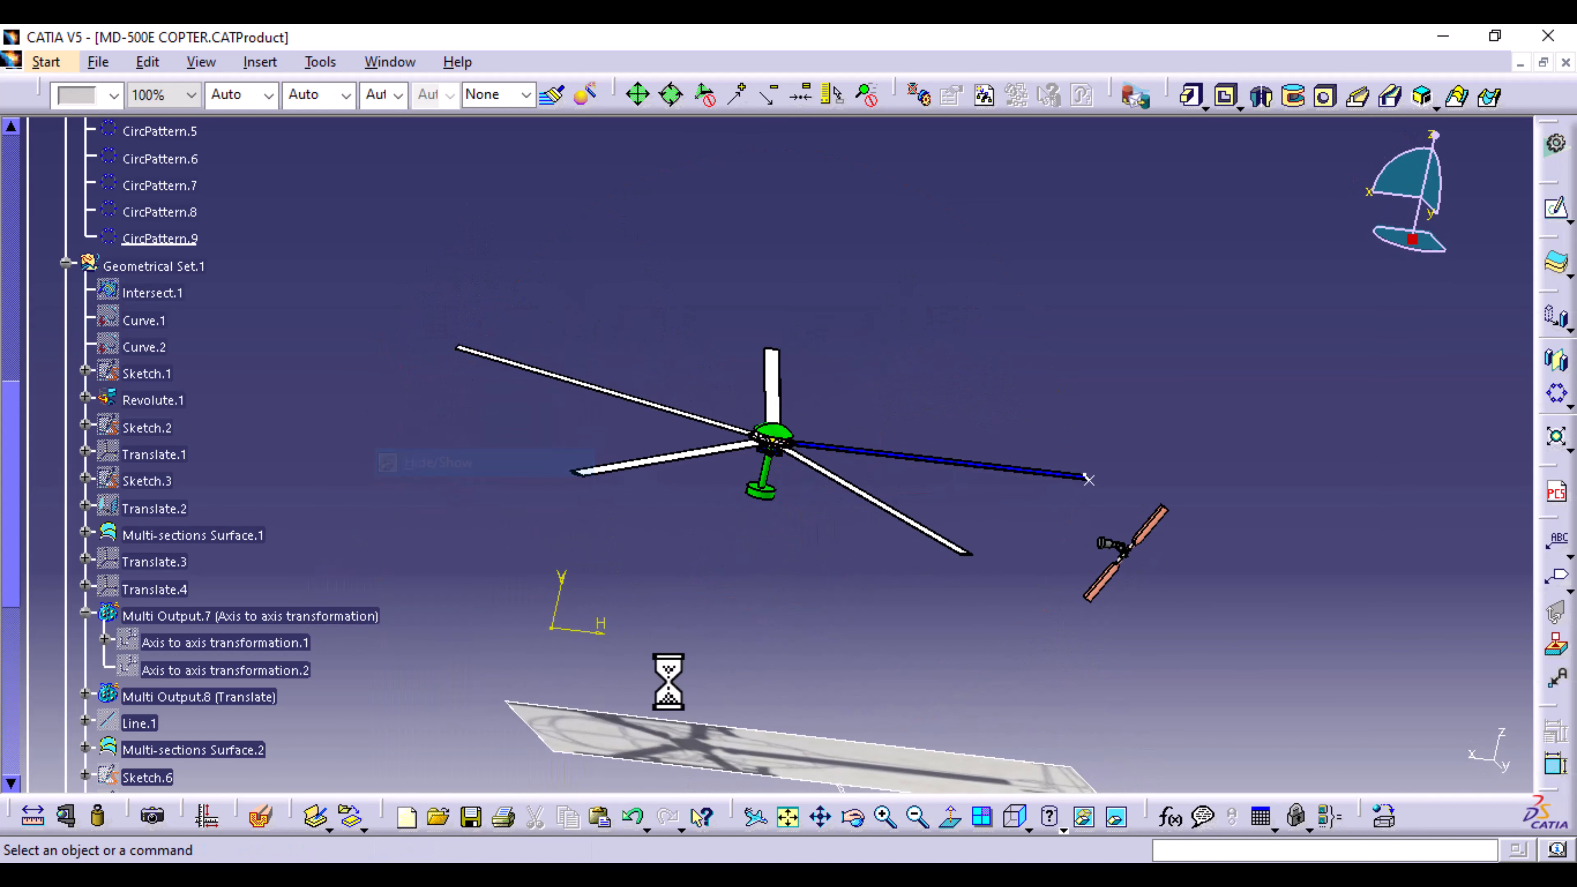
pyautogui.rightClick(791, 758)
pyautogui.click(847, 356)
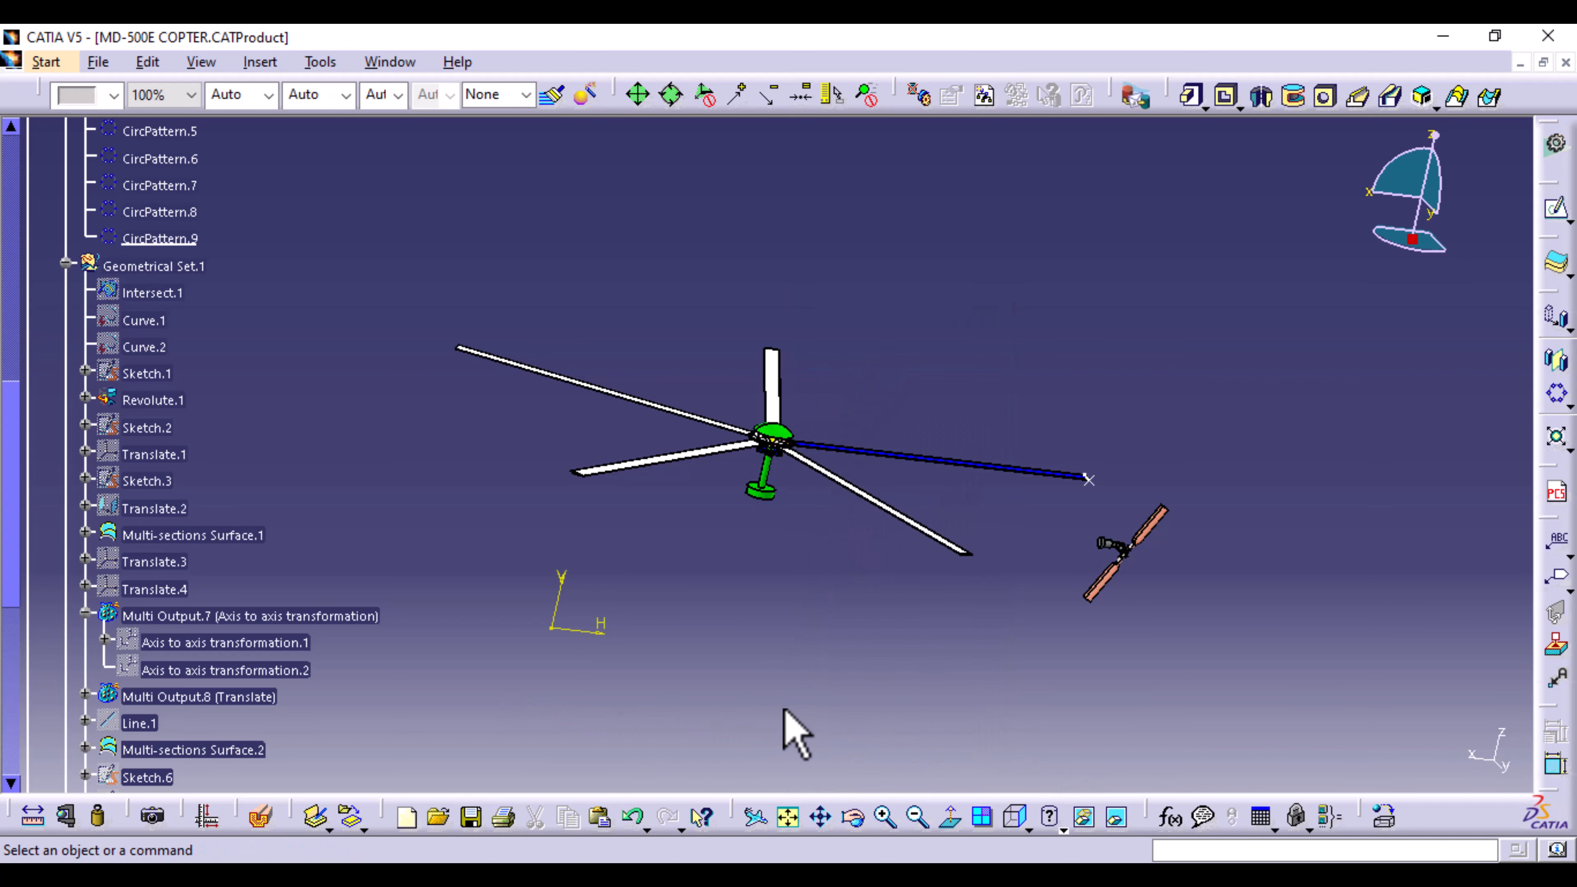
# Step: Hide the leftover construction geometry at the outer tip of the blue rotor blade
pyautogui.moveTo(807, 681); pyautogui.dragTo(810, 617, button='middle')
pyautogui.moveTo(994, 532); pyautogui.dragTo(603, 586, button='middle')
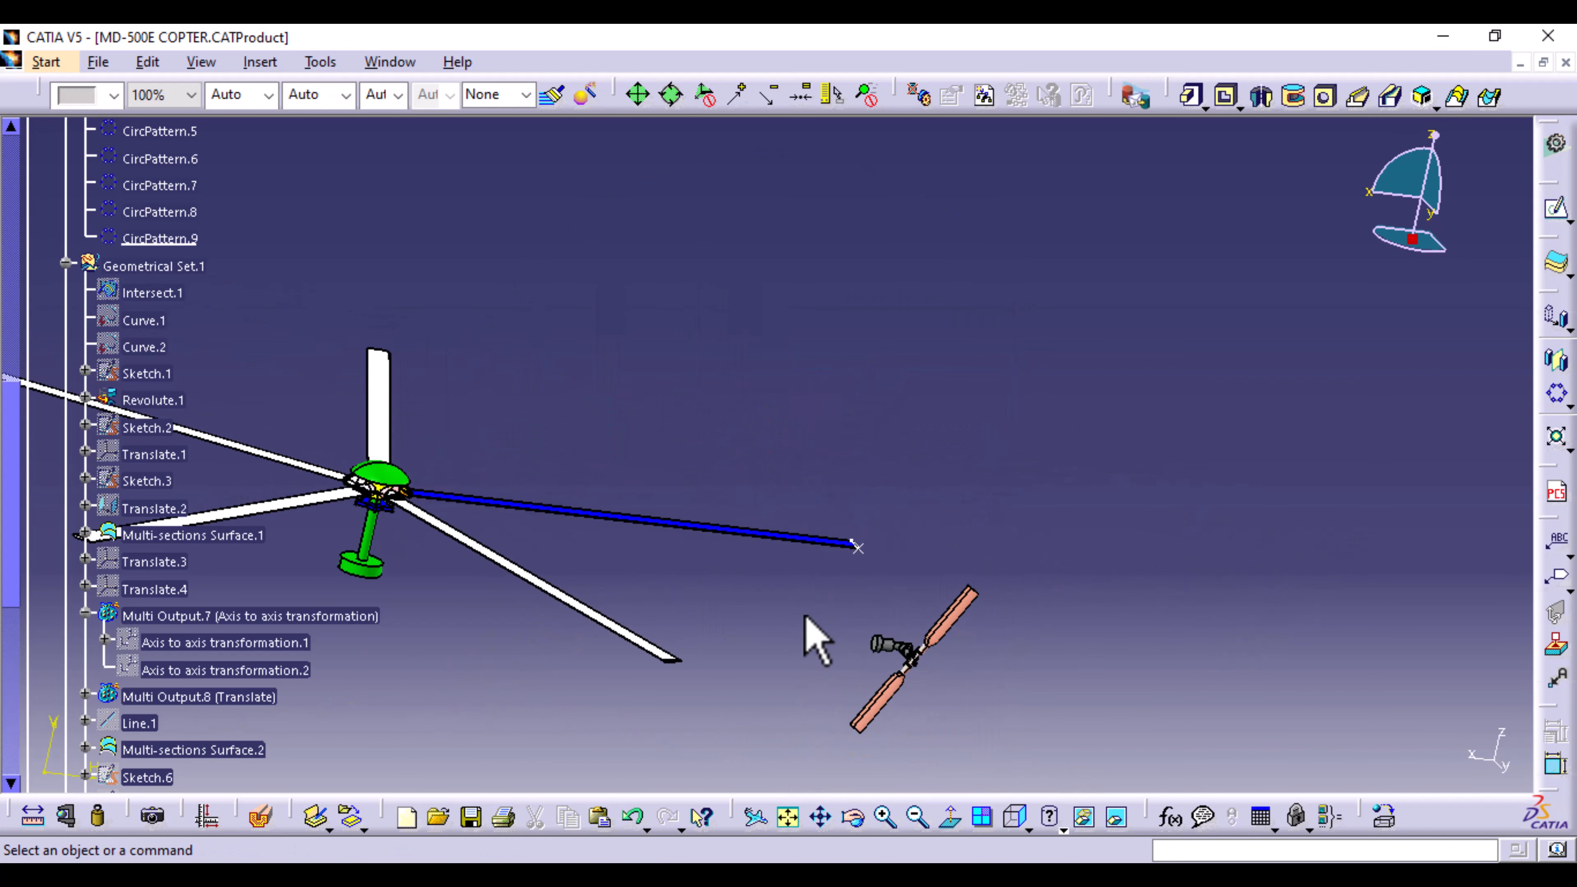
pyautogui.moveTo(805, 617); pyautogui.dragTo(774, 402, button='middle')
pyautogui.middleClick(1059, 758)
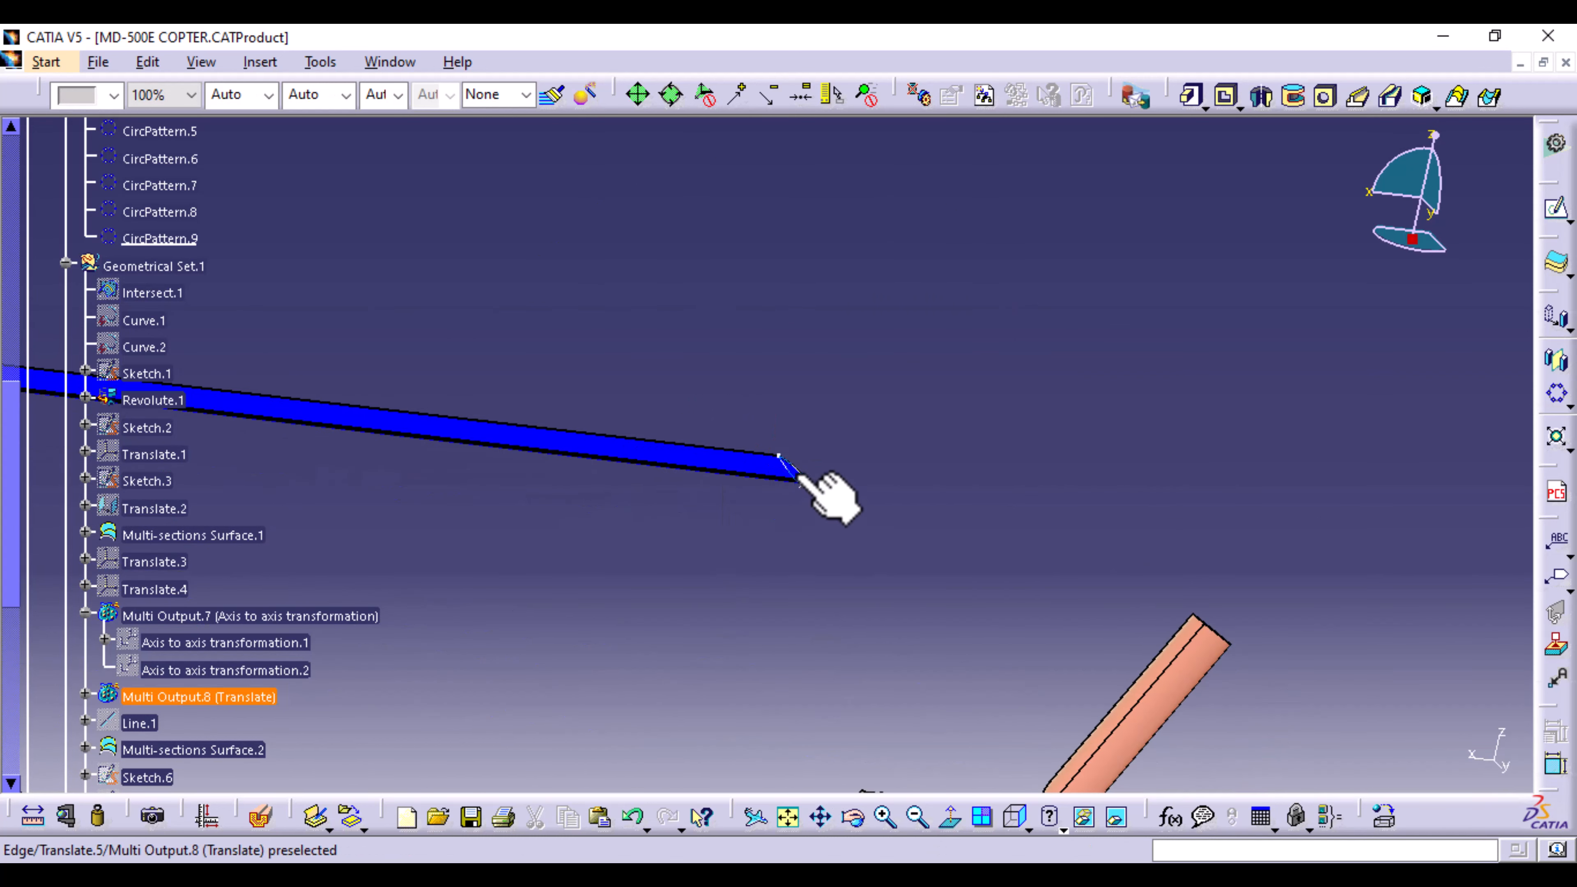
pyautogui.rightClick(802, 480)
pyautogui.click(855, 462)
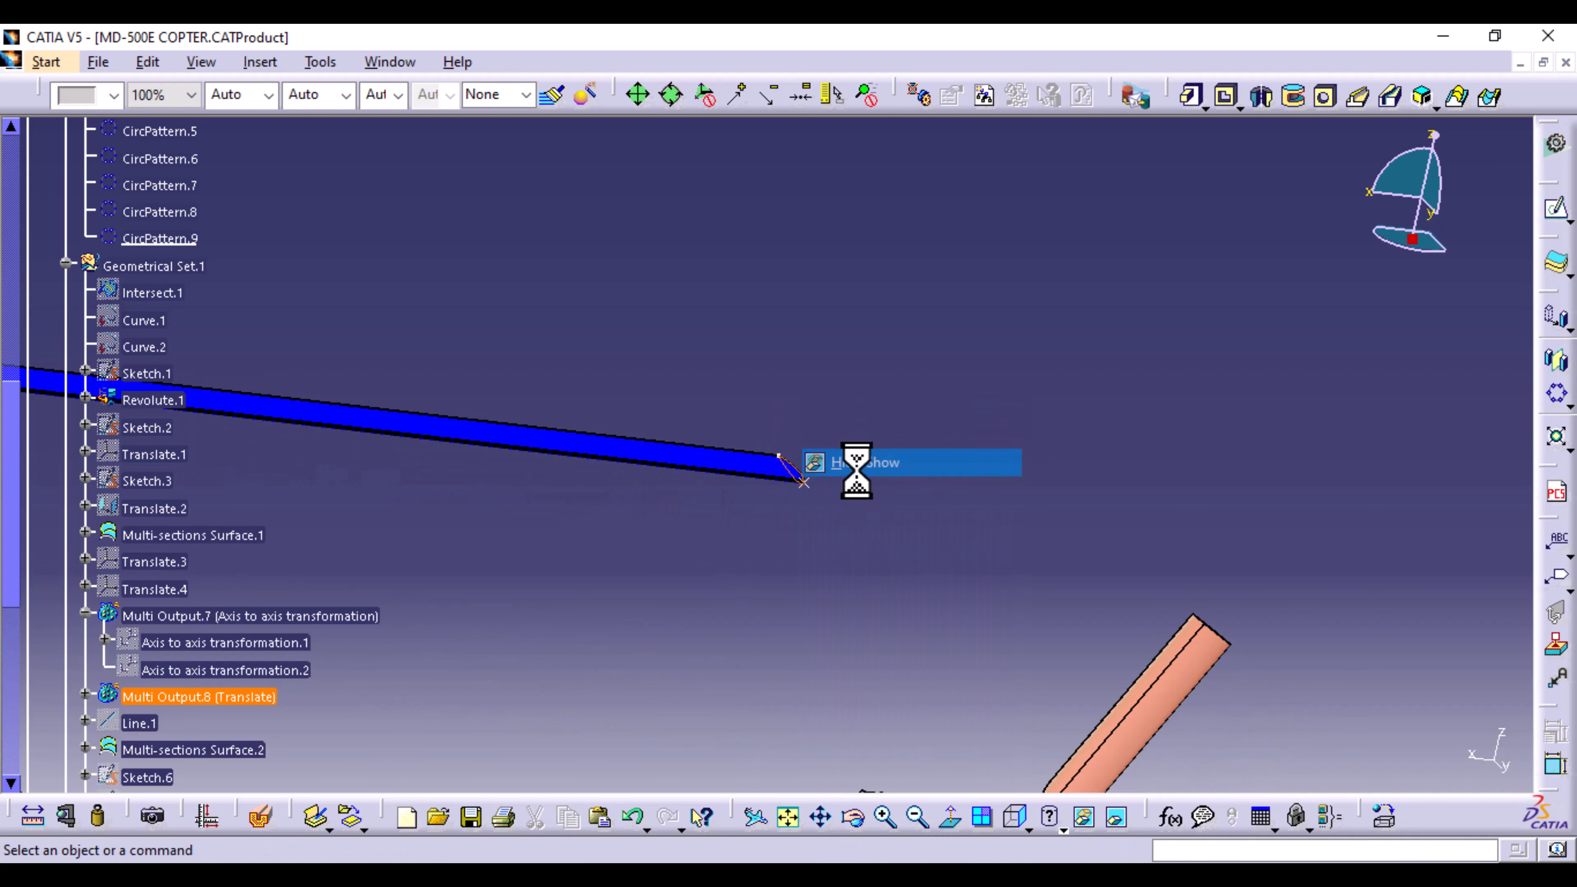
pyautogui.rightClick(804, 481)
pyautogui.click(875, 463)
# Step: Select CircPattern.1, the four white blades, together with Multi-sections Surface.2, the blue blade
pyautogui.moveTo(833, 574); pyautogui.dragTo(858, 722, button='middle')
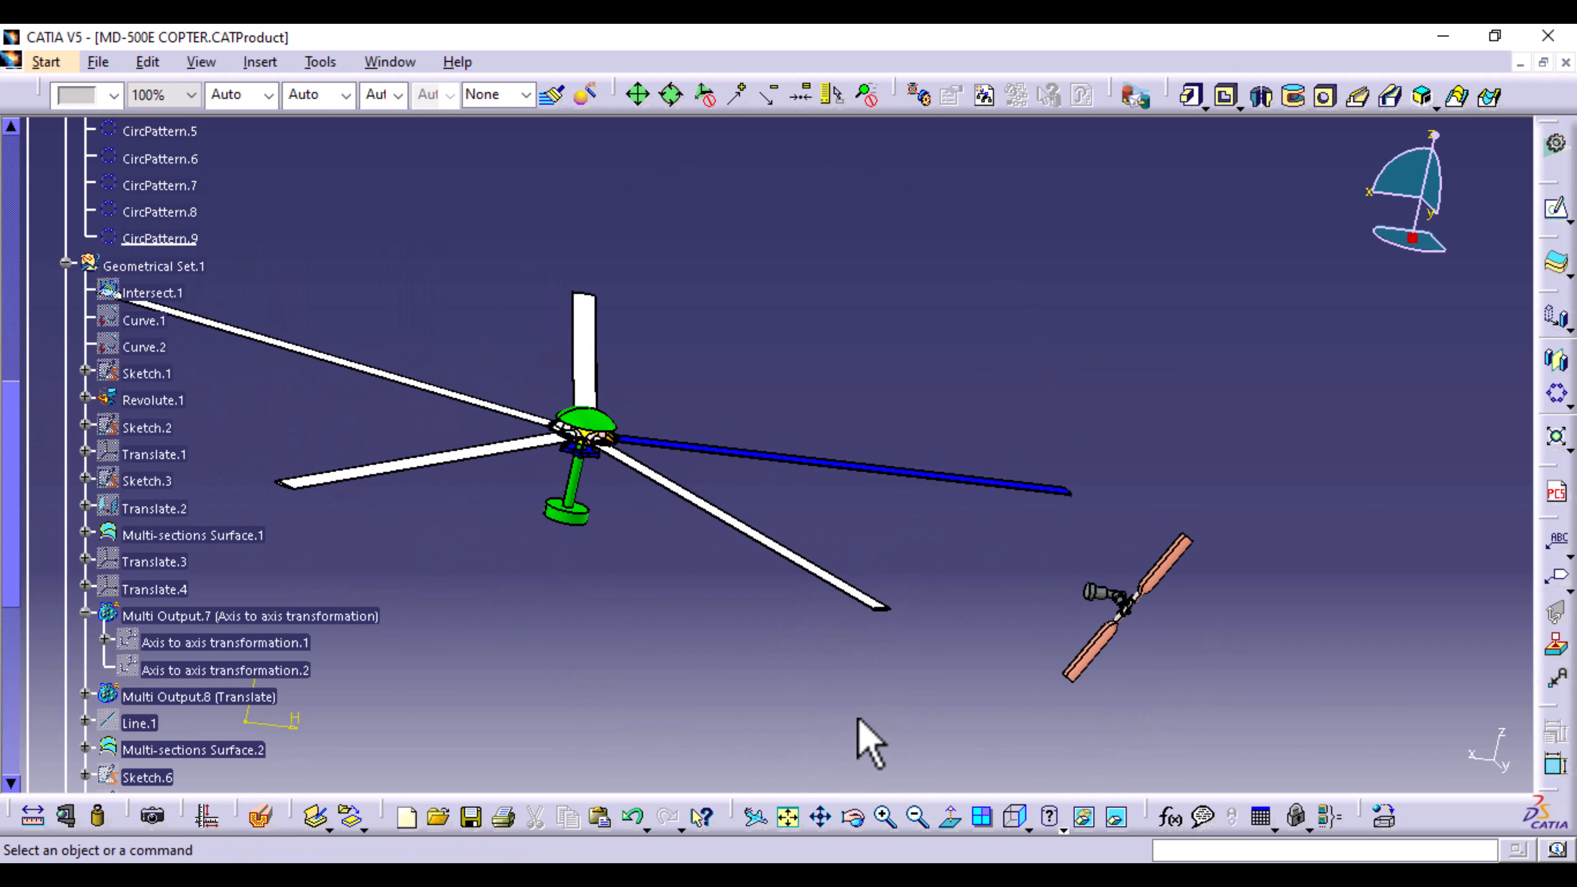
pyautogui.moveTo(533, 626); pyautogui.dragTo(803, 698, button='middle')
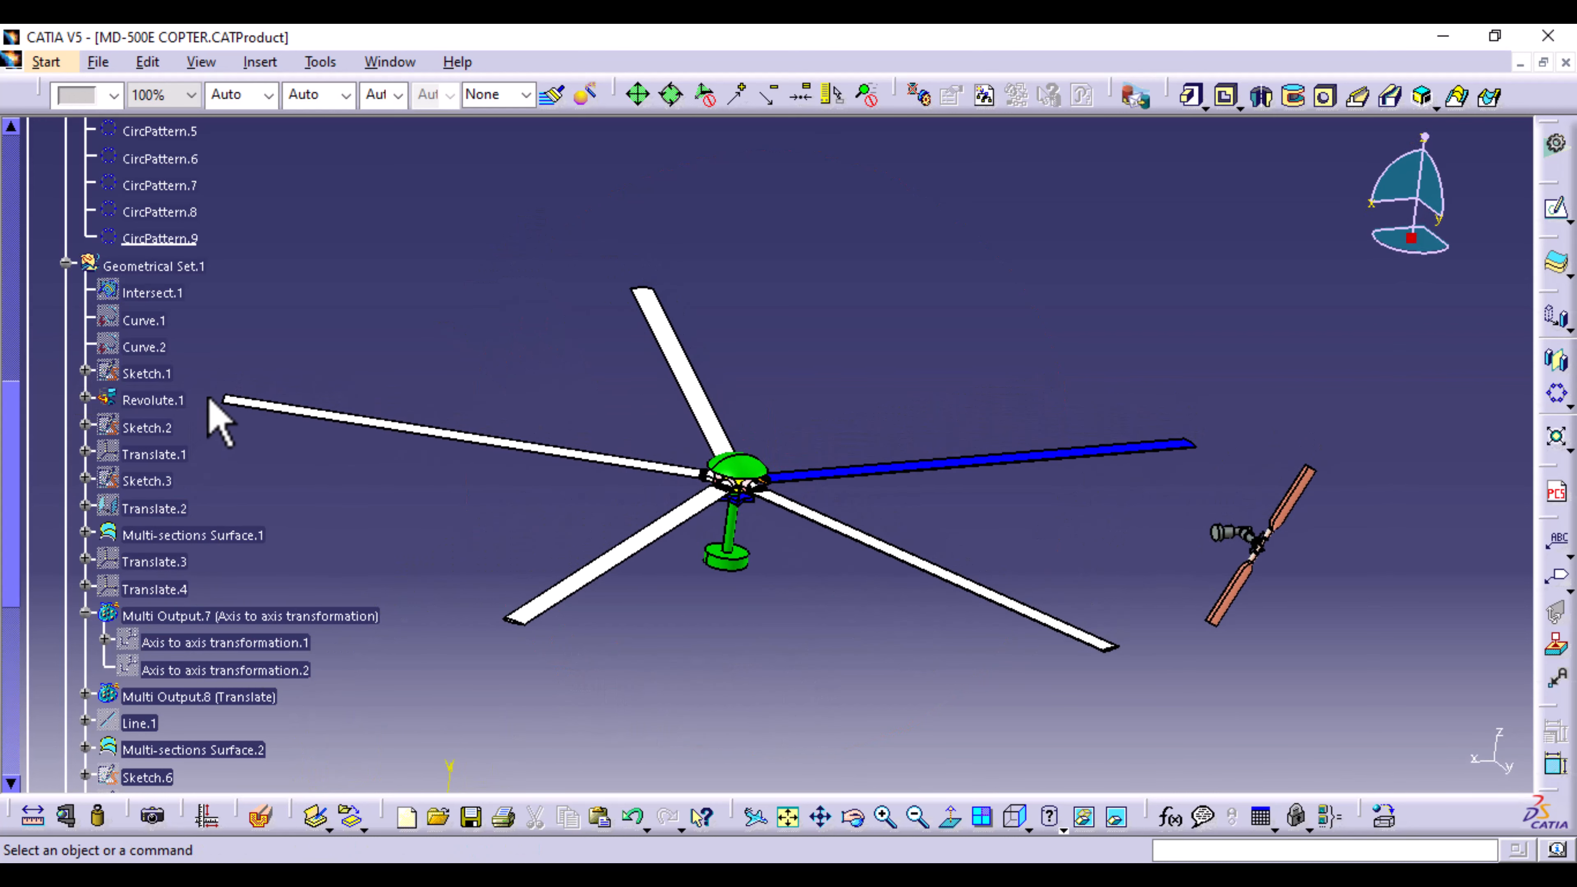
pyautogui.click(588, 458)
pyautogui.scroll(-8, 211, 661)
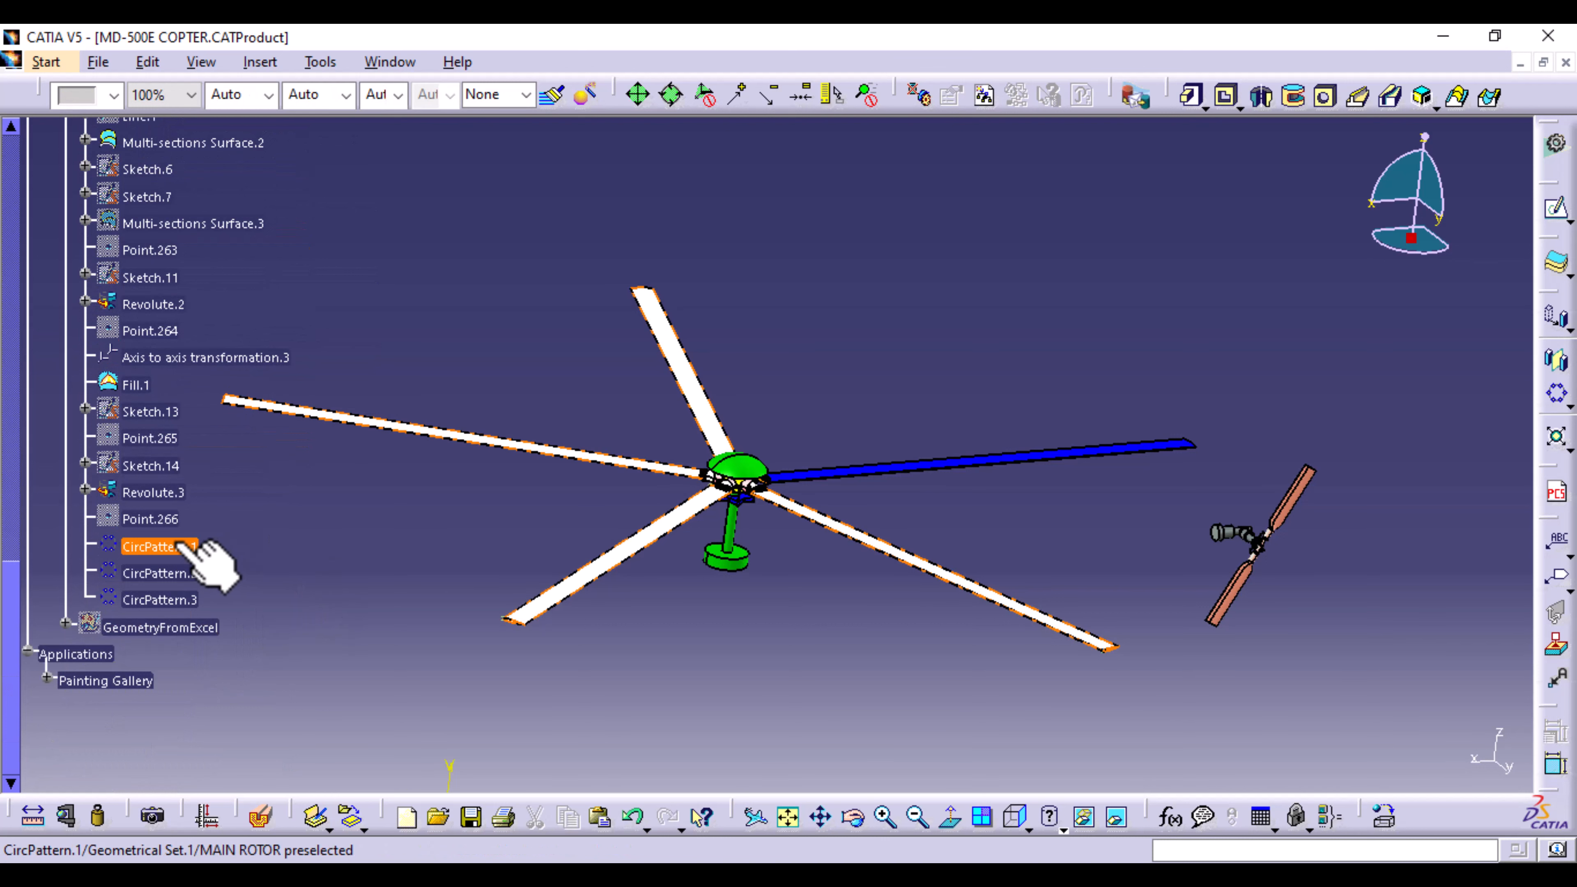
pyautogui.click(165, 546)
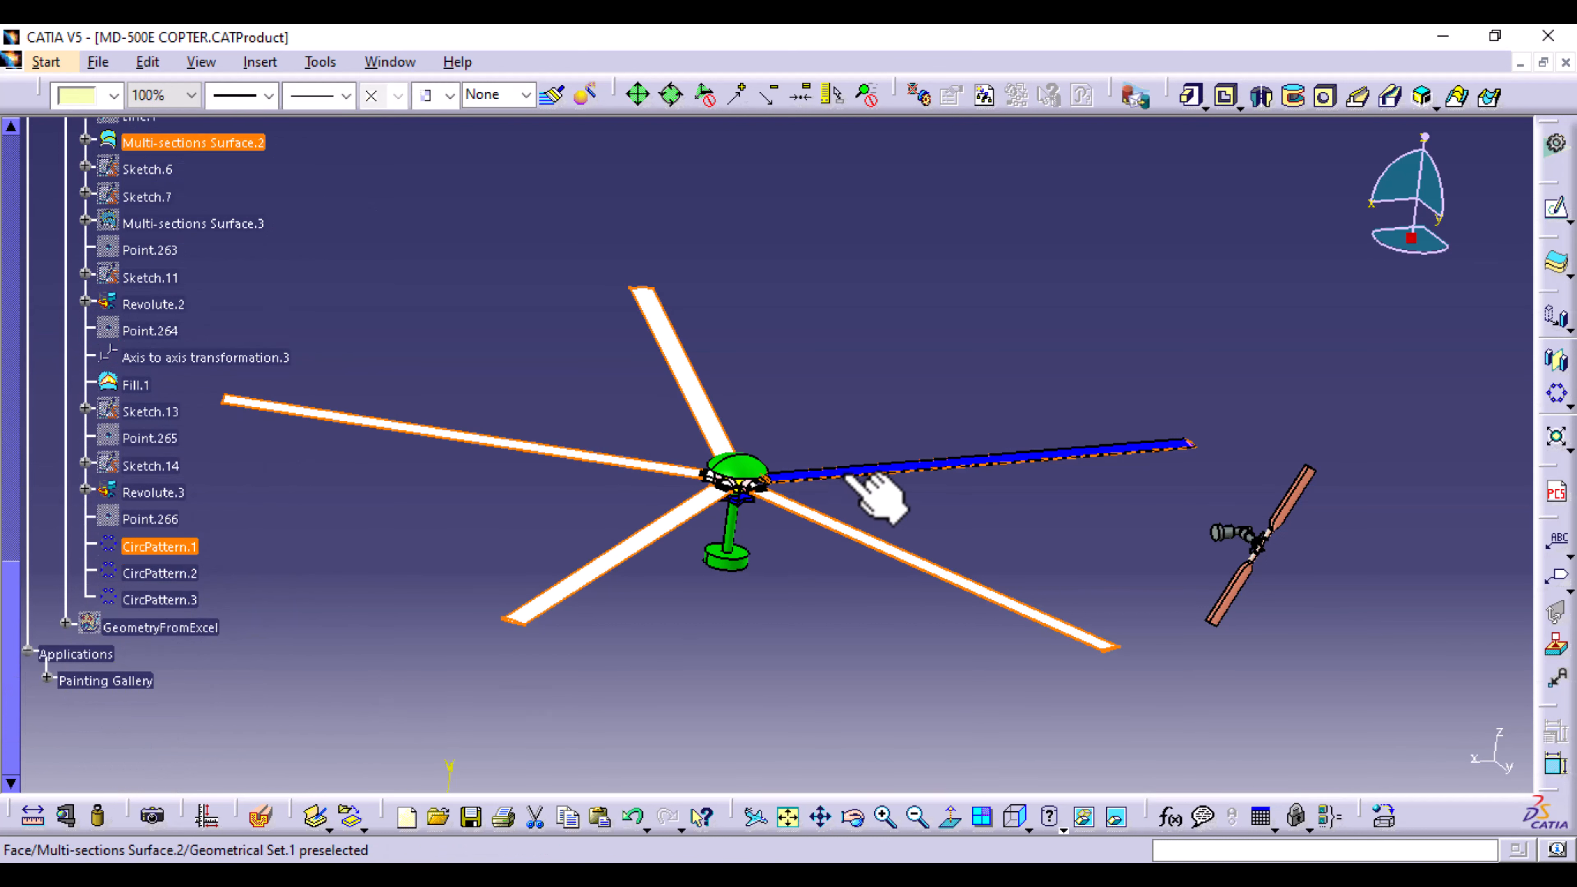
pyautogui.keyDown('ctrl'); pyautogui.click(860, 471); pyautogui.keyUp('ctrl')
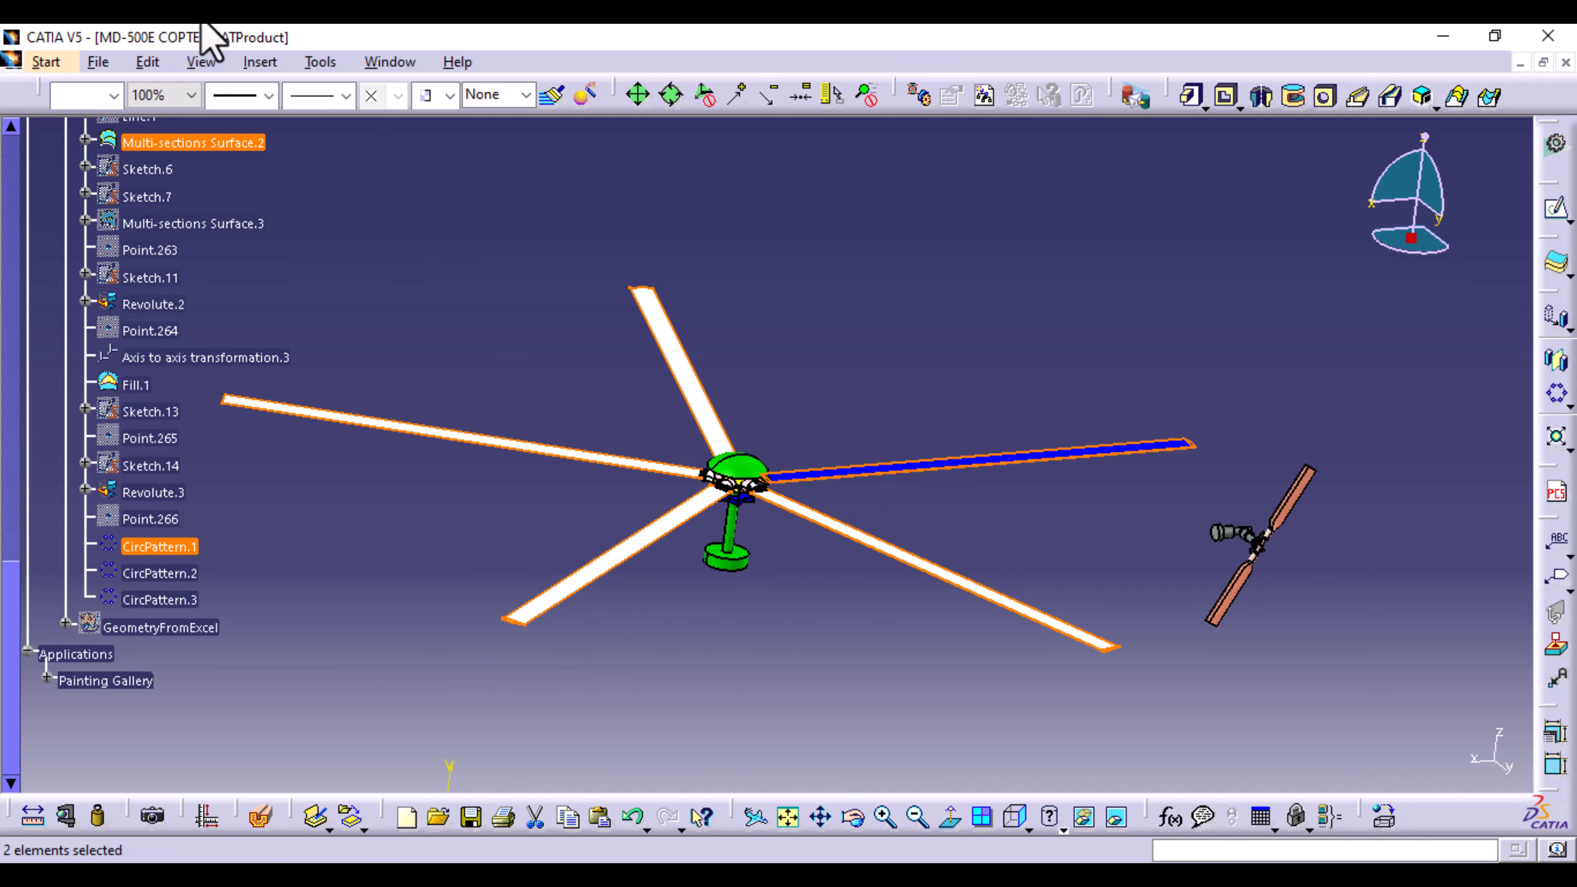
pyautogui.click(249, 65)
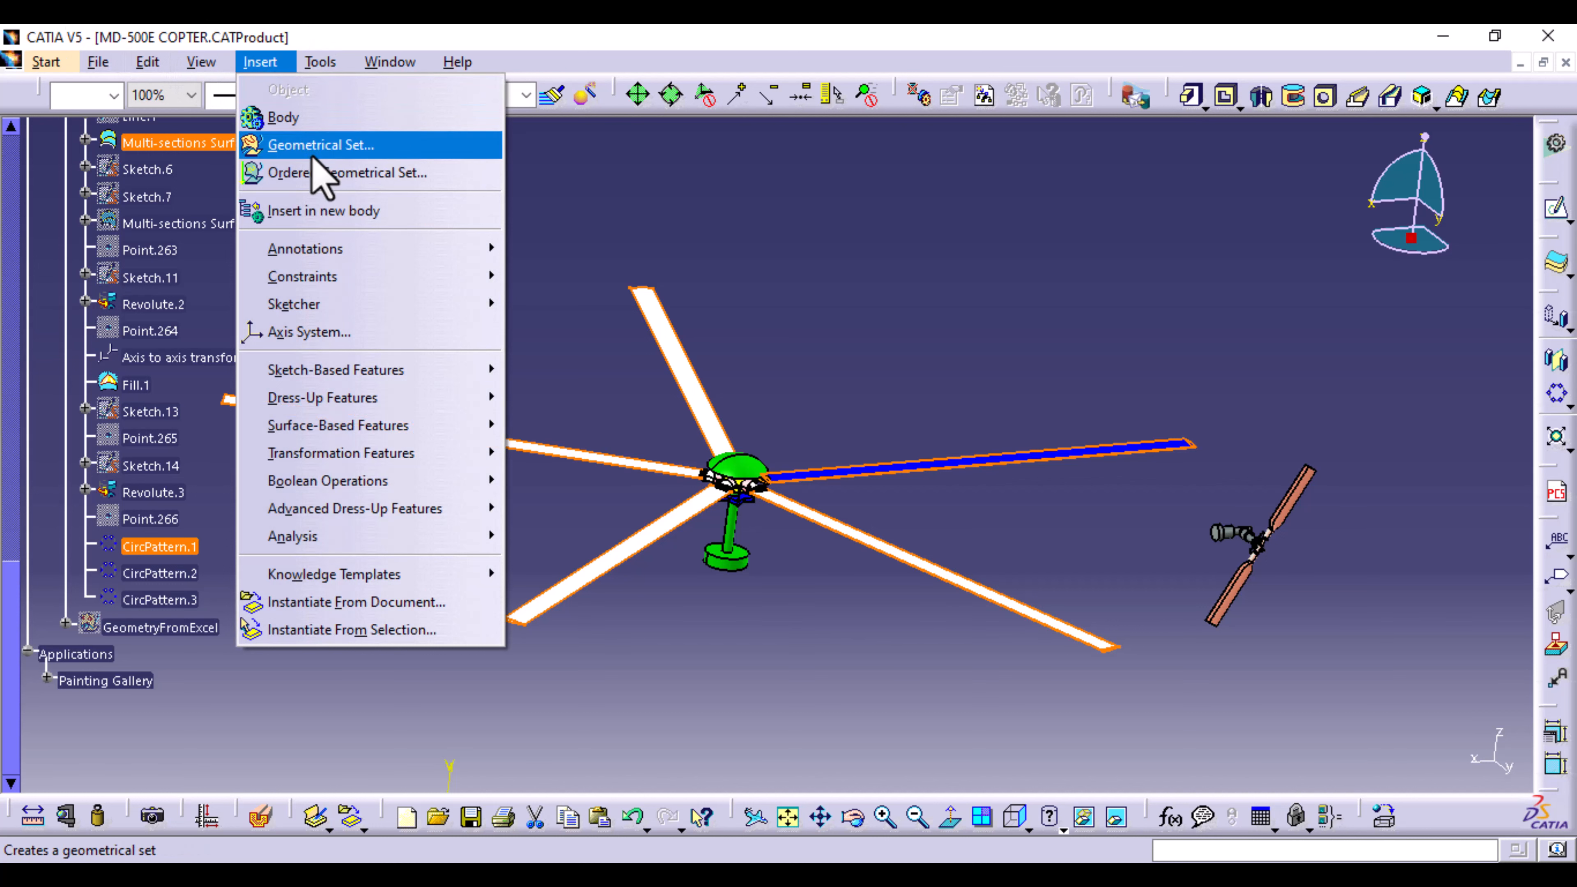
pyautogui.click(564, 277)
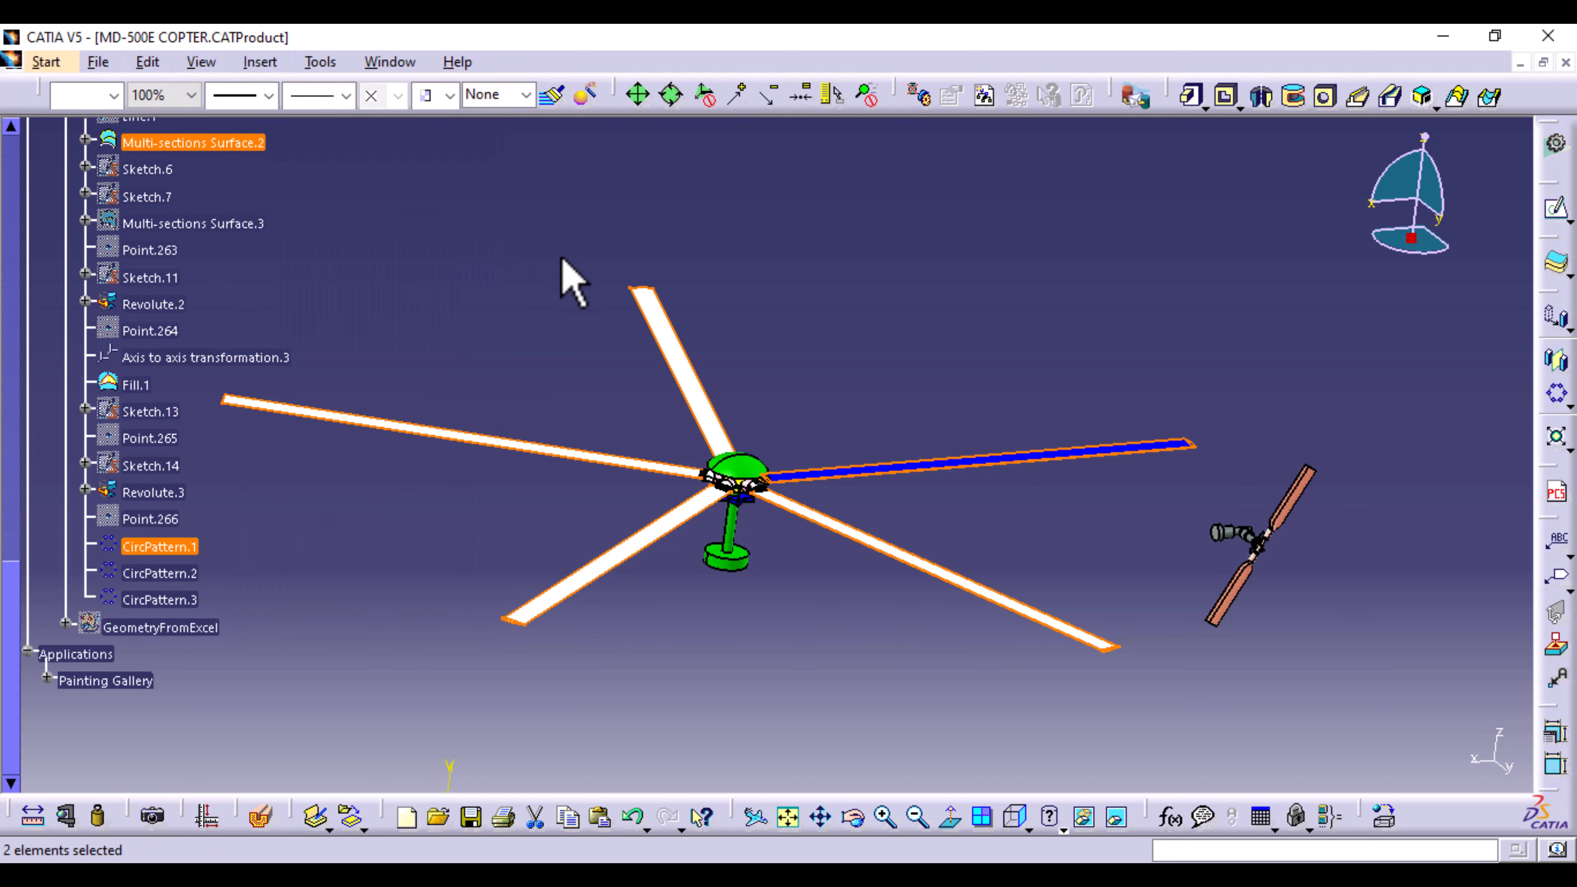
pyautogui.rightClick(180, 550)
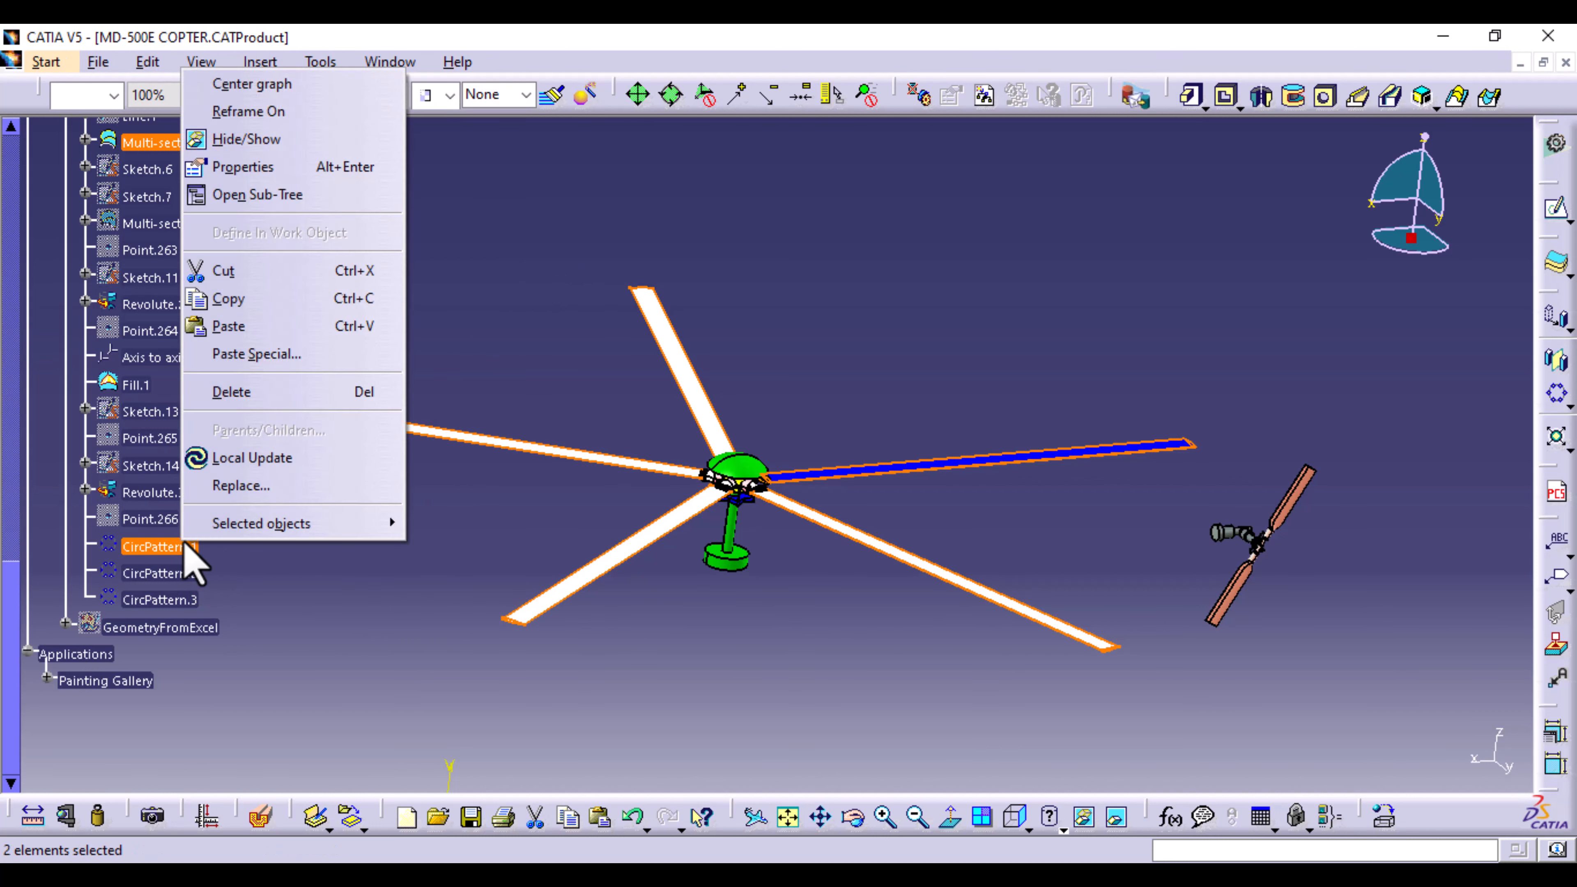
pyautogui.moveTo(305, 535)
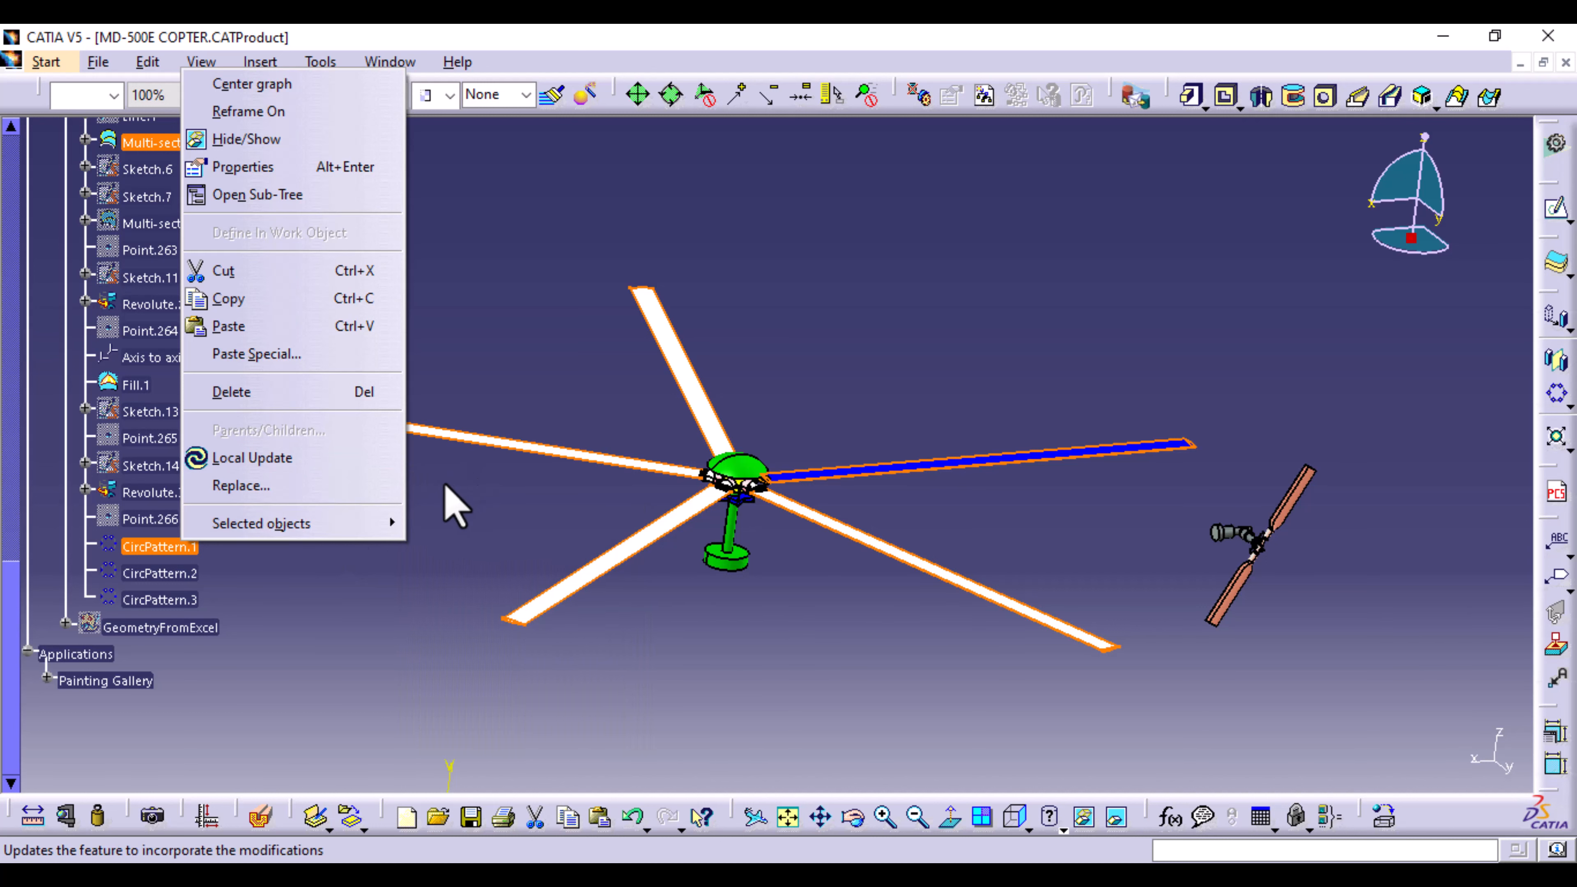
pyautogui.click(454, 504)
# Step: Insert a geometrical set named BLADES under Geometrical Set.1 containing CircPattern.1 and Multi-sections Surface.2
pyautogui.click(273, 64)
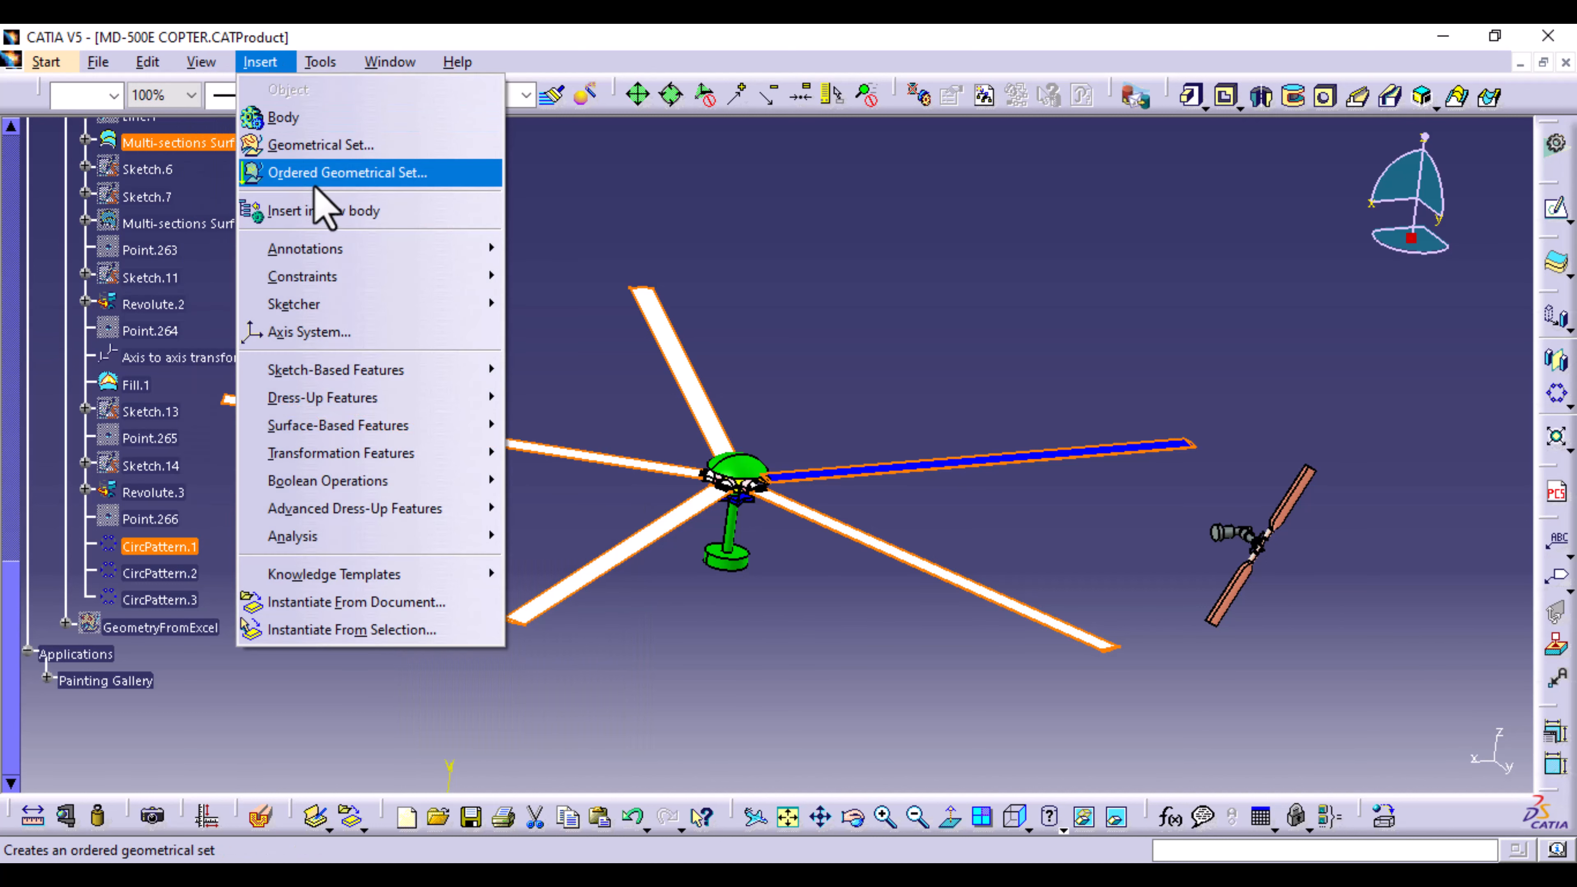
pyautogui.click(352, 142)
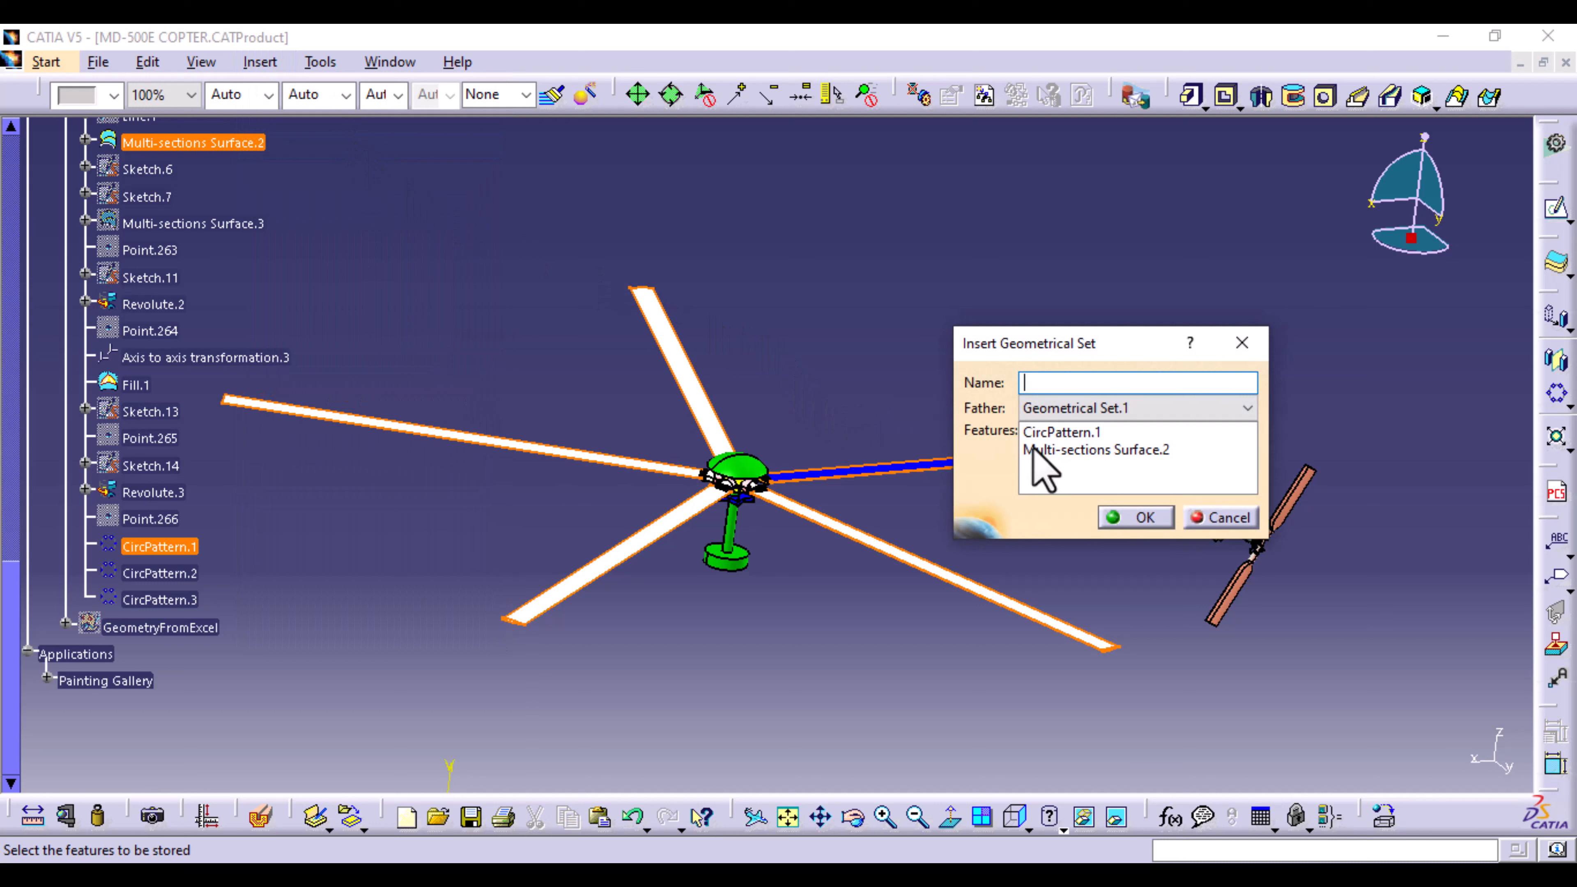
pyautogui.write('BLADES')
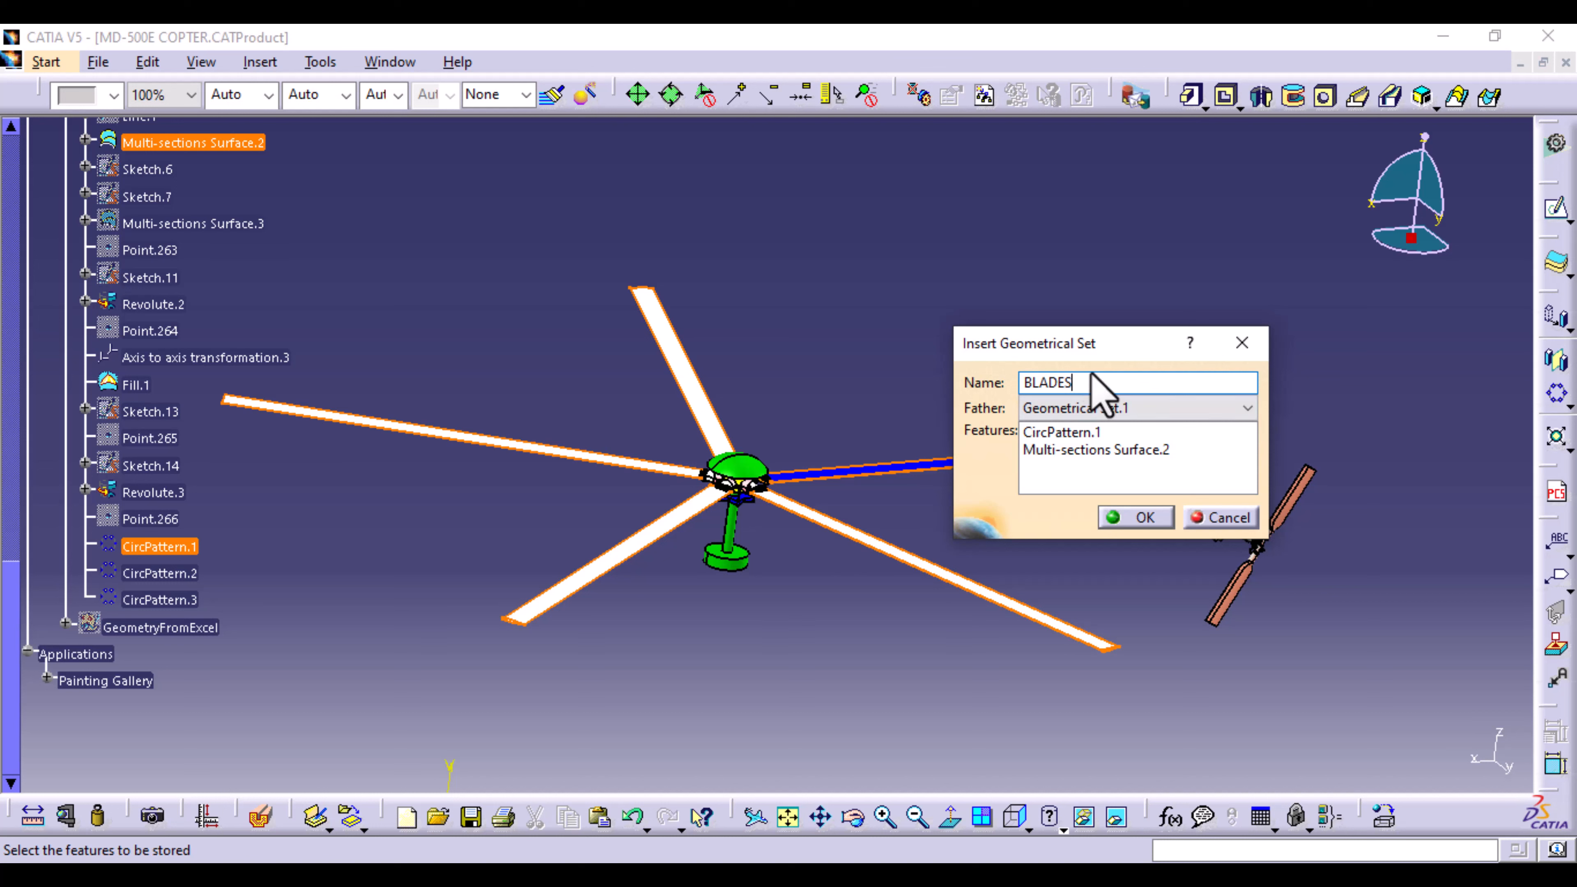
pyautogui.click(1141, 518)
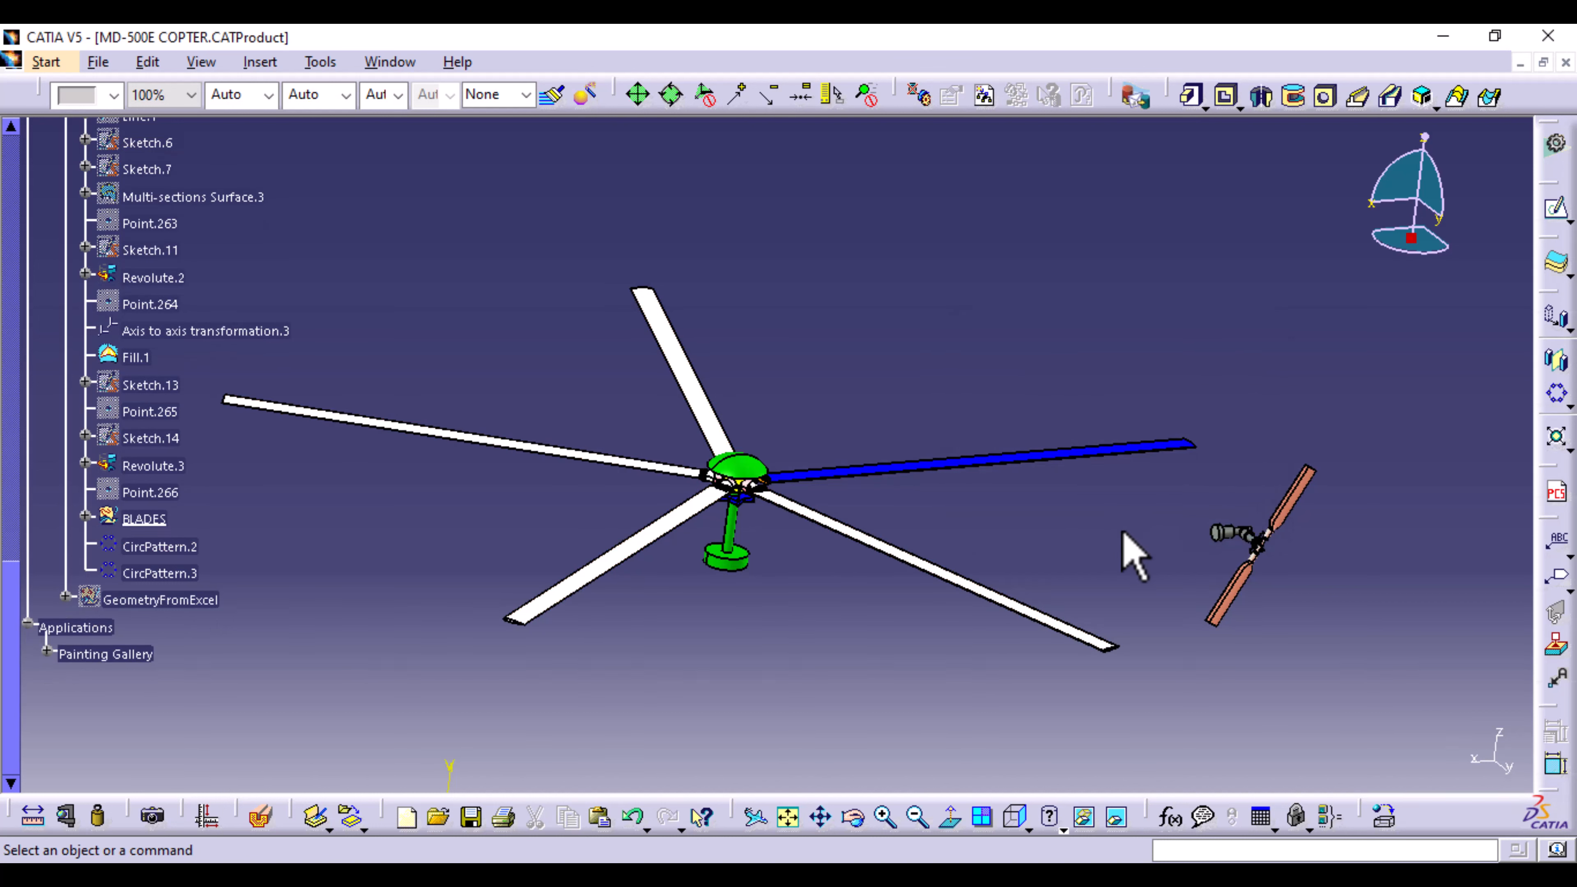
# Step: Apply the Black painting material from the Default Material Catalog to the BLADES geometrical set
pyautogui.click(147, 520)
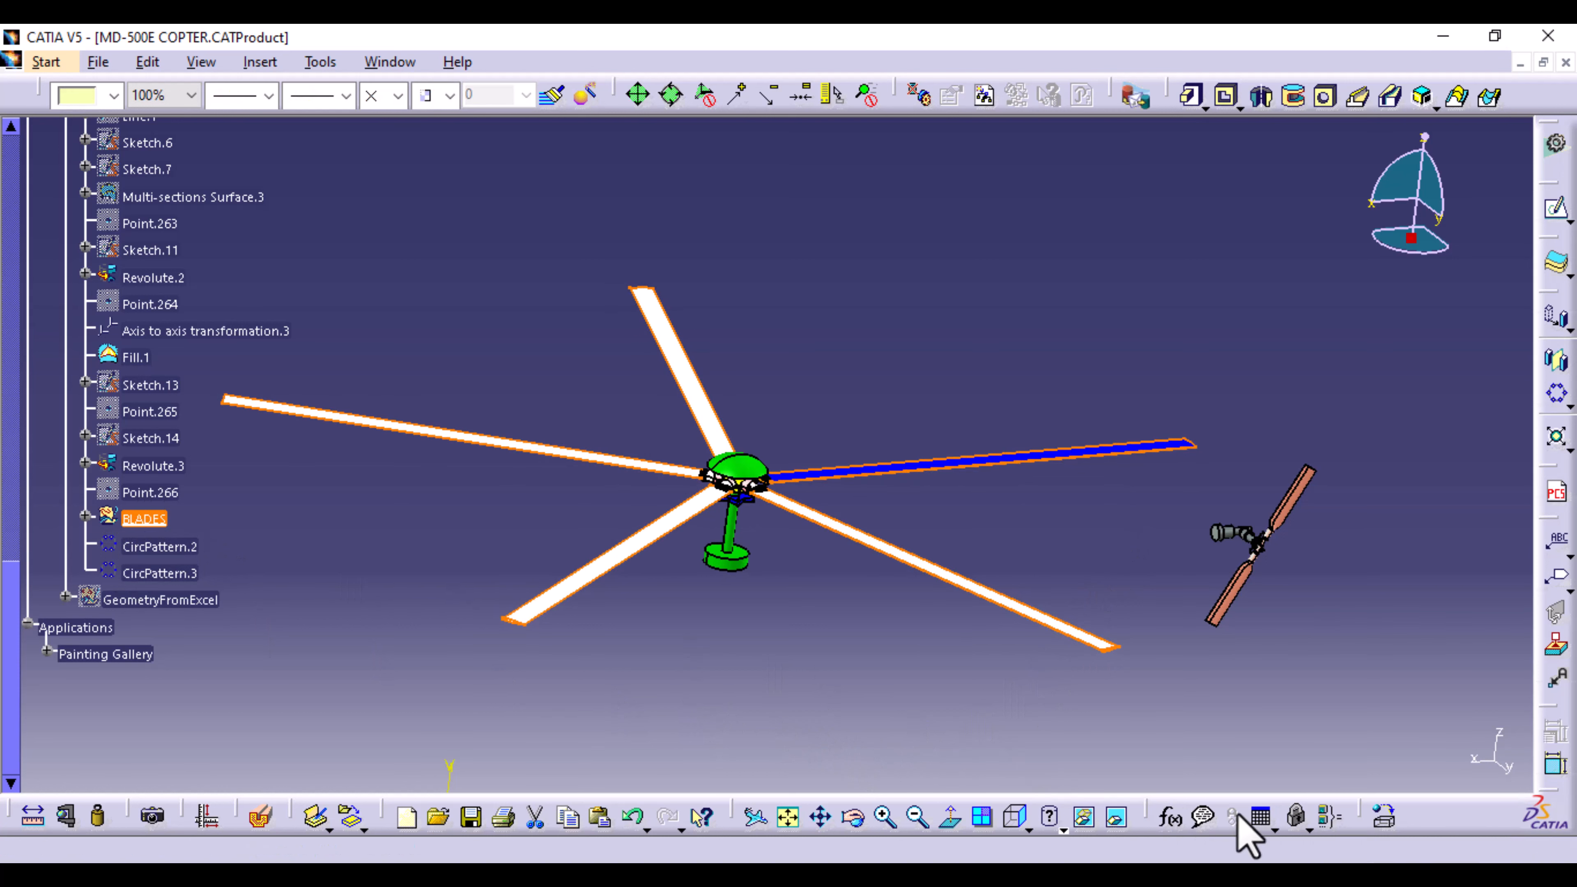
pyautogui.click(1383, 816)
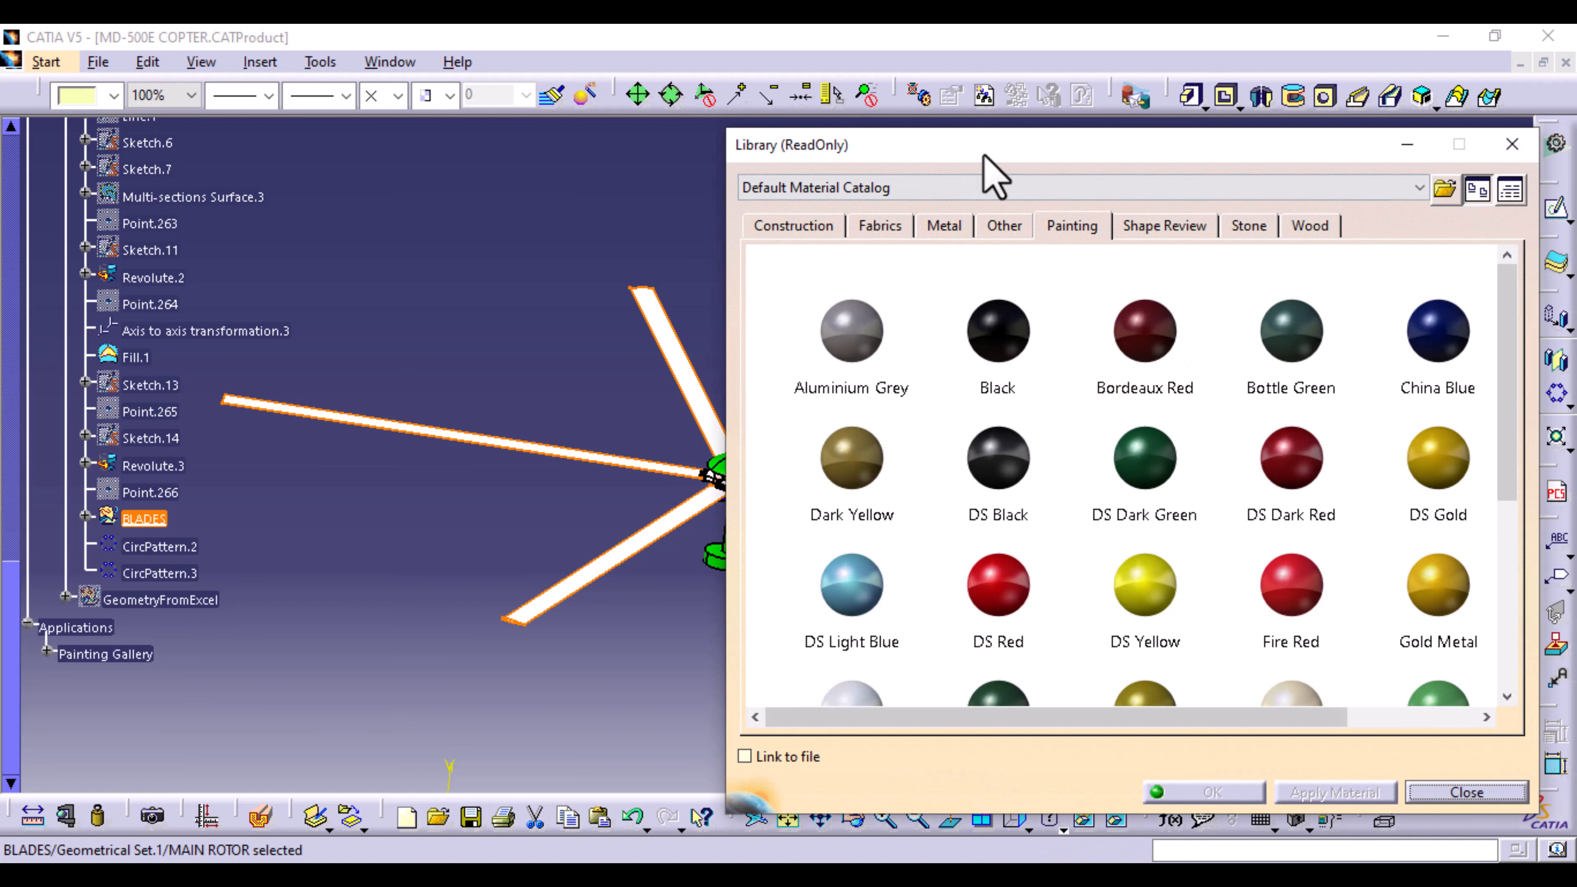
pyautogui.moveTo(983, 155); pyautogui.dragTo(1036, 178)
pyautogui.click(1053, 373)
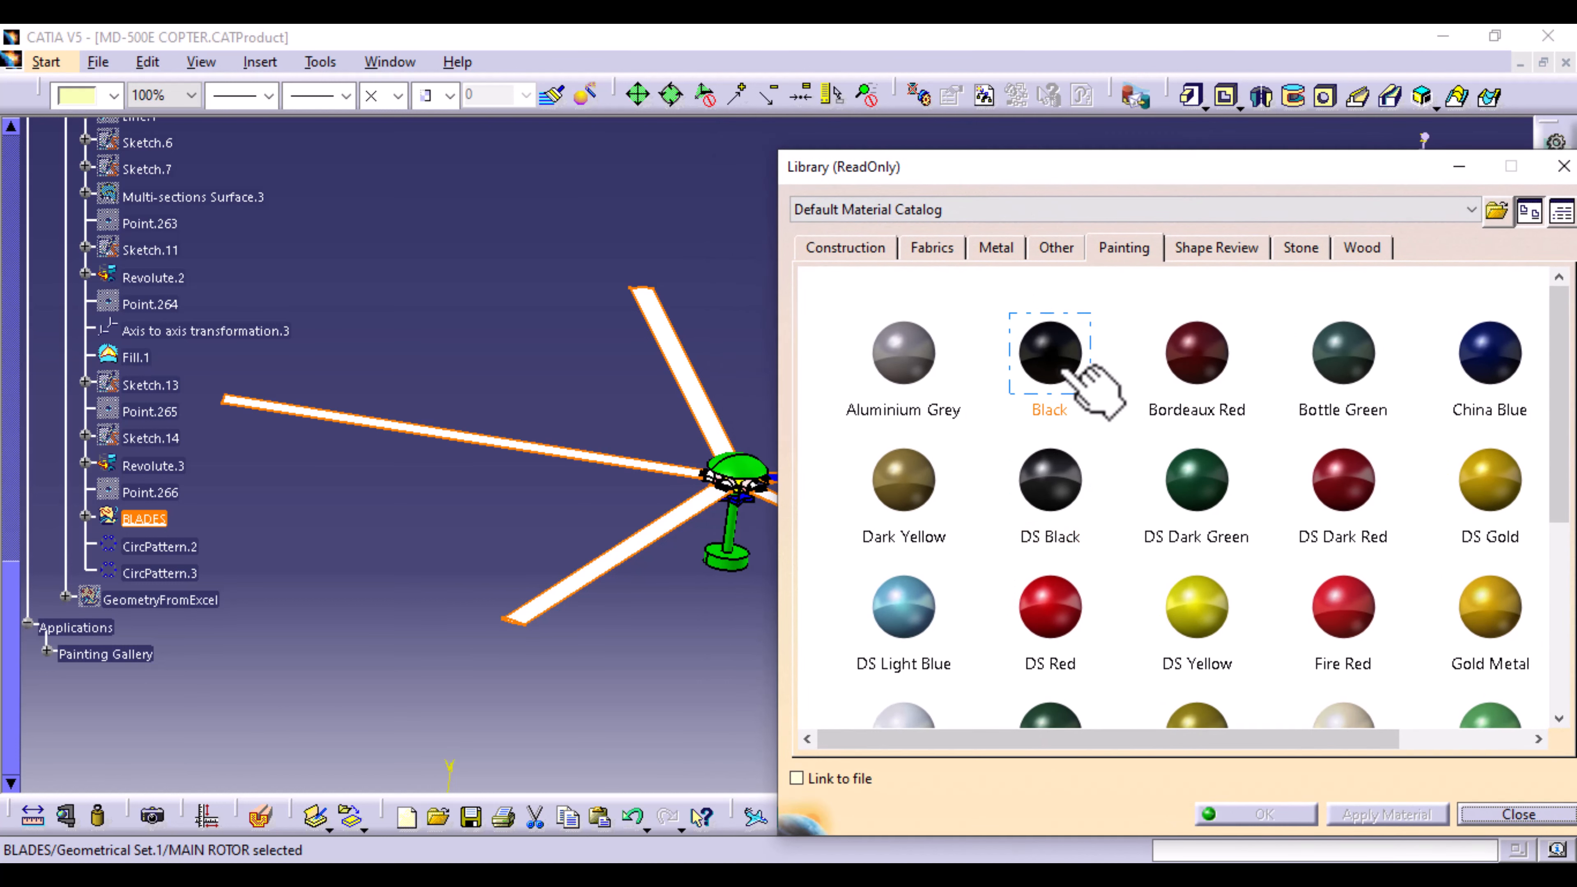
pyautogui.click(1406, 806)
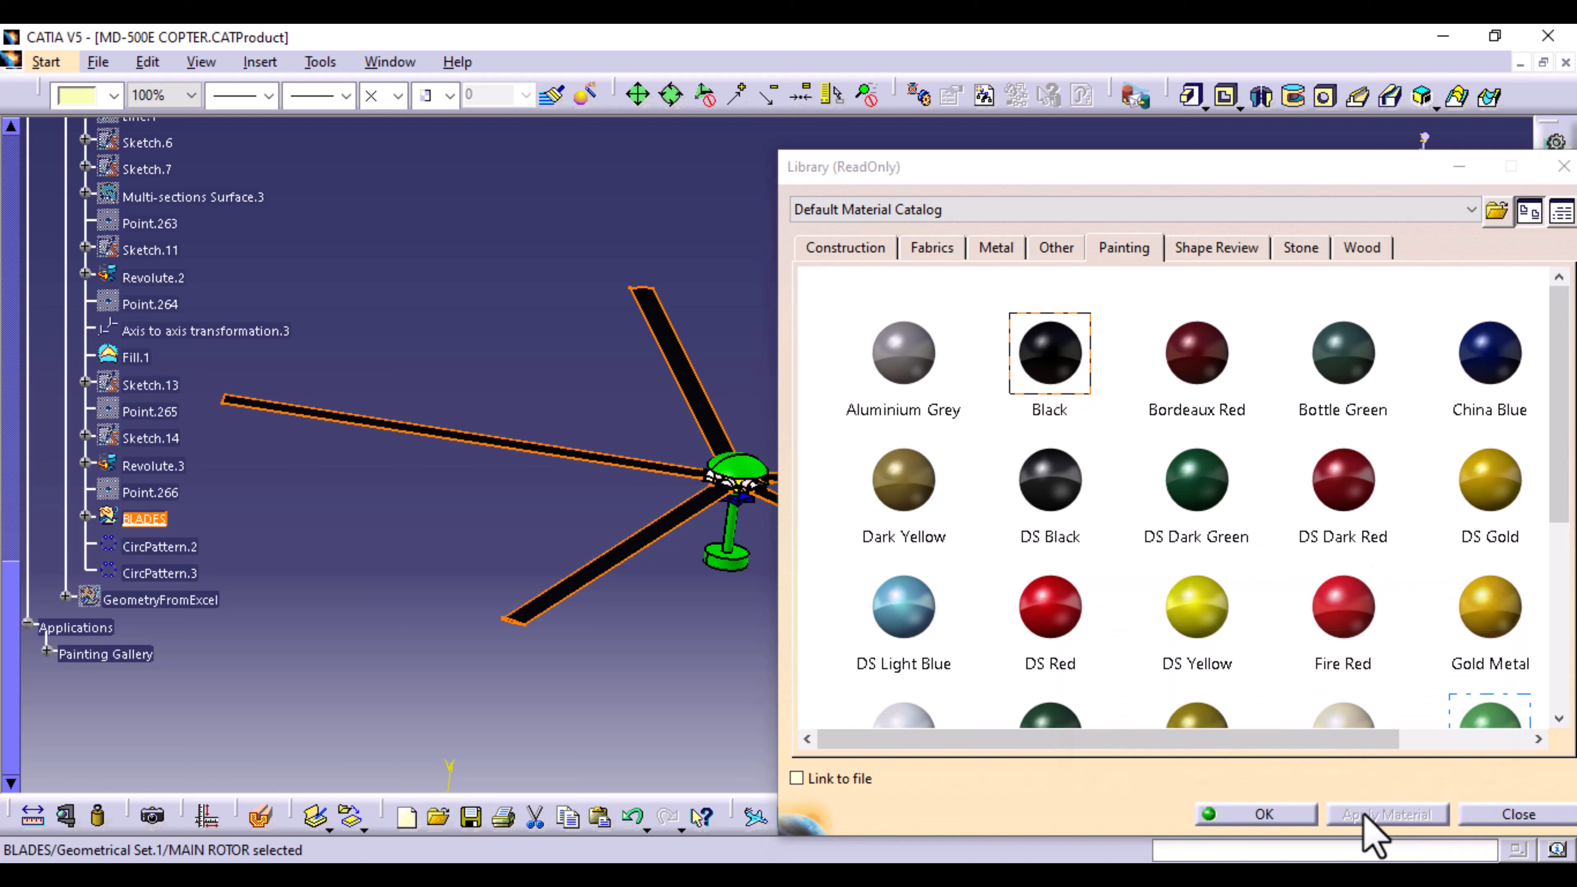
pyautogui.click(1266, 813)
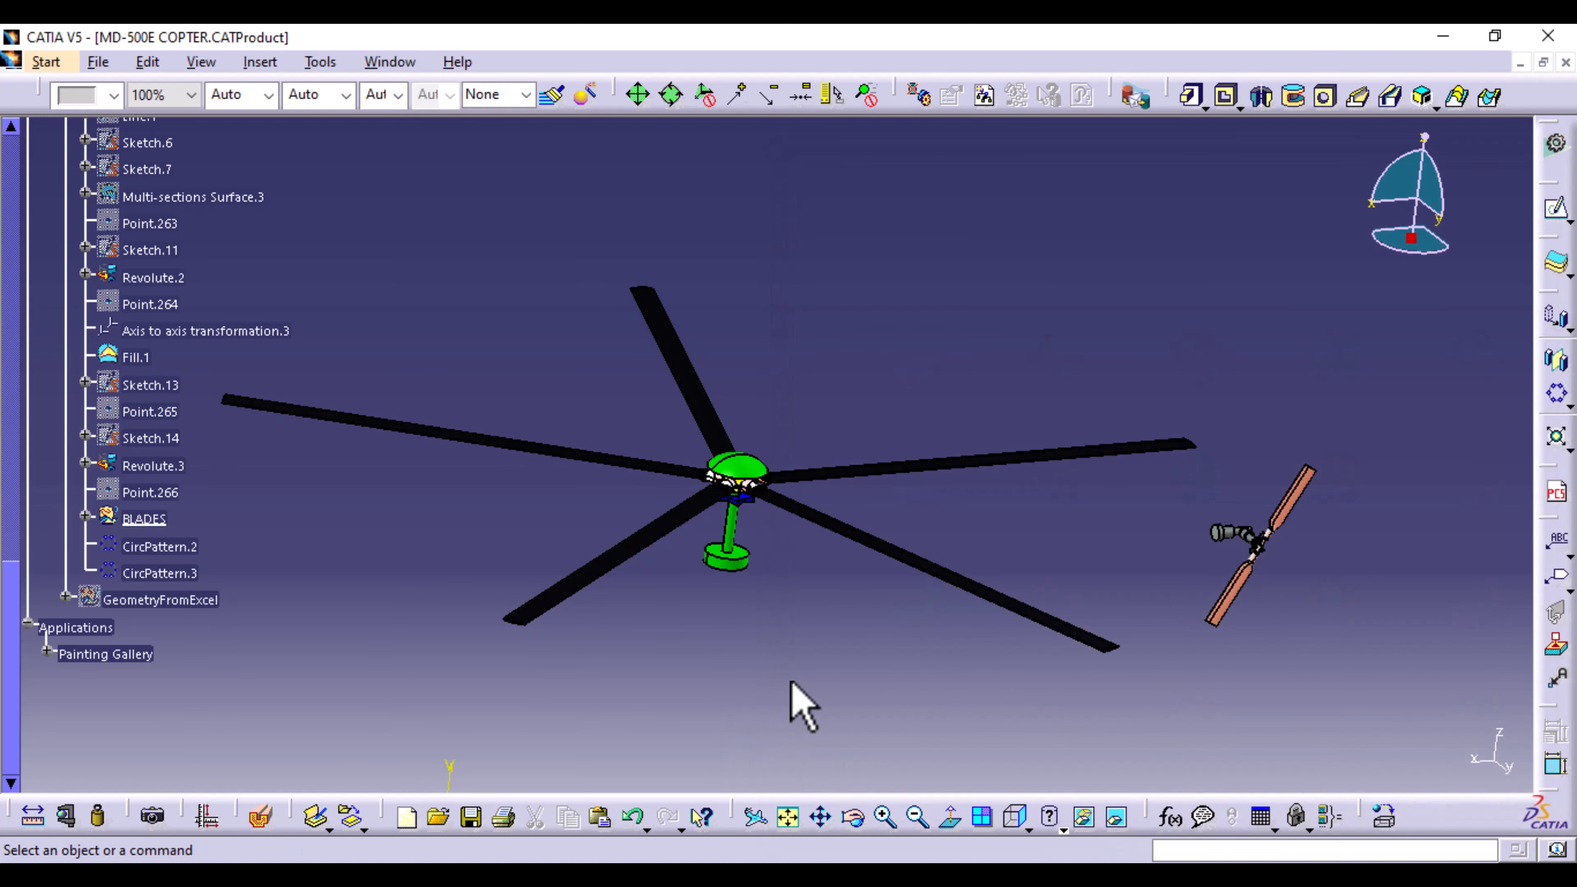
# Step: Examine the rotor hub up close, especially the blade-root ends of the surfaces patterned by CircPattern.2
pyautogui.keyDown('ctrl'); pyautogui.moveTo(790, 682); pyautogui.dragTo(817, 326, button='middle'); pyautogui.keyUp('ctrl')
pyautogui.moveTo(820, 508); pyautogui.dragTo(1059, 270, button='middle')
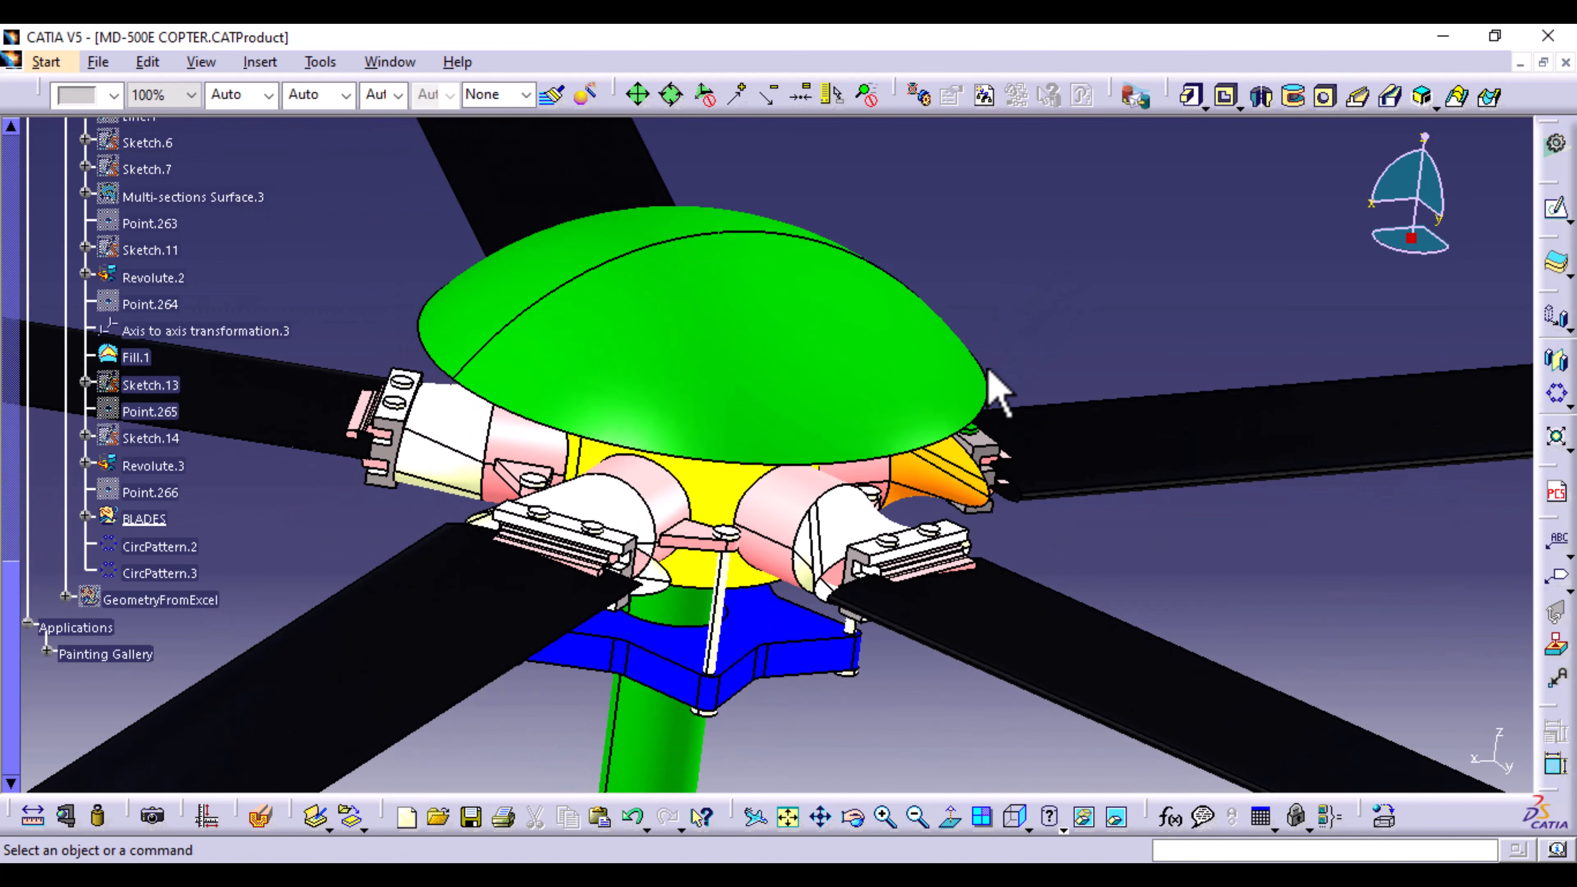
pyautogui.moveTo(744, 627)
pyautogui.mouseDown(button='middle')
pyautogui.moveTo(723, 633)
pyautogui.moveTo(735, 640)
pyautogui.mouseUp(button='middle')
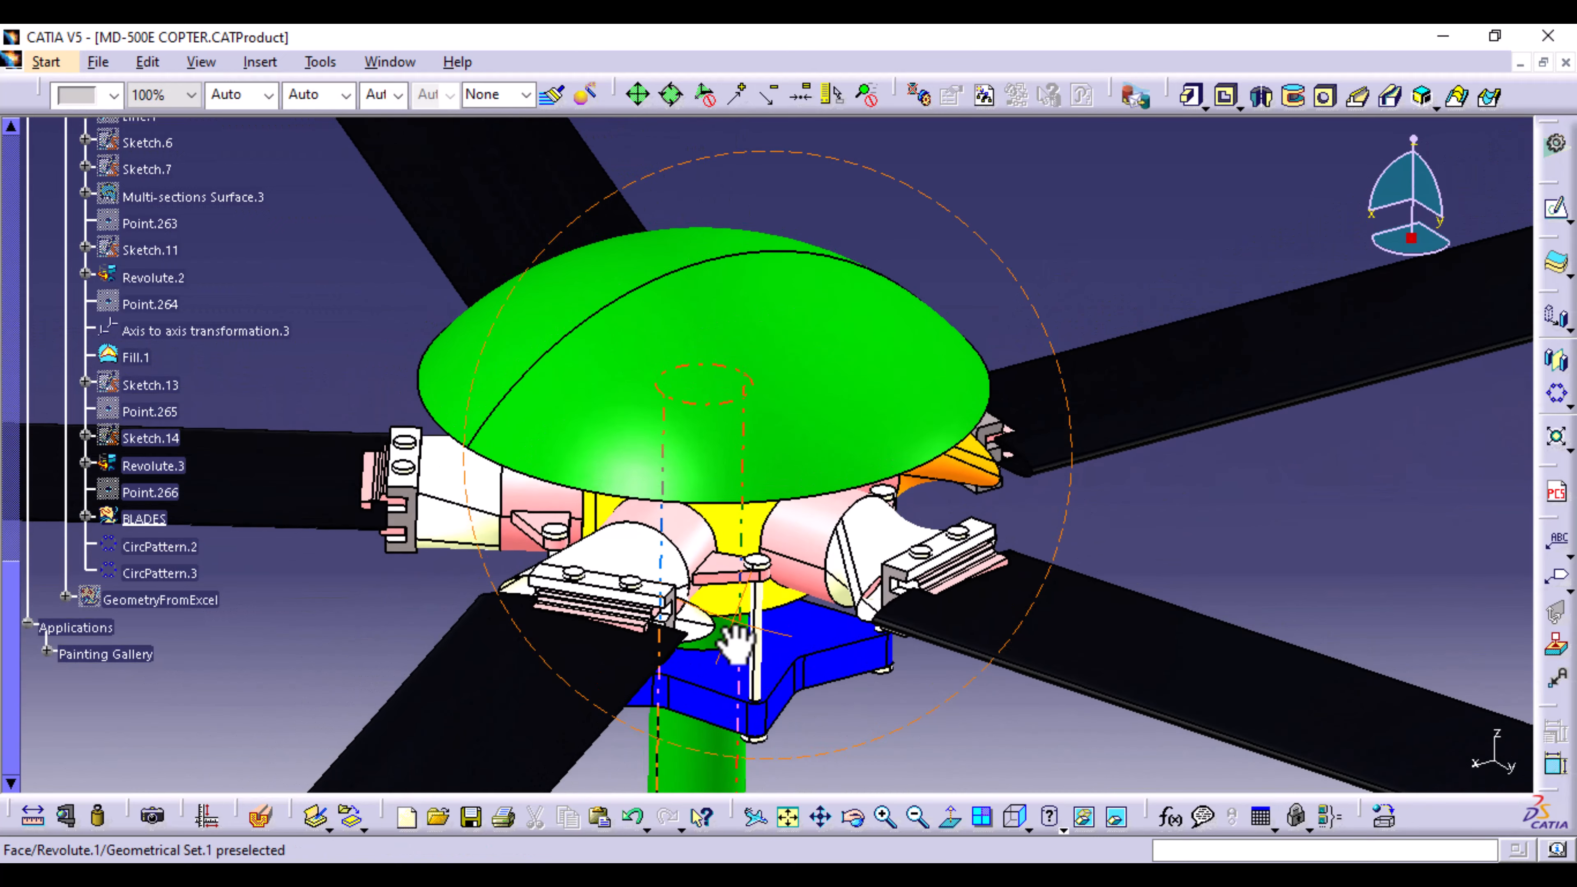
pyautogui.click(163, 547)
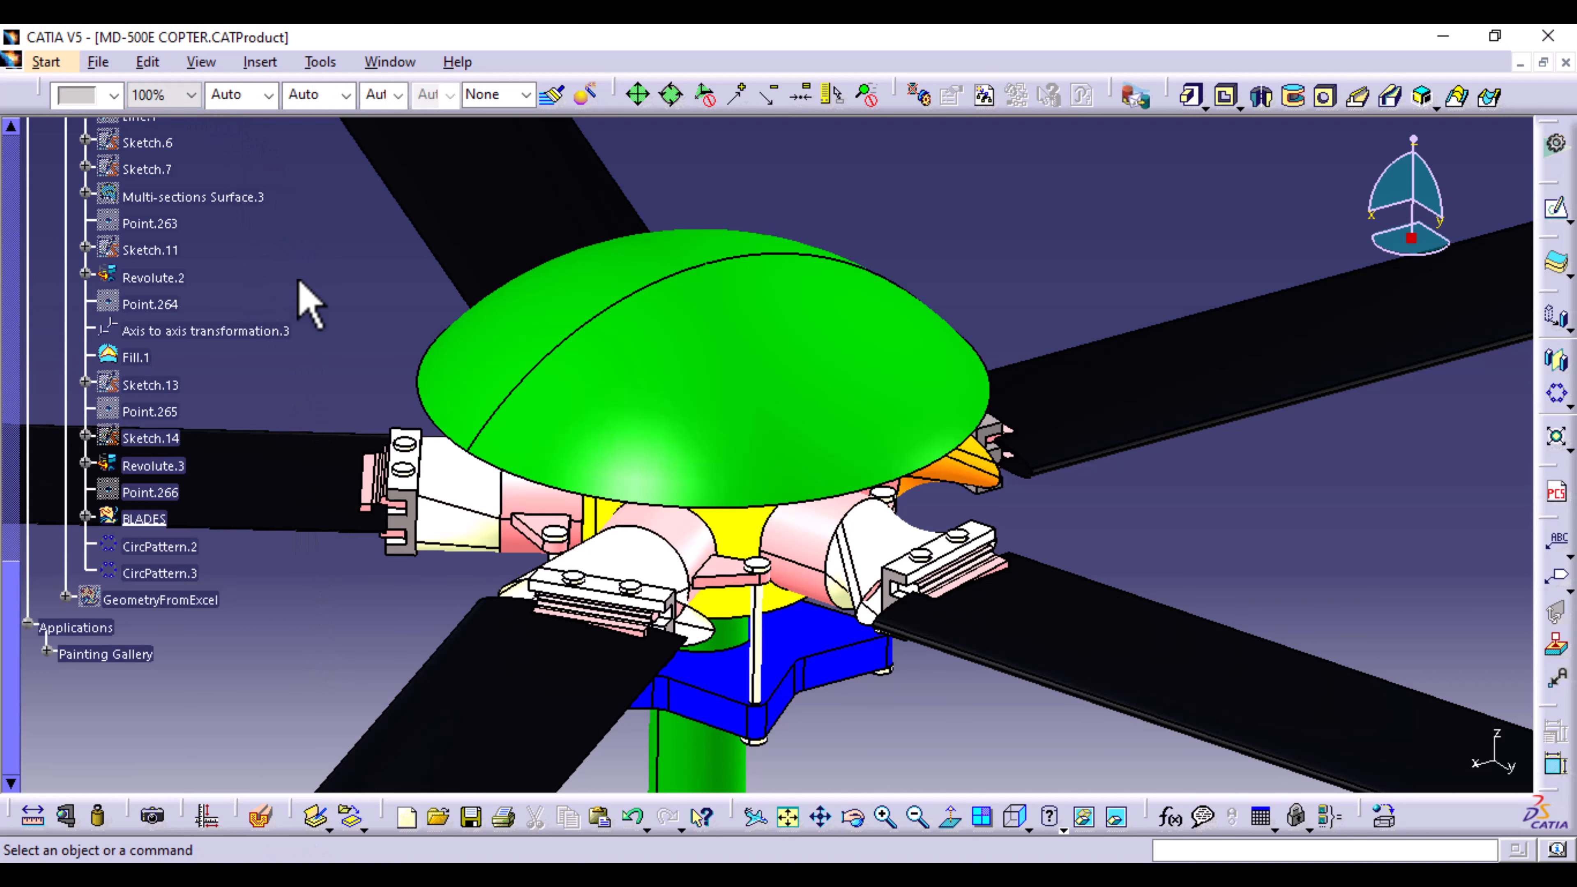
pyautogui.click(353, 580)
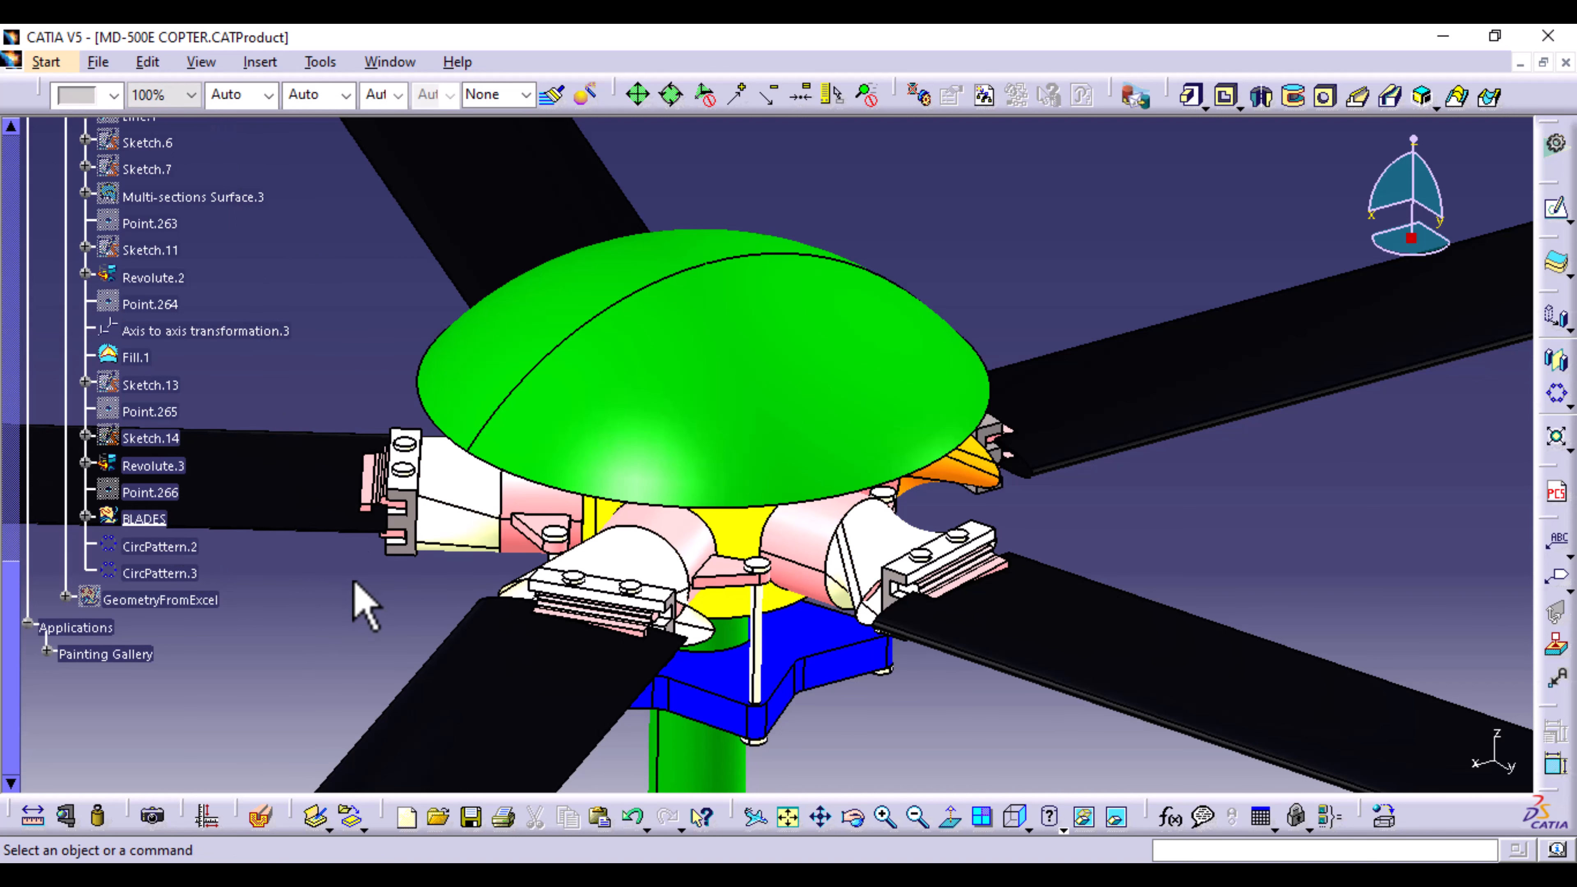
pyautogui.moveTo(372, 693); pyautogui.dragTo(559, 627, button='middle')
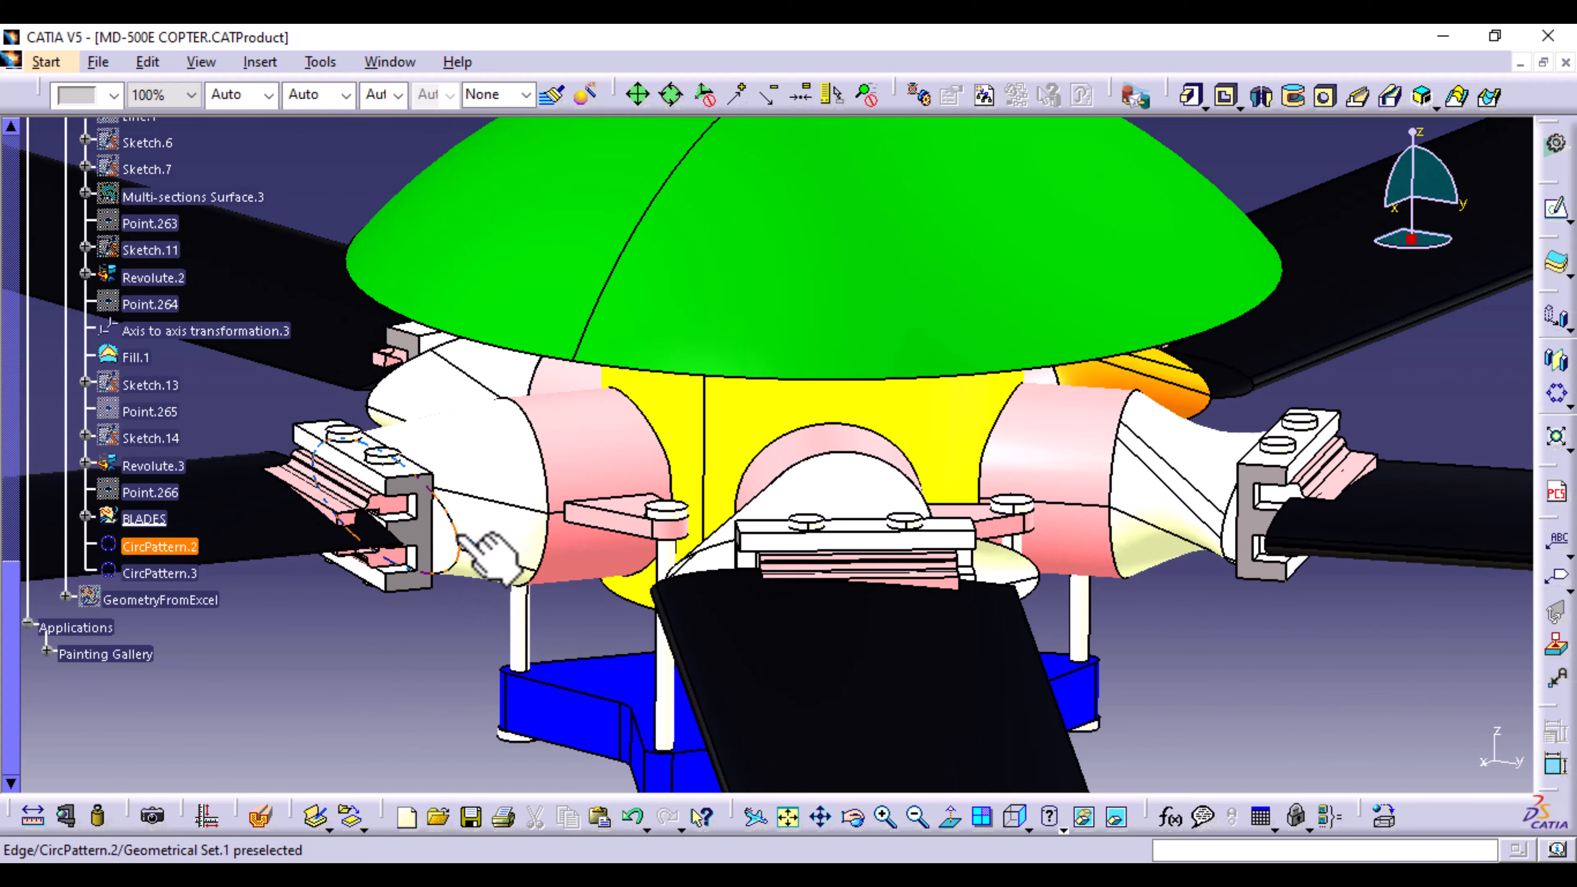
pyautogui.click(468, 552)
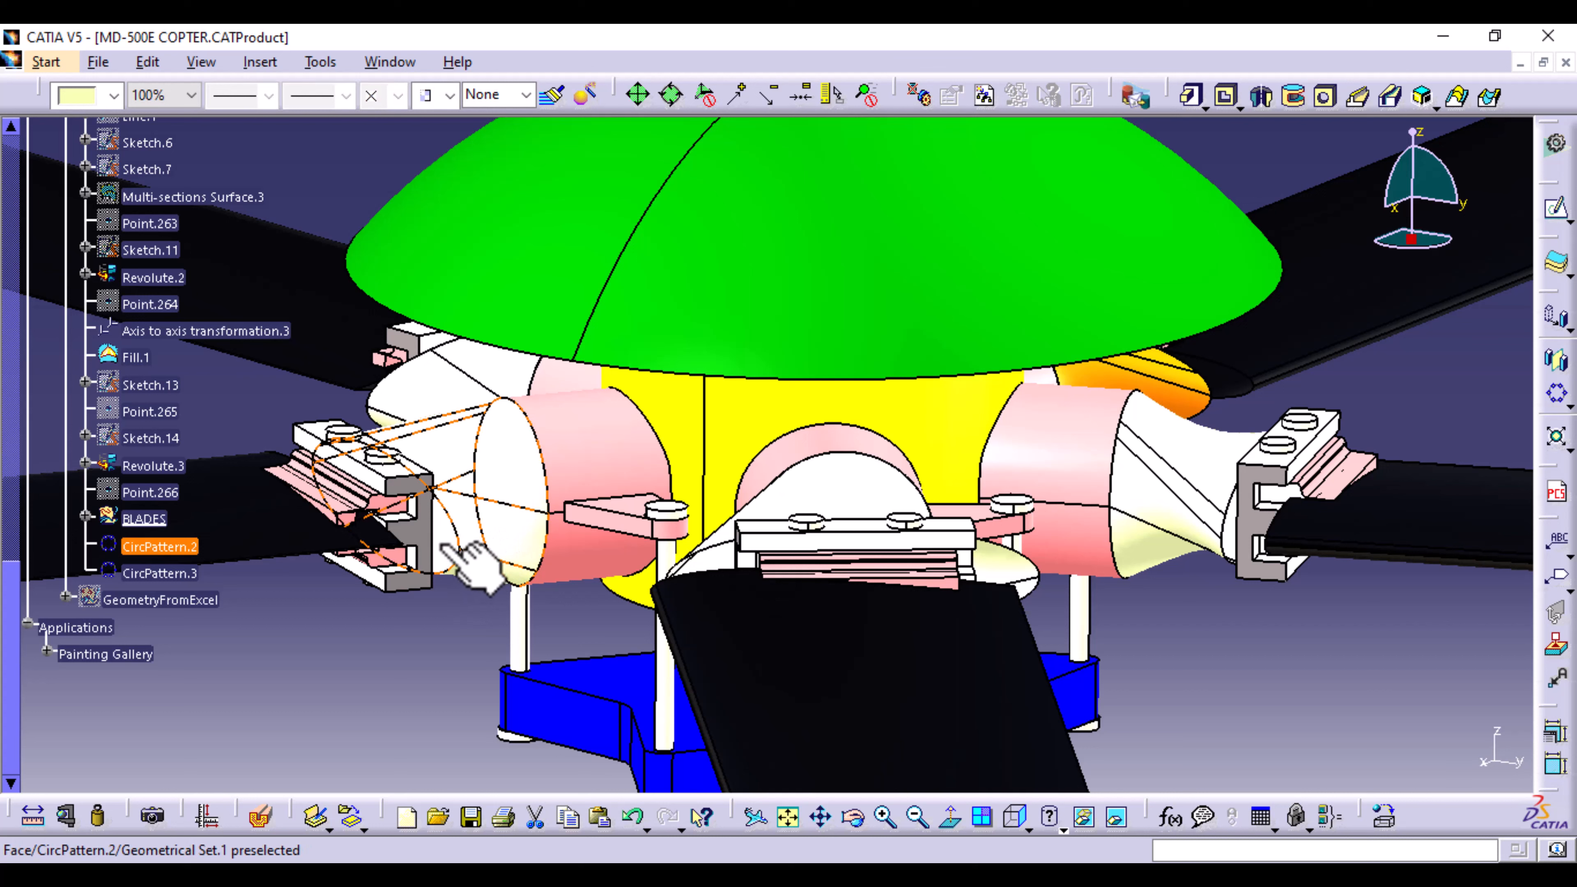
pyautogui.click(426, 672)
pyautogui.click(446, 543)
pyautogui.click(414, 645)
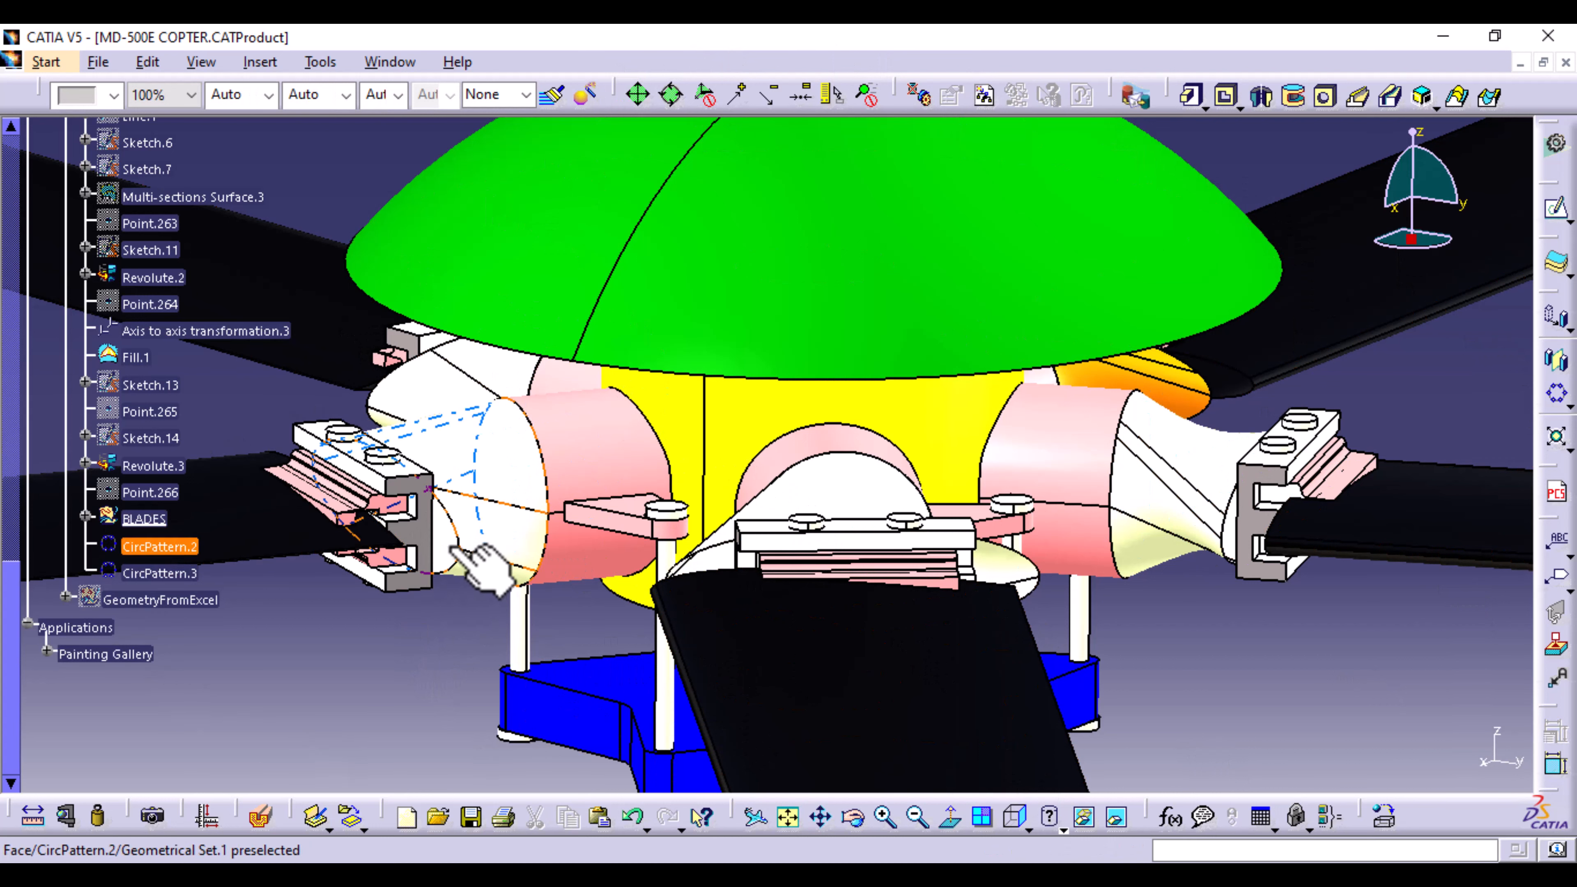
# Step: Switch to the Generative Shape Design workbench
pyautogui.click(255, 63)
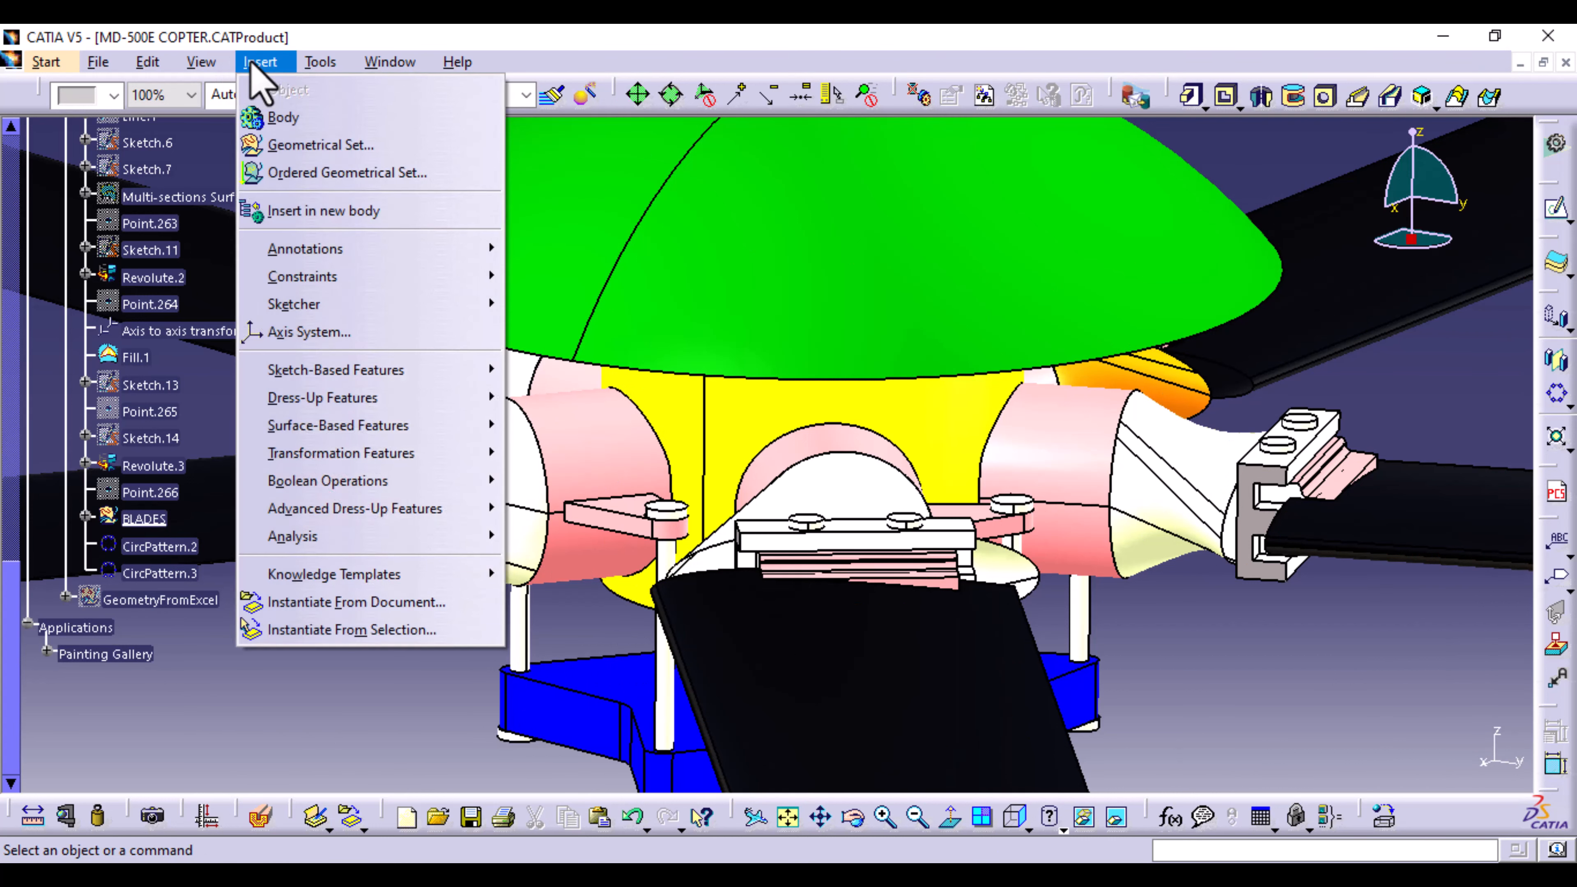
pyautogui.click(1408, 339)
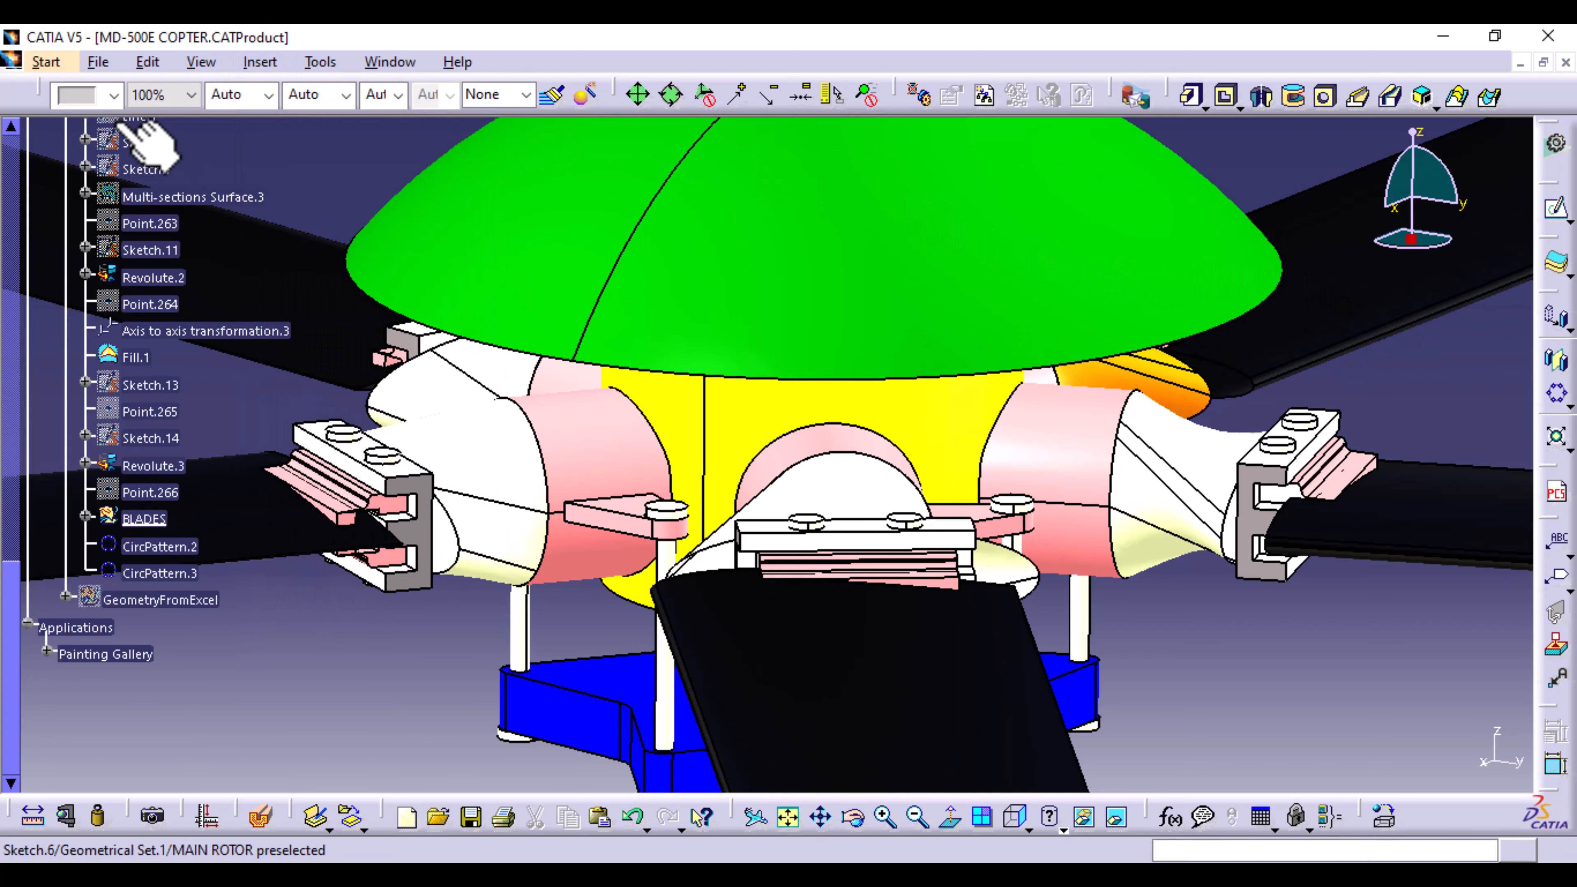
pyautogui.click(47, 62)
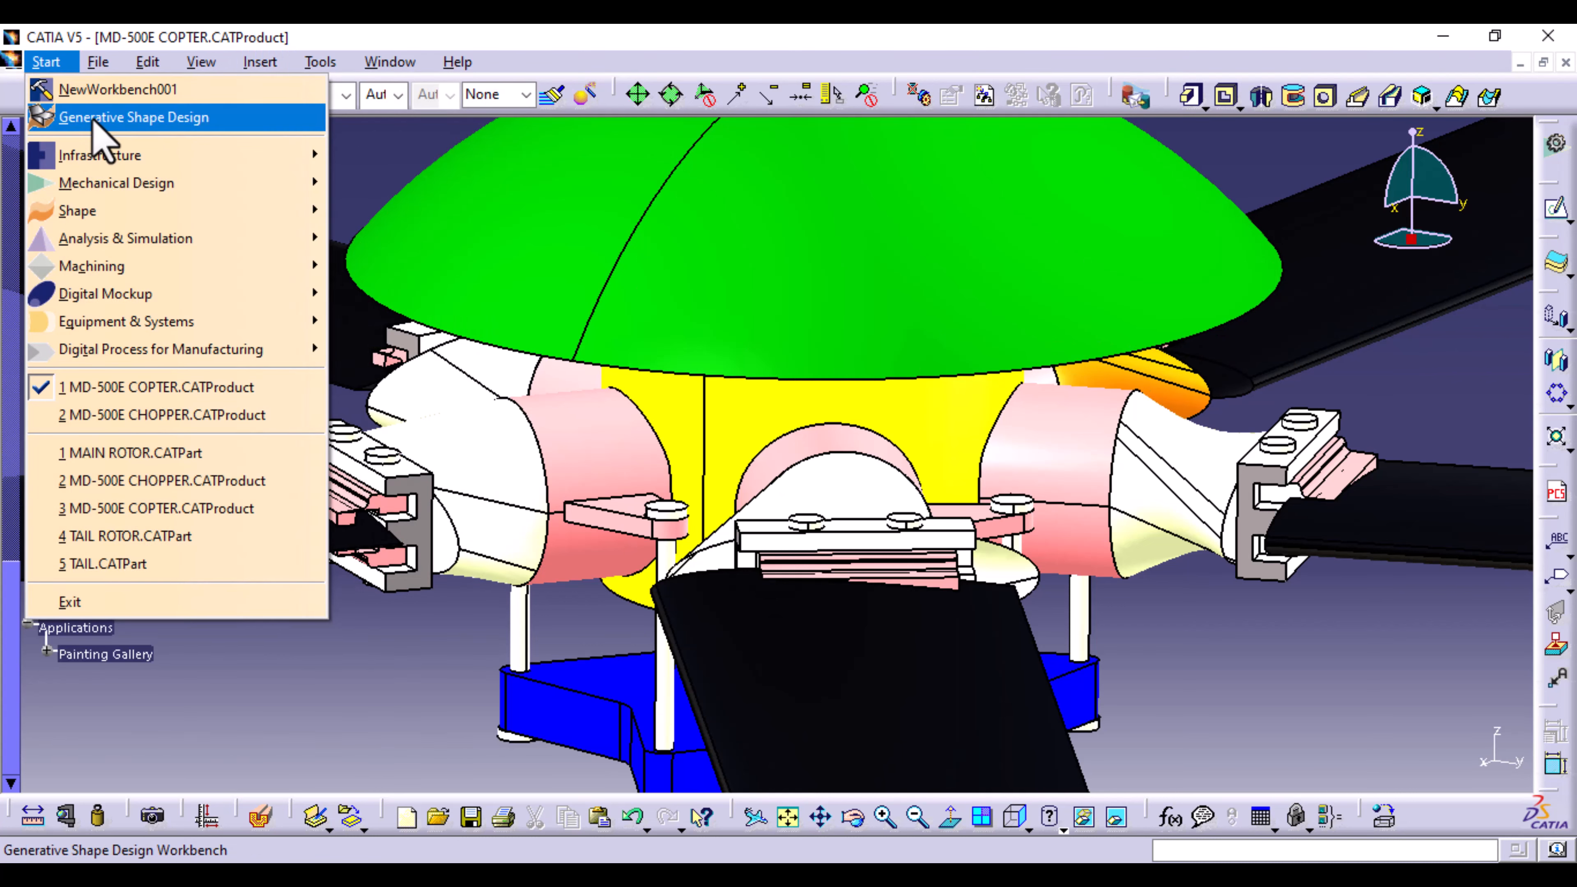
pyautogui.click(124, 114)
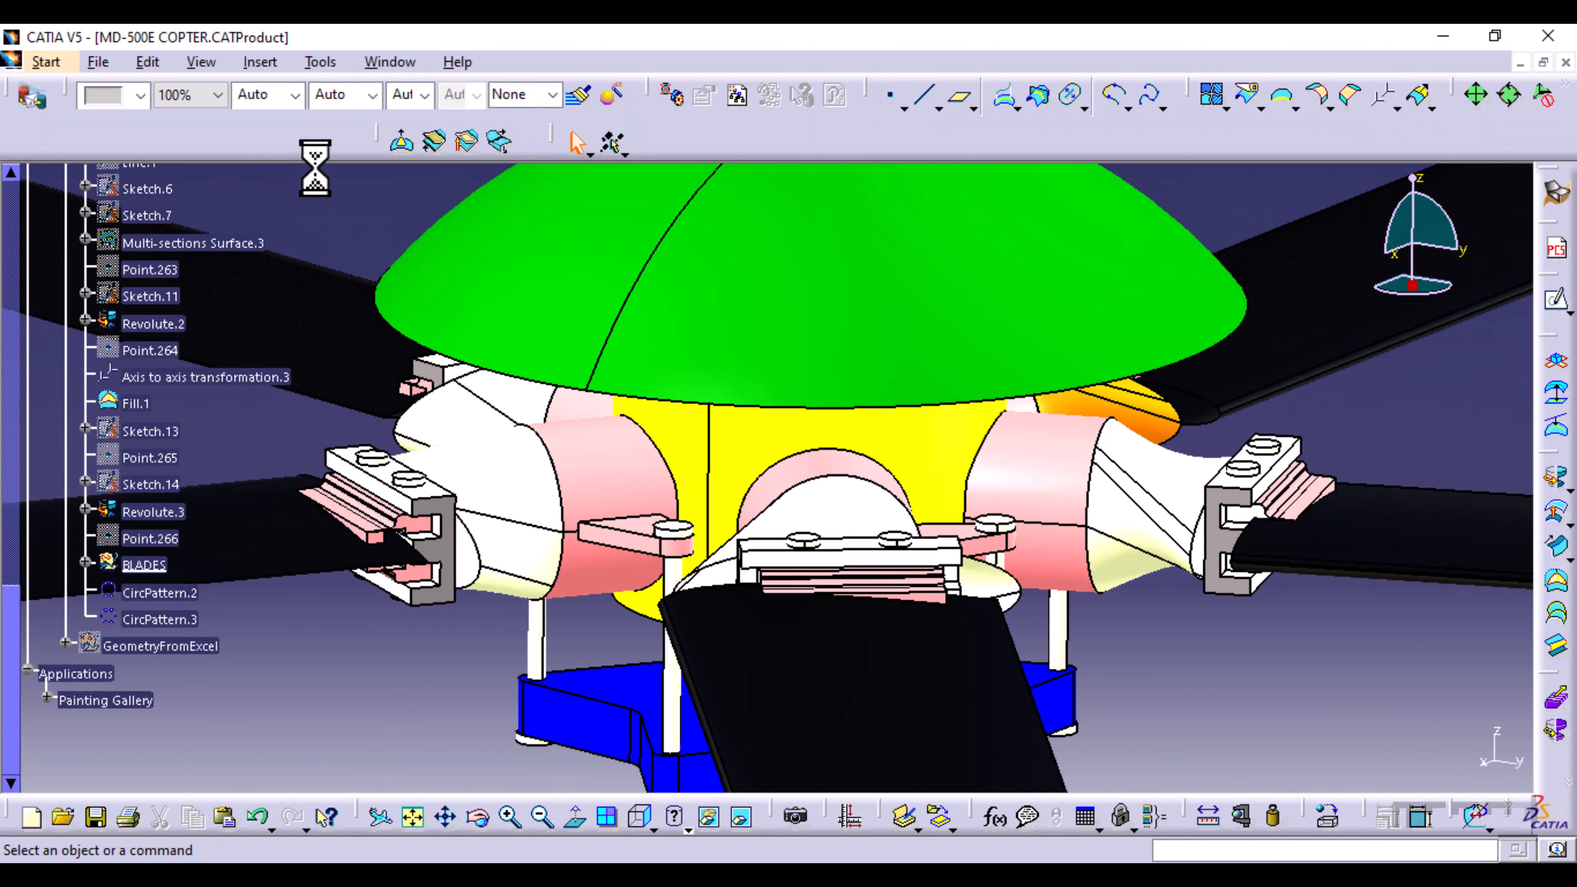
# Step: Define Geometrical Set.1 of the MAIN ROTOR part as the in-work object
pyautogui.click(265, 62)
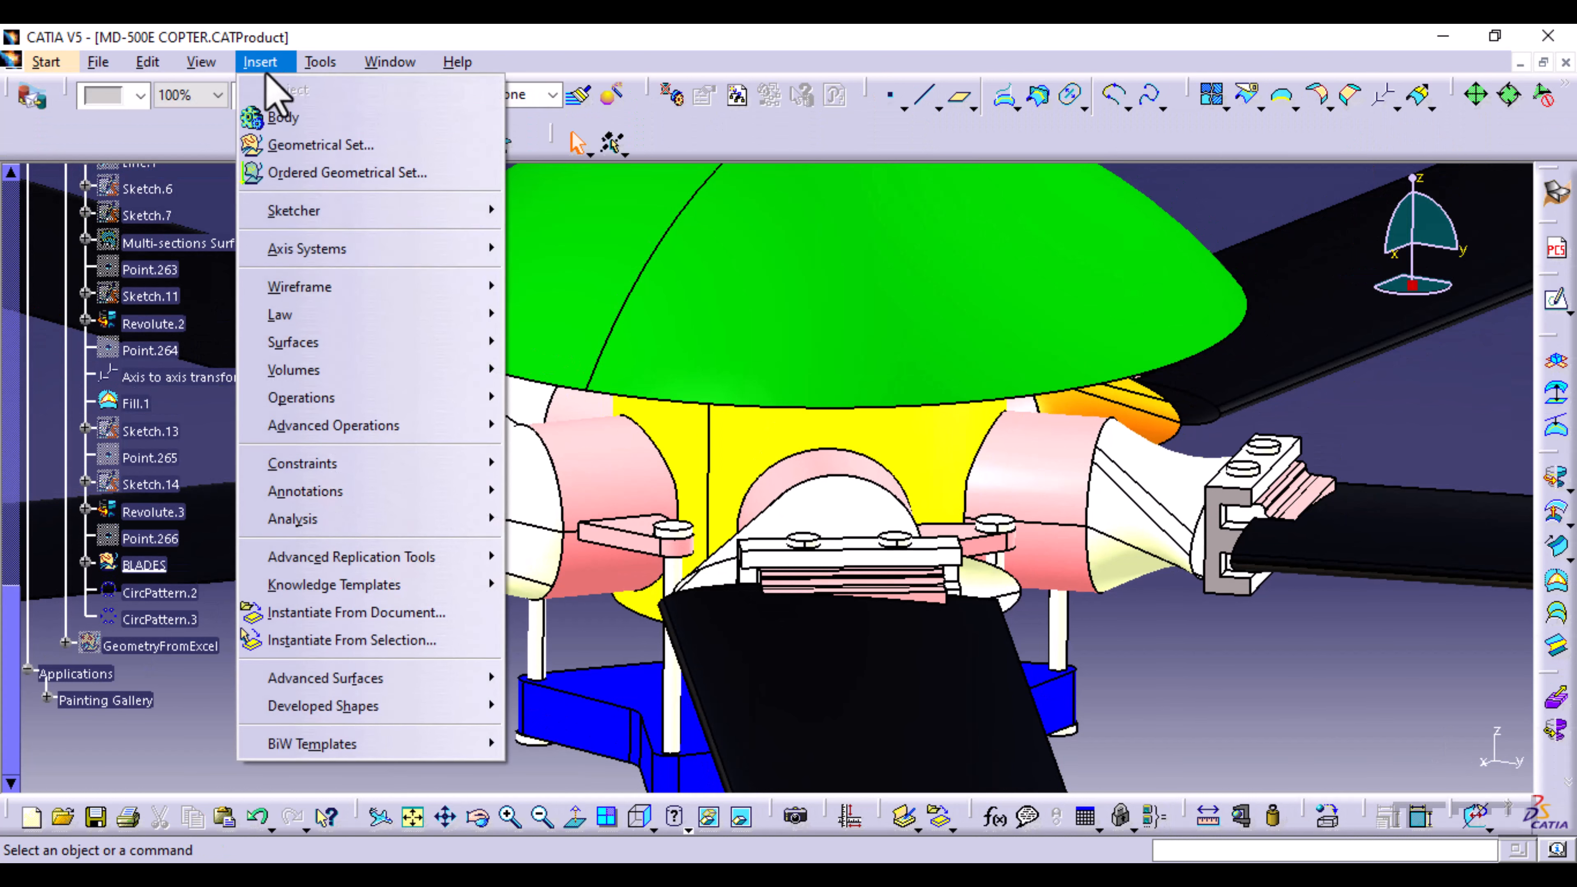
pyautogui.click(191, 713)
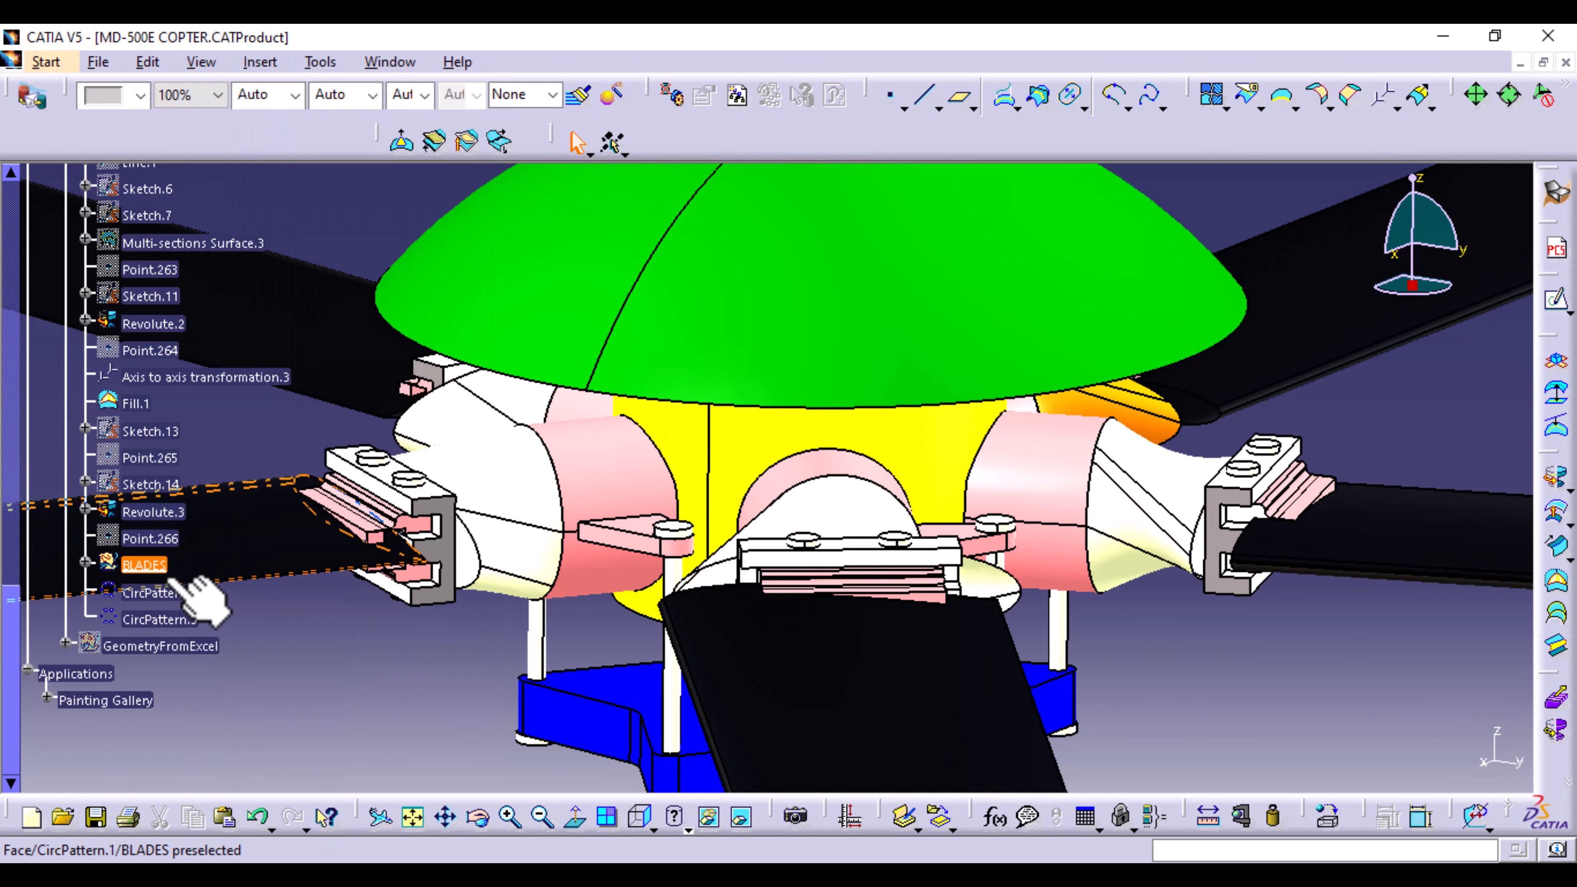
pyautogui.scroll(7, 180, 578)
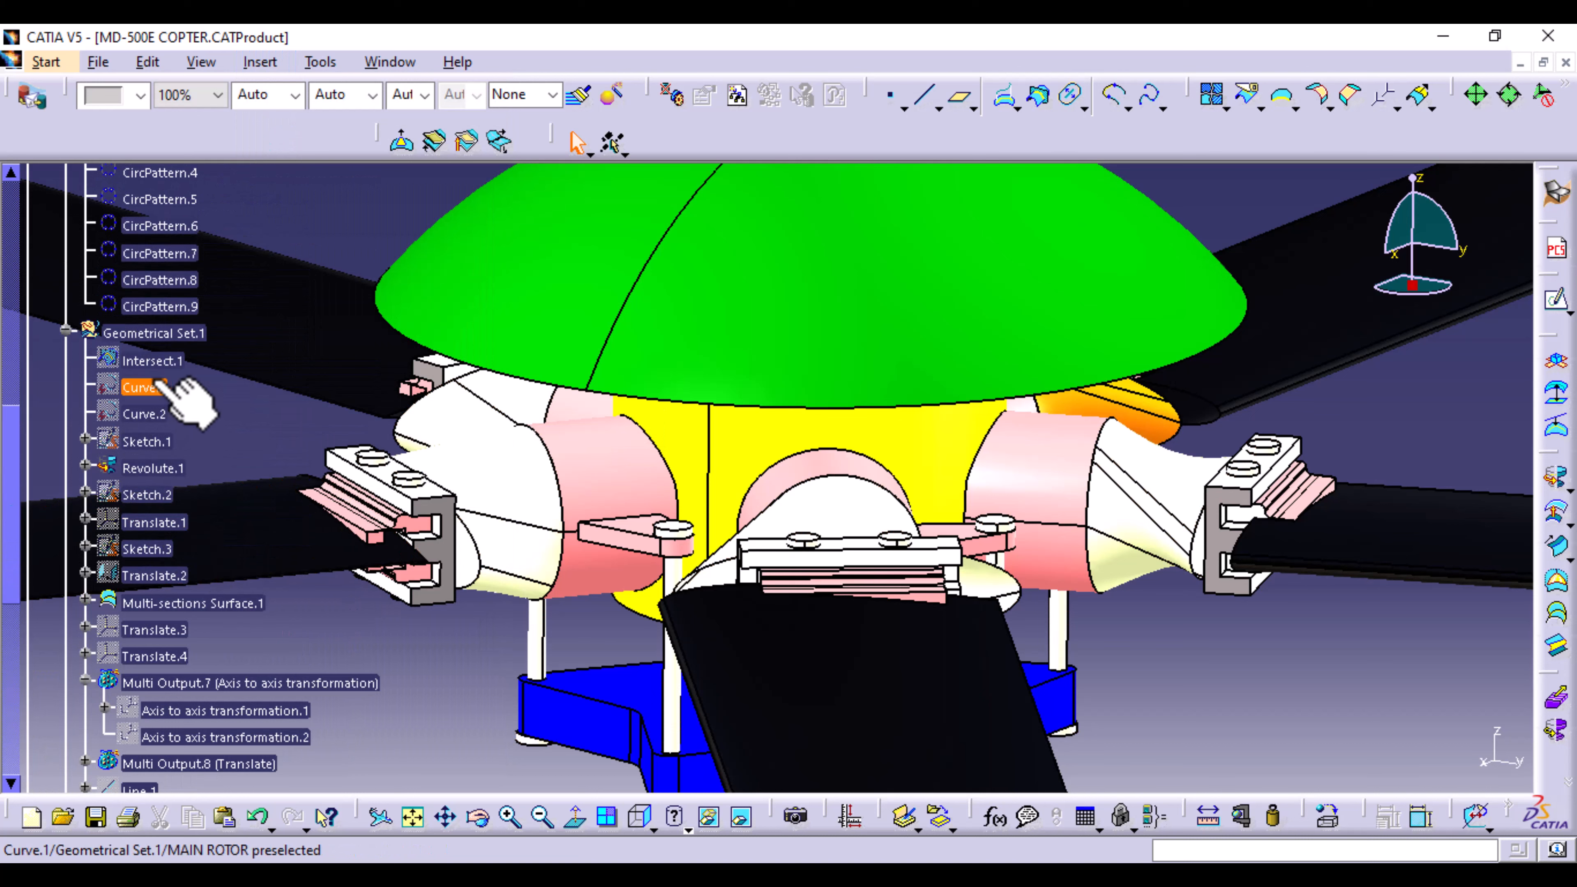
pyautogui.rightClick(183, 335)
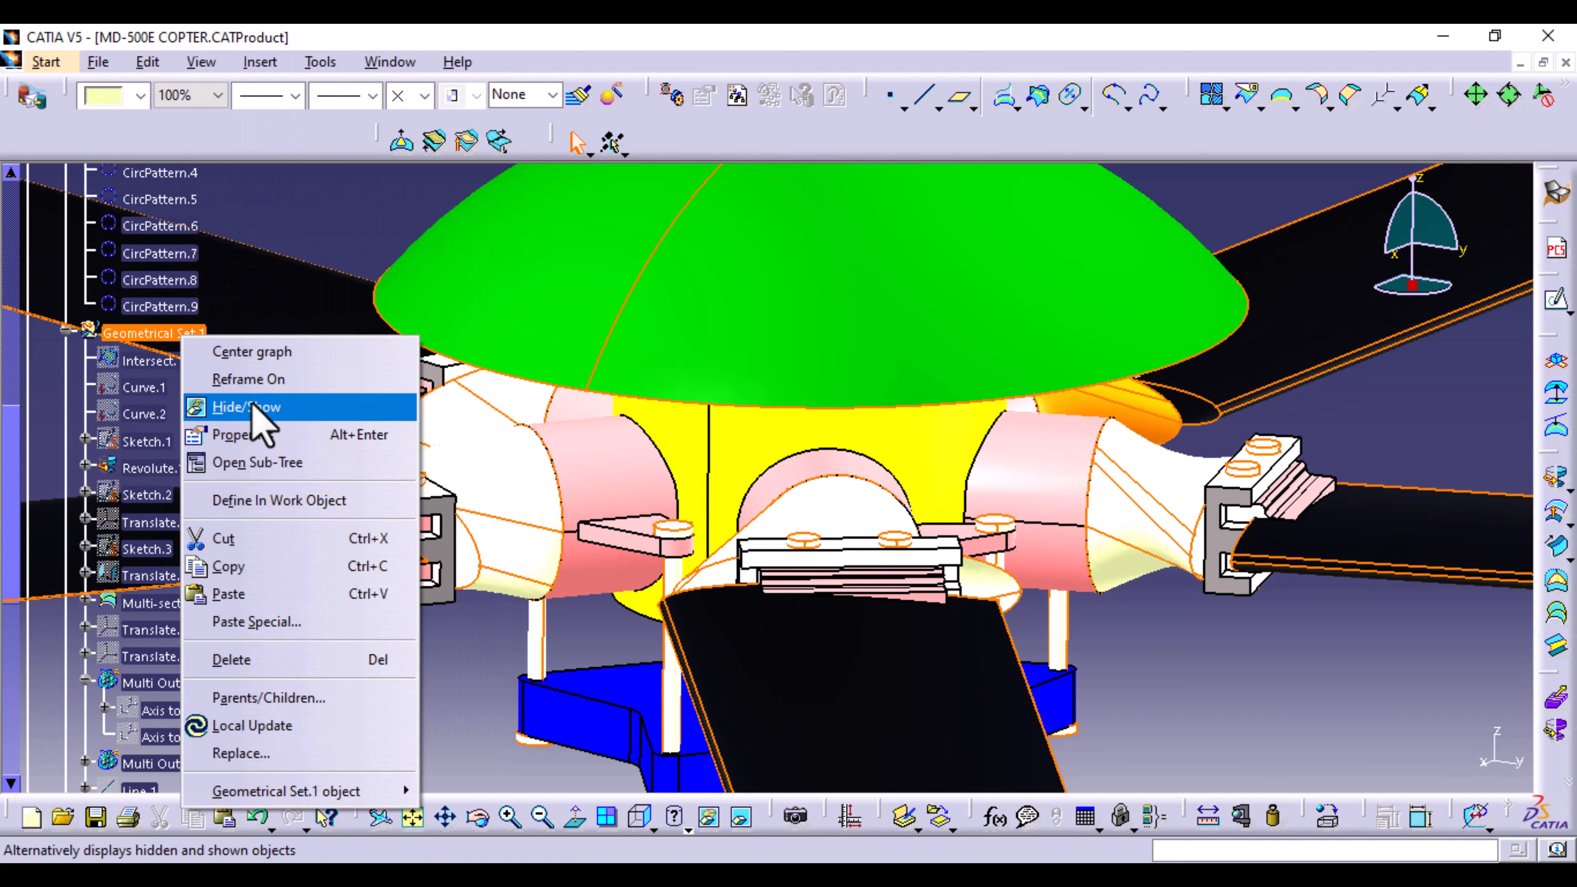
pyautogui.click(257, 500)
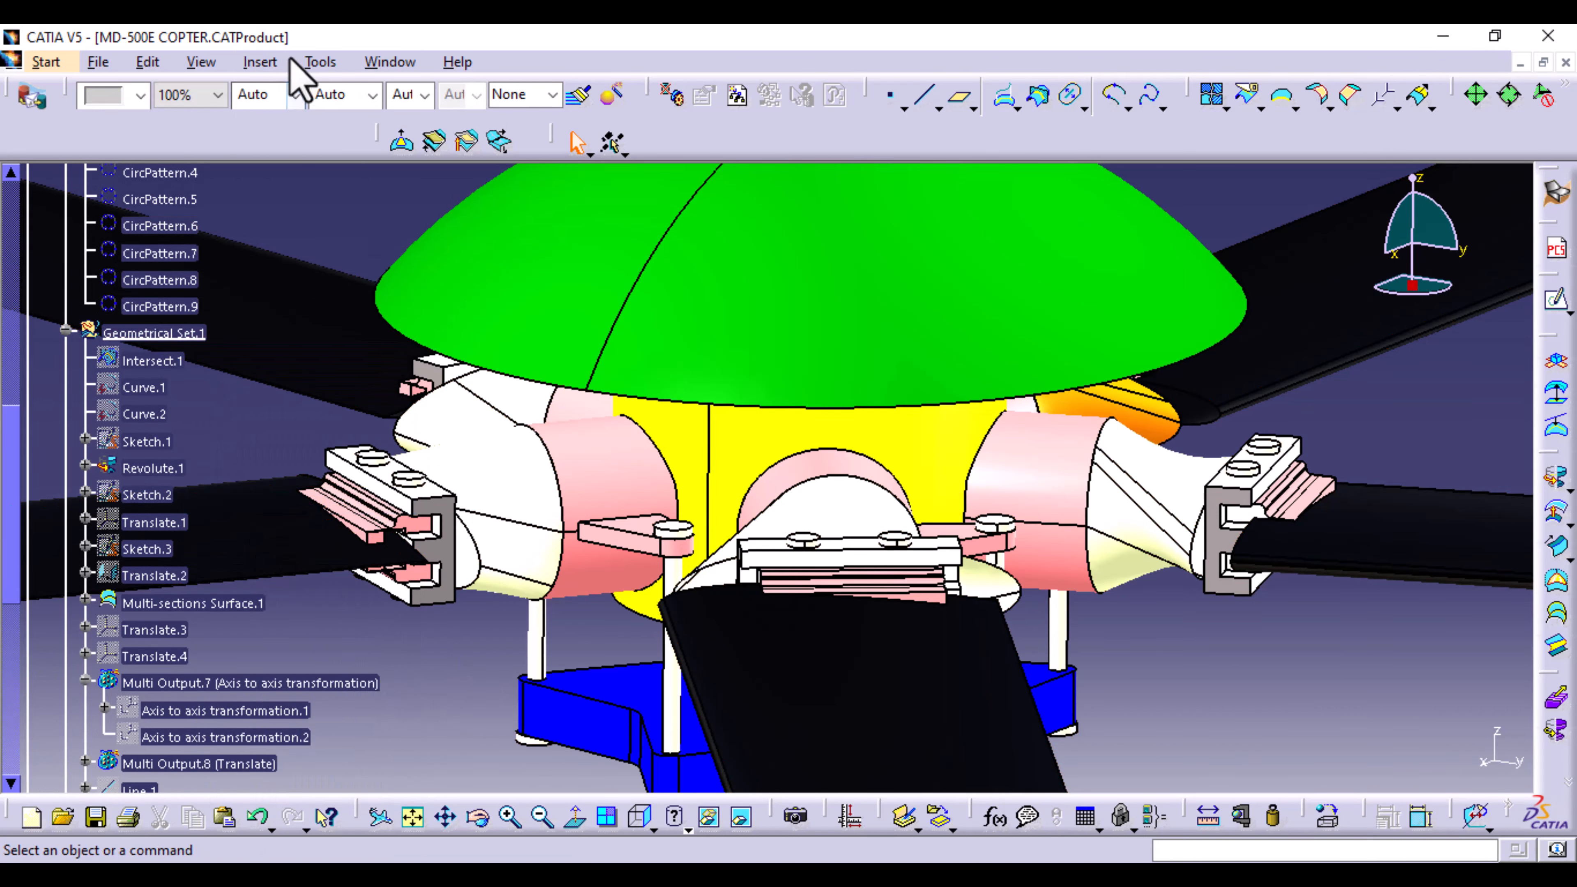
# Step: Start a Circular Pattern with Fill.1, the end fill on the yellow blade root, as the object to pattern
pyautogui.click(261, 62)
pyautogui.moveTo(384, 556)
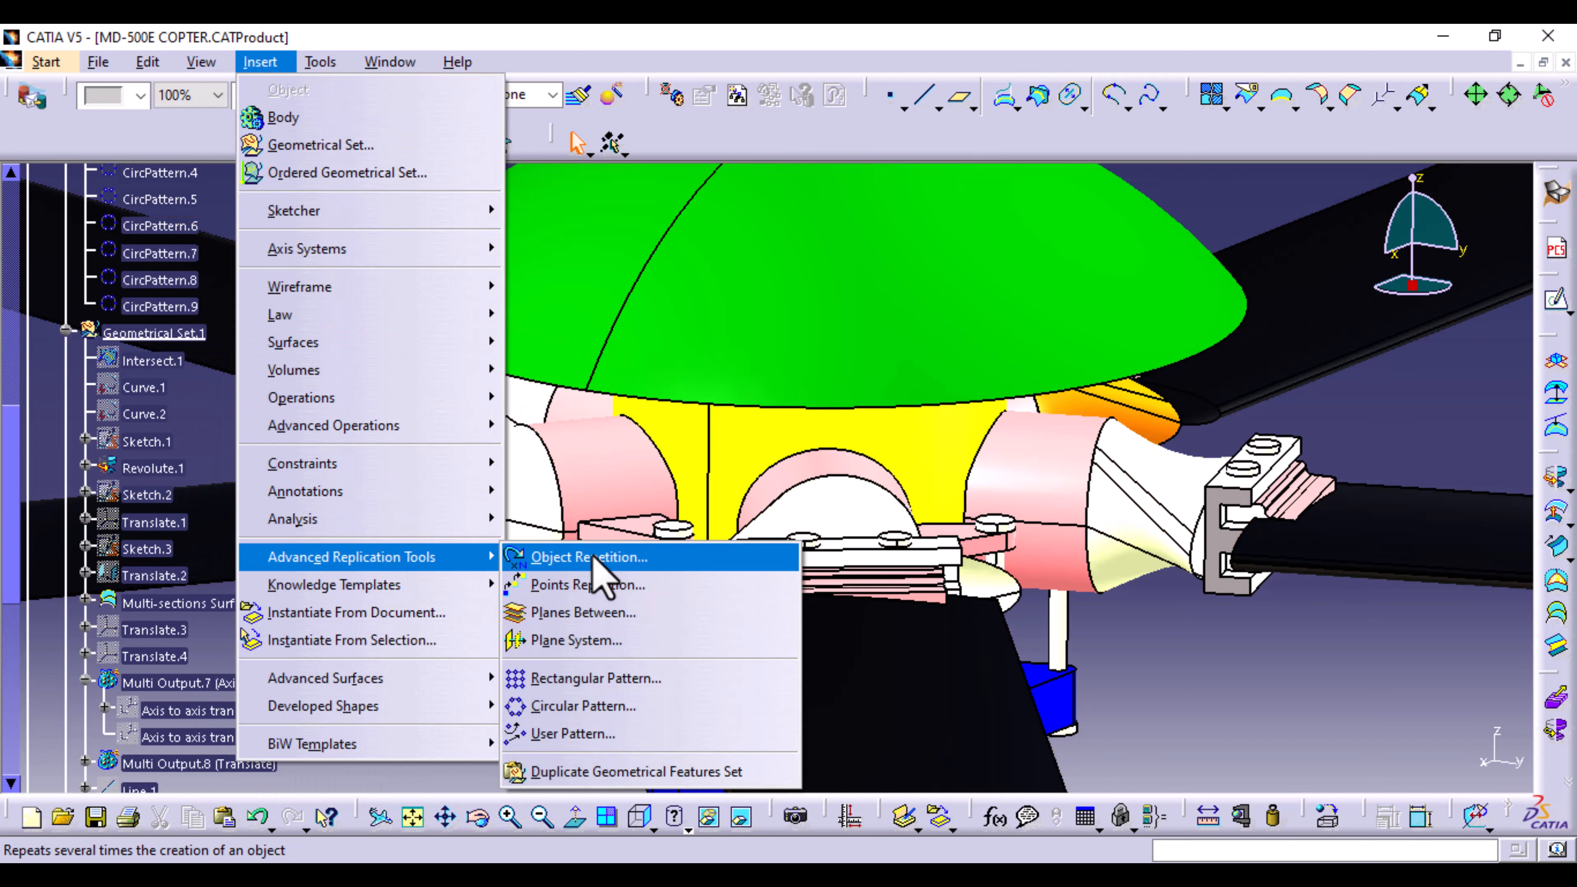
pyautogui.click(594, 708)
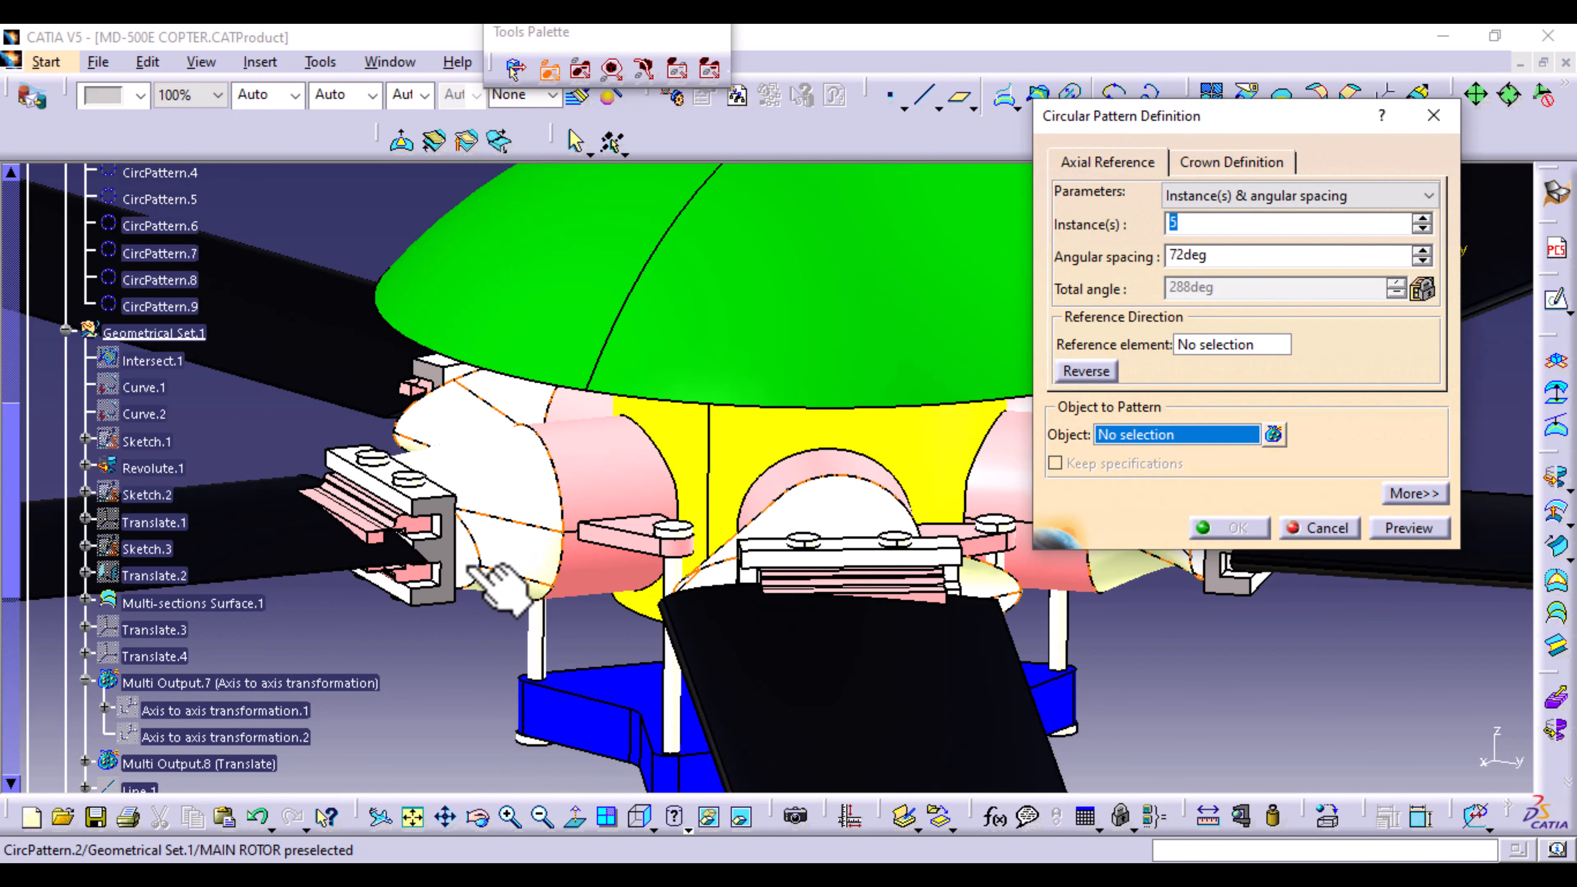
pyautogui.moveTo(497, 584); pyautogui.dragTo(421, 555, button='middle')
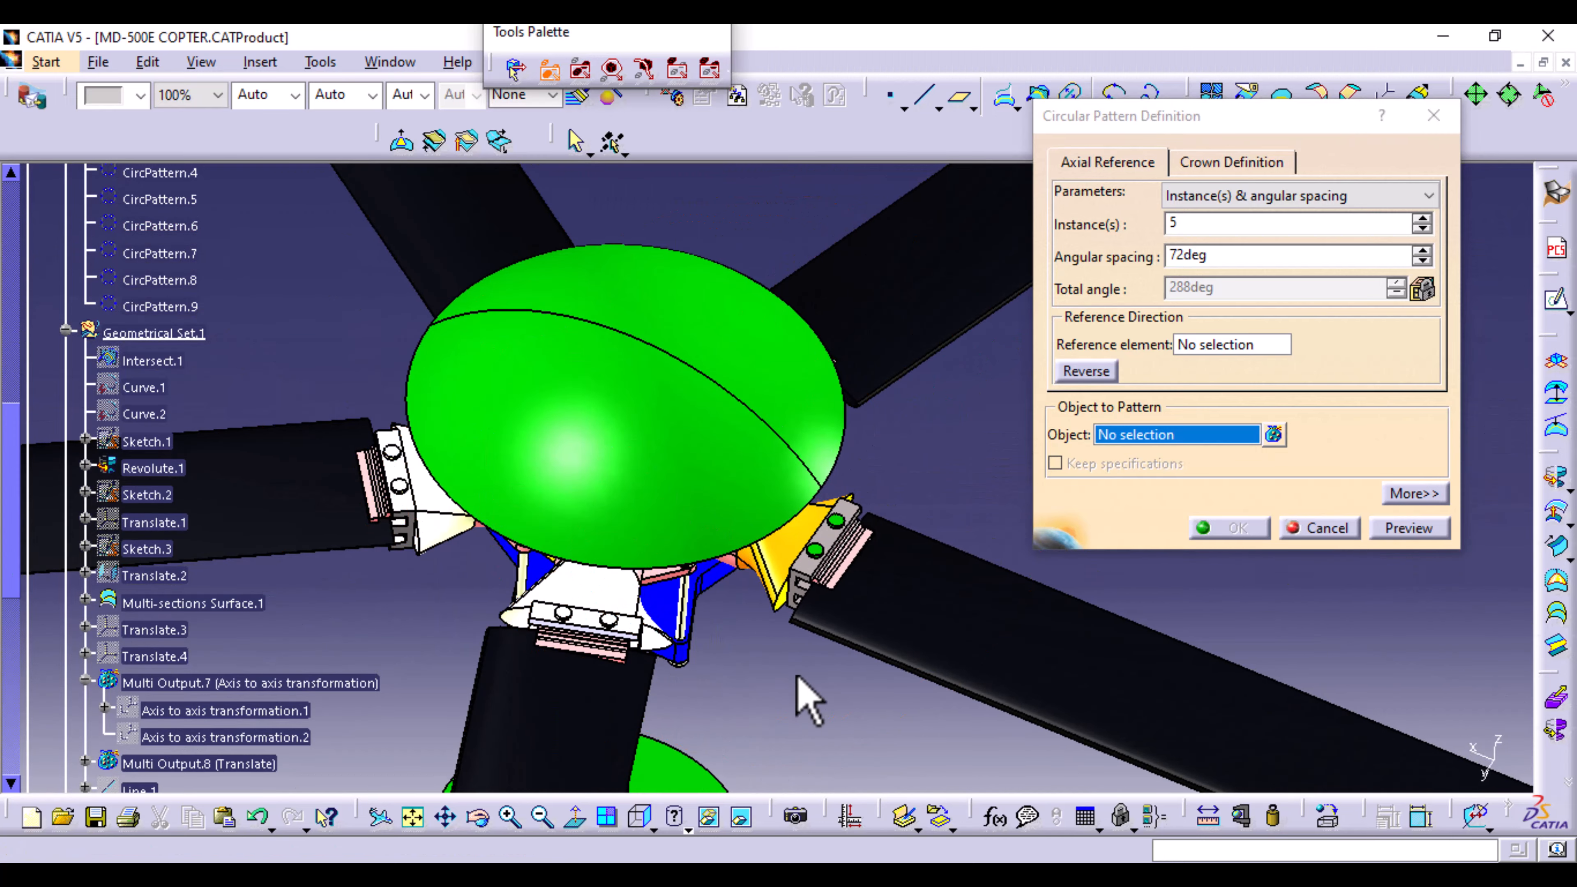
pyautogui.moveTo(800, 678); pyautogui.dragTo(769, 509, button='middle')
pyautogui.click(772, 496)
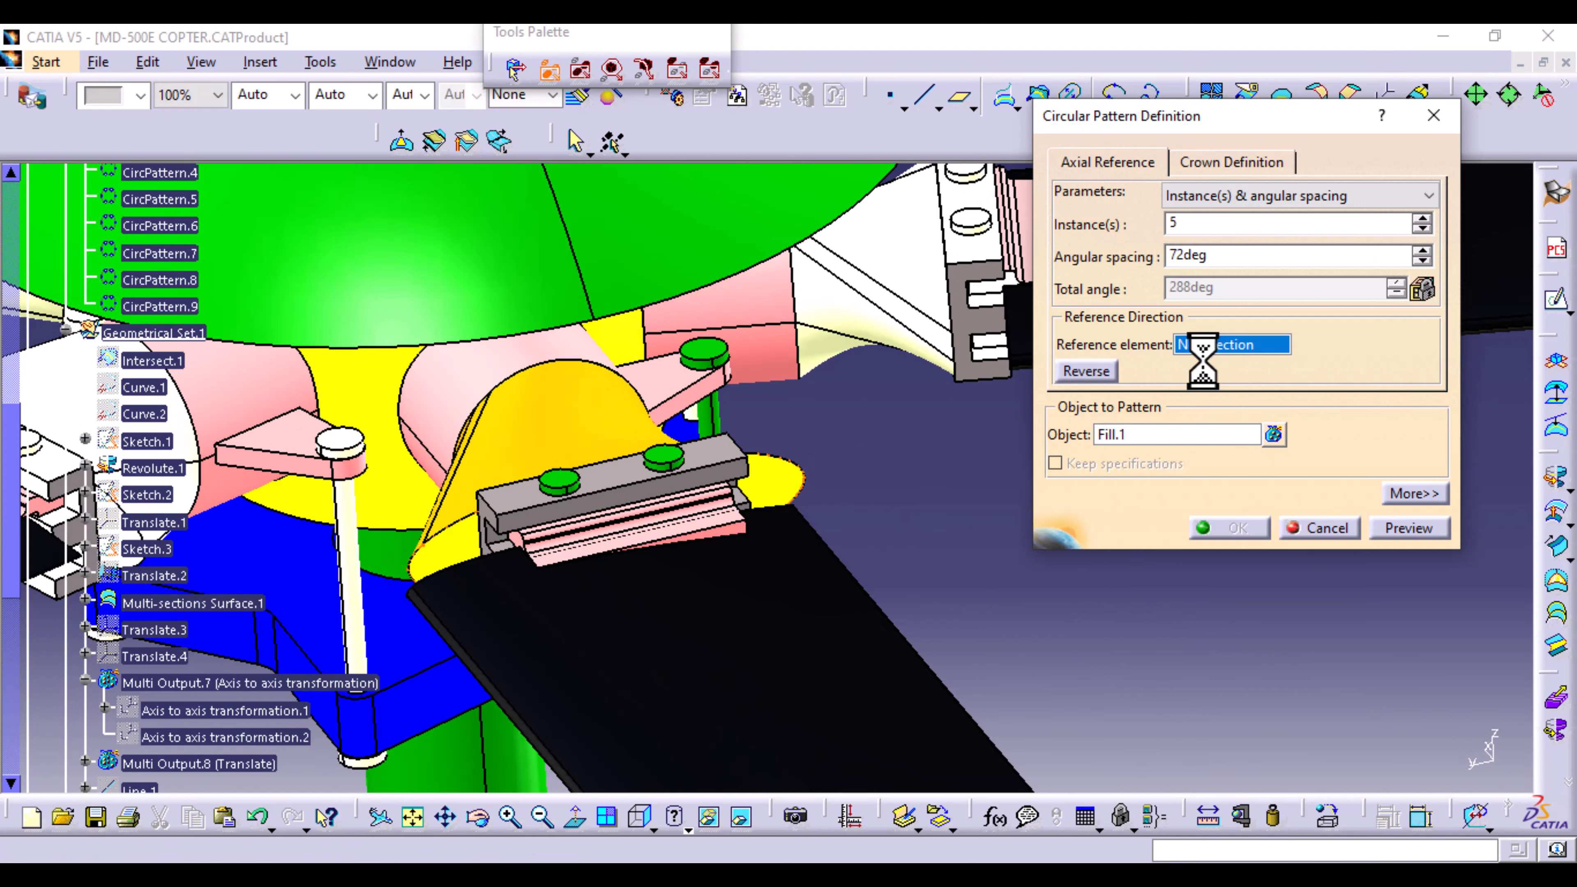
# Step: Show Axis System.6 and use its Z axis as the circular pattern's reference element
pyautogui.moveTo(755, 456); pyautogui.dragTo(939, 862, button='middle')
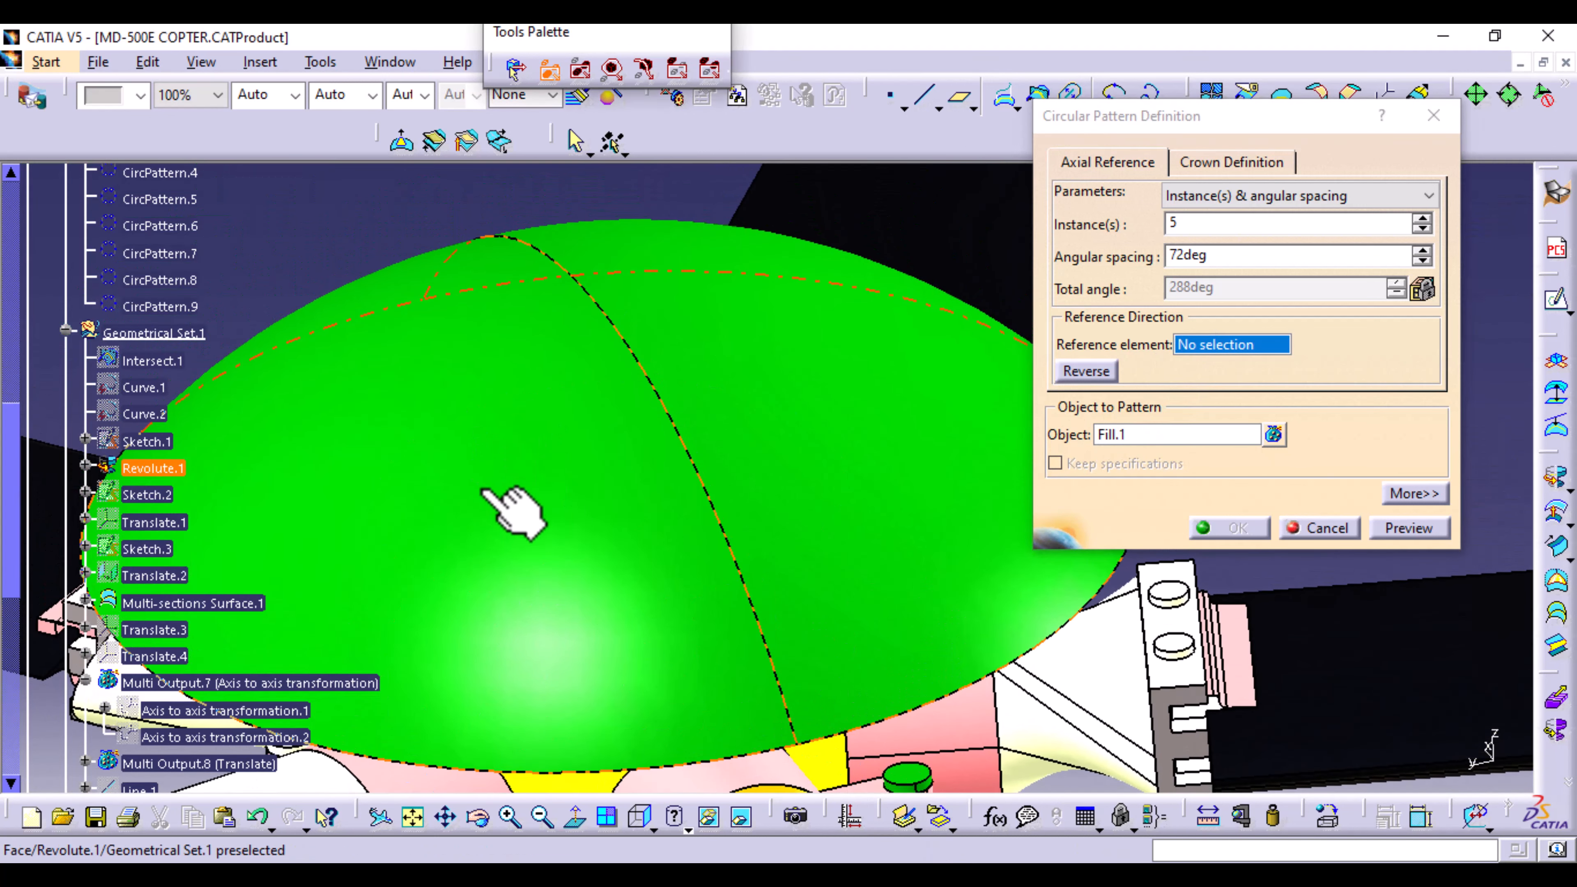
pyautogui.scroll(3, 141, 412)
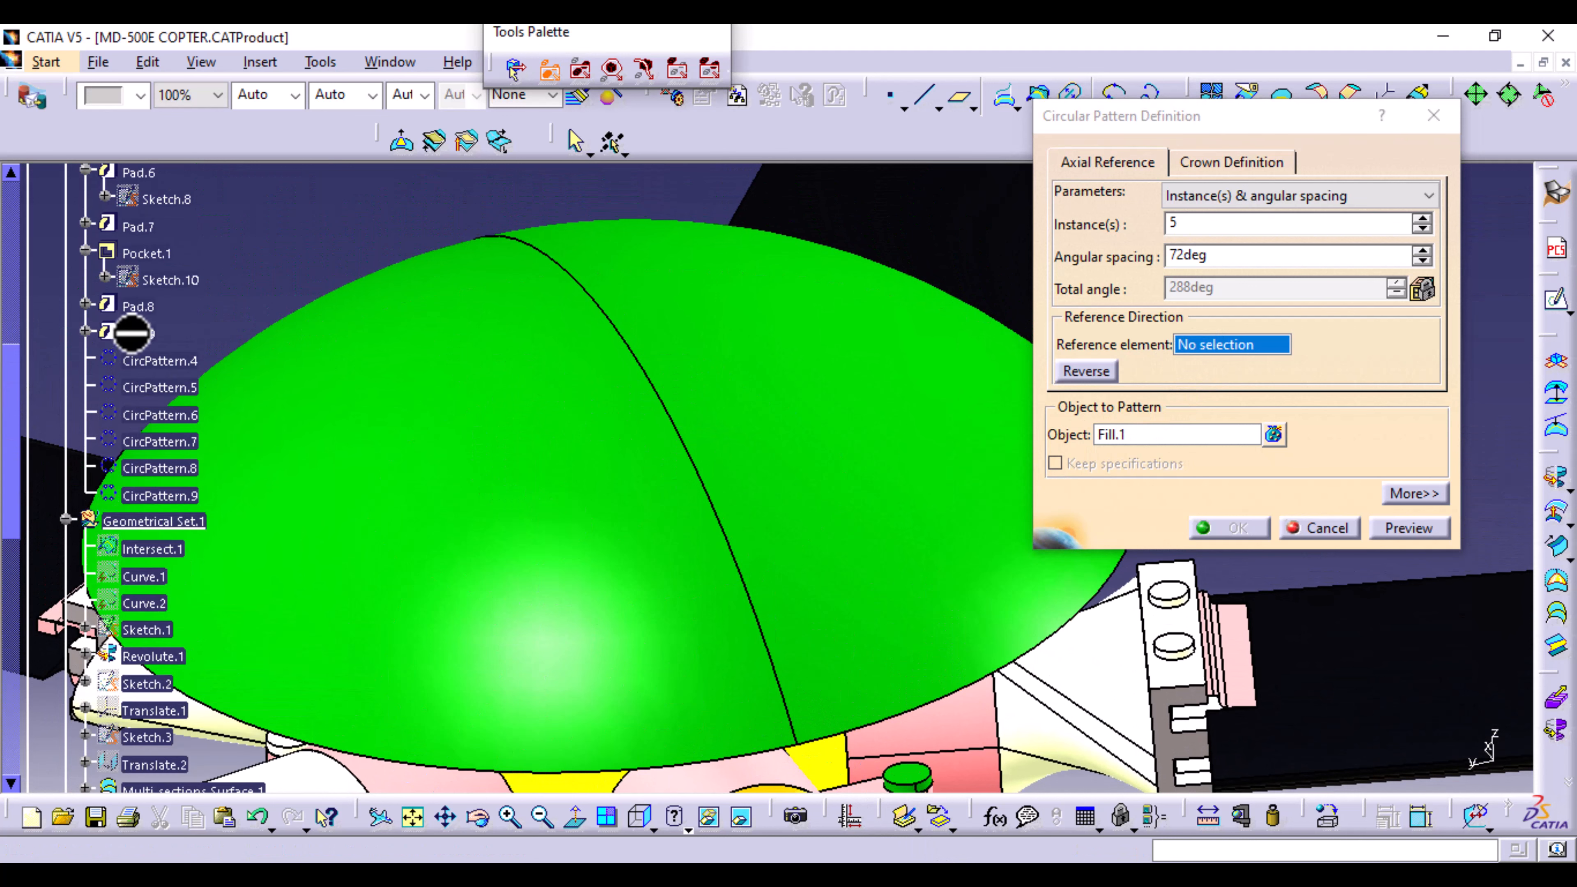
pyautogui.scroll(6, 132, 333)
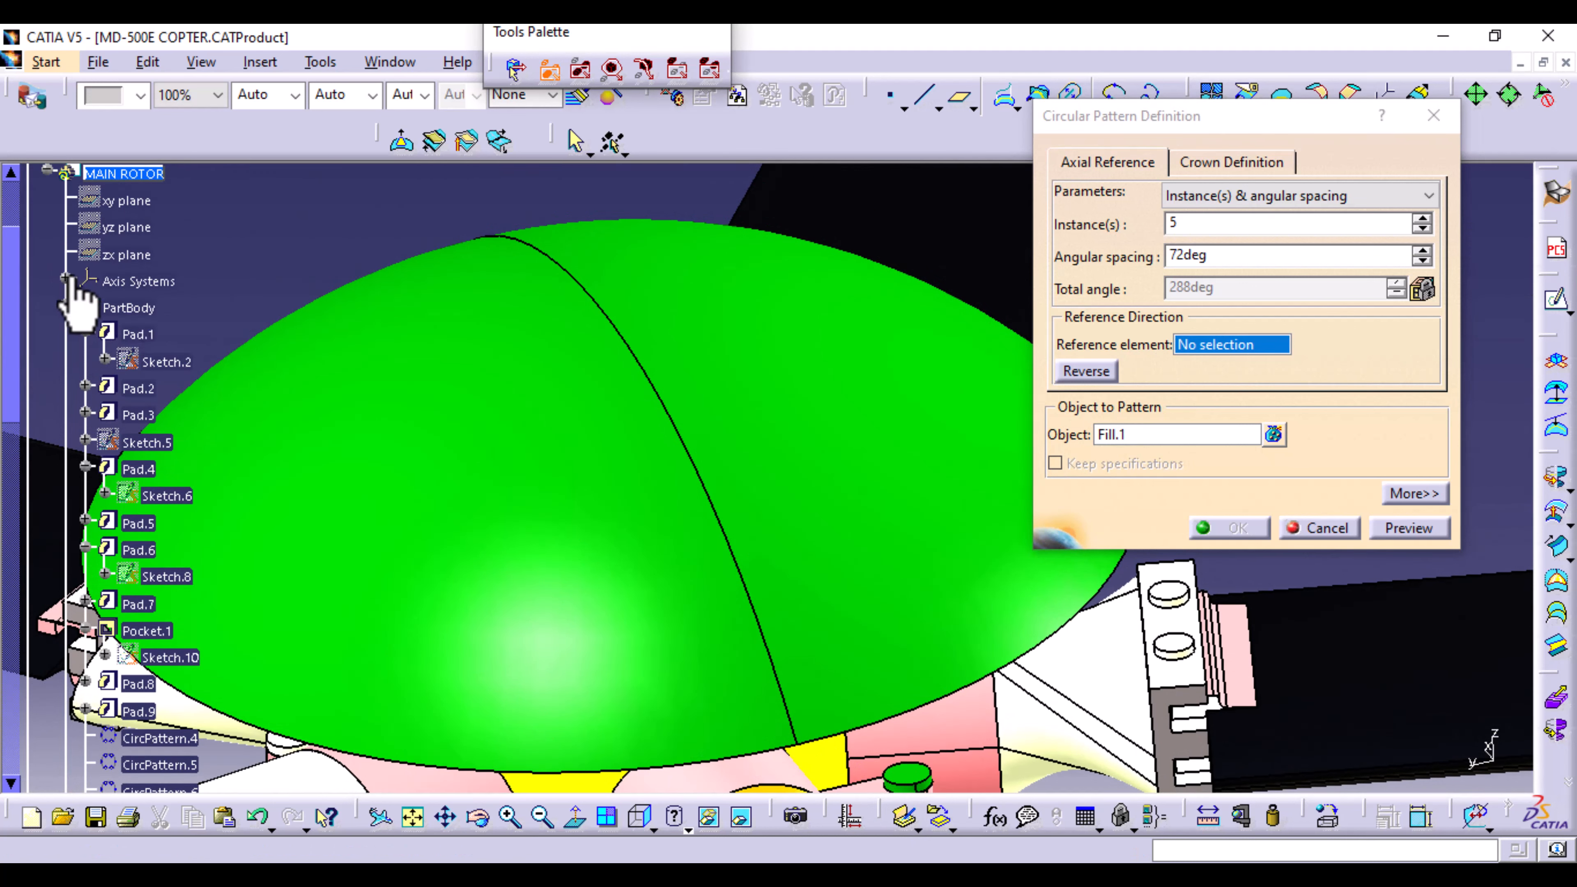
pyautogui.click(66, 277)
pyautogui.rightClick(178, 442)
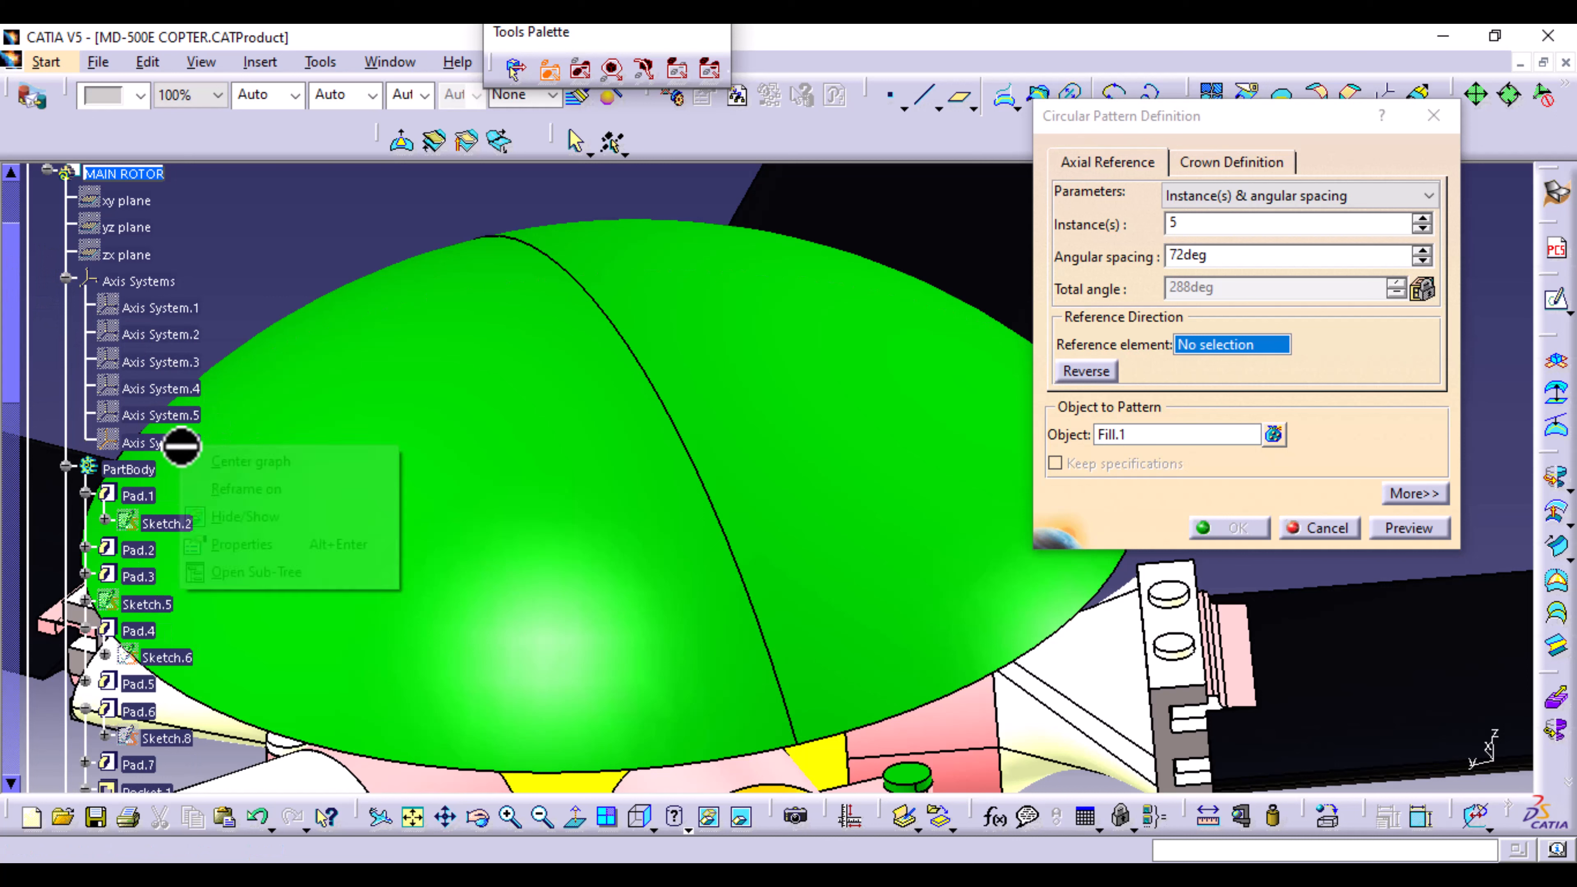
pyautogui.click(279, 515)
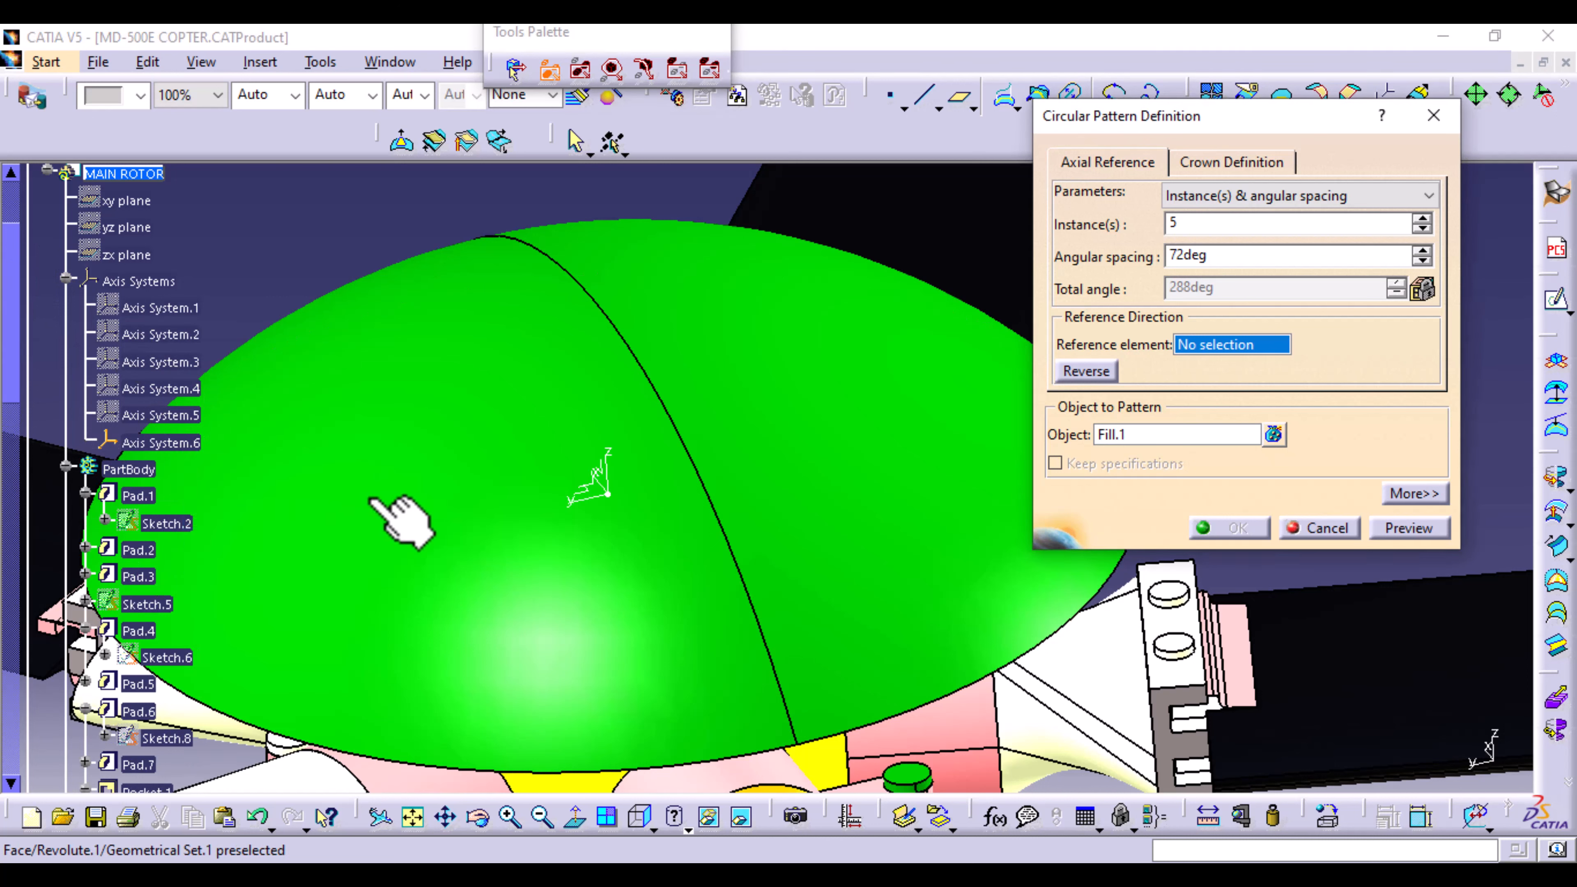
pyautogui.click(609, 457)
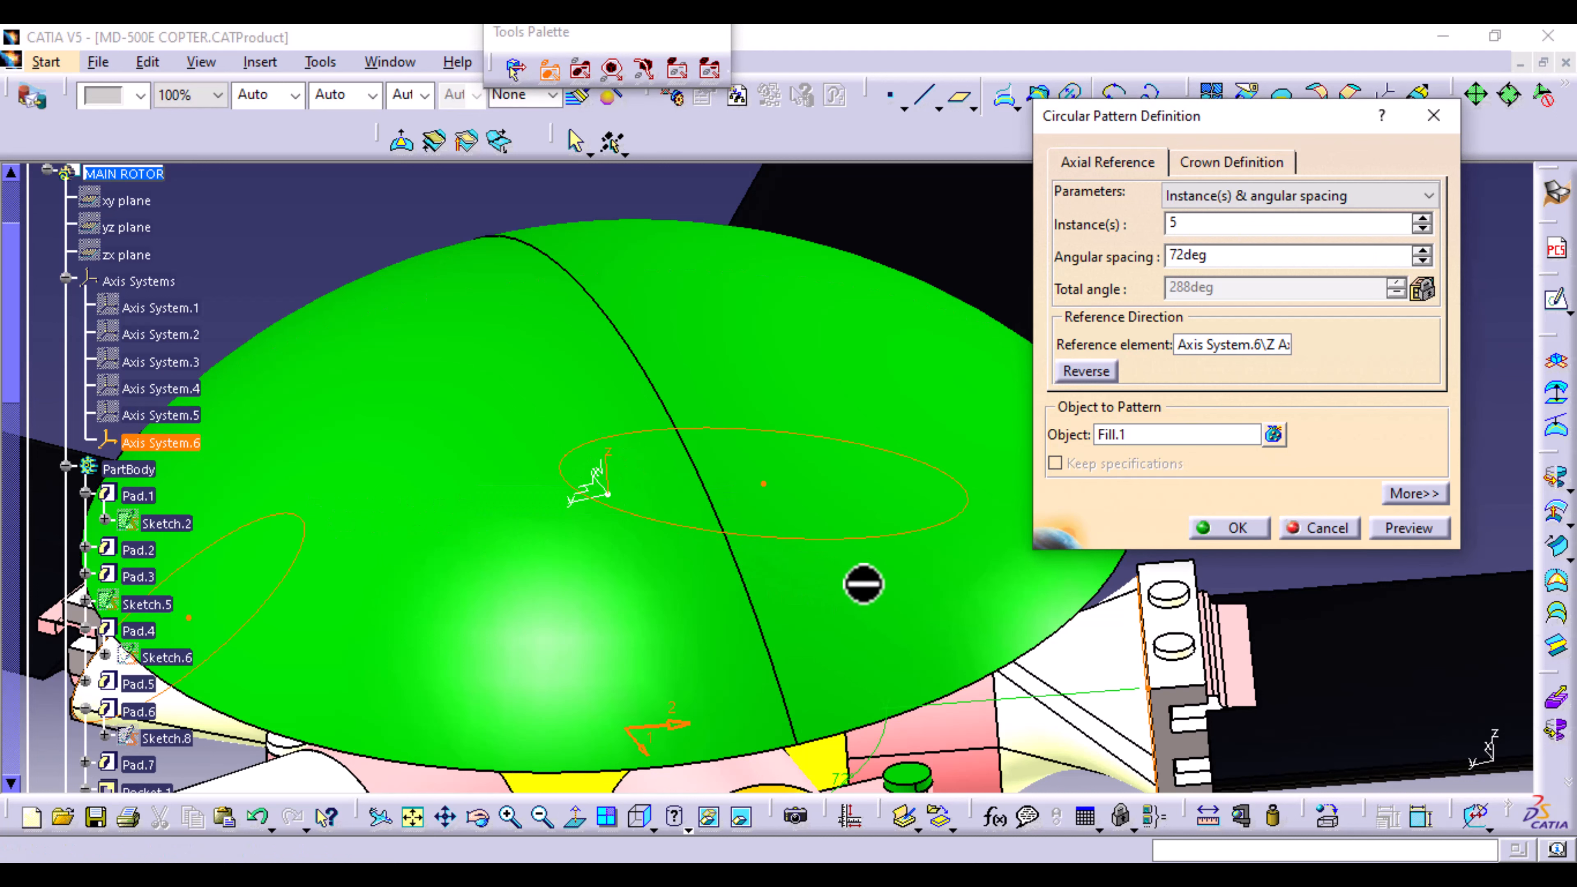
# Step: Set the pattern of Fill.1 to Complete crown with 5 instances and create it around the hub
pyautogui.moveTo(848, 536); pyautogui.dragTo(880, 694, button='middle')
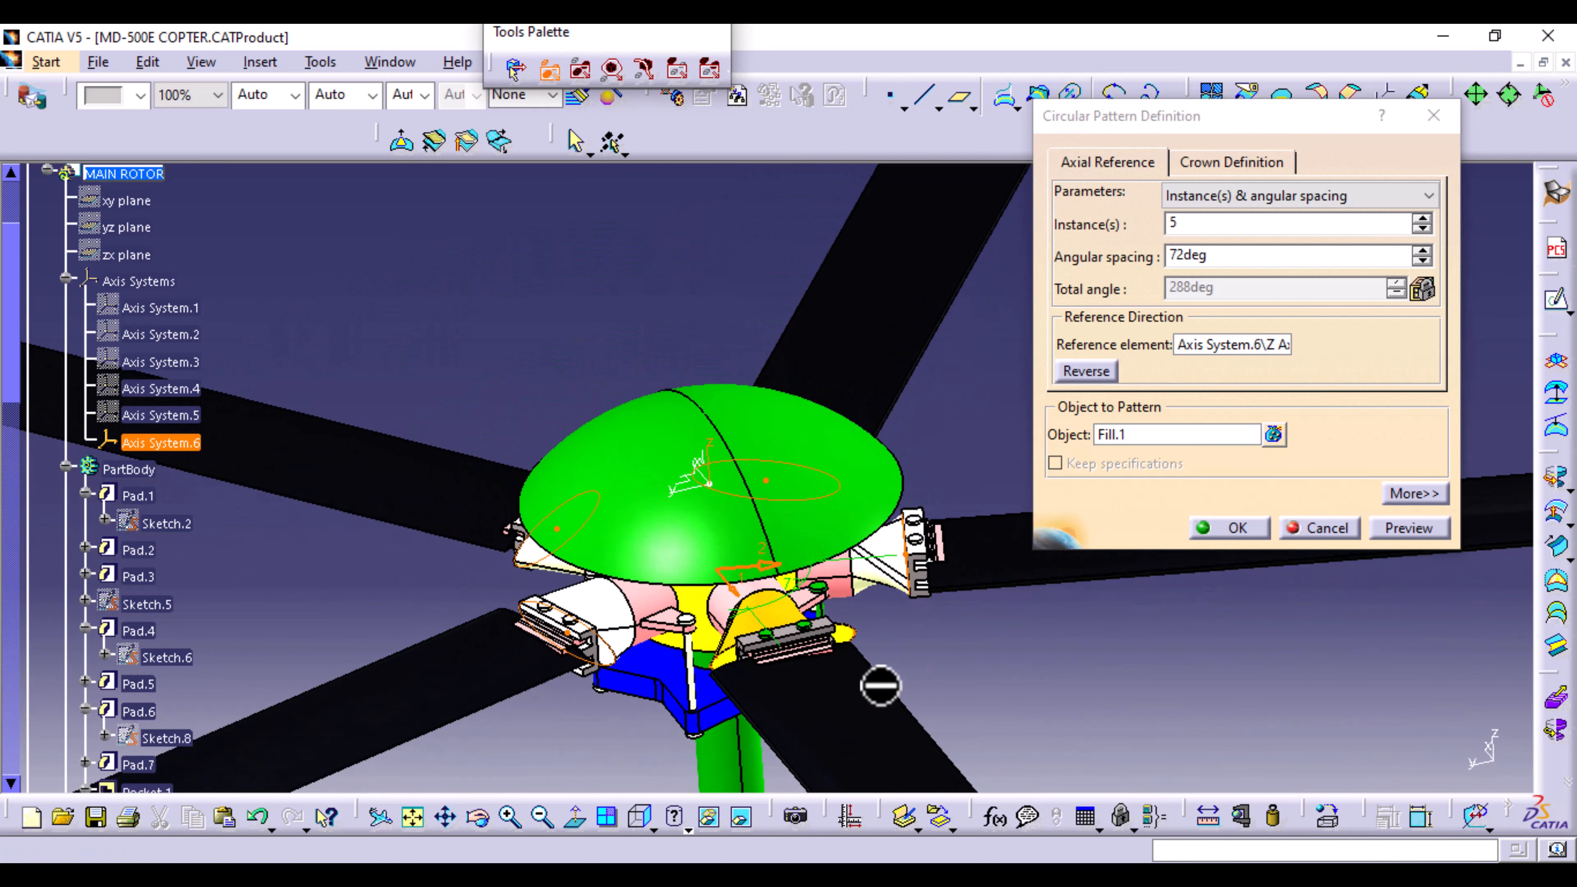
pyautogui.click(1333, 195)
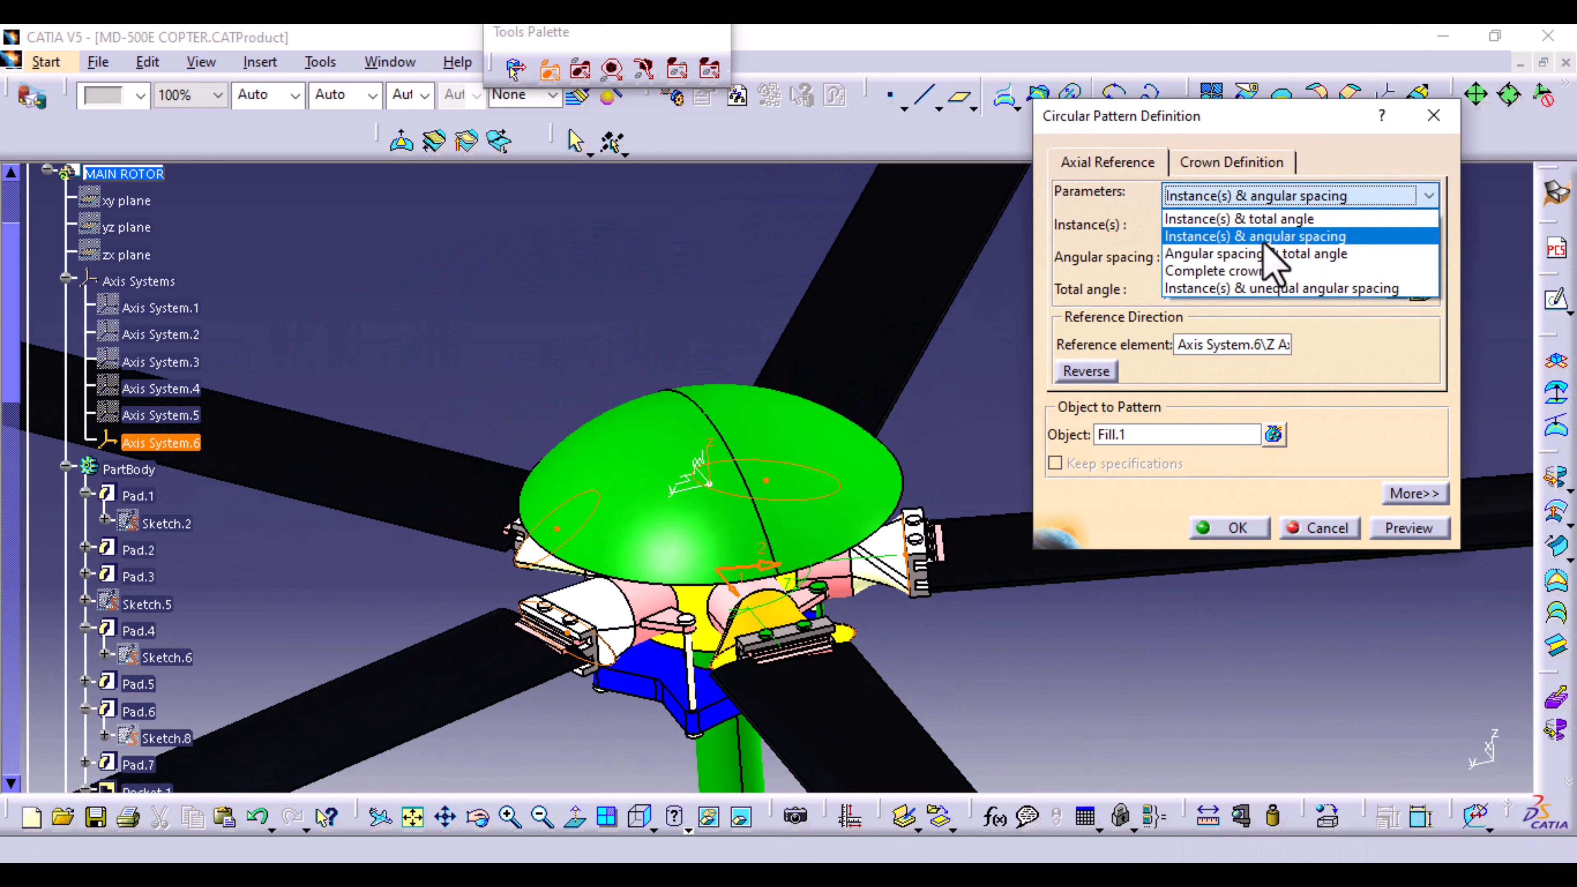
pyautogui.click(1254, 271)
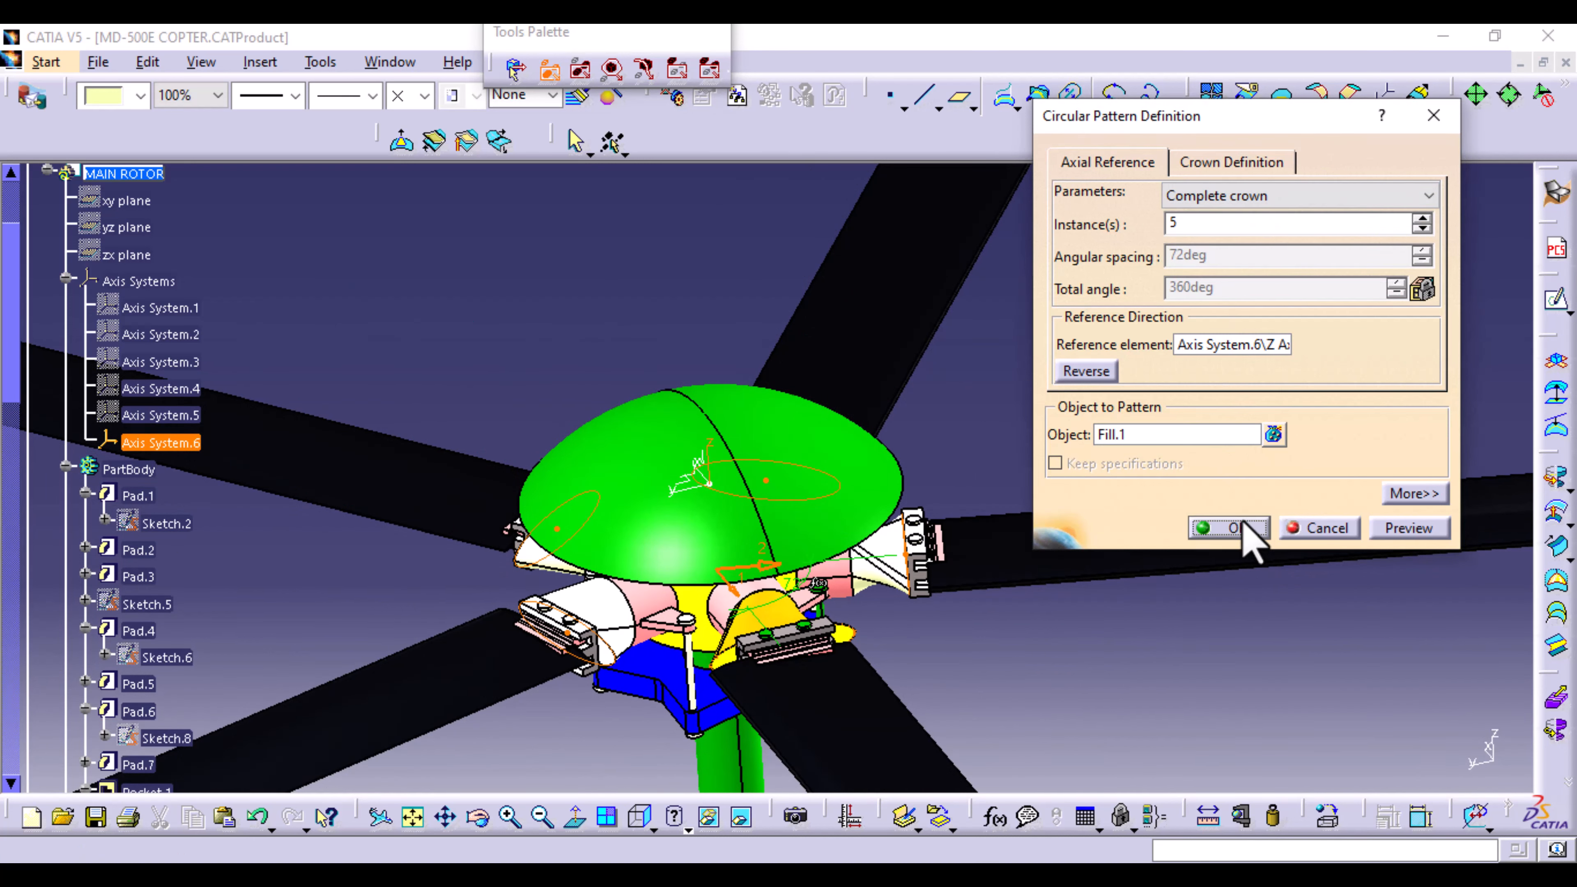
pyautogui.click(1232, 528)
pyautogui.moveTo(627, 758); pyautogui.dragTo(807, 661, button='middle')
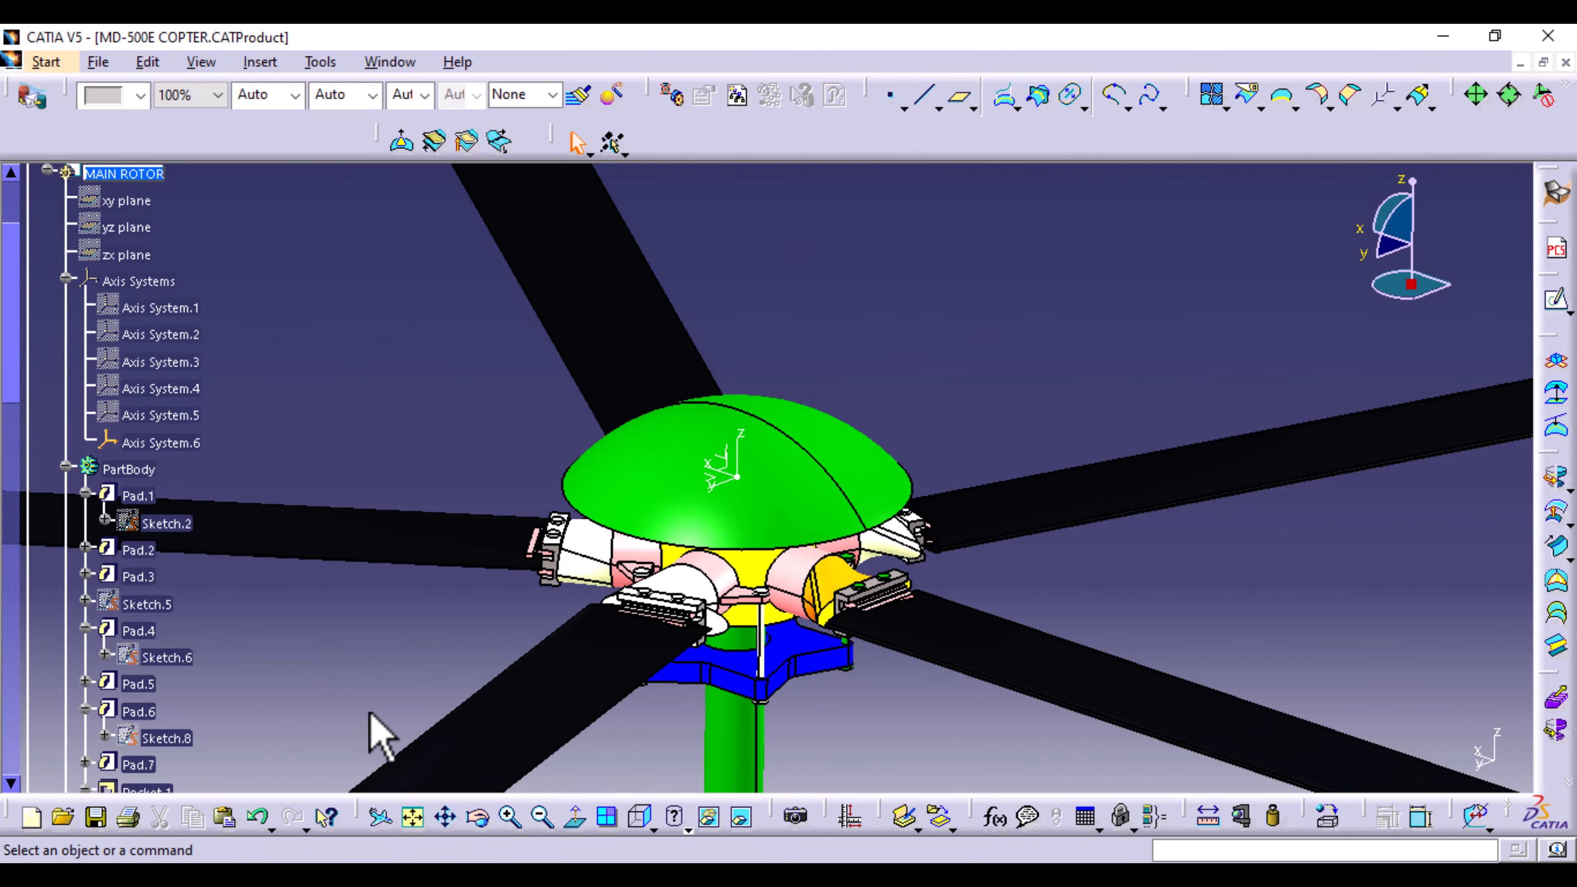
# Step: Apply the Aluminium Grey painting material to the PartBody of the MAIN ROTOR part
pyautogui.moveTo(956, 763); pyautogui.dragTo(950, 694, button='middle')
pyautogui.moveTo(880, 733); pyautogui.dragTo(801, 558, button='middle')
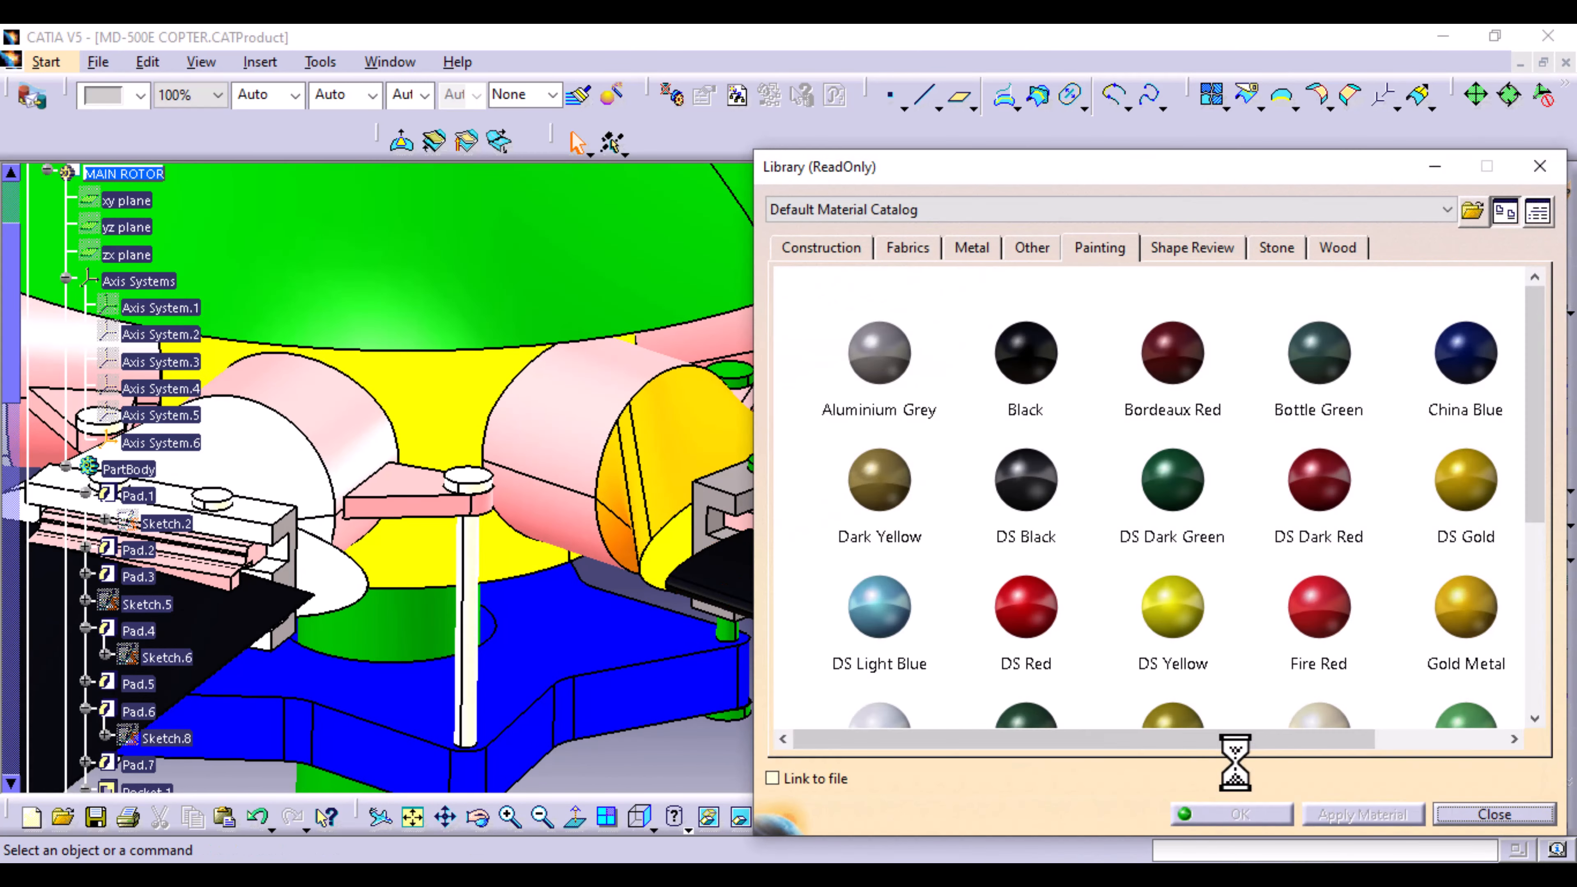
pyautogui.moveTo(878, 353); pyautogui.dragTo(537, 663)
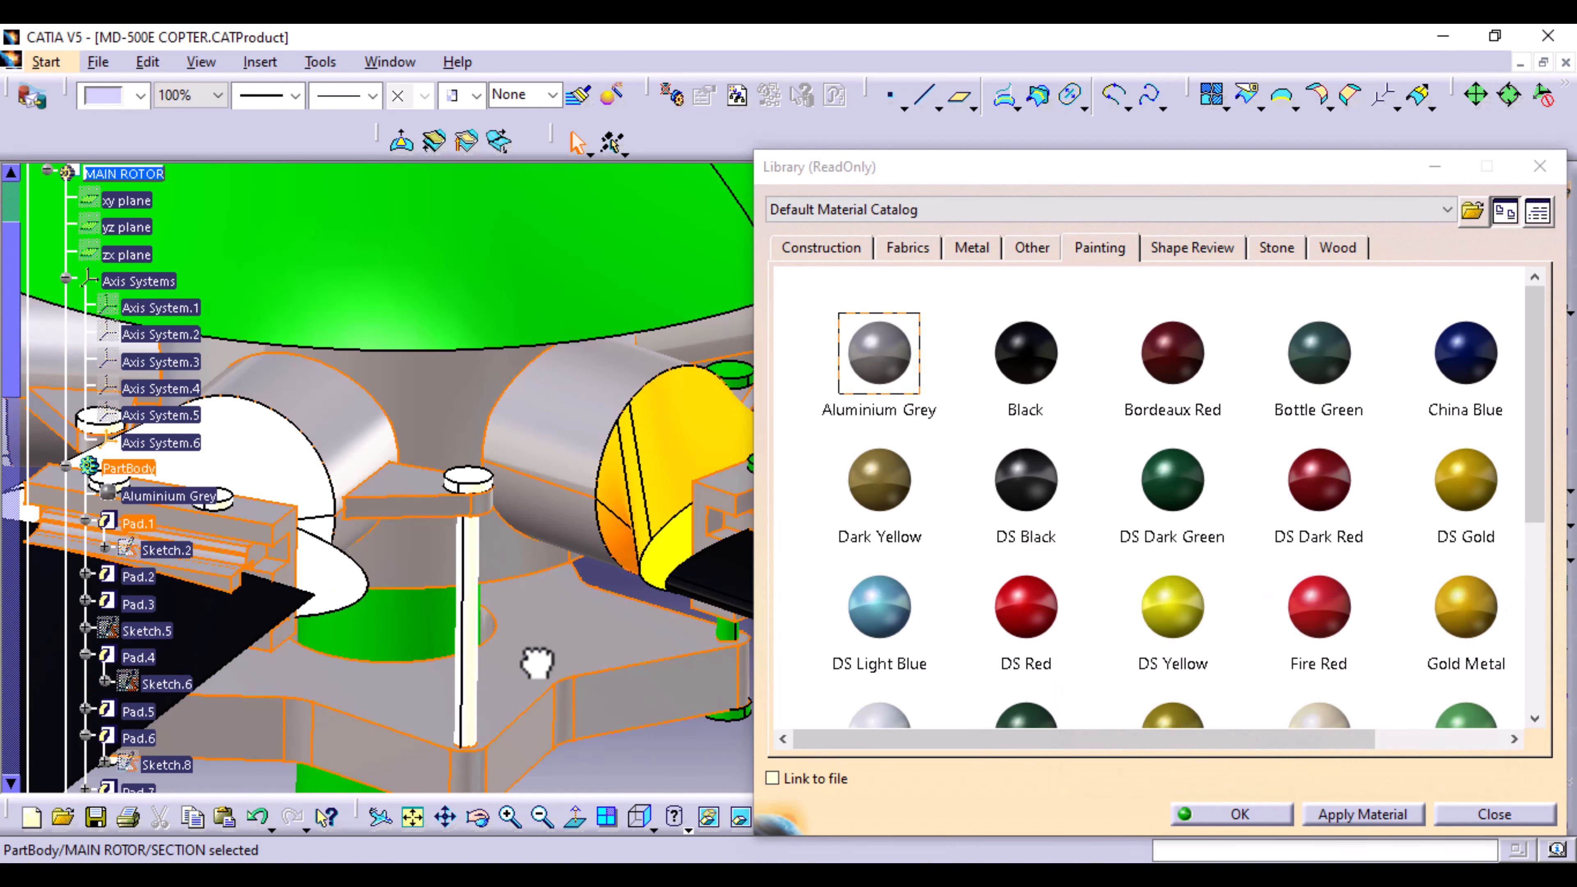
pyautogui.keyDown('ctrl'); pyautogui.moveTo(567, 590); pyautogui.dragTo(658, 767, button='middle'); pyautogui.keyUp('ctrl')
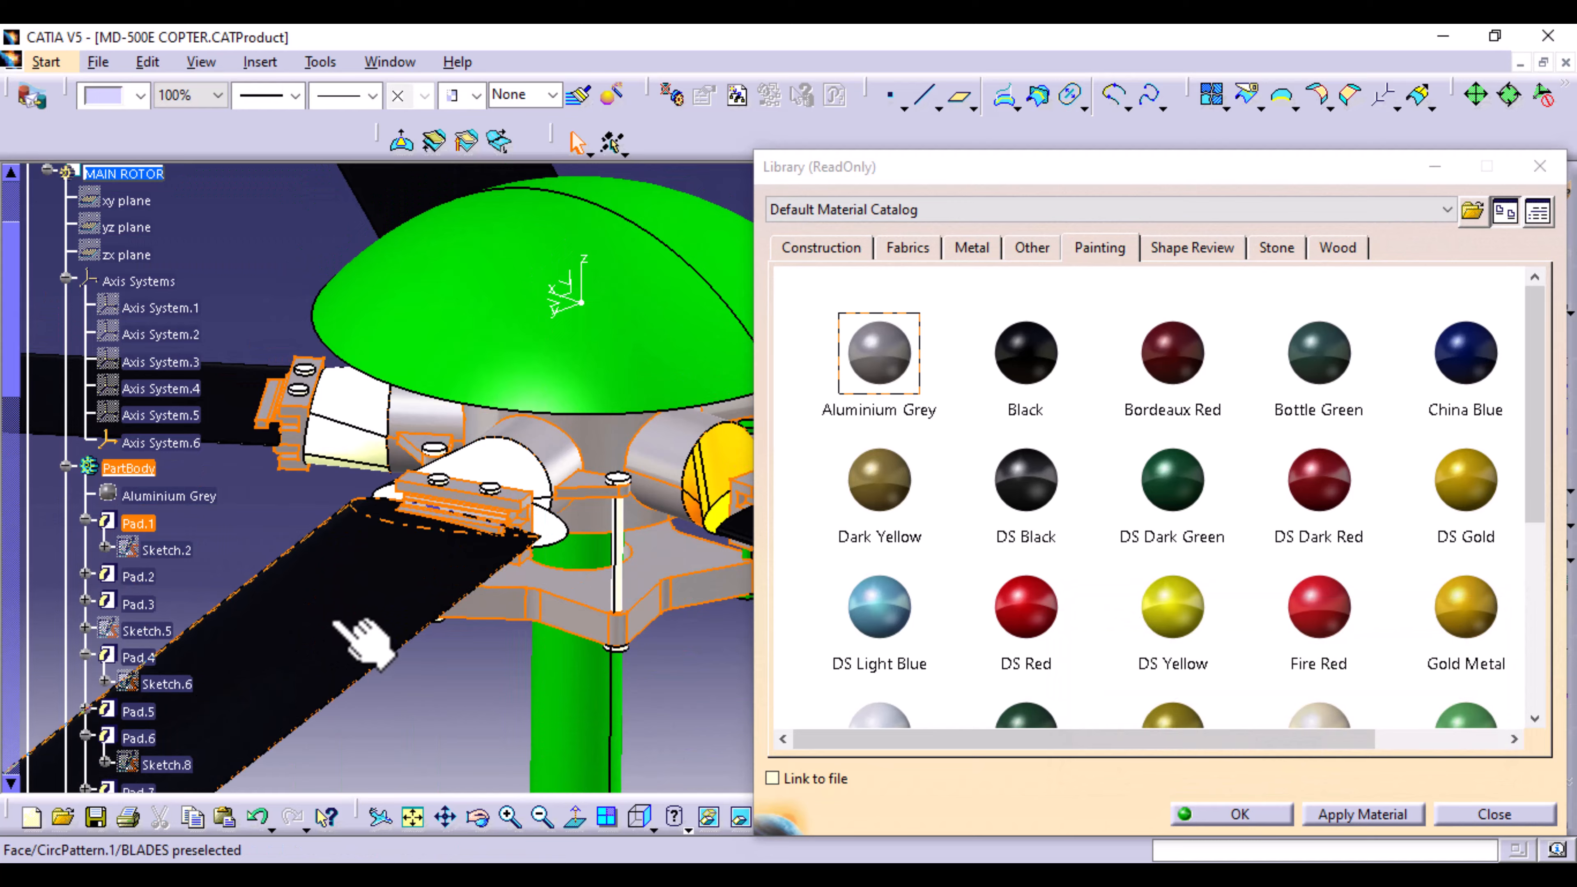
# Step: Apply the Aluminium Grey painting material to the rotor dome and mast surfaces
pyautogui.click(491, 751)
pyautogui.moveTo(464, 719); pyautogui.dragTo(518, 550, button='middle')
pyautogui.moveTo(586, 723); pyautogui.dragTo(581, 640, button='middle')
pyautogui.moveTo(912, 369); pyautogui.dragTo(503, 331)
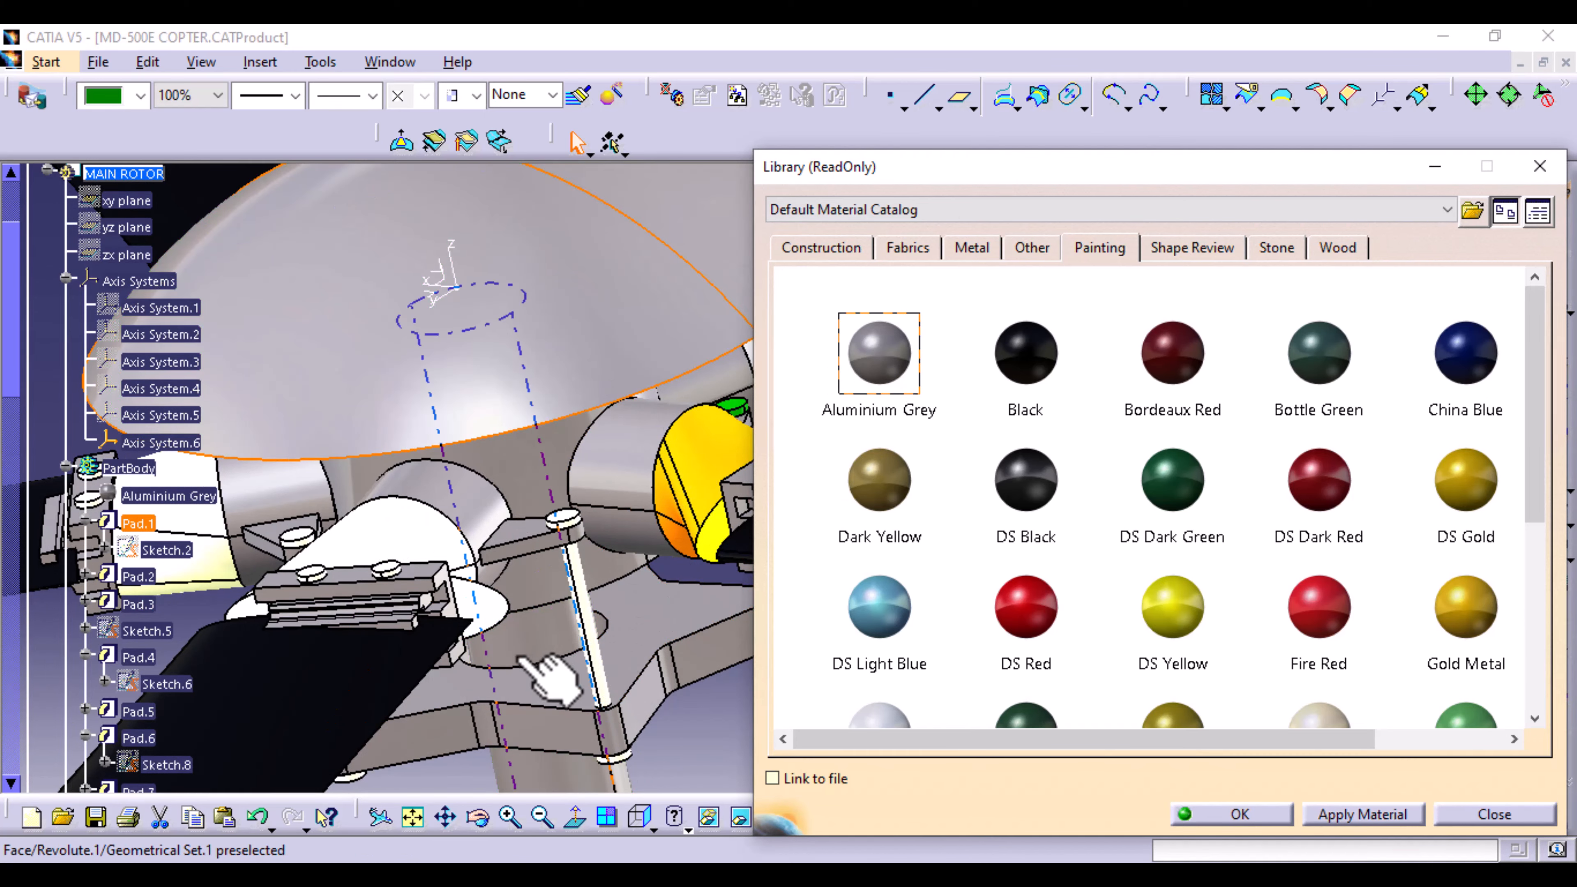
pyautogui.moveTo(540, 671); pyautogui.dragTo(676, 521, button='middle')
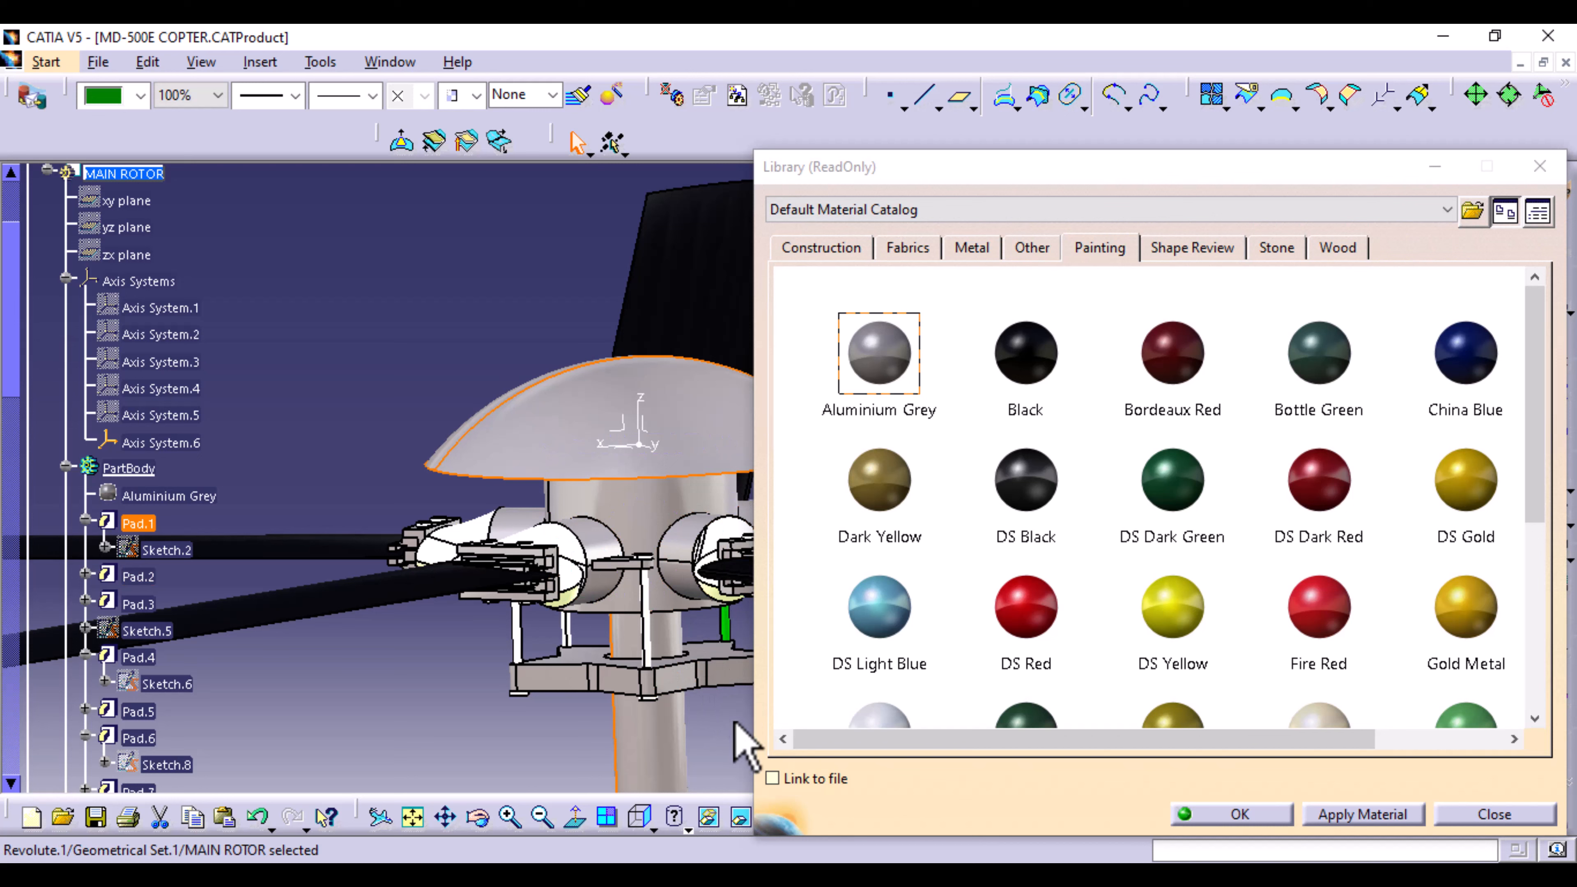
pyautogui.click(742, 749)
pyautogui.moveTo(724, 714); pyautogui.dragTo(754, 652, button='middle')
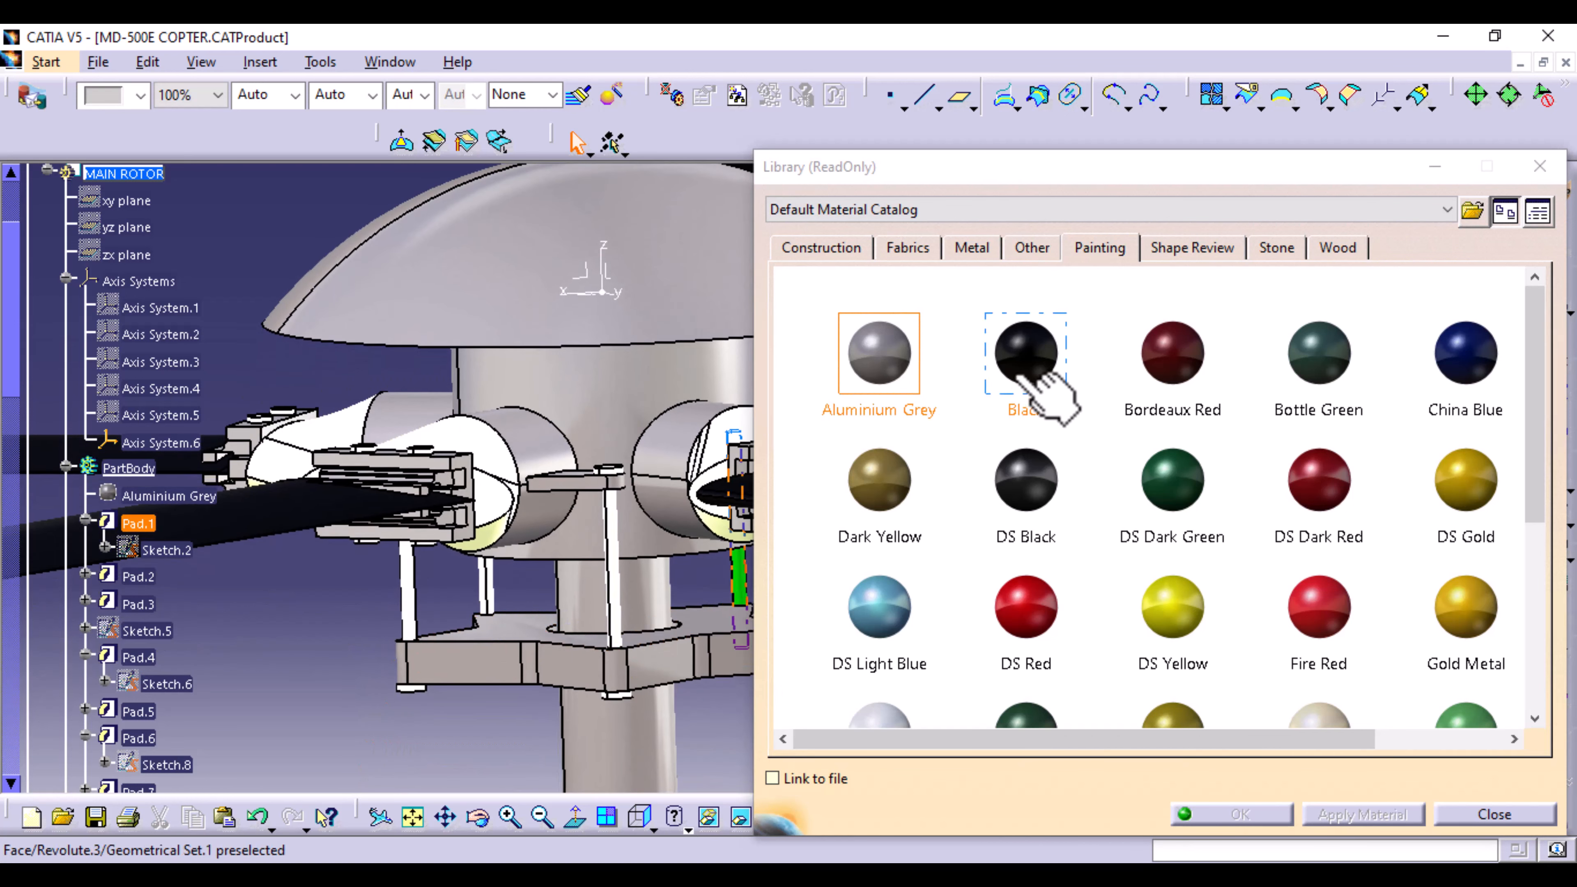
# Step: Apply the DS Black painting material to Geometrical Set.1 of the MAIN ROTOR part, covering the dome, mast and blade roots
pyautogui.moveTo(1049, 376)
pyautogui.mouseDown()
pyautogui.moveTo(791, 584)
pyautogui.moveTo(1028, 363)
pyautogui.mouseUp()
pyautogui.moveTo(1033, 509); pyautogui.dragTo(619, 600)
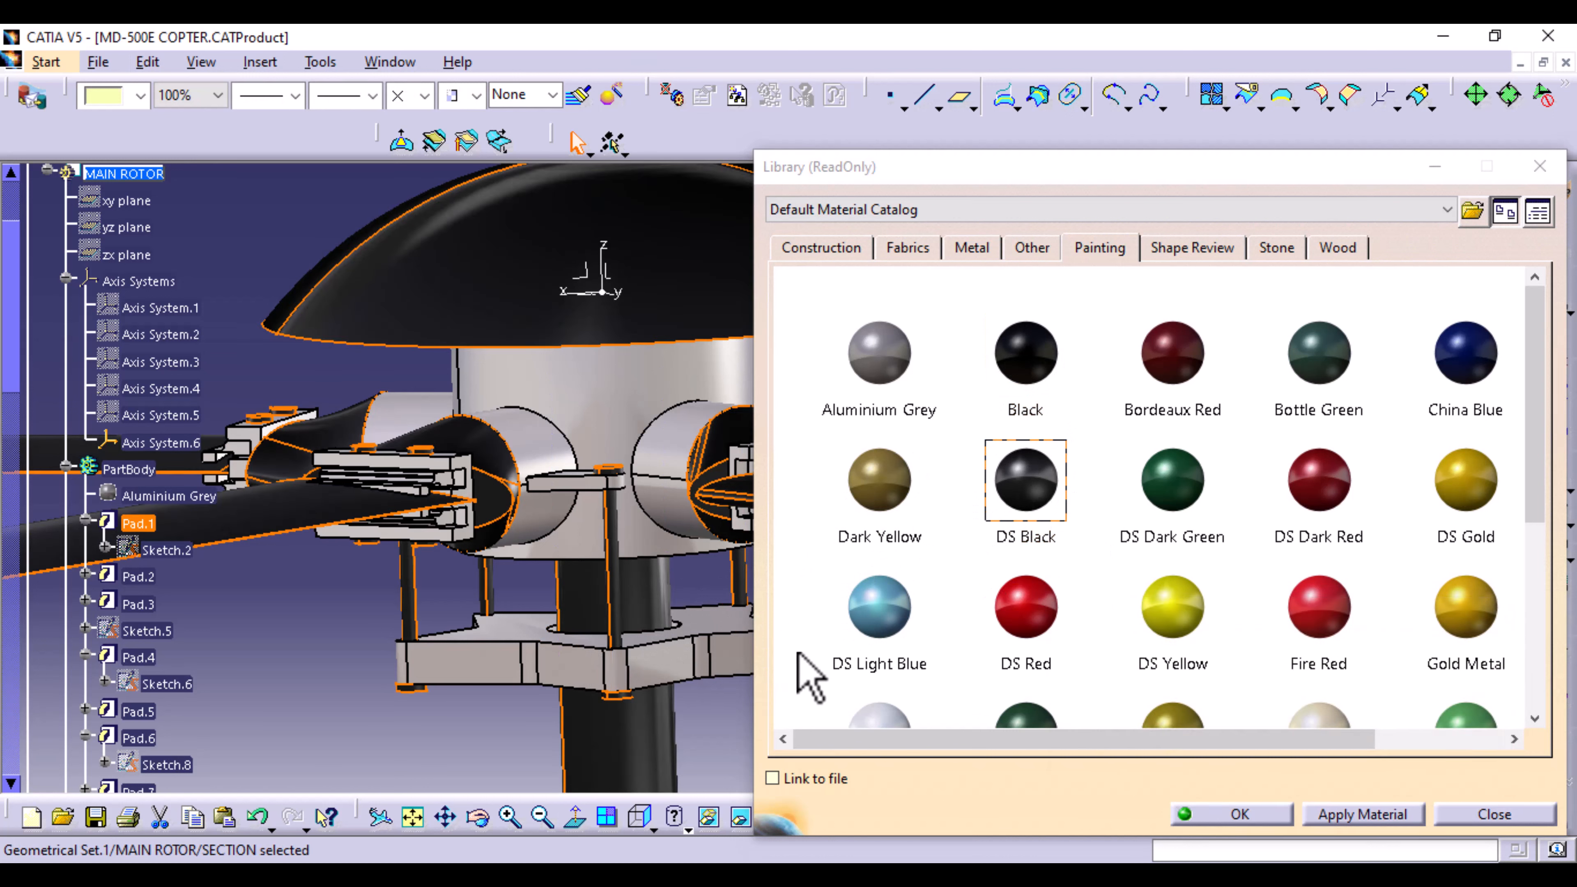
pyautogui.moveTo(336, 615); pyautogui.dragTo(337, 732, button='middle')
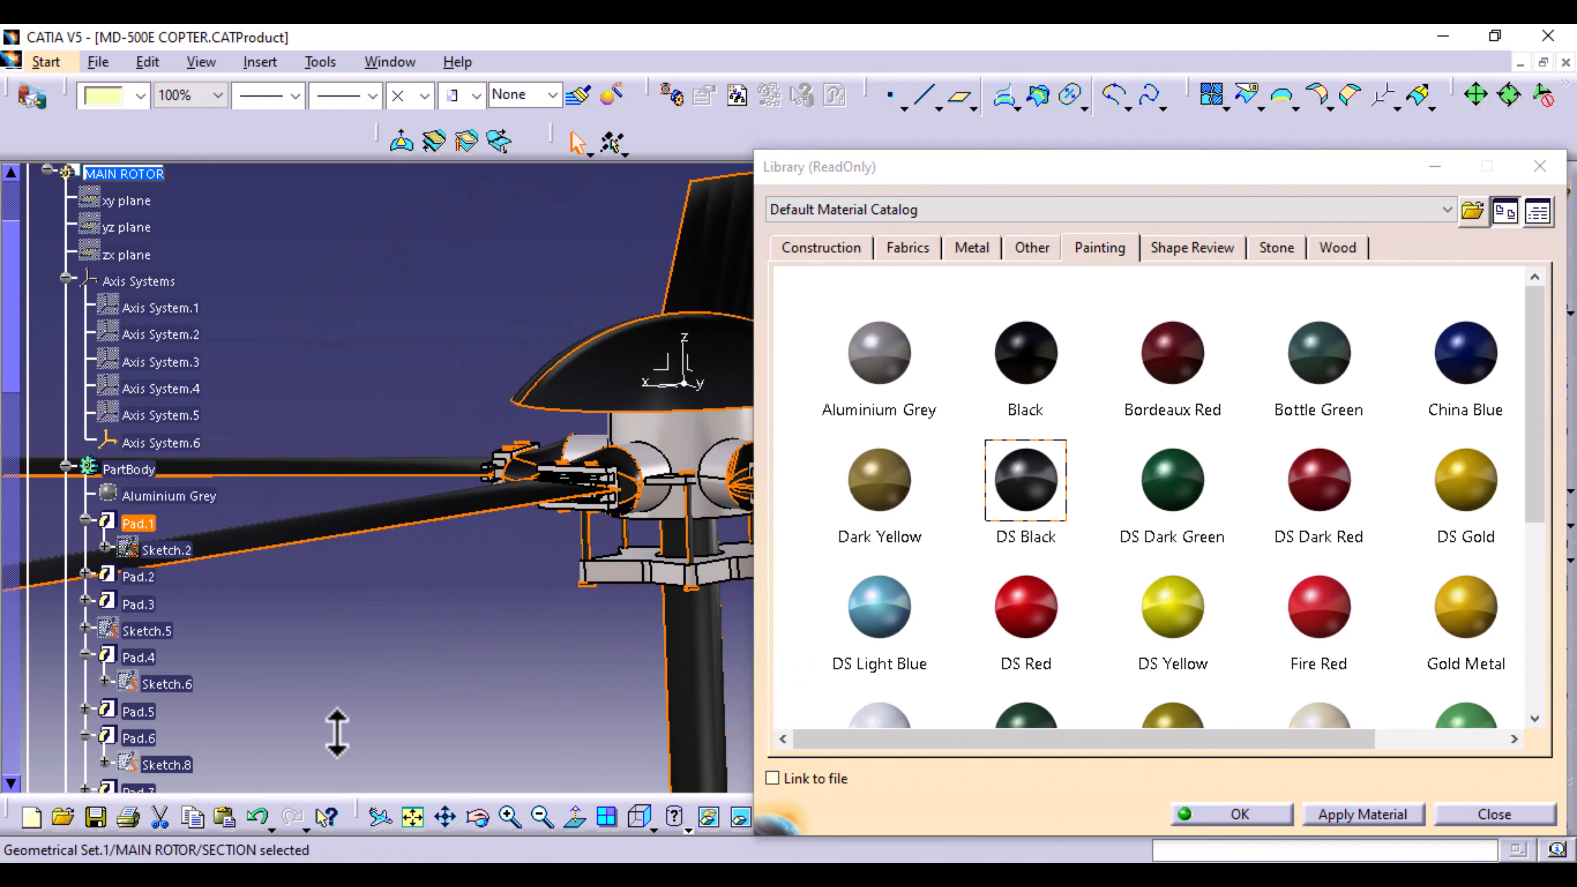
pyautogui.moveTo(371, 659); pyautogui.dragTo(377, 720, button='middle')
pyautogui.moveTo(488, 638); pyautogui.dragTo(524, 536, button='middle')
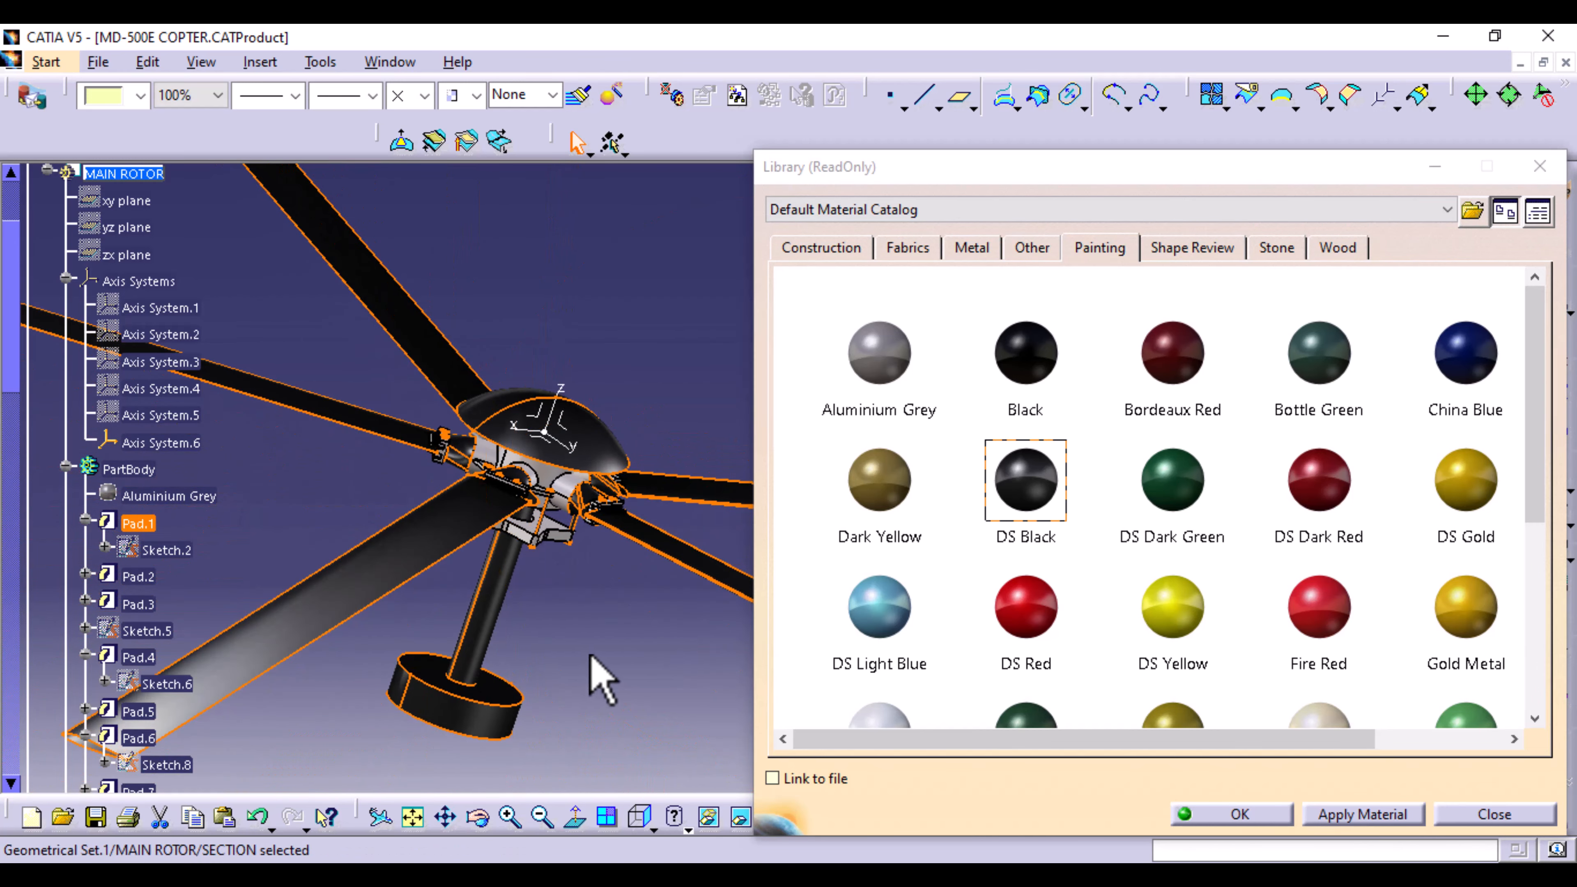
pyautogui.keyDown('ctrl'); pyautogui.moveTo(589, 656); pyautogui.dragTo(619, 510, button='middle'); pyautogui.keyUp('ctrl')
pyautogui.moveTo(371, 732); pyautogui.dragTo(825, 627, button='middle')
# Step: Clear the selection and hide Axis System.6 at the rotor hub
pyautogui.click(686, 682)
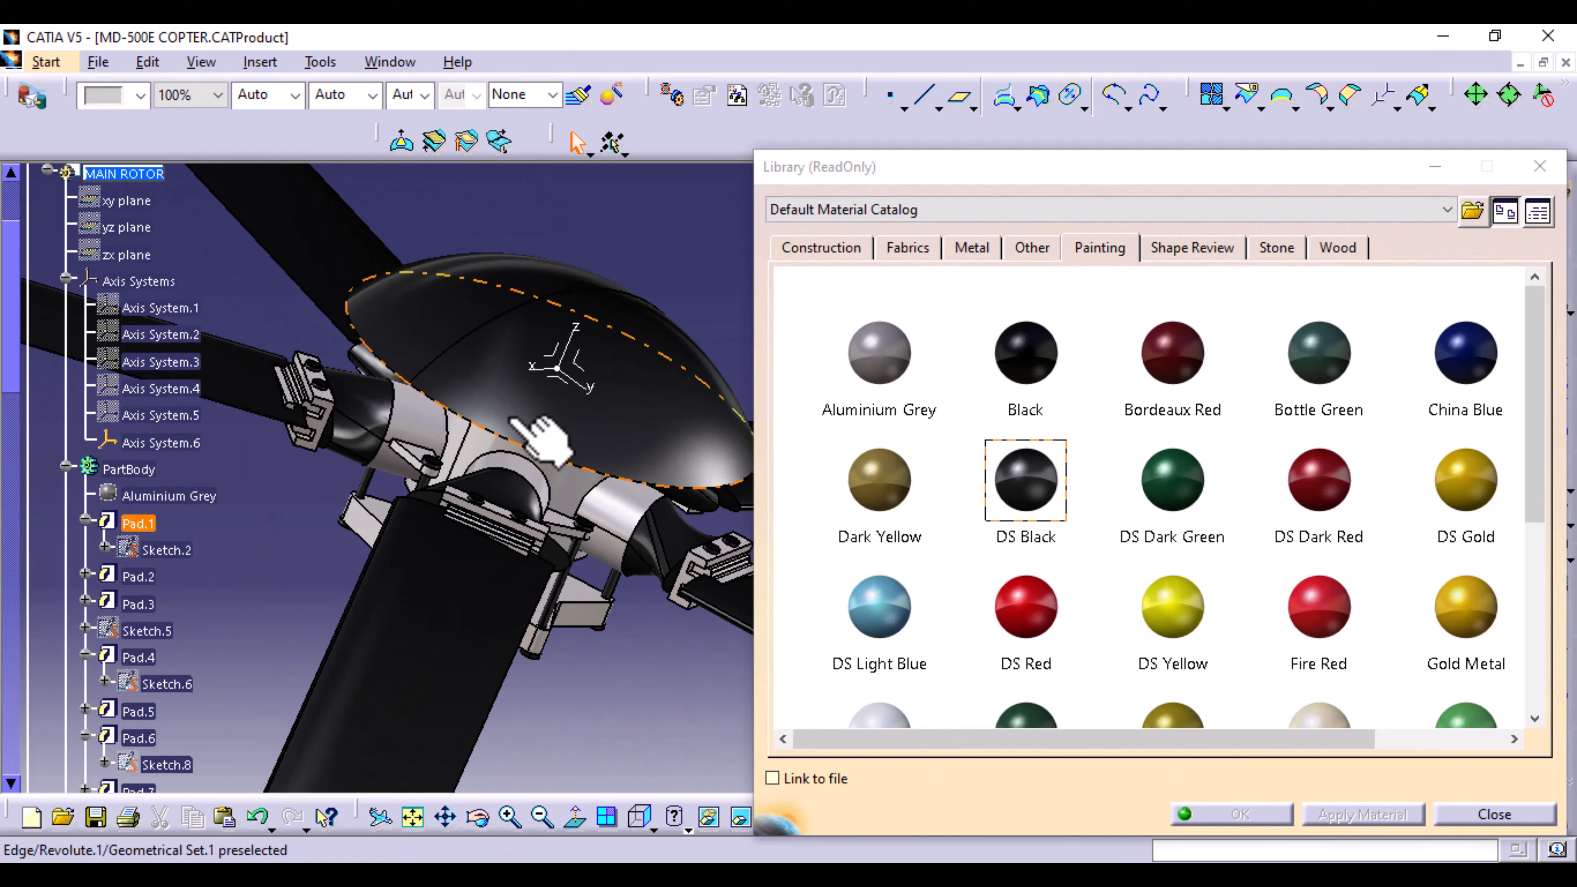
pyautogui.rightClick(560, 365)
pyautogui.click(634, 435)
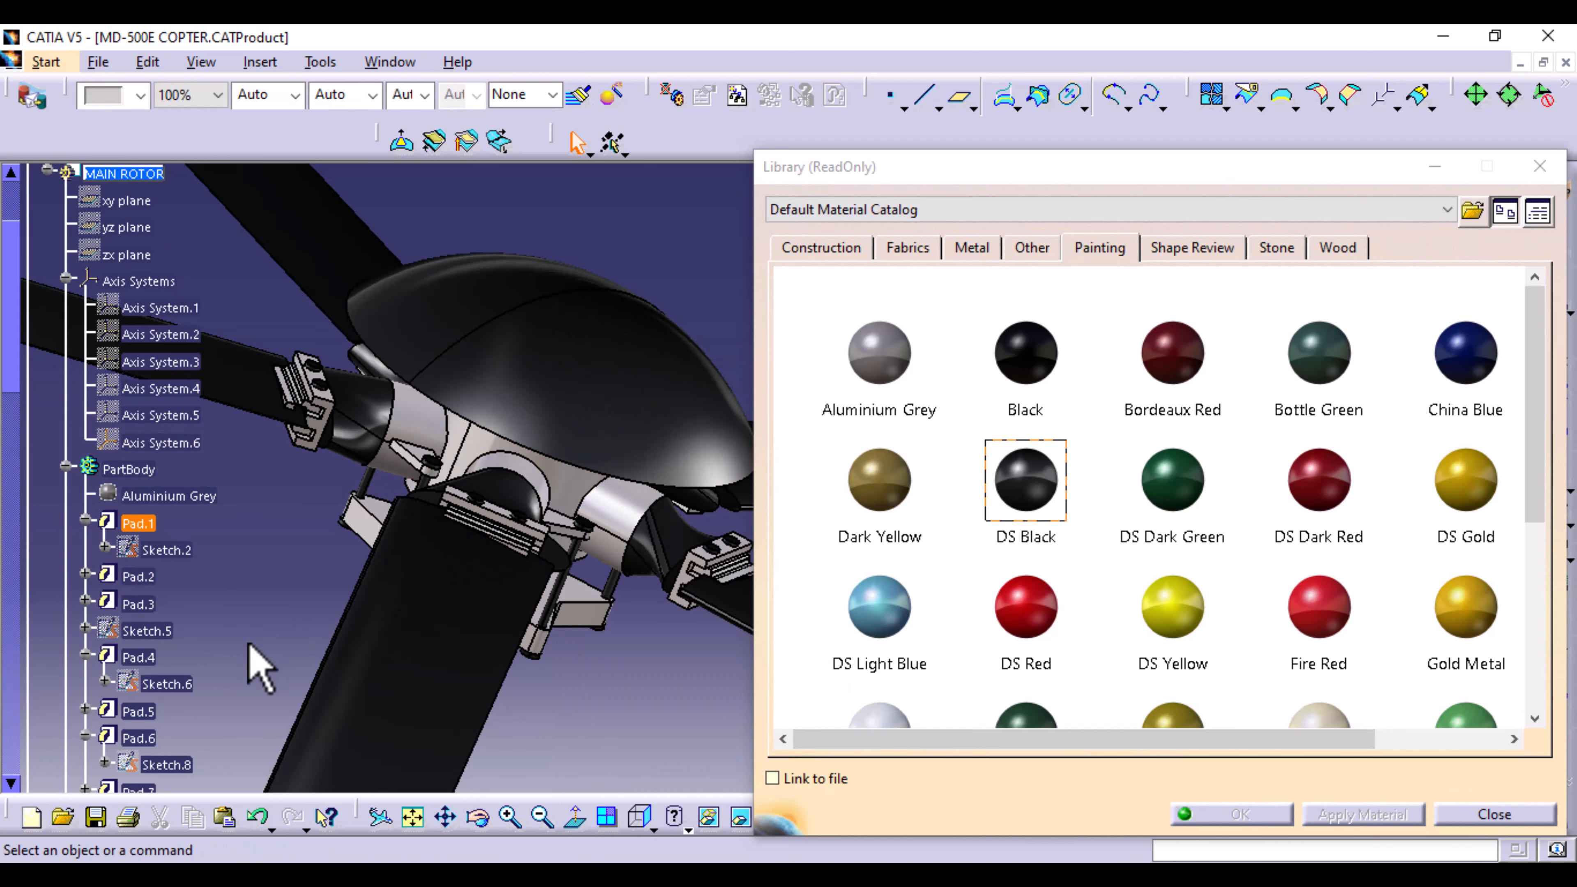
# Step: Reapply the Aluminium Grey painting material to the PartBody at the blade-root clamp
pyautogui.moveTo(236, 661); pyautogui.dragTo(471, 601, button='middle')
pyautogui.moveTo(435, 655); pyautogui.dragTo(960, 477, button='middle')
pyautogui.moveTo(903, 388); pyautogui.dragTo(735, 460)
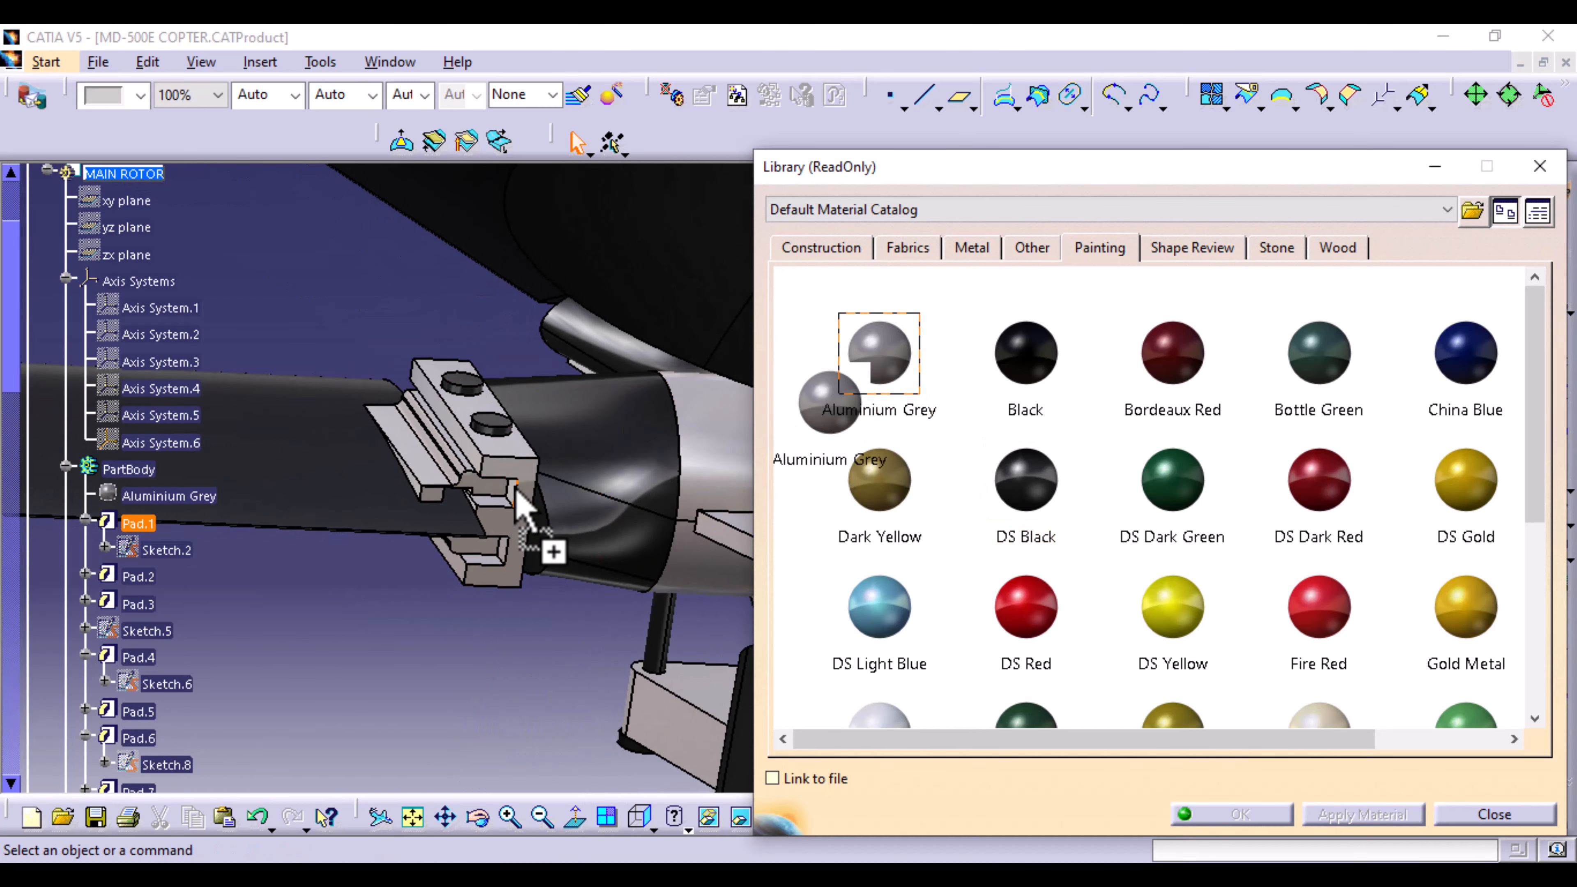
pyautogui.moveTo(525, 473); pyautogui.dragTo(525, 480)
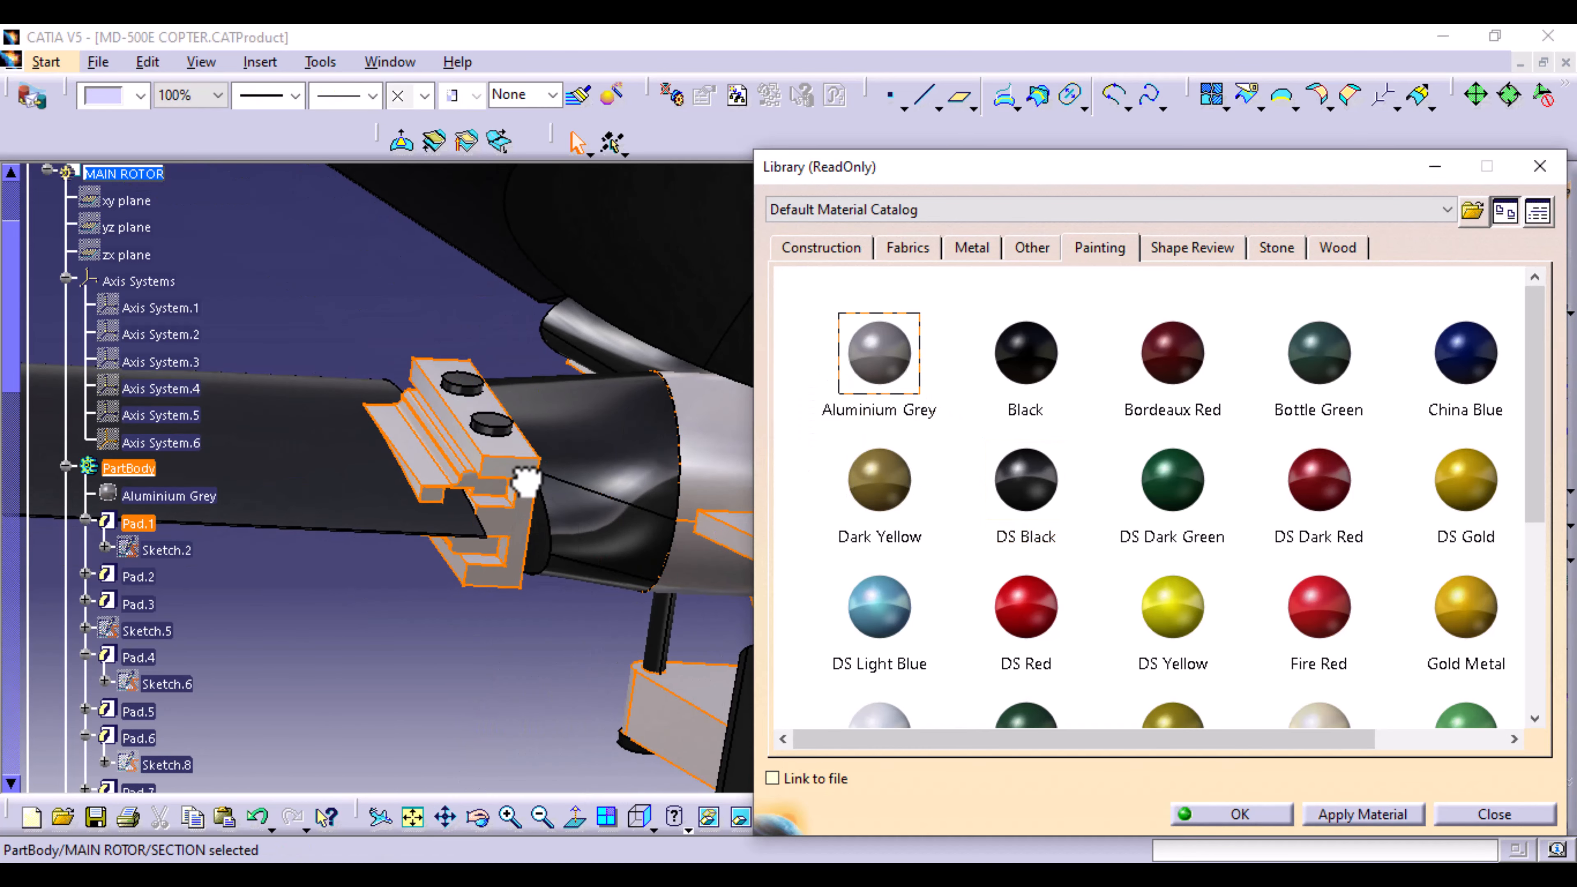
pyautogui.click(370, 718)
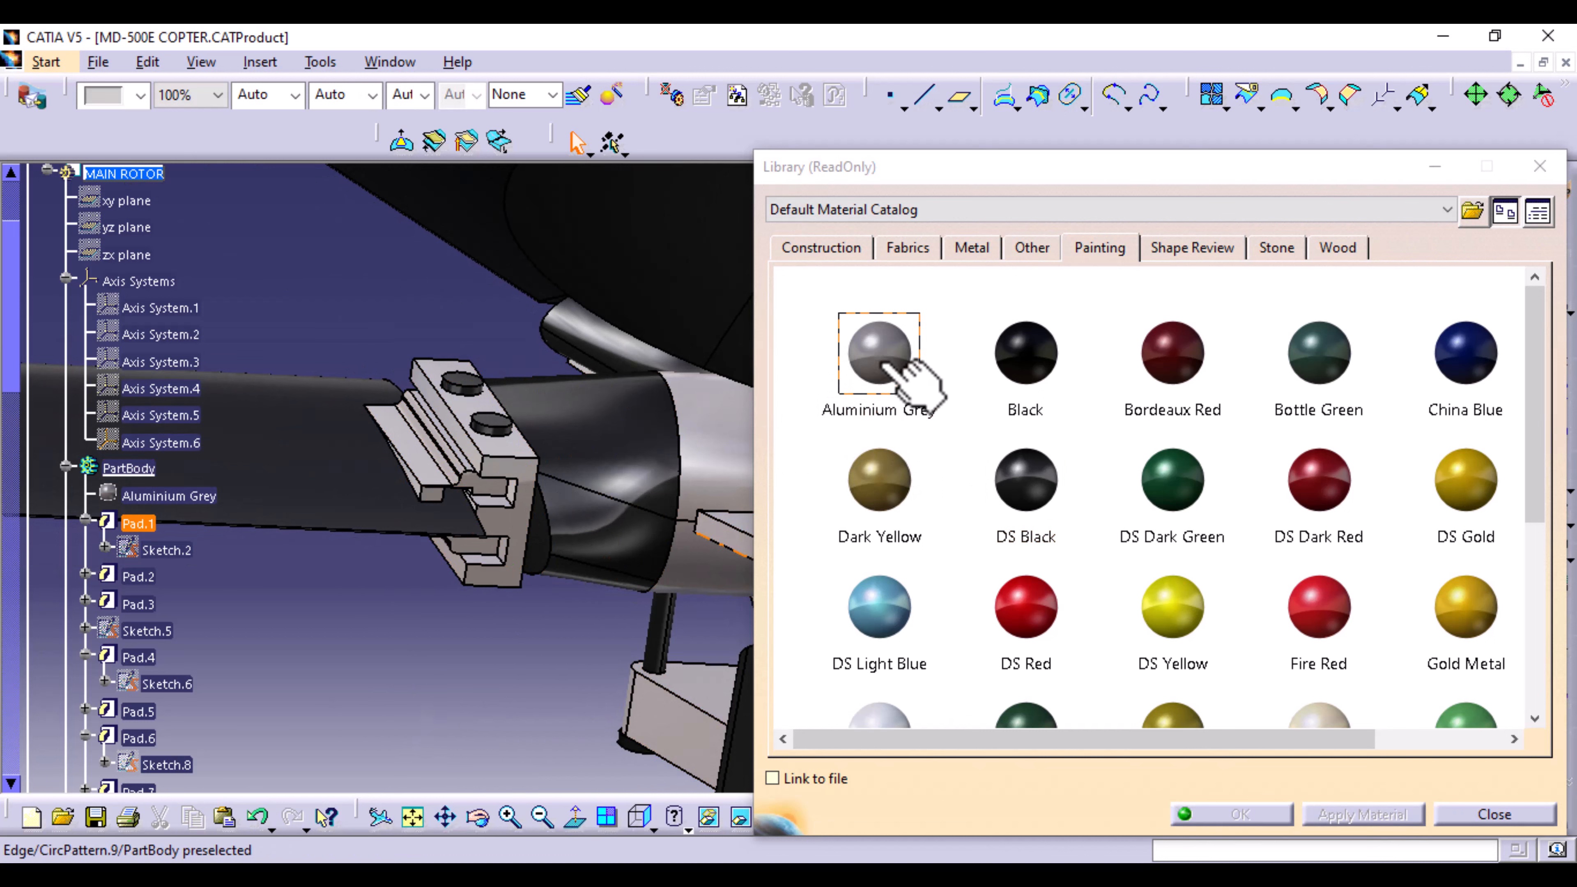
pyautogui.moveTo(889, 368); pyautogui.dragTo(490, 551)
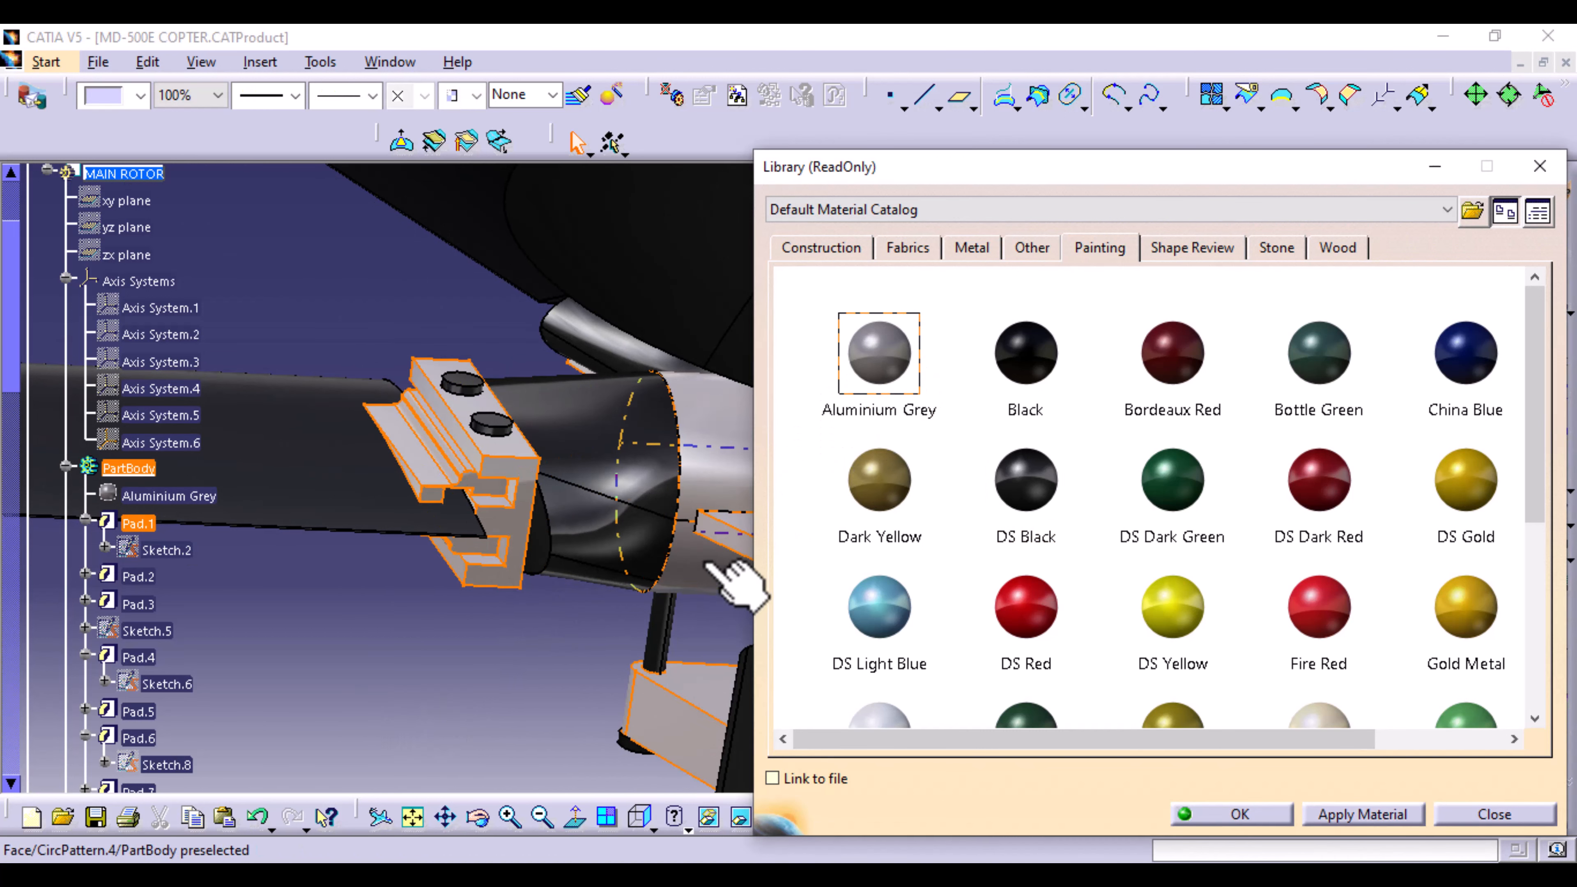
pyautogui.click(428, 736)
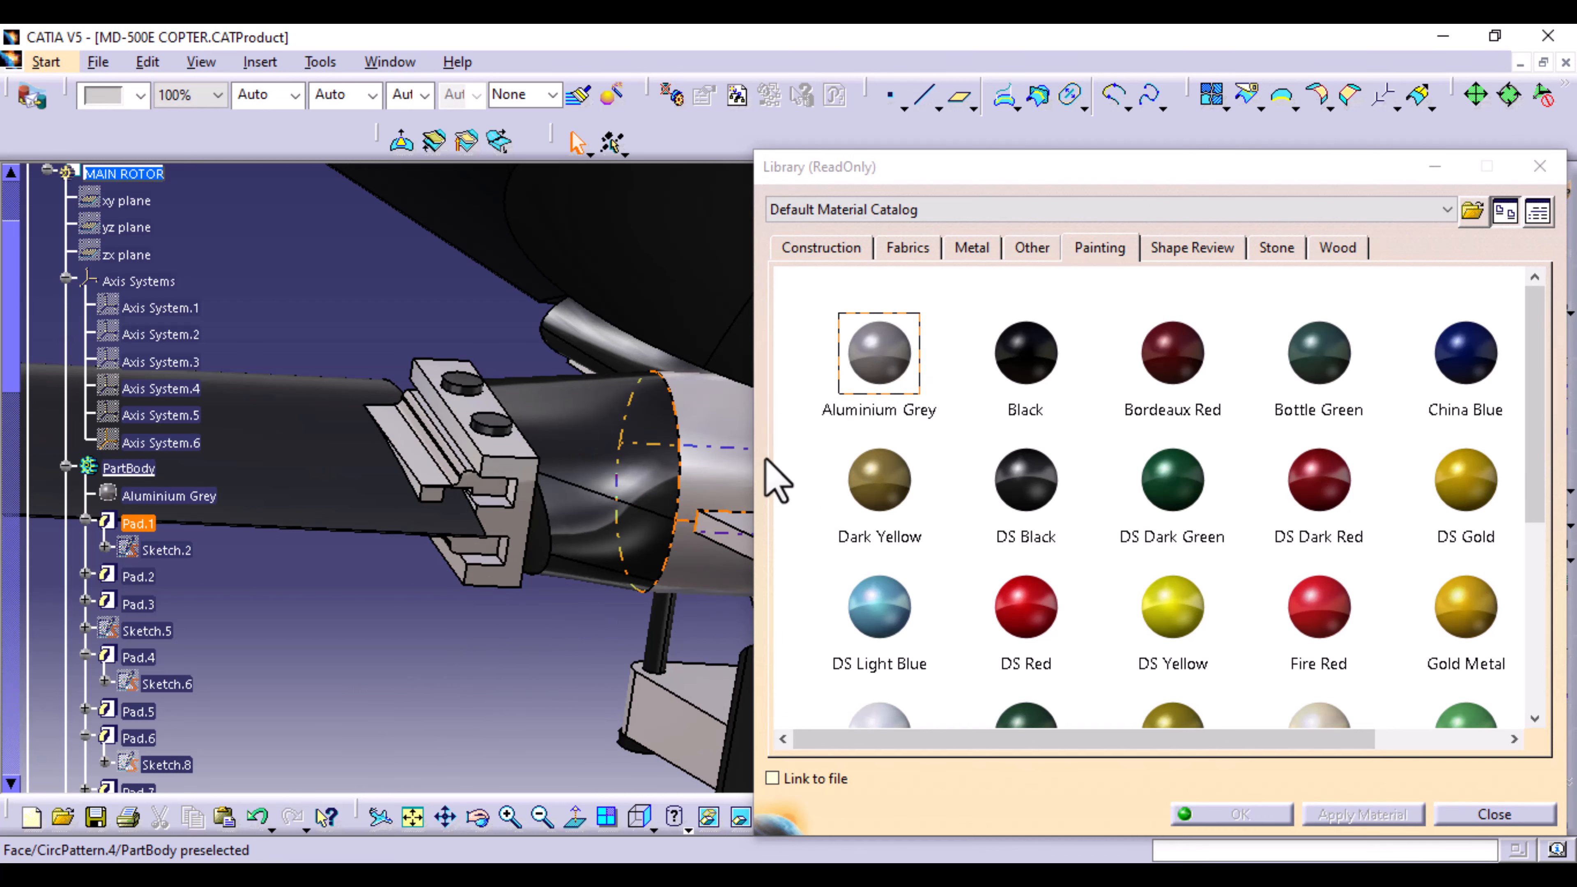
# Step: Inspect the painted rotor head and blades, and close the material library
pyautogui.click(412, 816)
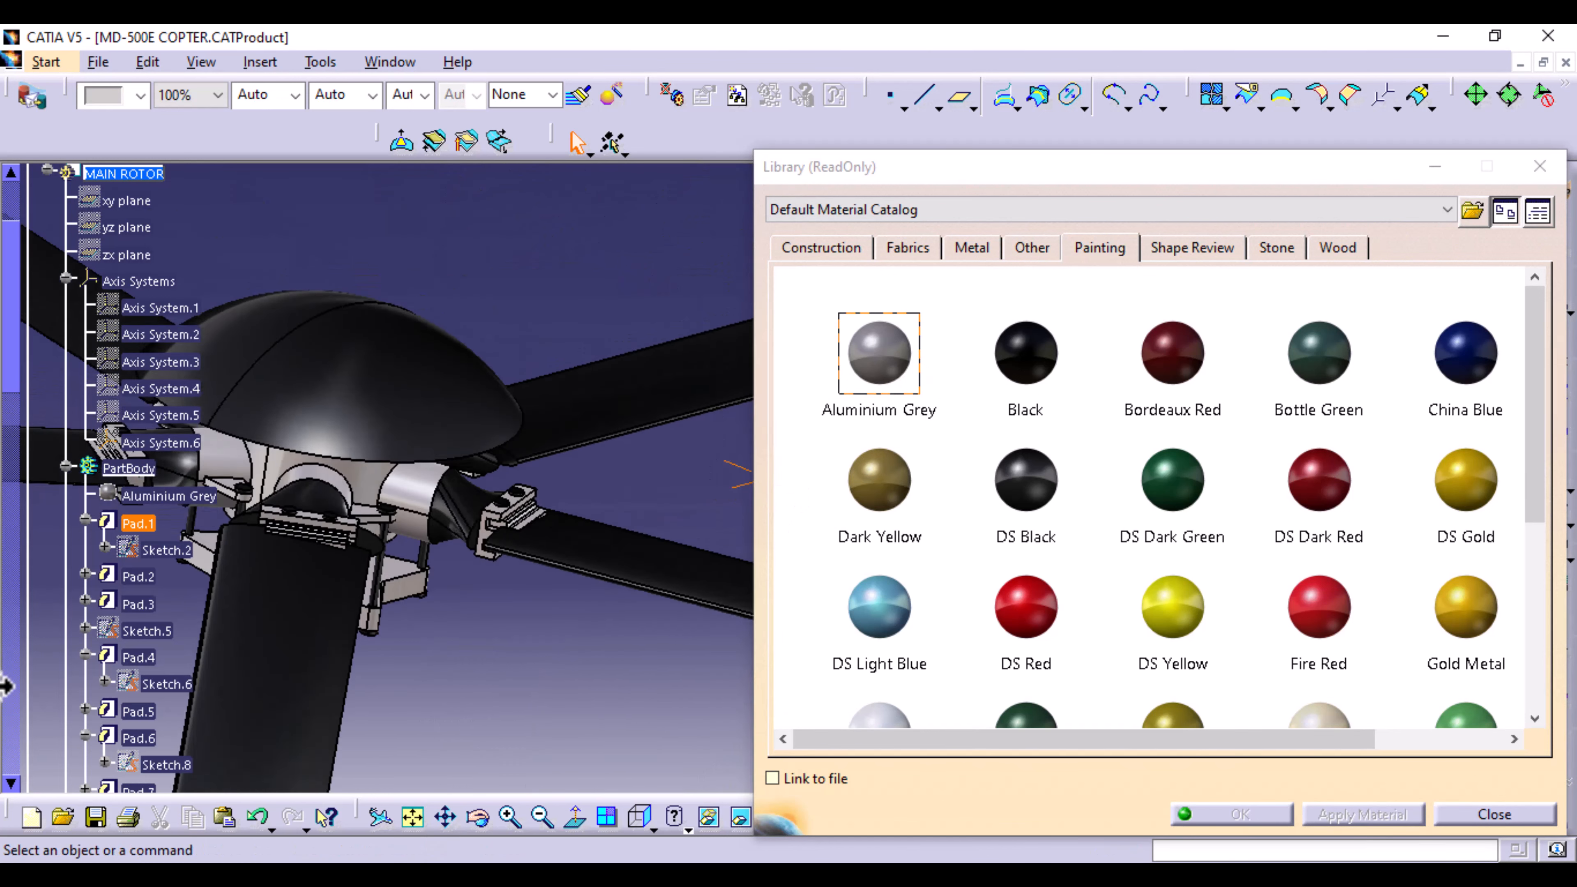
pyautogui.moveTo(559, 716)
pyautogui.keyDown('ctrl'); pyautogui.mouseDown(button='middle')
pyautogui.moveTo(552, 750)
pyautogui.moveTo(553, 734)
pyautogui.mouseUp(button='middle'); pyautogui.keyUp('ctrl')
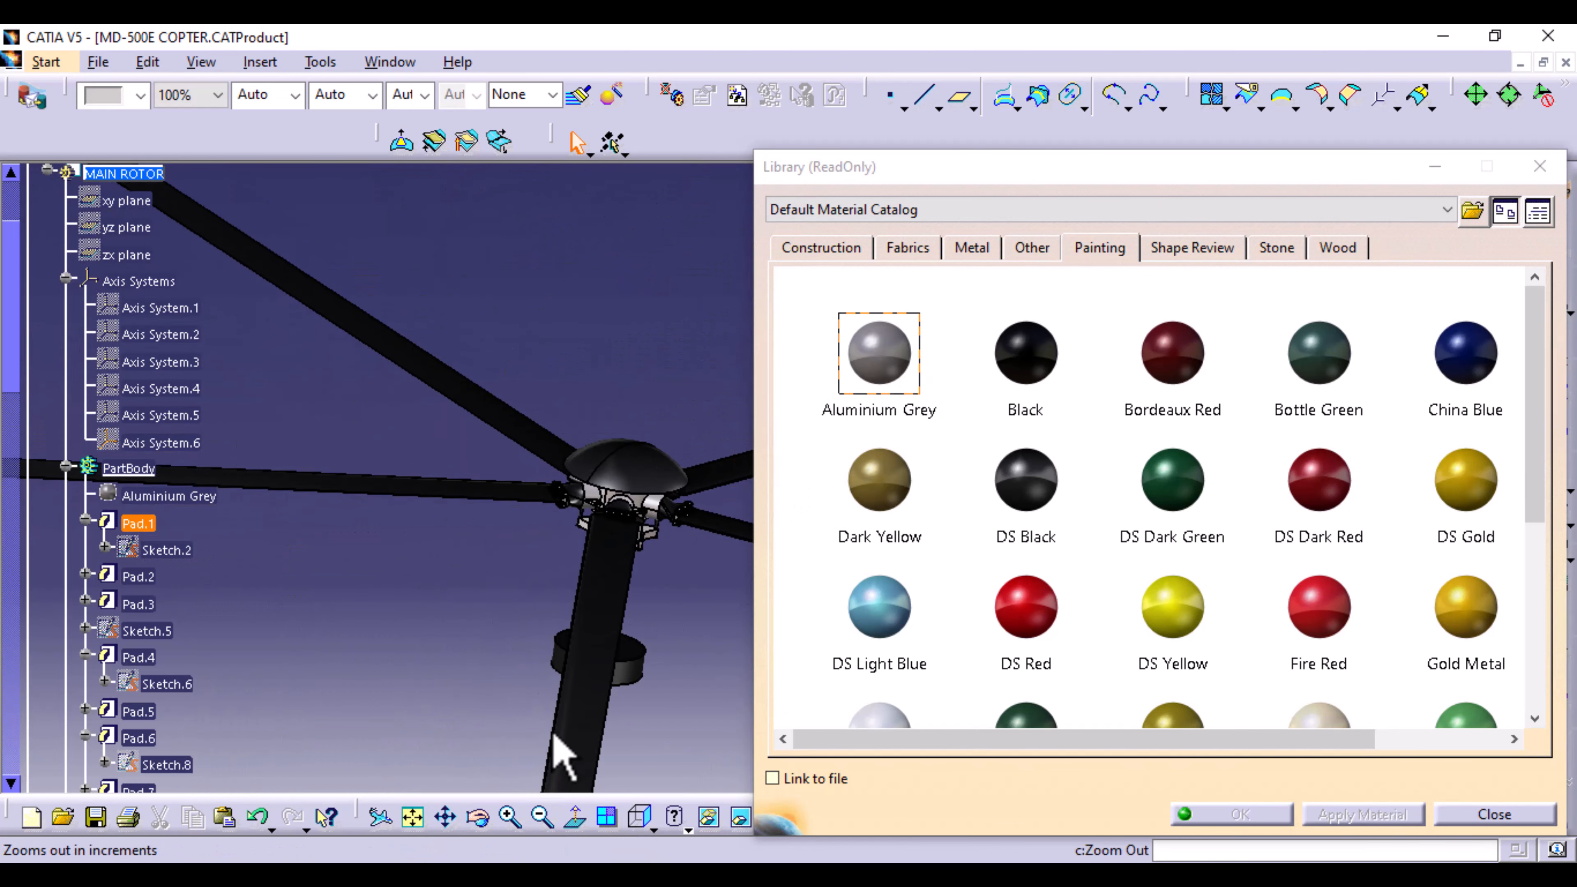
pyautogui.moveTo(660, 726); pyautogui.dragTo(527, 553, button='middle')
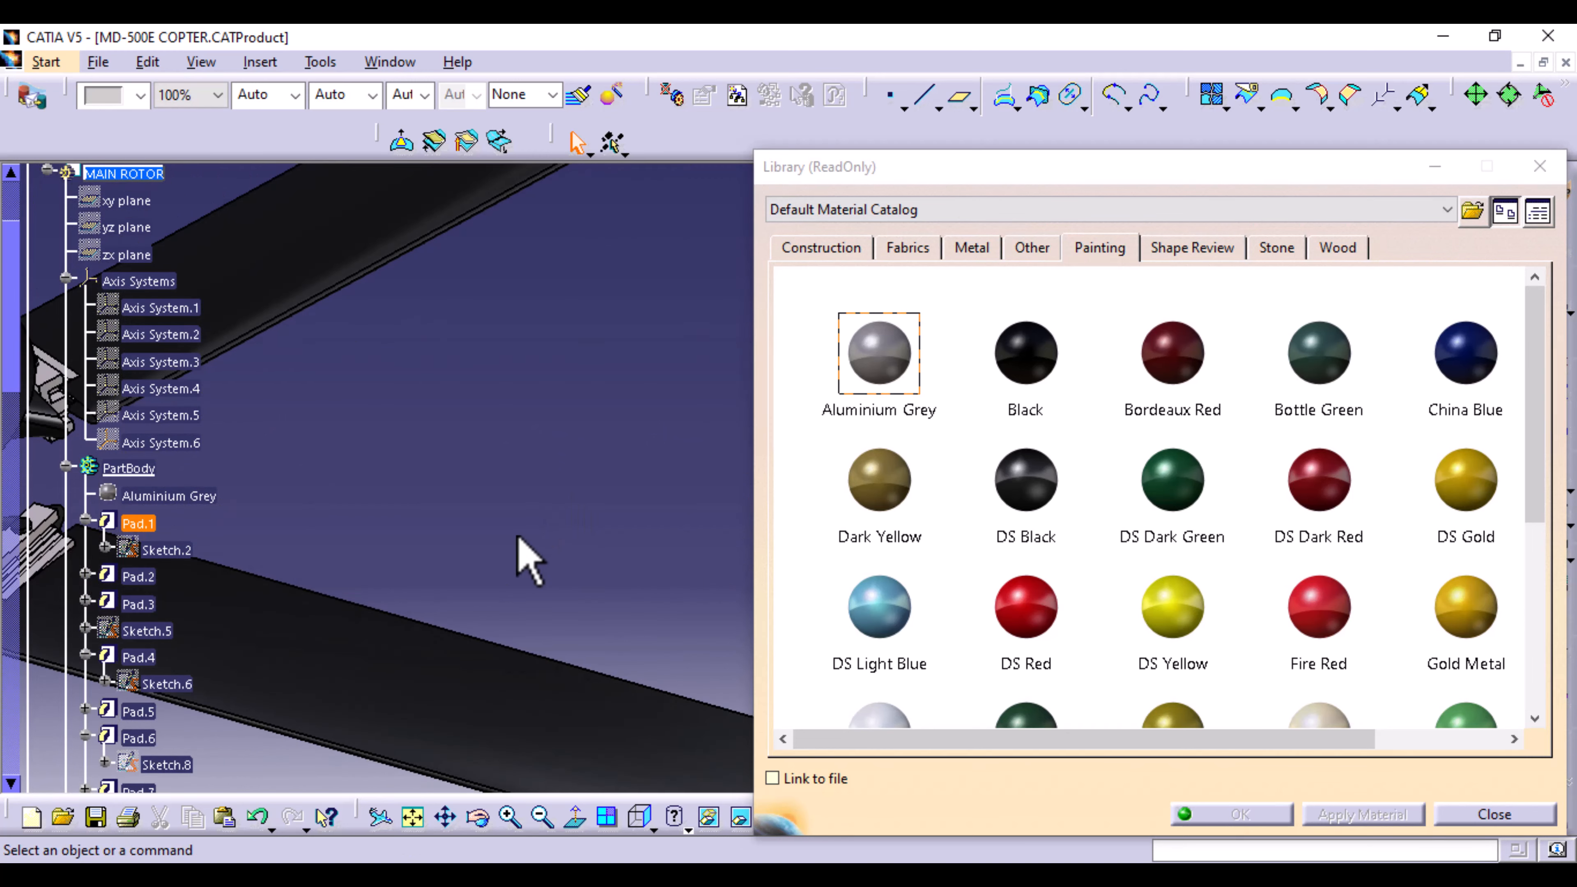
pyautogui.moveTo(871, 587); pyautogui.dragTo(975, 609, button='middle')
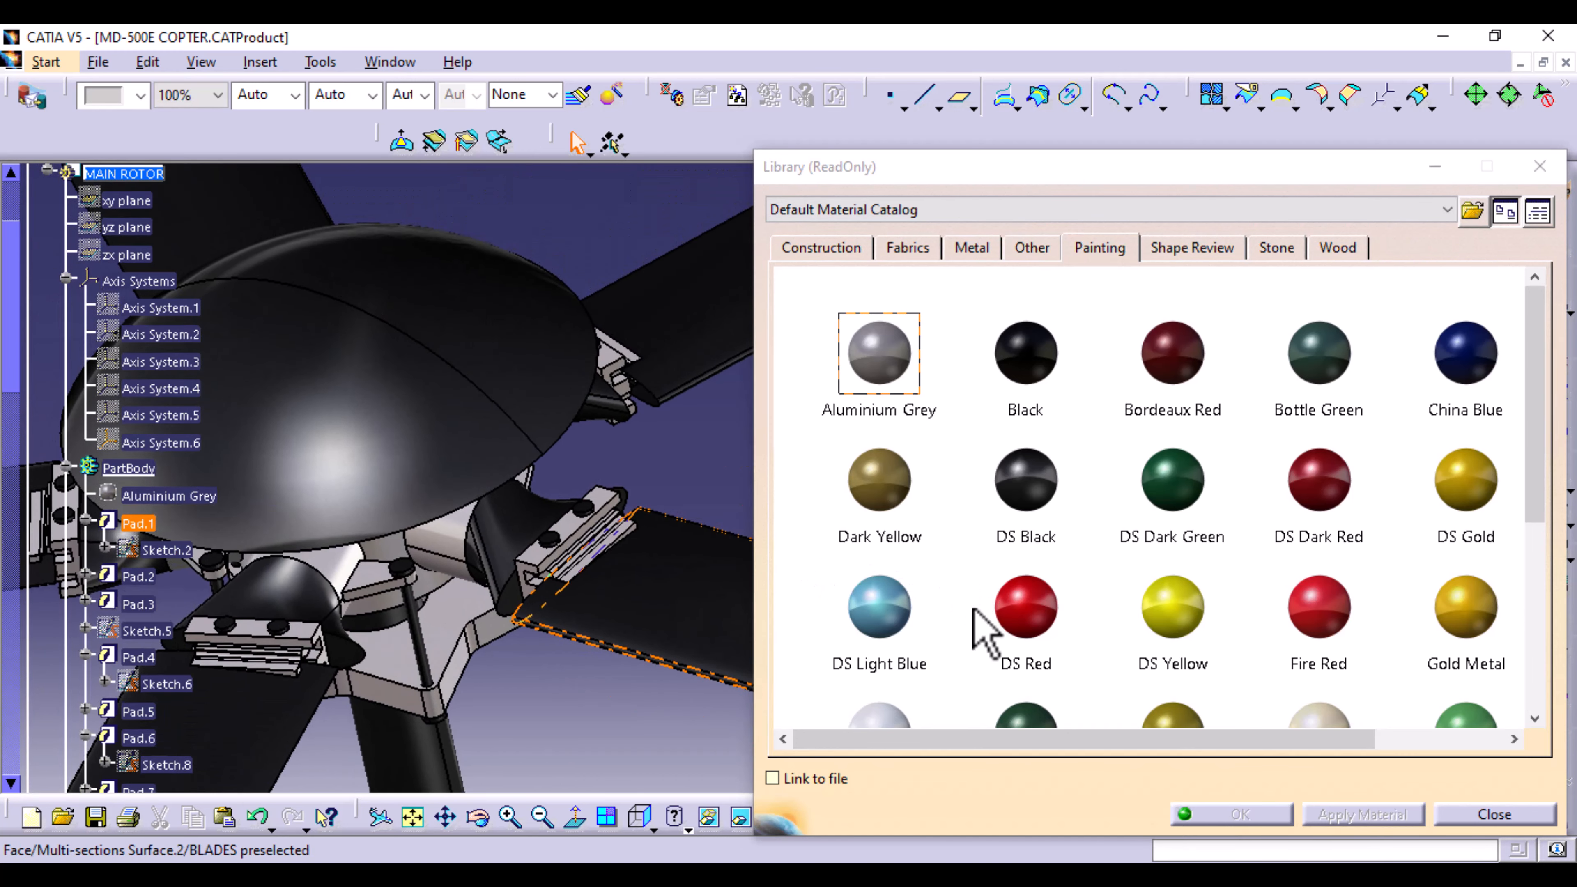
pyautogui.click(1493, 815)
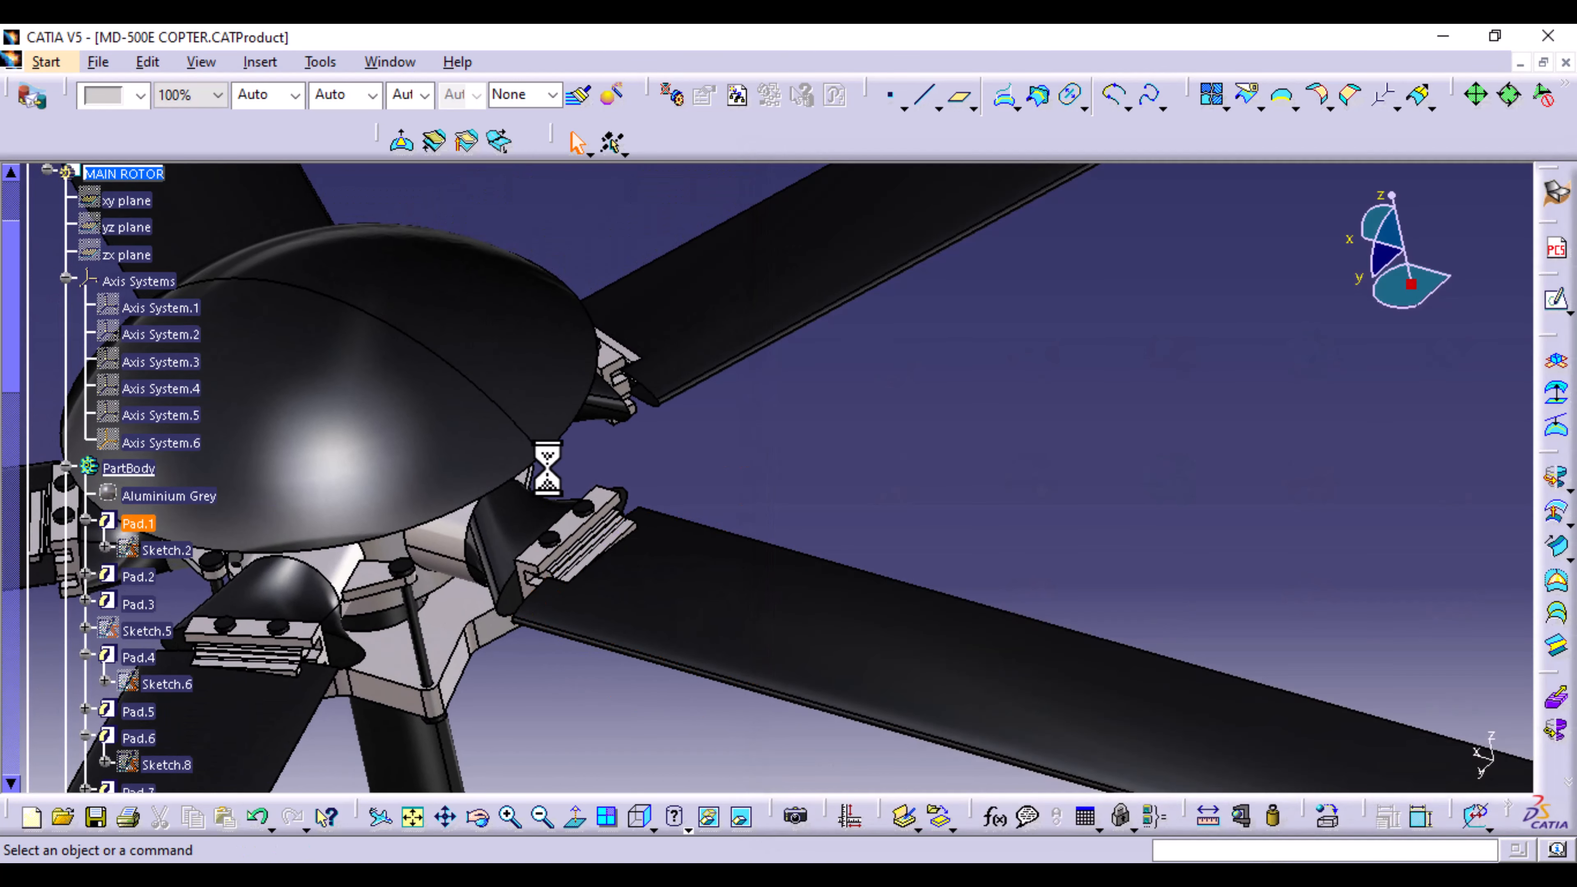
# Step: Collapse the PartBody branch of the MAIN ROTOR part and save the assembly
pyautogui.moveTo(782, 446); pyautogui.dragTo(618, 680, button='middle')
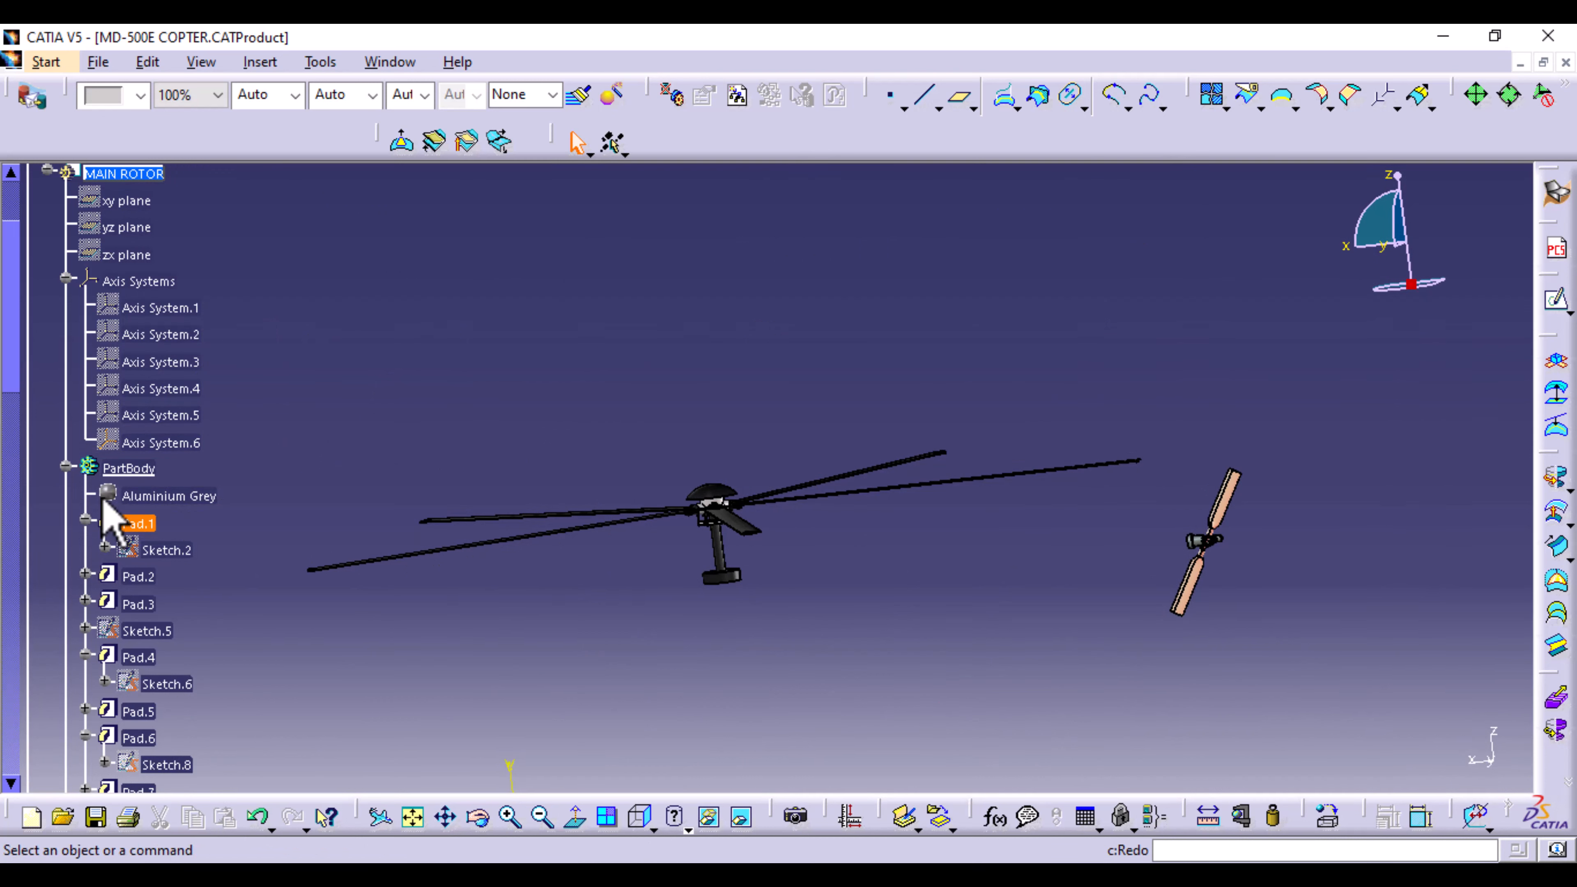
pyautogui.click(65, 465)
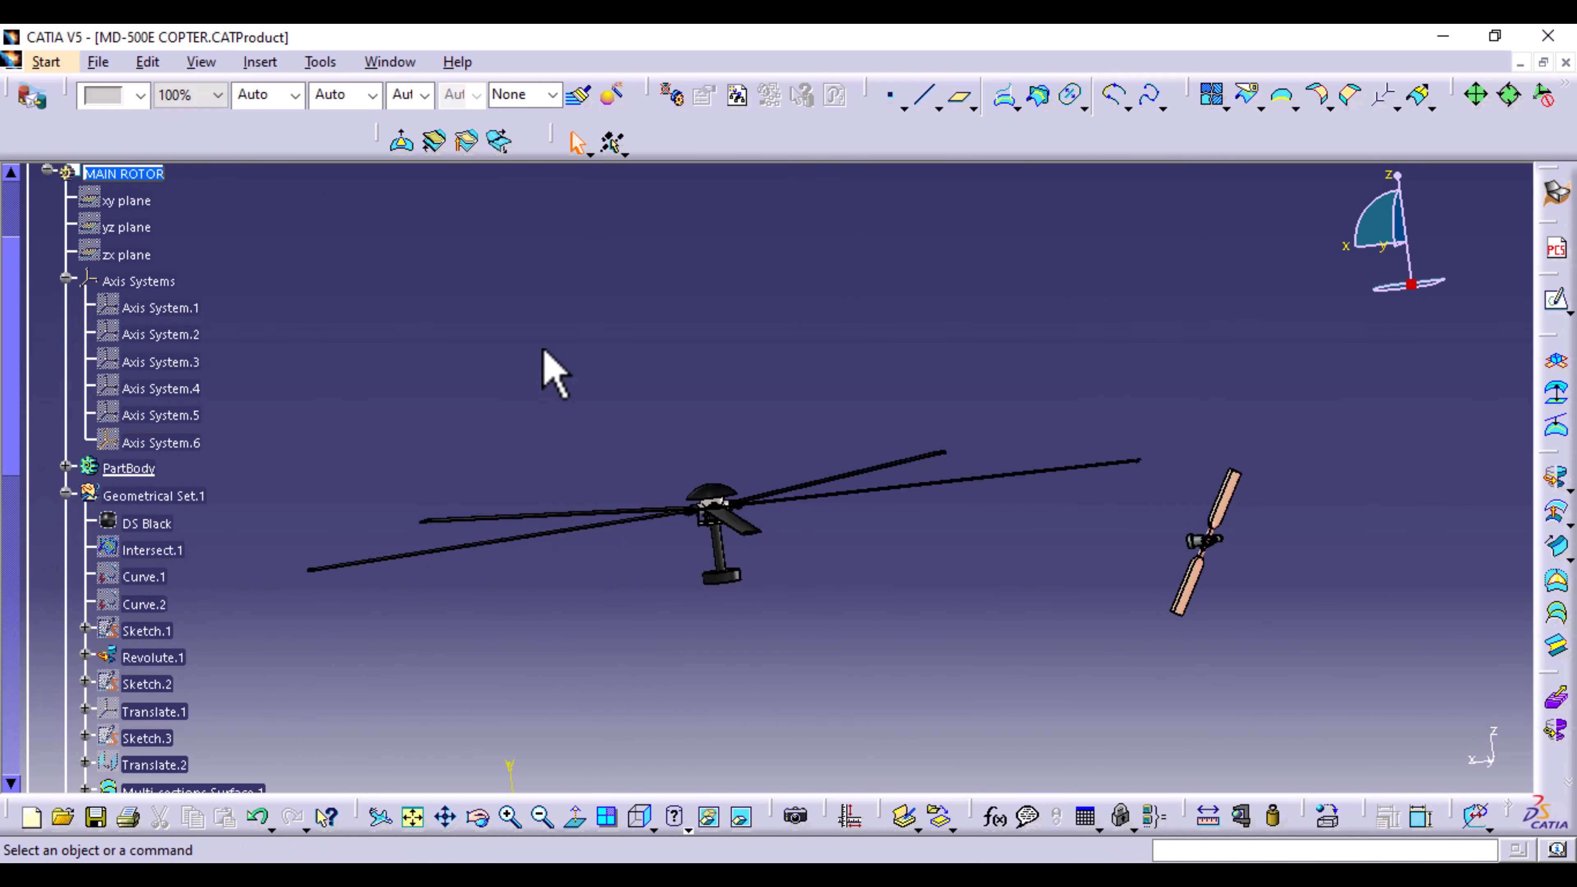
pyautogui.hotkey('ctrl', 's')
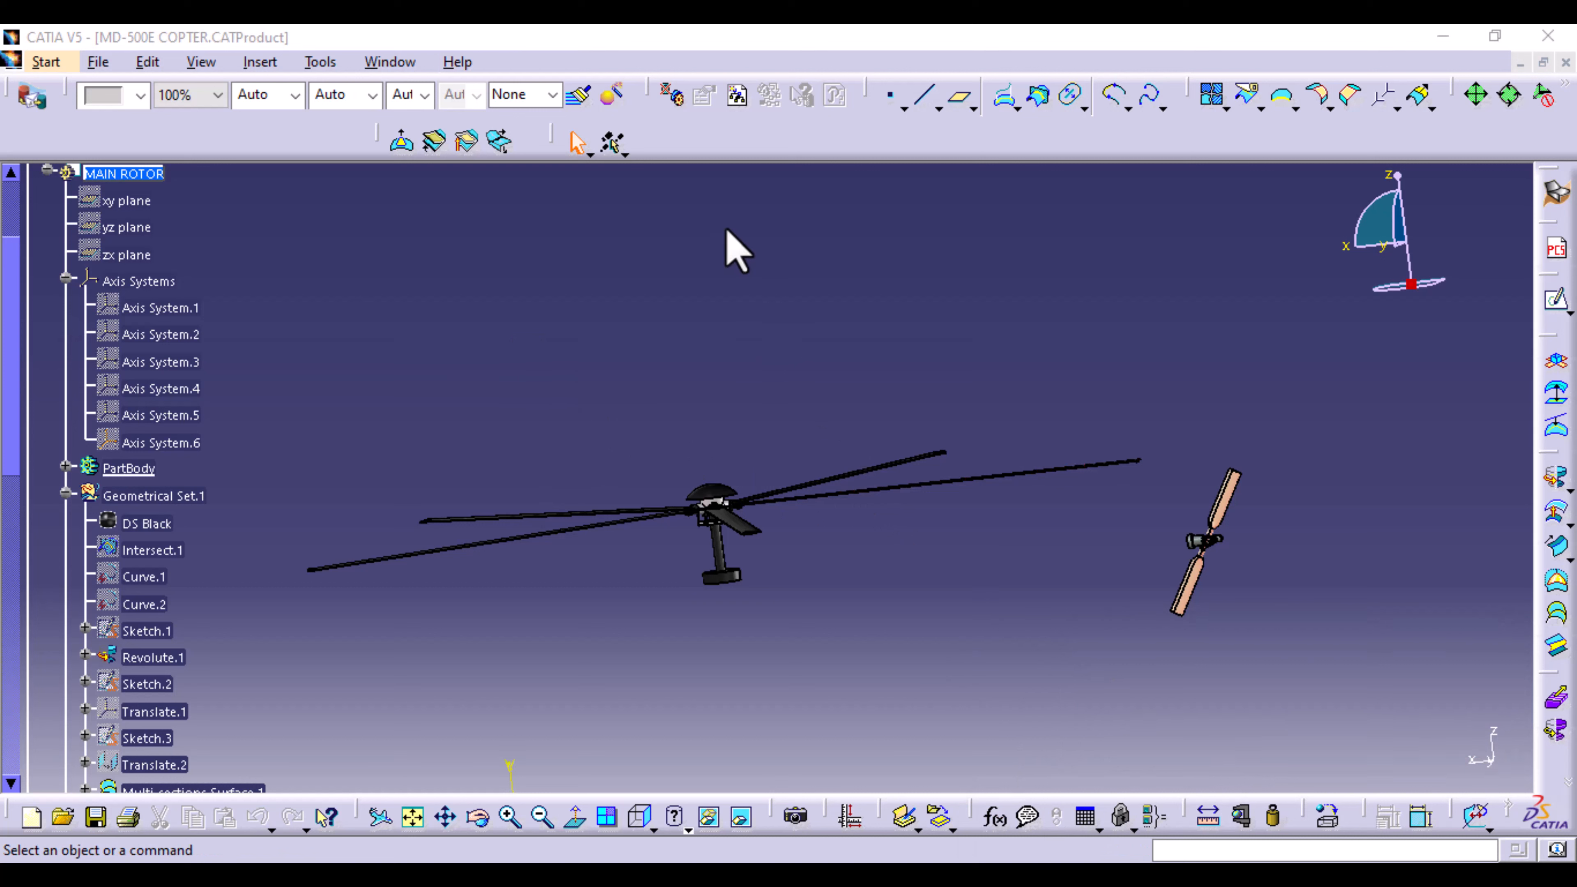
# Step: Collapse the Geometrical Set.1, Axis Systems and MAIN ROTOR (SECTION) branches of the specification tree
pyautogui.click(66, 495)
pyautogui.click(65, 404)
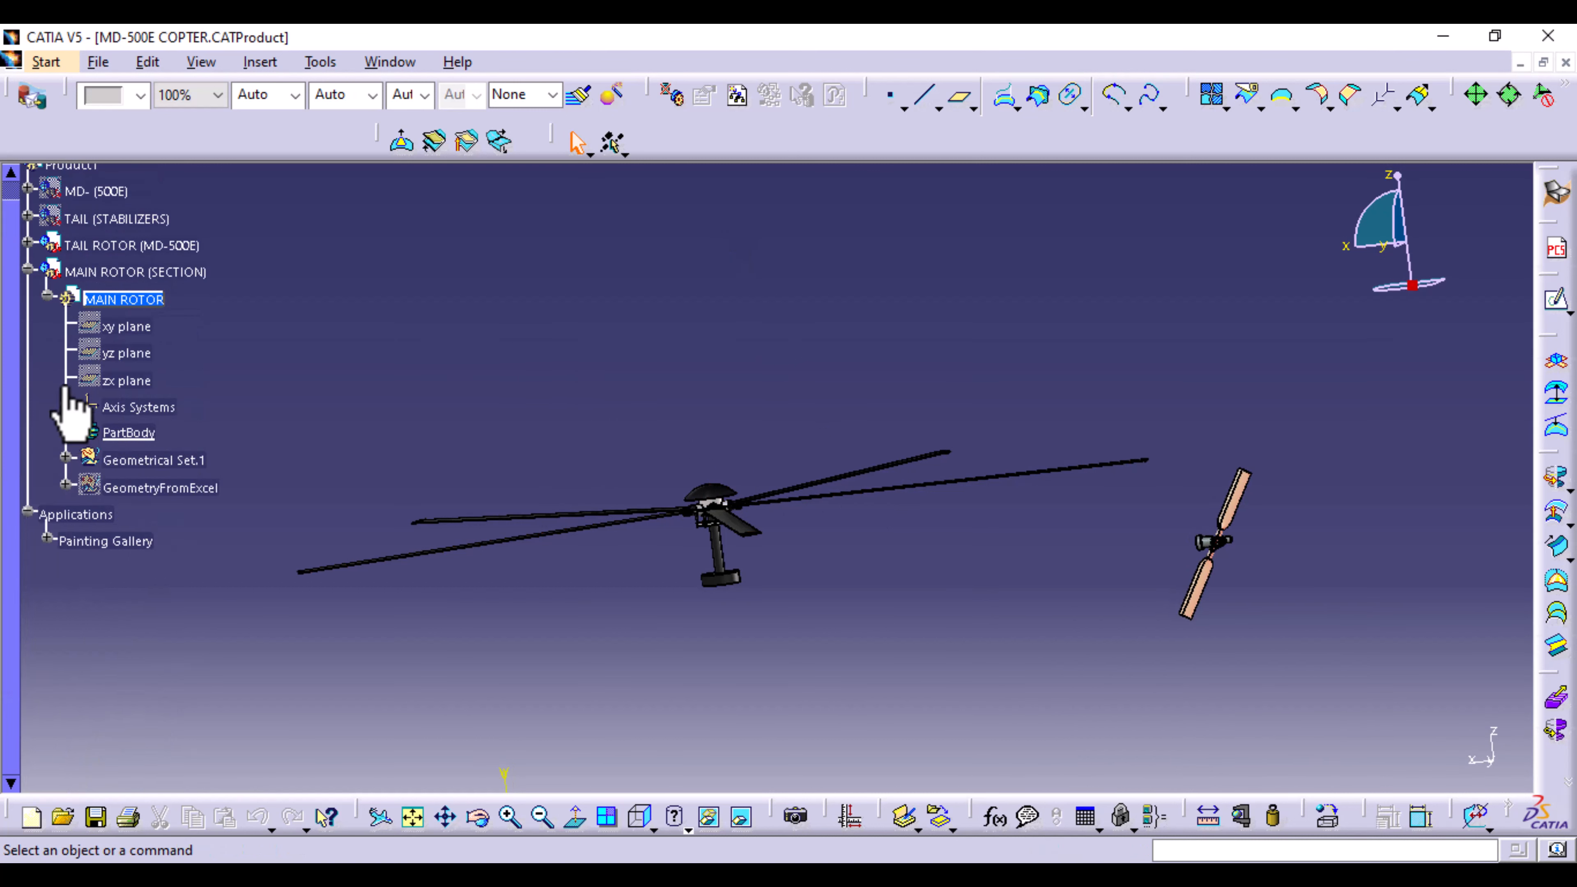
pyautogui.click(27, 269)
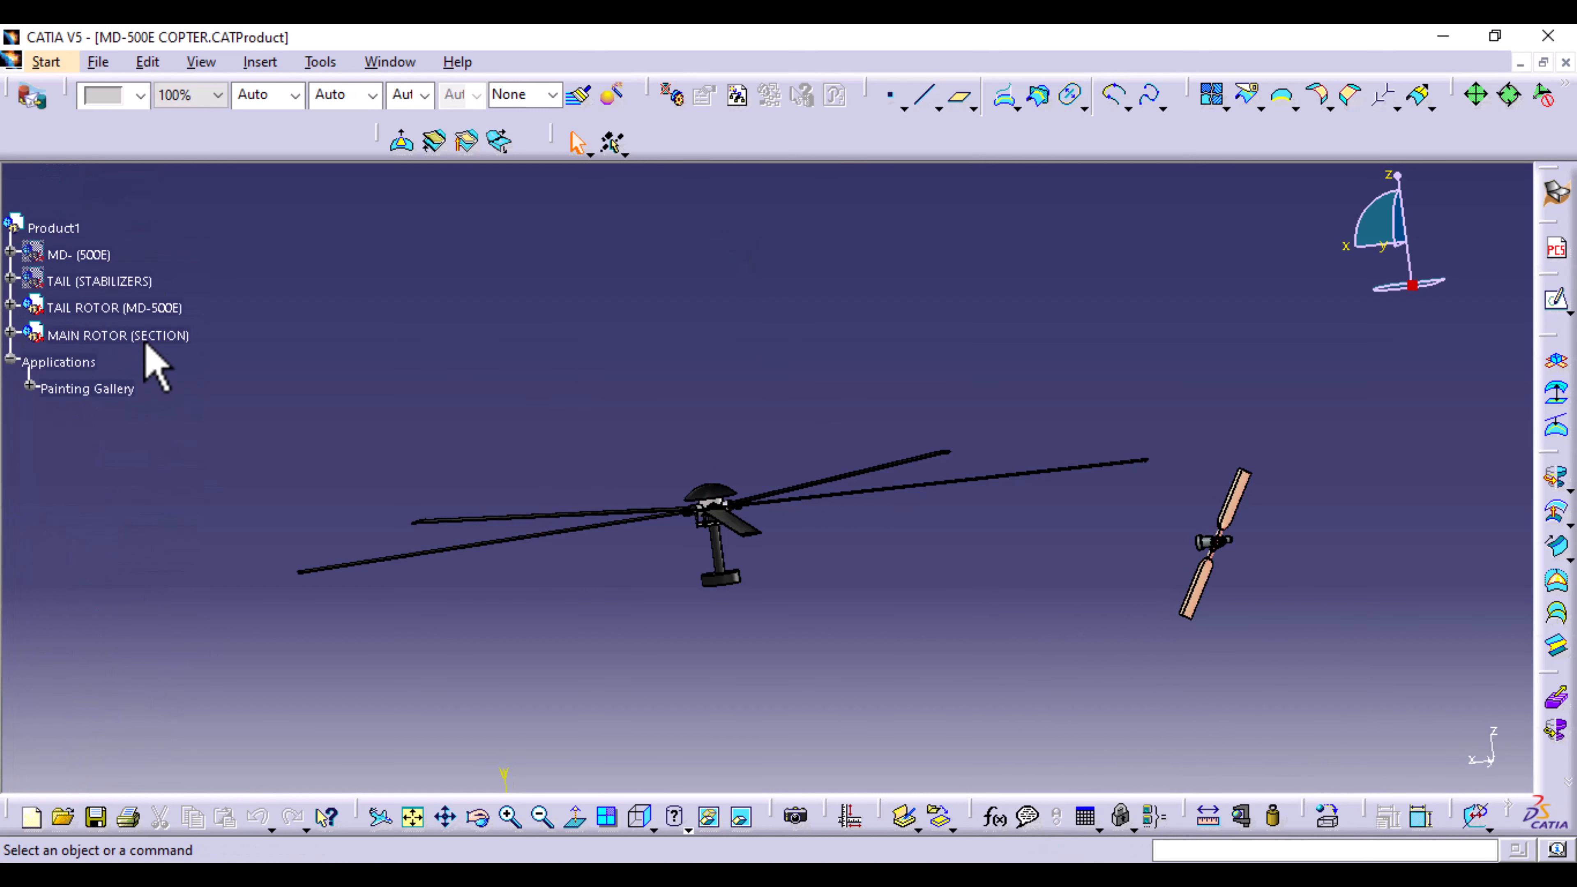
# Step: Show the hidden TAIL (STABILIZERS) and MD- (500E) components of the assembly
pyautogui.rightClick(104, 282)
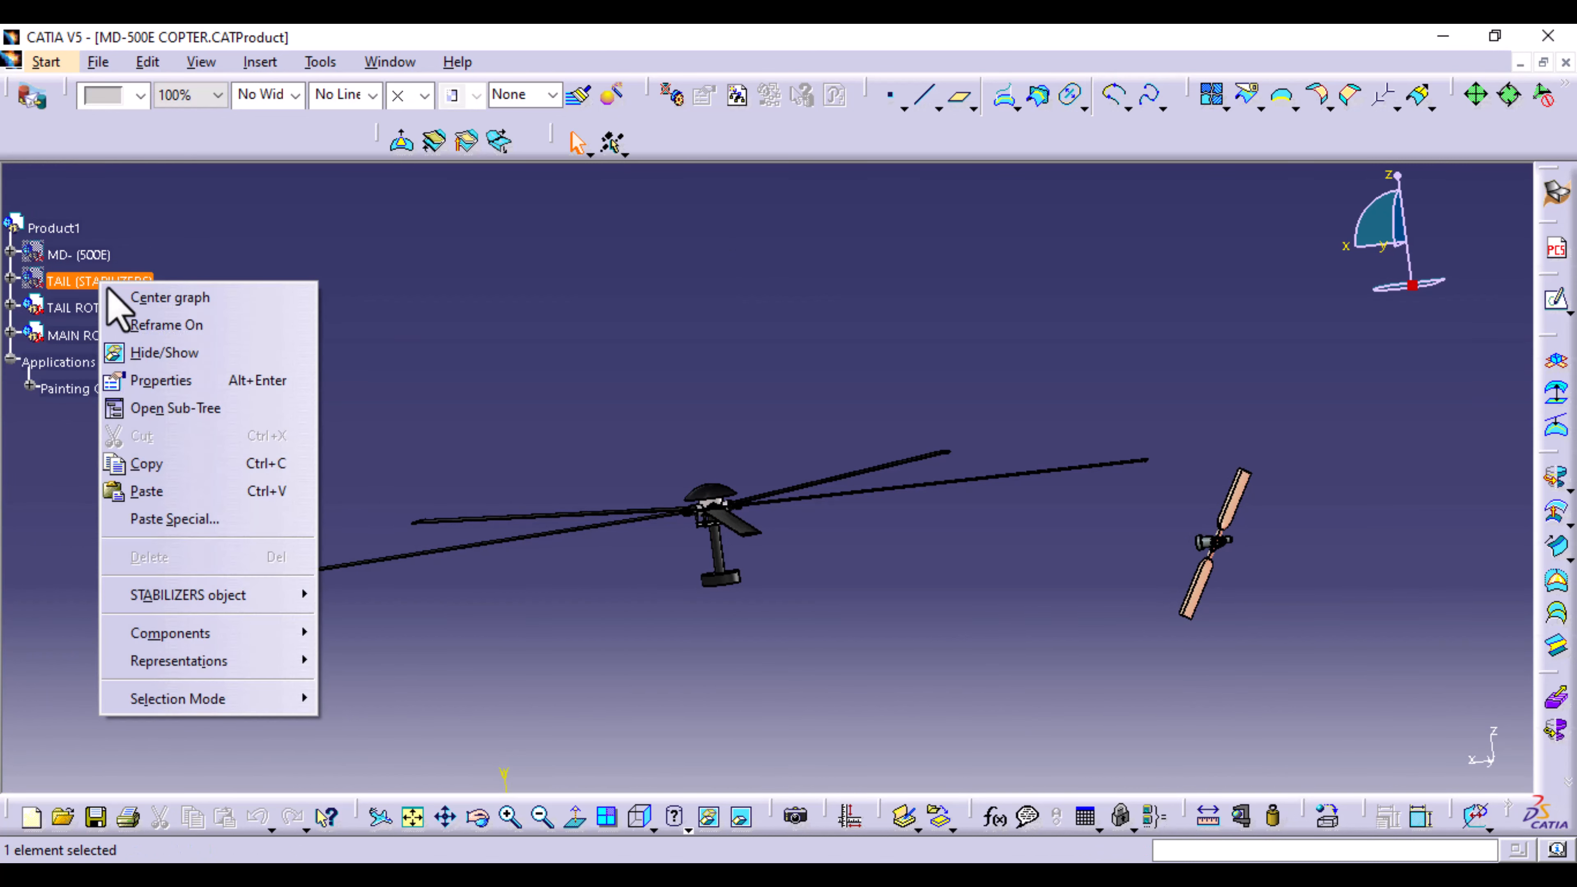
pyautogui.click(178, 353)
pyautogui.rightClick(73, 254)
pyautogui.click(149, 336)
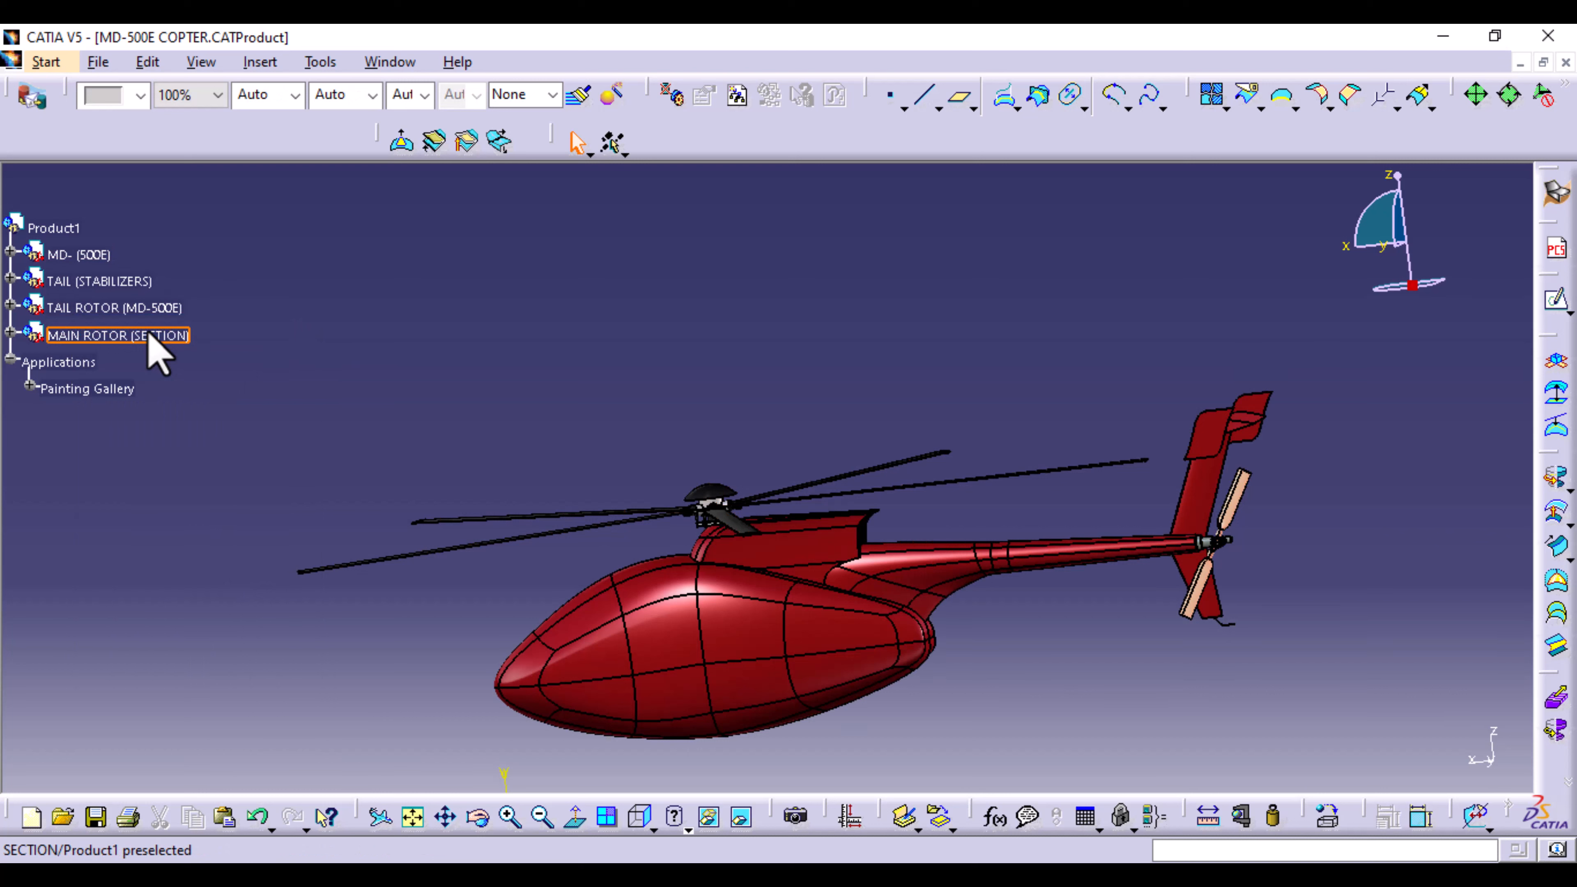
# Step: Set the assembly's display mode to shaded without edge lines
pyautogui.moveTo(538, 590); pyautogui.dragTo(499, 516, button='middle')
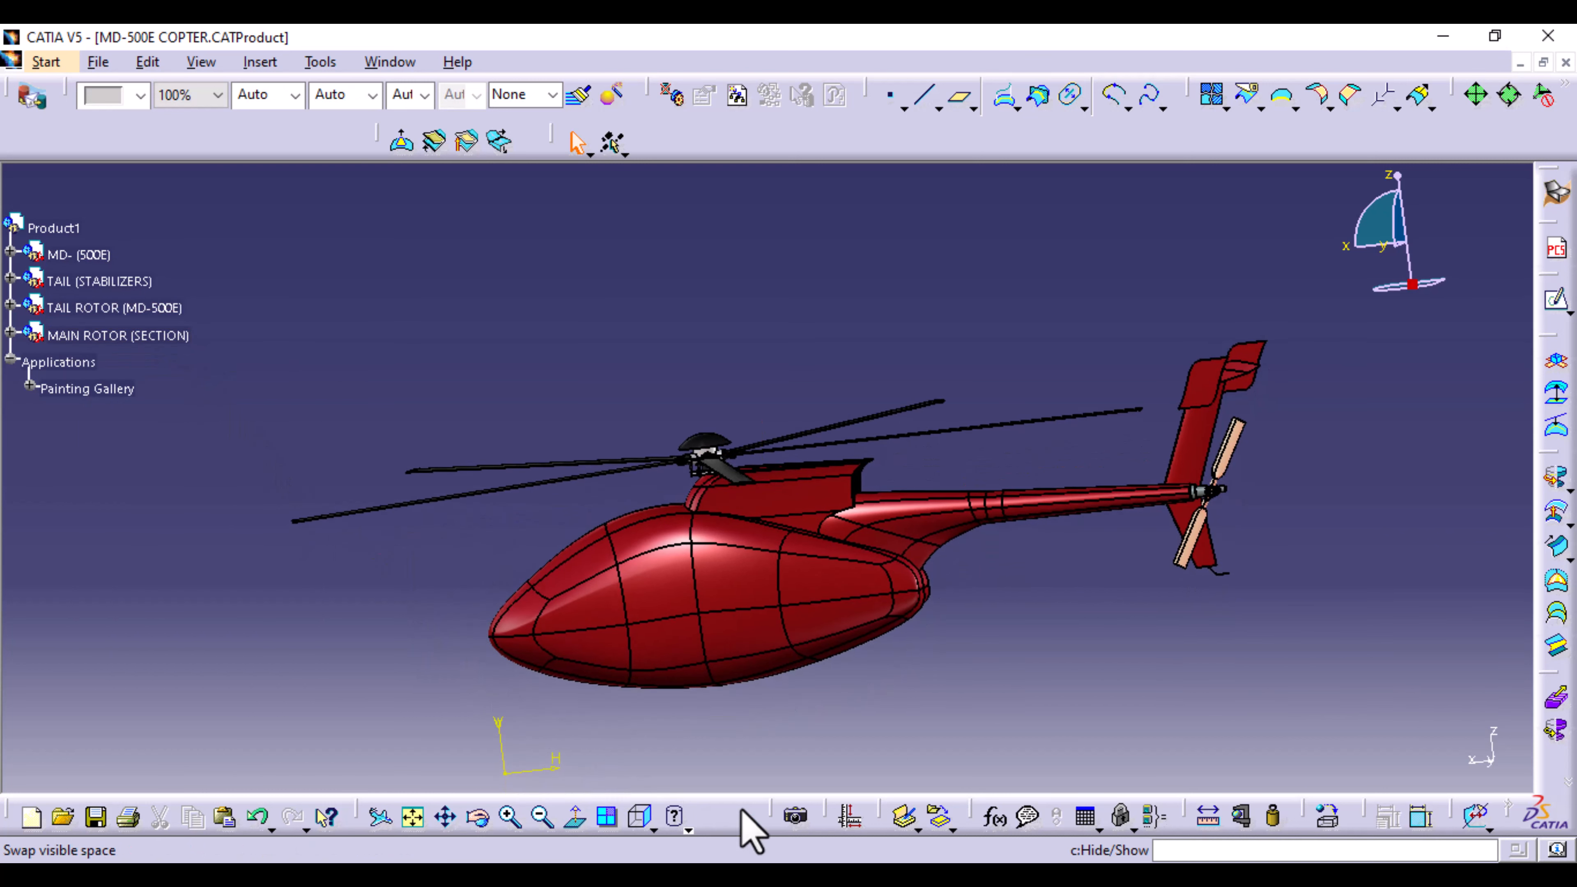
pyautogui.click(687, 829)
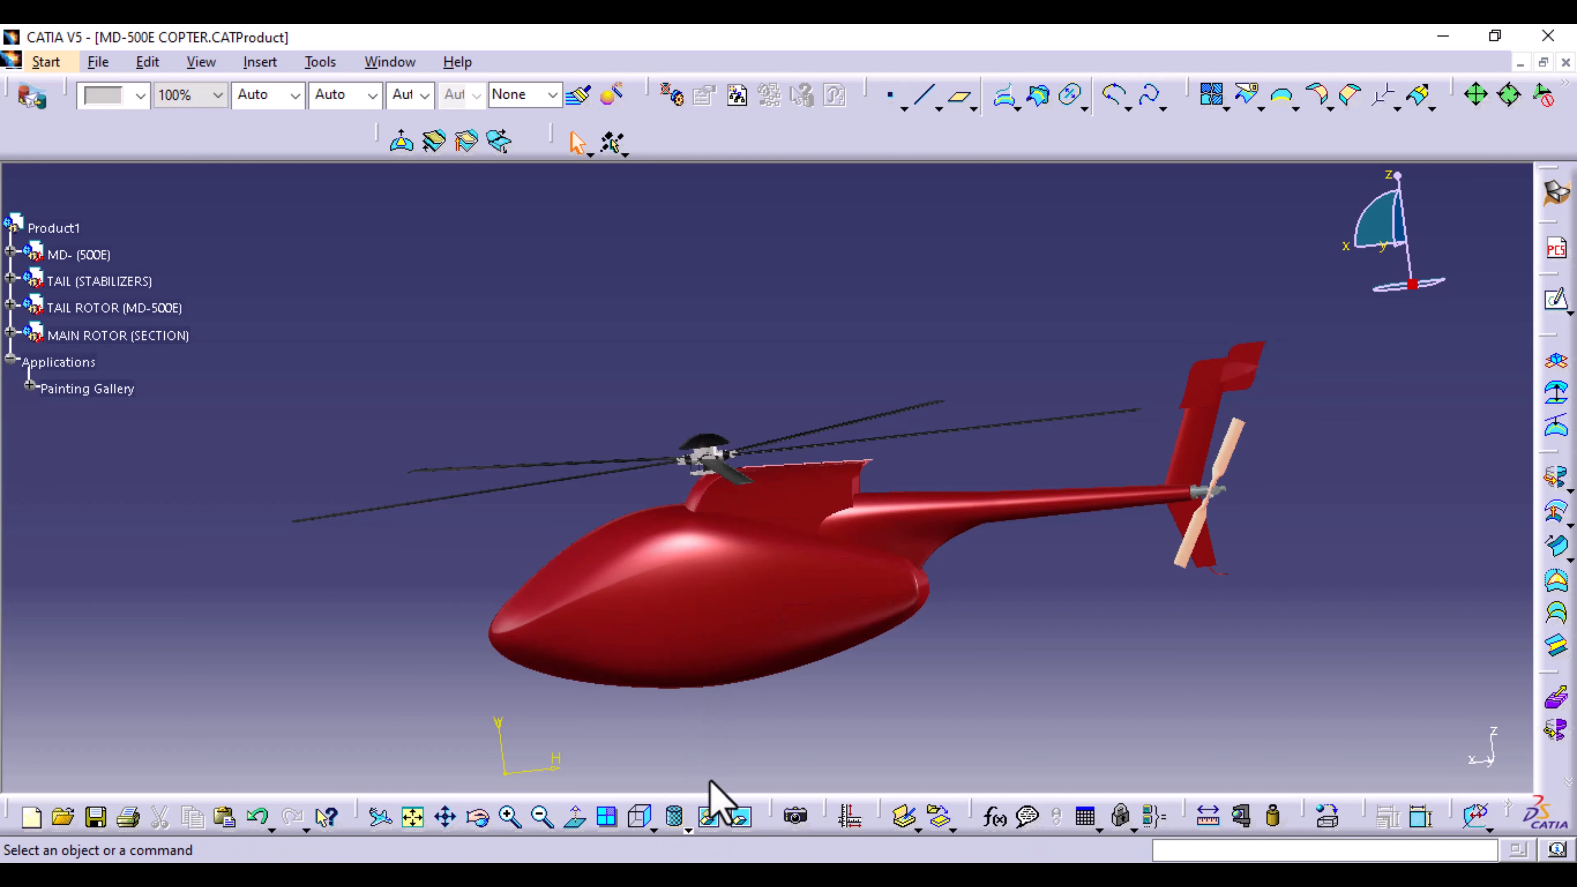
pyautogui.moveTo(658, 750); pyautogui.dragTo(853, 646, button='middle')
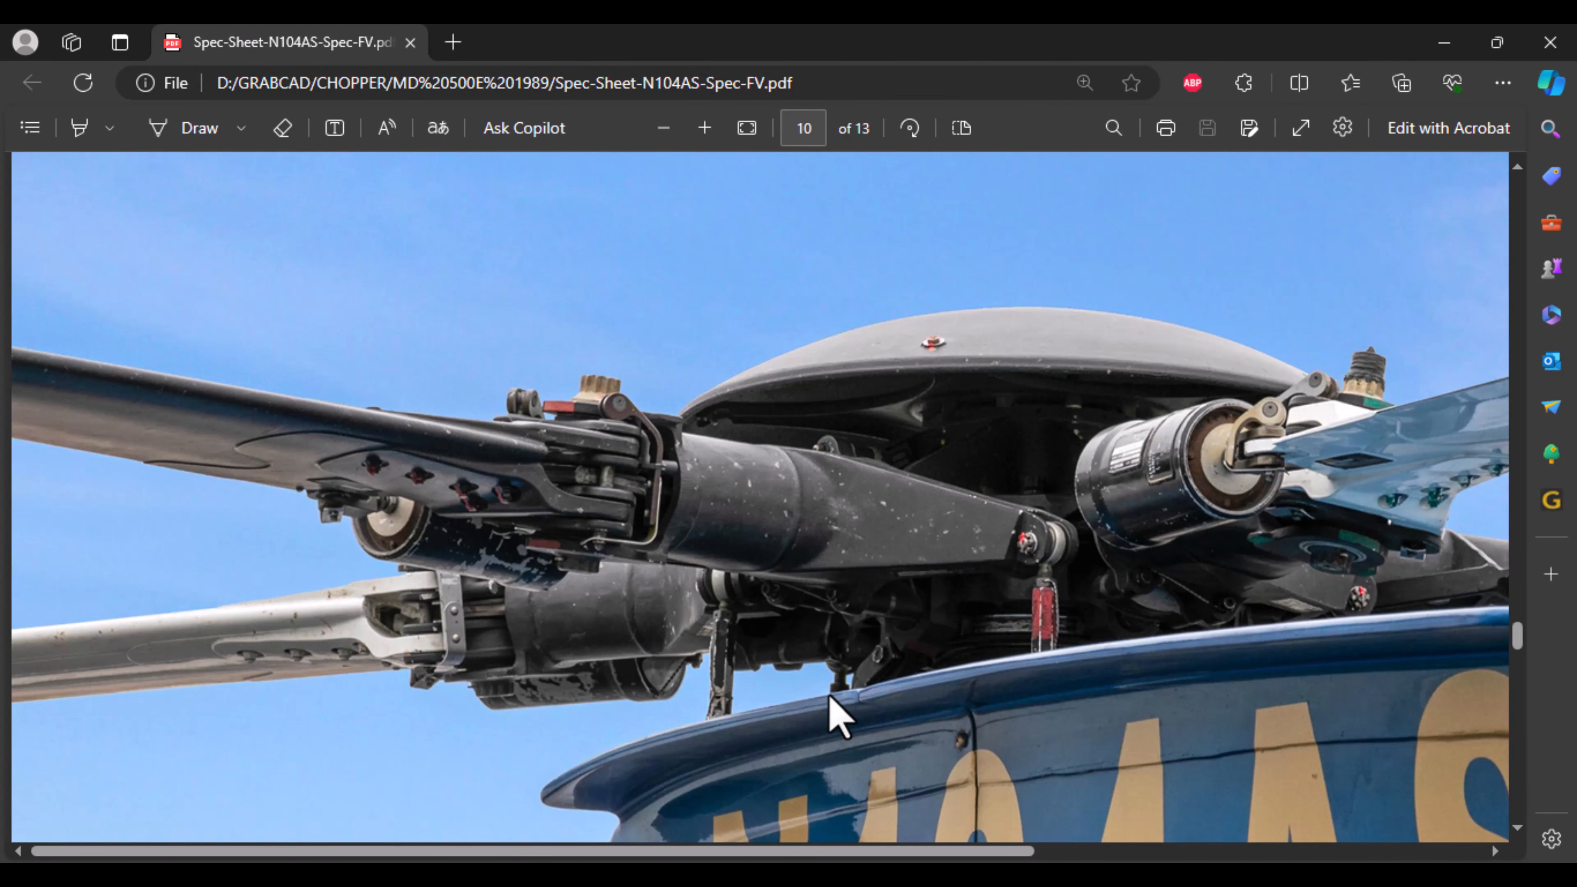
# Step: Switch to the Spec-Sheet-N104AS-Spec-FV.pdf in the browser and examine the rotor head and landing skid photos on pages 9 and 10
pyautogui.scroll(-5, 832, 714)
pyautogui.click(746, 144)
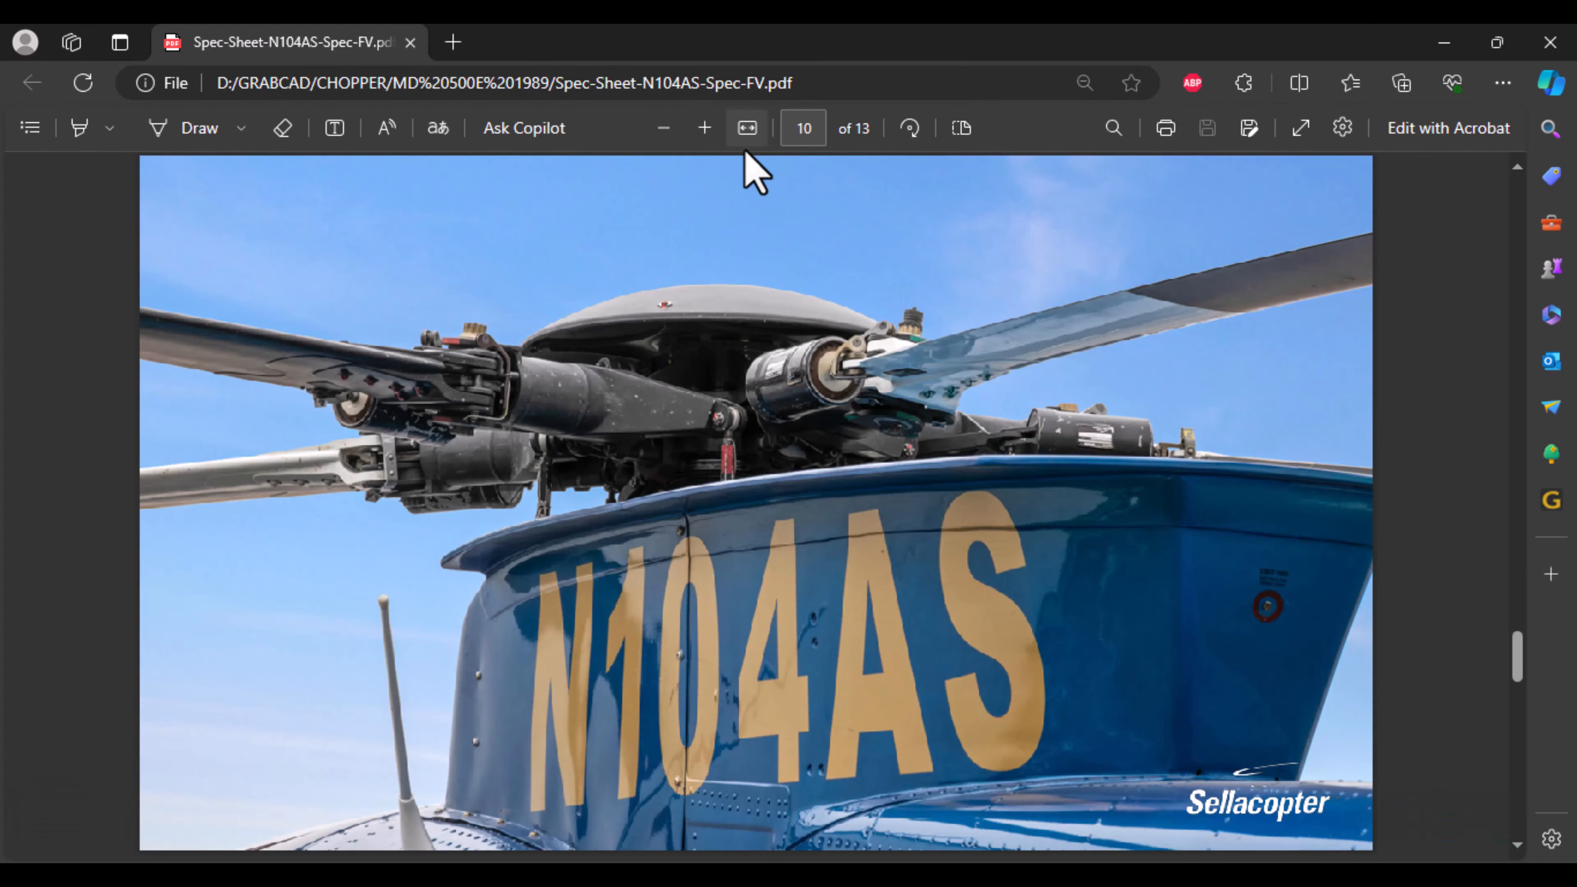
pyautogui.scroll(10, 819, 570)
pyautogui.scroll(-4, 816, 563)
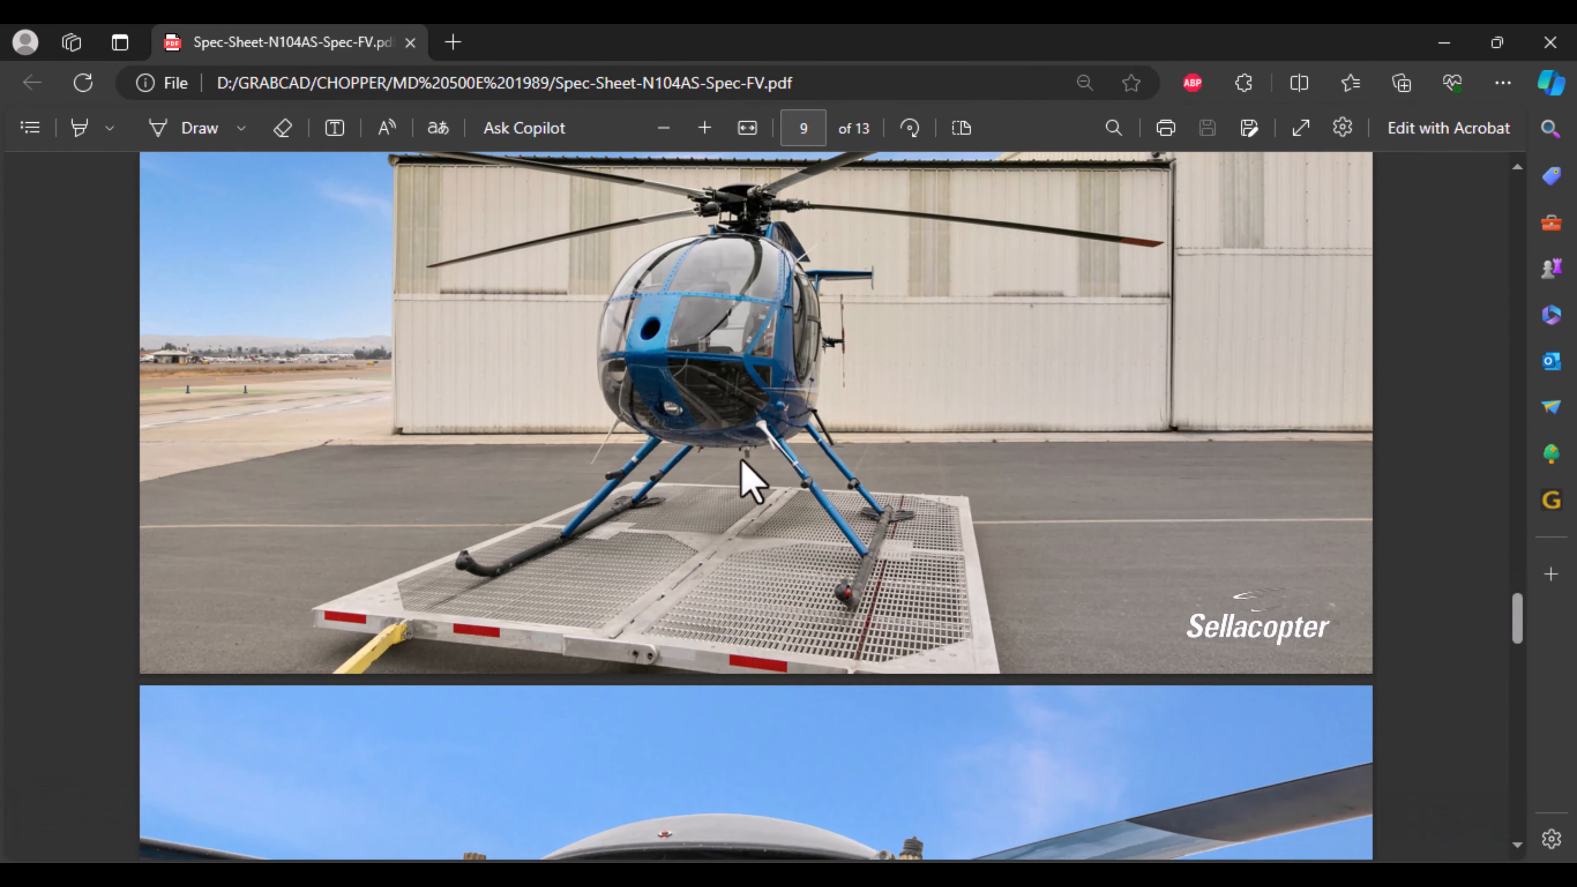